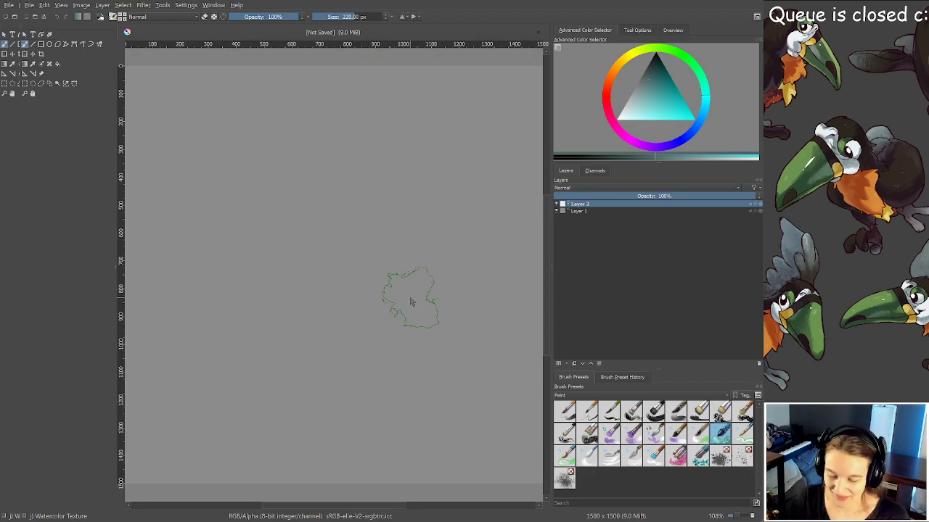
# Choose the Airbrush Soft brush from the Digital presets, pick a near-black teal and set the brush size to about 23.58 px
pyautogui.click(609, 398)
pyautogui.click(569, 364)
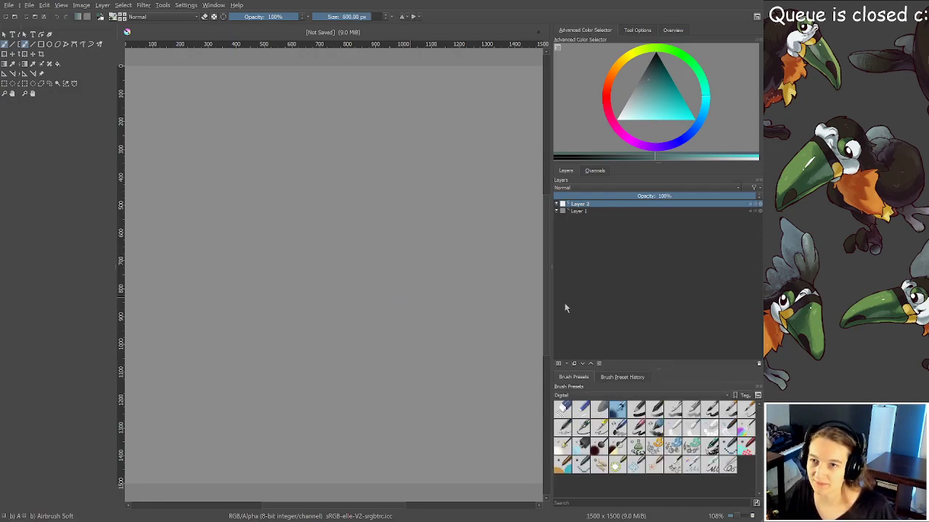
pyautogui.click(650, 65)
pyautogui.click(617, 410)
pyautogui.moveTo(325, 228)
pyautogui.mouseDown()
pyautogui.moveTo(314, 256)
pyautogui.moveTo(408, 362)
pyautogui.mouseUp()
pyautogui.hotkey('ctrl', 'z')
pyautogui.keyDown('shift'); pyautogui.moveTo(292, 206); pyautogui.dragTo(53, 197); pyautogui.keyUp('shift')
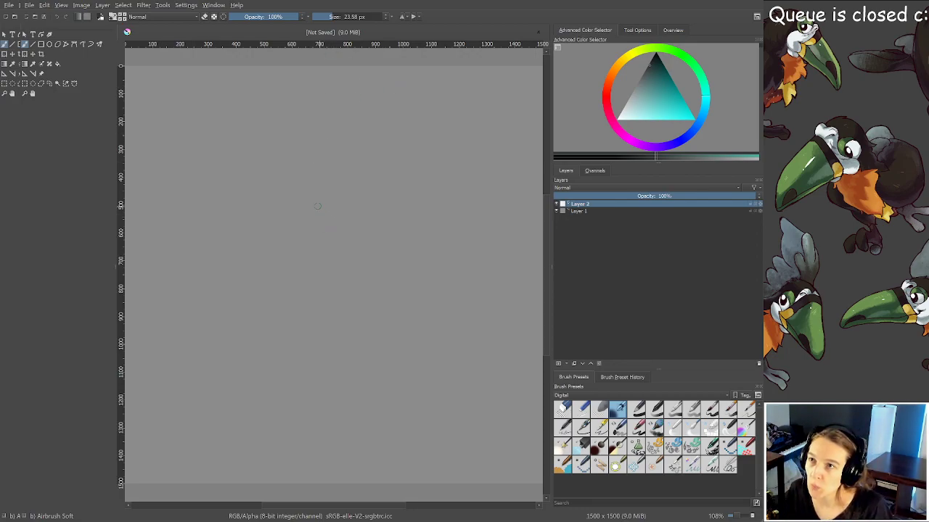
# Sketch a five-sided head outline above the canvas centre, narrowing to a point at the chin
pyautogui.moveTo(302, 203)
pyautogui.mouseDown()
pyautogui.moveTo(351, 202)
pyautogui.moveTo(299, 221)
pyautogui.moveTo(297, 230)
pyautogui.moveTo(329, 253)
pyautogui.moveTo(310, 239)
pyautogui.mouseUp()
pyautogui.press('e')
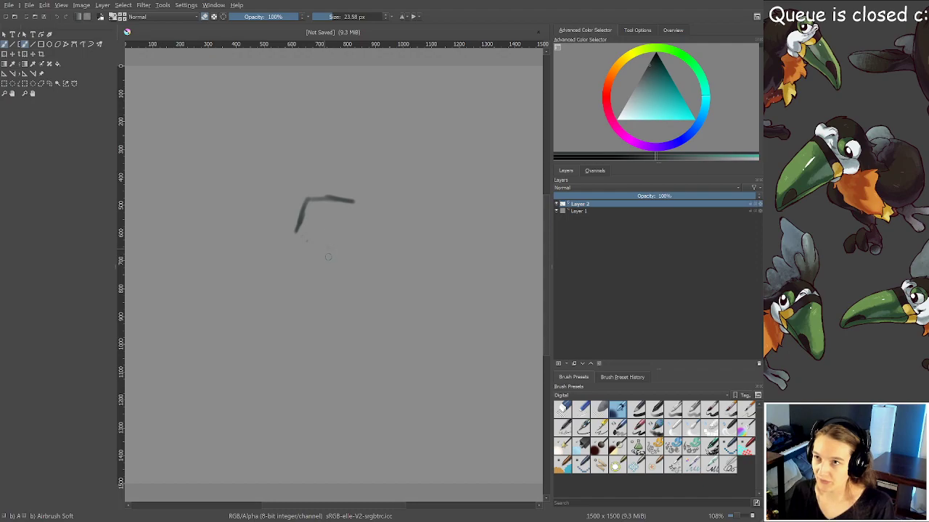
pyautogui.press('e')
pyautogui.moveTo(295, 234)
pyautogui.mouseDown()
pyautogui.moveTo(324, 260)
pyautogui.moveTo(369, 238)
pyautogui.moveTo(333, 258)
pyautogui.mouseUp()
pyautogui.moveTo(354, 201)
pyautogui.mouseDown()
pyautogui.moveTo(366, 237)
pyautogui.moveTo(315, 267)
pyautogui.mouseUp()
# Sketch a six-sided torso directly beneath the head and clean up its edges with the eraser
pyautogui.moveTo(328, 255)
pyautogui.mouseDown()
pyautogui.moveTo(307, 270)
pyautogui.moveTo(300, 304)
pyautogui.moveTo(323, 315)
pyautogui.moveTo(356, 296)
pyautogui.moveTo(341, 311)
pyautogui.moveTo(361, 287)
pyautogui.moveTo(338, 267)
pyautogui.moveTo(357, 292)
pyautogui.moveTo(338, 270)
pyautogui.moveTo(347, 274)
pyautogui.moveTo(324, 302)
pyautogui.moveTo(308, 297)
pyautogui.moveTo(330, 314)
pyautogui.moveTo(347, 302)
pyautogui.moveTo(347, 312)
pyautogui.moveTo(337, 318)
pyautogui.moveTo(350, 304)
pyautogui.moveTo(301, 305)
pyautogui.moveTo(341, 319)
pyautogui.mouseUp()
pyautogui.press('e')
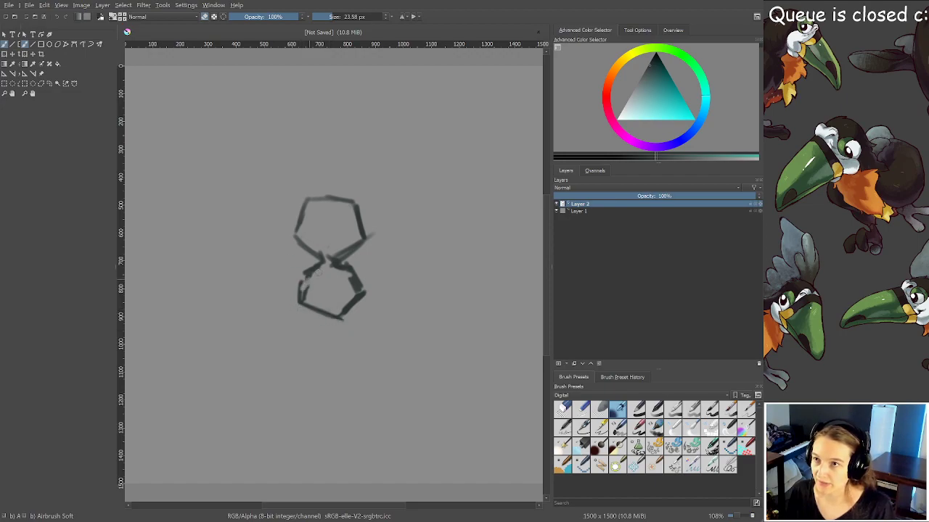
pyautogui.moveTo(305, 302)
pyautogui.mouseDown()
pyautogui.moveTo(308, 274)
pyautogui.moveTo(363, 276)
pyautogui.moveTo(350, 280)
pyautogui.moveTo(357, 291)
pyautogui.moveTo(354, 266)
pyautogui.moveTo(368, 298)
pyautogui.moveTo(348, 269)
pyautogui.moveTo(359, 293)
pyautogui.mouseUp()
pyautogui.press('e')
pyautogui.press('e')
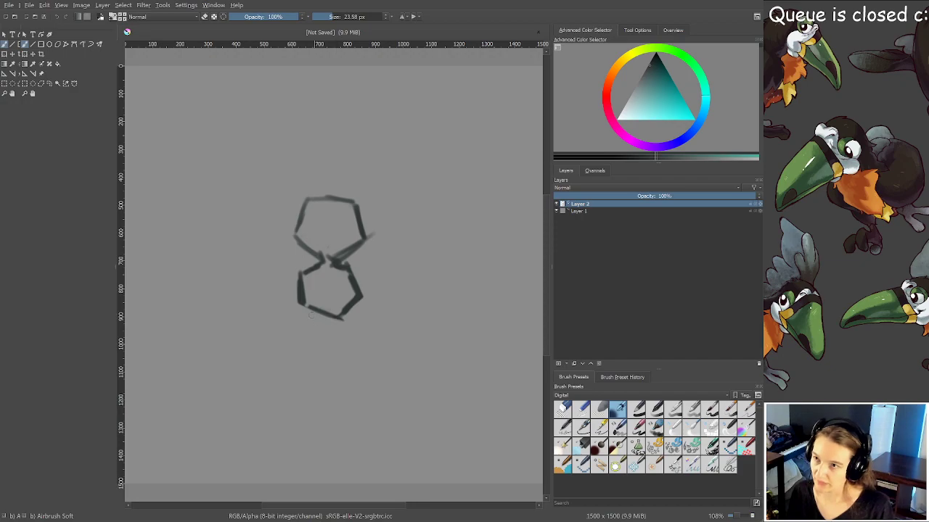
# Sketch two legs with pointed feet below the torso, one angled outward on each side
pyautogui.moveTo(305, 309)
pyautogui.mouseDown()
pyautogui.moveTo(317, 324)
pyautogui.moveTo(331, 321)
pyautogui.moveTo(341, 355)
pyautogui.mouseUp()
pyautogui.moveTo(318, 323)
pyautogui.mouseDown()
pyautogui.moveTo(315, 353)
pyautogui.moveTo(300, 366)
pyautogui.moveTo(343, 351)
pyautogui.mouseUp()
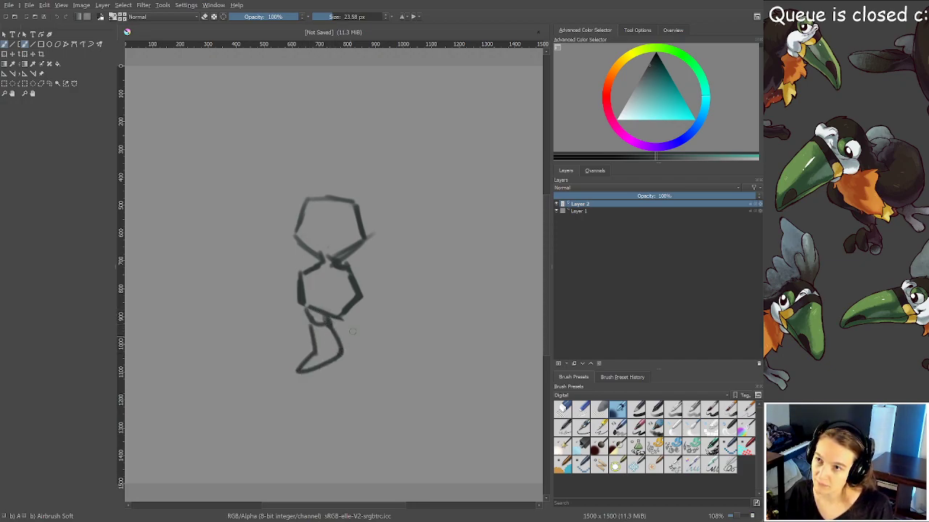
pyautogui.moveTo(351, 305)
pyautogui.mouseDown()
pyautogui.moveTo(379, 335)
pyautogui.moveTo(371, 331)
pyautogui.moveTo(354, 361)
pyautogui.moveTo(366, 373)
pyautogui.moveTo(376, 335)
pyautogui.mouseUp()
pyautogui.moveTo(360, 370)
pyautogui.mouseDown()
pyautogui.moveTo(349, 350)
pyautogui.moveTo(357, 371)
pyautogui.moveTo(369, 364)
pyautogui.moveTo(350, 363)
pyautogui.moveTo(375, 380)
pyautogui.moveTo(388, 338)
pyautogui.moveTo(377, 368)
pyautogui.moveTo(388, 369)
pyautogui.moveTo(353, 313)
pyautogui.moveTo(377, 344)
pyautogui.moveTo(369, 341)
pyautogui.moveTo(367, 329)
pyautogui.moveTo(385, 340)
pyautogui.moveTo(350, 307)
pyautogui.moveTo(394, 376)
pyautogui.mouseUp()
pyautogui.press('e')
pyautogui.press('e')
pyautogui.press('e')
pyautogui.press('e')
pyautogui.press('e')
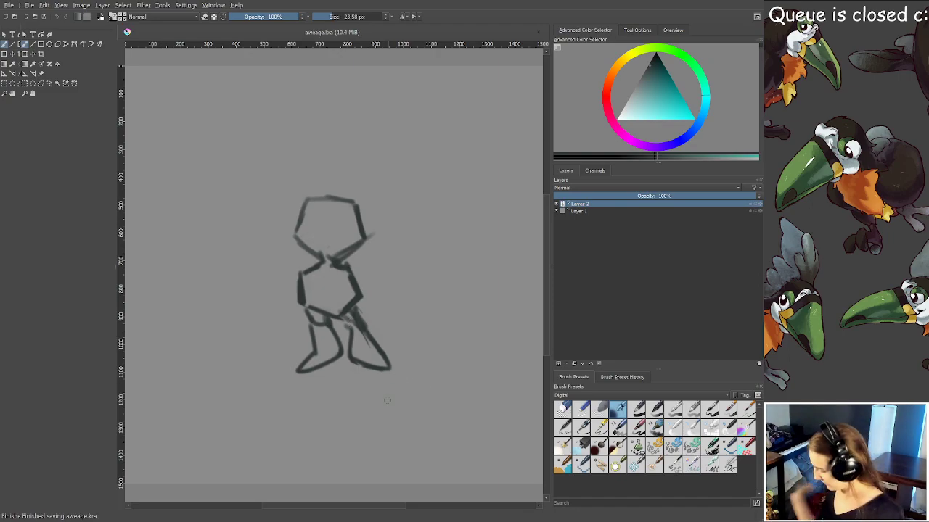
# Sketch shoulder lines at both upper corners of the torso and undo the trial stroke for an arm
pyautogui.scroll(2, 280, 386)
pyautogui.moveTo(300, 384); pyautogui.dragTo(257, 433)
pyautogui.scroll(-1, 257, 433)
pyautogui.scroll(-1, 310, 354)
pyautogui.moveTo(310, 354); pyautogui.dragTo(324, 382)
pyautogui.scroll(3, 324, 382)
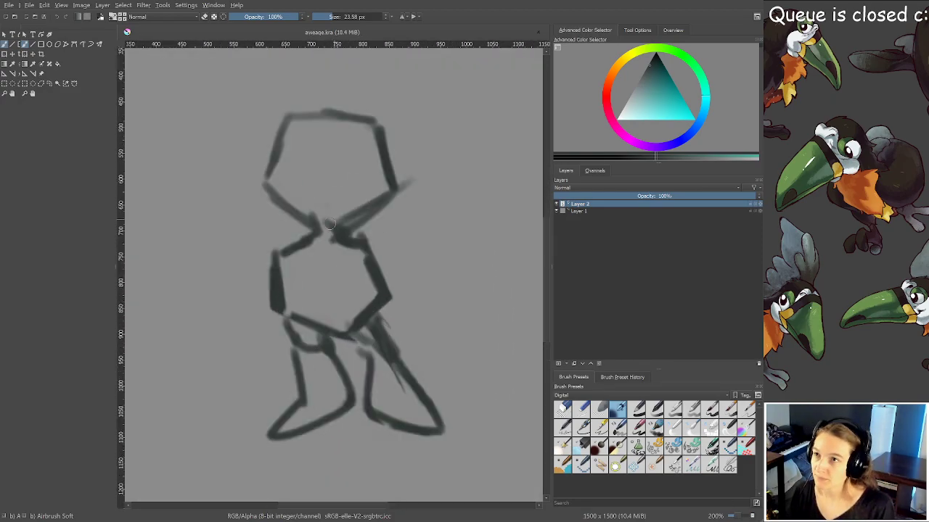
pyautogui.moveTo(265, 243)
pyautogui.mouseDown()
pyautogui.moveTo(309, 238)
pyautogui.moveTo(276, 260)
pyautogui.mouseUp()
pyautogui.moveTo(351, 238)
pyautogui.mouseDown()
pyautogui.moveTo(385, 251)
pyautogui.moveTo(377, 240)
pyautogui.mouseUp()
pyautogui.moveTo(256, 251); pyautogui.dragTo(238, 323)
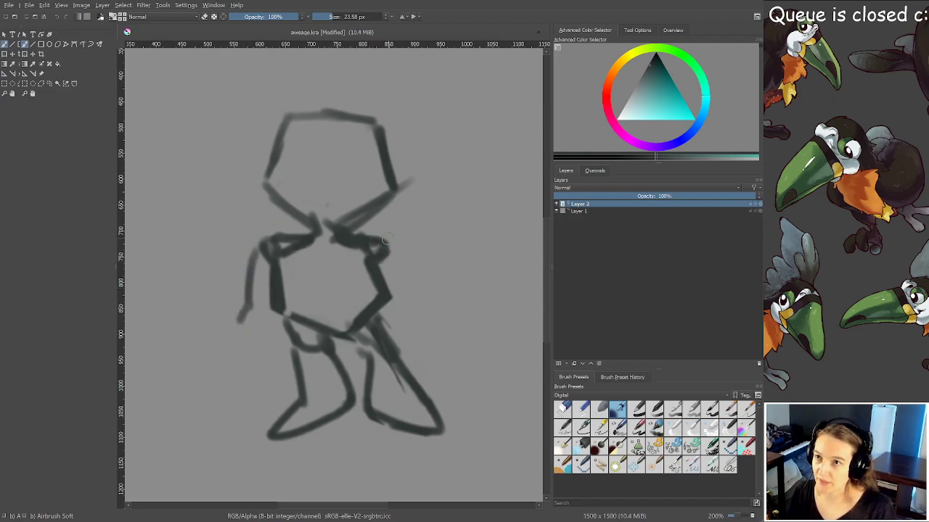
pyautogui.hotkey('ctrl', 'z')
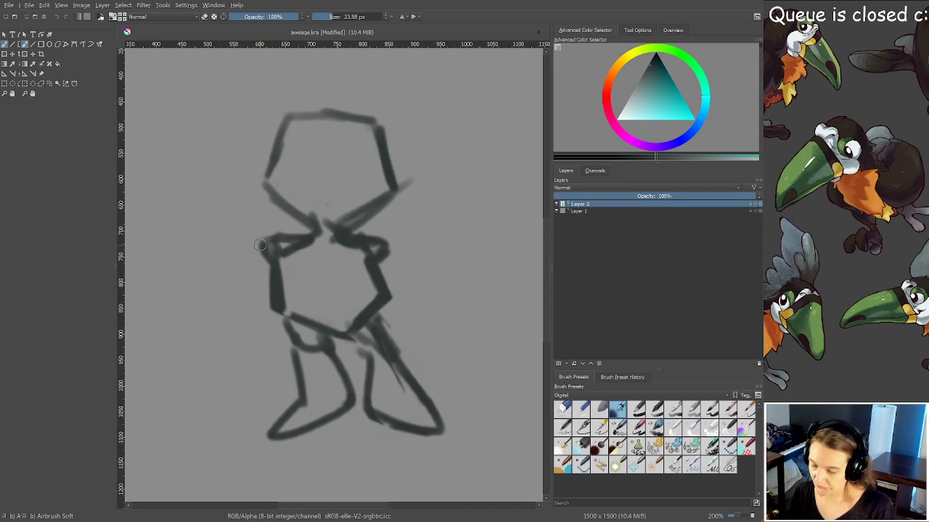
# Try arm outlines from both shoulders and undo the unwanted strokes
pyautogui.moveTo(260, 242)
pyautogui.mouseDown()
pyautogui.moveTo(240, 276)
pyautogui.moveTo(232, 316)
pyautogui.moveTo(245, 337)
pyautogui.moveTo(283, 331)
pyautogui.mouseUp()
pyautogui.moveTo(222, 308); pyautogui.dragTo(261, 248)
pyautogui.hotkey('ctrl', 'z')
pyautogui.moveTo(390, 247); pyautogui.dragTo(423, 283)
pyautogui.hotkey('ctrl', 'z')
pyautogui.hotkey('ctrl', 'z')
pyautogui.hotkey('ctrl', 'z')
pyautogui.hotkey('ctrl', 'z')
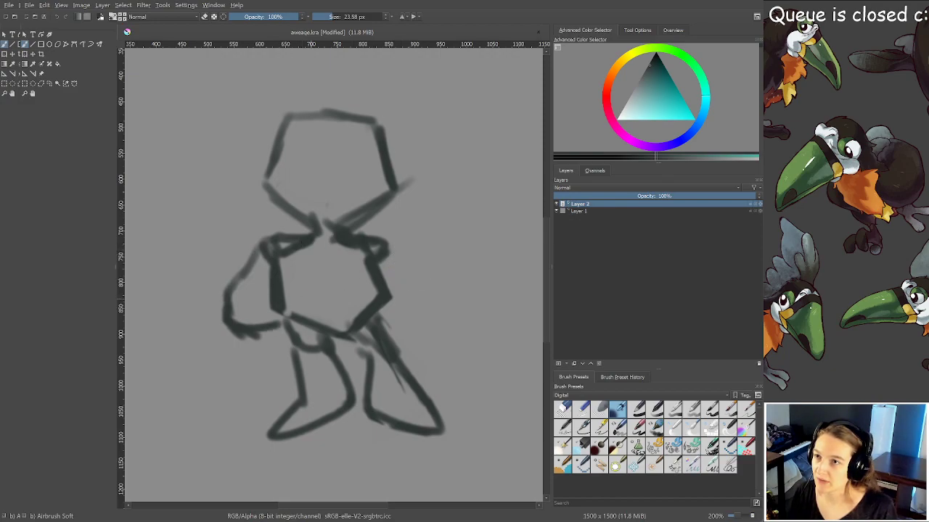
pyautogui.hotkey('ctrl', 'z')
pyautogui.hotkey('ctrl', 'z')
pyautogui.hotkey('ctrl', 'z')
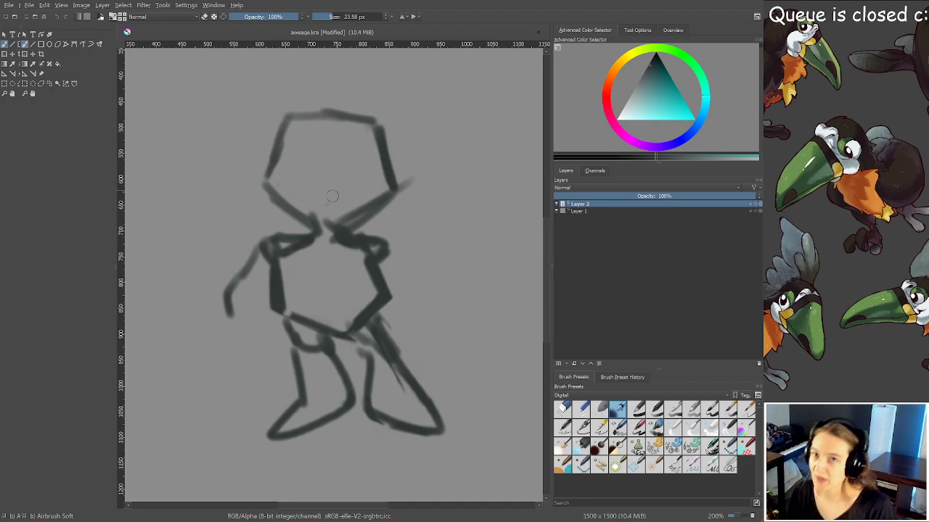
# Sketch arms with rounded ends hanging from both shoulders, erasing and redrawing the left one closer to the body
pyautogui.moveTo(230, 300)
pyautogui.mouseDown()
pyautogui.moveTo(240, 358)
pyautogui.moveTo(259, 356)
pyautogui.moveTo(271, 255)
pyautogui.mouseUp()
pyautogui.moveTo(386, 240)
pyautogui.mouseDown()
pyautogui.moveTo(404, 285)
pyautogui.moveTo(435, 320)
pyautogui.moveTo(453, 361)
pyautogui.mouseUp()
pyautogui.moveTo(392, 338)
pyautogui.mouseDown()
pyautogui.moveTo(437, 315)
pyautogui.moveTo(439, 338)
pyautogui.mouseUp()
pyautogui.press('e')
pyautogui.moveTo(249, 267)
pyautogui.mouseDown()
pyautogui.moveTo(236, 337)
pyautogui.moveTo(248, 307)
pyautogui.moveTo(252, 350)
pyautogui.moveTo(264, 281)
pyautogui.mouseUp()
pyautogui.press('e')
pyautogui.moveTo(273, 244)
pyautogui.mouseDown()
pyautogui.moveTo(256, 254)
pyautogui.moveTo(247, 289)
pyautogui.mouseUp()
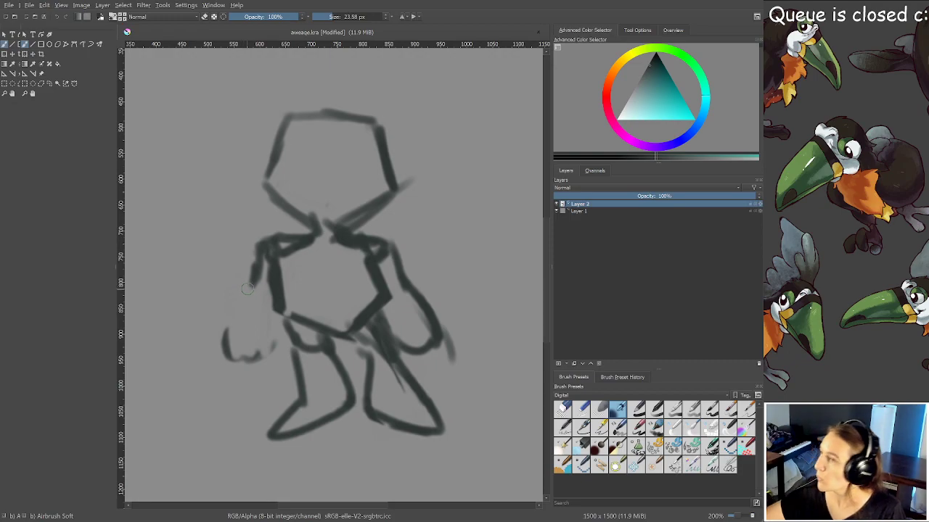
pyautogui.moveTo(253, 288)
pyautogui.mouseDown()
pyautogui.moveTo(229, 361)
pyautogui.moveTo(262, 346)
pyautogui.moveTo(292, 298)
pyautogui.moveTo(294, 311)
pyautogui.moveTo(275, 300)
pyautogui.moveTo(289, 287)
pyautogui.moveTo(293, 307)
pyautogui.moveTo(300, 300)
pyautogui.moveTo(284, 262)
pyautogui.moveTo(263, 298)
pyautogui.moveTo(284, 338)
pyautogui.moveTo(278, 346)
pyautogui.moveTo(286, 334)
pyautogui.moveTo(274, 364)
pyautogui.moveTo(275, 313)
pyautogui.mouseUp()
# Erase the overlapping lines inside both shoulders and at the tops of the legs
pyautogui.press('e')
pyautogui.press('e')
pyautogui.press('e')
pyautogui.moveTo(274, 270)
pyautogui.mouseDown()
pyautogui.moveTo(268, 260)
pyautogui.moveTo(306, 247)
pyautogui.moveTo(377, 253)
pyautogui.moveTo(397, 268)
pyautogui.mouseUp()
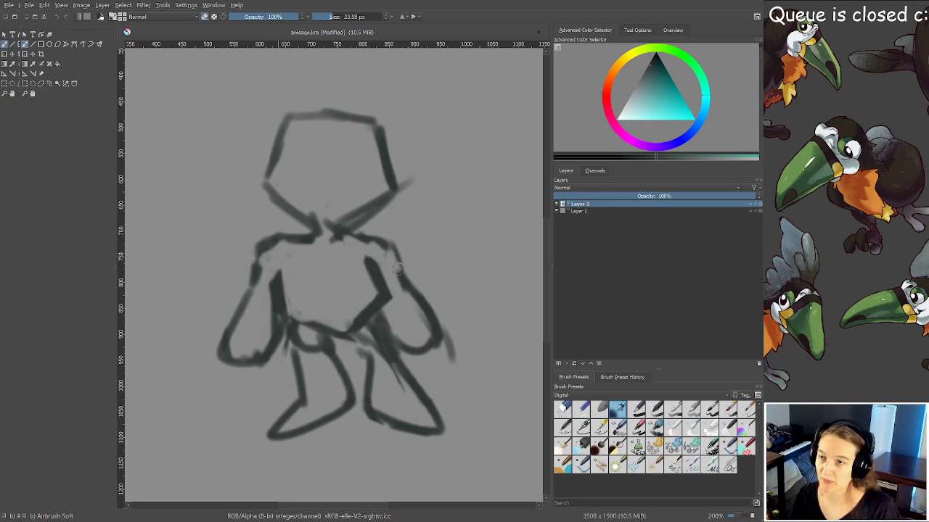
pyautogui.moveTo(319, 345); pyautogui.dragTo(298, 345)
pyautogui.moveTo(381, 339)
pyautogui.mouseDown()
pyautogui.moveTo(367, 351)
pyautogui.moveTo(372, 365)
pyautogui.mouseUp()
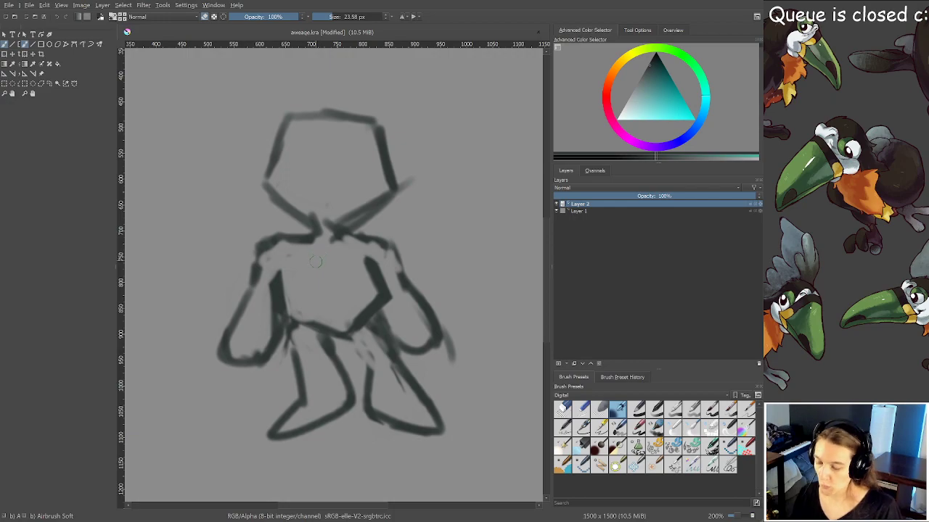
# Mirror the canvas view and rework the lines around the neck and upper chest
pyautogui.press('m')
pyautogui.press('e')
pyautogui.moveTo(300, 256); pyautogui.dragTo(297, 294)
pyautogui.press('e')
pyautogui.moveTo(304, 258)
pyautogui.mouseDown()
pyautogui.moveTo(300, 283)
pyautogui.moveTo(296, 241)
pyautogui.moveTo(319, 231)
pyautogui.moveTo(300, 240)
pyautogui.moveTo(303, 249)
pyautogui.moveTo(317, 224)
pyautogui.moveTo(370, 237)
pyautogui.mouseUp()
pyautogui.press('e')
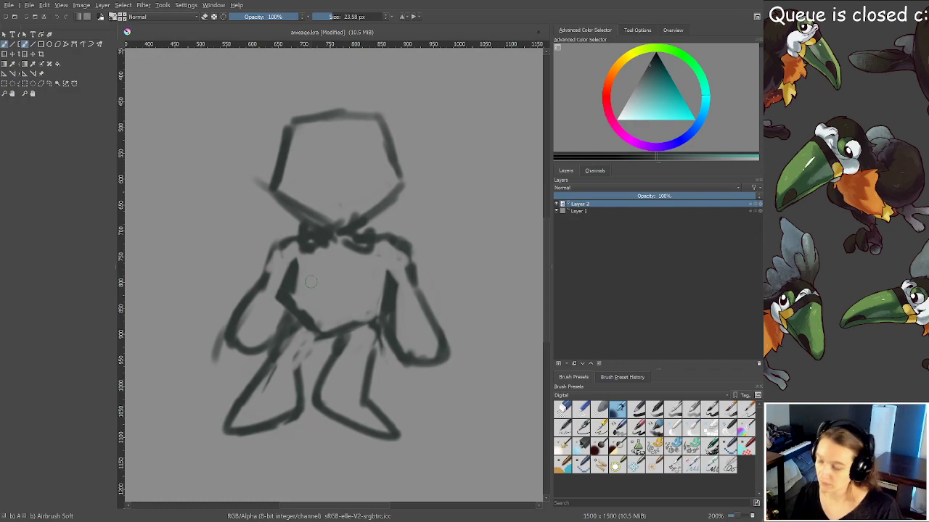
# Clear the whole figure from Layer 2, save the file and set the brush size to about 23.94 px
pyautogui.press('Delete')
pyautogui.hotkey('ctrl', 's')
pyautogui.press('-')
pyautogui.scroll(-1, 286, 175)
pyautogui.moveTo(298, 195); pyautogui.dragTo(343, 222)
pyautogui.scroll(1, 340, 251)
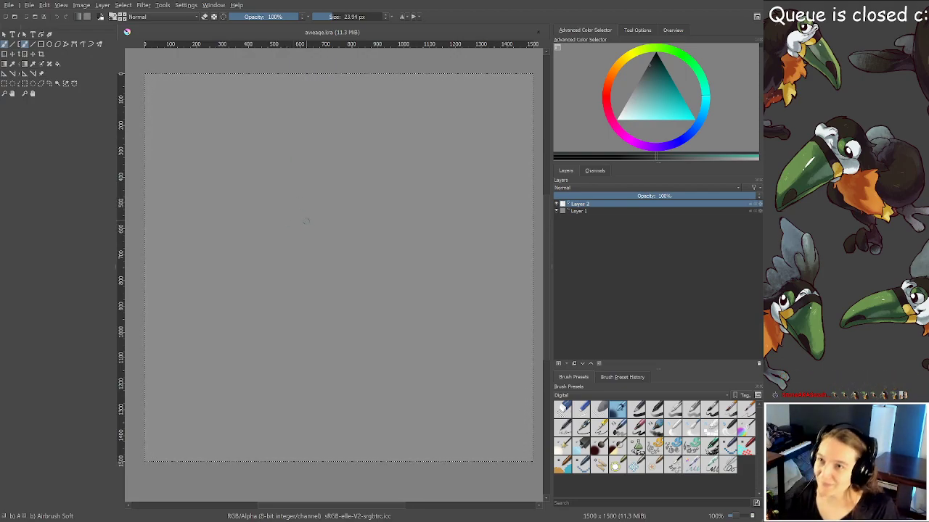
# Sketch a new angular head outline above the canvas centre with a short neck line beneath it
pyautogui.moveTo(347, 208); pyautogui.dragTo(350, 212)
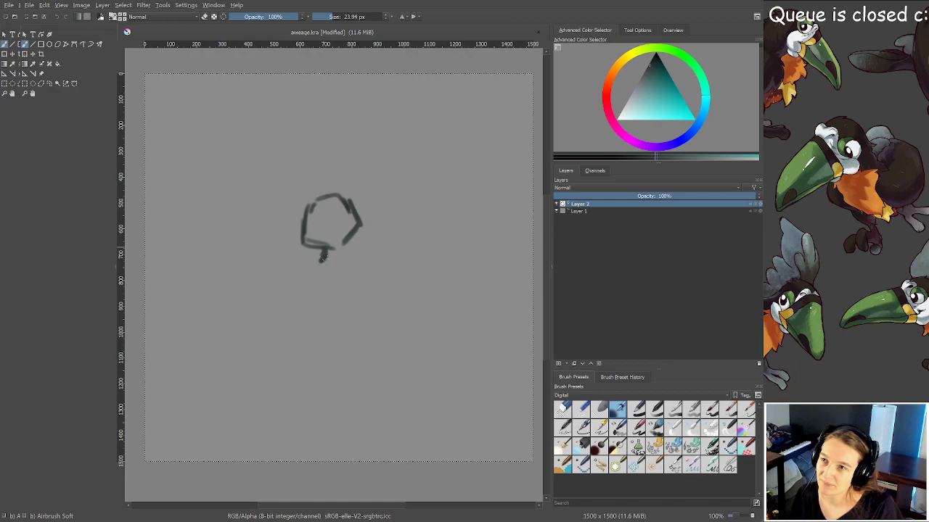
pyautogui.press('e')
pyautogui.moveTo(326, 249); pyautogui.dragTo(326, 251)
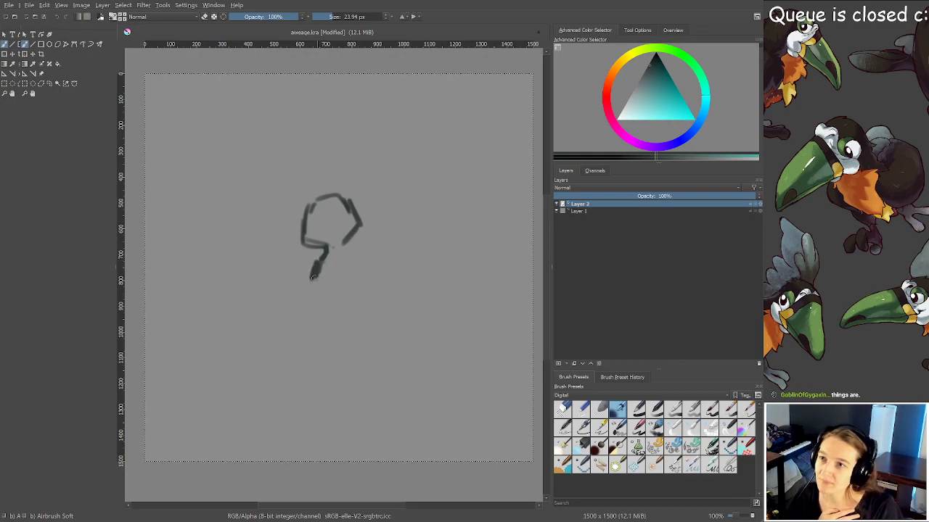
# Sketch a torso below the head, erase and redraw it longer and wider at the hips, and save the file
pyautogui.moveTo(344, 248)
pyautogui.mouseDown()
pyautogui.moveTo(351, 277)
pyautogui.moveTo(338, 278)
pyautogui.mouseUp()
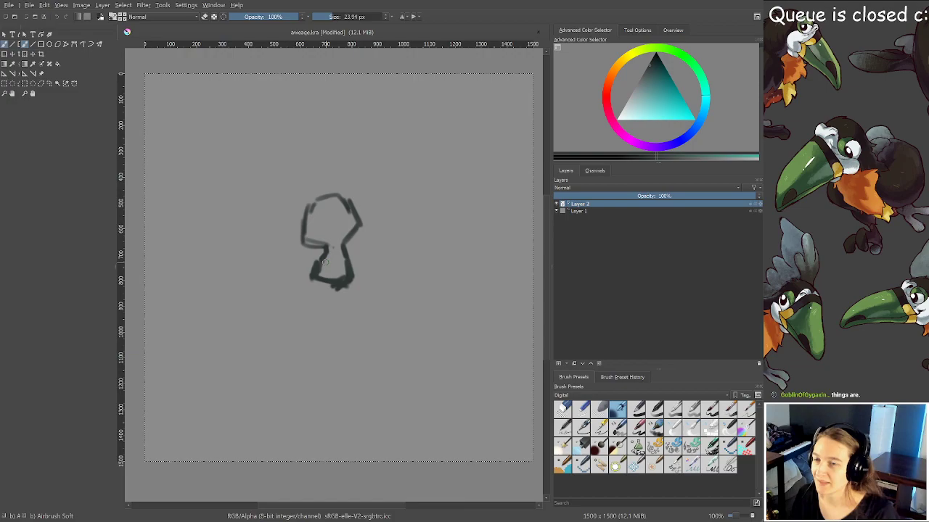
pyautogui.scroll(1, 325, 263)
pyautogui.press('e')
pyautogui.moveTo(321, 247); pyautogui.dragTo(310, 272)
pyautogui.moveTo(321, 245); pyautogui.dragTo(303, 269)
pyautogui.moveTo(316, 248)
pyautogui.mouseDown()
pyautogui.moveTo(322, 232)
pyautogui.moveTo(298, 292)
pyautogui.moveTo(338, 298)
pyautogui.moveTo(348, 286)
pyautogui.moveTo(309, 277)
pyautogui.moveTo(331, 286)
pyautogui.moveTo(354, 266)
pyautogui.moveTo(344, 240)
pyautogui.moveTo(338, 245)
pyautogui.moveTo(352, 249)
pyautogui.moveTo(344, 235)
pyautogui.moveTo(358, 275)
pyautogui.moveTo(347, 293)
pyautogui.moveTo(354, 317)
pyautogui.moveTo(362, 285)
pyautogui.mouseUp()
pyautogui.press('e')
pyautogui.press('e')
pyautogui.press('e')
pyautogui.hotkey('ctrl', 's')
# Sketch two legs with pointed feet below the torso, the nearer leg continuing from the back line
pyautogui.scroll(1, 369, 305)
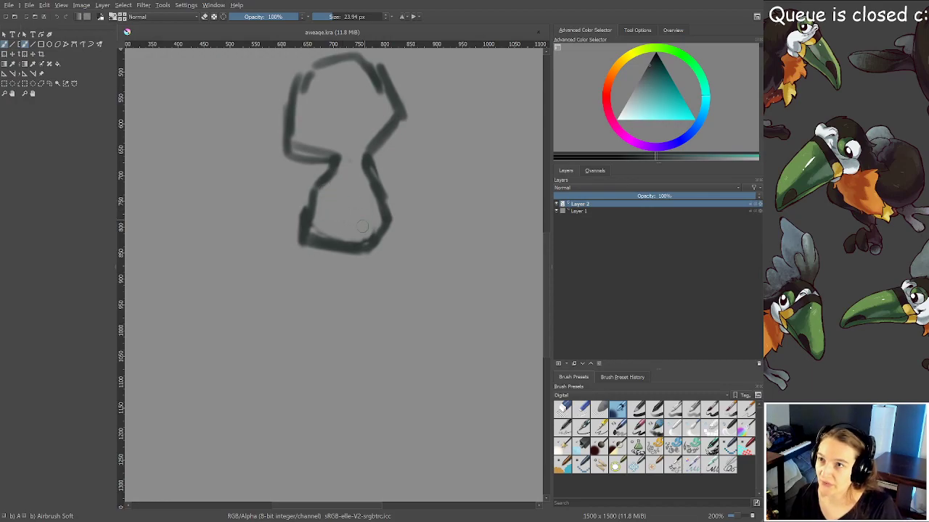
pyautogui.moveTo(343, 244); pyautogui.dragTo(363, 270)
pyautogui.moveTo(380, 234)
pyautogui.mouseDown()
pyautogui.moveTo(389, 263)
pyautogui.moveTo(406, 340)
pyautogui.mouseUp()
pyautogui.moveTo(355, 274)
pyautogui.mouseDown()
pyautogui.moveTo(370, 328)
pyautogui.moveTo(346, 349)
pyautogui.moveTo(401, 330)
pyautogui.mouseUp()
pyautogui.moveTo(346, 245)
pyautogui.mouseDown()
pyautogui.moveTo(378, 272)
pyautogui.moveTo(381, 256)
pyautogui.moveTo(341, 237)
pyautogui.moveTo(348, 253)
pyautogui.moveTo(344, 245)
pyautogui.moveTo(379, 226)
pyautogui.mouseUp()
pyautogui.press('e')
pyautogui.moveTo(323, 245)
pyautogui.mouseDown()
pyautogui.moveTo(312, 274)
pyautogui.moveTo(270, 319)
pyautogui.moveTo(342, 312)
pyautogui.moveTo(344, 296)
pyautogui.mouseUp()
pyautogui.hotkey('ctrl', 'z')
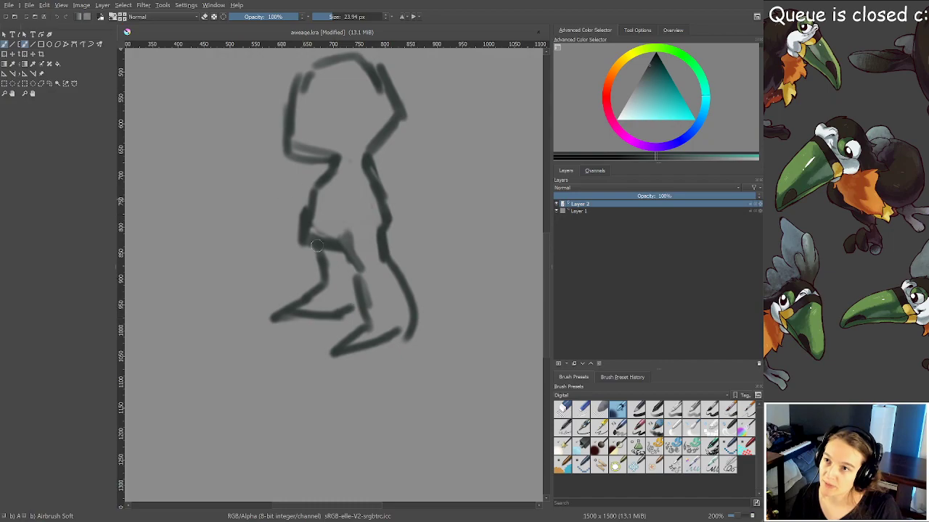
# Erase the nearer foot and redraw it lower with a stronger ankle and heel
pyautogui.press('e')
pyautogui.moveTo(374, 338)
pyautogui.mouseDown()
pyautogui.moveTo(349, 332)
pyautogui.moveTo(331, 356)
pyautogui.moveTo(343, 359)
pyautogui.moveTo(405, 333)
pyautogui.mouseUp()
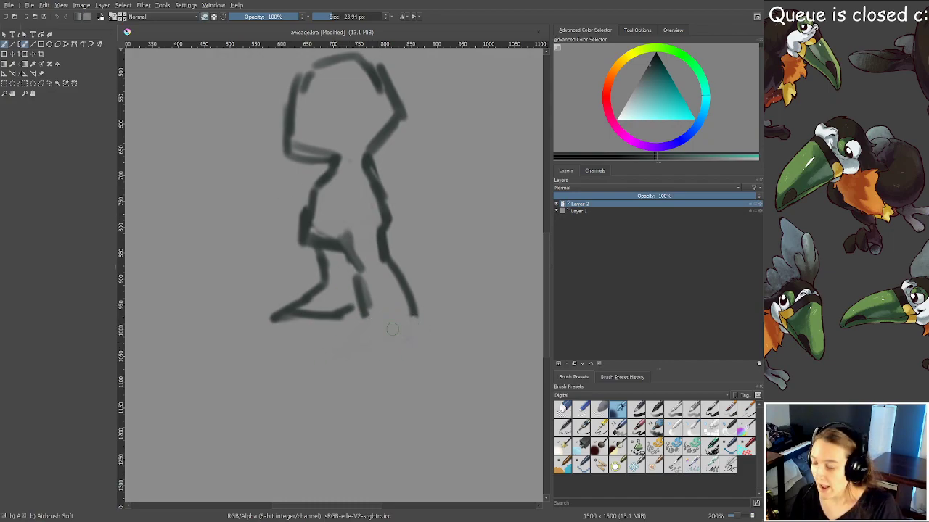
pyautogui.press('e')
pyautogui.moveTo(365, 317)
pyautogui.mouseDown()
pyautogui.moveTo(338, 359)
pyautogui.moveTo(345, 364)
pyautogui.moveTo(399, 331)
pyautogui.moveTo(406, 301)
pyautogui.mouseUp()
pyautogui.press('e')
pyautogui.moveTo(399, 330)
pyautogui.mouseDown()
pyautogui.moveTo(356, 353)
pyautogui.moveTo(375, 350)
pyautogui.mouseUp()
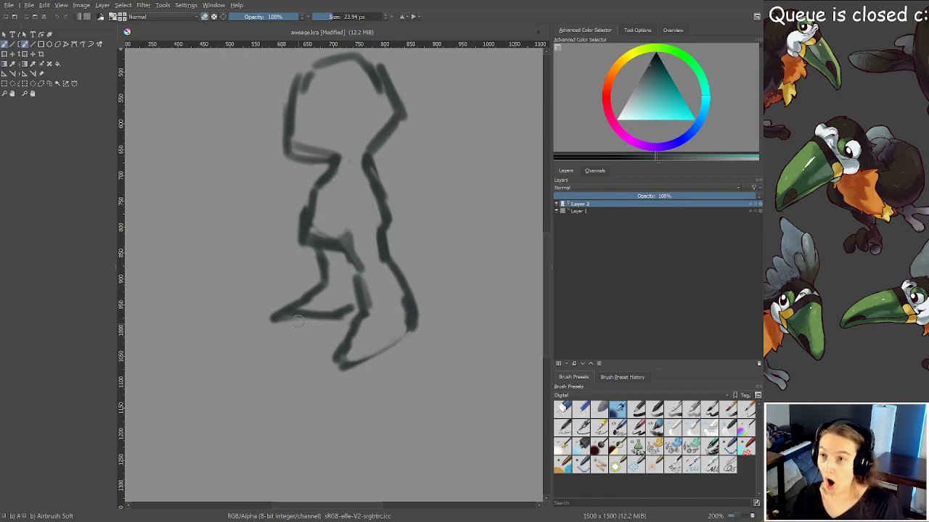
# Complete the soles of both feet, erase the stray marks around them and save the file
pyautogui.press('e')
pyautogui.moveTo(356, 360)
pyautogui.mouseDown()
pyautogui.moveTo(411, 336)
pyautogui.moveTo(415, 323)
pyautogui.mouseUp()
pyautogui.press('e')
pyautogui.moveTo(306, 309)
pyautogui.mouseDown()
pyautogui.moveTo(284, 316)
pyautogui.moveTo(319, 306)
pyautogui.moveTo(276, 323)
pyautogui.moveTo(352, 310)
pyautogui.moveTo(355, 283)
pyautogui.moveTo(372, 300)
pyautogui.mouseUp()
pyautogui.press('e')
pyautogui.hotkey('ctrl', 's')
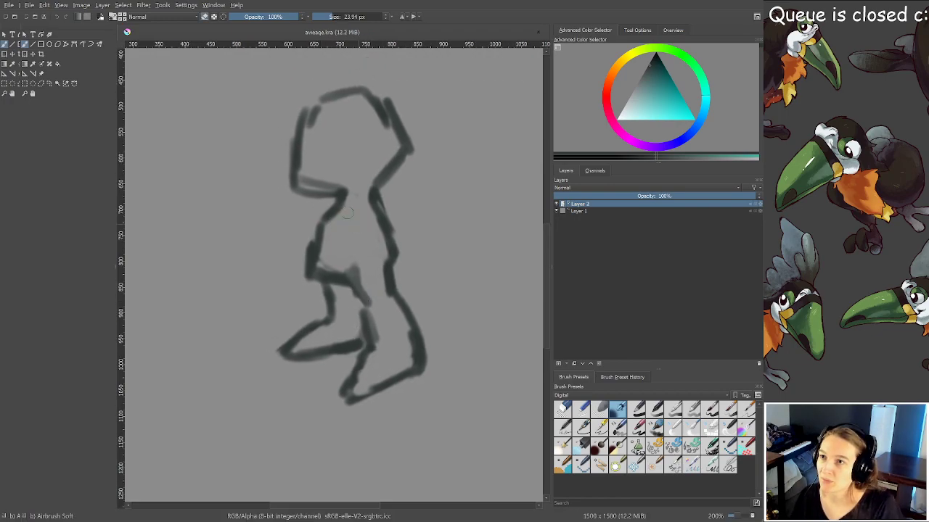
# Erase the back line of the torso and draw a shoulder line sloping down from the neck
pyautogui.moveTo(326, 174)
pyautogui.mouseDown()
pyautogui.moveTo(367, 191)
pyautogui.moveTo(375, 205)
pyautogui.moveTo(366, 226)
pyautogui.moveTo(394, 219)
pyautogui.mouseUp()
pyautogui.moveTo(383, 230); pyautogui.dragTo(393, 223)
pyautogui.press('e')
pyautogui.moveTo(375, 192)
pyautogui.mouseDown()
pyautogui.moveTo(403, 216)
pyautogui.moveTo(386, 250)
pyautogui.moveTo(395, 287)
pyautogui.moveTo(407, 247)
pyautogui.mouseUp()
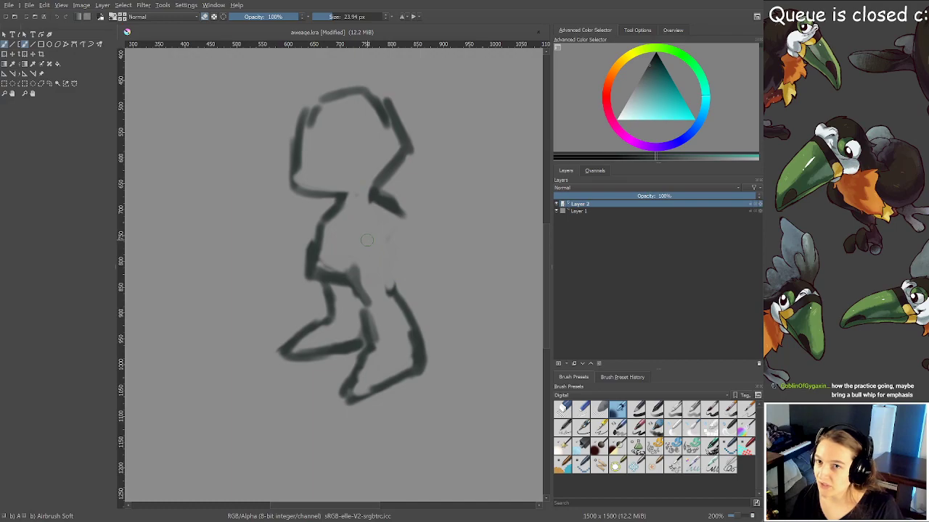
pyautogui.moveTo(344, 254)
pyautogui.mouseDown()
pyautogui.moveTo(366, 238)
pyautogui.moveTo(403, 250)
pyautogui.moveTo(410, 277)
pyautogui.mouseUp()
# Sketch the nearer arm bent at the elbow with its fist resting on the waist, and save the file
pyautogui.moveTo(398, 214)
pyautogui.mouseDown()
pyautogui.moveTo(386, 232)
pyautogui.moveTo(409, 208)
pyautogui.moveTo(429, 212)
pyautogui.moveTo(438, 240)
pyautogui.moveTo(410, 260)
pyautogui.mouseUp()
pyautogui.moveTo(350, 229); pyautogui.dragTo(386, 241)
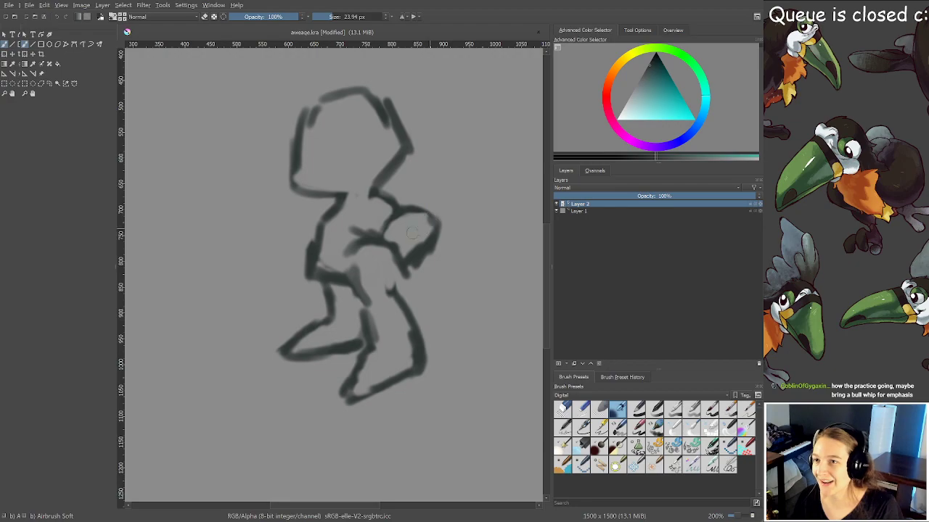
pyautogui.press('e')
pyautogui.moveTo(349, 251)
pyautogui.mouseDown()
pyautogui.moveTo(383, 241)
pyautogui.moveTo(353, 240)
pyautogui.moveTo(342, 262)
pyautogui.moveTo(364, 270)
pyautogui.moveTo(404, 260)
pyautogui.mouseUp()
pyautogui.press('e')
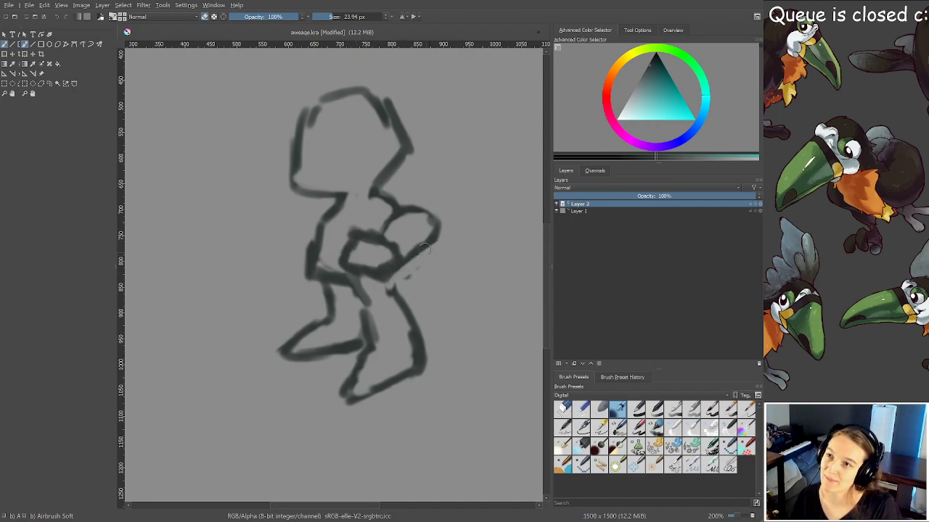
pyautogui.hotkey('ctrl', 's')
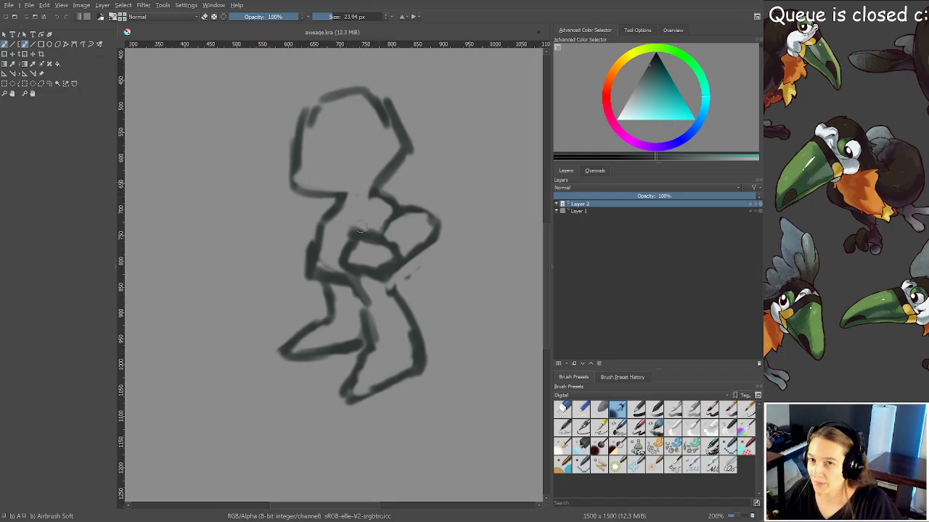
# Thicken the outline of the bent arm and sketch a rounded belly and lower back around it
pyautogui.press('e')
pyautogui.moveTo(395, 197)
pyautogui.mouseDown()
pyautogui.moveTo(378, 214)
pyautogui.moveTo(397, 203)
pyautogui.moveTo(382, 196)
pyautogui.moveTo(400, 192)
pyautogui.moveTo(372, 199)
pyautogui.moveTo(435, 211)
pyautogui.moveTo(432, 235)
pyautogui.mouseUp()
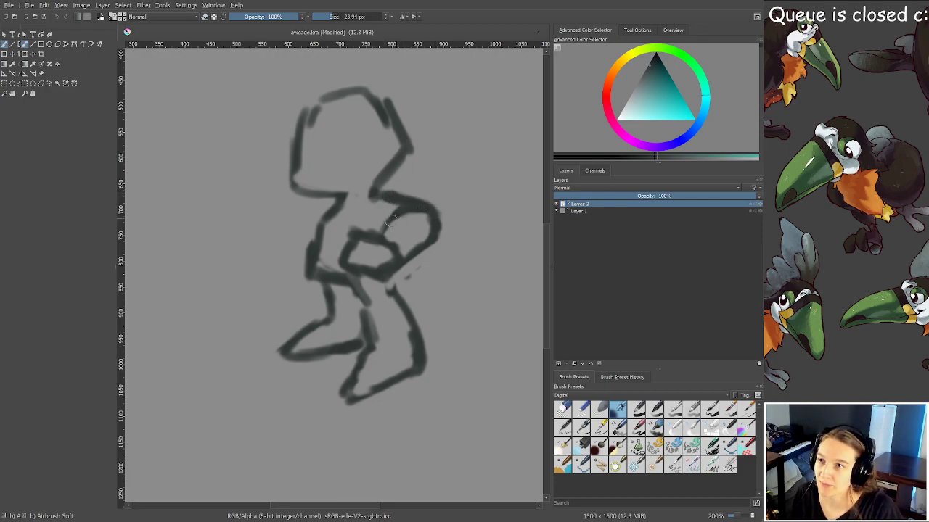
pyautogui.moveTo(378, 200)
pyautogui.mouseDown()
pyautogui.moveTo(353, 213)
pyautogui.moveTo(341, 306)
pyautogui.moveTo(409, 301)
pyautogui.moveTo(424, 274)
pyautogui.moveTo(434, 289)
pyautogui.mouseUp()
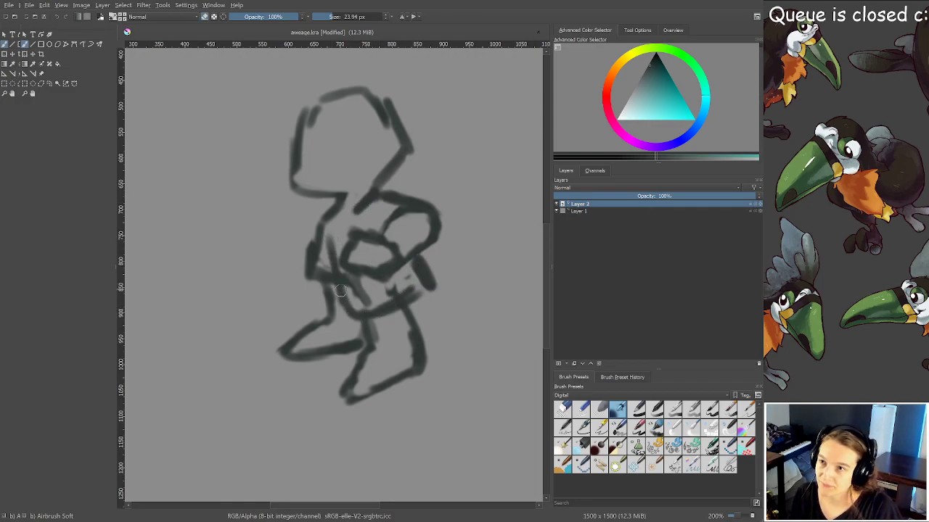
# Erase the old hip and leg lines crossing the rounded torso and strengthen its front edge
pyautogui.moveTo(361, 282); pyautogui.dragTo(368, 301)
pyautogui.moveTo(368, 301)
pyautogui.mouseDown()
pyautogui.moveTo(399, 290)
pyautogui.moveTo(329, 266)
pyautogui.moveTo(335, 294)
pyautogui.mouseUp()
pyautogui.press('e')
pyautogui.moveTo(334, 295)
pyautogui.mouseDown()
pyautogui.moveTo(341, 234)
pyautogui.moveTo(355, 214)
pyautogui.moveTo(343, 216)
pyautogui.moveTo(324, 254)
pyautogui.moveTo(333, 301)
pyautogui.mouseUp()
pyautogui.press('e')
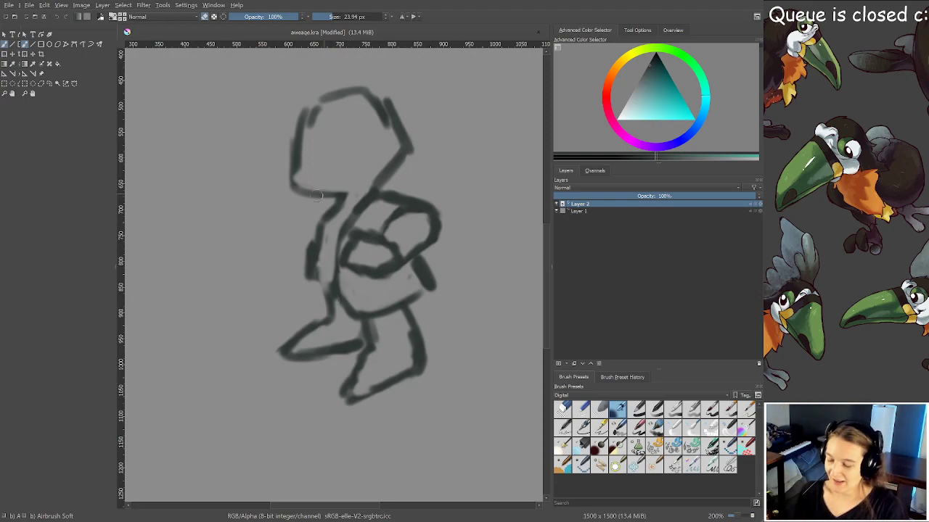
# Sketch the far arm hanging in front of the chest and add the upper-arm lines of the bent arm
pyautogui.moveTo(328, 219)
pyautogui.mouseDown()
pyautogui.moveTo(327, 268)
pyautogui.moveTo(321, 208)
pyautogui.moveTo(317, 223)
pyautogui.moveTo(332, 218)
pyautogui.moveTo(328, 250)
pyautogui.moveTo(342, 203)
pyautogui.moveTo(371, 209)
pyautogui.moveTo(351, 226)
pyautogui.moveTo(388, 198)
pyautogui.moveTo(375, 207)
pyautogui.moveTo(379, 197)
pyautogui.moveTo(402, 193)
pyautogui.moveTo(372, 217)
pyautogui.mouseUp()
pyautogui.press('e')
pyautogui.press('e')
pyautogui.press('e')
pyautogui.moveTo(384, 177); pyautogui.dragTo(405, 205)
pyautogui.moveTo(352, 226)
pyautogui.mouseDown()
pyautogui.moveTo(391, 208)
pyautogui.moveTo(378, 219)
pyautogui.mouseUp()
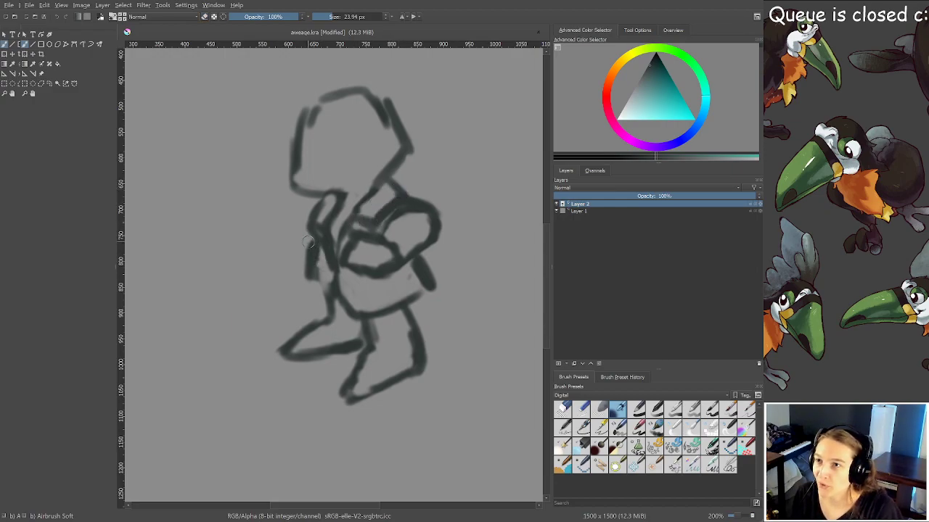
pyautogui.moveTo(311, 234)
pyautogui.mouseDown()
pyautogui.moveTo(310, 292)
pyautogui.moveTo(317, 278)
pyautogui.mouseUp()
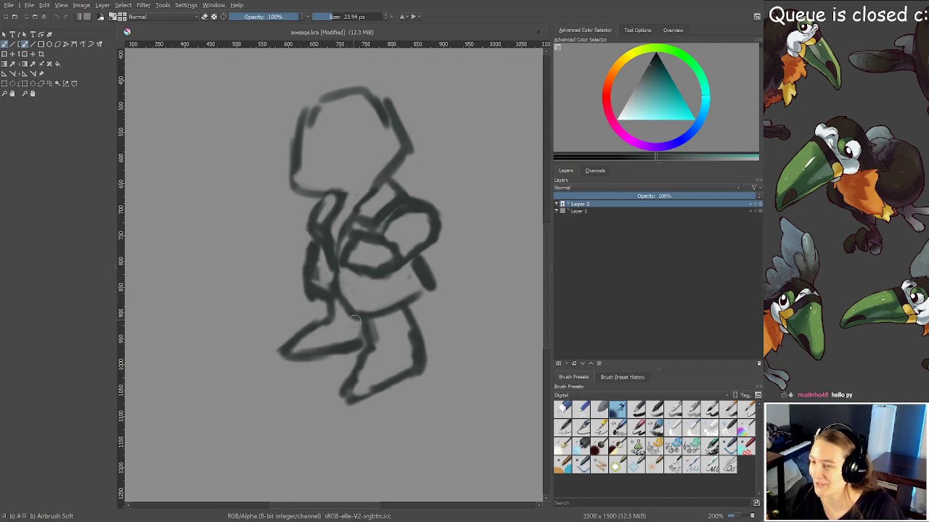
# Redraw the nearer foot as a rounded shape and refine the top of the far foot with brush and eraser
pyautogui.moveTo(351, 383)
pyautogui.mouseDown()
pyautogui.moveTo(363, 401)
pyautogui.moveTo(388, 399)
pyautogui.moveTo(383, 391)
pyautogui.moveTo(398, 386)
pyautogui.moveTo(356, 386)
pyautogui.moveTo(365, 363)
pyautogui.moveTo(395, 379)
pyautogui.moveTo(400, 371)
pyautogui.moveTo(354, 375)
pyautogui.moveTo(344, 389)
pyautogui.moveTo(367, 354)
pyautogui.mouseUp()
pyautogui.press('e')
pyautogui.press('e')
pyautogui.press('e')
pyautogui.moveTo(308, 347)
pyautogui.mouseDown()
pyautogui.moveTo(338, 327)
pyautogui.moveTo(311, 333)
pyautogui.moveTo(334, 325)
pyautogui.moveTo(330, 310)
pyautogui.moveTo(335, 325)
pyautogui.moveTo(354, 323)
pyautogui.moveTo(370, 362)
pyautogui.moveTo(376, 340)
pyautogui.moveTo(399, 342)
pyautogui.moveTo(422, 346)
pyautogui.mouseUp()
pyautogui.press('e')
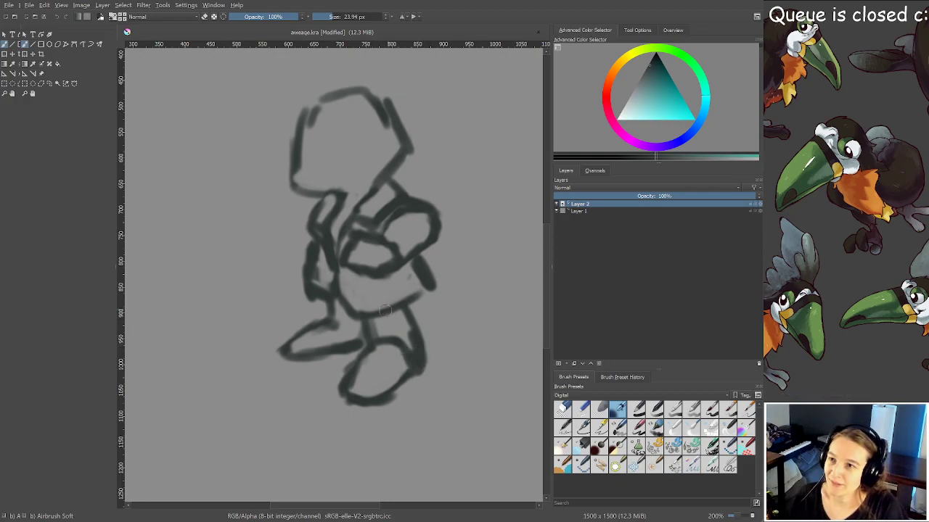
# Close the heel of the far foot and sketch a rounded fist at the end of the far arm
pyautogui.moveTo(334, 324); pyautogui.dragTo(358, 342)
pyautogui.moveTo(308, 239)
pyautogui.mouseDown()
pyautogui.moveTo(290, 236)
pyautogui.moveTo(310, 263)
pyautogui.moveTo(313, 256)
pyautogui.moveTo(305, 266)
pyautogui.moveTo(295, 238)
pyautogui.moveTo(294, 266)
pyautogui.mouseUp()
pyautogui.moveTo(310, 233); pyautogui.dragTo(298, 214)
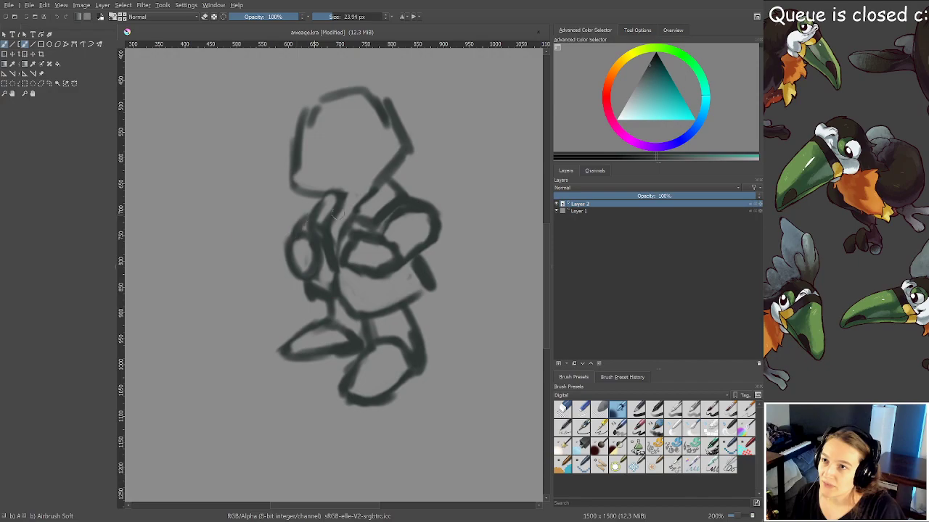
# Draw a cuff line across the bent arm's sleeve and a short thumb stroke beneath its hand
pyautogui.moveTo(384, 239)
pyautogui.mouseDown()
pyautogui.moveTo(417, 263)
pyautogui.moveTo(432, 246)
pyautogui.moveTo(403, 239)
pyautogui.moveTo(408, 249)
pyautogui.moveTo(391, 234)
pyautogui.moveTo(415, 268)
pyautogui.moveTo(427, 263)
pyautogui.moveTo(429, 240)
pyautogui.mouseUp()
pyautogui.press('e')
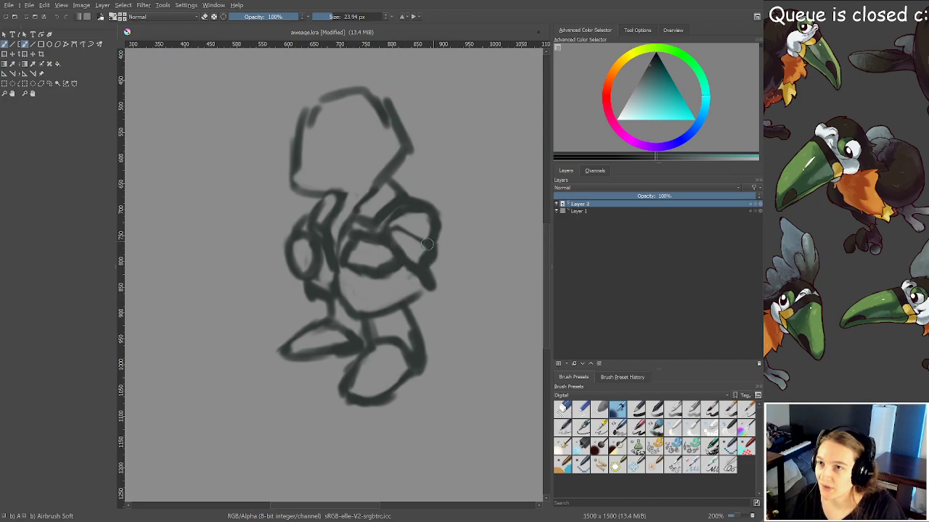
pyautogui.moveTo(379, 276); pyautogui.dragTo(394, 282)
# Strengthen the outlines of the face, jaw, neck and back of the head
pyautogui.moveTo(298, 117); pyautogui.dragTo(296, 171)
pyautogui.moveTo(296, 135)
pyautogui.mouseDown()
pyautogui.moveTo(299, 179)
pyautogui.moveTo(331, 191)
pyautogui.moveTo(336, 217)
pyautogui.mouseUp()
pyautogui.moveTo(379, 186); pyautogui.dragTo(395, 166)
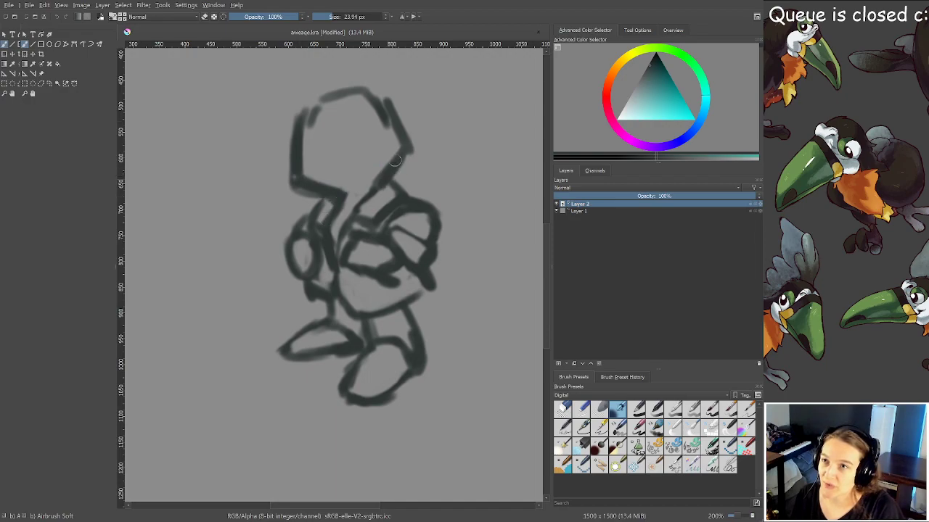
pyautogui.moveTo(381, 103)
pyautogui.mouseDown()
pyautogui.moveTo(401, 141)
pyautogui.moveTo(377, 116)
pyautogui.moveTo(387, 119)
pyautogui.mouseUp()
# Draw two upright oval eyes on the face, erasing the old front edge of the head where the far eye overlaps it
pyautogui.press('e')
pyautogui.press('e')
pyautogui.moveTo(306, 121)
pyautogui.mouseDown()
pyautogui.moveTo(312, 109)
pyautogui.moveTo(332, 132)
pyautogui.moveTo(371, 129)
pyautogui.moveTo(354, 116)
pyautogui.mouseUp()
pyautogui.moveTo(296, 116)
pyautogui.mouseDown()
pyautogui.moveTo(311, 147)
pyautogui.moveTo(302, 152)
pyautogui.mouseUp()
pyautogui.press('e')
pyautogui.press('e')
pyautogui.moveTo(304, 115); pyautogui.dragTo(314, 108)
pyautogui.scroll(-2, 371, 311)
pyautogui.moveTo(368, 235)
pyautogui.mouseDown()
pyautogui.moveTo(371, 311)
pyautogui.moveTo(356, 238)
pyautogui.moveTo(377, 241)
pyautogui.mouseUp()
pyautogui.press('2')
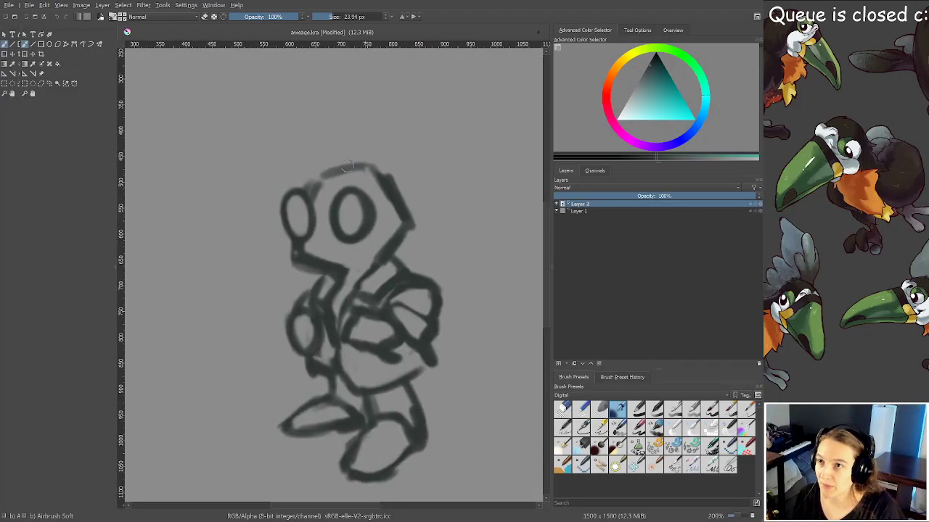
# Draw the brow line and a large domed hair shape around the head, erasing the old skull lines inside it
pyautogui.moveTo(301, 189); pyautogui.dragTo(343, 177)
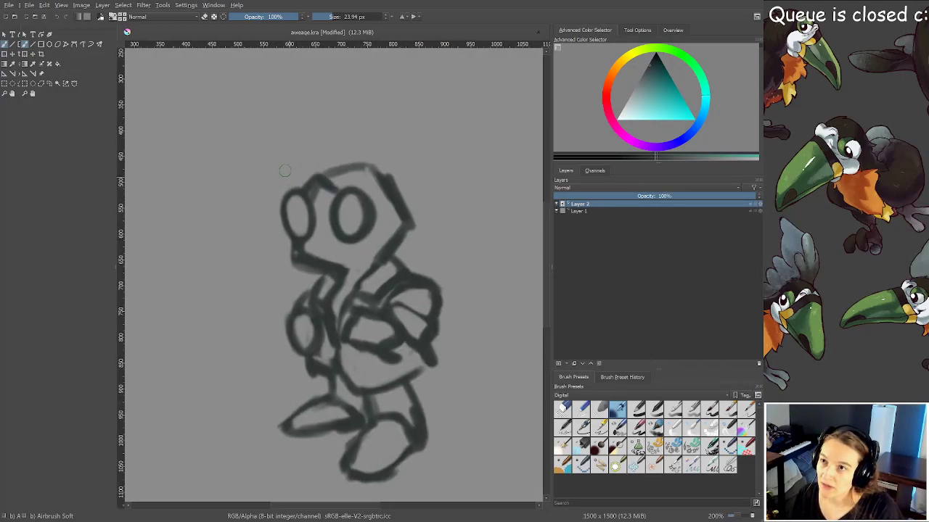
pyautogui.moveTo(284, 210)
pyautogui.mouseDown()
pyautogui.moveTo(302, 124)
pyautogui.moveTo(361, 116)
pyautogui.moveTo(408, 158)
pyautogui.moveTo(389, 296)
pyautogui.moveTo(407, 218)
pyautogui.moveTo(428, 210)
pyautogui.moveTo(398, 251)
pyautogui.mouseUp()
pyautogui.moveTo(378, 180)
pyautogui.mouseDown()
pyautogui.moveTo(408, 218)
pyautogui.moveTo(369, 171)
pyautogui.moveTo(347, 170)
pyautogui.moveTo(366, 168)
pyautogui.mouseUp()
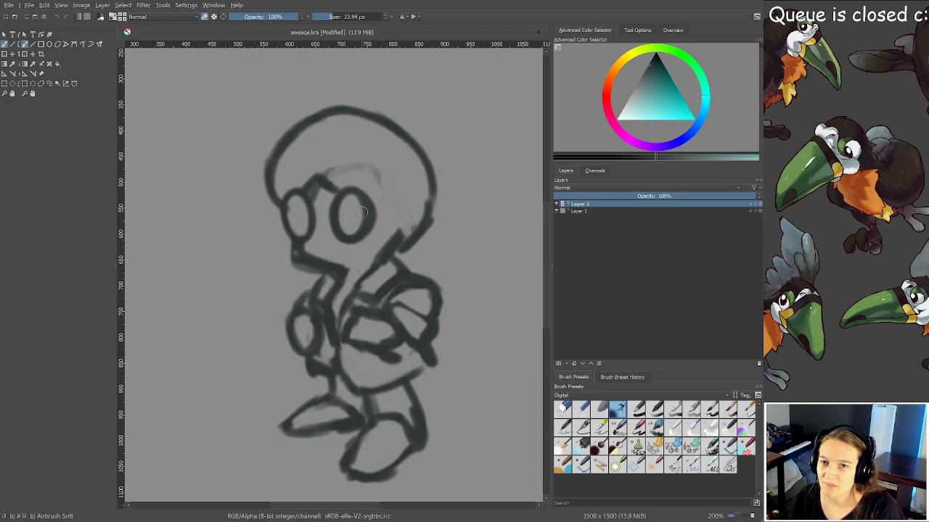
pyautogui.moveTo(364, 244)
pyautogui.mouseDown()
pyautogui.moveTo(394, 245)
pyautogui.moveTo(386, 263)
pyautogui.mouseUp()
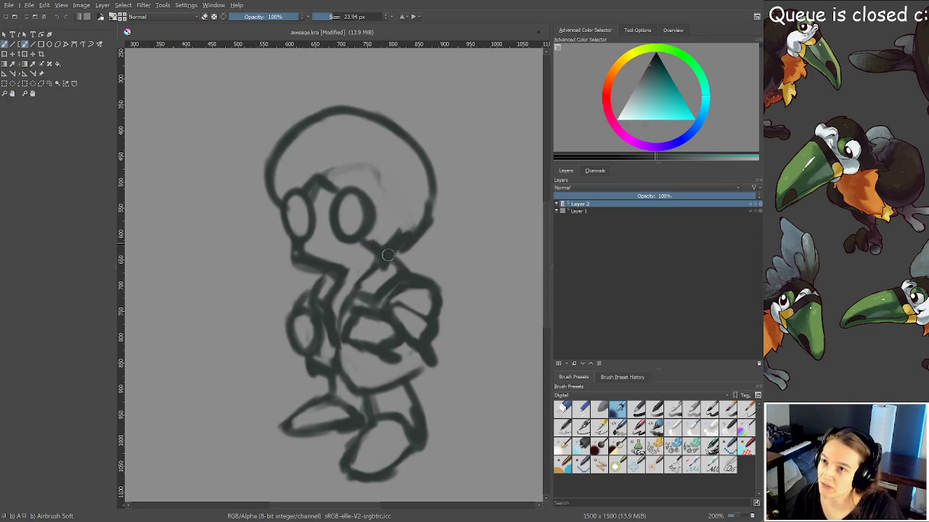
# Reshape the chin, add a straight mouth line and dark pupils in both eyes, and save the file
pyautogui.moveTo(292, 250)
pyautogui.mouseDown()
pyautogui.moveTo(352, 243)
pyautogui.moveTo(314, 267)
pyautogui.moveTo(319, 254)
pyautogui.moveTo(348, 249)
pyautogui.moveTo(339, 240)
pyautogui.moveTo(292, 249)
pyautogui.moveTo(337, 289)
pyautogui.mouseUp()
pyautogui.press('e')
pyautogui.press('e')
pyautogui.moveTo(301, 254); pyautogui.dragTo(344, 255)
pyautogui.moveTo(297, 225)
pyautogui.mouseDown()
pyautogui.moveTo(303, 215)
pyautogui.moveTo(357, 229)
pyautogui.mouseUp()
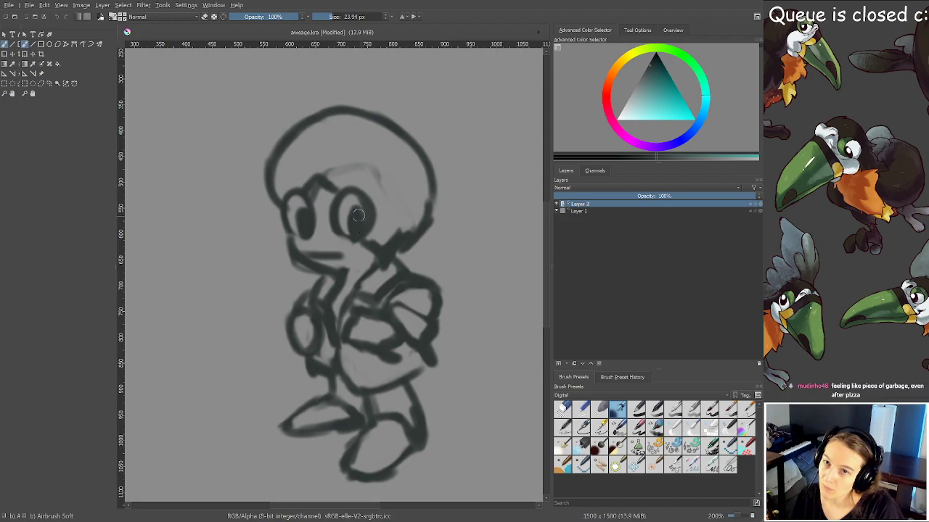
pyautogui.hotkey('ctrl', 's')
pyautogui.scroll(-1, 352, 215)
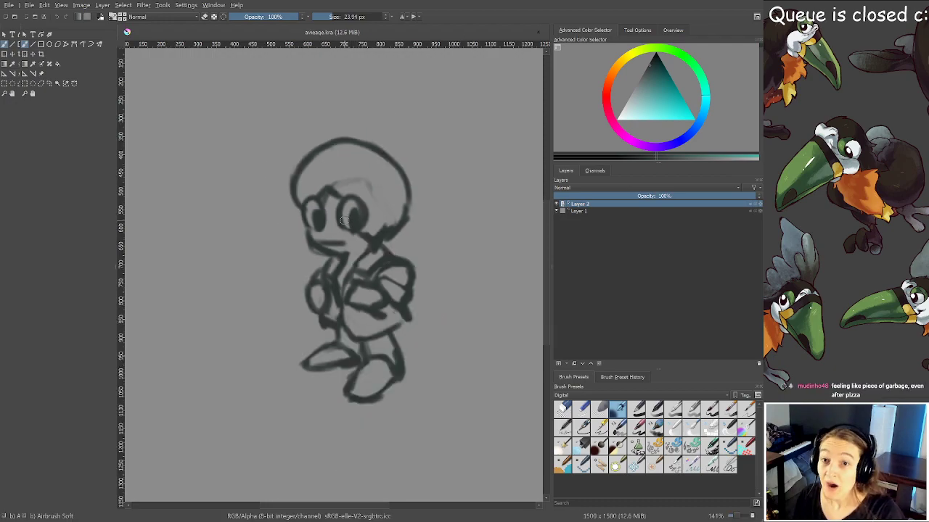
pyautogui.scroll(1, 342, 220)
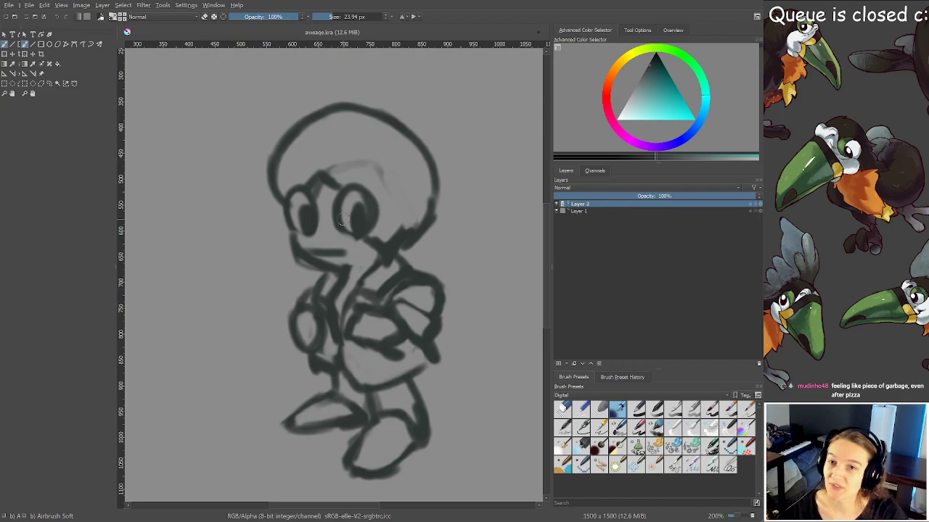
pyautogui.moveTo(309, 238); pyautogui.dragTo(307, 219)
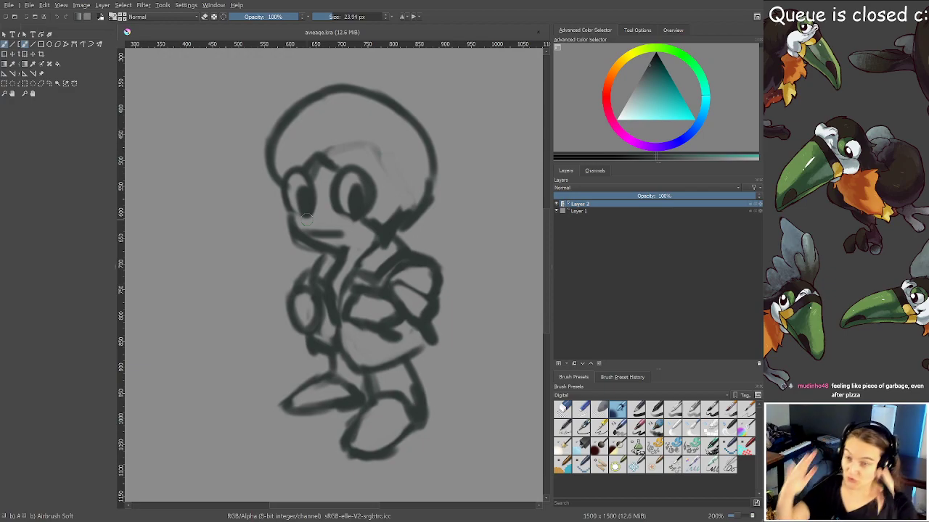
pyautogui.scroll(-1, 375, 325)
pyautogui.scroll(2, 413, 344)
pyautogui.scroll(-1, 414, 343)
# Redraw the nearer leg slanting back to the heel and slim the far leg with brush and eraser, saving the file
pyautogui.moveTo(415, 343); pyautogui.dragTo(417, 339)
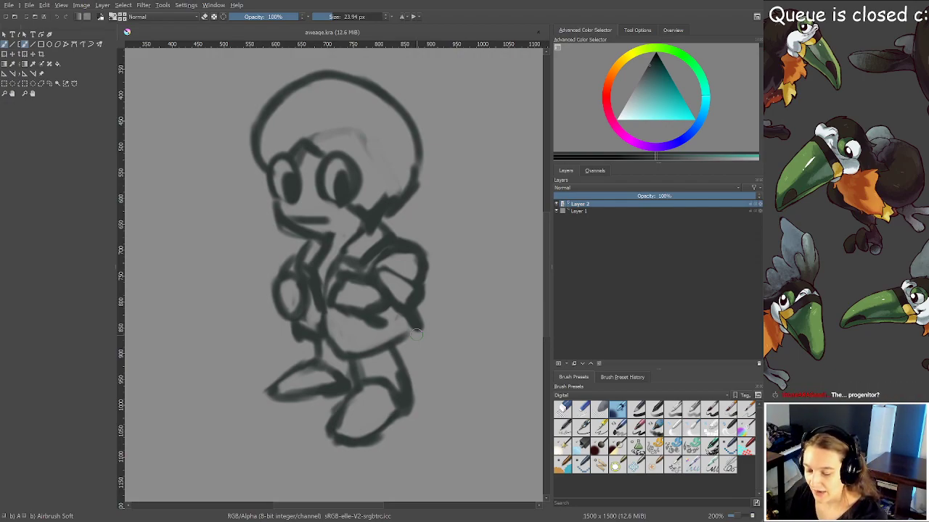
pyautogui.moveTo(418, 333); pyautogui.dragTo(414, 317)
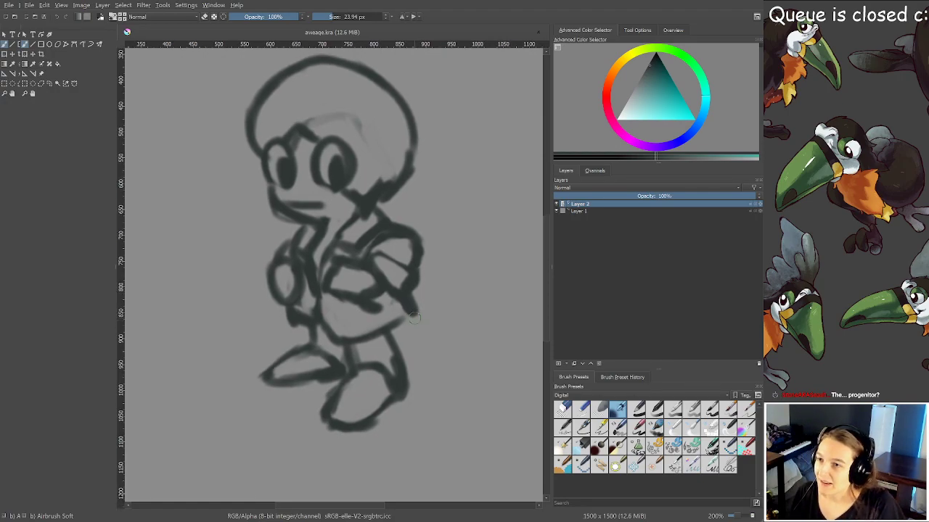
pyautogui.moveTo(392, 328)
pyautogui.mouseDown()
pyautogui.moveTo(421, 392)
pyautogui.moveTo(420, 379)
pyautogui.moveTo(396, 372)
pyautogui.moveTo(386, 343)
pyautogui.mouseUp()
pyautogui.press('e')
pyautogui.moveTo(326, 326); pyautogui.dragTo(309, 340)
pyautogui.press('e')
pyautogui.press('e')
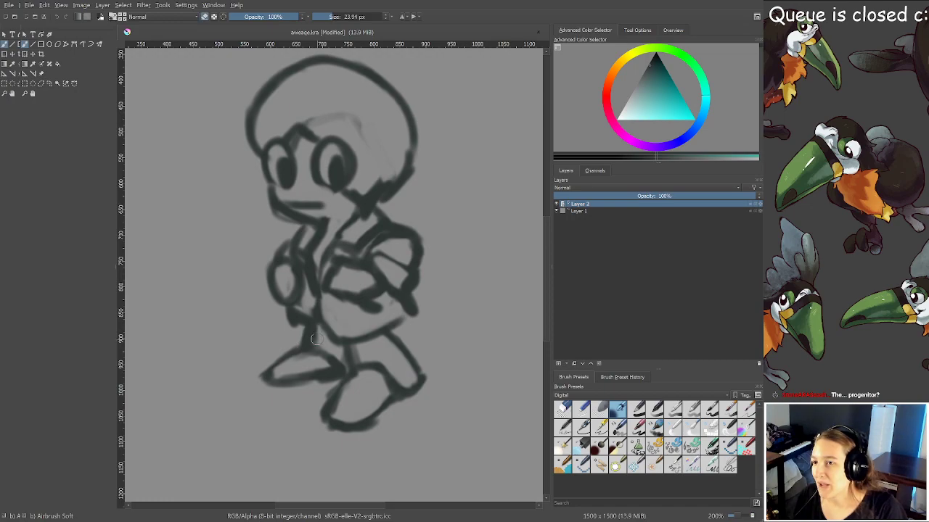
pyautogui.hotkey('ctrl', 's')
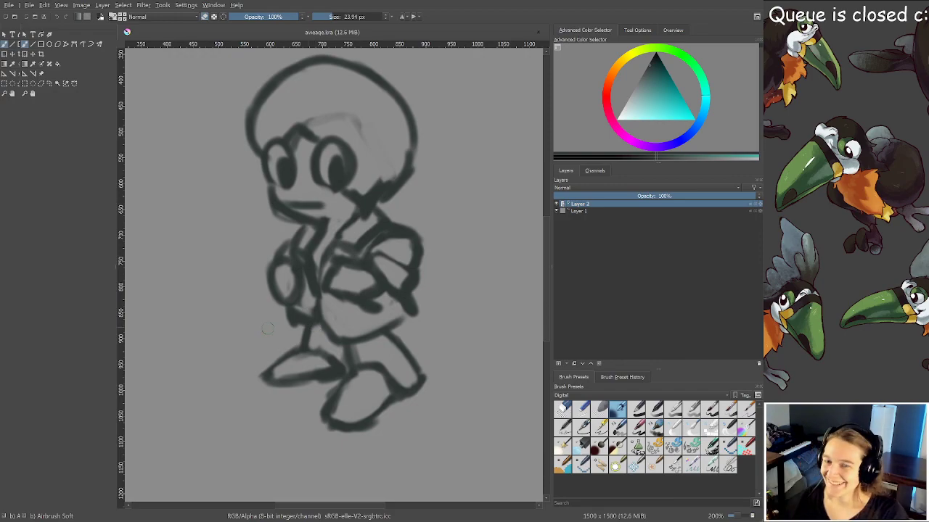
# Redraw the nearer hand with separate curled fingers in front of the belly using brush and eraser
pyautogui.moveTo(229, 289); pyautogui.dragTo(227, 320)
pyautogui.scroll(-2, 346, 325)
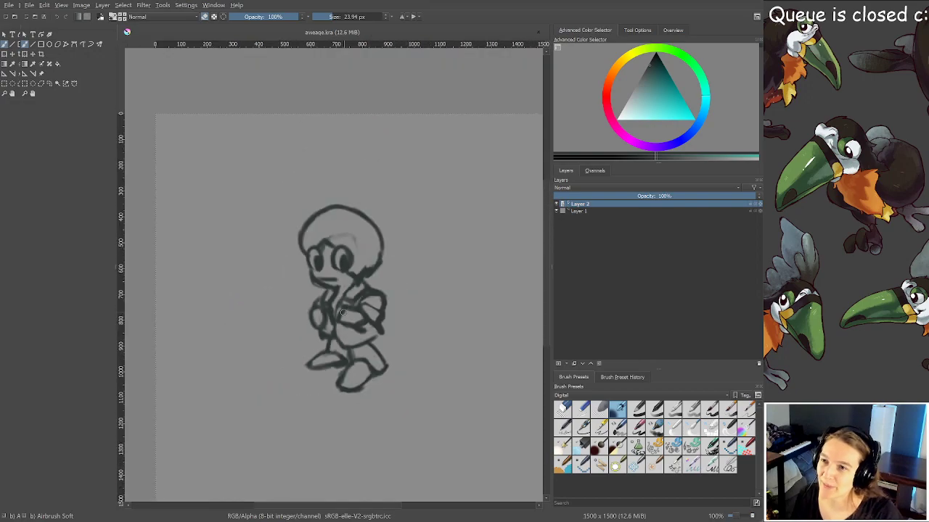
pyautogui.scroll(2, 338, 314)
pyautogui.moveTo(415, 361); pyautogui.dragTo(399, 371)
pyautogui.moveTo(339, 322)
pyautogui.mouseDown()
pyautogui.moveTo(334, 347)
pyautogui.moveTo(365, 316)
pyautogui.moveTo(340, 311)
pyautogui.moveTo(349, 322)
pyautogui.moveTo(333, 331)
pyautogui.moveTo(349, 325)
pyautogui.moveTo(339, 345)
pyautogui.moveTo(365, 347)
pyautogui.moveTo(346, 352)
pyautogui.moveTo(359, 361)
pyautogui.moveTo(348, 338)
pyautogui.mouseUp()
pyautogui.press('e')
pyautogui.press('e')
pyautogui.press('e')
pyautogui.press('e')
pyautogui.press('e')
pyautogui.press('e')
pyautogui.moveTo(367, 328)
pyautogui.mouseDown()
pyautogui.moveTo(352, 354)
pyautogui.moveTo(368, 343)
pyautogui.mouseUp()
# Add finger lines to the far fist with brush and eraser, and save the file
pyautogui.moveTo(288, 308)
pyautogui.mouseDown()
pyautogui.moveTo(289, 340)
pyautogui.moveTo(278, 330)
pyautogui.moveTo(290, 335)
pyautogui.moveTo(290, 323)
pyautogui.moveTo(301, 322)
pyautogui.moveTo(283, 310)
pyautogui.mouseUp()
pyautogui.press('e')
pyautogui.press('e')
pyautogui.moveTo(278, 312)
pyautogui.mouseDown()
pyautogui.moveTo(287, 350)
pyautogui.moveTo(293, 331)
pyautogui.mouseUp()
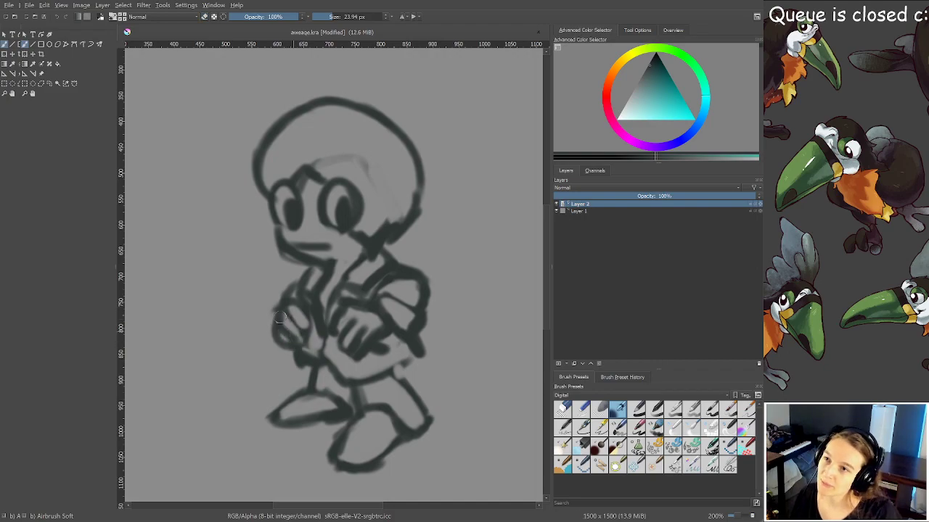
pyautogui.hotkey('ctrl', 's')
# Sketch a rounded bundle behind the neck and a narrow oval beside it, clearing the overlapping lines
pyautogui.scroll(-2, 311, 298)
pyautogui.scroll(3, 366, 295)
pyautogui.scroll(-1, 385, 304)
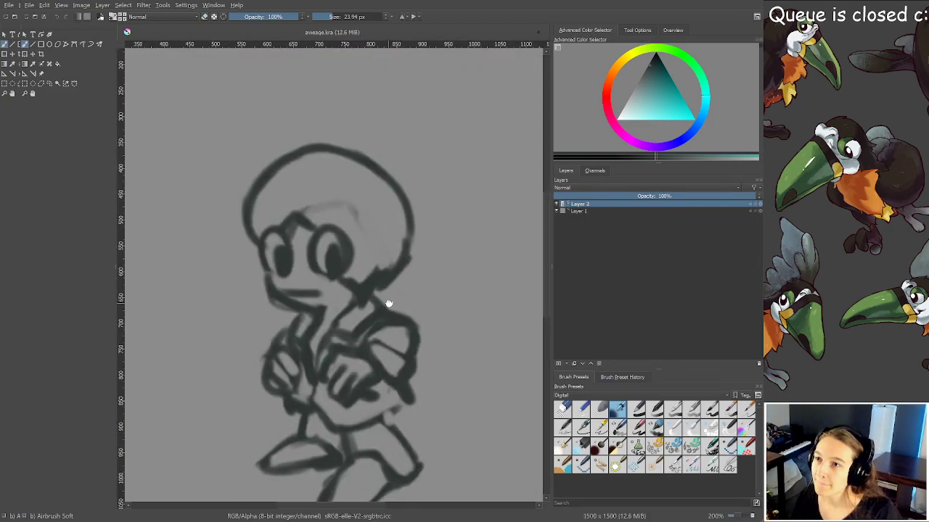
pyautogui.moveTo(411, 252)
pyautogui.mouseDown()
pyautogui.moveTo(396, 275)
pyautogui.moveTo(421, 317)
pyautogui.moveTo(389, 283)
pyautogui.moveTo(377, 299)
pyautogui.mouseUp()
pyautogui.press('e')
pyautogui.press('e')
# Rework the front of the chin with a thicker stroke, undoing the rejected tries, and save the file
pyautogui.moveTo(272, 277)
pyautogui.mouseDown()
pyautogui.moveTo(287, 306)
pyautogui.moveTo(270, 290)
pyautogui.moveTo(287, 304)
pyautogui.mouseUp()
pyautogui.hotkey('ctrl', 'z')
pyautogui.hotkey('ctrl', 'z')
pyautogui.moveTo(271, 266)
pyautogui.mouseDown()
pyautogui.moveTo(282, 296)
pyautogui.moveTo(273, 283)
pyautogui.mouseUp()
pyautogui.hotkey('ctrl', 's')
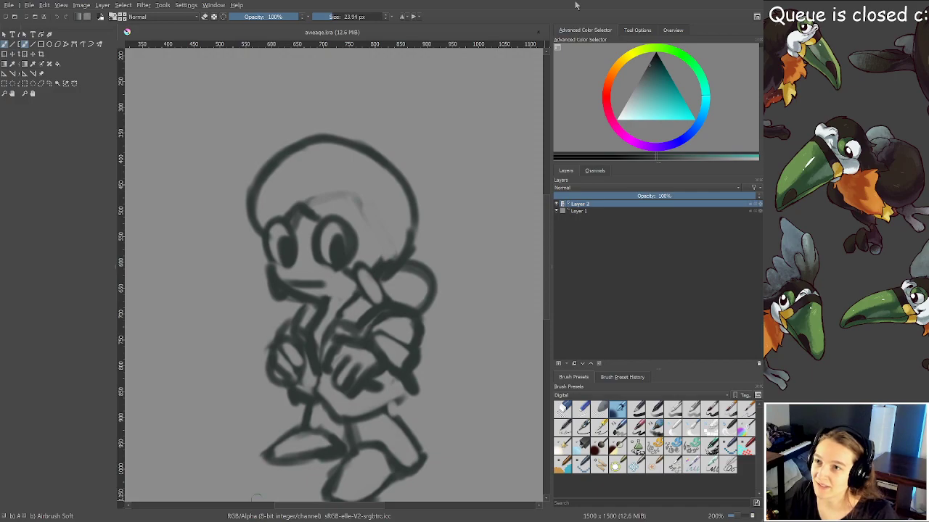
# Add collar strokes at the neck and eyelashes at the outer edges of both eyes, and save the file
pyautogui.scroll(-3, 428, 196)
pyautogui.scroll(1, 428, 205)
pyautogui.scroll(1, 406, 231)
pyautogui.moveTo(432, 207)
pyautogui.mouseDown()
pyautogui.moveTo(406, 231)
pyautogui.moveTo(392, 203)
pyautogui.mouseUp()
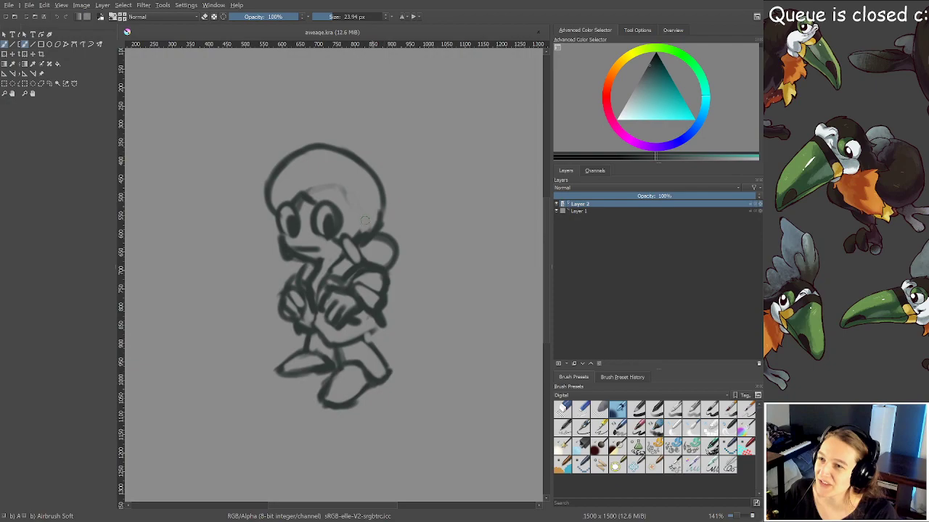
pyautogui.scroll(2, 368, 219)
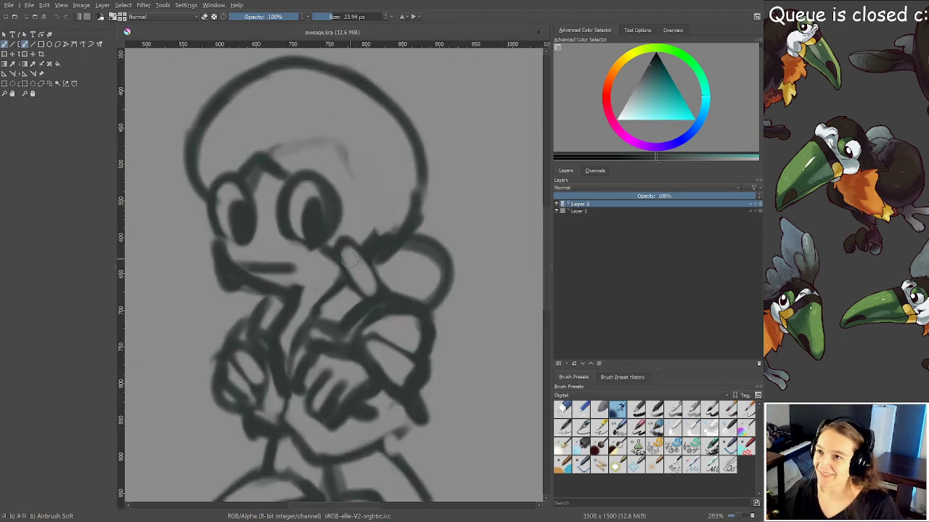
pyautogui.moveTo(290, 319)
pyautogui.mouseDown()
pyautogui.moveTo(300, 331)
pyautogui.moveTo(289, 317)
pyautogui.mouseUp()
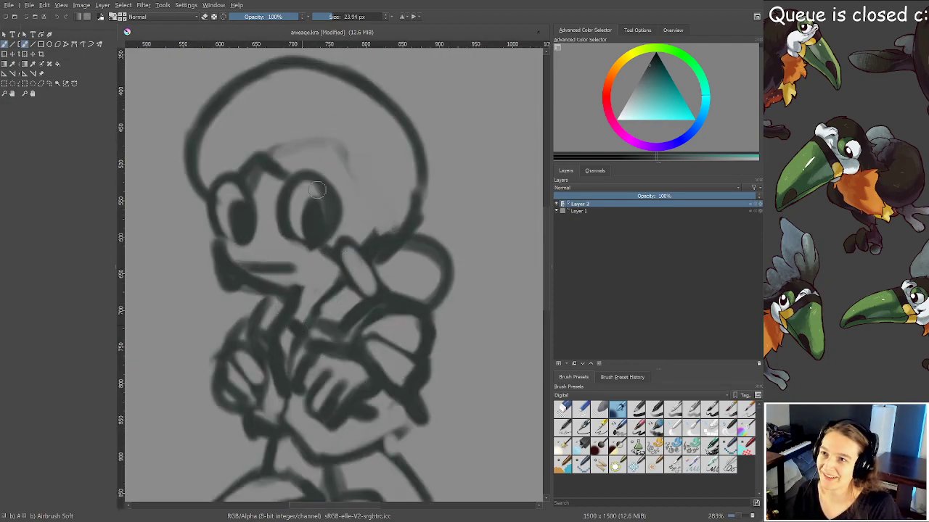
pyautogui.moveTo(326, 189)
pyautogui.mouseDown()
pyautogui.moveTo(360, 188)
pyautogui.moveTo(341, 190)
pyautogui.mouseUp()
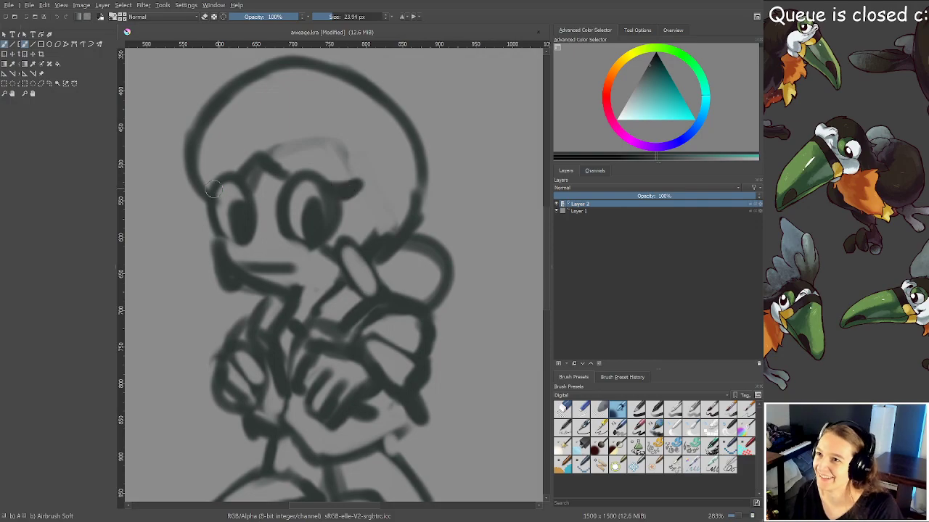
pyautogui.hotkey('ctrl', 's')
# Start a second figure with a small five-sided head in the empty upper area beyond the first character
pyautogui.scroll(-3, 200, 188)
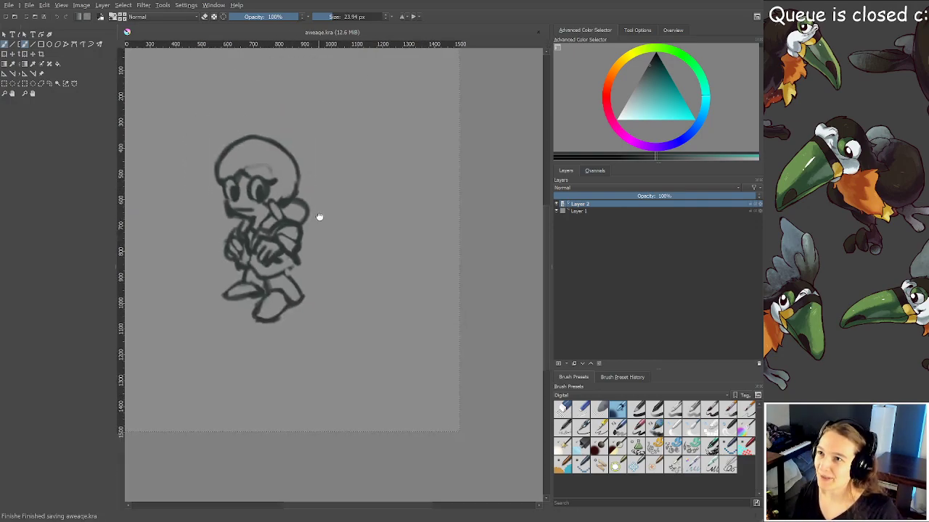
pyautogui.scroll(1, 282, 188)
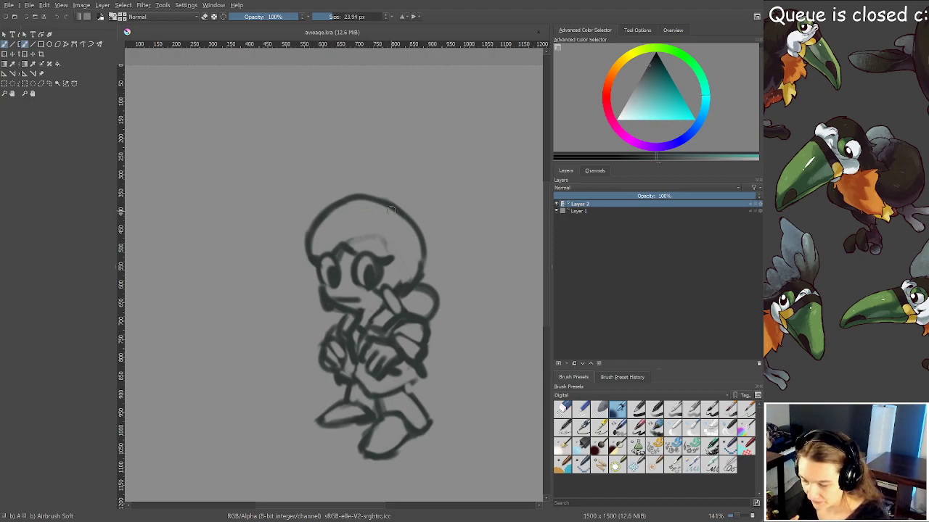
pyautogui.moveTo(412, 158); pyautogui.dragTo(317, 168)
pyautogui.moveTo(442, 139); pyautogui.dragTo(379, 147)
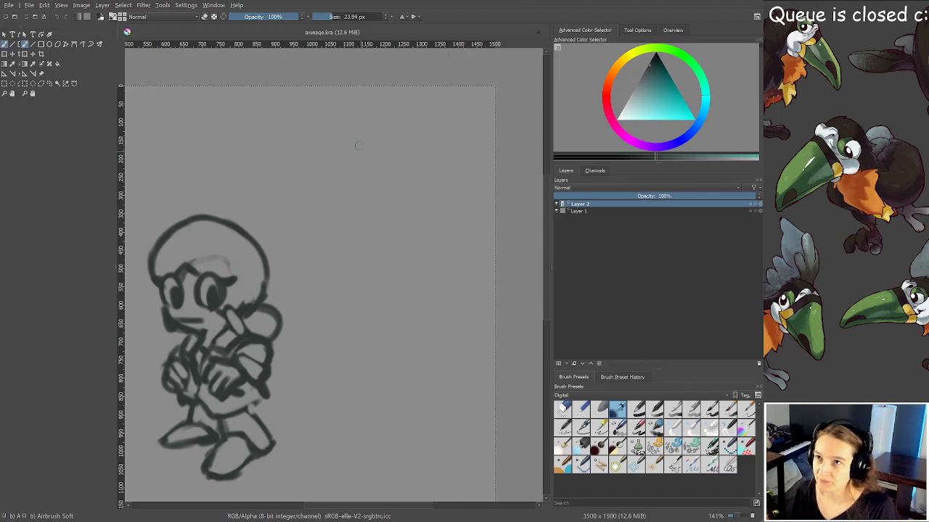
pyautogui.moveTo(362, 135); pyautogui.dragTo(402, 138)
pyautogui.moveTo(355, 132)
pyautogui.mouseDown()
pyautogui.moveTo(355, 183)
pyautogui.moveTo(388, 189)
pyautogui.moveTo(367, 182)
pyautogui.moveTo(407, 185)
pyautogui.moveTo(416, 147)
pyautogui.moveTo(408, 177)
pyautogui.mouseUp()
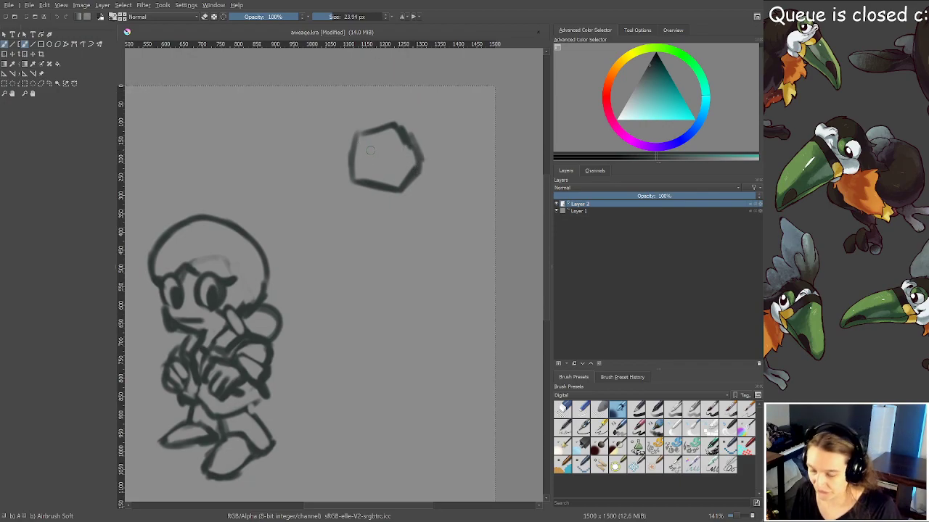
# Draw a large oval eye with a dark pupil inside the five-sided head, saving the file along the way
pyautogui.moveTo(377, 153)
pyautogui.mouseDown()
pyautogui.moveTo(388, 175)
pyautogui.moveTo(379, 153)
pyautogui.moveTo(399, 140)
pyautogui.moveTo(396, 167)
pyautogui.moveTo(398, 144)
pyautogui.mouseUp()
pyautogui.hotkey('ctrl', 'z')
pyautogui.hotkey('ctrl', 'z')
pyautogui.hotkey('ctrl', 's')
pyautogui.scroll(3, 395, 131)
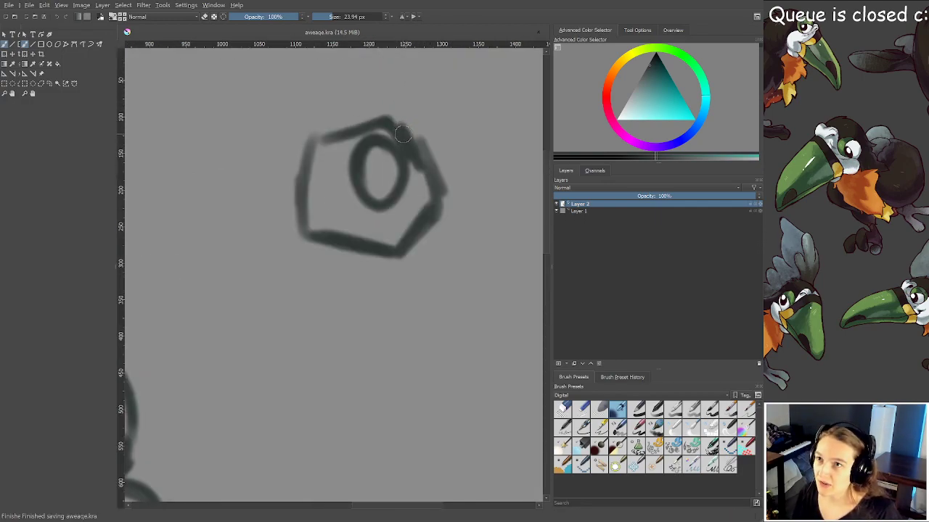
pyautogui.moveTo(400, 187); pyautogui.dragTo(391, 155)
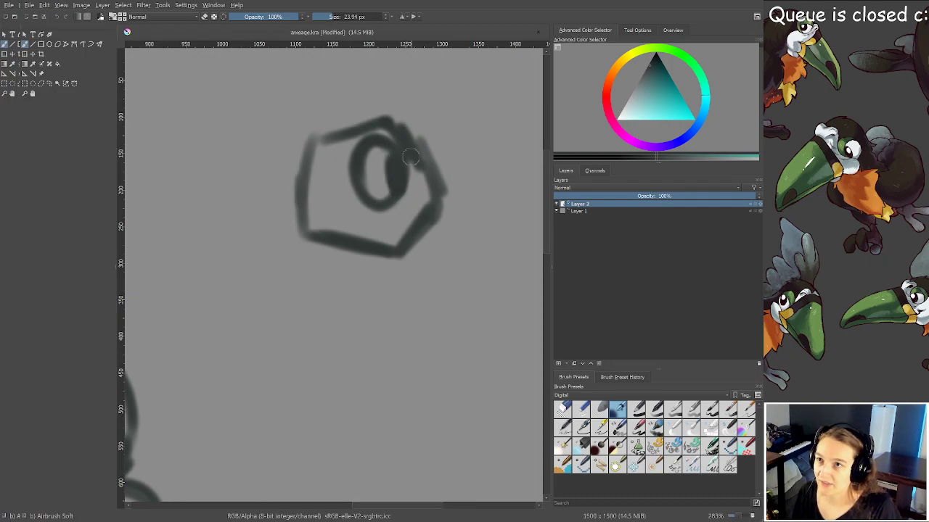
# Add a slanted mouth stroke and a spiky tuft of hair to the small head, and save the file
pyautogui.moveTo(397, 216); pyautogui.dragTo(444, 187)
pyautogui.moveTo(353, 137)
pyautogui.mouseDown()
pyautogui.moveTo(372, 92)
pyautogui.moveTo(402, 133)
pyautogui.moveTo(378, 127)
pyautogui.moveTo(409, 150)
pyautogui.moveTo(401, 127)
pyautogui.moveTo(415, 113)
pyautogui.moveTo(398, 124)
pyautogui.moveTo(419, 125)
pyautogui.moveTo(403, 154)
pyautogui.mouseUp()
pyautogui.hotkey('ctrl', 's')
# Strengthen the front edge of the small head and add short neck lines beneath it
pyautogui.press('-')
pyautogui.press('-')
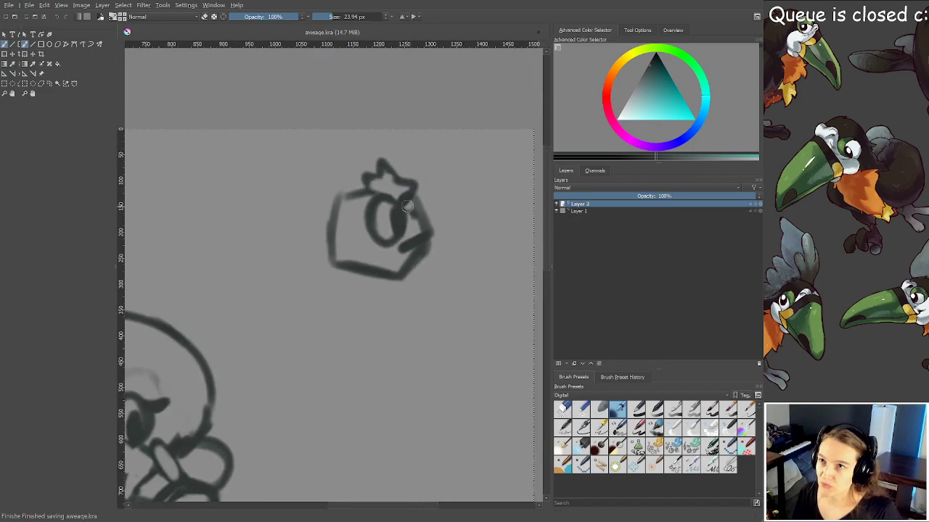
pyautogui.press('+')
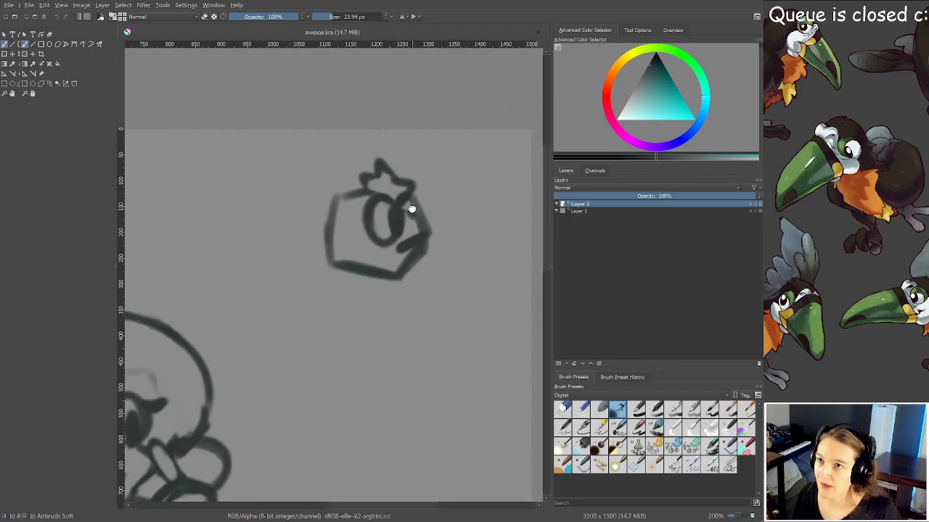
pyautogui.moveTo(412, 207); pyautogui.dragTo(429, 228)
pyautogui.moveTo(382, 282)
pyautogui.mouseDown()
pyautogui.moveTo(383, 261)
pyautogui.moveTo(365, 251)
pyautogui.moveTo(396, 241)
pyautogui.moveTo(400, 258)
pyautogui.moveTo(357, 255)
pyautogui.moveTo(370, 249)
pyautogui.mouseUp()
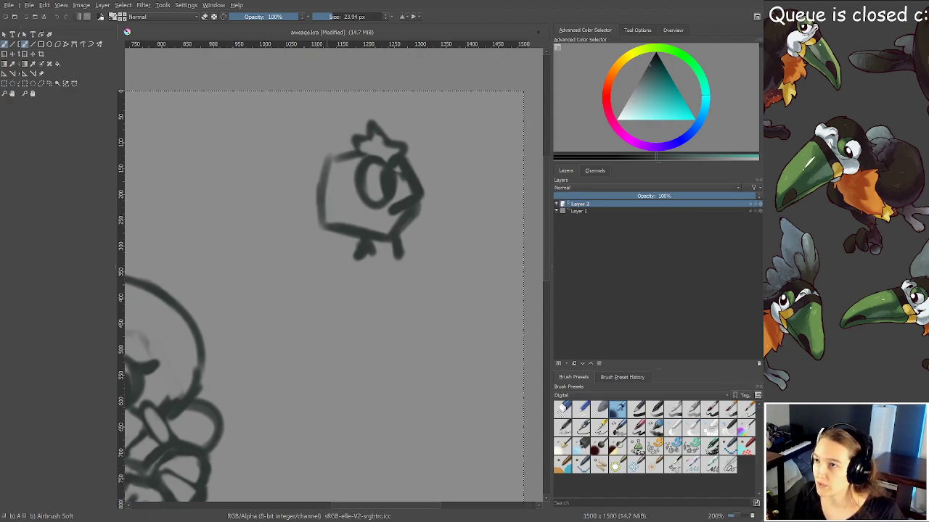
pyautogui.moveTo(298, 314); pyautogui.dragTo(443, 136)
pyautogui.press('-')
pyautogui.moveTo(342, 327); pyautogui.dragTo(371, 312)
pyautogui.press('+')
pyautogui.moveTo(342, 246); pyautogui.dragTo(394, 261)
pyautogui.scroll(1, 322, 251)
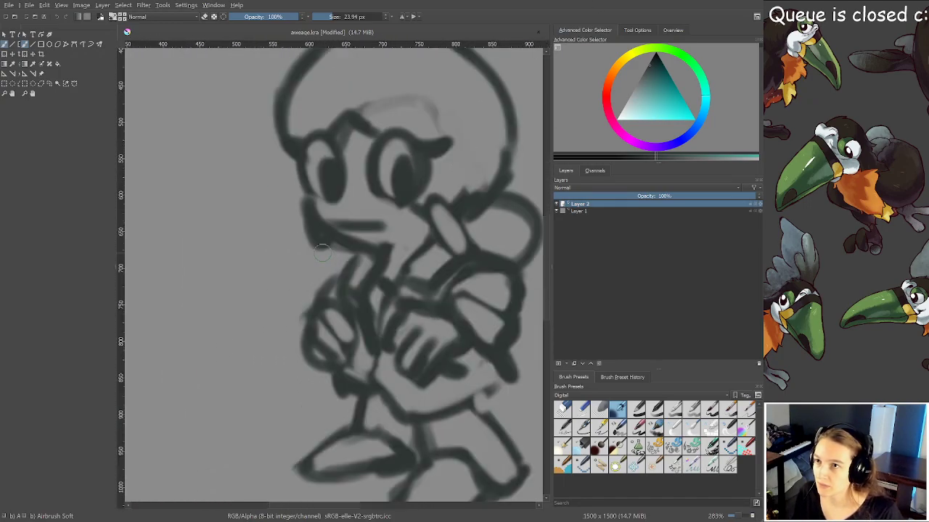
pyautogui.moveTo(233, 281)
pyautogui.mouseDown()
pyautogui.moveTo(223, 282)
pyautogui.moveTo(240, 295)
pyautogui.mouseUp()
pyautogui.moveTo(238, 261); pyautogui.dragTo(249, 295)
pyautogui.moveTo(229, 284); pyautogui.dragTo(245, 277)
pyautogui.moveTo(250, 279)
pyautogui.mouseDown()
pyautogui.moveTo(248, 292)
pyautogui.moveTo(262, 292)
pyautogui.mouseUp()
pyautogui.hotkey('ctrl', 'z')
pyautogui.hotkey('ctrl', 'z')
pyautogui.hotkey('ctrl', 'z')
pyautogui.hotkey('ctrl', 'z')
# Handwrite the label "Halope" beside the first character's chin with the 9.29 px brush and save the file
pyautogui.moveTo(231, 255); pyautogui.dragTo(229, 269)
pyautogui.moveTo(226, 258); pyautogui.dragTo(234, 255)
pyautogui.moveTo(231, 240); pyautogui.dragTo(238, 269)
pyautogui.moveTo(246, 253); pyautogui.dragTo(249, 268)
pyautogui.moveTo(259, 238)
pyautogui.mouseDown()
pyautogui.moveTo(260, 267)
pyautogui.moveTo(269, 256)
pyautogui.moveTo(282, 274)
pyautogui.moveTo(291, 256)
pyautogui.mouseUp()
pyautogui.moveTo(295, 248)
pyautogui.mouseDown()
pyautogui.moveTo(308, 263)
pyautogui.moveTo(273, 271)
pyautogui.moveTo(215, 325)
pyautogui.mouseUp()
pyautogui.hotkey('ctrl', 's')
pyautogui.scroll(-2, 306, 250)
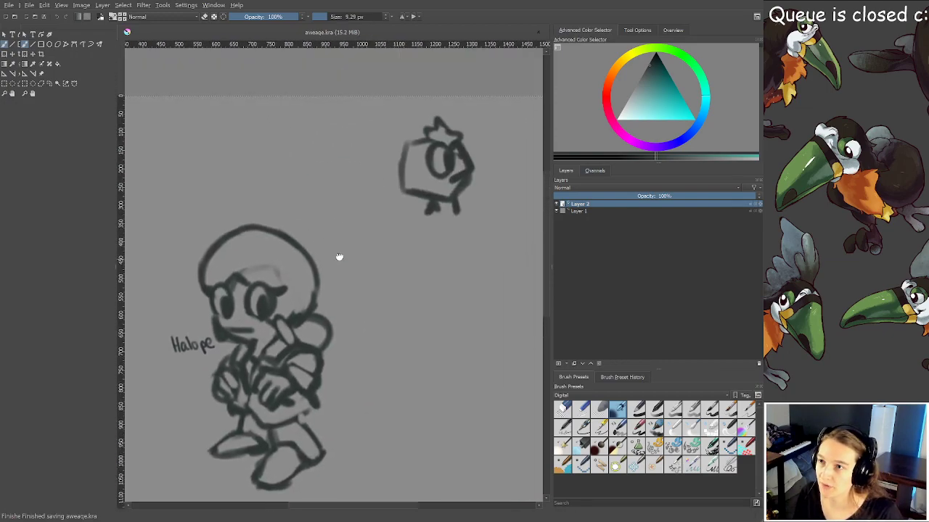
# Enlarge the brush to 15.36 px and sketch shoulders and an angular torso below the second figure's neck
pyautogui.scroll(1, 342, 257)
pyautogui.moveTo(341, 257); pyautogui.dragTo(247, 304)
pyautogui.moveTo(381, 222)
pyautogui.mouseDown()
pyautogui.moveTo(376, 206)
pyautogui.moveTo(344, 237)
pyautogui.moveTo(425, 230)
pyautogui.mouseUp()
pyautogui.press(']')
pyautogui.press(']')
pyautogui.press(']')
pyautogui.moveTo(338, 244)
pyautogui.mouseDown()
pyautogui.moveTo(350, 280)
pyautogui.moveTo(341, 277)
pyautogui.moveTo(337, 312)
pyautogui.moveTo(385, 327)
pyautogui.mouseUp()
pyautogui.moveTo(341, 296)
pyautogui.mouseDown()
pyautogui.moveTo(381, 318)
pyautogui.moveTo(428, 297)
pyautogui.mouseUp()
pyautogui.moveTo(383, 317); pyautogui.dragTo(433, 288)
pyautogui.moveTo(426, 240)
pyautogui.mouseDown()
pyautogui.moveTo(438, 288)
pyautogui.moveTo(421, 234)
pyautogui.mouseUp()
# Sketch two striding legs beneath the second figure's torso, one with a pointed foot and the other with a flat foot
pyautogui.moveTo(348, 306)
pyautogui.mouseDown()
pyautogui.moveTo(369, 327)
pyautogui.moveTo(378, 385)
pyautogui.moveTo(371, 402)
pyautogui.moveTo(339, 392)
pyautogui.moveTo(338, 414)
pyautogui.moveTo(309, 433)
pyautogui.moveTo(368, 410)
pyautogui.moveTo(312, 421)
pyautogui.moveTo(375, 398)
pyautogui.mouseUp()
pyautogui.hotkey('ctrl', 'z')
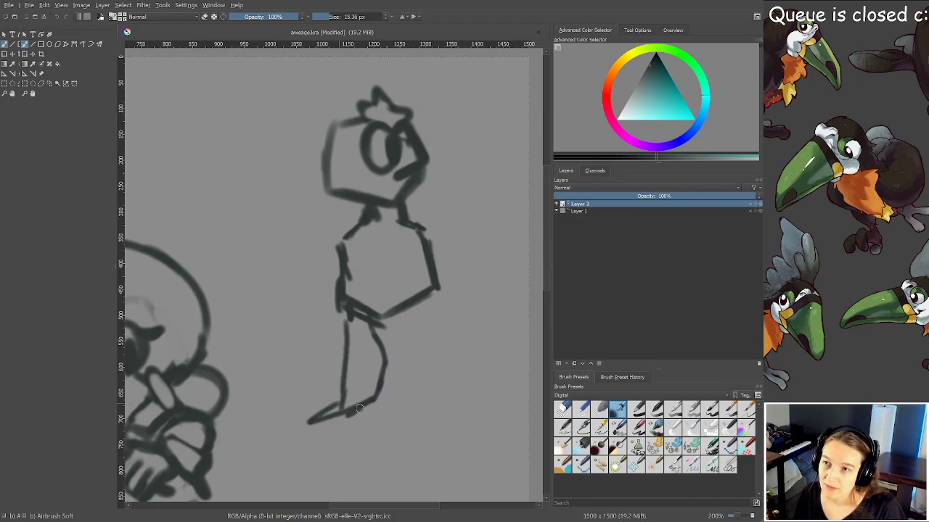
pyautogui.moveTo(398, 312); pyautogui.dragTo(417, 346)
pyautogui.moveTo(422, 302); pyautogui.dragTo(475, 403)
pyautogui.moveTo(416, 347)
pyautogui.mouseDown()
pyautogui.moveTo(441, 408)
pyautogui.moveTo(452, 420)
pyautogui.moveTo(477, 408)
pyautogui.mouseUp()
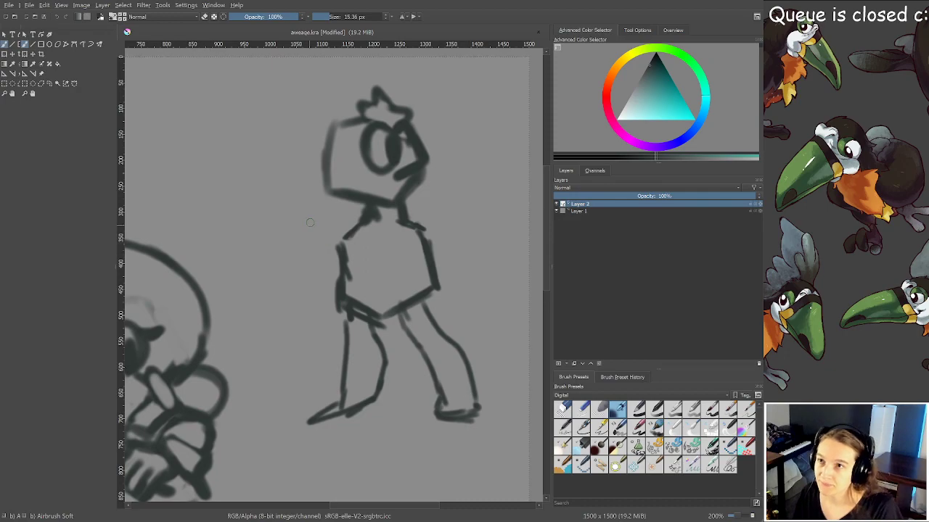
# Sketch a small pointed shoulder spike beside the second figure's neck, undo the unwanted strokes, and save the file
pyautogui.moveTo(358, 212)
pyautogui.mouseDown()
pyautogui.moveTo(334, 208)
pyautogui.moveTo(346, 221)
pyautogui.moveTo(344, 242)
pyautogui.moveTo(405, 210)
pyautogui.moveTo(329, 217)
pyautogui.moveTo(351, 239)
pyautogui.mouseUp()
pyautogui.hotkey('ctrl', 'z')
pyautogui.hotkey('ctrl', 'z')
pyautogui.hotkey('ctrl', 'z')
pyautogui.hotkey('ctrl', 'z')
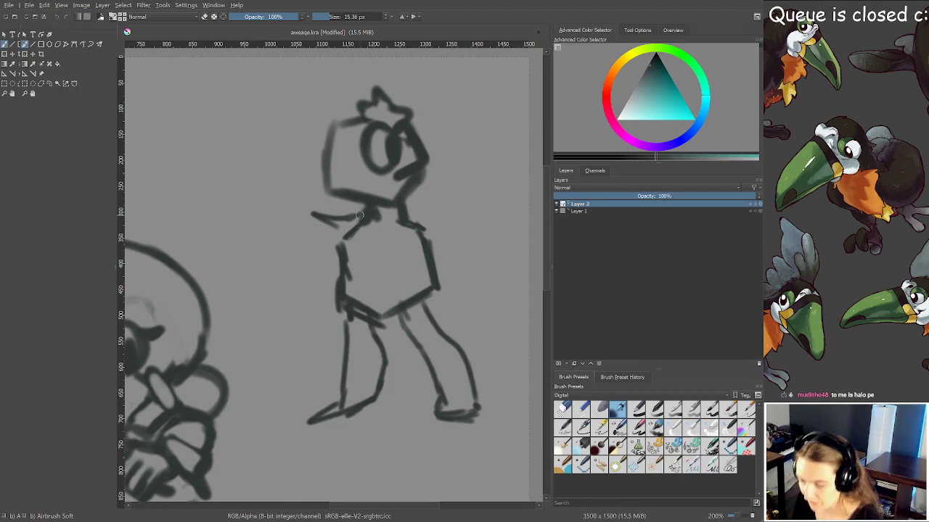
pyautogui.hotkey('ctrl', 's')
# Examine the "Halope" label up close and compare the first character with the second figure
pyautogui.scroll(-1, 358, 216)
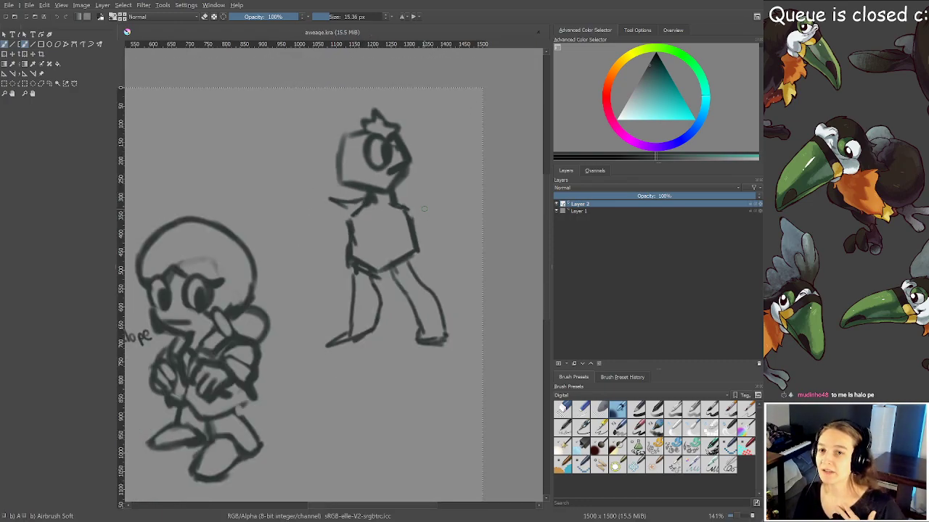
pyautogui.moveTo(358, 342); pyautogui.dragTo(489, 285)
pyautogui.scroll(4, 248, 278)
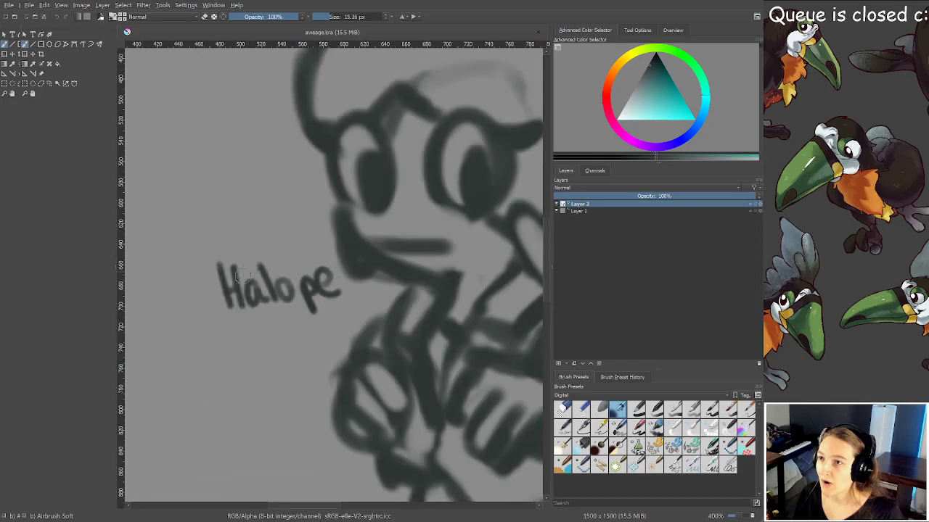
pyautogui.scroll(5, 295, 265)
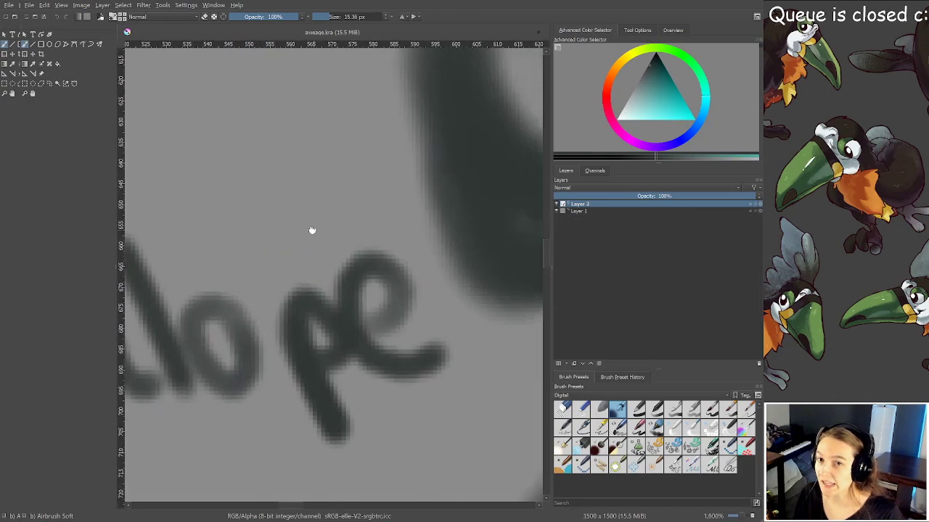
pyautogui.scroll(-5, 311, 226)
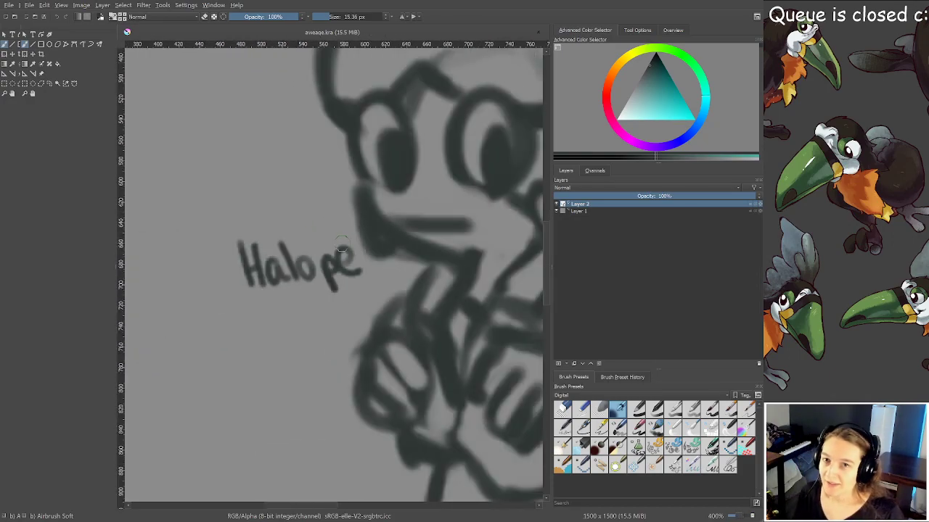
pyautogui.moveTo(340, 200); pyautogui.dragTo(337, 211)
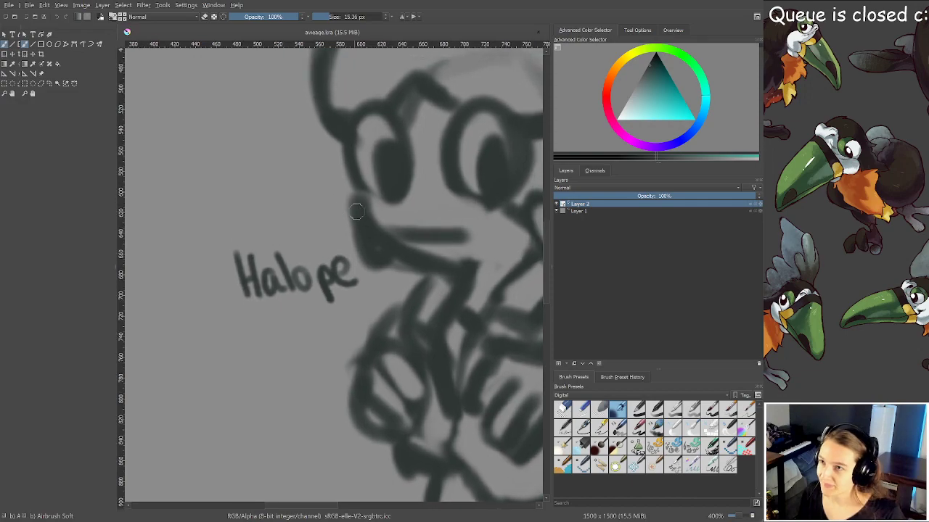
pyautogui.scroll(1, 337, 215)
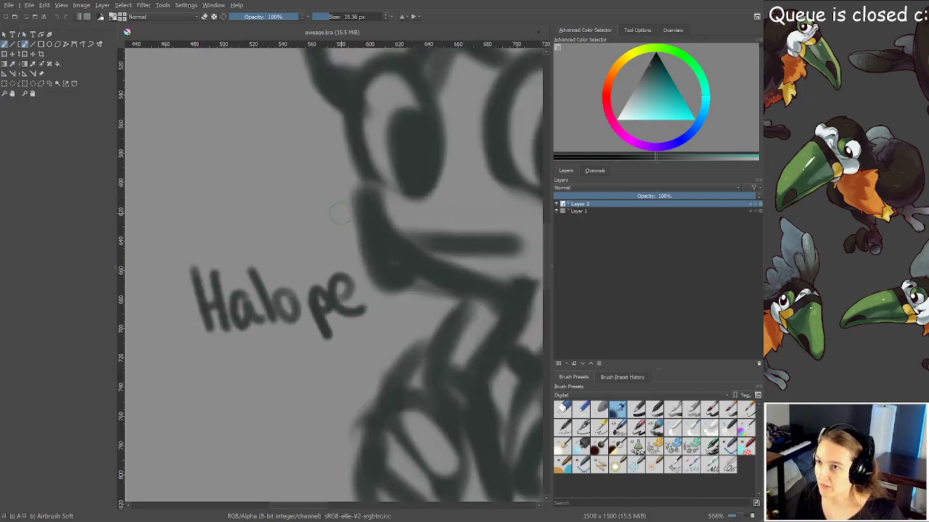
pyautogui.scroll(-2, 341, 214)
pyautogui.scroll(-2, 367, 221)
pyautogui.moveTo(449, 201); pyautogui.dragTo(284, 271)
pyautogui.moveTo(393, 225); pyautogui.dragTo(363, 244)
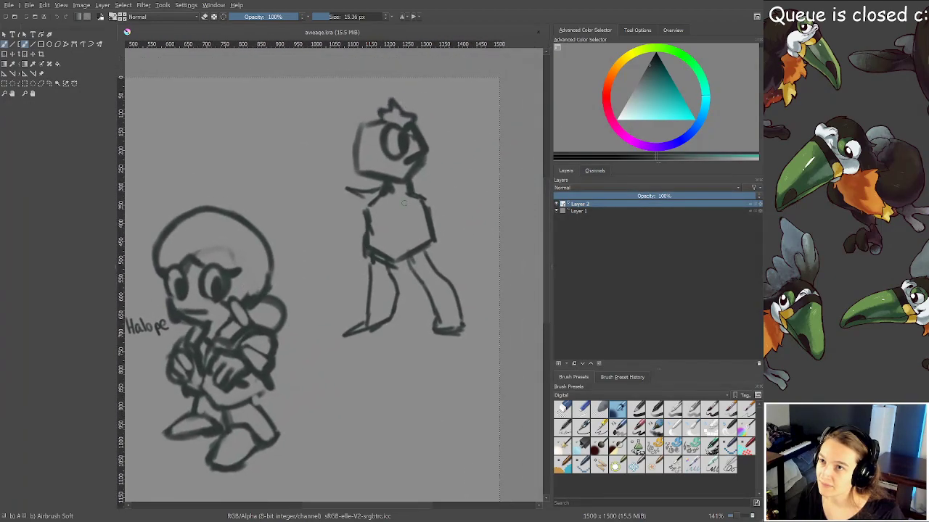
# Erase the stray double lines along the back edge and lower corner of the second figure's torso
pyautogui.scroll(1, 398, 215)
pyautogui.moveTo(399, 212); pyautogui.dragTo(375, 240)
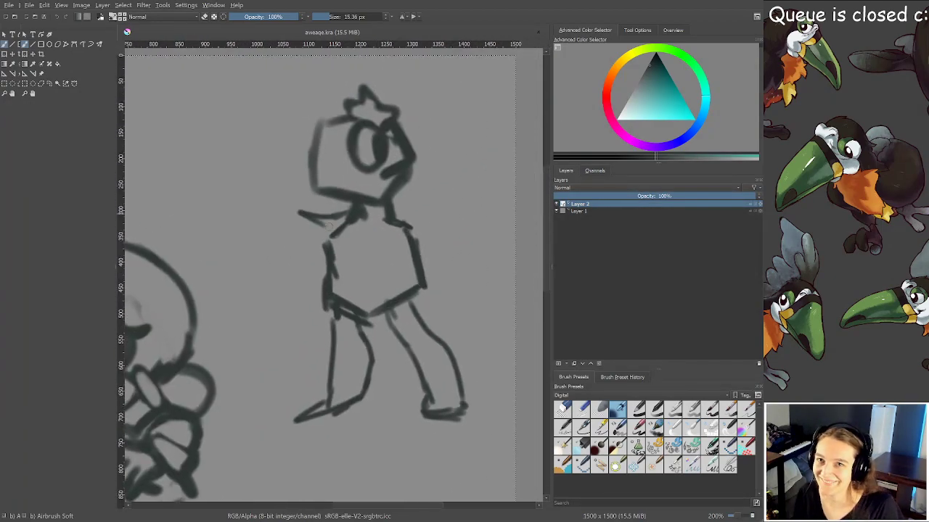
pyautogui.moveTo(320, 292)
pyautogui.mouseDown()
pyautogui.moveTo(326, 315)
pyautogui.moveTo(318, 292)
pyautogui.moveTo(324, 311)
pyautogui.moveTo(329, 303)
pyautogui.moveTo(323, 312)
pyautogui.moveTo(337, 287)
pyautogui.mouseUp()
pyautogui.hotkey('ctrl', 'z')
pyautogui.hotkey('ctrl', 'z')
pyautogui.press('e')
pyautogui.moveTo(335, 253); pyautogui.dragTo(335, 272)
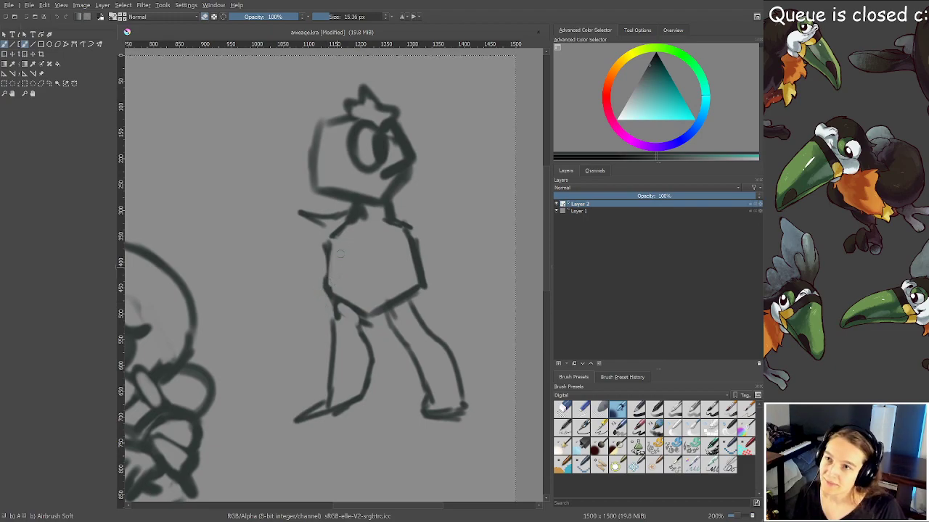
pyautogui.press('e')
# Erase the second figure's hair tuft, eye, mouth and shoulder spike, clearing the old facial features
pyautogui.moveTo(299, 212)
pyautogui.mouseDown()
pyautogui.moveTo(309, 223)
pyautogui.moveTo(292, 215)
pyautogui.moveTo(305, 228)
pyautogui.moveTo(319, 212)
pyautogui.moveTo(304, 214)
pyautogui.moveTo(326, 224)
pyautogui.moveTo(339, 214)
pyautogui.moveTo(388, 215)
pyautogui.moveTo(390, 204)
pyautogui.mouseUp()
pyautogui.hotkey('ctrl', 'z')
pyautogui.press('e')
pyautogui.moveTo(354, 146)
pyautogui.mouseDown()
pyautogui.moveTo(377, 146)
pyautogui.moveTo(379, 111)
pyautogui.mouseUp()
pyautogui.press('e')
pyautogui.moveTo(362, 109)
pyautogui.mouseDown()
pyautogui.moveTo(366, 169)
pyautogui.moveTo(399, 138)
pyautogui.moveTo(337, 161)
pyautogui.mouseUp()
pyautogui.moveTo(366, 194)
pyautogui.mouseDown()
pyautogui.moveTo(314, 190)
pyautogui.moveTo(364, 208)
pyautogui.mouseUp()
# Redraw the second figure's head with a V-shaped jaw, flat top edge and thick side using the 16.31 px brush
pyautogui.press('e')
pyautogui.moveTo(309, 186); pyautogui.dragTo(355, 214)
pyautogui.moveTo(308, 187)
pyautogui.mouseDown()
pyautogui.moveTo(334, 206)
pyautogui.moveTo(399, 190)
pyautogui.moveTo(401, 136)
pyautogui.mouseUp()
pyautogui.moveTo(335, 115)
pyautogui.mouseDown()
pyautogui.moveTo(411, 113)
pyautogui.moveTo(403, 149)
pyautogui.mouseUp()
pyautogui.moveTo(384, 117); pyautogui.dragTo(403, 147)
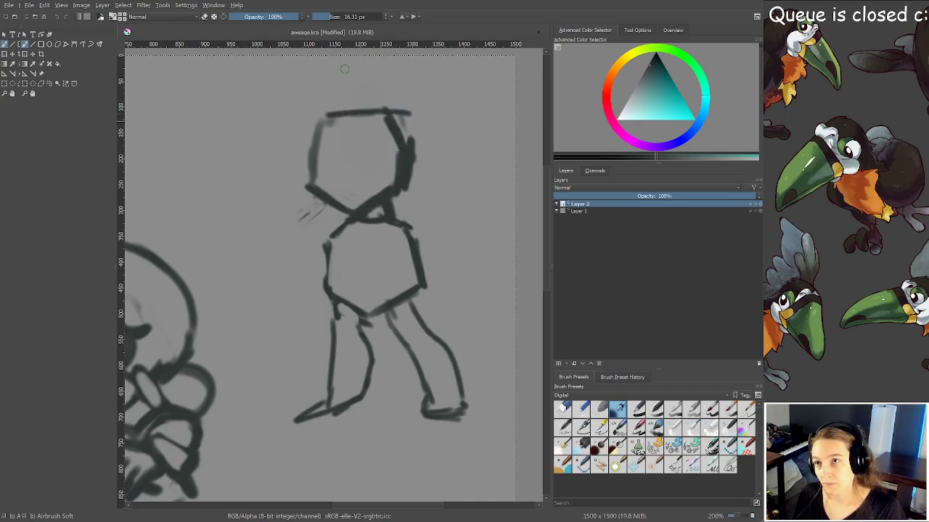
# Draw two slanted angry eyes with dark pupils on the second figure's head, clean them up, and save the file
pyautogui.moveTo(314, 144)
pyautogui.mouseDown()
pyautogui.moveTo(307, 178)
pyautogui.moveTo(316, 189)
pyautogui.moveTo(323, 147)
pyautogui.moveTo(335, 161)
pyautogui.moveTo(288, 148)
pyautogui.moveTo(338, 169)
pyautogui.moveTo(396, 137)
pyautogui.mouseUp()
pyautogui.hotkey('ctrl', 'z')
pyautogui.moveTo(360, 165)
pyautogui.mouseDown()
pyautogui.moveTo(396, 162)
pyautogui.moveTo(407, 134)
pyautogui.moveTo(403, 153)
pyautogui.mouseUp()
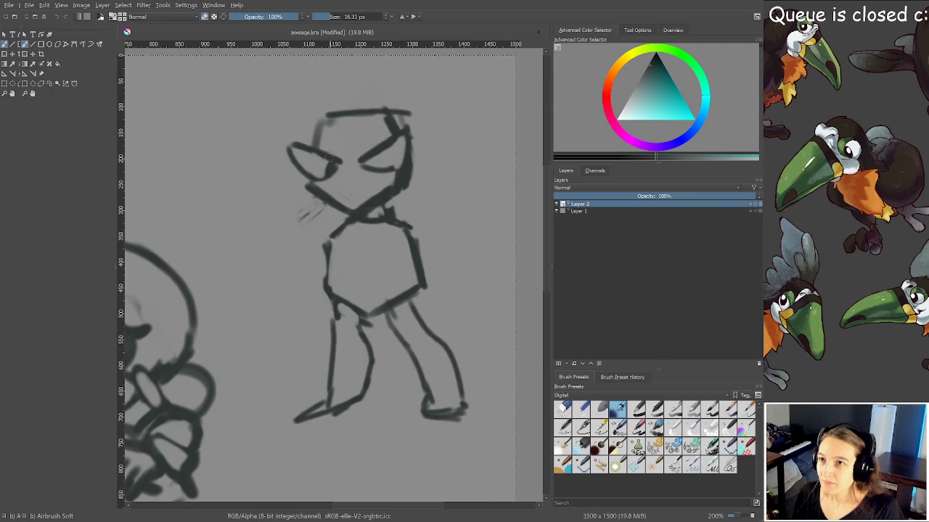
pyautogui.moveTo(288, 151)
pyautogui.mouseDown()
pyautogui.moveTo(301, 167)
pyautogui.moveTo(293, 156)
pyautogui.moveTo(326, 172)
pyautogui.moveTo(317, 167)
pyautogui.mouseUp()
pyautogui.press('e')
pyautogui.moveTo(376, 164); pyautogui.dragTo(385, 164)
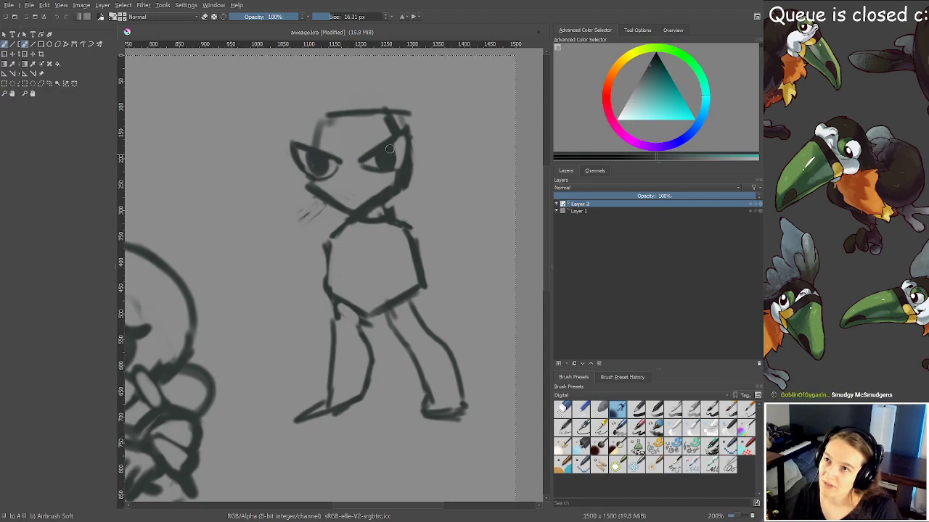
pyautogui.hotkey('ctrl', 's')
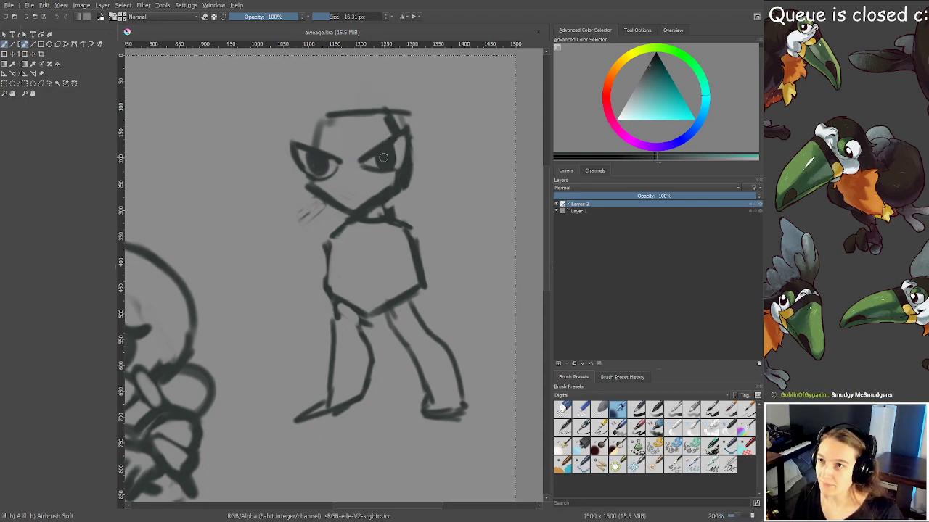
# Reshape the second figure's front leg so it curves smoothly into the pointed foot, and save the file
pyautogui.scroll(-2, 388, 197)
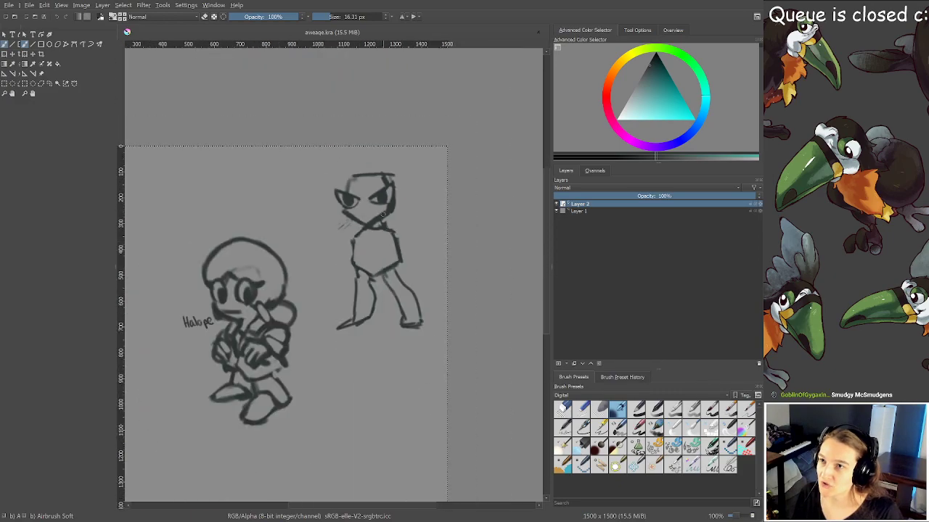
pyautogui.scroll(3, 396, 210)
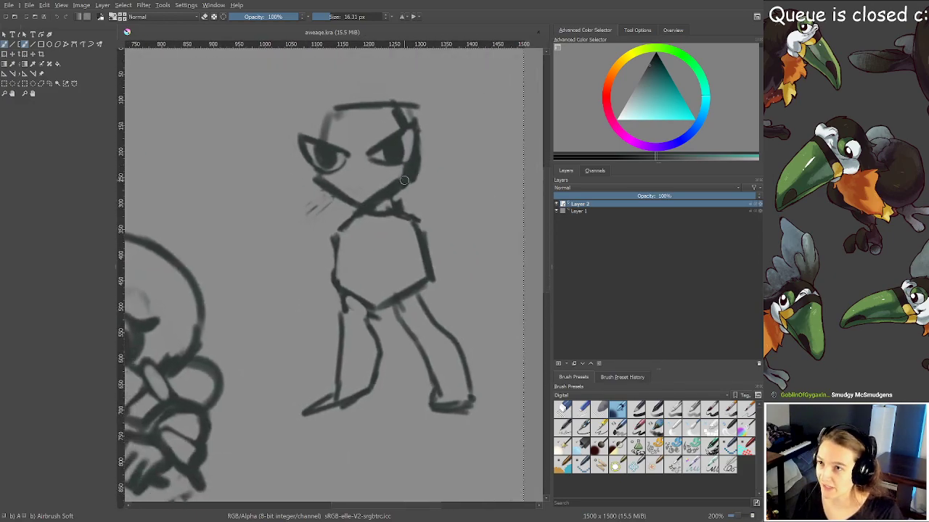
pyautogui.moveTo(395, 209); pyautogui.dragTo(374, 150)
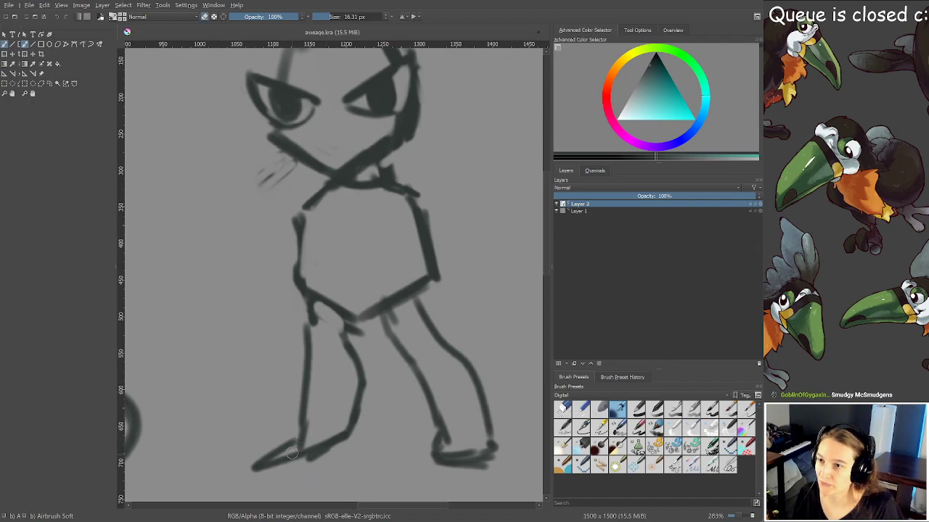
pyautogui.moveTo(289, 456)
pyautogui.mouseDown()
pyautogui.moveTo(328, 435)
pyautogui.moveTo(288, 451)
pyautogui.moveTo(341, 441)
pyautogui.moveTo(363, 397)
pyautogui.mouseUp()
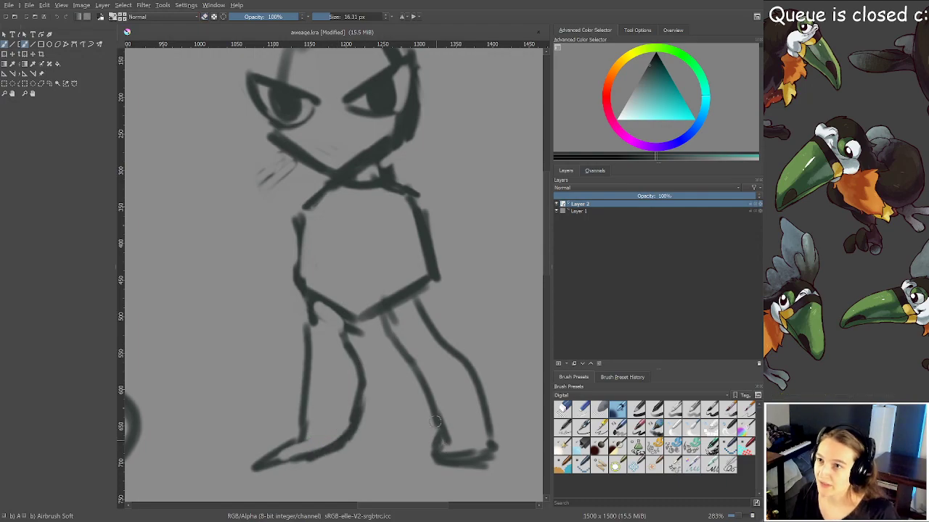
pyautogui.scroll(-3, 435, 423)
pyautogui.hotkey('ctrl', 's')
# Handwrite the label "Epenna/satir" beneath the second figure's feet and save the file
pyautogui.scroll(2, 396, 410)
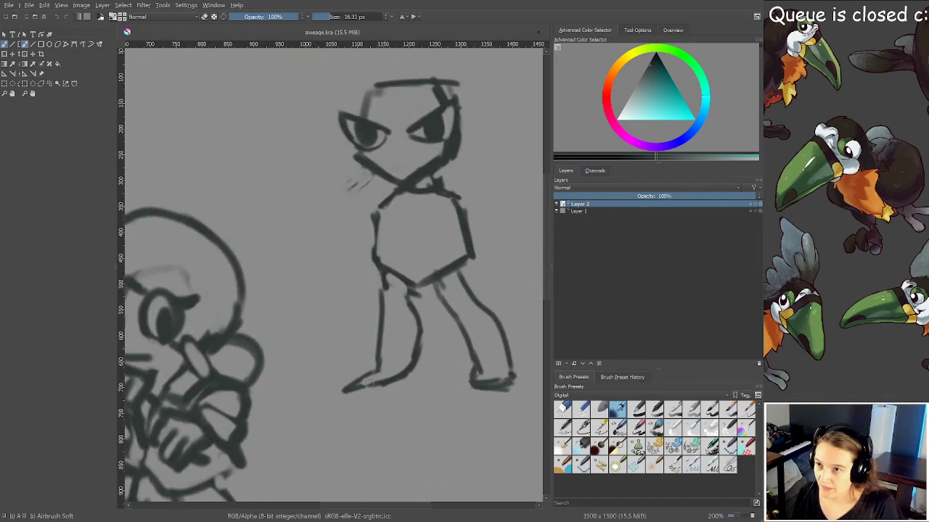
pyautogui.moveTo(349, 411)
pyautogui.mouseDown()
pyautogui.moveTo(349, 427)
pyautogui.moveTo(366, 429)
pyautogui.mouseUp()
pyautogui.moveTo(351, 420); pyautogui.dragTo(360, 410)
pyautogui.moveTo(373, 415); pyautogui.dragTo(451, 425)
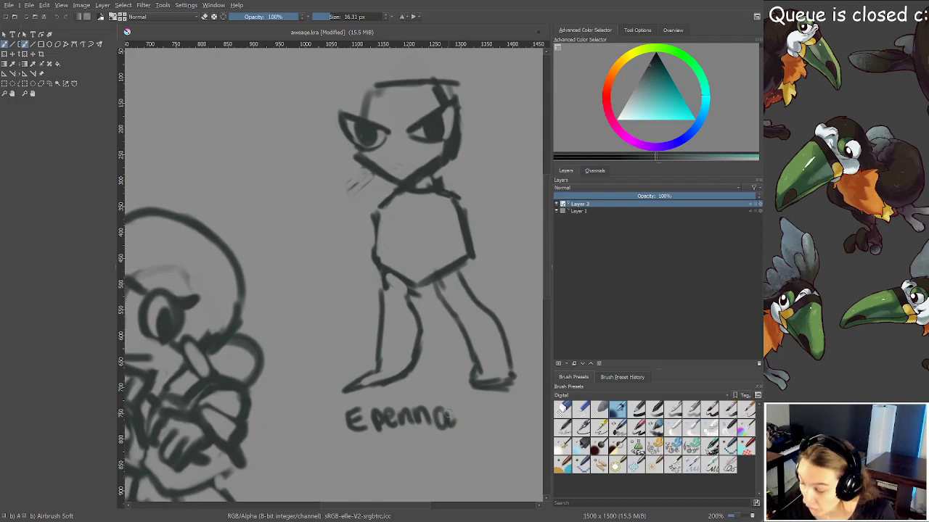
pyautogui.moveTo(463, 403)
pyautogui.mouseDown()
pyautogui.moveTo(457, 432)
pyautogui.moveTo(392, 387)
pyautogui.moveTo(454, 396)
pyautogui.moveTo(464, 380)
pyautogui.mouseUp()
pyautogui.moveTo(453, 371); pyautogui.dragTo(455, 395)
pyautogui.moveTo(464, 385)
pyautogui.mouseDown()
pyautogui.moveTo(465, 395)
pyautogui.moveTo(476, 374)
pyautogui.mouseUp()
pyautogui.hotkey('ctrl', 's')
# Redraw the soles of both of the second figure's feet with cleaner angular outlines, erasing the excess, and save the file
pyautogui.moveTo(386, 321); pyautogui.dragTo(399, 396)
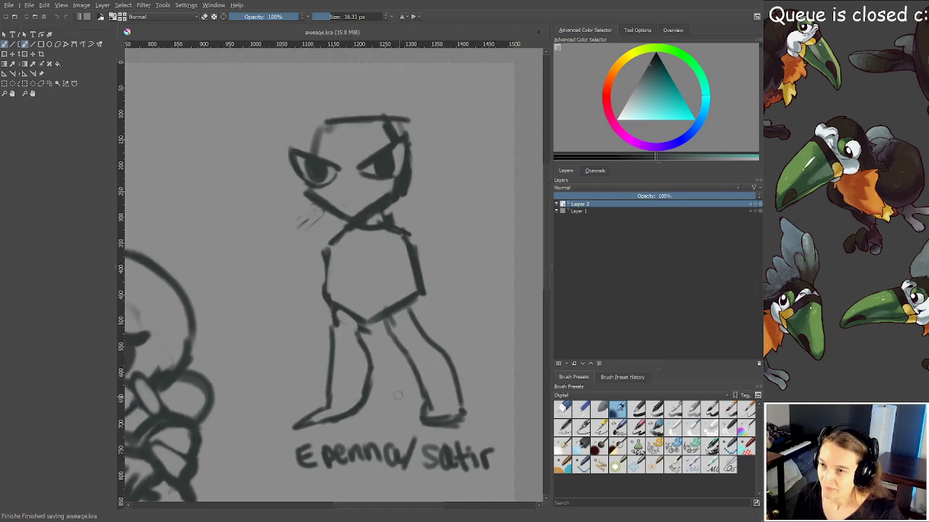
pyautogui.moveTo(412, 236); pyautogui.dragTo(421, 301)
pyautogui.scroll(3, 423, 299)
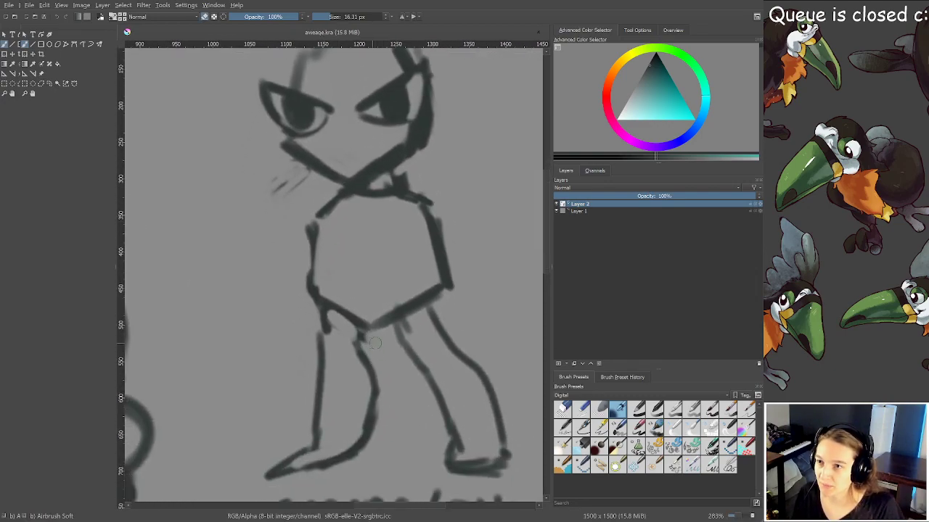
pyautogui.hotkey('ctrl', 's')
pyautogui.scroll(-1, 379, 352)
pyautogui.scroll(1, 383, 337)
pyautogui.moveTo(382, 331); pyautogui.dragTo(368, 263)
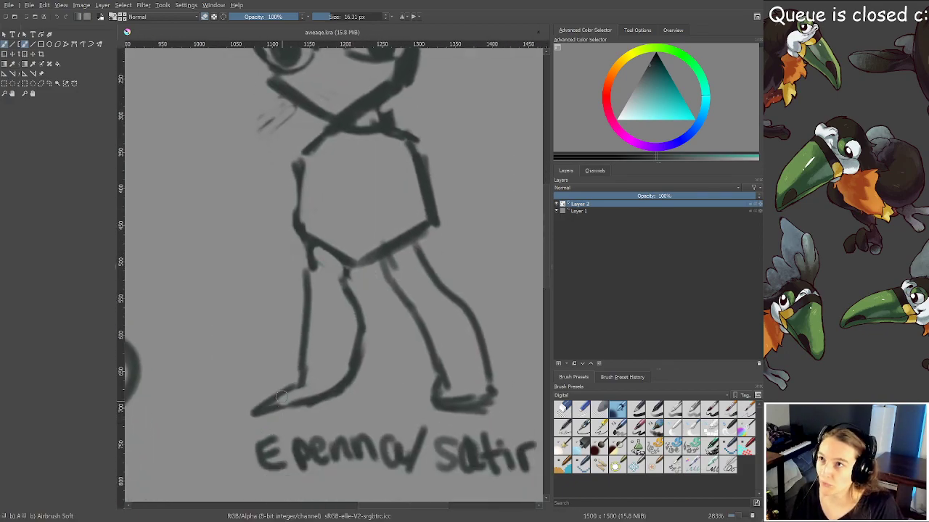
pyautogui.moveTo(291, 387)
pyautogui.mouseDown()
pyautogui.moveTo(283, 408)
pyautogui.moveTo(354, 393)
pyautogui.moveTo(346, 394)
pyautogui.moveTo(362, 334)
pyautogui.moveTo(355, 393)
pyautogui.mouseUp()
pyautogui.press('e')
pyautogui.press('e')
pyautogui.moveTo(457, 393)
pyautogui.mouseDown()
pyautogui.moveTo(461, 403)
pyautogui.moveTo(445, 396)
pyautogui.mouseUp()
pyautogui.press('e')
pyautogui.moveTo(449, 394)
pyautogui.mouseDown()
pyautogui.moveTo(470, 399)
pyautogui.moveTo(464, 393)
pyautogui.moveTo(459, 408)
pyautogui.moveTo(468, 414)
pyautogui.moveTo(491, 395)
pyautogui.mouseUp()
pyautogui.press('e')
pyautogui.hotkey('ctrl', 's')
# Strengthen the neck line between the second figure's jaw and shoulder, and save the file
pyautogui.scroll(-2, 442, 297)
pyautogui.moveTo(417, 192); pyautogui.dragTo(414, 228)
pyautogui.scroll(1, 414, 228)
pyautogui.moveTo(428, 283)
pyautogui.mouseDown()
pyautogui.moveTo(423, 269)
pyautogui.moveTo(399, 260)
pyautogui.moveTo(401, 247)
pyautogui.moveTo(400, 267)
pyautogui.moveTo(410, 259)
pyautogui.mouseUp()
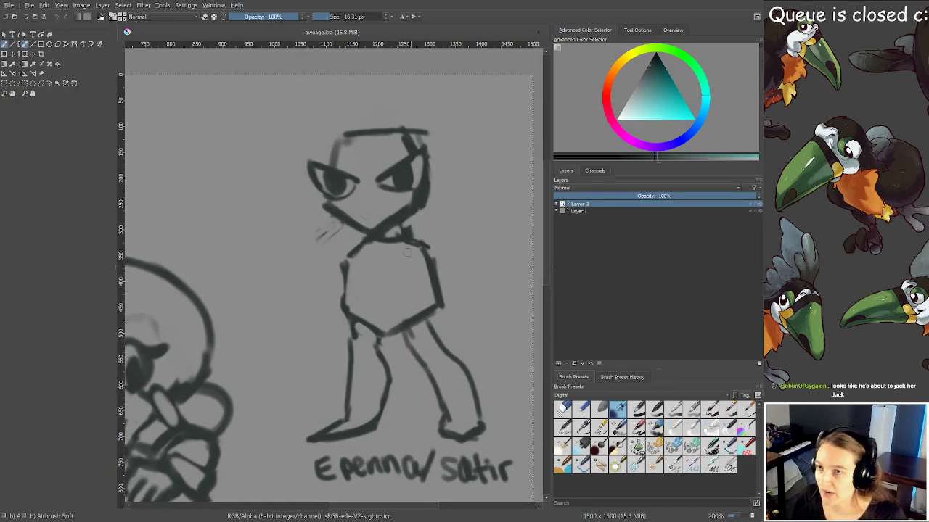
pyautogui.scroll(1, 405, 252)
pyautogui.moveTo(404, 211); pyautogui.dragTo(399, 232)
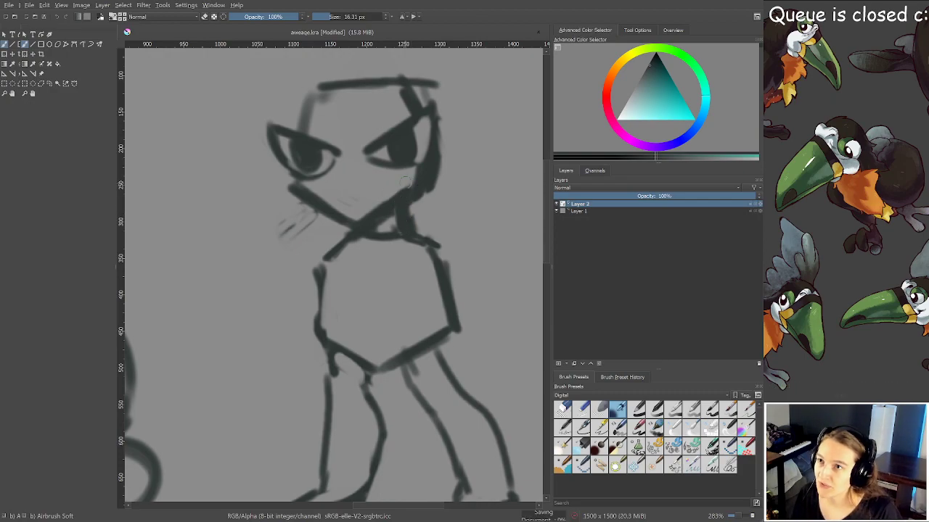
pyautogui.scroll(-2, 406, 180)
pyautogui.scroll(2, 413, 275)
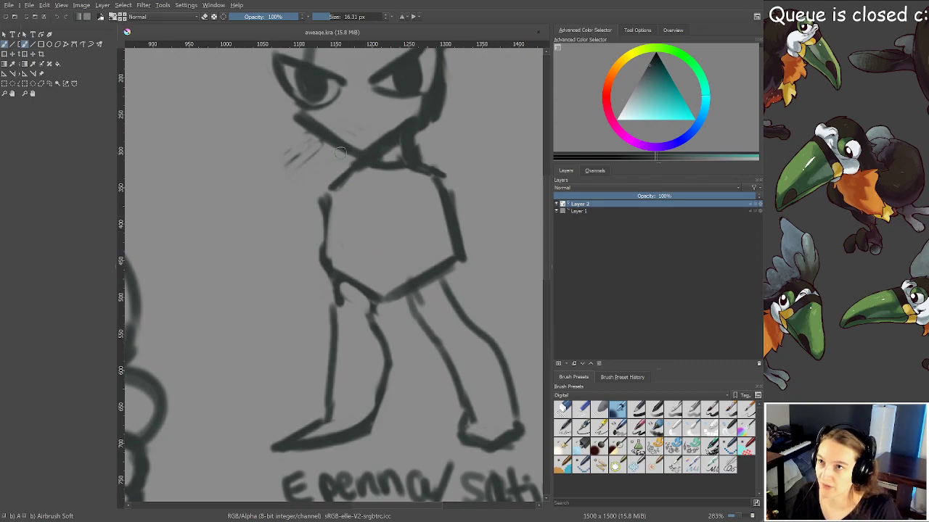
# Draw a long, pointed spike extending outward from each of the second figure's shoulders and save the file
pyautogui.scroll(-3, 341, 140)
pyautogui.scroll(2, 336, 224)
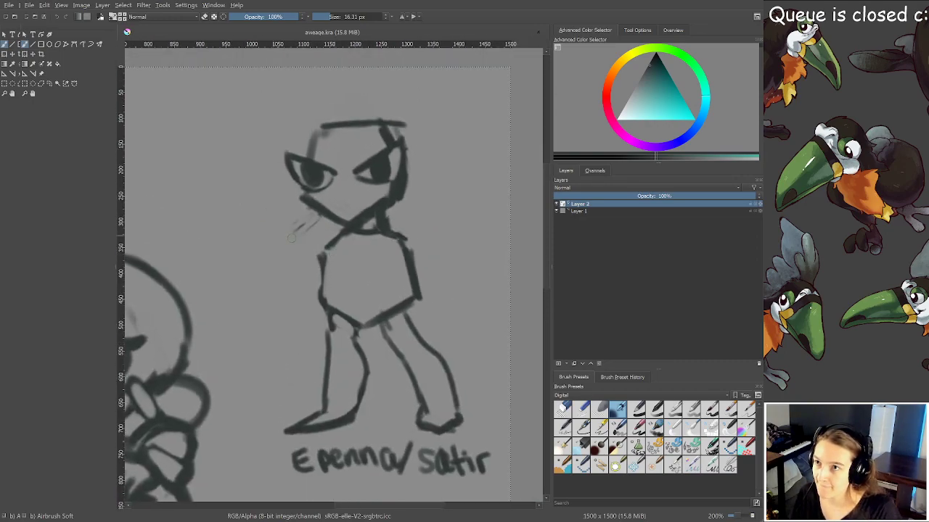
pyautogui.moveTo(266, 205); pyautogui.dragTo(322, 251)
pyautogui.moveTo(260, 205); pyautogui.dragTo(336, 238)
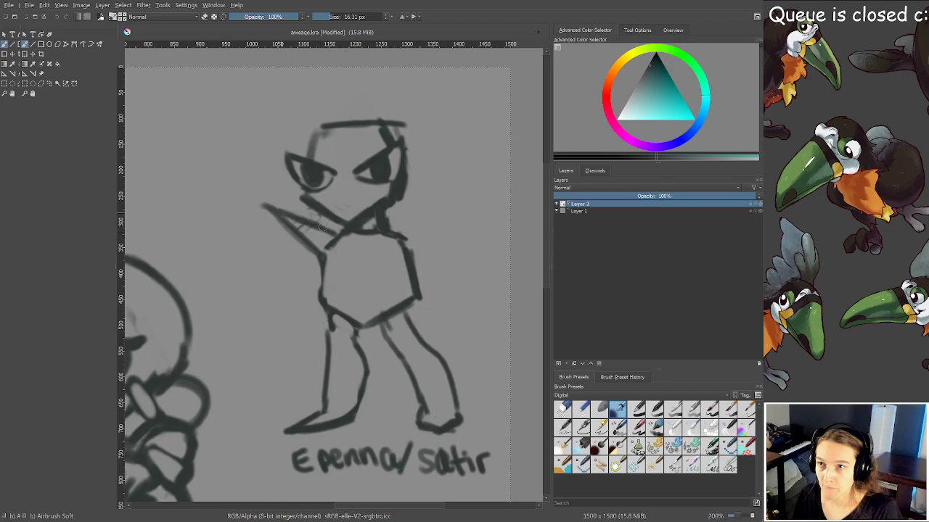
pyautogui.moveTo(404, 236)
pyautogui.mouseDown()
pyautogui.moveTo(457, 206)
pyautogui.moveTo(410, 220)
pyautogui.moveTo(481, 198)
pyautogui.moveTo(415, 248)
pyautogui.mouseUp()
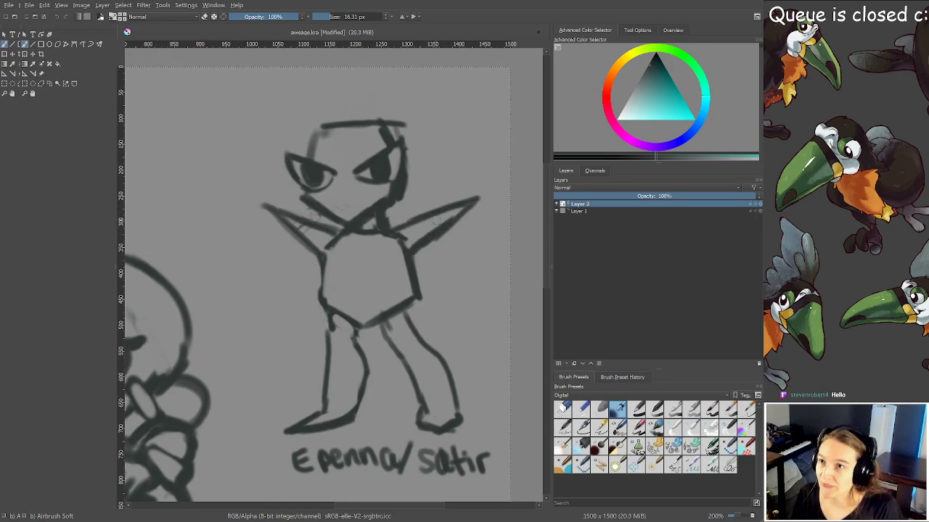
pyautogui.hotkey('ctrl', 's')
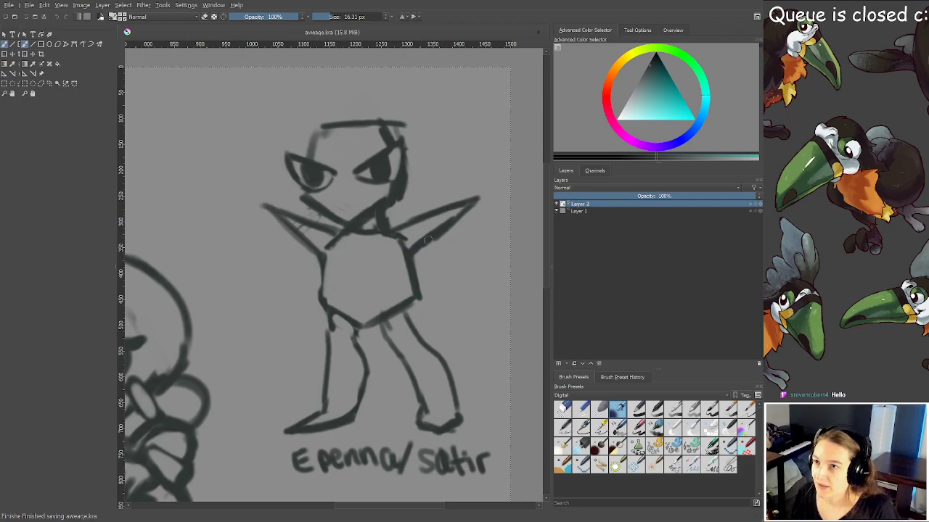
# Sketch two segmented arms below the shoulder spikes and add a blocky fist to the arm nearest the first character
pyautogui.moveTo(427, 240); pyautogui.dragTo(458, 287)
pyautogui.moveTo(416, 262)
pyautogui.mouseDown()
pyautogui.moveTo(435, 300)
pyautogui.moveTo(442, 278)
pyautogui.moveTo(449, 285)
pyautogui.mouseUp()
pyautogui.moveTo(303, 245)
pyautogui.mouseDown()
pyautogui.moveTo(315, 284)
pyautogui.moveTo(288, 295)
pyautogui.moveTo(273, 365)
pyautogui.moveTo(291, 359)
pyautogui.moveTo(311, 316)
pyautogui.moveTo(287, 352)
pyautogui.mouseUp()
pyautogui.moveTo(321, 312); pyautogui.dragTo(317, 285)
pyautogui.moveTo(424, 290); pyautogui.dragTo(468, 356)
pyautogui.moveTo(460, 301); pyautogui.dragTo(468, 348)
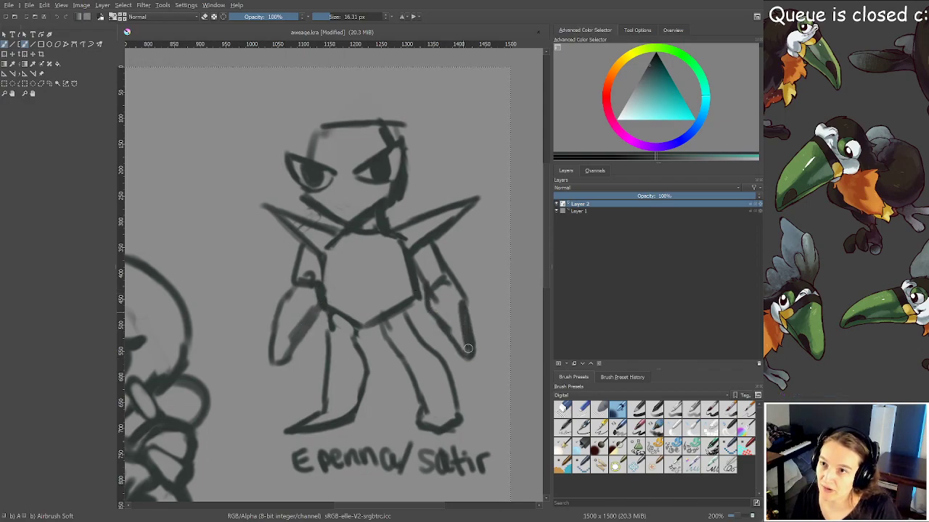
pyautogui.moveTo(270, 352); pyautogui.dragTo(252, 376)
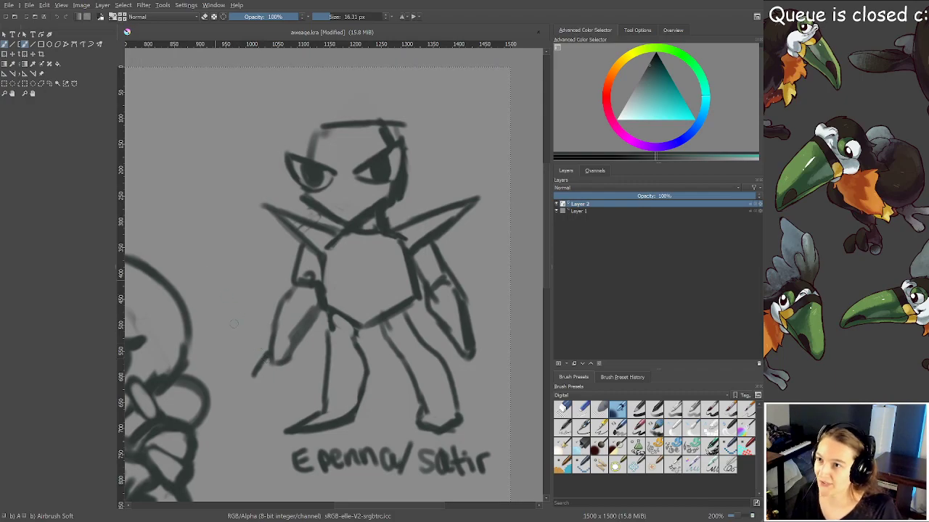
pyautogui.moveTo(256, 368)
pyautogui.mouseDown()
pyautogui.moveTo(290, 384)
pyautogui.moveTo(292, 362)
pyautogui.moveTo(261, 350)
pyautogui.moveTo(255, 364)
pyautogui.moveTo(282, 348)
pyautogui.mouseUp()
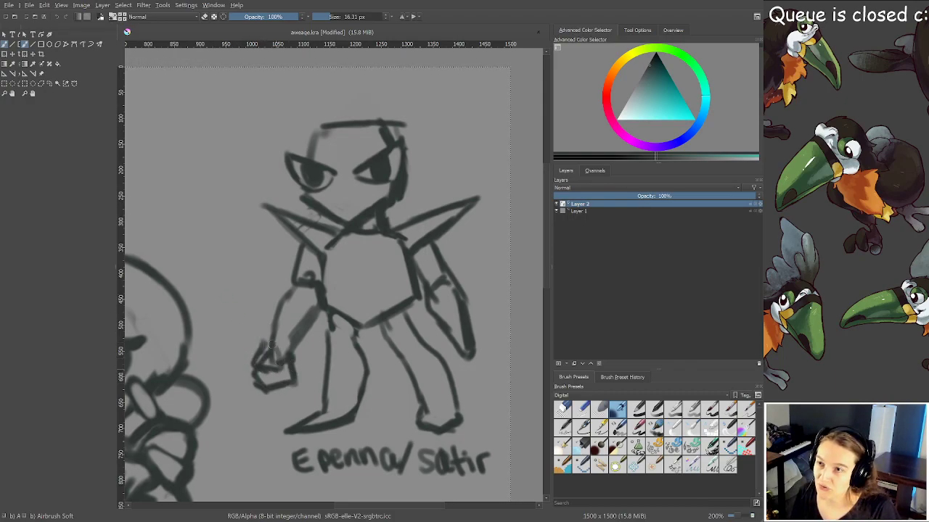
# Add a blocky hand to the second figure's arm farther from the first character, refine the other fist, and save the file
pyautogui.moveTo(447, 335); pyautogui.dragTo(449, 366)
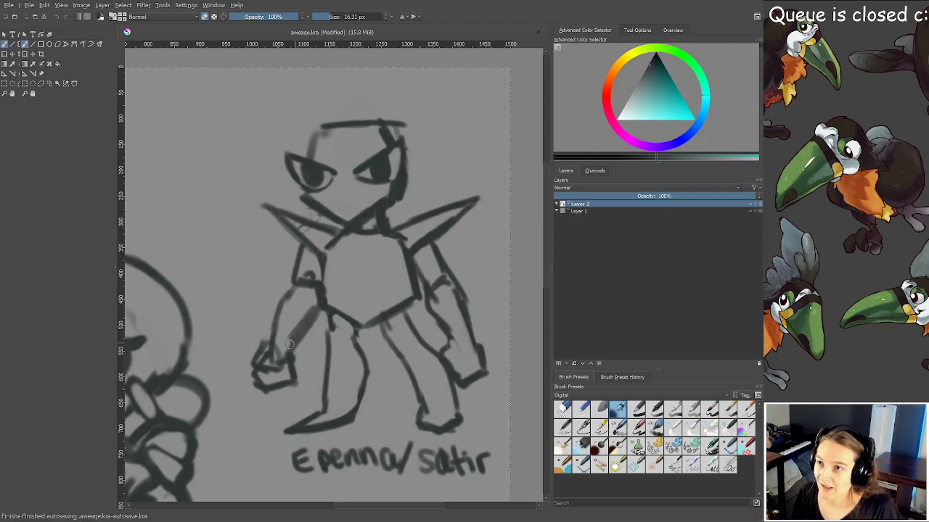
pyautogui.press('e')
pyautogui.moveTo(267, 366)
pyautogui.mouseDown()
pyautogui.moveTo(280, 357)
pyautogui.moveTo(273, 349)
pyautogui.moveTo(275, 380)
pyautogui.moveTo(263, 384)
pyautogui.moveTo(275, 377)
pyautogui.moveTo(282, 389)
pyautogui.moveTo(272, 393)
pyautogui.moveTo(290, 388)
pyautogui.moveTo(268, 368)
pyautogui.moveTo(283, 389)
pyautogui.moveTo(296, 327)
pyautogui.moveTo(305, 330)
pyautogui.moveTo(301, 365)
pyautogui.mouseUp()
pyautogui.press('e')
pyautogui.press('e')
pyautogui.press('e')
pyautogui.hotkey('ctrl', 's')
pyautogui.press('-')
pyautogui.press('-')
# Check the second figure in mirrored view, touch up the facial outline around the eye, and restore the normal view
pyautogui.moveTo(320, 301); pyautogui.dragTo(334, 309)
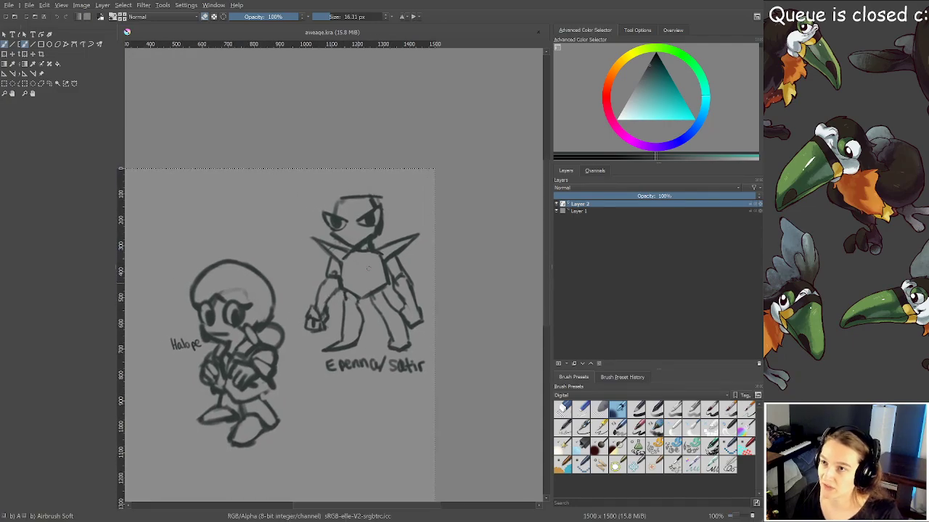
pyautogui.scroll(3, 368, 215)
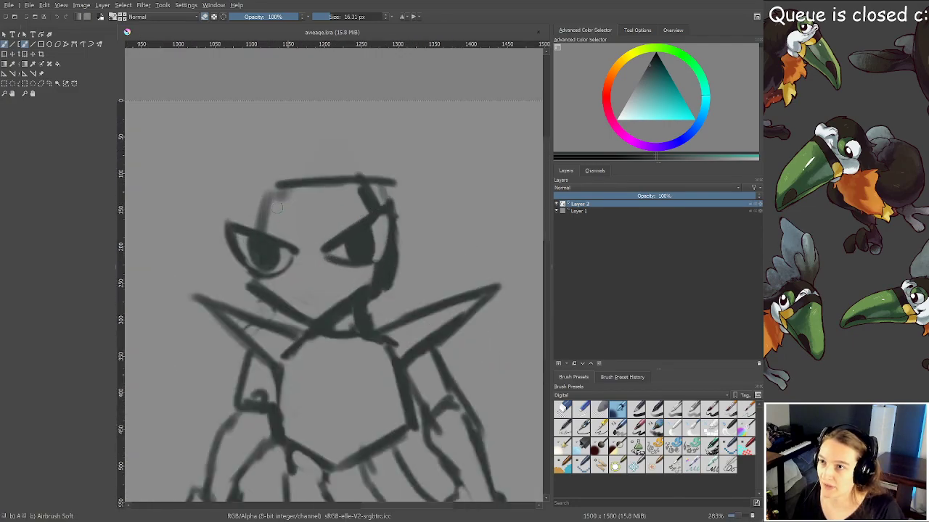
pyautogui.scroll(-4, 317, 256)
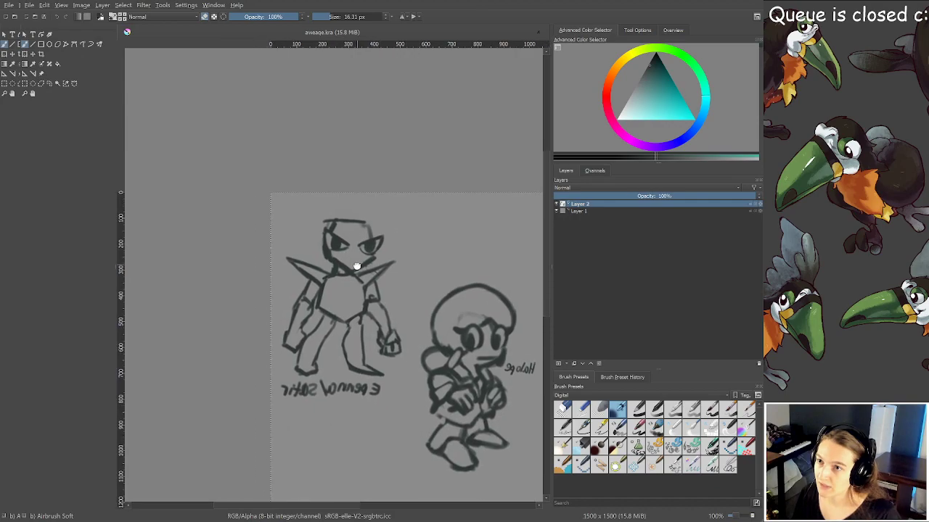
pyautogui.scroll(5, 319, 232)
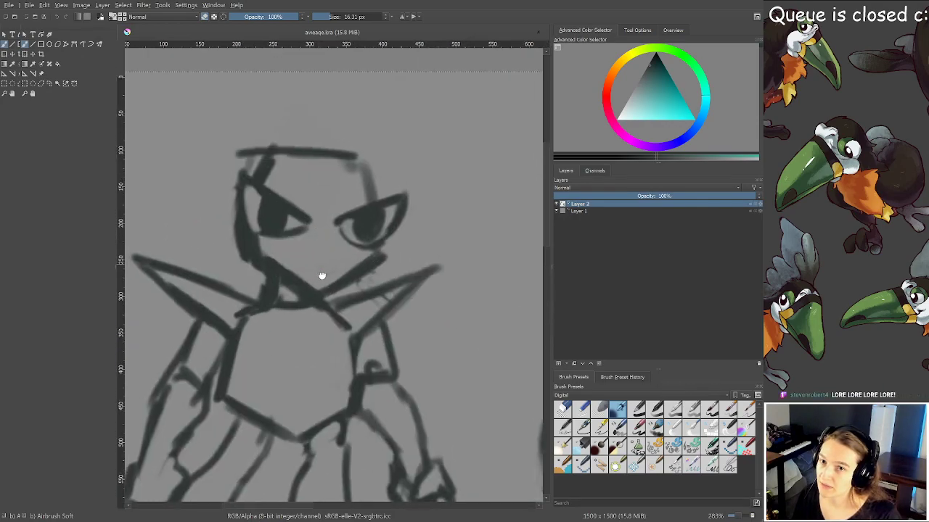
pyautogui.moveTo(384, 232); pyautogui.dragTo(395, 267)
pyautogui.moveTo(427, 241)
pyautogui.mouseDown()
pyautogui.moveTo(393, 267)
pyautogui.moveTo(400, 243)
pyautogui.moveTo(423, 256)
pyautogui.moveTo(413, 268)
pyautogui.moveTo(430, 252)
pyautogui.mouseUp()
pyautogui.press('e')
pyautogui.press('e')
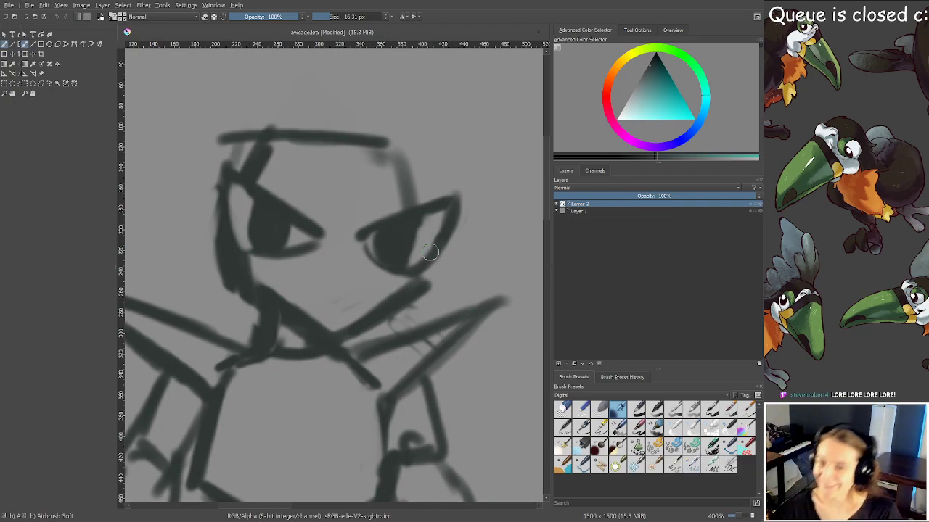
pyautogui.press('m')
pyautogui.scroll(-2, 433, 254)
pyautogui.moveTo(421, 263); pyautogui.dragTo(397, 275)
pyautogui.scroll(-2, 397, 275)
pyautogui.scroll(4, 391, 242)
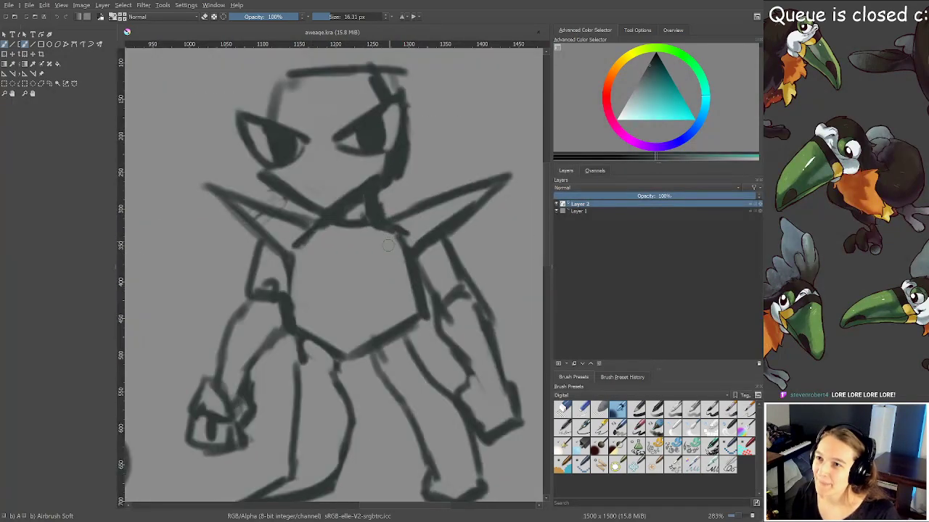
# Draw a curved waistline and crossed robe lapels on the second figure's torso, erasing the pointed lower torso
pyautogui.moveTo(301, 242)
pyautogui.mouseDown()
pyautogui.moveTo(328, 243)
pyautogui.moveTo(299, 239)
pyautogui.moveTo(404, 229)
pyautogui.mouseUp()
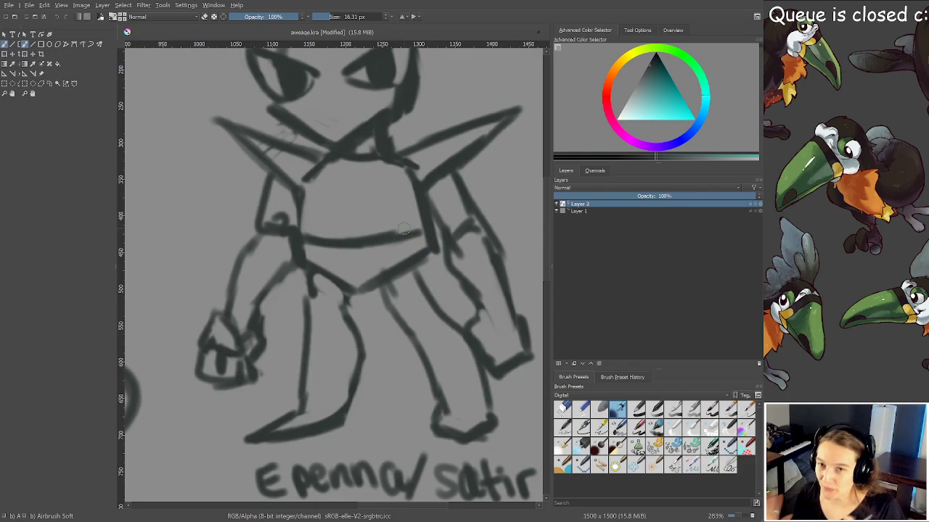
pyautogui.moveTo(330, 156); pyautogui.dragTo(383, 231)
pyautogui.moveTo(376, 145); pyautogui.dragTo(352, 188)
pyautogui.moveTo(316, 164)
pyautogui.mouseDown()
pyautogui.moveTo(320, 222)
pyautogui.moveTo(362, 250)
pyautogui.moveTo(334, 264)
pyautogui.moveTo(319, 240)
pyautogui.moveTo(325, 267)
pyautogui.moveTo(307, 252)
pyautogui.moveTo(307, 310)
pyautogui.moveTo(327, 261)
pyautogui.moveTo(339, 336)
pyautogui.moveTo(352, 352)
pyautogui.moveTo(386, 286)
pyautogui.moveTo(366, 300)
pyautogui.moveTo(424, 251)
pyautogui.moveTo(399, 302)
pyautogui.moveTo(409, 314)
pyautogui.moveTo(444, 312)
pyautogui.mouseUp()
pyautogui.press('e')
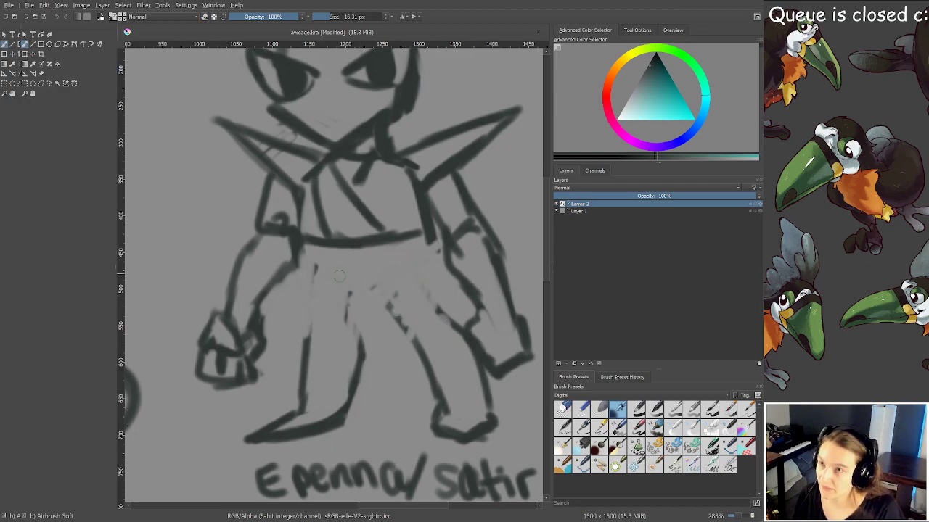
# Sketch a long open robe skirt from the waist, with flared side panels and a curved hem above the feet
pyautogui.moveTo(308, 265)
pyautogui.mouseDown()
pyautogui.moveTo(270, 381)
pyautogui.moveTo(298, 396)
pyautogui.mouseUp()
pyautogui.moveTo(285, 357)
pyautogui.mouseDown()
pyautogui.moveTo(308, 356)
pyautogui.moveTo(326, 322)
pyautogui.moveTo(363, 315)
pyautogui.moveTo(379, 285)
pyautogui.mouseUp()
pyautogui.moveTo(388, 240)
pyautogui.mouseDown()
pyautogui.moveTo(391, 296)
pyautogui.moveTo(442, 351)
pyautogui.moveTo(472, 357)
pyautogui.moveTo(455, 314)
pyautogui.moveTo(483, 354)
pyautogui.moveTo(461, 308)
pyautogui.mouseUp()
pyautogui.moveTo(427, 247); pyautogui.dragTo(496, 364)
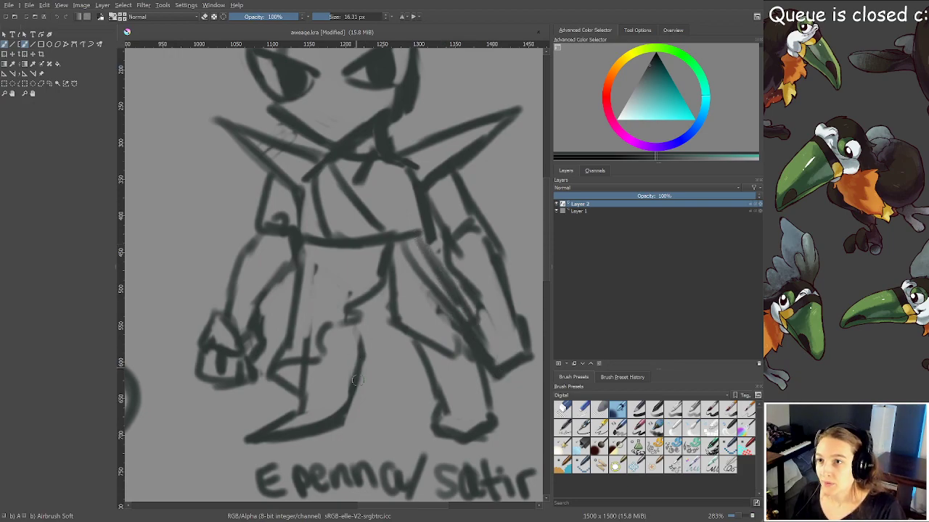
pyautogui.moveTo(274, 383)
pyautogui.mouseDown()
pyautogui.moveTo(278, 352)
pyautogui.moveTo(300, 392)
pyautogui.moveTo(307, 360)
pyautogui.moveTo(280, 395)
pyautogui.mouseUp()
pyautogui.moveTo(280, 349)
pyautogui.mouseDown()
pyautogui.moveTo(291, 392)
pyautogui.moveTo(266, 392)
pyautogui.moveTo(331, 418)
pyautogui.moveTo(453, 406)
pyautogui.moveTo(494, 390)
pyautogui.moveTo(476, 365)
pyautogui.mouseUp()
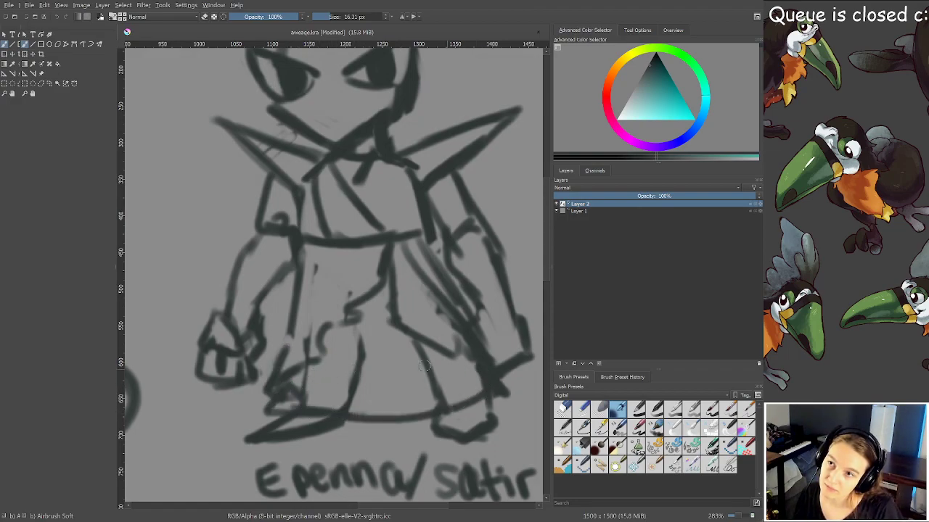
# Erase the leg lines showing through the robe skirt and save the file
pyautogui.moveTo(305, 386)
pyautogui.mouseDown()
pyautogui.moveTo(298, 412)
pyautogui.moveTo(317, 410)
pyautogui.mouseUp()
pyautogui.moveTo(361, 347)
pyautogui.mouseDown()
pyautogui.moveTo(345, 412)
pyautogui.moveTo(361, 347)
pyautogui.mouseUp()
pyautogui.moveTo(434, 399)
pyautogui.mouseDown()
pyautogui.moveTo(417, 357)
pyautogui.moveTo(439, 373)
pyautogui.mouseUp()
pyautogui.hotkey('ctrl', 's')
pyautogui.scroll(-2, 446, 378)
pyautogui.scroll(1, 436, 366)
pyautogui.scroll(1, 438, 367)
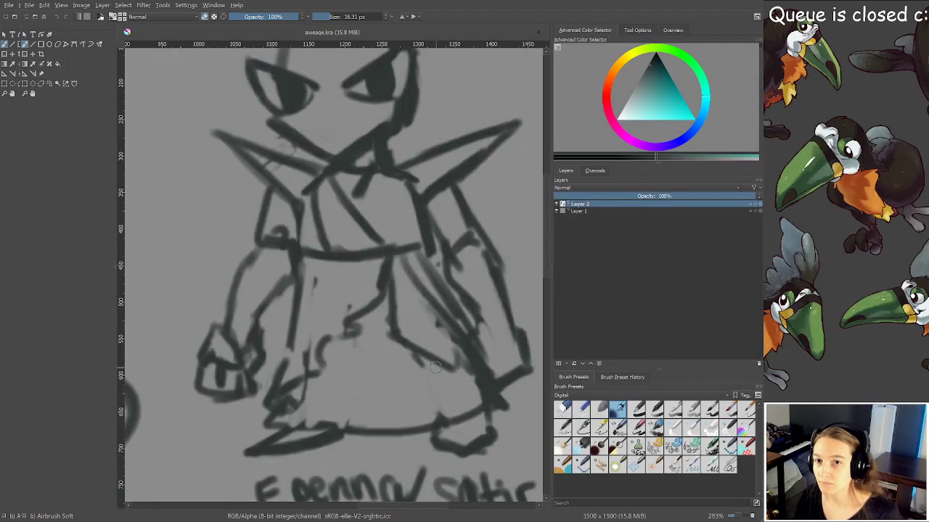
# Draw light vertical fold lines down the underskirt and clean up the hem near the pointed foot
pyautogui.moveTo(345, 430)
pyautogui.mouseDown()
pyautogui.moveTo(357, 354)
pyautogui.moveTo(351, 297)
pyautogui.mouseUp()
pyautogui.moveTo(411, 350); pyautogui.dragTo(440, 416)
pyautogui.moveTo(287, 412); pyautogui.dragTo(354, 429)
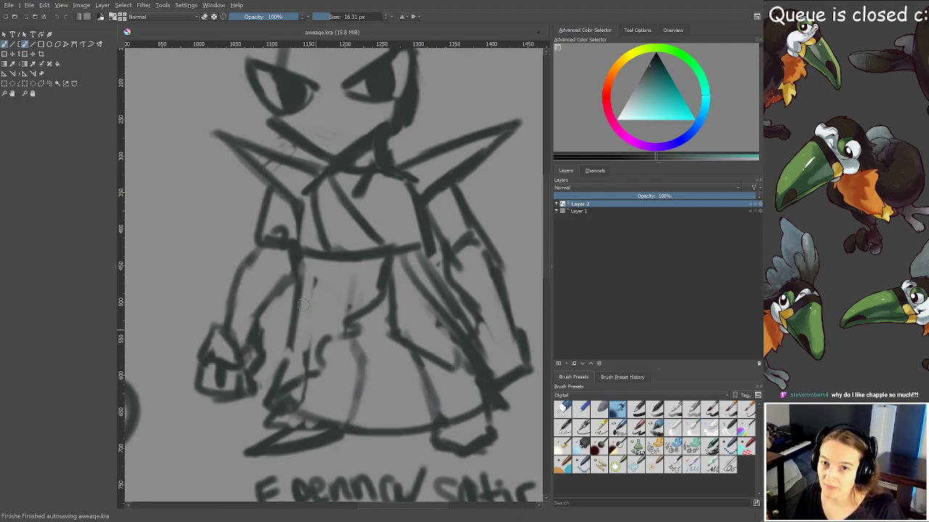
# Add a stepped, square-cornered trim along the lower edges of both outer robe panels
pyautogui.moveTo(288, 389)
pyautogui.mouseDown()
pyautogui.moveTo(326, 391)
pyautogui.moveTo(323, 347)
pyautogui.moveTo(332, 364)
pyautogui.moveTo(360, 340)
pyautogui.moveTo(398, 326)
pyautogui.moveTo(420, 366)
pyautogui.moveTo(477, 382)
pyautogui.mouseUp()
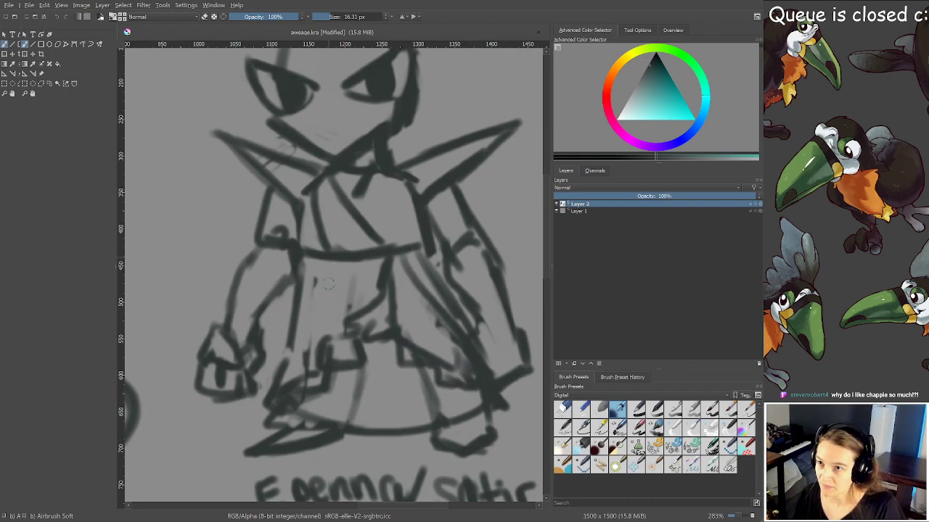
pyautogui.moveTo(348, 327)
pyautogui.mouseDown()
pyautogui.moveTo(392, 298)
pyautogui.moveTo(301, 368)
pyautogui.moveTo(293, 388)
pyautogui.moveTo(314, 373)
pyautogui.moveTo(268, 413)
pyautogui.moveTo(301, 417)
pyautogui.mouseUp()
pyautogui.press('e')
pyautogui.press('e')
pyautogui.press('e')
pyautogui.press('e')
pyautogui.moveTo(452, 378)
pyautogui.mouseDown()
pyautogui.moveTo(482, 404)
pyautogui.moveTo(493, 395)
pyautogui.mouseUp()
# Redraw the side of the robe nearest the first character with a slanted edge, erasing the old straight line
pyautogui.moveTo(329, 267); pyautogui.dragTo(265, 404)
pyautogui.press('e')
pyautogui.moveTo(290, 347); pyautogui.dragTo(296, 323)
pyautogui.moveTo(302, 283)
pyautogui.mouseDown()
pyautogui.moveTo(299, 307)
pyautogui.moveTo(301, 265)
pyautogui.moveTo(291, 314)
pyautogui.moveTo(328, 270)
pyautogui.mouseUp()
pyautogui.press('e')
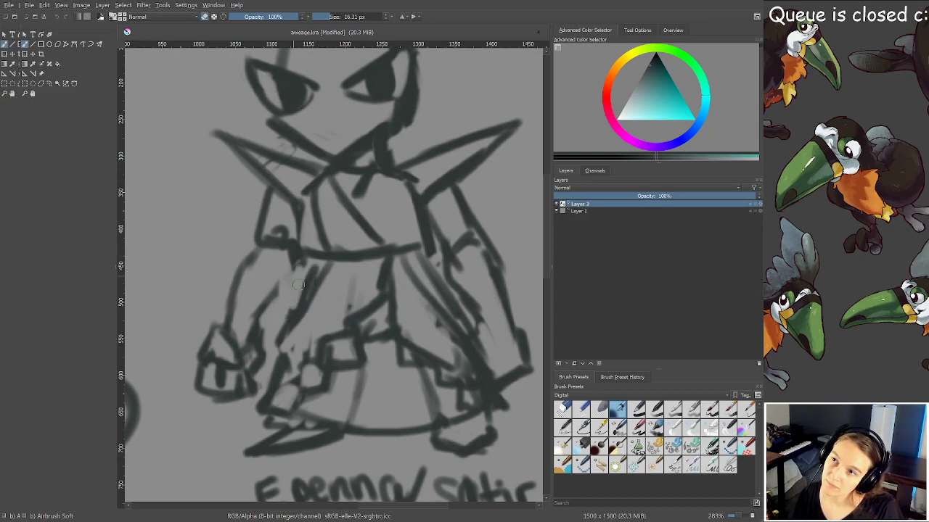
pyautogui.scroll(-2, 398, 297)
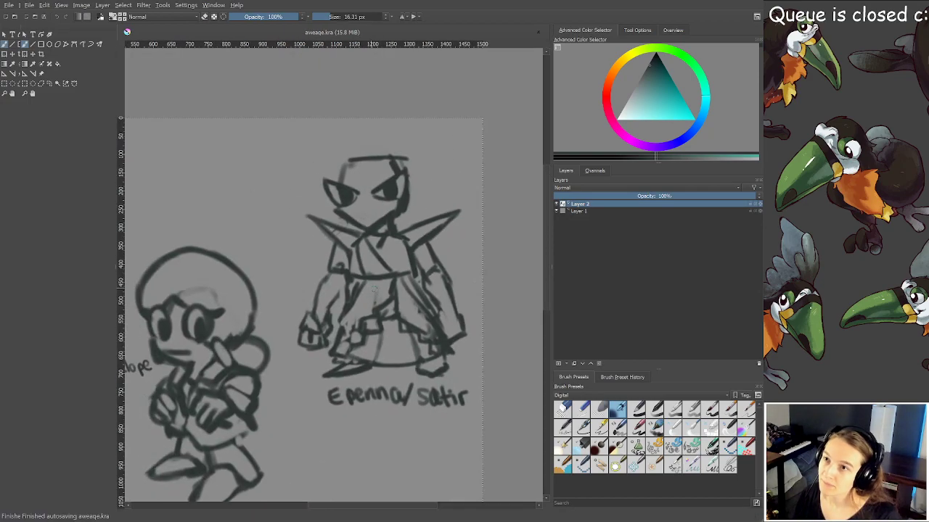
pyautogui.scroll(1, 386, 278)
pyautogui.scroll(1, 417, 305)
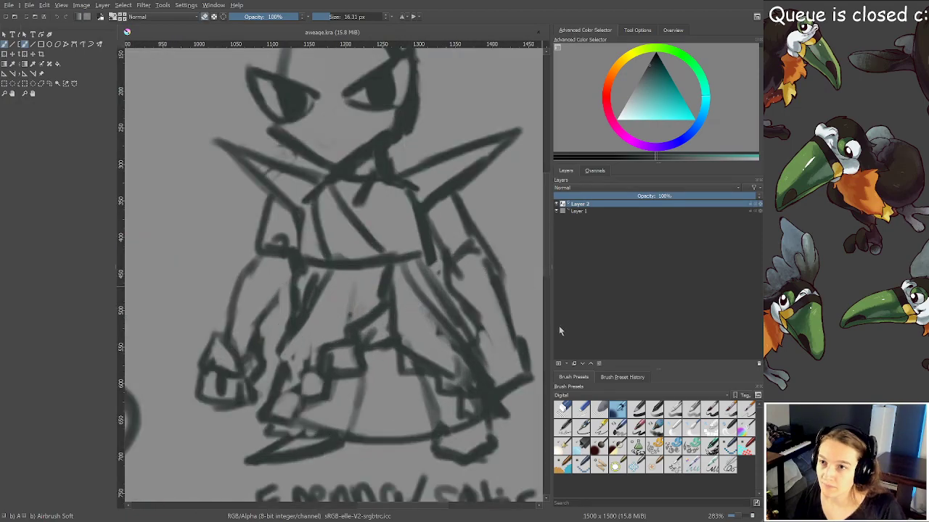
# Reshape the blocky hand farther from the first character into a clenched fist with finger lines
pyautogui.moveTo(480, 319)
pyautogui.mouseDown()
pyautogui.moveTo(500, 399)
pyautogui.moveTo(522, 369)
pyautogui.moveTo(480, 343)
pyautogui.moveTo(497, 396)
pyautogui.moveTo(526, 385)
pyautogui.moveTo(503, 340)
pyautogui.moveTo(489, 374)
pyautogui.moveTo(520, 380)
pyautogui.moveTo(523, 341)
pyautogui.moveTo(527, 366)
pyautogui.moveTo(477, 395)
pyautogui.moveTo(518, 410)
pyautogui.mouseUp()
pyautogui.press('e')
pyautogui.press('e')
pyautogui.moveTo(480, 370)
pyautogui.mouseDown()
pyautogui.moveTo(494, 400)
pyautogui.moveTo(530, 394)
pyautogui.moveTo(474, 392)
pyautogui.moveTo(528, 398)
pyautogui.mouseUp()
pyautogui.press('e')
pyautogui.press('e')
# Redraw the fist nearest the first character with a rounder outline and curled fingers, and save the file
pyautogui.moveTo(249, 364)
pyautogui.mouseDown()
pyautogui.moveTo(238, 343)
pyautogui.moveTo(255, 366)
pyautogui.moveTo(233, 375)
pyautogui.moveTo(243, 361)
pyautogui.moveTo(252, 386)
pyautogui.moveTo(225, 379)
pyautogui.moveTo(228, 348)
pyautogui.moveTo(215, 370)
pyautogui.moveTo(225, 342)
pyautogui.moveTo(243, 374)
pyautogui.mouseUp()
pyautogui.press('e')
pyautogui.press('e')
pyautogui.moveTo(214, 341)
pyautogui.mouseDown()
pyautogui.moveTo(238, 348)
pyautogui.moveTo(212, 370)
pyautogui.moveTo(240, 378)
pyautogui.moveTo(251, 359)
pyautogui.moveTo(256, 368)
pyautogui.moveTo(215, 389)
pyautogui.moveTo(217, 381)
pyautogui.moveTo(243, 393)
pyautogui.moveTo(246, 378)
pyautogui.moveTo(257, 398)
pyautogui.moveTo(268, 382)
pyautogui.moveTo(247, 348)
pyautogui.mouseUp()
pyautogui.hotkey('ctrl', 's')
pyautogui.scroll(-2, 261, 334)
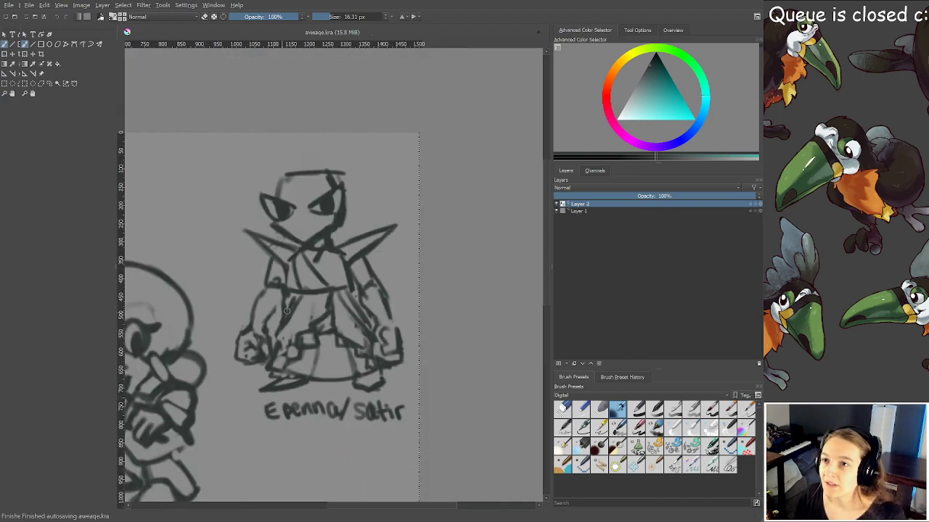
pyautogui.scroll(2, 315, 293)
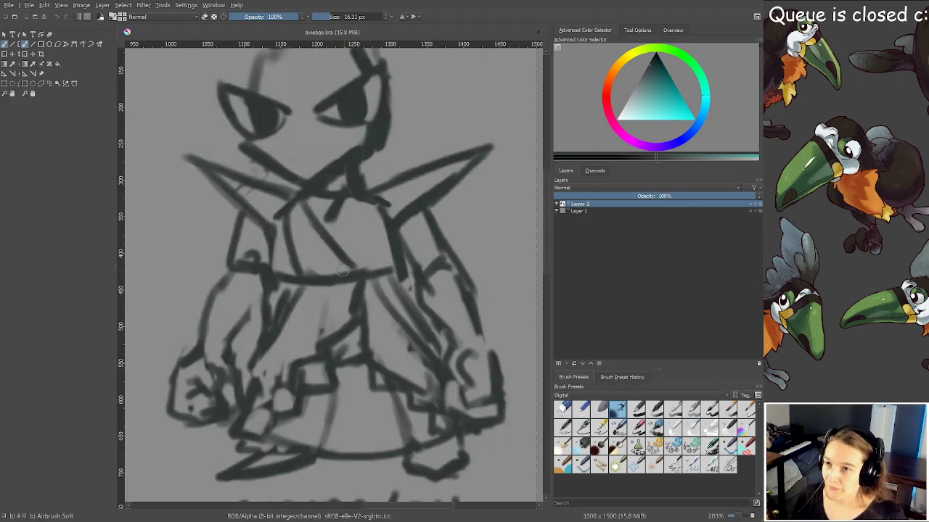
# Select the second figure with its label freehand, move both down the canvas, deselect, and save the file
pyautogui.moveTo(342, 272); pyautogui.dragTo(346, 283)
pyautogui.moveTo(355, 196); pyautogui.dragTo(387, 349)
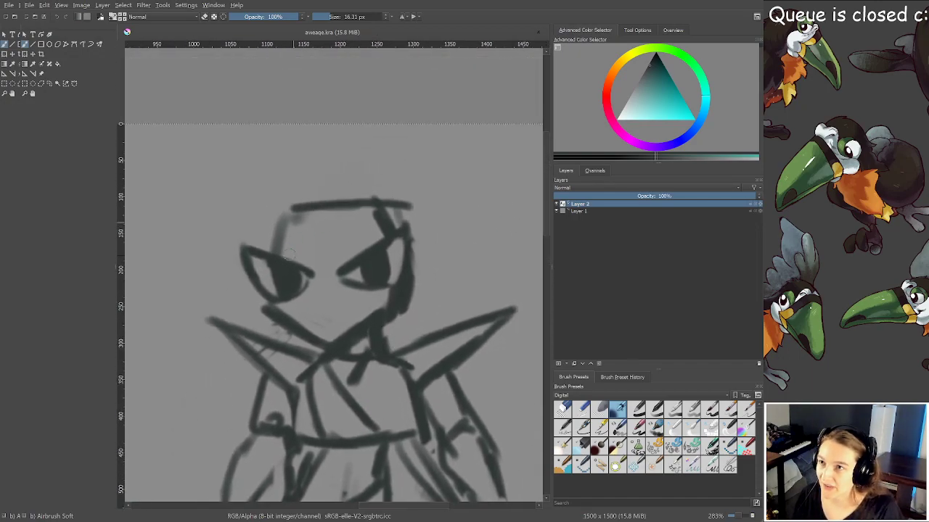
pyautogui.scroll(-3, 290, 235)
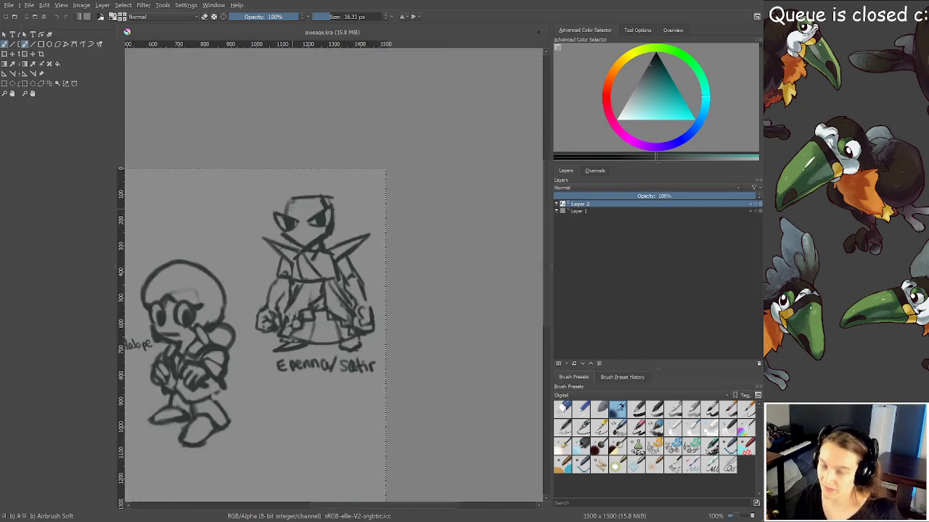
pyautogui.scroll(1, 277, 250)
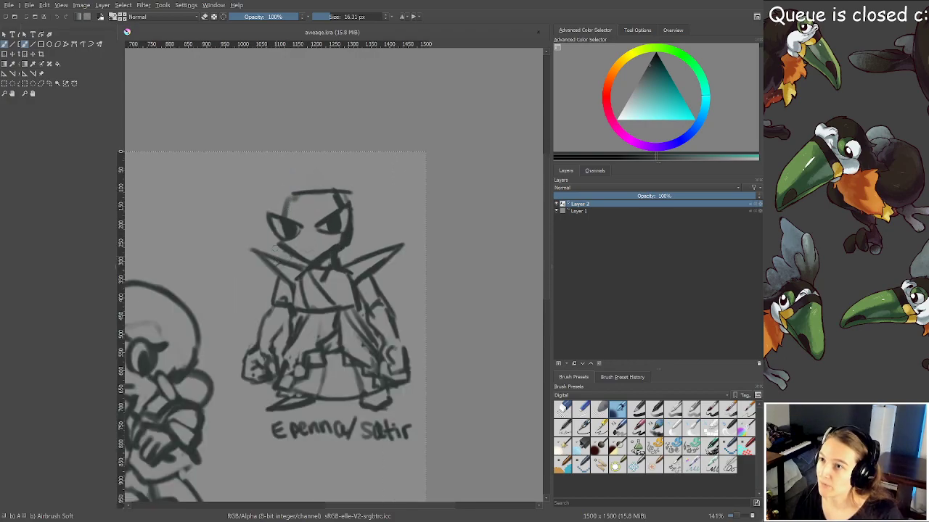
pyautogui.click(49, 84)
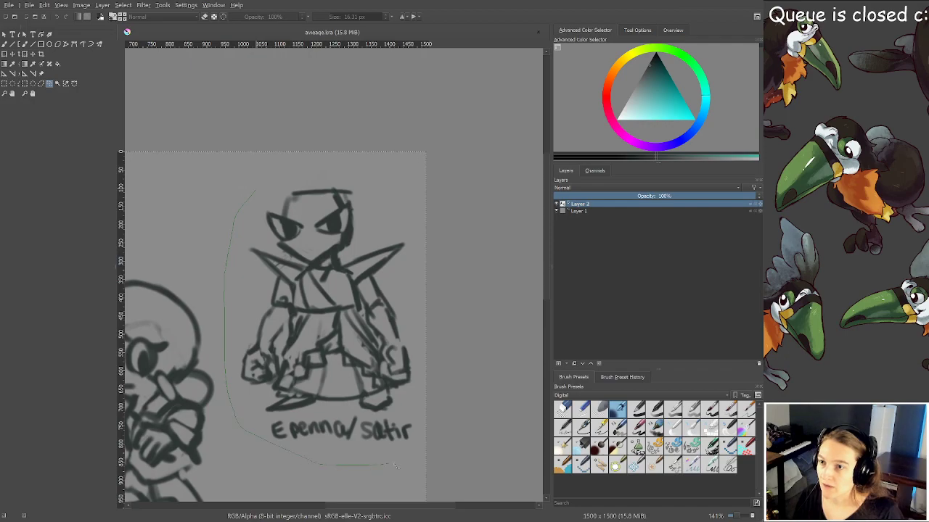
pyautogui.moveTo(262, 190); pyautogui.dragTo(258, 190)
pyautogui.hotkey('ctrl', 't')
pyautogui.moveTo(314, 211); pyautogui.dragTo(305, 247)
pyautogui.hotkey('ctrl', 'shift', 'a')
pyautogui.press('b')
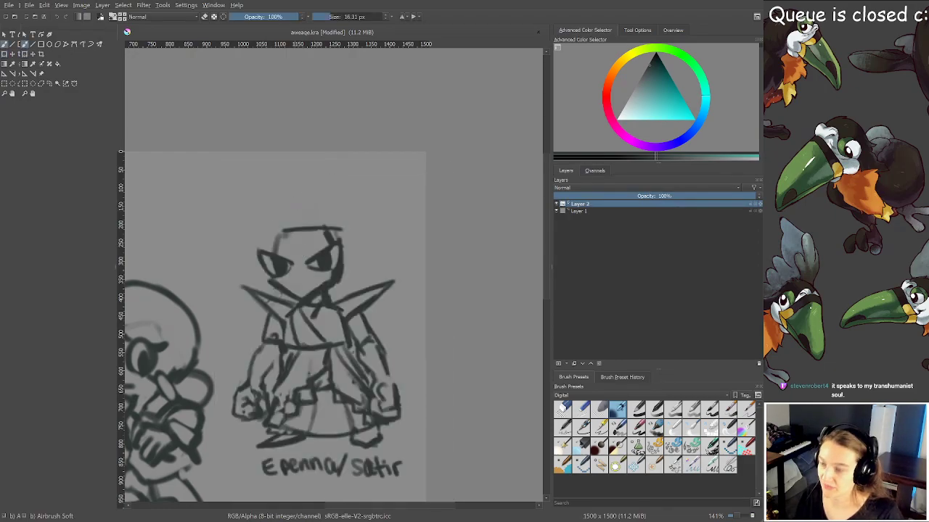
pyautogui.scroll(1, 286, 190)
pyautogui.hotkey('ctrl', 's')
# Sketch a large rounded shape on each side of the second figure's head, cleaning up the outlines
pyautogui.moveTo(292, 208); pyautogui.dragTo(291, 170)
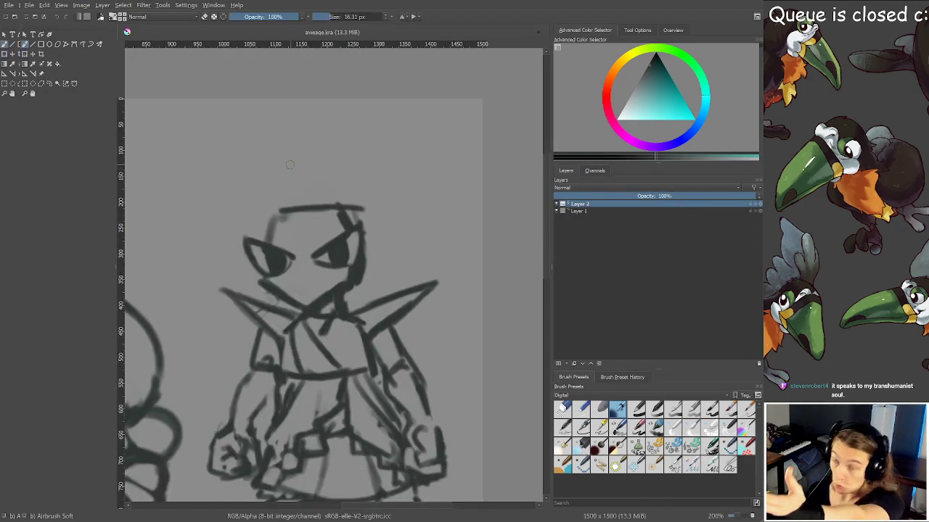
pyautogui.keyDown('ctrl'); pyautogui.scroll(1, 290, 196); pyautogui.keyUp('ctrl')
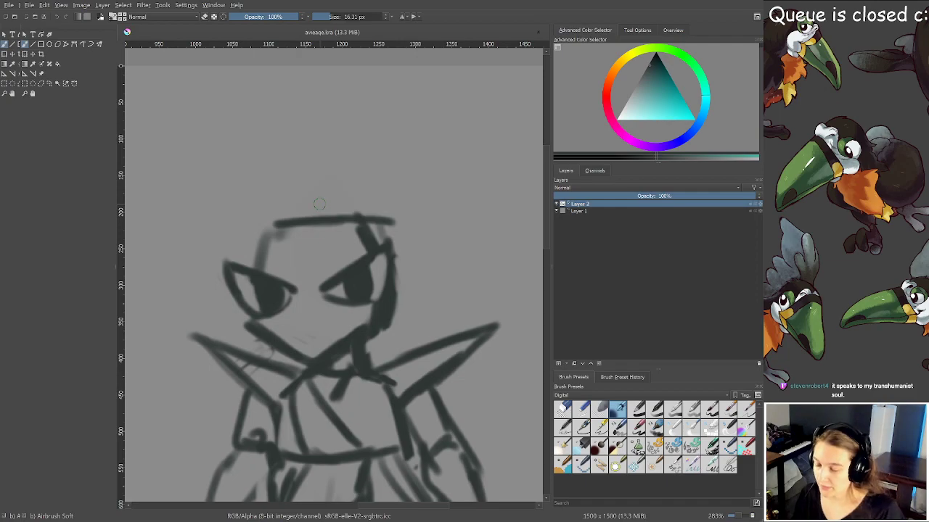
pyautogui.moveTo(181, 251)
pyautogui.mouseDown()
pyautogui.moveTo(175, 308)
pyautogui.moveTo(225, 347)
pyautogui.moveTo(258, 338)
pyautogui.mouseUp()
pyautogui.moveTo(174, 269)
pyautogui.mouseDown()
pyautogui.moveTo(186, 243)
pyautogui.moveTo(212, 229)
pyautogui.moveTo(265, 261)
pyautogui.mouseUp()
pyautogui.moveTo(382, 233)
pyautogui.mouseDown()
pyautogui.moveTo(411, 222)
pyautogui.moveTo(457, 252)
pyautogui.moveTo(472, 286)
pyautogui.mouseUp()
pyautogui.moveTo(384, 320)
pyautogui.mouseDown()
pyautogui.moveTo(409, 318)
pyautogui.moveTo(418, 329)
pyautogui.moveTo(448, 322)
pyautogui.mouseUp()
pyautogui.press('e')
pyautogui.moveTo(384, 321)
pyautogui.mouseDown()
pyautogui.moveTo(441, 306)
pyautogui.moveTo(435, 330)
pyautogui.moveTo(456, 323)
pyautogui.mouseUp()
pyautogui.press('e')
pyautogui.moveTo(383, 319)
pyautogui.mouseDown()
pyautogui.moveTo(431, 343)
pyautogui.moveTo(478, 285)
pyautogui.moveTo(451, 272)
pyautogui.mouseUp()
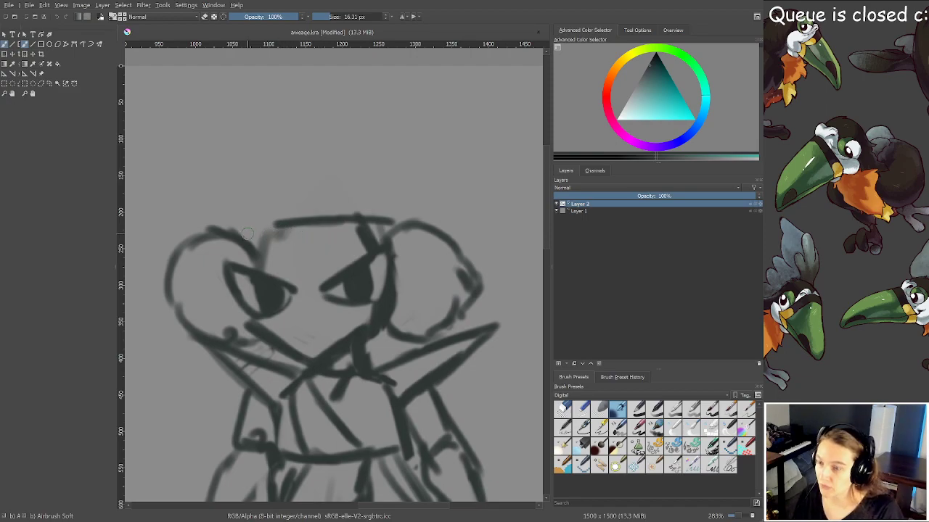
pyautogui.moveTo(246, 242)
pyautogui.mouseDown()
pyautogui.moveTo(210, 192)
pyautogui.moveTo(165, 81)
pyautogui.moveTo(205, 140)
pyautogui.moveTo(287, 208)
pyautogui.mouseUp()
pyautogui.hotkey('ctrl', 'z')
pyautogui.hotkey('ctrl', 'z')
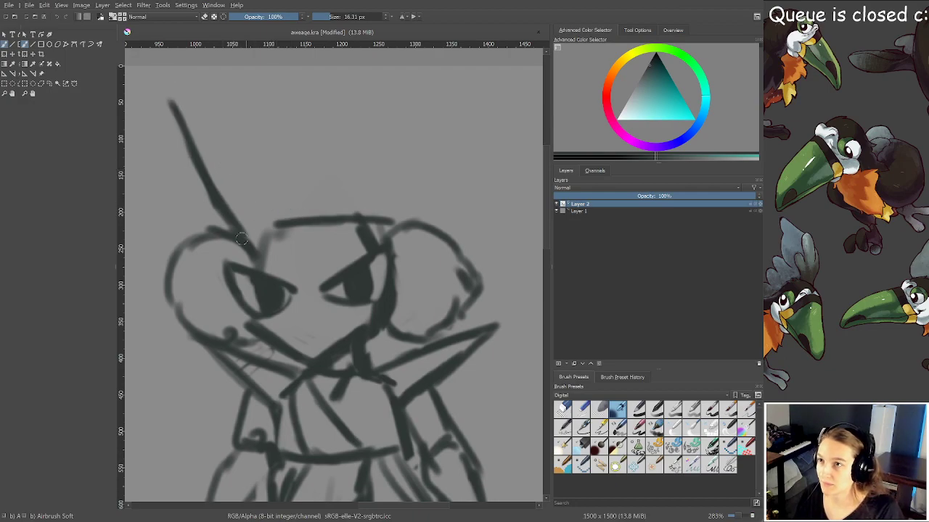
pyautogui.hotkey('ctrl', 'z')
pyautogui.hotkey('ctrl', 'z')
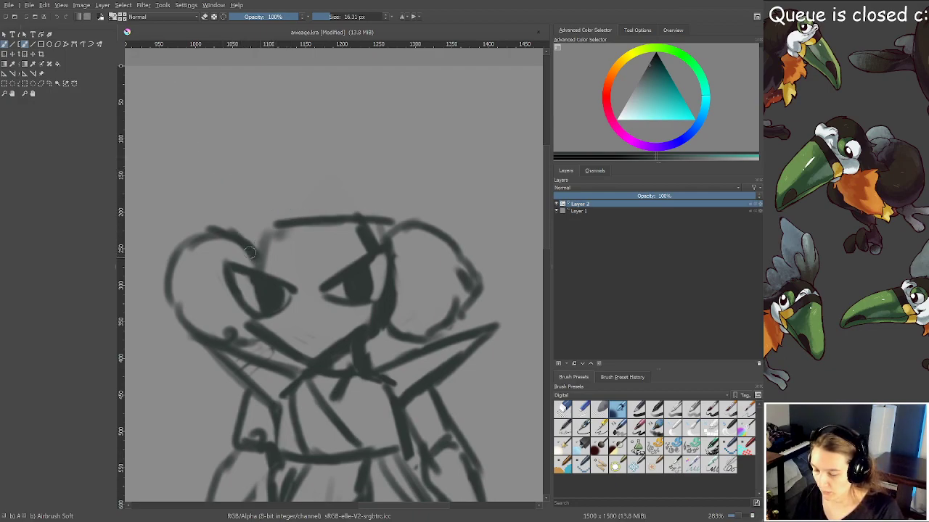
# Draw two tall, curved, pointed horns rising from the sides of the second figure's head
pyautogui.moveTo(245, 253)
pyautogui.mouseDown()
pyautogui.moveTo(218, 214)
pyautogui.moveTo(197, 130)
pyautogui.mouseUp()
pyautogui.moveTo(199, 92); pyautogui.dragTo(252, 245)
pyautogui.moveTo(193, 99)
pyautogui.mouseDown()
pyautogui.moveTo(207, 70)
pyautogui.moveTo(250, 165)
pyautogui.moveTo(297, 207)
pyautogui.moveTo(241, 154)
pyautogui.mouseUp()
pyautogui.moveTo(241, 153); pyautogui.dragTo(296, 208)
pyautogui.press('e')
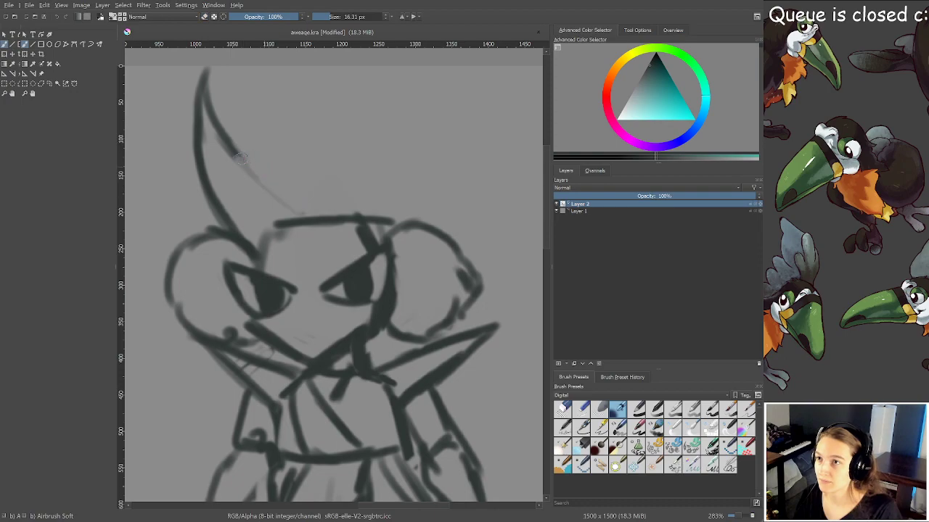
pyautogui.moveTo(225, 143)
pyautogui.mouseDown()
pyautogui.moveTo(279, 214)
pyautogui.moveTo(227, 145)
pyautogui.moveTo(272, 204)
pyautogui.moveTo(340, 218)
pyautogui.moveTo(428, 73)
pyautogui.moveTo(431, 136)
pyautogui.moveTo(418, 197)
pyautogui.moveTo(390, 245)
pyautogui.moveTo(374, 225)
pyautogui.moveTo(366, 246)
pyautogui.moveTo(368, 213)
pyautogui.mouseUp()
pyautogui.press('e')
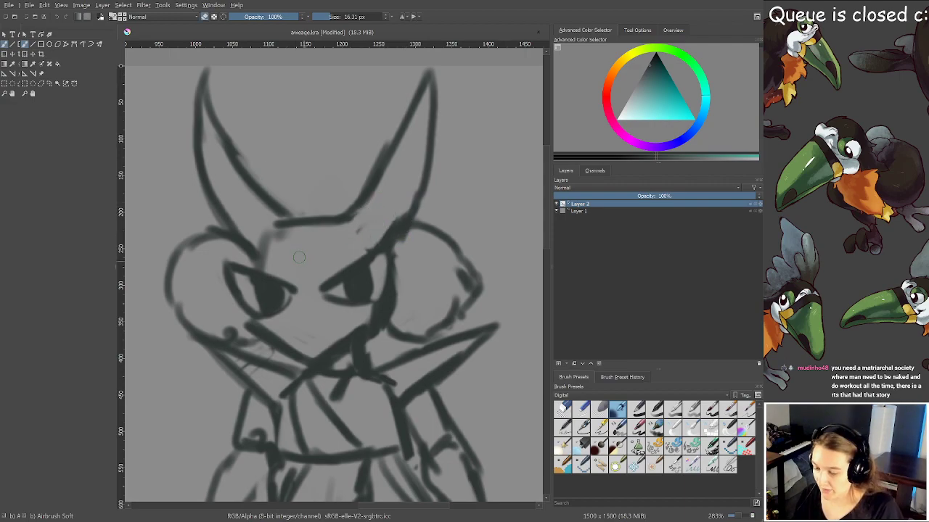
# Replace the flat top of the head with a curved band running across the forehead between the horns
pyautogui.moveTo(250, 259)
pyautogui.mouseDown()
pyautogui.moveTo(284, 230)
pyautogui.moveTo(297, 229)
pyautogui.moveTo(276, 237)
pyautogui.moveTo(351, 241)
pyautogui.mouseUp()
pyautogui.moveTo(268, 223)
pyautogui.mouseDown()
pyautogui.moveTo(339, 213)
pyautogui.moveTo(346, 229)
pyautogui.mouseUp()
pyautogui.press('e')
pyautogui.moveTo(274, 230)
pyautogui.mouseDown()
pyautogui.moveTo(336, 234)
pyautogui.moveTo(307, 214)
pyautogui.moveTo(346, 220)
pyautogui.mouseUp()
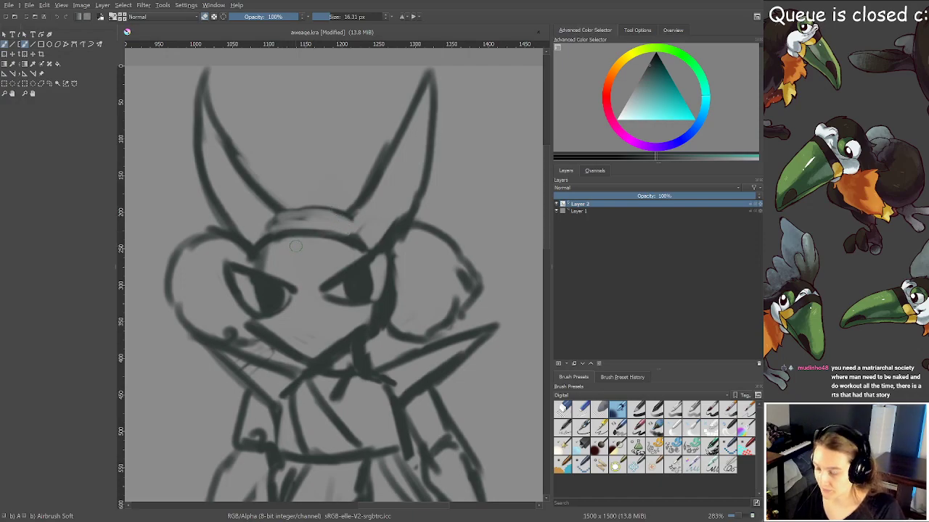
# Add two small pointed horns on top of the headband between the tall horns, erasing the overlapping lines
pyautogui.press('e')
pyautogui.moveTo(271, 224)
pyautogui.mouseDown()
pyautogui.moveTo(272, 184)
pyautogui.moveTo(292, 215)
pyautogui.moveTo(271, 189)
pyautogui.moveTo(282, 211)
pyautogui.mouseUp()
pyautogui.press('e')
pyautogui.moveTo(339, 205)
pyautogui.mouseDown()
pyautogui.moveTo(326, 218)
pyautogui.moveTo(350, 209)
pyautogui.moveTo(351, 222)
pyautogui.mouseUp()
pyautogui.press('e')
pyautogui.moveTo(331, 221)
pyautogui.mouseDown()
pyautogui.moveTo(375, 218)
pyautogui.moveTo(347, 229)
pyautogui.mouseUp()
pyautogui.press('e')
# Draw dividing lines at the bases of the tall horns and a segmented pattern inside them, and darken the headband
pyautogui.moveTo(358, 200); pyautogui.dragTo(382, 228)
pyautogui.moveTo(358, 214); pyautogui.dragTo(374, 243)
pyautogui.moveTo(235, 233)
pyautogui.mouseDown()
pyautogui.moveTo(251, 213)
pyautogui.moveTo(260, 214)
pyautogui.moveTo(241, 254)
pyautogui.mouseUp()
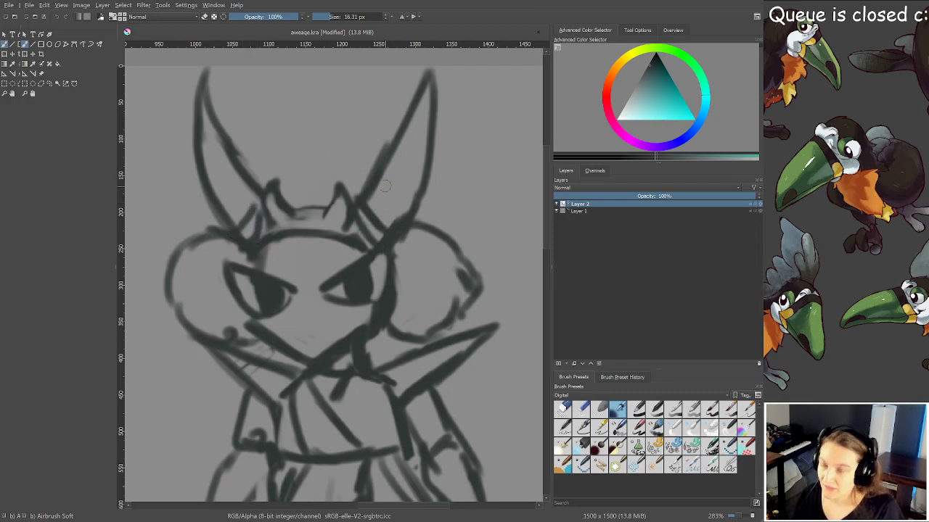
pyautogui.moveTo(366, 180)
pyautogui.mouseDown()
pyautogui.moveTo(397, 190)
pyautogui.moveTo(403, 170)
pyautogui.moveTo(391, 136)
pyautogui.moveTo(412, 153)
pyautogui.moveTo(429, 133)
pyautogui.moveTo(416, 128)
pyautogui.moveTo(434, 94)
pyautogui.mouseUp()
pyautogui.moveTo(245, 173)
pyautogui.mouseDown()
pyautogui.moveTo(215, 188)
pyautogui.moveTo(235, 196)
pyautogui.moveTo(223, 147)
pyautogui.moveTo(228, 193)
pyautogui.moveTo(205, 145)
pyautogui.mouseUp()
pyautogui.moveTo(277, 227)
pyautogui.mouseDown()
pyautogui.moveTo(299, 223)
pyautogui.moveTo(275, 215)
pyautogui.moveTo(332, 210)
pyautogui.moveTo(306, 216)
pyautogui.mouseUp()
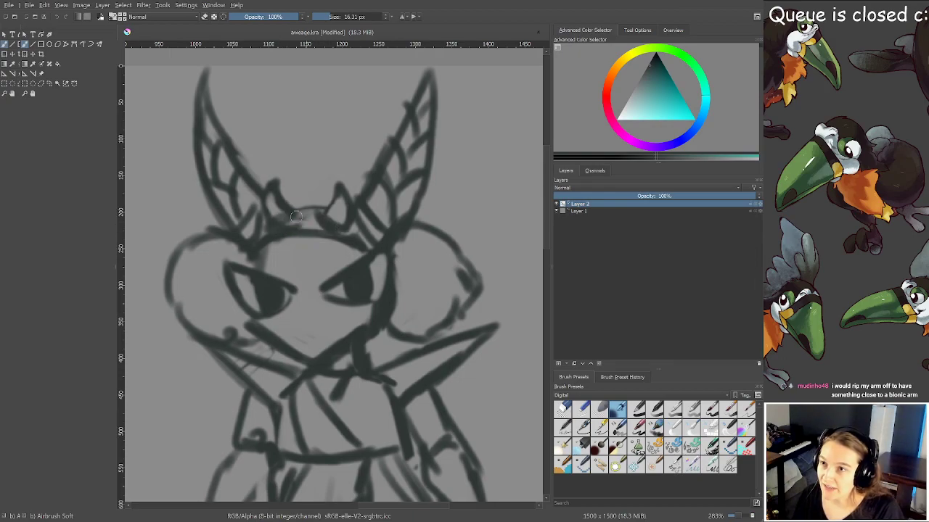
pyautogui.scroll(-2, 290, 214)
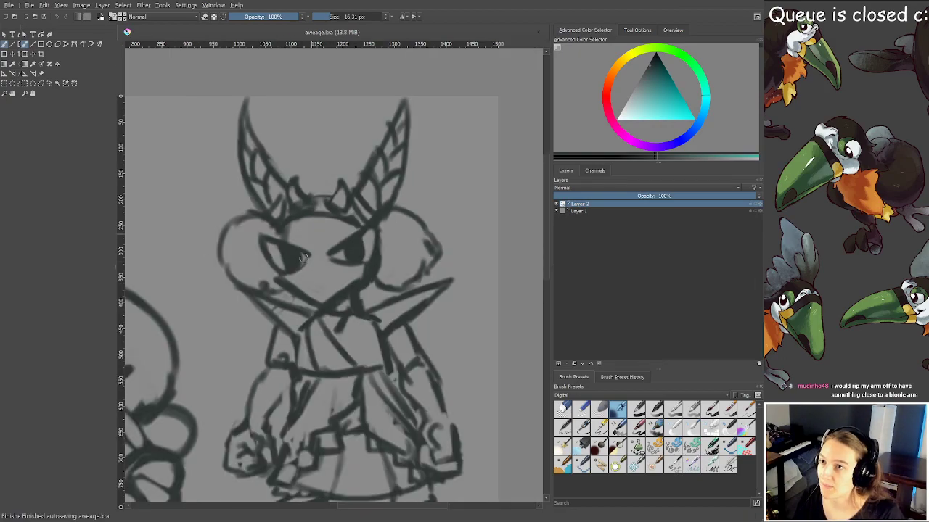
# Examine the second figure's head and overall proportions in both the normal and the mirrored view
pyautogui.scroll(-2, 237, 285)
pyautogui.scroll(2, 277, 285)
pyautogui.moveTo(238, 272)
pyautogui.mouseDown()
pyautogui.moveTo(260, 280)
pyautogui.moveTo(286, 272)
pyautogui.moveTo(251, 255)
pyautogui.mouseUp()
pyautogui.scroll(1, 294, 282)
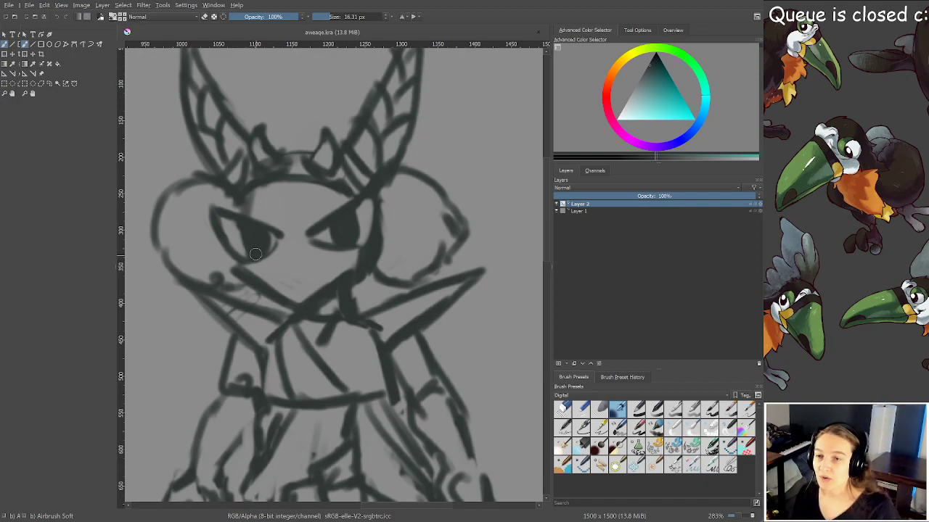
pyautogui.scroll(-1, 261, 242)
pyautogui.moveTo(269, 237); pyautogui.dragTo(344, 238)
pyautogui.scroll(-2, 320, 181)
pyautogui.press('m')
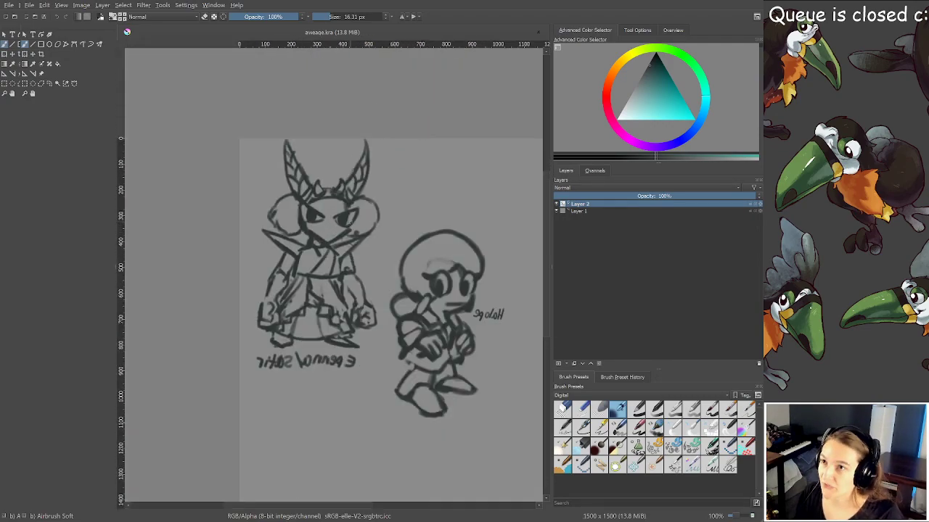
pyautogui.press('m')
pyautogui.press('+')
pyautogui.press('+')
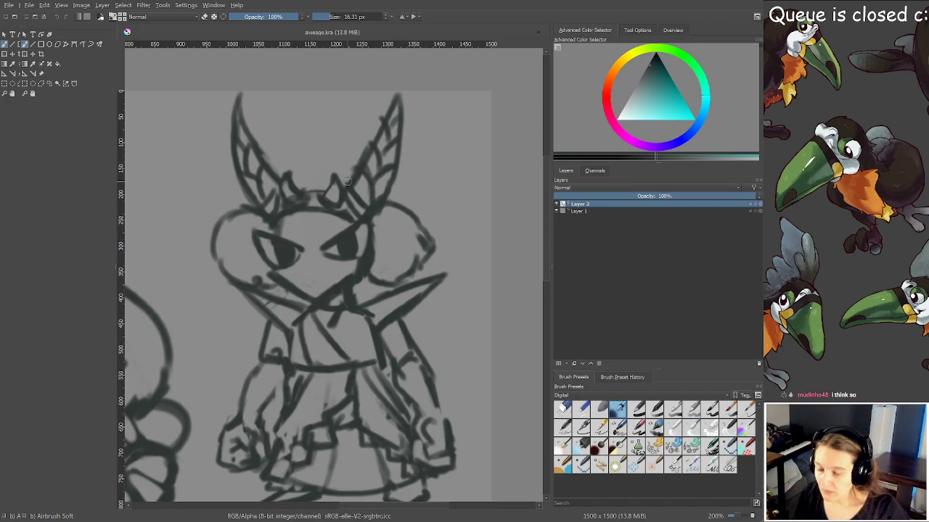
# Draw small curved, pointed tufts along the inner upper edges of the two round puffs beside the second figure's head
pyautogui.scroll(1, 331, 203)
pyautogui.moveTo(353, 237)
pyautogui.mouseDown()
pyautogui.moveTo(387, 251)
pyautogui.moveTo(459, 244)
pyautogui.moveTo(423, 273)
pyautogui.mouseUp()
pyautogui.moveTo(240, 235)
pyautogui.mouseDown()
pyautogui.moveTo(282, 254)
pyautogui.moveTo(273, 239)
pyautogui.mouseUp()
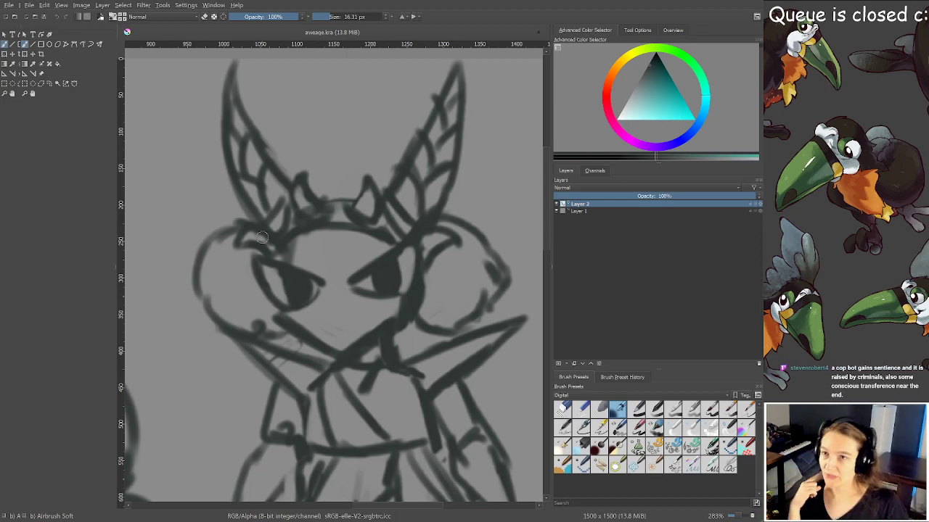
pyautogui.moveTo(263, 238); pyautogui.dragTo(237, 223)
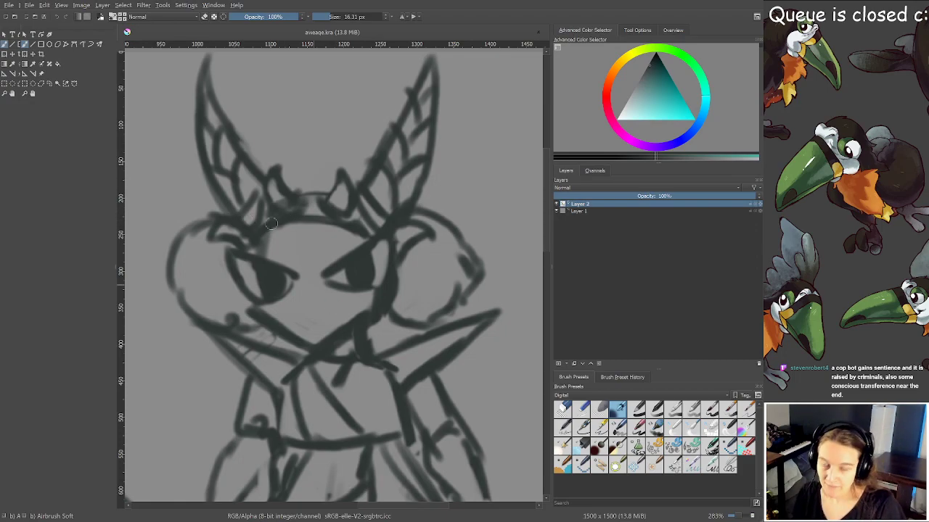
# Draw short hair locks beneath the second figure's headband and a rounded hair outline above it between the tall horns
pyautogui.moveTo(253, 244)
pyautogui.mouseDown()
pyautogui.moveTo(295, 218)
pyautogui.moveTo(355, 247)
pyautogui.moveTo(339, 235)
pyautogui.mouseUp()
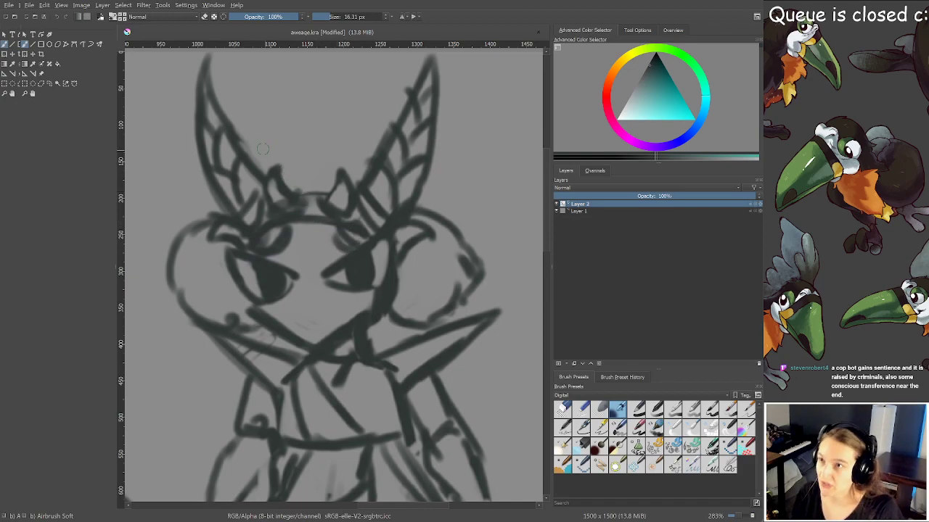
pyautogui.moveTo(254, 172)
pyautogui.mouseDown()
pyautogui.moveTo(319, 147)
pyautogui.moveTo(323, 161)
pyautogui.moveTo(365, 155)
pyautogui.moveTo(371, 168)
pyautogui.mouseUp()
pyautogui.moveTo(276, 150); pyautogui.dragTo(259, 163)
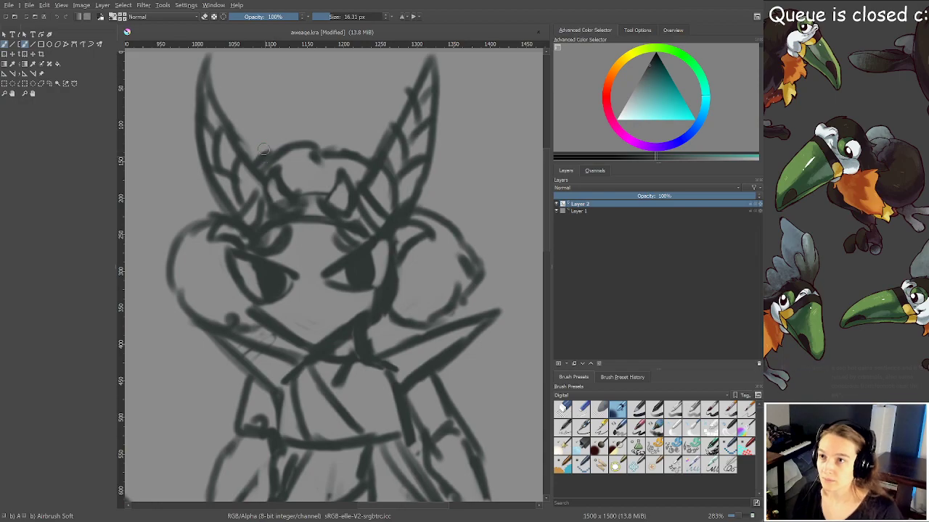
pyautogui.scroll(-3, 327, 210)
pyautogui.moveTo(355, 238); pyautogui.dragTo(370, 238)
pyautogui.scroll(4, 368, 233)
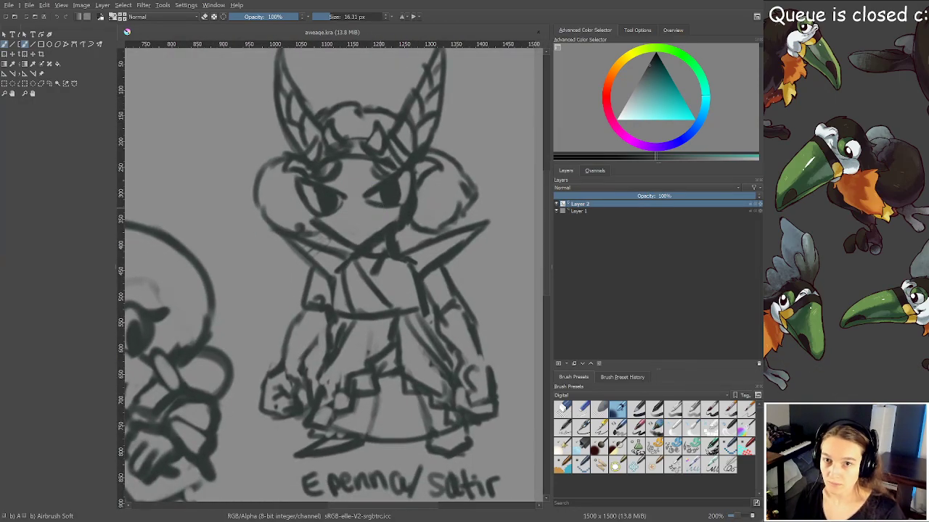
# Draw a curved, smirking mouth across the lower part of the second figure's face
pyautogui.scroll(3, 380, 206)
pyautogui.moveTo(364, 228); pyautogui.dragTo(349, 138)
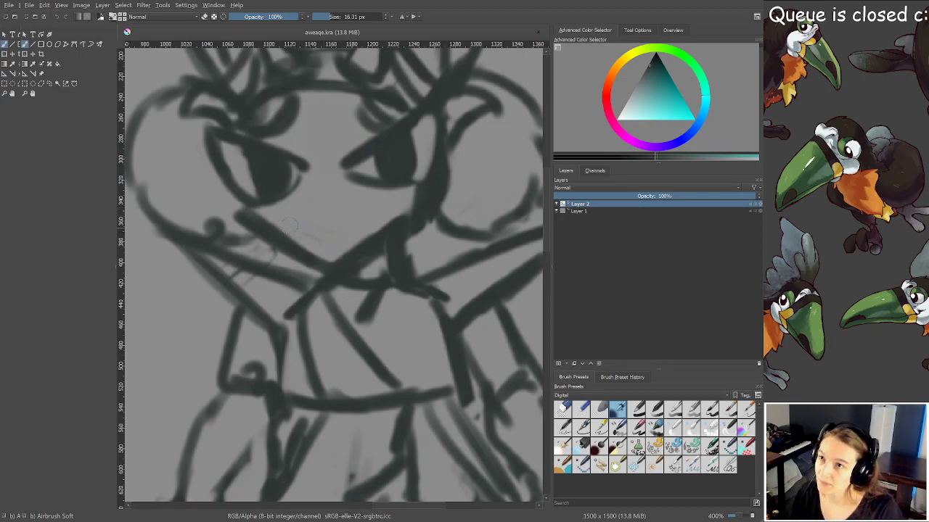
pyautogui.moveTo(270, 228)
pyautogui.mouseDown()
pyautogui.moveTo(322, 230)
pyautogui.moveTo(400, 208)
pyautogui.mouseUp()
pyautogui.moveTo(360, 183); pyautogui.dragTo(377, 193)
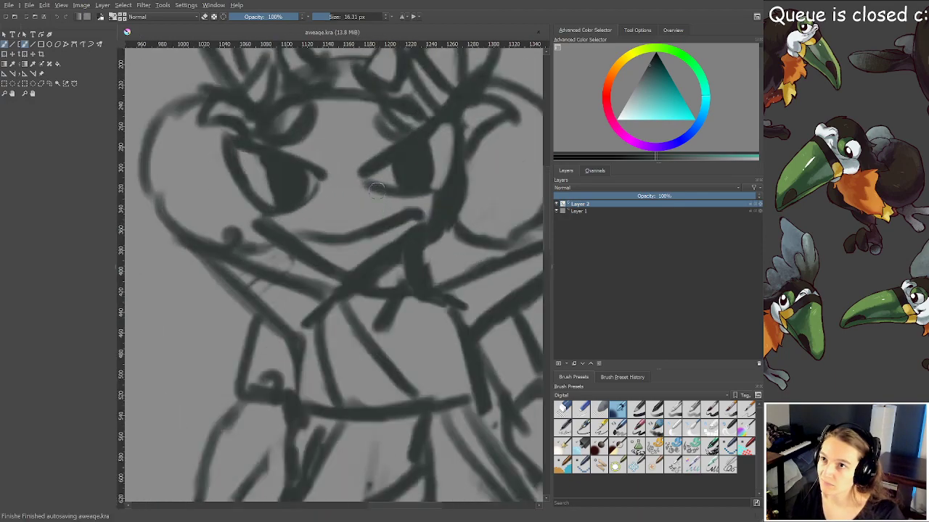
# Add hooked inner ends to the frowning eye lines and a round highlight in each pupil
pyautogui.moveTo(331, 157)
pyautogui.mouseDown()
pyautogui.moveTo(324, 174)
pyautogui.moveTo(359, 174)
pyautogui.moveTo(356, 234)
pyautogui.mouseUp()
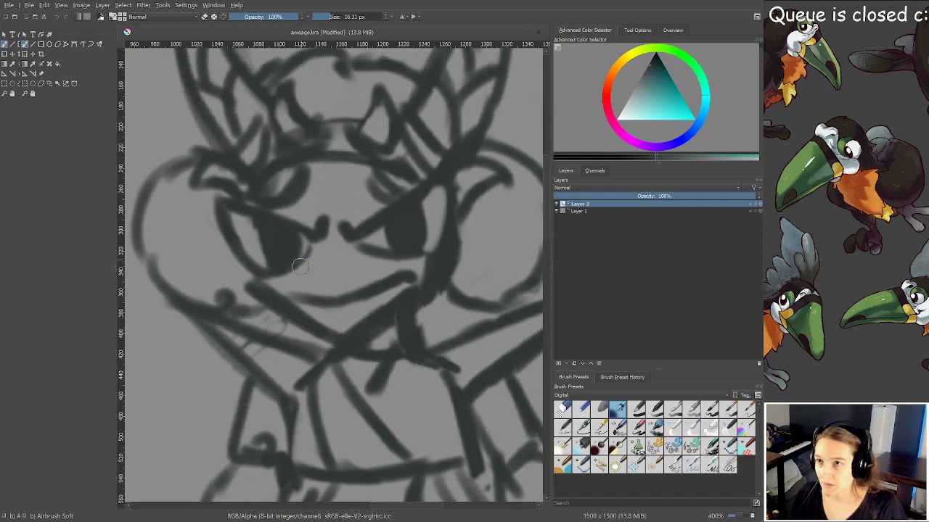
pyautogui.moveTo(267, 233); pyautogui.dragTo(264, 232)
pyautogui.moveTo(382, 227); pyautogui.dragTo(387, 229)
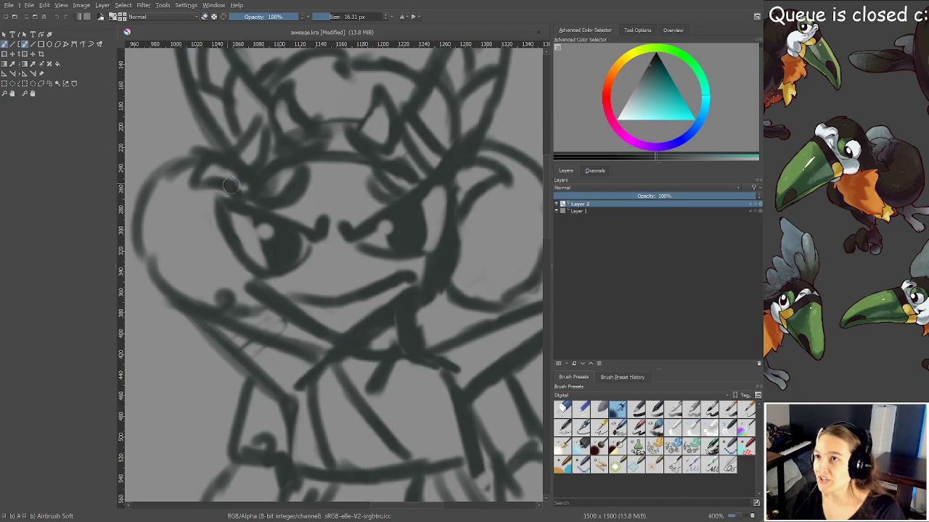
# Redraw the hair fringe and forehead line beneath the headband, erasing the overlapping strokes, and save the document
pyautogui.moveTo(229, 185)
pyautogui.mouseDown()
pyautogui.moveTo(205, 170)
pyautogui.moveTo(222, 171)
pyautogui.moveTo(222, 150)
pyautogui.moveTo(240, 168)
pyautogui.moveTo(241, 188)
pyautogui.moveTo(224, 184)
pyautogui.moveTo(261, 200)
pyautogui.moveTo(249, 185)
pyautogui.moveTo(301, 194)
pyautogui.mouseUp()
pyautogui.press('e')
pyautogui.moveTo(384, 190)
pyautogui.mouseDown()
pyautogui.moveTo(447, 170)
pyautogui.moveTo(386, 181)
pyautogui.mouseUp()
pyautogui.press('e')
pyautogui.moveTo(204, 165)
pyautogui.mouseDown()
pyautogui.moveTo(214, 190)
pyautogui.moveTo(219, 169)
pyautogui.mouseUp()
pyautogui.moveTo(404, 155)
pyautogui.mouseDown()
pyautogui.moveTo(451, 168)
pyautogui.moveTo(432, 180)
pyautogui.mouseUp()
pyautogui.press('e')
pyautogui.moveTo(260, 186)
pyautogui.mouseDown()
pyautogui.moveTo(285, 200)
pyautogui.moveTo(282, 193)
pyautogui.moveTo(313, 187)
pyautogui.moveTo(303, 180)
pyautogui.moveTo(312, 187)
pyautogui.moveTo(331, 154)
pyautogui.moveTo(364, 169)
pyautogui.mouseUp()
pyautogui.press('e')
pyautogui.scroll(-3, 385, 164)
pyautogui.moveTo(256, 278)
pyautogui.mouseDown()
pyautogui.moveTo(406, 247)
pyautogui.moveTo(347, 241)
pyautogui.mouseUp()
pyautogui.scroll(2, 342, 235)
pyautogui.moveTo(417, 238); pyautogui.dragTo(422, 235)
pyautogui.hotkey('ctrl', 's')
pyautogui.scroll(-4, 425, 232)
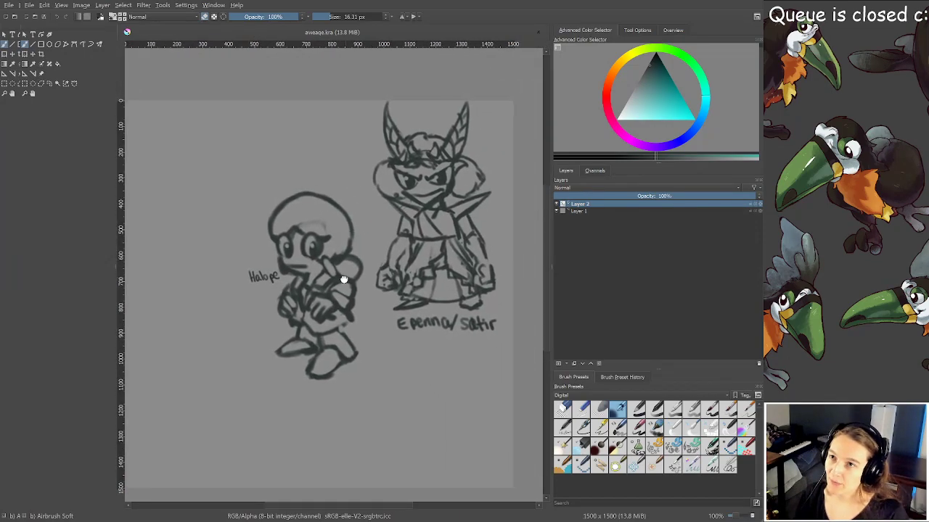
# Erase the heavy jaw lines around the smile and redraw a thinner jaw outline running down to the pointed chin
pyautogui.scroll(4, 435, 177)
pyautogui.moveTo(411, 176); pyautogui.dragTo(314, 207)
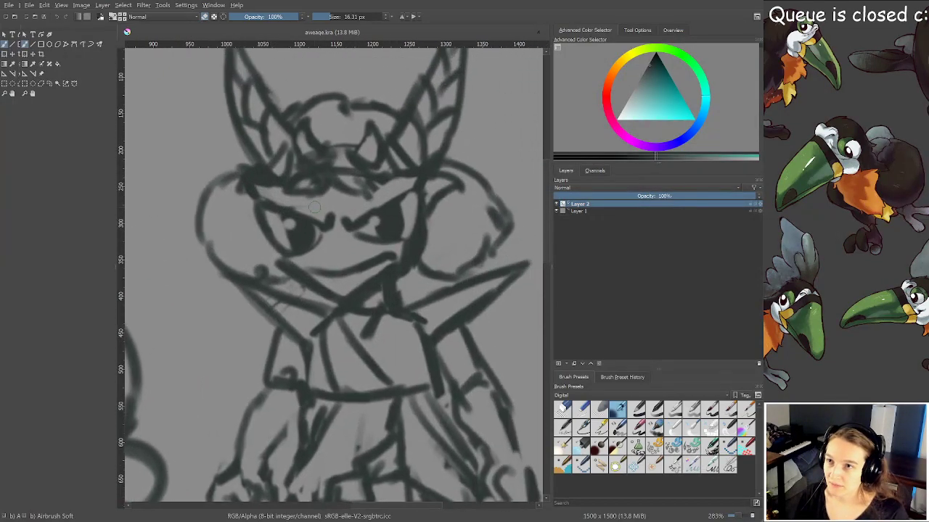
pyautogui.press('e')
pyautogui.moveTo(288, 265)
pyautogui.mouseDown()
pyautogui.moveTo(331, 296)
pyautogui.moveTo(375, 278)
pyautogui.moveTo(418, 243)
pyautogui.mouseUp()
pyautogui.press('e')
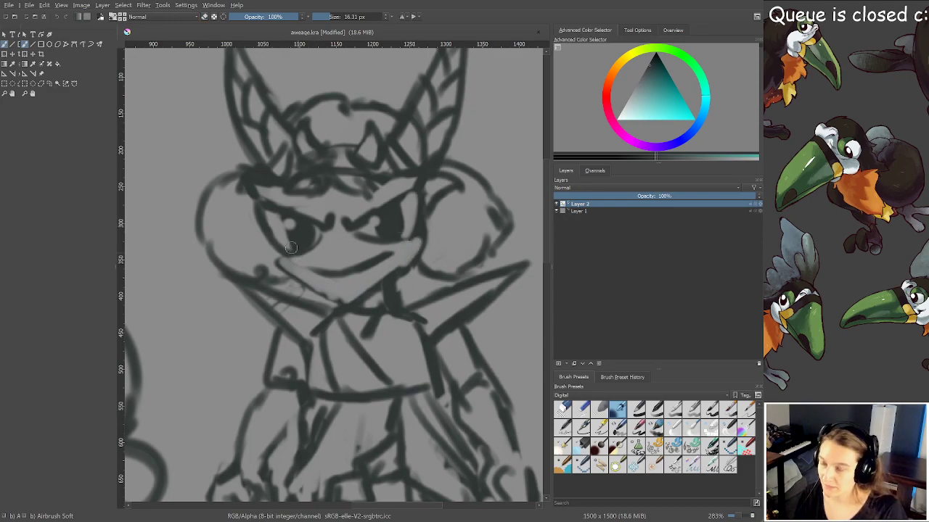
pyautogui.moveTo(280, 260); pyautogui.dragTo(343, 306)
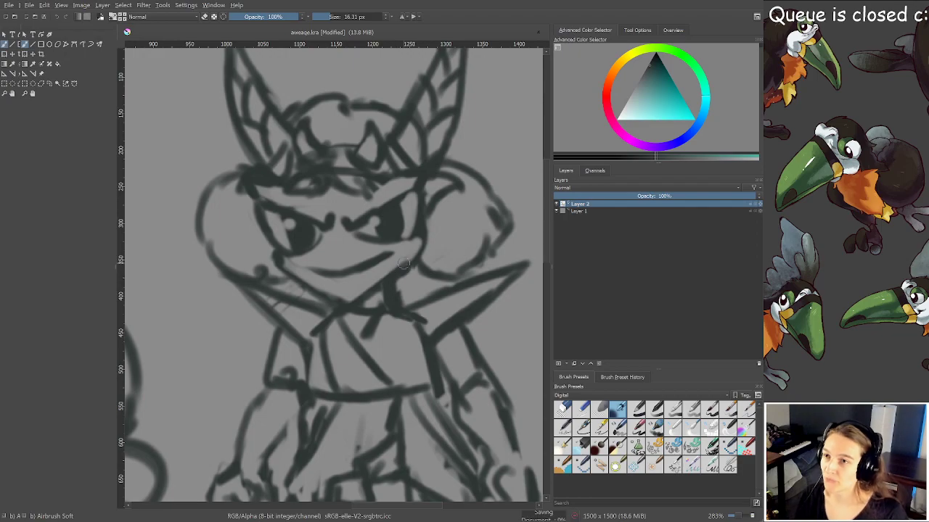
# Mirror the view and select the second figure's head, horns and side puffs with a freehand outline along the collar
pyautogui.scroll(-3, 404, 264)
pyautogui.press('m')
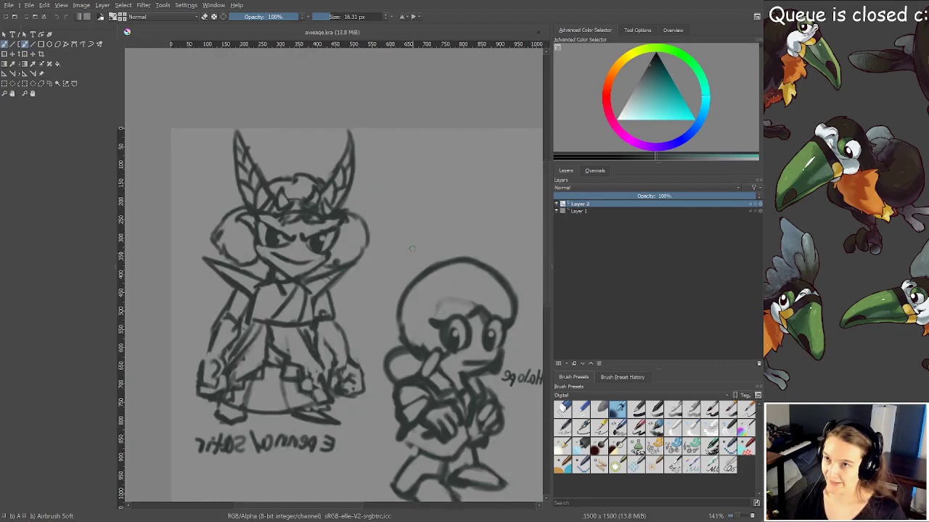
pyautogui.moveTo(384, 235); pyautogui.dragTo(397, 237)
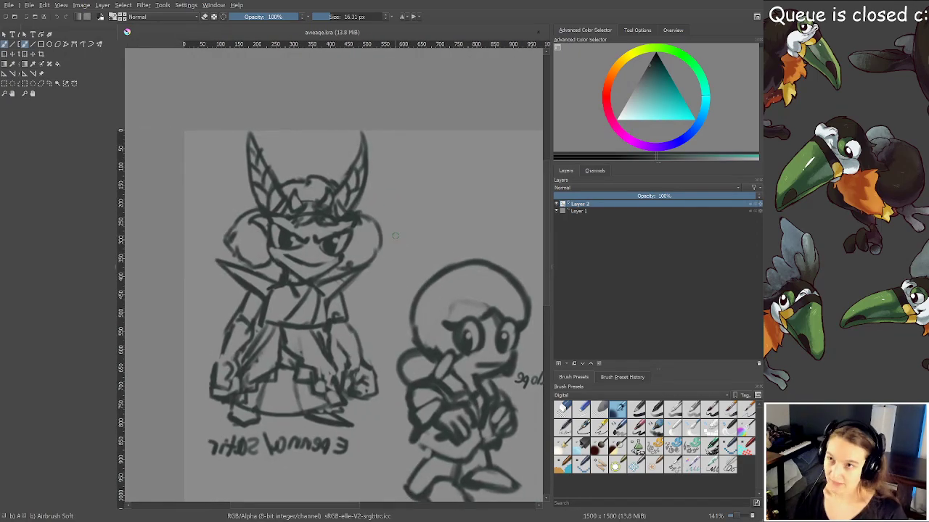
pyautogui.scroll(1, 362, 217)
pyautogui.moveTo(332, 225); pyautogui.dragTo(388, 248)
pyautogui.click(50, 84)
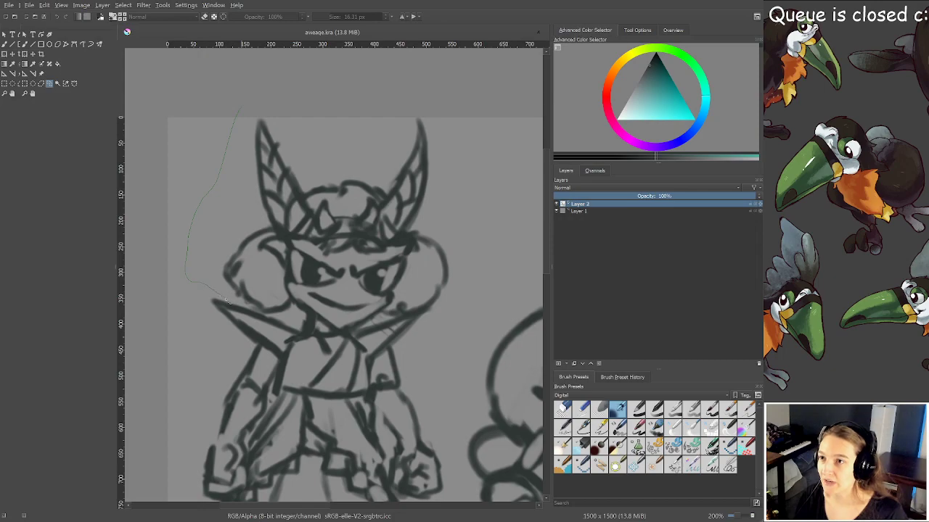
pyautogui.moveTo(253, 312)
pyautogui.mouseDown()
pyautogui.moveTo(332, 337)
pyautogui.moveTo(421, 309)
pyautogui.mouseUp()
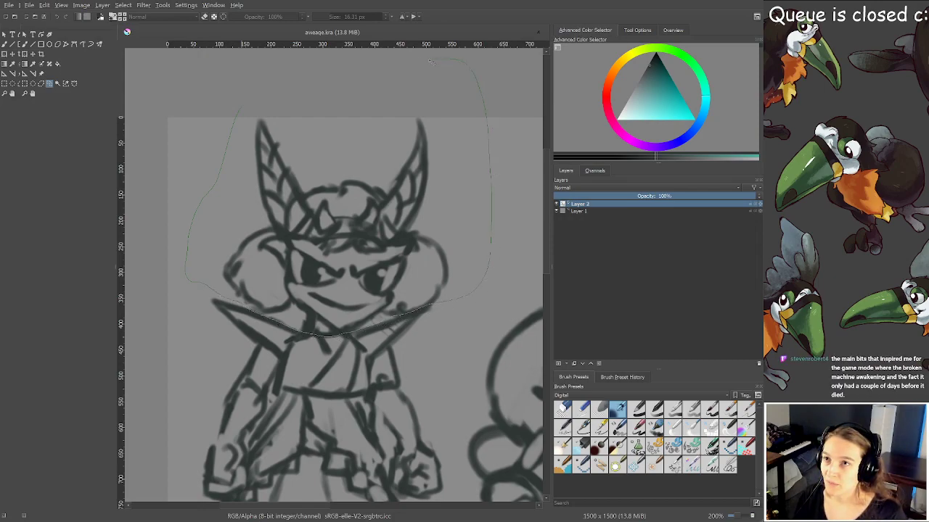
pyautogui.moveTo(240, 113); pyautogui.dragTo(244, 102)
# Rotate the selected head to a slight tilt over the collar, return to the unmirrored view and apply the transform
pyautogui.hotkey('ctrl', 't')
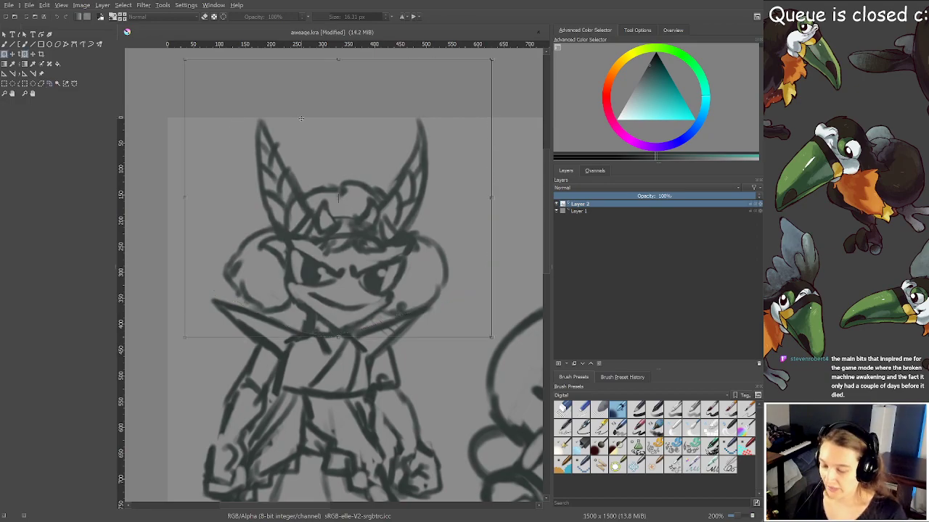
pyautogui.moveTo(495, 209); pyautogui.dragTo(410, 199)
pyautogui.scroll(-2, 411, 199)
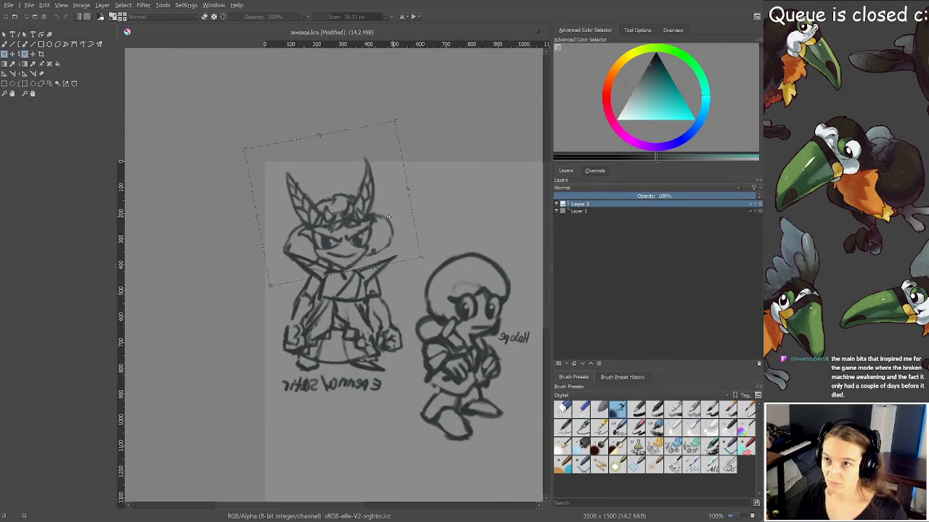
pyautogui.press('m')
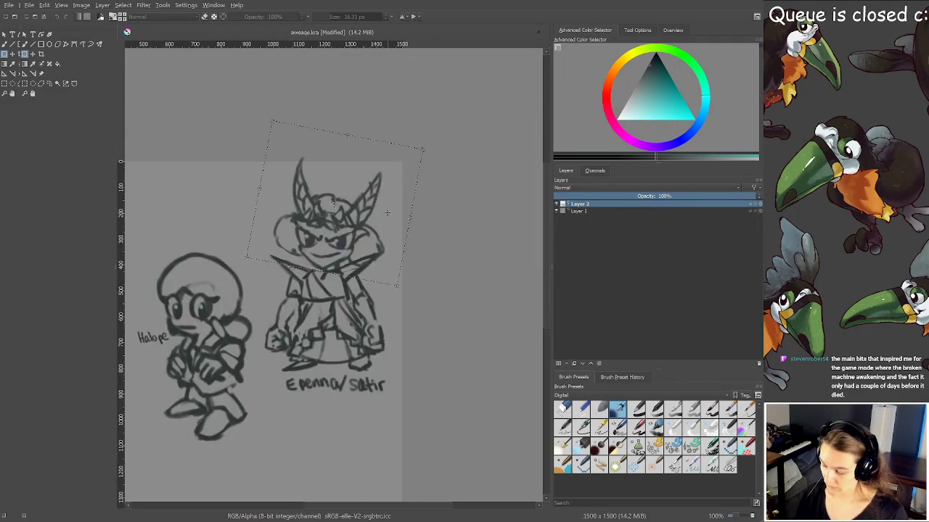
pyautogui.press('Return')
# Erase the lower edge of the puff overlapping the collar point, redraw it as a rounded curve and save the document
pyautogui.press('b')
pyautogui.scroll(3, 331, 244)
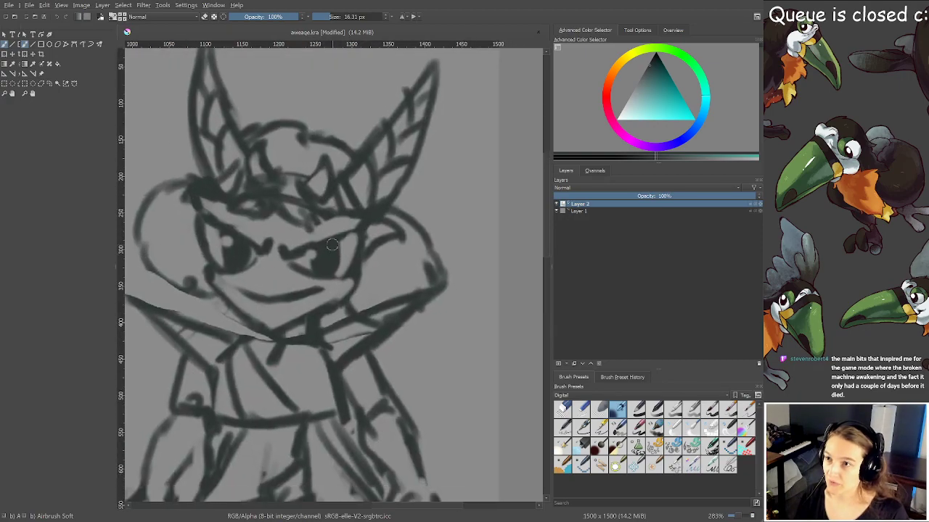
pyautogui.press('e')
pyautogui.moveTo(368, 298)
pyautogui.mouseDown()
pyautogui.moveTo(384, 322)
pyautogui.moveTo(425, 299)
pyautogui.mouseUp()
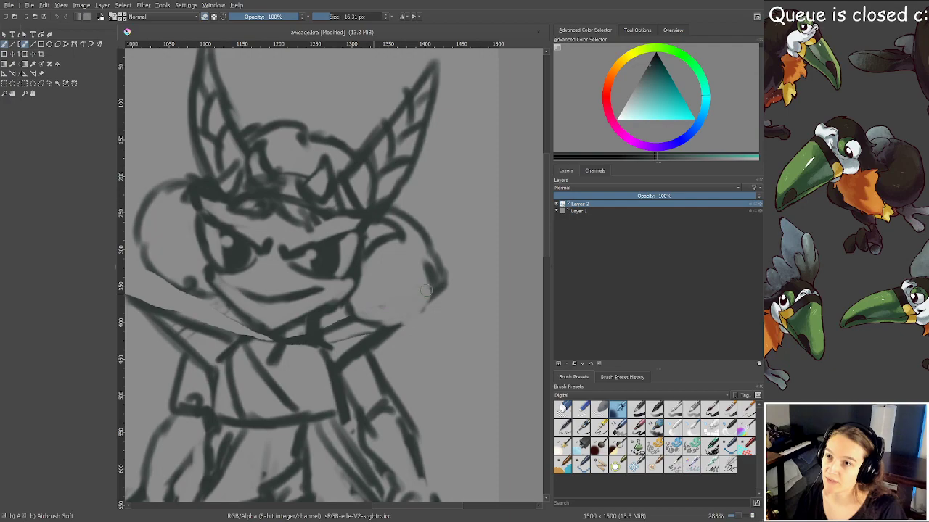
pyautogui.press('e')
pyautogui.moveTo(366, 319)
pyautogui.mouseDown()
pyautogui.moveTo(419, 313)
pyautogui.moveTo(439, 297)
pyautogui.moveTo(425, 284)
pyautogui.mouseUp()
pyautogui.hotkey('ctrl', 's')
# Redraw the fringe beneath the headband as a larger, curved mass of hair sweeping across the forehead above the eyes
pyautogui.scroll(1, 304, 188)
pyautogui.moveTo(307, 189); pyautogui.dragTo(343, 178)
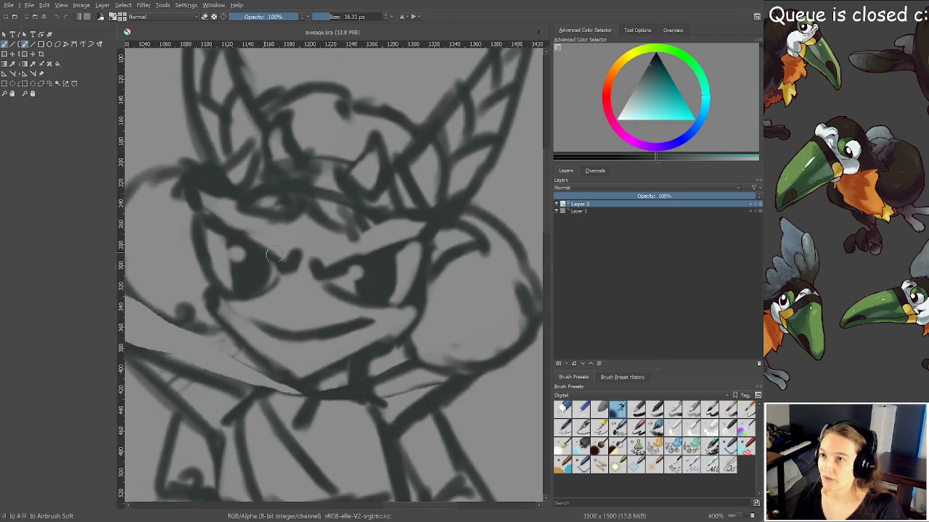
pyautogui.moveTo(268, 218)
pyautogui.mouseDown()
pyautogui.moveTo(323, 227)
pyautogui.moveTo(360, 218)
pyautogui.moveTo(331, 215)
pyautogui.moveTo(334, 233)
pyautogui.moveTo(294, 211)
pyautogui.moveTo(311, 223)
pyautogui.moveTo(330, 212)
pyautogui.moveTo(296, 216)
pyautogui.moveTo(303, 231)
pyautogui.moveTo(325, 238)
pyautogui.moveTo(380, 210)
pyautogui.mouseUp()
pyautogui.press('e')
pyautogui.press('e')
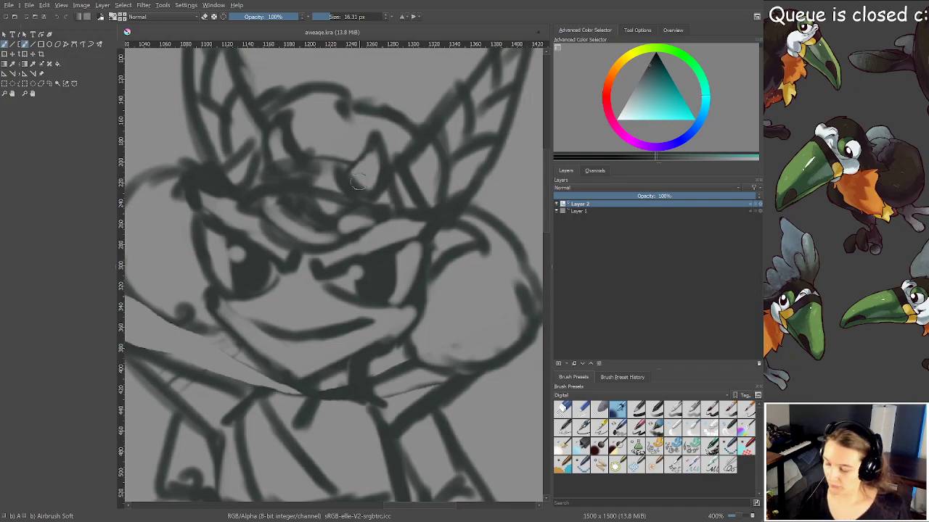
# Clean up the neck area under the tilted chin and redraw the robe's collar and neckline to meet the head
pyautogui.scroll(-3, 355, 180)
pyautogui.scroll(3, 343, 235)
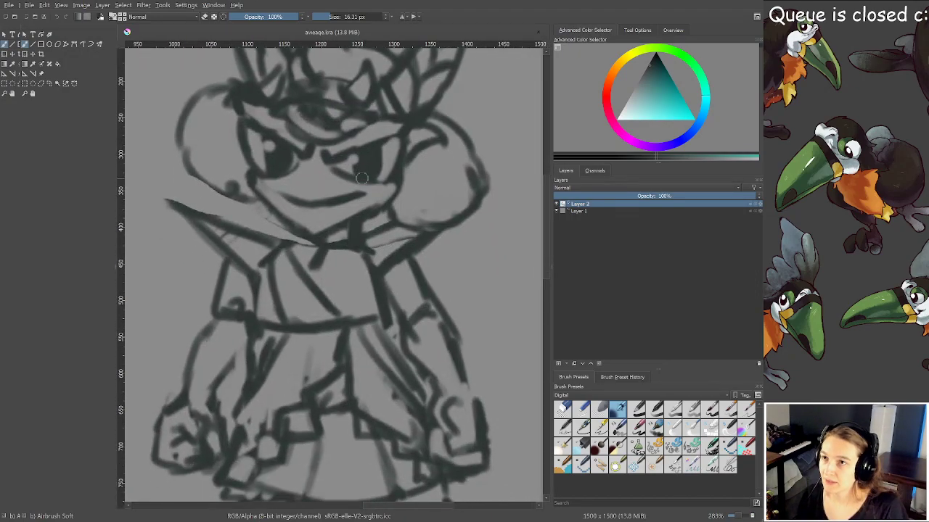
pyautogui.moveTo(306, 238)
pyautogui.mouseDown()
pyautogui.moveTo(339, 246)
pyautogui.moveTo(328, 266)
pyautogui.moveTo(347, 254)
pyautogui.moveTo(359, 260)
pyautogui.moveTo(342, 243)
pyautogui.moveTo(365, 249)
pyautogui.moveTo(374, 283)
pyautogui.mouseUp()
pyautogui.press('e')
pyautogui.press('e')
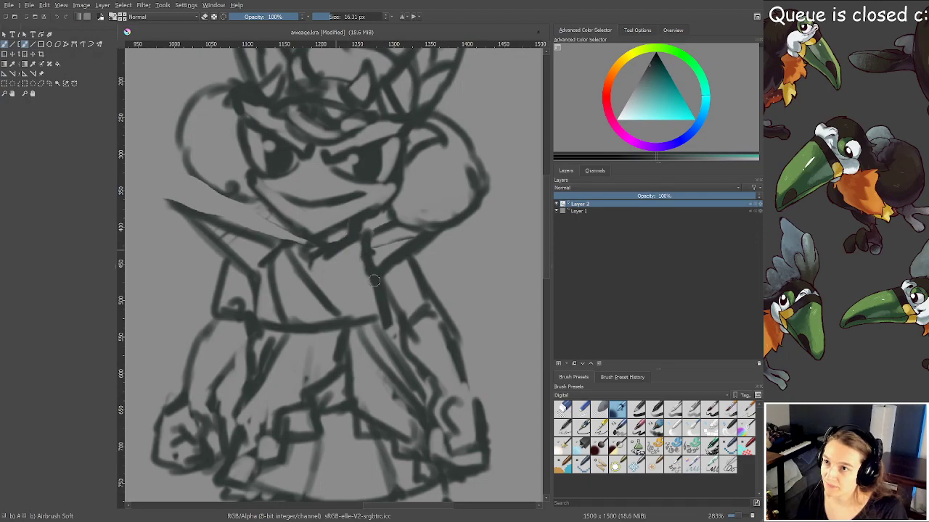
pyautogui.moveTo(262, 264)
pyautogui.mouseDown()
pyautogui.moveTo(249, 292)
pyautogui.moveTo(337, 315)
pyautogui.moveTo(357, 303)
pyautogui.moveTo(364, 229)
pyautogui.mouseUp()
pyautogui.scroll(-3, 252, 285)
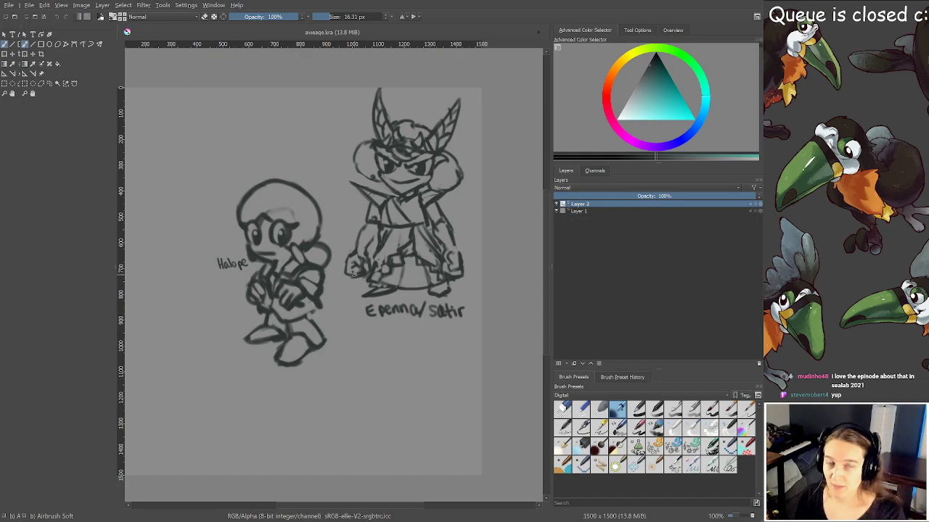
pyautogui.scroll(-1, 298, 276)
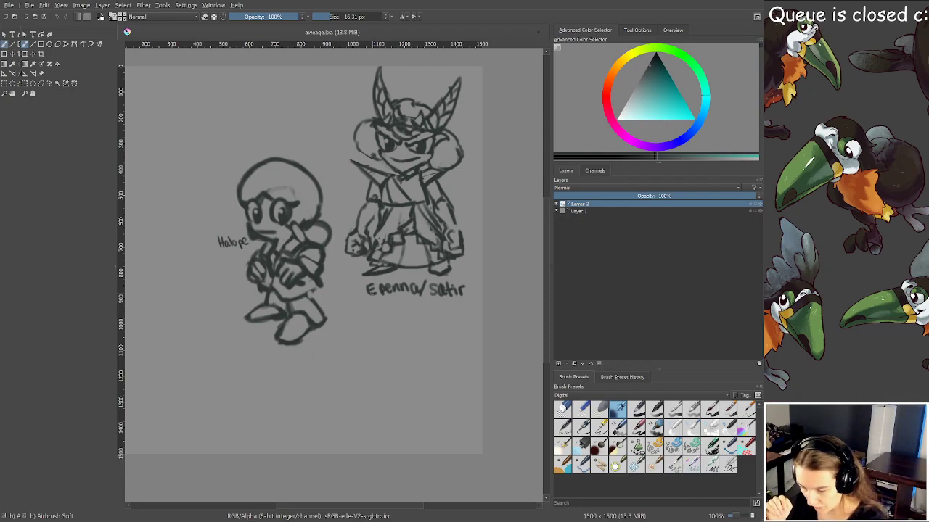
pyautogui.moveTo(346, 287); pyautogui.dragTo(310, 228)
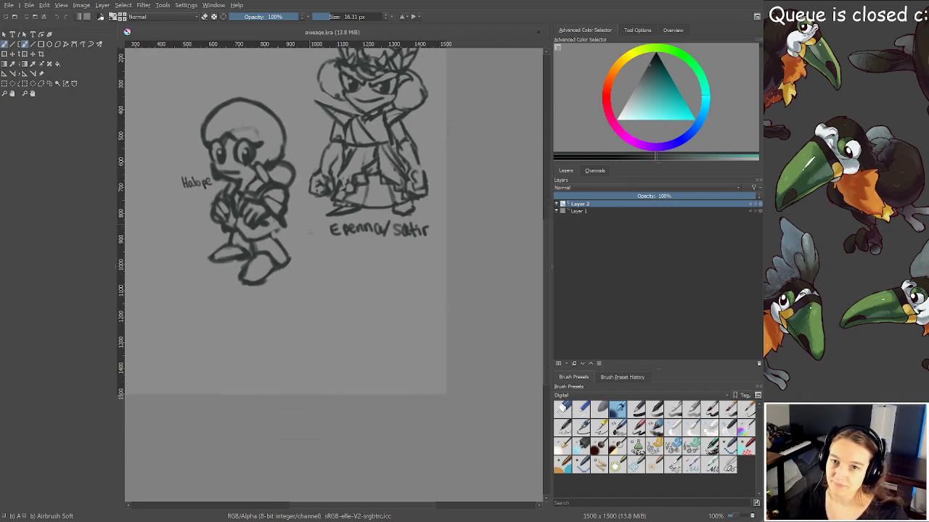
pyautogui.scroll(1, 355, 278)
pyautogui.moveTo(373, 280)
pyautogui.mouseDown()
pyautogui.moveTo(376, 257)
pyautogui.moveTo(345, 173)
pyautogui.moveTo(345, 199)
pyautogui.mouseUp()
pyautogui.scroll(1, 375, 257)
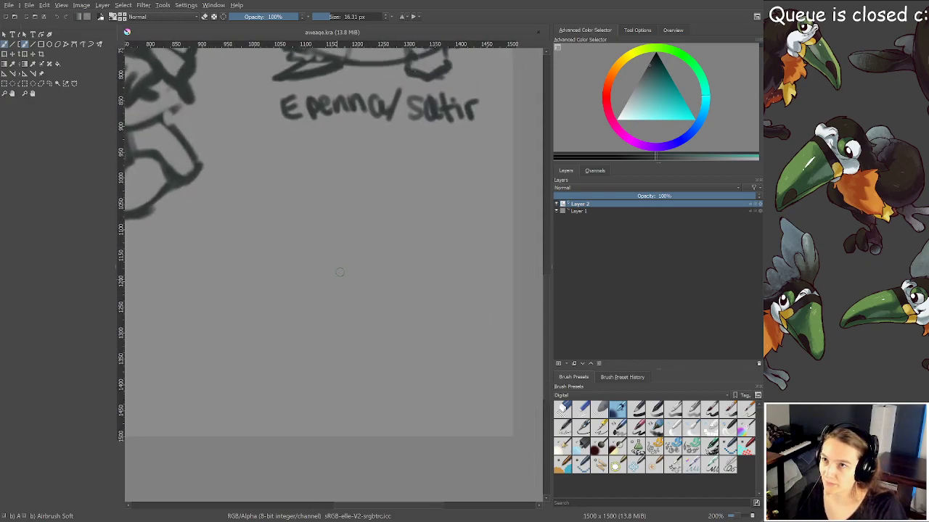
pyautogui.scroll(-5, 341, 231)
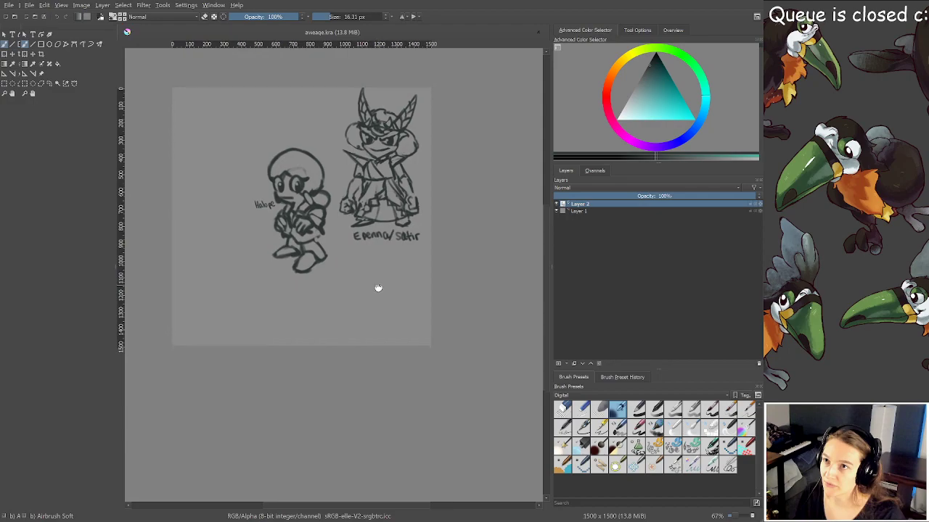
pyautogui.scroll(2, 377, 286)
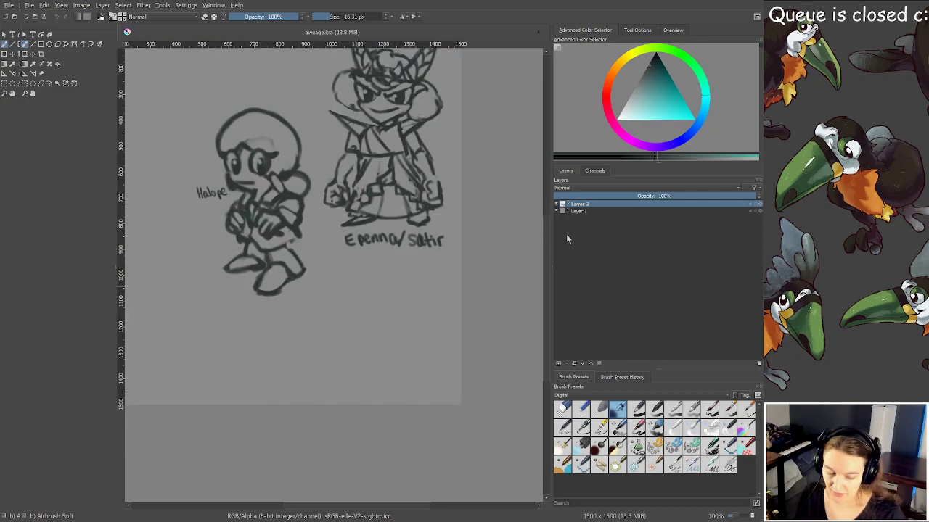
# Lasso the horned Epenna/Satir figure with its label, scale it down slightly and apply the transform
pyautogui.moveTo(412, 228); pyautogui.dragTo(413, 281)
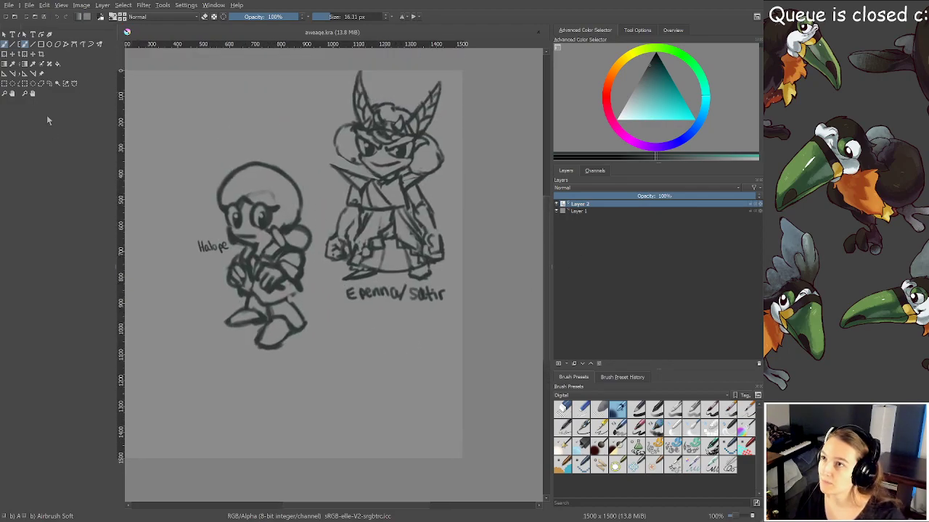
pyautogui.click(49, 84)
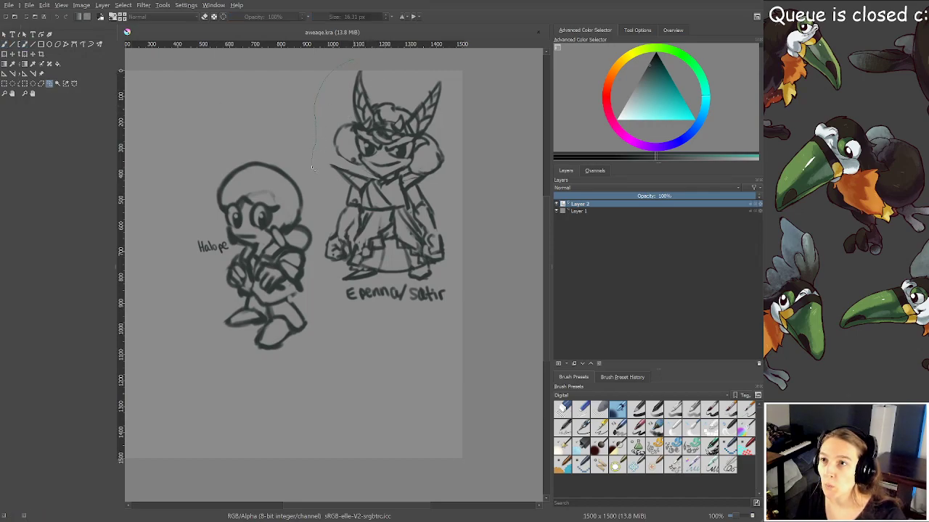
pyautogui.moveTo(519, 118)
pyautogui.mouseDown()
pyautogui.moveTo(497, 63)
pyautogui.moveTo(458, 37)
pyautogui.moveTo(421, 84)
pyautogui.mouseUp()
pyautogui.moveTo(353, 97); pyautogui.dragTo(341, 109)
pyautogui.hotkey('ctrl', 't')
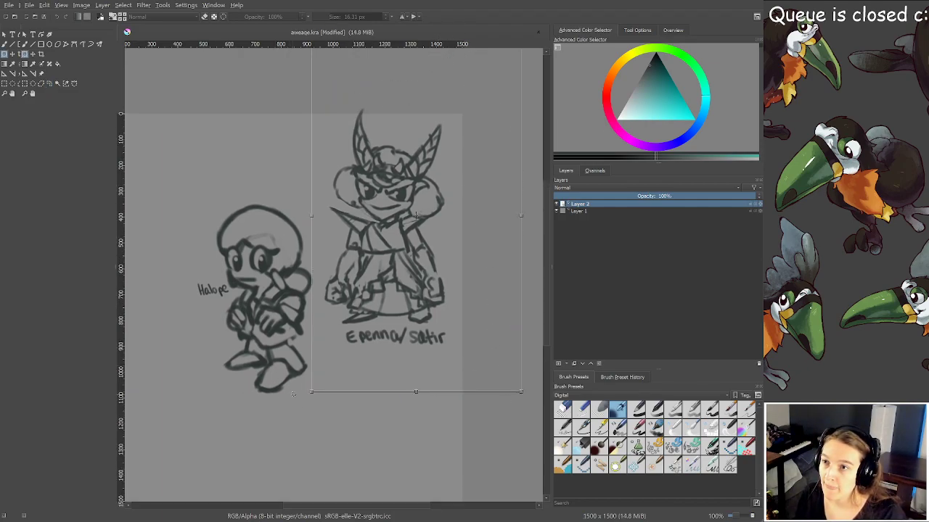
pyautogui.moveTo(311, 392); pyautogui.dragTo(336, 365)
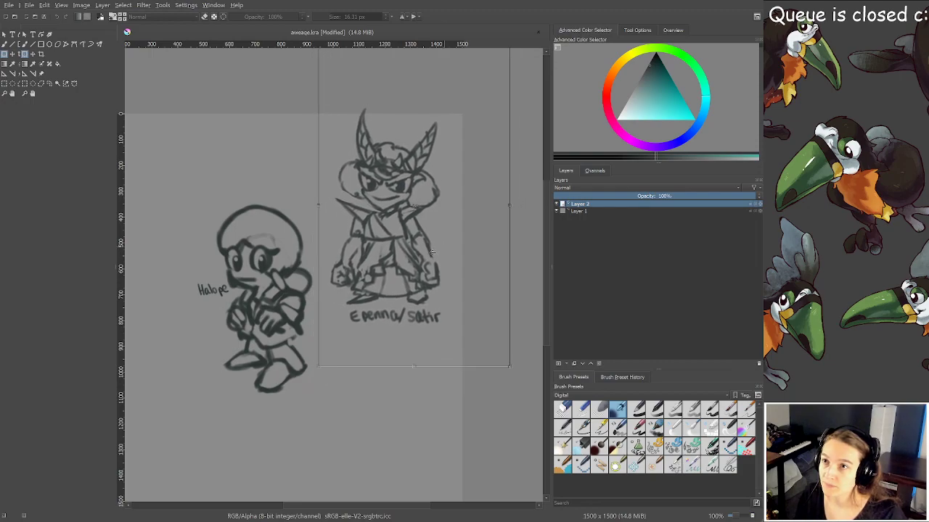
pyautogui.scroll(-1, 416, 261)
pyautogui.press('Return')
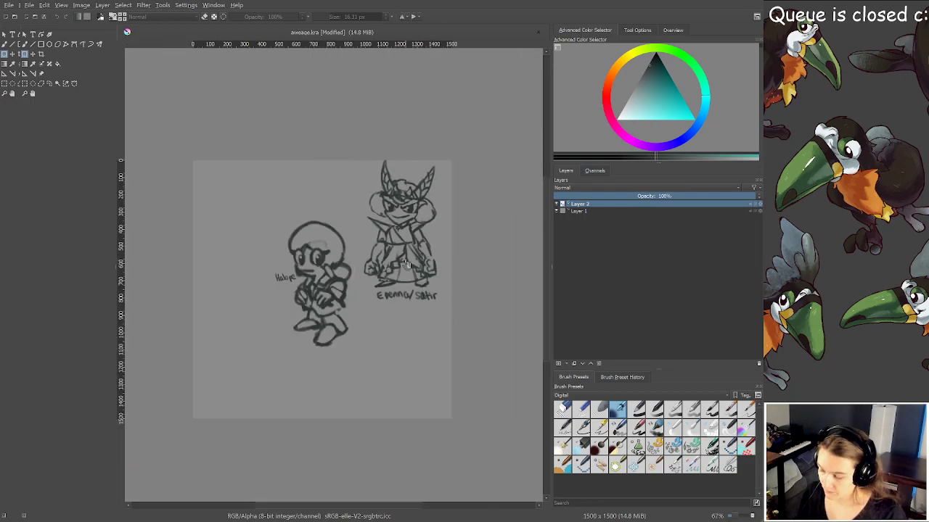
pyautogui.press('b')
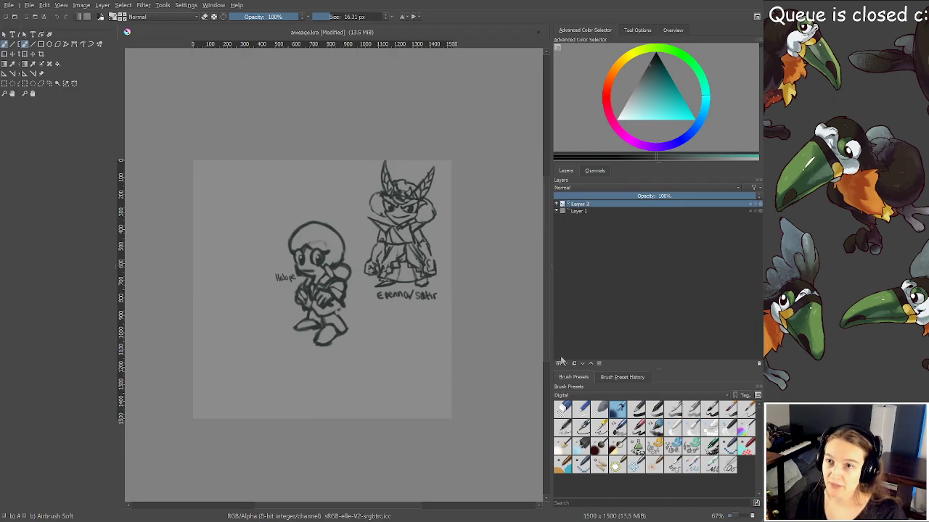
# Add a new layer and sketch a wide diamond as the third figure's head below the Epenna/Satir figure
pyautogui.click(559, 364)
pyautogui.scroll(3, 379, 234)
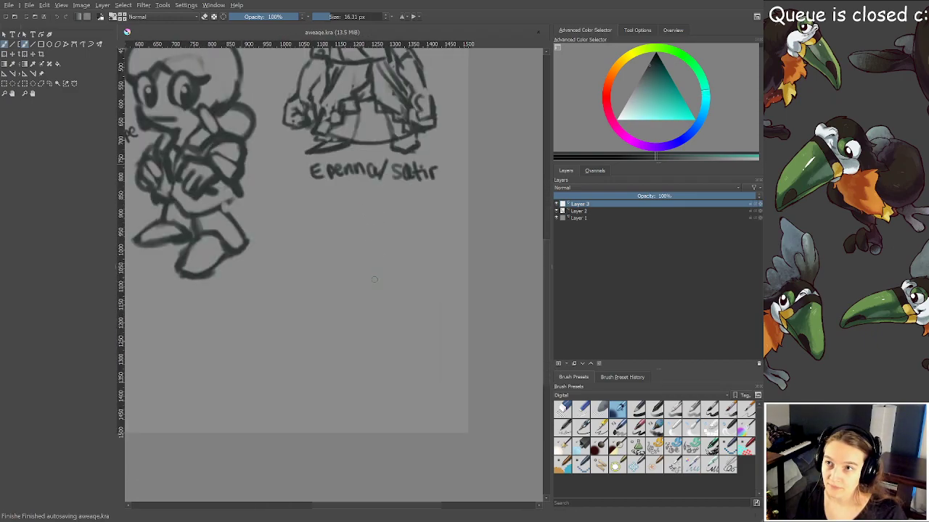
pyautogui.moveTo(408, 243); pyautogui.dragTo(400, 263)
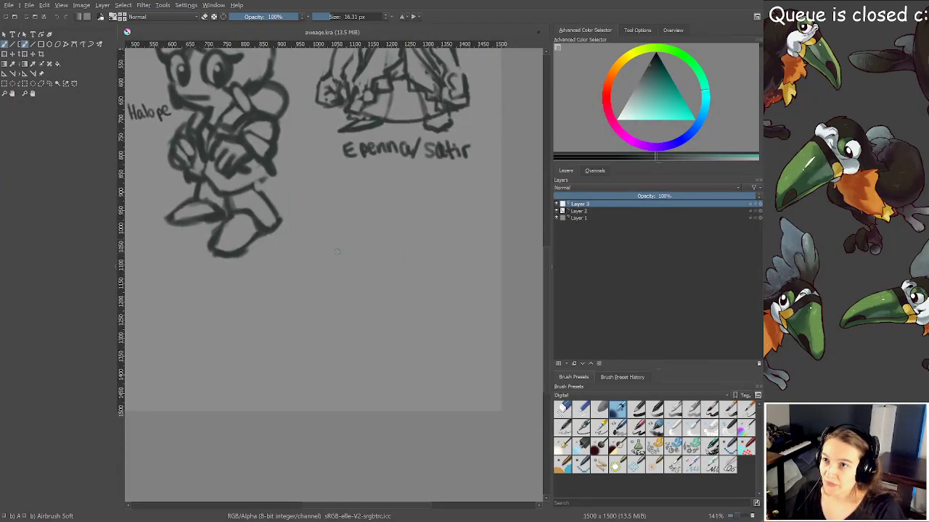
pyautogui.moveTo(330, 253)
pyautogui.mouseDown()
pyautogui.moveTo(379, 215)
pyautogui.moveTo(423, 248)
pyautogui.mouseUp()
pyautogui.moveTo(394, 221); pyautogui.dragTo(430, 251)
pyautogui.moveTo(330, 253)
pyautogui.mouseDown()
pyautogui.moveTo(384, 298)
pyautogui.moveTo(434, 254)
pyautogui.moveTo(398, 215)
pyautogui.mouseUp()
# Sketch a short neck, sloping shoulders and a blocky, angular torso beneath the diamond head
pyautogui.scroll(1, 407, 255)
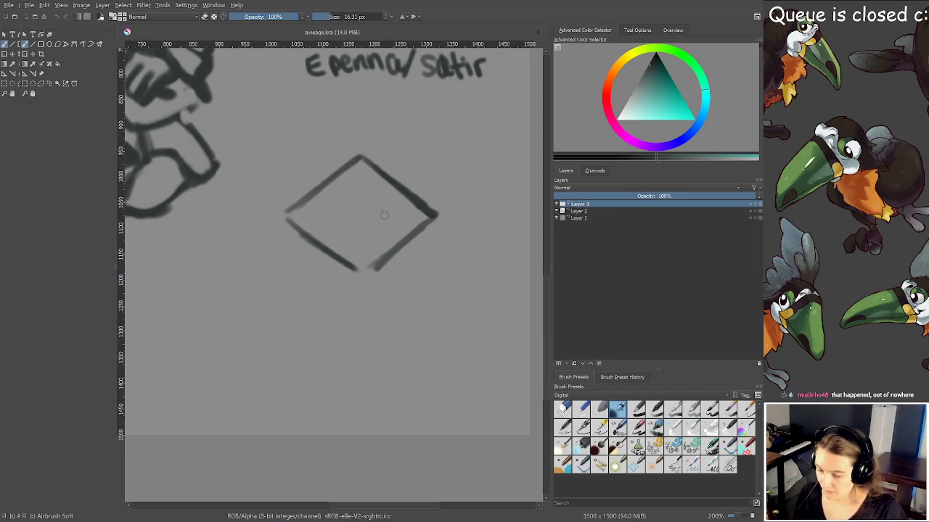
pyautogui.moveTo(341, 264)
pyautogui.mouseDown()
pyautogui.moveTo(381, 265)
pyautogui.moveTo(392, 279)
pyautogui.moveTo(332, 281)
pyautogui.moveTo(293, 307)
pyautogui.moveTo(341, 270)
pyautogui.moveTo(311, 296)
pyautogui.mouseUp()
pyautogui.press('e')
pyautogui.press('e')
pyautogui.moveTo(385, 277); pyautogui.dragTo(405, 291)
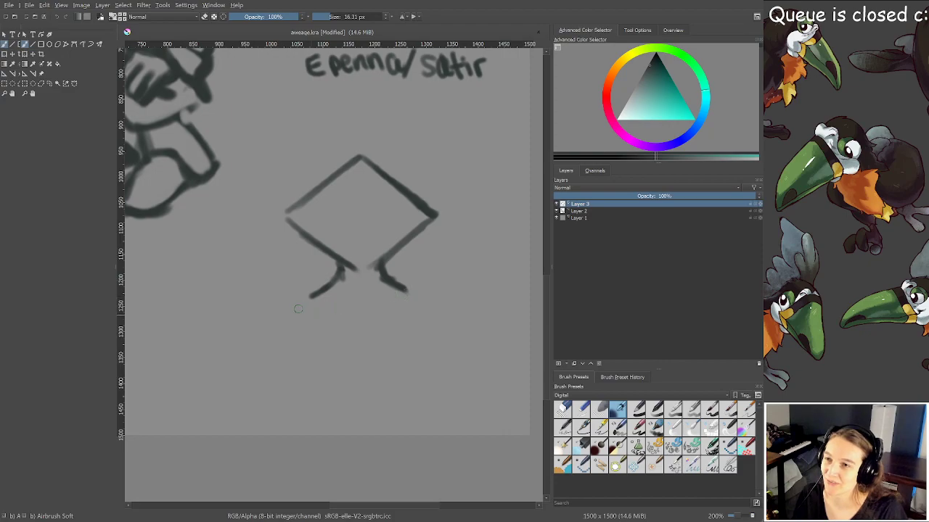
pyautogui.moveTo(311, 295)
pyautogui.mouseDown()
pyautogui.moveTo(317, 322)
pyautogui.moveTo(304, 347)
pyautogui.moveTo(377, 351)
pyautogui.moveTo(404, 329)
pyautogui.mouseUp()
pyautogui.moveTo(351, 363); pyautogui.dragTo(413, 329)
pyautogui.moveTo(400, 298); pyautogui.dragTo(407, 317)
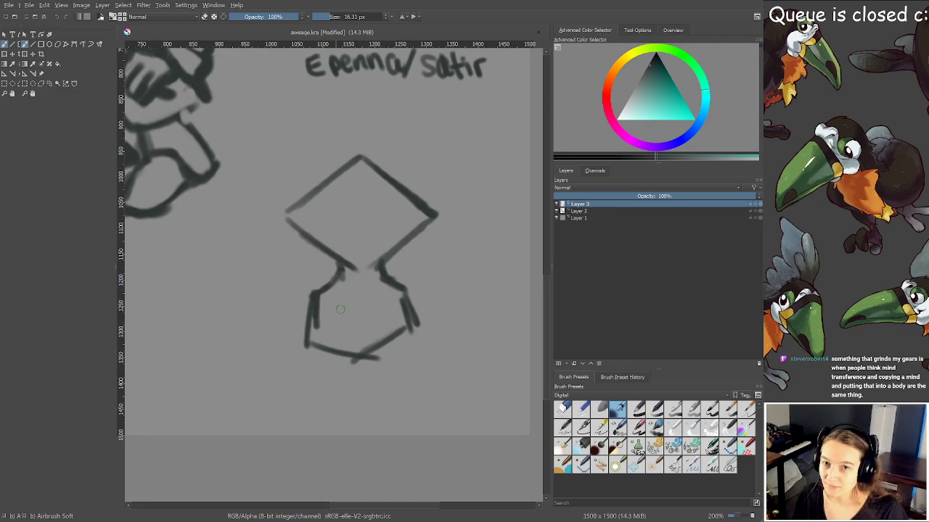
# Erase the stray ends on the torso outline and redraw its side and angled bottom edges
pyautogui.press('e')
pyautogui.moveTo(306, 346)
pyautogui.mouseDown()
pyautogui.moveTo(308, 297)
pyautogui.moveTo(309, 344)
pyautogui.mouseUp()
pyautogui.press('e')
pyautogui.moveTo(317, 290); pyautogui.dragTo(310, 339)
pyautogui.press('e')
pyautogui.moveTo(354, 360)
pyautogui.mouseDown()
pyautogui.moveTo(393, 335)
pyautogui.moveTo(370, 361)
pyautogui.mouseUp()
pyautogui.press('e')
pyautogui.moveTo(312, 345)
pyautogui.mouseDown()
pyautogui.moveTo(373, 354)
pyautogui.moveTo(404, 331)
pyautogui.mouseUp()
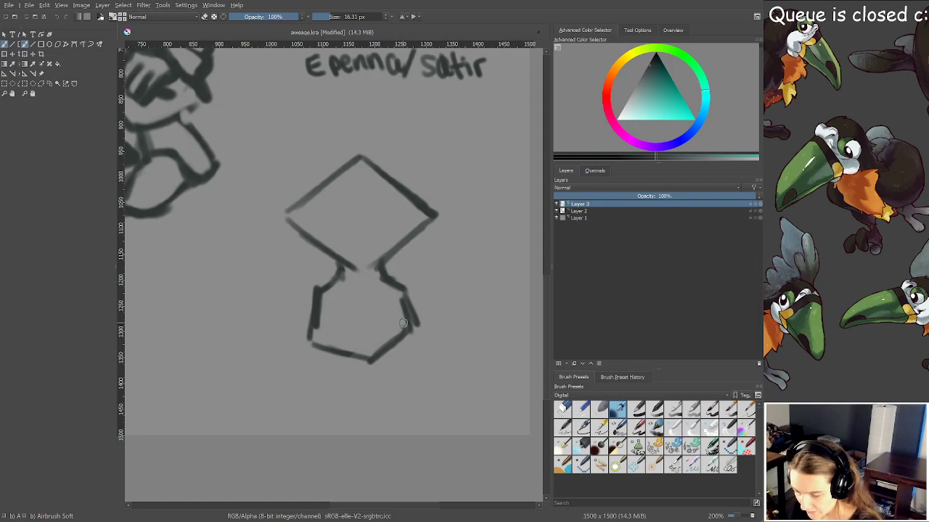
# On Layer 2, lasso the horned figure with its label, scale it down a little more, apply and save the document
pyautogui.scroll(-3, 402, 323)
pyautogui.scroll(2, 396, 315)
pyautogui.scroll(-3, 381, 302)
pyautogui.scroll(1, 277, 247)
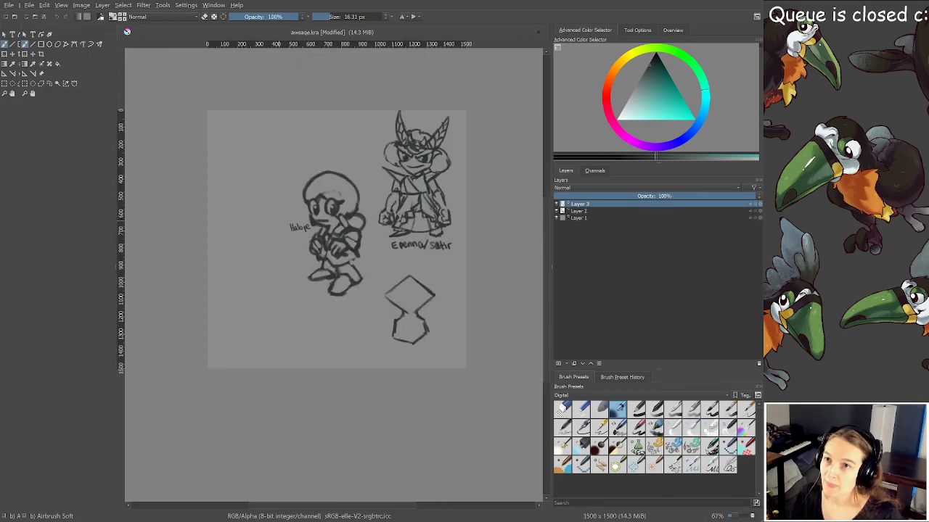
pyautogui.click(588, 211)
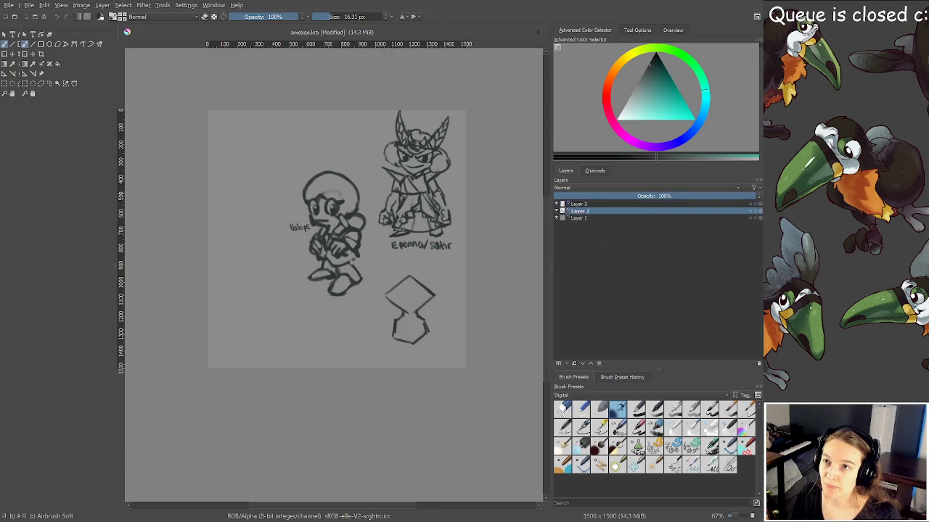
pyautogui.scroll(-1, 308, 260)
pyautogui.scroll(3, 397, 150)
pyautogui.scroll(-1, 301, 170)
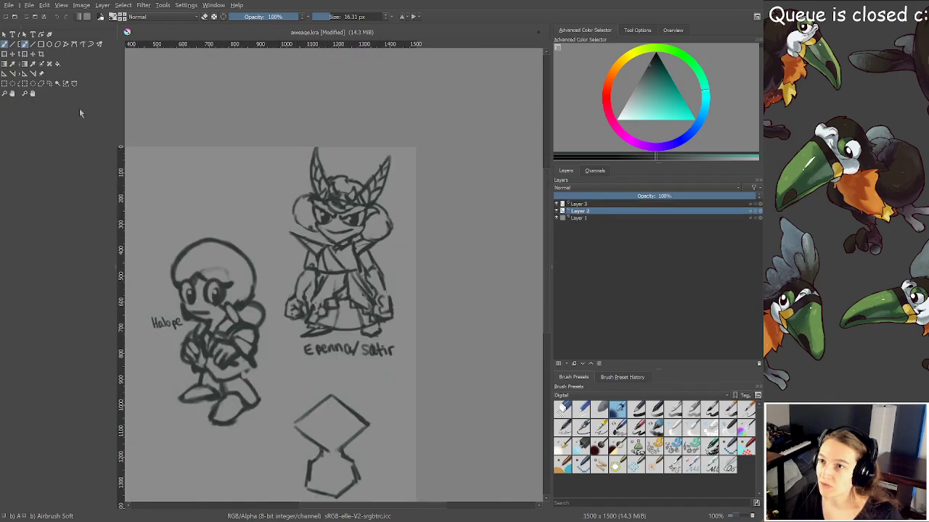
pyautogui.click(48, 82)
pyautogui.moveTo(280, 160); pyautogui.dragTo(276, 239)
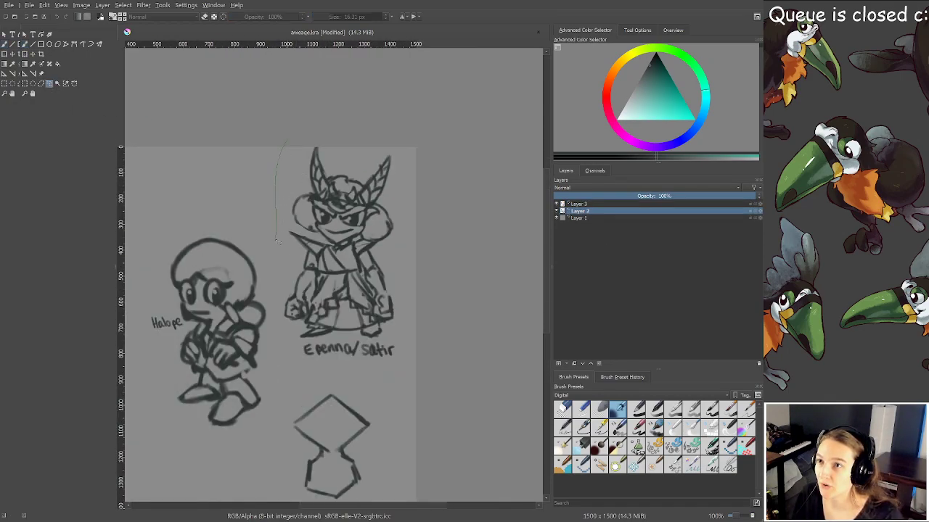
pyautogui.moveTo(292, 368)
pyautogui.mouseDown()
pyautogui.moveTo(391, 388)
pyautogui.moveTo(446, 346)
pyautogui.moveTo(462, 173)
pyautogui.mouseUp()
pyautogui.moveTo(289, 135); pyautogui.dragTo(284, 142)
pyautogui.hotkey('ctrl', 't')
pyautogui.moveTo(463, 388); pyautogui.dragTo(449, 365)
pyautogui.moveTo(403, 300); pyautogui.dragTo(409, 311)
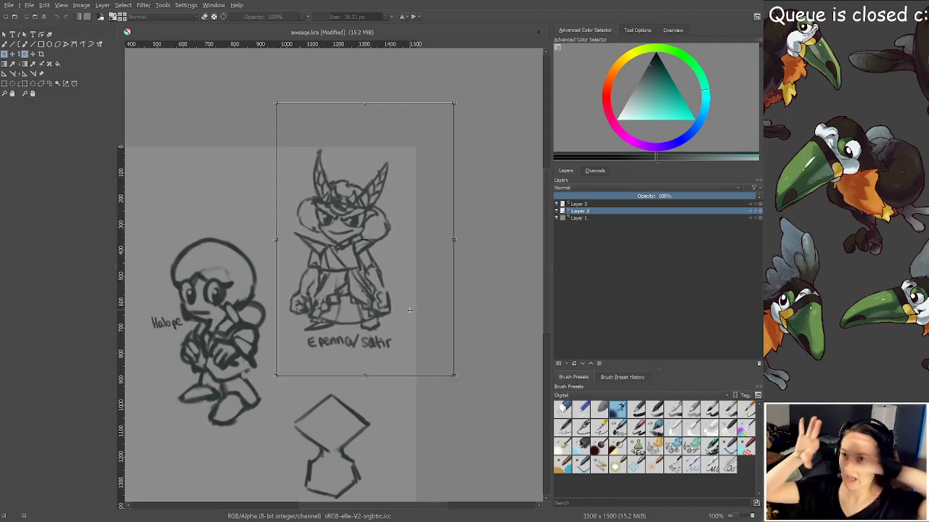
pyautogui.press('Return')
pyautogui.press('b')
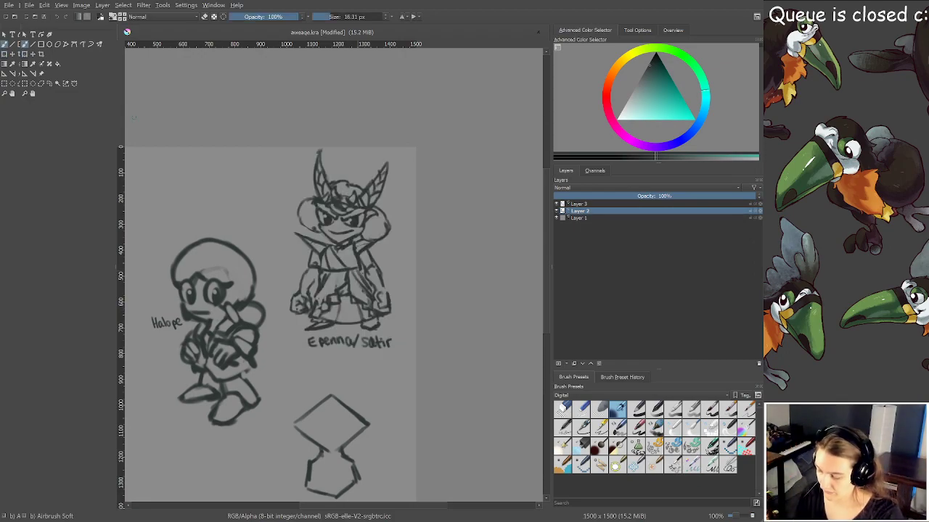
pyautogui.hotkey('ctrl', 's')
# Move the diamond-headed figure on Layer 3 upward, closer to the horned figure
pyautogui.scroll(-1, 358, 279)
pyautogui.moveTo(356, 282); pyautogui.dragTo(363, 254)
pyautogui.scroll(1, 374, 272)
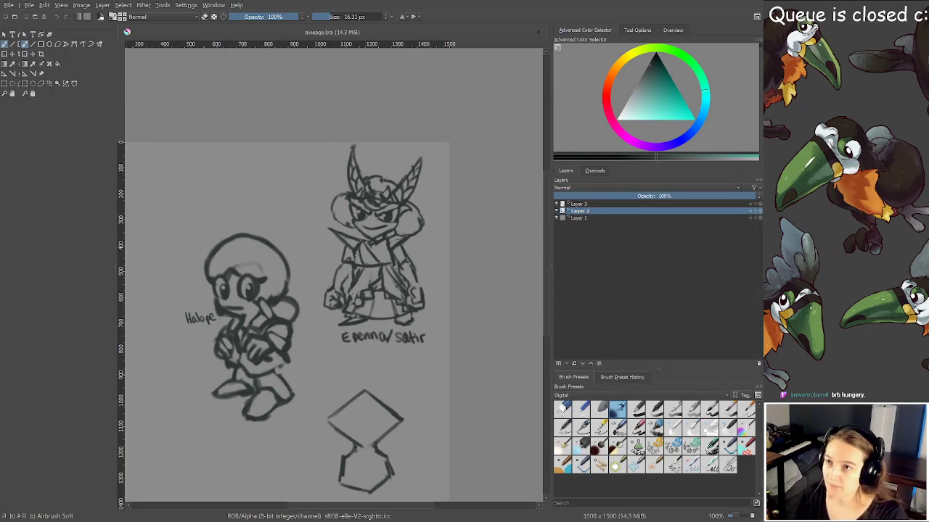
pyautogui.scroll(-2, 363, 255)
pyautogui.scroll(2, 363, 255)
pyautogui.scroll(-1, 364, 257)
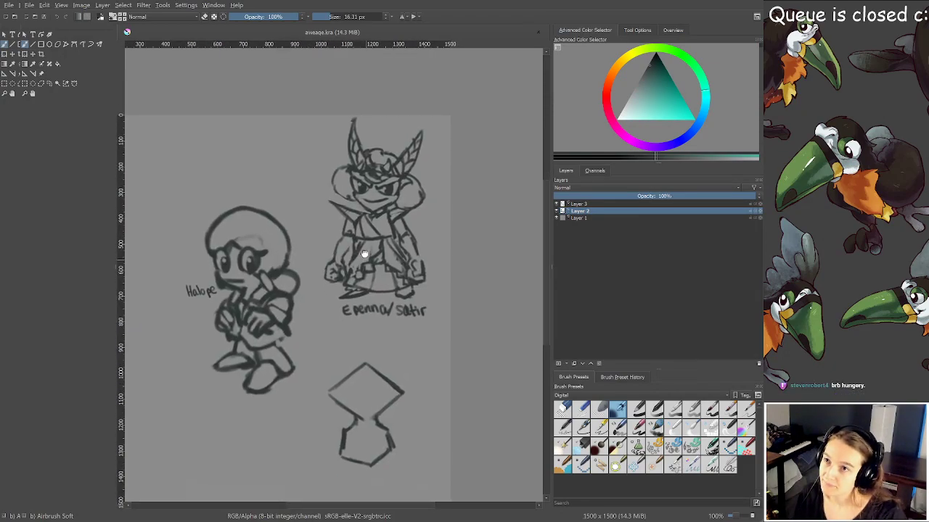
pyautogui.moveTo(364, 257); pyautogui.dragTo(371, 217)
pyautogui.click(580, 205)
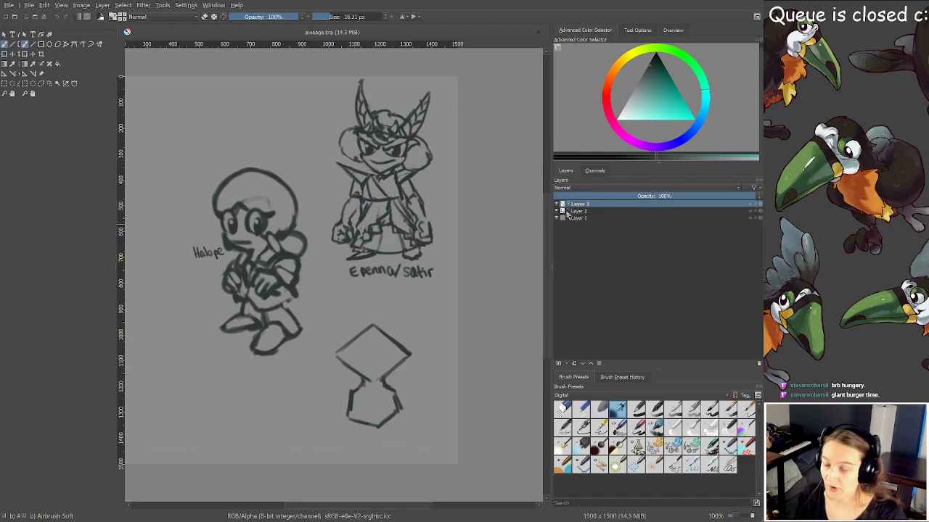
pyautogui.hotkey('ctrl', 't')
pyautogui.moveTo(392, 366); pyautogui.dragTo(397, 339)
pyautogui.scroll(1, 386, 227)
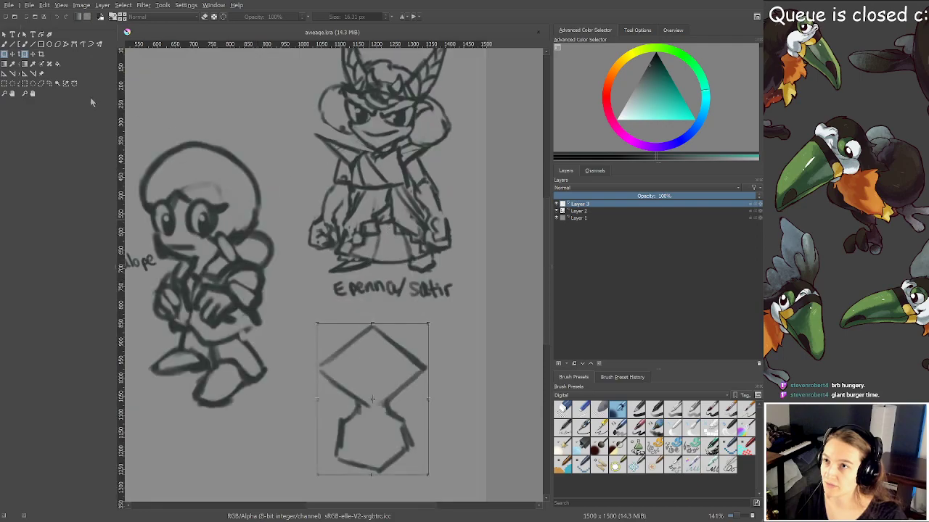
# Lasso the Epenna/Satir label on Layer 2, move it up beside the figure's horns and save the document
pyautogui.click(49, 84)
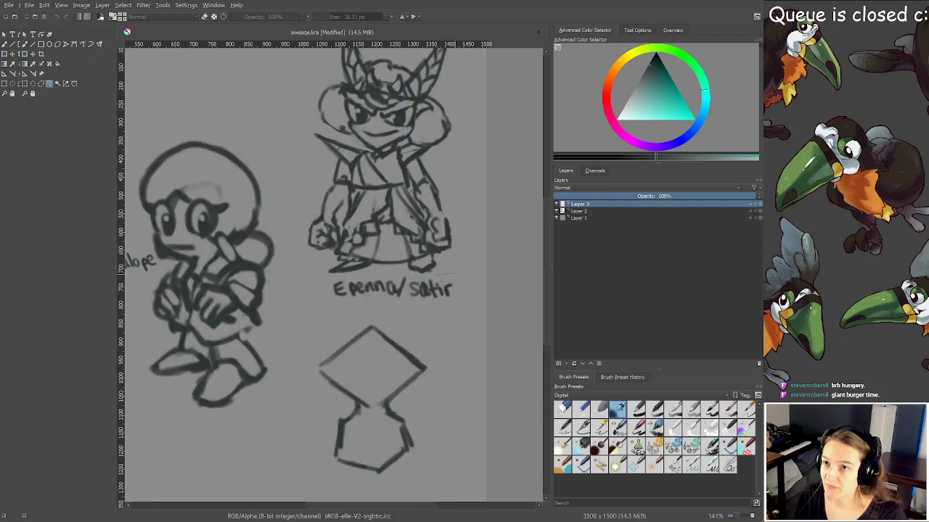
pyautogui.press('pagedown')
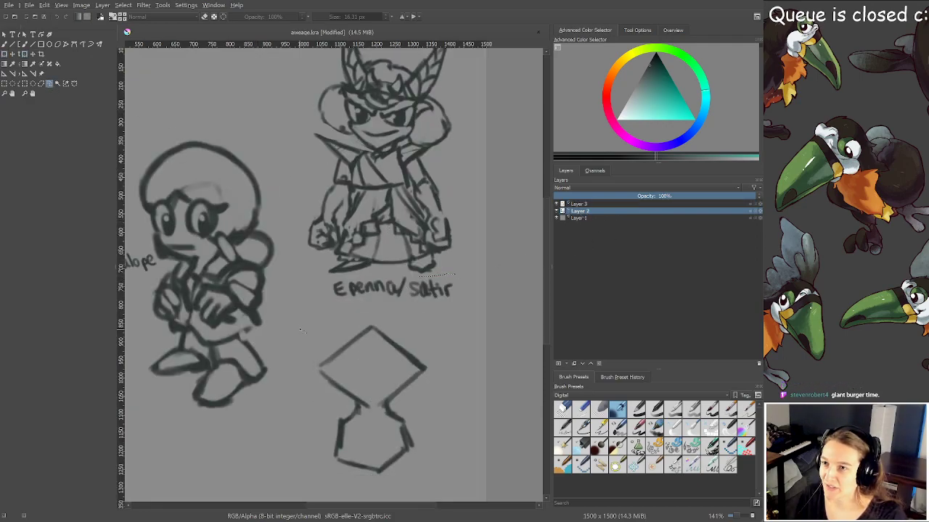
pyautogui.moveTo(285, 343); pyautogui.dragTo(284, 341)
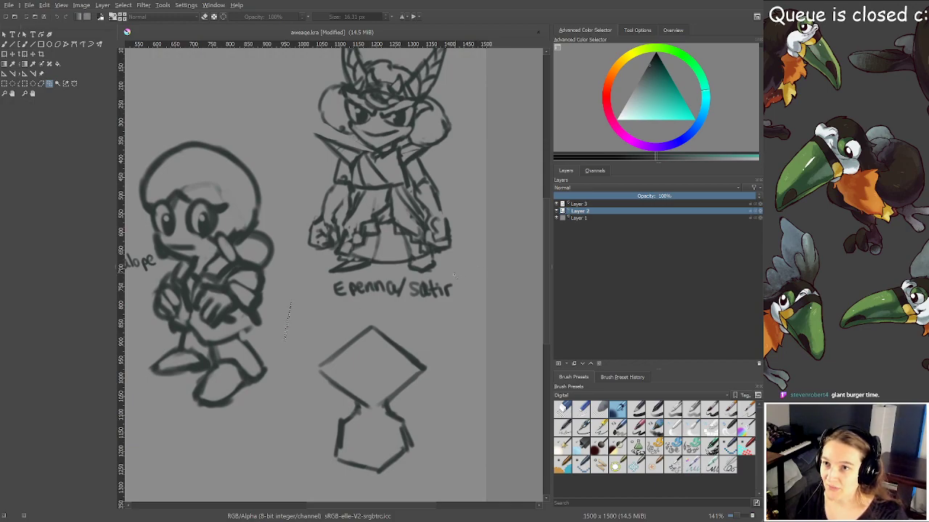
pyautogui.moveTo(455, 274)
pyautogui.mouseDown()
pyautogui.moveTo(359, 275)
pyautogui.moveTo(384, 317)
pyautogui.mouseUp()
pyautogui.moveTo(493, 319)
pyautogui.mouseDown()
pyautogui.moveTo(457, 277)
pyautogui.moveTo(391, 288)
pyautogui.moveTo(303, 92)
pyautogui.mouseUp()
pyautogui.hotkey('ctrl', 't')
pyautogui.moveTo(384, 146); pyautogui.dragTo(411, 262)
pyautogui.moveTo(348, 206); pyautogui.dragTo(357, 161)
pyautogui.scroll(-1, 453, 275)
pyautogui.moveTo(424, 305); pyautogui.dragTo(431, 265)
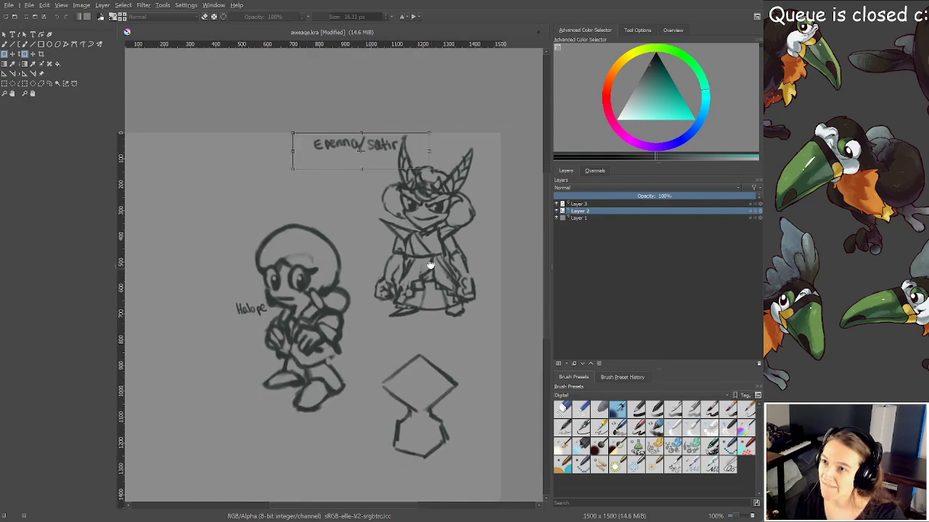
pyautogui.hotkey('ctrl', 's')
# Lasso the horned figure and its label on Layer 2, cut them out and paste them onto a separate layer
pyautogui.click(579, 205)
pyautogui.moveTo(466, 309)
pyautogui.mouseDown()
pyautogui.moveTo(414, 168)
pyautogui.moveTo(440, 352)
pyautogui.mouseUp()
pyautogui.press('b')
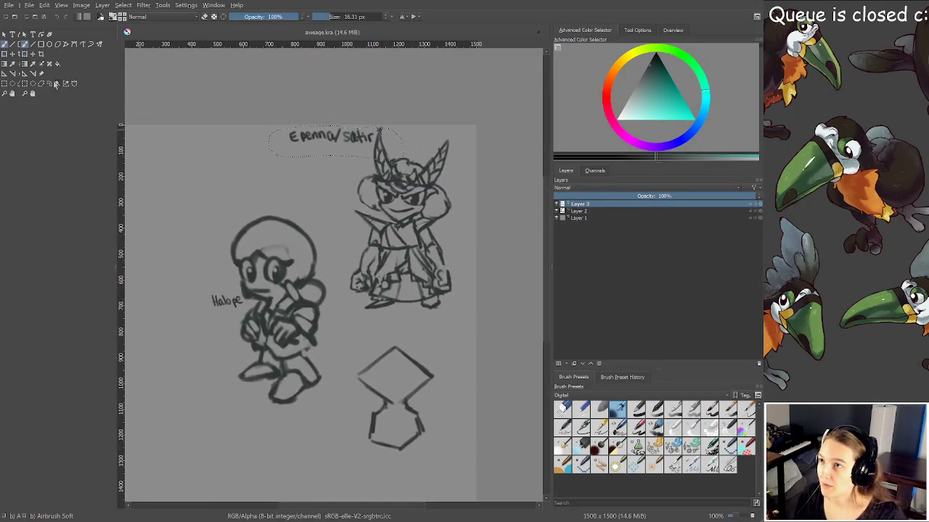
pyautogui.click(57, 84)
pyautogui.click(580, 210)
pyautogui.click(269, 154)
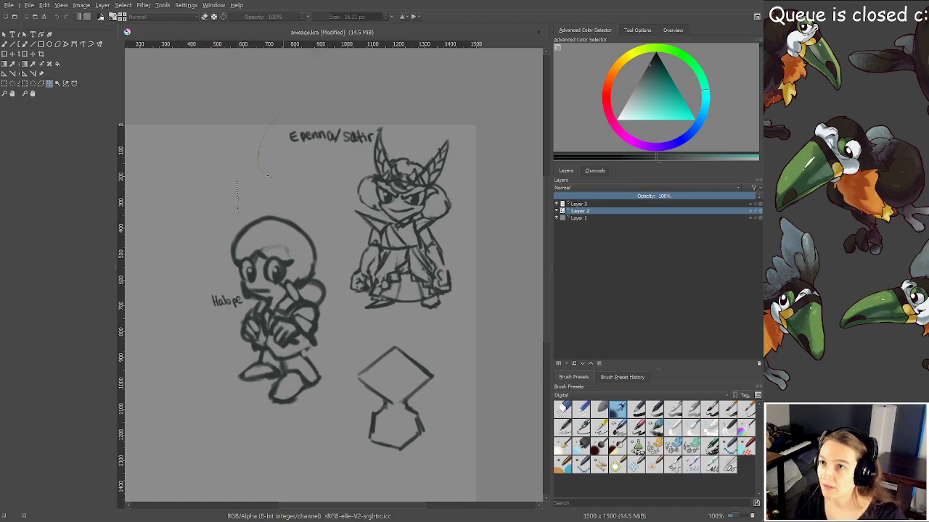
pyautogui.moveTo(338, 252); pyautogui.dragTo(336, 276)
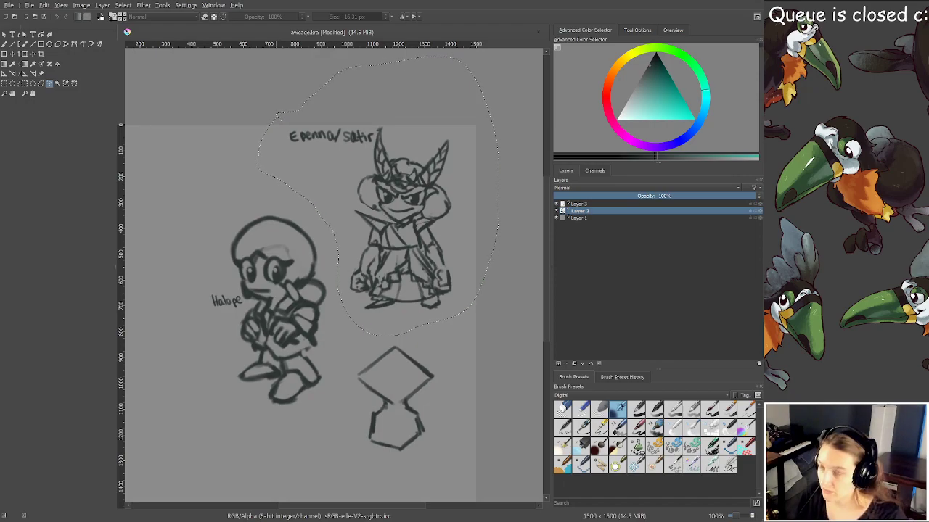
pyautogui.press('Delete')
pyautogui.hotkey('ctrl', 'v')
pyautogui.hotkey('ctrl', 'e')
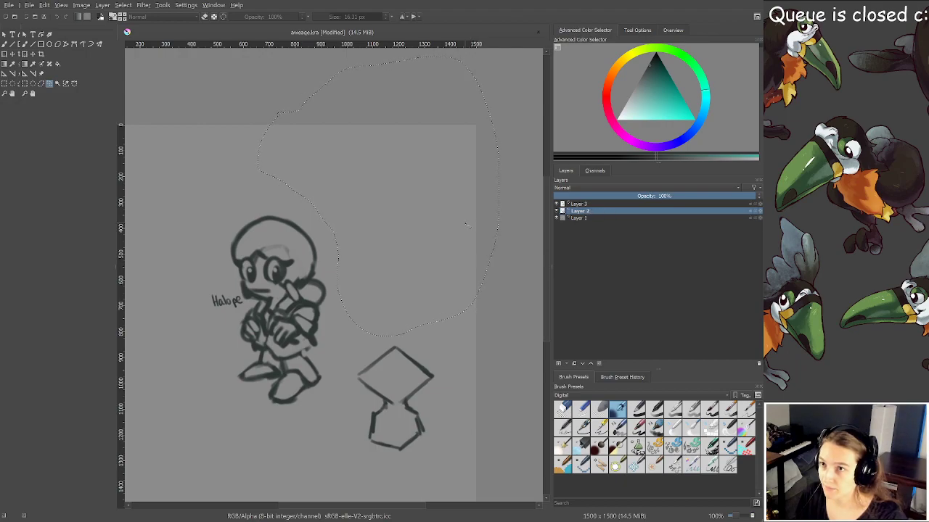
pyautogui.hotkey('ctrl', 'z')
pyautogui.hotkey('ctrl', 'v')
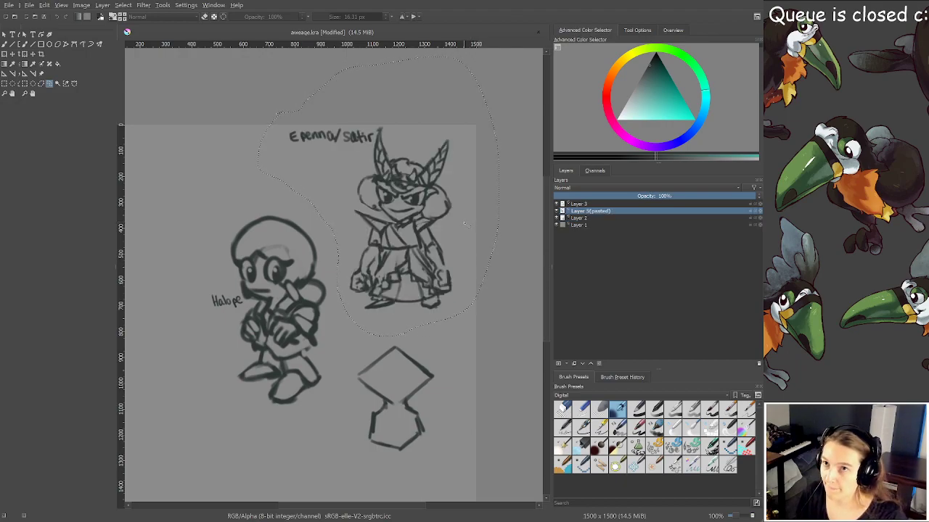
# Toggle layer visibility to check each layer's contents, leaving Layer 2 hidden and the pasted layer shown
pyautogui.click(557, 210)
pyautogui.click(556, 204)
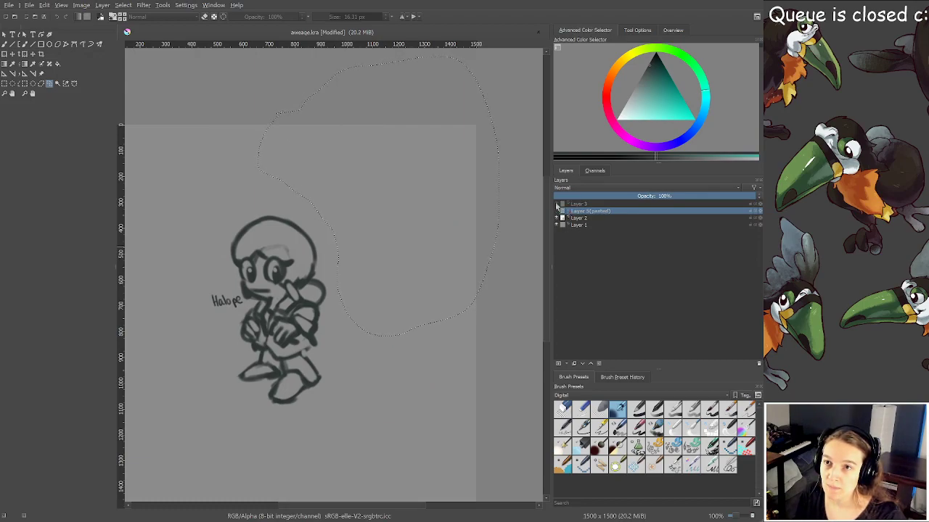
pyautogui.click(557, 204)
pyautogui.click(558, 224)
pyautogui.click(557, 217)
pyautogui.click(556, 210)
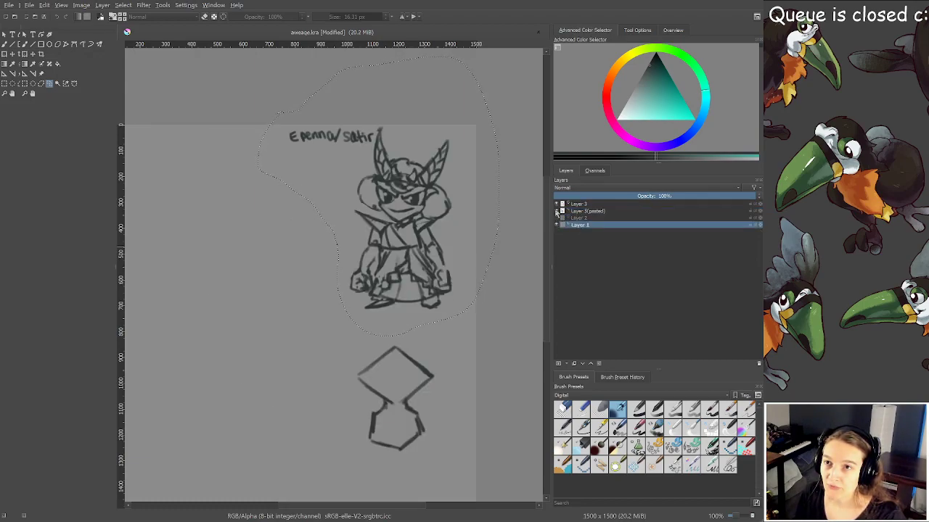
# Append "epnna" to the pasted layer's name and make Layer 3 the active layer
pyautogui.doubleClick(580, 211)
pyautogui.write('epnna')
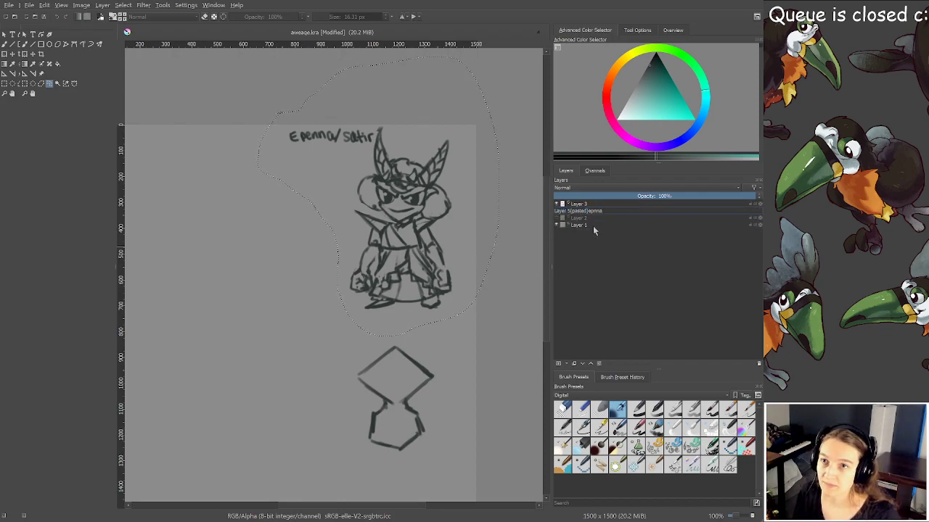
pyautogui.click(595, 227)
pyautogui.click(587, 204)
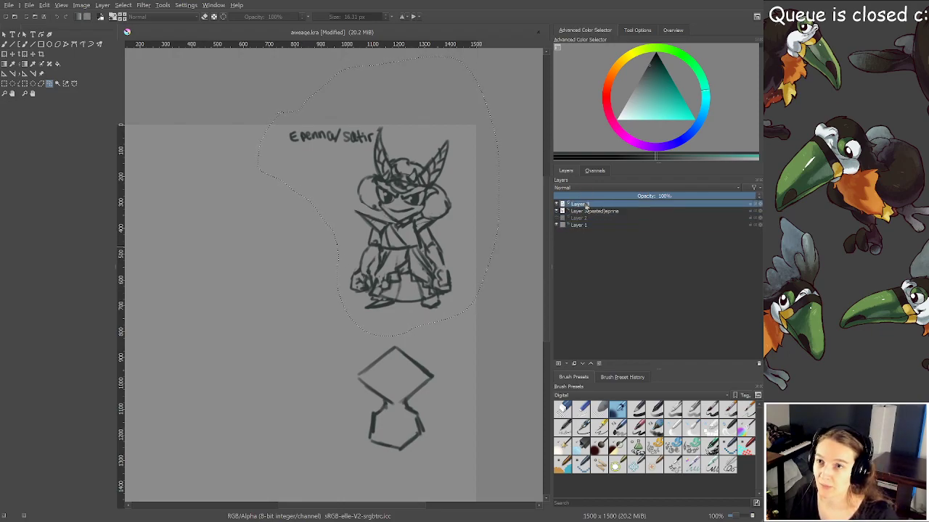
# Append "dlushall" to Layer 3's name, show Layer 2 and append "halope" to its name
pyautogui.doubleClick(564, 205)
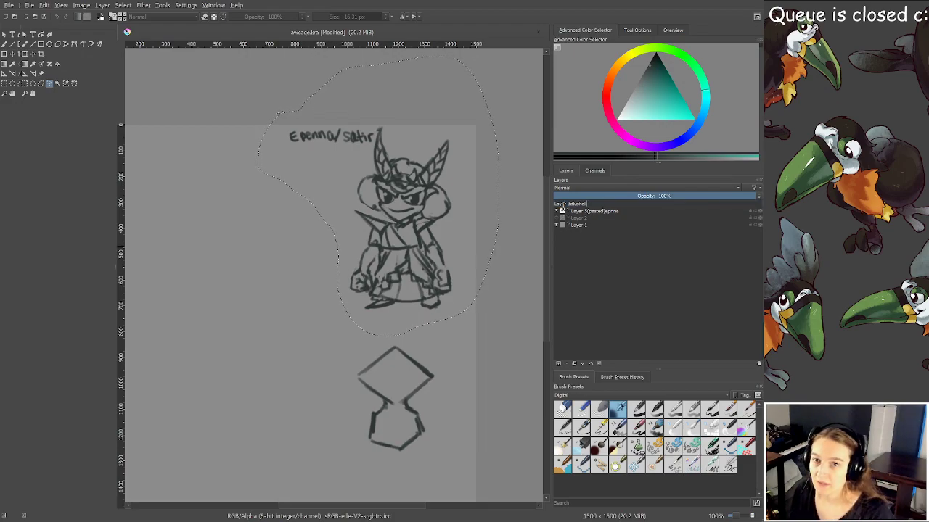
pyautogui.write('dlushall')
pyautogui.press('Return')
pyautogui.click(578, 219)
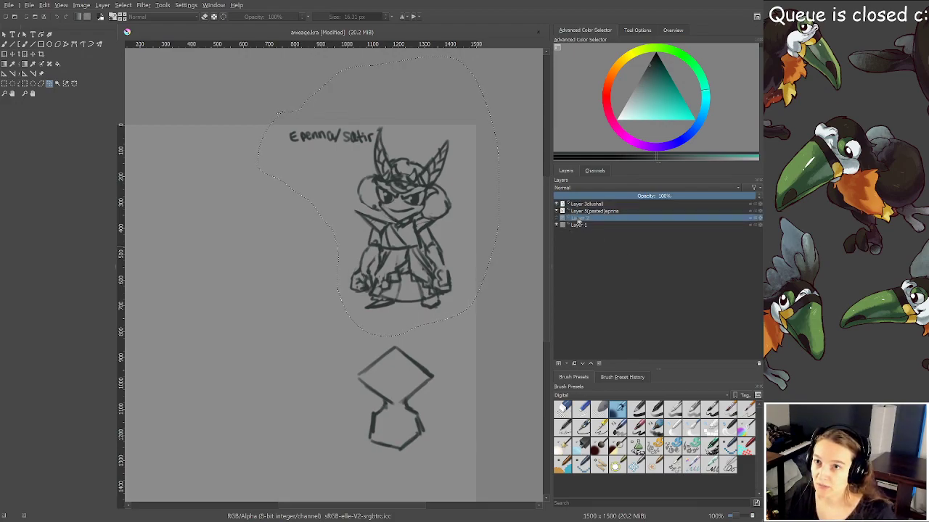
pyautogui.click(557, 219)
pyautogui.doubleClick(575, 218)
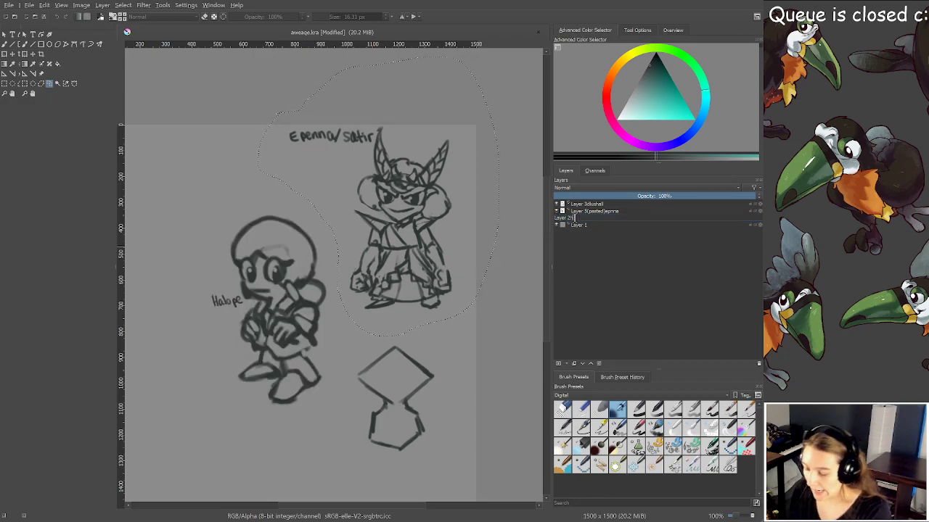
pyautogui.press('Return')
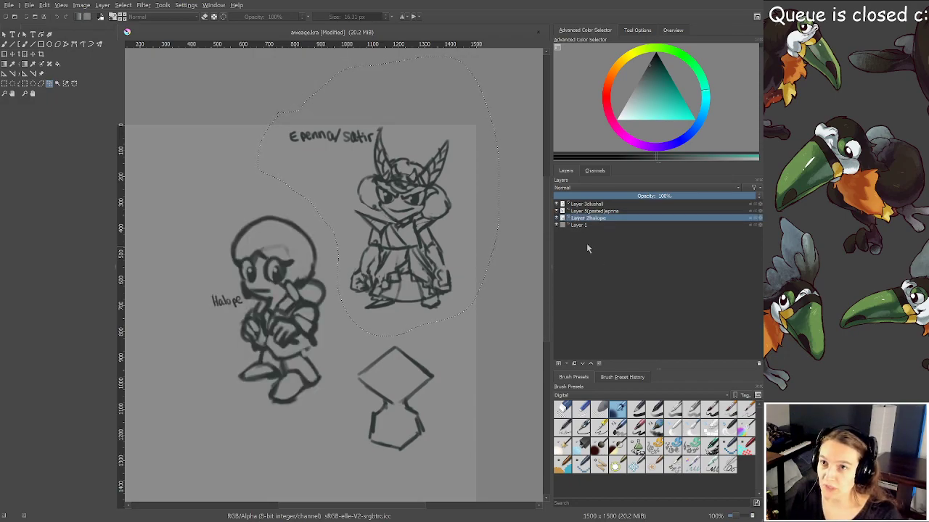
# Hide the halope and epnna layers, make the dlushall layer active and clear the selection
pyautogui.click(557, 218)
pyautogui.click(557, 211)
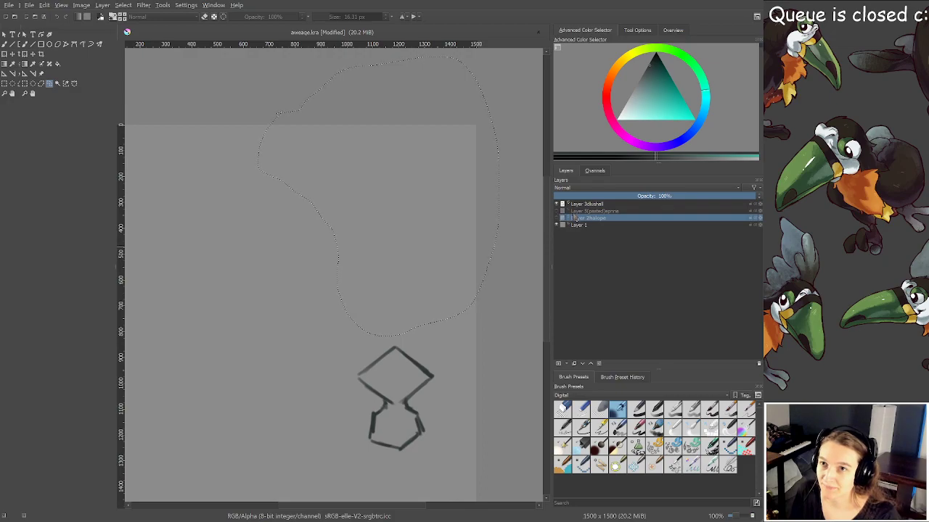
pyautogui.click(592, 204)
pyautogui.hotkey('ctrl', 't')
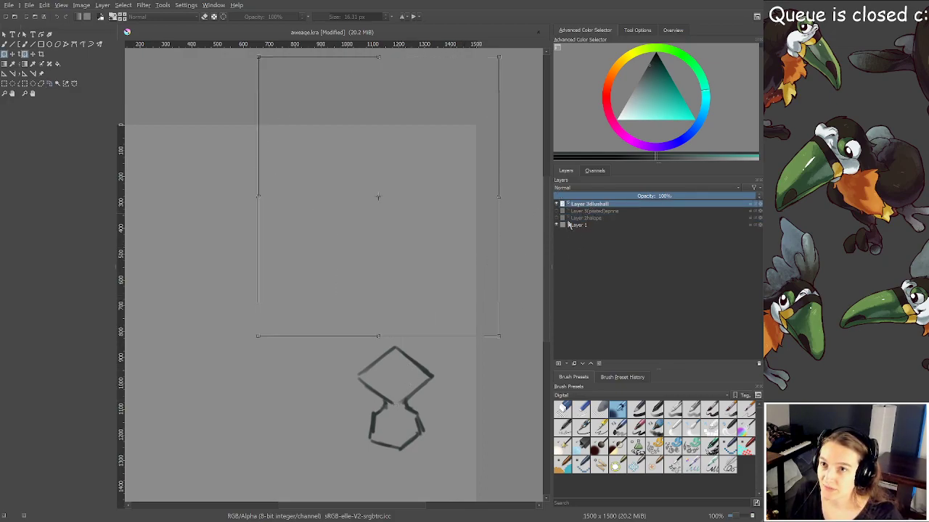
pyautogui.hotkey('ctrl', 'shift', 'a')
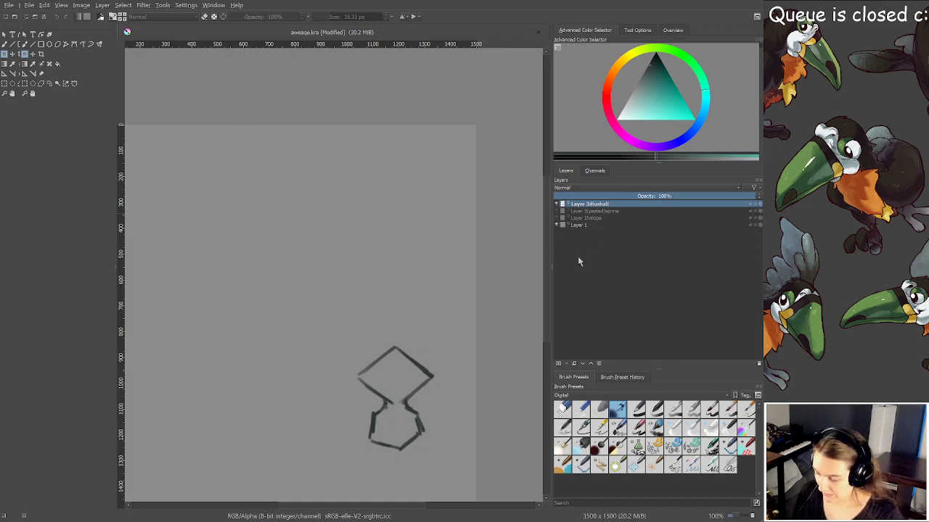
# Sketch trial leg strokes below the diamond-headed figure's torso with the soft airbrush, undoing the unwanted ones
pyautogui.press('b')
pyautogui.scroll(1, 342, 304)
pyautogui.moveTo(339, 395)
pyautogui.mouseDown()
pyautogui.moveTo(342, 304)
pyautogui.moveTo(293, 278)
pyautogui.moveTo(301, 180)
pyautogui.mouseUp()
pyautogui.scroll(1, 327, 274)
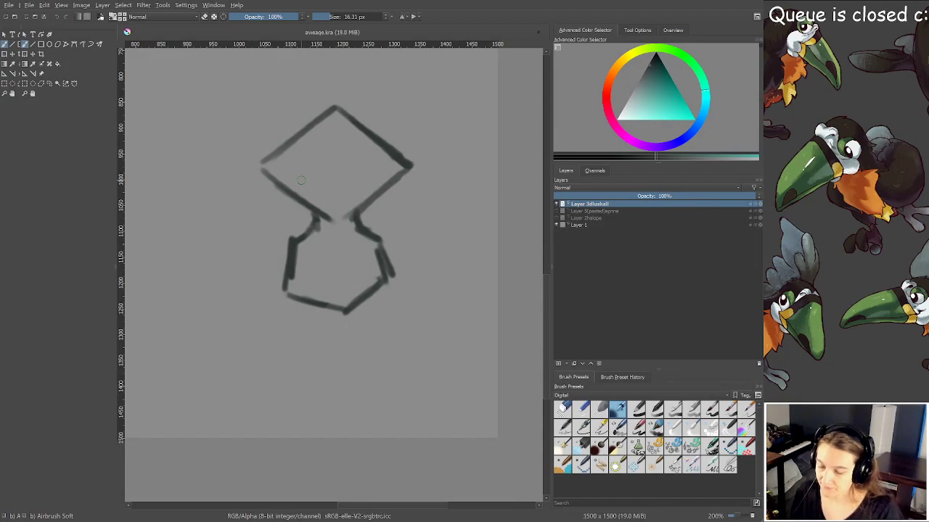
pyautogui.moveTo(293, 290)
pyautogui.mouseDown()
pyautogui.moveTo(305, 321)
pyautogui.moveTo(333, 332)
pyautogui.moveTo(295, 336)
pyautogui.mouseUp()
pyautogui.hotkey('ctrl', 'z')
pyautogui.hotkey('ctrl', 'z')
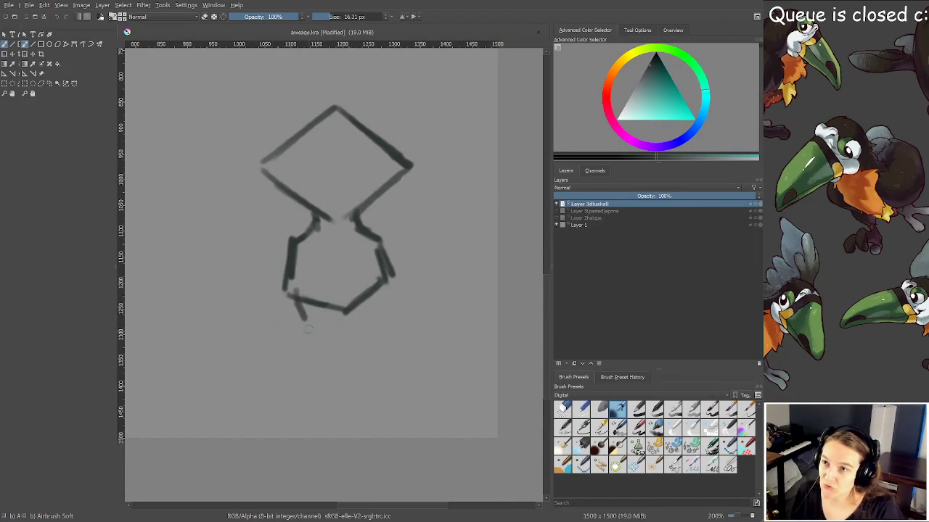
pyautogui.moveTo(325, 312); pyautogui.dragTo(342, 358)
pyautogui.moveTo(306, 324)
pyautogui.mouseDown()
pyautogui.moveTo(303, 342)
pyautogui.moveTo(255, 376)
pyautogui.moveTo(335, 361)
pyautogui.mouseUp()
pyautogui.moveTo(356, 308); pyautogui.dragTo(364, 315)
# Erase the overlapping lines along the torso's lower edge and at the hip corners
pyautogui.press('e')
pyautogui.moveTo(294, 285)
pyautogui.mouseDown()
pyautogui.moveTo(305, 298)
pyautogui.moveTo(289, 277)
pyautogui.mouseUp()
pyautogui.moveTo(324, 308); pyautogui.dragTo(355, 308)
pyautogui.moveTo(285, 271); pyautogui.dragTo(293, 276)
pyautogui.moveTo(388, 276); pyautogui.dragTo(351, 305)
pyautogui.moveTo(351, 306); pyautogui.dragTo(376, 288)
# Redraw the torso's sides and lower edge, add two legs with wide pointed feet, and save the document
pyautogui.press('e')
pyautogui.moveTo(293, 246)
pyautogui.mouseDown()
pyautogui.moveTo(292, 285)
pyautogui.moveTo(313, 297)
pyautogui.moveTo(304, 286)
pyautogui.moveTo(366, 299)
pyautogui.moveTo(390, 279)
pyautogui.moveTo(348, 299)
pyautogui.mouseUp()
pyautogui.moveTo(298, 284); pyautogui.dragTo(302, 341)
pyautogui.moveTo(325, 298); pyautogui.dragTo(343, 359)
pyautogui.moveTo(312, 310)
pyautogui.mouseDown()
pyautogui.moveTo(305, 331)
pyautogui.moveTo(323, 314)
pyautogui.moveTo(349, 320)
pyautogui.moveTo(340, 352)
pyautogui.moveTo(326, 308)
pyautogui.moveTo(345, 361)
pyautogui.mouseUp()
pyautogui.moveTo(357, 296)
pyautogui.mouseDown()
pyautogui.moveTo(361, 352)
pyautogui.moveTo(389, 362)
pyautogui.mouseUp()
pyautogui.moveTo(378, 288); pyautogui.dragTo(430, 361)
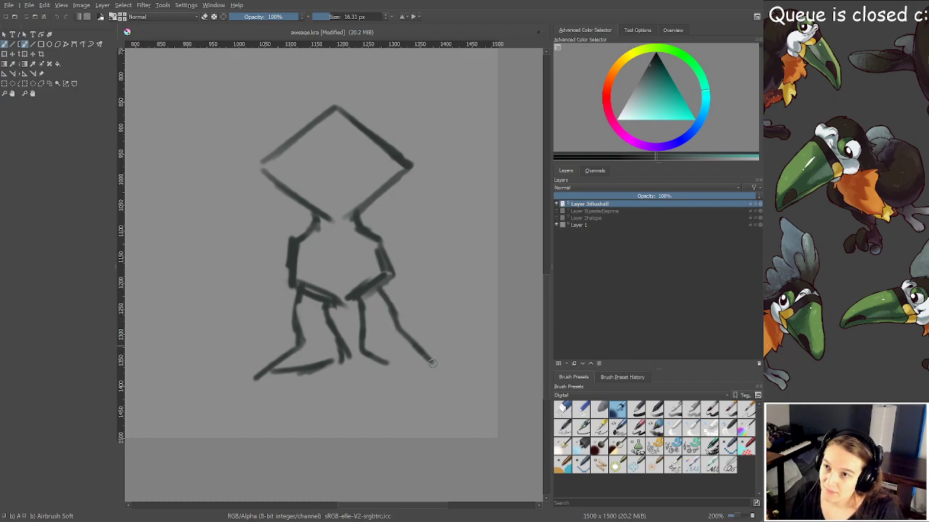
pyautogui.moveTo(363, 354); pyautogui.dragTo(439, 367)
pyautogui.hotkey('ctrl', 's')
# Rework the joint between torso and legs, redrawing the torso's lower edge as a curve and erasing the old lines
pyautogui.press('+')
pyautogui.moveTo(314, 327); pyautogui.dragTo(311, 316)
pyautogui.moveTo(373, 315)
pyautogui.mouseDown()
pyautogui.moveTo(365, 327)
pyautogui.moveTo(379, 305)
pyautogui.moveTo(381, 333)
pyautogui.mouseUp()
pyautogui.press('e')
pyautogui.moveTo(314, 308)
pyautogui.mouseDown()
pyautogui.moveTo(317, 329)
pyautogui.moveTo(302, 334)
pyautogui.mouseUp()
pyautogui.moveTo(374, 305)
pyautogui.mouseDown()
pyautogui.moveTo(367, 326)
pyautogui.moveTo(395, 345)
pyautogui.mouseUp()
pyautogui.moveTo(286, 390); pyautogui.dragTo(336, 420)
pyautogui.moveTo(281, 401); pyautogui.dragTo(348, 434)
pyautogui.moveTo(350, 437); pyautogui.dragTo(390, 402)
pyautogui.moveTo(391, 401)
pyautogui.mouseDown()
pyautogui.moveTo(378, 414)
pyautogui.moveTo(398, 396)
pyautogui.moveTo(359, 437)
pyautogui.moveTo(392, 412)
pyautogui.mouseUp()
pyautogui.press('e')
pyautogui.moveTo(362, 441); pyautogui.dragTo(397, 407)
# Draw two large oval eyes over the upper edges of the diamond head and erase the head outline inside them
pyautogui.scroll(-4, 385, 377)
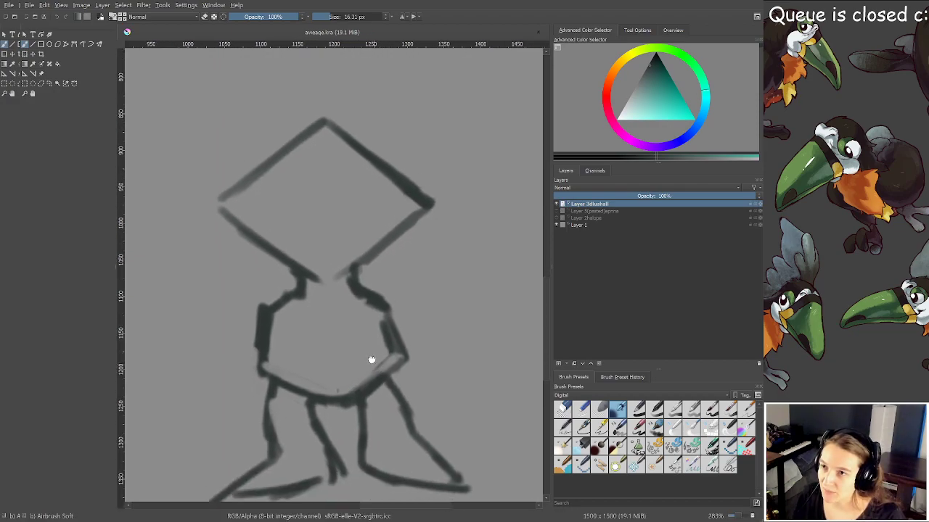
pyautogui.scroll(6, 370, 348)
pyautogui.scroll(-2, 370, 341)
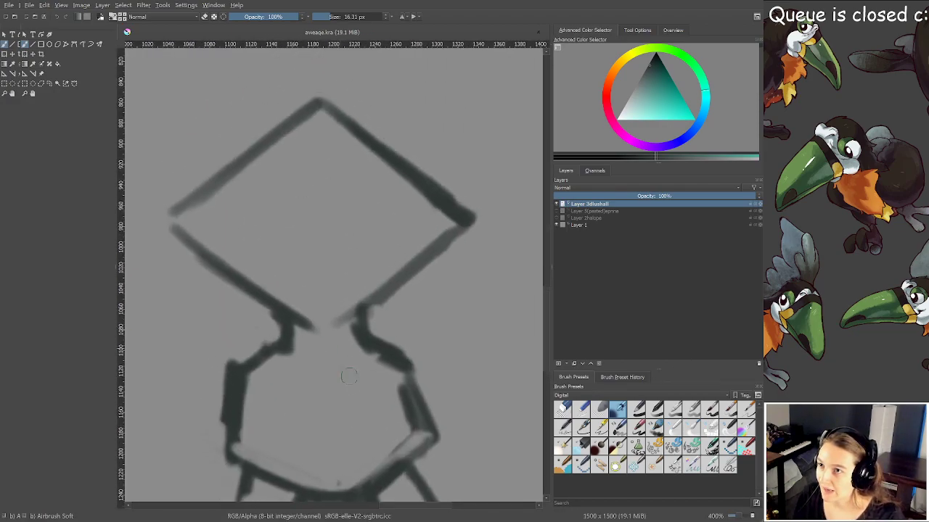
pyautogui.scroll(2, 354, 314)
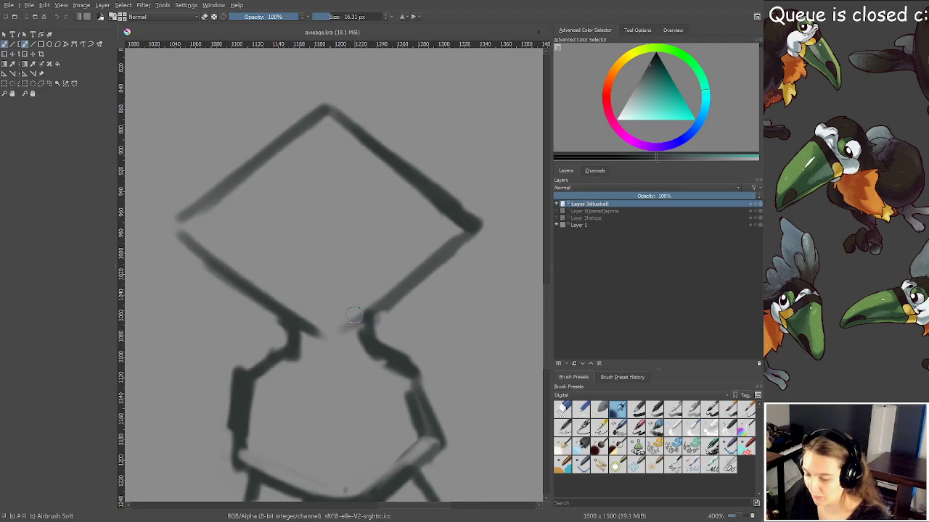
pyautogui.moveTo(245, 156)
pyautogui.mouseDown()
pyautogui.moveTo(264, 234)
pyautogui.moveTo(225, 178)
pyautogui.moveTo(261, 158)
pyautogui.mouseUp()
pyautogui.moveTo(388, 138)
pyautogui.mouseDown()
pyautogui.moveTo(364, 159)
pyautogui.moveTo(411, 223)
pyautogui.moveTo(419, 150)
pyautogui.moveTo(361, 191)
pyautogui.moveTo(427, 208)
pyautogui.moveTo(369, 167)
pyautogui.moveTo(411, 215)
pyautogui.mouseUp()
pyautogui.press('e')
pyautogui.moveTo(380, 154)
pyautogui.mouseDown()
pyautogui.moveTo(396, 157)
pyautogui.moveTo(411, 204)
pyautogui.moveTo(398, 163)
pyautogui.mouseUp()
pyautogui.moveTo(251, 161)
pyautogui.mouseDown()
pyautogui.moveTo(246, 218)
pyautogui.moveTo(272, 208)
pyautogui.mouseUp()
pyautogui.press('e')
pyautogui.moveTo(254, 141)
pyautogui.mouseDown()
pyautogui.moveTo(292, 194)
pyautogui.moveTo(239, 152)
pyautogui.mouseUp()
pyautogui.scroll(-2, 256, 196)
pyautogui.moveTo(288, 270); pyautogui.dragTo(323, 326)
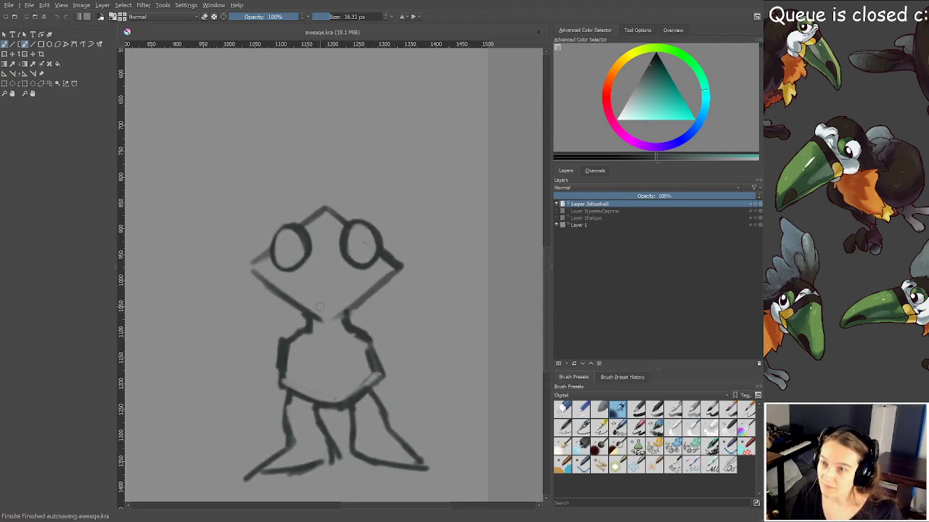
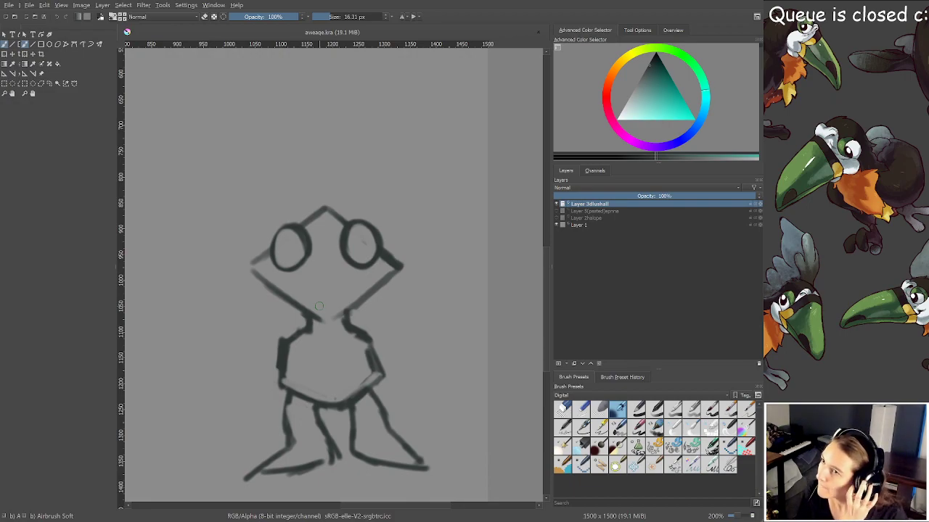
# Sketch two raised mitten-shaped hands beside the head and join them to the shoulders with bent arms
pyautogui.scroll(1, 323, 314)
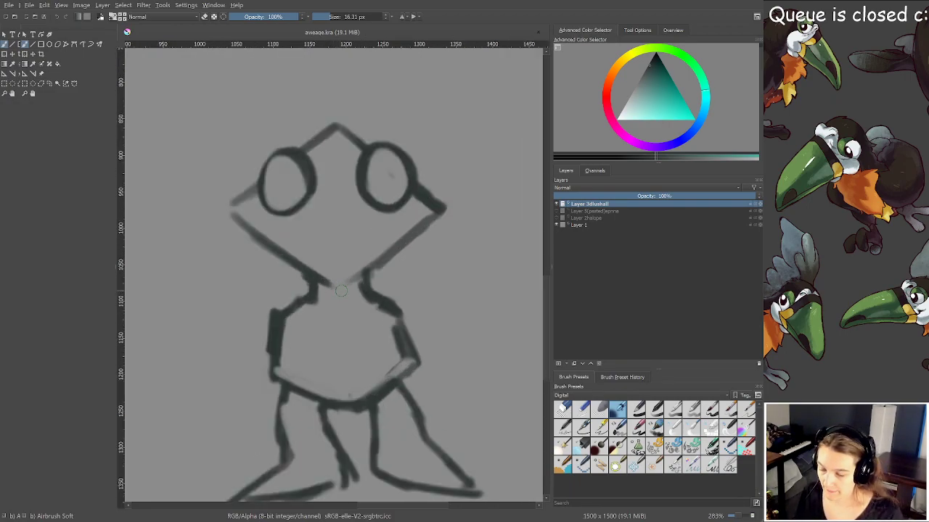
pyautogui.scroll(-1, 336, 291)
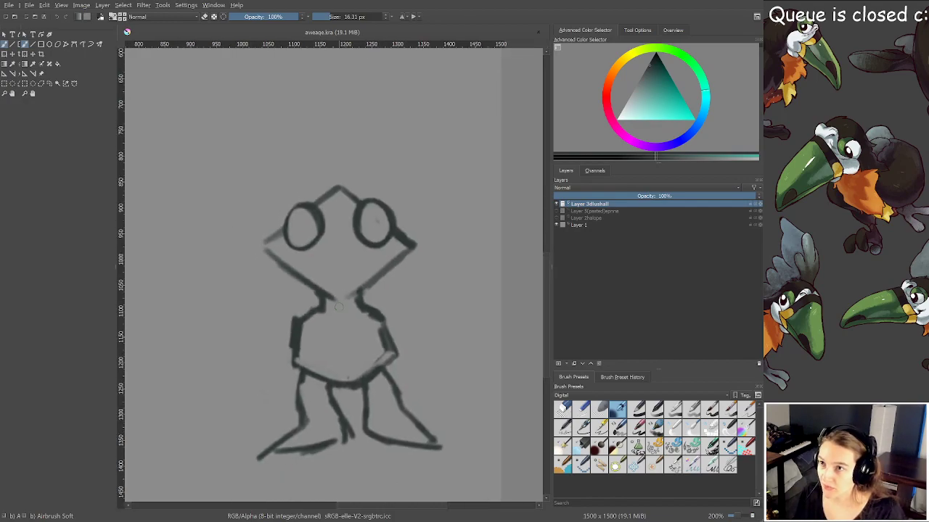
pyautogui.moveTo(218, 301)
pyautogui.mouseDown()
pyautogui.moveTo(225, 266)
pyautogui.moveTo(247, 276)
pyautogui.moveTo(224, 307)
pyautogui.moveTo(245, 313)
pyautogui.moveTo(269, 291)
pyautogui.mouseUp()
pyautogui.moveTo(422, 283)
pyautogui.mouseDown()
pyautogui.moveTo(421, 292)
pyautogui.moveTo(445, 261)
pyautogui.moveTo(468, 283)
pyautogui.mouseUp()
pyautogui.moveTo(428, 293)
pyautogui.mouseDown()
pyautogui.moveTo(452, 294)
pyautogui.moveTo(457, 306)
pyautogui.mouseUp()
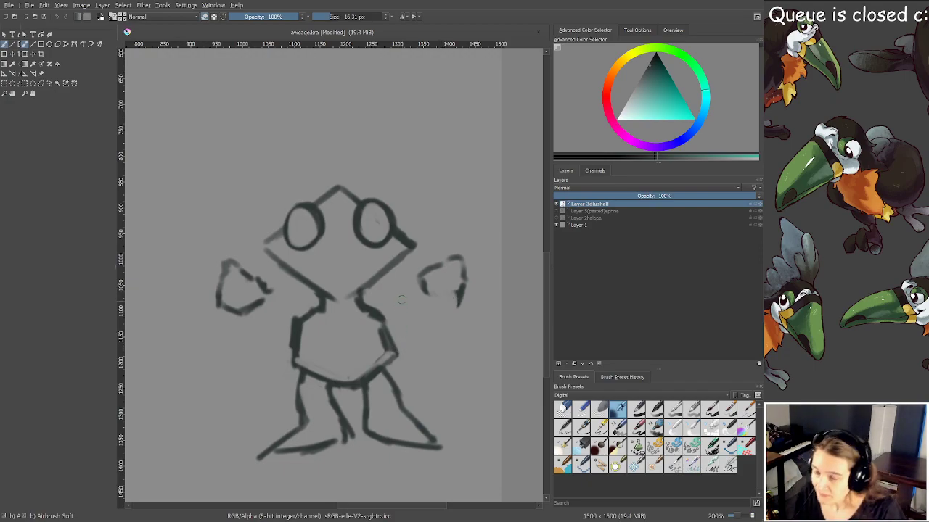
pyautogui.moveTo(419, 290); pyautogui.dragTo(446, 307)
pyautogui.moveTo(240, 312)
pyautogui.mouseDown()
pyautogui.moveTo(279, 343)
pyautogui.moveTo(290, 328)
pyautogui.moveTo(286, 297)
pyautogui.moveTo(288, 312)
pyautogui.moveTo(272, 298)
pyautogui.moveTo(283, 313)
pyautogui.moveTo(329, 316)
pyautogui.moveTo(405, 305)
pyautogui.moveTo(413, 288)
pyautogui.moveTo(398, 304)
pyautogui.moveTo(417, 335)
pyautogui.moveTo(444, 310)
pyautogui.mouseUp()
pyautogui.press('e')
pyautogui.press('e')
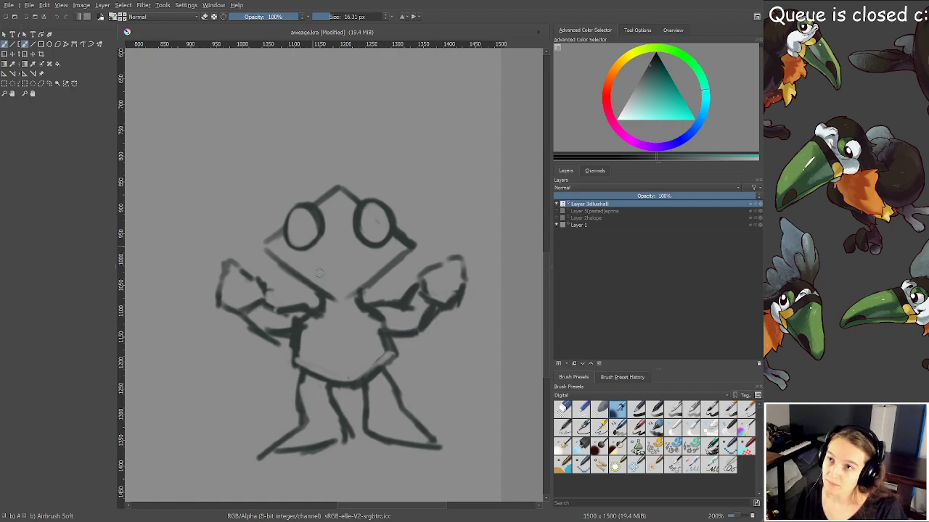
# Draw a slightly curved mouth across the lower head and dark oval pupils in both eyes
pyautogui.moveTo(301, 258)
pyautogui.mouseDown()
pyautogui.moveTo(360, 269)
pyautogui.moveTo(385, 247)
pyautogui.moveTo(337, 261)
pyautogui.moveTo(383, 245)
pyautogui.mouseUp()
pyautogui.press('e')
pyautogui.press('e')
pyautogui.moveTo(301, 226)
pyautogui.mouseDown()
pyautogui.moveTo(308, 242)
pyautogui.moveTo(299, 244)
pyautogui.mouseUp()
pyautogui.moveTo(374, 217); pyautogui.dragTo(372, 238)
pyautogui.press('e')
pyautogui.press('e')
pyautogui.moveTo(373, 213)
pyautogui.mouseDown()
pyautogui.moveTo(379, 239)
pyautogui.moveTo(371, 229)
pyautogui.moveTo(389, 241)
pyautogui.moveTo(373, 227)
pyautogui.mouseUp()
pyautogui.press('e')
pyautogui.press('e')
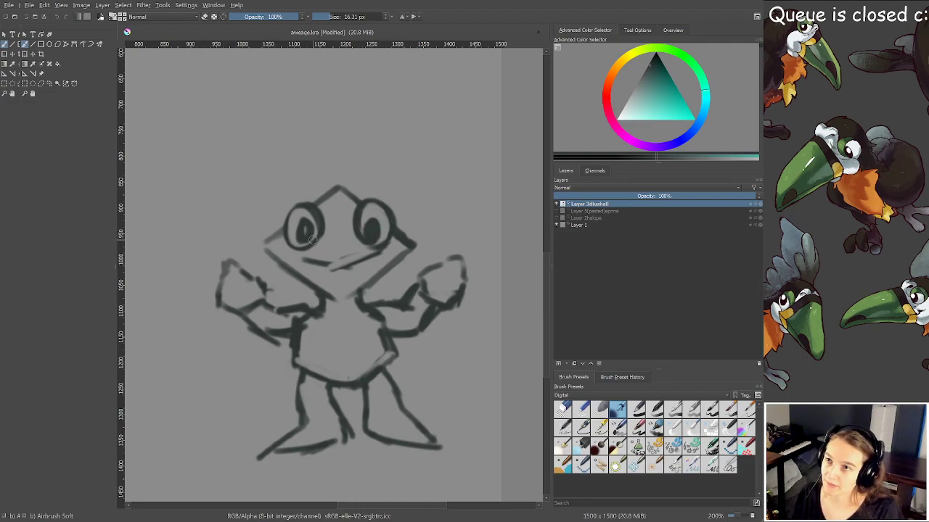
# Erase a small highlight into each pupil
pyautogui.moveTo(306, 231); pyautogui.dragTo(303, 238)
pyautogui.press('e')
pyautogui.press('e')
pyautogui.moveTo(368, 230)
pyautogui.mouseDown()
pyautogui.moveTo(376, 226)
pyautogui.moveTo(379, 240)
pyautogui.moveTo(380, 226)
pyautogui.mouseUp()
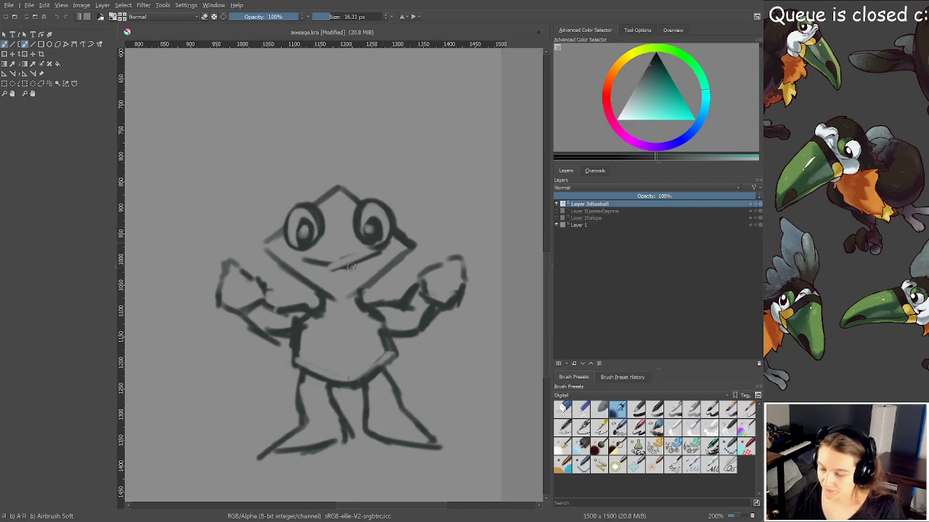
# Draw spiky, angled eyebrows above both eyes
pyautogui.scroll(2, 317, 265)
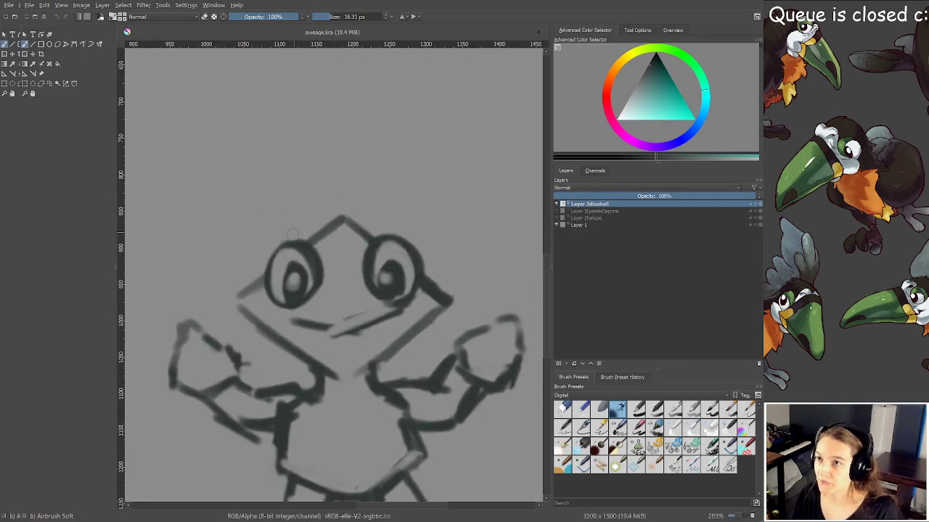
pyautogui.moveTo(282, 240)
pyautogui.mouseDown()
pyautogui.moveTo(280, 226)
pyautogui.moveTo(299, 228)
pyautogui.moveTo(296, 211)
pyautogui.moveTo(327, 259)
pyautogui.moveTo(354, 262)
pyautogui.moveTo(388, 205)
pyautogui.moveTo(397, 239)
pyautogui.mouseUp()
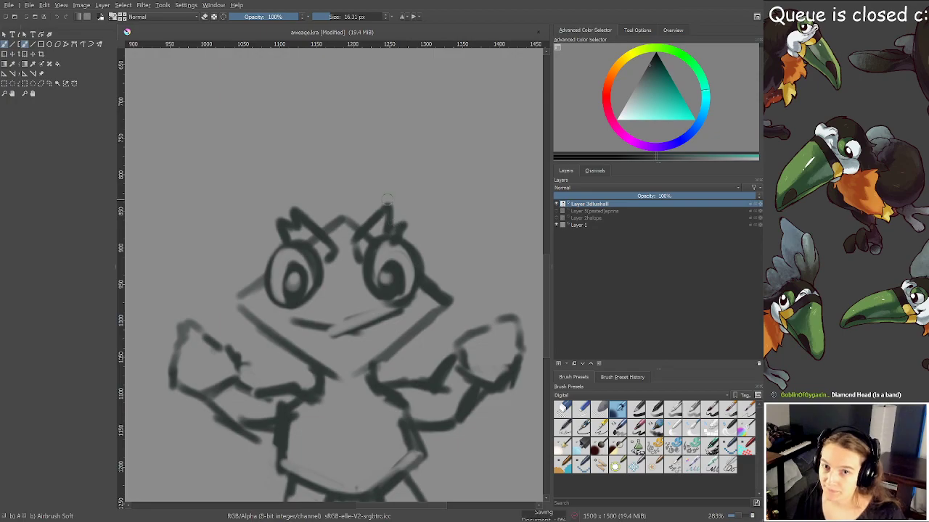
pyautogui.scroll(-1, 362, 210)
pyautogui.moveTo(358, 211)
pyautogui.mouseDown()
pyautogui.moveTo(369, 227)
pyautogui.moveTo(366, 189)
pyautogui.mouseUp()
# Darken the faint parts of the diamond head's outline at the crown, the side corners and the jaw
pyautogui.scroll(1, 370, 245)
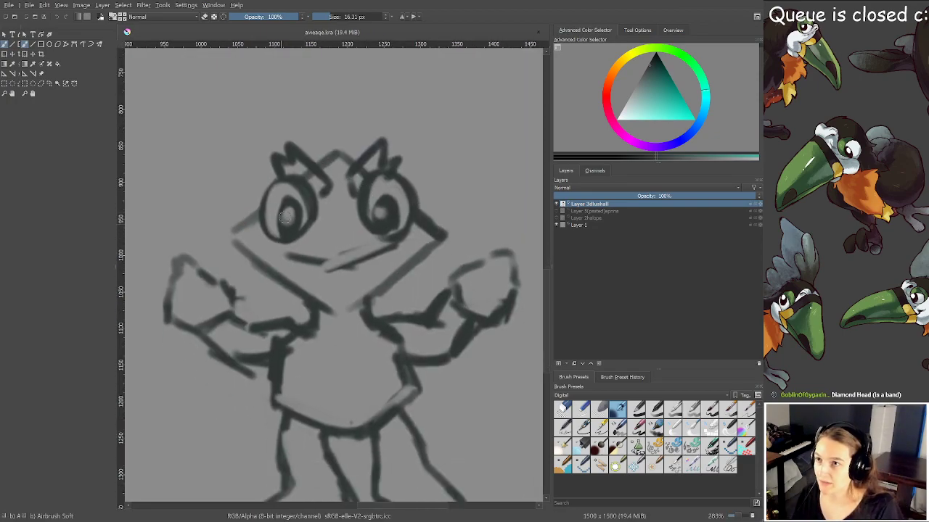
pyautogui.moveTo(235, 233)
pyautogui.mouseDown()
pyautogui.moveTo(266, 203)
pyautogui.moveTo(254, 209)
pyautogui.mouseUp()
pyautogui.moveTo(330, 159); pyautogui.dragTo(372, 177)
pyautogui.moveTo(435, 224); pyautogui.dragTo(384, 288)
pyautogui.moveTo(414, 258); pyautogui.dragTo(365, 296)
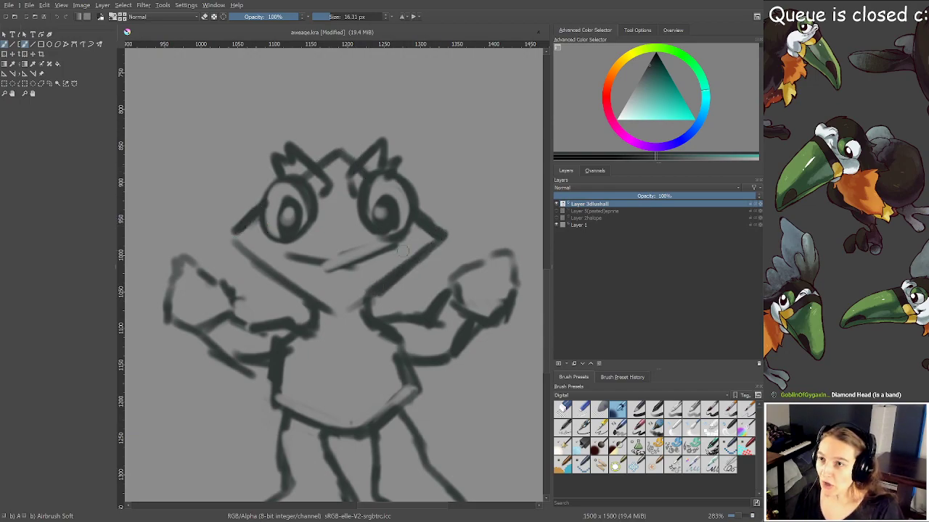
# Erase the doubled mouth line, redraw it as one smile and add a short cheek curve under the left eye
pyautogui.moveTo(346, 247)
pyautogui.mouseDown()
pyautogui.moveTo(379, 240)
pyautogui.moveTo(354, 255)
pyautogui.moveTo(397, 247)
pyautogui.mouseUp()
pyautogui.press('e')
pyautogui.press('e')
pyautogui.press('e')
pyautogui.moveTo(315, 255)
pyautogui.mouseDown()
pyautogui.moveTo(351, 265)
pyautogui.moveTo(384, 252)
pyautogui.mouseUp()
pyautogui.moveTo(338, 270); pyautogui.dragTo(396, 249)
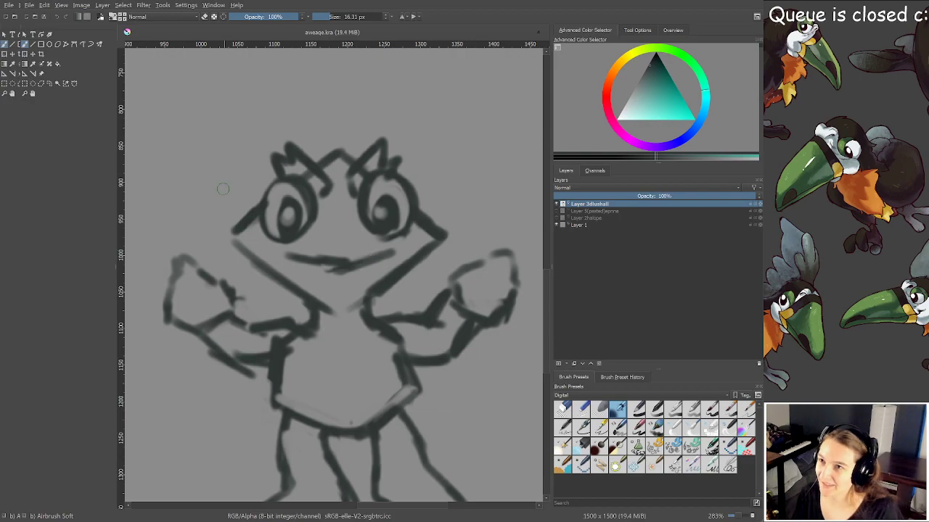
pyautogui.moveTo(238, 223)
pyautogui.mouseDown()
pyautogui.moveTo(257, 250)
pyautogui.moveTo(269, 244)
pyautogui.mouseUp()
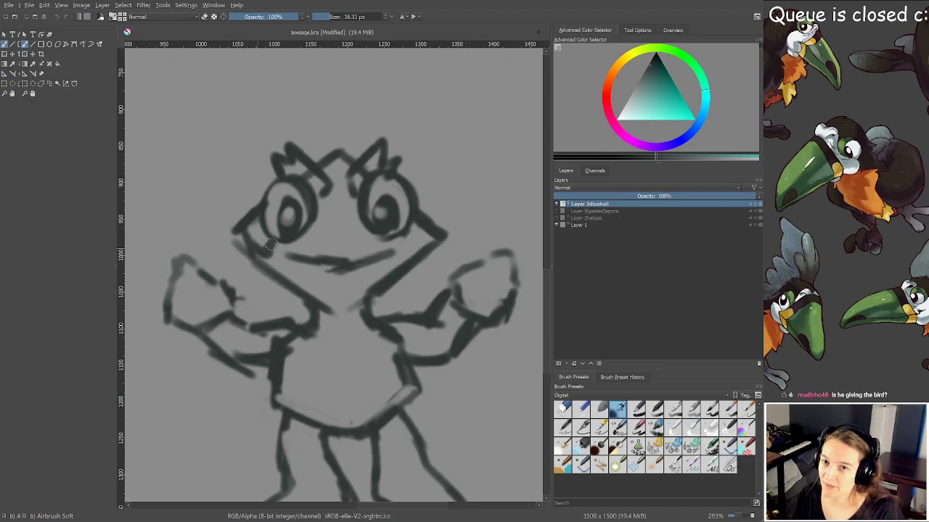
# Try a raised finger on the left hand and new contours on both hands, and undo these strokes
pyautogui.moveTo(166, 259)
pyautogui.mouseDown()
pyautogui.moveTo(192, 265)
pyautogui.moveTo(157, 281)
pyautogui.moveTo(162, 307)
pyautogui.moveTo(224, 287)
pyautogui.mouseUp()
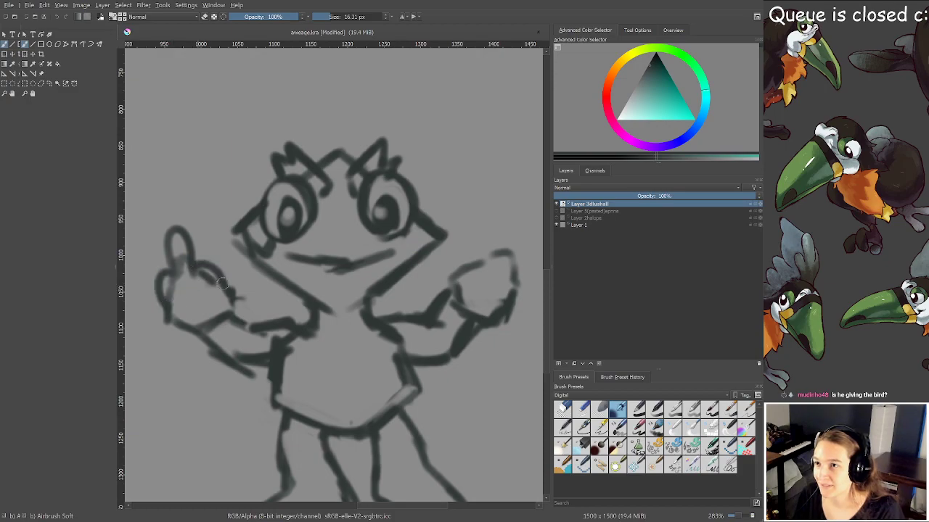
pyautogui.moveTo(164, 311); pyautogui.dragTo(211, 324)
pyautogui.moveTo(455, 267)
pyautogui.mouseDown()
pyautogui.moveTo(481, 218)
pyautogui.moveTo(510, 250)
pyautogui.moveTo(517, 307)
pyautogui.mouseUp()
pyautogui.hotkey('ctrl', 'z')
pyautogui.hotkey('ctrl', 'z')
pyautogui.hotkey('ctrl', 'z')
pyautogui.hotkey('ctrl', 'z')
pyautogui.hotkey('ctrl', 'z')
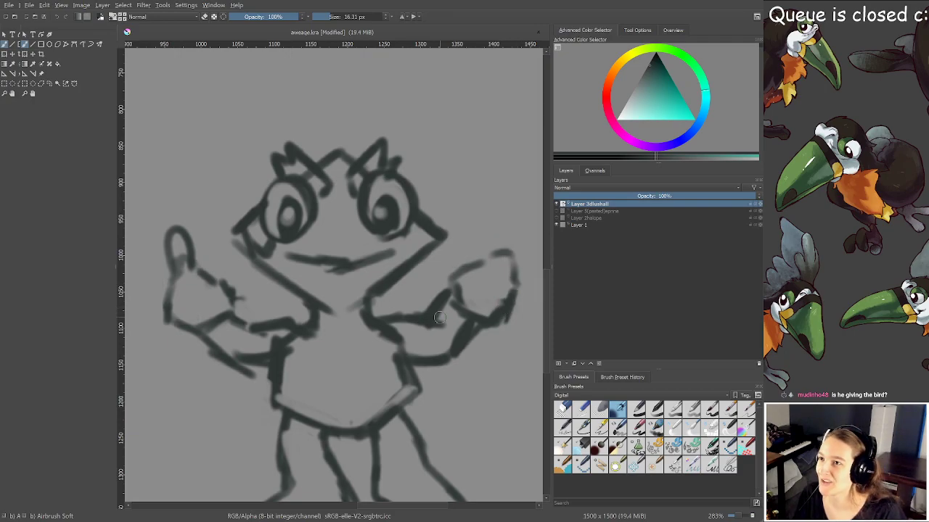
pyautogui.hotkey('ctrl', 'z')
# Draw a waistline across the lower torso from one hip to the other
pyautogui.scroll(-1, 308, 327)
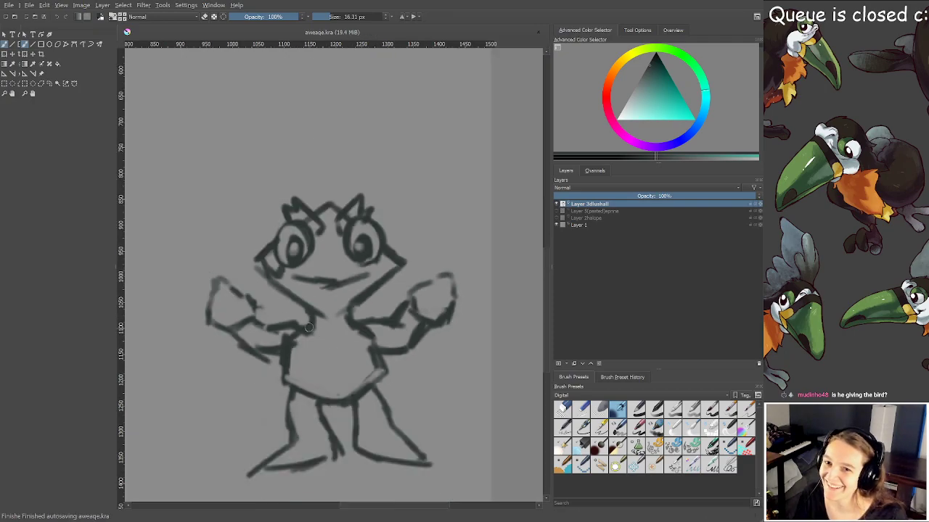
pyautogui.scroll(3, 419, 392)
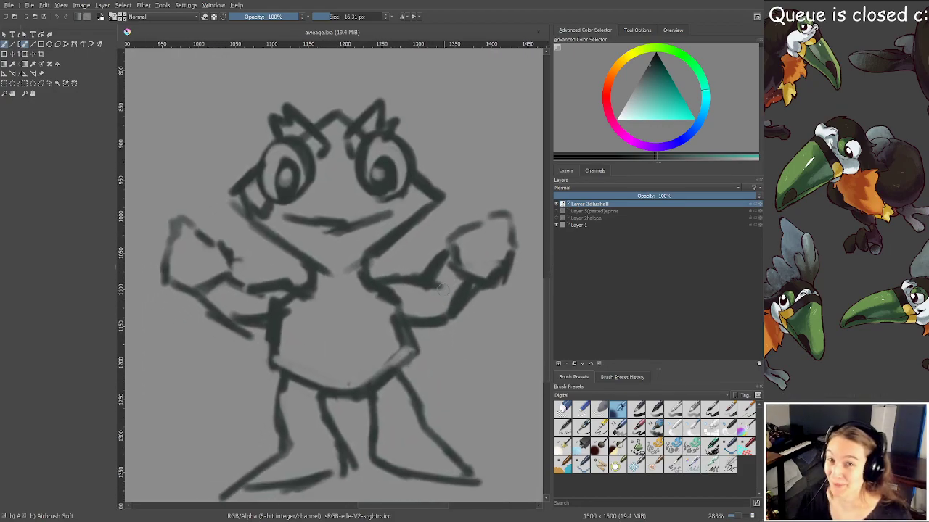
pyautogui.moveTo(276, 356); pyautogui.dragTo(414, 347)
# Add round fingertips and short palm lines to both raised hands, and save the document
pyautogui.moveTo(183, 212)
pyautogui.mouseDown()
pyautogui.moveTo(187, 230)
pyautogui.moveTo(172, 243)
pyautogui.moveTo(167, 272)
pyautogui.mouseUp()
pyautogui.moveTo(238, 239)
pyautogui.mouseDown()
pyautogui.moveTo(239, 263)
pyautogui.moveTo(248, 238)
pyautogui.mouseUp()
pyautogui.moveTo(440, 231)
pyautogui.mouseDown()
pyautogui.moveTo(427, 236)
pyautogui.moveTo(464, 223)
pyautogui.mouseUp()
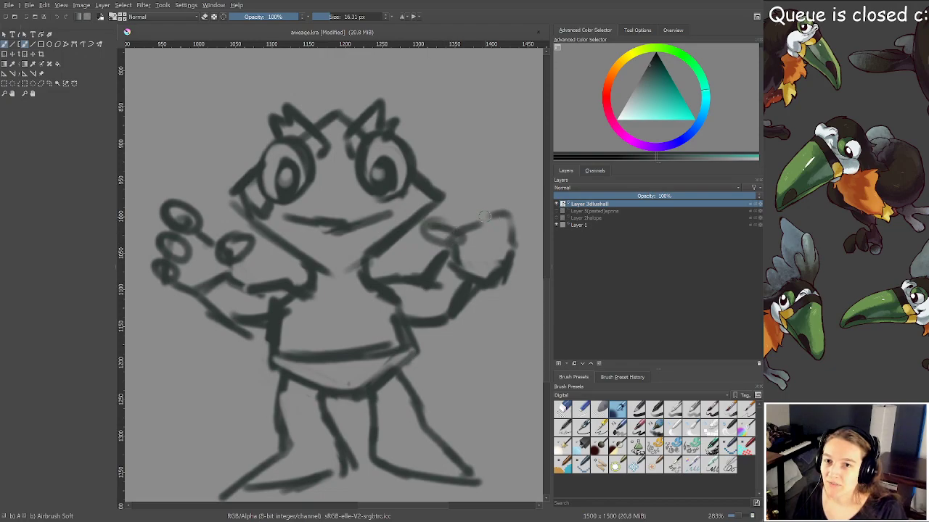
pyautogui.moveTo(493, 190)
pyautogui.mouseDown()
pyautogui.moveTo(479, 215)
pyautogui.moveTo(508, 219)
pyautogui.moveTo(523, 248)
pyautogui.mouseUp()
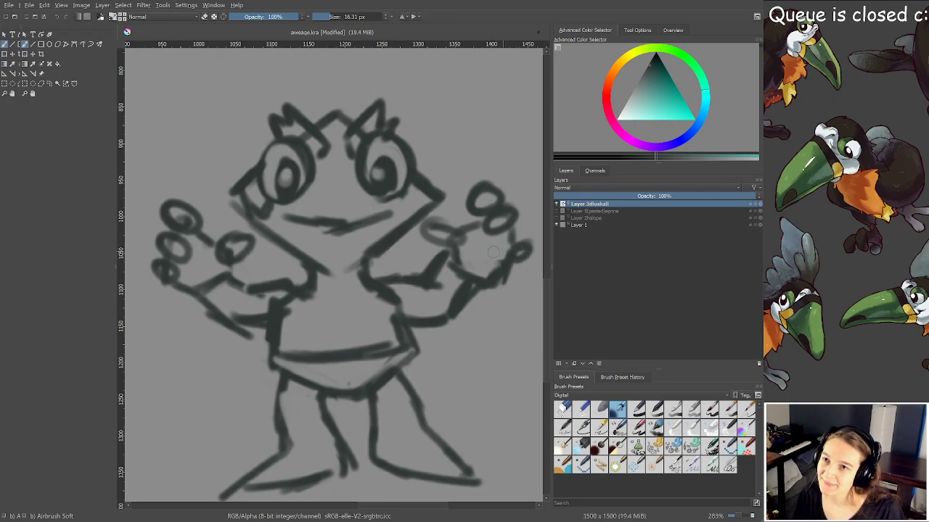
pyautogui.moveTo(225, 254); pyautogui.dragTo(225, 256)
pyautogui.moveTo(446, 236); pyautogui.dragTo(471, 249)
pyautogui.hotkey('ctrl', 's')
# Erase the overlapping line end at the left foot's heel and mirror the canvas view to check the figure
pyautogui.scroll(-1, 410, 290)
pyautogui.moveTo(407, 290)
pyautogui.mouseDown()
pyautogui.moveTo(405, 220)
pyautogui.moveTo(386, 214)
pyautogui.moveTo(385, 187)
pyautogui.mouseUp()
pyautogui.scroll(1, 396, 189)
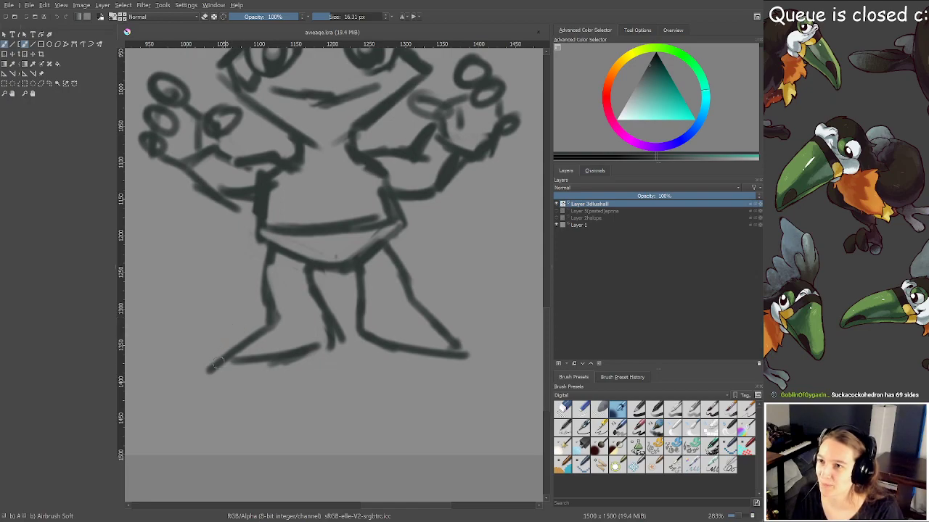
pyautogui.press('e')
pyautogui.moveTo(339, 326); pyautogui.dragTo(345, 341)
pyautogui.press('m')
pyautogui.press('-')
pyautogui.moveTo(359, 272); pyautogui.dragTo(354, 234)
pyautogui.press('+')
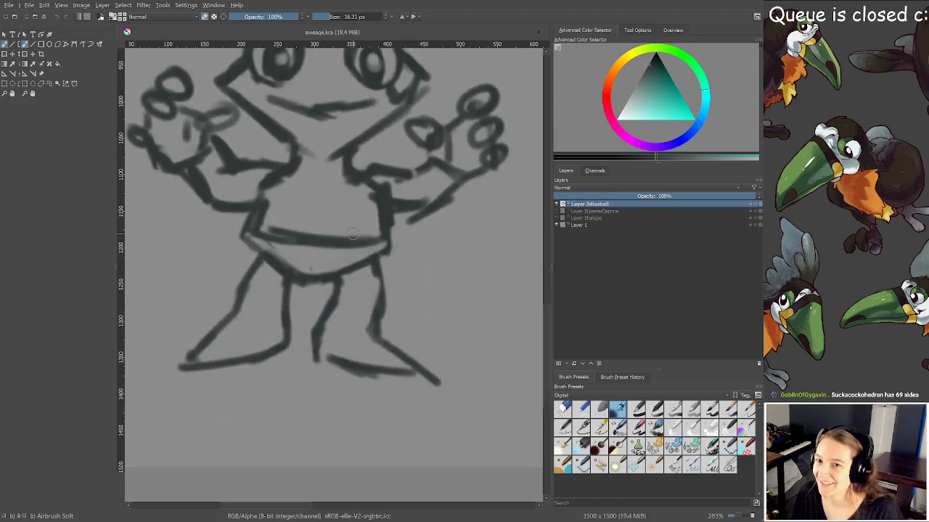
# Erase the left leg's lower part and foot and redraw them with a straighter leg and a longer, pointed foot
pyautogui.moveTo(238, 275)
pyautogui.mouseDown()
pyautogui.moveTo(225, 334)
pyautogui.moveTo(231, 280)
pyautogui.mouseUp()
pyautogui.press('e')
pyautogui.moveTo(207, 329); pyautogui.dragTo(170, 383)
pyautogui.moveTo(206, 347); pyautogui.dragTo(174, 382)
pyautogui.press('e')
pyautogui.moveTo(206, 330); pyautogui.dragTo(168, 388)
pyautogui.moveTo(215, 332)
pyautogui.mouseDown()
pyautogui.moveTo(201, 368)
pyautogui.moveTo(212, 372)
pyautogui.mouseUp()
pyautogui.hotkey('ctrl', 'z')
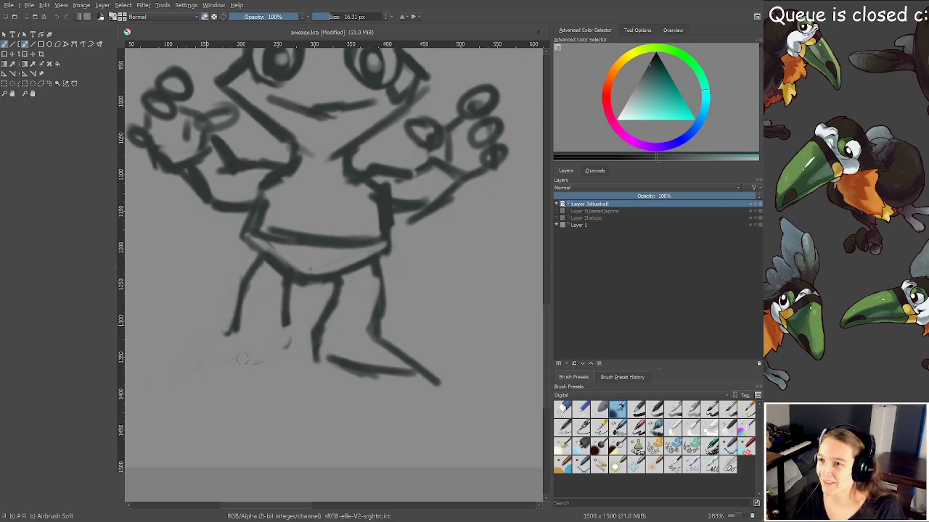
pyautogui.moveTo(235, 346)
pyautogui.mouseDown()
pyautogui.moveTo(193, 388)
pyautogui.moveTo(286, 366)
pyautogui.moveTo(287, 324)
pyautogui.moveTo(293, 354)
pyautogui.mouseUp()
pyautogui.press('e')
pyautogui.moveTo(219, 396); pyautogui.dragTo(235, 386)
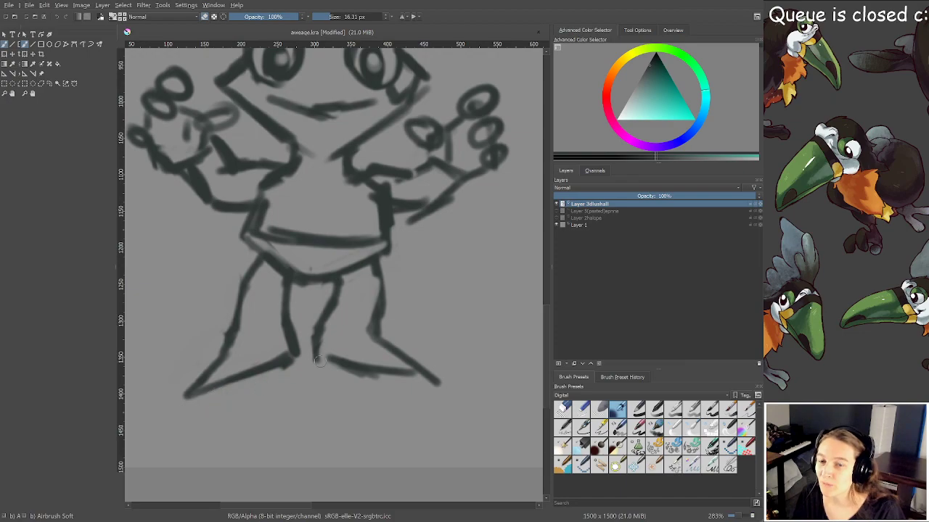
# Draw a ragged-edged loincloth hanging from the waistline between the legs and mirror the canvas view to check the figure
pyautogui.scroll(-3, 320, 360)
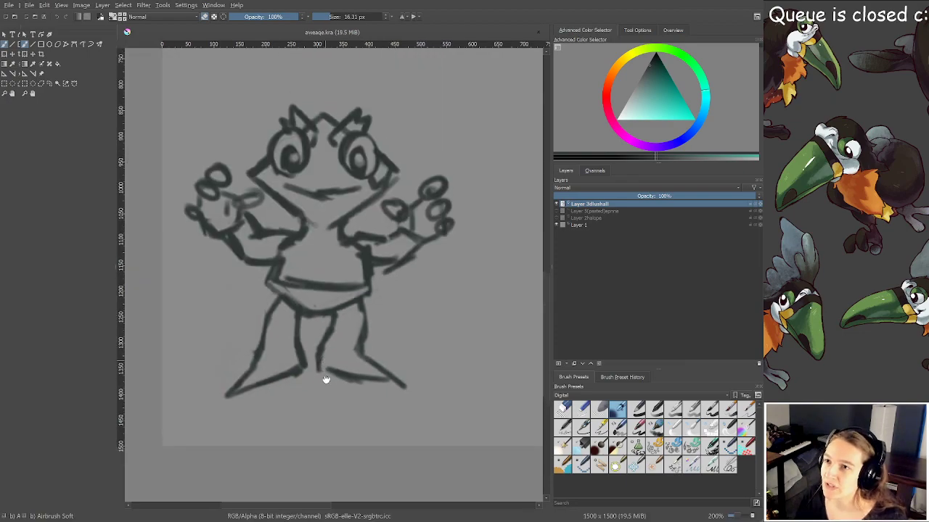
pyautogui.scroll(3, 325, 372)
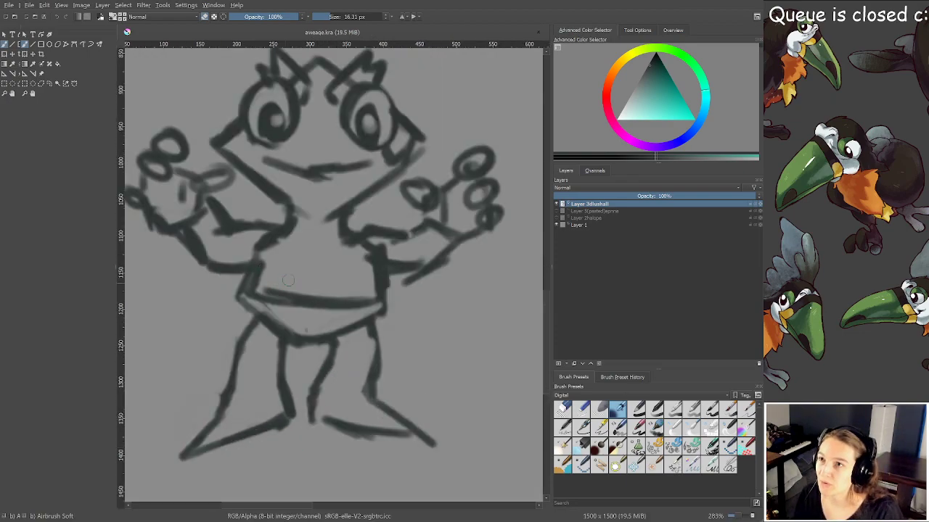
pyautogui.moveTo(274, 321)
pyautogui.mouseDown()
pyautogui.moveTo(319, 361)
pyautogui.moveTo(351, 343)
pyautogui.moveTo(344, 318)
pyautogui.moveTo(326, 321)
pyautogui.moveTo(310, 341)
pyautogui.moveTo(300, 328)
pyautogui.moveTo(313, 318)
pyautogui.moveTo(330, 321)
pyautogui.moveTo(332, 341)
pyautogui.moveTo(318, 312)
pyautogui.moveTo(300, 325)
pyautogui.moveTo(300, 348)
pyautogui.moveTo(288, 338)
pyautogui.moveTo(284, 348)
pyautogui.moveTo(289, 368)
pyautogui.moveTo(307, 358)
pyautogui.moveTo(308, 343)
pyautogui.moveTo(320, 374)
pyautogui.moveTo(337, 357)
pyautogui.mouseUp()
pyautogui.moveTo(279, 347)
pyautogui.mouseDown()
pyautogui.moveTo(303, 368)
pyautogui.moveTo(298, 377)
pyautogui.moveTo(317, 386)
pyautogui.moveTo(342, 356)
pyautogui.mouseUp()
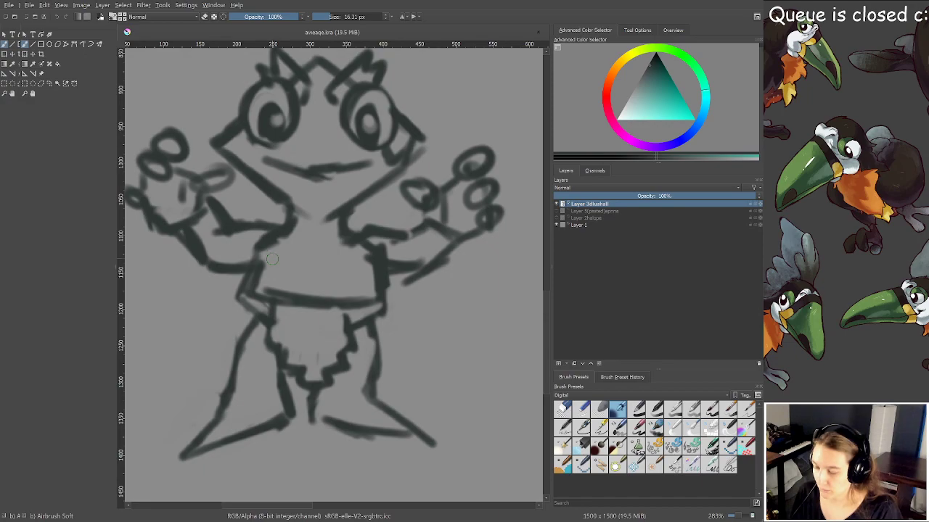
pyautogui.press('m')
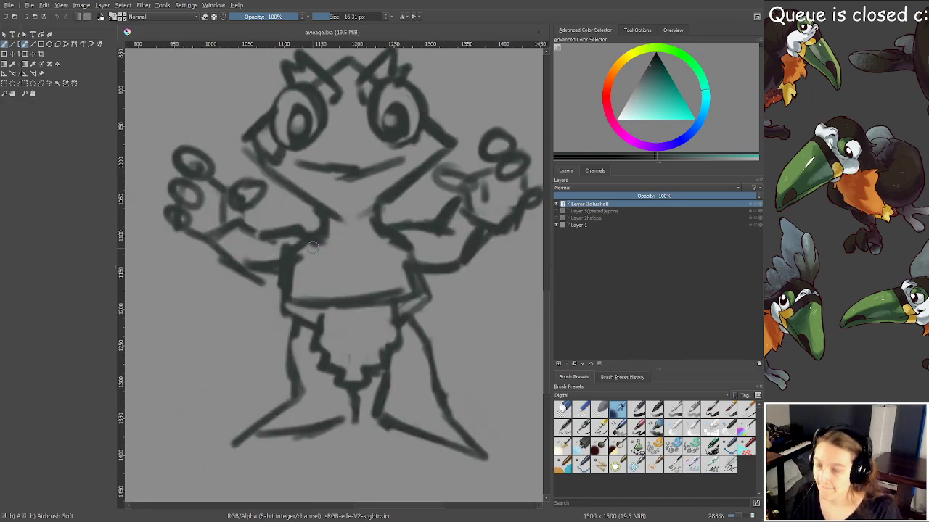
# Draw a diagonal strap across the torso from shoulder to hip and a skirt panel over the hip below its lower end
pyautogui.moveTo(295, 296)
pyautogui.mouseDown()
pyautogui.moveTo(375, 221)
pyautogui.moveTo(387, 226)
pyautogui.moveTo(333, 259)
pyautogui.mouseUp()
pyautogui.moveTo(267, 320)
pyautogui.mouseDown()
pyautogui.moveTo(261, 373)
pyautogui.moveTo(337, 374)
pyautogui.mouseUp()
pyautogui.moveTo(291, 305); pyautogui.dragTo(312, 367)
pyautogui.moveTo(288, 328)
pyautogui.mouseDown()
pyautogui.moveTo(303, 377)
pyautogui.moveTo(338, 393)
pyautogui.mouseUp()
pyautogui.press('e')
pyautogui.moveTo(292, 373)
pyautogui.mouseDown()
pyautogui.moveTo(300, 341)
pyautogui.moveTo(322, 386)
pyautogui.moveTo(308, 387)
pyautogui.moveTo(304, 368)
pyautogui.moveTo(330, 378)
pyautogui.mouseUp()
pyautogui.press('e')
pyautogui.moveTo(302, 346); pyautogui.dragTo(296, 380)
pyautogui.moveTo(296, 380)
pyautogui.mouseDown()
pyautogui.moveTo(308, 322)
pyautogui.moveTo(301, 355)
pyautogui.moveTo(292, 312)
pyautogui.moveTo(275, 331)
pyautogui.mouseUp()
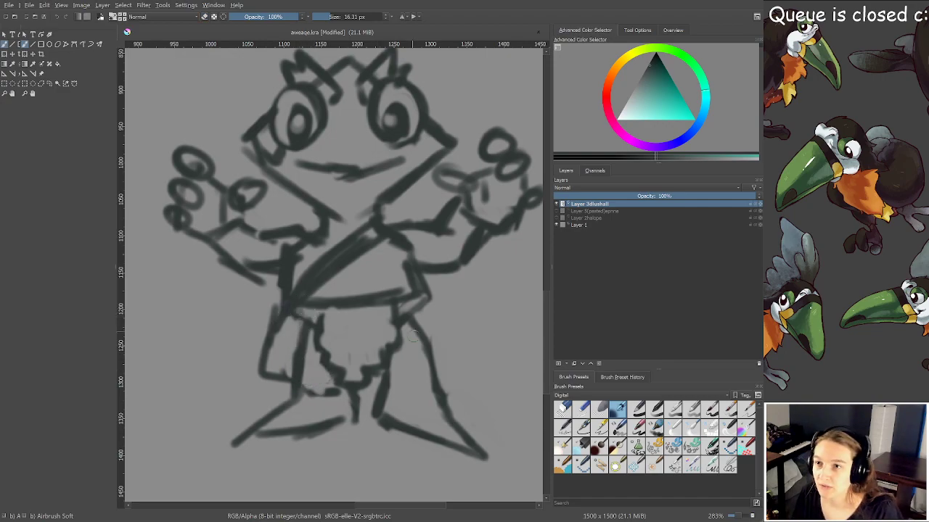
# Draw a matching skirt panel over the opposite hip, erase the leg lines beneath it, and redraw the loincloth's side edge
pyautogui.moveTo(387, 377); pyautogui.dragTo(416, 375)
pyautogui.moveTo(411, 377)
pyautogui.mouseDown()
pyautogui.moveTo(401, 343)
pyautogui.moveTo(410, 377)
pyautogui.mouseUp()
pyautogui.moveTo(415, 306)
pyautogui.mouseDown()
pyautogui.moveTo(445, 359)
pyautogui.moveTo(419, 377)
pyautogui.mouseUp()
pyautogui.moveTo(420, 361); pyautogui.dragTo(421, 367)
pyautogui.press('e')
pyautogui.moveTo(413, 309); pyautogui.dragTo(431, 355)
pyautogui.moveTo(431, 355)
pyautogui.mouseDown()
pyautogui.moveTo(409, 355)
pyautogui.moveTo(412, 334)
pyautogui.mouseUp()
pyautogui.moveTo(297, 324); pyautogui.dragTo(303, 365)
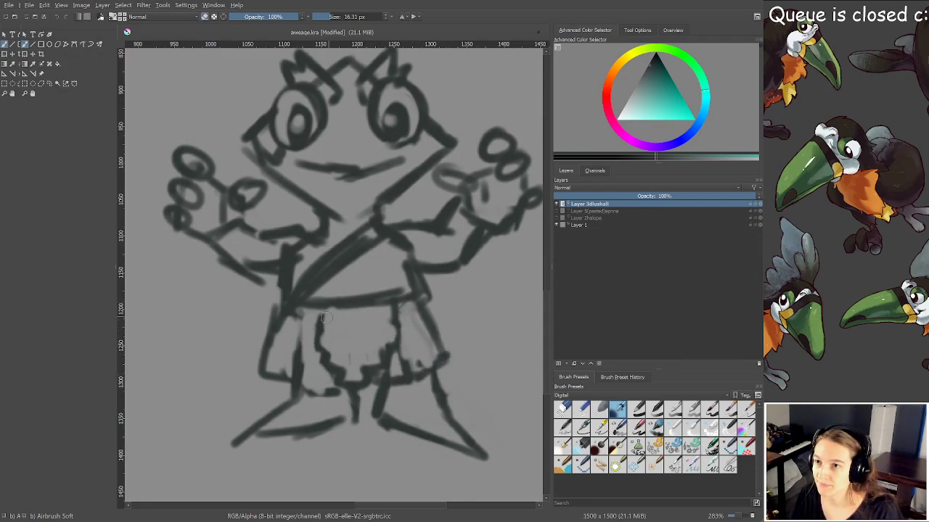
pyautogui.moveTo(314, 312)
pyautogui.mouseDown()
pyautogui.moveTo(314, 347)
pyautogui.moveTo(323, 341)
pyautogui.mouseUp()
pyautogui.press('e')
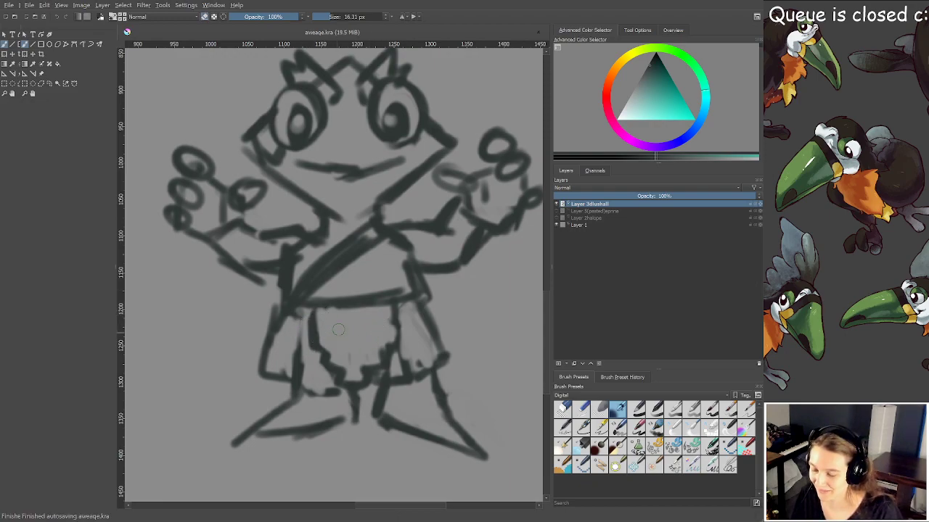
# Reduce the brush size to about 8.18 px and rework the ragged loincloth into hanging strips with oval ends
pyautogui.press('e')
pyautogui.moveTo(324, 364)
pyautogui.keyDown('shift'); pyautogui.mouseDown()
pyautogui.moveTo(339, 383)
pyautogui.moveTo(329, 395)
pyautogui.moveTo(325, 387)
pyautogui.moveTo(359, 394)
pyautogui.moveTo(354, 385)
pyautogui.moveTo(362, 394)
pyautogui.moveTo(371, 372)
pyautogui.moveTo(359, 400)
pyautogui.mouseUp(); pyautogui.keyUp('shift')
pyautogui.press('e')
pyautogui.moveTo(388, 363)
pyautogui.mouseDown()
pyautogui.moveTo(399, 385)
pyautogui.moveTo(386, 363)
pyautogui.mouseUp()
pyautogui.press('e')
pyautogui.press('e')
pyautogui.moveTo(331, 376)
pyautogui.mouseDown()
pyautogui.moveTo(331, 394)
pyautogui.moveTo(323, 362)
pyautogui.moveTo(318, 383)
pyautogui.moveTo(329, 325)
pyautogui.moveTo(328, 351)
pyautogui.mouseUp()
pyautogui.hotkey('ctrl', 'z')
pyautogui.moveTo(370, 321); pyautogui.dragTo(379, 363)
pyautogui.moveTo(391, 307)
pyautogui.mouseDown()
pyautogui.moveTo(403, 349)
pyautogui.moveTo(386, 311)
pyautogui.moveTo(366, 358)
pyautogui.mouseUp()
# Examine the whole figure and its fringed skirt from near and far
pyautogui.scroll(-1, 399, 309)
pyautogui.scroll(-1, 367, 359)
pyautogui.scroll(2, 367, 360)
pyautogui.scroll(-2, 372, 373)
pyautogui.scroll(1, 386, 378)
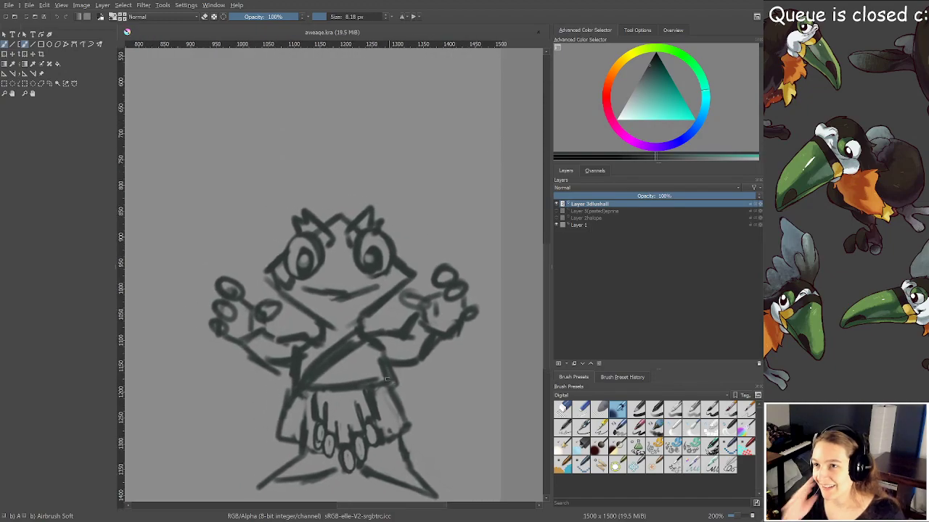
pyautogui.moveTo(381, 354); pyautogui.dragTo(379, 338)
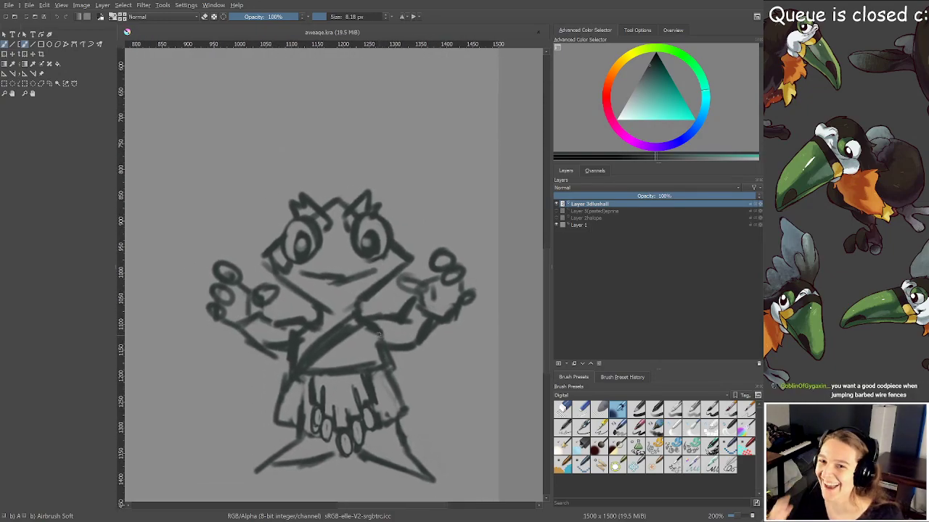
pyautogui.scroll(1, 376, 345)
pyautogui.moveTo(363, 367); pyautogui.dragTo(372, 333)
pyautogui.scroll(-1, 379, 365)
pyautogui.scroll(2, 381, 368)
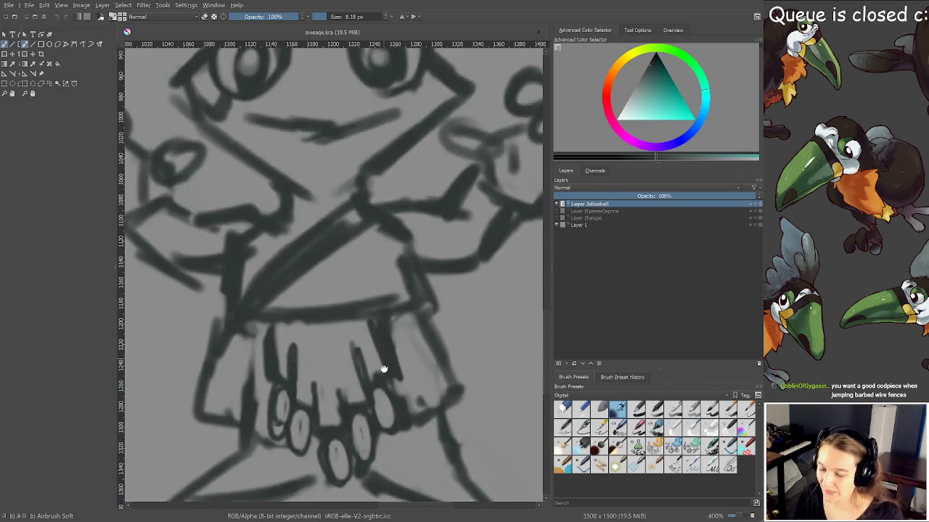
pyautogui.scroll(-1, 392, 388)
pyautogui.scroll(-1, 400, 384)
pyautogui.scroll(1, 395, 394)
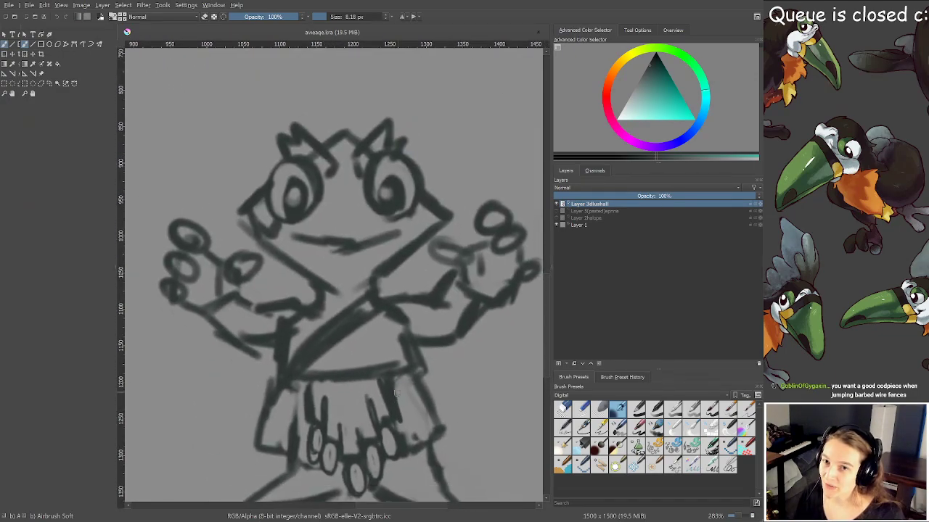
pyautogui.scroll(-1, 377, 338)
pyautogui.scroll(1, 377, 339)
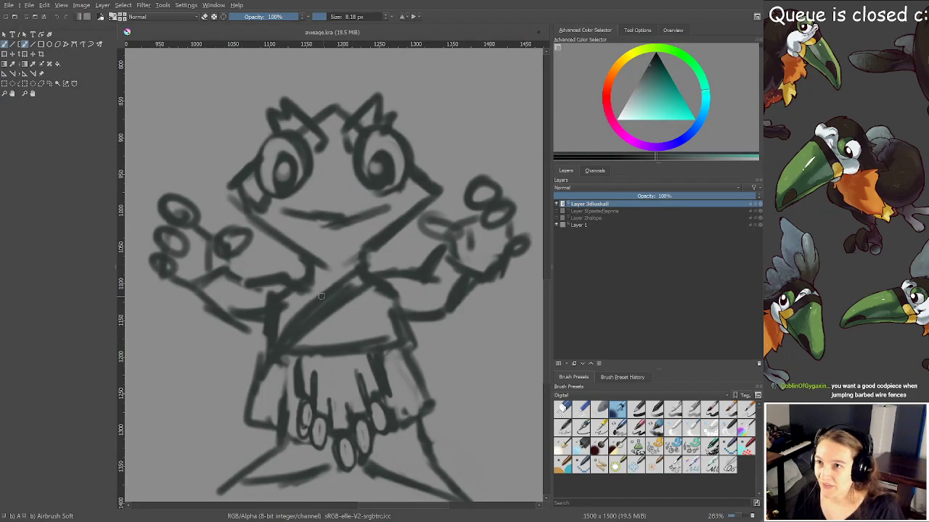
# Draw a wide curved collar across the shoulders below the chin and erase the overlapping lines inside it
pyautogui.moveTo(361, 343); pyautogui.dragTo(362, 344)
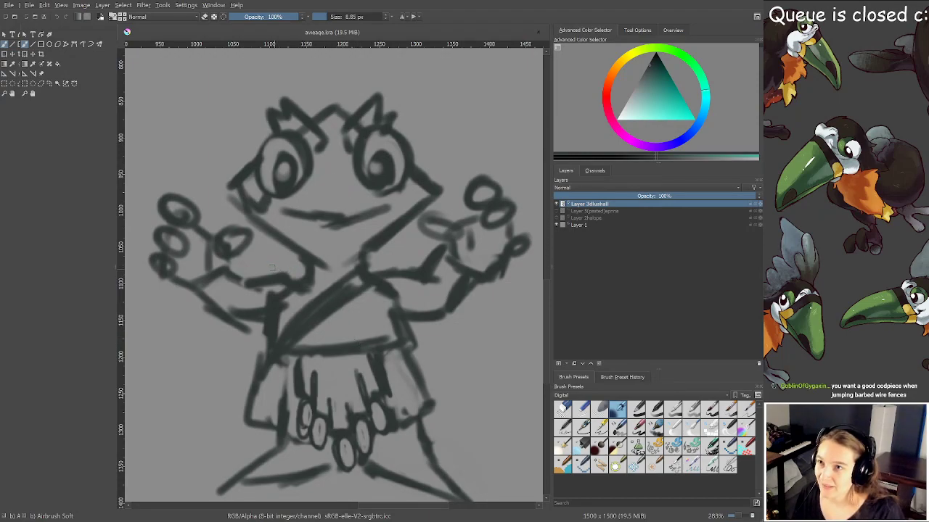
pyautogui.moveTo(277, 254)
pyautogui.mouseDown()
pyautogui.moveTo(267, 274)
pyautogui.moveTo(276, 255)
pyautogui.moveTo(378, 257)
pyautogui.moveTo(306, 280)
pyautogui.moveTo(394, 252)
pyautogui.mouseUp()
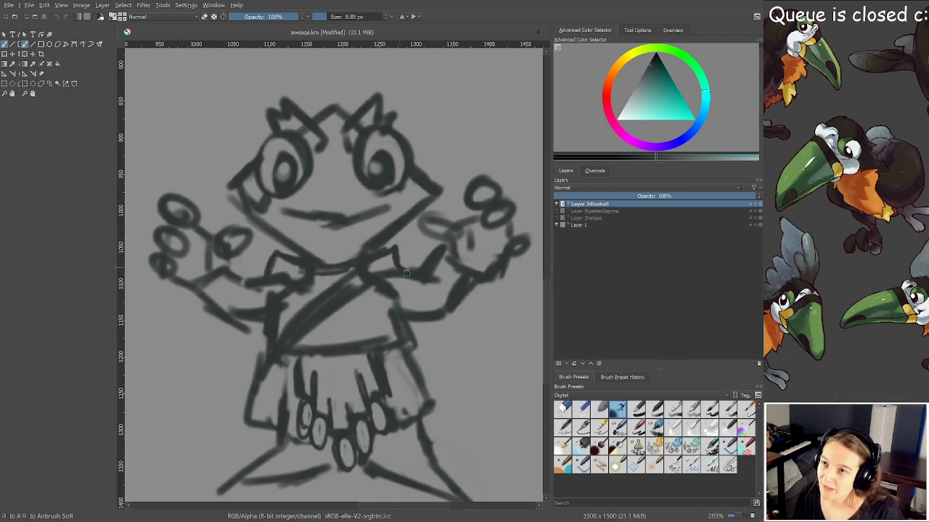
pyautogui.hotkey('ctrl', 'z')
pyautogui.moveTo(345, 269); pyautogui.dragTo(348, 269)
pyautogui.moveTo(319, 262); pyautogui.dragTo(359, 259)
pyautogui.moveTo(366, 258)
pyautogui.mouseDown()
pyautogui.moveTo(394, 245)
pyautogui.moveTo(410, 274)
pyautogui.mouseUp()
pyautogui.moveTo(276, 283)
pyautogui.mouseDown()
pyautogui.moveTo(315, 297)
pyautogui.moveTo(281, 277)
pyautogui.moveTo(363, 266)
pyautogui.moveTo(373, 272)
pyautogui.moveTo(320, 292)
pyautogui.moveTo(377, 277)
pyautogui.moveTo(350, 297)
pyautogui.moveTo(396, 278)
pyautogui.mouseUp()
pyautogui.press('e')
pyautogui.press('e')
pyautogui.moveTo(354, 305); pyautogui.dragTo(363, 293)
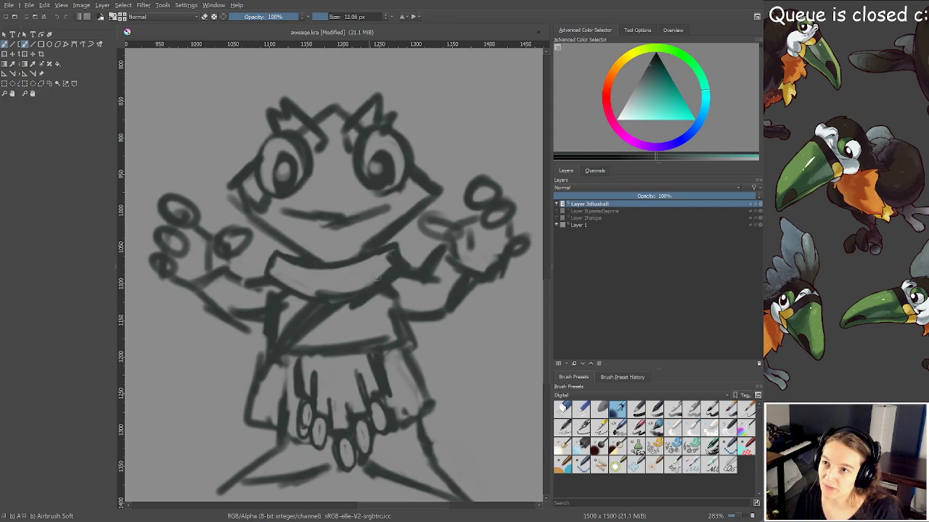
pyautogui.moveTo(306, 252); pyautogui.dragTo(311, 258)
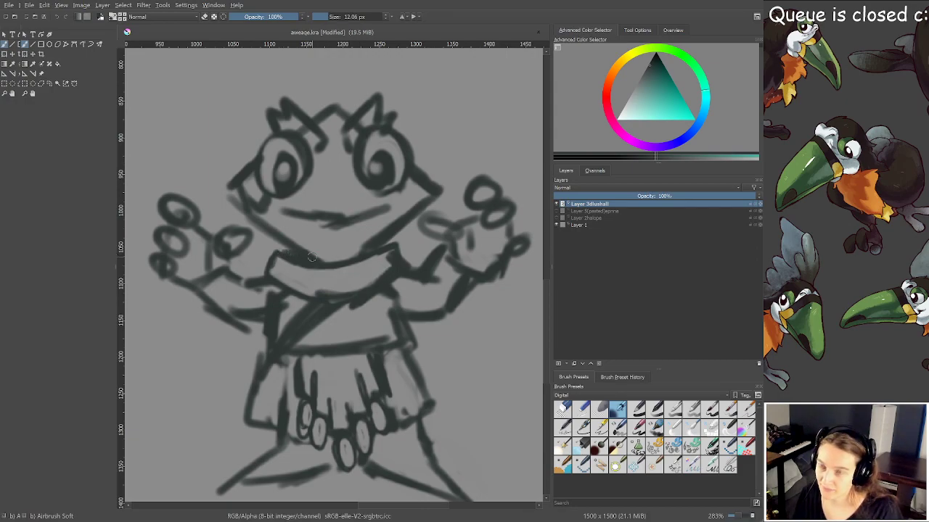
# Add a second line above the waistline to form a belt across the torso
pyautogui.moveTo(296, 341)
pyautogui.mouseDown()
pyautogui.moveTo(402, 328)
pyautogui.moveTo(329, 348)
pyautogui.moveTo(372, 346)
pyautogui.mouseUp()
pyautogui.press('e')
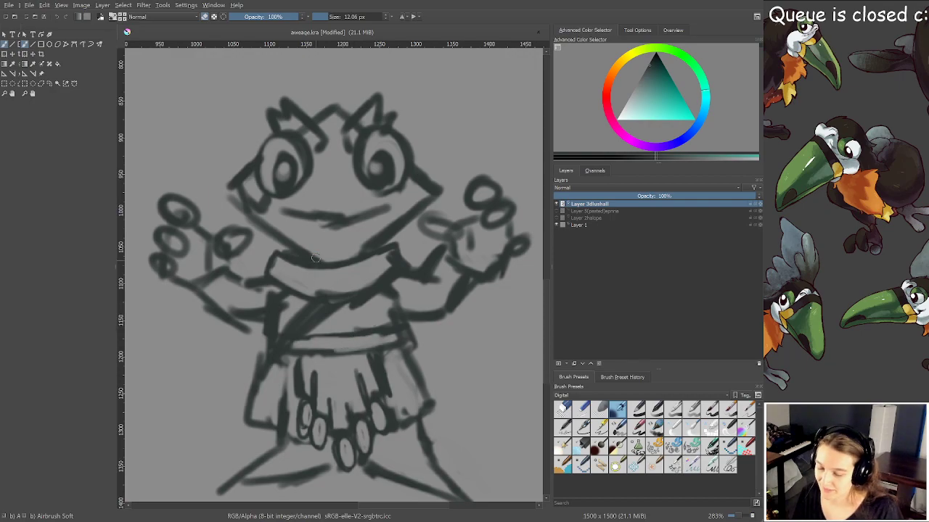
pyautogui.press('e')
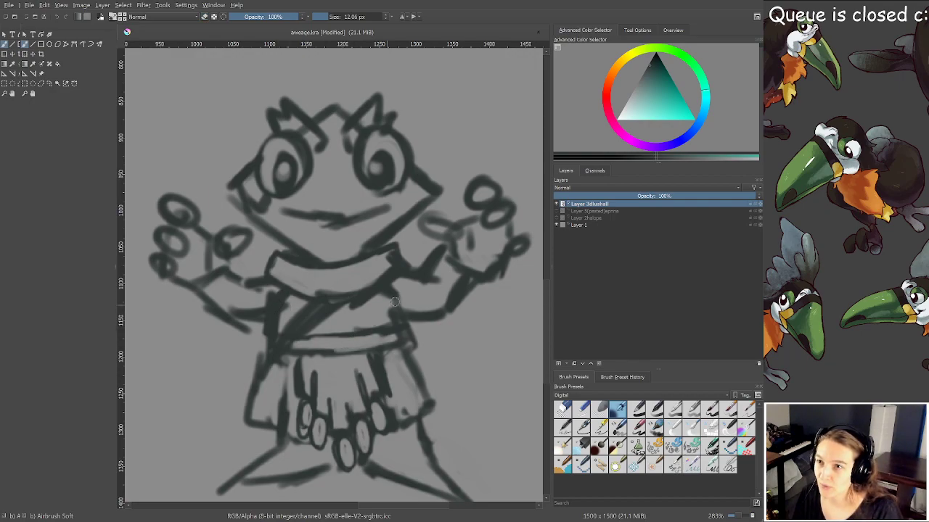
# Lighten the inside of the diagonal strap and draw an oval pouch hanging from its lower end over the hip
pyautogui.press('e')
pyautogui.moveTo(318, 312)
pyautogui.mouseDown()
pyautogui.moveTo(270, 348)
pyautogui.moveTo(224, 412)
pyautogui.mouseUp()
pyautogui.press('e')
pyautogui.moveTo(274, 365); pyautogui.dragTo(252, 415)
pyautogui.moveTo(251, 356)
pyautogui.mouseDown()
pyautogui.moveTo(234, 422)
pyautogui.moveTo(260, 368)
pyautogui.mouseUp()
pyautogui.press('e')
pyautogui.moveTo(245, 406)
pyautogui.mouseDown()
pyautogui.moveTo(258, 368)
pyautogui.moveTo(262, 380)
pyautogui.moveTo(273, 366)
pyautogui.moveTo(259, 396)
pyautogui.mouseUp()
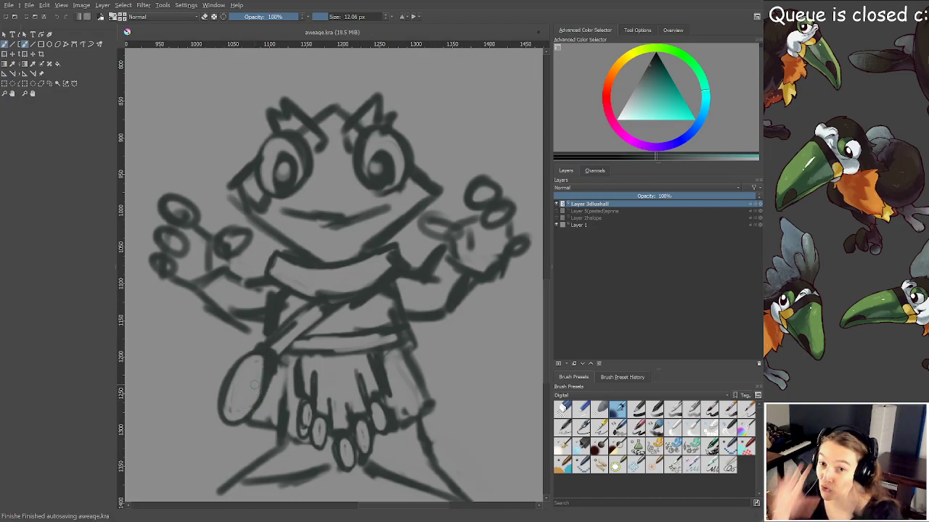
# Draw ribbed bands with small pointed tips on both shoulders beside the collar, and save the document
pyautogui.moveTo(290, 290)
pyautogui.mouseDown()
pyautogui.moveTo(275, 301)
pyautogui.moveTo(289, 290)
pyautogui.moveTo(281, 318)
pyautogui.moveTo(282, 292)
pyautogui.moveTo(257, 296)
pyautogui.moveTo(259, 315)
pyautogui.moveTo(274, 311)
pyautogui.moveTo(263, 312)
pyautogui.mouseUp()
pyautogui.press('e')
pyautogui.press('e')
pyautogui.press('e')
pyautogui.moveTo(278, 289)
pyautogui.mouseDown()
pyautogui.moveTo(277, 313)
pyautogui.moveTo(248, 310)
pyautogui.mouseUp()
pyautogui.press('e')
pyautogui.press('e')
pyautogui.moveTo(359, 292)
pyautogui.mouseDown()
pyautogui.moveTo(375, 274)
pyautogui.moveTo(381, 305)
pyautogui.moveTo(391, 273)
pyautogui.moveTo(362, 311)
pyautogui.moveTo(376, 313)
pyautogui.moveTo(407, 292)
pyautogui.moveTo(377, 306)
pyautogui.moveTo(386, 285)
pyautogui.mouseUp()
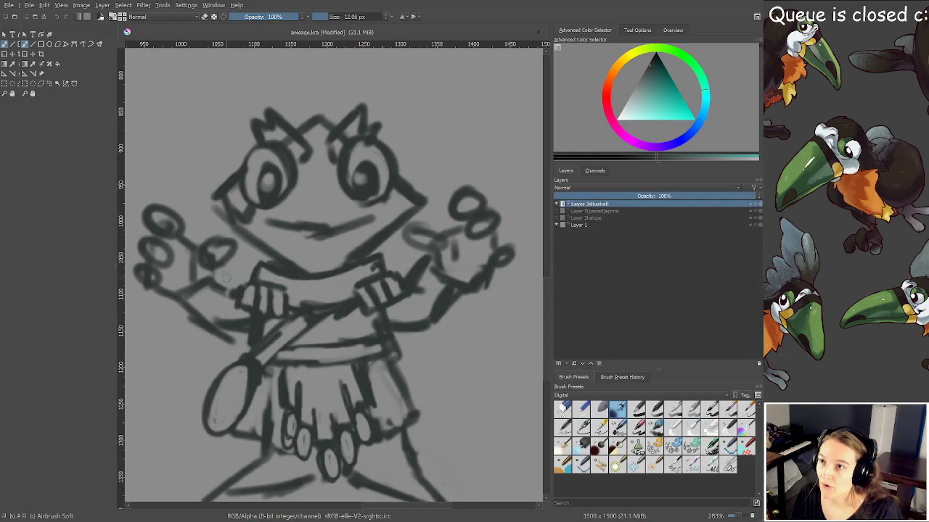
pyautogui.moveTo(234, 288); pyautogui.dragTo(238, 269)
pyautogui.moveTo(381, 267)
pyautogui.mouseDown()
pyautogui.moveTo(405, 256)
pyautogui.moveTo(398, 275)
pyautogui.mouseUp()
pyautogui.hotkey('ctrl', 's')
# Draw a vertical line and short horizontal bands on the chest between the diagonal strap and the belt
pyautogui.scroll(-1, 364, 303)
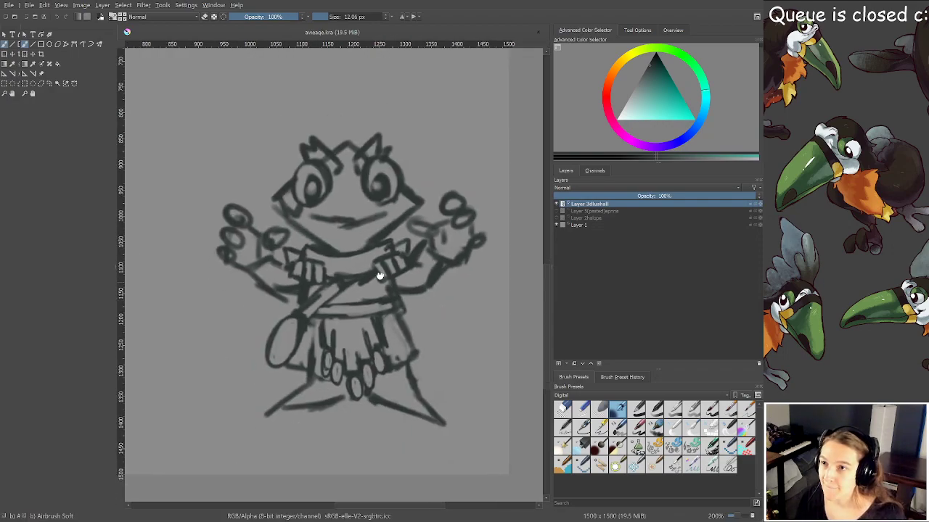
pyautogui.scroll(1, 364, 305)
pyautogui.moveTo(380, 296); pyautogui.dragTo(388, 293)
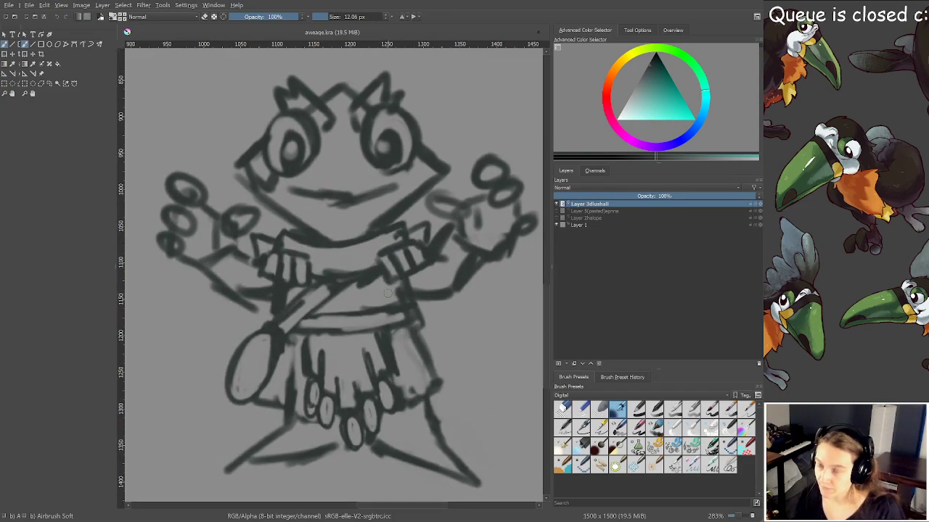
pyautogui.moveTo(348, 287); pyautogui.dragTo(353, 312)
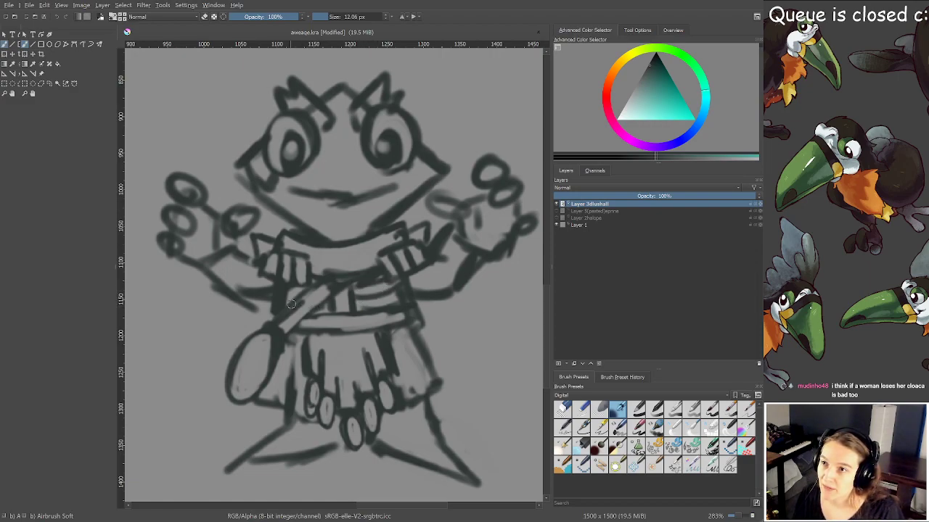
pyautogui.moveTo(355, 306)
pyautogui.mouseDown()
pyautogui.moveTo(368, 305)
pyautogui.moveTo(367, 291)
pyautogui.mouseUp()
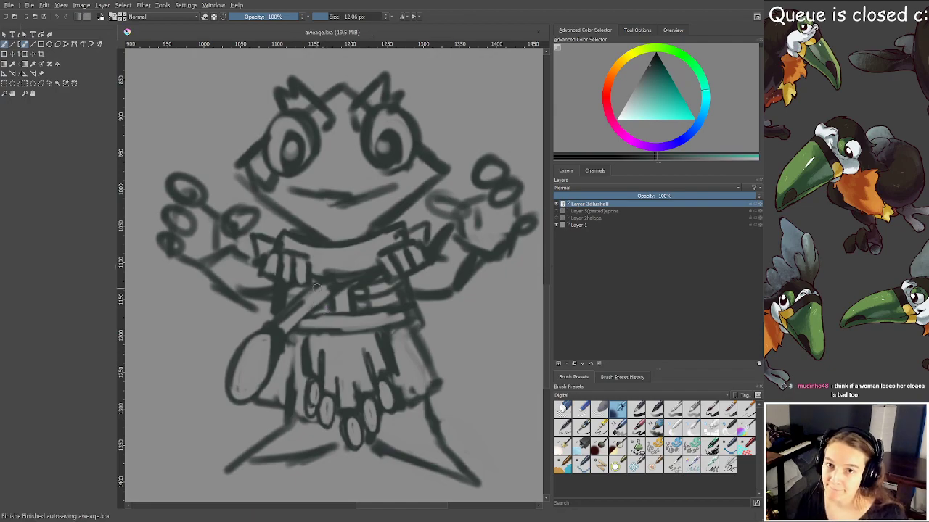
pyautogui.moveTo(317, 288); pyautogui.dragTo(310, 281)
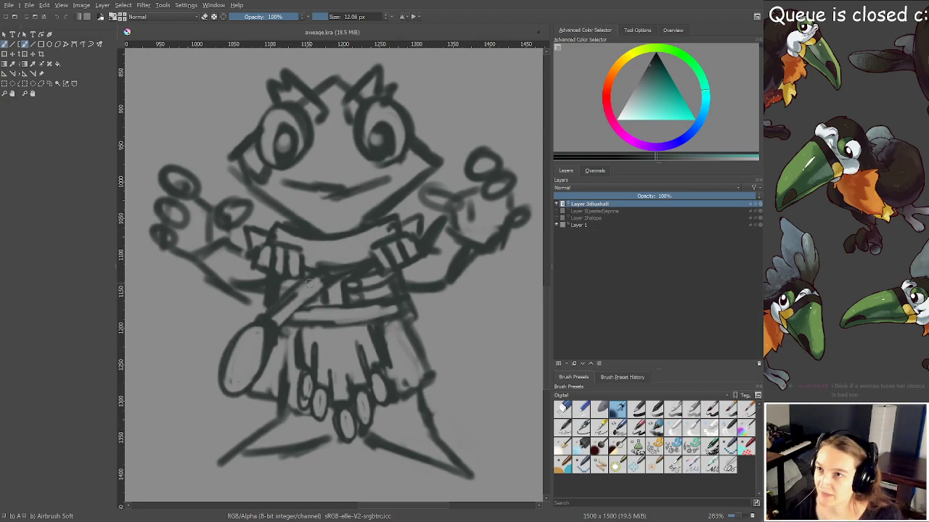
# Draw cuffs around both forearms, fill them with stripes, and save the document
pyautogui.moveTo(196, 255)
pyautogui.mouseDown()
pyautogui.moveTo(211, 275)
pyautogui.moveTo(243, 258)
pyautogui.moveTo(246, 240)
pyautogui.mouseUp()
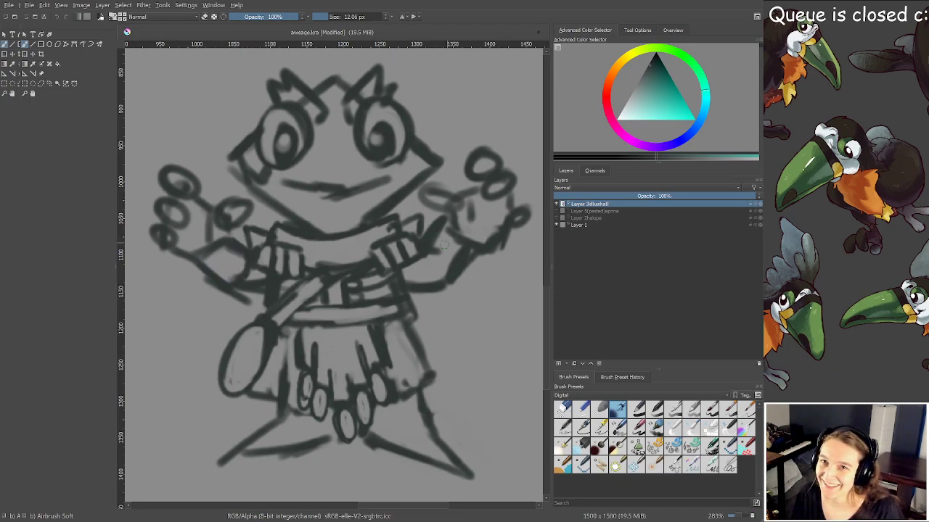
pyautogui.moveTo(438, 226)
pyautogui.mouseDown()
pyautogui.moveTo(428, 243)
pyautogui.moveTo(439, 212)
pyautogui.moveTo(428, 270)
pyautogui.moveTo(458, 262)
pyautogui.moveTo(446, 272)
pyautogui.moveTo(465, 243)
pyautogui.mouseUp()
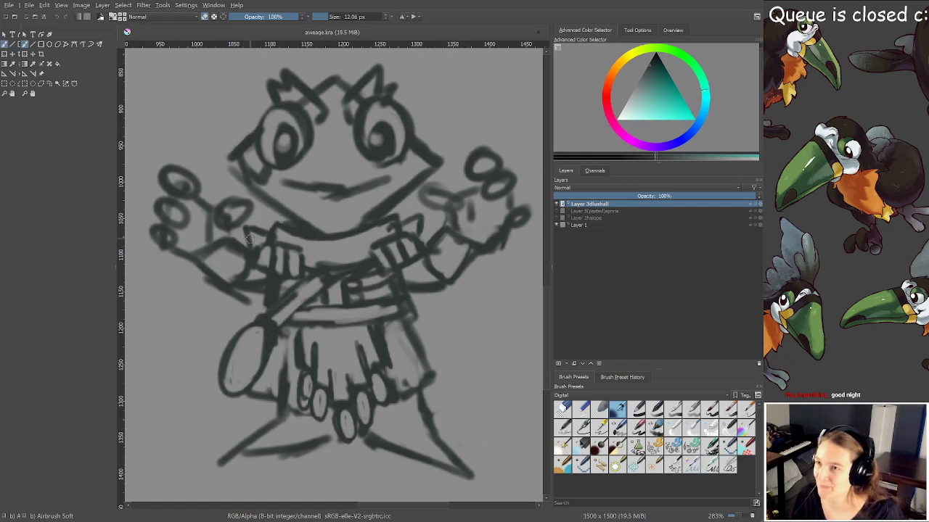
pyautogui.moveTo(216, 247)
pyautogui.mouseDown()
pyautogui.moveTo(236, 265)
pyautogui.moveTo(247, 257)
pyautogui.mouseUp()
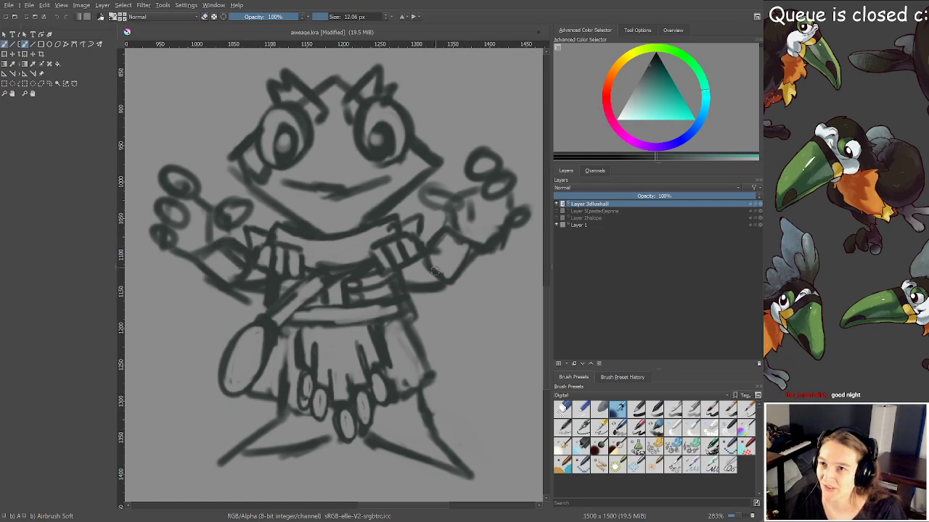
pyautogui.moveTo(438, 252)
pyautogui.mouseDown()
pyautogui.moveTo(456, 238)
pyautogui.moveTo(447, 231)
pyautogui.mouseUp()
pyautogui.hotkey('ctrl', 's')
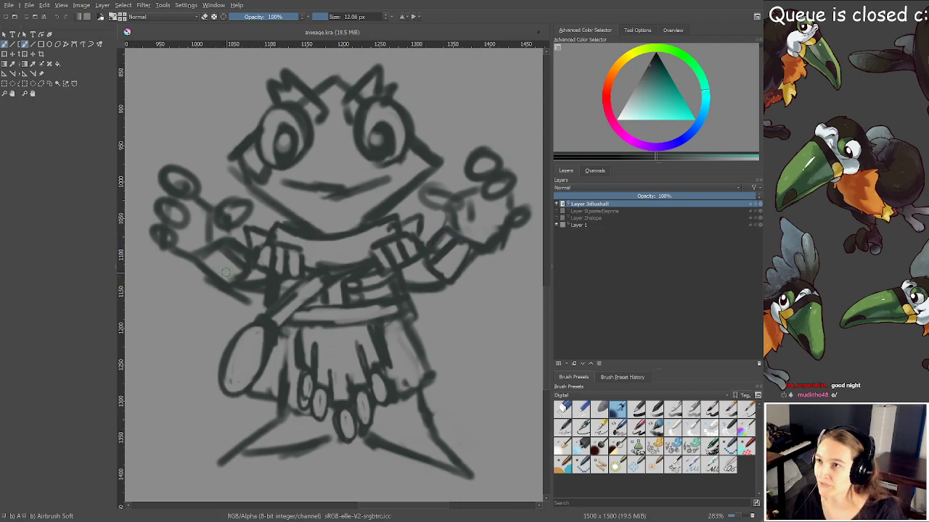
pyautogui.moveTo(224, 279); pyautogui.dragTo(222, 256)
pyautogui.moveTo(453, 285)
pyautogui.mouseDown()
pyautogui.moveTo(444, 267)
pyautogui.moveTo(463, 255)
pyautogui.moveTo(457, 250)
pyautogui.mouseUp()
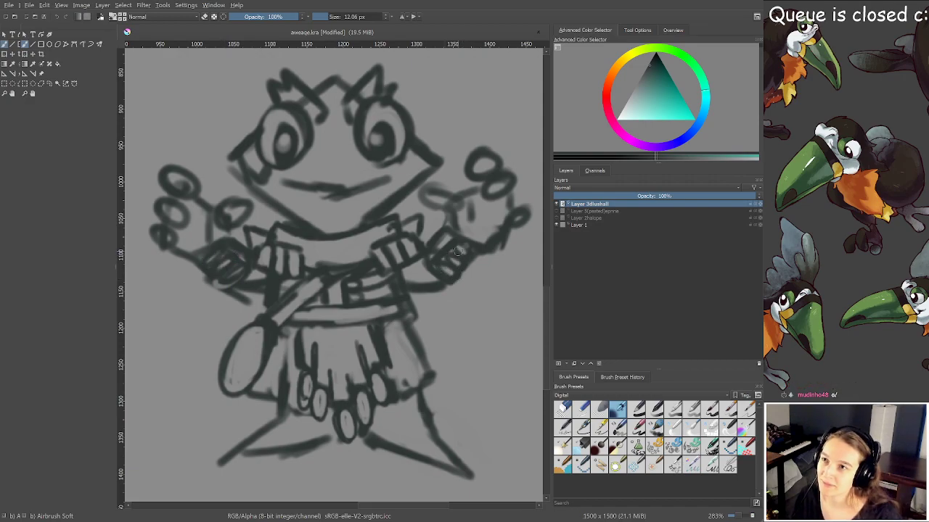
# Show the two hidden layers with the other figures and bring the whole canvas into view
pyautogui.scroll(-3, 457, 250)
pyautogui.click(556, 218)
pyautogui.click(556, 210)
pyautogui.moveTo(371, 193); pyautogui.dragTo(368, 348)
pyautogui.scroll(-5, 368, 348)
pyautogui.scroll(4, 368, 347)
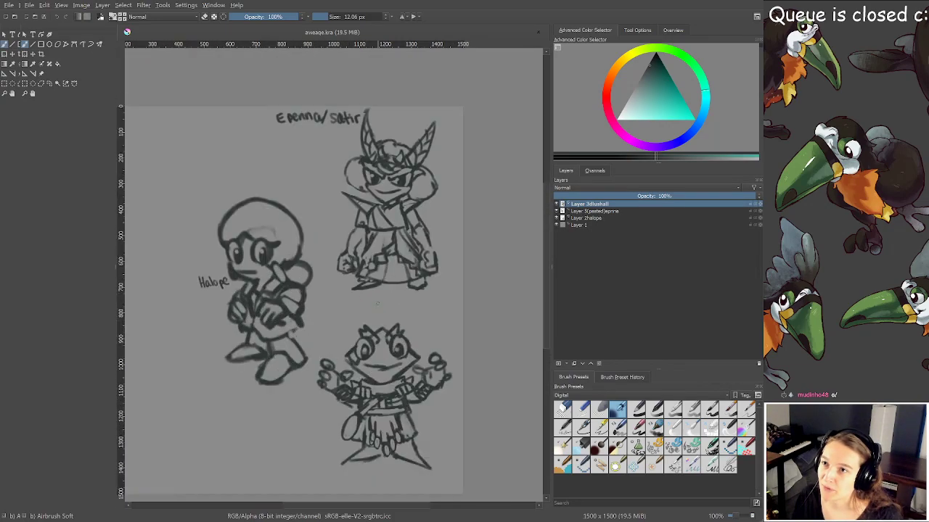
# Transform the horned Epenna figure, enlarging it and placing it over the Halope figure, and save the document
pyautogui.click(598, 211)
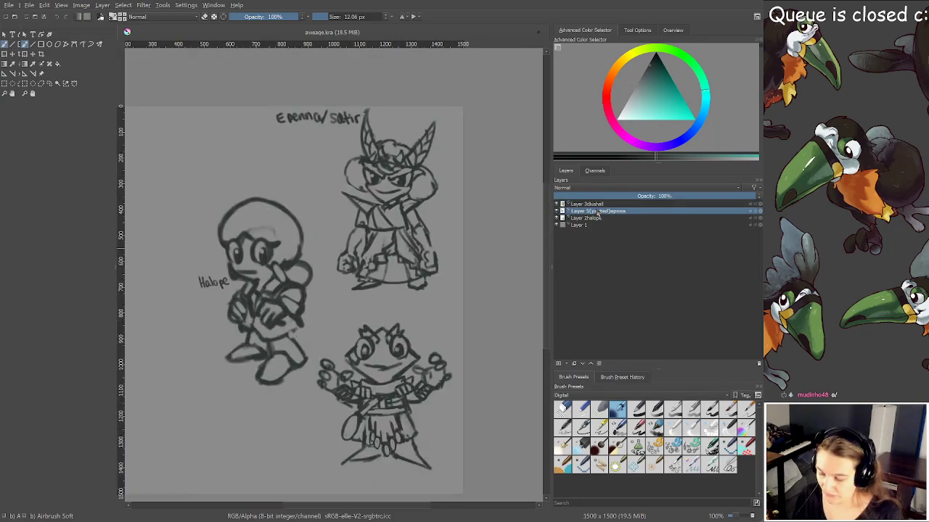
pyautogui.hotkey('ctrl', 't')
pyautogui.moveTo(343, 181)
pyautogui.mouseDown()
pyautogui.moveTo(206, 269)
pyautogui.moveTo(244, 280)
pyautogui.mouseUp()
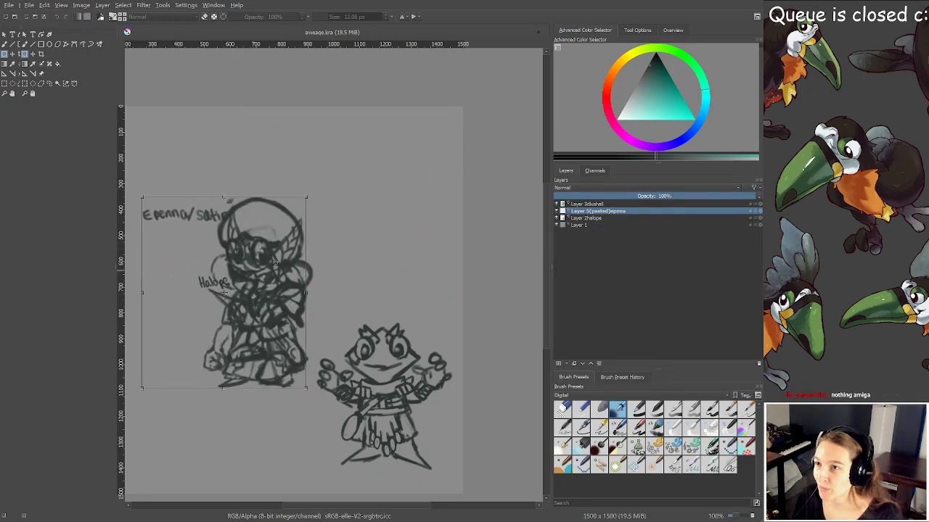
pyautogui.moveTo(332, 343); pyautogui.dragTo(410, 342)
pyautogui.moveTo(353, 309); pyautogui.dragTo(278, 360)
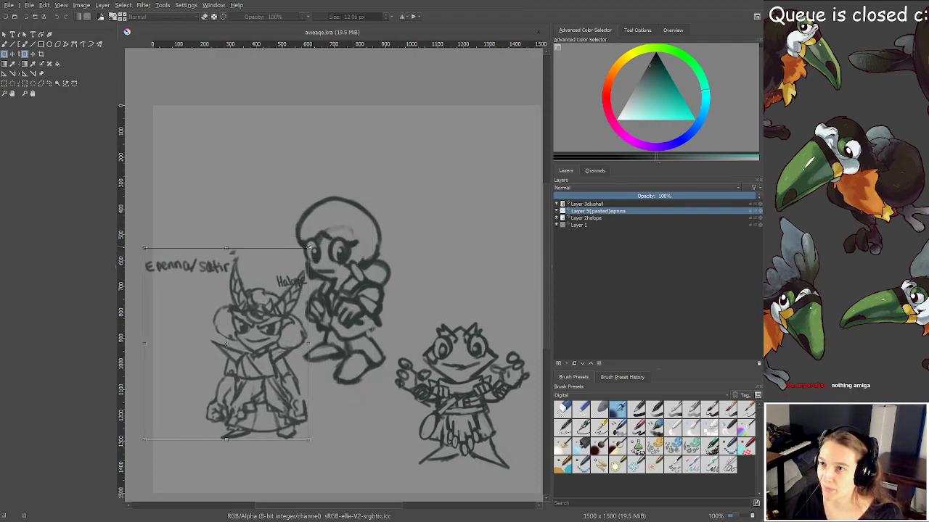
pyautogui.moveTo(308, 248); pyautogui.dragTo(344, 206)
pyautogui.moveTo(300, 303)
pyautogui.mouseDown()
pyautogui.moveTo(344, 266)
pyautogui.moveTo(330, 240)
pyautogui.moveTo(258, 222)
pyautogui.moveTo(361, 254)
pyautogui.mouseUp()
pyautogui.click(596, 204)
pyautogui.hotkey('ctrl', 's')
# On the Dlushall layer, brush a rounded hair outline over the diamond-shaped head, meeting the face at both sides
pyautogui.moveTo(370, 331); pyautogui.dragTo(305, 273)
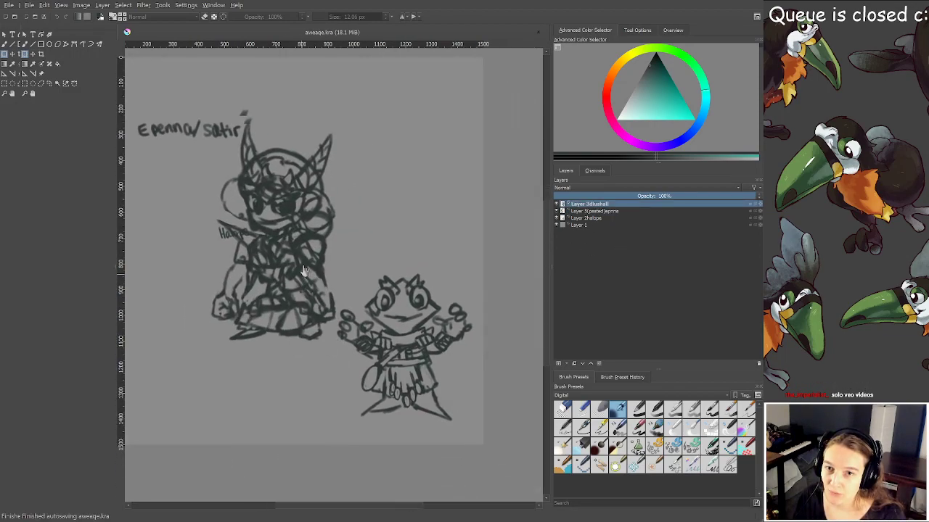
pyautogui.scroll(1, 305, 279)
pyautogui.scroll(1, 392, 350)
pyautogui.moveTo(394, 353)
pyautogui.mouseDown()
pyautogui.moveTo(375, 227)
pyautogui.moveTo(312, 203)
pyautogui.moveTo(337, 250)
pyautogui.mouseUp()
pyautogui.scroll(1, 311, 203)
pyautogui.scroll(-1, 311, 203)
pyautogui.scroll(1, 326, 234)
pyautogui.press('b')
pyautogui.scroll(-1, 327, 225)
pyautogui.scroll(1, 340, 240)
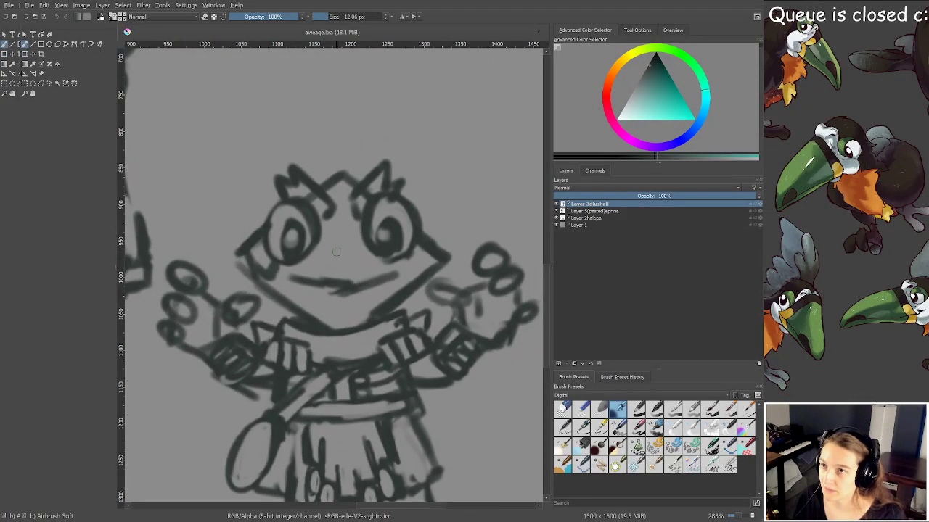
pyautogui.scroll(-1, 338, 248)
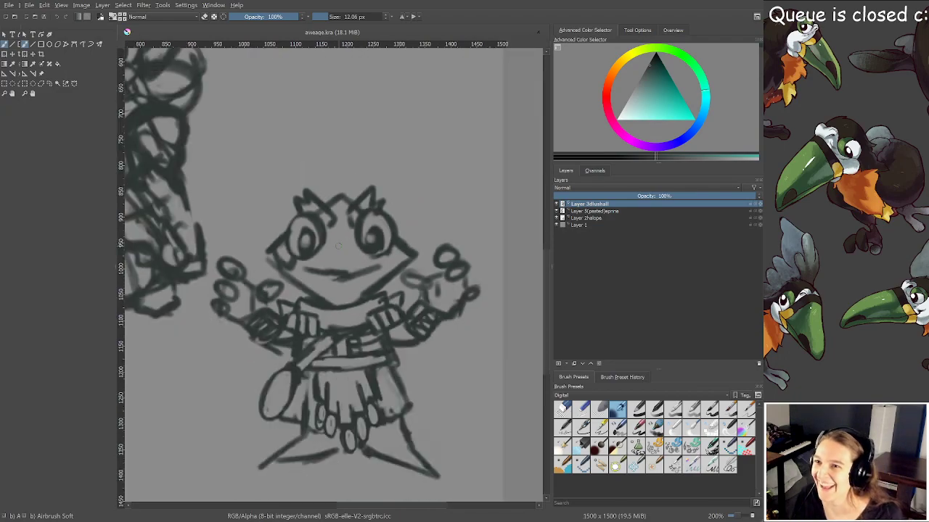
pyautogui.scroll(1, 334, 240)
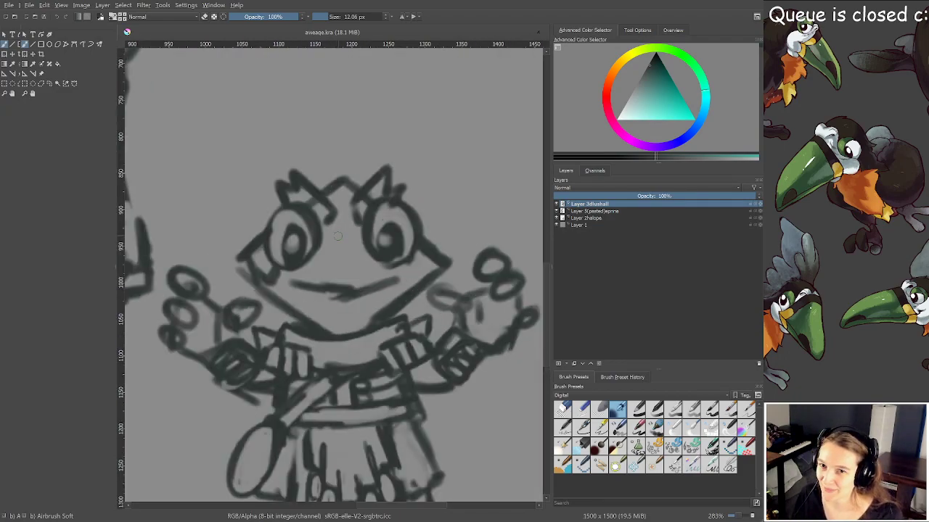
pyautogui.scroll(-1, 338, 235)
pyautogui.scroll(1, 342, 253)
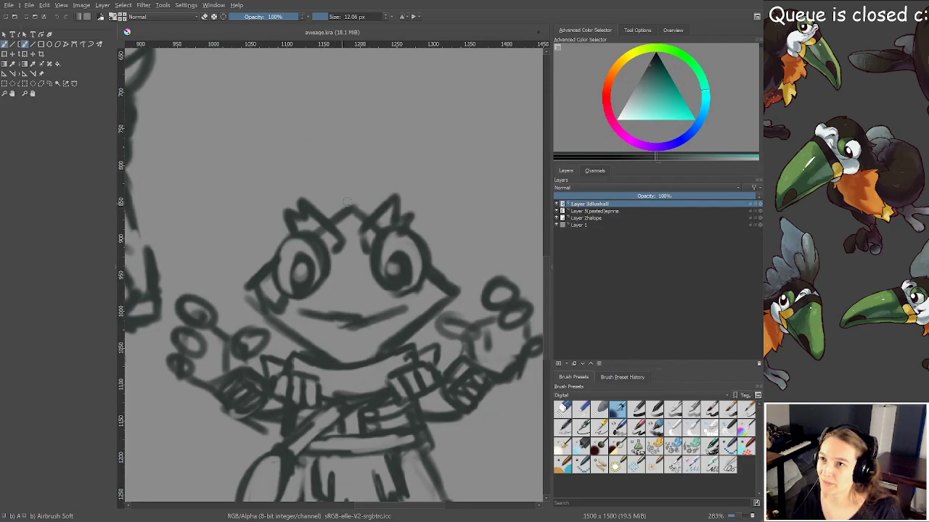
pyautogui.moveTo(327, 217)
pyautogui.mouseDown()
pyautogui.moveTo(344, 202)
pyautogui.moveTo(358, 226)
pyautogui.mouseUp()
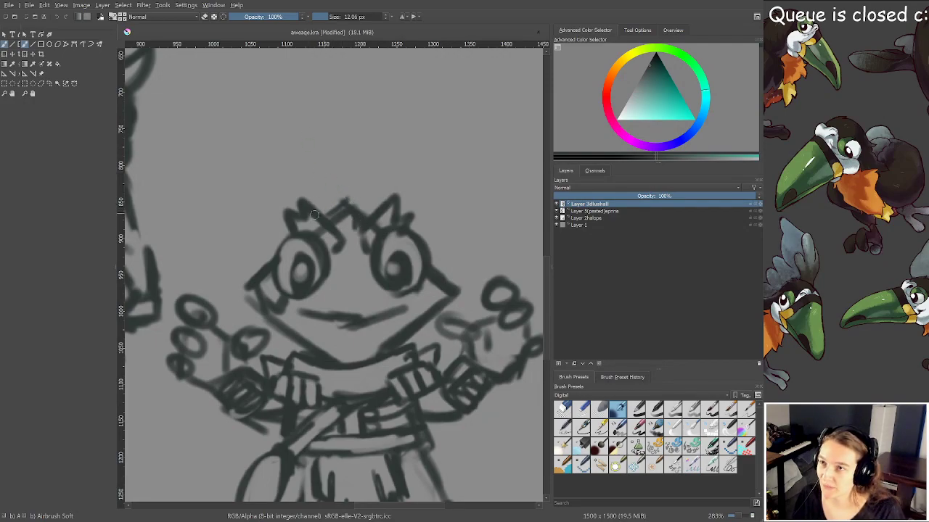
pyautogui.moveTo(250, 240)
pyautogui.mouseDown()
pyautogui.moveTo(265, 204)
pyautogui.moveTo(332, 158)
pyautogui.moveTo(367, 155)
pyautogui.moveTo(376, 170)
pyautogui.moveTo(399, 169)
pyautogui.moveTo(434, 212)
pyautogui.moveTo(451, 237)
pyautogui.moveTo(440, 274)
pyautogui.mouseUp()
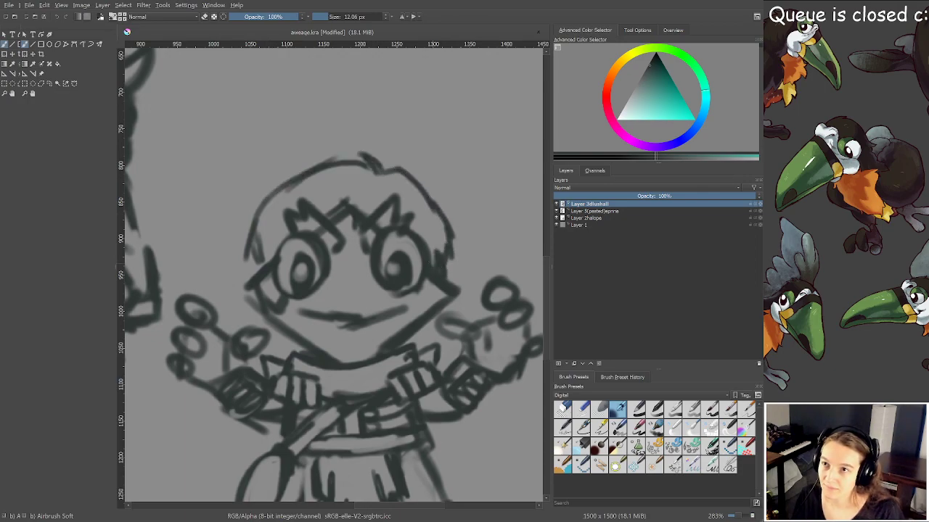
# Draw a curved band along the collar beneath the Dlushall figure's chin
pyautogui.scroll(-3, 433, 267)
pyautogui.scroll(2, 426, 269)
pyautogui.scroll(1, 426, 270)
pyautogui.scroll(1, 417, 232)
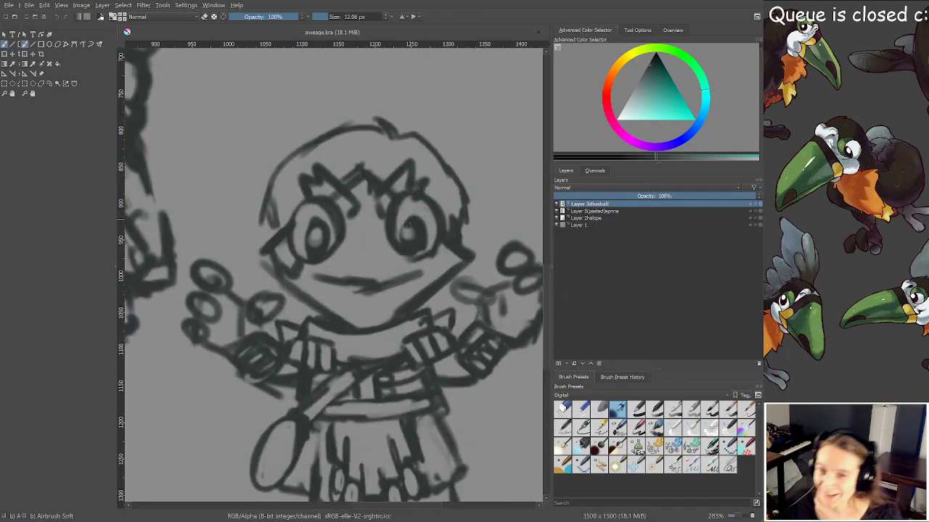
pyautogui.scroll(-2, 403, 251)
pyautogui.scroll(1, 383, 236)
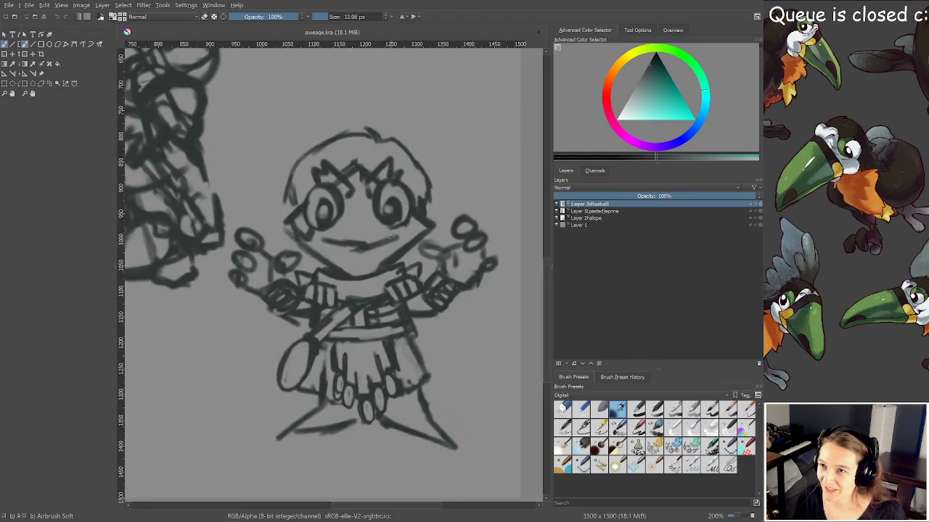
pyautogui.moveTo(330, 293)
pyautogui.mouseDown()
pyautogui.moveTo(381, 290)
pyautogui.moveTo(401, 274)
pyautogui.mouseUp()
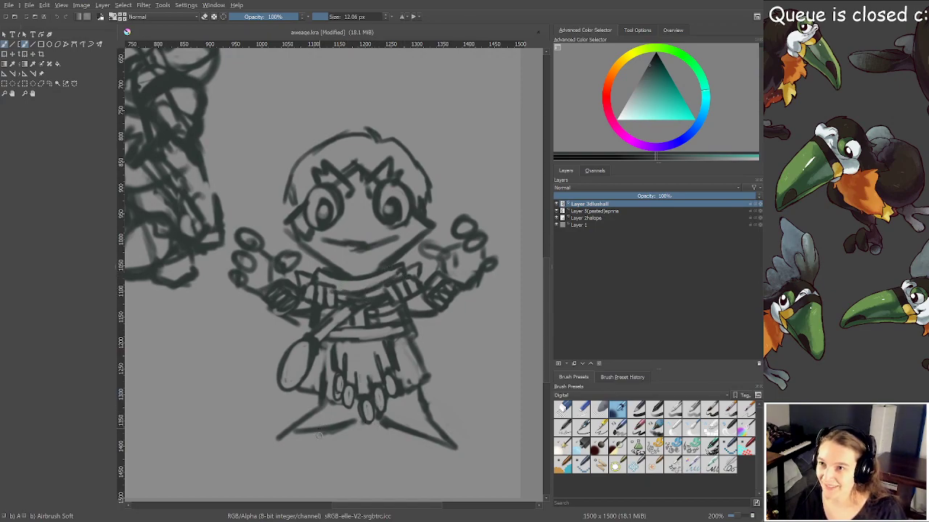
# Draw boot tops across both lower legs and strengthen the outer edge of the skirt panel
pyautogui.moveTo(329, 398)
pyautogui.mouseDown()
pyautogui.moveTo(356, 416)
pyautogui.moveTo(416, 392)
pyautogui.mouseUp()
pyautogui.moveTo(433, 428)
pyautogui.mouseDown()
pyautogui.moveTo(414, 424)
pyautogui.moveTo(428, 419)
pyautogui.moveTo(425, 396)
pyautogui.mouseUp()
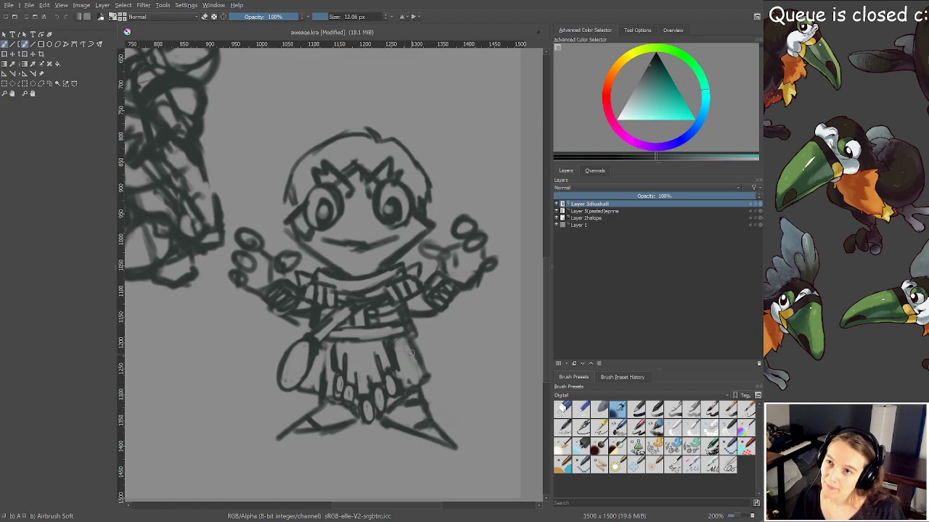
pyautogui.moveTo(410, 349); pyautogui.dragTo(427, 380)
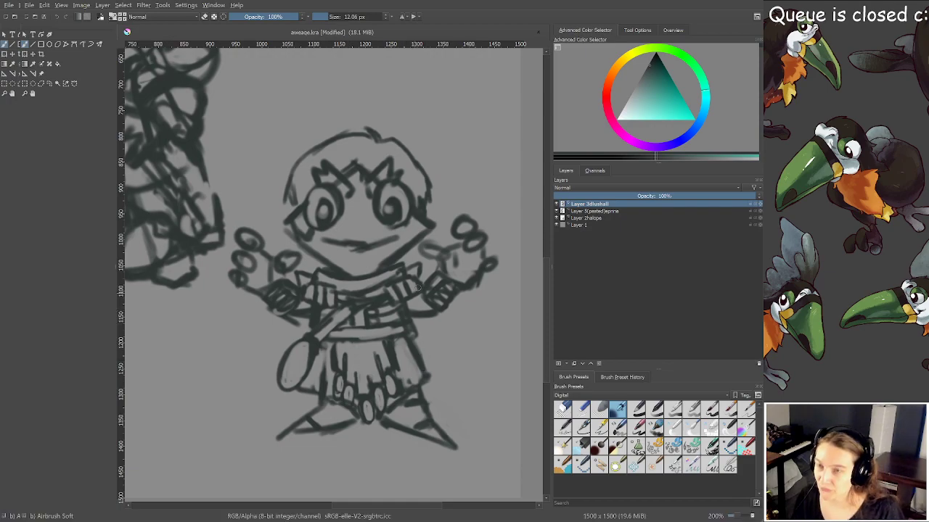
# Draw fuller sleeves on both upper arms, erase stray lines around them, and save the document
pyautogui.moveTo(414, 330)
pyautogui.mouseDown()
pyautogui.moveTo(426, 319)
pyautogui.moveTo(403, 303)
pyautogui.moveTo(425, 293)
pyautogui.mouseUp()
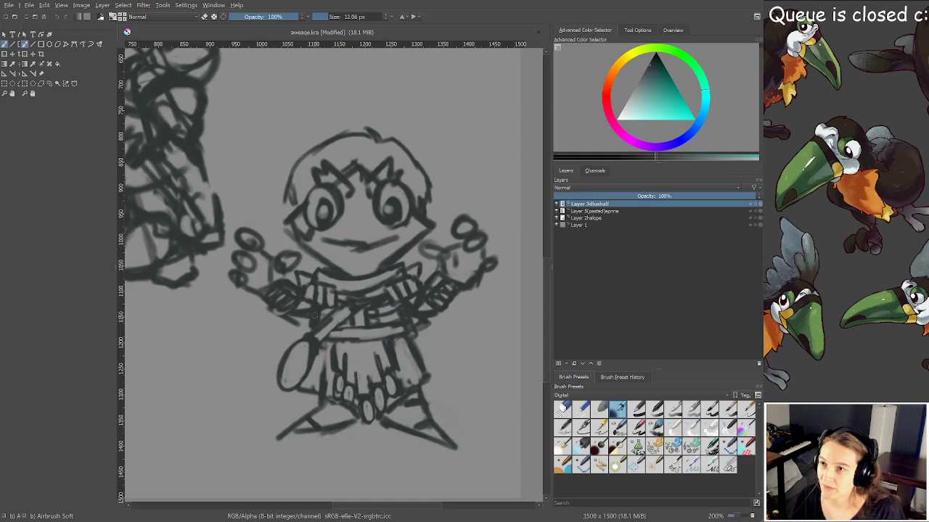
pyautogui.moveTo(307, 302); pyautogui.dragTo(298, 308)
pyautogui.moveTo(291, 318)
pyautogui.mouseDown()
pyautogui.moveTo(308, 328)
pyautogui.moveTo(308, 310)
pyautogui.mouseUp()
pyautogui.press('e')
pyautogui.moveTo(406, 307)
pyautogui.mouseDown()
pyautogui.moveTo(409, 319)
pyautogui.moveTo(416, 297)
pyautogui.moveTo(426, 308)
pyautogui.moveTo(440, 346)
pyautogui.mouseUp()
pyautogui.hotkey('ctrl', 's')
# Add shaggy tufts of hair at both sides of the head, erase the overlapping lines, and save the document
pyautogui.scroll(-1, 440, 292)
pyautogui.scroll(1, 438, 290)
pyautogui.press('+')
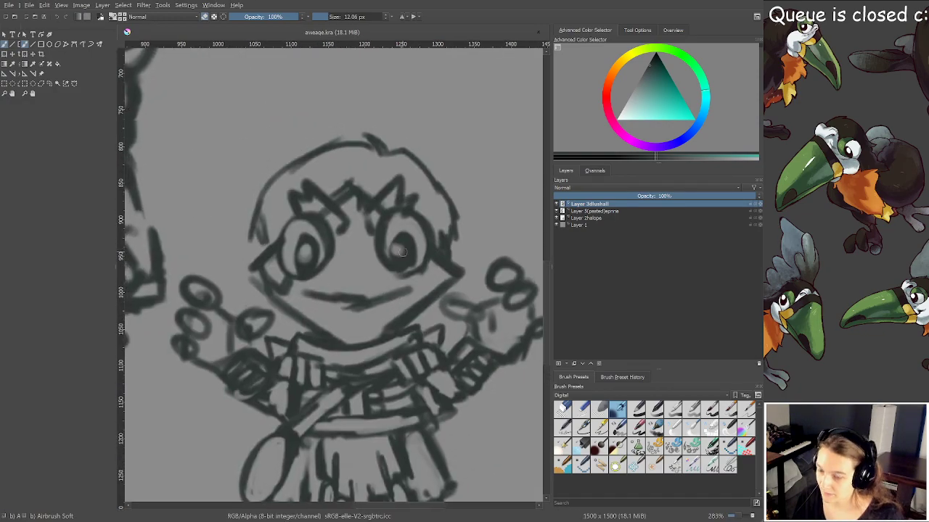
pyautogui.moveTo(255, 199)
pyautogui.mouseDown()
pyautogui.moveTo(270, 172)
pyautogui.moveTo(237, 217)
pyautogui.moveTo(238, 290)
pyautogui.moveTo(297, 319)
pyautogui.mouseUp()
pyautogui.press('e')
pyautogui.moveTo(429, 247)
pyautogui.mouseDown()
pyautogui.moveTo(458, 264)
pyautogui.moveTo(435, 180)
pyautogui.moveTo(475, 217)
pyautogui.moveTo(461, 221)
pyautogui.moveTo(472, 257)
pyautogui.moveTo(444, 275)
pyautogui.mouseUp()
pyautogui.press('e')
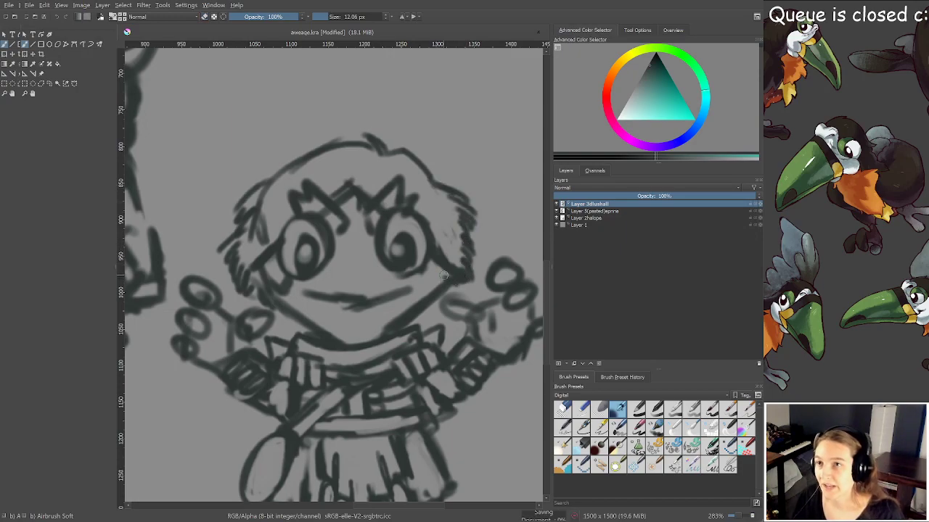
pyautogui.hotkey('ctrl', 's')
# Handwrite the name Dlushall beside the figure's skirt, undoing the first misspelt attempt
pyautogui.scroll(-2, 444, 276)
pyautogui.scroll(1, 443, 275)
pyautogui.scroll(-2, 435, 271)
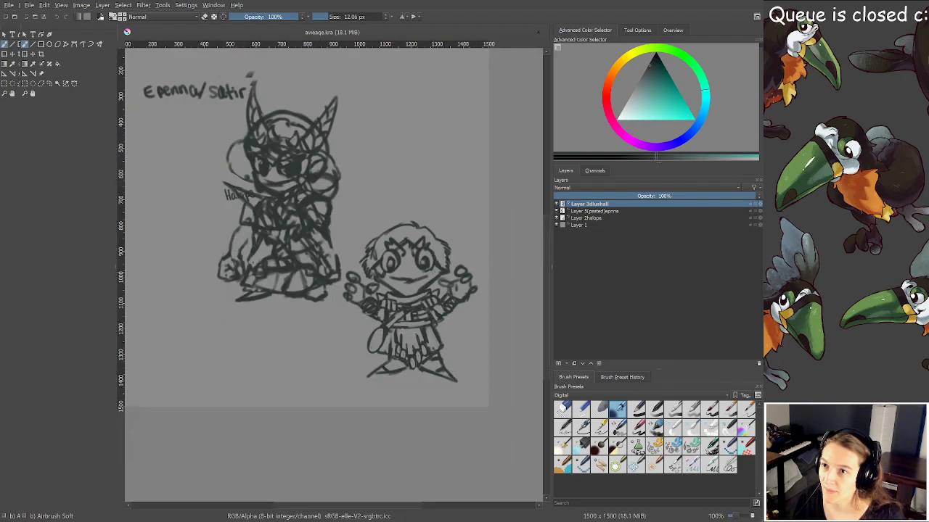
pyautogui.moveTo(434, 273); pyautogui.dragTo(434, 285)
pyautogui.scroll(1, 427, 289)
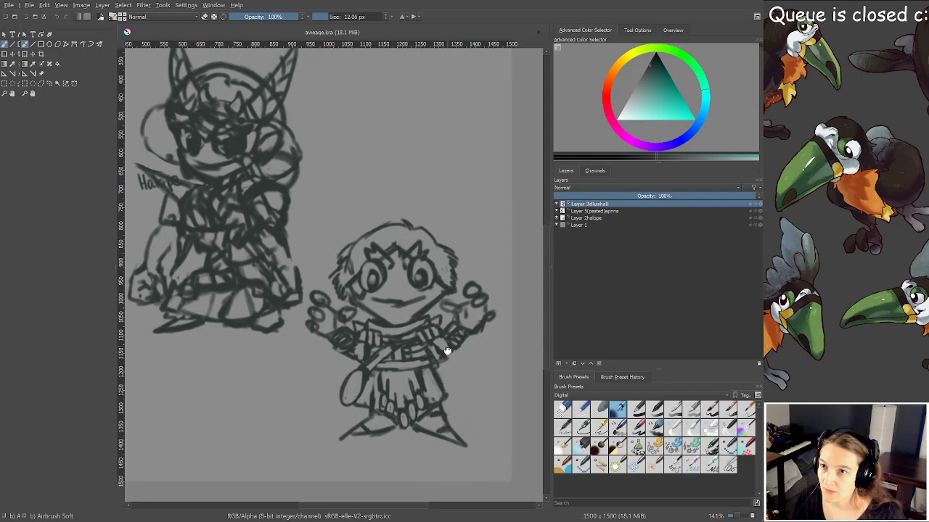
pyautogui.scroll(2, 446, 323)
pyautogui.scroll(-1, 446, 324)
pyautogui.scroll(1, 363, 217)
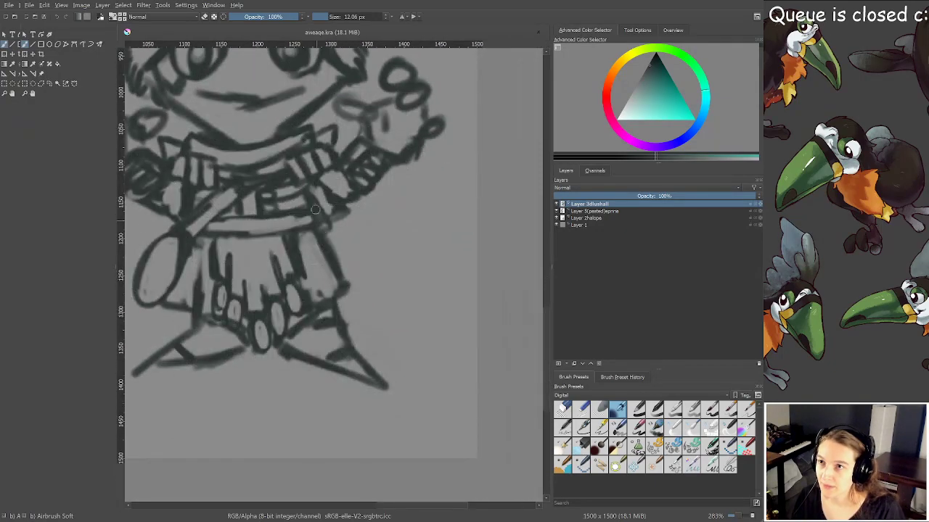
pyautogui.moveTo(347, 233)
pyautogui.mouseDown()
pyautogui.moveTo(355, 259)
pyautogui.moveTo(358, 235)
pyautogui.moveTo(388, 262)
pyautogui.mouseUp()
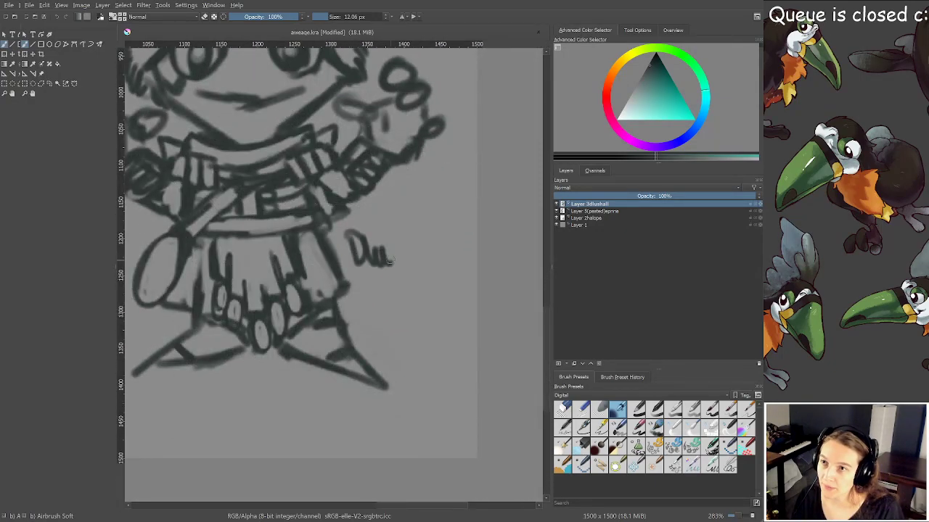
pyautogui.hotkey('ctrl', 'z')
pyautogui.moveTo(375, 230)
pyautogui.mouseDown()
pyautogui.moveTo(375, 251)
pyautogui.moveTo(407, 252)
pyautogui.moveTo(399, 256)
pyautogui.mouseUp()
pyautogui.moveTo(412, 226)
pyautogui.mouseDown()
pyautogui.moveTo(410, 260)
pyautogui.moveTo(428, 260)
pyautogui.mouseUp()
pyautogui.moveTo(444, 244)
pyautogui.mouseDown()
pyautogui.moveTo(436, 255)
pyautogui.moveTo(446, 258)
pyautogui.mouseUp()
pyautogui.moveTo(458, 226); pyautogui.dragTo(460, 262)
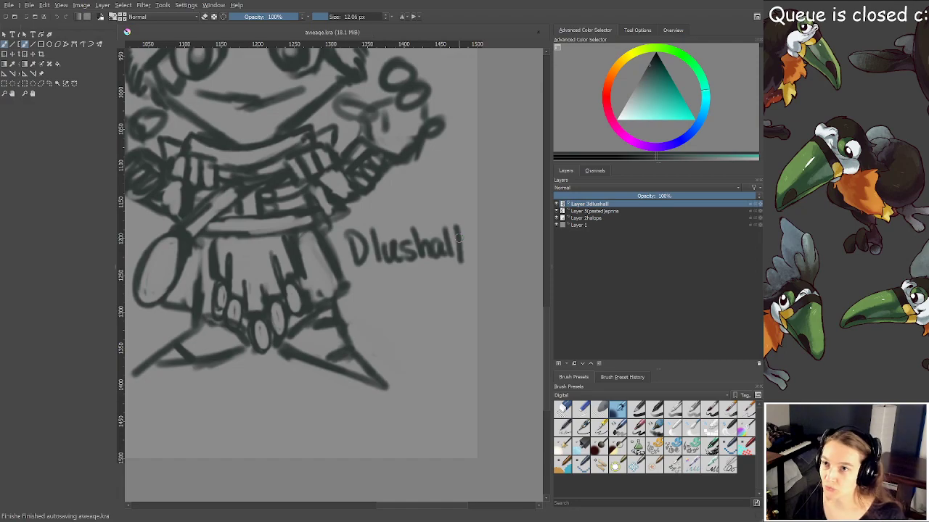
# Move the Dlushall figure on top of the other two figures and add a new layer above its layer
pyautogui.scroll(-3, 433, 227)
pyautogui.moveTo(414, 179); pyautogui.dragTo(429, 248)
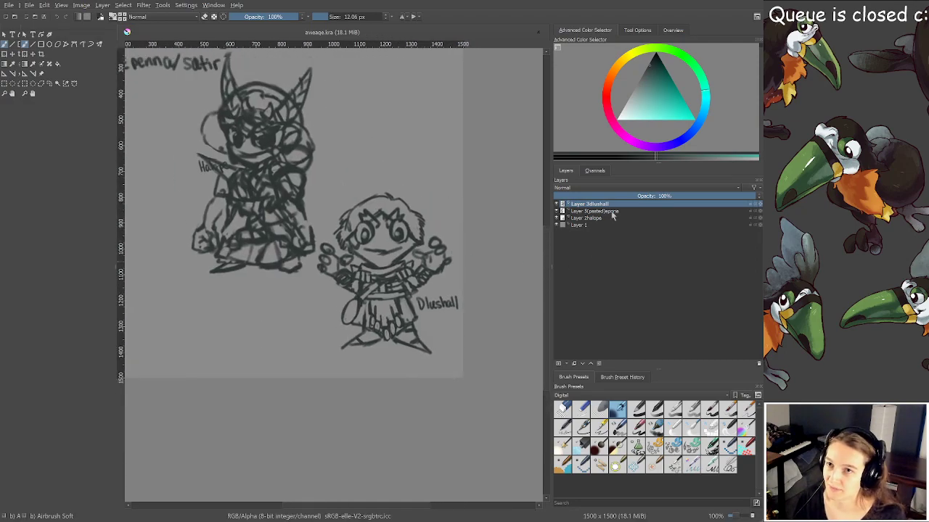
pyautogui.hotkey('ctrl', 't')
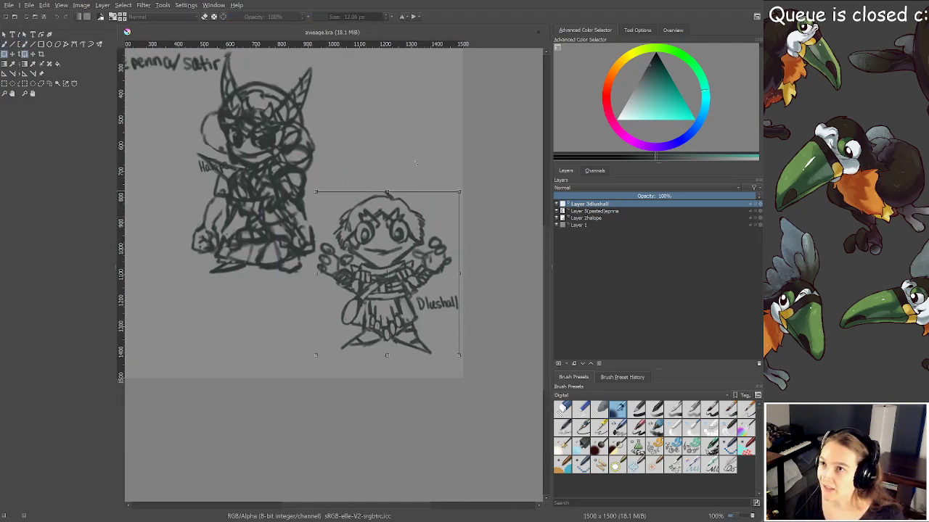
pyautogui.moveTo(295, 145); pyautogui.dragTo(316, 201)
pyautogui.moveTo(420, 304); pyautogui.dragTo(298, 226)
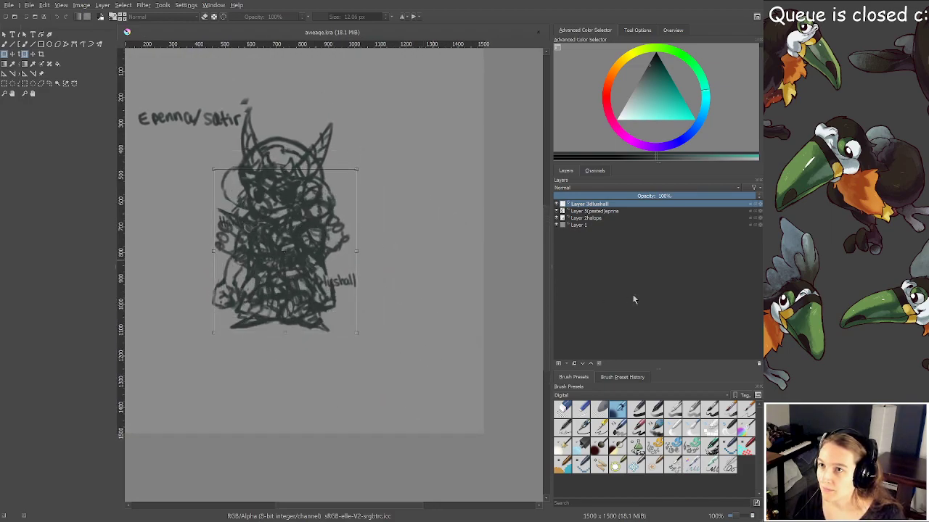
pyautogui.click(558, 363)
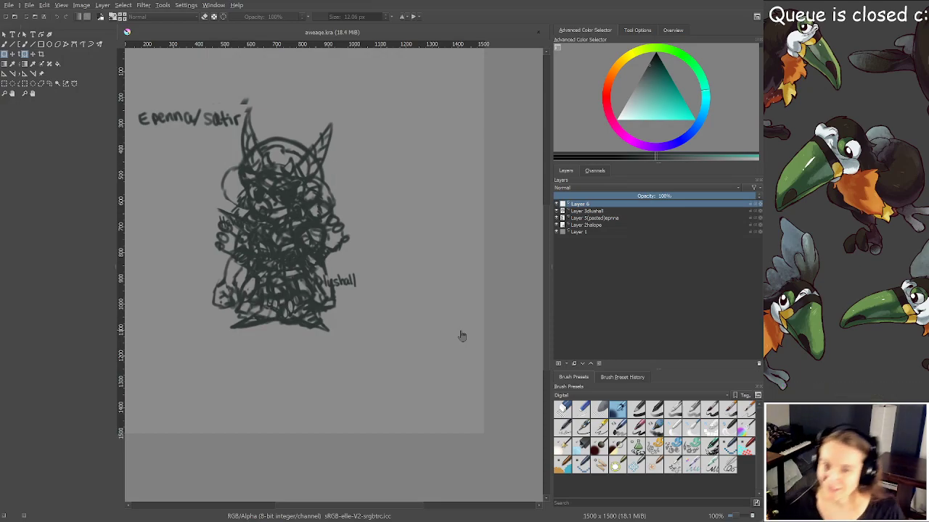
# Move the Dlushall figure with its name label into the canvas's upper-left corner
pyautogui.moveTo(386, 296); pyautogui.dragTo(434, 325)
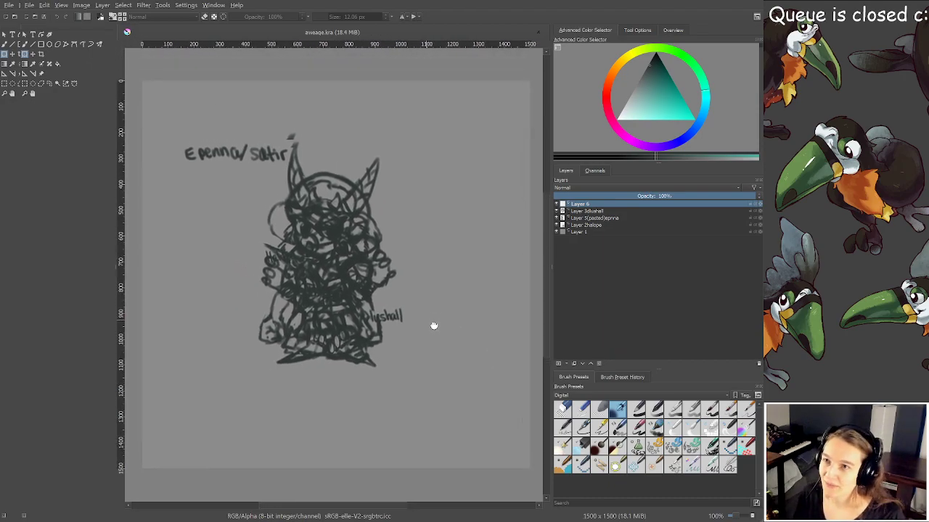
pyautogui.moveTo(401, 290); pyautogui.dragTo(403, 296)
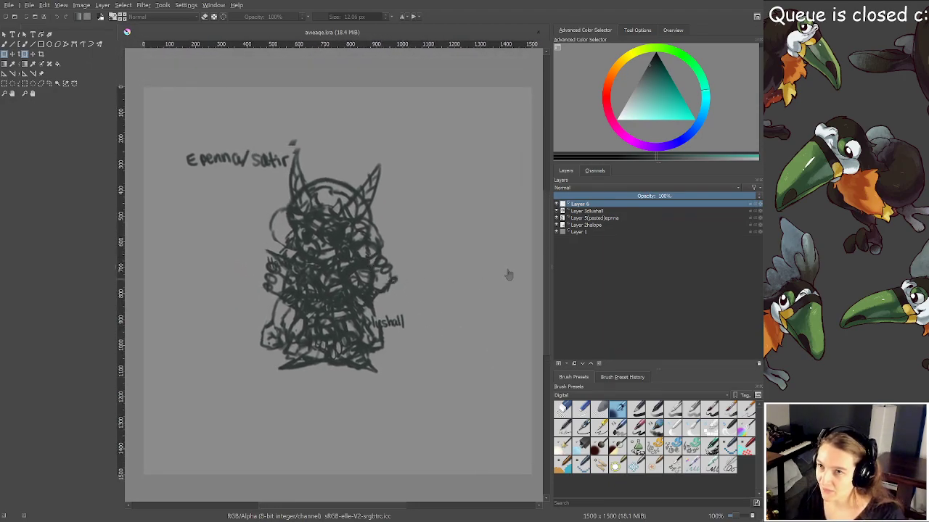
pyautogui.moveTo(423, 344); pyautogui.dragTo(406, 334)
pyautogui.click(586, 210)
pyautogui.moveTo(353, 224); pyautogui.dragTo(422, 280)
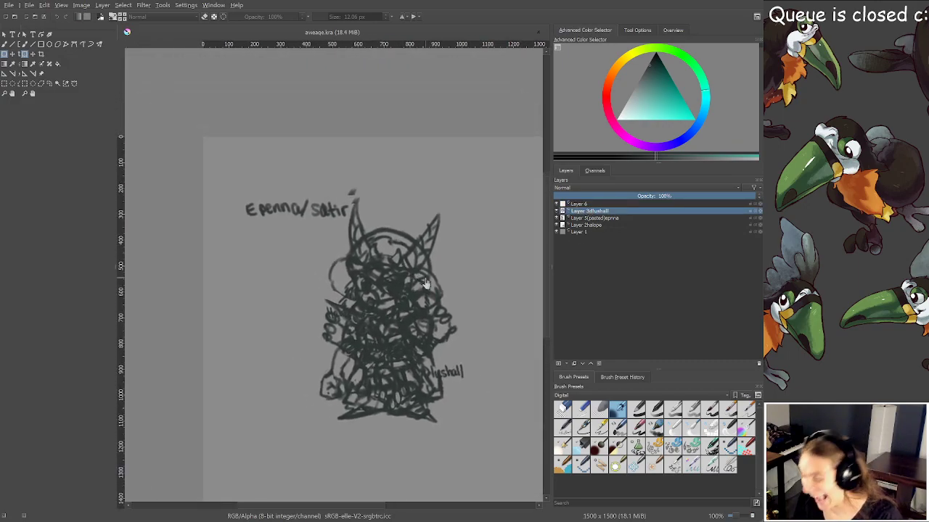
pyautogui.hotkey('ctrl', 't')
pyautogui.moveTo(400, 280)
pyautogui.mouseDown()
pyautogui.moveTo(283, 161)
pyautogui.moveTo(279, 144)
pyautogui.moveTo(288, 388)
pyautogui.moveTo(294, 198)
pyautogui.moveTo(284, 156)
pyautogui.mouseUp()
# Move the Epenna and Halope figures onto the Dlushall figure in the canvas's upper-left corner
pyautogui.click(593, 218)
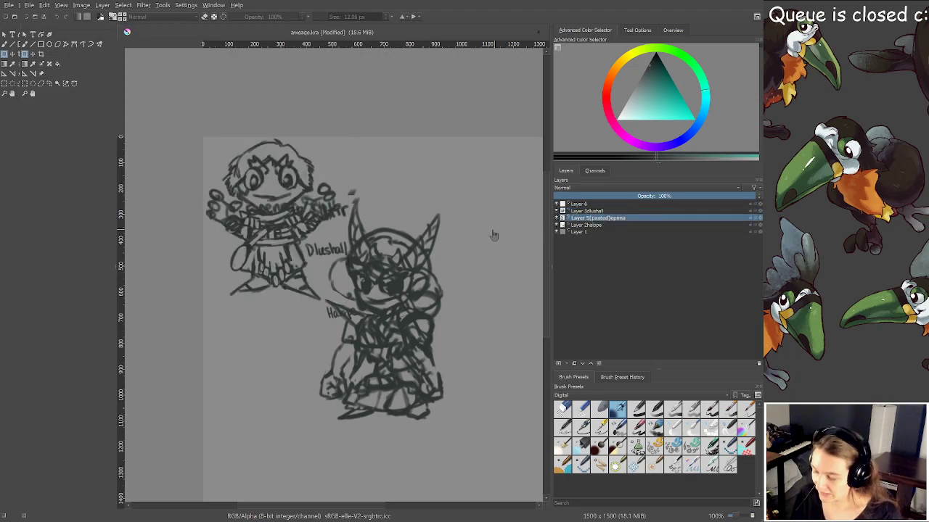
pyautogui.hotkey('ctrl', 't')
pyautogui.moveTo(378, 268)
pyautogui.mouseDown()
pyautogui.moveTo(351, 224)
pyautogui.moveTo(267, 200)
pyautogui.moveTo(271, 192)
pyautogui.mouseUp()
pyautogui.click(588, 225)
pyautogui.hotkey('ctrl', 't')
pyautogui.moveTo(437, 290)
pyautogui.mouseDown()
pyautogui.moveTo(431, 229)
pyautogui.moveTo(324, 208)
pyautogui.mouseUp()
# Make the empty Layer 6 active and bring the blank part of the canvas into view
pyautogui.click(580, 203)
pyautogui.scroll(-10, 346, 404)
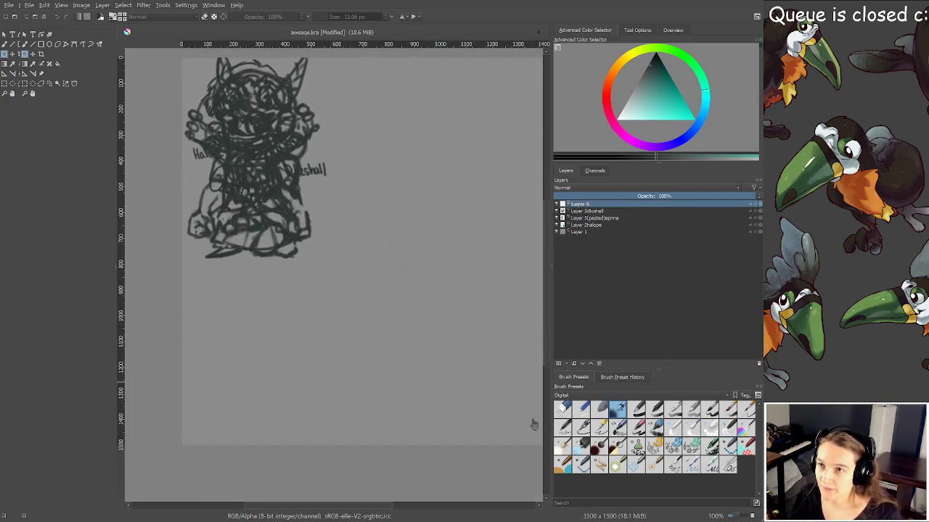
pyautogui.moveTo(488, 153)
pyautogui.mouseDown()
pyautogui.moveTo(350, 276)
pyautogui.moveTo(353, 401)
pyautogui.mouseUp()
pyautogui.moveTo(343, 287)
pyautogui.mouseDown()
pyautogui.moveTo(417, 409)
pyautogui.moveTo(419, 435)
pyautogui.mouseUp()
pyautogui.moveTo(382, 371); pyautogui.dragTo(380, 346)
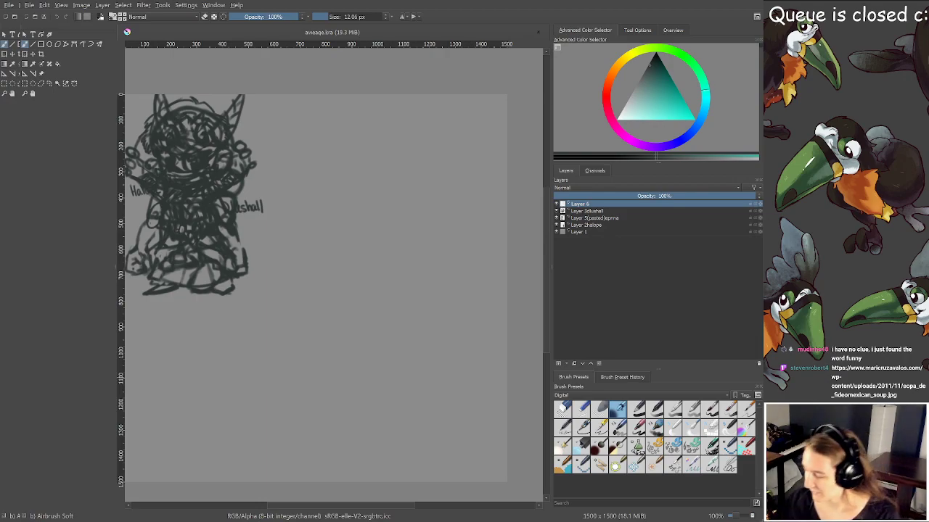
# Switch to the photo of the noodle soup and enlarge it to examine the bowl
pyautogui.hotkey('alt', 'Tab')
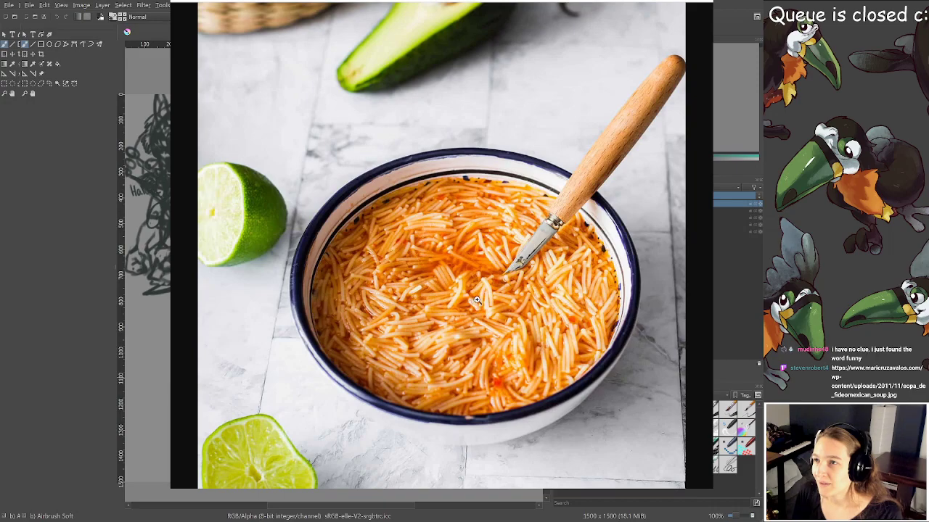
pyautogui.click(511, 310)
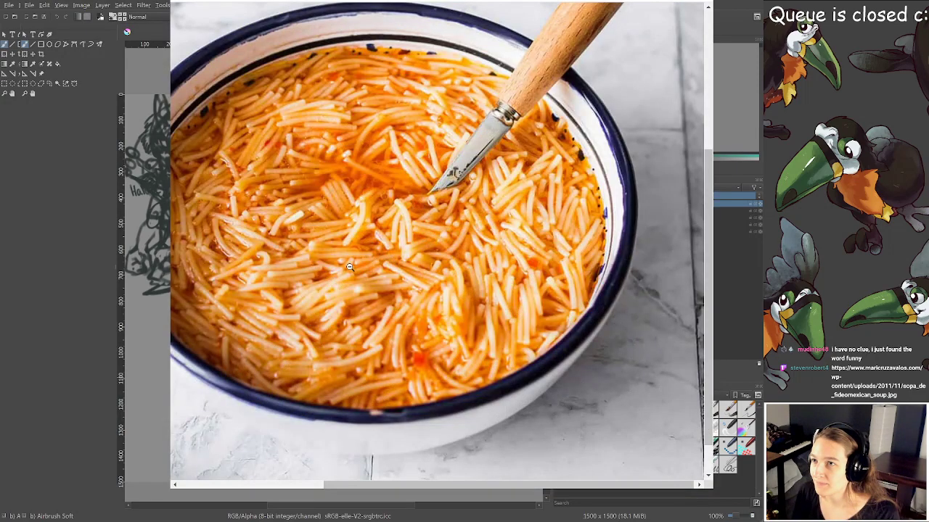
# Examine the noodle soup photo, including the noodles in the bowl and the cut limes beside it
pyautogui.click(342, 265)
pyautogui.click(342, 266)
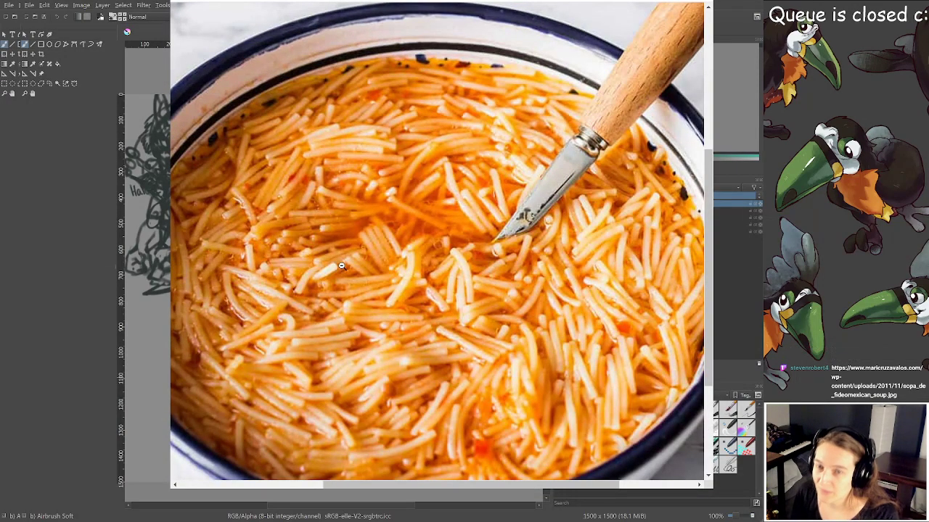
pyautogui.scroll(-3, 336, 326)
pyautogui.scroll(-2, 334, 298)
pyautogui.scroll(-7, 334, 300)
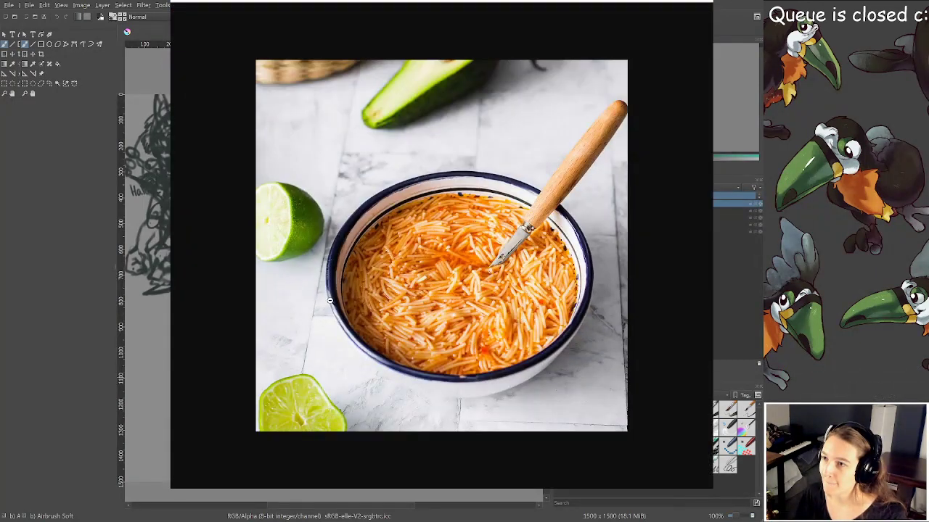
pyautogui.scroll(1, 312, 303)
pyautogui.scroll(3, 210, 378)
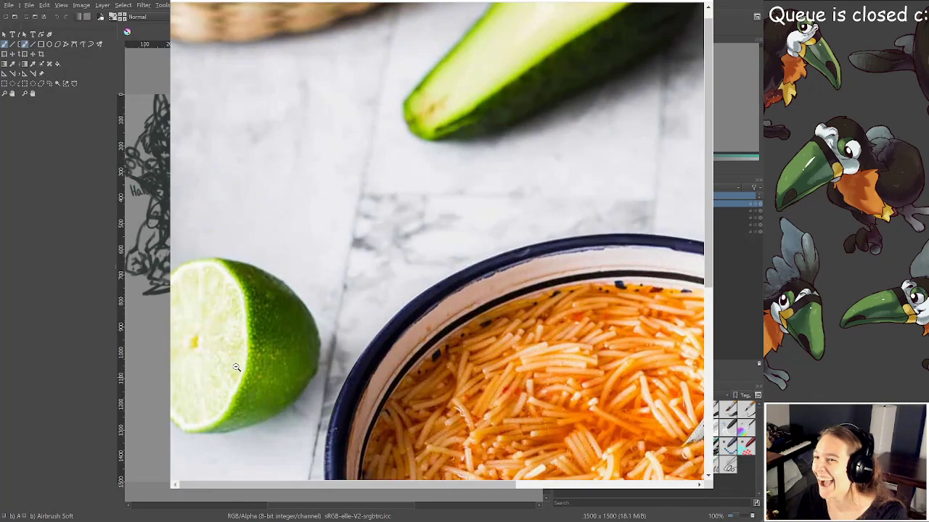
pyautogui.scroll(-3, 237, 367)
pyautogui.scroll(3, 243, 382)
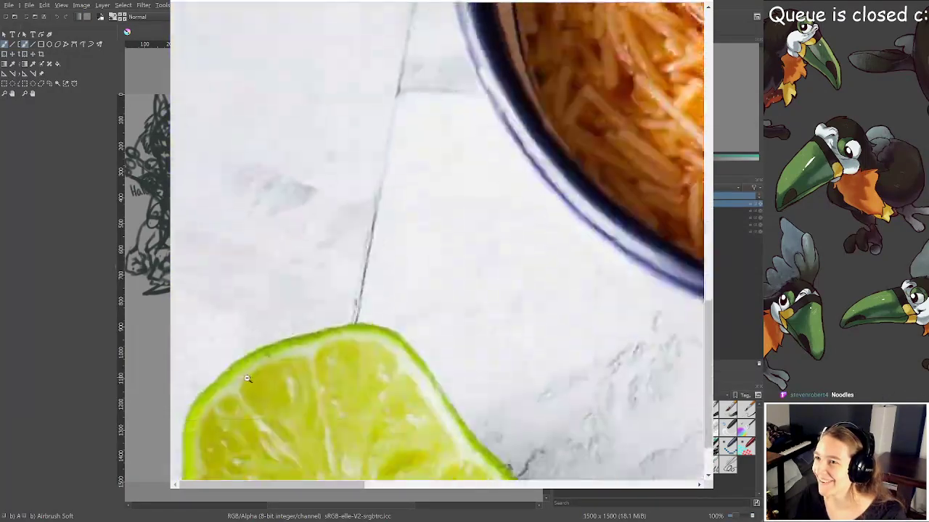
pyautogui.scroll(-1, 247, 379)
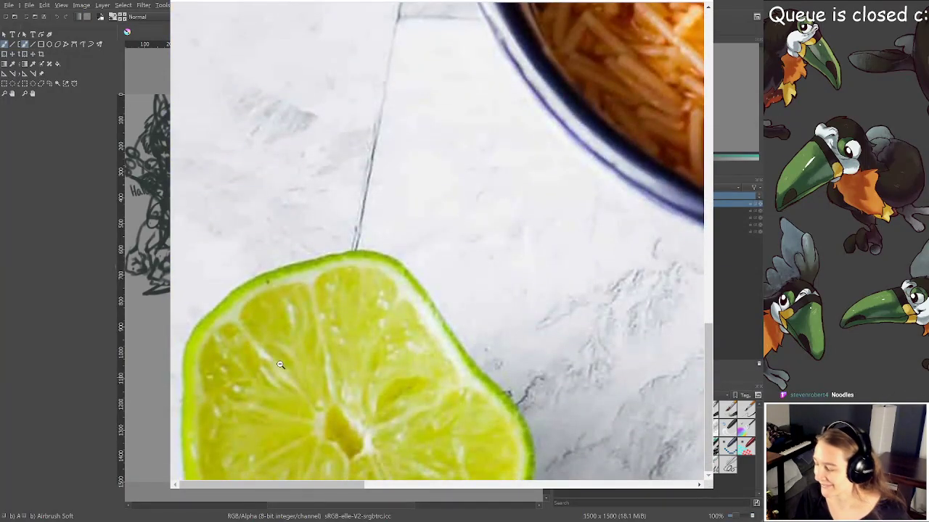
# Return to the Krita drawing and rename Layer 6 as viper
pyautogui.hotkey('alt', 'Tab')
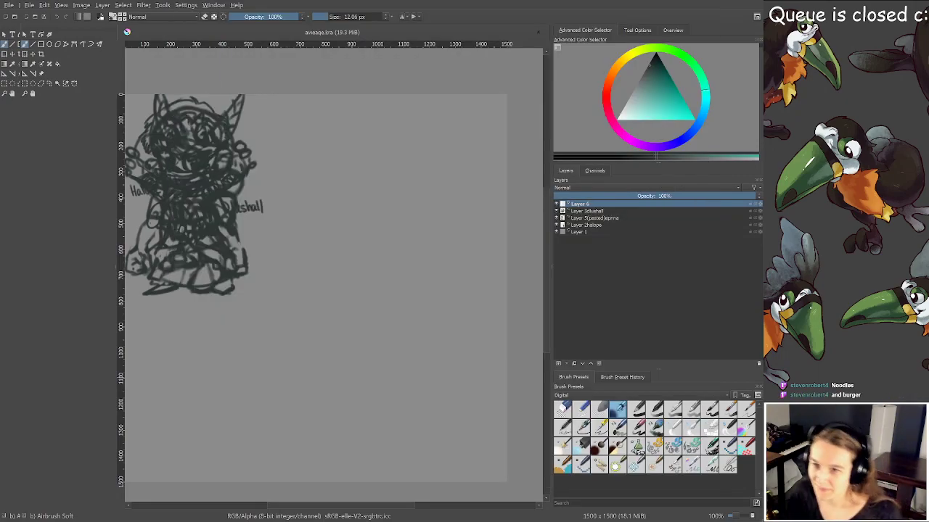
pyautogui.moveTo(367, 304); pyautogui.dragTo(354, 245)
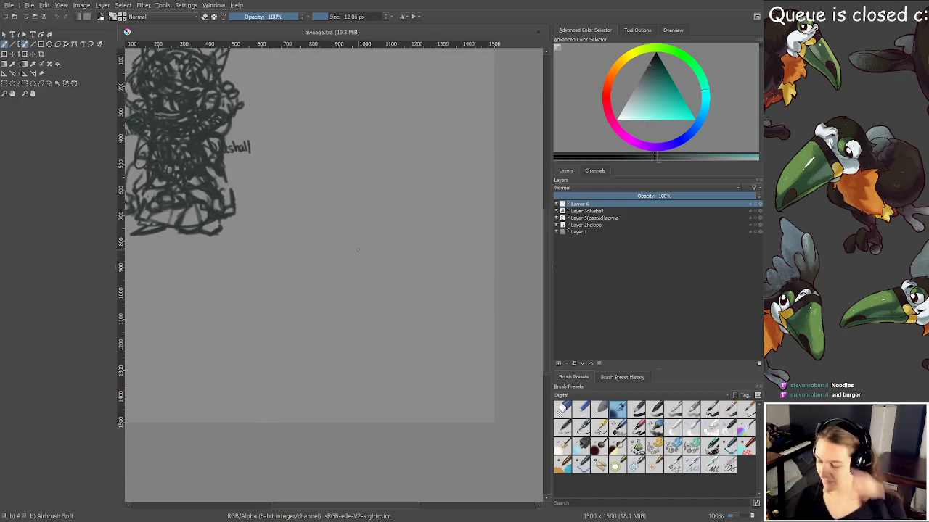
pyautogui.press('F2')
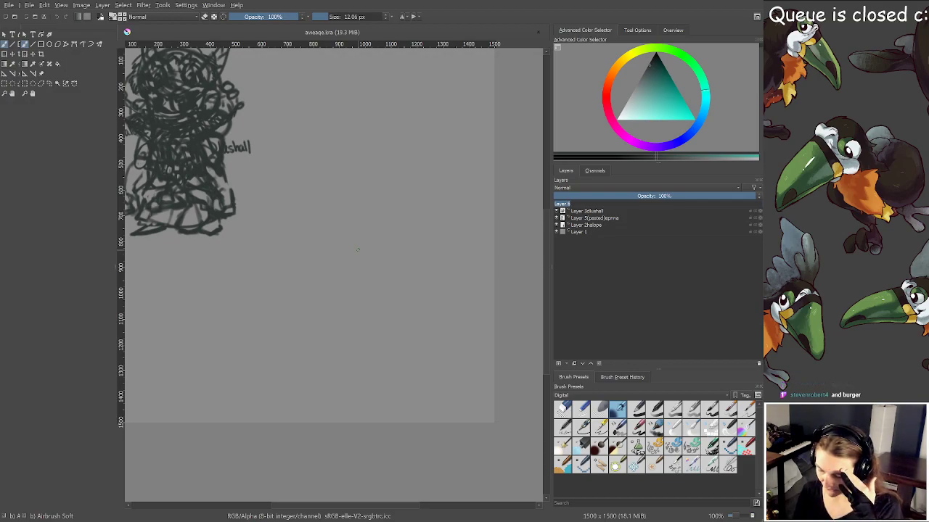
pyautogui.write('viper')
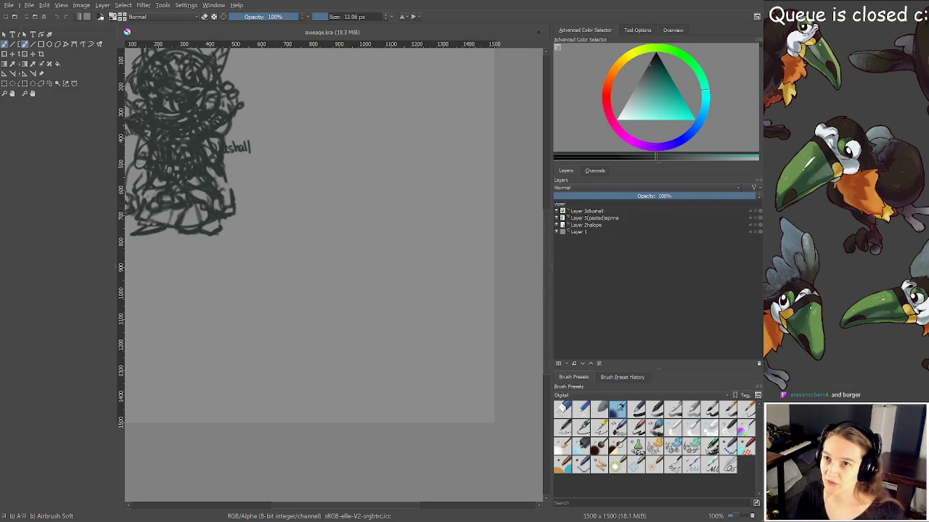
pyautogui.press('Return')
# Sketch a five-sided head with a flat top and pointed chin on the blank part of the canvas, erasing stray lines
pyautogui.moveTo(371, 254)
pyautogui.mouseDown()
pyautogui.moveTo(338, 277)
pyautogui.moveTo(354, 277)
pyautogui.mouseUp()
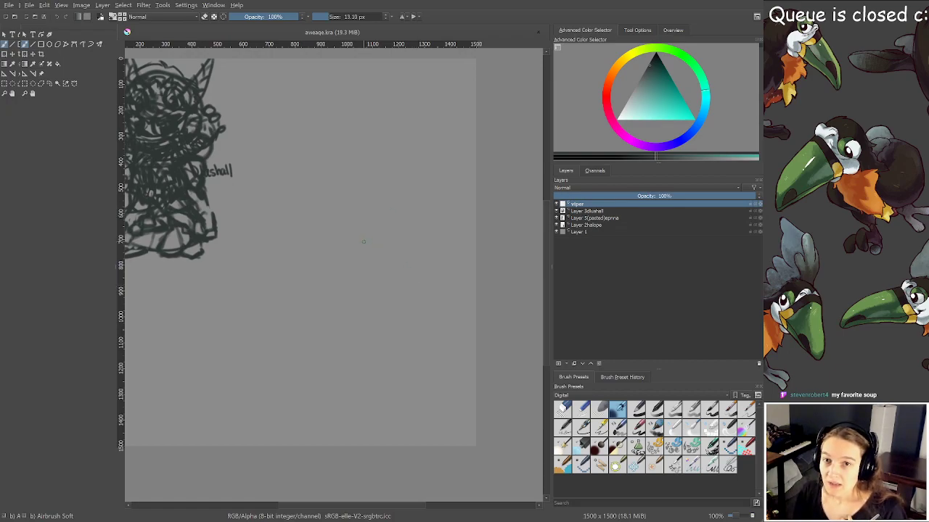
pyautogui.scroll(1, 353, 256)
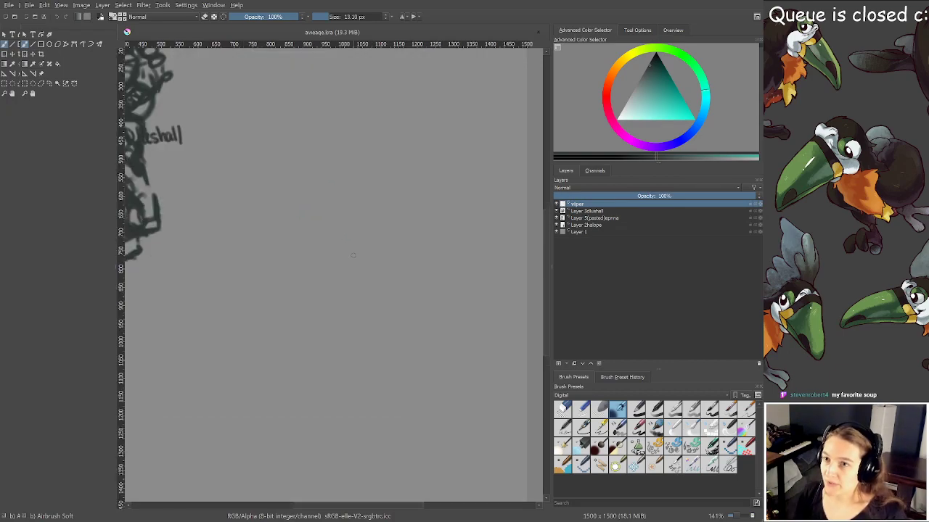
pyautogui.moveTo(352, 251)
pyautogui.mouseDown()
pyautogui.moveTo(362, 213)
pyautogui.moveTo(361, 223)
pyautogui.mouseUp()
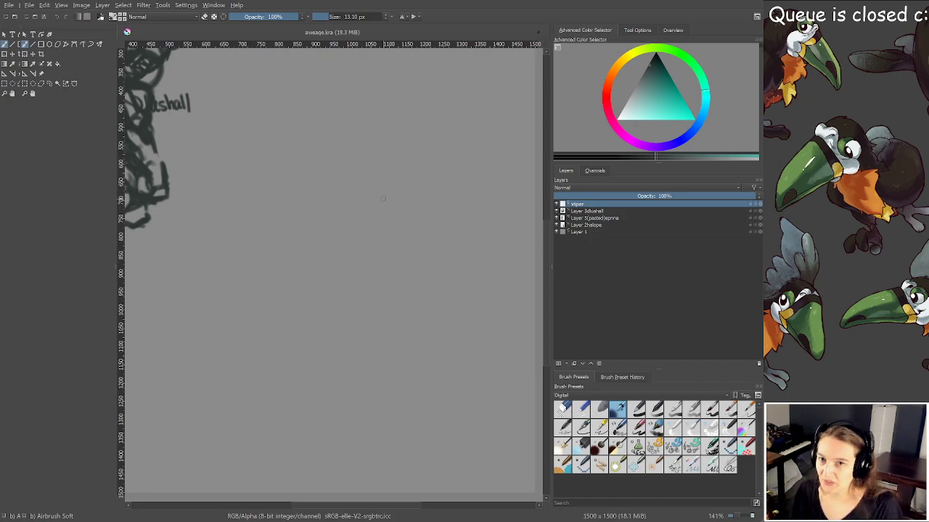
pyautogui.moveTo(348, 164)
pyautogui.mouseDown()
pyautogui.moveTo(377, 158)
pyautogui.moveTo(409, 173)
pyautogui.moveTo(411, 185)
pyautogui.mouseUp()
pyautogui.moveTo(350, 161)
pyautogui.mouseDown()
pyautogui.moveTo(334, 221)
pyautogui.moveTo(330, 208)
pyautogui.mouseUp()
pyautogui.press('e')
pyautogui.press('e')
pyautogui.moveTo(348, 162); pyautogui.dragTo(334, 219)
pyautogui.moveTo(341, 181)
pyautogui.mouseDown()
pyautogui.moveTo(335, 209)
pyautogui.moveTo(369, 233)
pyautogui.moveTo(396, 231)
pyautogui.moveTo(413, 212)
pyautogui.moveTo(418, 187)
pyautogui.moveTo(417, 215)
pyautogui.mouseUp()
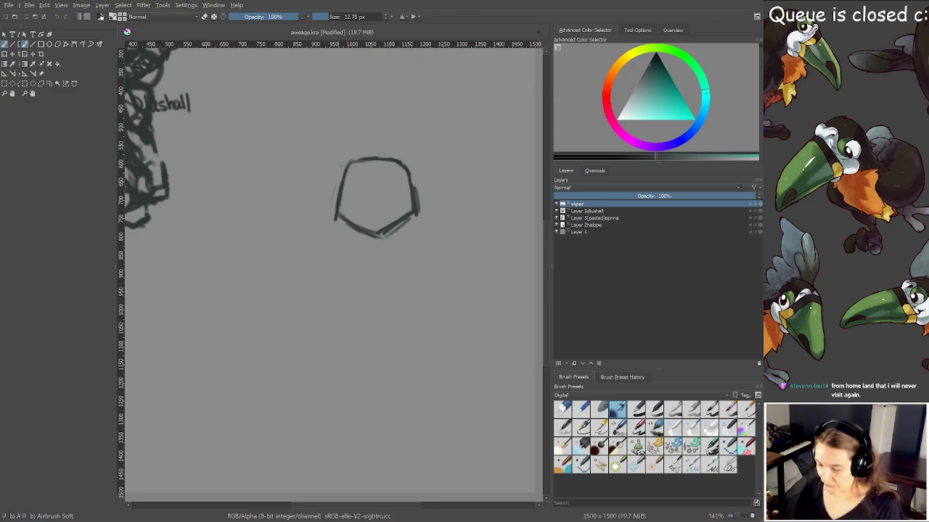
# Add two tall oval eyes overlapping the head's upper corners, clear the lines inside them and save the drawing
pyautogui.moveTo(353, 156)
pyautogui.mouseDown()
pyautogui.moveTo(350, 182)
pyautogui.moveTo(352, 144)
pyautogui.moveTo(366, 187)
pyautogui.moveTo(347, 179)
pyautogui.moveTo(366, 165)
pyautogui.moveTo(389, 175)
pyautogui.moveTo(398, 159)
pyautogui.moveTo(391, 191)
pyautogui.moveTo(395, 149)
pyautogui.moveTo(407, 169)
pyautogui.moveTo(400, 190)
pyautogui.moveTo(395, 167)
pyautogui.moveTo(358, 167)
pyautogui.moveTo(359, 189)
pyautogui.moveTo(357, 156)
pyautogui.moveTo(397, 158)
pyautogui.mouseUp()
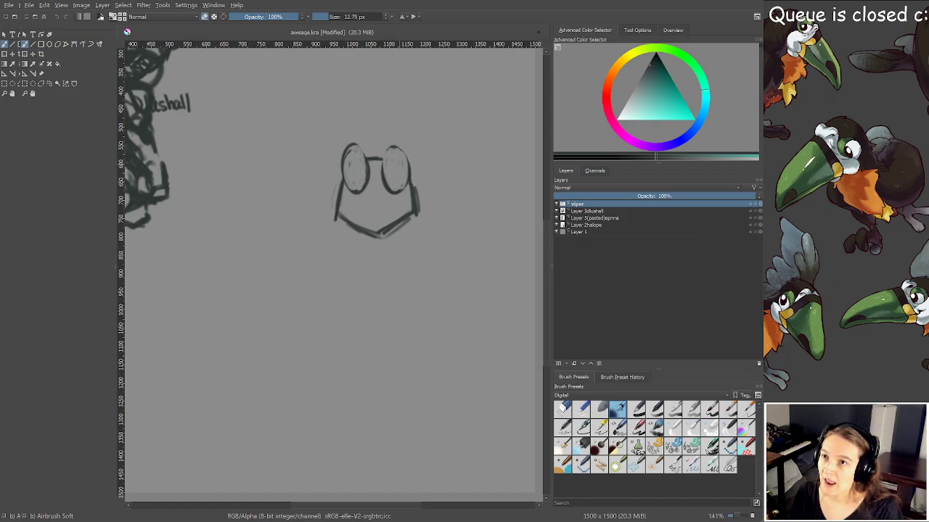
pyautogui.press('e')
pyautogui.moveTo(342, 173)
pyautogui.mouseDown()
pyautogui.moveTo(386, 160)
pyautogui.moveTo(395, 150)
pyautogui.moveTo(406, 173)
pyautogui.moveTo(396, 238)
pyautogui.mouseUp()
pyautogui.scroll(1, 403, 187)
pyautogui.hotkey('ctrl', 's')
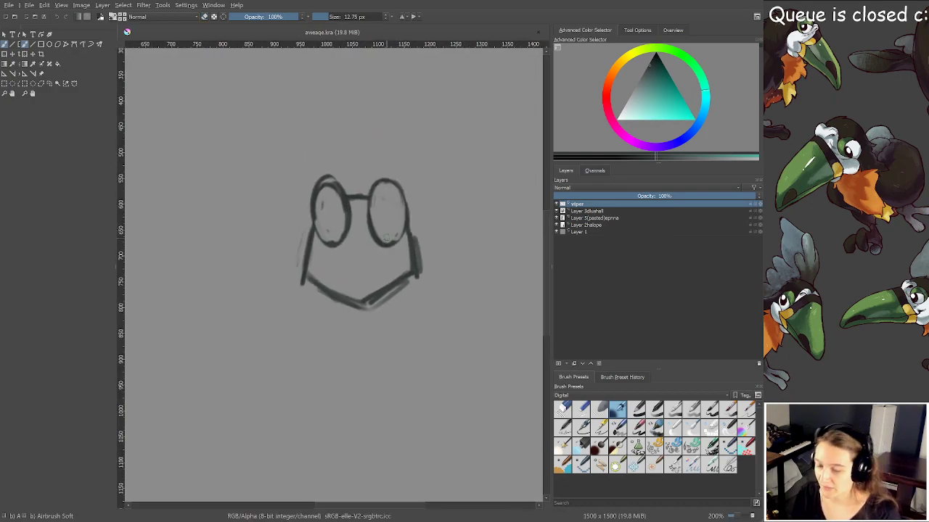
# Draw a small oval pupil in the lower part of each eye
pyautogui.scroll(1, 397, 237)
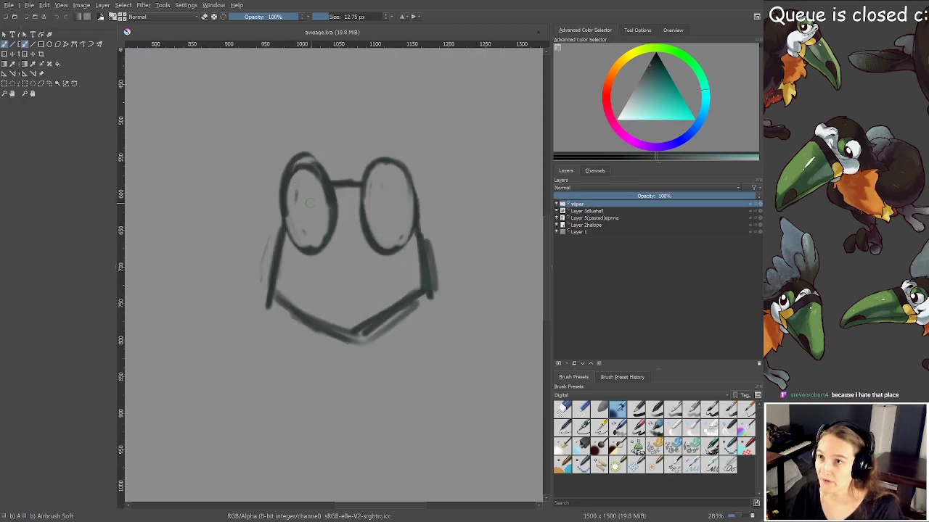
pyautogui.moveTo(312, 200)
pyautogui.mouseDown()
pyautogui.moveTo(304, 233)
pyautogui.moveTo(316, 217)
pyautogui.mouseUp()
pyautogui.moveTo(384, 213)
pyautogui.mouseDown()
pyautogui.moveTo(392, 234)
pyautogui.moveTo(381, 197)
pyautogui.moveTo(384, 207)
pyautogui.mouseUp()
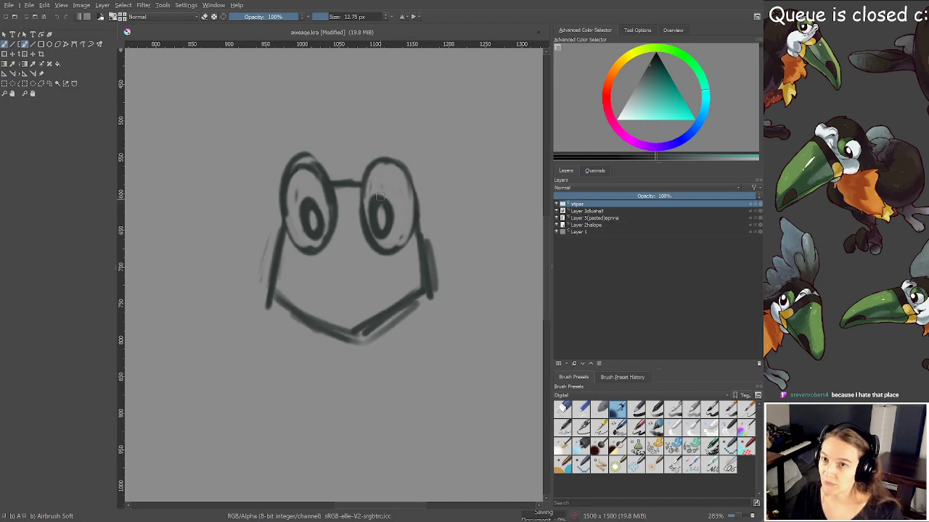
# Sketch a short neck and a long torso with a pointed lower edge beneath the head, correcting the right-hand outline
pyautogui.scroll(-4, 381, 199)
pyautogui.scroll(2, 389, 214)
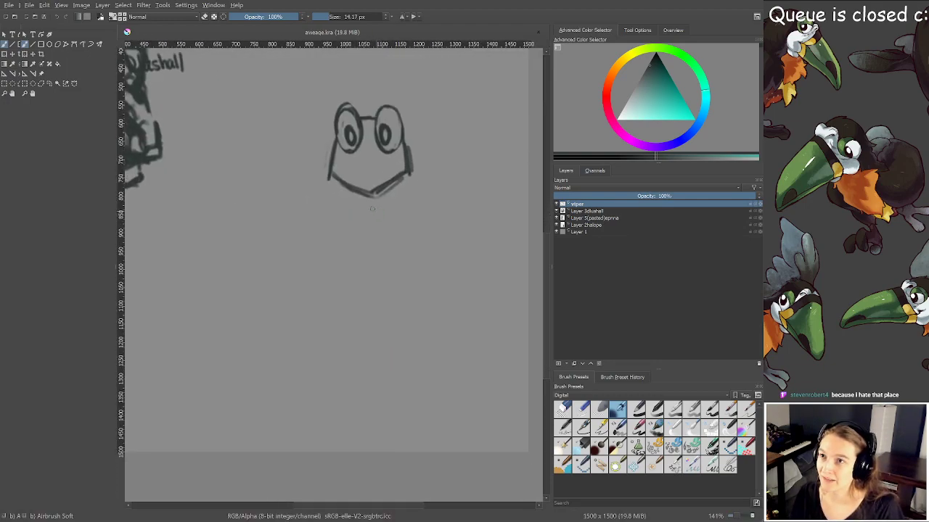
pyautogui.moveTo(360, 190)
pyautogui.mouseDown()
pyautogui.moveTo(358, 207)
pyautogui.moveTo(390, 212)
pyautogui.moveTo(383, 190)
pyautogui.moveTo(385, 204)
pyautogui.moveTo(351, 213)
pyautogui.moveTo(410, 216)
pyautogui.mouseUp()
pyautogui.moveTo(346, 219)
pyautogui.mouseDown()
pyautogui.moveTo(343, 285)
pyautogui.moveTo(380, 306)
pyautogui.moveTo(403, 294)
pyautogui.moveTo(423, 270)
pyautogui.mouseUp()
pyautogui.moveTo(403, 219); pyautogui.dragTo(415, 279)
pyautogui.moveTo(408, 242); pyautogui.dragTo(419, 280)
pyautogui.moveTo(403, 221); pyautogui.dragTo(417, 276)
pyautogui.press('e')
pyautogui.moveTo(422, 276)
pyautogui.mouseDown()
pyautogui.moveTo(406, 212)
pyautogui.moveTo(415, 267)
pyautogui.mouseUp()
pyautogui.press('e')
pyautogui.moveTo(399, 214)
pyautogui.mouseDown()
pyautogui.moveTo(413, 257)
pyautogui.moveTo(406, 253)
pyautogui.mouseUp()
pyautogui.moveTo(401, 234); pyautogui.dragTo(417, 283)
# Sketch two long legs flaring into rounded feet below the torso and save the drawing
pyautogui.scroll(-2, 348, 253)
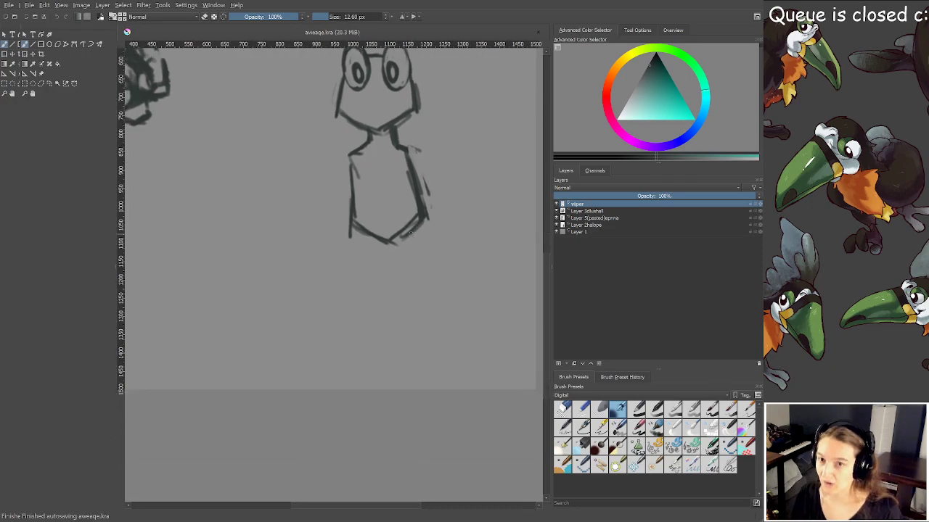
pyautogui.moveTo(351, 228); pyautogui.dragTo(362, 272)
pyautogui.moveTo(374, 238); pyautogui.dragTo(390, 356)
pyautogui.moveTo(365, 281)
pyautogui.mouseDown()
pyautogui.moveTo(348, 343)
pyautogui.moveTo(377, 364)
pyautogui.moveTo(366, 358)
pyautogui.moveTo(398, 336)
pyautogui.mouseUp()
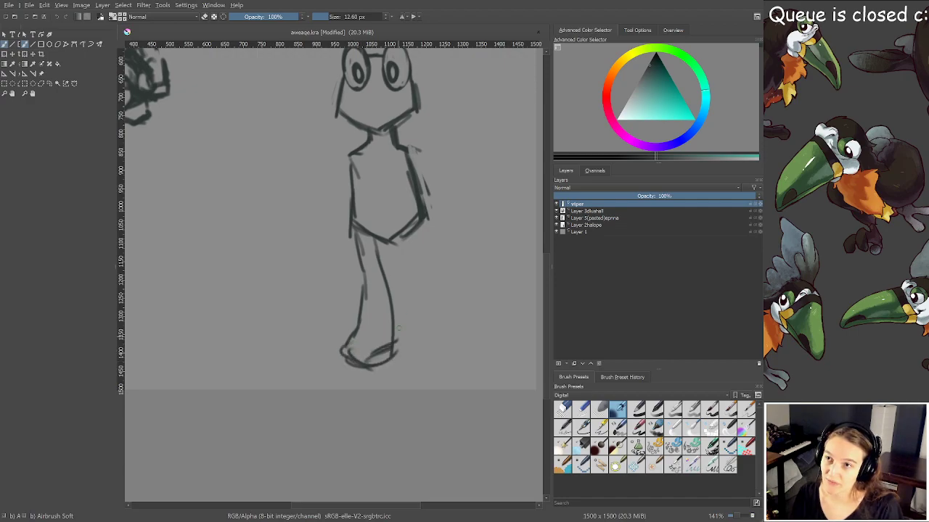
pyautogui.moveTo(391, 237); pyautogui.dragTo(401, 270)
pyautogui.moveTo(407, 220); pyautogui.dragTo(459, 357)
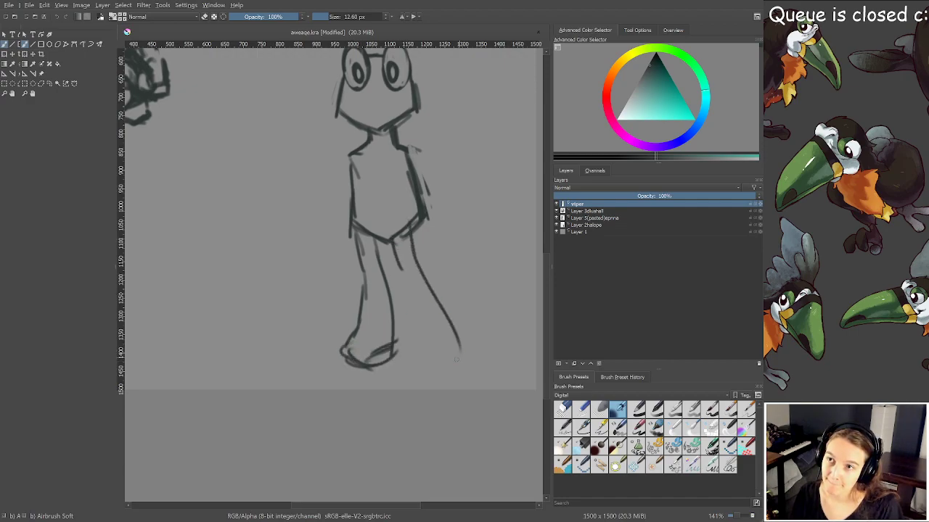
pyautogui.moveTo(399, 267)
pyautogui.mouseDown()
pyautogui.moveTo(421, 360)
pyautogui.moveTo(462, 354)
pyautogui.moveTo(450, 328)
pyautogui.mouseUp()
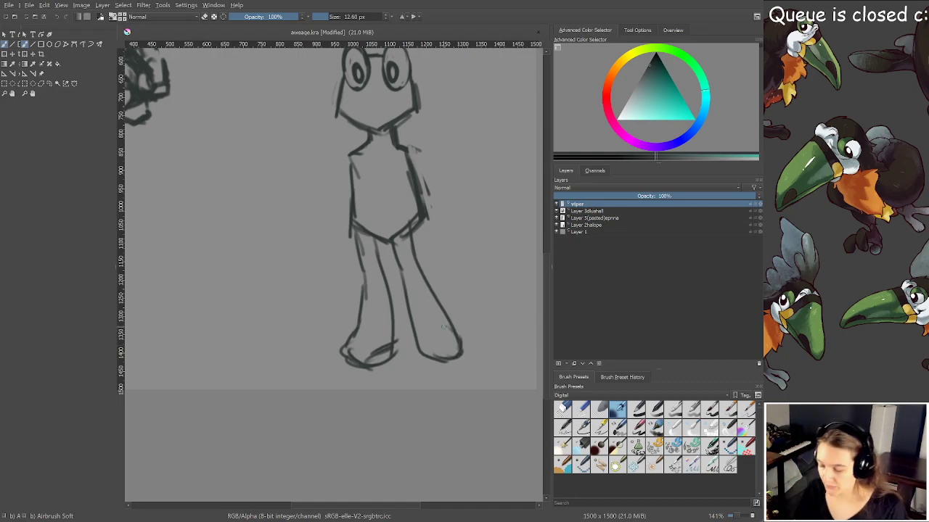
pyautogui.hotkey('ctrl', 's')
# Rotate the whole frog-like figure slightly clockwise, shift it a little to the left and save the drawing
pyautogui.moveTo(439, 298); pyautogui.dragTo(422, 317)
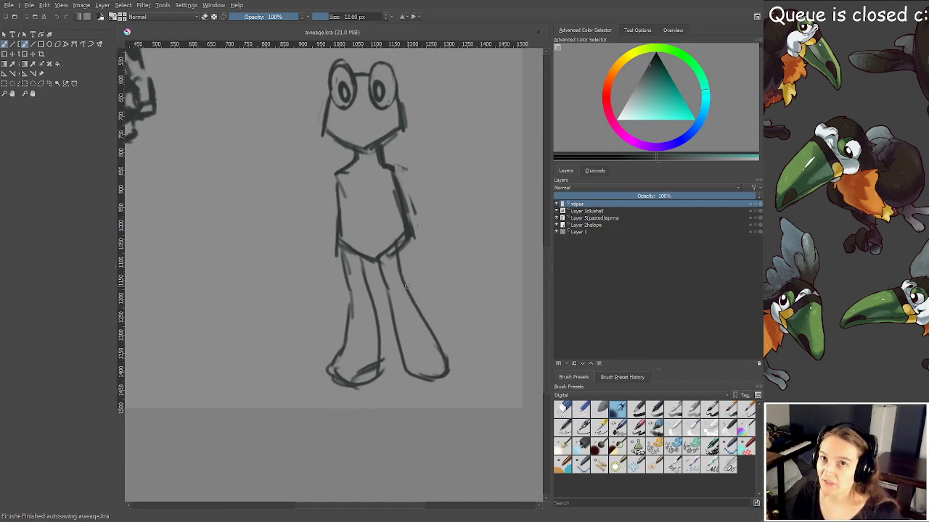
pyautogui.scroll(-1, 418, 310)
pyautogui.moveTo(405, 266); pyautogui.dragTo(396, 296)
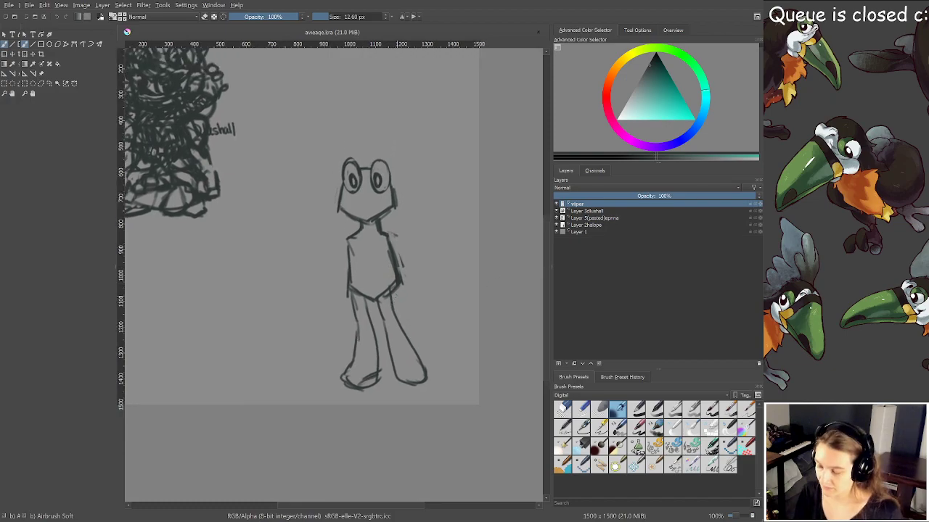
pyautogui.hotkey('ctrl', 't')
pyautogui.moveTo(373, 134); pyautogui.dragTo(392, 134)
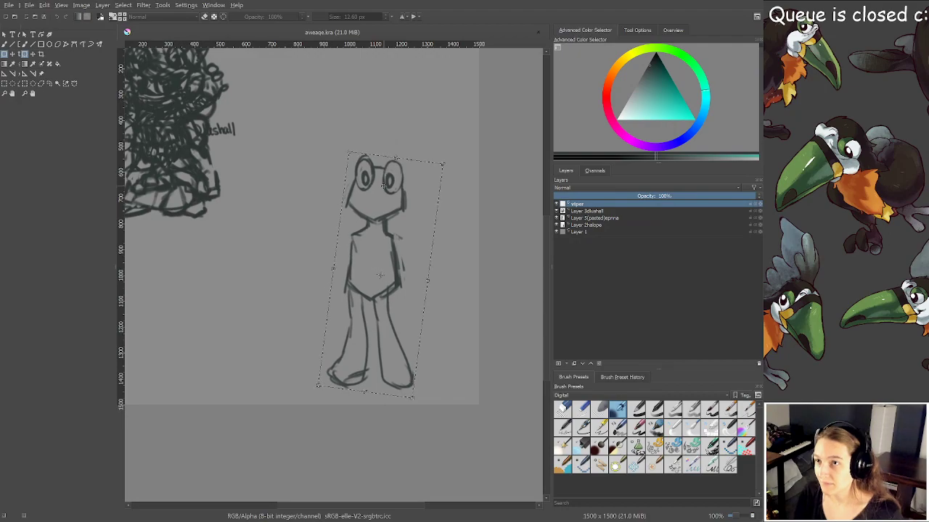
pyautogui.moveTo(384, 186); pyautogui.dragTo(376, 182)
pyautogui.press('b')
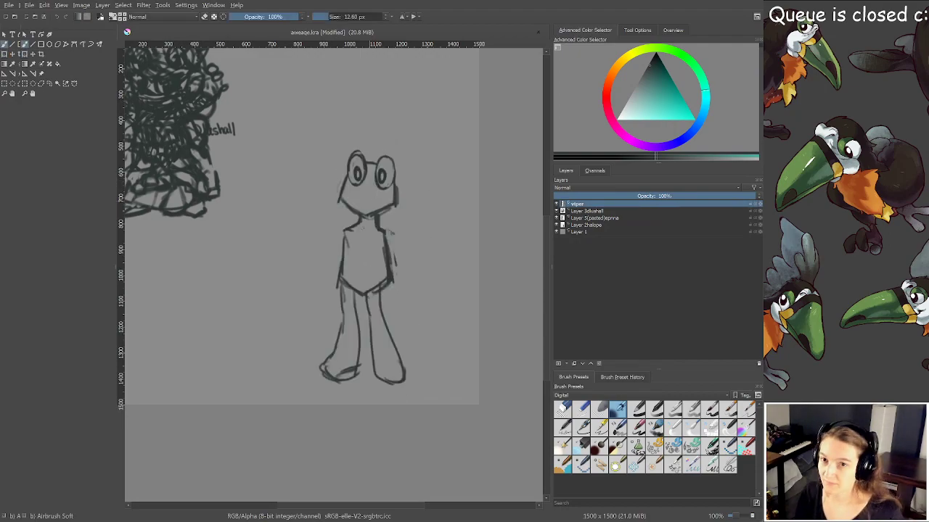
pyautogui.hotkey('ctrl', 's')
# Erase the rough outline of the figure's left foot and redraw it as a cleaner, pointed foot
pyautogui.scroll(2, 363, 243)
pyautogui.moveTo(386, 410); pyautogui.dragTo(377, 229)
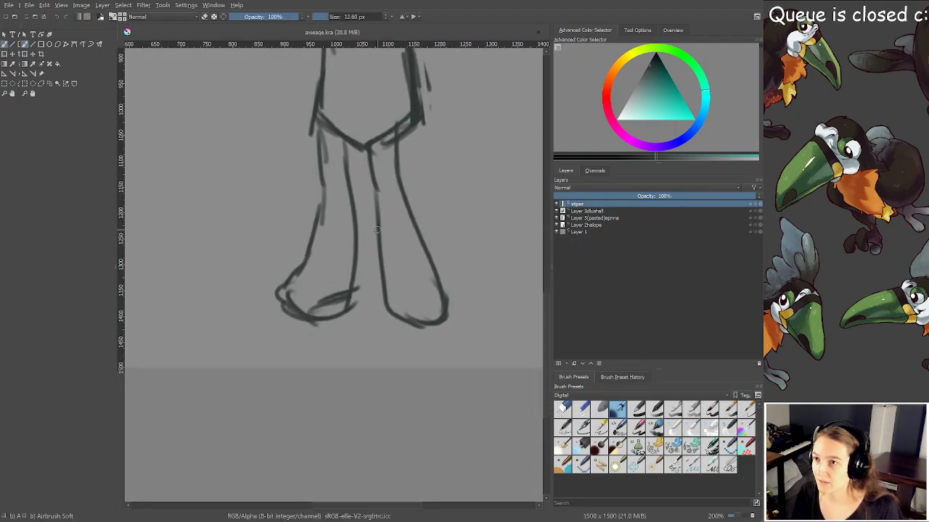
pyautogui.press('e')
pyautogui.moveTo(296, 276)
pyautogui.mouseDown()
pyautogui.moveTo(292, 297)
pyautogui.moveTo(319, 303)
pyautogui.moveTo(298, 315)
pyautogui.moveTo(356, 292)
pyautogui.moveTo(340, 317)
pyautogui.moveTo(354, 297)
pyautogui.moveTo(313, 322)
pyautogui.mouseUp()
pyautogui.press('e')
pyautogui.moveTo(277, 293)
pyautogui.mouseDown()
pyautogui.moveTo(301, 317)
pyautogui.moveTo(340, 306)
pyautogui.moveTo(357, 268)
pyautogui.mouseUp()
# Redraw the torso's left side slanting outward to the hip and undo the extra stroke along its lower edge
pyautogui.moveTo(425, 187); pyautogui.dragTo(406, 290)
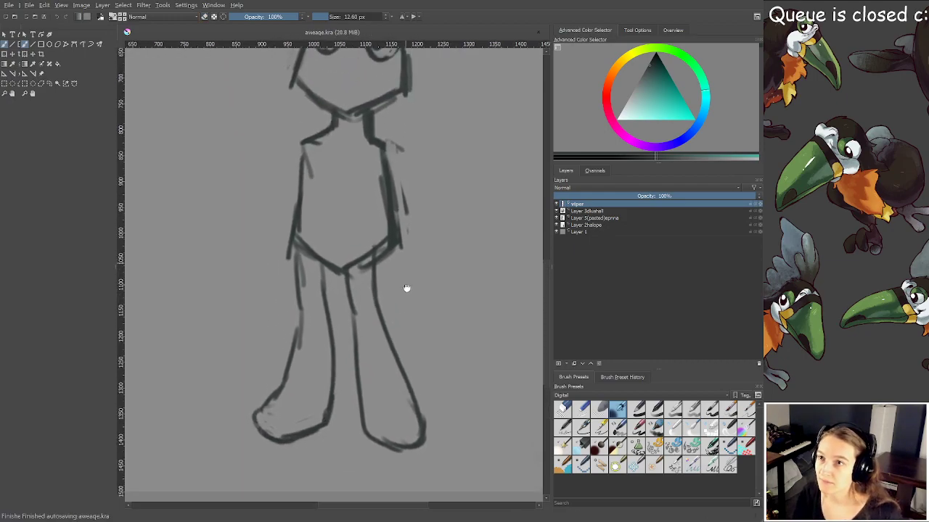
pyautogui.moveTo(290, 230)
pyautogui.mouseDown()
pyautogui.moveTo(326, 262)
pyautogui.moveTo(296, 221)
pyautogui.moveTo(297, 196)
pyautogui.moveTo(305, 201)
pyautogui.mouseUp()
pyautogui.moveTo(302, 149)
pyautogui.mouseDown()
pyautogui.moveTo(285, 254)
pyautogui.moveTo(340, 271)
pyautogui.moveTo(378, 236)
pyautogui.mouseUp()
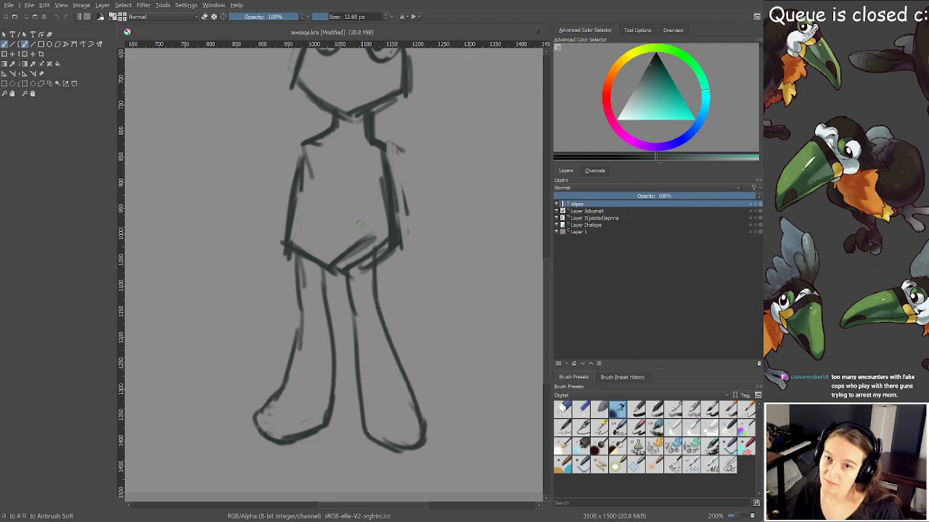
pyautogui.hotkey('ctrl', 'z')
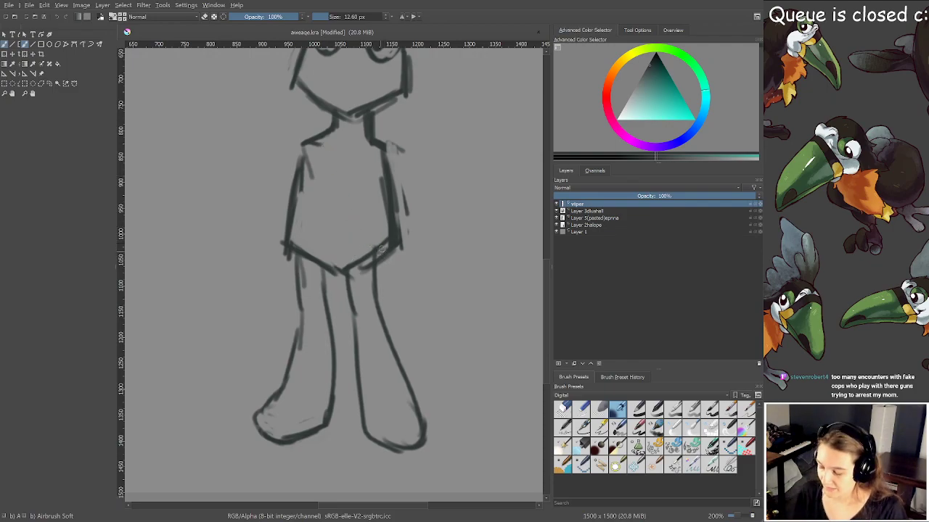
# Erase the doubled lines on the torso's right side, redraw a single slanted edge and save the drawing
pyautogui.press('e')
pyautogui.moveTo(394, 249)
pyautogui.mouseDown()
pyautogui.moveTo(375, 262)
pyautogui.moveTo(397, 246)
pyautogui.moveTo(388, 154)
pyautogui.moveTo(404, 209)
pyautogui.mouseUp()
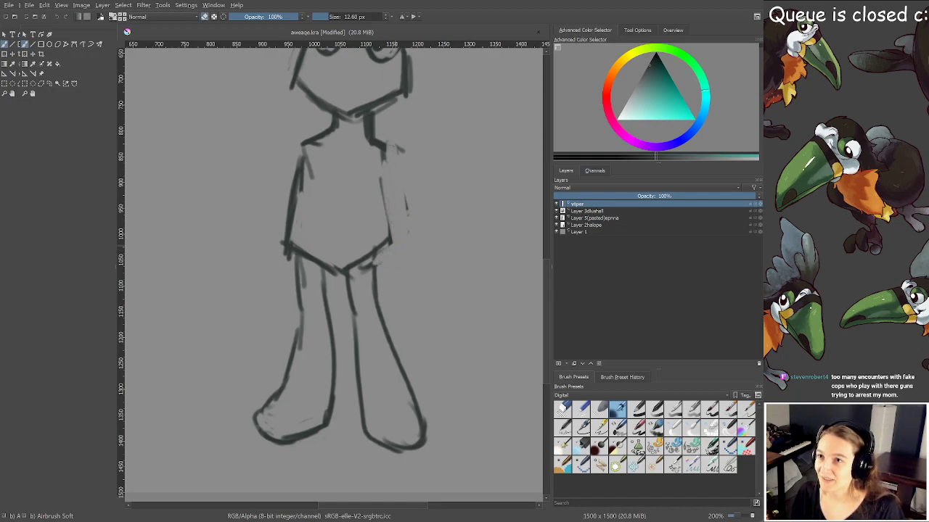
pyautogui.press('e')
pyautogui.moveTo(377, 145)
pyautogui.mouseDown()
pyautogui.moveTo(392, 246)
pyautogui.moveTo(371, 261)
pyautogui.mouseUp()
pyautogui.hotkey('ctrl', 's')
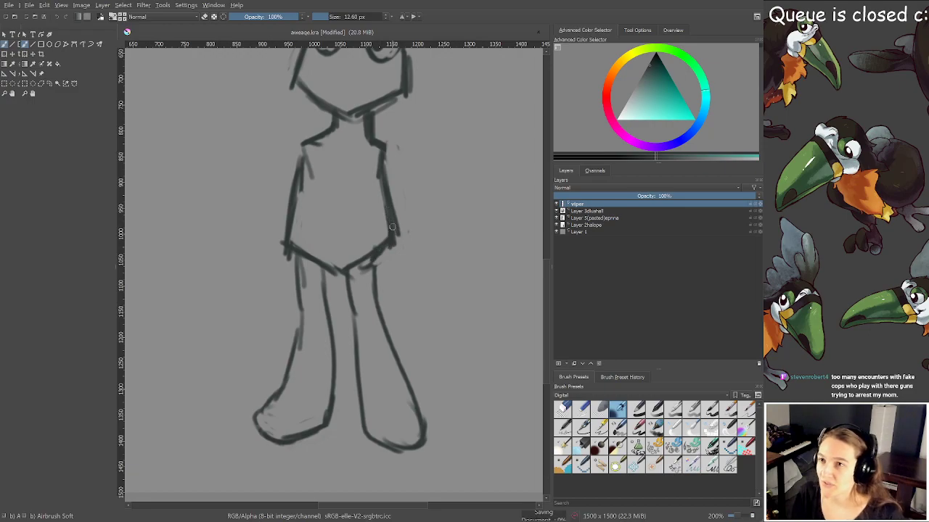
# Erase the sloping shoulder lines and redraw both shoulders flatter and squarer where they meet the neck
pyautogui.moveTo(392, 226); pyautogui.dragTo(377, 347)
pyautogui.moveTo(355, 230)
pyautogui.mouseDown()
pyautogui.moveTo(351, 269)
pyautogui.moveTo(379, 257)
pyautogui.moveTo(372, 290)
pyautogui.mouseUp()
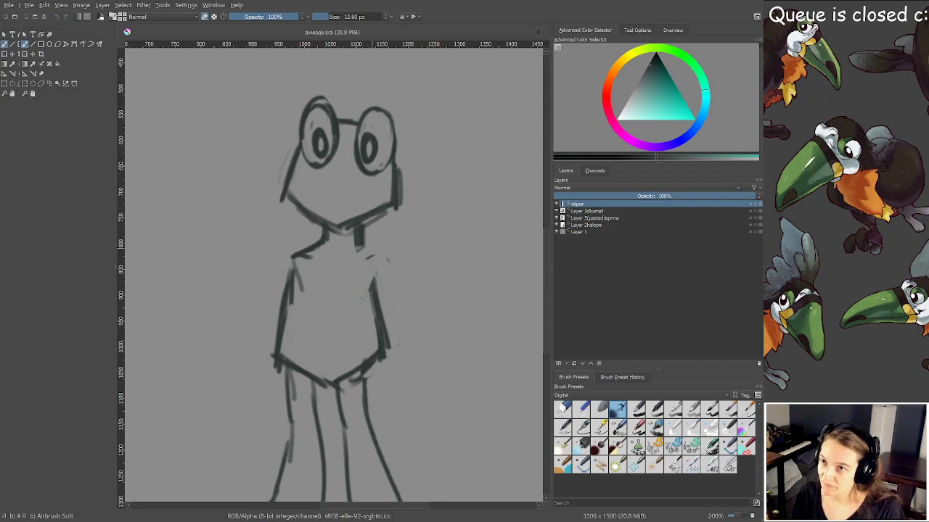
pyautogui.moveTo(357, 231)
pyautogui.mouseDown()
pyautogui.moveTo(383, 253)
pyautogui.moveTo(371, 283)
pyautogui.mouseUp()
pyautogui.moveTo(313, 246)
pyautogui.mouseDown()
pyautogui.moveTo(289, 251)
pyautogui.moveTo(289, 241)
pyautogui.moveTo(316, 248)
pyautogui.mouseUp()
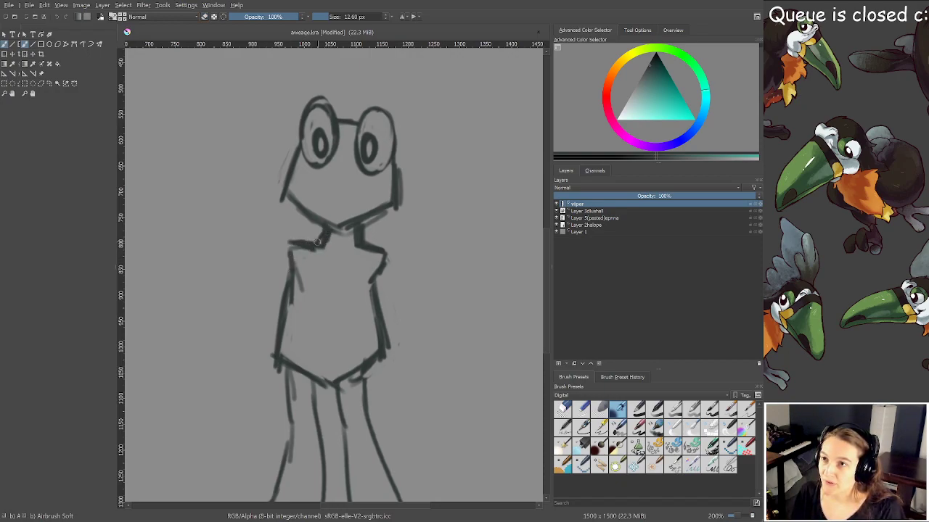
pyautogui.scroll(-1, 332, 202)
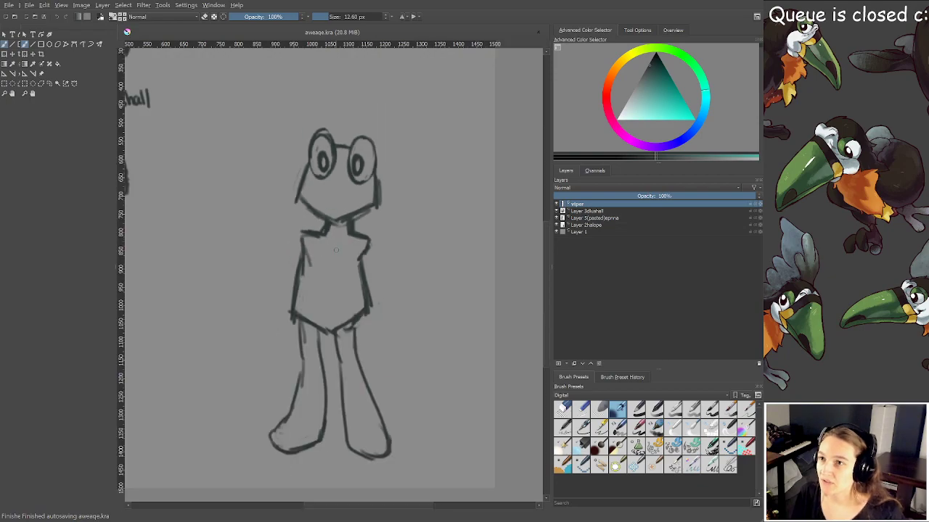
# Sketch two oval palm shapes, one beside the left shoulder and one overlapping the torso's right edge
pyautogui.moveTo(343, 274); pyautogui.dragTo(363, 286)
pyautogui.scroll(1, 383, 224)
pyautogui.moveTo(381, 219); pyautogui.dragTo(378, 171)
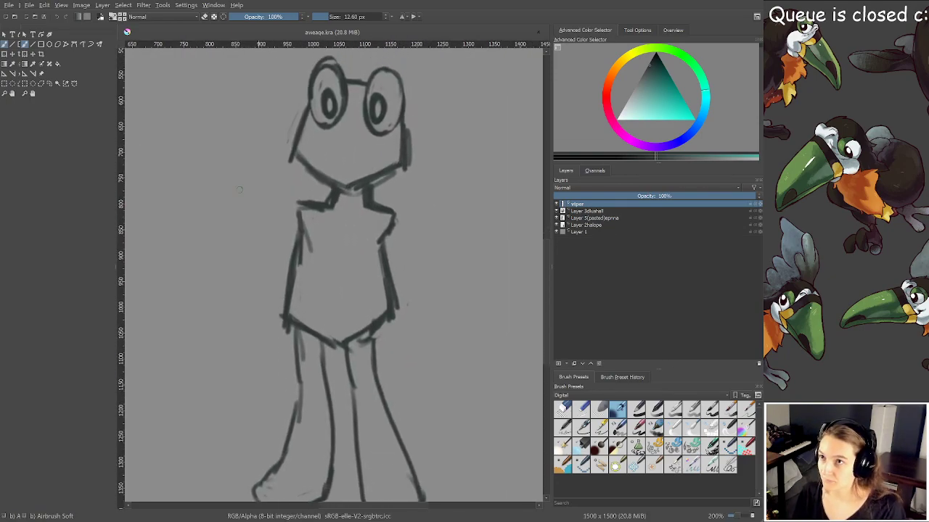
pyautogui.moveTo(259, 177)
pyautogui.mouseDown()
pyautogui.moveTo(270, 238)
pyautogui.moveTo(279, 222)
pyautogui.mouseUp()
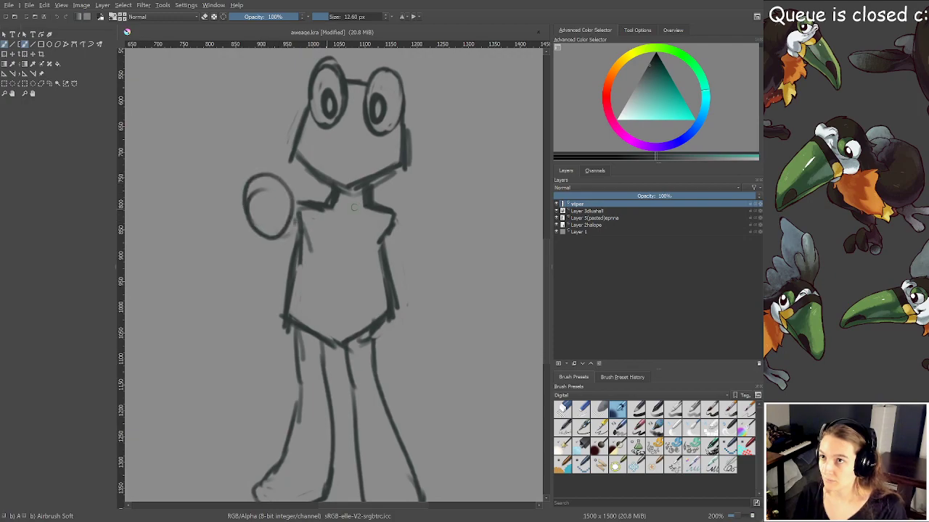
pyautogui.moveTo(398, 221)
pyautogui.mouseDown()
pyautogui.moveTo(381, 271)
pyautogui.moveTo(434, 237)
pyautogui.moveTo(376, 262)
pyautogui.moveTo(424, 269)
pyautogui.mouseUp()
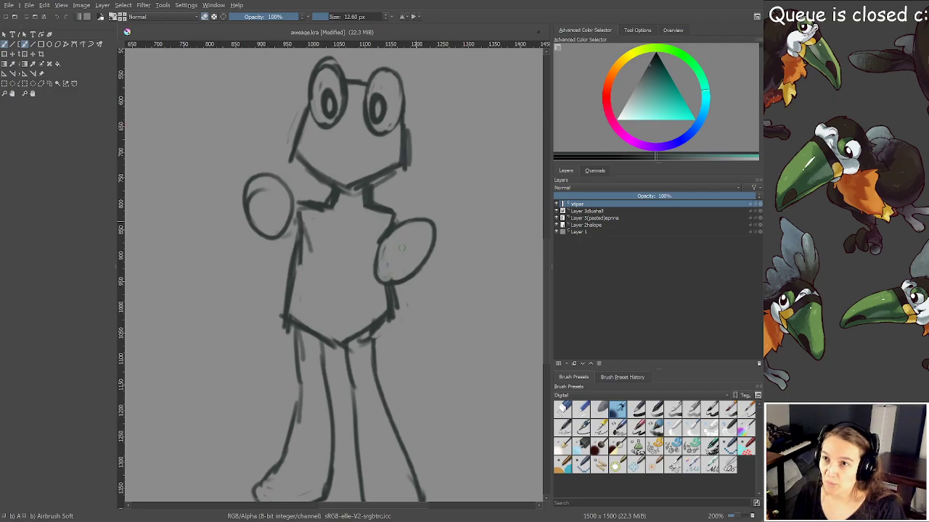
# Sketch a thumb and palm creases on the hand at the torso's right side and erase overlapping lines
pyautogui.moveTo(408, 235)
pyautogui.mouseDown()
pyautogui.moveTo(422, 220)
pyautogui.moveTo(431, 250)
pyautogui.moveTo(433, 231)
pyautogui.moveTo(438, 245)
pyautogui.moveTo(423, 263)
pyautogui.mouseUp()
pyautogui.moveTo(368, 246)
pyautogui.mouseDown()
pyautogui.moveTo(373, 266)
pyautogui.moveTo(390, 270)
pyautogui.mouseUp()
pyautogui.moveTo(371, 226)
pyautogui.mouseDown()
pyautogui.moveTo(393, 265)
pyautogui.moveTo(372, 228)
pyautogui.moveTo(383, 265)
pyautogui.moveTo(401, 251)
pyautogui.moveTo(421, 254)
pyautogui.mouseUp()
pyautogui.press('e')
pyautogui.moveTo(379, 283); pyautogui.dragTo(420, 265)
pyautogui.moveTo(399, 225)
pyautogui.mouseDown()
pyautogui.moveTo(455, 203)
pyautogui.moveTo(437, 228)
pyautogui.moveTo(441, 211)
pyautogui.moveTo(412, 235)
pyautogui.moveTo(428, 261)
pyautogui.moveTo(415, 277)
pyautogui.mouseUp()
# Draw three spread fingers extending outward from the palm at the torso's right side and clean up their outlines
pyautogui.moveTo(452, 244); pyautogui.dragTo(420, 259)
pyautogui.moveTo(437, 252)
pyautogui.mouseDown()
pyautogui.moveTo(451, 248)
pyautogui.moveTo(431, 260)
pyautogui.moveTo(429, 249)
pyautogui.moveTo(447, 236)
pyautogui.moveTo(425, 254)
pyautogui.mouseUp()
pyautogui.moveTo(453, 251)
pyautogui.mouseDown()
pyautogui.moveTo(433, 263)
pyautogui.moveTo(420, 253)
pyautogui.moveTo(427, 208)
pyautogui.moveTo(443, 208)
pyautogui.moveTo(429, 225)
pyautogui.mouseUp()
pyautogui.press('e')
pyautogui.moveTo(435, 226)
pyautogui.mouseDown()
pyautogui.moveTo(462, 202)
pyautogui.moveTo(430, 229)
pyautogui.mouseUp()
pyautogui.moveTo(437, 205)
pyautogui.mouseDown()
pyautogui.moveTo(404, 224)
pyautogui.moveTo(440, 208)
pyautogui.mouseUp()
pyautogui.press('e')
pyautogui.moveTo(441, 209); pyautogui.dragTo(420, 231)
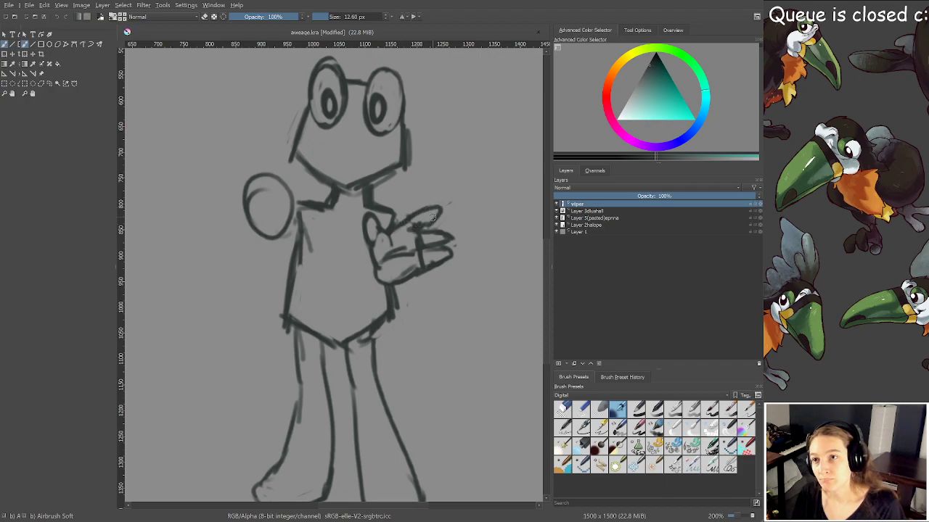
# Sketch long fingers, a thumb and palm creases on the hand beside the left shoulder
pyautogui.moveTo(240, 220)
pyautogui.mouseDown()
pyautogui.moveTo(283, 242)
pyautogui.moveTo(299, 221)
pyautogui.moveTo(294, 192)
pyautogui.moveTo(280, 196)
pyautogui.moveTo(301, 190)
pyautogui.moveTo(290, 175)
pyautogui.moveTo(292, 194)
pyautogui.mouseUp()
pyautogui.moveTo(239, 211)
pyautogui.mouseDown()
pyautogui.moveTo(252, 183)
pyautogui.moveTo(274, 175)
pyautogui.mouseUp()
pyautogui.moveTo(234, 204)
pyautogui.mouseDown()
pyautogui.moveTo(212, 202)
pyautogui.moveTo(233, 206)
pyautogui.moveTo(217, 167)
pyautogui.moveTo(239, 160)
pyautogui.moveTo(280, 185)
pyautogui.mouseUp()
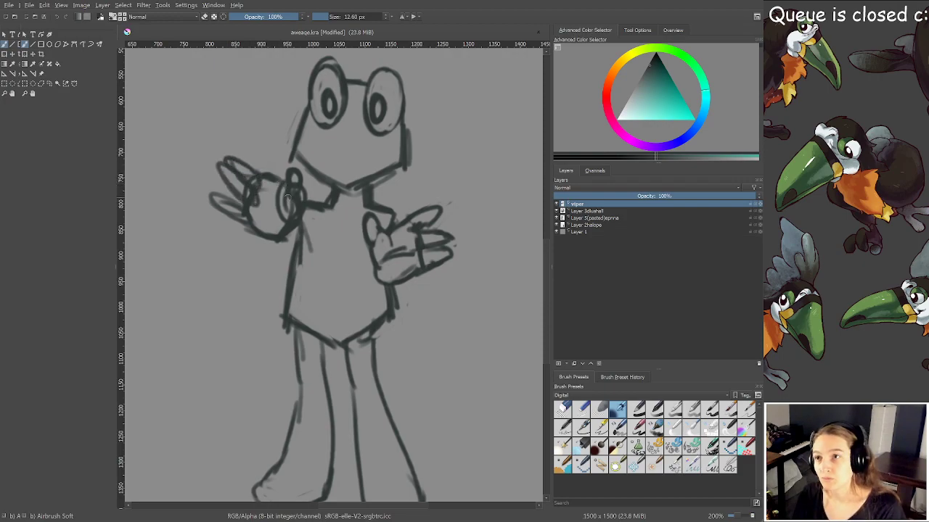
pyautogui.moveTo(259, 222)
pyautogui.mouseDown()
pyautogui.moveTo(287, 236)
pyautogui.moveTo(268, 221)
pyautogui.moveTo(254, 237)
pyautogui.moveTo(257, 213)
pyautogui.moveTo(280, 227)
pyautogui.moveTo(290, 215)
pyautogui.moveTo(296, 234)
pyautogui.moveTo(254, 234)
pyautogui.moveTo(287, 222)
pyautogui.mouseUp()
pyautogui.press('e')
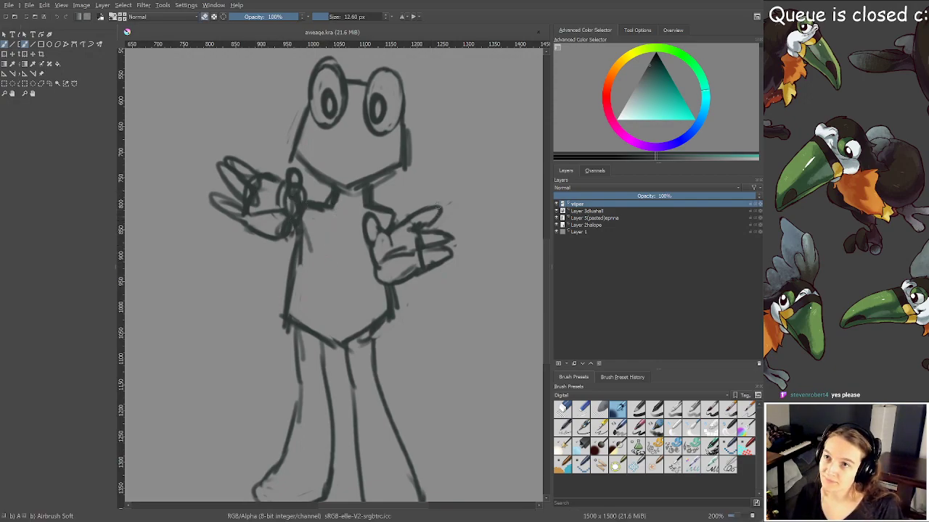
# Erase the pointed fingertips of the hand at the torso's right side, redraw them blunter and save the drawing
pyautogui.moveTo(449, 213); pyautogui.dragTo(445, 270)
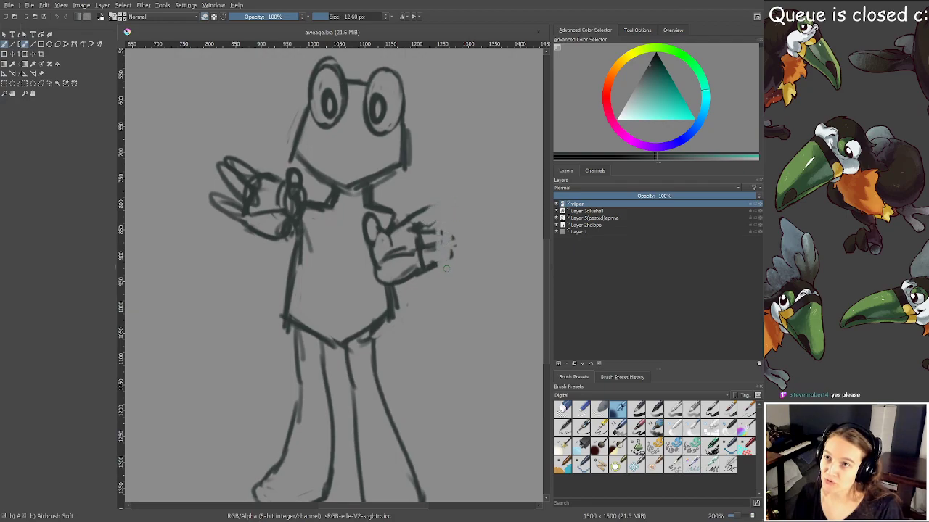
pyautogui.press('e')
pyautogui.moveTo(424, 231)
pyautogui.mouseDown()
pyautogui.moveTo(455, 240)
pyautogui.moveTo(441, 258)
pyautogui.moveTo(448, 260)
pyautogui.moveTo(457, 249)
pyautogui.moveTo(430, 247)
pyautogui.moveTo(449, 243)
pyautogui.moveTo(416, 214)
pyautogui.moveTo(439, 212)
pyautogui.moveTo(420, 232)
pyautogui.moveTo(435, 222)
pyautogui.moveTo(434, 195)
pyautogui.moveTo(425, 244)
pyautogui.mouseUp()
pyautogui.hotkey('ctrl', 's')
pyautogui.scroll(-1, 428, 221)
pyautogui.scroll(2, 423, 250)
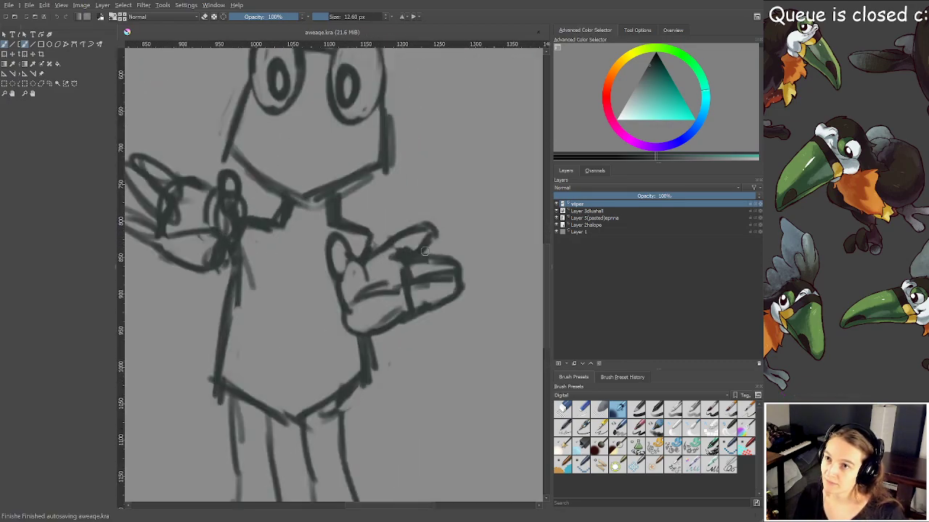
# Rotate the canvas, erase the lowest finger of the hand at the torso's right side and undo the attempts to redraw it
pyautogui.press('4')
pyautogui.press('4')
pyautogui.press('4')
pyautogui.press('4')
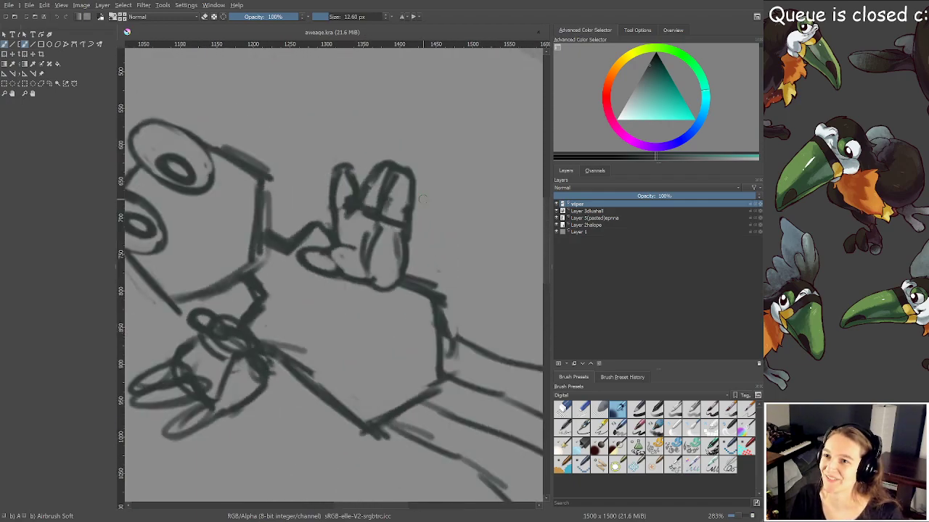
pyautogui.press('e')
pyautogui.moveTo(414, 157)
pyautogui.mouseDown()
pyautogui.moveTo(407, 238)
pyautogui.moveTo(407, 217)
pyautogui.mouseUp()
pyautogui.press('e')
pyautogui.hotkey('ctrl', 'z')
pyautogui.hotkey('ctrl', 'z')
pyautogui.hotkey('ctrl', 'z')
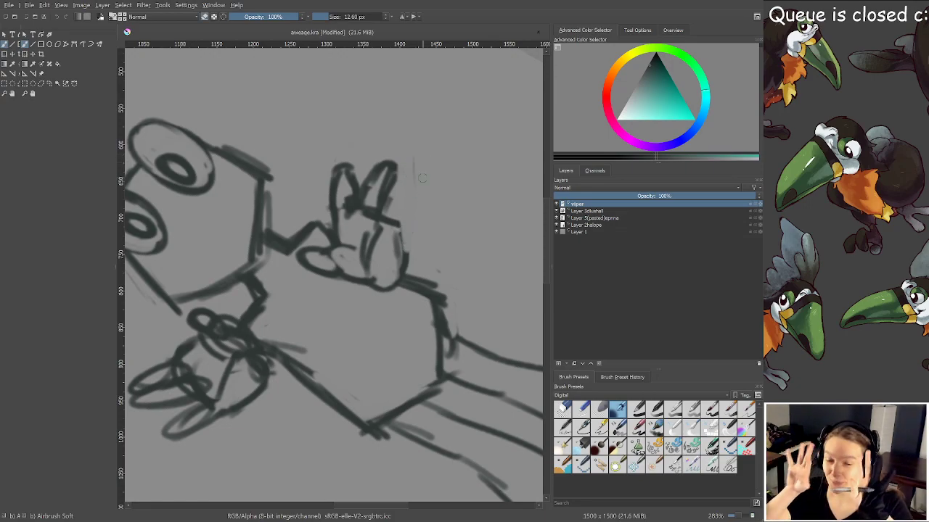
# Redraw the lowest finger tapering toward its neighbour and retouch the outline of the uppermost finger
pyautogui.moveTo(390, 188)
pyautogui.mouseDown()
pyautogui.moveTo(397, 165)
pyautogui.moveTo(396, 195)
pyautogui.moveTo(387, 187)
pyautogui.moveTo(390, 169)
pyautogui.moveTo(401, 170)
pyautogui.moveTo(403, 278)
pyautogui.mouseUp()
pyautogui.press('e')
pyautogui.press('e')
pyautogui.moveTo(354, 190)
pyautogui.mouseDown()
pyautogui.moveTo(353, 167)
pyautogui.moveTo(339, 171)
pyautogui.mouseUp()
pyautogui.press('e')
pyautogui.moveTo(334, 203)
pyautogui.mouseDown()
pyautogui.moveTo(332, 176)
pyautogui.moveTo(349, 178)
pyautogui.moveTo(355, 203)
pyautogui.moveTo(371, 211)
pyautogui.moveTo(368, 231)
pyautogui.moveTo(396, 211)
pyautogui.mouseUp()
# Reset the canvas rotation and save the drawing
pyautogui.press('5')
pyautogui.scroll(-1, 377, 214)
pyautogui.hotkey('ctrl', 's')
pyautogui.scroll(-1, 396, 211)
pyautogui.moveTo(417, 245); pyautogui.dragTo(419, 250)
pyautogui.scroll(1, 419, 250)
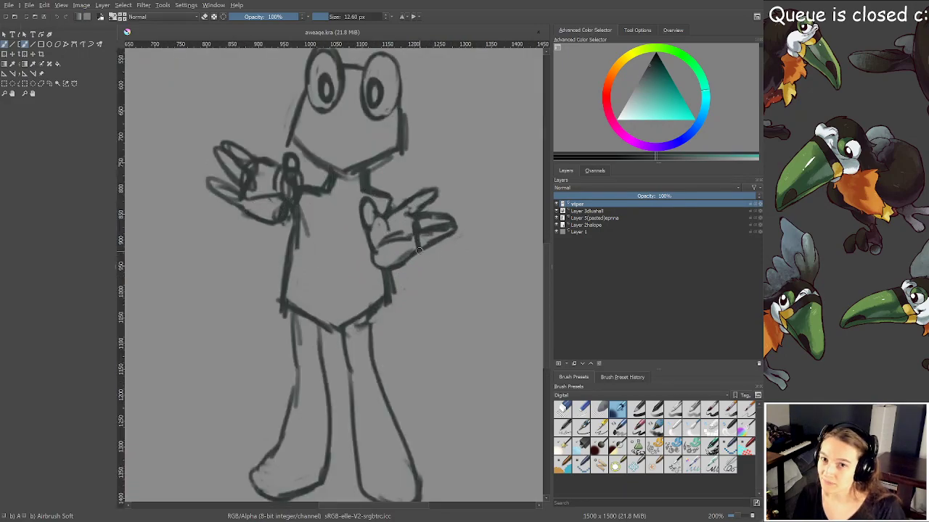
# Sketch rounded bent elbows and forearms beneath both raised hands, and connect the shoulder line
pyautogui.moveTo(250, 216)
pyautogui.mouseDown()
pyautogui.moveTo(223, 266)
pyautogui.moveTo(238, 266)
pyautogui.moveTo(245, 280)
pyautogui.moveTo(272, 252)
pyautogui.moveTo(264, 253)
pyautogui.moveTo(270, 224)
pyautogui.moveTo(263, 235)
pyautogui.moveTo(295, 213)
pyautogui.mouseUp()
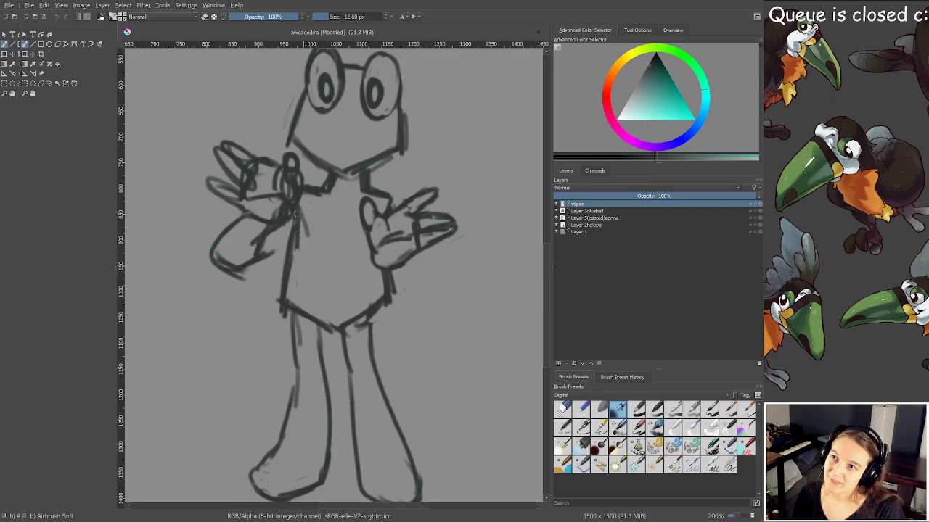
pyautogui.moveTo(389, 274)
pyautogui.mouseDown()
pyautogui.moveTo(450, 297)
pyautogui.moveTo(468, 267)
pyautogui.mouseUp()
pyautogui.moveTo(404, 251)
pyautogui.mouseDown()
pyautogui.moveTo(448, 248)
pyautogui.moveTo(464, 277)
pyautogui.mouseUp()
pyautogui.moveTo(257, 258)
pyautogui.mouseDown()
pyautogui.moveTo(292, 241)
pyautogui.moveTo(287, 249)
pyautogui.mouseUp()
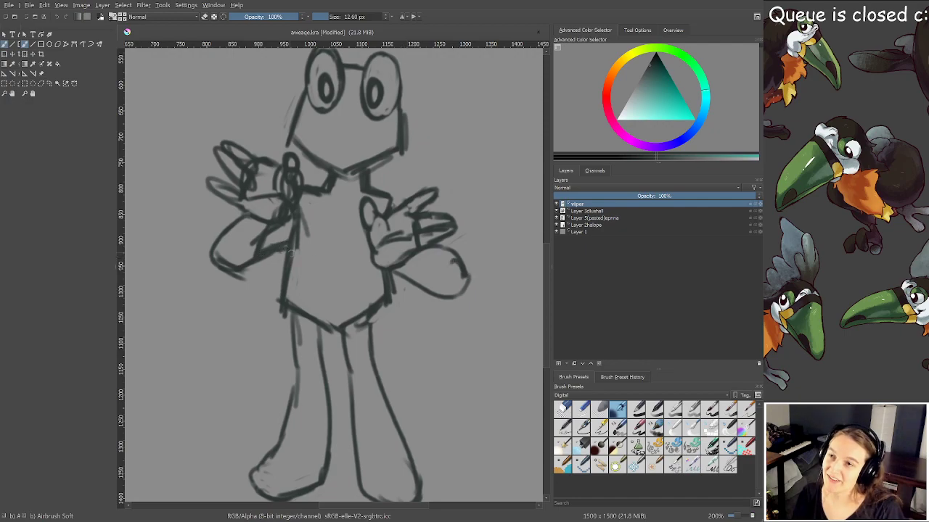
pyautogui.moveTo(376, 193); pyautogui.dragTo(395, 208)
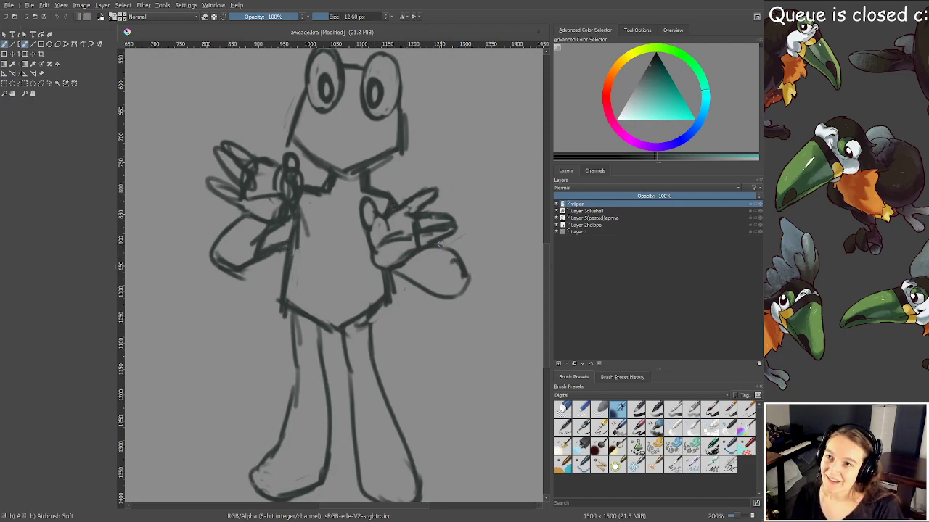
pyautogui.scroll(-2, 439, 245)
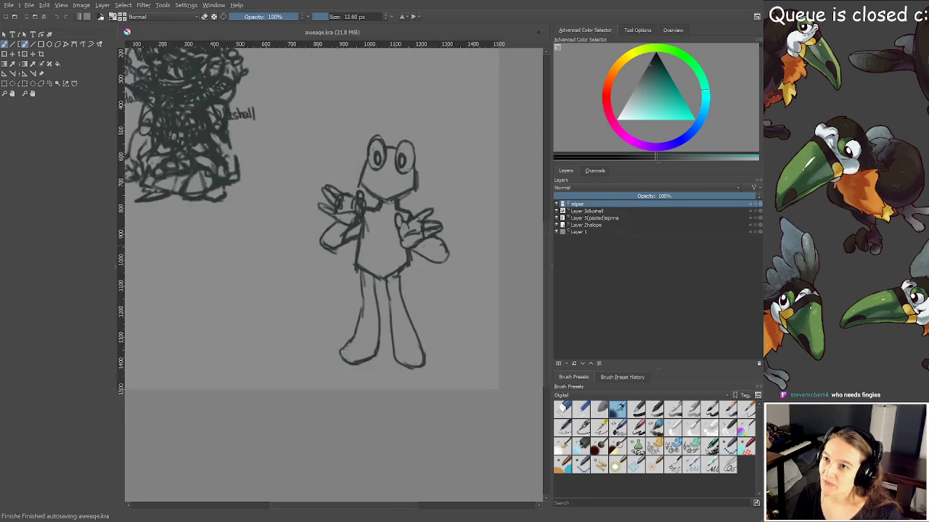
# Sketch thick rims over both eyes, firm up the side of the head and erase the stray line beside the face
pyautogui.scroll(2, 425, 236)
pyautogui.moveTo(425, 238)
pyautogui.mouseDown()
pyautogui.moveTo(426, 286)
pyautogui.moveTo(412, 238)
pyautogui.mouseUp()
pyautogui.scroll(-2, 419, 255)
pyautogui.scroll(1, 415, 274)
pyautogui.scroll(1, 412, 241)
pyautogui.moveTo(367, 147); pyautogui.dragTo(385, 257)
pyautogui.scroll(1, 373, 182)
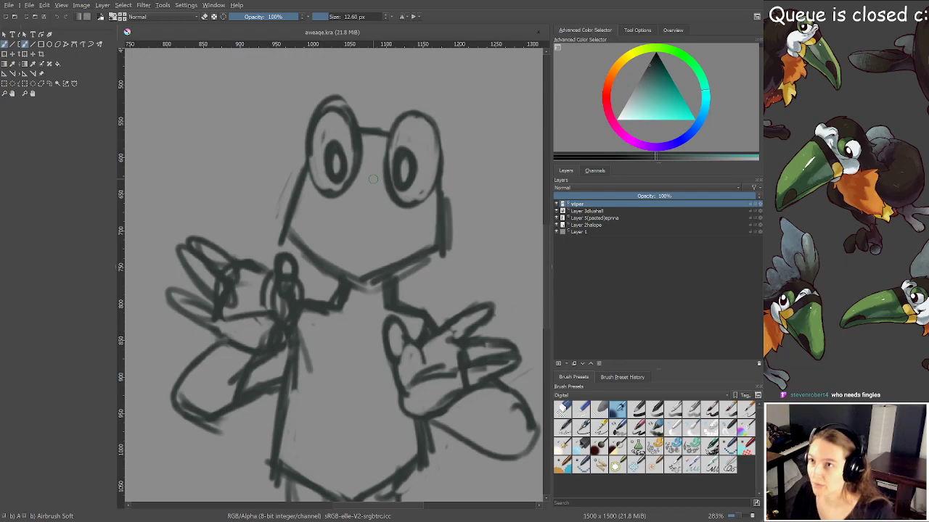
pyautogui.moveTo(297, 166)
pyautogui.mouseDown()
pyautogui.moveTo(300, 123)
pyautogui.moveTo(324, 90)
pyautogui.moveTo(346, 106)
pyautogui.moveTo(363, 140)
pyautogui.moveTo(356, 104)
pyautogui.mouseUp()
pyautogui.moveTo(390, 141)
pyautogui.mouseDown()
pyautogui.moveTo(393, 102)
pyautogui.moveTo(424, 94)
pyautogui.moveTo(451, 159)
pyautogui.moveTo(448, 192)
pyautogui.moveTo(447, 130)
pyautogui.moveTo(429, 99)
pyautogui.moveTo(452, 120)
pyautogui.moveTo(451, 248)
pyautogui.mouseUp()
pyautogui.press('e')
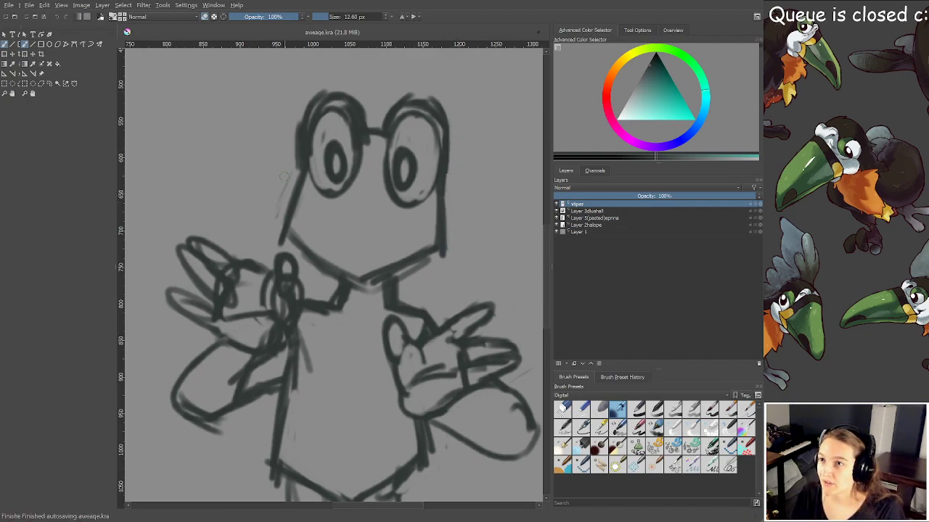
pyautogui.scroll(-2, 282, 198)
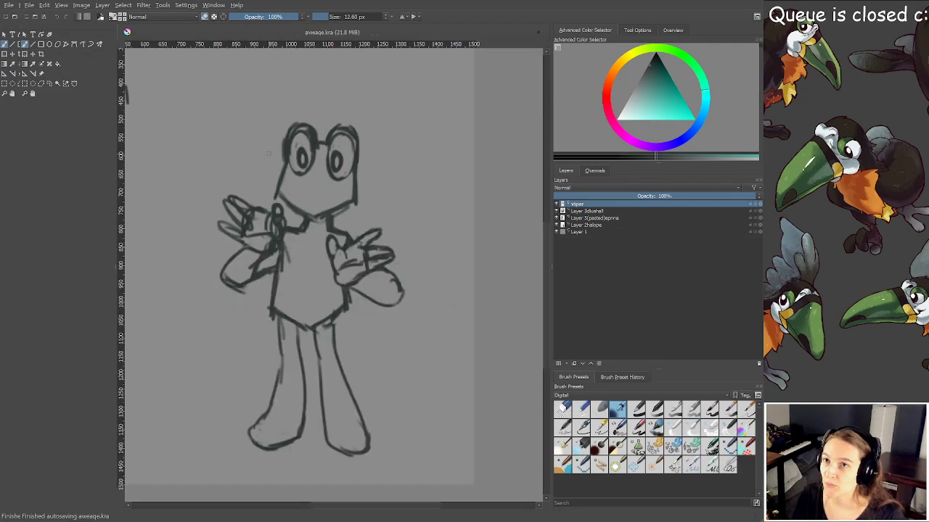
pyautogui.scroll(3, 249, 176)
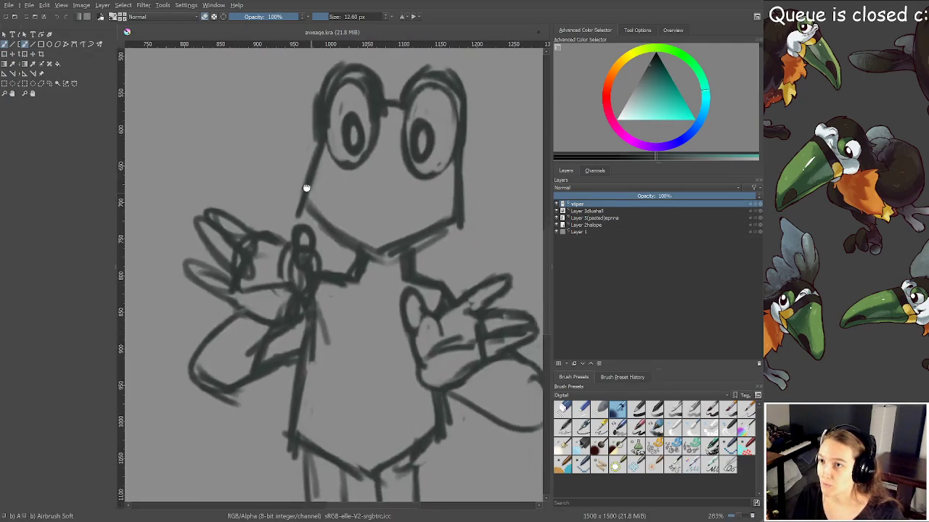
# Refine the outline of the character's raised hand beside the shoulder, between the fingers and thumb
pyautogui.moveTo(225, 151)
pyautogui.mouseDown()
pyautogui.moveTo(240, 168)
pyautogui.moveTo(234, 161)
pyautogui.moveTo(238, 188)
pyautogui.moveTo(241, 164)
pyautogui.moveTo(247, 174)
pyautogui.moveTo(224, 169)
pyautogui.moveTo(238, 179)
pyautogui.moveTo(249, 172)
pyautogui.mouseUp()
pyautogui.press('e')
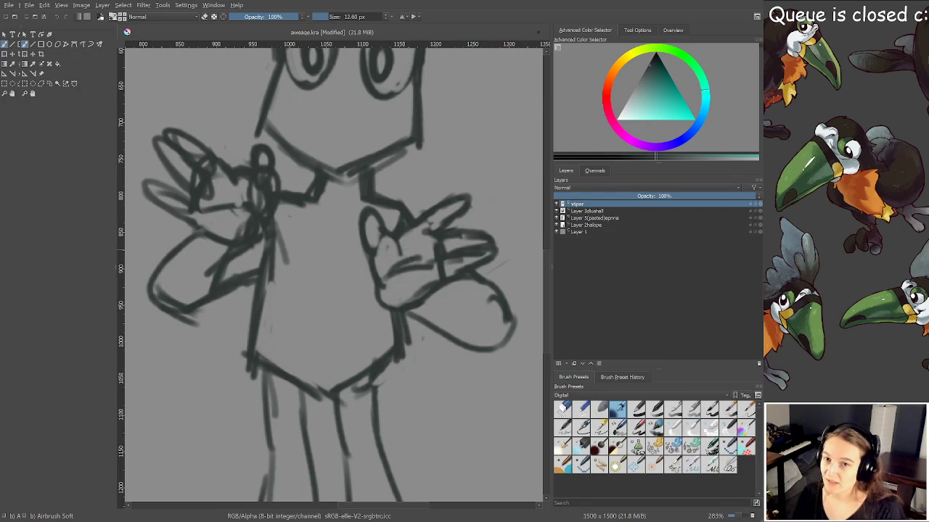
pyautogui.scroll(-2, 403, 244)
pyautogui.press('-')
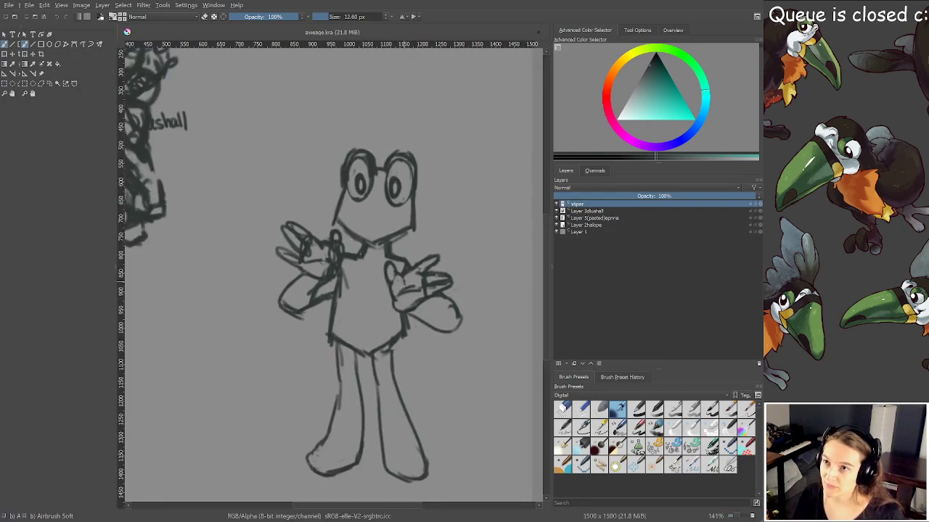
pyautogui.moveTo(404, 274); pyautogui.dragTo(400, 266)
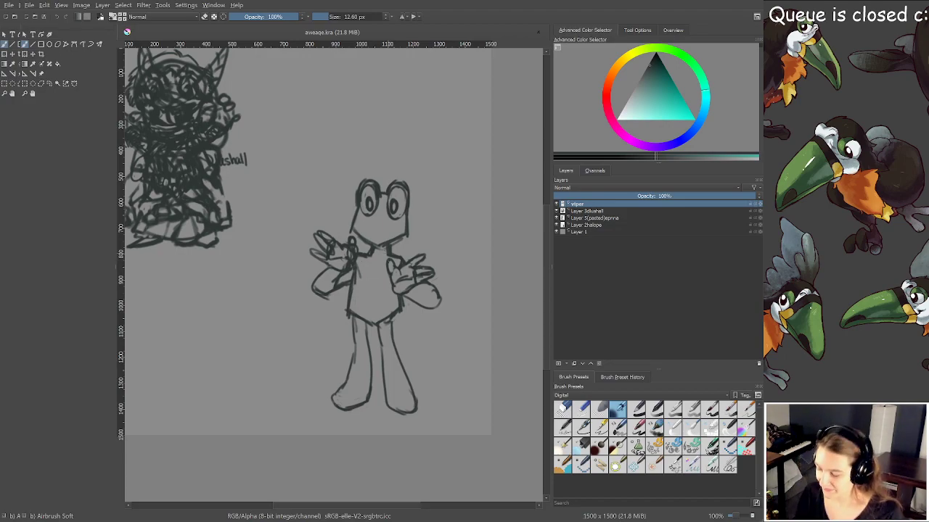
# Mirror the canvas view and sketch angular cheek patches below both eyes
pyautogui.scroll(4, 395, 204)
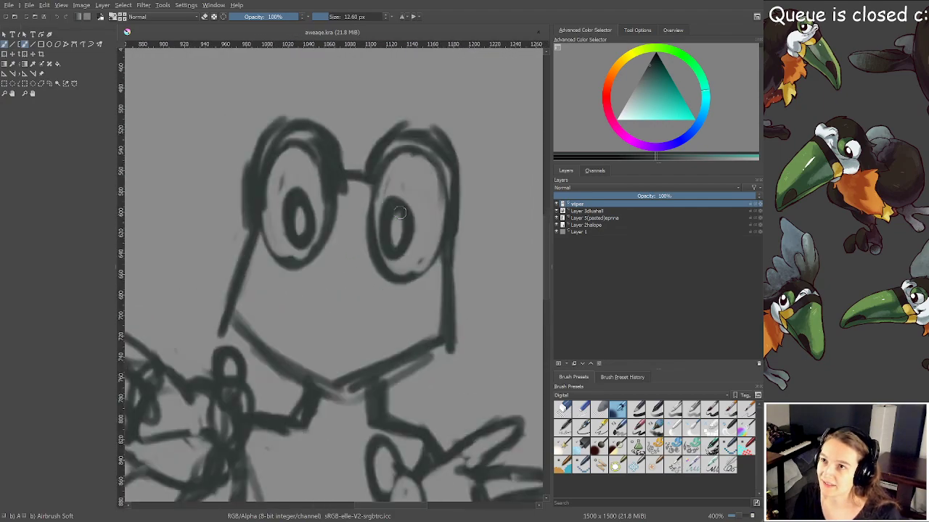
pyautogui.scroll(-4, 397, 216)
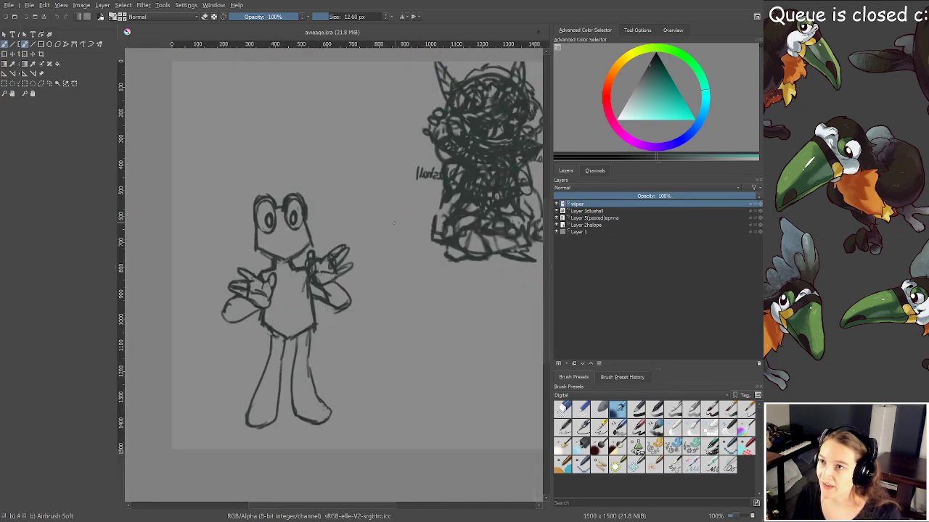
pyautogui.scroll(4, 351, 250)
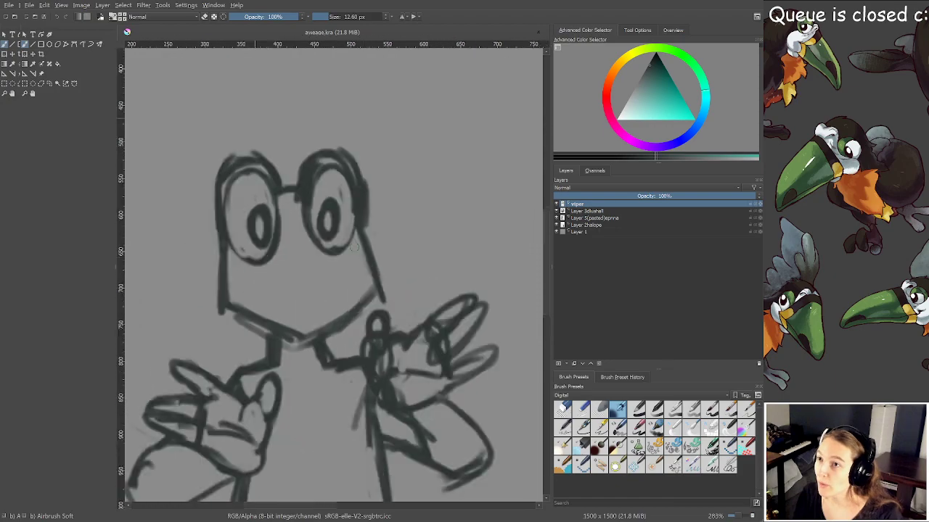
pyautogui.scroll(2, 351, 250)
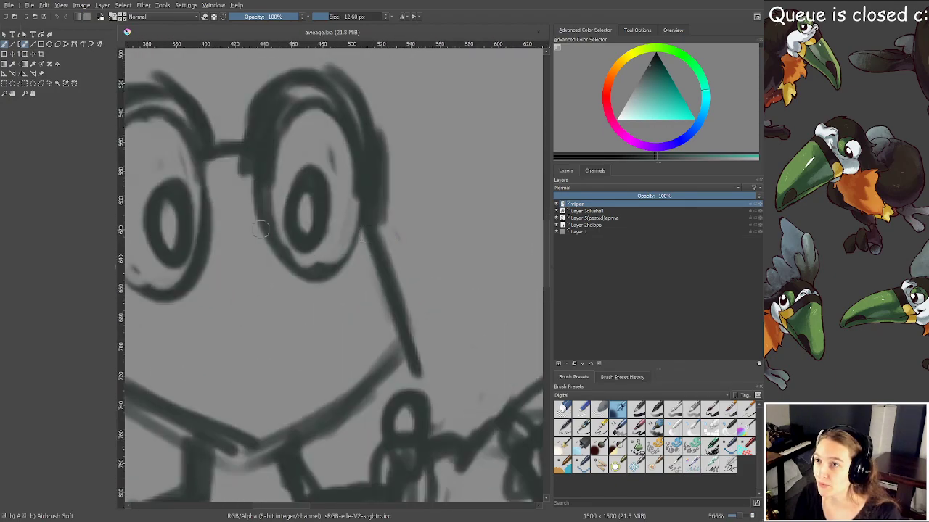
pyautogui.moveTo(294, 267); pyautogui.dragTo(297, 267)
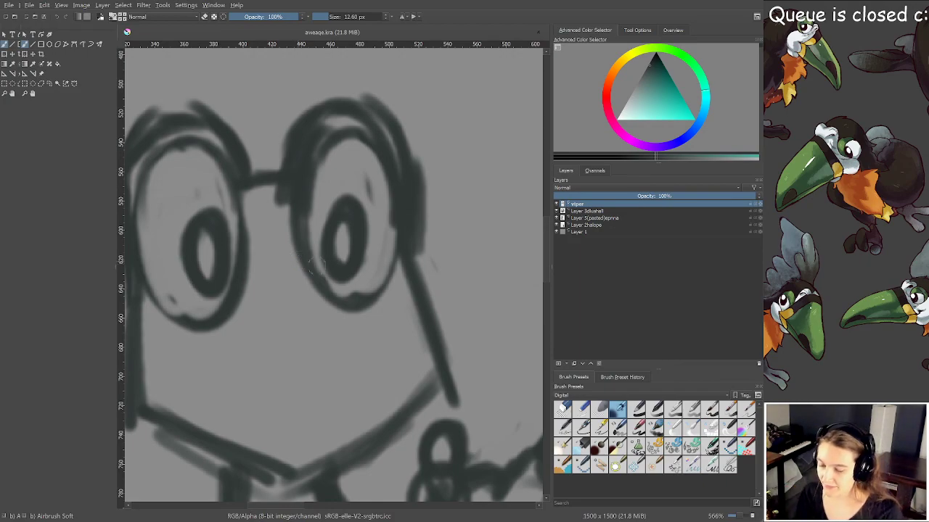
pyautogui.scroll(-1, 312, 266)
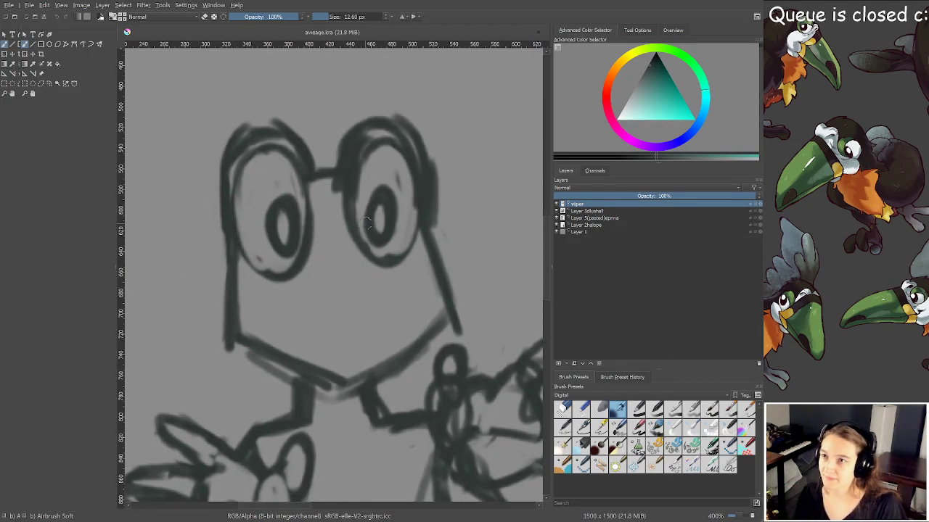
pyautogui.moveTo(247, 264)
pyautogui.mouseDown()
pyautogui.moveTo(291, 296)
pyautogui.moveTo(280, 330)
pyautogui.moveTo(236, 312)
pyautogui.mouseUp()
pyautogui.moveTo(414, 259)
pyautogui.mouseDown()
pyautogui.moveTo(431, 289)
pyautogui.moveTo(440, 275)
pyautogui.mouseUp()
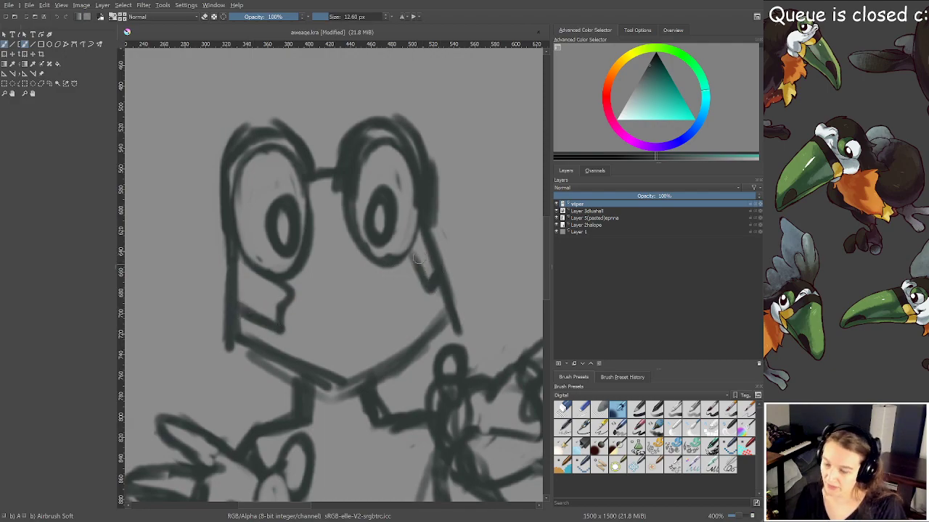
# Draw a bent frowning mouth line with a small dot beneath it and save the drawing
pyautogui.moveTo(304, 345)
pyautogui.mouseDown()
pyautogui.moveTo(379, 294)
pyautogui.moveTo(397, 325)
pyautogui.mouseUp()
pyautogui.click(378, 326)
pyautogui.hotkey('ctrl', 's')
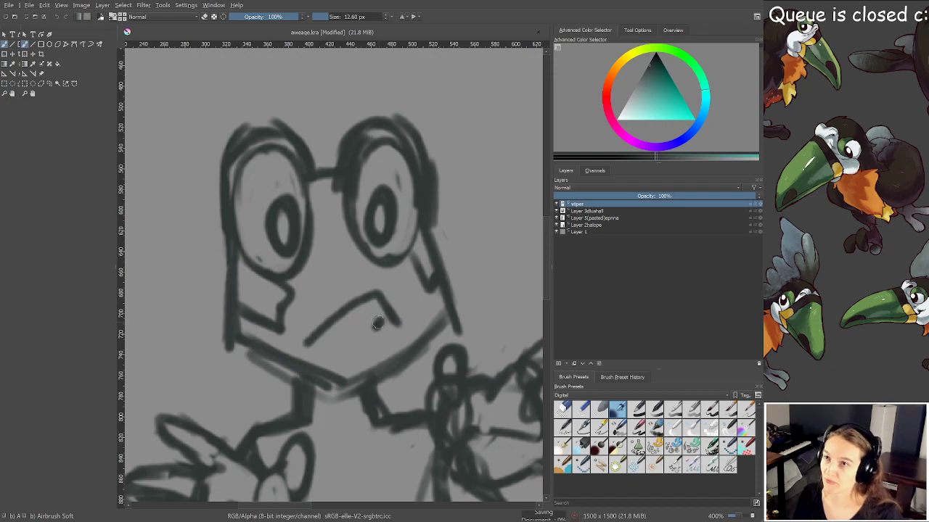
# Sketch pointed ears on both sides of the head and an angular outline above the eyes
pyautogui.scroll(-2, 378, 320)
pyautogui.moveTo(380, 348); pyautogui.dragTo(379, 339)
pyautogui.scroll(1, 341, 277)
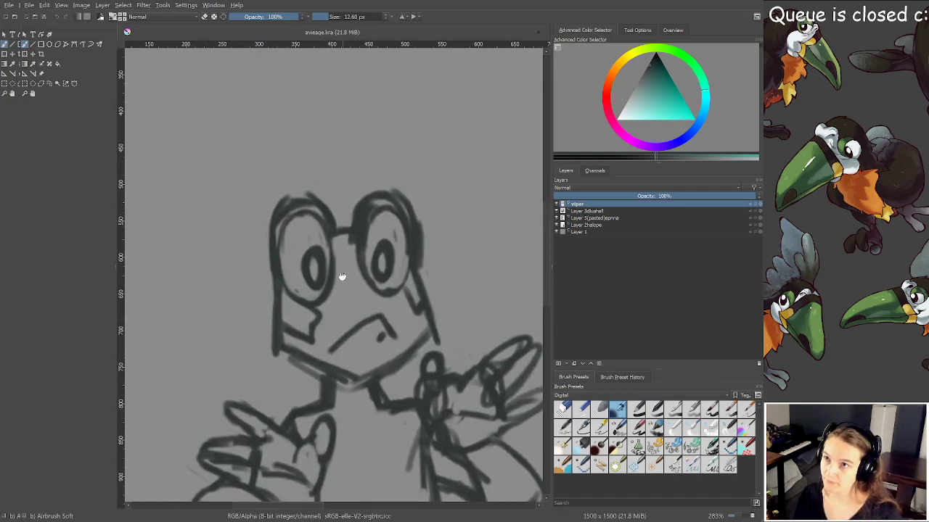
pyautogui.moveTo(213, 262); pyautogui.dragTo(269, 265)
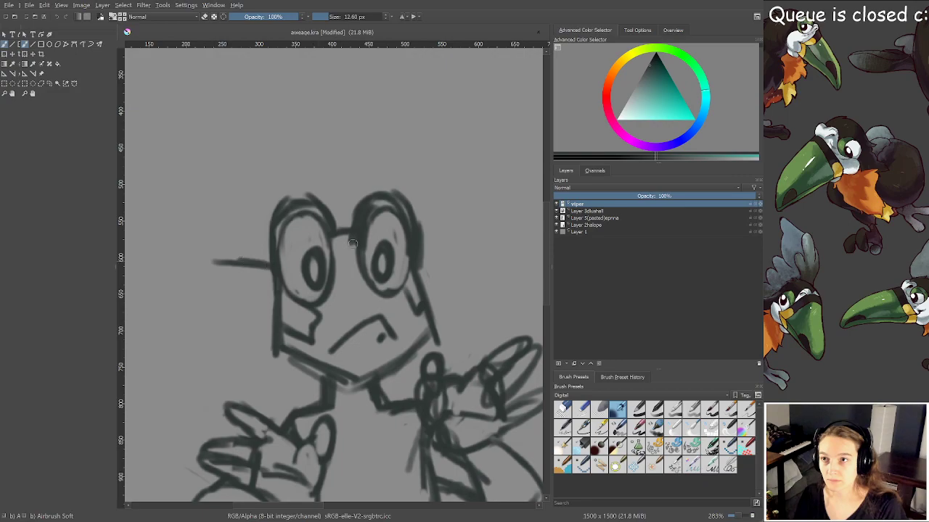
pyautogui.moveTo(410, 274); pyautogui.dragTo(447, 277)
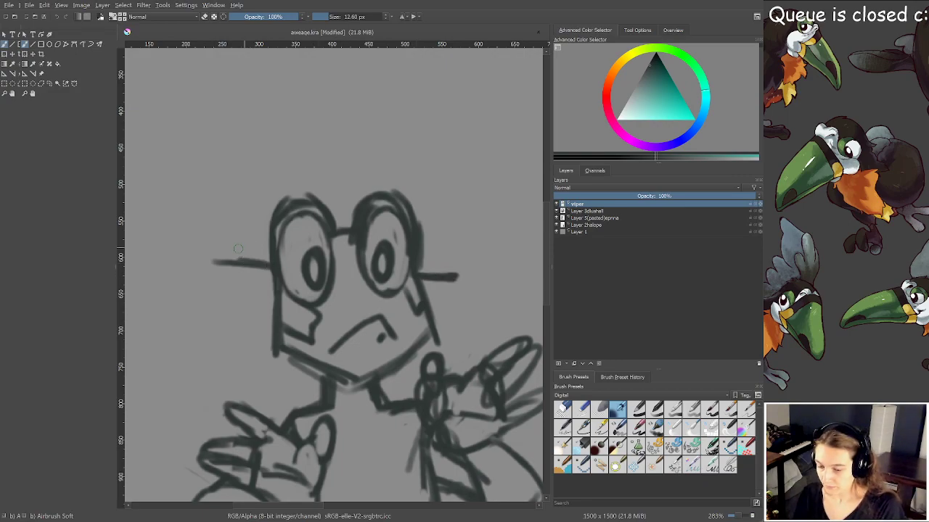
pyautogui.moveTo(210, 260)
pyautogui.mouseDown()
pyautogui.moveTo(267, 229)
pyautogui.moveTo(255, 234)
pyautogui.mouseUp()
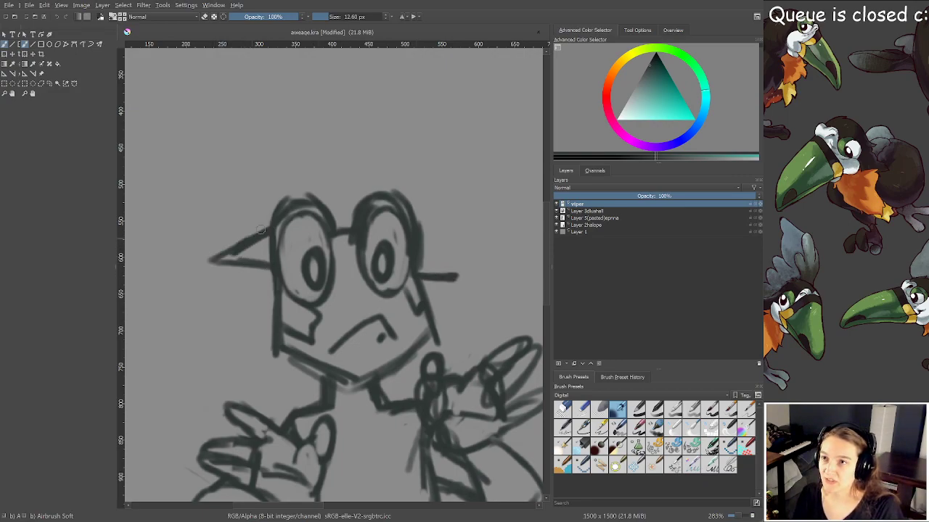
pyautogui.moveTo(311, 190)
pyautogui.mouseDown()
pyautogui.moveTo(321, 173)
pyautogui.moveTo(418, 196)
pyautogui.moveTo(423, 251)
pyautogui.moveTo(439, 261)
pyautogui.moveTo(438, 250)
pyautogui.mouseUp()
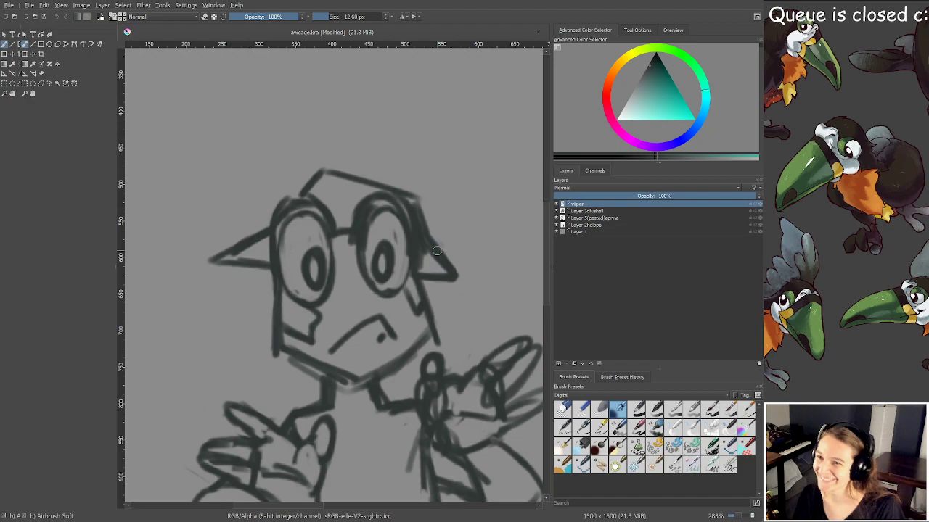
# Flip the view back, extend the angular head top over the eye, erase its old edge and add a second peak
pyautogui.press('m')
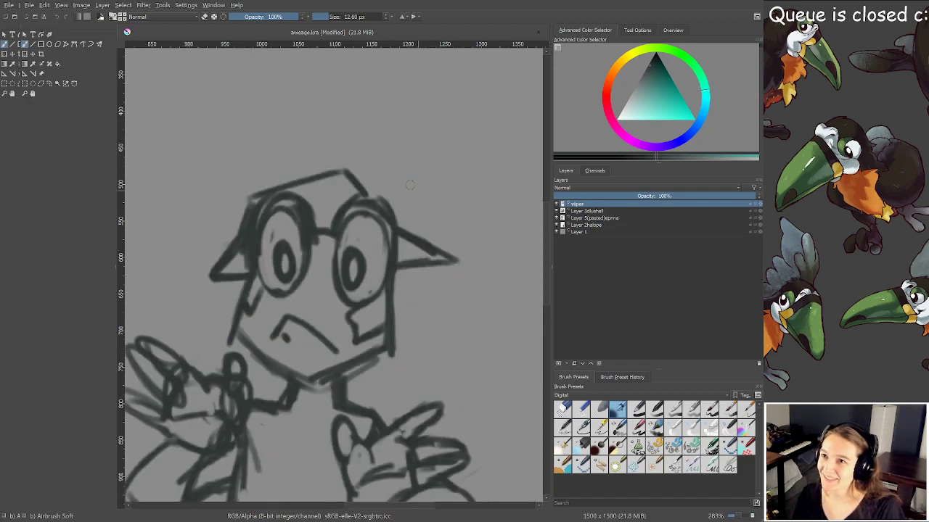
pyautogui.moveTo(330, 174)
pyautogui.mouseDown()
pyautogui.moveTo(379, 162)
pyautogui.moveTo(411, 218)
pyautogui.moveTo(406, 231)
pyautogui.mouseUp()
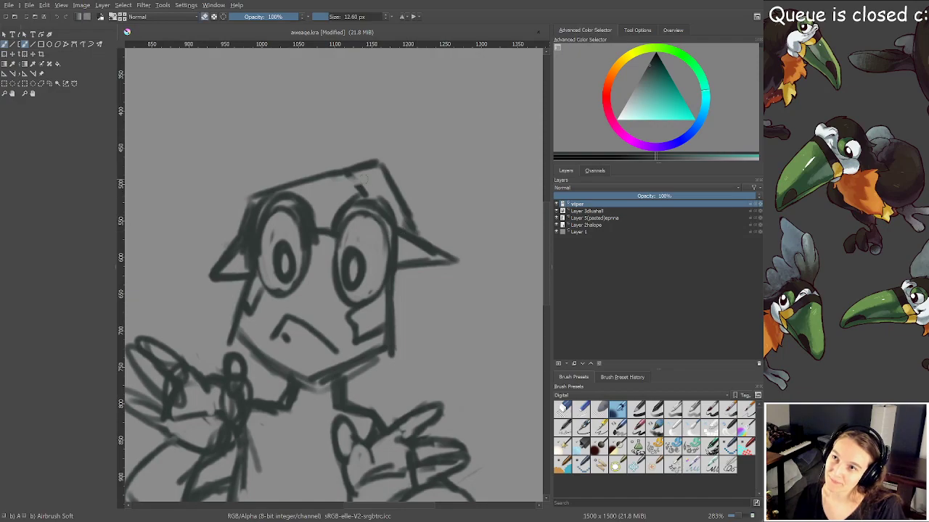
pyautogui.moveTo(265, 185)
pyautogui.mouseDown()
pyautogui.moveTo(327, 152)
pyautogui.moveTo(333, 171)
pyautogui.mouseUp()
pyautogui.moveTo(277, 172); pyautogui.dragTo(262, 186)
# Erase the ear on the raised-thumb side of the head, redraw it as a pointed triangle and save
pyautogui.press('e')
pyautogui.moveTo(229, 245)
pyautogui.mouseDown()
pyautogui.moveTo(237, 270)
pyautogui.moveTo(238, 245)
pyautogui.moveTo(214, 267)
pyautogui.moveTo(209, 289)
pyautogui.moveTo(238, 287)
pyautogui.mouseUp()
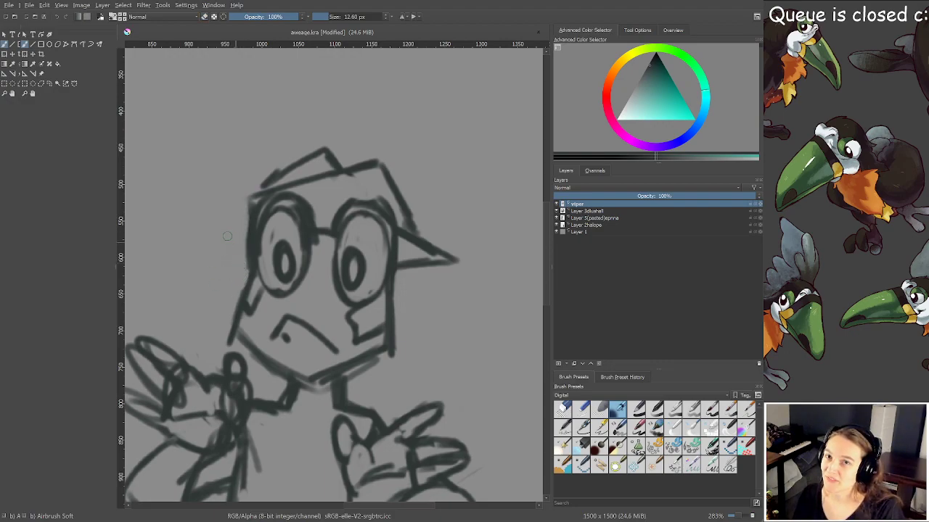
pyautogui.moveTo(229, 240)
pyautogui.mouseDown()
pyautogui.moveTo(247, 261)
pyautogui.moveTo(212, 239)
pyautogui.moveTo(257, 208)
pyautogui.moveTo(280, 234)
pyautogui.mouseUp()
pyautogui.scroll(-3, 258, 209)
pyautogui.hotkey('ctrl', 's')
# Rework the opposite ear into a shorter point and save the drawing
pyautogui.scroll(2, 301, 232)
pyautogui.moveTo(327, 274); pyautogui.dragTo(344, 277)
pyautogui.scroll(1, 346, 278)
pyautogui.moveTo(414, 268)
pyautogui.mouseDown()
pyautogui.moveTo(386, 279)
pyautogui.moveTo(414, 272)
pyautogui.moveTo(404, 275)
pyautogui.moveTo(392, 254)
pyautogui.moveTo(410, 265)
pyautogui.moveTo(384, 243)
pyautogui.moveTo(417, 248)
pyautogui.moveTo(366, 285)
pyautogui.moveTo(410, 265)
pyautogui.moveTo(385, 243)
pyautogui.moveTo(412, 266)
pyautogui.mouseUp()
pyautogui.press('e')
pyautogui.hotkey('ctrl', 's')
pyautogui.scroll(-2, 394, 268)
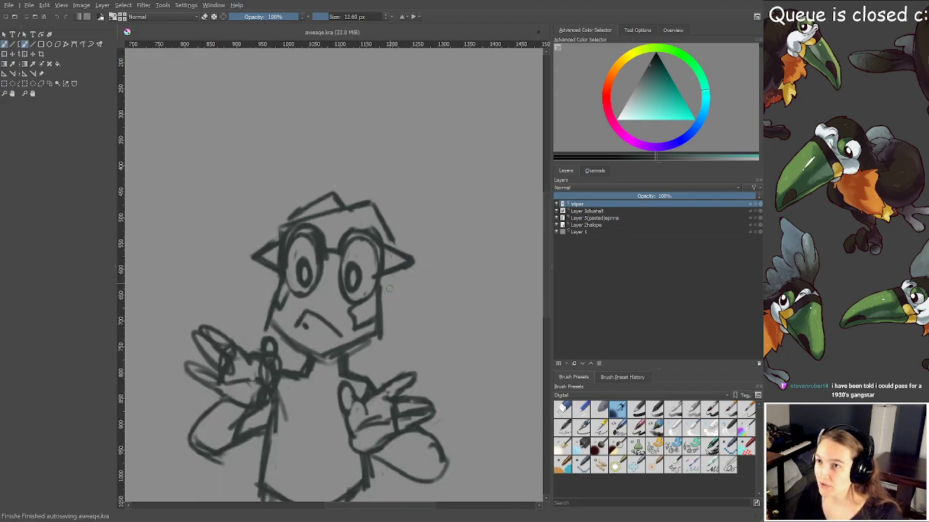
# Sketch a collar band with small vertical divisions across the neck and save the drawing
pyautogui.scroll(1, 386, 319)
pyautogui.moveTo(375, 318); pyautogui.dragTo(382, 267)
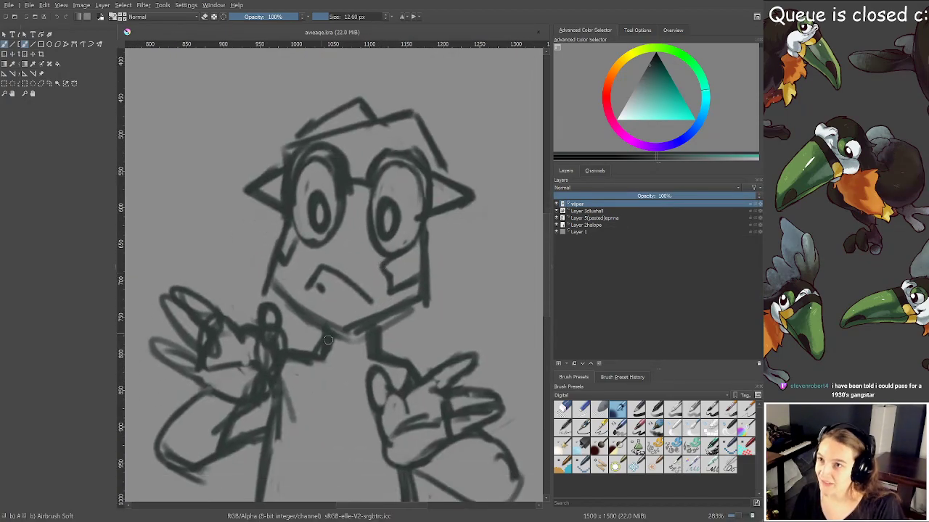
pyautogui.moveTo(320, 358)
pyautogui.mouseDown()
pyautogui.moveTo(367, 356)
pyautogui.moveTo(349, 324)
pyautogui.moveTo(339, 328)
pyautogui.moveTo(333, 345)
pyautogui.moveTo(352, 336)
pyautogui.moveTo(354, 364)
pyautogui.mouseUp()
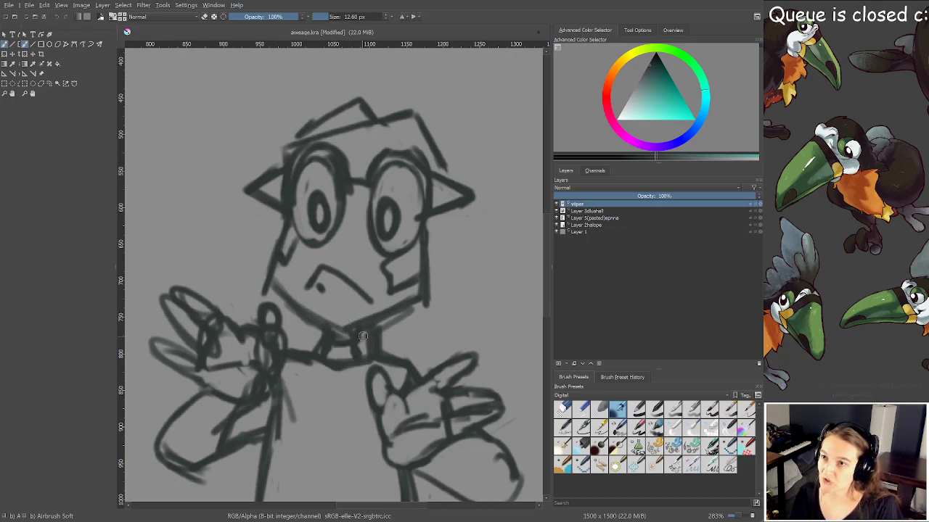
pyautogui.hotkey('ctrl', 's')
pyautogui.scroll(-2, 363, 336)
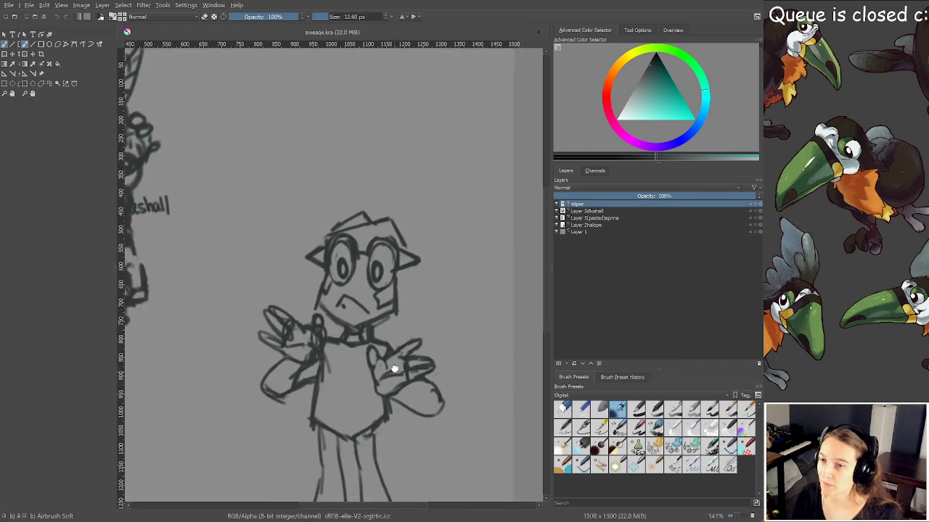
pyautogui.scroll(-2, 394, 371)
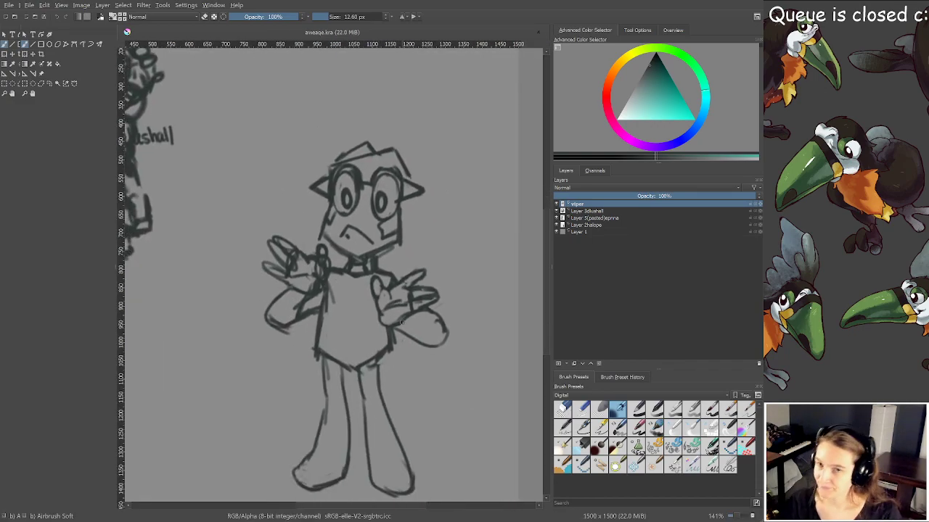
pyautogui.scroll(1, 385, 329)
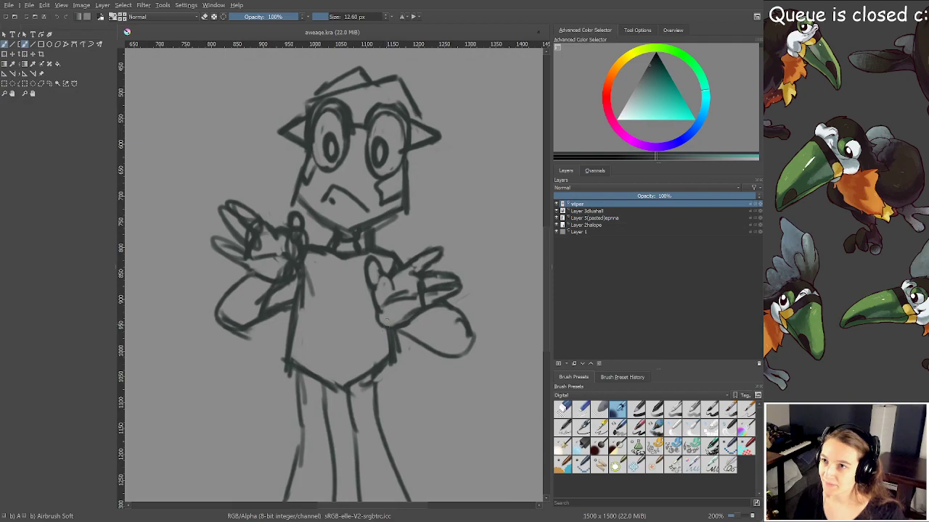
pyautogui.scroll(2, 385, 327)
pyautogui.scroll(-1, 383, 291)
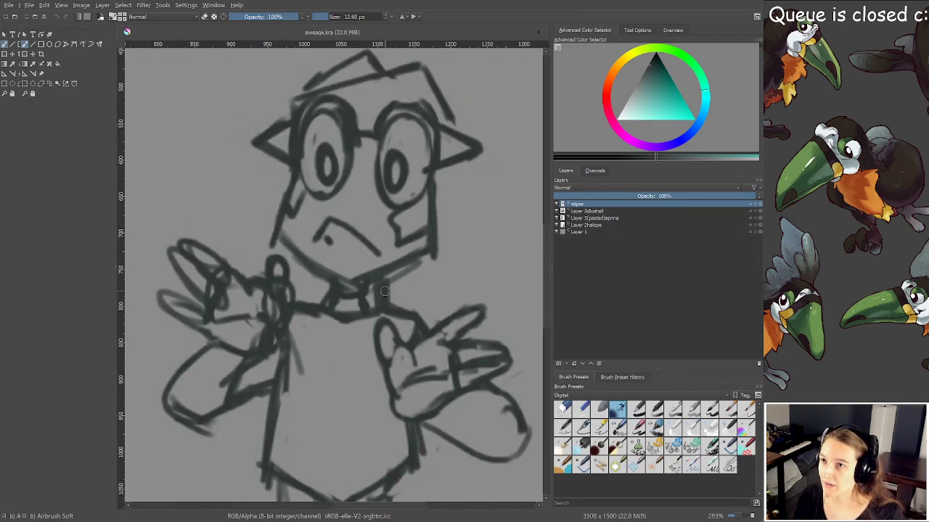
pyautogui.scroll(-2, 385, 294)
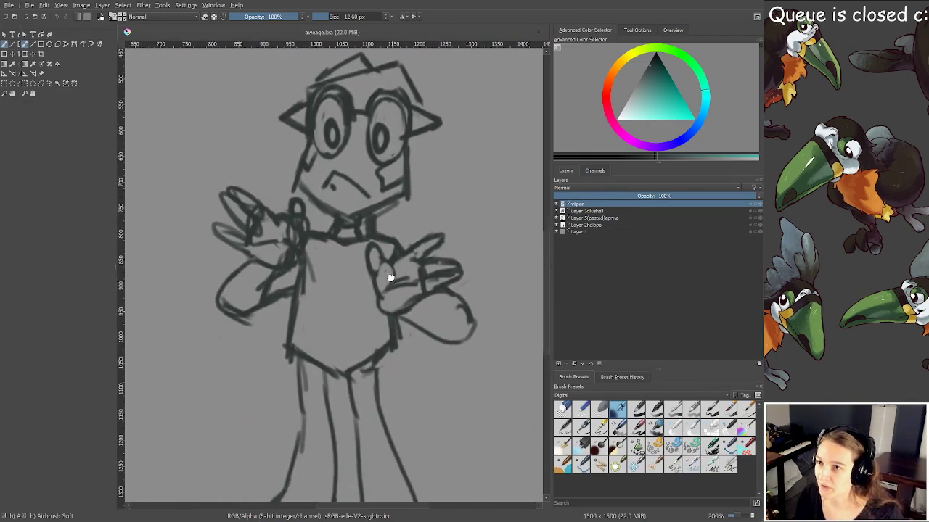
# Rework the rounded sleeves under both raised hands into more angular shapes, adding hard corners at the elbows
pyautogui.scroll(1, 391, 282)
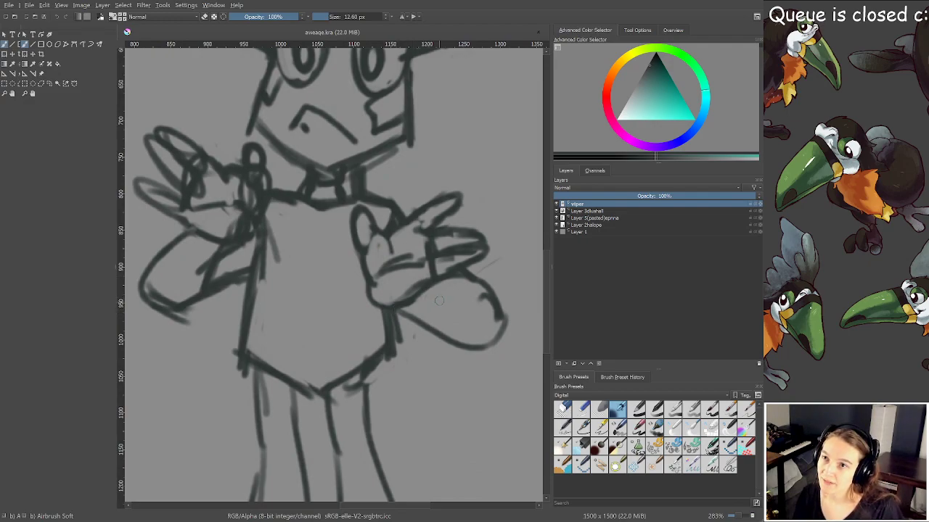
pyautogui.moveTo(424, 296)
pyautogui.mouseDown()
pyautogui.moveTo(411, 321)
pyautogui.moveTo(483, 350)
pyautogui.mouseUp()
pyautogui.moveTo(430, 329)
pyautogui.mouseDown()
pyautogui.moveTo(479, 353)
pyautogui.moveTo(508, 326)
pyautogui.mouseUp()
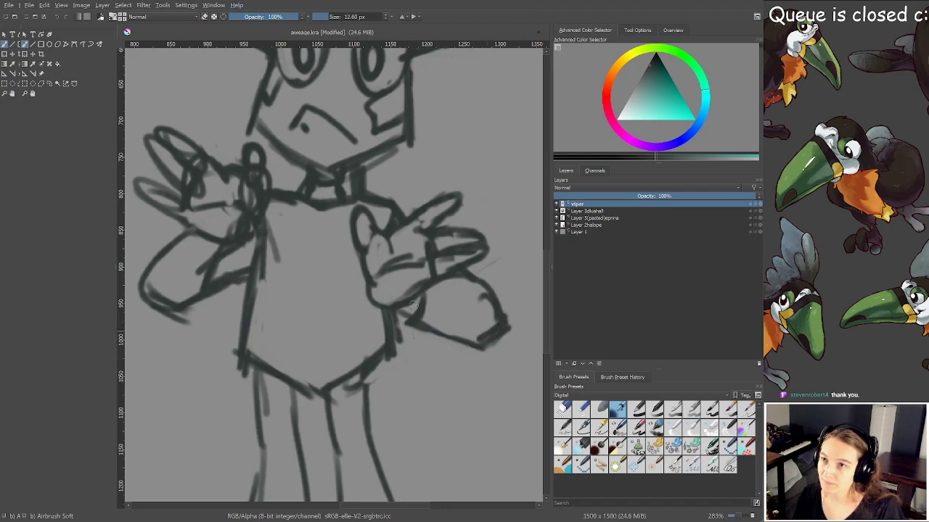
pyautogui.moveTo(172, 243); pyautogui.dragTo(135, 289)
pyautogui.moveTo(171, 226)
pyautogui.mouseDown()
pyautogui.moveTo(148, 262)
pyautogui.moveTo(196, 250)
pyautogui.moveTo(218, 258)
pyautogui.moveTo(221, 270)
pyautogui.moveTo(197, 290)
pyautogui.mouseUp()
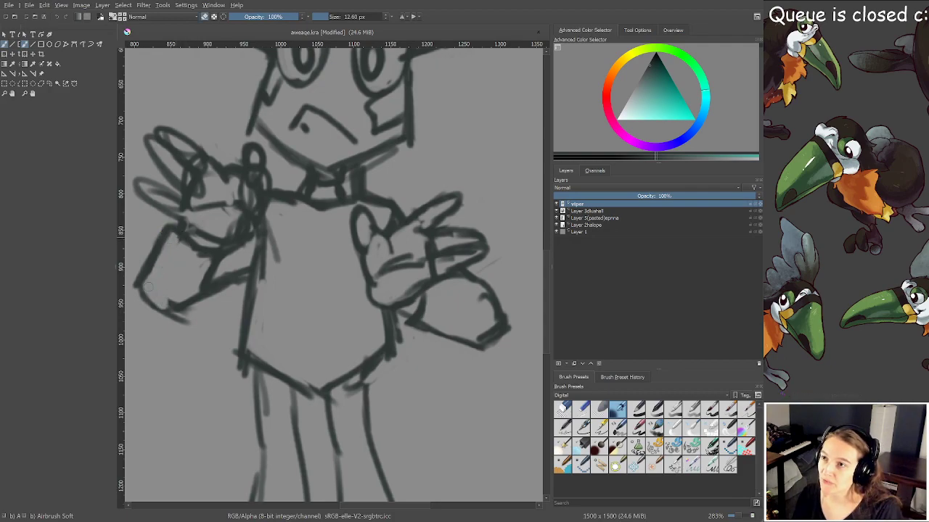
pyautogui.moveTo(165, 310)
pyautogui.mouseDown()
pyautogui.moveTo(188, 319)
pyautogui.moveTo(191, 301)
pyautogui.mouseUp()
pyautogui.press('e')
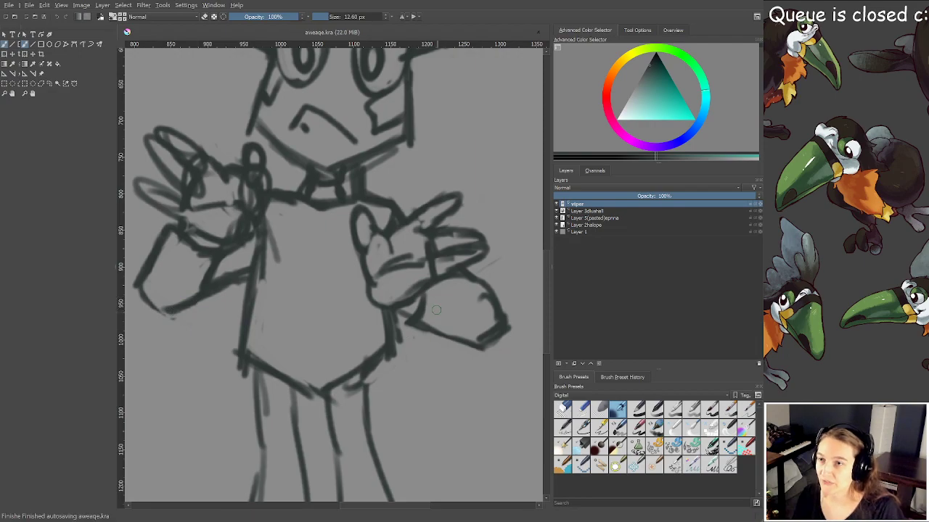
pyautogui.scroll(-4, 394, 315)
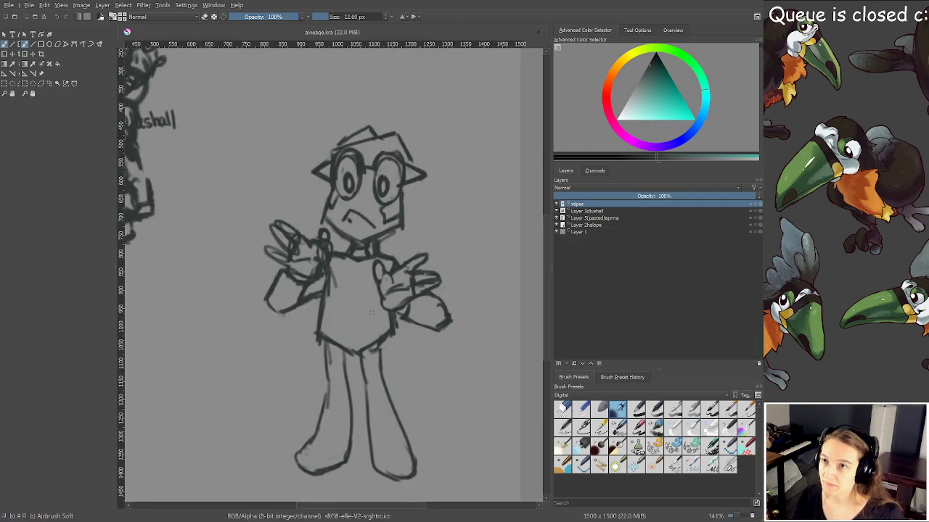
# Sketch a waistline across the lower torso and a vertical front seam from the collar down to it
pyautogui.scroll(4, 378, 288)
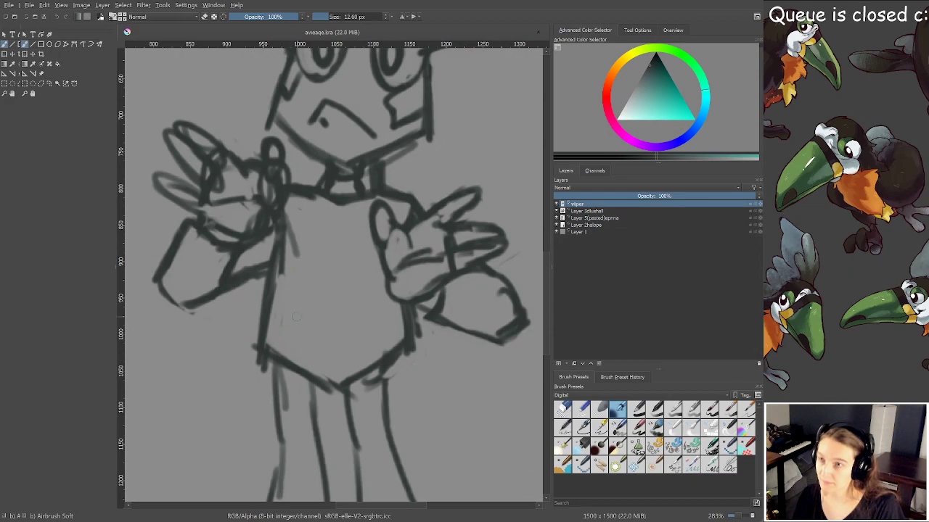
pyautogui.moveTo(267, 313)
pyautogui.mouseDown()
pyautogui.moveTo(329, 302)
pyautogui.moveTo(287, 313)
pyautogui.moveTo(392, 312)
pyautogui.mouseUp()
pyautogui.moveTo(332, 200); pyautogui.dragTo(335, 312)
pyautogui.scroll(-4, 334, 292)
pyautogui.scroll(-2, 334, 294)
pyautogui.scroll(5, 354, 271)
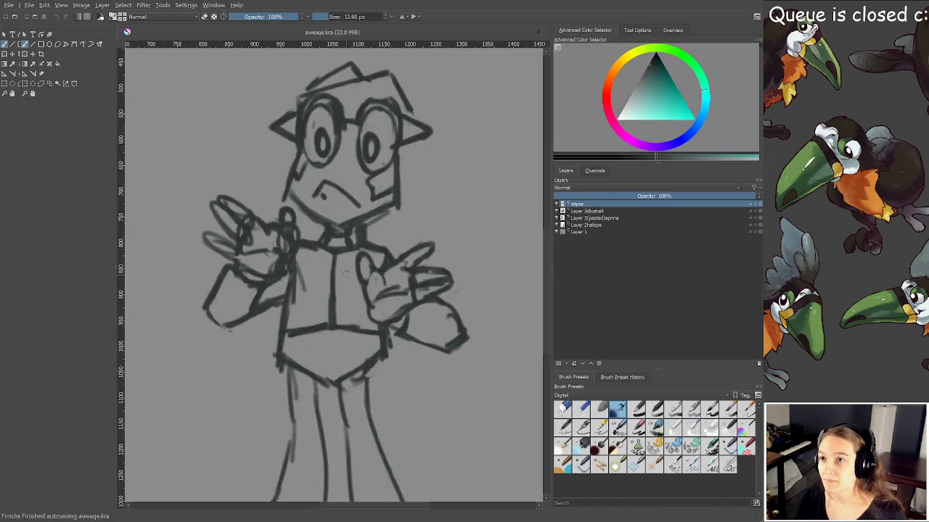
# Erase the upper part of the front seam and sketch a V-shaped neckline below the collar
pyautogui.press('e')
pyautogui.moveTo(330, 282)
pyautogui.mouseDown()
pyautogui.moveTo(344, 292)
pyautogui.moveTo(341, 343)
pyautogui.mouseUp()
pyautogui.moveTo(349, 301)
pyautogui.mouseDown()
pyautogui.moveTo(352, 276)
pyautogui.moveTo(338, 254)
pyautogui.moveTo(347, 257)
pyautogui.moveTo(329, 247)
pyautogui.moveTo(371, 239)
pyautogui.mouseUp()
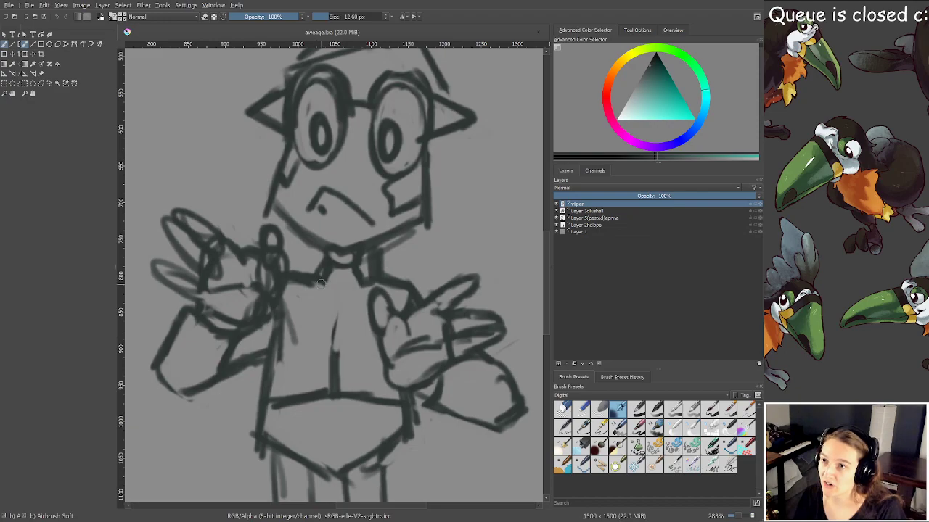
pyautogui.moveTo(323, 284)
pyautogui.mouseDown()
pyautogui.moveTo(330, 327)
pyautogui.moveTo(362, 290)
pyautogui.moveTo(352, 299)
pyautogui.mouseUp()
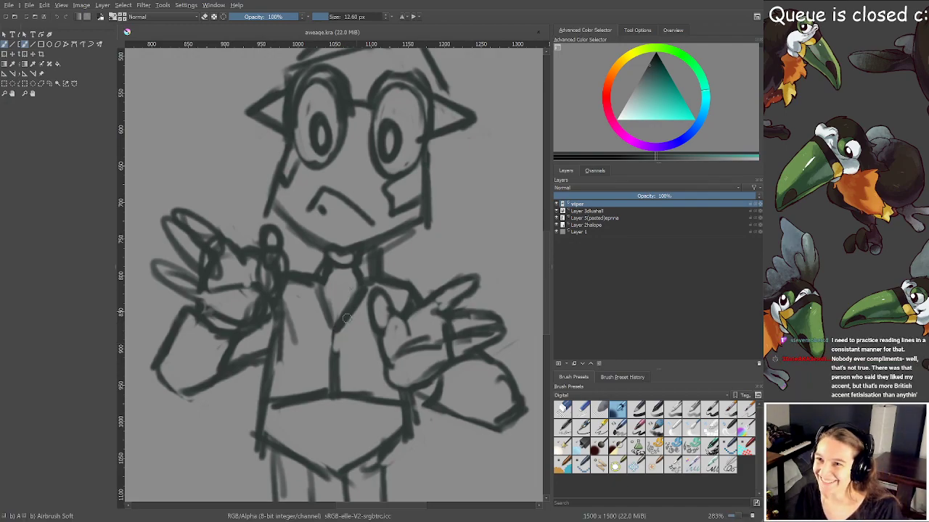
pyautogui.moveTo(324, 332)
pyautogui.mouseDown()
pyautogui.moveTo(338, 364)
pyautogui.moveTo(328, 332)
pyautogui.mouseUp()
# Erase the shoulder lines beside the collar, draw angular jacket lapels around the neckline and save the drawing
pyautogui.press('e')
pyautogui.moveTo(306, 275)
pyautogui.mouseDown()
pyautogui.moveTo(293, 303)
pyautogui.moveTo(308, 299)
pyautogui.moveTo(305, 306)
pyautogui.moveTo(323, 285)
pyautogui.mouseUp()
pyautogui.press('e')
pyautogui.moveTo(377, 270); pyautogui.dragTo(387, 277)
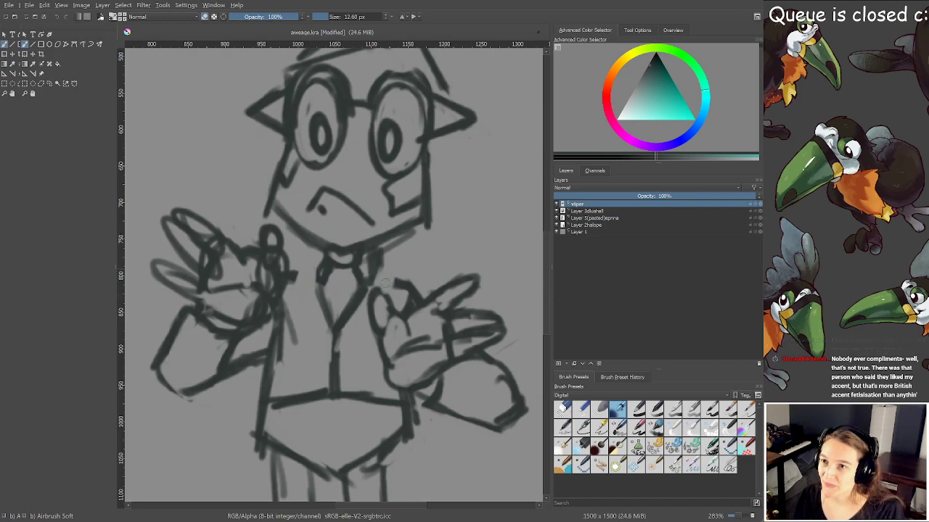
pyautogui.moveTo(316, 260)
pyautogui.mouseDown()
pyautogui.moveTo(297, 316)
pyautogui.moveTo(333, 356)
pyautogui.moveTo(364, 332)
pyautogui.moveTo(339, 350)
pyautogui.mouseUp()
pyautogui.moveTo(391, 292); pyautogui.dragTo(387, 266)
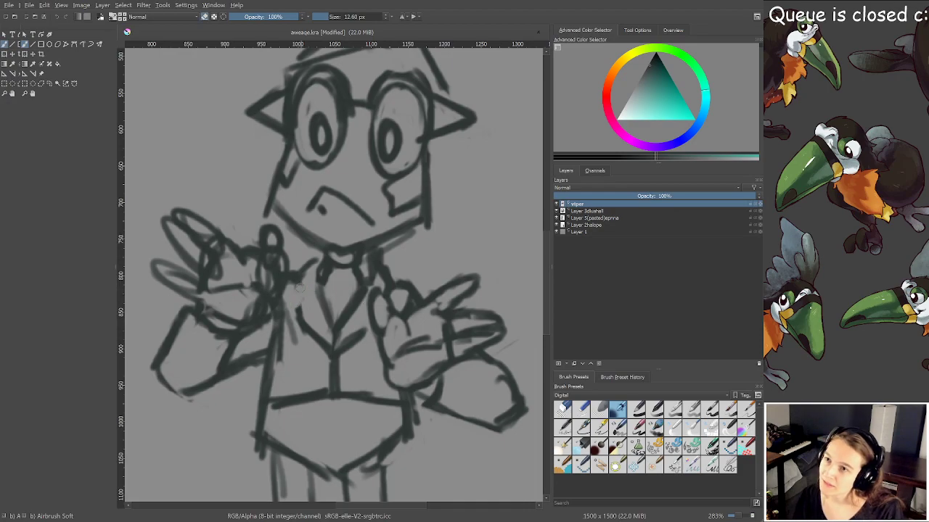
pyautogui.moveTo(305, 301); pyautogui.dragTo(309, 291)
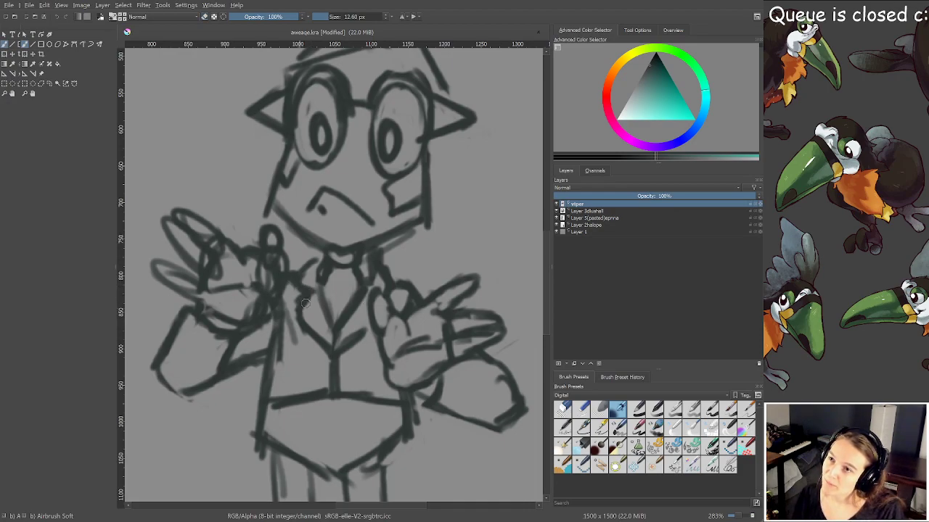
pyautogui.hotkey('ctrl', 's')
# Shift the front seam towards the raised-thumb side, rejoin the neckline to it and redraw the waistline with an upward curve
pyautogui.scroll(-3, 332, 283)
pyautogui.scroll(1, 365, 318)
pyautogui.scroll(2, 361, 319)
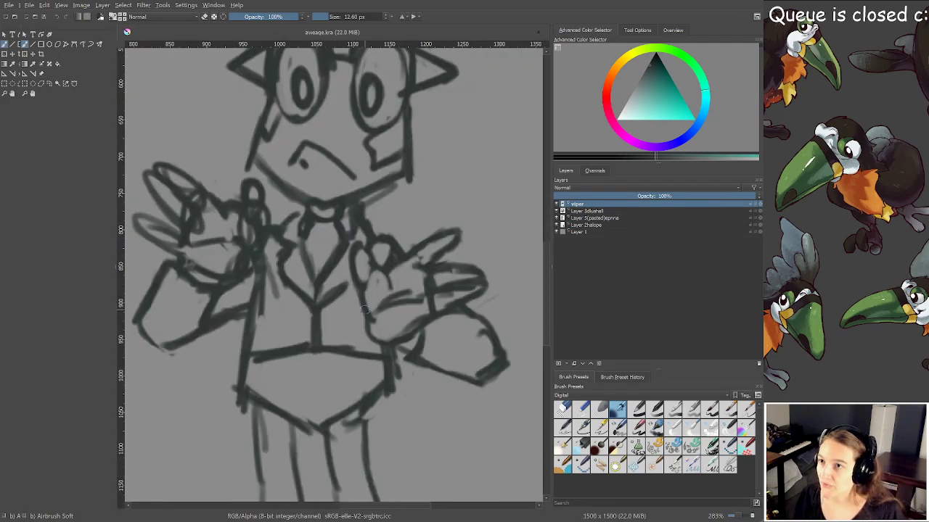
pyautogui.moveTo(308, 309)
pyautogui.mouseDown()
pyautogui.moveTo(309, 283)
pyautogui.moveTo(319, 357)
pyautogui.moveTo(312, 282)
pyautogui.moveTo(299, 333)
pyautogui.moveTo(302, 307)
pyautogui.moveTo(299, 335)
pyautogui.moveTo(314, 277)
pyautogui.moveTo(308, 288)
pyautogui.moveTo(334, 267)
pyautogui.mouseUp()
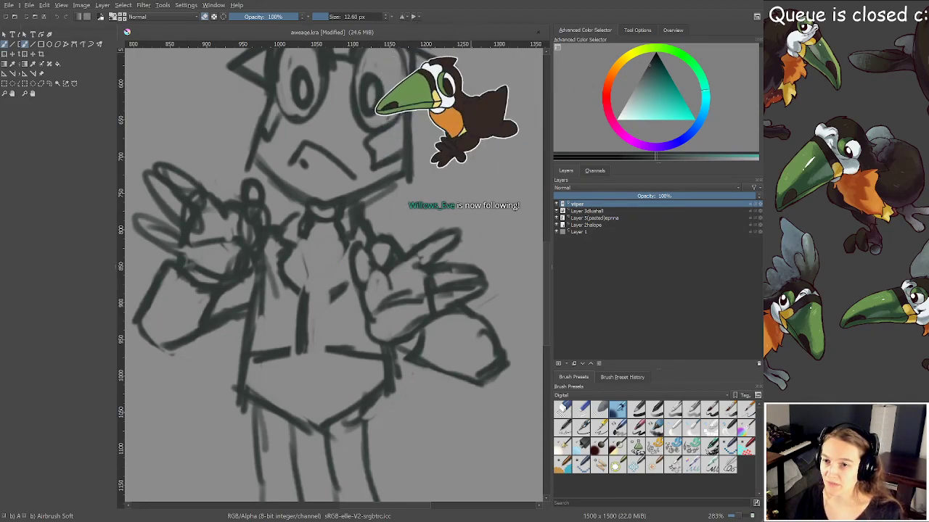
pyautogui.moveTo(365, 344); pyautogui.dragTo(390, 309)
pyautogui.press('e')
pyautogui.moveTo(325, 194)
pyautogui.mouseDown()
pyautogui.moveTo(330, 248)
pyautogui.moveTo(371, 211)
pyautogui.moveTo(348, 251)
pyautogui.moveTo(364, 245)
pyautogui.moveTo(358, 287)
pyautogui.moveTo(356, 258)
pyautogui.mouseUp()
pyautogui.press('e')
pyautogui.moveTo(301, 319); pyautogui.dragTo(392, 310)
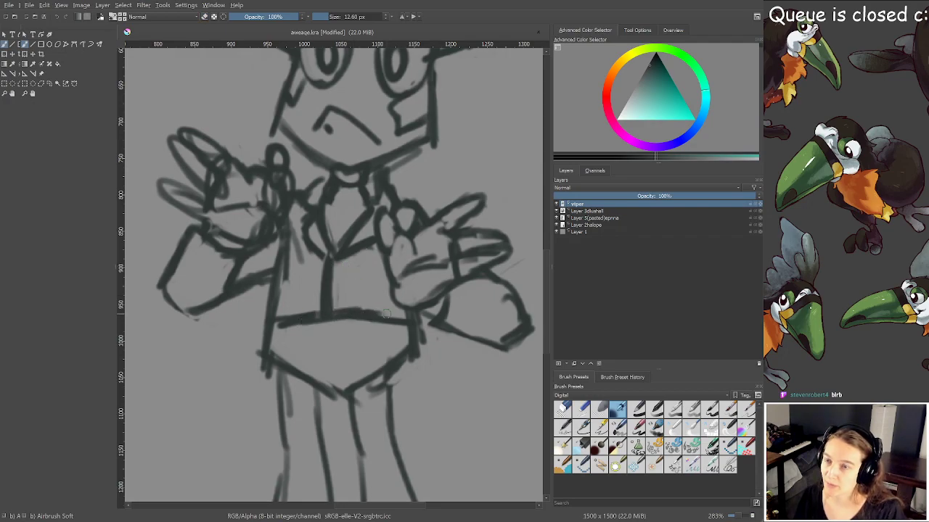
# Add a second line under the waistline to form a belt, draw a rectangular buckle at its middle and save
pyautogui.scroll(-1, 394, 302)
pyautogui.scroll(2, 367, 330)
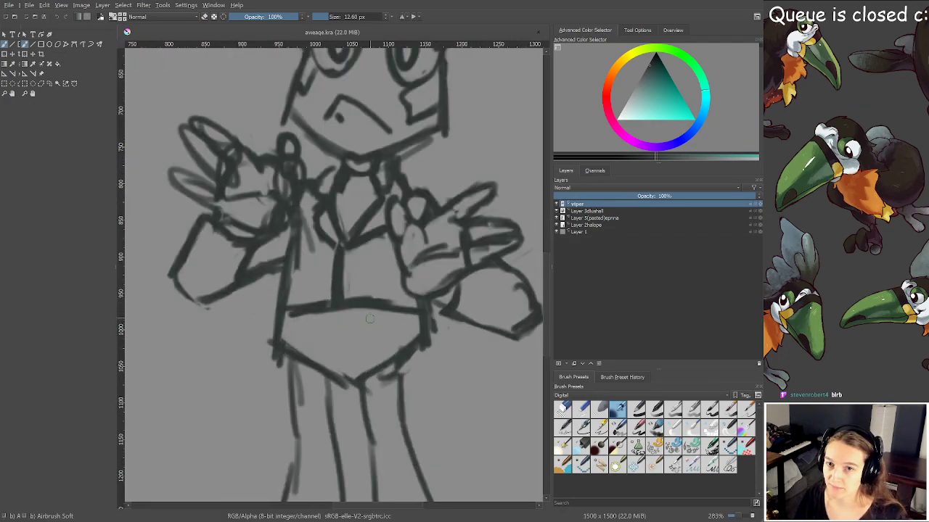
pyautogui.moveTo(363, 269); pyautogui.dragTo(359, 266)
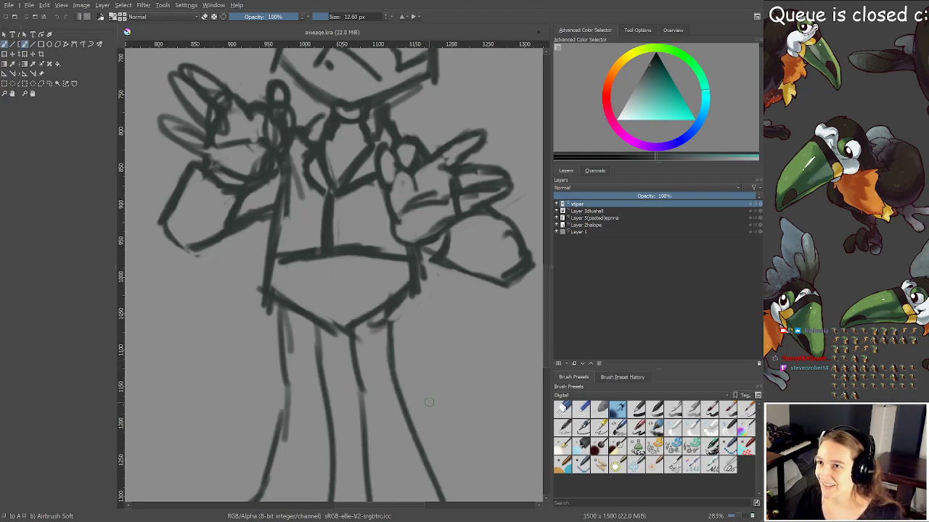
pyautogui.scroll(-1, 367, 290)
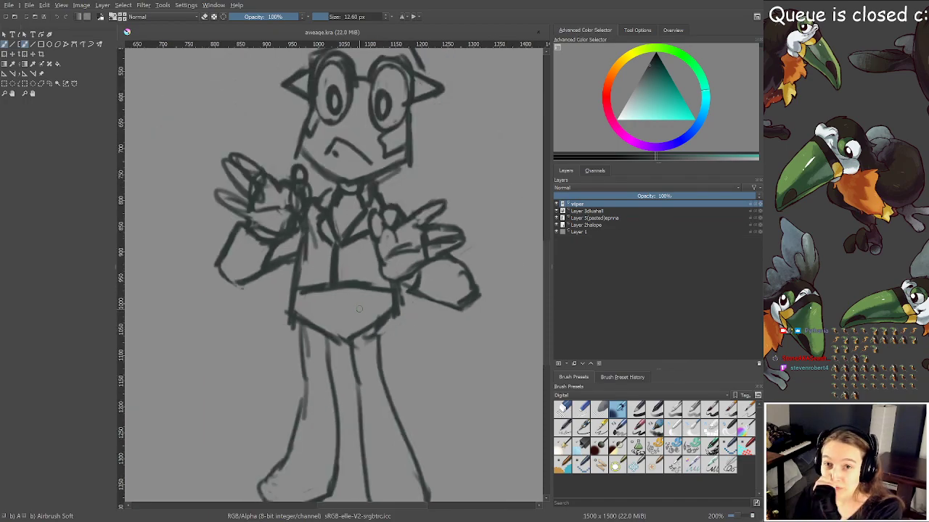
pyautogui.moveTo(358, 309); pyautogui.dragTo(357, 244)
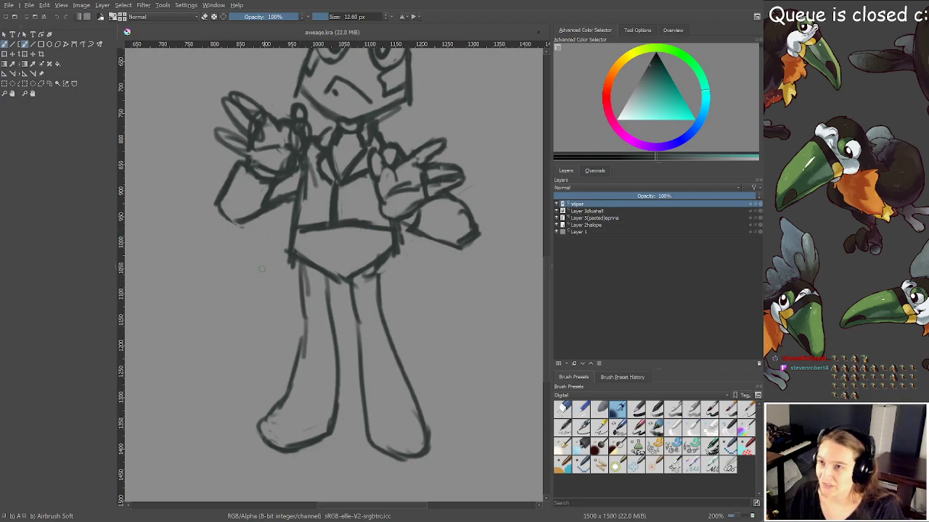
pyautogui.moveTo(290, 240)
pyautogui.mouseDown()
pyautogui.moveTo(397, 236)
pyautogui.moveTo(370, 227)
pyautogui.mouseUp()
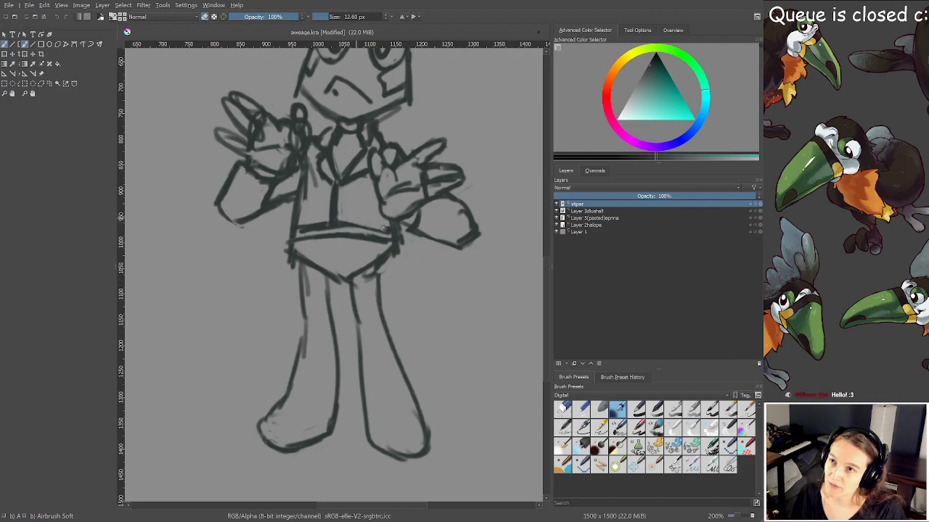
pyautogui.hotkey('ctrl', 's')
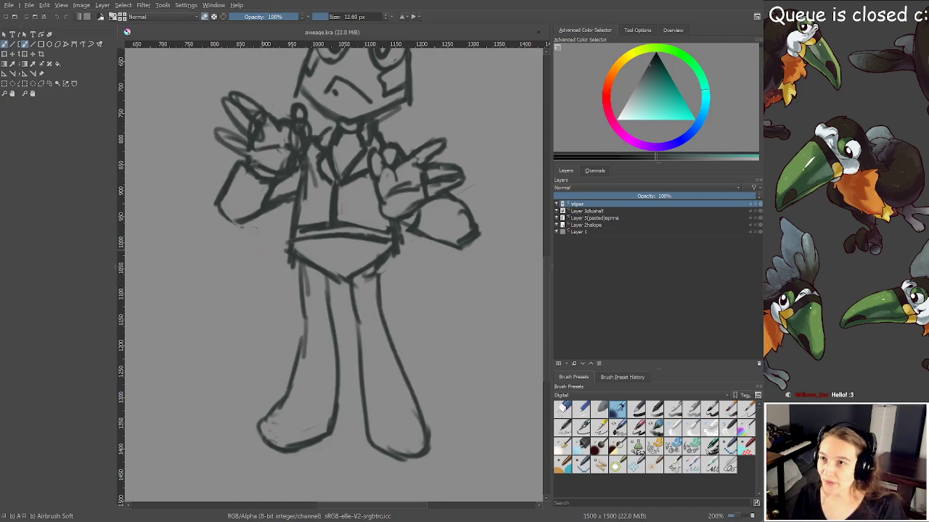
pyautogui.moveTo(321, 225)
pyautogui.mouseDown()
pyautogui.moveTo(323, 238)
pyautogui.moveTo(348, 228)
pyautogui.mouseUp()
pyautogui.press('e')
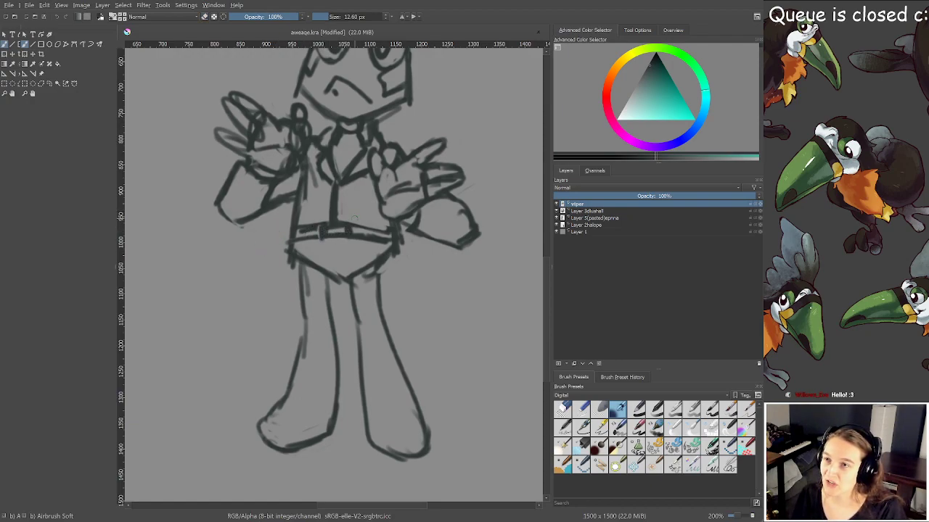
pyautogui.hotkey('ctrl', 's')
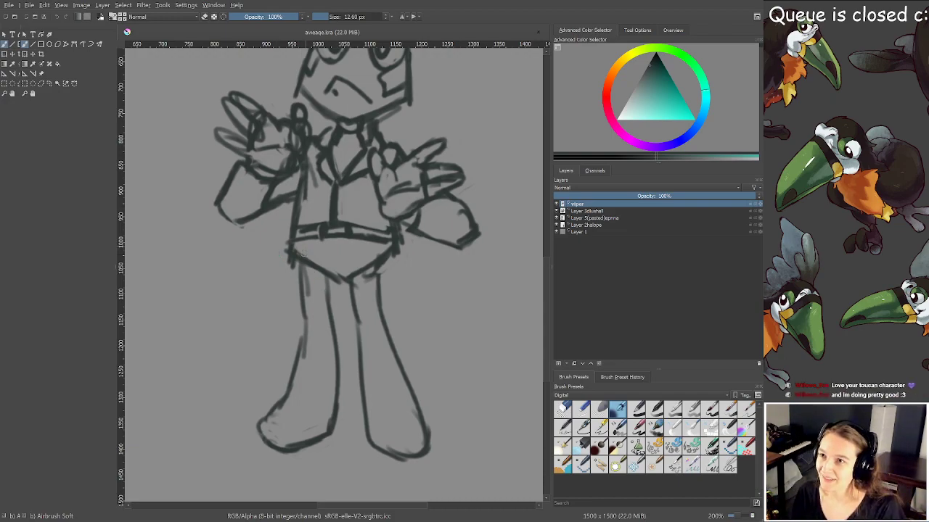
pyautogui.moveTo(297, 255); pyautogui.dragTo(288, 248)
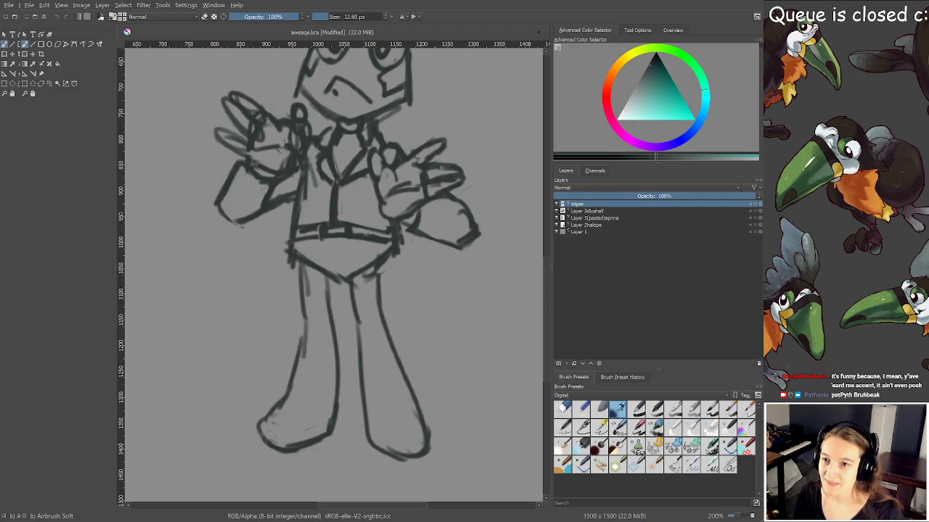
# Reduce the brush size and sketch a flared trouser leg with a slanted hem on the raised-thumb side
pyautogui.moveTo(429, 297); pyautogui.dragTo(424, 331)
pyautogui.moveTo(370, 218)
pyautogui.mouseDown()
pyautogui.moveTo(370, 281)
pyautogui.moveTo(370, 203)
pyautogui.mouseUp()
pyautogui.scroll(1, 370, 281)
pyautogui.scroll(-5, 370, 202)
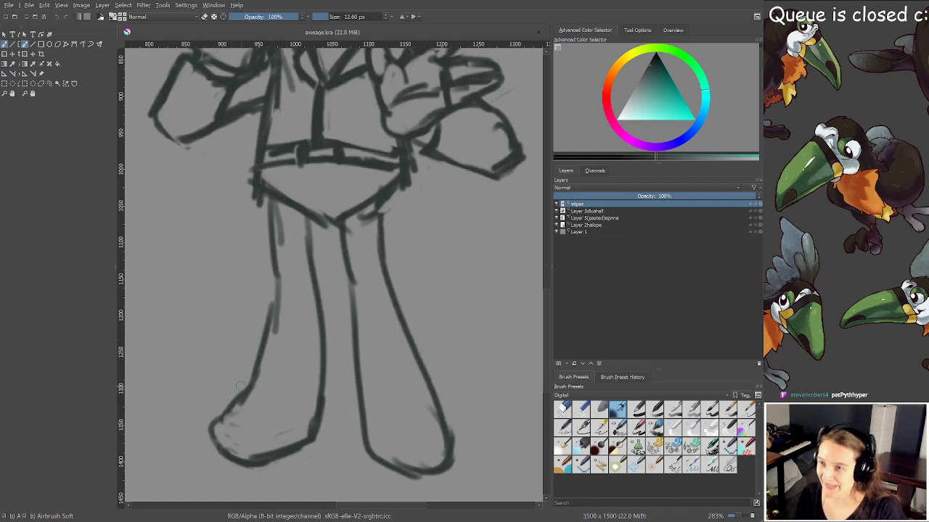
pyautogui.press('[')
pyautogui.press('[')
pyautogui.press('[')
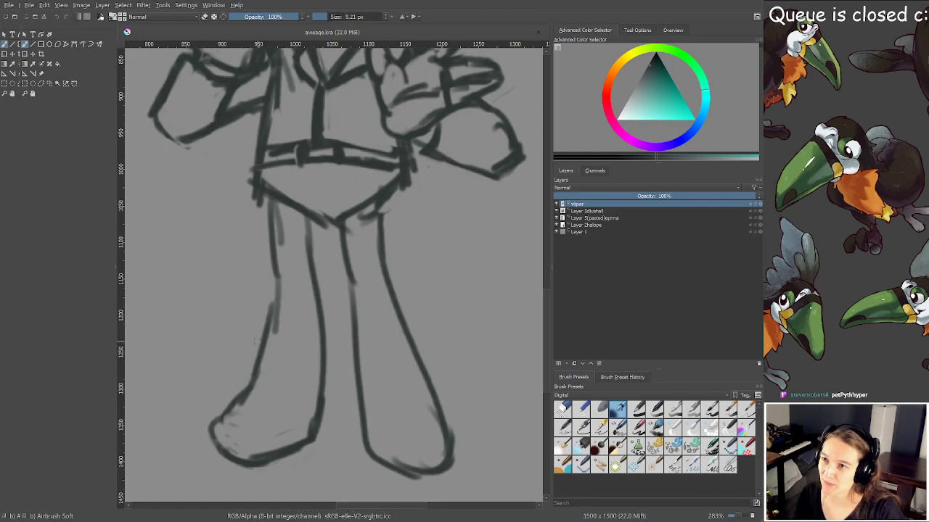
pyautogui.moveTo(263, 324)
pyautogui.mouseDown()
pyautogui.moveTo(235, 390)
pyautogui.moveTo(307, 426)
pyautogui.moveTo(343, 414)
pyautogui.mouseUp()
pyautogui.moveTo(317, 431)
pyautogui.mouseDown()
pyautogui.moveTo(340, 417)
pyautogui.moveTo(354, 439)
pyautogui.mouseUp()
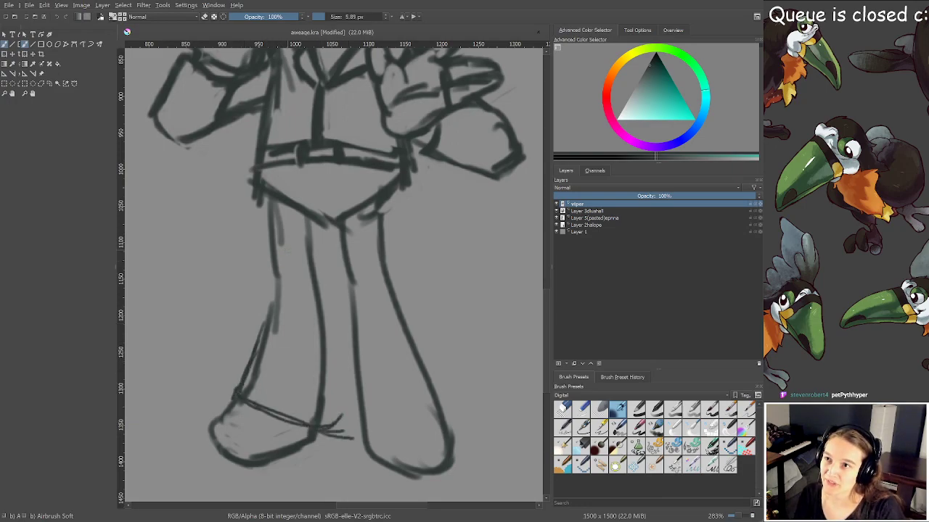
pyautogui.moveTo(312, 222); pyautogui.dragTo(348, 435)
pyautogui.moveTo(337, 410); pyautogui.dragTo(345, 424)
# Sketch the matching flared trouser leg and hem over the opposite foot and save the drawing
pyautogui.moveTo(346, 264); pyautogui.dragTo(361, 455)
pyautogui.moveTo(375, 214); pyautogui.dragTo(467, 457)
pyautogui.moveTo(364, 411)
pyautogui.mouseDown()
pyautogui.moveTo(427, 413)
pyautogui.moveTo(447, 431)
pyautogui.moveTo(473, 436)
pyautogui.mouseUp()
pyautogui.moveTo(447, 403)
pyautogui.mouseDown()
pyautogui.moveTo(473, 435)
pyautogui.moveTo(463, 421)
pyautogui.mouseUp()
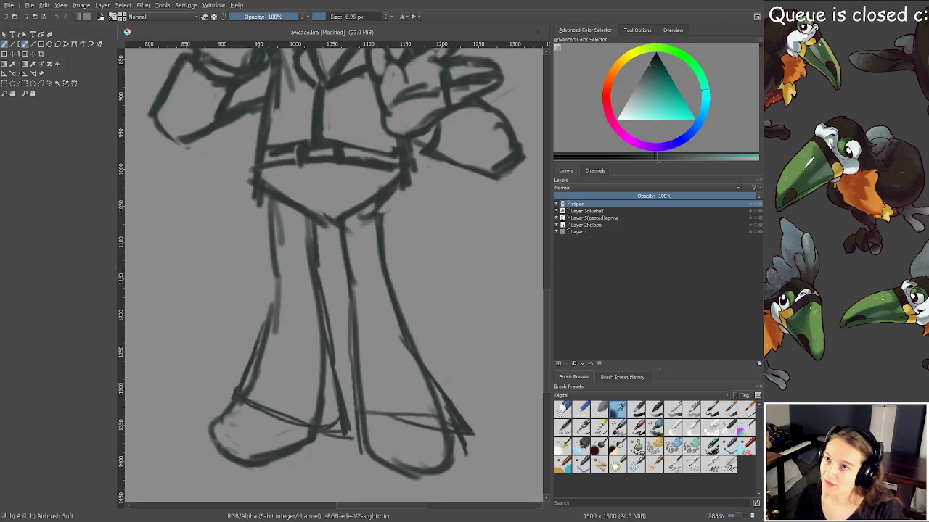
pyautogui.hotkey('ctrl', 's')
# Transform the dlushall layer, moving its sketch off the stacked characters to the canvas area above the new character
pyautogui.scroll(-2, 350, 262)
pyautogui.moveTo(347, 256); pyautogui.dragTo(368, 353)
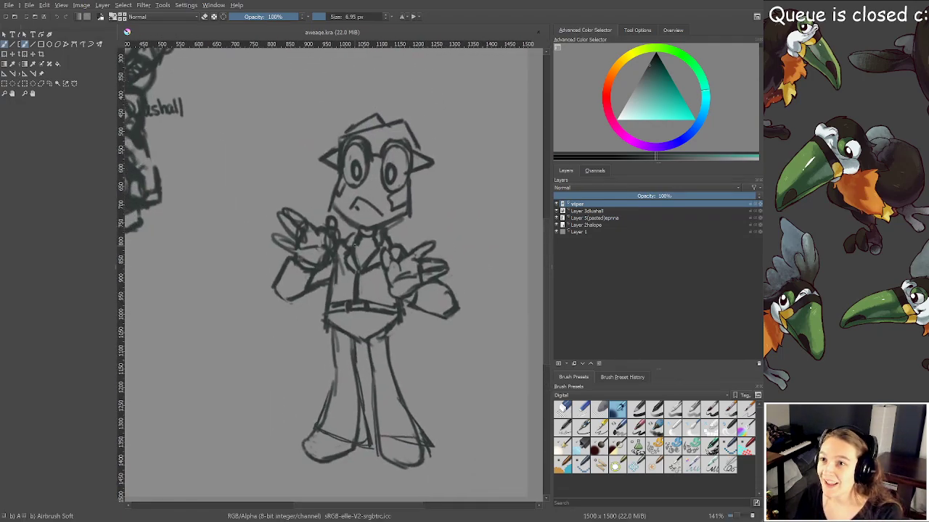
pyautogui.moveTo(358, 209)
pyautogui.mouseDown()
pyautogui.moveTo(356, 220)
pyautogui.moveTo(354, 210)
pyautogui.moveTo(266, 255)
pyautogui.moveTo(322, 247)
pyautogui.moveTo(487, 317)
pyautogui.mouseUp()
pyautogui.press('-')
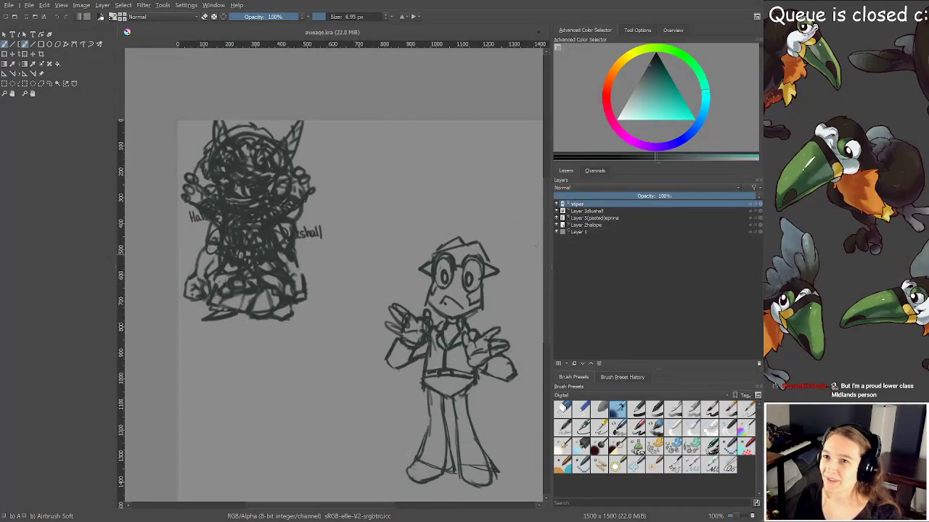
pyautogui.click(591, 211)
pyautogui.hotkey('ctrl', 't')
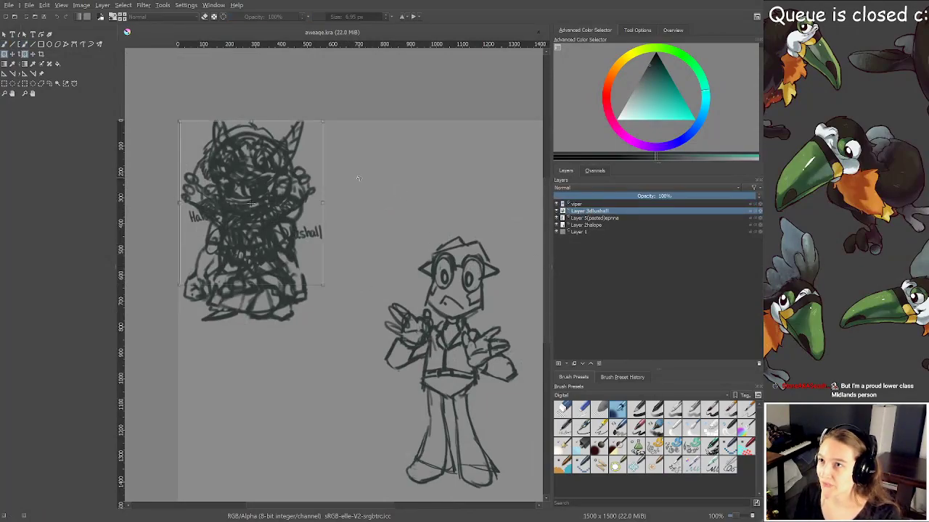
pyautogui.moveTo(310, 179); pyautogui.dragTo(495, 171)
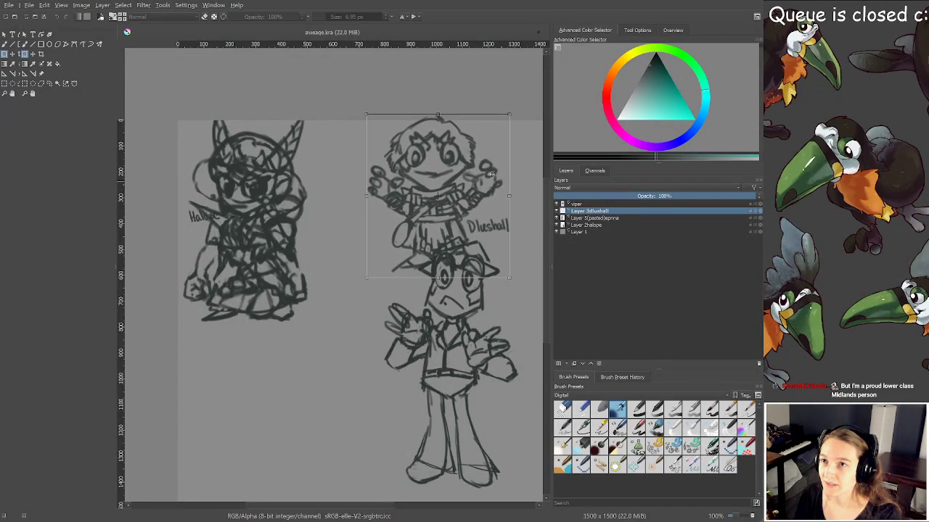
# Transform the pasted horned-character layer, moving its sketch below Halope, beside the new character
pyautogui.click(598, 218)
pyautogui.hotkey('ctrl', 't')
pyautogui.moveTo(300, 188)
pyautogui.mouseDown()
pyautogui.moveTo(300, 313)
pyautogui.moveTo(358, 355)
pyautogui.moveTo(362, 380)
pyautogui.moveTo(359, 297)
pyautogui.mouseUp()
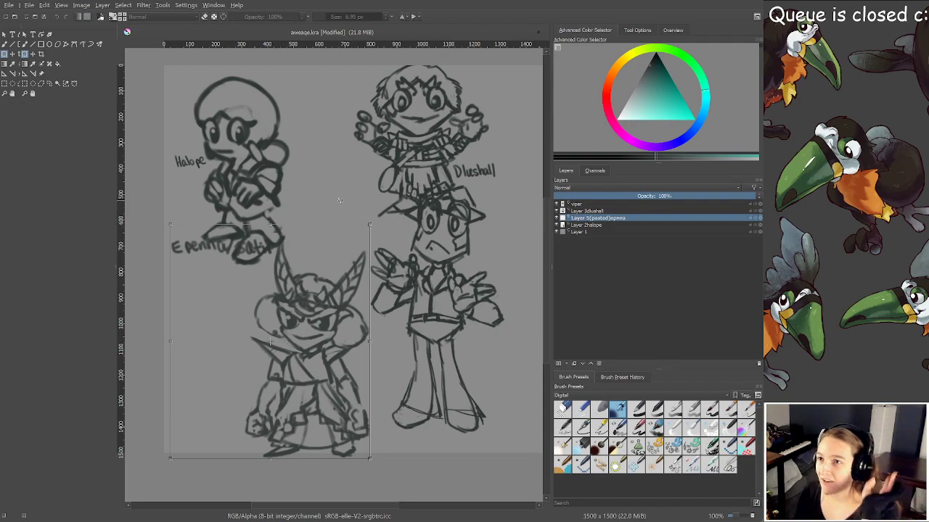
pyautogui.moveTo(339, 205); pyautogui.dragTo(340, 219)
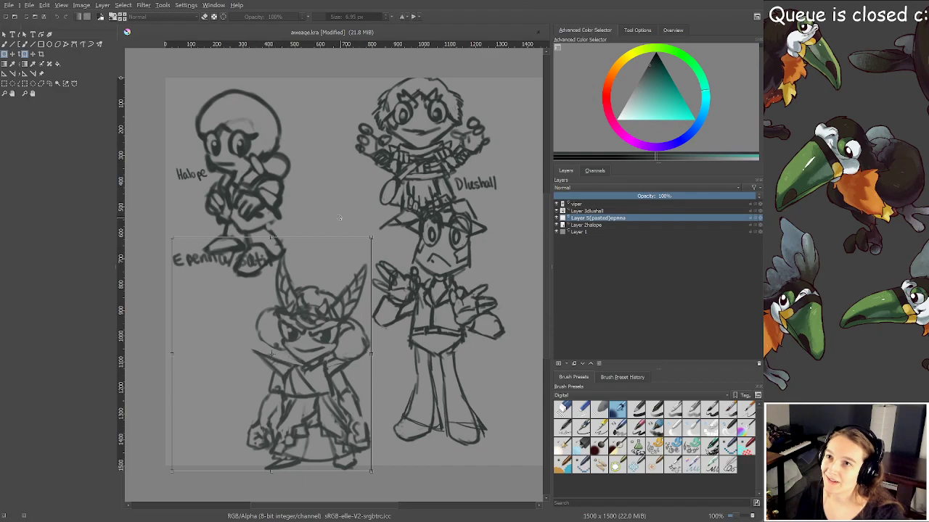
pyautogui.scroll(2, 339, 217)
pyautogui.moveTo(277, 212); pyautogui.dragTo(312, 257)
pyautogui.moveTo(377, 273); pyautogui.dragTo(361, 259)
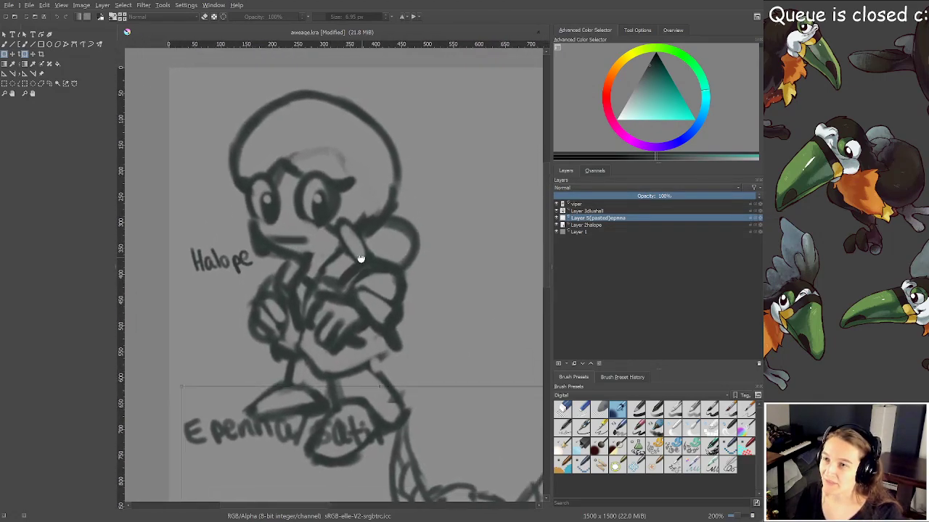
# Examine the Halope, Dlushall, horned-character and new character sketches spread across the canvas, up close and as a whole
pyautogui.scroll(-3, 388, 260)
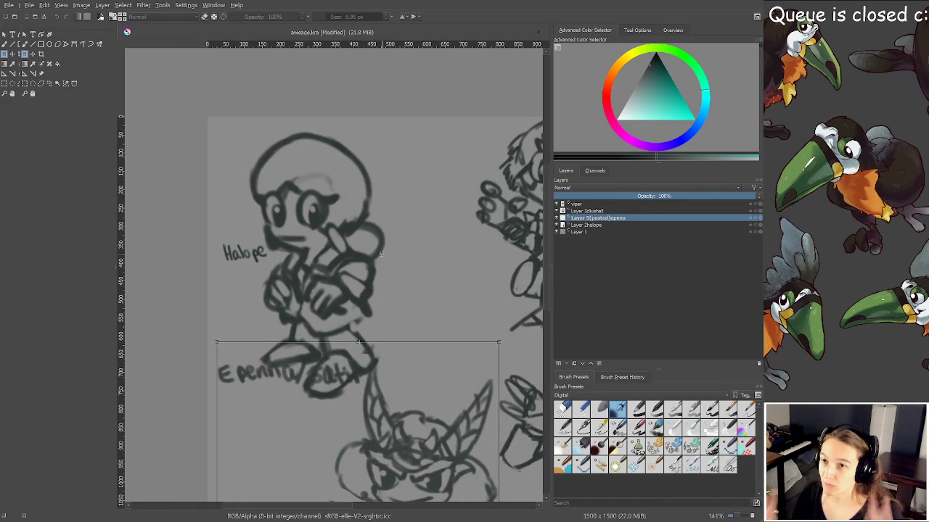
pyautogui.moveTo(430, 252); pyautogui.dragTo(342, 249)
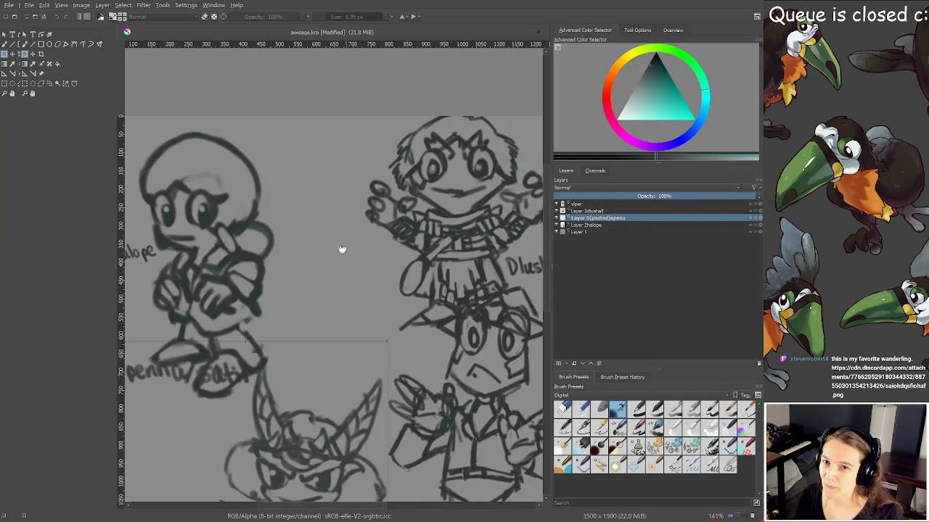
pyautogui.scroll(-1, 342, 248)
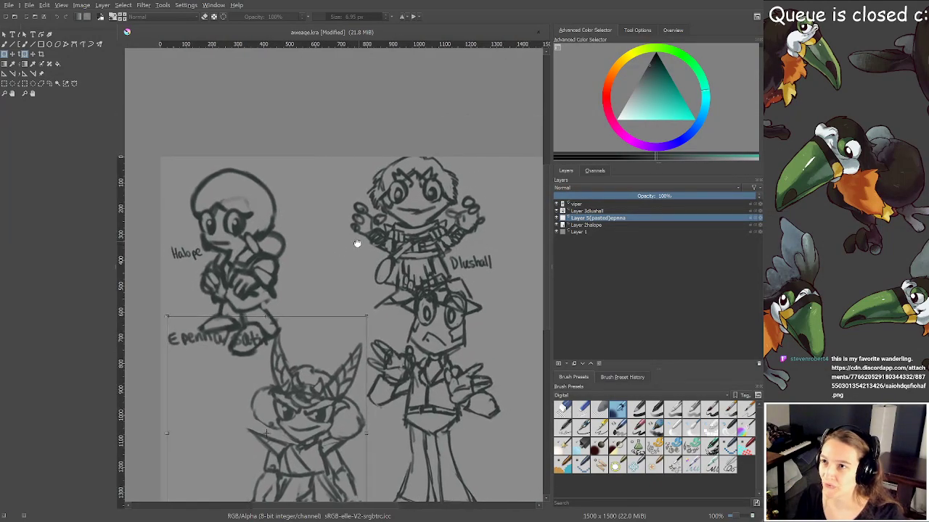
pyautogui.moveTo(358, 243); pyautogui.dragTo(352, 245)
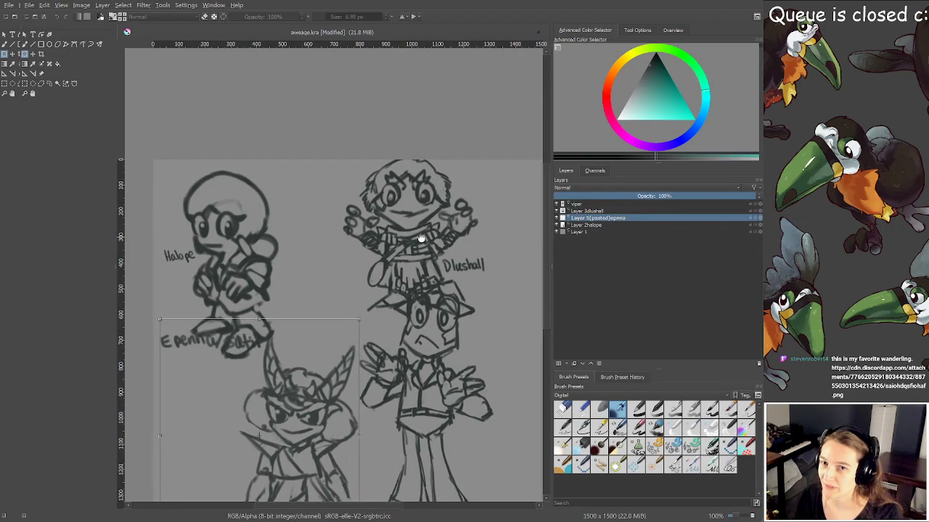
pyautogui.scroll(2, 425, 239)
pyautogui.moveTo(380, 252)
pyautogui.mouseDown()
pyautogui.moveTo(379, 266)
pyautogui.moveTo(413, 280)
pyautogui.mouseUp()
pyautogui.scroll(-2, 412, 280)
pyautogui.moveTo(397, 314); pyautogui.dragTo(465, 114)
pyautogui.scroll(2, 379, 318)
pyautogui.moveTo(385, 309); pyautogui.dragTo(418, 300)
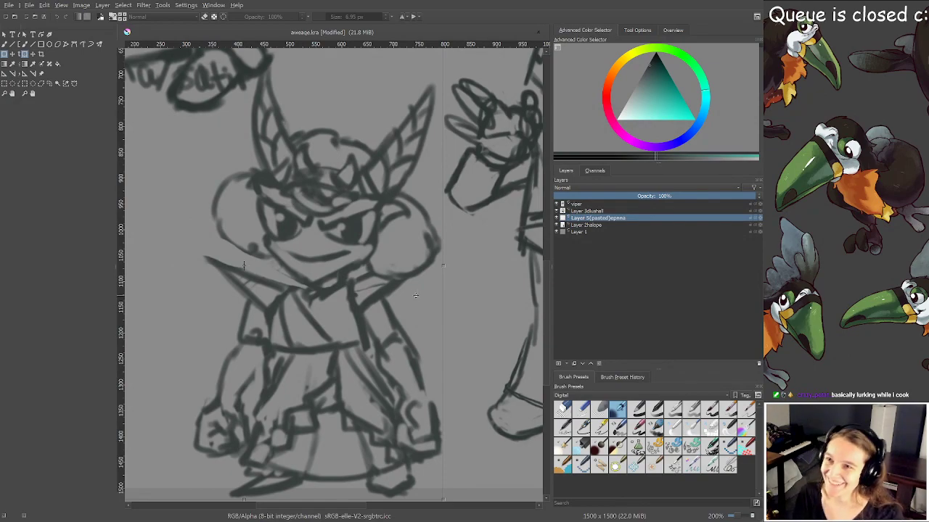
pyautogui.scroll(-1, 417, 295)
pyautogui.moveTo(418, 294); pyautogui.dragTo(419, 303)
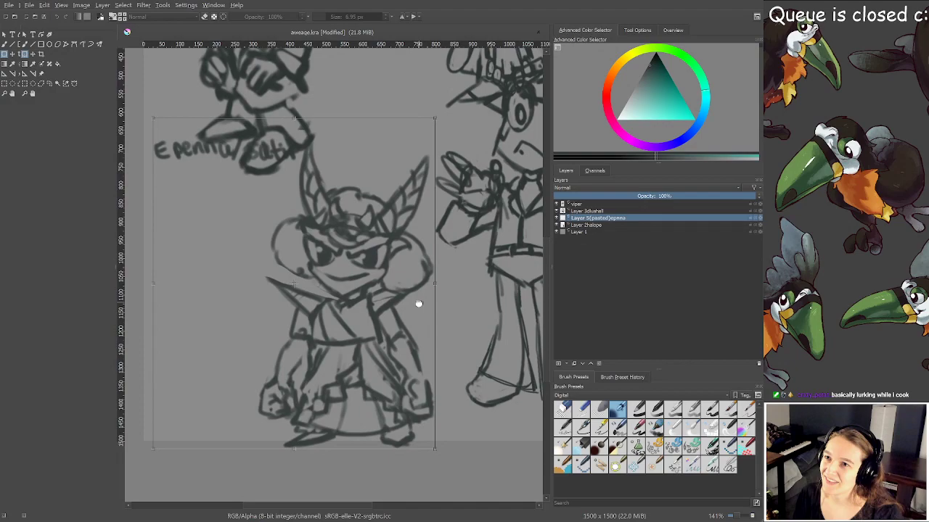
pyautogui.moveTo(418, 303); pyautogui.dragTo(359, 322)
pyautogui.scroll(-2, 411, 236)
pyautogui.moveTo(412, 238); pyautogui.dragTo(414, 283)
# Move the dlushall and pasted horned-character layers back on top of the Halope sketch and save the drawing
pyautogui.click(586, 211)
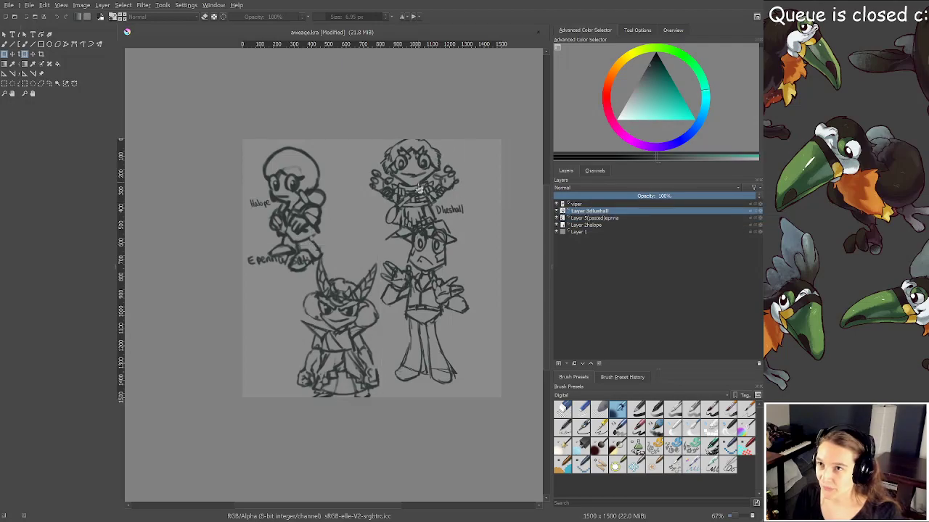
pyautogui.moveTo(418, 187); pyautogui.dragTo(298, 200)
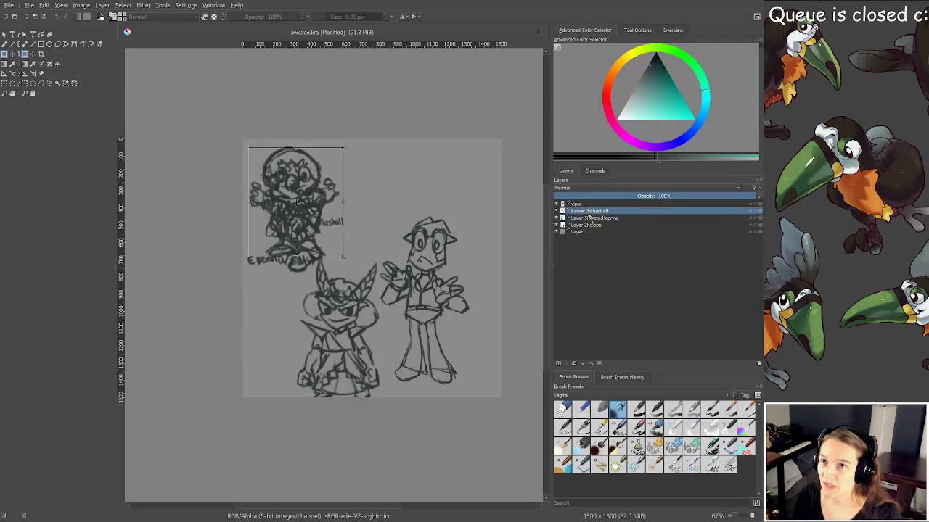
pyautogui.click(611, 217)
pyautogui.moveTo(363, 307); pyautogui.dragTo(300, 188)
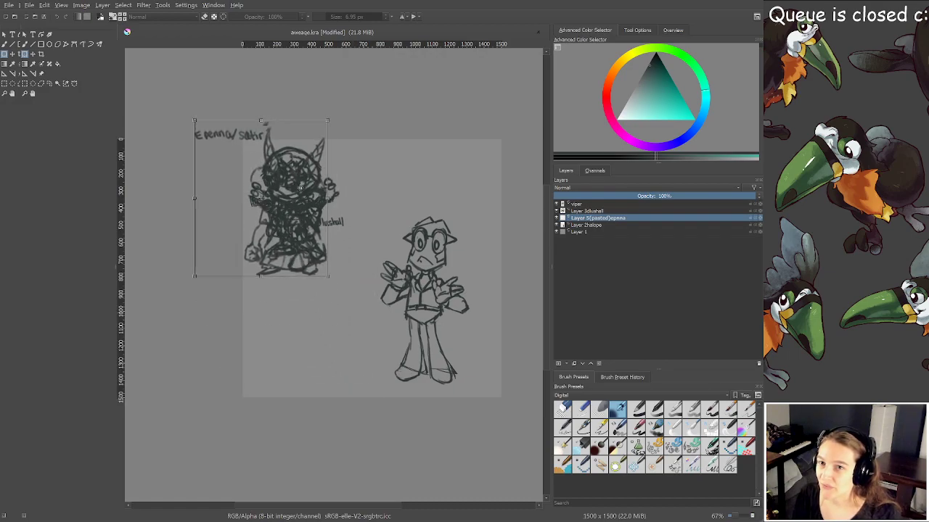
pyautogui.press('b')
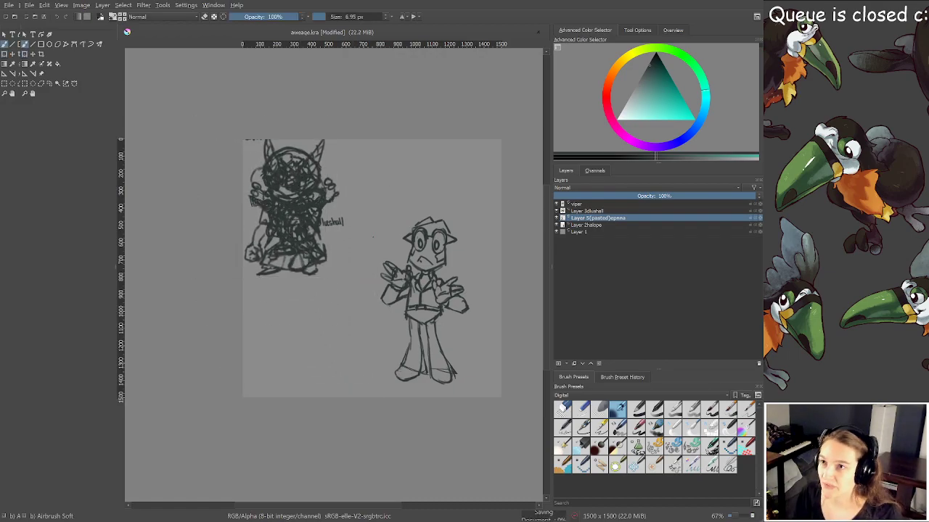
pyautogui.hotkey('ctrl', 's')
pyautogui.scroll(2, 384, 255)
pyautogui.moveTo(384, 256); pyautogui.dragTo(285, 214)
pyautogui.scroll(1, 374, 221)
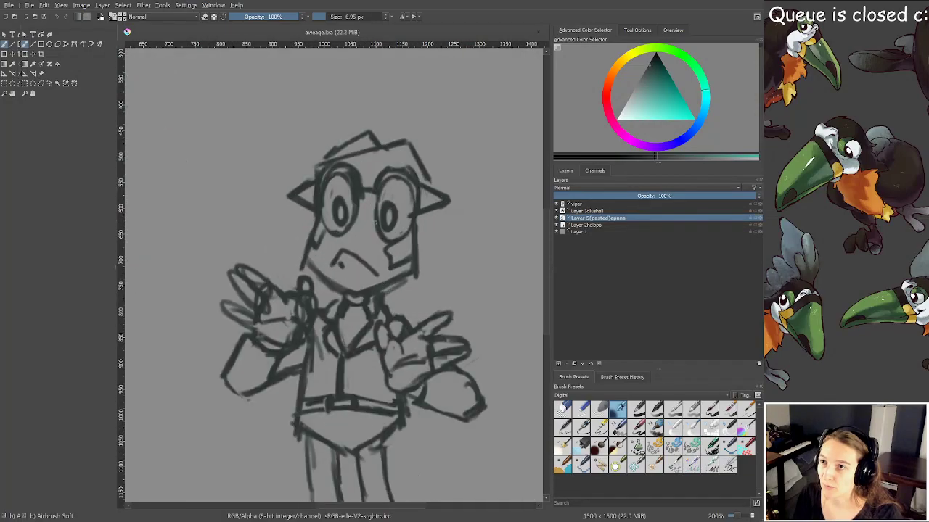
pyautogui.moveTo(376, 226); pyautogui.dragTo(367, 211)
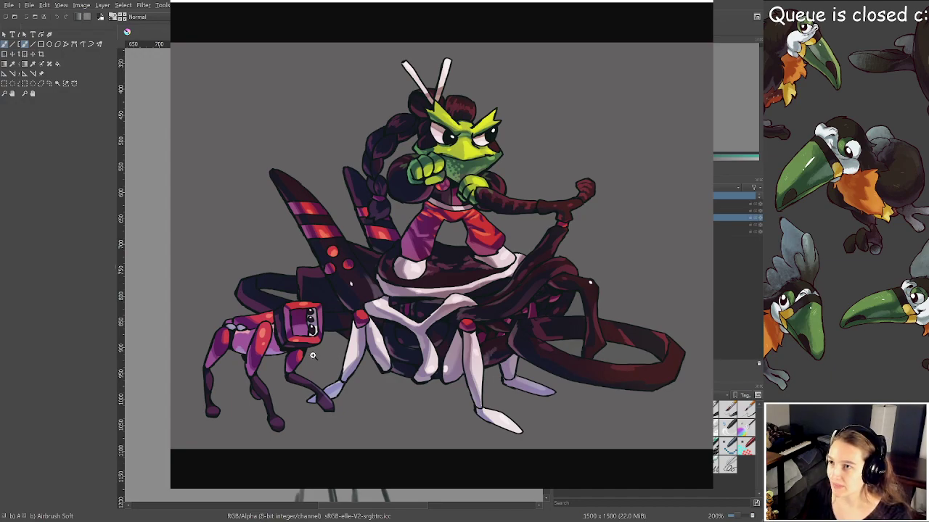
# Examine the four-legged creature, the looping wheel frame and the rider in the finished frog illustration
pyautogui.click(266, 355)
pyautogui.scroll(4, 290, 363)
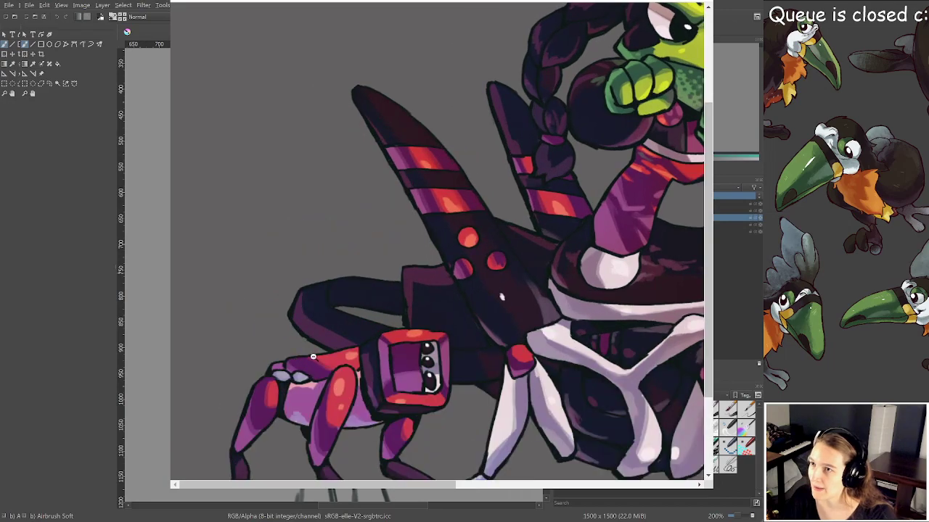
pyautogui.scroll(-4, 385, 336)
pyautogui.scroll(-2, 387, 333)
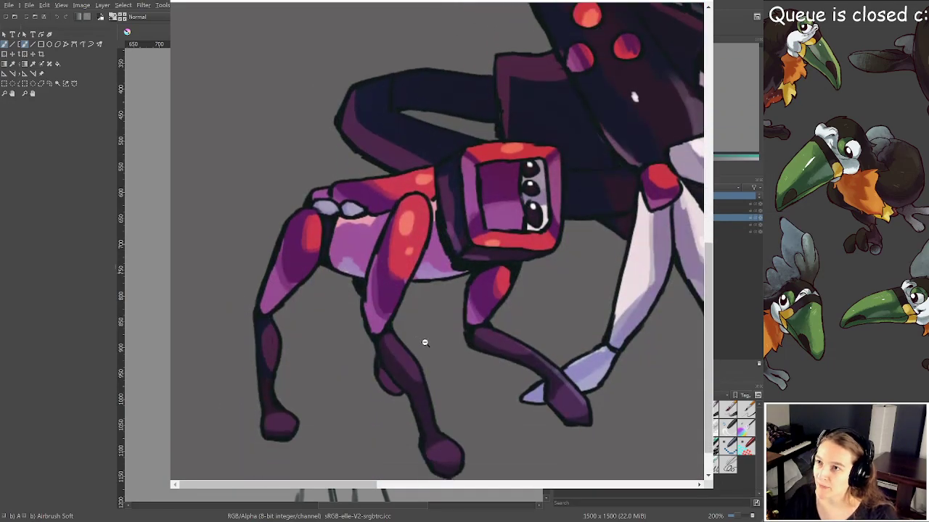
pyautogui.scroll(4, 423, 338)
pyautogui.scroll(-4, 490, 346)
pyautogui.hscroll(2, 492, 344)
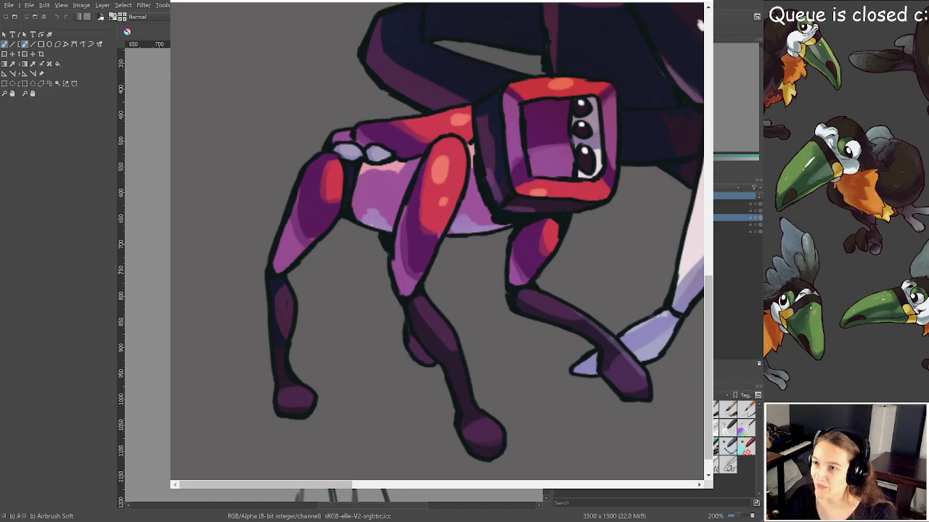
pyautogui.moveTo(327, 485); pyautogui.dragTo(627, 468)
pyautogui.scroll(4, 508, 290)
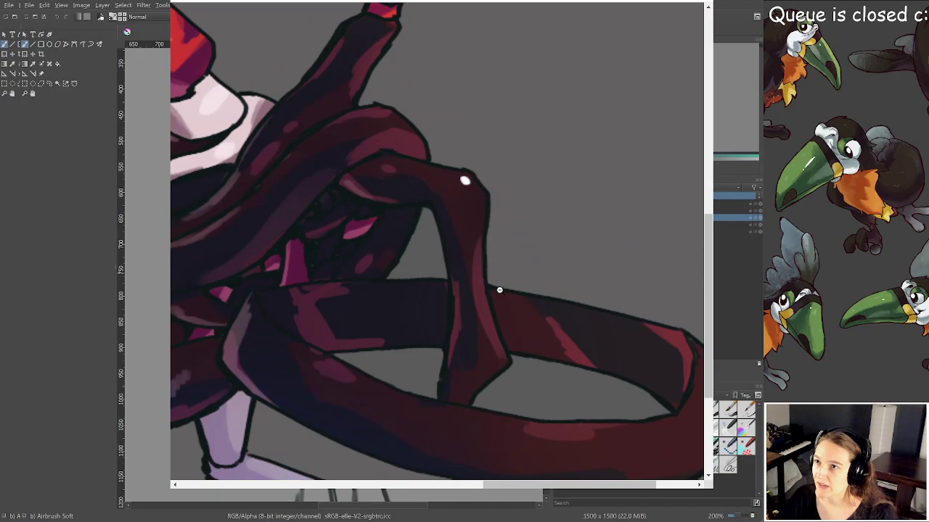
pyautogui.hscroll(-3, 500, 290)
pyautogui.scroll(3, 499, 290)
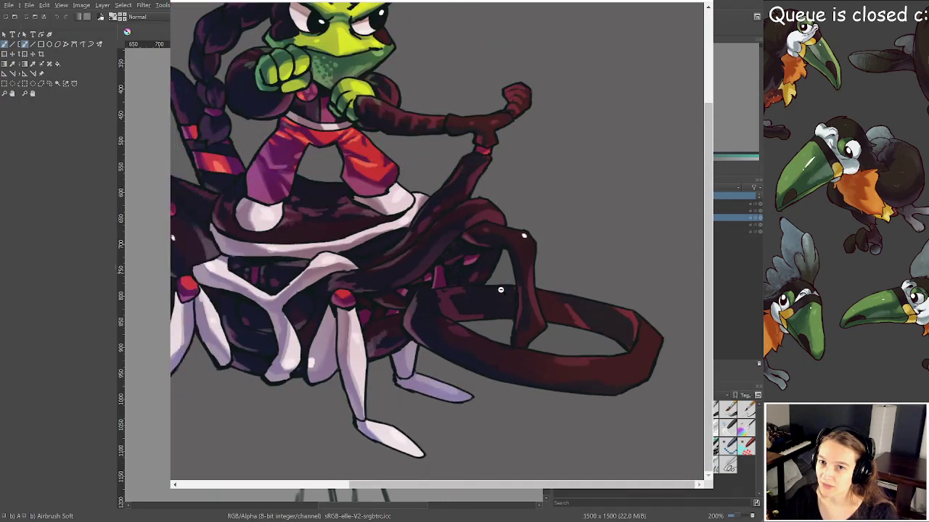
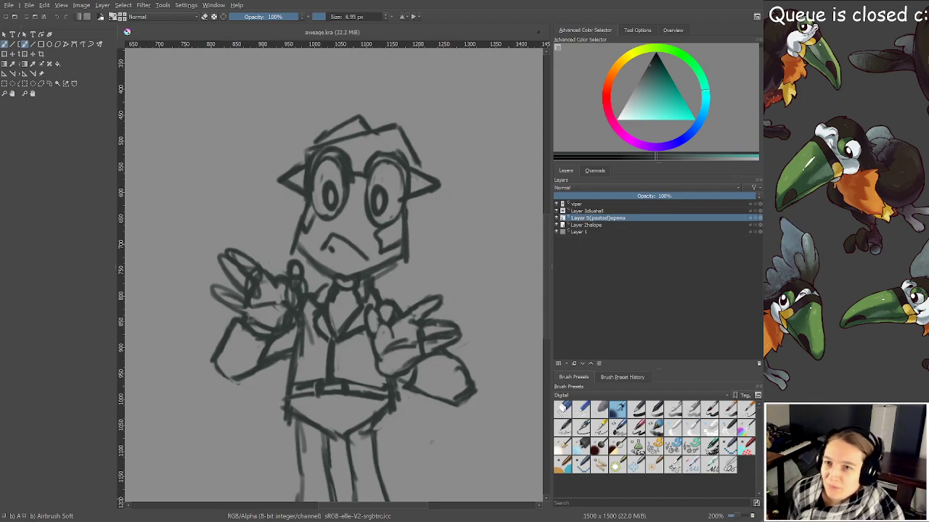
# Examine the new character's sketch from hat to shoes, checking the full figure and its hands, belt and trousers
pyautogui.moveTo(306, 253); pyautogui.dragTo(281, 239)
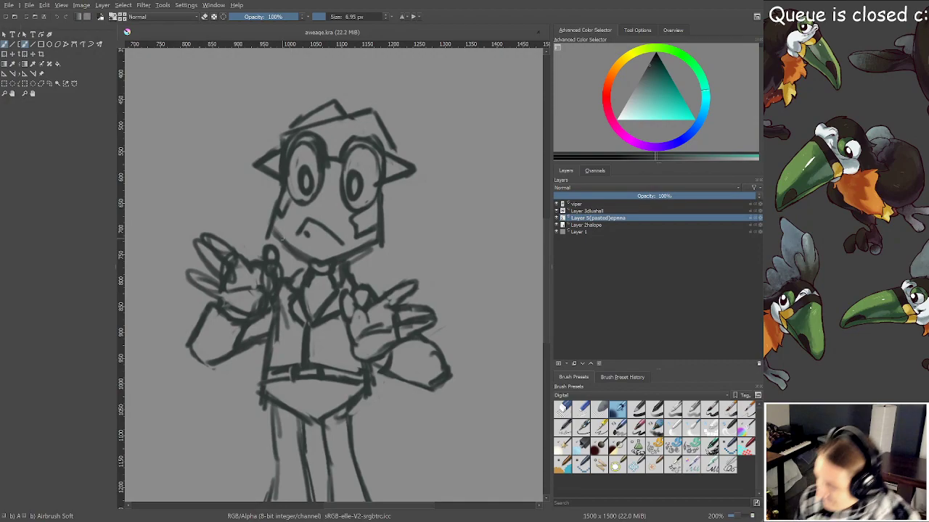
pyautogui.moveTo(312, 238); pyautogui.dragTo(369, 236)
pyautogui.scroll(-1, 312, 211)
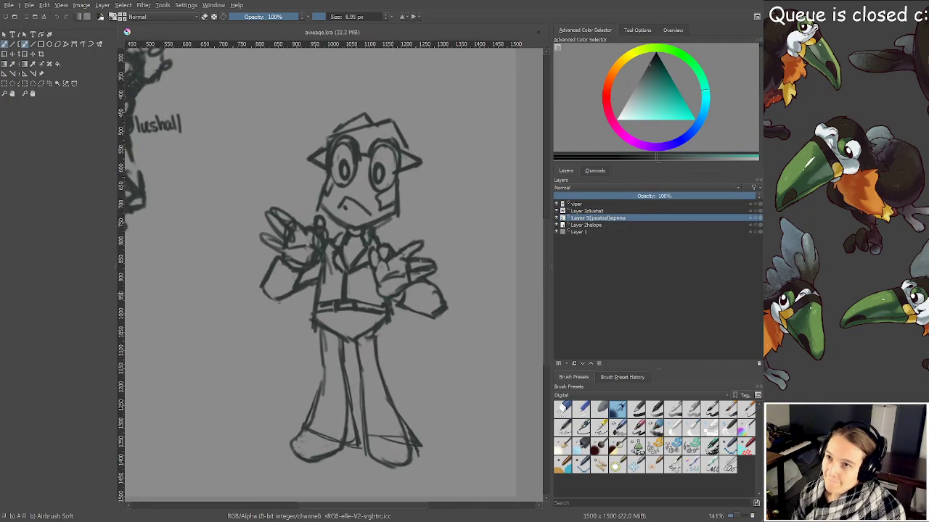
pyautogui.scroll(-5, 382, 218)
pyautogui.scroll(2, 379, 238)
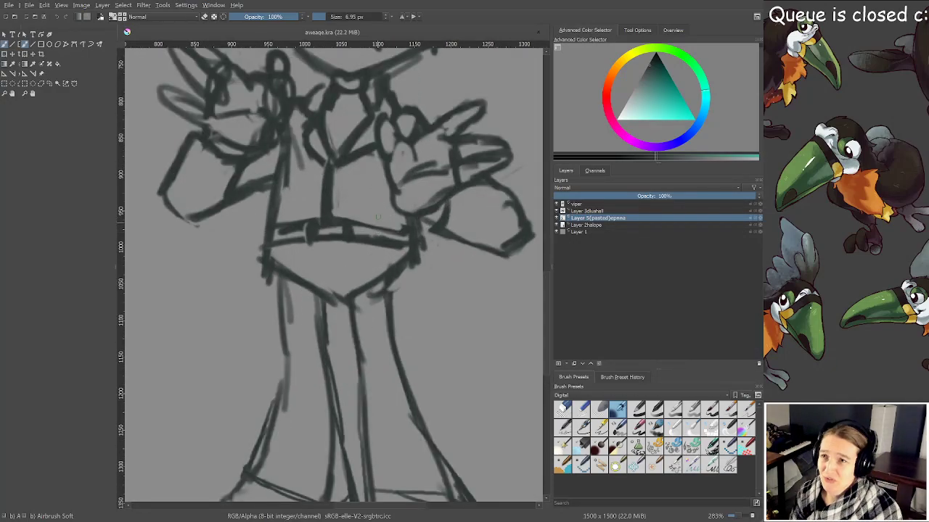
pyautogui.scroll(-2, 376, 224)
pyautogui.moveTo(378, 211); pyautogui.dragTo(389, 259)
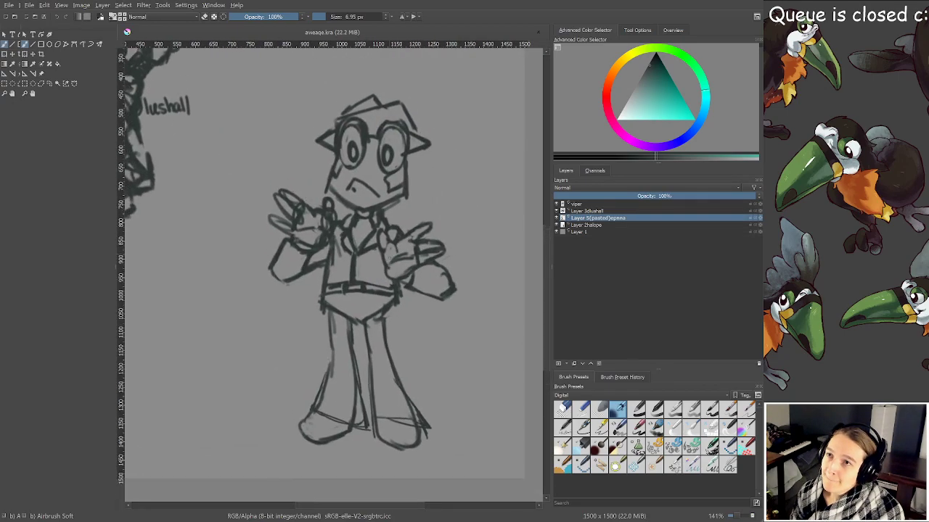
pyautogui.scroll(-2, 393, 110)
pyautogui.moveTo(393, 110)
pyautogui.mouseDown()
pyautogui.moveTo(397, 186)
pyautogui.moveTo(387, 105)
pyautogui.mouseUp()
pyautogui.scroll(2, 396, 185)
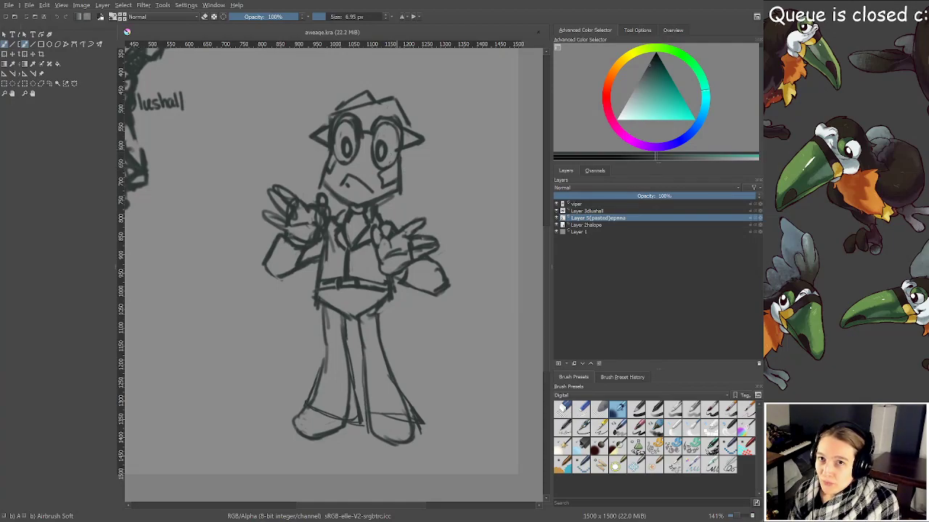
# Select the viper layer and handwrite the label "viper" beside the character's head
pyautogui.click(561, 218)
pyautogui.click(561, 218)
pyautogui.click(578, 203)
pyautogui.moveTo(407, 167)
pyautogui.mouseDown()
pyautogui.moveTo(418, 179)
pyautogui.moveTo(439, 170)
pyautogui.moveTo(443, 177)
pyautogui.mouseUp()
pyautogui.moveTo(445, 178)
pyautogui.mouseDown()
pyautogui.moveTo(450, 167)
pyautogui.moveTo(428, 231)
pyautogui.moveTo(290, 174)
pyautogui.moveTo(273, 194)
pyautogui.moveTo(304, 192)
pyautogui.moveTo(407, 265)
pyautogui.moveTo(365, 203)
pyautogui.moveTo(398, 244)
pyautogui.moveTo(489, 203)
pyautogui.mouseUp()
# Transform the viper layer, shifting the labelled sketch sideways toward the stacked characters in mirrored view
pyautogui.scroll(-2, 433, 169)
pyautogui.hotkey('ctrl', 't')
pyautogui.press('m')
pyautogui.scroll(2, 396, 244)
pyautogui.scroll(2, 388, 243)
pyautogui.moveTo(197, 217); pyautogui.dragTo(406, 296)
# Compare the viper sketch in normal and mirrored canvas view, checking the face, hands and jacket
pyautogui.press('m')
pyautogui.press('m')
pyautogui.press('m')
pyautogui.press('m')
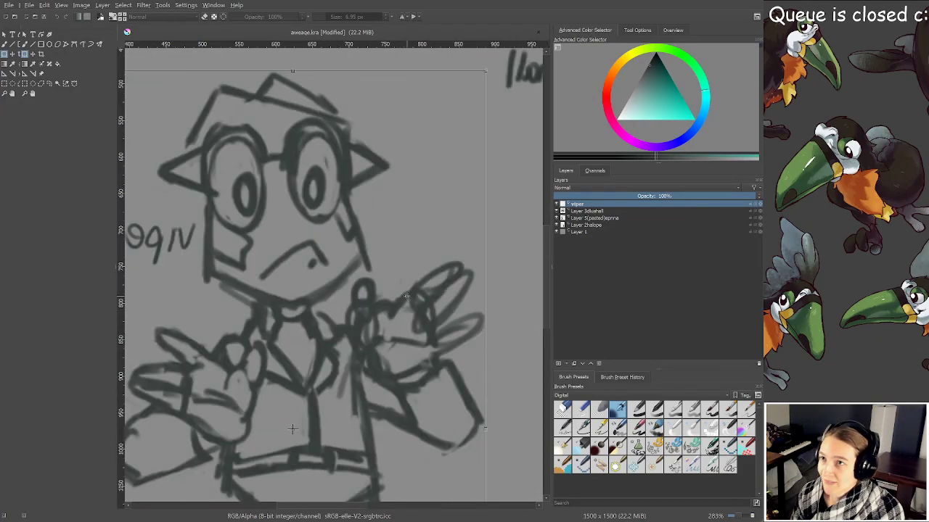
pyautogui.press('m')
pyautogui.press('m')
pyautogui.press('m')
pyautogui.press('m')
pyautogui.press('m')
pyautogui.press('m')
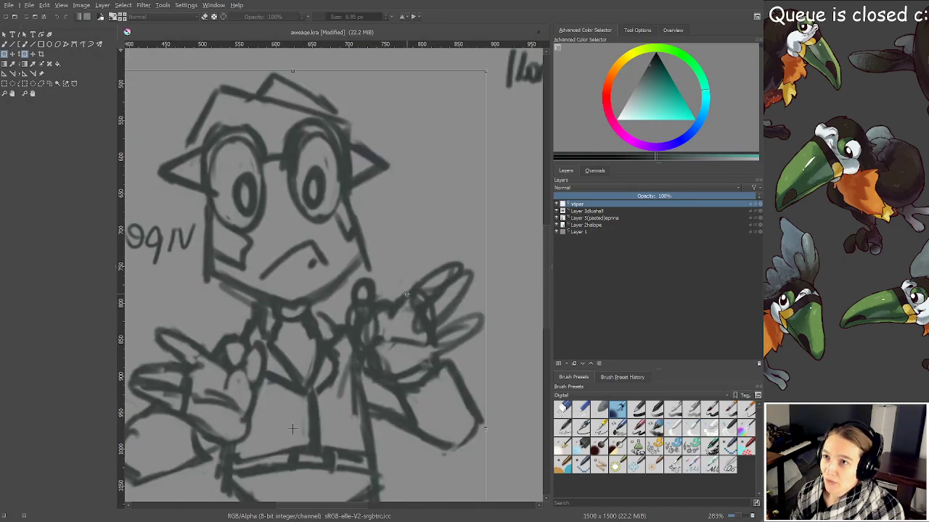
pyautogui.press('m')
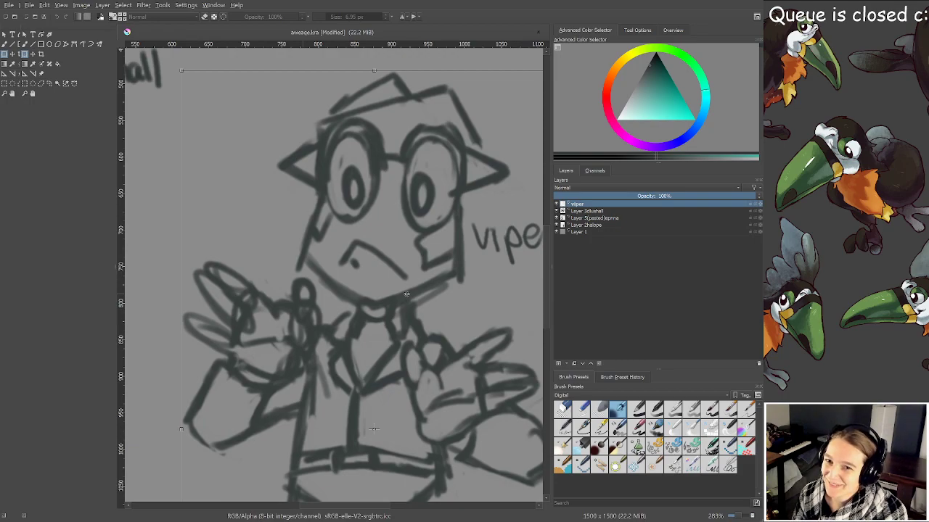
pyautogui.press('m')
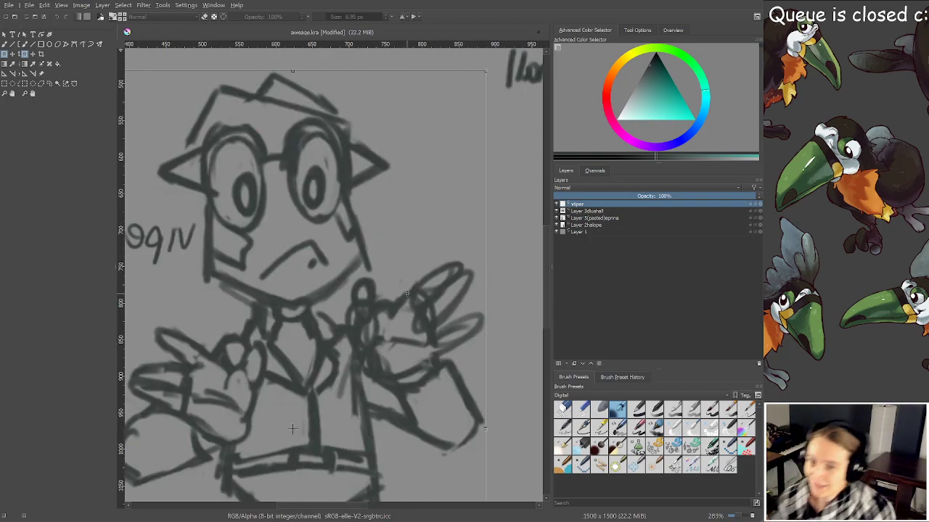
# Restore the unmirrored view at 100% and move the viper sketch onto the stacked character sketches
pyautogui.press('1')
pyautogui.press('m')
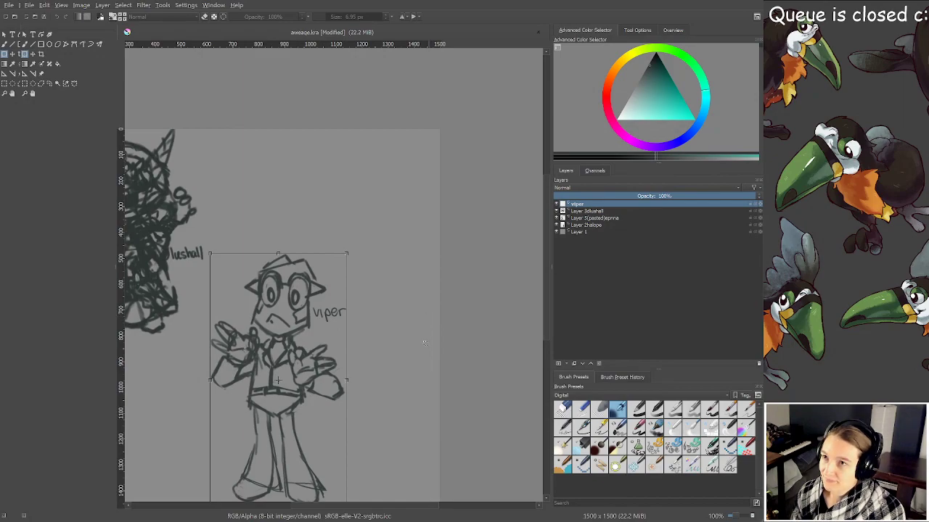
pyautogui.hscroll(-3, 404, 310)
pyautogui.moveTo(377, 319)
pyautogui.mouseDown()
pyautogui.moveTo(218, 192)
pyautogui.moveTo(208, 165)
pyautogui.mouseUp()
# Add a new layer above viper and name it ramiell
pyautogui.click(558, 363)
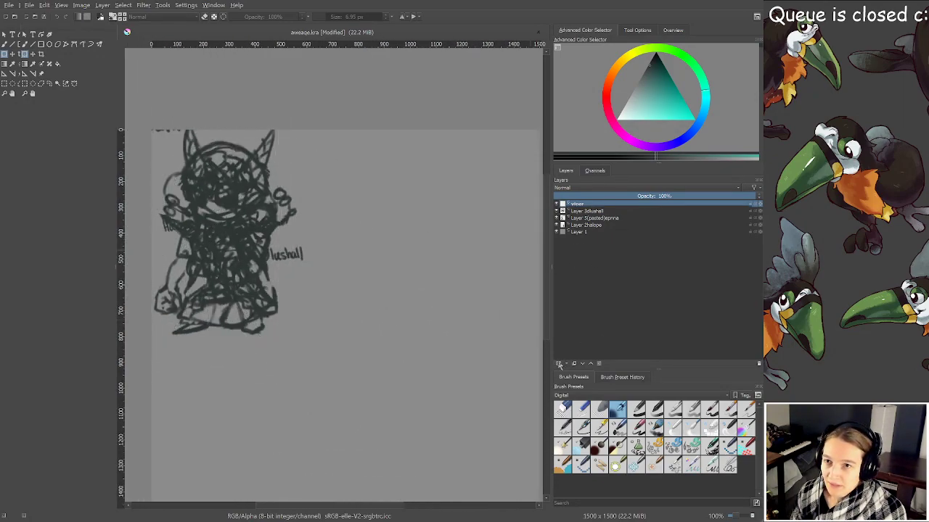
pyautogui.press('F2')
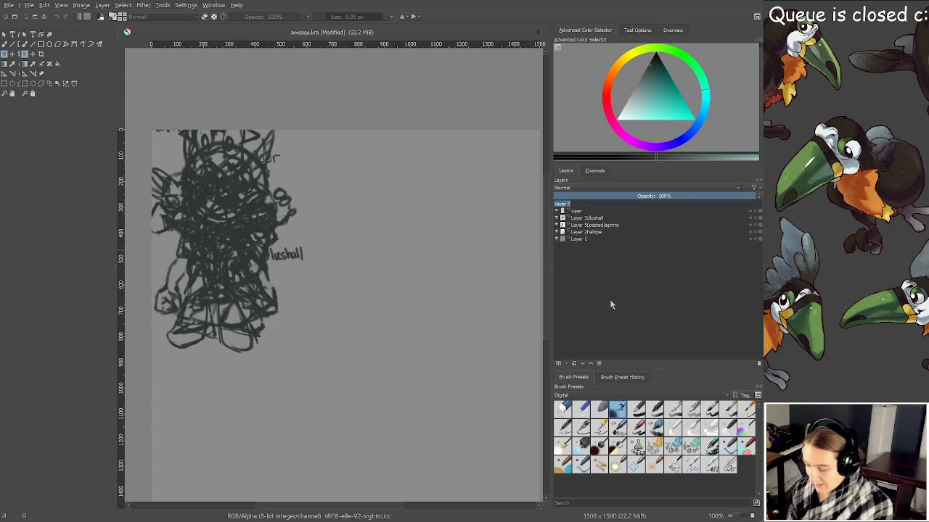
pyautogui.write('ramiell')
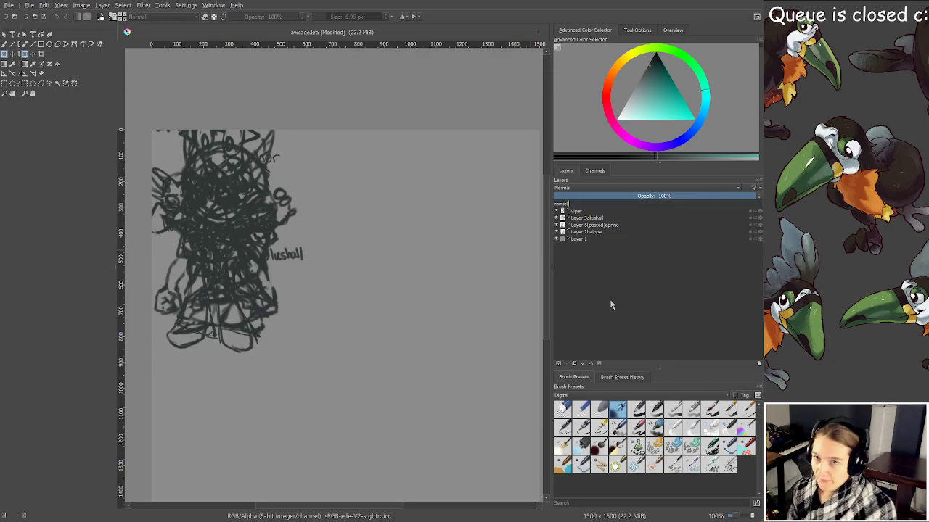
pyautogui.press('Return')
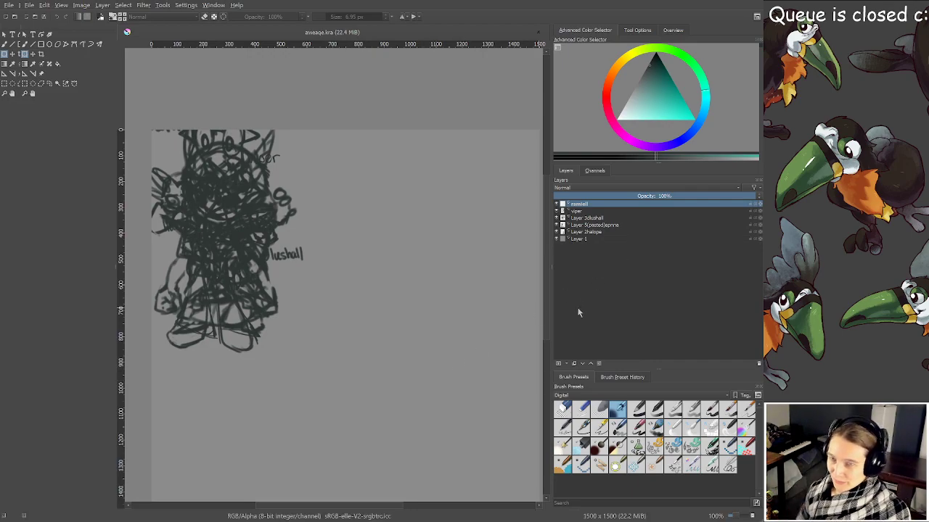
# Hide the three character sketch layers below viper to examine the viper sketch alone, and show those layers again
pyautogui.moveTo(459, 308); pyautogui.dragTo(391, 274)
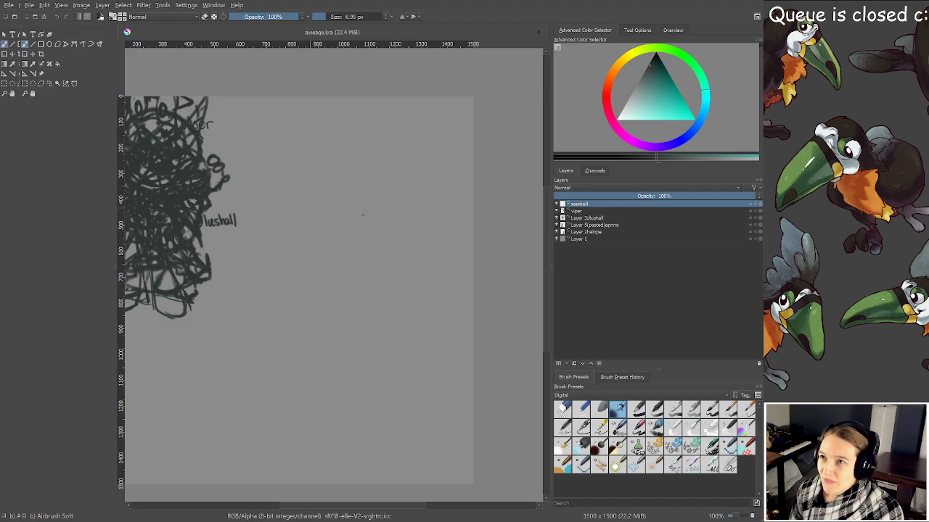
pyautogui.moveTo(356, 214); pyautogui.dragTo(462, 261)
pyautogui.click(563, 232)
pyautogui.click(563, 224)
pyautogui.click(563, 218)
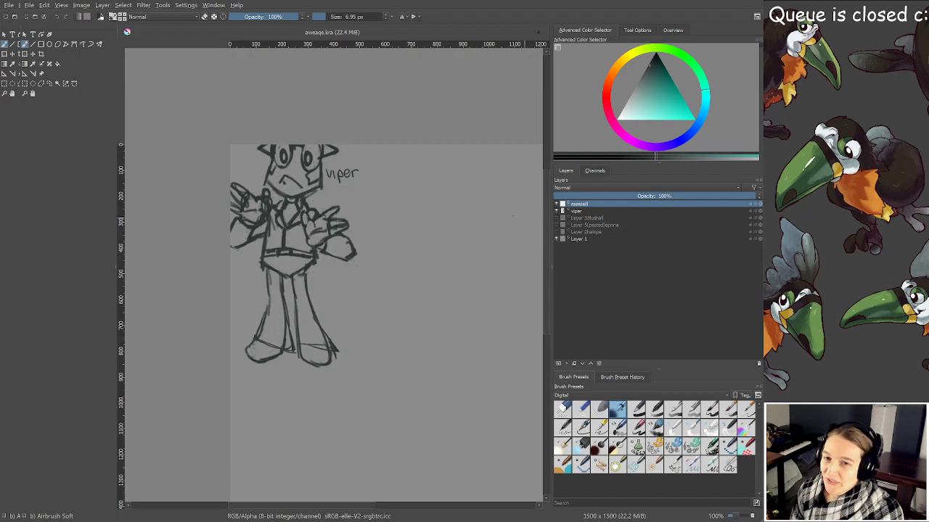
pyautogui.click(563, 232)
pyautogui.click(563, 225)
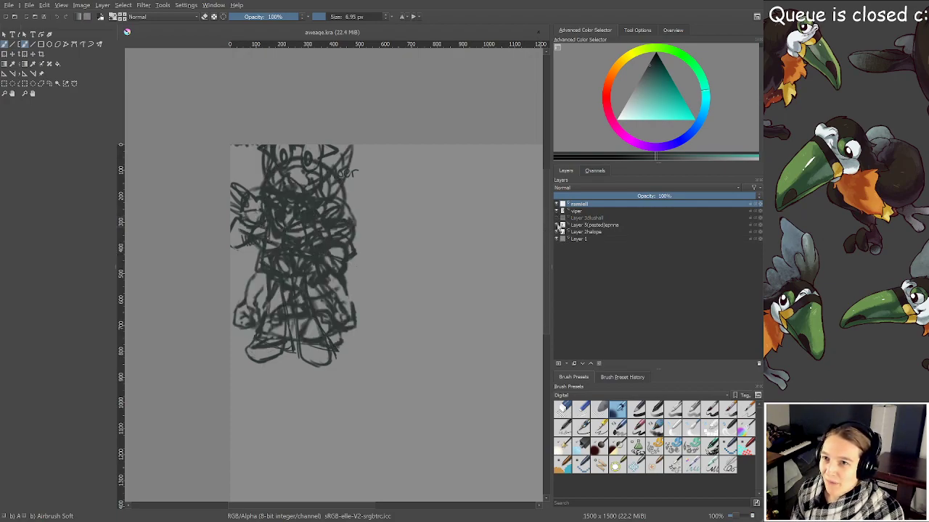
pyautogui.click(563, 217)
pyautogui.moveTo(418, 307)
pyautogui.mouseDown()
pyautogui.moveTo(291, 250)
pyautogui.moveTo(320, 257)
pyautogui.mouseUp()
pyautogui.scroll(1, 337, 256)
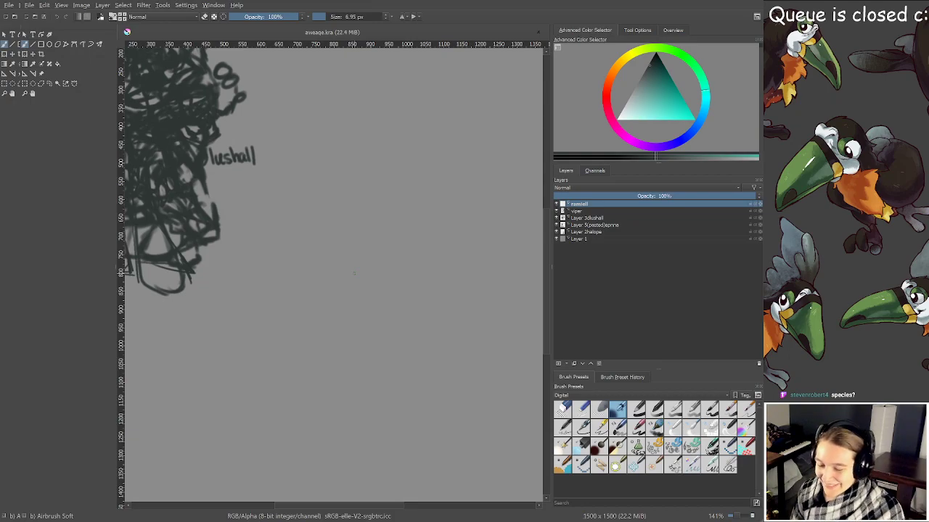
pyautogui.press(']')
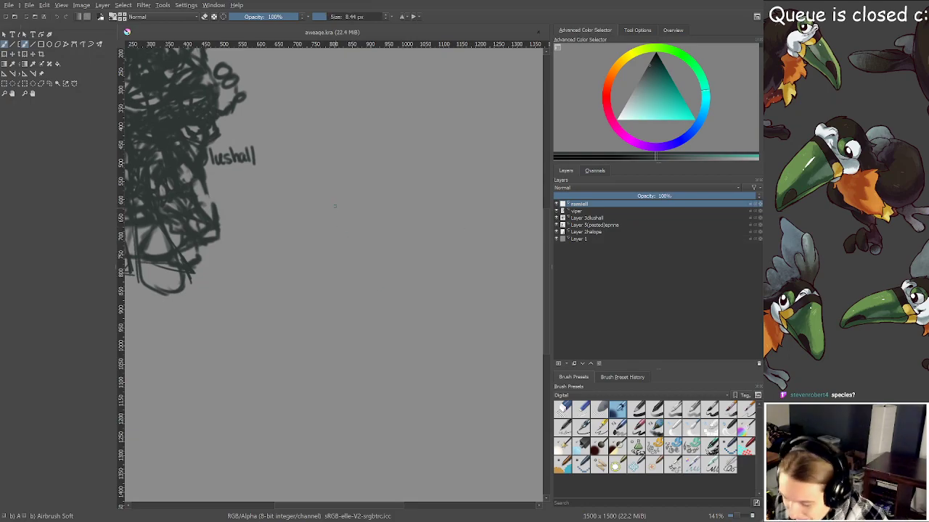
pyautogui.scroll(-1, 329, 223)
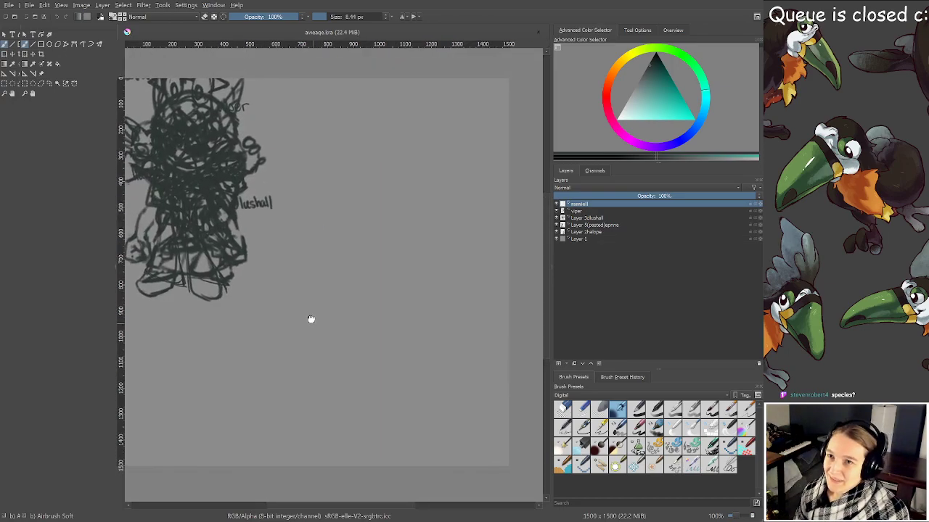
pyautogui.moveTo(315, 323)
pyautogui.mouseDown()
pyautogui.moveTo(323, 327)
pyautogui.moveTo(292, 240)
pyautogui.moveTo(261, 259)
pyautogui.moveTo(271, 261)
pyautogui.mouseUp()
pyautogui.scroll(1, 323, 316)
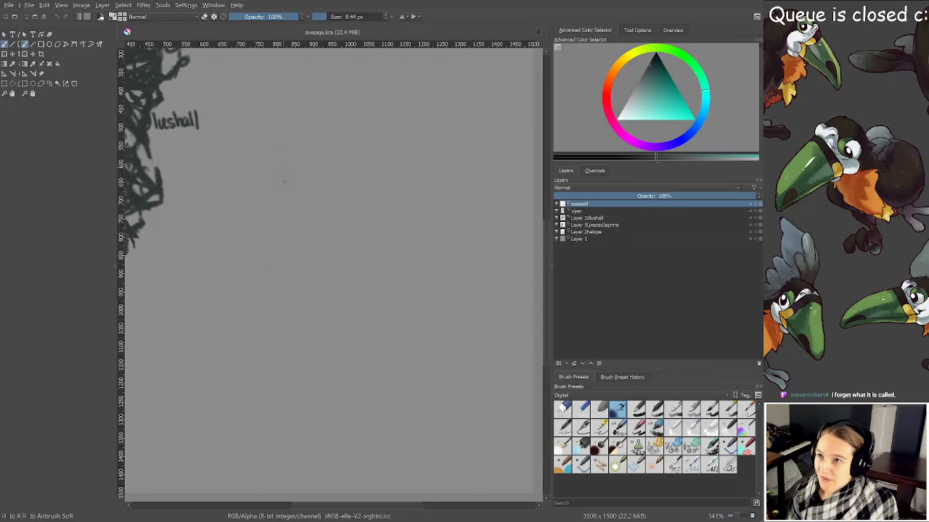
pyautogui.moveTo(320, 188); pyautogui.dragTo(324, 189)
pyautogui.moveTo(331, 170)
pyautogui.mouseDown()
pyautogui.moveTo(314, 192)
pyautogui.moveTo(314, 208)
pyautogui.moveTo(332, 221)
pyautogui.mouseUp()
pyautogui.hotkey('ctrl', 'z')
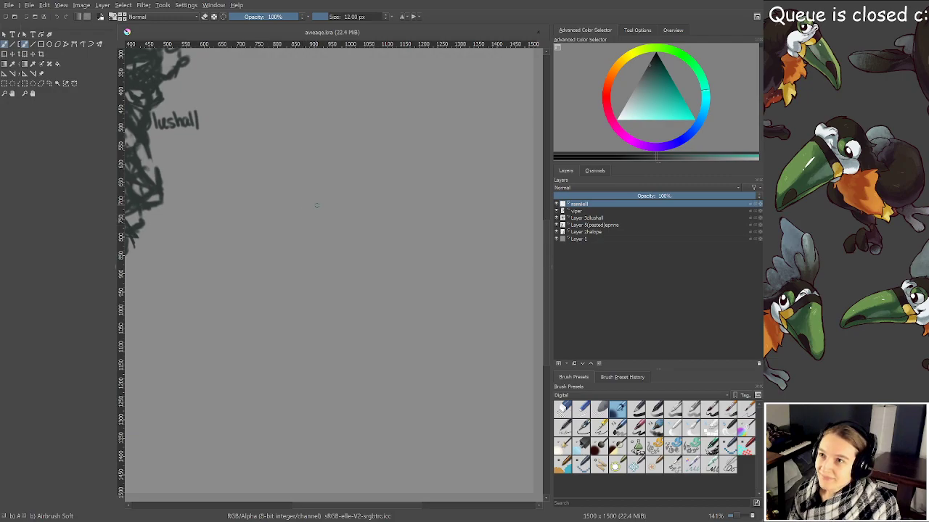
# Try sketching a round head outline on the empty canvas beside the stacked characters on the ramiell layer
pyautogui.moveTo(299, 187)
pyautogui.mouseDown()
pyautogui.moveTo(326, 182)
pyautogui.moveTo(374, 217)
pyautogui.mouseUp()
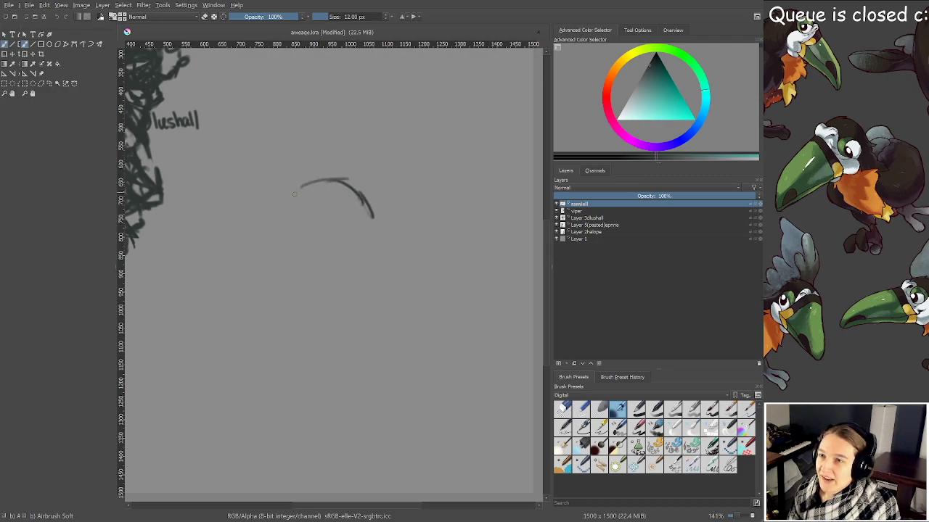
pyautogui.moveTo(301, 182)
pyautogui.mouseDown()
pyautogui.moveTo(282, 218)
pyautogui.moveTo(282, 259)
pyautogui.moveTo(326, 288)
pyautogui.moveTo(356, 274)
pyautogui.mouseUp()
pyautogui.moveTo(384, 245); pyautogui.dragTo(367, 265)
pyautogui.moveTo(378, 225)
pyautogui.mouseDown()
pyautogui.moveTo(357, 274)
pyautogui.moveTo(386, 246)
pyautogui.mouseUp()
pyautogui.press('e')
pyautogui.press('e')
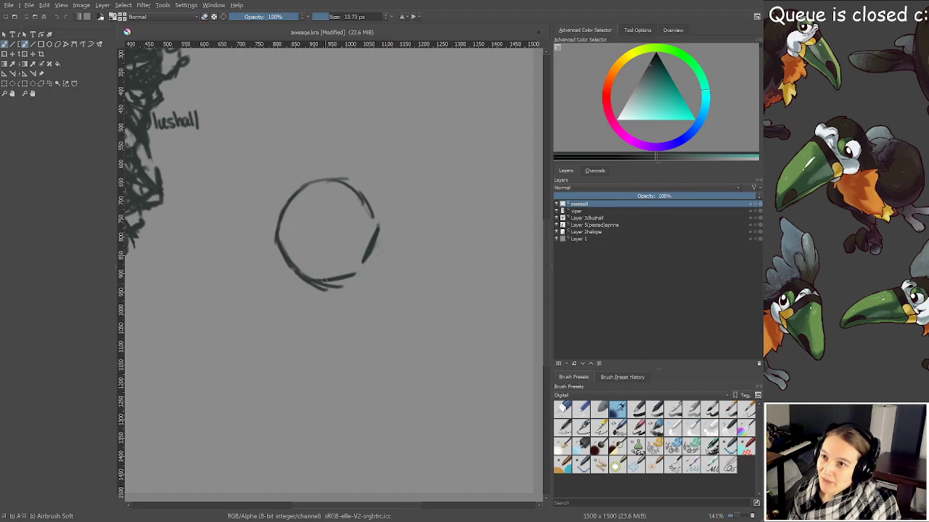
# Try sketching a neck and rounded torso beneath the head, and clear the whole figure from the ramiell layer
pyautogui.moveTo(328, 277); pyautogui.dragTo(327, 297)
pyautogui.moveTo(317, 291)
pyautogui.mouseDown()
pyautogui.moveTo(361, 291)
pyautogui.moveTo(308, 312)
pyautogui.moveTo(320, 299)
pyautogui.moveTo(301, 315)
pyautogui.moveTo(299, 345)
pyautogui.moveTo(313, 372)
pyautogui.moveTo(353, 368)
pyautogui.mouseUp()
pyautogui.moveTo(298, 361); pyautogui.dragTo(357, 368)
pyautogui.moveTo(295, 356); pyautogui.dragTo(303, 315)
pyautogui.moveTo(302, 356); pyautogui.dragTo(299, 365)
pyautogui.press('e')
pyautogui.moveTo(306, 308); pyautogui.dragTo(315, 362)
pyautogui.moveTo(307, 350)
pyautogui.mouseDown()
pyautogui.moveTo(356, 360)
pyautogui.moveTo(378, 325)
pyautogui.mouseUp()
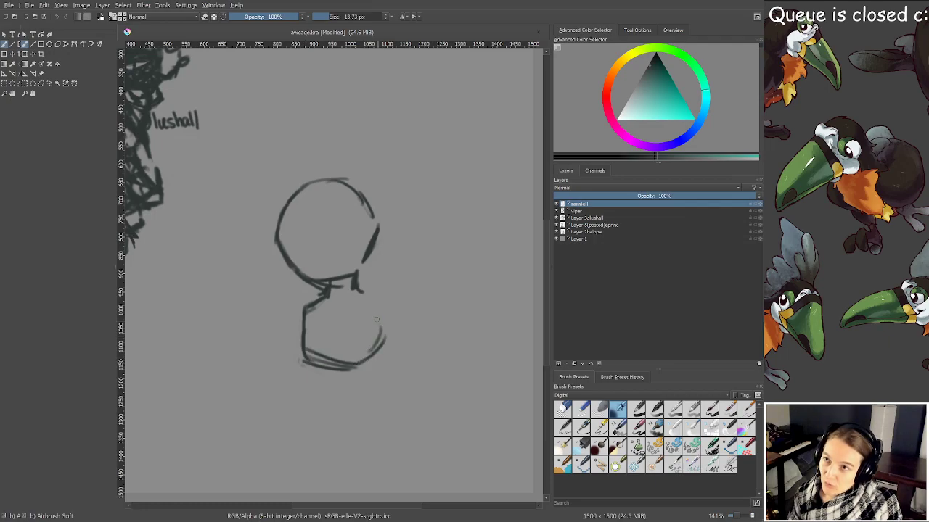
pyautogui.moveTo(363, 294)
pyautogui.mouseDown()
pyautogui.moveTo(388, 337)
pyautogui.moveTo(354, 361)
pyautogui.mouseUp()
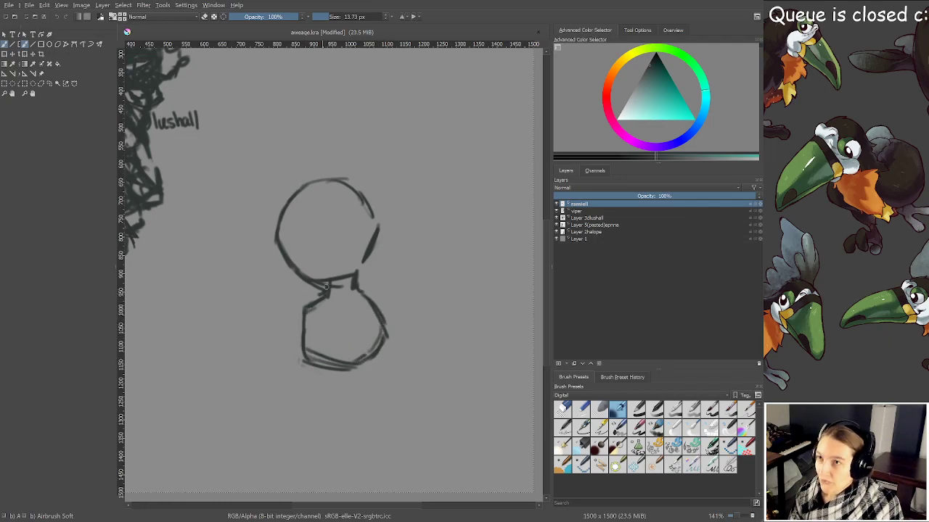
pyautogui.press('Delete')
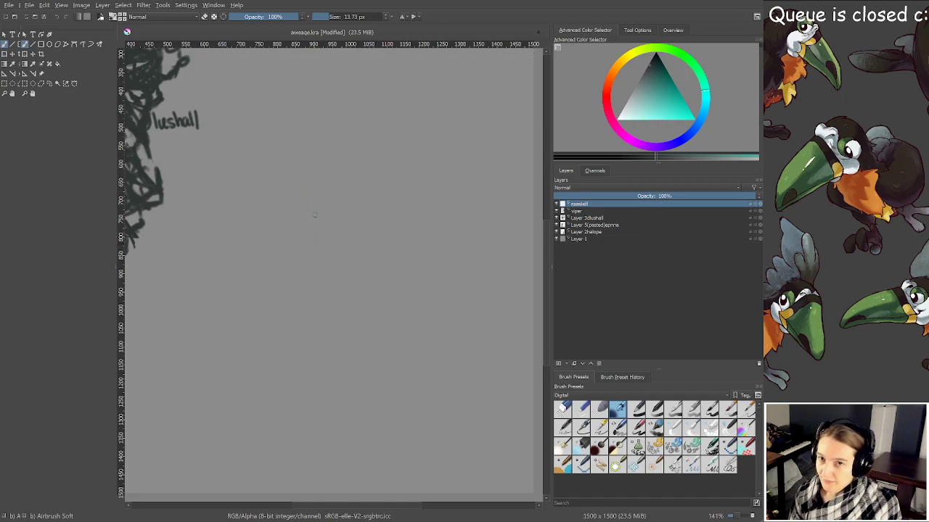
# Sketch a new figure base with a 17.97 px brush: a round head, short neck and small angular torso
pyautogui.moveTo(328, 226)
pyautogui.mouseDown()
pyautogui.moveTo(382, 204)
pyautogui.moveTo(396, 251)
pyautogui.mouseUp()
pyautogui.moveTo(385, 211)
pyautogui.mouseDown()
pyautogui.moveTo(395, 246)
pyautogui.moveTo(361, 194)
pyautogui.moveTo(314, 247)
pyautogui.mouseUp()
pyautogui.moveTo(316, 211)
pyautogui.mouseDown()
pyautogui.moveTo(366, 278)
pyautogui.moveTo(386, 248)
pyautogui.moveTo(388, 212)
pyautogui.moveTo(397, 237)
pyautogui.moveTo(373, 193)
pyautogui.mouseUp()
pyautogui.moveTo(348, 280)
pyautogui.mouseDown()
pyautogui.moveTo(344, 287)
pyautogui.moveTo(373, 287)
pyautogui.mouseUp()
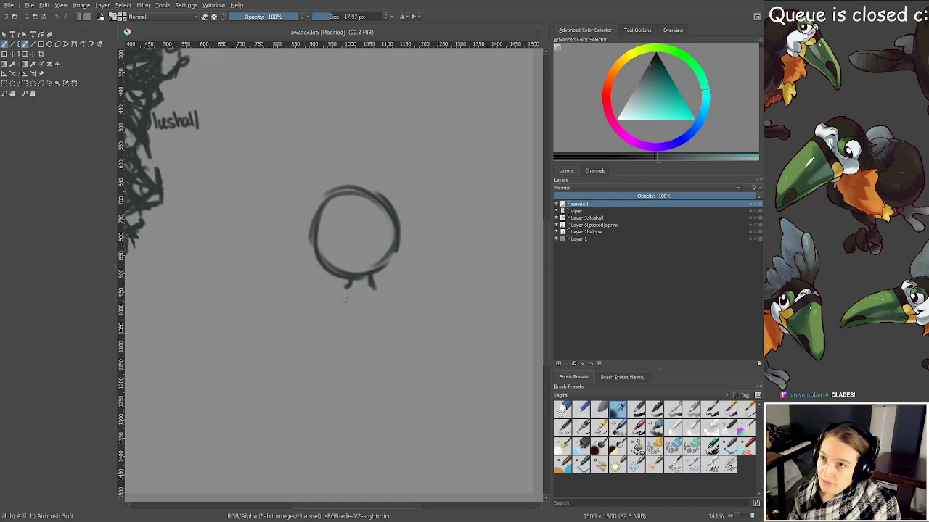
pyautogui.moveTo(346, 288)
pyautogui.mouseDown()
pyautogui.moveTo(331, 302)
pyautogui.moveTo(383, 293)
pyautogui.moveTo(390, 301)
pyautogui.mouseUp()
pyautogui.moveTo(330, 298)
pyautogui.mouseDown()
pyautogui.moveTo(351, 349)
pyautogui.moveTo(327, 338)
pyautogui.moveTo(382, 344)
pyautogui.moveTo(399, 323)
pyautogui.moveTo(381, 289)
pyautogui.mouseUp()
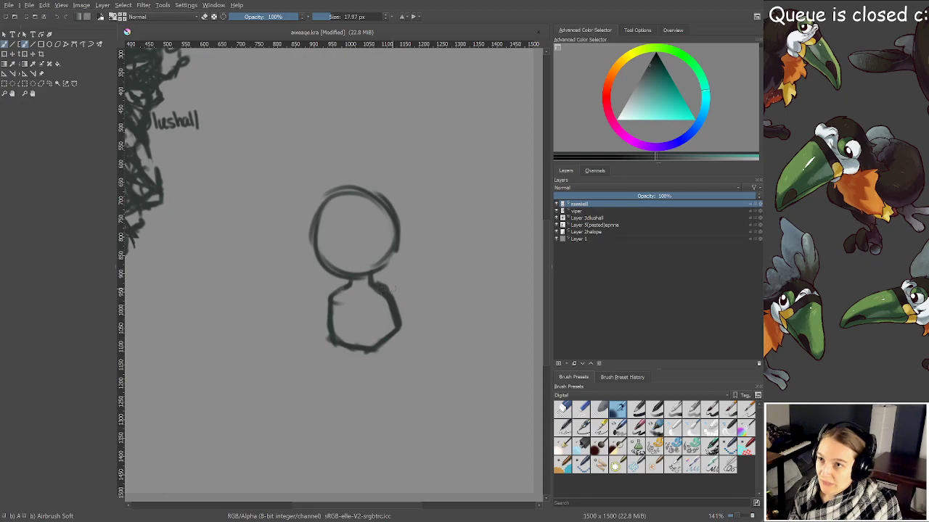
# Sketch two teardrop-shaped legs below the torso, undoing the first leg strokes
pyautogui.moveTo(345, 345)
pyautogui.mouseDown()
pyautogui.moveTo(339, 367)
pyautogui.moveTo(361, 442)
pyautogui.mouseUp()
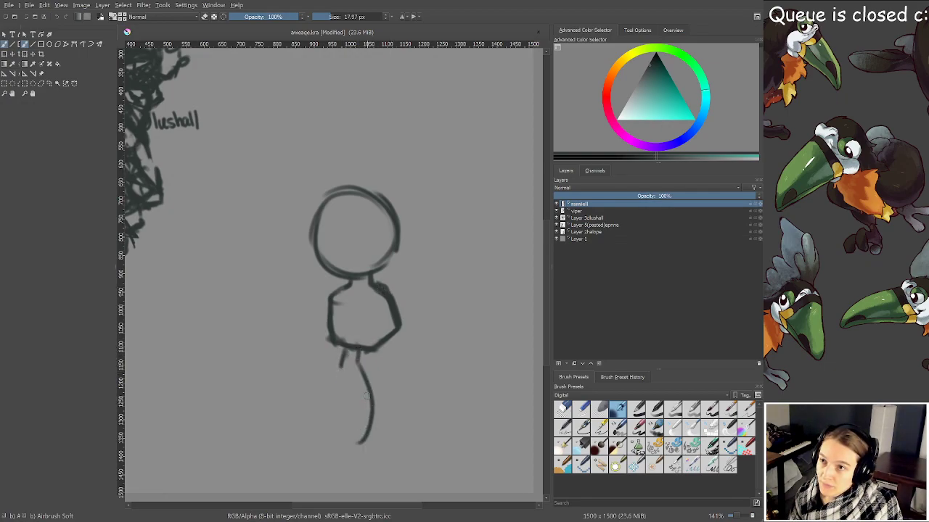
pyautogui.hotkey('ctrl', 'z')
pyautogui.hotkey('ctrl', 'z')
pyautogui.moveTo(378, 347)
pyautogui.mouseDown()
pyautogui.moveTo(432, 393)
pyautogui.moveTo(389, 384)
pyautogui.moveTo(413, 407)
pyautogui.moveTo(430, 385)
pyautogui.mouseUp()
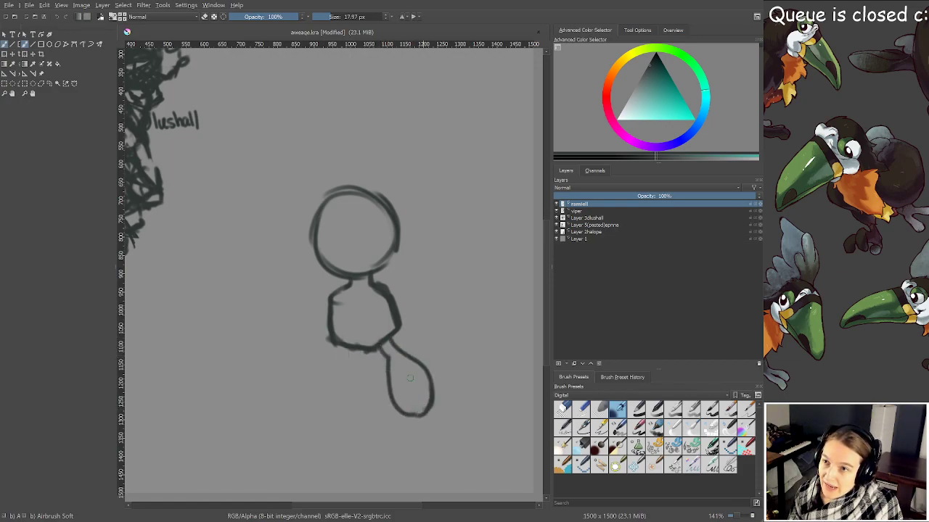
pyautogui.moveTo(342, 343)
pyautogui.mouseDown()
pyautogui.moveTo(356, 364)
pyautogui.moveTo(324, 429)
pyautogui.moveTo(362, 422)
pyautogui.moveTo(363, 400)
pyautogui.moveTo(416, 408)
pyautogui.moveTo(423, 383)
pyautogui.moveTo(401, 389)
pyautogui.moveTo(399, 412)
pyautogui.moveTo(422, 409)
pyautogui.moveTo(425, 378)
pyautogui.moveTo(399, 419)
pyautogui.mouseUp()
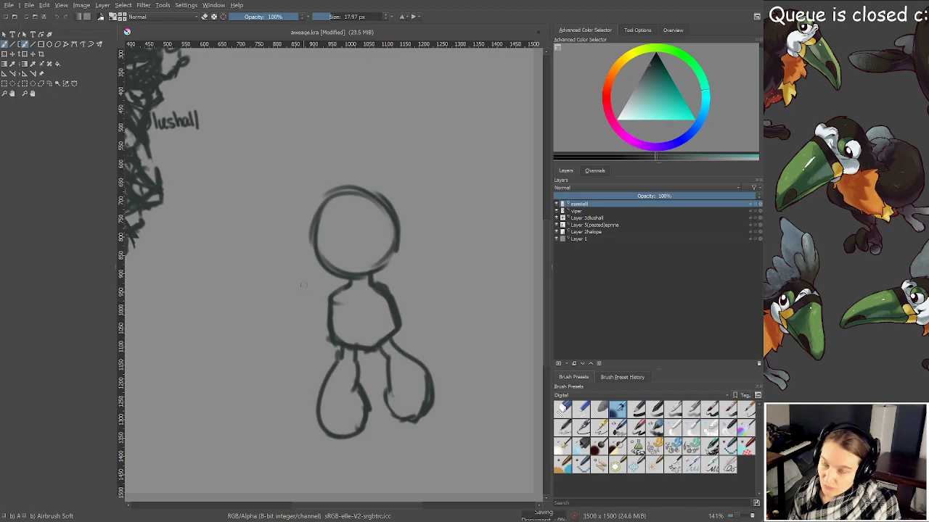
# Sketch a rounded shoulder over the torso's right side and rough in a short arm reaching outward from it
pyautogui.moveTo(379, 289)
pyautogui.mouseDown()
pyautogui.moveTo(397, 319)
pyautogui.moveTo(385, 320)
pyautogui.moveTo(383, 298)
pyautogui.moveTo(394, 314)
pyautogui.moveTo(436, 296)
pyautogui.mouseUp()
pyautogui.press('e')
pyautogui.press('e')
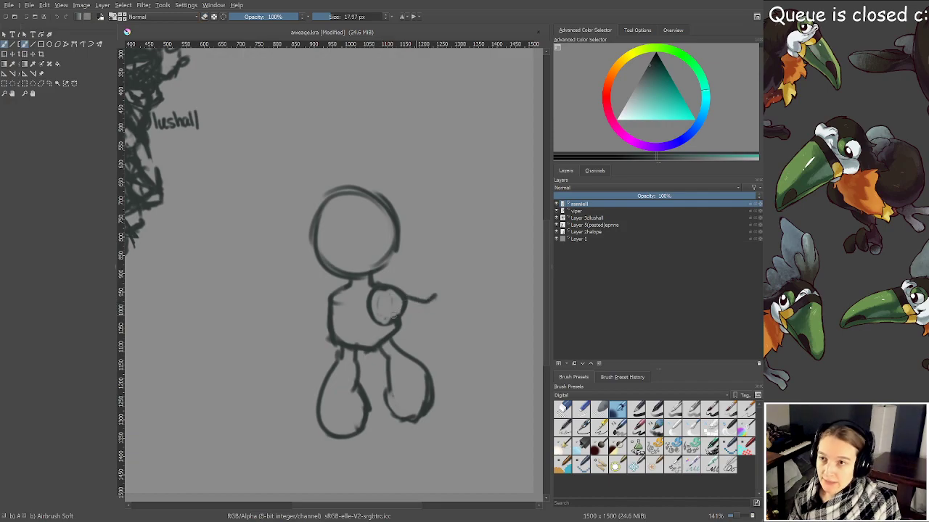
pyautogui.hotkey('ctrl', 'z')
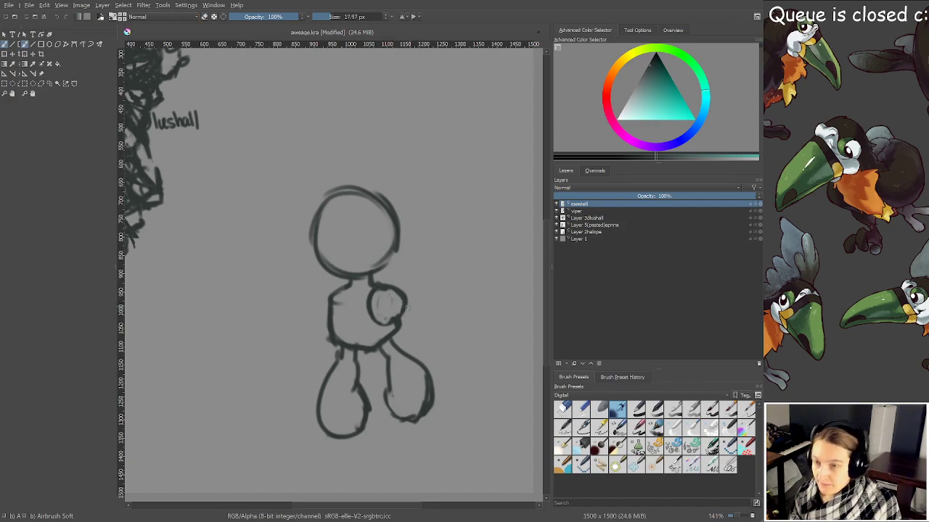
pyautogui.moveTo(393, 288)
pyautogui.mouseDown()
pyautogui.moveTo(430, 289)
pyautogui.moveTo(412, 304)
pyautogui.mouseUp()
pyautogui.press('e')
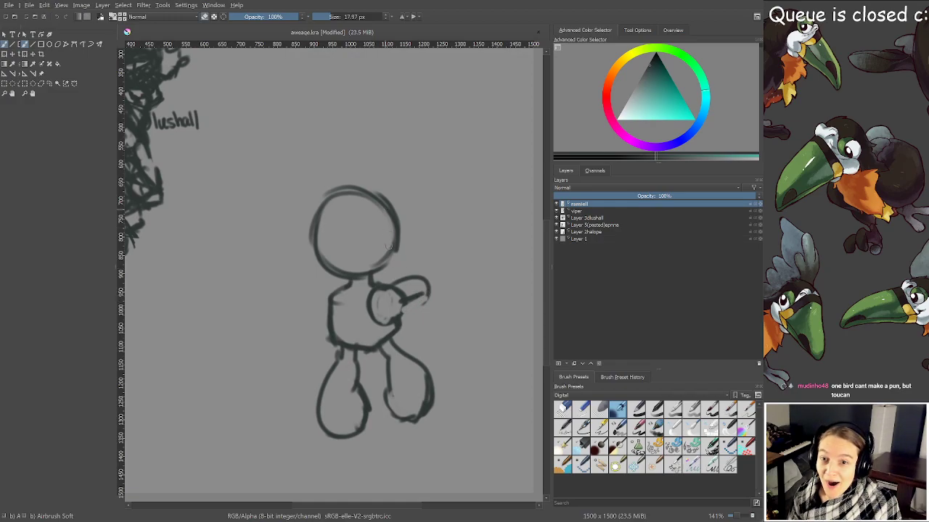
pyautogui.press('e')
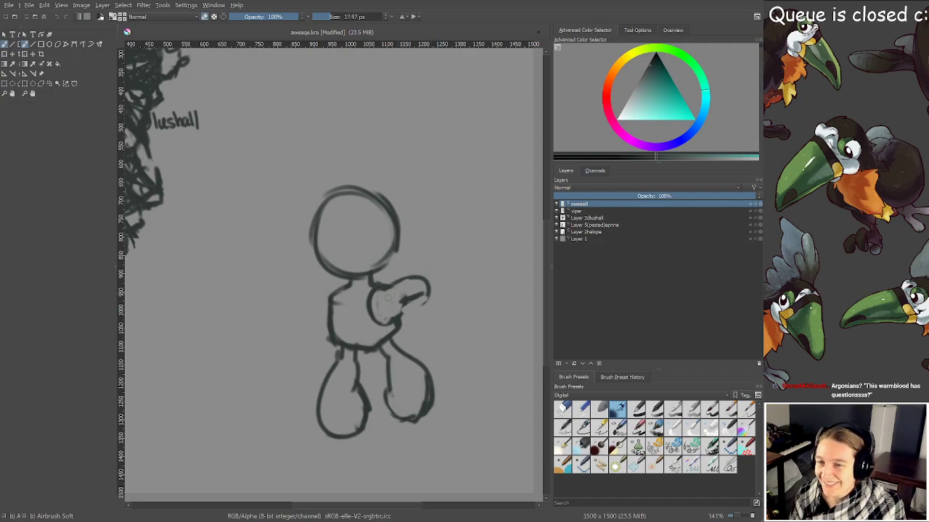
# Refine the short right-side arm, erasing stray marks and redrawing its rounded end and underside
pyautogui.press('e')
pyautogui.moveTo(404, 299); pyautogui.dragTo(398, 315)
pyautogui.press('e')
pyautogui.moveTo(427, 287)
pyautogui.mouseDown()
pyautogui.moveTo(415, 292)
pyautogui.moveTo(408, 273)
pyautogui.moveTo(433, 288)
pyautogui.moveTo(427, 301)
pyautogui.moveTo(396, 307)
pyautogui.moveTo(429, 298)
pyautogui.moveTo(434, 287)
pyautogui.moveTo(407, 295)
pyautogui.moveTo(424, 286)
pyautogui.mouseUp()
pyautogui.press('e')
pyautogui.press('e')
pyautogui.press('e')
pyautogui.press('e')
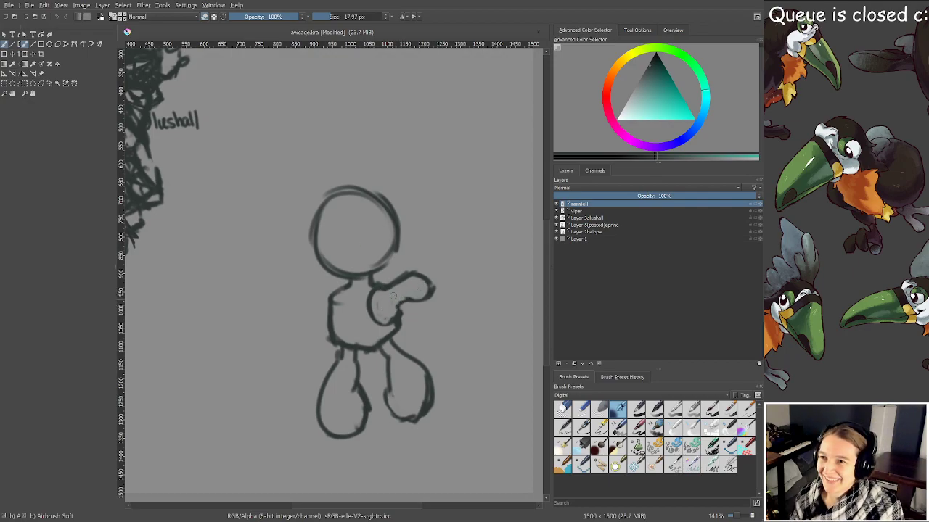
pyautogui.moveTo(402, 312)
pyautogui.mouseDown()
pyautogui.moveTo(422, 299)
pyautogui.moveTo(415, 303)
pyautogui.mouseUp()
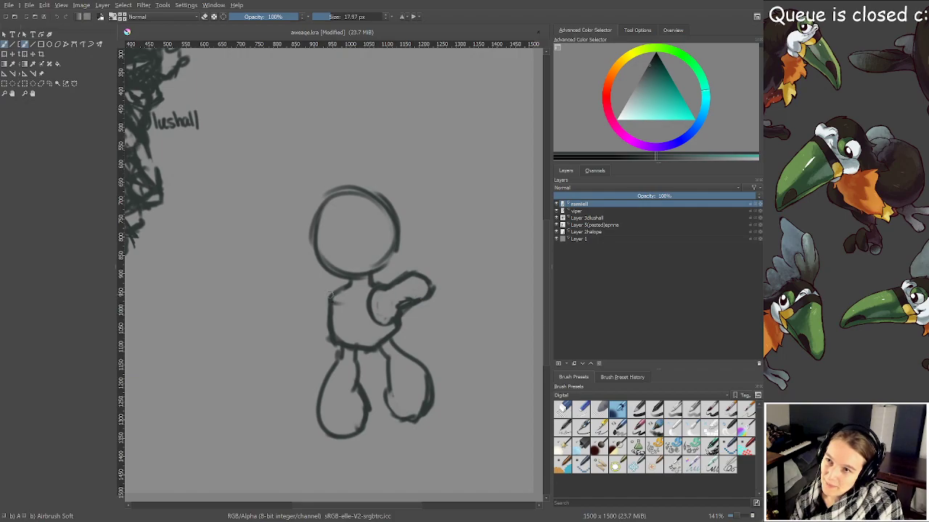
# Sketch a raised hand with curled fingers and a thumb left of the head, undoing the trial arm lines
pyautogui.moveTo(258, 250)
pyautogui.mouseDown()
pyautogui.moveTo(299, 245)
pyautogui.moveTo(292, 250)
pyautogui.mouseUp()
pyautogui.moveTo(279, 218)
pyautogui.mouseDown()
pyautogui.moveTo(255, 266)
pyautogui.moveTo(255, 257)
pyautogui.moveTo(283, 256)
pyautogui.moveTo(274, 249)
pyautogui.moveTo(266, 275)
pyautogui.moveTo(298, 247)
pyautogui.moveTo(297, 275)
pyautogui.moveTo(332, 304)
pyautogui.mouseUp()
pyautogui.hotkey('ctrl', 'z')
pyautogui.hotkey('ctrl', 'z')
pyautogui.moveTo(289, 259)
pyautogui.mouseDown()
pyautogui.moveTo(299, 285)
pyautogui.moveTo(327, 303)
pyautogui.moveTo(305, 272)
pyautogui.moveTo(327, 291)
pyautogui.mouseUp()
pyautogui.hotkey('ctrl', 'z')
pyautogui.hotkey('ctrl', 'z')
pyautogui.hotkey('ctrl', 'z')
pyautogui.hotkey('ctrl', 'z')
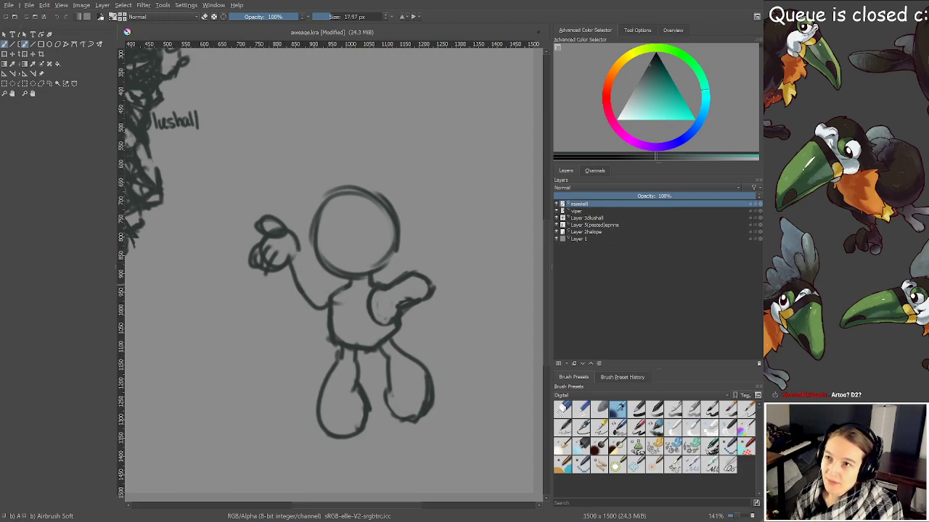
# Draw the bent arm connecting the raised hand to the torso's left shoulder
pyautogui.moveTo(288, 265); pyautogui.dragTo(324, 299)
pyautogui.hotkey('ctrl', 'z')
pyautogui.hotkey('ctrl', 'z')
pyautogui.hotkey('ctrl', 'z')
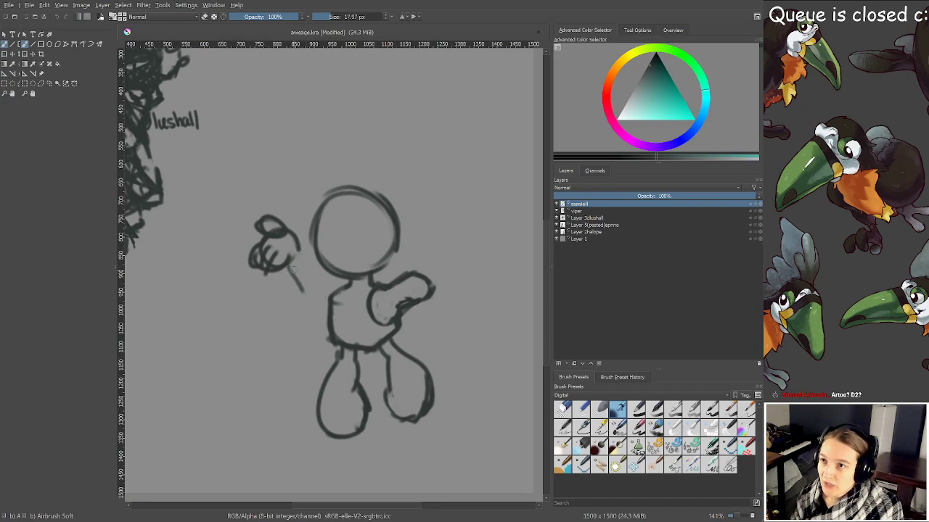
pyautogui.moveTo(288, 264)
pyautogui.mouseDown()
pyautogui.moveTo(295, 297)
pyautogui.moveTo(301, 267)
pyautogui.moveTo(328, 289)
pyautogui.moveTo(293, 293)
pyautogui.moveTo(318, 311)
pyautogui.mouseUp()
pyautogui.moveTo(291, 295)
pyautogui.mouseDown()
pyautogui.moveTo(318, 312)
pyautogui.moveTo(333, 309)
pyautogui.moveTo(343, 286)
pyautogui.mouseUp()
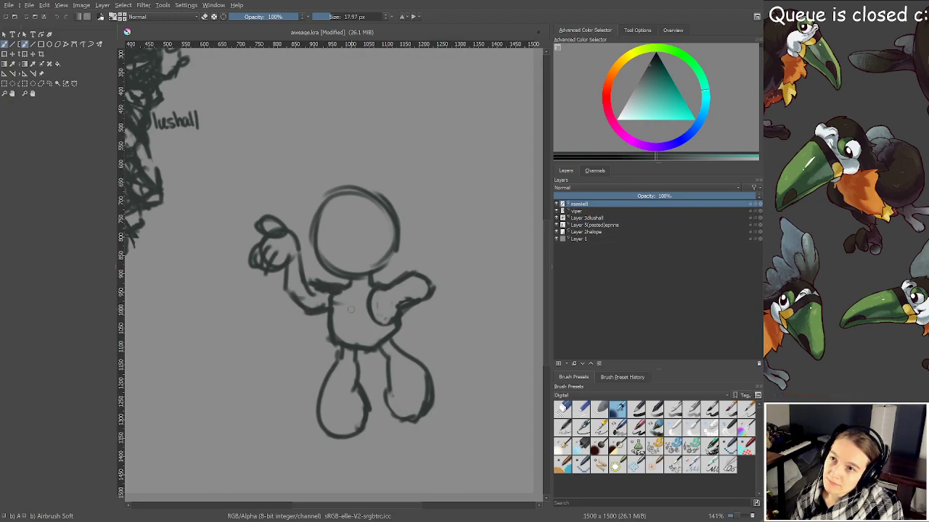
# Save the drawing and mirror the canvas view to check the figure's pose
pyautogui.hotkey('ctrl', 's')
pyautogui.press('m')
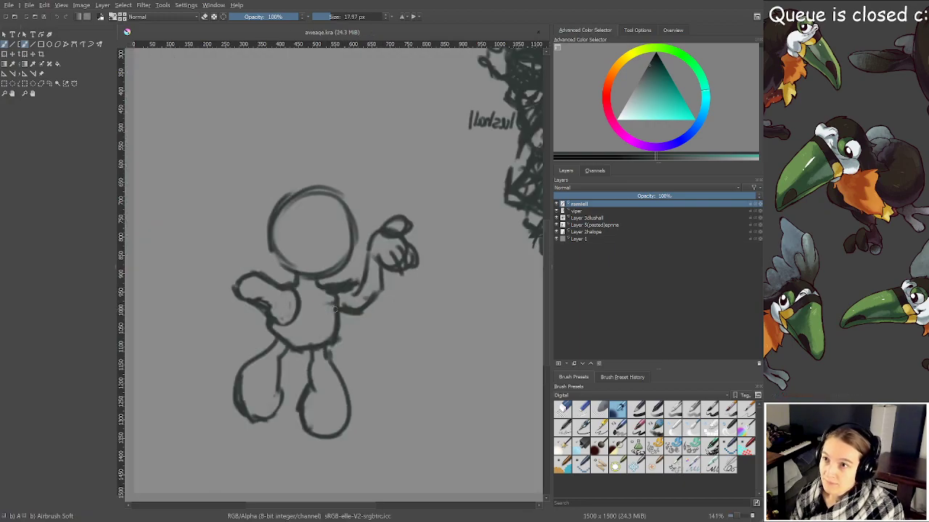
pyautogui.scroll(1, 308, 276)
pyautogui.scroll(-1, 339, 251)
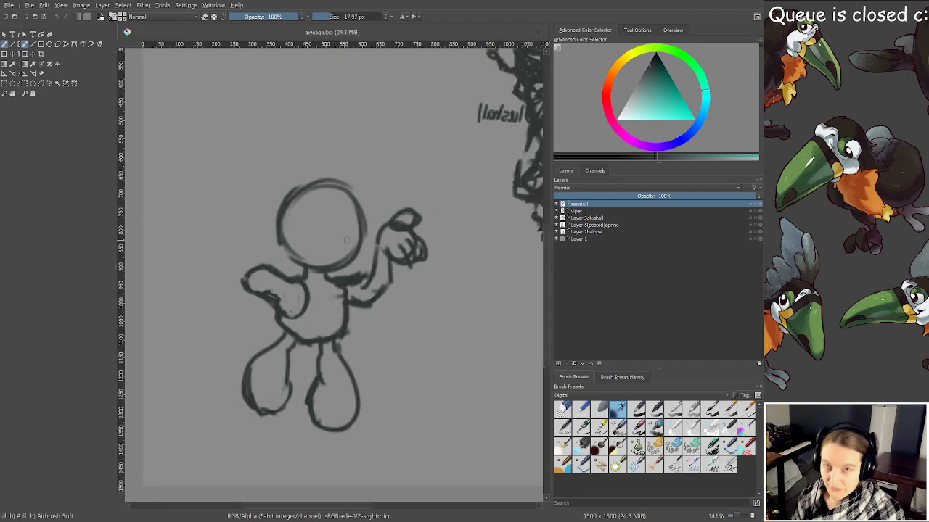
# Select the hips and both legs with a freehand selection, and rotate and shift them under the torso
pyautogui.click(50, 82)
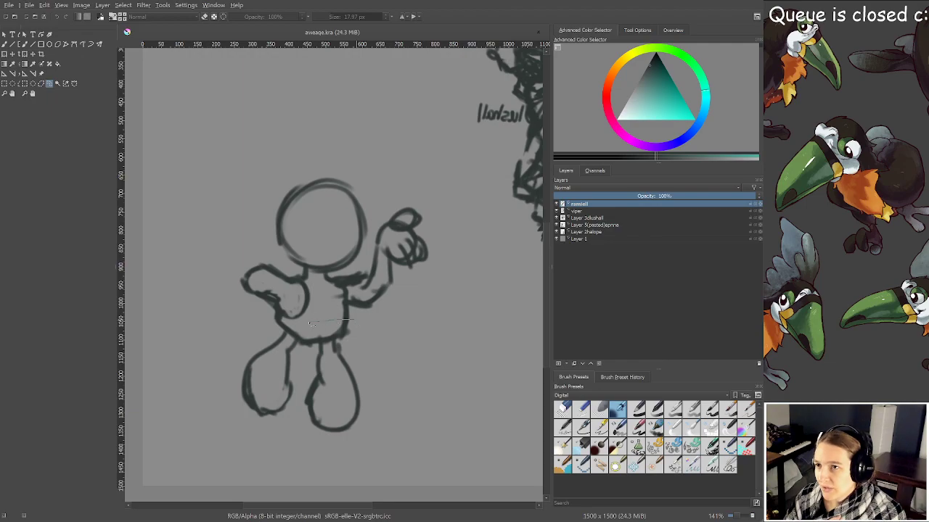
pyautogui.moveTo(222, 470)
pyautogui.mouseDown()
pyautogui.moveTo(293, 498)
pyautogui.moveTo(391, 486)
pyautogui.mouseUp()
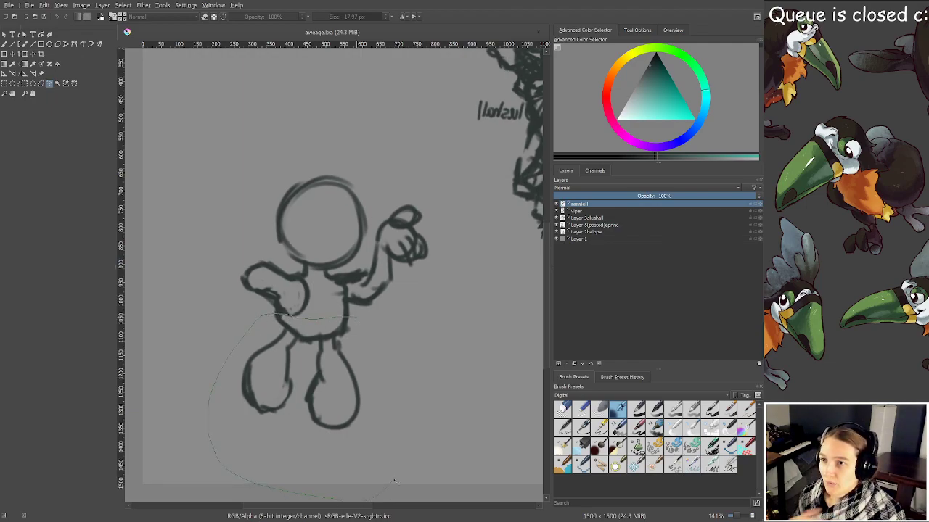
pyautogui.moveTo(358, 326); pyautogui.dragTo(350, 319)
pyautogui.hotkey('ctrl', 't')
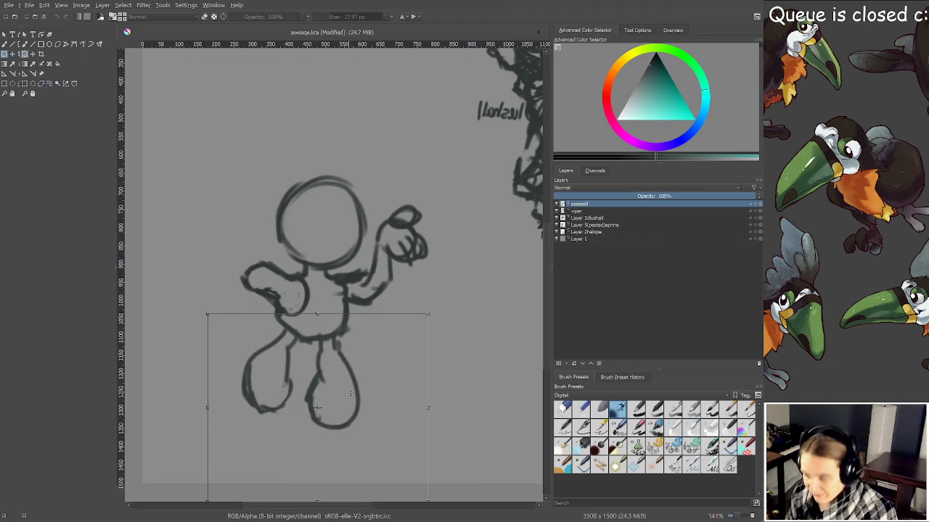
pyautogui.moveTo(470, 335); pyautogui.dragTo(455, 303)
pyautogui.moveTo(342, 362); pyautogui.dragTo(394, 249)
pyautogui.moveTo(376, 370); pyautogui.dragTo(359, 378)
pyautogui.press('Return')
pyautogui.press('b')
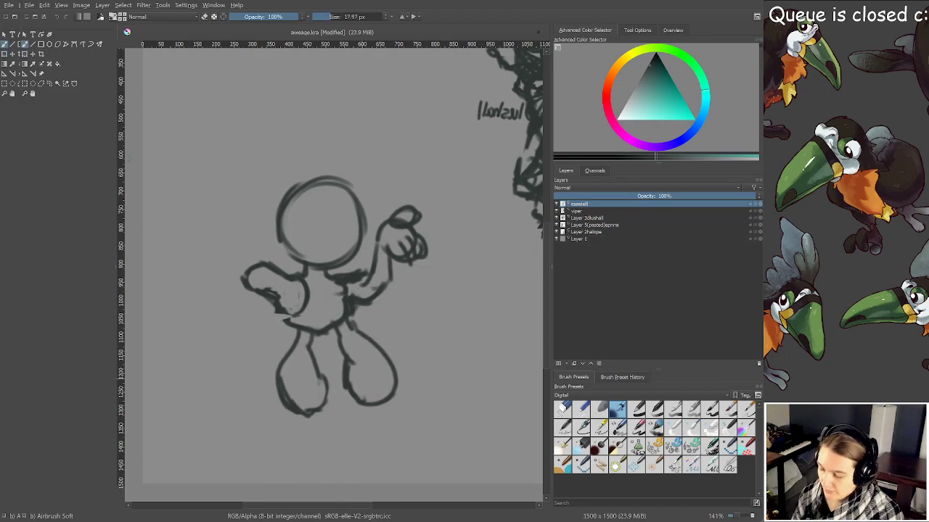
# Save the drawing and compare the adjusted pose in mirrored and normal view, ending unmirrored on the body and legs
pyautogui.press('m')
pyautogui.hotkey('ctrl', 's')
pyautogui.press('m')
pyautogui.press('m')
pyautogui.press('m')
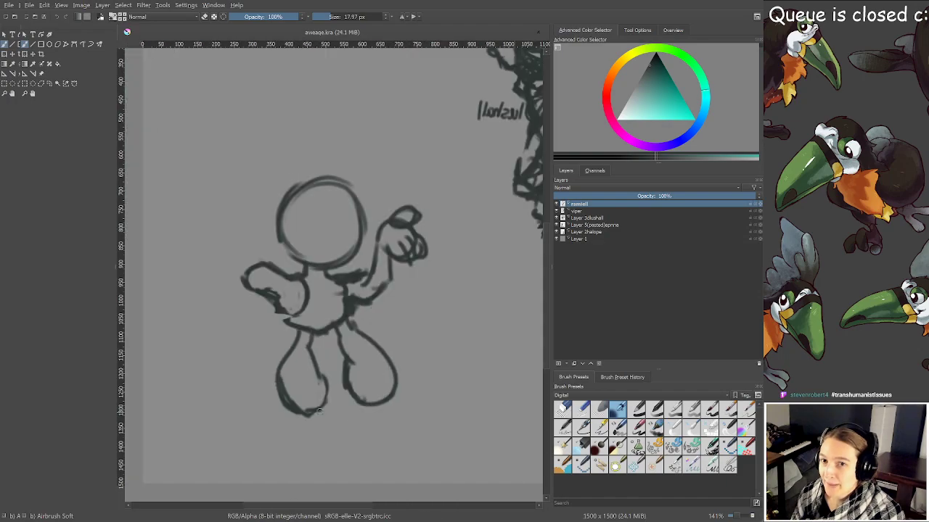
pyautogui.press('m')
pyautogui.moveTo(330, 411); pyautogui.dragTo(336, 451)
pyautogui.scroll(1, 343, 376)
pyautogui.moveTo(362, 406); pyautogui.dragTo(331, 326)
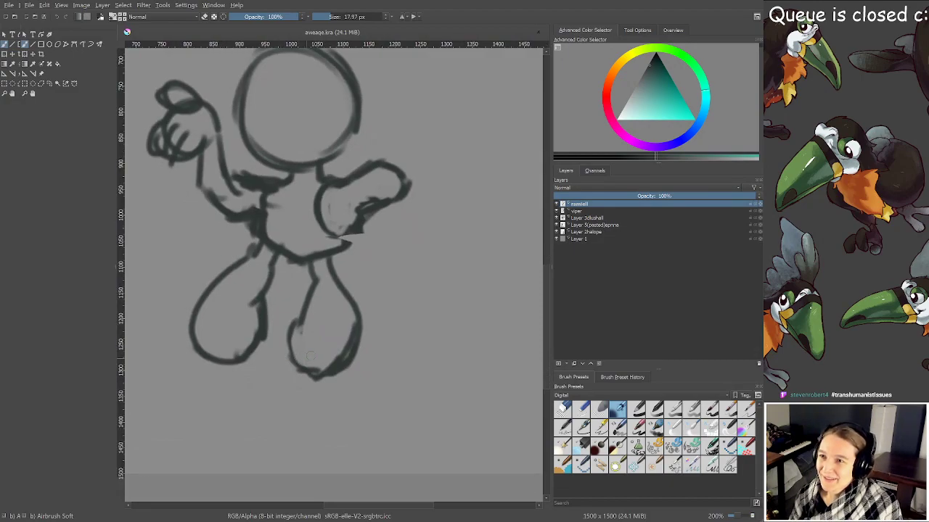
# Rework the outlines of both lower legs so they flare into rounded shapes beneath the torso
pyautogui.moveTo(293, 354)
pyautogui.mouseDown()
pyautogui.moveTo(331, 373)
pyautogui.moveTo(356, 331)
pyautogui.mouseUp()
pyautogui.moveTo(284, 327)
pyautogui.mouseDown()
pyautogui.moveTo(287, 366)
pyautogui.moveTo(340, 374)
pyautogui.moveTo(355, 359)
pyautogui.moveTo(362, 316)
pyautogui.mouseUp()
pyautogui.moveTo(299, 361); pyautogui.dragTo(297, 324)
pyautogui.press('e')
pyautogui.press('e')
pyautogui.moveTo(233, 354); pyautogui.dragTo(255, 332)
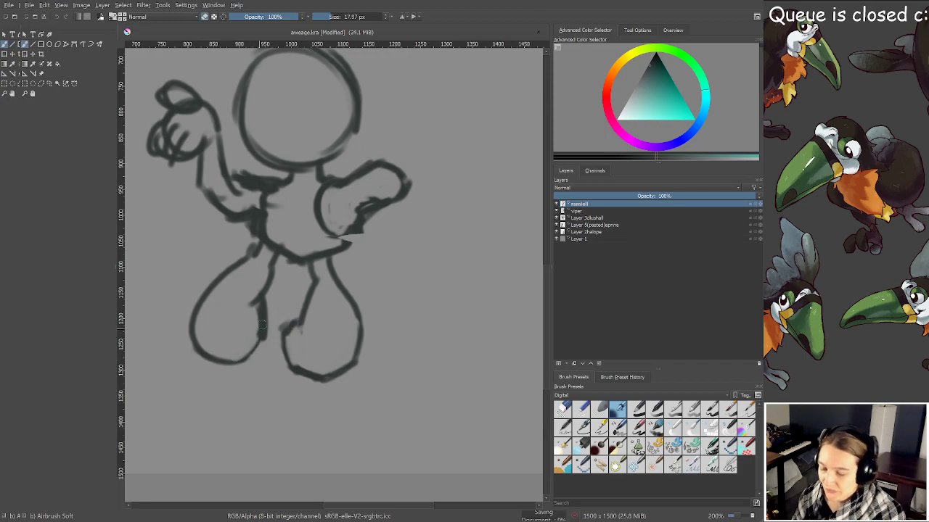
pyautogui.scroll(-3, 260, 328)
pyautogui.moveTo(332, 337); pyautogui.dragTo(348, 338)
# Erase and redraw the raised arm's upper line and shoulder, and clean up the torso's lower edge
pyautogui.press('e')
pyautogui.moveTo(279, 298)
pyautogui.mouseDown()
pyautogui.moveTo(283, 310)
pyautogui.moveTo(281, 298)
pyautogui.moveTo(303, 303)
pyautogui.moveTo(299, 319)
pyautogui.moveTo(308, 316)
pyautogui.moveTo(282, 305)
pyautogui.mouseUp()
pyautogui.press('e')
pyautogui.press('e')
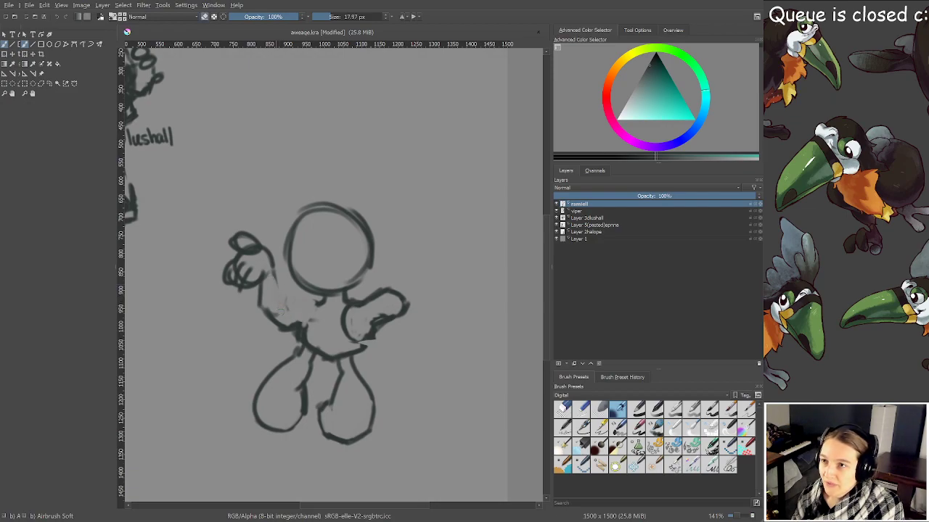
pyautogui.press('e')
pyautogui.moveTo(271, 266)
pyautogui.mouseDown()
pyautogui.moveTo(293, 309)
pyautogui.moveTo(303, 298)
pyautogui.moveTo(318, 300)
pyautogui.moveTo(301, 323)
pyautogui.moveTo(305, 335)
pyautogui.mouseUp()
pyautogui.press('e')
pyautogui.press('e')
pyautogui.moveTo(362, 346); pyautogui.dragTo(372, 335)
pyautogui.press('e')
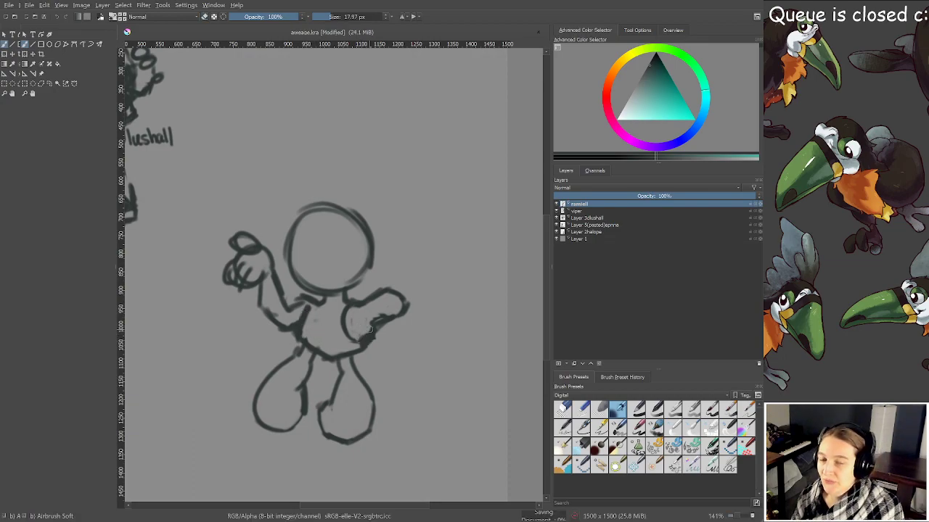
# Refine the raised hand's thumb and fingers, and thin the outline around the head
pyautogui.scroll(-1, 369, 328)
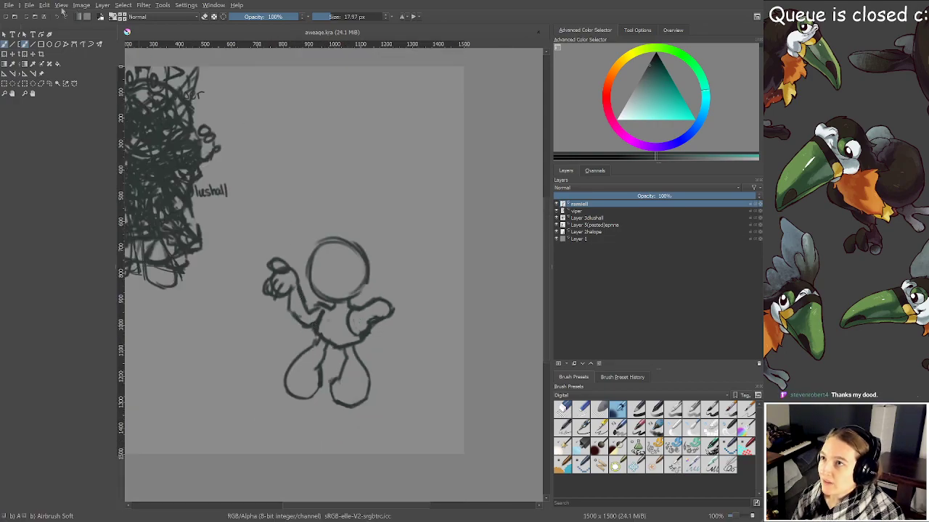
pyautogui.scroll(2, 368, 310)
pyautogui.moveTo(357, 256); pyautogui.dragTo(367, 275)
pyautogui.press('e')
pyautogui.moveTo(215, 250)
pyautogui.mouseDown()
pyautogui.moveTo(215, 241)
pyautogui.moveTo(206, 253)
pyautogui.moveTo(231, 267)
pyautogui.mouseUp()
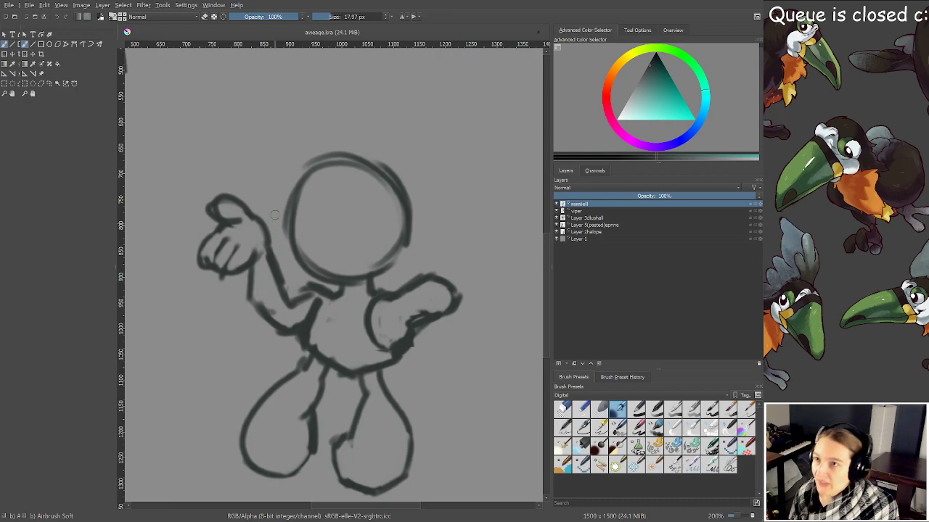
pyautogui.moveTo(302, 188)
pyautogui.mouseDown()
pyautogui.moveTo(288, 228)
pyautogui.moveTo(323, 271)
pyautogui.moveTo(308, 267)
pyautogui.moveTo(367, 275)
pyautogui.moveTo(393, 241)
pyautogui.moveTo(380, 176)
pyautogui.moveTo(310, 179)
pyautogui.moveTo(355, 172)
pyautogui.moveTo(378, 198)
pyautogui.moveTo(366, 177)
pyautogui.moveTo(391, 174)
pyautogui.mouseUp()
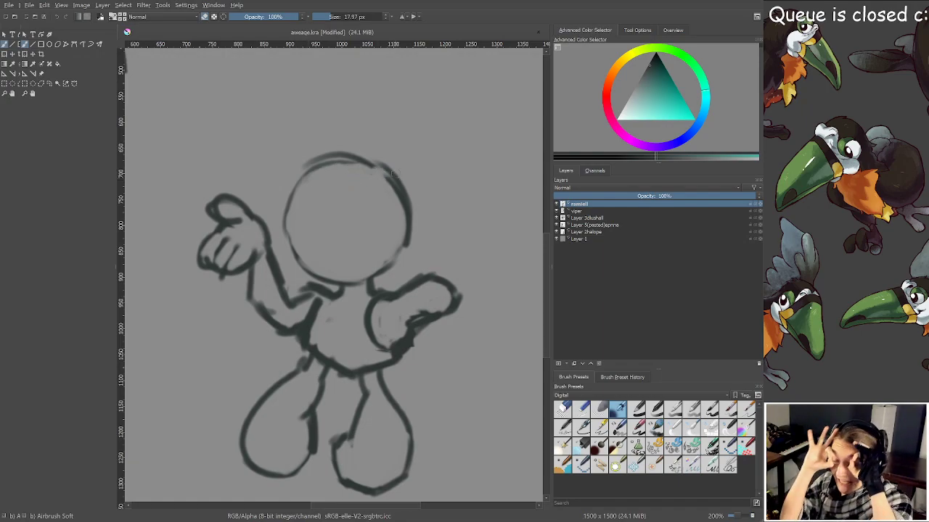
# Draw two large oval eyes on the head, undoing the unwanted strokes
pyautogui.moveTo(297, 210)
pyautogui.mouseDown()
pyautogui.moveTo(292, 239)
pyautogui.moveTo(311, 213)
pyautogui.moveTo(294, 249)
pyautogui.moveTo(301, 205)
pyautogui.mouseUp()
pyautogui.moveTo(361, 190)
pyautogui.mouseDown()
pyautogui.moveTo(345, 212)
pyautogui.moveTo(360, 187)
pyautogui.moveTo(391, 194)
pyautogui.moveTo(353, 188)
pyautogui.mouseUp()
pyautogui.moveTo(301, 219)
pyautogui.mouseDown()
pyautogui.moveTo(314, 247)
pyautogui.moveTo(289, 230)
pyautogui.moveTo(313, 218)
pyautogui.mouseUp()
pyautogui.moveTo(374, 211); pyautogui.dragTo(352, 203)
pyautogui.hotkey('ctrl', 'z')
pyautogui.hotkey('ctrl', 'z')
pyautogui.hotkey('ctrl', 'z')
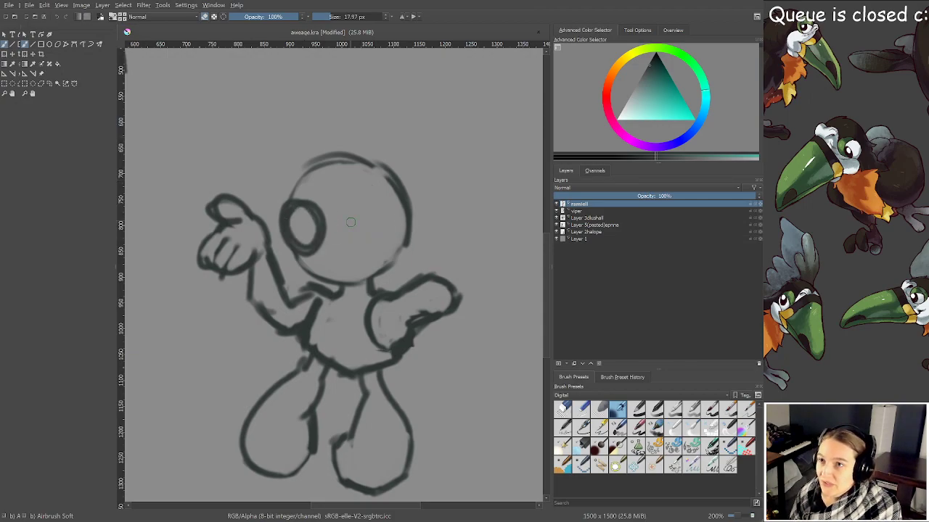
pyautogui.hotkey('ctrl', 'z')
pyautogui.moveTo(366, 193)
pyautogui.mouseDown()
pyautogui.moveTo(363, 237)
pyautogui.moveTo(384, 213)
pyautogui.moveTo(346, 213)
pyautogui.moveTo(369, 210)
pyautogui.mouseUp()
pyautogui.moveTo(291, 219)
pyautogui.mouseDown()
pyautogui.moveTo(301, 251)
pyautogui.moveTo(317, 217)
pyautogui.mouseUp()
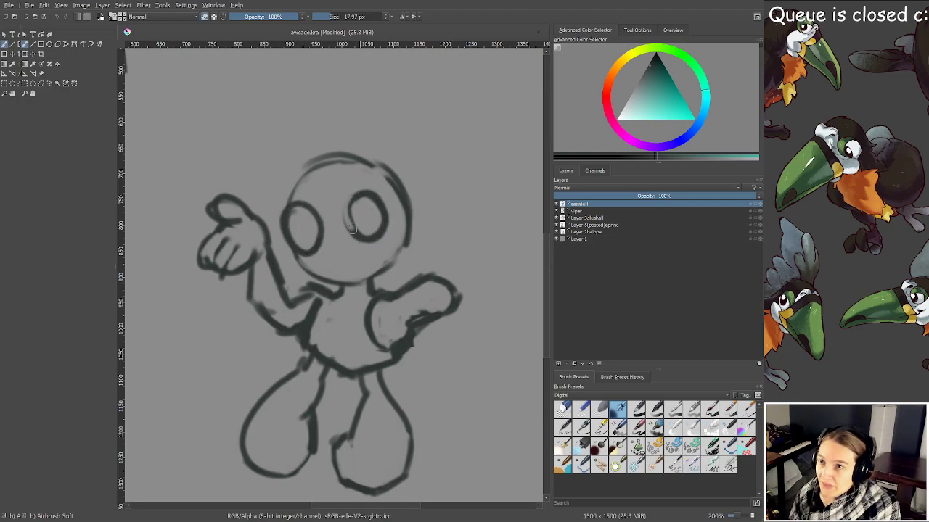
# Reshape the eye farther from the raised hand into a wider oval and erase its old edge
pyautogui.moveTo(356, 194); pyautogui.dragTo(360, 228)
pyautogui.press('e')
pyautogui.moveTo(361, 196)
pyautogui.mouseDown()
pyautogui.moveTo(361, 225)
pyautogui.moveTo(351, 214)
pyautogui.moveTo(355, 225)
pyautogui.moveTo(376, 216)
pyautogui.moveTo(376, 197)
pyautogui.moveTo(347, 215)
pyautogui.moveTo(356, 232)
pyautogui.moveTo(340, 207)
pyautogui.moveTo(345, 195)
pyautogui.moveTo(359, 189)
pyautogui.moveTo(372, 197)
pyautogui.moveTo(378, 217)
pyautogui.moveTo(353, 217)
pyautogui.moveTo(374, 210)
pyautogui.mouseUp()
pyautogui.press('e')
pyautogui.press('e')
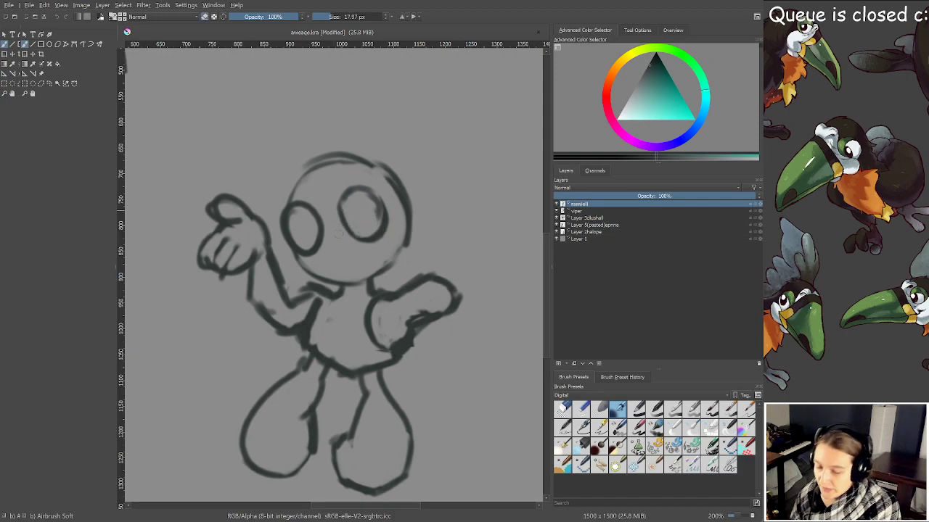
# Add a dark pupil to each eye and draw a curved smile beneath them
pyautogui.press('e')
pyautogui.moveTo(316, 235)
pyautogui.mouseDown()
pyautogui.moveTo(313, 217)
pyautogui.moveTo(310, 240)
pyautogui.mouseUp()
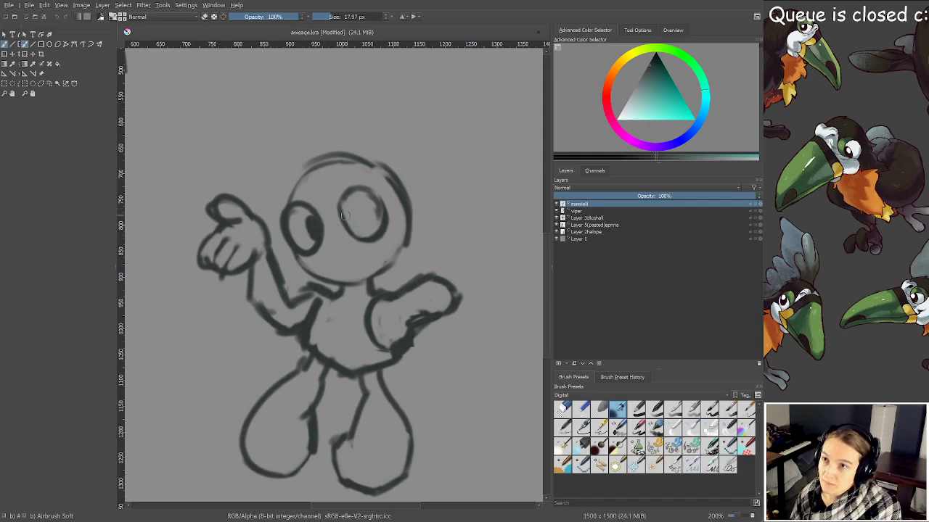
pyautogui.moveTo(356, 206); pyautogui.dragTo(354, 228)
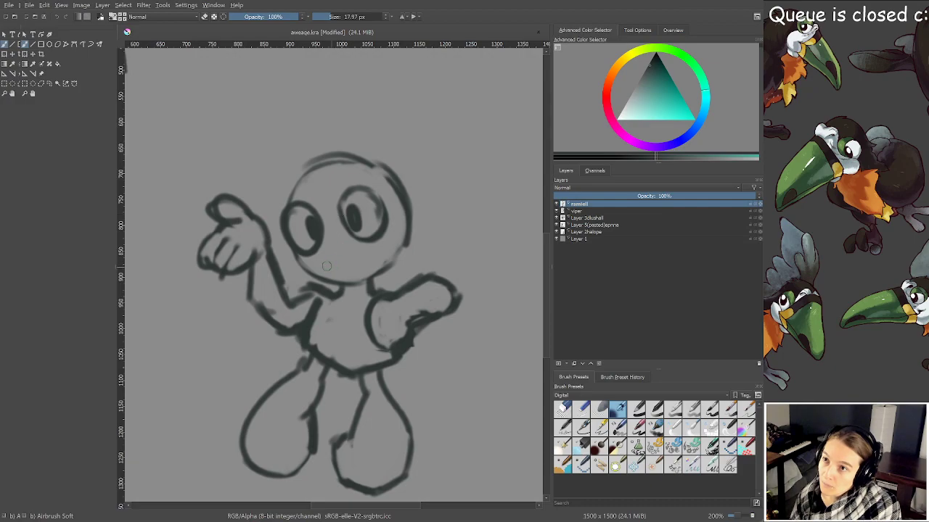
pyautogui.moveTo(317, 265); pyautogui.dragTo(363, 251)
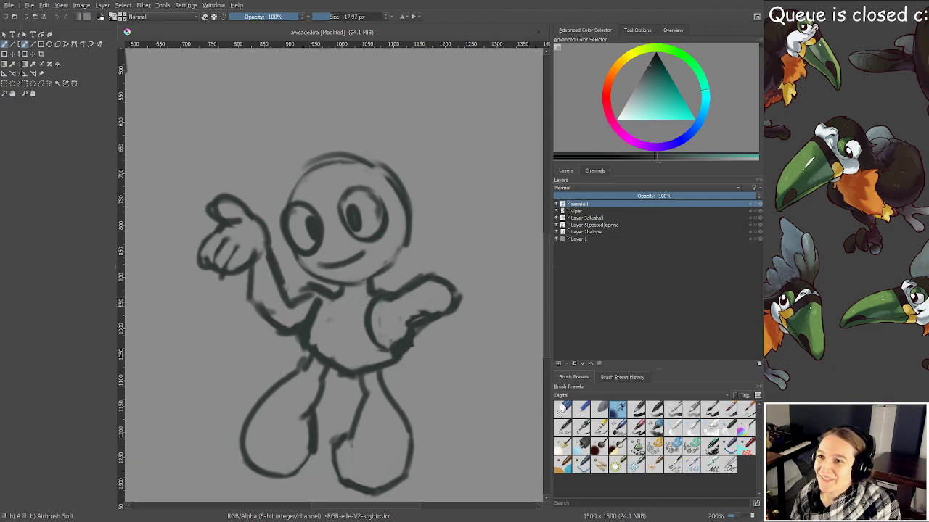
# Draw the fingers of the hand resting in front of the chest and tidy its lower edge
pyautogui.moveTo(370, 294)
pyautogui.mouseDown()
pyautogui.moveTo(354, 335)
pyautogui.moveTo(369, 327)
pyautogui.moveTo(356, 347)
pyautogui.moveTo(381, 343)
pyautogui.moveTo(370, 339)
pyautogui.moveTo(380, 304)
pyautogui.mouseUp()
pyautogui.press('e')
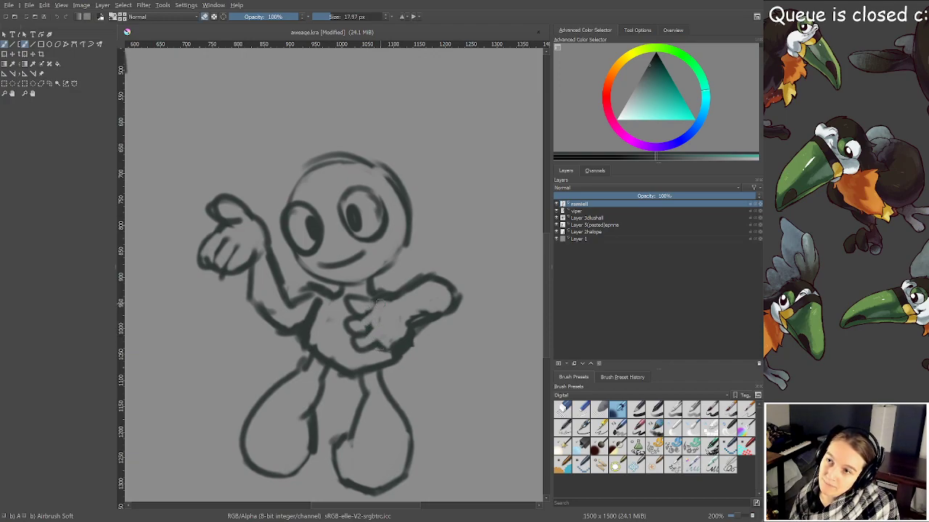
pyautogui.press('e')
pyautogui.moveTo(383, 346); pyautogui.dragTo(411, 323)
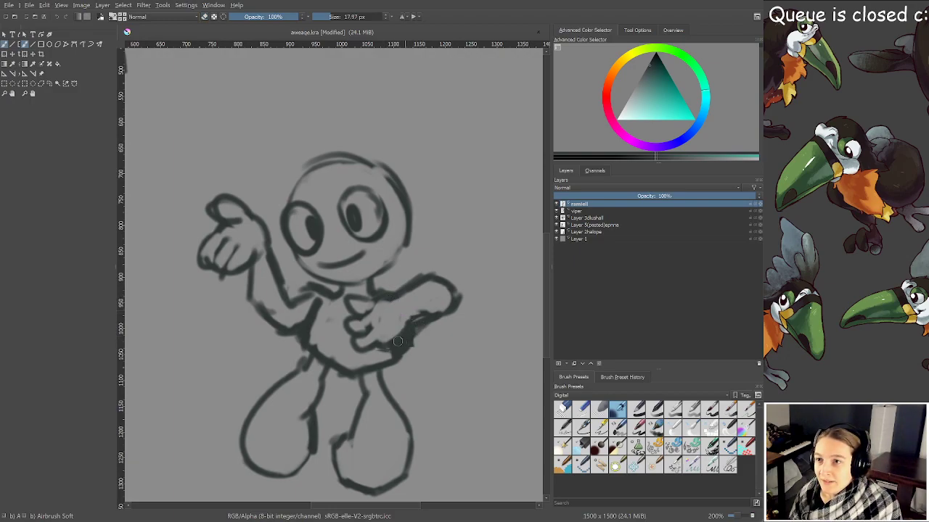
# Redraw the shoulder line and the underside of the raised arm where it joins the torso
pyautogui.press('e')
pyautogui.moveTo(304, 296)
pyautogui.mouseDown()
pyautogui.moveTo(281, 303)
pyautogui.moveTo(317, 283)
pyautogui.mouseUp()
pyautogui.press('e')
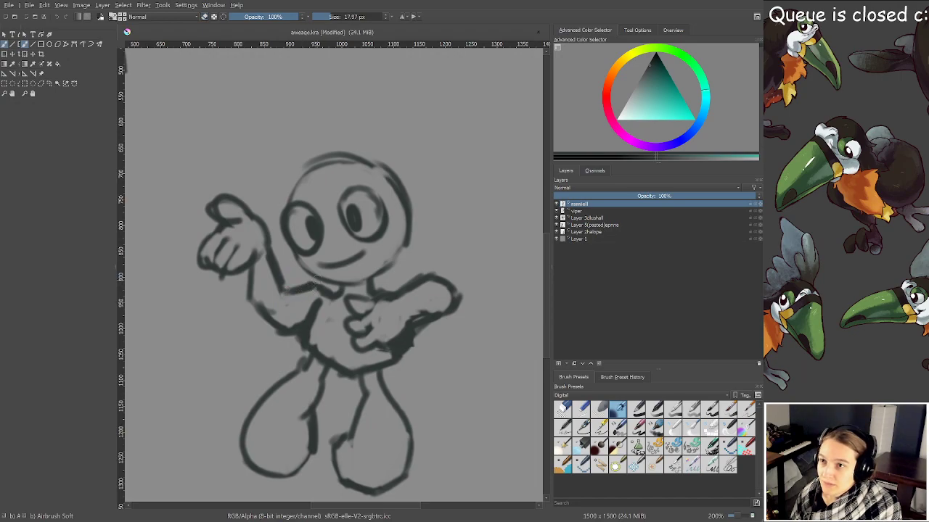
pyautogui.press('e')
pyautogui.moveTo(256, 294)
pyautogui.mouseDown()
pyautogui.moveTo(281, 328)
pyautogui.moveTo(276, 265)
pyautogui.moveTo(293, 294)
pyautogui.moveTo(252, 286)
pyautogui.moveTo(278, 328)
pyautogui.moveTo(306, 316)
pyautogui.mouseUp()
pyautogui.press('e')
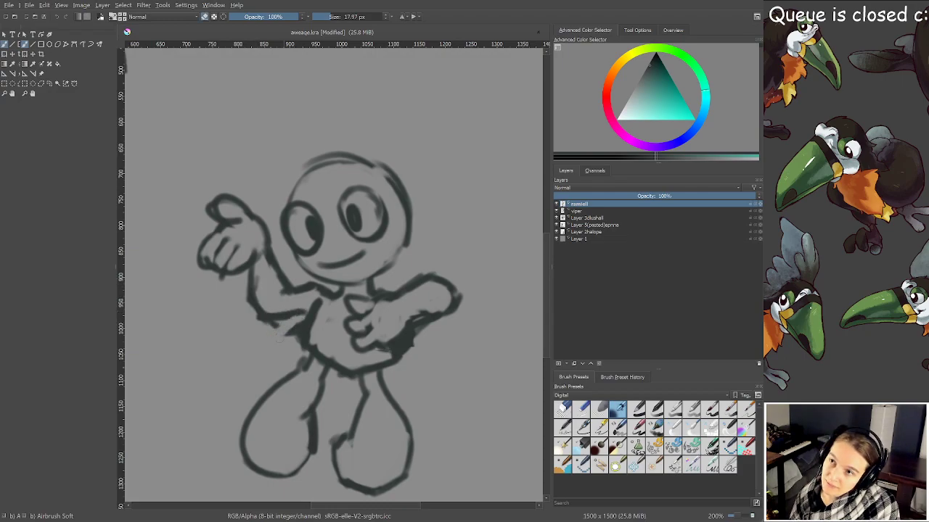
# Mirror the canvas view and refine the upper torso beside the raised arm's shoulder
pyautogui.press('m')
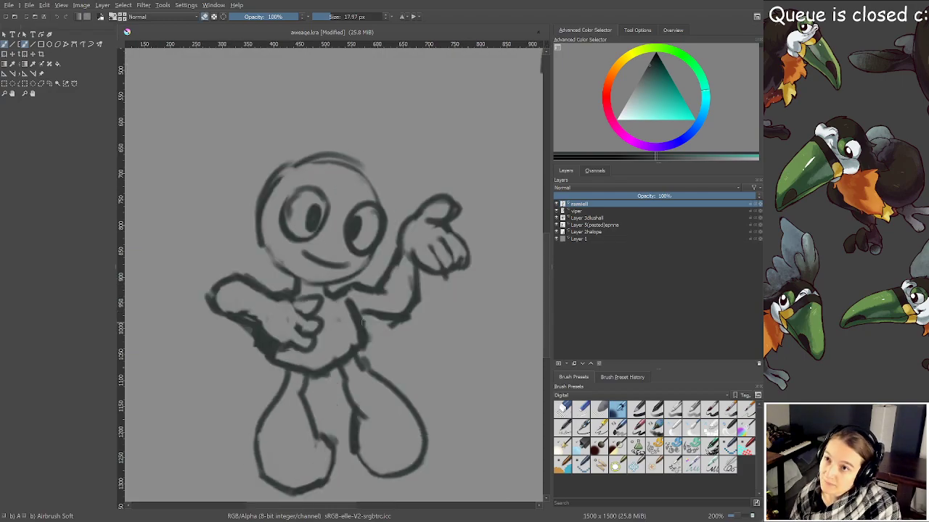
pyautogui.press('e')
pyautogui.moveTo(351, 294)
pyautogui.mouseDown()
pyautogui.moveTo(322, 302)
pyautogui.moveTo(354, 286)
pyautogui.mouseUp()
pyautogui.press('e')
pyautogui.press('e')
# Save the drawing, check the whole figure in the mirrored view, and turn mirroring off
pyautogui.hotkey('ctrl', 's')
pyautogui.press('-')
pyautogui.press('-')
pyautogui.press('-')
pyautogui.press('-')
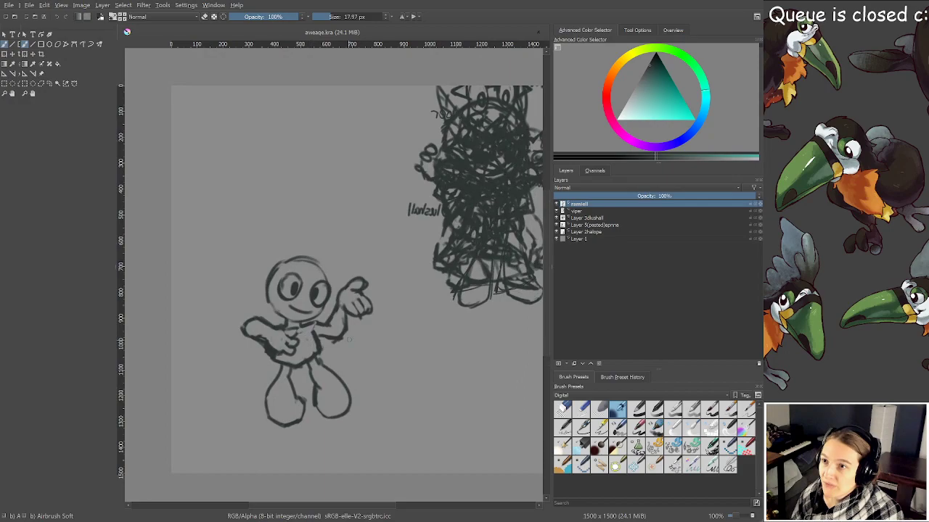
pyautogui.scroll(4, 347, 341)
pyautogui.moveTo(294, 333); pyautogui.dragTo(351, 319)
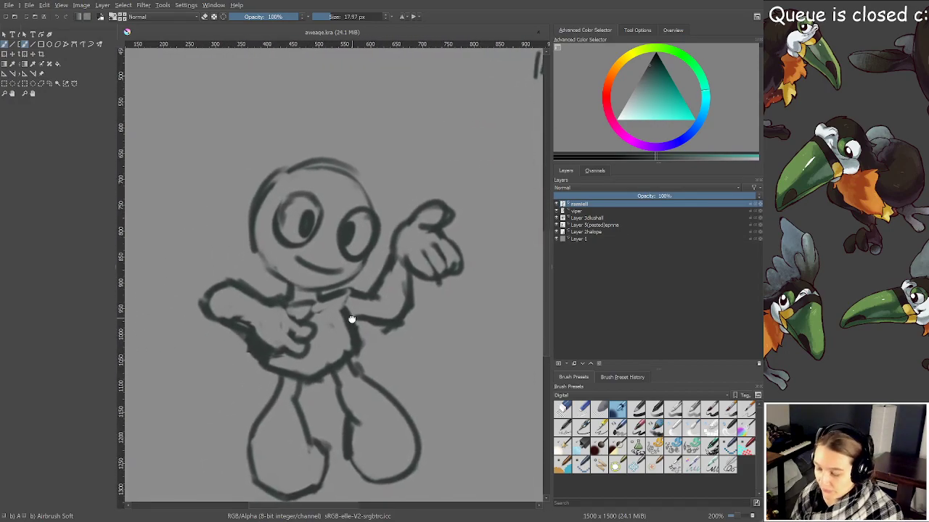
pyautogui.press('m')
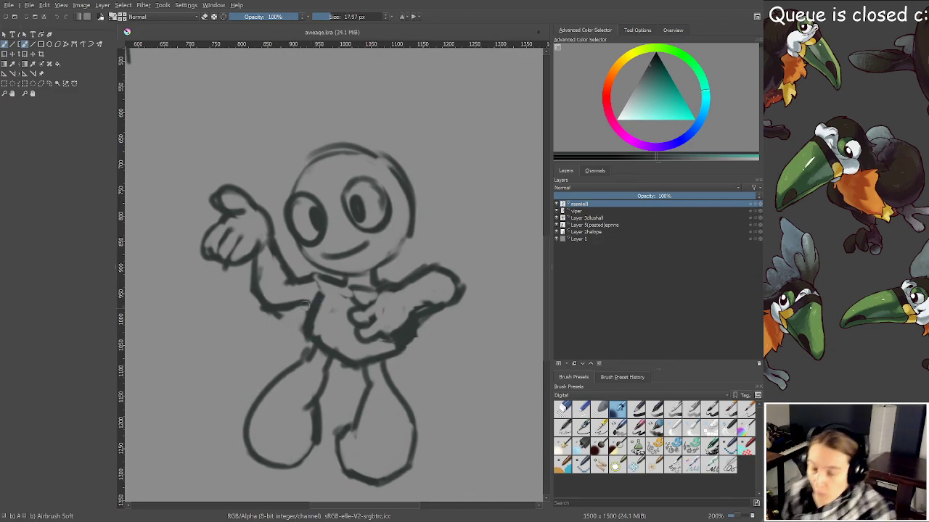
# Strengthen the torso's side line below the raised arm's shoulder and save the drawing
pyautogui.moveTo(294, 307); pyautogui.dragTo(287, 280)
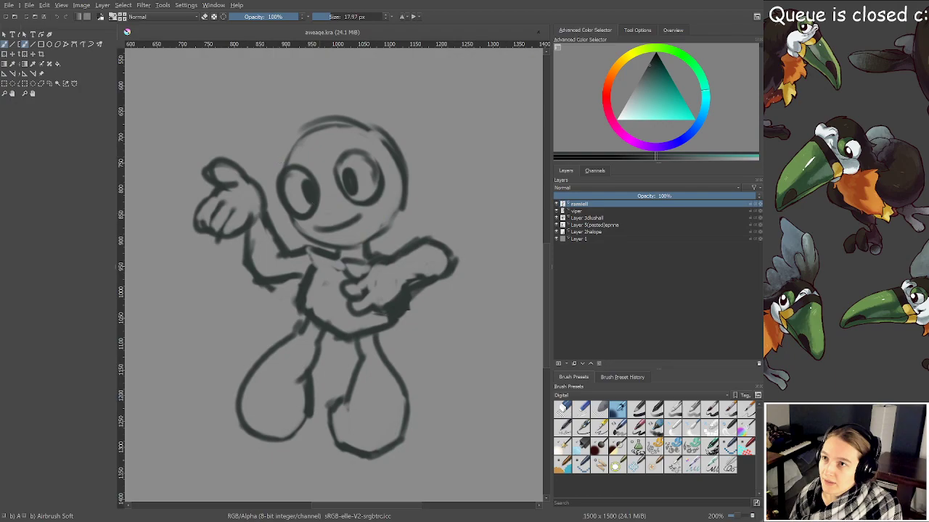
pyautogui.moveTo(296, 216)
pyautogui.mouseDown()
pyautogui.moveTo(318, 238)
pyautogui.moveTo(302, 231)
pyautogui.moveTo(406, 222)
pyautogui.moveTo(374, 231)
pyautogui.moveTo(401, 208)
pyautogui.moveTo(410, 178)
pyautogui.moveTo(365, 195)
pyautogui.moveTo(375, 228)
pyautogui.mouseUp()
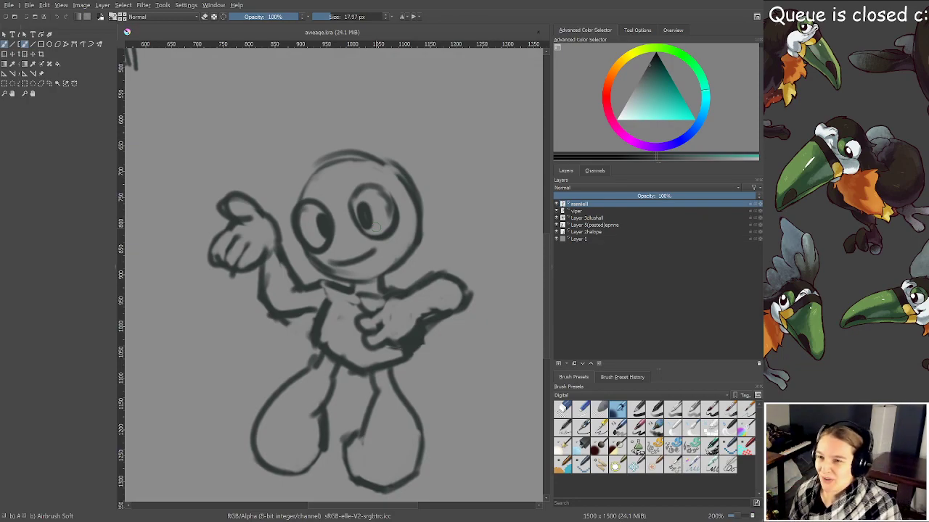
pyautogui.moveTo(328, 280); pyautogui.dragTo(319, 306)
pyautogui.moveTo(363, 364)
pyautogui.mouseDown()
pyautogui.moveTo(388, 189)
pyautogui.moveTo(369, 283)
pyautogui.moveTo(372, 251)
pyautogui.moveTo(359, 233)
pyautogui.moveTo(367, 324)
pyautogui.moveTo(341, 325)
pyautogui.moveTo(368, 303)
pyautogui.moveTo(377, 382)
pyautogui.moveTo(375, 359)
pyautogui.moveTo(368, 380)
pyautogui.mouseUp()
pyautogui.scroll(-3, 378, 217)
pyautogui.hotkey('ctrl', 's')
pyautogui.scroll(2, 348, 376)
pyautogui.scroll(-2, 376, 358)
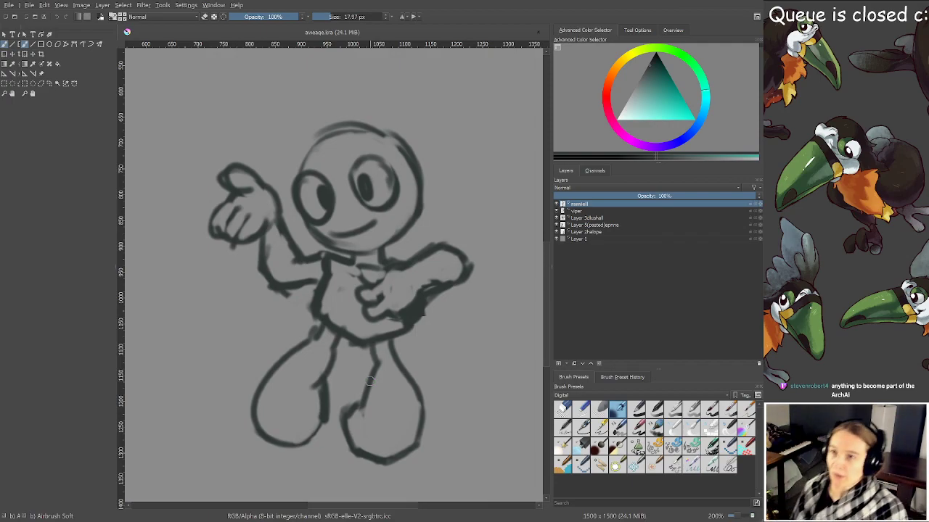
pyautogui.moveTo(341, 376)
pyautogui.mouseDown()
pyautogui.moveTo(338, 392)
pyautogui.moveTo(341, 370)
pyautogui.mouseUp()
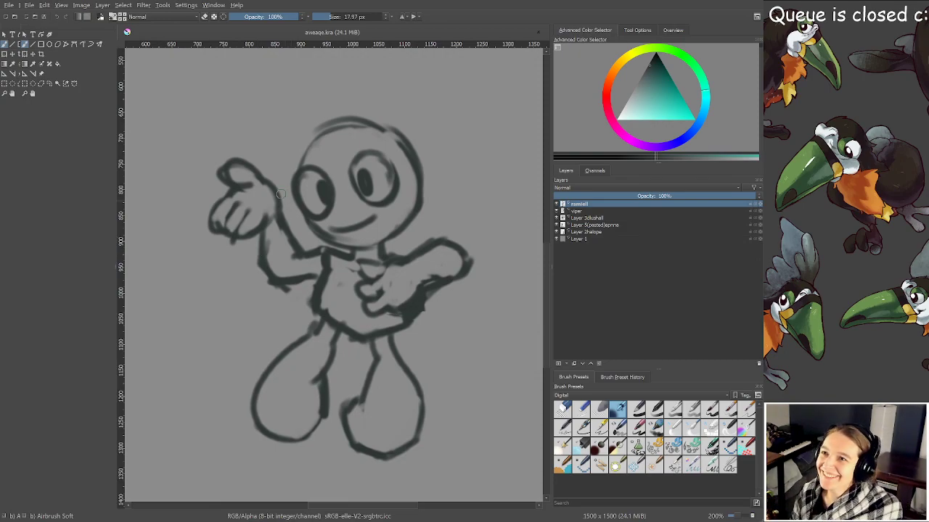
# Draw a parted hairline across the forehead and strands framing both sides of the face
pyautogui.press('e')
pyautogui.moveTo(308, 168)
pyautogui.mouseDown()
pyautogui.moveTo(327, 124)
pyautogui.moveTo(372, 150)
pyautogui.mouseUp()
pyautogui.press('e')
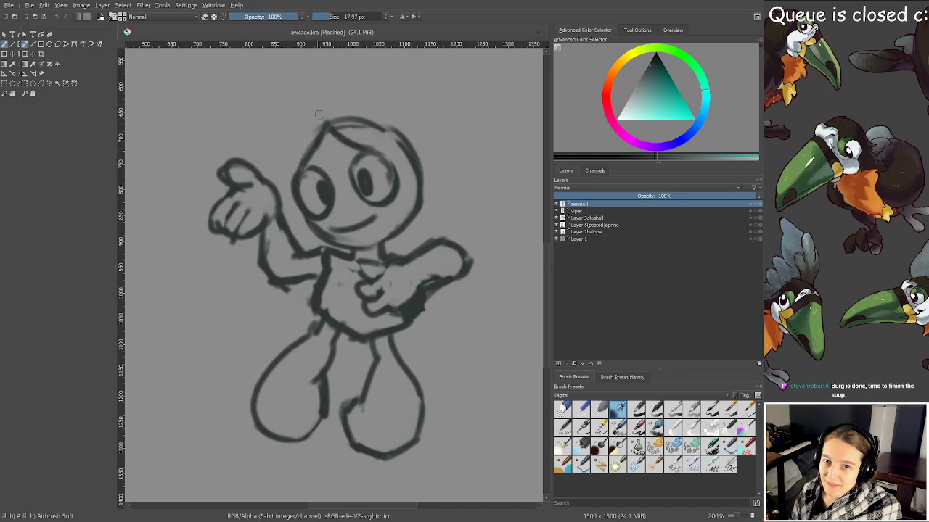
pyautogui.moveTo(309, 145)
pyautogui.mouseDown()
pyautogui.moveTo(319, 136)
pyautogui.moveTo(278, 151)
pyautogui.moveTo(316, 135)
pyautogui.moveTo(304, 157)
pyautogui.moveTo(385, 133)
pyautogui.moveTo(370, 148)
pyautogui.moveTo(377, 160)
pyautogui.moveTo(374, 144)
pyautogui.mouseUp()
pyautogui.moveTo(397, 190); pyautogui.dragTo(386, 218)
pyautogui.moveTo(389, 218); pyautogui.dragTo(409, 201)
pyautogui.moveTo(302, 216); pyautogui.dragTo(314, 222)
# Build up the hair's outer contour over the crown and the side nearest the raised hand, erasing stray lines
pyautogui.moveTo(298, 161)
pyautogui.mouseDown()
pyautogui.moveTo(283, 211)
pyautogui.moveTo(292, 233)
pyautogui.moveTo(331, 114)
pyautogui.mouseUp()
pyautogui.press('e')
pyautogui.moveTo(293, 156)
pyautogui.mouseDown()
pyautogui.moveTo(311, 136)
pyautogui.moveTo(298, 134)
pyautogui.moveTo(304, 157)
pyautogui.moveTo(292, 148)
pyautogui.moveTo(336, 104)
pyautogui.moveTo(353, 106)
pyautogui.moveTo(323, 110)
pyautogui.moveTo(294, 143)
pyautogui.mouseUp()
pyautogui.press('e')
pyautogui.press('e')
pyautogui.moveTo(339, 104)
pyautogui.mouseDown()
pyautogui.moveTo(348, 103)
pyautogui.moveTo(290, 135)
pyautogui.moveTo(281, 157)
pyautogui.mouseUp()
pyautogui.press('e')
pyautogui.press('e')
pyautogui.moveTo(288, 148); pyautogui.dragTo(303, 125)
pyautogui.press('e')
pyautogui.moveTo(281, 164)
pyautogui.mouseDown()
pyautogui.moveTo(304, 114)
pyautogui.moveTo(373, 89)
pyautogui.mouseUp()
pyautogui.moveTo(364, 101)
pyautogui.mouseDown()
pyautogui.moveTo(400, 136)
pyautogui.moveTo(386, 109)
pyautogui.moveTo(356, 103)
pyautogui.moveTo(387, 116)
pyautogui.mouseUp()
# Draw long hair falling behind the head and body, with its ends beside the torso and between the legs
pyautogui.press('e')
pyautogui.moveTo(337, 101)
pyautogui.mouseDown()
pyautogui.moveTo(362, 88)
pyautogui.moveTo(459, 232)
pyautogui.moveTo(445, 231)
pyautogui.mouseUp()
pyautogui.moveTo(436, 303)
pyautogui.mouseDown()
pyautogui.moveTo(431, 328)
pyautogui.moveTo(400, 345)
pyautogui.moveTo(424, 336)
pyautogui.mouseUp()
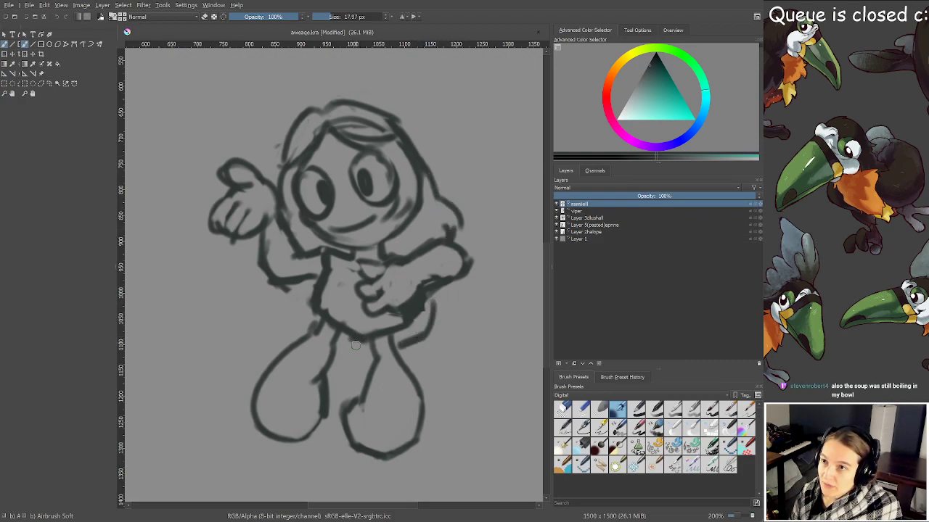
pyautogui.moveTo(344, 352); pyautogui.dragTo(373, 354)
pyautogui.moveTo(305, 286); pyautogui.dragTo(312, 302)
# Erase the old head lines inside the hair and redraw a fuller contour over the crown
pyautogui.press('e')
pyautogui.moveTo(391, 252)
pyautogui.mouseDown()
pyautogui.moveTo(412, 176)
pyautogui.moveTo(417, 188)
pyautogui.moveTo(423, 179)
pyautogui.moveTo(402, 154)
pyautogui.moveTo(371, 129)
pyautogui.mouseUp()
pyautogui.moveTo(400, 155)
pyautogui.mouseDown()
pyautogui.moveTo(403, 122)
pyautogui.moveTo(427, 147)
pyautogui.mouseUp()
pyautogui.moveTo(347, 99)
pyautogui.mouseDown()
pyautogui.moveTo(393, 116)
pyautogui.moveTo(413, 141)
pyautogui.mouseUp()
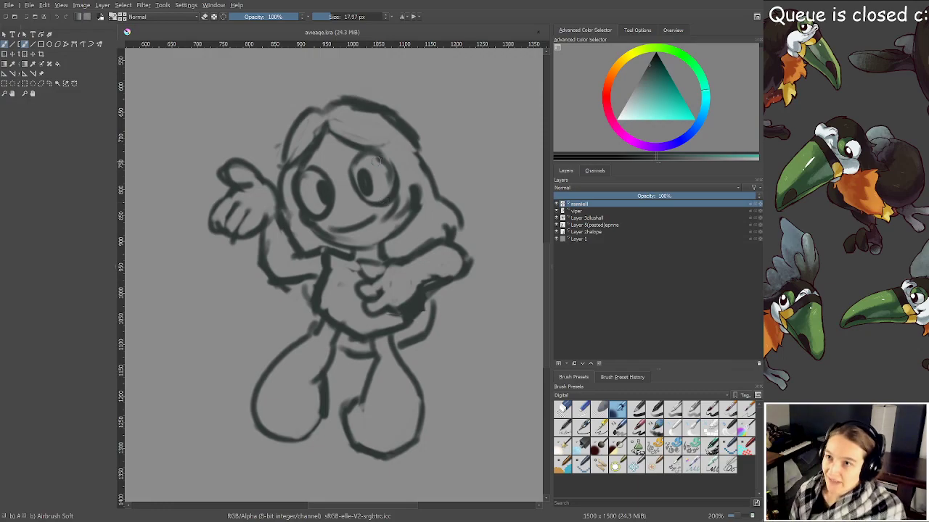
# Refine the lines where the raised hand's wrist and forearm meet the edge of the hair
pyautogui.moveTo(253, 241)
pyautogui.mouseDown()
pyautogui.moveTo(283, 229)
pyautogui.moveTo(285, 242)
pyautogui.moveTo(281, 231)
pyautogui.moveTo(270, 240)
pyautogui.moveTo(289, 253)
pyautogui.mouseUp()
pyautogui.press('e')
pyautogui.moveTo(270, 221)
pyautogui.mouseDown()
pyautogui.moveTo(298, 252)
pyautogui.moveTo(267, 236)
pyautogui.moveTo(270, 222)
pyautogui.moveTo(273, 245)
pyautogui.mouseUp()
pyautogui.press('e')
pyautogui.press('e')
pyautogui.press('e')
pyautogui.scroll(-3, 266, 211)
pyautogui.moveTo(262, 193)
pyautogui.mouseDown()
pyautogui.moveTo(300, 253)
pyautogui.moveTo(266, 224)
pyautogui.mouseUp()
pyautogui.scroll(3, 302, 254)
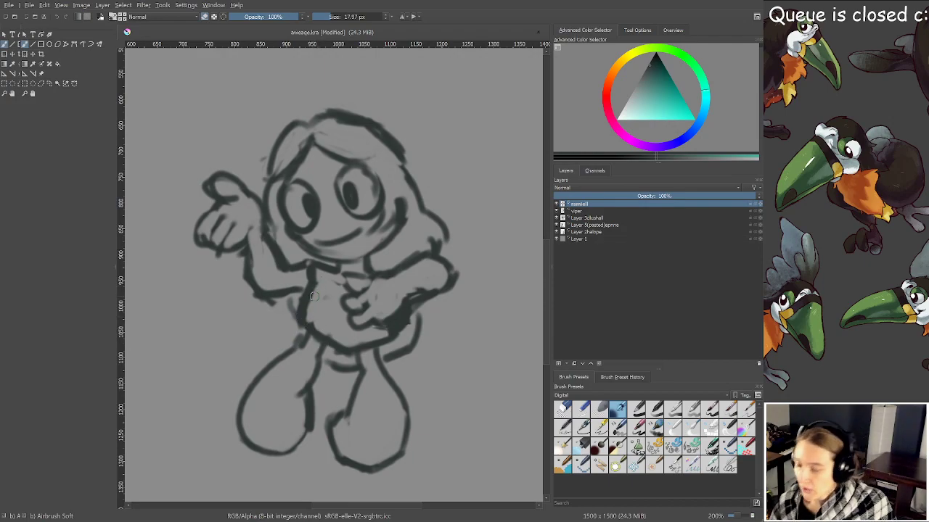
# Draw a V-shaped collar below the neck and save the drawing
pyautogui.press('e')
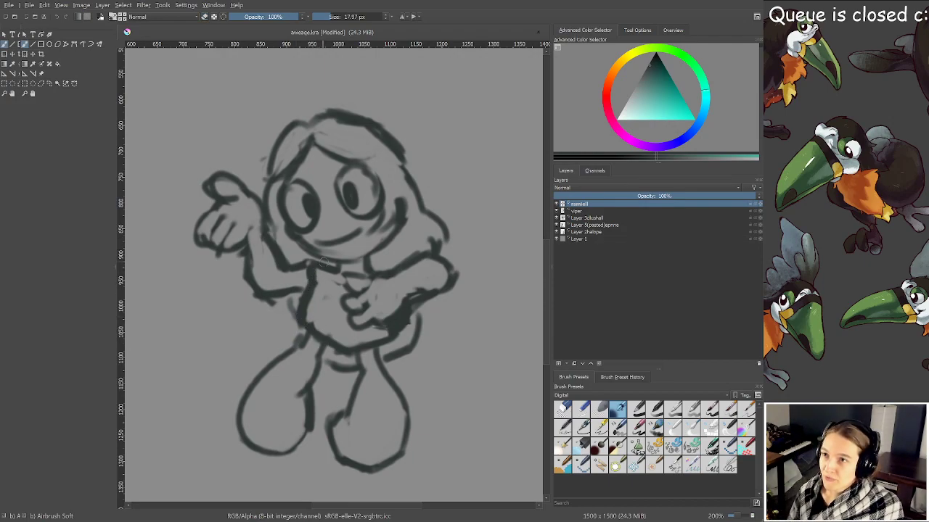
pyautogui.press('e')
pyautogui.press('e')
pyautogui.moveTo(313, 262)
pyautogui.mouseDown()
pyautogui.moveTo(332, 261)
pyautogui.moveTo(343, 296)
pyautogui.moveTo(335, 266)
pyautogui.moveTo(378, 268)
pyautogui.mouseUp()
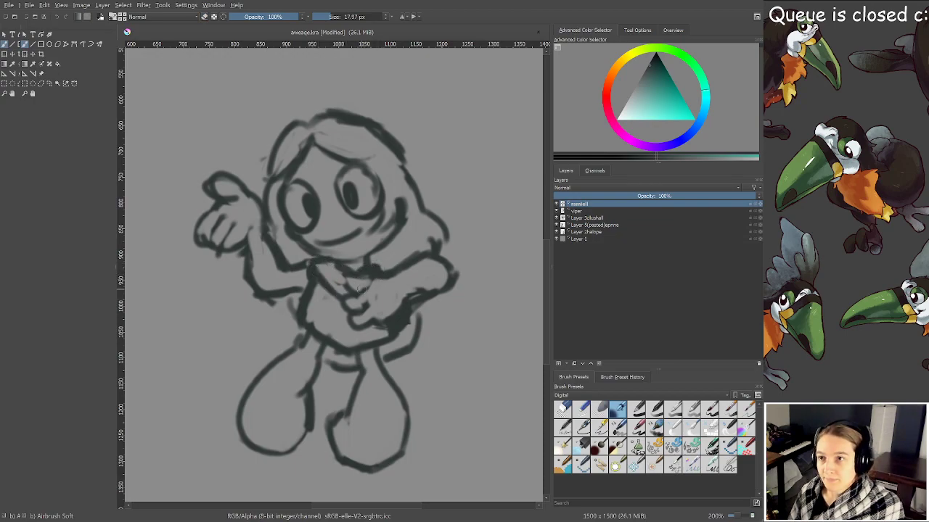
pyautogui.hotkey('ctrl', 's')
# Rough in the shorts with a hem line and cuffs at the tops of both legs
pyautogui.moveTo(362, 326); pyautogui.dragTo(386, 233)
pyautogui.scroll(1, 355, 271)
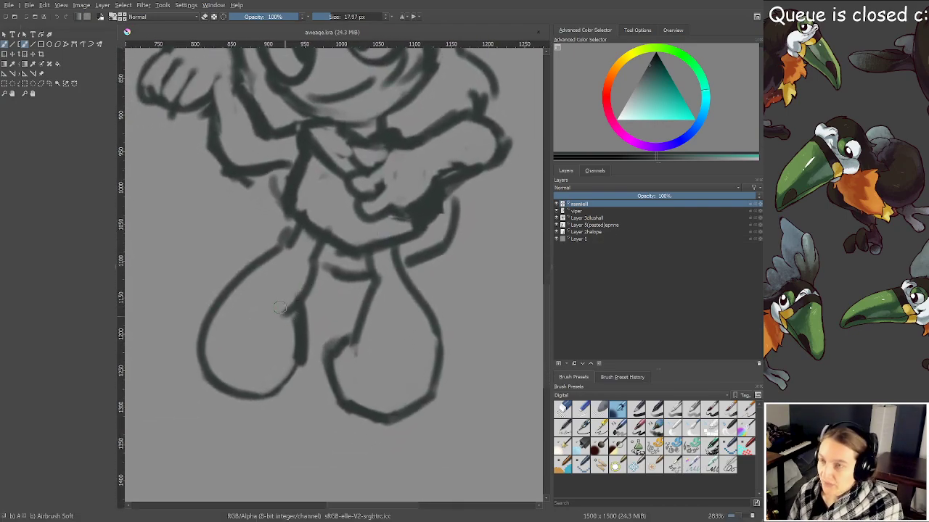
pyautogui.moveTo(269, 257)
pyautogui.mouseDown()
pyautogui.moveTo(294, 279)
pyautogui.moveTo(310, 275)
pyautogui.moveTo(290, 230)
pyautogui.mouseUp()
pyautogui.moveTo(297, 237); pyautogui.dragTo(310, 256)
pyautogui.moveTo(317, 260)
pyautogui.mouseDown()
pyautogui.moveTo(315, 283)
pyautogui.moveTo(362, 277)
pyautogui.moveTo(358, 269)
pyautogui.moveTo(371, 263)
pyautogui.moveTo(418, 292)
pyautogui.moveTo(381, 291)
pyautogui.moveTo(398, 291)
pyautogui.moveTo(407, 276)
pyautogui.moveTo(378, 285)
pyautogui.mouseUp()
pyautogui.moveTo(402, 271); pyautogui.dragTo(403, 285)
pyautogui.press('e')
pyautogui.moveTo(403, 263); pyautogui.dragTo(415, 286)
pyautogui.moveTo(412, 264); pyautogui.dragTo(414, 280)
# Redraw the shorts' cuff on the leg below the raised arm, clean up the surrounding lines, and save the drawing
pyautogui.moveTo(285, 240); pyautogui.dragTo(306, 262)
pyautogui.press('e')
pyautogui.moveTo(286, 241)
pyautogui.mouseDown()
pyautogui.moveTo(305, 262)
pyautogui.moveTo(287, 245)
pyautogui.moveTo(266, 256)
pyautogui.moveTo(313, 267)
pyautogui.moveTo(280, 250)
pyautogui.moveTo(272, 239)
pyautogui.moveTo(284, 230)
pyautogui.moveTo(292, 238)
pyautogui.moveTo(261, 247)
pyautogui.moveTo(258, 260)
pyautogui.moveTo(313, 299)
pyautogui.mouseUp()
pyautogui.moveTo(319, 257); pyautogui.dragTo(313, 281)
pyautogui.moveTo(284, 239)
pyautogui.mouseDown()
pyautogui.moveTo(373, 277)
pyautogui.moveTo(202, 284)
pyautogui.moveTo(241, 342)
pyautogui.moveTo(251, 345)
pyautogui.moveTo(270, 305)
pyautogui.moveTo(328, 295)
pyautogui.moveTo(338, 314)
pyautogui.moveTo(377, 320)
pyautogui.mouseUp()
pyautogui.scroll(-1, 329, 236)
pyautogui.press('e')
pyautogui.moveTo(404, 304)
pyautogui.mouseDown()
pyautogui.moveTo(379, 297)
pyautogui.moveTo(374, 318)
pyautogui.moveTo(369, 309)
pyautogui.moveTo(400, 296)
pyautogui.moveTo(412, 302)
pyautogui.moveTo(412, 319)
pyautogui.moveTo(395, 297)
pyautogui.moveTo(398, 318)
pyautogui.moveTo(390, 292)
pyautogui.moveTo(393, 319)
pyautogui.moveTo(384, 308)
pyautogui.moveTo(369, 330)
pyautogui.moveTo(383, 278)
pyautogui.mouseUp()
pyautogui.press('e')
pyautogui.hotkey('ctrl', 's')
# Save the drawing and rework the curled fingers of the raised hand
pyautogui.scroll(1, 370, 304)
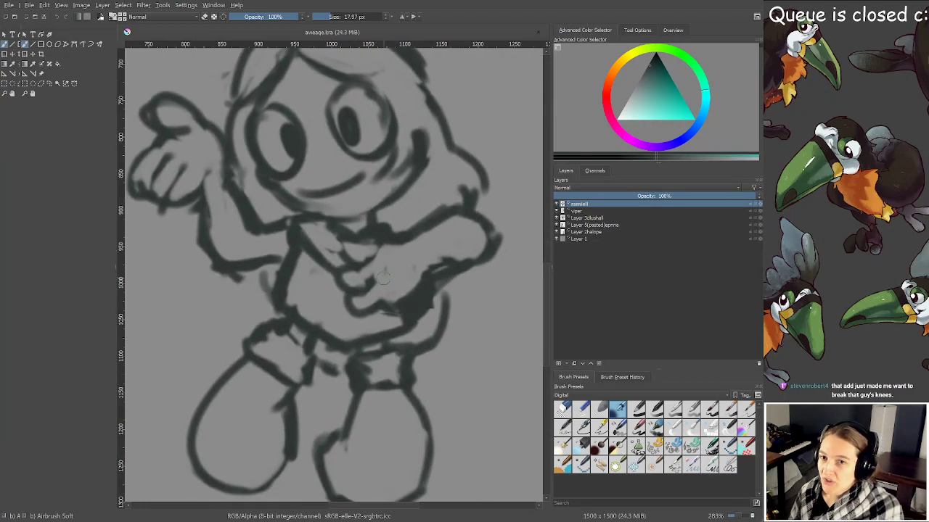
pyautogui.moveTo(348, 239)
pyautogui.mouseDown()
pyautogui.moveTo(357, 275)
pyautogui.moveTo(384, 292)
pyautogui.mouseUp()
pyautogui.hotkey('ctrl', 's')
pyautogui.scroll(-1, 368, 263)
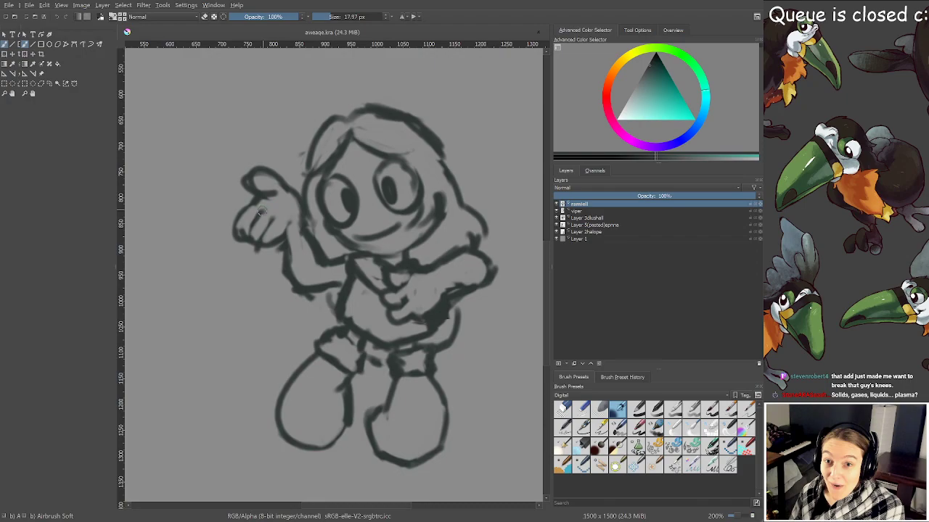
pyautogui.moveTo(253, 210); pyautogui.dragTo(280, 231)
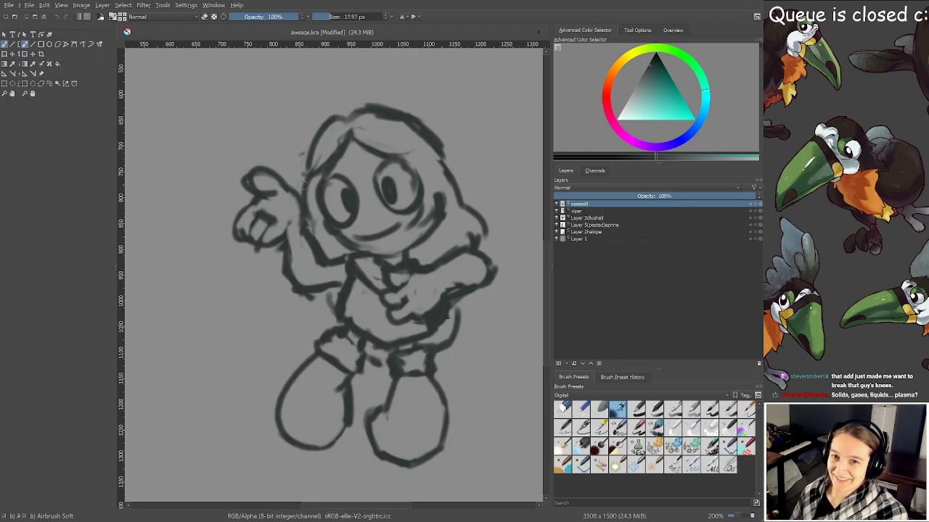
pyautogui.scroll(-2, 297, 194)
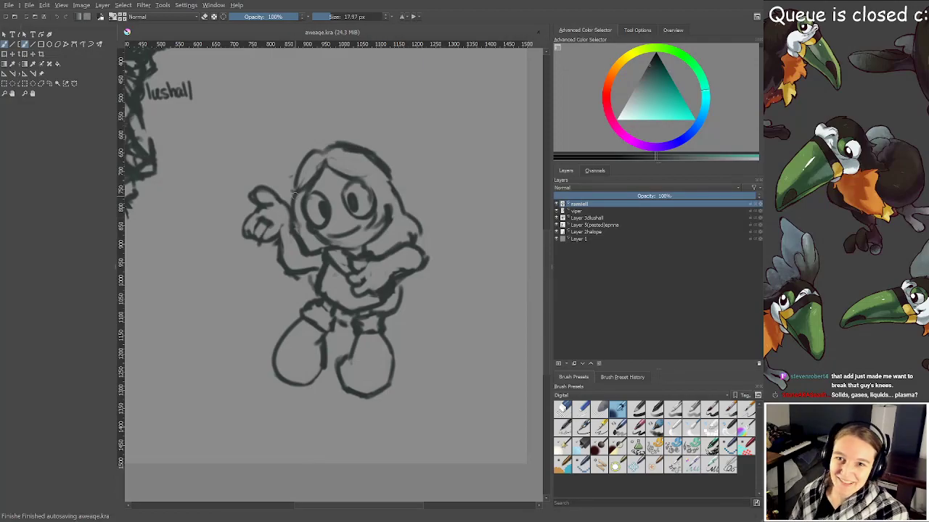
# Draw slanted fold lines across the shirt's torso and a sleeve edge at the shoulder of the raised arm
pyautogui.scroll(3, 295, 199)
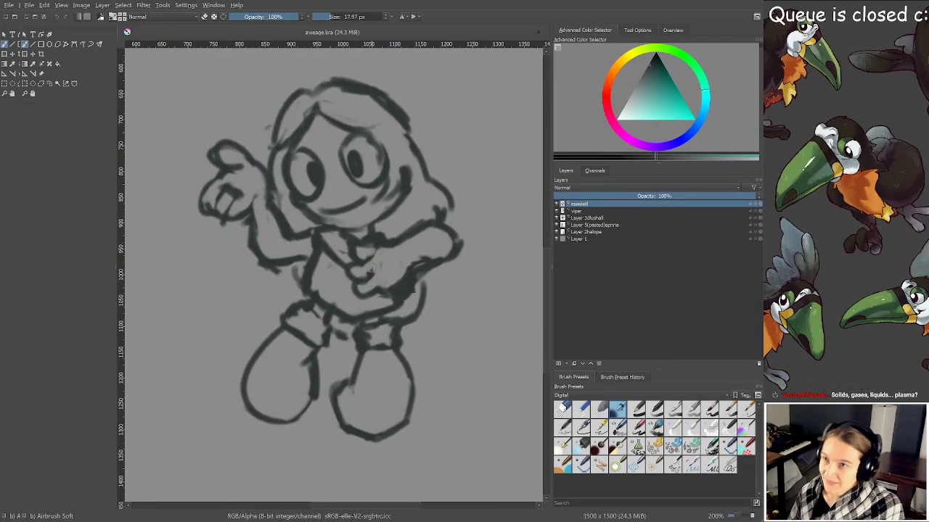
pyautogui.moveTo(311, 281)
pyautogui.mouseDown()
pyautogui.moveTo(349, 284)
pyautogui.moveTo(320, 283)
pyautogui.moveTo(335, 260)
pyautogui.moveTo(313, 289)
pyautogui.moveTo(306, 288)
pyautogui.moveTo(320, 270)
pyautogui.moveTo(293, 287)
pyautogui.moveTo(309, 304)
pyautogui.moveTo(352, 254)
pyautogui.mouseUp()
pyautogui.press('e')
pyautogui.press('e')
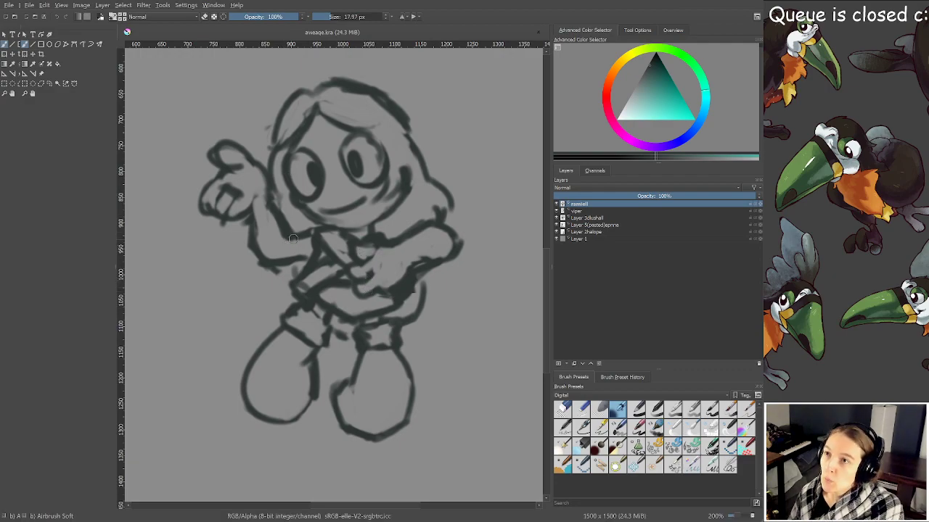
pyautogui.moveTo(288, 234)
pyautogui.mouseDown()
pyautogui.moveTo(283, 277)
pyautogui.moveTo(303, 265)
pyautogui.moveTo(310, 235)
pyautogui.moveTo(298, 267)
pyautogui.moveTo(305, 242)
pyautogui.mouseUp()
pyautogui.press('e')
pyautogui.moveTo(305, 243)
pyautogui.mouseDown()
pyautogui.moveTo(297, 235)
pyautogui.moveTo(311, 232)
pyautogui.mouseUp()
pyautogui.press('e')
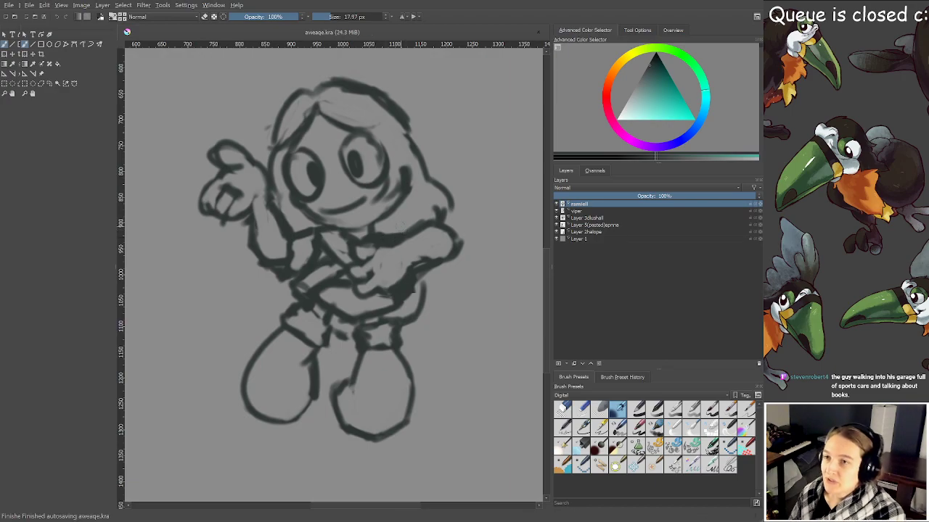
# Draw a dark band across the bent arm's wrist and clear a light round shape on it
pyautogui.scroll(-1, 399, 234)
pyautogui.scroll(1, 404, 260)
pyautogui.moveTo(414, 315); pyautogui.dragTo(405, 232)
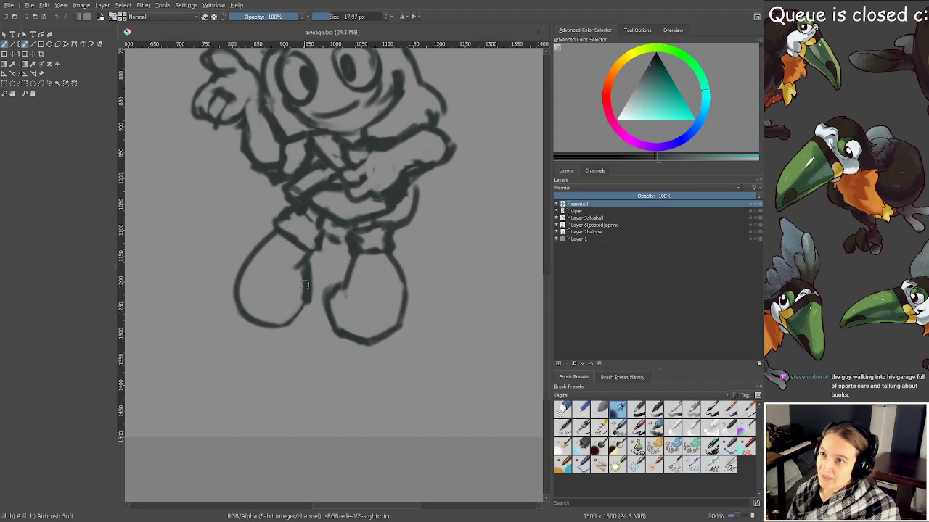
pyautogui.scroll(3, 298, 355)
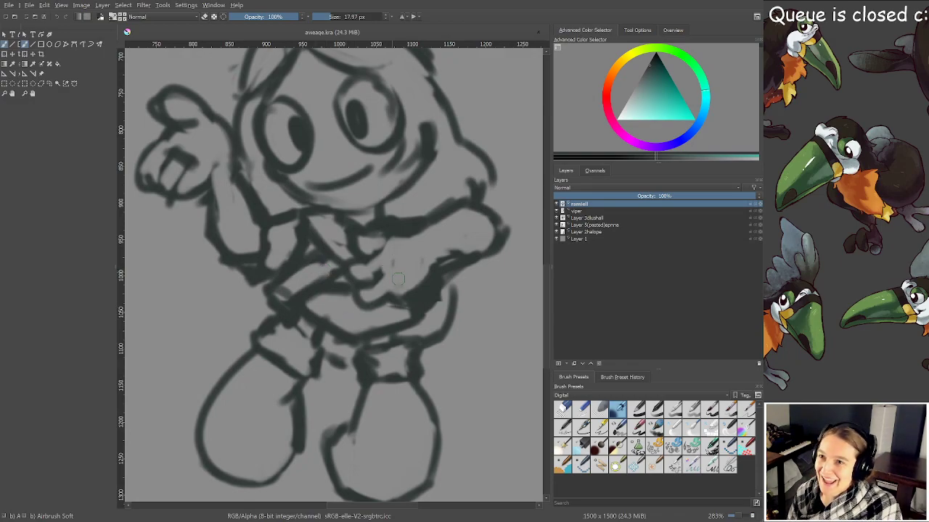
pyautogui.moveTo(420, 249)
pyautogui.mouseDown()
pyautogui.moveTo(425, 267)
pyautogui.moveTo(418, 255)
pyautogui.moveTo(439, 233)
pyautogui.moveTo(427, 244)
pyautogui.moveTo(419, 233)
pyautogui.moveTo(430, 339)
pyautogui.moveTo(437, 294)
pyautogui.moveTo(429, 307)
pyautogui.mouseUp()
pyautogui.scroll(-2, 423, 227)
pyautogui.scroll(2, 430, 339)
pyautogui.scroll(-2, 430, 338)
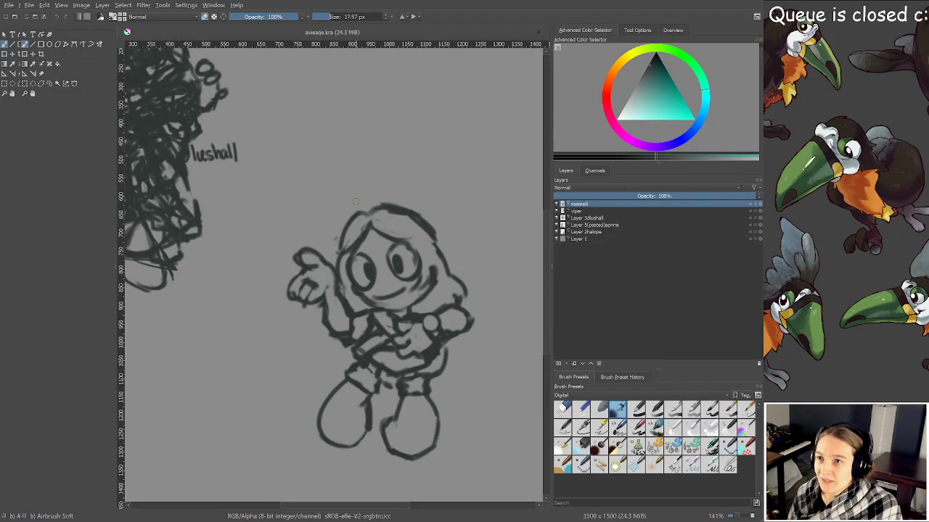
# Add loose strands to the fringe and beside the face plus a cheek curve near the smile, and save the drawing
pyautogui.moveTo(378, 226); pyautogui.dragTo(422, 232)
pyautogui.press('e')
pyautogui.moveTo(338, 246); pyautogui.dragTo(361, 235)
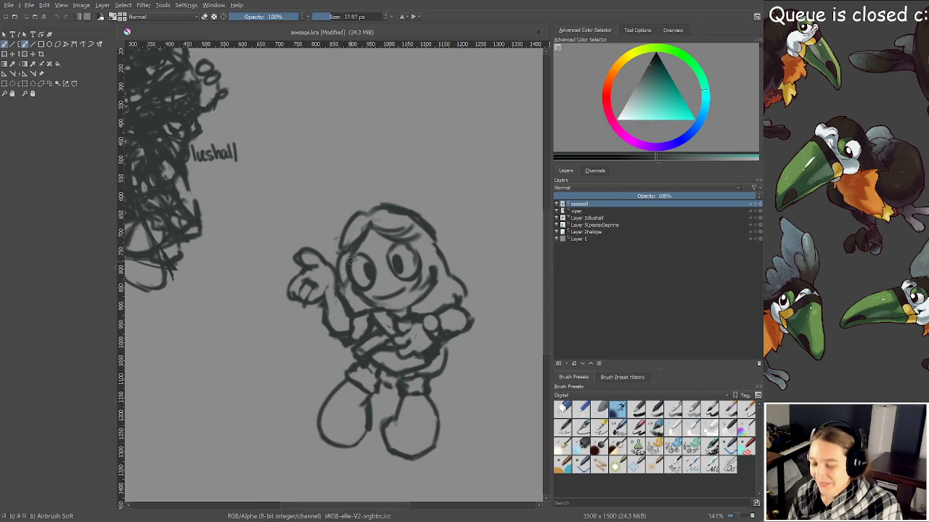
pyautogui.moveTo(350, 287); pyautogui.dragTo(367, 296)
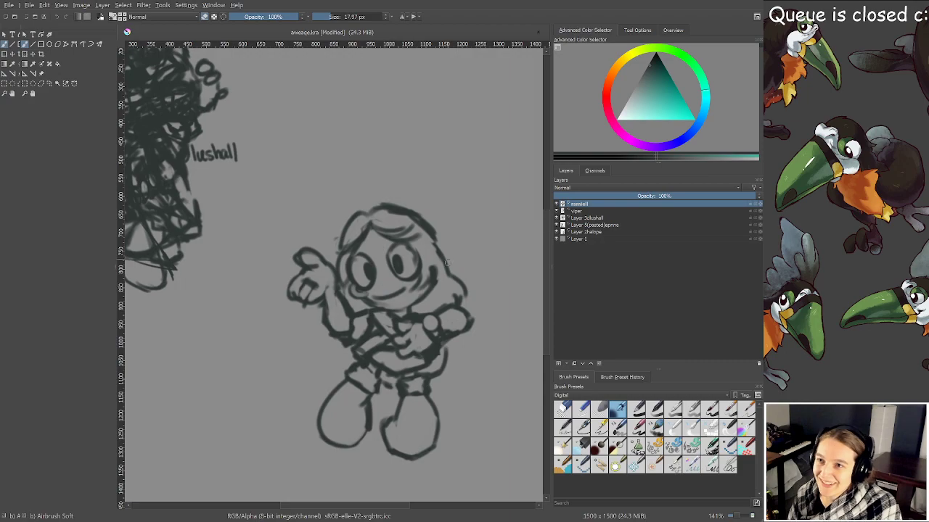
pyautogui.press('e')
pyautogui.moveTo(426, 255); pyautogui.dragTo(425, 276)
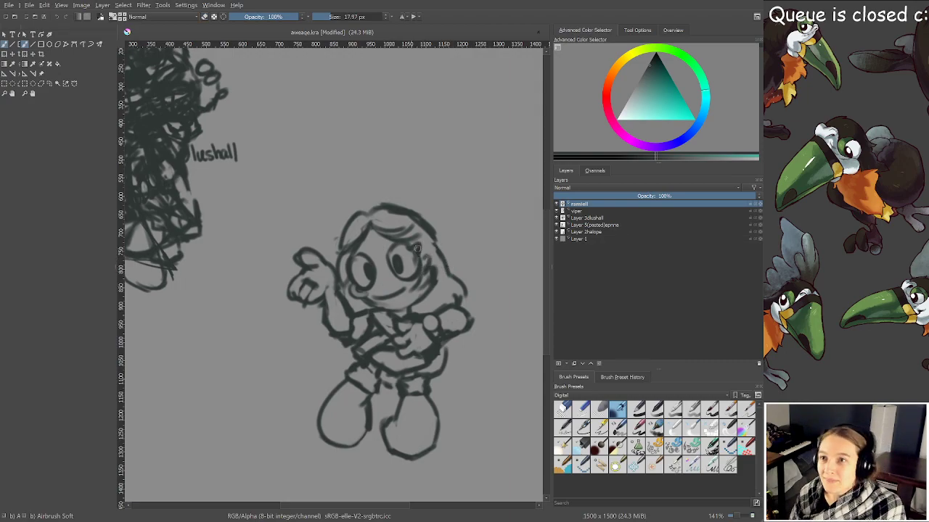
pyautogui.hotkey('ctrl', 's')
pyautogui.moveTo(425, 320)
pyautogui.mouseDown()
pyautogui.moveTo(414, 261)
pyautogui.moveTo(421, 314)
pyautogui.mouseUp()
pyautogui.scroll(1, 423, 299)
pyautogui.scroll(1, 421, 314)
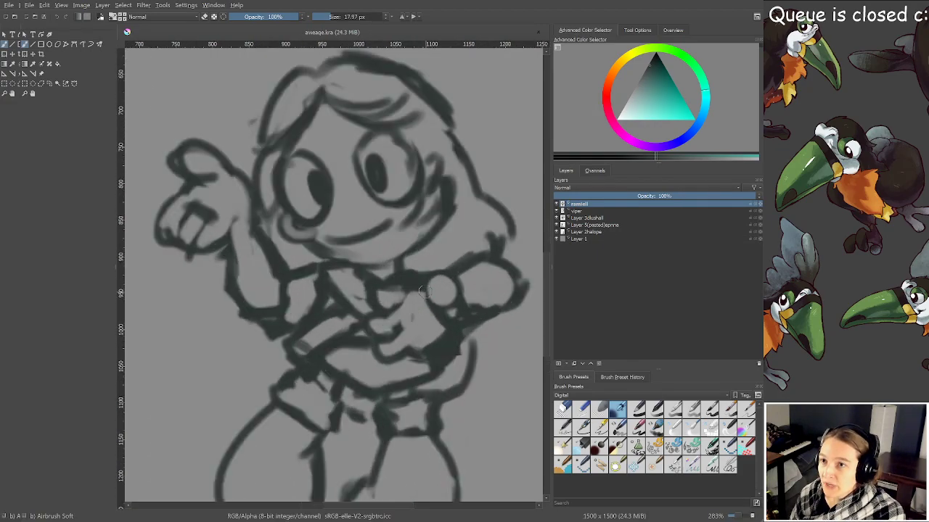
pyautogui.moveTo(403, 226)
pyautogui.mouseDown()
pyautogui.moveTo(408, 262)
pyautogui.moveTo(396, 231)
pyautogui.mouseUp()
pyautogui.scroll(-1, 405, 267)
pyautogui.scroll(-1, 393, 242)
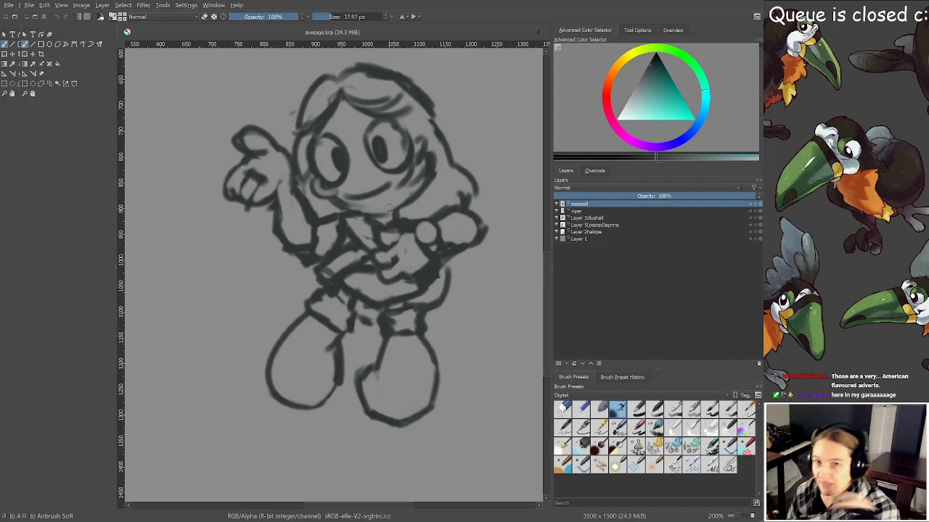
pyautogui.scroll(-1, 379, 206)
pyautogui.moveTo(380, 189); pyautogui.dragTo(381, 222)
pyautogui.scroll(2, 381, 206)
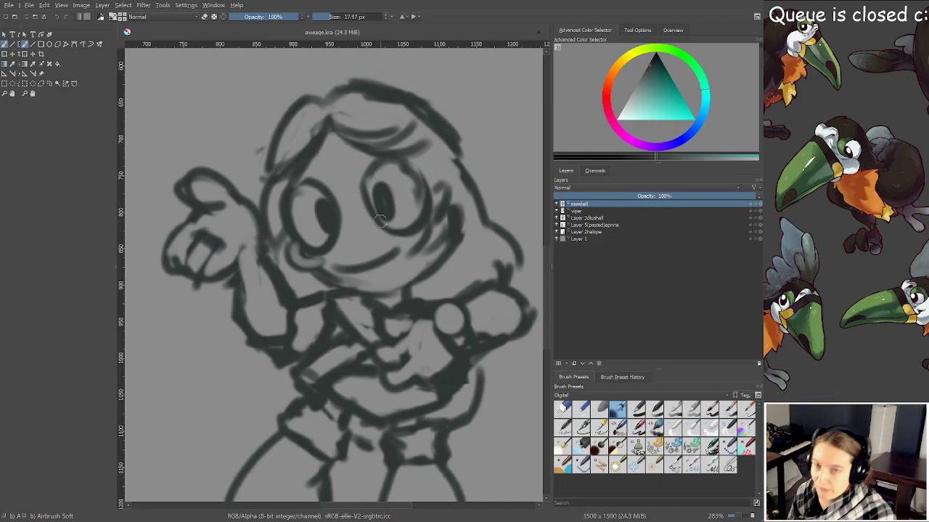
pyautogui.scroll(-4, 379, 220)
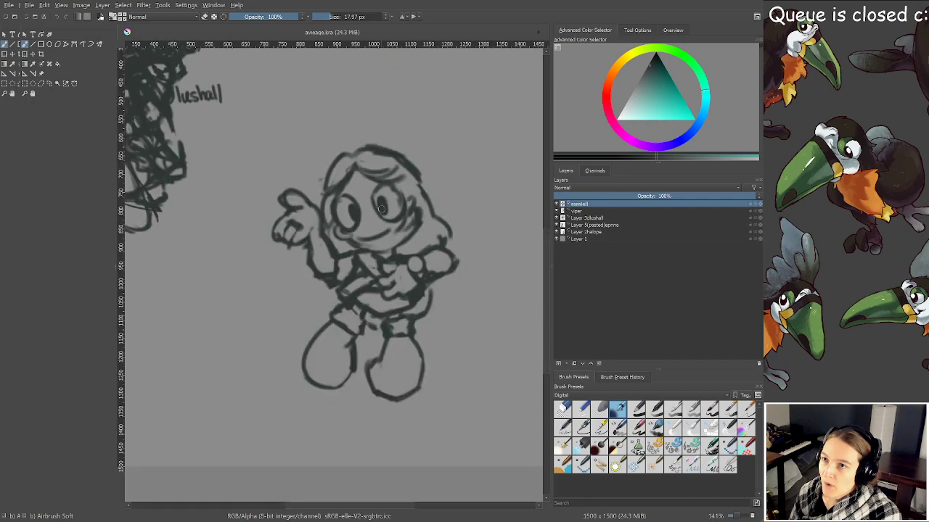
pyautogui.moveTo(380, 218)
pyautogui.mouseDown()
pyautogui.moveTo(383, 251)
pyautogui.moveTo(380, 238)
pyautogui.mouseUp()
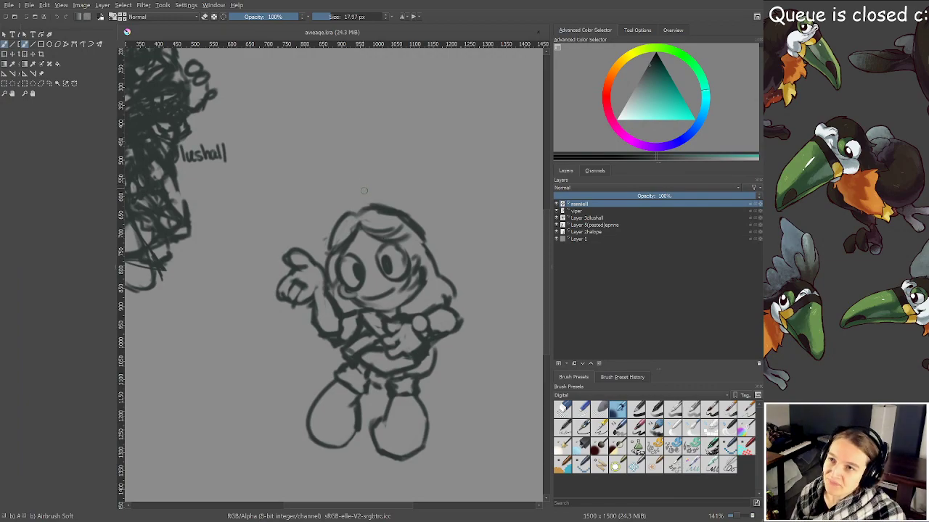
pyautogui.scroll(2, 363, 185)
pyautogui.moveTo(378, 219); pyautogui.dragTo(364, 202)
pyautogui.moveTo(385, 250); pyautogui.dragTo(373, 194)
pyautogui.scroll(2, 373, 210)
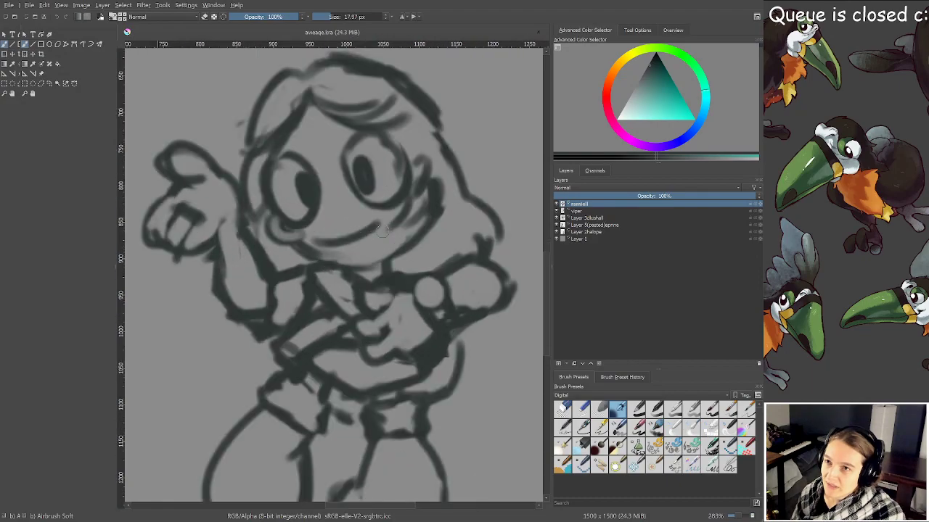
pyautogui.moveTo(381, 225)
pyautogui.mouseDown()
pyautogui.moveTo(389, 254)
pyautogui.moveTo(377, 208)
pyautogui.mouseUp()
pyautogui.scroll(-2, 389, 255)
pyautogui.scroll(2, 388, 224)
pyautogui.scroll(-2, 388, 224)
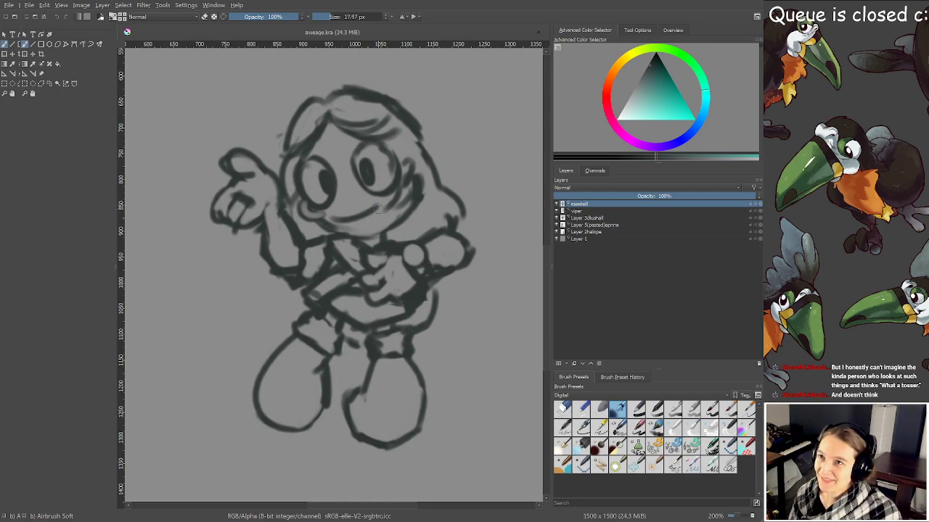
# Erase the old outline at the crown and rework the parted fringe with thick strands above the eye nearest the raised hand
pyautogui.moveTo(338, 183); pyautogui.dragTo(331, 213)
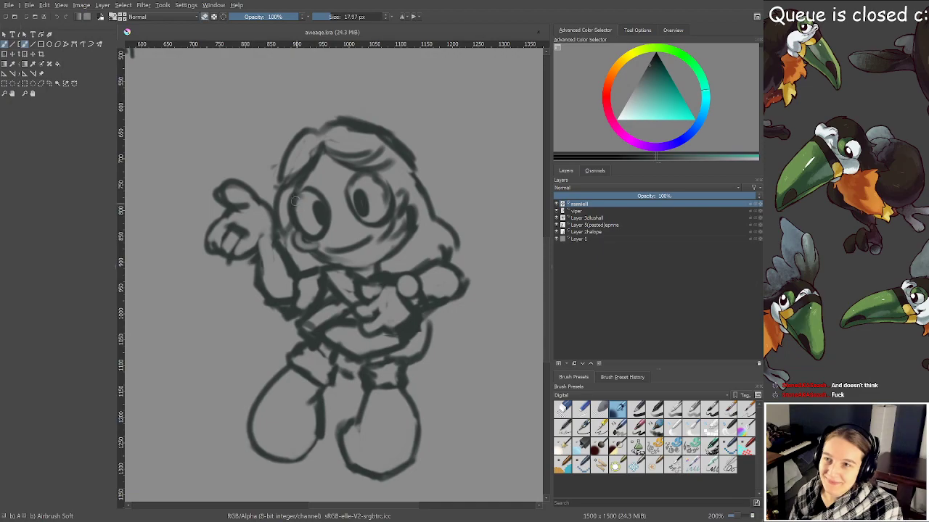
pyautogui.moveTo(290, 152)
pyautogui.mouseDown()
pyautogui.moveTo(329, 120)
pyautogui.moveTo(318, 137)
pyautogui.moveTo(346, 122)
pyautogui.moveTo(346, 136)
pyautogui.moveTo(387, 147)
pyautogui.mouseUp()
pyautogui.press('e')
pyautogui.press('e')
pyautogui.moveTo(324, 148)
pyautogui.mouseDown()
pyautogui.moveTo(303, 181)
pyautogui.moveTo(312, 182)
pyautogui.mouseUp()
pyautogui.press('e')
pyautogui.moveTo(322, 141); pyautogui.dragTo(305, 180)
pyautogui.press('e')
pyautogui.moveTo(323, 141)
pyautogui.mouseDown()
pyautogui.moveTo(344, 158)
pyautogui.moveTo(363, 153)
pyautogui.mouseUp()
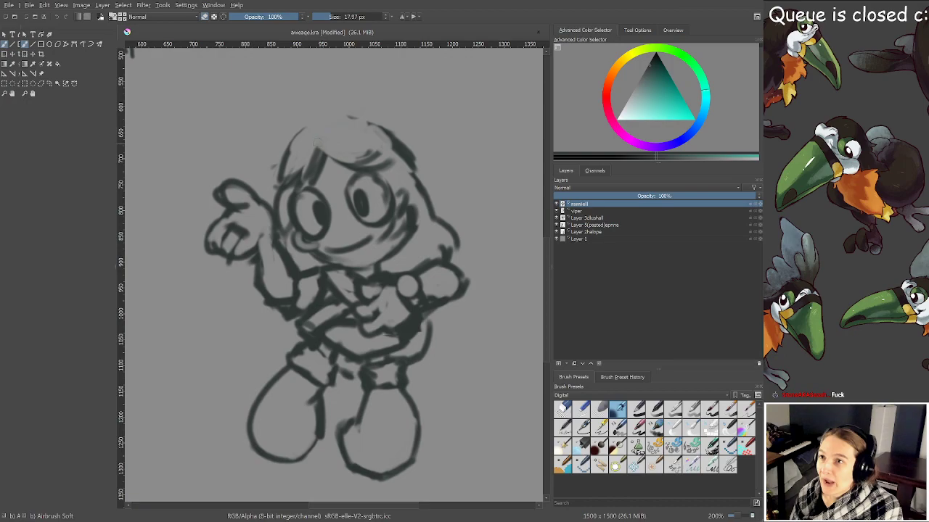
pyautogui.press('e')
pyautogui.moveTo(285, 151)
pyautogui.mouseDown()
pyautogui.moveTo(366, 122)
pyautogui.moveTo(314, 118)
pyautogui.moveTo(284, 142)
pyautogui.mouseUp()
pyautogui.press('e')
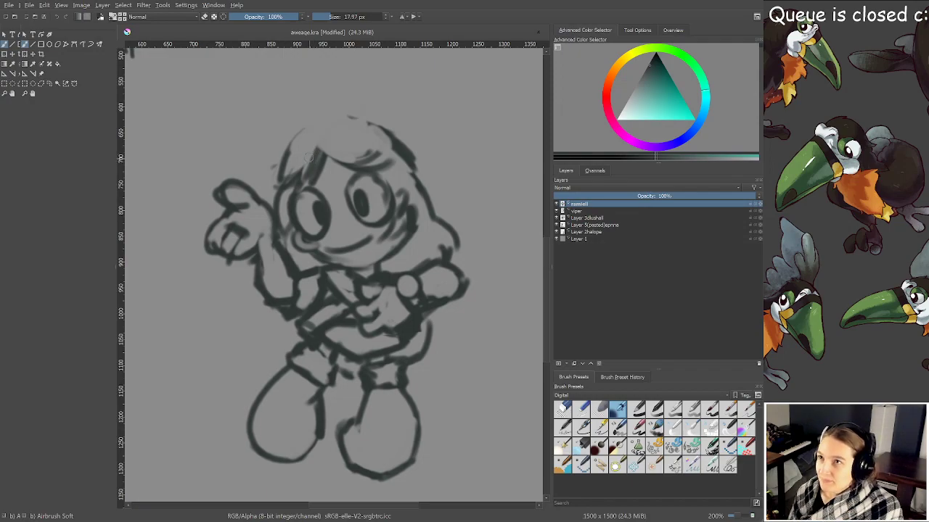
# Redraw the hair's rounded crown outline and add strand lines sweeping across the fringe and down both sides
pyautogui.moveTo(288, 151)
pyautogui.mouseDown()
pyautogui.moveTo(312, 133)
pyautogui.moveTo(316, 157)
pyautogui.moveTo(318, 134)
pyautogui.moveTo(336, 117)
pyautogui.moveTo(363, 142)
pyautogui.moveTo(387, 147)
pyautogui.mouseUp()
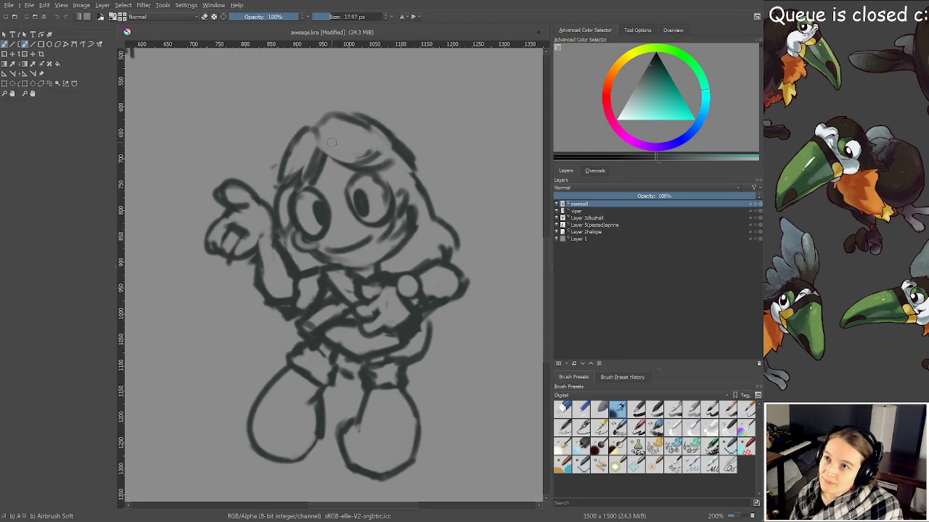
pyautogui.moveTo(317, 134)
pyautogui.mouseDown()
pyautogui.moveTo(396, 154)
pyautogui.moveTo(338, 128)
pyautogui.moveTo(399, 169)
pyautogui.mouseUp()
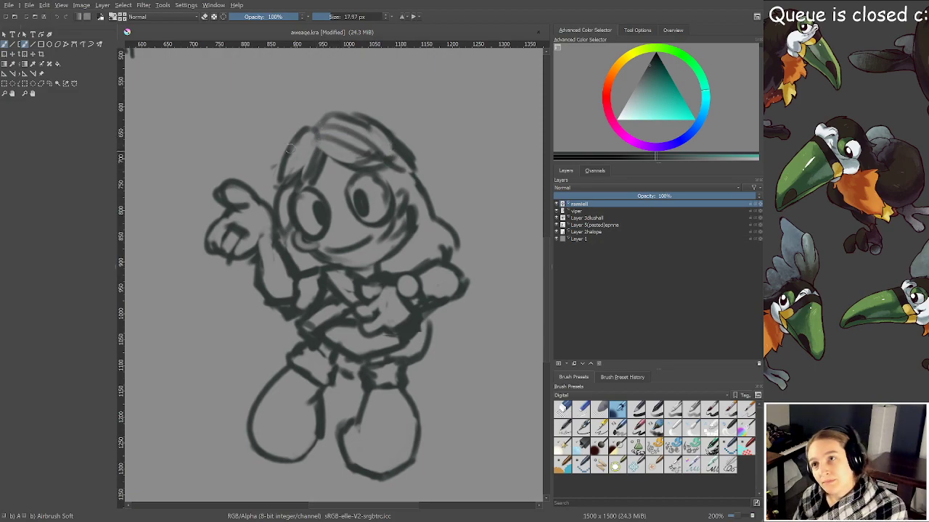
pyautogui.moveTo(294, 147); pyautogui.dragTo(294, 193)
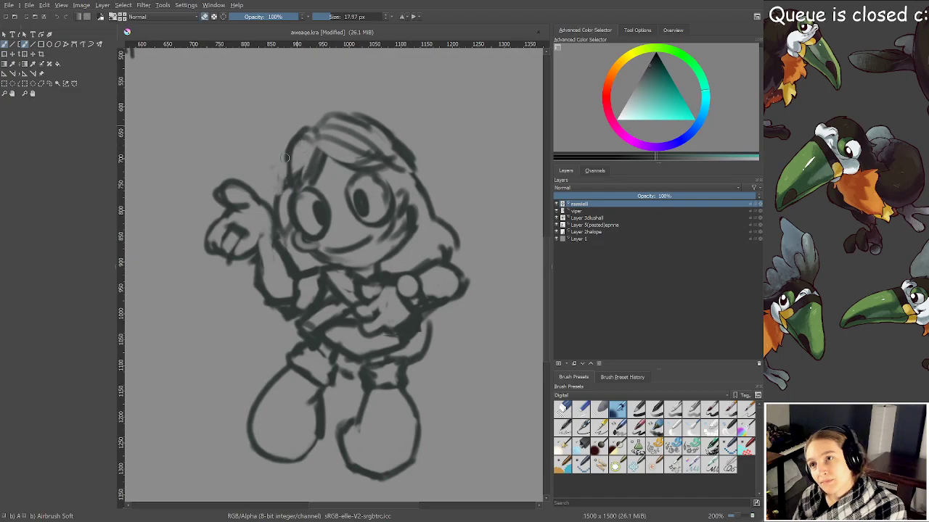
pyautogui.moveTo(311, 122)
pyautogui.mouseDown()
pyautogui.moveTo(294, 121)
pyautogui.moveTo(283, 190)
pyautogui.mouseUp()
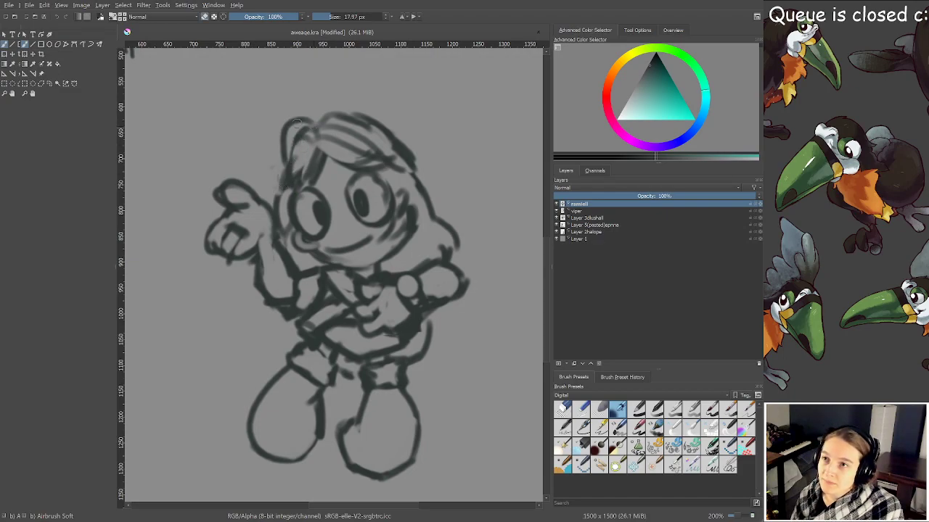
pyautogui.moveTo(280, 118)
pyautogui.mouseDown()
pyautogui.moveTo(285, 144)
pyautogui.moveTo(303, 121)
pyautogui.moveTo(293, 154)
pyautogui.moveTo(317, 127)
pyautogui.moveTo(286, 150)
pyautogui.moveTo(279, 205)
pyautogui.mouseUp()
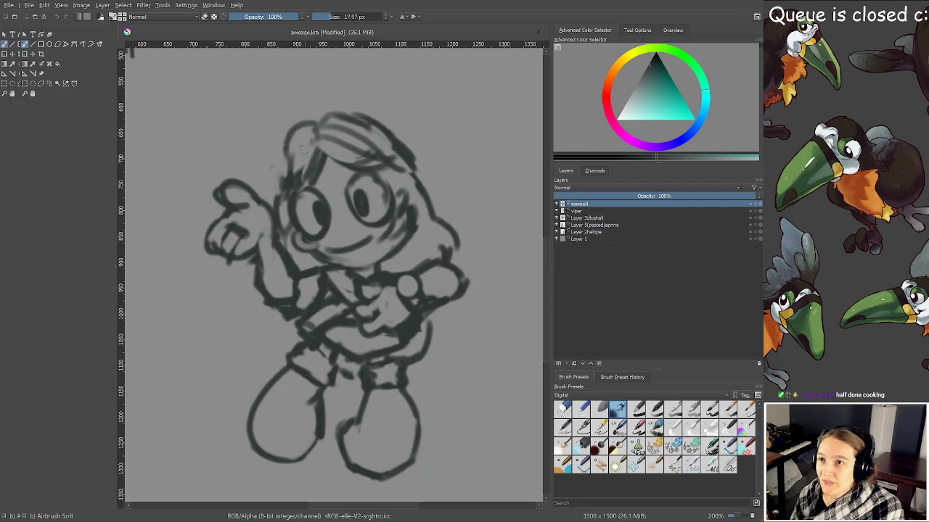
pyautogui.moveTo(300, 127); pyautogui.dragTo(280, 203)
pyautogui.moveTo(305, 138)
pyautogui.mouseDown()
pyautogui.moveTo(293, 174)
pyautogui.moveTo(320, 147)
pyautogui.moveTo(283, 135)
pyautogui.moveTo(335, 107)
pyautogui.moveTo(388, 137)
pyautogui.moveTo(397, 174)
pyautogui.mouseUp()
pyautogui.moveTo(345, 116)
pyautogui.mouseDown()
pyautogui.moveTo(392, 138)
pyautogui.moveTo(417, 200)
pyautogui.mouseUp()
# Rework the side hair next to the raised hand with longer strands, clean its edge, and touch up the fringe's opposite end
pyautogui.press('e')
pyautogui.moveTo(281, 140)
pyautogui.mouseDown()
pyautogui.moveTo(280, 190)
pyautogui.moveTo(280, 135)
pyautogui.moveTo(286, 169)
pyautogui.mouseUp()
pyautogui.press('e')
pyautogui.moveTo(296, 127)
pyautogui.mouseDown()
pyautogui.moveTo(280, 150)
pyautogui.moveTo(286, 183)
pyautogui.moveTo(290, 161)
pyautogui.moveTo(270, 195)
pyautogui.mouseUp()
pyautogui.moveTo(279, 177); pyautogui.dragTo(289, 221)
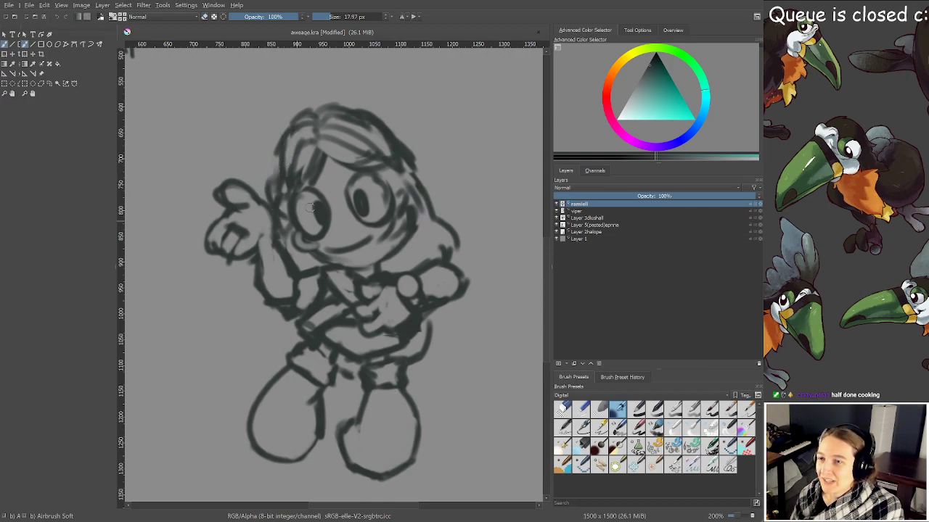
pyautogui.press('e')
pyautogui.moveTo(267, 182)
pyautogui.mouseDown()
pyautogui.moveTo(276, 153)
pyautogui.moveTo(285, 218)
pyautogui.mouseUp()
pyautogui.press('e')
pyautogui.moveTo(410, 161); pyautogui.dragTo(376, 175)
# Draw curved toe-cap and sole lines across both shoes, and save the drawing
pyautogui.scroll(-1, 389, 211)
pyautogui.moveTo(393, 218)
pyautogui.mouseDown()
pyautogui.moveTo(401, 230)
pyautogui.moveTo(415, 171)
pyautogui.mouseUp()
pyautogui.scroll(1, 400, 230)
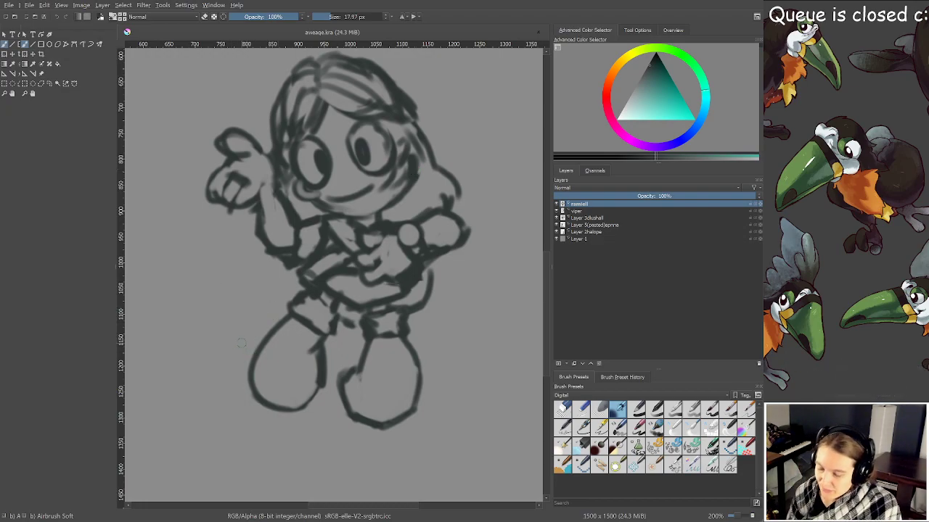
pyautogui.moveTo(265, 343)
pyautogui.mouseDown()
pyautogui.moveTo(308, 348)
pyautogui.moveTo(319, 364)
pyautogui.moveTo(313, 349)
pyautogui.mouseUp()
pyautogui.press('e')
pyautogui.moveTo(350, 373)
pyautogui.mouseDown()
pyautogui.moveTo(403, 369)
pyautogui.moveTo(415, 385)
pyautogui.mouseUp()
pyautogui.moveTo(360, 362)
pyautogui.mouseDown()
pyautogui.moveTo(380, 360)
pyautogui.moveTo(416, 381)
pyautogui.mouseUp()
pyautogui.moveTo(279, 337); pyautogui.dragTo(313, 347)
pyautogui.moveTo(252, 366)
pyautogui.mouseDown()
pyautogui.moveTo(274, 398)
pyautogui.moveTo(307, 398)
pyautogui.moveTo(322, 377)
pyautogui.mouseUp()
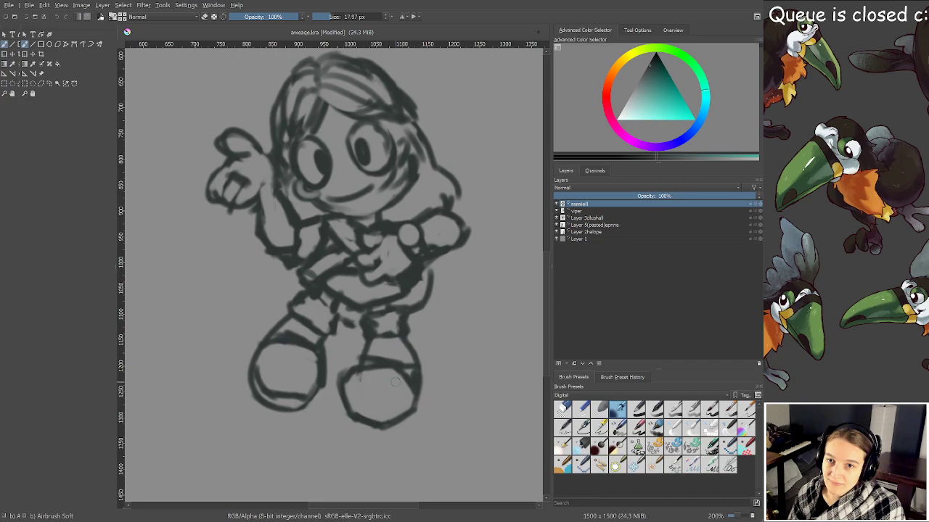
pyautogui.moveTo(347, 394)
pyautogui.mouseDown()
pyautogui.moveTo(360, 408)
pyautogui.moveTo(390, 409)
pyautogui.moveTo(410, 407)
pyautogui.moveTo(415, 393)
pyautogui.mouseUp()
pyautogui.hotkey('ctrl', 's')
# Add a slanted line along the shorts' cuff on the leg below the raised arm
pyautogui.scroll(-1, 422, 335)
pyautogui.scroll(2, 409, 314)
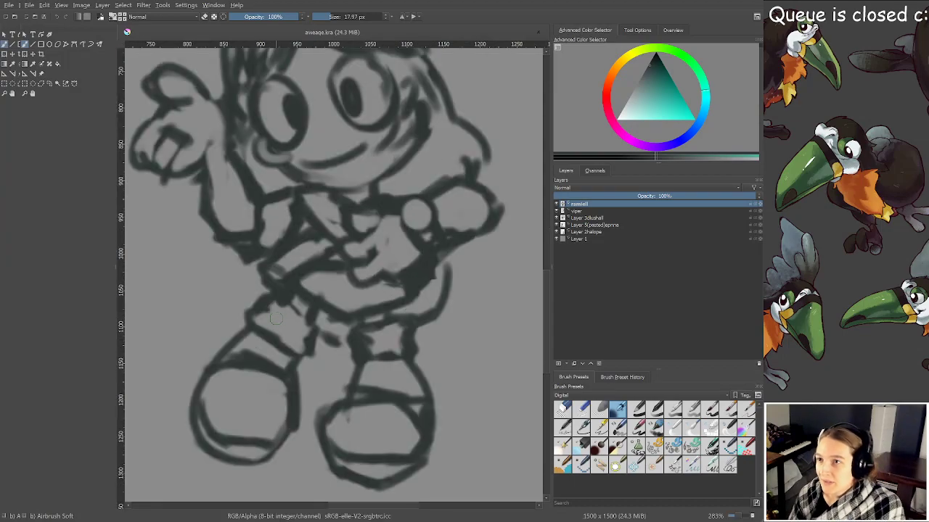
pyautogui.moveTo(277, 296)
pyautogui.mouseDown()
pyautogui.moveTo(303, 322)
pyautogui.moveTo(310, 347)
pyautogui.mouseUp()
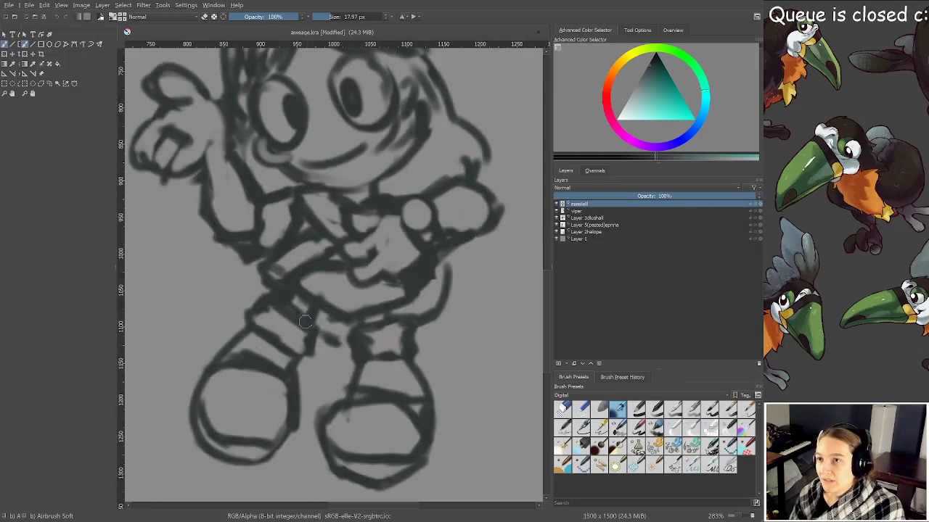
pyautogui.scroll(-2, 305, 322)
pyautogui.scroll(1, 366, 307)
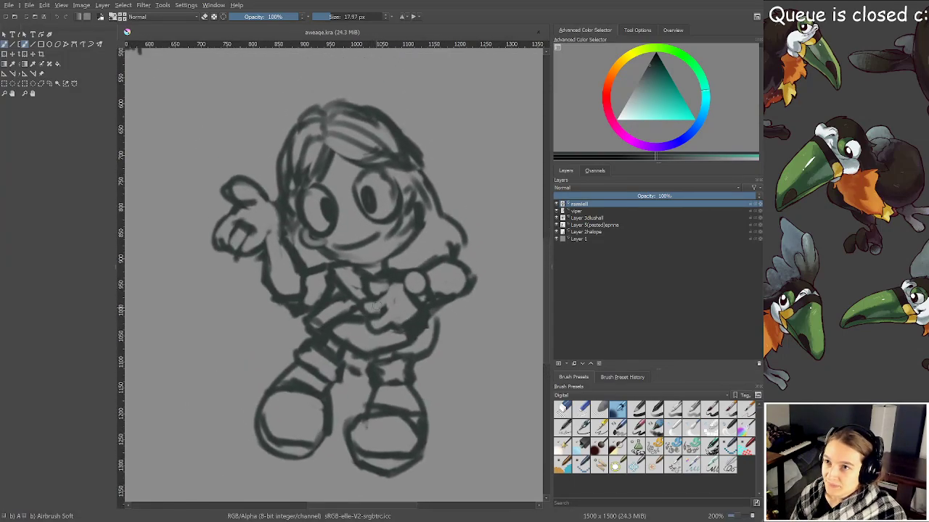
# Rework the shirt collar with pointed flaps on both sides beneath the chin, and save the drawing
pyautogui.scroll(1, 372, 312)
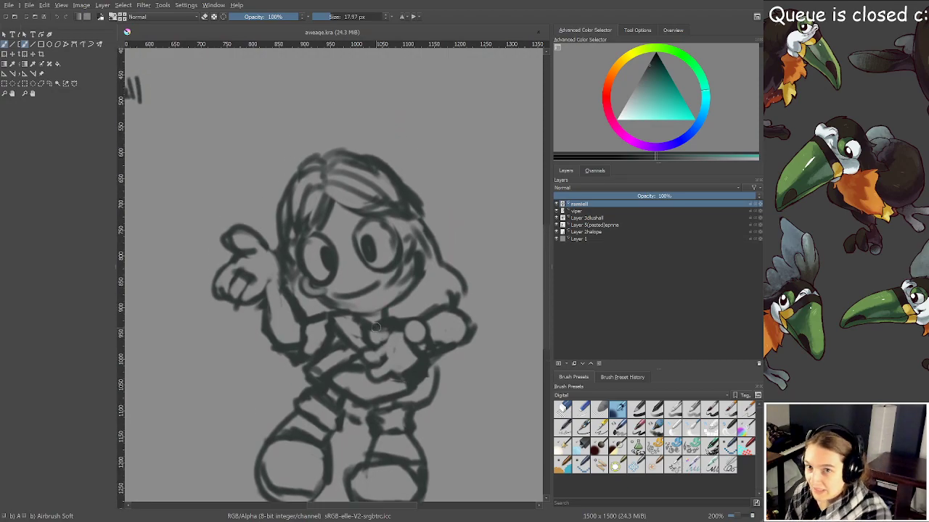
pyautogui.scroll(1, 328, 309)
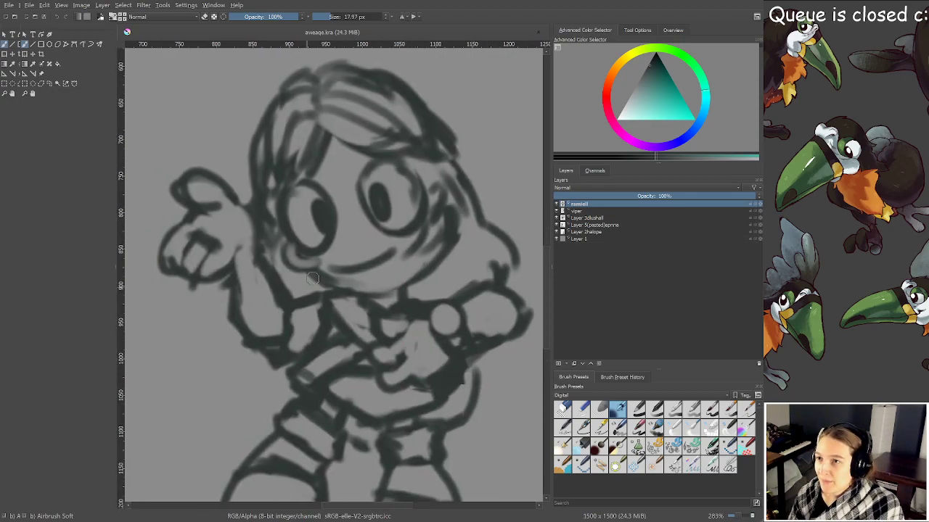
pyautogui.moveTo(327, 296)
pyautogui.mouseDown()
pyautogui.moveTo(354, 304)
pyautogui.moveTo(306, 292)
pyautogui.mouseUp()
pyautogui.moveTo(319, 300); pyautogui.dragTo(331, 312)
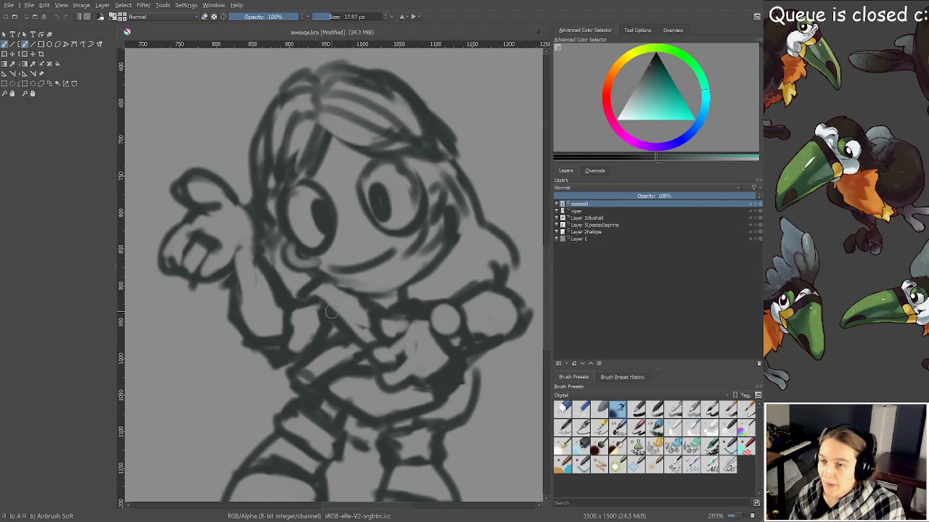
pyautogui.press('e')
pyautogui.moveTo(408, 284)
pyautogui.mouseDown()
pyautogui.moveTo(435, 299)
pyautogui.moveTo(426, 298)
pyautogui.mouseUp()
pyautogui.moveTo(319, 287); pyautogui.dragTo(375, 327)
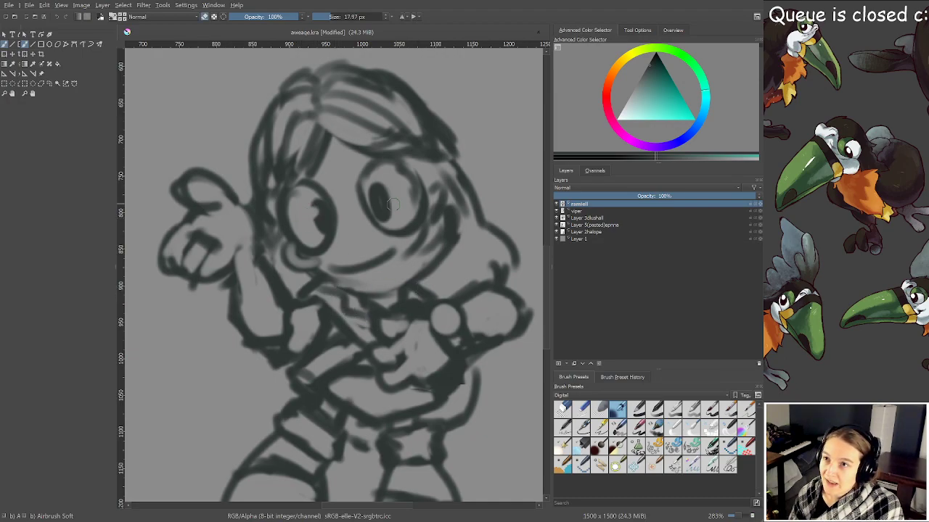
pyautogui.hotkey('ctrl', 's')
# Reshape the pupils of both eyes and cut light highlight notches into them
pyautogui.scroll(-3, 369, 182)
pyautogui.moveTo(369, 182); pyautogui.dragTo(366, 232)
pyautogui.scroll(3, 380, 238)
pyautogui.moveTo(319, 250); pyautogui.dragTo(333, 250)
pyautogui.moveTo(374, 217); pyautogui.dragTo(396, 252)
pyautogui.moveTo(316, 244); pyautogui.dragTo(324, 270)
pyautogui.moveTo(392, 227)
pyautogui.mouseDown()
pyautogui.moveTo(394, 240)
pyautogui.moveTo(392, 231)
pyautogui.mouseUp()
pyautogui.press('e')
pyautogui.moveTo(315, 246); pyautogui.dragTo(317, 249)
pyautogui.moveTo(381, 231); pyautogui.dragTo(385, 230)
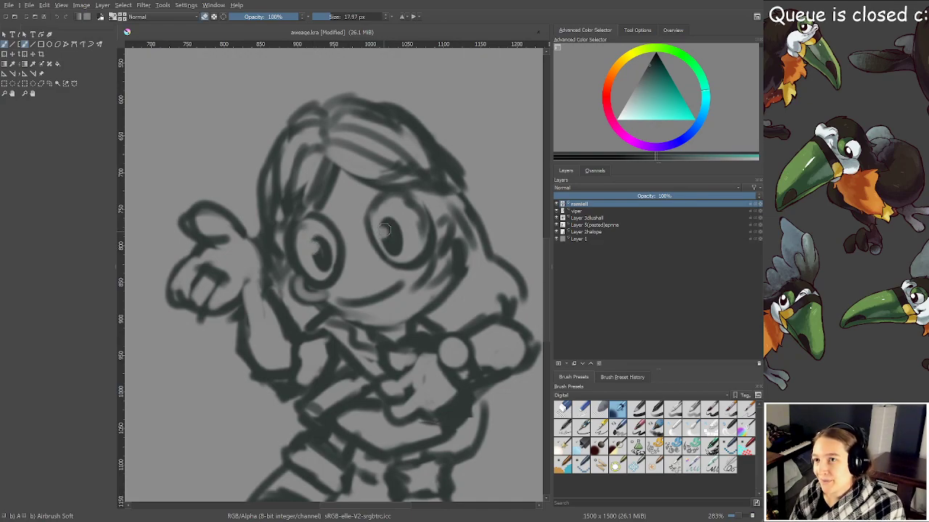
# Save the drawing, touch up the outer hair edge beside ramiell's raised hand, and mirror the canvas view
pyautogui.hotkey('ctrl', 's')
pyautogui.scroll(-1, 385, 230)
pyautogui.moveTo(384, 190)
pyautogui.mouseDown()
pyautogui.moveTo(387, 207)
pyautogui.moveTo(377, 200)
pyautogui.mouseUp()
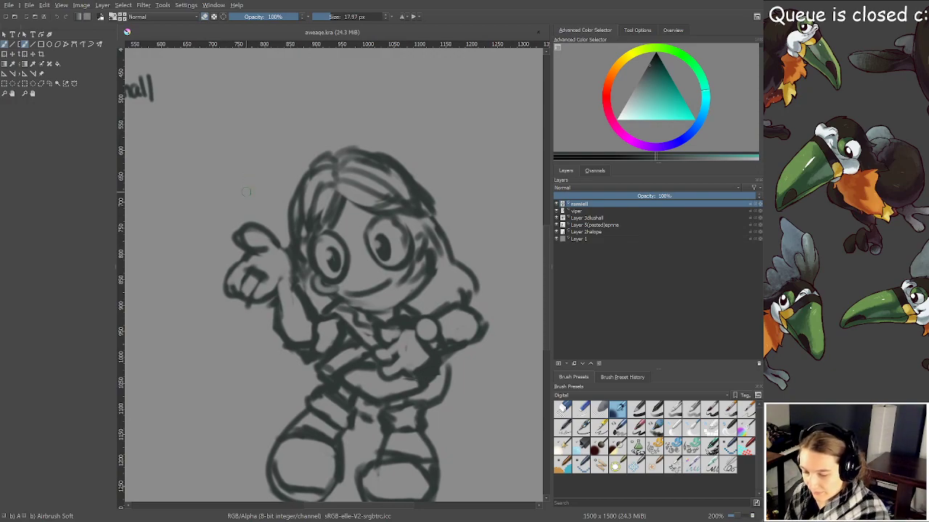
pyautogui.press('e')
pyautogui.moveTo(288, 183); pyautogui.dragTo(292, 221)
pyautogui.press('m')
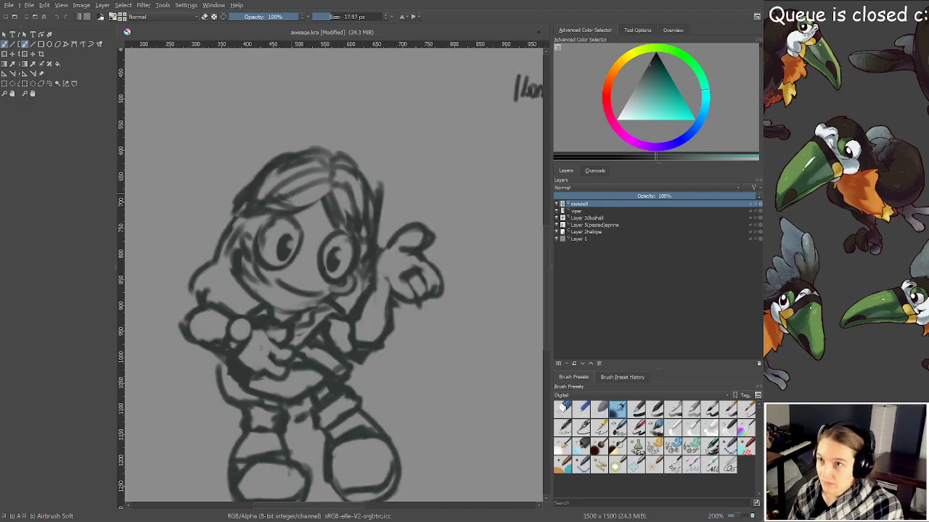
# Erase ramiell's hair on top of the head along with the fringe over the forehead
pyautogui.moveTo(359, 158)
pyautogui.mouseDown()
pyautogui.moveTo(377, 187)
pyautogui.moveTo(364, 177)
pyautogui.moveTo(374, 174)
pyautogui.moveTo(380, 231)
pyautogui.mouseUp()
pyautogui.moveTo(305, 148)
pyautogui.mouseDown()
pyautogui.moveTo(281, 166)
pyautogui.moveTo(311, 148)
pyautogui.moveTo(308, 162)
pyautogui.moveTo(332, 150)
pyautogui.moveTo(307, 206)
pyautogui.moveTo(283, 210)
pyautogui.moveTo(286, 196)
pyautogui.moveTo(340, 172)
pyautogui.moveTo(335, 220)
pyautogui.moveTo(368, 196)
pyautogui.moveTo(352, 223)
pyautogui.moveTo(269, 200)
pyautogui.moveTo(293, 146)
pyautogui.moveTo(249, 177)
pyautogui.moveTo(235, 200)
pyautogui.moveTo(239, 211)
pyautogui.moveTo(256, 204)
pyautogui.moveTo(320, 162)
pyautogui.moveTo(301, 196)
pyautogui.mouseUp()
pyautogui.moveTo(291, 160); pyautogui.dragTo(291, 182)
# Try a smooth rounded head outline over the erased hair area and undo its strokes
pyautogui.press('e')
pyautogui.moveTo(239, 215)
pyautogui.mouseDown()
pyautogui.moveTo(304, 173)
pyautogui.moveTo(325, 190)
pyautogui.moveTo(247, 206)
pyautogui.moveTo(343, 193)
pyautogui.mouseUp()
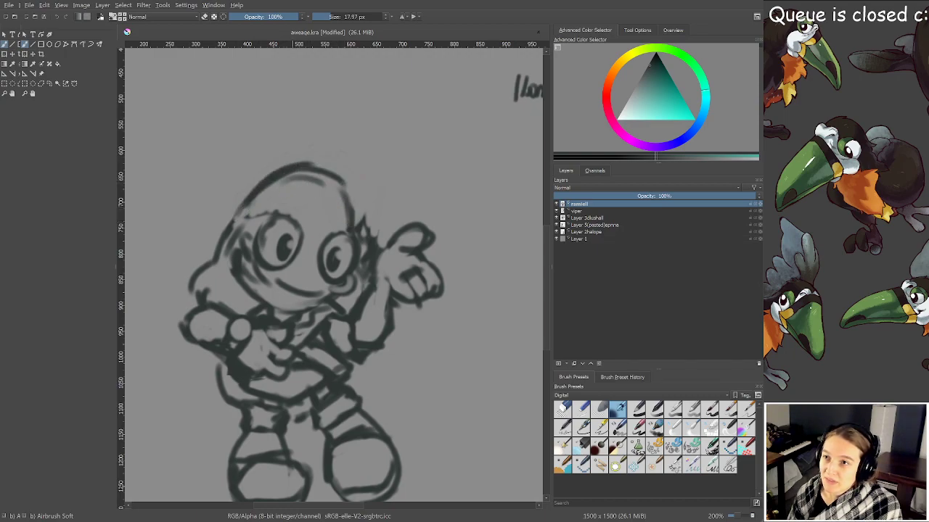
pyautogui.hotkey('ctrl', 'z')
pyautogui.hotkey('ctrl', 'z')
pyautogui.hotkey('ctrl', 'z')
pyautogui.hotkey('ctrl', 'z')
pyautogui.hotkey('ctrl', 'z')
pyautogui.hotkey('ctrl', 'z')
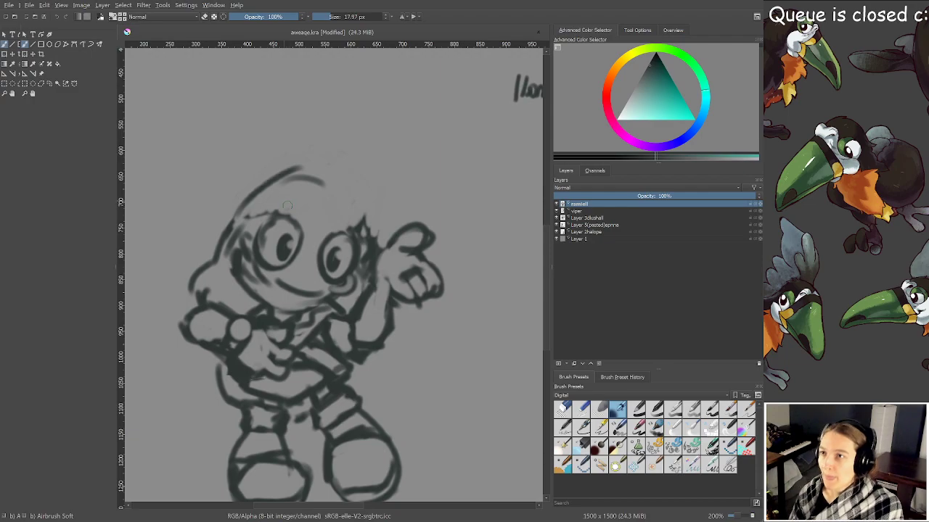
# Redraw ramiell's hair lower on the head, with a parted, swept fringe and strands down both sides of the face
pyautogui.moveTo(232, 215)
pyautogui.mouseDown()
pyautogui.moveTo(247, 188)
pyautogui.moveTo(286, 174)
pyautogui.mouseUp()
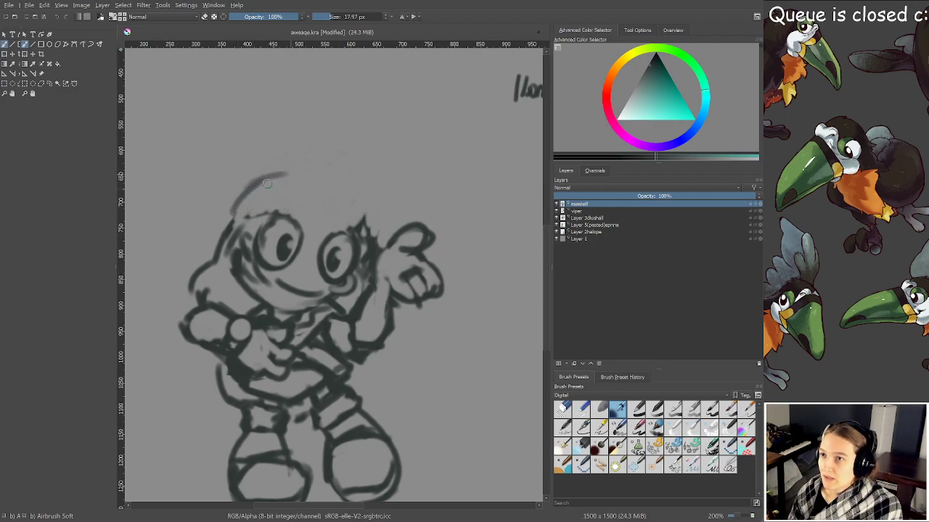
pyautogui.moveTo(250, 217)
pyautogui.mouseDown()
pyautogui.moveTo(309, 197)
pyautogui.moveTo(328, 171)
pyautogui.mouseUp()
pyautogui.moveTo(276, 183)
pyautogui.mouseDown()
pyautogui.moveTo(338, 193)
pyautogui.moveTo(328, 199)
pyautogui.moveTo(332, 179)
pyautogui.moveTo(347, 190)
pyautogui.moveTo(360, 216)
pyautogui.mouseUp()
pyautogui.moveTo(312, 191)
pyautogui.mouseDown()
pyautogui.moveTo(335, 230)
pyautogui.moveTo(362, 226)
pyautogui.moveTo(354, 235)
pyautogui.moveTo(293, 211)
pyautogui.moveTo(252, 213)
pyautogui.mouseUp()
pyautogui.moveTo(265, 206)
pyautogui.mouseDown()
pyautogui.moveTo(274, 233)
pyautogui.moveTo(279, 190)
pyautogui.moveTo(237, 214)
pyautogui.moveTo(275, 199)
pyautogui.moveTo(332, 205)
pyautogui.moveTo(321, 188)
pyautogui.moveTo(353, 228)
pyautogui.mouseUp()
pyautogui.press('e')
pyautogui.moveTo(281, 208)
pyautogui.mouseDown()
pyautogui.moveTo(258, 214)
pyautogui.moveTo(293, 204)
pyautogui.moveTo(244, 207)
pyautogui.mouseUp()
pyautogui.press('e')
pyautogui.moveTo(282, 211)
pyautogui.mouseDown()
pyautogui.moveTo(265, 211)
pyautogui.moveTo(287, 209)
pyautogui.mouseUp()
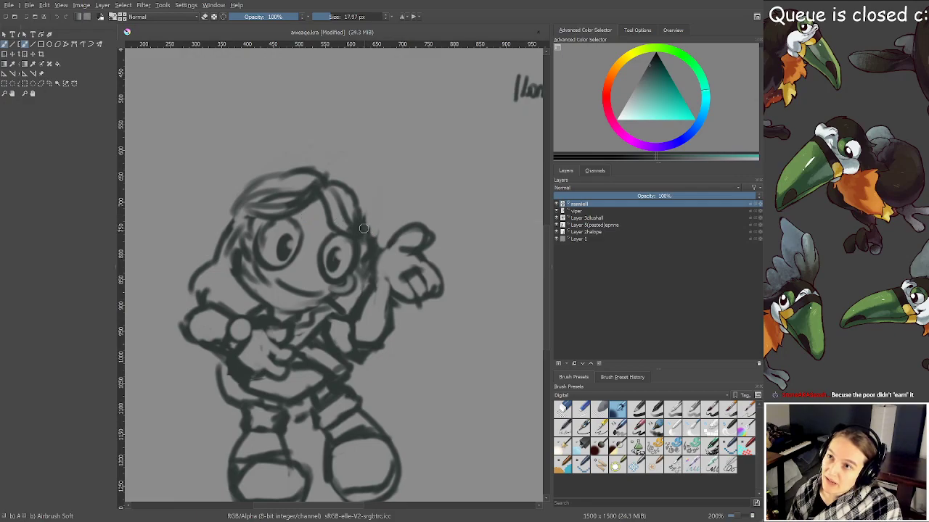
pyautogui.moveTo(356, 227)
pyautogui.mouseDown()
pyautogui.moveTo(369, 255)
pyautogui.moveTo(356, 272)
pyautogui.mouseUp()
pyautogui.moveTo(207, 267)
pyautogui.mouseDown()
pyautogui.moveTo(238, 228)
pyautogui.moveTo(308, 255)
pyautogui.moveTo(279, 301)
pyautogui.moveTo(309, 285)
pyautogui.mouseUp()
# Flip the canvas view back and letter the name "Ramiell" beside the character, below the raised hand
pyautogui.scroll(-2, 243, 231)
pyautogui.press('m')
pyautogui.scroll(4, 308, 283)
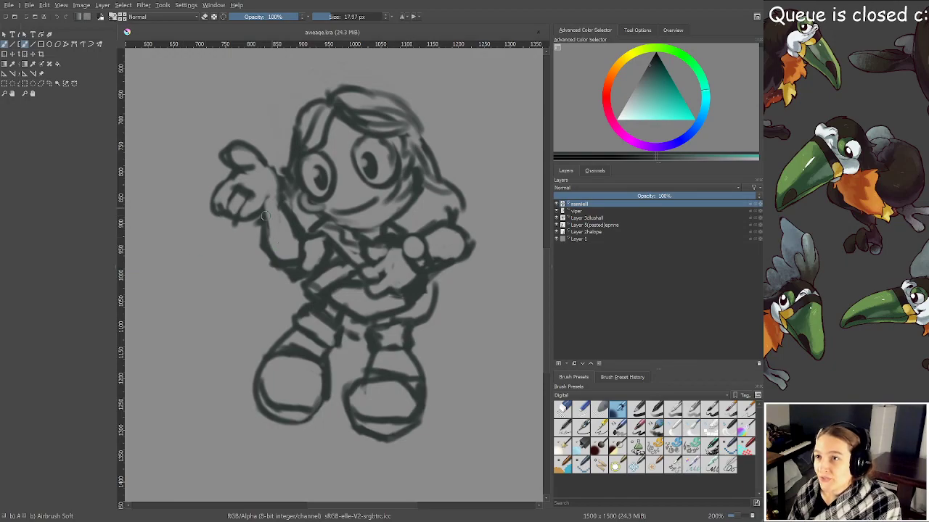
pyautogui.moveTo(161, 278)
pyautogui.mouseDown()
pyautogui.moveTo(174, 301)
pyautogui.moveTo(190, 300)
pyautogui.moveTo(197, 283)
pyautogui.moveTo(220, 289)
pyautogui.moveTo(217, 274)
pyautogui.moveTo(267, 285)
pyautogui.mouseUp()
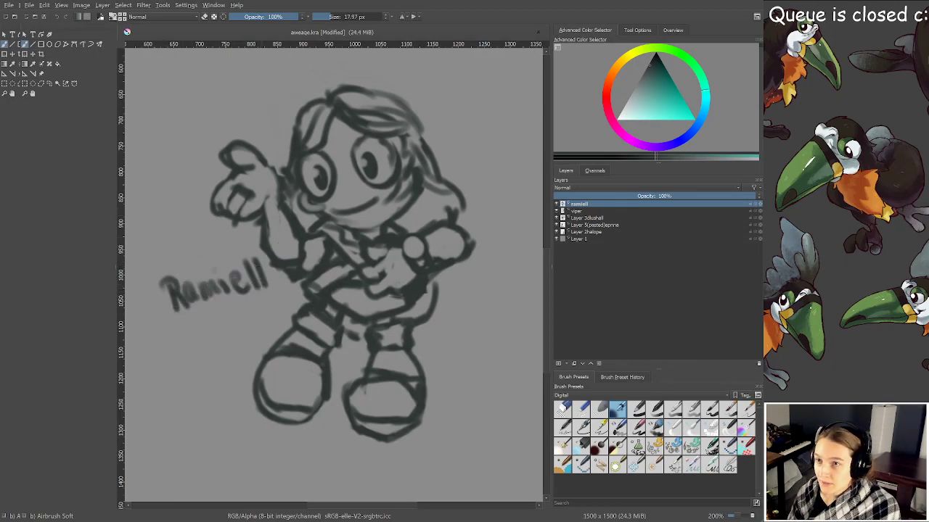
# Move the ramiell sketch onto the stack of other characters and resize the canvas to 3000 x 700 pixels
pyautogui.scroll(-4, 334, 275)
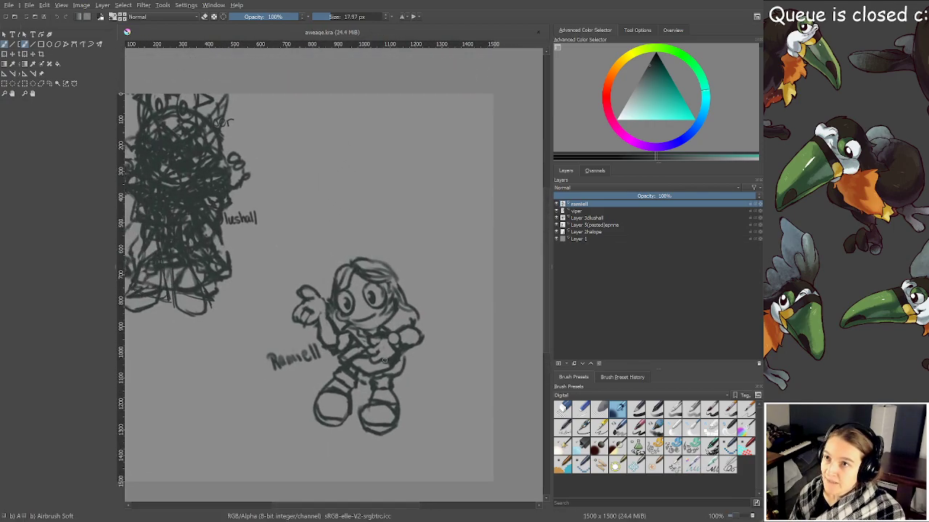
pyautogui.scroll(-2, 496, 259)
pyautogui.hotkey('ctrl', 't')
pyautogui.moveTo(401, 310); pyautogui.dragTo(280, 209)
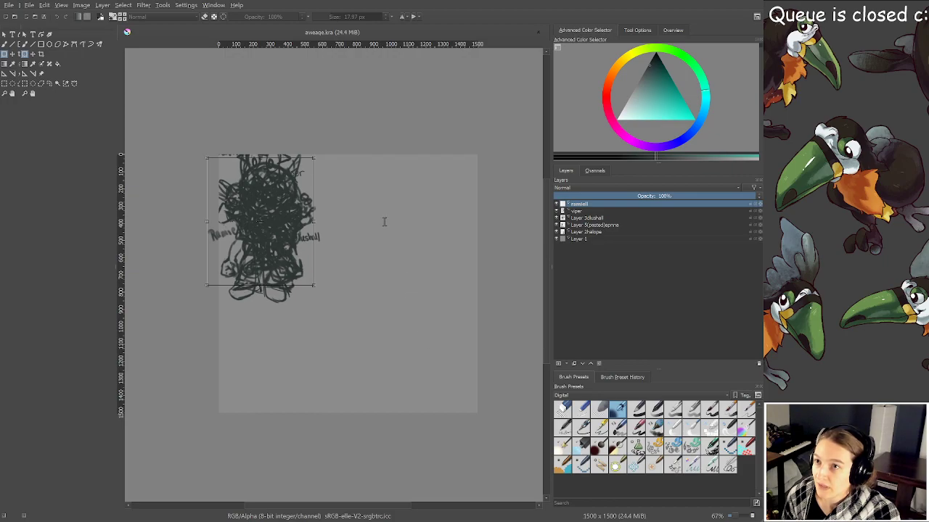
pyautogui.click(422, 337)
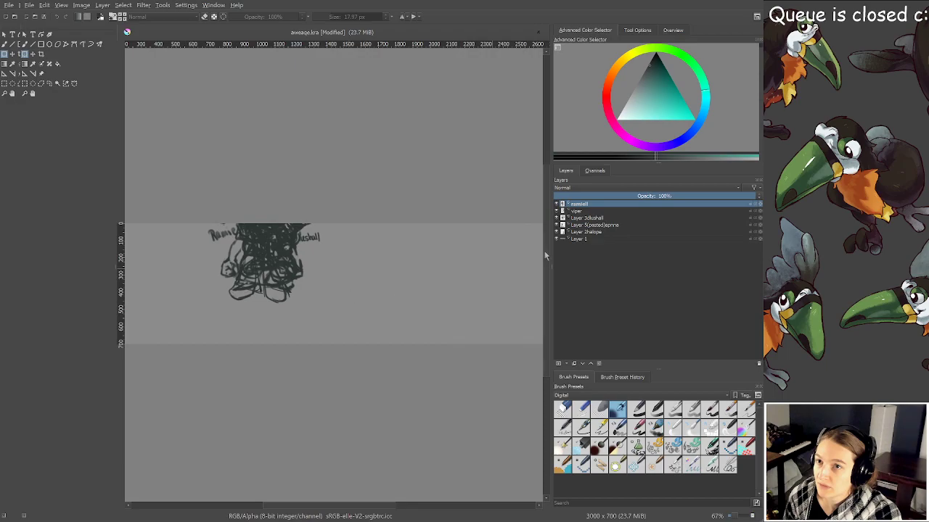
# Move the viper sketch out to the right of the stacked characters and set the canvas size to 3000 x 1200 pixels
pyautogui.click(588, 211)
pyautogui.hotkey('ctrl', 't')
pyautogui.moveTo(256, 242)
pyautogui.mouseDown()
pyautogui.moveTo(367, 288)
pyautogui.moveTo(370, 301)
pyautogui.mouseUp()
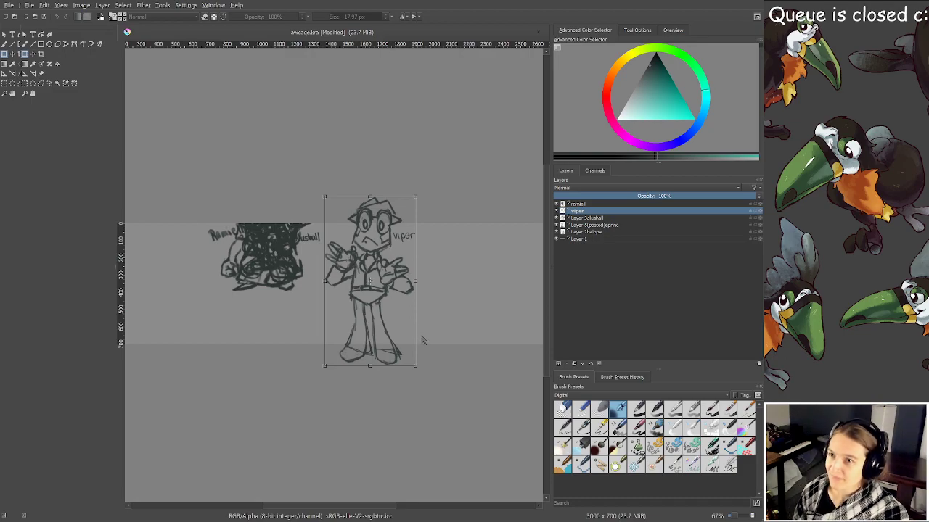
pyautogui.hotkey('ctrl', 'z')
pyautogui.moveTo(411, 349); pyautogui.dragTo(444, 357)
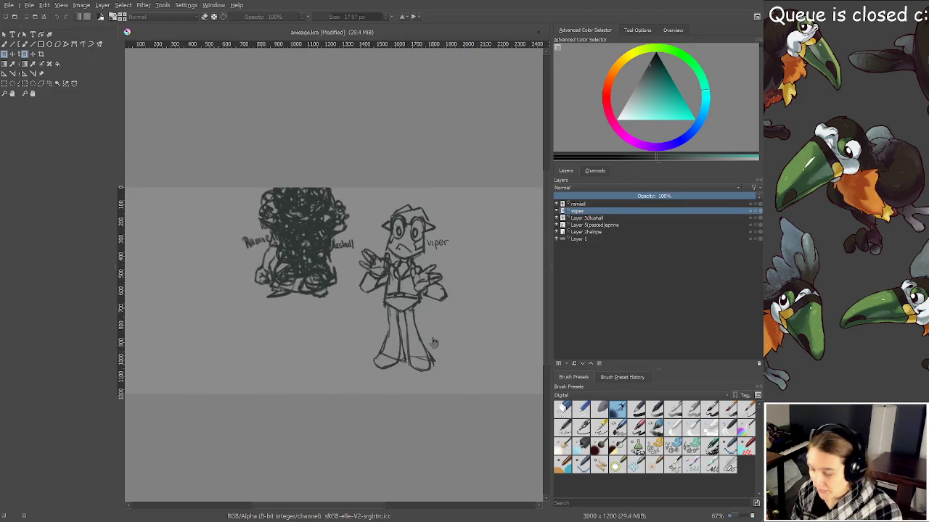
pyautogui.scroll(-3, 371, 327)
pyautogui.moveTo(363, 330); pyautogui.dragTo(337, 336)
pyautogui.scroll(2, 344, 332)
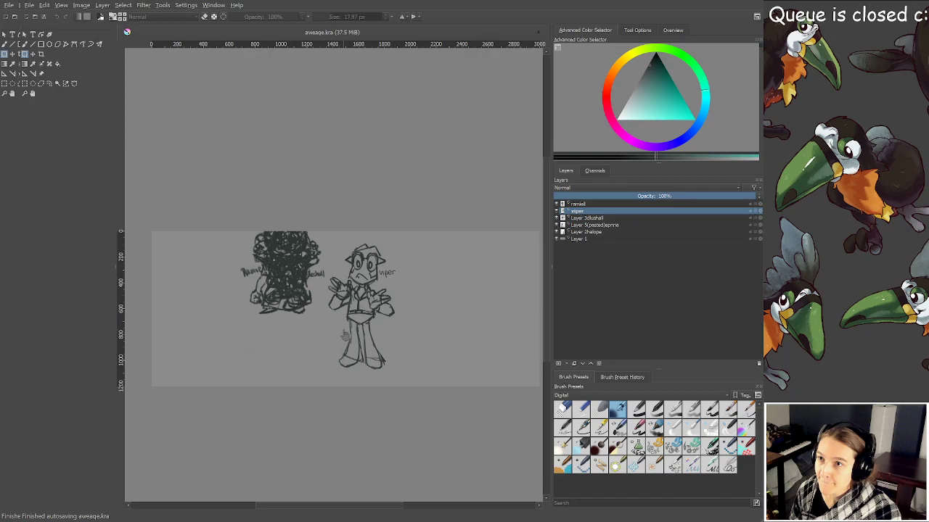
# Pull the dlushall sketch out of the stack and shift viper further right so they stand side by side
pyautogui.click(602, 226)
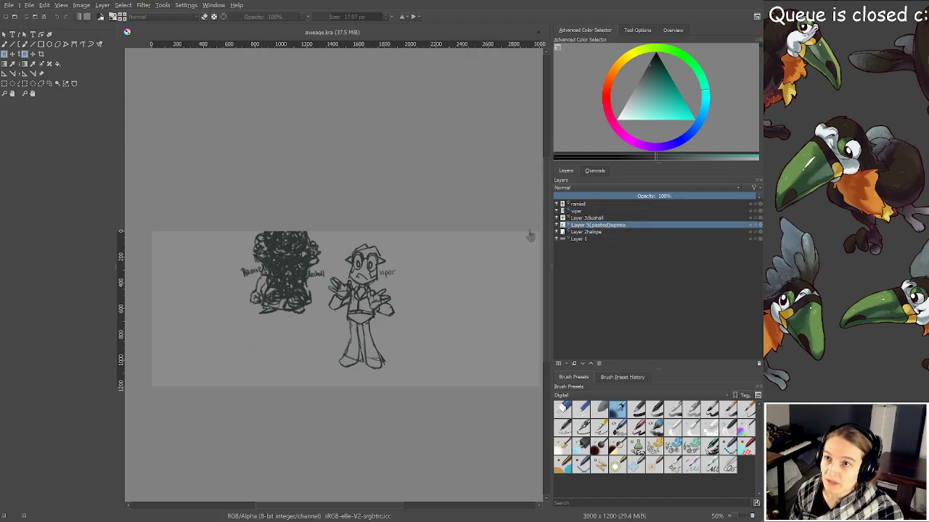
pyautogui.click(594, 218)
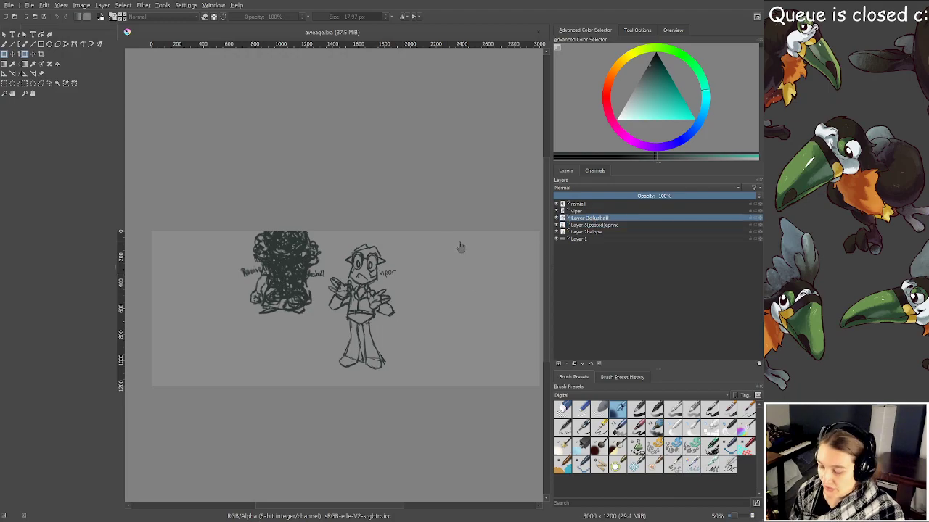
pyautogui.moveTo(293, 253)
pyautogui.mouseDown()
pyautogui.moveTo(378, 275)
pyautogui.moveTo(371, 272)
pyautogui.mouseUp()
pyautogui.scroll(2, 407, 276)
pyautogui.moveTo(325, 292)
pyautogui.mouseDown()
pyautogui.moveTo(400, 281)
pyautogui.moveTo(454, 291)
pyautogui.moveTo(358, 285)
pyautogui.mouseUp()
pyautogui.click(578, 211)
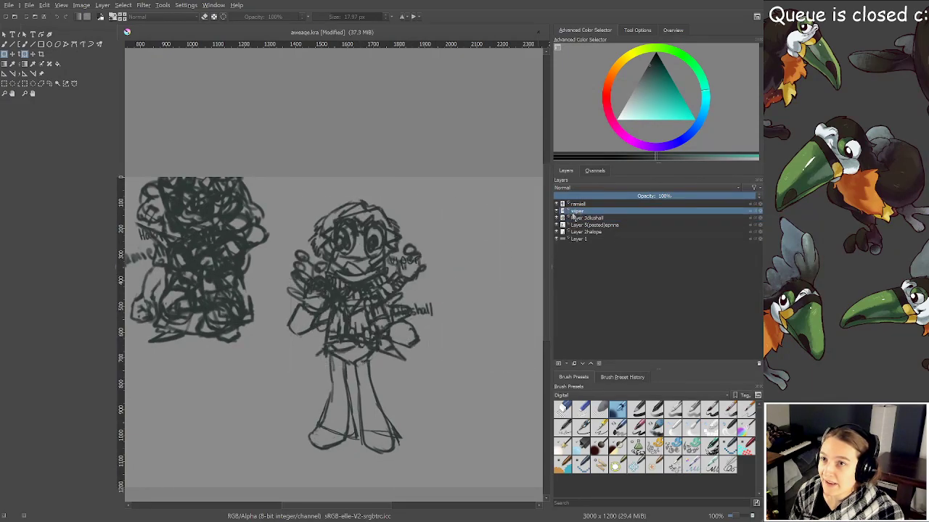
pyautogui.moveTo(368, 279); pyautogui.dragTo(499, 270)
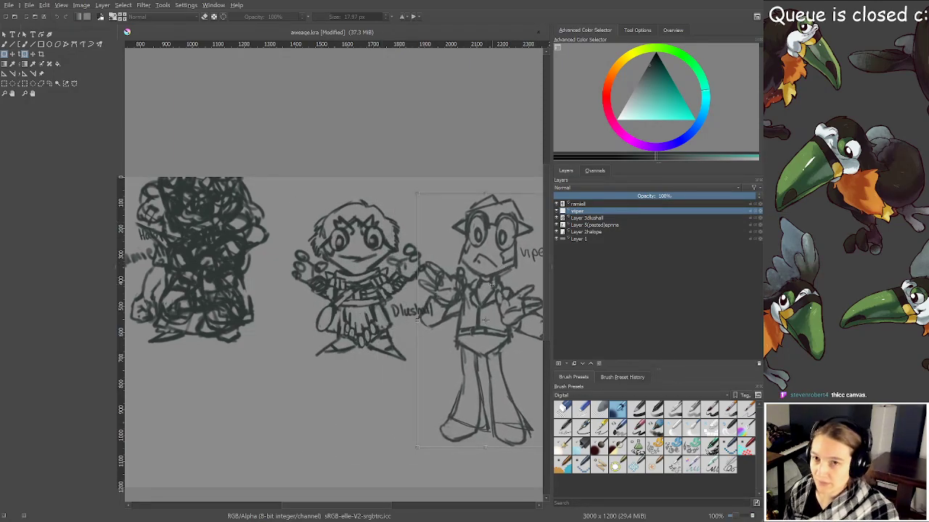
# Move the ramiell sketch out of the stack to a spot between dlushall and viper
pyautogui.click(588, 218)
pyautogui.click(578, 203)
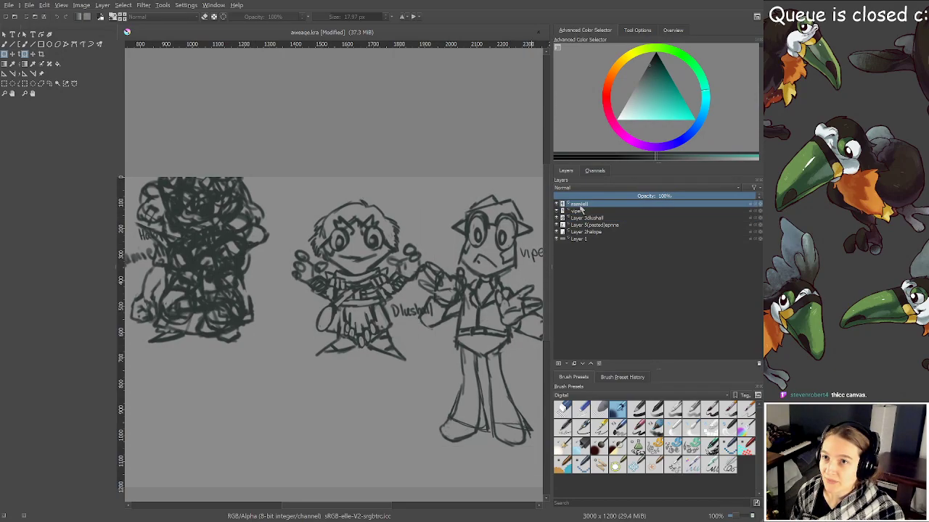
pyautogui.moveTo(246, 227)
pyautogui.mouseDown()
pyautogui.moveTo(383, 251)
pyautogui.moveTo(401, 243)
pyautogui.moveTo(381, 258)
pyautogui.moveTo(399, 267)
pyautogui.moveTo(446, 261)
pyautogui.mouseUp()
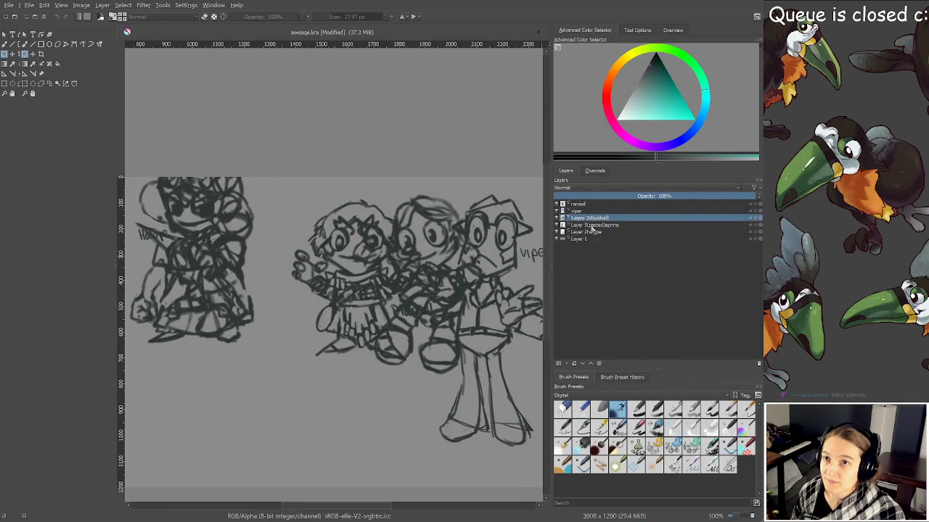
# Move the epenna sketch out of the stack to the right end of the row, beside viper
pyautogui.click(591, 225)
pyautogui.moveTo(218, 233); pyautogui.dragTo(527, 260)
pyautogui.scroll(-1, 338, 297)
pyautogui.moveTo(365, 306); pyautogui.dragTo(305, 308)
pyautogui.scroll(1, 304, 308)
pyautogui.moveTo(383, 306); pyautogui.dragTo(441, 306)
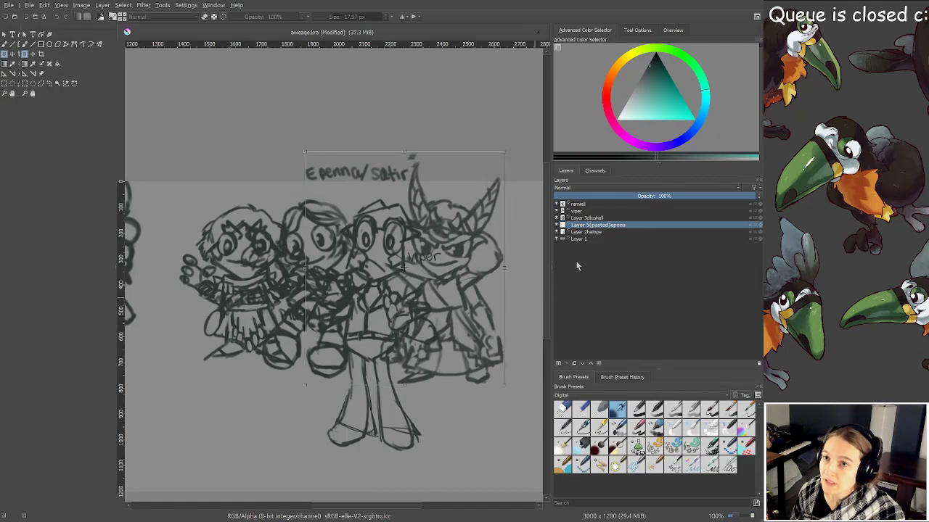
pyautogui.scroll(-1, 416, 257)
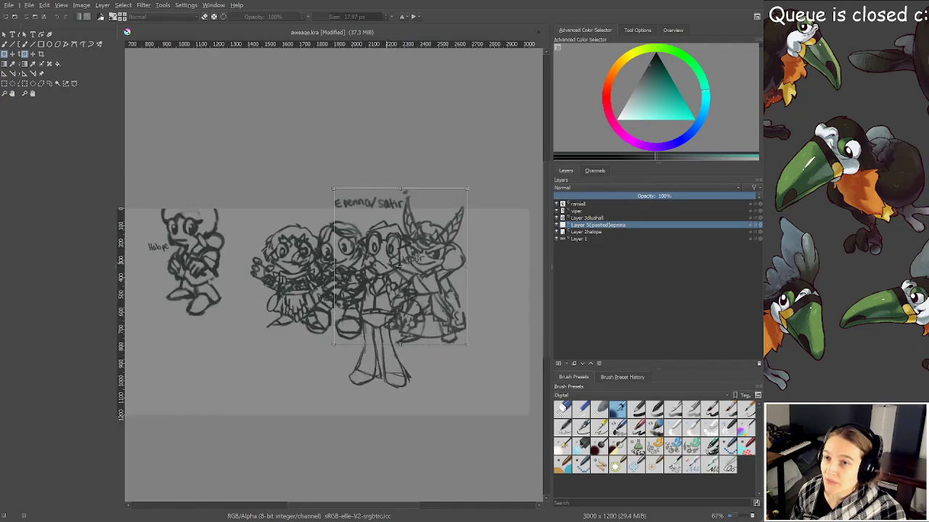
pyautogui.click(580, 232)
pyautogui.moveTo(196, 246)
pyautogui.mouseDown()
pyautogui.moveTo(250, 261)
pyautogui.moveTo(244, 278)
pyautogui.mouseUp()
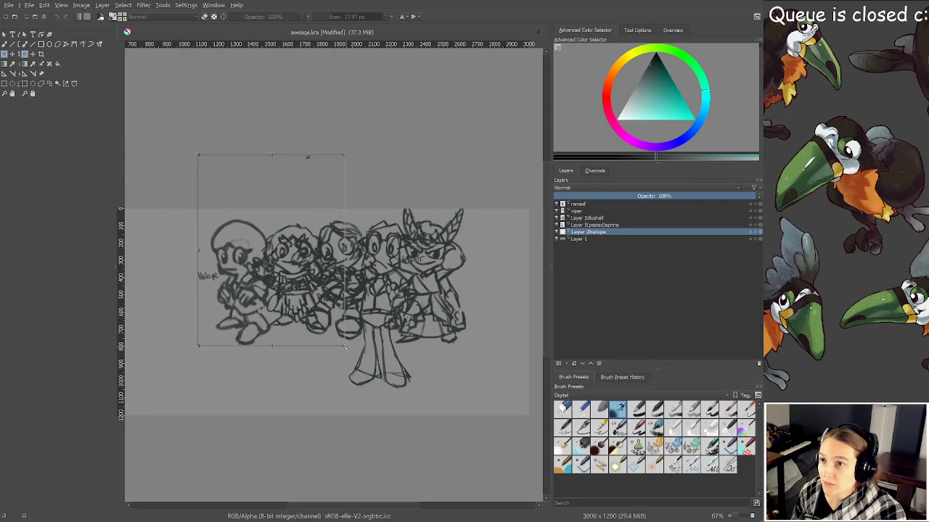
pyautogui.moveTo(346, 348); pyautogui.dragTo(355, 357)
pyautogui.moveTo(306, 339)
pyautogui.mouseDown()
pyautogui.moveTo(359, 319)
pyautogui.moveTo(291, 326)
pyautogui.mouseUp()
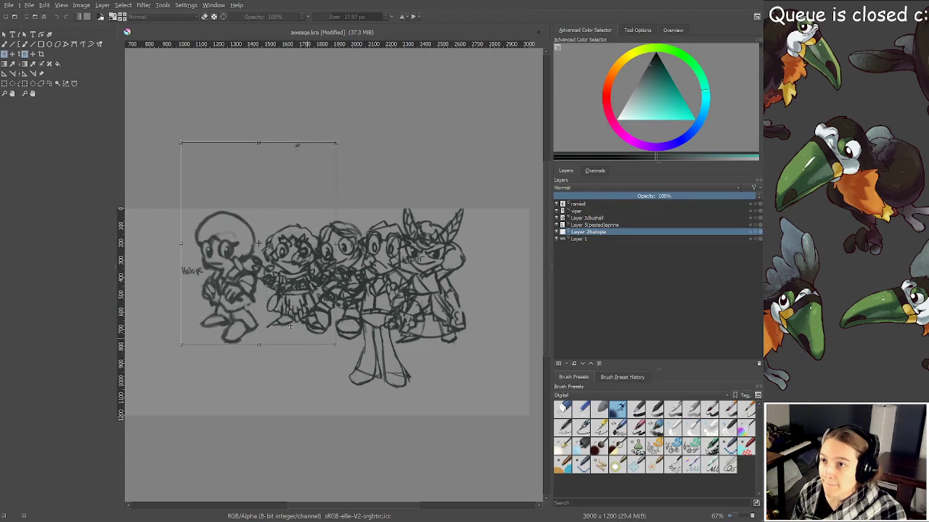
pyautogui.scroll(-1, 290, 326)
pyautogui.scroll(1, 286, 327)
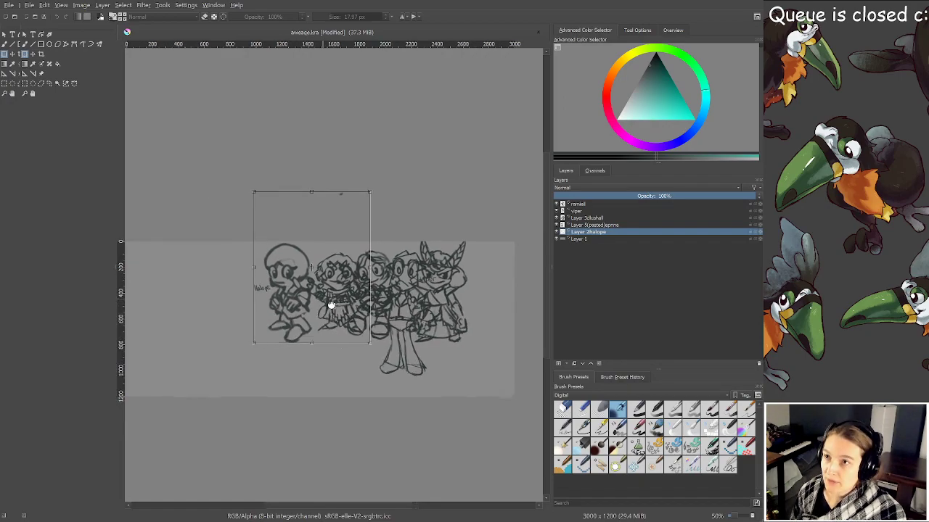
# Move epenna to the canvas's lower left end and place halope directly to its right
pyautogui.click(600, 226)
pyautogui.click(584, 212)
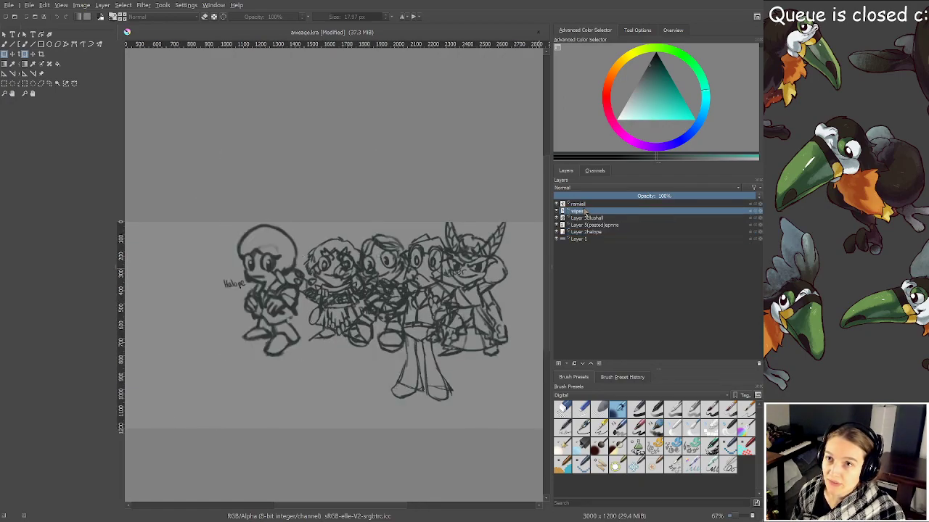
pyautogui.click(587, 220)
pyautogui.click(585, 232)
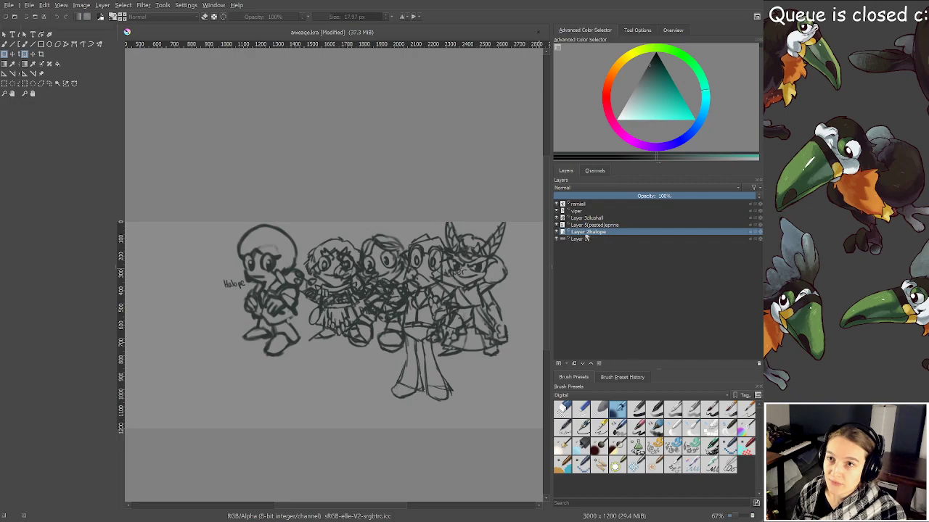
pyautogui.click(594, 225)
pyautogui.scroll(-1, 386, 338)
pyautogui.moveTo(400, 295)
pyautogui.mouseDown()
pyautogui.moveTo(185, 317)
pyautogui.moveTo(167, 328)
pyautogui.moveTo(174, 338)
pyautogui.moveTo(248, 311)
pyautogui.moveTo(207, 313)
pyautogui.mouseUp()
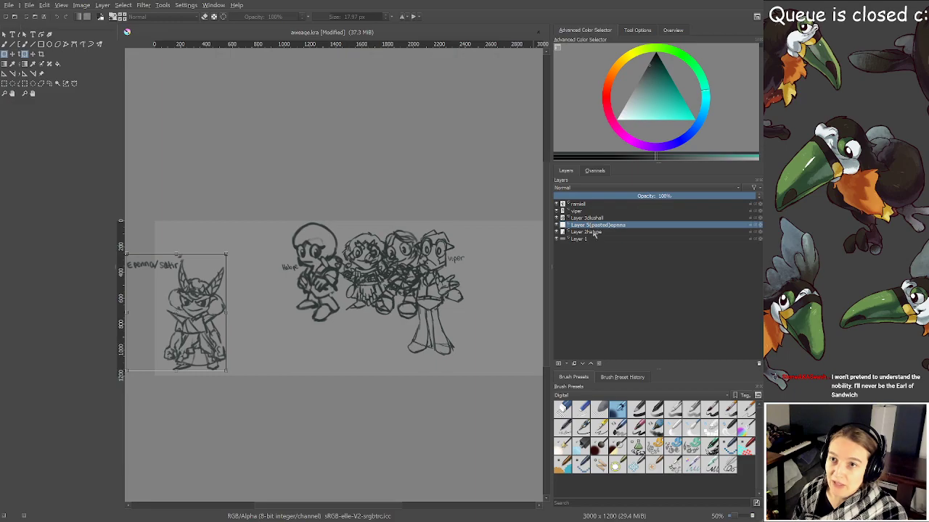
pyautogui.click(588, 232)
pyautogui.moveTo(316, 256); pyautogui.dragTo(261, 305)
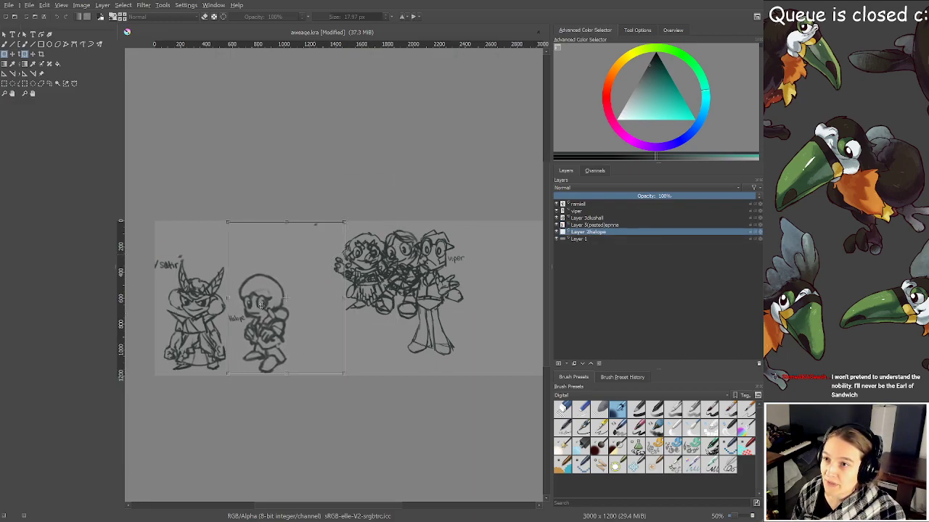
# Move the dlushall sketch down beside halope, aligning its feet with the row, and check it up close
pyautogui.click(591, 217)
pyautogui.hscroll(1, 358, 246)
pyautogui.moveTo(358, 246); pyautogui.dragTo(315, 305)
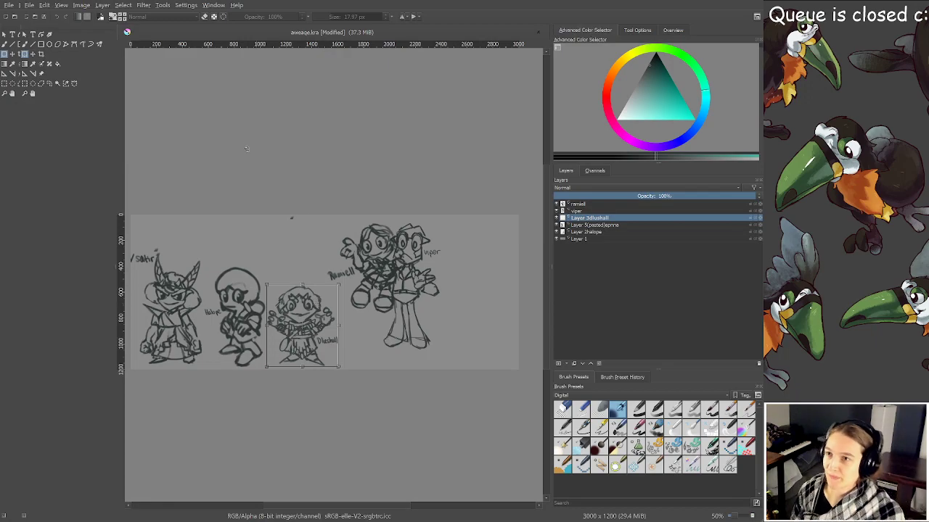
pyautogui.scroll(2, 317, 189)
pyautogui.moveTo(299, 445); pyautogui.dragTo(323, 312)
pyautogui.scroll(2, 323, 313)
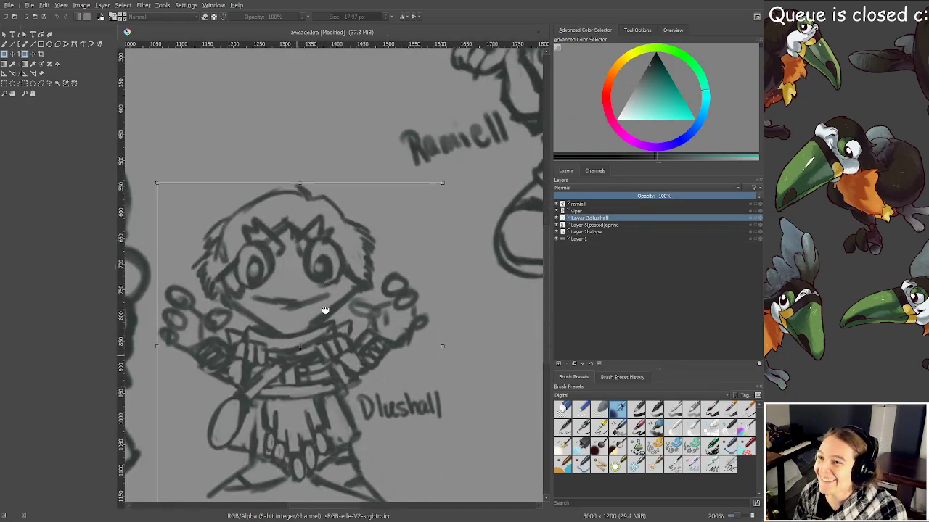
pyautogui.scroll(1, 323, 280)
pyautogui.scroll(-6, 325, 254)
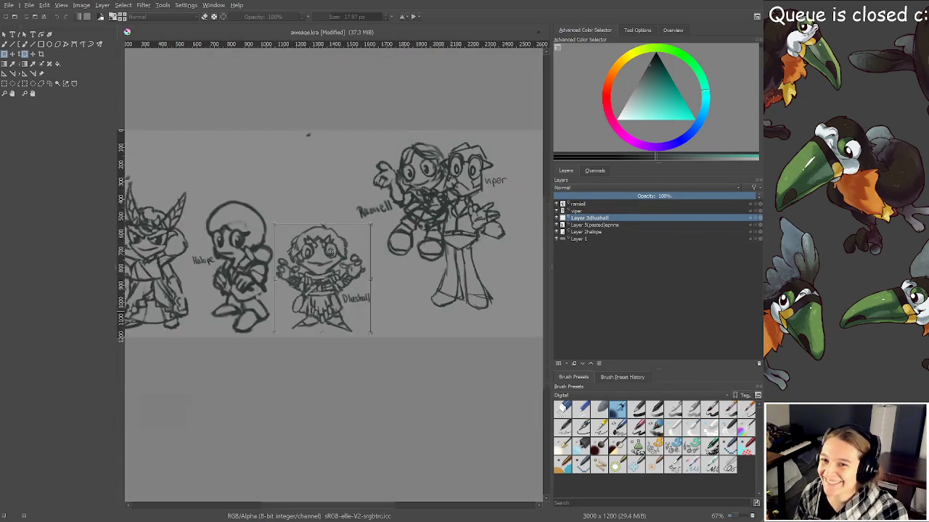
pyautogui.moveTo(362, 271); pyautogui.dragTo(347, 284)
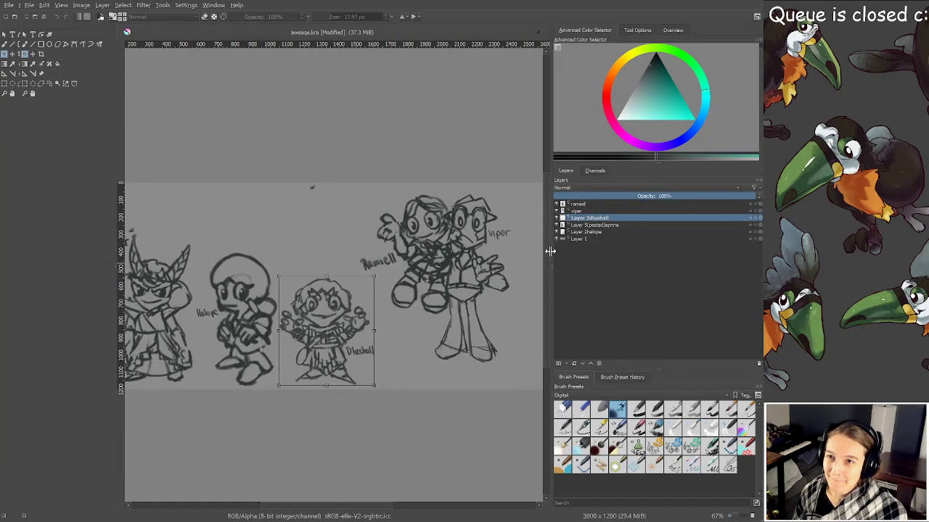
# Move the ramiell sketch down beside dlushall, aligning its feet with the rest of the row
pyautogui.click(599, 226)
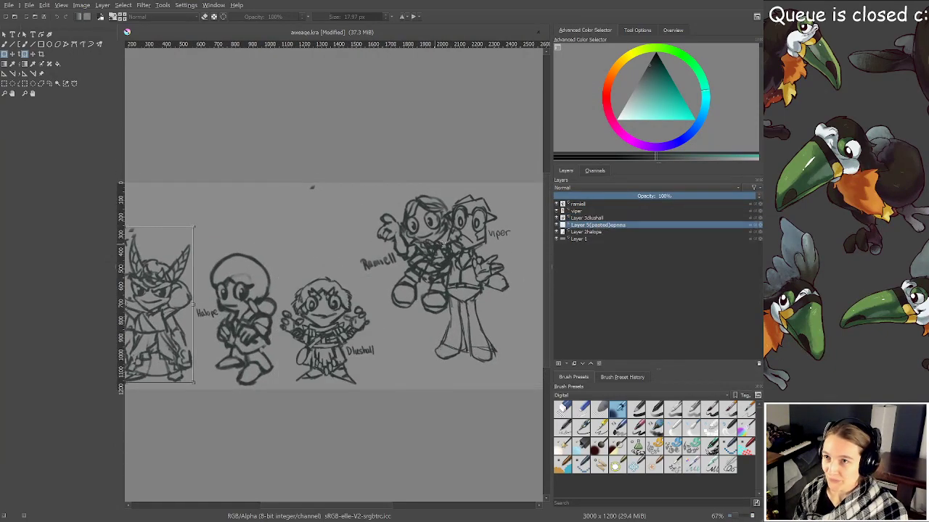
pyautogui.click(577, 211)
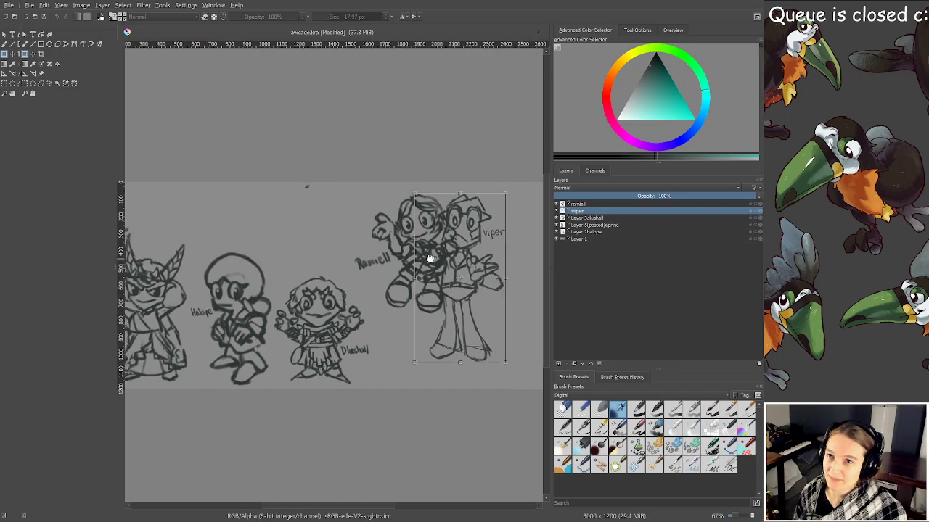
pyautogui.click(603, 204)
pyautogui.moveTo(357, 214); pyautogui.dragTo(341, 282)
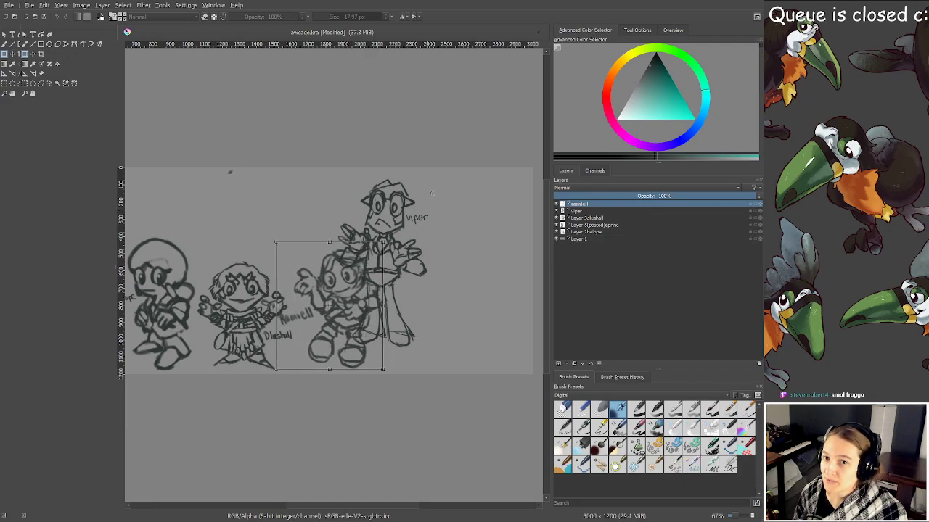
# Move the viper sketch to the right end of the row beside ramiell and align its feet
pyautogui.click(575, 211)
pyautogui.moveTo(386, 222)
pyautogui.mouseDown()
pyautogui.moveTo(442, 229)
pyautogui.moveTo(436, 242)
pyautogui.moveTo(404, 239)
pyautogui.moveTo(466, 252)
pyautogui.moveTo(398, 244)
pyautogui.mouseUp()
pyautogui.press('b')
pyautogui.scroll(-1, 396, 232)
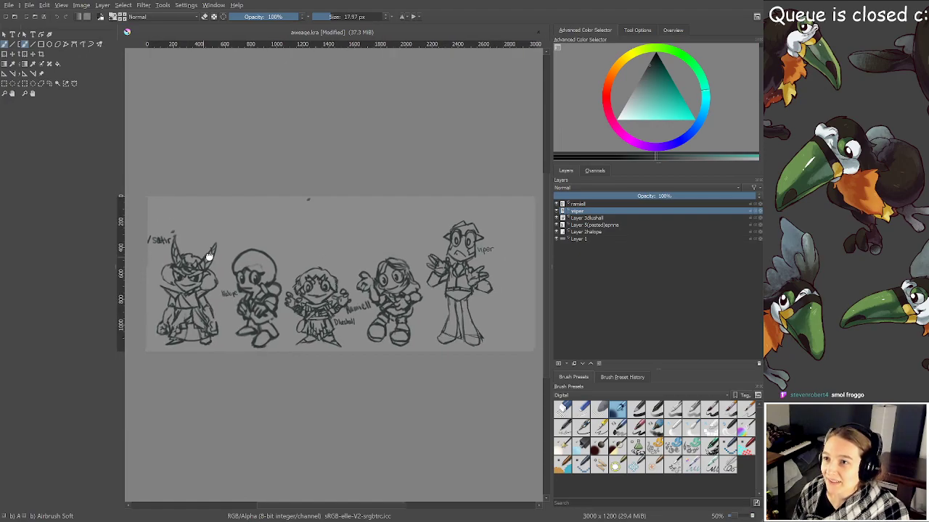
# Examine the spacing, relative heights and foot alignment of the five-character lineup
pyautogui.scroll(1, 216, 268)
pyautogui.moveTo(249, 267); pyautogui.dragTo(263, 264)
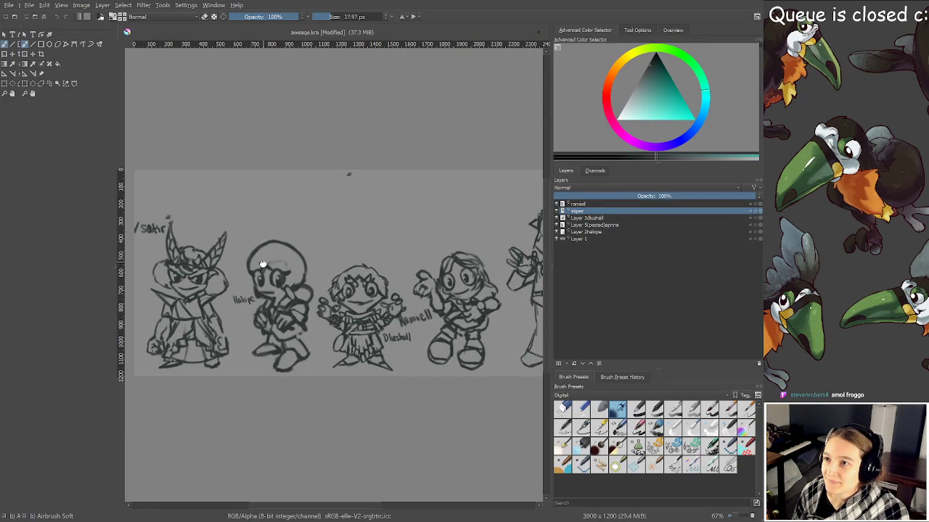
pyautogui.scroll(-1, 261, 264)
pyautogui.moveTo(327, 263); pyautogui.dragTo(314, 270)
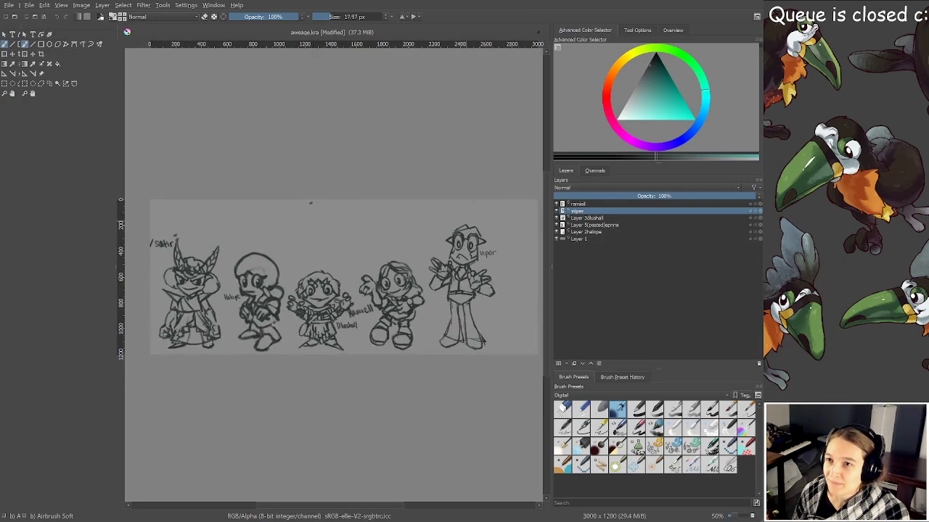
pyautogui.moveTo(209, 251); pyautogui.dragTo(218, 290)
pyautogui.scroll(1, 312, 277)
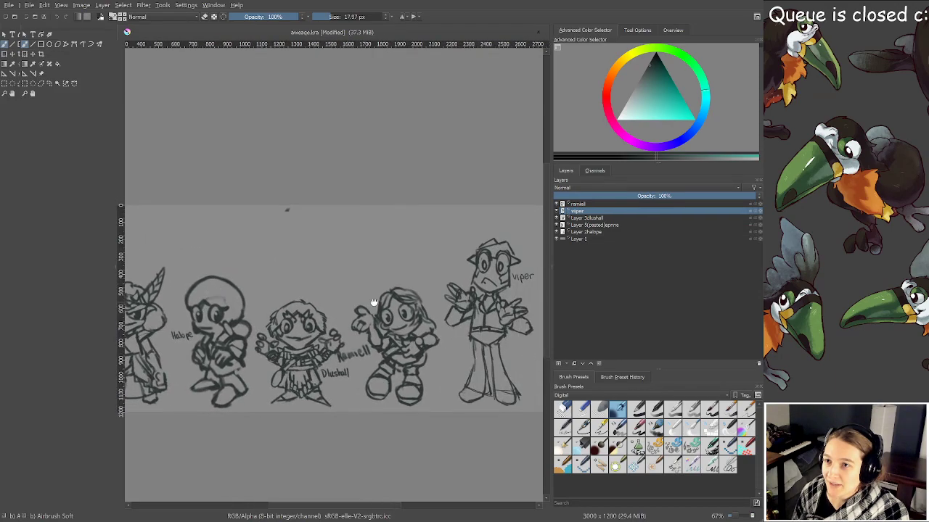
pyautogui.scroll(-1, 381, 312)
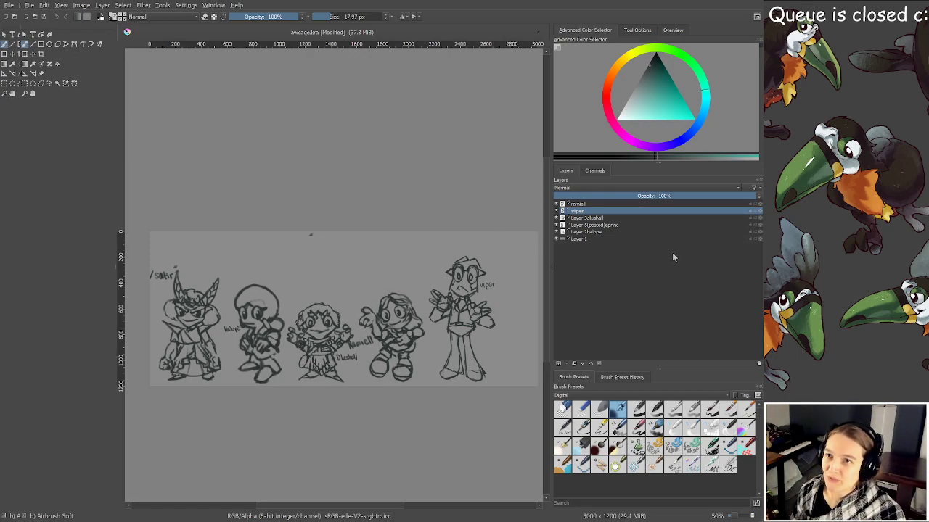
pyautogui.moveTo(450, 260); pyautogui.dragTo(460, 254)
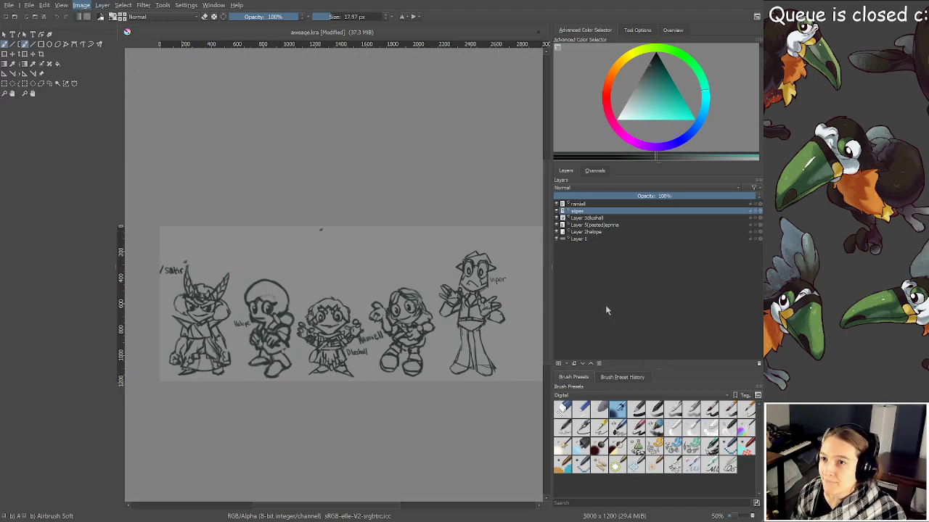
# Merge all the character layers into one layer above Layer 1 and rename it ske
pyautogui.click(580, 205)
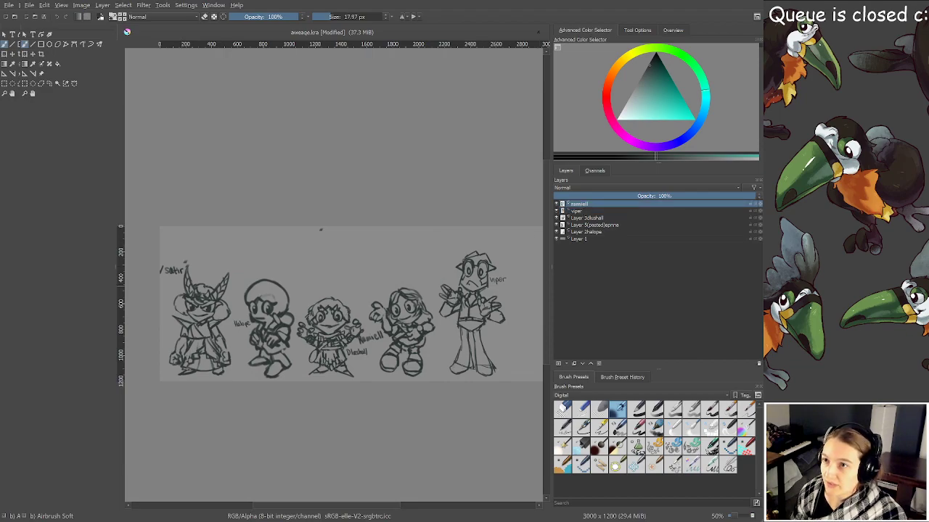
pyautogui.hotkey('ctrl', 'e')
pyautogui.hotkey('ctrl', 'e')
pyautogui.hotkey('ctrl', 'e')
pyautogui.hotkey('ctrl', 'e')
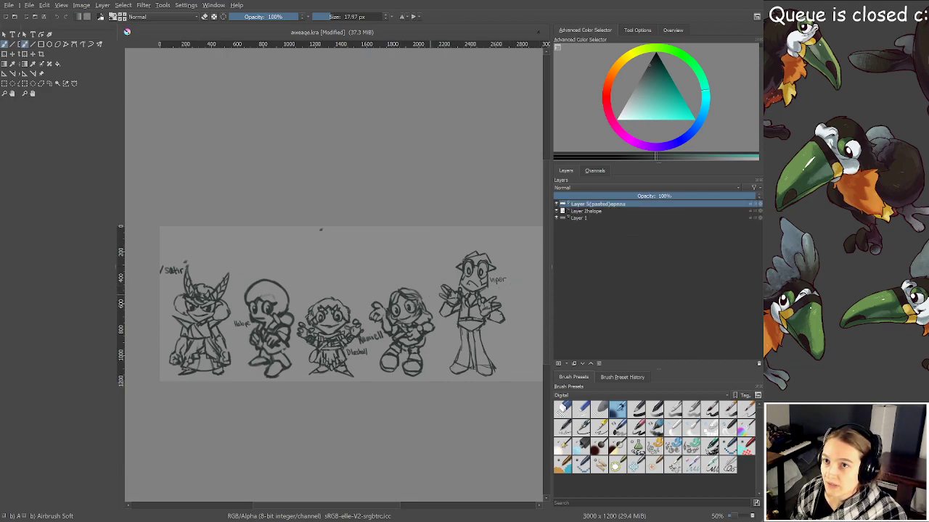
pyautogui.press('F2')
pyautogui.hotkey('ctrl', 'e')
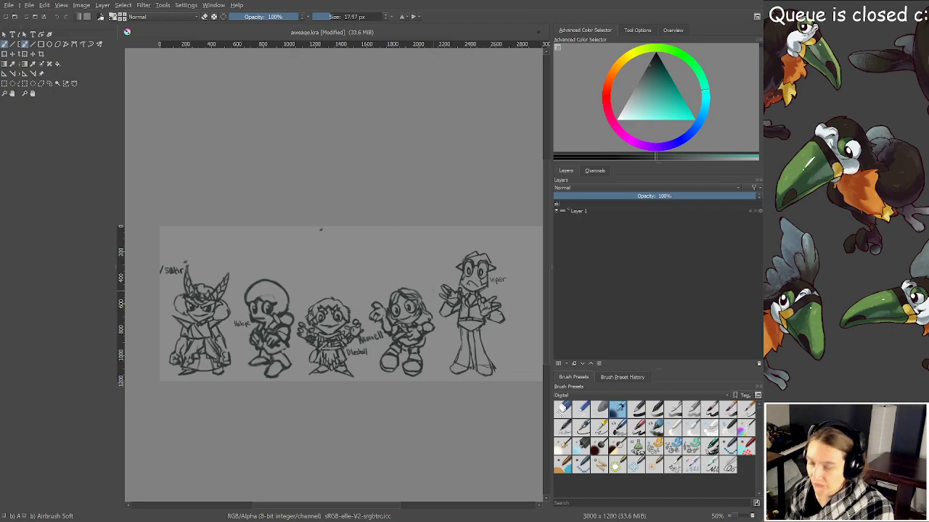
pyautogui.write('skee')
pyautogui.press('Return')
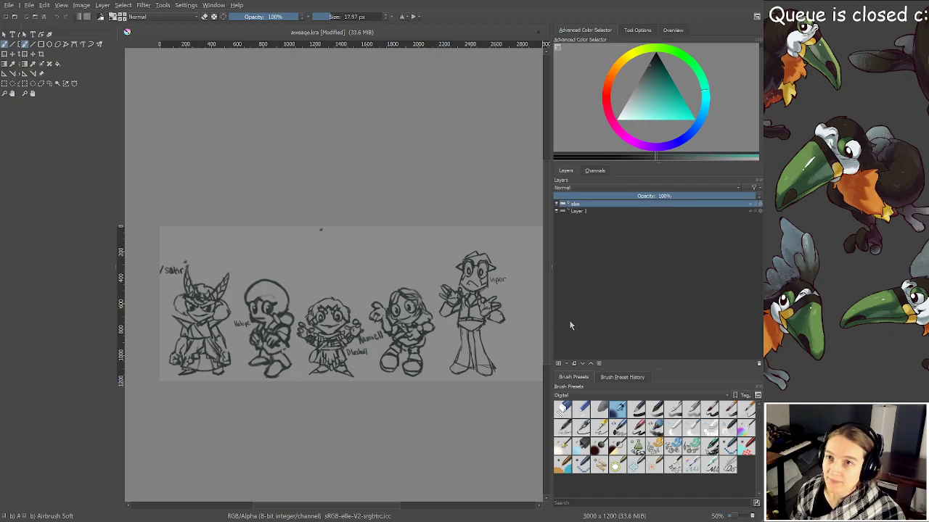
# Shift the merged lineup up and to the right, and extend the canvas height to 1600 px
pyautogui.hotkey('ctrl', 't')
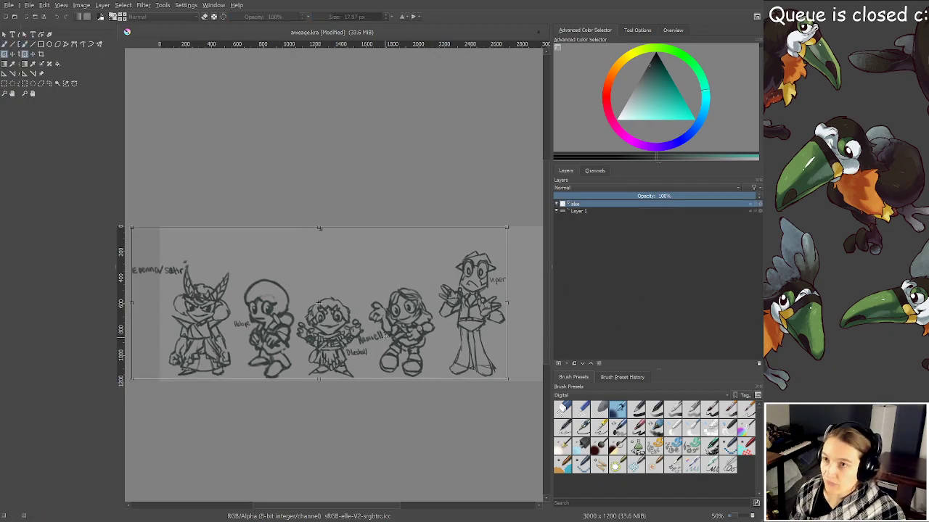
pyautogui.press('-')
pyautogui.moveTo(372, 333)
pyautogui.mouseDown()
pyautogui.moveTo(386, 334)
pyautogui.moveTo(365, 323)
pyautogui.mouseUp()
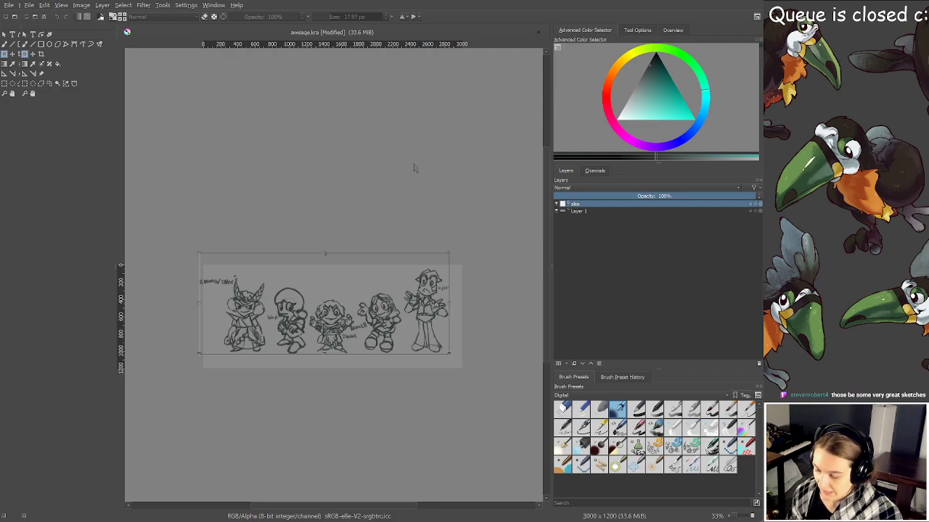
pyautogui.press('Return')
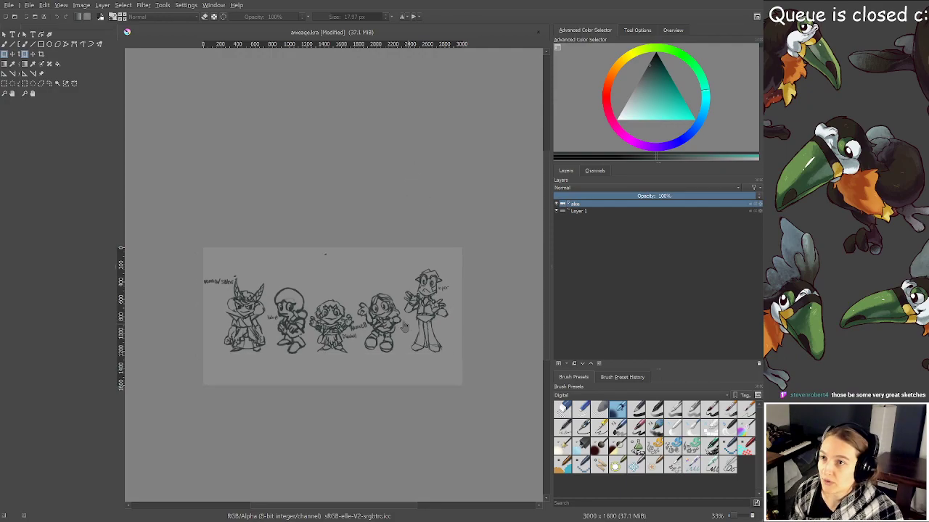
# Move the merged lineup up toward the canvas's top edge, leaving free space below the characters, and save the document
pyautogui.scroll(1, 381, 325)
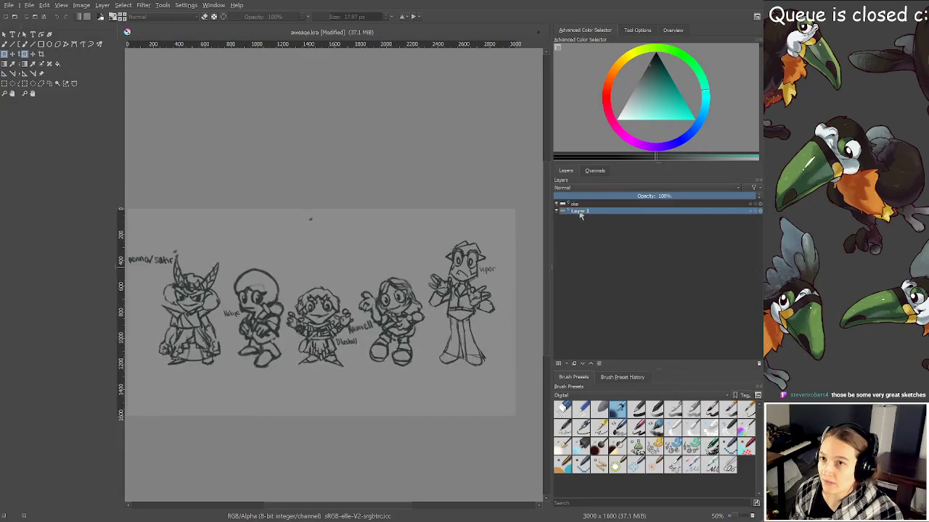
pyautogui.hotkey('ctrl', 't')
pyautogui.moveTo(311, 218); pyautogui.dragTo(311, 194)
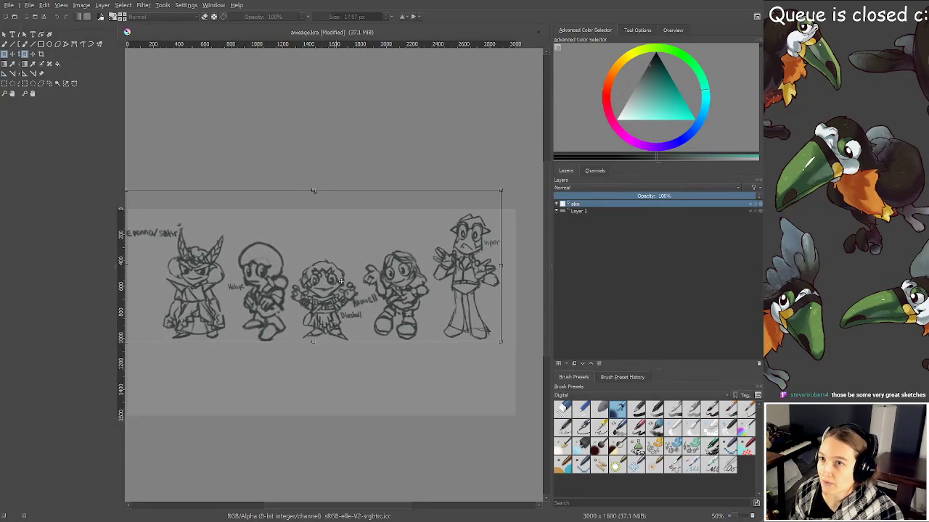
pyautogui.scroll(-1, 341, 281)
pyautogui.moveTo(340, 283); pyautogui.dragTo(362, 298)
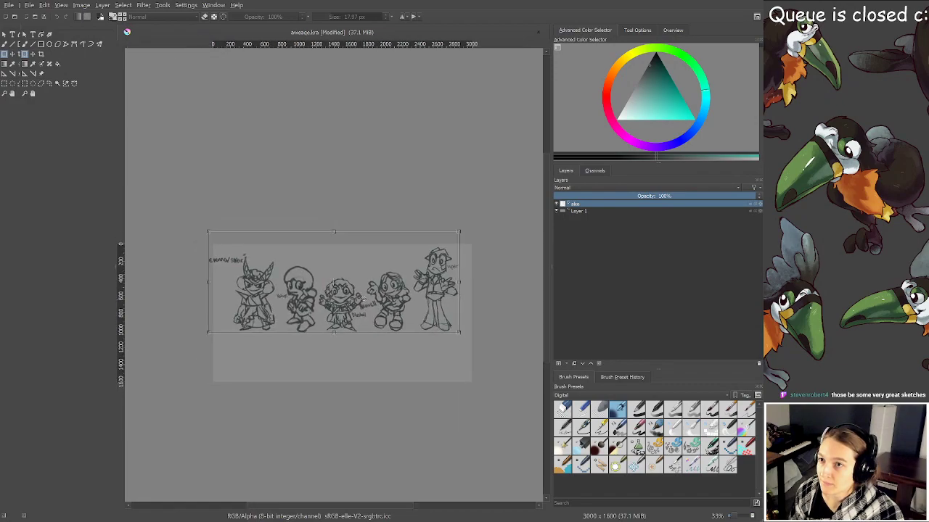
pyautogui.press('b')
pyautogui.hotkey('ctrl', 's')
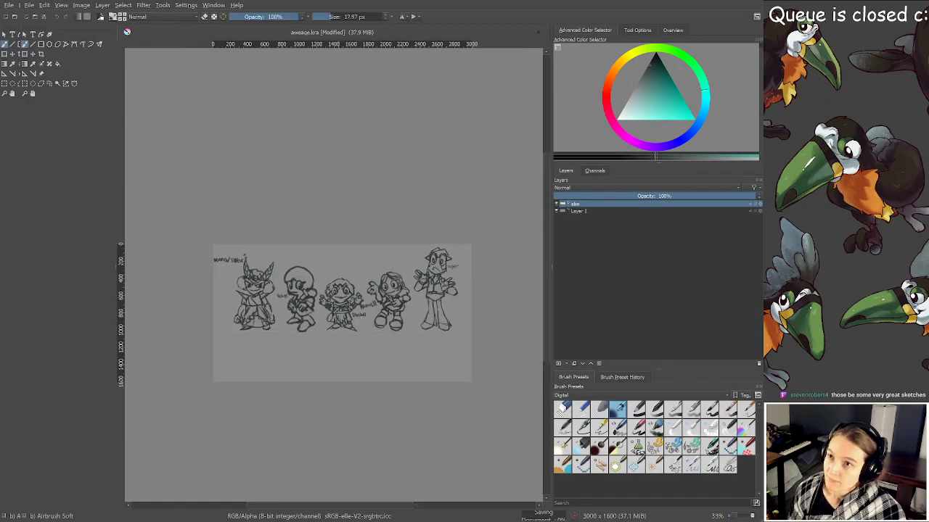
# Enlarge the brush to about 83 px and erase the epenna/satir name label above the horned character
pyautogui.scroll(2, 335, 320)
pyautogui.moveTo(340, 317); pyautogui.dragTo(413, 340)
pyautogui.moveTo(294, 258)
pyautogui.mouseDown()
pyautogui.moveTo(408, 321)
pyautogui.moveTo(325, 276)
pyautogui.moveTo(339, 245)
pyautogui.mouseUp()
pyautogui.scroll(2, 363, 290)
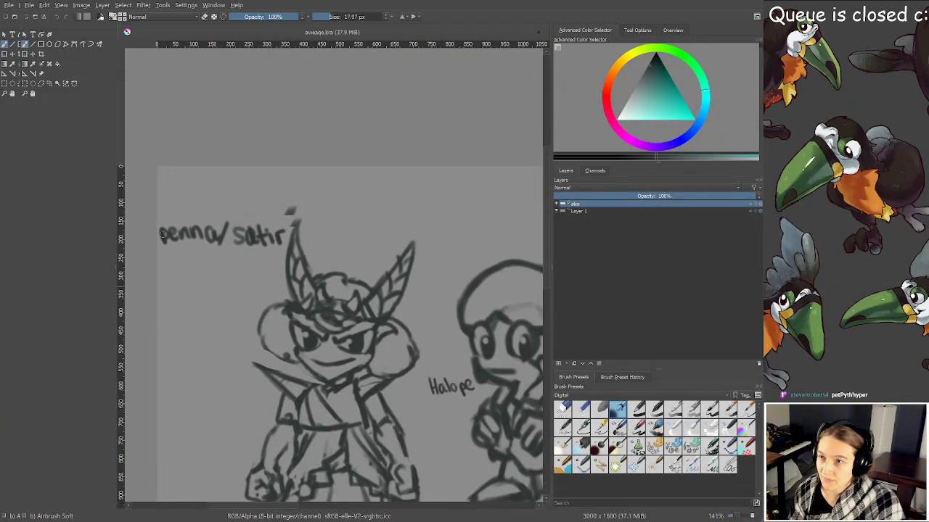
pyautogui.keyDown('shift'); pyautogui.moveTo(206, 284); pyautogui.dragTo(222, 284); pyautogui.keyUp('shift')
pyautogui.moveTo(197, 220)
pyautogui.mouseDown()
pyautogui.moveTo(179, 257)
pyautogui.moveTo(174, 218)
pyautogui.moveTo(167, 233)
pyautogui.moveTo(207, 176)
pyautogui.moveTo(210, 239)
pyautogui.moveTo(255, 201)
pyautogui.moveTo(234, 276)
pyautogui.moveTo(246, 286)
pyautogui.moveTo(274, 219)
pyautogui.mouseUp()
pyautogui.press('e')
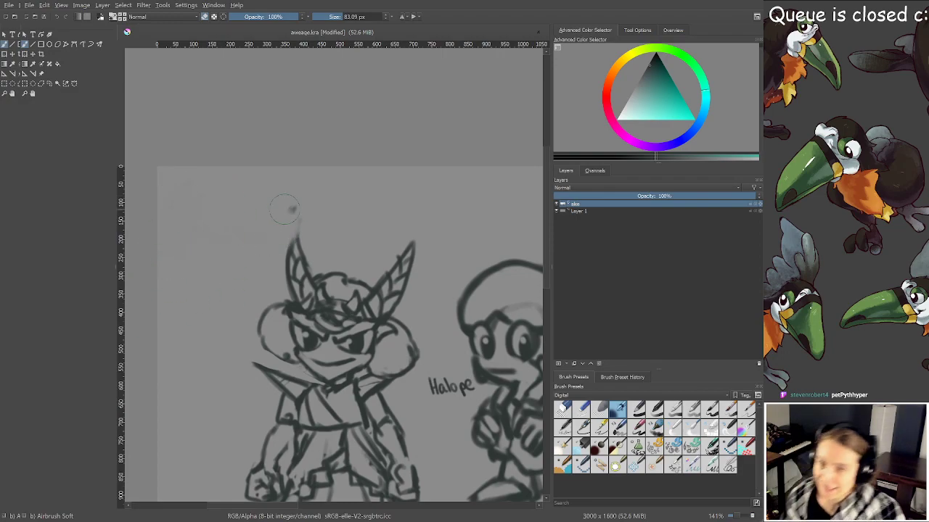
# Erase the Halope, Dlushall and Ramiell name labels beside their characters
pyautogui.scroll(-2, 272, 265)
pyautogui.moveTo(272, 268); pyautogui.dragTo(209, 241)
pyautogui.scroll(1, 299, 258)
pyautogui.scroll(2, 277, 289)
pyautogui.moveTo(356, 302); pyautogui.dragTo(427, 312)
pyautogui.moveTo(344, 323)
pyautogui.mouseDown()
pyautogui.moveTo(384, 316)
pyautogui.moveTo(359, 301)
pyautogui.moveTo(122, 268)
pyautogui.mouseUp()
pyautogui.scroll(-1, 376, 283)
pyautogui.moveTo(479, 327)
pyautogui.mouseDown()
pyautogui.moveTo(301, 293)
pyautogui.moveTo(397, 307)
pyautogui.moveTo(352, 294)
pyautogui.moveTo(298, 359)
pyautogui.moveTo(370, 333)
pyautogui.moveTo(399, 286)
pyautogui.moveTo(448, 312)
pyautogui.moveTo(325, 303)
pyautogui.mouseUp()
pyautogui.scroll(1, 309, 296)
pyautogui.scroll(-3, 418, 292)
pyautogui.scroll(3, 395, 226)
# Erase the viper name label beside the tall character's head and check the lineup without labels
pyautogui.moveTo(388, 211); pyautogui.dragTo(305, 254)
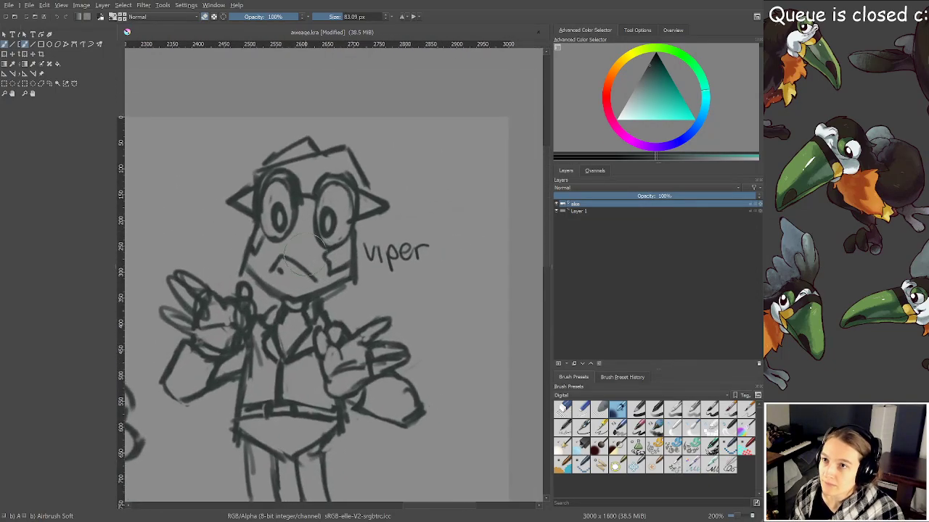
pyautogui.moveTo(392, 250)
pyautogui.mouseDown()
pyautogui.moveTo(417, 248)
pyautogui.moveTo(384, 250)
pyautogui.moveTo(399, 262)
pyautogui.moveTo(366, 250)
pyautogui.moveTo(384, 271)
pyautogui.moveTo(348, 257)
pyautogui.moveTo(413, 333)
pyautogui.mouseUp()
pyautogui.scroll(2, 359, 252)
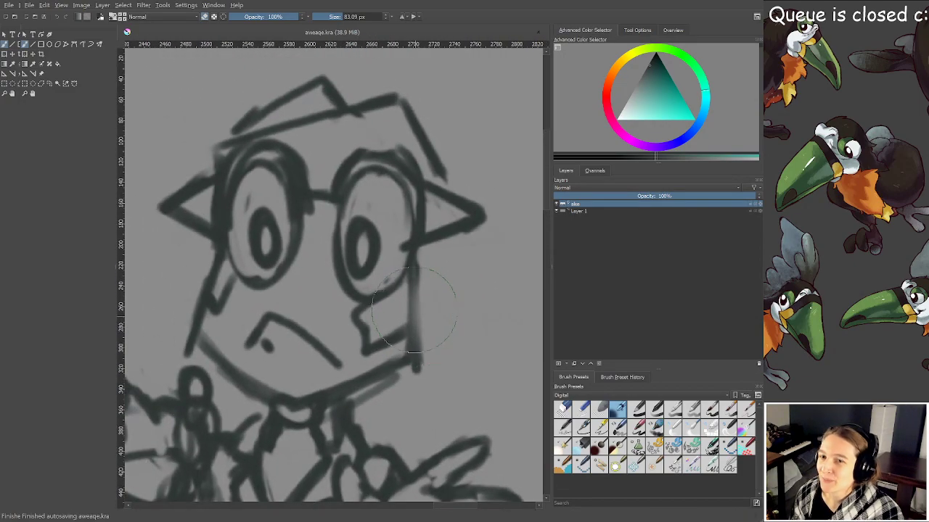
pyautogui.scroll(-2, 421, 304)
pyautogui.moveTo(406, 384); pyautogui.dragTo(400, 318)
pyautogui.scroll(-2, 372, 342)
pyautogui.moveTo(294, 347)
pyautogui.mouseDown()
pyautogui.moveTo(402, 350)
pyautogui.moveTo(355, 359)
pyautogui.moveTo(412, 313)
pyautogui.mouseUp()
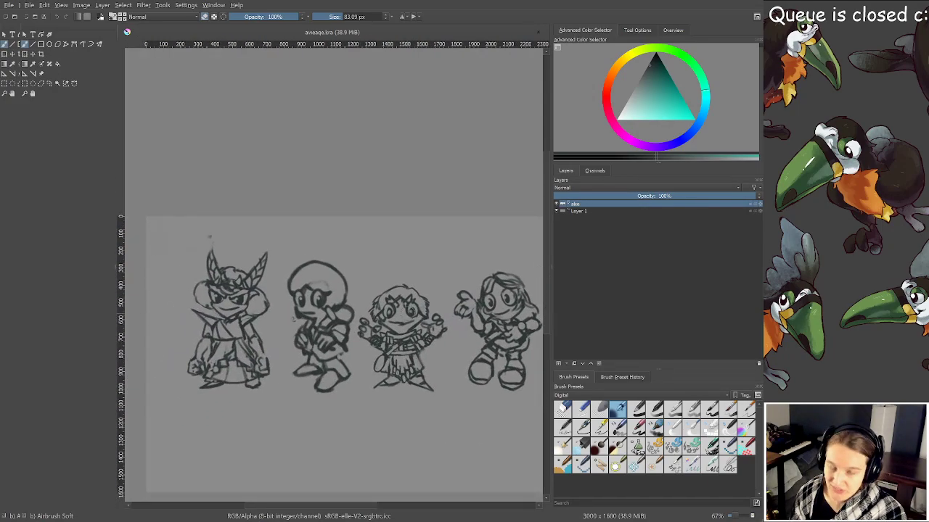
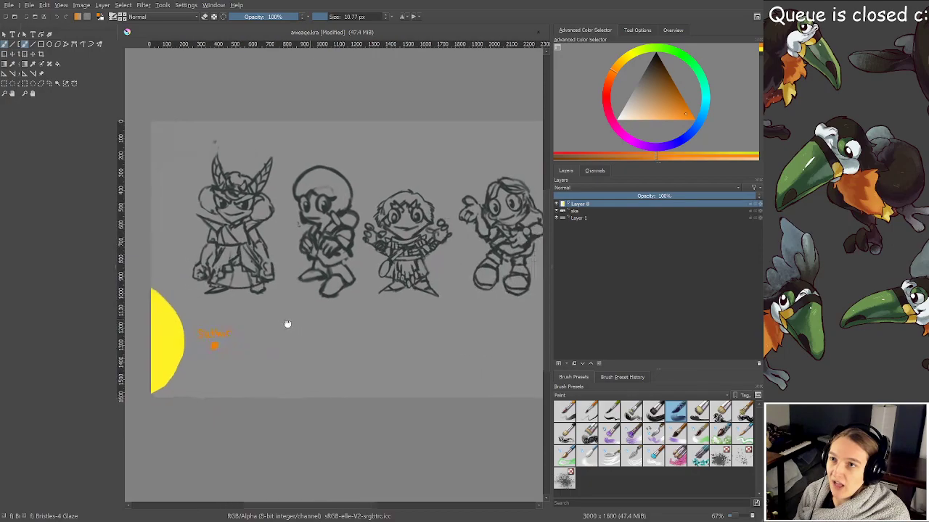
# Paint a muted dark red planet dot to the right of the orange Sathir dot and handwrite Epenna above it
pyautogui.moveTo(316, 326); pyautogui.dragTo(365, 307)
pyautogui.scroll(1, 337, 344)
pyautogui.scroll(3, 337, 345)
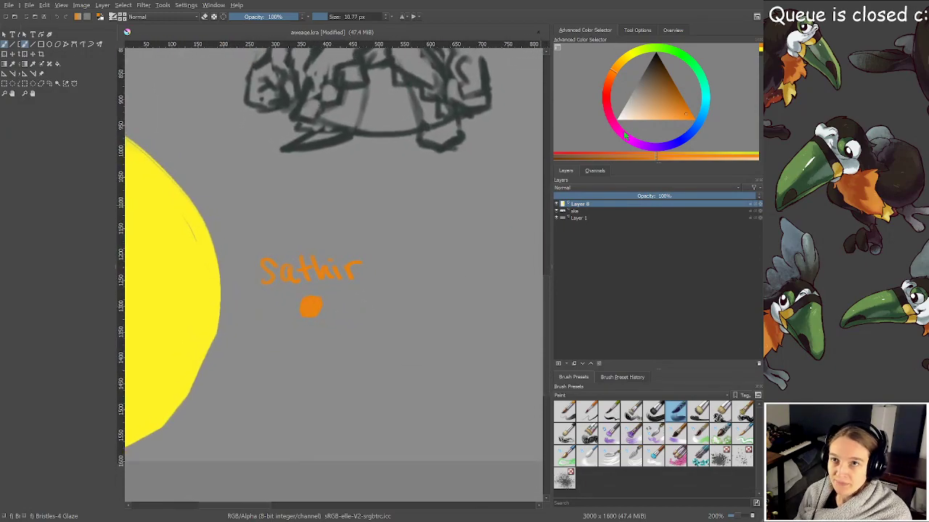
pyautogui.click(610, 104)
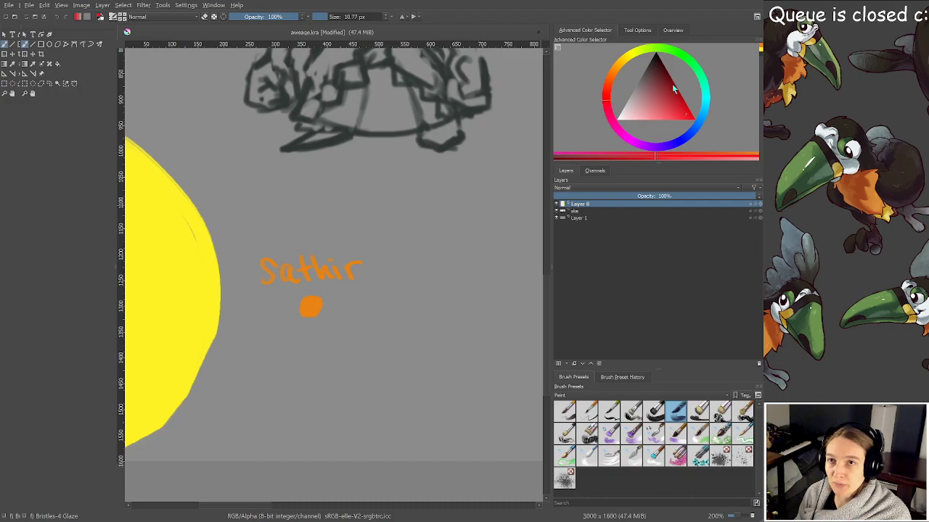
pyautogui.moveTo(671, 83); pyautogui.dragTo(656, 88)
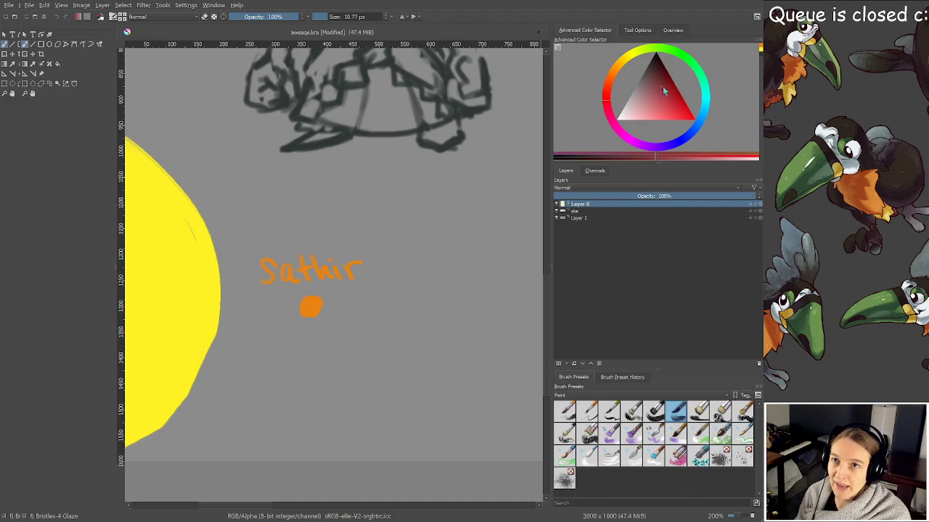
pyautogui.moveTo(512, 228); pyautogui.dragTo(485, 158)
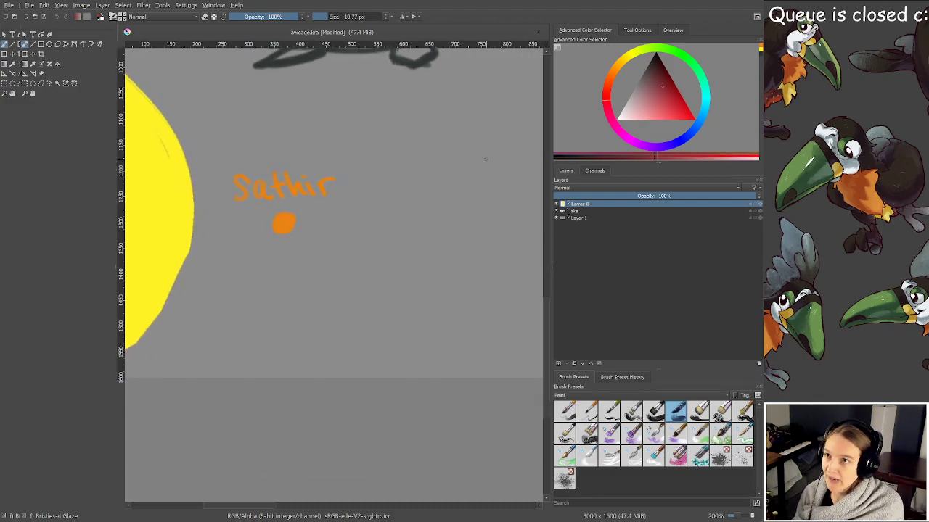
pyautogui.moveTo(413, 211)
pyautogui.mouseDown()
pyautogui.moveTo(405, 218)
pyautogui.moveTo(412, 221)
pyautogui.mouseUp()
pyautogui.moveTo(368, 169); pyautogui.dragTo(385, 188)
pyautogui.moveTo(370, 179)
pyautogui.mouseDown()
pyautogui.moveTo(396, 193)
pyautogui.moveTo(406, 175)
pyautogui.moveTo(441, 187)
pyautogui.mouseUp()
pyautogui.moveTo(455, 171)
pyautogui.mouseDown()
pyautogui.moveTo(446, 174)
pyautogui.moveTo(455, 187)
pyautogui.mouseUp()
pyautogui.moveTo(455, 177); pyautogui.dragTo(466, 184)
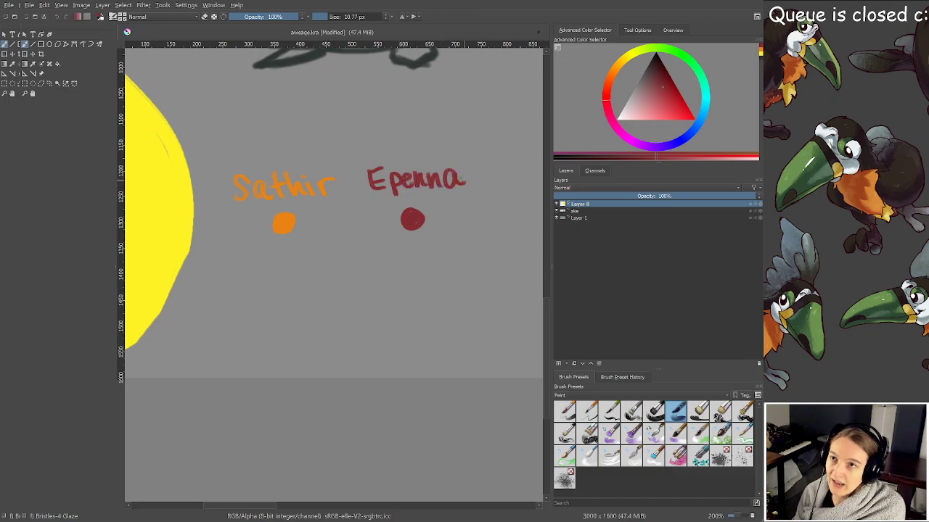
# Paint a small dark red moon dot below the Epenna planet and handwrite Vaenna under it
pyautogui.moveTo(415, 248); pyautogui.dragTo(416, 250)
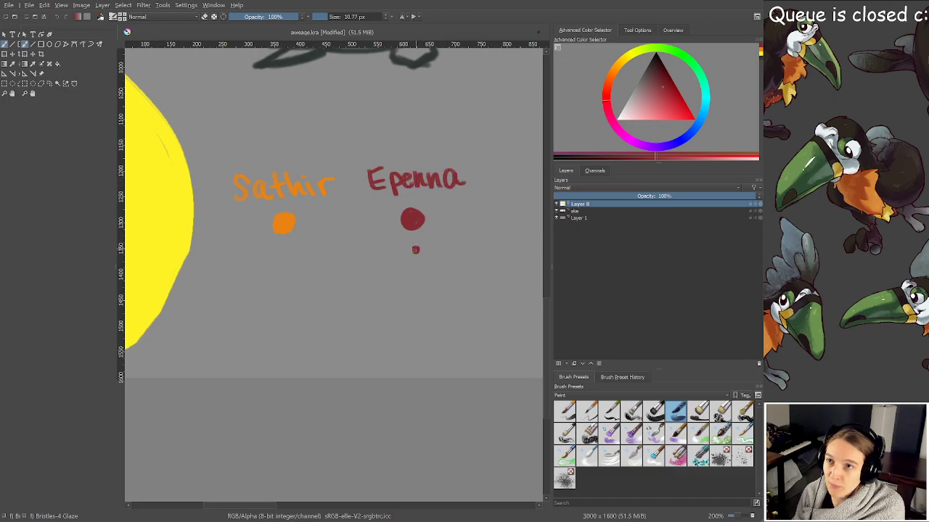
pyautogui.moveTo(354, 274)
pyautogui.mouseDown()
pyautogui.moveTo(367, 274)
pyautogui.moveTo(374, 295)
pyautogui.moveTo(435, 294)
pyautogui.moveTo(449, 279)
pyautogui.moveTo(451, 294)
pyautogui.mouseUp()
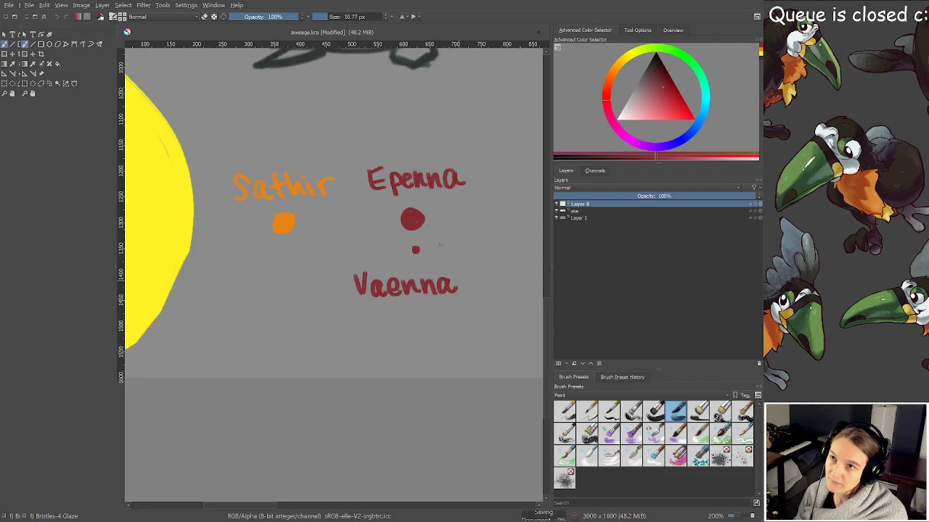
# Draw a down arrow above the Sathir label in its orange and another above the Epenna label in its dark red
pyautogui.scroll(-3, 401, 318)
pyautogui.scroll(2, 407, 262)
pyautogui.scroll(1, 425, 256)
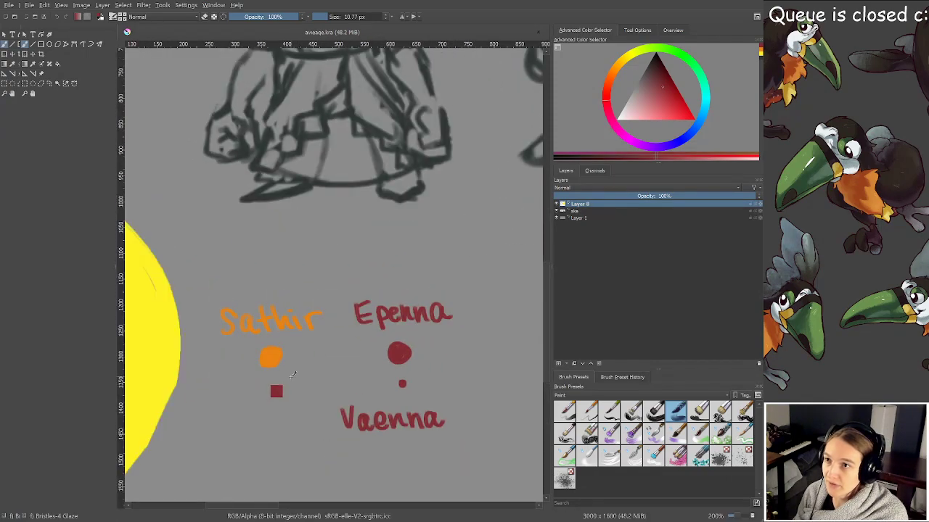
pyautogui.keyDown('ctrl'); pyautogui.click(271, 356); pyautogui.keyUp('ctrl')
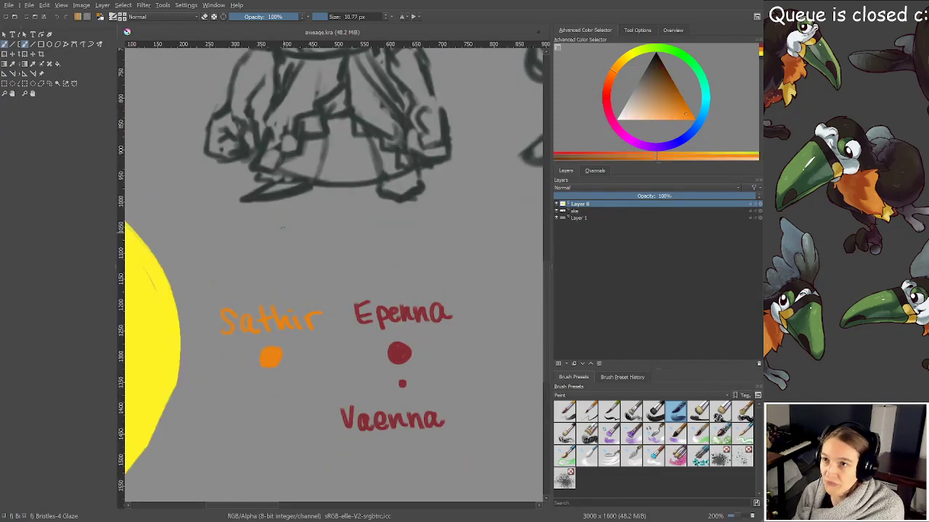
pyautogui.moveTo(283, 228)
pyautogui.mouseDown()
pyautogui.moveTo(282, 281)
pyautogui.moveTo(294, 266)
pyautogui.mouseUp()
pyautogui.keyDown('ctrl'); pyautogui.click(397, 355); pyautogui.keyUp('ctrl')
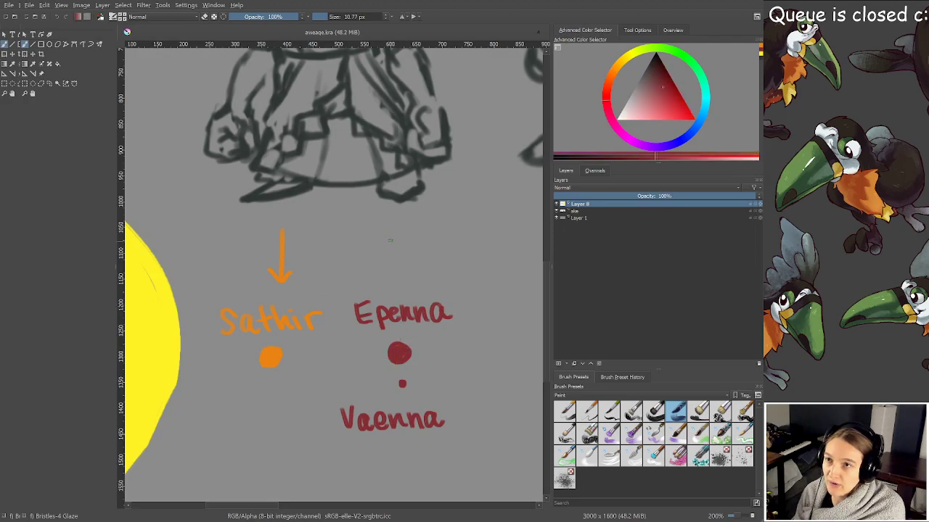
pyautogui.moveTo(390, 234)
pyautogui.mouseDown()
pyautogui.moveTo(396, 282)
pyautogui.moveTo(386, 279)
pyautogui.moveTo(408, 273)
pyautogui.mouseUp()
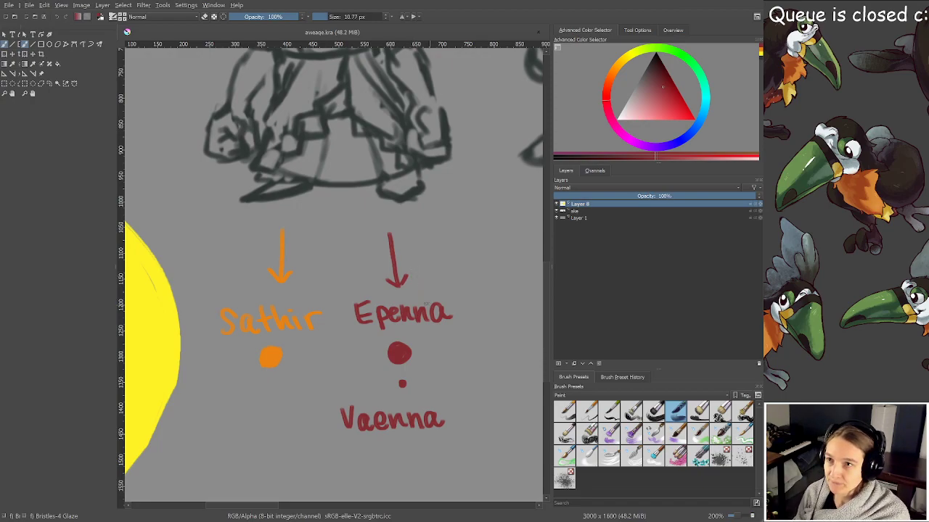
# Examine the planet diagram and the empty space beneath the other characters in the lineup
pyautogui.scroll(1, 273, 383)
pyautogui.moveTo(275, 381); pyautogui.dragTo(269, 349)
pyautogui.moveTo(362, 340)
pyautogui.mouseDown()
pyautogui.moveTo(312, 338)
pyautogui.moveTo(313, 327)
pyautogui.mouseUp()
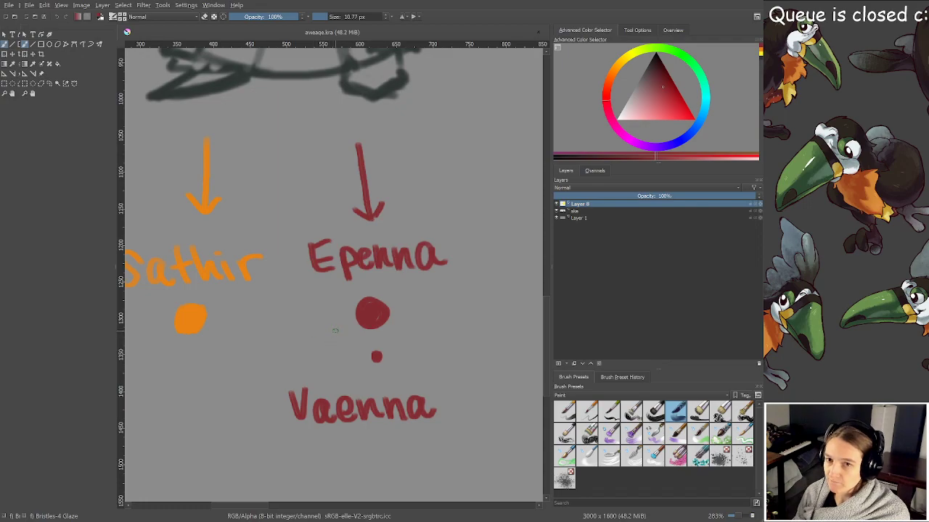
pyautogui.scroll(-1, 335, 328)
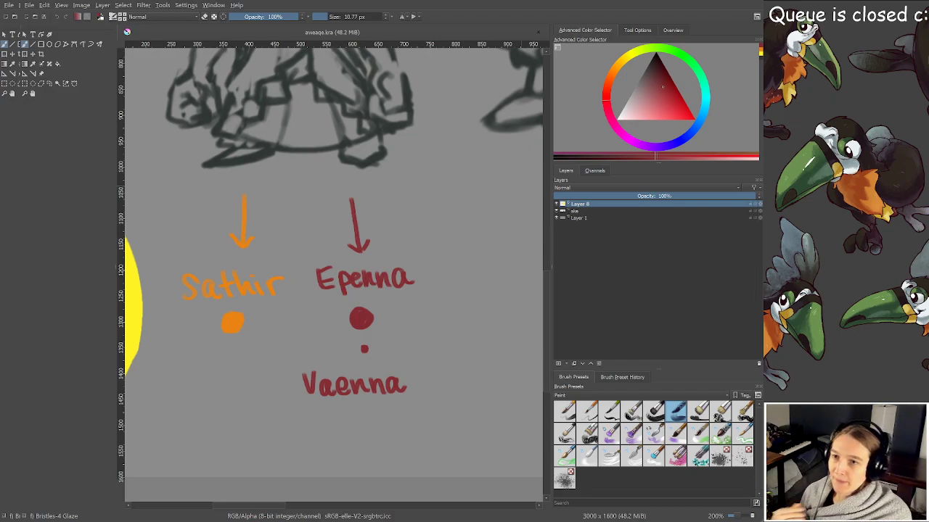
pyautogui.moveTo(370, 279)
pyautogui.mouseDown()
pyautogui.moveTo(368, 266)
pyautogui.moveTo(406, 262)
pyautogui.mouseUp()
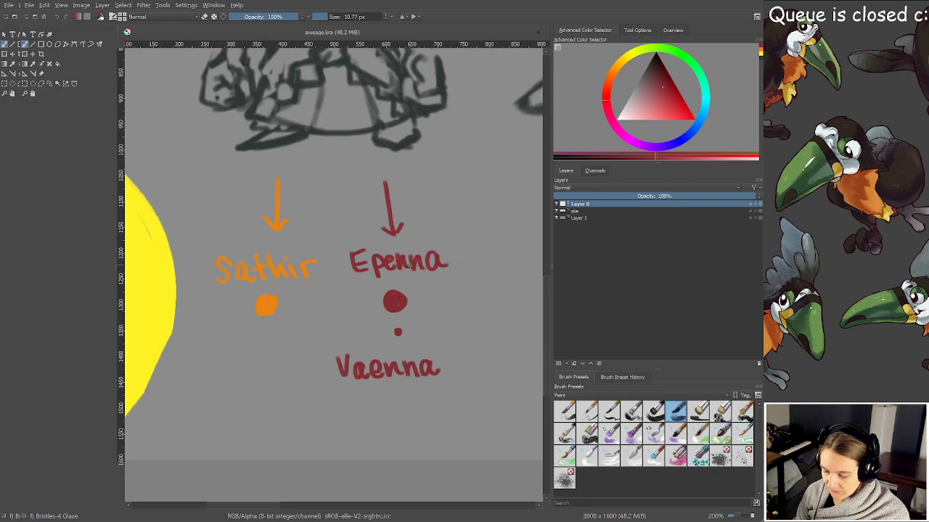
pyautogui.moveTo(404, 280)
pyautogui.mouseDown()
pyautogui.moveTo(417, 278)
pyautogui.moveTo(418, 312)
pyautogui.moveTo(431, 318)
pyautogui.mouseUp()
pyautogui.scroll(-1, 416, 277)
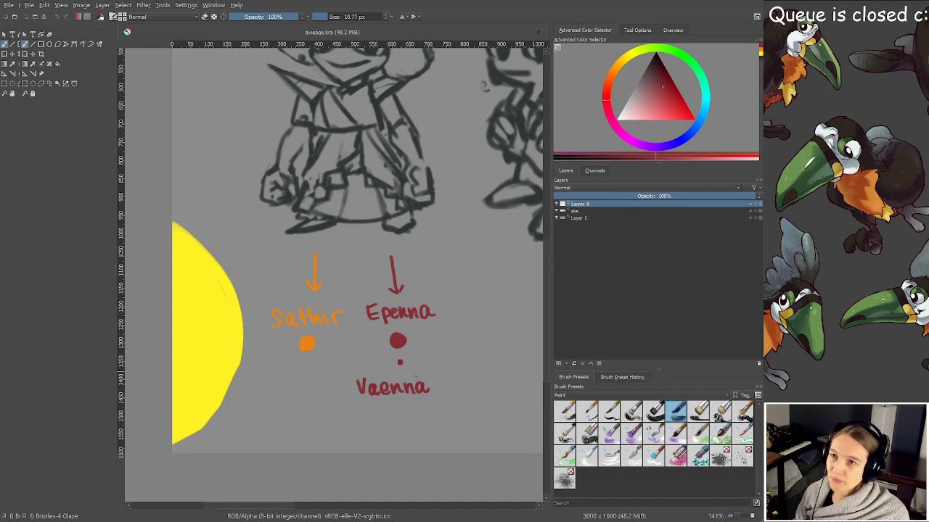
pyautogui.moveTo(409, 356); pyautogui.dragTo(405, 357)
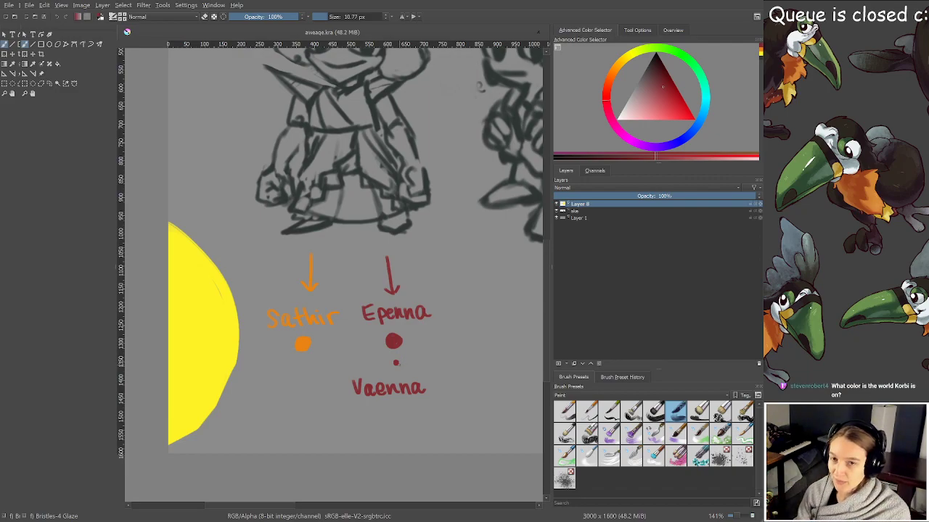
pyautogui.moveTo(398, 368); pyautogui.dragTo(308, 362)
pyautogui.moveTo(421, 310); pyautogui.dragTo(325, 355)
pyautogui.moveTo(422, 357); pyautogui.dragTo(337, 350)
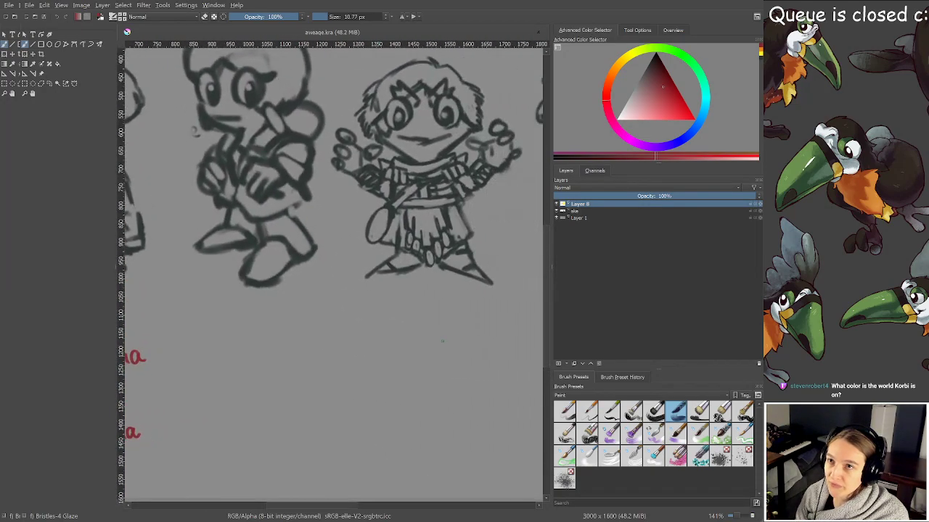
pyautogui.moveTo(445, 331); pyautogui.dragTo(280, 372)
pyautogui.moveTo(375, 314); pyautogui.dragTo(421, 311)
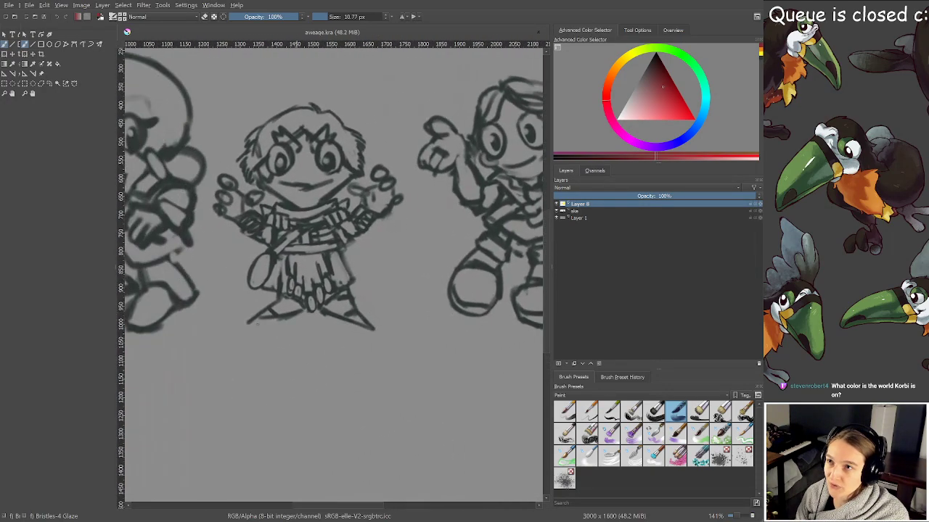
pyautogui.moveTo(290, 319)
pyautogui.mouseDown()
pyautogui.moveTo(435, 312)
pyautogui.moveTo(348, 312)
pyautogui.moveTo(410, 307)
pyautogui.mouseUp()
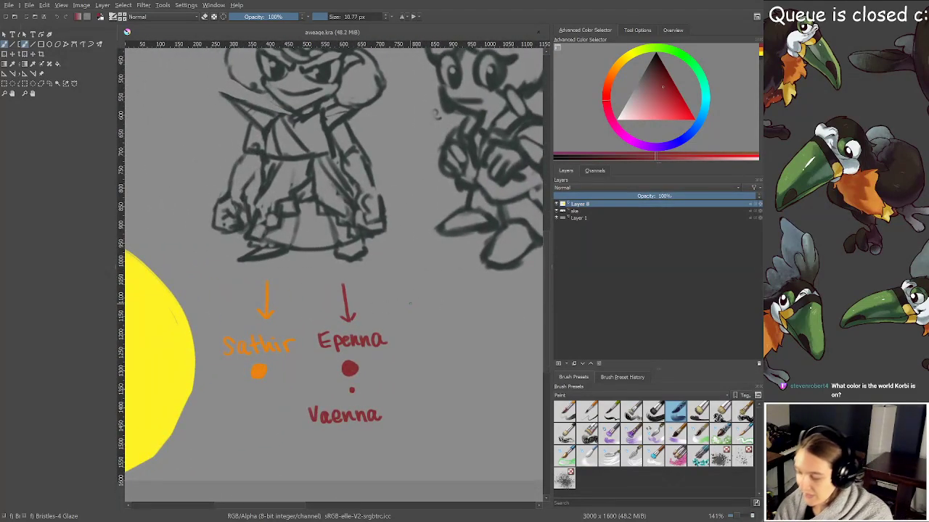
pyautogui.moveTo(411, 369); pyautogui.dragTo(367, 365)
pyautogui.moveTo(428, 342); pyautogui.dragTo(369, 357)
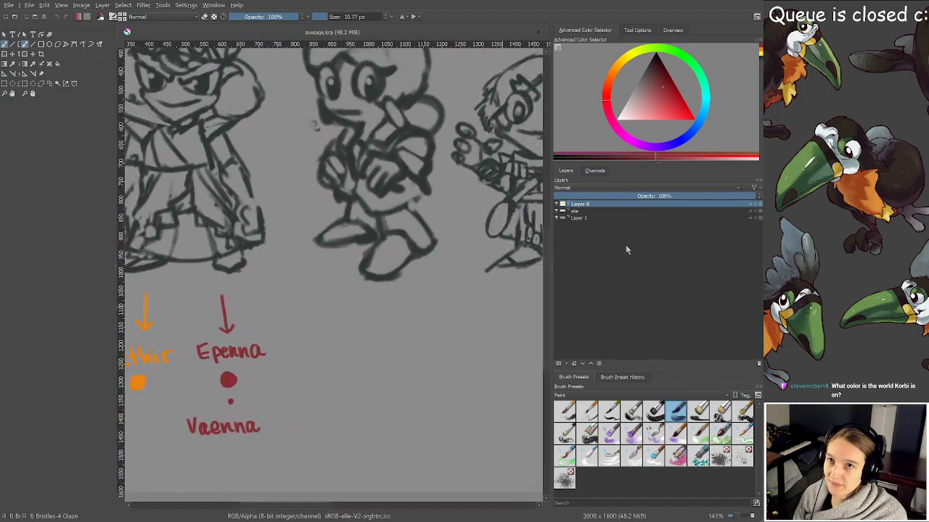
# Paint a saturated blue planet dot beneath the second character, well to the right of Epenna
pyautogui.click(692, 142)
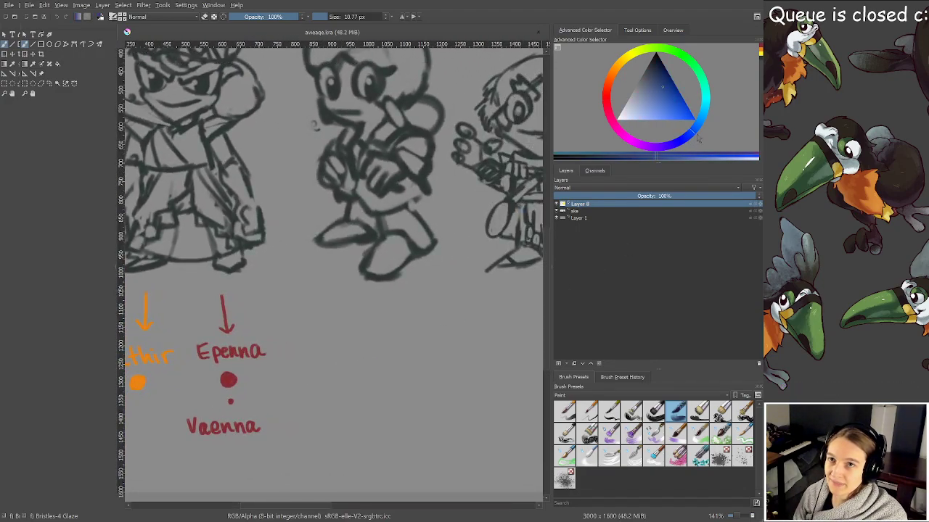
pyautogui.click(679, 112)
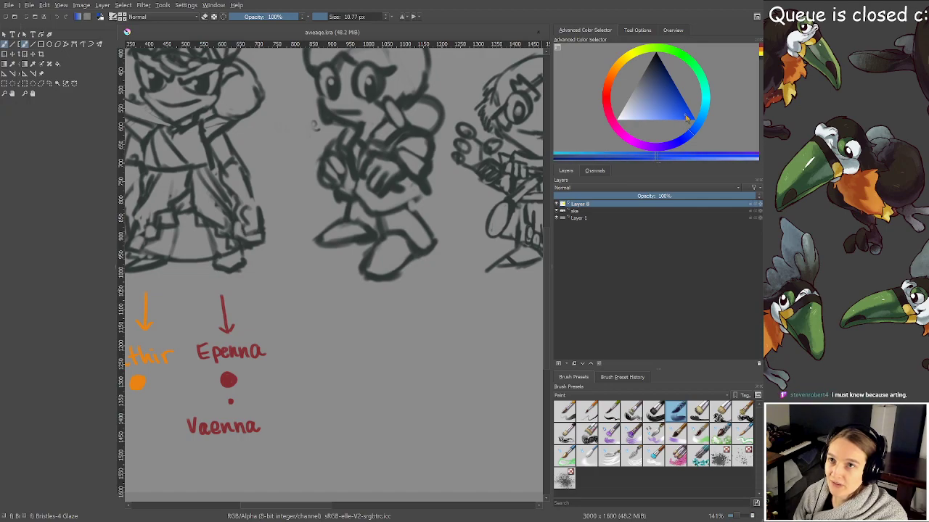
pyautogui.moveTo(435, 320); pyautogui.dragTo(414, 260)
pyautogui.scroll(2, 414, 259)
pyautogui.scroll(-3, 390, 219)
pyautogui.moveTo(348, 266)
pyautogui.mouseDown()
pyautogui.moveTo(389, 219)
pyautogui.moveTo(348, 285)
pyautogui.mouseUp()
pyautogui.moveTo(406, 247)
pyautogui.mouseDown()
pyautogui.moveTo(374, 268)
pyautogui.moveTo(343, 267)
pyautogui.mouseUp()
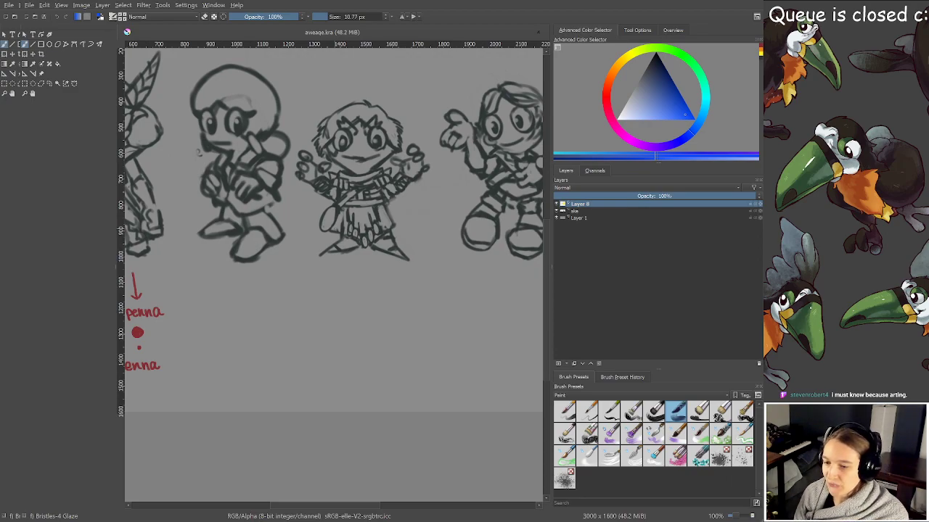
pyautogui.scroll(-1, 314, 244)
pyautogui.moveTo(307, 253); pyautogui.dragTo(332, 272)
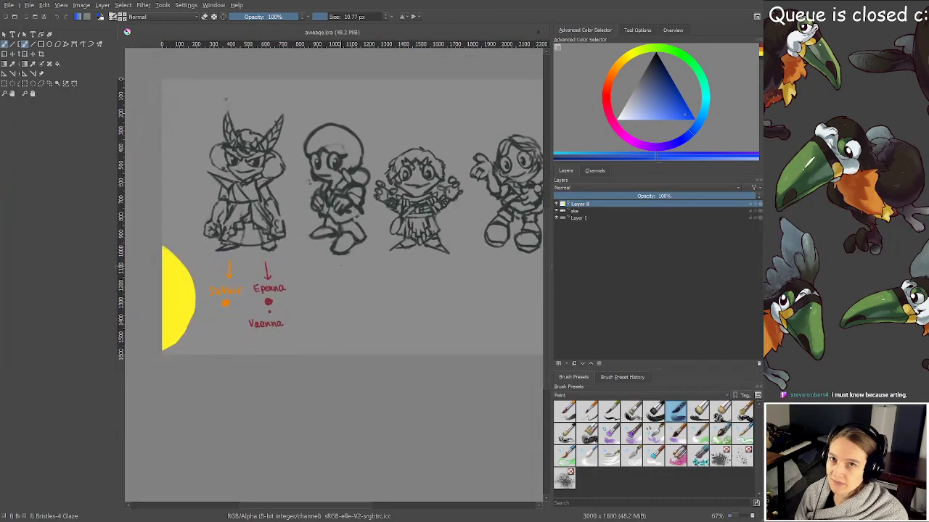
pyautogui.scroll(3, 392, 270)
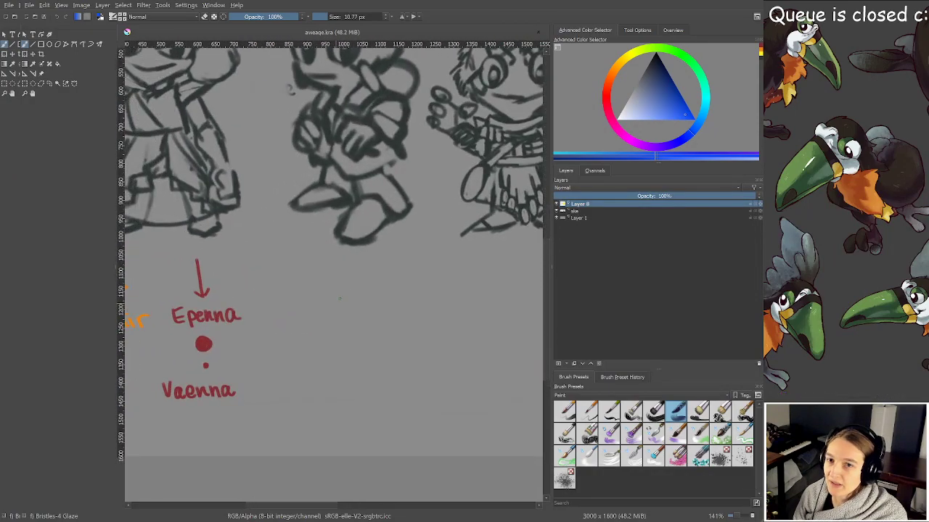
pyautogui.scroll(2, 418, 273)
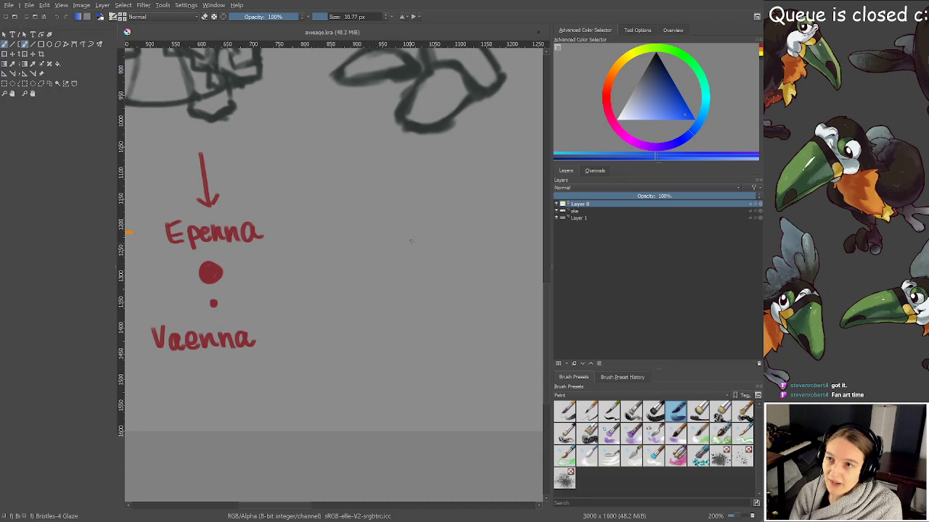
pyautogui.moveTo(406, 238); pyautogui.dragTo(412, 247)
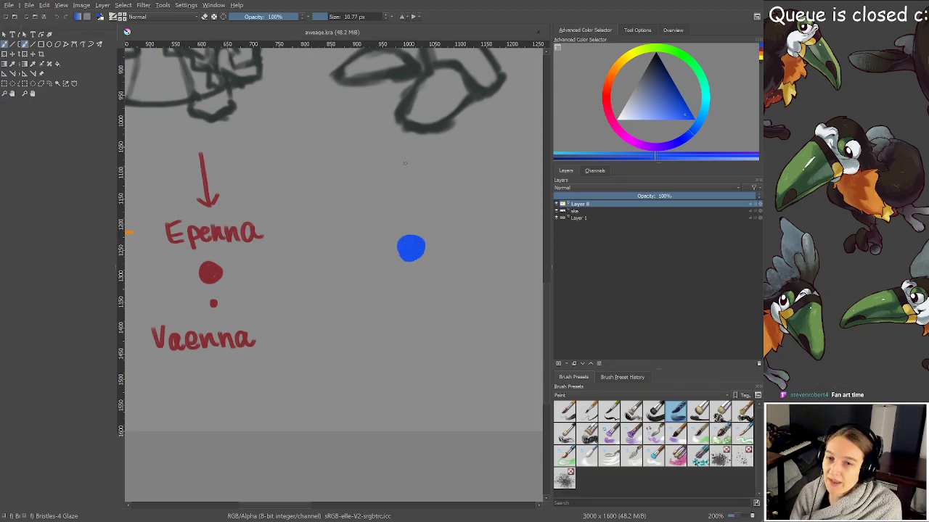
# Handwrite Halope in blue above the blue planet dot and draw a down arrow above the label
pyautogui.moveTo(405, 162)
pyautogui.mouseDown()
pyautogui.moveTo(407, 207)
pyautogui.moveTo(374, 226)
pyautogui.moveTo(386, 214)
pyautogui.mouseUp()
pyautogui.hotkey('ctrl', 'z')
pyautogui.moveTo(384, 206)
pyautogui.mouseDown()
pyautogui.moveTo(401, 221)
pyautogui.moveTo(406, 211)
pyautogui.moveTo(452, 225)
pyautogui.mouseUp()
pyautogui.moveTo(418, 148)
pyautogui.mouseDown()
pyautogui.moveTo(418, 198)
pyautogui.moveTo(433, 187)
pyautogui.mouseUp()
pyautogui.scroll(-3, 417, 187)
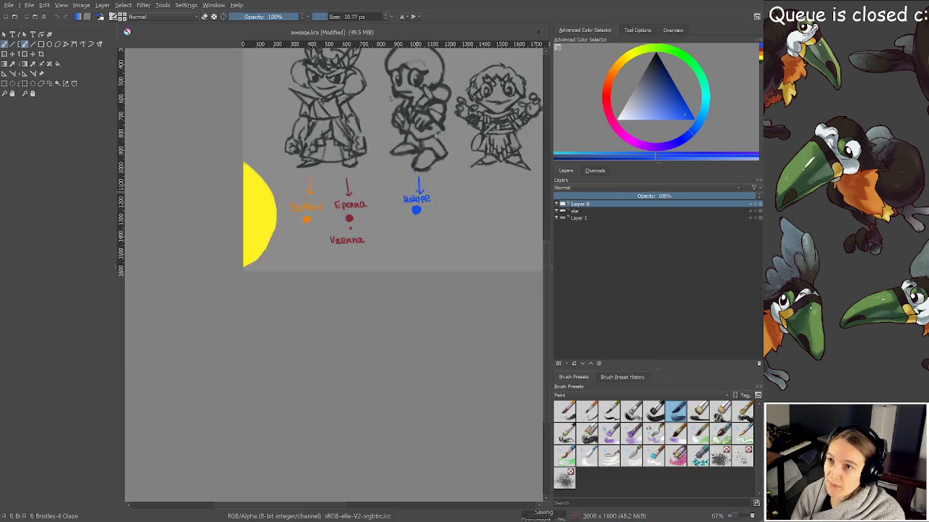
# Paint two small blue moon dots below the Halope planet and handwrite seid and bambu beside them
pyautogui.scroll(3, 416, 184)
pyautogui.moveTo(402, 276)
pyautogui.mouseDown()
pyautogui.moveTo(412, 250)
pyautogui.moveTo(375, 176)
pyautogui.moveTo(413, 195)
pyautogui.mouseUp()
pyautogui.moveTo(427, 194); pyautogui.dragTo(435, 193)
pyautogui.moveTo(444, 191); pyautogui.dragTo(462, 171)
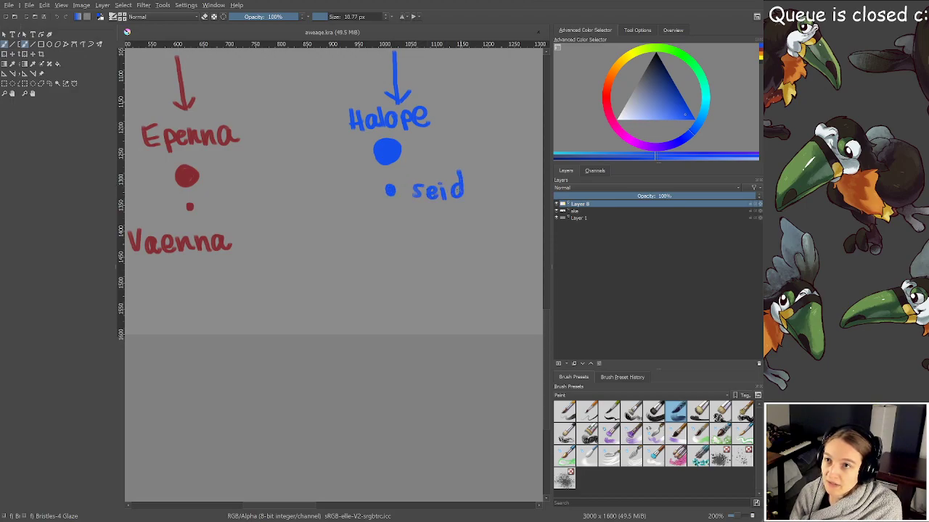
pyautogui.click(392, 229)
pyautogui.moveTo(416, 218)
pyautogui.mouseDown()
pyautogui.moveTo(487, 227)
pyautogui.moveTo(469, 224)
pyautogui.moveTo(429, 260)
pyautogui.moveTo(417, 293)
pyautogui.mouseUp()
pyautogui.scroll(1, 466, 226)
pyautogui.scroll(-2, 394, 371)
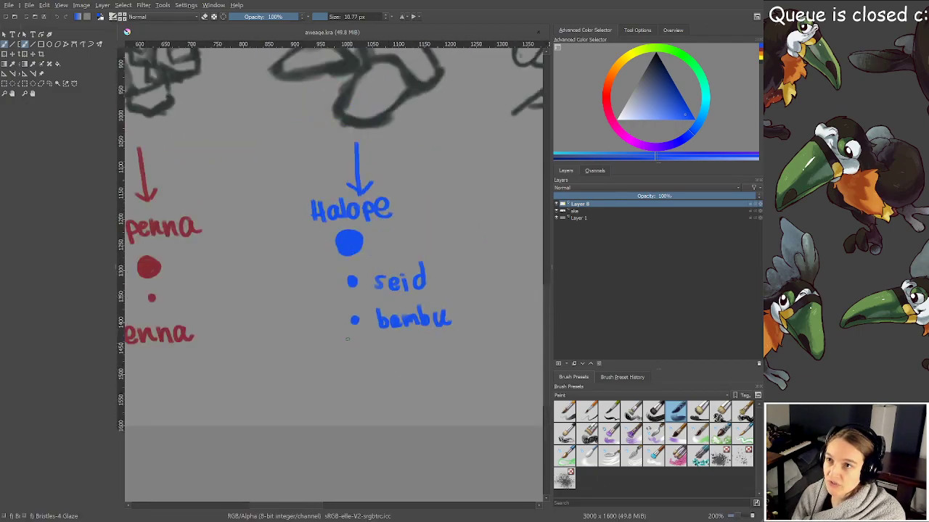
# Paint a reddish-orange planet dot beneath the third character, with a handwritten Dlushall label and a down arrow above it
pyautogui.scroll(-1, 348, 338)
pyautogui.moveTo(365, 303); pyautogui.dragTo(376, 321)
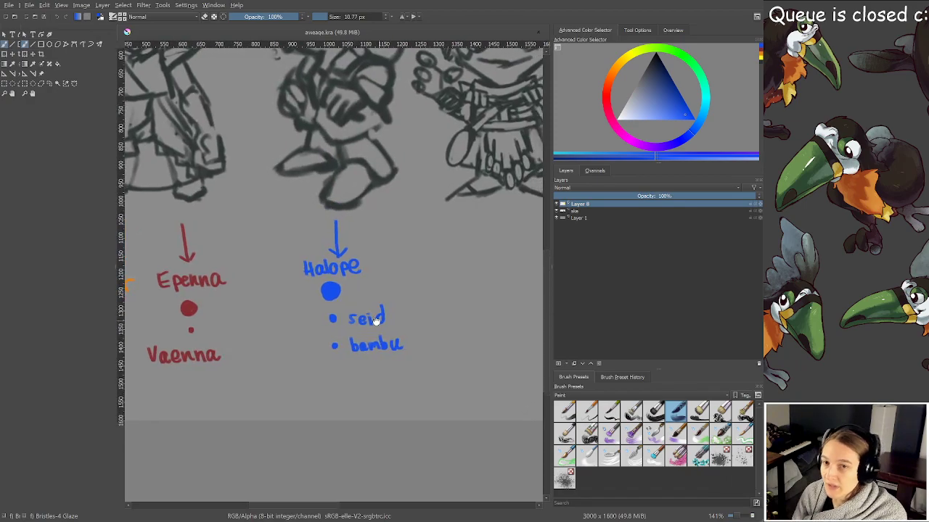
pyautogui.scroll(-1, 315, 296)
pyautogui.moveTo(317, 301); pyautogui.dragTo(349, 331)
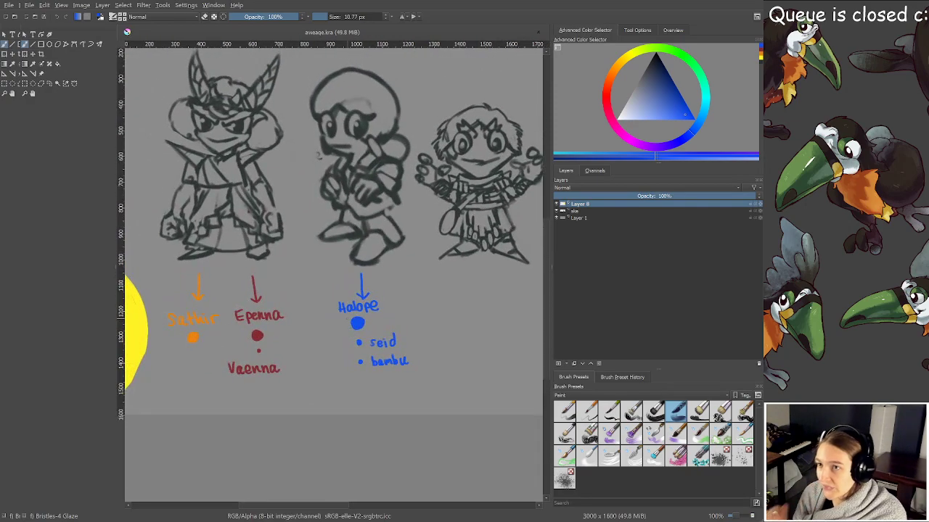
pyautogui.moveTo(317, 155); pyautogui.dragTo(330, 173)
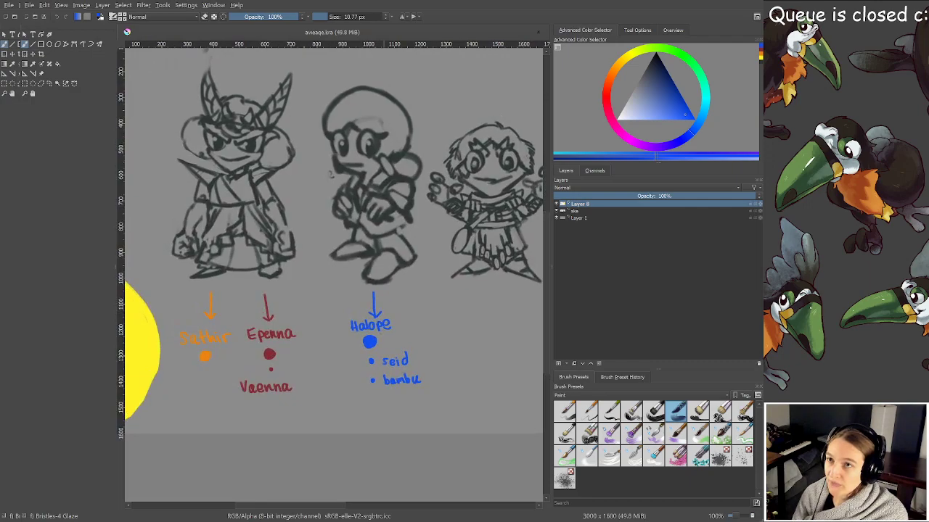
pyautogui.moveTo(381, 325)
pyautogui.mouseDown()
pyautogui.moveTo(383, 315)
pyautogui.moveTo(401, 333)
pyautogui.moveTo(383, 309)
pyautogui.mouseUp()
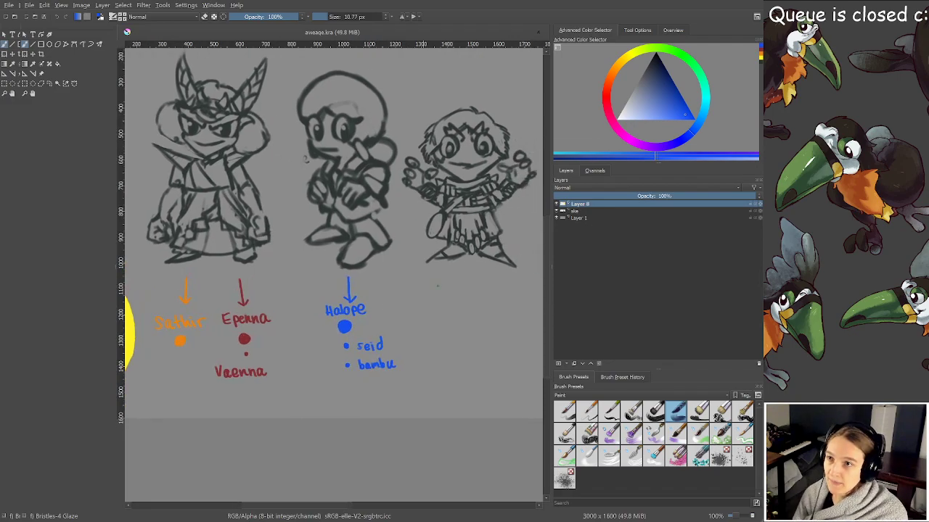
pyautogui.click(607, 91)
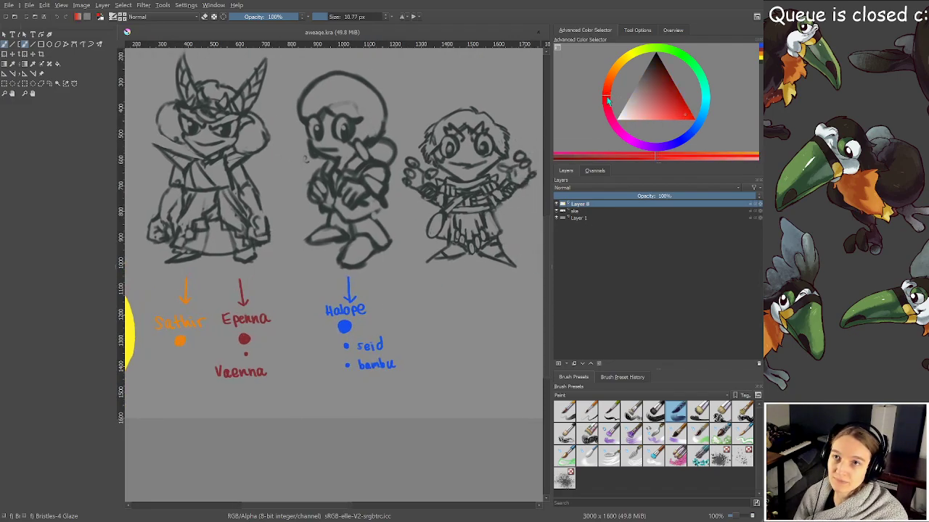
pyautogui.click(610, 82)
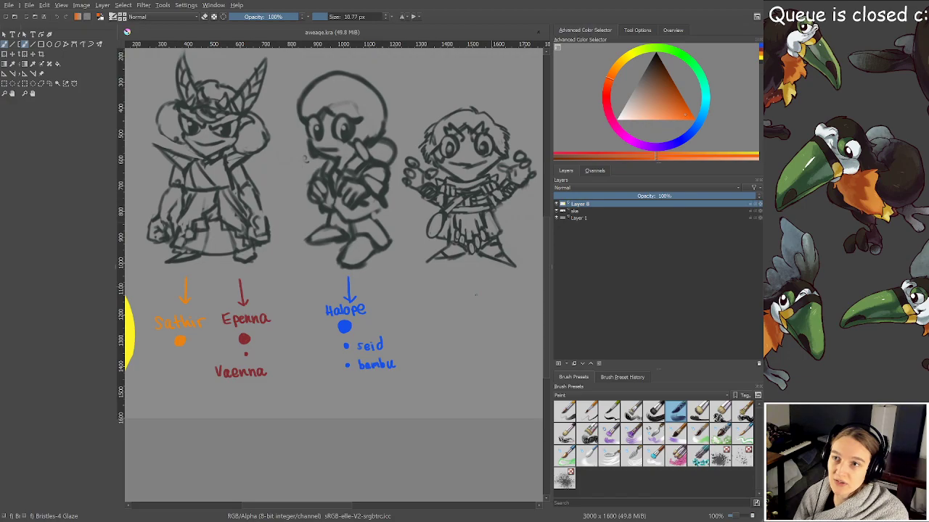
pyautogui.scroll(2, 441, 271)
pyautogui.moveTo(480, 300); pyautogui.dragTo(441, 230)
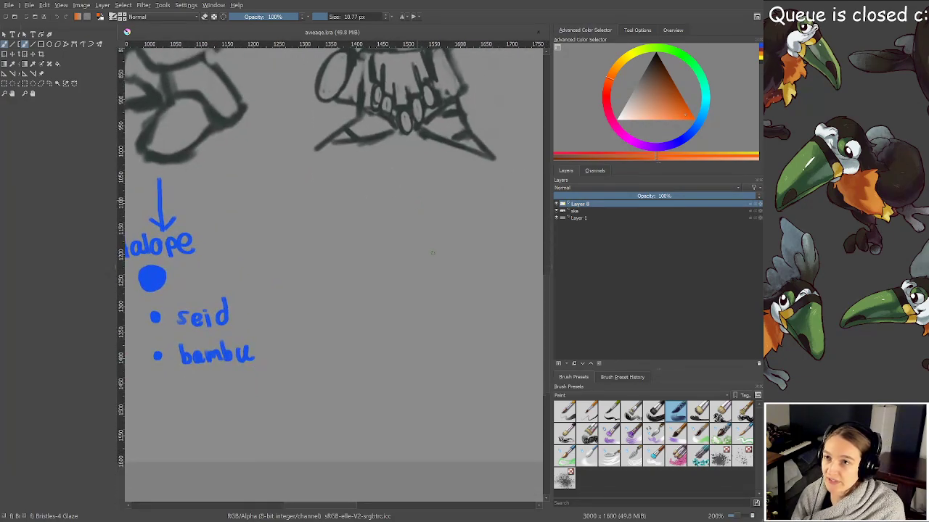
pyautogui.moveTo(403, 264); pyautogui.dragTo(398, 251)
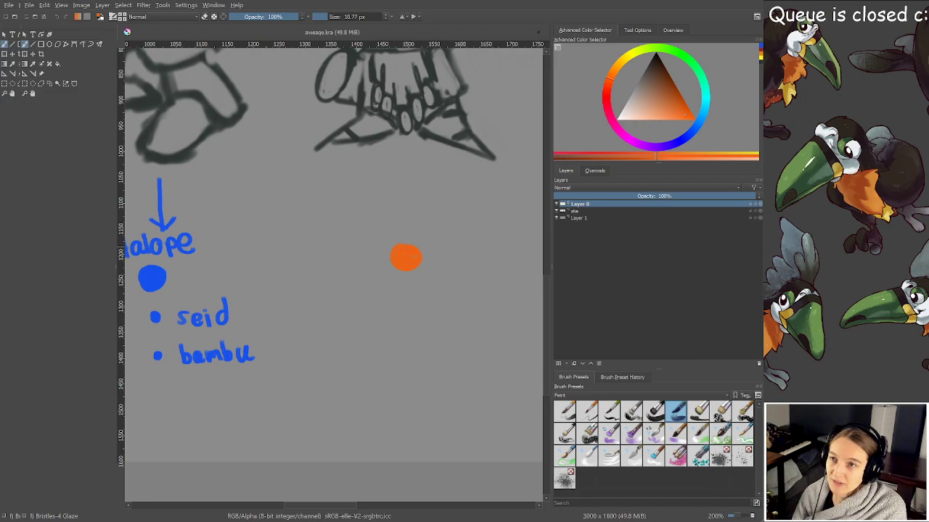
pyautogui.moveTo(353, 217)
pyautogui.mouseDown()
pyautogui.moveTo(365, 231)
pyautogui.moveTo(390, 227)
pyautogui.mouseUp()
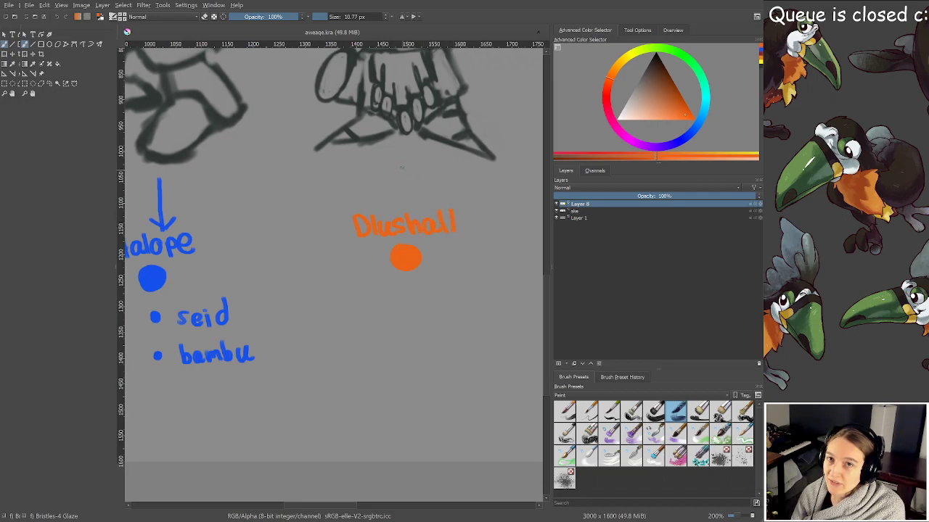
pyautogui.moveTo(401, 167); pyautogui.dragTo(403, 197)
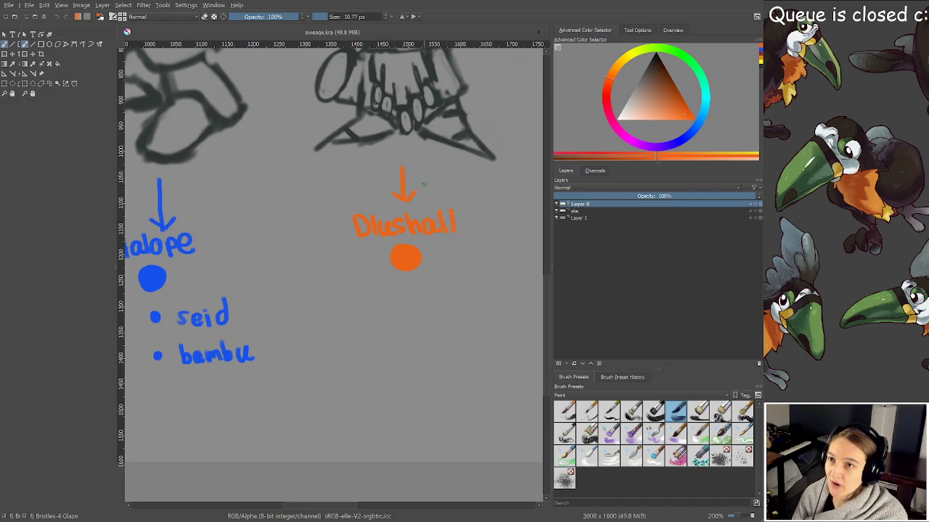
# Paint a smaller orange moon dot below the Dlushall planet, handwrite Qarada under it and save the document
pyautogui.moveTo(374, 290); pyautogui.dragTo(379, 253)
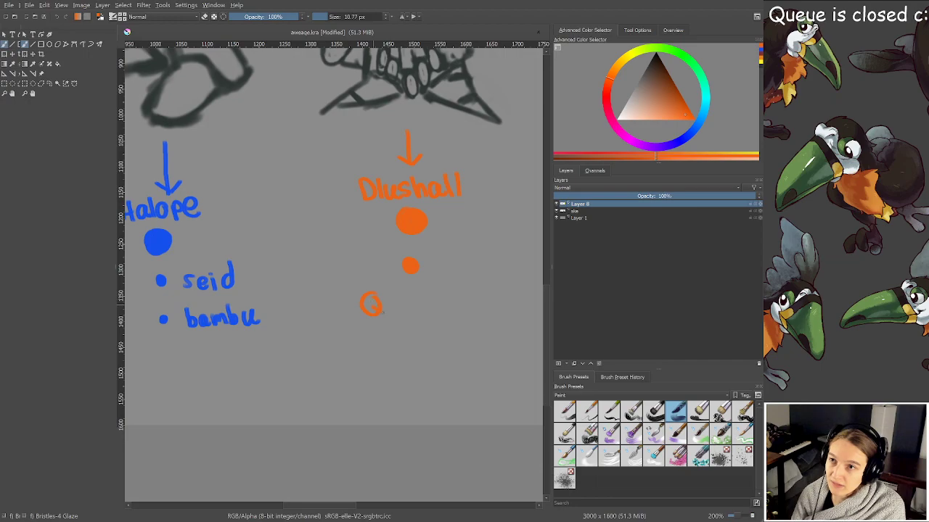
pyautogui.moveTo(392, 314); pyautogui.dragTo(399, 314)
pyautogui.moveTo(403, 302)
pyautogui.mouseDown()
pyautogui.moveTo(404, 312)
pyautogui.moveTo(413, 303)
pyautogui.mouseUp()
pyautogui.moveTo(428, 299)
pyautogui.mouseDown()
pyautogui.moveTo(419, 300)
pyautogui.moveTo(450, 312)
pyautogui.moveTo(476, 304)
pyautogui.moveTo(435, 319)
pyautogui.moveTo(443, 321)
pyautogui.mouseUp()
pyautogui.scroll(-2, 471, 299)
pyautogui.hotkey('ctrl', 's')
pyautogui.scroll(2, 429, 313)
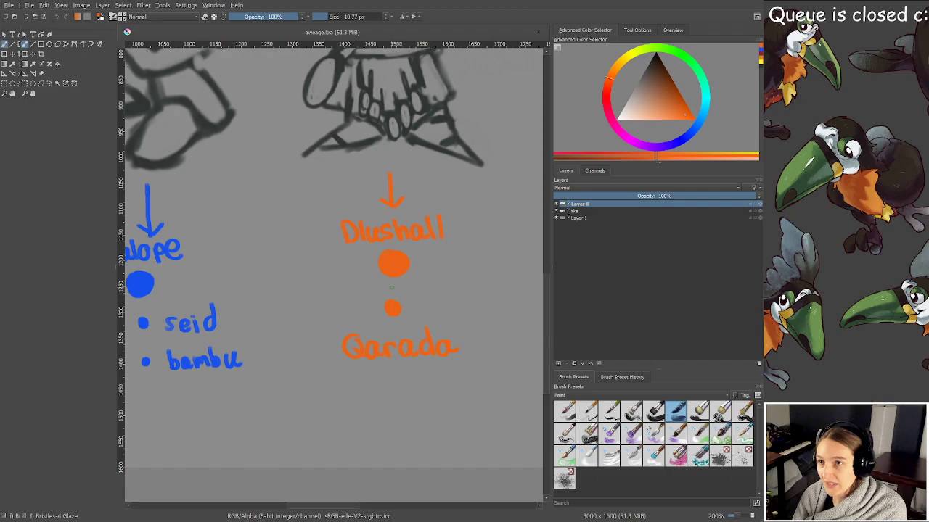
# Try small orange connecting marks between the Dlushall planet and its moon, using a 5.81 px brush
pyautogui.press('[')
pyautogui.press('[')
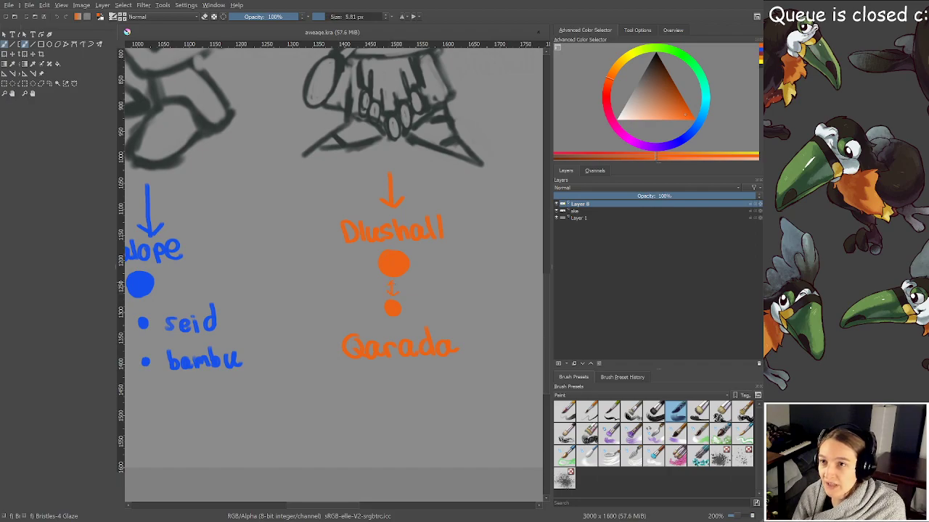
pyautogui.scroll(2, 382, 271)
pyautogui.moveTo(393, 366); pyautogui.dragTo(348, 292)
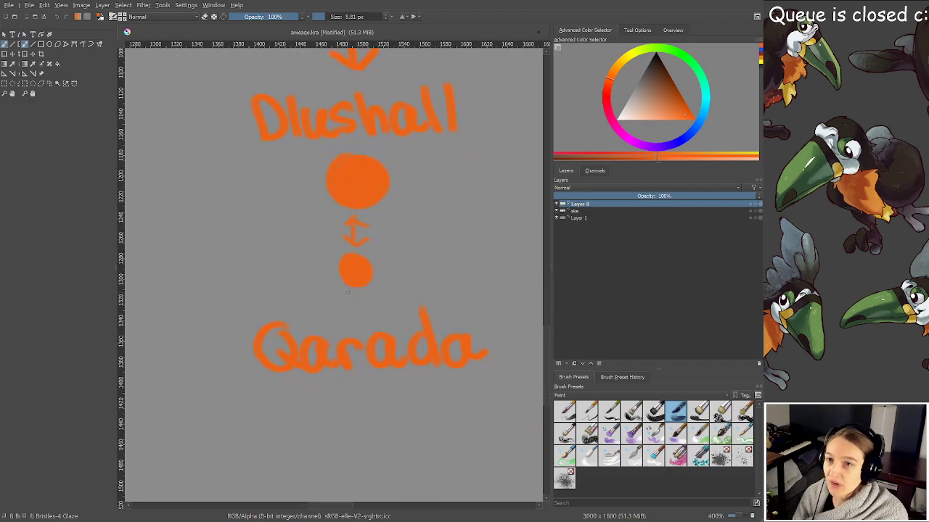
pyautogui.scroll(-1, 367, 300)
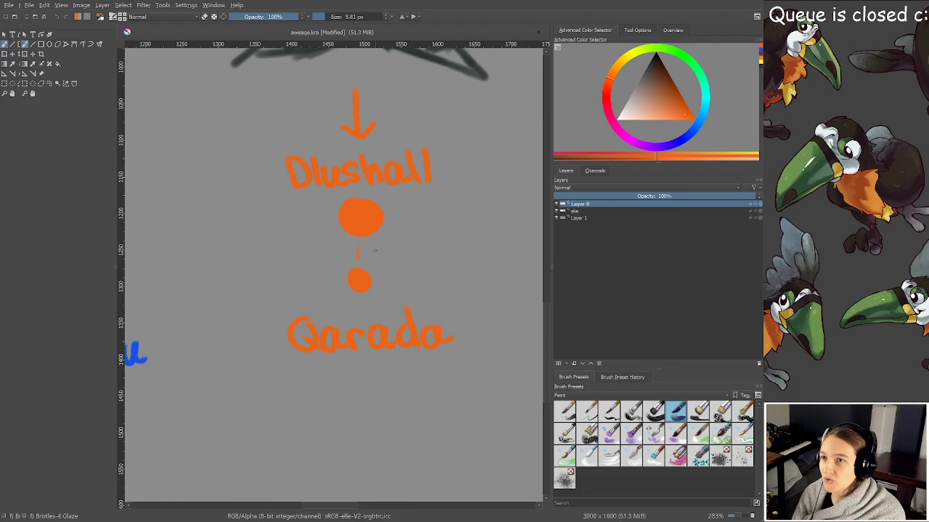
pyautogui.scroll(-1, 375, 249)
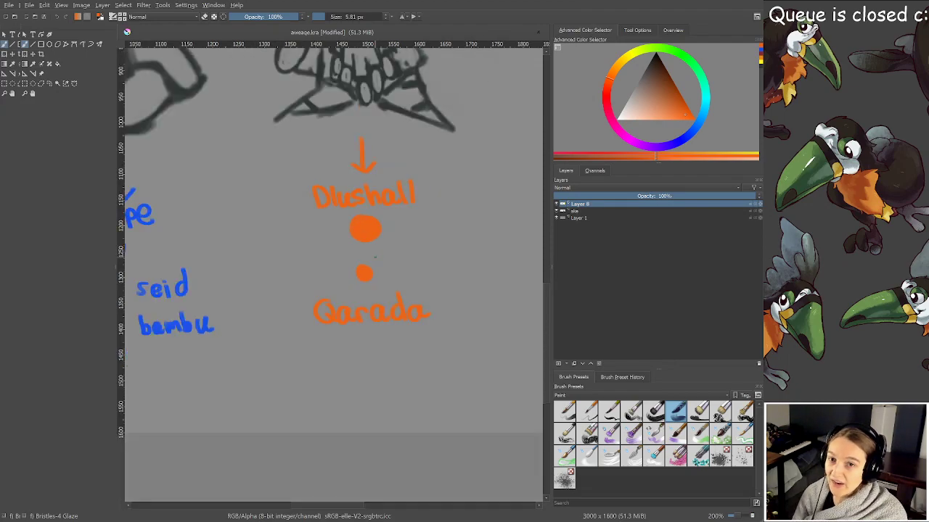
pyautogui.scroll(2, 375, 253)
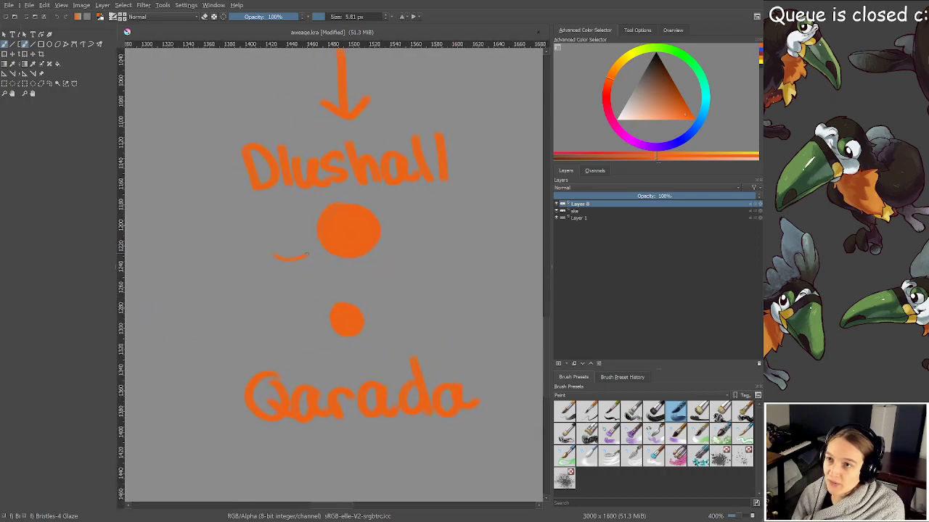
pyautogui.scroll(-2, 309, 267)
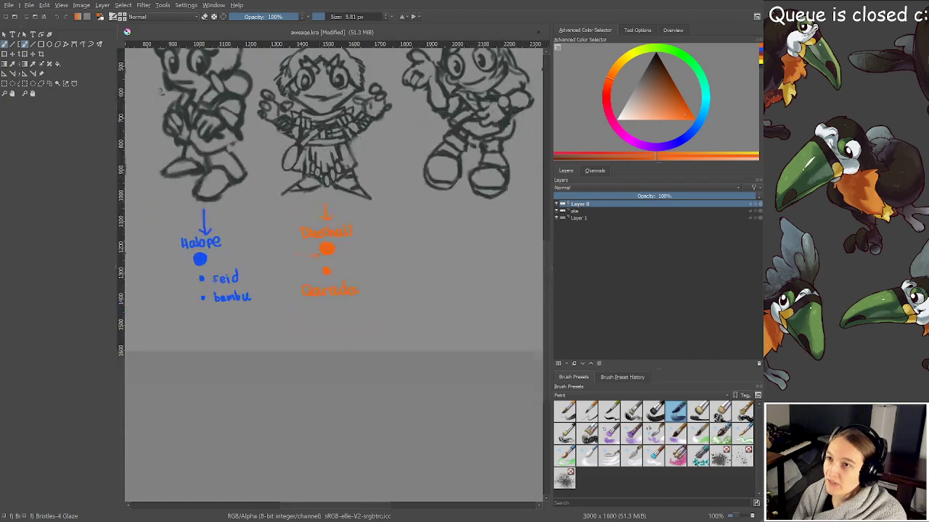
# Try a long, thin orange arrow running from the Halope planet to the Dlushall planet
pyautogui.moveTo(336, 266); pyautogui.dragTo(407, 246)
pyautogui.hotkey('ctrl', 'z')
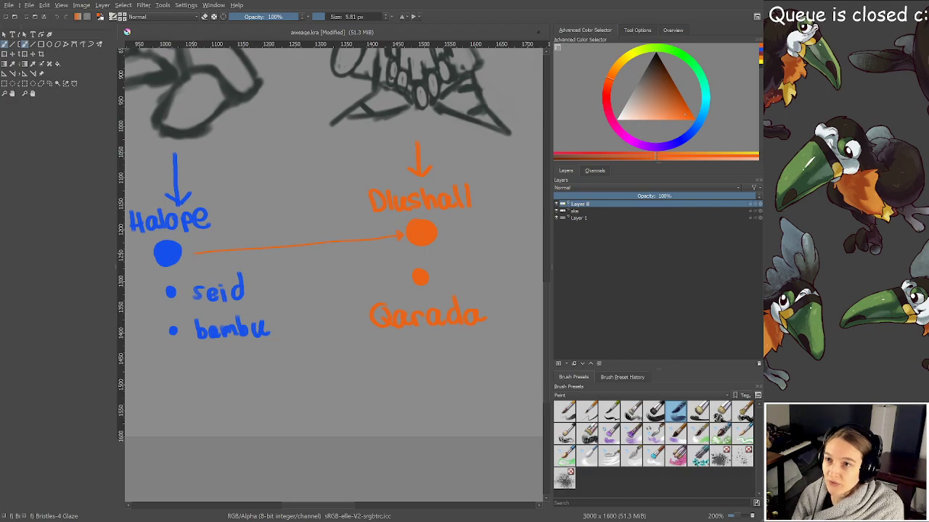
pyautogui.scroll(-1, 357, 200)
pyautogui.moveTo(356, 206)
pyautogui.mouseDown()
pyautogui.moveTo(347, 300)
pyautogui.moveTo(354, 303)
pyautogui.mouseUp()
pyautogui.scroll(-2, 357, 275)
pyautogui.scroll(1, 351, 277)
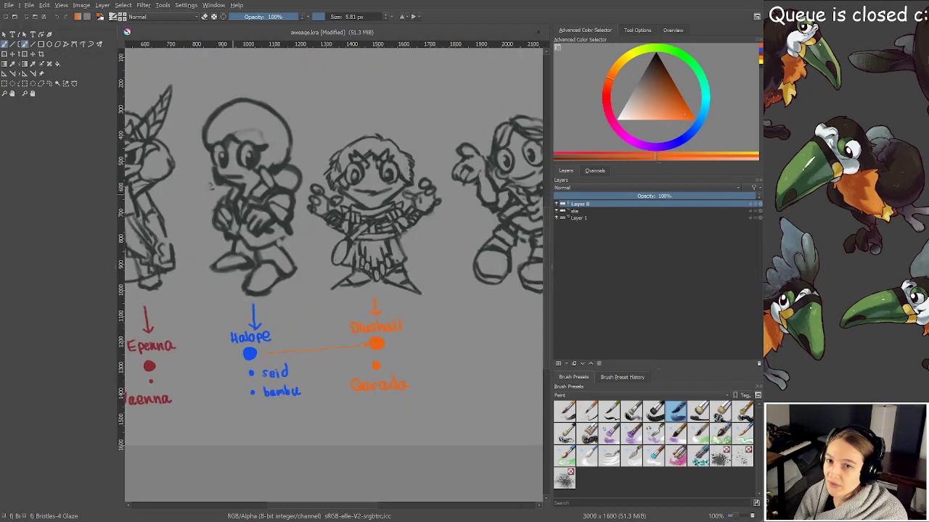
pyautogui.moveTo(335, 375); pyautogui.dragTo(362, 255)
pyautogui.scroll(2, 390, 269)
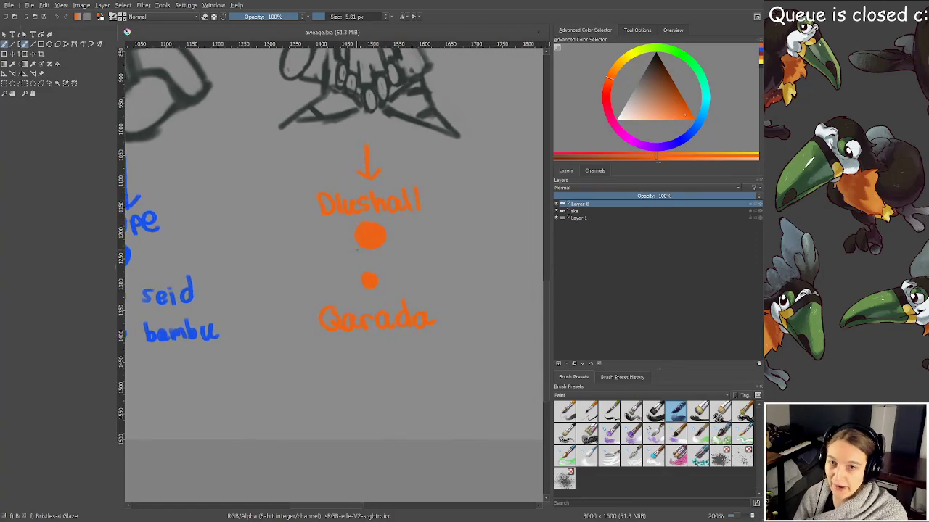
# Paint a scattered column of small dark brown dots between the third and fourth characters' feet with an 8.25 px brush
pyautogui.scroll(-2, 443, 277)
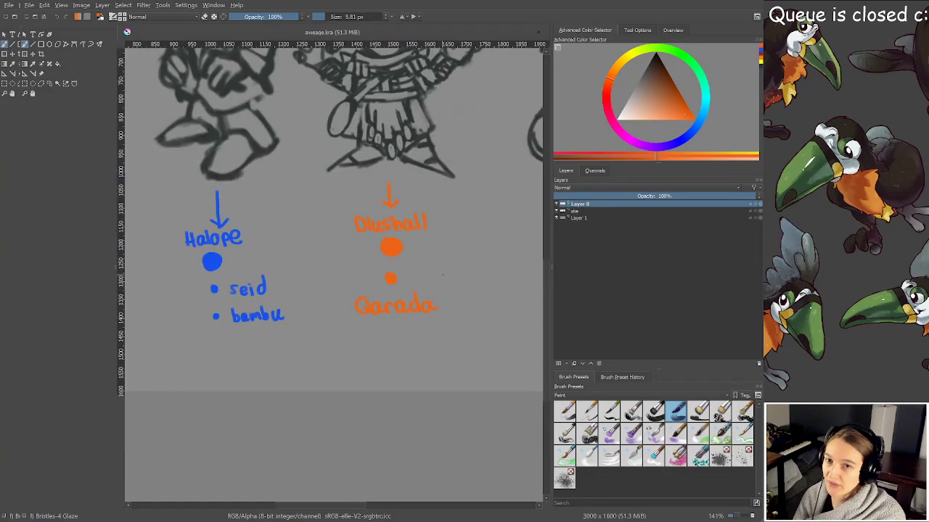
pyautogui.moveTo(498, 269); pyautogui.dragTo(390, 313)
pyautogui.scroll(2, 402, 308)
pyautogui.scroll(-1, 395, 313)
pyautogui.moveTo(459, 299); pyautogui.dragTo(373, 324)
pyautogui.scroll(-2, 396, 304)
pyautogui.scroll(2, 378, 323)
pyautogui.moveTo(461, 261); pyautogui.dragTo(476, 245)
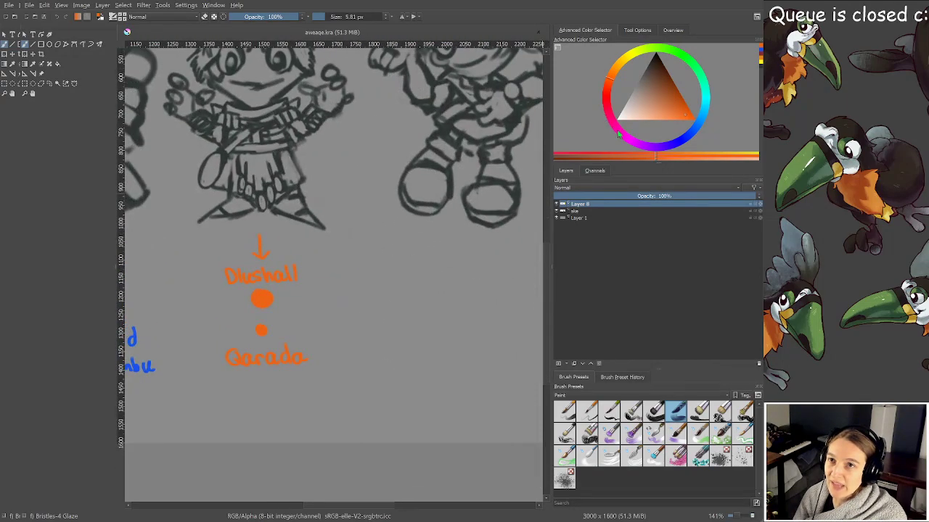
pyautogui.click(650, 74)
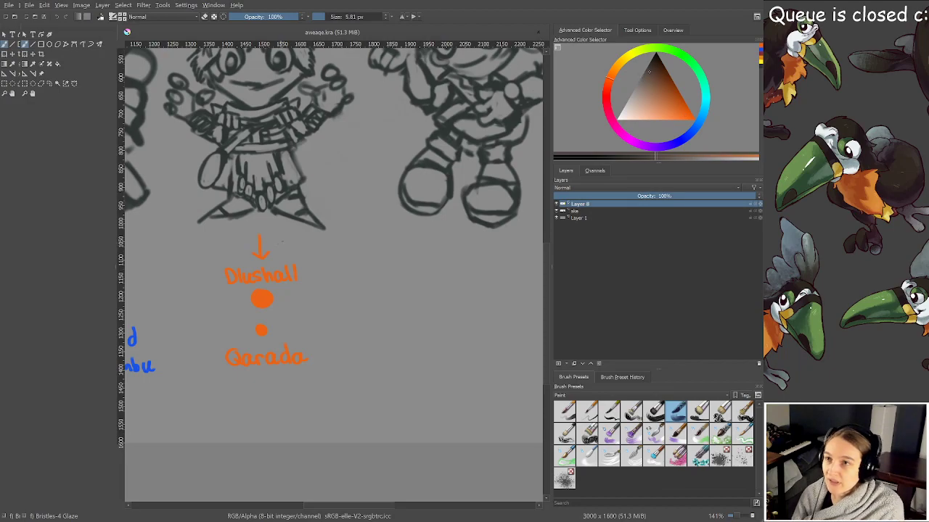
pyautogui.press(']')
pyautogui.click(371, 214)
pyautogui.click(358, 231)
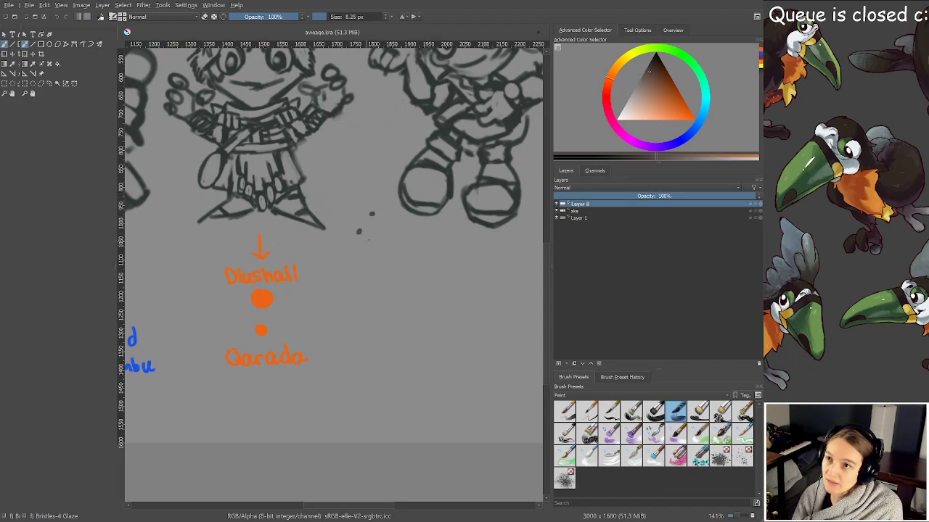
pyautogui.click(370, 240)
pyautogui.click(365, 257)
pyautogui.click(362, 273)
pyautogui.click(365, 283)
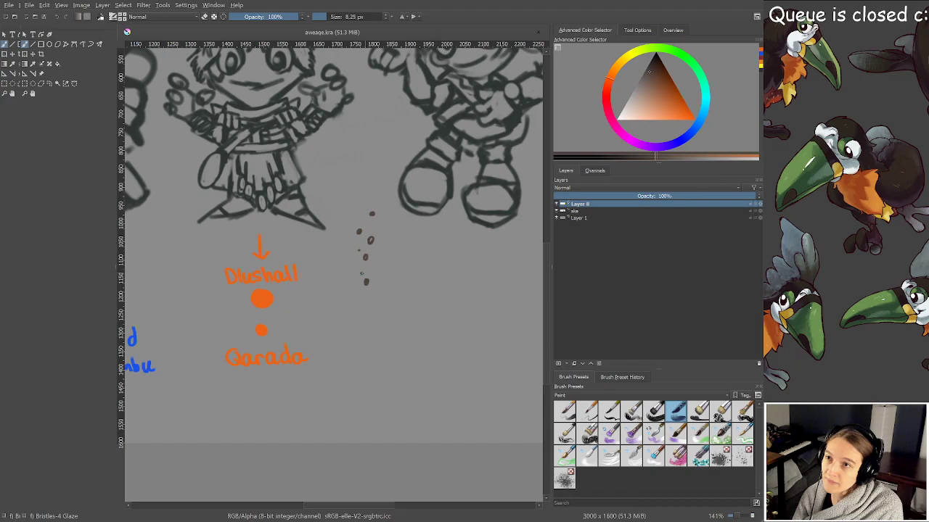
# Try to extend the brown dot column farther down, then undo the extra dots
pyautogui.click(363, 305)
pyautogui.click(366, 346)
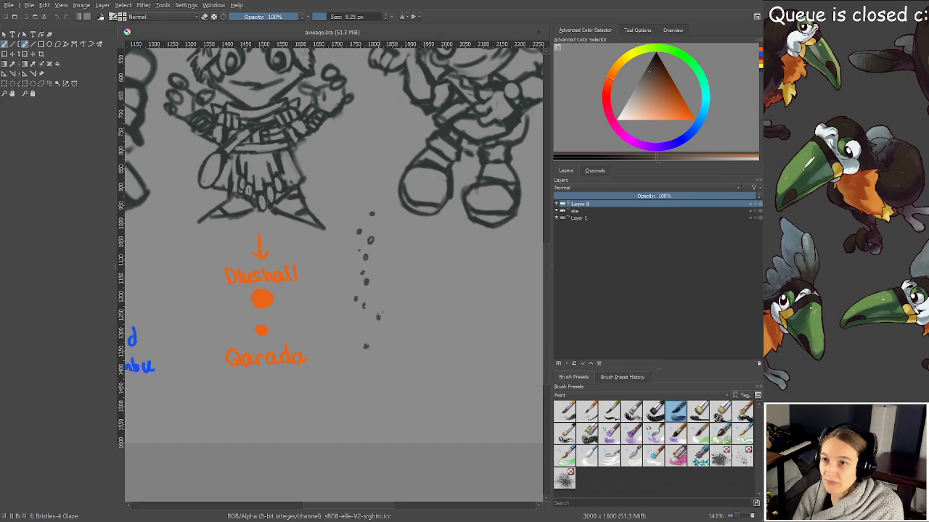
pyautogui.hotkey('ctrl', 'z')
pyautogui.hotkey('ctrl', 'z')
pyautogui.hotkey('ctrl', 'z')
pyautogui.hotkey('ctrl', 'z')
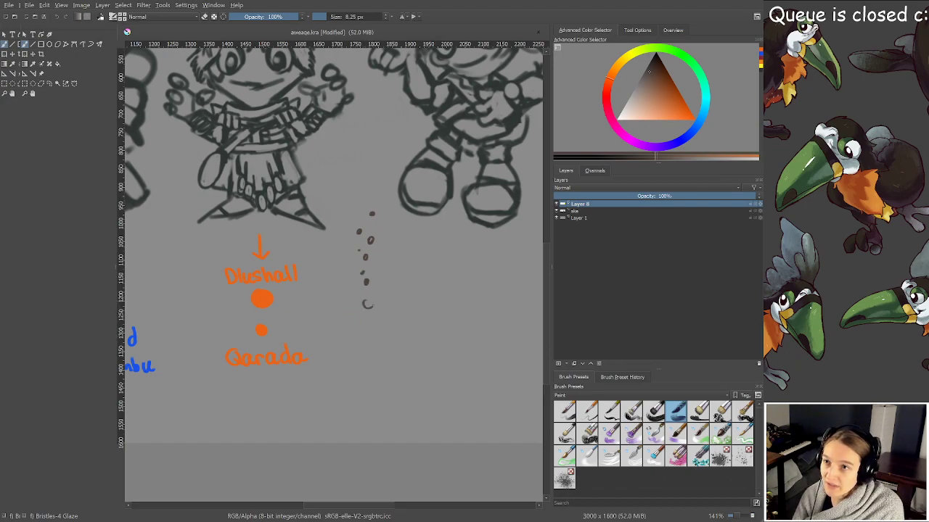
# Paint a larger brown planet dot beneath the dot column and handwrite Athel under it
pyautogui.click(367, 304)
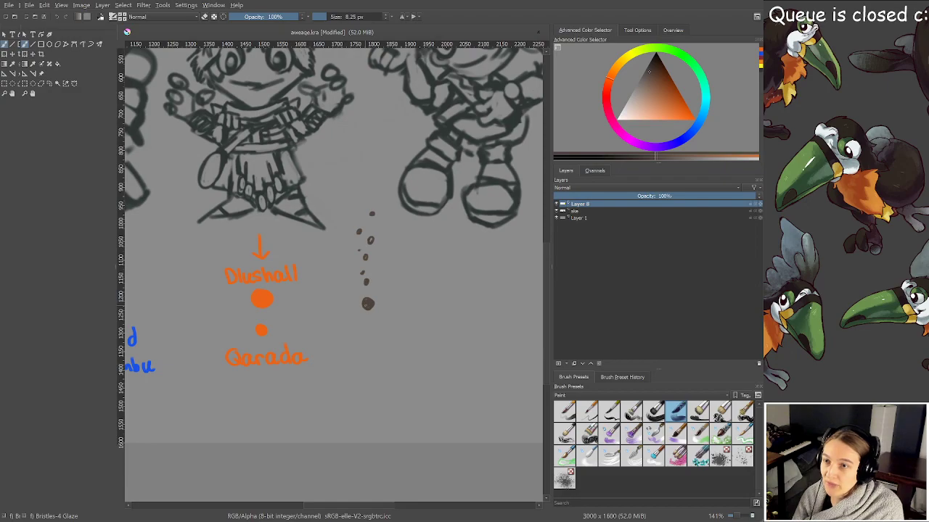
pyautogui.scroll(2, 367, 306)
pyautogui.moveTo(376, 364)
pyautogui.mouseDown()
pyautogui.moveTo(416, 306)
pyautogui.moveTo(386, 307)
pyautogui.moveTo(387, 298)
pyautogui.mouseUp()
pyautogui.moveTo(395, 281)
pyautogui.mouseDown()
pyautogui.moveTo(399, 308)
pyautogui.moveTo(403, 292)
pyautogui.mouseUp()
pyautogui.moveTo(411, 284)
pyautogui.mouseDown()
pyautogui.moveTo(412, 307)
pyautogui.moveTo(421, 309)
pyautogui.mouseUp()
pyautogui.moveTo(424, 299)
pyautogui.mouseDown()
pyautogui.moveTo(434, 294)
pyautogui.moveTo(438, 307)
pyautogui.mouseUp()
pyautogui.moveTo(441, 274); pyautogui.dragTo(447, 308)
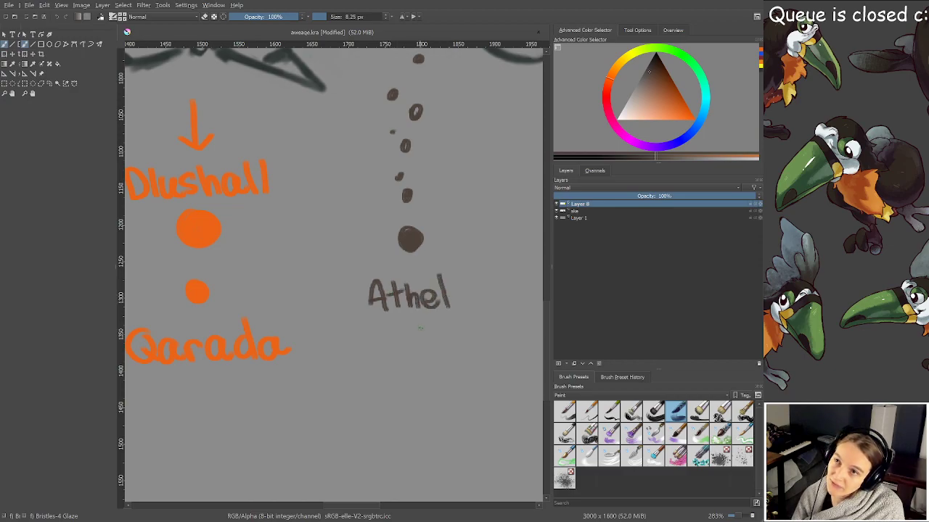
# Scatter a second column of small brown dots below the Athel label and save the document
pyautogui.click(407, 345)
pyautogui.click(381, 352)
pyautogui.click(401, 378)
pyautogui.click(399, 404)
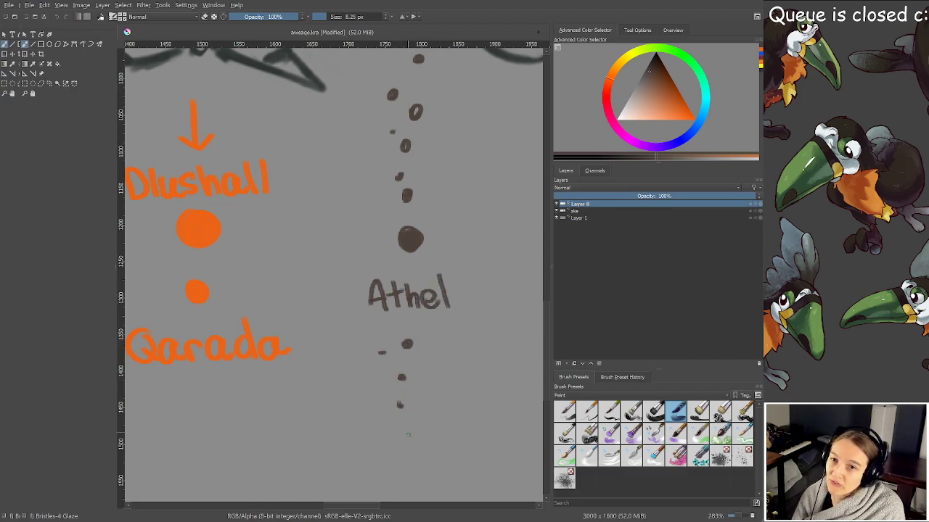
pyautogui.click(410, 435)
pyautogui.click(419, 418)
pyautogui.click(417, 403)
pyautogui.click(421, 380)
pyautogui.click(423, 364)
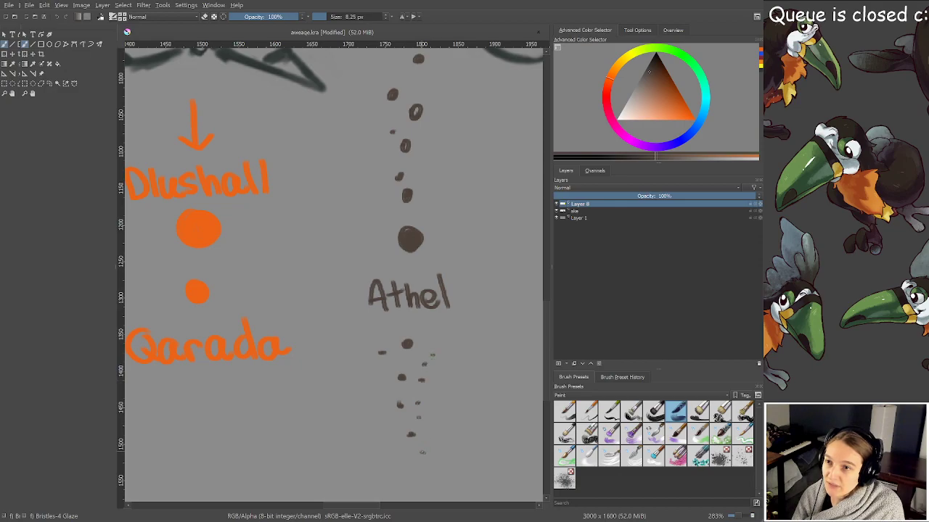
pyautogui.click(423, 454)
pyautogui.moveTo(412, 468); pyautogui.dragTo(410, 480)
pyautogui.click(401, 460)
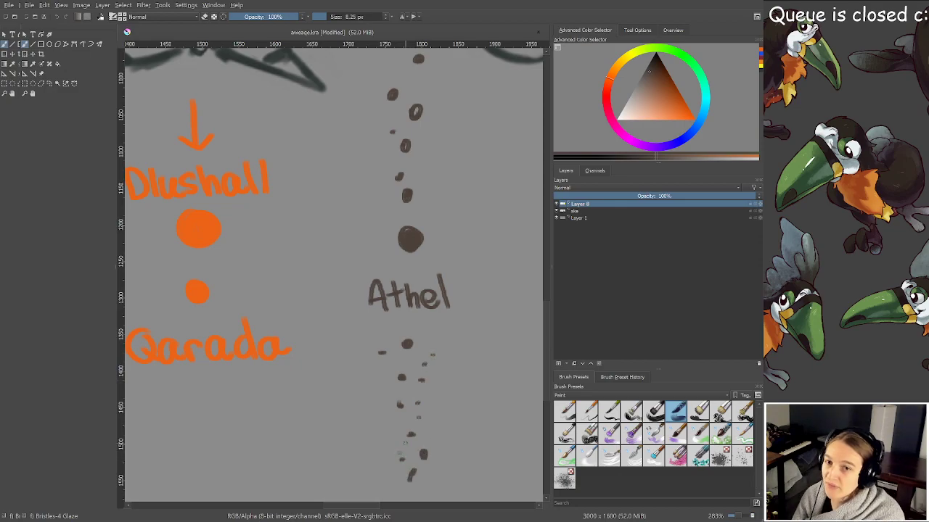
pyautogui.press('1')
pyautogui.hotkey('ctrl', 's')
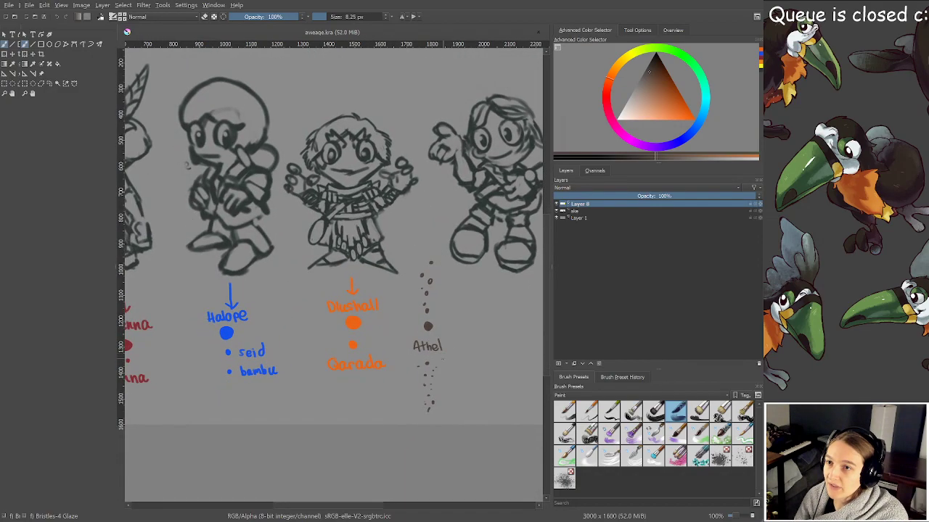
# Fill in extra tiny brown dots along the columns above and below Athel
pyautogui.scroll(1, 444, 345)
pyautogui.scroll(-1, 443, 344)
pyautogui.scroll(1, 440, 341)
pyautogui.moveTo(437, 339); pyautogui.dragTo(432, 322)
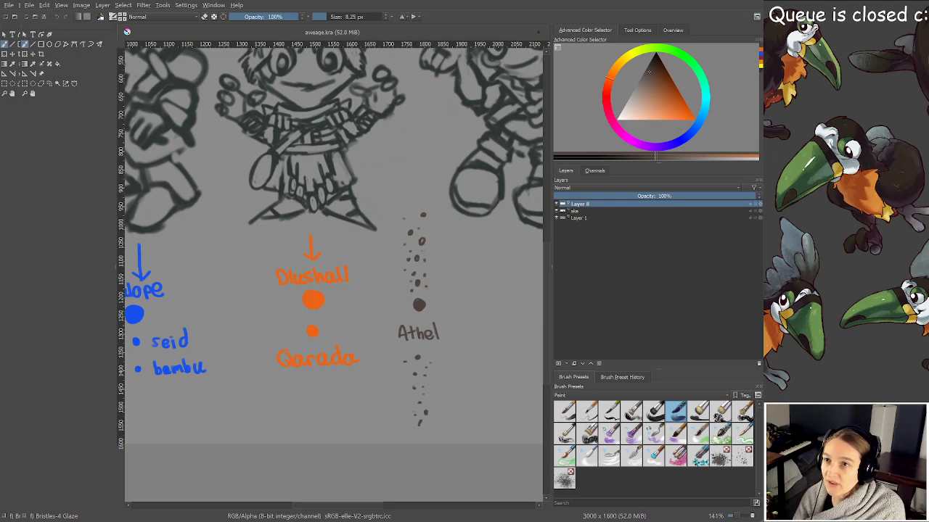
pyautogui.click(411, 398)
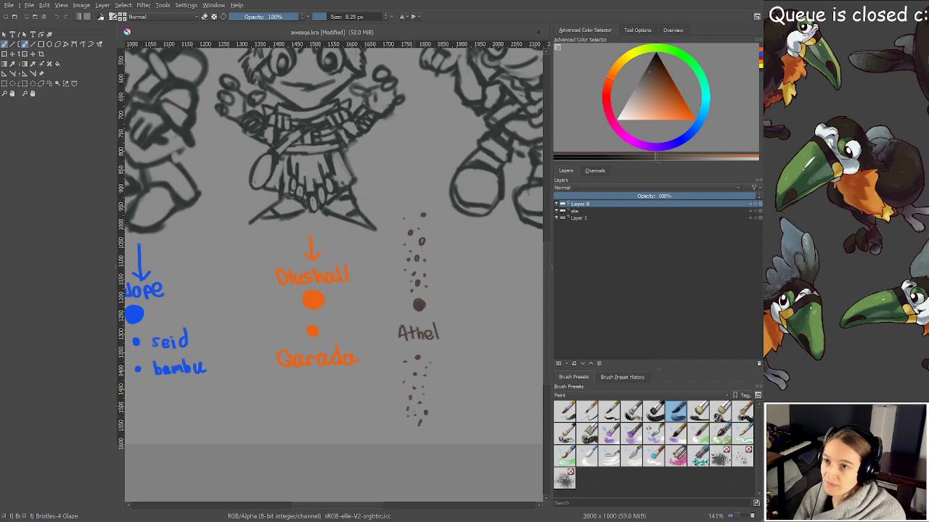
# Paint a large off-white planet disc beneath the fourth character with a 23.42 px brush
pyautogui.scroll(-1, 427, 370)
pyautogui.moveTo(433, 418); pyautogui.dragTo(427, 396)
pyautogui.moveTo(373, 383); pyautogui.dragTo(304, 392)
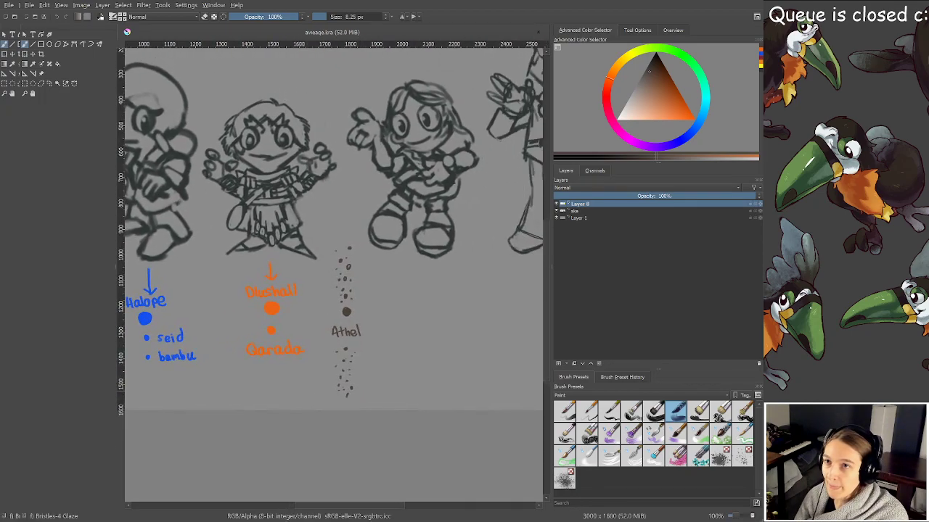
pyautogui.scroll(1, 368, 330)
pyautogui.click(653, 53)
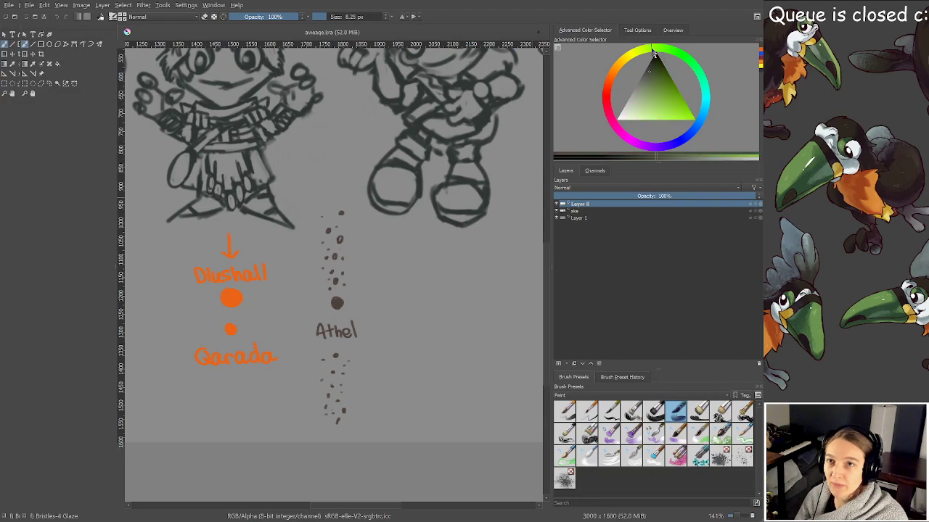
pyautogui.moveTo(669, 100); pyautogui.dragTo(676, 108)
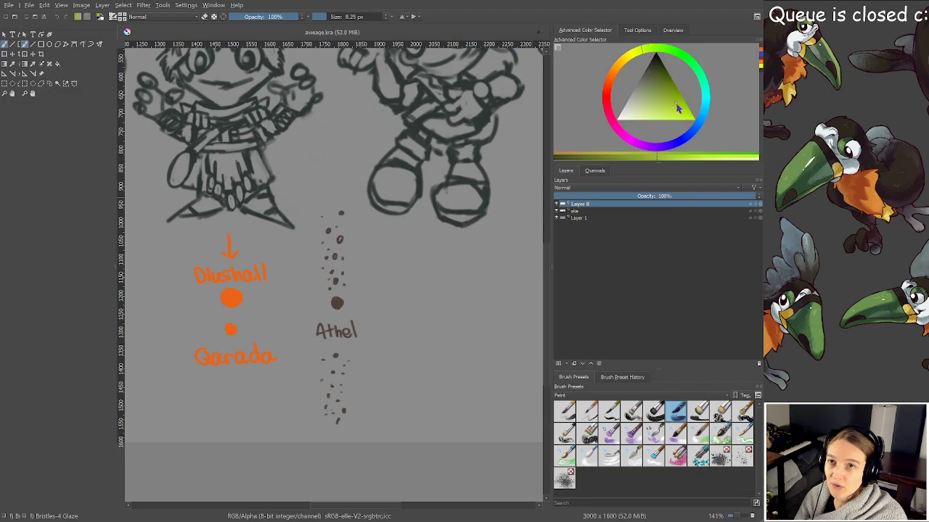
pyautogui.moveTo(426, 256); pyautogui.dragTo(376, 216)
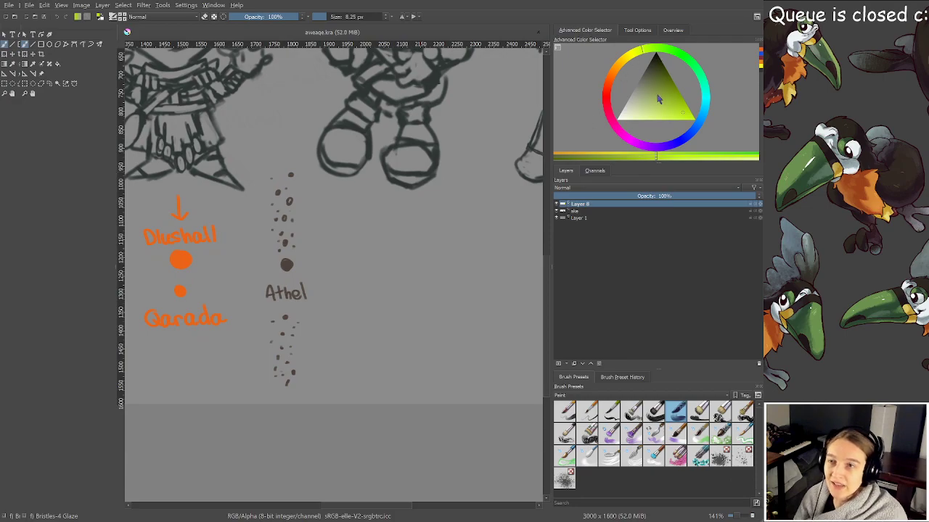
pyautogui.moveTo(653, 118); pyautogui.dragTo(634, 122)
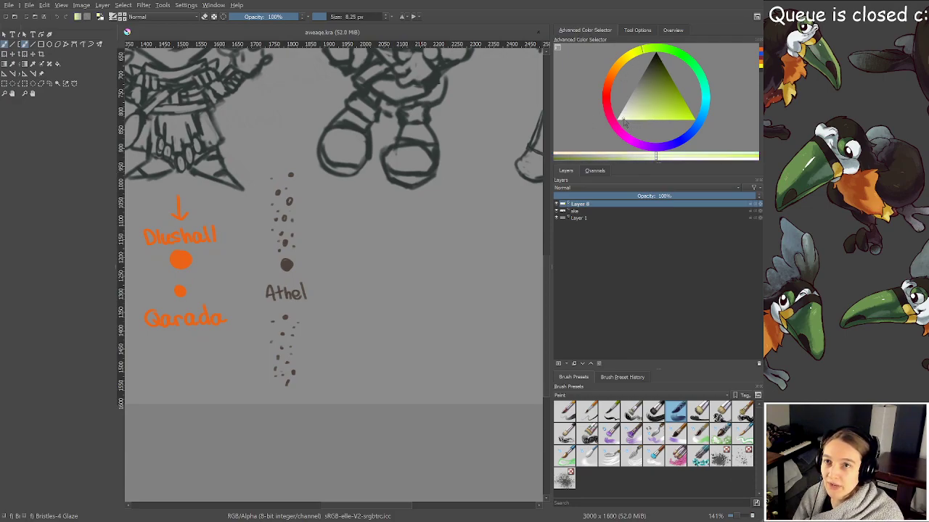
pyautogui.keyDown('shift'); pyautogui.moveTo(357, 259); pyautogui.dragTo(364, 259); pyautogui.keyUp('shift')
pyautogui.moveTo(372, 255)
pyautogui.mouseDown()
pyautogui.moveTo(369, 269)
pyautogui.moveTo(397, 278)
pyautogui.moveTo(367, 257)
pyautogui.moveTo(385, 270)
pyautogui.mouseUp()
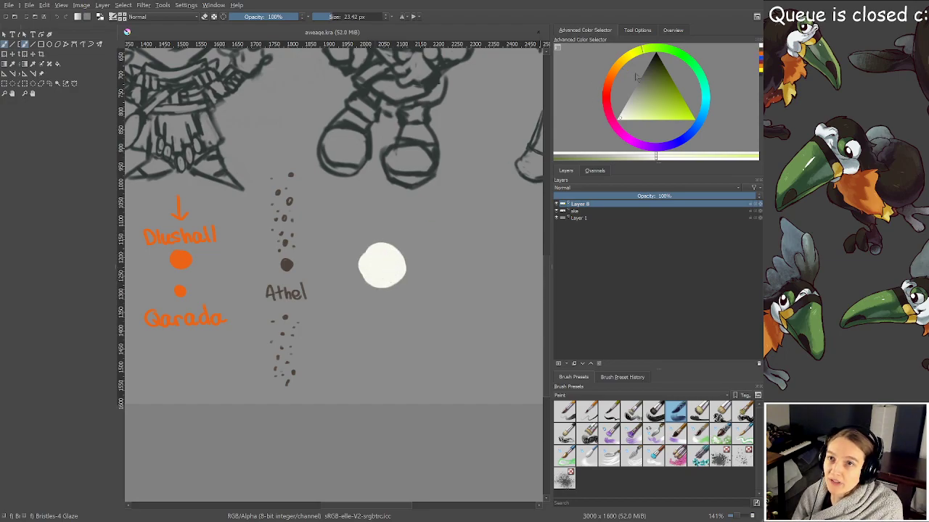
# Paint diagonal lime-green and yellow stripes across the white planet and save the document
pyautogui.click(681, 111)
pyautogui.moveTo(363, 278)
pyautogui.mouseDown()
pyautogui.moveTo(400, 268)
pyautogui.moveTo(400, 251)
pyautogui.mouseUp()
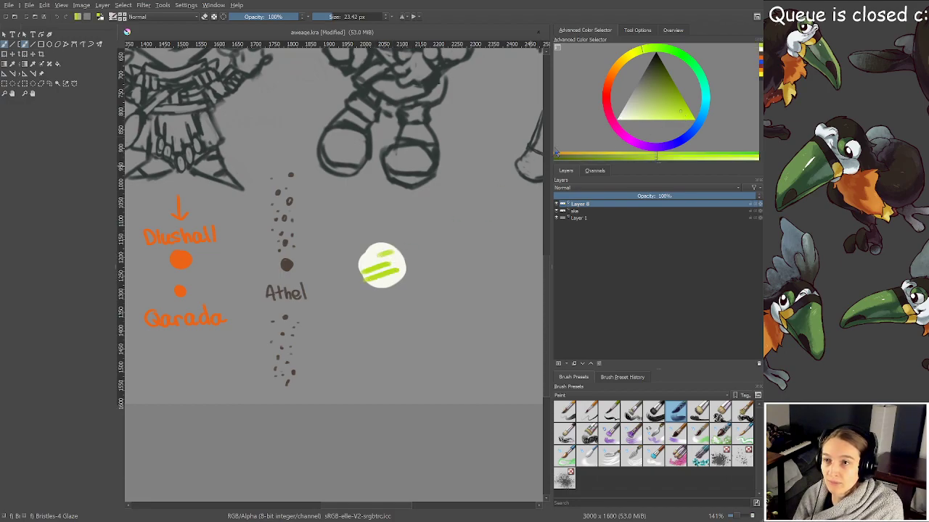
pyautogui.click(635, 55)
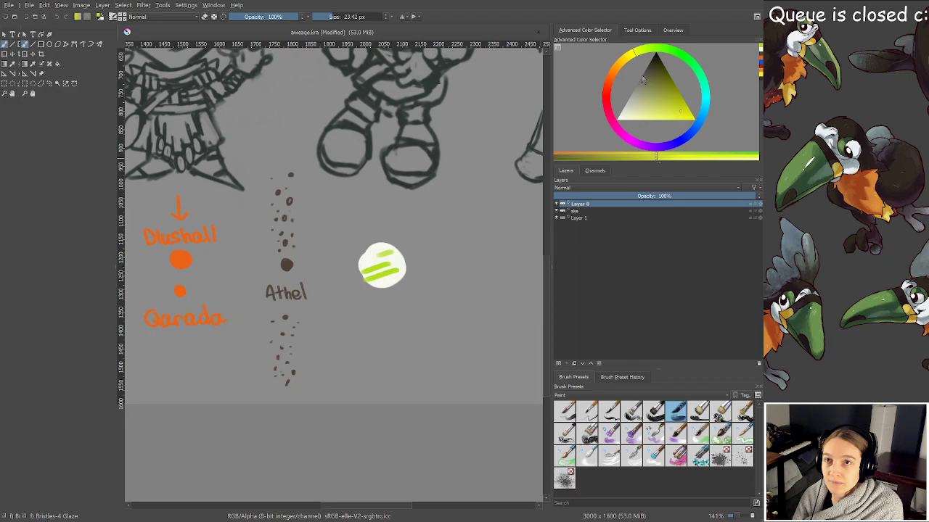
pyautogui.click(682, 114)
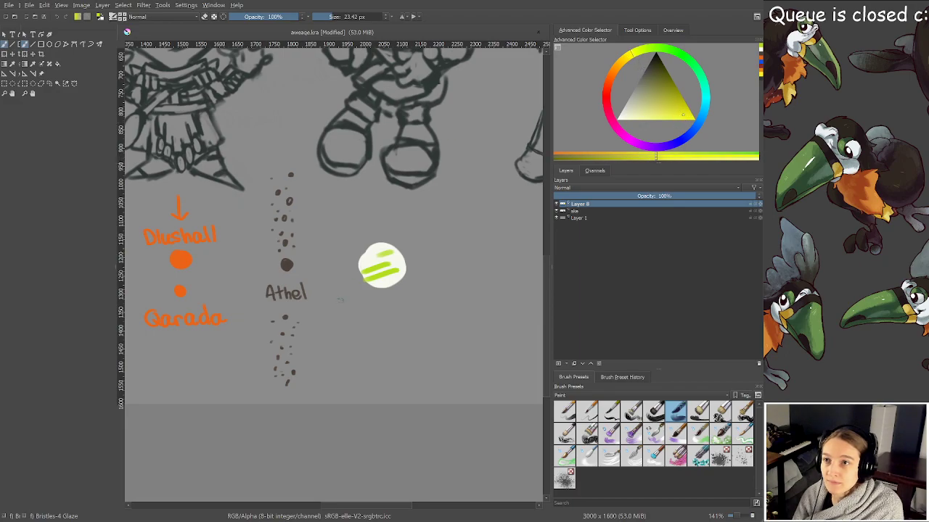
pyautogui.moveTo(379, 259)
pyautogui.mouseDown()
pyautogui.moveTo(369, 264)
pyautogui.moveTo(393, 257)
pyautogui.moveTo(400, 276)
pyautogui.mouseUp()
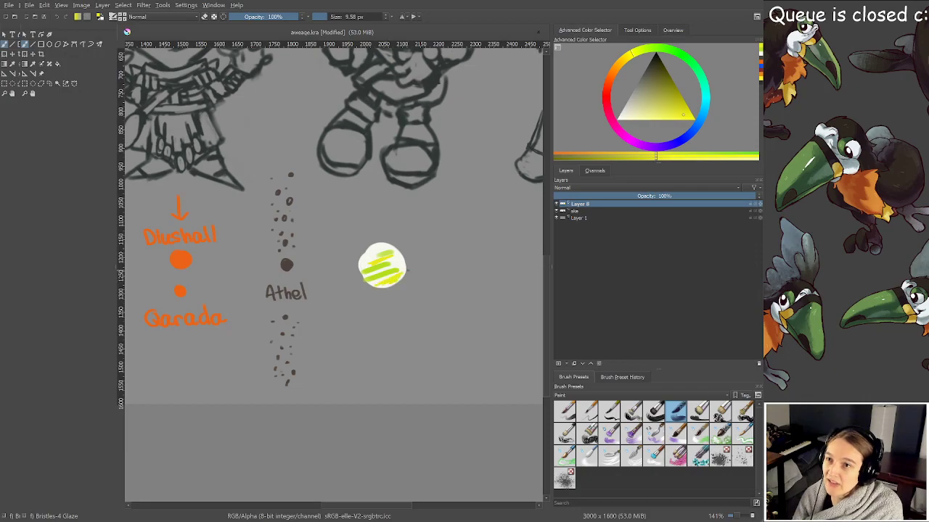
pyautogui.scroll(3, 397, 264)
pyautogui.hotkey('ctrl', 's')
pyautogui.scroll(-1, 346, 289)
pyautogui.moveTo(342, 292); pyautogui.dragTo(404, 306)
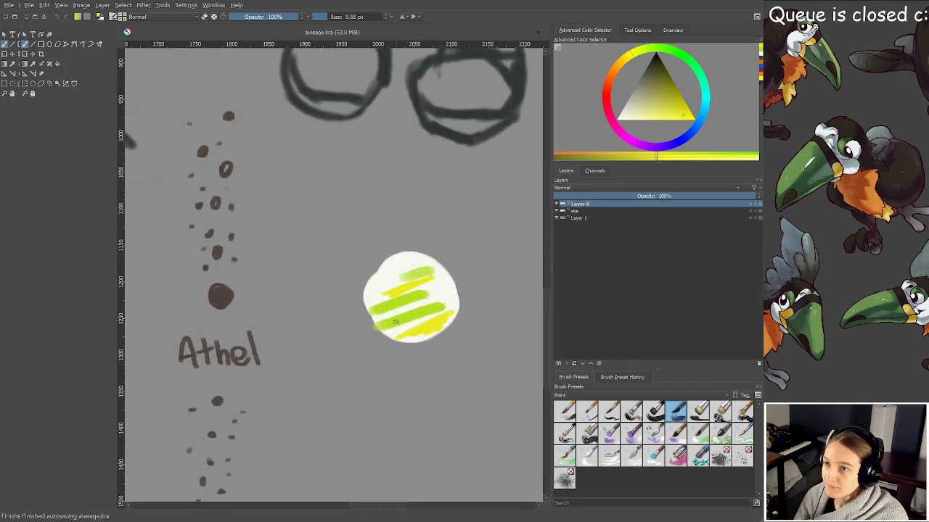
# Paint a thin, tilted white ring around the striped planet with an 8.86 px brush
pyautogui.scroll(-1, 403, 309)
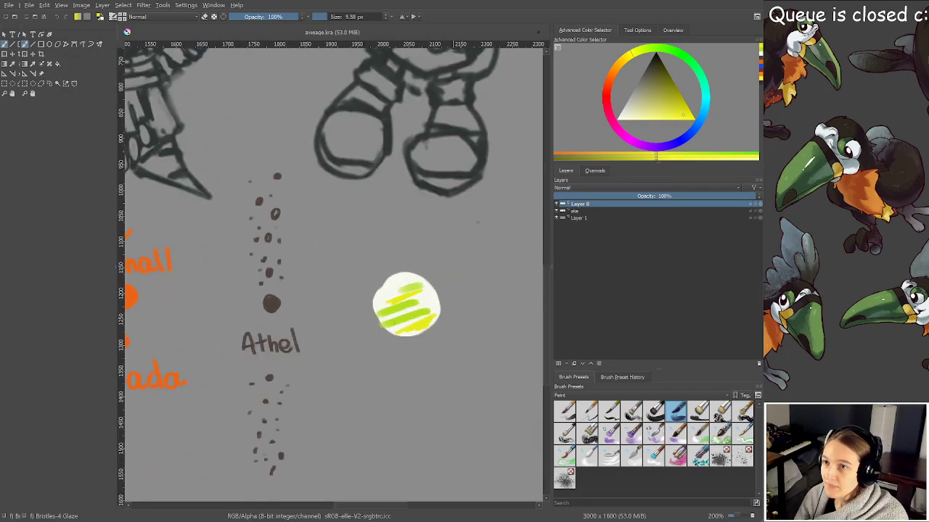
pyautogui.click(616, 129)
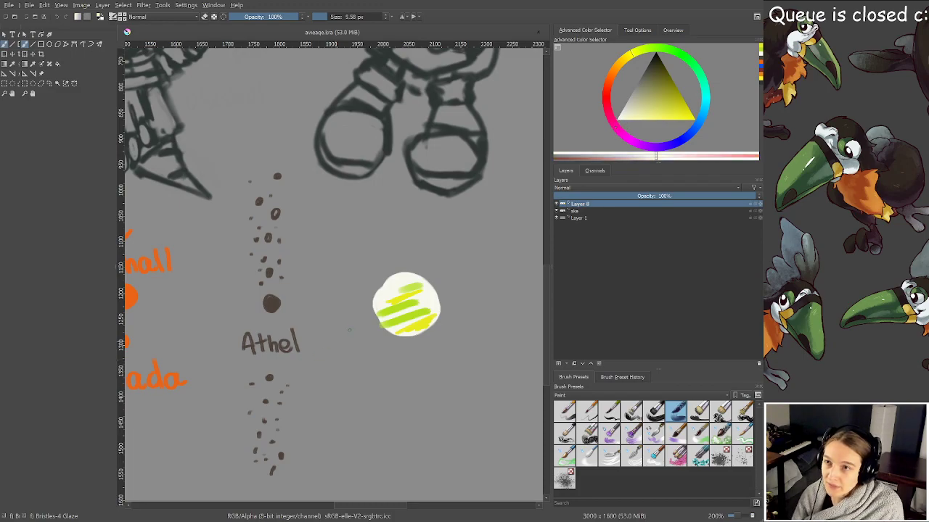
pyautogui.moveTo(370, 312)
pyautogui.mouseDown()
pyautogui.moveTo(354, 336)
pyautogui.moveTo(329, 340)
pyautogui.moveTo(488, 276)
pyautogui.moveTo(461, 292)
pyautogui.moveTo(486, 271)
pyautogui.moveTo(460, 280)
pyautogui.mouseUp()
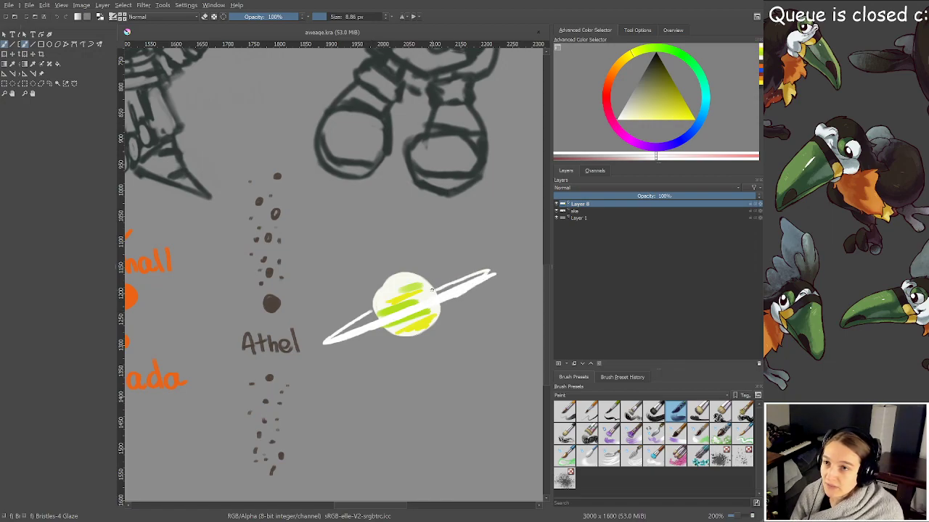
# Sample the planet's yellow stripe and hand-letter the label "Ramiell" above the ringed planet
pyautogui.scroll(-3, 435, 312)
pyautogui.scroll(4, 422, 325)
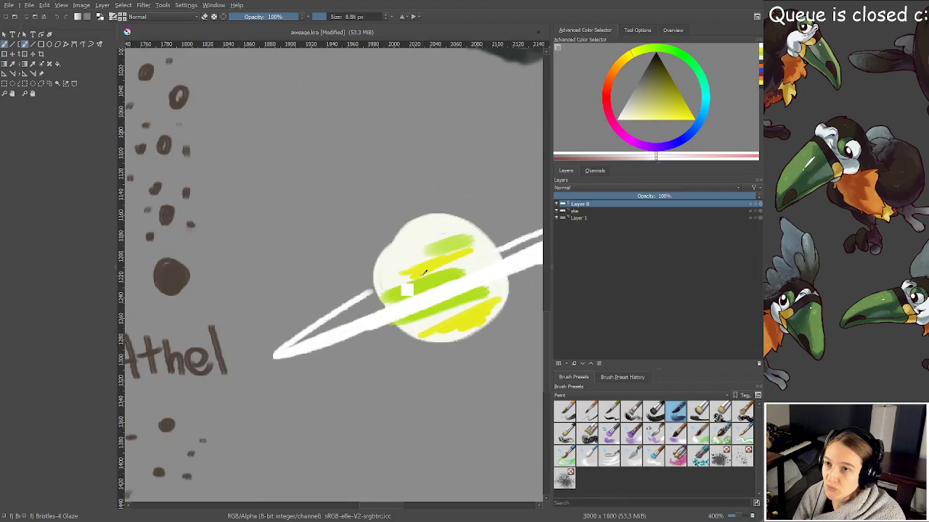
pyautogui.keyDown('ctrl'); pyautogui.click(424, 269); pyautogui.keyUp('ctrl')
pyautogui.moveTo(424, 270); pyautogui.dragTo(400, 273)
pyautogui.moveTo(397, 272); pyautogui.dragTo(360, 283)
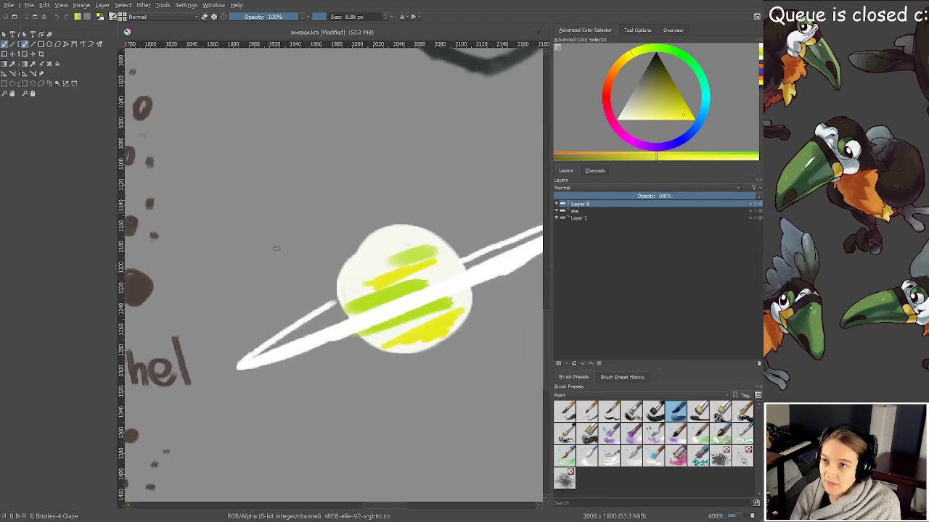
pyautogui.moveTo(297, 206); pyautogui.dragTo(298, 232)
pyautogui.moveTo(294, 194)
pyautogui.mouseDown()
pyautogui.moveTo(299, 210)
pyautogui.moveTo(323, 226)
pyautogui.mouseUp()
pyautogui.moveTo(335, 203)
pyautogui.mouseDown()
pyautogui.moveTo(378, 206)
pyautogui.moveTo(377, 194)
pyautogui.moveTo(411, 218)
pyautogui.mouseUp()
pyautogui.click(377, 195)
pyautogui.moveTo(424, 186)
pyautogui.mouseDown()
pyautogui.moveTo(428, 212)
pyautogui.moveTo(442, 219)
pyautogui.mouseUp()
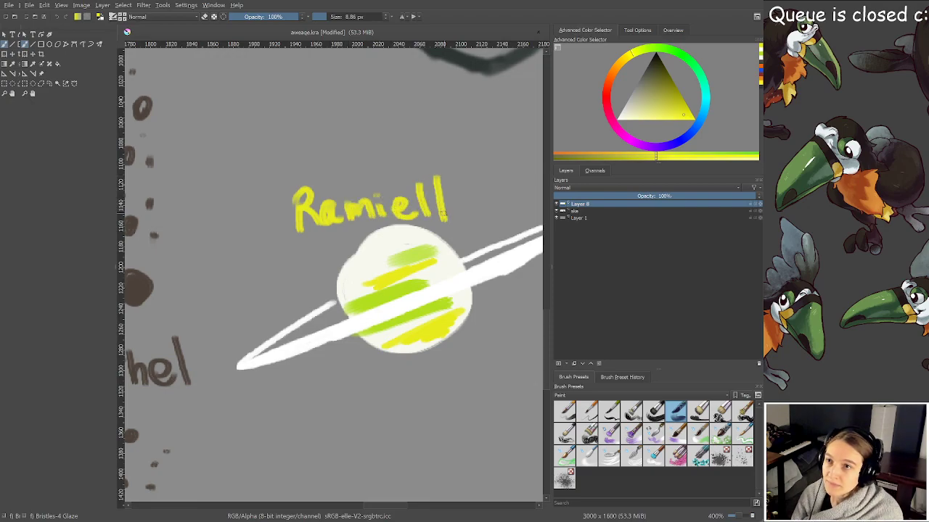
# Draw a yellow arrow above the Ramiell label, pointing down at it from the fourth character
pyautogui.press('-')
pyautogui.press('-')
pyautogui.press('-')
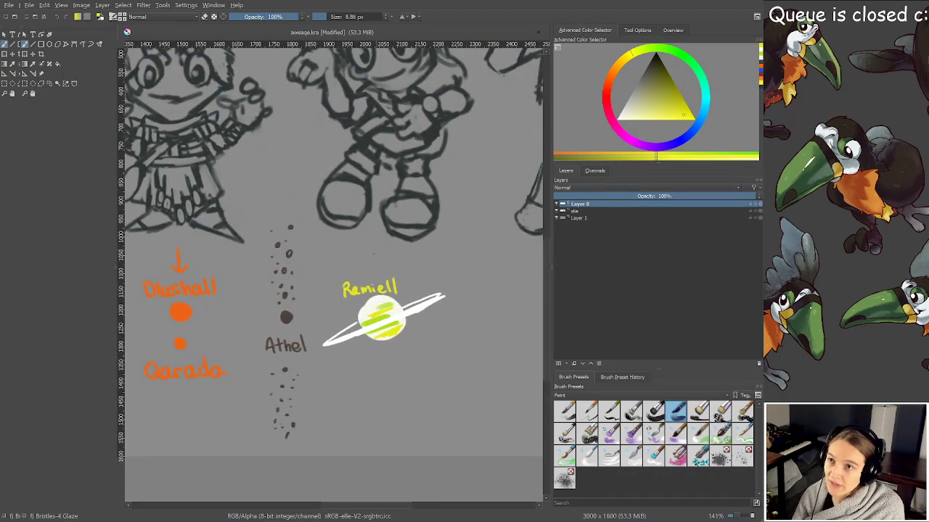
pyautogui.moveTo(371, 247); pyautogui.dragTo(372, 277)
pyautogui.moveTo(372, 277); pyautogui.dragTo(380, 266)
# Select the Athel label freehand and move it out of the brown dot column to the empty area below the ringed planet
pyautogui.press('+')
pyautogui.press('+')
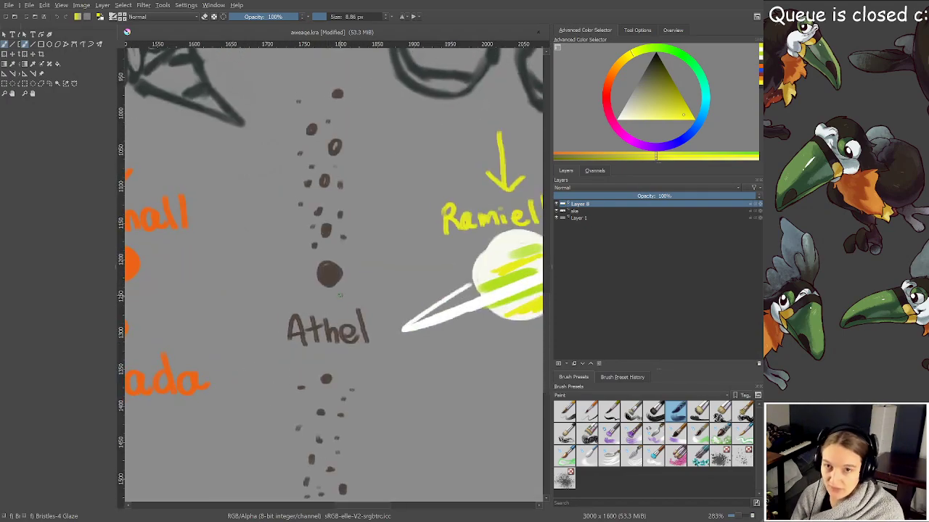
pyautogui.click(48, 82)
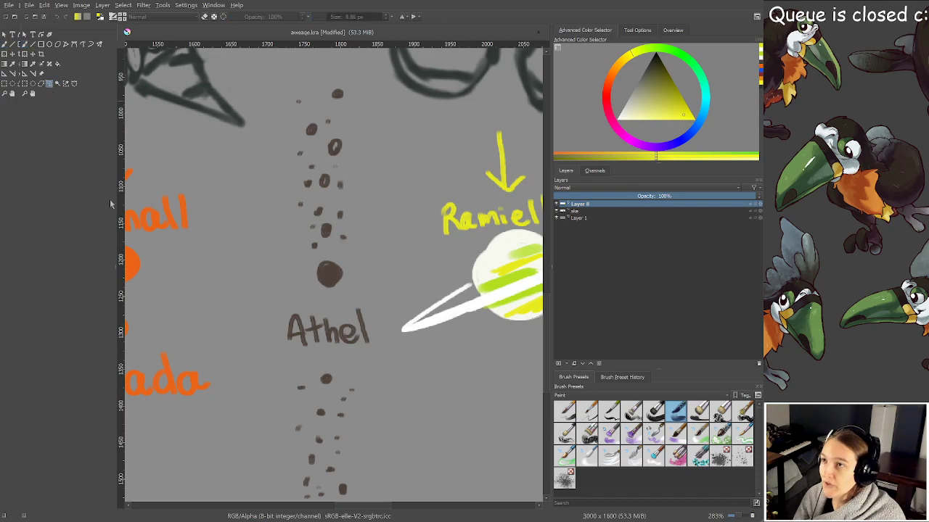
pyautogui.moveTo(315, 298)
pyautogui.mouseDown()
pyautogui.moveTo(260, 304)
pyautogui.moveTo(248, 341)
pyautogui.mouseUp()
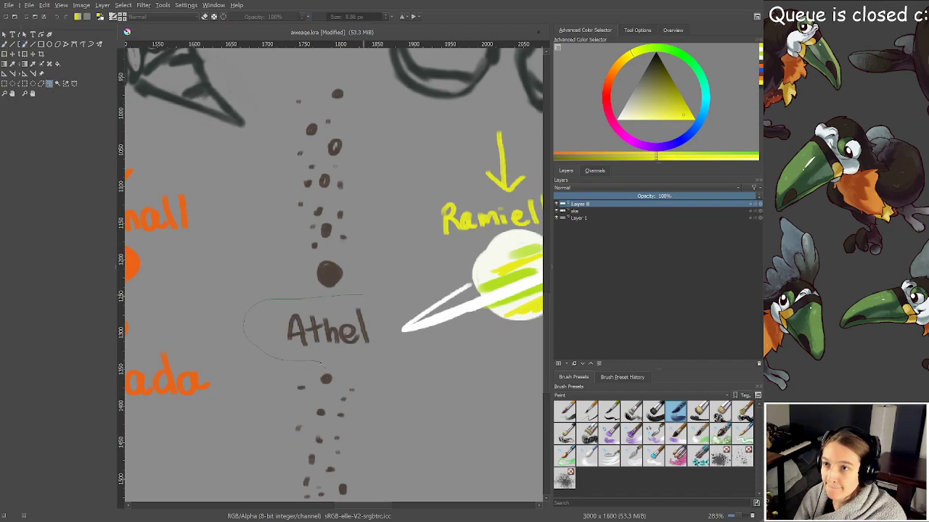
pyautogui.moveTo(320, 362); pyautogui.dragTo(386, 368)
pyautogui.moveTo(383, 331); pyautogui.dragTo(369, 299)
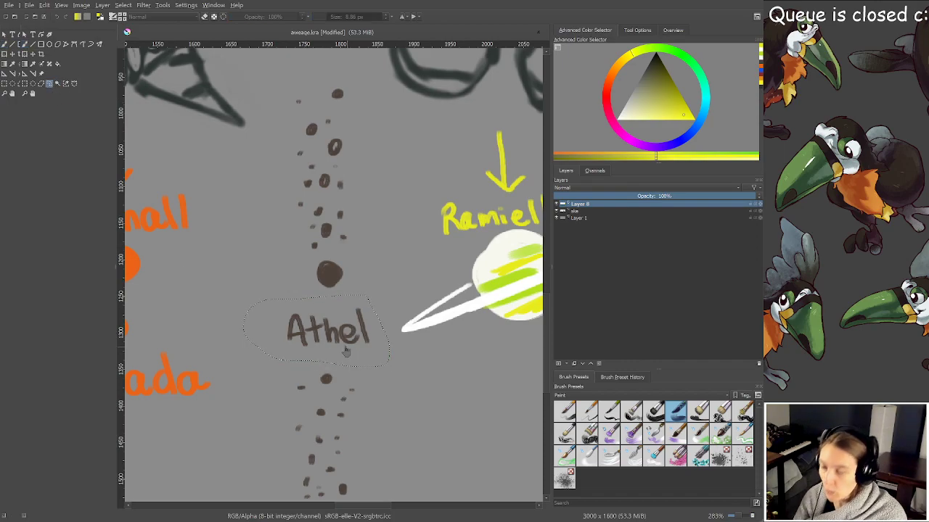
pyautogui.hotkey('ctrl', 't')
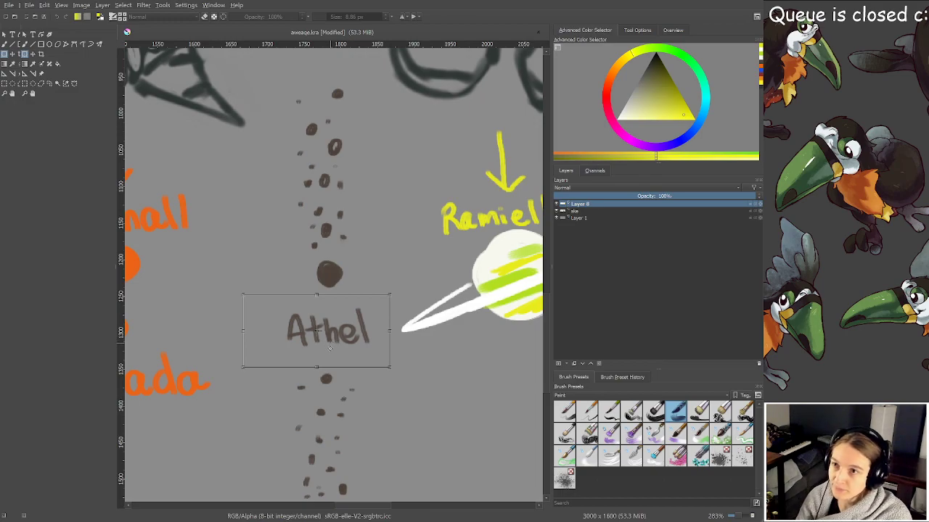
pyautogui.moveTo(330, 348); pyautogui.dragTo(479, 412)
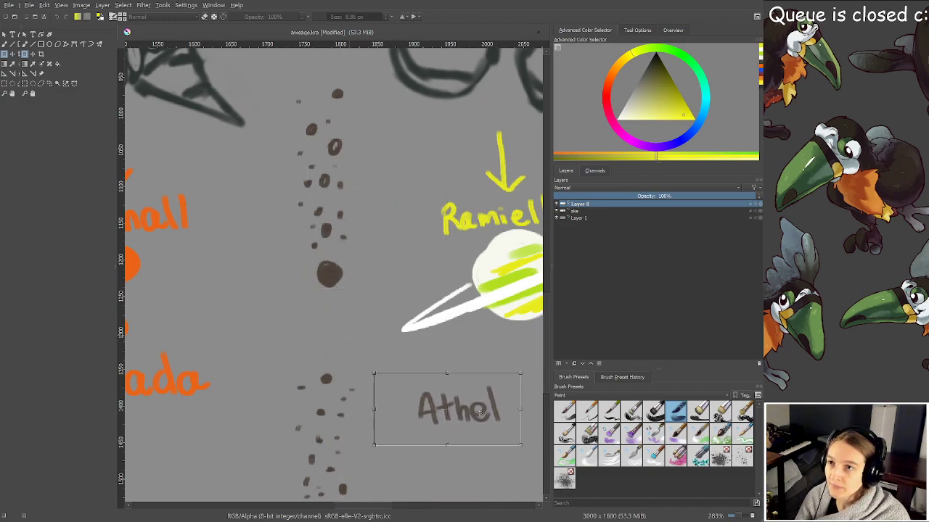
# Select the large brown disc freehand and move it down to just above the lower dot column
pyautogui.click(49, 83)
pyautogui.moveTo(337, 253)
pyautogui.mouseDown()
pyautogui.moveTo(312, 254)
pyautogui.moveTo(287, 274)
pyautogui.mouseUp()
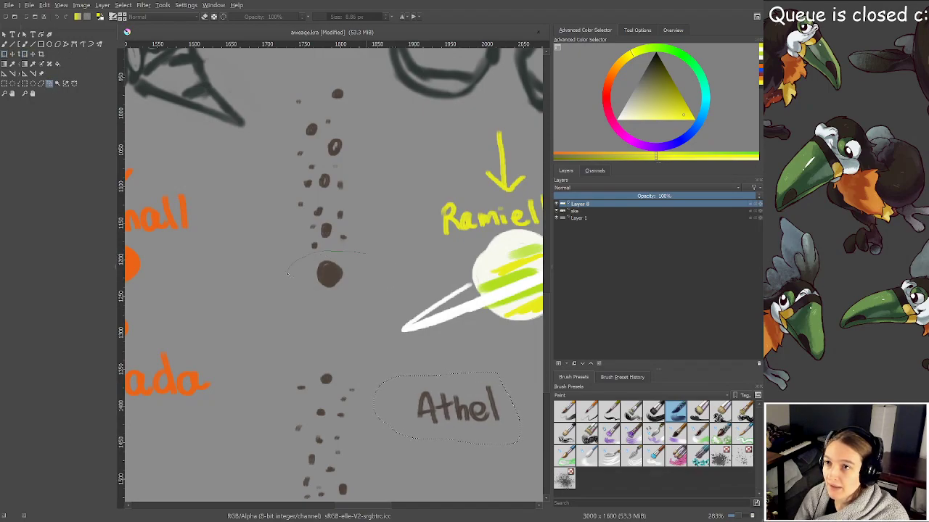
pyautogui.moveTo(373, 270)
pyautogui.mouseDown()
pyautogui.moveTo(349, 290)
pyautogui.moveTo(345, 321)
pyautogui.mouseUp()
pyautogui.hotkey('ctrl', 't')
pyautogui.click(49, 84)
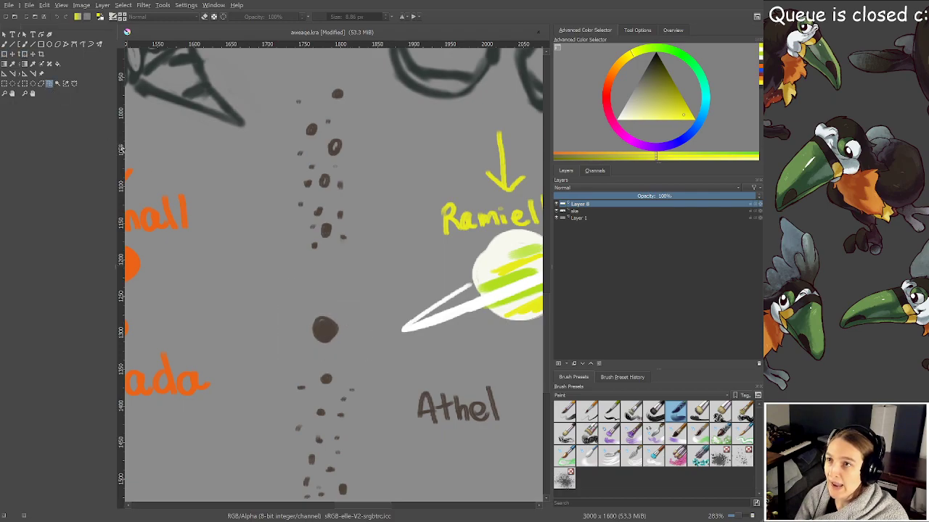
# Move the lassoed "Athel" label directly above the large brown dot in the asteroid belt and save the drawing
pyautogui.moveTo(479, 370)
pyautogui.mouseDown()
pyautogui.moveTo(417, 375)
pyautogui.moveTo(394, 397)
pyautogui.moveTo(413, 440)
pyautogui.moveTo(472, 450)
pyautogui.mouseUp()
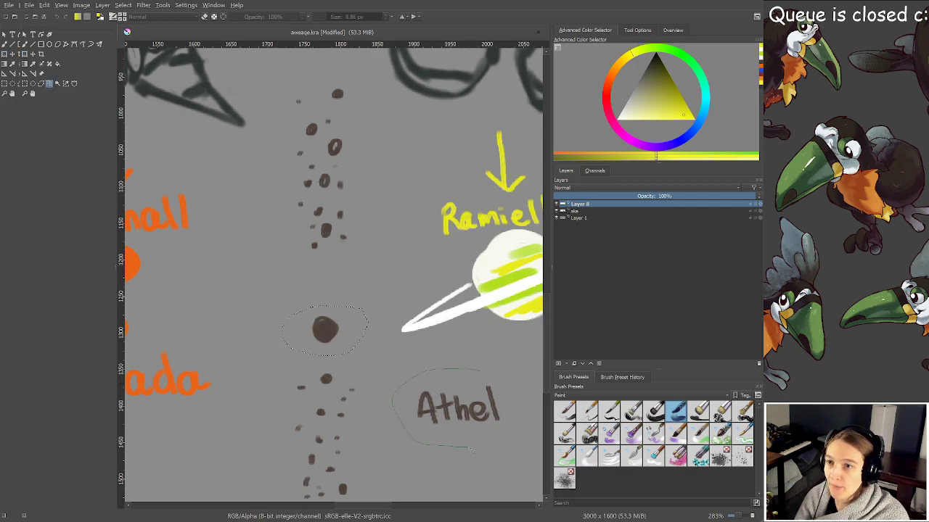
pyautogui.moveTo(515, 414)
pyautogui.mouseDown()
pyautogui.moveTo(478, 370)
pyautogui.moveTo(347, 280)
pyautogui.mouseUp()
pyautogui.hotkey('ctrl', 't')
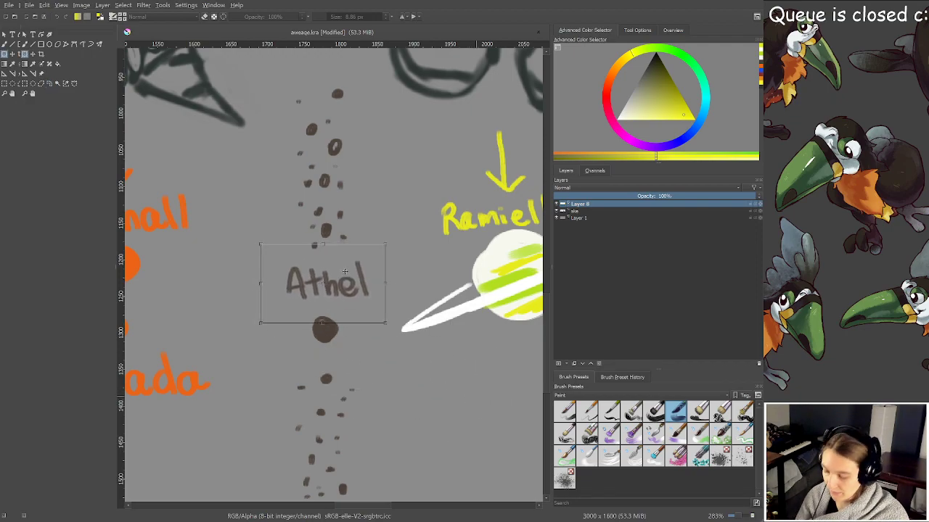
pyautogui.press('Return')
pyautogui.press('b')
pyautogui.hotkey('ctrl', 's')
# Paint a small solid cyan moon below the ringed Ramiell planet, using a brush size of 11.53 px
pyautogui.scroll(-3, 350, 292)
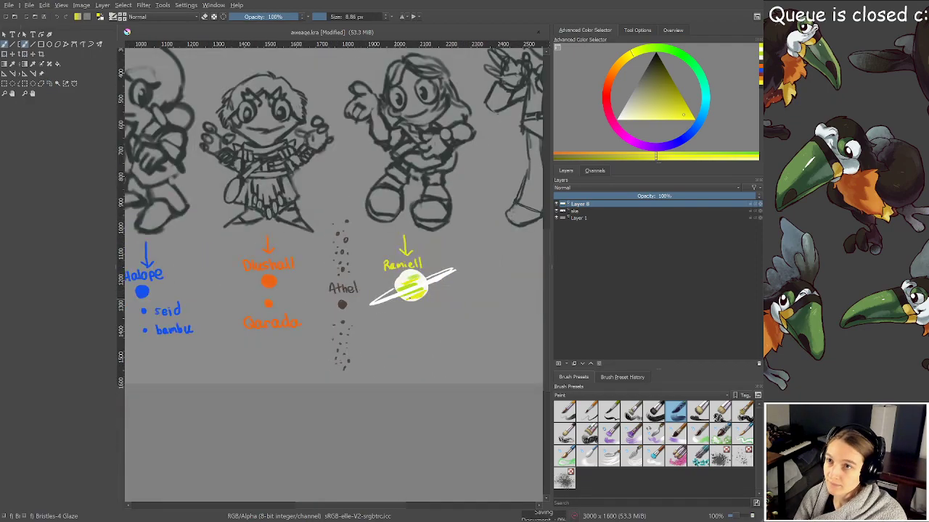
pyautogui.scroll(2, 411, 298)
pyautogui.scroll(3, 432, 304)
pyautogui.scroll(1, 388, 269)
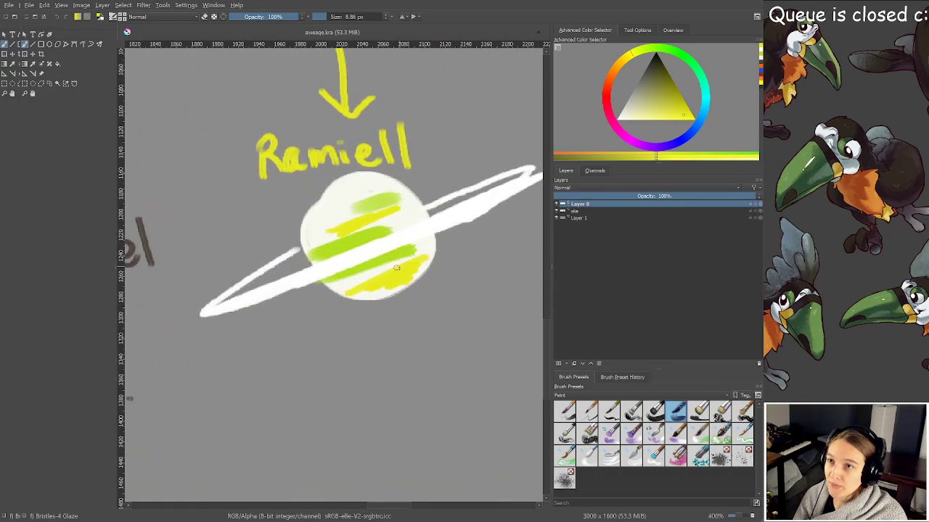
pyautogui.click(708, 105)
pyautogui.click(665, 114)
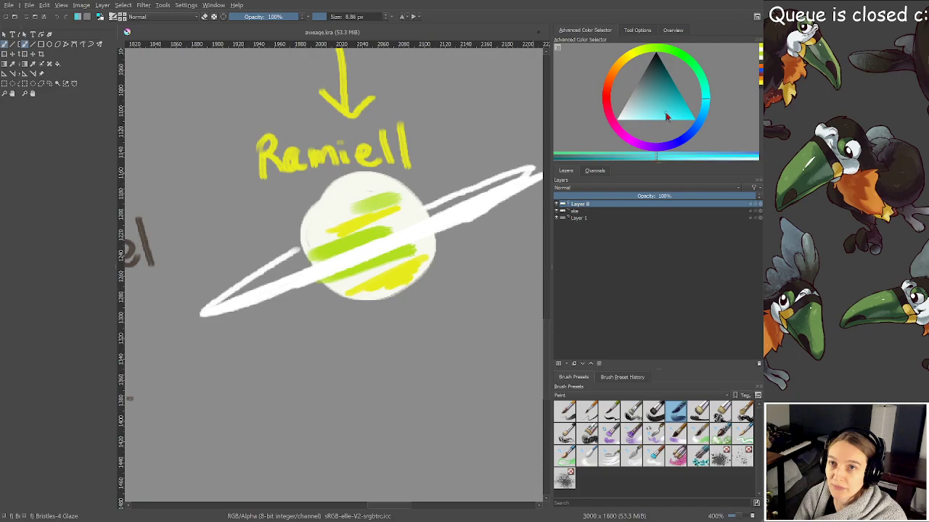
pyautogui.click(704, 106)
pyautogui.moveTo(425, 251); pyautogui.dragTo(423, 160)
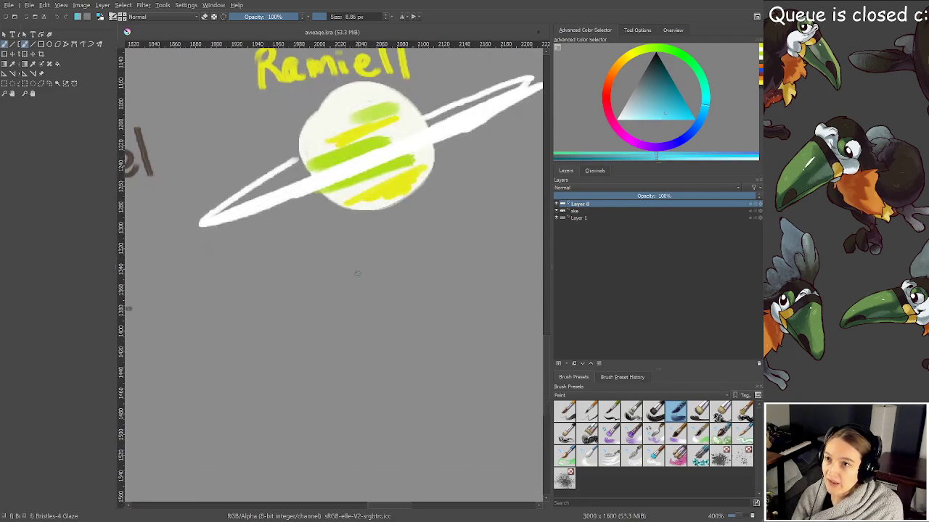
pyautogui.keyDown('shift'); pyautogui.moveTo(356, 273); pyautogui.dragTo(364, 273); pyautogui.keyUp('shift')
pyautogui.moveTo(364, 273)
pyautogui.mouseDown()
pyautogui.moveTo(354, 280)
pyautogui.moveTo(364, 275)
pyautogui.mouseUp()
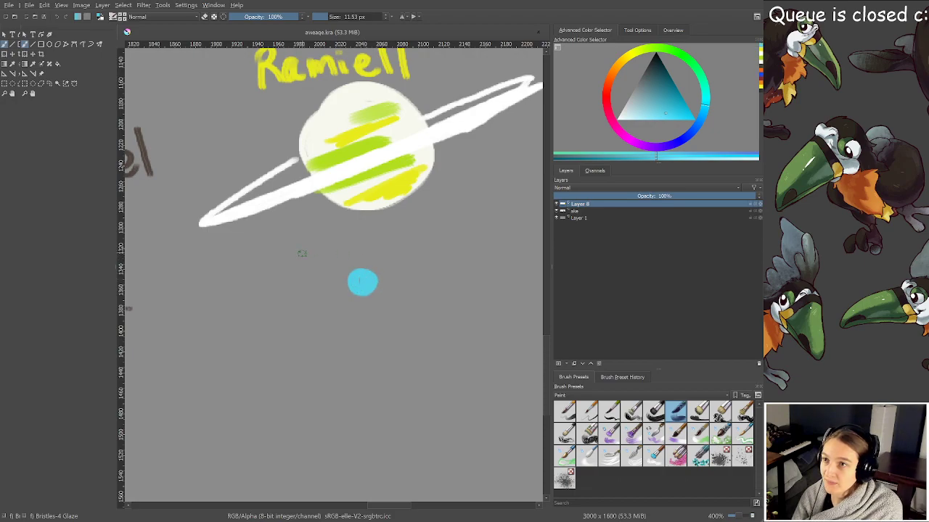
# Handwrite the label "sandra" above the cyan moon with a 7.56 px brush and save the drawing
pyautogui.press('[')
pyautogui.moveTo(291, 264)
pyautogui.mouseDown()
pyautogui.moveTo(304, 245)
pyautogui.moveTo(339, 256)
pyautogui.moveTo(361, 248)
pyautogui.moveTo(363, 232)
pyautogui.moveTo(384, 253)
pyautogui.moveTo(423, 251)
pyautogui.mouseUp()
pyautogui.scroll(-3, 425, 248)
pyautogui.hotkey('ctrl', 's')
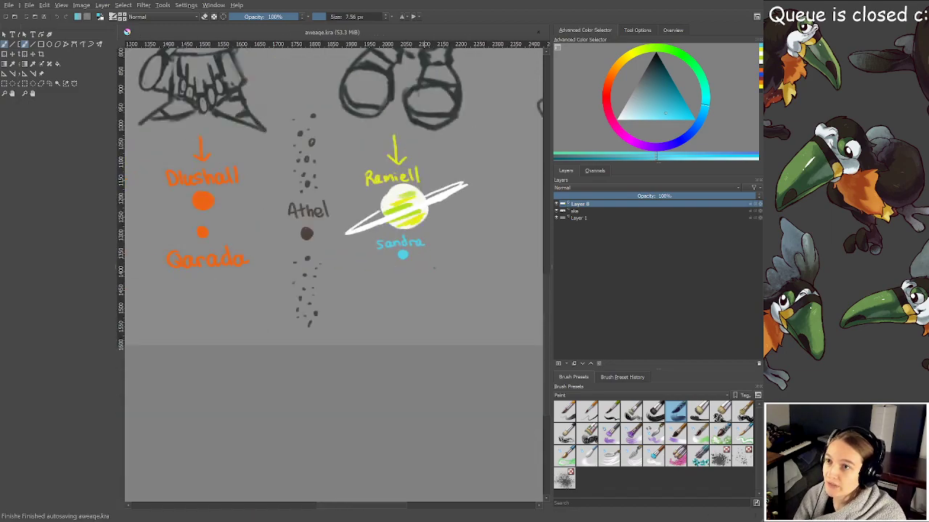
pyautogui.scroll(1, 425, 258)
pyautogui.scroll(2, 412, 259)
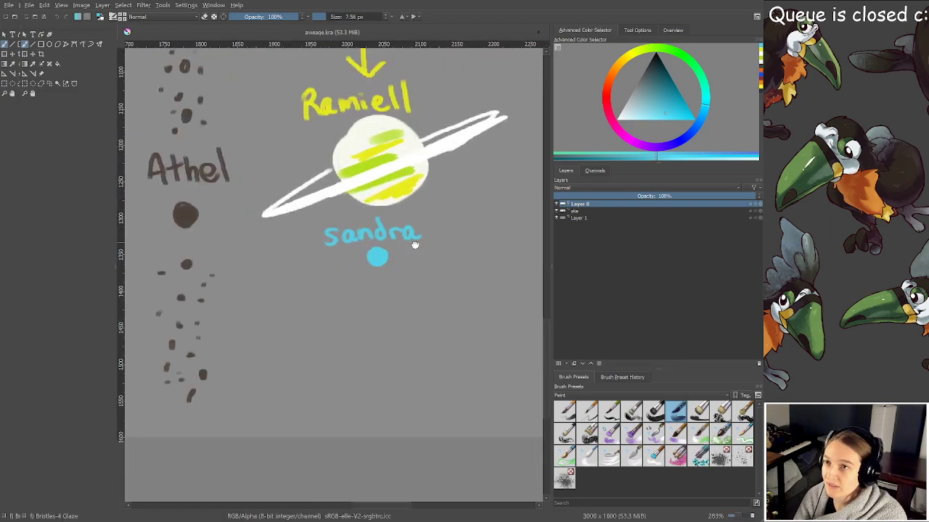
pyautogui.moveTo(407, 303)
pyautogui.mouseDown()
pyautogui.moveTo(419, 283)
pyautogui.moveTo(417, 303)
pyautogui.mouseUp()
pyautogui.scroll(1, 417, 303)
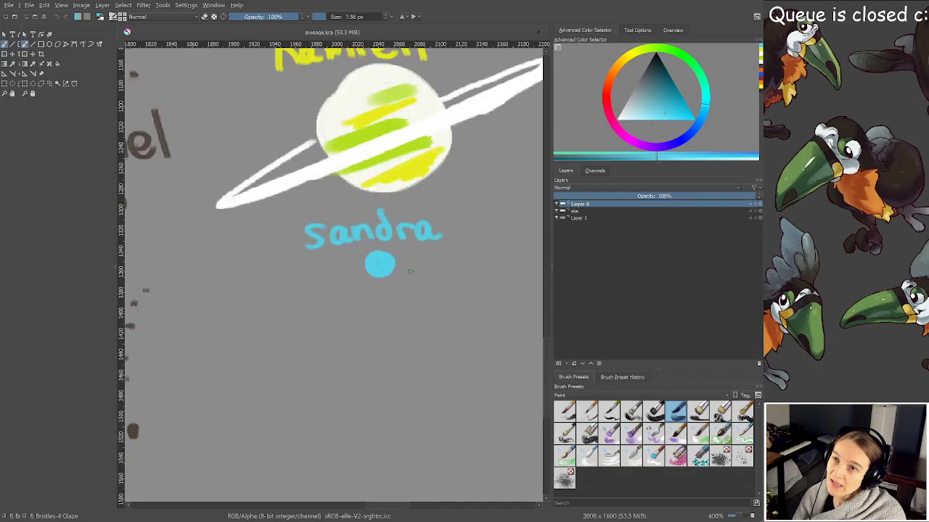
pyautogui.scroll(1, 412, 228)
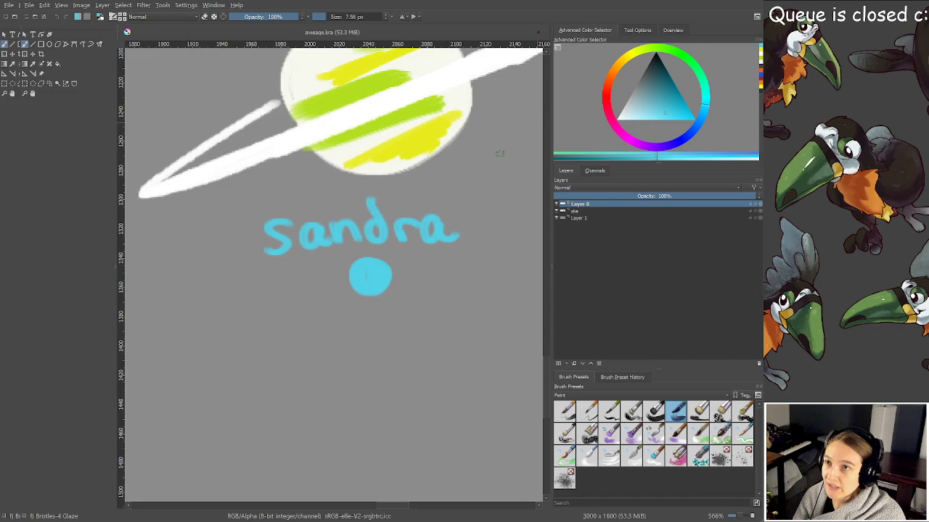
pyautogui.scroll(-1, 433, 247)
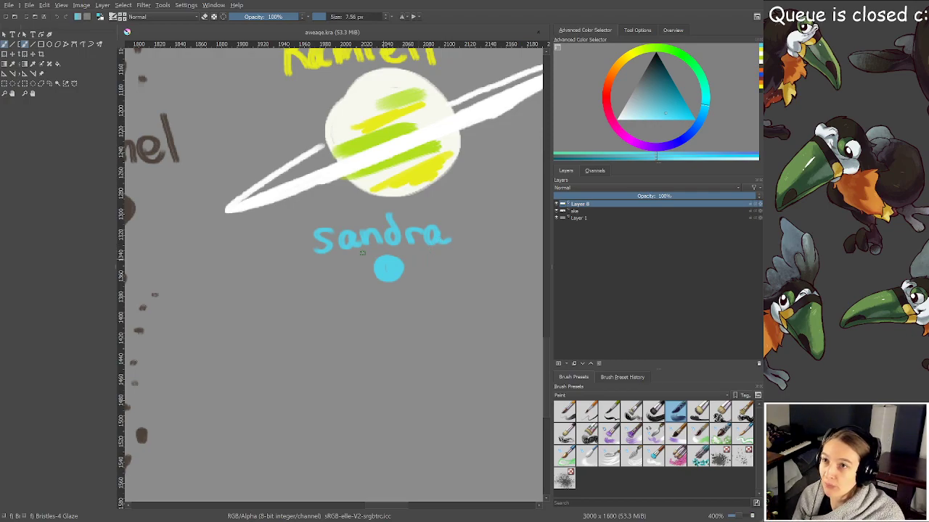
pyautogui.moveTo(362, 253); pyautogui.dragTo(360, 285)
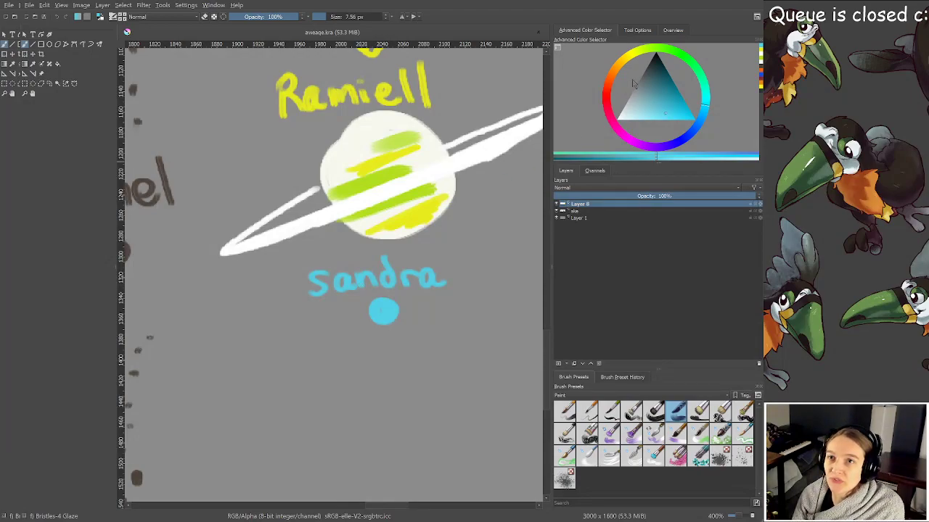
# Try a dashed yellow outline around the ringed planet and its cyan moon, and undo all of its strokes
pyautogui.click(636, 56)
pyautogui.click(682, 122)
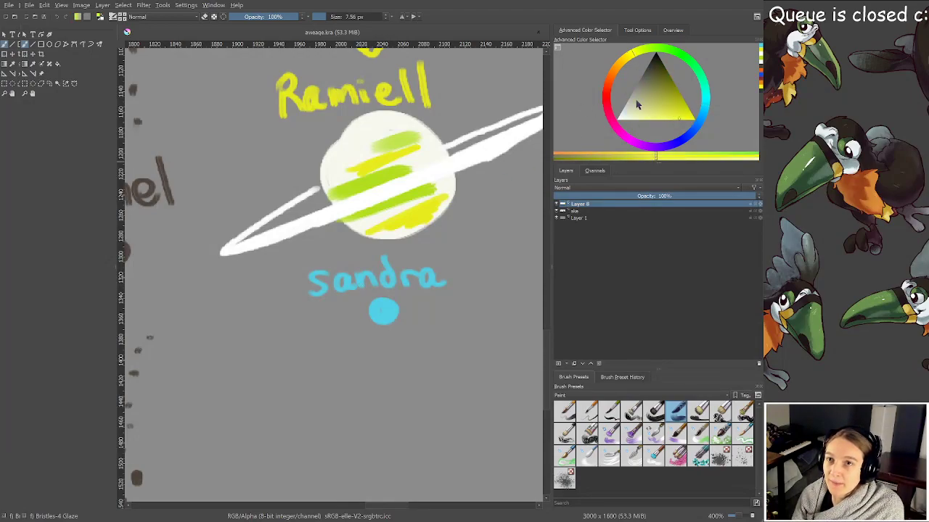
pyautogui.moveTo(295, 146)
pyautogui.mouseDown()
pyautogui.moveTo(281, 169)
pyautogui.moveTo(287, 246)
pyautogui.mouseUp()
pyautogui.moveTo(292, 227)
pyautogui.mouseDown()
pyautogui.moveTo(308, 251)
pyautogui.moveTo(300, 281)
pyautogui.mouseUp()
pyautogui.moveTo(331, 322); pyautogui.dragTo(345, 327)
pyautogui.moveTo(339, 314); pyautogui.dragTo(426, 338)
pyautogui.moveTo(432, 330)
pyautogui.mouseDown()
pyautogui.moveTo(465, 322)
pyautogui.moveTo(479, 295)
pyautogui.mouseUp()
pyautogui.moveTo(482, 284); pyautogui.dragTo(483, 254)
pyautogui.click(469, 231)
pyautogui.hotkey('ctrl', 'z')
pyautogui.hotkey('ctrl', 'z')
pyautogui.hotkey('ctrl', 'z')
pyautogui.hotkey('ctrl', 'z')
pyautogui.hotkey('ctrl', 'z')
pyautogui.hotkey('ctrl', 'z')
pyautogui.hotkey('ctrl', 'z')
pyautogui.hotkey('ctrl', 'z')
pyautogui.hotkey('ctrl', 'z')
pyautogui.hotkey('ctrl', 'z')
pyautogui.hotkey('ctrl', 'z')
pyautogui.hotkey('ctrl', 'z')
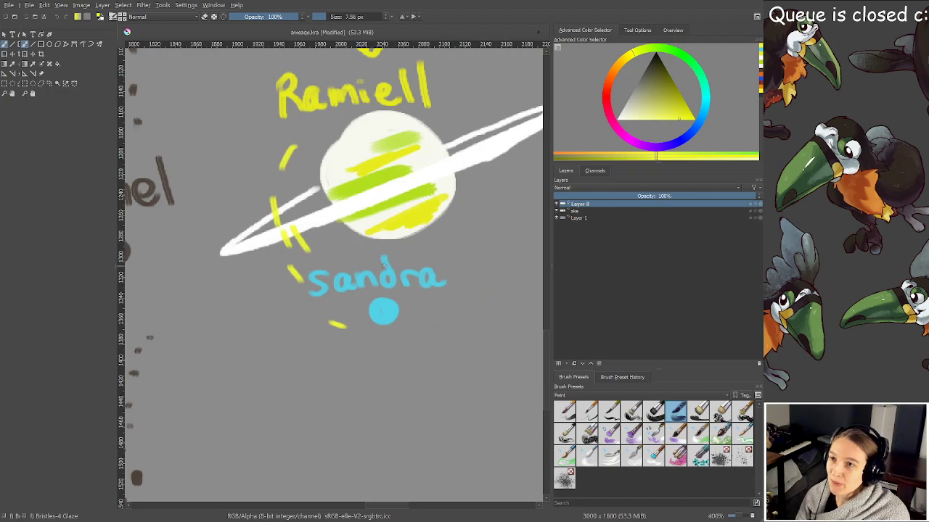
pyautogui.hotkey('ctrl', 'z')
pyautogui.hotkey('ctrl', 'z')
pyautogui.hotkey('ctrl', 'z')
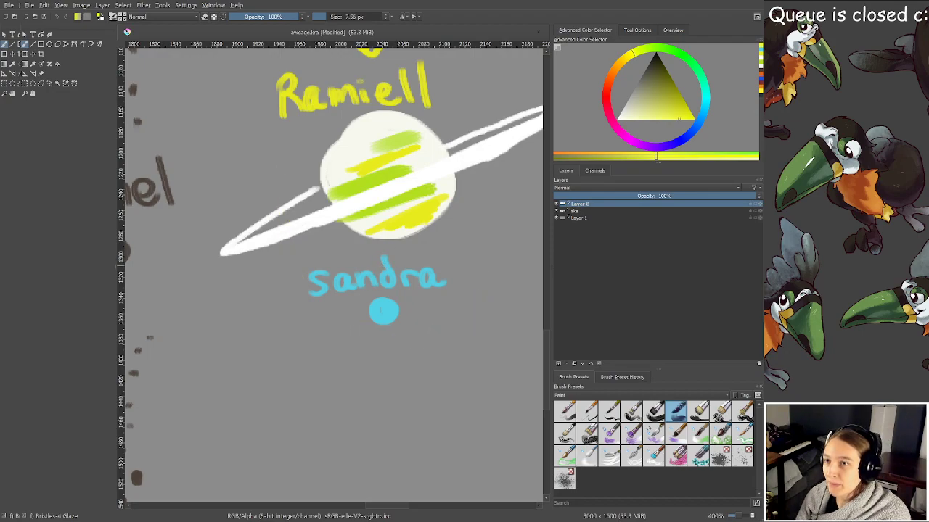
pyautogui.press('-')
pyautogui.moveTo(382, 265)
pyautogui.mouseDown()
pyautogui.moveTo(401, 286)
pyautogui.moveTo(396, 275)
pyautogui.mouseUp()
pyautogui.scroll(1, 419, 269)
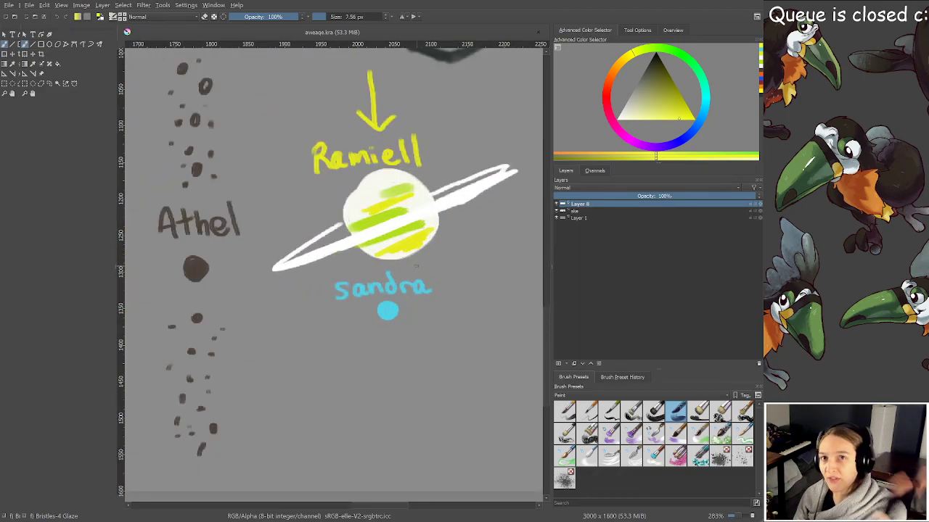
pyautogui.press('-')
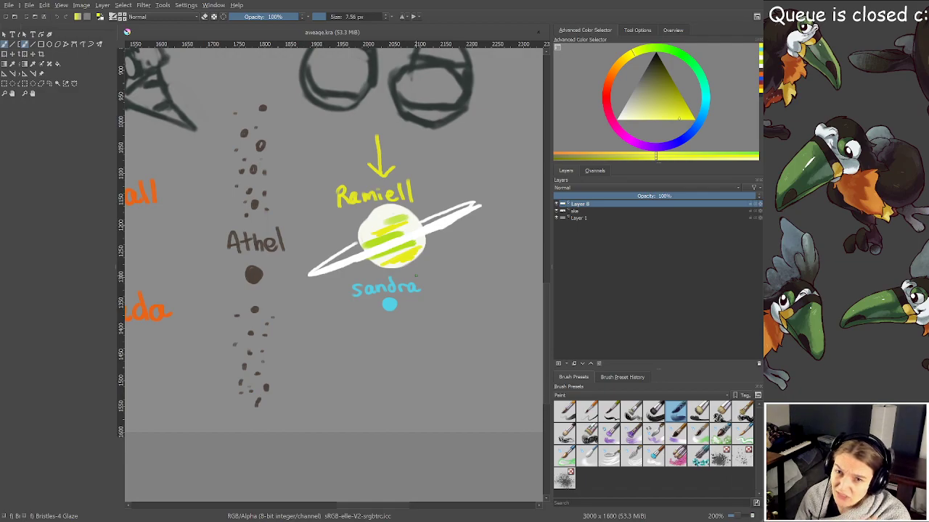
pyautogui.scroll(6, 392, 305)
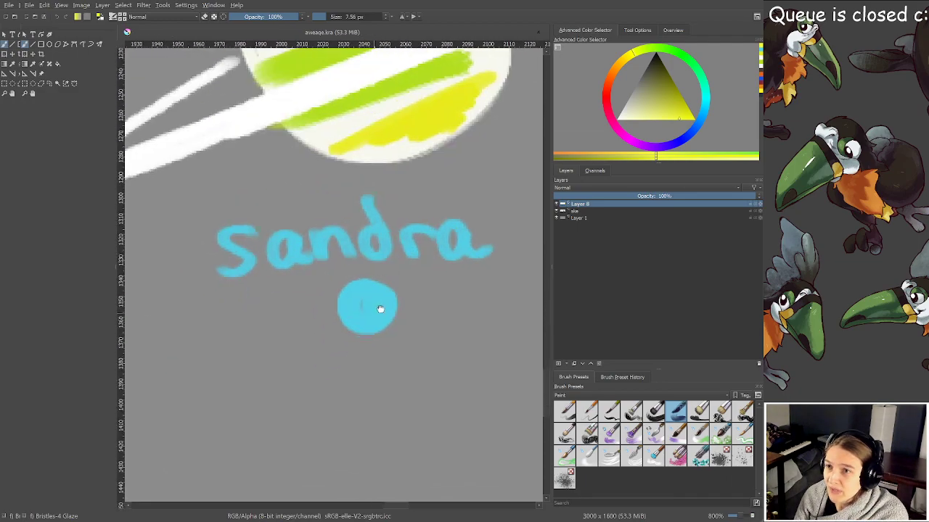
pyautogui.scroll(2, 380, 282)
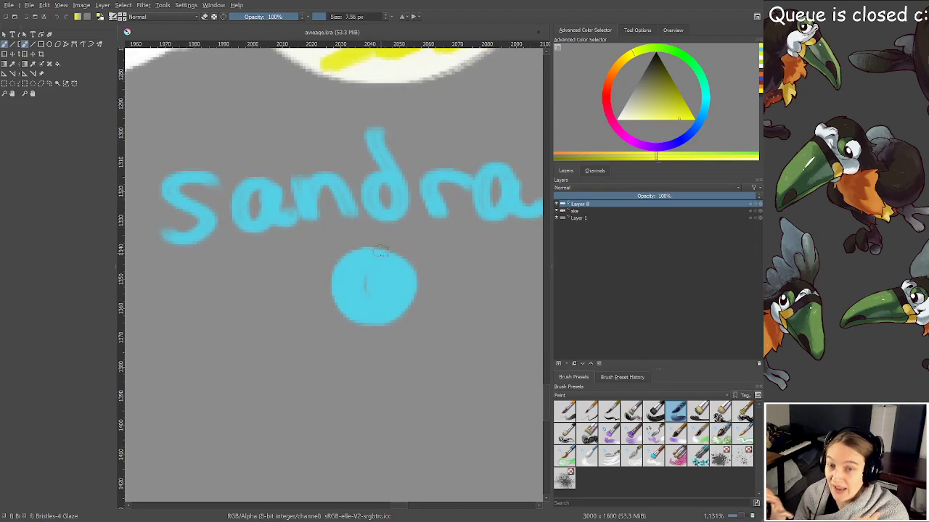
pyautogui.scroll(-6, 410, 263)
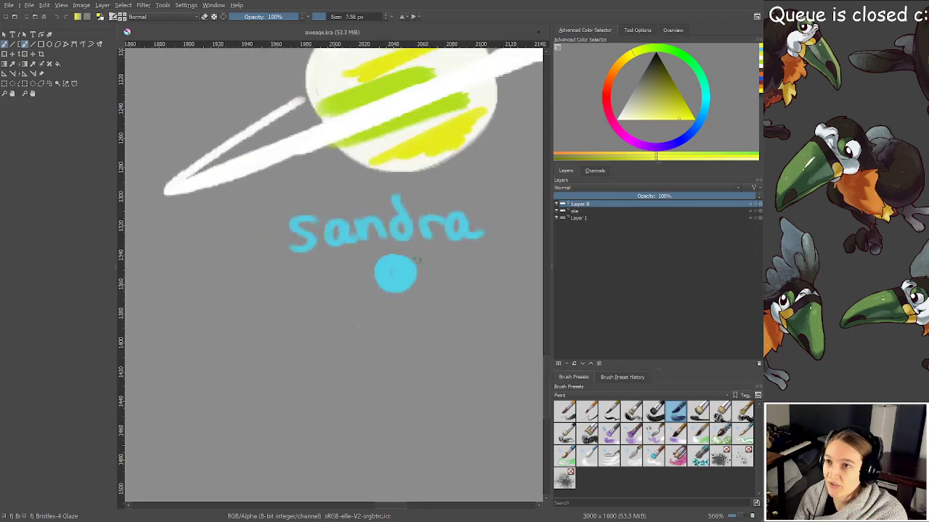
pyautogui.moveTo(398, 287); pyautogui.dragTo(376, 280)
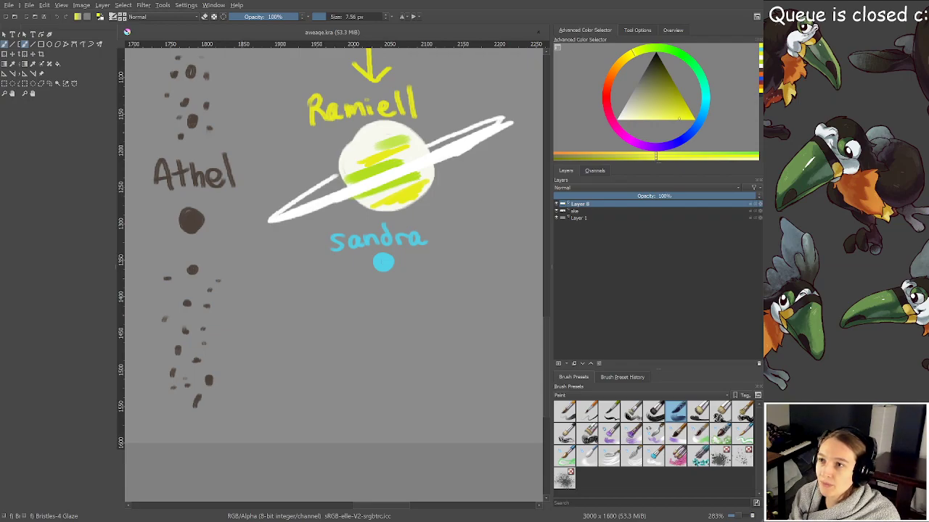
# Paint a second small moon in pale purple below the cyan one, trying and undoing stronger purples first
pyautogui.click(661, 146)
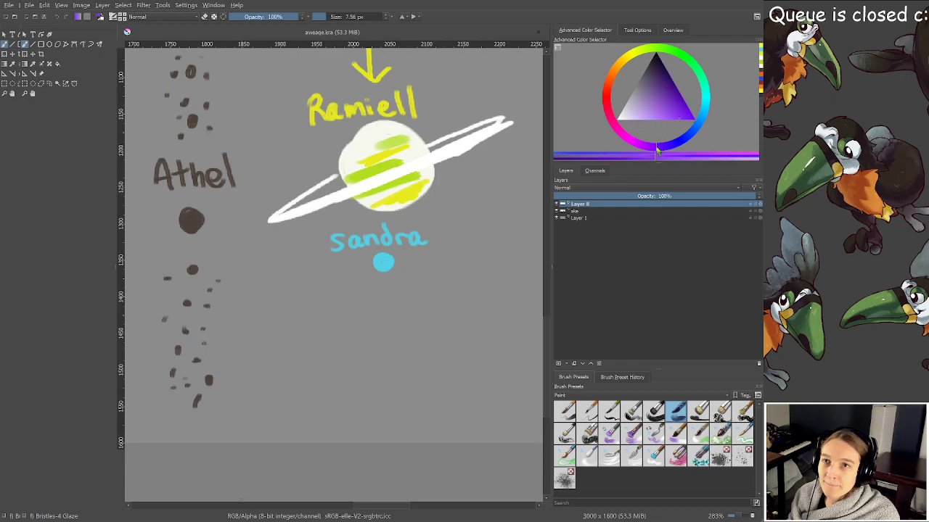
pyautogui.click(681, 111)
pyautogui.moveTo(369, 344); pyautogui.dragTo(377, 292)
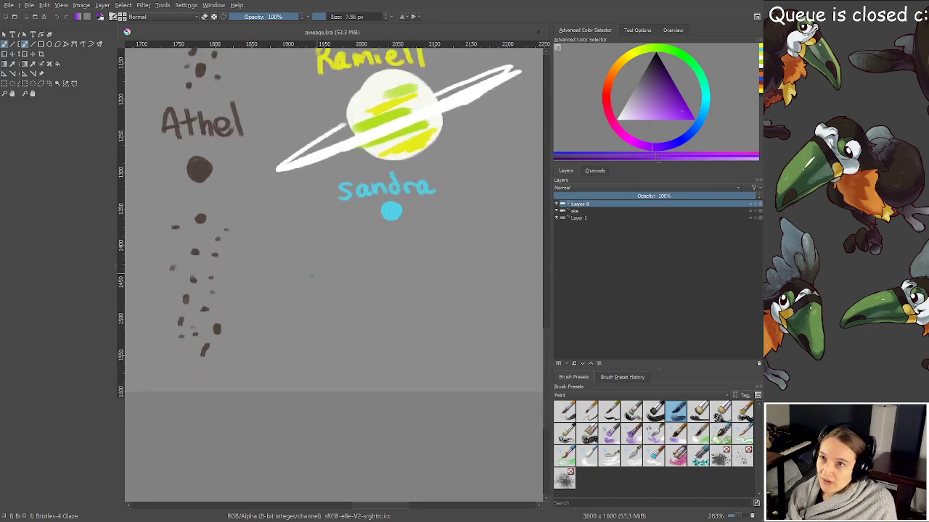
pyautogui.moveTo(392, 247); pyautogui.dragTo(392, 249)
pyautogui.hotkey('ctrl', 'z')
pyautogui.click(661, 116)
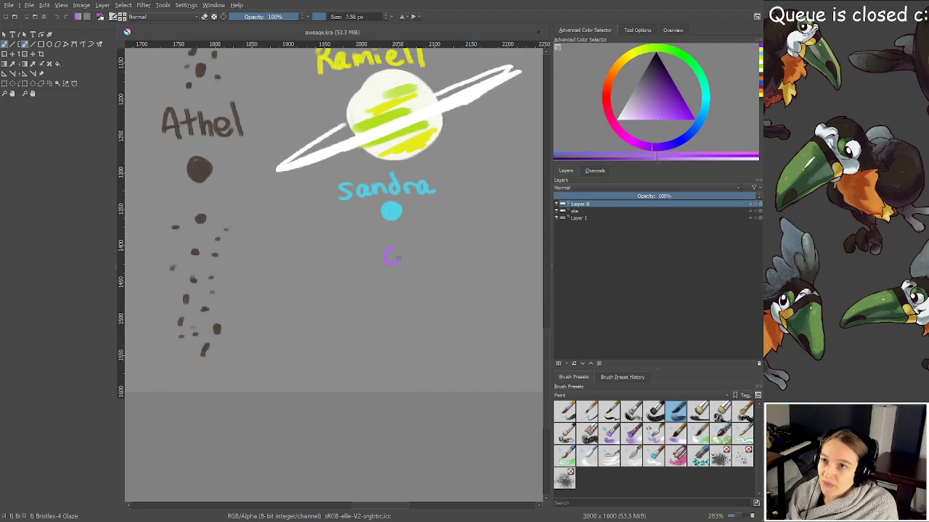
pyautogui.moveTo(393, 256); pyautogui.dragTo(392, 257)
pyautogui.hotkey('ctrl', 'z')
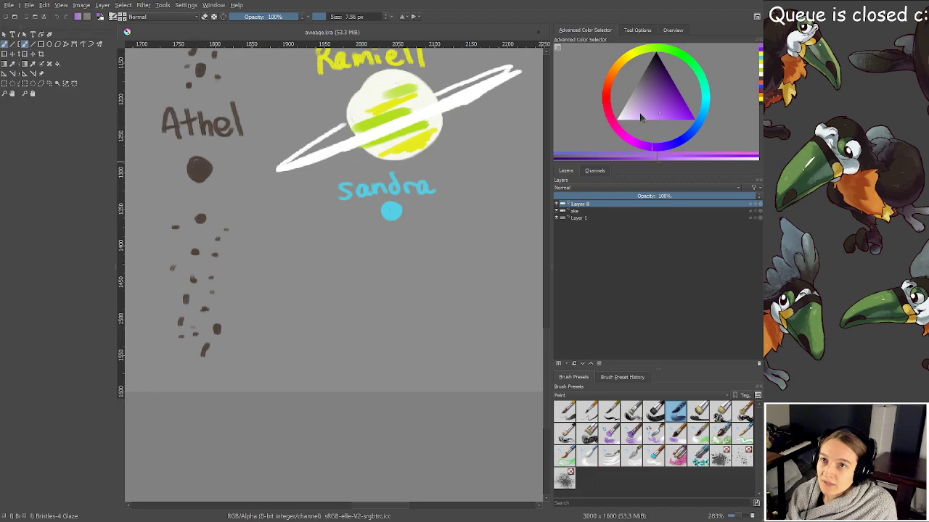
pyautogui.click(640, 114)
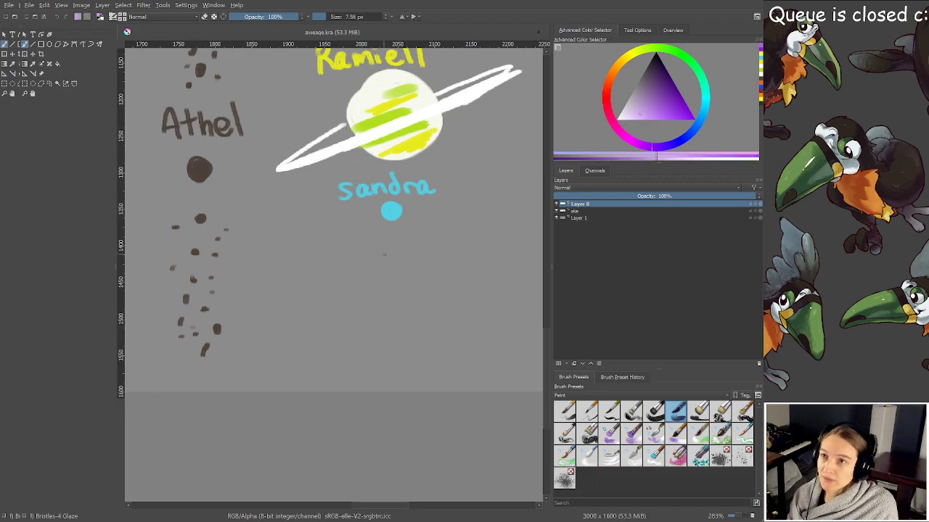
pyautogui.moveTo(384, 254); pyautogui.dragTo(390, 260)
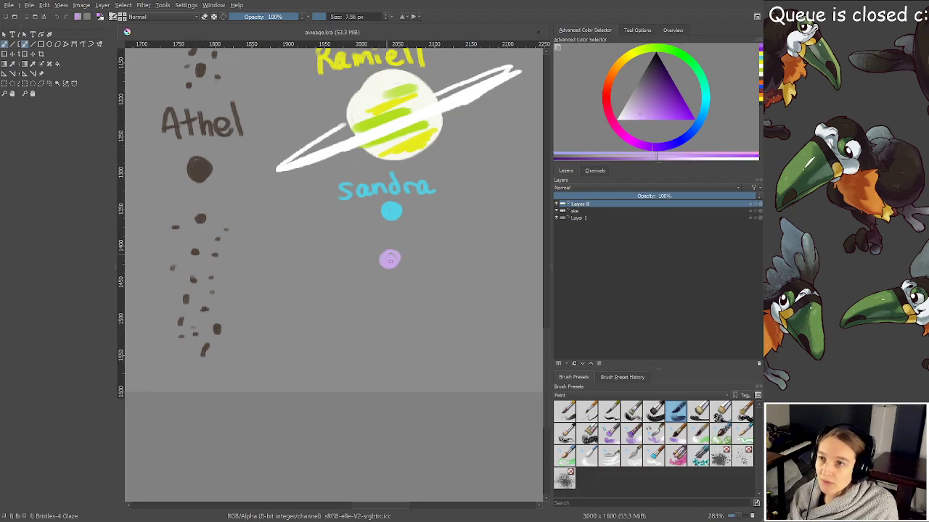
# Handwrite the label "Bereux" in pale purple between the cyan moon and the purple moon
pyautogui.moveTo(347, 232); pyautogui.dragTo(348, 247)
pyautogui.moveTo(348, 231)
pyautogui.mouseDown()
pyautogui.moveTo(351, 248)
pyautogui.moveTo(371, 239)
pyautogui.moveTo(381, 248)
pyautogui.moveTo(388, 237)
pyautogui.mouseUp()
pyautogui.moveTo(391, 241); pyautogui.dragTo(426, 245)
pyautogui.moveTo(428, 234); pyautogui.dragTo(413, 245)
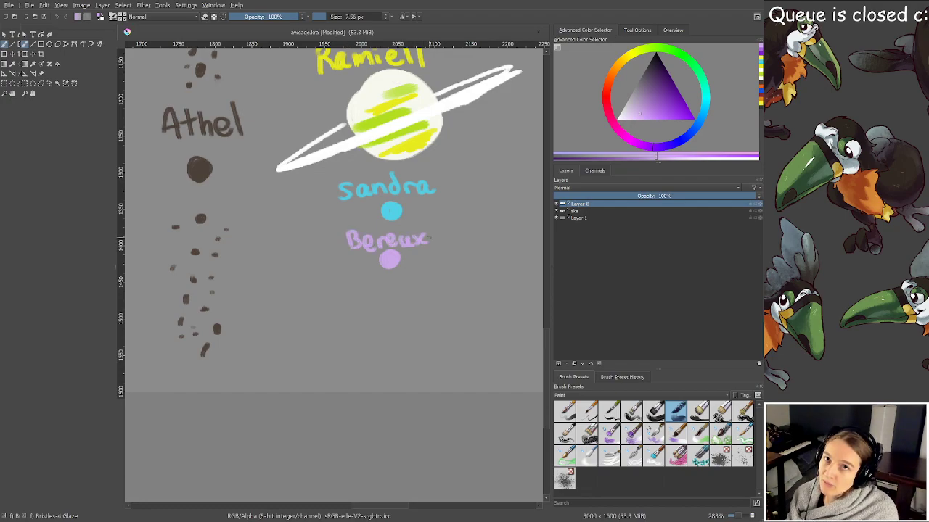
pyautogui.moveTo(398, 180); pyautogui.dragTo(387, 270)
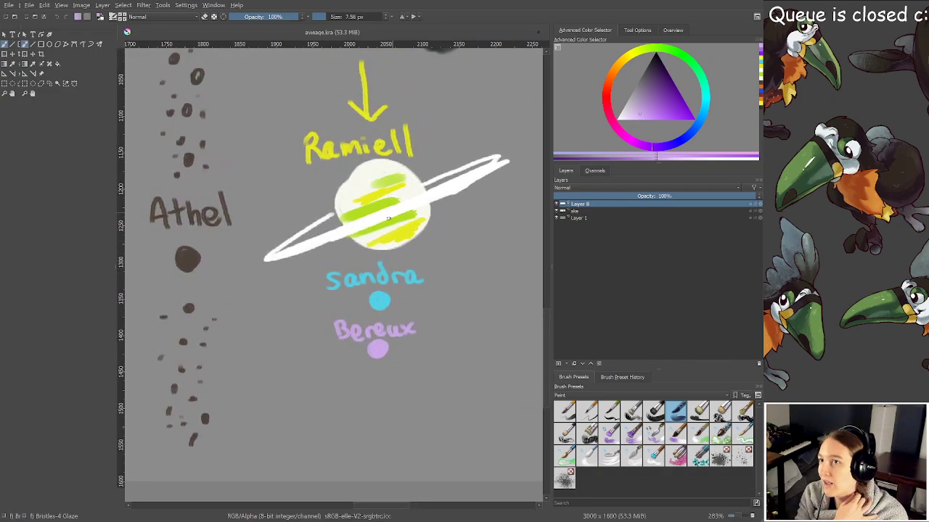
pyautogui.moveTo(388, 218); pyautogui.dragTo(380, 247)
pyautogui.scroll(2, 379, 215)
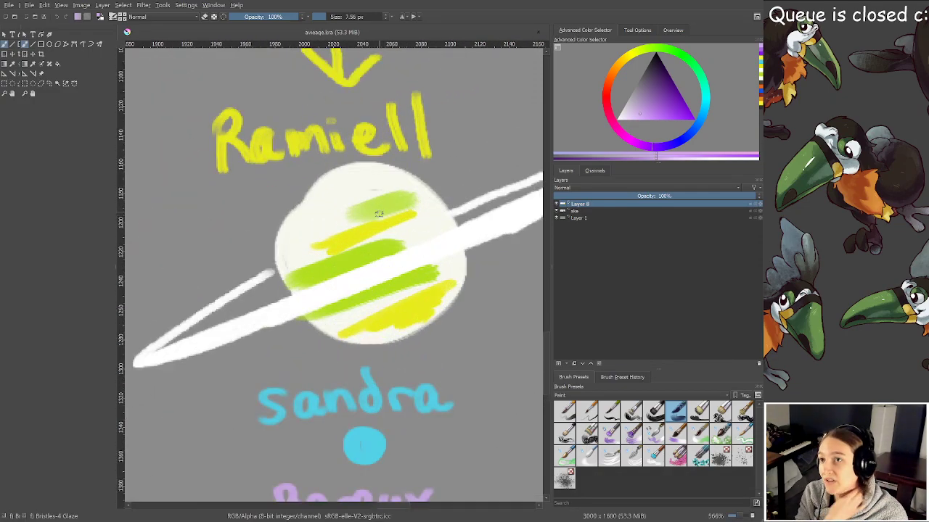
pyautogui.moveTo(379, 215)
pyautogui.mouseDown()
pyautogui.moveTo(372, 253)
pyautogui.moveTo(361, 256)
pyautogui.mouseUp()
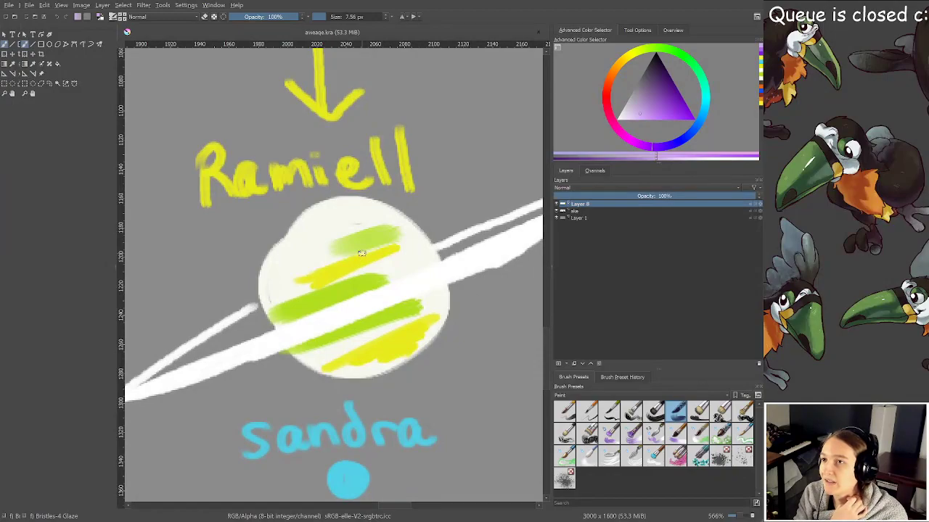
pyautogui.scroll(-2, 360, 252)
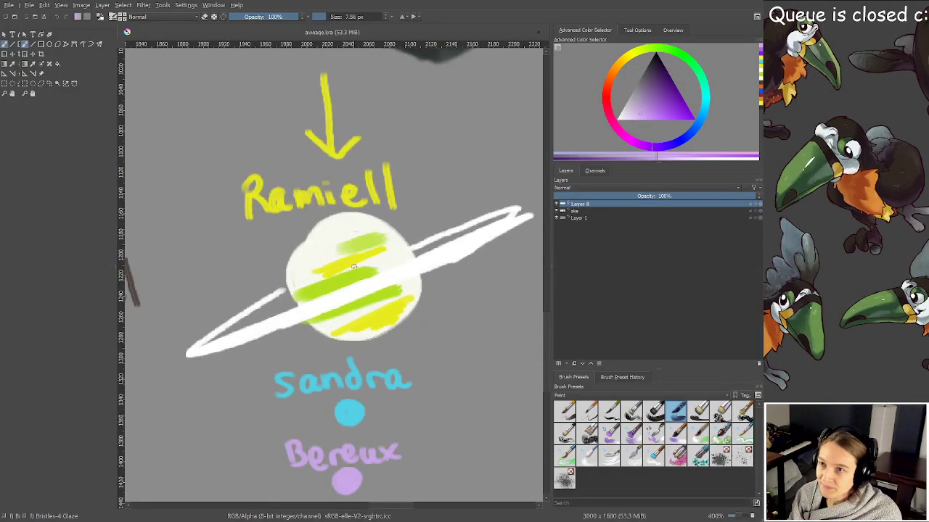
pyautogui.moveTo(373, 326); pyautogui.dragTo(404, 226)
pyautogui.scroll(-1, 392, 307)
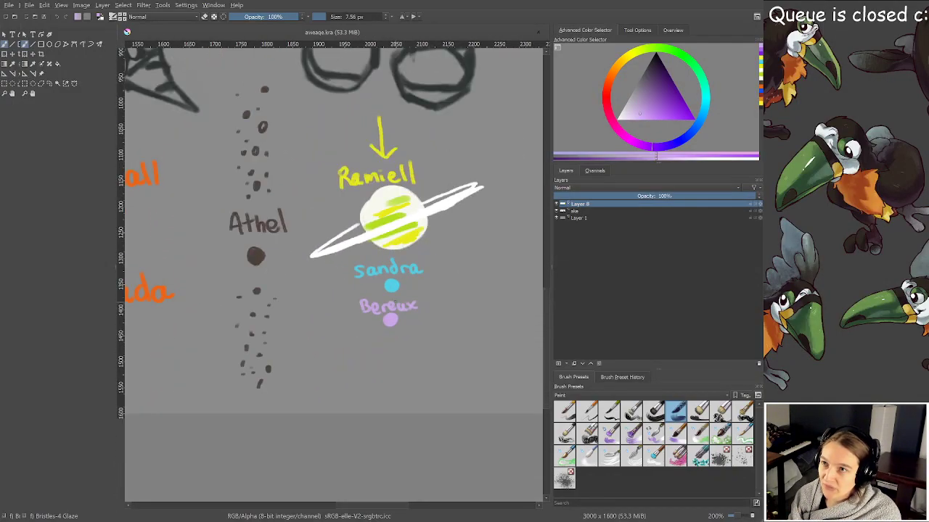
pyautogui.scroll(1, 393, 319)
pyautogui.scroll(1, 391, 350)
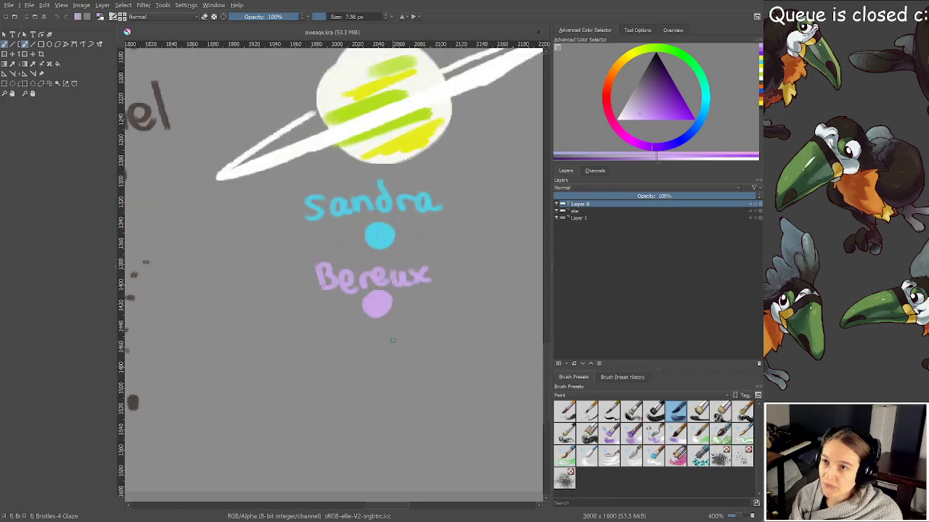
pyautogui.moveTo(390, 350); pyautogui.dragTo(395, 325)
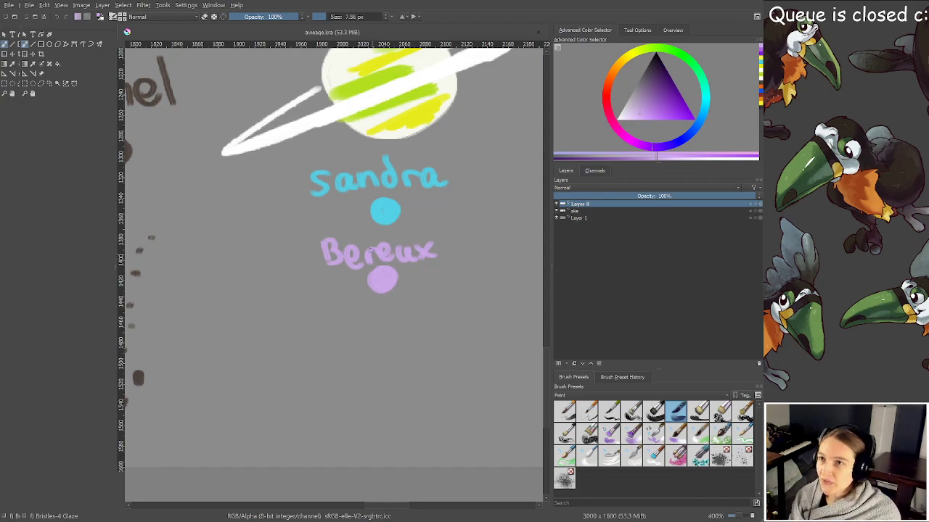
pyautogui.scroll(1, 370, 250)
pyautogui.moveTo(402, 192); pyautogui.dragTo(368, 302)
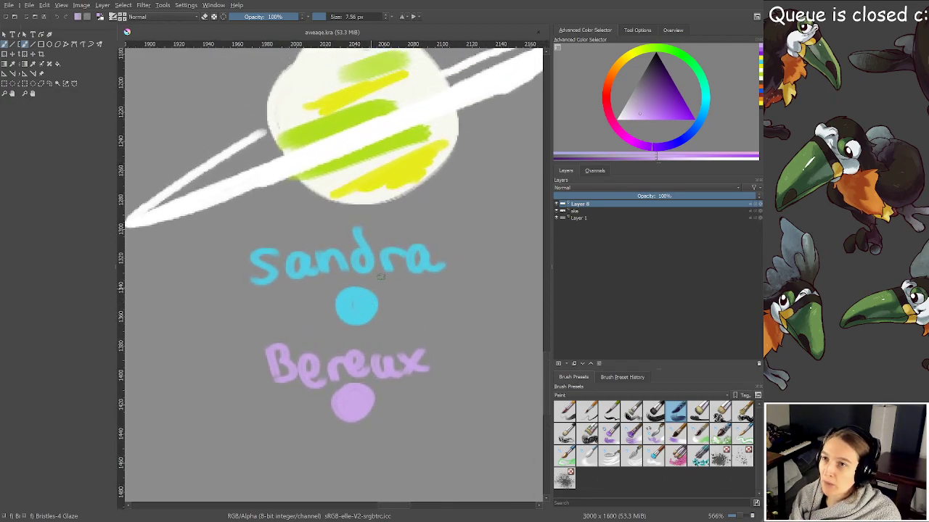
pyautogui.scroll(-1, 391, 258)
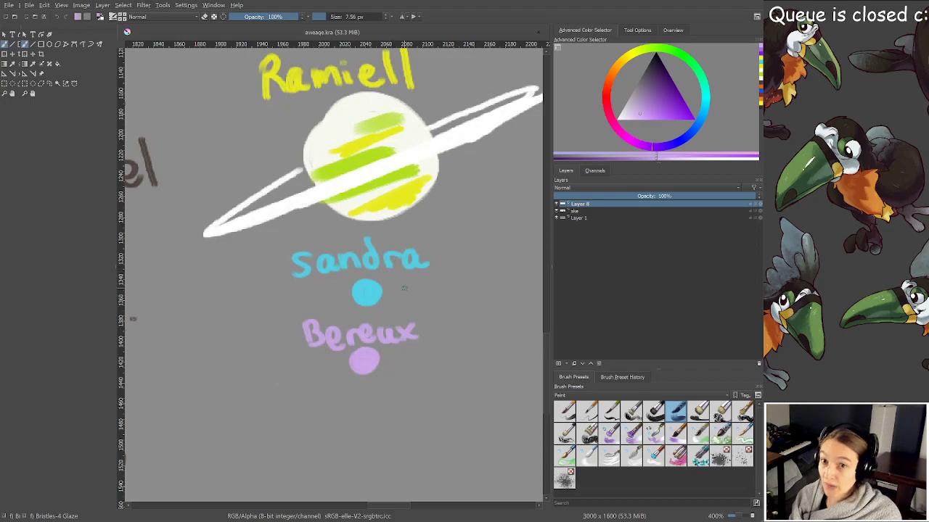
pyautogui.scroll(-1, 394, 356)
pyautogui.moveTo(393, 348); pyautogui.dragTo(396, 330)
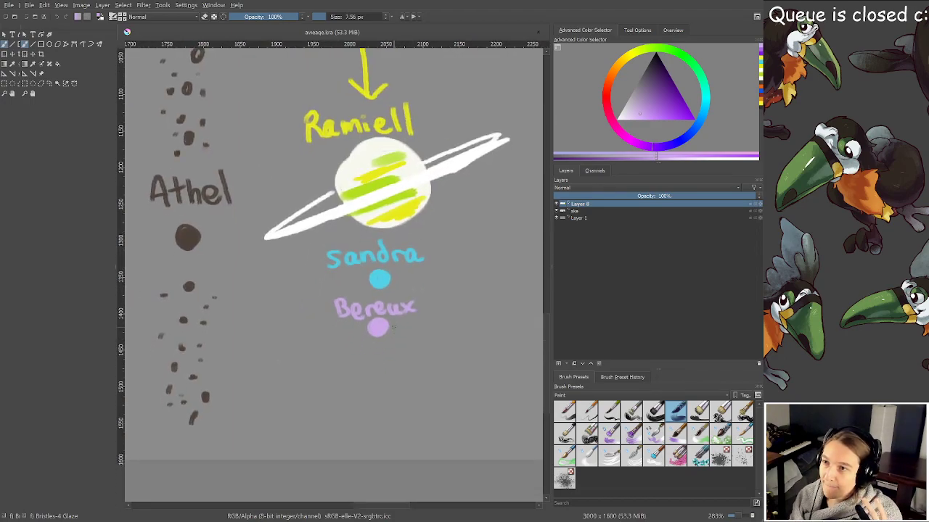
pyautogui.scroll(6, 388, 326)
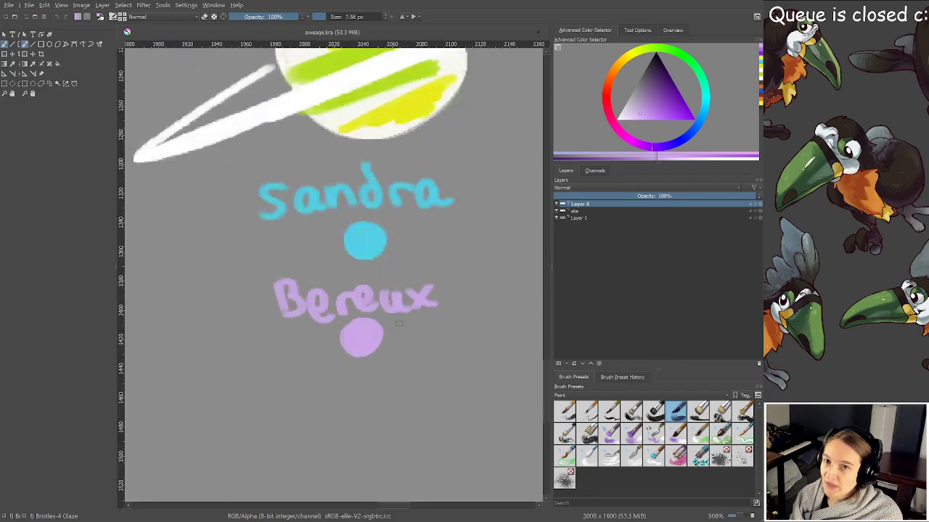
pyautogui.scroll(-4, 411, 287)
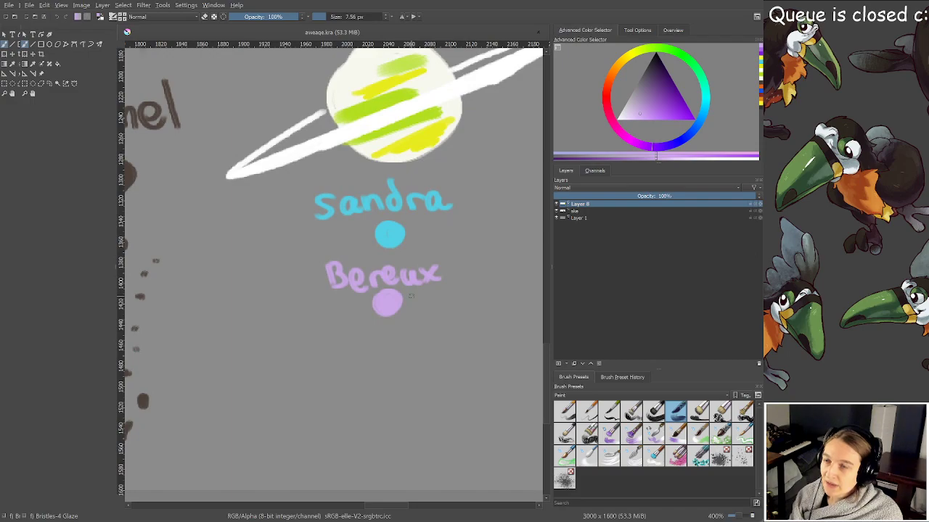
pyautogui.moveTo(411, 297); pyautogui.dragTo(406, 302)
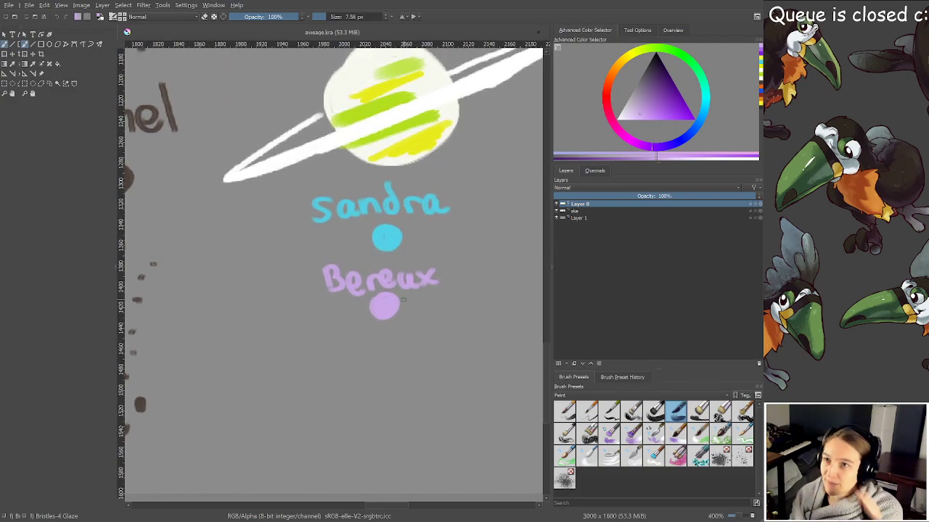
pyautogui.moveTo(385, 305); pyautogui.dragTo(382, 307)
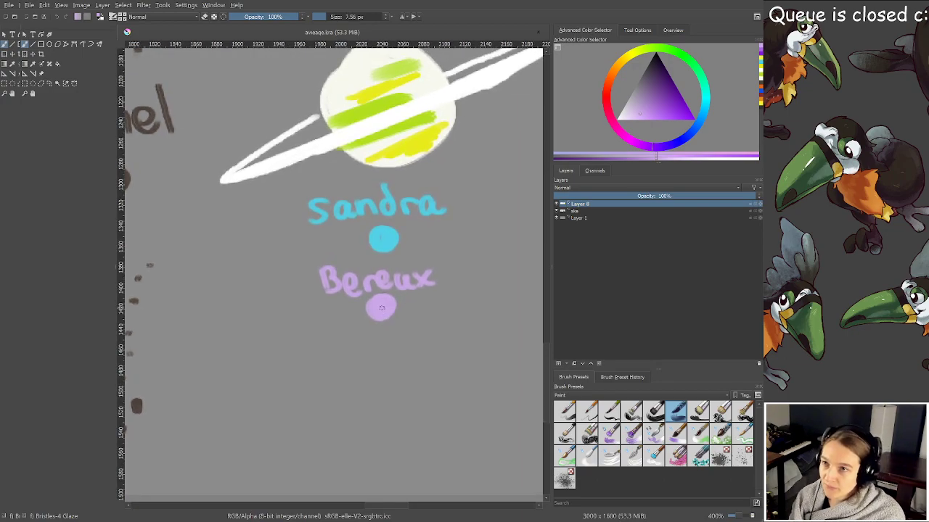
# Handwrite the label "Chasette" in light green below the purple moon and paint a matching light green moon beneath it
pyautogui.click(690, 64)
pyautogui.click(647, 114)
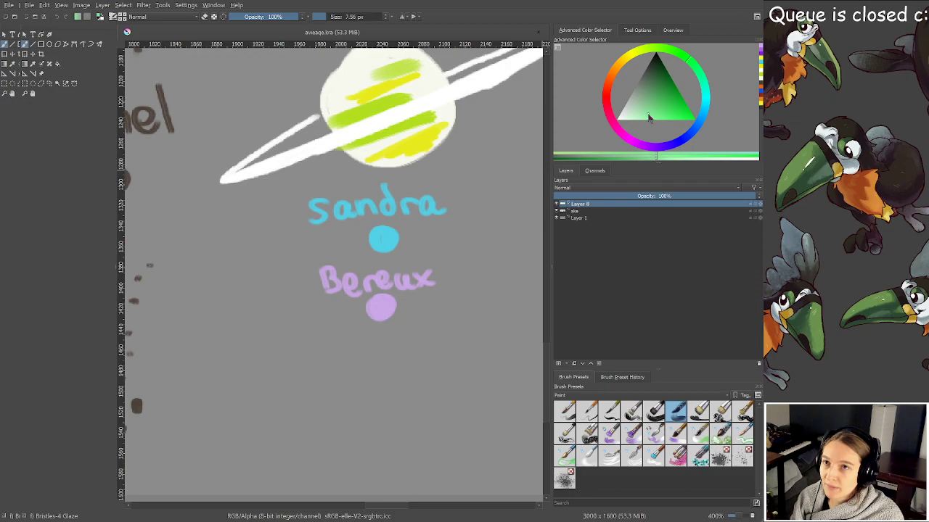
pyautogui.moveTo(451, 326); pyautogui.dragTo(440, 226)
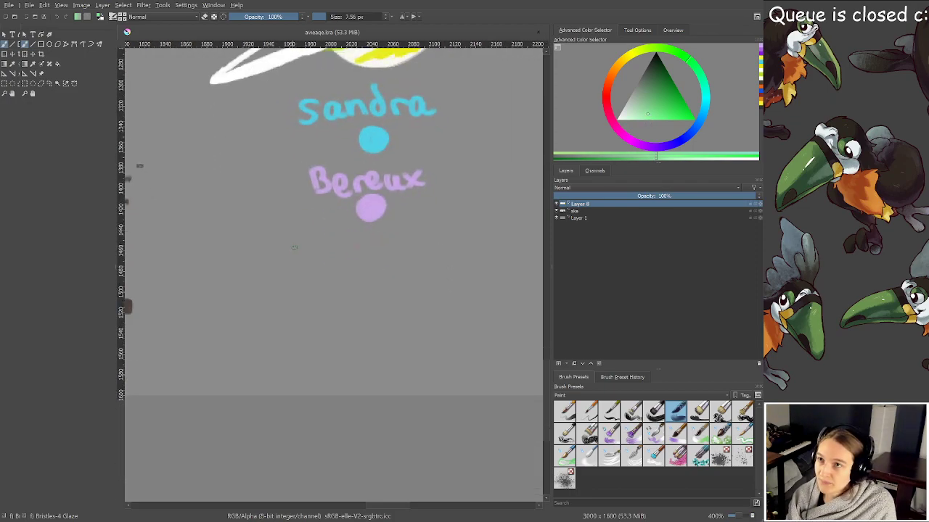
pyautogui.moveTo(330, 236)
pyautogui.mouseDown()
pyautogui.moveTo(319, 255)
pyautogui.moveTo(330, 241)
pyautogui.moveTo(353, 259)
pyautogui.moveTo(399, 257)
pyautogui.mouseUp()
pyautogui.moveTo(410, 232)
pyautogui.mouseDown()
pyautogui.moveTo(414, 255)
pyautogui.moveTo(436, 254)
pyautogui.mouseUp()
pyautogui.moveTo(363, 274)
pyautogui.mouseDown()
pyautogui.moveTo(380, 282)
pyautogui.moveTo(372, 288)
pyautogui.moveTo(380, 275)
pyautogui.mouseUp()
# Look over the ringed planet's moons and the blue, red and orange planets with their labels, returning to the green moon
pyautogui.scroll(-2, 373, 284)
pyautogui.moveTo(389, 209); pyautogui.dragTo(382, 312)
pyautogui.scroll(2, 376, 352)
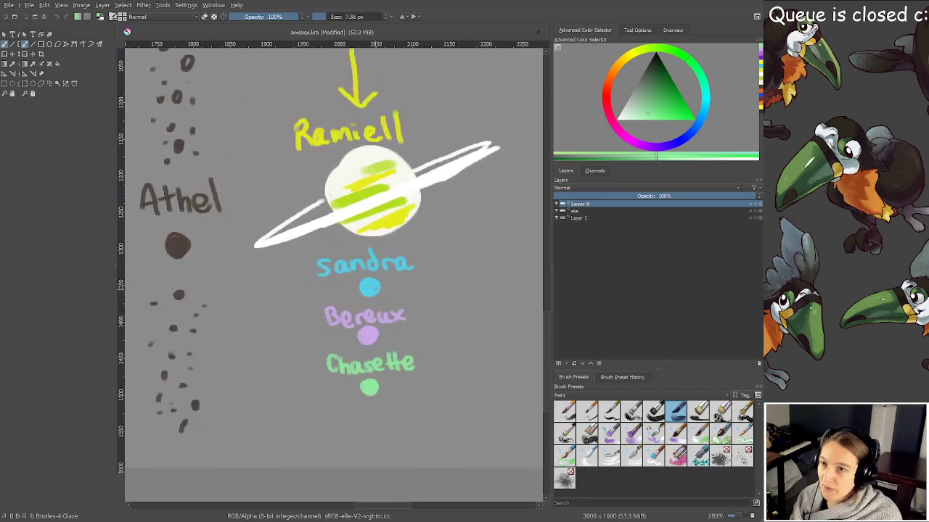
pyautogui.moveTo(375, 352); pyautogui.dragTo(384, 327)
pyautogui.scroll(-3, 384, 307)
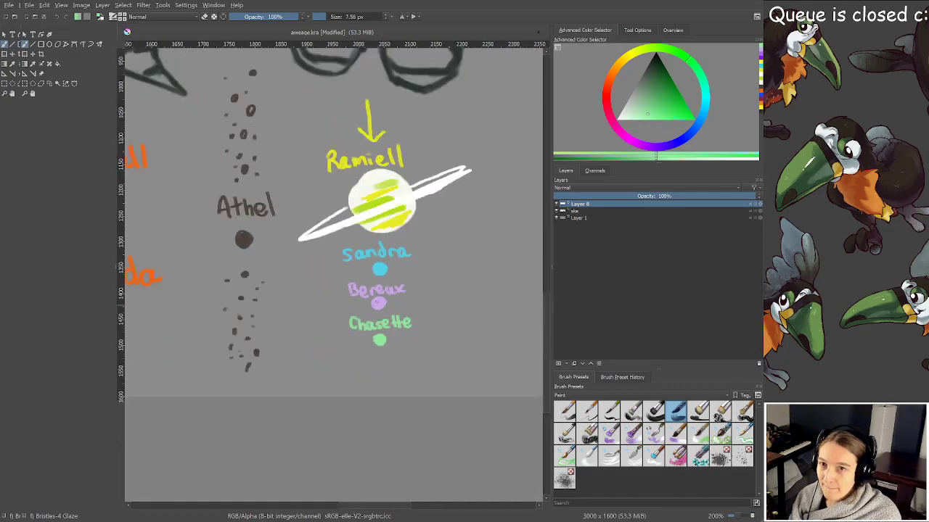
pyautogui.moveTo(236, 299); pyautogui.dragTo(412, 324)
pyautogui.moveTo(277, 296); pyautogui.dragTo(452, 319)
pyautogui.scroll(3, 377, 311)
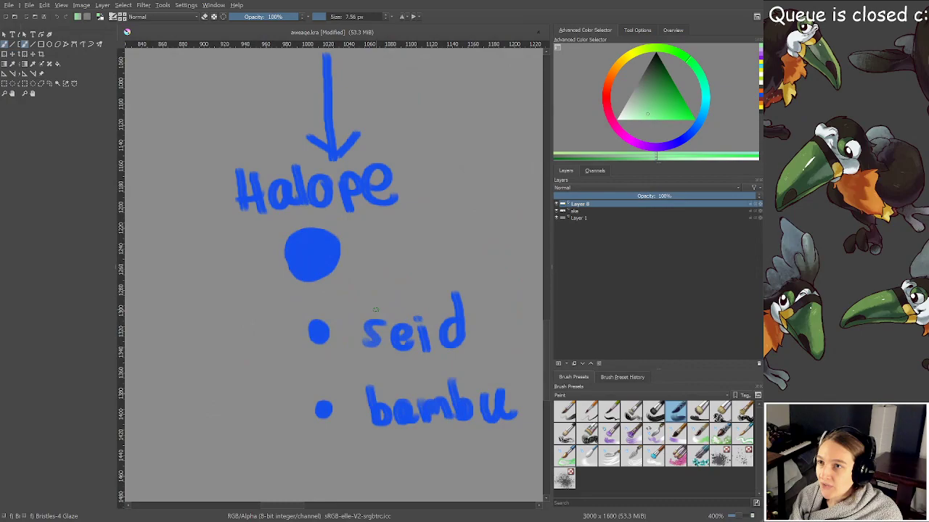
pyautogui.moveTo(378, 313); pyautogui.dragTo(403, 347)
pyautogui.scroll(-2, 316, 282)
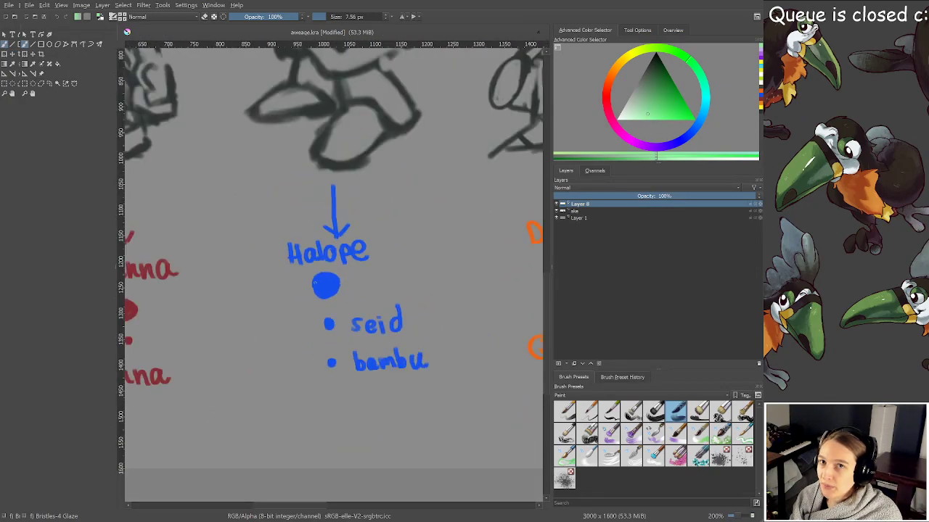
pyautogui.moveTo(328, 288); pyautogui.dragTo(435, 307)
pyautogui.moveTo(280, 290); pyautogui.dragTo(387, 294)
pyautogui.scroll(2, 370, 309)
pyautogui.moveTo(348, 322); pyautogui.dragTo(377, 251)
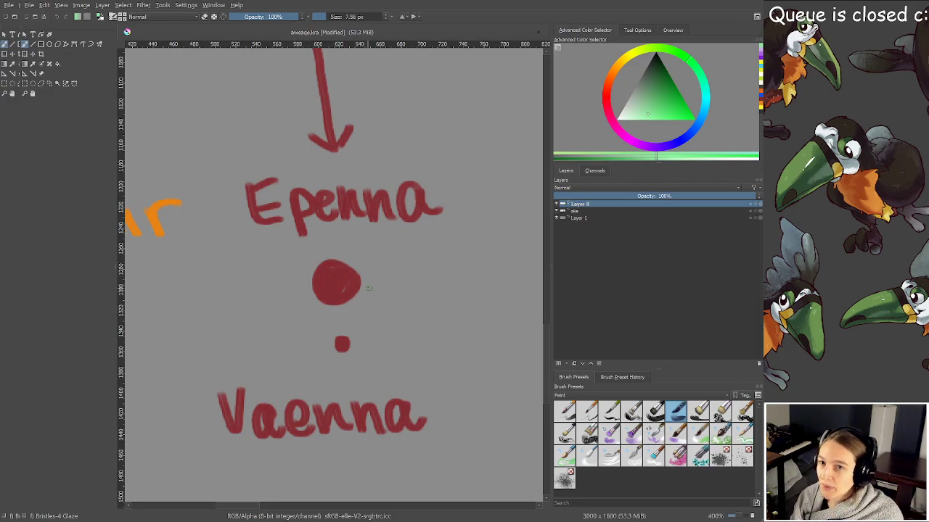
pyautogui.scroll(-2, 403, 302)
pyautogui.moveTo(441, 323); pyautogui.dragTo(209, 278)
pyautogui.moveTo(502, 291); pyautogui.dragTo(198, 293)
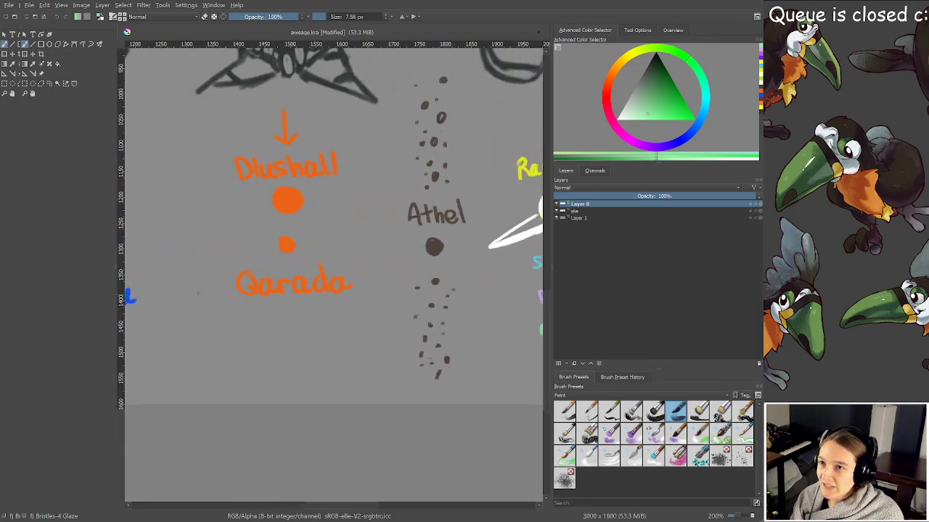
pyautogui.moveTo(436, 247); pyautogui.dragTo(219, 278)
pyautogui.scroll(2, 340, 308)
pyautogui.moveTo(332, 350); pyautogui.dragTo(313, 245)
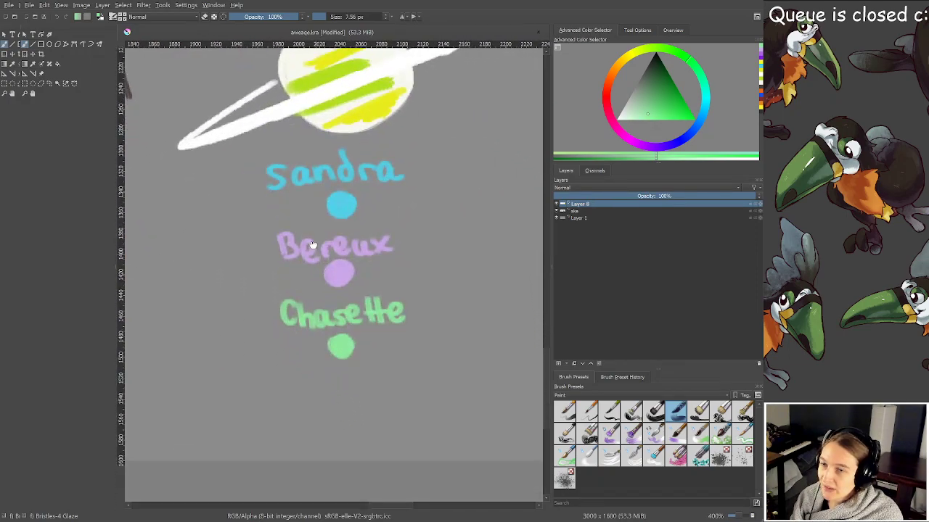
pyautogui.moveTo(347, 328); pyautogui.dragTo(375, 294)
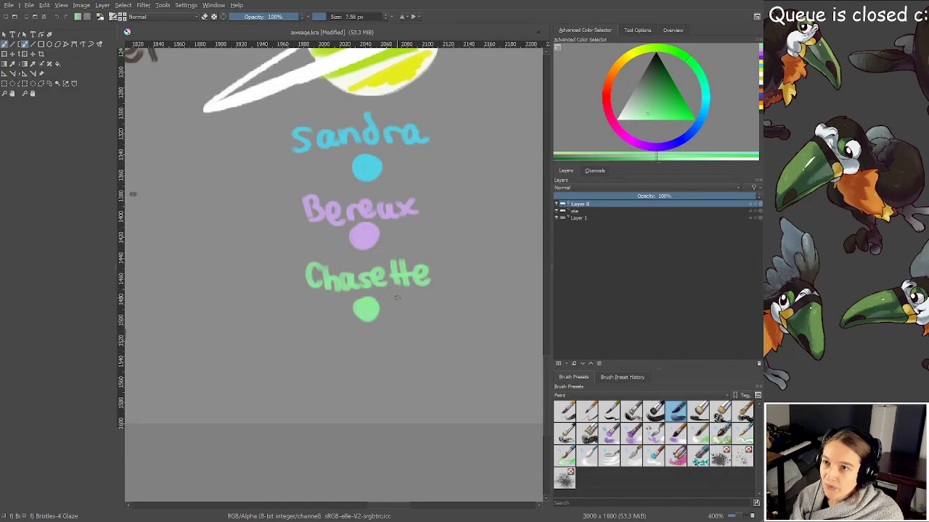
# Paint a small dark brown moon below the green one, trying a lighter orange-brown first
pyautogui.click(616, 71)
pyautogui.moveTo(614, 70); pyautogui.dragTo(611, 73)
pyautogui.moveTo(667, 85); pyautogui.dragTo(651, 92)
pyautogui.moveTo(481, 303); pyautogui.dragTo(488, 258)
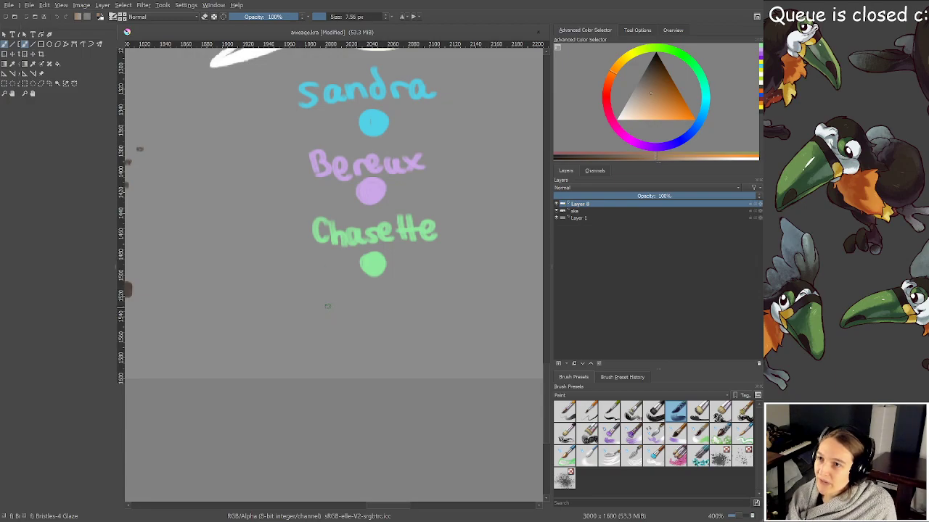
pyautogui.click(374, 331)
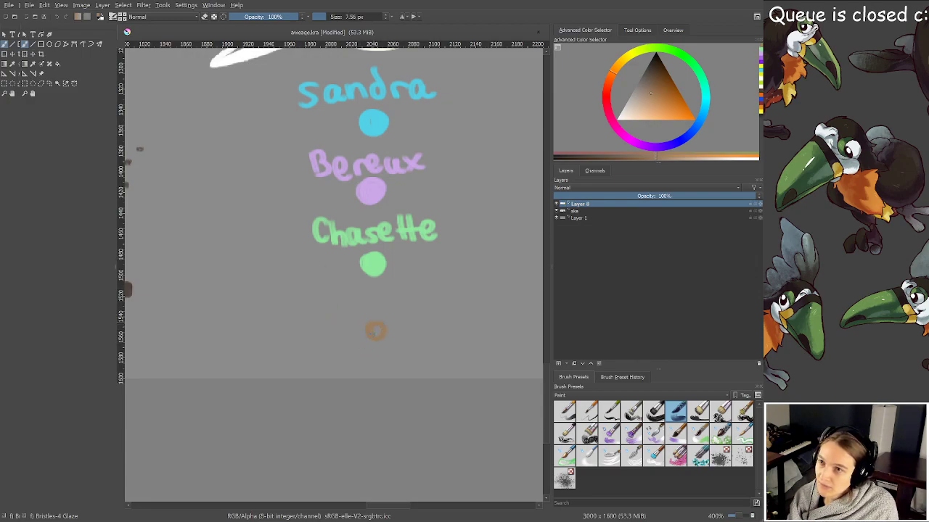
pyautogui.click(652, 75)
pyautogui.moveTo(360, 328)
pyautogui.mouseDown()
pyautogui.moveTo(368, 342)
pyautogui.moveTo(366, 335)
pyautogui.mouseUp()
# Handwrite the label "Dreyza" in dark brown above the brown moon and save the drawing
pyautogui.moveTo(320, 294)
pyautogui.mouseDown()
pyautogui.moveTo(322, 322)
pyautogui.moveTo(383, 309)
pyautogui.moveTo(382, 325)
pyautogui.moveTo(428, 319)
pyautogui.moveTo(419, 325)
pyautogui.mouseUp()
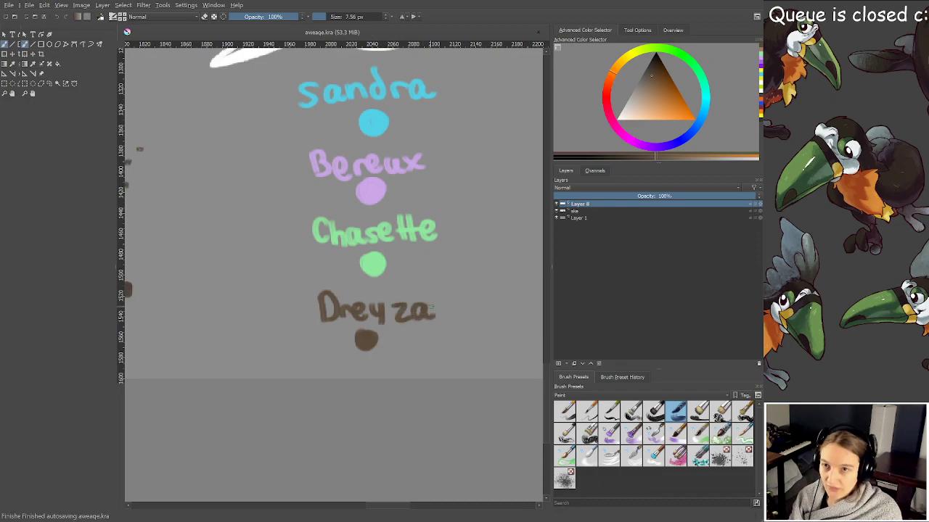
pyautogui.scroll(-3, 419, 274)
pyautogui.moveTo(455, 259); pyautogui.dragTo(422, 298)
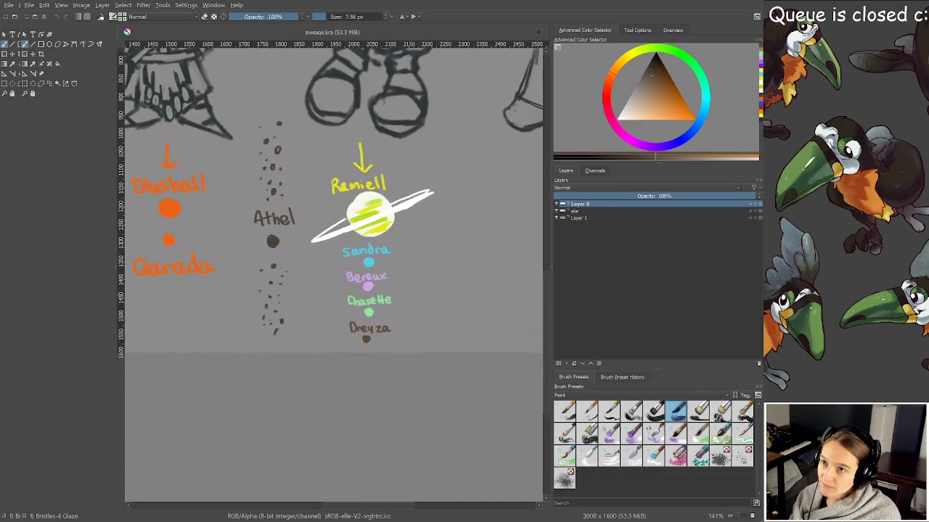
# Add small pale yellow-green sparkle marks across the brown moon and its upper edge with a 2.40 px brush
pyautogui.scroll(2, 417, 288)
pyautogui.moveTo(329, 339); pyautogui.dragTo(372, 290)
pyautogui.scroll(4, 369, 291)
pyautogui.moveTo(394, 332); pyautogui.dragTo(340, 212)
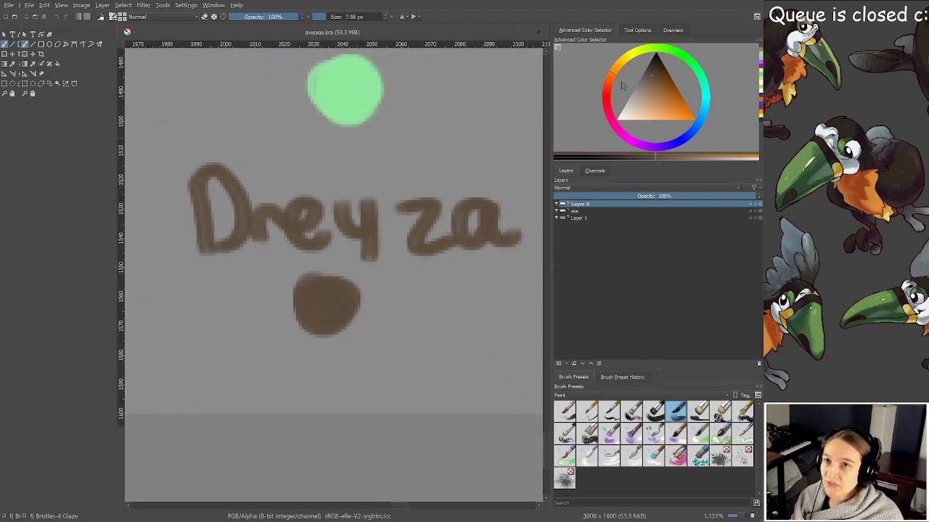
pyautogui.click(646, 52)
pyautogui.click(641, 113)
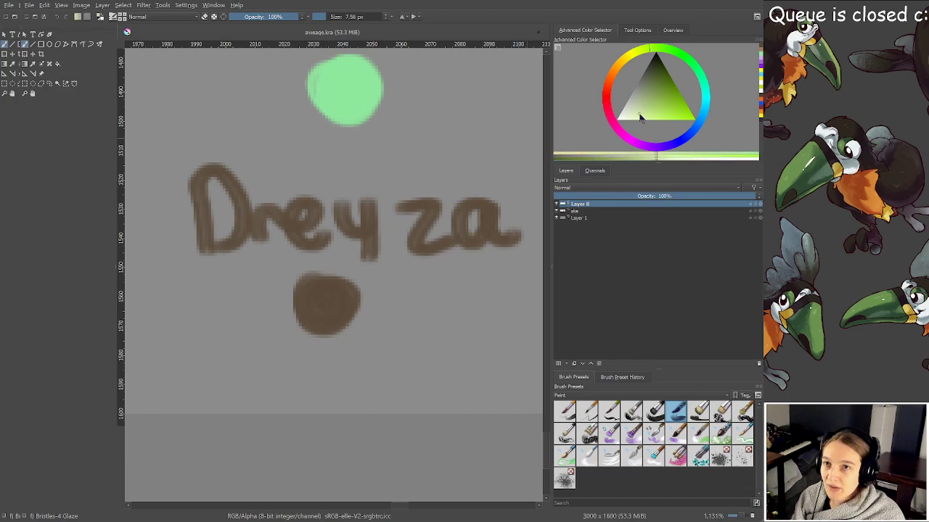
pyautogui.moveTo(318, 267)
pyautogui.mouseDown()
pyautogui.moveTo(304, 267)
pyautogui.moveTo(305, 292)
pyautogui.moveTo(305, 281)
pyautogui.mouseUp()
pyautogui.moveTo(320, 279)
pyautogui.mouseDown()
pyautogui.moveTo(326, 297)
pyautogui.moveTo(346, 291)
pyautogui.mouseUp()
pyautogui.moveTo(343, 289); pyautogui.dragTo(350, 287)
pyautogui.moveTo(337, 258); pyautogui.dragTo(338, 277)
pyautogui.moveTo(332, 274)
pyautogui.mouseDown()
pyautogui.moveTo(347, 272)
pyautogui.moveTo(363, 302)
pyautogui.moveTo(316, 320)
pyautogui.moveTo(332, 315)
pyautogui.mouseUp()
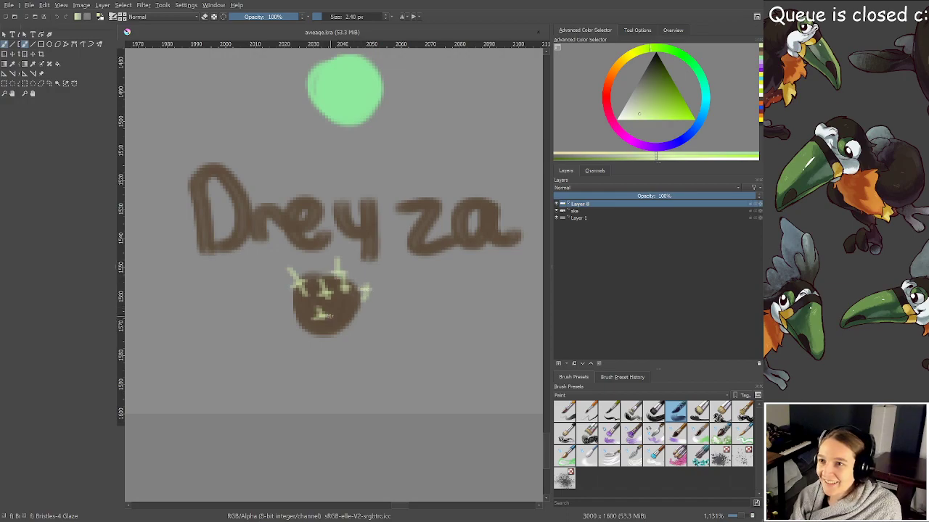
# Paint a cluster of pale blue strokes over the brown moon's upper-left edge and save the drawing
pyautogui.click(700, 128)
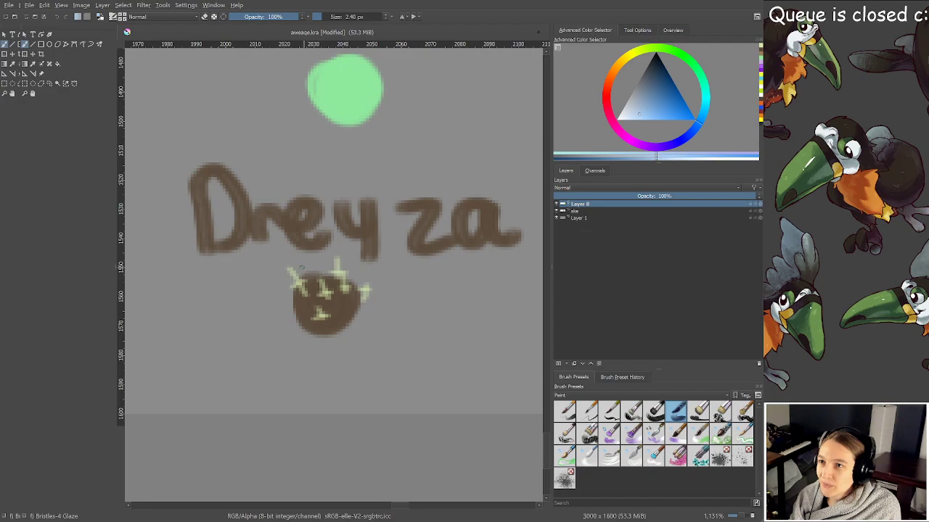
pyautogui.moveTo(301, 267)
pyautogui.mouseDown()
pyautogui.moveTo(284, 290)
pyautogui.moveTo(287, 269)
pyautogui.moveTo(289, 292)
pyautogui.moveTo(270, 316)
pyautogui.moveTo(312, 294)
pyautogui.mouseUp()
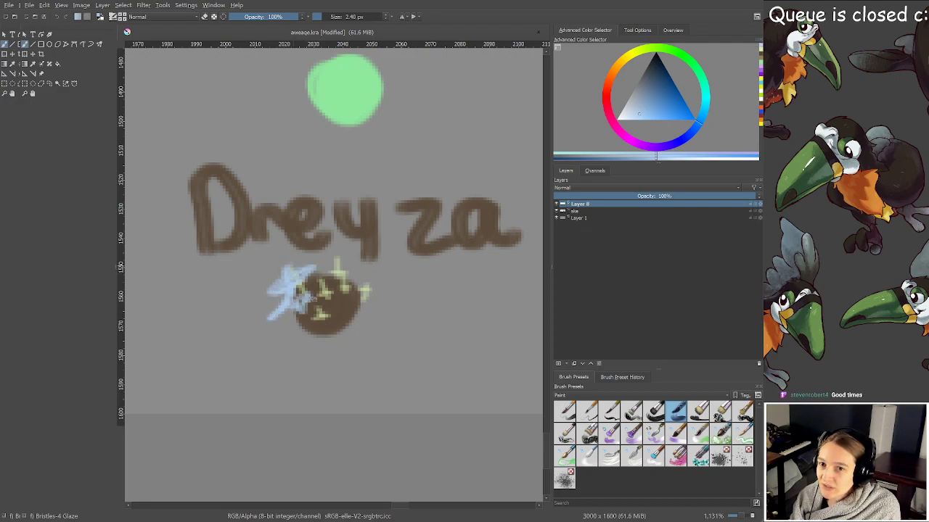
pyautogui.scroll(-5, 320, 290)
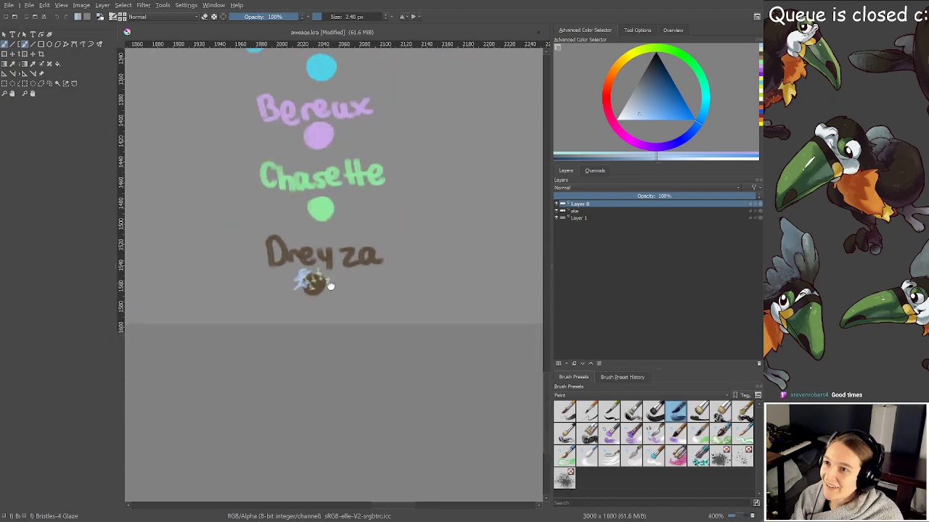
pyautogui.scroll(-3, 330, 286)
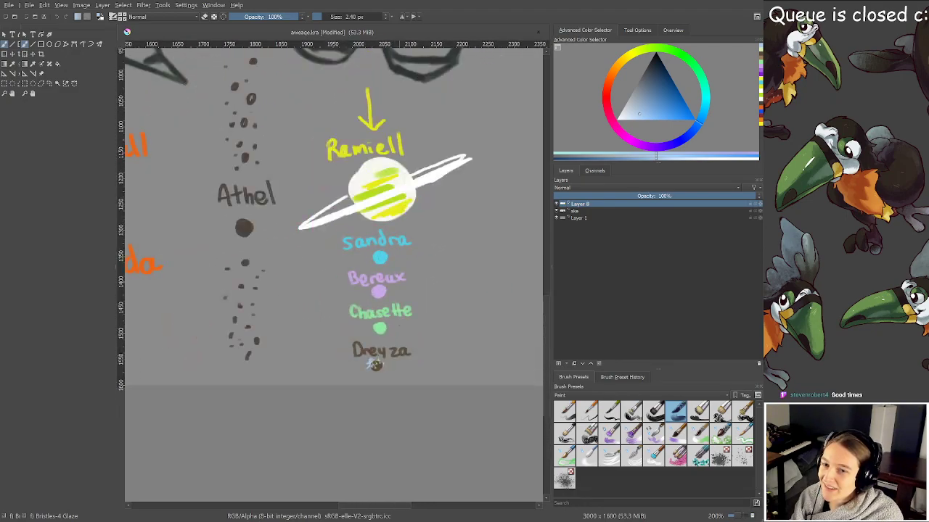
pyautogui.scroll(2, 375, 365)
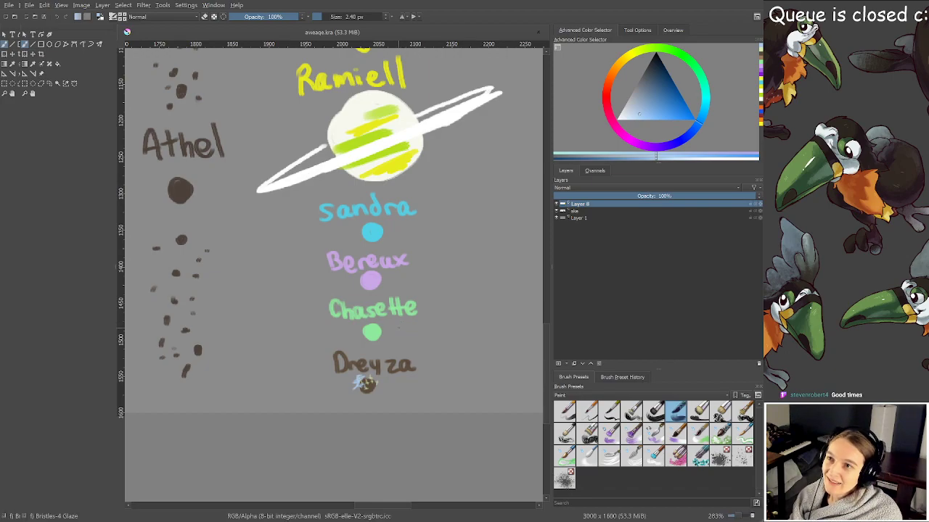
pyautogui.scroll(2, 403, 312)
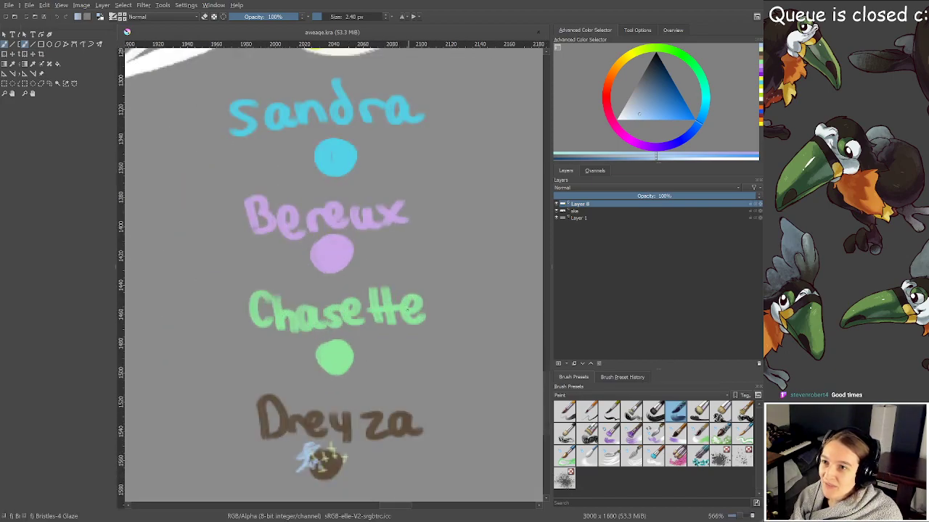
pyautogui.moveTo(334, 376); pyautogui.dragTo(367, 313)
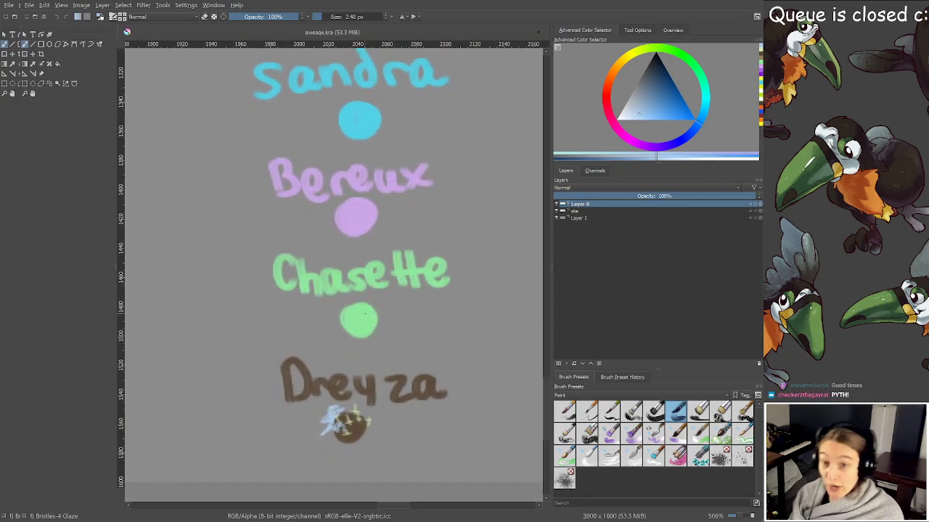
pyautogui.scroll(-5, 361, 312)
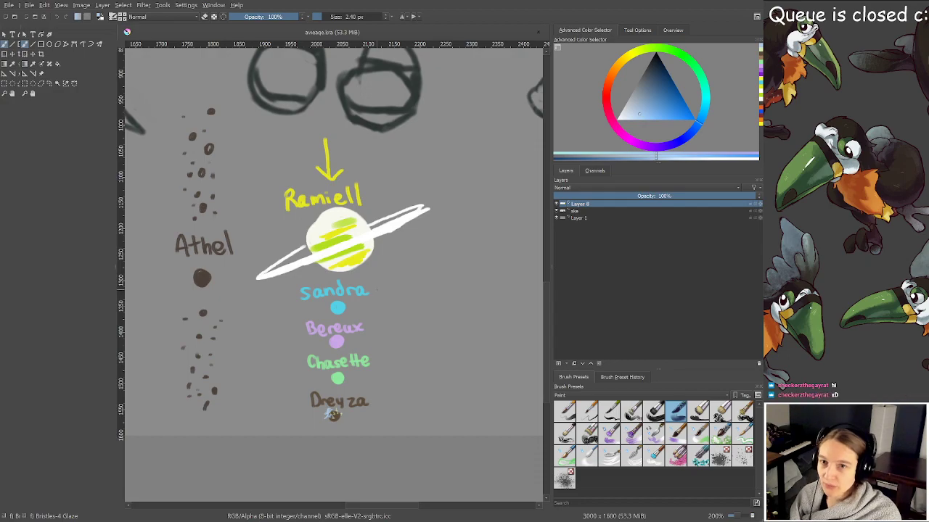
pyautogui.scroll(-1, 377, 290)
pyautogui.moveTo(462, 209); pyautogui.dragTo(483, 227)
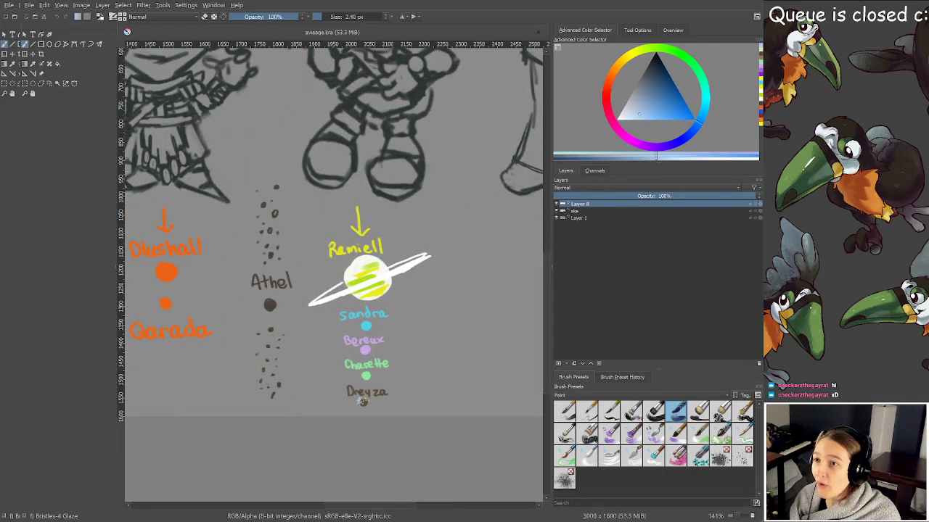
pyautogui.moveTo(326, 190); pyautogui.dragTo(260, 183)
pyautogui.scroll(1, 298, 230)
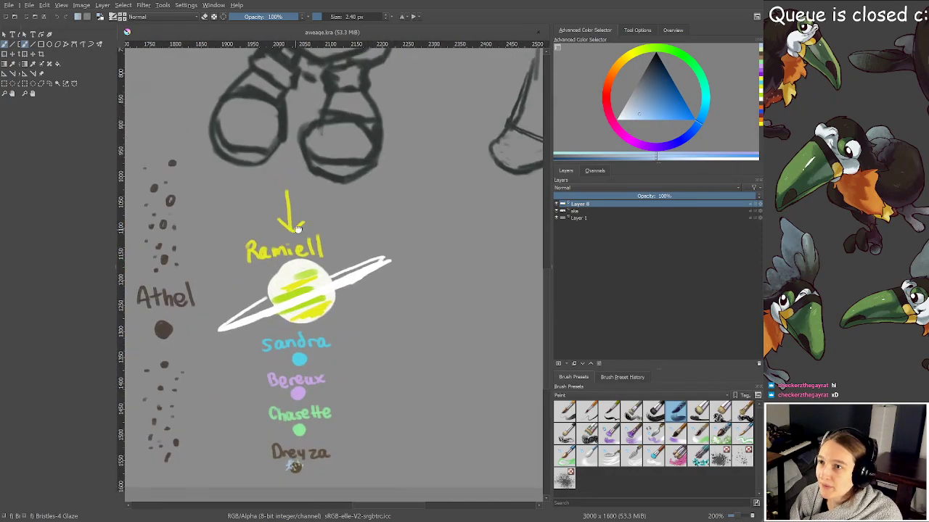
# Move the ringed planet Ramiell with its arrow, moons and labels a little closer to the asteroid belt
pyautogui.moveTo(298, 229); pyautogui.dragTo(327, 190)
pyautogui.click(49, 83)
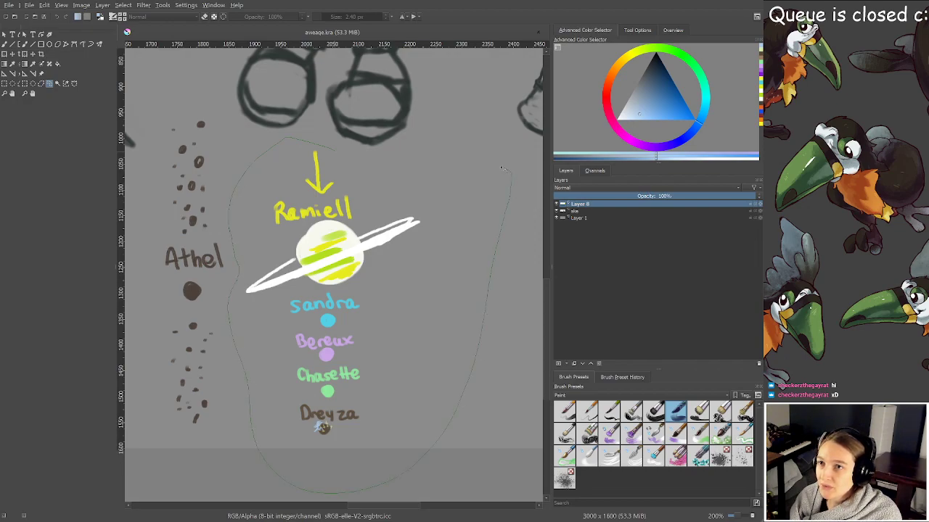
pyautogui.hotkey('ctrl', 't')
pyautogui.moveTo(389, 198); pyautogui.dragTo(354, 199)
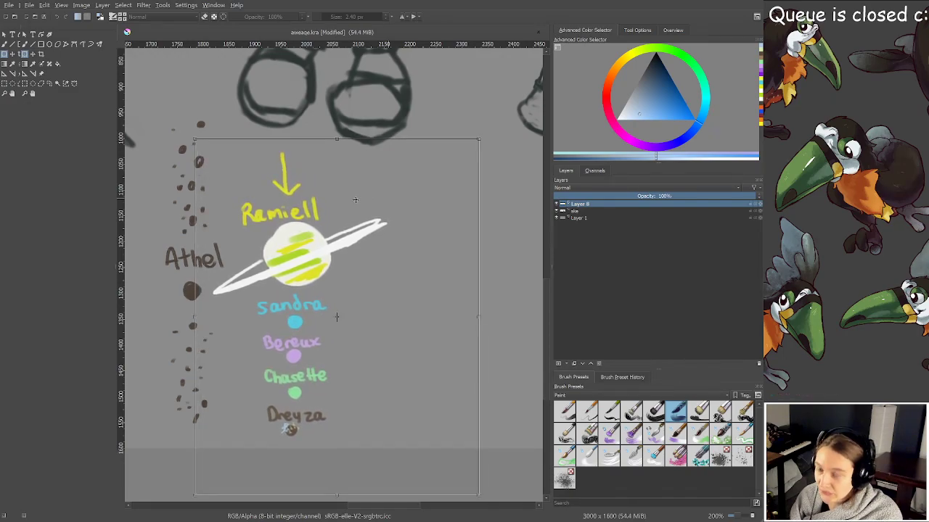
pyautogui.press('b')
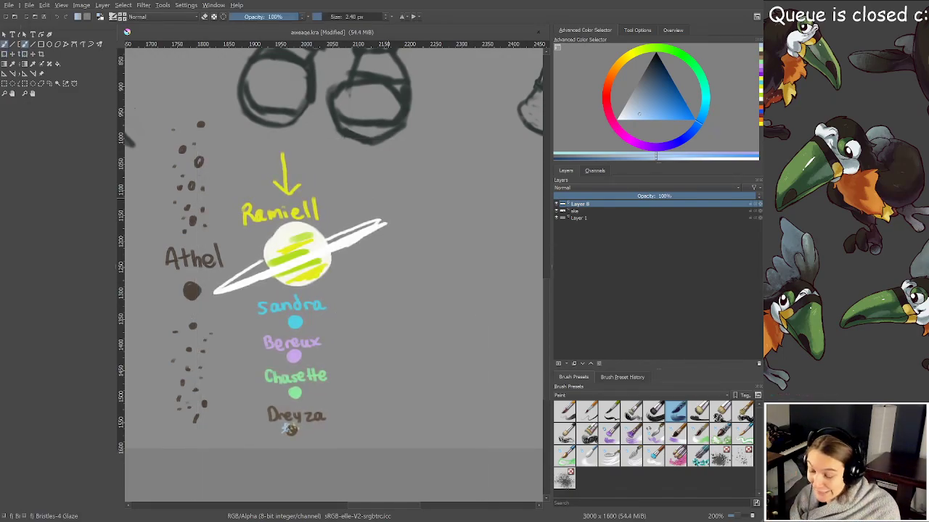
# Paint a large solid blue planet beside the ringed planet, on the side away from the asteroid belt, with a 28.08 px brush
pyautogui.click(680, 114)
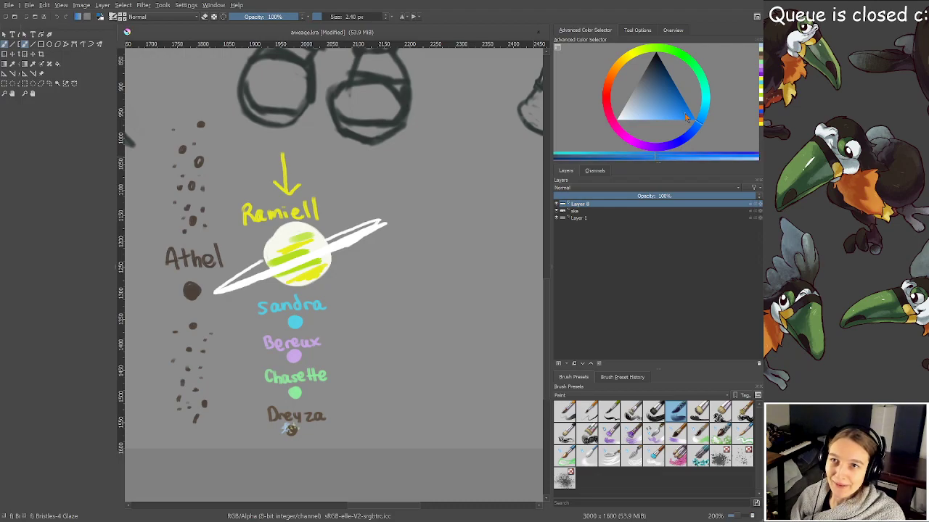
pyautogui.moveTo(369, 247); pyautogui.dragTo(353, 237)
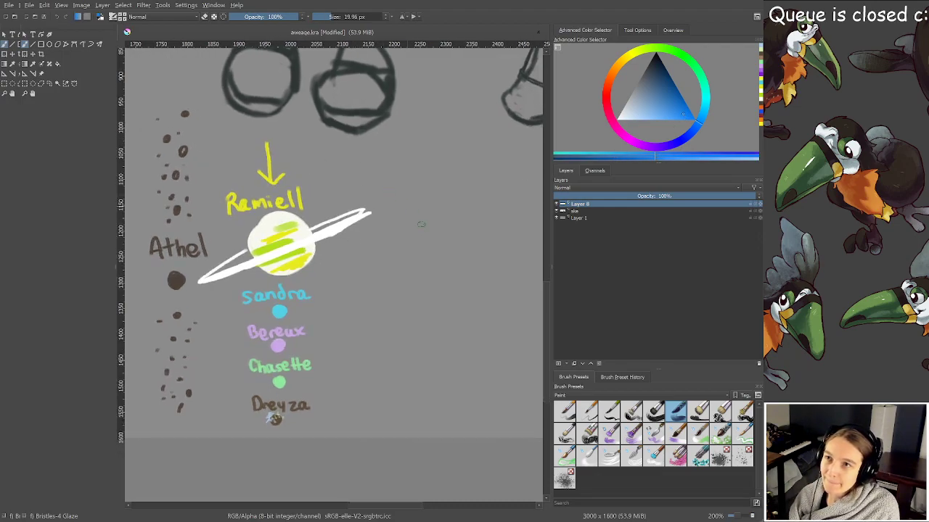
pyautogui.moveTo(422, 210)
pyautogui.mouseDown()
pyautogui.moveTo(433, 245)
pyautogui.moveTo(415, 230)
pyautogui.moveTo(428, 227)
pyautogui.moveTo(426, 209)
pyautogui.moveTo(407, 228)
pyautogui.moveTo(432, 243)
pyautogui.mouseUp()
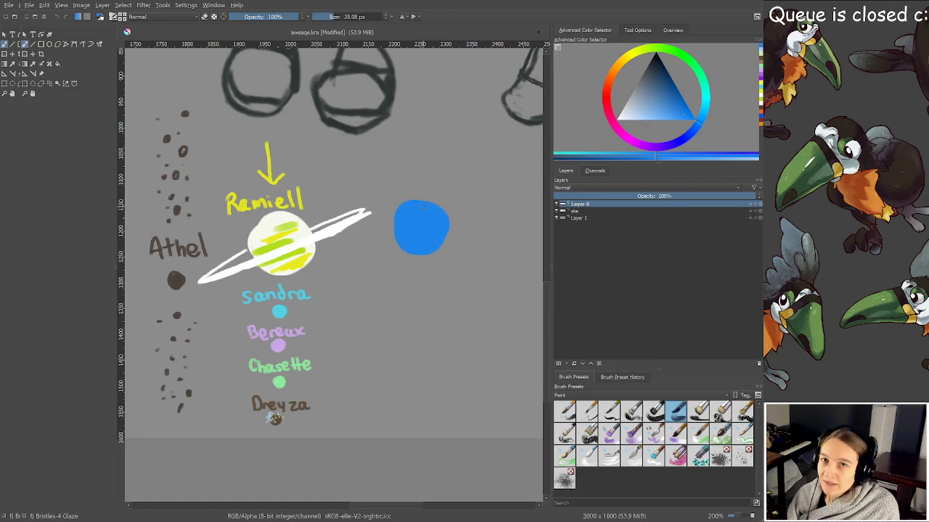
# Handwrite the label "Argont" in blue above the blue planet with a 6.42 px brush and draw an arrow pointing down to it
pyautogui.moveTo(378, 177)
pyautogui.mouseDown()
pyautogui.moveTo(409, 193)
pyautogui.moveTo(415, 183)
pyautogui.moveTo(383, 172)
pyautogui.moveTo(393, 190)
pyautogui.moveTo(409, 178)
pyautogui.moveTo(419, 181)
pyautogui.moveTo(414, 190)
pyautogui.moveTo(449, 190)
pyautogui.mouseUp()
pyautogui.hotkey('ctrl', 'z')
pyautogui.hotkey('ctrl', 'z')
pyautogui.moveTo(444, 178); pyautogui.dragTo(455, 177)
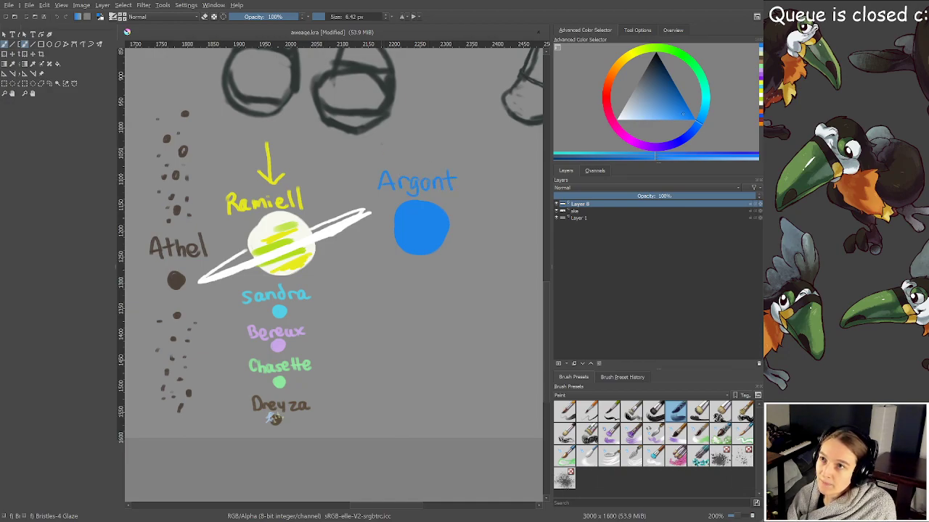
pyautogui.moveTo(380, 135)
pyautogui.mouseDown()
pyautogui.moveTo(389, 161)
pyautogui.moveTo(397, 149)
pyautogui.mouseUp()
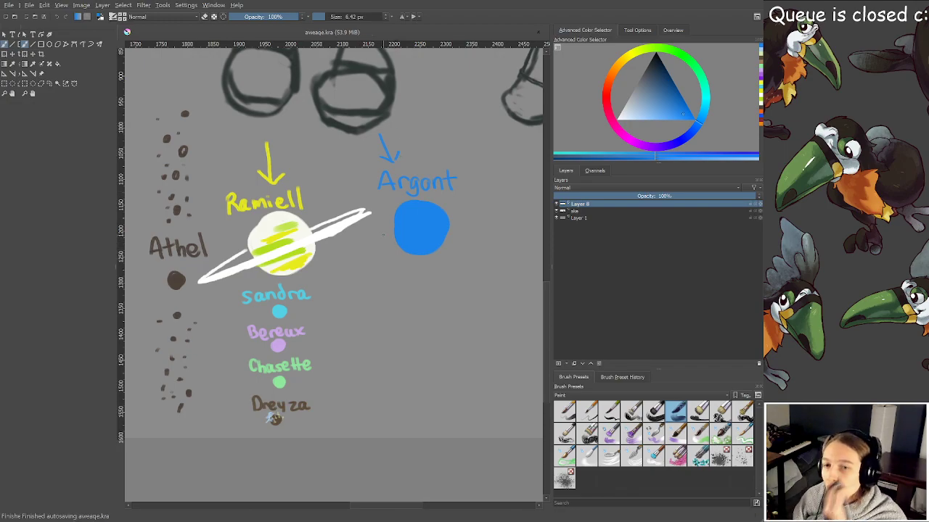
# Paint a small blue moon below the Argont planet and handwrite the label "Mayda" in blue above the moon
pyautogui.moveTo(377, 279)
pyautogui.mouseDown()
pyautogui.moveTo(359, 258)
pyautogui.moveTo(411, 270)
pyautogui.mouseUp()
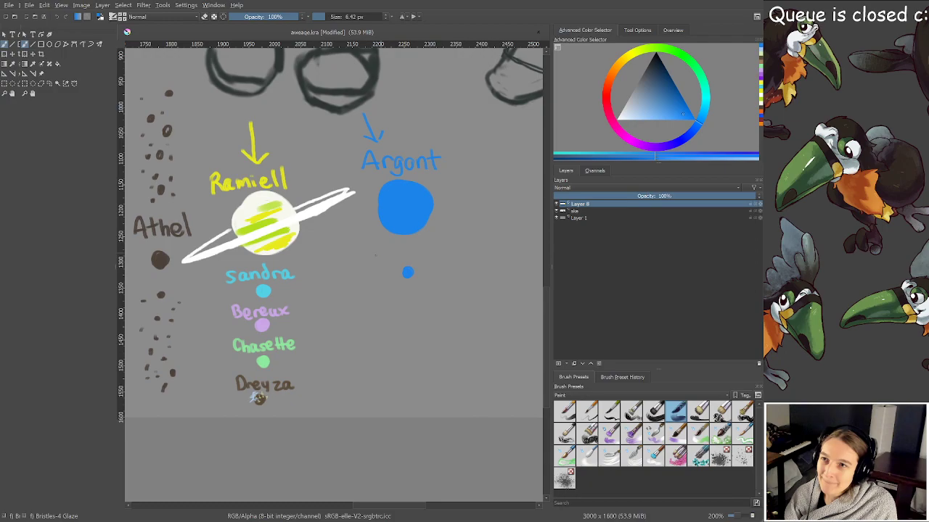
pyautogui.moveTo(374, 259); pyautogui.dragTo(424, 261)
pyautogui.moveTo(434, 252); pyautogui.dragTo(439, 260)
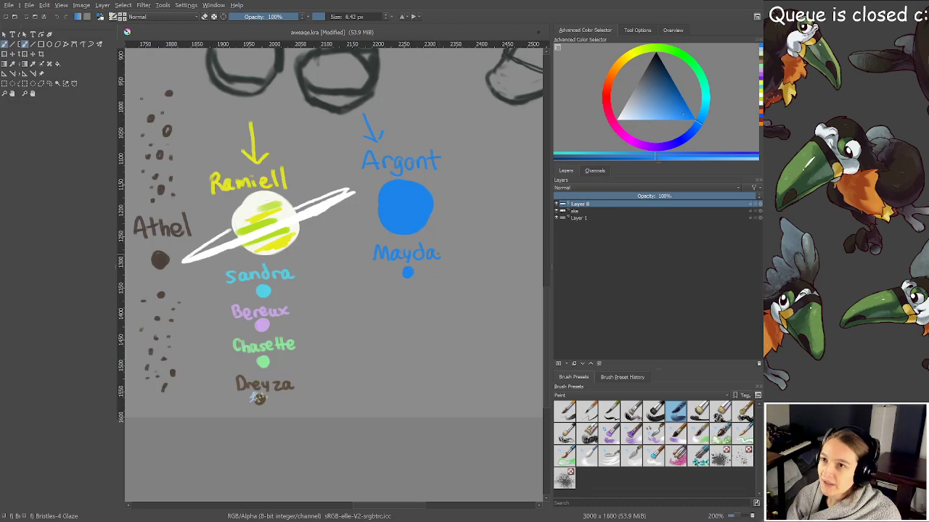
# Examine the whole planet map and the sketched characters, from the yellow sun to the free space beyond the Argont planet
pyautogui.scroll(2, 435, 258)
pyautogui.moveTo(363, 237); pyautogui.dragTo(403, 300)
pyautogui.scroll(-3, 354, 315)
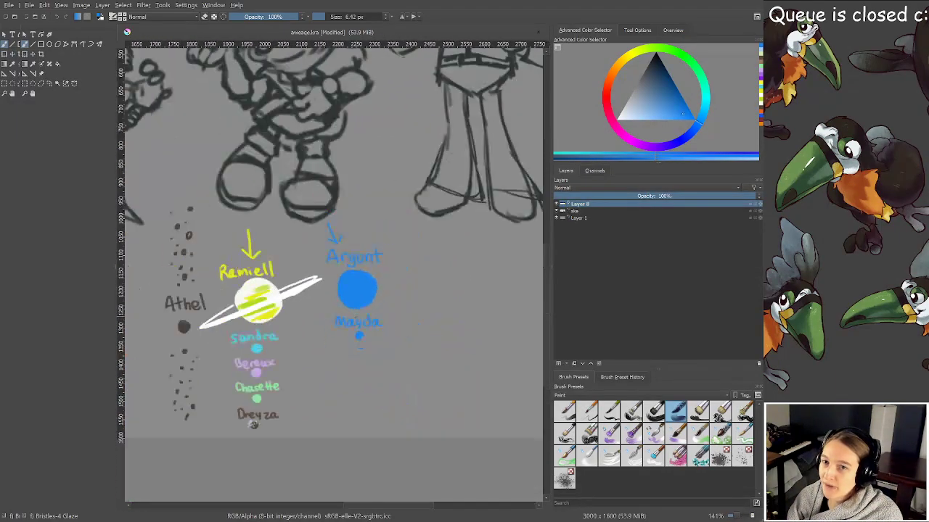
pyautogui.scroll(-1, 357, 317)
pyautogui.moveTo(395, 337); pyautogui.dragTo(415, 340)
pyautogui.scroll(1, 405, 323)
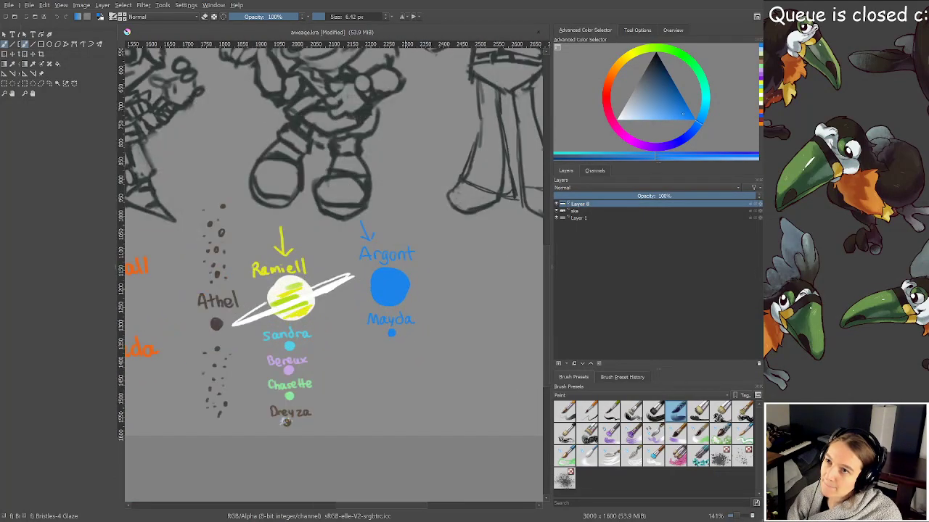
pyautogui.scroll(1, 404, 323)
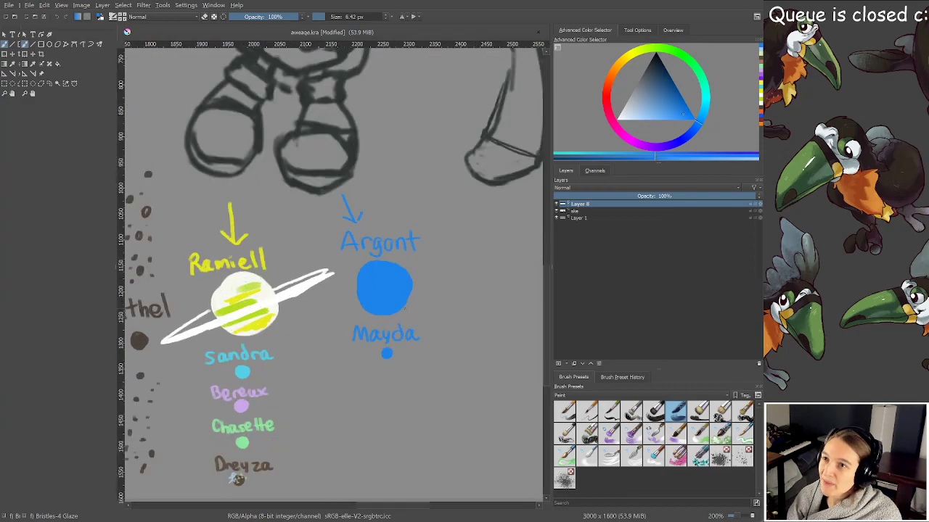
pyautogui.moveTo(405, 309); pyautogui.dragTo(421, 276)
pyautogui.moveTo(272, 333); pyautogui.dragTo(367, 285)
pyautogui.scroll(1, 366, 284)
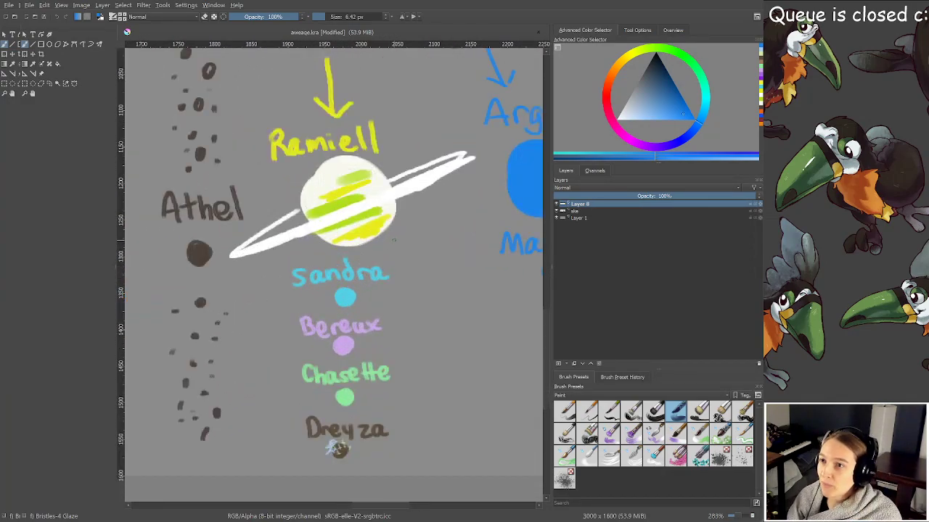
pyautogui.scroll(-1, 337, 292)
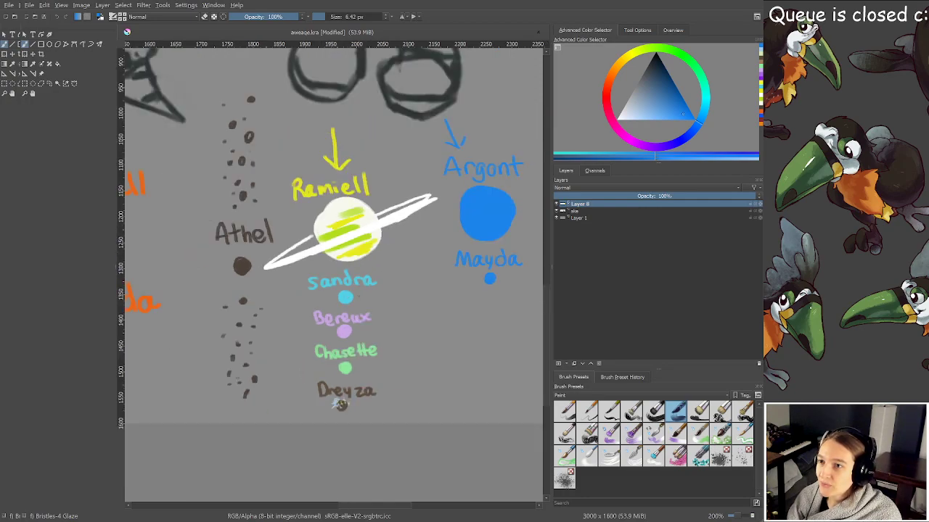
pyautogui.moveTo(366, 298); pyautogui.dragTo(380, 316)
pyautogui.moveTo(254, 290); pyautogui.dragTo(401, 336)
pyautogui.scroll(-2, 401, 336)
pyautogui.moveTo(319, 302); pyautogui.dragTo(508, 373)
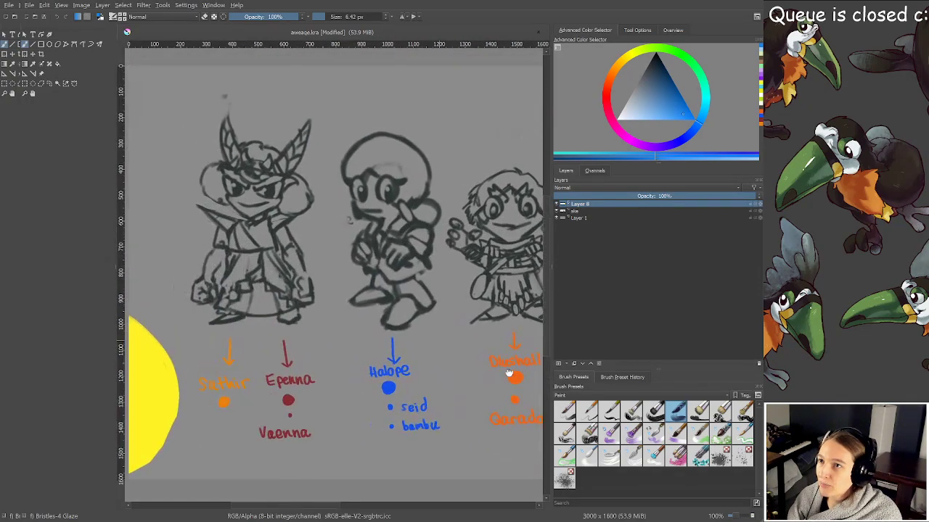
pyautogui.moveTo(375, 349); pyautogui.dragTo(395, 342)
pyautogui.scroll(-1, 396, 333)
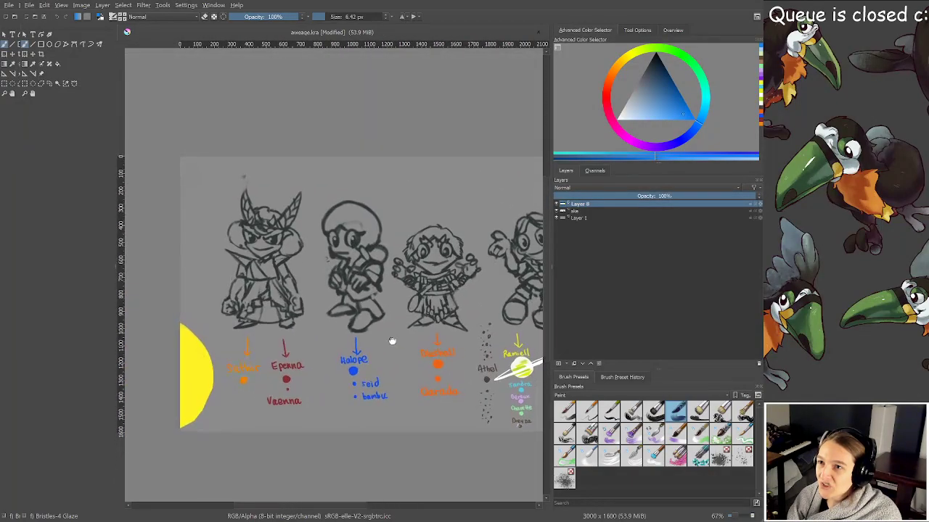
pyautogui.scroll(1, 396, 339)
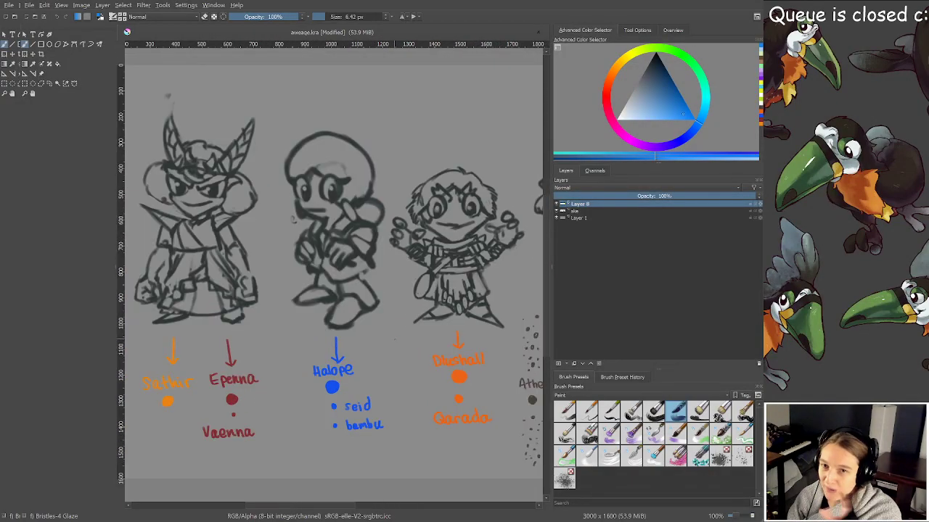
pyautogui.moveTo(380, 329); pyautogui.dragTo(392, 337)
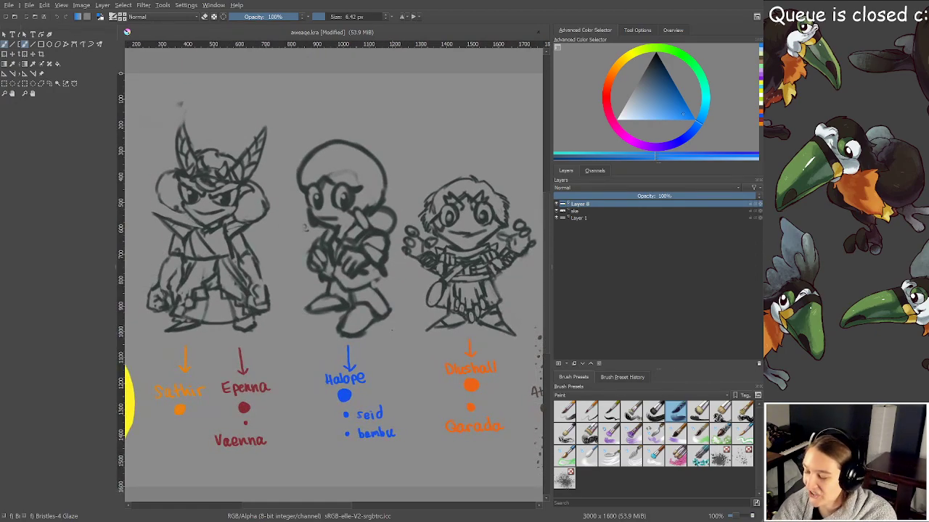
pyautogui.scroll(-1, 397, 329)
pyautogui.moveTo(466, 341); pyautogui.dragTo(305, 320)
pyautogui.scroll(1, 402, 322)
pyautogui.moveTo(425, 322); pyautogui.dragTo(363, 310)
pyautogui.scroll(1, 395, 325)
pyautogui.scroll(-1, 374, 319)
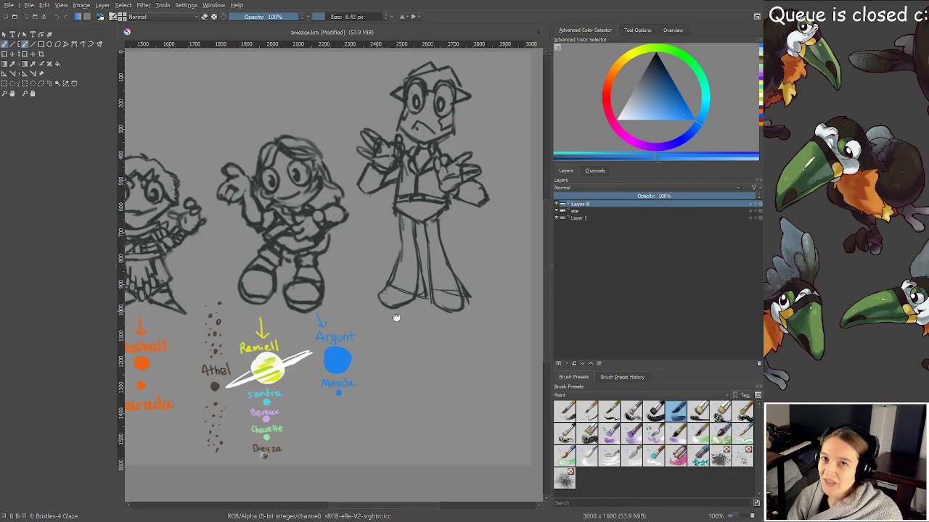
pyautogui.moveTo(394, 317); pyautogui.dragTo(367, 303)
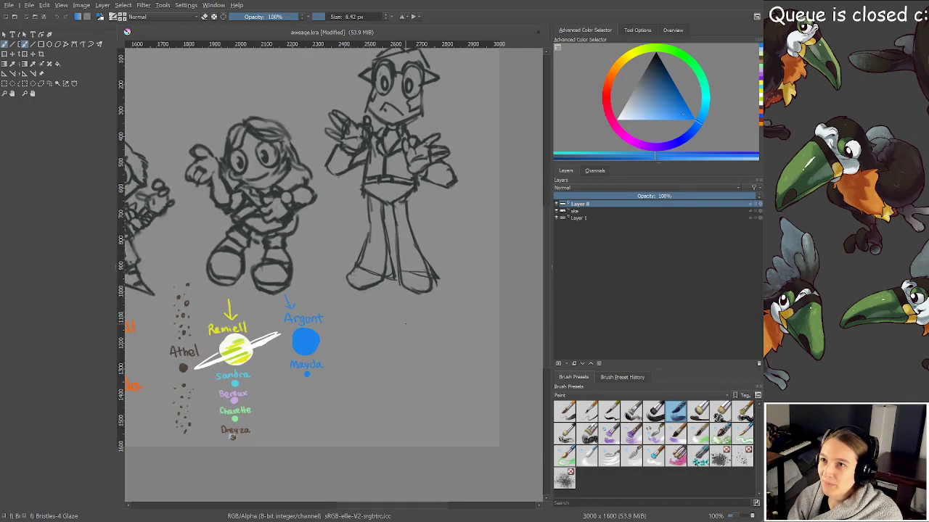
pyautogui.moveTo(405, 325)
pyautogui.mouseDown()
pyautogui.moveTo(405, 337)
pyautogui.moveTo(423, 314)
pyautogui.moveTo(404, 327)
pyautogui.moveTo(402, 317)
pyautogui.moveTo(355, 306)
pyautogui.mouseUp()
pyautogui.scroll(-1, 393, 302)
pyautogui.scroll(1, 413, 324)
pyautogui.moveTo(381, 315); pyautogui.dragTo(362, 314)
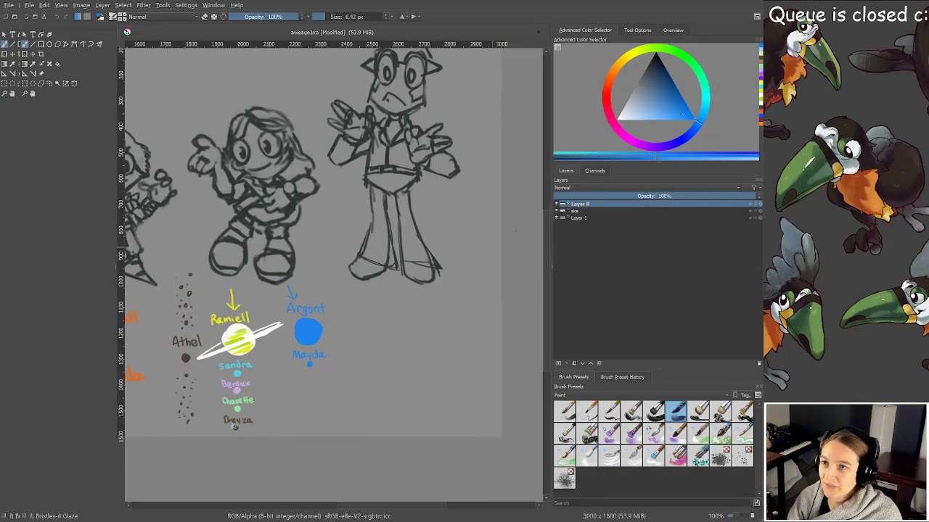
# Paint a light grey planet in the empty space below the tall character's feet with a 17.98 px brush
pyautogui.click(639, 94)
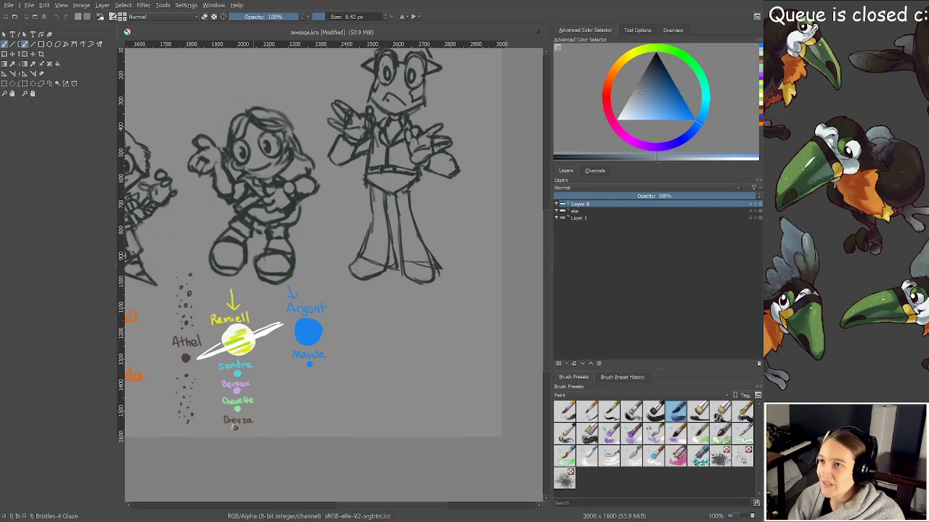
pyautogui.click(633, 104)
pyautogui.scroll(2, 373, 326)
pyautogui.moveTo(373, 326)
pyautogui.mouseDown()
pyautogui.moveTo(379, 298)
pyautogui.moveTo(351, 197)
pyautogui.moveTo(366, 198)
pyautogui.moveTo(349, 206)
pyautogui.moveTo(356, 193)
pyautogui.mouseUp()
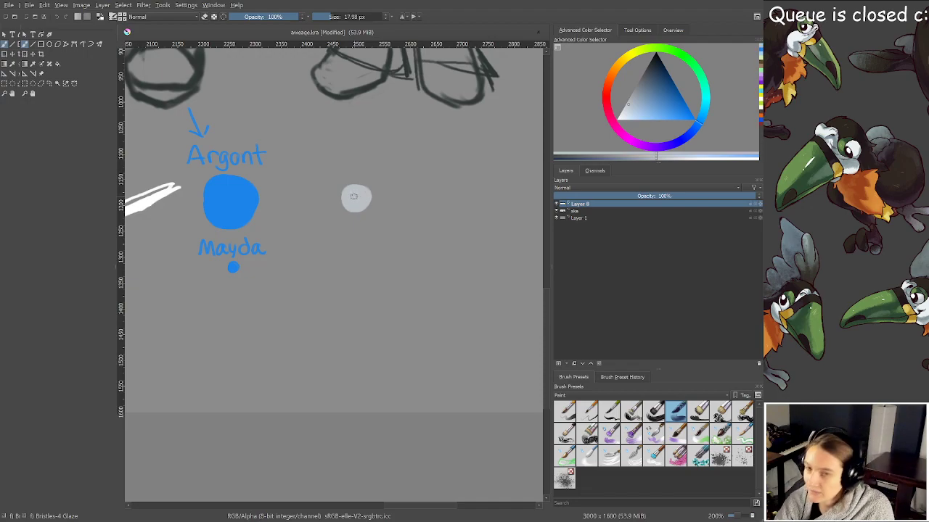
# Handwrite the label "Viper" in light grey above the grey planet with a 10.20 px brush
pyautogui.press('[')
pyautogui.moveTo(340, 172); pyautogui.dragTo(336, 169)
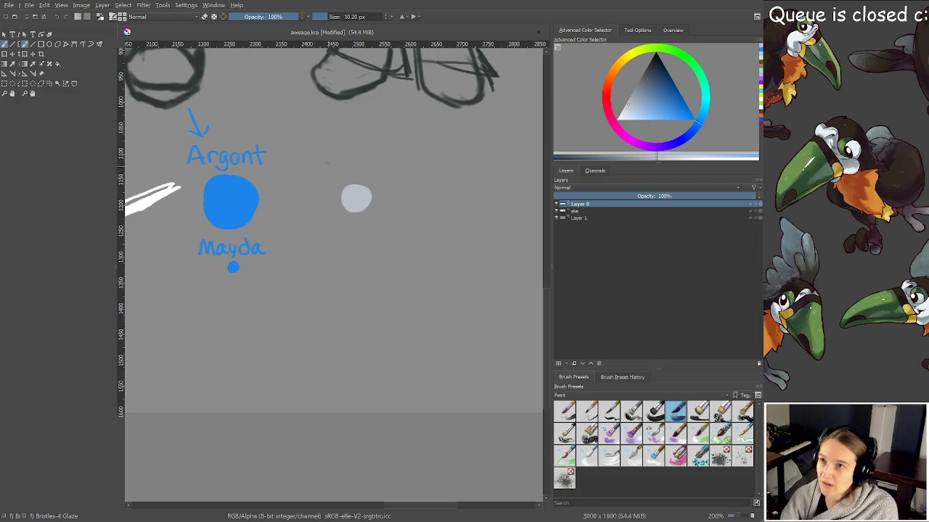
pyautogui.moveTo(324, 151)
pyautogui.mouseDown()
pyautogui.moveTo(338, 151)
pyautogui.moveTo(344, 173)
pyautogui.moveTo(372, 171)
pyautogui.moveTo(387, 156)
pyautogui.mouseUp()
pyautogui.click(344, 154)
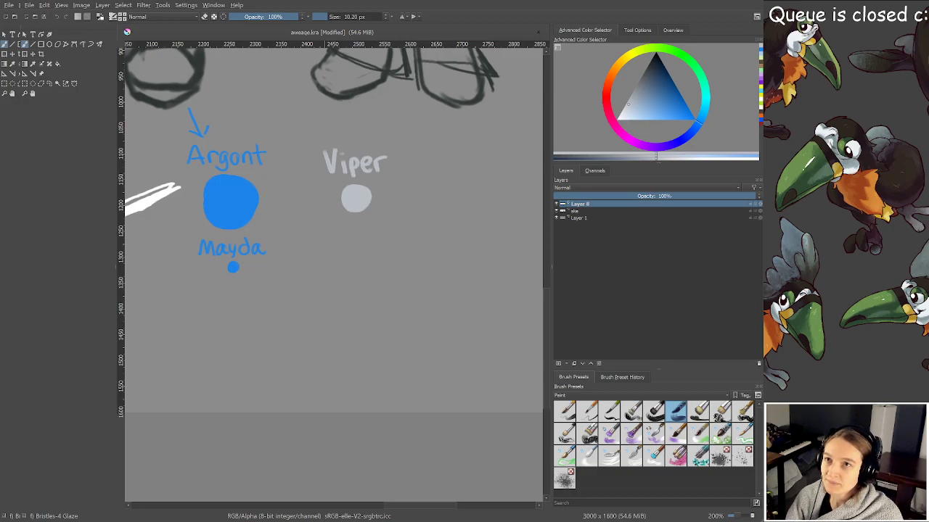
# Paint a darker blue-grey heart on the lower-left part of the grey planet with a 4.32 px brush
pyautogui.scroll(2, 347, 173)
pyautogui.click(637, 99)
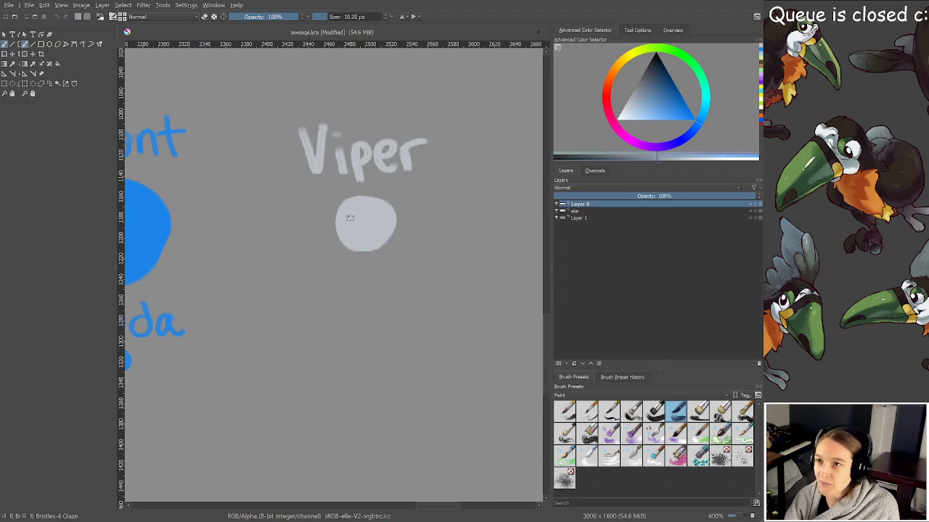
pyautogui.moveTo(352, 222)
pyautogui.mouseDown()
pyautogui.moveTo(332, 223)
pyautogui.moveTo(367, 239)
pyautogui.moveTo(341, 228)
pyautogui.moveTo(351, 243)
pyautogui.moveTo(363, 237)
pyautogui.mouseUp()
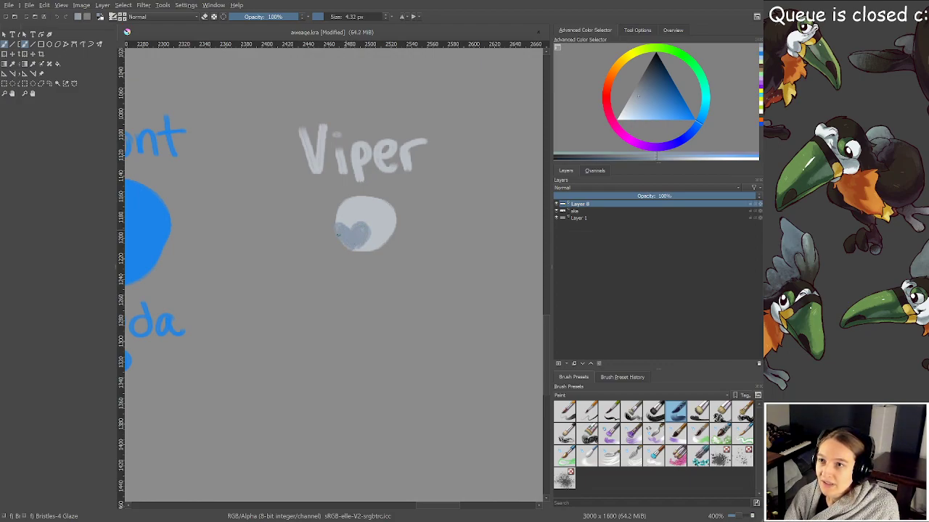
# Paint two small pink planets, one above the other, to the right of the Viper planet with a 9.94 px brush
pyautogui.scroll(-3, 354, 228)
pyautogui.moveTo(397, 187); pyautogui.dragTo(369, 234)
pyautogui.scroll(2, 370, 234)
pyautogui.scroll(-1, 372, 241)
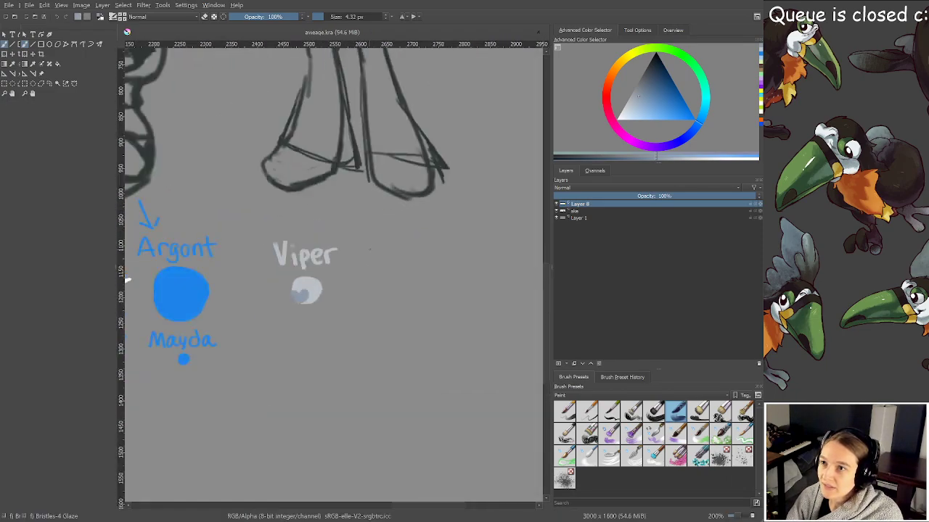
pyautogui.click(631, 144)
pyautogui.click(675, 105)
pyautogui.click(655, 116)
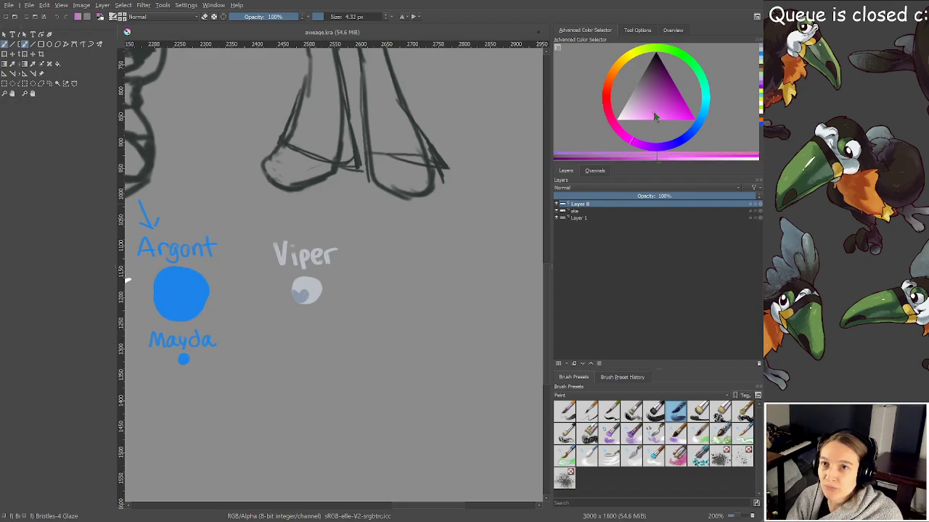
pyautogui.moveTo(352, 275); pyautogui.dragTo(330, 230)
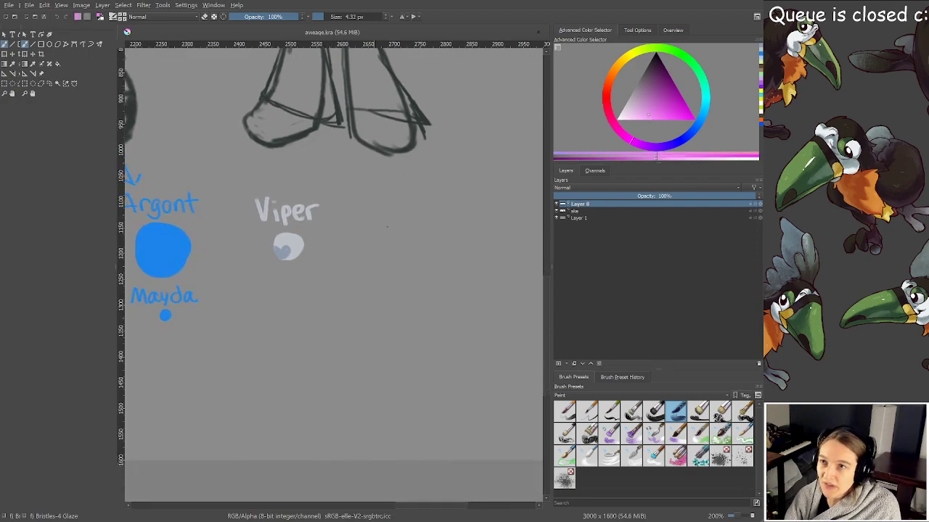
pyautogui.moveTo(386, 245)
pyautogui.mouseDown()
pyautogui.moveTo(414, 239)
pyautogui.moveTo(414, 257)
pyautogui.moveTo(390, 206)
pyautogui.mouseUp()
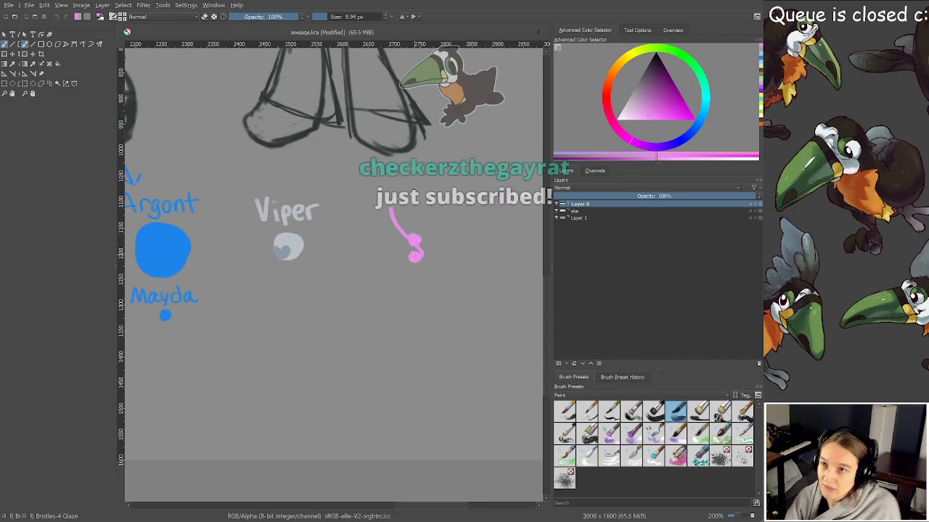
pyautogui.hotkey('ctrl', 'z')
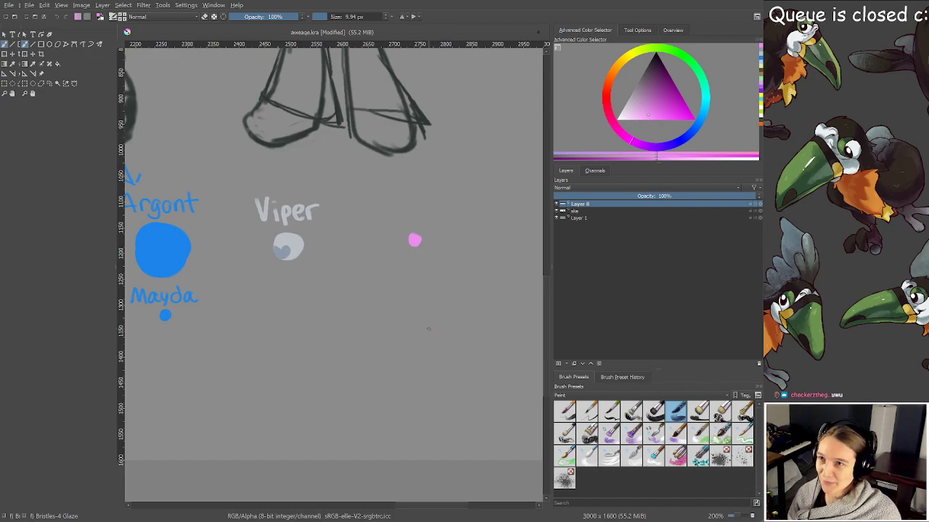
pyautogui.moveTo(376, 245)
pyautogui.mouseDown()
pyautogui.moveTo(356, 269)
pyautogui.moveTo(388, 222)
pyautogui.moveTo(375, 198)
pyautogui.moveTo(372, 218)
pyautogui.mouseUp()
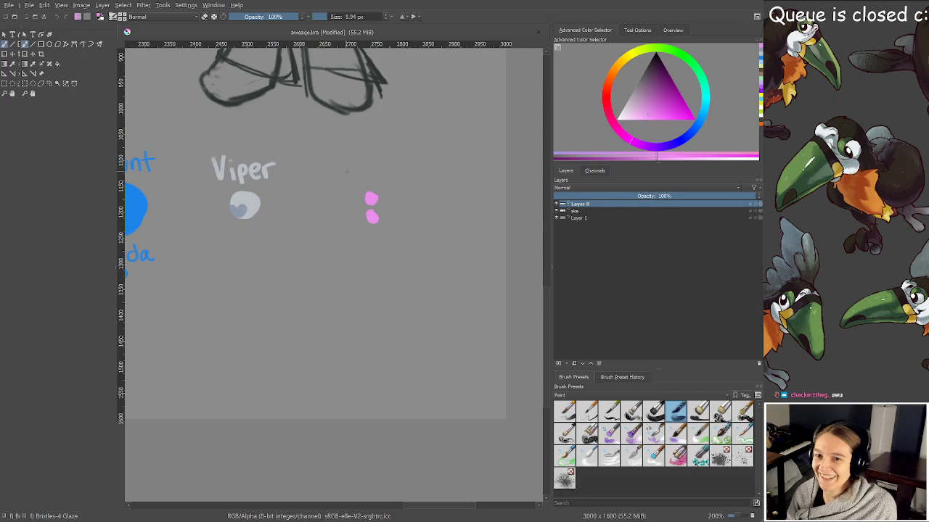
# Handwrite the label "Faith" in pink above the two pink planets, redoing the middle letters
pyautogui.moveTo(343, 160)
pyautogui.mouseDown()
pyautogui.moveTo(344, 182)
pyautogui.moveTo(357, 161)
pyautogui.moveTo(356, 169)
pyautogui.mouseUp()
pyautogui.moveTo(359, 182); pyautogui.dragTo(367, 170)
pyautogui.moveTo(369, 171)
pyautogui.mouseDown()
pyautogui.moveTo(375, 183)
pyautogui.moveTo(356, 175)
pyautogui.moveTo(372, 181)
pyautogui.mouseUp()
pyautogui.hotkey('ctrl', 'z')
pyautogui.hotkey('ctrl', 'z')
pyautogui.moveTo(380, 160); pyautogui.dragTo(383, 180)
pyautogui.moveTo(374, 166)
pyautogui.mouseDown()
pyautogui.moveTo(387, 166)
pyautogui.moveTo(391, 181)
pyautogui.mouseUp()
pyautogui.moveTo(390, 174); pyautogui.dragTo(400, 181)
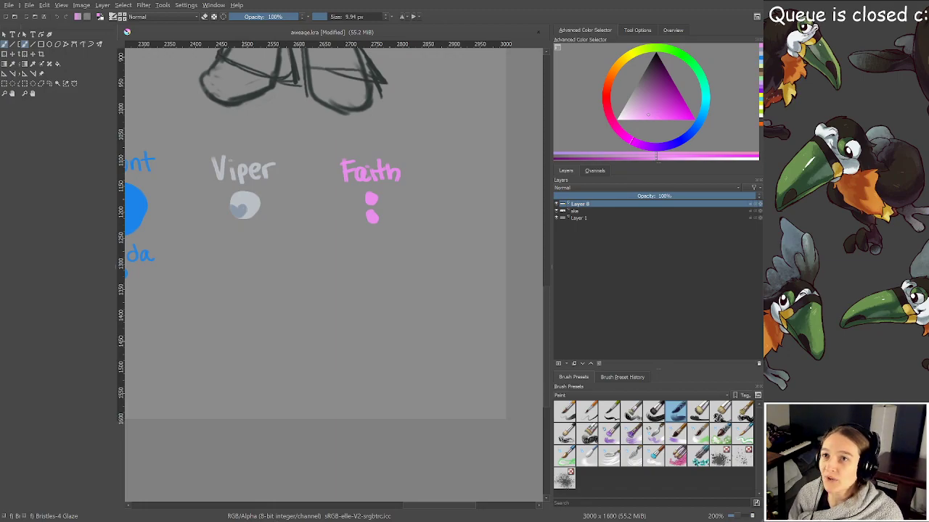
# Undo the pink "Faith" label above the two small pink planets
pyautogui.hotkey('ctrl', 'z')
pyautogui.hotkey('ctrl', 'z')
pyautogui.hotkey('ctrl', 'z')
pyautogui.hotkey('ctrl', 'z')
pyautogui.hotkey('ctrl', 'z')
pyautogui.hotkey('ctrl', 'z')
pyautogui.hotkey('ctrl', 'z')
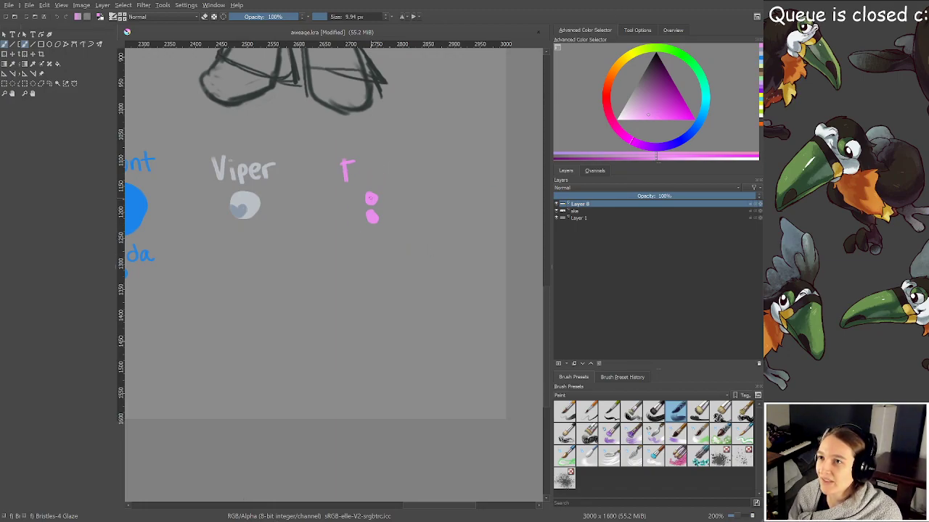
pyautogui.hotkey('ctrl', 'z')
# Handwrite the label "Neridth" in pink above the two small pink planets with the 9.94 px brush
pyautogui.moveTo(346, 180)
pyautogui.mouseDown()
pyautogui.moveTo(358, 161)
pyautogui.moveTo(374, 180)
pyautogui.moveTo(401, 169)
pyautogui.moveTo(428, 180)
pyautogui.moveTo(382, 206)
pyautogui.moveTo(331, 315)
pyautogui.moveTo(349, 272)
pyautogui.moveTo(343, 236)
pyautogui.mouseUp()
pyautogui.scroll(2, 362, 194)
pyautogui.scroll(2, 356, 218)
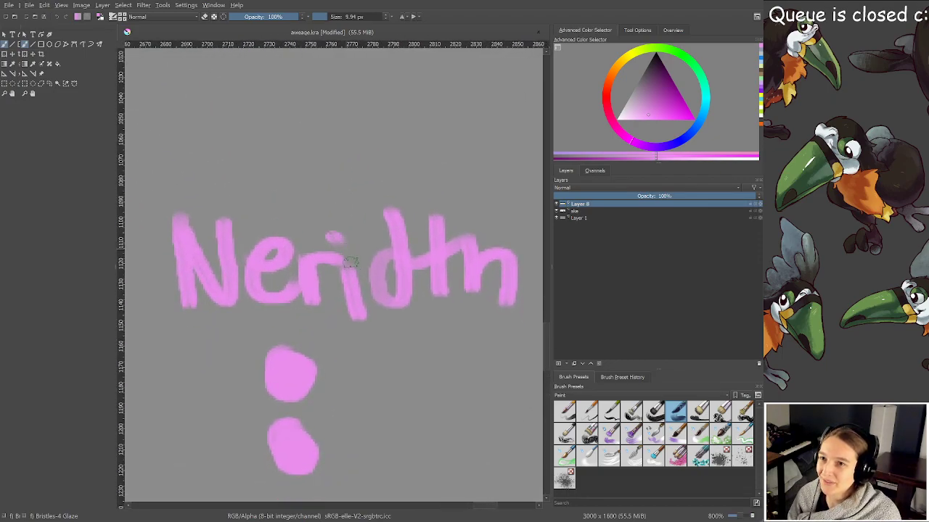
pyautogui.scroll(-3, 351, 267)
pyautogui.moveTo(363, 322); pyautogui.dragTo(364, 238)
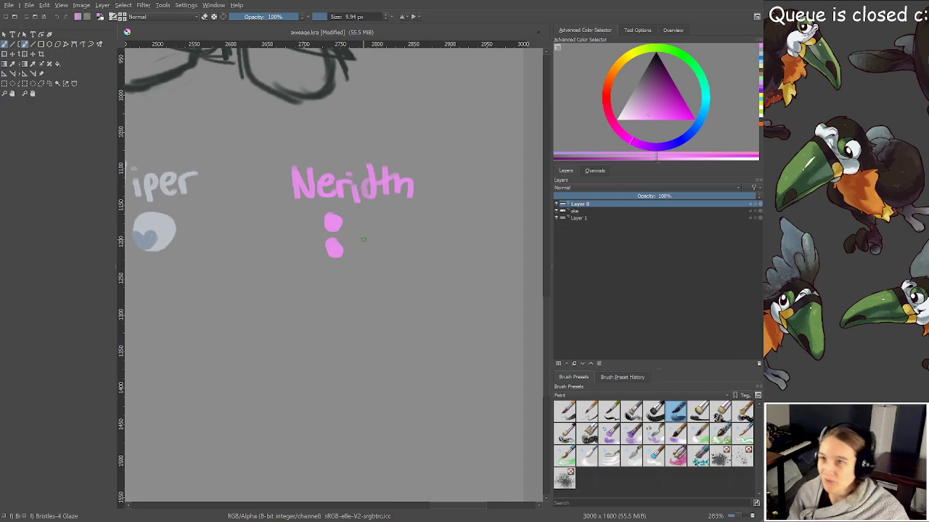
# Handwrite the label "Faith" in pink below the two small pink planets
pyautogui.moveTo(301, 281)
pyautogui.mouseDown()
pyautogui.moveTo(305, 304)
pyautogui.moveTo(316, 280)
pyautogui.mouseUp()
pyautogui.moveTo(305, 292); pyautogui.dragTo(334, 301)
pyautogui.moveTo(338, 288)
pyautogui.mouseDown()
pyautogui.moveTo(344, 301)
pyautogui.moveTo(356, 290)
pyautogui.mouseUp()
pyautogui.moveTo(360, 283)
pyautogui.mouseDown()
pyautogui.moveTo(362, 302)
pyautogui.moveTo(377, 304)
pyautogui.mouseUp()
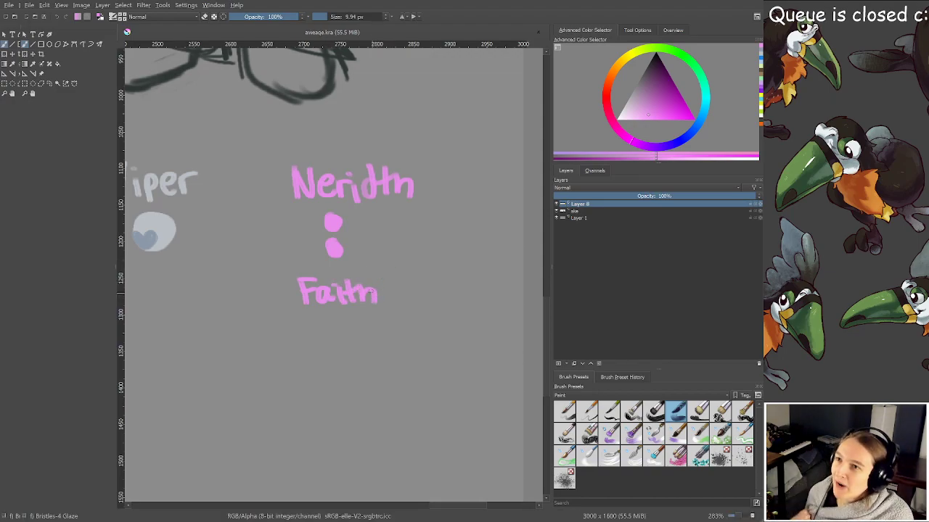
pyautogui.moveTo(364, 189)
pyautogui.mouseDown()
pyautogui.moveTo(352, 245)
pyautogui.moveTo(373, 284)
pyautogui.moveTo(375, 270)
pyautogui.mouseUp()
pyautogui.scroll(1, 352, 245)
pyautogui.scroll(-2, 366, 299)
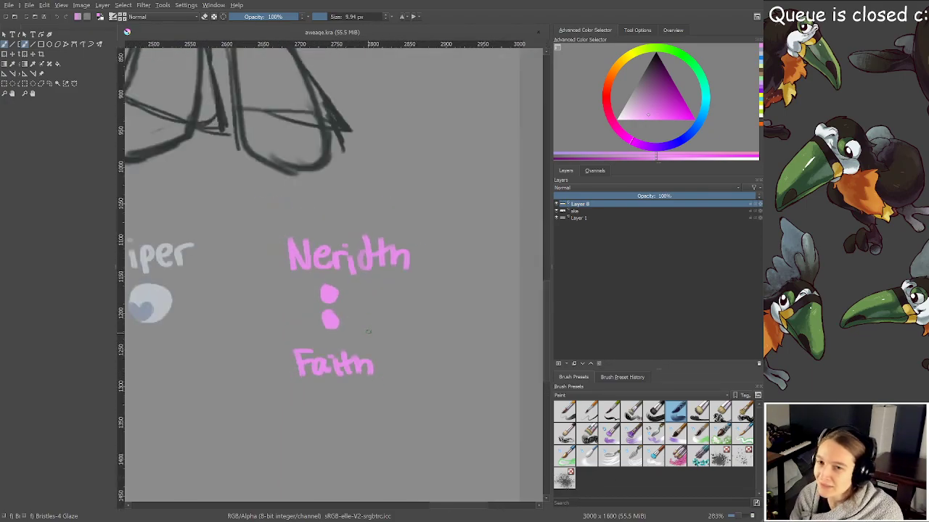
# Erase around the edges of the two pink planets to shrink them, reducing the lower one to a tiny moon
pyautogui.scroll(1, 379, 299)
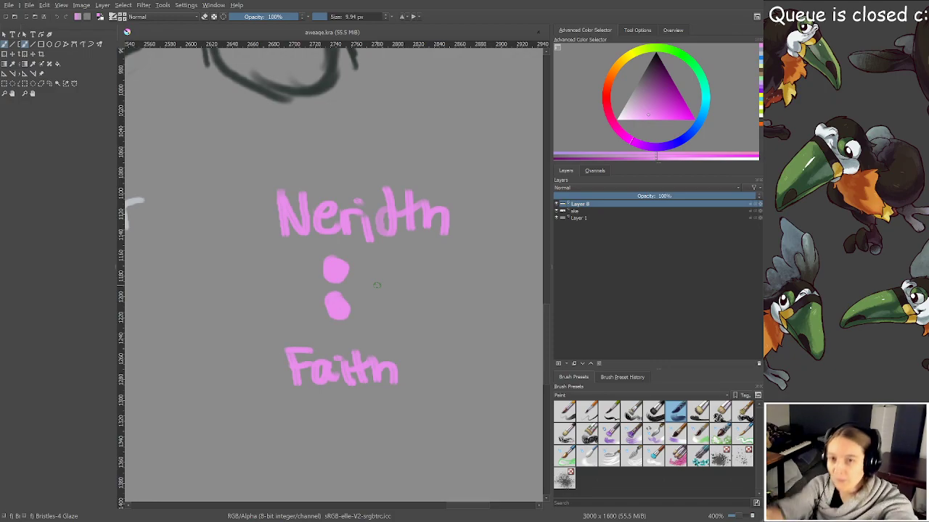
pyautogui.scroll(-1, 377, 286)
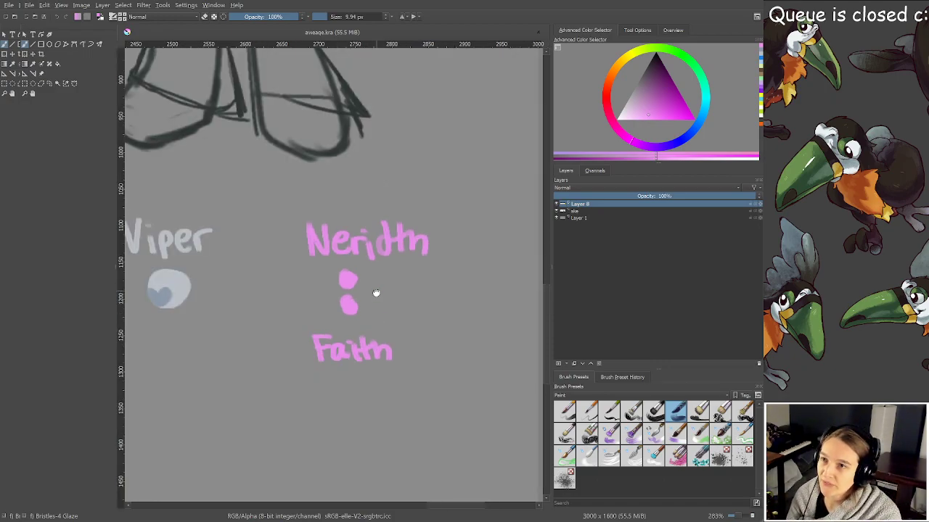
pyautogui.scroll(1, 375, 293)
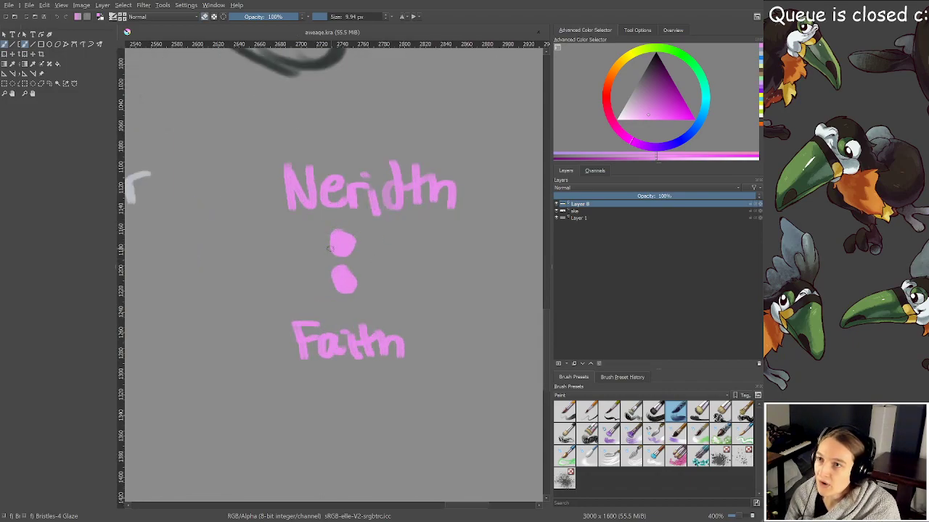
pyautogui.moveTo(330, 249)
pyautogui.mouseDown()
pyautogui.moveTo(354, 256)
pyautogui.moveTo(326, 281)
pyautogui.moveTo(346, 272)
pyautogui.moveTo(355, 281)
pyautogui.moveTo(348, 296)
pyautogui.moveTo(328, 284)
pyautogui.moveTo(339, 273)
pyautogui.moveTo(363, 317)
pyautogui.mouseUp()
pyautogui.scroll(-3, 340, 262)
pyautogui.scroll(1, 344, 279)
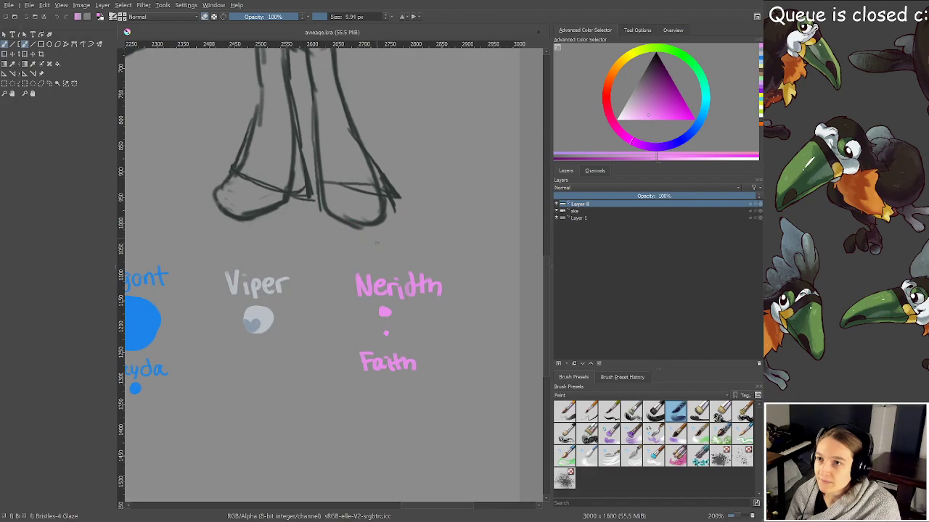
# Draw a short pink arrow pointing down at the Neridth label
pyautogui.moveTo(374, 242); pyautogui.dragTo(377, 267)
pyautogui.moveTo(242, 318); pyautogui.dragTo(252, 324)
pyautogui.hotkey('ctrl', 'z')
# Draw a light grey arrow pointing down at the Viper label, using the colour sampled from its planet, and save the drawing
pyautogui.keyDown('ctrl'); pyautogui.click(261, 313); pyautogui.keyUp('ctrl')
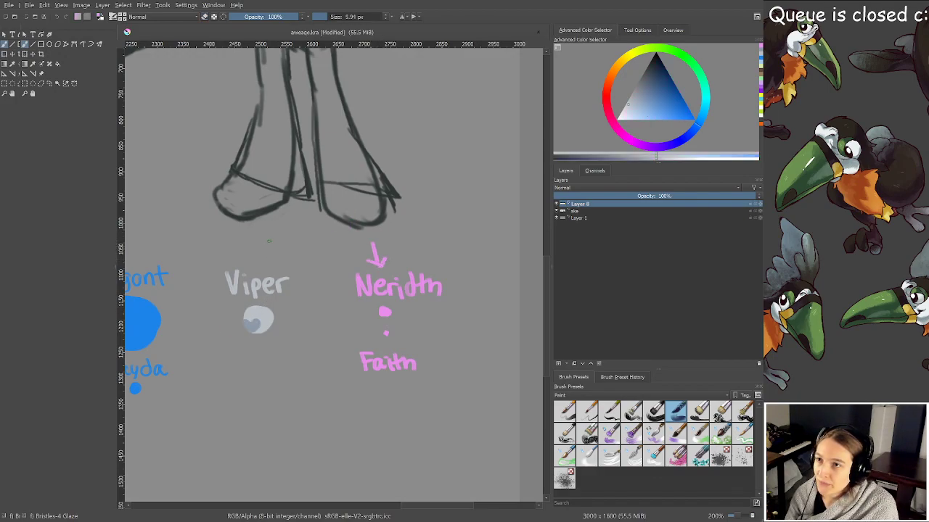
pyautogui.moveTo(267, 238); pyautogui.dragTo(265, 265)
pyautogui.moveTo(276, 254)
pyautogui.mouseDown()
pyautogui.moveTo(267, 265)
pyautogui.moveTo(307, 294)
pyautogui.moveTo(444, 293)
pyautogui.mouseUp()
pyautogui.hotkey('ctrl', 's')
# Review the whole planet map from the yellow sun to Neridth, examining the labels, moons and arrows beneath the characters
pyautogui.scroll(1, 273, 264)
pyautogui.scroll(-3, 273, 265)
pyautogui.moveTo(317, 325); pyautogui.dragTo(362, 333)
pyautogui.scroll(1, 419, 317)
pyautogui.moveTo(259, 314); pyautogui.dragTo(403, 306)
pyautogui.scroll(1, 295, 268)
pyautogui.moveTo(357, 280); pyautogui.dragTo(254, 295)
pyautogui.scroll(2, 379, 284)
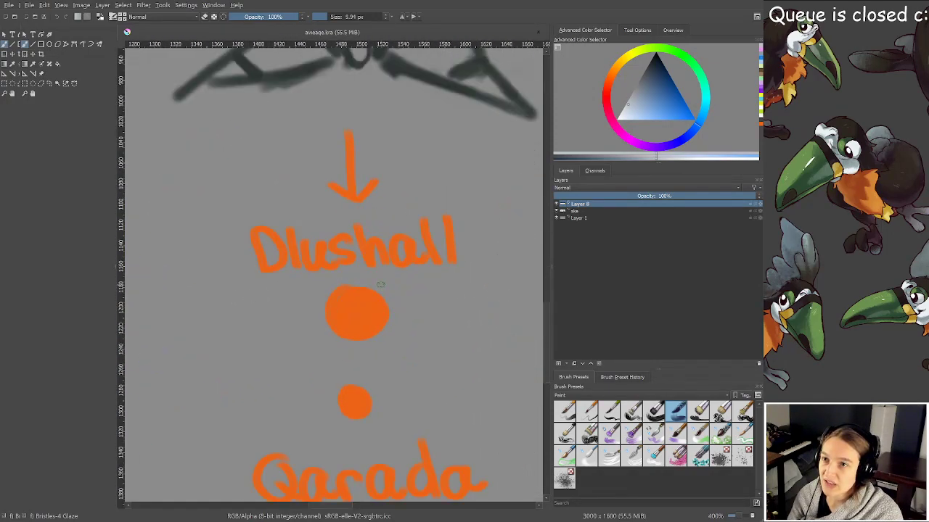
pyautogui.scroll(1, 380, 284)
pyautogui.moveTo(356, 307); pyautogui.dragTo(362, 255)
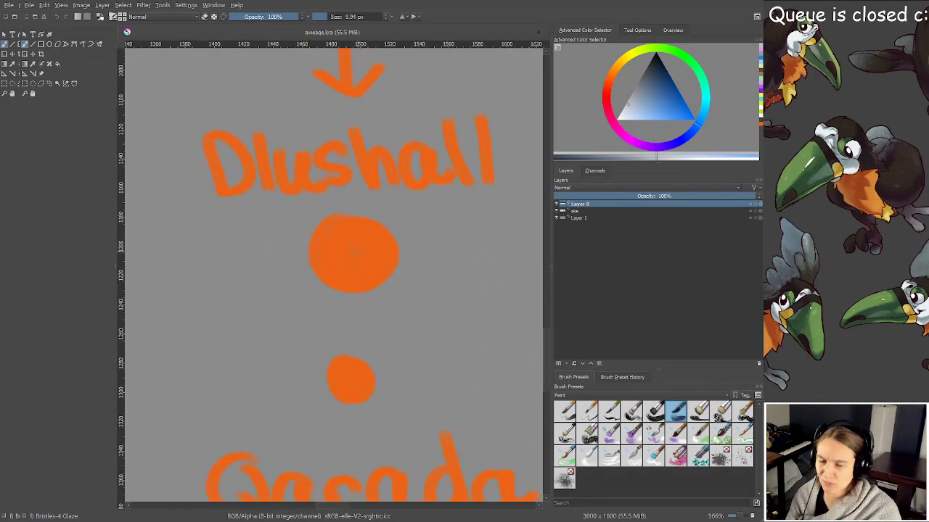
pyautogui.scroll(-4, 356, 307)
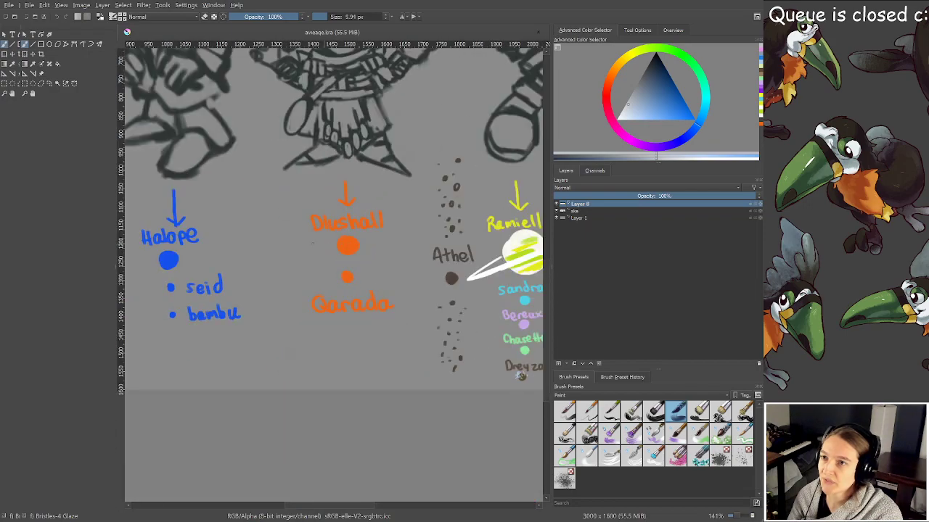
pyautogui.scroll(1, 370, 302)
pyautogui.moveTo(369, 303); pyautogui.dragTo(453, 315)
pyautogui.moveTo(327, 292); pyautogui.dragTo(375, 290)
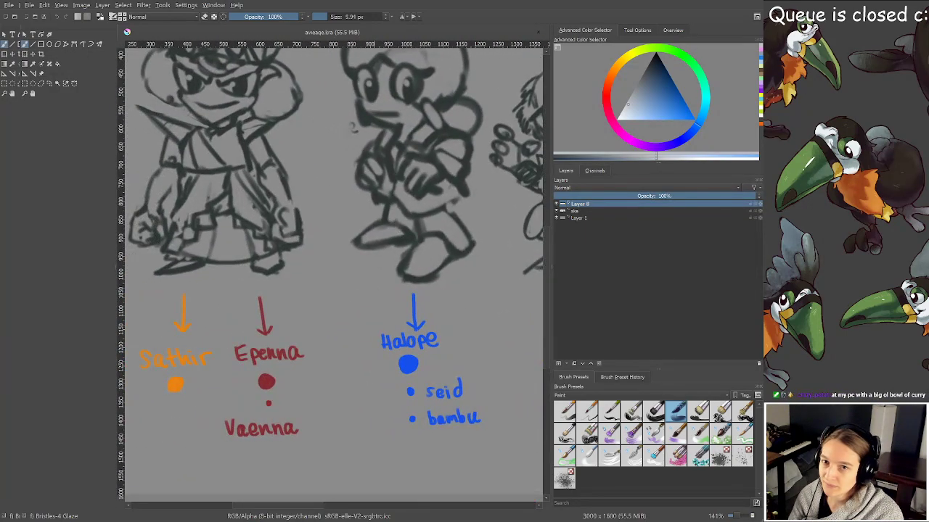
pyautogui.scroll(-2, 318, 290)
pyautogui.moveTo(313, 287); pyautogui.dragTo(366, 309)
pyautogui.scroll(2, 366, 308)
pyautogui.scroll(-1, 338, 245)
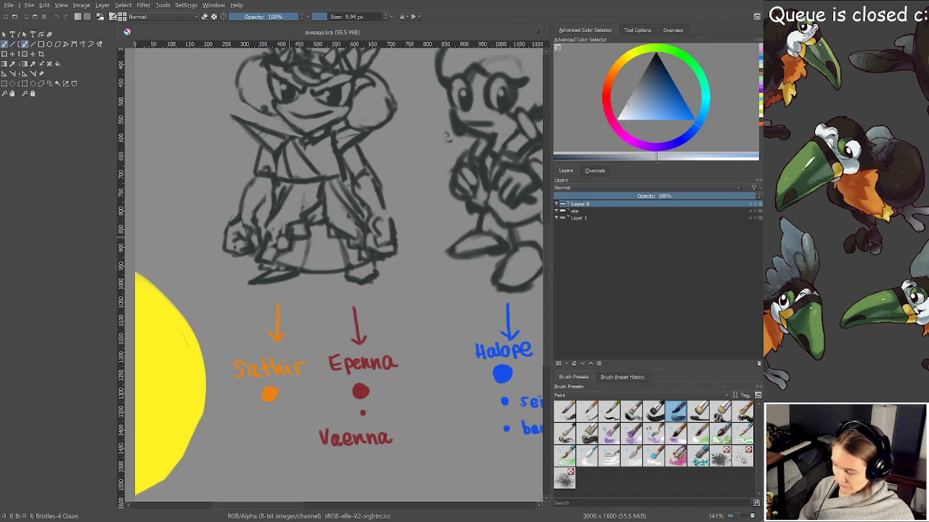
pyautogui.scroll(-1, 284, 234)
pyautogui.moveTo(398, 264); pyautogui.dragTo(341, 247)
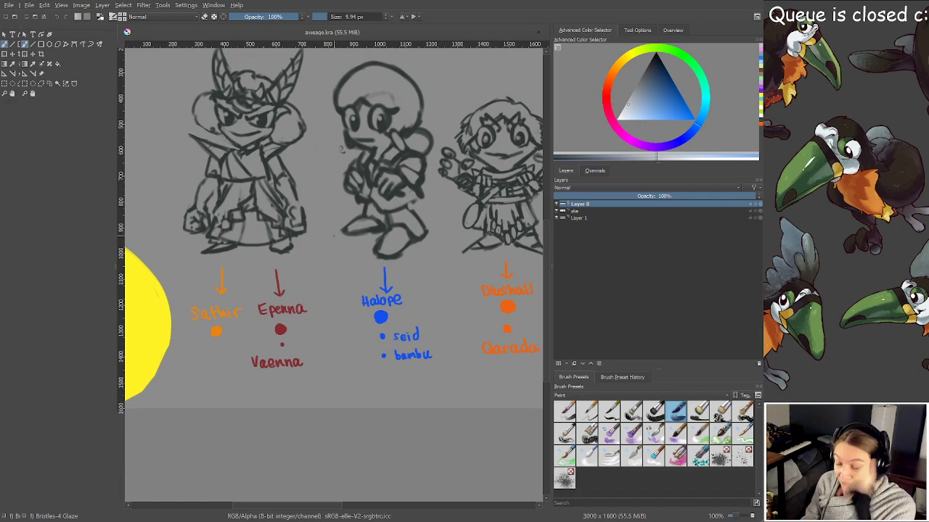
pyautogui.moveTo(331, 271); pyautogui.dragTo(284, 286)
pyautogui.moveTo(421, 274)
pyautogui.mouseDown()
pyautogui.moveTo(326, 263)
pyautogui.moveTo(395, 271)
pyautogui.moveTo(330, 285)
pyautogui.mouseUp()
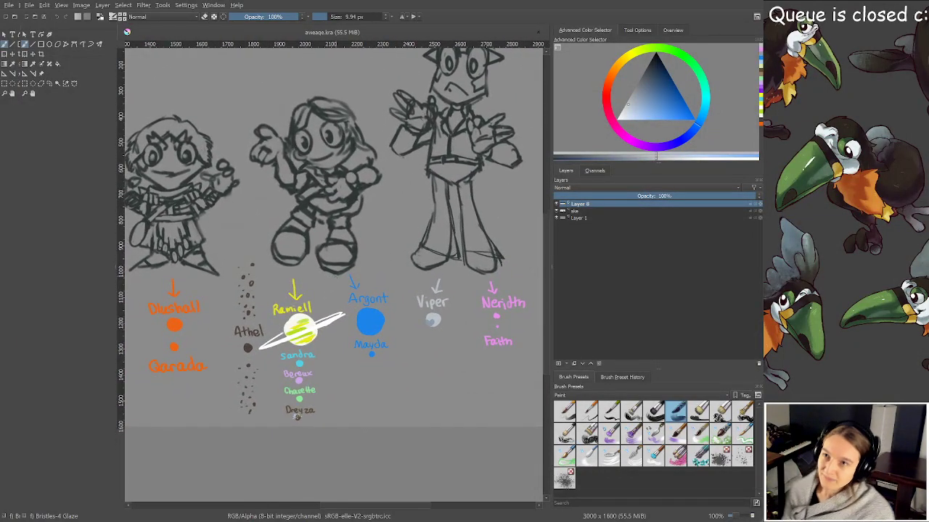
pyautogui.moveTo(326, 283); pyautogui.dragTo(433, 328)
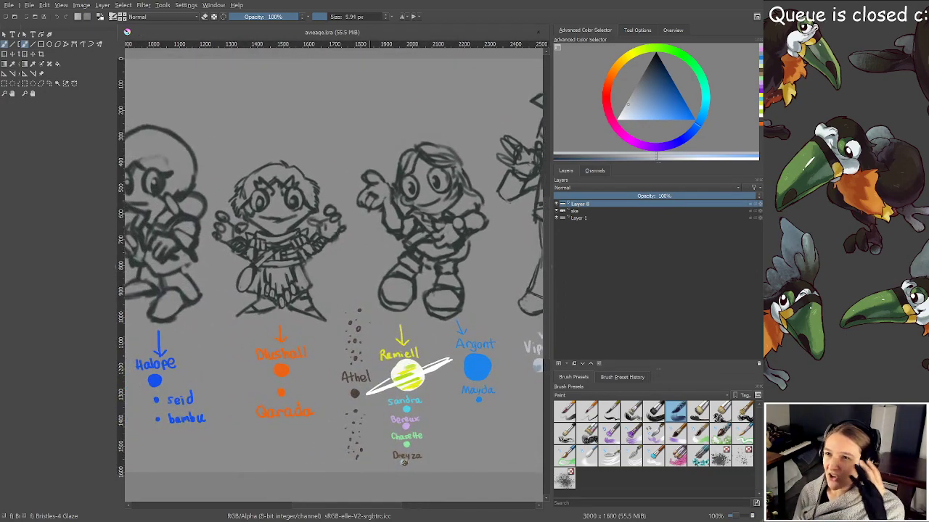
pyautogui.scroll(-1, 338, 316)
pyautogui.moveTo(333, 325); pyautogui.dragTo(461, 343)
pyautogui.scroll(2, 318, 319)
pyautogui.moveTo(293, 319)
pyautogui.mouseDown()
pyautogui.moveTo(329, 317)
pyautogui.moveTo(352, 336)
pyautogui.moveTo(360, 327)
pyautogui.moveTo(343, 306)
pyautogui.mouseUp()
pyautogui.scroll(-1, 361, 319)
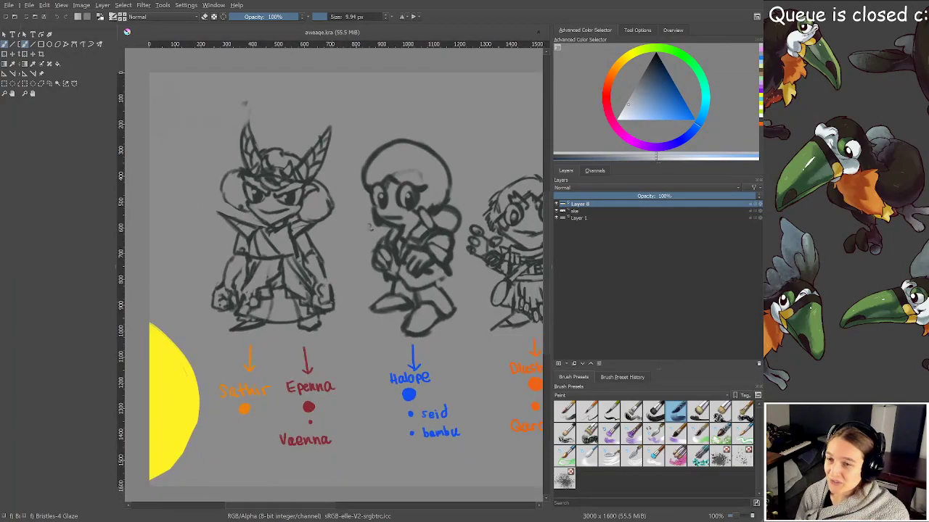
pyautogui.moveTo(333, 305); pyautogui.dragTo(394, 335)
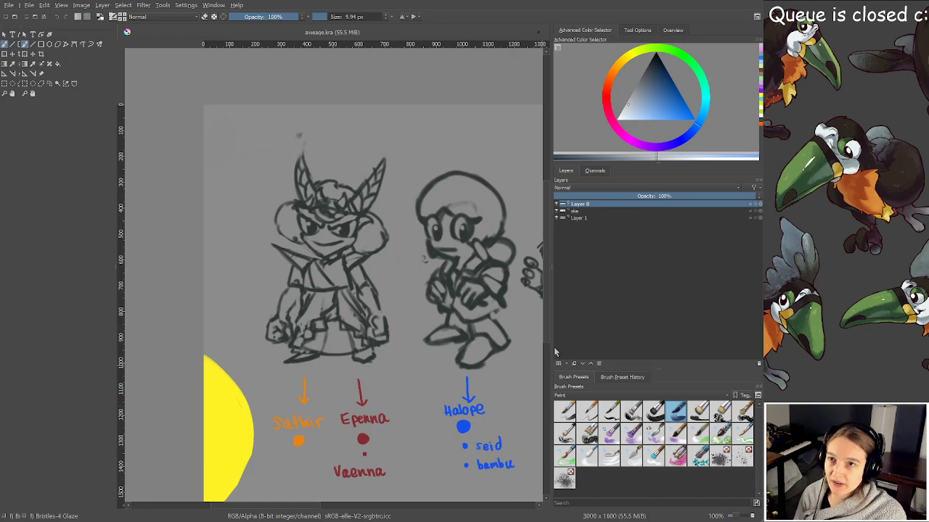
# Add a new paint layer directly above the character sketch layer
pyautogui.click(580, 211)
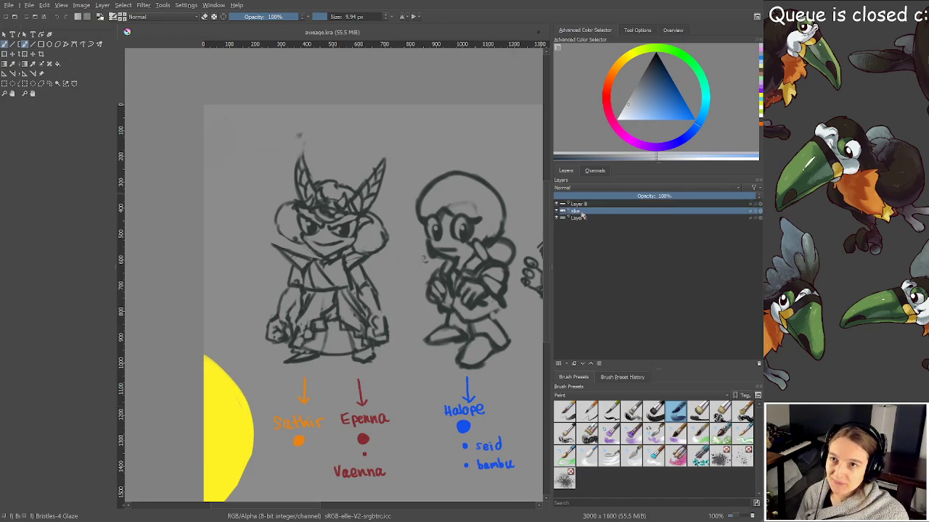
pyautogui.click(559, 363)
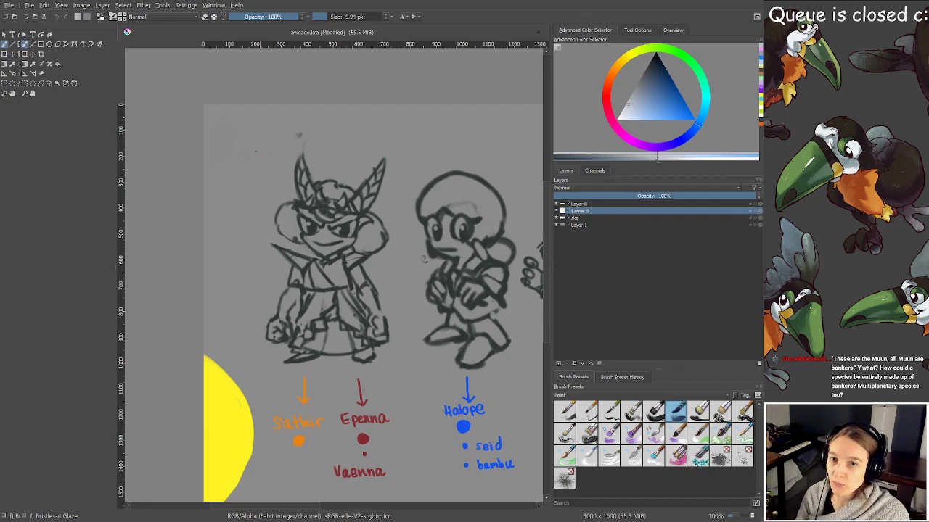
pyautogui.scroll(2, 256, 152)
pyautogui.moveTo(309, 193); pyautogui.dragTo(254, 117)
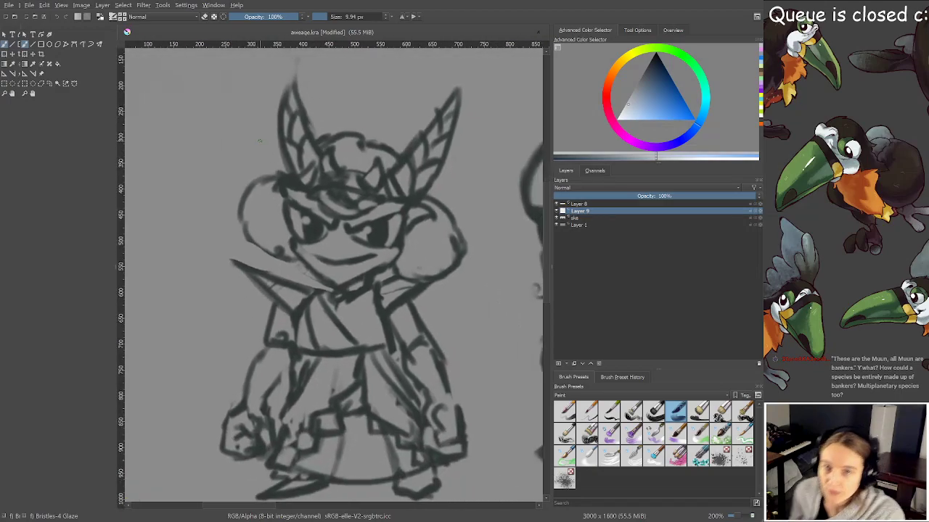
pyautogui.moveTo(256, 155); pyautogui.dragTo(248, 146)
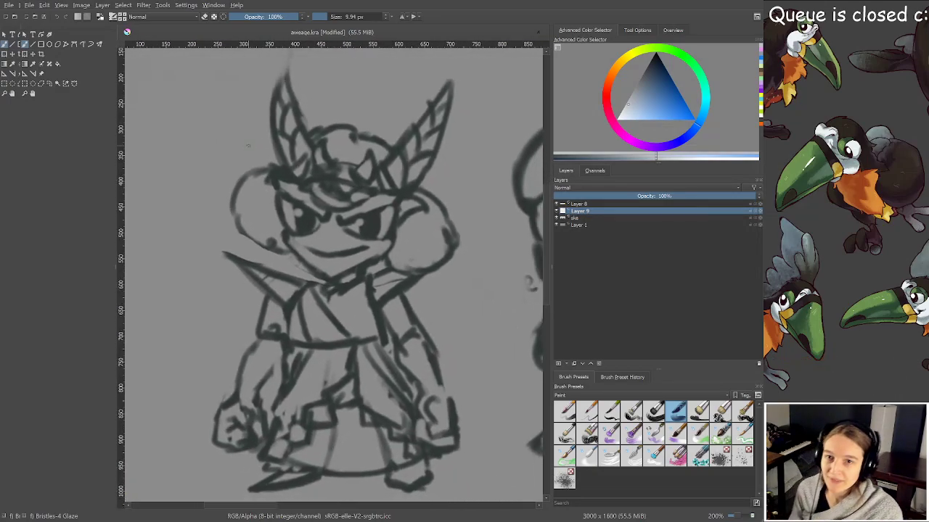
# Look over the row of sketched characters above the planets, ending with a closer look at the winged-helmet figure
pyautogui.press('-')
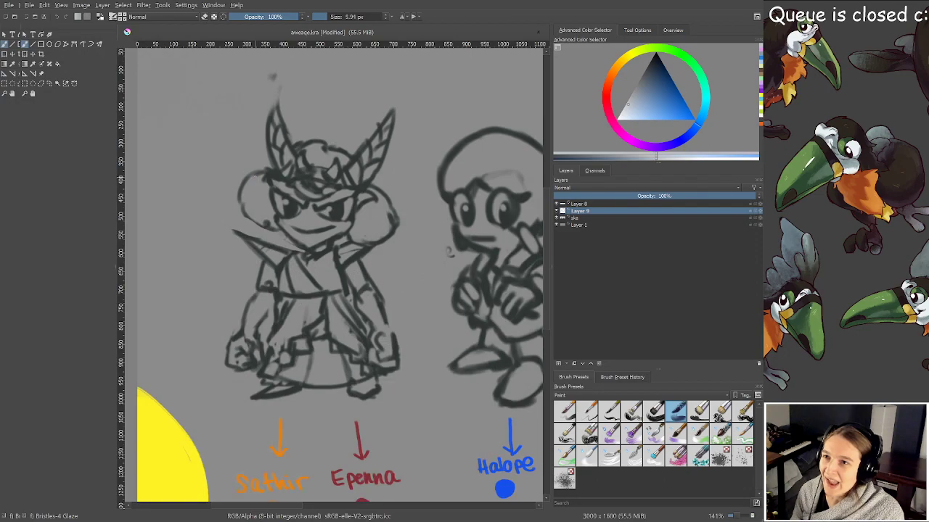
pyautogui.press('-')
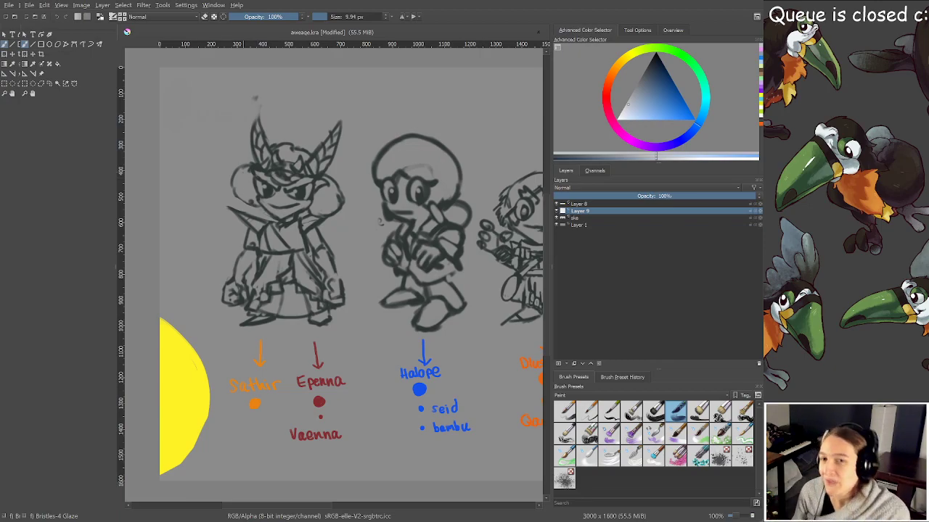
pyautogui.press('-')
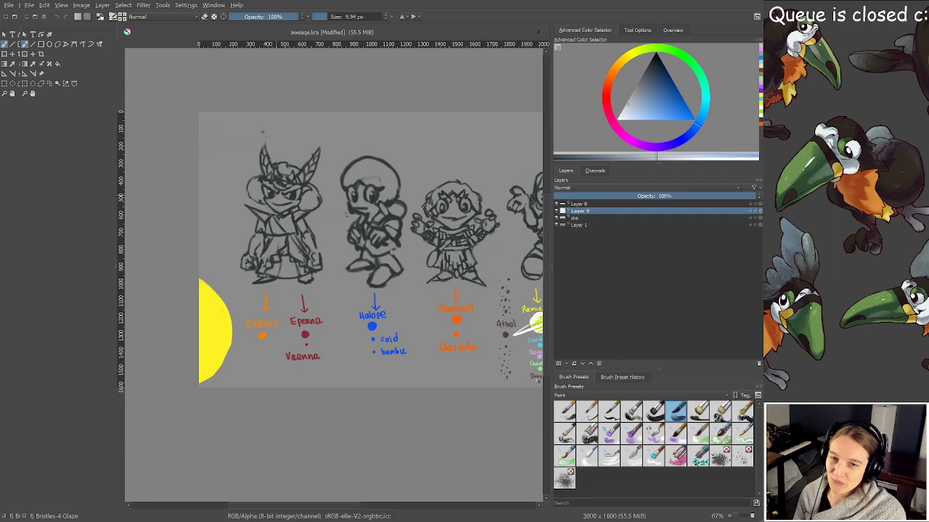
pyautogui.moveTo(271, 192); pyautogui.dragTo(224, 197)
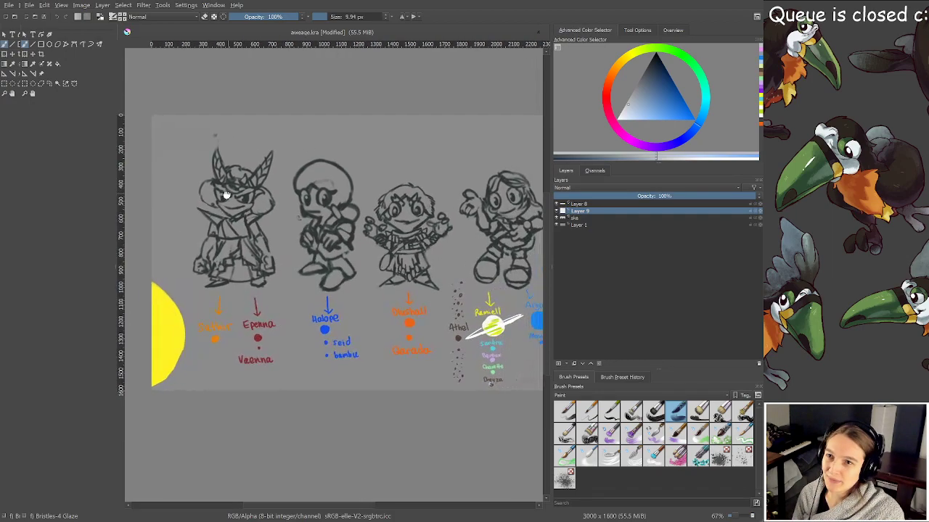
pyautogui.moveTo(345, 221); pyautogui.dragTo(279, 214)
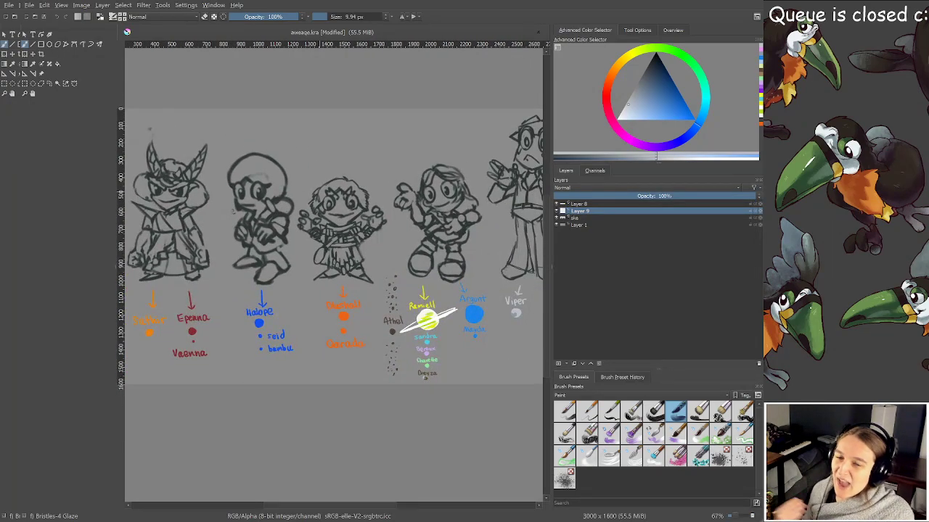
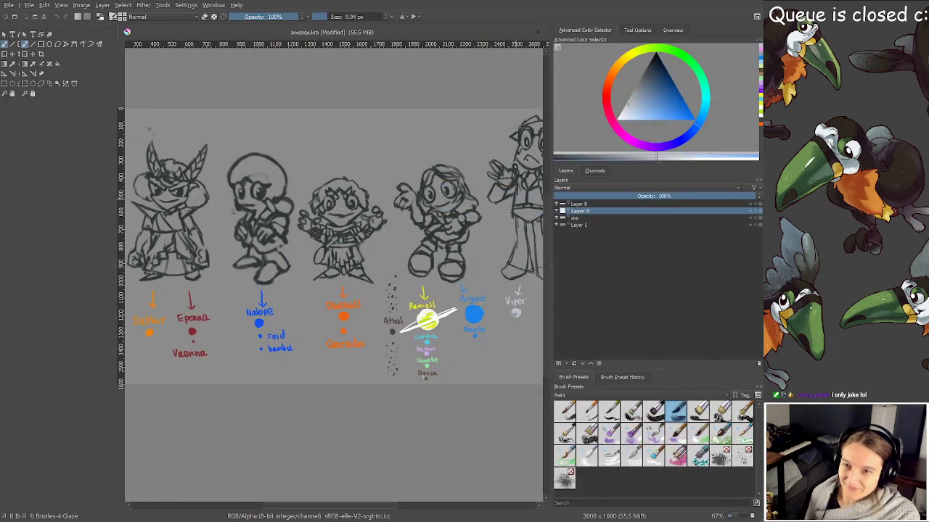
pyautogui.moveTo(319, 315); pyautogui.dragTo(386, 336)
pyautogui.scroll(1, 314, 309)
pyautogui.moveTo(305, 314)
pyautogui.mouseDown()
pyautogui.moveTo(340, 337)
pyautogui.moveTo(297, 308)
pyautogui.mouseUp()
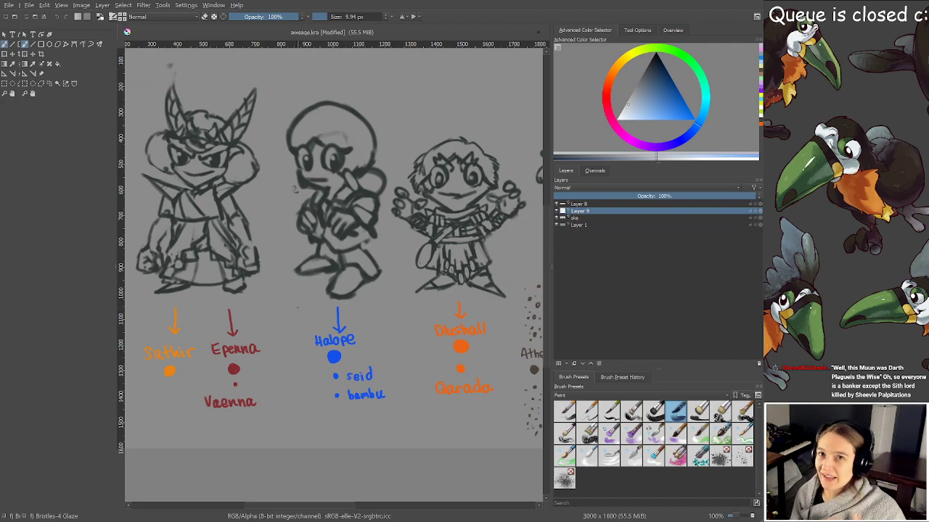
pyautogui.moveTo(221, 251); pyautogui.dragTo(298, 291)
pyautogui.scroll(1, 326, 245)
pyautogui.moveTo(326, 244); pyautogui.dragTo(352, 266)
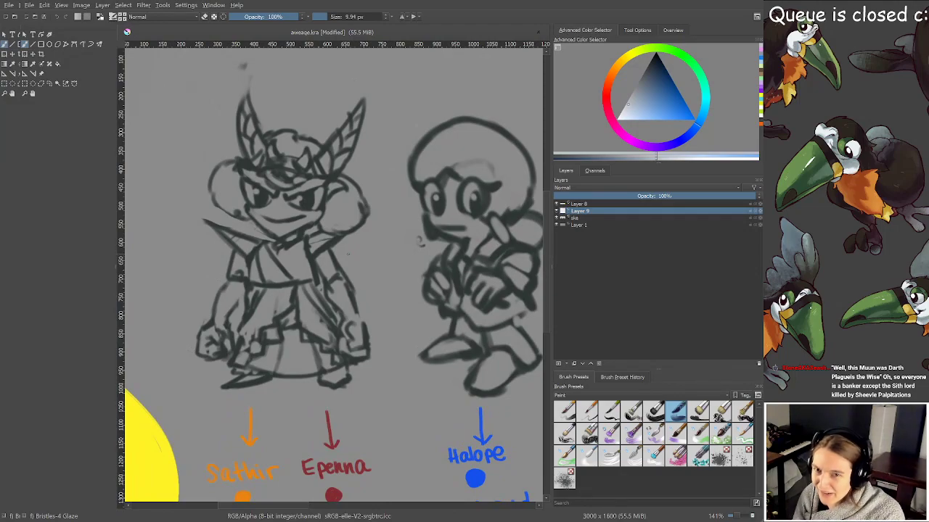
pyautogui.scroll(3, 317, 253)
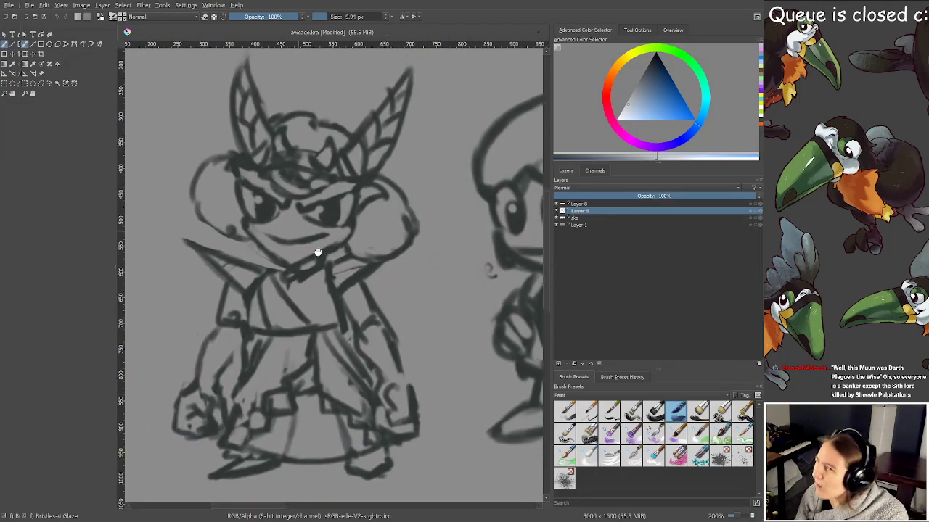
# Lower the character sketch layer's opacity to 40%
pyautogui.click(583, 219)
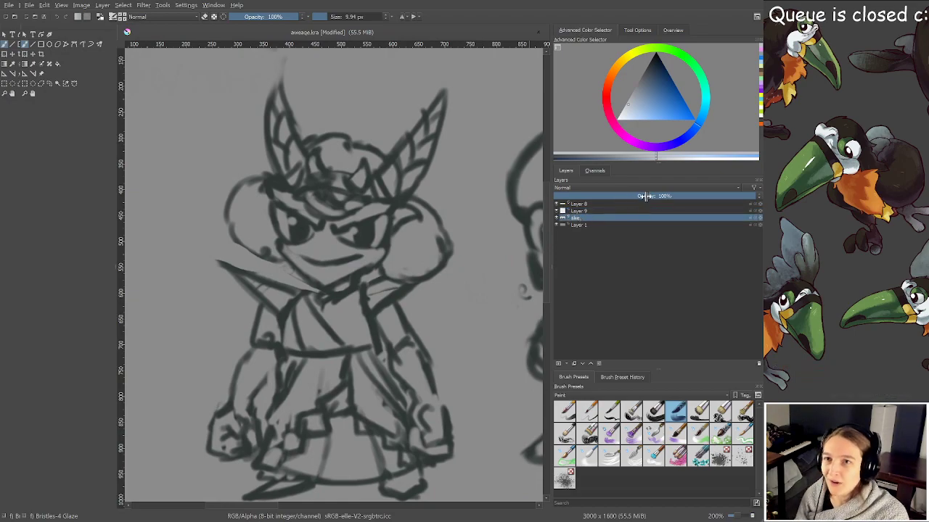
pyautogui.click(644, 197)
pyautogui.scroll(-3, 456, 252)
pyautogui.moveTo(457, 251)
pyautogui.mouseDown()
pyautogui.moveTo(435, 289)
pyautogui.moveTo(398, 249)
pyautogui.moveTo(402, 220)
pyautogui.moveTo(386, 213)
pyautogui.mouseUp()
pyautogui.scroll(4, 435, 254)
pyautogui.click(632, 196)
pyautogui.scroll(2, 386, 215)
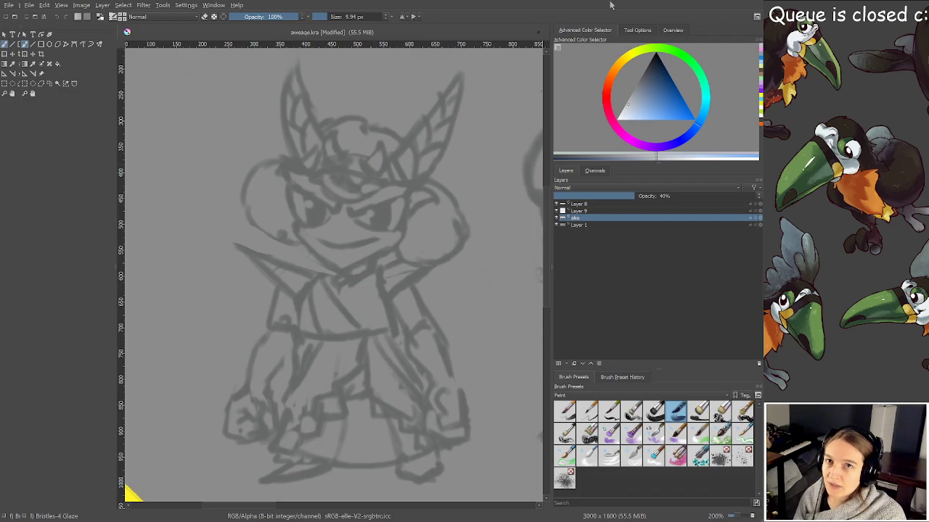
# Choose the Charcoal Rock Soft brush from the Sketch presets for working on the winged-helmet figure's face
pyautogui.moveTo(333, 218); pyautogui.dragTo(325, 208)
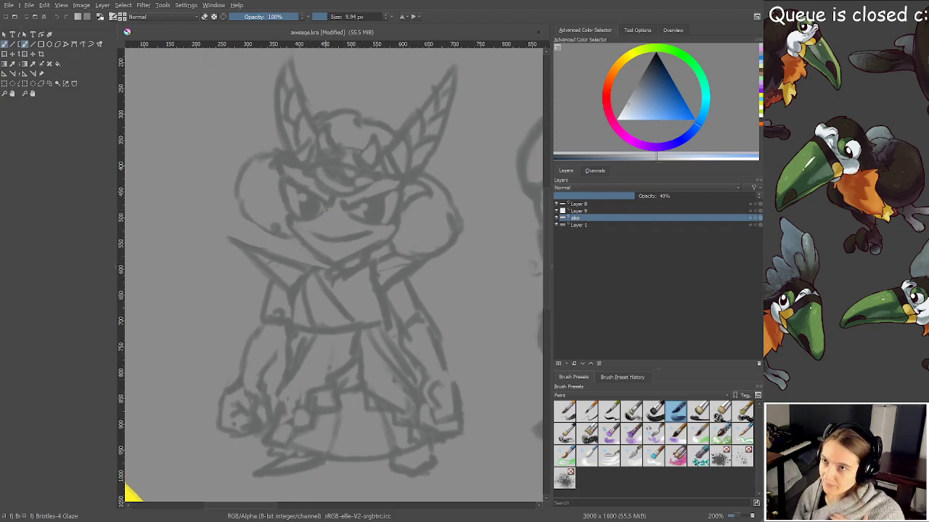
pyautogui.scroll(-3, 325, 209)
pyautogui.scroll(2, 332, 222)
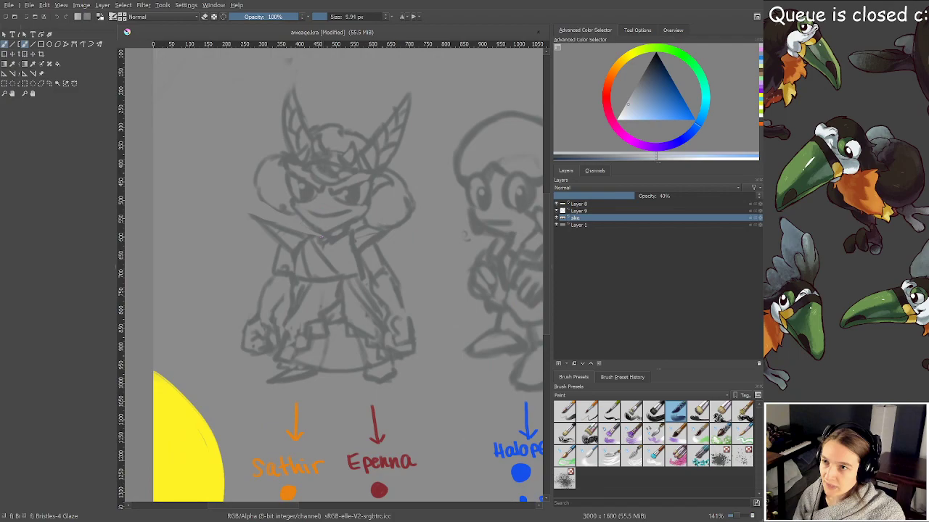
pyautogui.moveTo(297, 336); pyautogui.dragTo(347, 232)
pyautogui.moveTo(346, 62); pyautogui.dragTo(288, 225)
pyautogui.scroll(2, 288, 225)
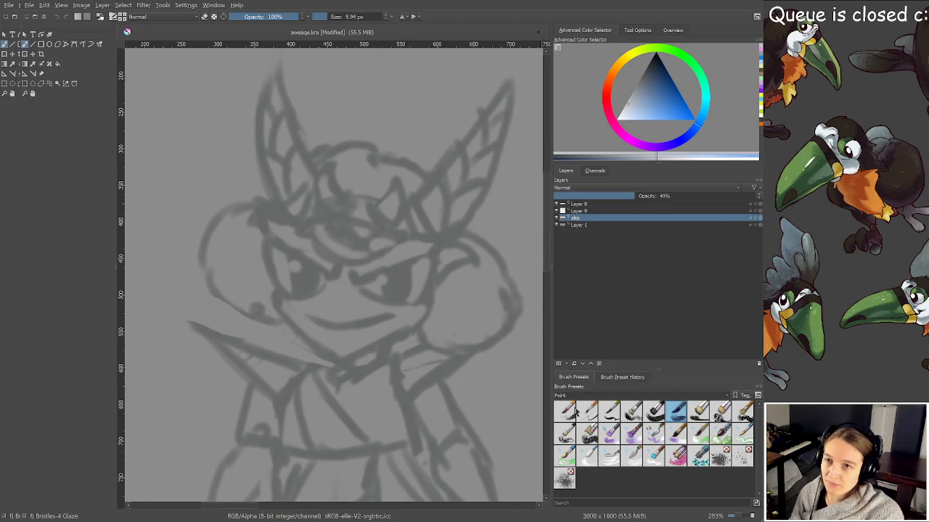
pyautogui.click(570, 406)
pyautogui.click(568, 395)
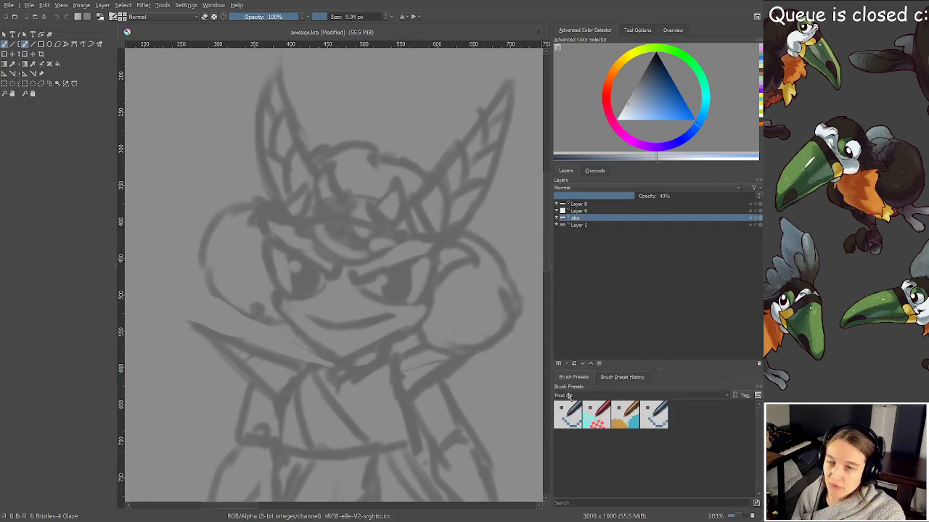
pyautogui.scroll(-1, 569, 396)
pyautogui.click(566, 455)
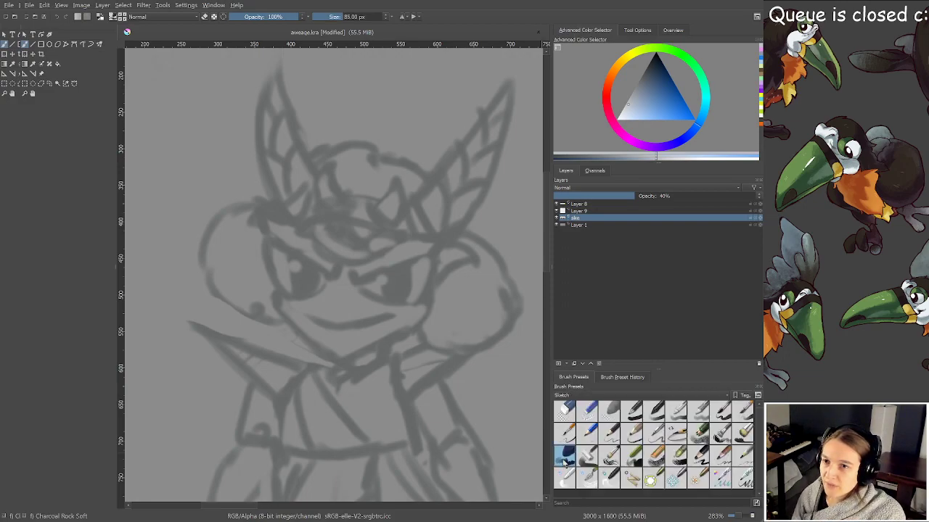
pyautogui.scroll(1, 398, 212)
pyautogui.moveTo(397, 212); pyautogui.dragTo(417, 235)
# Rename the top layer "planets" and the empty paint layer beneath it "lin"
pyautogui.click(557, 210)
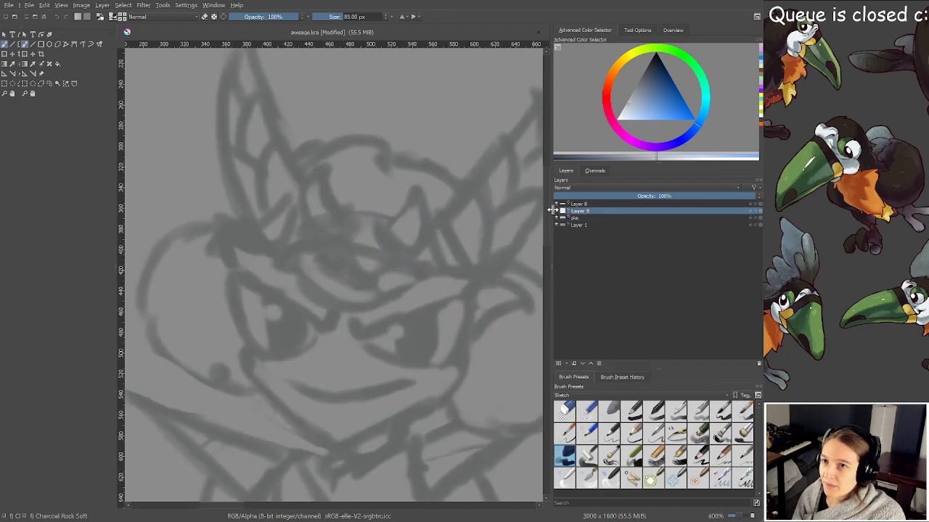
pyautogui.doubleClick(579, 204)
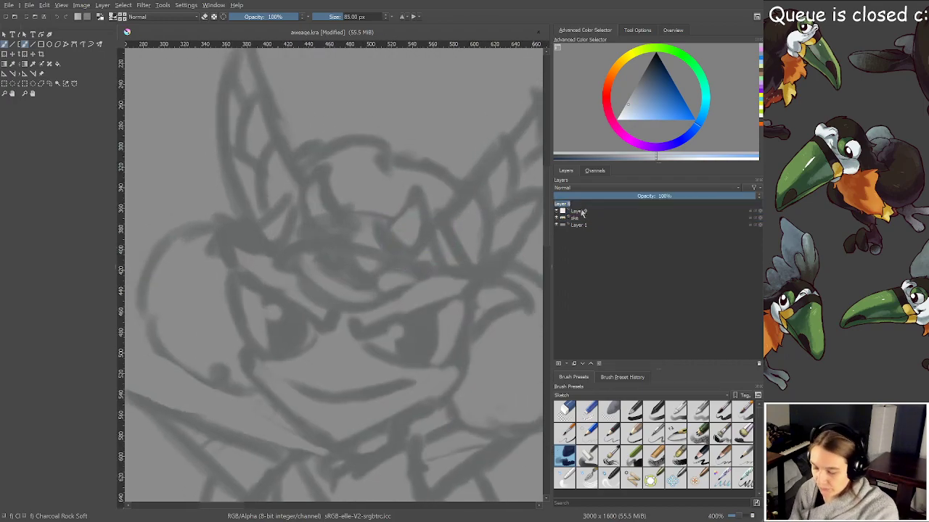
pyautogui.write('planets')
pyautogui.press('Return')
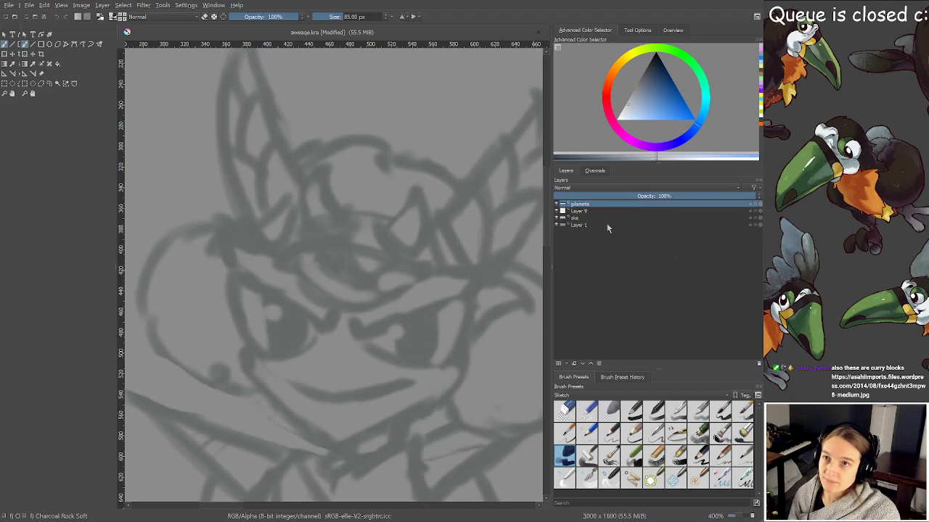
pyautogui.doubleClick(599, 211)
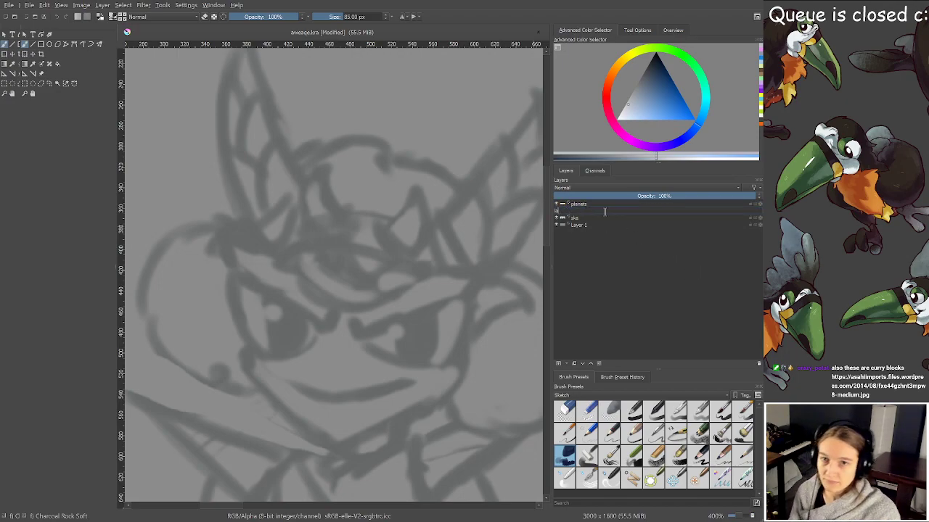
pyautogui.write('lin')
pyautogui.press('Return')
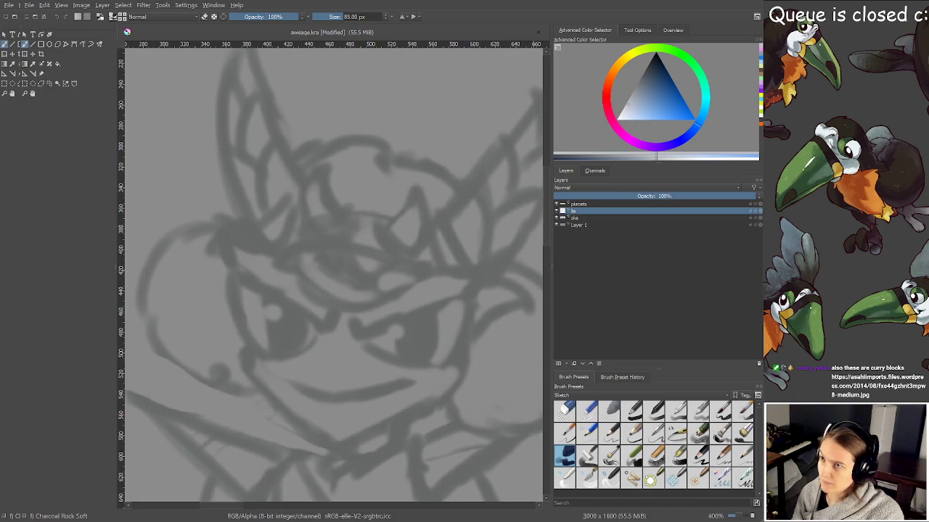
# Switch to the linked curry block photo and examine the Golden Curry box, its lettering and the dish picture up close
pyautogui.hotkey('alt', 'Tab')
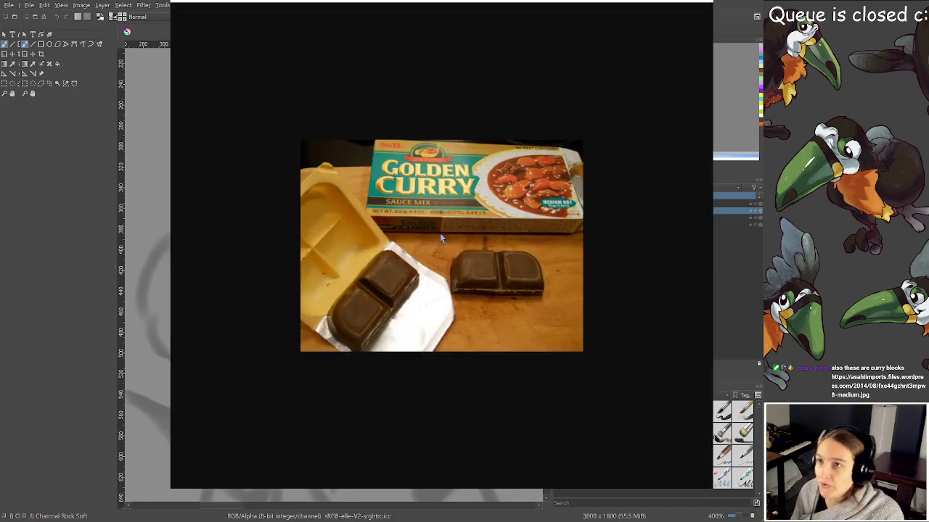
pyautogui.scroll(3, 452, 215)
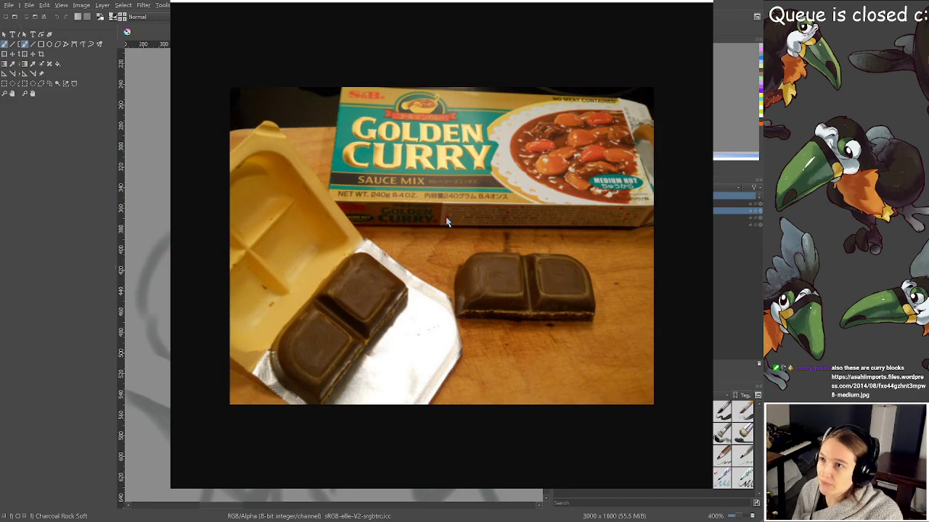
pyautogui.scroll(2, 456, 201)
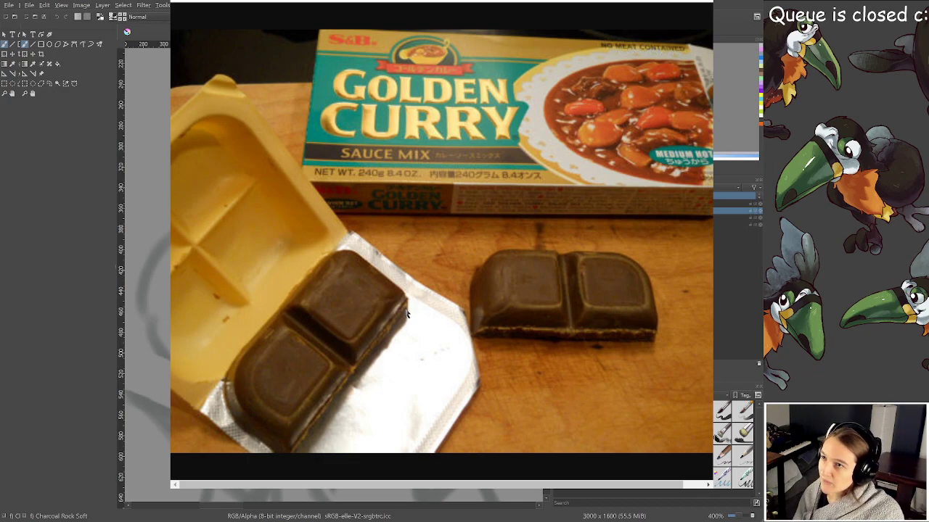
pyautogui.scroll(-1, 419, 297)
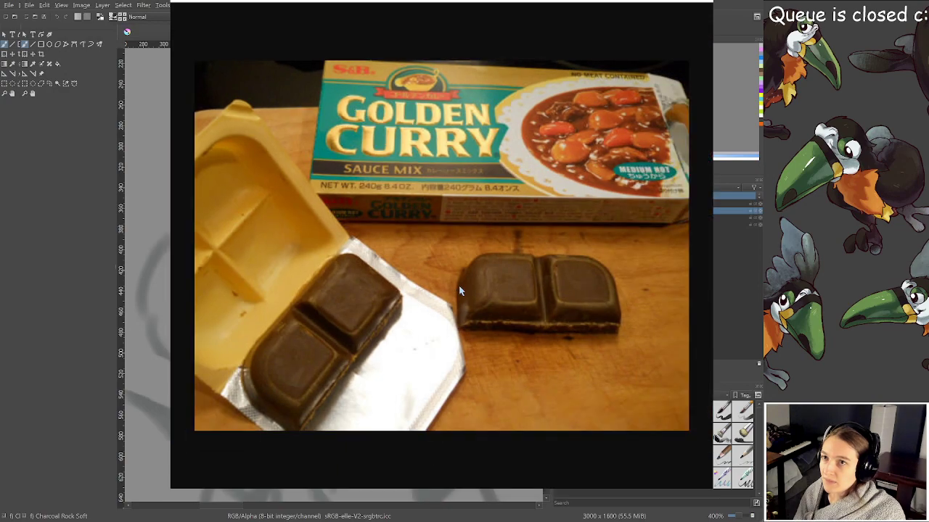
pyautogui.scroll(1, 459, 290)
pyautogui.moveTo(363, 484); pyautogui.dragTo(689, 481)
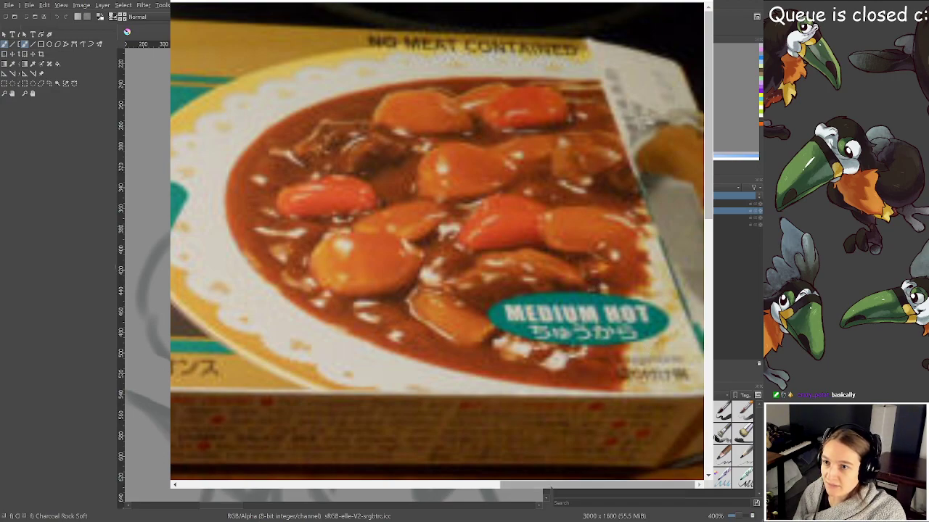
pyautogui.hscroll(-3, 549, 492)
pyautogui.hscroll(3, 550, 492)
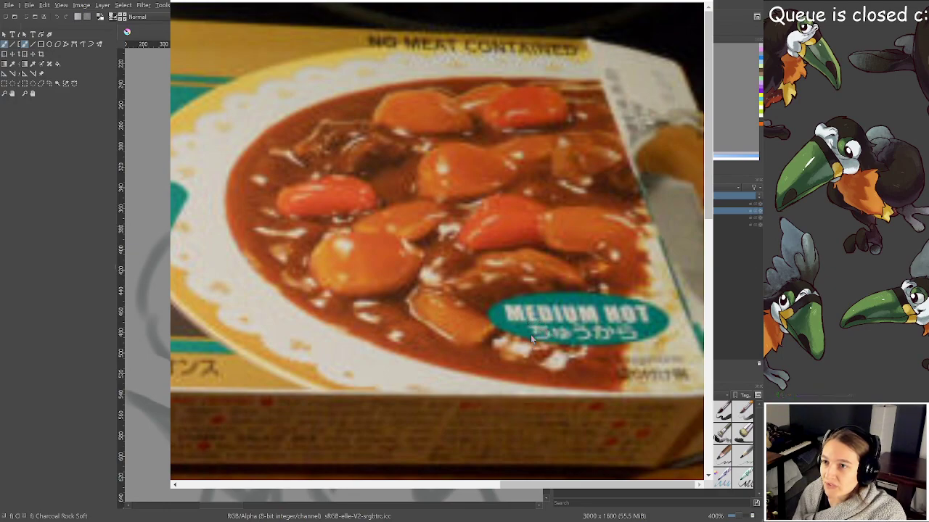
pyautogui.hscroll(-1, 540, 487)
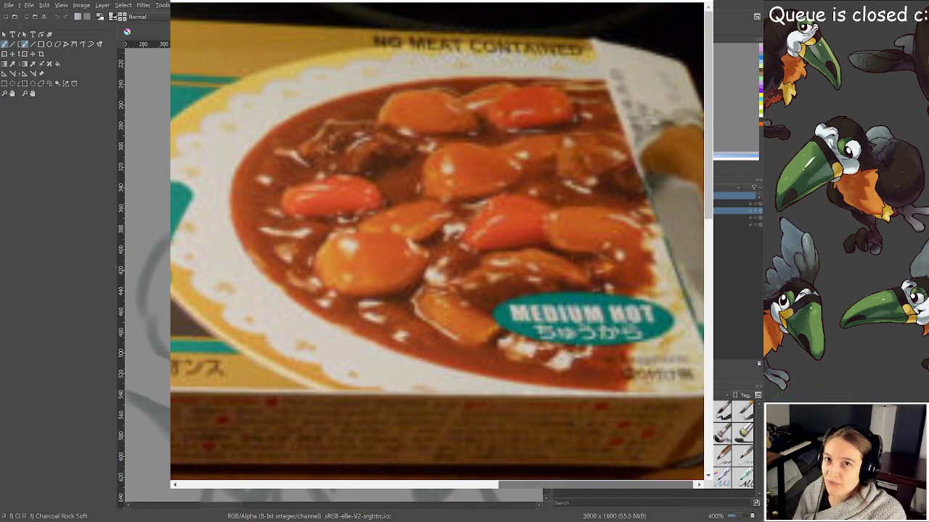
pyautogui.moveTo(539, 485); pyautogui.dragTo(397, 468)
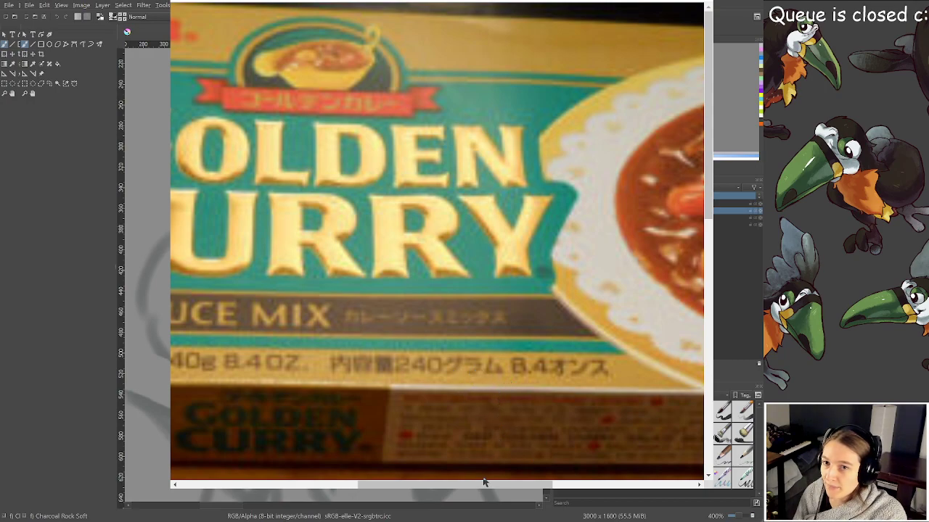
pyautogui.moveTo(488, 487); pyautogui.dragTo(501, 486)
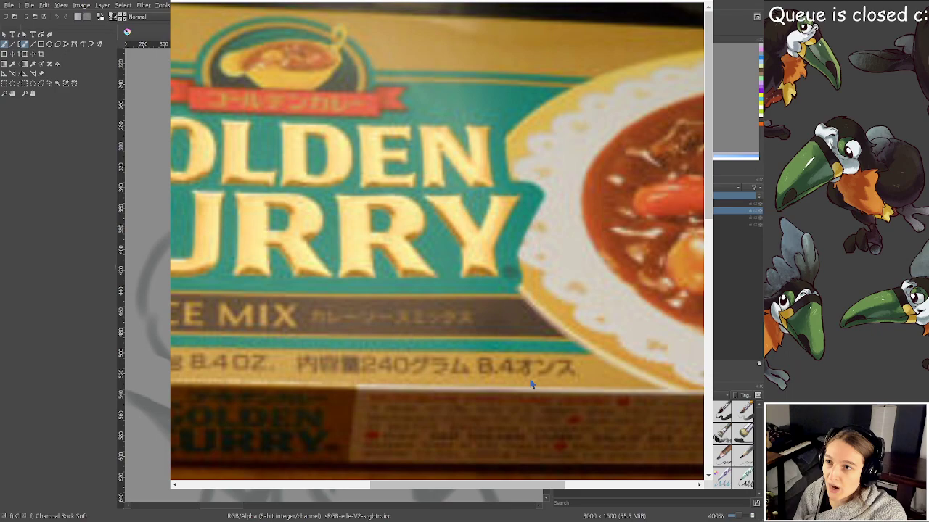
pyautogui.moveTo(526, 484); pyautogui.dragTo(440, 469)
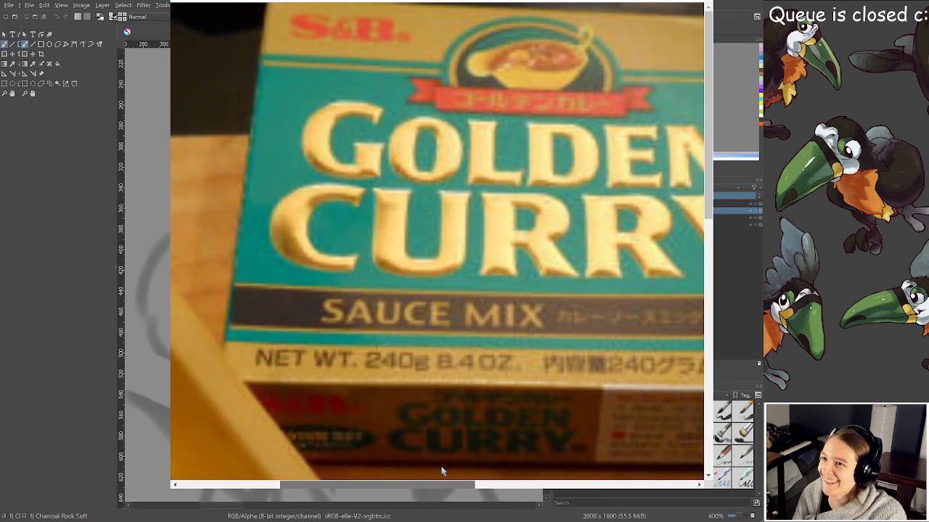
pyautogui.scroll(-2, 488, 412)
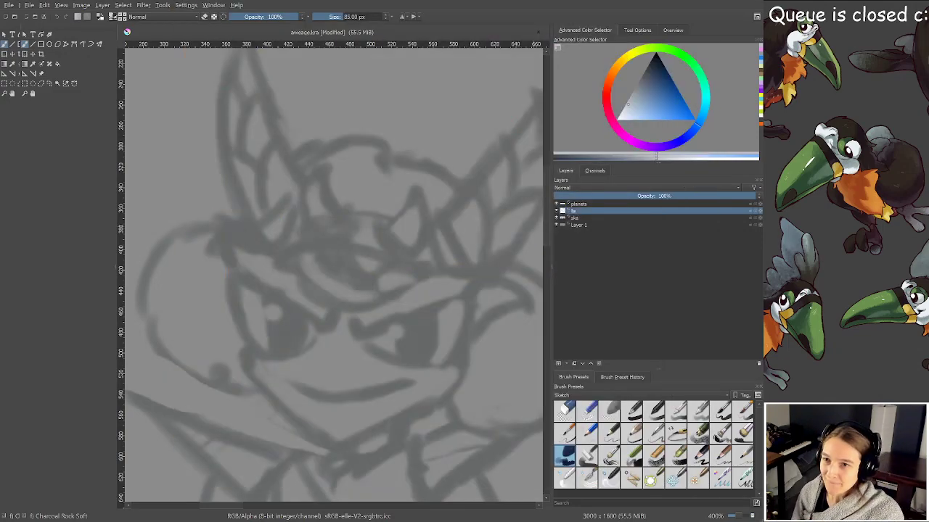
# Set the brush to a dark navy colour and a size of 5.50 px
pyautogui.moveTo(385, 308); pyautogui.dragTo(386, 314)
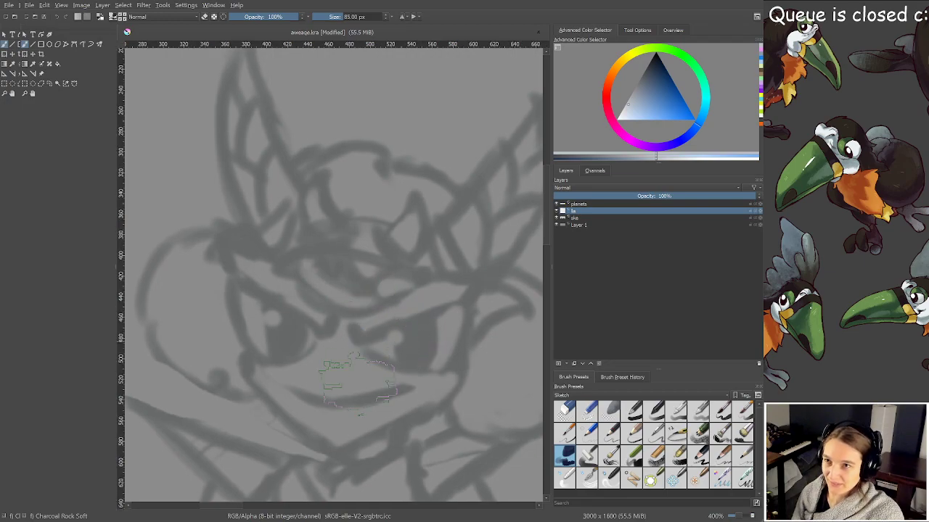
pyautogui.moveTo(363, 378)
pyautogui.mouseDown()
pyautogui.moveTo(385, 319)
pyautogui.moveTo(351, 318)
pyautogui.mouseUp()
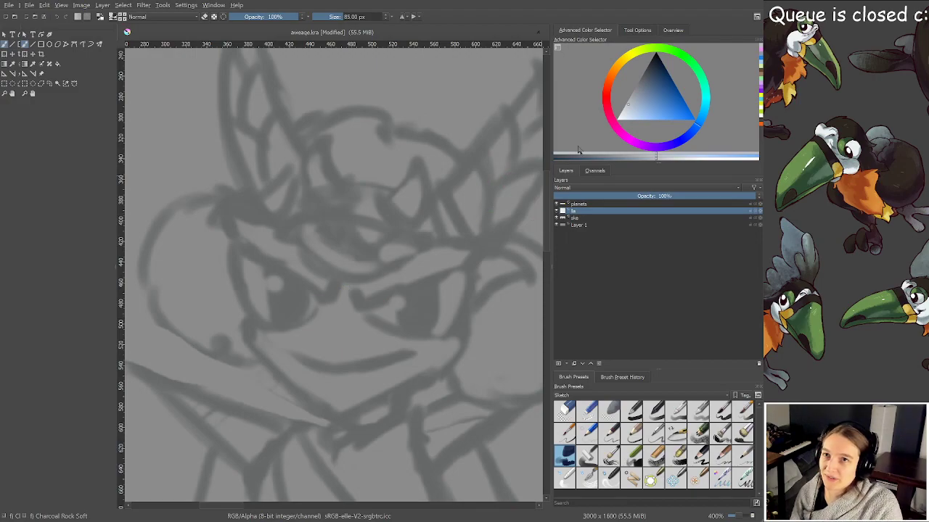
pyautogui.click(650, 68)
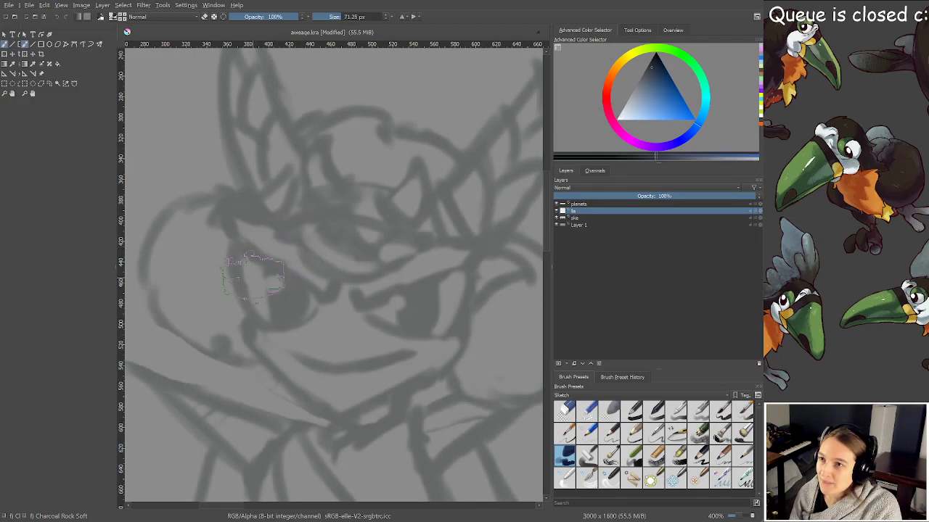
pyautogui.moveTo(252, 277); pyautogui.dragTo(180, 277)
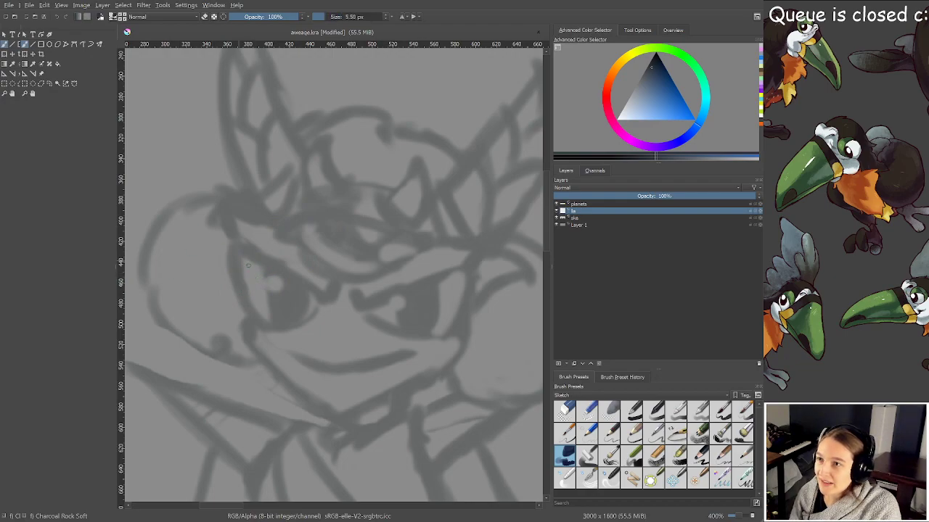
# Ink the slanted upper lids and curved lower outlines of both eyes on the winged-helmet figure, and save the file
pyautogui.moveTo(227, 247)
pyautogui.mouseDown()
pyautogui.moveTo(237, 293)
pyautogui.moveTo(262, 314)
pyautogui.mouseUp()
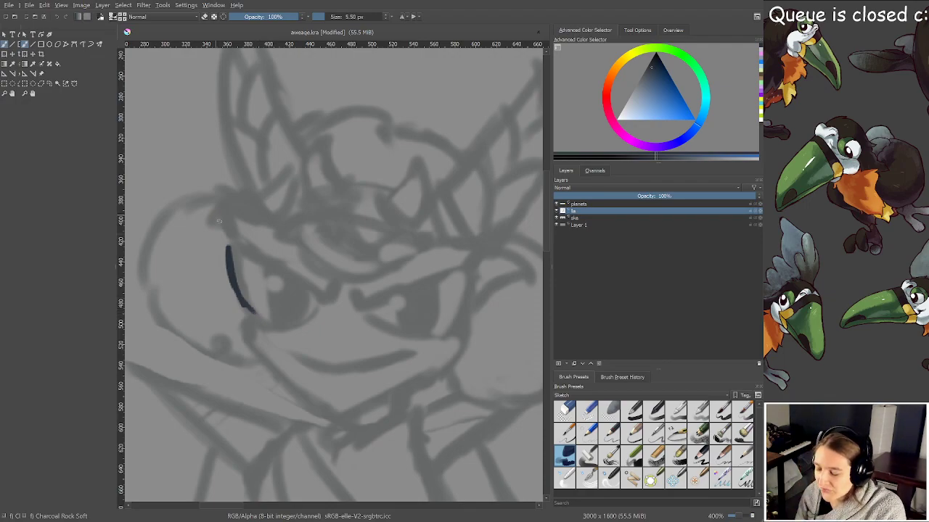
pyautogui.moveTo(230, 246)
pyautogui.mouseDown()
pyautogui.moveTo(231, 262)
pyautogui.moveTo(231, 240)
pyautogui.moveTo(316, 297)
pyautogui.mouseUp()
pyautogui.press('e')
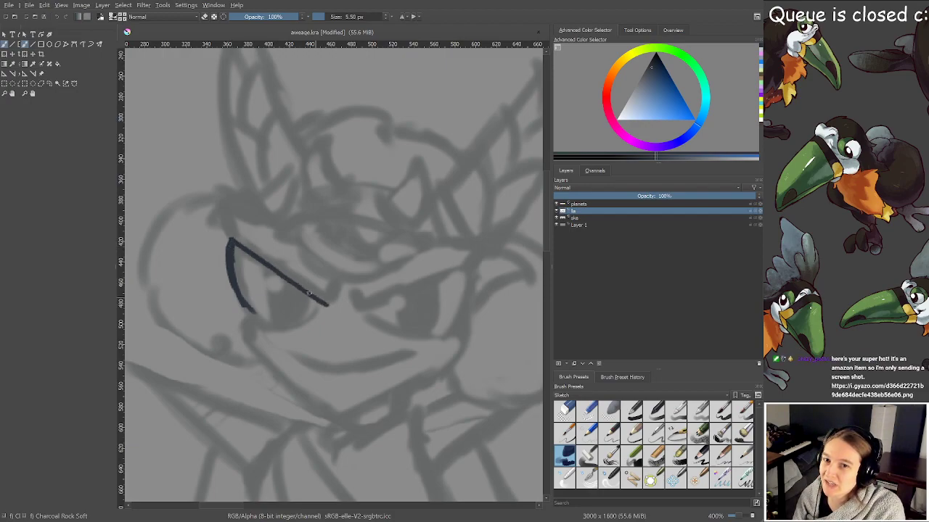
pyautogui.hotkey('ctrl', 'z')
pyautogui.hotkey('ctrl', 'z')
pyautogui.press('e')
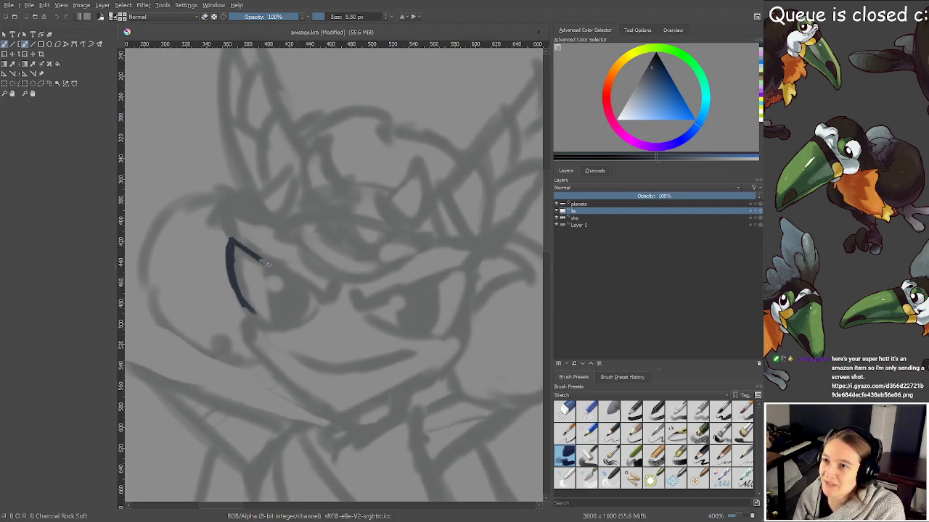
pyautogui.moveTo(258, 259)
pyautogui.mouseDown()
pyautogui.moveTo(331, 301)
pyautogui.moveTo(338, 291)
pyautogui.moveTo(327, 296)
pyautogui.moveTo(358, 302)
pyautogui.moveTo(465, 268)
pyautogui.mouseUp()
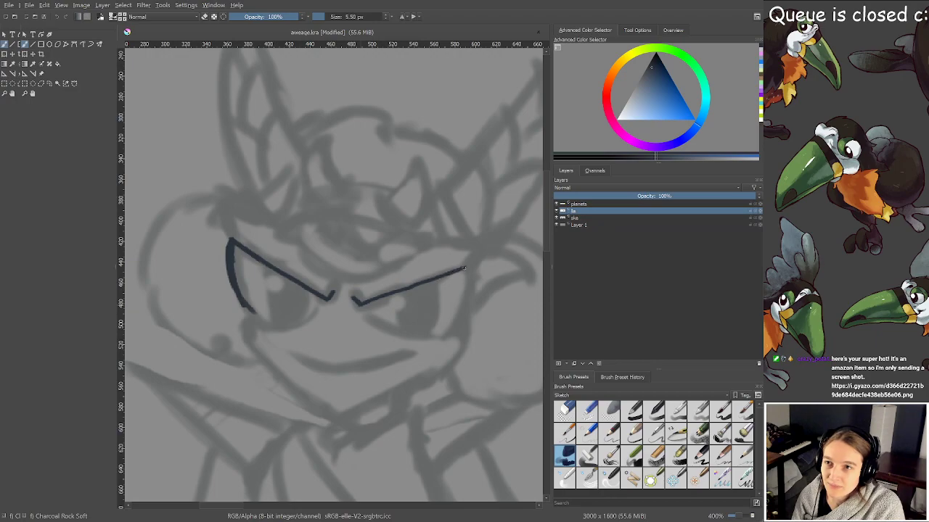
pyautogui.moveTo(243, 306)
pyautogui.mouseDown()
pyautogui.moveTo(278, 323)
pyautogui.moveTo(262, 317)
pyautogui.moveTo(309, 321)
pyautogui.moveTo(323, 304)
pyautogui.moveTo(427, 333)
pyautogui.moveTo(451, 323)
pyautogui.moveTo(469, 294)
pyautogui.moveTo(470, 282)
pyautogui.moveTo(459, 287)
pyautogui.moveTo(447, 275)
pyautogui.moveTo(466, 269)
pyautogui.moveTo(469, 308)
pyautogui.mouseUp()
pyautogui.hotkey('ctrl', 's')
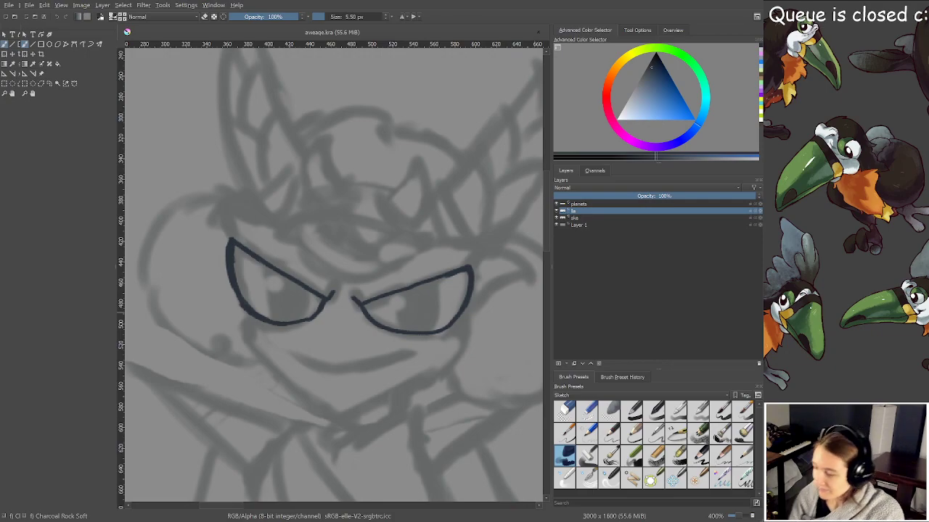
# Switch to the linked Amazon screenshot and examine the Extra Hot Golden Curry package, product details and ingredients list
pyautogui.hotkey('alt', 'Tab')
pyautogui.scroll(2, 437, 247)
pyautogui.scroll(-4, 437, 247)
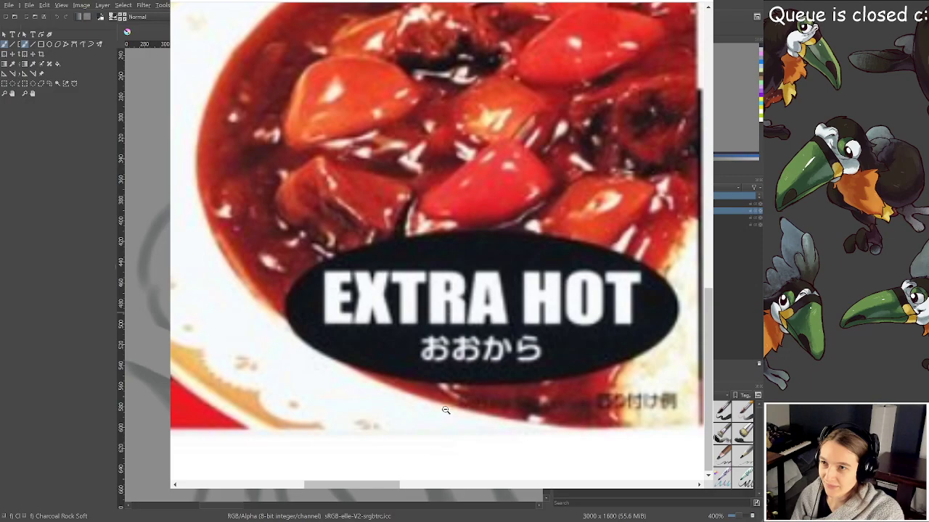
pyautogui.scroll(-4, 417, 371)
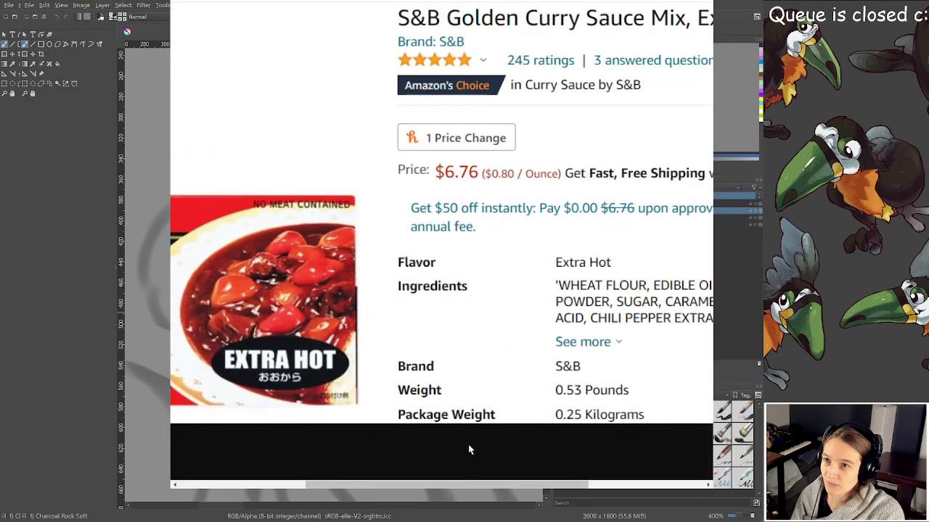
pyautogui.moveTo(426, 484); pyautogui.dragTo(541, 484)
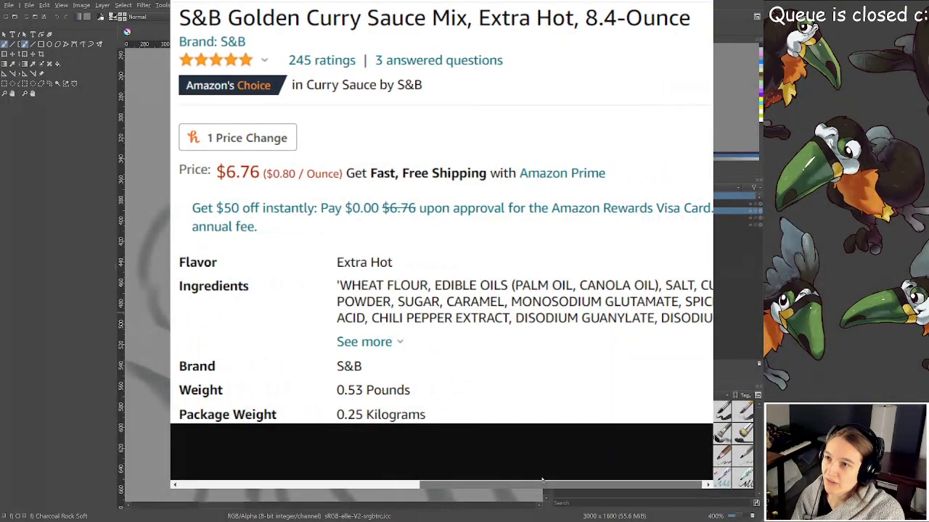
pyautogui.scroll(4, 532, 380)
pyautogui.scroll(-7, 532, 379)
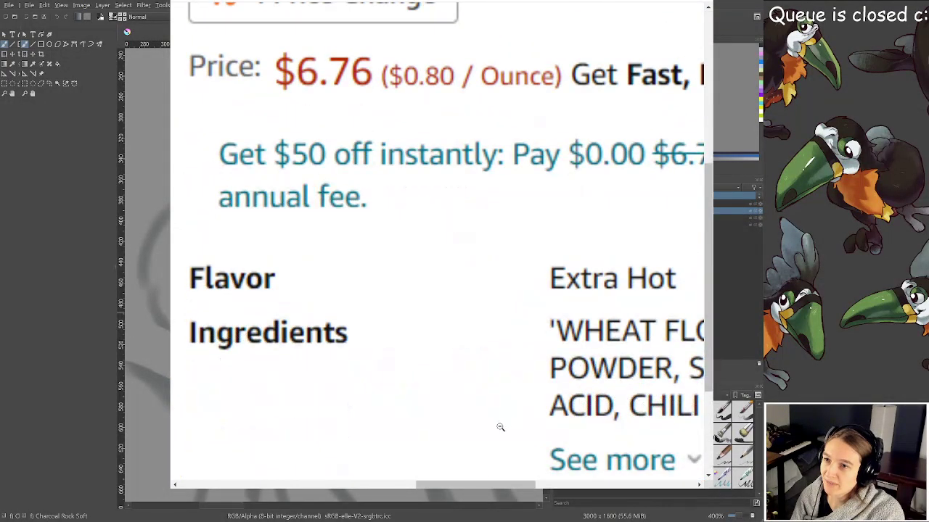
pyautogui.moveTo(476, 471); pyautogui.dragTo(651, 462)
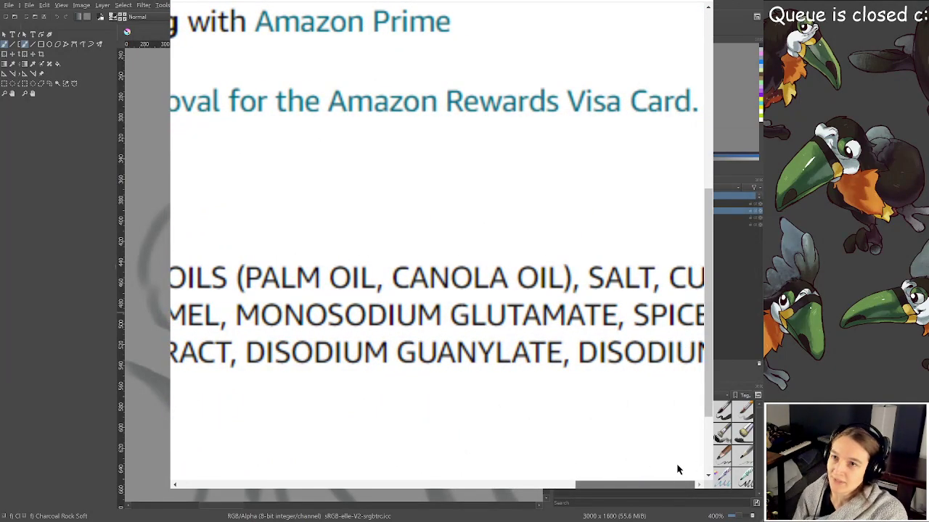
# Examine the curry's ingredients list up close on the Amazon screenshot and switch back to the Krita drawing
pyautogui.moveTo(651, 467); pyautogui.dragTo(643, 443)
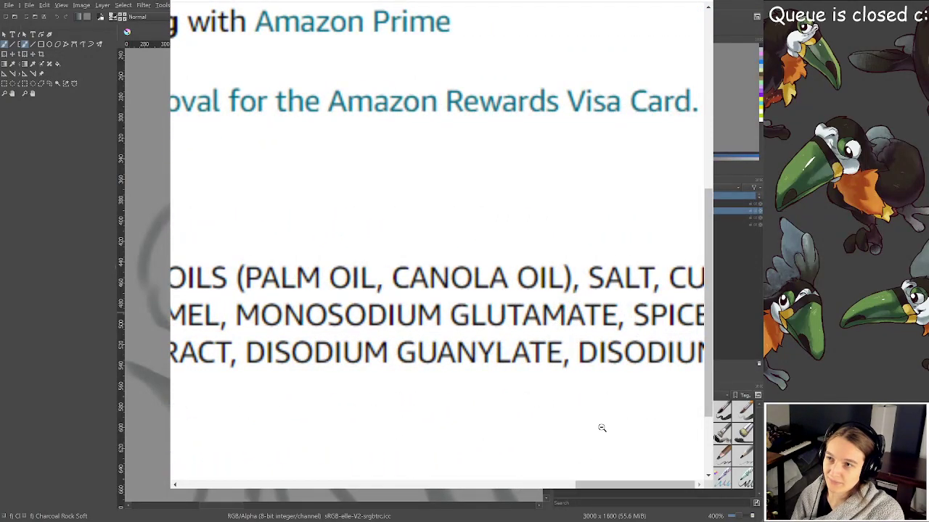
pyautogui.scroll(1, 406, 359)
pyautogui.scroll(-1, 461, 386)
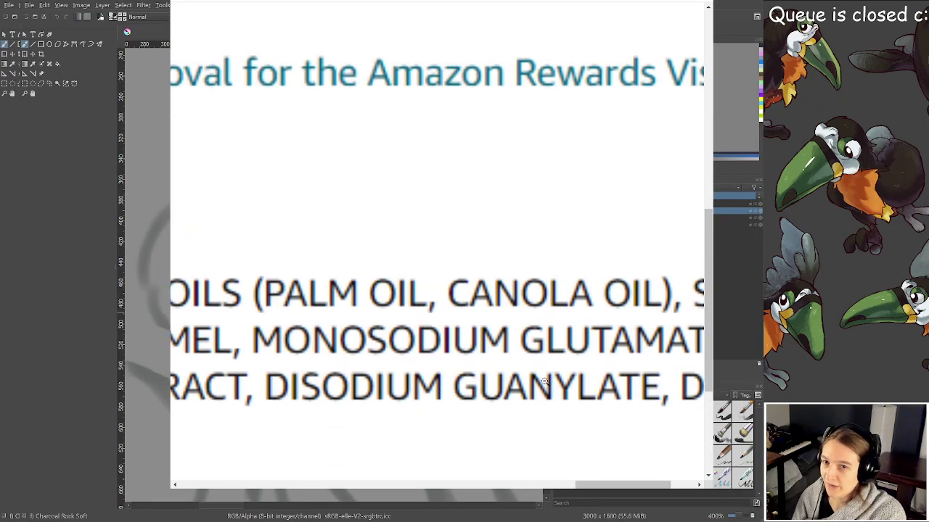
pyautogui.hotkey('alt', 'Tab')
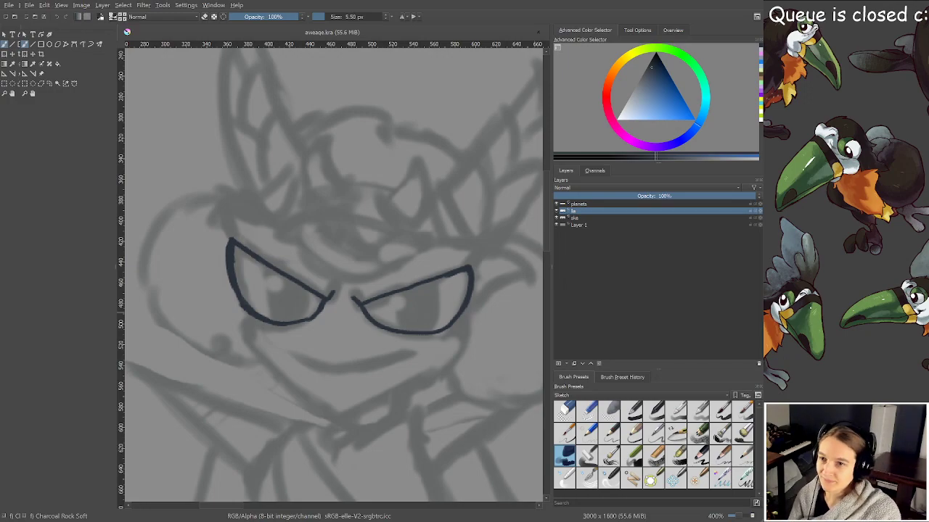
# Ink rounded irises hanging from the upper lids of both eyes, fill them solid dark navy, and save the file
pyautogui.scroll(2, 310, 320)
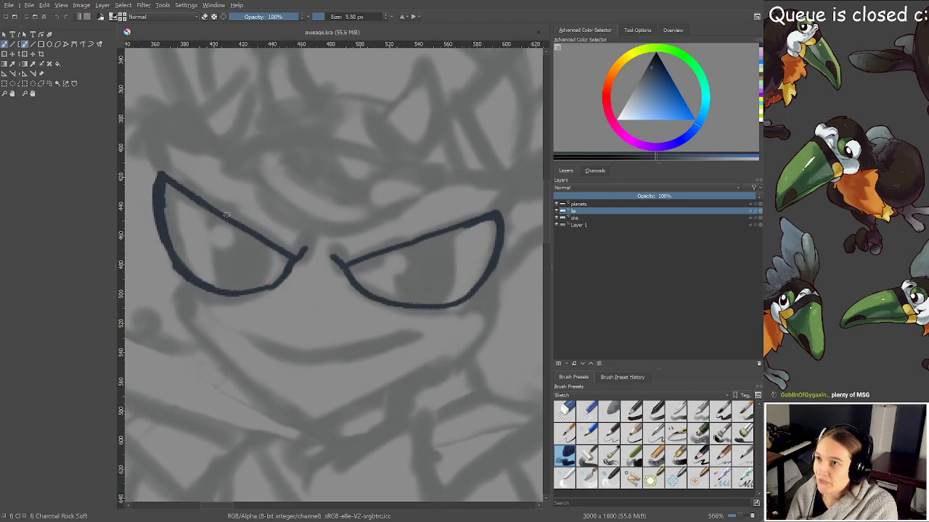
pyautogui.moveTo(204, 212)
pyautogui.mouseDown()
pyautogui.moveTo(210, 250)
pyautogui.moveTo(239, 274)
pyautogui.moveTo(269, 260)
pyautogui.mouseUp()
pyautogui.hotkey('ctrl', 'z')
pyautogui.moveTo(209, 211)
pyautogui.mouseDown()
pyautogui.moveTo(214, 247)
pyautogui.moveTo(232, 275)
pyautogui.moveTo(278, 252)
pyautogui.mouseUp()
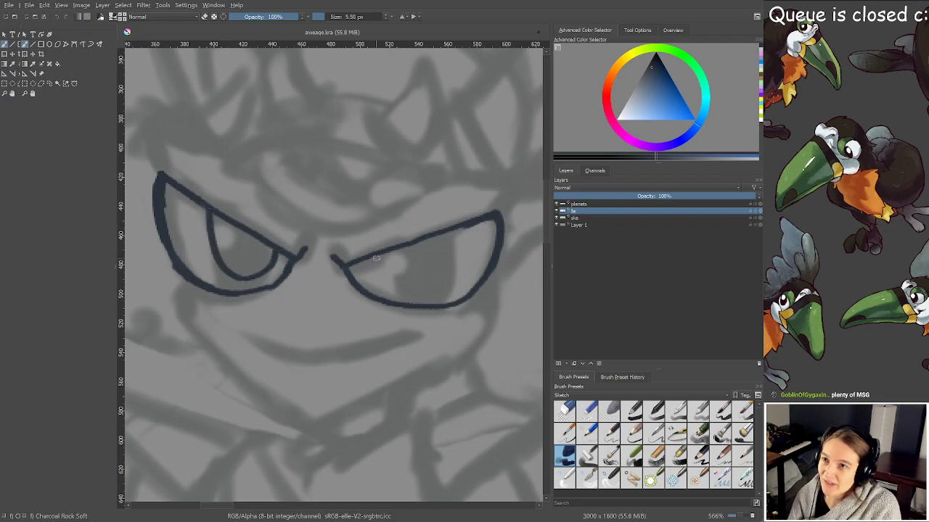
pyautogui.moveTo(376, 257)
pyautogui.mouseDown()
pyautogui.moveTo(383, 274)
pyautogui.moveTo(424, 289)
pyautogui.moveTo(444, 256)
pyautogui.moveTo(441, 238)
pyautogui.mouseUp()
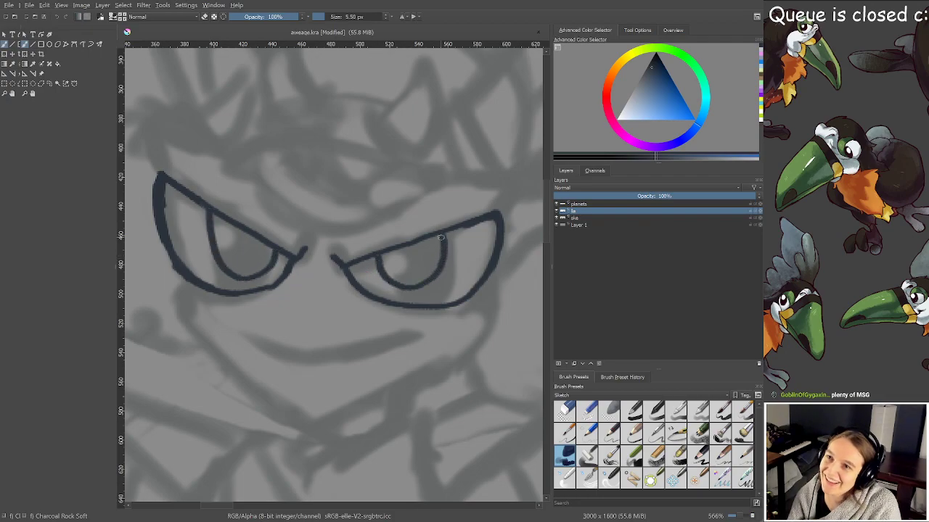
pyautogui.moveTo(221, 226)
pyautogui.mouseDown()
pyautogui.moveTo(223, 244)
pyautogui.moveTo(211, 212)
pyautogui.moveTo(227, 258)
pyautogui.moveTo(222, 252)
pyautogui.moveTo(241, 270)
pyautogui.moveTo(230, 234)
pyautogui.moveTo(250, 254)
pyautogui.moveTo(261, 247)
pyautogui.moveTo(230, 223)
pyautogui.moveTo(255, 273)
pyautogui.mouseUp()
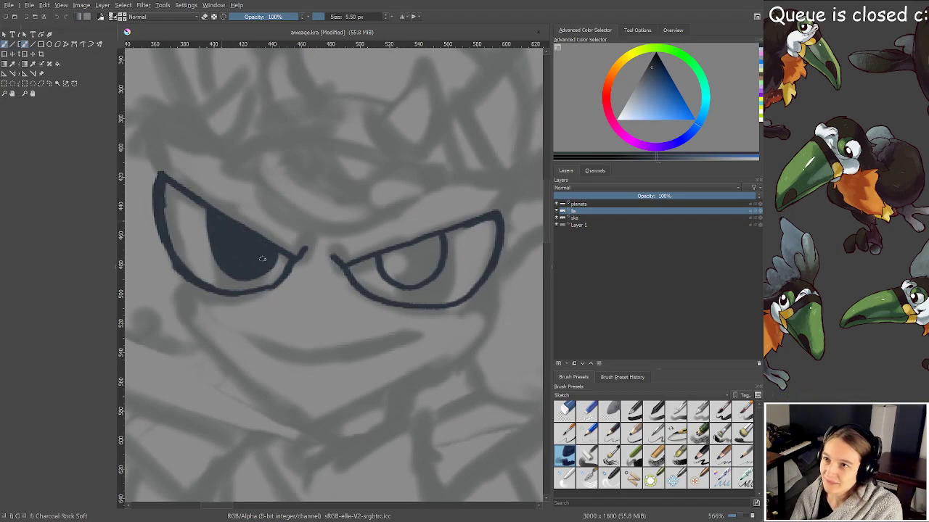
pyautogui.moveTo(419, 263)
pyautogui.mouseDown()
pyautogui.moveTo(389, 257)
pyautogui.moveTo(388, 274)
pyautogui.moveTo(392, 263)
pyautogui.moveTo(414, 278)
pyautogui.moveTo(412, 247)
pyautogui.moveTo(394, 251)
pyautogui.moveTo(401, 276)
pyautogui.moveTo(414, 284)
pyautogui.moveTo(434, 257)
pyautogui.mouseUp()
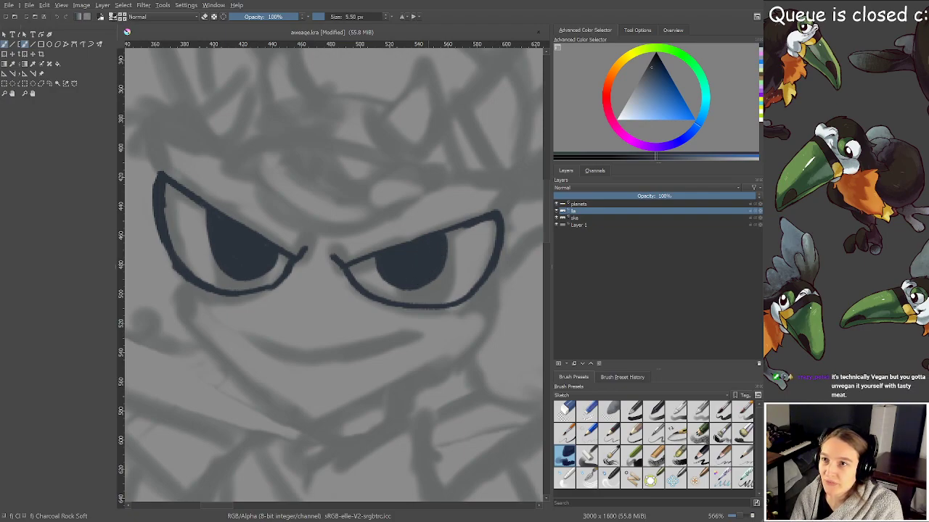
pyautogui.hotkey('ctrl', 's')
# Set the brush size to 5.00 px and thin the lower outlines of both eyes by erasing along their edges
pyautogui.scroll(-2, 385, 199)
pyautogui.moveTo(378, 235)
pyautogui.mouseDown()
pyautogui.moveTo(380, 253)
pyautogui.moveTo(374, 209)
pyautogui.moveTo(348, 242)
pyautogui.moveTo(360, 237)
pyautogui.mouseUp()
pyautogui.scroll(2, 380, 252)
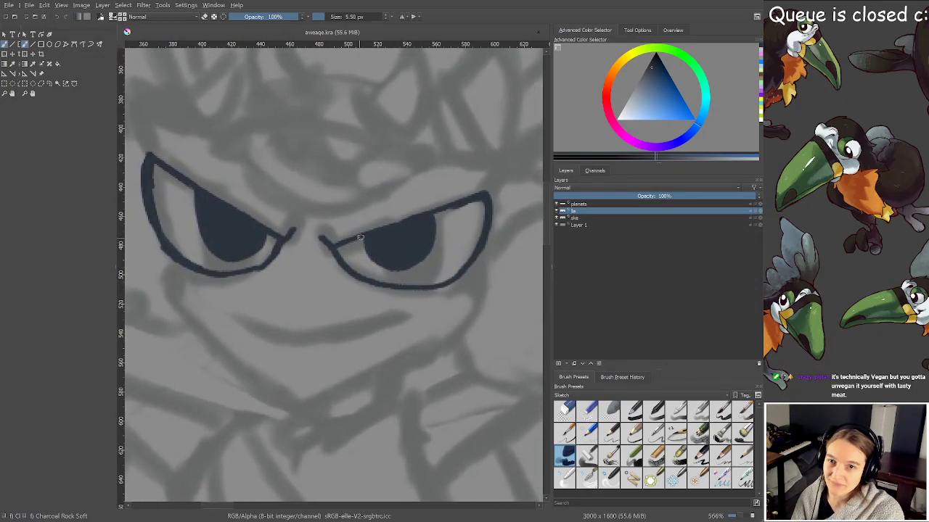
pyautogui.scroll(-3, 360, 237)
pyautogui.scroll(2, 356, 276)
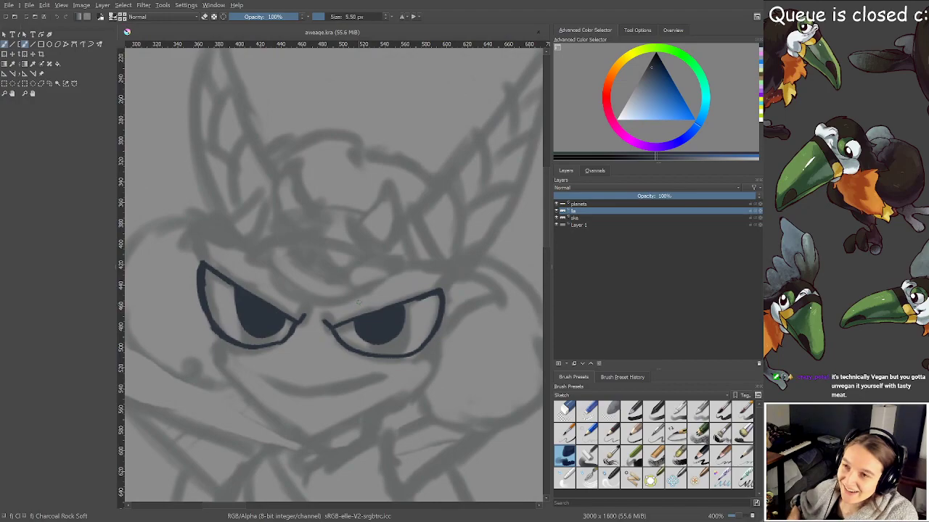
pyautogui.scroll(2, 346, 321)
pyautogui.moveTo(341, 304); pyautogui.dragTo(331, 198)
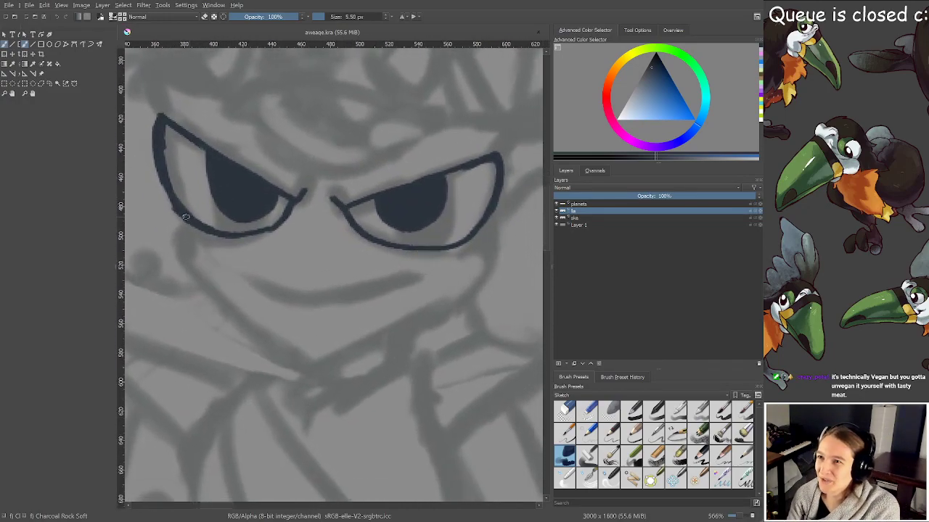
pyautogui.moveTo(185, 216); pyautogui.dragTo(176, 244)
pyautogui.hotkey('ctrl', 'z')
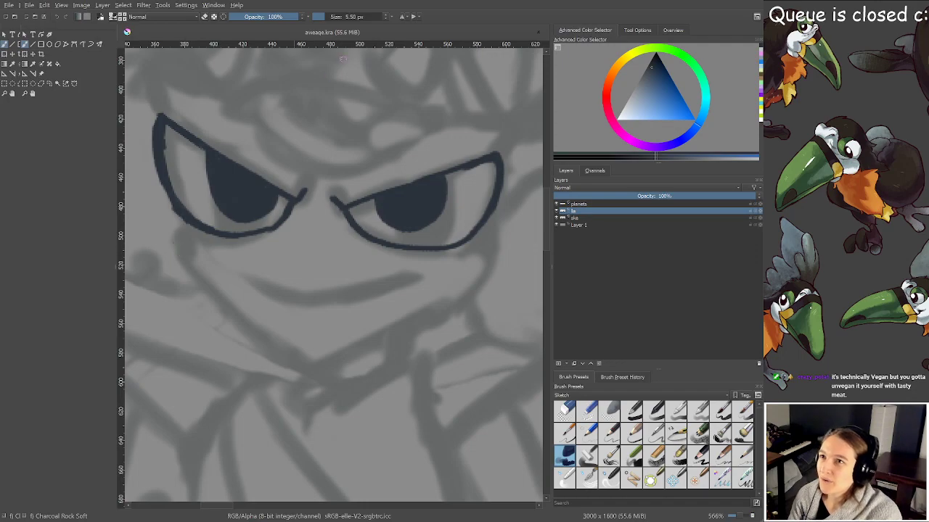
pyautogui.moveTo(357, 17); pyautogui.dragTo(353, 16)
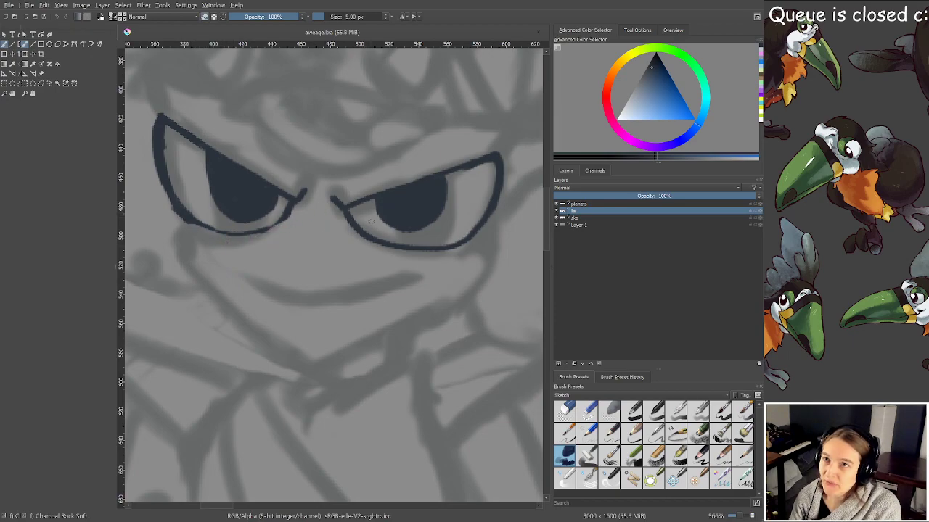
pyautogui.moveTo(366, 240)
pyautogui.mouseDown()
pyautogui.moveTo(358, 236)
pyautogui.moveTo(437, 253)
pyautogui.mouseUp()
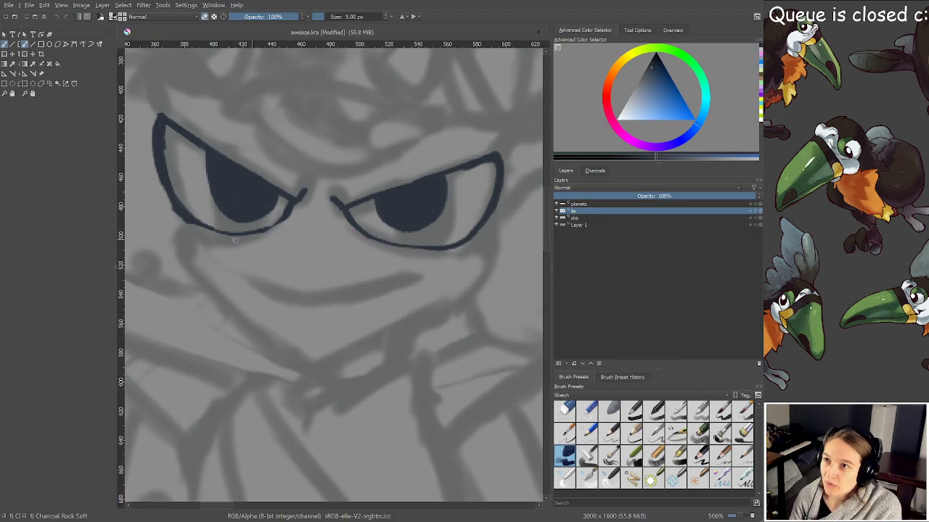
pyautogui.moveTo(227, 232); pyautogui.dragTo(284, 223)
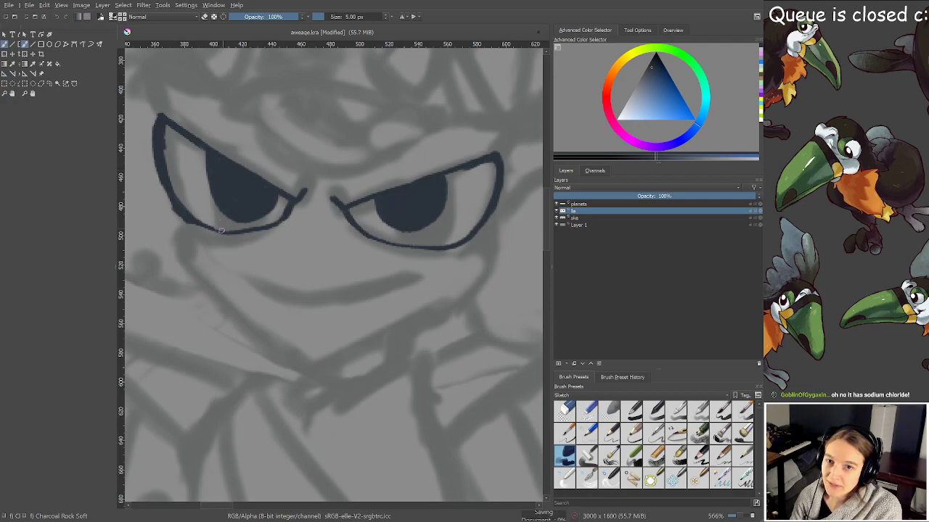
pyautogui.moveTo(194, 224); pyautogui.dragTo(173, 211)
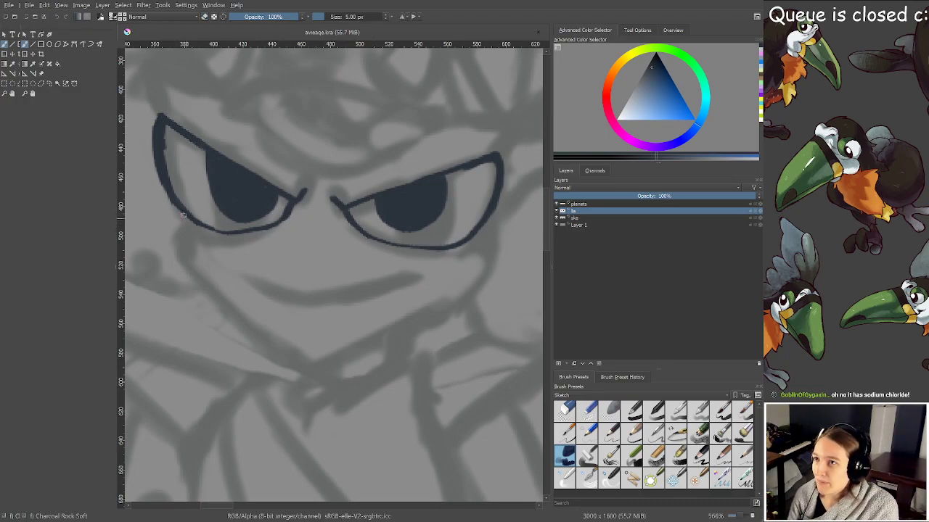
# Ink the jawline and the smirking mouth with a thickened corner, then erase and redraw the pointed chin
pyautogui.moveTo(182, 215)
pyautogui.mouseDown()
pyautogui.moveTo(180, 253)
pyautogui.moveTo(209, 293)
pyautogui.moveTo(293, 367)
pyautogui.moveTo(322, 372)
pyautogui.moveTo(484, 287)
pyautogui.moveTo(498, 229)
pyautogui.moveTo(488, 283)
pyautogui.mouseUp()
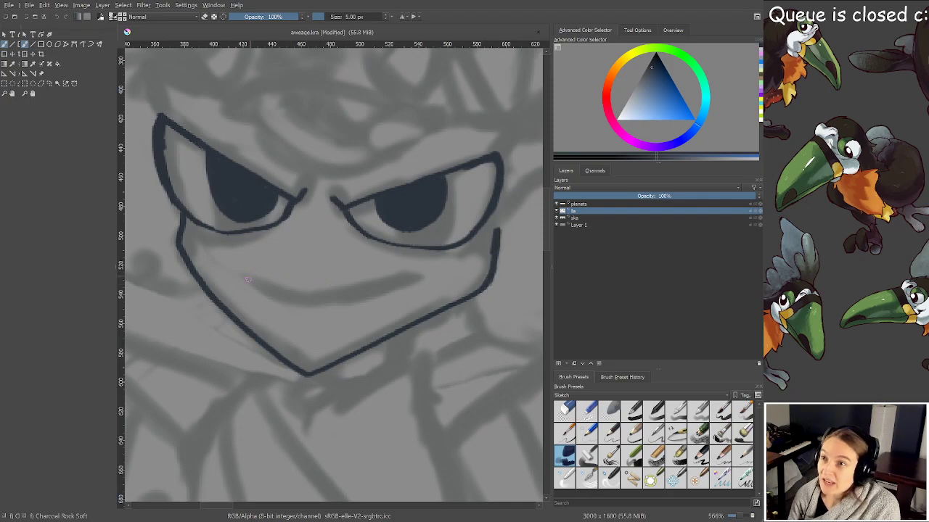
pyautogui.moveTo(229, 274)
pyautogui.mouseDown()
pyautogui.moveTo(295, 303)
pyautogui.moveTo(418, 282)
pyautogui.mouseUp()
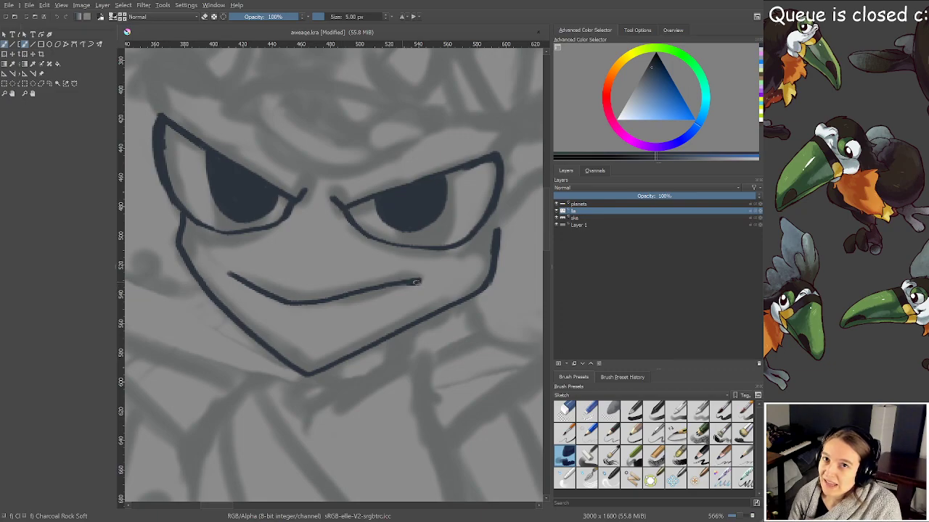
pyautogui.moveTo(419, 280); pyautogui.dragTo(411, 283)
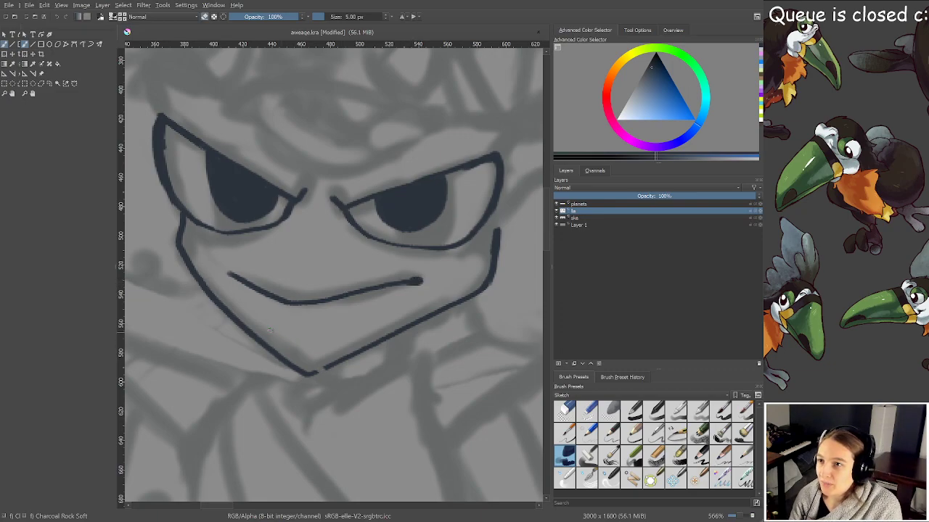
pyautogui.moveTo(317, 373)
pyautogui.mouseDown()
pyautogui.moveTo(272, 348)
pyautogui.moveTo(306, 377)
pyautogui.mouseUp()
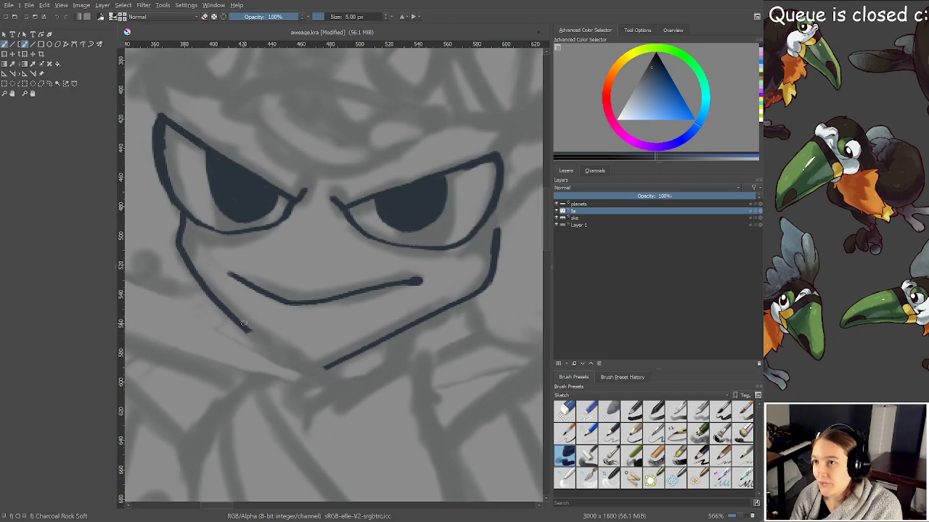
pyautogui.moveTo(243, 325); pyautogui.dragTo(325, 371)
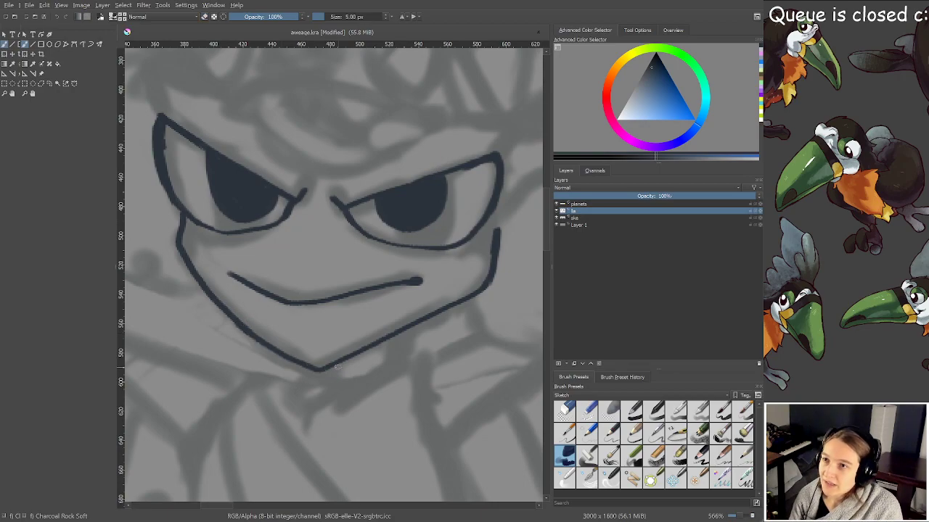
# Ink the curved horn on the left side of the helmet with a rounded band around its base
pyautogui.scroll(-2, 349, 354)
pyautogui.moveTo(350, 322); pyautogui.dragTo(324, 387)
pyautogui.scroll(1, 322, 305)
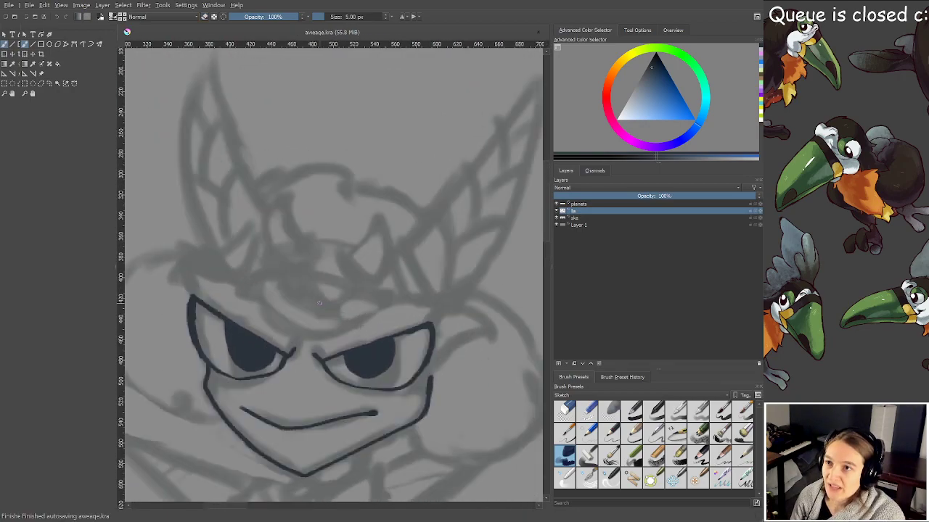
pyautogui.scroll(3, 321, 301)
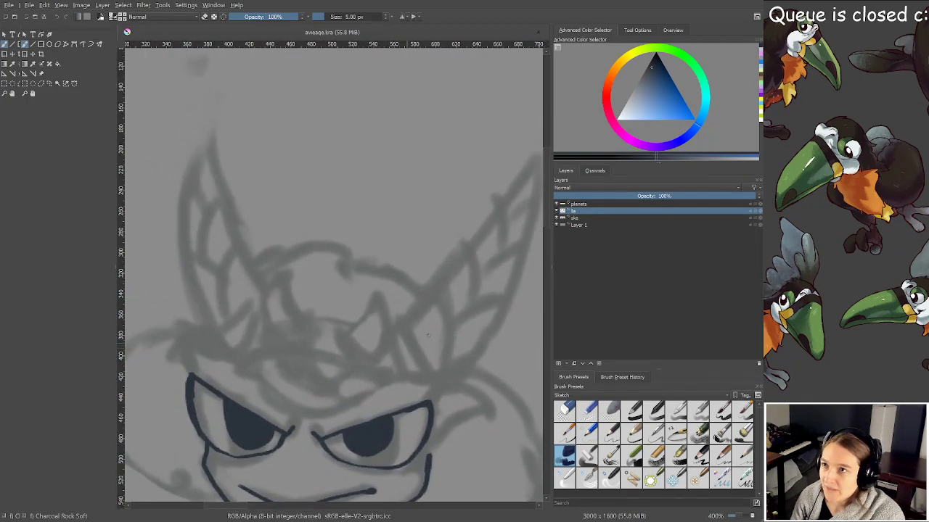
pyautogui.moveTo(437, 343); pyautogui.dragTo(416, 331)
pyautogui.scroll(2, 430, 358)
pyautogui.scroll(-1, 406, 334)
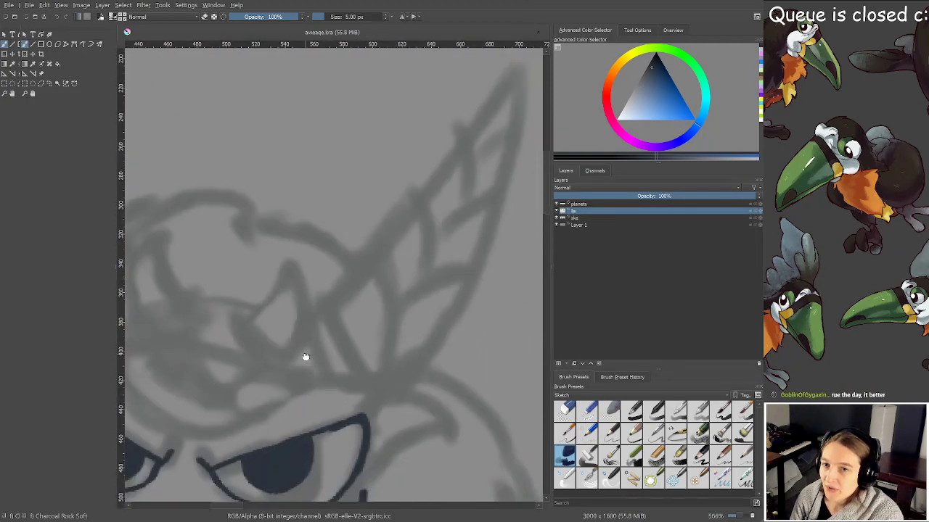
pyautogui.scroll(2, 306, 356)
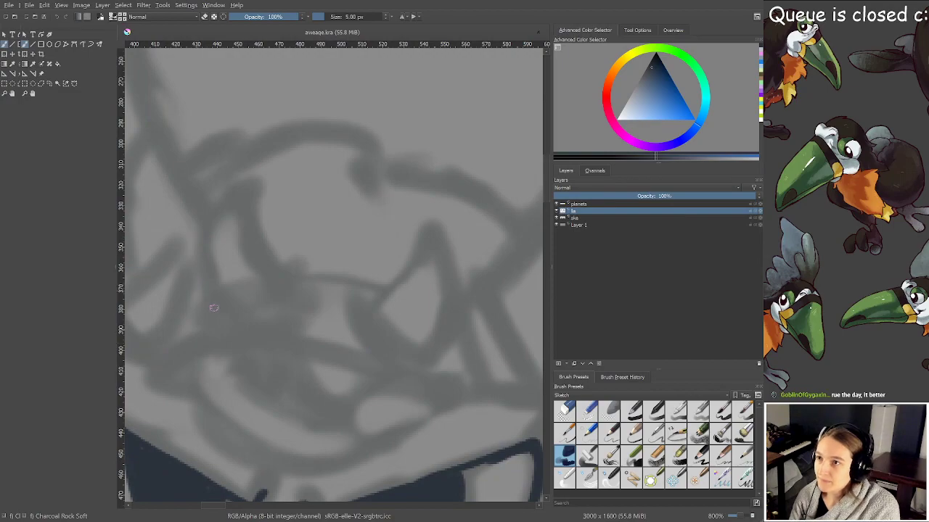
pyautogui.moveTo(227, 323)
pyautogui.mouseDown()
pyautogui.moveTo(206, 280)
pyautogui.moveTo(203, 240)
pyautogui.moveTo(238, 185)
pyautogui.moveTo(246, 181)
pyautogui.moveTo(256, 237)
pyautogui.moveTo(293, 283)
pyautogui.mouseUp()
pyautogui.moveTo(231, 328)
pyautogui.mouseDown()
pyautogui.moveTo(270, 293)
pyautogui.moveTo(296, 287)
pyautogui.mouseUp()
pyautogui.moveTo(211, 306)
pyautogui.mouseDown()
pyautogui.moveTo(242, 338)
pyautogui.moveTo(298, 300)
pyautogui.moveTo(281, 271)
pyautogui.moveTo(305, 294)
pyautogui.mouseUp()
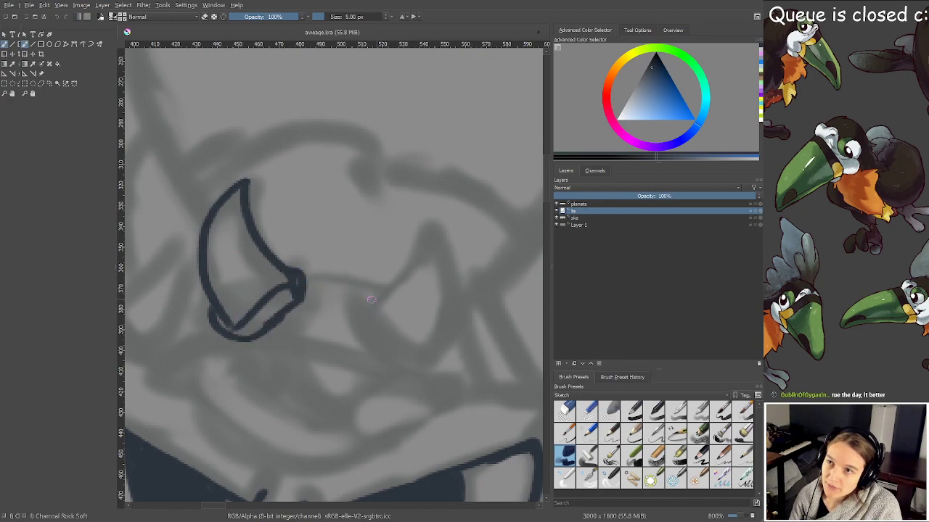
# Ink the matching pointed horn on the right side of the helmet with a rounded band around its base
pyautogui.moveTo(366, 301)
pyautogui.mouseDown()
pyautogui.moveTo(435, 216)
pyautogui.moveTo(457, 283)
pyautogui.moveTo(424, 344)
pyautogui.mouseUp()
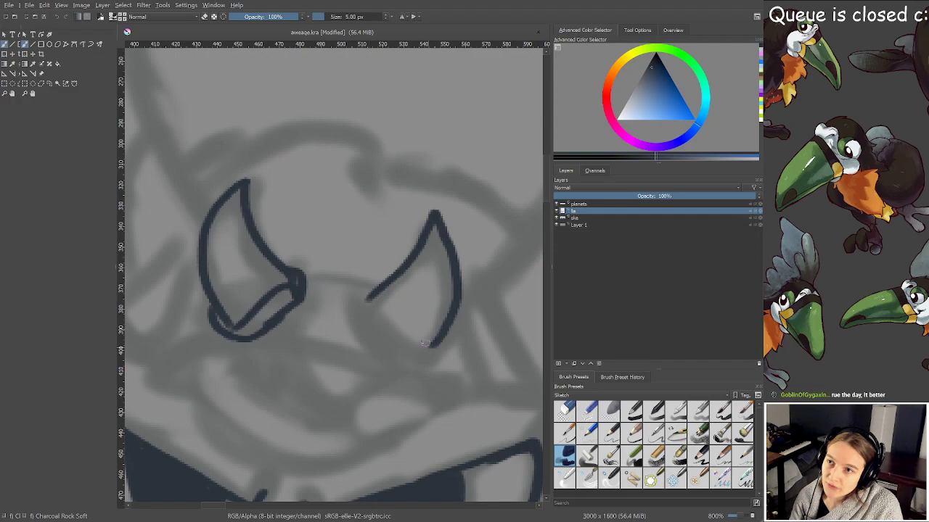
pyautogui.moveTo(369, 302)
pyautogui.mouseDown()
pyautogui.moveTo(390, 349)
pyautogui.moveTo(400, 329)
pyautogui.moveTo(419, 365)
pyautogui.moveTo(430, 365)
pyautogui.moveTo(475, 264)
pyautogui.mouseUp()
pyautogui.scroll(-2, 446, 323)
pyautogui.scroll(2, 453, 307)
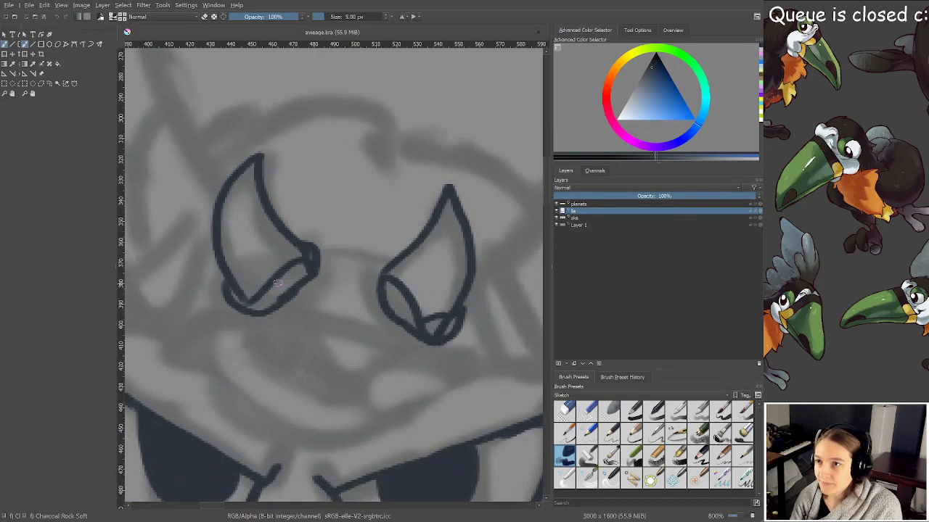
# Add short dividing lines to the base bands of both horns and save the file
pyautogui.moveTo(277, 282); pyautogui.dragTo(276, 303)
pyautogui.press('e')
pyautogui.moveTo(392, 261)
pyautogui.mouseDown()
pyautogui.moveTo(378, 272)
pyautogui.moveTo(405, 260)
pyautogui.mouseUp()
pyautogui.hotkey('ctrl', 's')
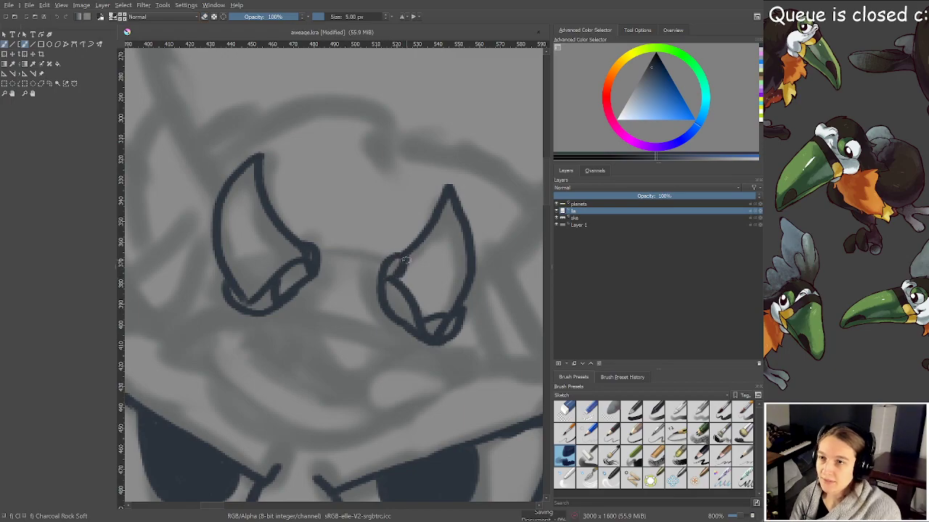
pyautogui.scroll(-1, 376, 323)
pyautogui.moveTo(367, 344); pyautogui.dragTo(386, 264)
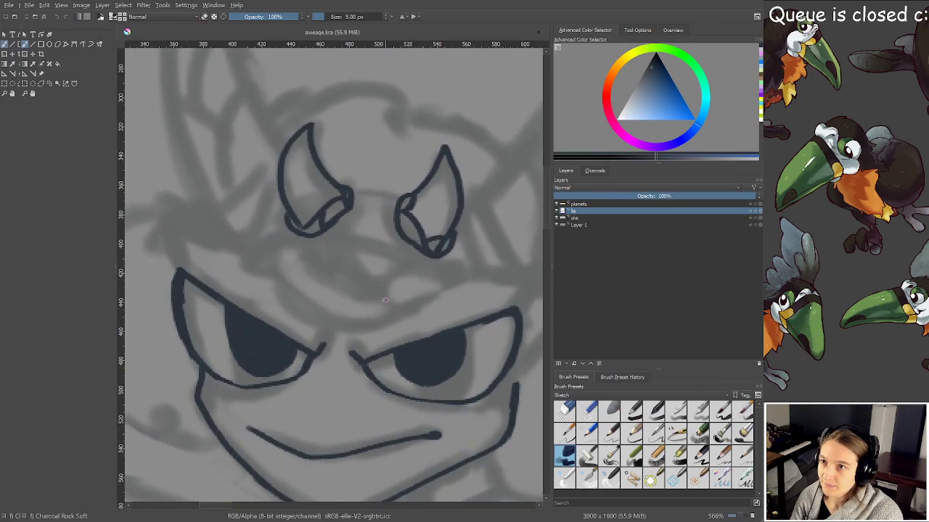
pyautogui.moveTo(324, 289); pyautogui.dragTo(390, 300)
pyautogui.scroll(2, 265, 261)
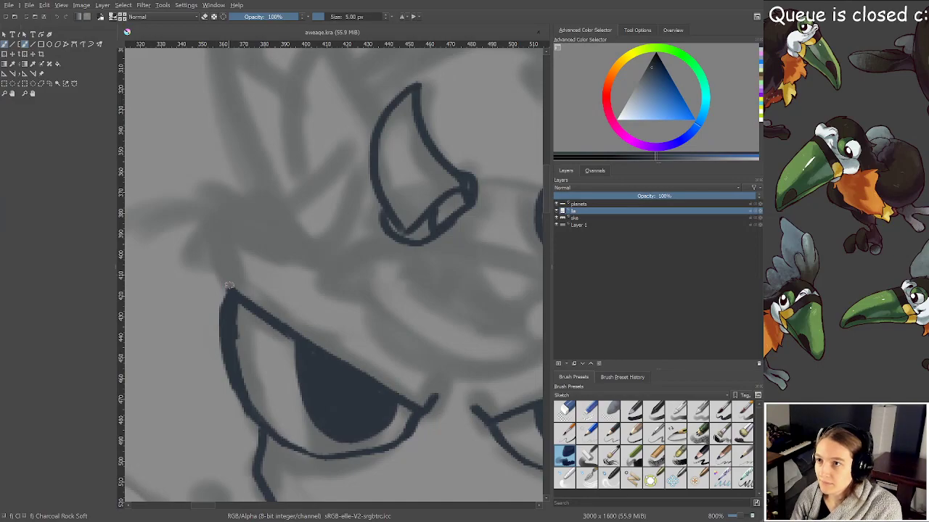
pyautogui.moveTo(229, 285)
pyautogui.mouseDown()
pyautogui.moveTo(229, 184)
pyautogui.moveTo(319, 262)
pyautogui.mouseUp()
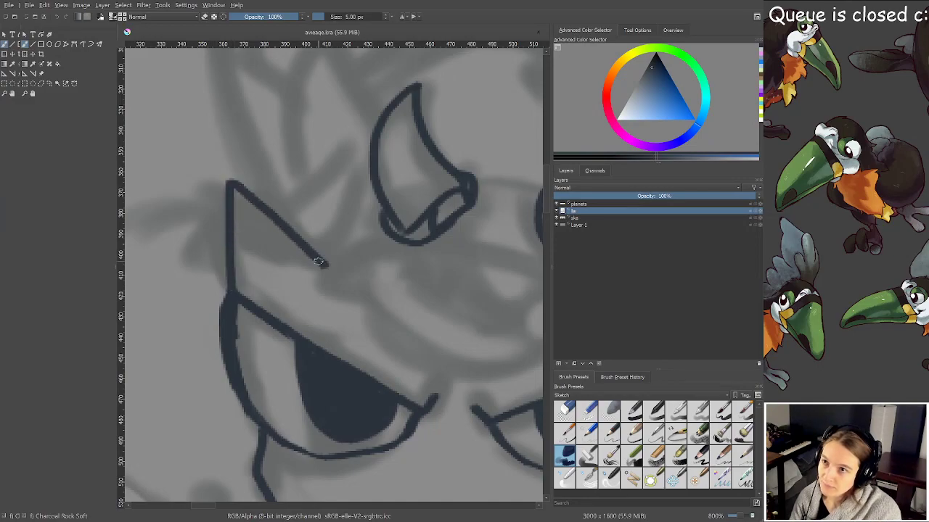
pyautogui.scroll(-3, 319, 262)
pyautogui.scroll(3, 319, 262)
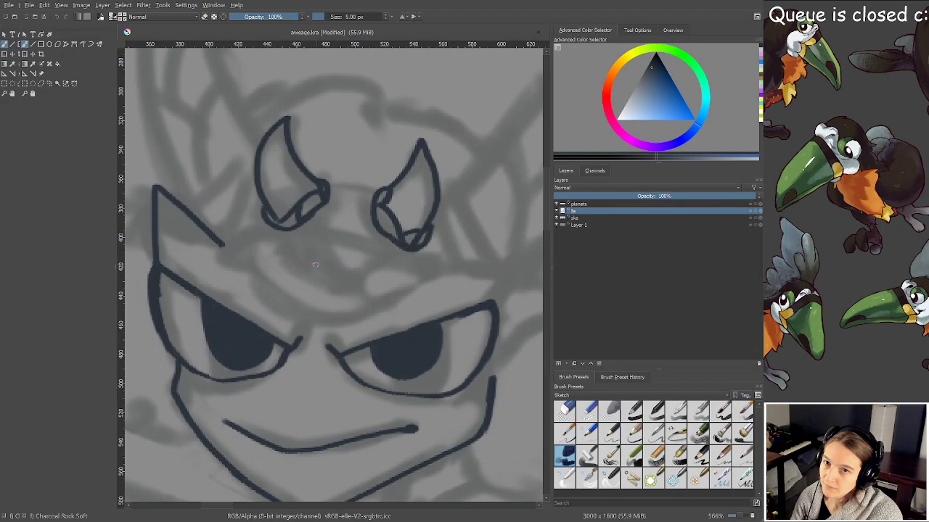
# Ink a pointed spike rising from the upper lid of the figure's left-hand eye, inward from its outer corner
pyautogui.moveTo(315, 265); pyautogui.dragTo(389, 274)
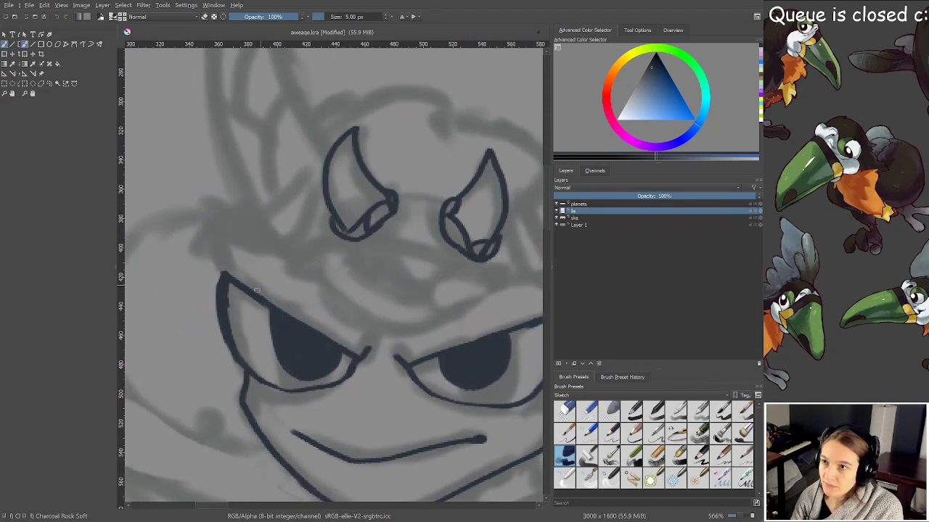
pyautogui.moveTo(256, 290)
pyautogui.mouseDown()
pyautogui.moveTo(250, 224)
pyautogui.moveTo(301, 271)
pyautogui.mouseUp()
pyautogui.scroll(-3, 301, 271)
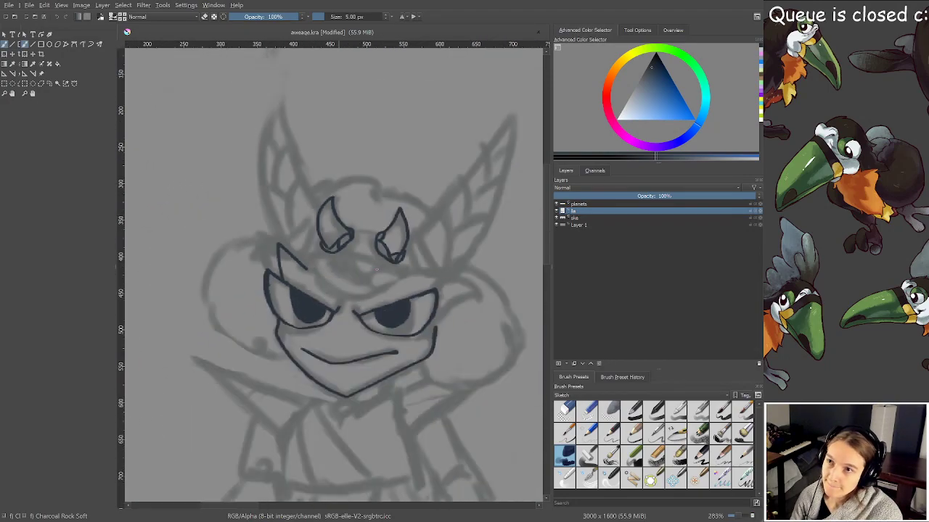
# Ink a matching pointed spike rising from the upper lid of the figure's right-hand eye and save the file
pyautogui.scroll(2, 348, 274)
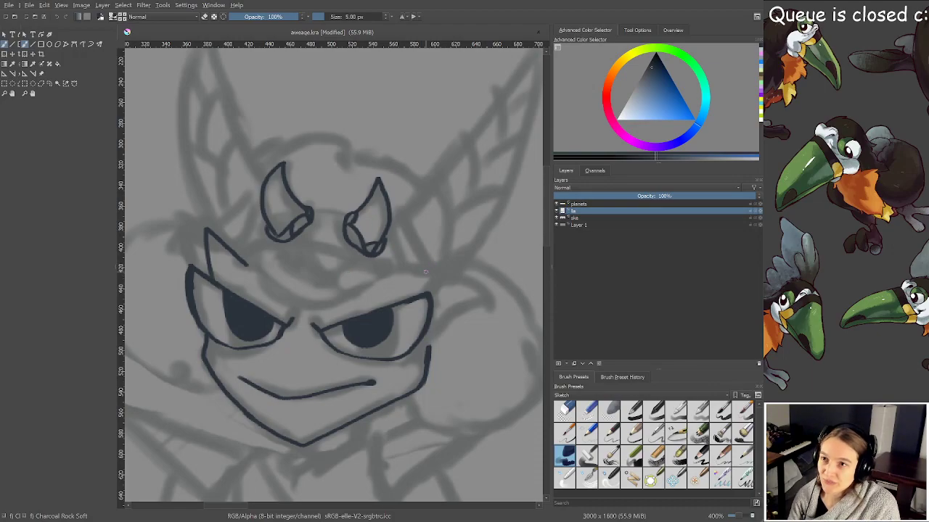
pyautogui.moveTo(378, 281)
pyautogui.mouseDown()
pyautogui.moveTo(430, 261)
pyautogui.moveTo(412, 294)
pyautogui.moveTo(429, 296)
pyautogui.moveTo(399, 277)
pyautogui.moveTo(427, 263)
pyautogui.moveTo(427, 286)
pyautogui.mouseUp()
pyautogui.hotkey('ctrl', 'z')
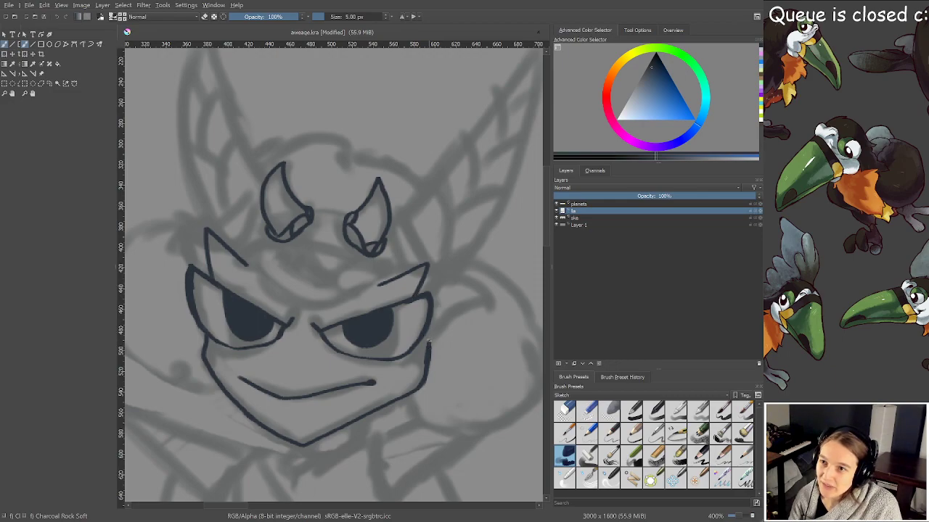
pyautogui.moveTo(428, 341)
pyautogui.mouseDown()
pyautogui.moveTo(430, 326)
pyautogui.moveTo(408, 301)
pyautogui.moveTo(419, 164)
pyautogui.mouseUp()
pyautogui.hotkey('ctrl', 's')
# Ink the headband between the two brow spikes, with an arched upper edge under the horns and a sagging lower edge above the eyes
pyautogui.scroll(-2, 421, 338)
pyautogui.moveTo(438, 445); pyautogui.dragTo(392, 272)
pyautogui.scroll(-2, 330, 272)
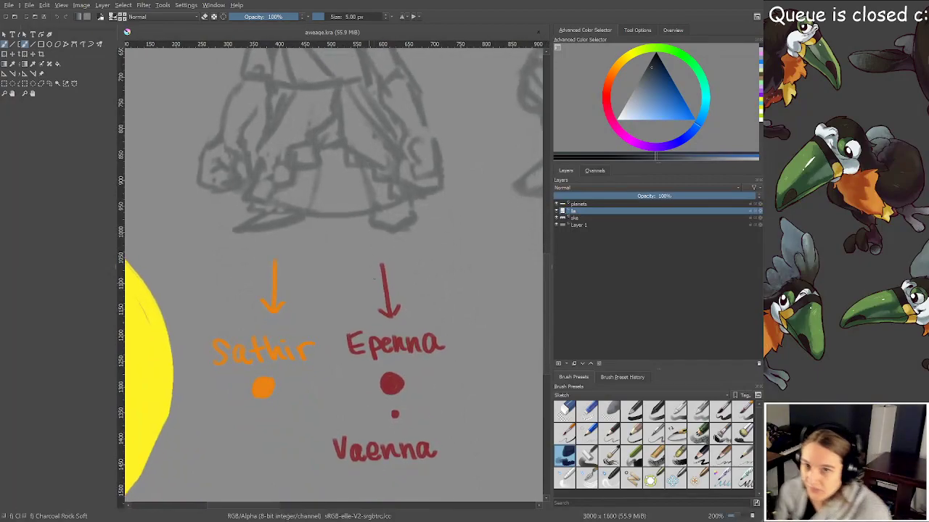
pyautogui.scroll(4, 330, 272)
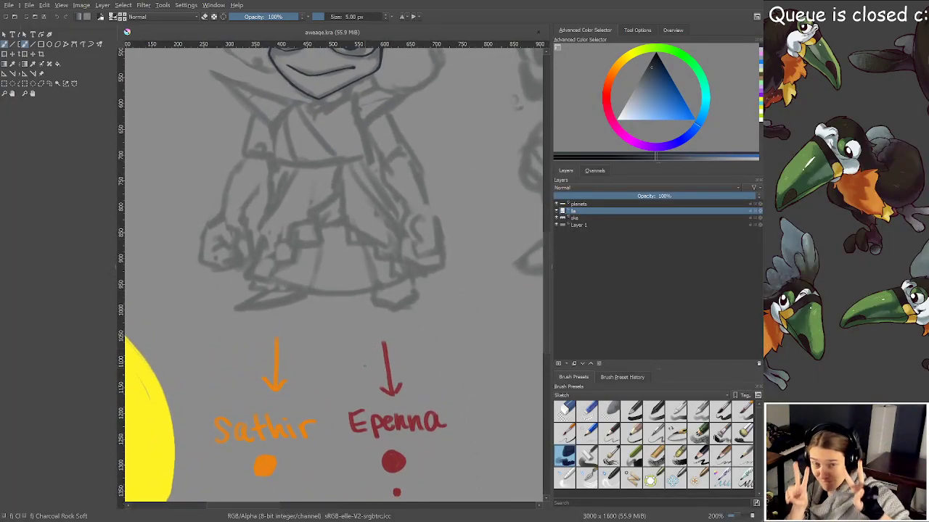
pyautogui.scroll(6, 360, 333)
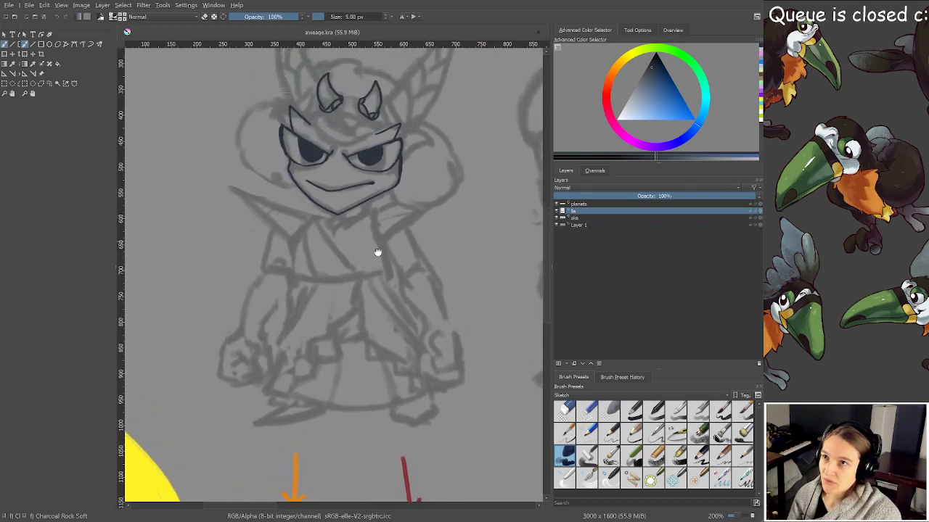
pyautogui.scroll(3, 375, 251)
pyautogui.scroll(1, 350, 249)
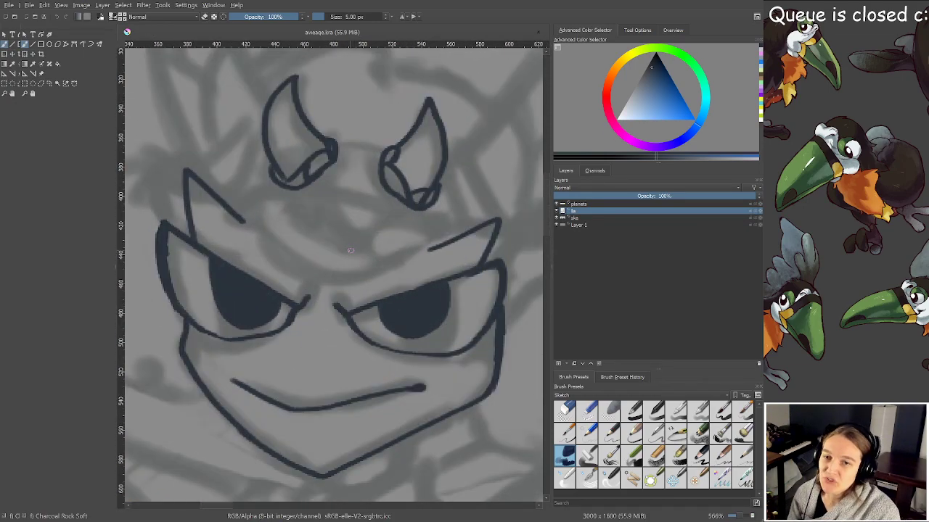
pyautogui.moveTo(358, 288); pyautogui.dragTo(368, 313)
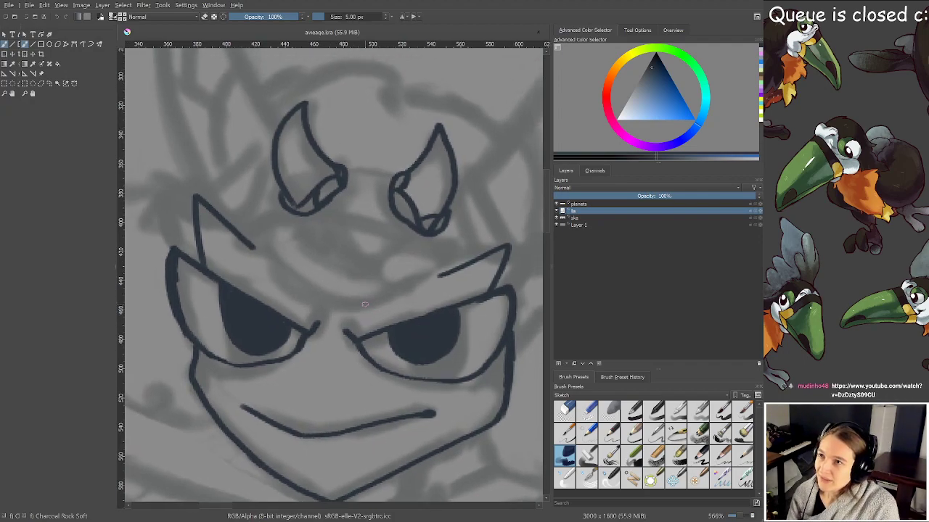
pyautogui.moveTo(243, 226)
pyautogui.mouseDown()
pyautogui.moveTo(317, 225)
pyautogui.moveTo(389, 243)
pyautogui.mouseUp()
pyautogui.hotkey('ctrl', 'z')
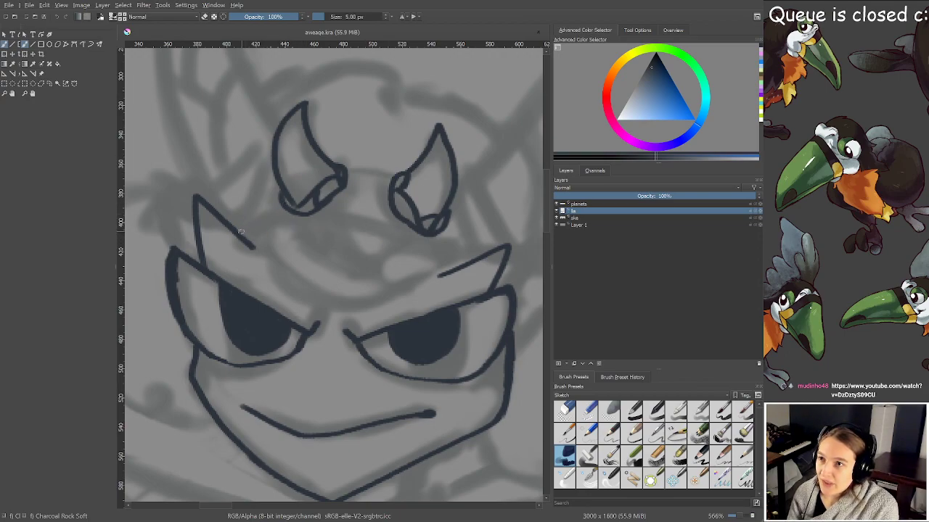
pyautogui.moveTo(240, 231)
pyautogui.mouseDown()
pyautogui.moveTo(294, 218)
pyautogui.moveTo(419, 235)
pyautogui.moveTo(465, 259)
pyautogui.mouseUp()
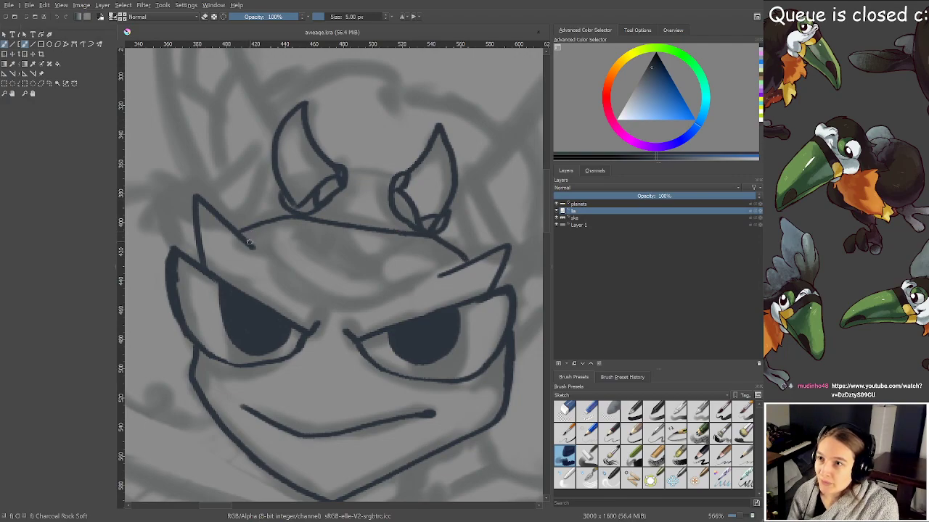
pyautogui.moveTo(248, 243)
pyautogui.mouseDown()
pyautogui.moveTo(282, 276)
pyautogui.moveTo(354, 312)
pyautogui.moveTo(418, 293)
pyautogui.moveTo(438, 275)
pyautogui.mouseUp()
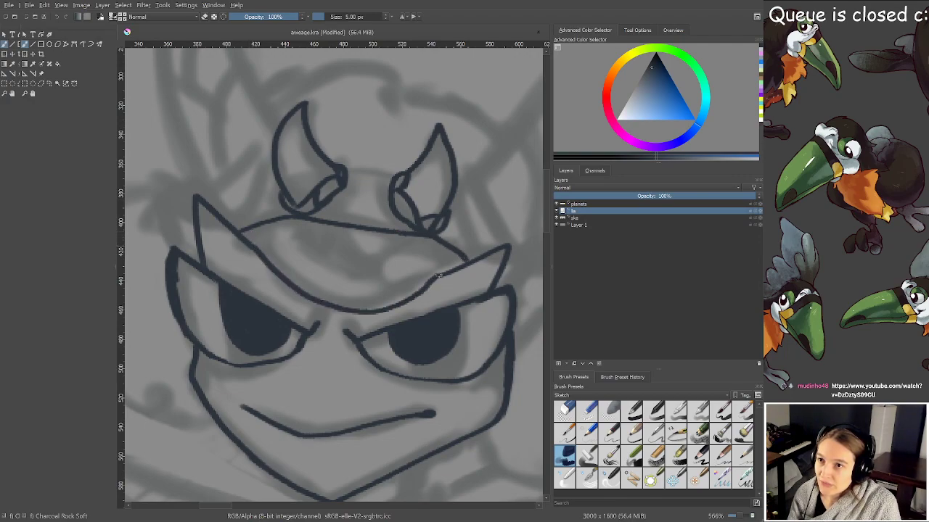
# Ink two crossing curved folds inside the headband and erase the stray line end at its right-hand corner
pyautogui.moveTo(276, 220)
pyautogui.mouseDown()
pyautogui.moveTo(377, 288)
pyautogui.moveTo(414, 289)
pyautogui.mouseUp()
pyautogui.moveTo(351, 275); pyautogui.dragTo(409, 232)
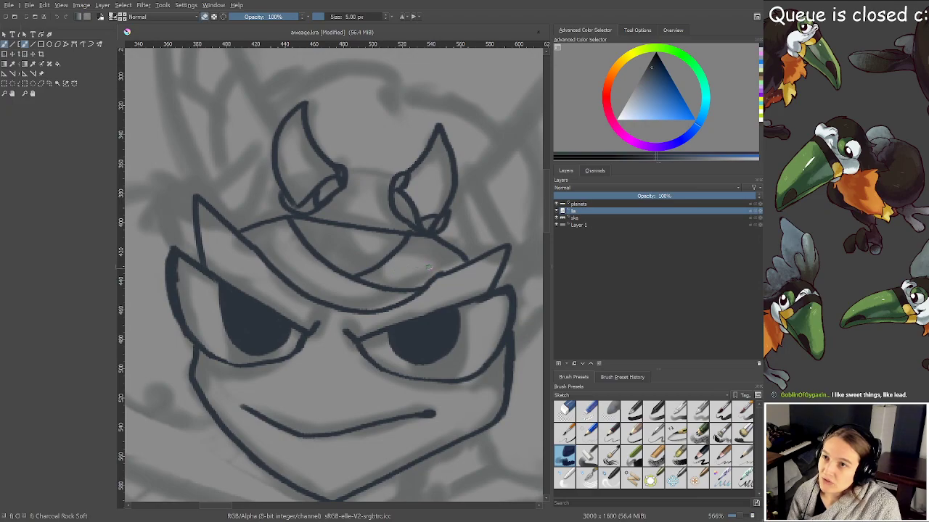
pyautogui.moveTo(443, 268)
pyautogui.mouseDown()
pyautogui.moveTo(429, 280)
pyautogui.moveTo(463, 266)
pyautogui.mouseUp()
pyautogui.press('e')
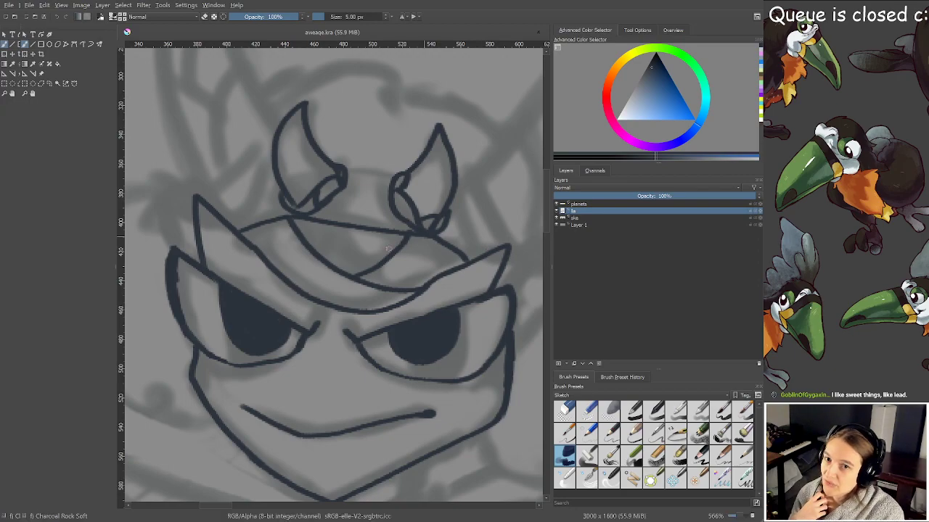
# Add outer fold lines to the headband: a long curve along its left-hand side and a short diagonal near its right-hand end
pyautogui.moveTo(365, 263); pyautogui.dragTo(358, 277)
pyautogui.scroll(1, 365, 265)
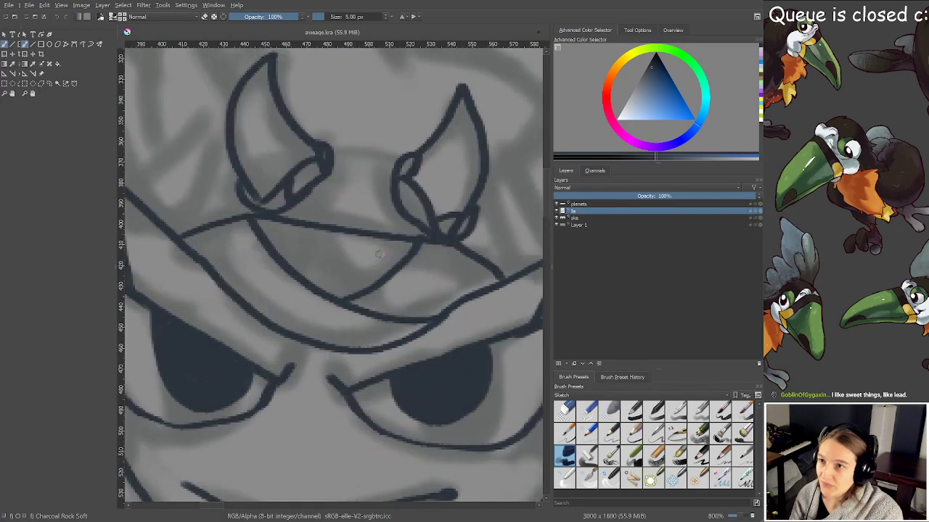
pyautogui.moveTo(368, 245); pyautogui.dragTo(362, 213)
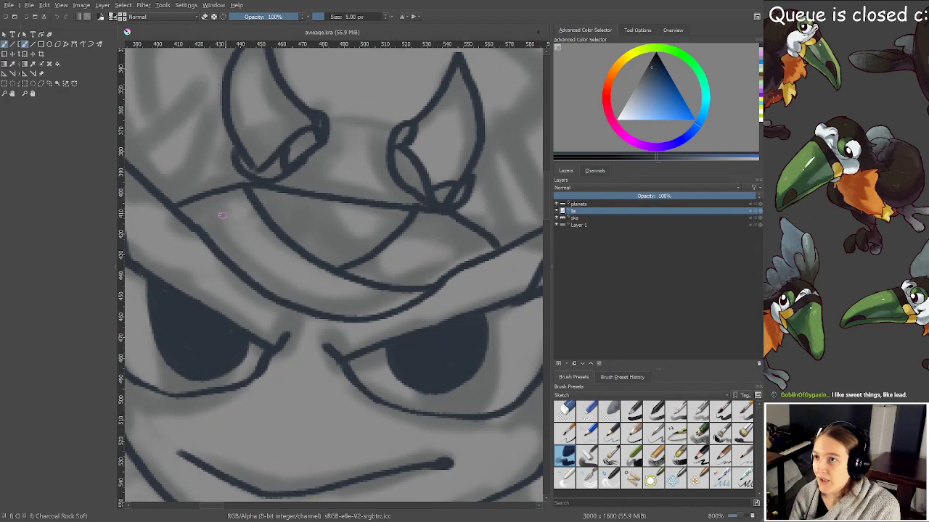
pyautogui.moveTo(207, 199)
pyautogui.mouseDown()
pyautogui.moveTo(250, 263)
pyautogui.moveTo(336, 314)
pyautogui.moveTo(361, 316)
pyautogui.moveTo(478, 235)
pyautogui.mouseUp()
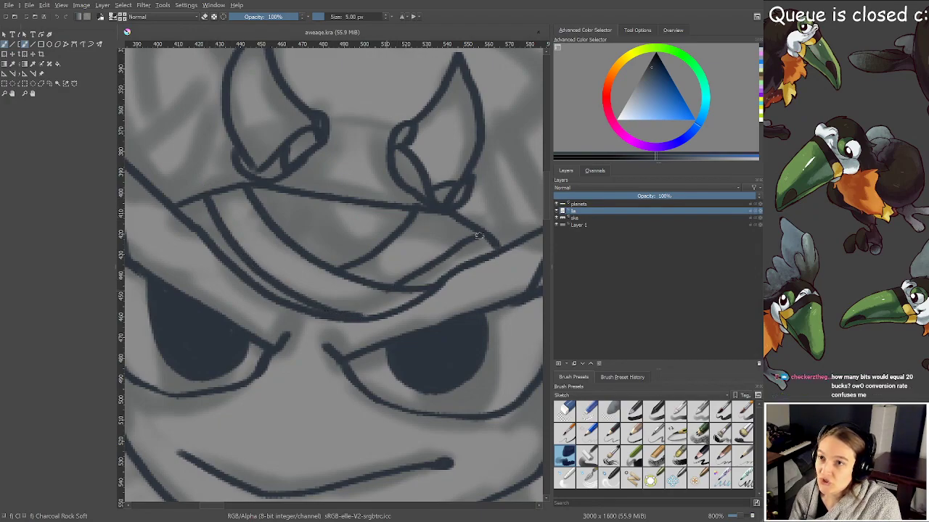
pyautogui.hotkey('ctrl', 'z')
pyautogui.moveTo(386, 289); pyautogui.dragTo(465, 236)
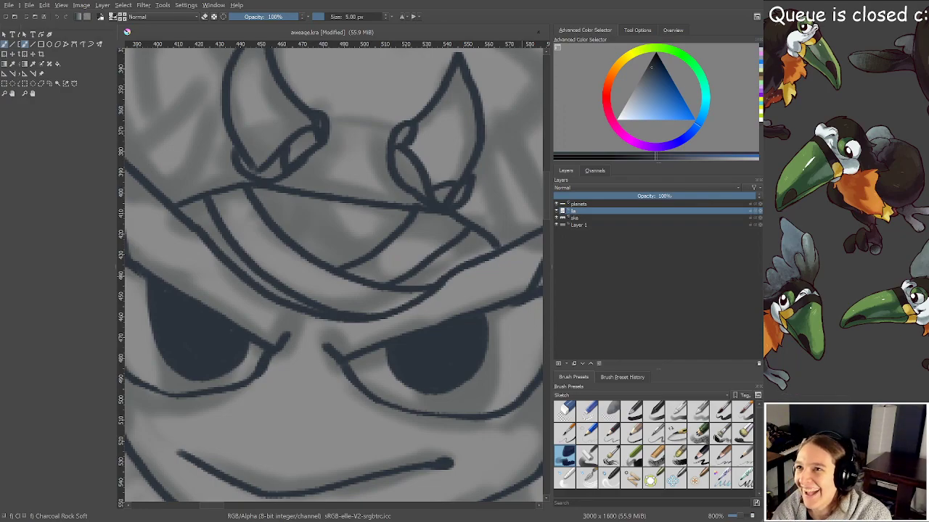
# Switch to the browser to watch the short YouTube clip, and return to the drawing
pyautogui.hotkey('alt', 'Tab')
pyautogui.click(433, 167)
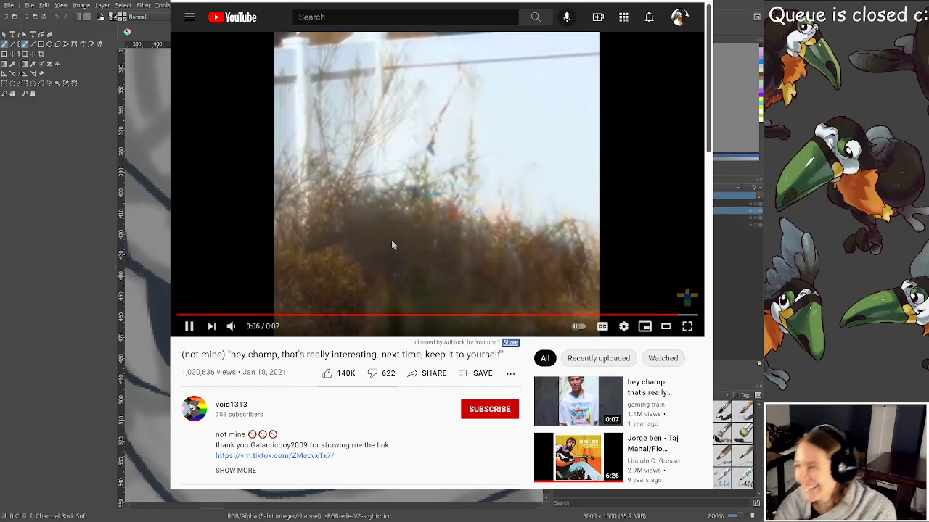
pyautogui.hotkey('alt', 'Tab')
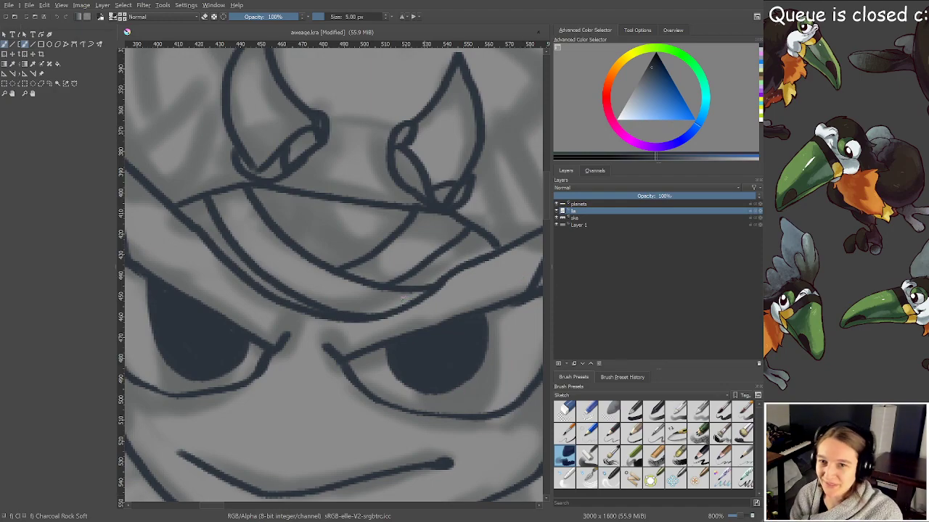
# Ink a curved, pointed tuft with a small rounded knot at its base, projecting outward beside the right-hand eye
pyautogui.scroll(-2, 404, 298)
pyautogui.scroll(1, 392, 234)
pyautogui.moveTo(388, 234); pyautogui.dragTo(418, 320)
pyautogui.moveTo(298, 255); pyautogui.dragTo(362, 298)
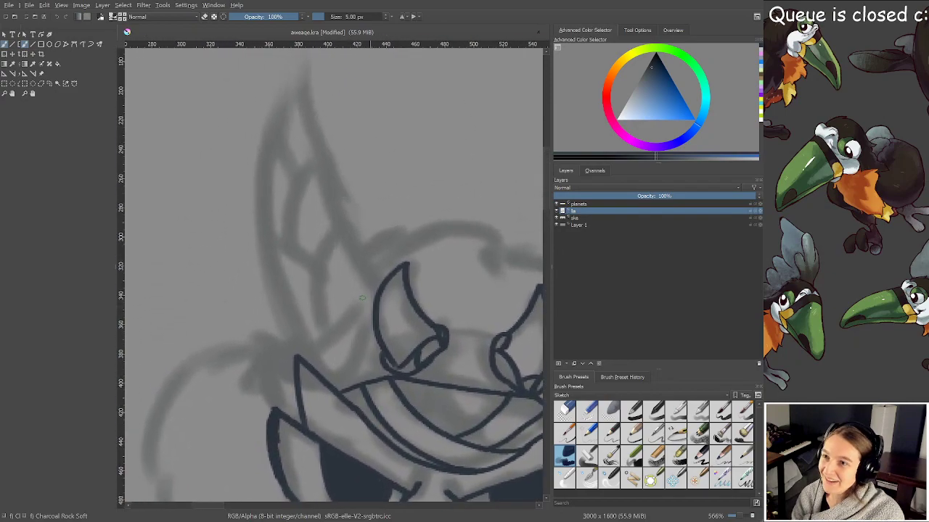
pyautogui.scroll(1, 362, 297)
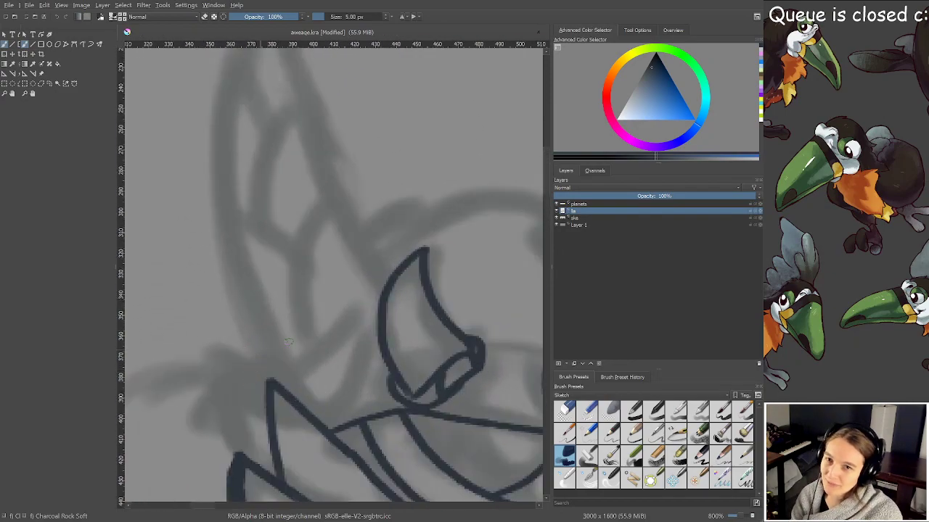
pyautogui.scroll(-3, 288, 341)
pyautogui.scroll(2, 418, 392)
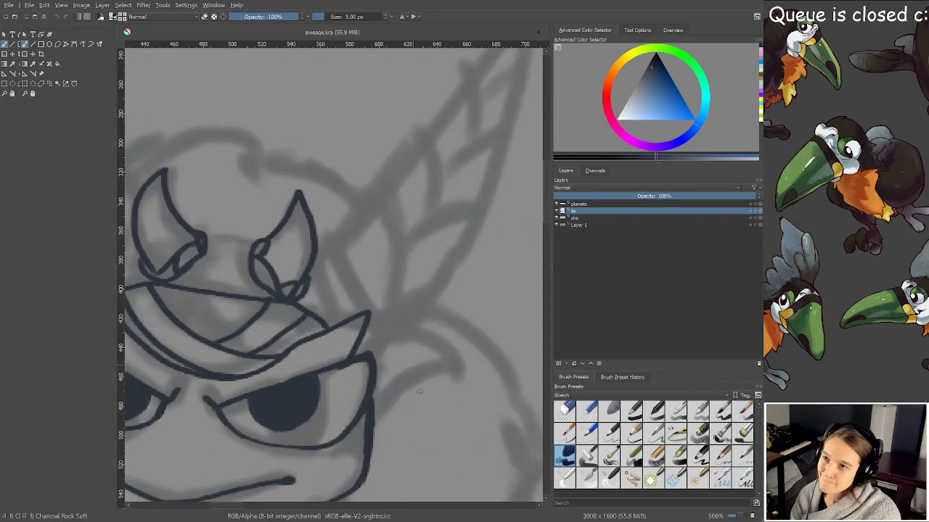
pyautogui.scroll(-2, 484, 307)
pyautogui.scroll(1, 496, 307)
pyautogui.scroll(1, 421, 309)
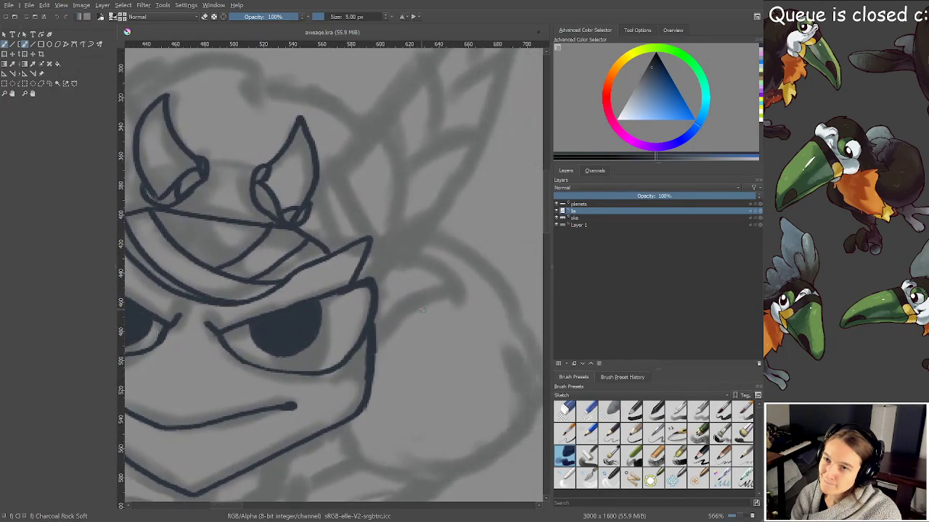
pyautogui.scroll(2, 421, 309)
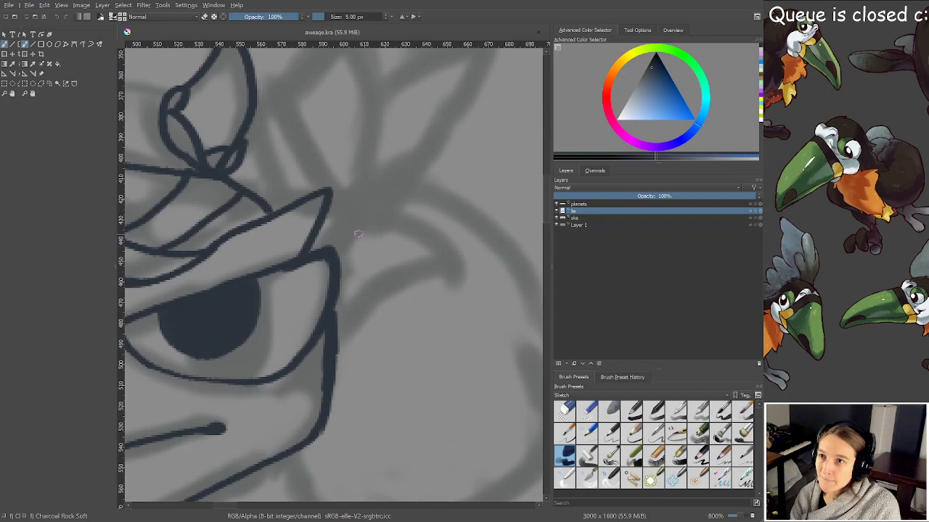
pyautogui.moveTo(354, 232)
pyautogui.mouseDown()
pyautogui.moveTo(425, 232)
pyautogui.moveTo(466, 285)
pyautogui.moveTo(433, 274)
pyautogui.moveTo(399, 283)
pyautogui.moveTo(336, 328)
pyautogui.mouseUp()
pyautogui.moveTo(341, 290); pyautogui.dragTo(351, 318)
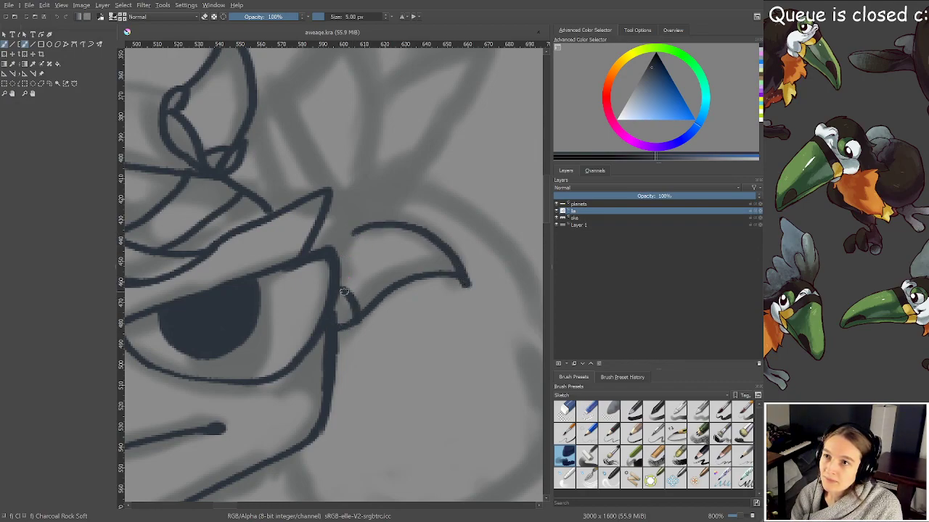
pyautogui.moveTo(322, 248)
pyautogui.mouseDown()
pyautogui.moveTo(357, 237)
pyautogui.moveTo(339, 273)
pyautogui.moveTo(344, 286)
pyautogui.moveTo(445, 346)
pyautogui.mouseUp()
# Ink a smaller pointed tuft sticking out behind the left-hand brow spike, above the eye's outer corner, and save the file
pyautogui.scroll(-2, 343, 285)
pyautogui.moveTo(312, 290); pyautogui.dragTo(438, 302)
pyautogui.scroll(1, 334, 290)
pyautogui.scroll(1, 298, 301)
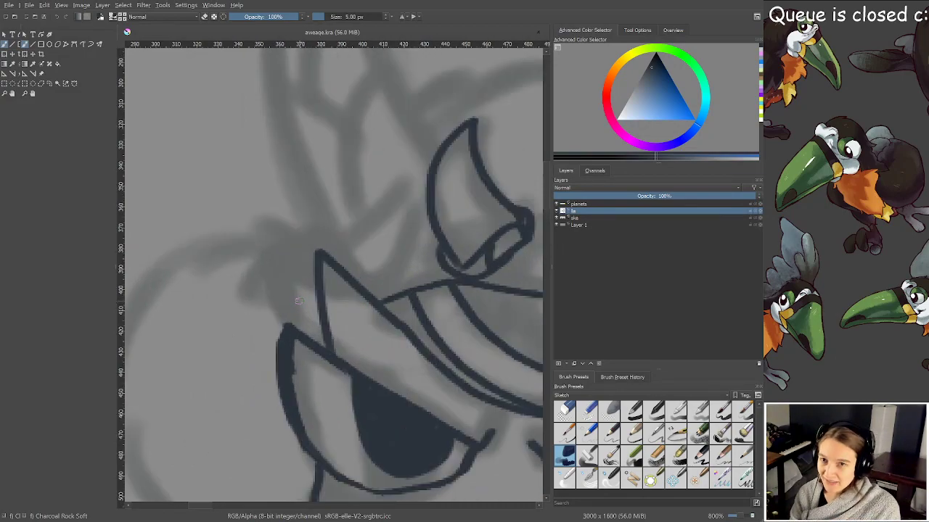
pyautogui.scroll(-3, 221, 211)
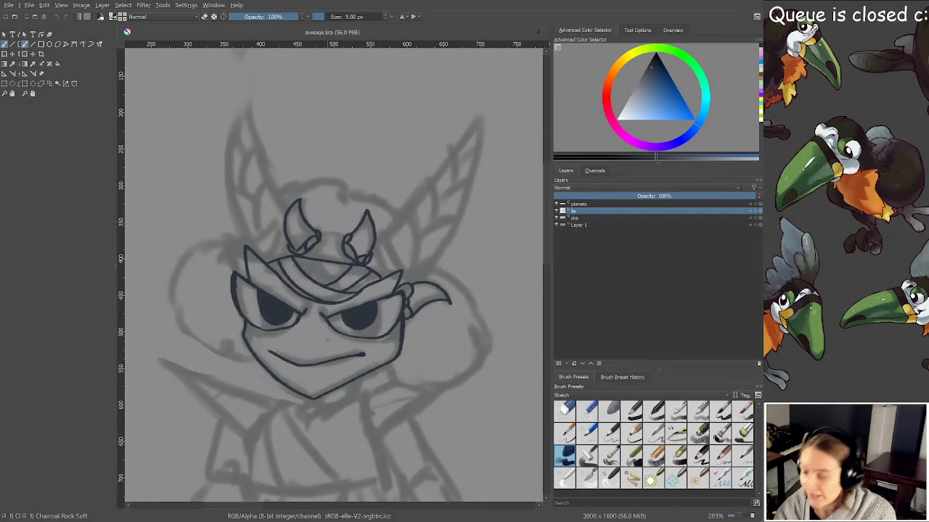
pyautogui.scroll(3, 327, 340)
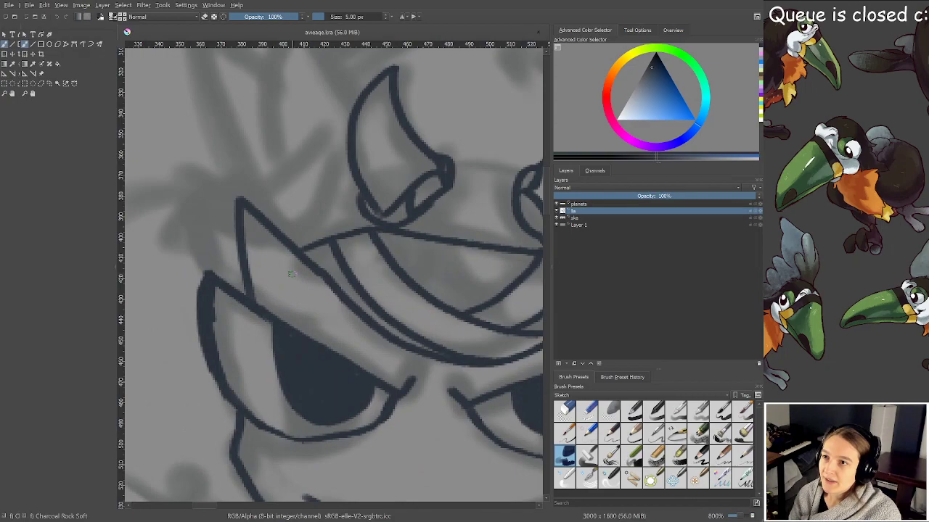
pyautogui.moveTo(163, 264); pyautogui.dragTo(239, 245)
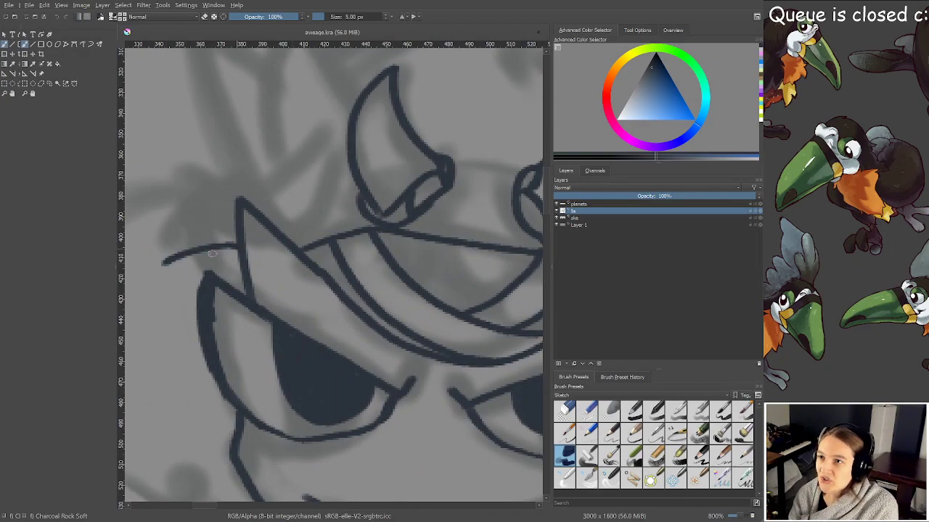
pyautogui.moveTo(166, 262); pyautogui.dragTo(206, 295)
pyautogui.scroll(-3, 211, 301)
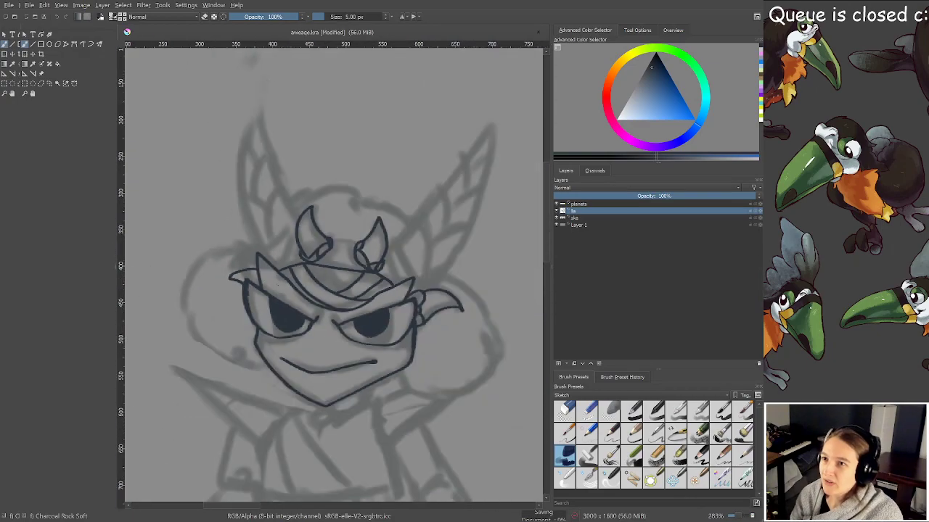
# Ink a curled, flat-topped tuft behind the left-hand brow spike and a taller pointed one against the left horn
pyautogui.moveTo(265, 313); pyautogui.dragTo(317, 337)
pyautogui.scroll(2, 268, 243)
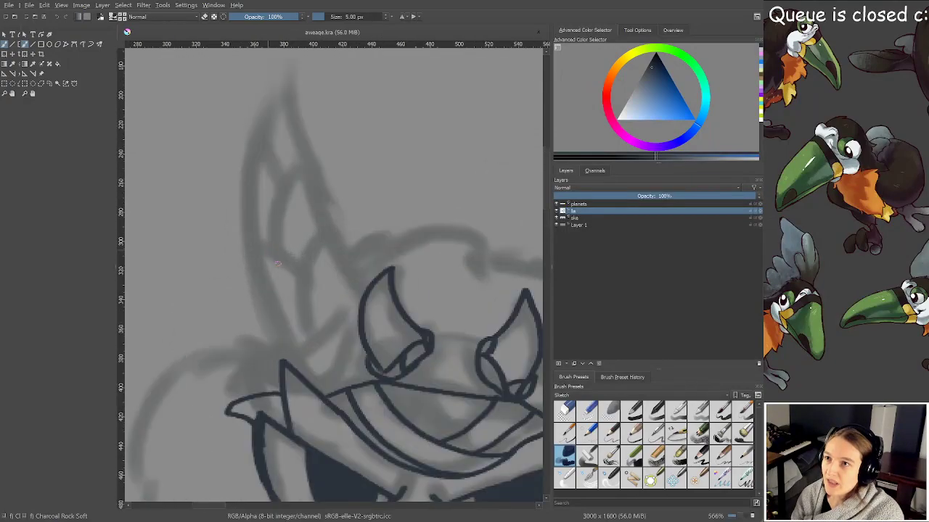
pyautogui.moveTo(327, 302); pyautogui.dragTo(319, 287)
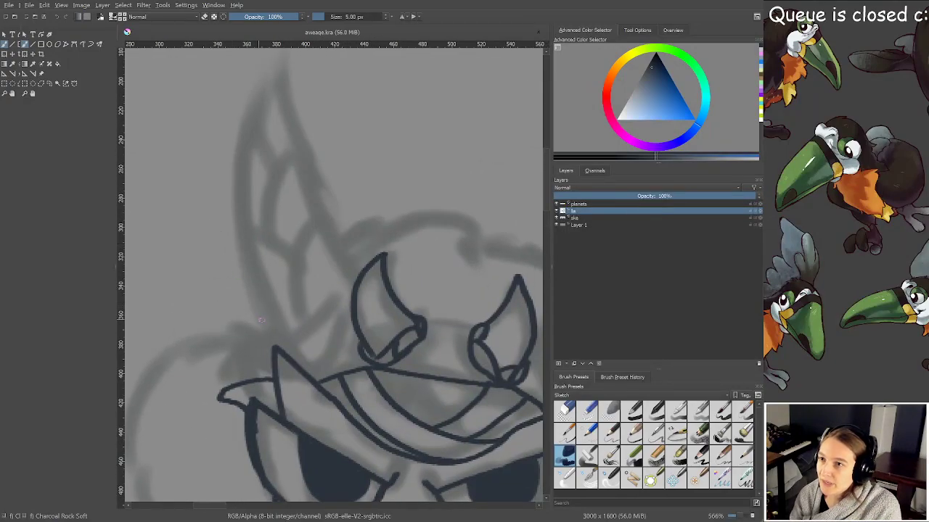
pyautogui.moveTo(278, 331); pyautogui.dragTo(329, 331)
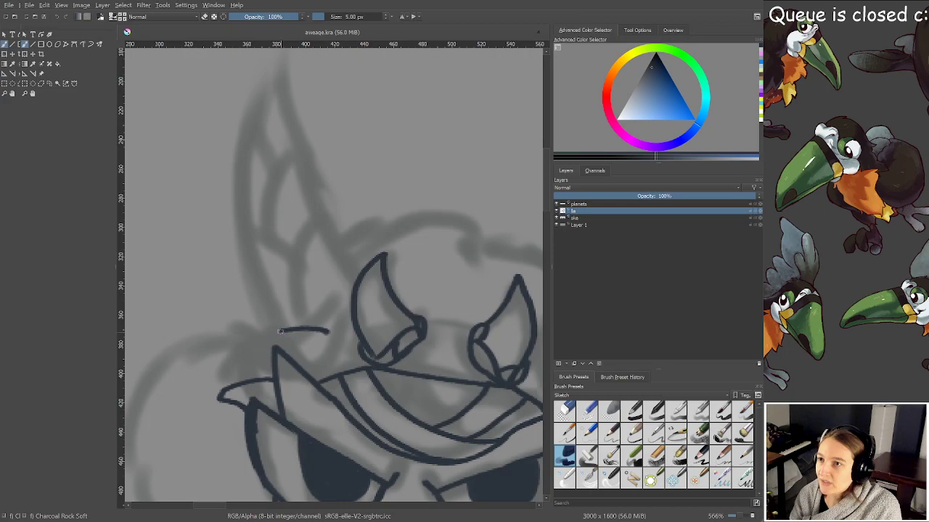
pyautogui.moveTo(269, 329); pyautogui.dragTo(272, 359)
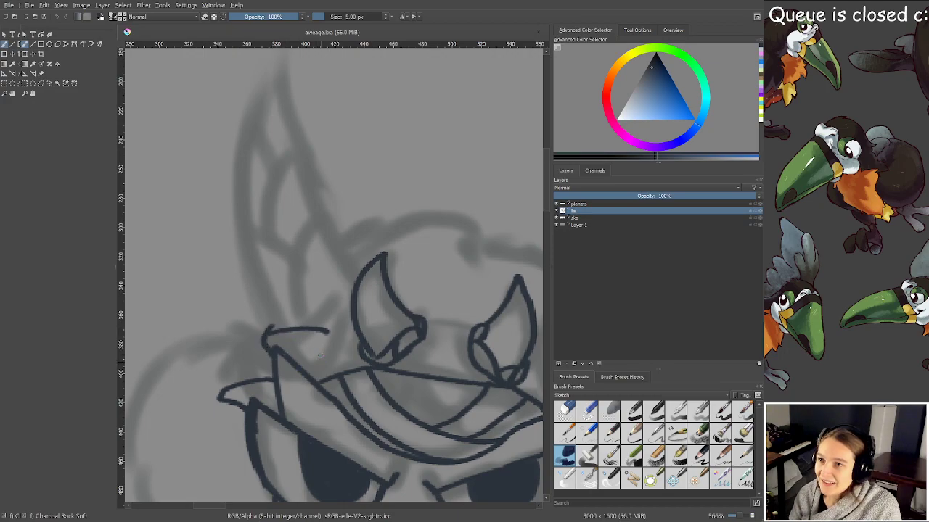
pyautogui.moveTo(326, 347); pyautogui.dragTo(344, 304)
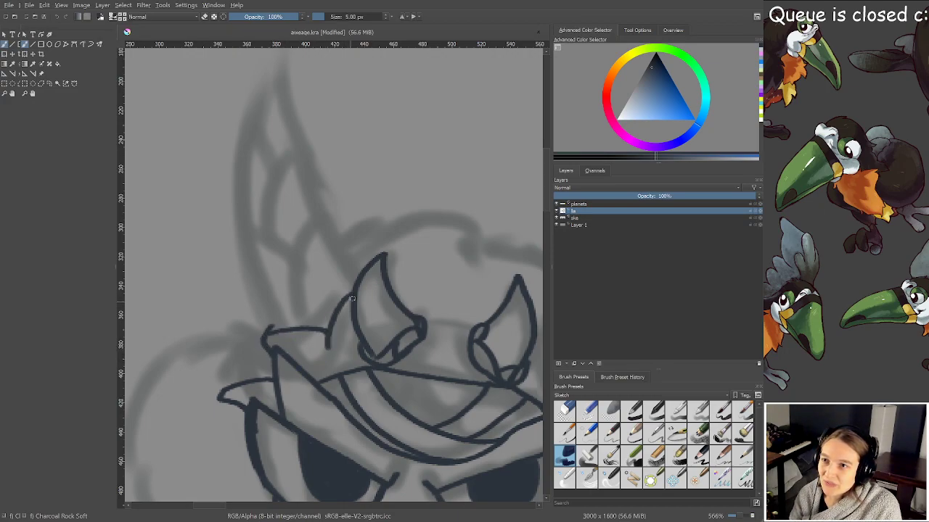
pyautogui.moveTo(328, 350); pyautogui.dragTo(362, 349)
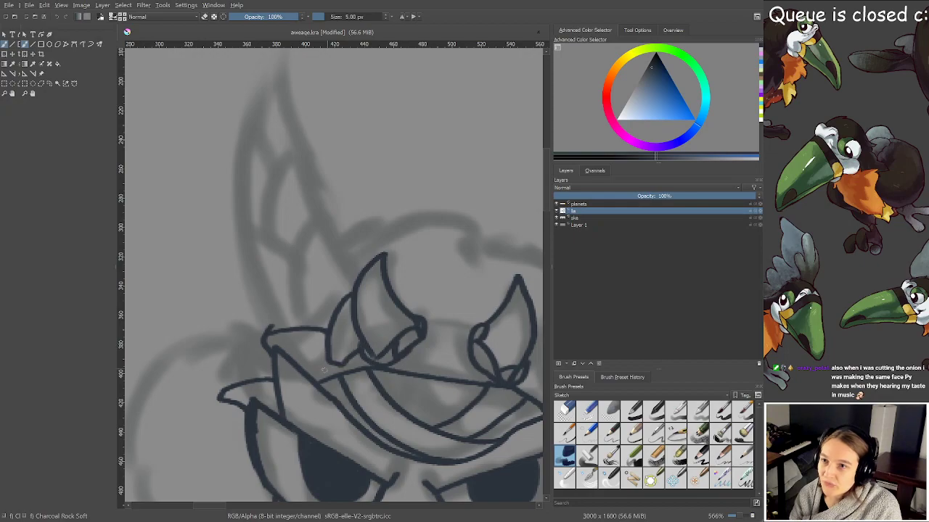
# Save the file and ink a large leaf-shaped feather at the base of the right-hand wing, beside the right horn
pyautogui.hotkey('ctrl', 's')
pyautogui.scroll(4, 338, 334)
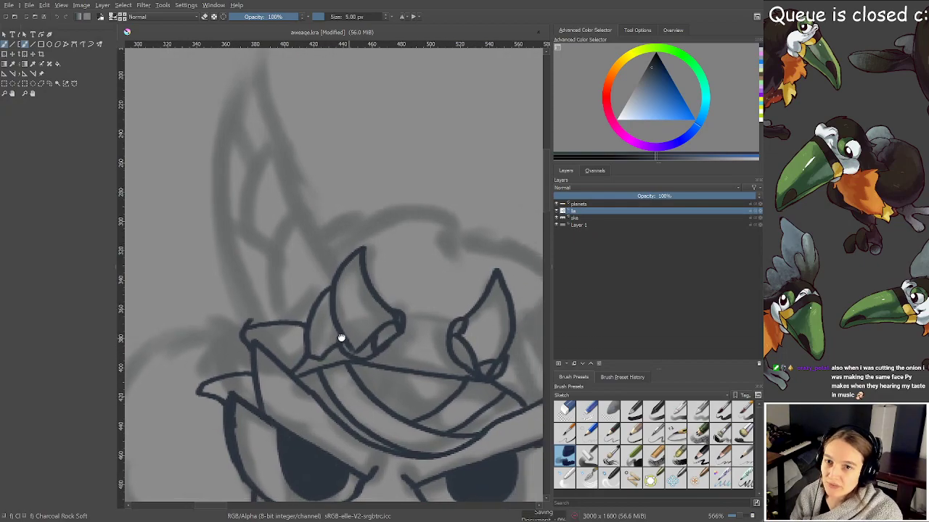
pyautogui.moveTo(311, 306); pyautogui.dragTo(277, 290)
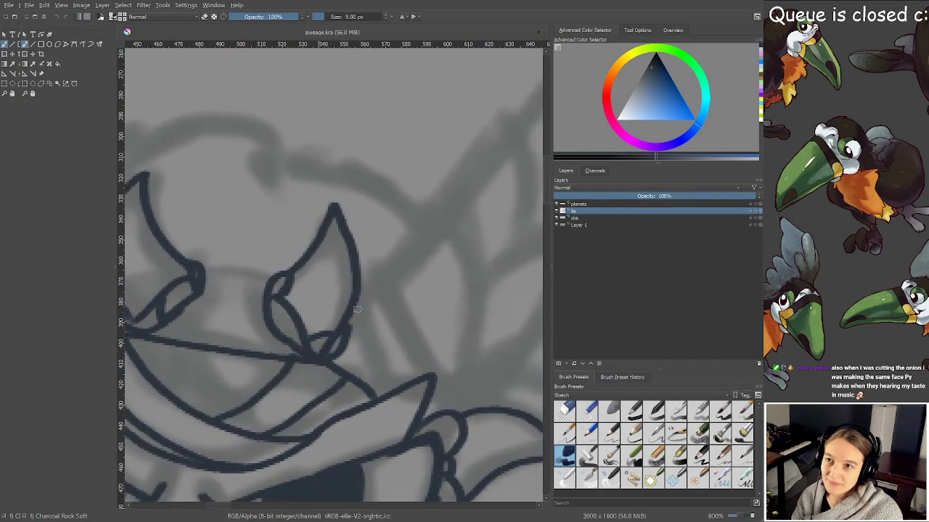
pyautogui.moveTo(363, 311); pyautogui.dragTo(257, 294)
pyautogui.scroll(-1, 291, 302)
pyautogui.moveTo(321, 306); pyautogui.dragTo(317, 310)
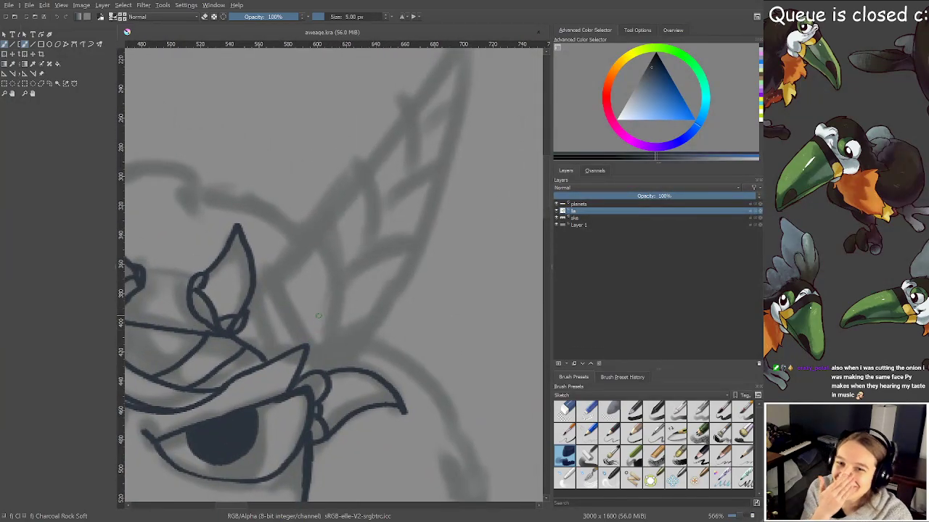
pyautogui.moveTo(318, 315)
pyautogui.mouseDown()
pyautogui.moveTo(315, 286)
pyautogui.moveTo(341, 328)
pyautogui.moveTo(408, 330)
pyautogui.moveTo(398, 318)
pyautogui.mouseUp()
pyautogui.scroll(1, 341, 329)
pyautogui.scroll(-2, 344, 317)
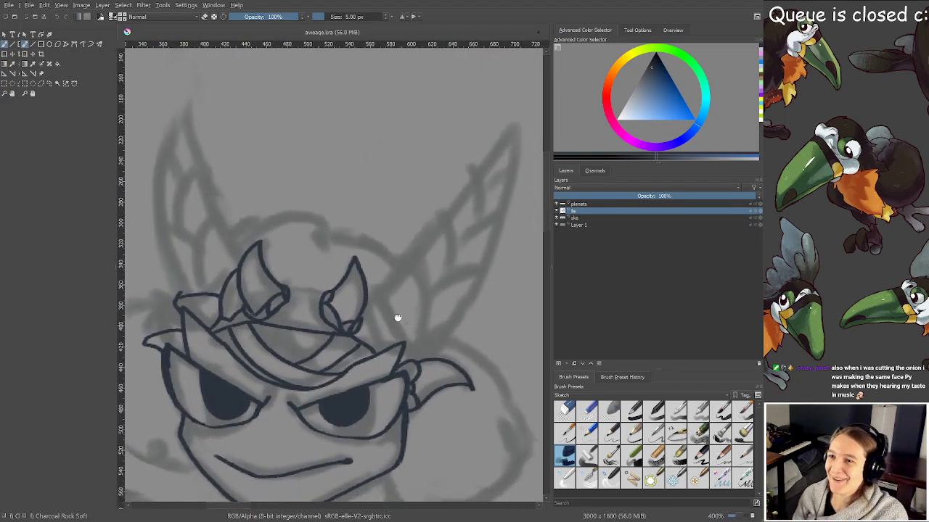
pyautogui.scroll(1, 398, 317)
pyautogui.scroll(1, 276, 259)
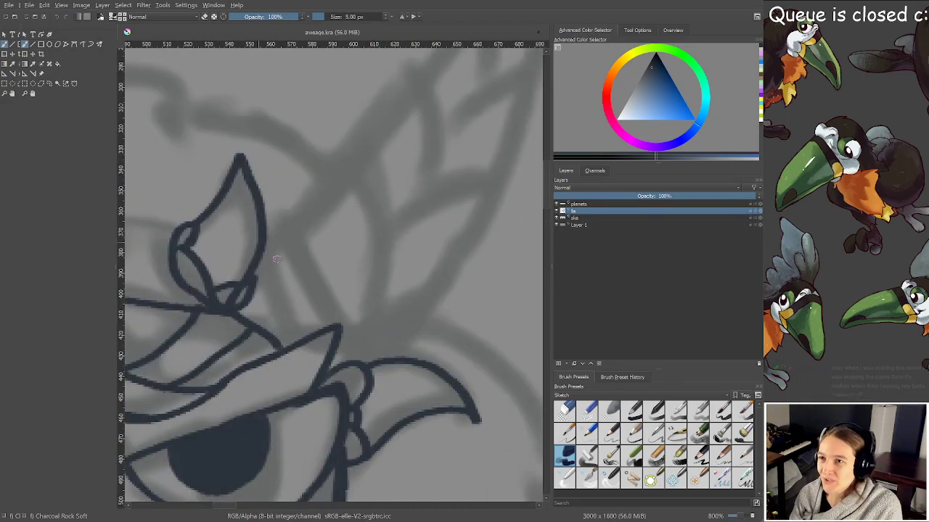
pyautogui.moveTo(276, 241)
pyautogui.mouseDown()
pyautogui.moveTo(317, 322)
pyautogui.moveTo(282, 226)
pyautogui.moveTo(307, 169)
pyautogui.moveTo(329, 157)
pyautogui.moveTo(368, 211)
pyautogui.moveTo(373, 240)
pyautogui.moveTo(344, 336)
pyautogui.mouseUp()
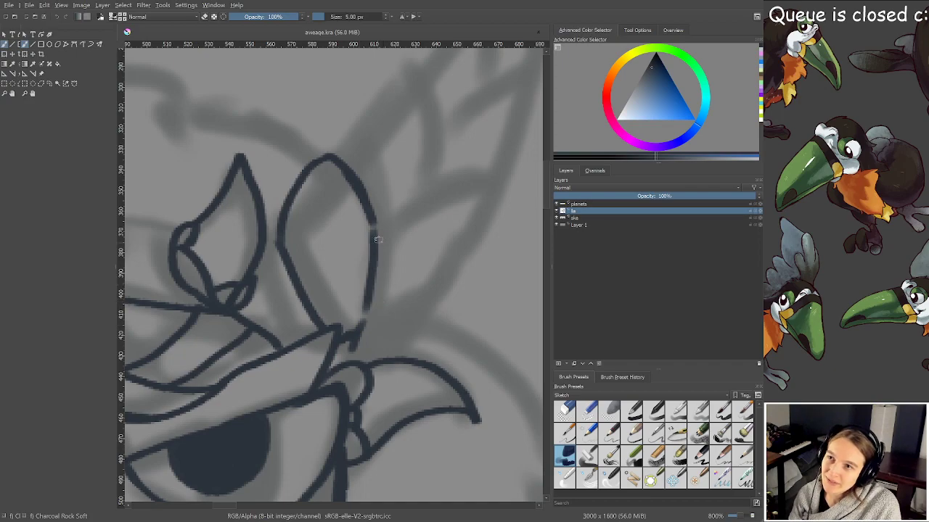
# Ink a short, pointed feather beside the large one at the right-hand wing's base, and close the gap beside the right horn with a side line
pyautogui.moveTo(369, 284)
pyautogui.mouseDown()
pyautogui.moveTo(431, 276)
pyautogui.moveTo(417, 330)
pyautogui.mouseUp()
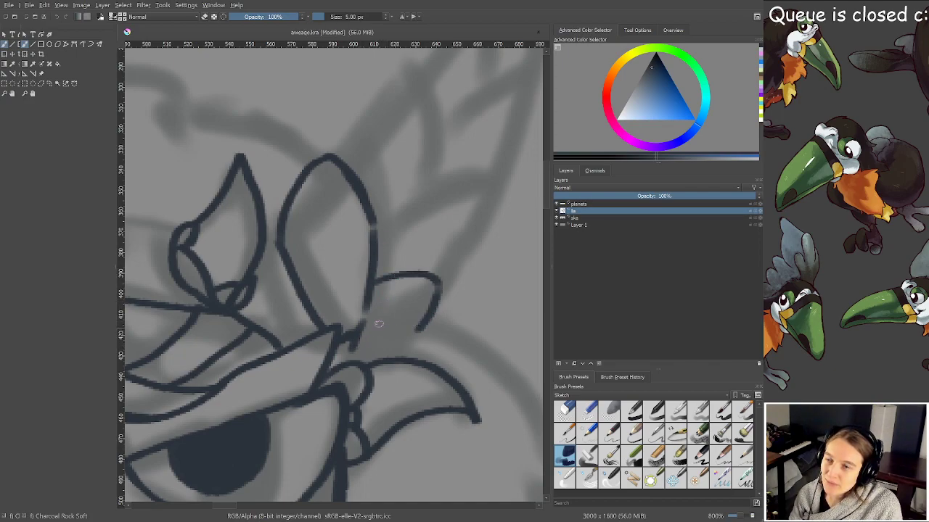
pyautogui.hotkey('ctrl', 'z')
pyautogui.moveTo(372, 282)
pyautogui.mouseDown()
pyautogui.moveTo(445, 282)
pyautogui.moveTo(428, 316)
pyautogui.moveTo(364, 340)
pyautogui.moveTo(412, 336)
pyautogui.mouseUp()
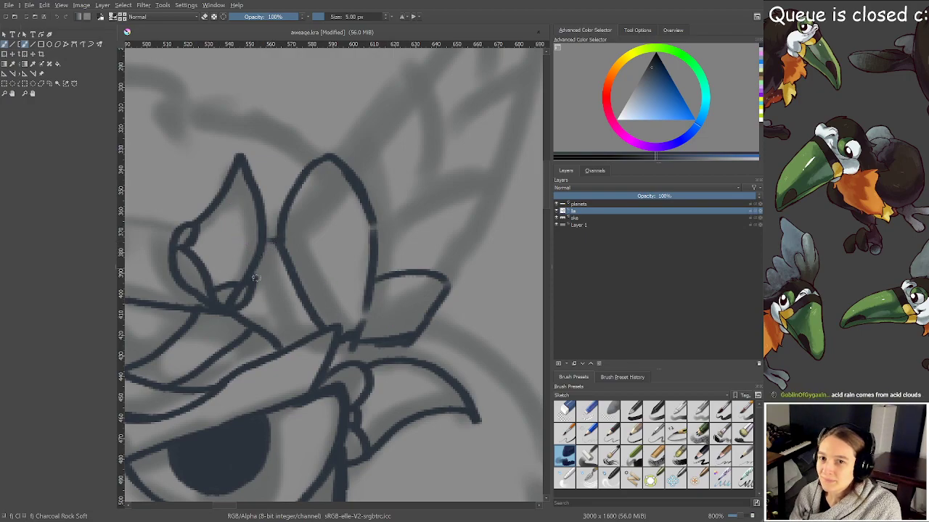
pyautogui.moveTo(259, 266); pyautogui.dragTo(289, 347)
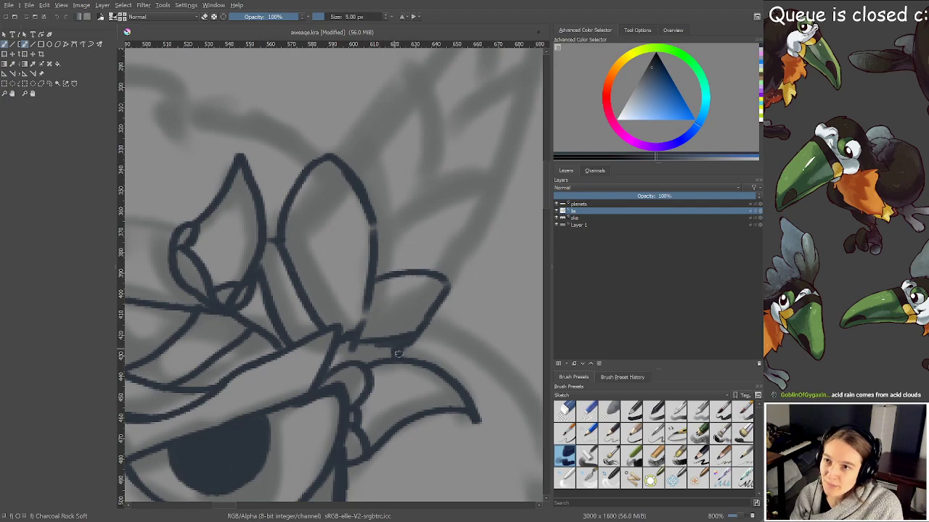
# Ink the two lowest feathers of the left-hand wing, rising from the flat-topped tuft behind the left horn
pyautogui.scroll(-2, 355, 339)
pyautogui.scroll(3, 348, 324)
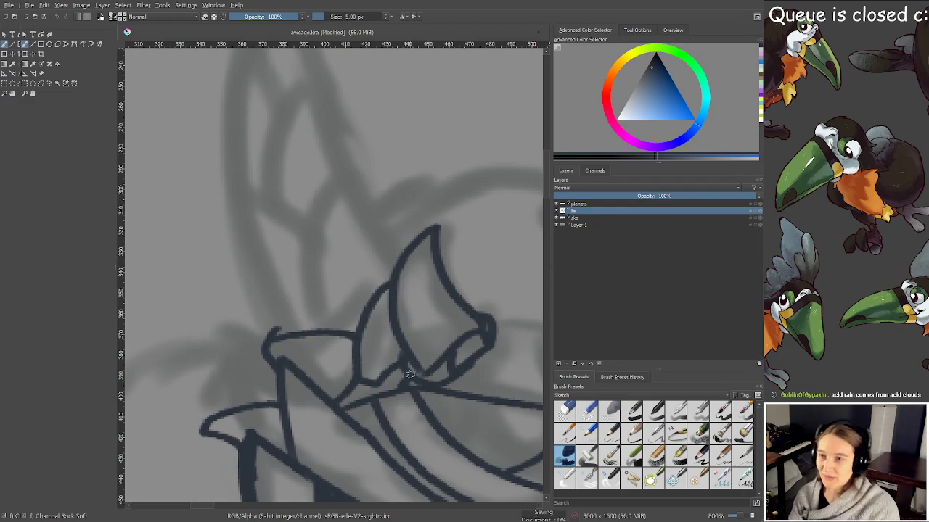
pyautogui.moveTo(403, 312); pyautogui.dragTo(411, 377)
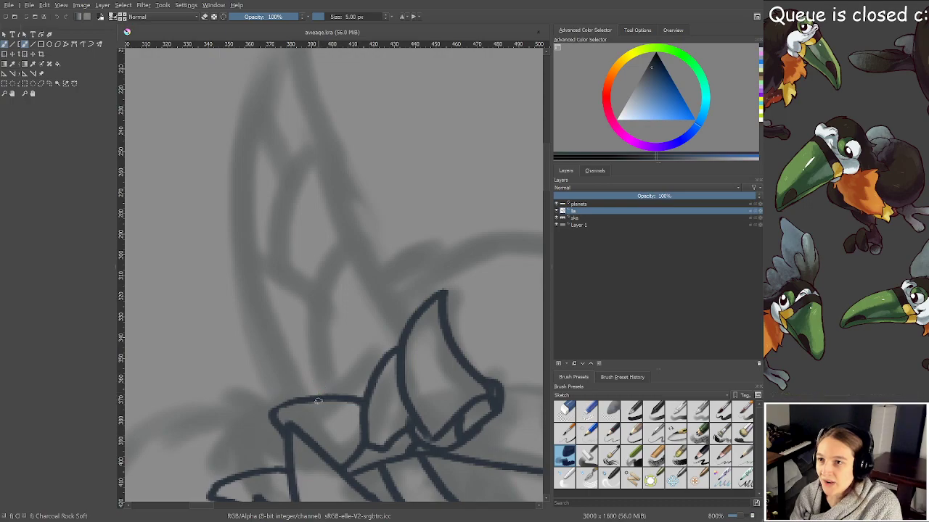
pyautogui.moveTo(313, 399)
pyautogui.mouseDown()
pyautogui.moveTo(317, 323)
pyautogui.moveTo(342, 260)
pyautogui.moveTo(362, 242)
pyautogui.moveTo(403, 325)
pyautogui.mouseUp()
pyautogui.moveTo(277, 392)
pyautogui.mouseDown()
pyautogui.moveTo(248, 331)
pyautogui.moveTo(245, 256)
pyautogui.moveTo(303, 290)
pyautogui.moveTo(314, 308)
pyautogui.mouseUp()
# Ink the left-hand wing's middle inner feather with a rounded-off tip, plus the two feathers above it up to the wing's end
pyautogui.moveTo(299, 249)
pyautogui.mouseDown()
pyautogui.moveTo(283, 282)
pyautogui.moveTo(328, 216)
pyautogui.moveTo(357, 319)
pyautogui.mouseUp()
pyautogui.moveTo(275, 313); pyautogui.dragTo(272, 328)
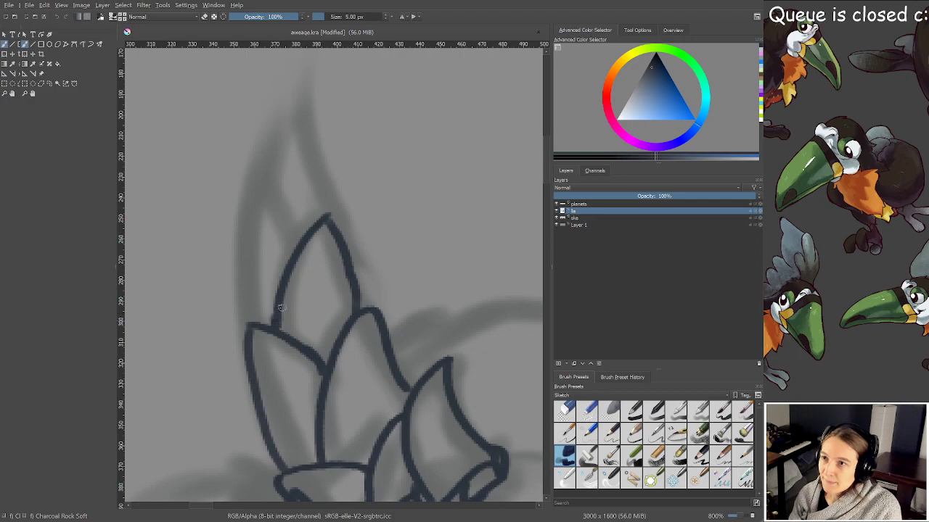
pyautogui.moveTo(346, 239)
pyautogui.mouseDown()
pyautogui.moveTo(318, 227)
pyautogui.moveTo(341, 245)
pyautogui.mouseUp()
pyautogui.press('e')
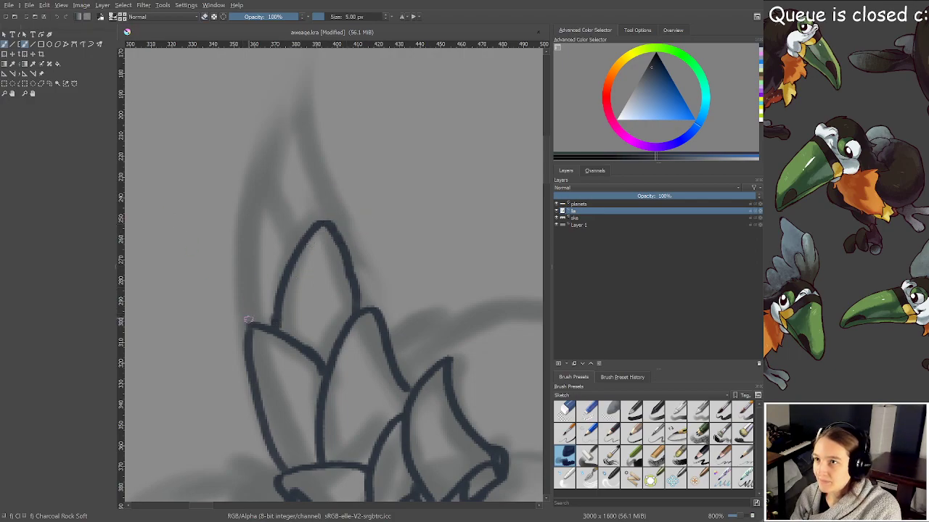
pyautogui.moveTo(248, 323)
pyautogui.mouseDown()
pyautogui.moveTo(248, 203)
pyautogui.moveTo(302, 237)
pyautogui.mouseUp()
pyautogui.moveTo(264, 181)
pyautogui.mouseDown()
pyautogui.moveTo(281, 121)
pyautogui.moveTo(312, 158)
pyautogui.moveTo(324, 221)
pyautogui.mouseUp()
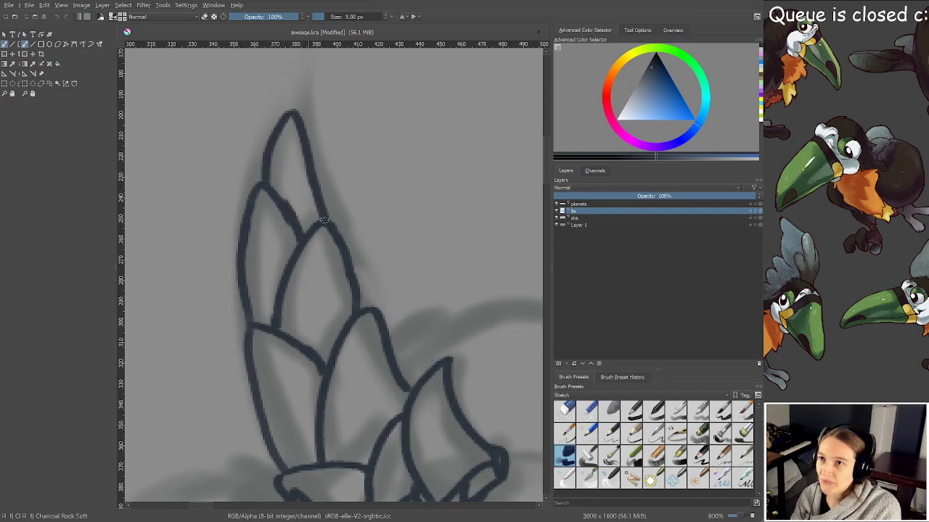
# Ink the right-hand wing's second row: a blunt outer feather and a pointed inner feather above the base feathers
pyautogui.scroll(-5, 301, 217)
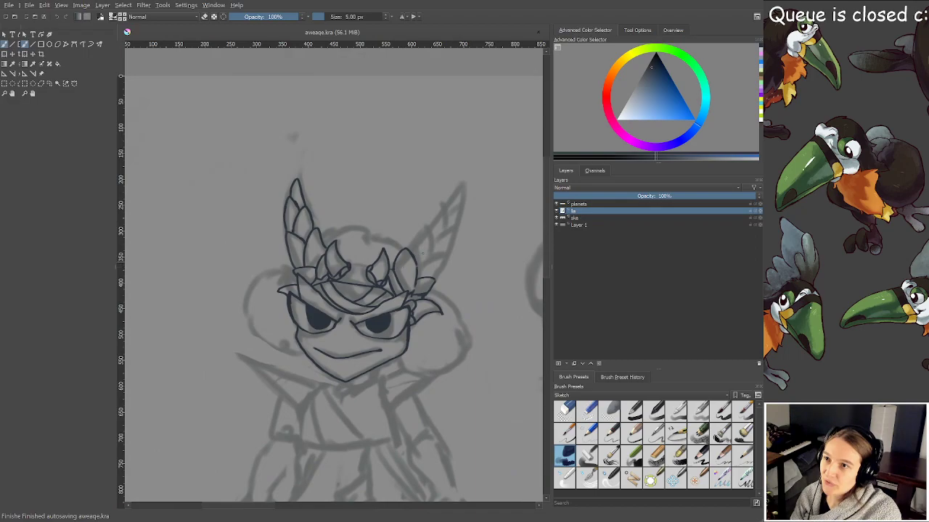
pyautogui.scroll(3, 424, 261)
pyautogui.scroll(3, 424, 262)
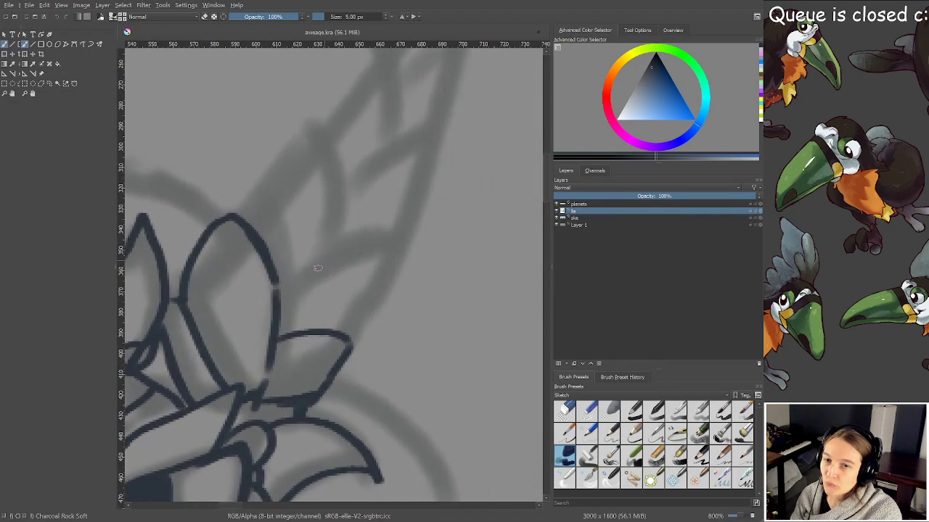
pyautogui.moveTo(317, 268); pyautogui.dragTo(340, 285)
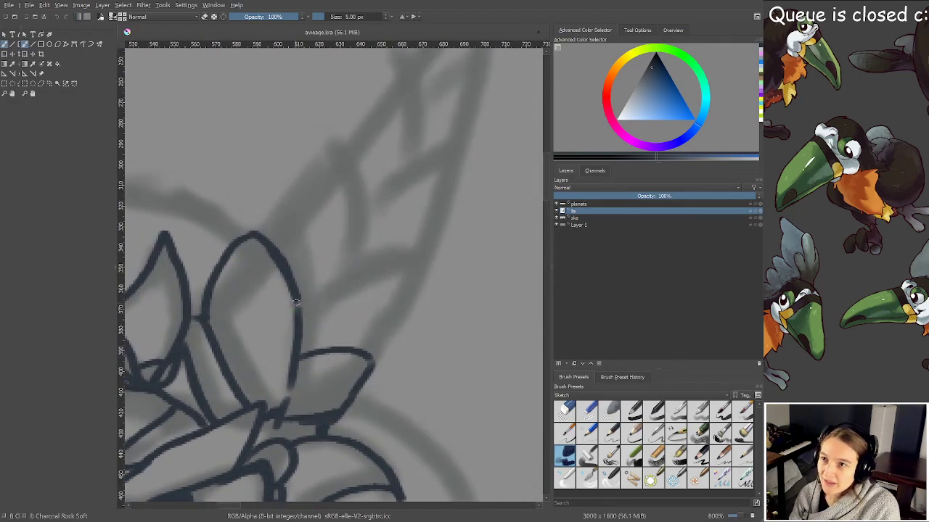
pyautogui.moveTo(301, 310)
pyautogui.mouseDown()
pyautogui.moveTo(345, 270)
pyautogui.moveTo(402, 262)
pyautogui.moveTo(418, 284)
pyautogui.moveTo(364, 350)
pyautogui.mouseUp()
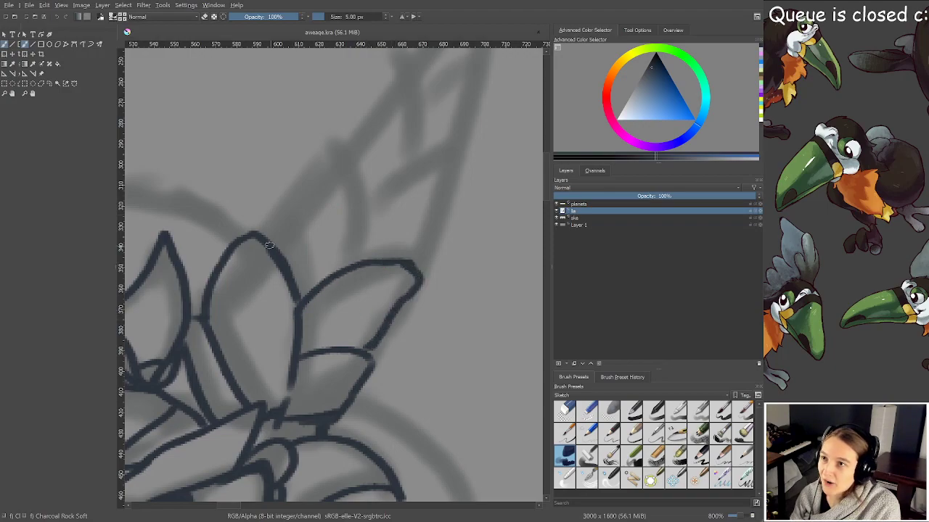
pyautogui.moveTo(259, 235)
pyautogui.mouseDown()
pyautogui.moveTo(332, 148)
pyautogui.moveTo(358, 212)
pyautogui.moveTo(361, 258)
pyautogui.moveTo(315, 391)
pyautogui.mouseUp()
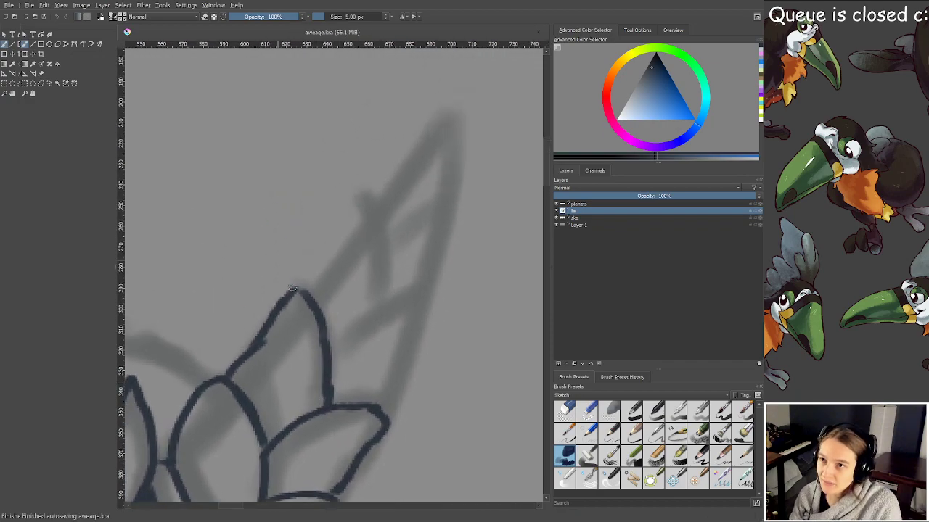
# Ink the next outer feather up the right-hand wing, redrawing its outer edge as a smooth line down to the feather below
pyautogui.moveTo(330, 342)
pyautogui.mouseDown()
pyautogui.moveTo(399, 306)
pyautogui.moveTo(421, 306)
pyautogui.moveTo(398, 357)
pyautogui.mouseUp()
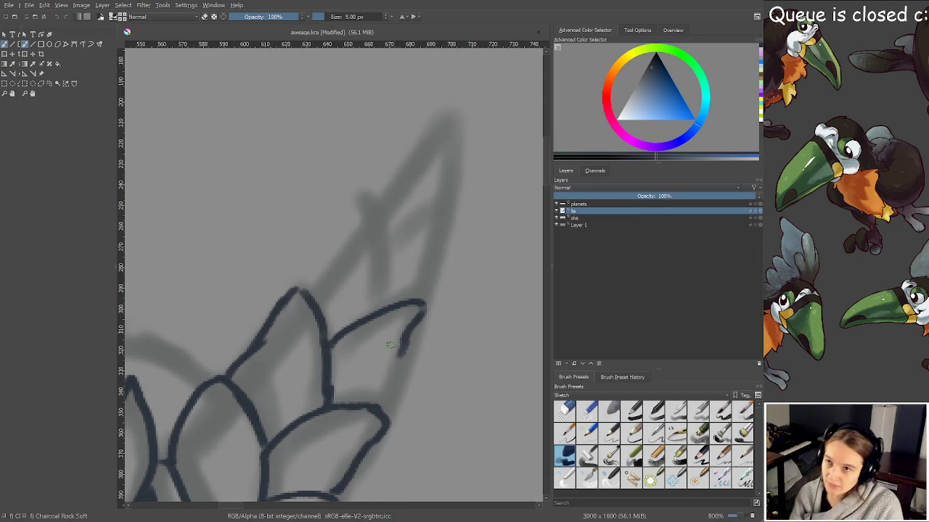
pyautogui.press('e')
pyautogui.moveTo(417, 328); pyautogui.dragTo(401, 356)
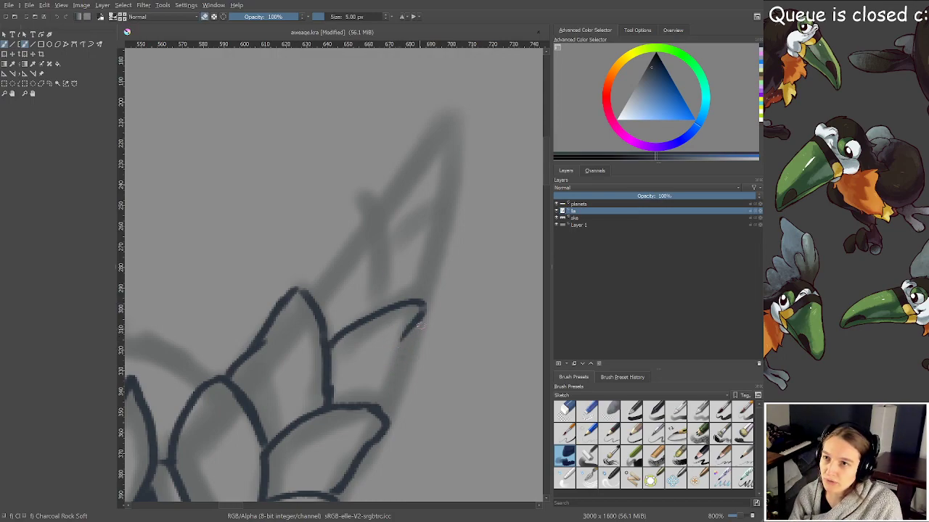
pyautogui.hotkey('ctrl', 'z')
pyautogui.moveTo(420, 301)
pyautogui.mouseDown()
pyautogui.moveTo(428, 306)
pyautogui.moveTo(397, 352)
pyautogui.moveTo(380, 404)
pyautogui.mouseUp()
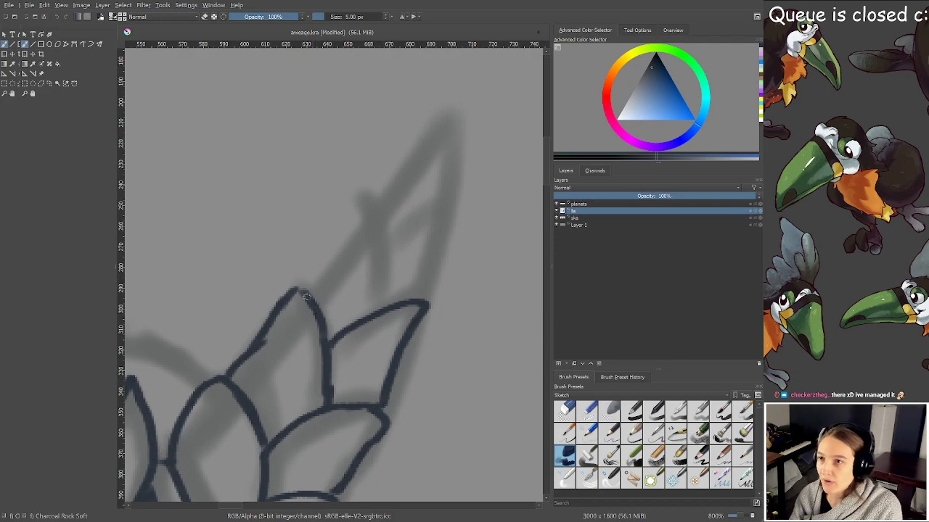
# Ink the right-hand wing's upper inner and outer feathers and its pointed end feather, redoing the end feather's first stroke
pyautogui.moveTo(303, 296)
pyautogui.mouseDown()
pyautogui.moveTo(355, 230)
pyautogui.moveTo(378, 247)
pyautogui.moveTo(383, 301)
pyautogui.mouseUp()
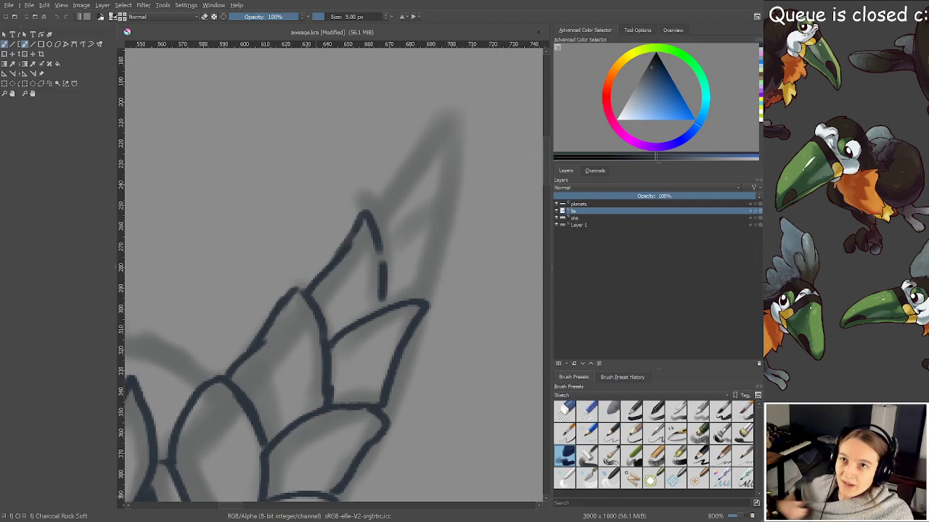
pyautogui.moveTo(337, 277); pyautogui.dragTo(314, 282)
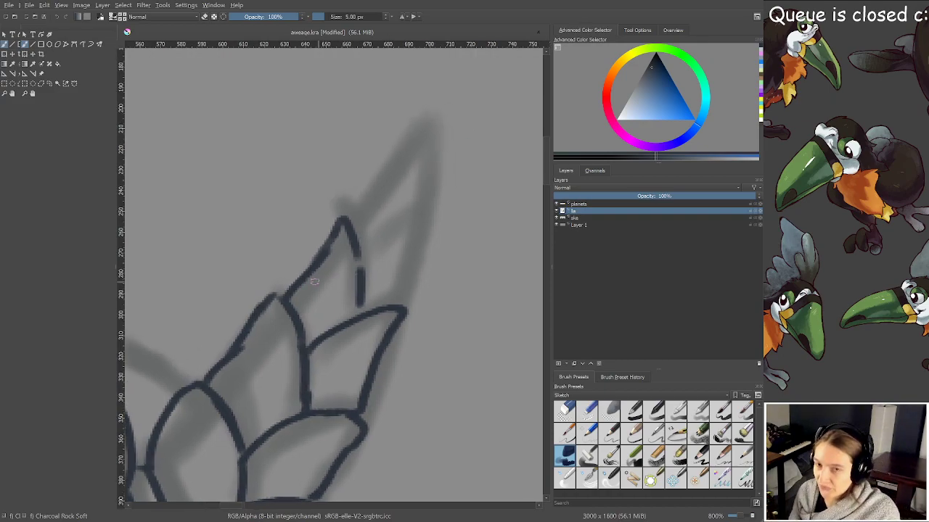
pyautogui.moveTo(357, 256)
pyautogui.mouseDown()
pyautogui.moveTo(406, 230)
pyautogui.moveTo(427, 231)
pyautogui.moveTo(398, 304)
pyautogui.mouseUp()
pyautogui.moveTo(355, 222); pyautogui.dragTo(404, 139)
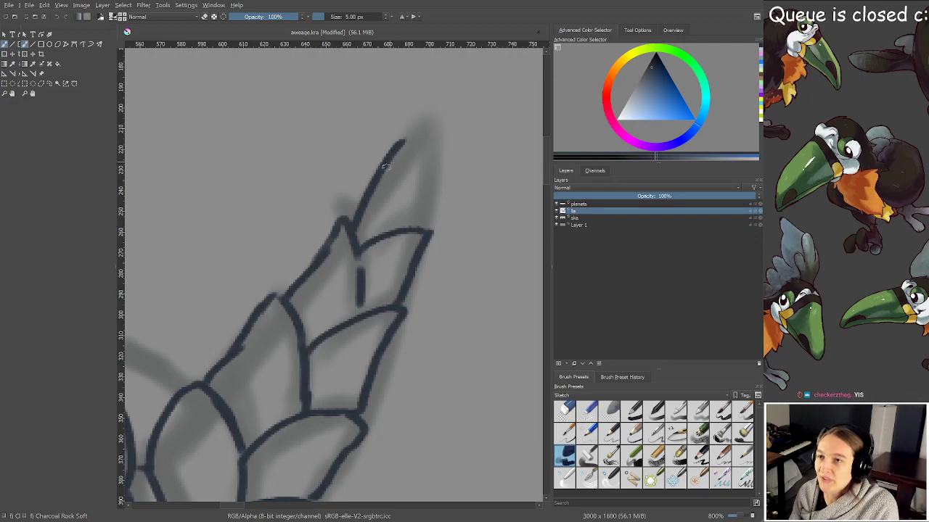
pyautogui.hotkey('ctrl', 'z')
pyautogui.moveTo(355, 217)
pyautogui.mouseDown()
pyautogui.moveTo(422, 120)
pyautogui.moveTo(431, 165)
pyautogui.moveTo(419, 226)
pyautogui.mouseUp()
pyautogui.scroll(-4, 384, 212)
pyautogui.moveTo(317, 233); pyautogui.dragTo(373, 249)
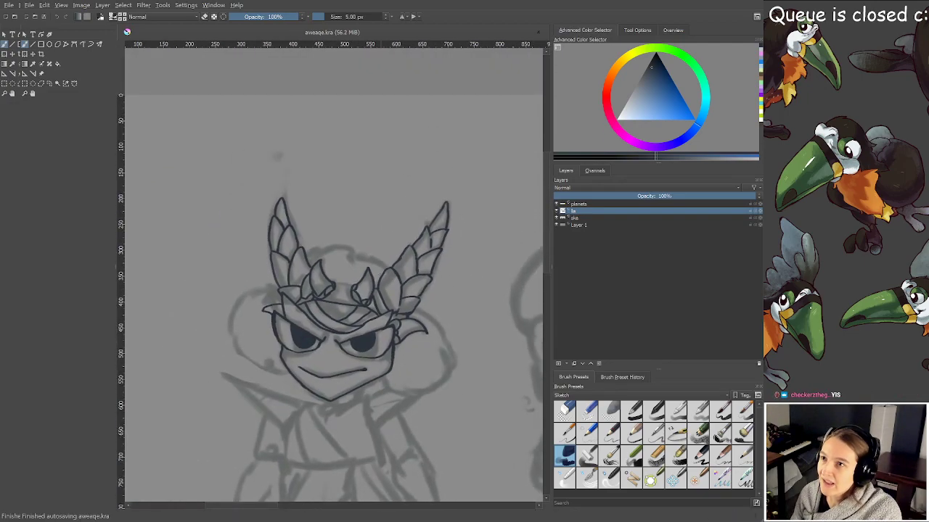
# Erase the tip of the left-hand wing's topmost feather and redraw it slightly taller
pyautogui.scroll(1, 371, 251)
pyautogui.scroll(3, 370, 249)
pyautogui.scroll(3, 344, 280)
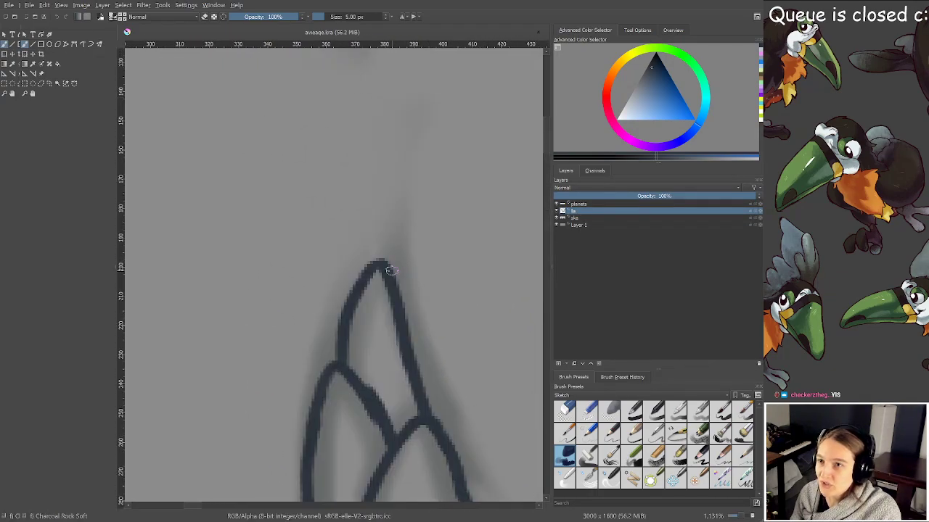
pyautogui.press('e')
pyautogui.moveTo(372, 263)
pyautogui.mouseDown()
pyautogui.moveTo(389, 257)
pyautogui.moveTo(395, 309)
pyautogui.moveTo(375, 240)
pyautogui.moveTo(404, 321)
pyautogui.mouseUp()
pyautogui.press('e')
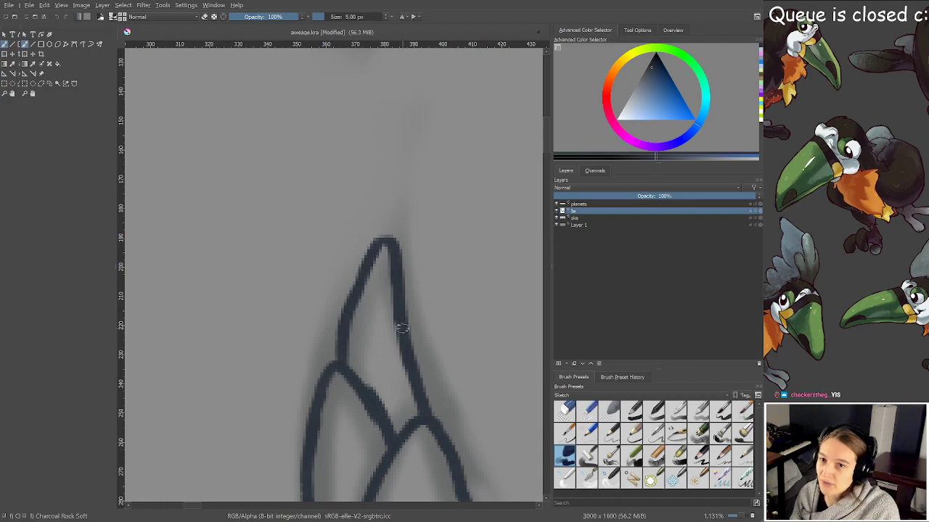
# Ink the flat upper edge of the headband plate connecting the bases of the two horns
pyautogui.scroll(-6, 394, 253)
pyautogui.scroll(4, 394, 252)
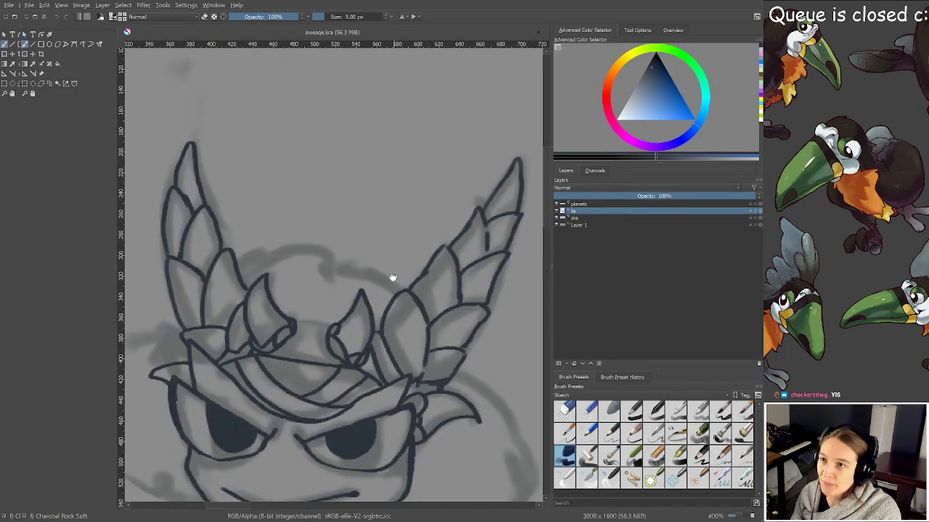
pyautogui.scroll(2, 392, 279)
pyautogui.scroll(2, 394, 287)
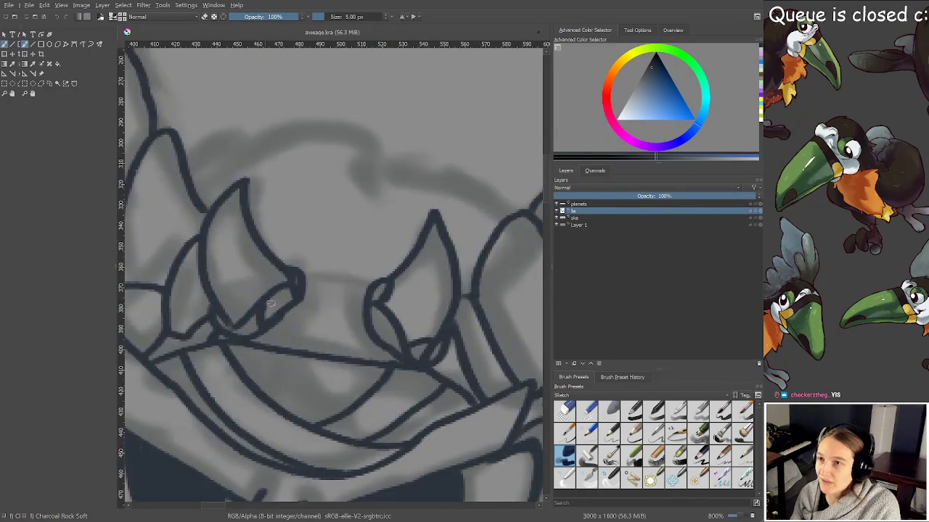
pyautogui.moveTo(307, 275)
pyautogui.mouseDown()
pyautogui.moveTo(345, 277)
pyautogui.moveTo(374, 295)
pyautogui.mouseUp()
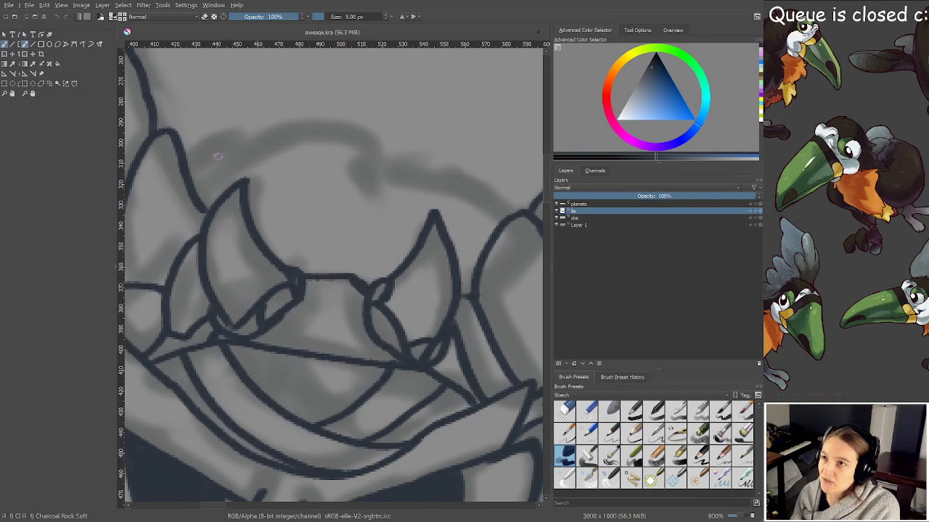
# Ink the bumpy top-of-head outline between the two wings, undoing its right-hand section and redrawing it as a smoother curve
pyautogui.moveTo(187, 158)
pyautogui.mouseDown()
pyautogui.moveTo(283, 125)
pyautogui.moveTo(369, 135)
pyautogui.moveTo(386, 180)
pyautogui.moveTo(382, 140)
pyautogui.moveTo(389, 175)
pyautogui.mouseUp()
pyautogui.moveTo(370, 138)
pyautogui.mouseDown()
pyautogui.moveTo(353, 126)
pyautogui.moveTo(386, 145)
pyautogui.moveTo(377, 171)
pyautogui.moveTo(446, 167)
pyautogui.moveTo(506, 190)
pyautogui.mouseUp()
pyautogui.press('e')
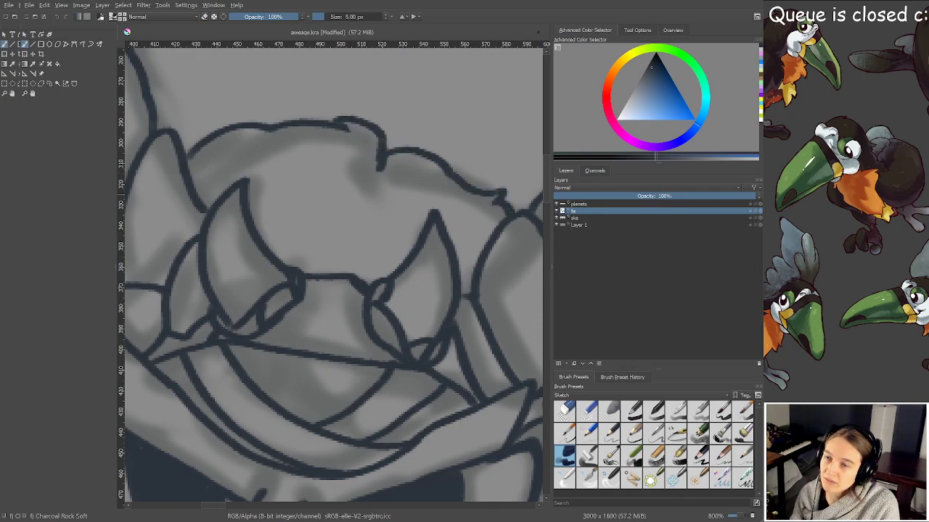
pyautogui.hotkey('ctrl', 'z')
pyautogui.hotkey('ctrl', 'z')
pyautogui.hotkey('ctrl', 'z')
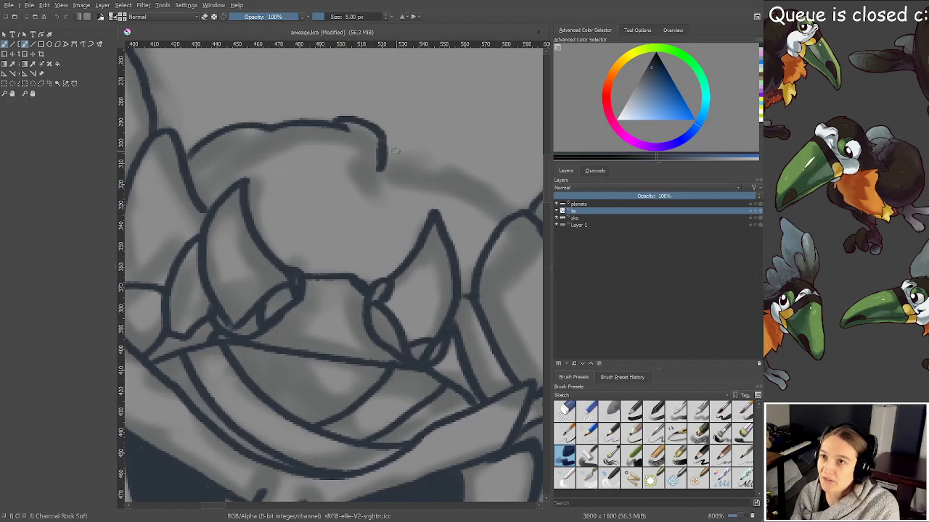
pyautogui.moveTo(386, 151)
pyautogui.mouseDown()
pyautogui.moveTo(438, 149)
pyautogui.moveTo(502, 221)
pyautogui.mouseUp()
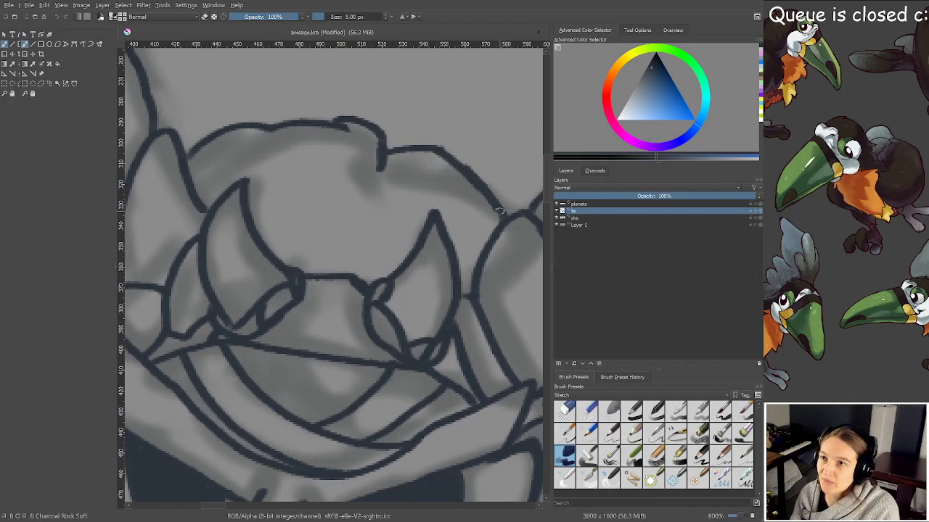
pyautogui.scroll(-3, 464, 210)
pyautogui.moveTo(493, 328); pyautogui.dragTo(441, 255)
pyautogui.scroll(4, 371, 245)
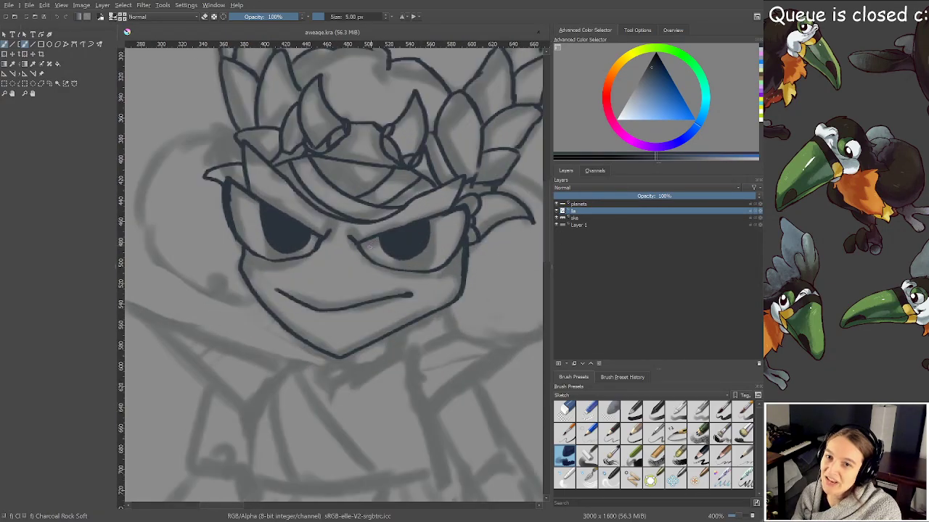
# Ink the shaggy outline of the round fur puff on the right-hand side of the head, redoing one stroke along its lower edge
pyautogui.scroll(-3, 418, 269)
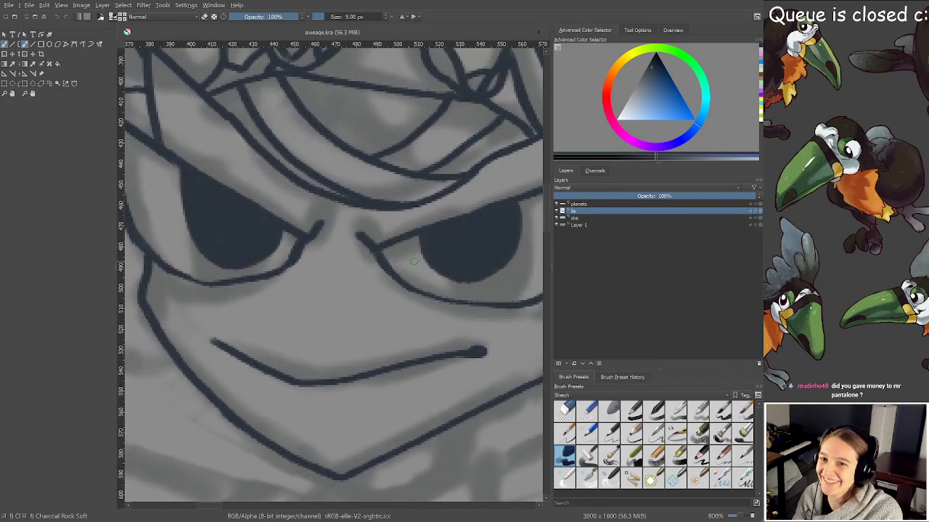
pyautogui.scroll(2, 413, 264)
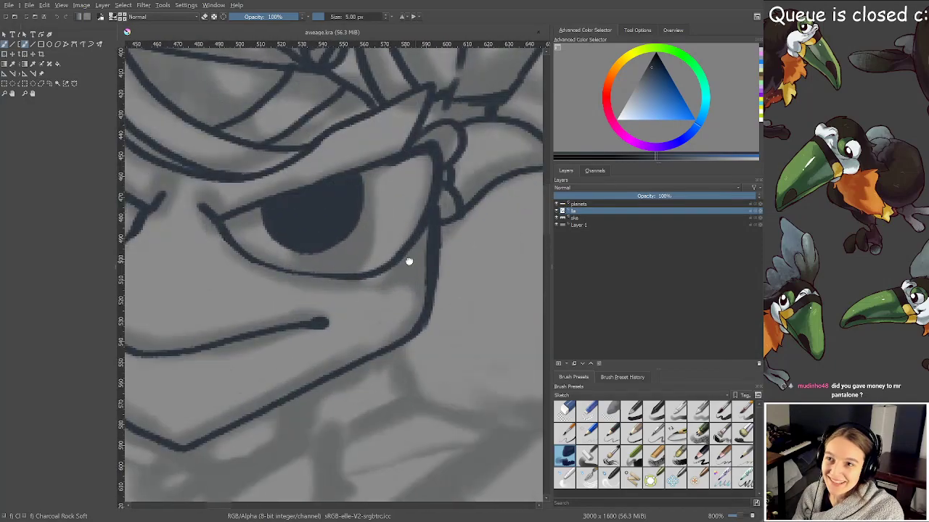
pyautogui.scroll(-1, 409, 261)
pyautogui.moveTo(468, 267)
pyautogui.mouseDown()
pyautogui.moveTo(390, 256)
pyautogui.moveTo(370, 284)
pyautogui.moveTo(375, 269)
pyautogui.mouseUp()
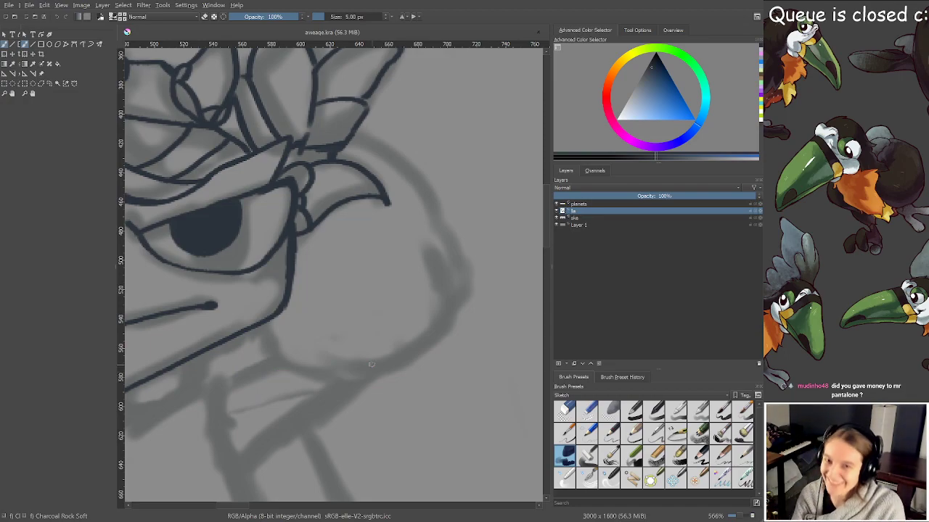
pyautogui.moveTo(260, 328)
pyautogui.mouseDown()
pyautogui.moveTo(303, 381)
pyautogui.moveTo(326, 367)
pyautogui.moveTo(333, 381)
pyautogui.moveTo(356, 370)
pyautogui.mouseUp()
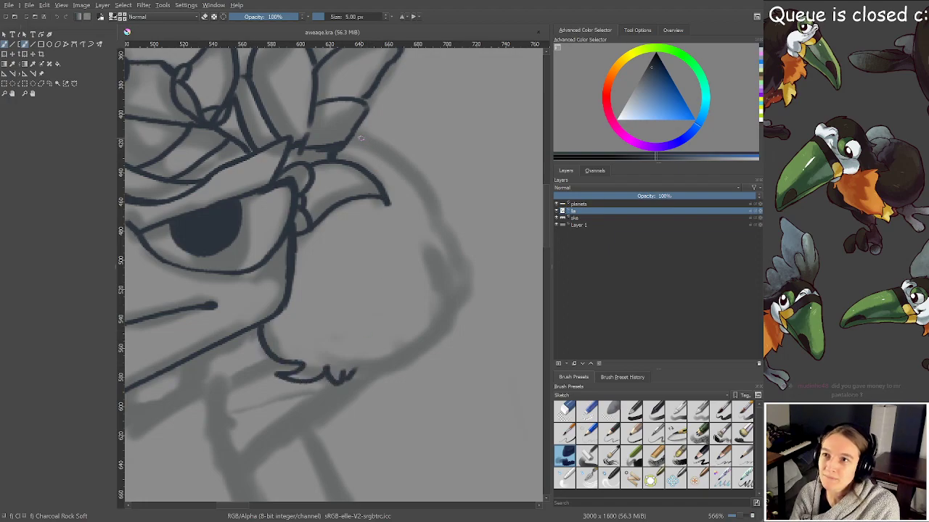
pyautogui.moveTo(354, 134)
pyautogui.mouseDown()
pyautogui.moveTo(419, 136)
pyautogui.moveTo(411, 158)
pyautogui.moveTo(438, 201)
pyautogui.mouseUp()
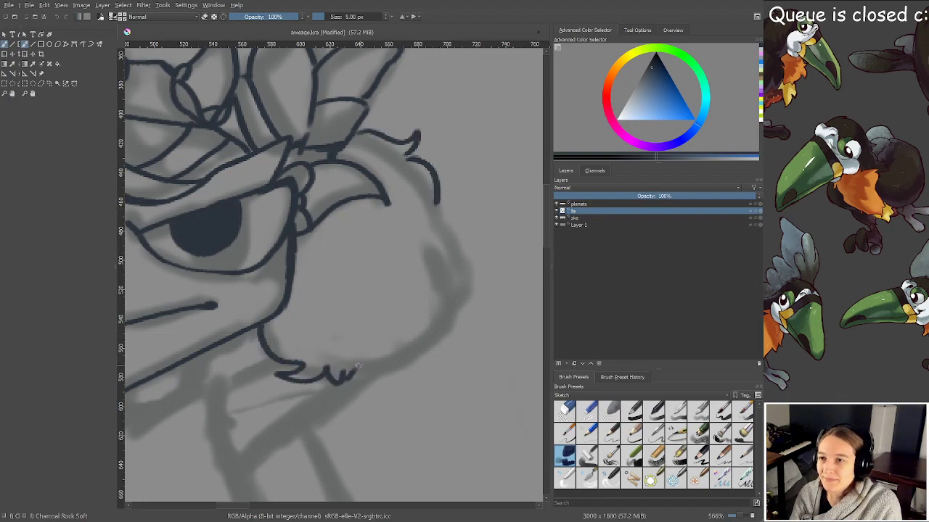
pyautogui.moveTo(357, 368); pyautogui.dragTo(413, 350)
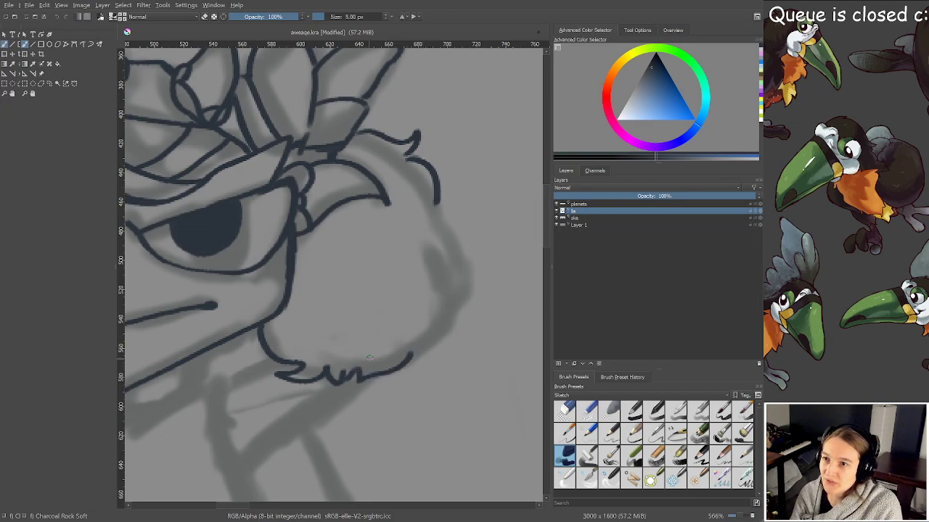
pyautogui.hotkey('ctrl', 'z')
pyautogui.moveTo(355, 370)
pyautogui.mouseDown()
pyautogui.moveTo(384, 386)
pyautogui.moveTo(415, 356)
pyautogui.moveTo(418, 335)
pyautogui.mouseUp()
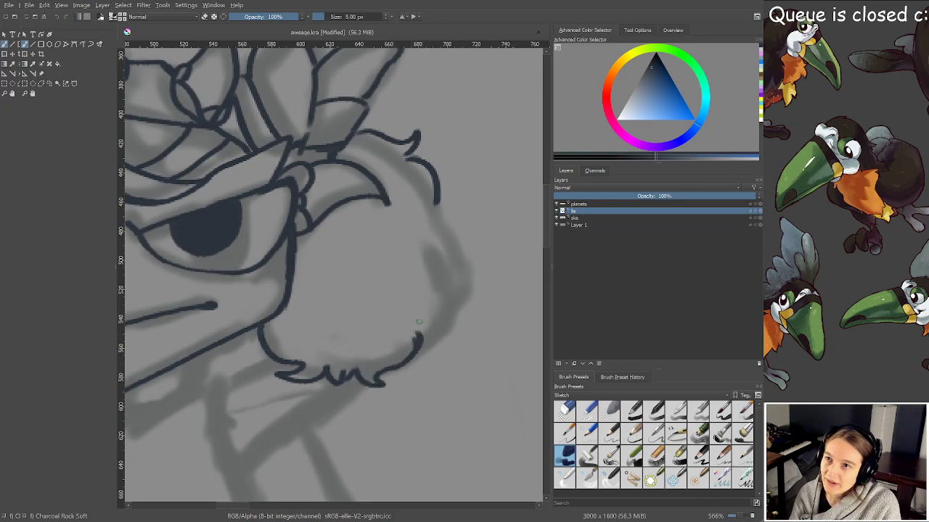
pyautogui.moveTo(434, 206)
pyautogui.mouseDown()
pyautogui.moveTo(462, 231)
pyautogui.moveTo(455, 283)
pyautogui.mouseUp()
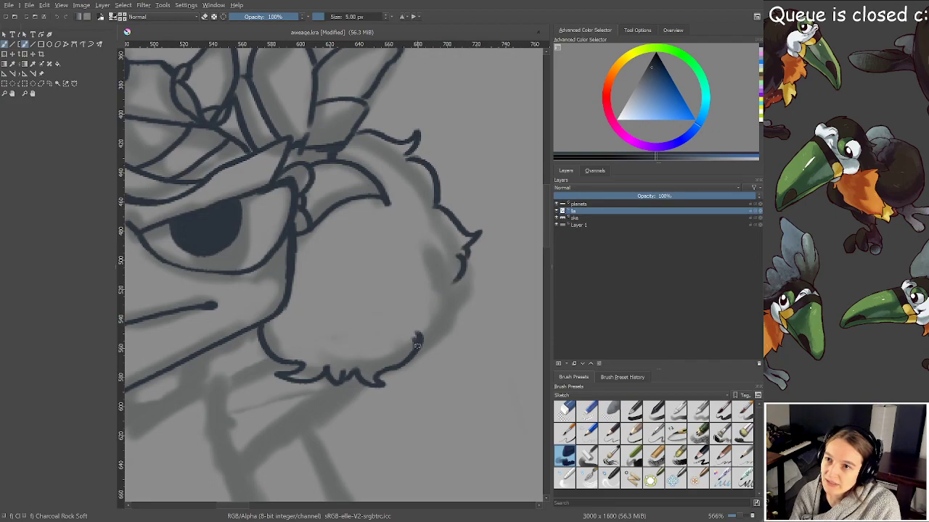
pyautogui.moveTo(417, 341)
pyautogui.mouseDown()
pyautogui.moveTo(443, 337)
pyautogui.moveTo(441, 314)
pyautogui.moveTo(462, 302)
pyautogui.moveTo(452, 278)
pyautogui.mouseUp()
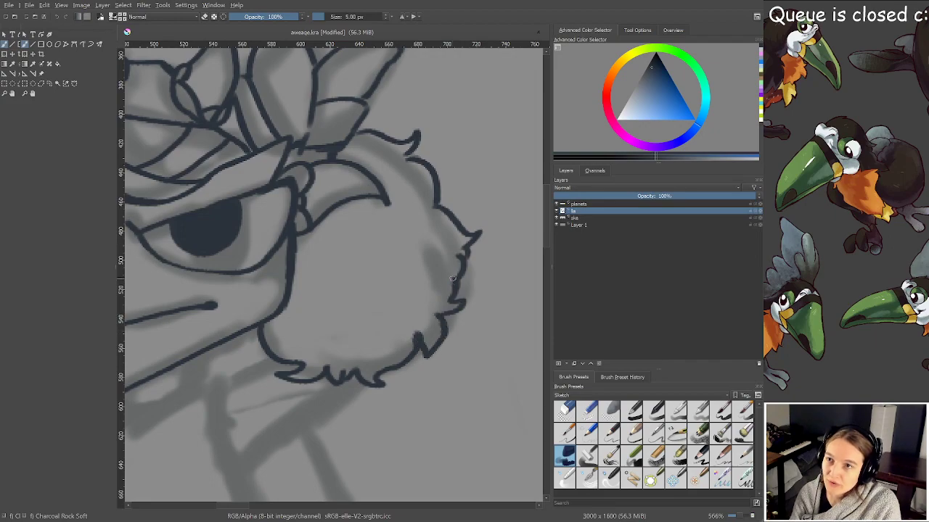
# Ink the shaggy outline of the fur puff on the left-hand side of the head, closing it against the cheek
pyautogui.scroll(-3, 453, 279)
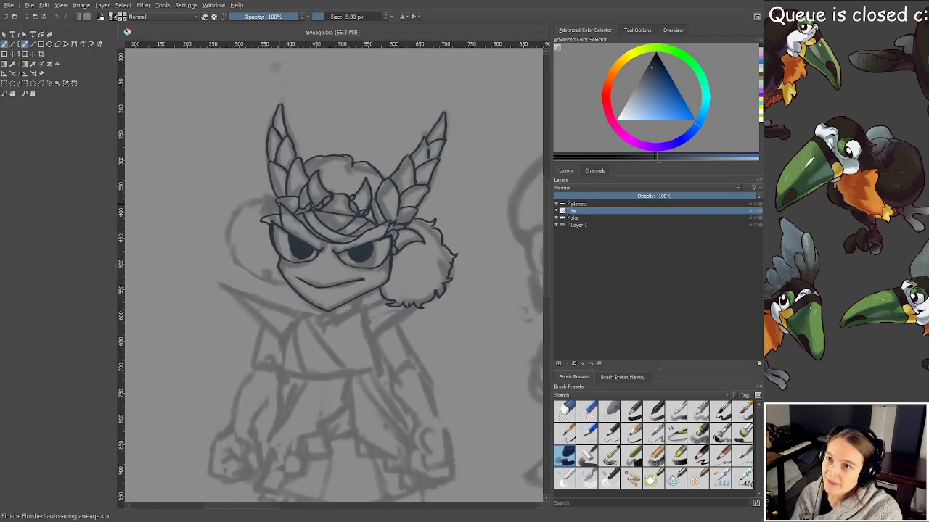
pyautogui.scroll(5, 242, 198)
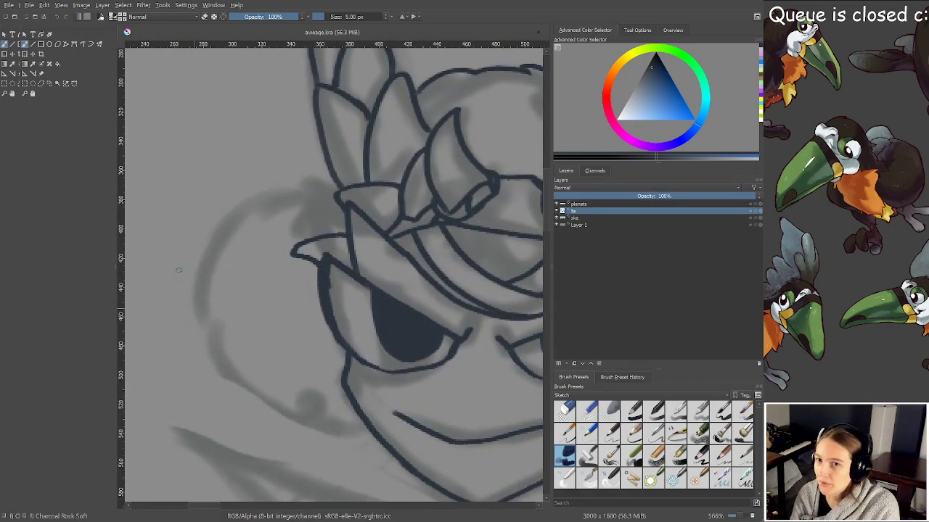
pyautogui.moveTo(212, 246)
pyautogui.mouseDown()
pyautogui.moveTo(198, 284)
pyautogui.moveTo(210, 335)
pyautogui.moveTo(221, 222)
pyautogui.moveTo(239, 182)
pyautogui.moveTo(251, 197)
pyautogui.moveTo(305, 195)
pyautogui.moveTo(311, 174)
pyautogui.moveTo(336, 189)
pyautogui.mouseUp()
pyautogui.moveTo(212, 198); pyautogui.dragTo(183, 46)
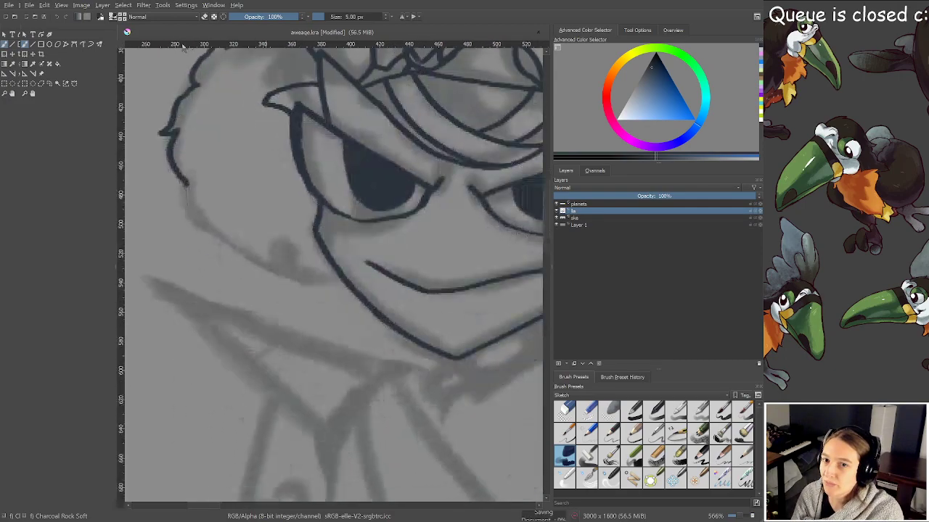
pyautogui.moveTo(187, 183)
pyautogui.mouseDown()
pyautogui.moveTo(197, 231)
pyautogui.moveTo(218, 229)
pyautogui.moveTo(239, 255)
pyautogui.moveTo(251, 249)
pyautogui.moveTo(254, 273)
pyautogui.moveTo(288, 261)
pyautogui.moveTo(292, 282)
pyautogui.moveTo(324, 286)
pyautogui.moveTo(329, 269)
pyautogui.moveTo(338, 271)
pyautogui.mouseUp()
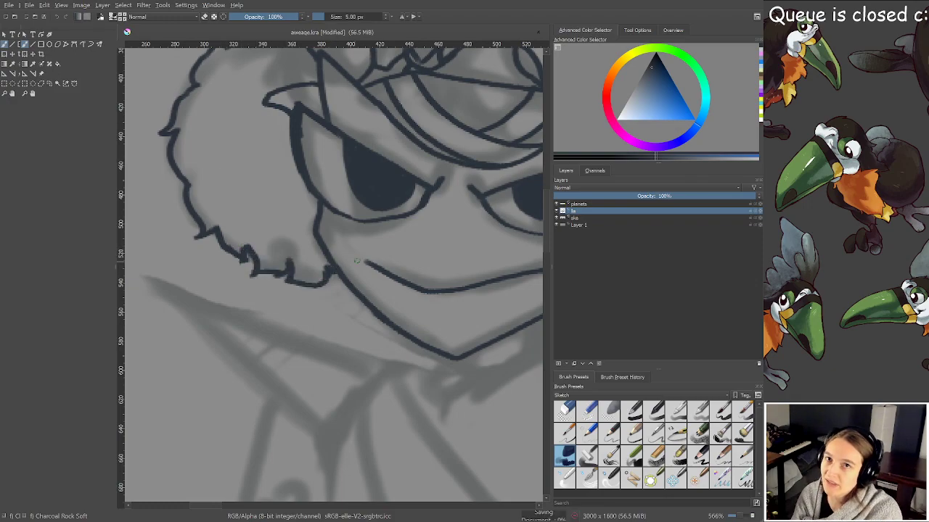
# Examine the inked head with its wings, horns and two fur puffs at different magnifications
pyautogui.scroll(-3, 340, 270)
pyautogui.moveTo(421, 310)
pyautogui.mouseDown()
pyautogui.moveTo(416, 324)
pyautogui.moveTo(403, 276)
pyautogui.moveTo(407, 291)
pyautogui.moveTo(380, 251)
pyautogui.moveTo(391, 288)
pyautogui.moveTo(439, 352)
pyautogui.moveTo(254, 341)
pyautogui.moveTo(487, 317)
pyautogui.mouseUp()
pyautogui.scroll(-1, 403, 276)
pyautogui.scroll(1, 388, 237)
pyautogui.scroll(2, 391, 288)
pyautogui.scroll(-3, 439, 352)
pyautogui.scroll(2, 290, 307)
pyautogui.scroll(1, 372, 291)
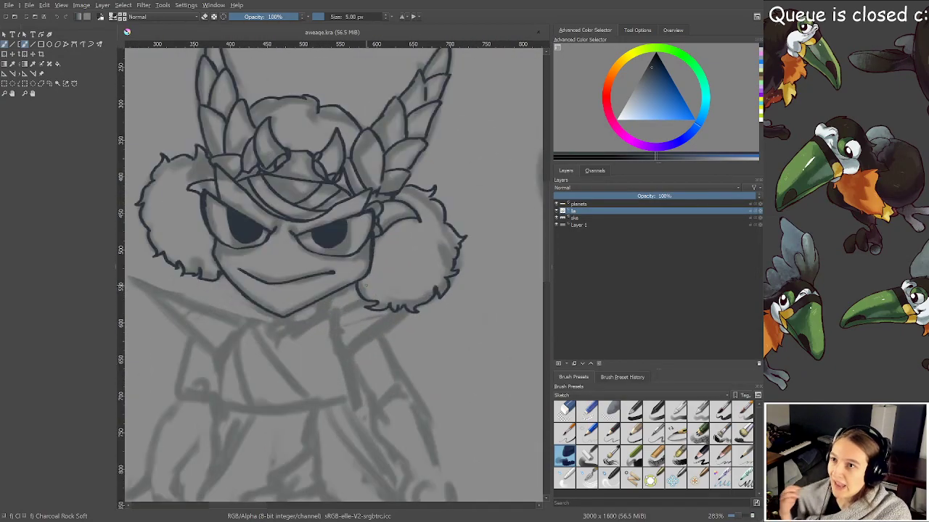
pyautogui.moveTo(368, 289); pyautogui.dragTo(410, 324)
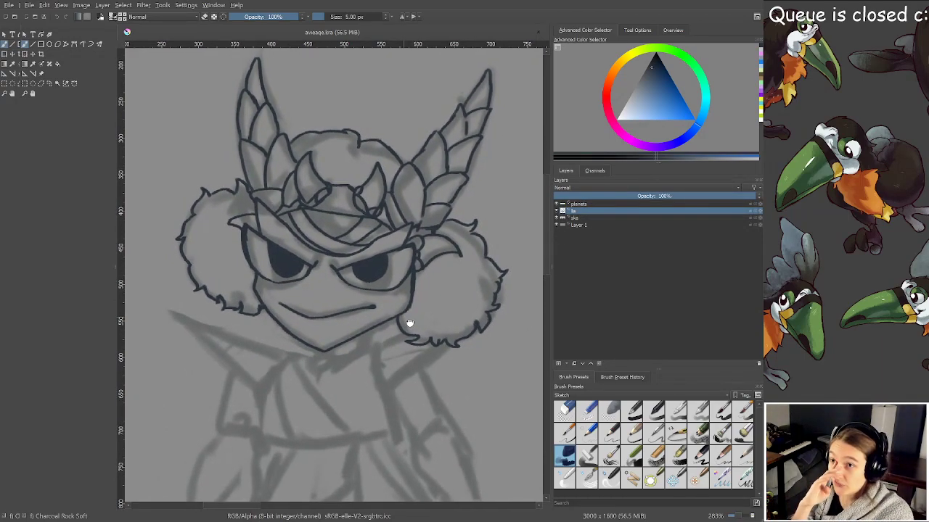
pyautogui.scroll(1, 378, 266)
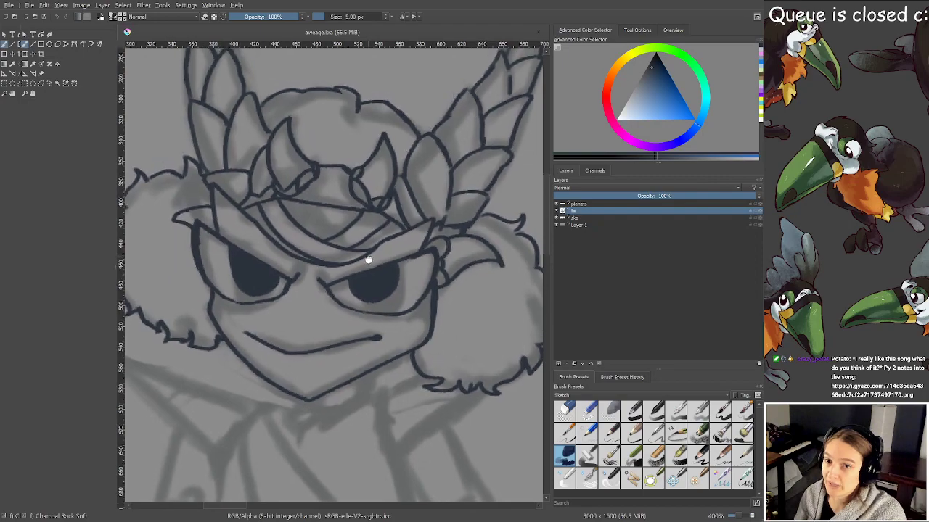
pyautogui.scroll(-1, 378, 266)
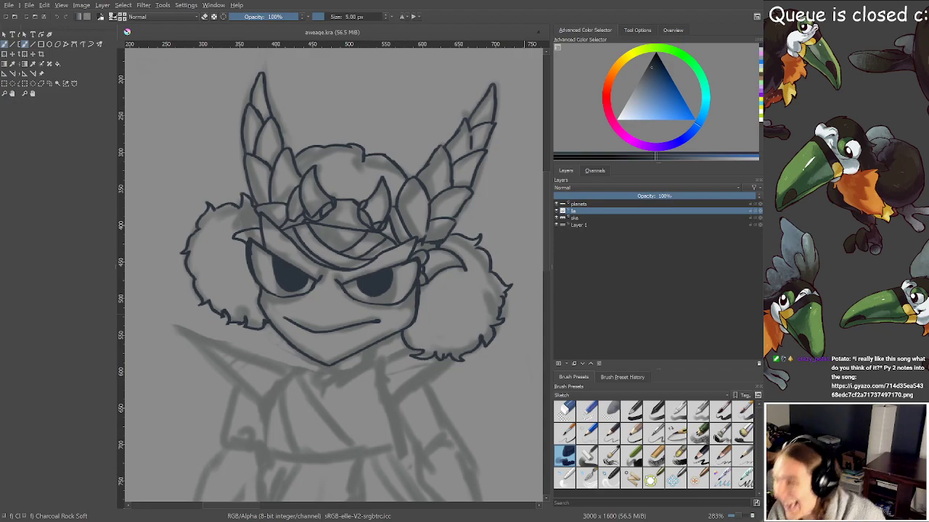
# Switch to the browser to view the shared Gyazo cat picture, dismiss the download notice and return to the drawing
pyautogui.hotkey('alt', 'Tab')
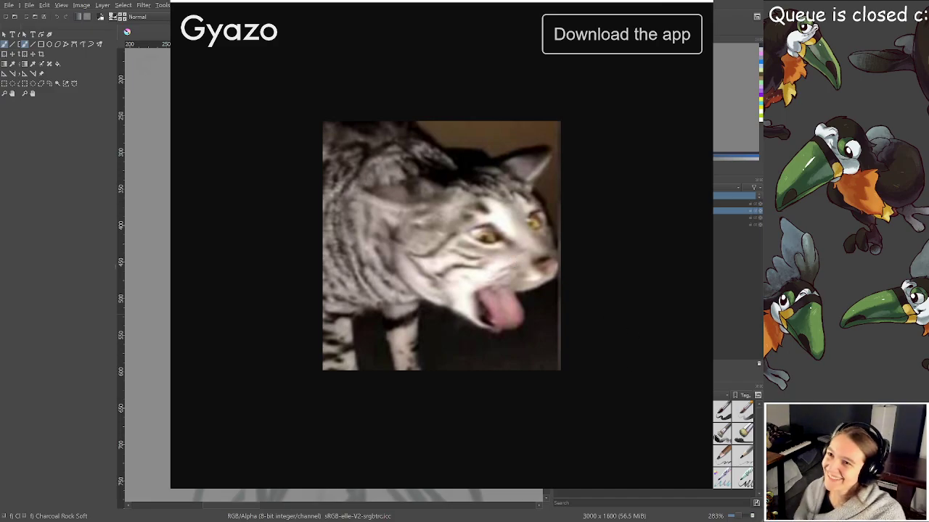
pyautogui.click(502, 368)
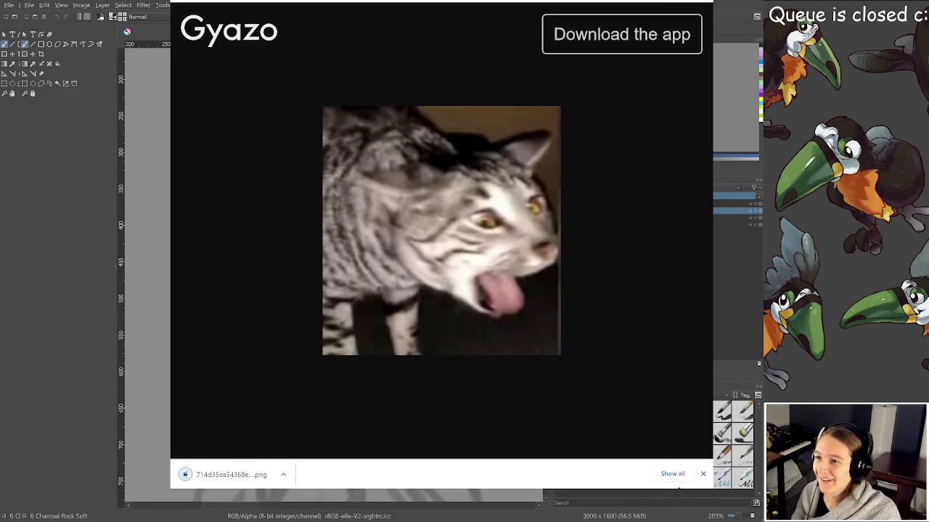
pyautogui.click(701, 475)
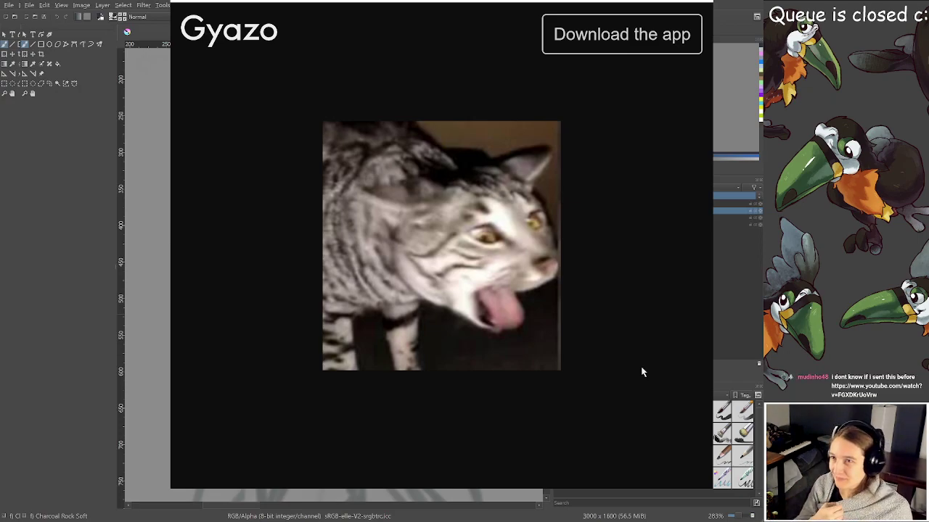
pyautogui.hotkey('alt', 'Tab')
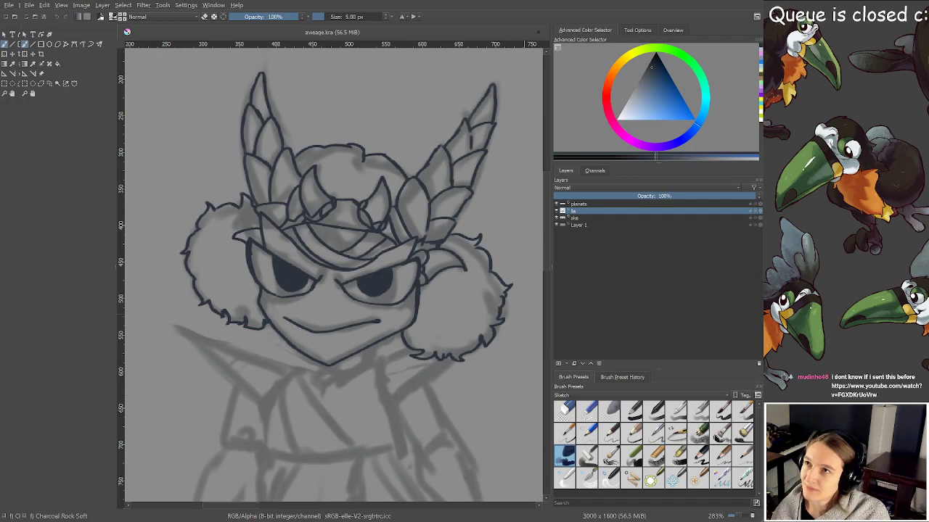
# Switch to the browser to watch the YouTube video "I don't even know", pause it and return to the drawing
pyautogui.hotkey('alt', 'Tab')
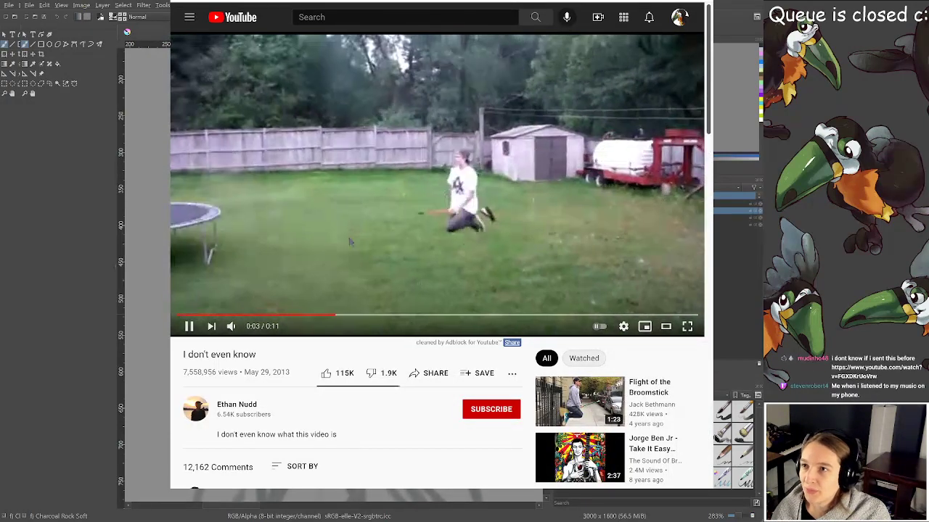
pyautogui.click(348, 243)
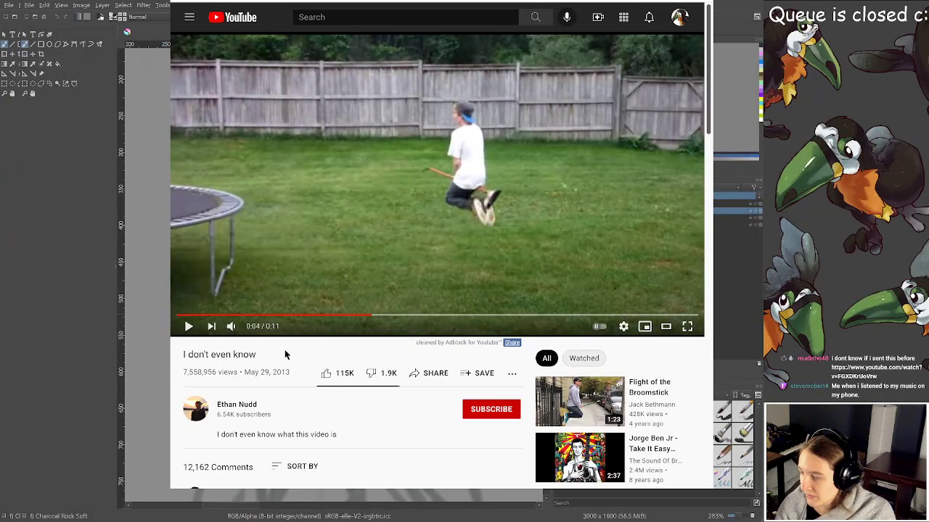
pyautogui.hotkey('alt', 'Tab')
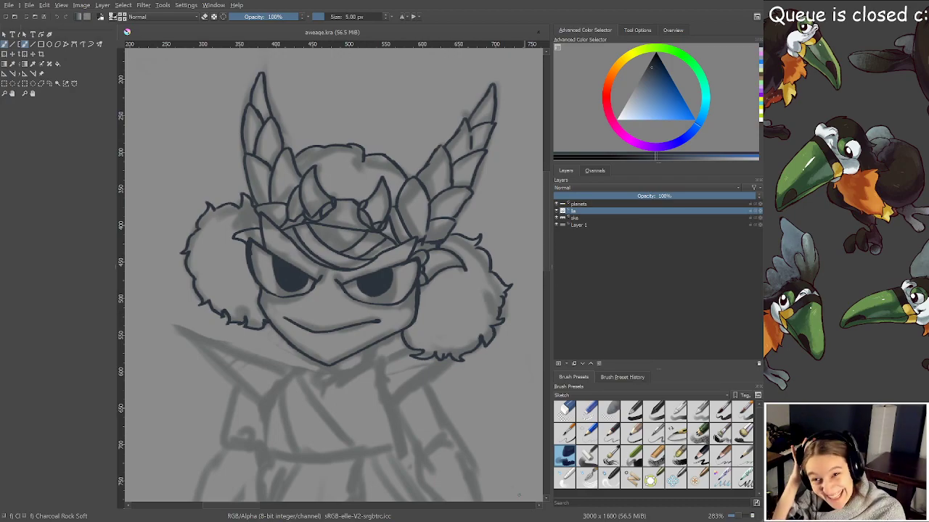
# Ink curved overlapping segment lines across the left-hand horn and erase a short stretch of its outer edge
pyautogui.scroll(-2, 415, 314)
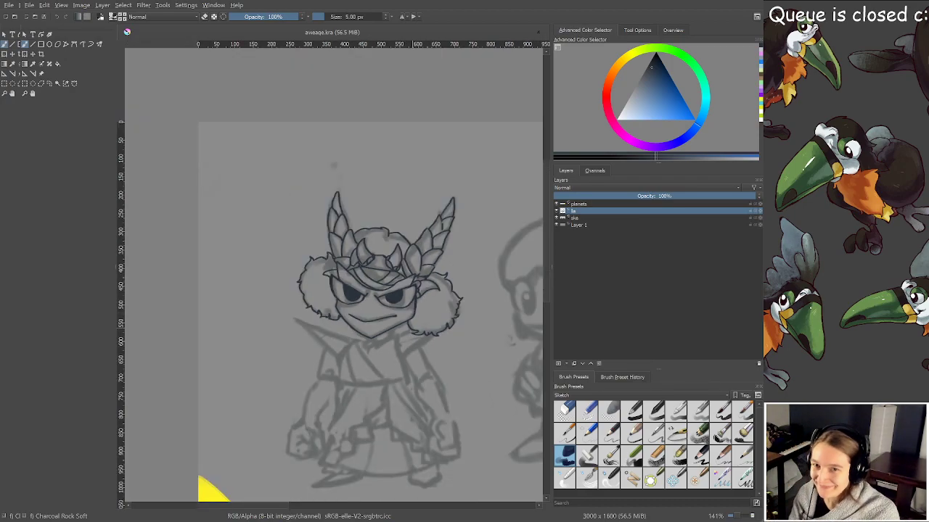
pyautogui.moveTo(392, 317); pyautogui.dragTo(487, 310)
pyautogui.scroll(5, 446, 203)
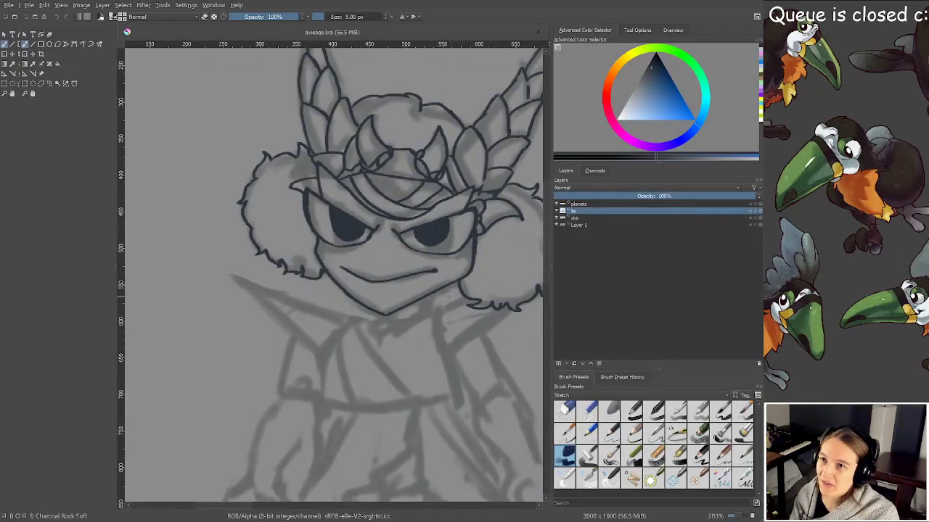
pyautogui.moveTo(341, 212)
pyautogui.mouseDown()
pyautogui.moveTo(316, 236)
pyautogui.moveTo(322, 242)
pyautogui.moveTo(315, 210)
pyautogui.mouseUp()
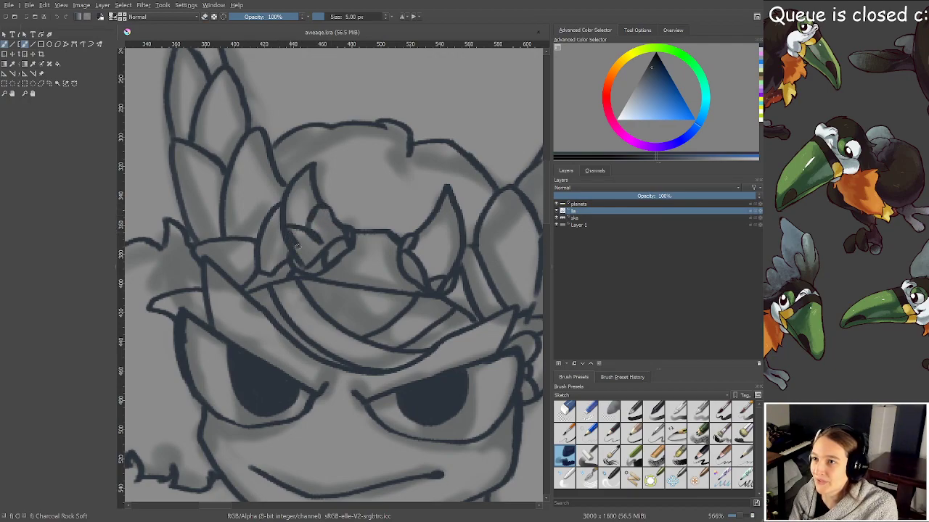
pyautogui.press('e')
pyautogui.moveTo(288, 235)
pyautogui.mouseDown()
pyautogui.moveTo(299, 244)
pyautogui.moveTo(288, 248)
pyautogui.mouseUp()
pyautogui.press('e')
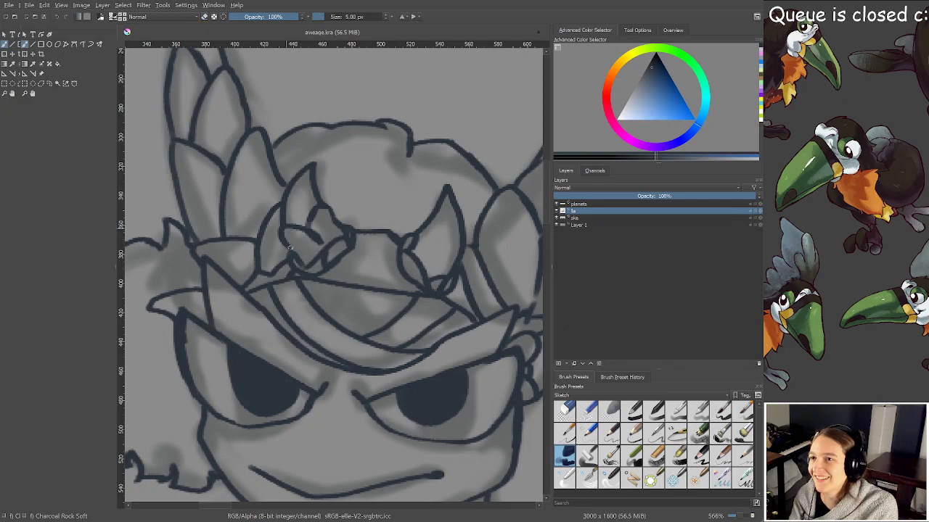
pyautogui.moveTo(284, 208)
pyautogui.mouseDown()
pyautogui.moveTo(297, 185)
pyautogui.moveTo(311, 190)
pyautogui.mouseUp()
pyautogui.press('e')
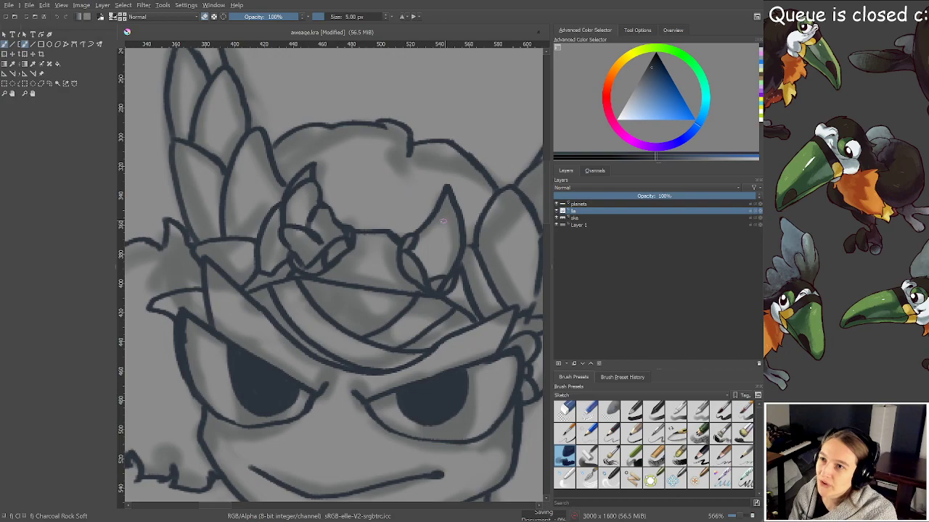
# Erase a stretch of the right-hand horn's inner edge and ink a curved overlapping segment down to its base
pyautogui.scroll(2, 441, 220)
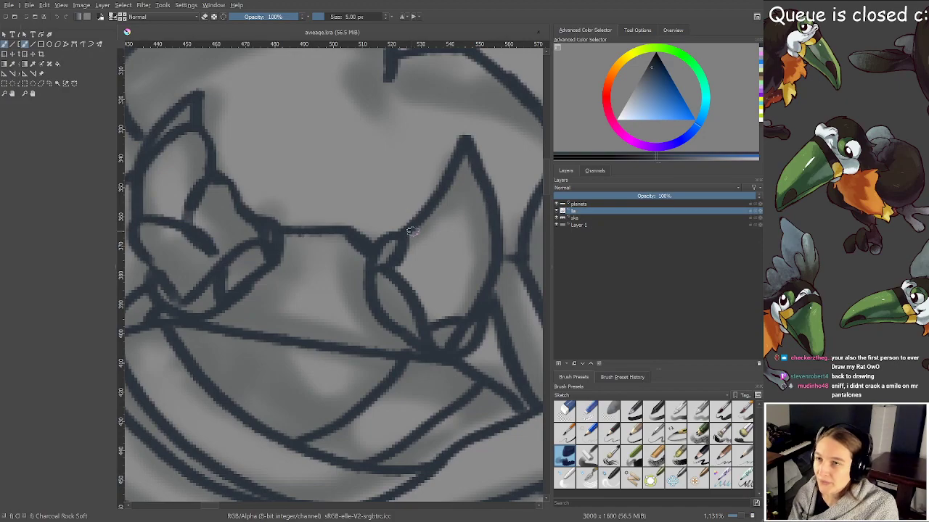
pyautogui.moveTo(423, 207)
pyautogui.mouseDown()
pyautogui.moveTo(406, 229)
pyautogui.moveTo(425, 206)
pyautogui.mouseUp()
pyautogui.press('e')
pyautogui.press('e')
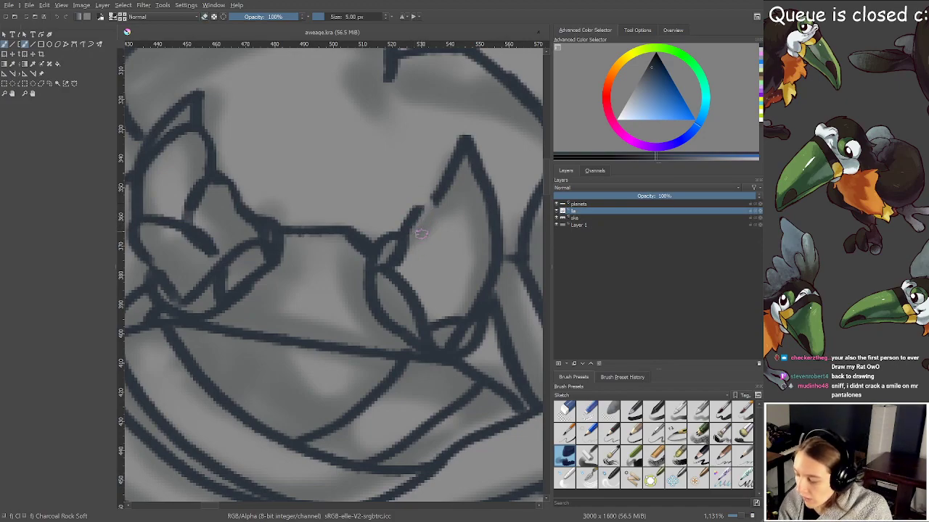
pyautogui.moveTo(413, 206)
pyautogui.mouseDown()
pyautogui.moveTo(451, 258)
pyautogui.moveTo(445, 283)
pyautogui.mouseUp()
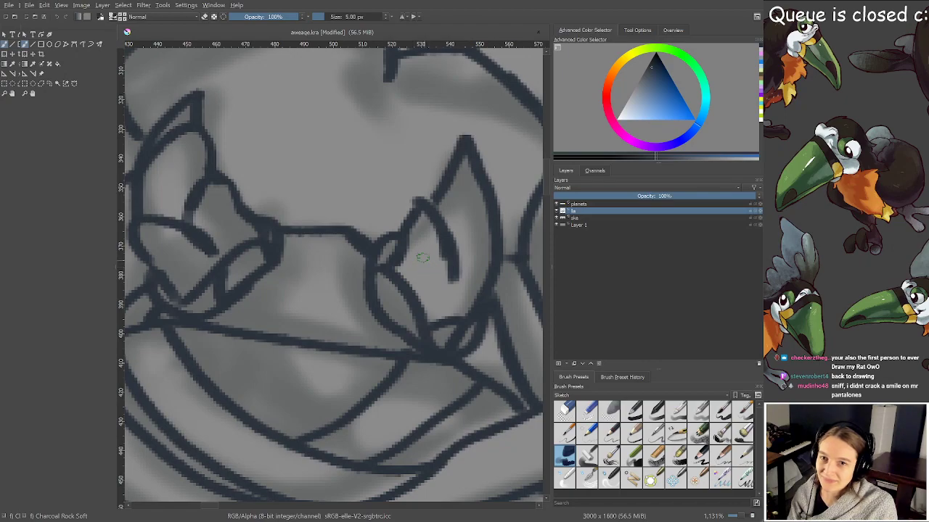
pyautogui.press('e')
pyautogui.moveTo(414, 203)
pyautogui.mouseDown()
pyautogui.moveTo(429, 202)
pyautogui.moveTo(425, 212)
pyautogui.moveTo(434, 217)
pyautogui.mouseUp()
pyautogui.press('e')
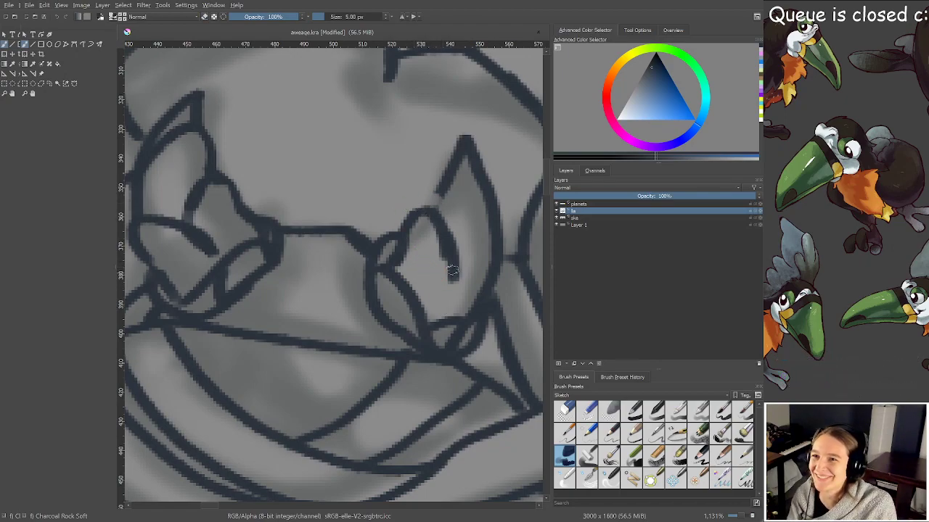
pyautogui.moveTo(452, 270); pyautogui.dragTo(449, 315)
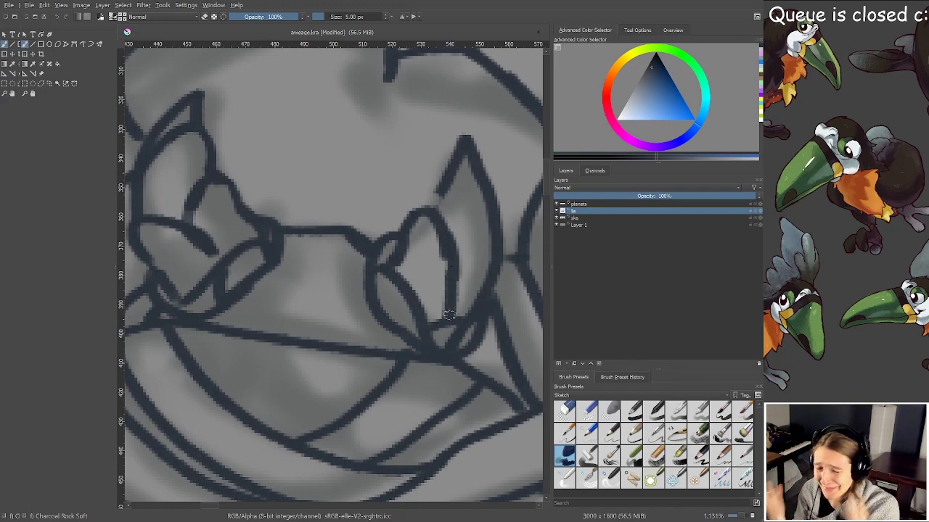
# Ink a second overlapping segment along the right-hand horn's outer side and rejoin the tip's inner edge to the segments
pyautogui.press('e')
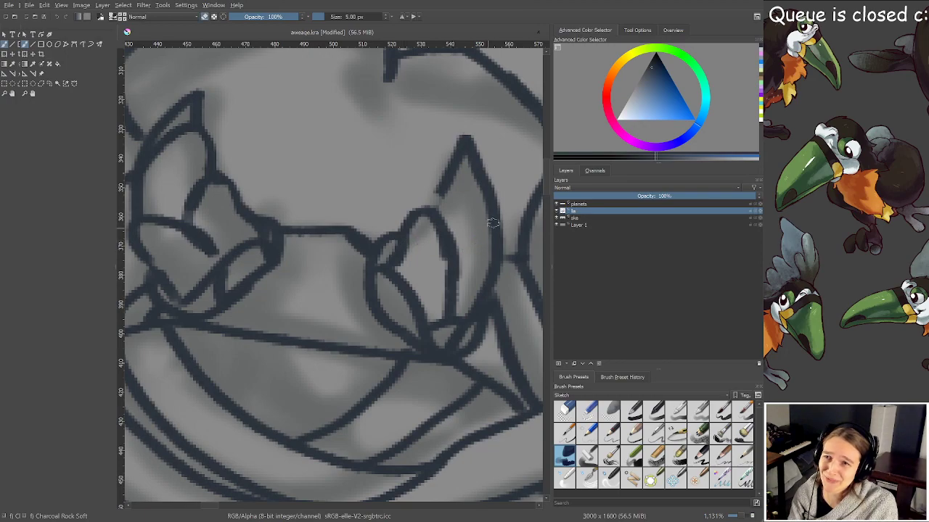
pyautogui.moveTo(494, 224)
pyautogui.mouseDown()
pyautogui.moveTo(449, 177)
pyautogui.moveTo(444, 138)
pyautogui.moveTo(457, 245)
pyautogui.moveTo(499, 215)
pyautogui.mouseUp()
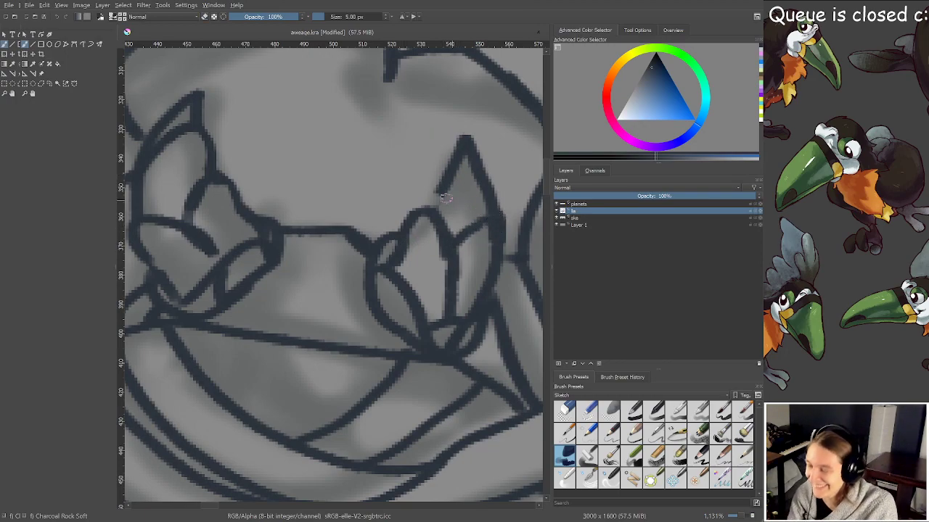
pyautogui.moveTo(440, 193); pyautogui.dragTo(430, 214)
pyautogui.scroll(-3, 435, 218)
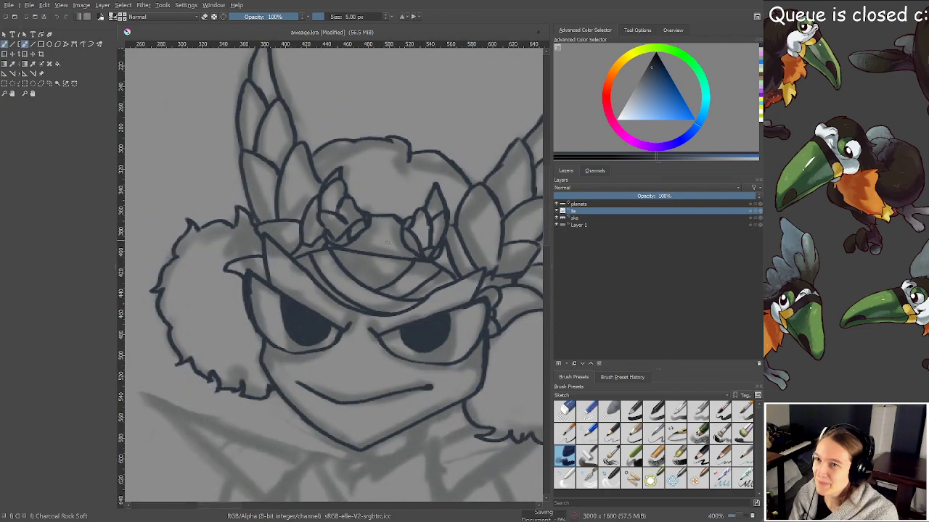
# Erase the upper segment line inside the left-hand horn and re-ink its tip and overlapping upper segment
pyautogui.scroll(5, 409, 225)
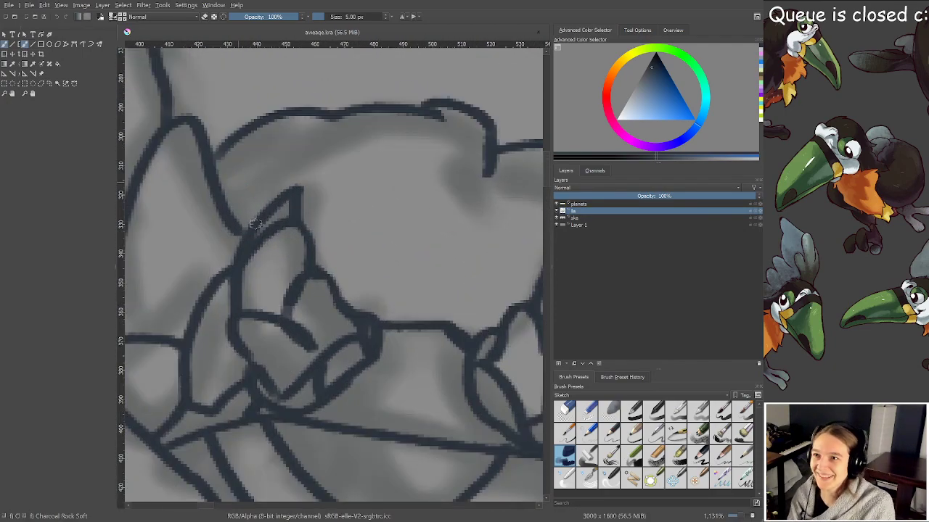
pyautogui.moveTo(297, 226)
pyautogui.mouseDown()
pyautogui.moveTo(253, 261)
pyautogui.moveTo(319, 223)
pyautogui.moveTo(310, 259)
pyautogui.mouseUp()
pyautogui.press('e')
pyautogui.moveTo(294, 211); pyautogui.dragTo(306, 269)
pyautogui.press('e')
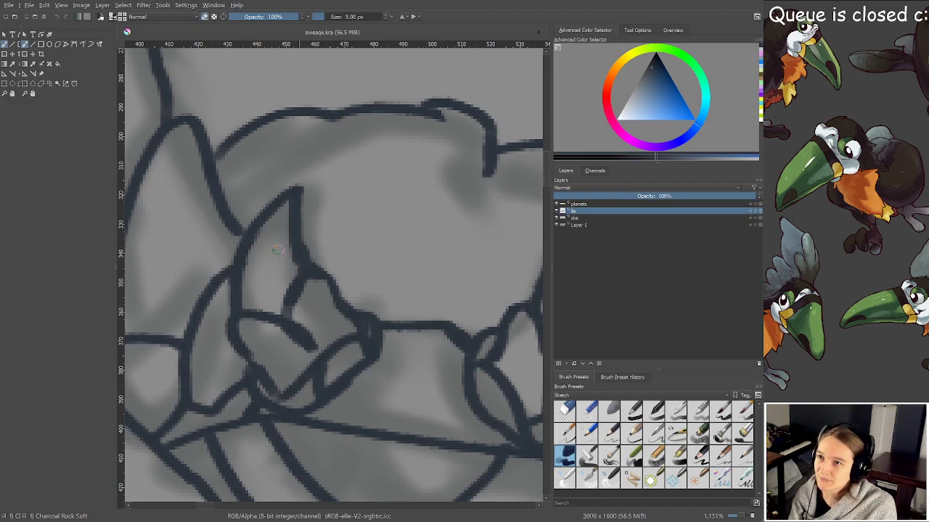
pyautogui.moveTo(247, 242)
pyautogui.mouseDown()
pyautogui.moveTo(246, 265)
pyautogui.moveTo(256, 231)
pyautogui.mouseUp()
pyautogui.press('e')
pyautogui.moveTo(236, 274)
pyautogui.mouseDown()
pyautogui.moveTo(245, 234)
pyautogui.moveTo(300, 259)
pyautogui.mouseUp()
# Erase part of the left-hand horn's lower side segment and redraw its outline
pyautogui.scroll(-1, 367, 262)
pyautogui.moveTo(366, 263); pyautogui.dragTo(379, 204)
pyautogui.scroll(2, 370, 313)
pyautogui.press('e')
pyautogui.moveTo(358, 254)
pyautogui.mouseDown()
pyautogui.moveTo(332, 273)
pyautogui.moveTo(363, 258)
pyautogui.moveTo(350, 294)
pyautogui.moveTo(374, 278)
pyautogui.mouseUp()
pyautogui.press('e')
pyautogui.moveTo(308, 304)
pyautogui.mouseDown()
pyautogui.moveTo(326, 276)
pyautogui.moveTo(380, 288)
pyautogui.mouseUp()
pyautogui.moveTo(383, 285)
pyautogui.mouseDown()
pyautogui.moveTo(342, 216)
pyautogui.moveTo(386, 255)
pyautogui.mouseUp()
# Ink a curved segment line across the small horn beneath the right-hand wing and round its lower edge
pyautogui.scroll(-3, 347, 198)
pyautogui.scroll(-1, 348, 251)
pyautogui.moveTo(421, 314); pyautogui.dragTo(401, 254)
pyautogui.scroll(6, 417, 265)
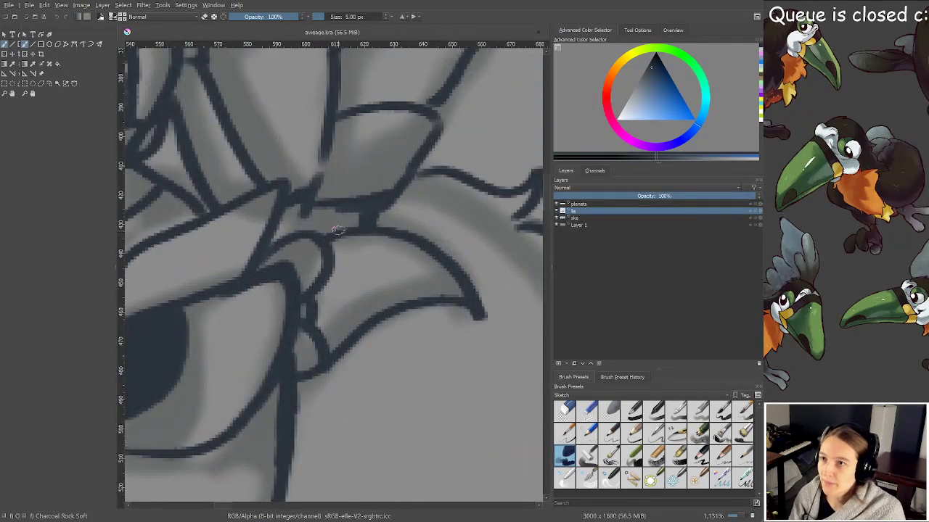
pyautogui.moveTo(330, 283); pyautogui.dragTo(390, 319)
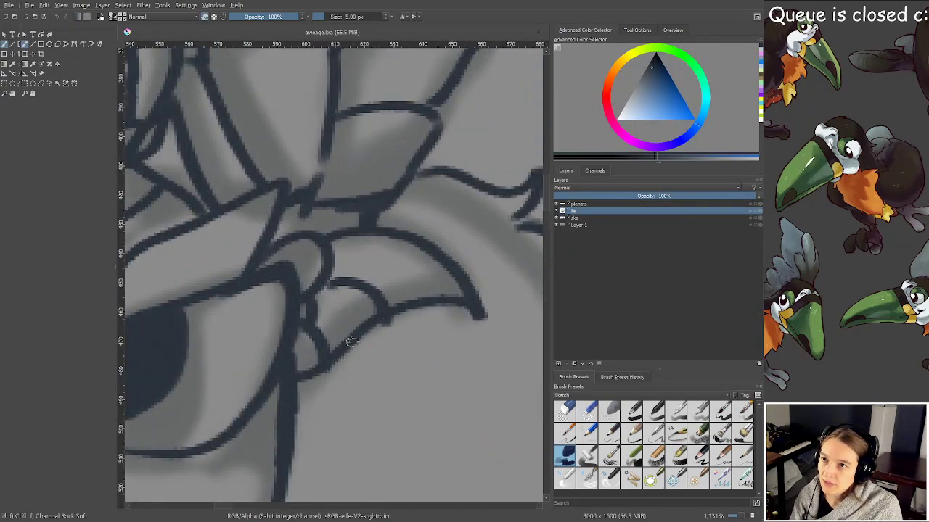
pyautogui.moveTo(335, 344)
pyautogui.mouseDown()
pyautogui.moveTo(378, 326)
pyautogui.moveTo(372, 319)
pyautogui.moveTo(338, 339)
pyautogui.moveTo(371, 323)
pyautogui.moveTo(354, 317)
pyautogui.moveTo(330, 347)
pyautogui.mouseUp()
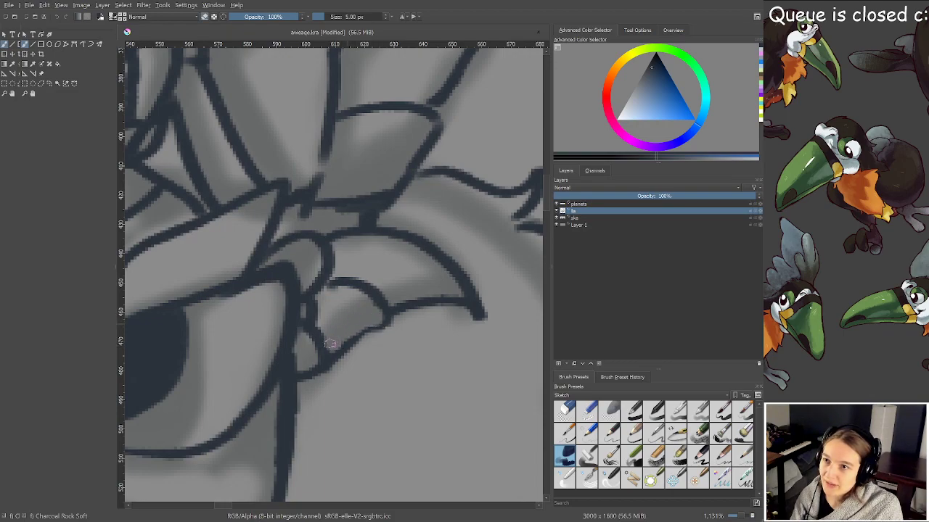
# Clean up the outer edge of the horn beneath the right-hand wing, ink another segment line near its tip, and save
pyautogui.press('e')
pyautogui.moveTo(382, 296)
pyautogui.mouseDown()
pyautogui.moveTo(434, 243)
pyautogui.moveTo(383, 226)
pyautogui.moveTo(412, 242)
pyautogui.moveTo(422, 280)
pyautogui.moveTo(494, 298)
pyautogui.mouseUp()
pyautogui.press('e')
pyautogui.hotkey('ctrl', 's')
pyautogui.scroll(-3, 411, 218)
pyautogui.moveTo(357, 282); pyautogui.dragTo(216, 280)
pyautogui.scroll(3, 407, 263)
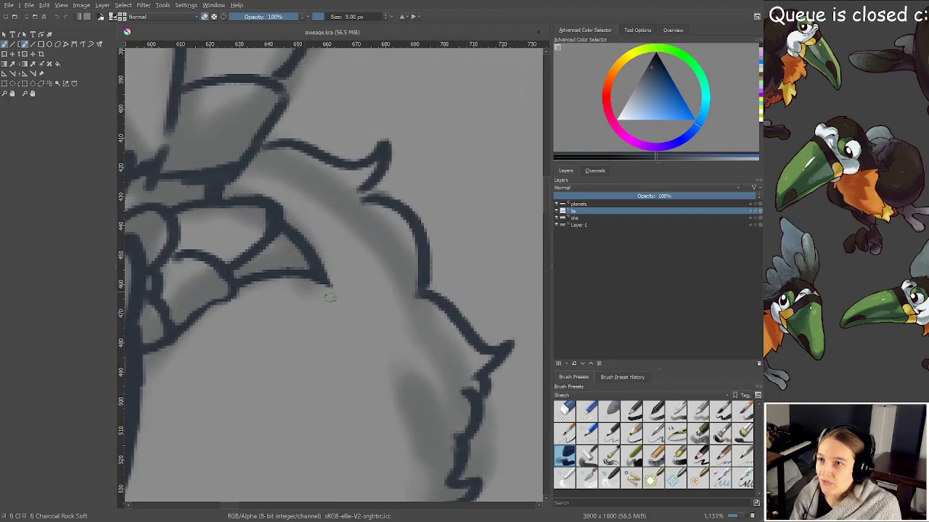
pyautogui.scroll(-3, 319, 260)
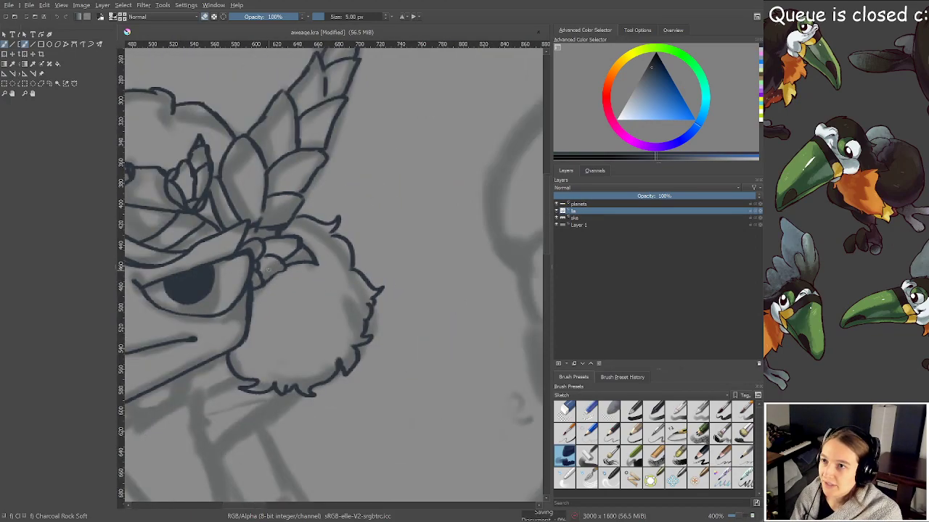
# Ink overlapping segments on the small horn beside the left-hand eye and save the drawing
pyautogui.moveTo(199, 254); pyautogui.dragTo(443, 290)
pyautogui.scroll(1, 443, 290)
pyautogui.moveTo(131, 254); pyautogui.dragTo(231, 262)
pyautogui.scroll(2, 231, 261)
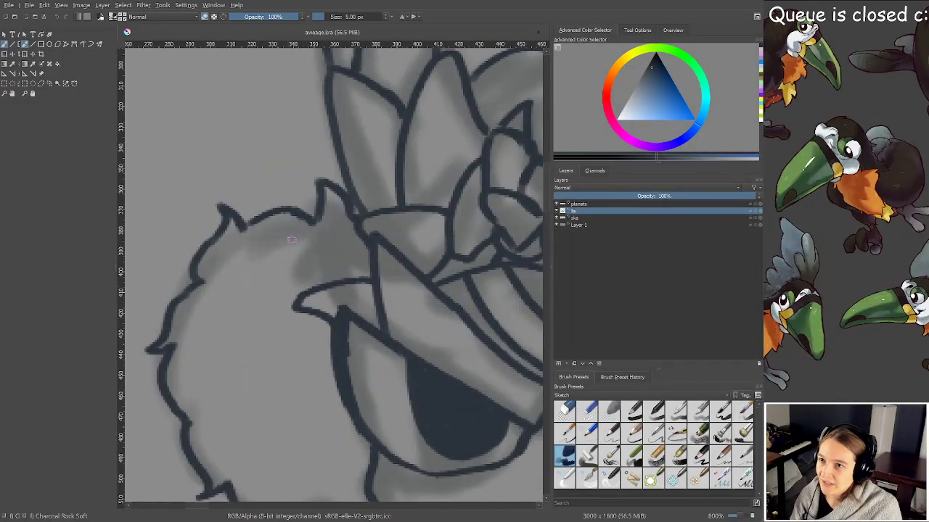
pyautogui.moveTo(357, 278); pyautogui.dragTo(377, 317)
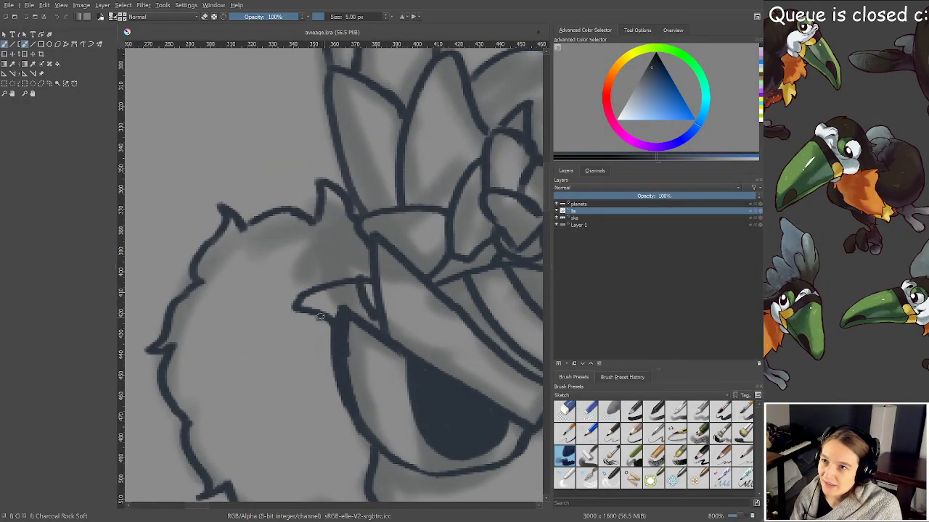
pyautogui.moveTo(320, 317)
pyautogui.mouseDown()
pyautogui.moveTo(338, 304)
pyautogui.moveTo(318, 282)
pyautogui.moveTo(325, 295)
pyautogui.moveTo(323, 283)
pyautogui.moveTo(338, 284)
pyautogui.moveTo(318, 282)
pyautogui.moveTo(333, 279)
pyautogui.moveTo(365, 281)
pyautogui.moveTo(368, 293)
pyautogui.moveTo(372, 281)
pyautogui.moveTo(375, 313)
pyautogui.mouseUp()
pyautogui.press('e')
pyautogui.press('e')
pyautogui.hotkey('ctrl', 's')
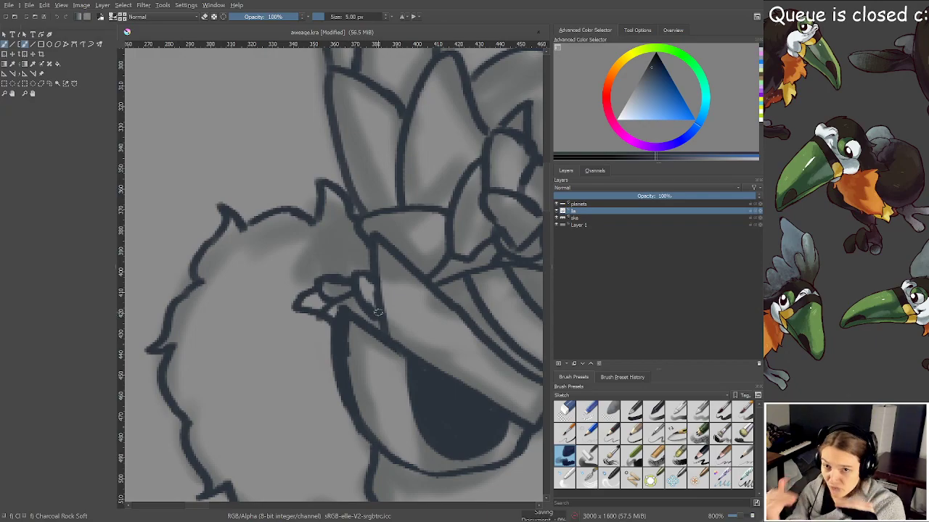
# Ink the angular outline of the right-hand collar flap below the fur puff and save the drawing
pyautogui.scroll(-5, 378, 312)
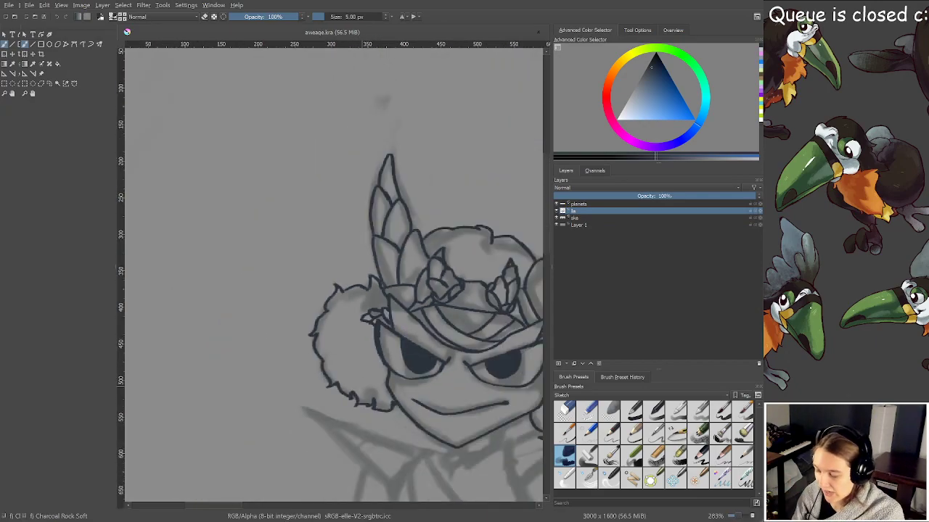
pyautogui.moveTo(364, 374)
pyautogui.mouseDown()
pyautogui.moveTo(271, 315)
pyautogui.moveTo(273, 298)
pyautogui.moveTo(325, 269)
pyautogui.moveTo(321, 236)
pyautogui.mouseUp()
pyautogui.moveTo(402, 306); pyautogui.dragTo(399, 272)
pyautogui.scroll(-1, 400, 272)
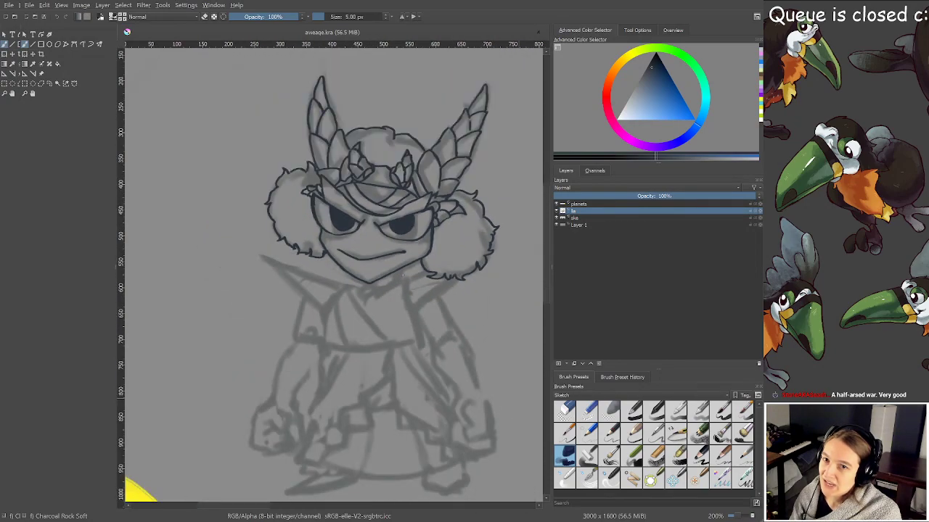
pyautogui.scroll(2, 404, 269)
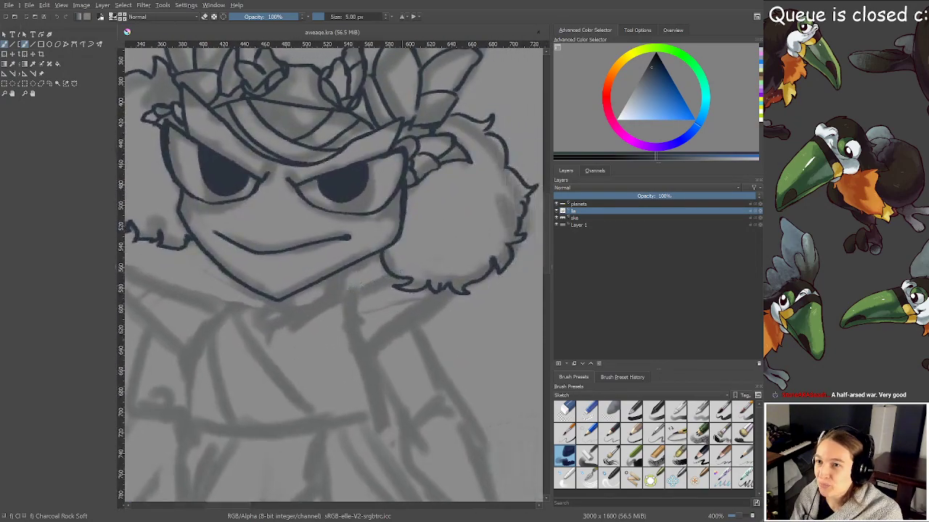
pyautogui.scroll(2, 365, 250)
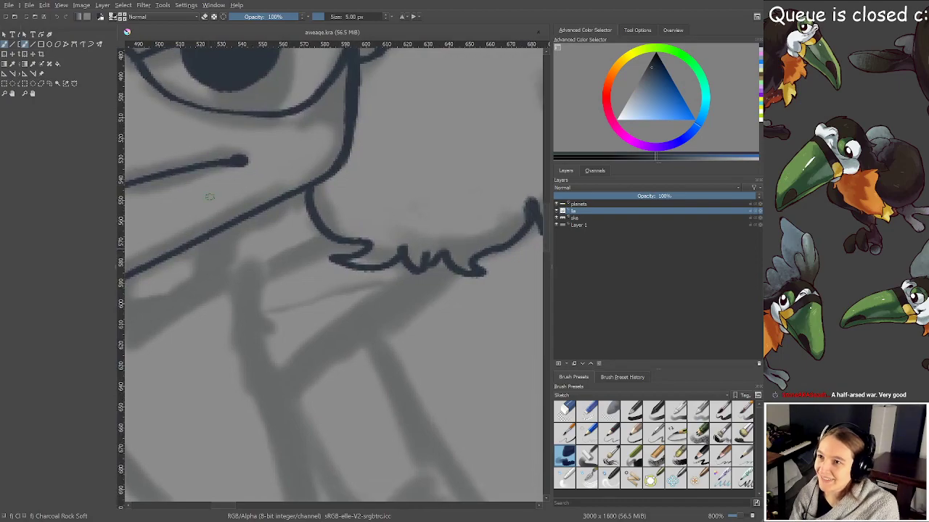
pyautogui.moveTo(251, 275); pyautogui.dragTo(321, 236)
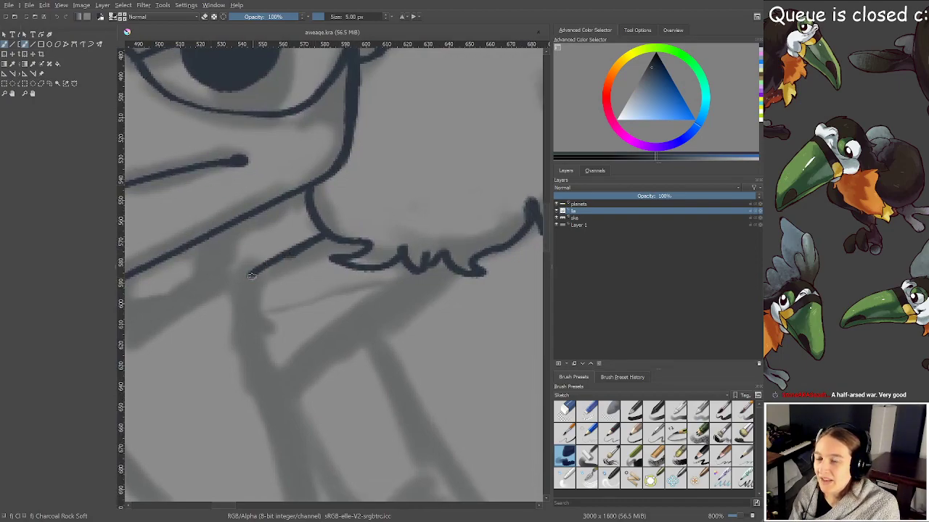
pyautogui.moveTo(249, 274)
pyautogui.mouseDown()
pyautogui.moveTo(241, 312)
pyautogui.moveTo(264, 385)
pyautogui.moveTo(311, 371)
pyautogui.moveTo(450, 274)
pyautogui.mouseUp()
pyautogui.hotkey('ctrl', 's')
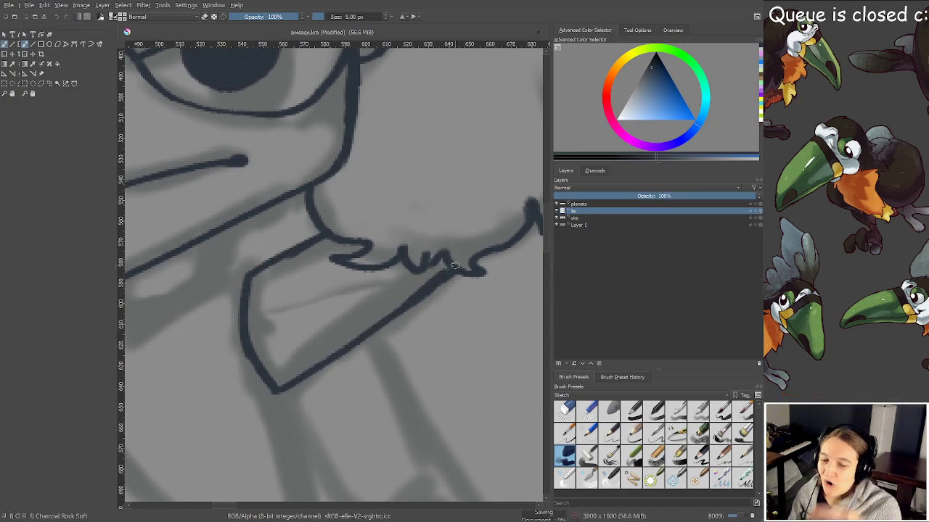
# Ink the short neck lines between the chin and the collar
pyautogui.scroll(-3, 455, 267)
pyautogui.scroll(2, 356, 275)
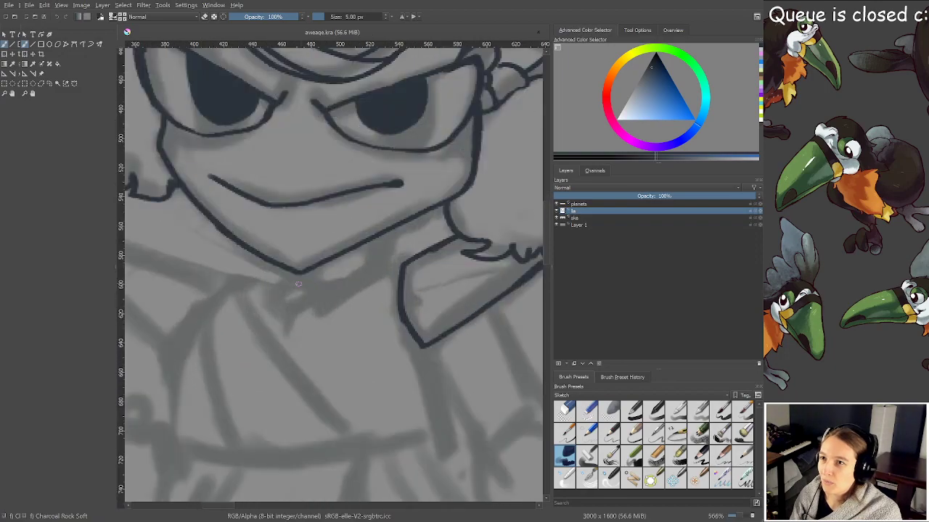
pyautogui.moveTo(298, 283); pyautogui.dragTo(361, 269)
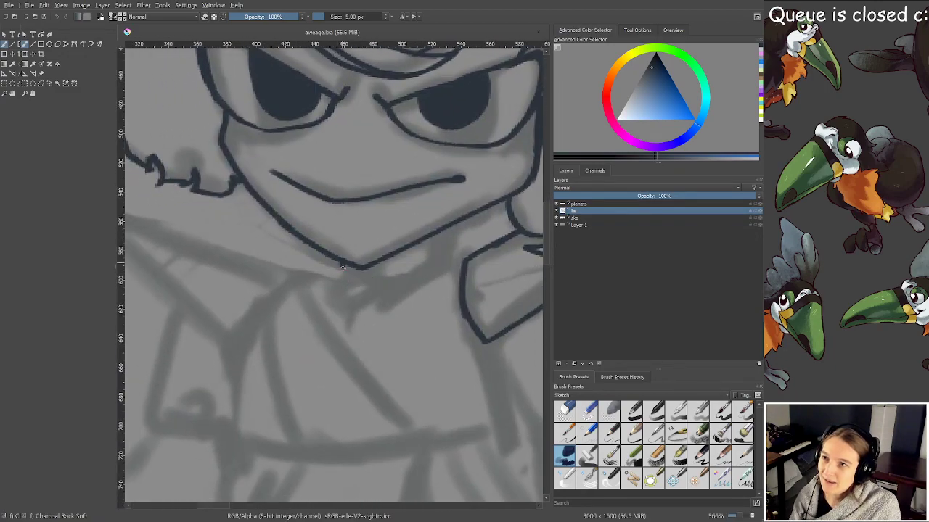
pyautogui.moveTo(451, 228); pyautogui.dragTo(452, 261)
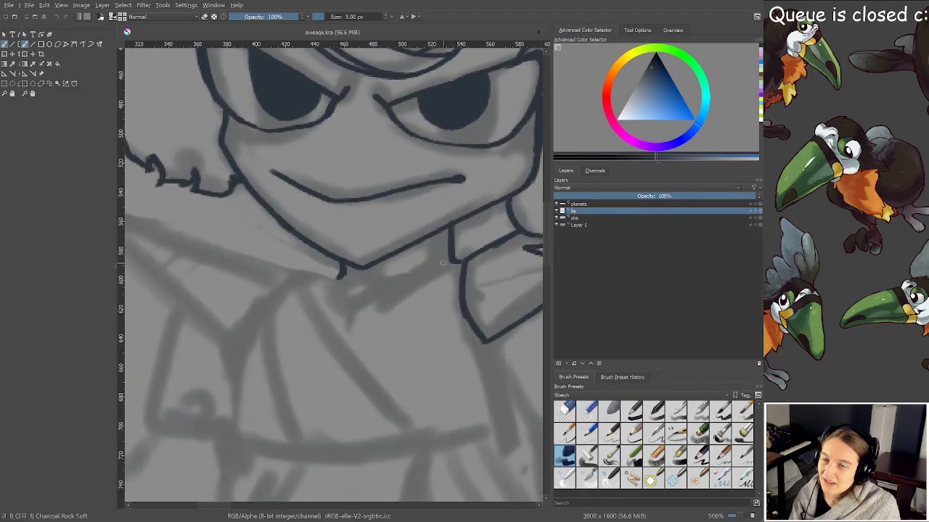
# Examine the row of character sketches and the labelled planets beneath them
pyautogui.scroll(-6, 443, 263)
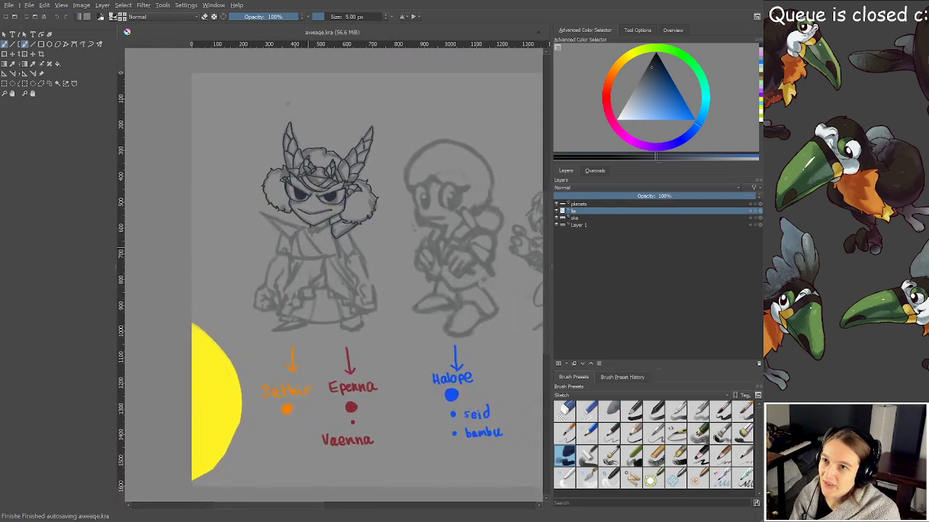
pyautogui.moveTo(461, 361); pyautogui.dragTo(411, 349)
pyautogui.moveTo(360, 331); pyautogui.dragTo(349, 331)
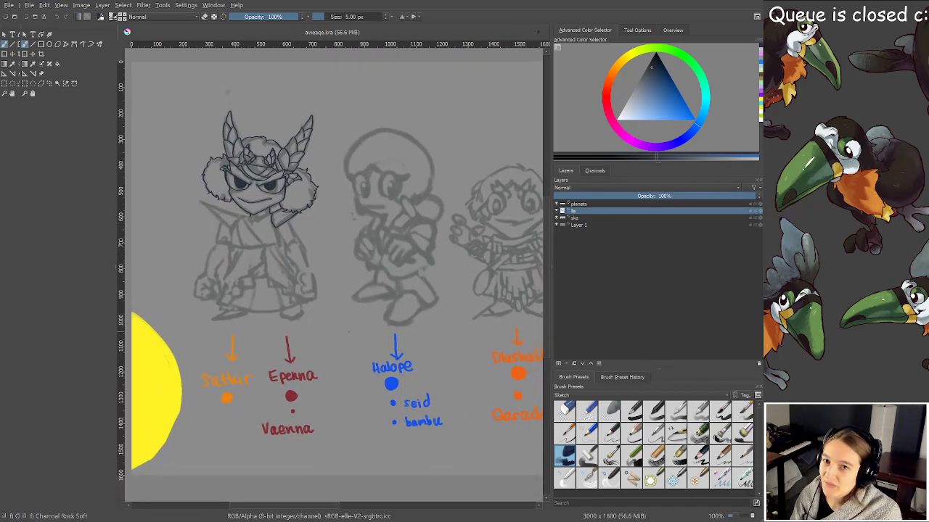
pyautogui.scroll(2, 353, 338)
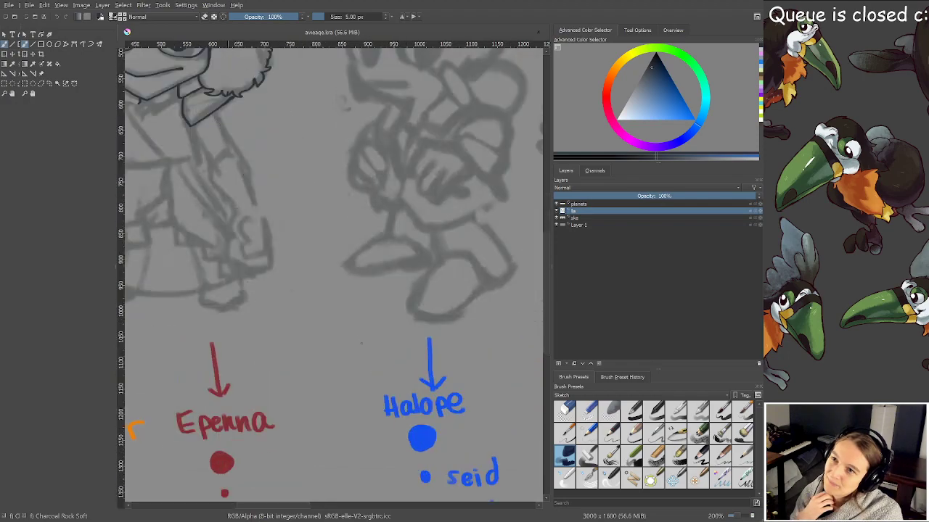
pyautogui.moveTo(346, 310); pyautogui.dragTo(353, 280)
pyautogui.press('-')
pyautogui.press('-')
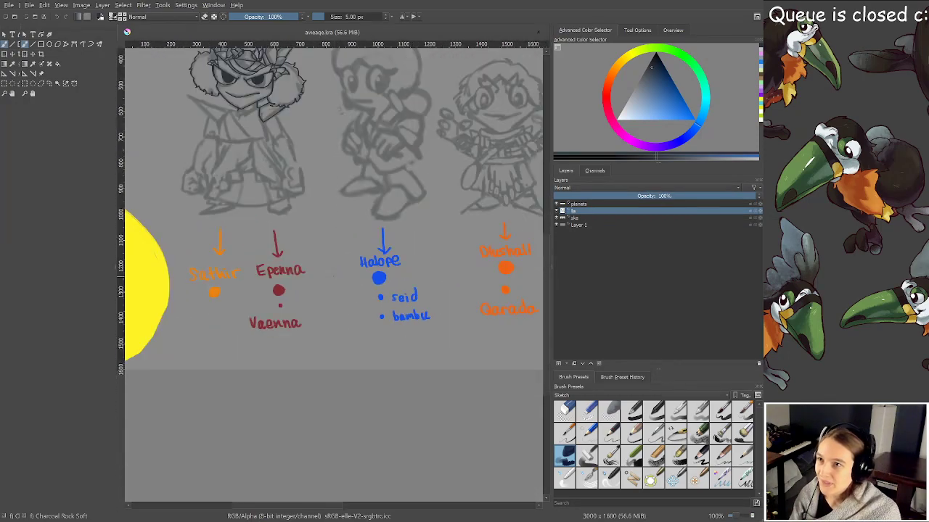
pyautogui.moveTo(490, 300); pyautogui.dragTo(386, 317)
pyautogui.hscroll(5, 385, 317)
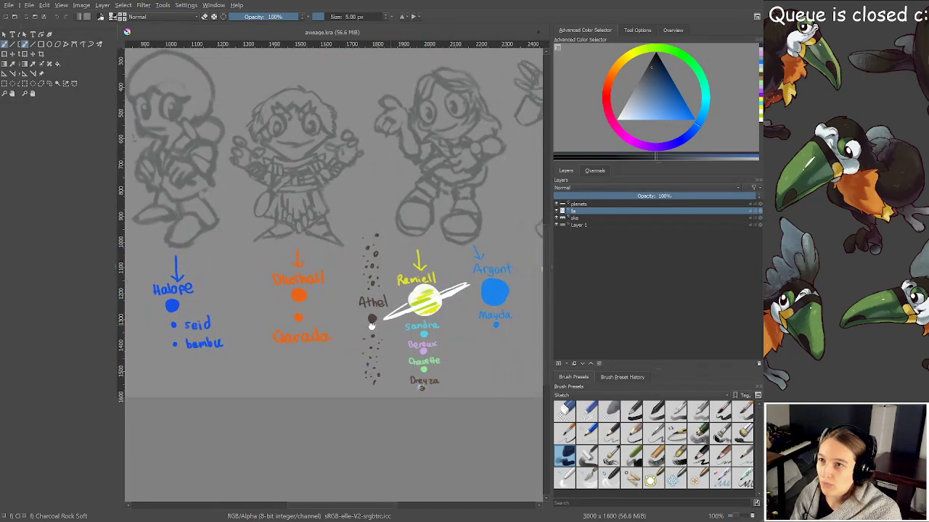
pyautogui.hscroll(-8, 351, 336)
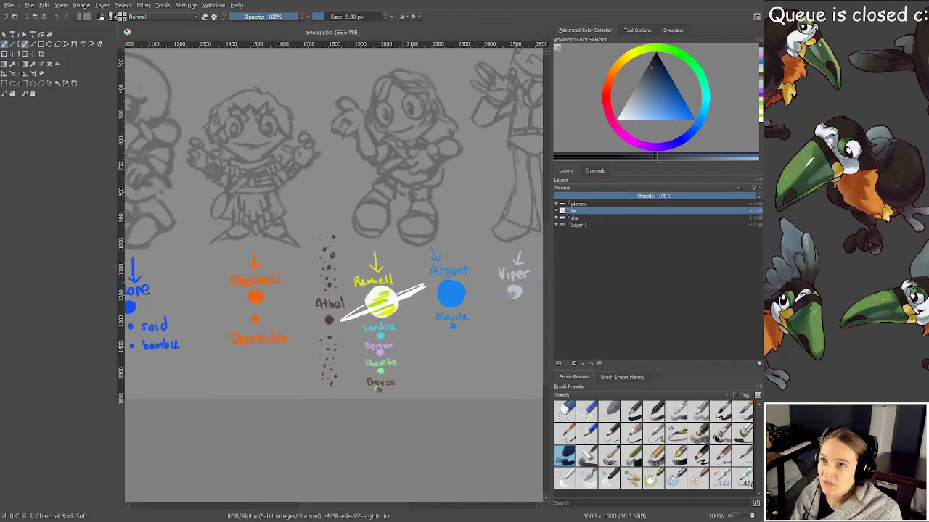
pyautogui.scroll(2, 423, 344)
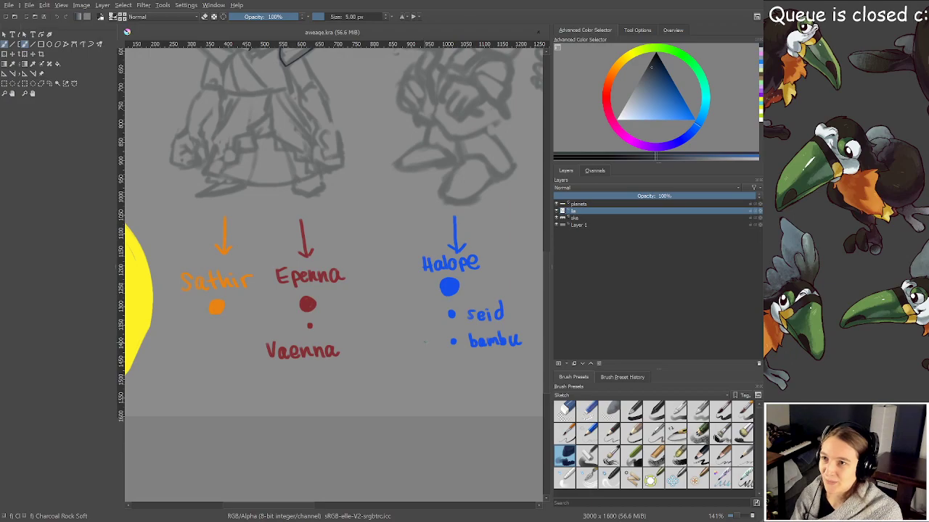
pyautogui.scroll(-2, 468, 288)
pyautogui.scroll(2, 457, 319)
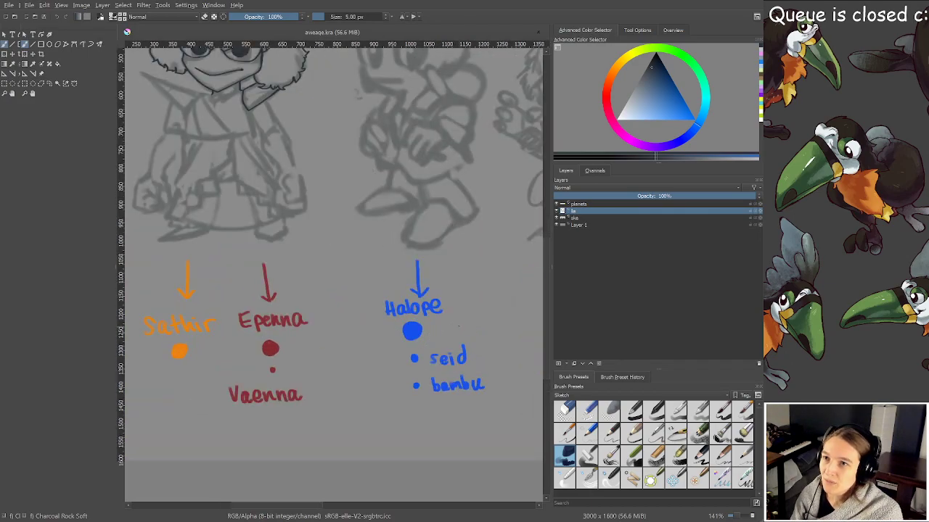
# Undo the trial dashed curve and vertical stroke drawn beneath the Vaenna label
pyautogui.moveTo(394, 336); pyautogui.dragTo(477, 323)
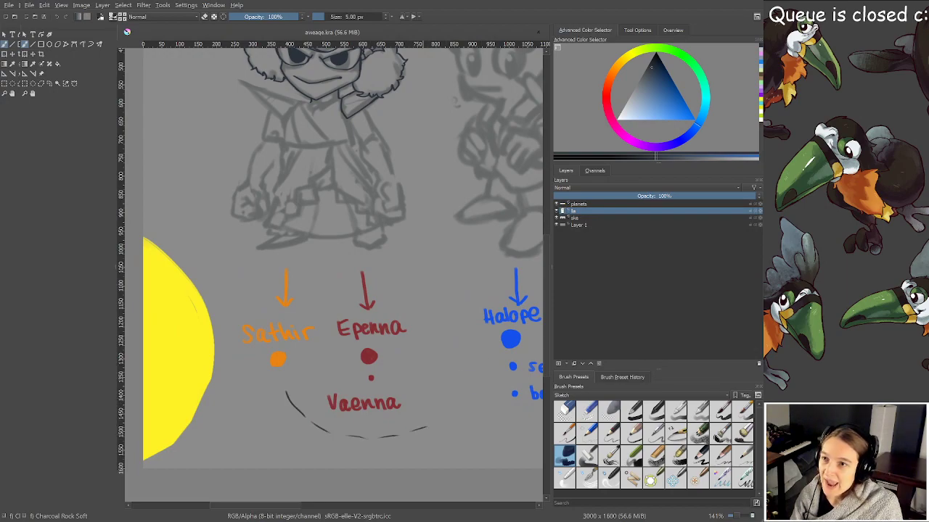
pyautogui.hotkey('ctrl', 'z')
pyautogui.hotkey('ctrl', 'z')
pyautogui.hotkey('ctrl', 'z')
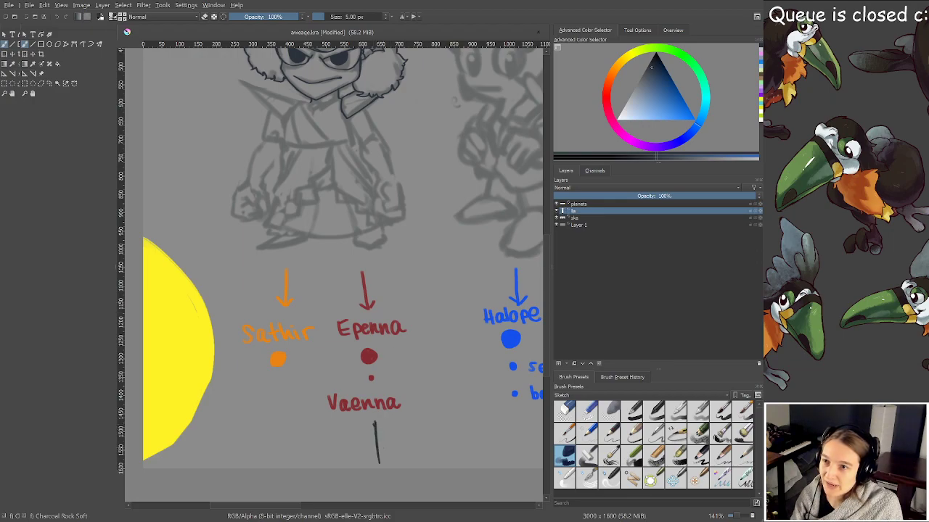
pyautogui.hotkey('ctrl', 'z')
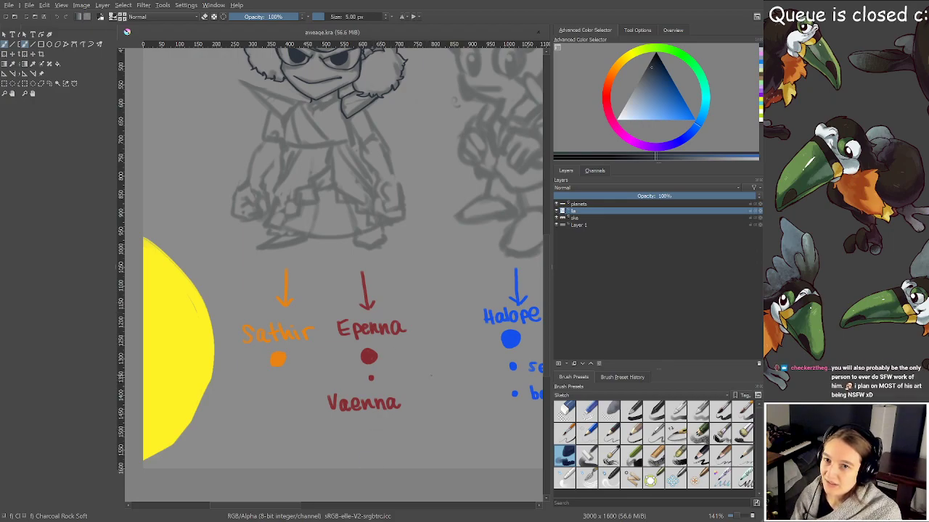
# Examine the first two character sketches and the planet labels beneath them
pyautogui.moveTo(429, 376); pyautogui.dragTo(419, 353)
pyautogui.scroll(-1, 379, 378)
pyautogui.scroll(1, 399, 375)
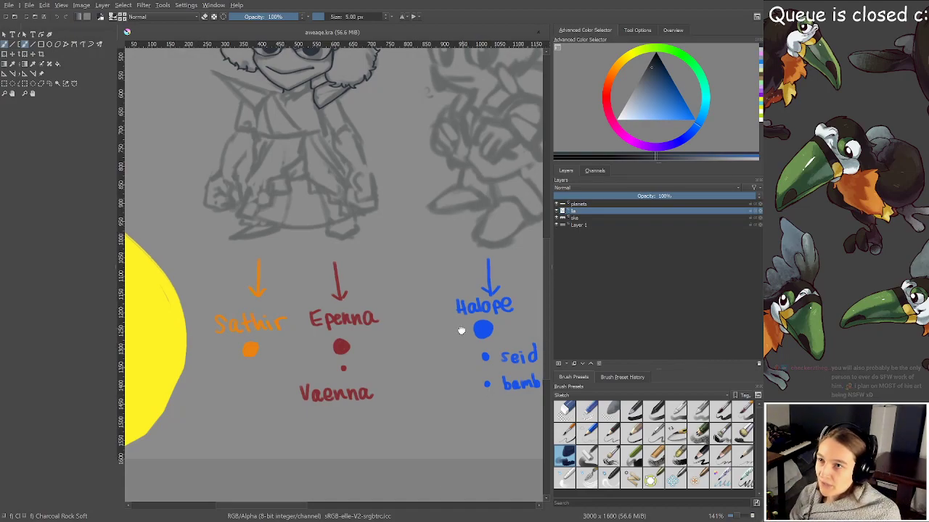
pyautogui.moveTo(460, 331)
pyautogui.mouseDown()
pyautogui.moveTo(457, 340)
pyautogui.moveTo(464, 336)
pyautogui.mouseUp()
pyautogui.scroll(-1, 457, 351)
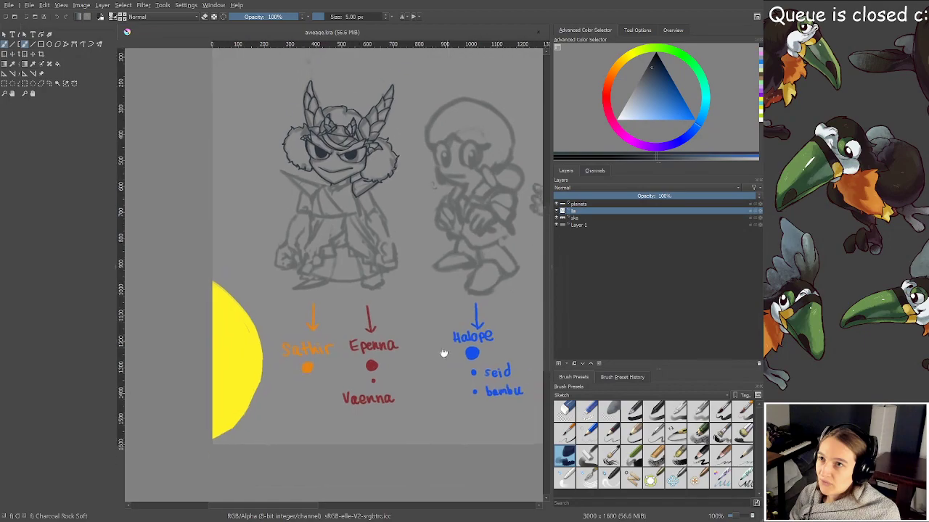
pyautogui.moveTo(416, 269); pyautogui.dragTo(402, 227)
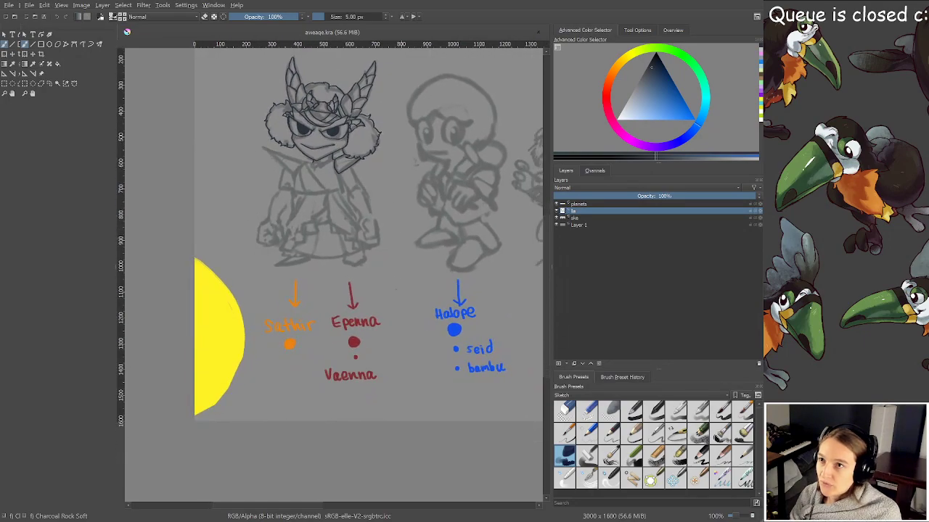
pyautogui.moveTo(397, 309); pyautogui.dragTo(399, 230)
pyautogui.scroll(1, 395, 279)
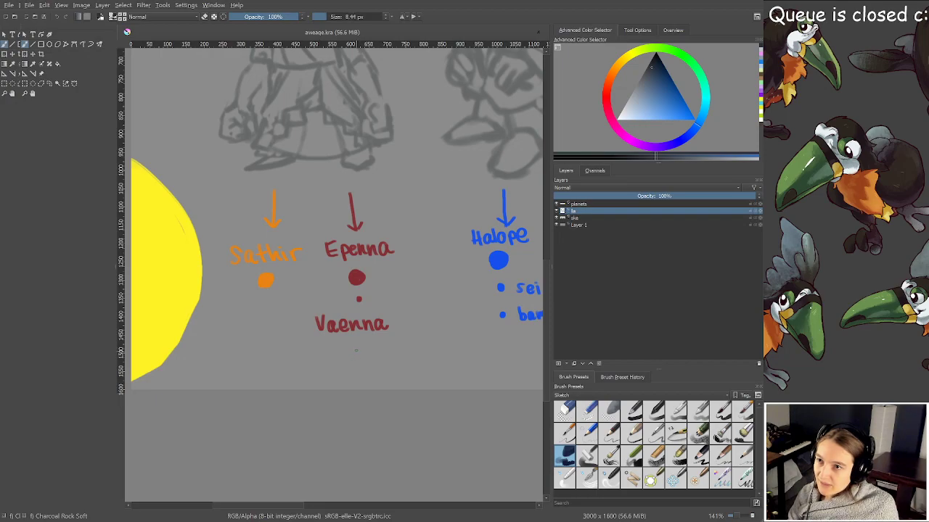
# Try dark curved arrow strokes on both sides of the Epenna planet and undo them
pyautogui.moveTo(356, 351); pyautogui.dragTo(360, 385)
pyautogui.hotkey('ctrl', 'z')
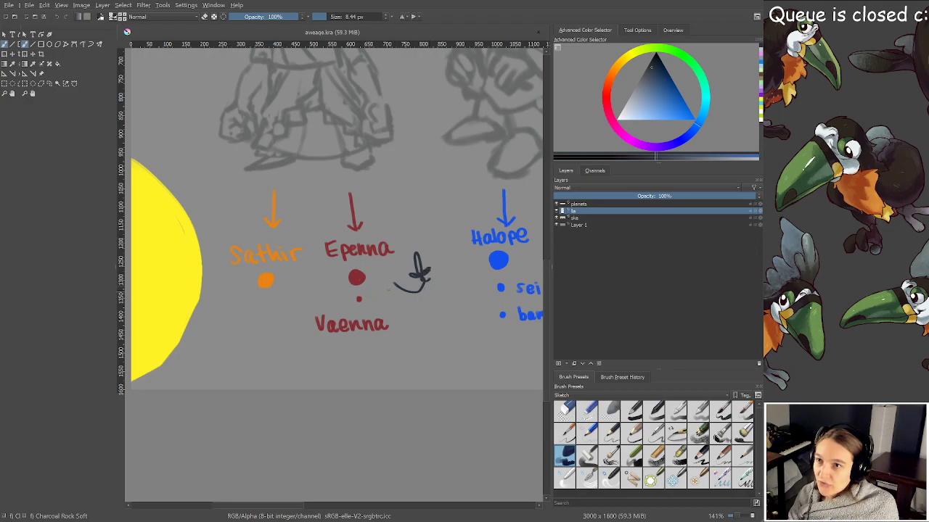
pyautogui.moveTo(320, 291); pyautogui.dragTo(355, 306)
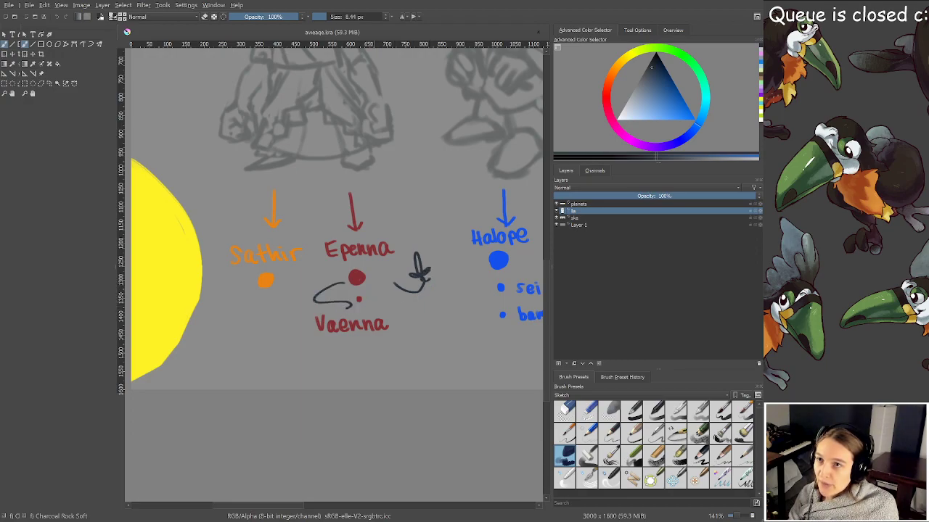
pyautogui.hotkey('ctrl', 'z')
pyautogui.hotkey('ctrl', 'z')
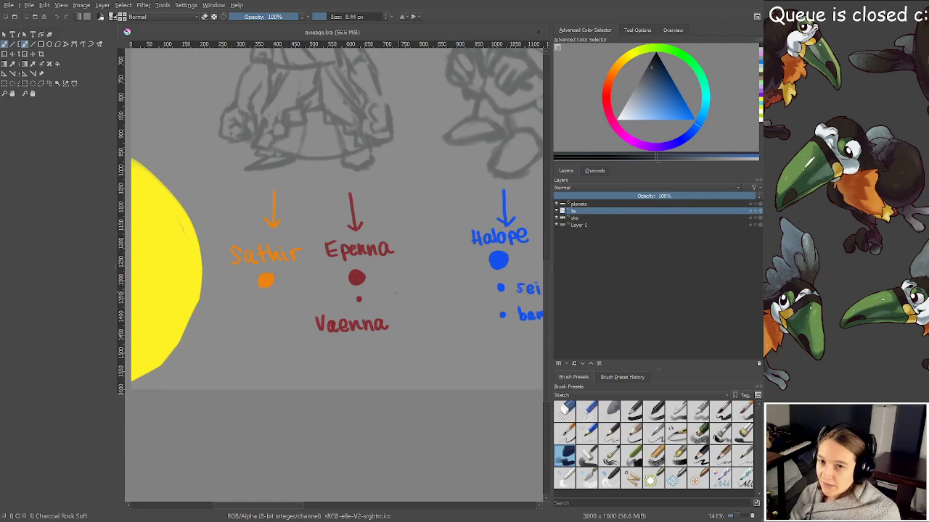
# Examine the winged-helmet figure's body sketch and the sun and the Sathir, Epenna and Vaenna planets below it
pyautogui.moveTo(386, 260); pyautogui.dragTo(387, 345)
pyautogui.moveTo(377, 239); pyautogui.dragTo(392, 293)
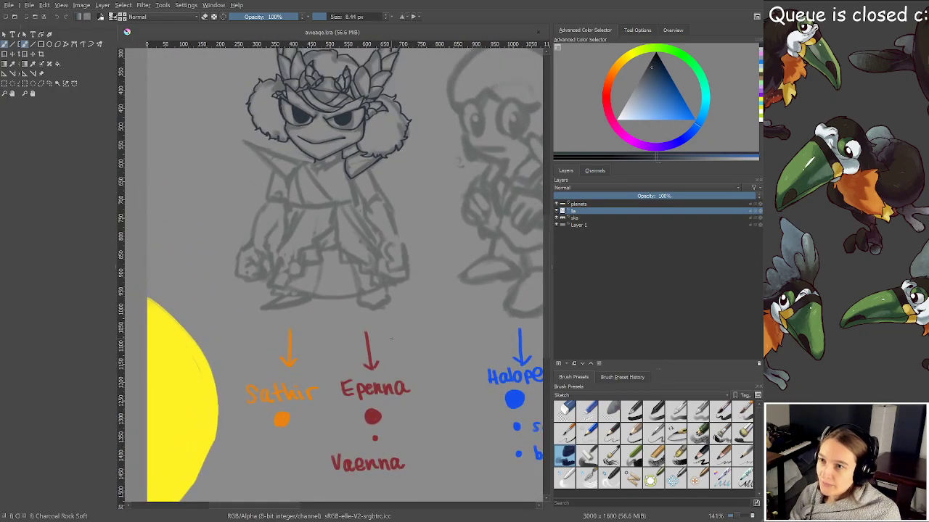
pyautogui.moveTo(372, 437); pyautogui.dragTo(344, 342)
pyautogui.scroll(-1, 356, 319)
pyautogui.scroll(3, 296, 319)
pyautogui.scroll(1, 306, 271)
pyautogui.scroll(-3, 296, 288)
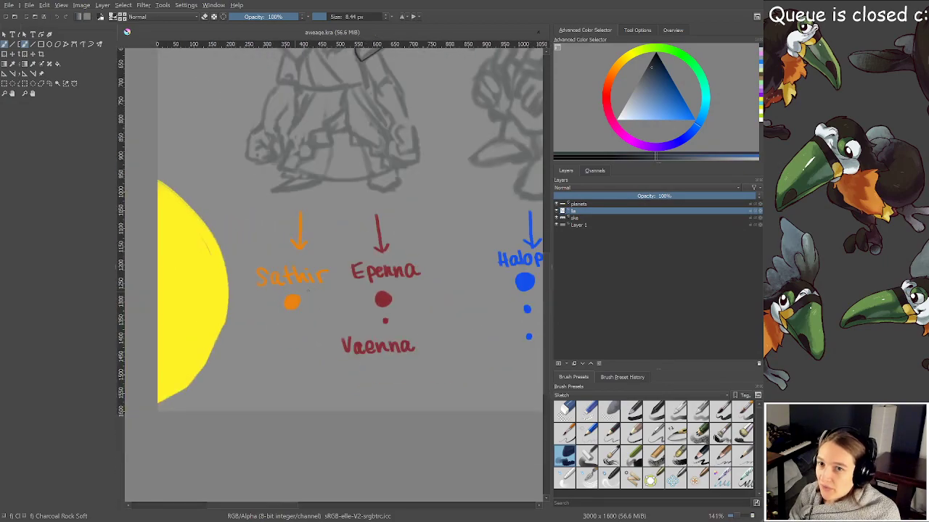
pyautogui.moveTo(472, 308); pyautogui.dragTo(219, 313)
pyautogui.moveTo(420, 322); pyautogui.dragTo(305, 332)
pyautogui.moveTo(421, 342); pyautogui.dragTo(535, 348)
pyautogui.moveTo(363, 338); pyautogui.dragTo(534, 352)
pyautogui.scroll(2, 338, 347)
pyautogui.moveTo(255, 350); pyautogui.dragTo(362, 352)
pyautogui.scroll(-2, 406, 344)
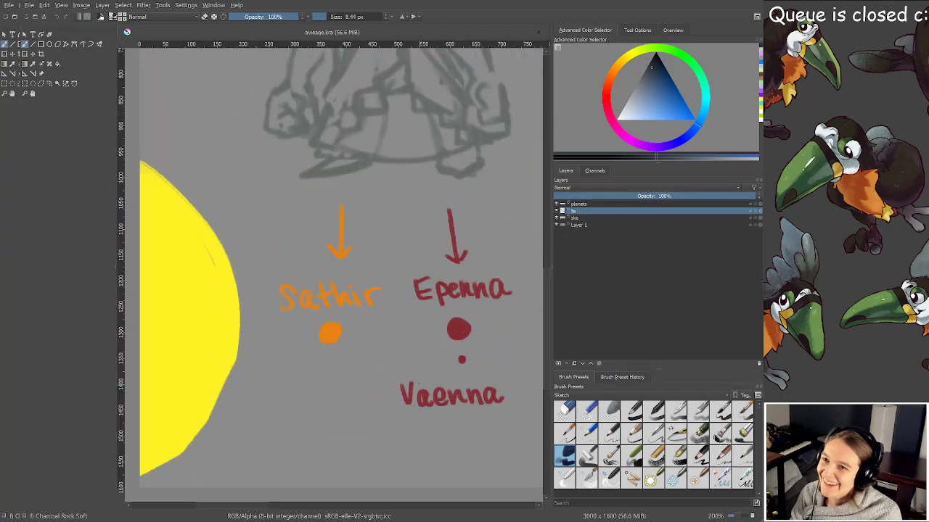
pyautogui.moveTo(480, 382); pyautogui.dragTo(380, 372)
pyautogui.scroll(1, 421, 370)
pyautogui.moveTo(312, 258); pyautogui.dragTo(380, 373)
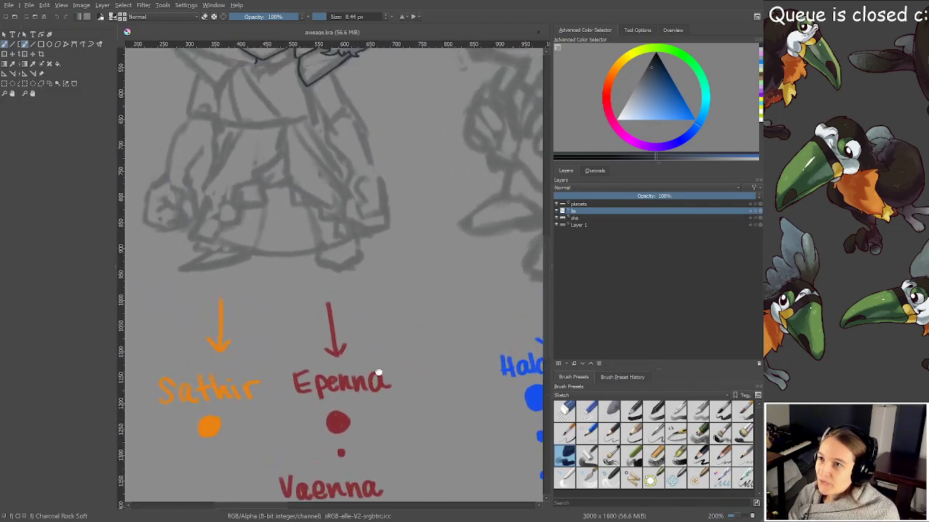
# Ink the V-shaped neckline under the horned character's chin with a 5 px brush
pyautogui.moveTo(318, 138); pyautogui.dragTo(410, 366)
pyautogui.scroll(1, 399, 341)
pyautogui.moveTo(373, 297)
pyautogui.mouseDown()
pyautogui.moveTo(403, 305)
pyautogui.moveTo(378, 249)
pyautogui.mouseUp()
pyautogui.scroll(1, 399, 303)
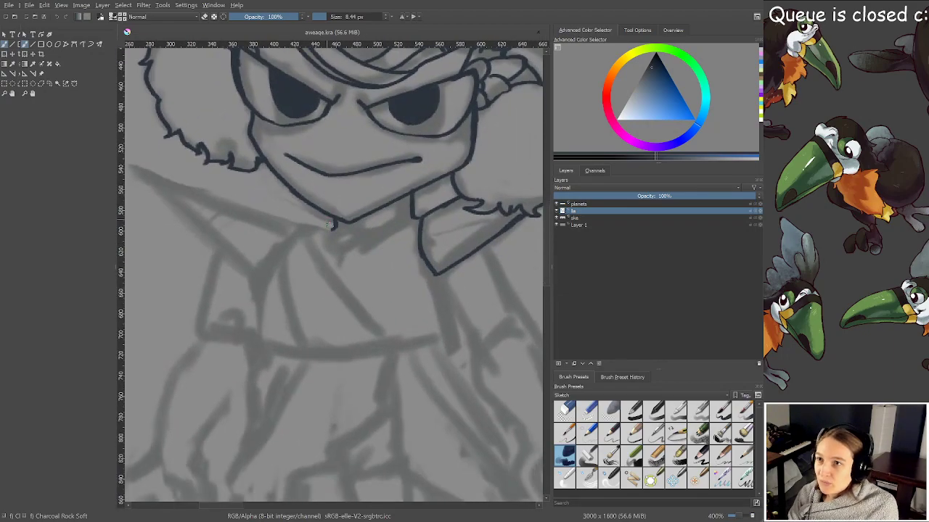
pyautogui.moveTo(326, 228); pyautogui.dragTo(369, 245)
pyautogui.hotkey('ctrl', 'z')
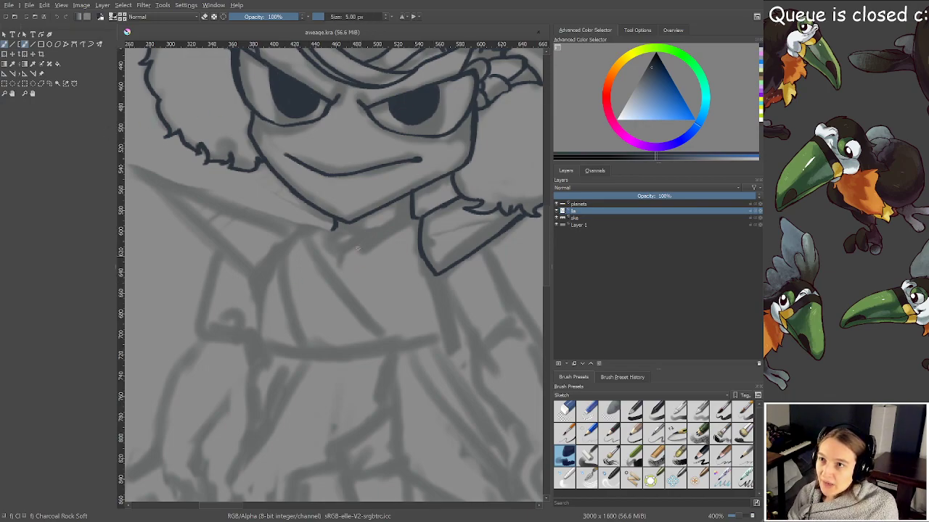
pyautogui.moveTo(323, 226)
pyautogui.mouseDown()
pyautogui.moveTo(362, 246)
pyautogui.moveTo(414, 217)
pyautogui.mouseUp()
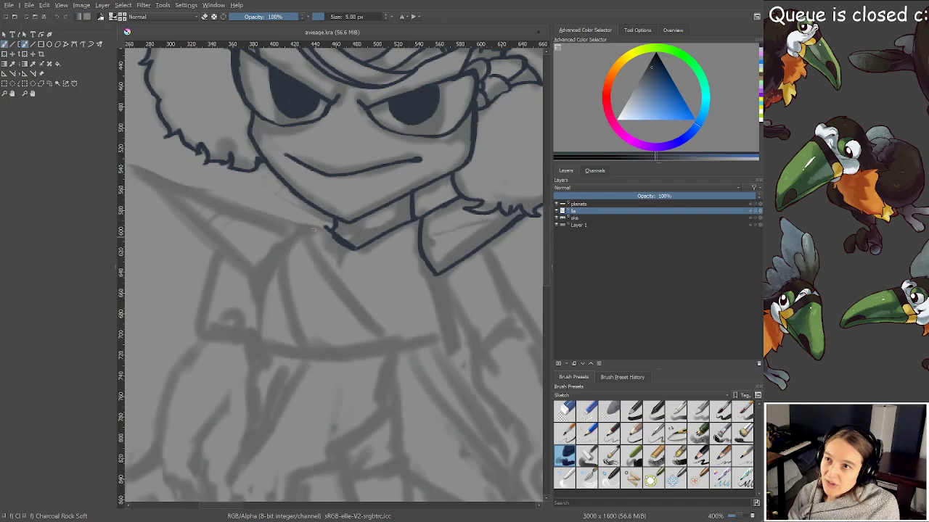
pyautogui.moveTo(319, 225)
pyautogui.mouseDown()
pyautogui.moveTo(321, 273)
pyautogui.moveTo(377, 330)
pyautogui.mouseUp()
pyautogui.hotkey('ctrl', 'z')
pyautogui.hotkey('ctrl', 'z')
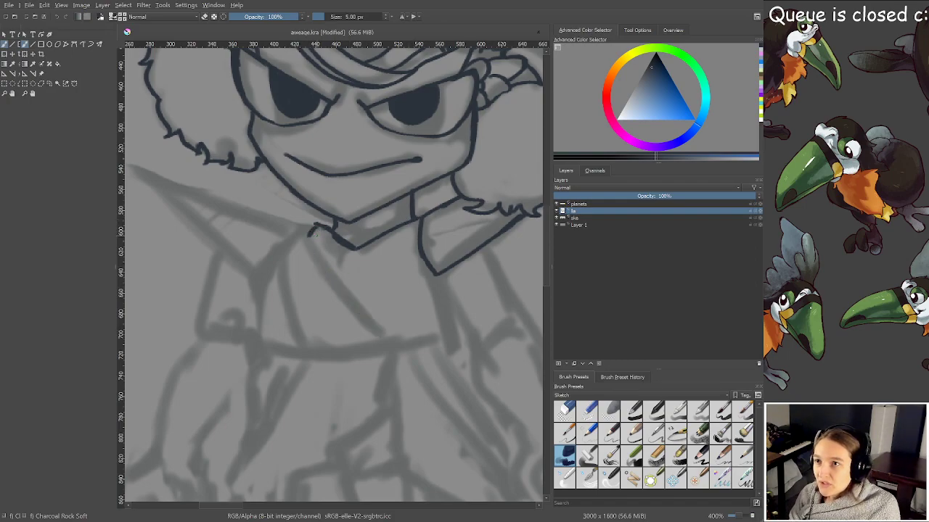
# Ink the outline of the character's wrapped top with its two diagonal fold lines, and save the drawing
pyautogui.moveTo(311, 231)
pyautogui.mouseDown()
pyautogui.moveTo(399, 347)
pyautogui.moveTo(441, 333)
pyautogui.moveTo(433, 336)
pyautogui.moveTo(441, 330)
pyautogui.moveTo(433, 284)
pyautogui.mouseUp()
pyautogui.moveTo(310, 226)
pyautogui.mouseDown()
pyautogui.moveTo(294, 228)
pyautogui.moveTo(279, 249)
pyautogui.moveTo(292, 342)
pyautogui.moveTo(325, 356)
pyautogui.moveTo(397, 346)
pyautogui.mouseUp()
pyautogui.moveTo(279, 253)
pyautogui.mouseDown()
pyautogui.moveTo(259, 283)
pyautogui.moveTo(254, 336)
pyautogui.moveTo(305, 354)
pyautogui.mouseUp()
pyautogui.hotkey('ctrl', 's')
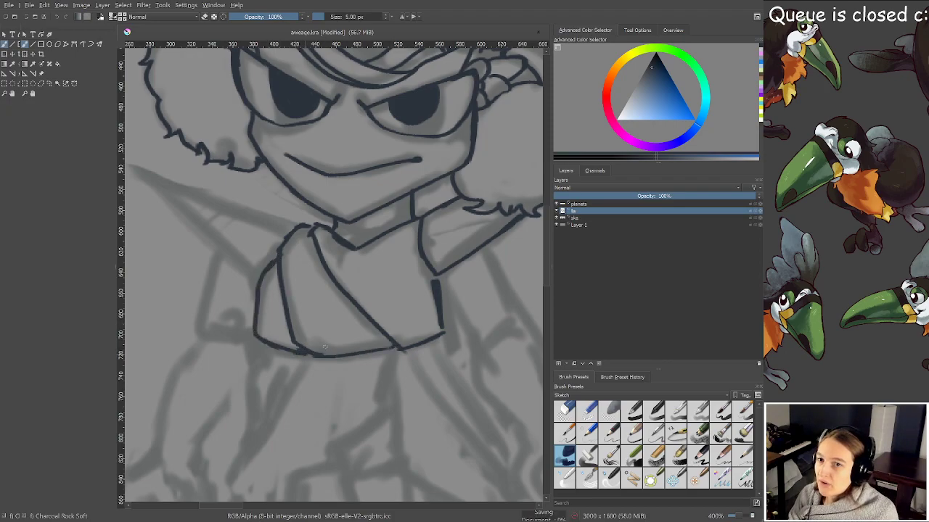
# Ink both edges of the long pointed shoulder flap on the left side of the figure
pyautogui.moveTo(243, 279); pyautogui.dragTo(376, 362)
pyautogui.scroll(1, 374, 361)
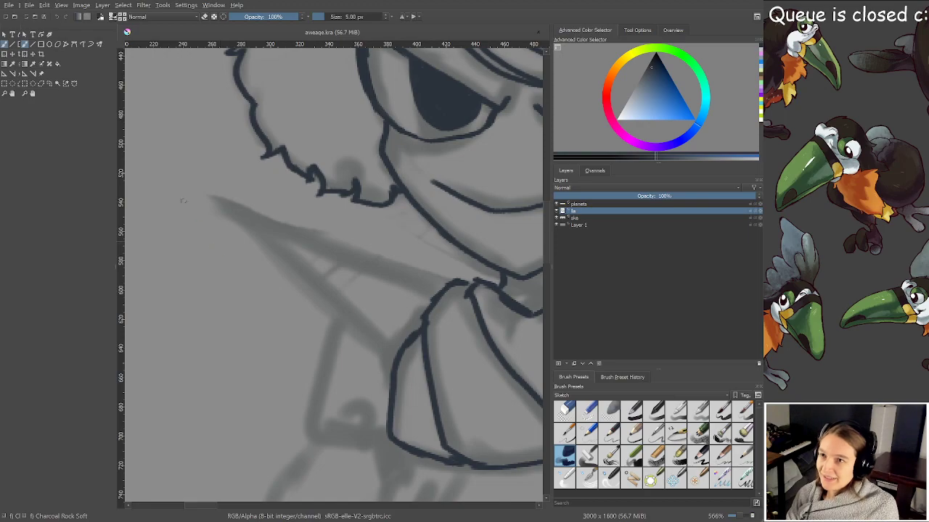
pyautogui.moveTo(219, 203); pyautogui.dragTo(398, 357)
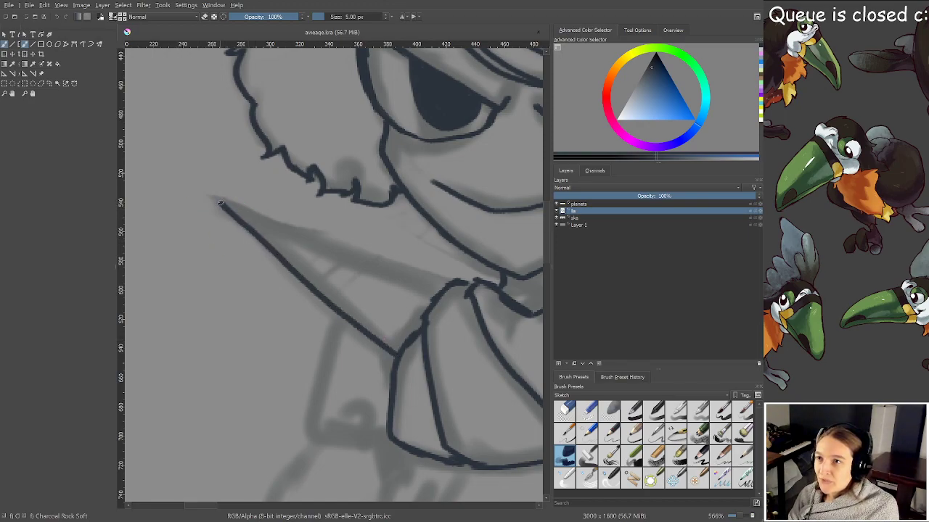
pyautogui.moveTo(219, 201); pyautogui.dragTo(404, 278)
pyautogui.hotkey('ctrl', 'z')
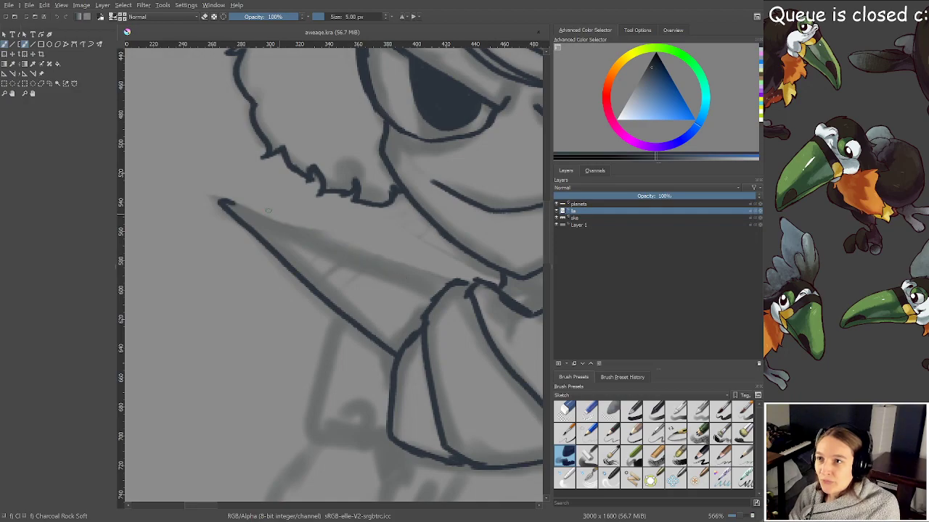
pyautogui.moveTo(219, 202)
pyautogui.mouseDown()
pyautogui.moveTo(450, 283)
pyautogui.moveTo(385, 324)
pyautogui.moveTo(363, 321)
pyautogui.mouseUp()
# Erase and clean up the short neck lines where they meet the collar, and save the drawing
pyautogui.scroll(-3, 441, 293)
pyautogui.moveTo(453, 332); pyautogui.dragTo(447, 327)
pyautogui.scroll(3, 405, 285)
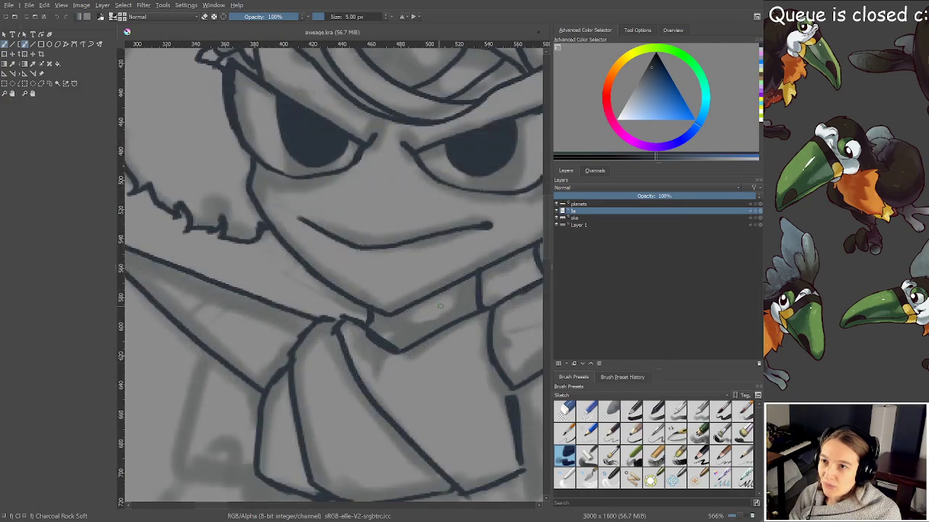
pyautogui.moveTo(434, 293); pyautogui.dragTo(402, 240)
pyautogui.press('e')
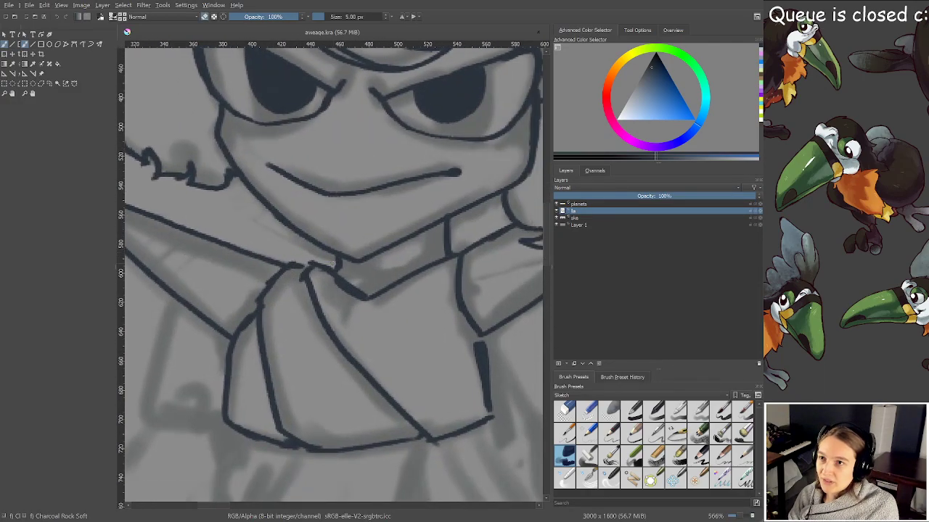
pyautogui.moveTo(334, 264)
pyautogui.mouseDown()
pyautogui.moveTo(347, 272)
pyautogui.moveTo(338, 258)
pyautogui.moveTo(330, 272)
pyautogui.mouseUp()
pyautogui.press('e')
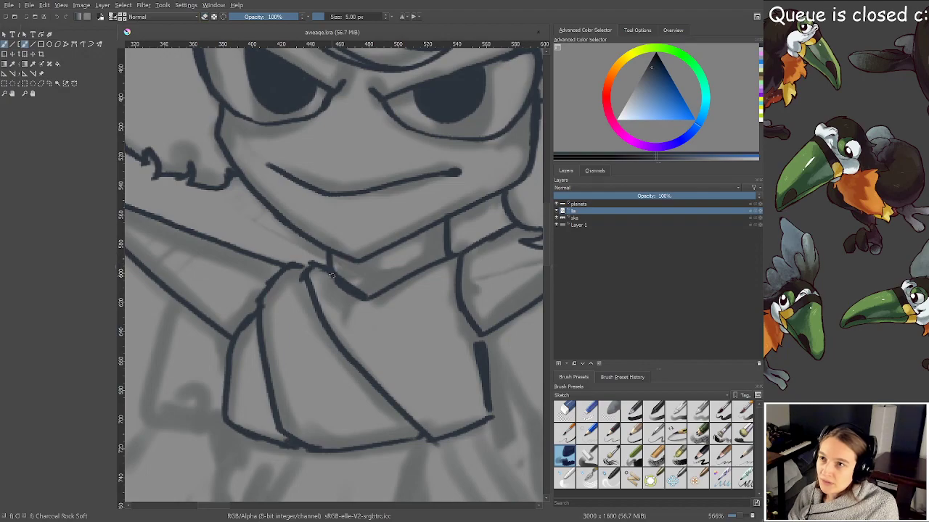
pyautogui.press('e')
pyautogui.moveTo(439, 250); pyautogui.dragTo(450, 247)
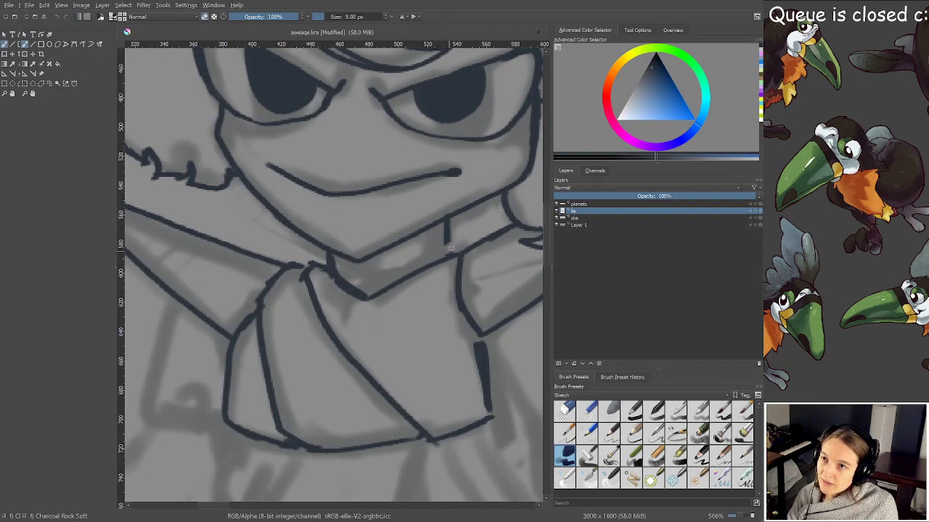
pyautogui.hotkey('ctrl', 's')
# Ink the inner and outer contours of the arm on the figure's right side down to the wrist, and save
pyautogui.scroll(-1, 438, 249)
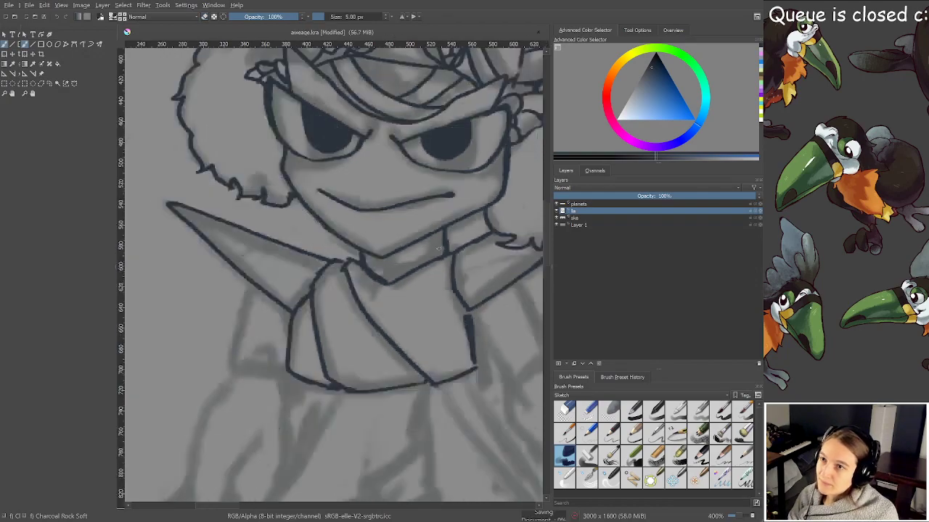
pyautogui.scroll(-3, 438, 248)
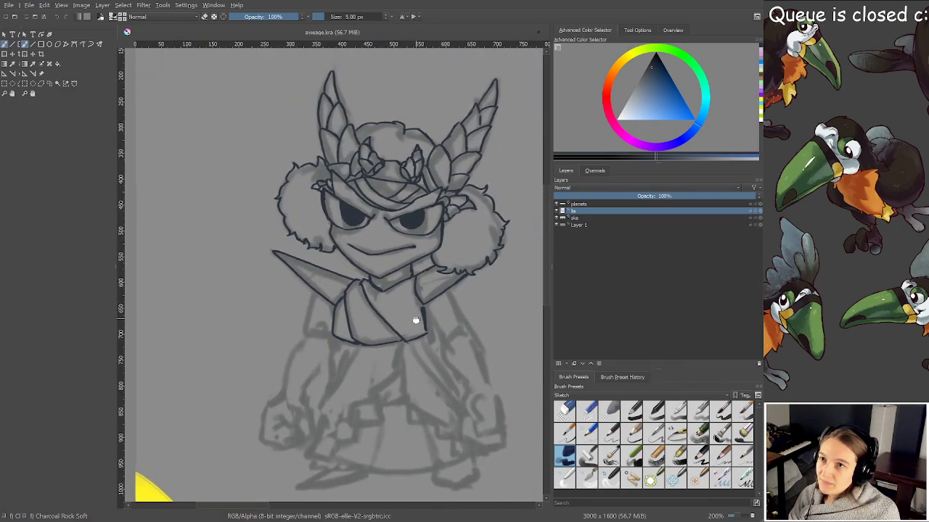
pyautogui.moveTo(416, 320); pyautogui.dragTo(413, 320)
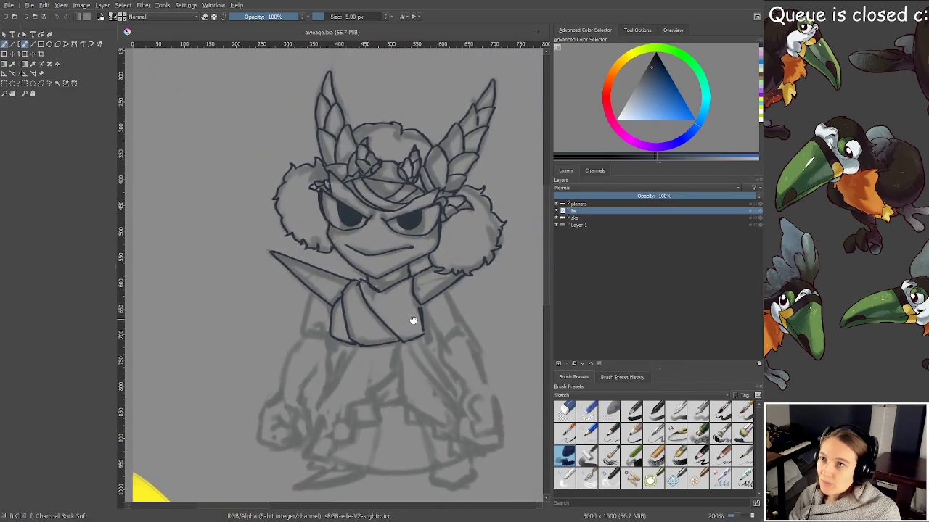
pyautogui.scroll(4, 412, 320)
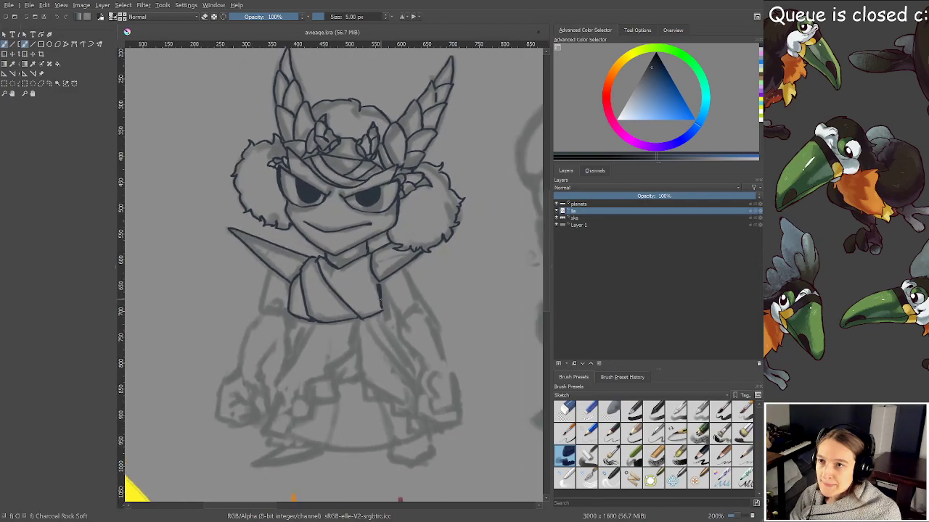
pyautogui.scroll(-1, 395, 283)
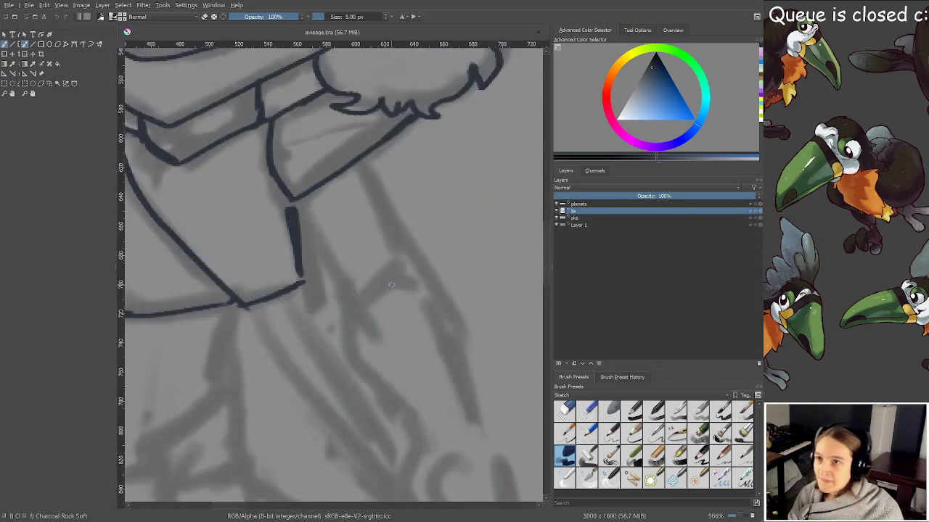
pyautogui.moveTo(301, 124); pyautogui.dragTo(310, 147)
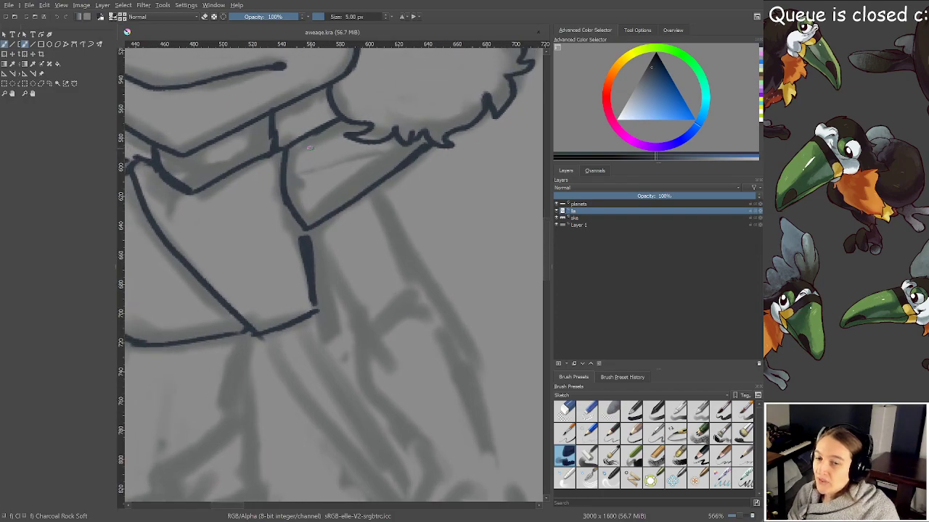
pyautogui.moveTo(305, 230)
pyautogui.mouseDown()
pyautogui.moveTo(305, 203)
pyautogui.moveTo(267, 124)
pyautogui.moveTo(292, 148)
pyautogui.moveTo(274, 150)
pyautogui.moveTo(298, 188)
pyautogui.moveTo(299, 230)
pyautogui.moveTo(348, 287)
pyautogui.mouseUp()
pyautogui.scroll(-1, 267, 124)
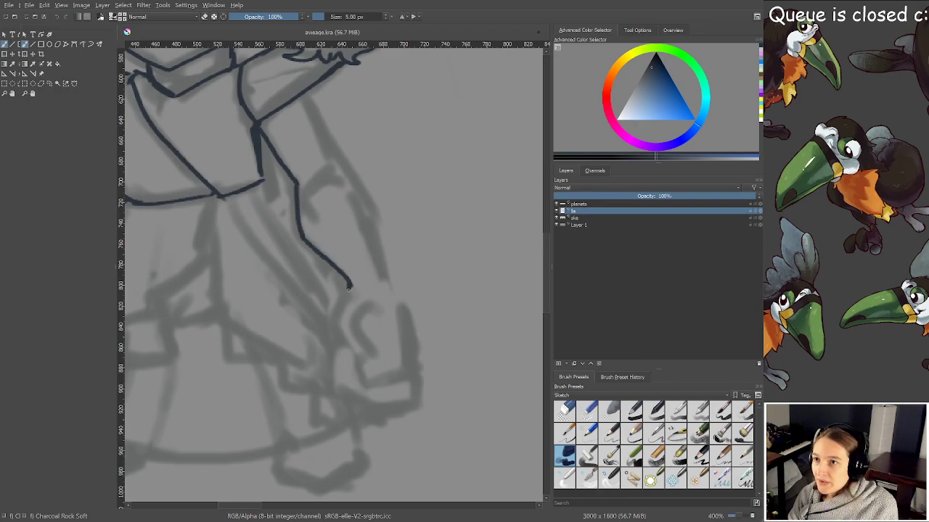
pyautogui.moveTo(309, 91)
pyautogui.mouseDown()
pyautogui.moveTo(374, 235)
pyautogui.moveTo(387, 288)
pyautogui.moveTo(373, 328)
pyautogui.moveTo(372, 228)
pyautogui.mouseUp()
pyautogui.hotkey('ctrl', 's')
# Ink the wrist, thumb and outer edge of the fist on the figure's right side, correcting the thumb's contour
pyautogui.scroll(1, 375, 317)
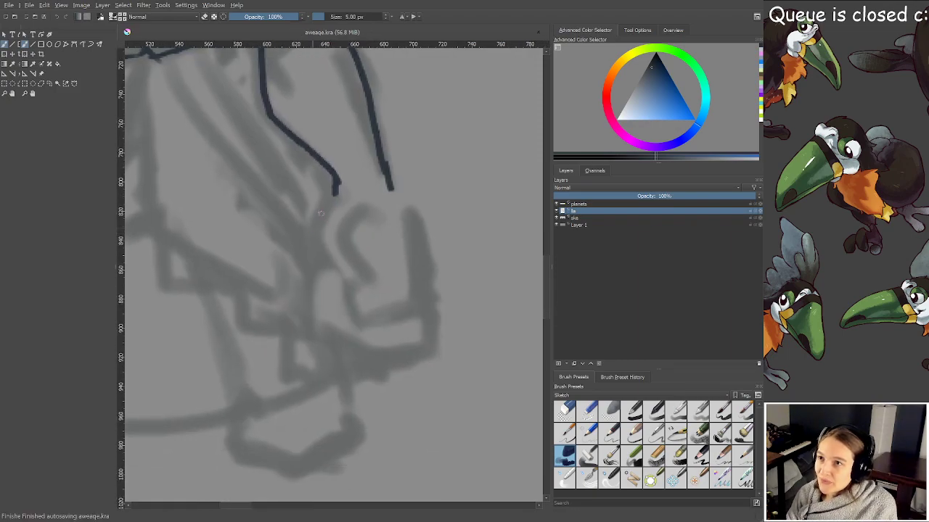
pyautogui.moveTo(337, 186)
pyautogui.mouseDown()
pyautogui.moveTo(315, 222)
pyautogui.moveTo(319, 260)
pyautogui.mouseUp()
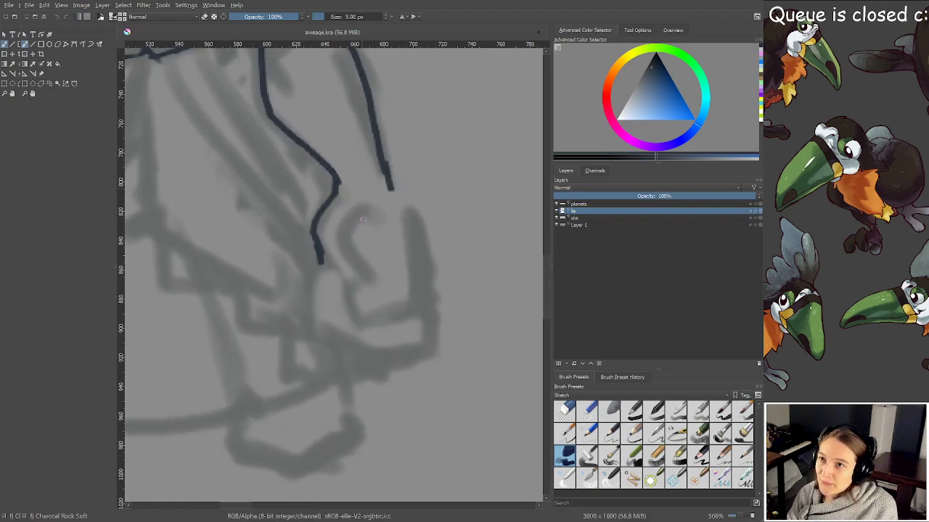
pyautogui.moveTo(363, 219)
pyautogui.mouseDown()
pyautogui.moveTo(356, 313)
pyautogui.moveTo(363, 323)
pyautogui.moveTo(398, 317)
pyautogui.mouseUp()
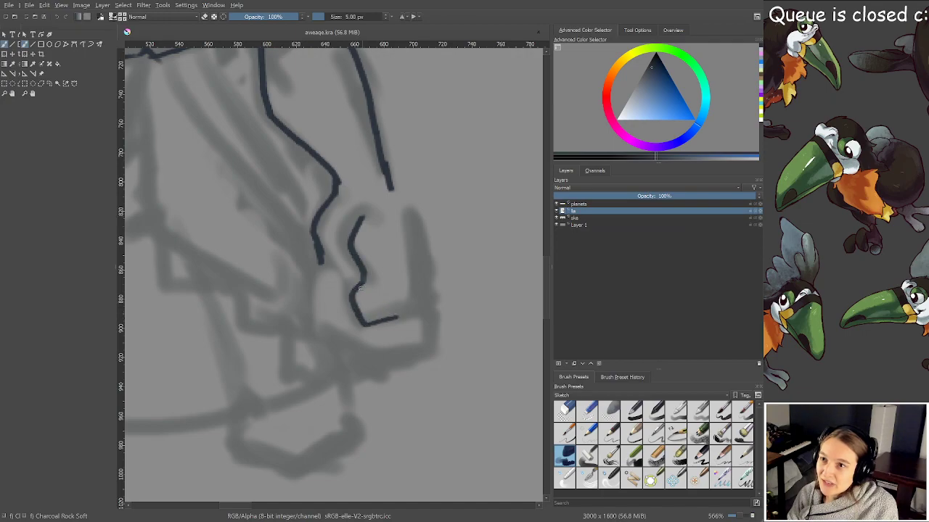
pyautogui.moveTo(359, 288)
pyautogui.mouseDown()
pyautogui.moveTo(379, 280)
pyautogui.moveTo(362, 276)
pyautogui.mouseUp()
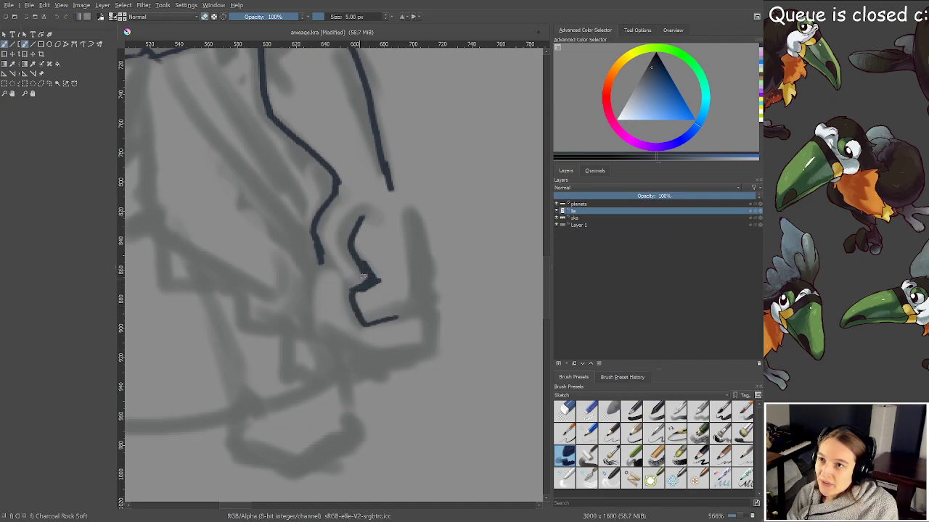
pyautogui.moveTo(391, 187)
pyautogui.mouseDown()
pyautogui.moveTo(414, 252)
pyautogui.moveTo(413, 304)
pyautogui.moveTo(391, 316)
pyautogui.mouseUp()
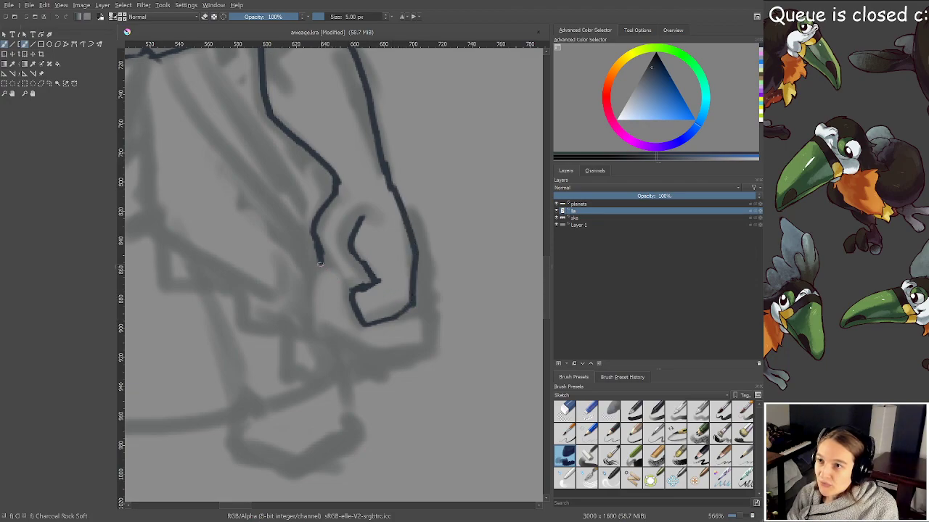
# Ink the curled fingers of the same fist to close its outline, and save the drawing
pyautogui.moveTo(320, 263)
pyautogui.mouseDown()
pyautogui.moveTo(306, 310)
pyautogui.moveTo(320, 326)
pyautogui.moveTo(343, 277)
pyautogui.moveTo(331, 332)
pyautogui.mouseUp()
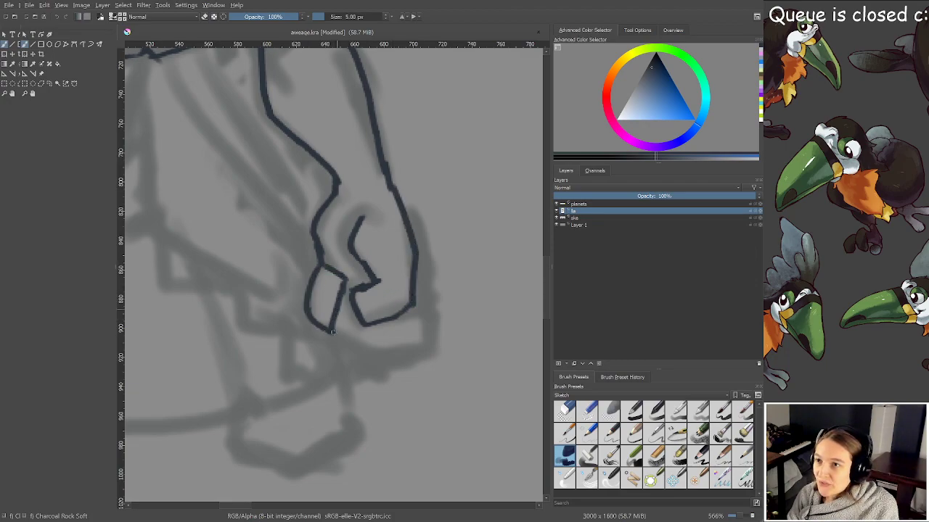
pyautogui.moveTo(344, 279); pyautogui.dragTo(365, 281)
pyautogui.moveTo(338, 332)
pyautogui.mouseDown()
pyautogui.moveTo(359, 340)
pyautogui.moveTo(362, 327)
pyautogui.moveTo(366, 348)
pyautogui.moveTo(416, 342)
pyautogui.mouseUp()
pyautogui.hotkey('ctrl', 's')
# Ink the hanging skirt drape below the waist with its long fold lines, erasing the excess at the lower fold
pyautogui.scroll(-3, 362, 350)
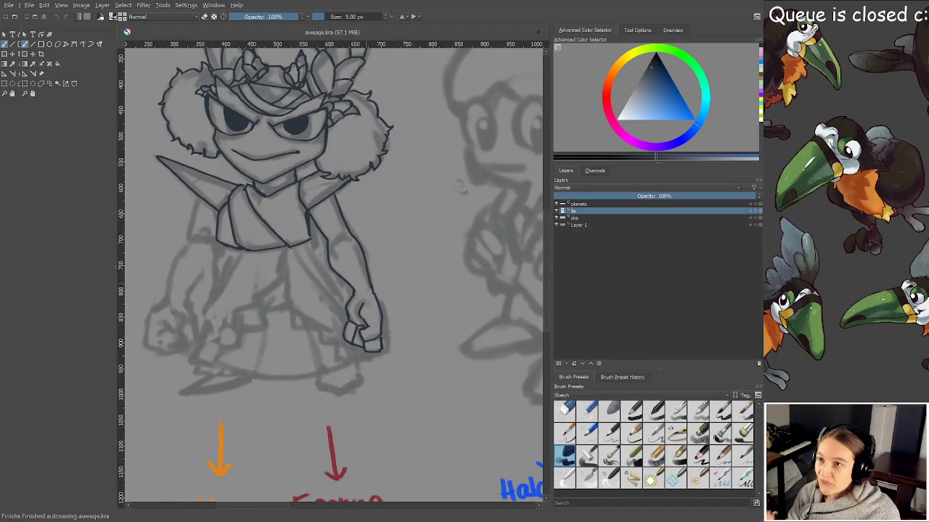
pyautogui.moveTo(332, 272); pyautogui.dragTo(405, 316)
pyautogui.scroll(1, 350, 304)
pyautogui.moveTo(324, 312); pyautogui.dragTo(360, 217)
pyautogui.scroll(2, 397, 337)
pyautogui.scroll(-1, 356, 216)
pyautogui.moveTo(435, 248); pyautogui.dragTo(328, 200)
pyautogui.scroll(1, 356, 226)
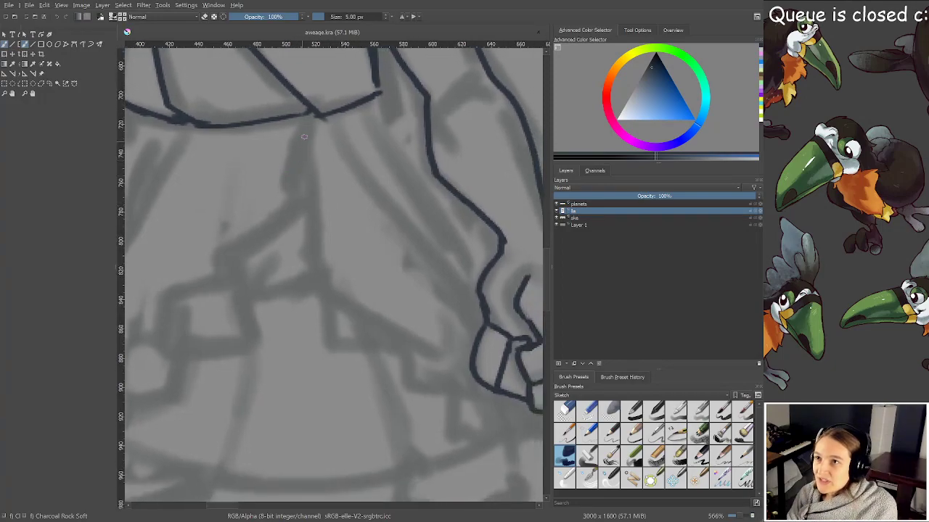
pyautogui.moveTo(307, 114)
pyautogui.mouseDown()
pyautogui.moveTo(324, 283)
pyautogui.moveTo(426, 344)
pyautogui.moveTo(439, 314)
pyautogui.moveTo(436, 282)
pyautogui.mouseUp()
pyautogui.moveTo(330, 114); pyautogui.dragTo(450, 283)
pyautogui.moveTo(370, 101)
pyautogui.mouseDown()
pyautogui.moveTo(395, 163)
pyautogui.moveTo(480, 298)
pyautogui.mouseUp()
pyautogui.press('e')
pyautogui.moveTo(439, 259)
pyautogui.mouseDown()
pyautogui.moveTo(447, 281)
pyautogui.moveTo(425, 244)
pyautogui.moveTo(439, 293)
pyautogui.mouseUp()
pyautogui.press('e')
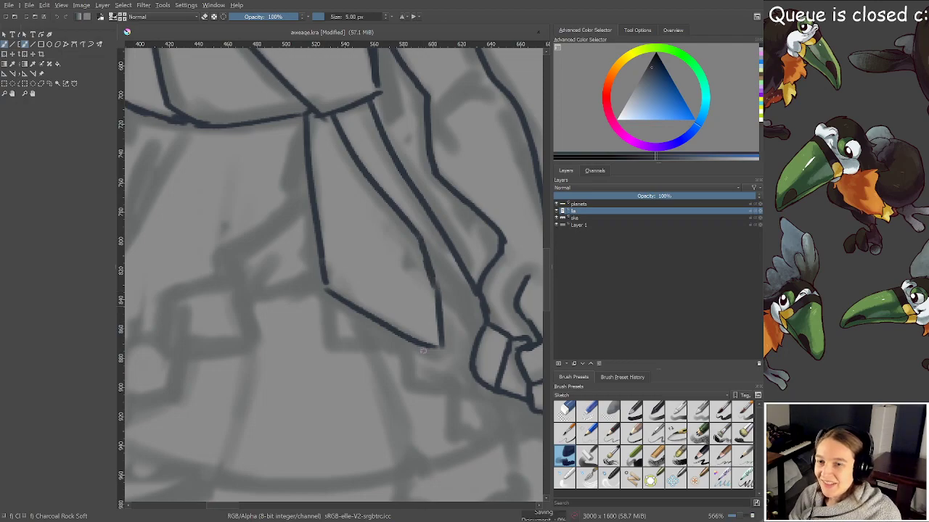
# Ink the first stepped blocks of the trim along the lower edge of the skirt drape
pyautogui.moveTo(440, 404); pyautogui.dragTo(379, 291)
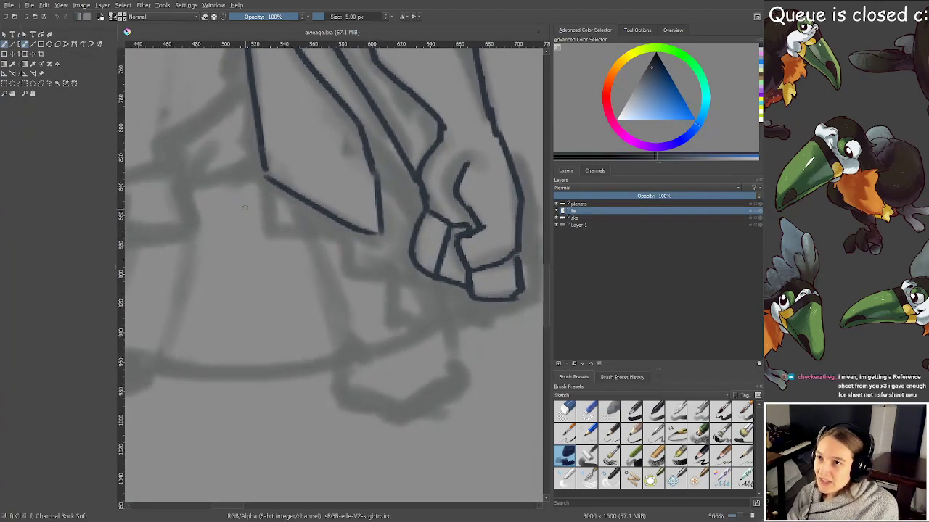
pyautogui.moveTo(266, 177)
pyautogui.mouseDown()
pyautogui.moveTo(296, 229)
pyautogui.moveTo(312, 230)
pyautogui.moveTo(314, 212)
pyautogui.mouseUp()
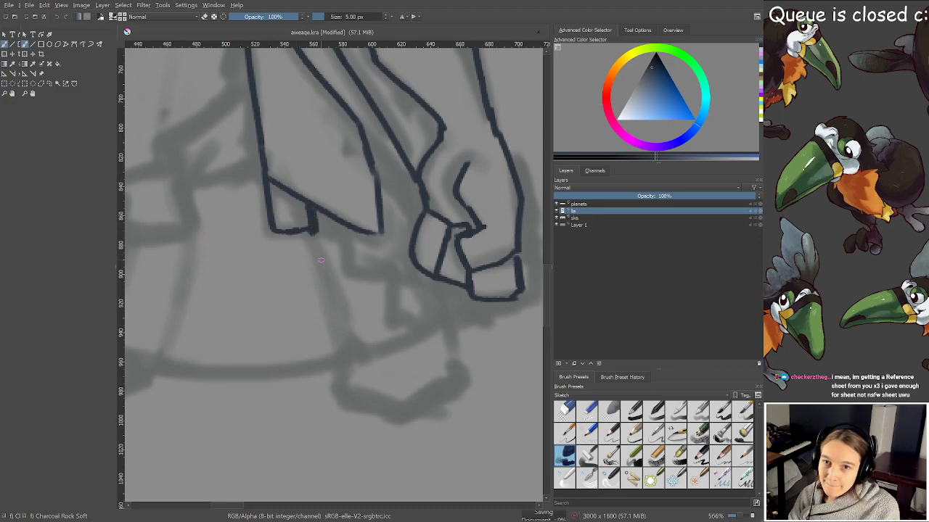
pyautogui.moveTo(308, 232)
pyautogui.mouseDown()
pyautogui.moveTo(350, 246)
pyautogui.moveTo(350, 232)
pyautogui.moveTo(364, 250)
pyautogui.moveTo(344, 254)
pyautogui.moveTo(349, 268)
pyautogui.moveTo(379, 271)
pyautogui.moveTo(380, 228)
pyautogui.moveTo(336, 271)
pyautogui.mouseUp()
pyautogui.scroll(-1, 379, 227)
pyautogui.scroll(1, 336, 271)
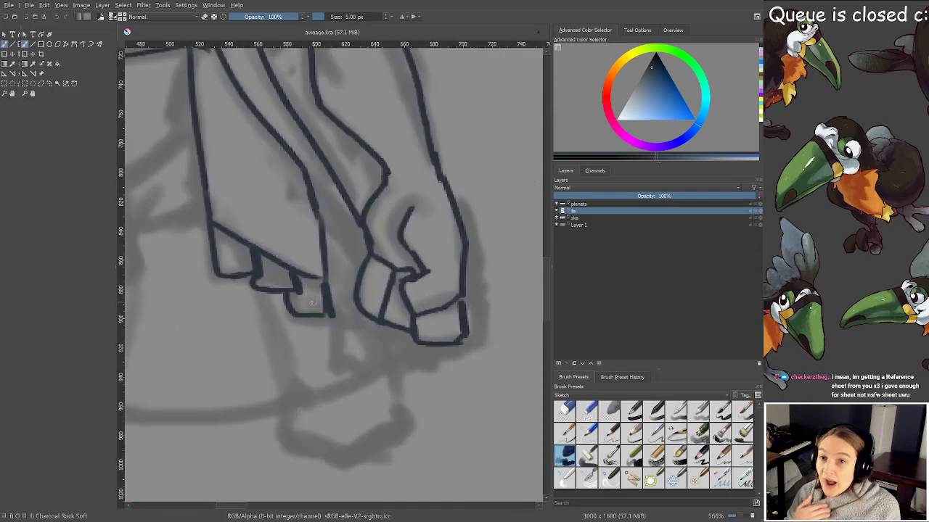
# Ink the remaining stepped trim blocks down to beneath the fist, redoing the misplaced strokes, and save the drawing
pyautogui.moveTo(320, 285)
pyautogui.mouseDown()
pyautogui.moveTo(336, 306)
pyautogui.moveTo(360, 311)
pyautogui.moveTo(347, 348)
pyautogui.mouseUp()
pyautogui.moveTo(351, 316); pyautogui.dragTo(346, 346)
pyautogui.hotkey('ctrl', 'z')
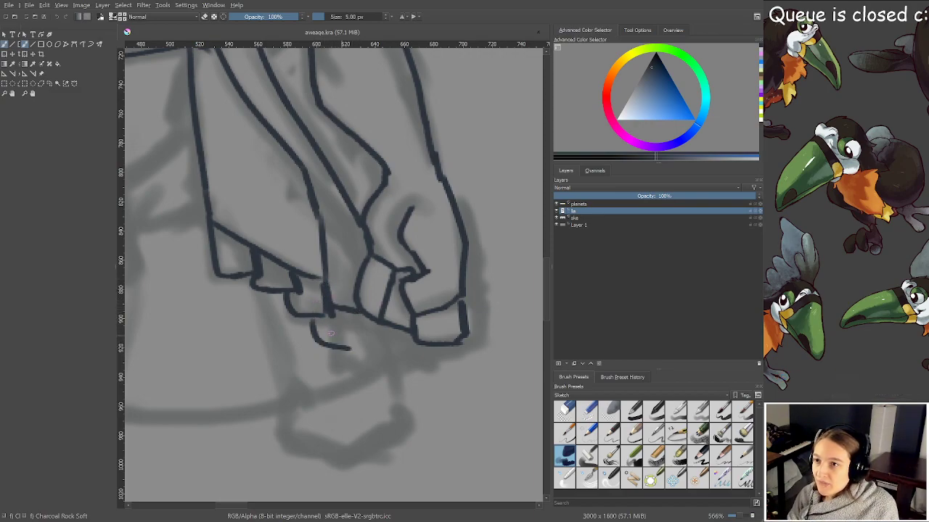
pyautogui.hotkey('ctrl', 'z')
pyautogui.click(315, 320)
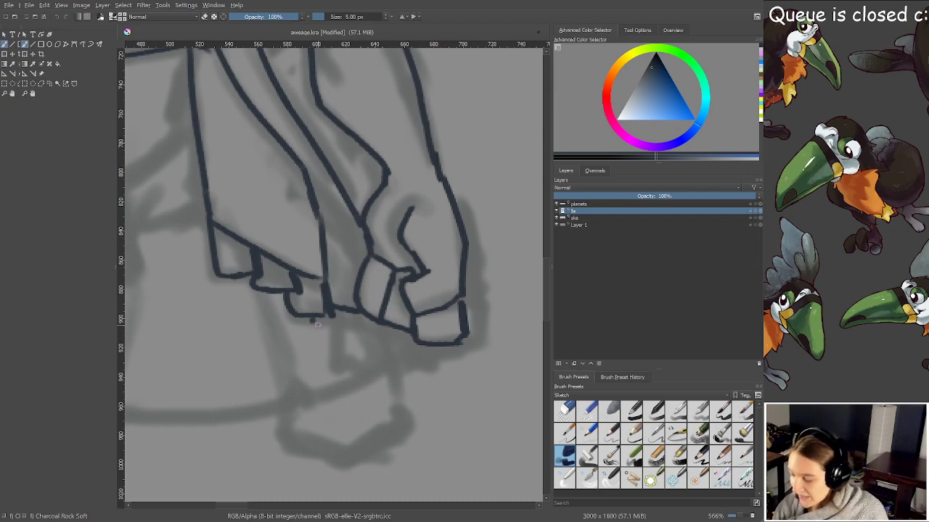
pyautogui.moveTo(312, 322)
pyautogui.mouseDown()
pyautogui.moveTo(342, 360)
pyautogui.moveTo(352, 342)
pyautogui.moveTo(362, 371)
pyautogui.moveTo(387, 367)
pyautogui.moveTo(381, 330)
pyautogui.moveTo(384, 363)
pyautogui.moveTo(412, 351)
pyautogui.mouseUp()
pyautogui.hotkey('ctrl', 's')
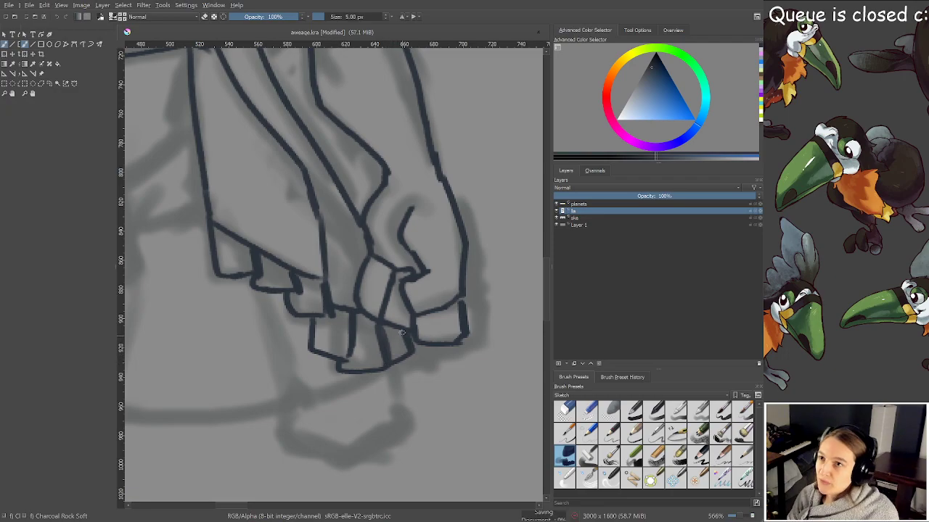
pyautogui.press('-')
pyautogui.press('-')
pyautogui.moveTo(338, 288); pyautogui.dragTo(377, 321)
pyautogui.scroll(-2, 391, 330)
pyautogui.scroll(4, 396, 297)
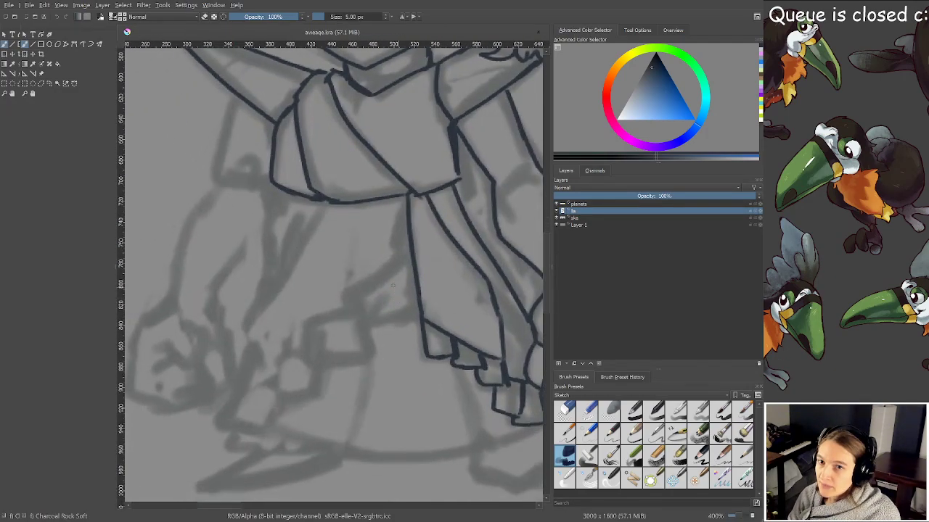
# Ink the skirt's outer edge down from the waist sash and the angular folded block beside the hanging drape, redoing misplaced strokes
pyautogui.moveTo(328, 197)
pyautogui.mouseDown()
pyautogui.moveTo(247, 317)
pyautogui.moveTo(315, 234)
pyautogui.moveTo(245, 322)
pyautogui.moveTo(254, 361)
pyautogui.mouseUp()
pyautogui.hotkey('ctrl', 'z')
pyautogui.hotkey('ctrl', 'z')
pyautogui.moveTo(354, 296)
pyautogui.mouseDown()
pyautogui.moveTo(363, 328)
pyautogui.moveTo(412, 266)
pyautogui.mouseUp()
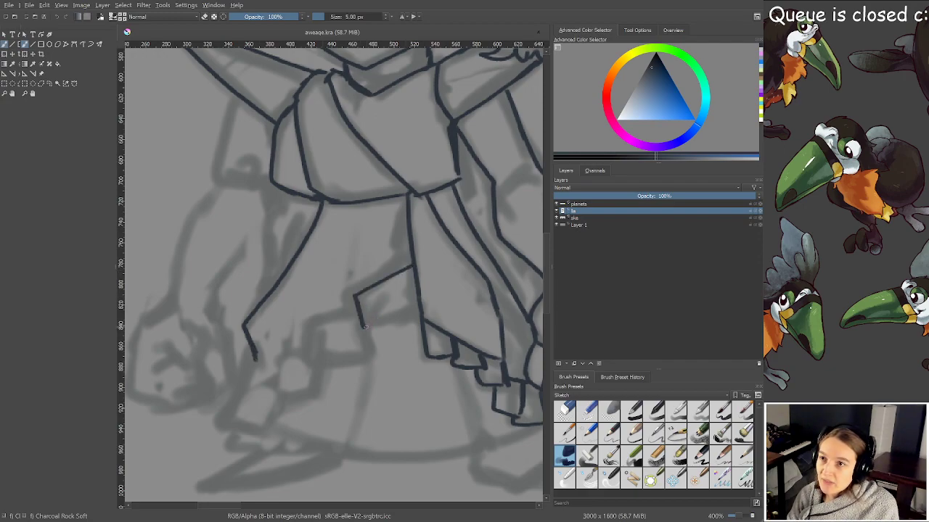
pyautogui.moveTo(364, 328); pyautogui.dragTo(417, 310)
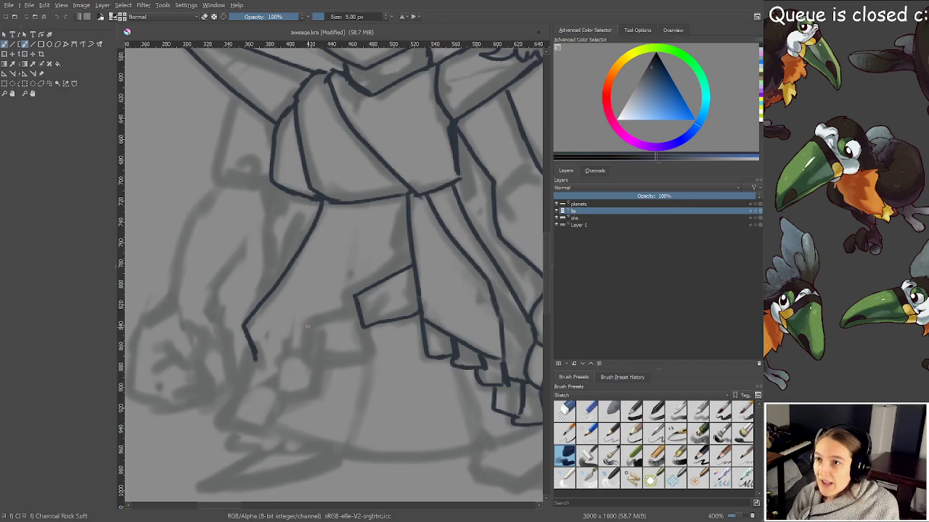
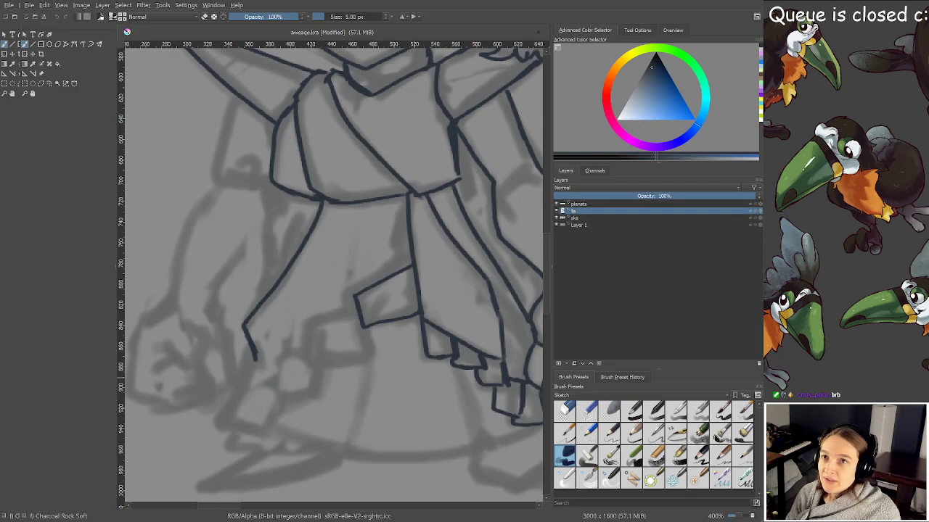
# Switch to the browser and examine the toucan character artwork with the black wings and striped trousers up close
pyautogui.hotkey('alt', 'Tab')
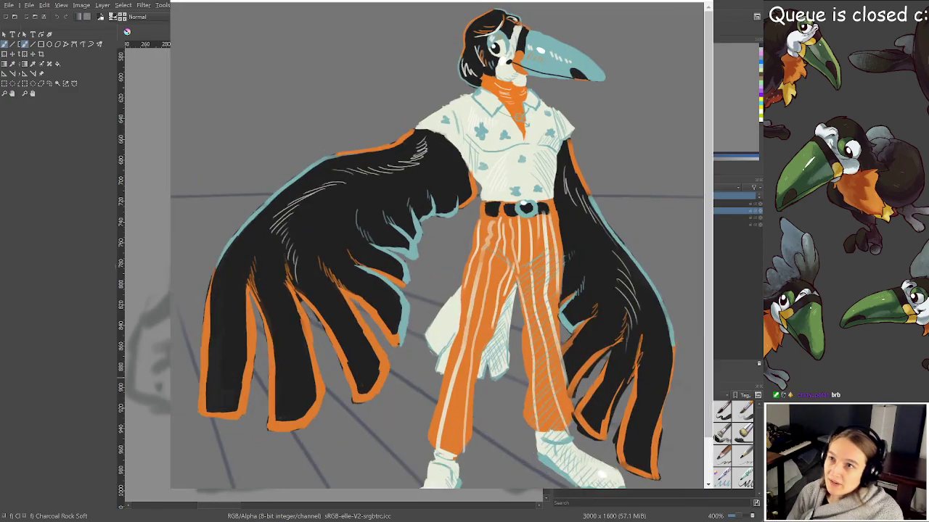
pyautogui.hotkey('ctrl', '+')
pyautogui.hotkey('ctrl', '+')
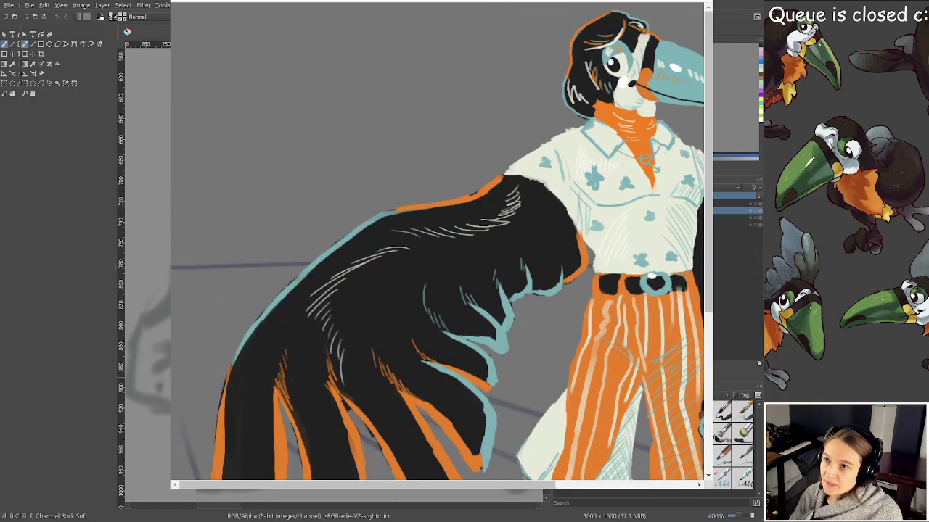
pyautogui.moveTo(358, 485); pyautogui.dragTo(455, 482)
# Examine the photographed ink drawings of the toucan, parrot and crested long-legged bird one after another
pyautogui.press('2')
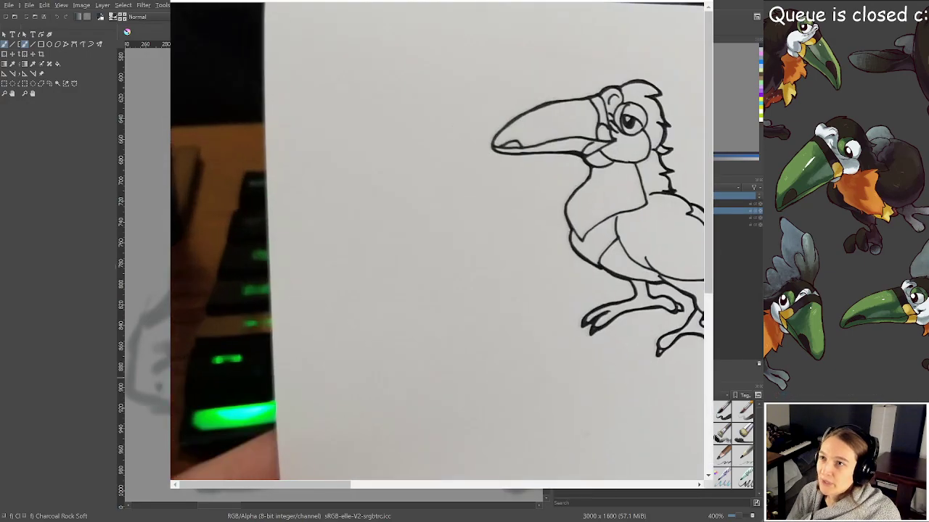
pyautogui.moveTo(316, 485)
pyautogui.mouseDown()
pyautogui.moveTo(483, 452)
pyautogui.moveTo(468, 444)
pyautogui.mouseUp()
pyautogui.scroll(2, 449, 316)
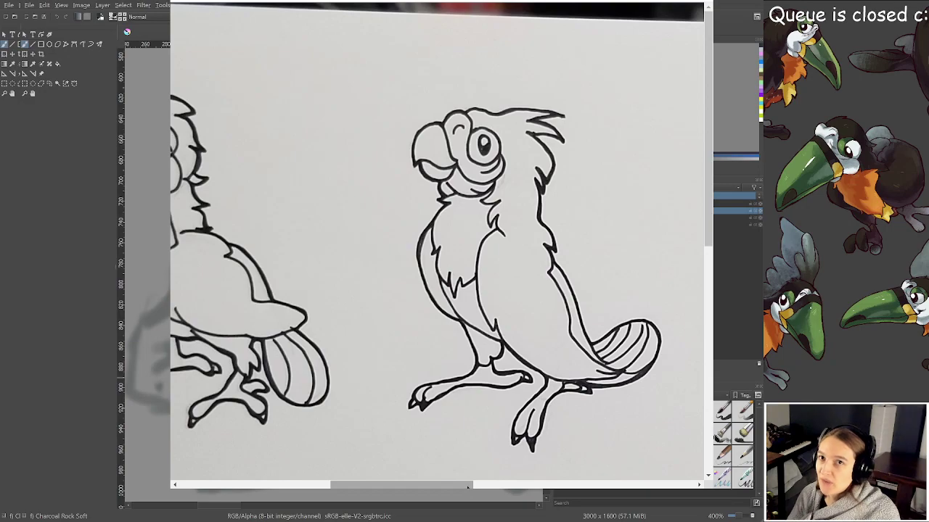
pyautogui.moveTo(468, 488); pyautogui.dragTo(593, 487)
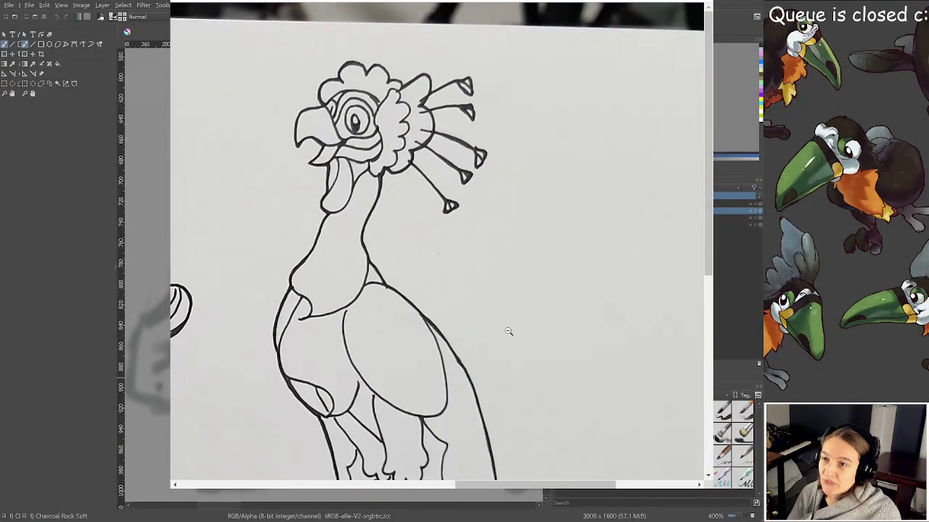
pyautogui.scroll(-5, 509, 331)
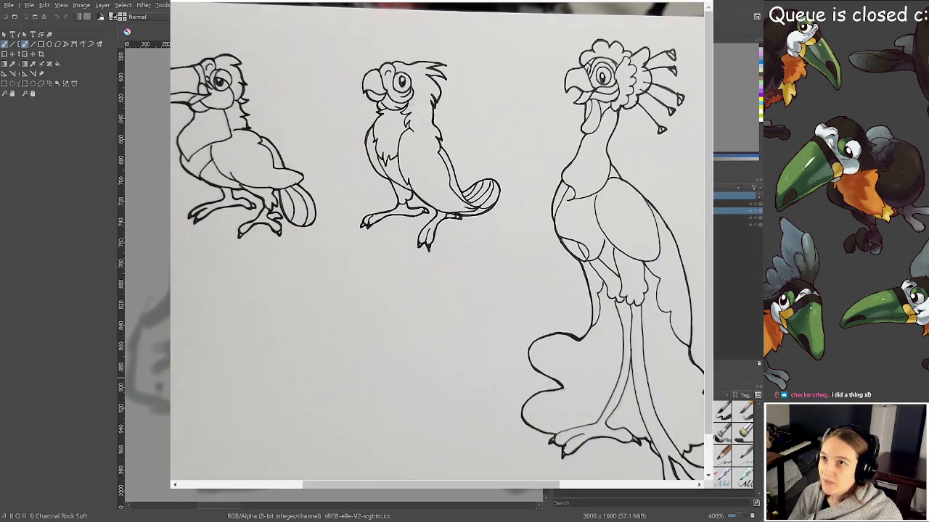
# Open the ko-fi.com/pythania page in a new browser tab
pyautogui.hotkey('ctrl', 'Tab')
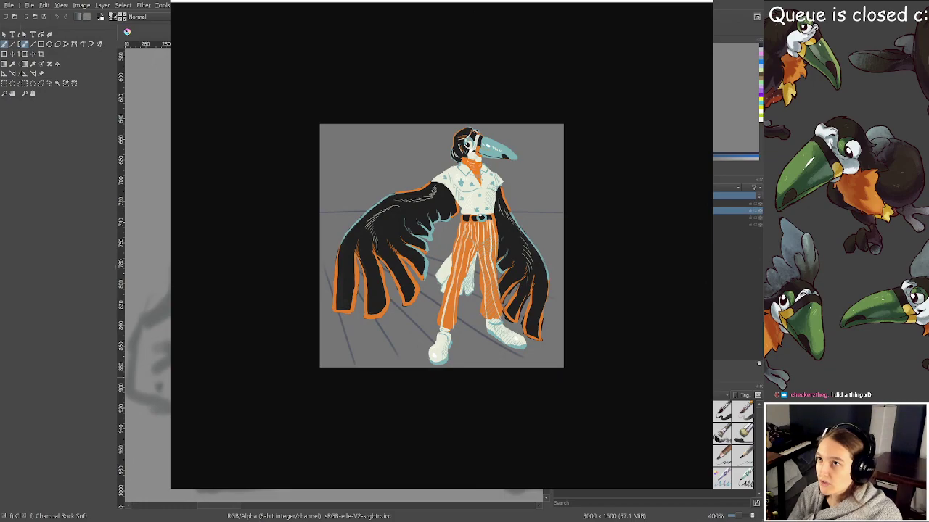
pyautogui.hotkey('ctrl', 't')
pyautogui.write('kofi')
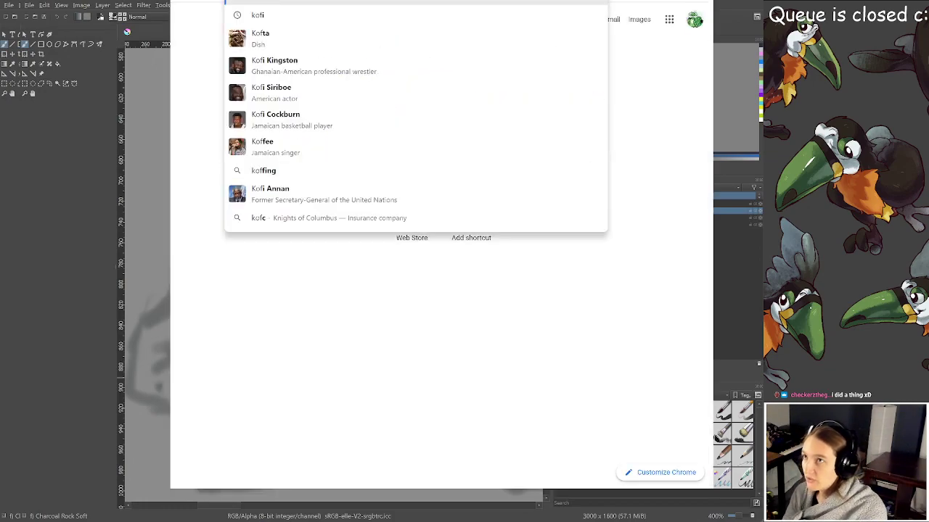
pyautogui.press('BackSpace')
pyautogui.press('BackSpace')
pyautogui.press('Up')
pyautogui.press('Up')
pyautogui.press('Up')
pyautogui.press('Up')
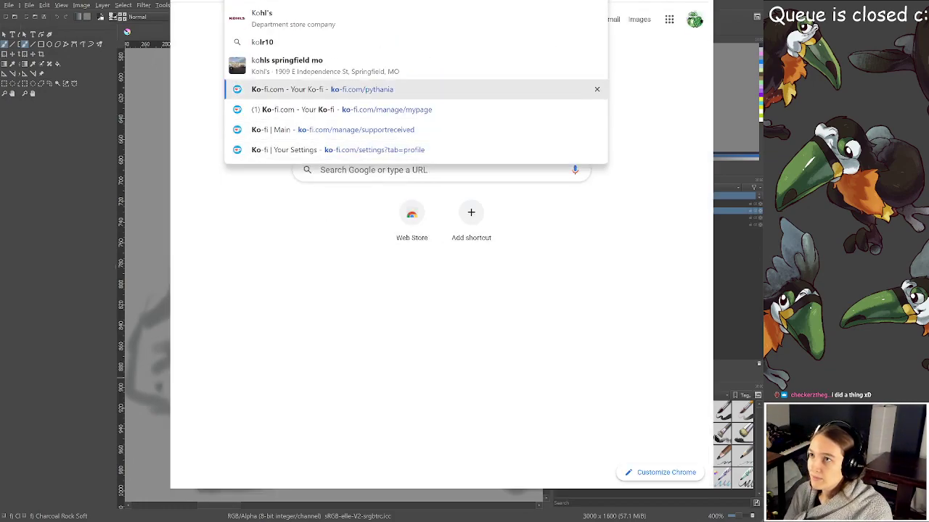
pyautogui.press('Return')
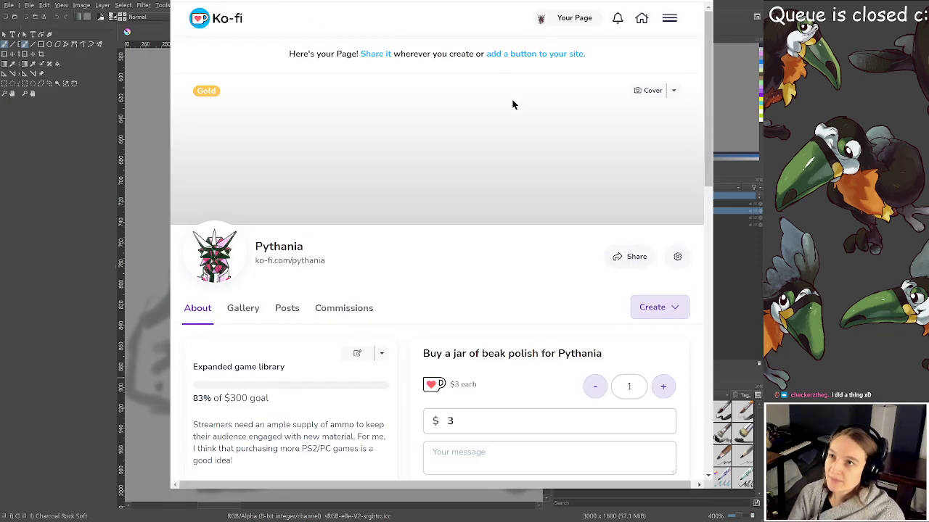
# Read the newest supporter notification on Ko-fi and return to an enlarged view of the toucan character artwork
pyautogui.click(616, 23)
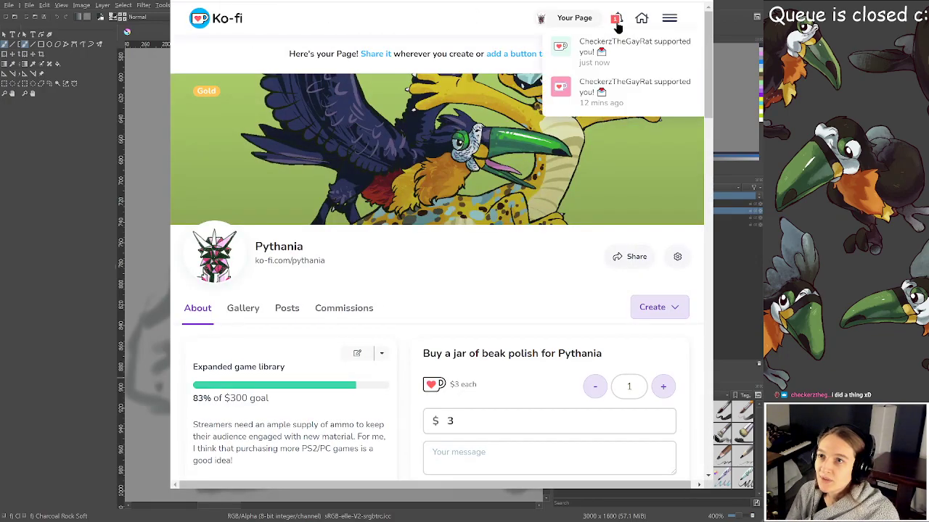
pyautogui.click(619, 60)
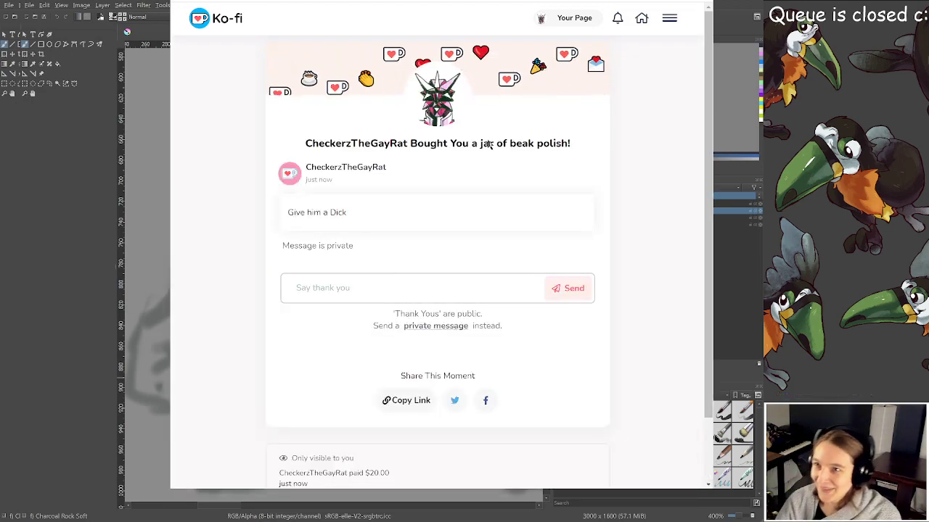
pyautogui.hotkey('ctrl', 'Tab')
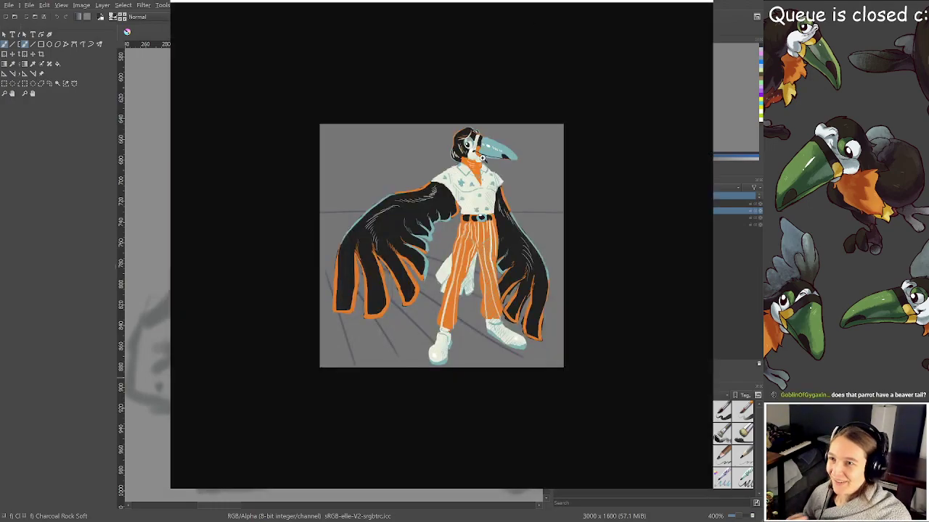
pyautogui.click(483, 164)
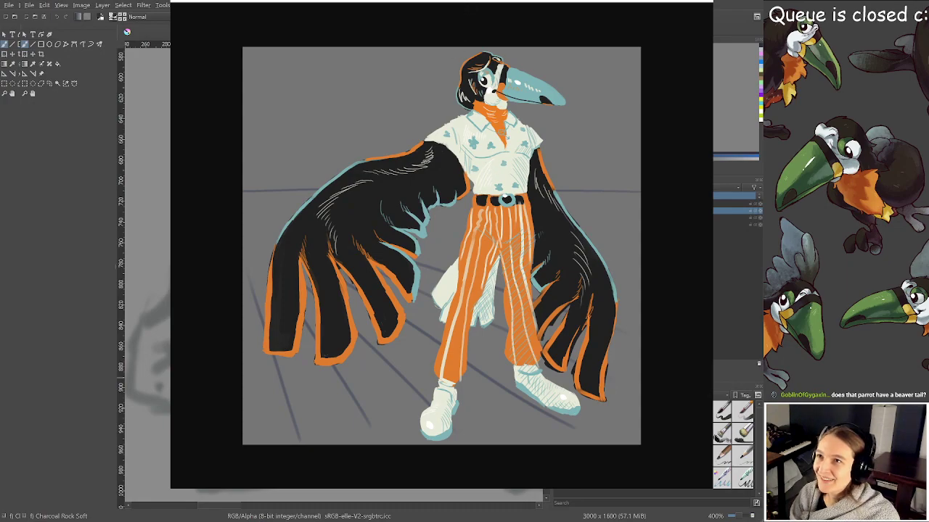
pyautogui.hotkey('ctrl', 't')
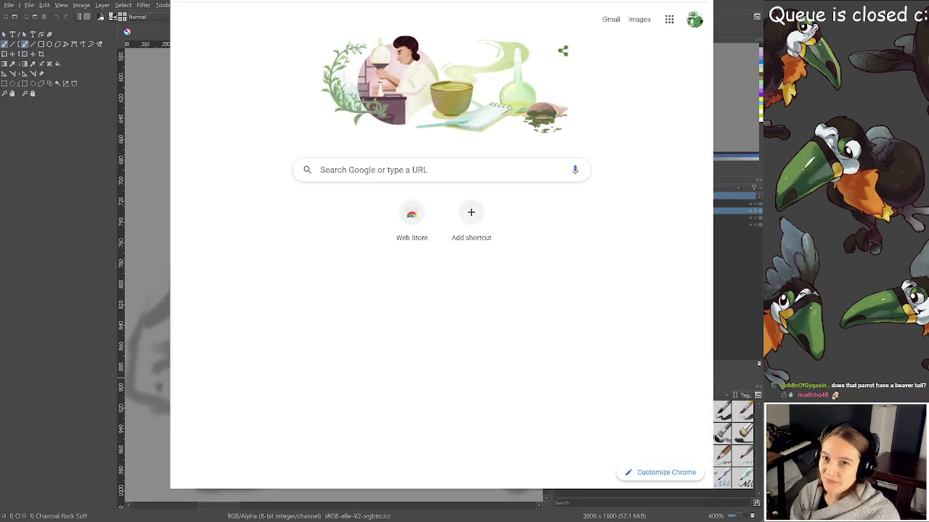
pyautogui.click(506, 0)
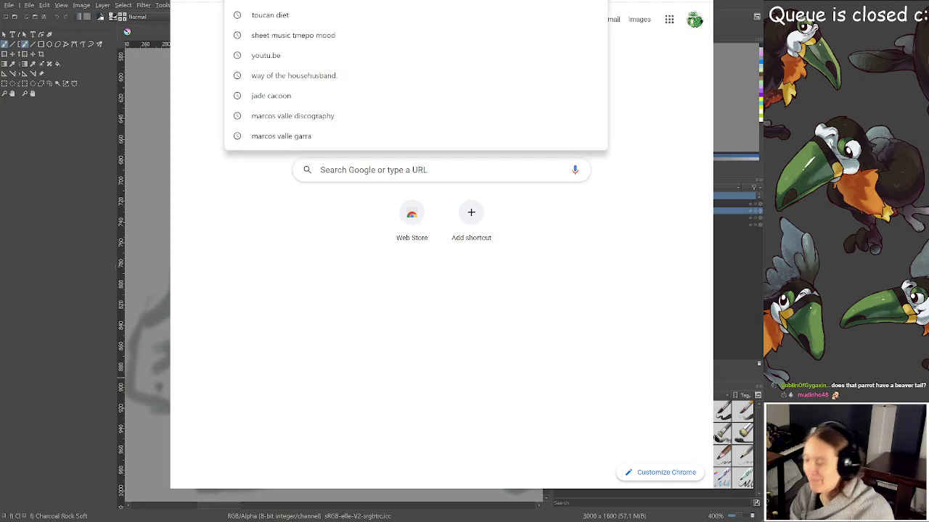
pyautogui.write('ko')
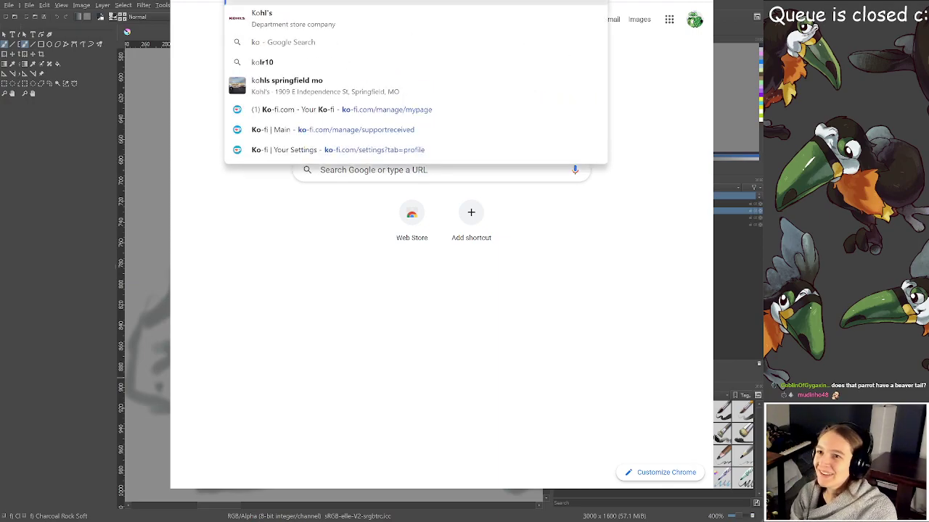
pyautogui.hotkey('alt', 'Tab')
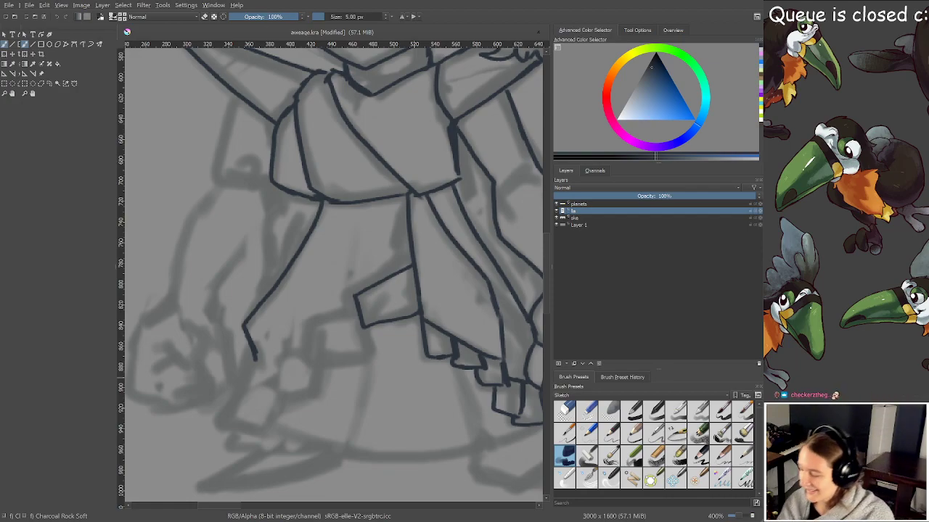
# Switch back to the browser and examine the toucan character artwork from head to shoes at several magnifications
pyautogui.hotkey('alt', 'Tab')
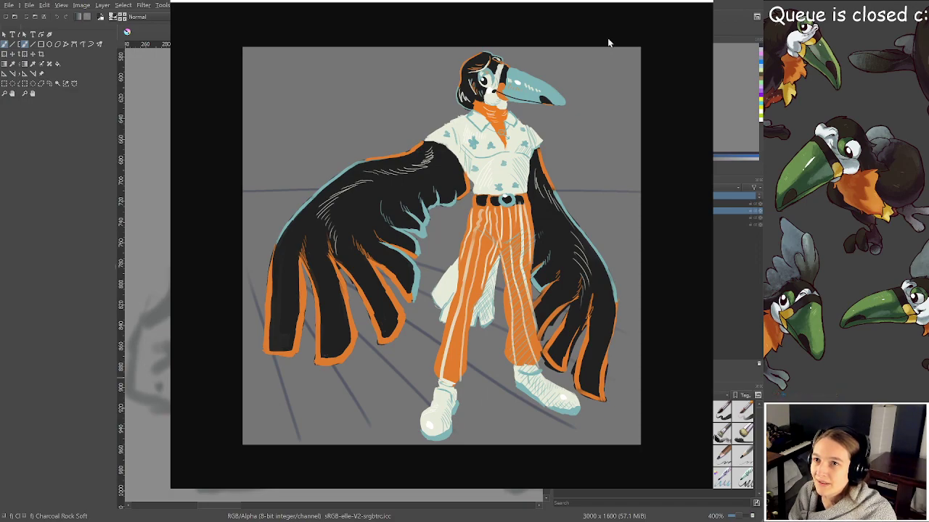
pyautogui.click(465, 253)
pyautogui.click(492, 251)
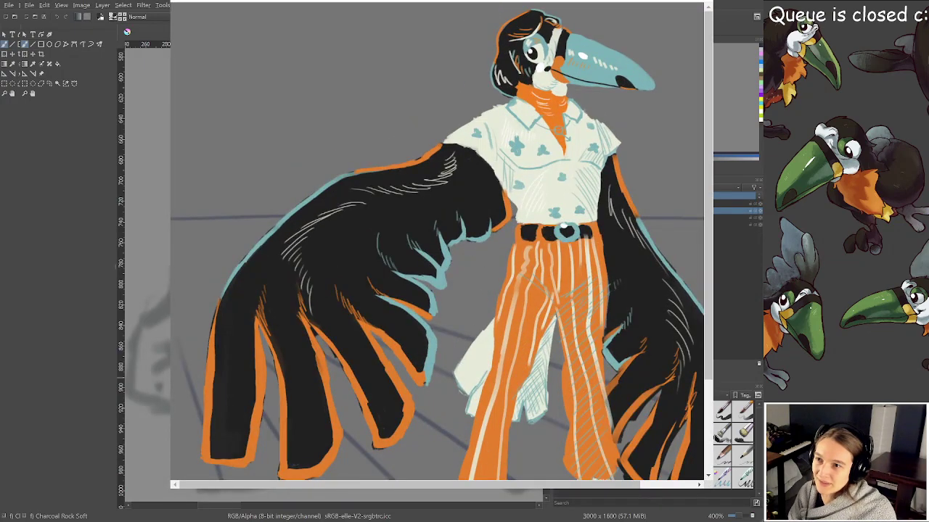
pyautogui.scroll(-3, 479, 475)
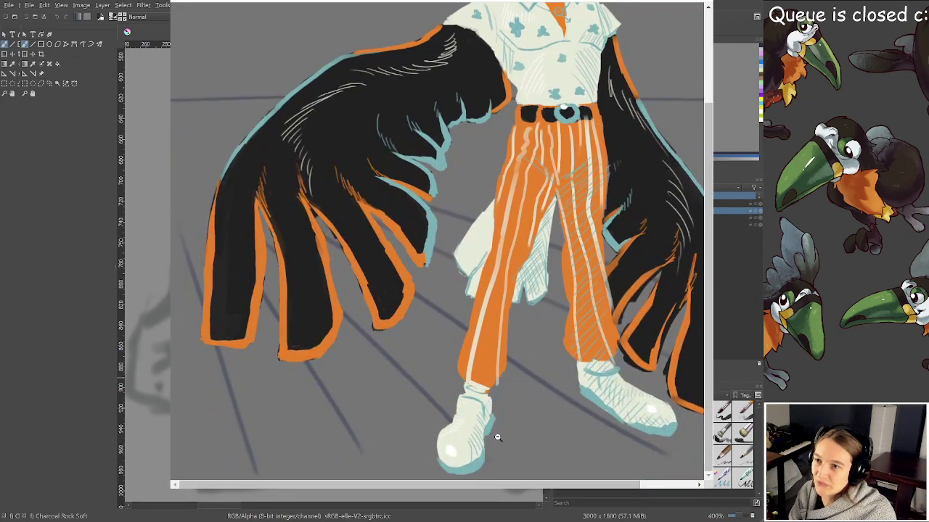
pyautogui.moveTo(510, 485); pyautogui.dragTo(530, 486)
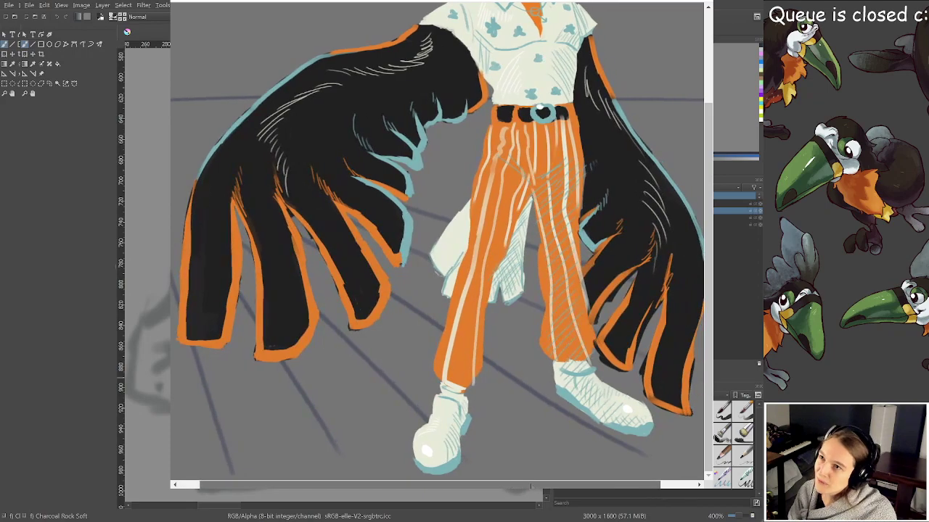
pyautogui.scroll(-1, 542, 327)
pyautogui.scroll(2, 548, 318)
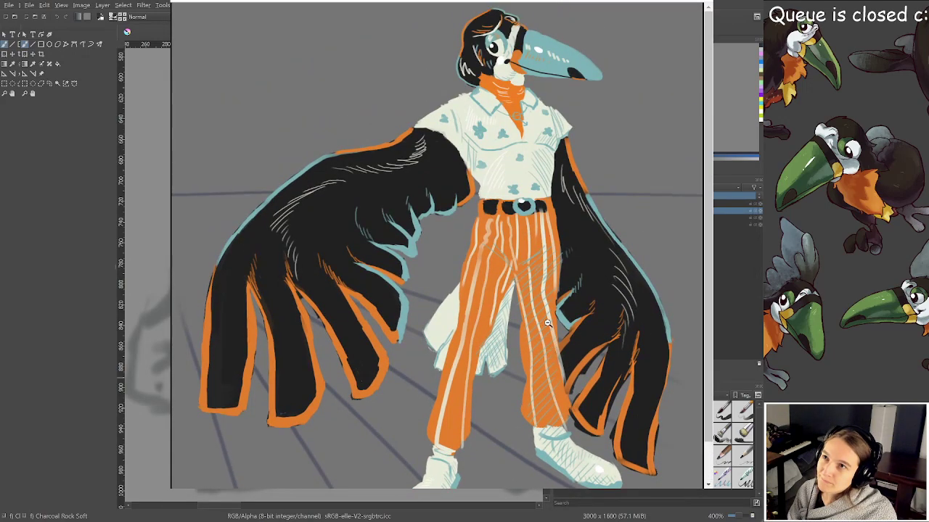
pyautogui.scroll(1, 551, 321)
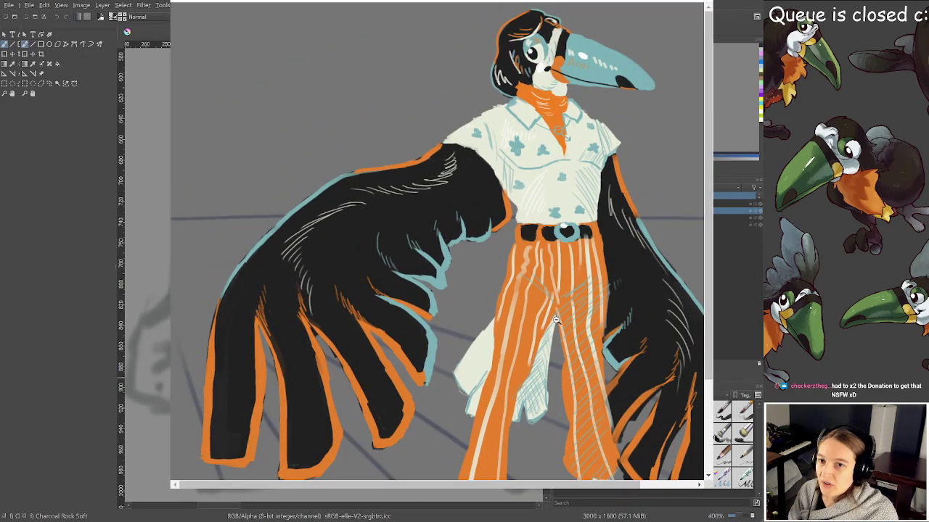
pyautogui.scroll(-1, 555, 320)
pyautogui.scroll(-1, 555, 320)
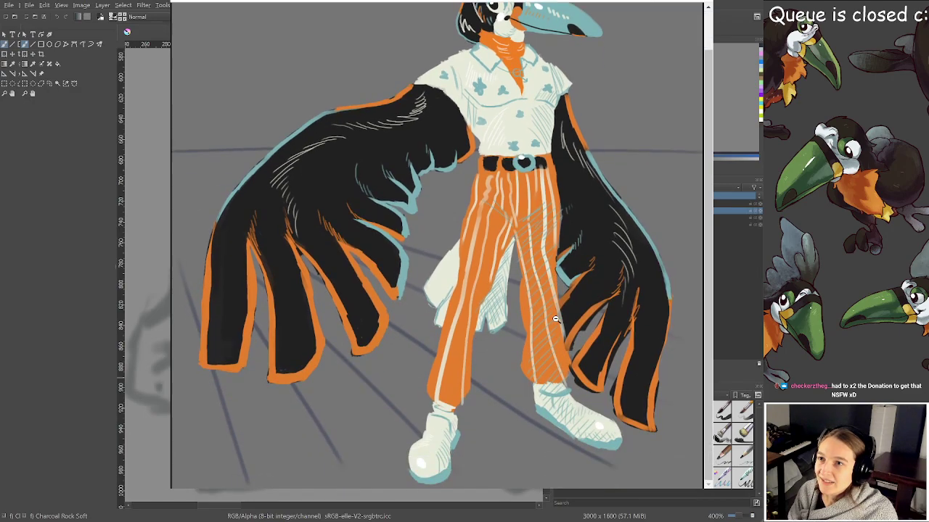
pyautogui.scroll(1, 554, 319)
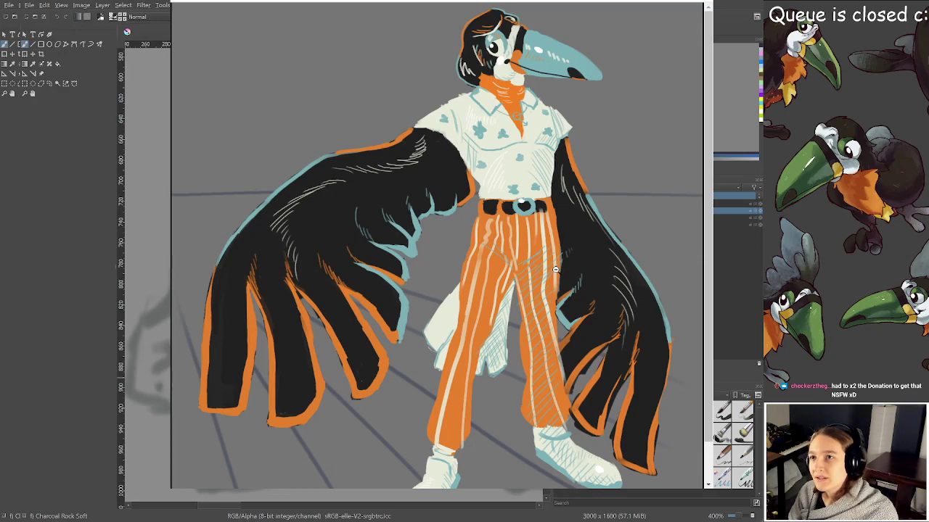
pyautogui.scroll(2, 546, 190)
pyautogui.scroll(-1, 545, 190)
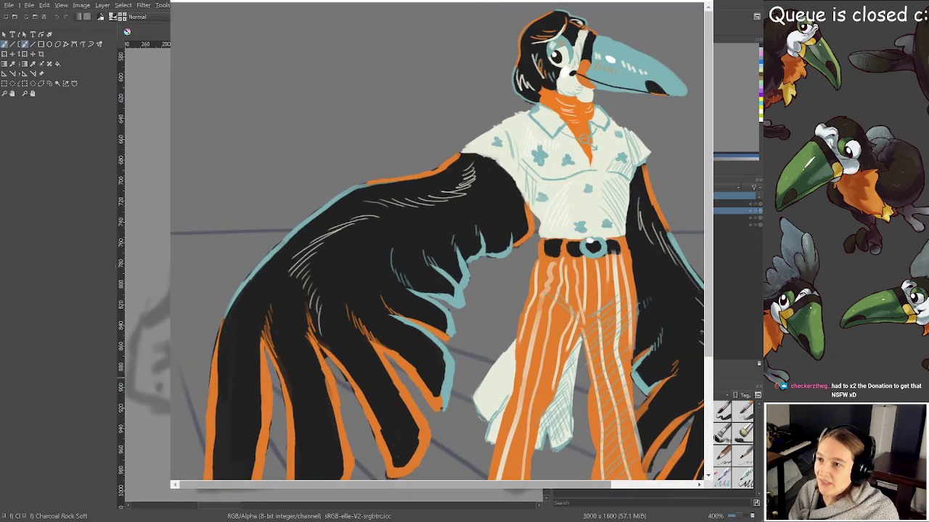
pyautogui.scroll(1, 548, 307)
pyautogui.scroll(-3, 548, 308)
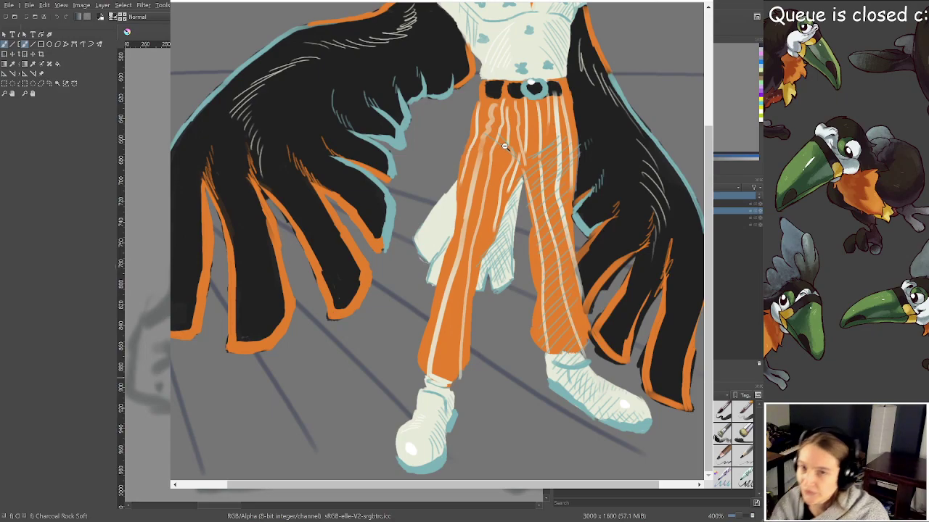
pyautogui.scroll(4, 468, 151)
pyautogui.scroll(-3, 472, 154)
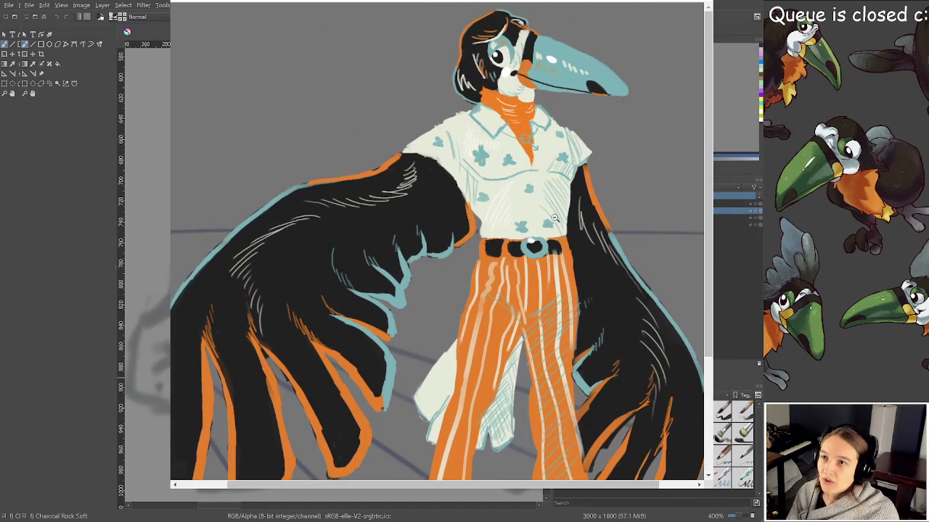
pyautogui.scroll(3, 486, 123)
pyautogui.scroll(-3, 486, 126)
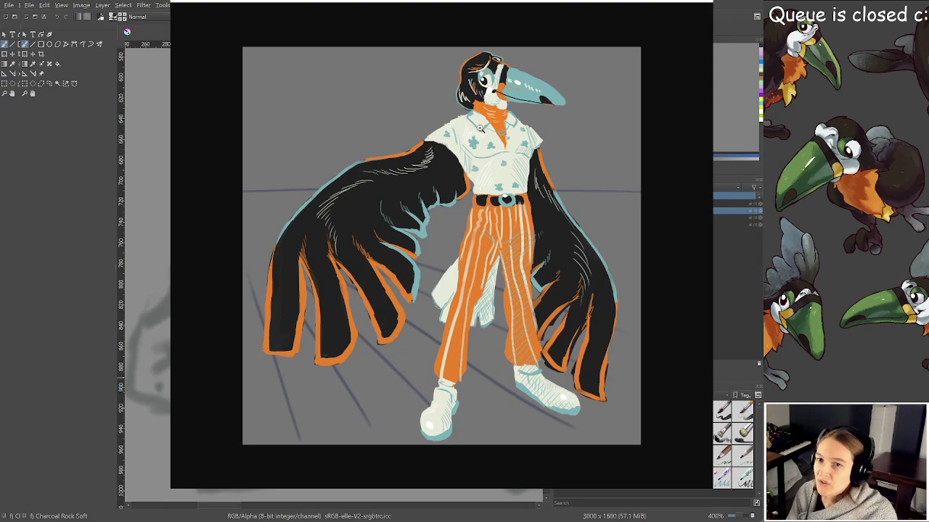
pyautogui.scroll(3, 479, 128)
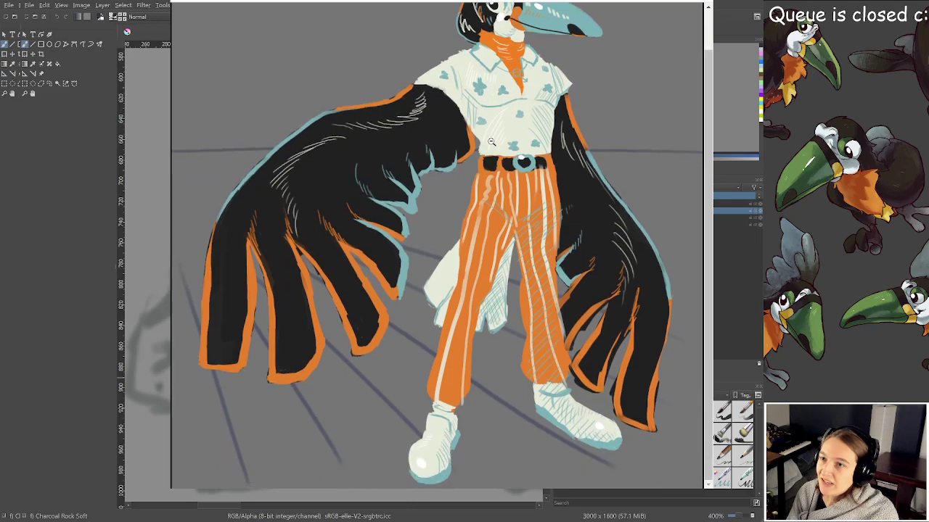
pyautogui.scroll(2, 491, 142)
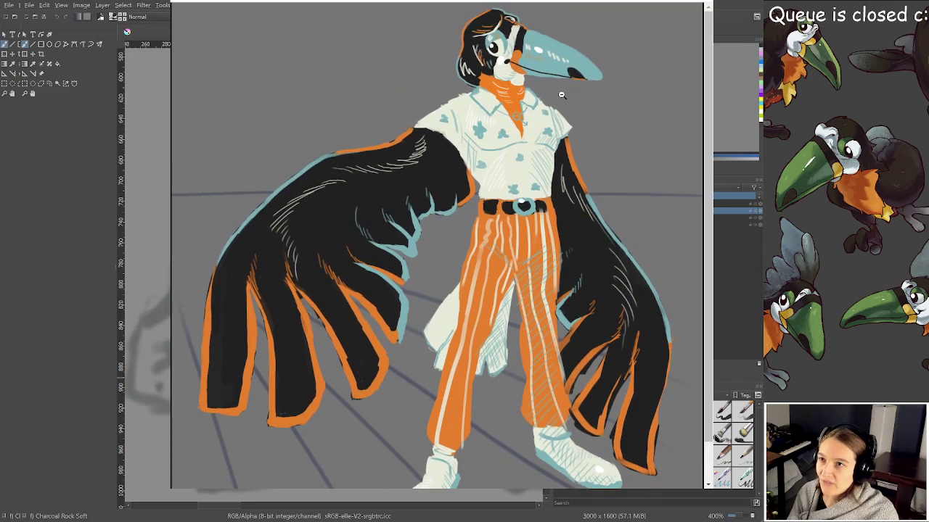
# Take another look at the toucan character's head, wings and trousers, and switch back to the Krita drawing
pyautogui.scroll(1, 562, 94)
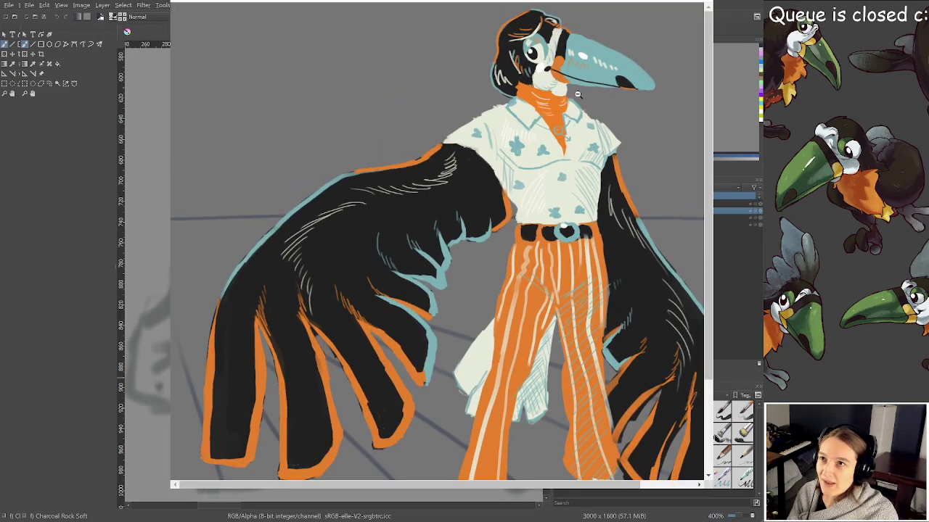
pyautogui.scroll(1, 577, 94)
pyautogui.scroll(-3, 557, 156)
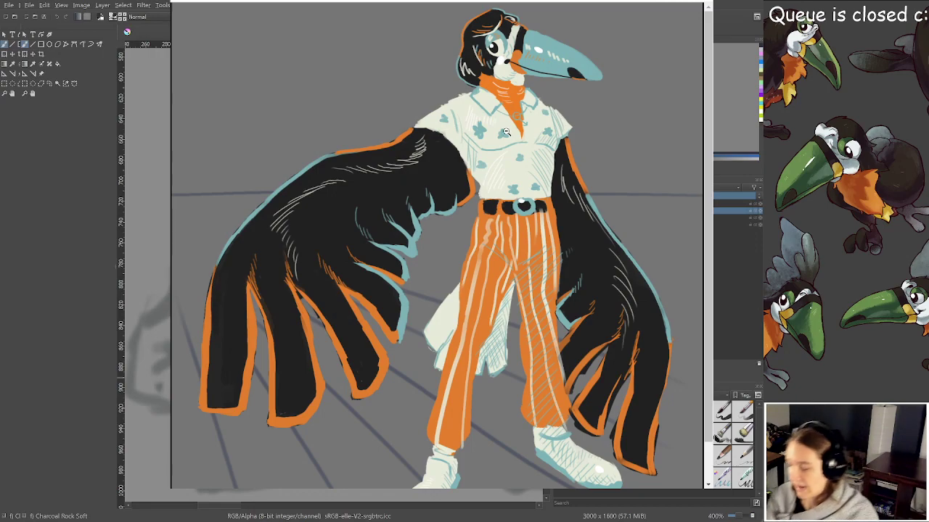
pyautogui.hotkey('alt', 'Tab')
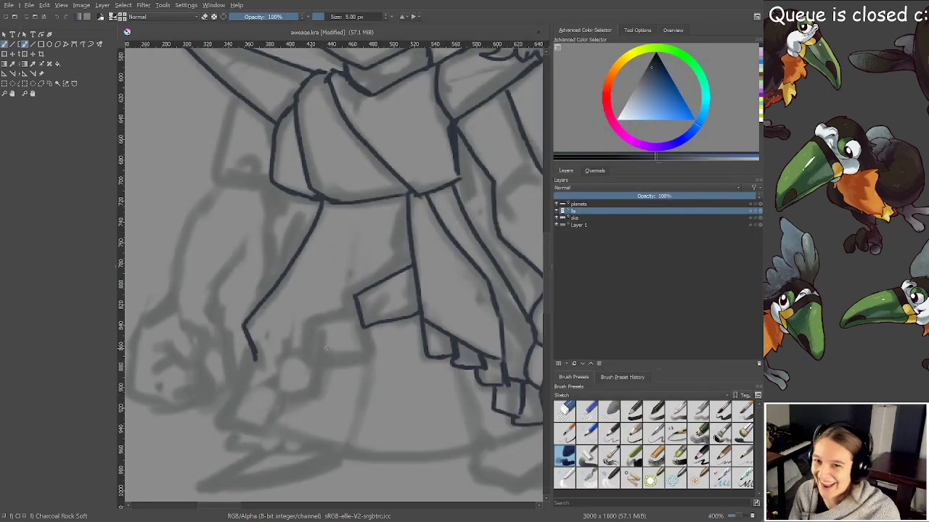
# Ink the three square patches stepping down to the left along the hem of the tunic's front panel
pyautogui.scroll(1, 299, 396)
pyautogui.moveTo(295, 259); pyautogui.dragTo(295, 263)
pyautogui.scroll(-1, 292, 286)
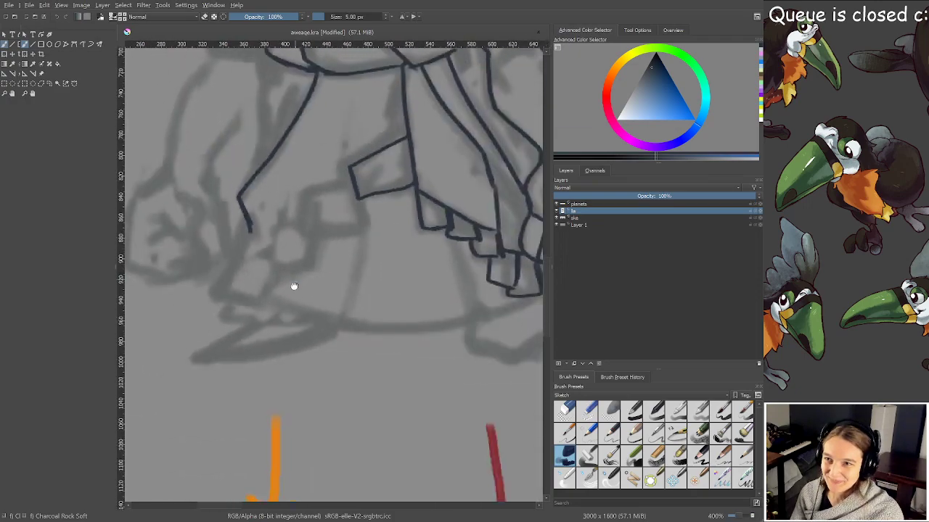
pyautogui.scroll(1, 349, 234)
pyautogui.moveTo(349, 234); pyautogui.dragTo(357, 285)
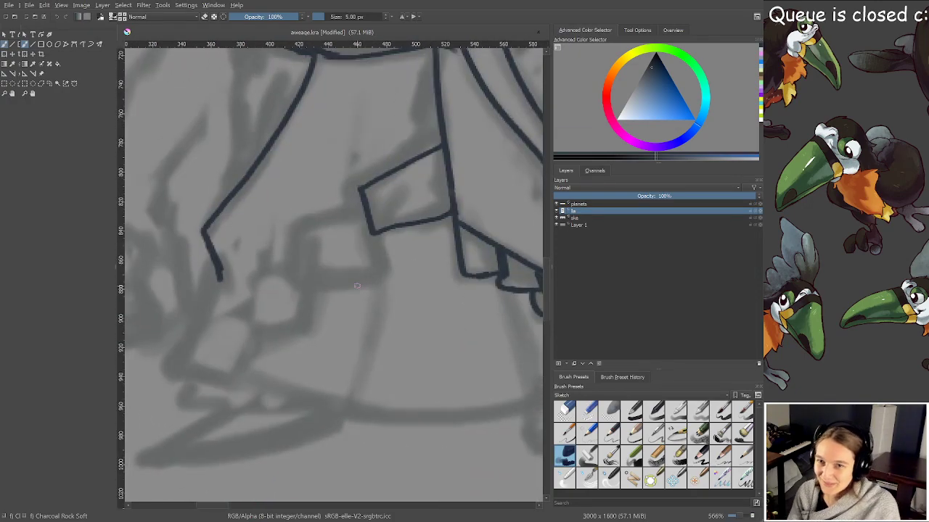
pyautogui.moveTo(303, 226)
pyautogui.mouseDown()
pyautogui.moveTo(301, 283)
pyautogui.moveTo(330, 285)
pyautogui.moveTo(377, 267)
pyautogui.moveTo(377, 249)
pyautogui.moveTo(328, 221)
pyautogui.moveTo(357, 215)
pyautogui.mouseUp()
pyautogui.moveTo(296, 263)
pyautogui.mouseDown()
pyautogui.moveTo(251, 278)
pyautogui.moveTo(249, 302)
pyautogui.moveTo(277, 328)
pyautogui.moveTo(310, 294)
pyautogui.moveTo(307, 327)
pyautogui.mouseUp()
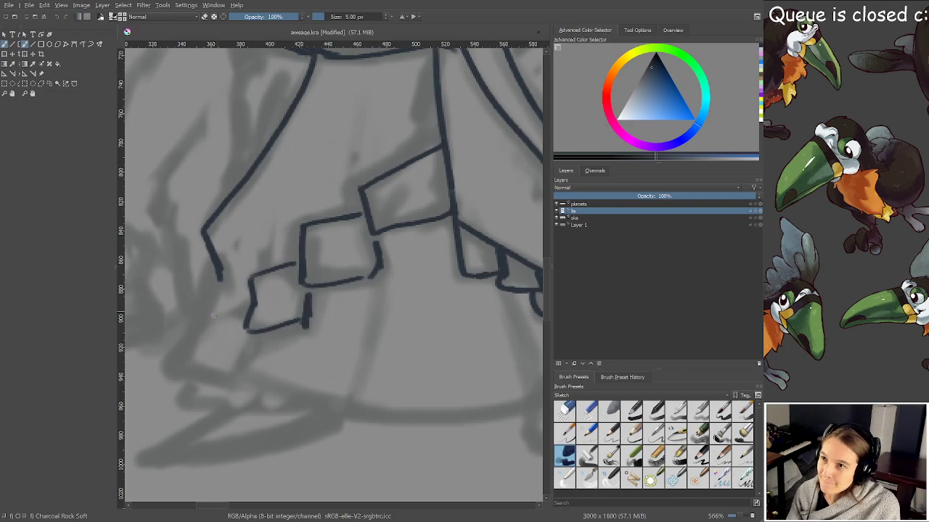
pyautogui.moveTo(254, 307)
pyautogui.mouseDown()
pyautogui.moveTo(206, 319)
pyautogui.moveTo(182, 360)
pyautogui.moveTo(245, 381)
pyautogui.moveTo(258, 343)
pyautogui.mouseUp()
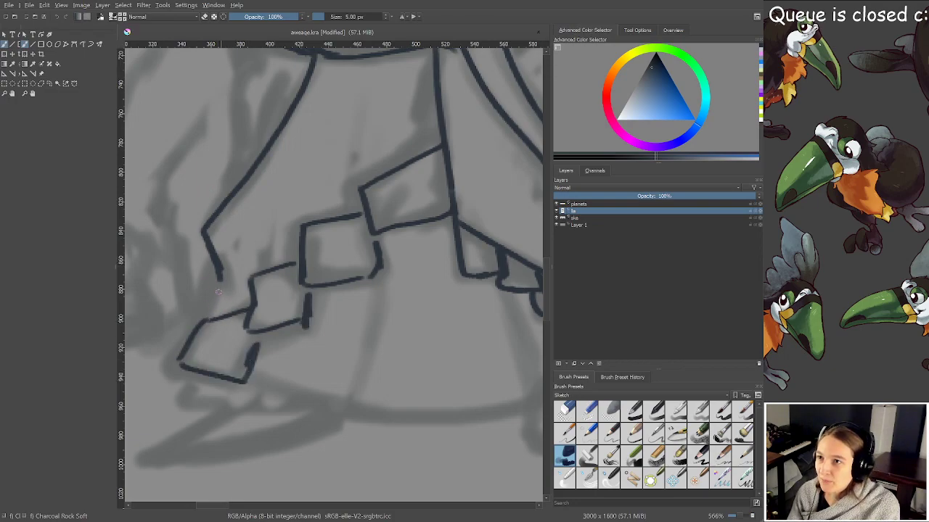
# Ink the narrow folded strip beside the lowest hem square, join it to the tunic's edge, and save the file
pyautogui.moveTo(220, 284); pyautogui.dragTo(207, 316)
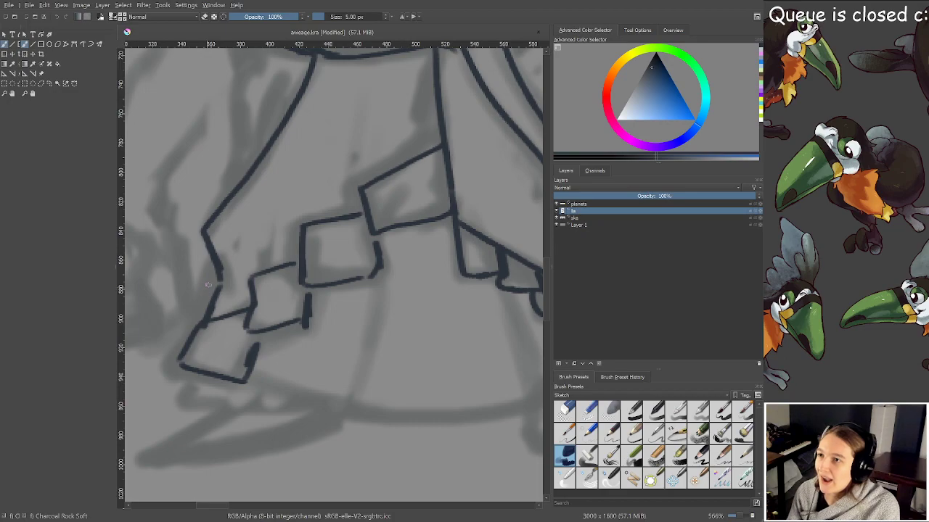
pyautogui.moveTo(217, 263)
pyautogui.mouseDown()
pyautogui.moveTo(167, 331)
pyautogui.moveTo(166, 352)
pyautogui.moveTo(176, 358)
pyautogui.mouseUp()
pyautogui.moveTo(191, 305); pyautogui.dragTo(207, 316)
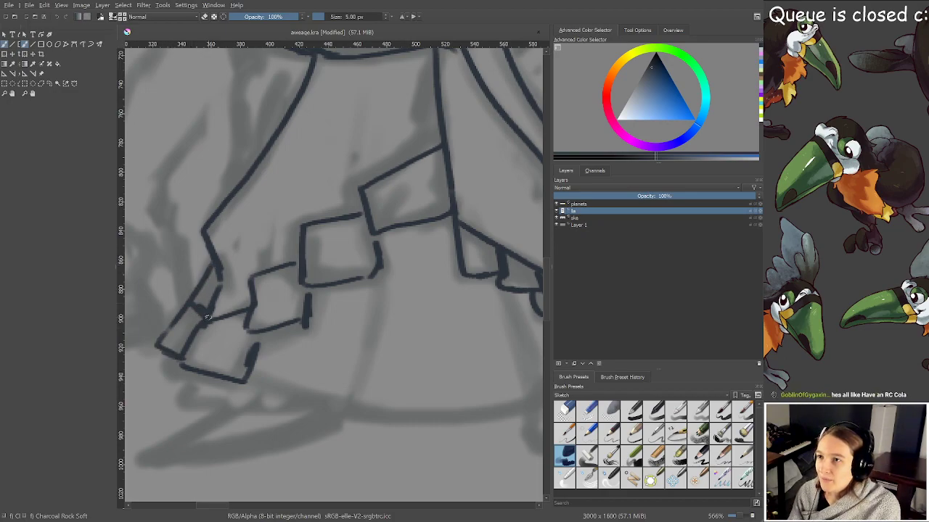
pyautogui.hotkey('ctrl', 's')
# Ink the cloth edge hanging behind the tunic's left side and the outlines of the adjoining upper arm and forearm
pyautogui.moveTo(250, 171); pyautogui.dragTo(298, 283)
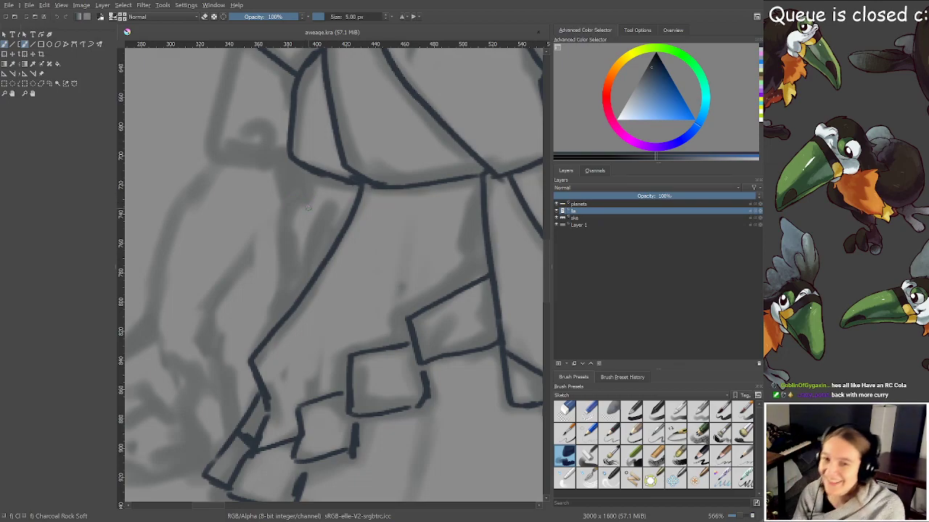
pyautogui.moveTo(306, 171)
pyautogui.mouseDown()
pyautogui.moveTo(283, 209)
pyautogui.moveTo(282, 320)
pyautogui.mouseUp()
pyautogui.scroll(-2, 282, 284)
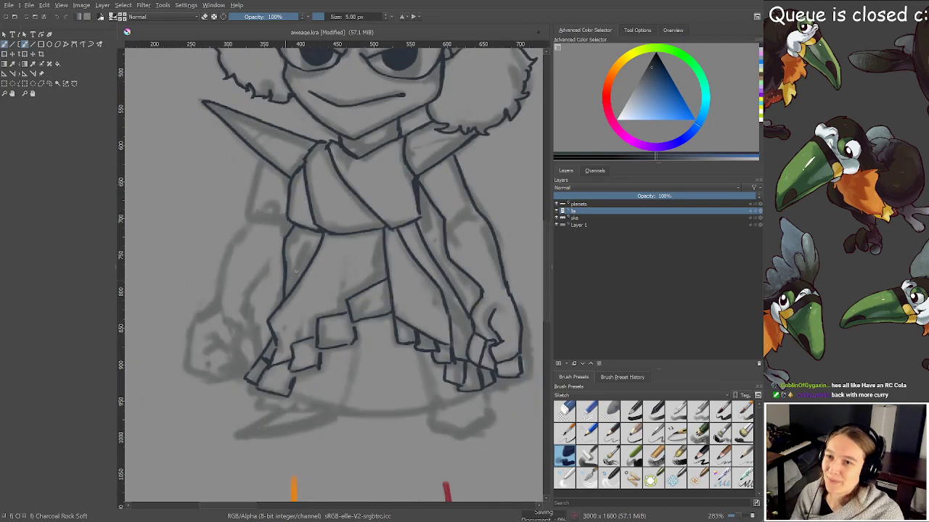
pyautogui.moveTo(301, 272); pyautogui.dragTo(293, 312)
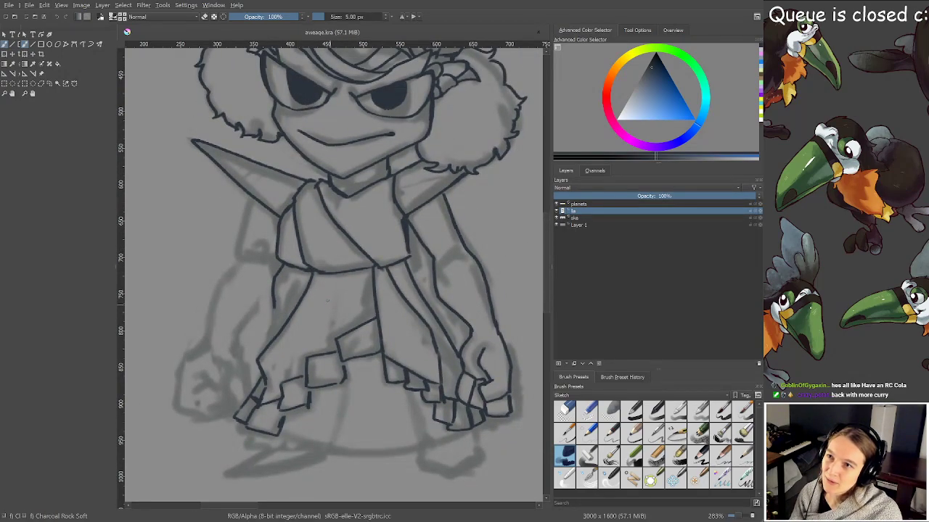
pyautogui.scroll(2, 278, 290)
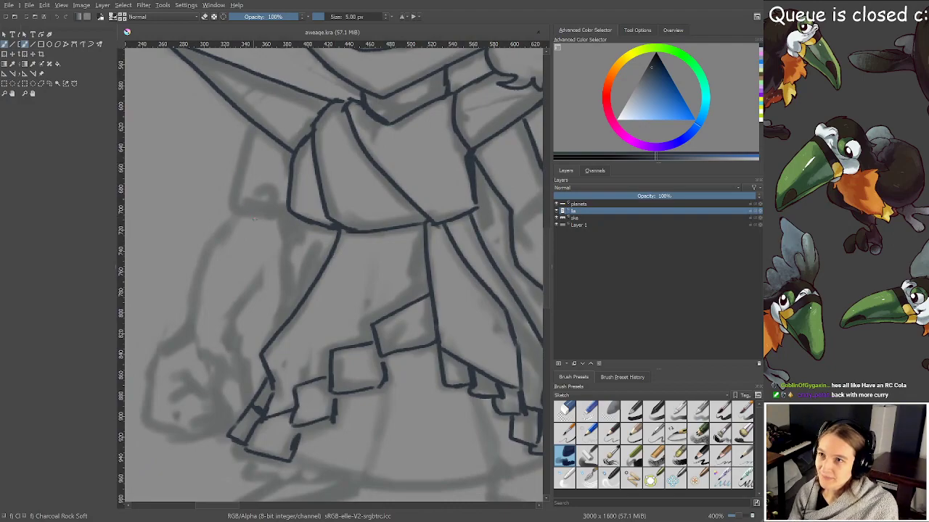
pyautogui.moveTo(285, 238)
pyautogui.mouseDown()
pyautogui.moveTo(302, 223)
pyautogui.moveTo(282, 248)
pyautogui.moveTo(278, 330)
pyautogui.mouseUp()
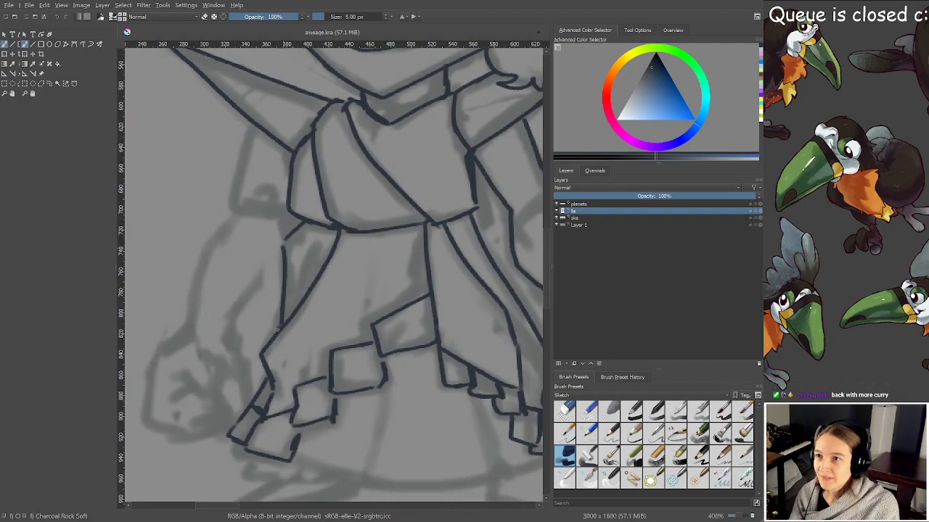
pyautogui.moveTo(250, 123)
pyautogui.mouseDown()
pyautogui.moveTo(190, 335)
pyautogui.moveTo(255, 284)
pyautogui.moveTo(274, 259)
pyautogui.moveTo(287, 205)
pyautogui.mouseUp()
pyautogui.scroll(-2, 299, 206)
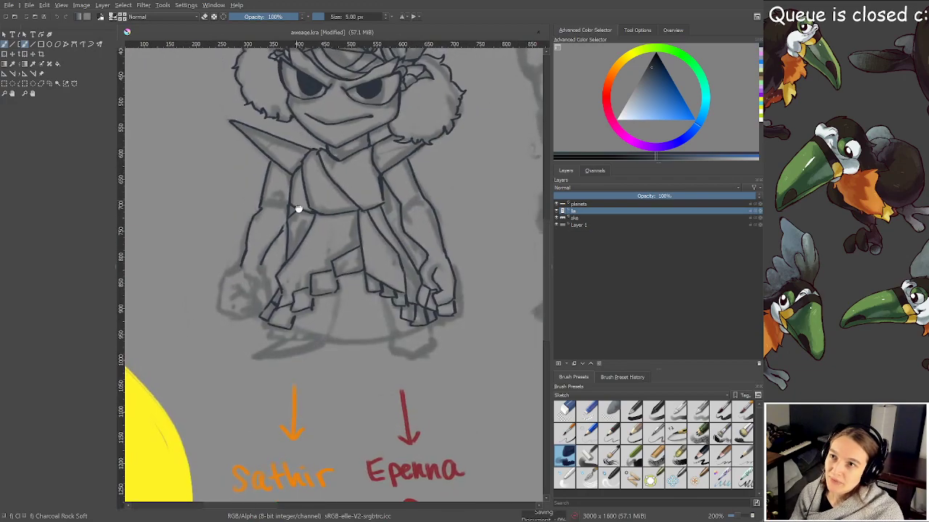
# Ink the clenched fist on the left with its thumb and curled fingers, and join it to the forearm at the wrist
pyautogui.scroll(2, 308, 203)
pyautogui.moveTo(213, 314); pyautogui.dragTo(289, 312)
pyautogui.scroll(3, 289, 312)
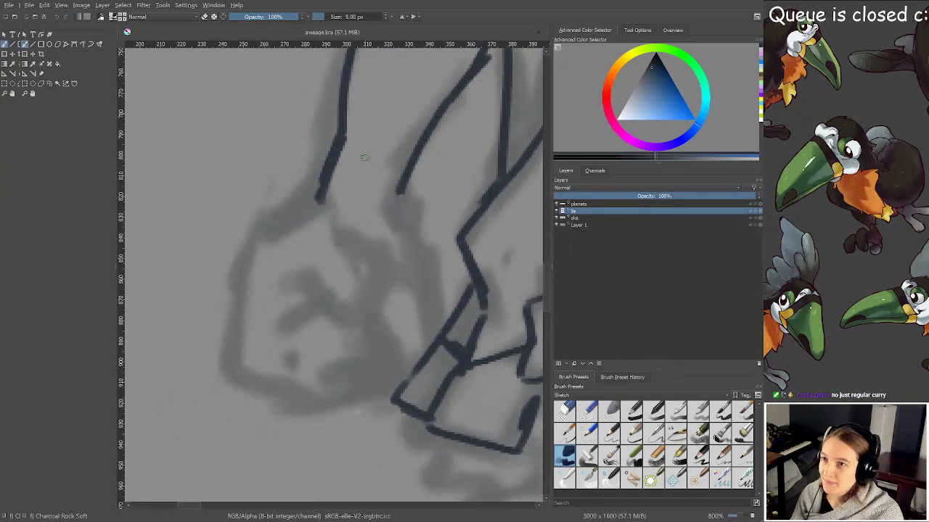
pyautogui.moveTo(279, 295)
pyautogui.mouseDown()
pyautogui.moveTo(349, 311)
pyautogui.moveTo(386, 279)
pyautogui.moveTo(342, 249)
pyautogui.moveTo(314, 203)
pyautogui.moveTo(252, 240)
pyautogui.moveTo(232, 359)
pyautogui.moveTo(300, 408)
pyautogui.moveTo(368, 383)
pyautogui.moveTo(355, 308)
pyautogui.moveTo(304, 296)
pyautogui.moveTo(291, 355)
pyautogui.mouseUp()
pyautogui.moveTo(337, 399); pyautogui.dragTo(383, 415)
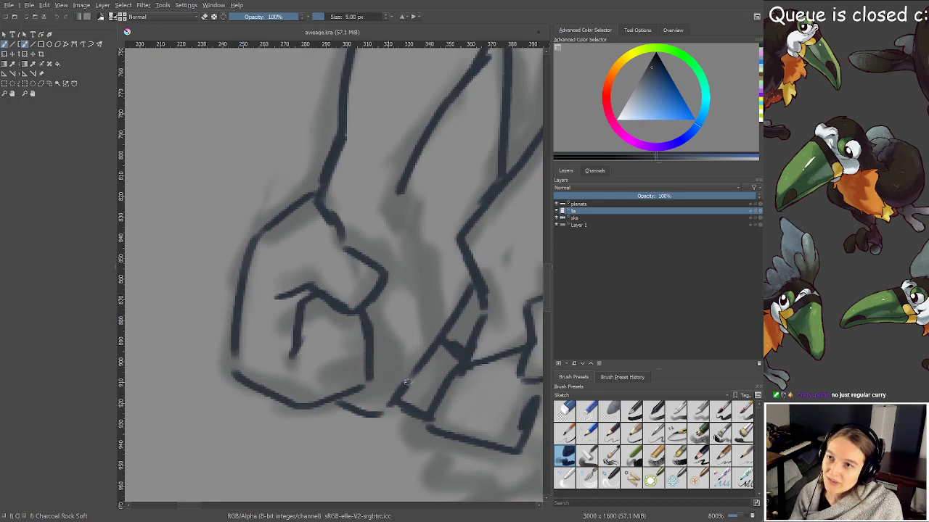
pyautogui.moveTo(376, 298); pyautogui.dragTo(426, 359)
pyautogui.moveTo(403, 294)
pyautogui.mouseDown()
pyautogui.moveTo(433, 287)
pyautogui.moveTo(448, 322)
pyautogui.mouseUp()
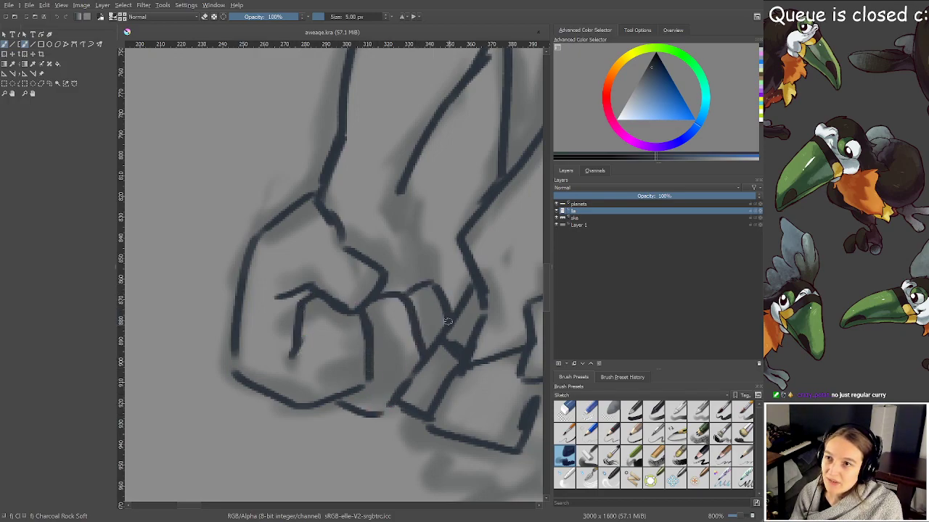
pyautogui.moveTo(407, 190)
pyautogui.mouseDown()
pyautogui.moveTo(400, 211)
pyautogui.moveTo(434, 274)
pyautogui.moveTo(425, 282)
pyautogui.mouseUp()
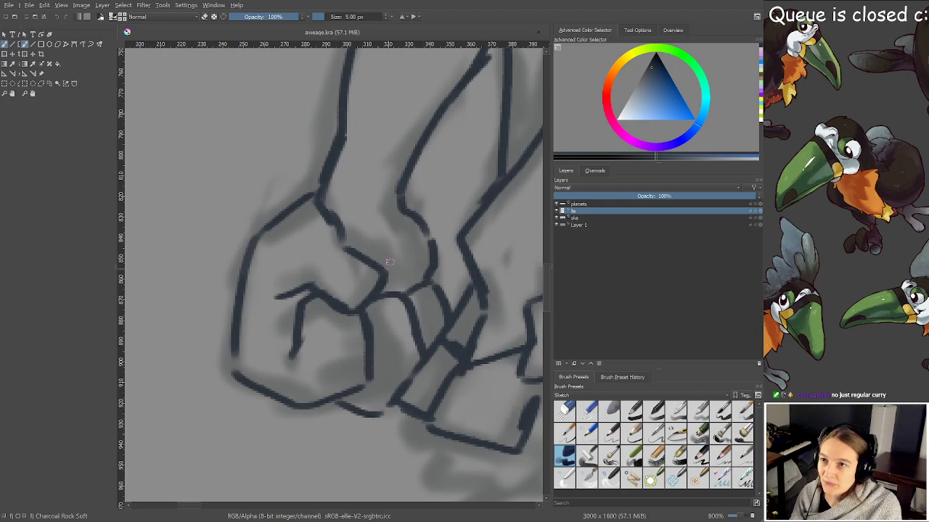
# Compare the line art with the rough sketch by toggling layer visibility, and hide the sketch layer
pyautogui.scroll(-5, 389, 261)
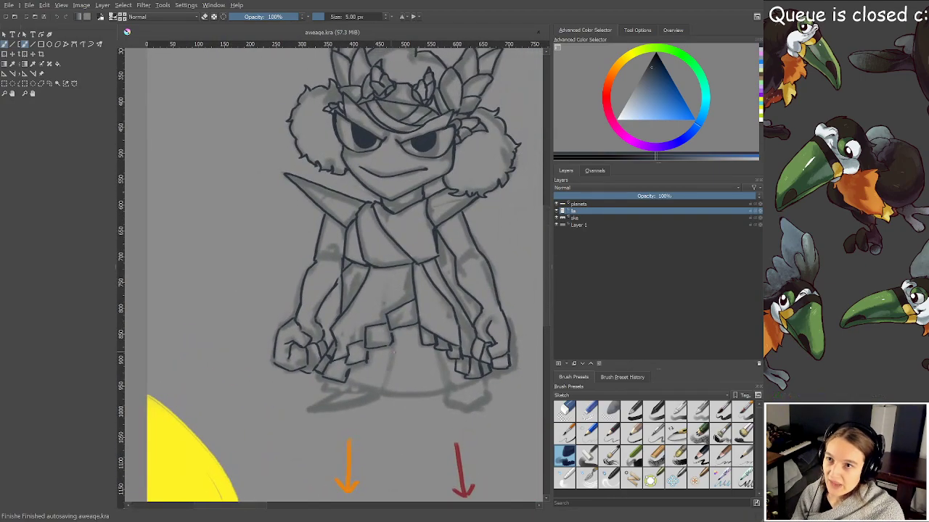
pyautogui.click(556, 204)
pyautogui.click(556, 204)
pyautogui.click(556, 203)
pyautogui.click(556, 204)
pyautogui.click(557, 211)
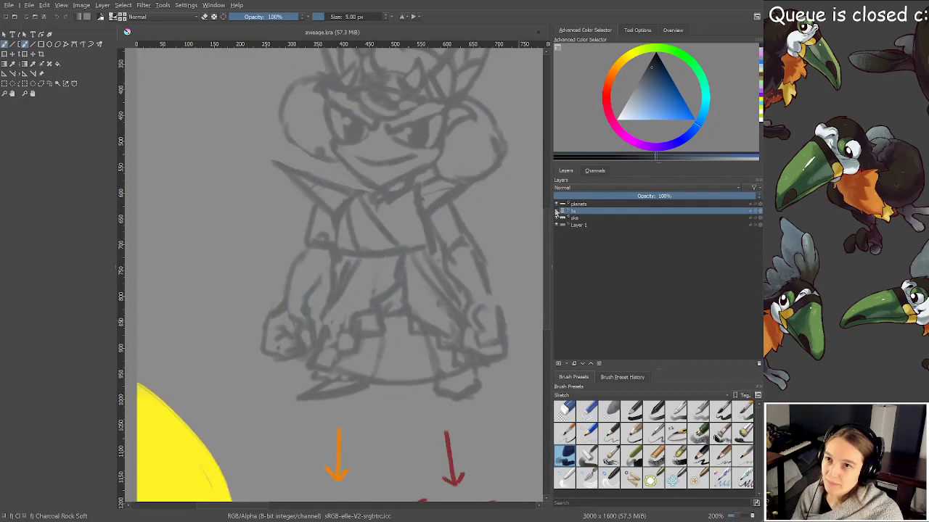
pyautogui.click(556, 211)
pyautogui.click(557, 219)
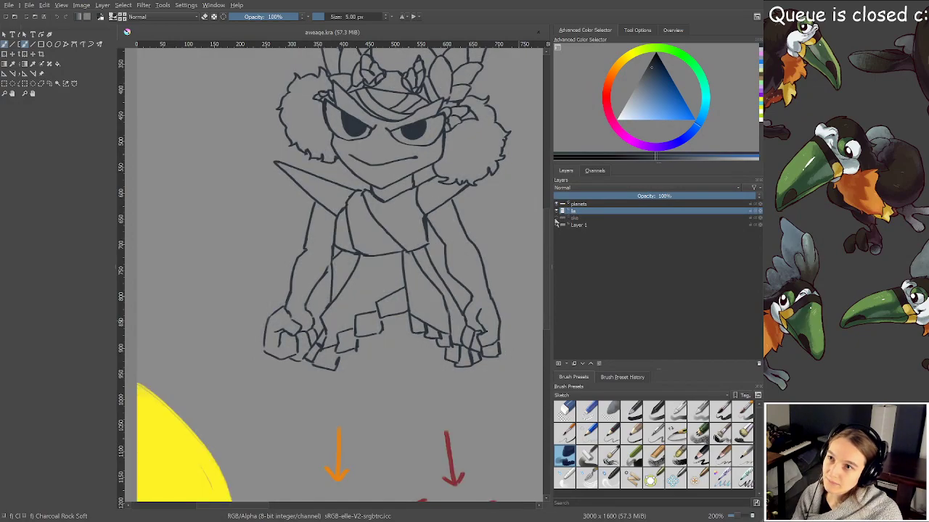
# Check the character's line art in mirrored and normal view, and show the sketch layer again
pyautogui.moveTo(411, 201); pyautogui.dragTo(389, 234)
pyautogui.press('m')
pyautogui.press('m')
pyautogui.press('m')
pyautogui.press('m')
pyautogui.press('m')
pyautogui.press('m')
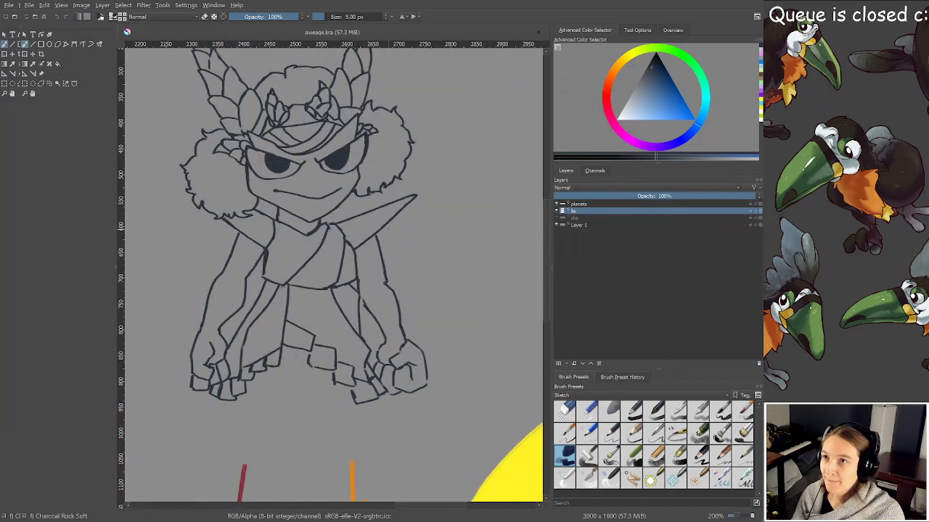
pyautogui.press('m')
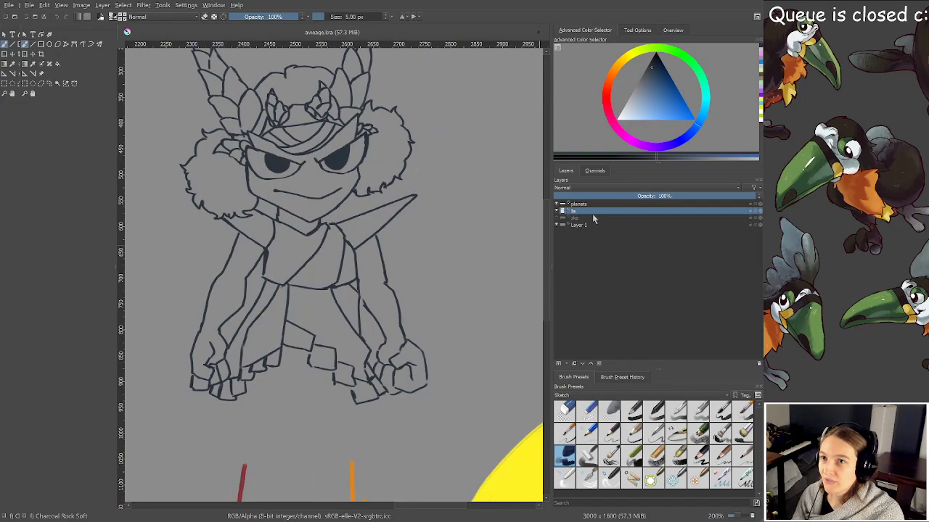
pyautogui.press('m')
pyautogui.click(556, 218)
# Ink the two sides and the curved bottom edge of the underskirt's centre section, cleaning up the line ends
pyautogui.scroll(2, 314, 427)
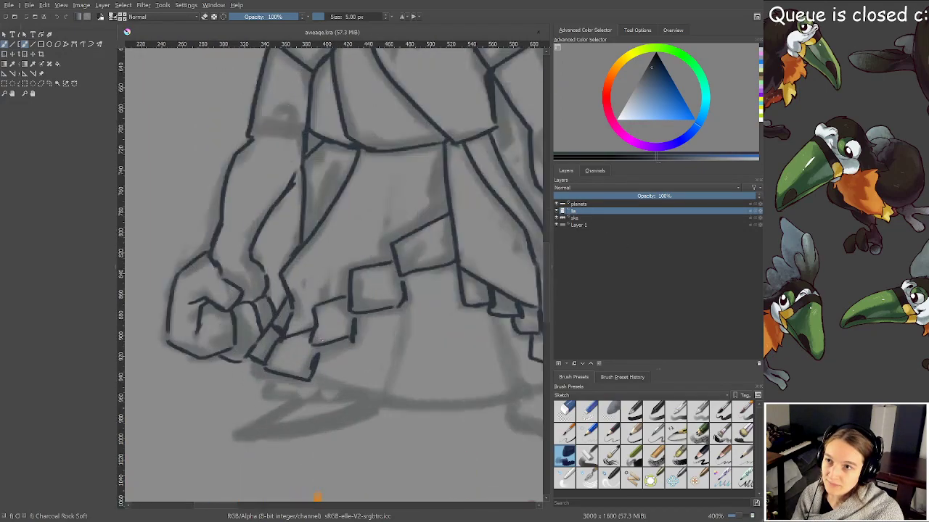
pyautogui.moveTo(365, 344); pyautogui.dragTo(291, 293)
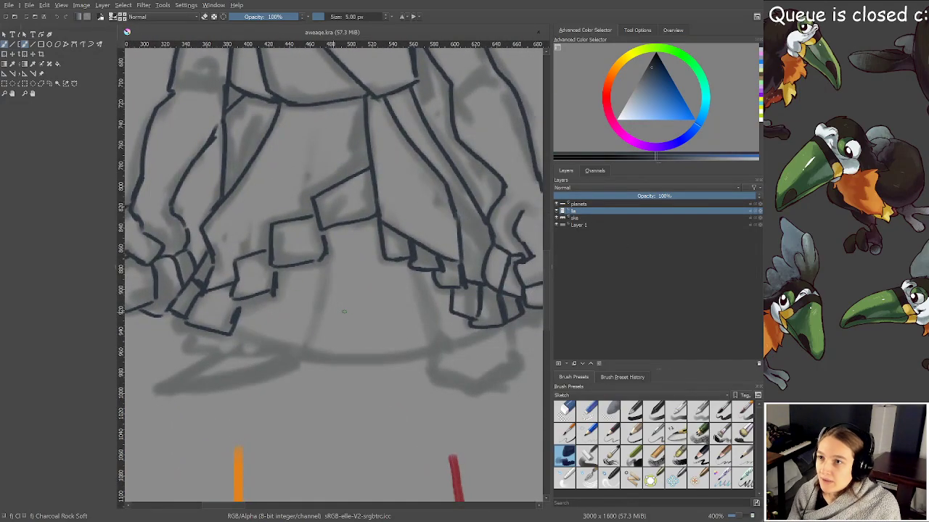
pyautogui.moveTo(321, 261)
pyautogui.mouseDown()
pyautogui.moveTo(306, 355)
pyautogui.moveTo(363, 366)
pyautogui.moveTo(440, 341)
pyautogui.mouseUp()
pyautogui.press('e')
pyautogui.moveTo(412, 271); pyautogui.dragTo(444, 347)
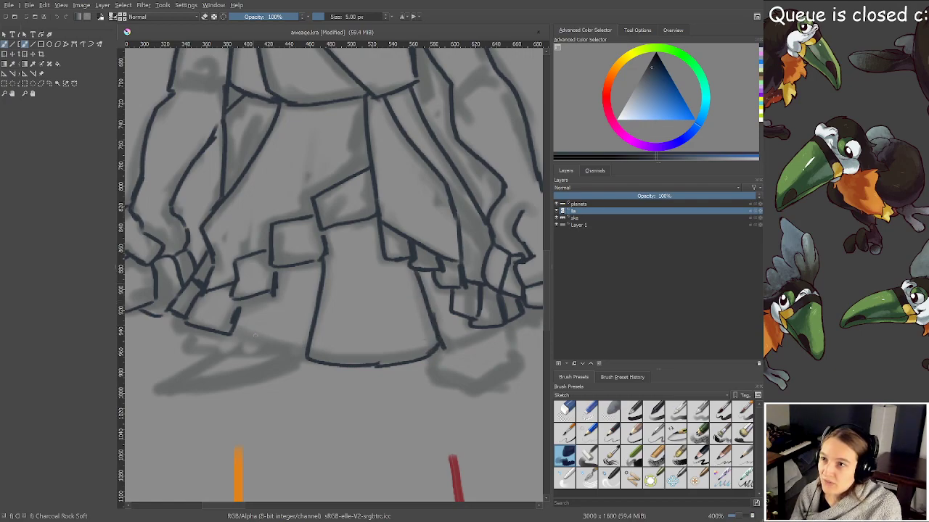
# Ink the underskirt's hem on both sides of the centre section plus the small tab under the lowest left square, and save
pyautogui.moveTo(228, 337); pyautogui.dragTo(293, 356)
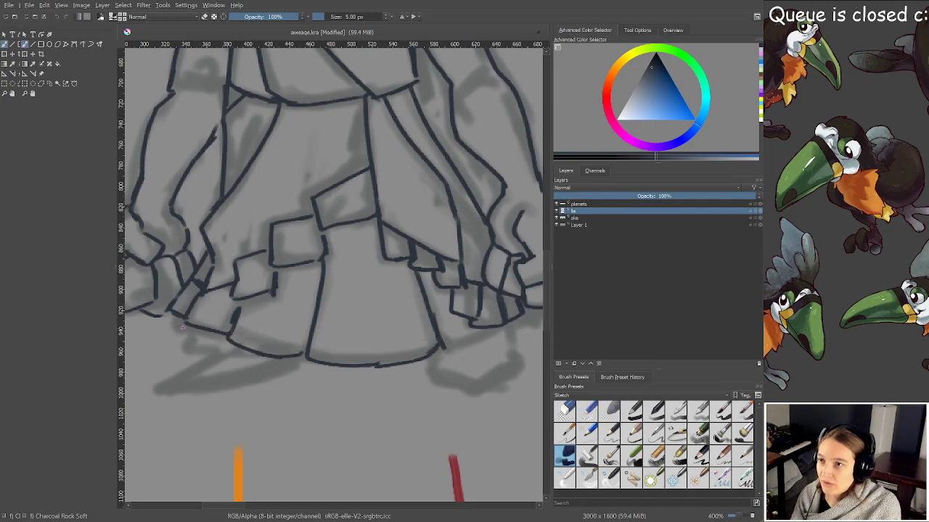
pyautogui.moveTo(183, 327)
pyautogui.mouseDown()
pyautogui.moveTo(183, 338)
pyautogui.moveTo(232, 347)
pyautogui.mouseUp()
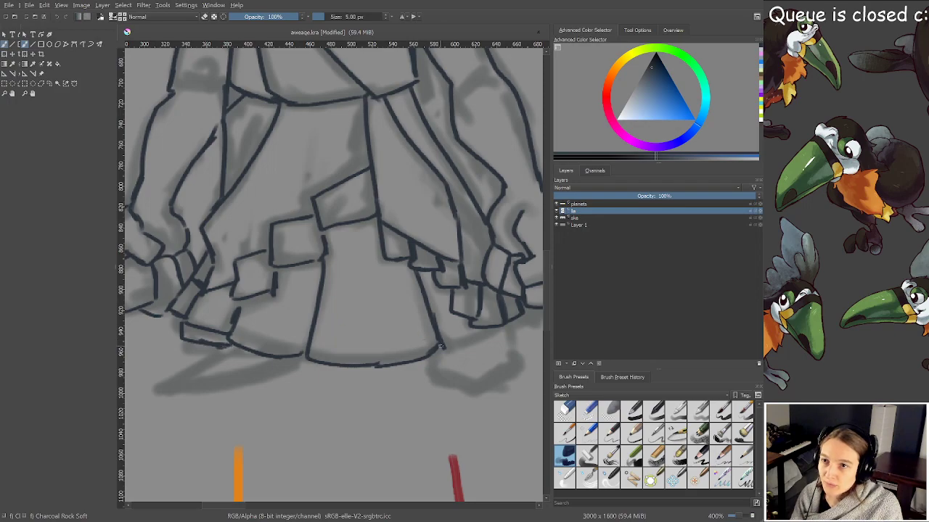
pyautogui.moveTo(442, 347); pyautogui.dragTo(479, 334)
pyautogui.hotkey('ctrl', 's')
# Ink the pointed shoe sticking out below the left side of the underskirt's hem
pyautogui.scroll(1, 332, 352)
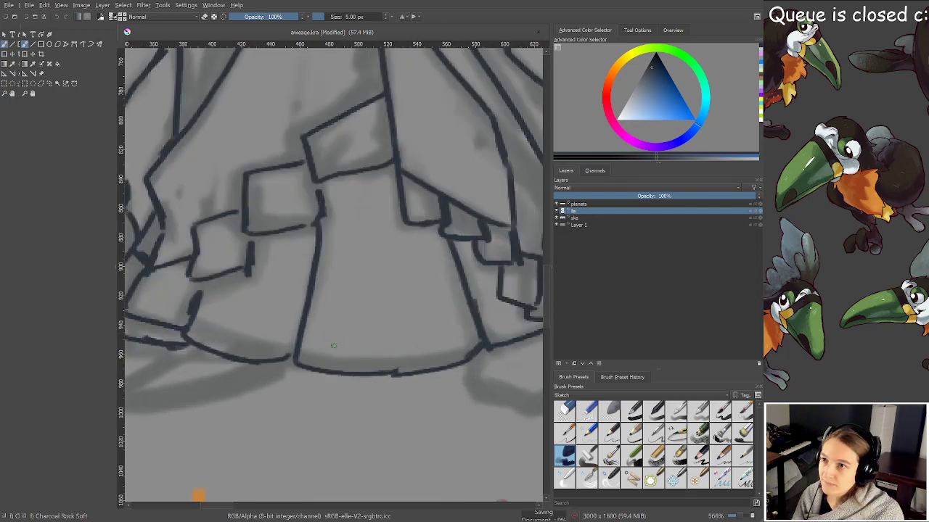
pyautogui.moveTo(329, 340); pyautogui.dragTo(474, 233)
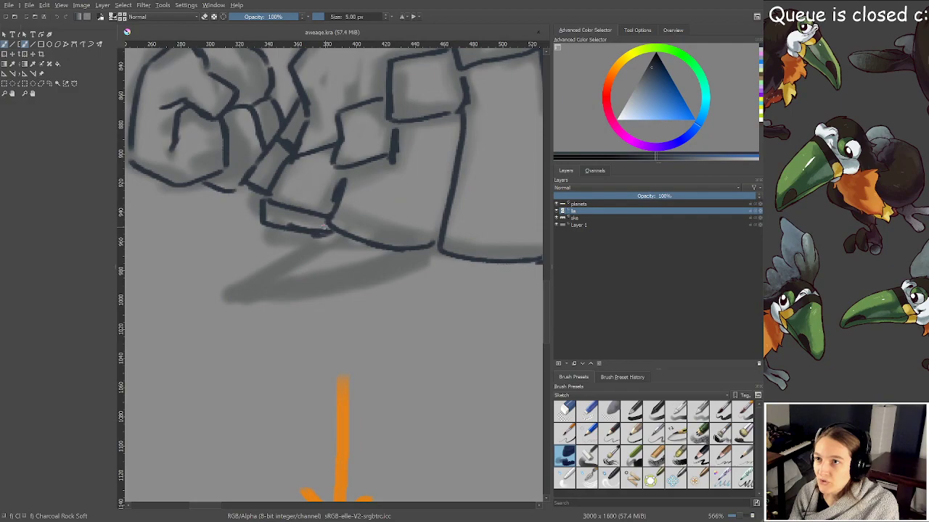
pyautogui.moveTo(324, 230)
pyautogui.mouseDown()
pyautogui.moveTo(235, 296)
pyautogui.moveTo(335, 291)
pyautogui.moveTo(415, 273)
pyautogui.moveTo(434, 243)
pyautogui.moveTo(498, 298)
pyautogui.moveTo(343, 301)
pyautogui.moveTo(378, 316)
pyautogui.moveTo(246, 325)
pyautogui.moveTo(350, 359)
pyautogui.moveTo(401, 313)
pyautogui.moveTo(373, 222)
pyautogui.moveTo(351, 227)
pyautogui.moveTo(409, 377)
pyautogui.mouseUp()
pyautogui.scroll(-2, 384, 247)
# Ink the upper edge of the armband across both upper arms, redoing the left arm's line once, and save
pyautogui.moveTo(369, 179)
pyautogui.mouseDown()
pyautogui.moveTo(422, 216)
pyautogui.moveTo(427, 279)
pyautogui.mouseUp()
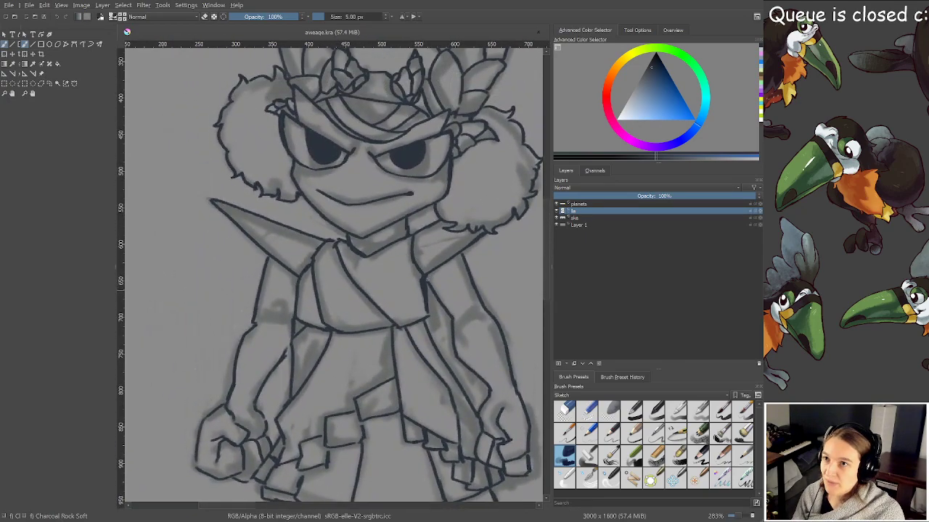
pyautogui.scroll(3, 425, 266)
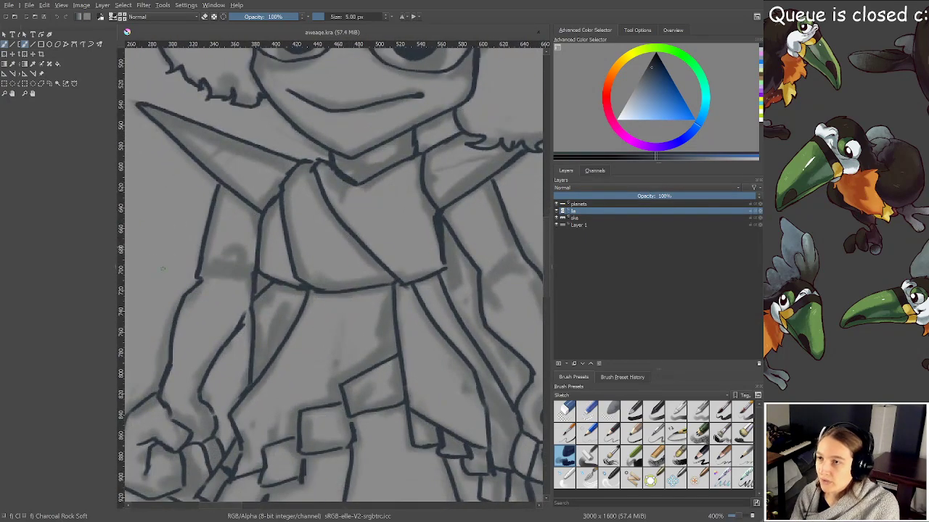
pyautogui.moveTo(202, 256); pyautogui.dragTo(244, 263)
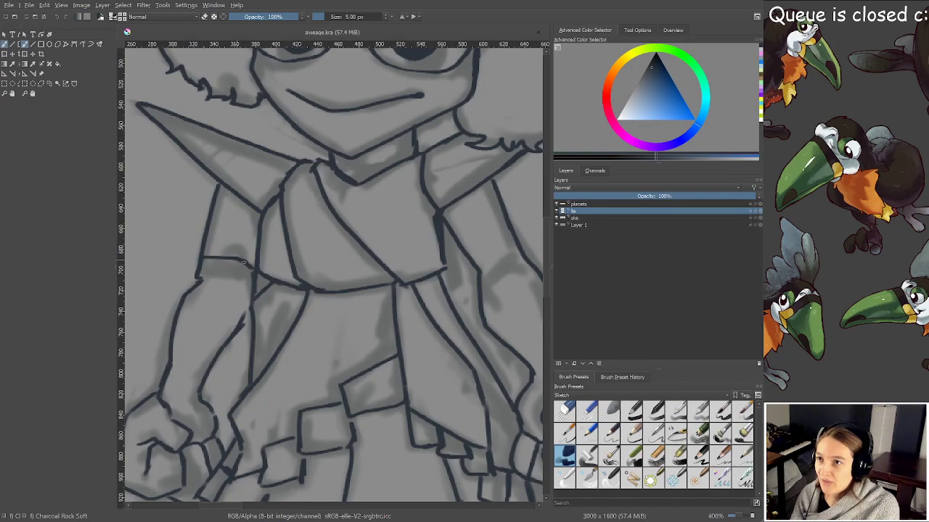
pyautogui.hotkey('ctrl', 'z')
pyautogui.hotkey('ctrl', 'z')
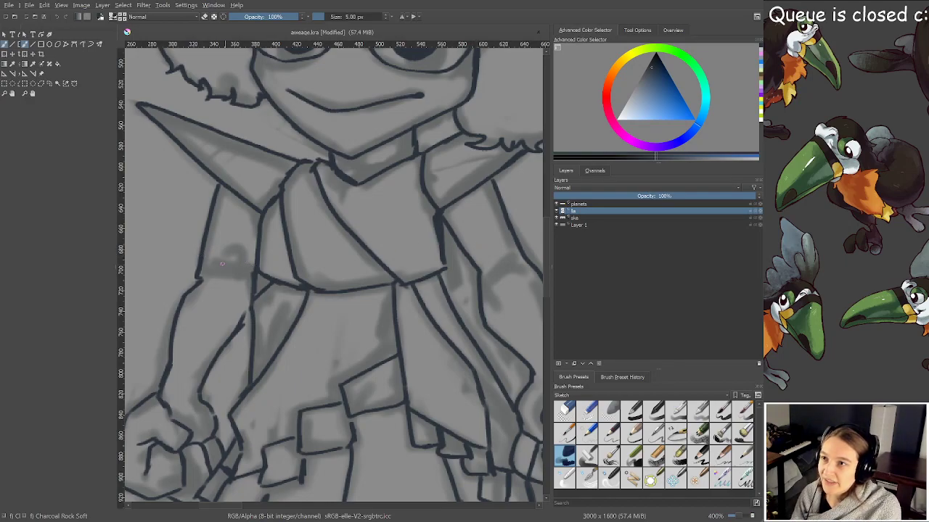
pyautogui.moveTo(203, 258); pyautogui.dragTo(248, 269)
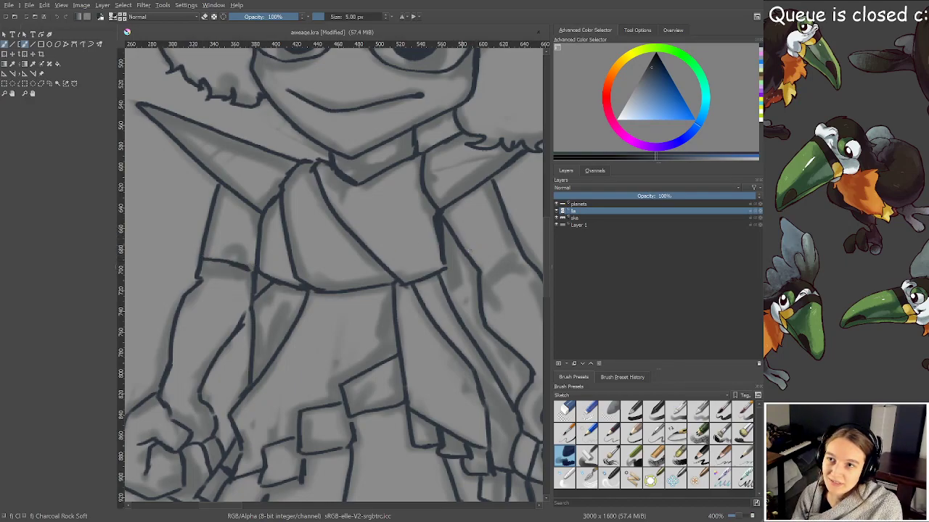
pyautogui.moveTo(467, 259); pyautogui.dragTo(510, 230)
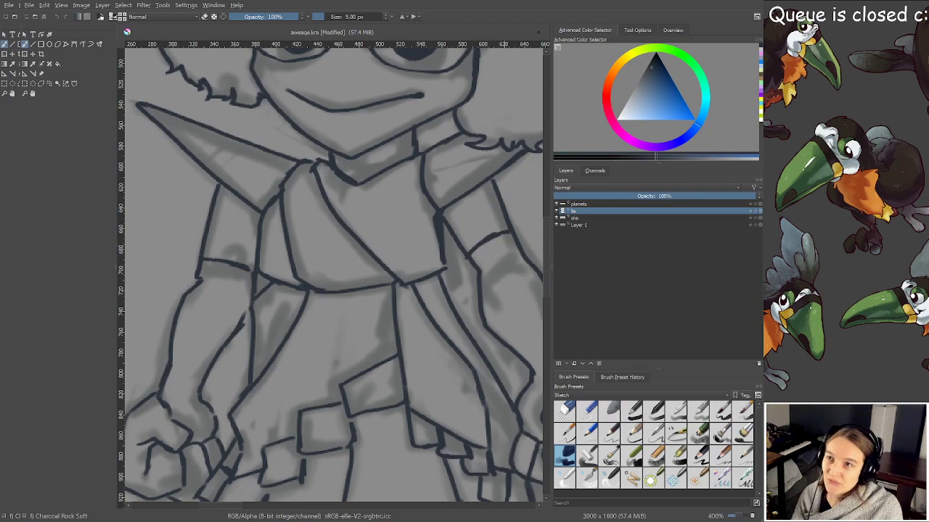
pyautogui.press('-')
pyautogui.hotkey('ctrl', 's')
pyautogui.press('-')
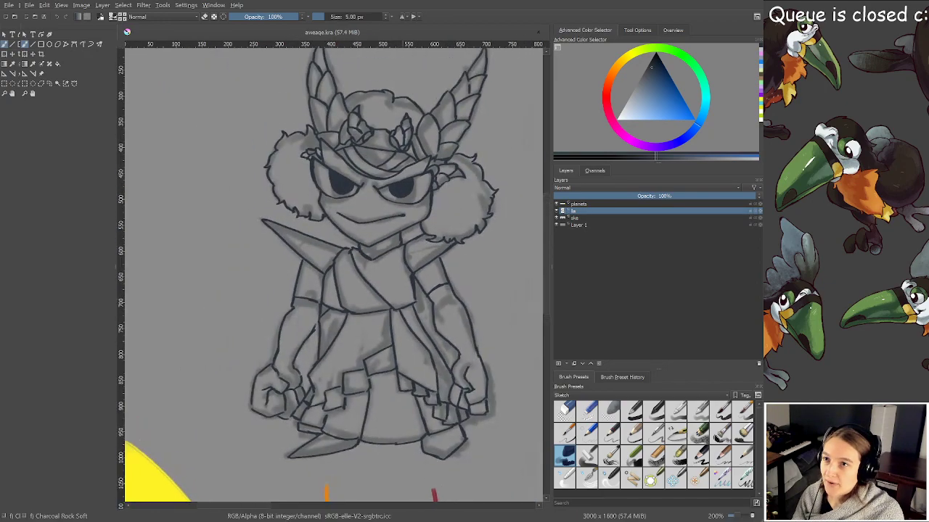
# Hide the sketch layer, thicken the line junctions between the lower feathers of the right head wing, and save
pyautogui.moveTo(397, 253); pyautogui.dragTo(387, 253)
pyautogui.click(562, 218)
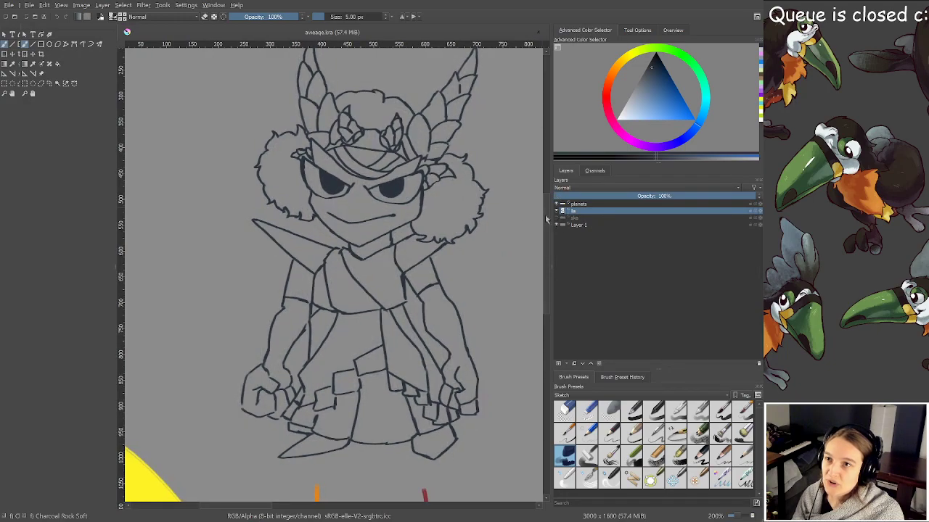
pyautogui.scroll(2, 364, 158)
pyautogui.moveTo(363, 158); pyautogui.dragTo(211, 229)
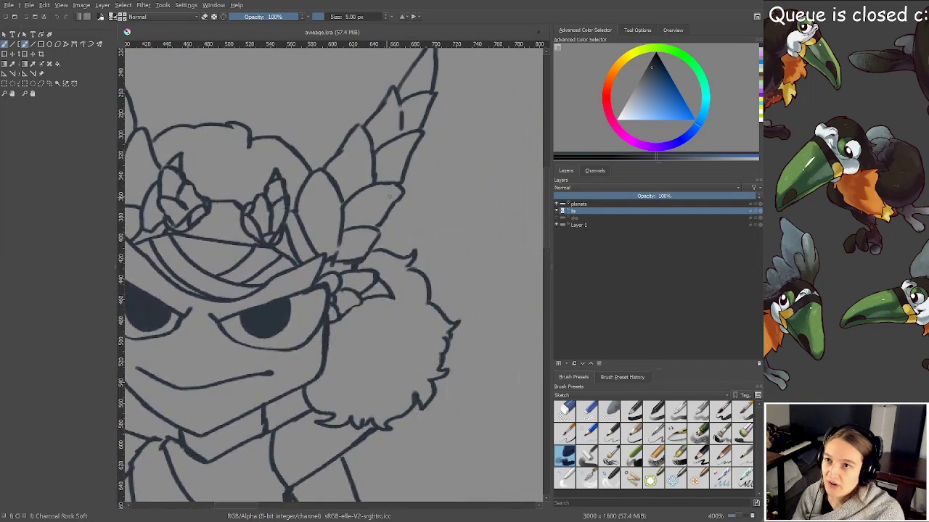
pyautogui.scroll(2, 387, 198)
pyautogui.moveTo(388, 198); pyautogui.dragTo(367, 215)
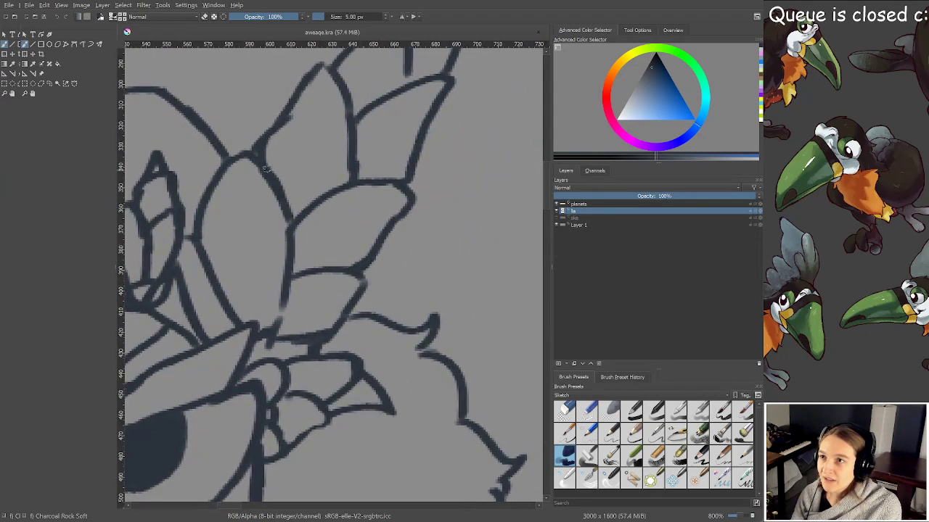
pyautogui.moveTo(349, 106)
pyautogui.mouseDown()
pyautogui.moveTo(354, 115)
pyautogui.moveTo(341, 87)
pyautogui.mouseUp()
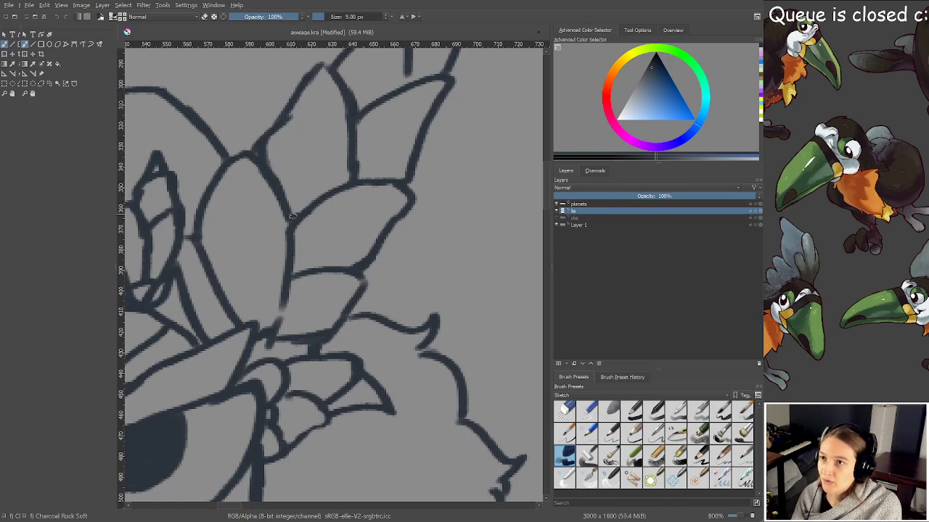
pyautogui.moveTo(292, 216); pyautogui.dragTo(286, 237)
pyautogui.moveTo(296, 271)
pyautogui.mouseDown()
pyautogui.moveTo(280, 319)
pyautogui.moveTo(278, 341)
pyautogui.moveTo(289, 341)
pyautogui.moveTo(261, 338)
pyautogui.moveTo(278, 340)
pyautogui.moveTo(273, 346)
pyautogui.mouseUp()
pyautogui.press('e')
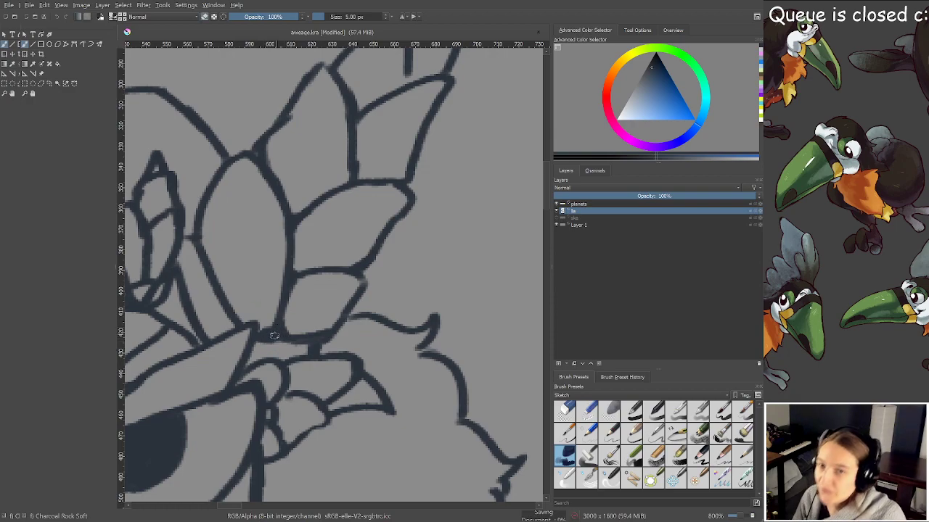
# Thicken the inner edge of the large feather at the base of the right head wing, redoing the stroke once
pyautogui.scroll(-3, 273, 347)
pyautogui.moveTo(390, 316); pyautogui.dragTo(427, 299)
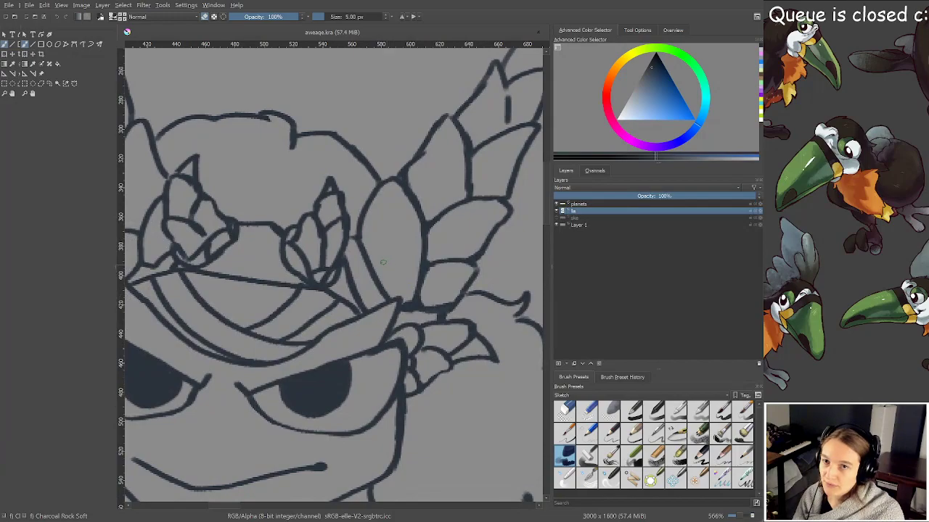
pyautogui.moveTo(360, 220); pyautogui.dragTo(362, 238)
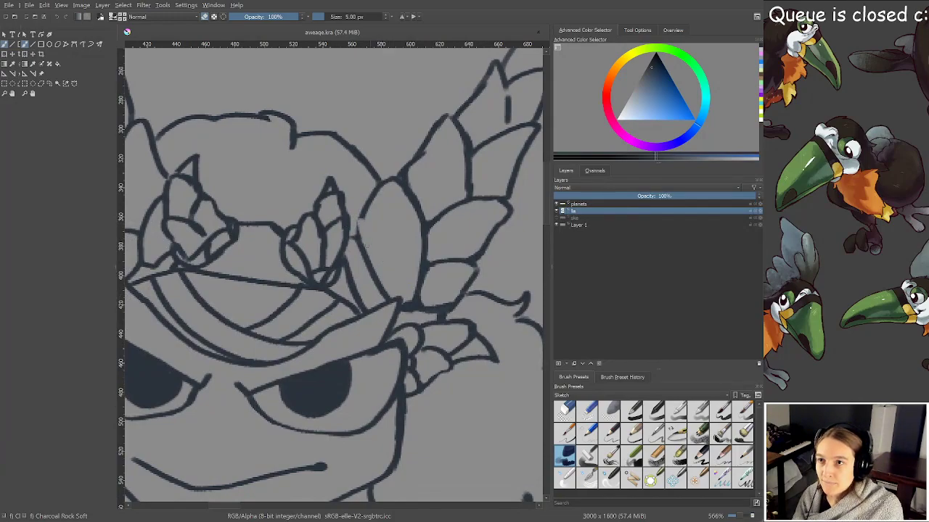
pyautogui.hotkey('ctrl', 'z')
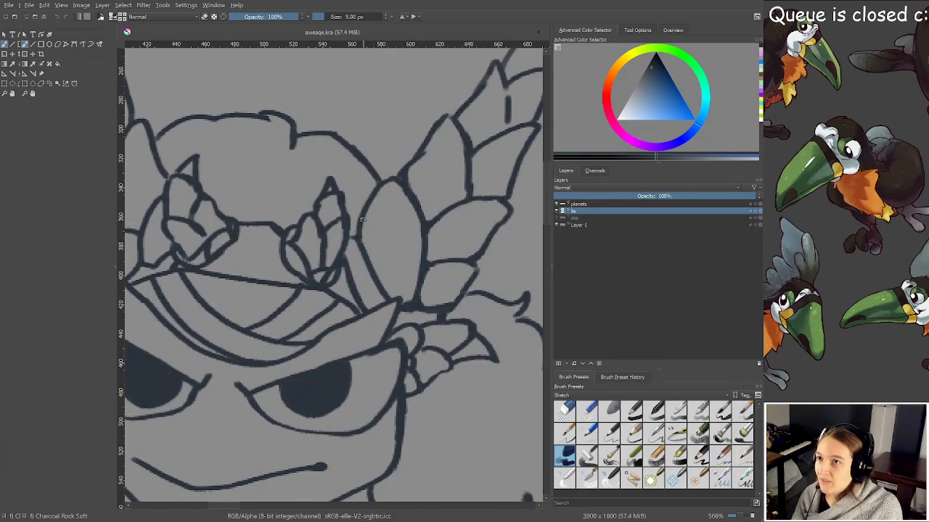
pyautogui.moveTo(361, 216); pyautogui.dragTo(373, 275)
# Thicken the line junctions around the lowest inner feathers of the left head wing, and save
pyautogui.moveTo(233, 242); pyautogui.dragTo(459, 327)
pyautogui.scroll(1, 403, 278)
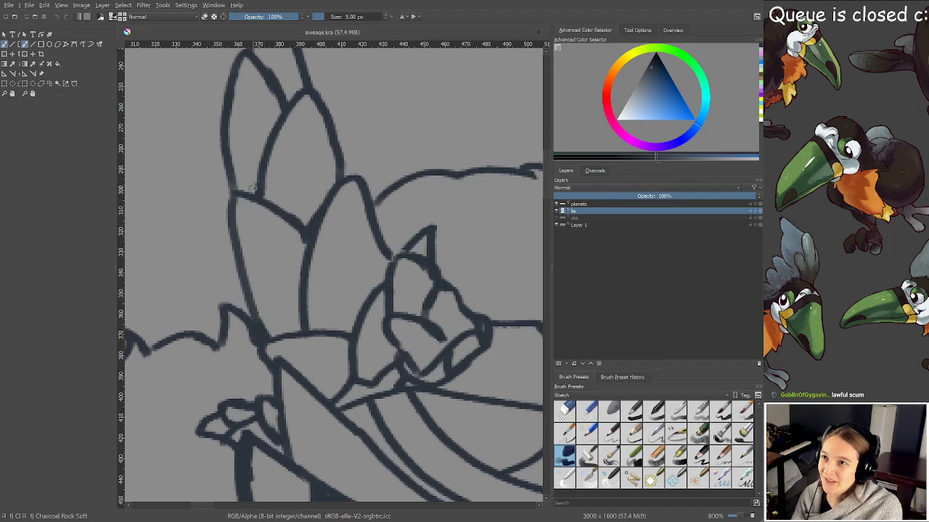
pyautogui.moveTo(346, 333); pyautogui.dragTo(364, 304)
pyautogui.moveTo(389, 254); pyautogui.dragTo(380, 285)
pyautogui.hotkey('ctrl', 's')
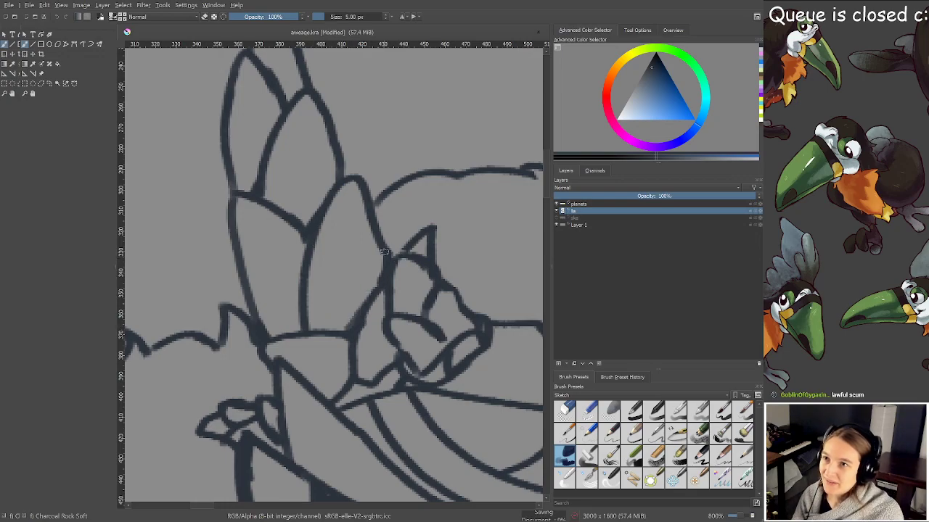
# Thicken both ends of the headband's top line beneath the two small leaf clusters on the forehead
pyautogui.scroll(-3, 386, 265)
pyautogui.moveTo(418, 355); pyautogui.dragTo(314, 291)
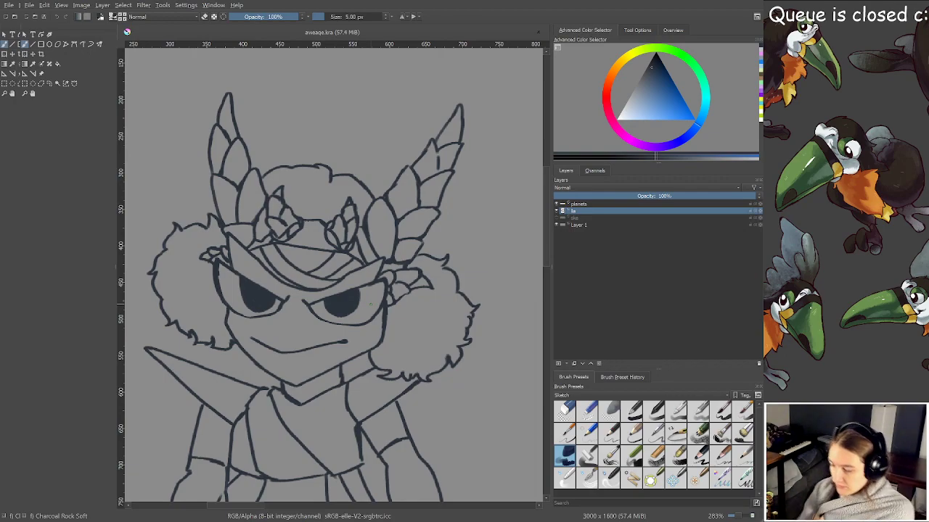
pyautogui.scroll(3, 348, 240)
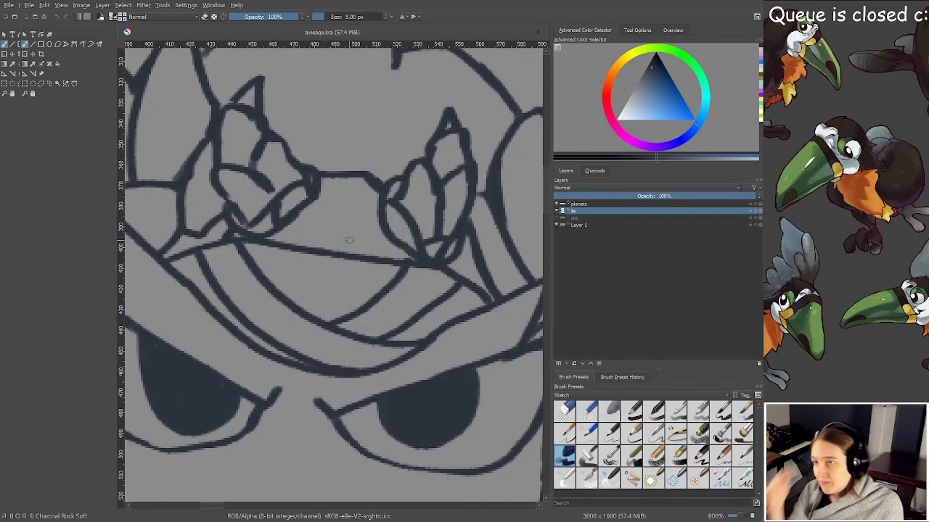
pyautogui.moveTo(249, 253); pyautogui.dragTo(296, 248)
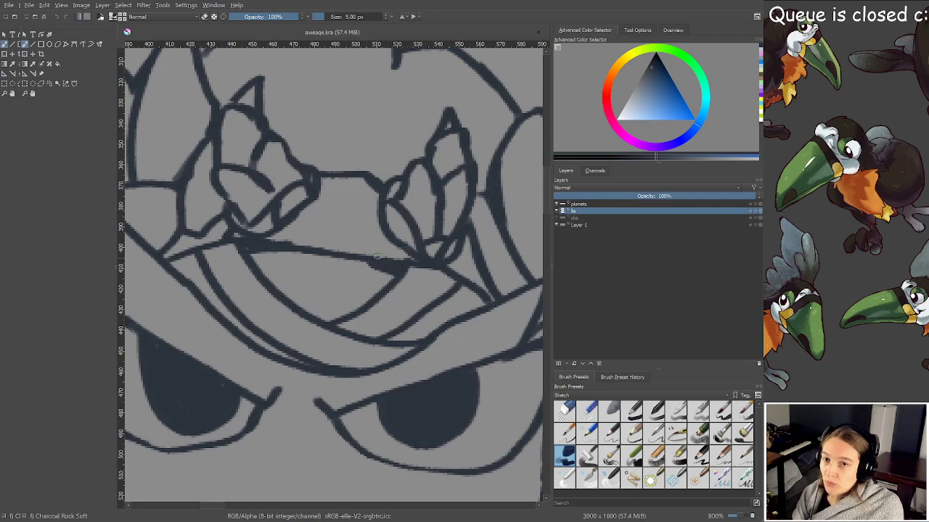
pyautogui.click(367, 259)
pyautogui.press('e')
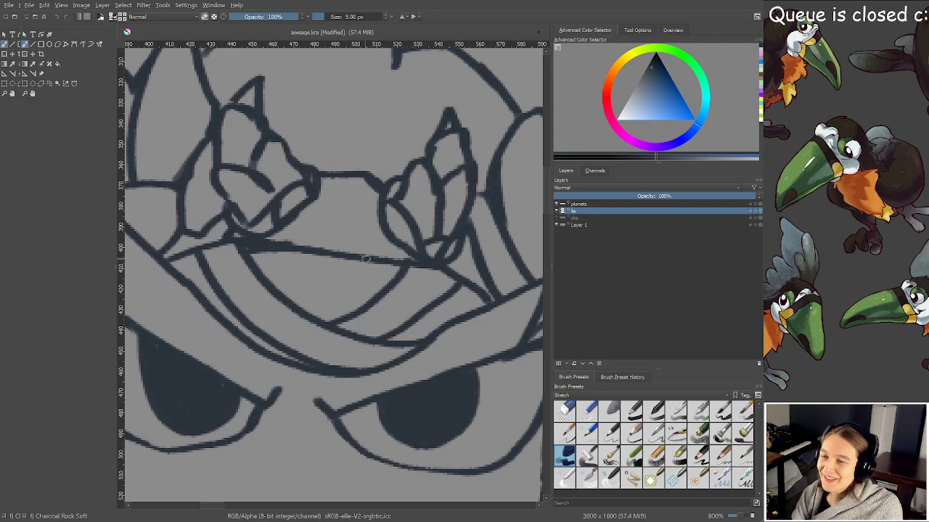
pyautogui.press('e')
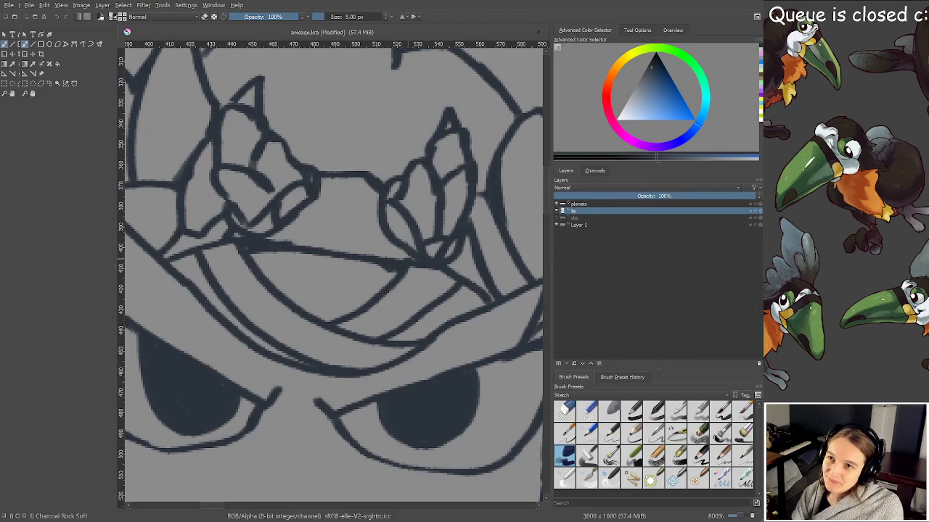
# Thicken the face outline along the outer side of the left eye and where it meets the cheek
pyautogui.scroll(-5, 403, 268)
pyautogui.scroll(5, 405, 269)
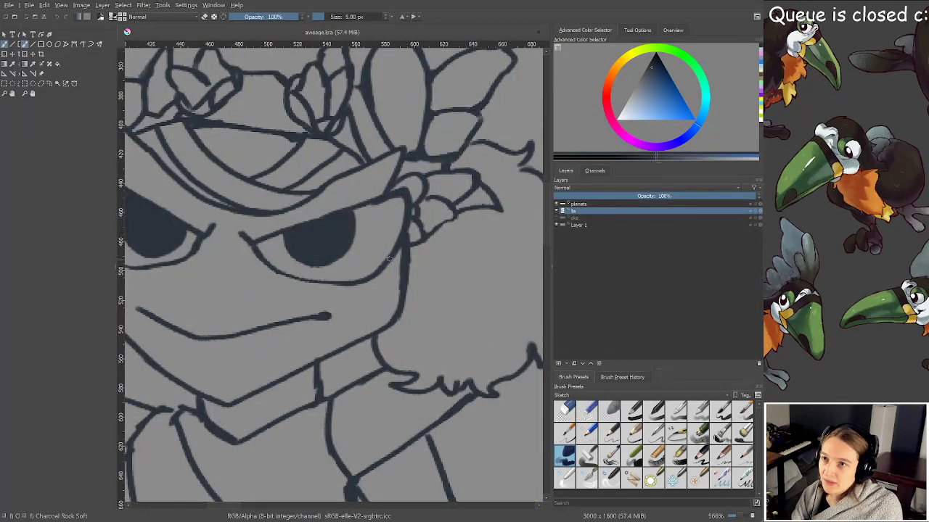
pyautogui.moveTo(246, 294)
pyautogui.mouseDown()
pyautogui.moveTo(383, 359)
pyautogui.moveTo(391, 353)
pyautogui.mouseUp()
pyautogui.moveTo(219, 234); pyautogui.dragTo(228, 251)
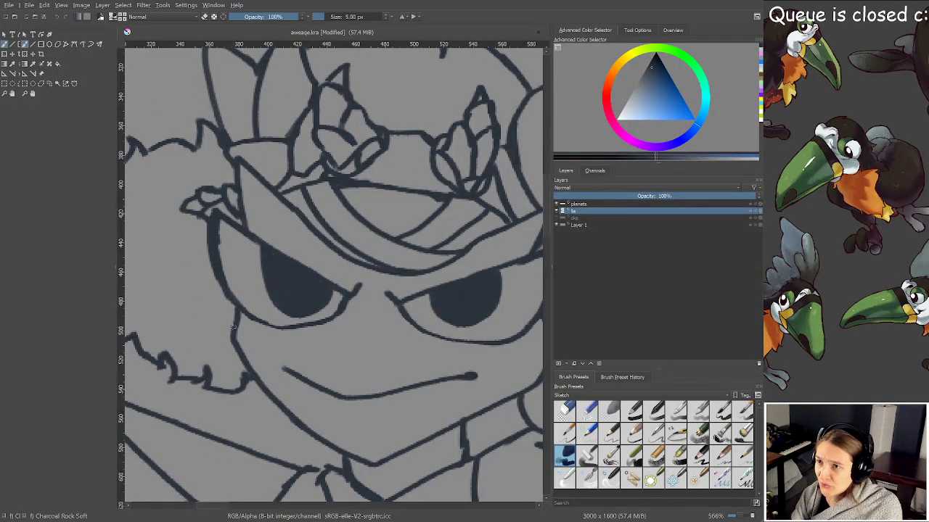
# Thicken the jawline from the chin up the right cheek, trim the cheek's outer edge with the eraser, and save
pyautogui.scroll(-1, 241, 305)
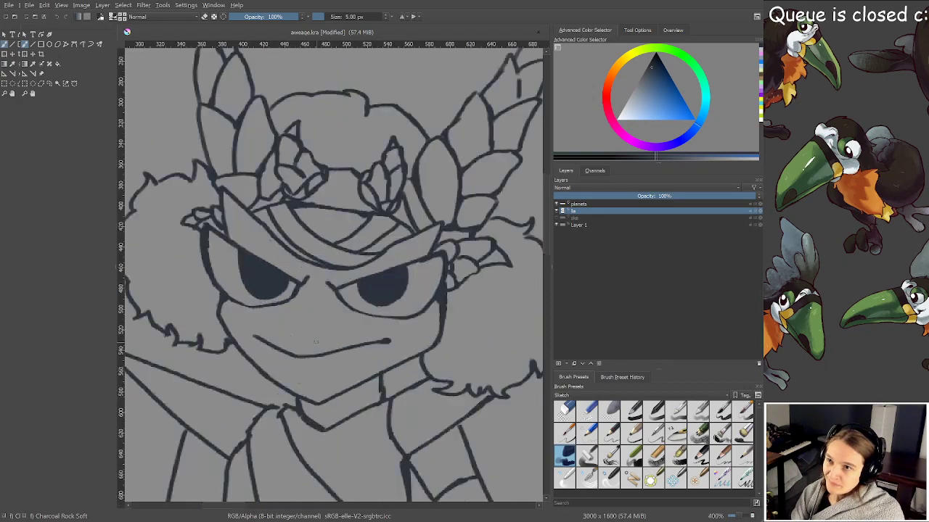
pyautogui.scroll(1, 347, 342)
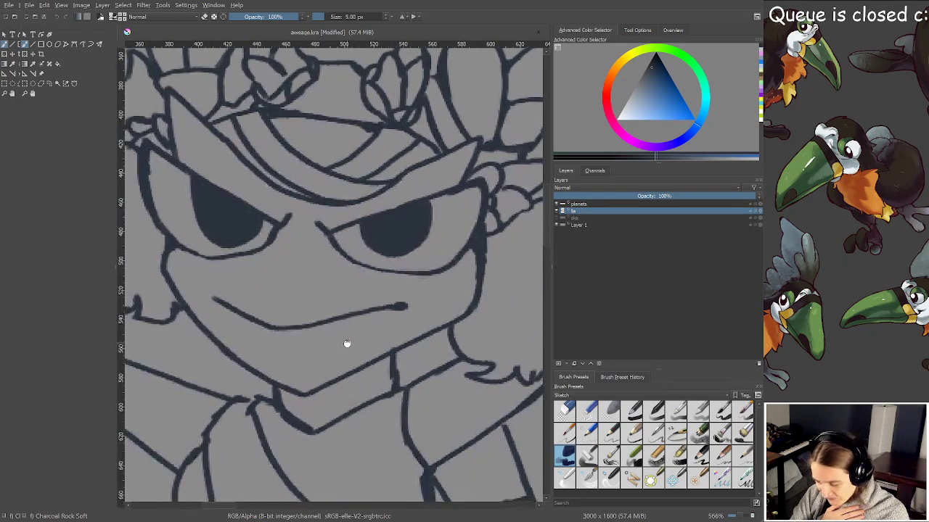
pyautogui.moveTo(347, 341); pyautogui.dragTo(348, 324)
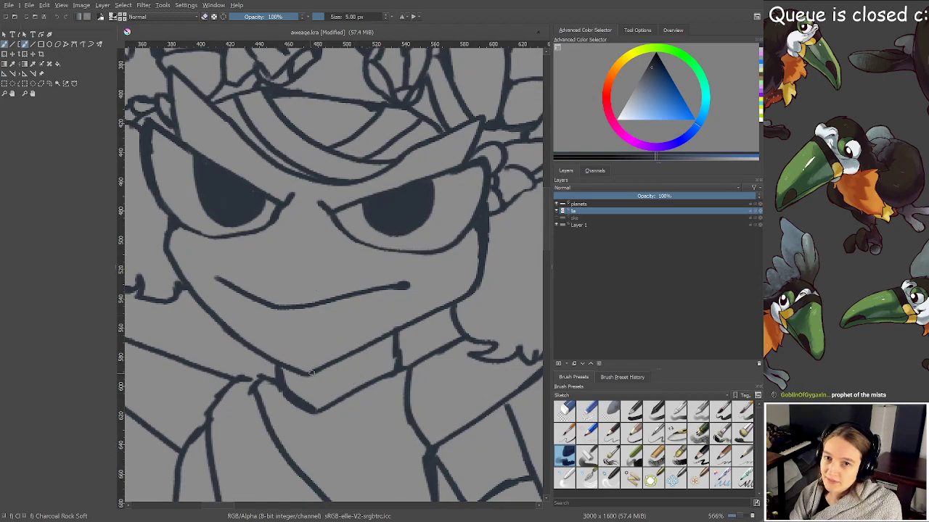
pyautogui.moveTo(312, 373); pyautogui.dragTo(433, 318)
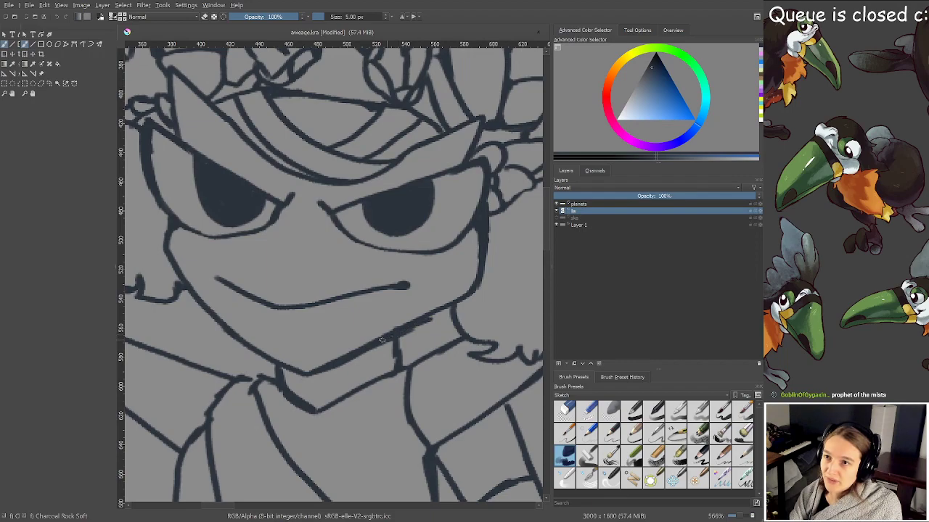
pyautogui.moveTo(382, 339)
pyautogui.mouseDown()
pyautogui.moveTo(473, 296)
pyautogui.moveTo(485, 230)
pyautogui.mouseUp()
pyautogui.press('e')
pyautogui.moveTo(486, 290); pyautogui.dragTo(490, 236)
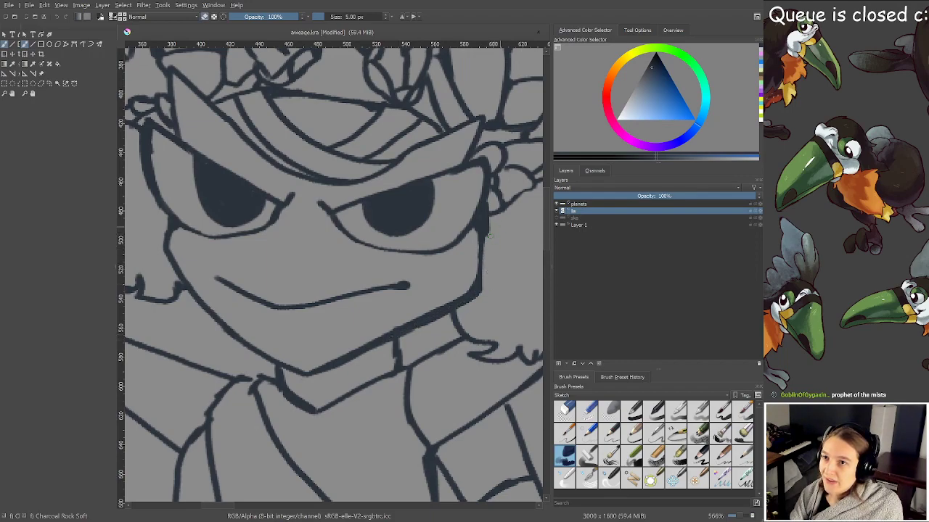
pyautogui.press('e')
pyautogui.moveTo(479, 280); pyautogui.dragTo(481, 233)
pyautogui.hotkey('ctrl', 's')
# Fill the shadow under the chin on the neck with solid dark ink, leaving a light strip at its left end
pyautogui.scroll(-2, 409, 209)
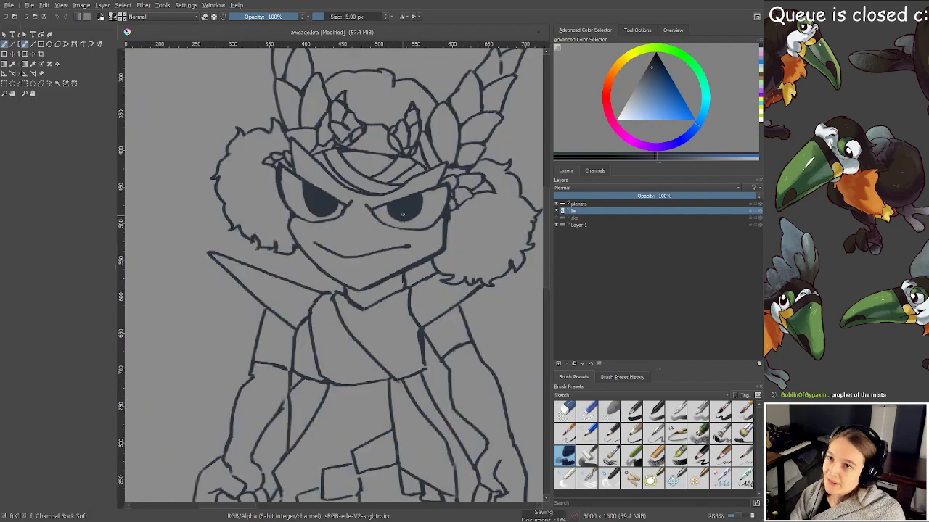
pyautogui.scroll(2, 403, 214)
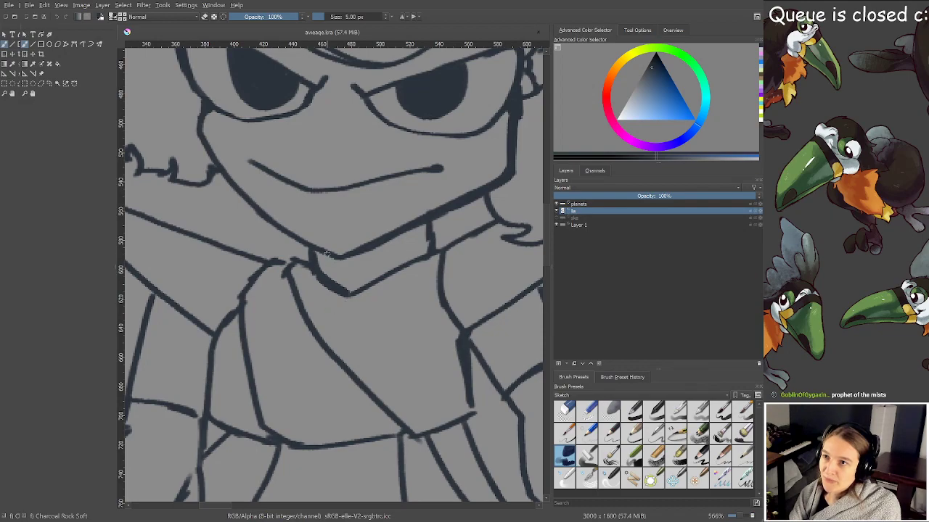
pyautogui.moveTo(327, 254)
pyautogui.mouseDown()
pyautogui.moveTo(348, 265)
pyautogui.moveTo(377, 254)
pyautogui.moveTo(384, 263)
pyautogui.moveTo(367, 280)
pyautogui.moveTo(359, 274)
pyautogui.moveTo(390, 244)
pyautogui.moveTo(374, 267)
pyautogui.moveTo(428, 239)
pyautogui.moveTo(411, 249)
pyautogui.mouseUp()
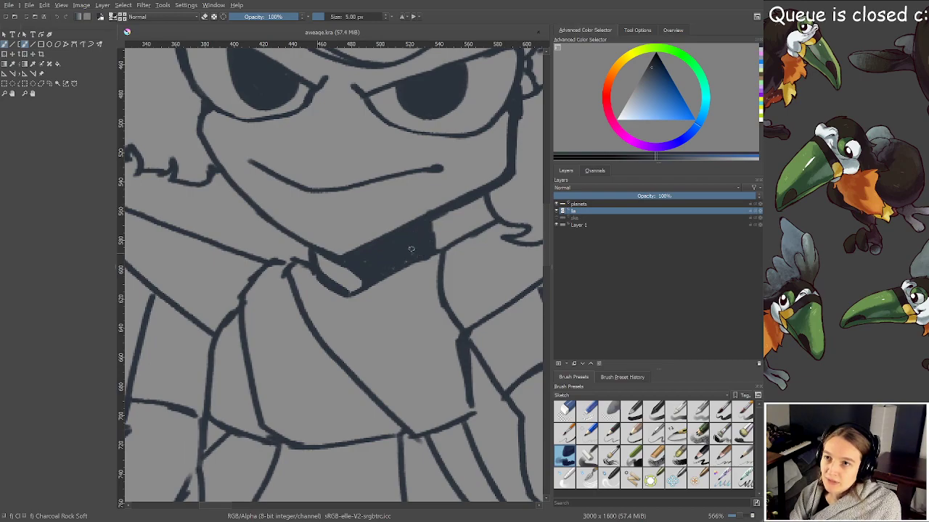
pyautogui.scroll(-2, 409, 268)
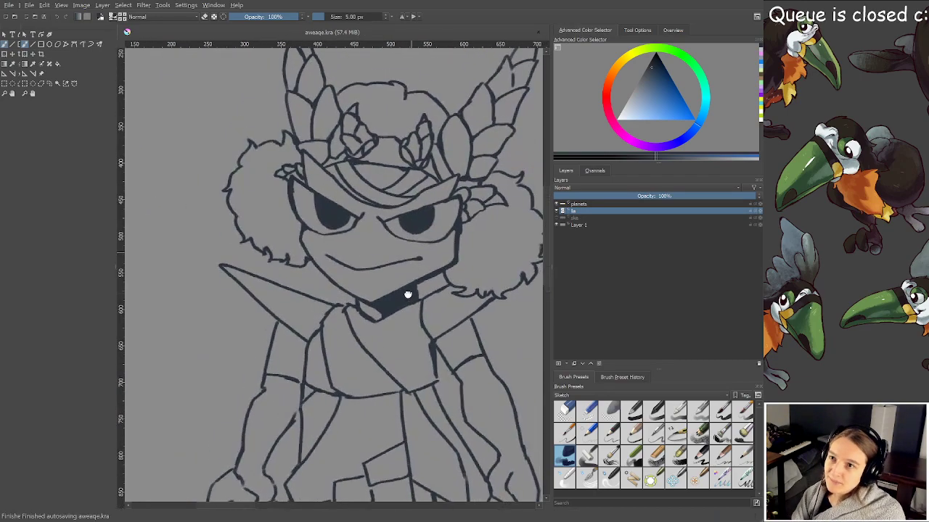
pyautogui.scroll(2, 408, 294)
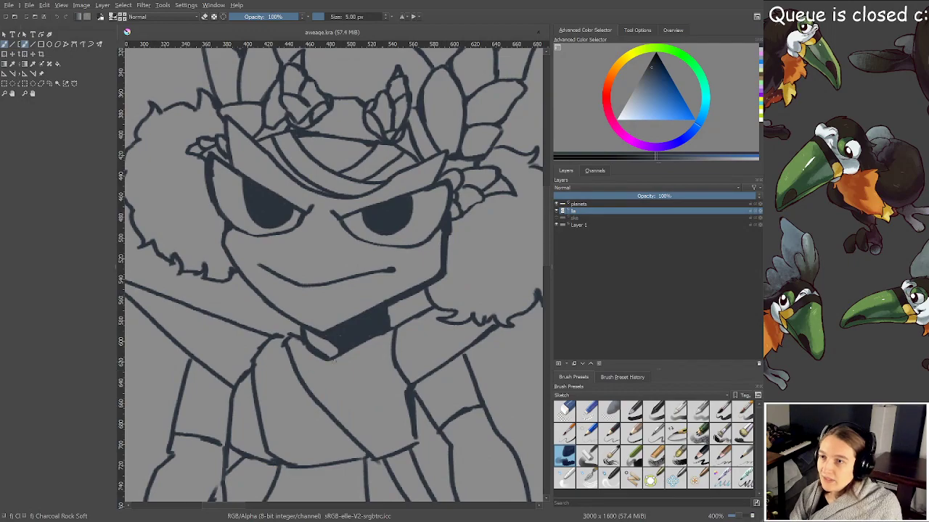
pyautogui.scroll(2, 323, 356)
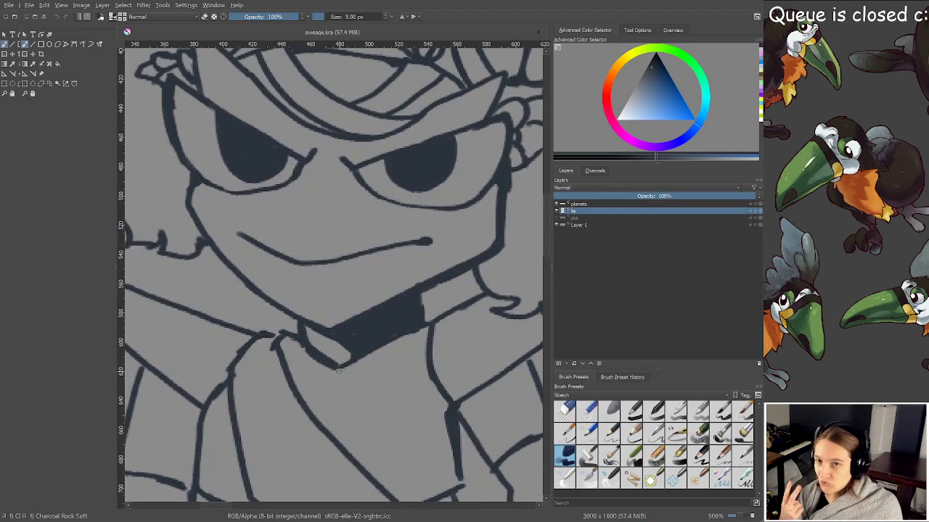
pyautogui.press('e')
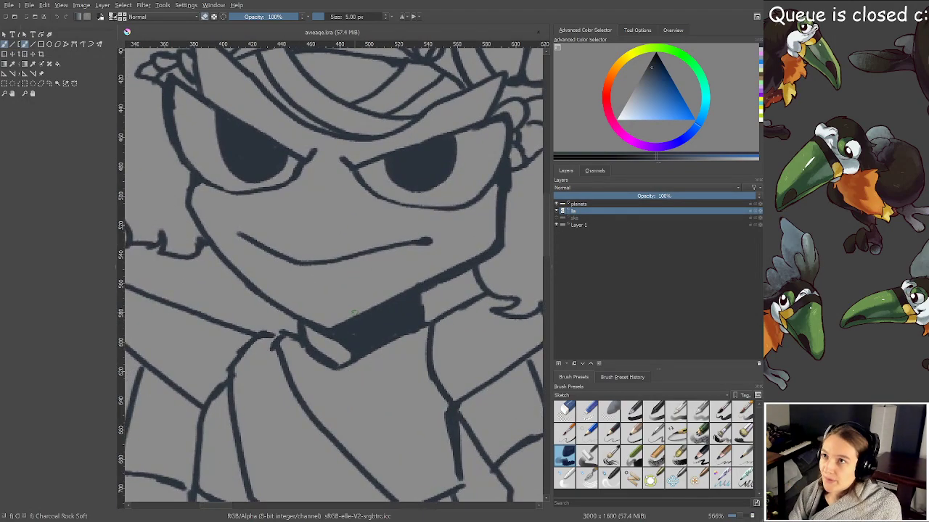
pyautogui.press('e')
pyautogui.moveTo(331, 326); pyautogui.dragTo(473, 258)
pyautogui.press('e')
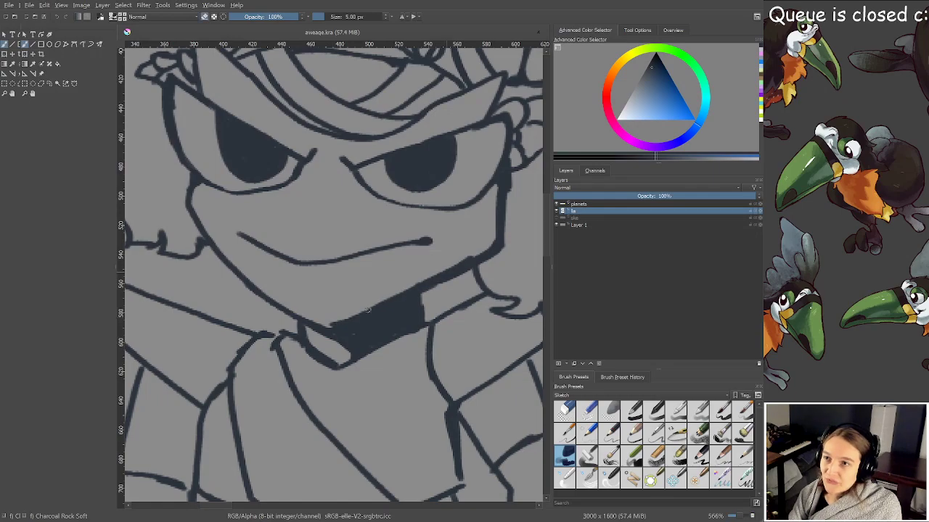
pyautogui.hotkey('ctrl', 'z')
pyautogui.moveTo(331, 326); pyautogui.dragTo(390, 305)
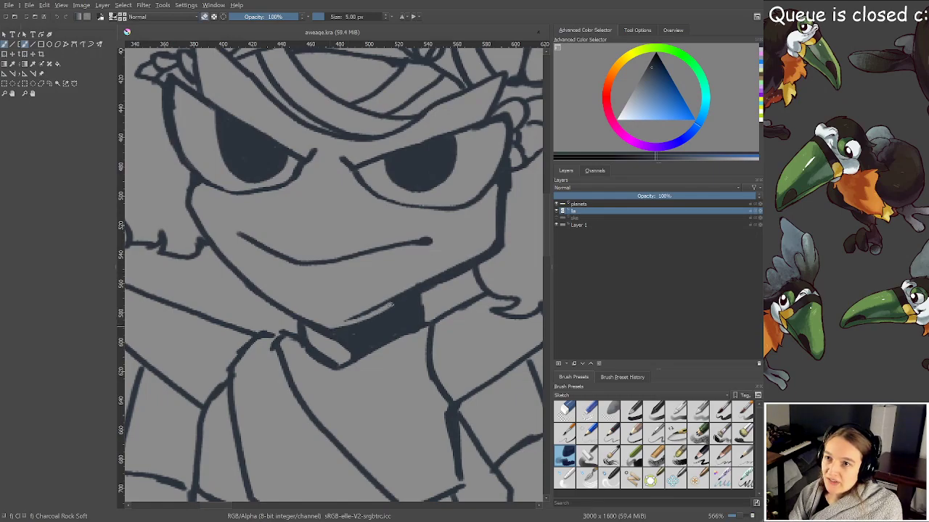
pyautogui.hotkey('ctrl', 'z')
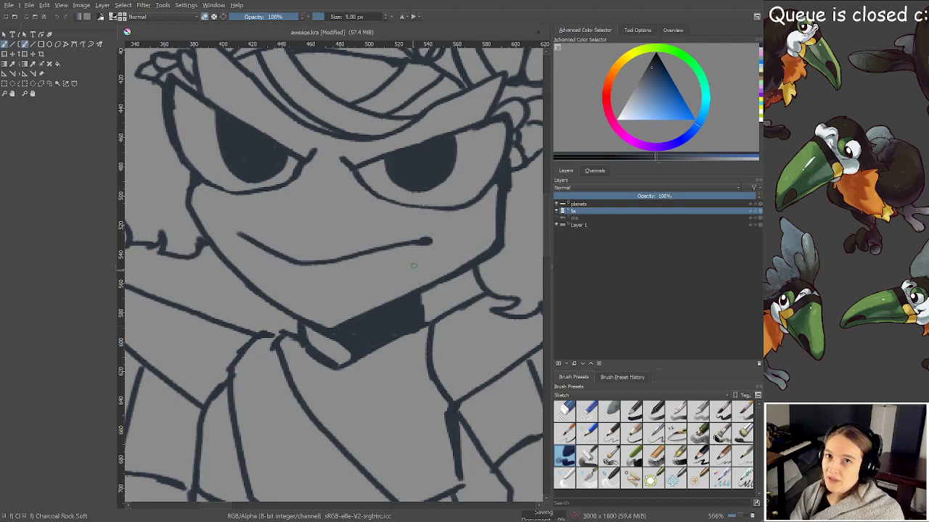
# Trim the upper edge of the mouth line near its left corner with the eraser and save
pyautogui.scroll(-1, 413, 265)
pyautogui.moveTo(382, 254); pyautogui.dragTo(420, 309)
pyautogui.scroll(1, 414, 303)
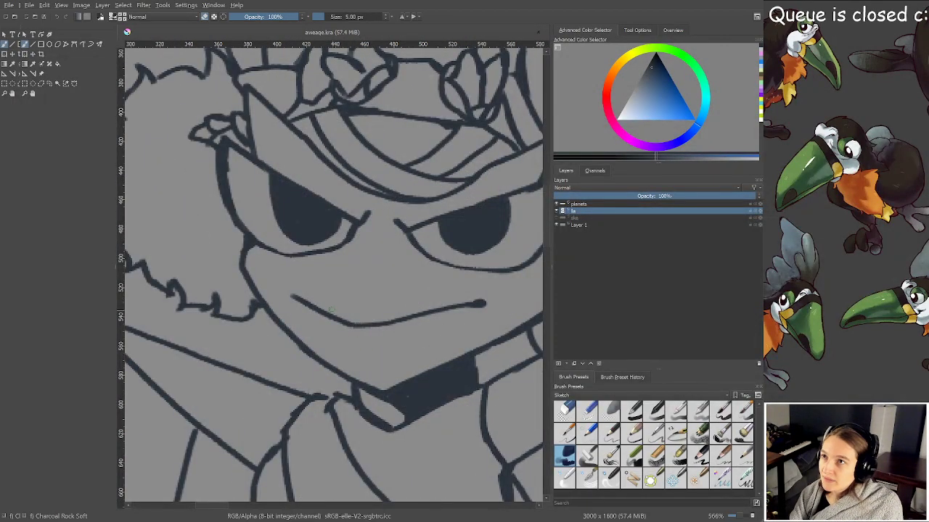
pyautogui.moveTo(308, 298); pyautogui.dragTo(349, 322)
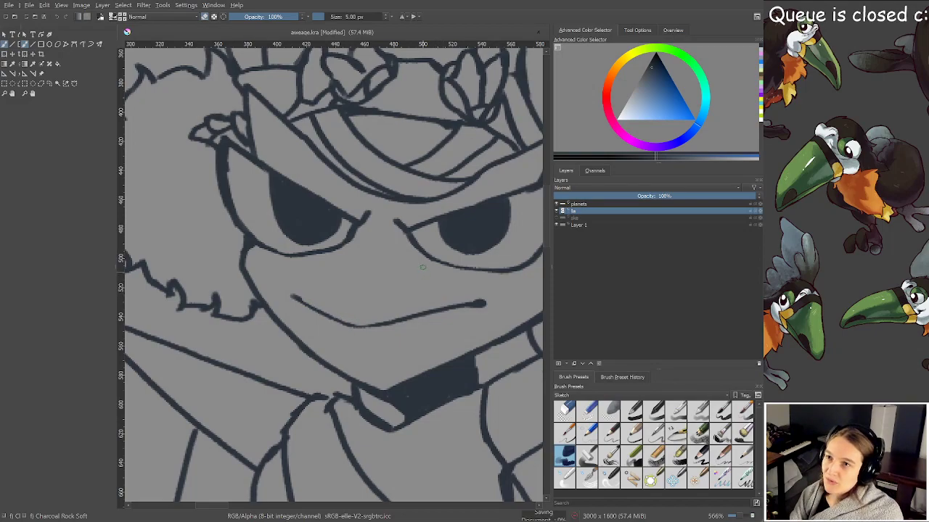
# Redraw the broken inner leaf edge near the tip of the right horn as one continuous line, and save
pyautogui.scroll(-3, 359, 305)
pyautogui.scroll(3, 319, 306)
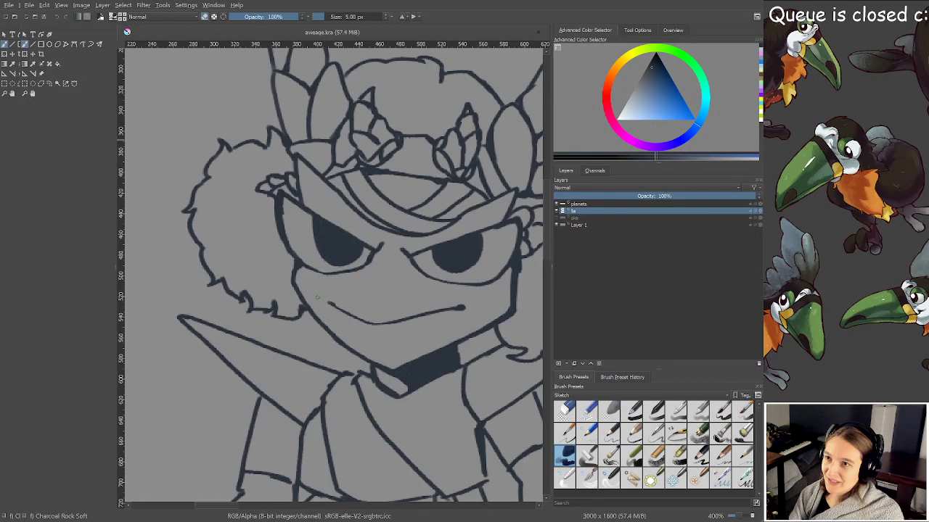
pyautogui.moveTo(319, 306); pyautogui.dragTo(319, 351)
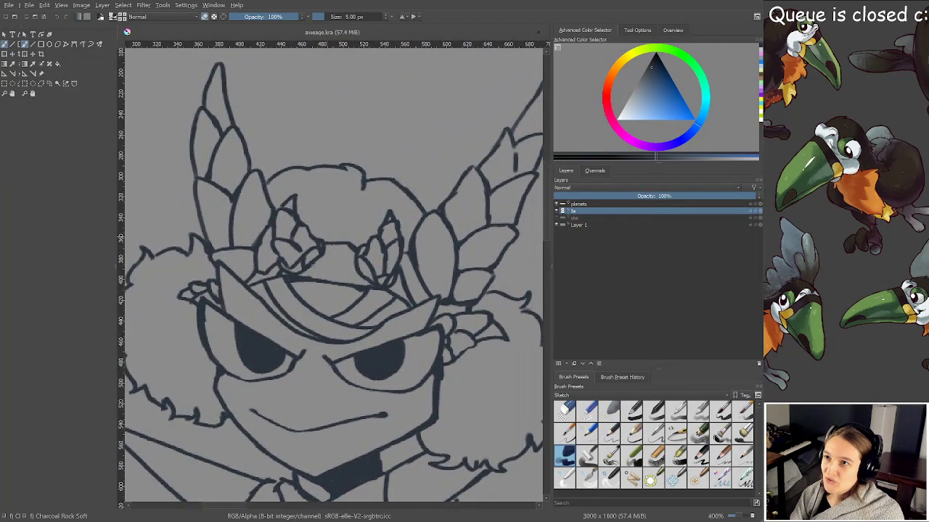
pyautogui.moveTo(312, 266); pyautogui.dragTo(355, 315)
pyautogui.scroll(1, 435, 270)
pyautogui.moveTo(520, 278); pyautogui.dragTo(342, 343)
pyautogui.scroll(1, 432, 225)
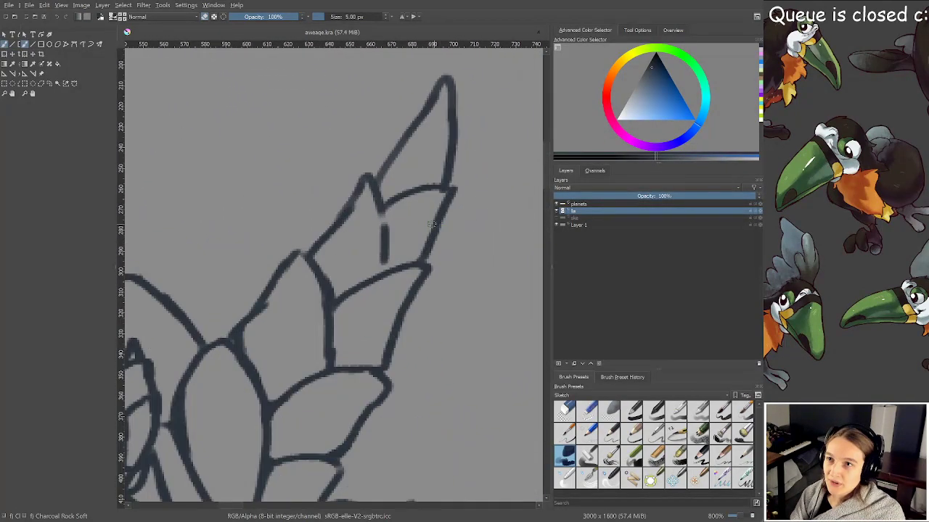
pyautogui.moveTo(377, 207); pyautogui.dragTo(387, 262)
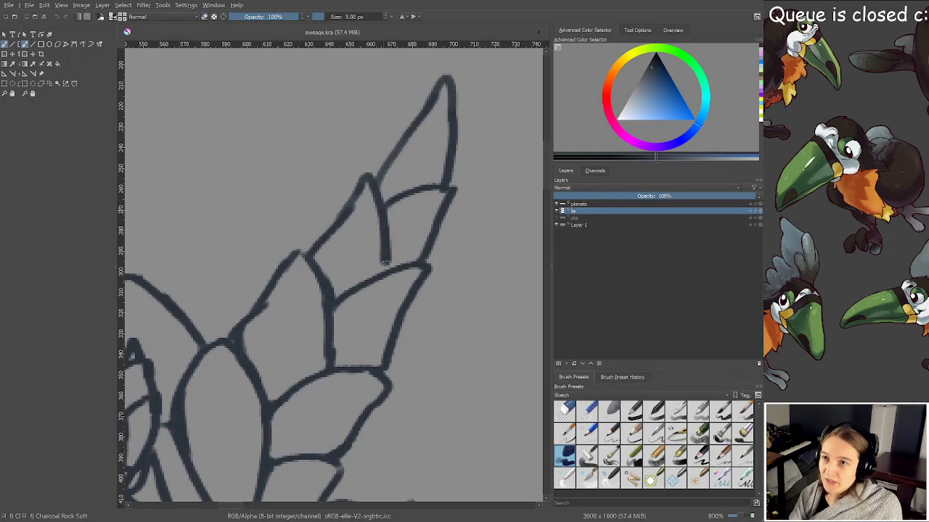
pyautogui.scroll(-4, 388, 265)
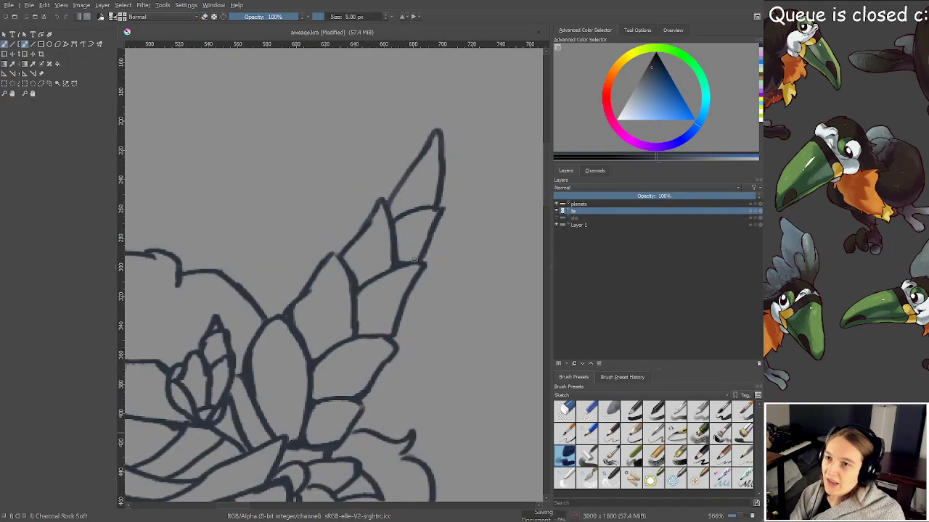
pyautogui.moveTo(371, 343); pyautogui.dragTo(433, 209)
pyautogui.scroll(-1, 424, 254)
pyautogui.moveTo(424, 253)
pyautogui.mouseDown()
pyautogui.moveTo(434, 348)
pyautogui.moveTo(433, 290)
pyautogui.moveTo(409, 314)
pyautogui.moveTo(371, 246)
pyautogui.mouseUp()
pyautogui.scroll(1, 434, 348)
pyautogui.scroll(1, 420, 310)
pyautogui.scroll(-5, 406, 300)
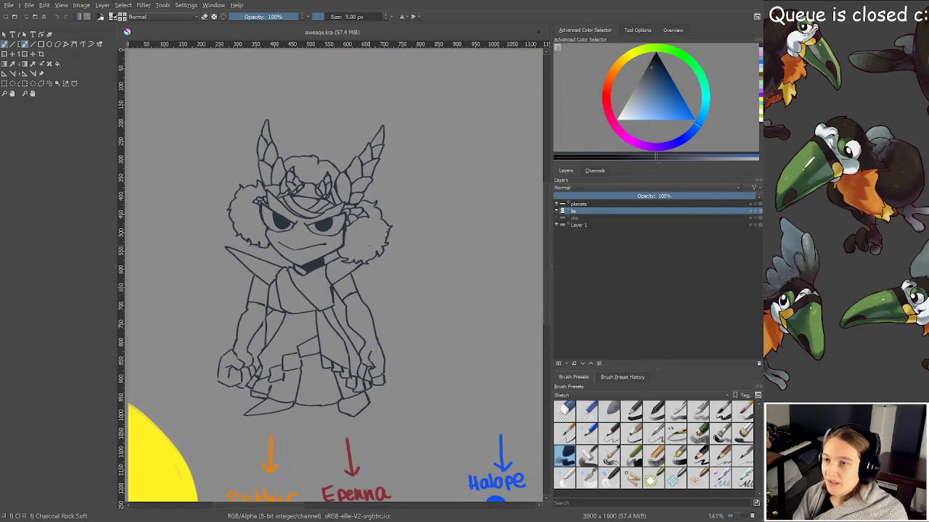
pyautogui.moveTo(366, 261)
pyautogui.mouseDown()
pyautogui.moveTo(358, 294)
pyautogui.moveTo(368, 298)
pyautogui.mouseUp()
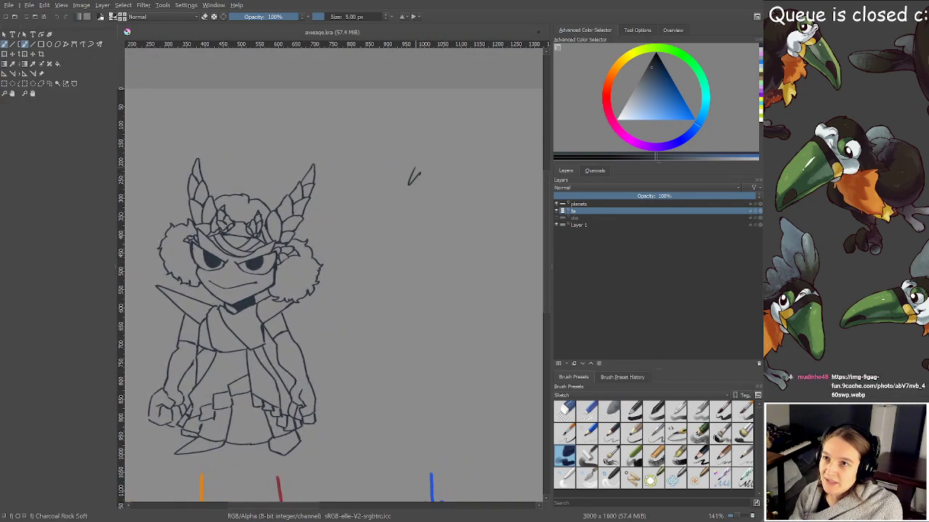
pyautogui.moveTo(421, 157); pyautogui.dragTo(439, 161)
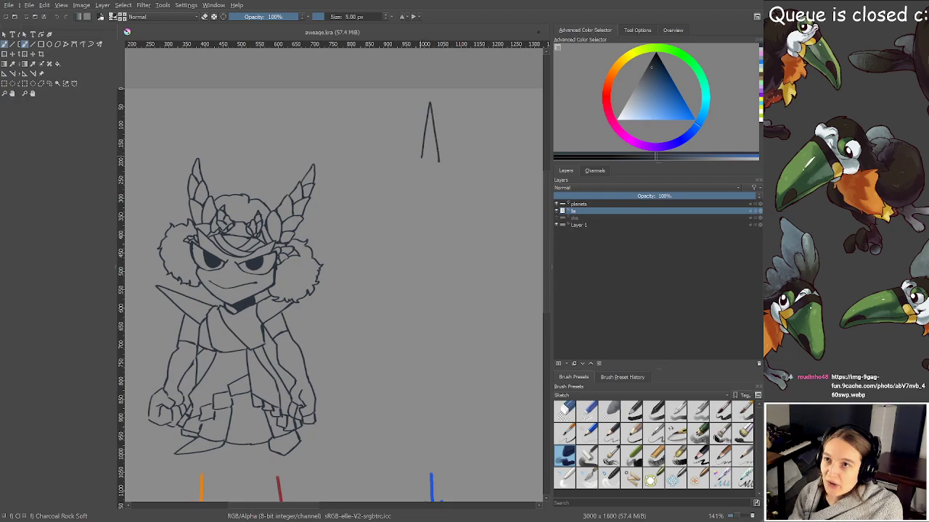
pyautogui.moveTo(399, 119)
pyautogui.mouseDown()
pyautogui.moveTo(415, 163)
pyautogui.moveTo(389, 143)
pyautogui.moveTo(407, 172)
pyautogui.moveTo(385, 167)
pyautogui.moveTo(408, 181)
pyautogui.moveTo(434, 165)
pyautogui.moveTo(479, 179)
pyautogui.moveTo(446, 142)
pyautogui.moveTo(462, 122)
pyautogui.moveTo(450, 162)
pyautogui.mouseUp()
pyautogui.moveTo(451, 161)
pyautogui.mouseDown()
pyautogui.moveTo(475, 150)
pyautogui.moveTo(464, 170)
pyautogui.mouseUp()
pyautogui.moveTo(464, 170)
pyautogui.mouseDown()
pyautogui.moveTo(482, 166)
pyautogui.moveTo(472, 182)
pyautogui.mouseUp()
pyautogui.hotkey('ctrl', 'z')
pyautogui.hotkey('ctrl', 'z')
pyautogui.hotkey('ctrl', 'z')
pyautogui.hotkey('ctrl', 'z')
pyautogui.hotkey('ctrl', 'z')
pyautogui.hotkey('ctrl', 'z')
pyautogui.hotkey('ctrl', 'z')
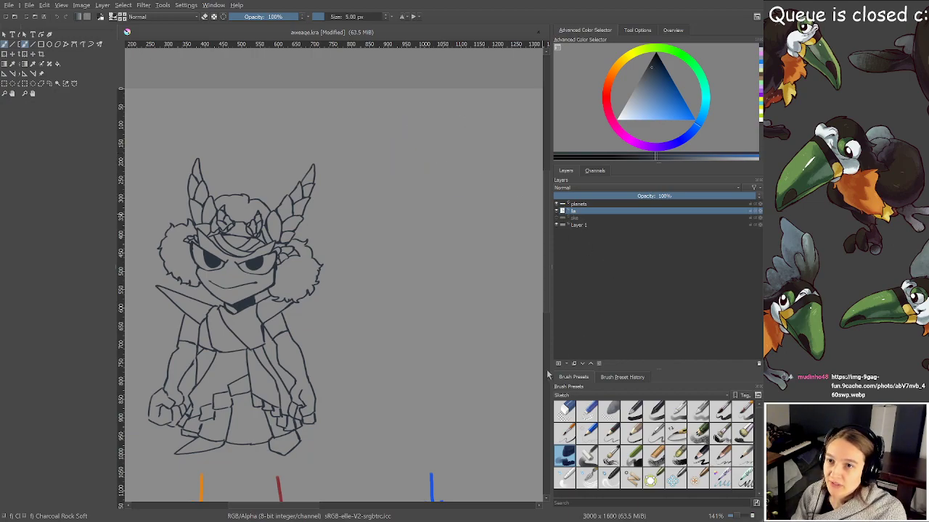
# Create a new layer above the line art and sketch a large seven-spiked crown on an arc beside the character
pyautogui.click(558, 363)
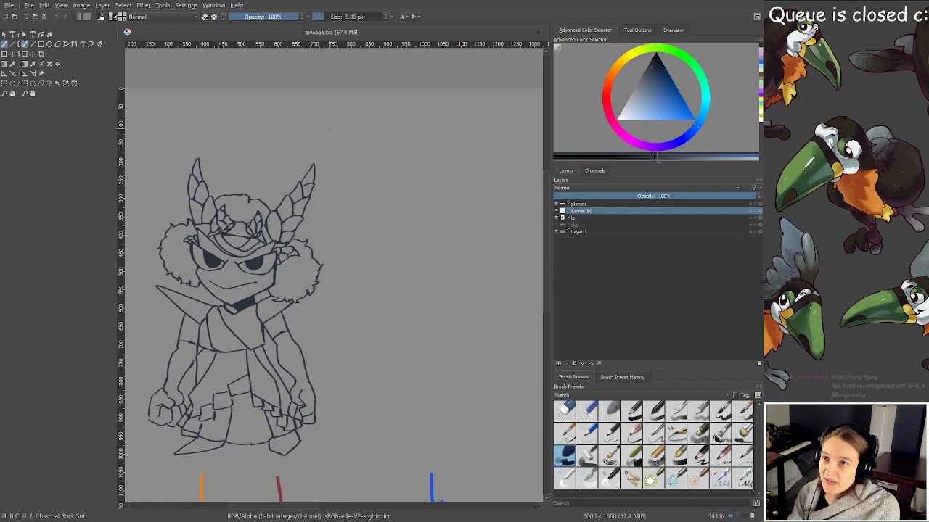
pyautogui.moveTo(406, 159)
pyautogui.mouseDown()
pyautogui.moveTo(414, 124)
pyautogui.moveTo(425, 124)
pyautogui.moveTo(425, 163)
pyautogui.moveTo(414, 140)
pyautogui.moveTo(424, 125)
pyautogui.moveTo(429, 164)
pyautogui.moveTo(412, 164)
pyautogui.moveTo(390, 133)
pyautogui.mouseUp()
pyautogui.hotkey('ctrl', 'z')
pyautogui.moveTo(389, 133)
pyautogui.mouseDown()
pyautogui.moveTo(403, 171)
pyautogui.moveTo(382, 157)
pyautogui.moveTo(401, 180)
pyautogui.moveTo(376, 178)
pyautogui.moveTo(430, 169)
pyautogui.moveTo(468, 187)
pyautogui.moveTo(454, 132)
pyautogui.moveTo(440, 163)
pyautogui.moveTo(468, 147)
pyautogui.moveTo(469, 174)
pyautogui.mouseUp()
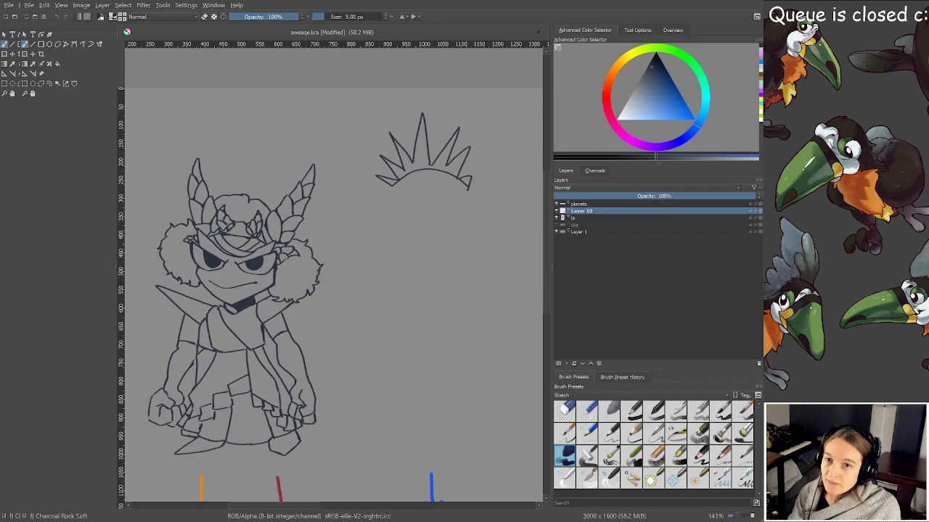
# Sketch a horned headpiece below the large crown: an arc with two tall curved horns, short inner spikes and side points
pyautogui.moveTo(464, 203); pyautogui.dragTo(440, 145)
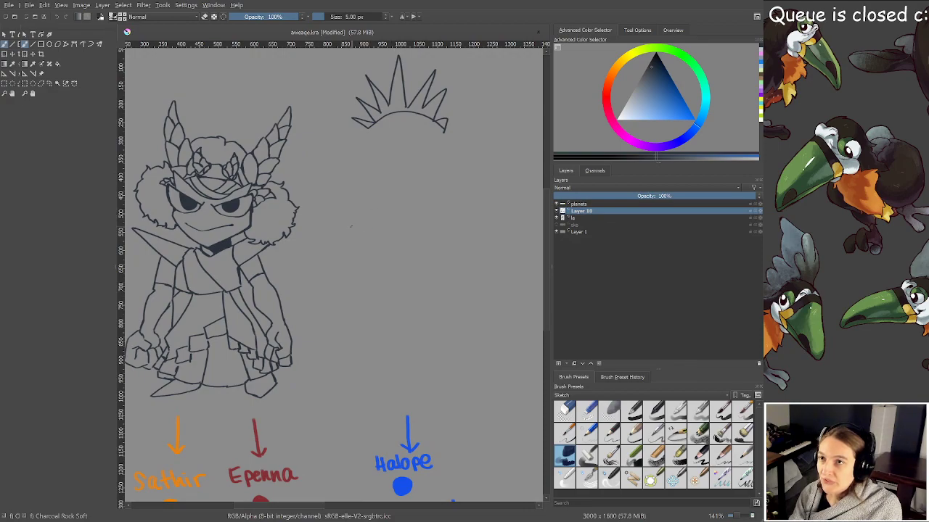
pyautogui.moveTo(352, 226)
pyautogui.mouseDown()
pyautogui.moveTo(407, 214)
pyautogui.moveTo(420, 231)
pyautogui.mouseUp()
pyautogui.hotkey('ctrl', 'z')
pyautogui.moveTo(331, 191); pyautogui.dragTo(393, 190)
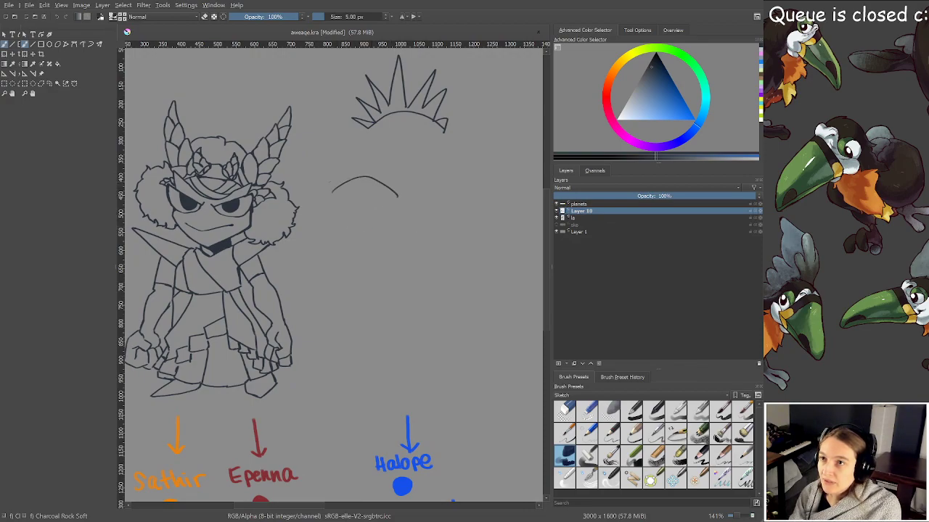
pyautogui.moveTo(333, 191)
pyautogui.mouseDown()
pyautogui.moveTo(313, 176)
pyautogui.moveTo(339, 181)
pyautogui.mouseUp()
pyautogui.moveTo(329, 177)
pyautogui.mouseDown()
pyautogui.moveTo(332, 125)
pyautogui.moveTo(353, 172)
pyautogui.moveTo(350, 163)
pyautogui.moveTo(359, 174)
pyautogui.moveTo(389, 170)
pyautogui.moveTo(401, 142)
pyautogui.moveTo(416, 191)
pyautogui.mouseUp()
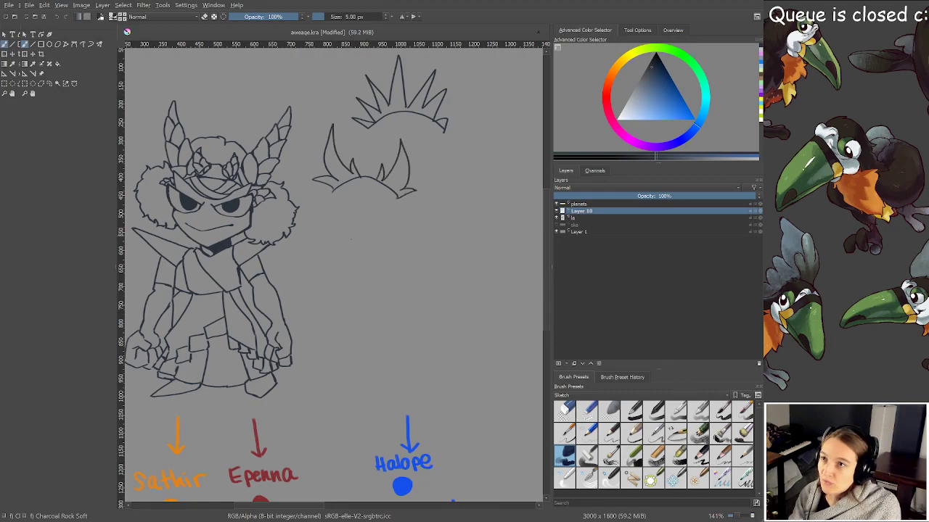
# Sketch a smaller two-horned headpiece with short spikes in the middle, and a simple arc with two small horns beneath it
pyautogui.moveTo(352, 240)
pyautogui.mouseDown()
pyautogui.moveTo(394, 240)
pyautogui.moveTo(337, 214)
pyautogui.moveTo(365, 227)
pyautogui.moveTo(404, 205)
pyautogui.mouseUp()
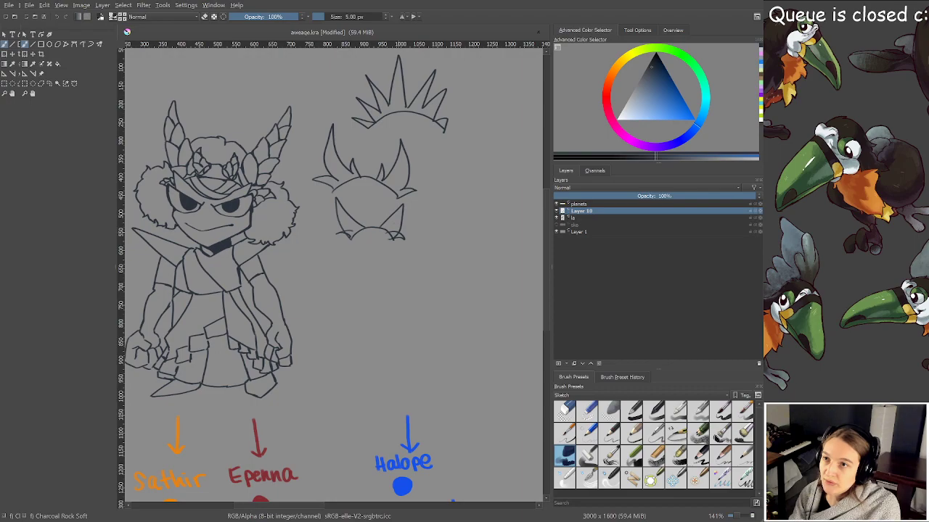
pyautogui.hotkey('ctrl', 'z')
pyautogui.hotkey('ctrl', 'z')
pyautogui.hotkey('ctrl', 'z')
pyautogui.moveTo(352, 241); pyautogui.dragTo(381, 229)
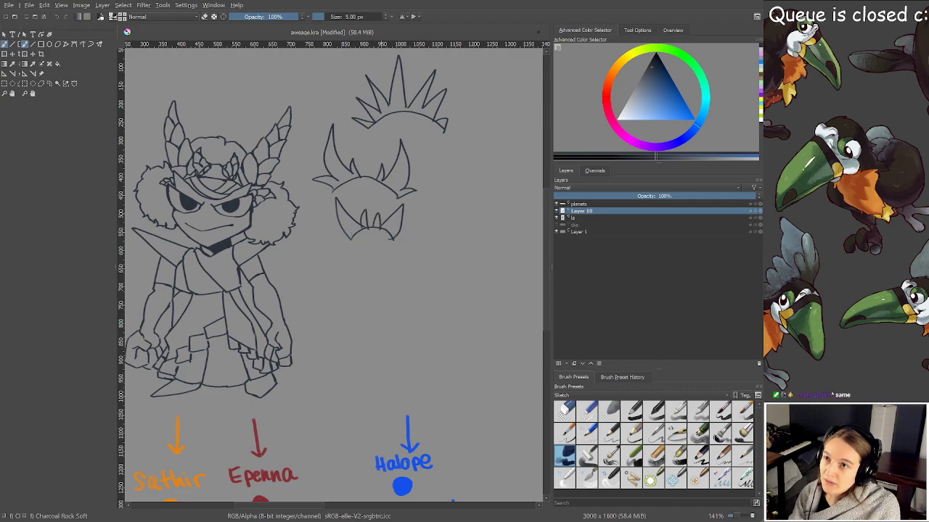
pyautogui.moveTo(331, 307)
pyautogui.mouseDown()
pyautogui.moveTo(376, 312)
pyautogui.moveTo(326, 279)
pyautogui.moveTo(344, 299)
pyautogui.moveTo(378, 285)
pyautogui.moveTo(378, 310)
pyautogui.mouseUp()
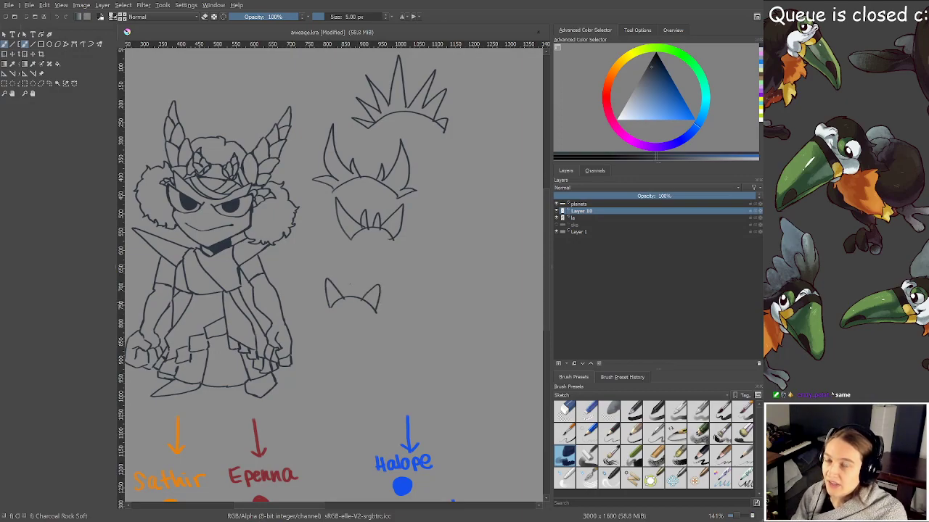
# Sketch a medium crown beside the horned headpieces, an arc lined with spikes and tallest in the centre
pyautogui.moveTo(385, 269)
pyautogui.mouseDown()
pyautogui.moveTo(376, 288)
pyautogui.moveTo(336, 293)
pyautogui.moveTo(346, 295)
pyautogui.mouseUp()
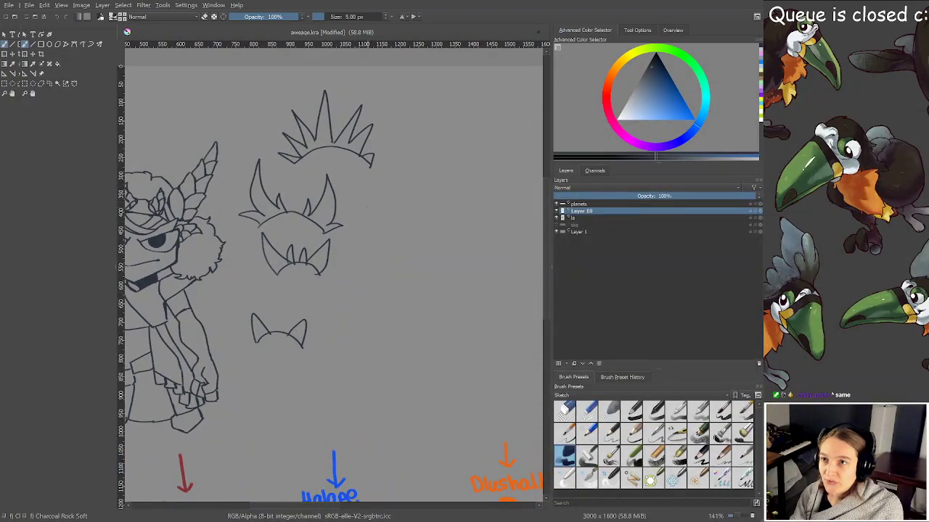
pyautogui.moveTo(361, 208)
pyautogui.mouseDown()
pyautogui.moveTo(411, 203)
pyautogui.moveTo(426, 214)
pyautogui.mouseUp()
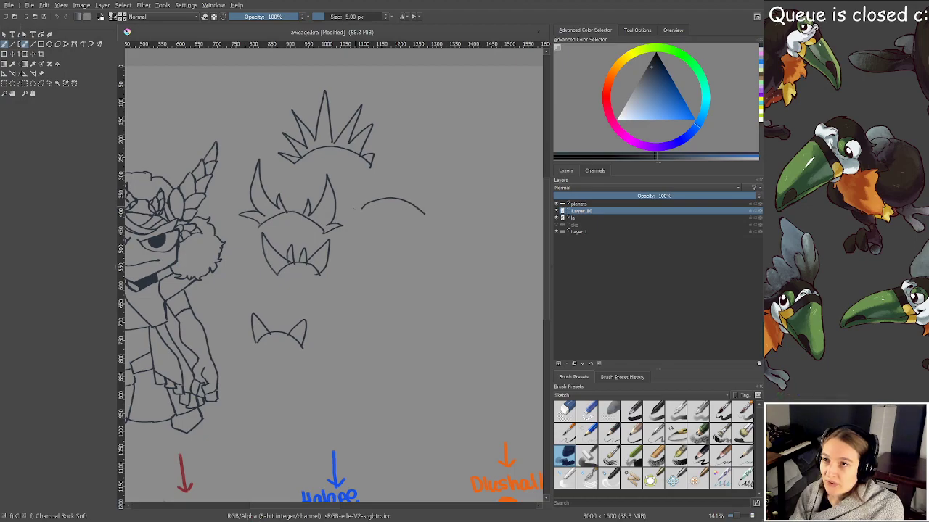
pyautogui.moveTo(356, 209)
pyautogui.mouseDown()
pyautogui.moveTo(377, 182)
pyautogui.moveTo(386, 195)
pyautogui.moveTo(397, 162)
pyautogui.moveTo(415, 202)
pyautogui.mouseUp()
pyautogui.hotkey('ctrl', 'z')
pyautogui.hotkey('ctrl', 'z')
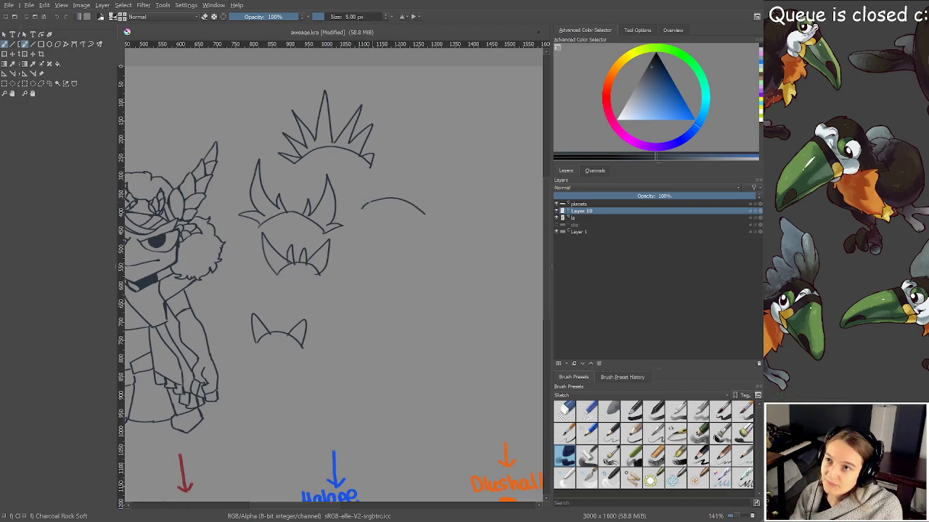
pyautogui.moveTo(359, 210)
pyautogui.mouseDown()
pyautogui.moveTo(385, 177)
pyautogui.moveTo(400, 194)
pyautogui.moveTo(406, 182)
pyautogui.moveTo(425, 214)
pyautogui.mouseUp()
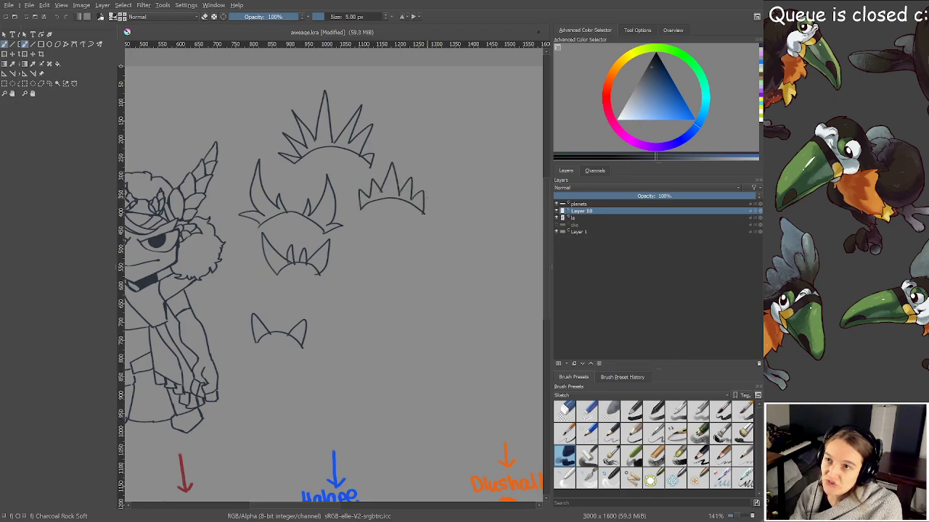
# Sketch a three-spiked crown below the medium one and a small arc with a single spike beneath it
pyautogui.moveTo(366, 268)
pyautogui.mouseDown()
pyautogui.moveTo(388, 254)
pyautogui.moveTo(411, 263)
pyautogui.moveTo(362, 244)
pyautogui.moveTo(372, 251)
pyautogui.moveTo(385, 224)
pyautogui.moveTo(411, 263)
pyautogui.mouseUp()
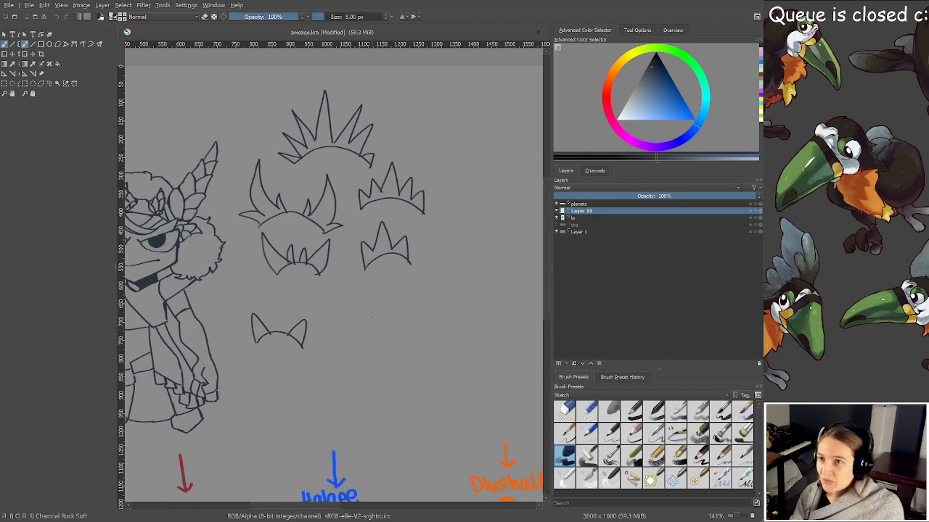
pyautogui.moveTo(367, 320)
pyautogui.mouseDown()
pyautogui.moveTo(402, 317)
pyautogui.moveTo(379, 313)
pyautogui.moveTo(386, 294)
pyautogui.moveTo(396, 313)
pyautogui.mouseUp()
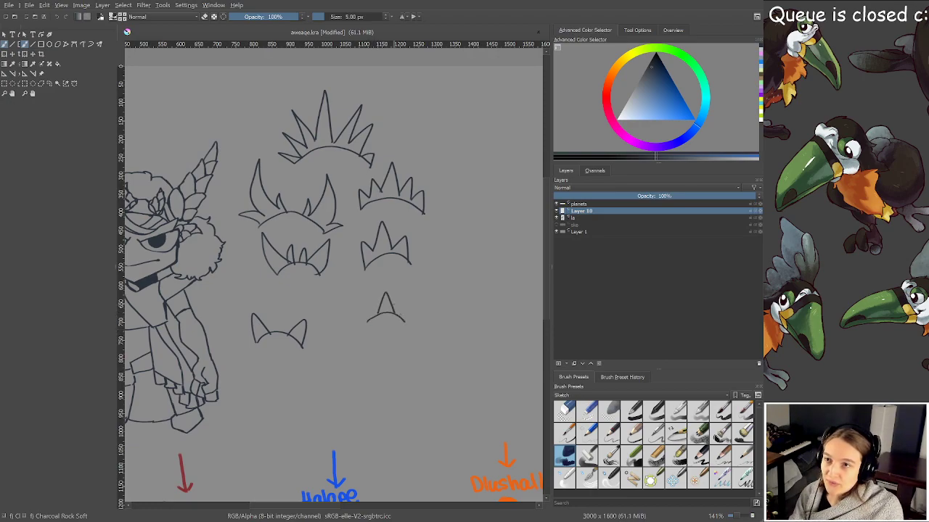
pyautogui.scroll(3, 397, 305)
pyautogui.scroll(-4, 397, 320)
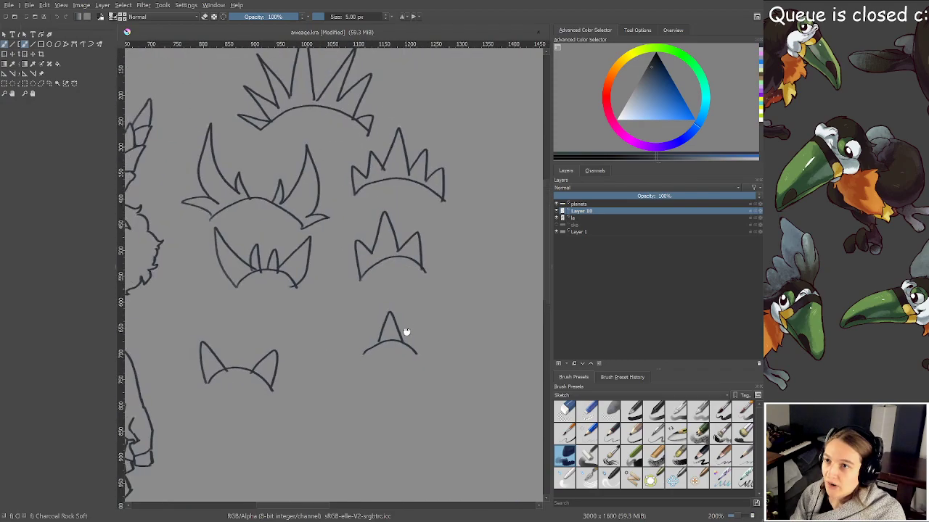
pyautogui.moveTo(414, 324); pyautogui.dragTo(435, 304)
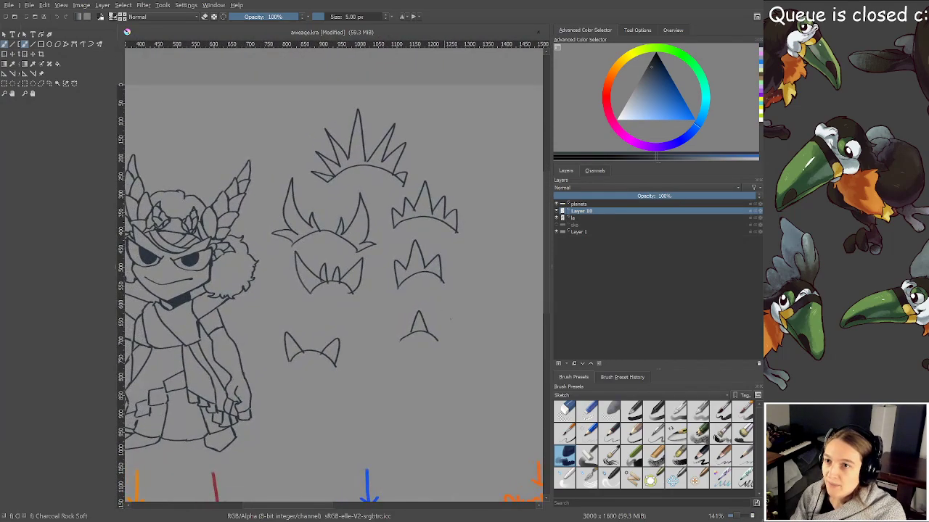
pyautogui.hotkey('ctrl', 'z')
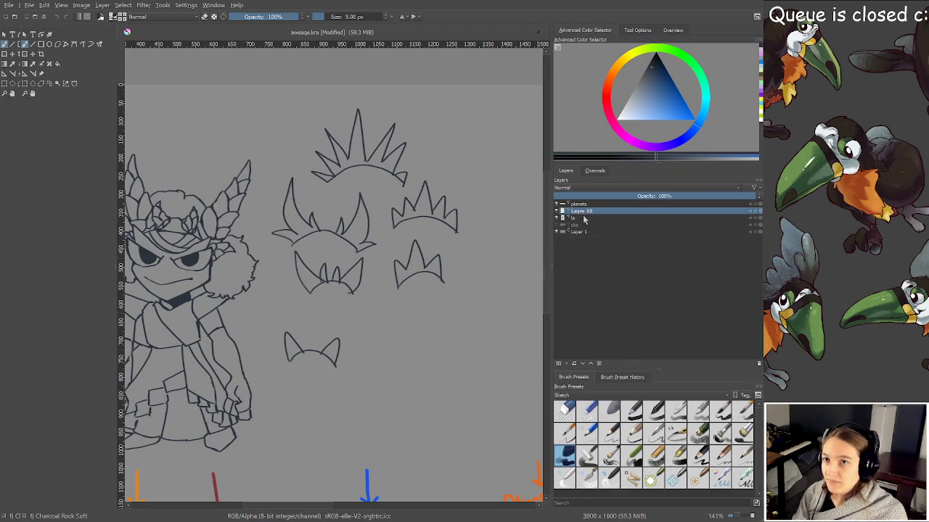
pyautogui.moveTo(425, 256); pyautogui.dragTo(442, 281)
pyautogui.moveTo(399, 341)
pyautogui.mouseDown()
pyautogui.moveTo(438, 338)
pyautogui.moveTo(428, 333)
pyautogui.mouseUp()
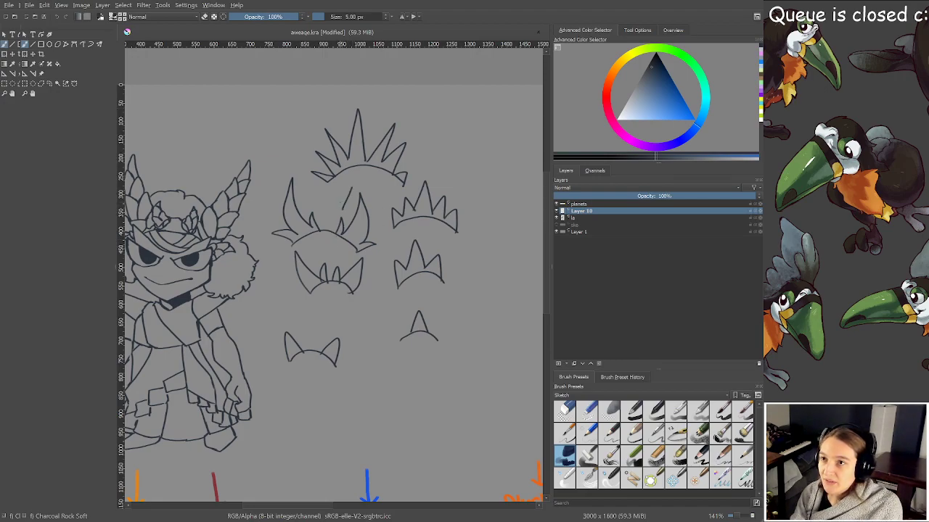
# Write the number 1 at the large spiked crown and 2 inside the tall-horned headpiece
pyautogui.moveTo(371, 115); pyautogui.dragTo(376, 127)
pyautogui.moveTo(369, 128); pyautogui.dragTo(380, 128)
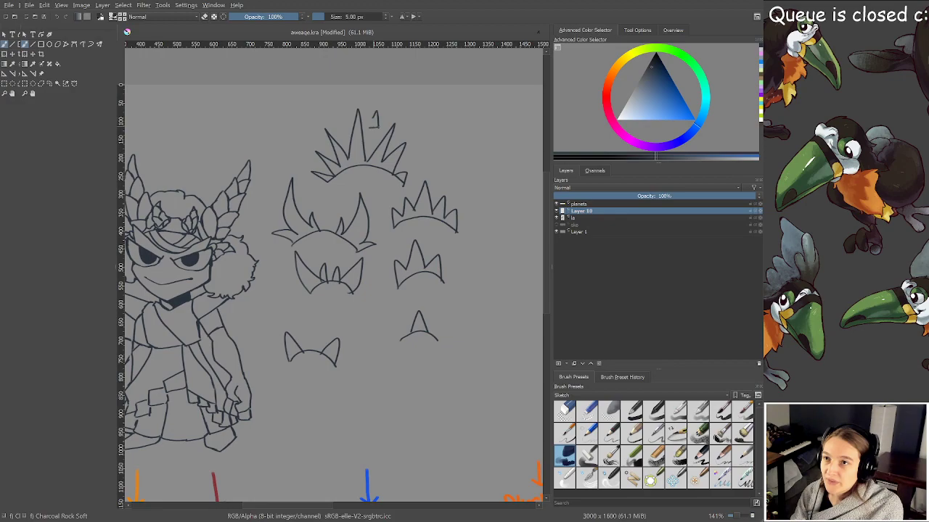
pyautogui.moveTo(320, 172); pyautogui.dragTo(333, 213)
pyautogui.hotkey('ctrl', 'z')
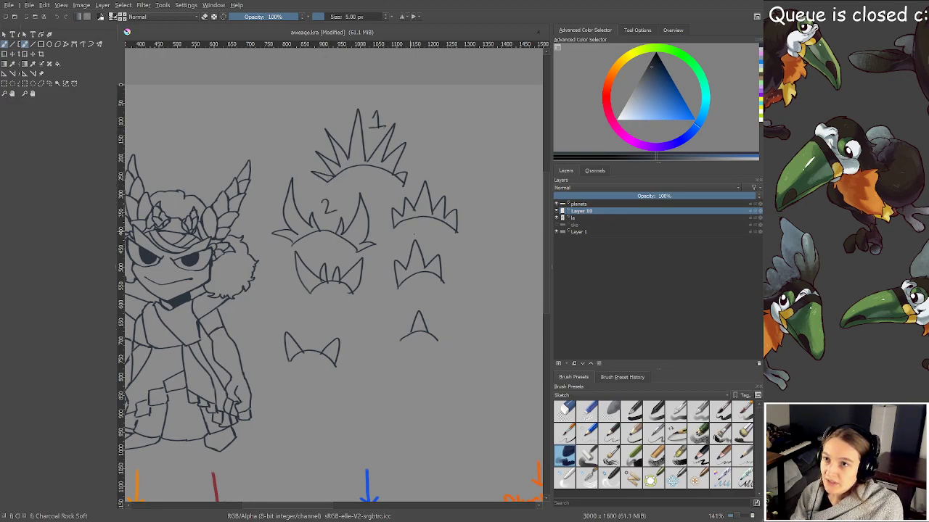
# Write the number 3 at the medium crown, draw arrows linking the smaller crown and horn variants, and save the drawing
pyautogui.moveTo(449, 192); pyautogui.dragTo(450, 208)
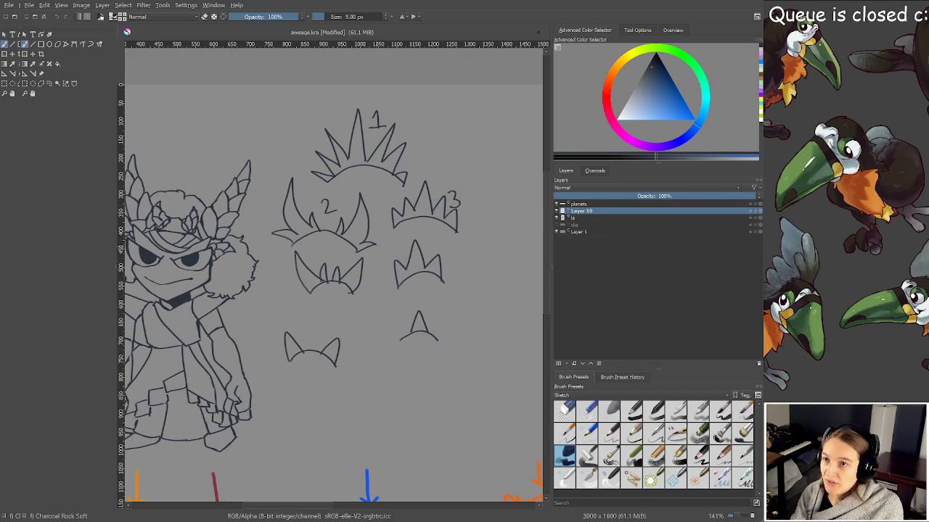
pyautogui.moveTo(353, 252); pyautogui.dragTo(374, 243)
pyautogui.moveTo(365, 278); pyautogui.dragTo(393, 276)
pyautogui.moveTo(383, 270)
pyautogui.mouseDown()
pyautogui.moveTo(393, 276)
pyautogui.moveTo(351, 307)
pyautogui.mouseUp()
pyautogui.moveTo(351, 301)
pyautogui.mouseDown()
pyautogui.moveTo(352, 319)
pyautogui.moveTo(402, 324)
pyautogui.mouseUp()
pyautogui.moveTo(392, 314)
pyautogui.mouseDown()
pyautogui.moveTo(404, 323)
pyautogui.moveTo(390, 335)
pyautogui.moveTo(301, 245)
pyautogui.moveTo(282, 243)
pyautogui.mouseUp()
pyautogui.scroll(1, 389, 306)
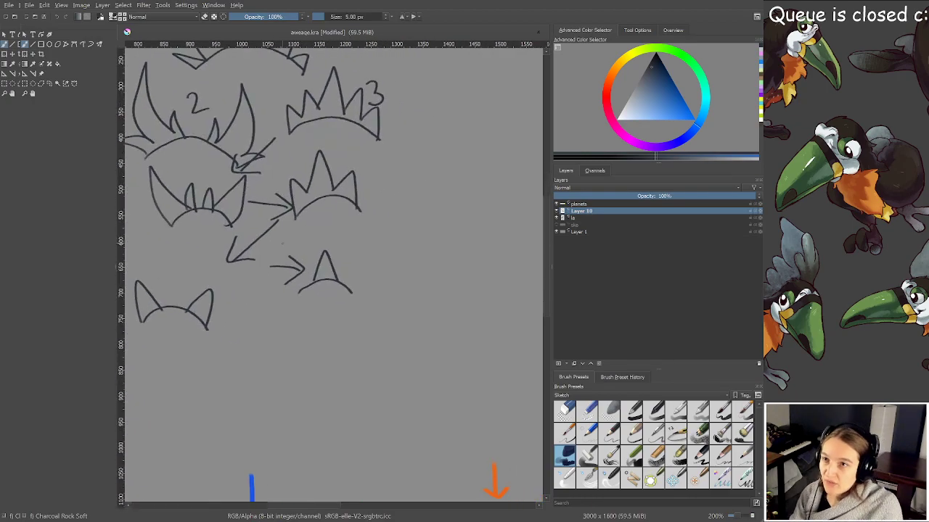
pyautogui.moveTo(352, 247)
pyautogui.mouseDown()
pyautogui.moveTo(367, 267)
pyautogui.moveTo(380, 331)
pyautogui.moveTo(380, 317)
pyautogui.moveTo(405, 327)
pyautogui.mouseUp()
pyautogui.hotkey('ctrl', 's')
pyautogui.scroll(-1, 383, 248)
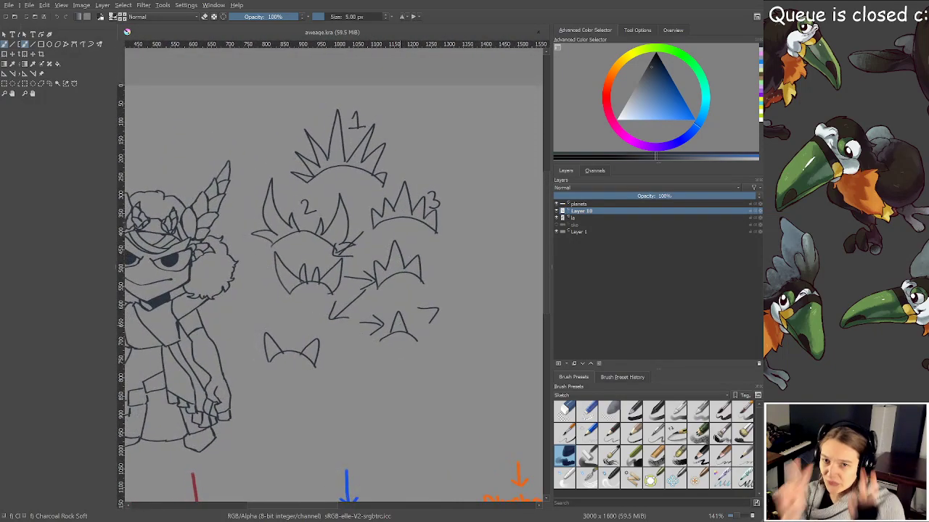
pyautogui.scroll(1, 400, 323)
pyautogui.scroll(-1, 355, 285)
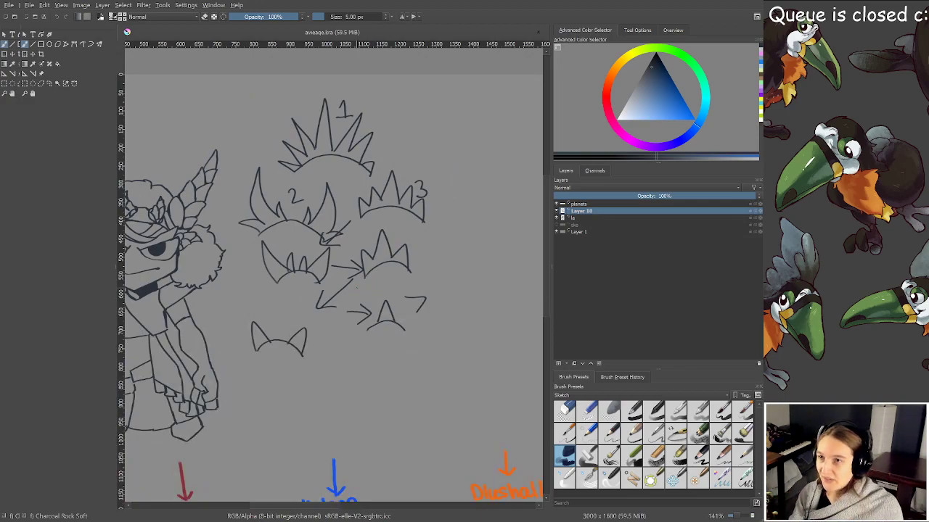
pyautogui.moveTo(368, 306); pyautogui.dragTo(411, 317)
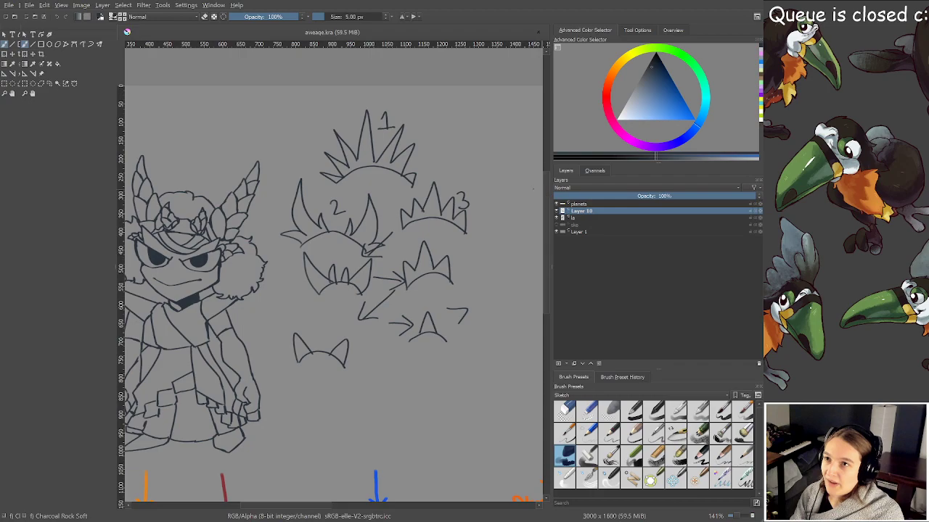
# Draw two upward arrows beneath the arc of crown 1 and circle its base with a rough double ellipse
pyautogui.scroll(4, 412, 298)
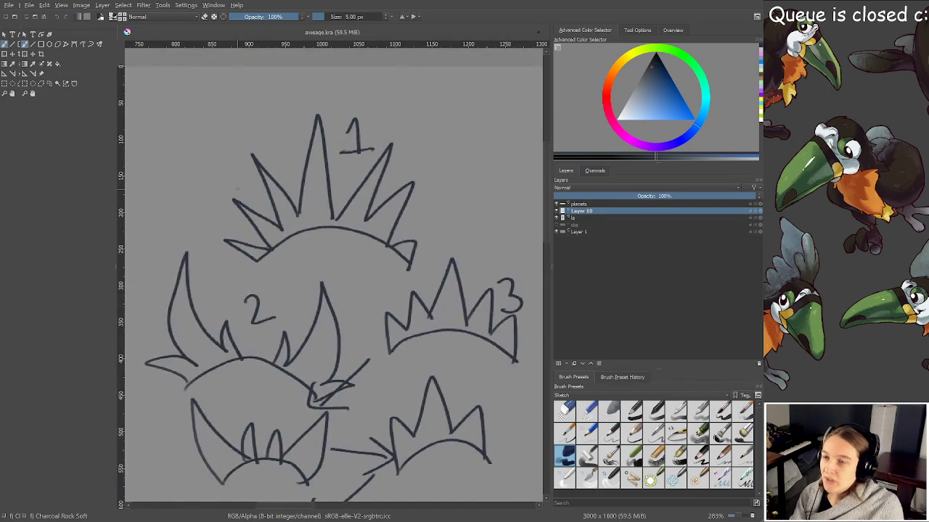
pyautogui.moveTo(289, 290)
pyautogui.mouseDown()
pyautogui.moveTo(305, 239)
pyautogui.moveTo(317, 252)
pyautogui.mouseUp()
pyautogui.moveTo(345, 303)
pyautogui.mouseDown()
pyautogui.moveTo(337, 246)
pyautogui.moveTo(355, 255)
pyautogui.mouseUp()
pyautogui.moveTo(319, 184); pyautogui.dragTo(285, 273)
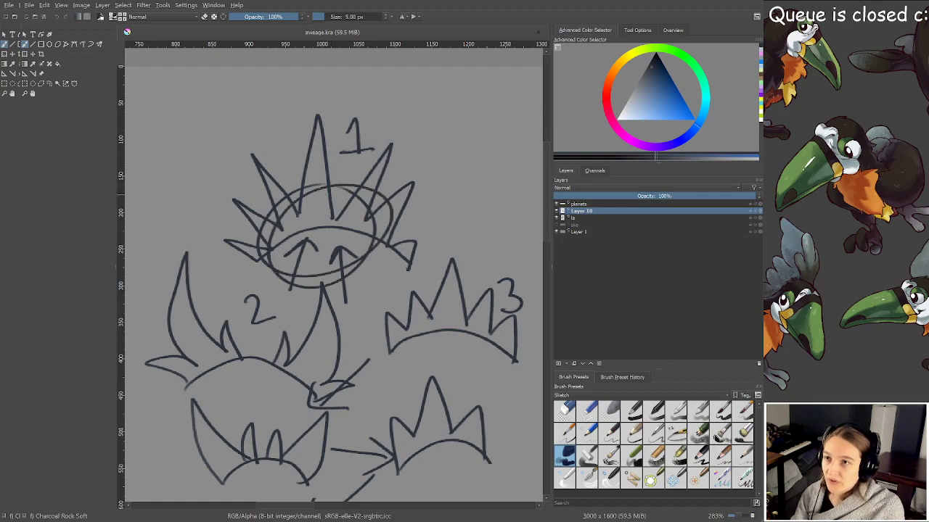
pyautogui.press('1')
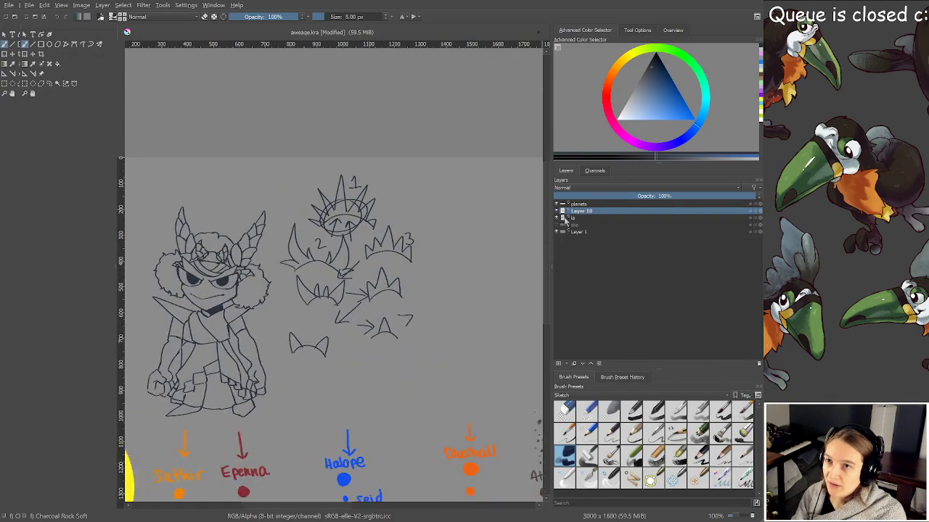
# Delete Layer 10, which holds the numbered crown and horn sketches
pyautogui.click(576, 206)
pyautogui.click(577, 211)
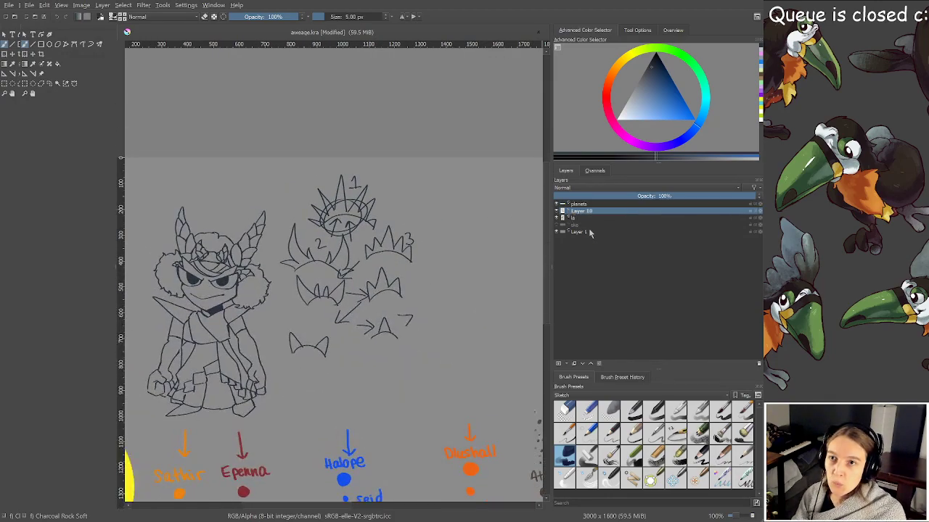
pyautogui.hotkey('shift', 'Delete')
pyautogui.moveTo(334, 261); pyautogui.dragTo(390, 237)
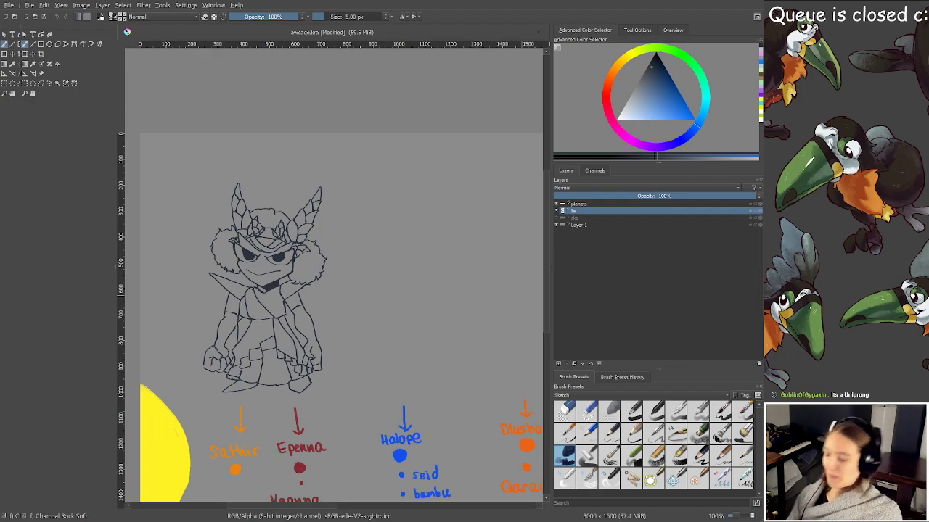
pyautogui.hotkey('alt', 'Tab')
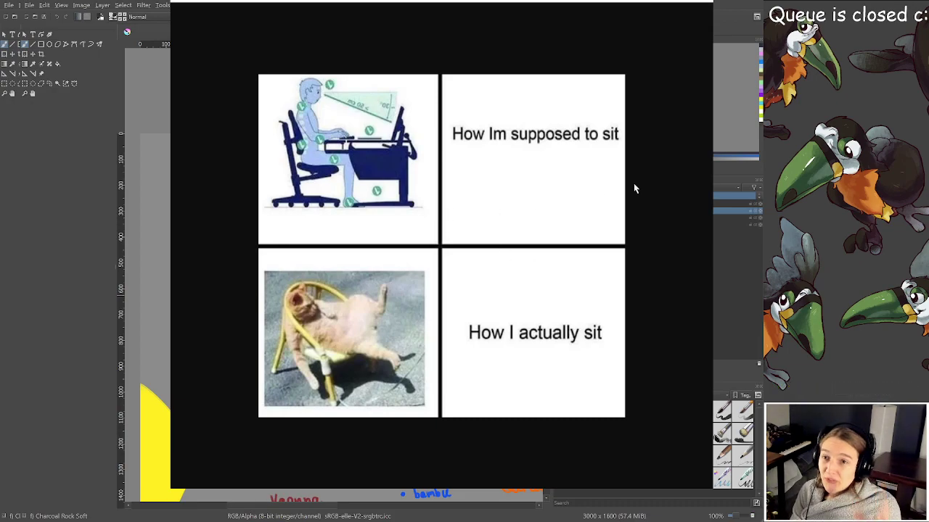
pyautogui.hotkey('alt', 'Tab')
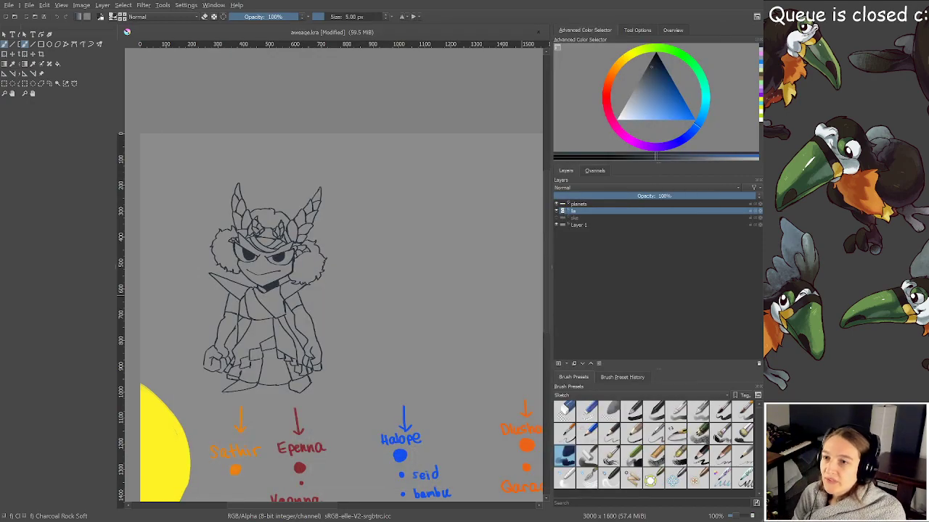
# Save the drawing and fill the gap between the right-hand large horn's base and the ear leaves with the dark line colour
pyautogui.scroll(5, 375, 351)
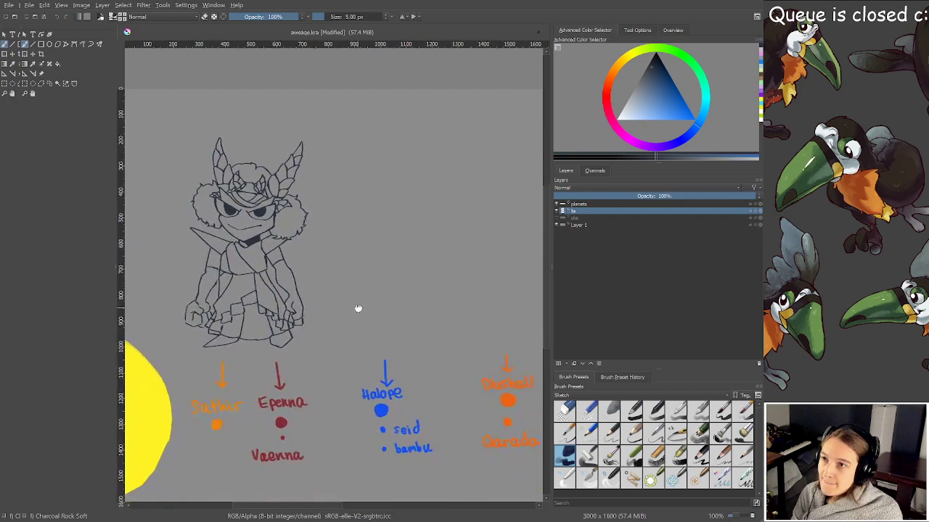
pyautogui.scroll(5, 365, 292)
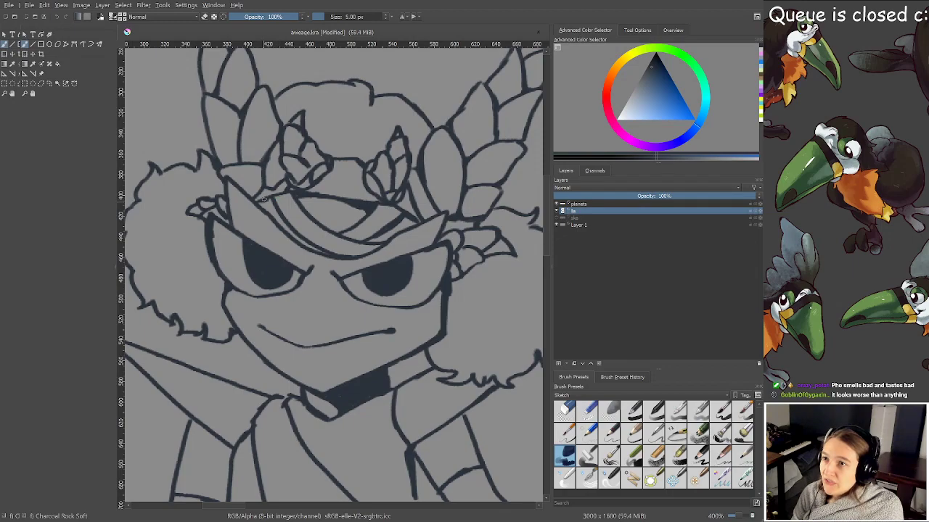
pyautogui.hotkey('ctrl', 's')
pyautogui.scroll(-2, 281, 208)
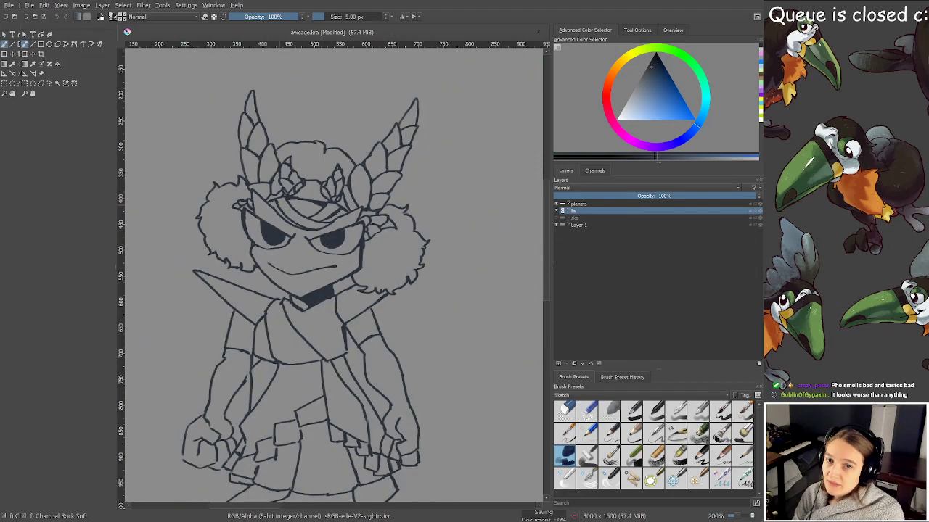
pyautogui.moveTo(290, 219); pyautogui.dragTo(307, 215)
pyautogui.scroll(2, 330, 219)
pyautogui.moveTo(363, 229)
pyautogui.mouseDown()
pyautogui.moveTo(355, 204)
pyautogui.moveTo(356, 253)
pyautogui.mouseUp()
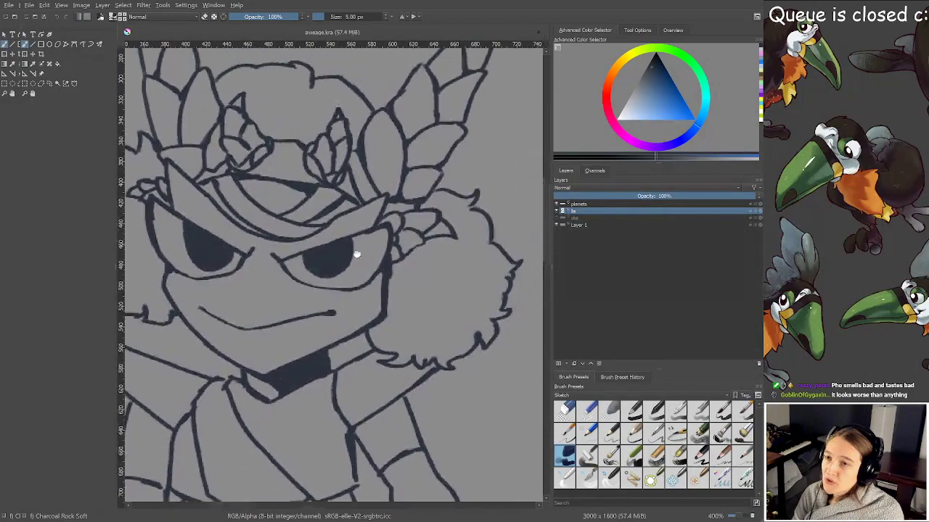
pyautogui.moveTo(412, 207); pyautogui.dragTo(378, 243)
pyautogui.scroll(1, 378, 240)
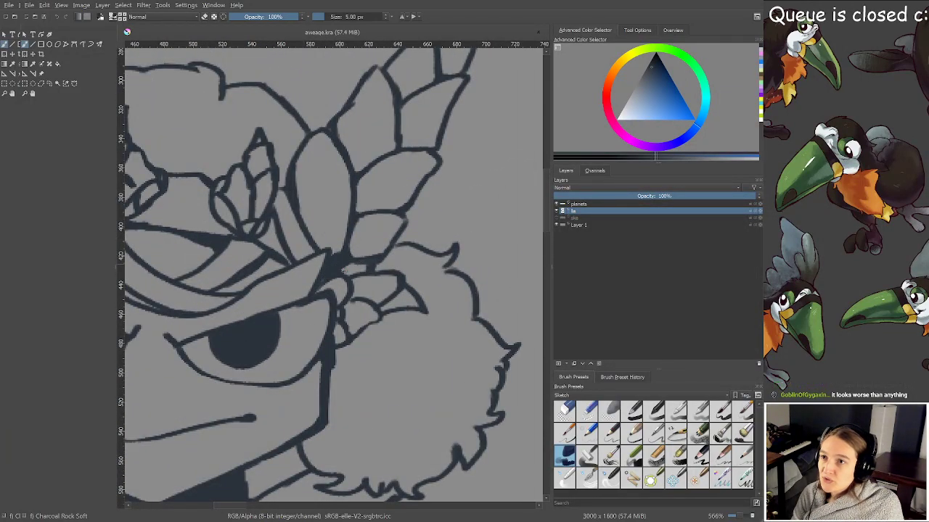
pyautogui.moveTo(343, 269)
pyautogui.mouseDown()
pyautogui.moveTo(366, 267)
pyautogui.moveTo(360, 260)
pyautogui.mouseUp()
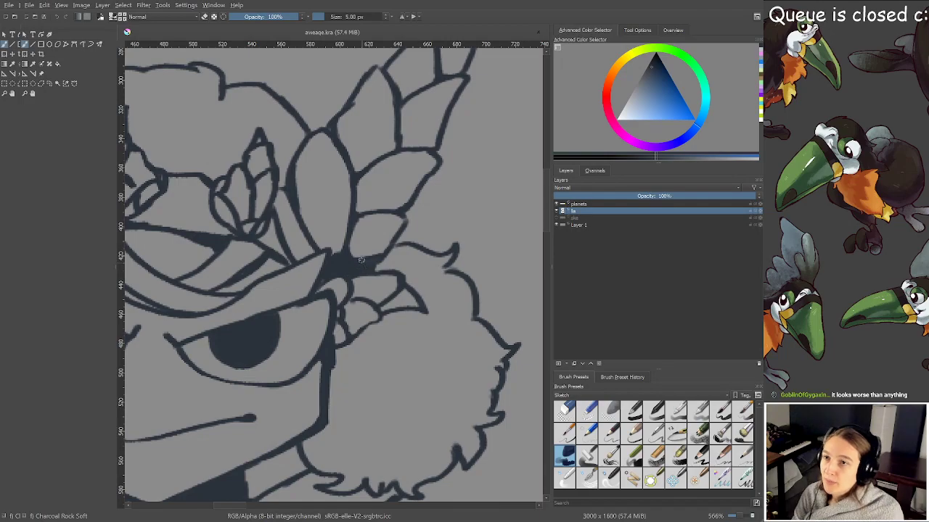
# Touch up the strand line running along the inner base of the right-hand large horn
pyautogui.scroll(-6, 360, 259)
pyautogui.scroll(6, 348, 265)
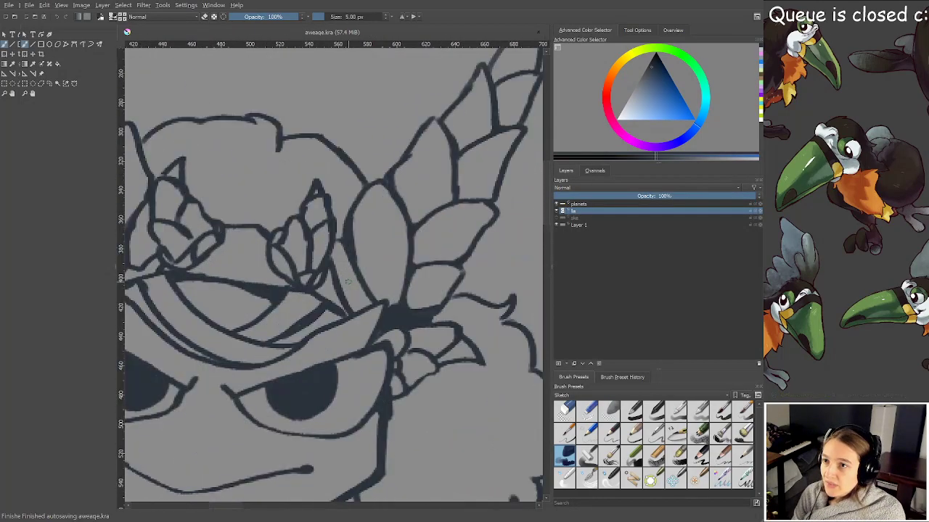
pyautogui.moveTo(372, 303); pyautogui.dragTo(361, 278)
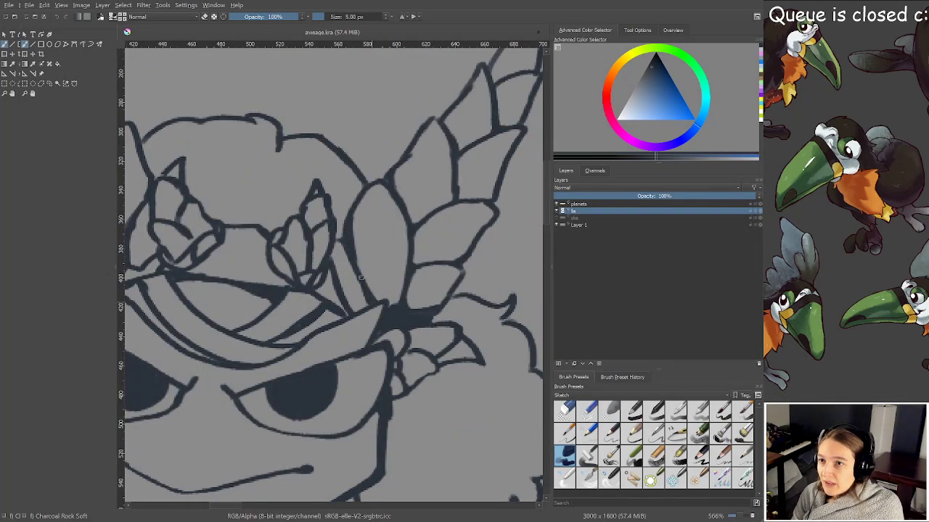
# Examine the labelled planet row around Dlushall and Qarada, and follow it back to the character and the sun
pyautogui.scroll(-6, 361, 262)
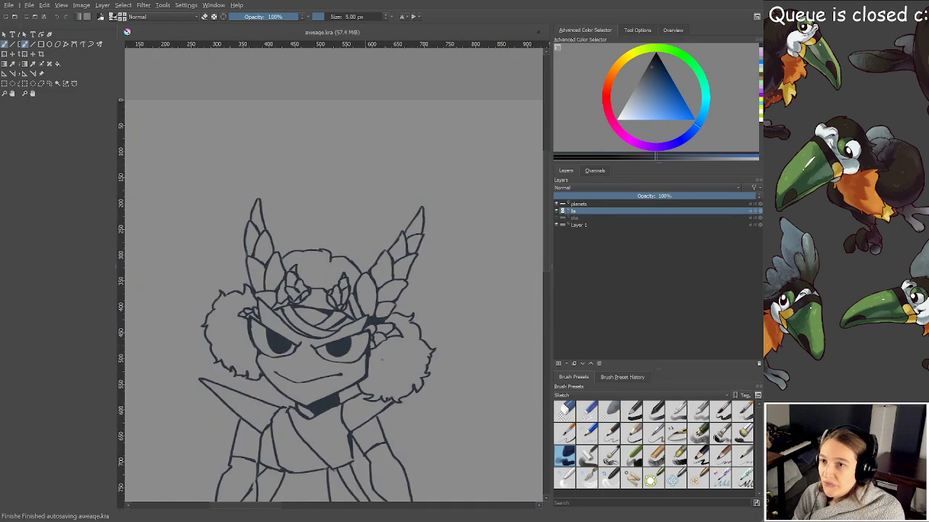
pyautogui.scroll(-2, 315, 303)
pyautogui.moveTo(334, 330); pyautogui.dragTo(230, 209)
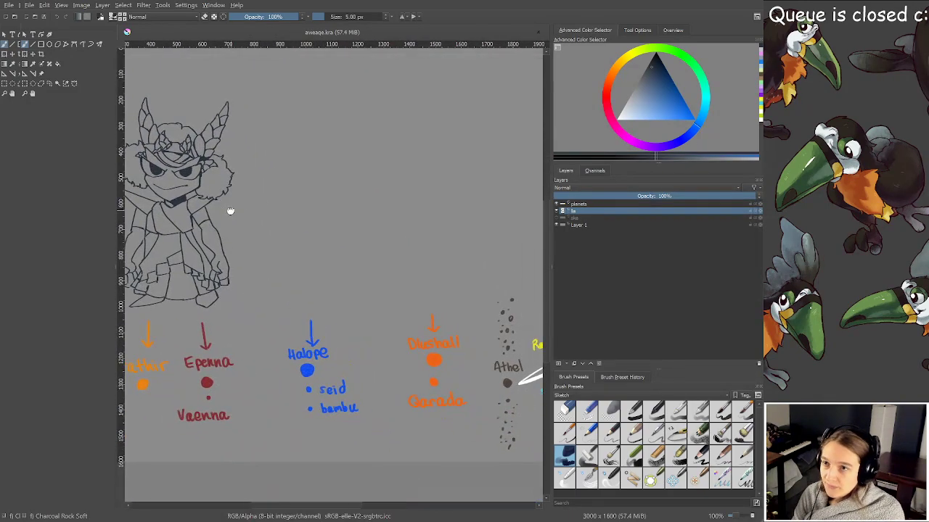
pyautogui.moveTo(333, 309); pyautogui.dragTo(285, 270)
pyautogui.scroll(3, 363, 309)
pyautogui.moveTo(384, 339); pyautogui.dragTo(305, 293)
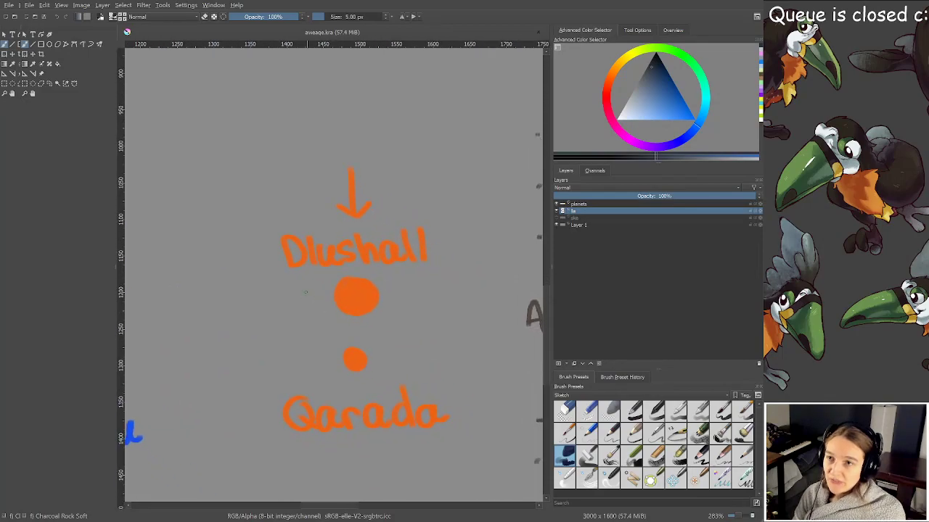
pyautogui.scroll(-2, 265, 316)
pyautogui.moveTo(278, 326); pyautogui.dragTo(355, 365)
pyautogui.moveTo(145, 290); pyautogui.dragTo(371, 344)
pyautogui.moveTo(271, 151); pyautogui.dragTo(355, 273)
pyautogui.scroll(3, 335, 196)
pyautogui.moveTo(431, 272); pyautogui.dragTo(311, 322)
pyautogui.scroll(-3, 358, 340)
pyautogui.moveTo(359, 340); pyautogui.dragTo(394, 99)
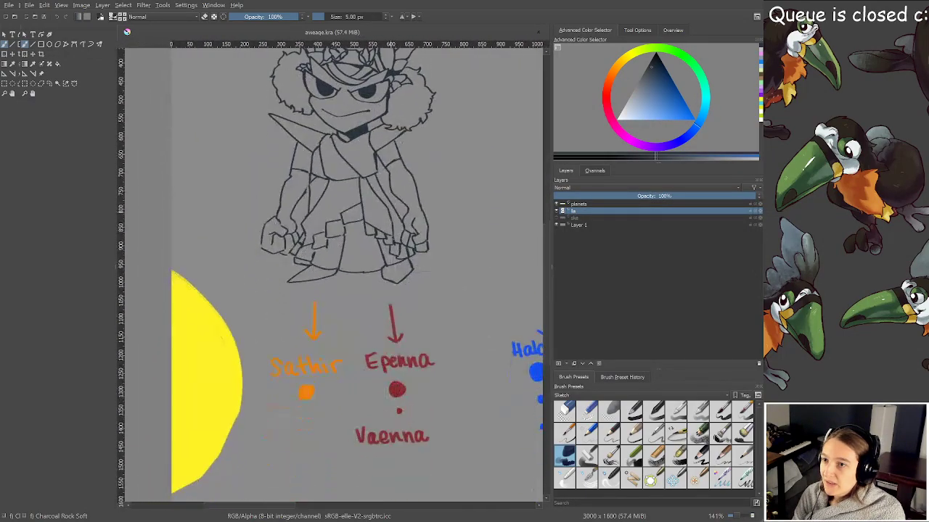
# Examine the red Epenna and Vaenna planet labels up close
pyautogui.scroll(2, 406, 323)
pyautogui.moveTo(406, 322); pyautogui.dragTo(375, 174)
pyautogui.scroll(2, 347, 307)
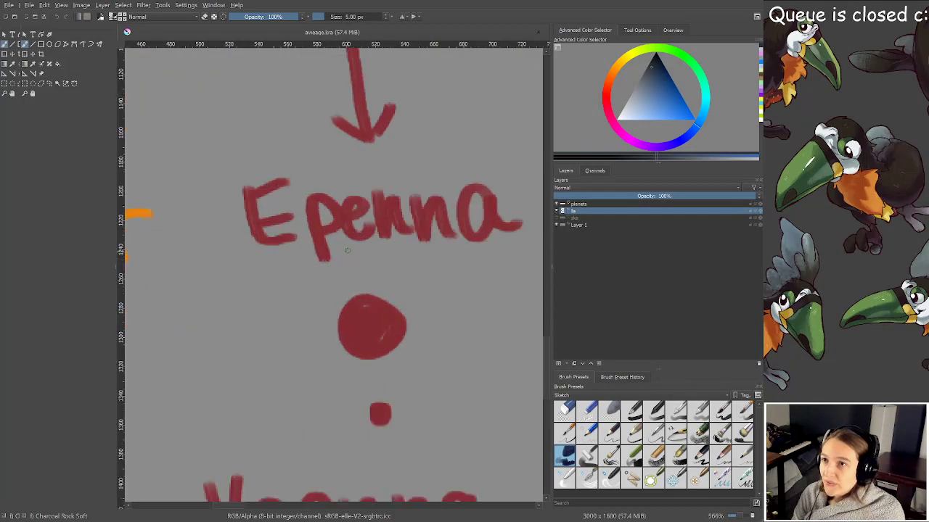
pyautogui.moveTo(344, 252); pyautogui.dragTo(330, 263)
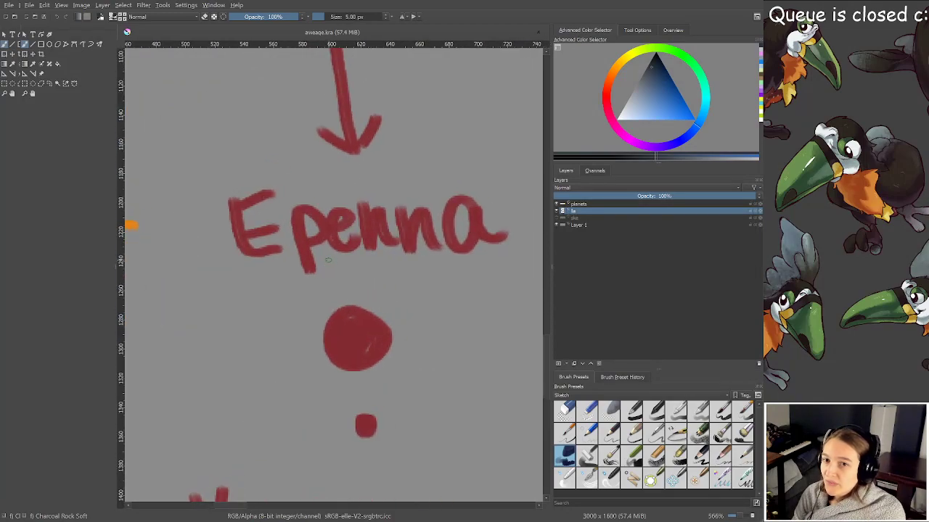
pyautogui.scroll(-1, 323, 261)
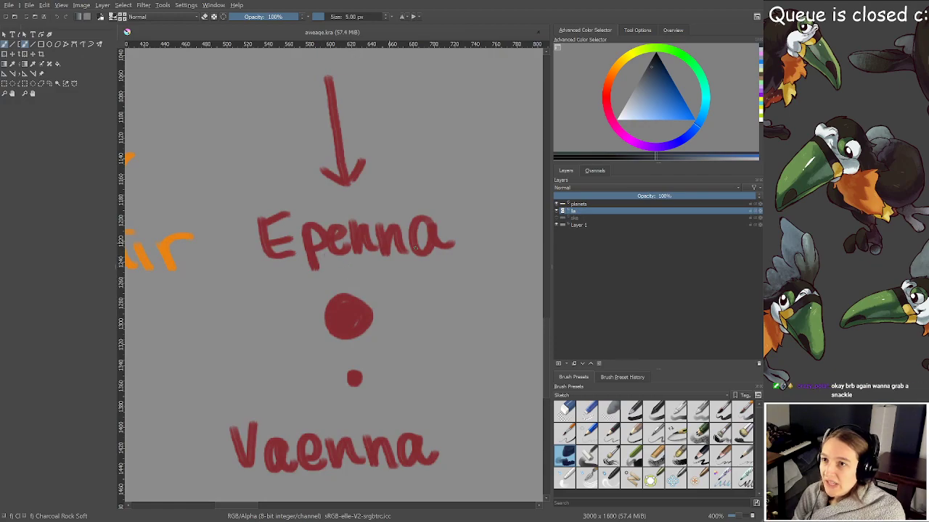
pyautogui.moveTo(288, 236); pyautogui.dragTo(306, 368)
pyautogui.scroll(-1, 312, 222)
pyautogui.moveTo(320, 211); pyautogui.dragTo(357, 306)
# Thicken the diagonal line across the character's chest cloth, making it heaviest in the middle
pyautogui.scroll(1, 363, 283)
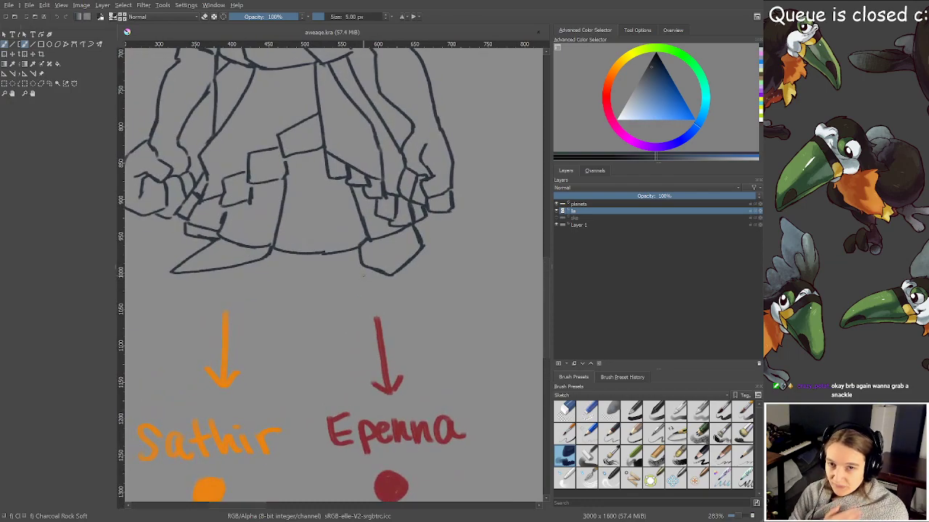
pyautogui.moveTo(372, 245); pyautogui.dragTo(397, 404)
pyautogui.moveTo(315, 169); pyautogui.dragTo(350, 254)
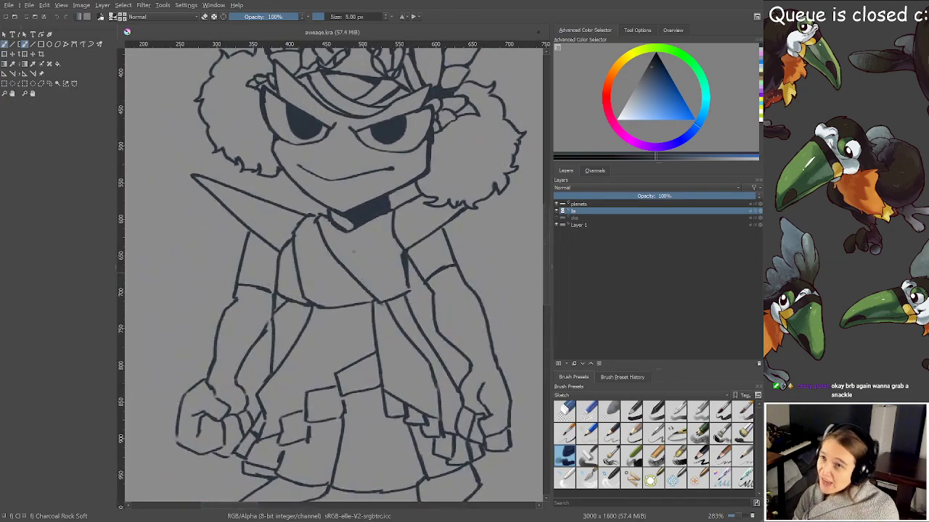
pyautogui.scroll(2, 347, 254)
pyautogui.scroll(2, 345, 254)
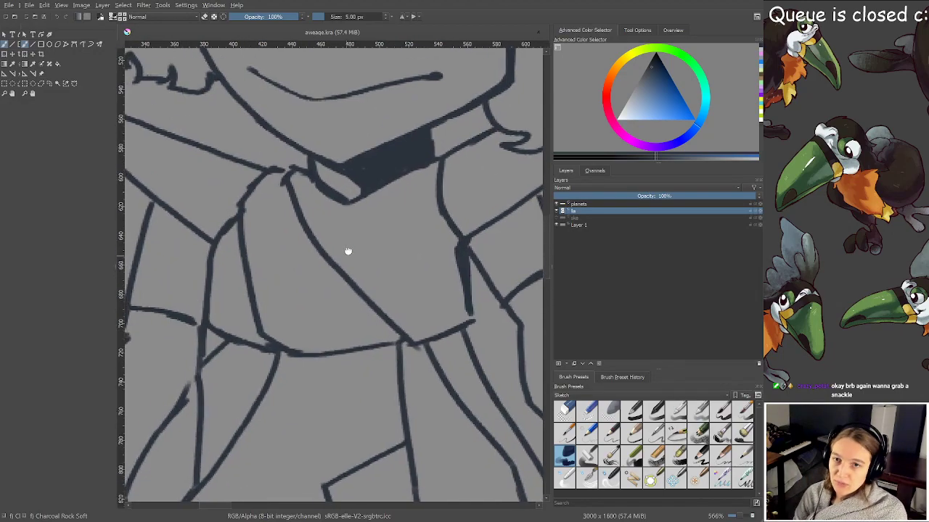
pyautogui.moveTo(350, 232); pyautogui.dragTo(323, 248)
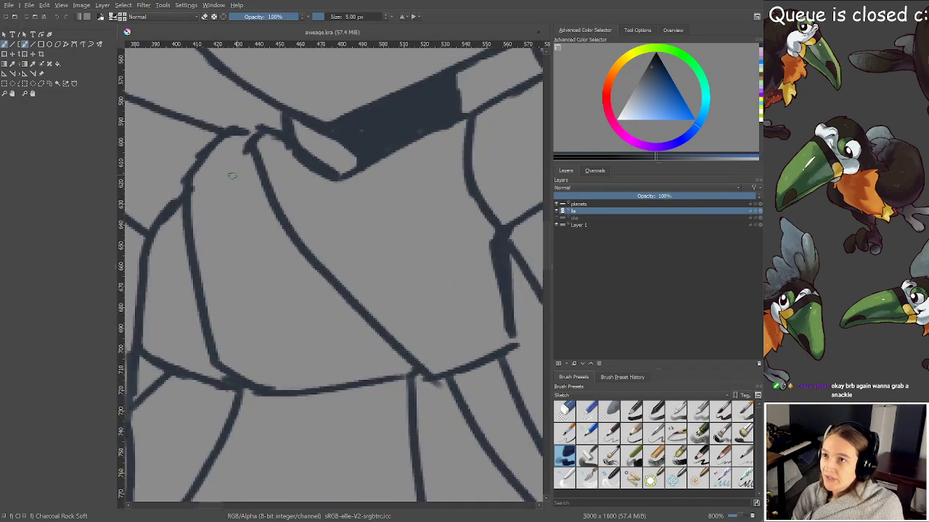
pyautogui.moveTo(256, 155)
pyautogui.mouseDown()
pyautogui.moveTo(258, 187)
pyautogui.moveTo(301, 267)
pyautogui.mouseUp()
pyautogui.moveTo(283, 236); pyautogui.dragTo(370, 332)
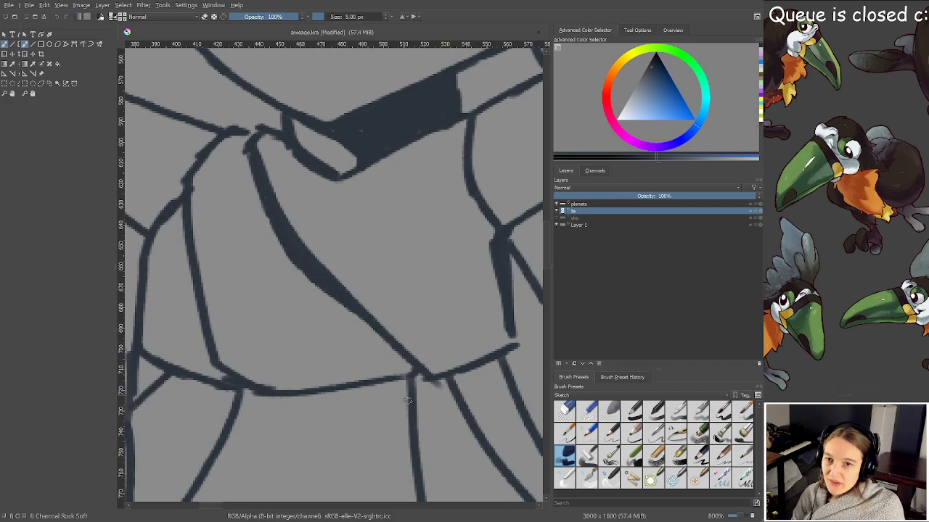
# Darken the corner where the diagonal chest line meets the hem, and thicken the torso's right-hand side line up to the armpit
pyautogui.moveTo(412, 396); pyautogui.dragTo(447, 385)
pyautogui.moveTo(511, 347)
pyautogui.mouseDown()
pyautogui.moveTo(497, 240)
pyautogui.moveTo(483, 206)
pyautogui.mouseUp()
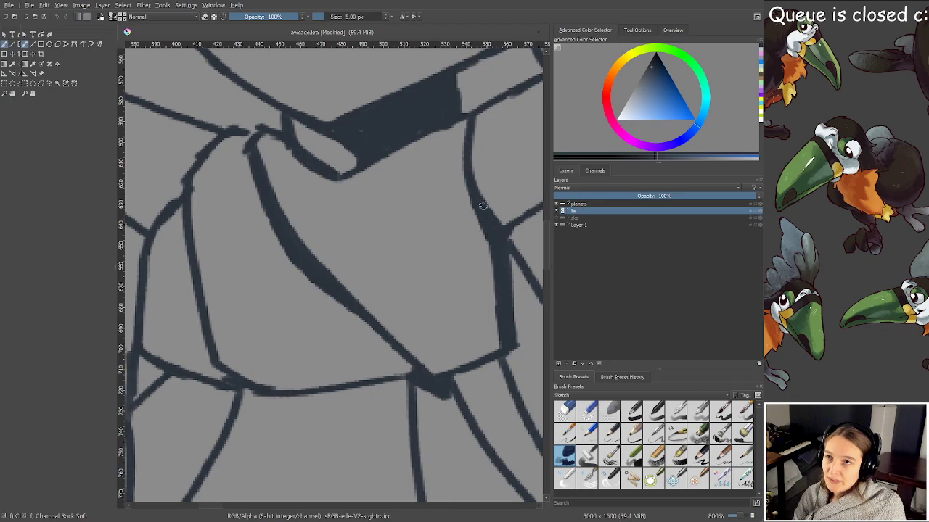
pyautogui.scroll(-2, 460, 154)
pyautogui.moveTo(380, 201); pyautogui.dragTo(348, 335)
pyautogui.moveTo(421, 129); pyautogui.dragTo(398, 222)
pyautogui.scroll(-1, 393, 214)
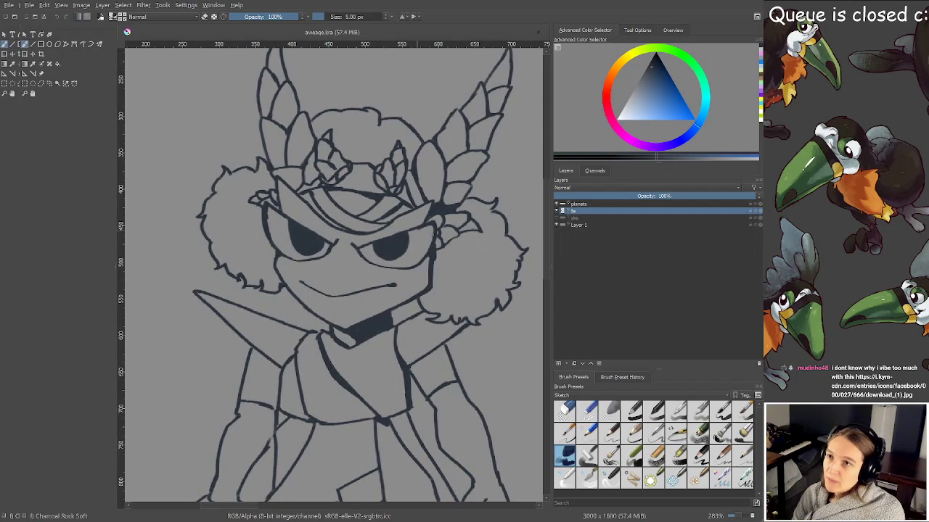
pyautogui.moveTo(433, 239)
pyautogui.mouseDown()
pyautogui.moveTo(418, 263)
pyautogui.moveTo(423, 242)
pyautogui.mouseUp()
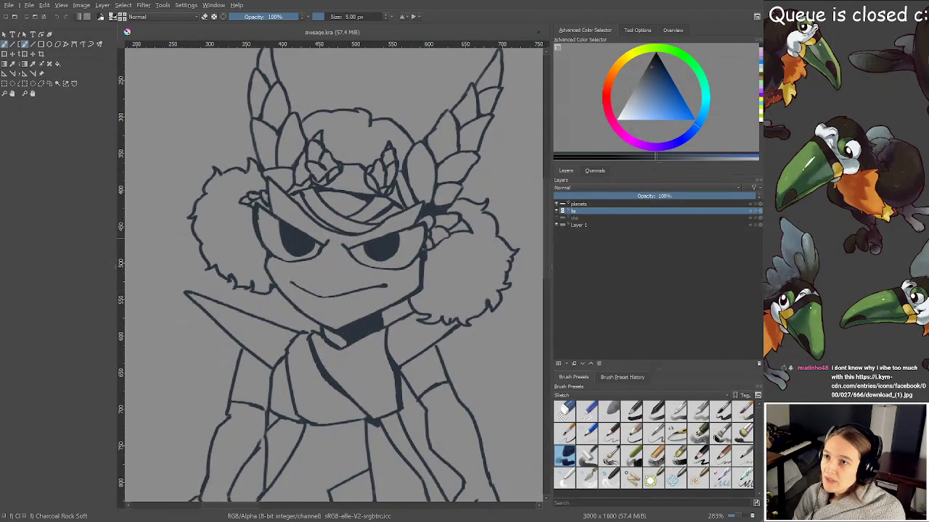
# Thicken the lower edge of the highest square on the skirt's stepped hem, including its inner corner
pyautogui.scroll(-3, 423, 251)
pyautogui.scroll(2, 403, 277)
pyautogui.moveTo(421, 459); pyautogui.dragTo(378, 209)
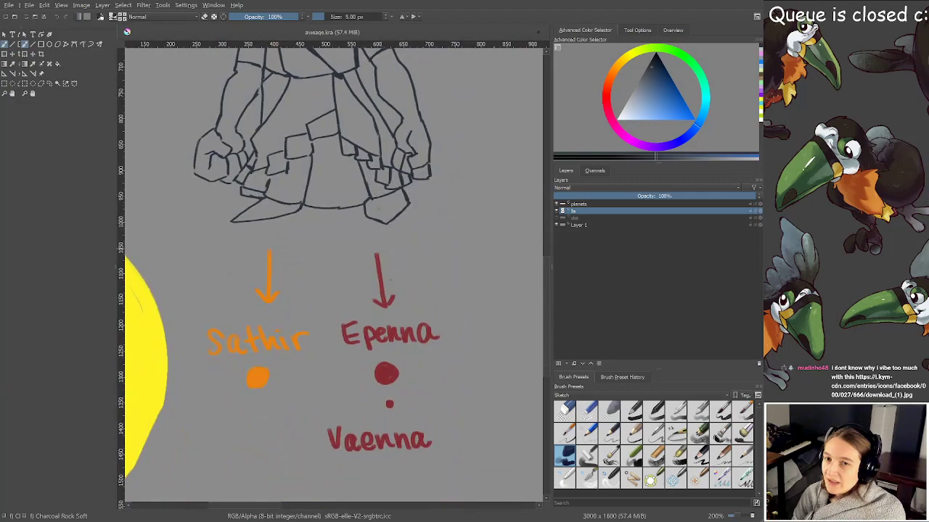
pyautogui.scroll(5, 334, 181)
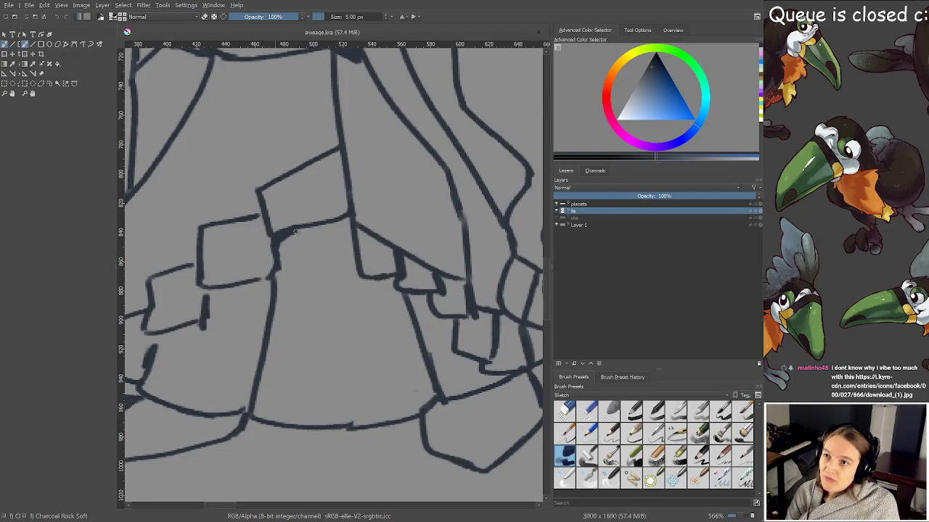
pyautogui.moveTo(296, 232); pyautogui.dragTo(350, 214)
pyautogui.scroll(1, 293, 256)
pyautogui.moveTo(289, 258); pyautogui.dragTo(406, 233)
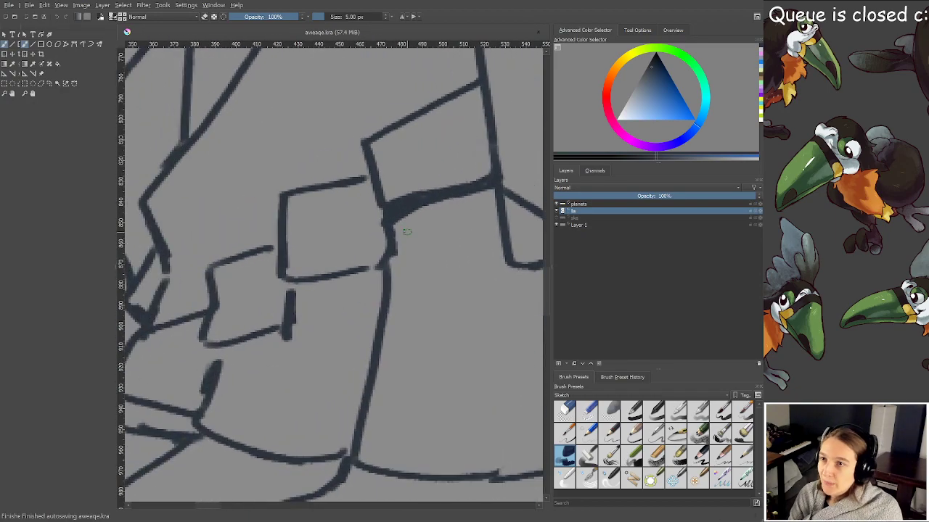
# Add heavy line weight beneath the next two squares of the stepped hem, trim the rough end, and save the drawing
pyautogui.moveTo(288, 295)
pyautogui.mouseDown()
pyautogui.moveTo(383, 264)
pyautogui.moveTo(377, 286)
pyautogui.moveTo(386, 270)
pyautogui.mouseUp()
pyautogui.press('e')
pyautogui.moveTo(293, 327)
pyautogui.mouseDown()
pyautogui.moveTo(258, 340)
pyautogui.moveTo(273, 345)
pyautogui.moveTo(294, 313)
pyautogui.mouseUp()
pyautogui.press('e')
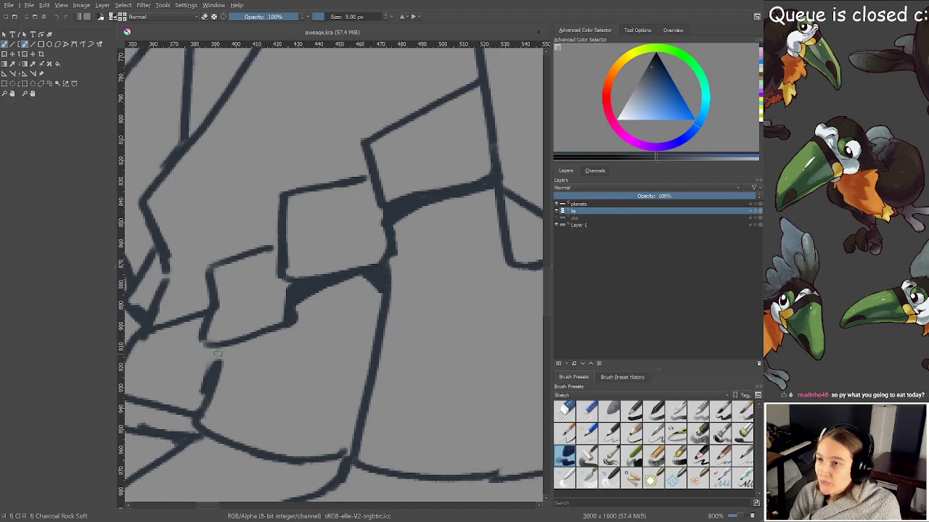
pyautogui.moveTo(217, 353); pyautogui.dragTo(206, 398)
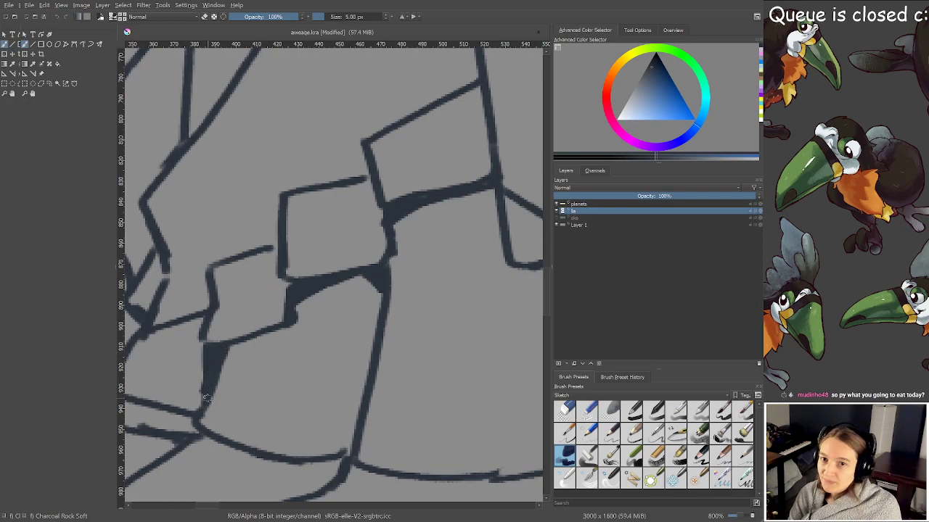
pyautogui.hotkey('ctrl', 's')
# Thicken the robe edge below the right-hand hem squares, heaviest at the hem and tapering towards the foot
pyautogui.scroll(-3, 320, 322)
pyautogui.moveTo(321, 315); pyautogui.dragTo(334, 343)
pyautogui.scroll(2, 381, 299)
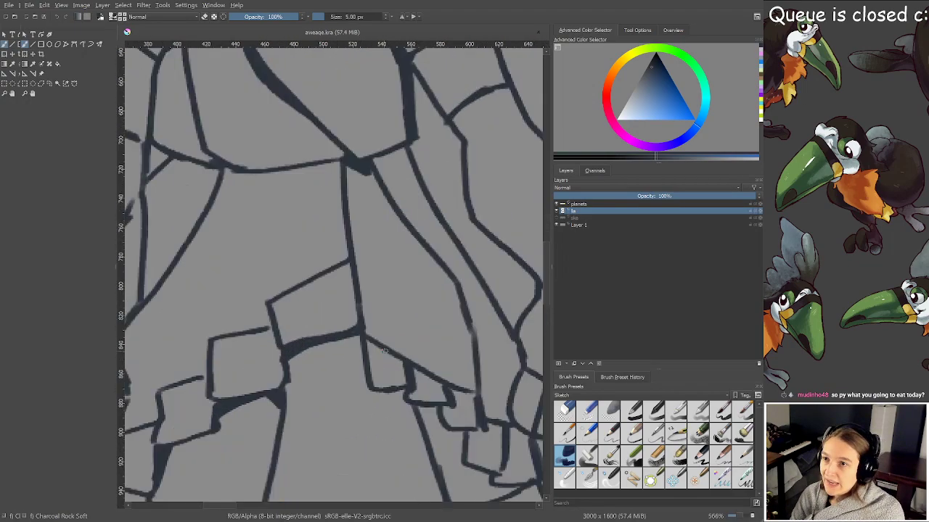
pyautogui.scroll(2, 336, 286)
pyautogui.moveTo(425, 392)
pyautogui.mouseDown()
pyautogui.moveTo(336, 285)
pyautogui.moveTo(281, 192)
pyautogui.mouseUp()
pyautogui.moveTo(307, 217); pyautogui.dragTo(336, 269)
pyautogui.scroll(-2, 337, 269)
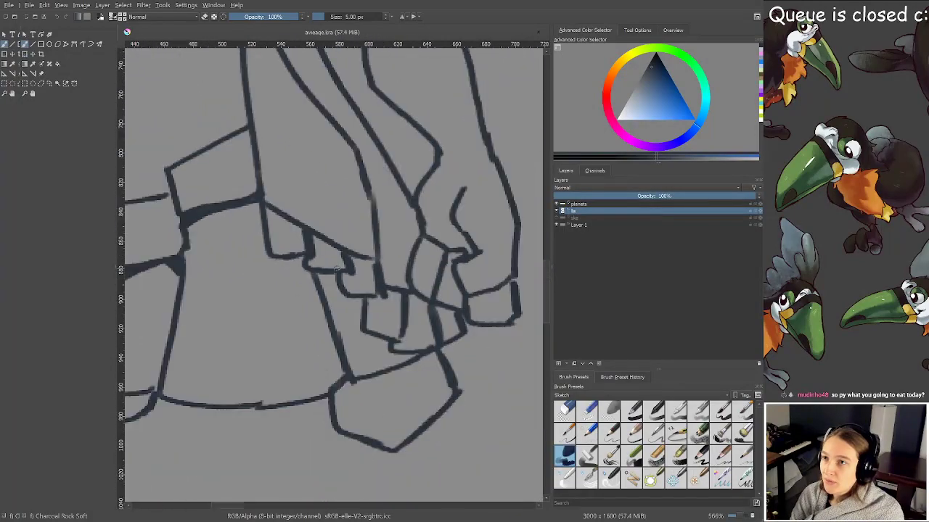
pyautogui.scroll(1, 336, 269)
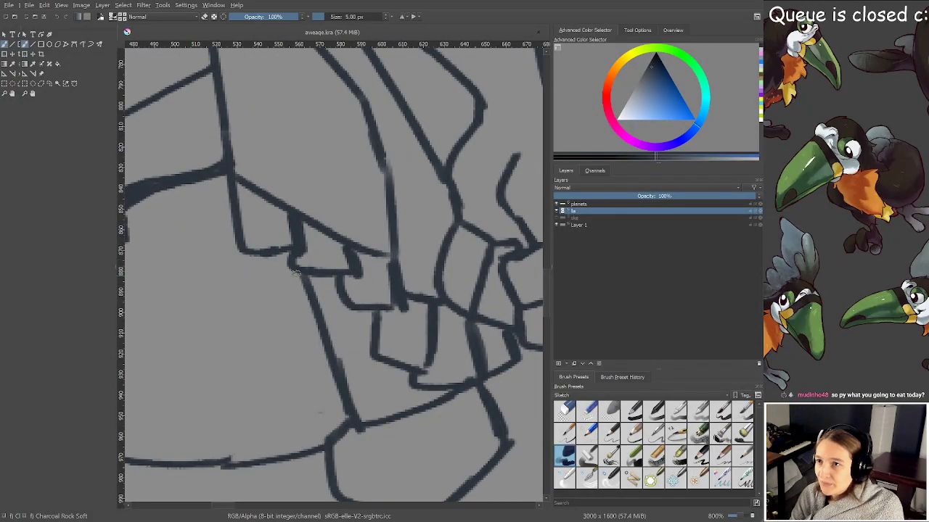
pyautogui.moveTo(283, 254); pyautogui.dragTo(362, 422)
pyautogui.moveTo(342, 353); pyautogui.dragTo(359, 410)
pyautogui.moveTo(348, 390); pyautogui.dragTo(337, 351)
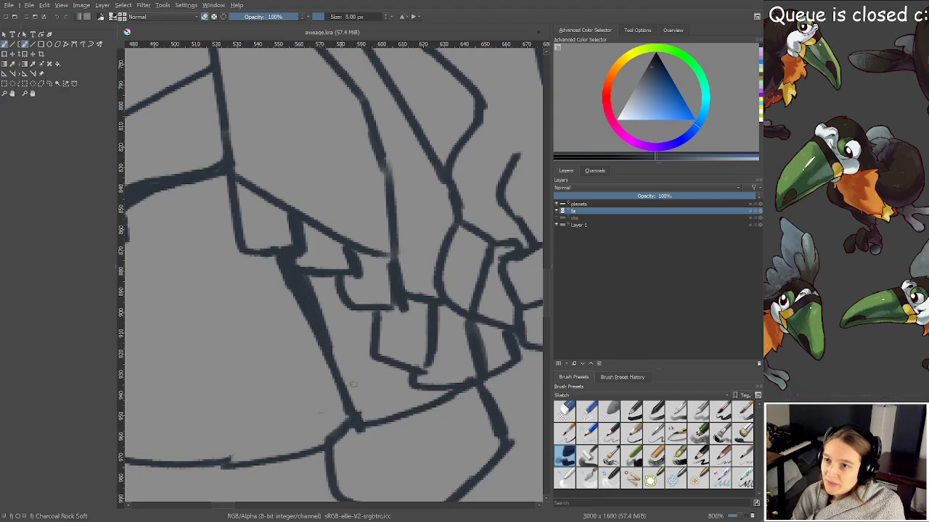
pyautogui.press('e')
pyautogui.press('e')
# Darken the corner between the small right-hand hem squares and close the gap at the lowest square's corner
pyautogui.moveTo(402, 307)
pyautogui.mouseDown()
pyautogui.moveTo(385, 308)
pyautogui.moveTo(403, 307)
pyautogui.moveTo(395, 272)
pyautogui.mouseUp()
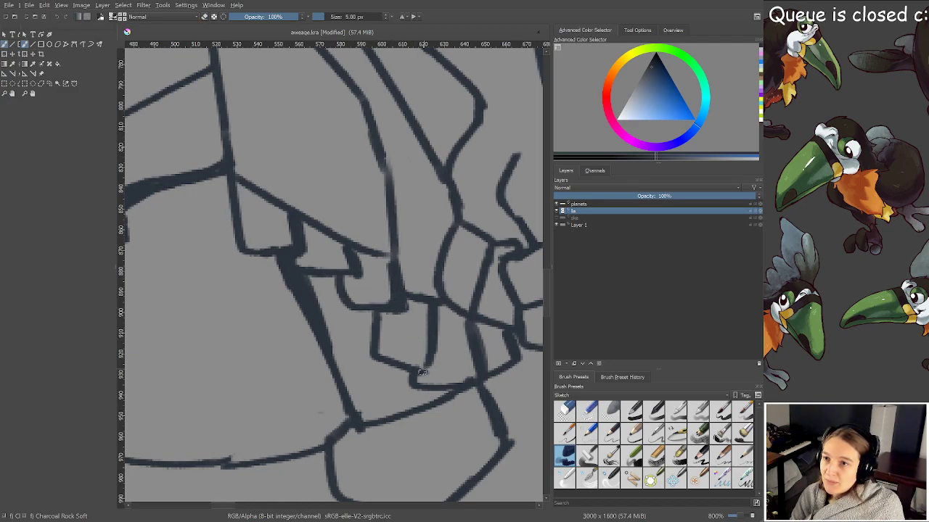
pyautogui.moveTo(421, 371); pyautogui.dragTo(435, 335)
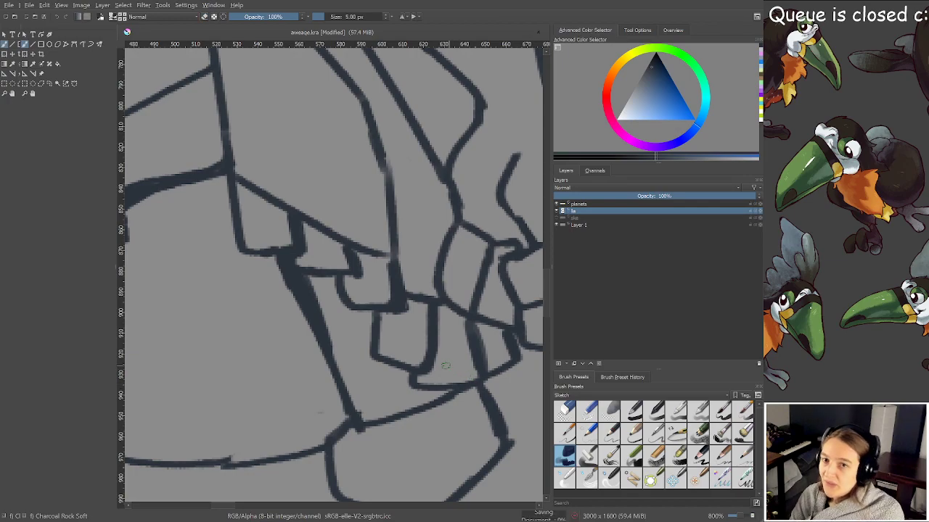
pyautogui.scroll(-2, 444, 368)
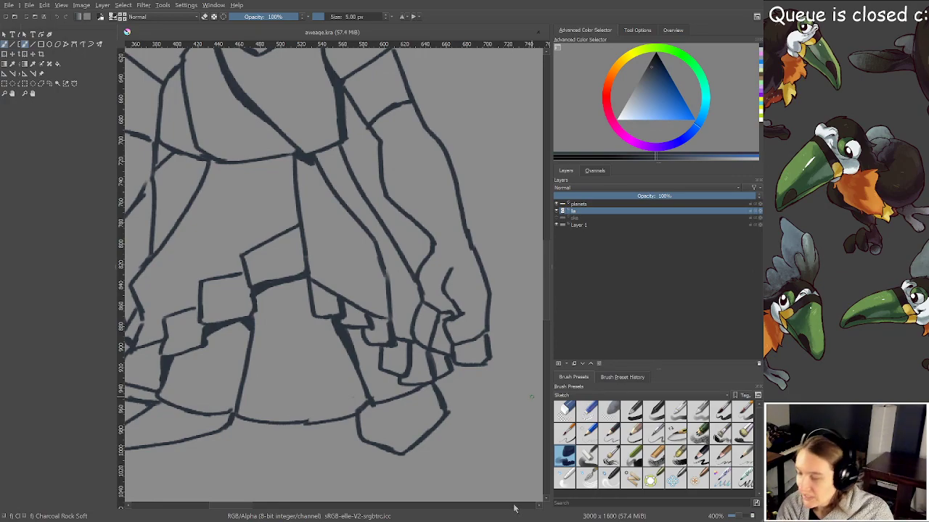
# Examine the whole figure in normal and mirrored view to check the line weight
pyautogui.moveTo(411, 480); pyautogui.dragTo(416, 473)
pyautogui.scroll(-1, 410, 357)
pyautogui.moveTo(394, 337); pyautogui.dragTo(382, 394)
pyautogui.scroll(2, 388, 269)
pyautogui.scroll(-1, 349, 280)
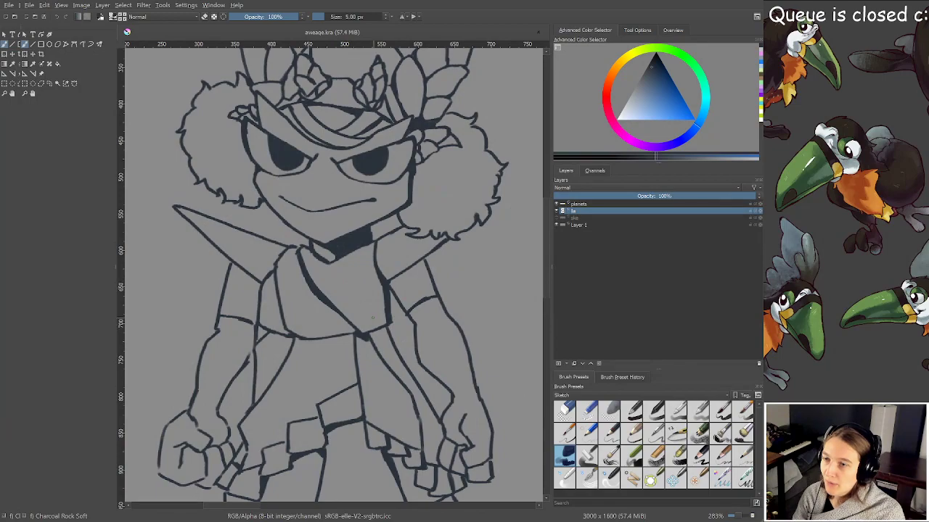
pyautogui.scroll(-2, 372, 317)
pyautogui.press('m')
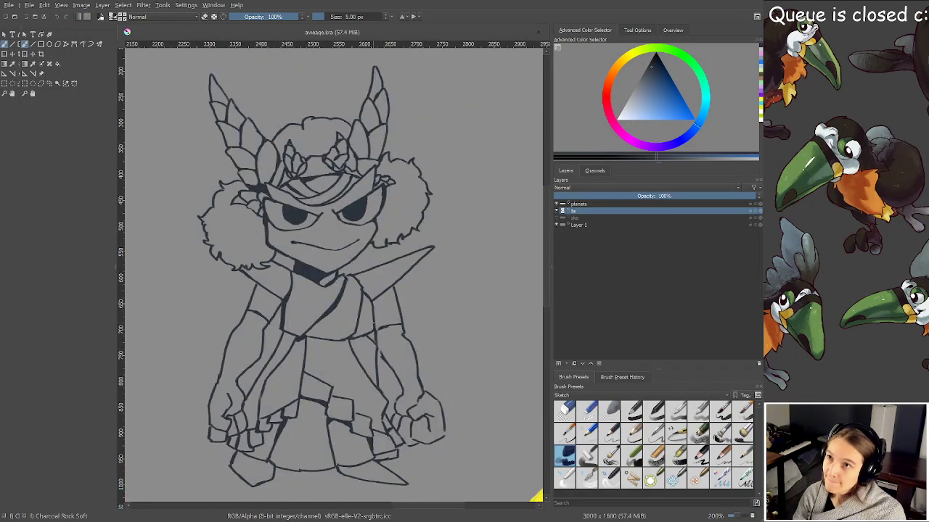
pyautogui.press('m')
# Thicken the underside of the right-hand collar point where it meets the upper arm and torso
pyautogui.scroll(3, 370, 322)
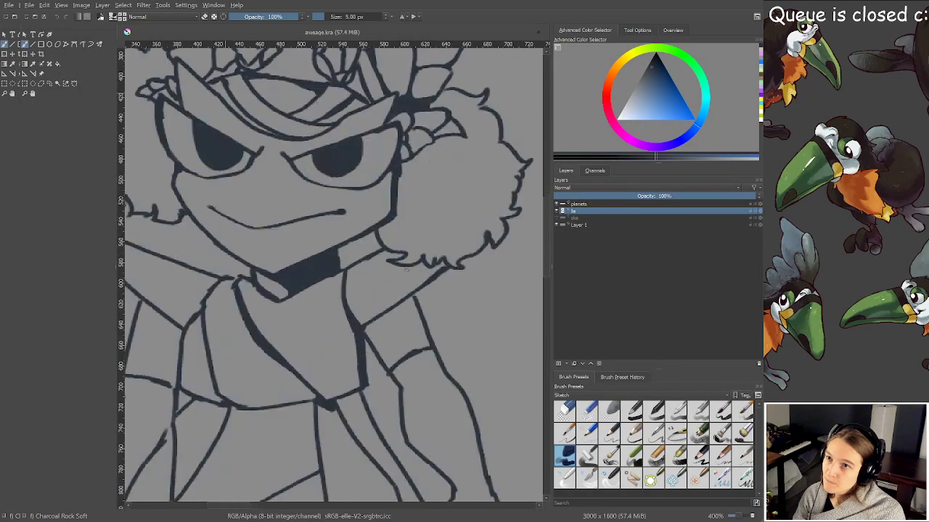
pyautogui.moveTo(390, 311); pyautogui.dragTo(340, 212)
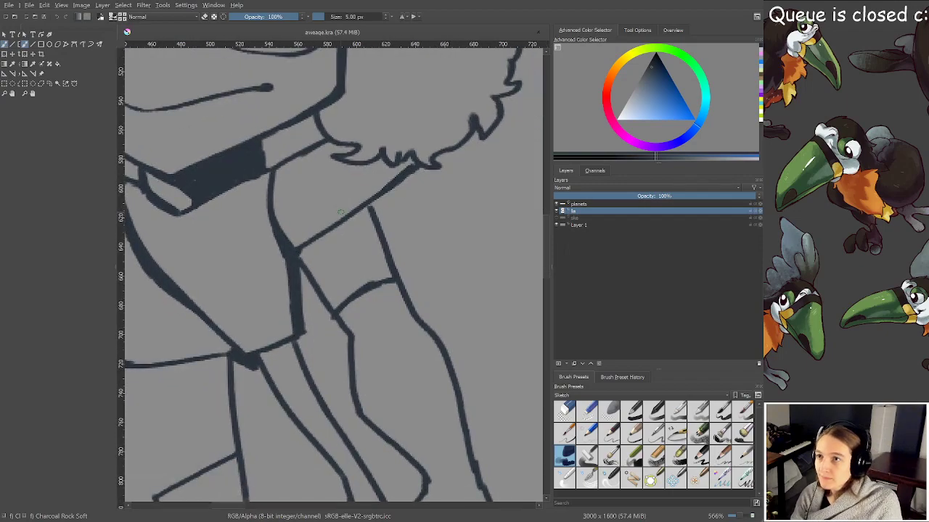
pyautogui.moveTo(300, 262)
pyautogui.mouseDown()
pyautogui.moveTo(313, 242)
pyautogui.moveTo(366, 211)
pyautogui.moveTo(368, 198)
pyautogui.mouseUp()
# Examine the torso, arms and skirt for lines that need more weight
pyautogui.scroll(-2, 284, 203)
pyautogui.moveTo(283, 203); pyautogui.dragTo(420, 281)
pyautogui.scroll(1, 421, 281)
pyautogui.moveTo(263, 281); pyautogui.dragTo(272, 214)
pyautogui.moveTo(304, 277); pyautogui.dragTo(275, 138)
pyautogui.scroll(1, 335, 224)
pyautogui.moveTo(335, 224); pyautogui.dragTo(324, 208)
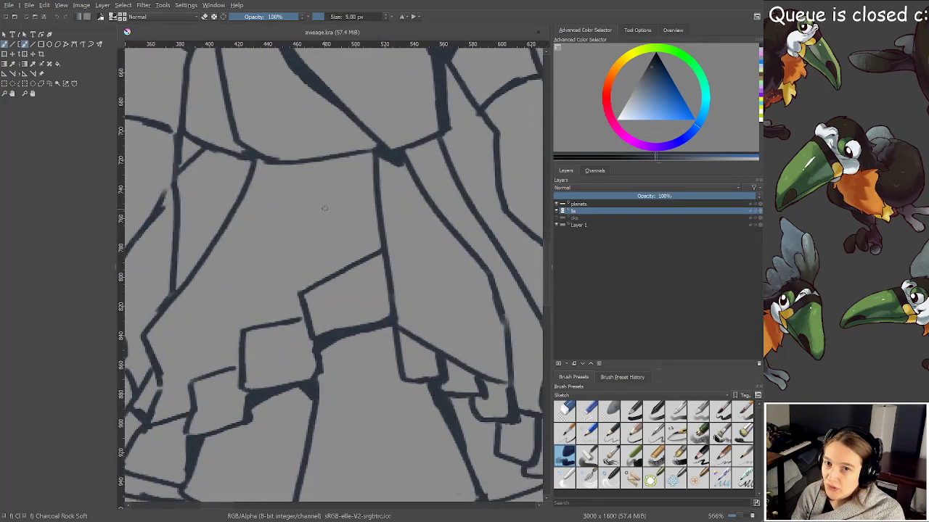
pyautogui.scroll(-4, 324, 208)
pyautogui.scroll(2, 325, 255)
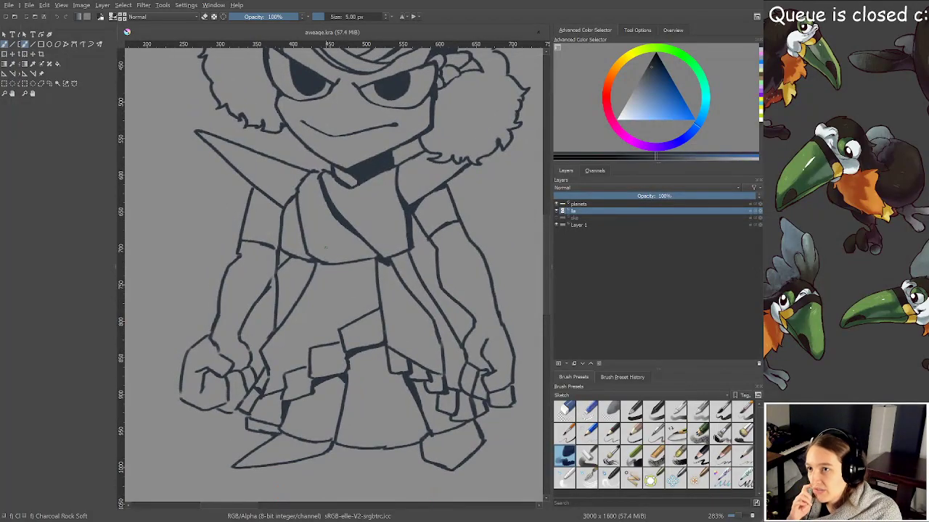
# Thicken the underside of the left-hand collar point above the upper arm, and join the armband line to the torso
pyautogui.scroll(4, 326, 247)
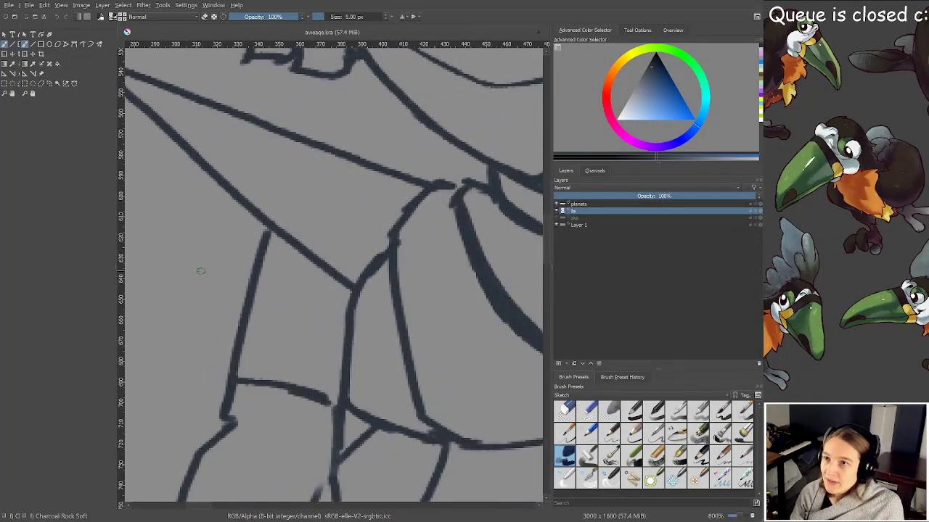
pyautogui.moveTo(268, 242)
pyautogui.mouseDown()
pyautogui.moveTo(272, 235)
pyautogui.moveTo(302, 251)
pyautogui.mouseUp()
pyautogui.moveTo(347, 292)
pyautogui.mouseDown()
pyautogui.moveTo(348, 306)
pyautogui.moveTo(319, 254)
pyautogui.mouseUp()
pyautogui.moveTo(329, 395)
pyautogui.mouseDown()
pyautogui.moveTo(338, 407)
pyautogui.moveTo(344, 386)
pyautogui.mouseUp()
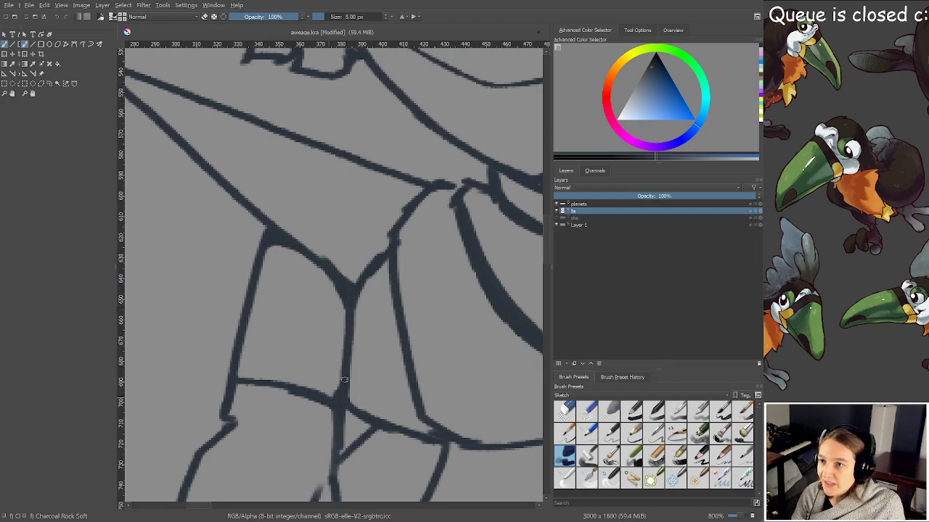
# Thicken the left-hand shoulder line beside the collar, close the small gap at the neckline, and save the drawing
pyautogui.scroll(-1, 340, 375)
pyautogui.scroll(-3, 339, 374)
pyautogui.scroll(3, 372, 336)
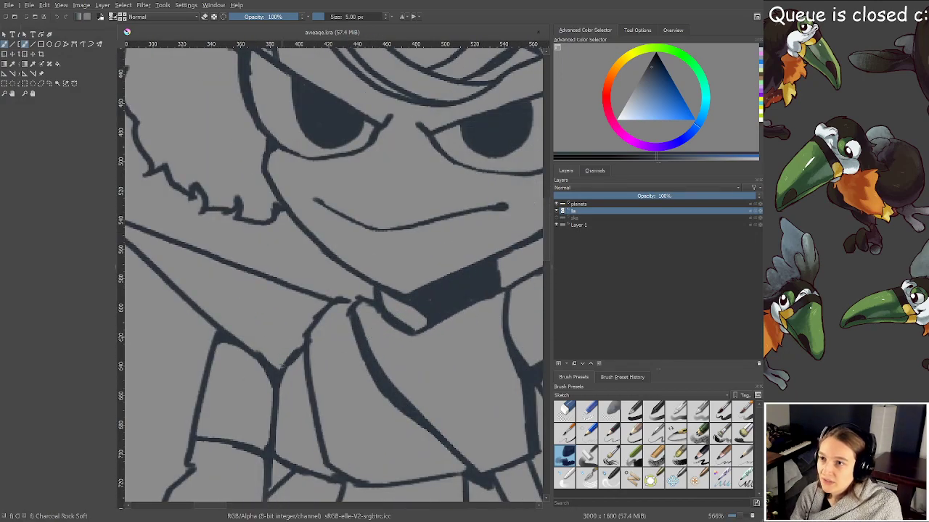
pyautogui.moveTo(281, 366); pyautogui.dragTo(298, 342)
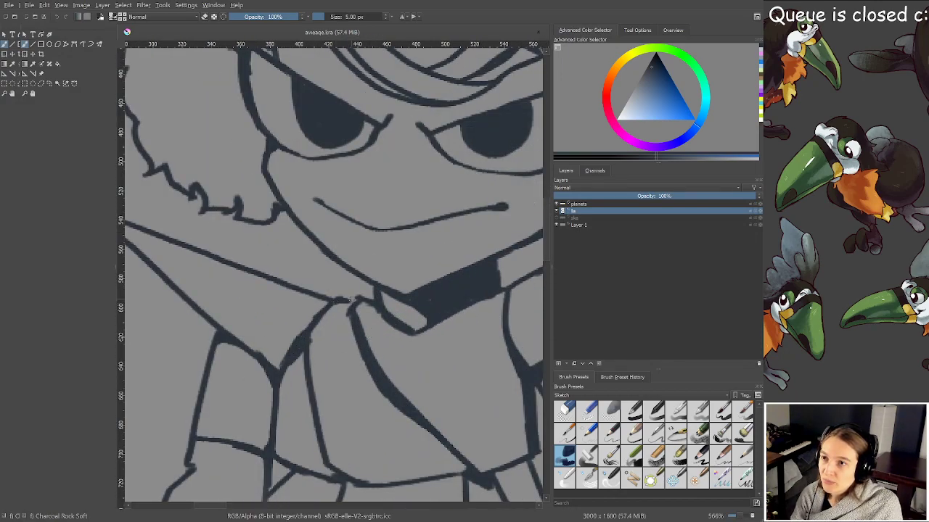
pyautogui.moveTo(347, 300); pyautogui.dragTo(361, 302)
pyautogui.hotkey('ctrl', 's')
# Examine the full figure and the right-hand feathered horn up close for remaining line problems
pyautogui.scroll(-2, 358, 297)
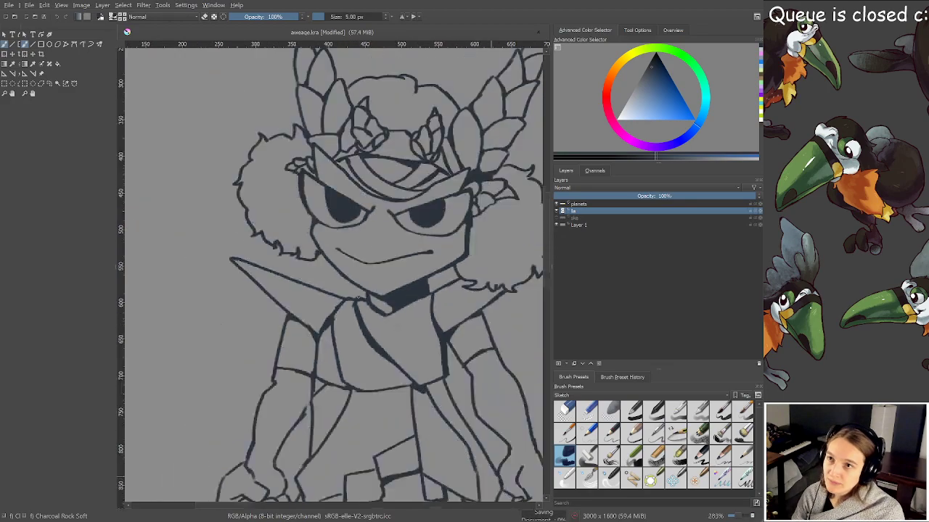
pyautogui.scroll(-1, 358, 297)
pyautogui.moveTo(422, 302); pyautogui.dragTo(375, 318)
pyautogui.moveTo(394, 371); pyautogui.dragTo(387, 335)
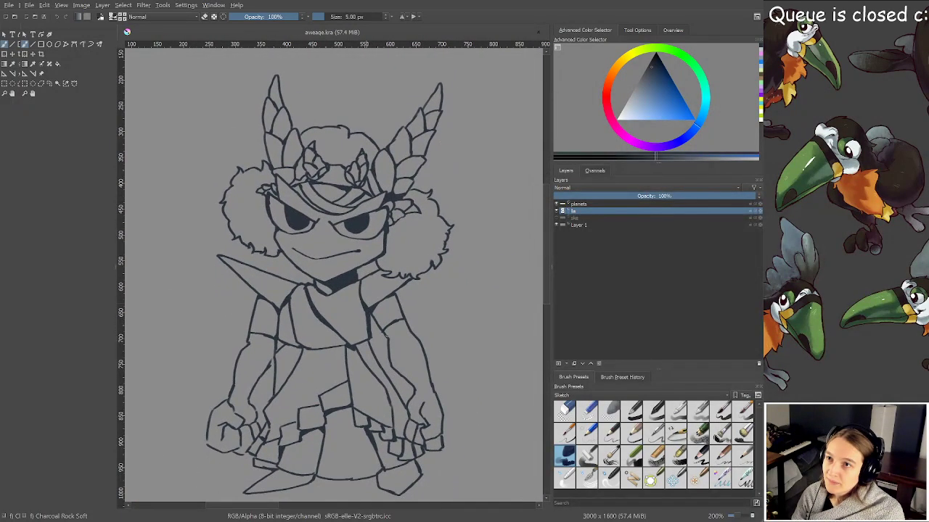
pyautogui.scroll(1, 396, 309)
pyautogui.moveTo(368, 211); pyautogui.dragTo(373, 345)
pyautogui.scroll(1, 411, 193)
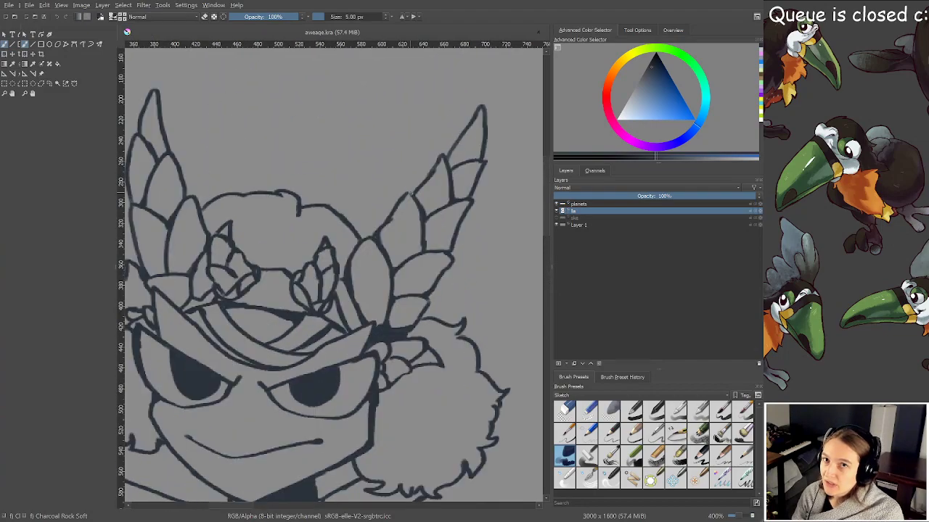
pyautogui.moveTo(411, 195); pyautogui.dragTo(387, 230)
pyautogui.scroll(1, 358, 325)
pyautogui.moveTo(361, 321); pyautogui.dragTo(336, 334)
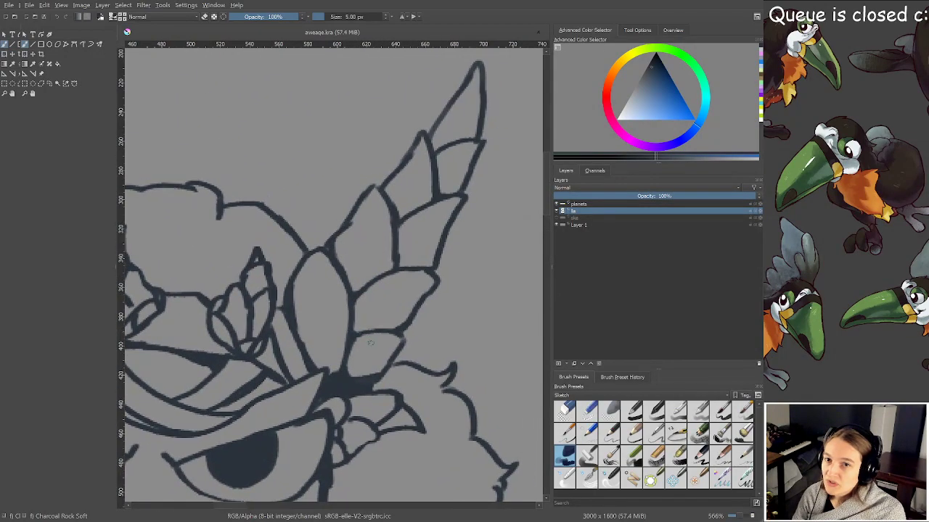
pyautogui.moveTo(372, 359); pyautogui.dragTo(359, 257)
pyautogui.scroll(-1, 360, 257)
pyautogui.scroll(-1, 352, 317)
pyautogui.moveTo(351, 317); pyautogui.dragTo(373, 164)
pyautogui.moveTo(351, 300); pyautogui.dragTo(366, 200)
# Thicken the left-hand skirt edge where the vertical cloth line meets the diagonal fold
pyautogui.scroll(2, 329, 272)
pyautogui.moveTo(329, 272)
pyautogui.mouseDown()
pyautogui.moveTo(329, 304)
pyautogui.moveTo(379, 216)
pyautogui.moveTo(380, 196)
pyautogui.mouseUp()
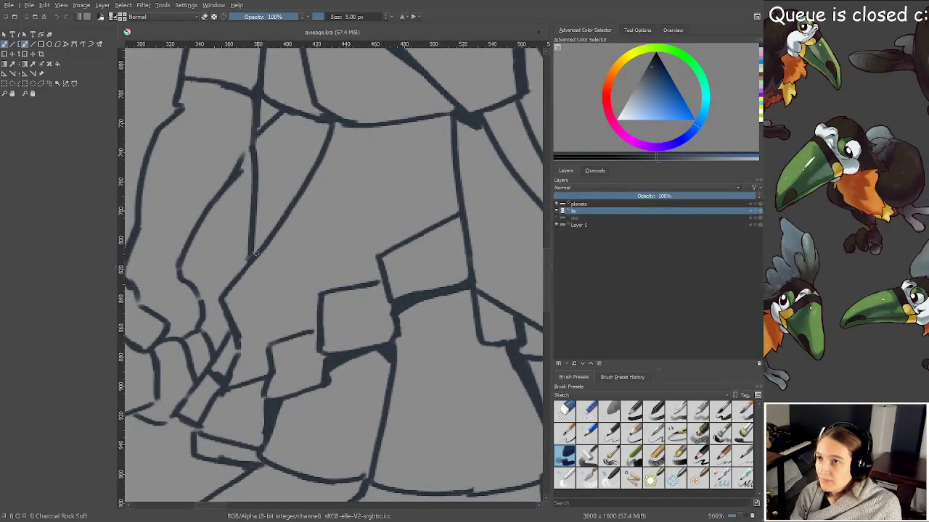
pyautogui.moveTo(239, 270); pyautogui.dragTo(295, 207)
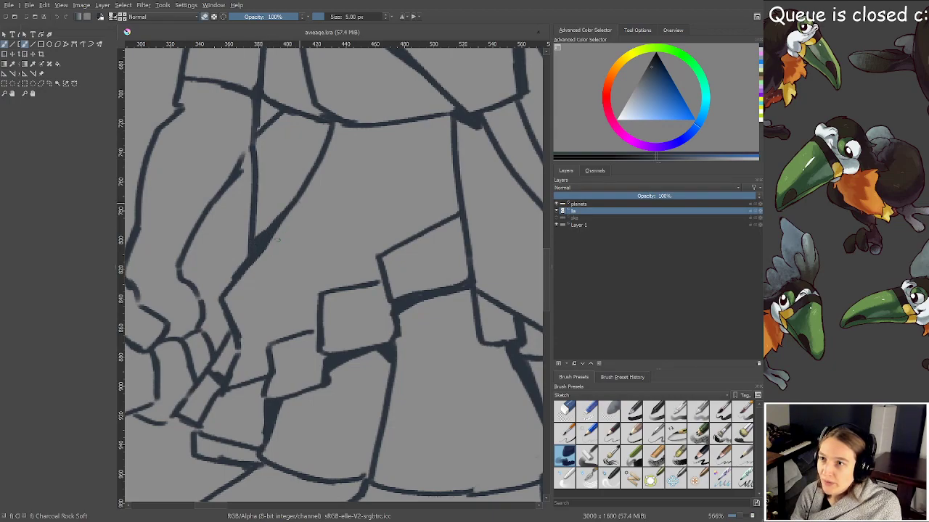
# Thicken the bent skirt edge below the left-hand fold, and close the gap in the nearby wrist line
pyautogui.moveTo(237, 338); pyautogui.dragTo(239, 353)
pyautogui.moveTo(231, 310); pyautogui.dragTo(241, 349)
pyautogui.moveTo(202, 303); pyautogui.dragTo(202, 315)
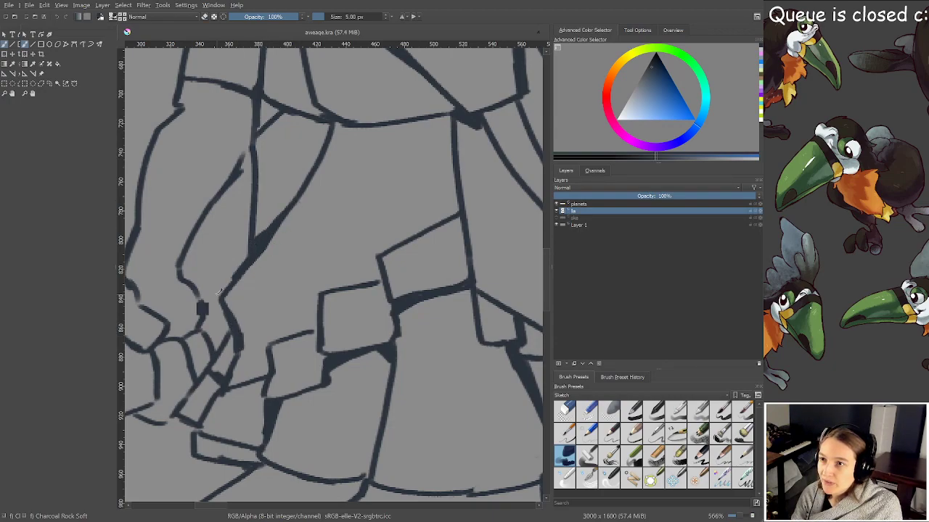
# Deepen the dark shadow under the highest square of the skirt's stepped hem and save the drawing
pyautogui.scroll(-1, 267, 295)
pyautogui.scroll(2, 312, 313)
pyautogui.scroll(-1, 325, 312)
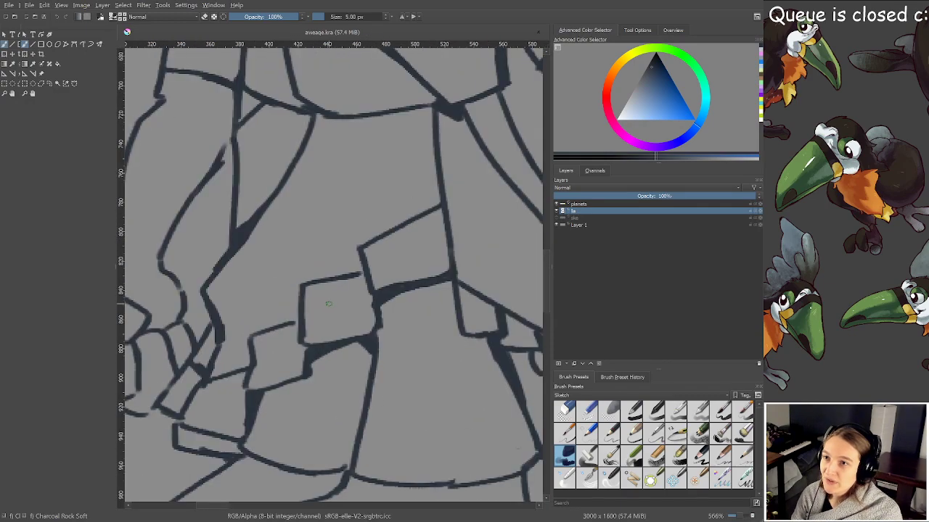
pyautogui.moveTo(382, 271)
pyautogui.mouseDown()
pyautogui.moveTo(340, 320)
pyautogui.moveTo(277, 195)
pyautogui.mouseUp()
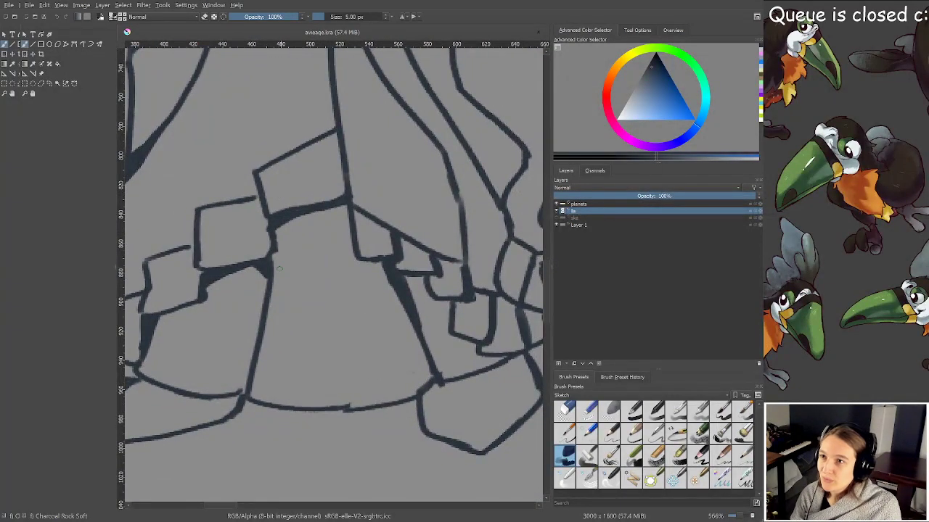
pyautogui.moveTo(275, 229)
pyautogui.mouseDown()
pyautogui.moveTo(313, 226)
pyautogui.moveTo(321, 209)
pyautogui.moveTo(308, 211)
pyautogui.moveTo(322, 224)
pyautogui.moveTo(344, 210)
pyautogui.mouseUp()
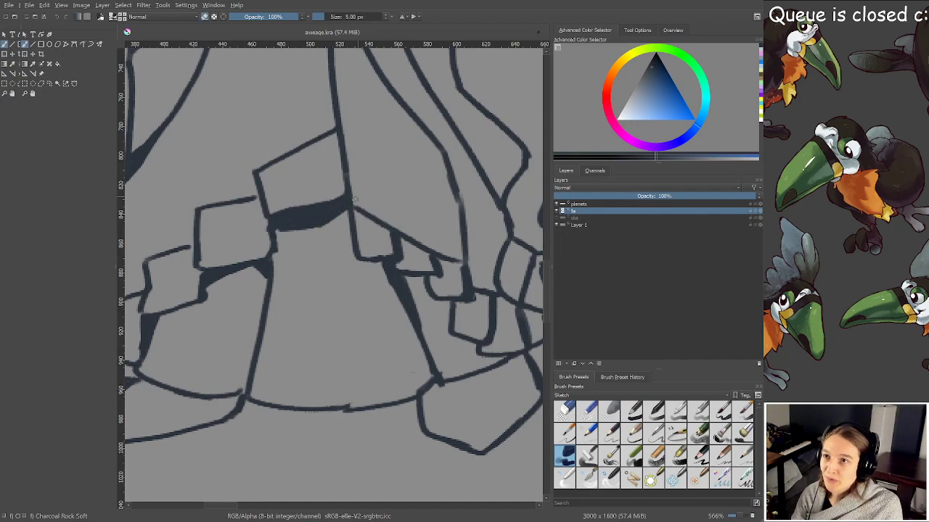
pyautogui.hotkey('ctrl', 's')
# Close the gaps in the right-hand skirt panel's outer edge and thicken it down to the small hem squares
pyautogui.moveTo(474, 235); pyautogui.dragTo(355, 235)
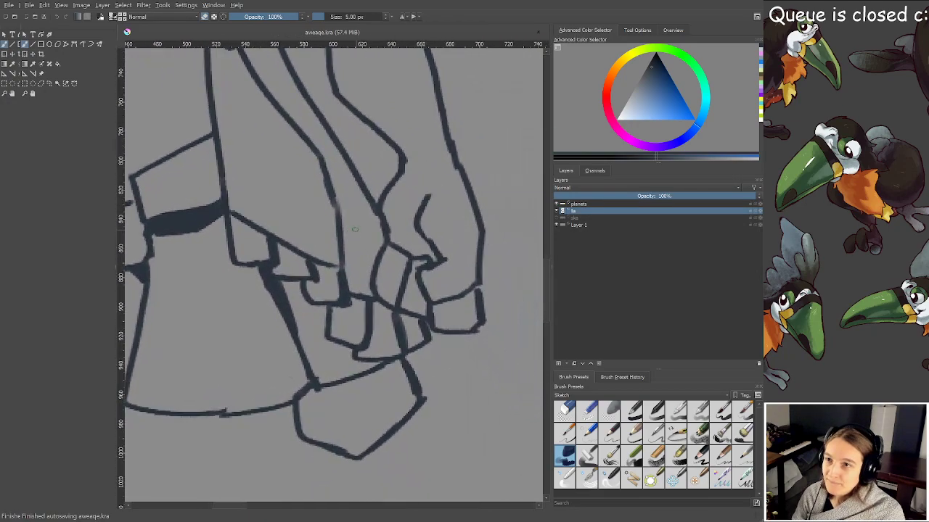
pyautogui.scroll(1, 357, 236)
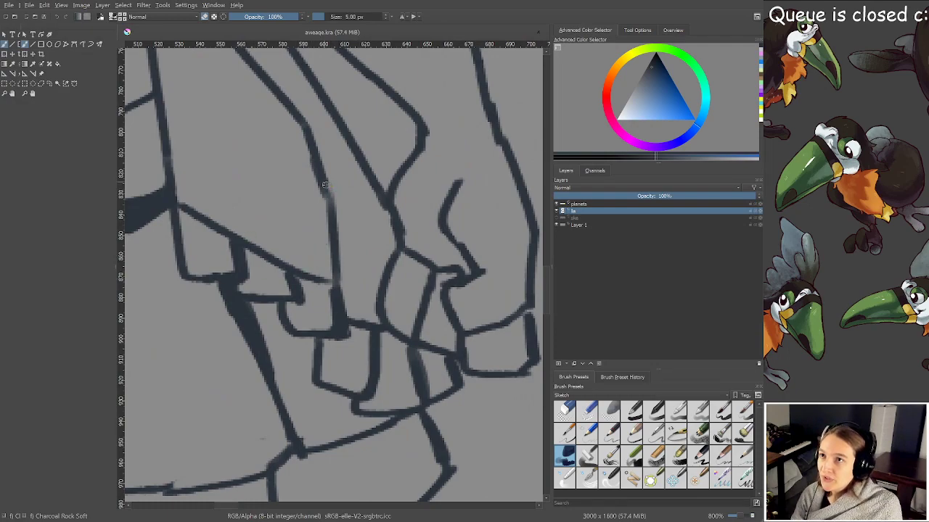
pyautogui.moveTo(324, 187); pyautogui.dragTo(338, 300)
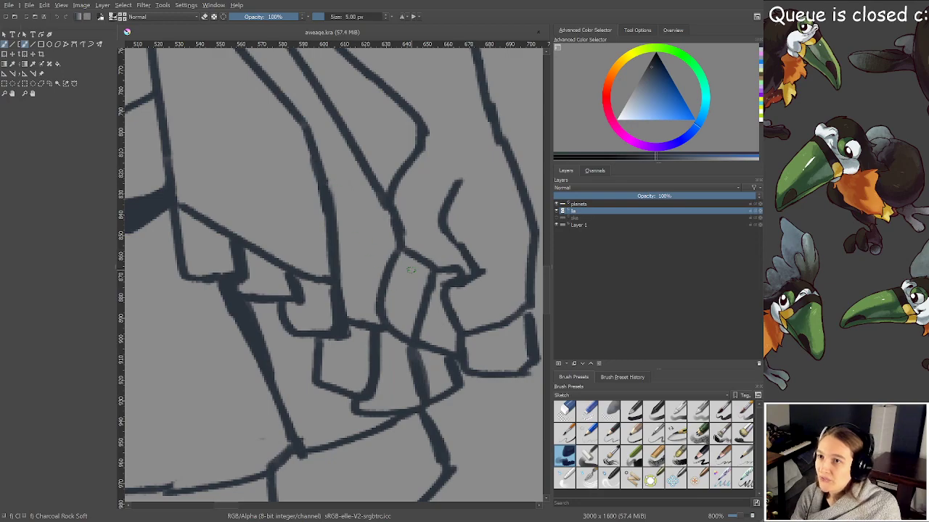
# Fill the small space between thumb and fingers of the right-hand fist with solid dark shadow, taper the crease above it, and save
pyautogui.moveTo(393, 255); pyautogui.dragTo(350, 271)
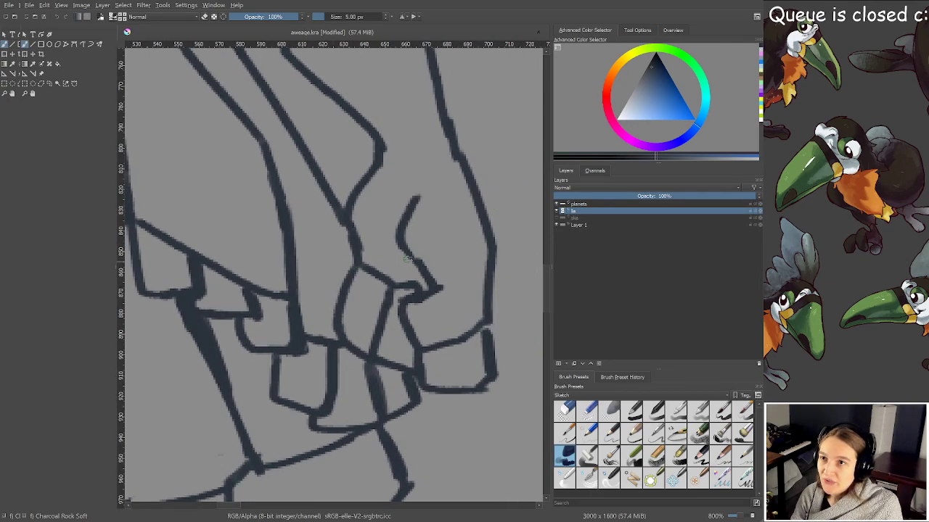
pyautogui.moveTo(408, 259)
pyautogui.mouseDown()
pyautogui.moveTo(397, 268)
pyautogui.moveTo(422, 277)
pyautogui.moveTo(346, 295)
pyautogui.mouseUp()
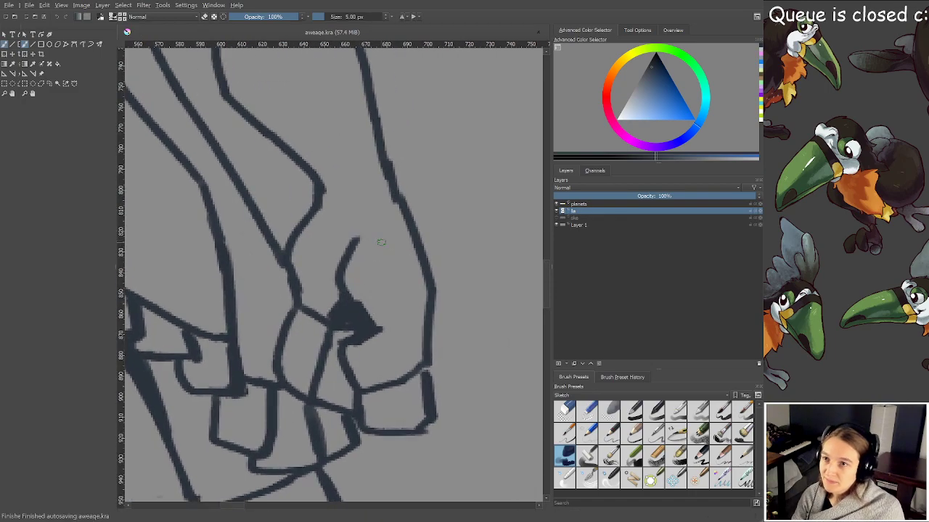
pyautogui.hotkey('ctrl', 's')
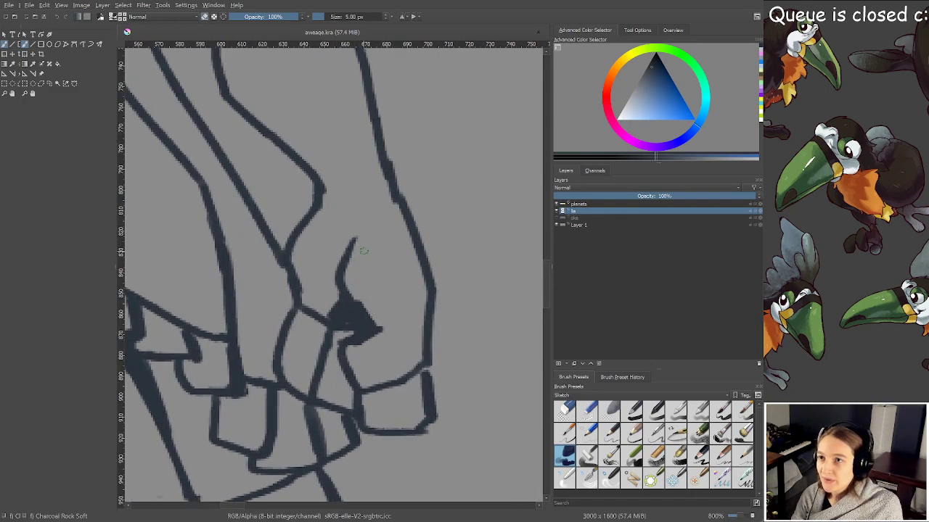
# Close the gap in the outer outline of the right-hand fist where it meets the outermost finger, and save the drawing
pyautogui.press('e')
pyautogui.moveTo(424, 367); pyautogui.dragTo(425, 368)
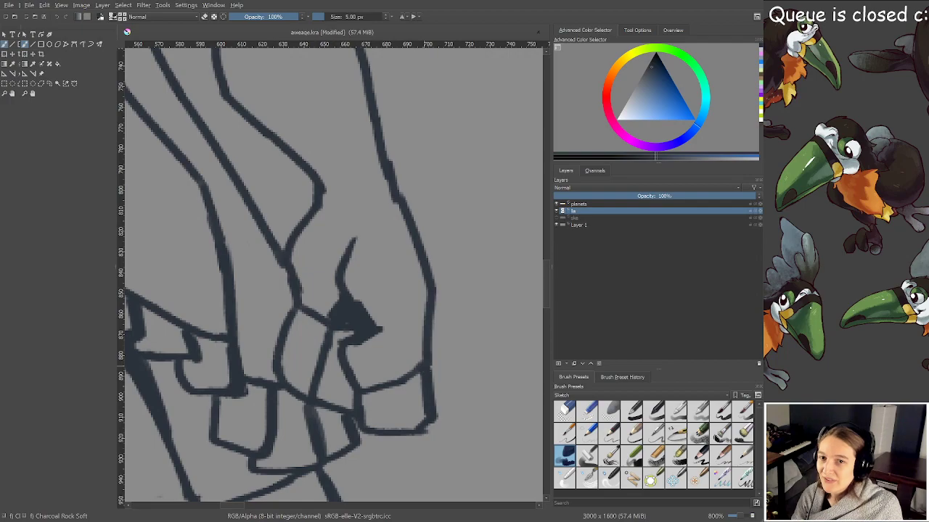
pyautogui.hotkey('ctrl', 's')
# Review the whole character's line art and the labelled planet diagram, looking closely at the ringed planet Ramiell
pyautogui.moveTo(371, 177); pyautogui.dragTo(360, 287)
pyautogui.scroll(-2, 354, 268)
pyautogui.scroll(-4, 372, 304)
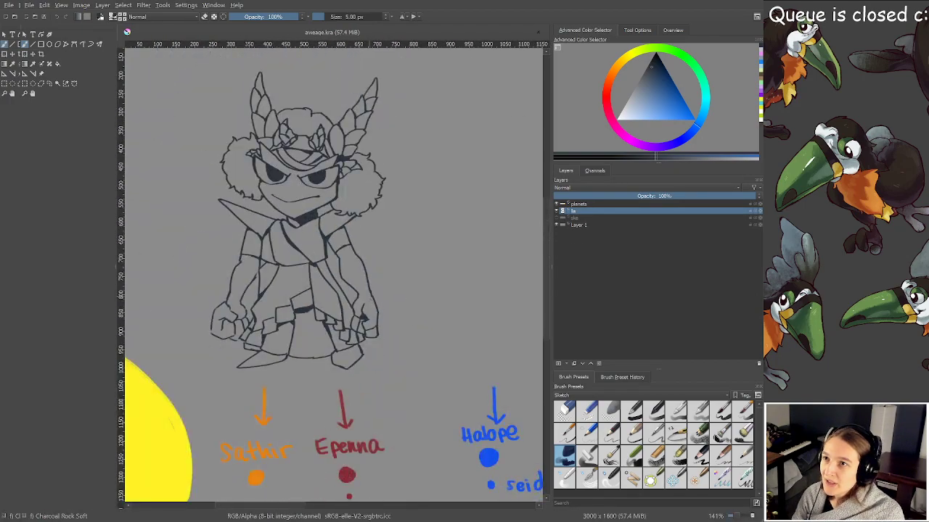
pyautogui.moveTo(382, 320); pyautogui.dragTo(385, 300)
pyautogui.press('+')
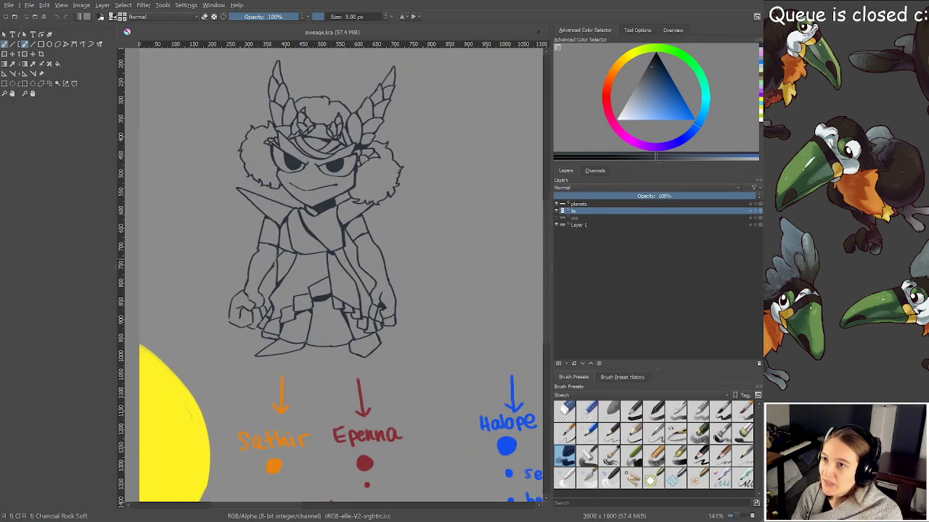
pyautogui.scroll(-1, 419, 351)
pyautogui.moveTo(418, 351); pyautogui.dragTo(247, 288)
pyautogui.scroll(1, 246, 288)
pyautogui.moveTo(365, 351); pyautogui.dragTo(416, 311)
pyautogui.press('+')
pyautogui.moveTo(394, 366); pyautogui.dragTo(211, 316)
pyautogui.moveTo(367, 325); pyautogui.dragTo(181, 317)
pyautogui.moveTo(515, 345); pyautogui.dragTo(330, 343)
pyautogui.scroll(3, 360, 338)
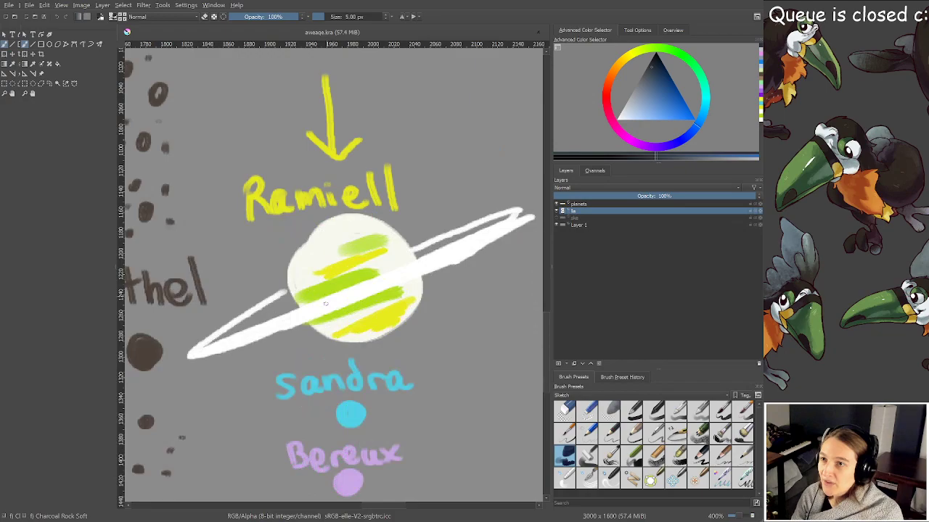
pyautogui.moveTo(335, 287); pyautogui.dragTo(305, 324)
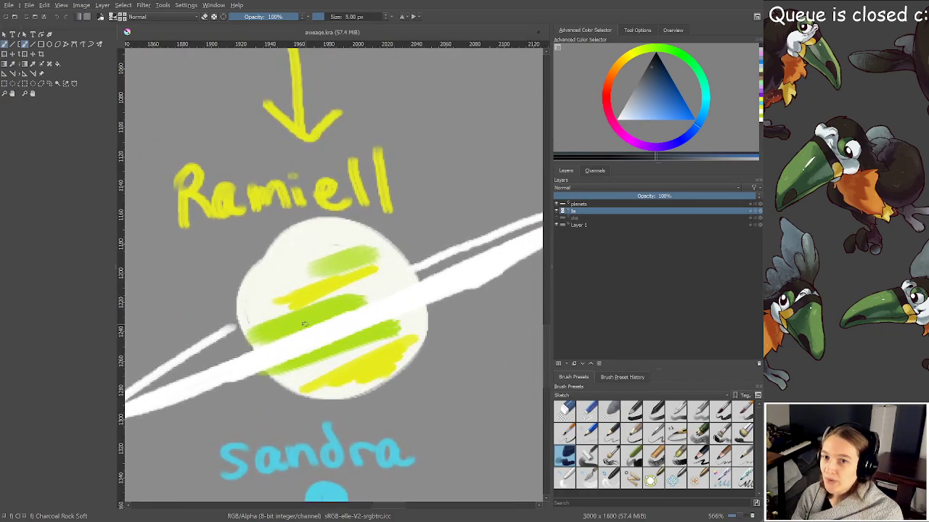
pyautogui.press('-')
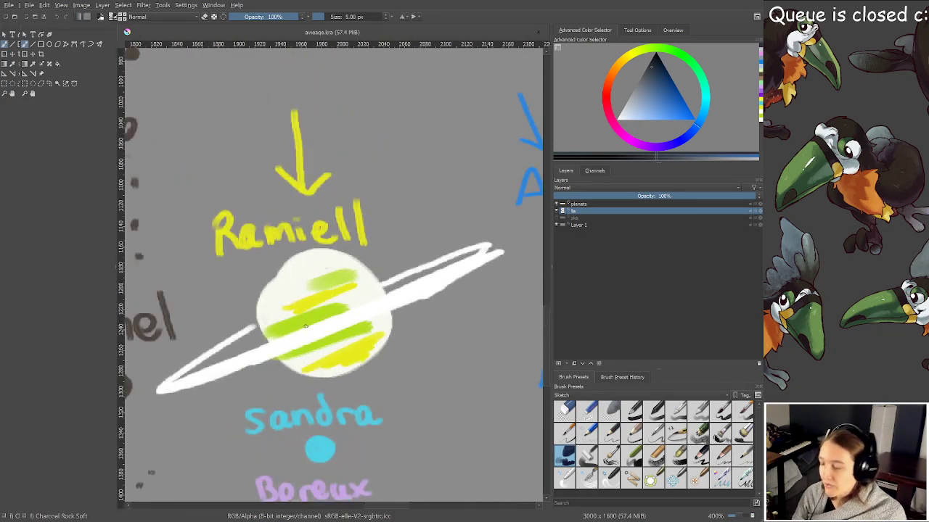
pyautogui.press('-')
pyautogui.press('-')
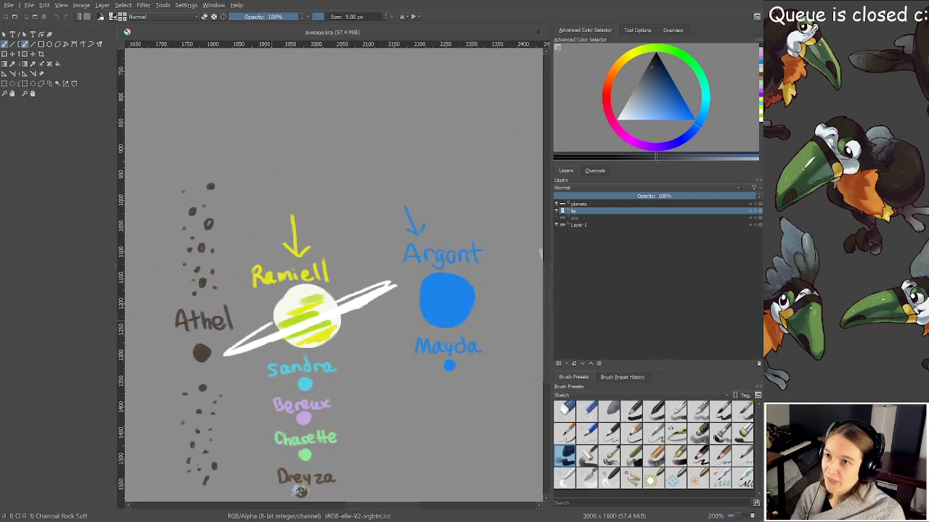
pyautogui.press('+')
pyautogui.press('+')
pyautogui.press('+')
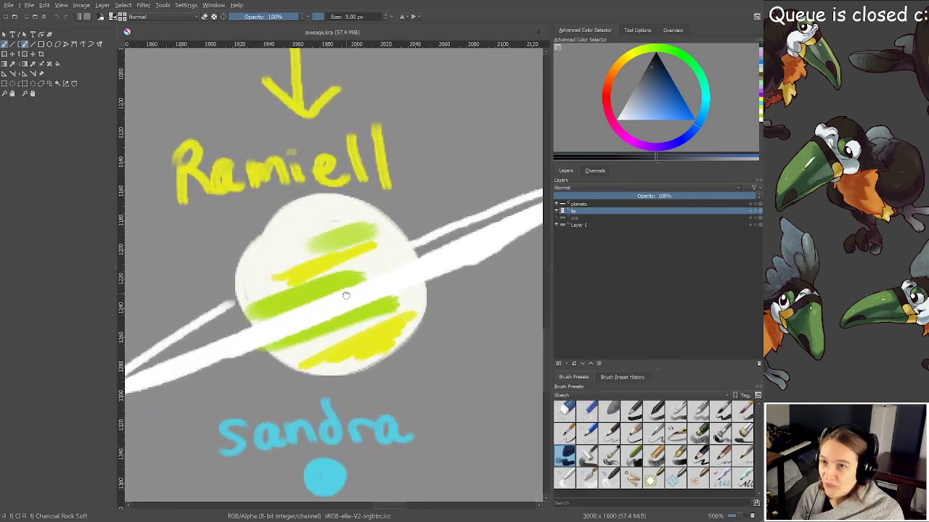
pyautogui.scroll(-4, 341, 302)
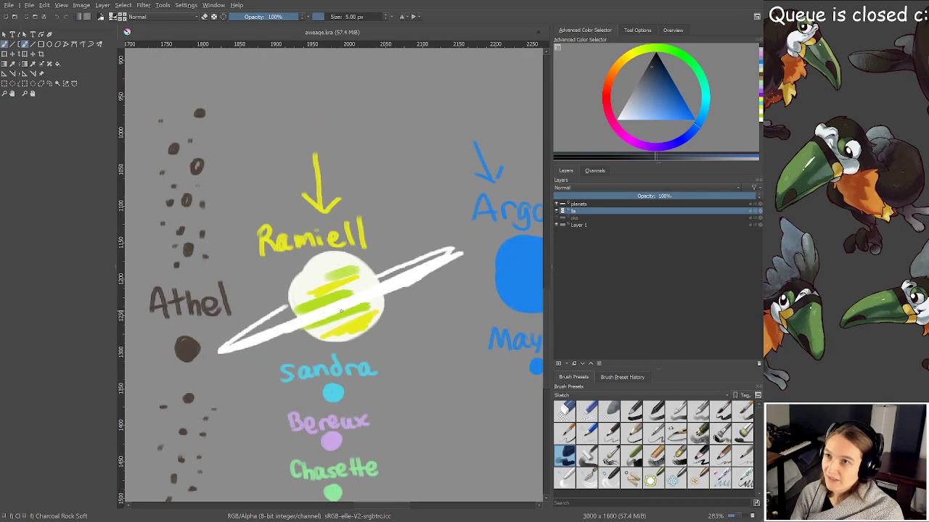
pyautogui.moveTo(264, 314); pyautogui.dragTo(457, 349)
pyautogui.moveTo(294, 314); pyautogui.dragTo(448, 346)
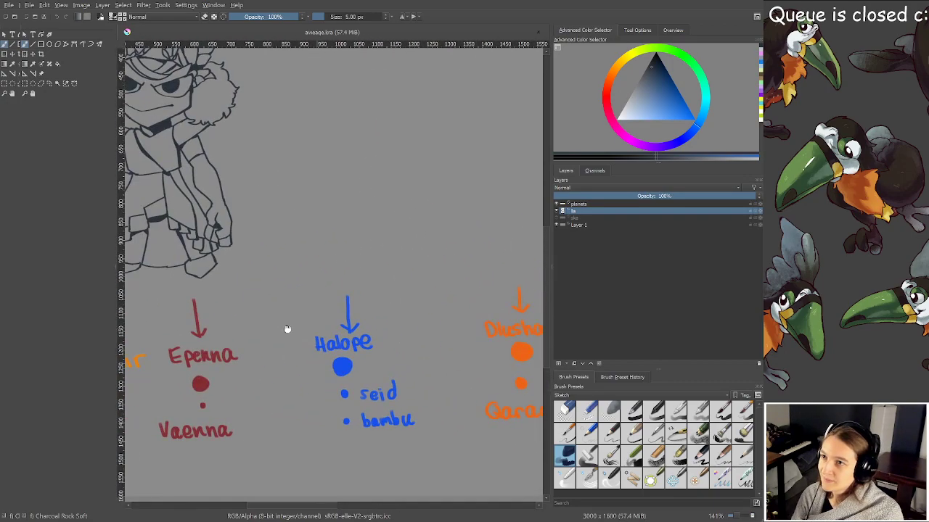
pyautogui.moveTo(288, 330); pyautogui.dragTo(429, 352)
# Paint a small white oval highlight in the upper inner area of each of the character's dark pupils with the 5 px brush
pyautogui.moveTo(259, 265); pyautogui.dragTo(290, 327)
pyautogui.scroll(1, 344, 279)
pyautogui.press('+')
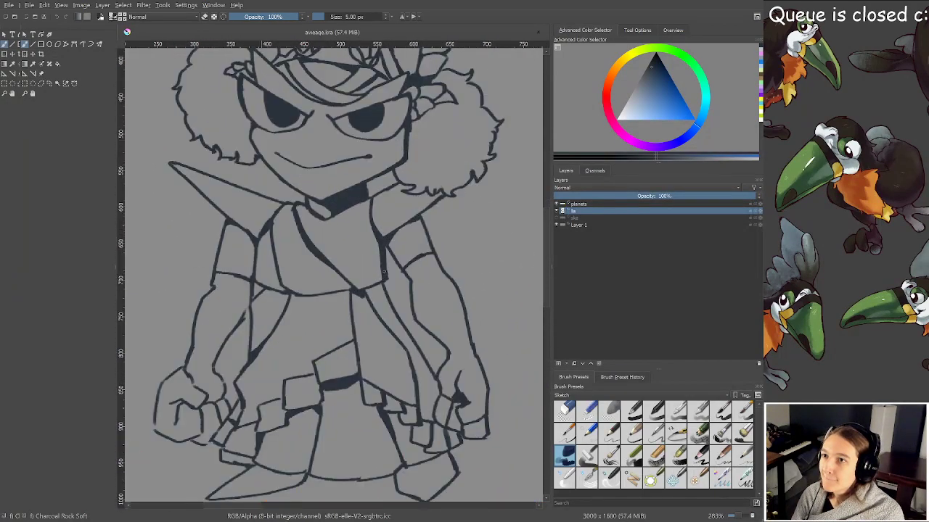
pyautogui.moveTo(357, 295); pyautogui.dragTo(382, 368)
pyautogui.moveTo(394, 276); pyautogui.dragTo(394, 322)
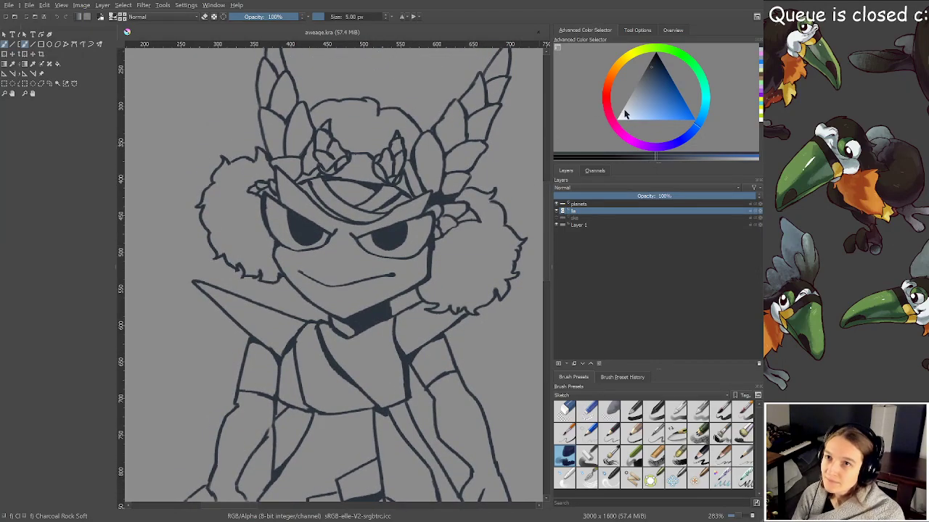
pyautogui.press('+')
pyautogui.press('+')
pyautogui.press('+')
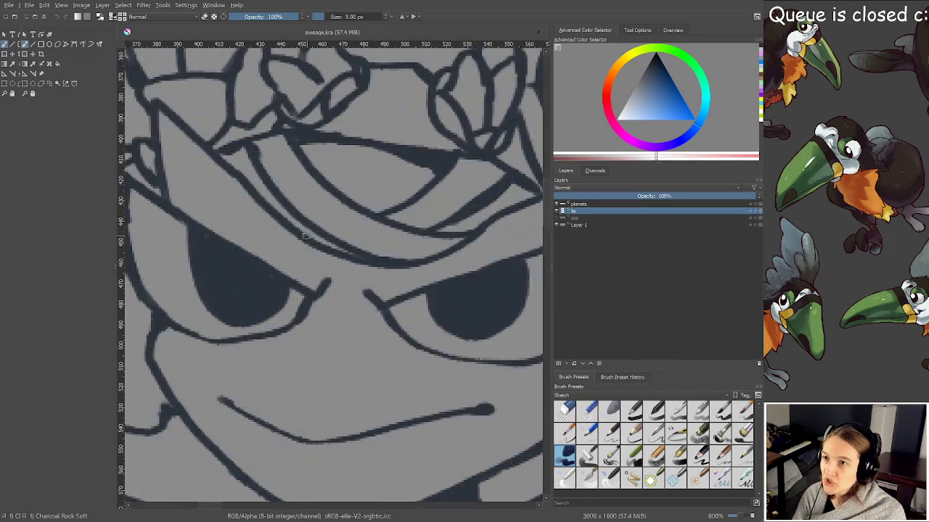
pyautogui.moveTo(303, 237); pyautogui.dragTo(274, 191)
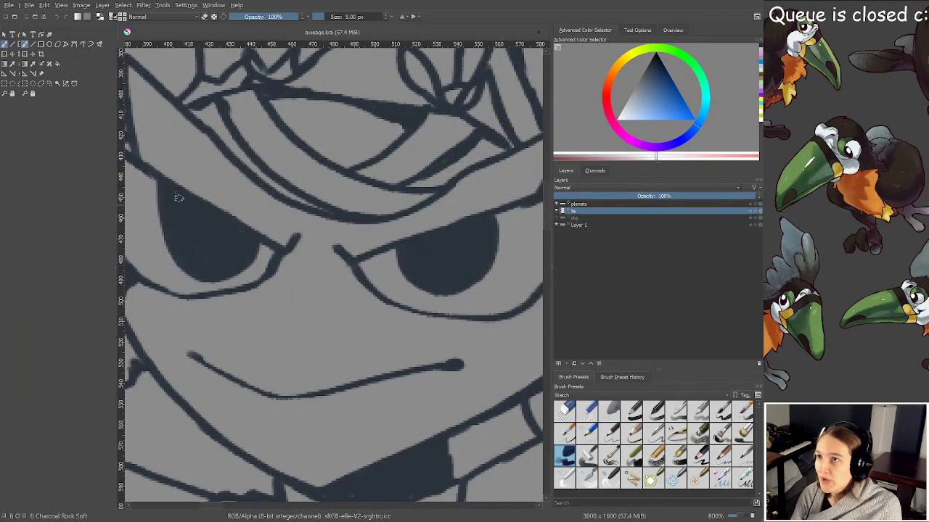
pyautogui.moveTo(176, 202); pyautogui.dragTo(193, 207)
pyautogui.moveTo(415, 247); pyautogui.dragTo(417, 249)
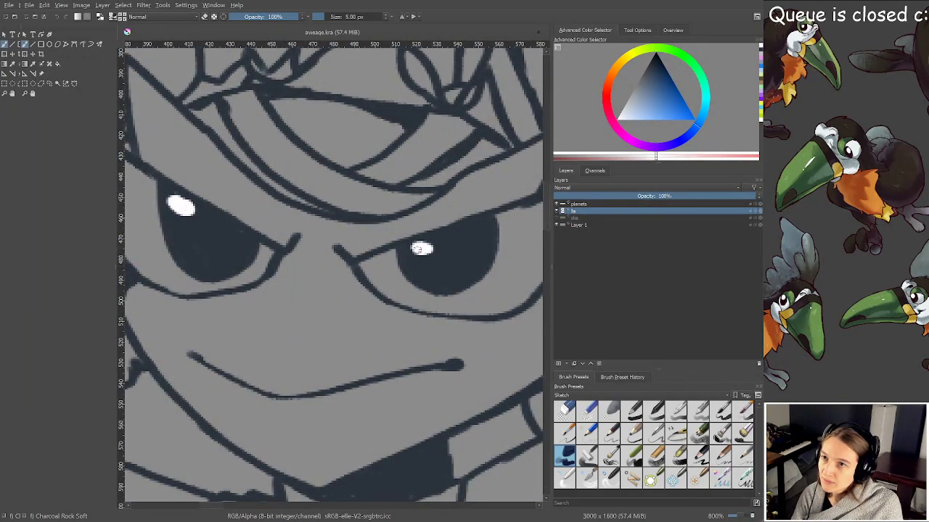
pyautogui.scroll(-2, 445, 233)
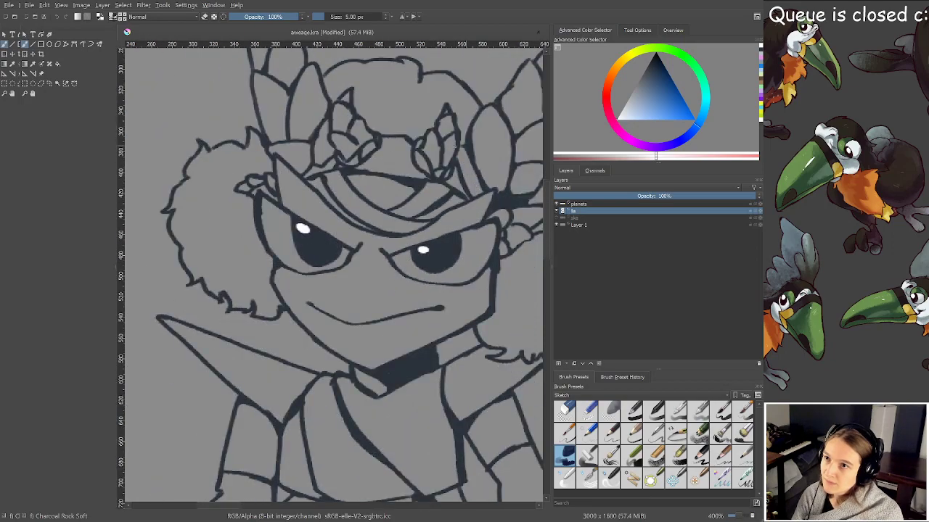
# Choose a muted red-orange paint colour for the character's eyes
pyautogui.scroll(2, 441, 146)
pyautogui.click(612, 77)
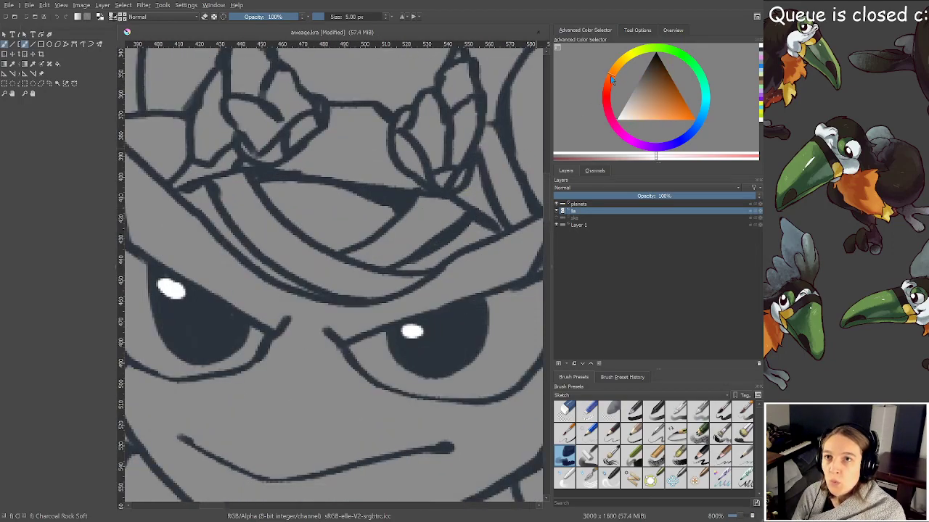
pyautogui.click(662, 102)
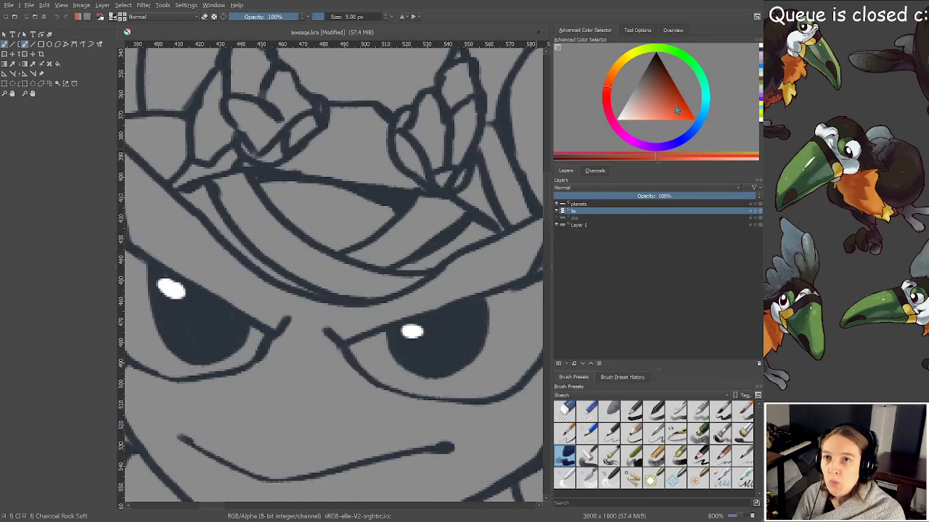
pyautogui.moveTo(379, 261); pyautogui.dragTo(415, 194)
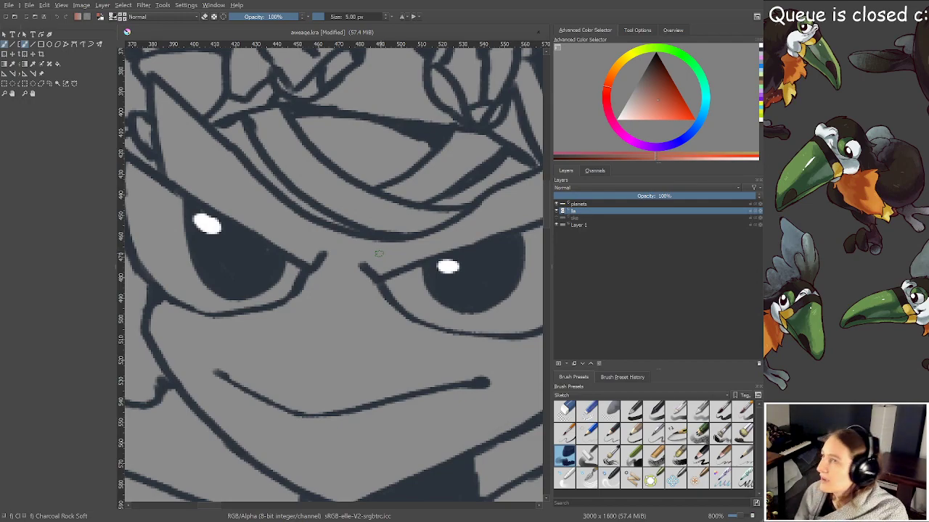
pyautogui.moveTo(362, 312); pyautogui.dragTo(369, 291)
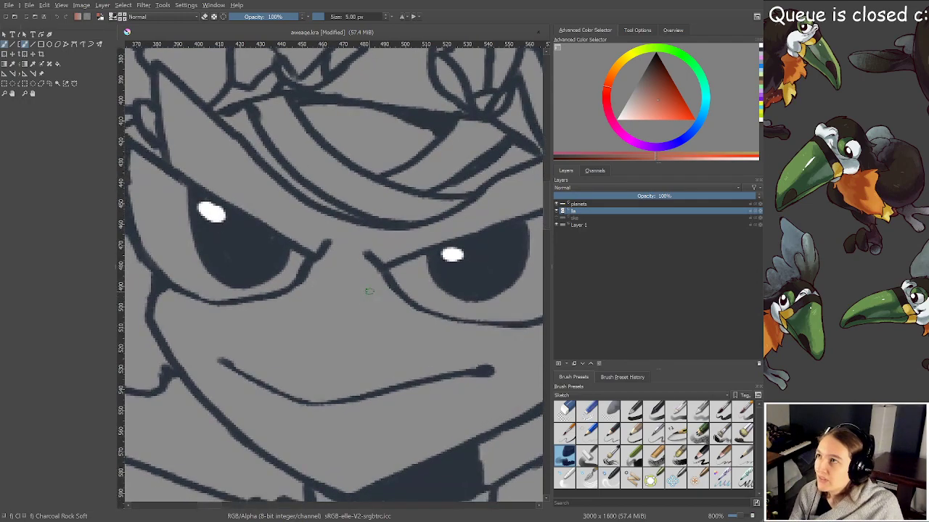
pyautogui.moveTo(218, 255)
pyautogui.mouseDown()
pyautogui.moveTo(222, 273)
pyautogui.moveTo(257, 280)
pyautogui.moveTo(279, 255)
pyautogui.mouseUp()
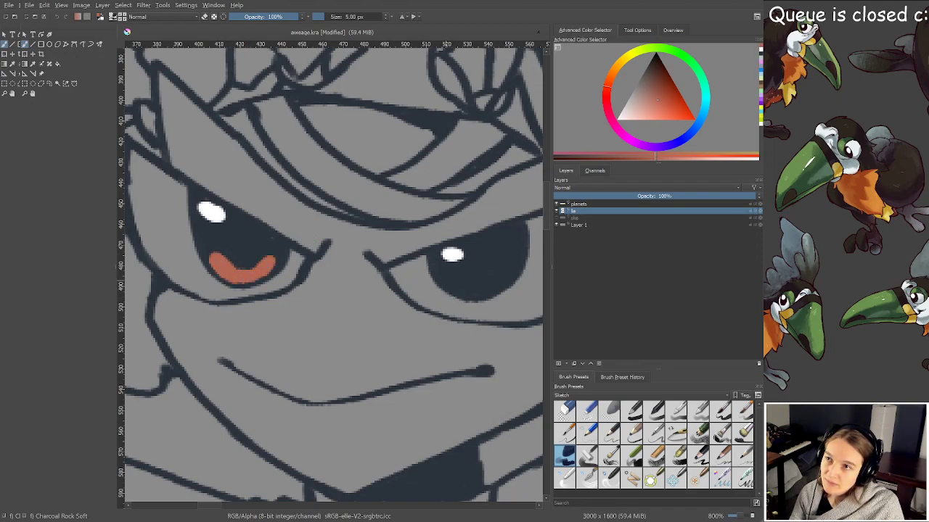
pyautogui.hotkey('ctrl', 'z')
pyautogui.hotkey('ctrl', 'z')
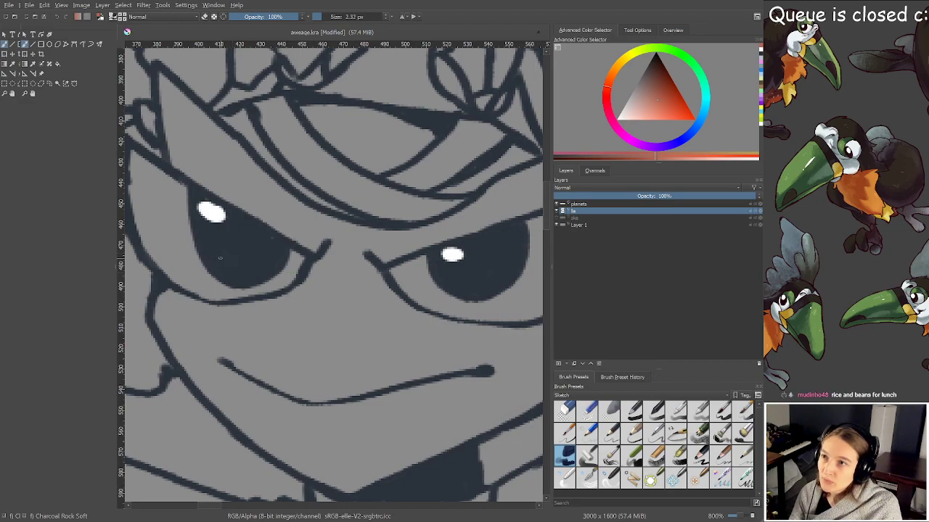
# Paint a thin curved red-orange reflection along the lower edge of each pupil with the brush size reduced to 1.94 px
pyautogui.moveTo(207, 245)
pyautogui.mouseDown()
pyautogui.moveTo(229, 280)
pyautogui.moveTo(267, 269)
pyautogui.mouseUp()
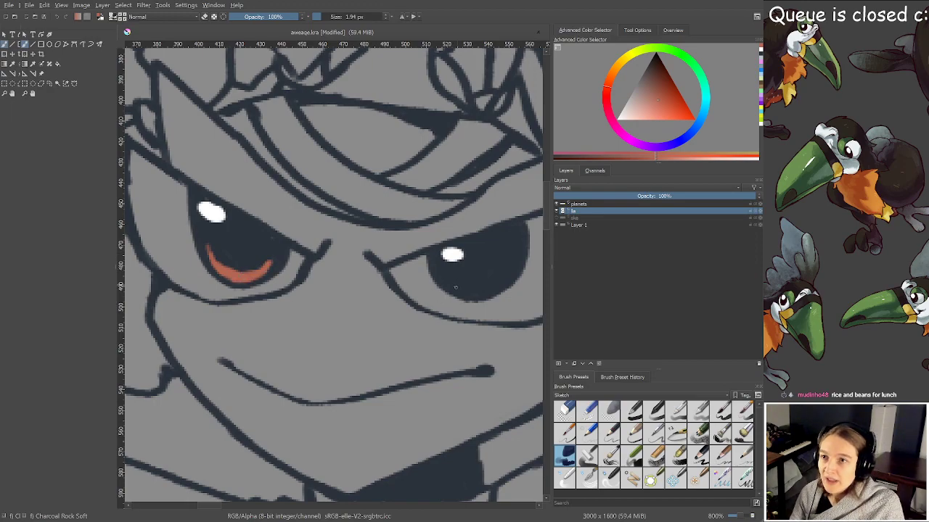
pyautogui.moveTo(446, 277)
pyautogui.mouseDown()
pyautogui.moveTo(468, 293)
pyautogui.moveTo(492, 289)
pyautogui.moveTo(475, 298)
pyautogui.moveTo(499, 284)
pyautogui.moveTo(466, 293)
pyautogui.moveTo(500, 282)
pyautogui.mouseUp()
pyautogui.hotkey('ctrl', 'z')
pyautogui.hotkey('ctrl', 'z')
pyautogui.hotkey('ctrl', 'shift', 'z')
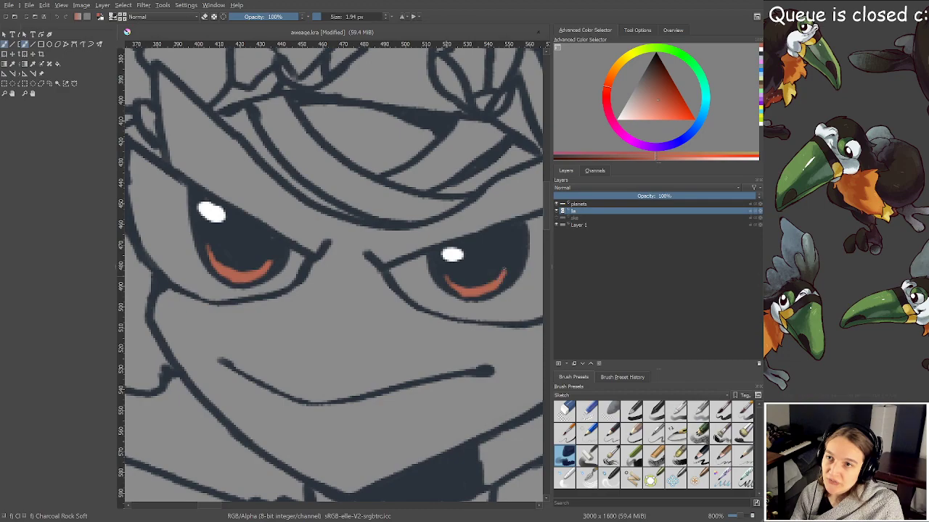
pyautogui.scroll(-3, 372, 184)
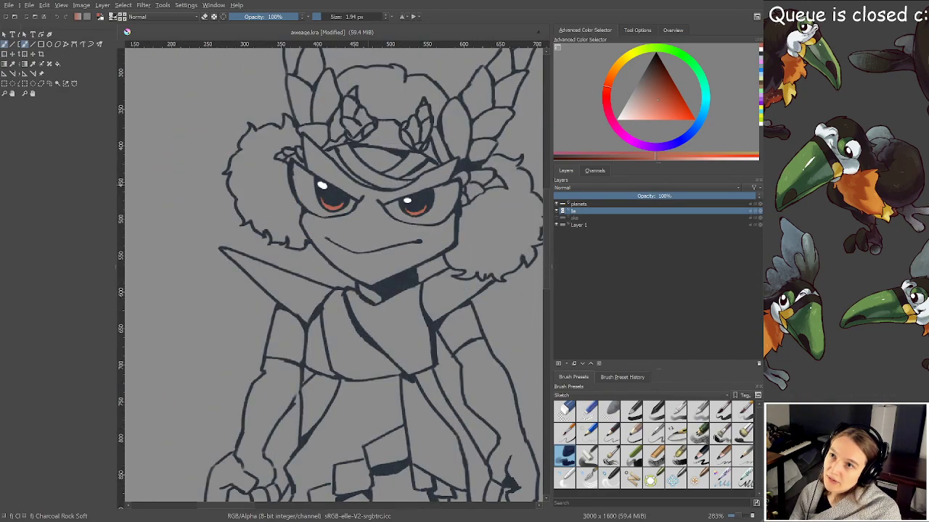
pyautogui.moveTo(367, 181); pyautogui.dragTo(350, 206)
pyautogui.scroll(2, 363, 190)
pyautogui.scroll(-2, 290, 268)
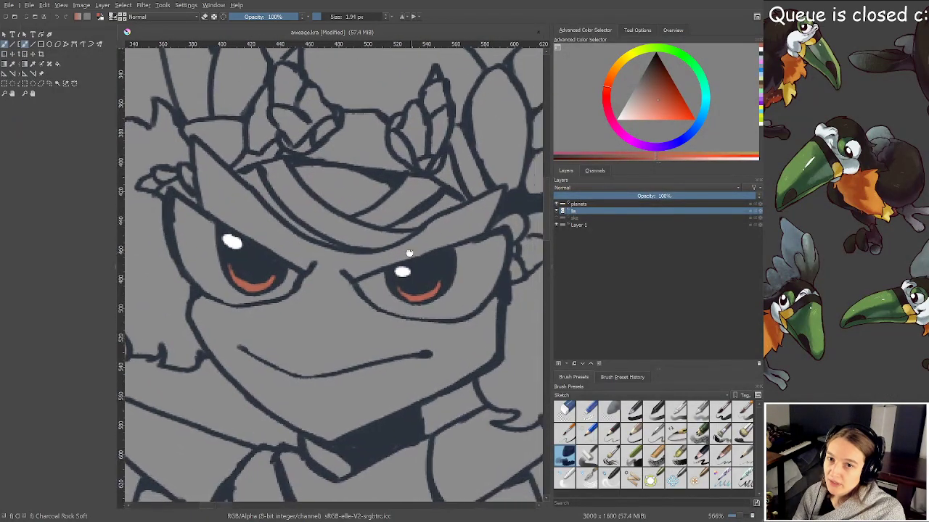
# Add a tiny white highlight at the lower right of each pupil, touching the red-orange arc, and save the drawing
pyautogui.scroll(4, 290, 269)
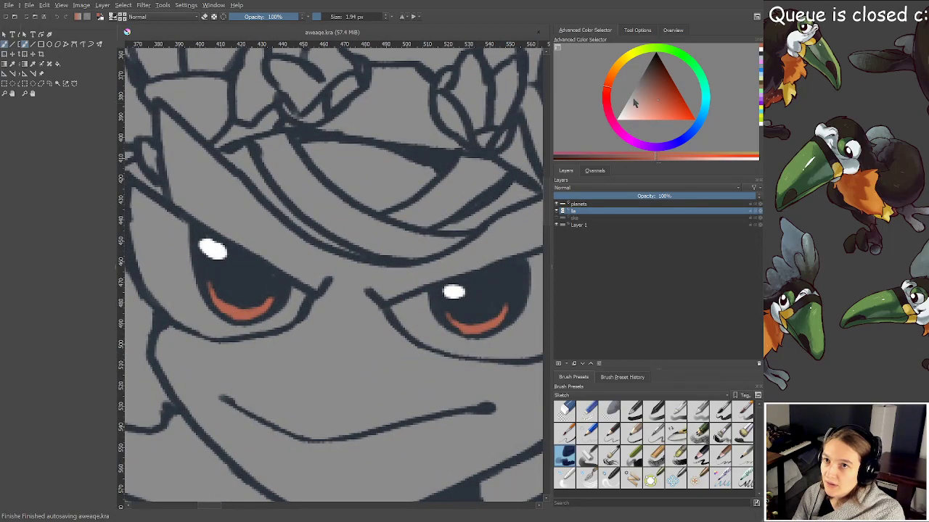
pyautogui.click(619, 118)
pyautogui.moveTo(421, 236); pyautogui.dragTo(407, 172)
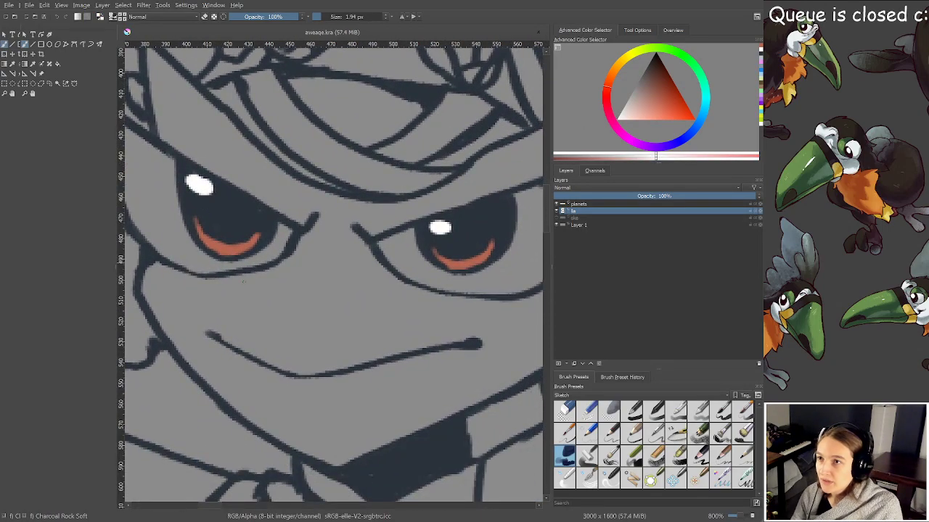
pyautogui.click(240, 239)
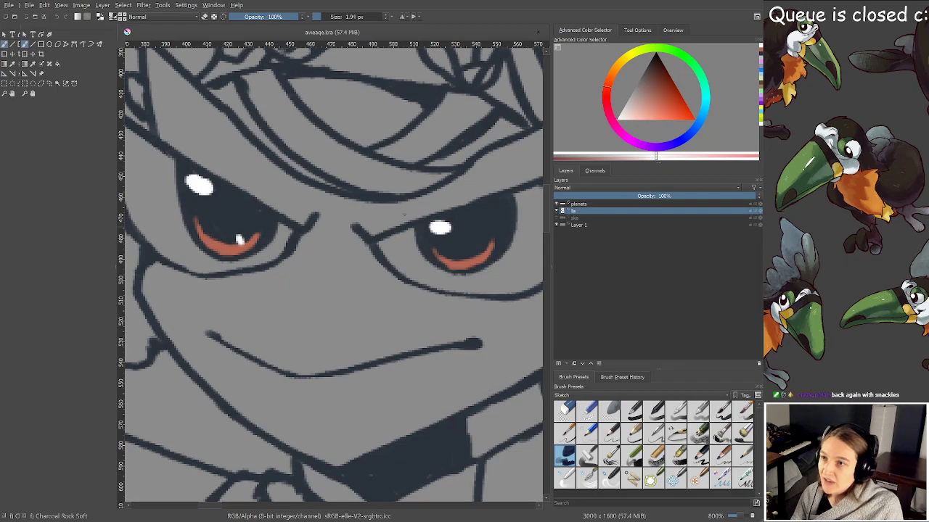
pyautogui.click(473, 254)
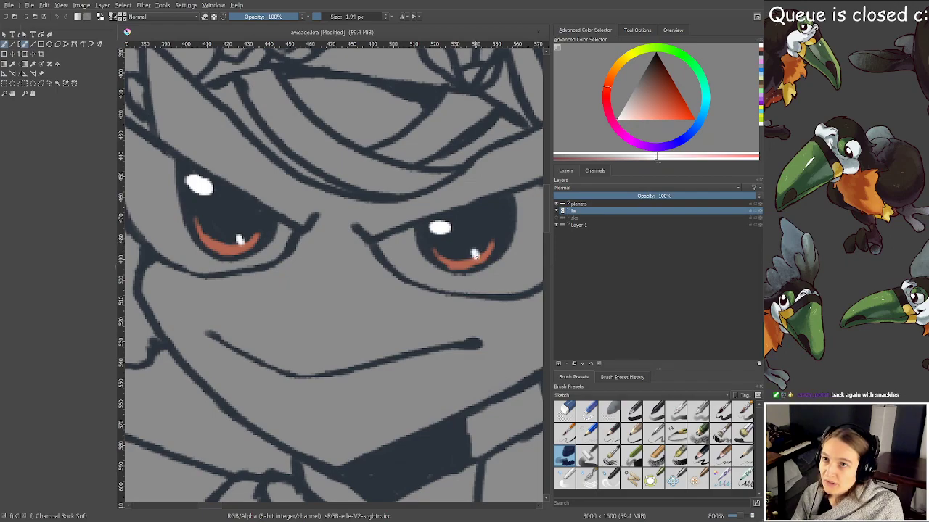
pyautogui.hotkey('ctrl', 's')
pyautogui.scroll(-2, 384, 246)
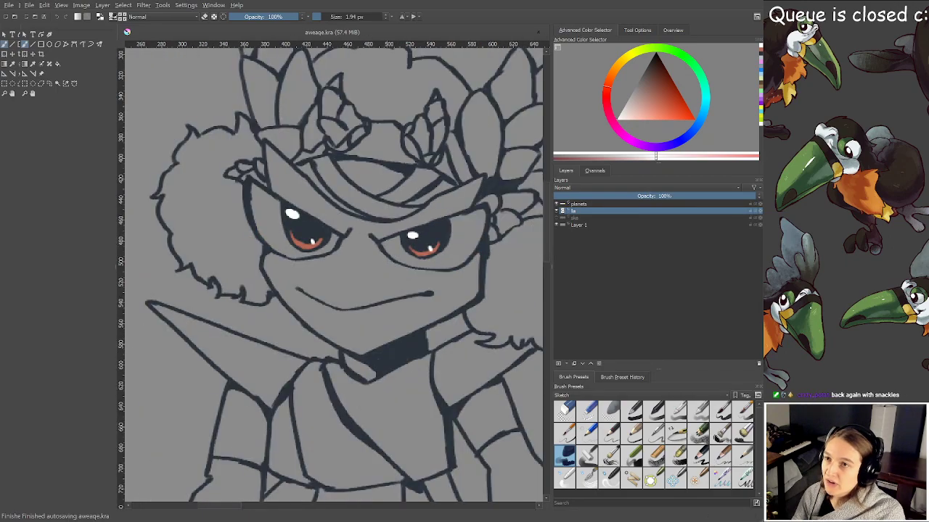
pyautogui.moveTo(385, 247); pyautogui.dragTo(383, 258)
pyautogui.press('+')
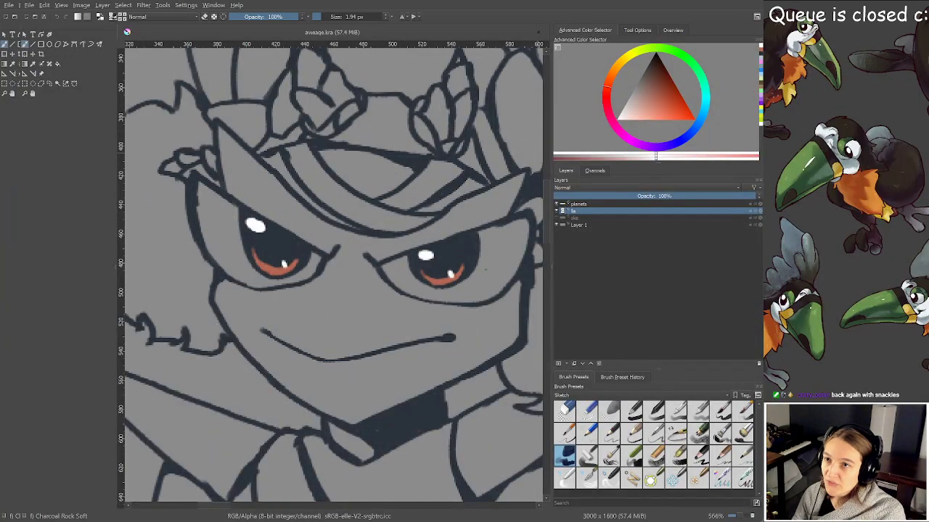
# Sample the dark blue-grey line colour and add a short stroke above the corner of a stepped skirt-hem block with a 2.74 px brush
pyautogui.keyDown('ctrl'); pyautogui.click(451, 248); pyautogui.keyUp('ctrl')
pyautogui.scroll(-2, 385, 299)
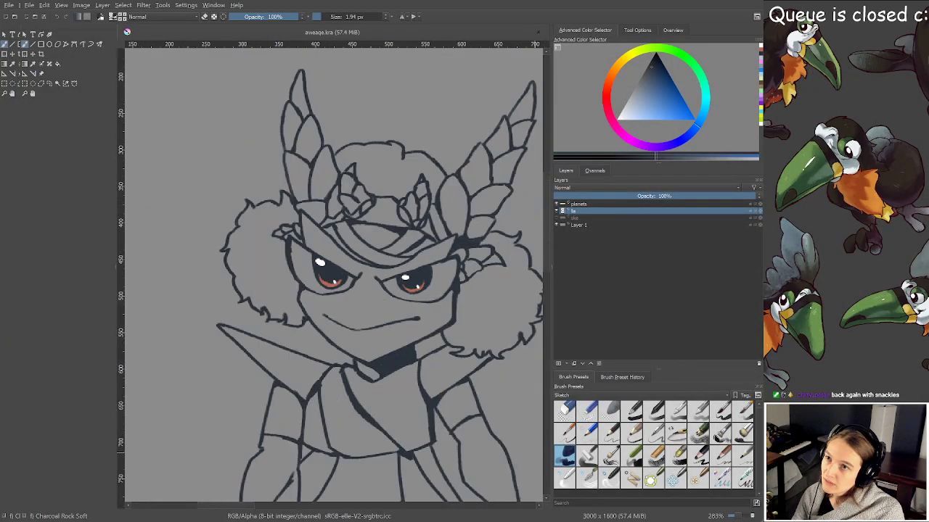
pyautogui.moveTo(392, 292); pyautogui.dragTo(368, 183)
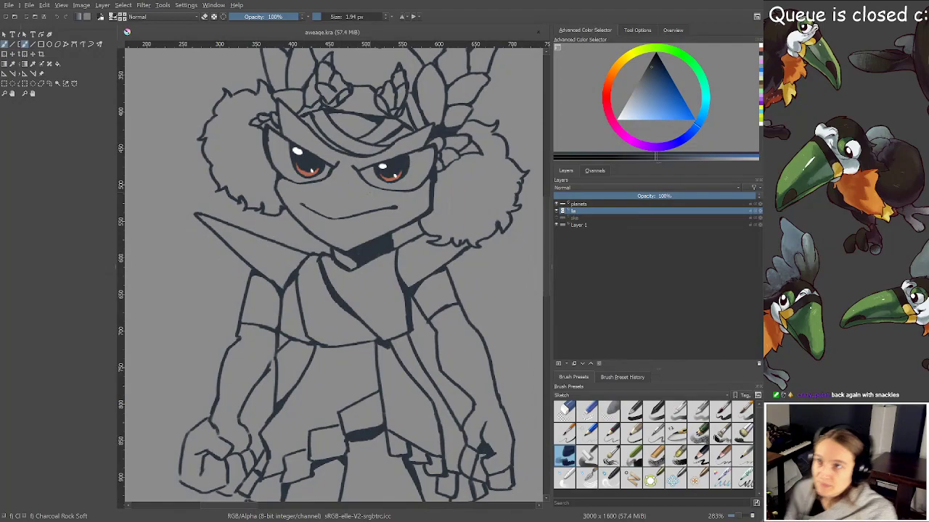
pyautogui.moveTo(306, 355); pyautogui.dragTo(285, 295)
pyautogui.scroll(2, 363, 281)
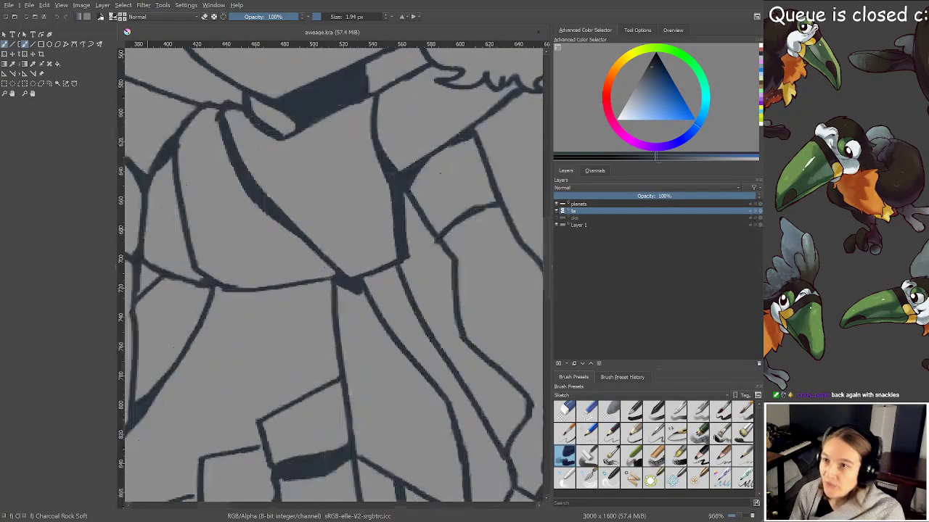
pyautogui.moveTo(316, 404); pyautogui.dragTo(391, 206)
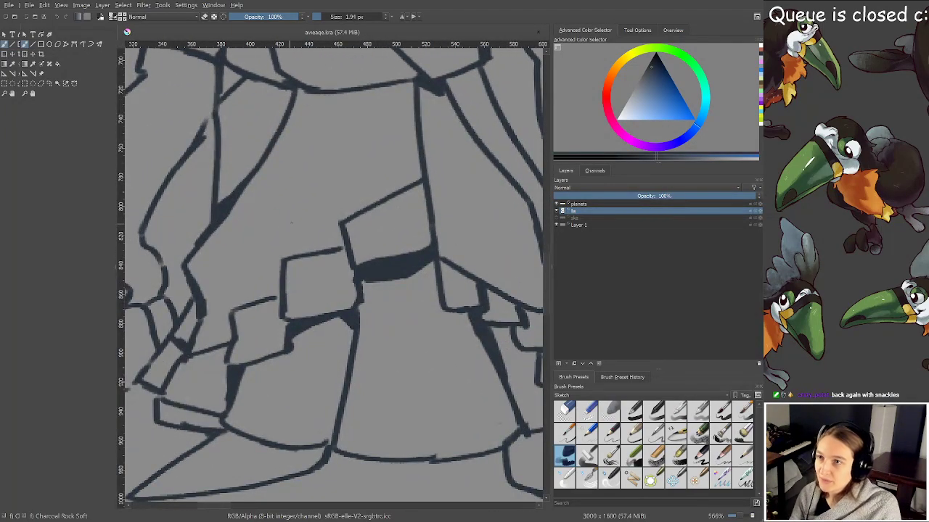
pyautogui.moveTo(291, 248); pyautogui.dragTo(289, 241)
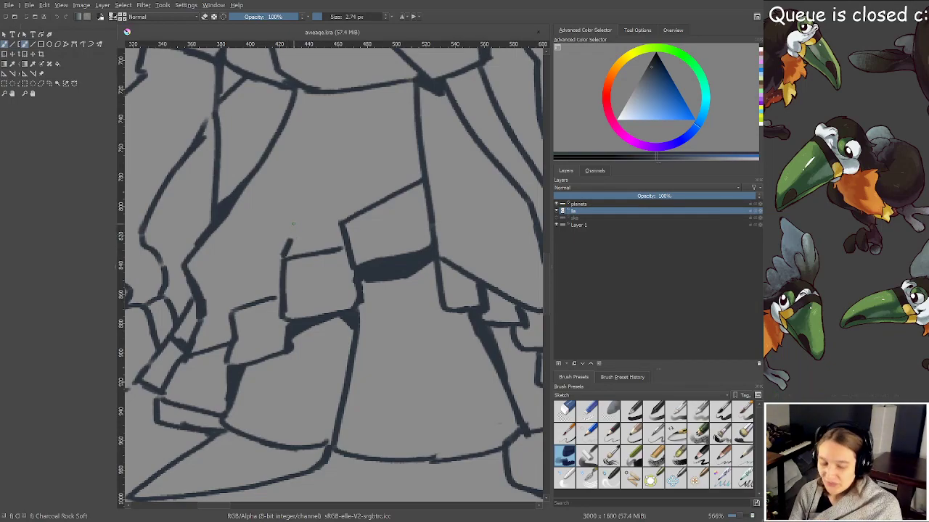
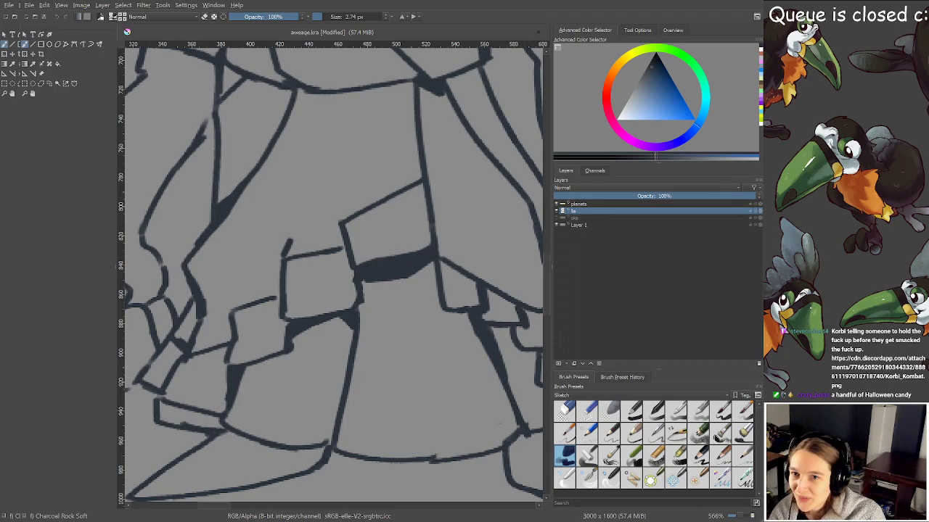
# Switch to the browser showing Korbi_Kombat.png, look over the green figure on orange, and dismiss the download notice
pyautogui.hotkey('alt', 'Tab')
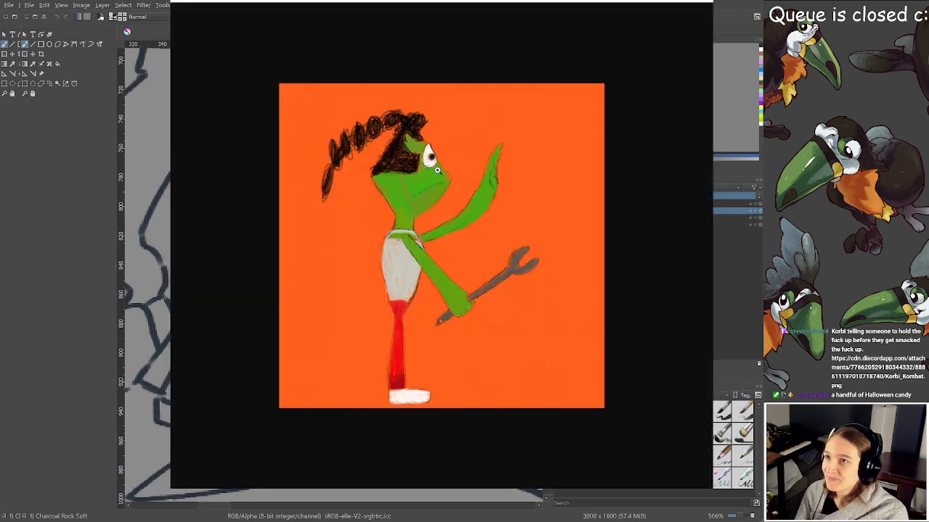
pyautogui.scroll(3, 436, 170)
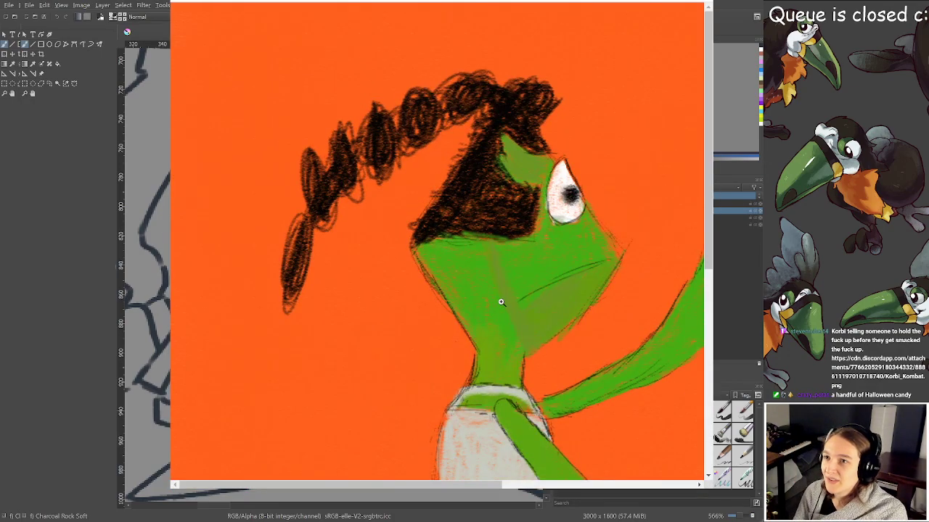
pyautogui.scroll(-1, 500, 300)
pyautogui.scroll(-1, 501, 297)
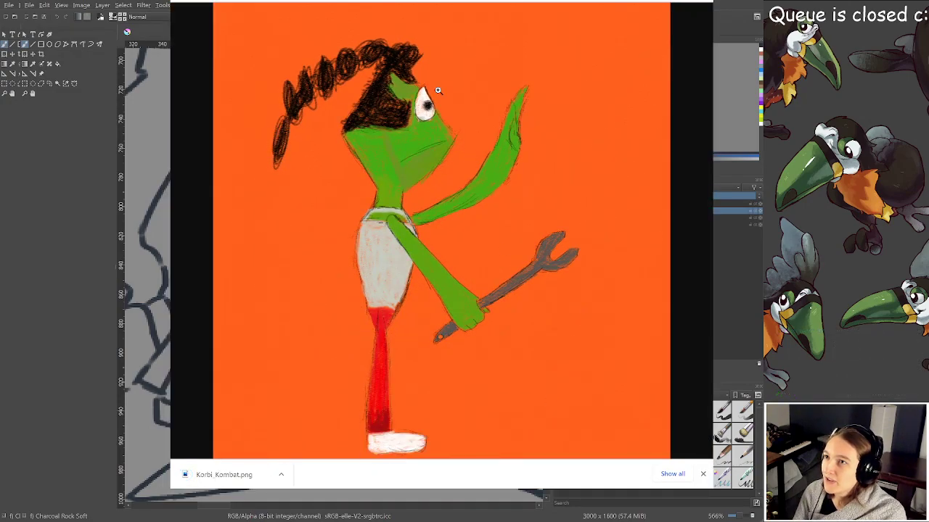
pyautogui.scroll(2, 413, 105)
pyautogui.click(412, 105)
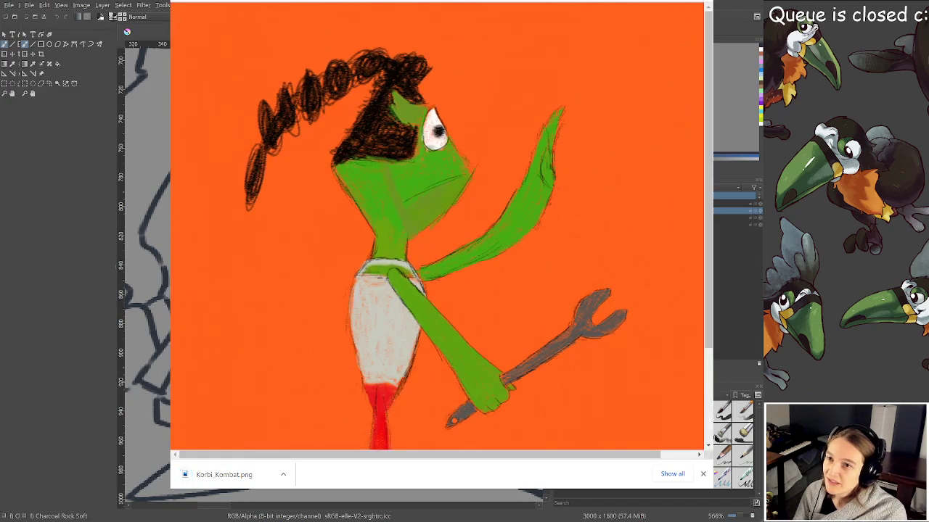
pyautogui.click(702, 474)
pyautogui.click(580, 189)
# Examine the green figure's face, eye, raised arm and wrench up close, and return to the line art in Krita
pyautogui.scroll(3, 579, 190)
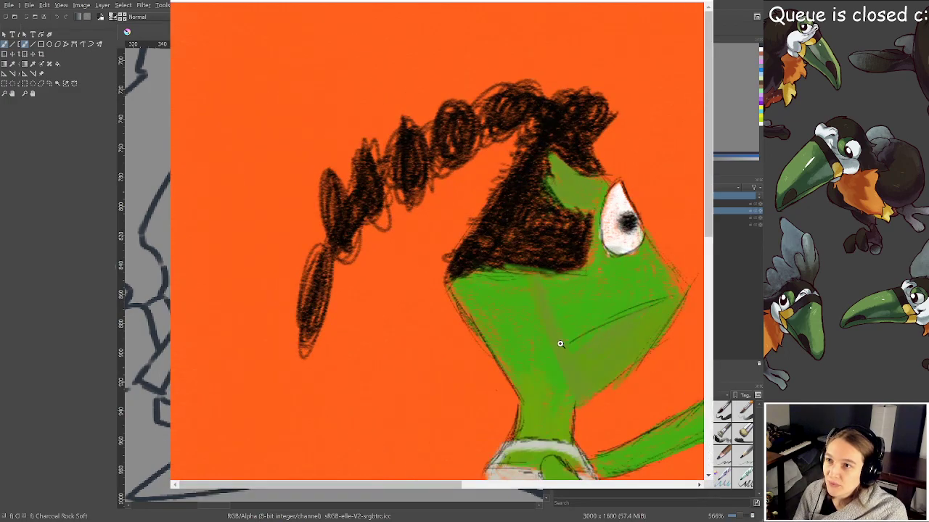
pyautogui.moveTo(381, 484); pyautogui.dragTo(449, 480)
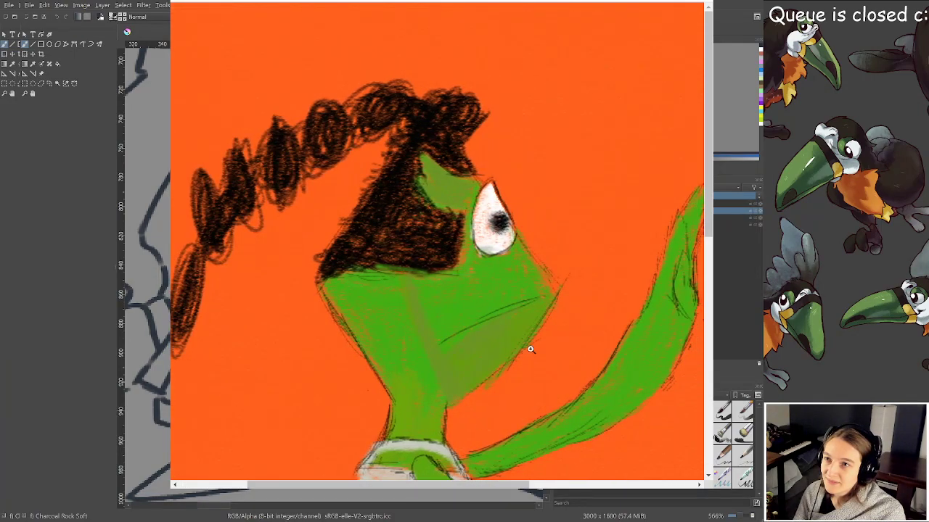
pyautogui.click(561, 280)
pyautogui.moveTo(356, 483); pyautogui.dragTo(465, 466)
pyautogui.scroll(-2, 457, 389)
pyautogui.scroll(-2, 456, 389)
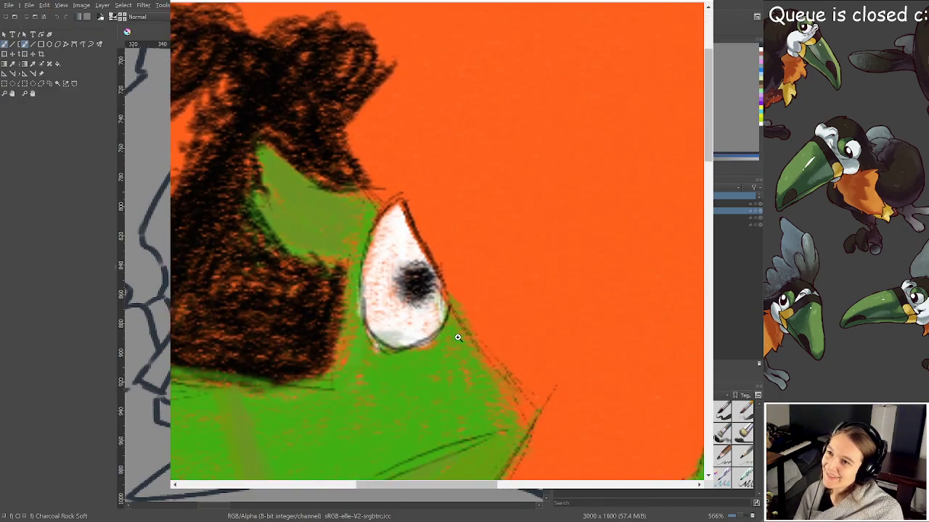
pyautogui.scroll(-5, 451, 330)
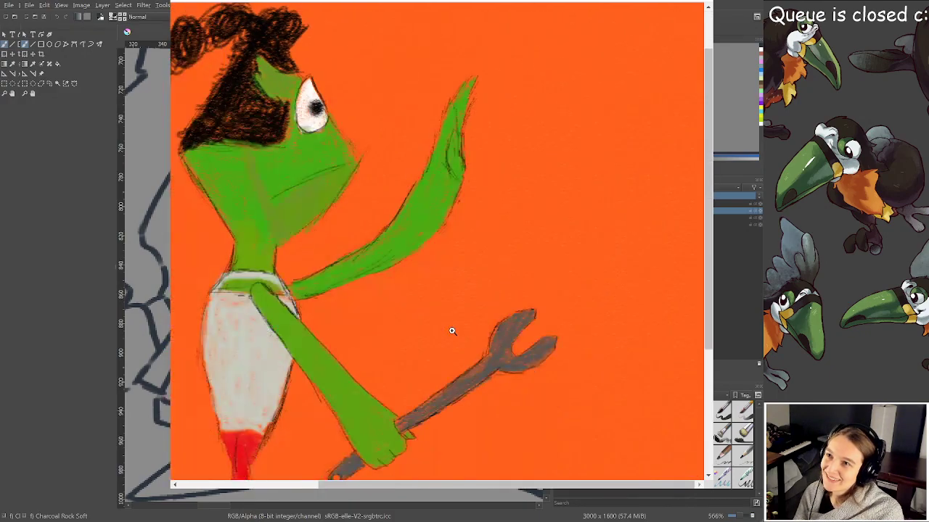
pyautogui.scroll(3, 449, 331)
pyautogui.scroll(-4, 431, 264)
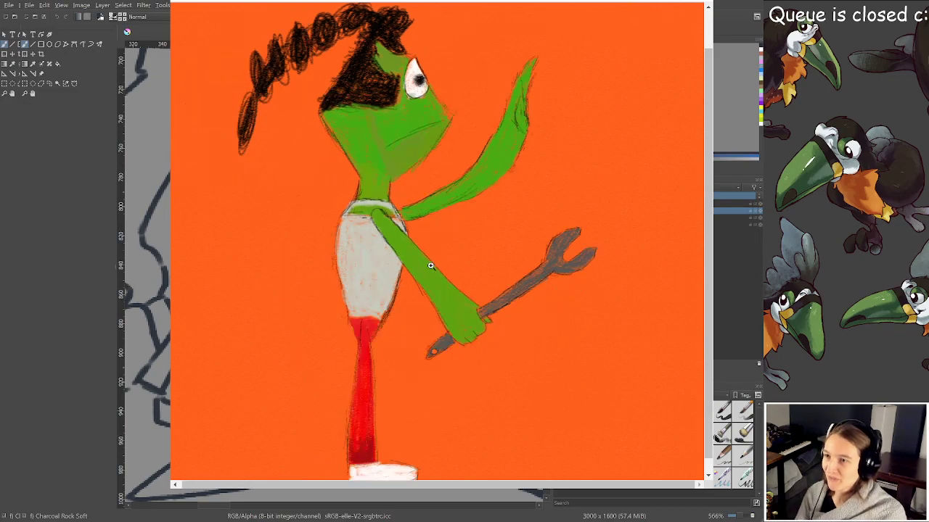
pyautogui.scroll(2, 432, 270)
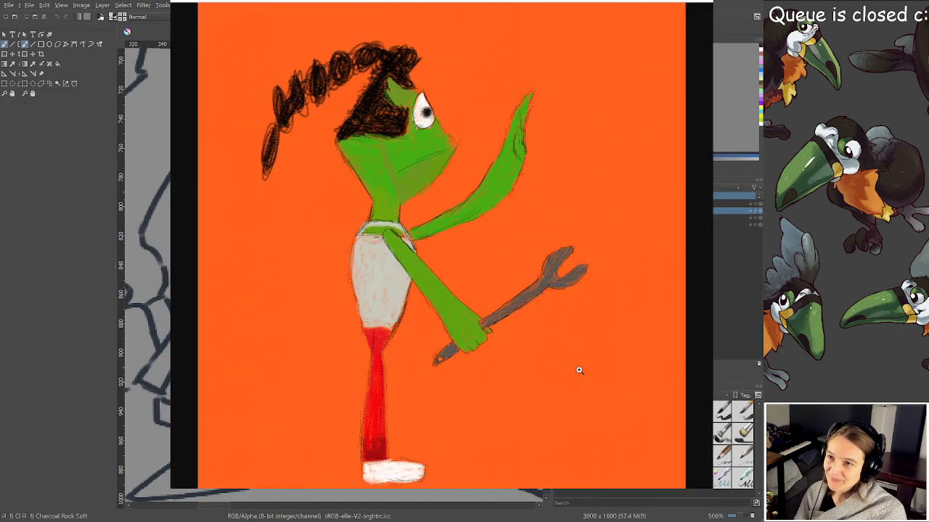
pyautogui.scroll(2, 606, 128)
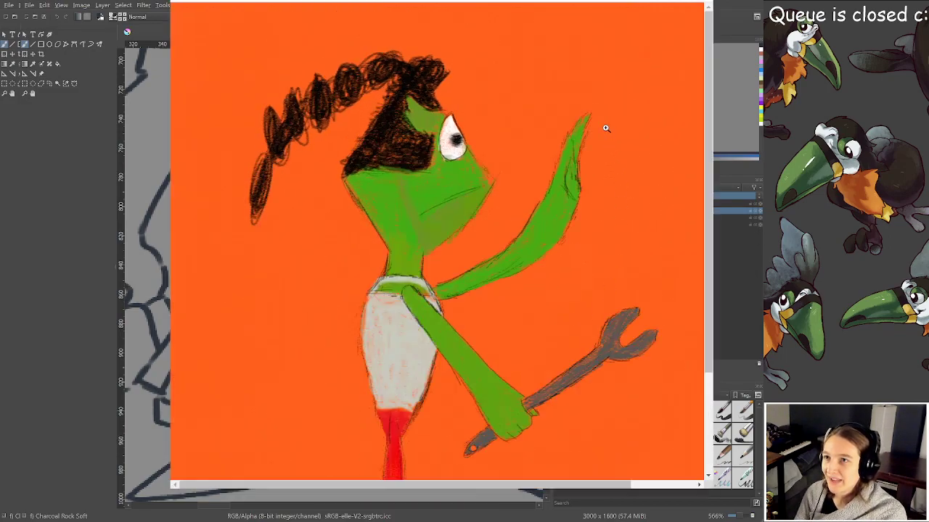
pyautogui.scroll(1, 587, 333)
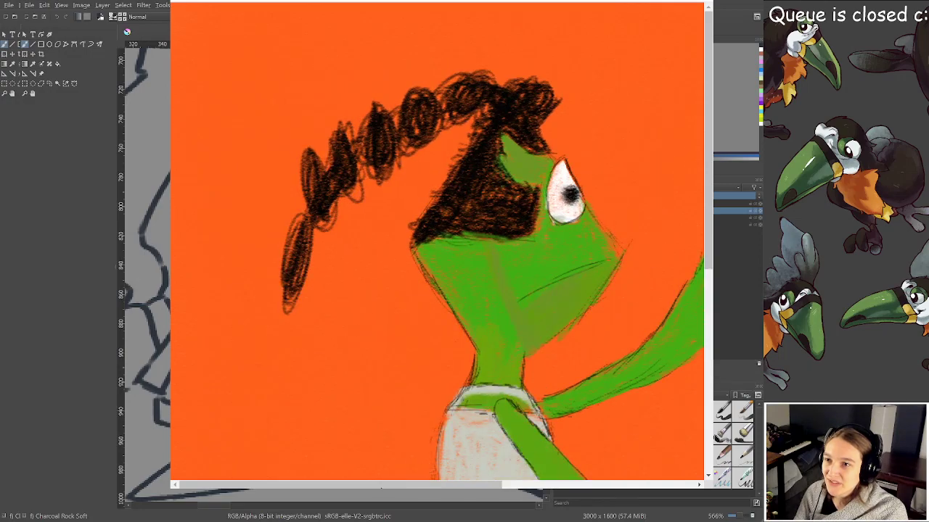
pyautogui.moveTo(381, 484); pyautogui.dragTo(487, 485)
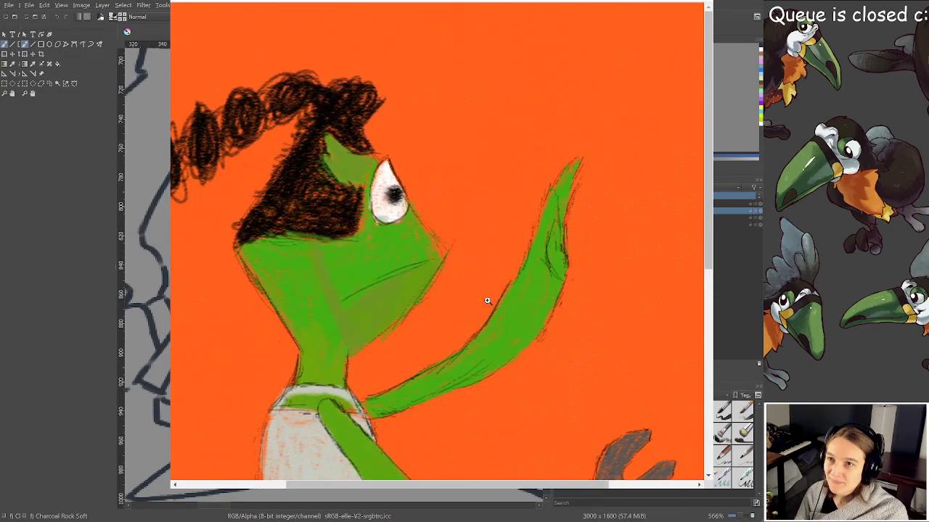
pyautogui.scroll(-2, 487, 300)
pyautogui.scroll(-1, 487, 300)
pyautogui.scroll(2, 486, 300)
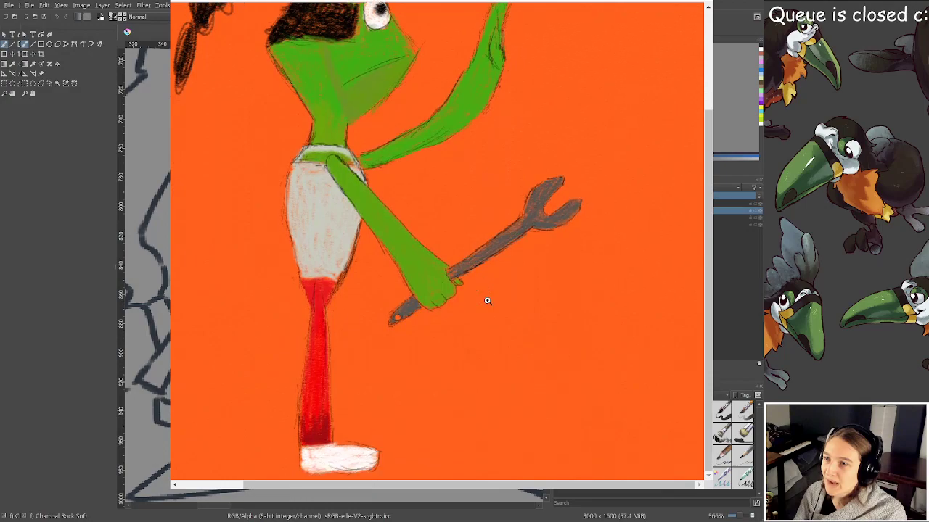
pyautogui.scroll(-1, 487, 299)
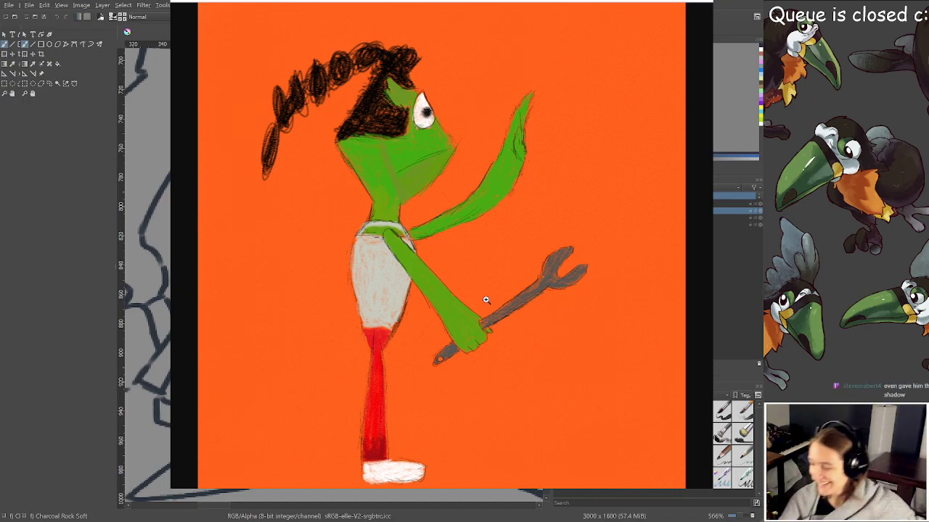
pyautogui.hotkey('alt', 'Tab')
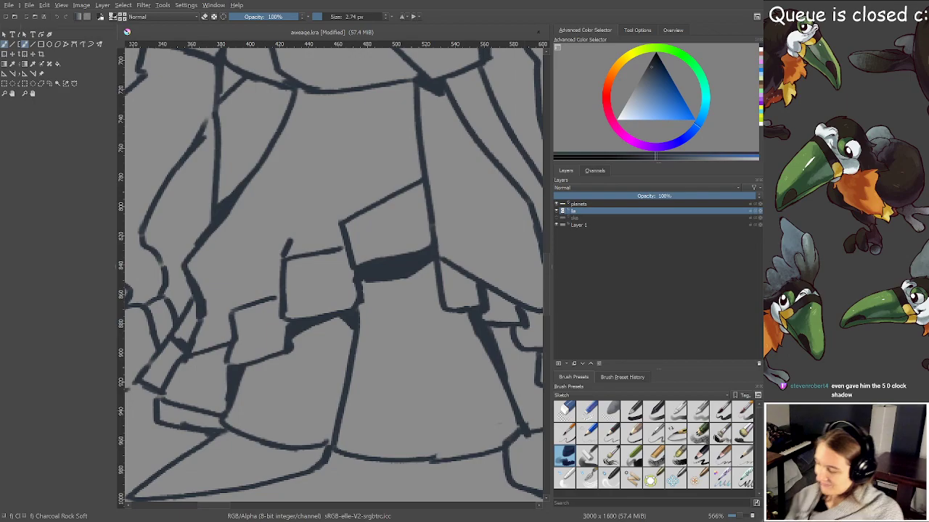
# Revisit the green figure picture in the browser, inspect its hair, jaw shading, leg and shoe, and return to Krita
pyautogui.hotkey('alt', 'Tab')
pyautogui.scroll(5, 435, 181)
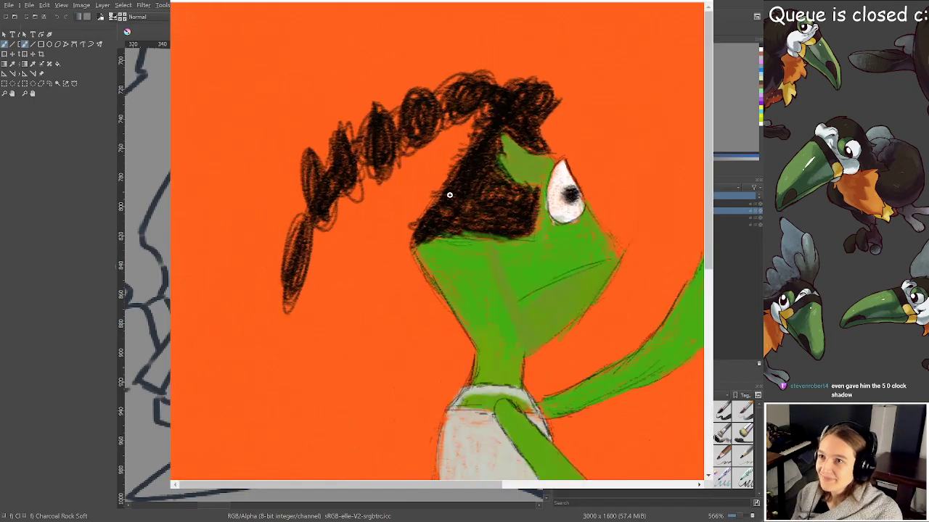
pyautogui.scroll(-2, 406, 464)
pyautogui.scroll(4, 483, 401)
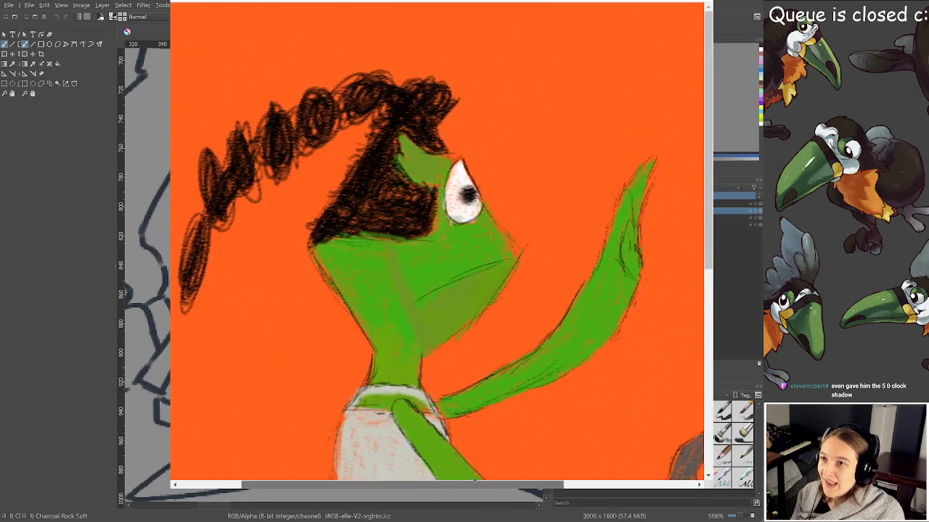
pyautogui.scroll(-3, 470, 450)
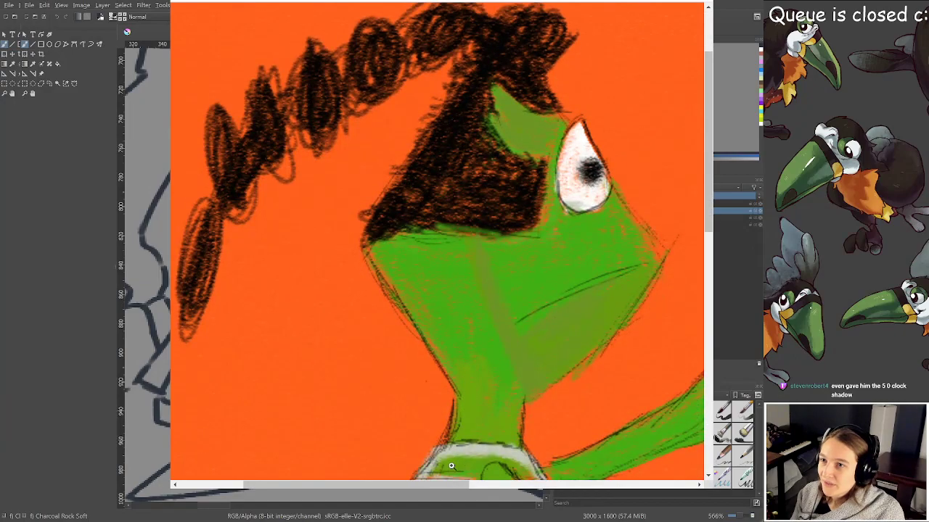
pyautogui.scroll(3, 464, 435)
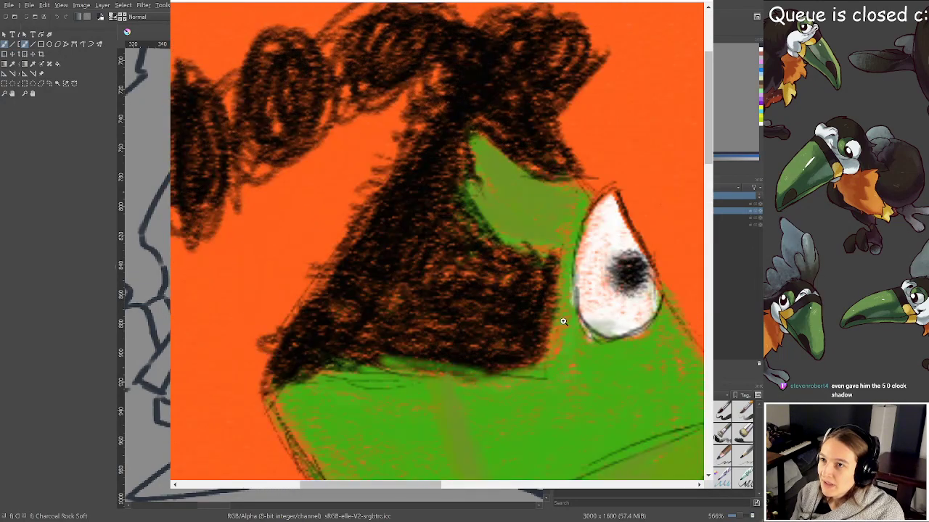
pyautogui.scroll(-5, 563, 322)
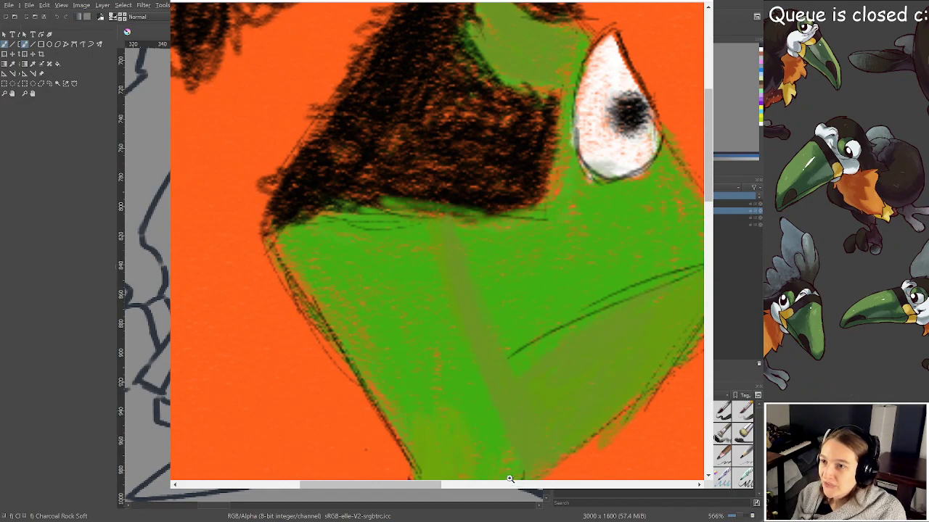
pyautogui.moveTo(425, 486); pyautogui.dragTo(457, 472)
pyautogui.scroll(-3, 365, 281)
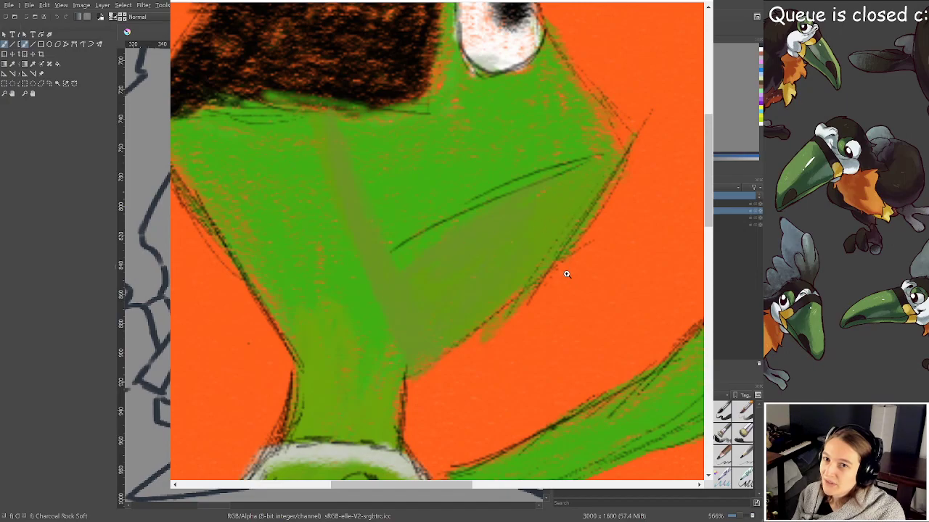
pyautogui.scroll(-6, 564, 266)
pyautogui.scroll(-1, 556, 253)
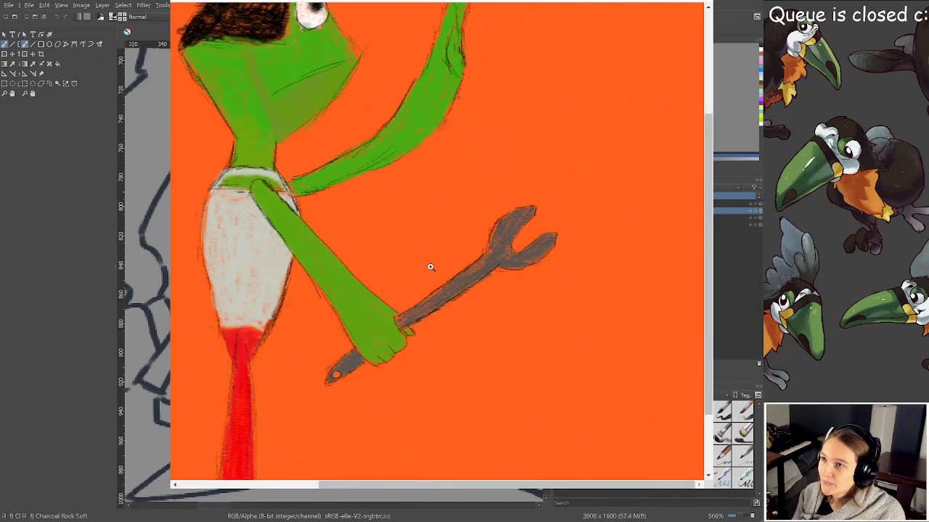
pyautogui.scroll(-1, 371, 272)
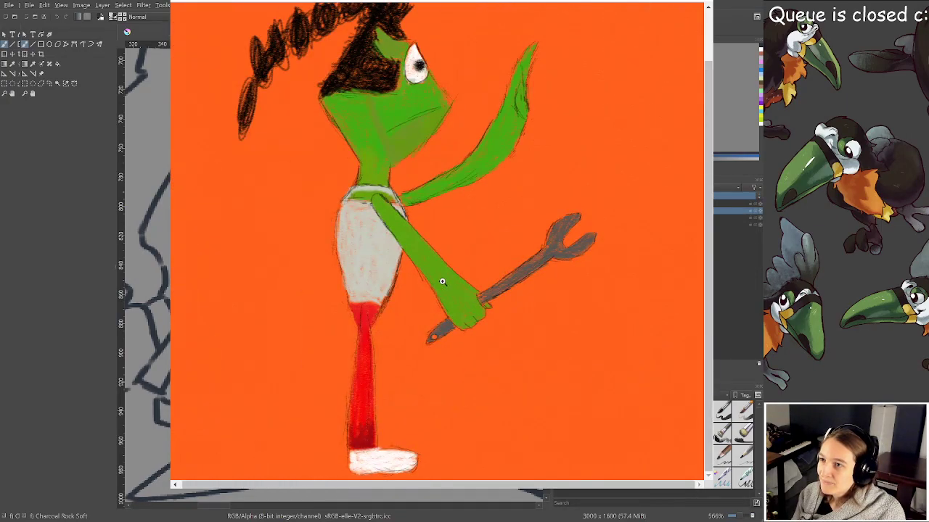
pyautogui.scroll(4, 428, 333)
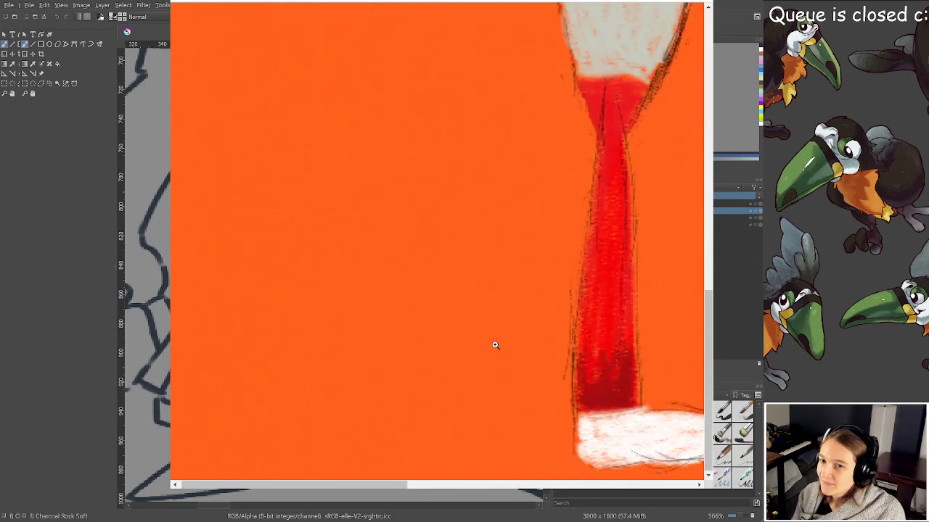
pyautogui.scroll(1, 523, 380)
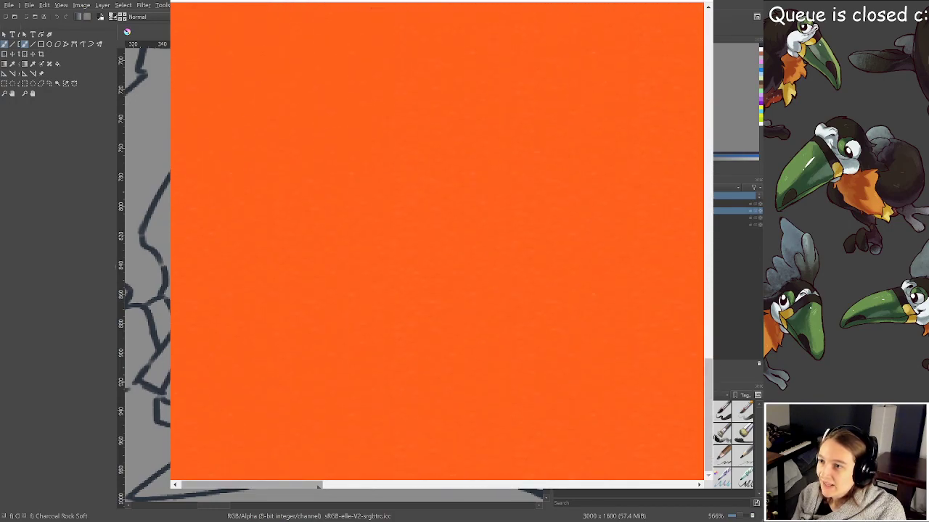
pyautogui.moveTo(318, 486); pyautogui.dragTo(438, 479)
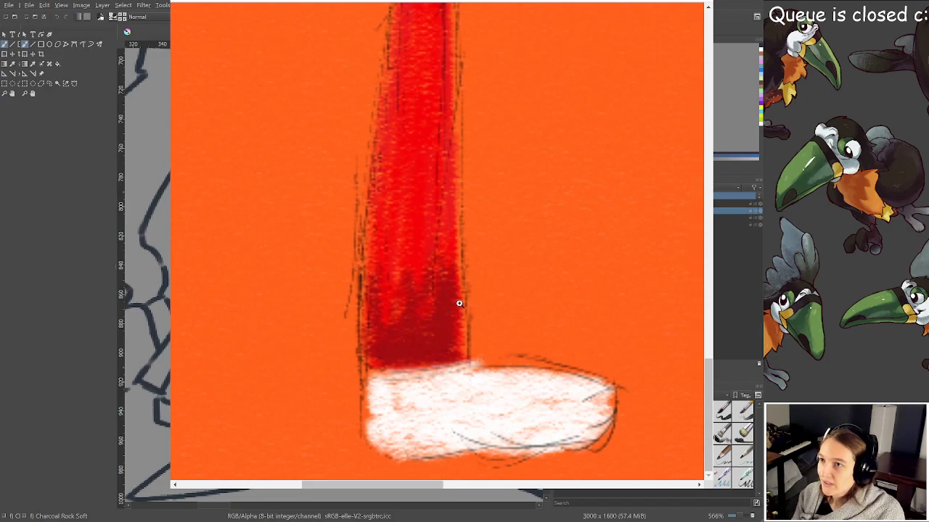
pyautogui.scroll(-6, 486, 291)
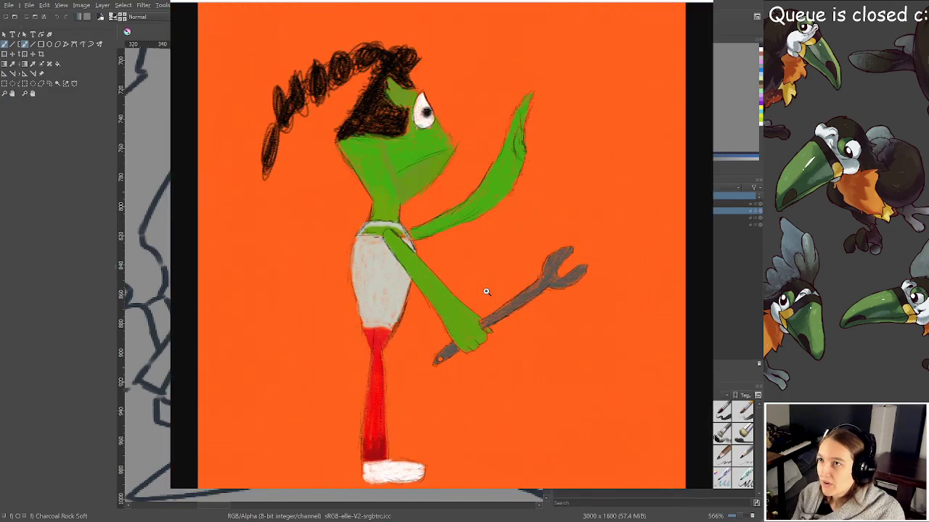
pyautogui.hotkey('alt', 'Tab')
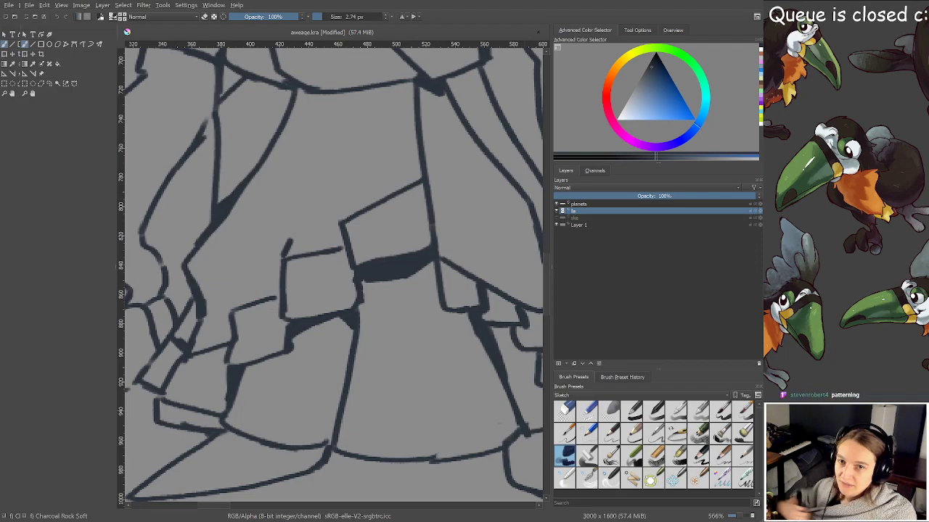
# Extend the short stroke above the stepped skirt block into a long curved fold line with the 2.74 px brush, and save the drawing
pyautogui.scroll(-1, 392, 327)
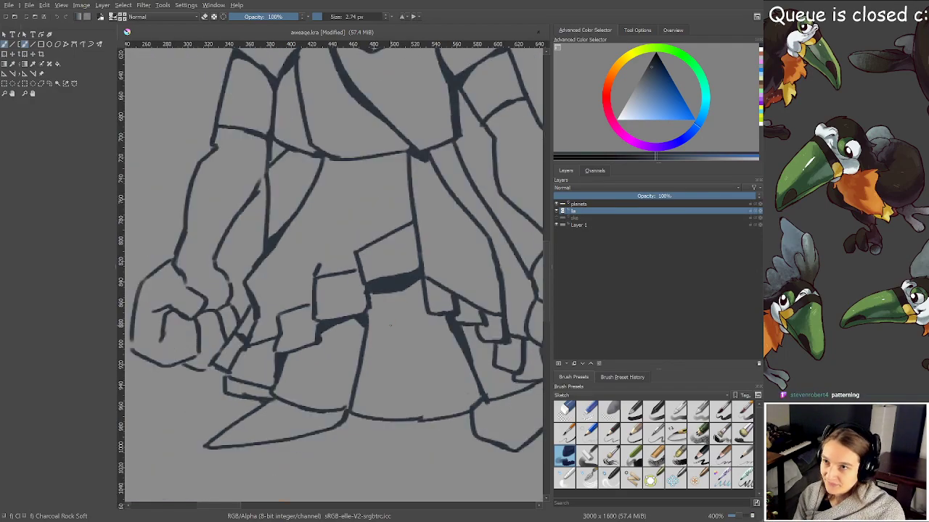
pyautogui.moveTo(387, 335); pyautogui.dragTo(380, 399)
pyautogui.scroll(1, 352, 320)
pyautogui.moveTo(350, 319); pyautogui.dragTo(355, 355)
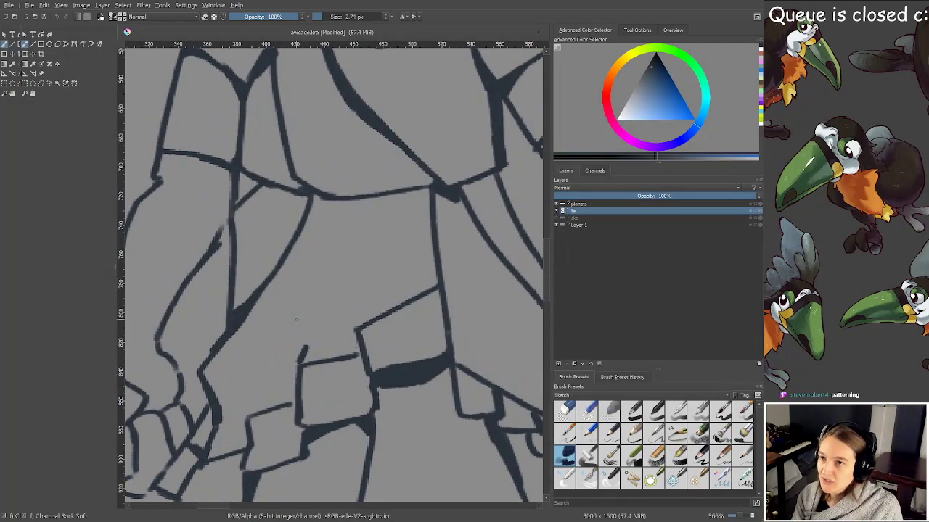
pyautogui.moveTo(311, 334); pyautogui.dragTo(320, 279)
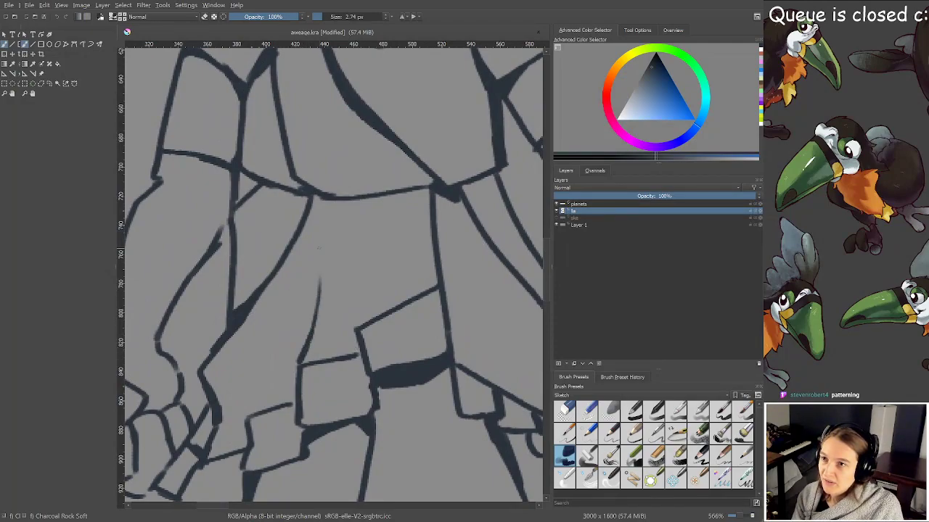
pyautogui.hotkey('ctrl', 's')
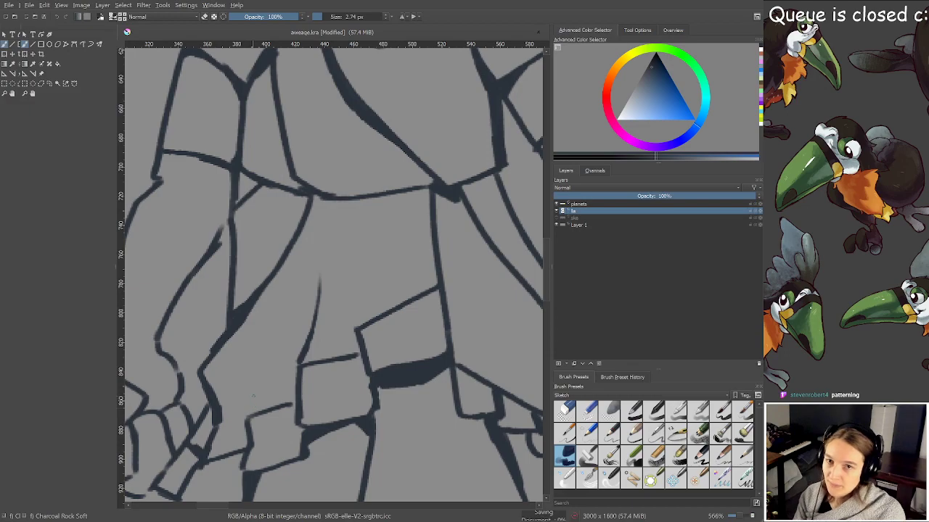
# Thicken the corner where the skirt hem meets the blunt foot, using a 4.42 px brush
pyautogui.scroll(-1, 254, 406)
pyautogui.moveTo(263, 386); pyautogui.dragTo(259, 359)
pyautogui.moveTo(354, 392)
pyautogui.mouseDown()
pyautogui.moveTo(286, 321)
pyautogui.moveTo(288, 298)
pyautogui.moveTo(162, 351)
pyautogui.mouseUp()
pyautogui.scroll(1, 162, 352)
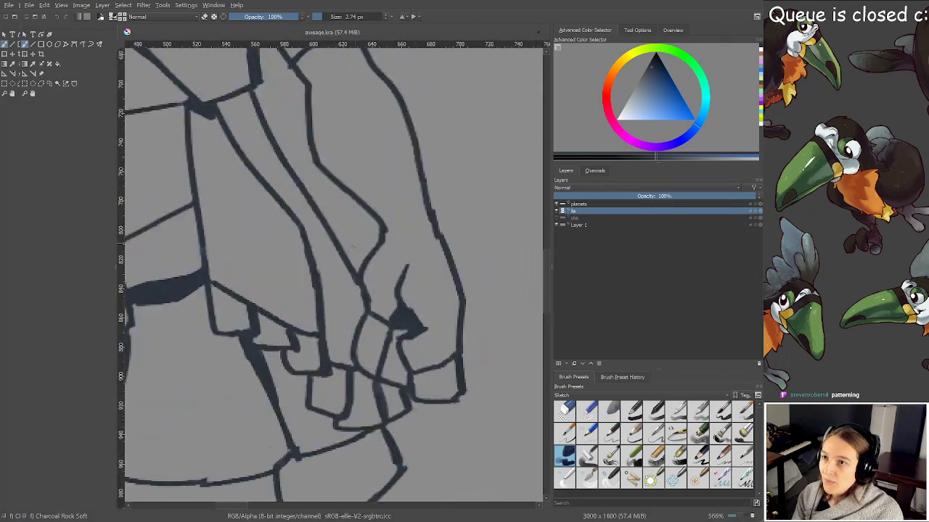
pyautogui.moveTo(358, 263); pyautogui.dragTo(340, 286)
pyautogui.moveTo(378, 330); pyautogui.dragTo(364, 253)
pyautogui.moveTo(342, 343)
pyautogui.mouseDown()
pyautogui.moveTo(374, 269)
pyautogui.moveTo(365, 242)
pyautogui.mouseUp()
pyautogui.scroll(1, 375, 269)
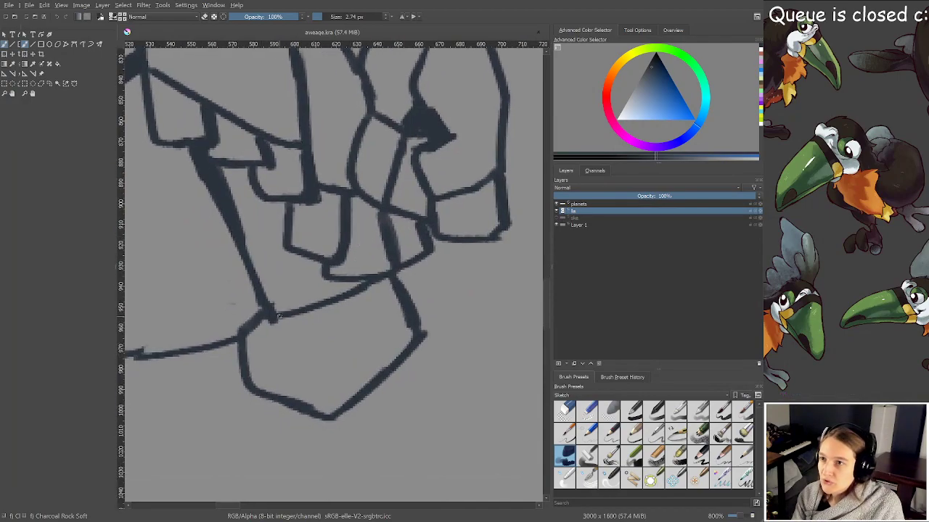
pyautogui.moveTo(275, 325); pyautogui.dragTo(279, 325)
pyautogui.moveTo(267, 331); pyautogui.dragTo(251, 343)
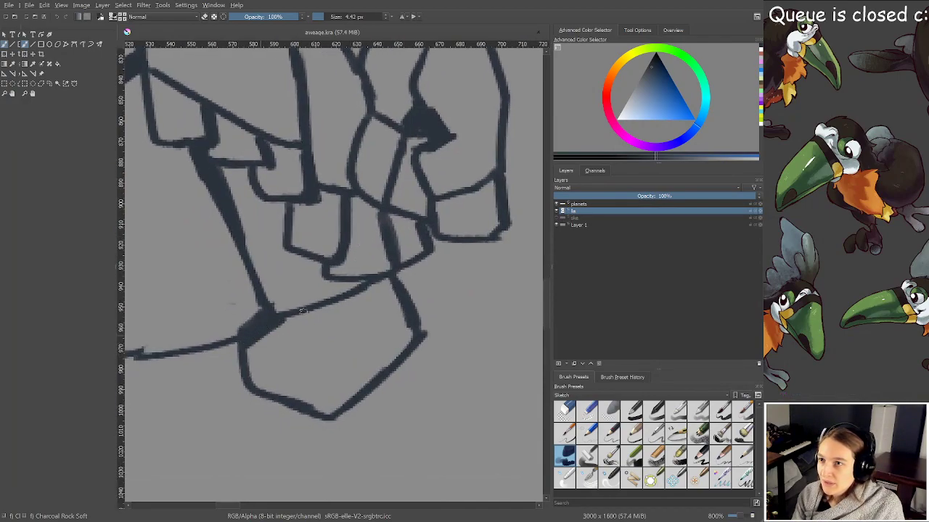
# Shade the upper edge of the blunt foot beneath the hem, undoing three strokes and reworking the outer corner, and save
pyautogui.moveTo(314, 308); pyautogui.dragTo(285, 320)
pyautogui.moveTo(333, 303); pyautogui.dragTo(279, 324)
pyautogui.moveTo(376, 289); pyautogui.dragTo(328, 306)
pyautogui.moveTo(378, 294)
pyautogui.mouseDown()
pyautogui.moveTo(326, 313)
pyautogui.moveTo(343, 306)
pyautogui.mouseUp()
pyautogui.moveTo(392, 293)
pyautogui.mouseDown()
pyautogui.moveTo(337, 301)
pyautogui.moveTo(348, 303)
pyautogui.mouseUp()
pyautogui.hotkey('ctrl', 'z')
pyautogui.hotkey('ctrl', 'z')
pyautogui.hotkey('ctrl', 'z')
pyautogui.moveTo(376, 293)
pyautogui.mouseDown()
pyautogui.moveTo(386, 288)
pyautogui.moveTo(376, 295)
pyautogui.mouseUp()
pyautogui.moveTo(392, 286)
pyautogui.mouseDown()
pyautogui.moveTo(384, 281)
pyautogui.moveTo(416, 325)
pyautogui.mouseUp()
pyautogui.hotkey('ctrl', 's')
# Fill a dark shadow on the pointed foot directly beneath the skirt hem with a brush up to 7.04 px, and save
pyautogui.scroll(-3, 378, 312)
pyautogui.scroll(2, 287, 292)
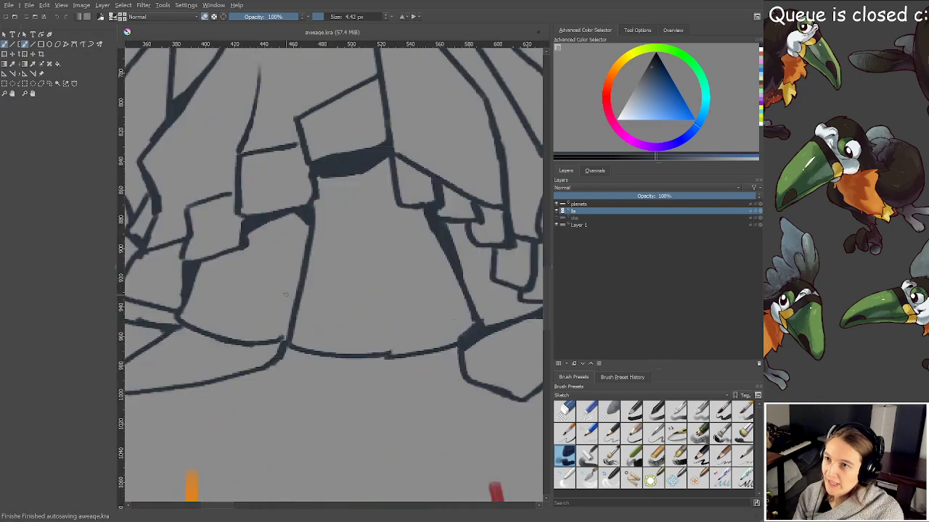
pyautogui.moveTo(241, 326); pyautogui.dragTo(278, 259)
pyautogui.scroll(1, 346, 310)
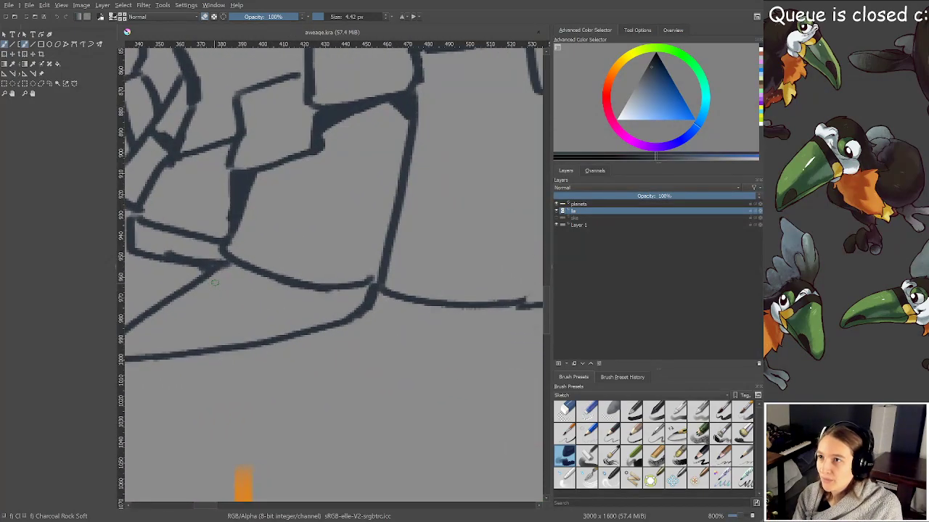
pyautogui.moveTo(214, 282)
pyautogui.mouseDown()
pyautogui.moveTo(250, 273)
pyautogui.moveTo(269, 288)
pyautogui.moveTo(230, 262)
pyautogui.moveTo(292, 313)
pyautogui.moveTo(234, 269)
pyautogui.moveTo(267, 284)
pyautogui.moveTo(306, 325)
pyautogui.moveTo(313, 317)
pyautogui.moveTo(305, 307)
pyautogui.moveTo(330, 319)
pyautogui.moveTo(349, 290)
pyautogui.mouseUp()
pyautogui.press('e')
pyautogui.press('e')
pyautogui.hotkey('ctrl', 's')
pyautogui.scroll(-3, 367, 279)
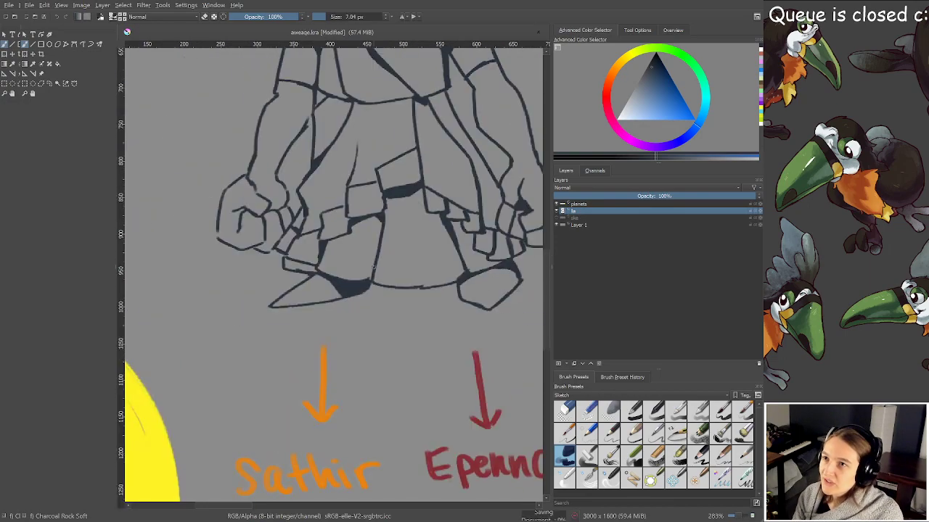
# Fill the shadows between thumb and fingers of the fist beside the pointed foot and close its outline gaps with a 4.66 px brush
pyautogui.scroll(-3, 374, 269)
pyautogui.scroll(5, 360, 326)
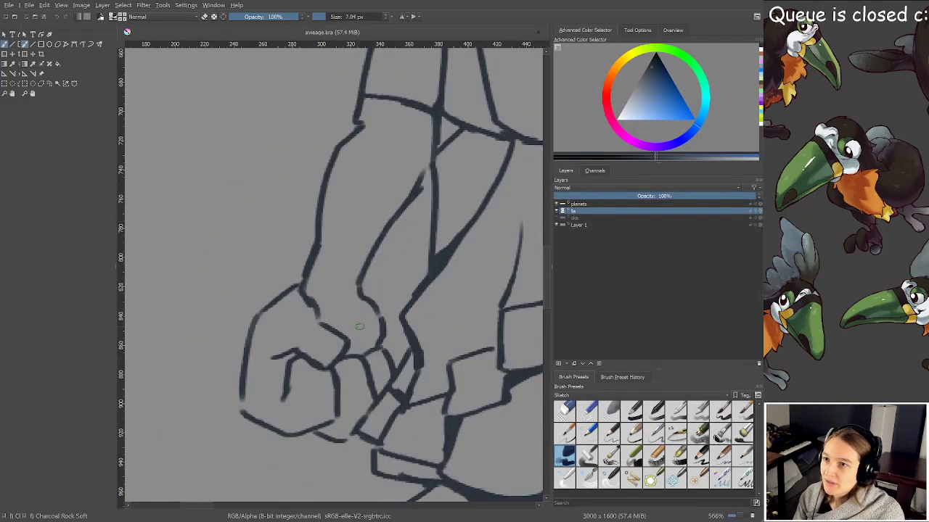
pyautogui.scroll(1, 359, 327)
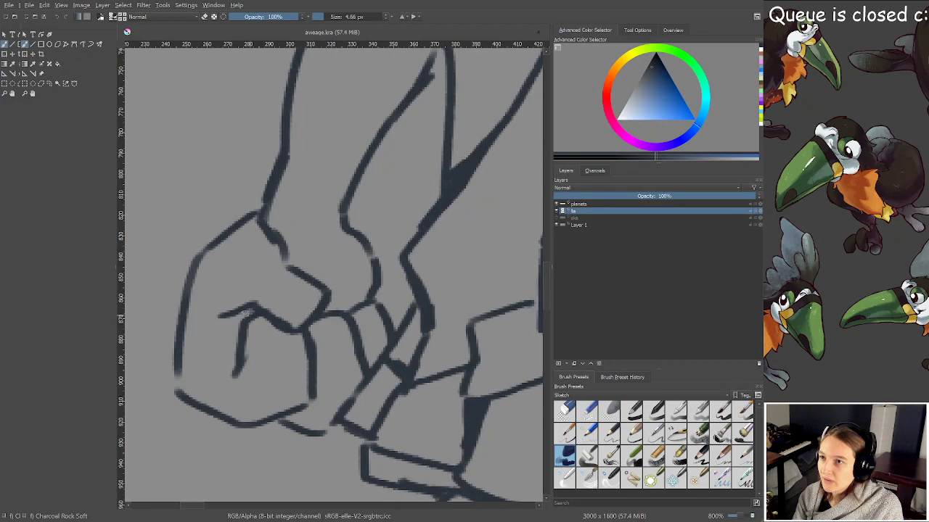
pyautogui.moveTo(244, 312); pyautogui.dragTo(239, 366)
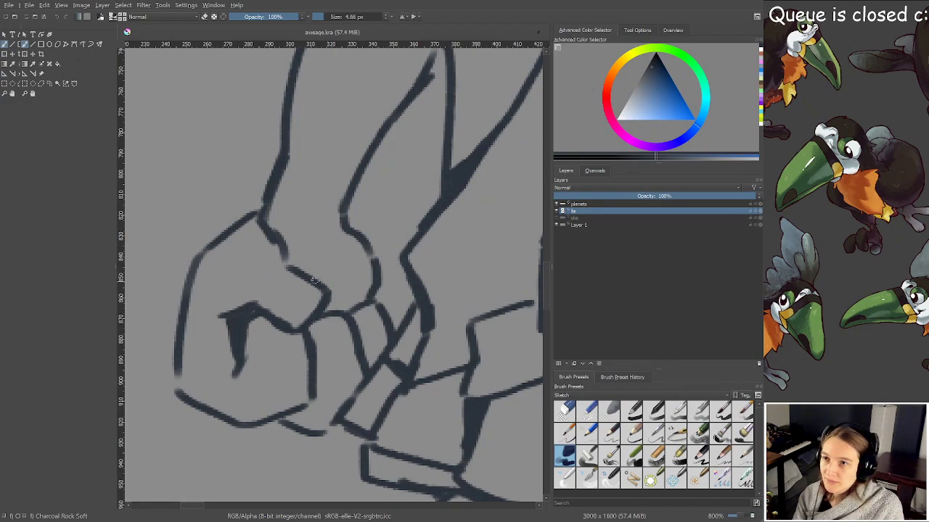
pyautogui.moveTo(314, 280)
pyautogui.mouseDown()
pyautogui.moveTo(338, 297)
pyautogui.moveTo(330, 313)
pyautogui.moveTo(320, 312)
pyautogui.mouseUp()
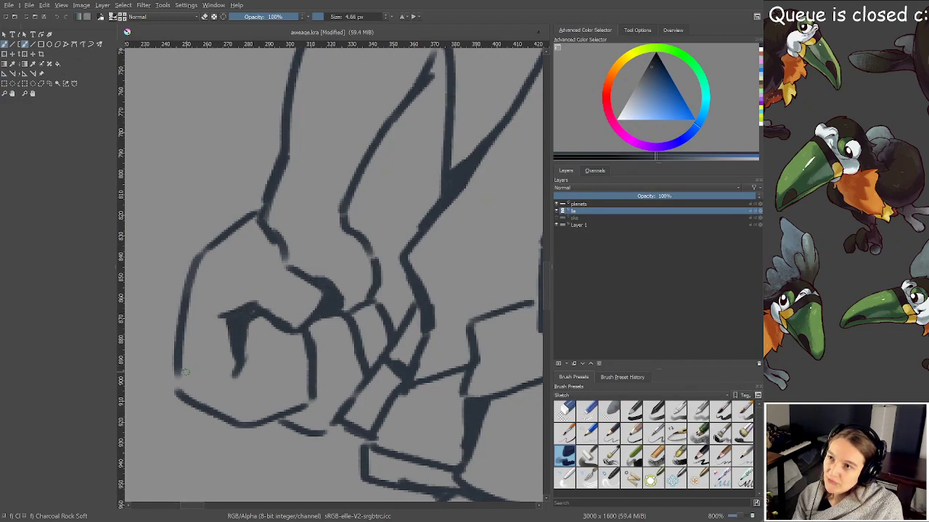
pyautogui.moveTo(185, 371)
pyautogui.mouseDown()
pyautogui.moveTo(176, 396)
pyautogui.moveTo(212, 412)
pyautogui.moveTo(255, 424)
pyautogui.moveTo(287, 414)
pyautogui.moveTo(316, 433)
pyautogui.moveTo(330, 425)
pyautogui.mouseUp()
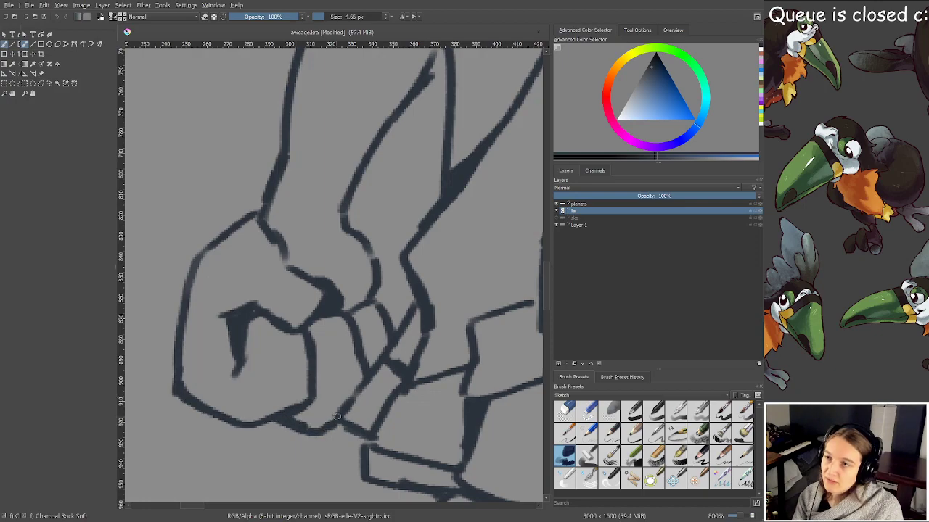
pyautogui.scroll(-3, 338, 406)
# Close the gap at the top of the inner forearm line where it meets the hanging cloth, and save the drawing
pyautogui.moveTo(363, 308); pyautogui.dragTo(315, 348)
pyautogui.scroll(-1, 373, 239)
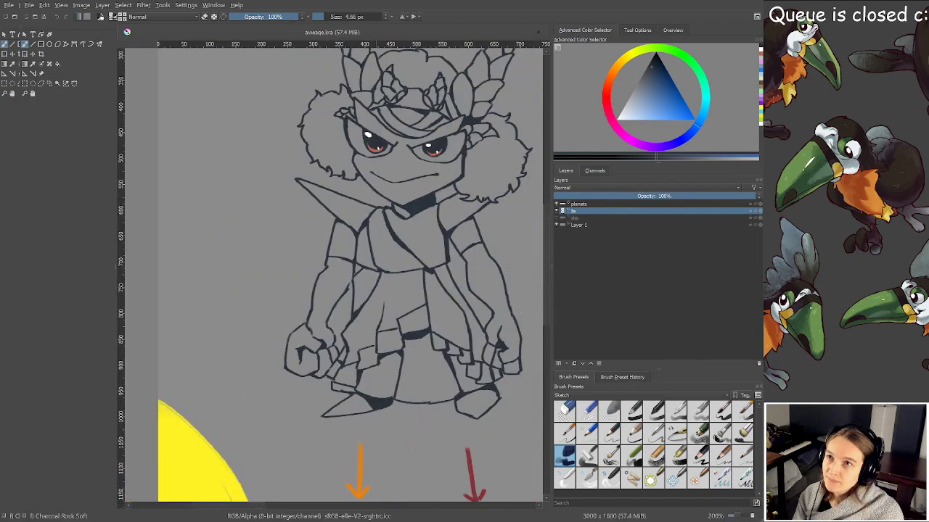
pyautogui.moveTo(375, 272); pyautogui.dragTo(341, 301)
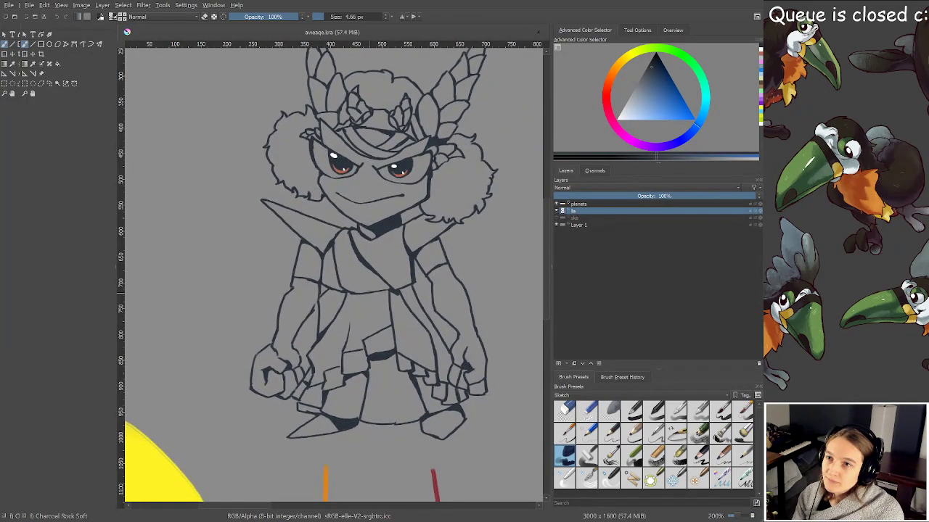
pyautogui.scroll(3, 328, 263)
pyautogui.moveTo(328, 262); pyautogui.dragTo(328, 255)
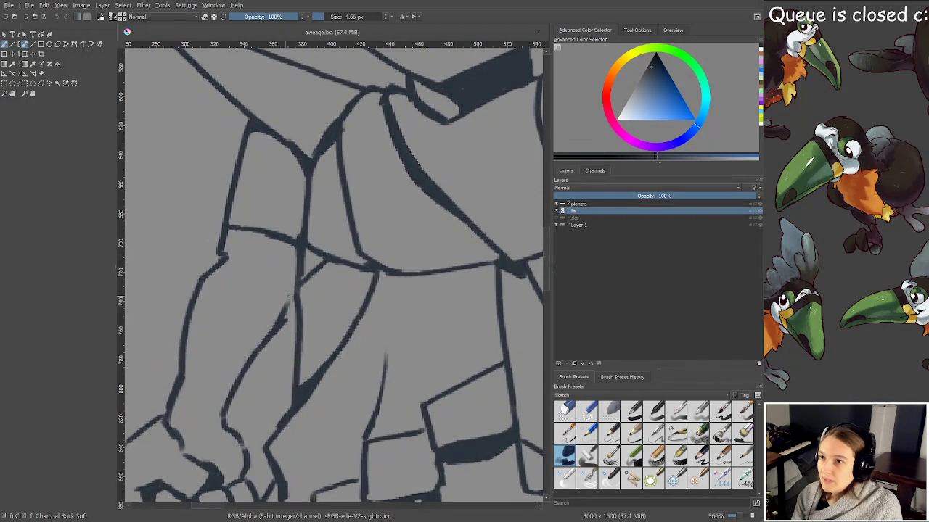
pyautogui.scroll(-4, 289, 303)
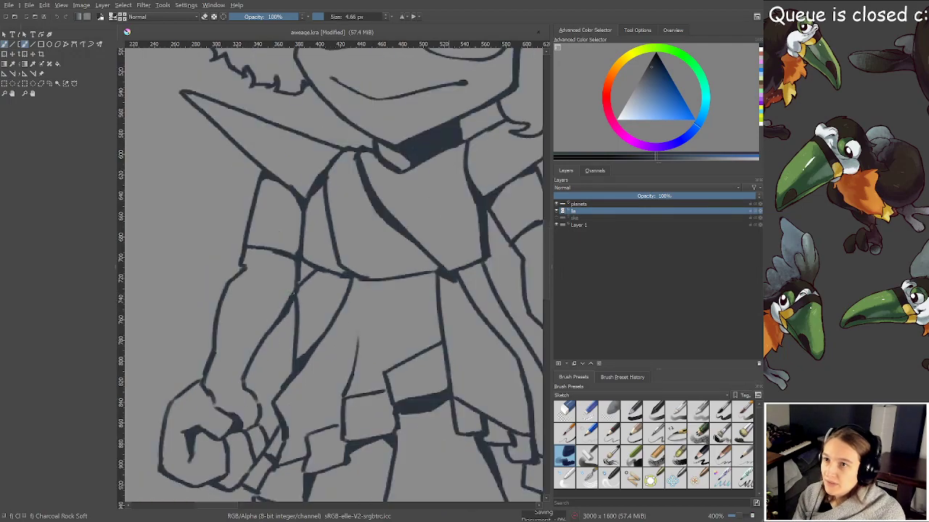
# Examine the line art of the headpiece, mask, eyes and hair up close for flaws
pyautogui.moveTo(365, 228); pyautogui.dragTo(368, 283)
pyautogui.scroll(2, 330, 223)
pyautogui.scroll(2, 338, 223)
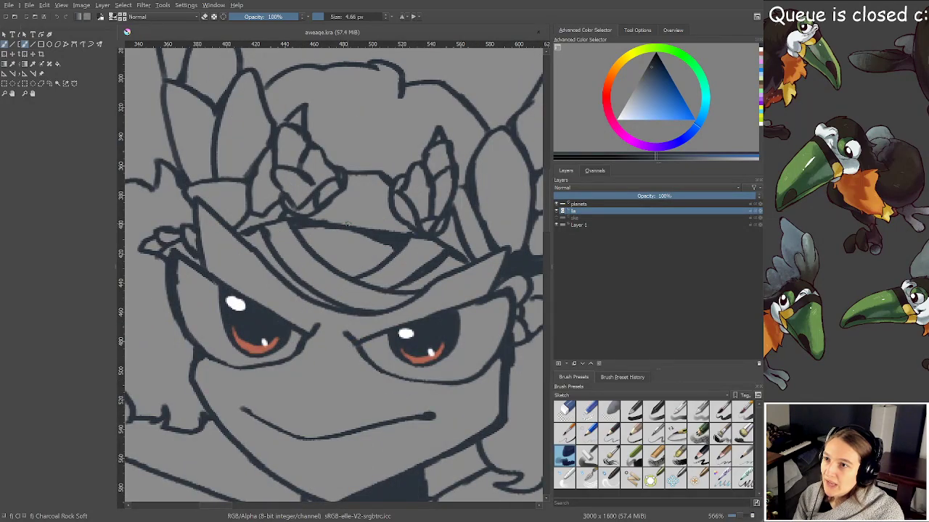
pyautogui.scroll(-1, 346, 224)
pyautogui.moveTo(362, 225); pyautogui.dragTo(327, 261)
pyautogui.moveTo(368, 314); pyautogui.dragTo(368, 297)
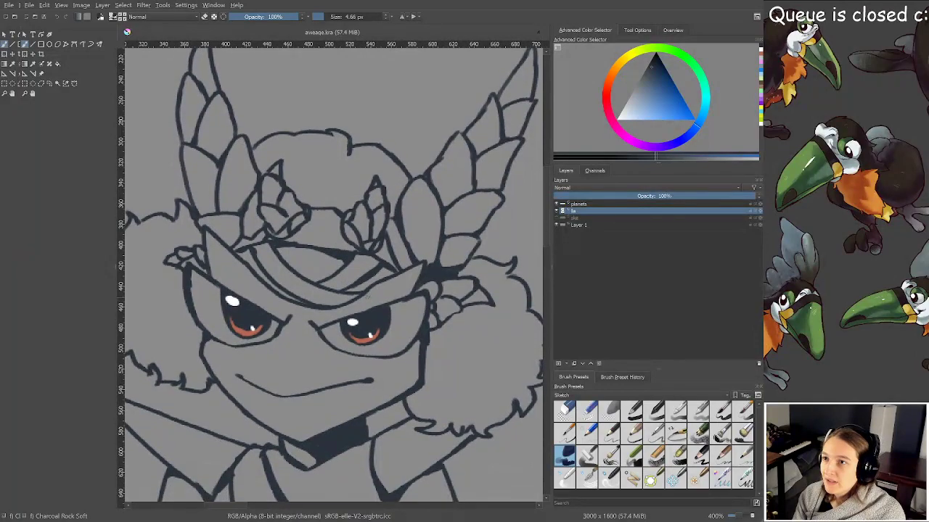
pyautogui.scroll(3, 366, 290)
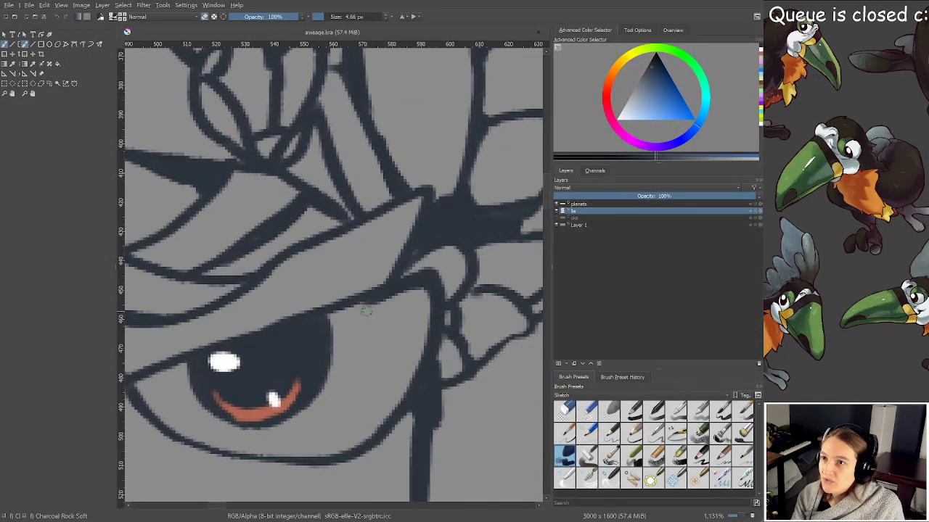
pyautogui.scroll(-5, 384, 302)
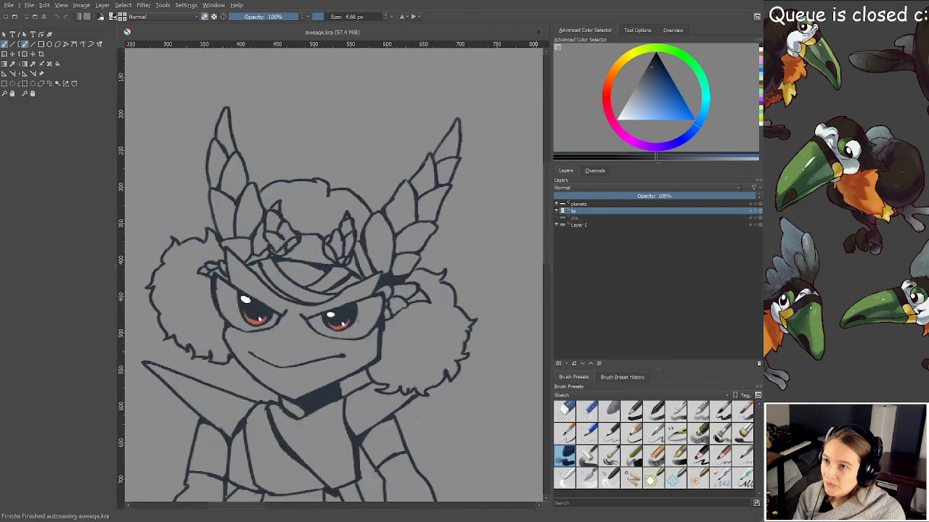
pyautogui.moveTo(416, 288); pyautogui.dragTo(419, 283)
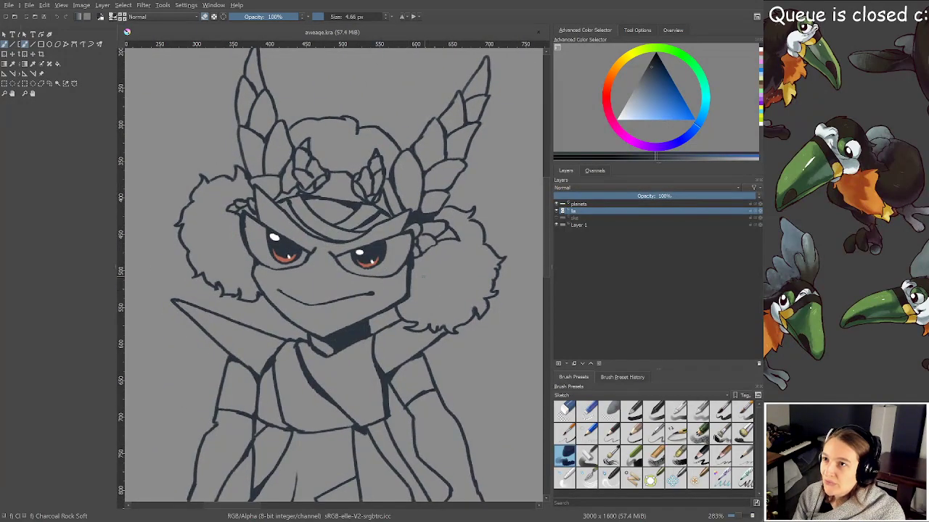
# Erase the excess thickness along the inner side of the mask outline below the small leaf cluster, and save
pyautogui.scroll(4, 291, 222)
pyautogui.moveTo(241, 226); pyautogui.dragTo(434, 292)
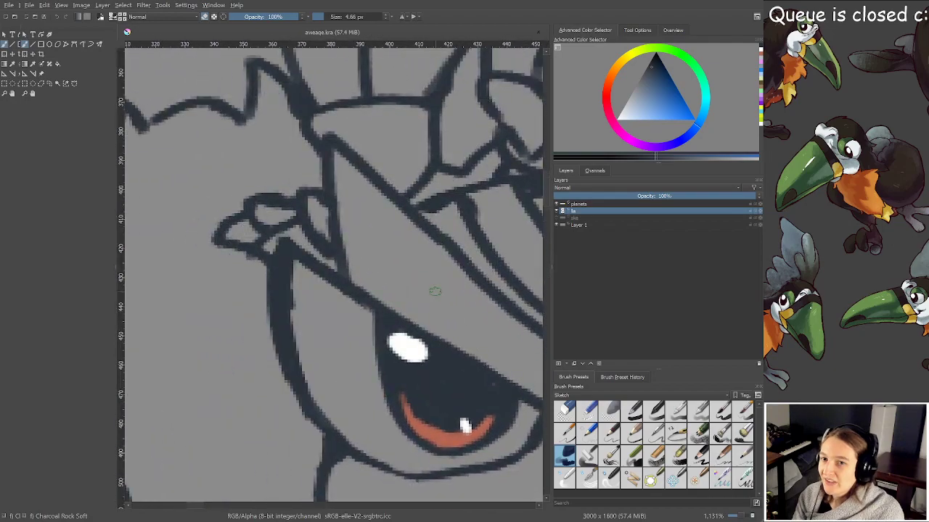
pyautogui.press('e')
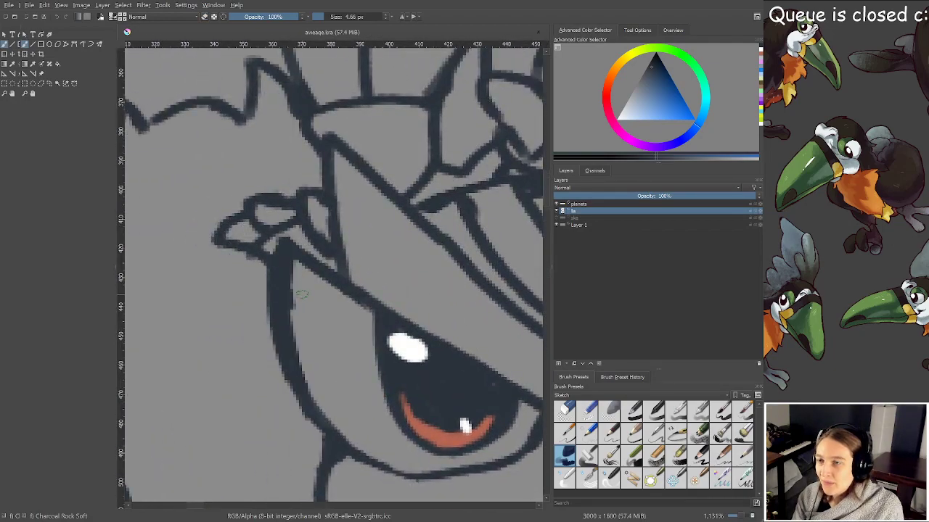
pyautogui.moveTo(291, 269); pyautogui.dragTo(293, 289)
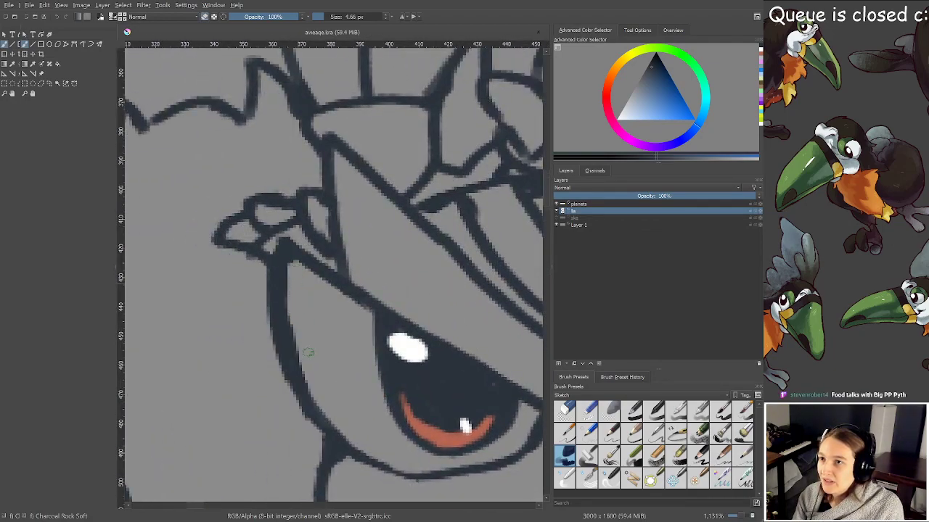
pyautogui.scroll(-6, 296, 226)
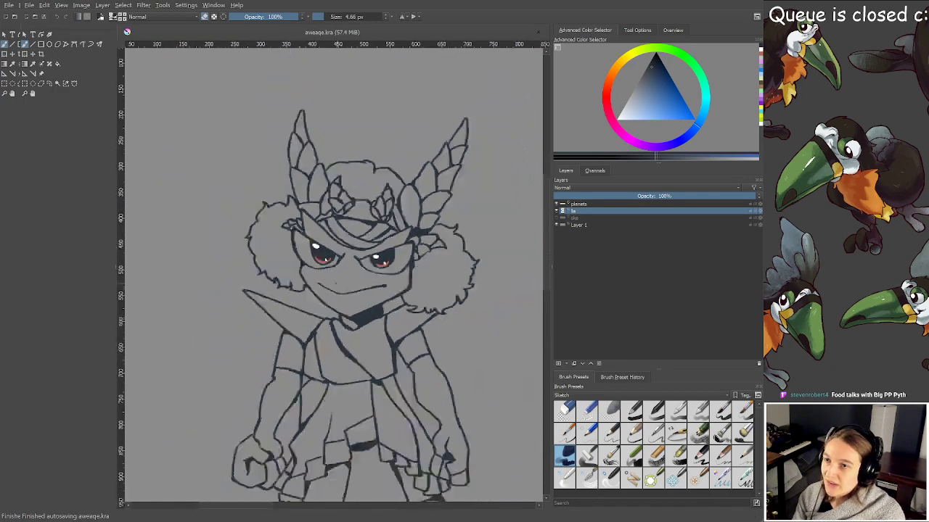
# Clean up the lines where the shoulder, torso and upper arm meet below the hair puff, and save
pyautogui.scroll(3, 353, 377)
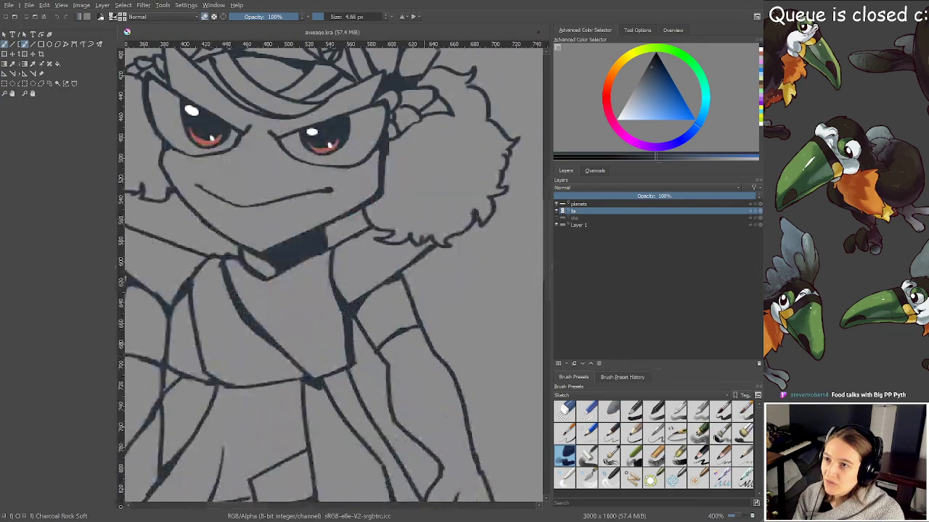
pyautogui.scroll(3, 375, 349)
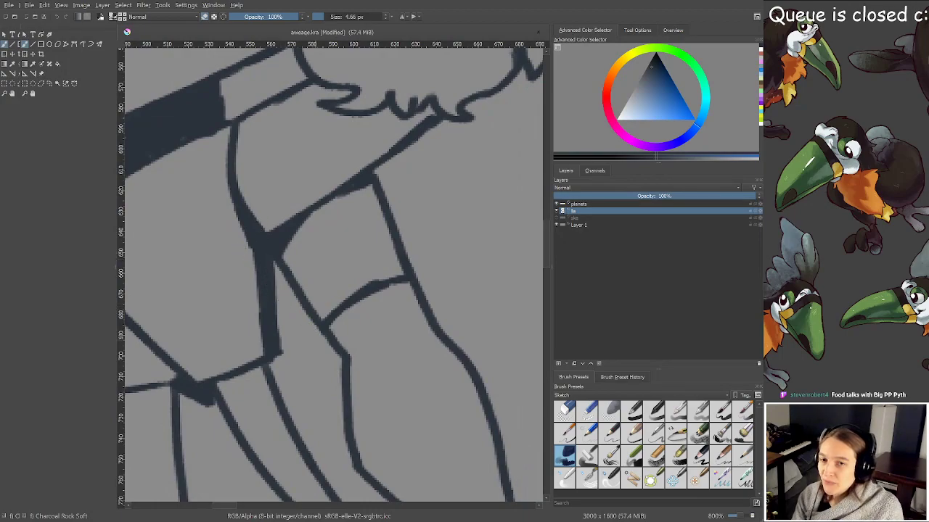
pyautogui.scroll(-3, 314, 340)
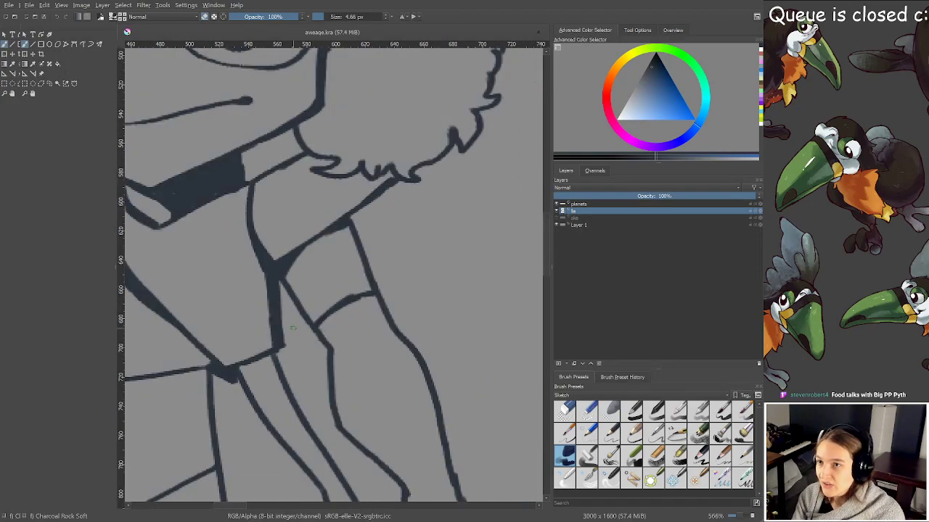
# Draw a tapered fold line up the central skirt panel from the notch in its bottom hem with the 4.66 px brush
pyautogui.moveTo(345, 306); pyautogui.dragTo(379, 215)
pyautogui.moveTo(391, 292); pyautogui.dragTo(388, 266)
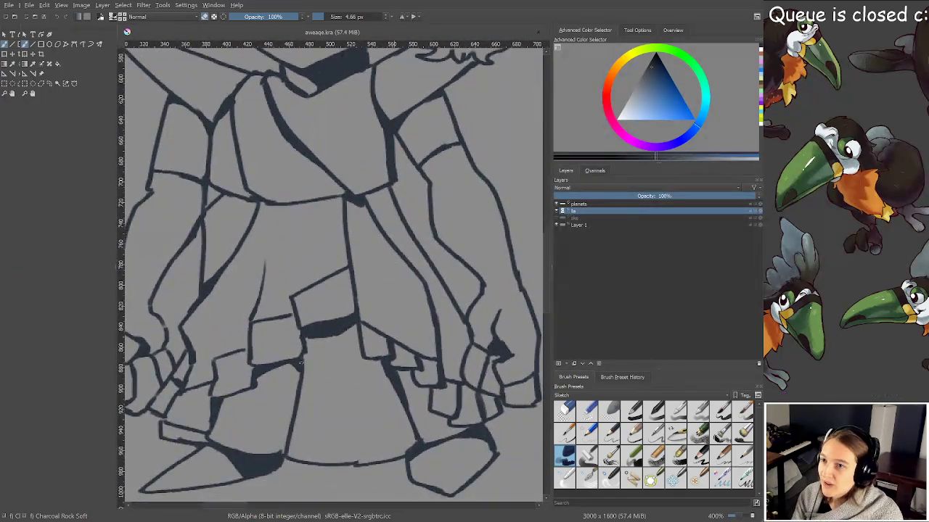
pyautogui.scroll(-1, 303, 356)
pyautogui.scroll(3, 311, 362)
pyautogui.moveTo(312, 363); pyautogui.dragTo(251, 207)
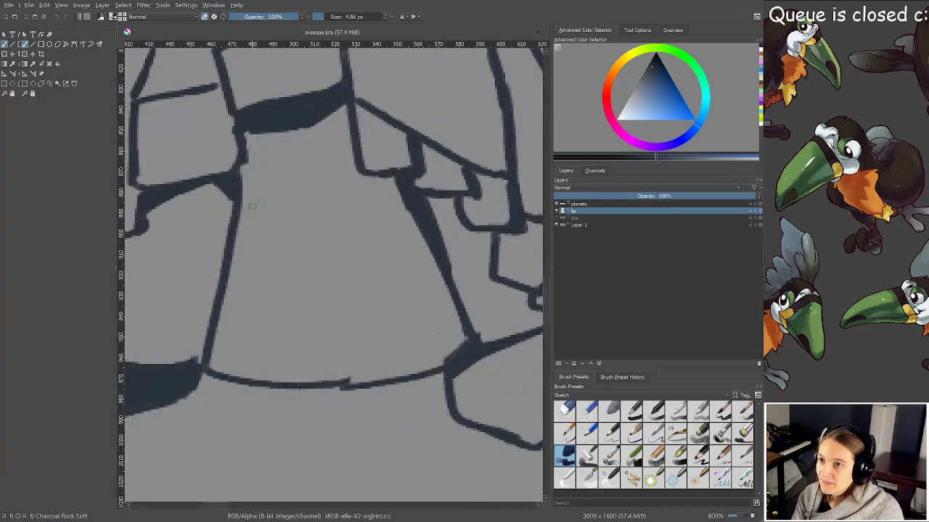
pyautogui.moveTo(326, 218); pyautogui.dragTo(348, 385)
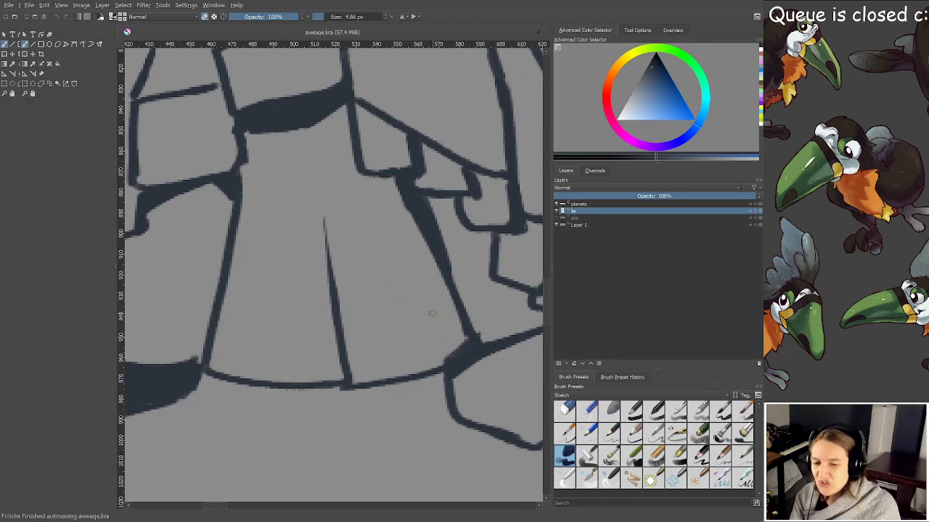
pyautogui.scroll(-4, 433, 306)
pyautogui.moveTo(428, 300); pyautogui.dragTo(395, 353)
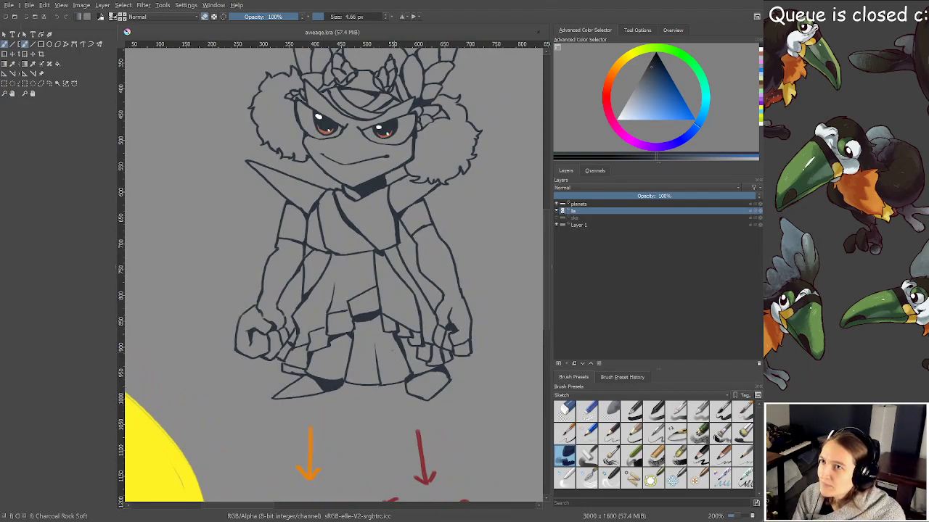
# Touch up the outer outline of the upper leaves on the leafy horn with the 4.66 px brush, and save
pyautogui.moveTo(392, 288); pyautogui.dragTo(364, 354)
pyautogui.scroll(6, 317, 163)
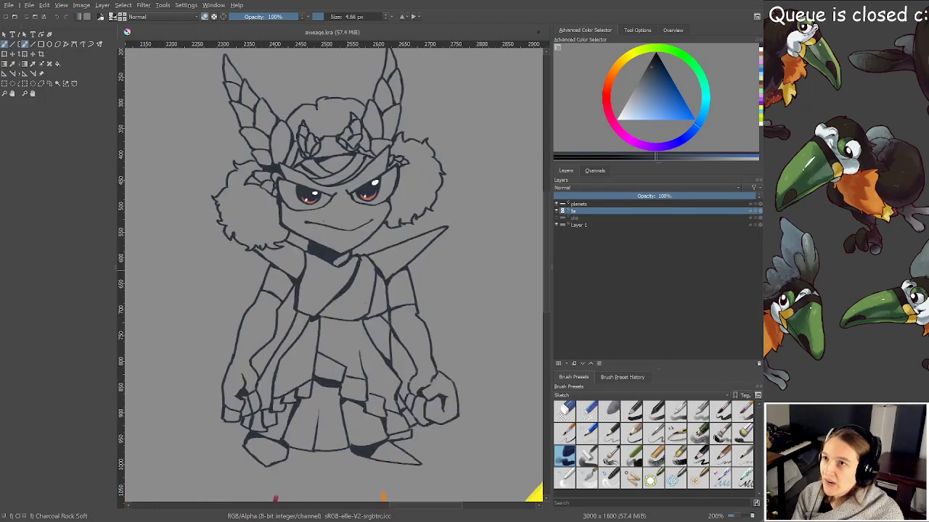
pyautogui.moveTo(378, 283); pyautogui.dragTo(500, 365)
pyautogui.scroll(2, 335, 267)
pyautogui.press('e')
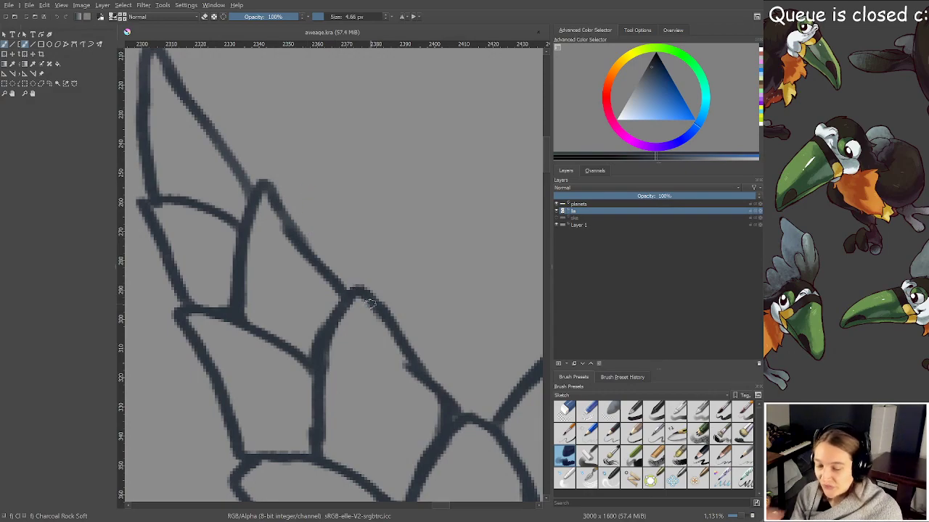
pyautogui.moveTo(370, 277); pyautogui.dragTo(439, 422)
pyautogui.moveTo(261, 277); pyautogui.dragTo(265, 268)
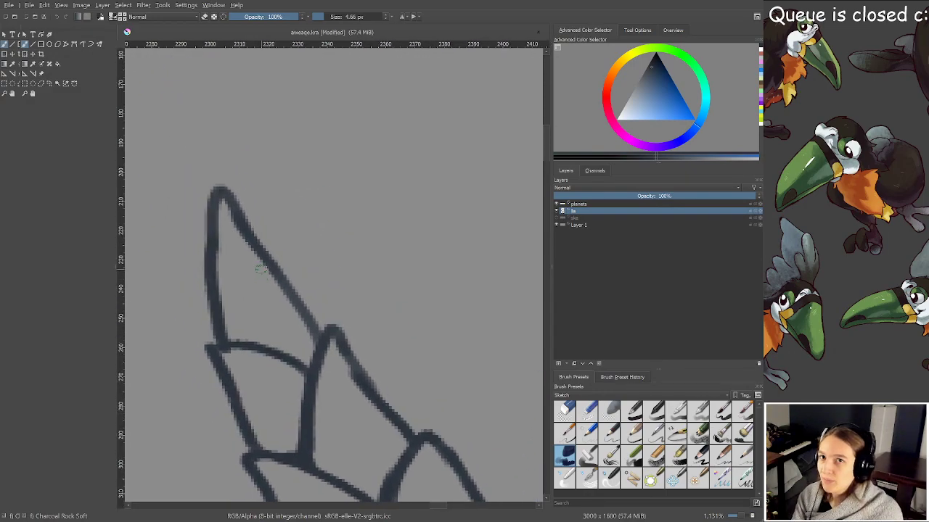
pyautogui.hotkey('ctrl', 's')
# Examine the other leafy horn, the mask, the torso and the whole figure for uneven lines
pyautogui.scroll(-4, 267, 255)
pyautogui.moveTo(363, 275); pyautogui.dragTo(300, 240)
pyautogui.scroll(2, 440, 237)
pyautogui.moveTo(418, 301); pyautogui.dragTo(364, 238)
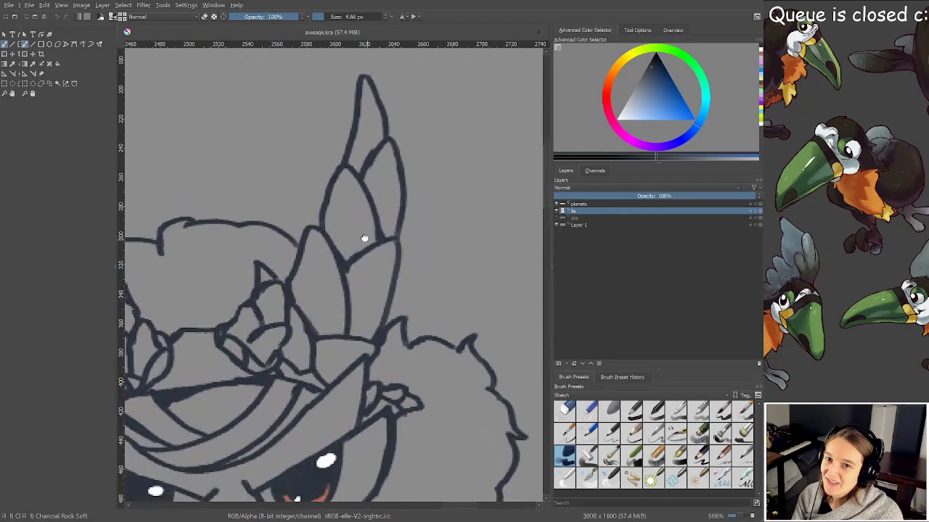
pyautogui.moveTo(397, 403); pyautogui.dragTo(392, 319)
pyautogui.scroll(-2, 391, 319)
pyautogui.scroll(-1, 370, 340)
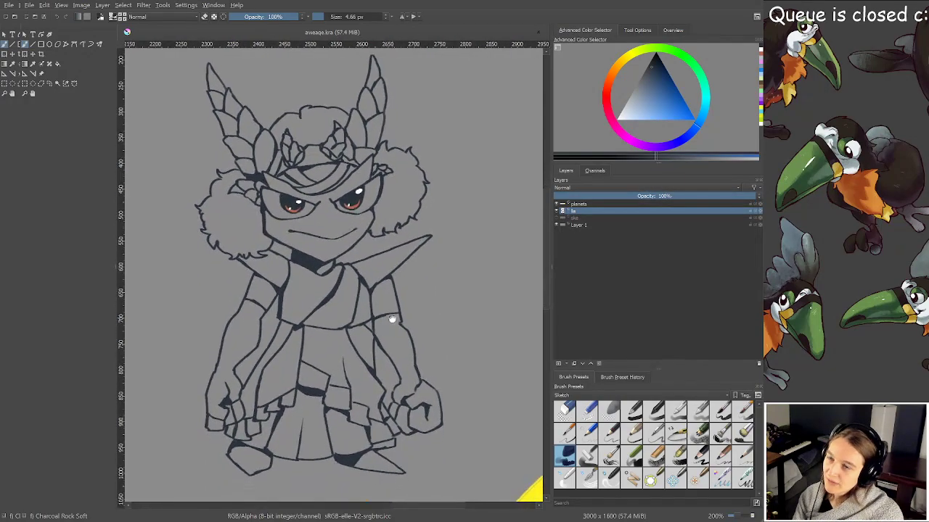
pyautogui.scroll(2, 290, 294)
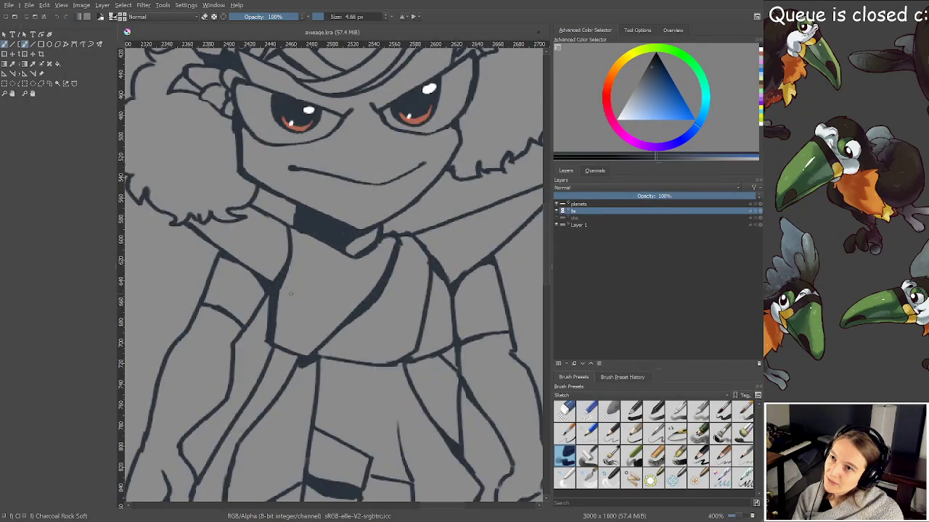
pyautogui.scroll(-3, 303, 300)
pyautogui.scroll(2, 310, 311)
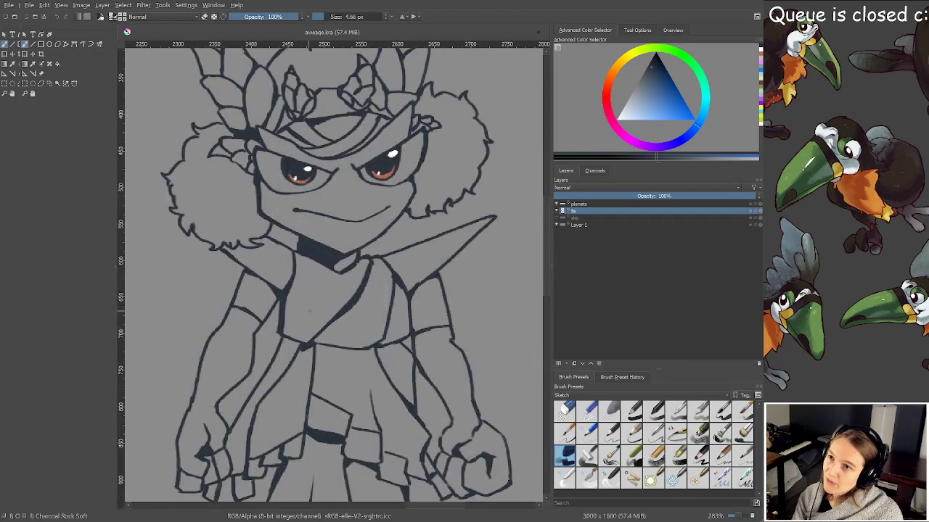
# Replace the thick torso side line below the armpit with a slanted, tapered line from the inner upper arm to the waist, and save
pyautogui.press('m')
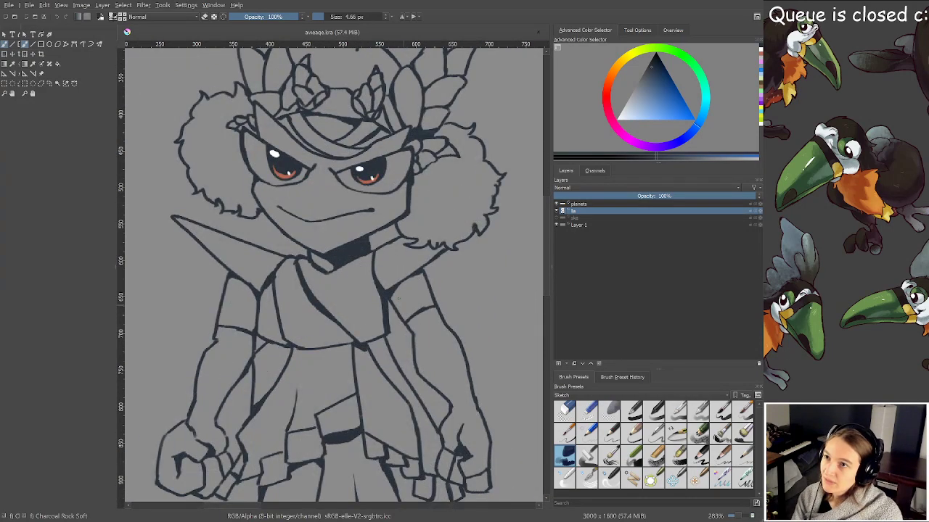
pyautogui.scroll(3, 399, 297)
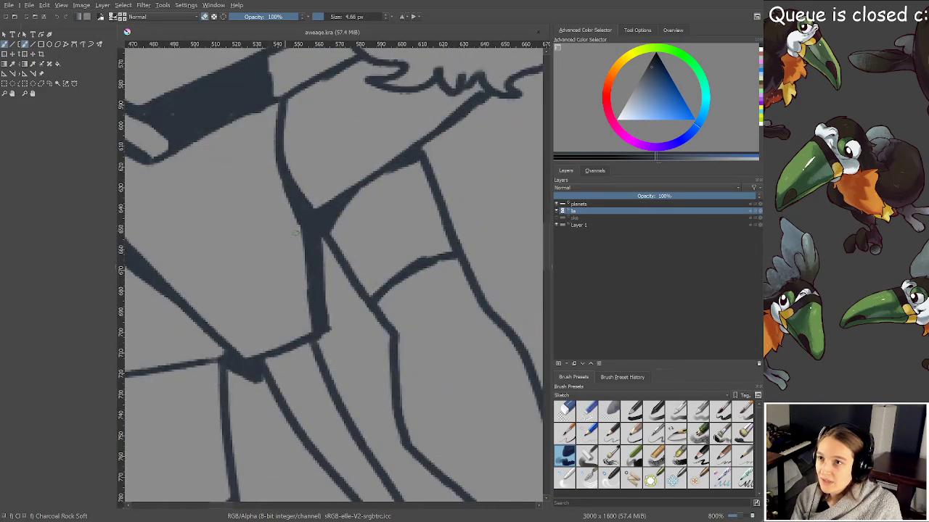
pyautogui.moveTo(295, 232)
pyautogui.mouseDown()
pyautogui.moveTo(325, 256)
pyautogui.moveTo(314, 239)
pyautogui.moveTo(341, 332)
pyautogui.moveTo(311, 333)
pyautogui.mouseUp()
pyautogui.moveTo(300, 272)
pyautogui.mouseDown()
pyautogui.moveTo(313, 290)
pyautogui.moveTo(306, 254)
pyautogui.moveTo(317, 328)
pyautogui.mouseUp()
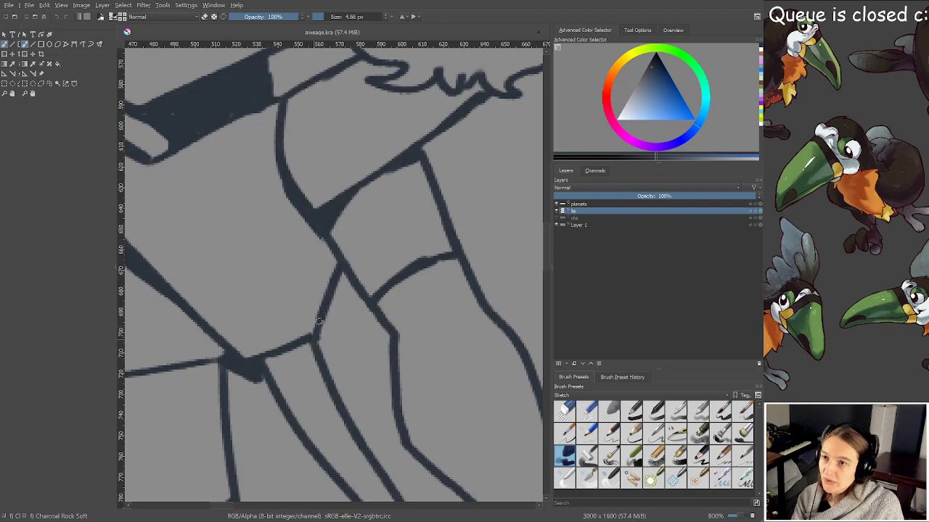
pyautogui.moveTo(335, 263); pyautogui.dragTo(319, 301)
pyautogui.moveTo(335, 247); pyautogui.dragTo(312, 340)
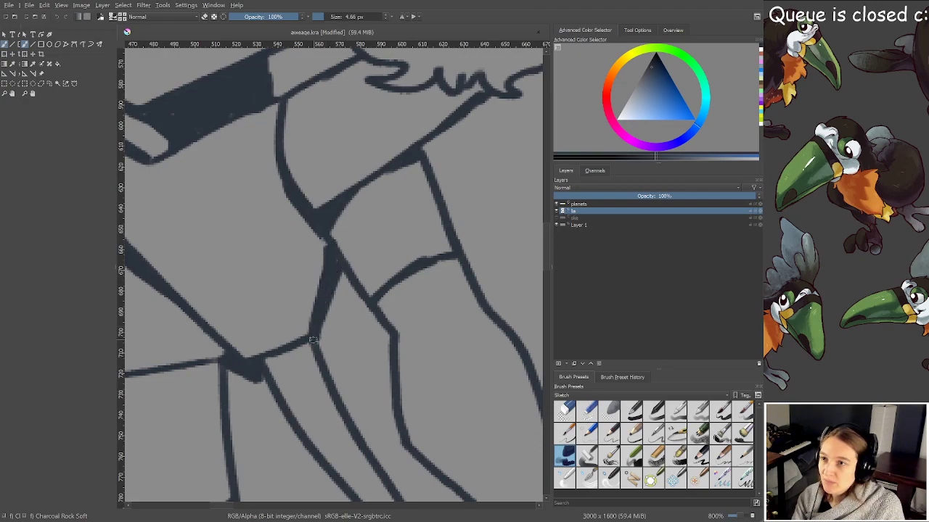
pyautogui.scroll(-2, 315, 375)
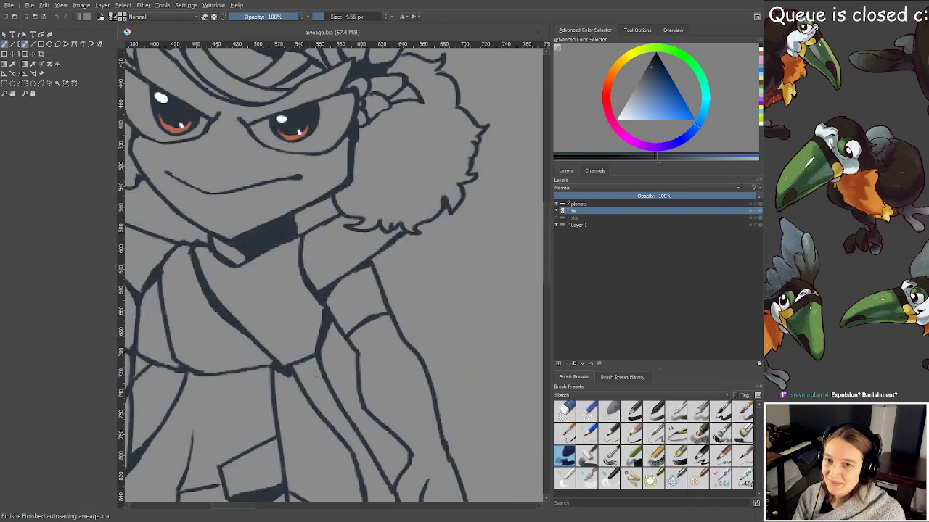
# Draw a diagonal fold line across the chest wrap, from its crossing edge up to the shoulder on the far side
pyautogui.scroll(-3, 315, 375)
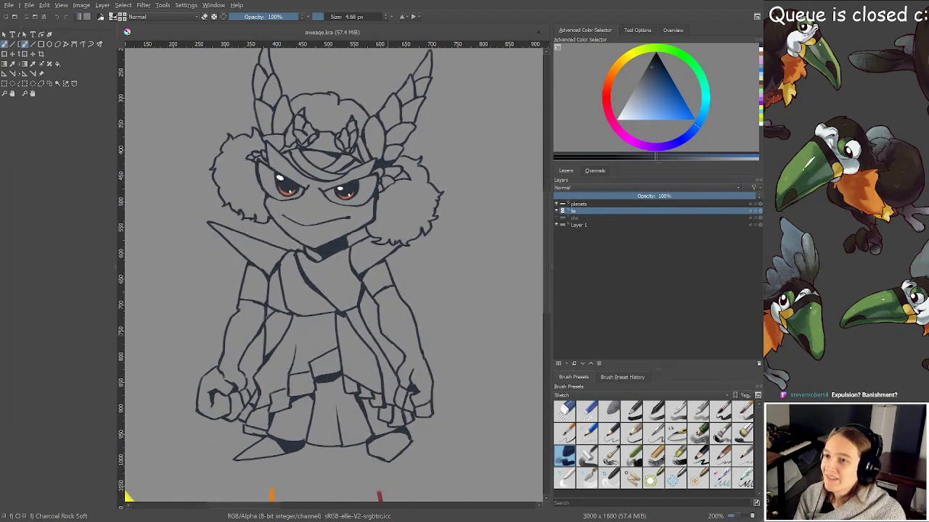
pyautogui.scroll(3, 357, 253)
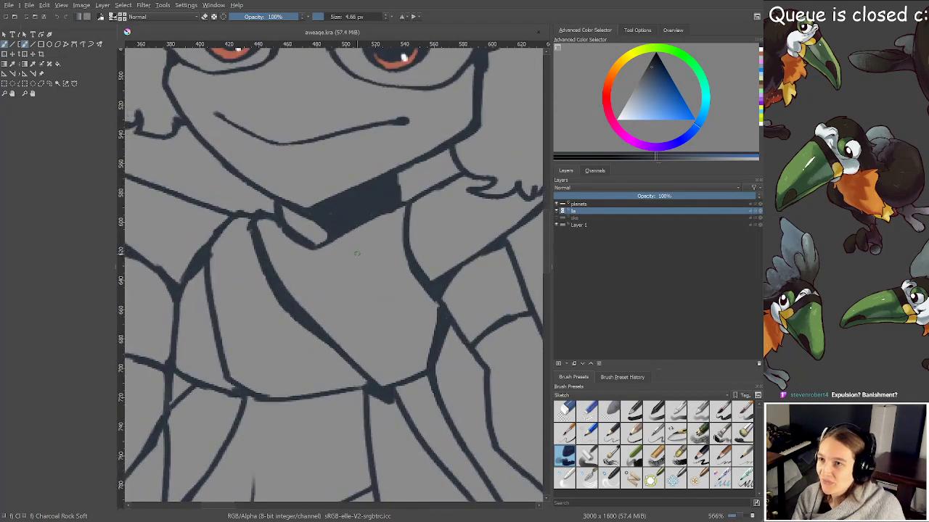
pyautogui.moveTo(308, 313)
pyautogui.mouseDown()
pyautogui.moveTo(405, 260)
pyautogui.moveTo(316, 314)
pyautogui.mouseUp()
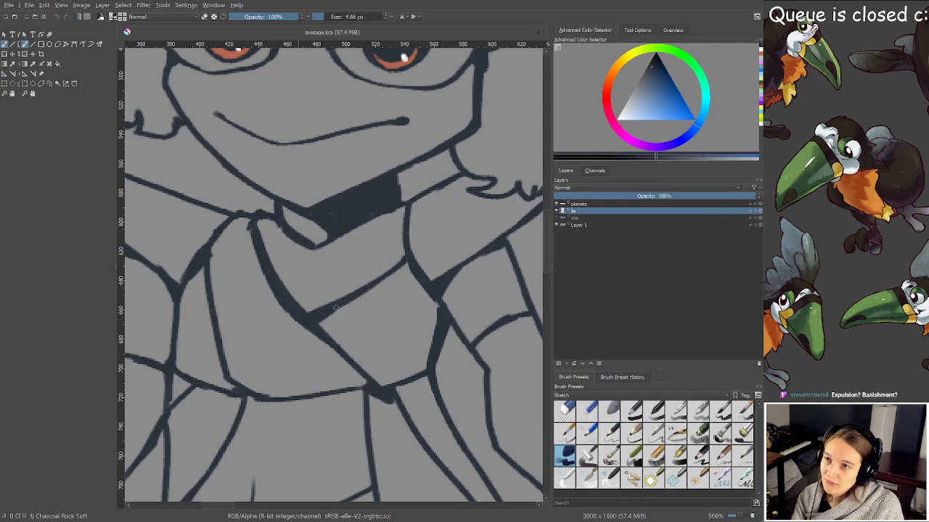
# Examine the character's finished line art from the winged headpiece down to the feet
pyautogui.scroll(-5, 328, 310)
pyautogui.moveTo(390, 272); pyautogui.dragTo(390, 288)
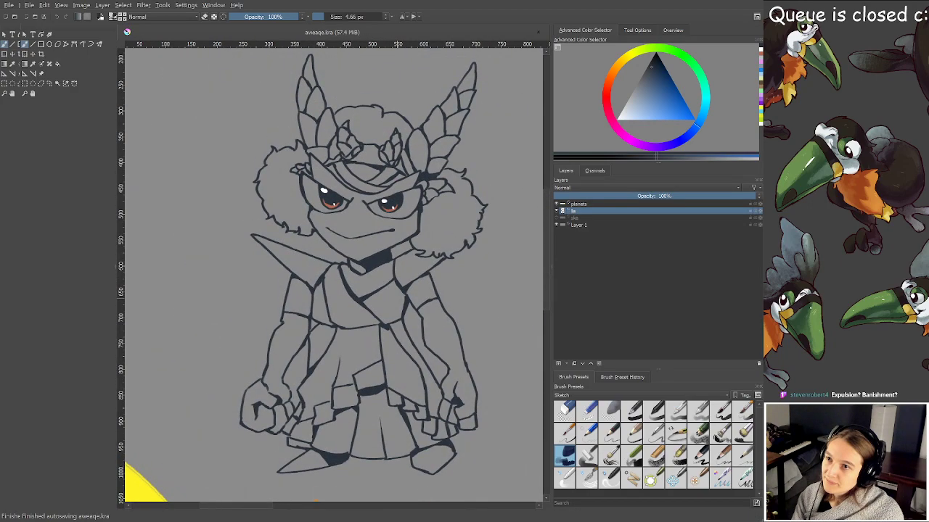
pyautogui.moveTo(414, 346); pyautogui.dragTo(394, 370)
pyautogui.moveTo(371, 286); pyautogui.dragTo(358, 261)
pyautogui.scroll(2, 332, 186)
pyautogui.moveTo(332, 212); pyautogui.dragTo(331, 237)
pyautogui.scroll(-5, 330, 238)
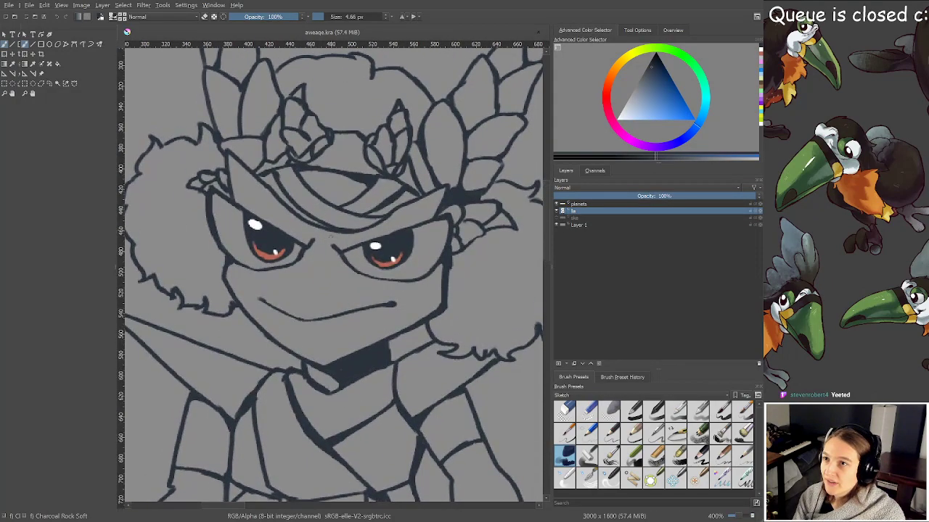
pyautogui.moveTo(369, 277); pyautogui.dragTo(345, 206)
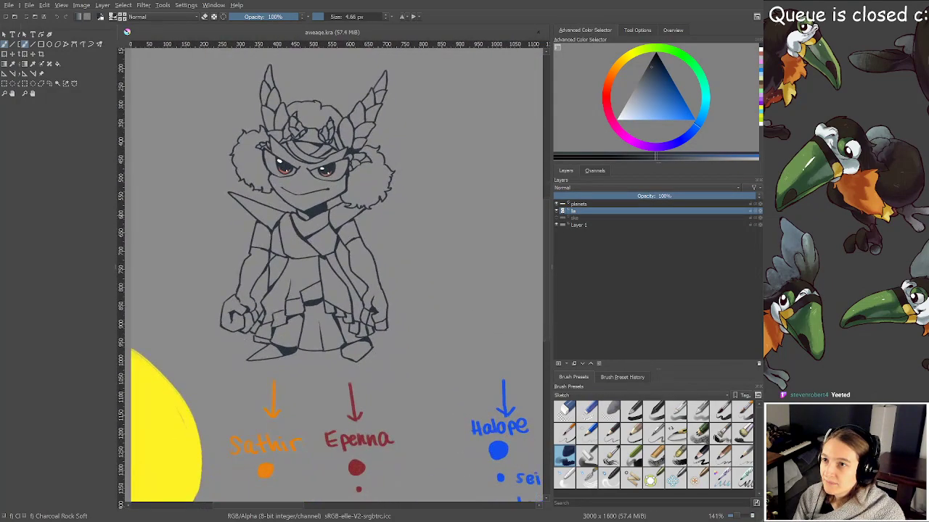
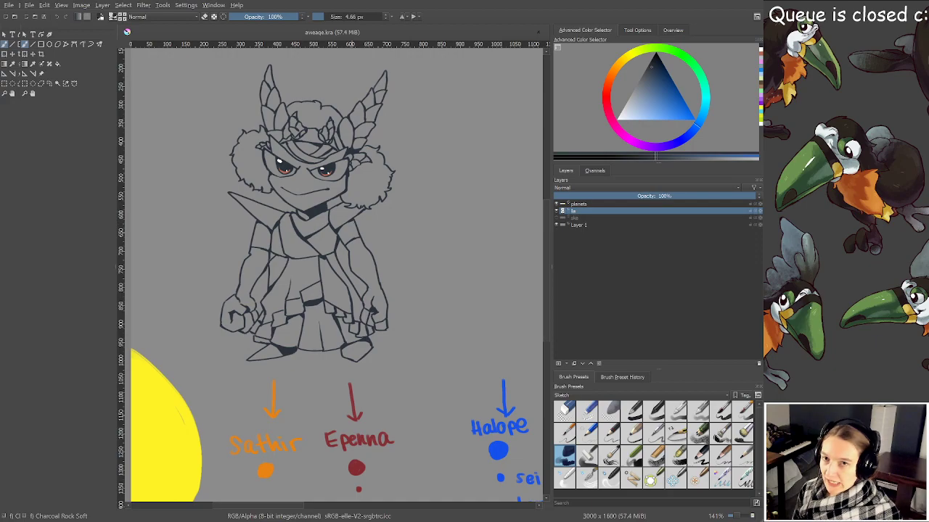
# Add a new layer named "col" and place it directly beneath the line art layer
pyautogui.scroll(2, 201, 211)
pyautogui.moveTo(202, 211); pyautogui.dragTo(119, 390)
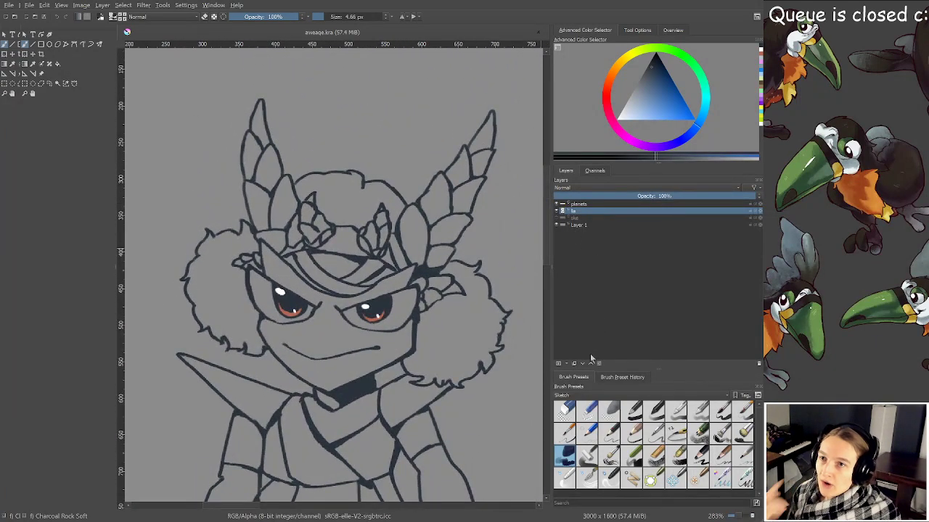
pyautogui.click(557, 363)
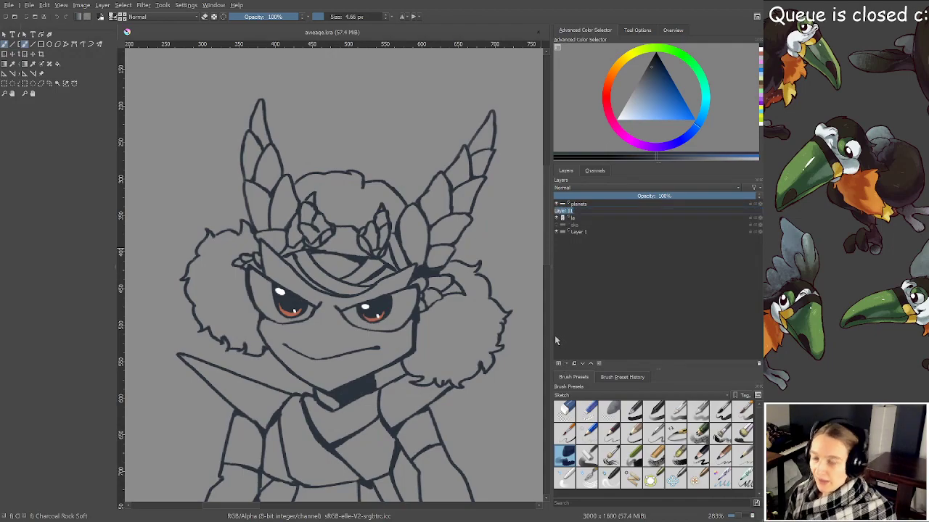
pyautogui.write('col')
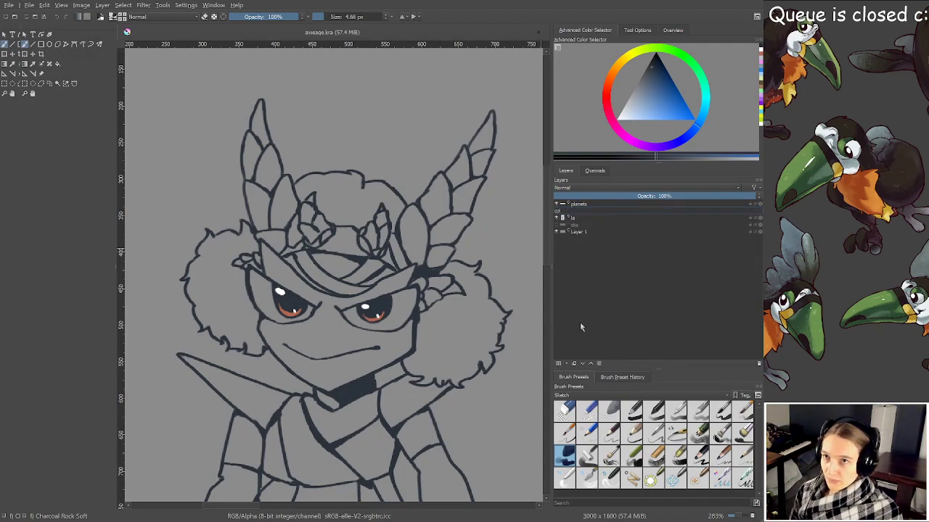
pyautogui.press('Return')
pyautogui.moveTo(578, 211); pyautogui.dragTo(586, 222)
# Show the sketch layer and look over the rough sketches of the other characters across the canvas
pyautogui.scroll(-3, 348, 254)
pyautogui.scroll(-1, 359, 258)
pyautogui.scroll(1, 370, 276)
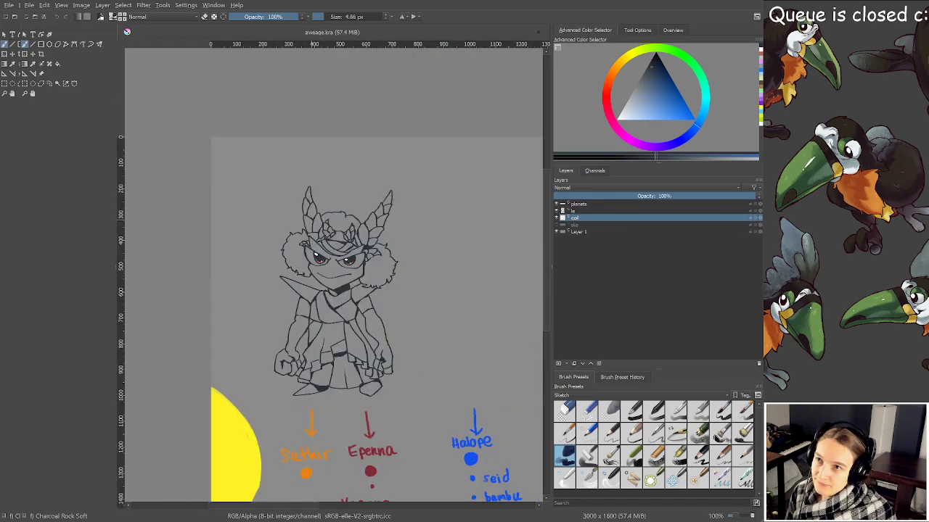
pyautogui.click(557, 226)
pyautogui.hscroll(5, 365, 290)
pyautogui.moveTo(441, 314); pyautogui.dragTo(422, 312)
pyautogui.scroll(2, 381, 251)
pyautogui.moveTo(362, 255); pyautogui.dragTo(377, 259)
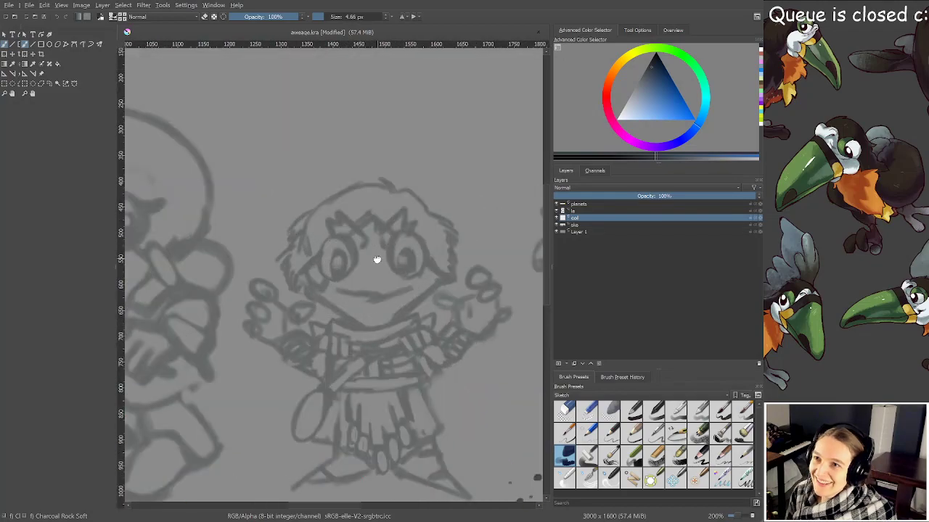
pyautogui.scroll(3, 374, 251)
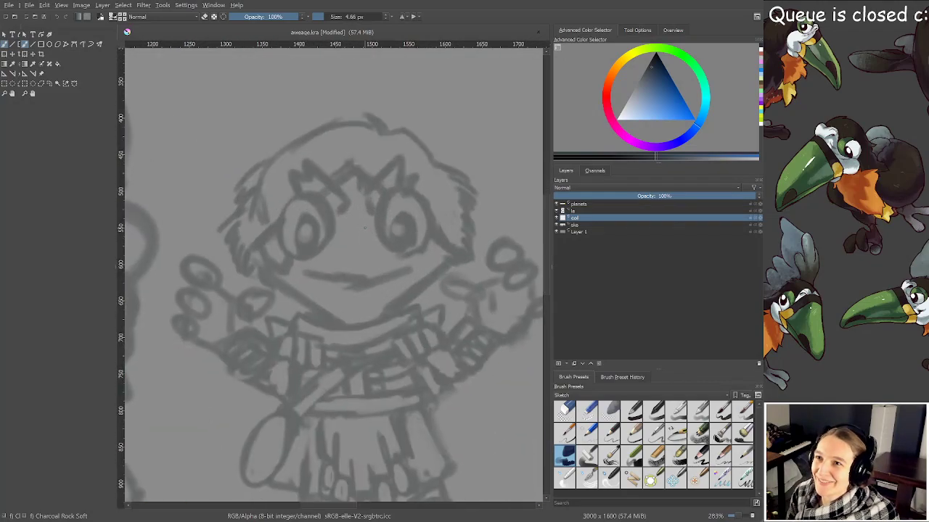
pyautogui.scroll(-5, 365, 228)
pyautogui.hscroll(3, 386, 271)
pyautogui.hscroll(4, 386, 272)
pyautogui.hscroll(5, 381, 269)
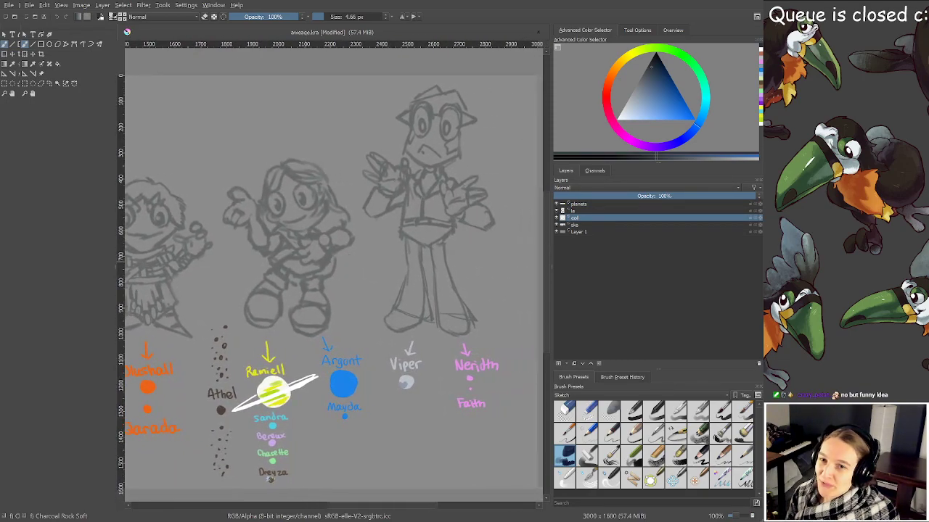
pyautogui.hscroll(-15, 356, 254)
pyautogui.scroll(1, 278, 278)
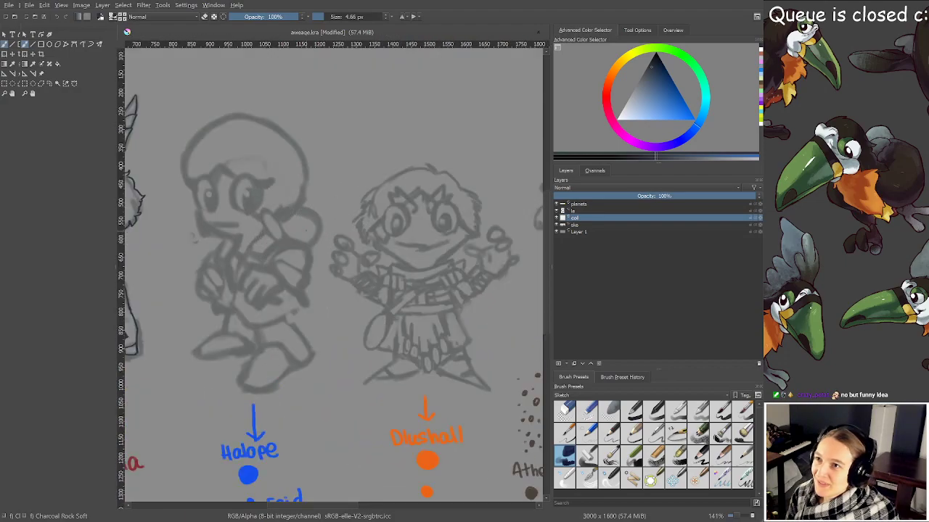
# Examine the small sketched character with raised hands beside the Halope figure up close, and hide the sketch layer
pyautogui.scroll(1, 279, 256)
pyautogui.moveTo(363, 253); pyautogui.dragTo(172, 261)
pyautogui.moveTo(456, 276)
pyautogui.mouseDown()
pyautogui.moveTo(287, 270)
pyautogui.moveTo(422, 273)
pyautogui.mouseUp()
pyautogui.scroll(1, 287, 269)
pyautogui.moveTo(286, 270); pyautogui.dragTo(418, 342)
pyautogui.scroll(1, 417, 343)
pyautogui.moveTo(395, 262); pyautogui.dragTo(404, 297)
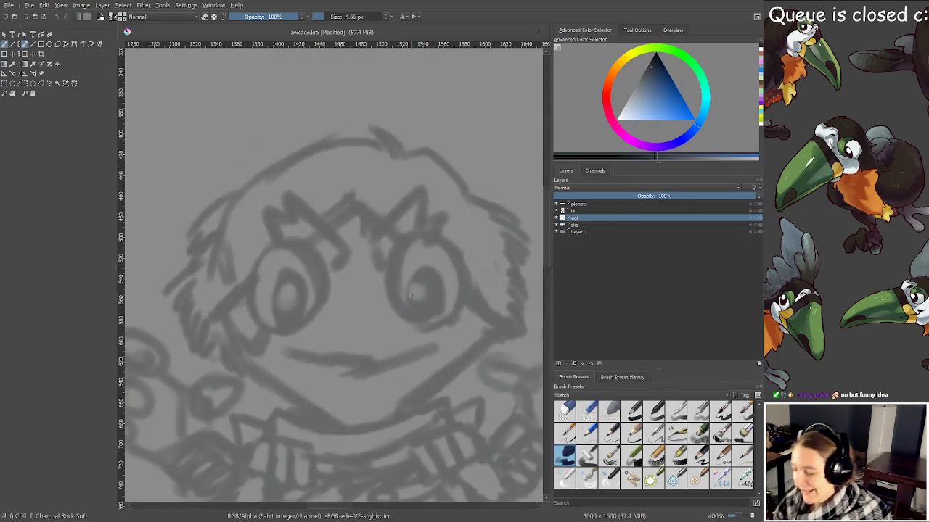
pyautogui.scroll(-2, 412, 293)
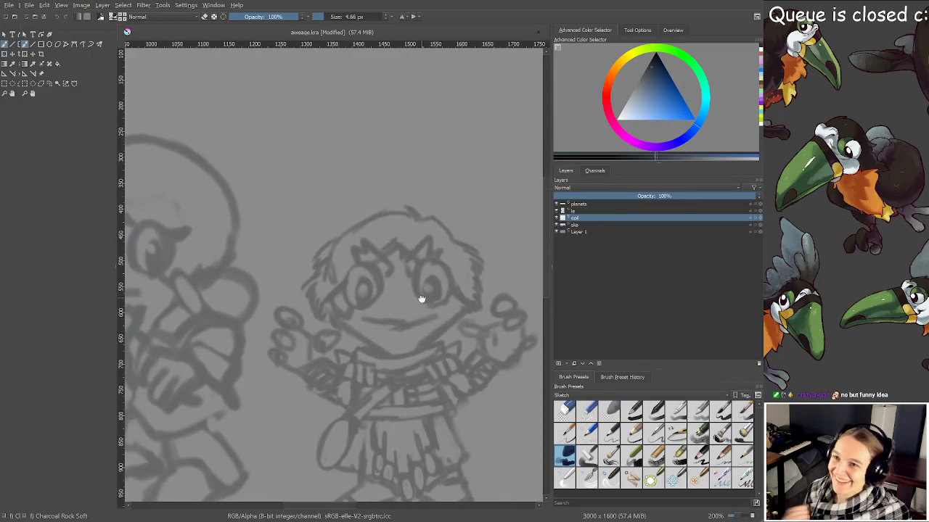
pyautogui.scroll(-1, 384, 302)
pyautogui.moveTo(291, 255); pyautogui.dragTo(519, 254)
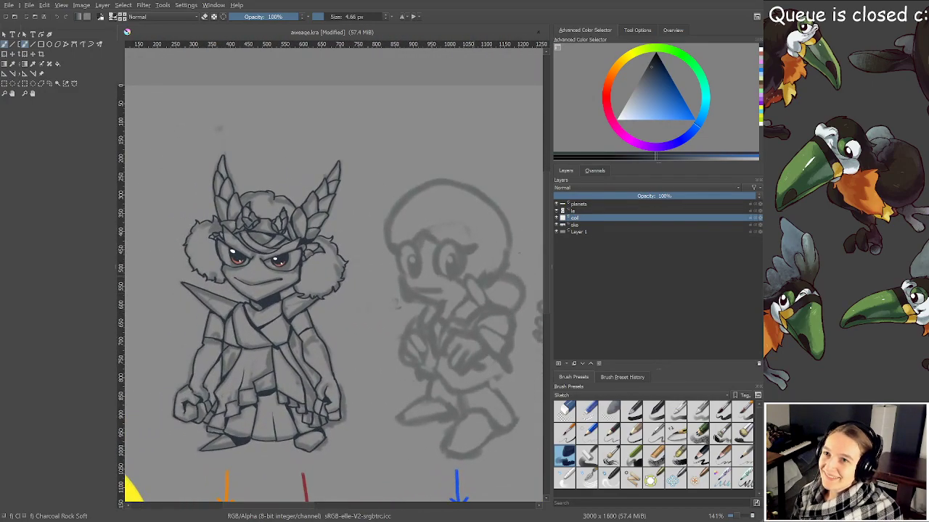
pyautogui.click(559, 226)
# Select the inked character's face, both upper arms and the open forehead patch with the contiguous selection tool
pyautogui.scroll(1, 356, 224)
pyautogui.scroll(1, 356, 224)
pyautogui.scroll(2, 236, 277)
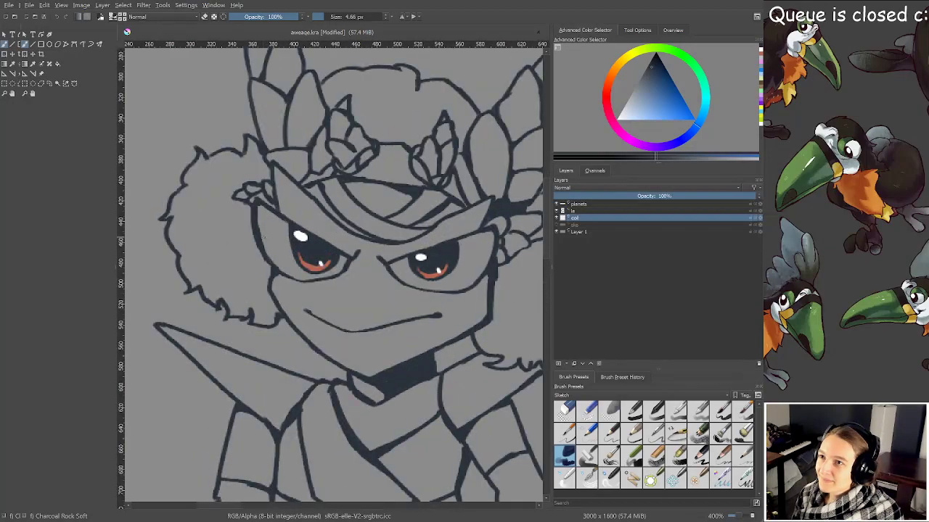
pyautogui.click(57, 82)
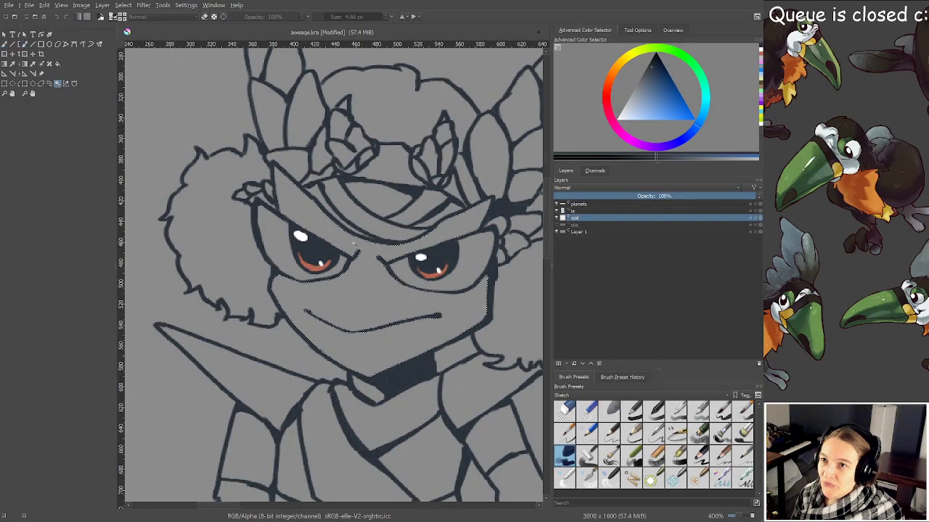
pyautogui.scroll(-5, 375, 243)
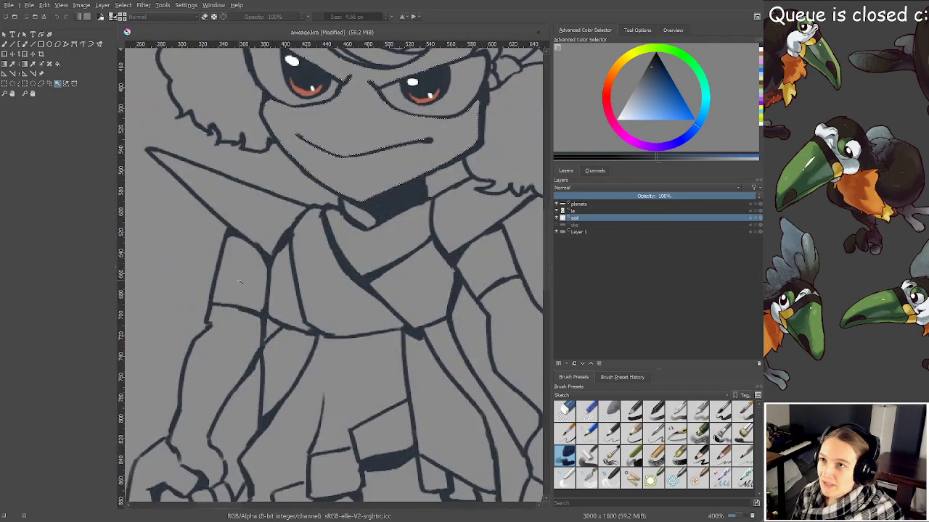
pyautogui.scroll(-2, 444, 301)
pyautogui.scroll(1, 443, 301)
pyautogui.moveTo(428, 312); pyautogui.dragTo(416, 285)
pyautogui.moveTo(419, 90); pyautogui.dragTo(393, 330)
pyautogui.scroll(3, 363, 256)
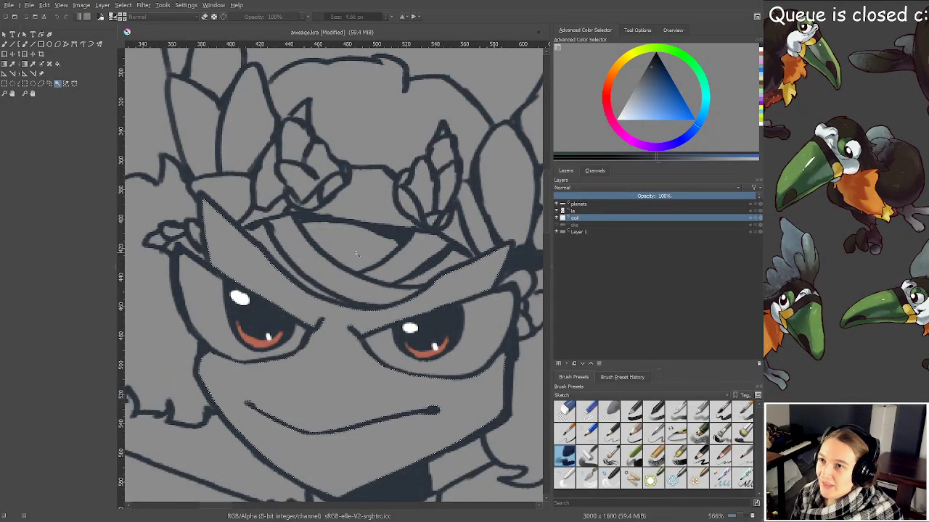
pyautogui.scroll(-3, 329, 282)
pyautogui.scroll(2, 330, 281)
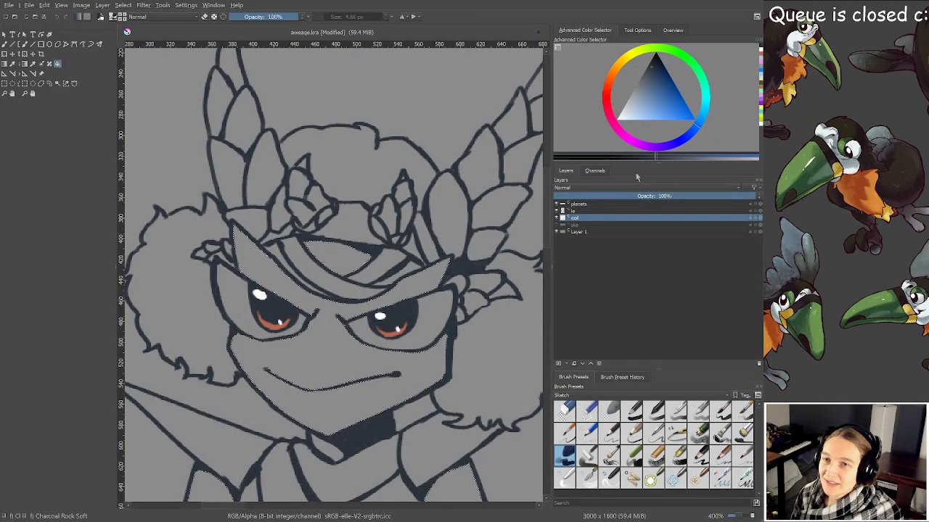
# Try filling the selected face, forehead and upper arms with a very dark green
pyautogui.click(681, 55)
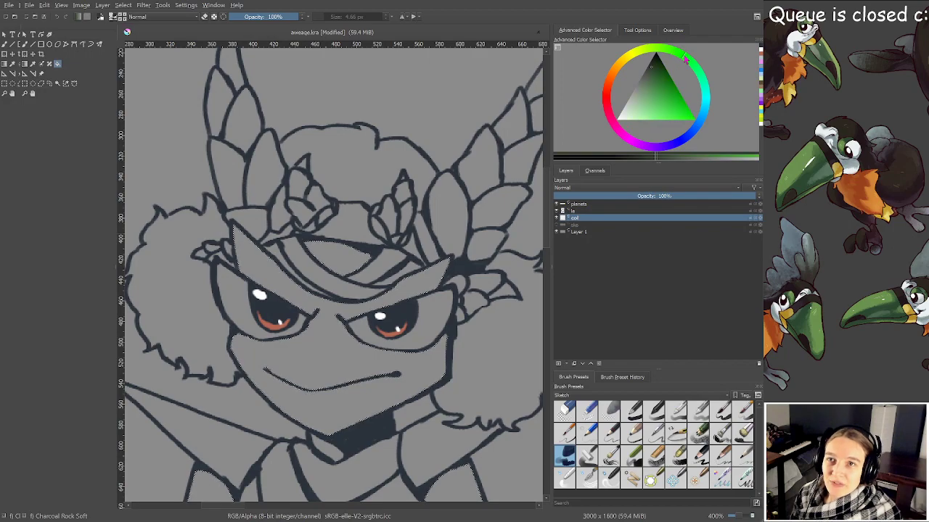
pyautogui.moveTo(665, 75); pyautogui.dragTo(659, 64)
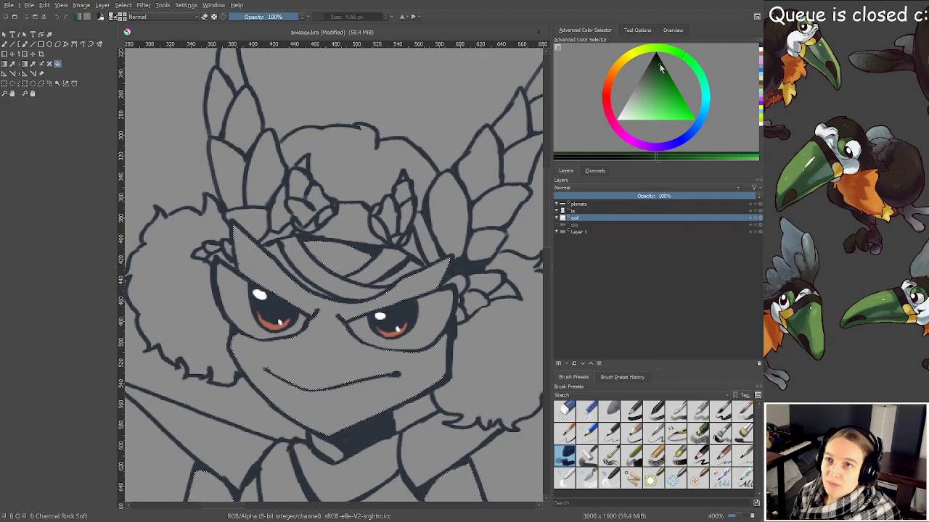
pyautogui.click(377, 266)
pyautogui.scroll(-1, 377, 266)
pyautogui.moveTo(412, 336); pyautogui.dragTo(420, 263)
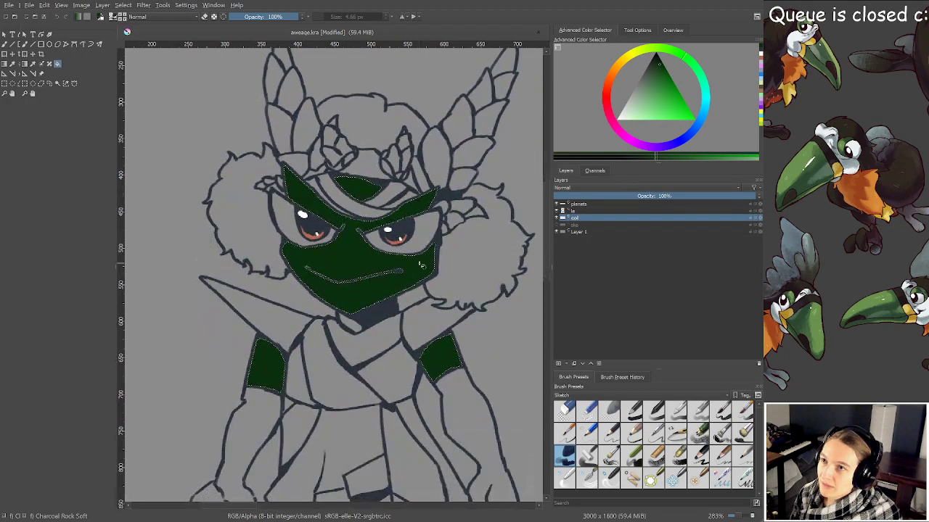
# Try a brighter, more saturated green fill on the selected skin areas and undo it
pyautogui.click(668, 82)
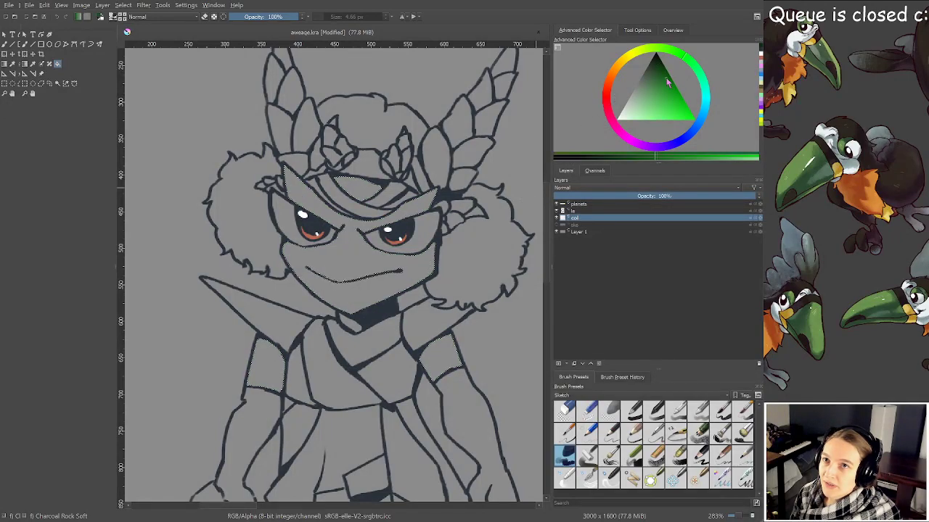
pyautogui.hotkey('shift', 'BackSpace')
pyautogui.scroll(1, 376, 228)
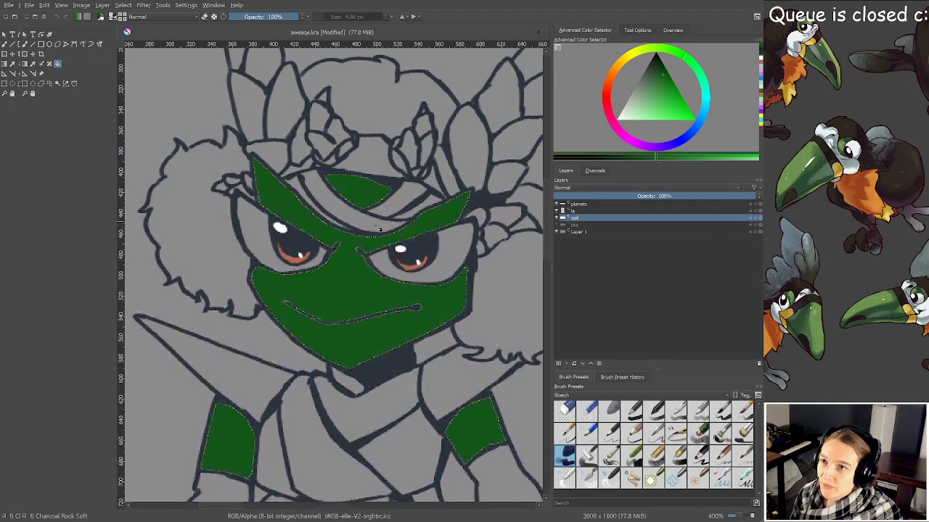
pyautogui.moveTo(376, 222); pyautogui.dragTo(373, 207)
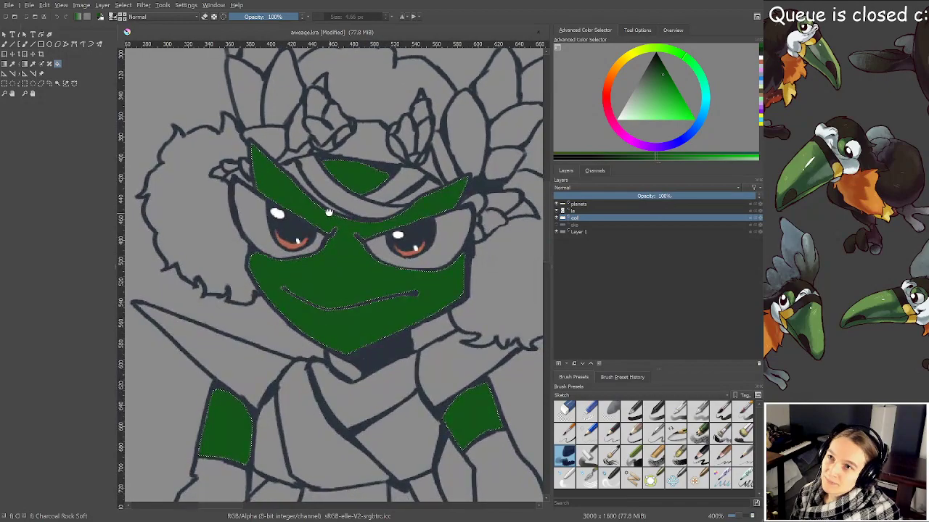
pyautogui.hotkey('ctrl', 'z')
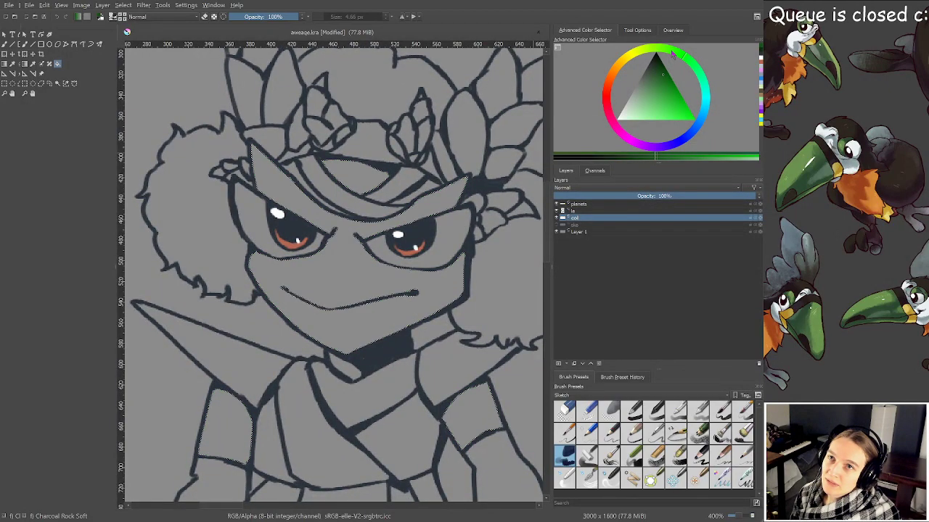
# Fill the selected face, forehead and upper arms with a muted, yellowish dark green and clear the selection
pyautogui.click(655, 73)
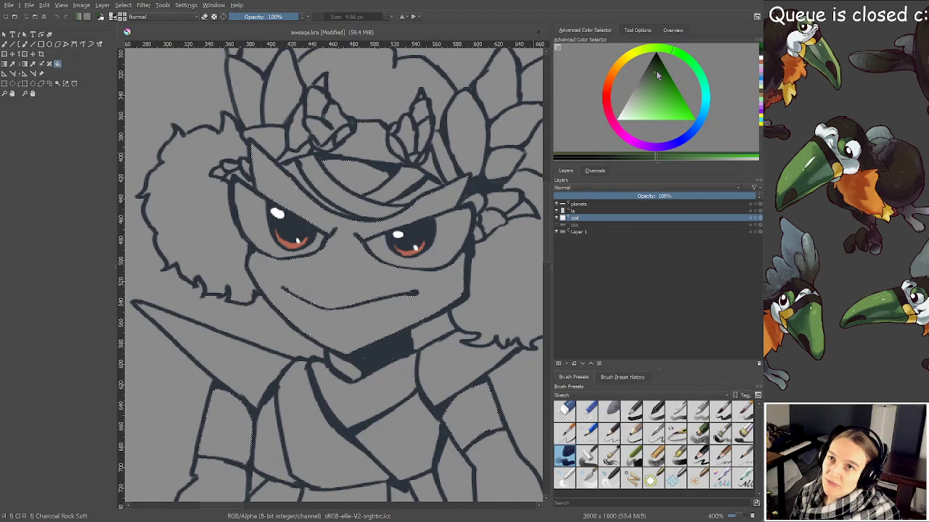
pyautogui.hotkey('ctrl', 'shift', 'z')
pyautogui.scroll(-1, 423, 194)
pyautogui.scroll(-2, 423, 195)
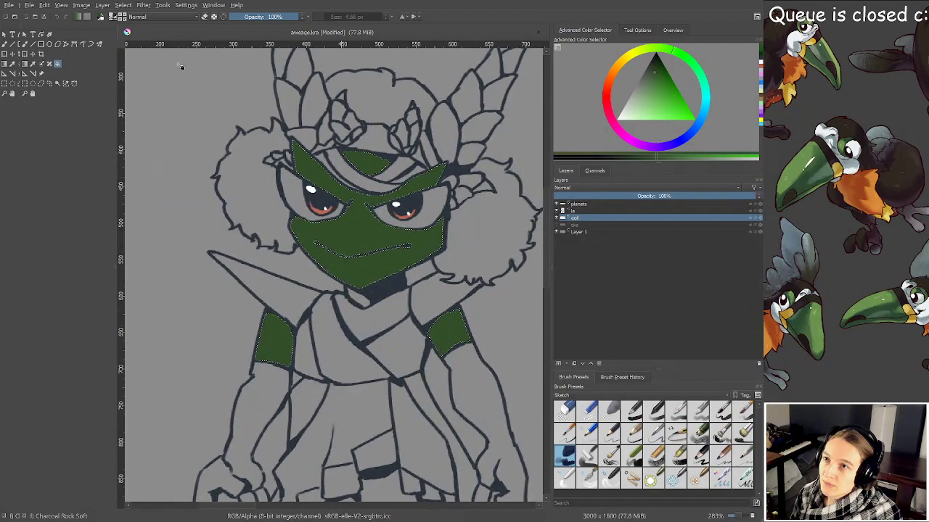
pyautogui.hotkey('ctrl', 'z')
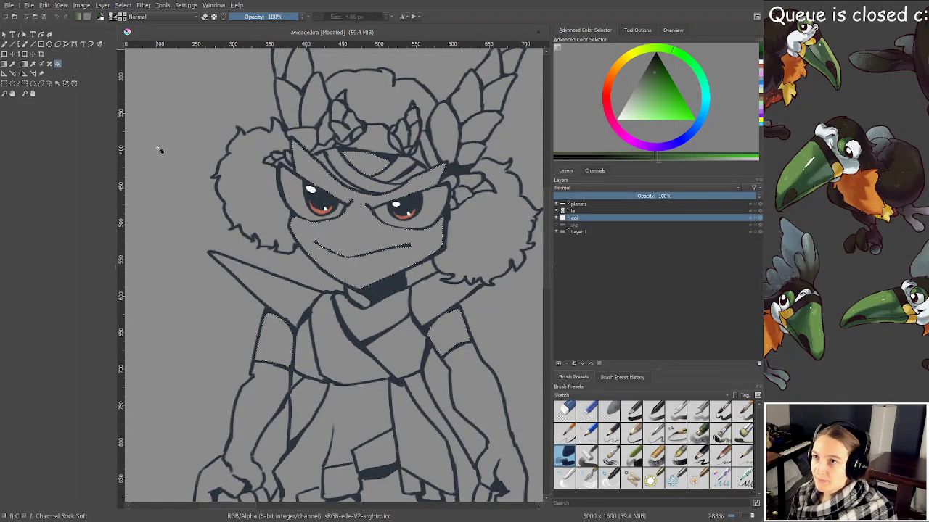
pyautogui.hotkey('ctrl', 'shift', 'z')
pyautogui.press('b')
pyautogui.moveTo(333, 262); pyautogui.dragTo(321, 212)
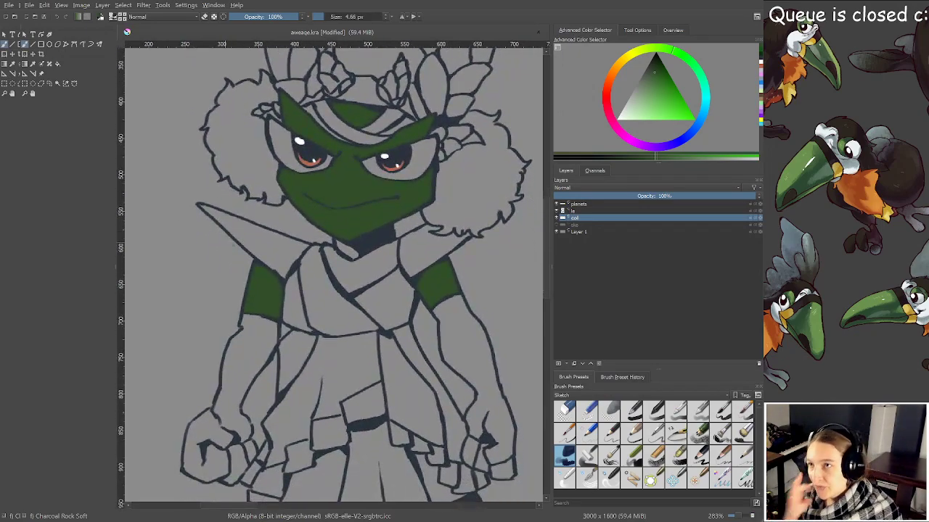
# Try to select the character's tunic panels with the contiguous selection tool and clear the selection
pyautogui.click(58, 84)
pyautogui.moveTo(329, 261); pyautogui.dragTo(314, 229)
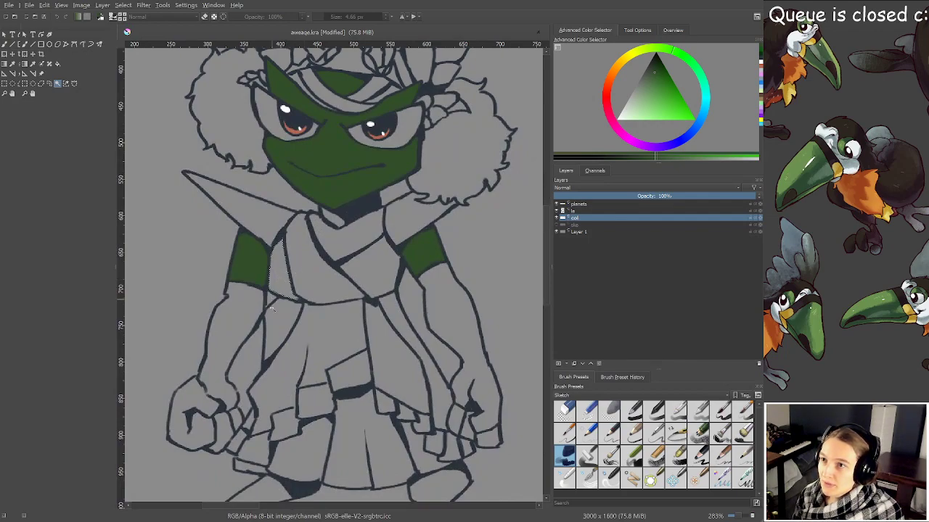
pyautogui.moveTo(642, 145); pyautogui.dragTo(675, 152)
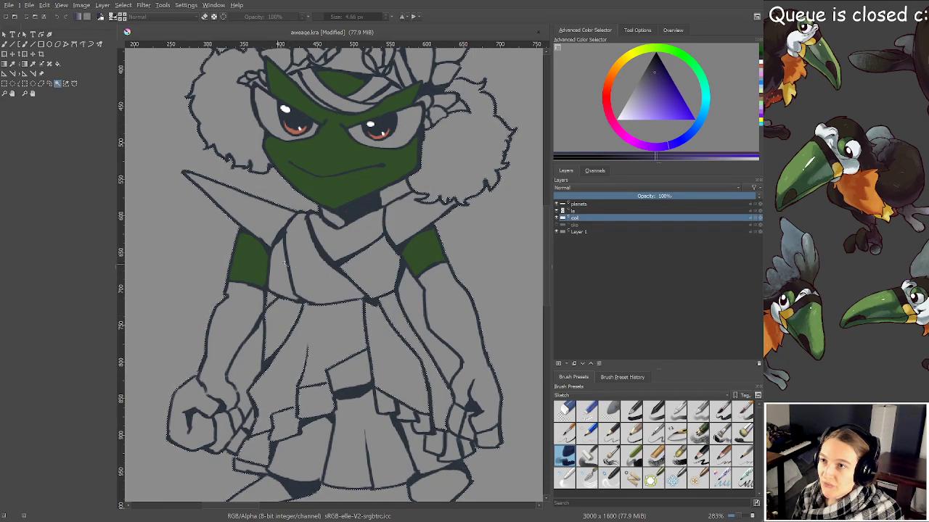
pyautogui.scroll(2, 352, 307)
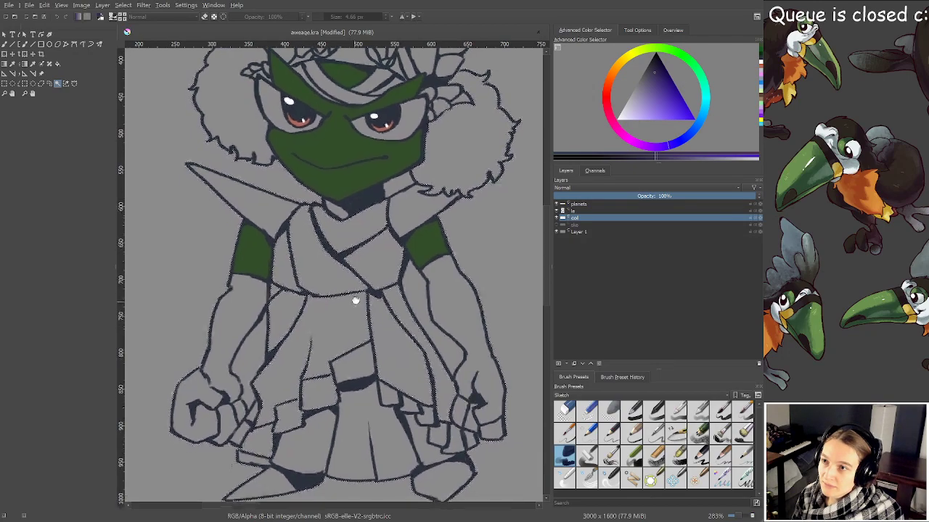
pyautogui.moveTo(273, 305); pyautogui.dragTo(363, 232)
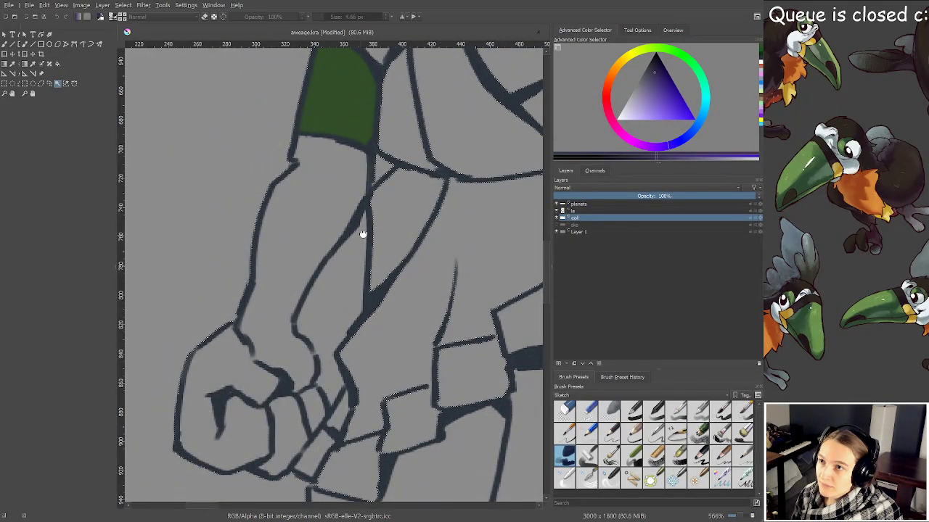
pyautogui.hotkey('ctrl', 'shift', 'a')
# Sample the dark blue outline colour for the brush and switch to the line art layer
pyautogui.press('b')
pyautogui.moveTo(352, 271); pyautogui.dragTo(387, 238)
pyautogui.scroll(2, 380, 235)
pyautogui.moveTo(363, 205); pyautogui.dragTo(377, 187)
pyautogui.hotkey('ctrl', 'z')
pyautogui.keyDown('ctrl'); pyautogui.click(396, 157); pyautogui.keyUp('ctrl')
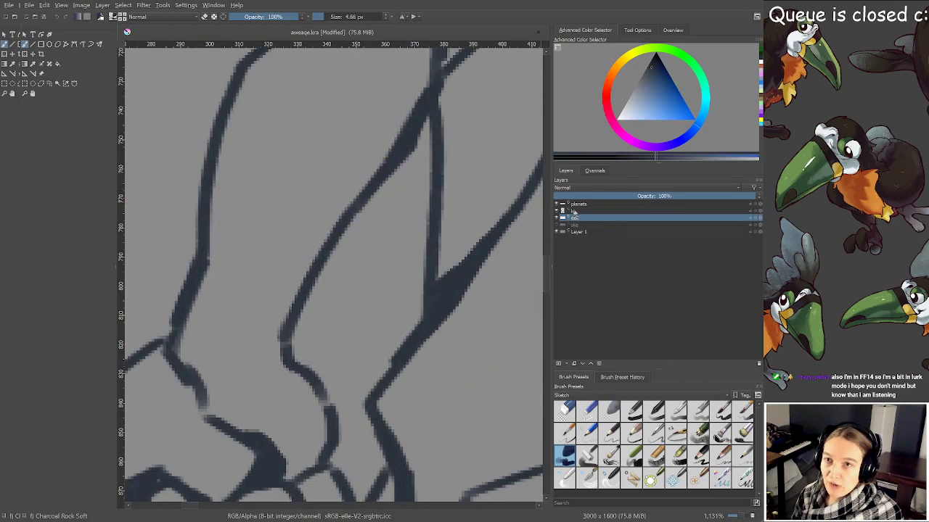
pyautogui.click(574, 211)
# Close the gaps in the outlines of the tunic's stepped front hem and save the file
pyautogui.scroll(-2, 358, 273)
pyautogui.moveTo(362, 278); pyautogui.dragTo(319, 249)
pyautogui.scroll(1, 363, 263)
pyautogui.moveTo(384, 265)
pyautogui.mouseDown()
pyautogui.moveTo(379, 277)
pyautogui.moveTo(318, 229)
pyautogui.mouseUp()
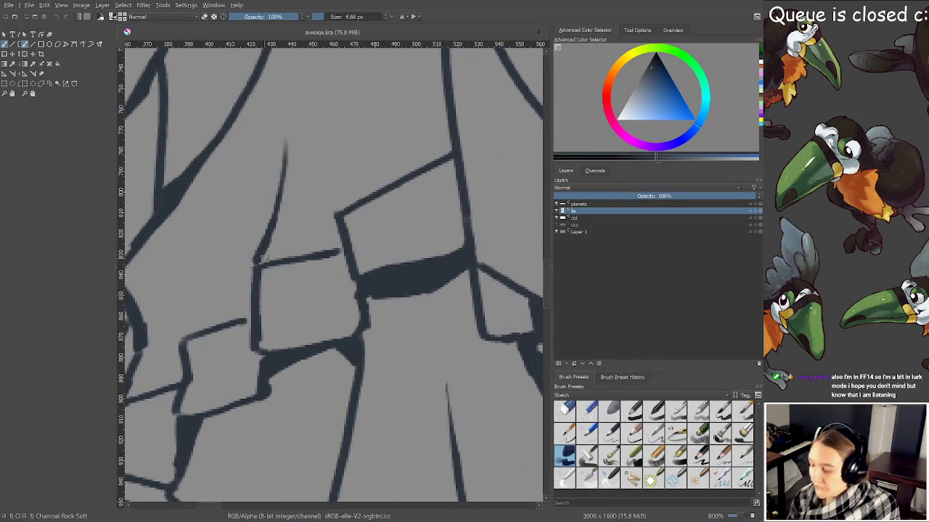
pyautogui.moveTo(259, 261)
pyautogui.mouseDown()
pyautogui.moveTo(345, 251)
pyautogui.moveTo(354, 239)
pyautogui.mouseUp()
pyautogui.press('e')
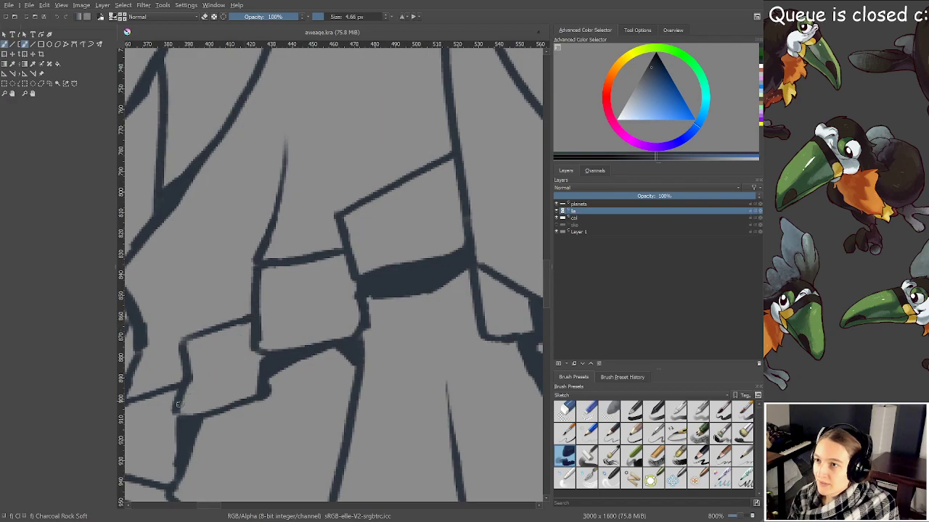
pyautogui.hotkey('ctrl', 's')
# Join the remaining open outline ends along the tunic hem beside the clenched fist and save the file
pyautogui.scroll(-2, 195, 401)
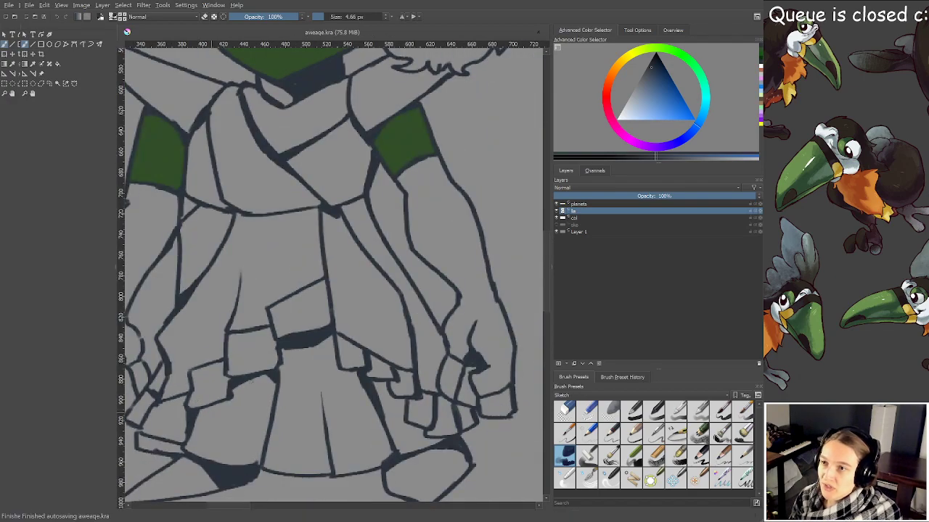
pyautogui.moveTo(196, 402); pyautogui.dragTo(179, 407)
pyautogui.moveTo(245, 490); pyautogui.dragTo(346, 394)
pyautogui.scroll(1, 246, 321)
pyautogui.press('+')
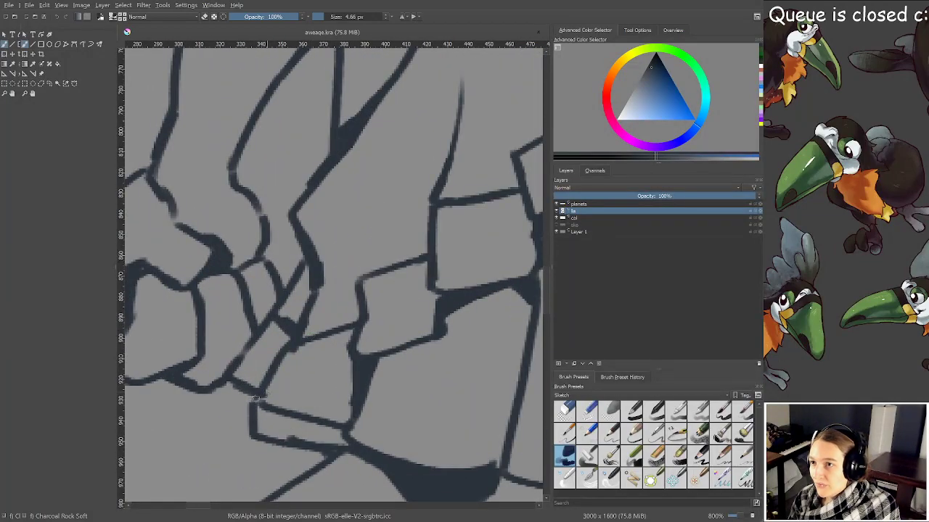
pyautogui.moveTo(239, 359); pyautogui.dragTo(308, 262)
pyautogui.hotkey('ctrl', 's')
pyautogui.scroll(-2, 312, 238)
pyautogui.moveTo(337, 224); pyautogui.dragTo(298, 312)
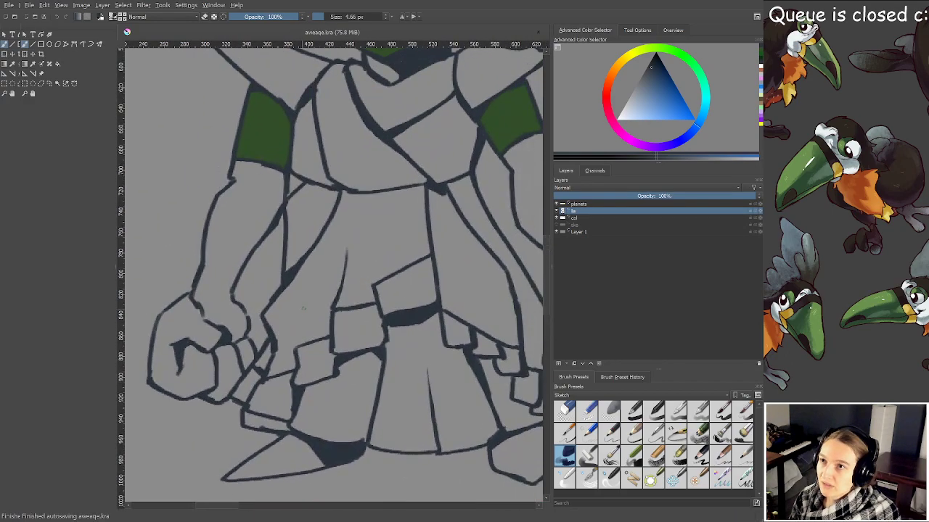
pyautogui.scroll(2, 272, 190)
pyautogui.moveTo(336, 219); pyautogui.dragTo(317, 234)
pyautogui.scroll(-2, 377, 236)
pyautogui.moveTo(381, 245); pyautogui.dragTo(275, 247)
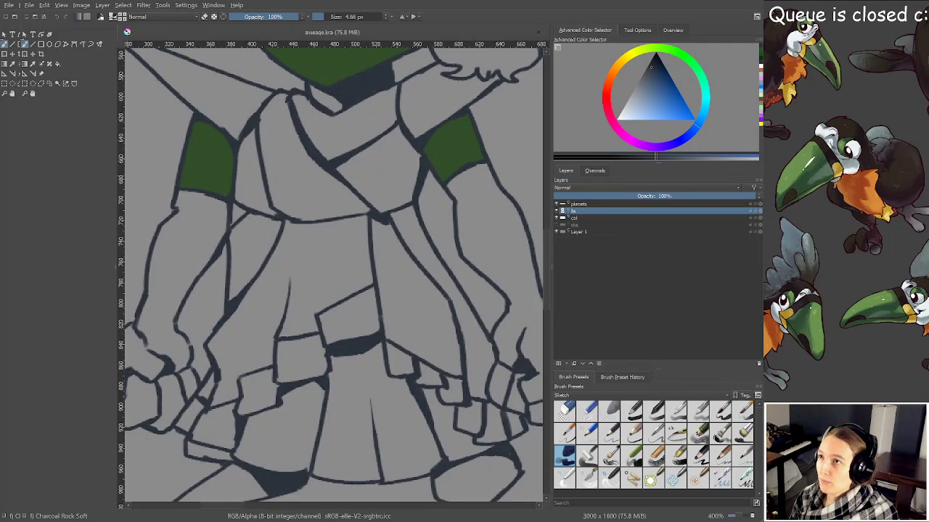
# Select all the tunic's chest and skirt panels with the contiguous selection tool
pyautogui.click(66, 83)
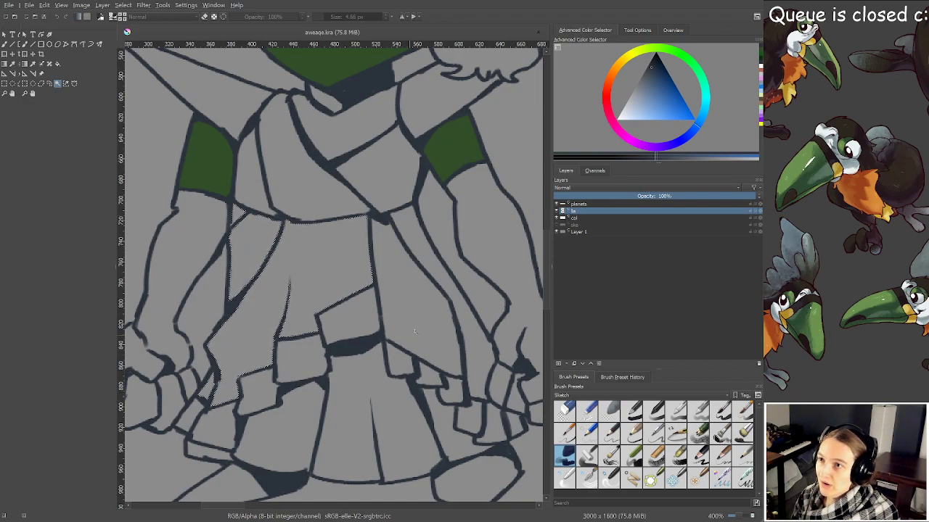
pyautogui.keyDown('shift'); pyautogui.click(375, 173); pyautogui.keyUp('shift')
pyautogui.keyDown('shift'); pyautogui.click(299, 179); pyautogui.keyUp('shift')
pyautogui.keyDown('shift'); pyautogui.click(236, 166); pyautogui.keyUp('shift')
pyautogui.hotkey('ctrl', 'z')
pyautogui.keyDown('shift'); pyautogui.click(247, 168); pyautogui.keyUp('shift')
pyautogui.keyDown('shift'); pyautogui.click(364, 129); pyautogui.keyUp('shift')
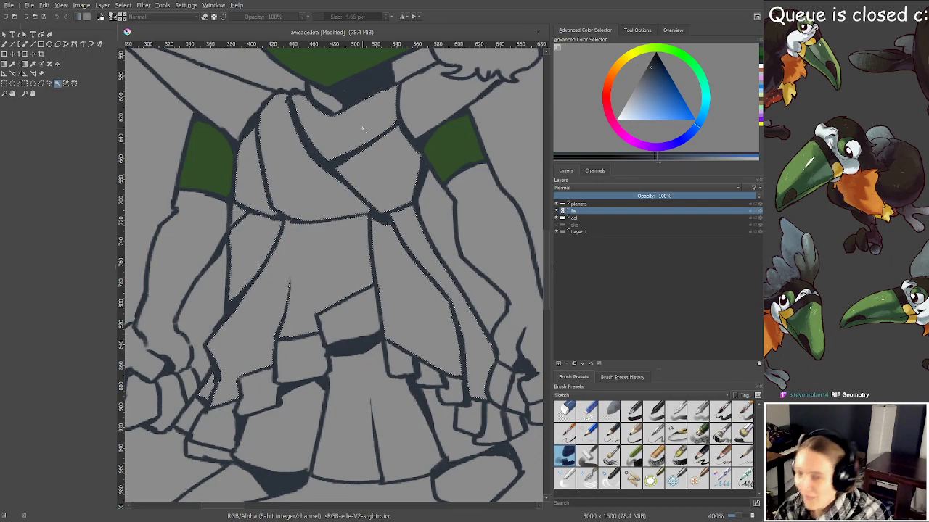
# Try filling the selected tunic panels with the dark blue outline colour
pyautogui.press('-')
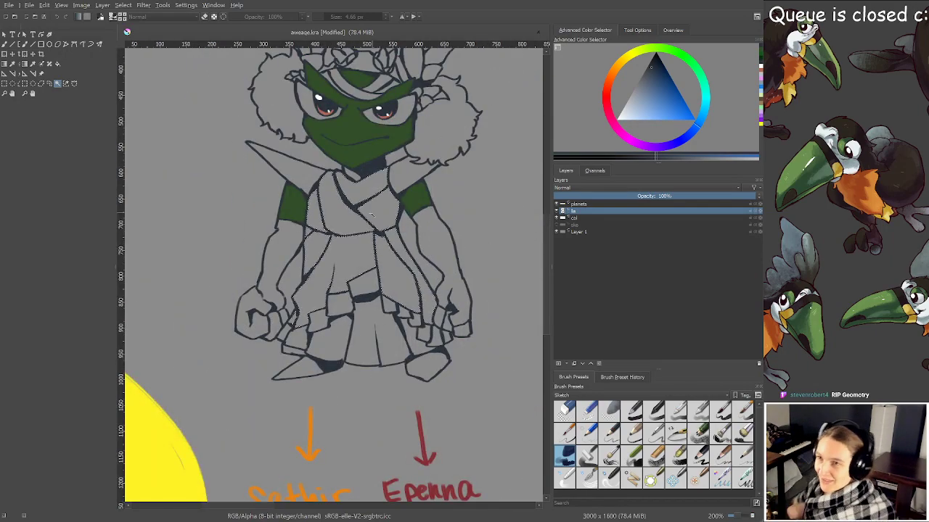
pyautogui.scroll(1, 395, 313)
pyautogui.moveTo(395, 313); pyautogui.dragTo(389, 338)
pyautogui.scroll(1, 390, 338)
pyautogui.moveTo(421, 258); pyautogui.dragTo(370, 295)
pyautogui.scroll(6, 370, 295)
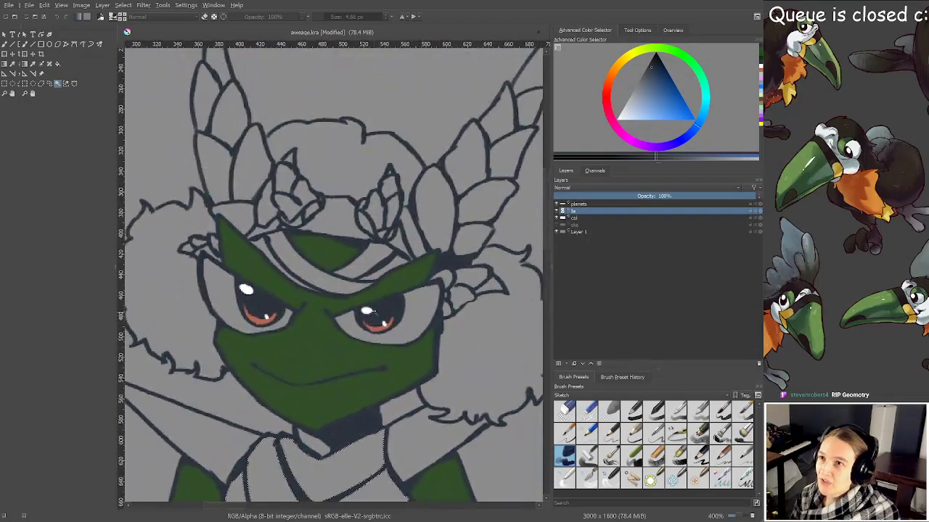
pyautogui.scroll(-2, 435, 352)
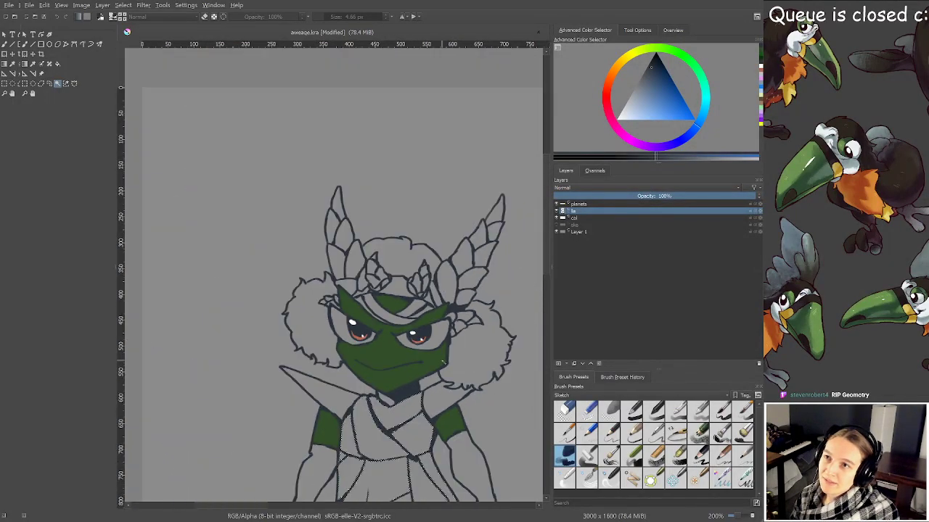
pyautogui.scroll(-1, 439, 356)
pyautogui.press('f')
pyautogui.click(427, 406)
pyautogui.moveTo(442, 400); pyautogui.dragTo(396, 275)
pyautogui.scroll(1, 395, 264)
pyautogui.scroll(1, 375, 286)
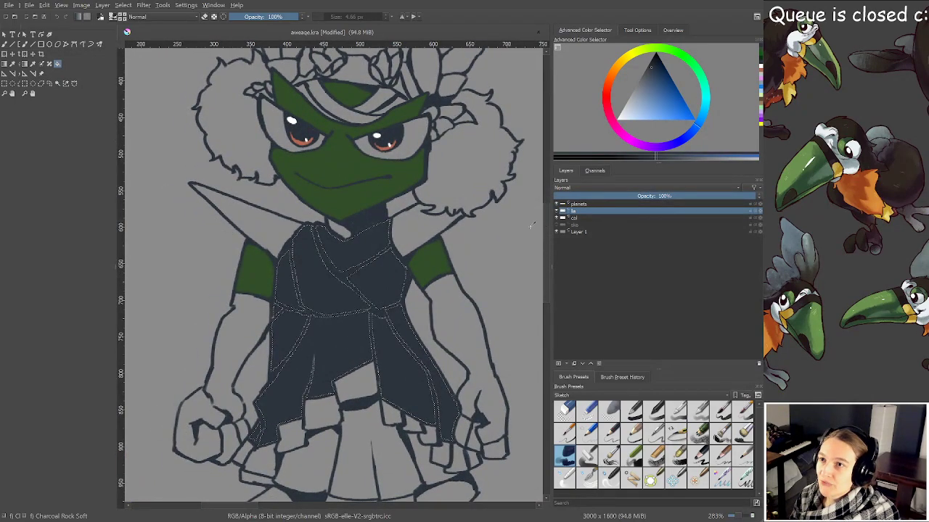
# Try a light violet and a bluer fill on the selected tunic panels and undo them
pyautogui.moveTo(684, 142); pyautogui.dragTo(655, 147)
pyautogui.hotkey('shift', 'BackSpace')
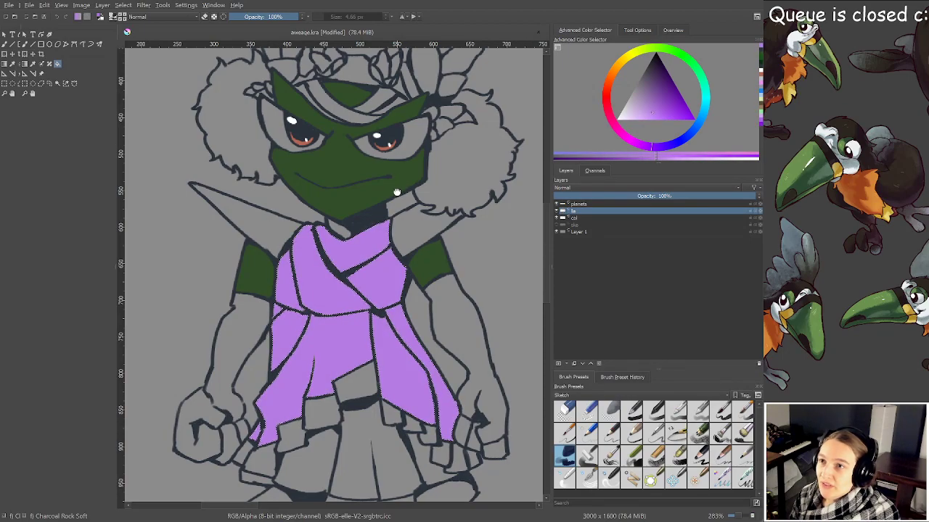
pyautogui.click(685, 140)
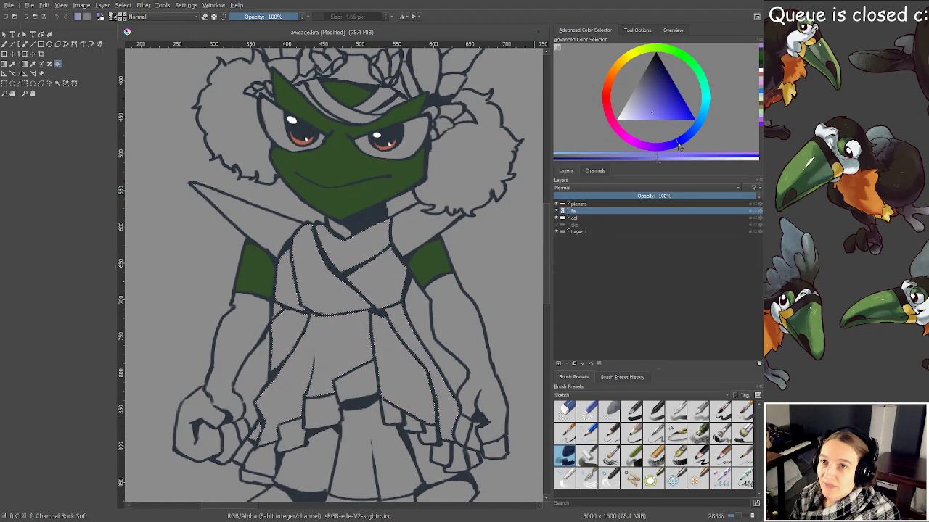
pyautogui.click(668, 107)
pyautogui.click(404, 224)
pyautogui.moveTo(415, 240); pyautogui.dragTo(412, 238)
pyautogui.hotkey('ctrl', 'z')
# Try a dark indigo fill on the selected tunic panels and undo it
pyautogui.click(663, 86)
pyautogui.hotkey('shift', 'BackSpace')
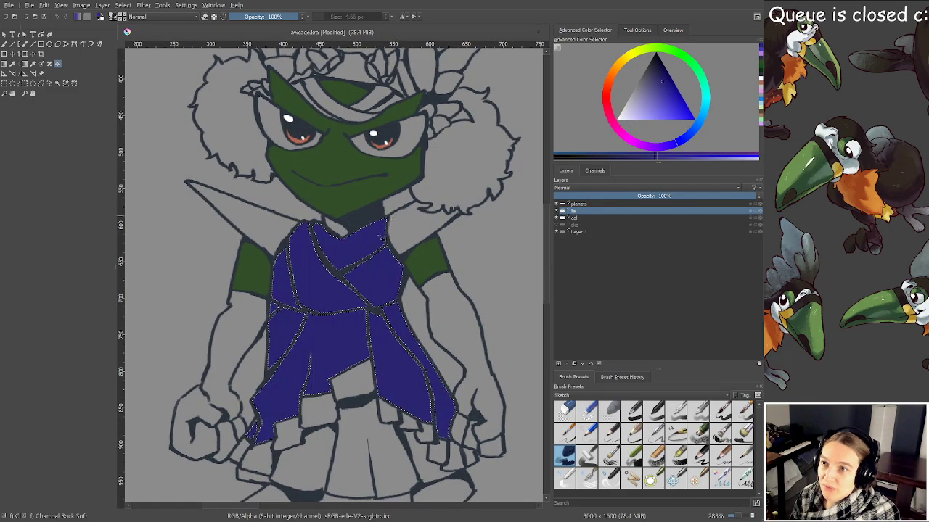
pyautogui.press('+')
pyautogui.hotkey('ctrl', 'z')
# Try a brighter indigo and a greyer blue on the selected tunic panels and undo the fills
pyautogui.click(665, 89)
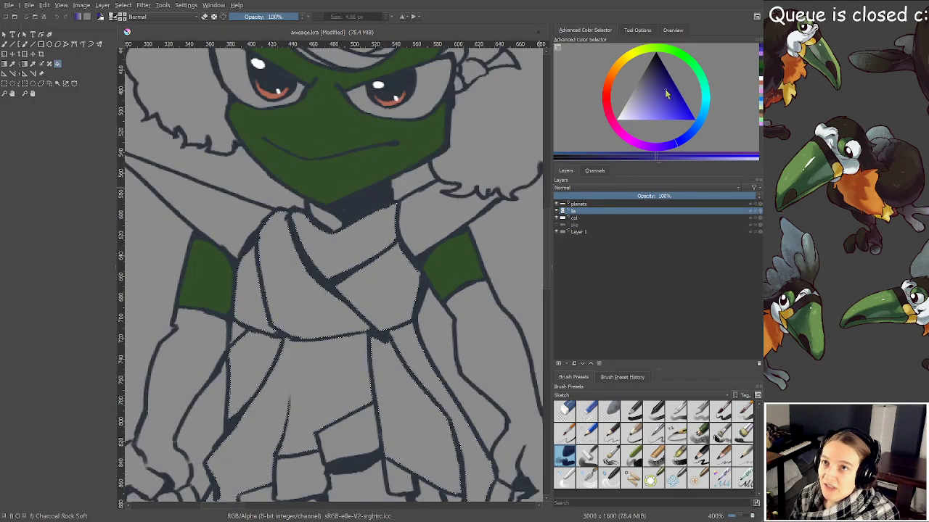
pyautogui.hotkey('shift', 'BackSpace')
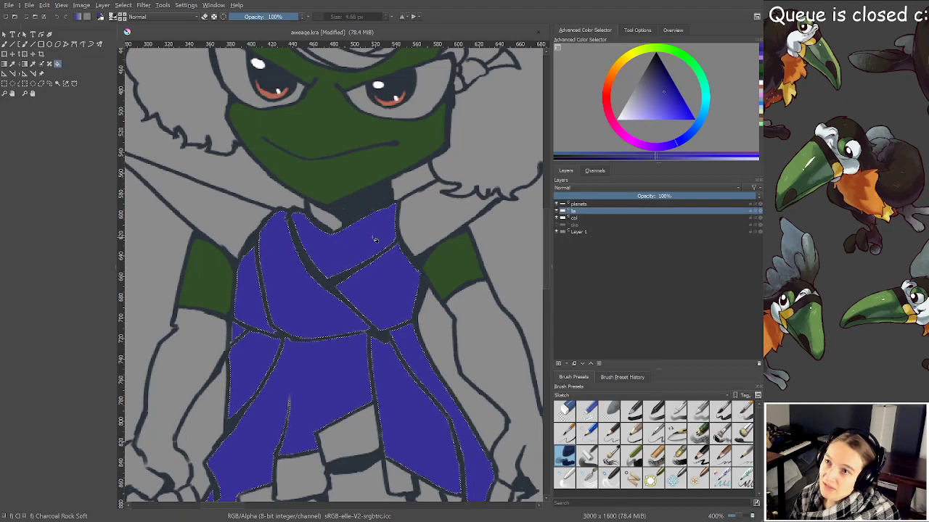
pyautogui.hotkey('ctrl', 'z')
pyautogui.press('-')
pyautogui.click(654, 92)
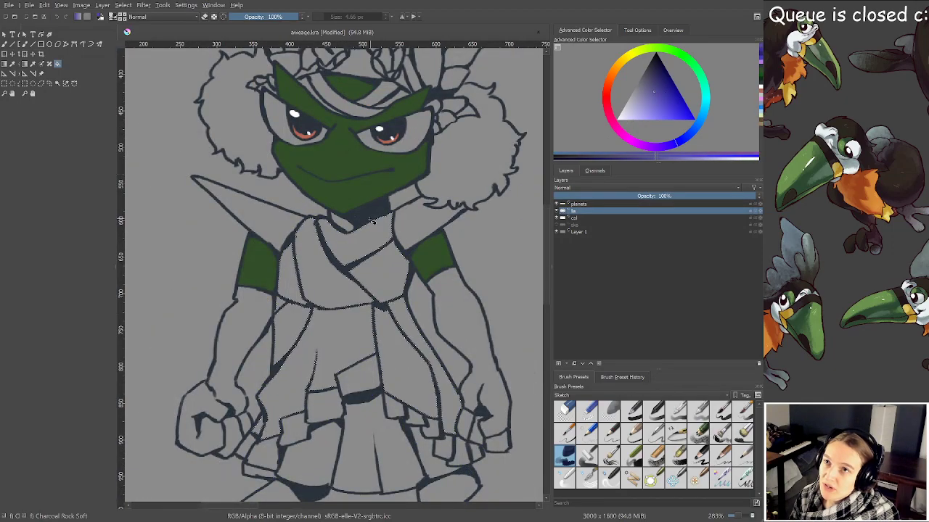
pyautogui.hotkey('ctrl', 'z')
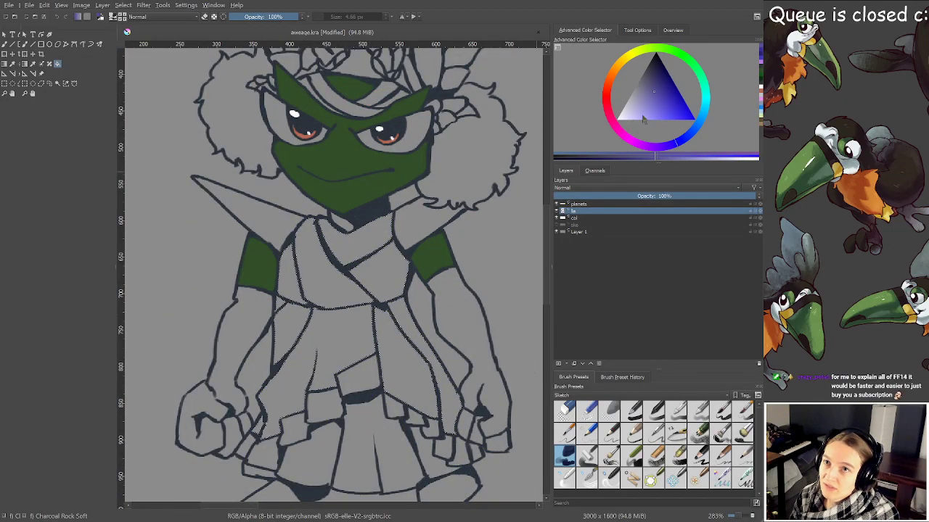
# Switch to the colour layer and toggle the line art layer's visibility off and on
pyautogui.click(580, 218)
pyautogui.click(557, 211)
pyautogui.click(557, 211)
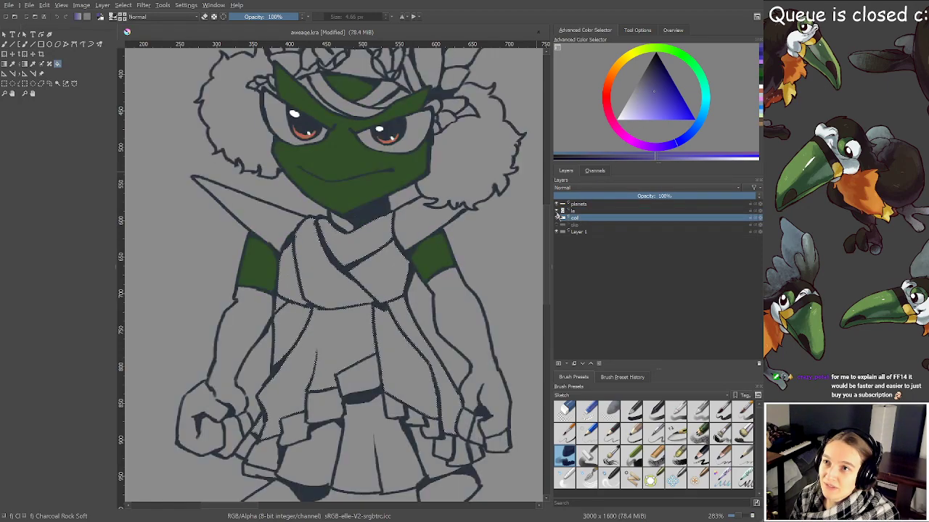
# Try a darker, muted blue fill for the tunic on the colour layer and undo it
pyautogui.click(655, 84)
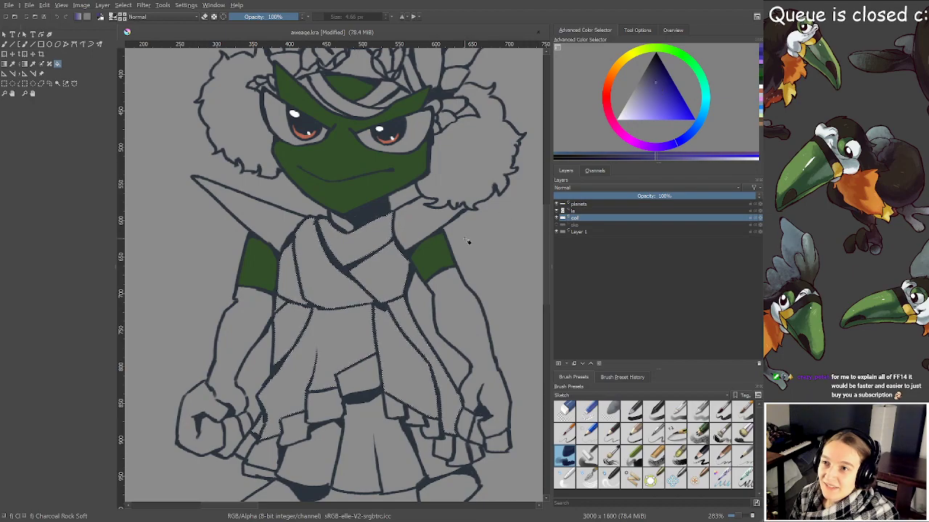
pyautogui.click(401, 289)
pyautogui.scroll(1, 401, 288)
pyautogui.hotkey('ctrl', 'z')
# Fill the selected tunic panels with a muted dark purple on the colour layer and clear the selection
pyautogui.moveTo(677, 141); pyautogui.dragTo(666, 146)
pyautogui.click(336, 208)
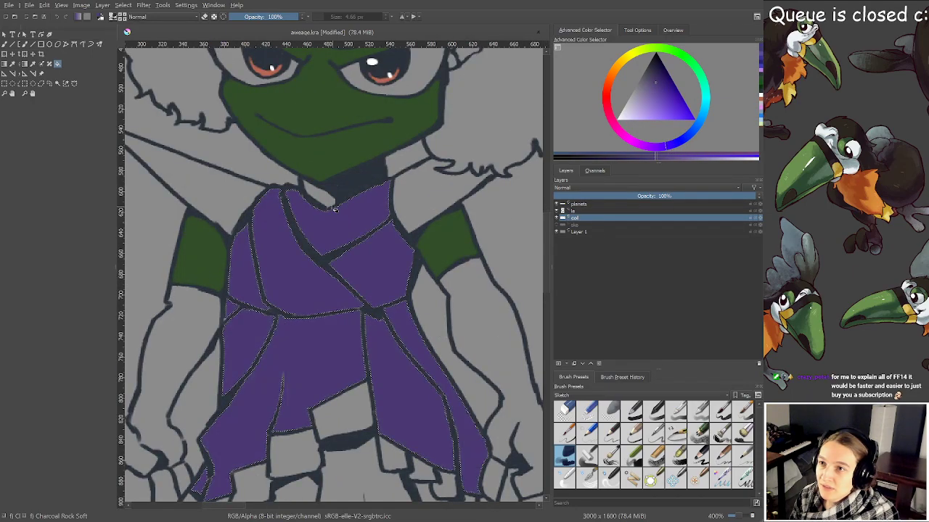
pyautogui.scroll(-2, 334, 211)
pyautogui.moveTo(336, 219); pyautogui.dragTo(370, 259)
pyautogui.scroll(2, 372, 257)
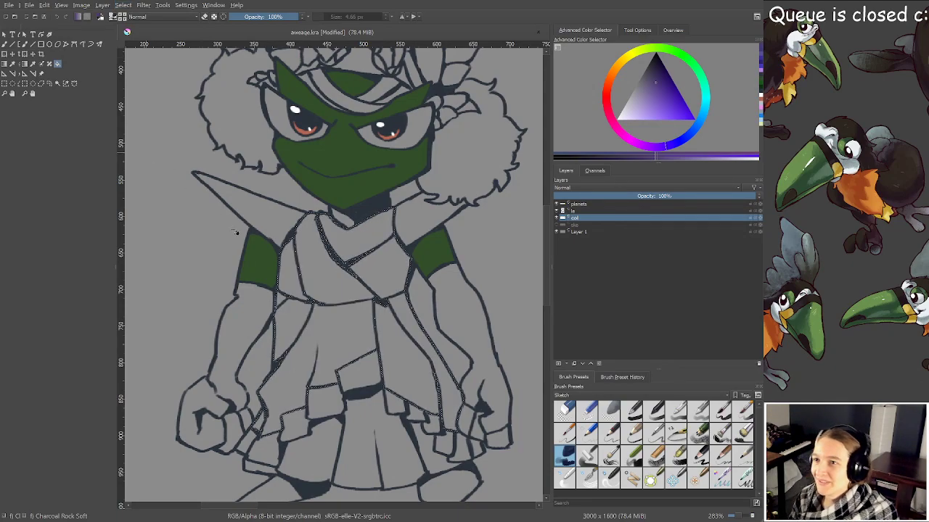
pyautogui.scroll(3, 324, 298)
pyautogui.scroll(-2, 331, 298)
pyautogui.moveTo(365, 324)
pyautogui.mouseDown()
pyautogui.moveTo(362, 262)
pyautogui.moveTo(340, 379)
pyautogui.mouseUp()
pyautogui.hotkey('ctrl', 'shift', 'a')
pyautogui.press('b')
pyautogui.scroll(-1, 362, 283)
pyautogui.scroll(1, 360, 283)
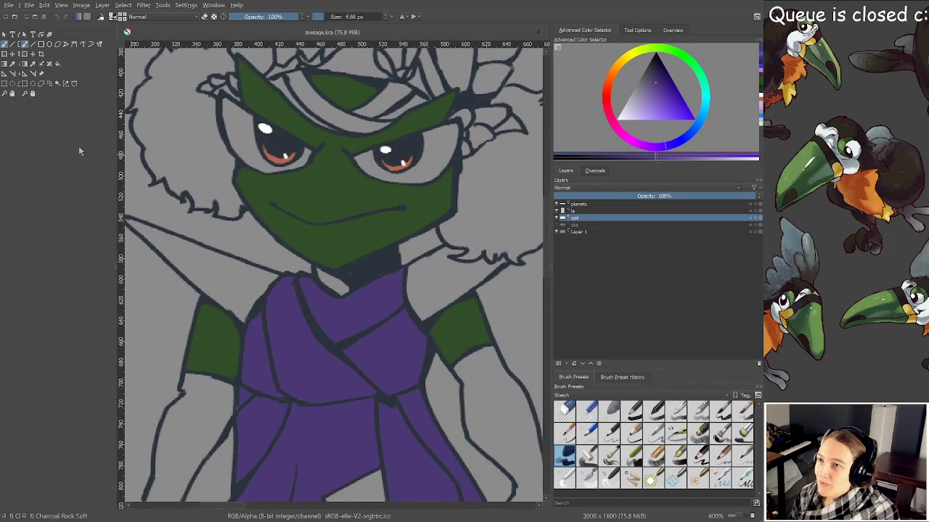
# Try to select the collar, the pointed shoulder pieces and the forearm beside the tunic with the contiguous selection tool
pyautogui.click(60, 84)
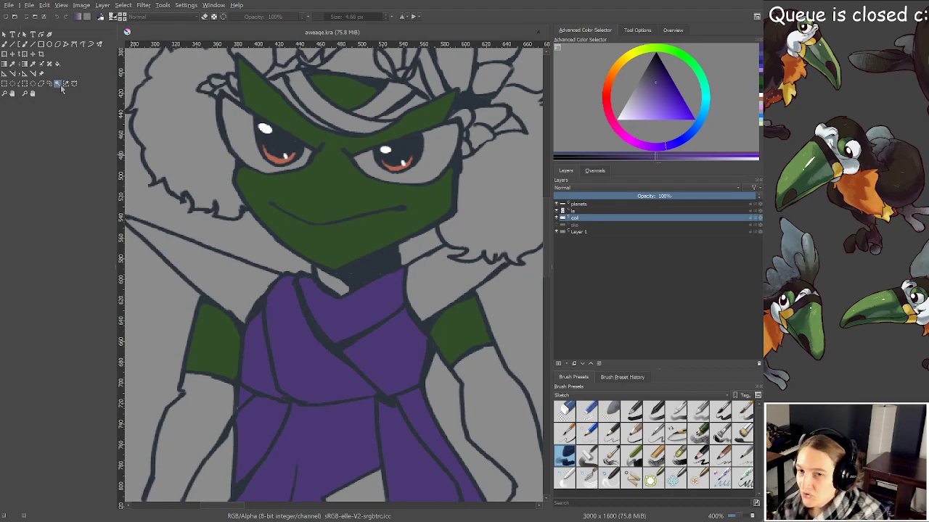
pyautogui.keyDown('shift'); pyautogui.click(339, 291); pyautogui.keyUp('shift')
pyautogui.keyDown('shift'); pyautogui.click(433, 284); pyautogui.keyUp('shift')
pyautogui.moveTo(389, 358); pyautogui.dragTo(384, 288)
pyautogui.keyDown('shift'); pyautogui.click(181, 353); pyautogui.keyUp('shift')
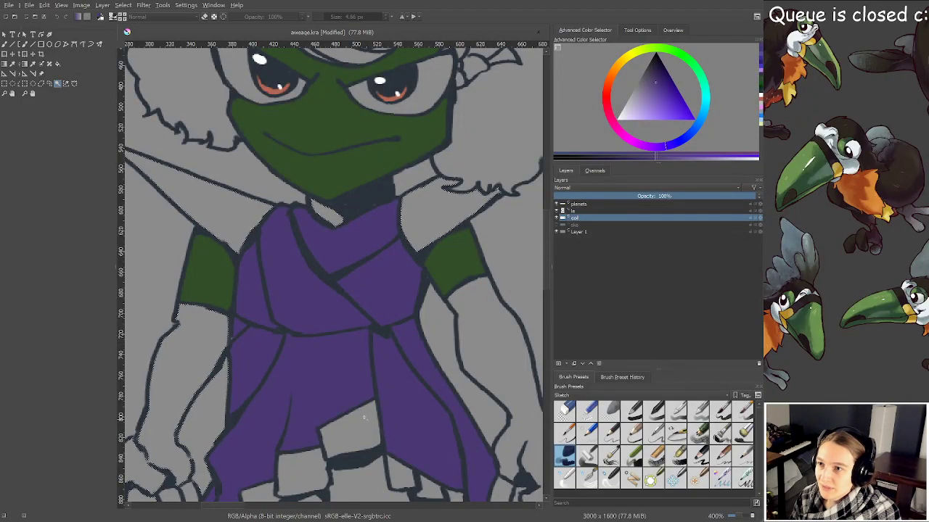
pyautogui.moveTo(190, 406); pyautogui.dragTo(288, 290)
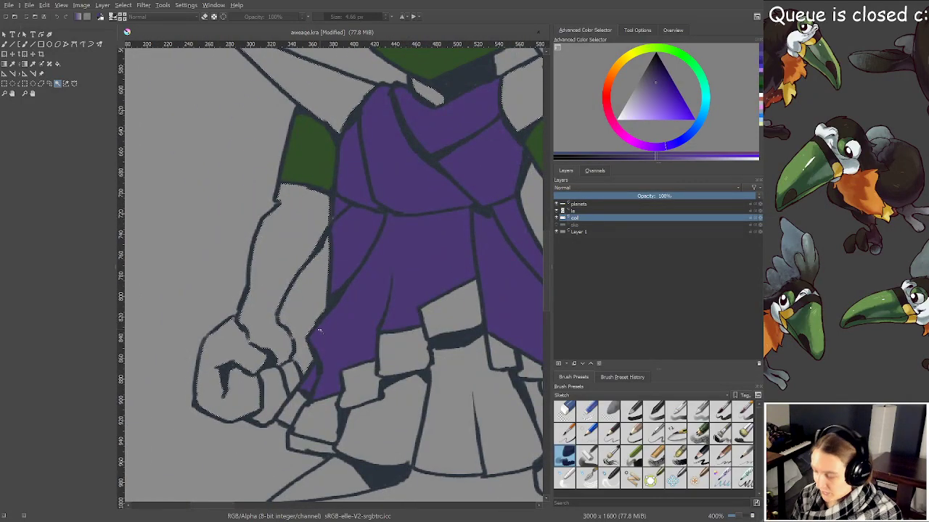
# Close the gaps in the forearm and wrist outline on the line art layer with the dark line colour and save the file
pyautogui.press('b')
pyautogui.scroll(2, 312, 331)
pyautogui.keyDown('ctrl'); pyautogui.click(348, 158); pyautogui.keyUp('ctrl')
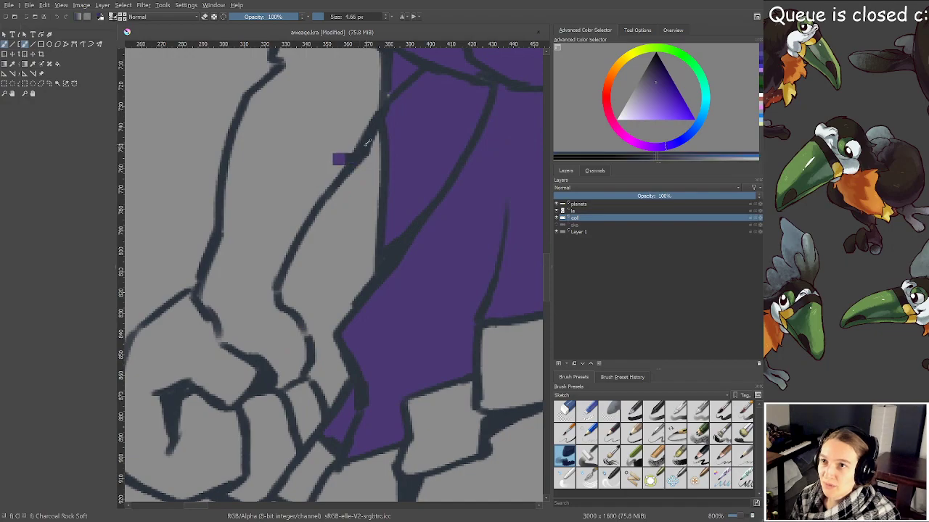
pyautogui.click(573, 210)
pyautogui.scroll(1, 372, 128)
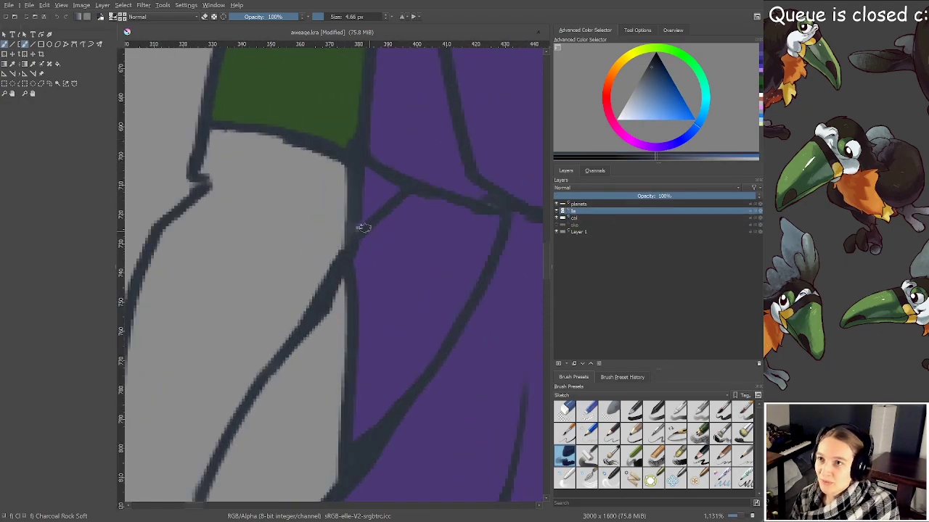
pyautogui.scroll(-1, 268, 302)
pyautogui.moveTo(232, 383); pyautogui.dragTo(309, 137)
pyautogui.scroll(1, 311, 268)
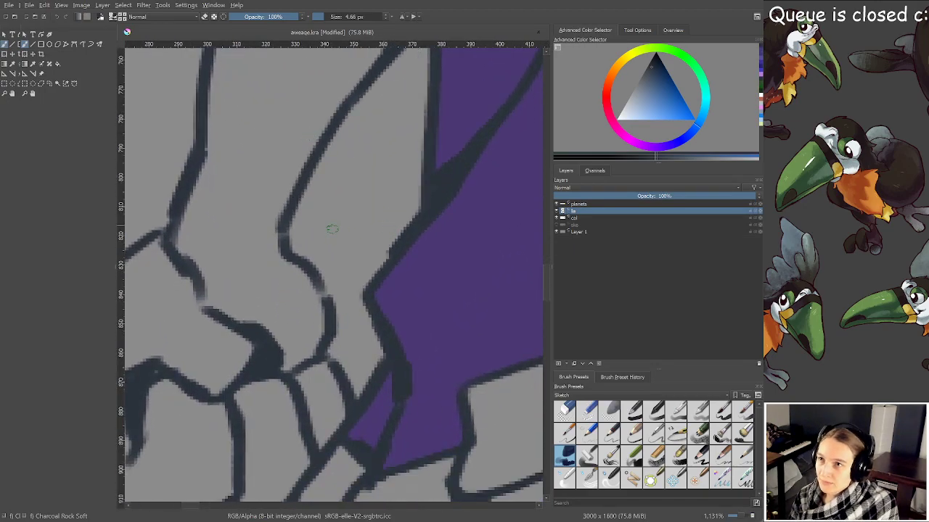
pyautogui.moveTo(292, 223)
pyautogui.mouseDown()
pyautogui.moveTo(285, 240)
pyautogui.moveTo(324, 284)
pyautogui.moveTo(328, 308)
pyautogui.moveTo(315, 276)
pyautogui.mouseUp()
pyautogui.hotkey('ctrl', 's')
pyautogui.scroll(-1, 315, 276)
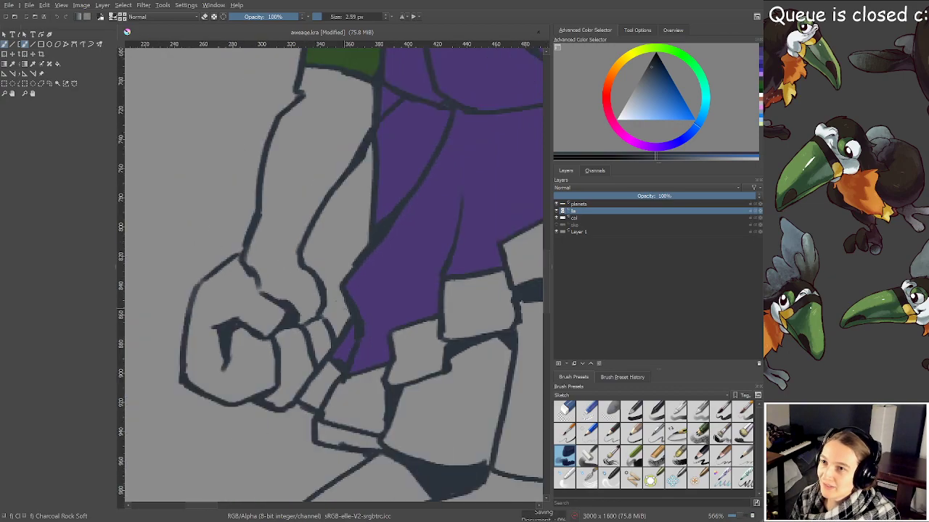
# Touch up the finger outline beside the tunic with a 2.59 px brush and save the file
pyautogui.scroll(1, 353, 348)
pyautogui.scroll(1, 353, 348)
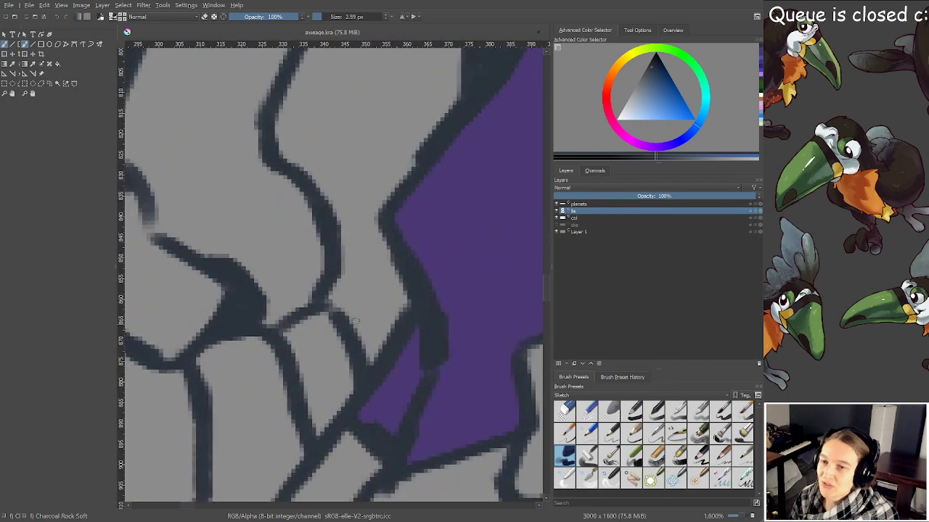
pyautogui.moveTo(325, 300)
pyautogui.mouseDown()
pyautogui.moveTo(336, 318)
pyautogui.moveTo(327, 298)
pyautogui.mouseUp()
pyautogui.hotkey('ctrl', 's')
pyautogui.scroll(-3, 326, 326)
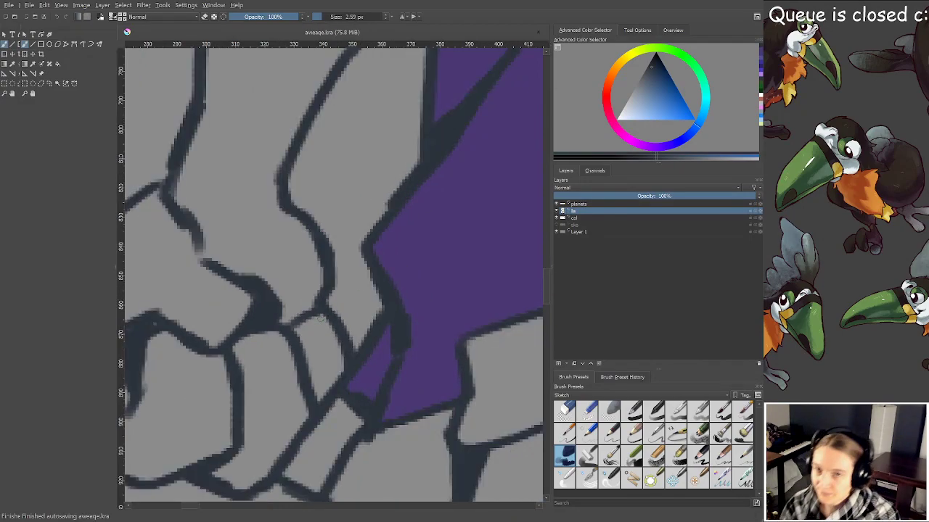
# Select the collar, the pointed shoulder pieces, both forearms and the clenched fist with the contiguous selection tool
pyautogui.moveTo(325, 338); pyautogui.dragTo(237, 367)
pyautogui.scroll(-1, 381, 365)
pyautogui.moveTo(380, 365); pyautogui.dragTo(360, 444)
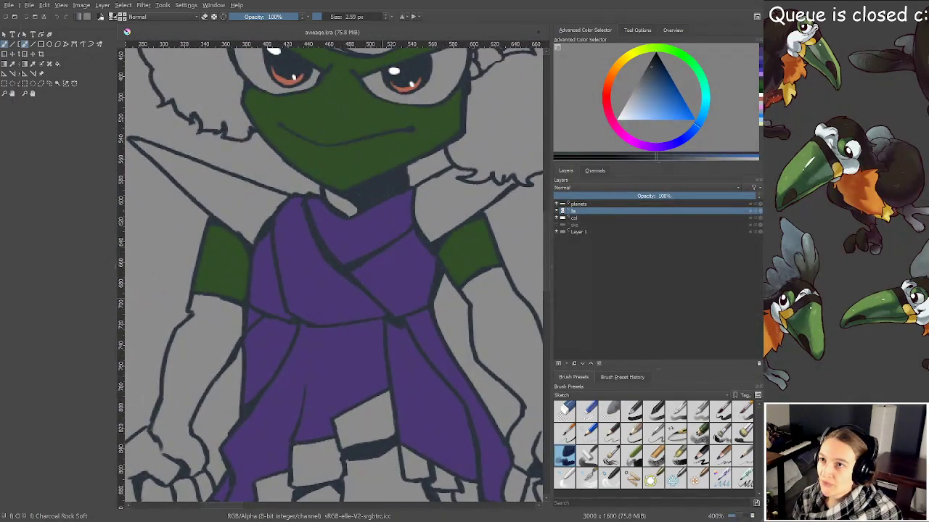
pyautogui.click(57, 83)
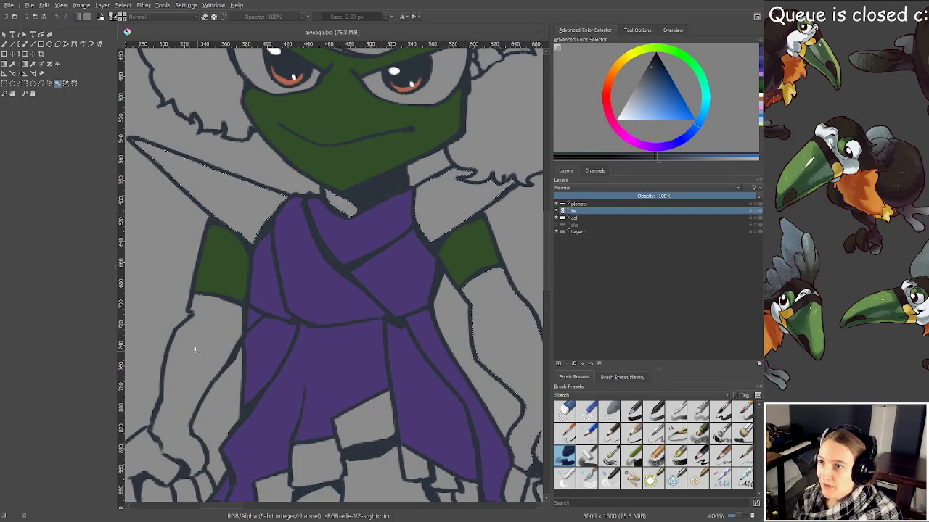
pyautogui.moveTo(270, 400); pyautogui.dragTo(391, 220)
pyautogui.click(266, 326)
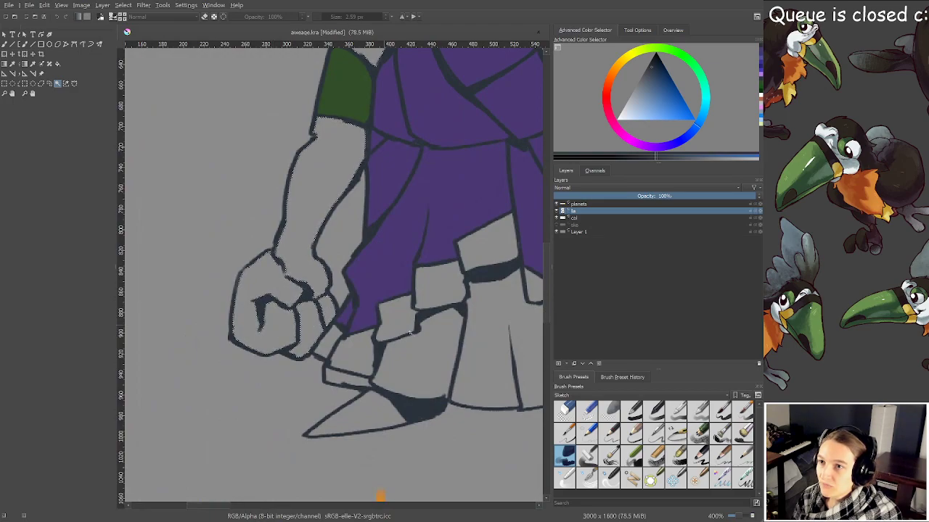
# Add the square hem pieces below the tunic, the remaining fingers and both shoes to the selection
pyautogui.moveTo(297, 312); pyautogui.dragTo(260, 314)
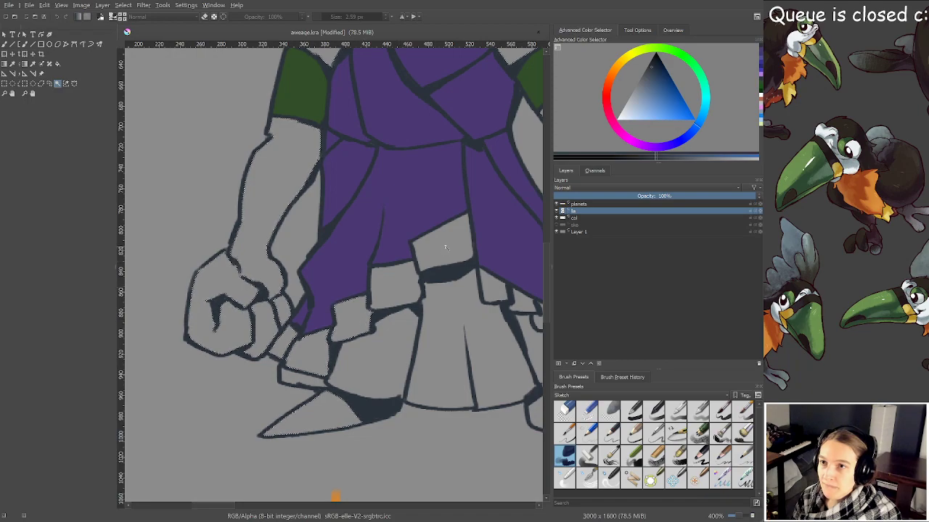
pyautogui.moveTo(482, 290); pyautogui.dragTo(357, 283)
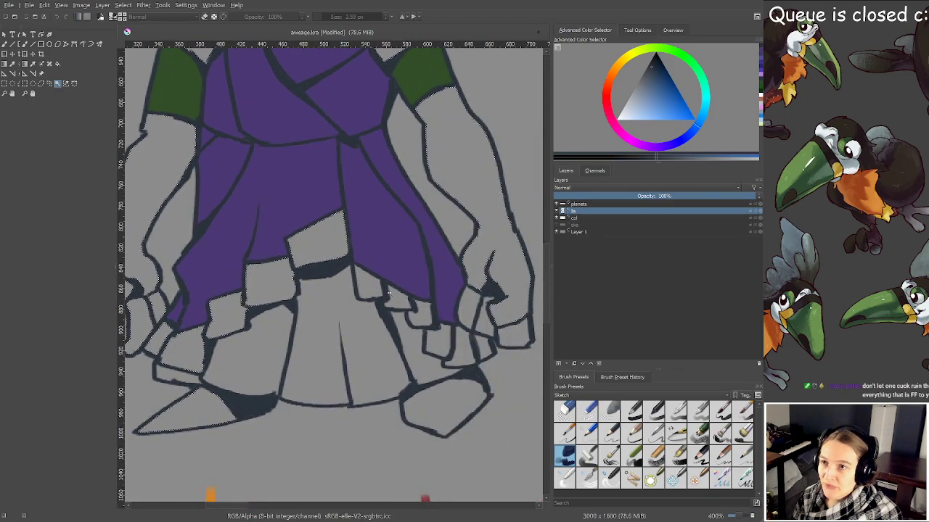
pyautogui.scroll(1, 399, 334)
pyautogui.moveTo(400, 334); pyautogui.dragTo(345, 311)
pyautogui.click(404, 405)
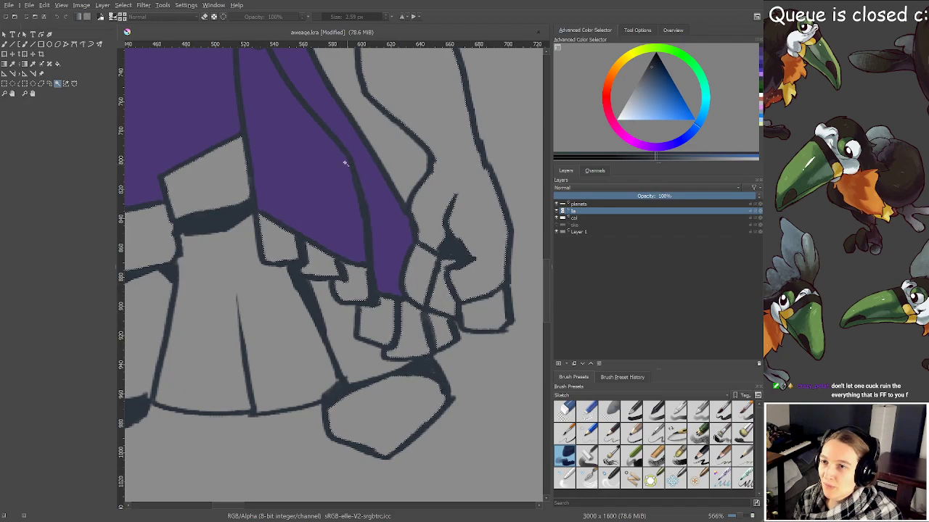
# Add the small leaves beside the eye and the feathers of the adjoining headpiece wing to the selection
pyautogui.scroll(6, 333, 326)
pyautogui.moveTo(333, 102); pyautogui.dragTo(355, 337)
pyautogui.scroll(1, 356, 337)
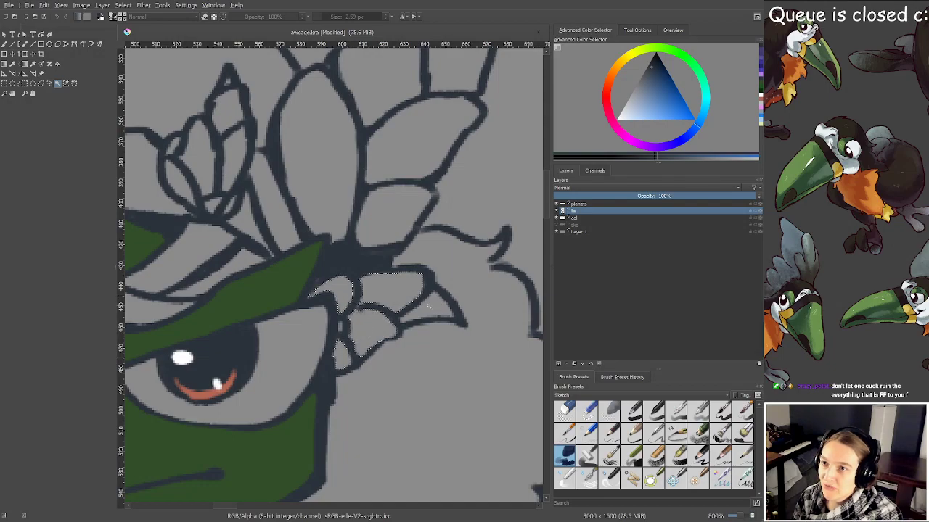
pyautogui.scroll(4, 428, 307)
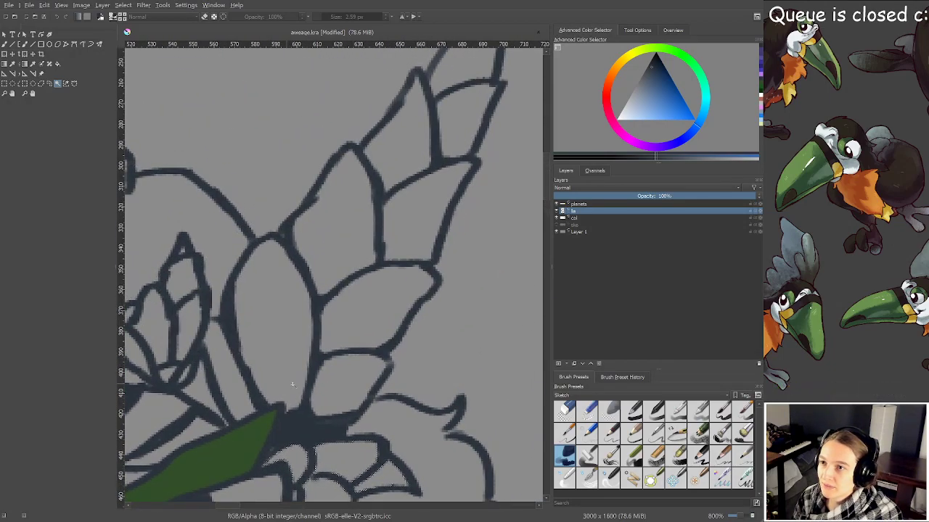
pyautogui.scroll(4, 439, 137)
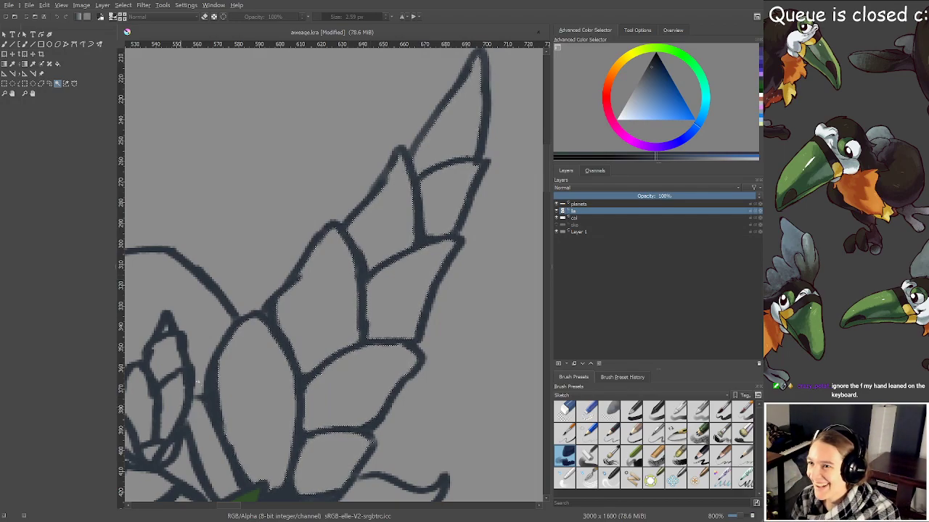
# Add the curved bands across the forehead of the headpiece to the selection
pyautogui.moveTo(183, 463); pyautogui.dragTo(374, 371)
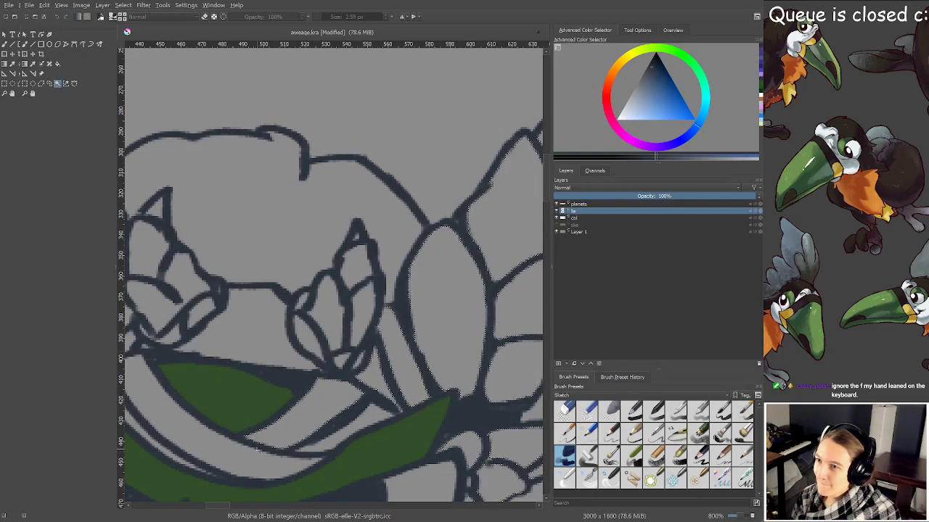
pyautogui.click(244, 457)
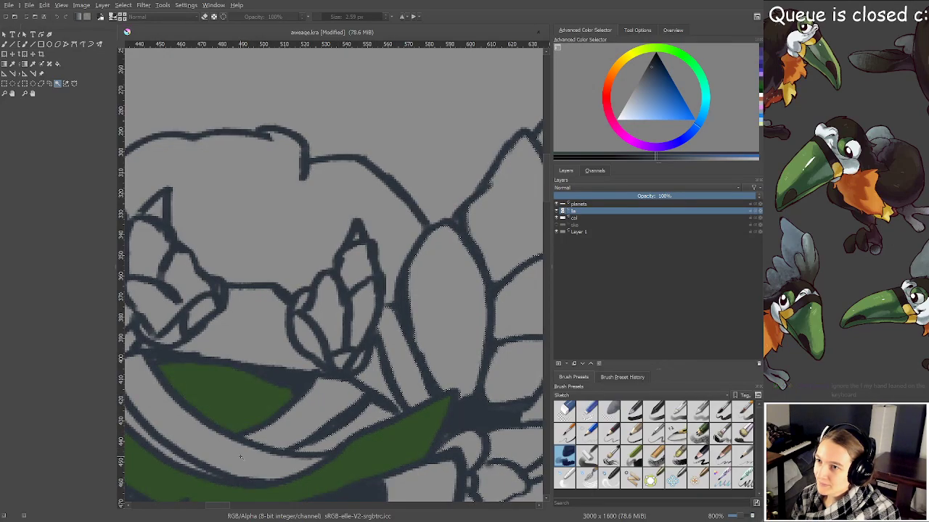
pyautogui.moveTo(262, 391); pyautogui.dragTo(451, 368)
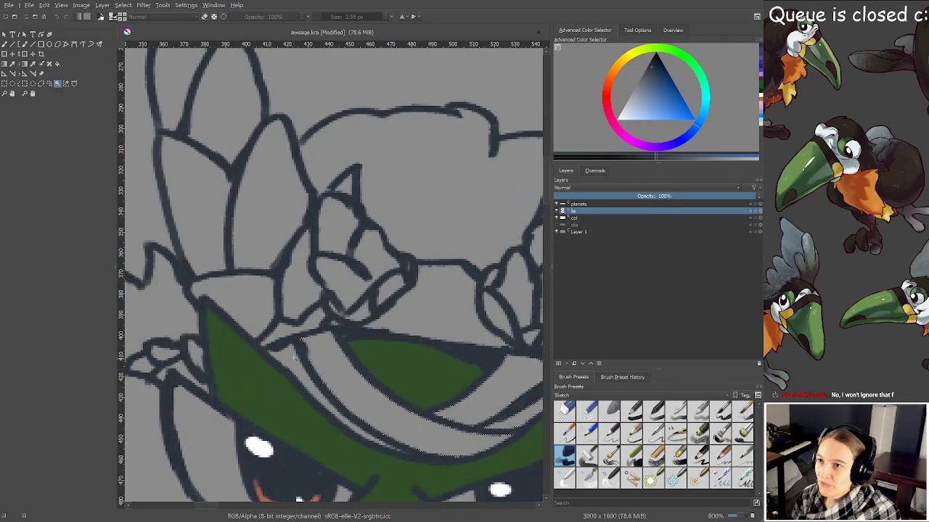
pyautogui.moveTo(303, 352); pyautogui.dragTo(283, 371)
# Add both leaf clusters above the forehead bands and the plate between them to the selection
pyautogui.scroll(1, 272, 357)
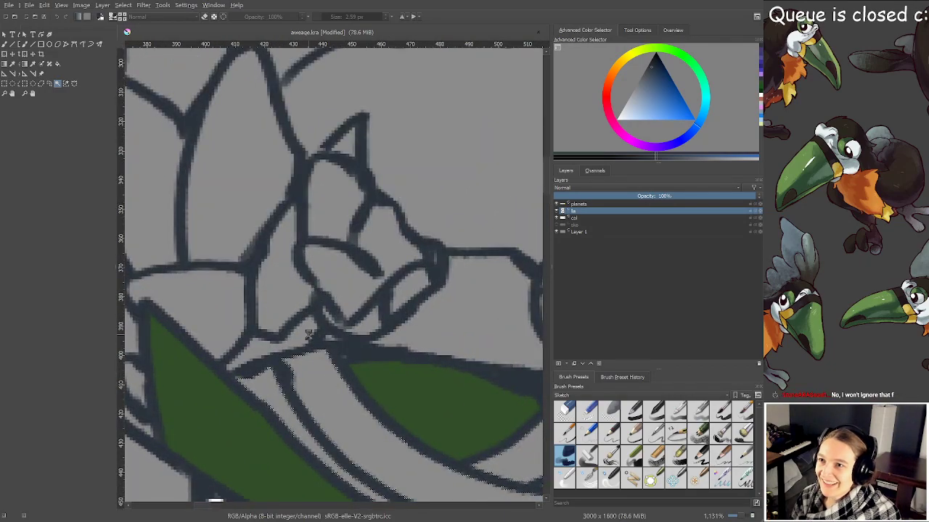
pyautogui.moveTo(402, 314); pyautogui.dragTo(364, 341)
pyautogui.scroll(-2, 370, 336)
pyautogui.press('+')
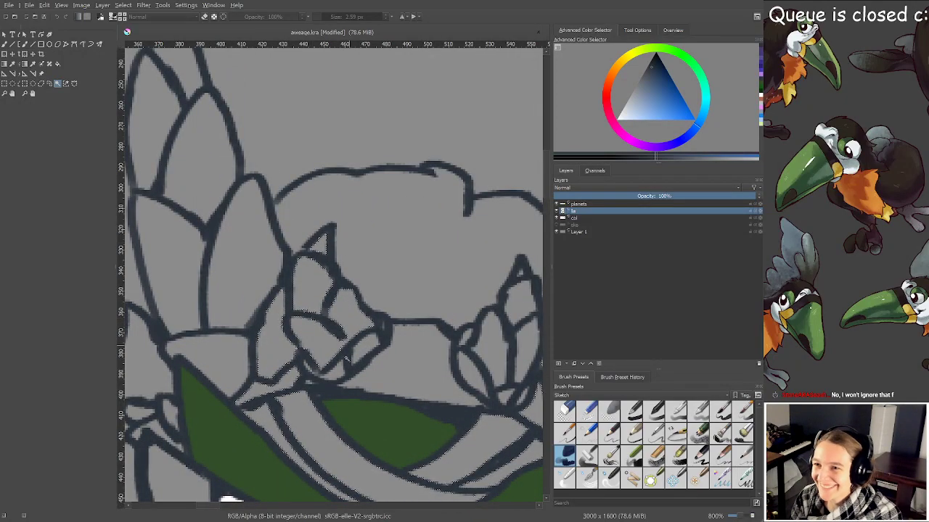
pyautogui.moveTo(437, 357); pyautogui.dragTo(305, 335)
pyautogui.scroll(1, 304, 334)
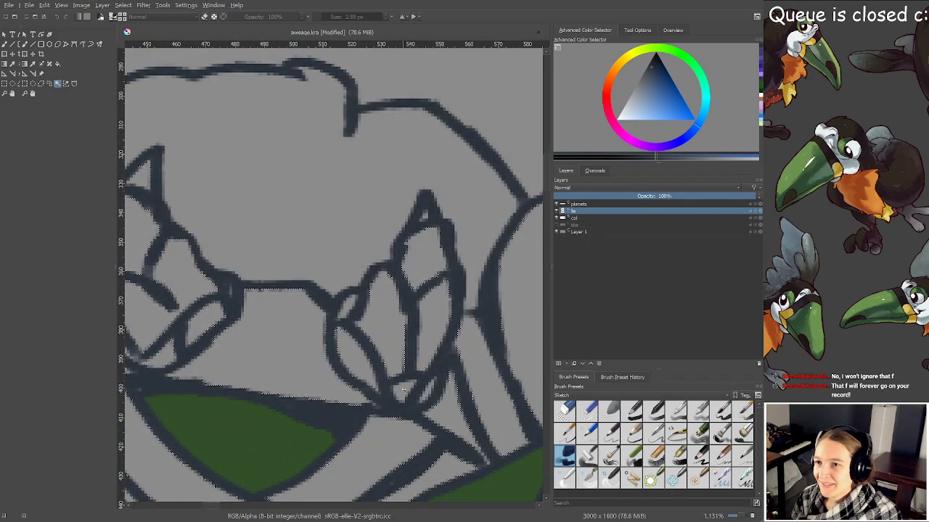
# Add the feathers of the other headpiece wing and the small leaves at its temple to the selection
pyautogui.scroll(-2, 402, 406)
pyautogui.moveTo(195, 352); pyautogui.dragTo(410, 356)
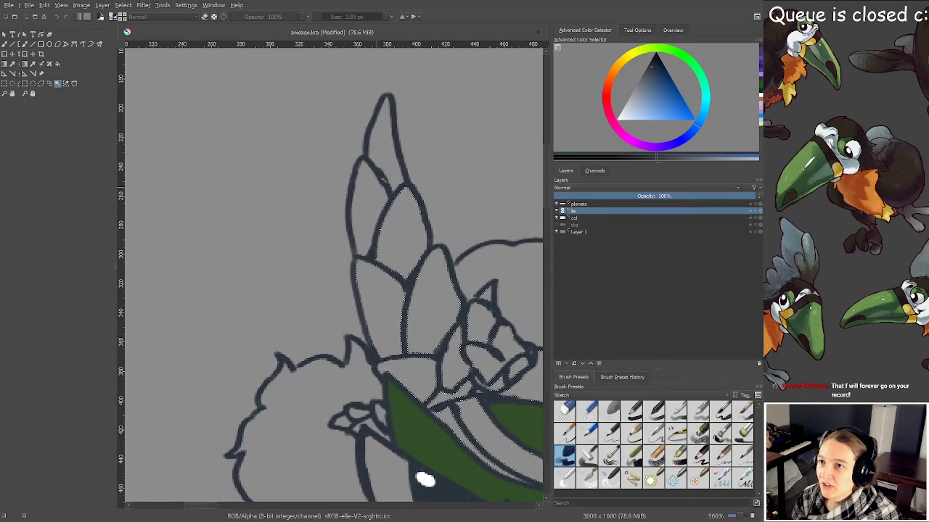
pyautogui.scroll(5, 368, 307)
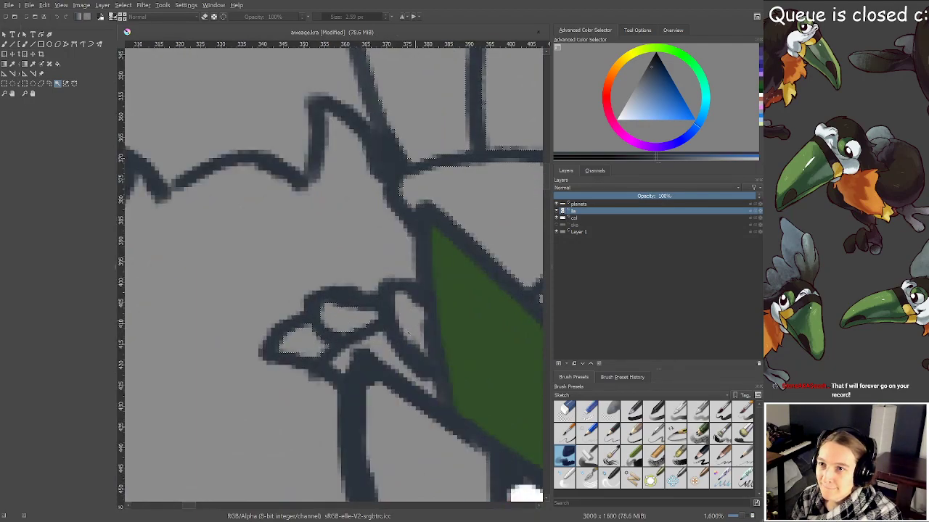
pyautogui.scroll(-10, 381, 349)
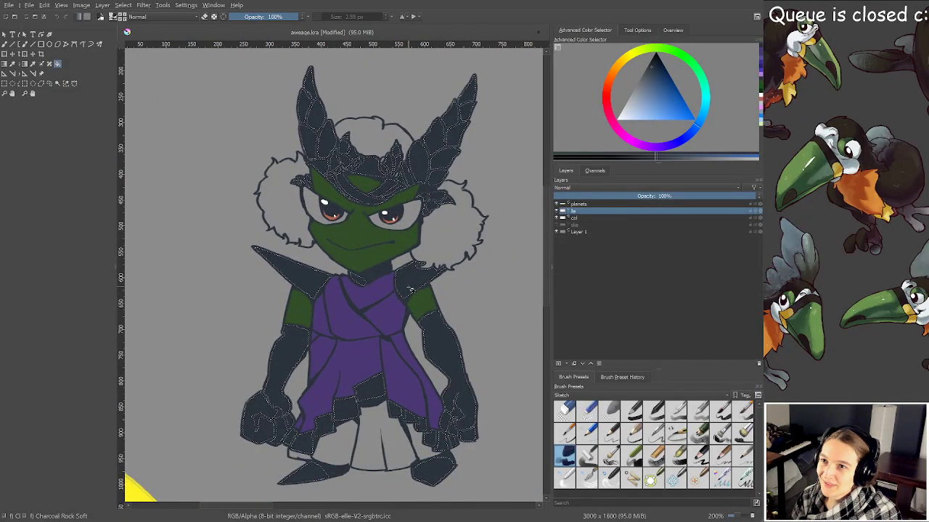
# Try filling the selected armour and headpiece parts with the dark line colour and undo the fill
pyautogui.scroll(2, 428, 249)
pyautogui.scroll(-2, 426, 248)
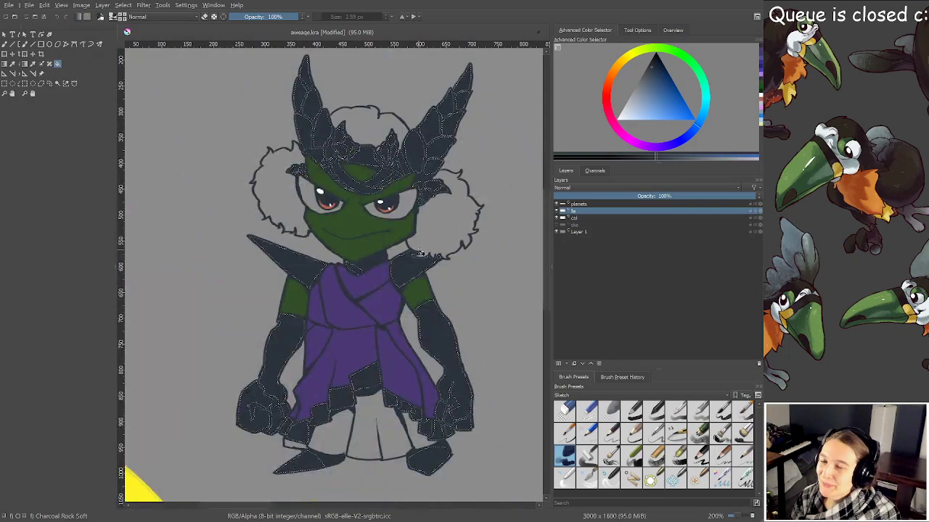
pyautogui.moveTo(423, 245); pyautogui.dragTo(429, 292)
pyautogui.hotkey('ctrl', 'z')
# Try a pale blue fill on the selected armour and headpiece parts and undo it
pyautogui.moveTo(639, 107); pyautogui.dragTo(633, 110)
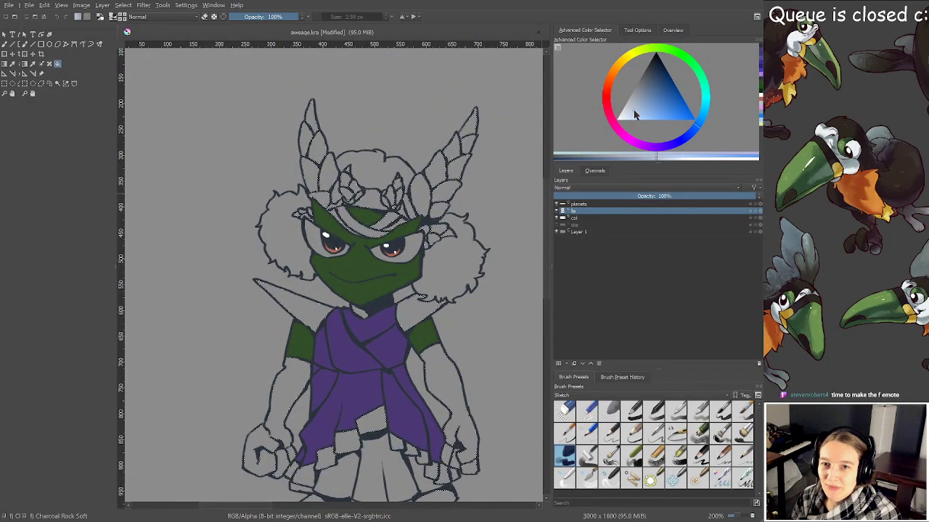
pyautogui.press('BackSpace')
pyautogui.scroll(1, 426, 254)
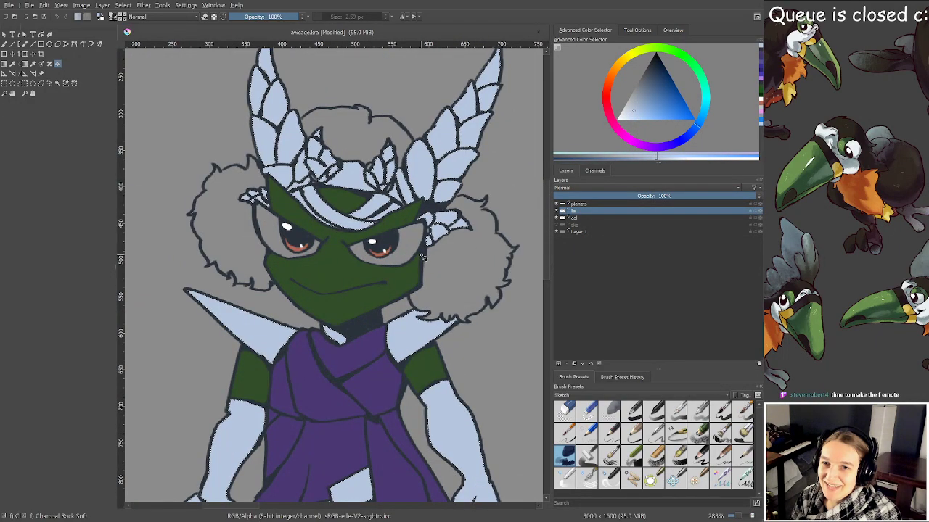
pyautogui.moveTo(424, 257); pyautogui.dragTo(417, 274)
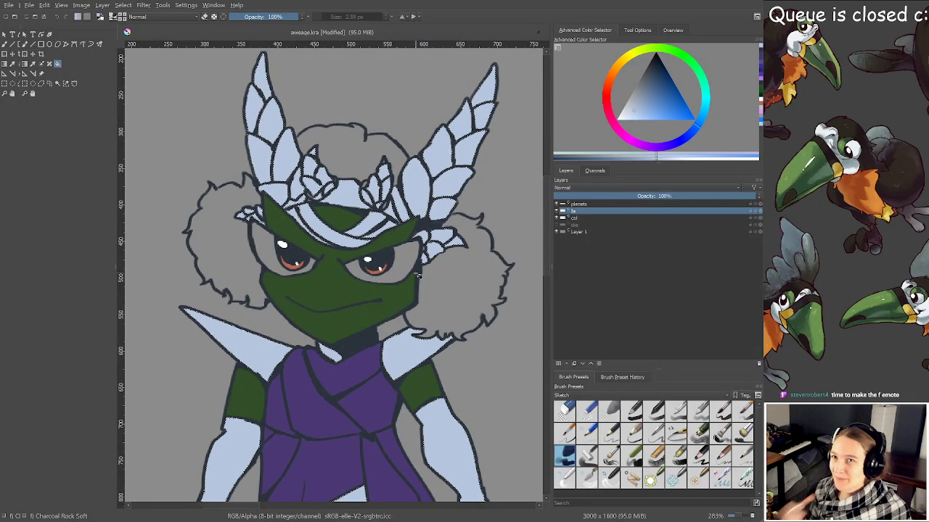
pyautogui.hotkey('ctrl', 'z')
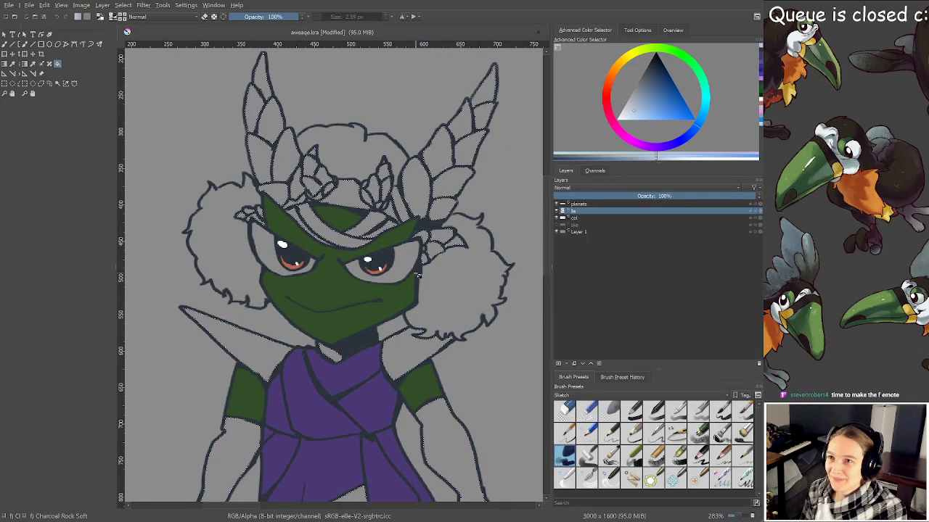
# Choose a less saturated pale blue-grey and fill the selected armour and headpiece parts with it
pyautogui.click(631, 110)
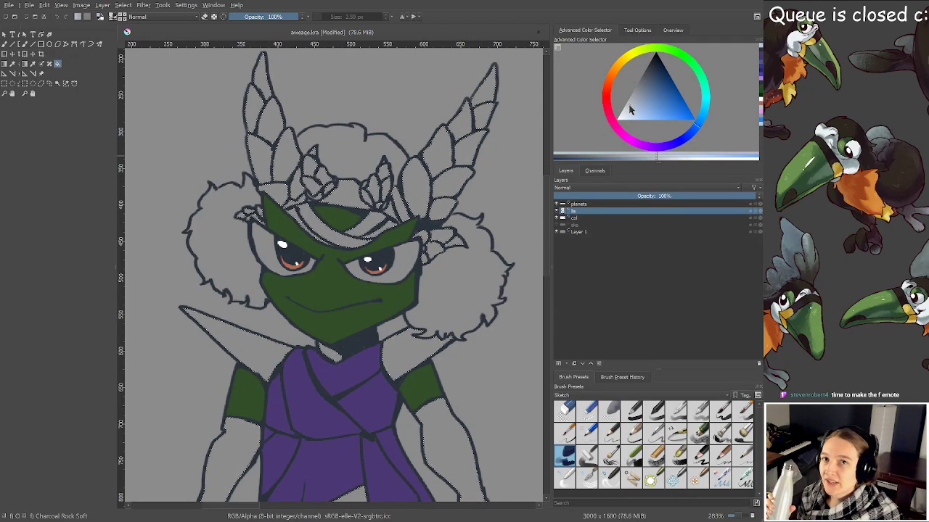
pyautogui.click(398, 301)
pyautogui.scroll(-1, 398, 301)
pyautogui.moveTo(400, 308); pyautogui.dragTo(404, 253)
pyautogui.scroll(2, 372, 219)
pyautogui.moveTo(371, 219); pyautogui.dragTo(360, 241)
pyautogui.press('-')
pyautogui.press('-')
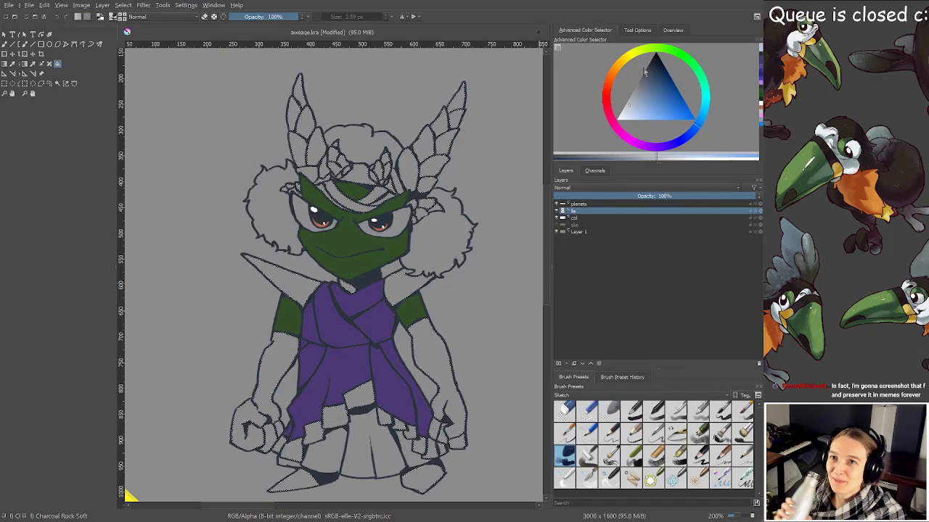
pyautogui.hotkey('shift', 'BackSpace')
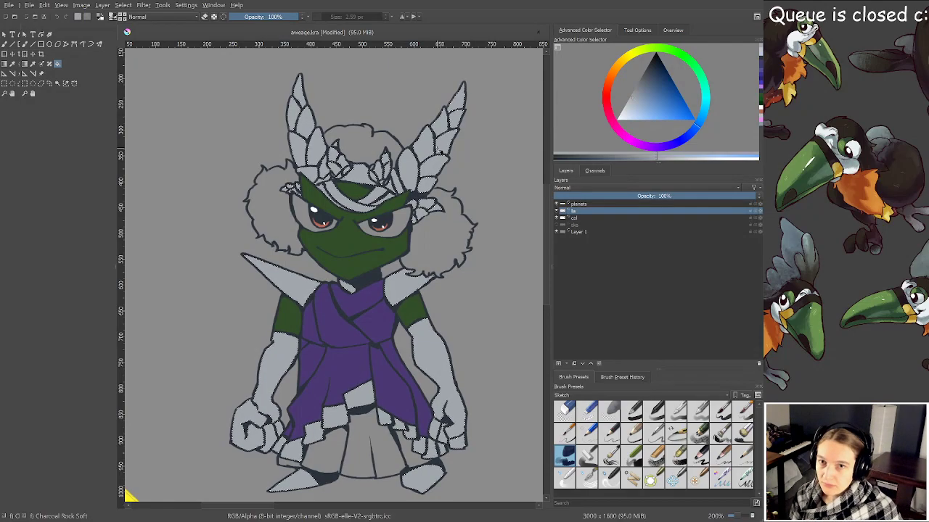
# Undo the pale grey fill and grow the armour and headpiece selection
pyautogui.scroll(4, 381, 134)
pyautogui.moveTo(284, 182); pyautogui.dragTo(372, 211)
pyautogui.hotkey('ctrl', 'shift', 'a')
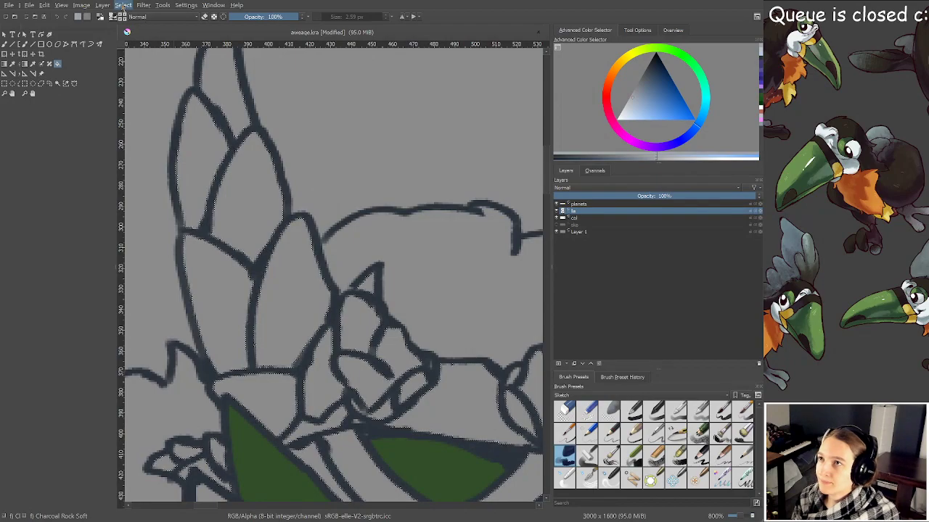
pyautogui.click(182, 152)
# Try the pale blue-grey fill on the grown selection, save the file and undo the fill
pyautogui.hotkey('ctrl', 's')
pyautogui.press('b')
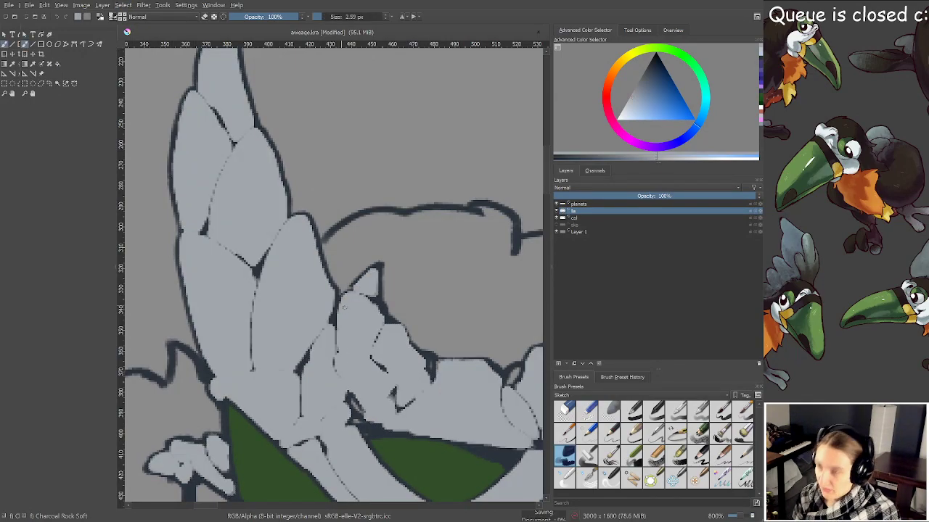
pyautogui.hotkey('ctrl', 'z')
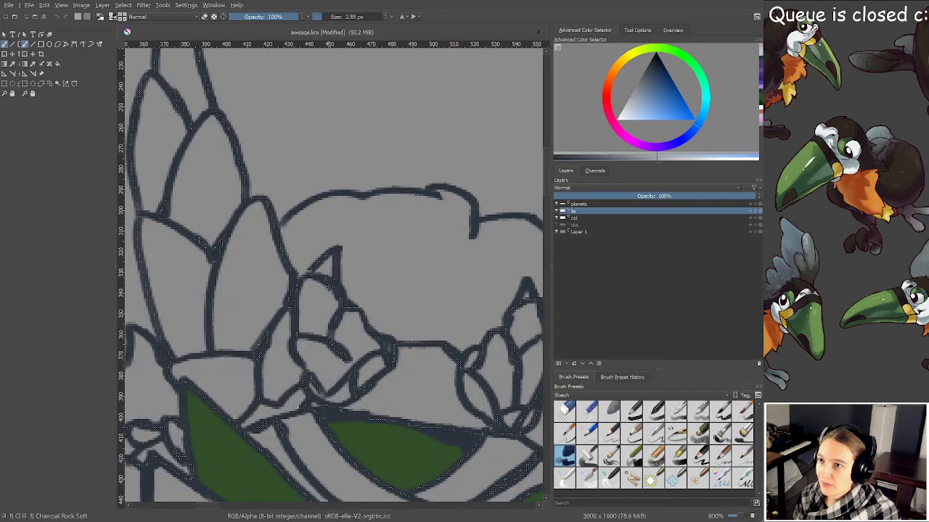
# Fill the selected armour and headpiece parts on the col layer with the pale blue-grey, clear the selection and save the file
pyautogui.click(575, 218)
pyautogui.press('f')
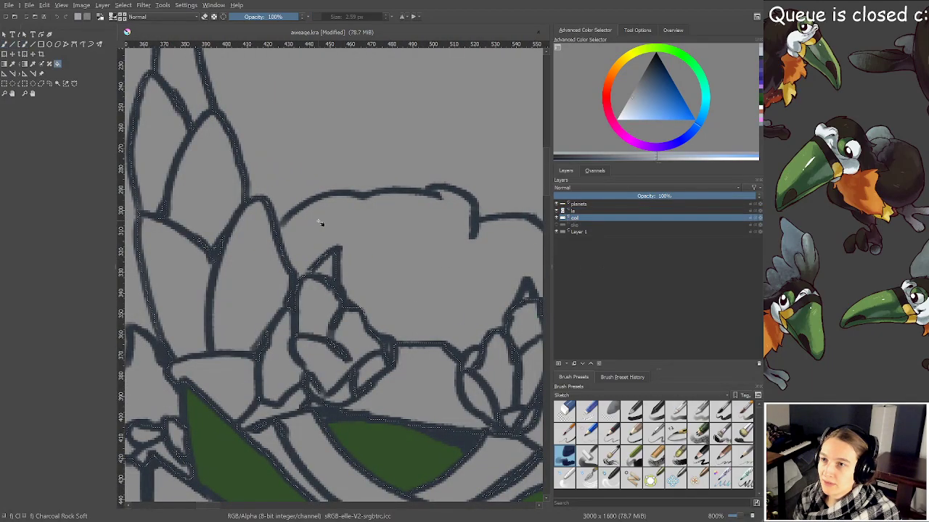
pyautogui.scroll(-6, 320, 223)
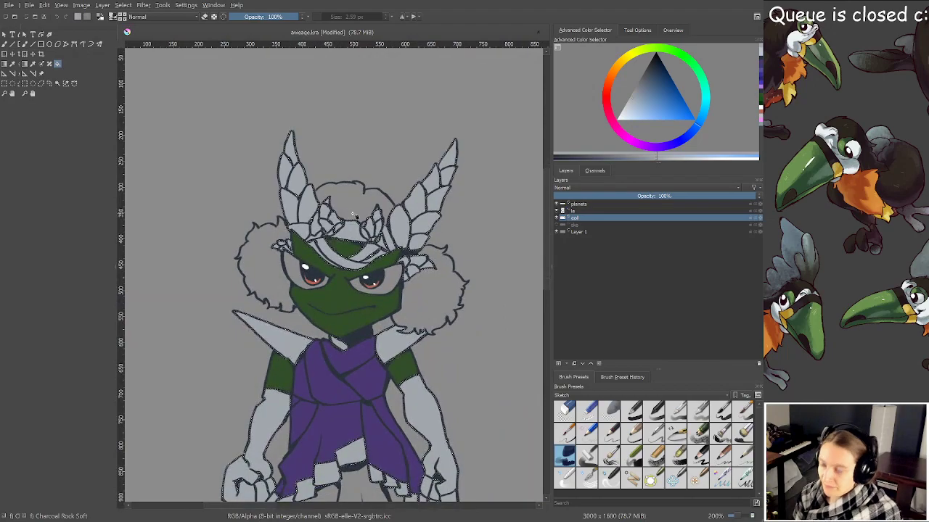
pyautogui.press('b')
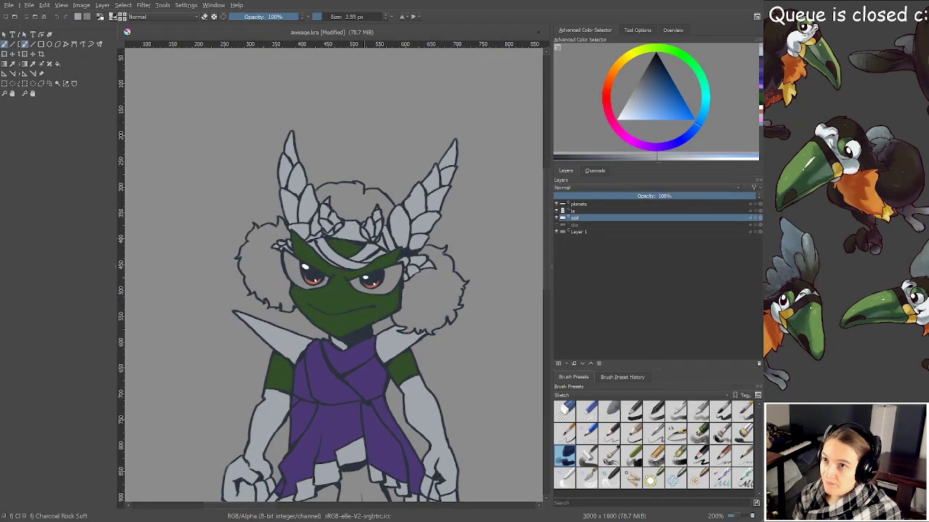
pyautogui.hotkey('ctrl', 's')
# Sample the dark line colour and close the gap in the right-hand hair puff's outline on the line art layer
pyautogui.scroll(3, 367, 212)
pyautogui.moveTo(532, 257); pyautogui.dragTo(268, 136)
pyautogui.scroll(4, 319, 237)
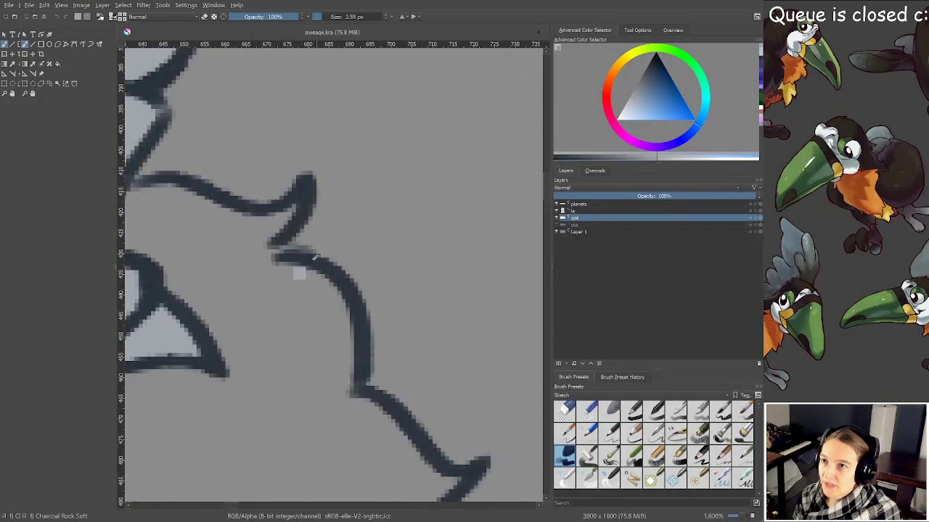
pyautogui.keyDown('ctrl'); pyautogui.click(314, 258); pyautogui.keyUp('ctrl')
pyautogui.click(570, 210)
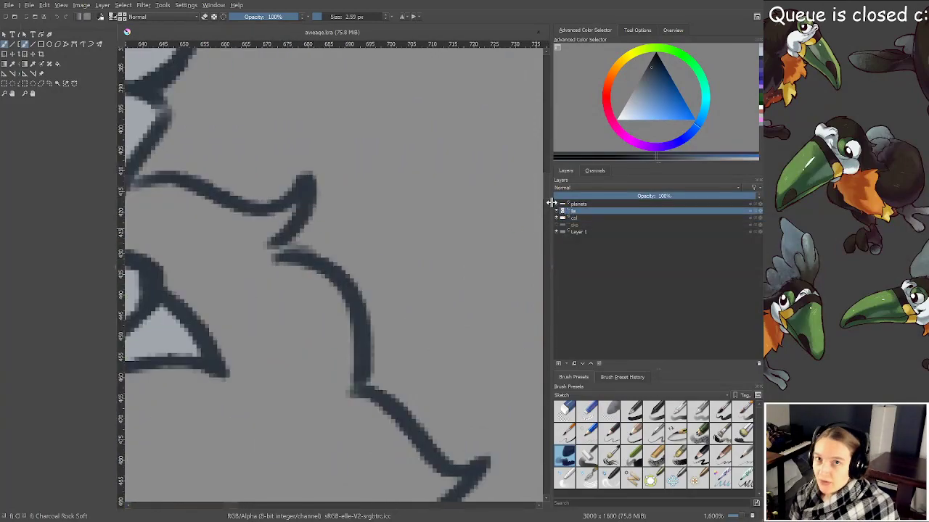
pyautogui.moveTo(285, 257); pyautogui.dragTo(278, 242)
pyautogui.scroll(-4, 267, 239)
pyautogui.moveTo(264, 289); pyautogui.dragTo(319, 265)
pyautogui.moveTo(269, 307); pyautogui.dragTo(414, 222)
pyautogui.moveTo(319, 246); pyautogui.dragTo(463, 318)
pyautogui.scroll(1, 326, 221)
pyautogui.moveTo(255, 227); pyautogui.dragTo(322, 288)
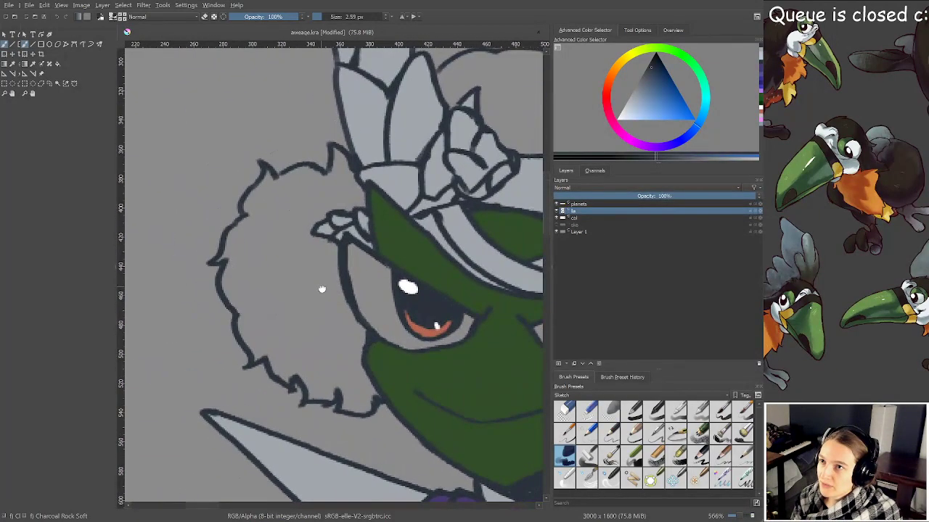
pyautogui.scroll(3, 371, 190)
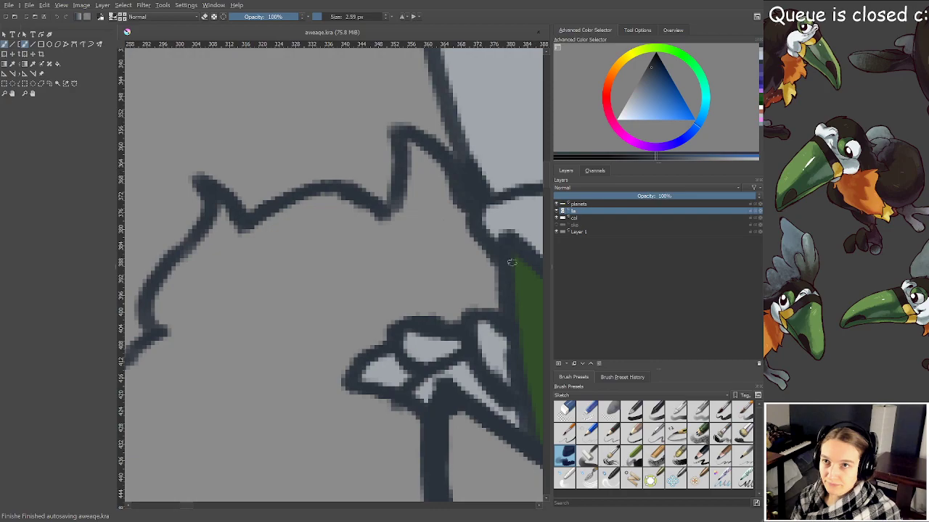
# Select the enclosed hair areas, the top hair and both side puffs, on the col layer
pyautogui.click(574, 218)
pyautogui.scroll(-3, 331, 272)
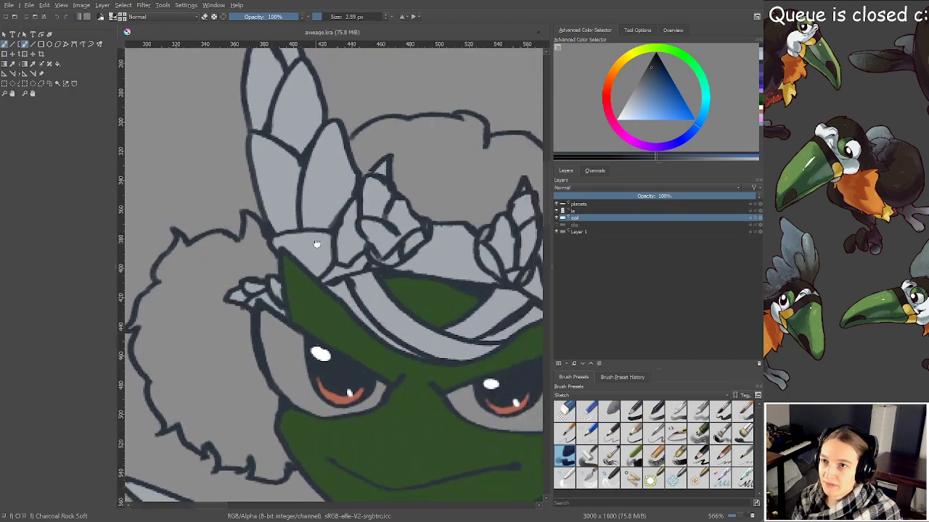
pyautogui.click(58, 83)
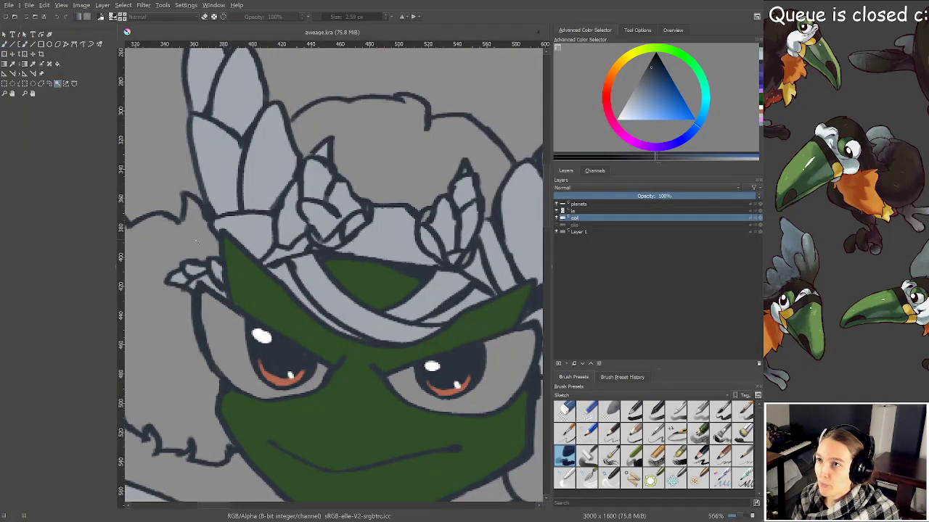
pyautogui.click(389, 140)
pyautogui.moveTo(439, 316); pyautogui.dragTo(184, 218)
pyautogui.keyDown('shift'); pyautogui.click(348, 323); pyautogui.keyUp('shift')
pyautogui.moveTo(307, 320); pyautogui.dragTo(461, 246)
pyautogui.scroll(2, 448, 294)
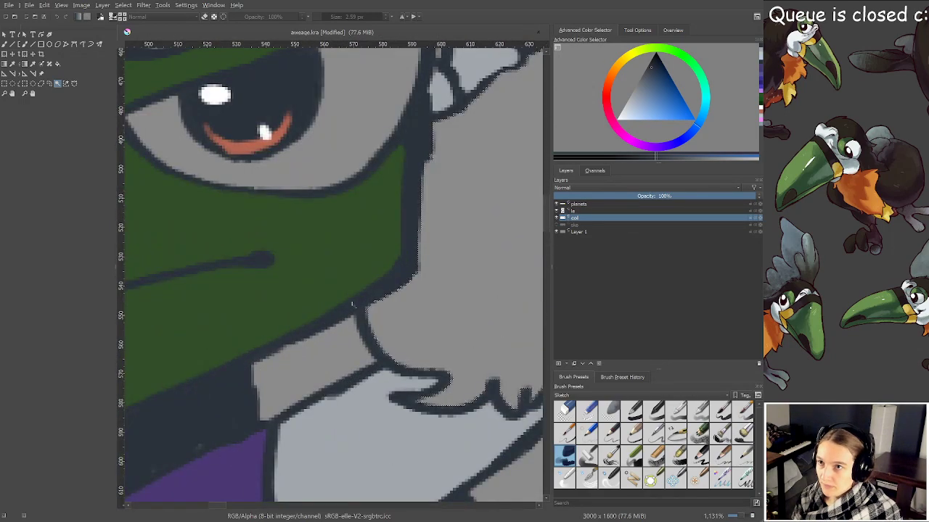
# Try a muted dark purple fill on the selected hair and undo it
pyautogui.press('f')
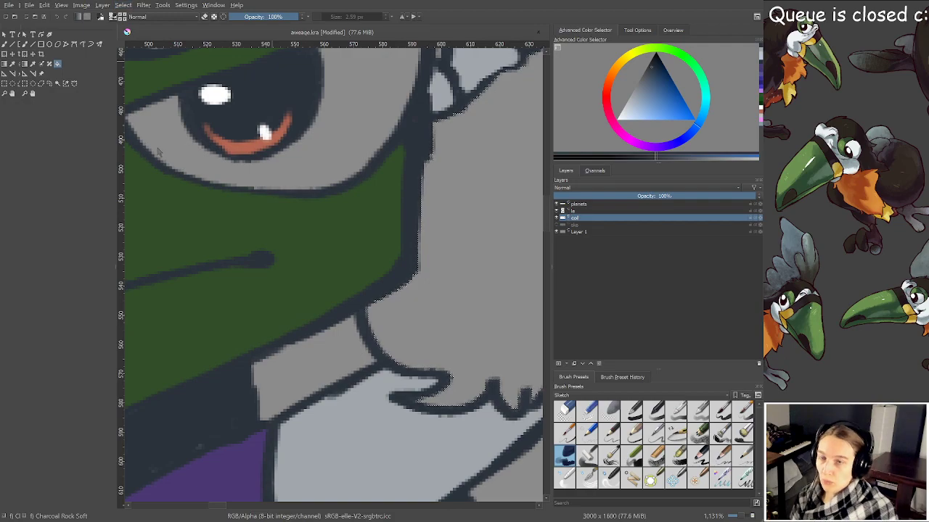
pyautogui.scroll(-3, 192, 185)
pyautogui.moveTo(216, 202); pyautogui.dragTo(335, 273)
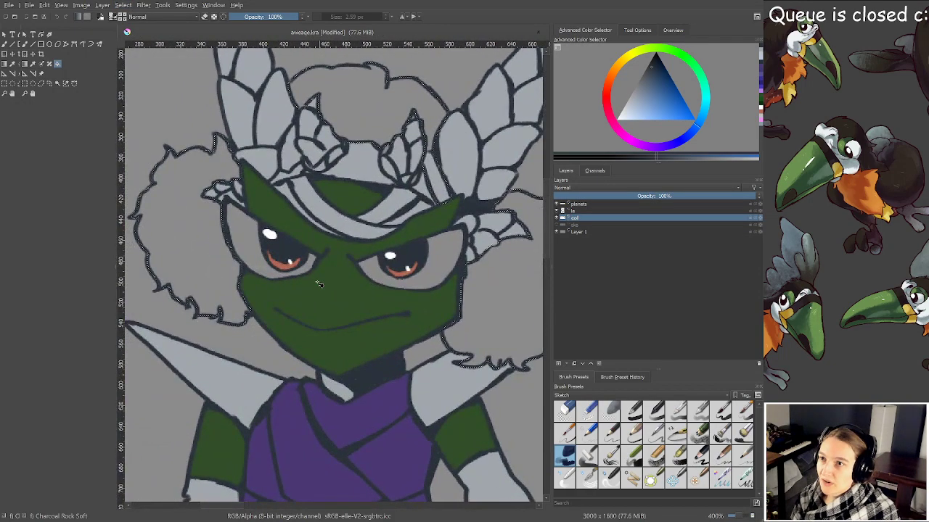
pyautogui.moveTo(516, 197); pyautogui.dragTo(480, 206)
pyautogui.moveTo(417, 209); pyautogui.dragTo(409, 200)
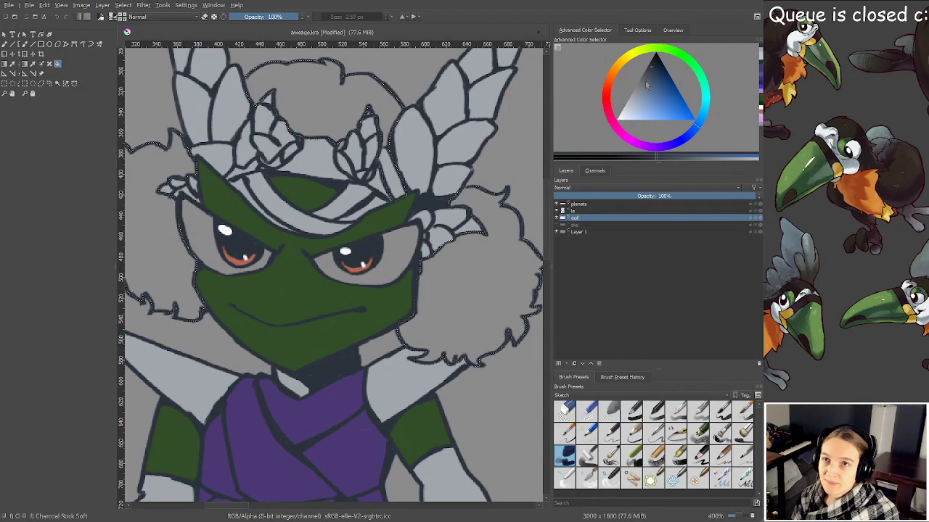
pyautogui.click(654, 150)
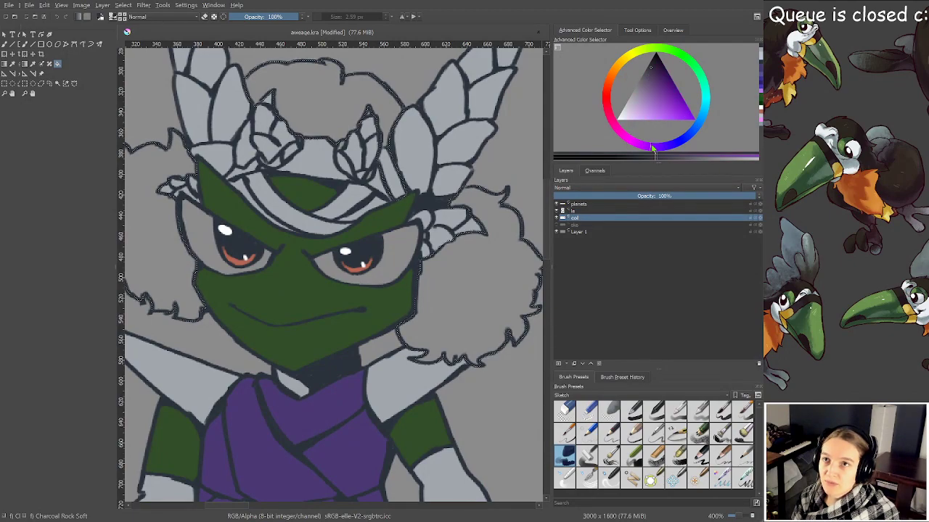
pyautogui.click(652, 73)
pyautogui.click(444, 203)
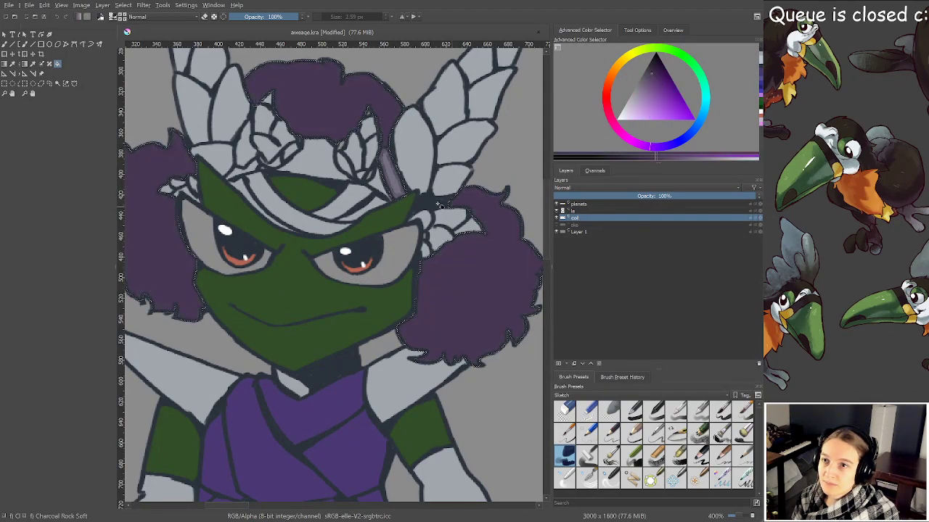
pyautogui.scroll(-1, 435, 205)
pyautogui.moveTo(428, 203); pyautogui.dragTo(444, 218)
pyautogui.hotkey('ctrl', 'z')
# Try the purple fill on the hair again, then a darker near-black purple, and undo both
pyautogui.scroll(3, 365, 194)
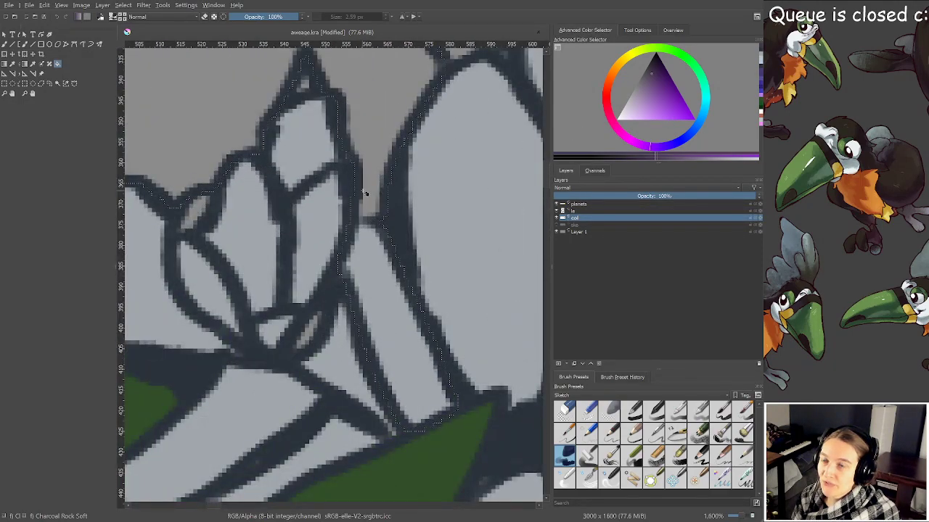
pyautogui.scroll(-2, 365, 194)
pyautogui.scroll(1, 366, 194)
pyautogui.scroll(-1, 366, 194)
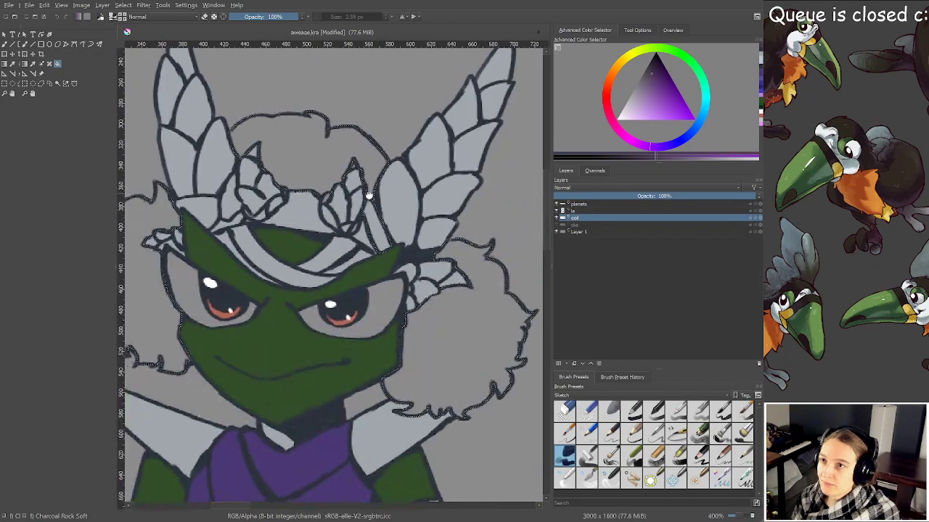
pyautogui.press('-')
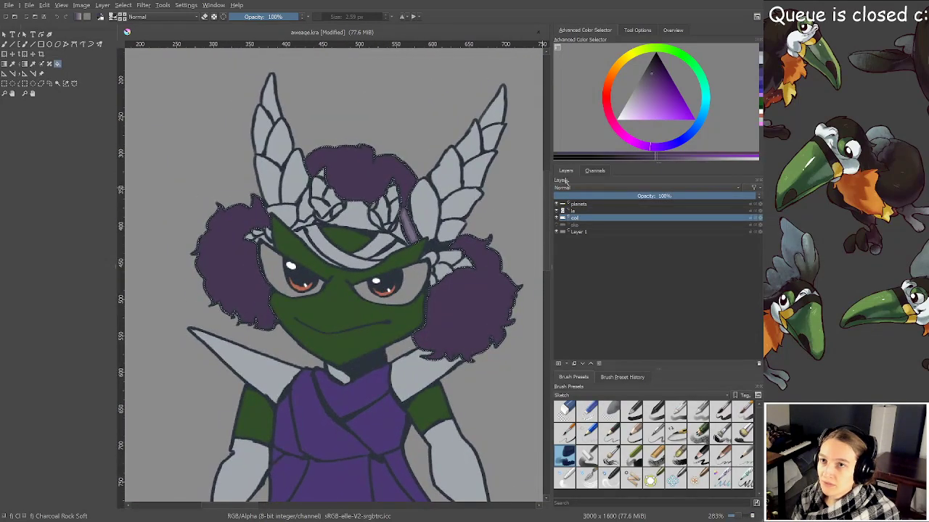
pyautogui.press('BackSpace')
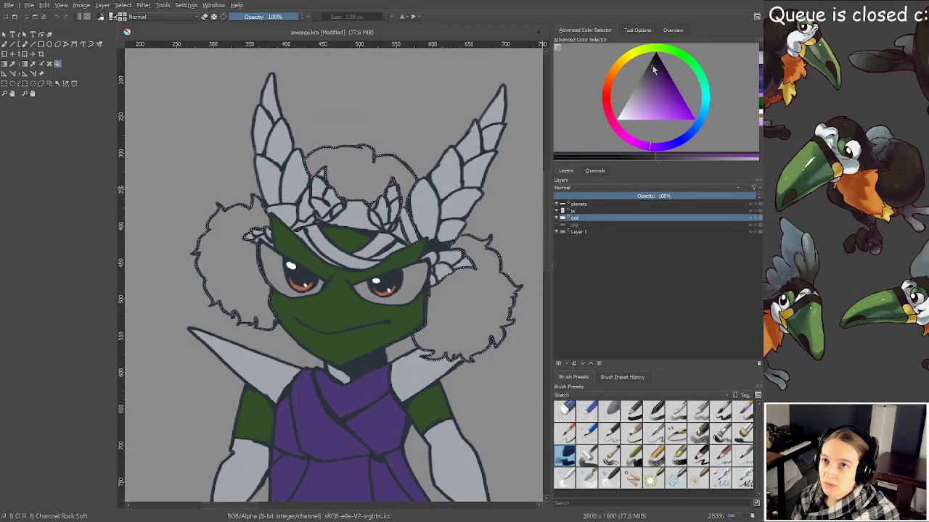
pyautogui.scroll(3, 331, 182)
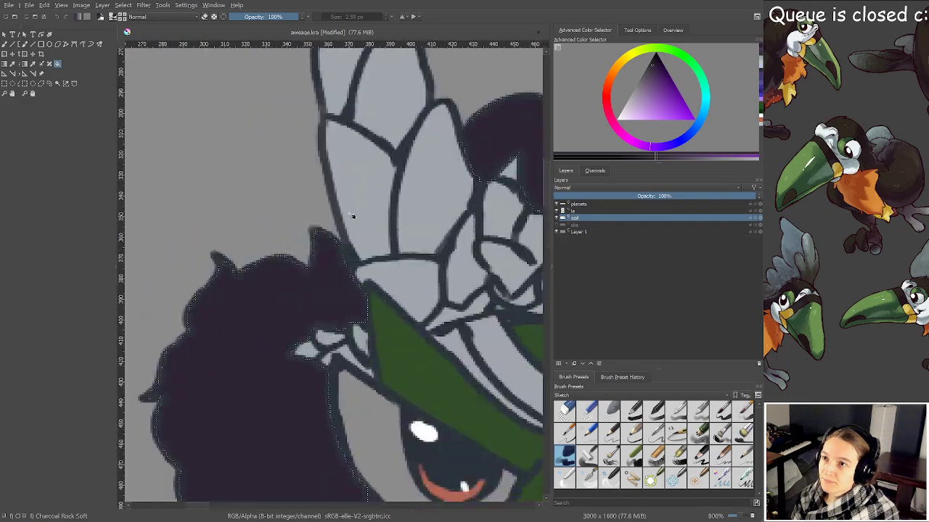
pyautogui.scroll(-3, 384, 224)
pyautogui.moveTo(537, 218); pyautogui.dragTo(452, 167)
# Choose a very dark reddish brown, fill the selected hair with it and clear the selection
pyautogui.moveTo(614, 131); pyautogui.dragTo(612, 119)
pyautogui.click(654, 61)
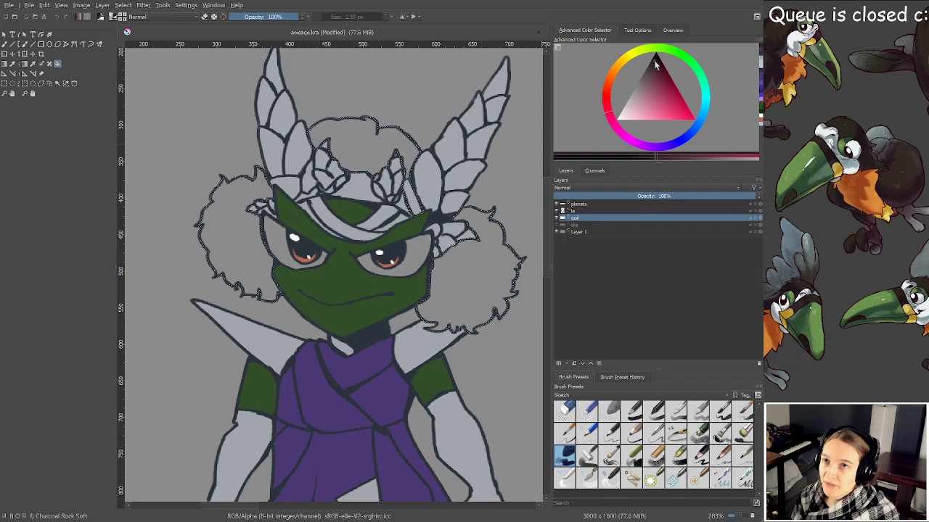
pyautogui.hotkey('shift', 'BackSpace')
pyautogui.scroll(1, 366, 176)
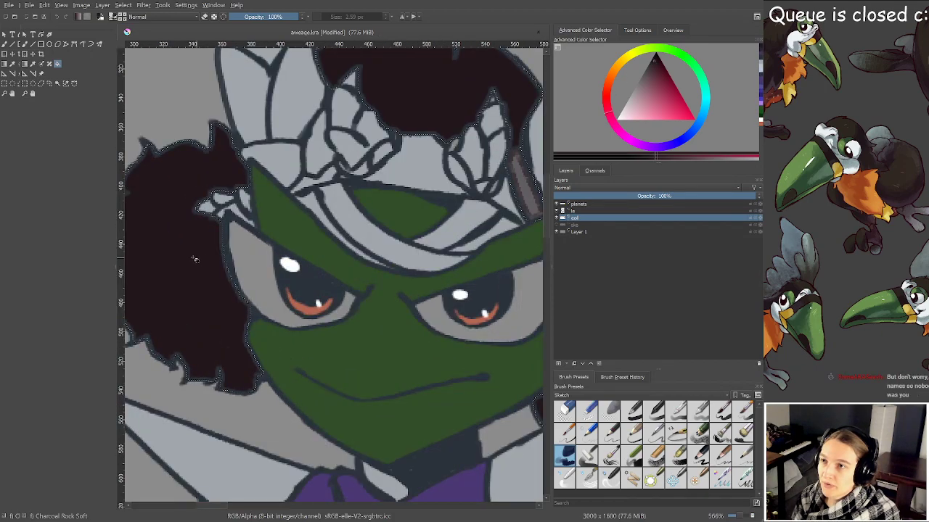
pyautogui.scroll(-1, 191, 259)
pyautogui.moveTo(344, 268); pyautogui.dragTo(337, 263)
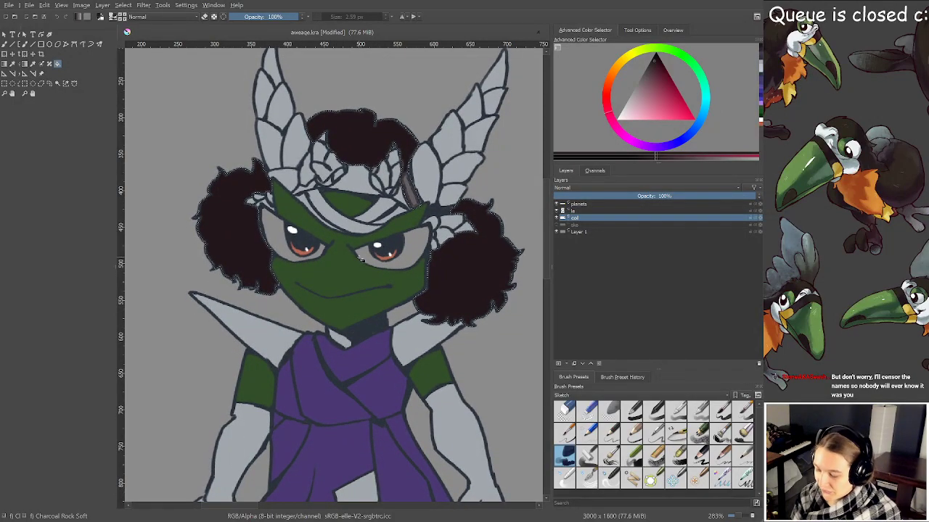
pyautogui.press('b')
# Sample the pale blue-grey and paint over the hair-coloured strap between the headpiece leaves and the right-hand wing
pyautogui.scroll(1, 384, 274)
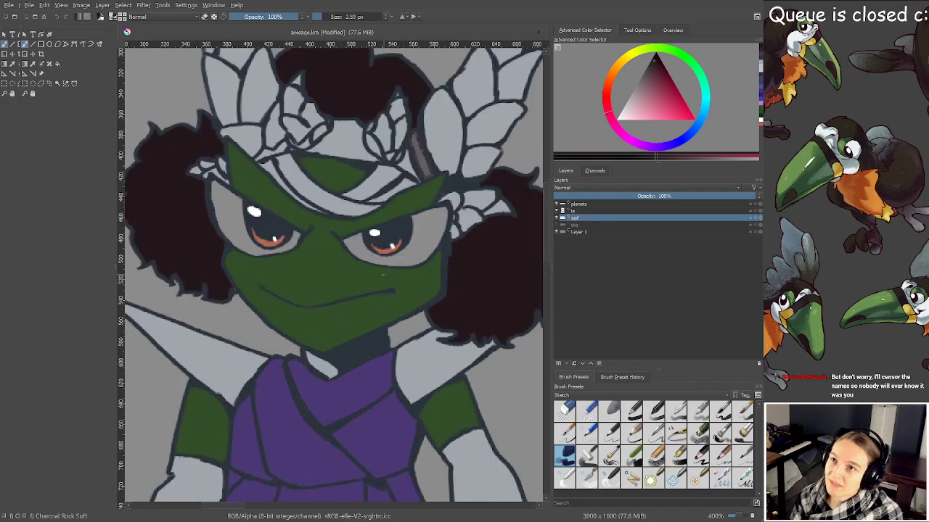
pyautogui.scroll(-1, 379, 274)
pyautogui.scroll(3, 431, 204)
pyautogui.moveTo(425, 209); pyautogui.dragTo(394, 262)
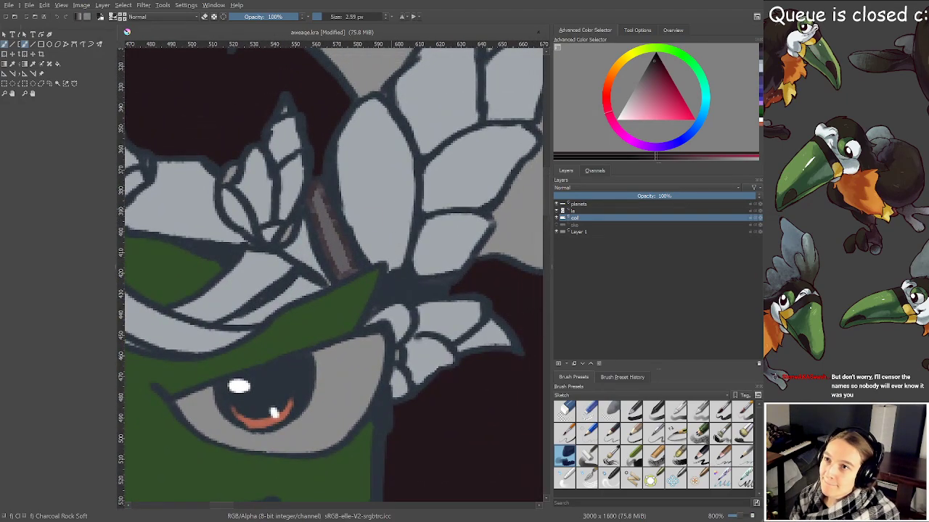
pyautogui.keyDown('ctrl'); pyautogui.click(389, 204); pyautogui.keyUp('ctrl')
pyautogui.moveTo(330, 181)
pyautogui.mouseDown()
pyautogui.moveTo(309, 212)
pyautogui.moveTo(342, 263)
pyautogui.mouseUp()
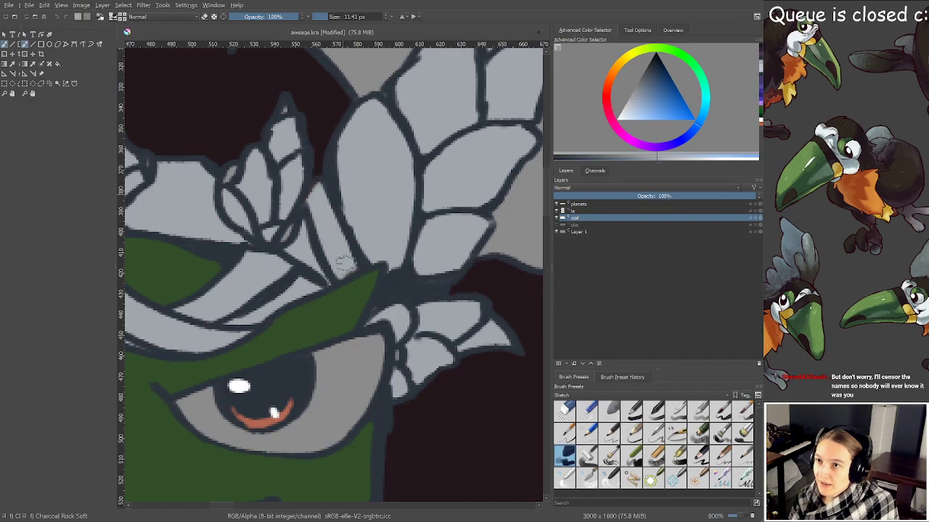
# Touch up missed spots among the headpiece's small leaves with the pale blue-grey, using a smaller brush, and save the file
pyautogui.press('[')
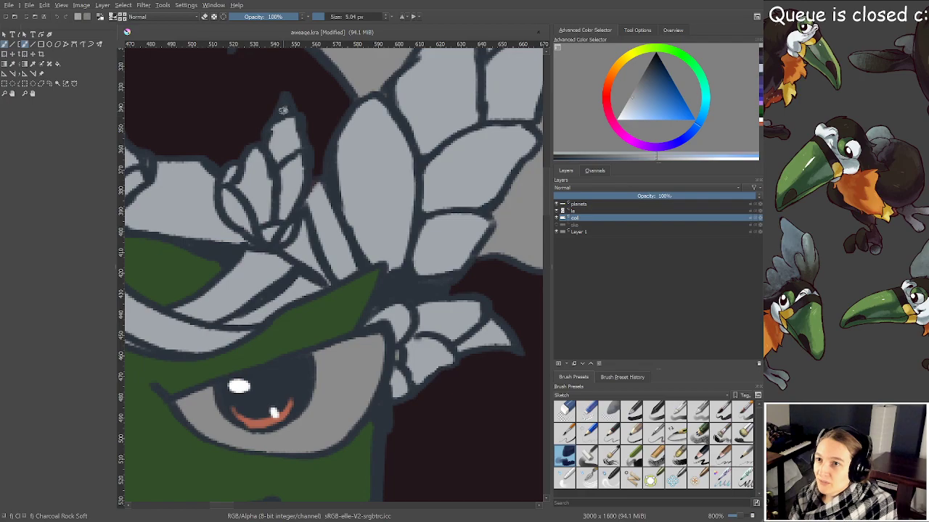
pyautogui.moveTo(401, 352); pyautogui.dragTo(353, 251)
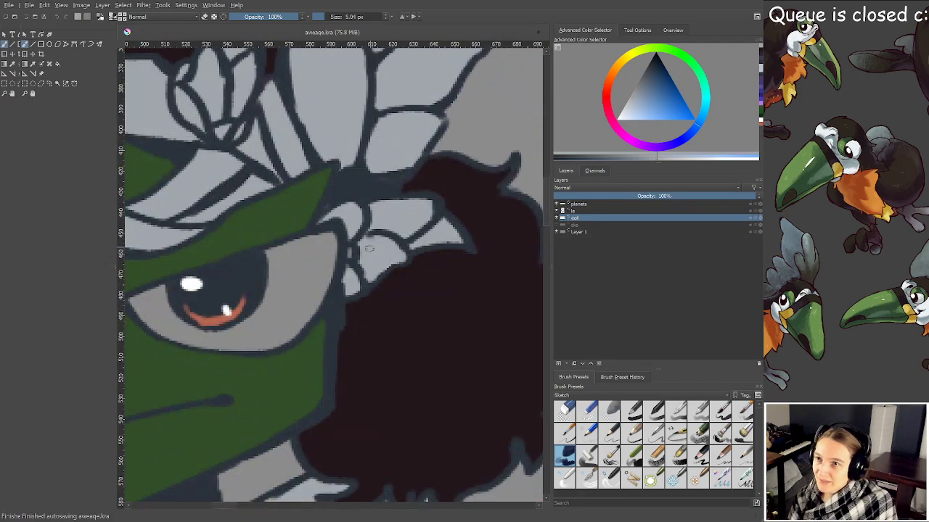
pyautogui.moveTo(347, 208); pyautogui.dragTo(269, 355)
pyautogui.scroll(-1, 269, 356)
pyautogui.moveTo(344, 302); pyautogui.dragTo(385, 346)
pyautogui.moveTo(225, 303); pyautogui.dragTo(354, 277)
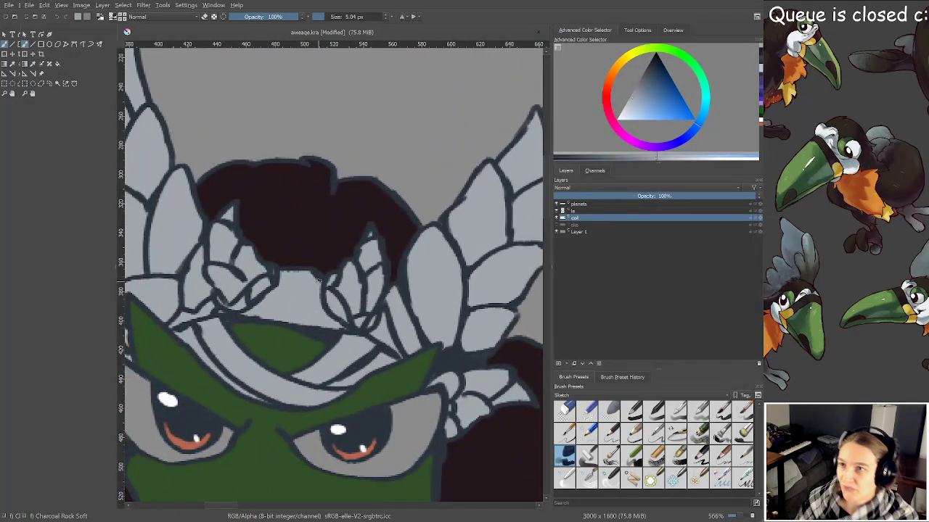
pyautogui.scroll(2, 324, 279)
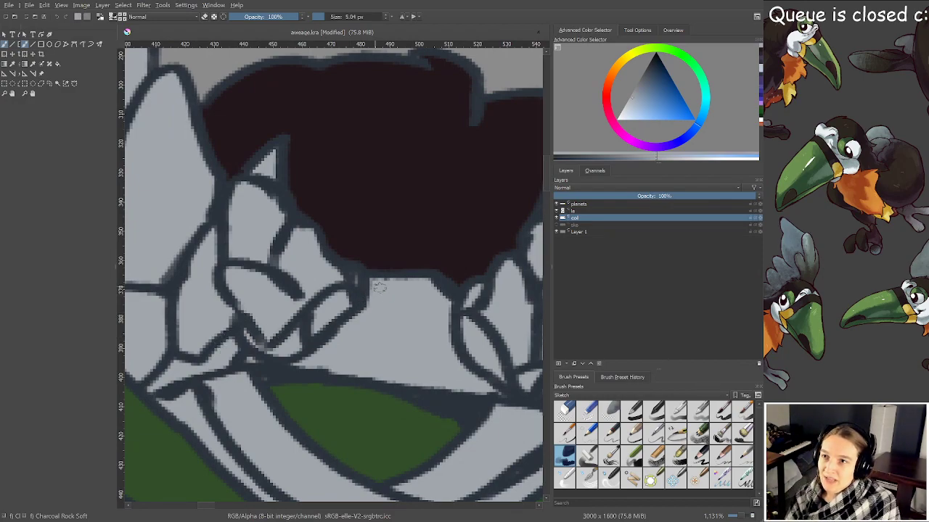
pyautogui.moveTo(257, 234); pyautogui.dragTo(421, 315)
pyautogui.moveTo(283, 288); pyautogui.dragTo(385, 344)
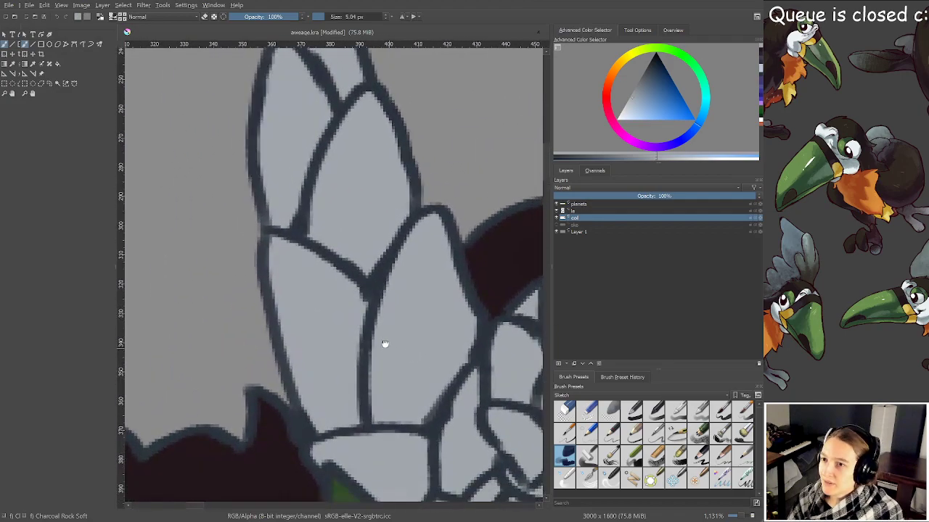
pyautogui.scroll(-1, 384, 344)
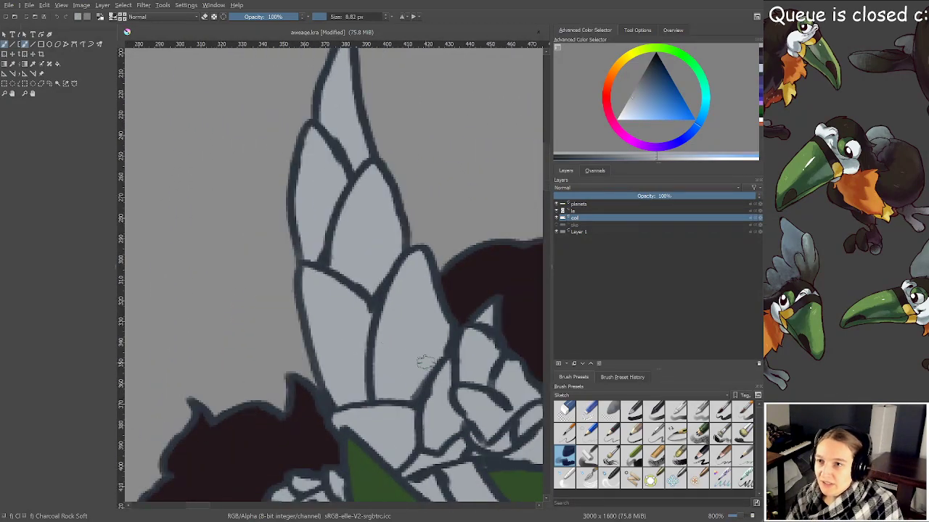
pyautogui.scroll(-1, 416, 355)
pyautogui.scroll(-1, 416, 356)
pyautogui.moveTo(399, 380); pyautogui.dragTo(354, 268)
pyautogui.moveTo(445, 382); pyautogui.dragTo(336, 301)
pyautogui.scroll(-1, 364, 374)
pyautogui.moveTo(371, 400); pyautogui.dragTo(384, 178)
pyautogui.scroll(-1, 393, 198)
pyautogui.moveTo(398, 228); pyautogui.dragTo(396, 276)
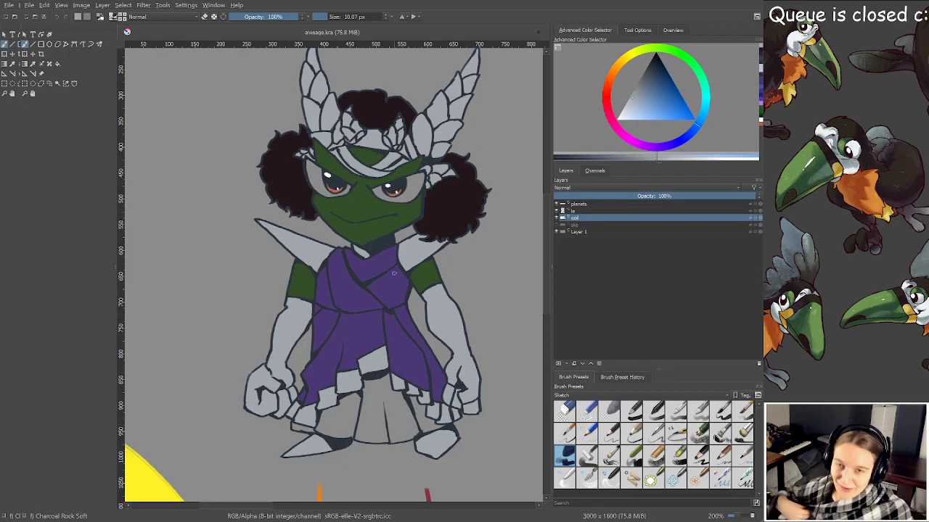
# Select the unfilled lower-garment areas beneath the tunic's hem, between the two feet, on the col layer
pyautogui.click(58, 85)
pyautogui.moveTo(418, 333); pyautogui.dragTo(400, 263)
pyautogui.scroll(2, 360, 312)
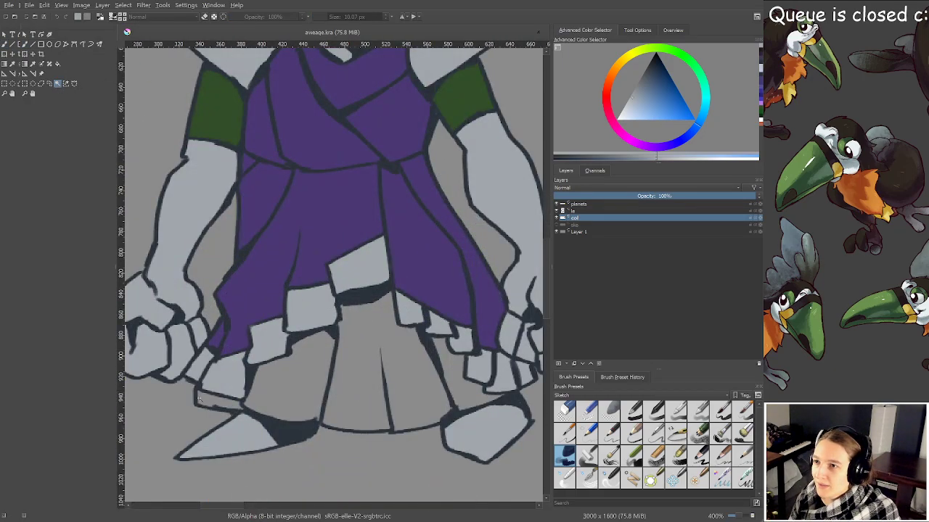
pyautogui.click(394, 398)
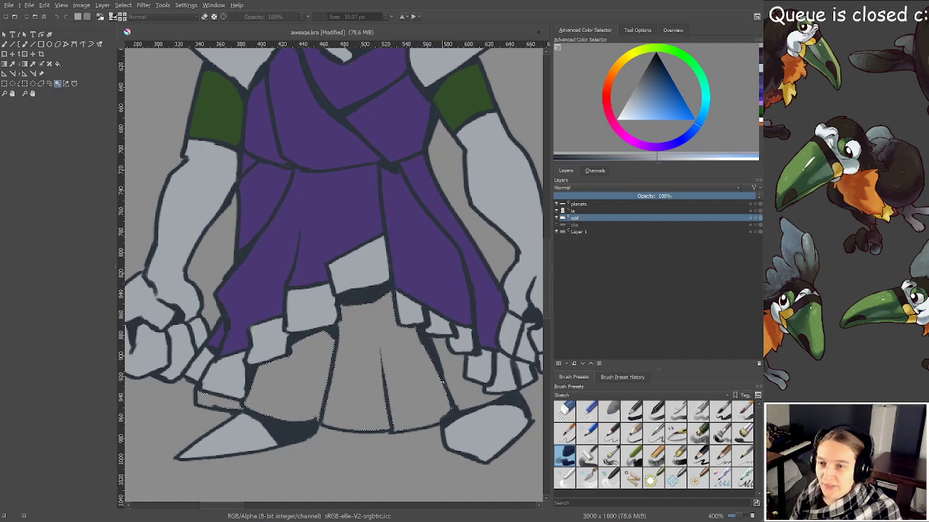
# Choose a light pinkish purple, fill the selected lower-garment areas beneath the tunic's hem with it and clear the selection
pyautogui.scroll(-1, 427, 216)
pyautogui.moveTo(428, 212); pyautogui.dragTo(427, 304)
pyautogui.press('f')
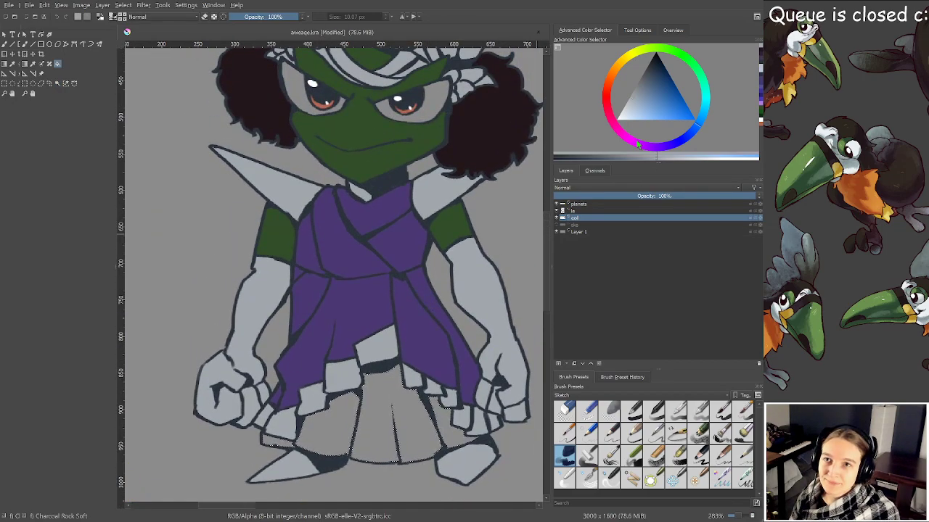
pyautogui.click(661, 99)
pyautogui.click(641, 145)
pyautogui.click(656, 107)
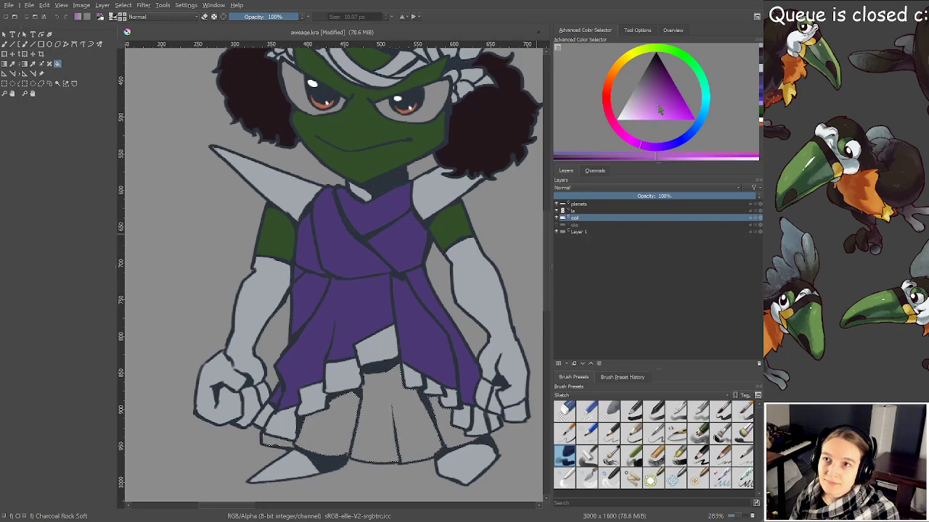
pyautogui.click(449, 218)
pyautogui.scroll(-1, 433, 241)
pyautogui.moveTo(457, 235); pyautogui.dragTo(436, 263)
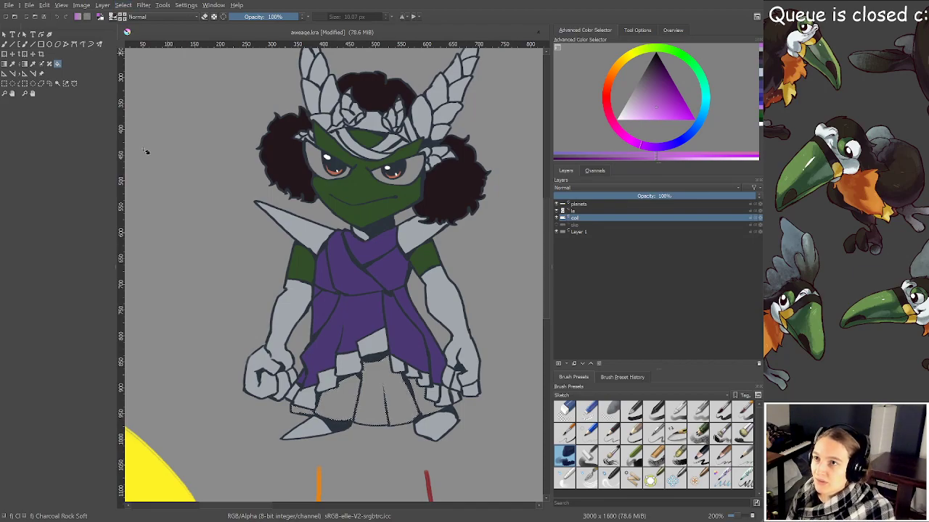
pyautogui.press('b')
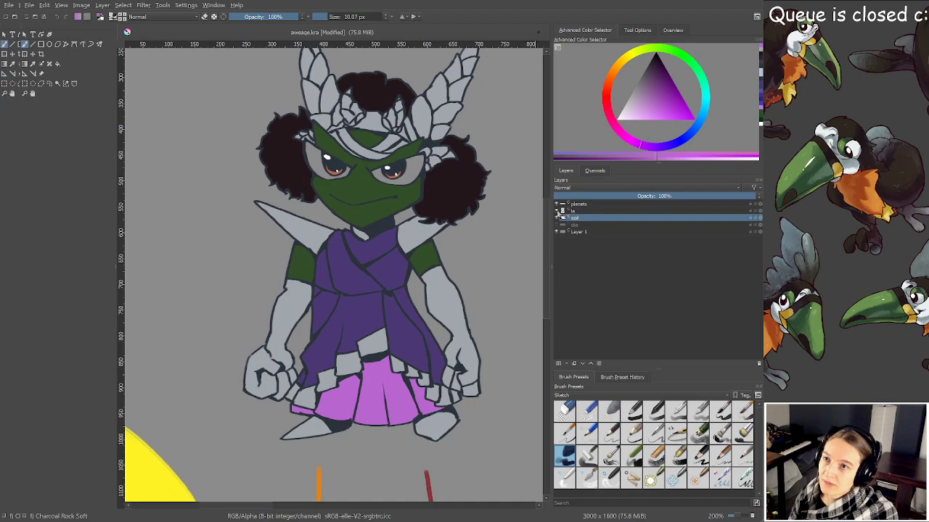
# Check the character's flat colours by briefly toggling the line art's visibility
pyautogui.click(557, 211)
pyautogui.scroll(1, 366, 152)
pyautogui.click(558, 211)
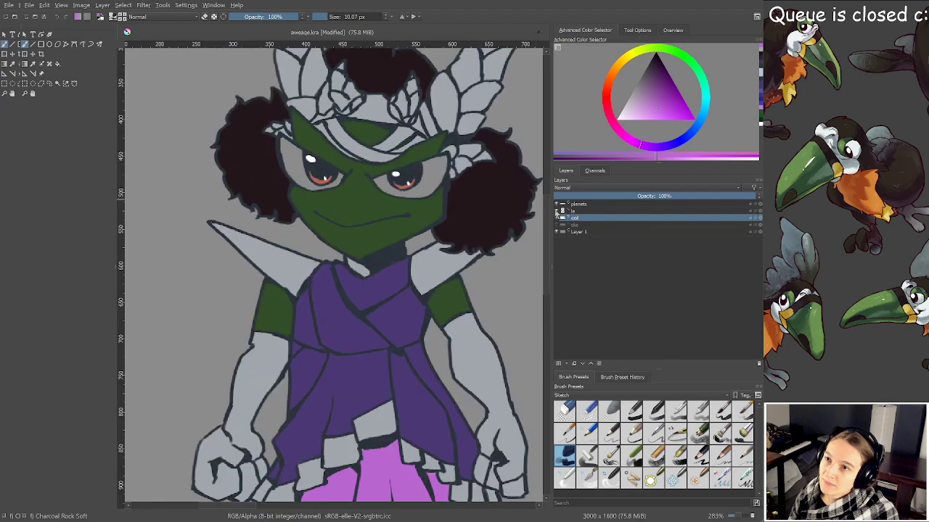
pyautogui.scroll(-1, 449, 227)
pyautogui.scroll(1, 445, 265)
# Select the unfilled whites of both eyes on the col layer
pyautogui.moveTo(423, 306); pyautogui.dragTo(399, 260)
pyautogui.scroll(1, 429, 173)
pyautogui.moveTo(362, 145); pyautogui.dragTo(351, 254)
pyautogui.scroll(3, 351, 253)
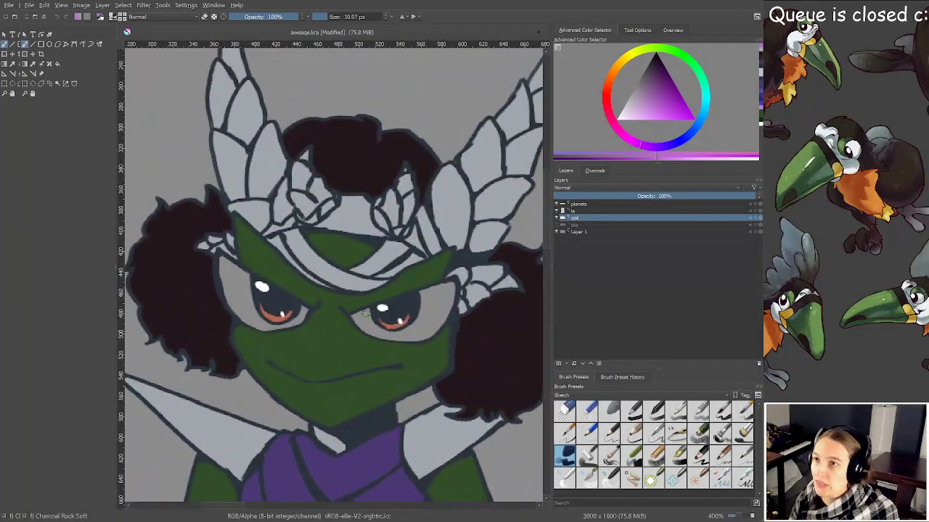
pyautogui.scroll(1, 339, 337)
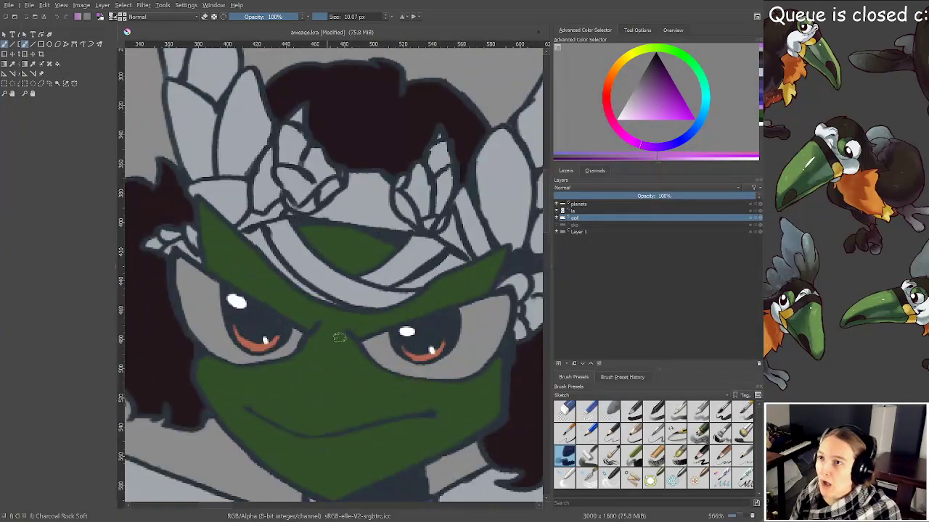
pyautogui.click(58, 83)
pyautogui.click(395, 372)
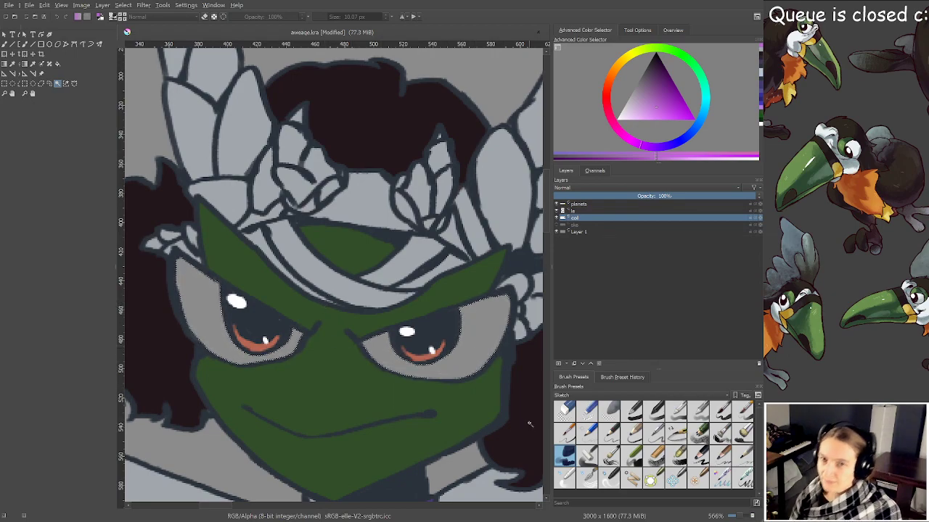
# Choose a pale beige, fill the selected eye whites with it and clear the selection
pyautogui.press('f')
pyautogui.moveTo(631, 56); pyautogui.dragTo(622, 61)
pyautogui.moveTo(647, 112); pyautogui.dragTo(637, 98)
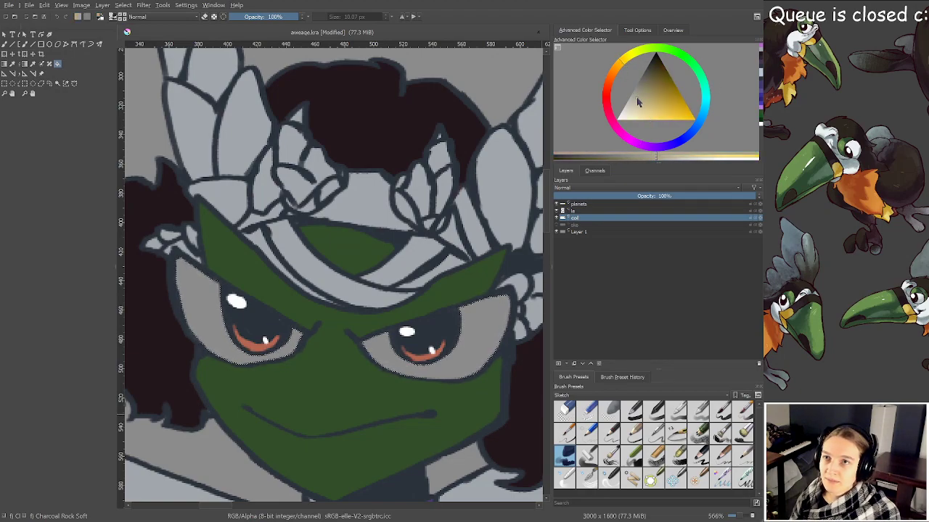
pyautogui.hotkey('shift', 'BackSpace')
pyautogui.scroll(-2, 392, 230)
pyautogui.scroll(1, 392, 229)
pyautogui.moveTo(392, 229); pyautogui.dragTo(396, 211)
pyautogui.scroll(-2, 395, 211)
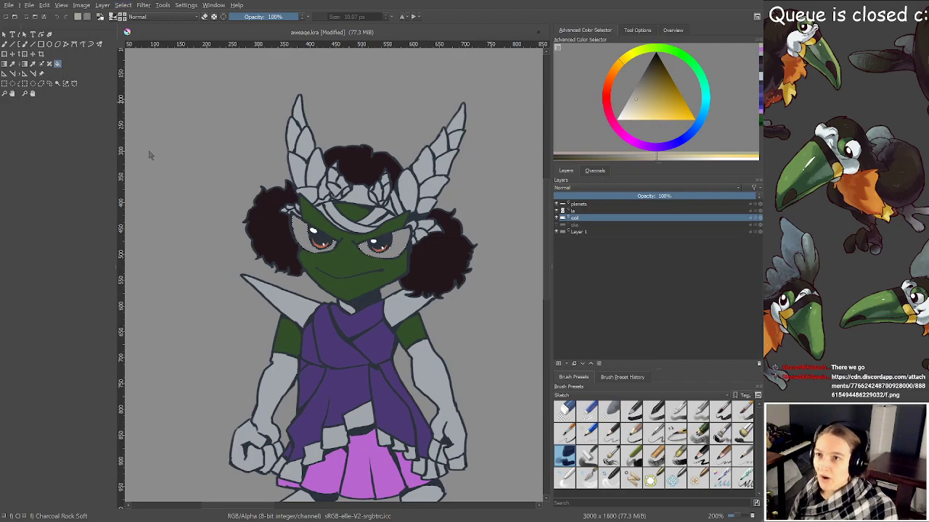
pyautogui.hotkey('shift', 'BackSpace')
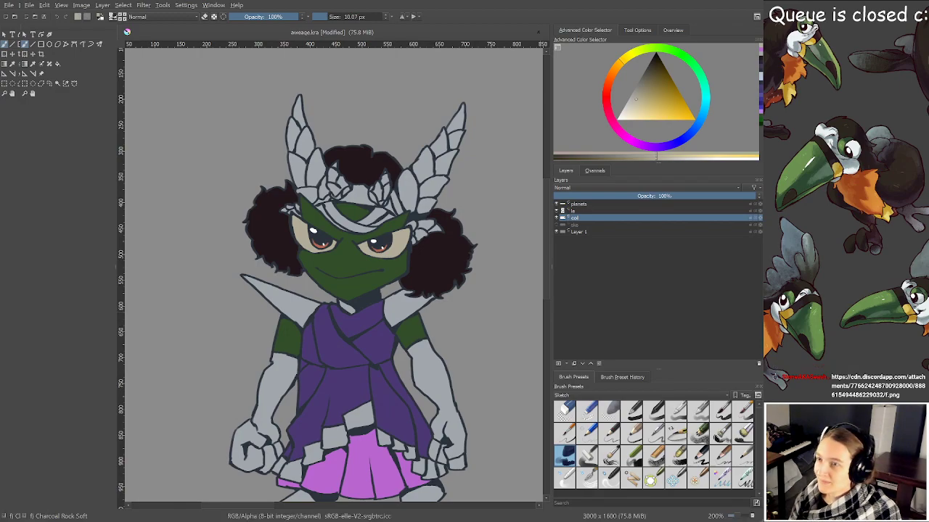
# Switch to the shared chat screenshot, read it at several magnifications and return to the Krita painting
pyautogui.hotkey('alt', 'Tab')
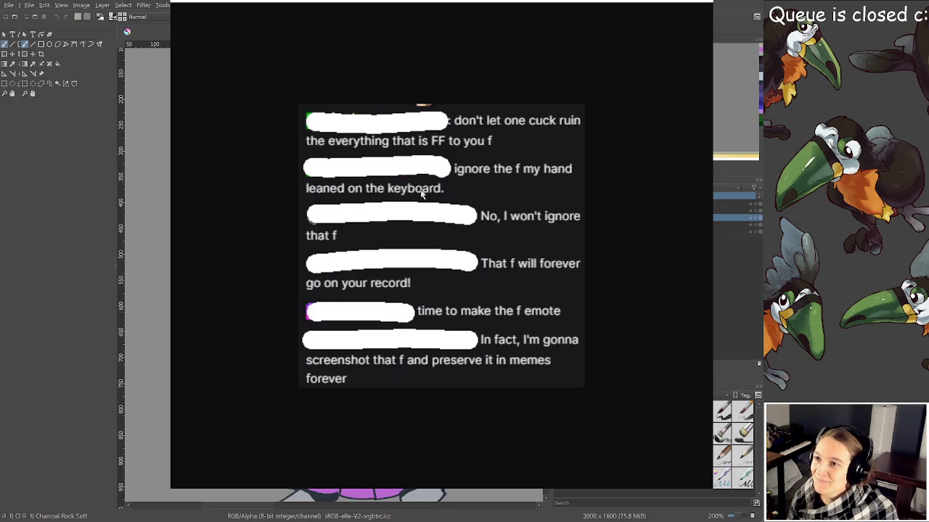
pyautogui.scroll(1, 414, 239)
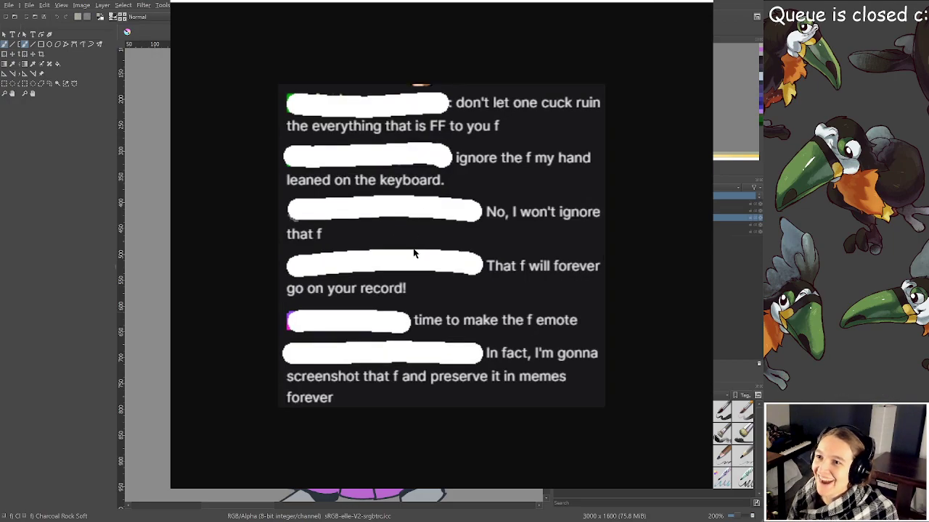
pyautogui.scroll(1, 301, 228)
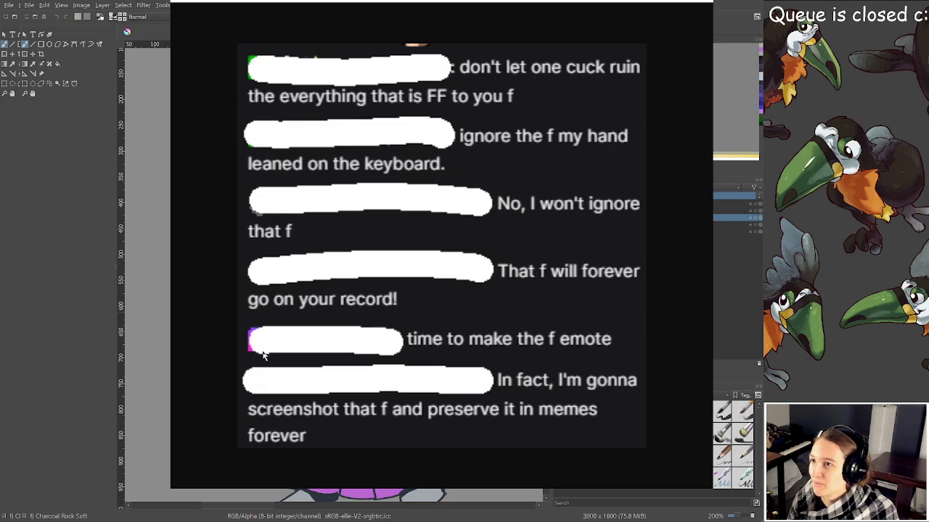
pyautogui.scroll(1, 263, 356)
pyautogui.scroll(-3, 253, 349)
pyautogui.scroll(3, 254, 348)
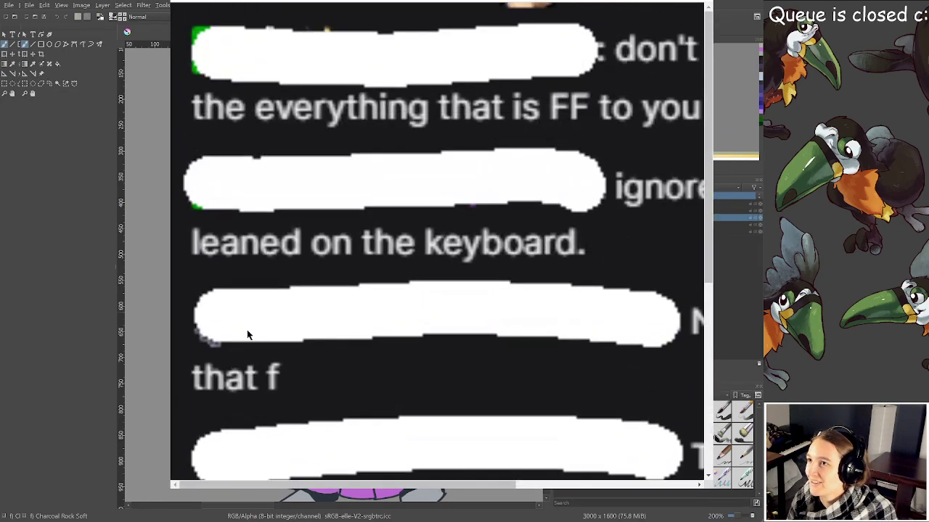
pyautogui.scroll(-3, 222, 287)
pyautogui.scroll(-3, 251, 297)
pyautogui.scroll(1, 252, 298)
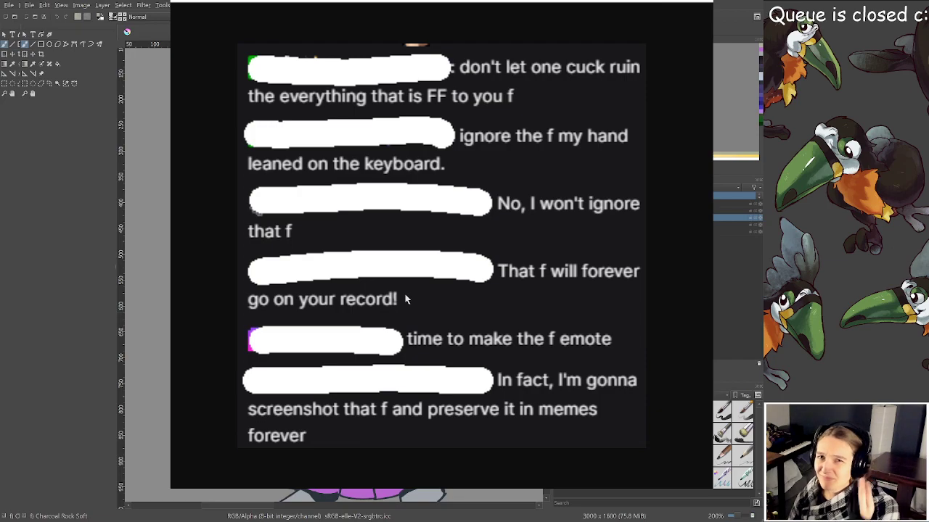
pyautogui.hotkey('alt', 'Tab')
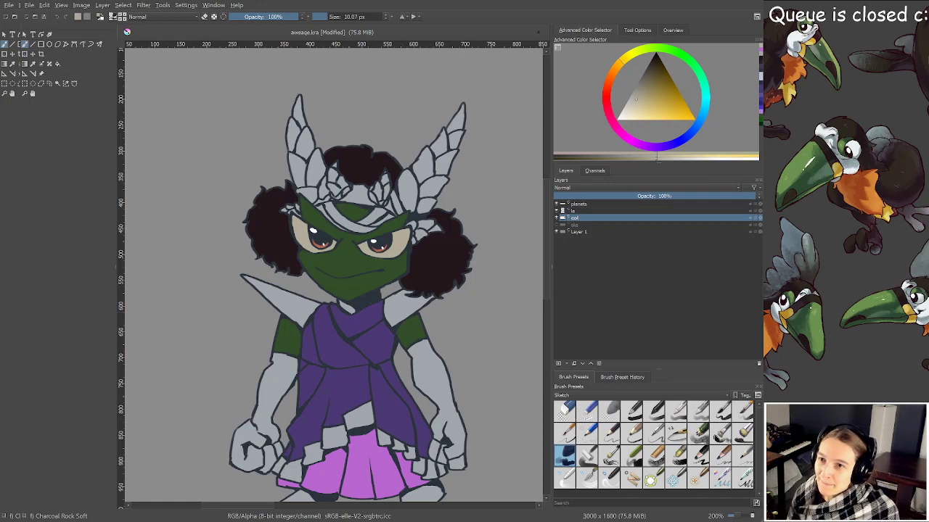
# Add a new layer named "shade" between the line art and the col layer
pyautogui.moveTo(392, 362); pyautogui.dragTo(381, 297)
pyautogui.press('1')
pyautogui.scroll(3, 384, 232)
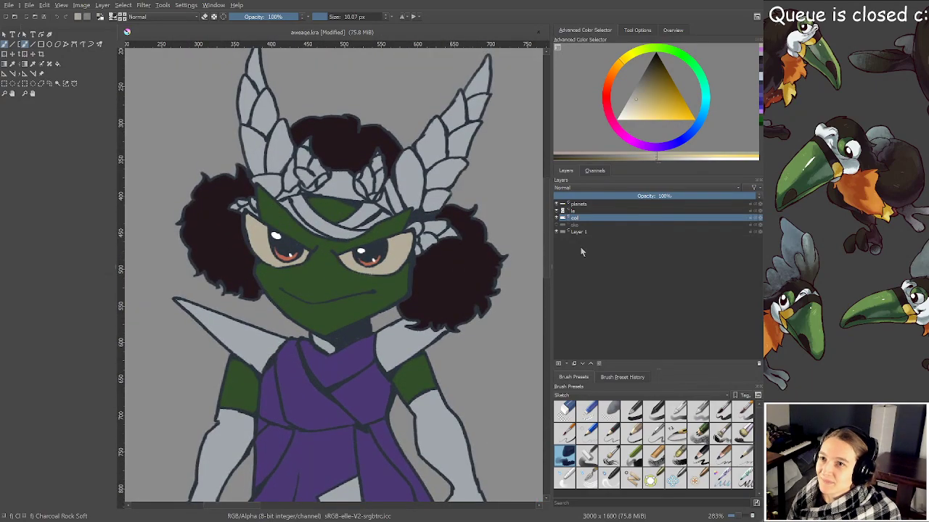
pyautogui.click(559, 362)
pyautogui.write('shade')
pyautogui.press('Return')
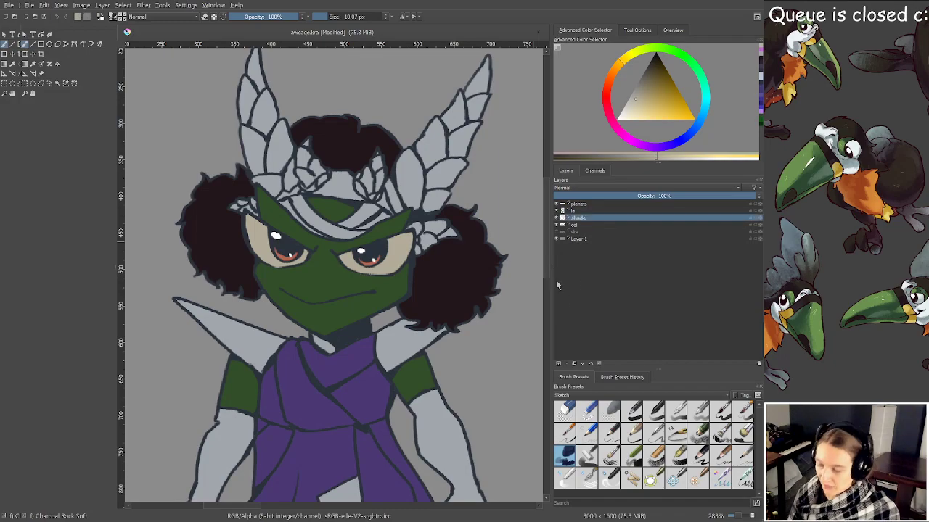
# Sample the face's green and adjust it to a lighter, slightly yellower green for the shade layer
pyautogui.scroll(-1, 410, 231)
pyautogui.moveTo(367, 250); pyautogui.dragTo(385, 276)
pyautogui.scroll(2, 381, 273)
pyautogui.keyDown('ctrl'); pyautogui.click(348, 294); pyautogui.keyUp('ctrl')
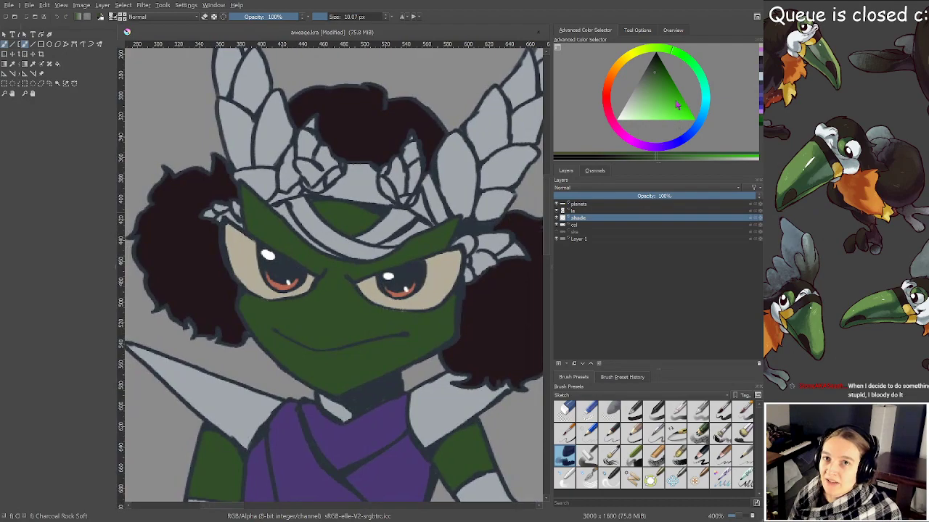
pyautogui.click(652, 76)
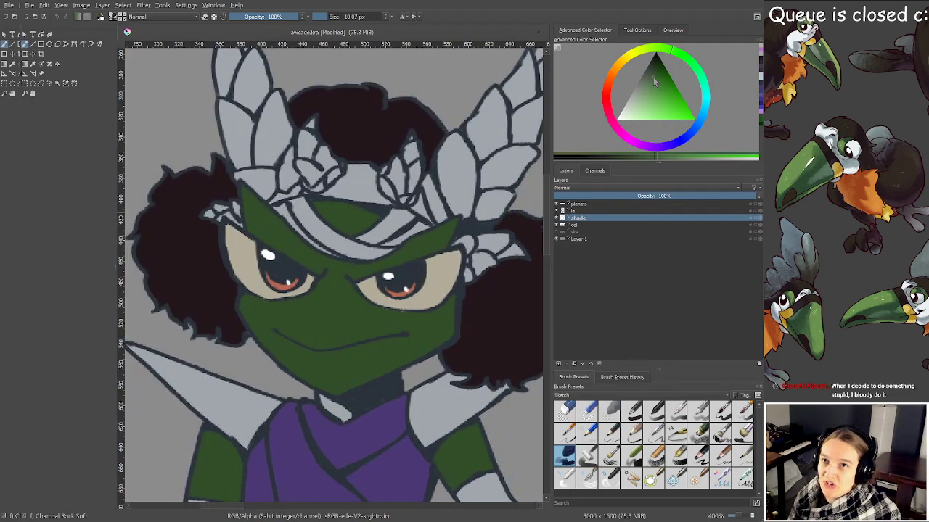
pyautogui.click(651, 85)
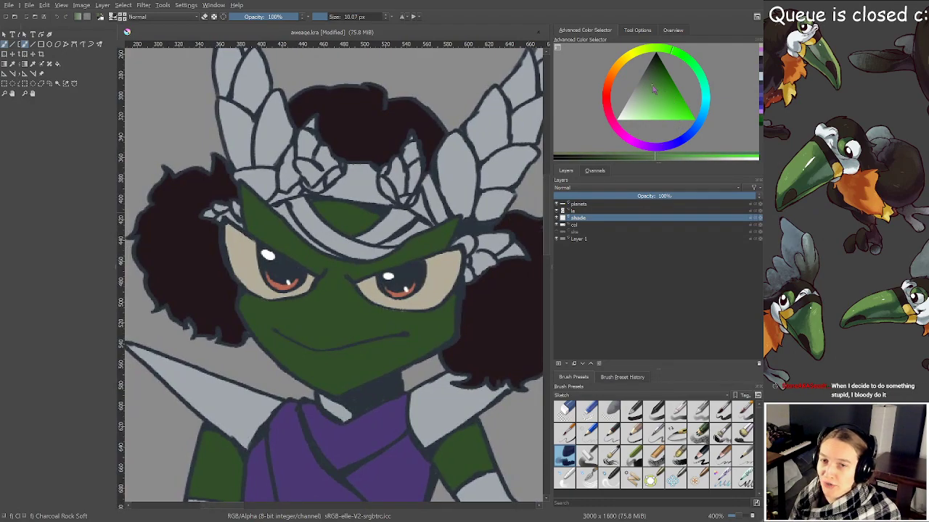
pyautogui.moveTo(666, 49); pyautogui.dragTo(657, 50)
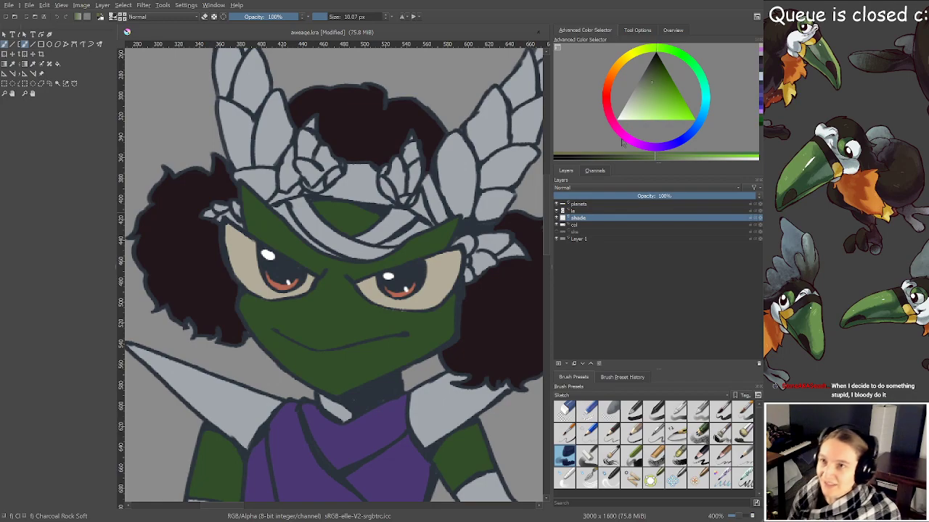
pyautogui.moveTo(375, 236); pyautogui.dragTo(374, 227)
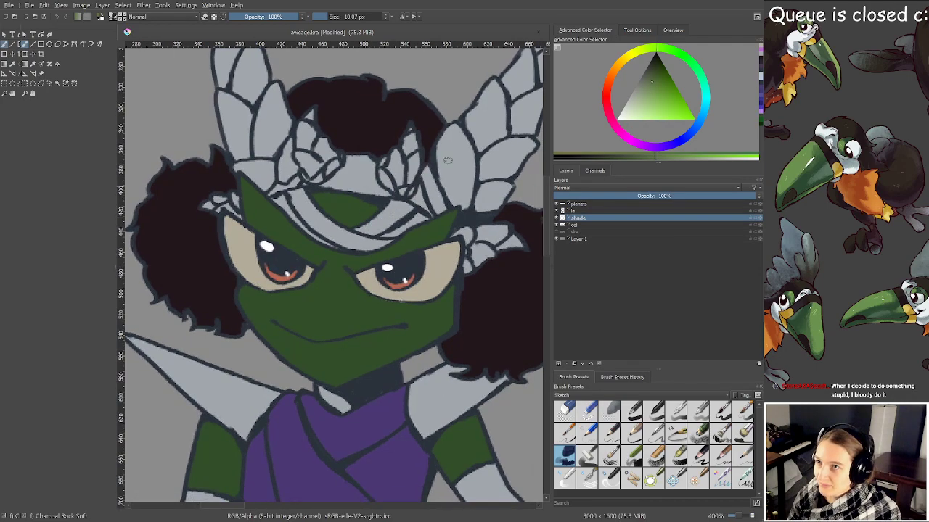
# Select the green skin of the face and both upper arms with the line art hidden, and show the line art again
pyautogui.click(557, 211)
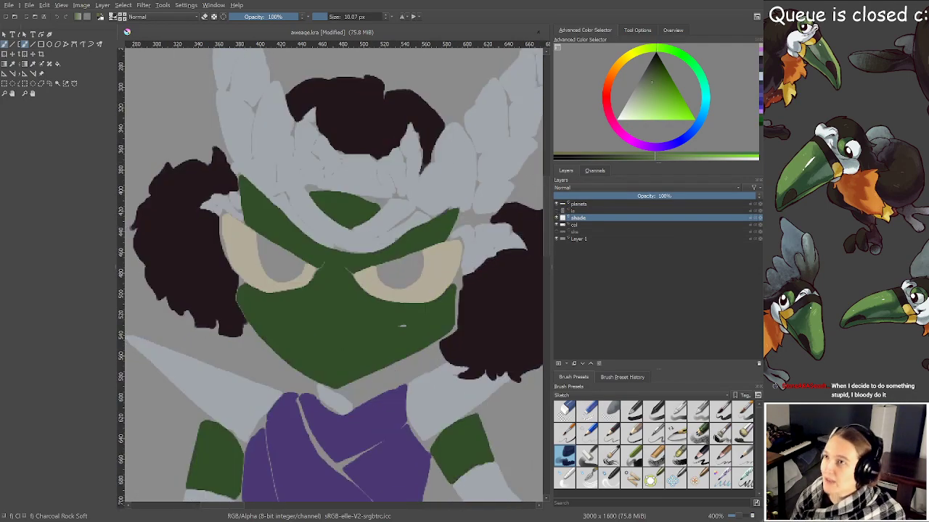
pyautogui.click(58, 83)
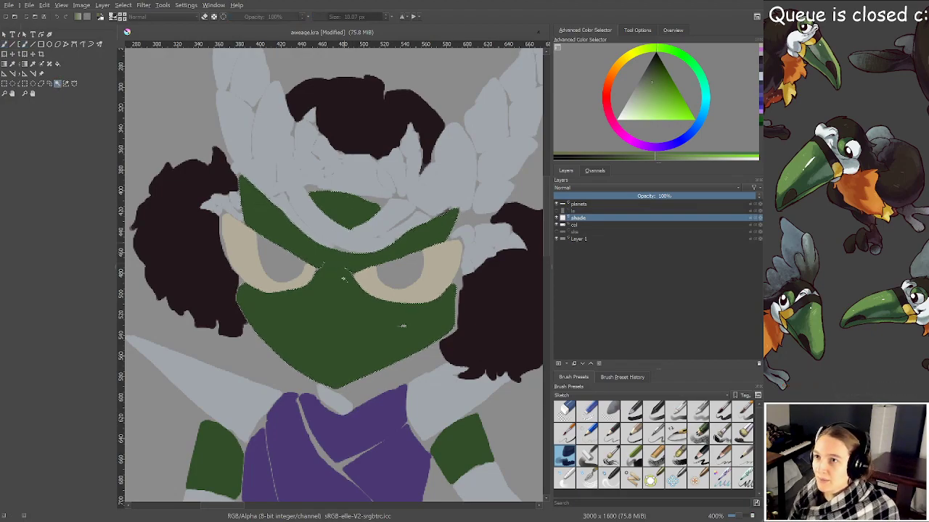
pyautogui.scroll(-3, 340, 260)
pyautogui.moveTo(340, 260); pyautogui.dragTo(349, 115)
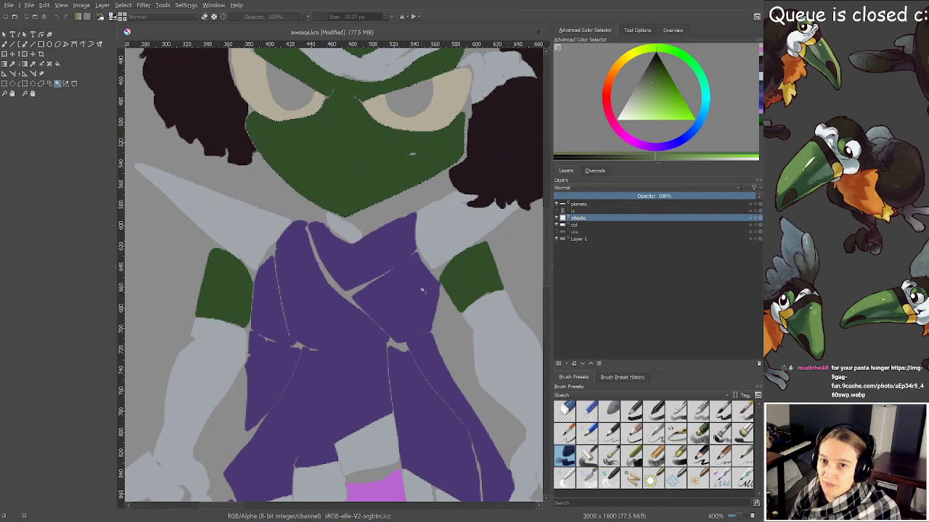
pyautogui.click(460, 289)
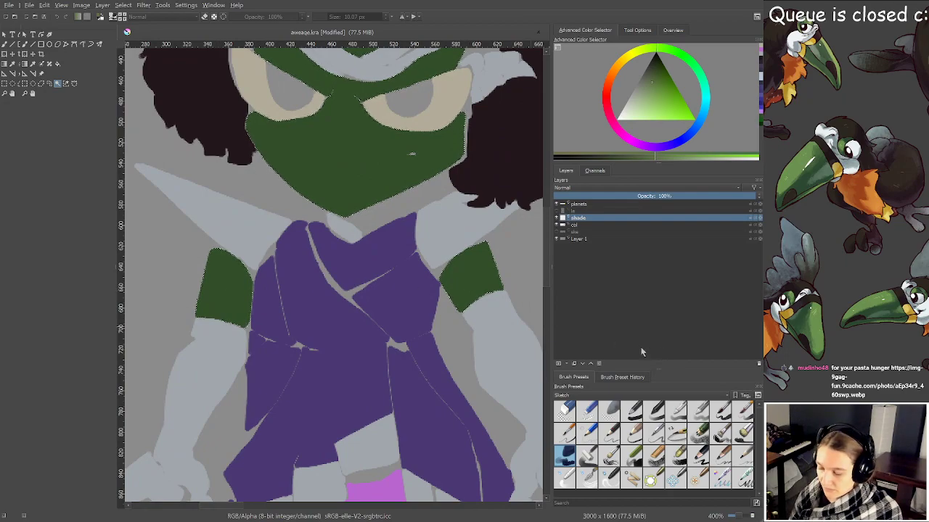
pyautogui.click(562, 211)
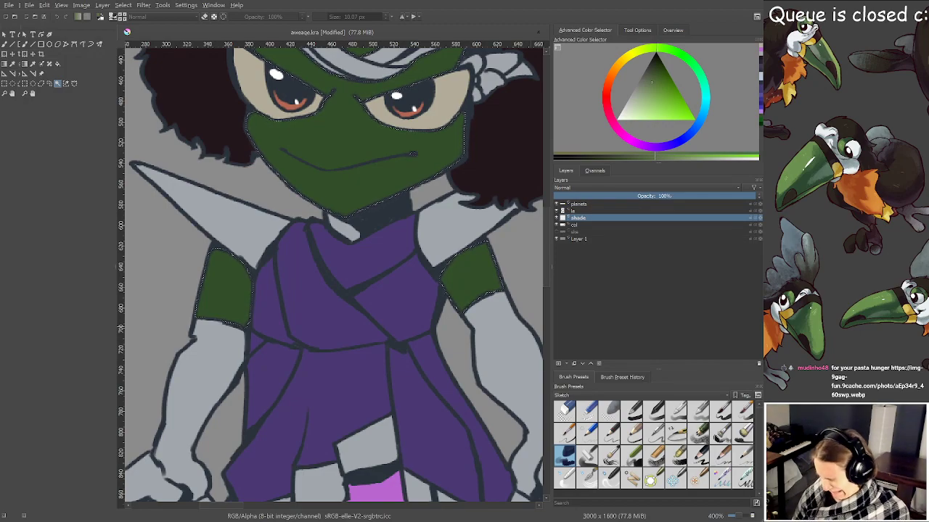
# Switch to the freehand brush and set its size to 12.58 px
pyautogui.hotkey('alt', 'Tab')
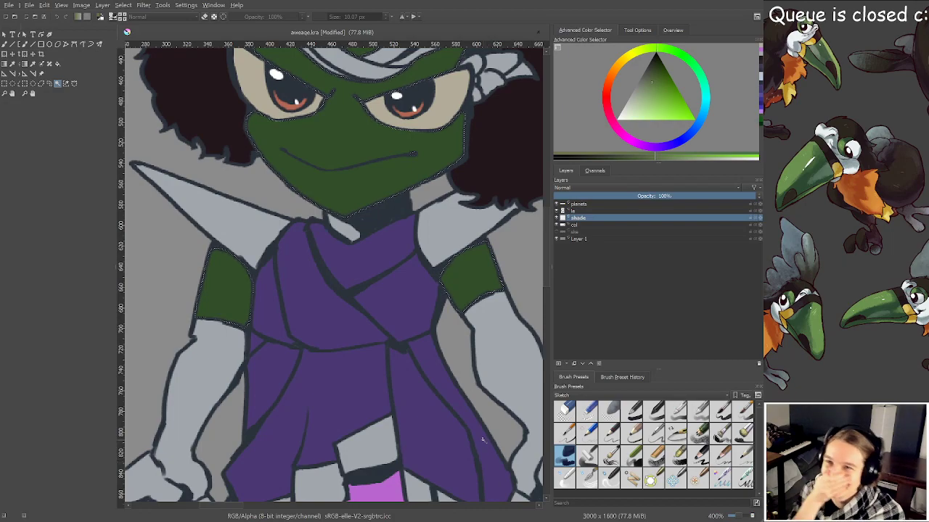
pyautogui.scroll(-1, 431, 394)
pyautogui.moveTo(428, 373); pyautogui.dragTo(407, 403)
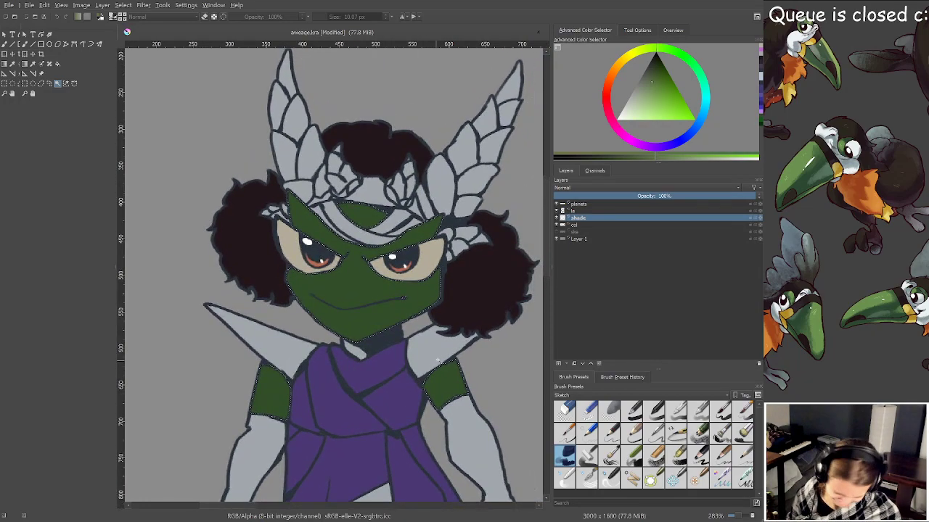
pyautogui.moveTo(435, 368); pyautogui.dragTo(437, 370)
pyautogui.press('b')
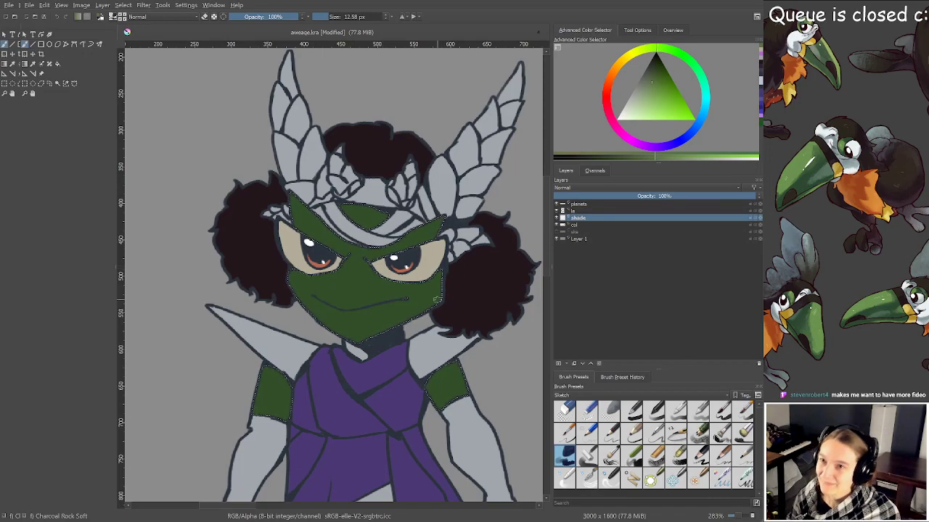
# Clear the skin selection, make the line-art layer active and toggle soft proofing to preview the artwork's colours
pyautogui.click(579, 211)
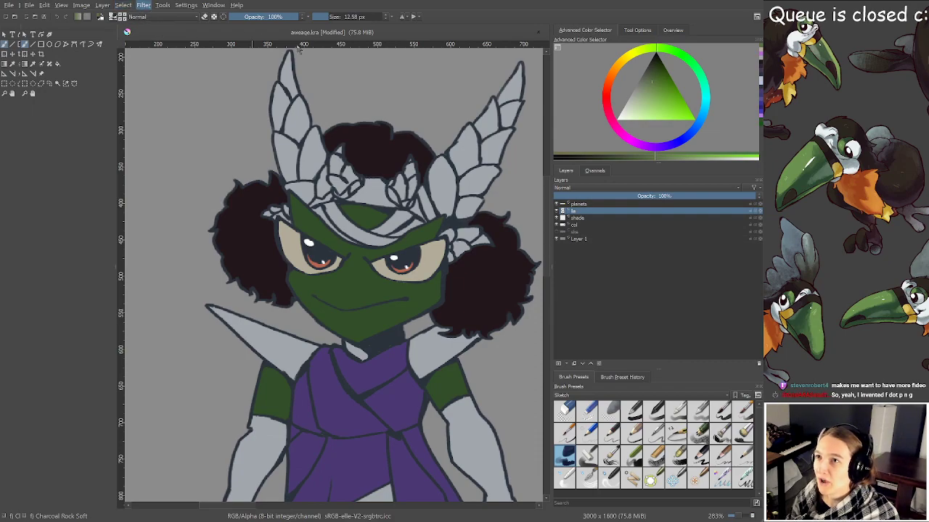
pyautogui.scroll(1, 429, 288)
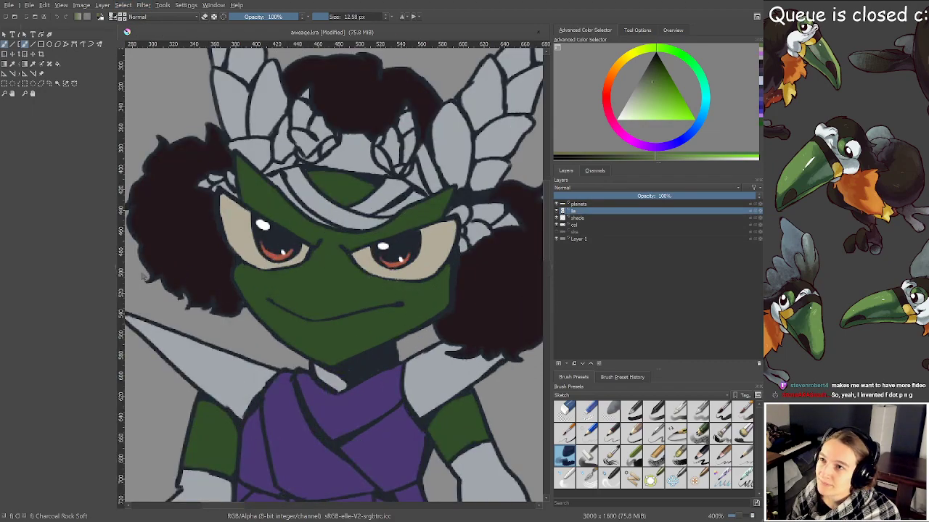
pyautogui.hotkey('ctrl', 'y')
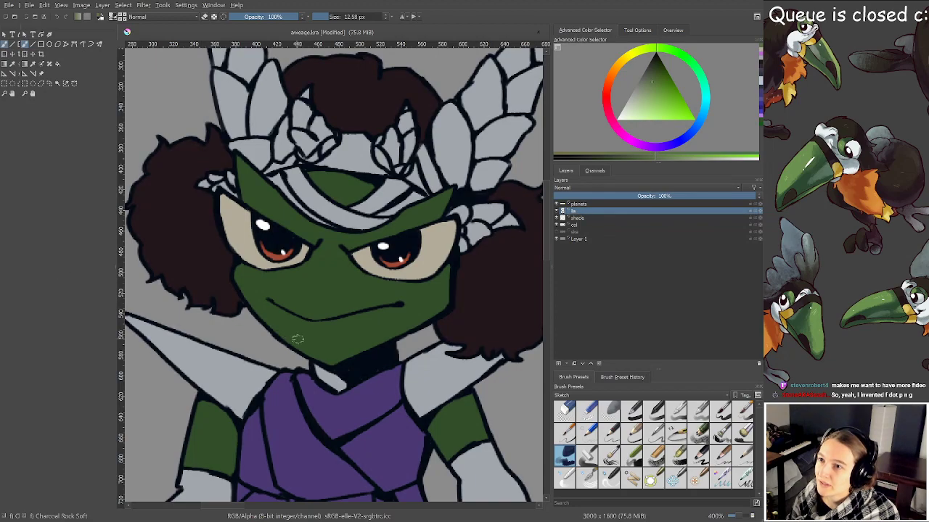
# Compare the lighter and darker versions of the line art, keep the darker one, and save the document
pyautogui.hotkey('ctrl', 'shift', 'z')
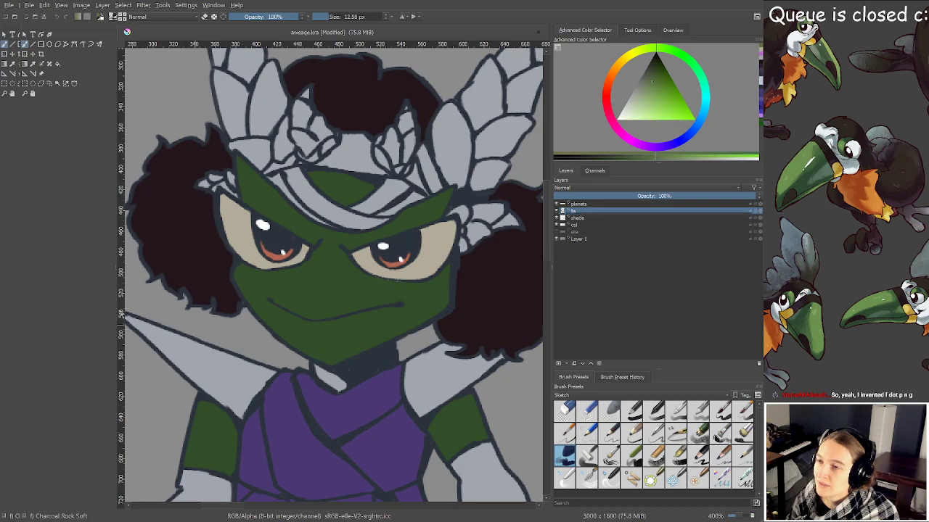
pyautogui.hotkey('ctrl', 'z')
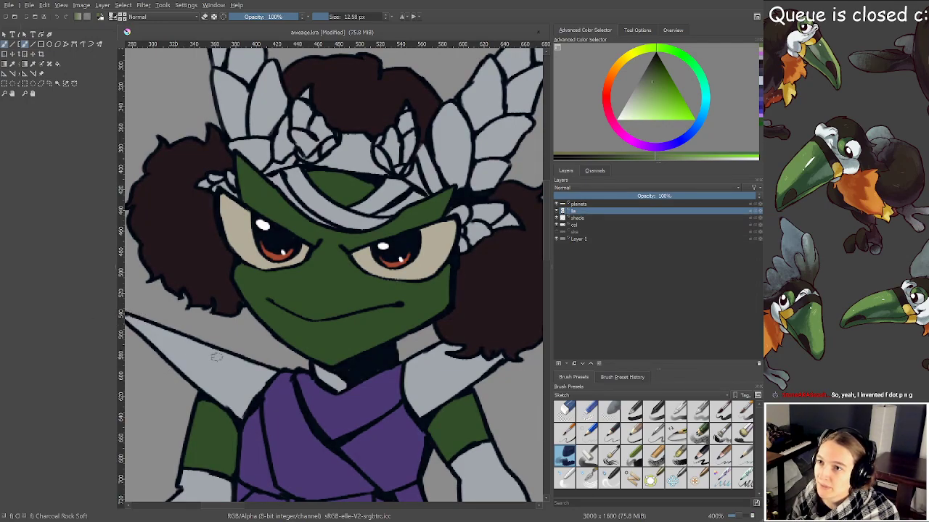
pyautogui.scroll(-3, 214, 357)
pyautogui.scroll(1, 256, 354)
pyautogui.moveTo(260, 354); pyautogui.dragTo(325, 277)
pyautogui.hotkey('ctrl', 's')
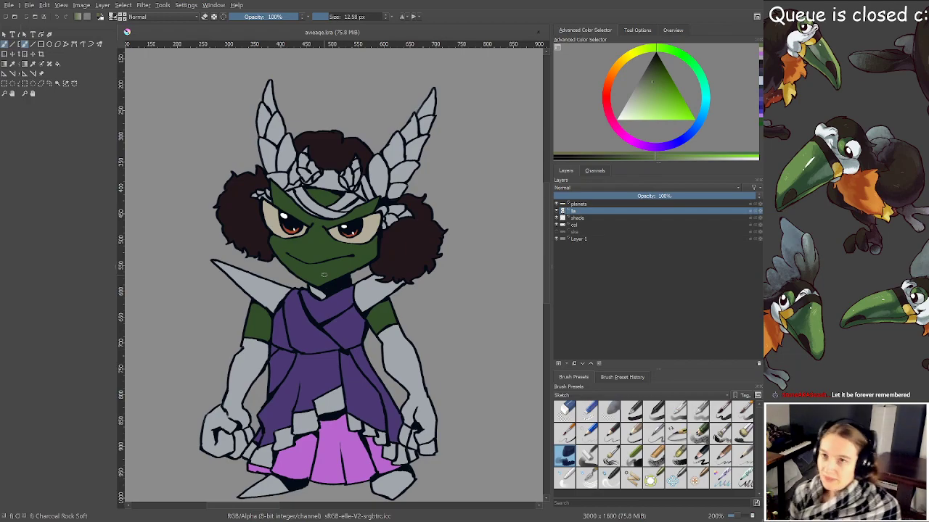
# Make the shade layer active and restore the selection of the green skin
pyautogui.click(581, 218)
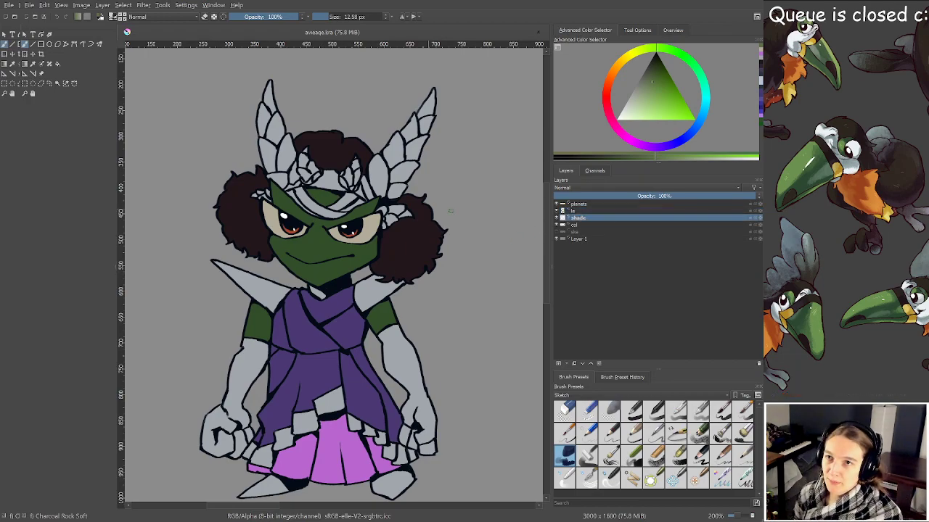
pyautogui.scroll(1, 306, 145)
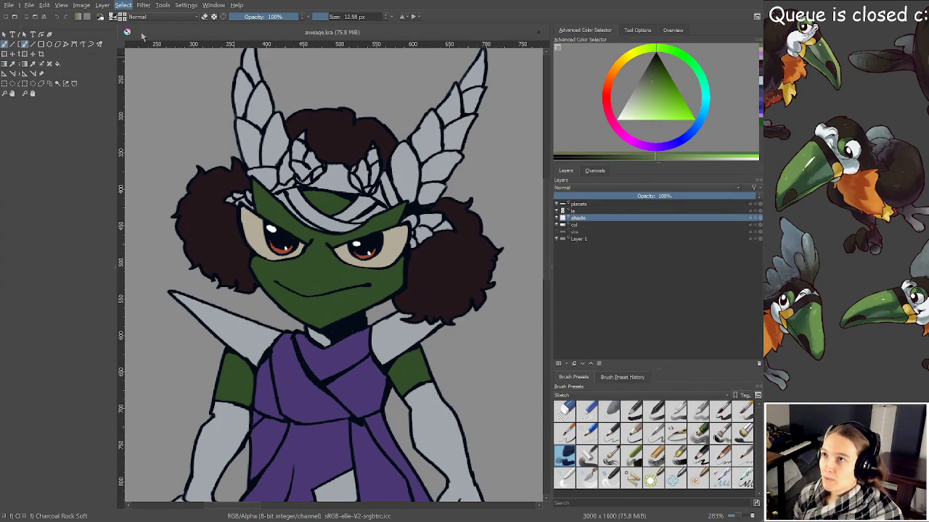
pyautogui.scroll(1, 329, 283)
pyautogui.moveTo(328, 281)
pyautogui.mouseDown()
pyautogui.moveTo(330, 265)
pyautogui.moveTo(332, 277)
pyautogui.mouseUp()
# Paint light green on the face's left half, the left upper arm's outer edge and below the mouth, using 21.95 px and 8.60 px brushes
pyautogui.moveTo(234, 252)
pyautogui.mouseDown()
pyautogui.moveTo(248, 273)
pyautogui.moveTo(277, 287)
pyautogui.moveTo(275, 248)
pyautogui.moveTo(303, 341)
pyautogui.mouseUp()
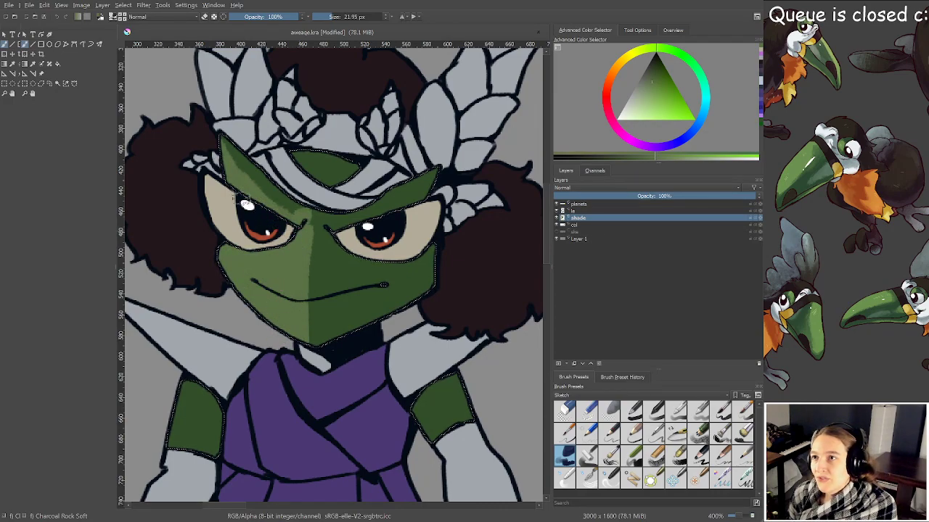
pyautogui.moveTo(289, 350); pyautogui.dragTo(311, 319)
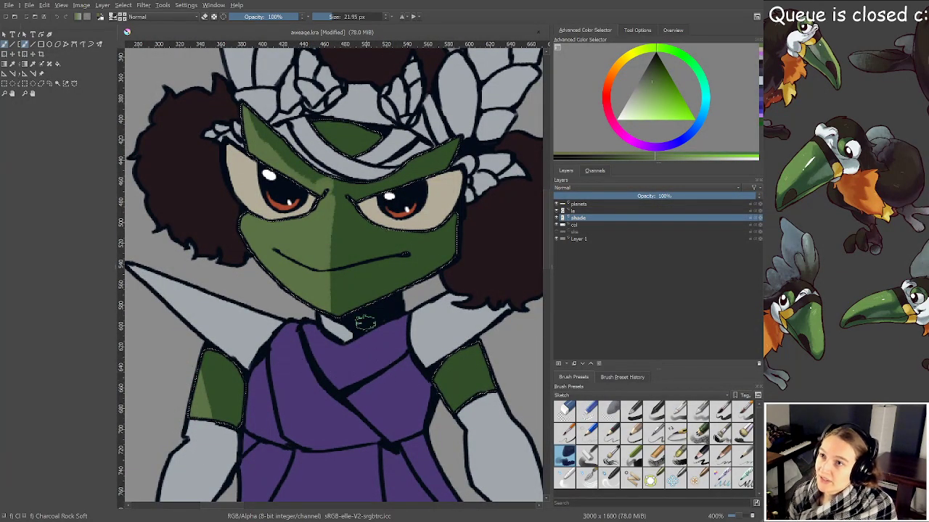
pyautogui.press('[')
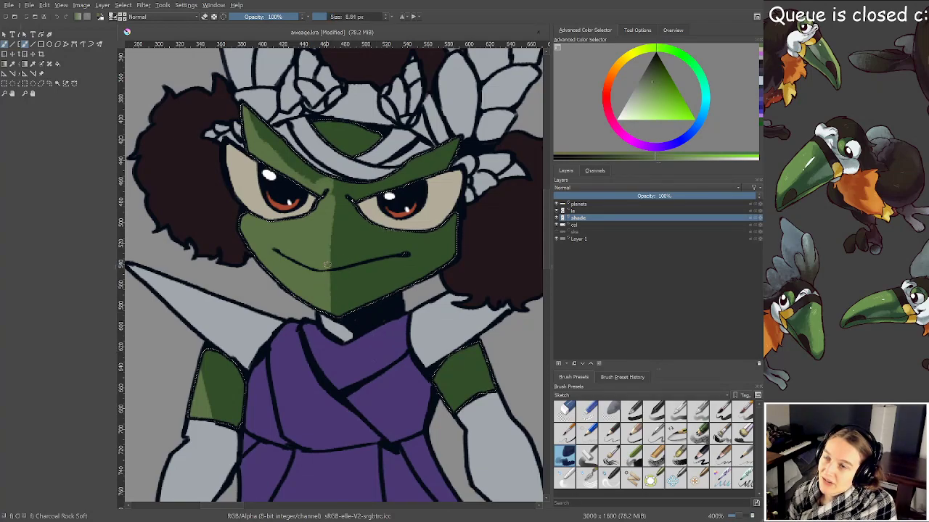
pyautogui.hotkey('ctrl', 'z')
pyautogui.moveTo(334, 279)
pyautogui.mouseDown()
pyautogui.moveTo(379, 262)
pyautogui.moveTo(401, 275)
pyautogui.mouseUp()
pyautogui.scroll(-2, 399, 254)
pyautogui.scroll(2, 401, 275)
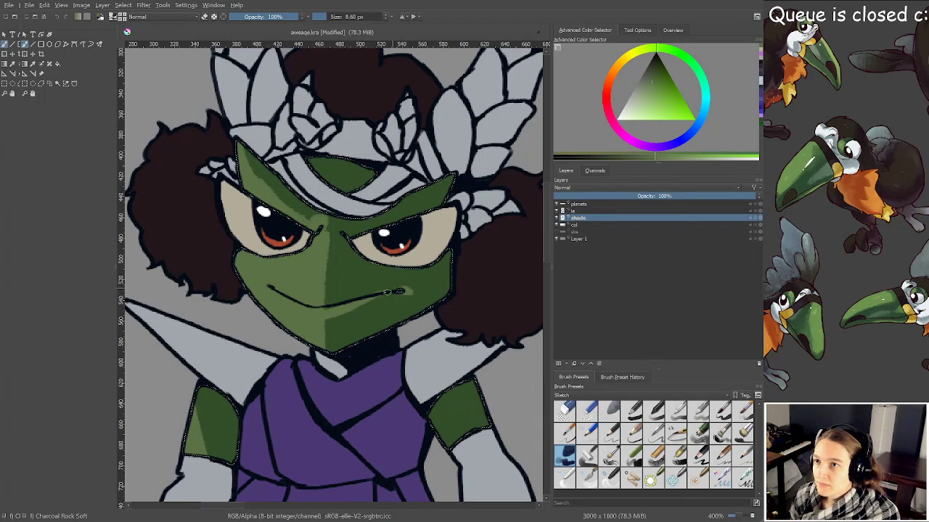
# Erase a curved shadow band under the left eye at 13.13 px and touch up the light patch on the left brow
pyautogui.press('e')
pyautogui.moveTo(296, 261); pyautogui.dragTo(313, 261)
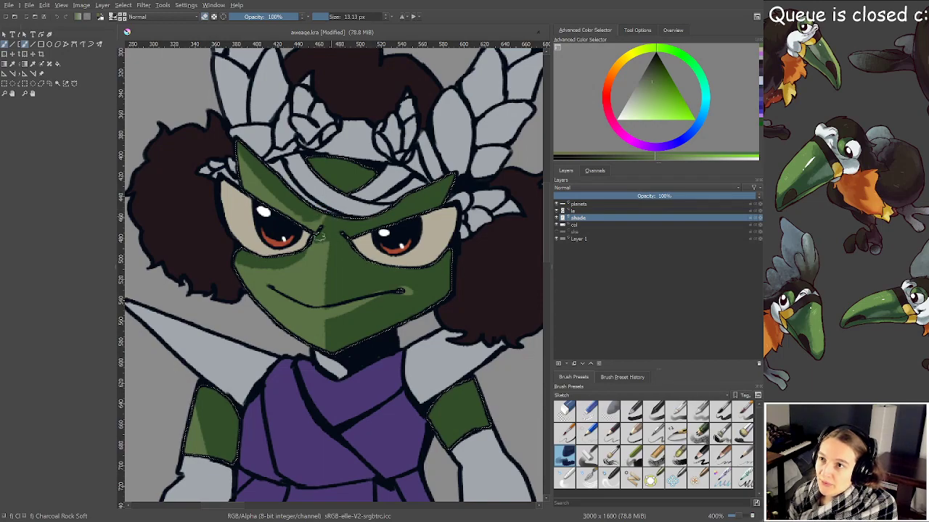
pyautogui.press('e')
pyautogui.moveTo(288, 216); pyautogui.dragTo(282, 215)
# Paint light green along the right upper arm's outer edge and save the document
pyautogui.hotkey('ctrl', 's')
pyautogui.moveTo(315, 293)
pyautogui.mouseDown()
pyautogui.moveTo(340, 203)
pyautogui.moveTo(336, 228)
pyautogui.moveTo(283, 170)
pyautogui.mouseUp()
pyautogui.moveTo(446, 294); pyautogui.dragTo(457, 294)
pyautogui.moveTo(446, 272); pyautogui.dragTo(432, 305)
pyautogui.hotkey('ctrl', 's')
# Reshape the light green highlight on the nose bridge between the brows with a 7.27 px brush
pyautogui.moveTo(339, 243); pyautogui.dragTo(352, 306)
pyautogui.moveTo(312, 254); pyautogui.dragTo(346, 299)
pyautogui.moveTo(384, 263); pyautogui.dragTo(357, 241)
pyautogui.scroll(1, 385, 257)
pyautogui.press('[')
pyautogui.press('[')
pyautogui.moveTo(361, 238); pyautogui.dragTo(360, 228)
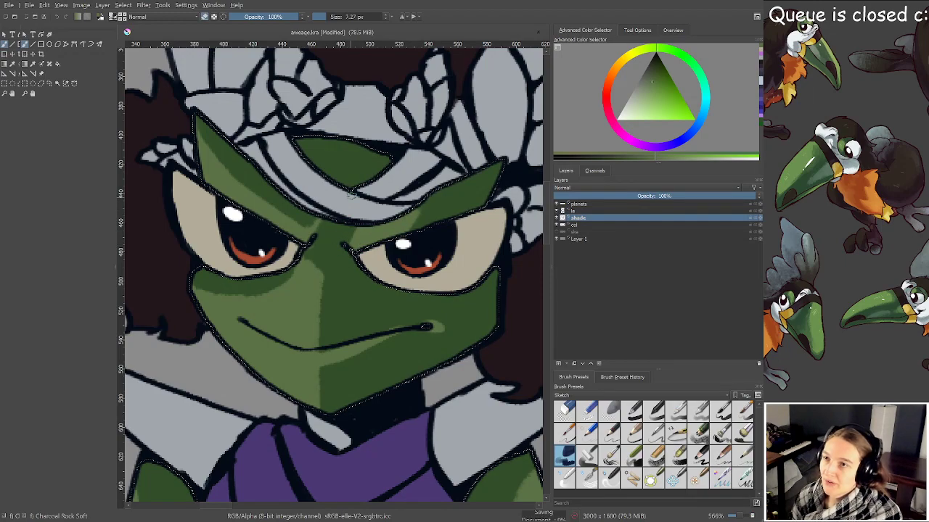
# Refine the light patch on the right brow and add light green to the forehead under the headpiece with a 12.58 px brush
pyautogui.scroll(-2, 361, 255)
pyautogui.scroll(1, 365, 256)
pyautogui.moveTo(364, 252); pyautogui.dragTo(364, 271)
pyautogui.scroll(1, 365, 272)
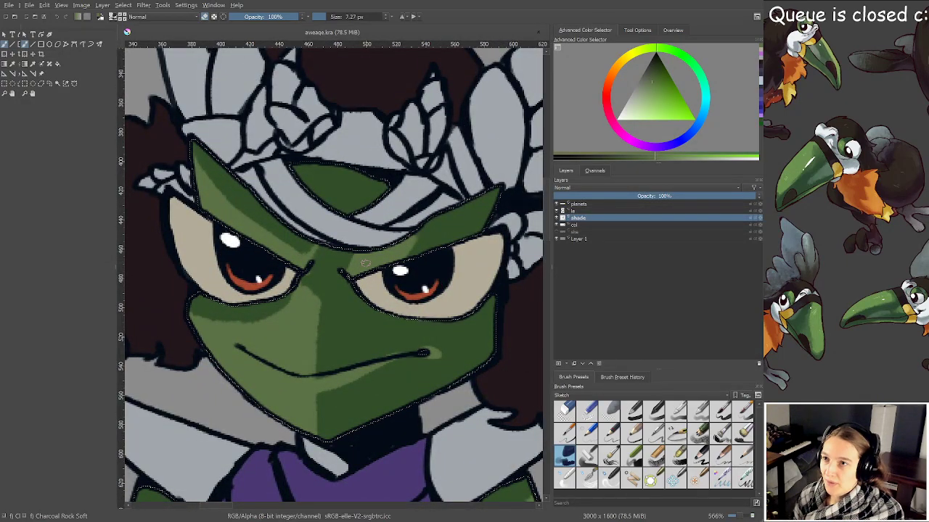
pyautogui.scroll(-1, 364, 263)
pyautogui.moveTo(361, 270); pyautogui.dragTo(363, 278)
pyautogui.moveTo(344, 243); pyautogui.dragTo(345, 238)
pyautogui.scroll(1, 346, 239)
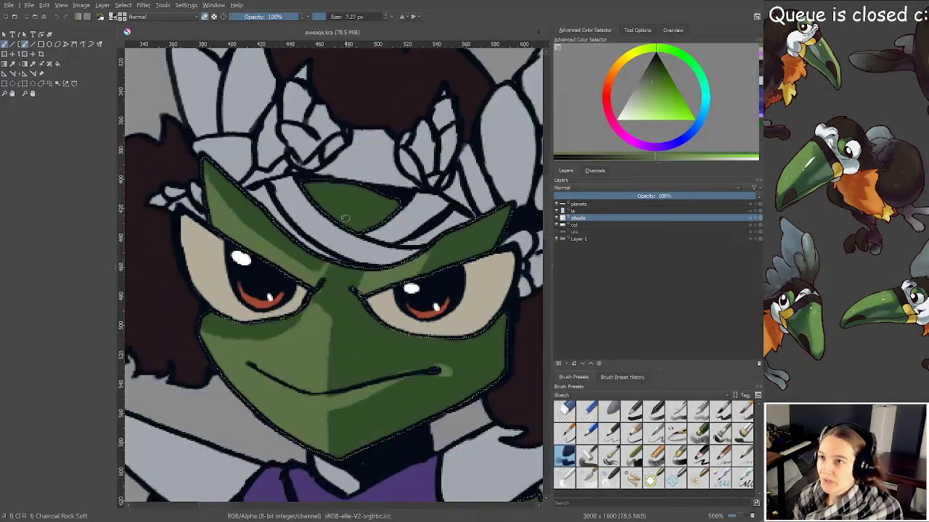
pyautogui.moveTo(309, 171); pyautogui.dragTo(315, 171)
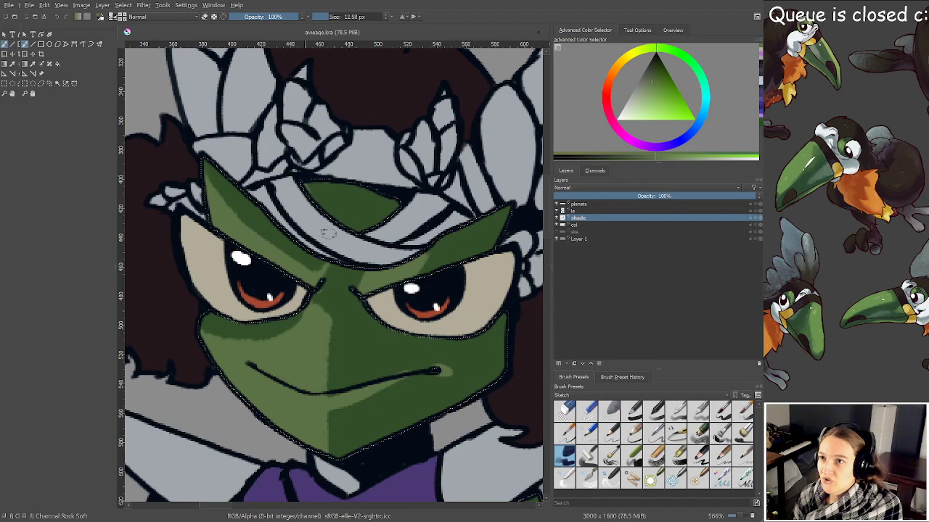
pyautogui.press('e')
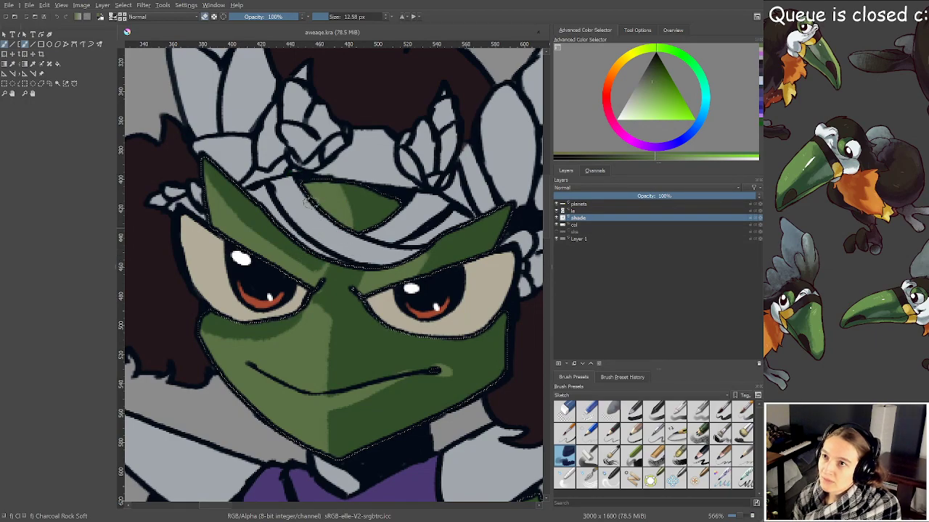
pyautogui.press('e')
# Sample the face's base green, shift it to a darker, yellower green, and set the brush size to 7.38 px
pyautogui.keyDown('ctrl'); pyautogui.click(353, 345); pyautogui.keyUp('ctrl')
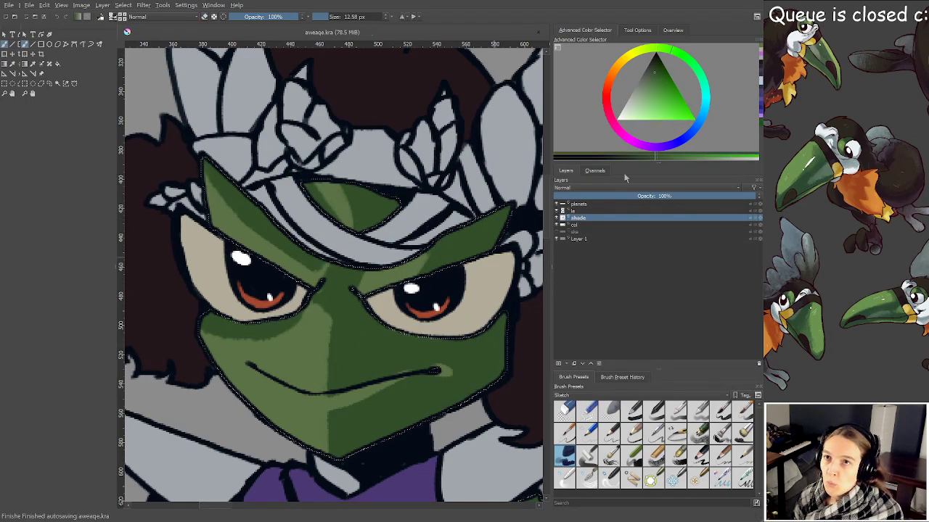
pyautogui.click(655, 51)
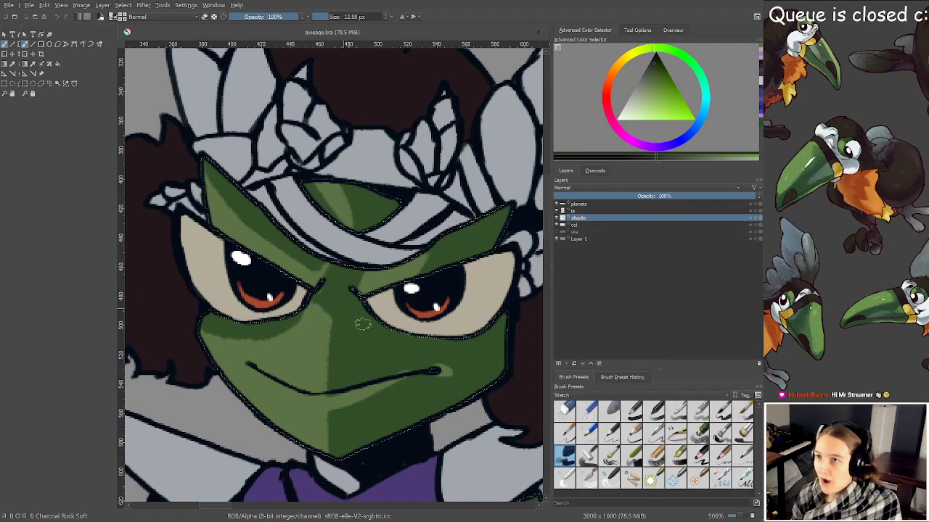
pyautogui.moveTo(342, 337); pyautogui.dragTo(336, 337)
# Paint a dark green shadow beside the nose, below the right eye and across the right side of the chin
pyautogui.moveTo(342, 316); pyautogui.dragTo(336, 347)
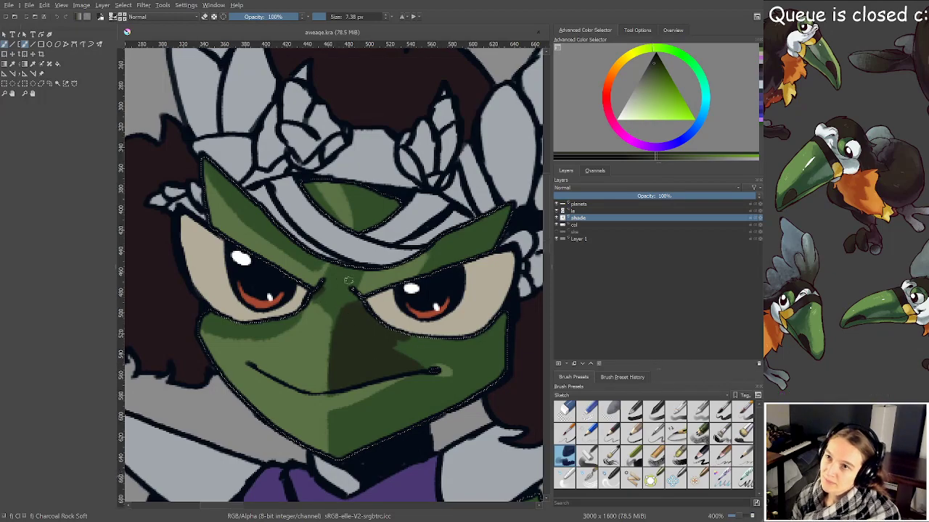
pyautogui.scroll(-1, 348, 278)
pyautogui.scroll(1, 366, 341)
pyautogui.moveTo(382, 310); pyautogui.dragTo(375, 321)
pyautogui.moveTo(370, 382)
pyautogui.mouseDown()
pyautogui.moveTo(315, 378)
pyautogui.moveTo(314, 403)
pyautogui.moveTo(323, 411)
pyautogui.moveTo(318, 376)
pyautogui.moveTo(384, 339)
pyautogui.moveTo(337, 375)
pyautogui.moveTo(332, 397)
pyautogui.moveTo(401, 337)
pyautogui.moveTo(407, 372)
pyautogui.mouseUp()
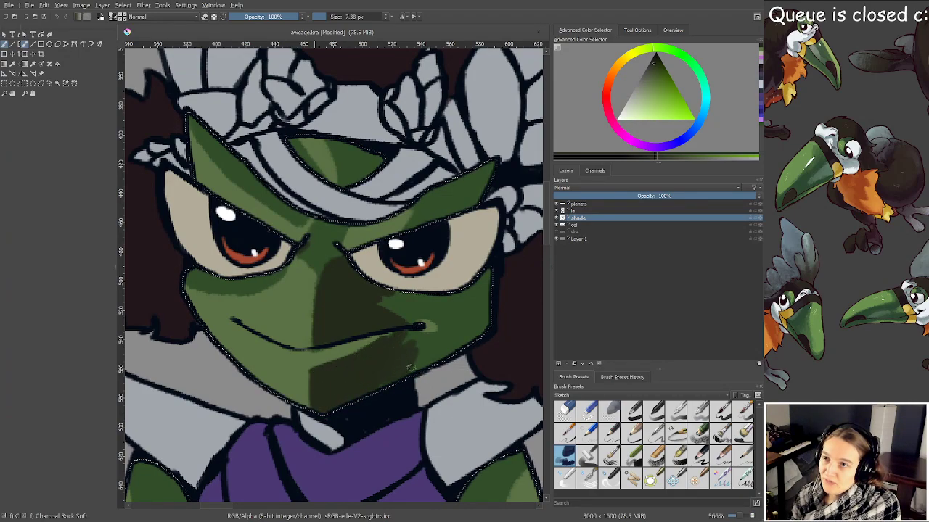
# Clear all the painted skin shading from the shade layer
pyautogui.scroll(-4, 435, 285)
pyautogui.press('+')
pyautogui.press('+')
pyautogui.press('+')
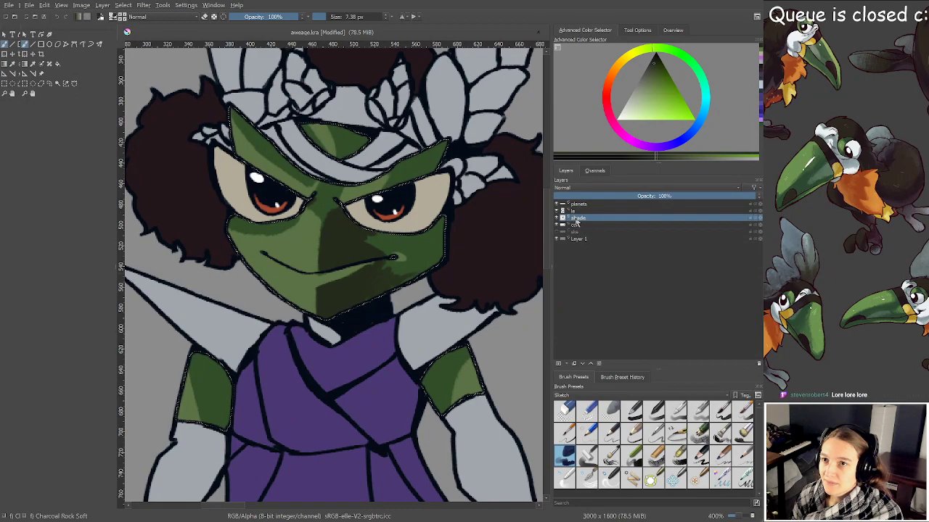
pyautogui.press('Delete')
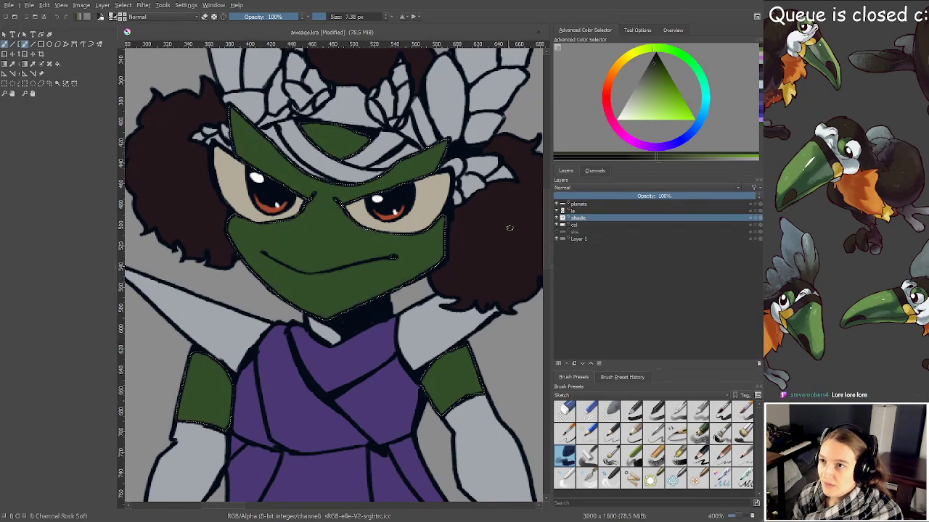
# Recolour the selected face and upper arms dark green on the col layer with a brush of about 70 px, and save the document
pyautogui.click(581, 227)
pyautogui.moveTo(363, 247); pyautogui.dragTo(415, 246)
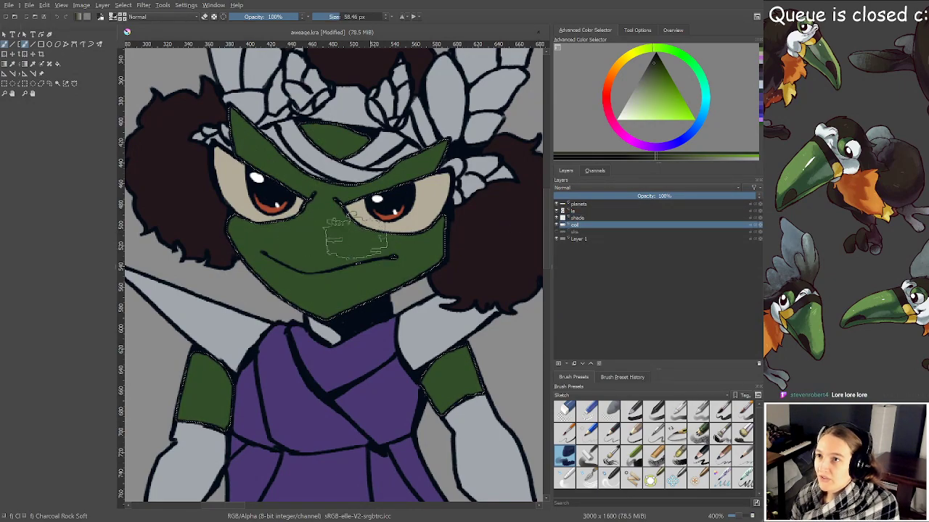
pyautogui.moveTo(255, 289)
pyautogui.mouseDown()
pyautogui.moveTo(199, 255)
pyautogui.moveTo(213, 233)
pyautogui.moveTo(180, 379)
pyautogui.moveTo(362, 103)
pyautogui.moveTo(362, 310)
pyautogui.mouseUp()
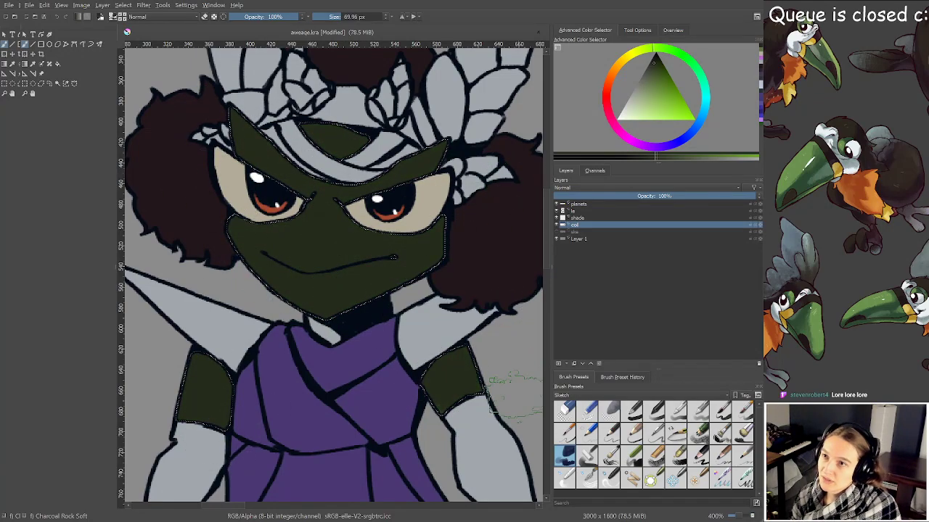
pyautogui.scroll(-1, 336, 286)
pyautogui.moveTo(351, 257); pyautogui.dragTo(375, 297)
pyautogui.scroll(2, 374, 296)
pyautogui.hotkey('ctrl', 's')
# Return to the shade layer, choose a slightly lighter muted green, and set the brush size to 9.43 px
pyautogui.click(578, 218)
pyautogui.scroll(-1, 319, 281)
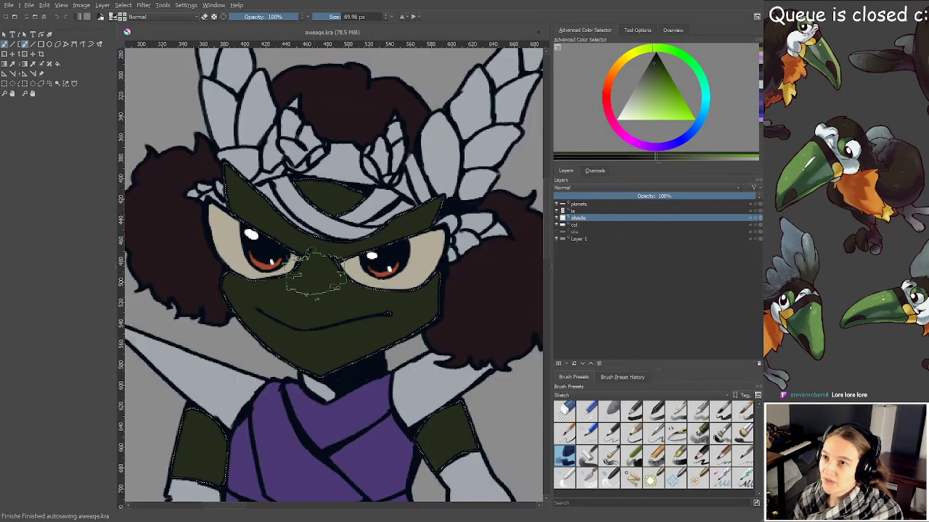
pyautogui.moveTo(319, 282); pyautogui.dragTo(328, 276)
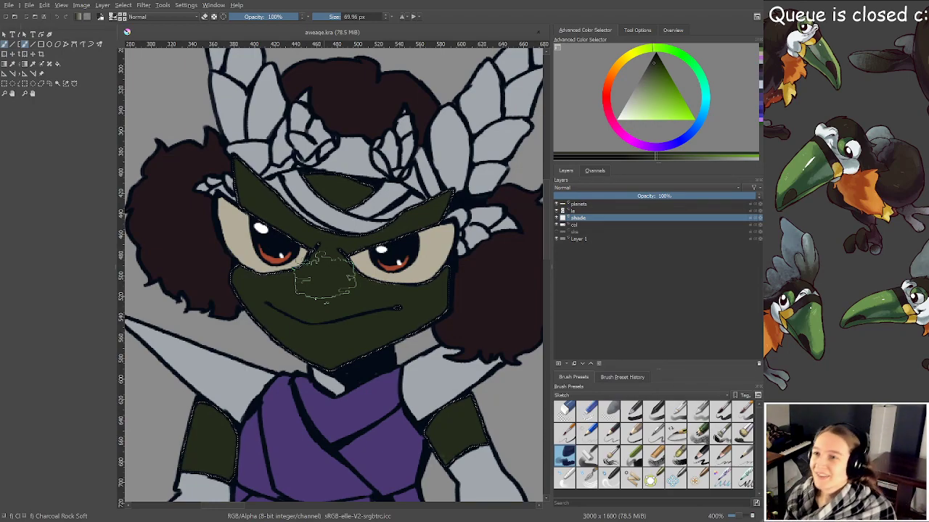
pyautogui.scroll(1, 314, 304)
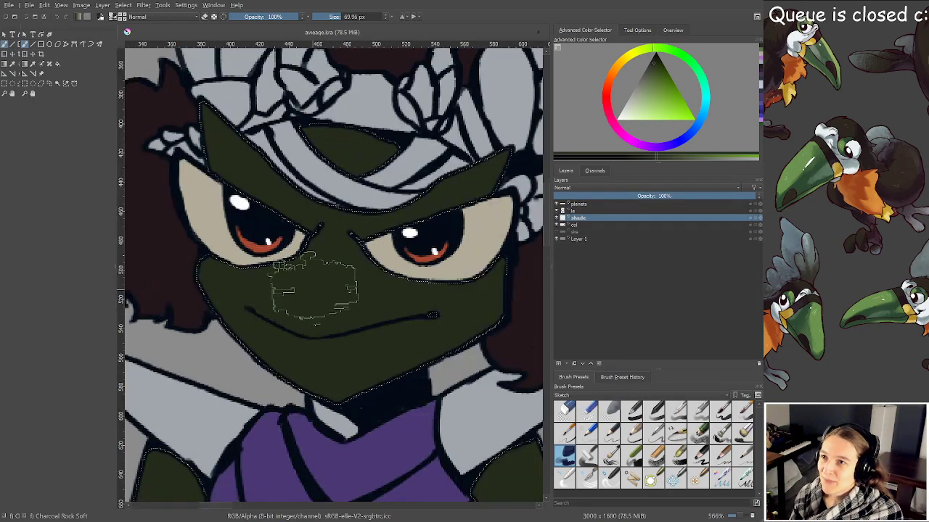
pyautogui.click(653, 69)
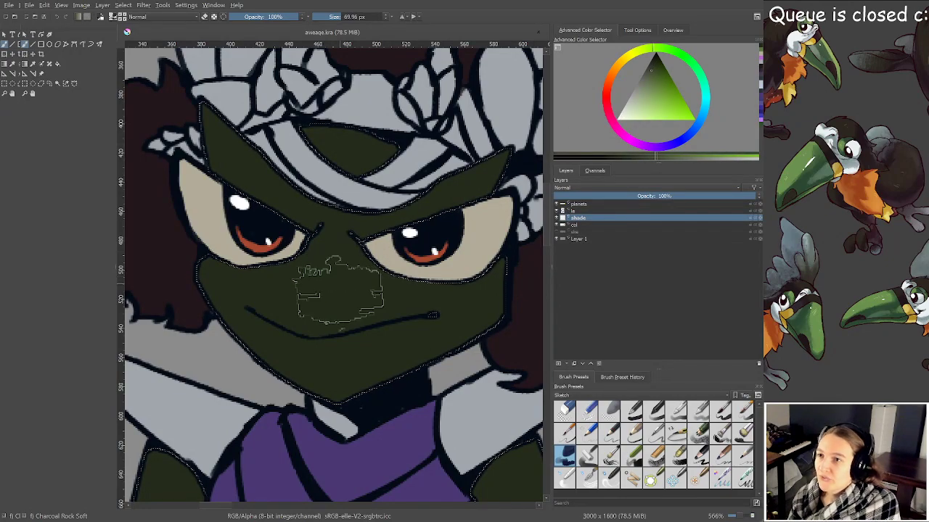
pyautogui.keyDown('shift'); pyautogui.moveTo(304, 296); pyautogui.dragTo(213, 296); pyautogui.keyUp('shift')
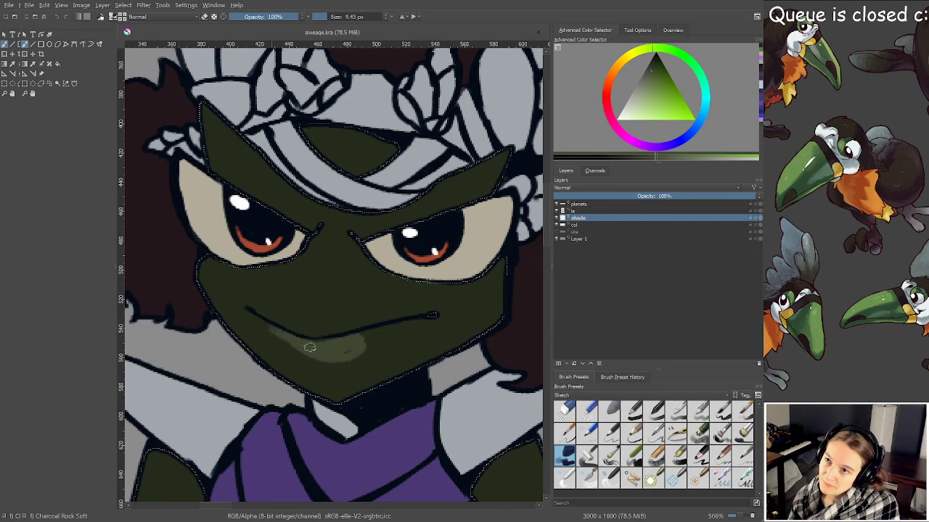
# Paint muted green highlights under the mouth, below both eyes and on the brows
pyautogui.moveTo(328, 348)
pyautogui.mouseDown()
pyautogui.moveTo(364, 362)
pyautogui.moveTo(321, 368)
pyautogui.mouseUp()
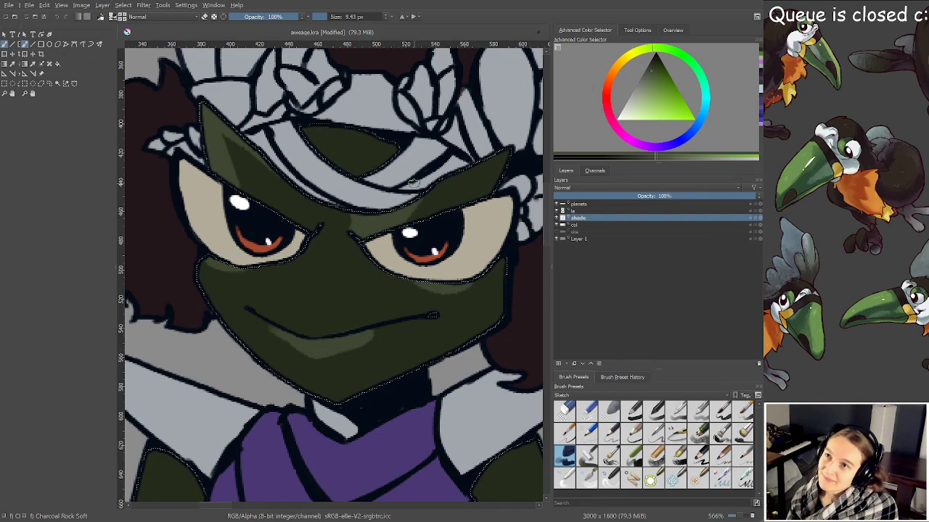
pyautogui.scroll(-3, 414, 183)
pyautogui.scroll(3, 414, 214)
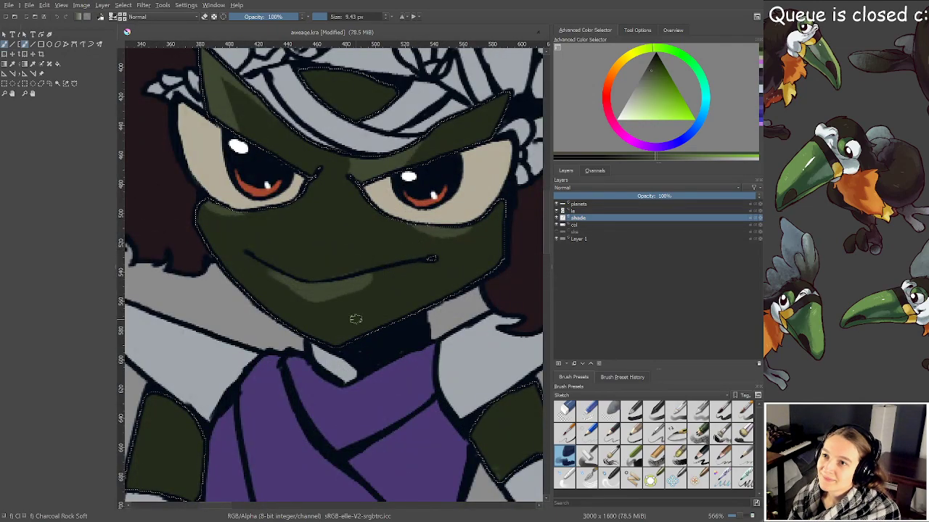
pyautogui.scroll(-2, 356, 320)
pyautogui.moveTo(413, 277); pyautogui.dragTo(411, 280)
# Paint muted green highlights along the outer edges of both upper arms and clear the skin selection
pyautogui.moveTo(310, 288); pyautogui.dragTo(292, 206)
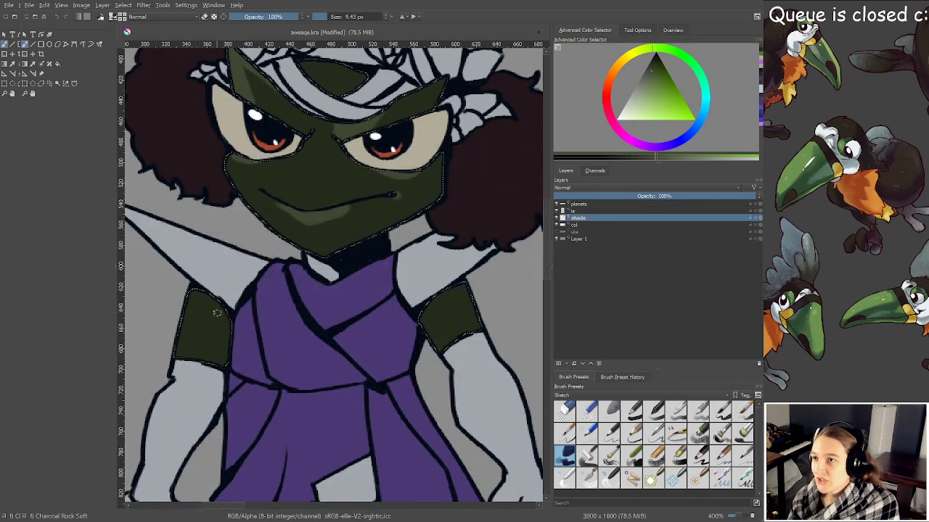
pyautogui.moveTo(183, 316)
pyautogui.mouseDown()
pyautogui.moveTo(176, 357)
pyautogui.moveTo(180, 300)
pyautogui.mouseUp()
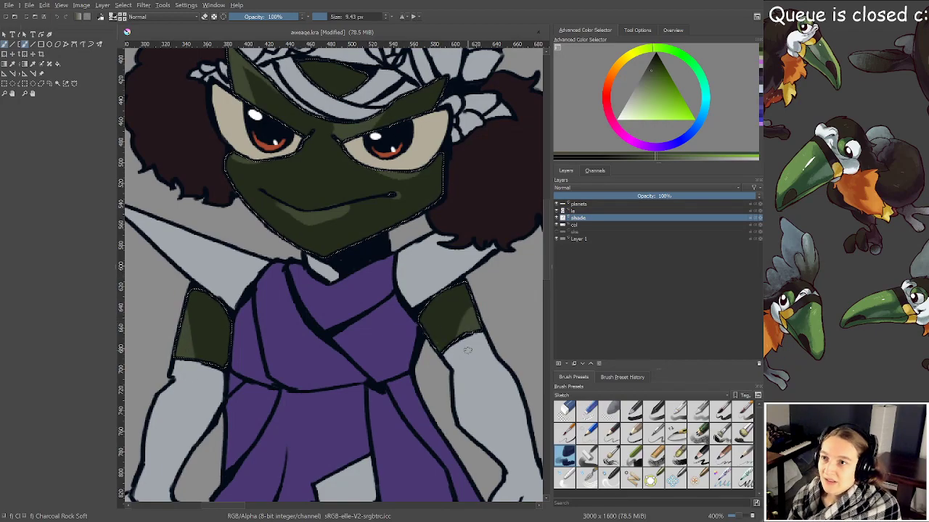
pyautogui.scroll(-1, 417, 234)
pyautogui.moveTo(355, 234); pyautogui.dragTo(338, 276)
pyautogui.hotkey('ctrl', 'shift', 'a')
pyautogui.moveTo(355, 237); pyautogui.dragTo(371, 250)
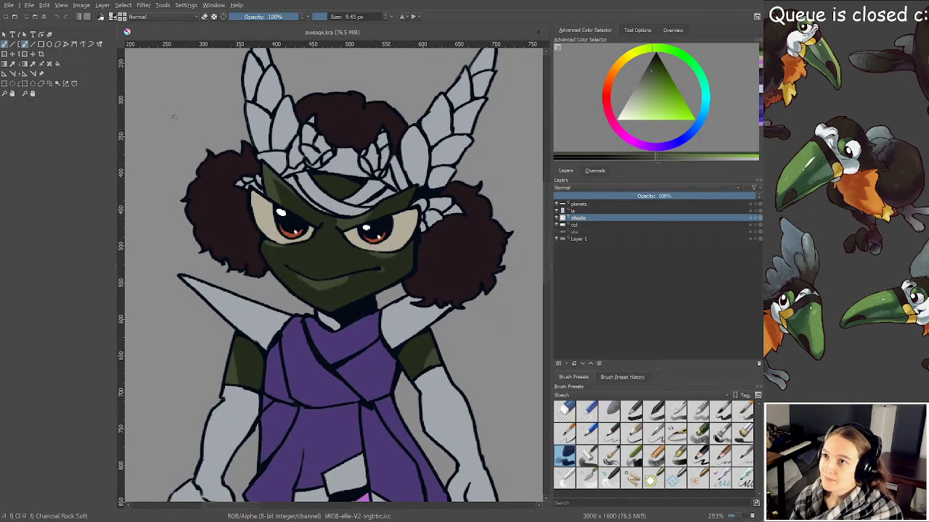
# Select the top tuft and both side puffs of dark hair with the line art hidden, and show the line art again
pyautogui.click(57, 83)
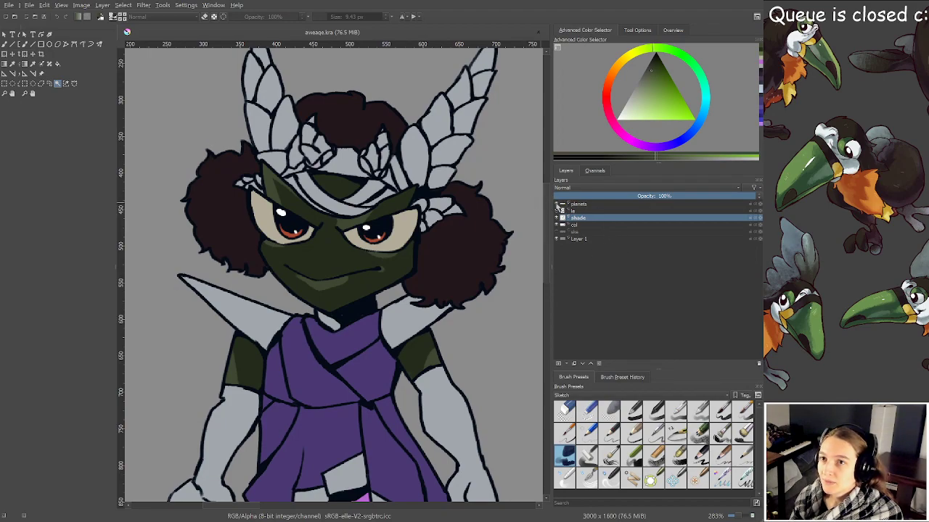
pyautogui.click(557, 210)
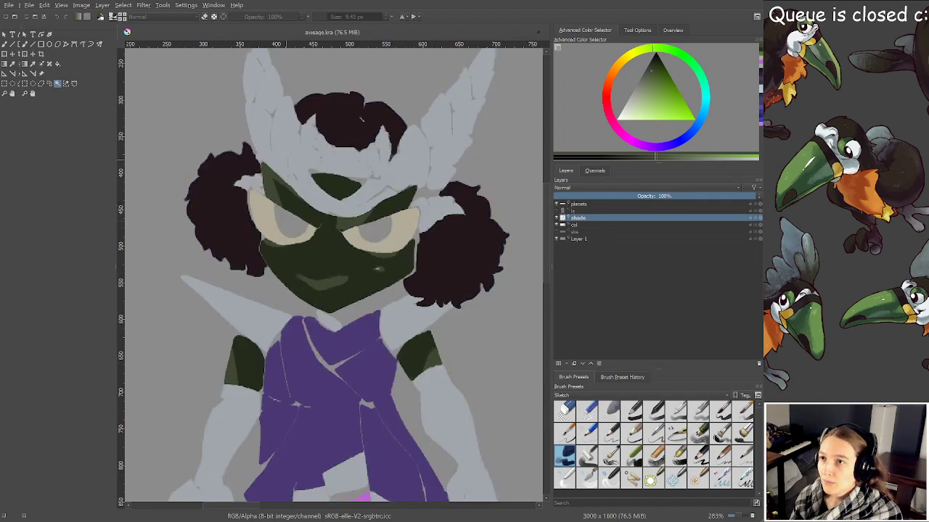
pyautogui.scroll(2, 328, 169)
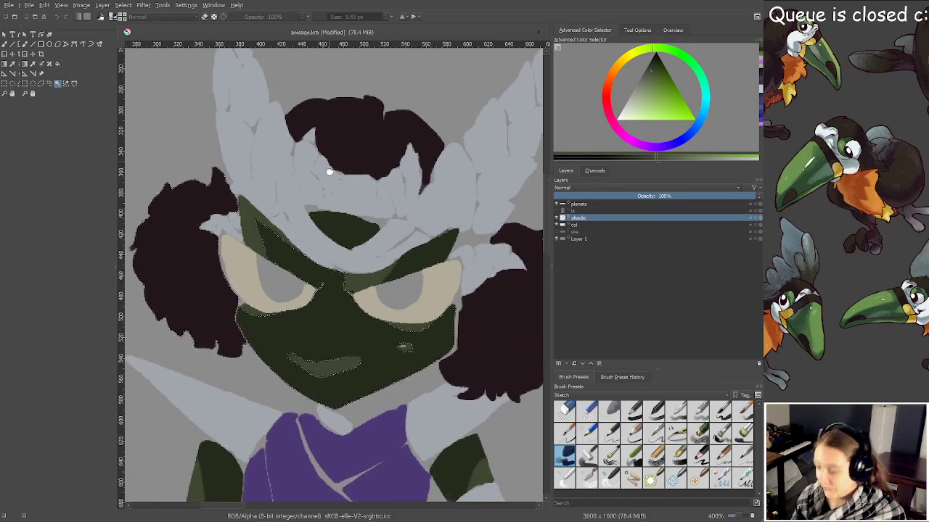
pyautogui.moveTo(328, 169); pyautogui.dragTo(332, 176)
pyautogui.hotkey('ctrl', 'shift', 'a')
pyautogui.scroll(1, 371, 198)
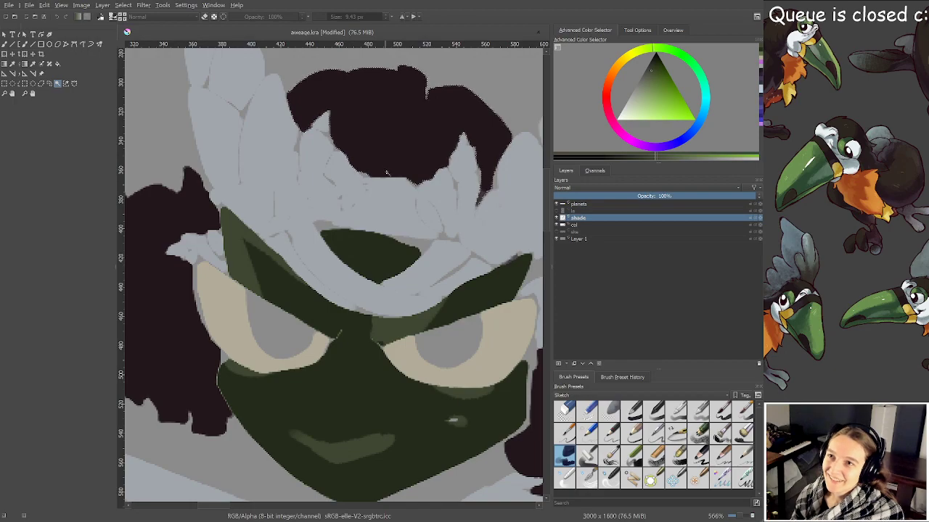
pyautogui.scroll(-1, 375, 203)
pyautogui.keyDown('shift'); pyautogui.click(463, 327); pyautogui.keyUp('shift')
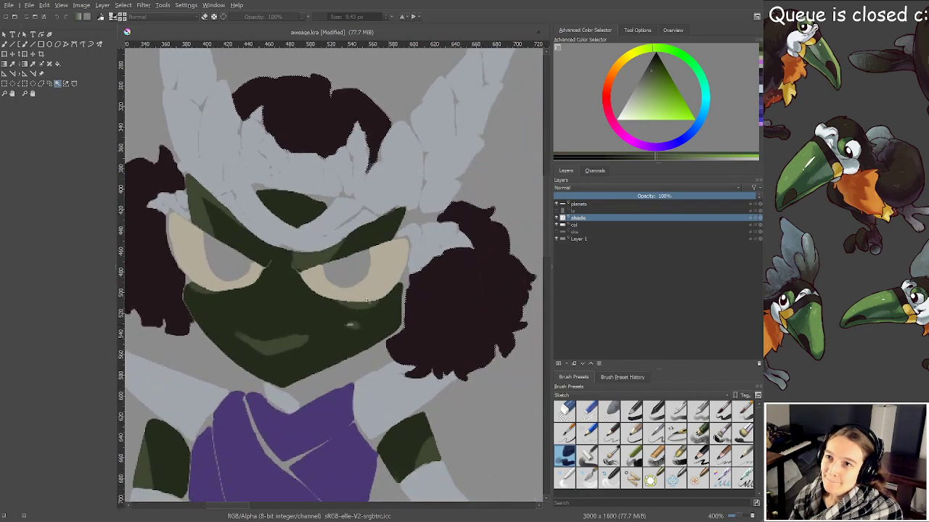
pyautogui.moveTo(221, 292); pyautogui.dragTo(356, 301)
pyautogui.keyDown('shift'); pyautogui.click(270, 263); pyautogui.keyUp('shift')
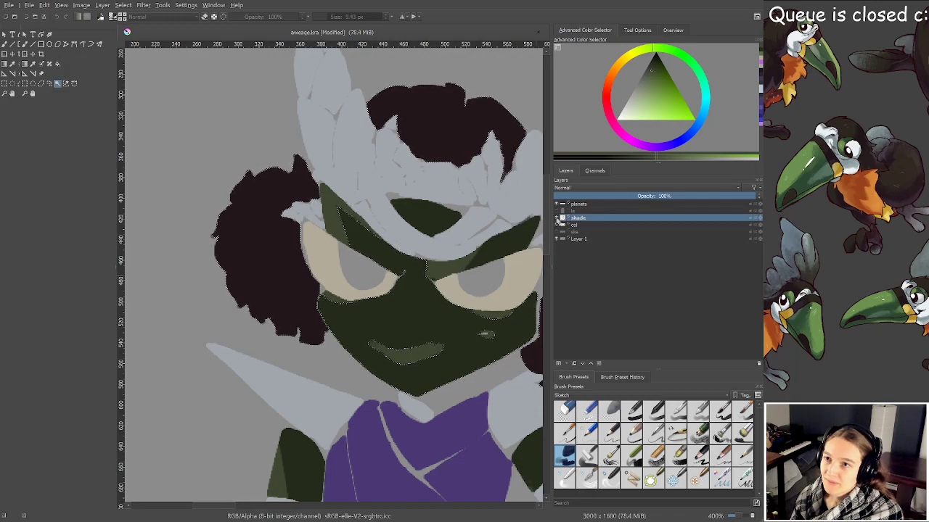
pyautogui.click(557, 212)
pyautogui.moveTo(498, 140); pyautogui.dragTo(444, 150)
# Sample the dark brown of the hair and shift the brush colour to a darker, pinker tone
pyautogui.press('b')
pyautogui.moveTo(346, 271); pyautogui.dragTo(315, 288)
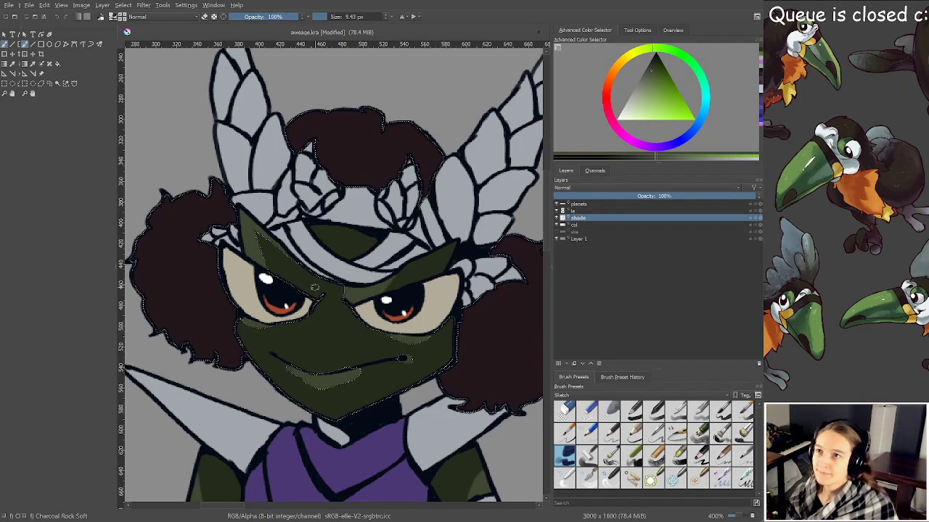
pyautogui.scroll(1, 317, 287)
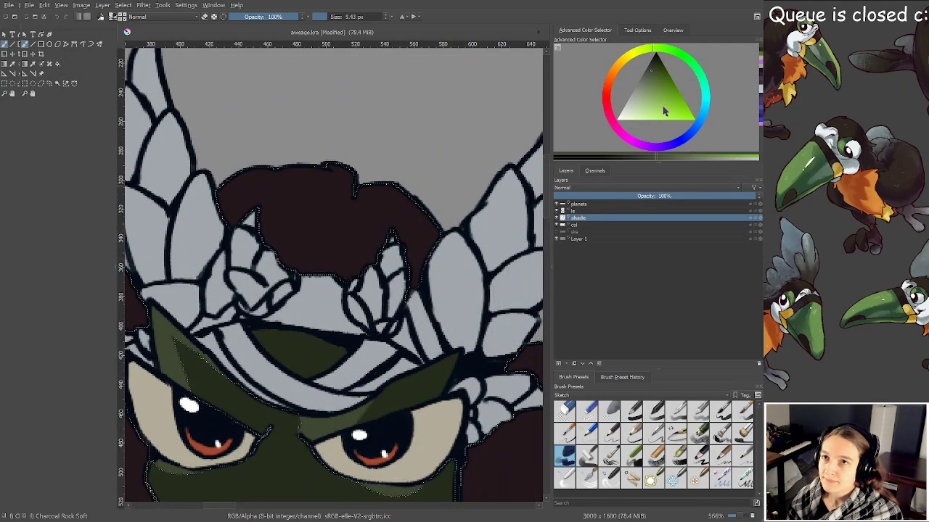
pyautogui.keyDown('ctrl'); pyautogui.click(365, 201); pyautogui.keyUp('ctrl')
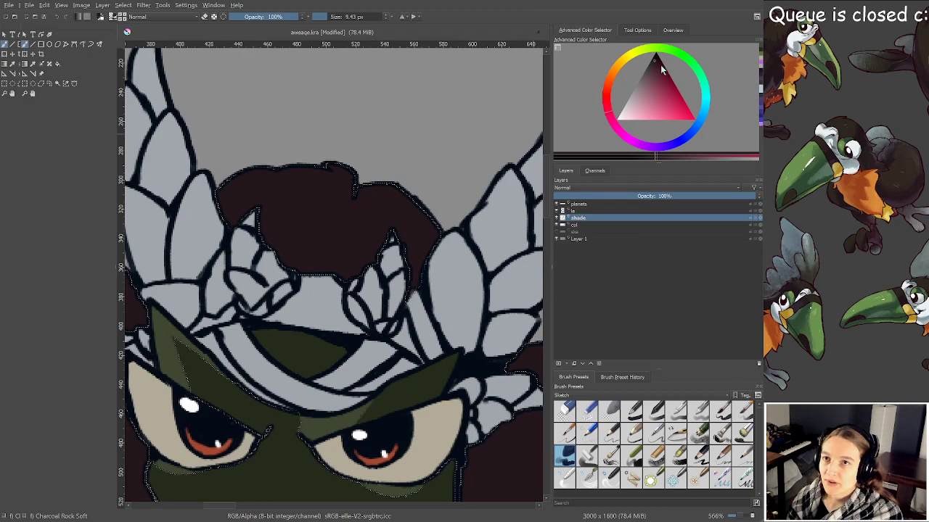
pyautogui.click(618, 132)
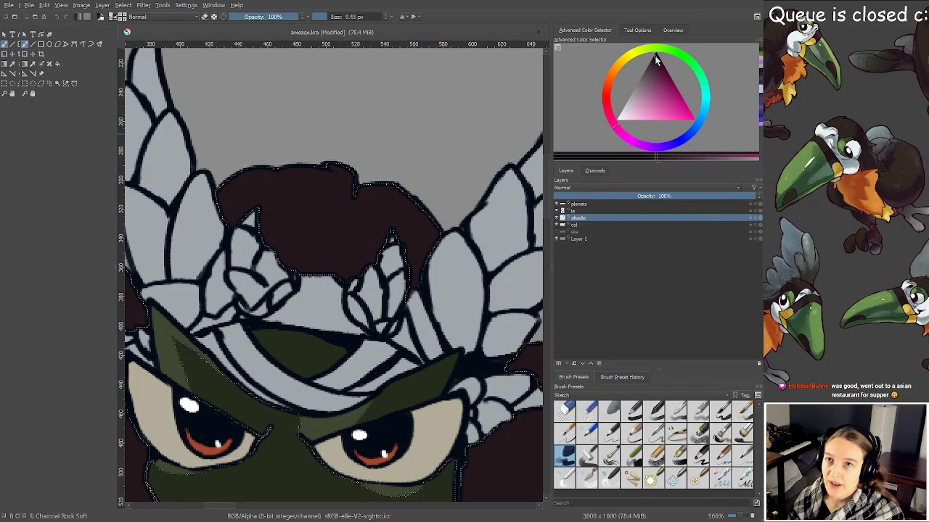
pyautogui.moveTo(421, 221); pyautogui.dragTo(417, 228)
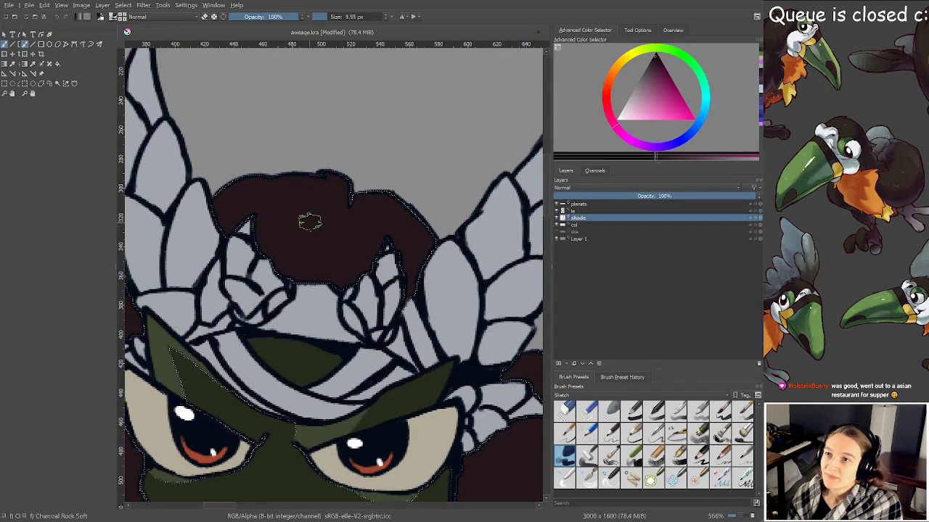
# Paint dark shading on the top tuft and both side puffs with brushes of 23.69 and 43.11 px, and save the document
pyautogui.moveTo(310, 222)
pyautogui.mouseDown()
pyautogui.moveTo(333, 168)
pyautogui.moveTo(330, 221)
pyautogui.mouseUp()
pyautogui.moveTo(303, 178); pyautogui.dragTo(350, 224)
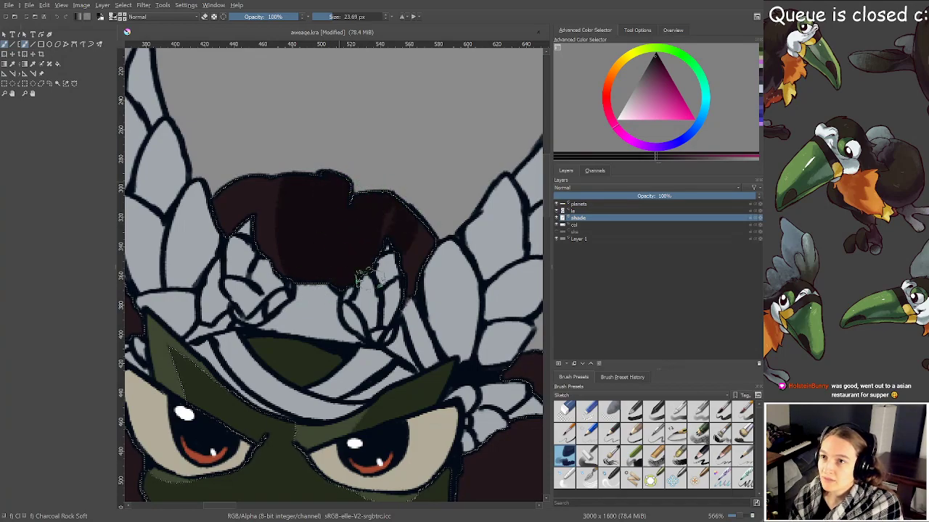
pyautogui.press('-')
pyautogui.press('-')
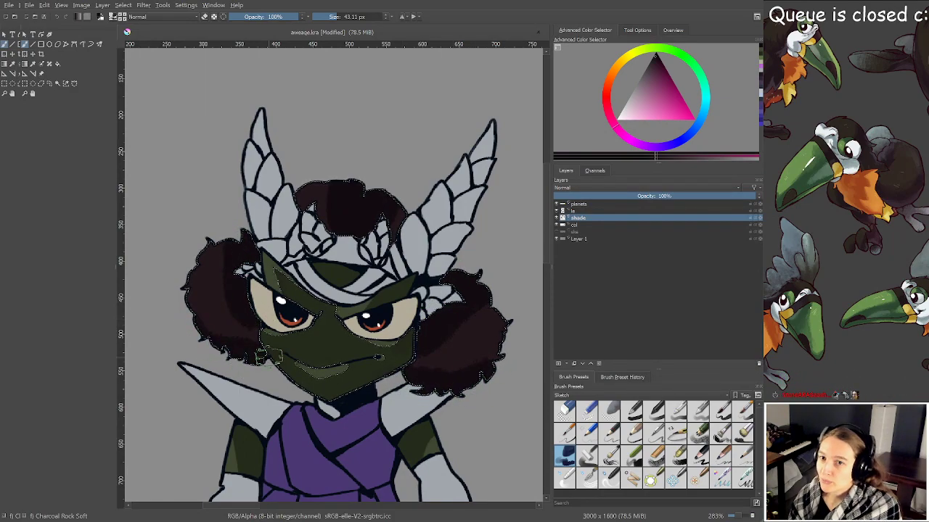
pyautogui.hotkey('ctrl', 's')
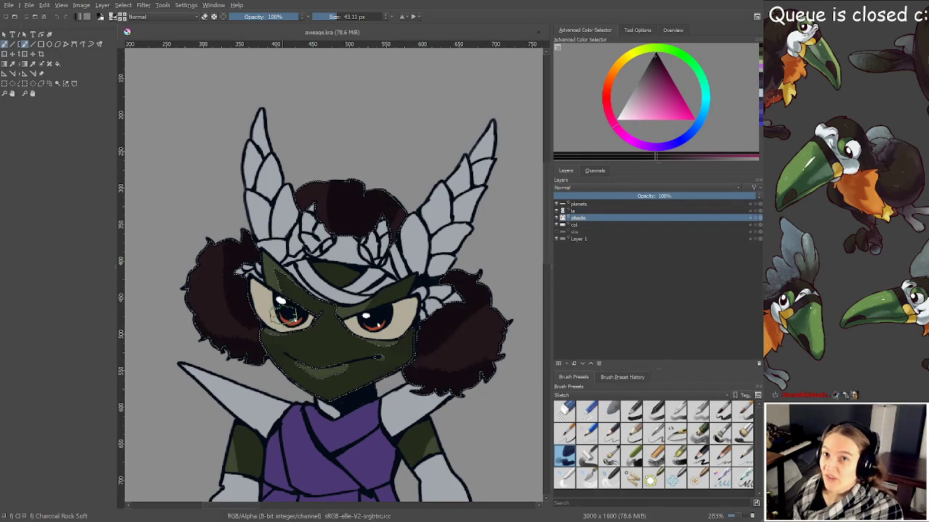
# Erase the stray dark shading from the cheek beside the mouth corner, enlarging the eraser to 28.02 px, and clear the selection
pyautogui.moveTo(319, 348); pyautogui.dragTo(349, 301)
pyautogui.scroll(-1, 317, 195)
pyautogui.scroll(4, 392, 185)
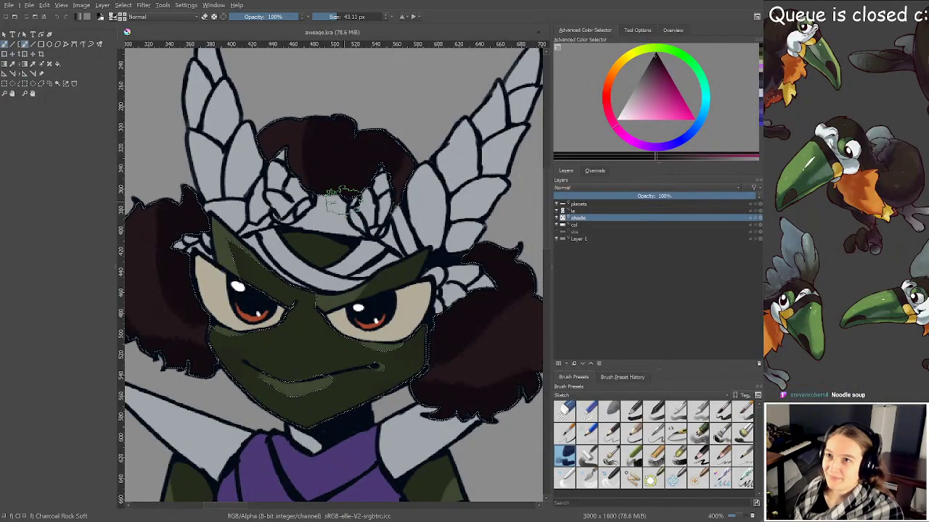
pyautogui.moveTo(347, 235); pyautogui.dragTo(306, 236)
pyautogui.scroll(-2, 388, 256)
pyautogui.scroll(3, 304, 254)
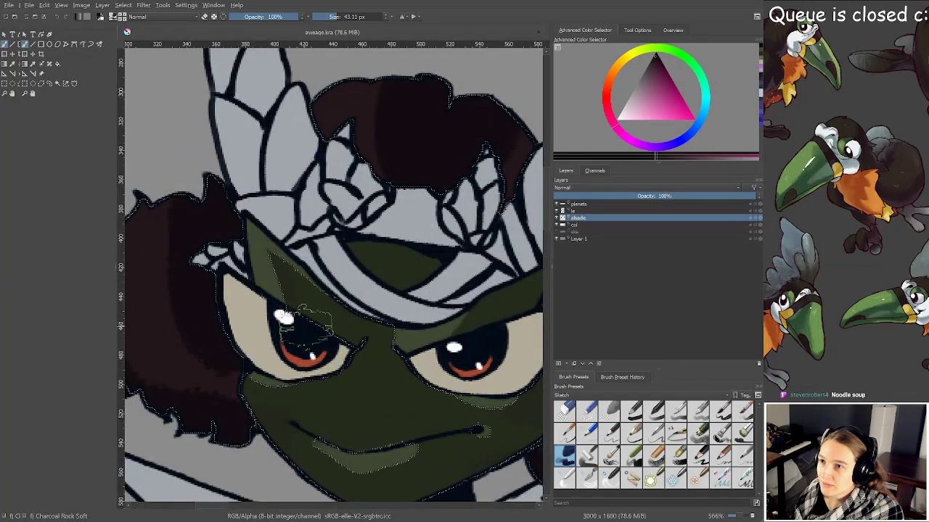
pyautogui.scroll(3, 323, 287)
pyautogui.moveTo(398, 243); pyautogui.dragTo(411, 97)
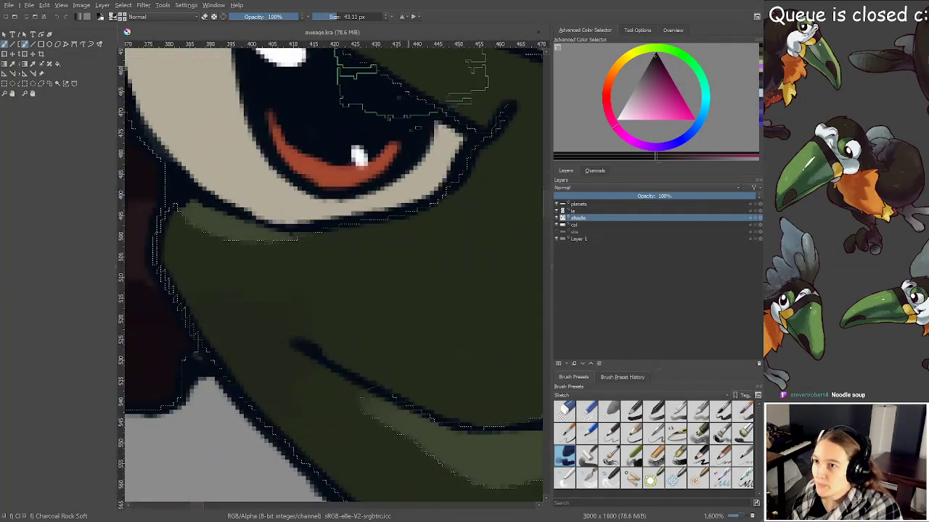
pyautogui.moveTo(378, 328); pyautogui.dragTo(231, 342)
pyautogui.moveTo(212, 296); pyautogui.dragTo(246, 333)
pyautogui.press('e')
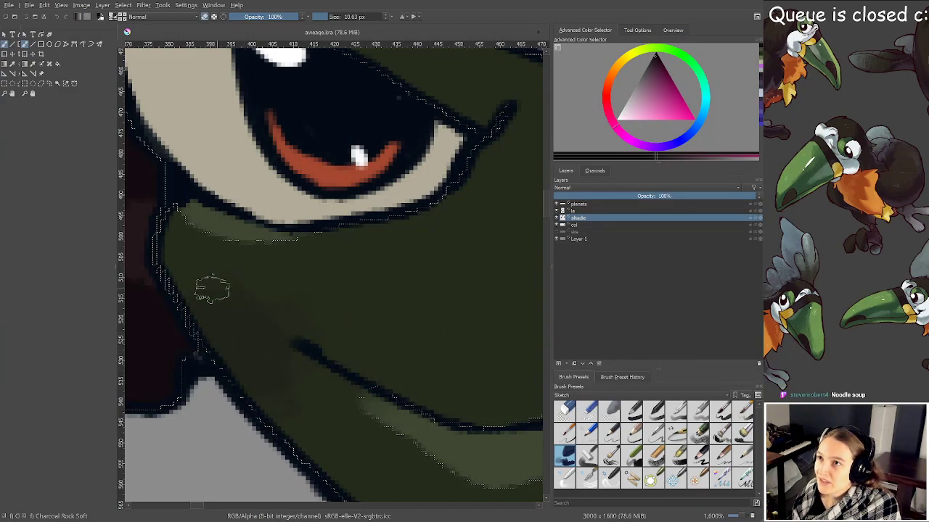
pyautogui.press(']')
pyautogui.press(']')
pyautogui.press(']')
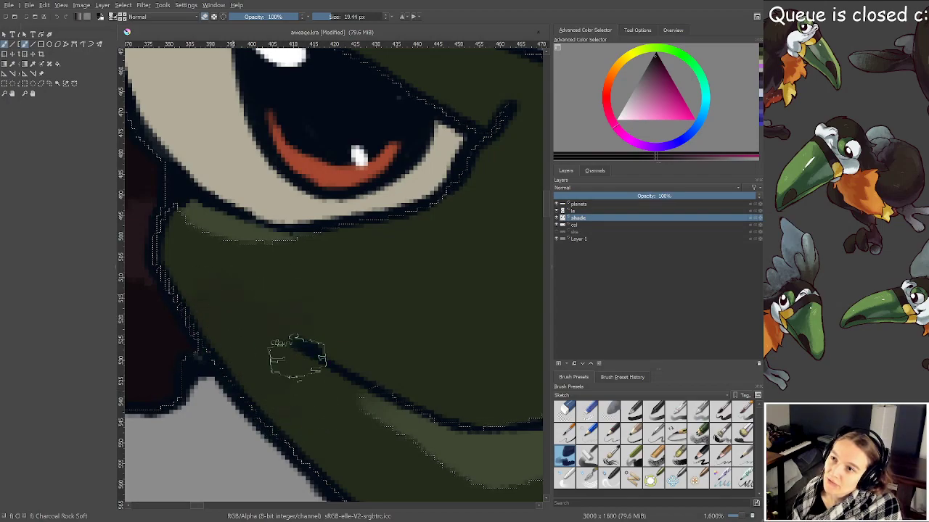
pyautogui.press(']')
pyautogui.press(']')
pyautogui.press(']')
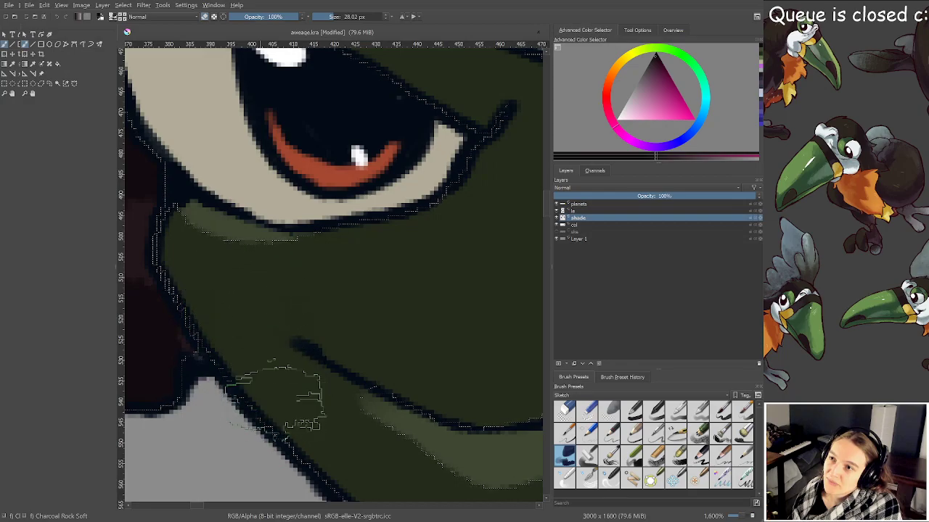
pyautogui.scroll(-4, 290, 385)
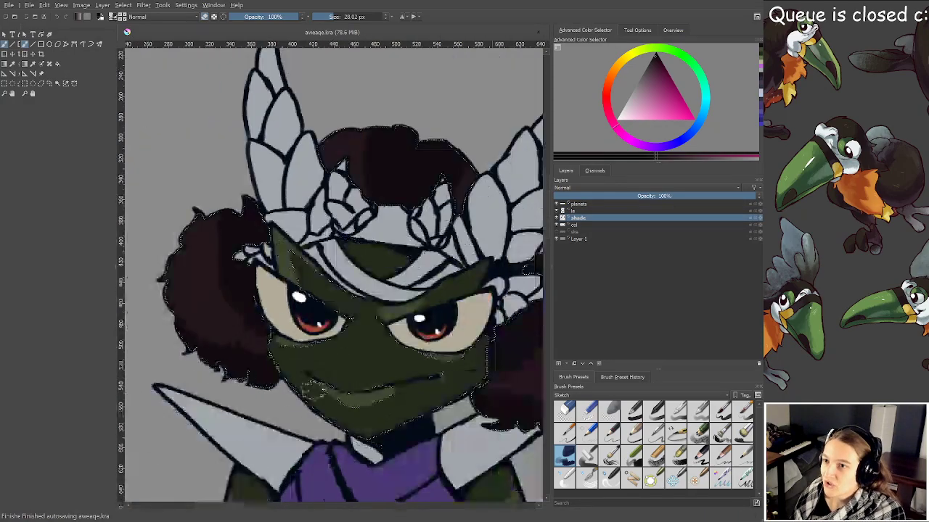
pyautogui.moveTo(320, 372)
pyautogui.mouseDown()
pyautogui.moveTo(309, 342)
pyautogui.moveTo(256, 321)
pyautogui.moveTo(223, 329)
pyautogui.mouseUp()
pyautogui.scroll(-2, 223, 328)
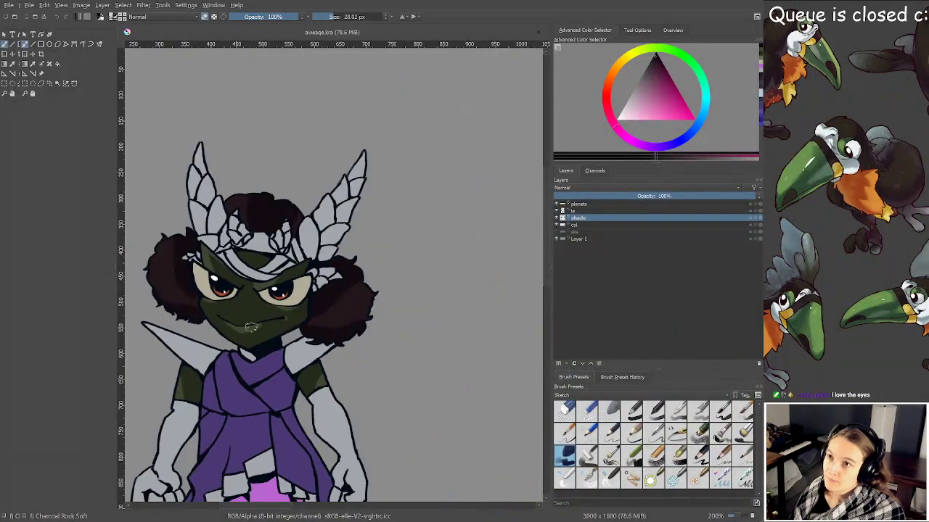
# Select the whites of both eyes with the line art hidden, and show the line art again
pyautogui.scroll(3, 309, 332)
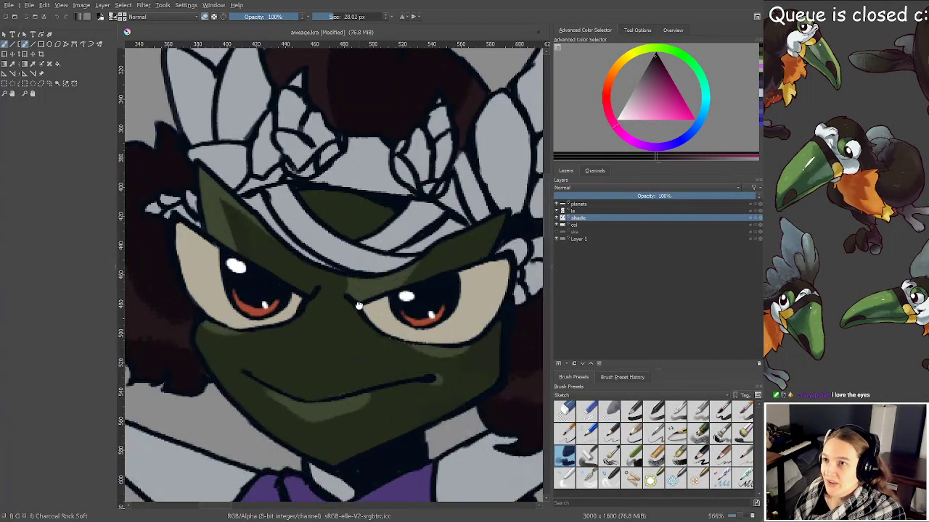
pyautogui.moveTo(358, 307); pyautogui.dragTo(347, 289)
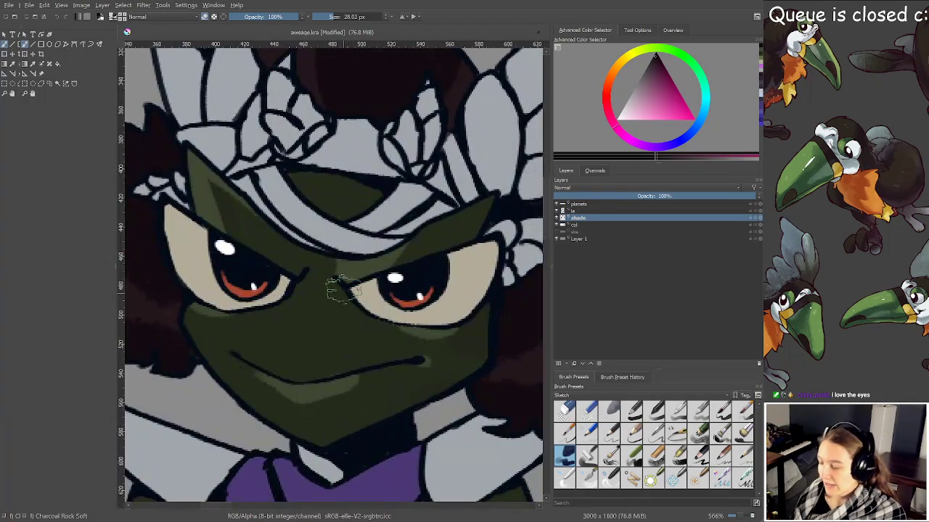
pyautogui.scroll(-1, 341, 281)
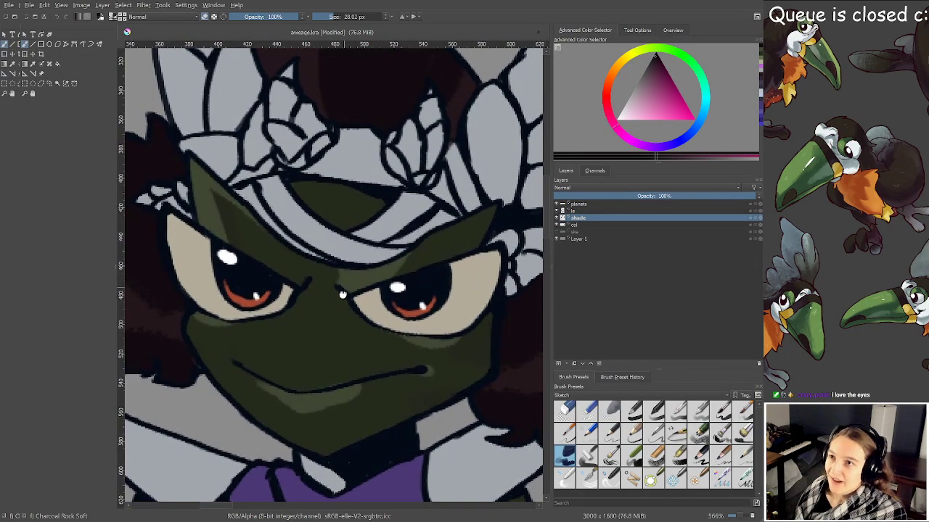
pyautogui.scroll(-1, 342, 294)
pyautogui.moveTo(367, 348); pyautogui.dragTo(365, 331)
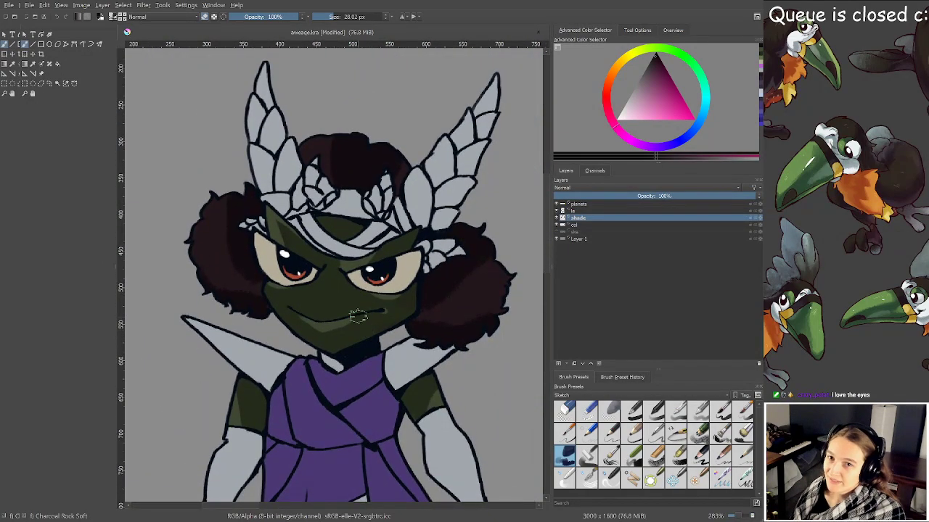
pyautogui.scroll(1, 351, 312)
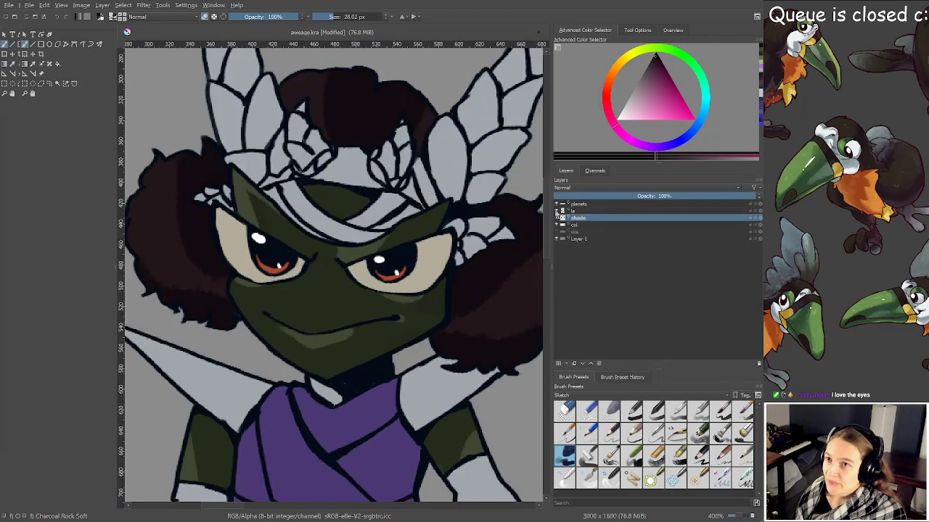
pyautogui.click(557, 210)
pyautogui.click(57, 83)
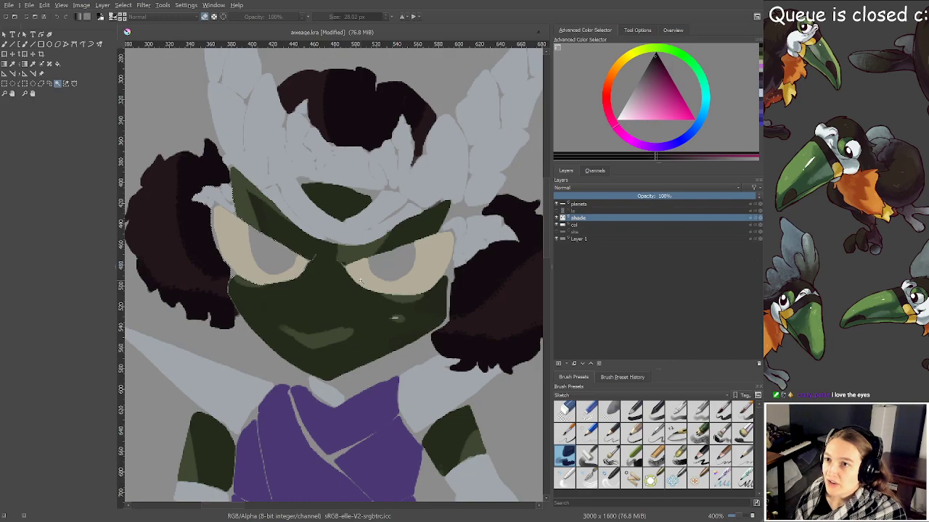
pyautogui.keyDown('ctrl'); pyautogui.click(560, 217); pyautogui.keyUp('ctrl')
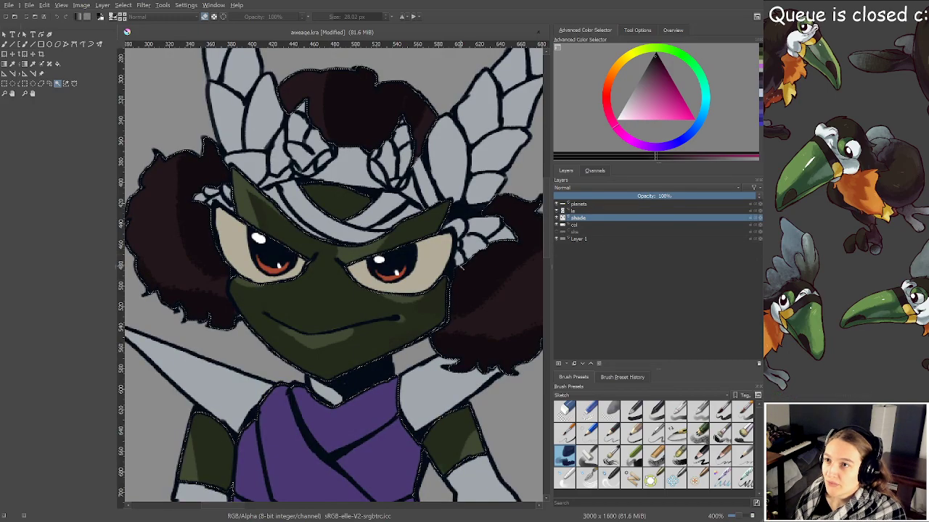
# Try shading across the eye whites and the headband with the dark hair colour
pyautogui.press('b')
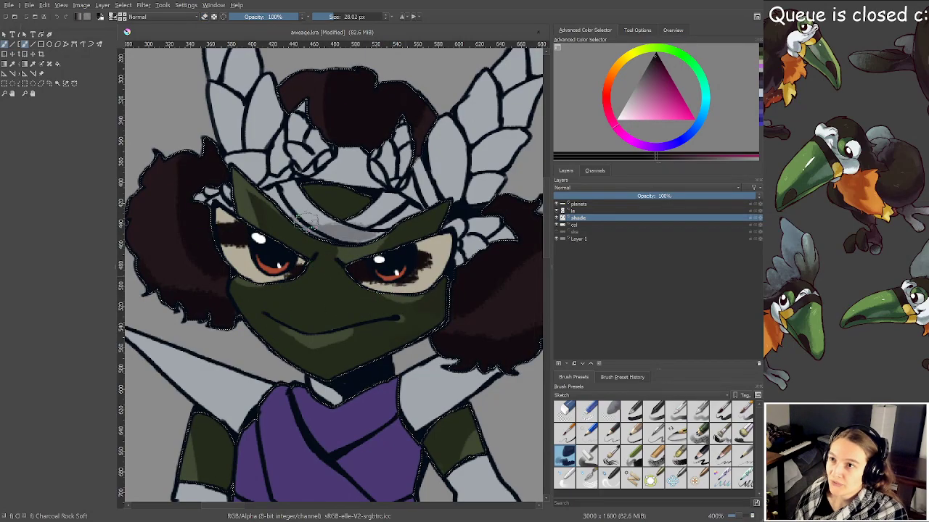
pyautogui.hotkey('ctrl', 'z')
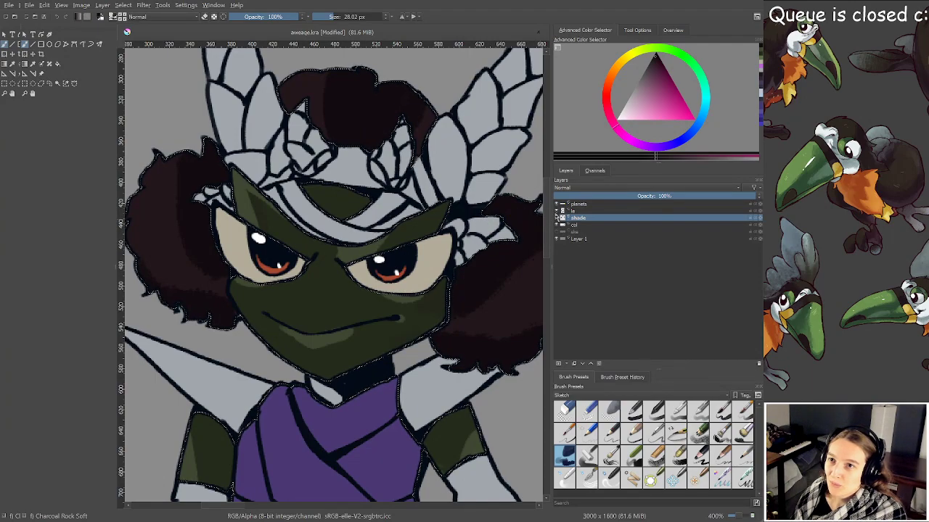
pyautogui.click(556, 211)
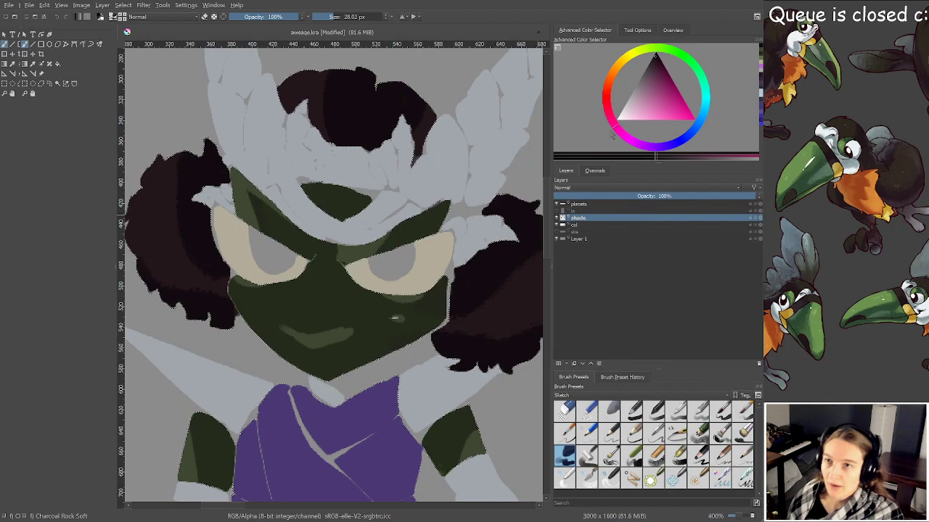
pyautogui.click(557, 211)
# Sample the beige of the eye whites and choose a darker, muted orange-beige as their shading colour
pyautogui.scroll(2, 353, 267)
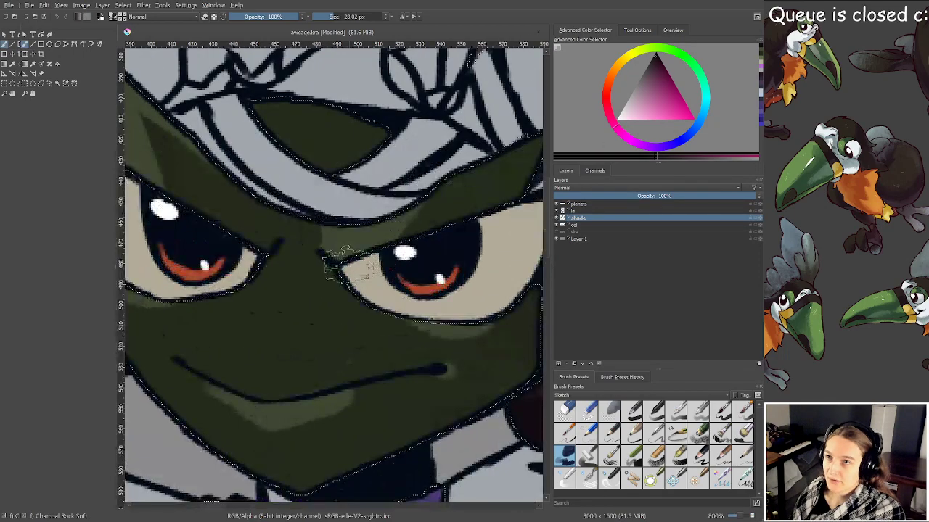
pyautogui.moveTo(312, 261); pyautogui.dragTo(421, 285)
pyautogui.keyDown('ctrl'); pyautogui.click(224, 264); pyautogui.keyUp('ctrl')
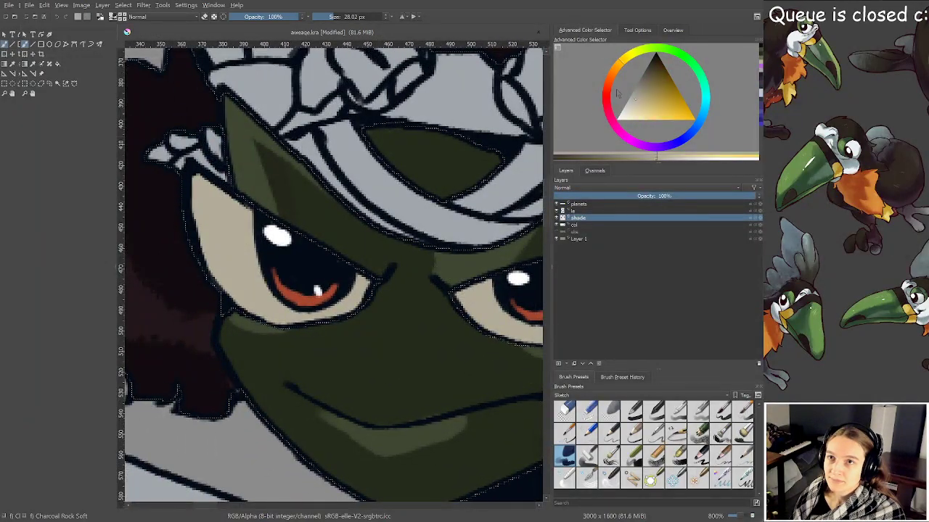
pyautogui.click(645, 103)
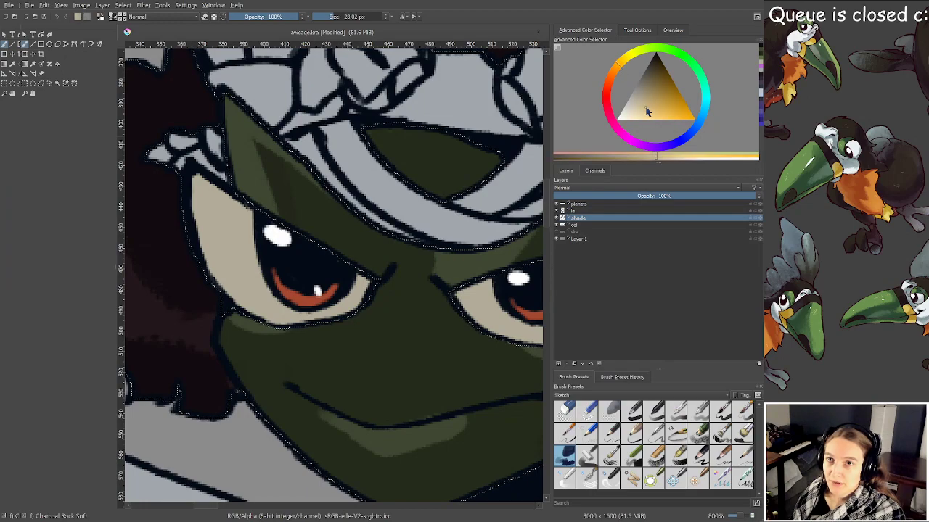
pyautogui.click(646, 98)
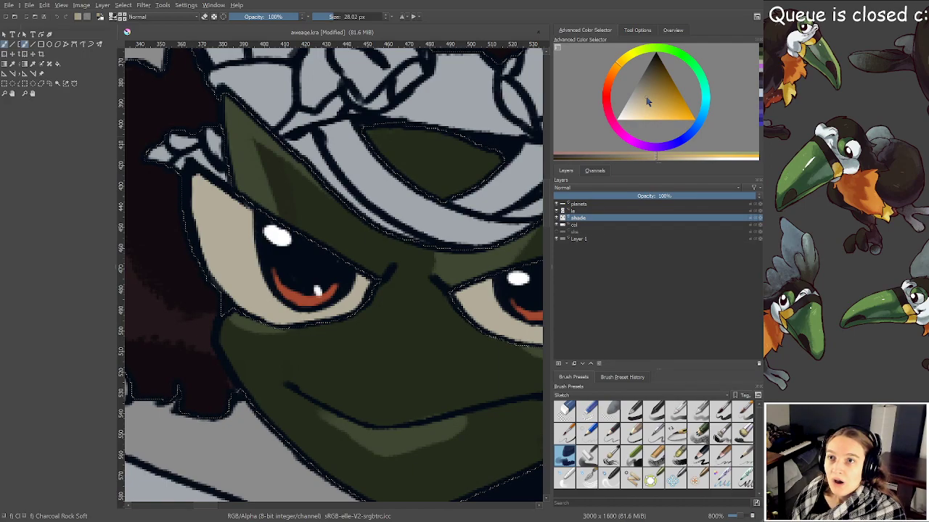
pyautogui.click(642, 102)
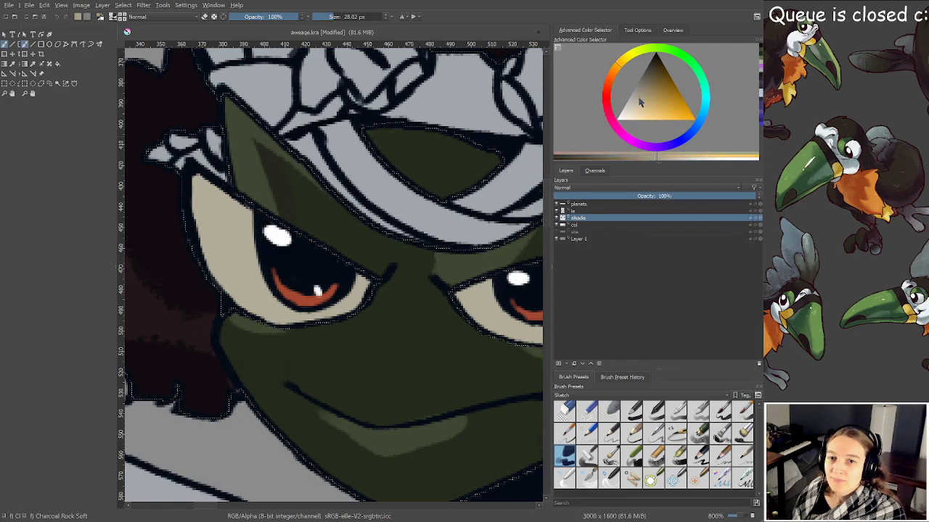
pyautogui.click(638, 92)
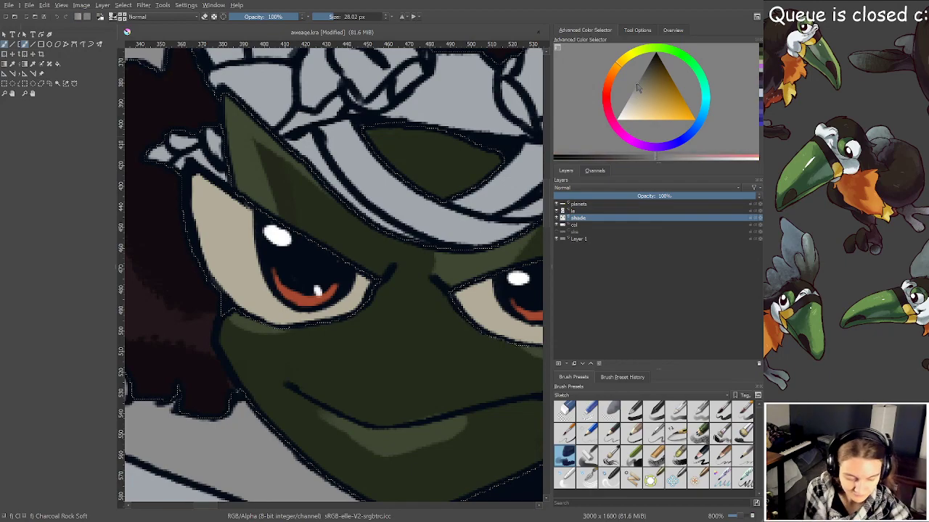
pyautogui.moveTo(637, 87)
pyautogui.mouseDown()
pyautogui.moveTo(631, 116)
pyautogui.moveTo(653, 114)
pyautogui.moveTo(644, 96)
pyautogui.moveTo(658, 114)
pyautogui.moveTo(679, 112)
pyautogui.moveTo(663, 73)
pyautogui.moveTo(644, 90)
pyautogui.mouseUp()
pyautogui.click(646, 100)
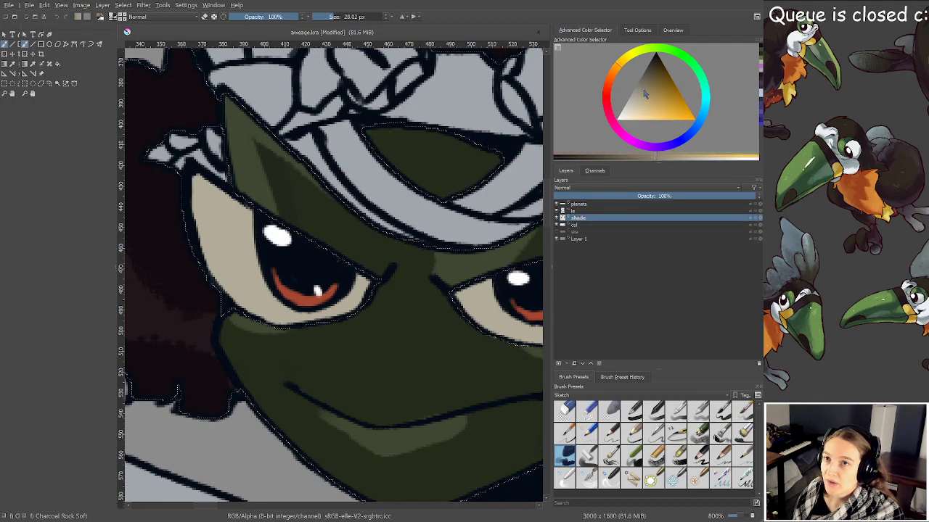
pyautogui.click(646, 96)
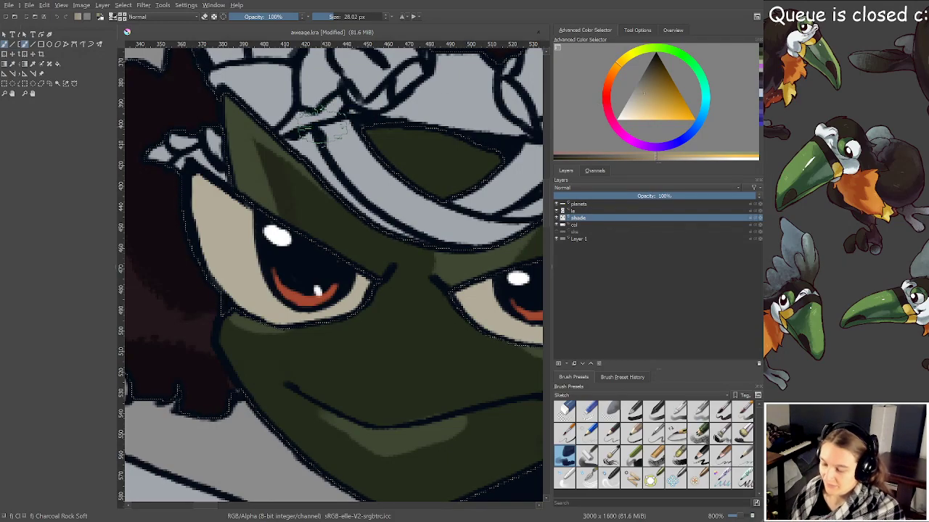
# Shade the upper parts of both eye whites with a 9.97 px brush, clear the selection and save the document
pyautogui.keyDown('shift'); pyautogui.moveTo(228, 200); pyautogui.dragTo(204, 189); pyautogui.keyUp('shift')
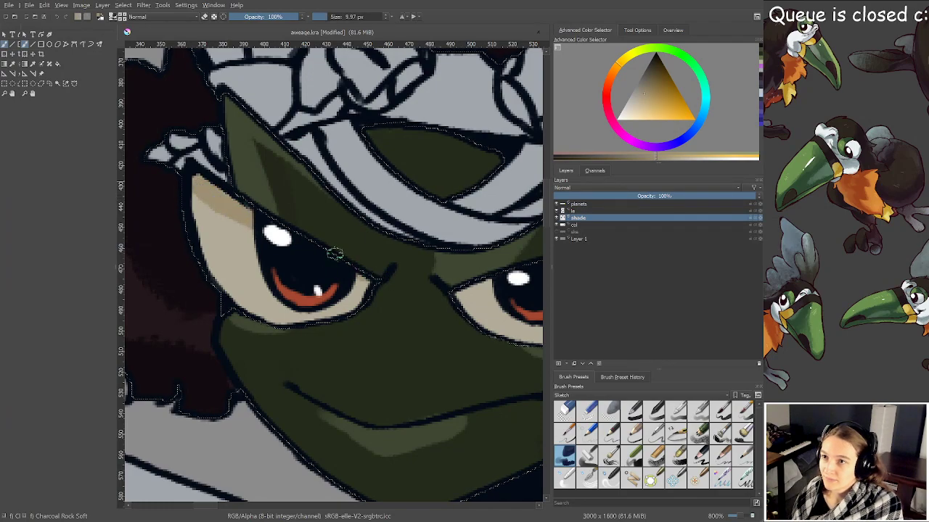
pyautogui.scroll(-1, 382, 277)
pyautogui.moveTo(400, 266); pyautogui.dragTo(343, 272)
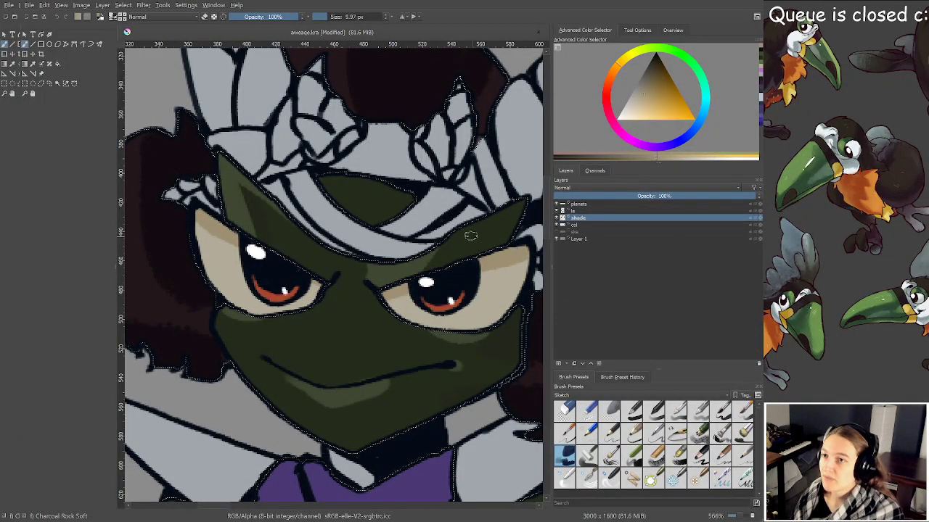
pyautogui.press('-')
pyautogui.press('-')
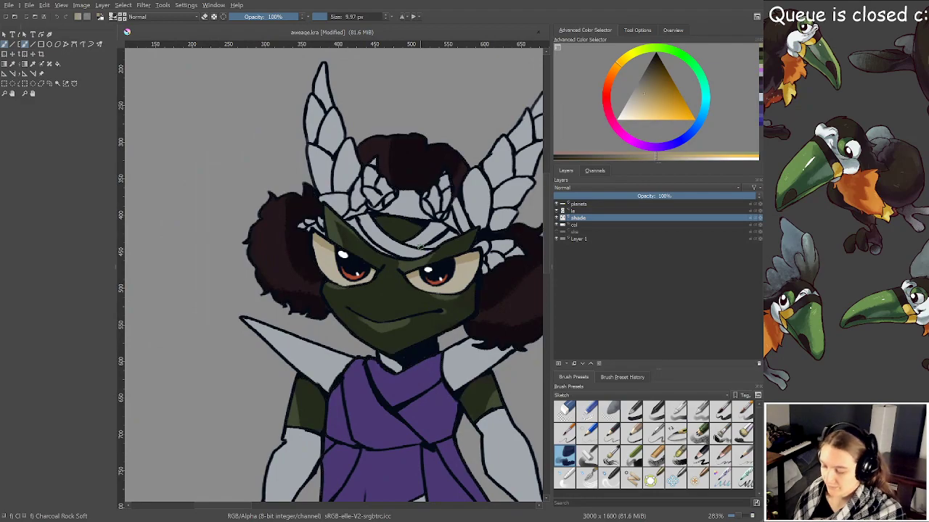
pyautogui.moveTo(421, 245); pyautogui.dragTo(370, 230)
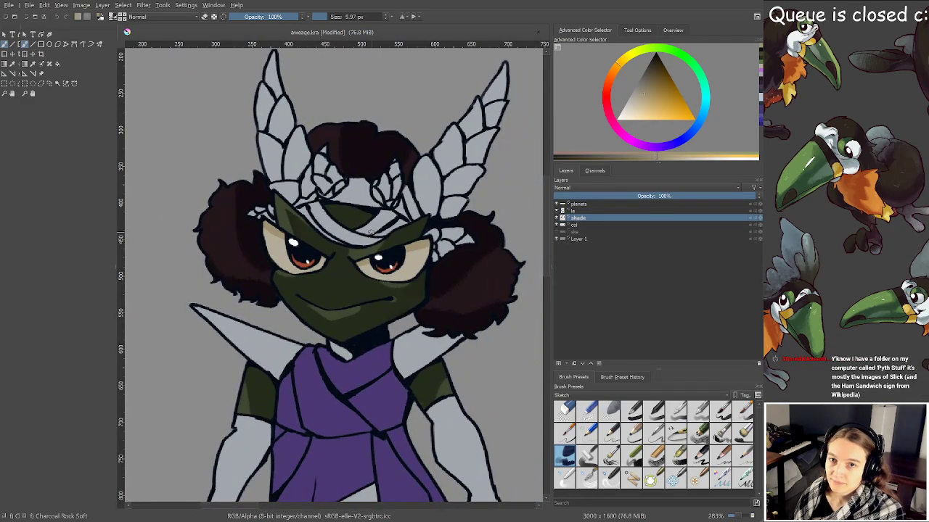
pyautogui.hotkey('ctrl', 's')
# Hide the line art and the background layer, and select the silver areas of the winged headpiece with the contiguous selection tool
pyautogui.scroll(1, 372, 232)
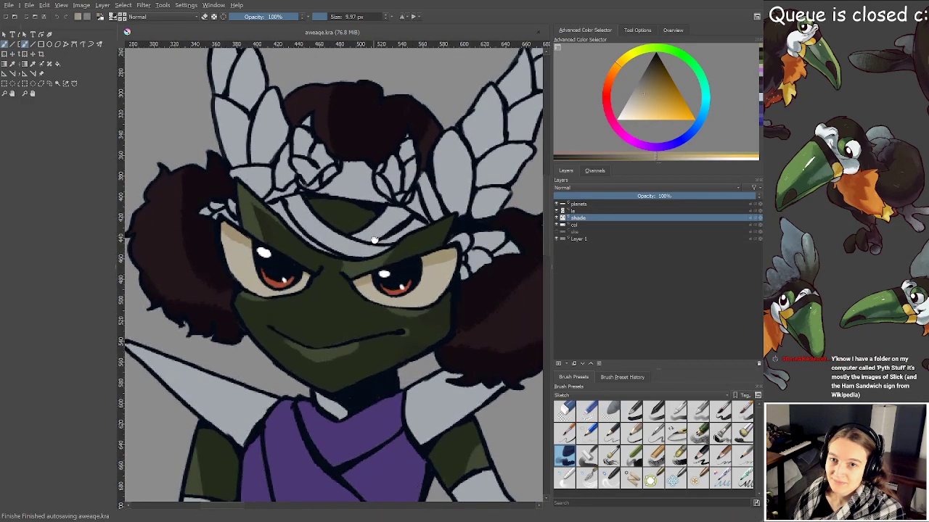
pyautogui.moveTo(376, 234); pyautogui.dragTo(387, 294)
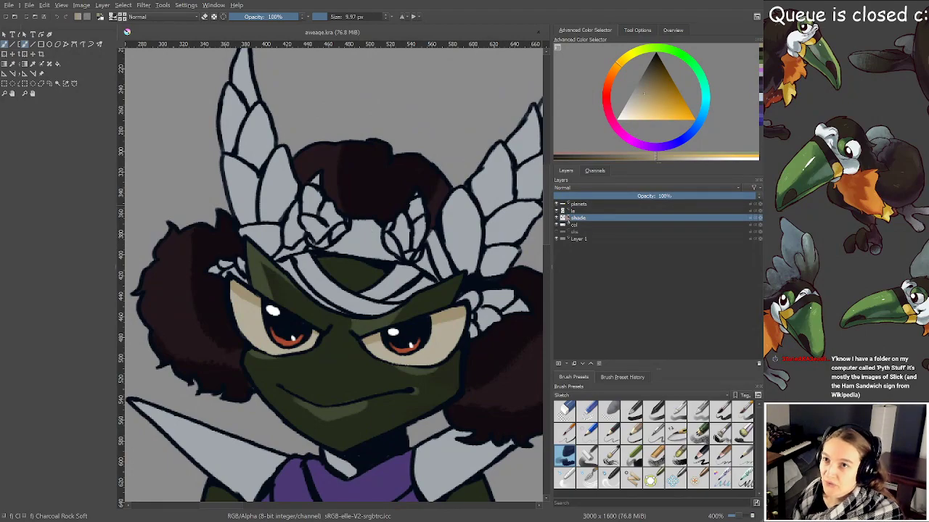
pyautogui.click(557, 211)
pyautogui.moveTo(309, 257); pyautogui.dragTo(281, 251)
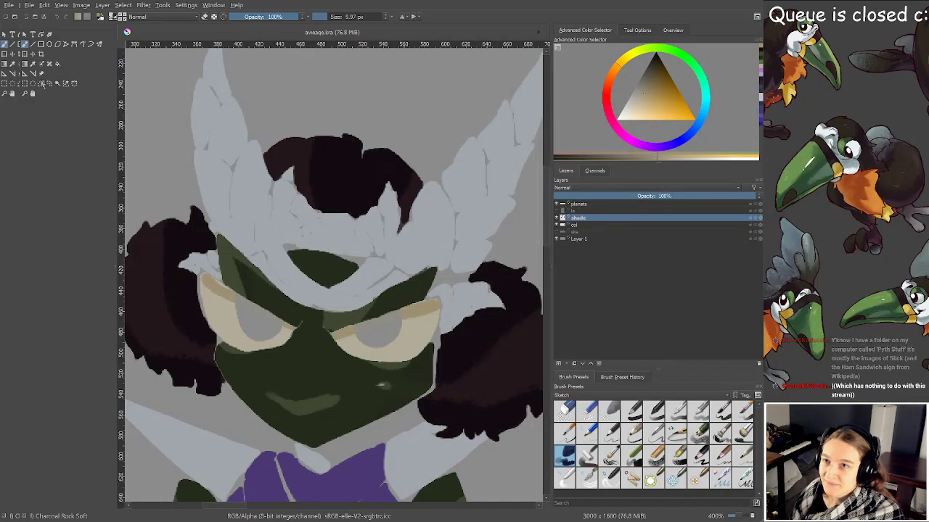
pyautogui.click(55, 84)
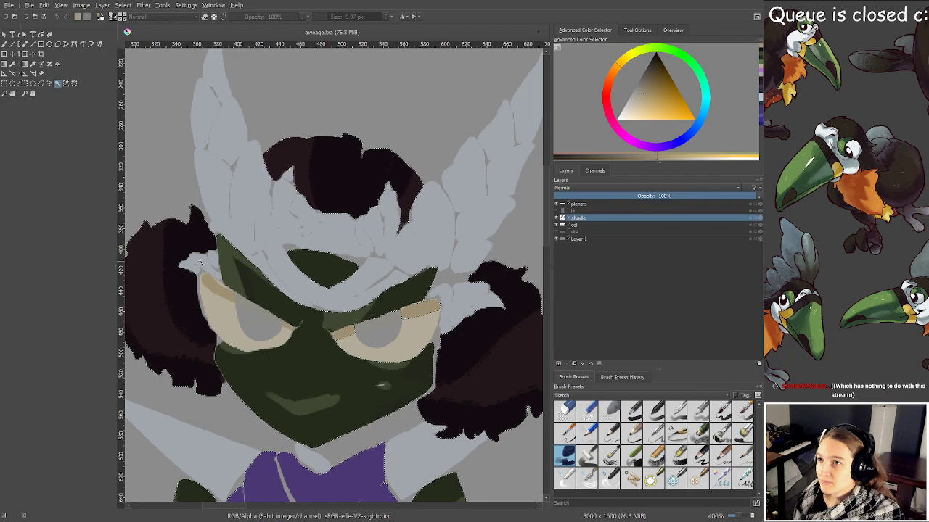
pyautogui.click(444, 305)
pyautogui.moveTo(444, 305); pyautogui.dragTo(414, 293)
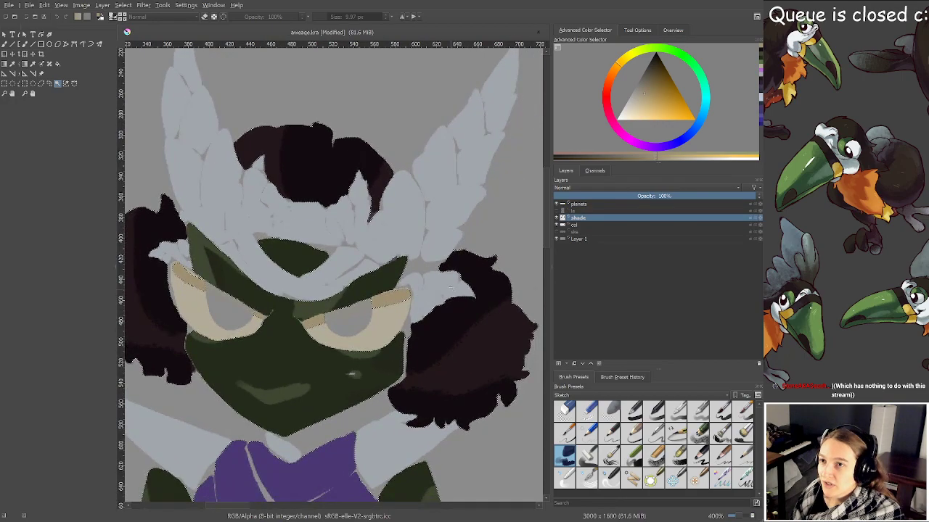
pyautogui.click(557, 239)
pyautogui.moveTo(311, 255); pyautogui.dragTo(348, 244)
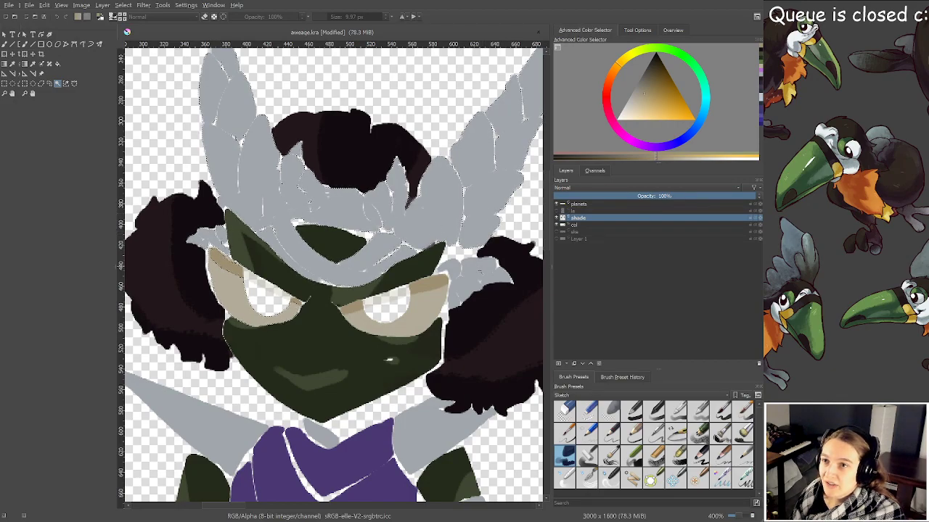
pyautogui.moveTo(480, 232); pyautogui.dragTo(394, 259)
pyautogui.scroll(3, 448, 111)
pyautogui.moveTo(448, 111); pyautogui.dragTo(390, 195)
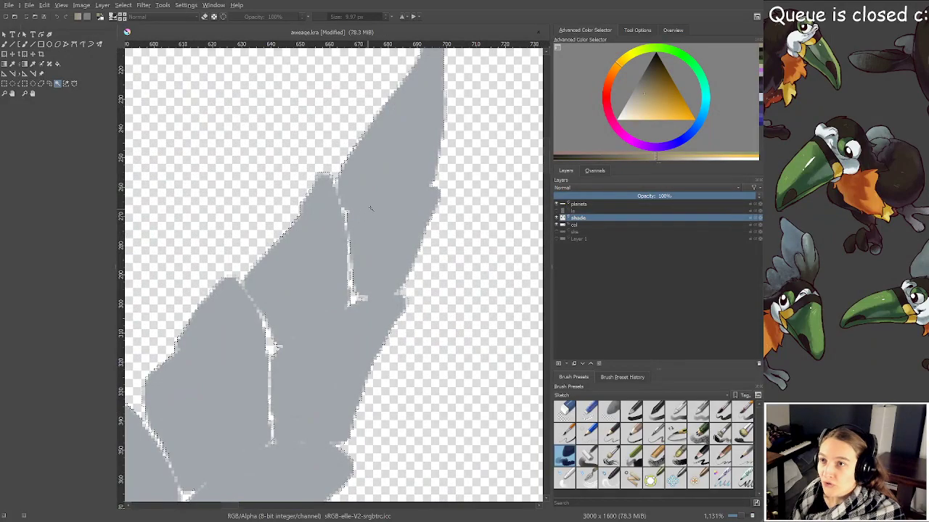
pyautogui.scroll(-5, 366, 214)
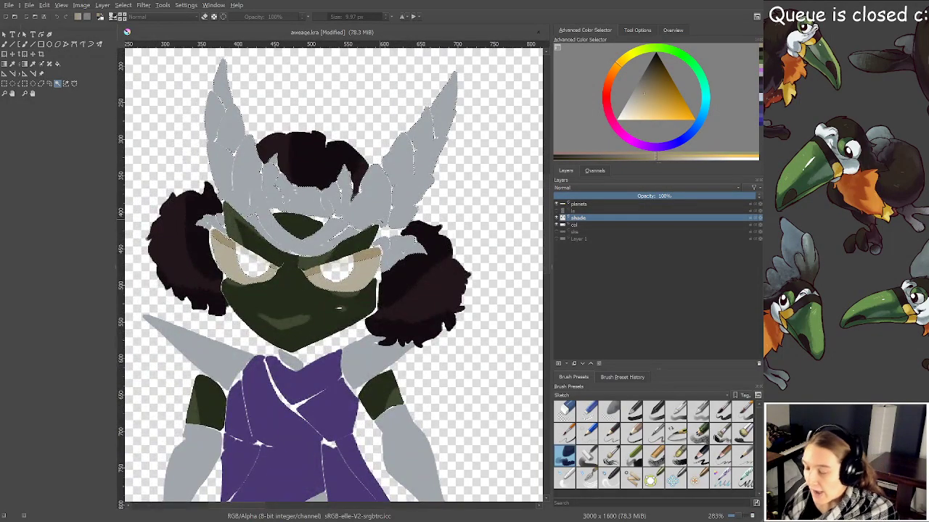
pyautogui.moveTo(365, 245); pyautogui.dragTo(425, 151)
# Add the silver shoulder pieces, gloves, skirt trim and both shoes to the selection
pyautogui.keyDown('shift'); pyautogui.click(278, 257); pyautogui.keyUp('shift')
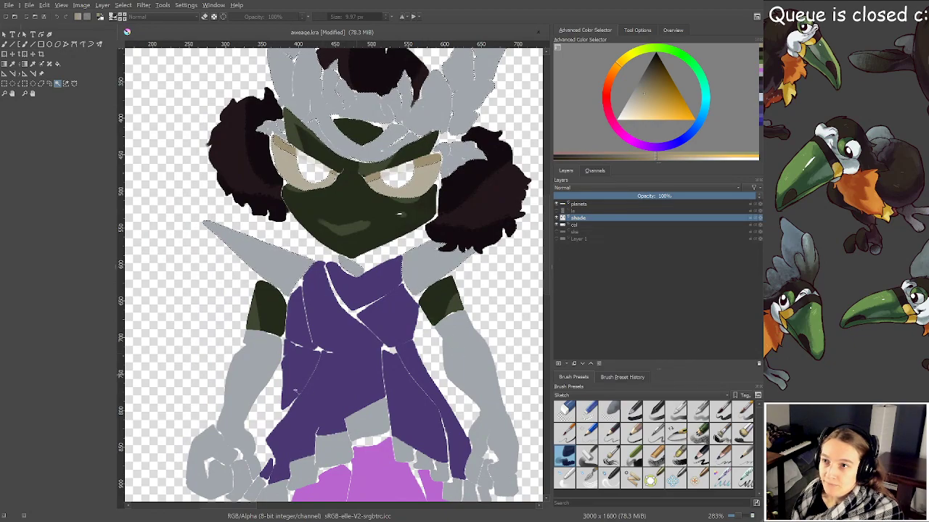
pyautogui.moveTo(255, 387); pyautogui.dragTo(253, 275)
pyautogui.scroll(1, 267, 338)
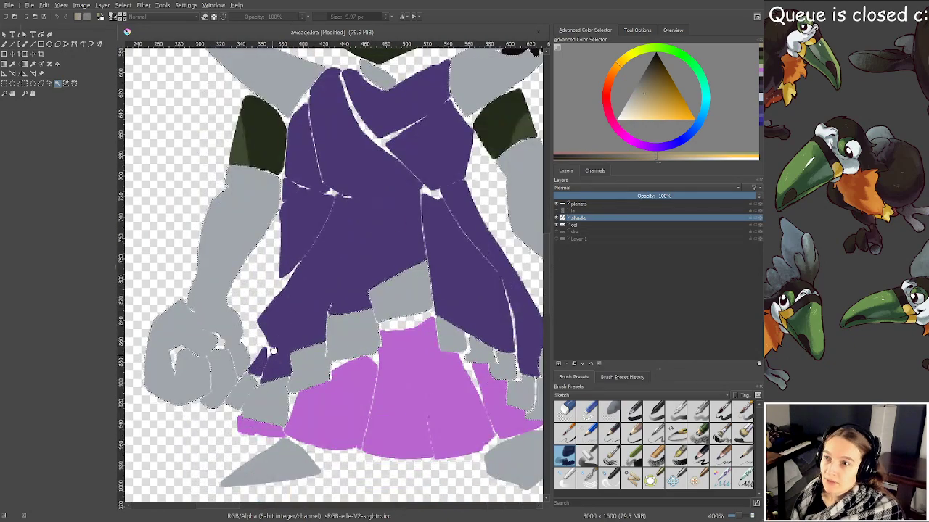
pyautogui.moveTo(230, 376); pyautogui.dragTo(235, 338)
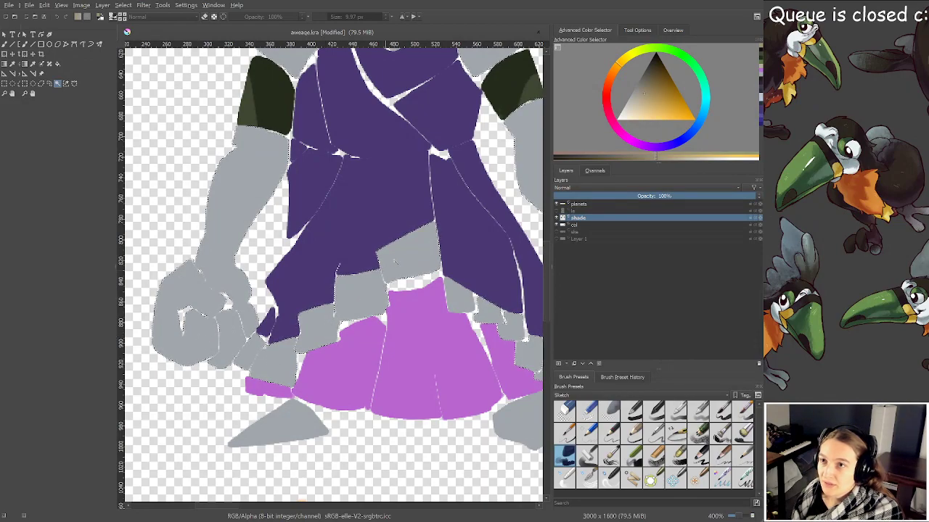
pyautogui.keyDown('shift'); pyautogui.click(285, 426); pyautogui.keyUp('shift')
pyautogui.moveTo(363, 369); pyautogui.dragTo(246, 348)
pyautogui.keyDown('shift'); pyautogui.click(413, 414); pyautogui.keyUp('shift')
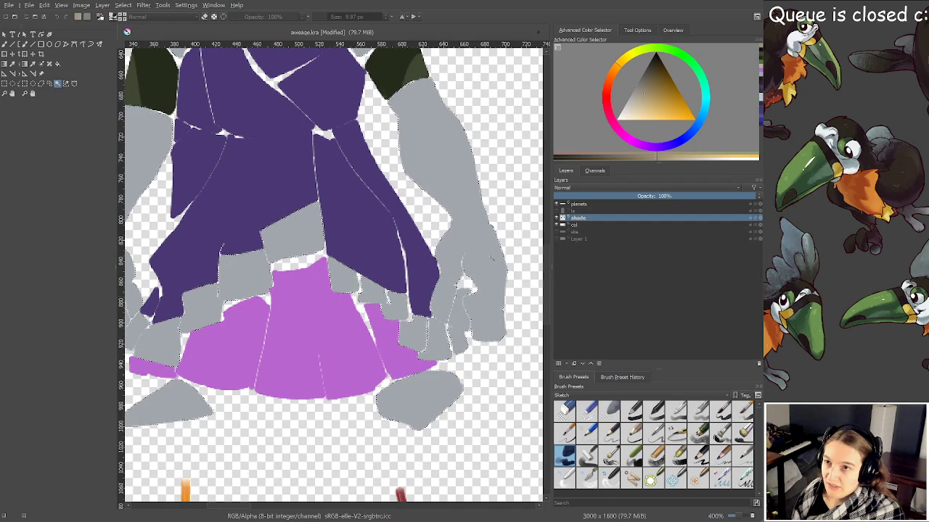
# Show the line art and the background layer again, and return to the brush at the winged headpiece
pyautogui.click(562, 211)
pyautogui.moveTo(363, 166); pyautogui.dragTo(359, 289)
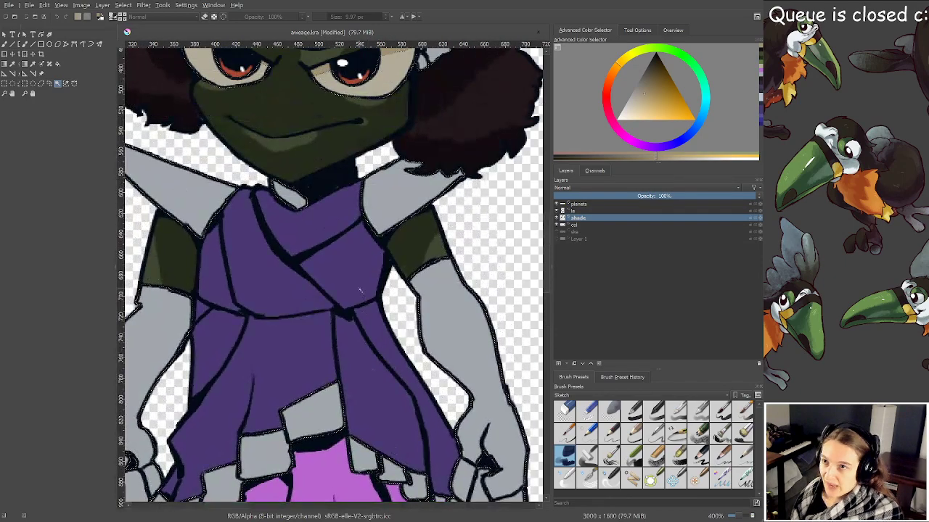
pyautogui.moveTo(344, 252); pyautogui.dragTo(359, 316)
pyautogui.press('b')
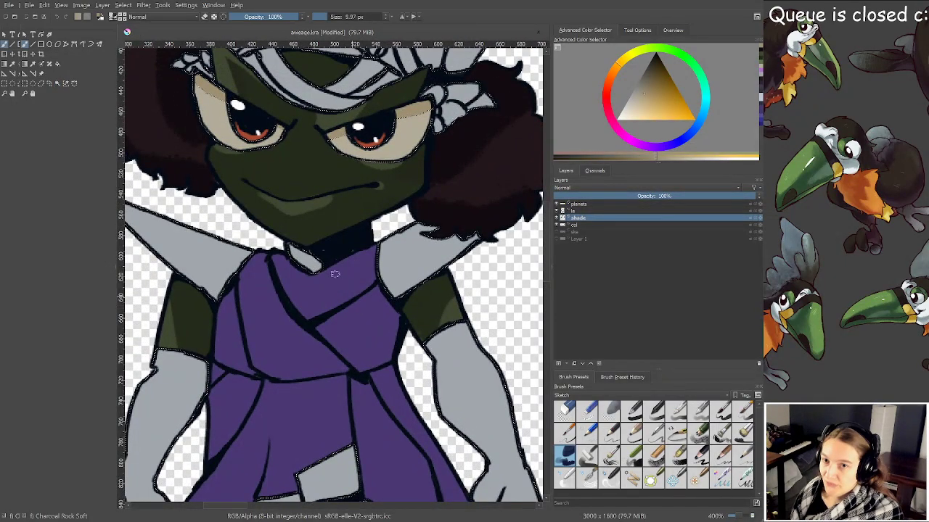
pyautogui.scroll(6, 335, 275)
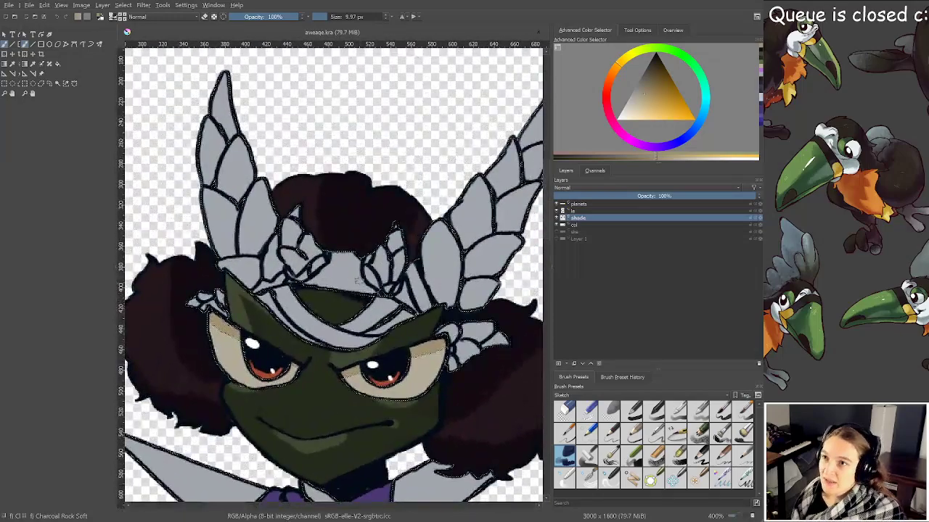
pyautogui.moveTo(331, 239); pyautogui.dragTo(333, 198)
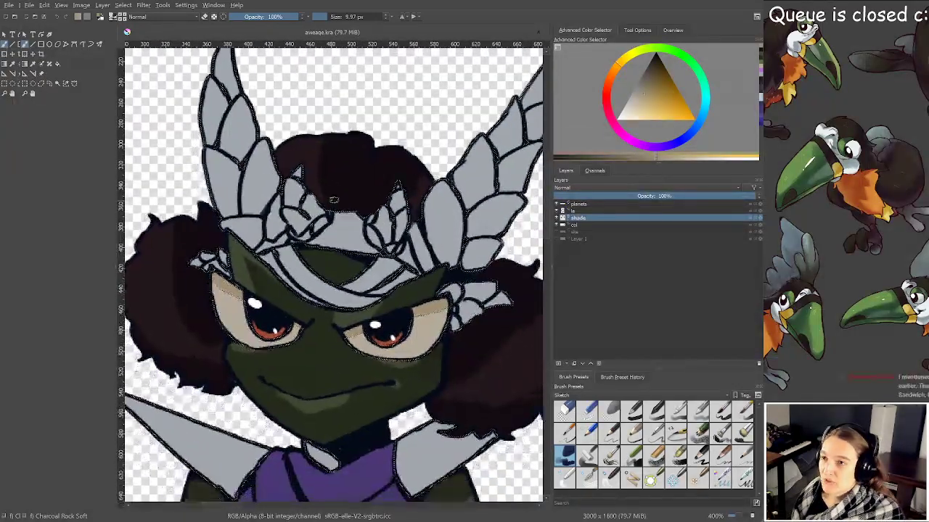
pyautogui.click(556, 239)
# Sample the silver of the wing feathers and choose a darker blue-grey as its shading colour
pyautogui.scroll(-2, 428, 268)
pyautogui.moveTo(393, 247); pyautogui.dragTo(364, 227)
pyautogui.scroll(2, 397, 216)
pyautogui.keyDown('ctrl'); pyautogui.click(271, 200); pyautogui.keyUp('ctrl')
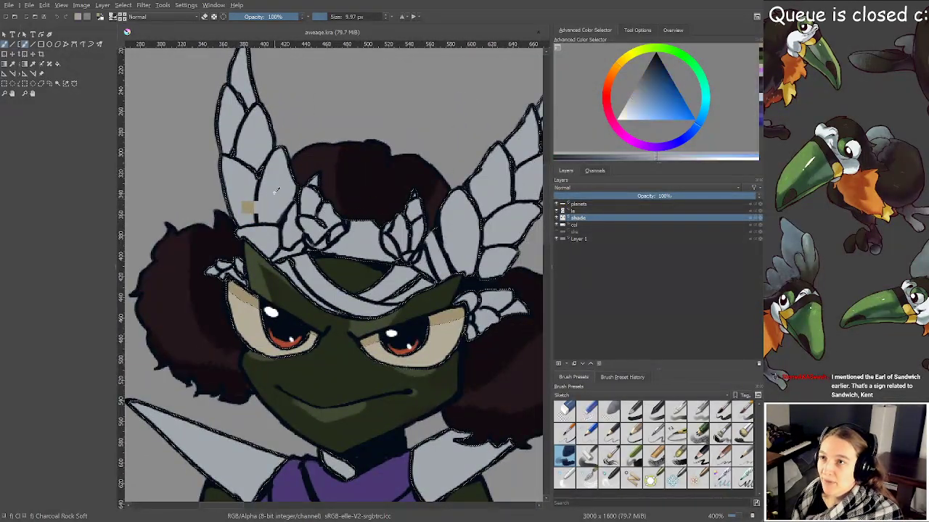
pyautogui.click(634, 103)
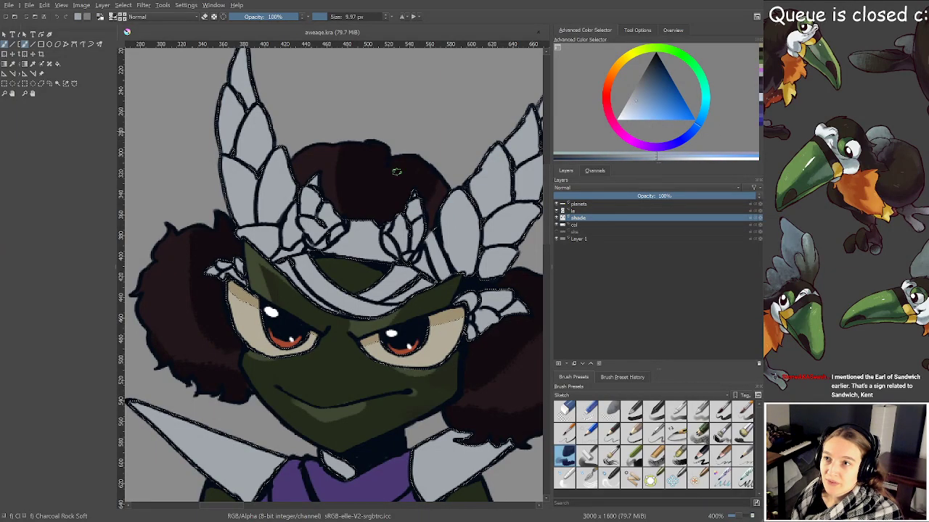
pyautogui.click(637, 102)
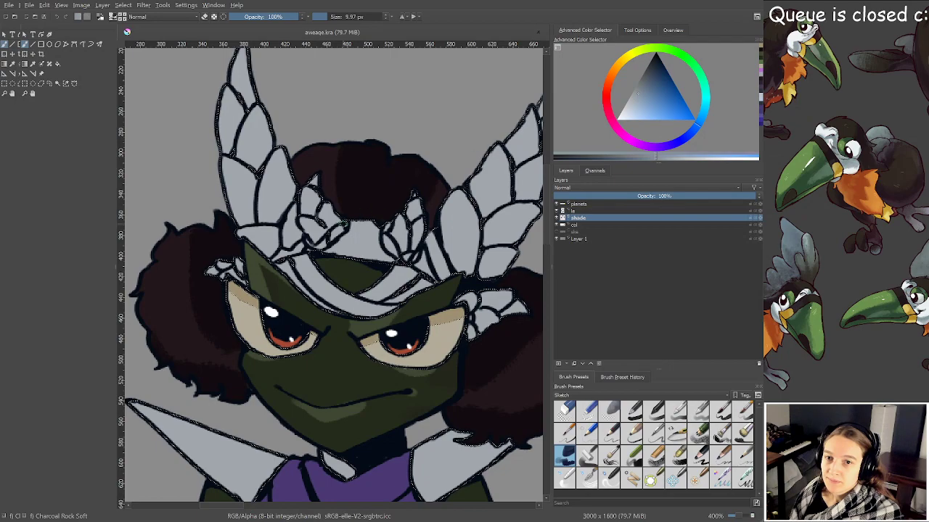
# Try shading a lower feather of the left wing with a brush enlarged to 15.68 px, undo the stroke and choose a darker blue-grey
pyautogui.scroll(1, 355, 189)
pyautogui.moveTo(355, 188)
pyautogui.mouseDown()
pyautogui.moveTo(437, 241)
pyautogui.moveTo(441, 283)
pyautogui.mouseUp()
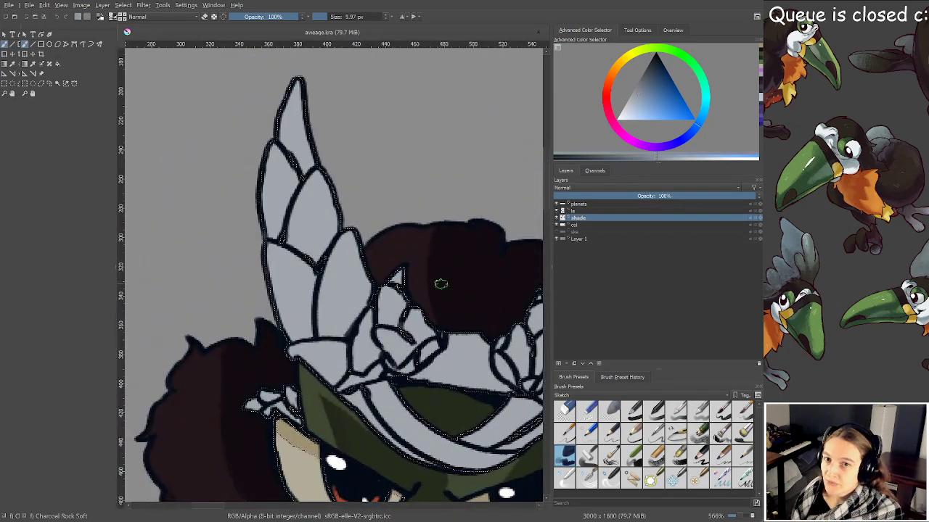
pyautogui.keyDown('shift'); pyautogui.moveTo(365, 292); pyautogui.dragTo(373, 292); pyautogui.keyUp('shift')
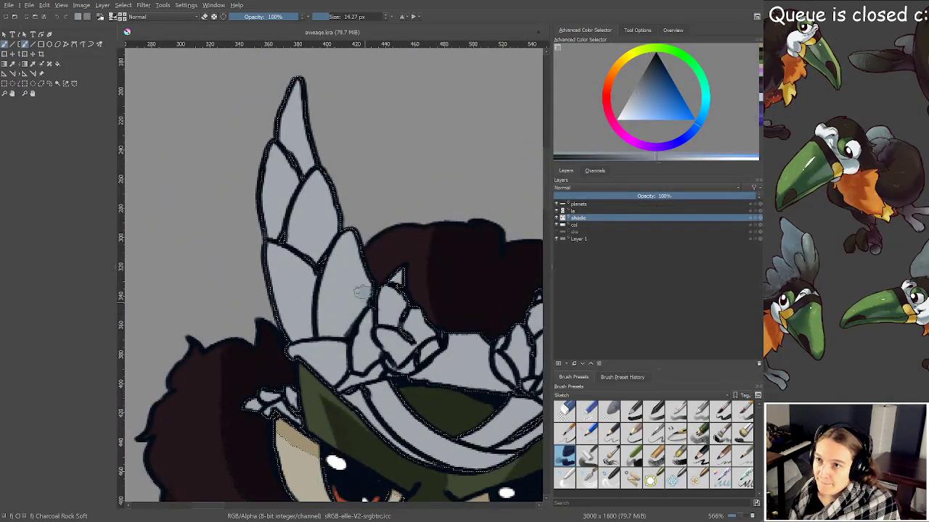
pyautogui.moveTo(349, 322); pyautogui.dragTo(369, 270)
pyautogui.hotkey('ctrl', 'z')
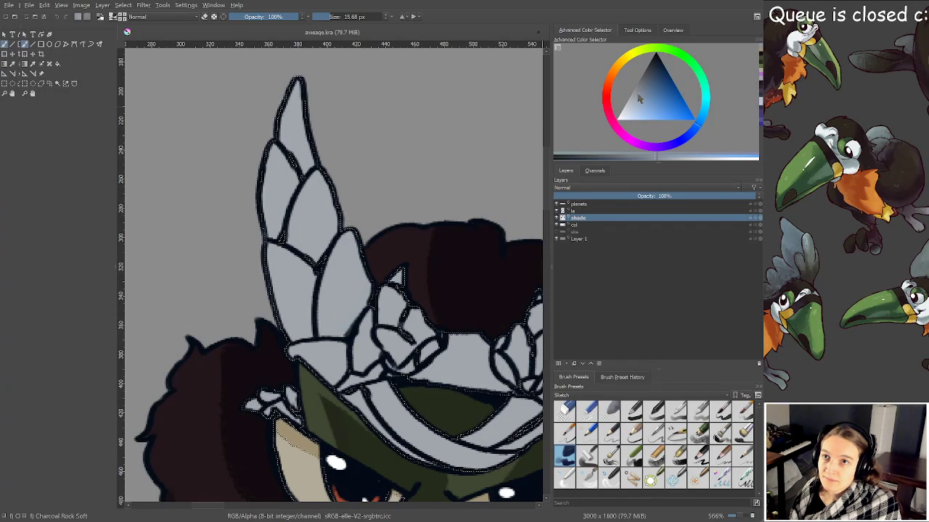
pyautogui.click(642, 93)
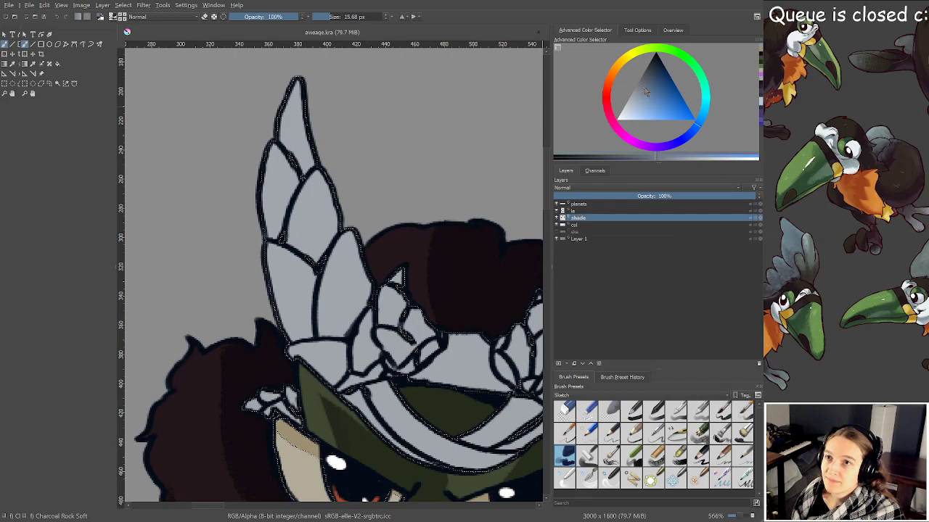
# Choose a slightly darker blue-grey and shade the inner part of each large left-wing feather with a 7.38 px brush
pyautogui.click(644, 85)
pyautogui.moveTo(311, 205); pyautogui.dragTo(295, 204)
pyautogui.moveTo(312, 183); pyautogui.dragTo(304, 201)
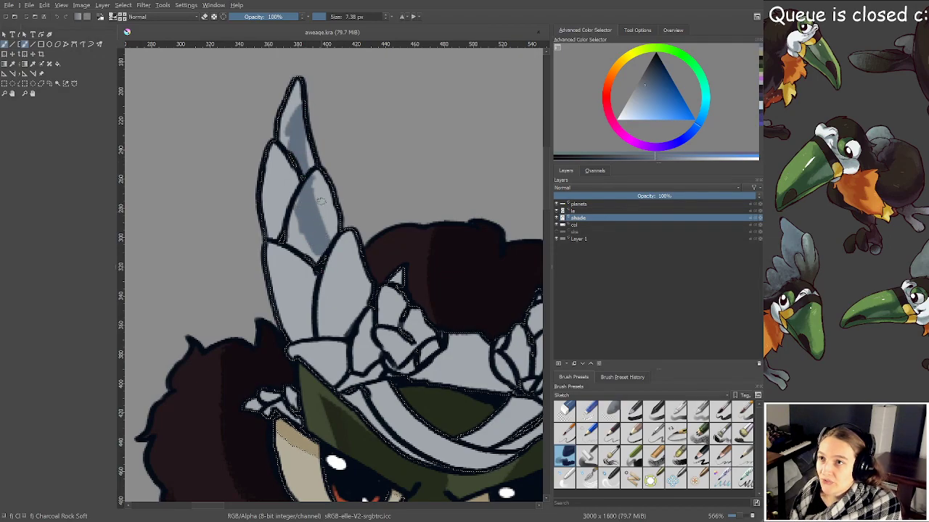
pyautogui.moveTo(328, 263); pyautogui.dragTo(346, 328)
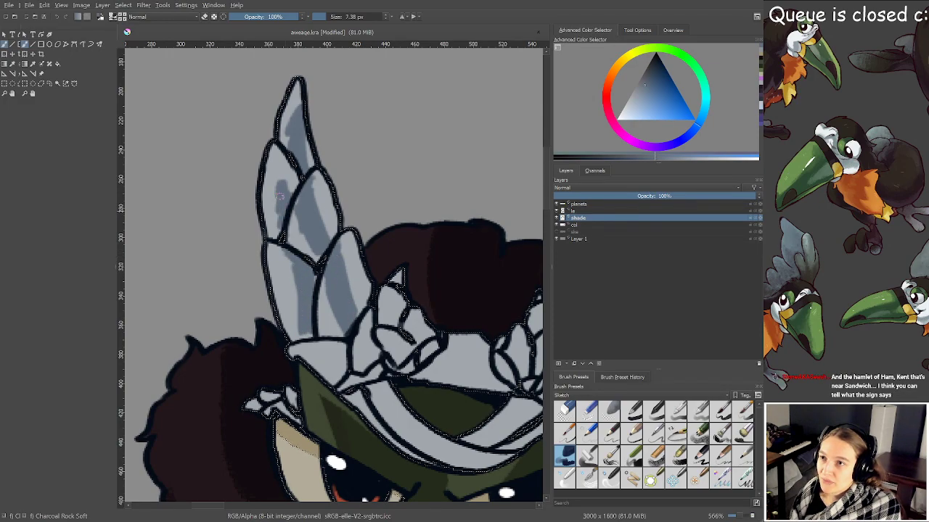
# Shade the base feathers of the left wing, the small feathers beside the left eye and the crossed forehead bands in blue-grey
pyautogui.moveTo(356, 291); pyautogui.dragTo(314, 171)
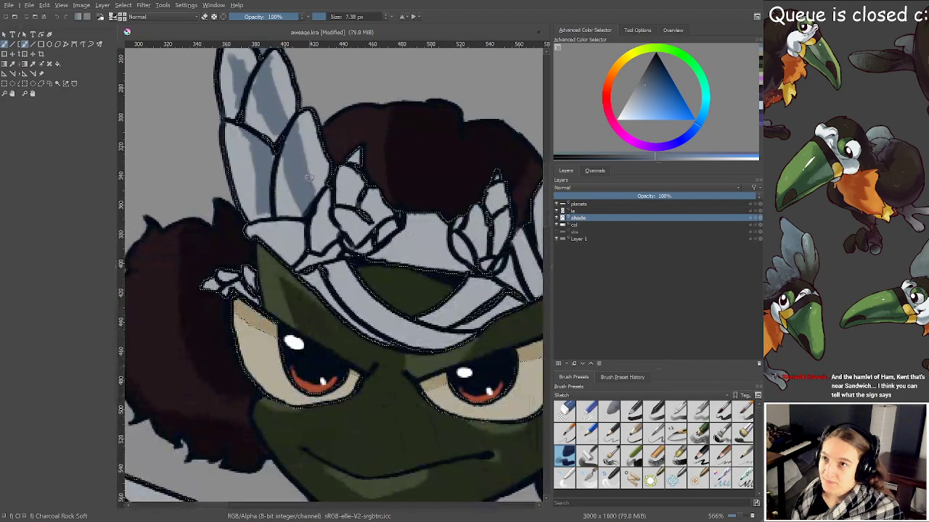
pyautogui.moveTo(274, 238); pyautogui.dragTo(298, 232)
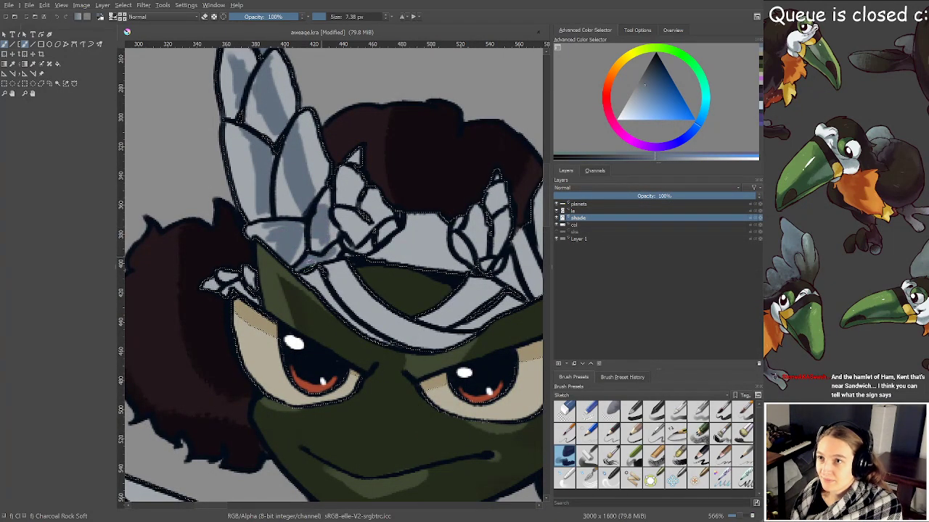
pyautogui.moveTo(309, 272)
pyautogui.mouseDown()
pyautogui.moveTo(332, 271)
pyautogui.moveTo(339, 308)
pyautogui.mouseUp()
pyautogui.moveTo(331, 274); pyautogui.dragTo(371, 340)
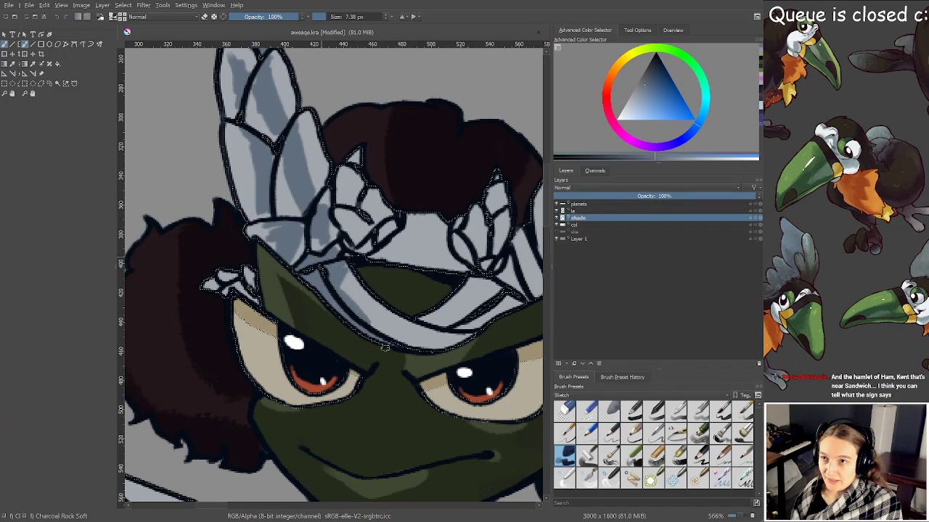
pyautogui.moveTo(504, 293)
pyautogui.mouseDown()
pyautogui.moveTo(444, 322)
pyautogui.moveTo(496, 317)
pyautogui.mouseUp()
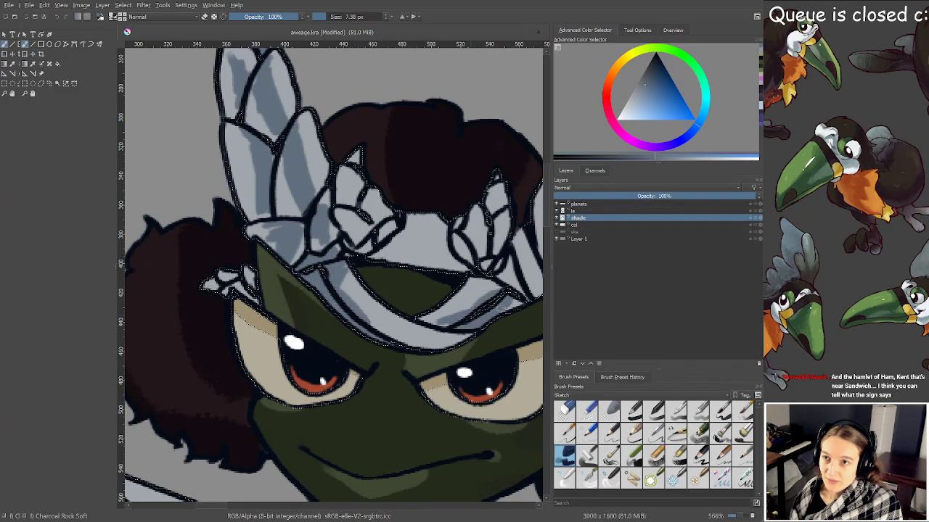
pyautogui.moveTo(411, 254); pyautogui.dragTo(409, 187)
pyautogui.hotkey('ctrl', 'z')
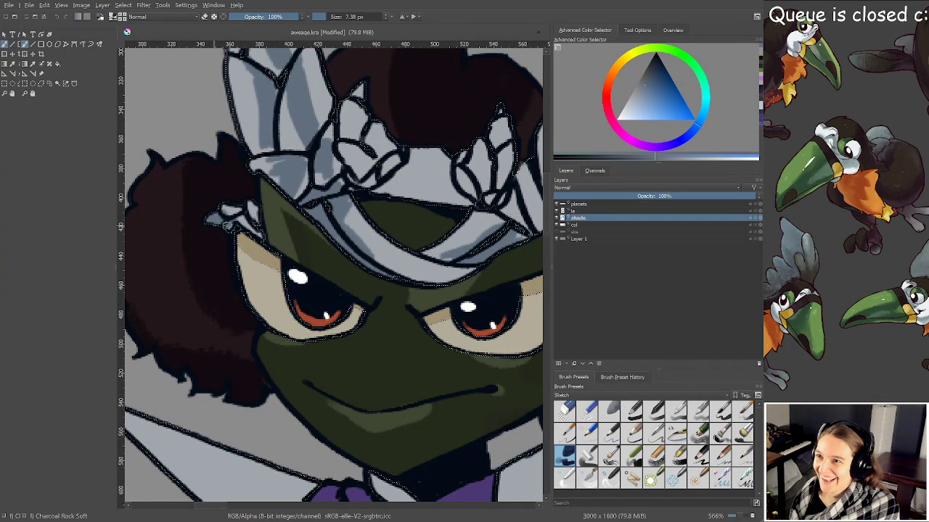
# Show the sketch layer again and examine the character sketch above the Dlushall label
pyautogui.moveTo(438, 251); pyautogui.dragTo(217, 226)
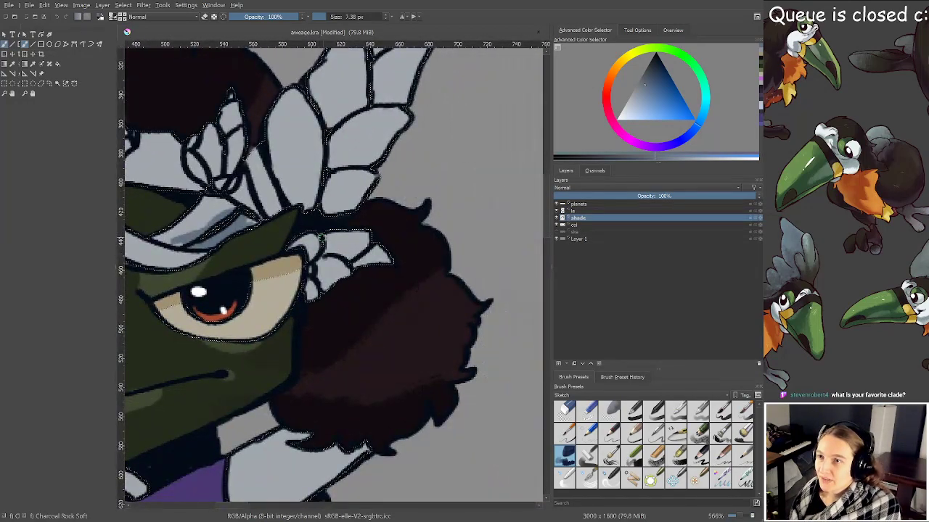
pyautogui.scroll(-4, 381, 294)
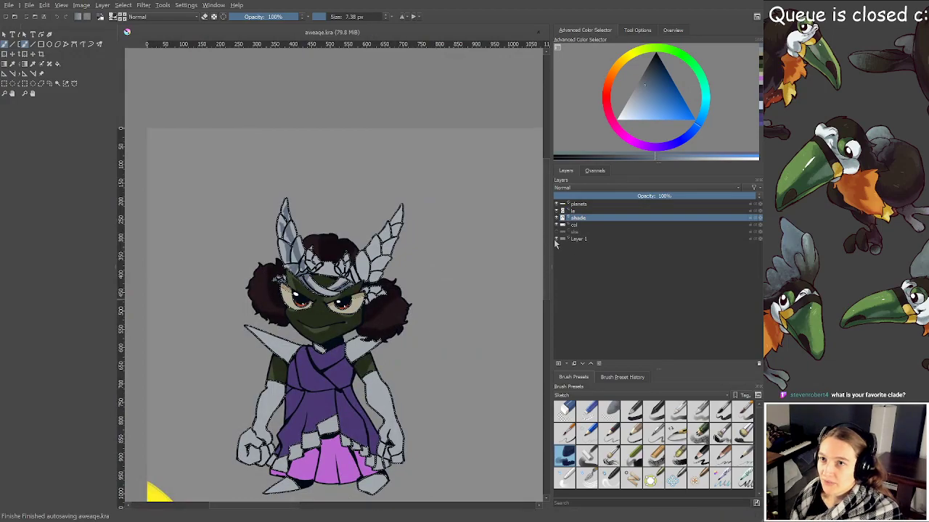
pyautogui.click(557, 232)
pyautogui.moveTo(540, 366)
pyautogui.mouseDown()
pyautogui.moveTo(367, 303)
pyautogui.moveTo(338, 276)
pyautogui.moveTo(182, 244)
pyautogui.mouseUp()
pyautogui.moveTo(399, 311); pyautogui.dragTo(486, 329)
pyautogui.press('+')
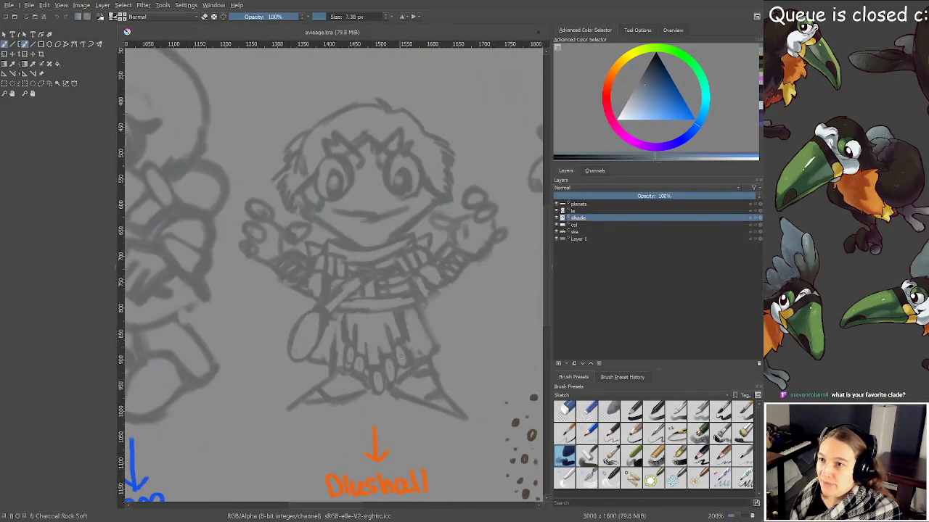
pyautogui.moveTo(437, 349); pyautogui.dragTo(412, 372)
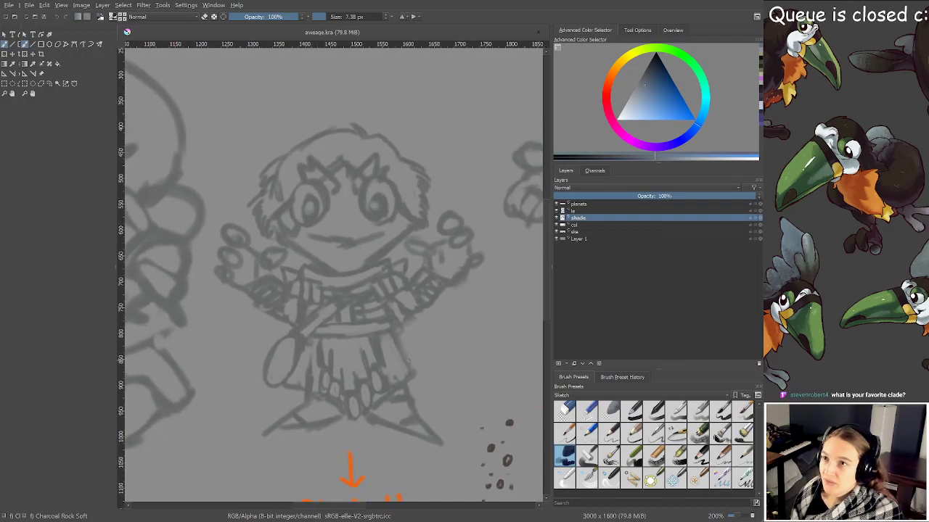
pyautogui.scroll(-2, 421, 392)
pyautogui.moveTo(441, 396); pyautogui.dragTo(438, 372)
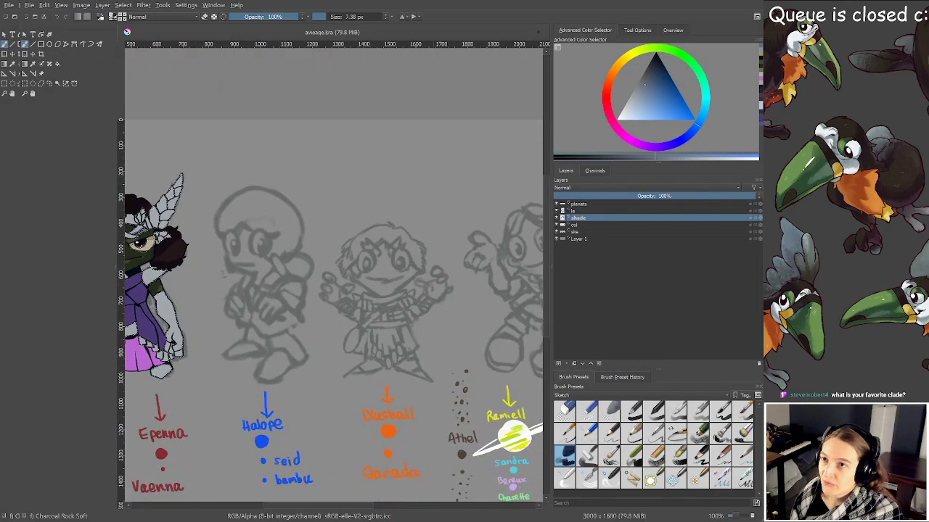
pyautogui.scroll(2, 413, 322)
pyautogui.moveTo(411, 322); pyautogui.dragTo(421, 303)
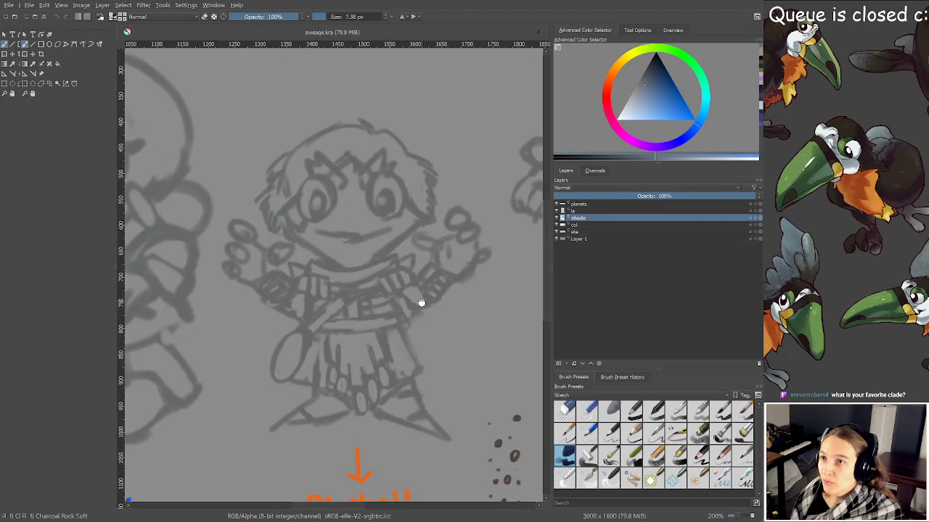
pyautogui.moveTo(410, 333); pyautogui.dragTo(406, 301)
pyautogui.scroll(-1, 413, 328)
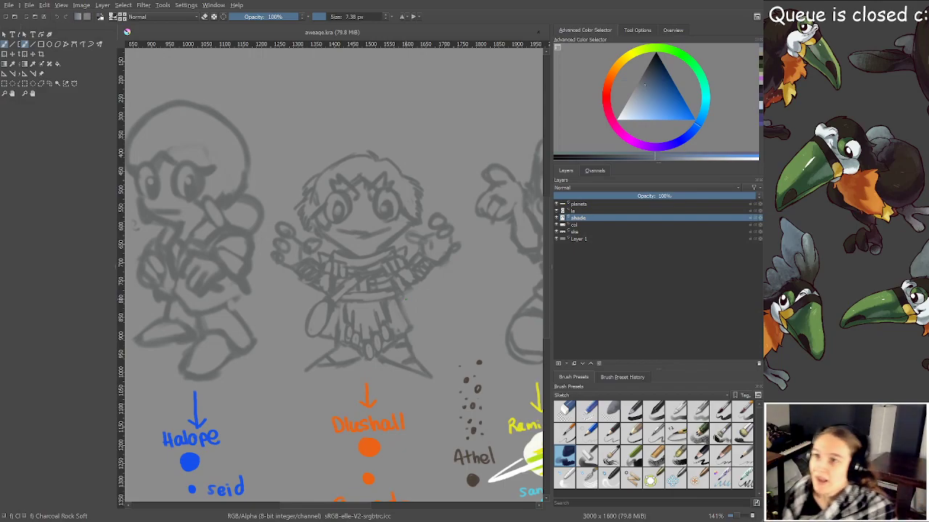
# Examine the sketch of the waving character in the big shoes above the Ramiell and Argont labels
pyautogui.moveTo(440, 323)
pyautogui.mouseDown()
pyautogui.moveTo(428, 319)
pyautogui.moveTo(487, 319)
pyautogui.moveTo(421, 314)
pyautogui.moveTo(279, 266)
pyautogui.moveTo(179, 259)
pyautogui.mouseUp()
pyautogui.scroll(-2, 423, 314)
pyautogui.scroll(5, 392, 301)
pyautogui.scroll(-2, 429, 313)
pyautogui.scroll(-1, 412, 331)
pyautogui.moveTo(425, 327); pyautogui.dragTo(283, 303)
pyautogui.moveTo(485, 341); pyautogui.dragTo(339, 324)
pyautogui.scroll(1, 445, 283)
pyautogui.moveTo(447, 280)
pyautogui.mouseDown()
pyautogui.moveTo(425, 293)
pyautogui.moveTo(455, 261)
pyautogui.mouseUp()
pyautogui.scroll(1, 390, 249)
pyautogui.moveTo(350, 237); pyautogui.dragTo(385, 305)
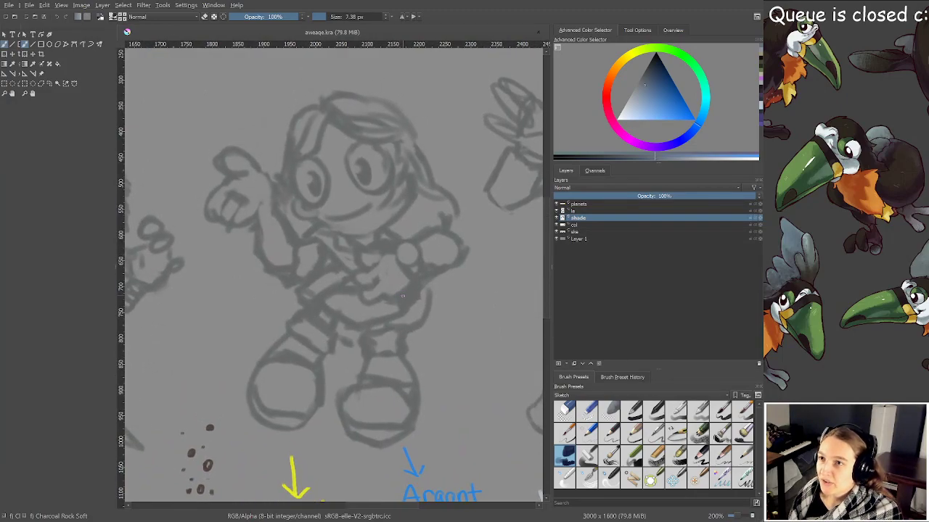
# Examine the tall bespectacled character above the Viper label, inspecting the face closely and comparing it with the rest of the lineup
pyautogui.scroll(-2, 402, 295)
pyautogui.moveTo(402, 296); pyautogui.dragTo(300, 296)
pyautogui.scroll(1, 437, 314)
pyautogui.moveTo(434, 309)
pyautogui.mouseDown()
pyautogui.moveTo(433, 336)
pyautogui.moveTo(442, 316)
pyautogui.mouseUp()
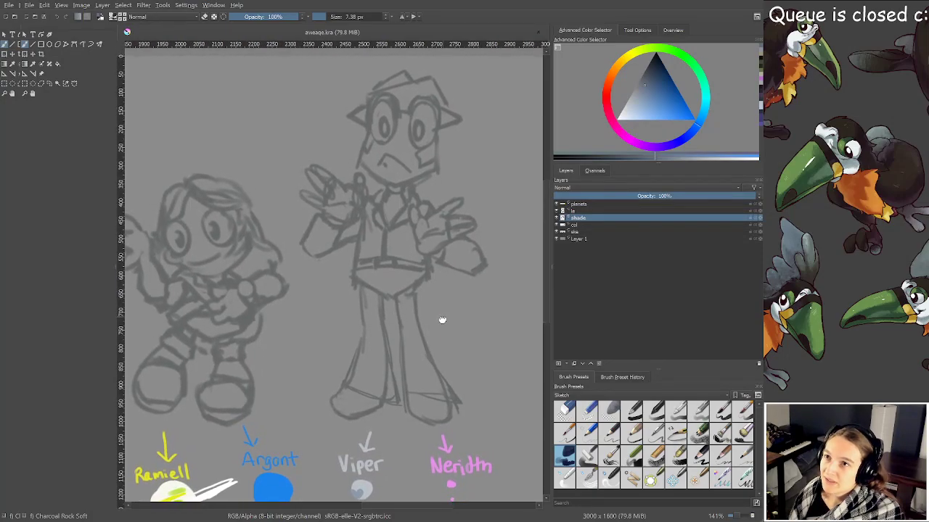
pyautogui.scroll(2, 440, 183)
pyautogui.moveTo(439, 183); pyautogui.dragTo(440, 284)
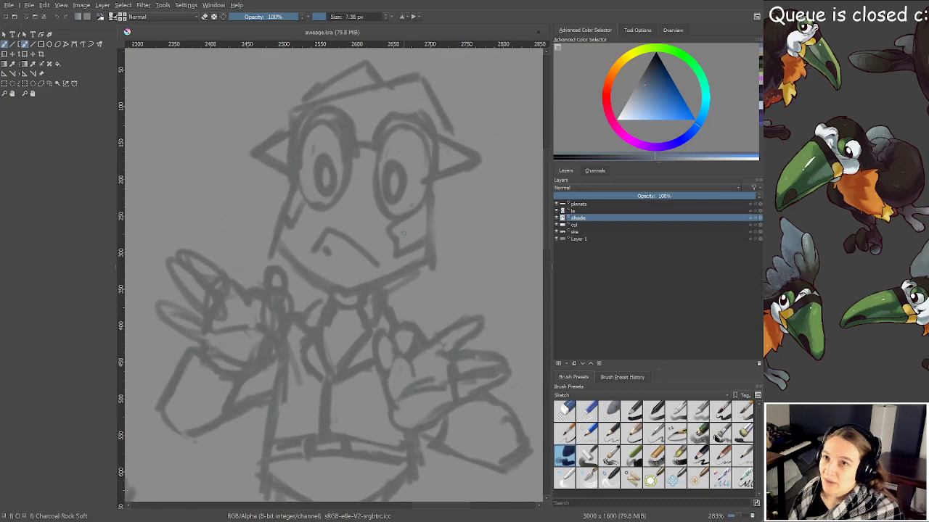
pyautogui.scroll(-1, 363, 279)
pyautogui.moveTo(354, 330); pyautogui.dragTo(507, 248)
pyautogui.moveTo(218, 272); pyautogui.dragTo(508, 250)
pyautogui.moveTo(182, 254); pyautogui.dragTo(499, 239)
pyautogui.moveTo(170, 272)
pyautogui.mouseDown()
pyautogui.moveTo(460, 254)
pyautogui.moveTo(251, 233)
pyautogui.mouseUp()
pyautogui.moveTo(520, 264); pyautogui.dragTo(274, 248)
pyautogui.moveTo(434, 255); pyautogui.dragTo(187, 249)
pyautogui.moveTo(358, 269); pyautogui.dragTo(189, 266)
pyautogui.moveTo(341, 254)
pyautogui.mouseDown()
pyautogui.moveTo(230, 265)
pyautogui.moveTo(240, 288)
pyautogui.moveTo(225, 341)
pyautogui.mouseUp()
pyautogui.scroll(3, 372, 237)
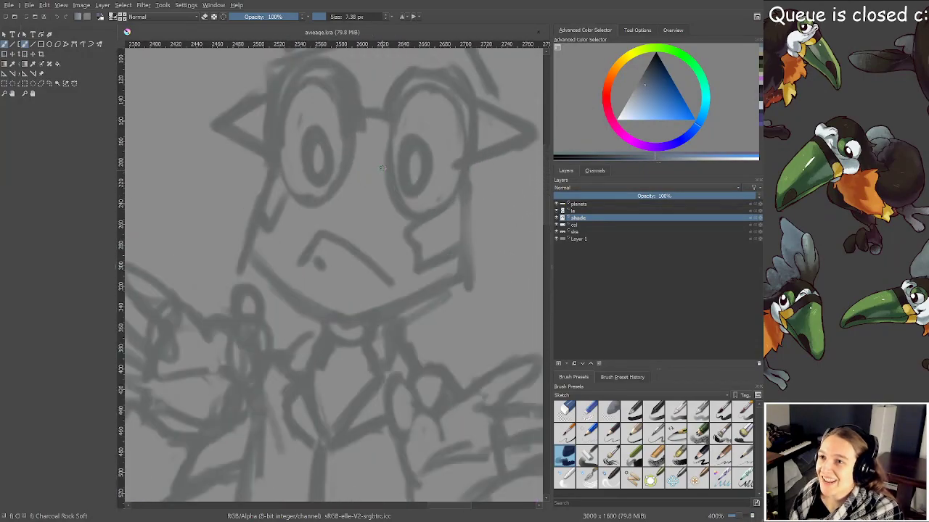
pyautogui.moveTo(373, 237); pyautogui.dragTo(374, 237)
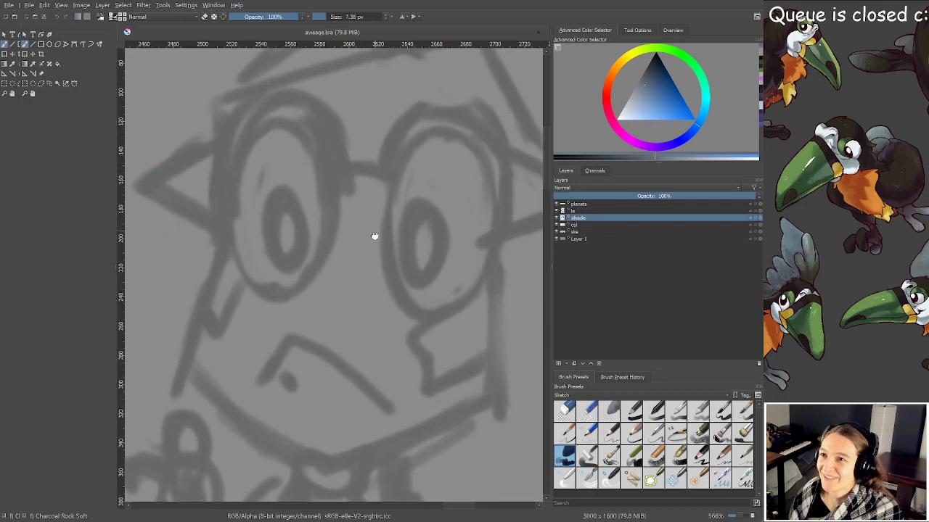
pyautogui.scroll(-8, 370, 230)
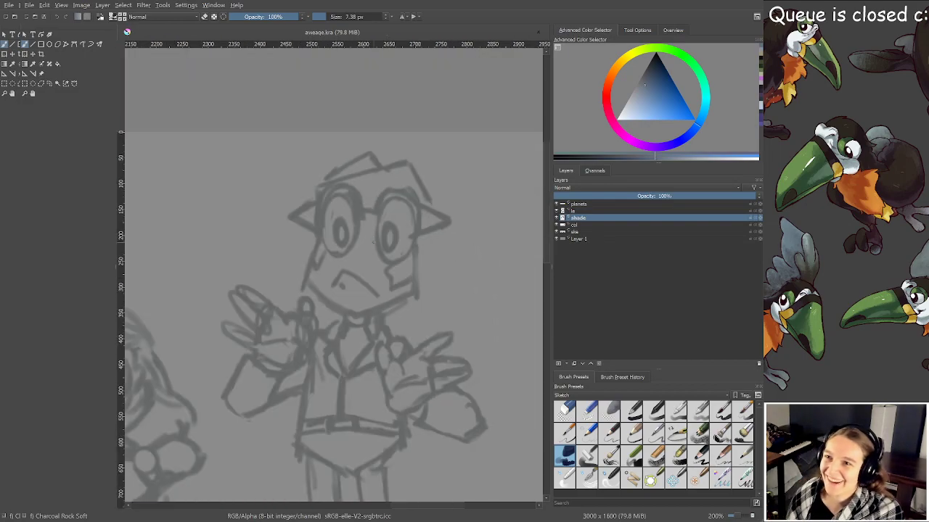
# Look back at the round-haired character above the Halope label and at the coloured winged-headpiece character
pyautogui.moveTo(199, 259); pyautogui.dragTo(427, 240)
pyautogui.moveTo(337, 235); pyautogui.dragTo(476, 245)
pyautogui.scroll(1, 380, 238)
pyautogui.moveTo(375, 237)
pyautogui.mouseDown()
pyautogui.moveTo(462, 242)
pyautogui.moveTo(372, 240)
pyautogui.mouseUp()
pyautogui.scroll(1, 464, 245)
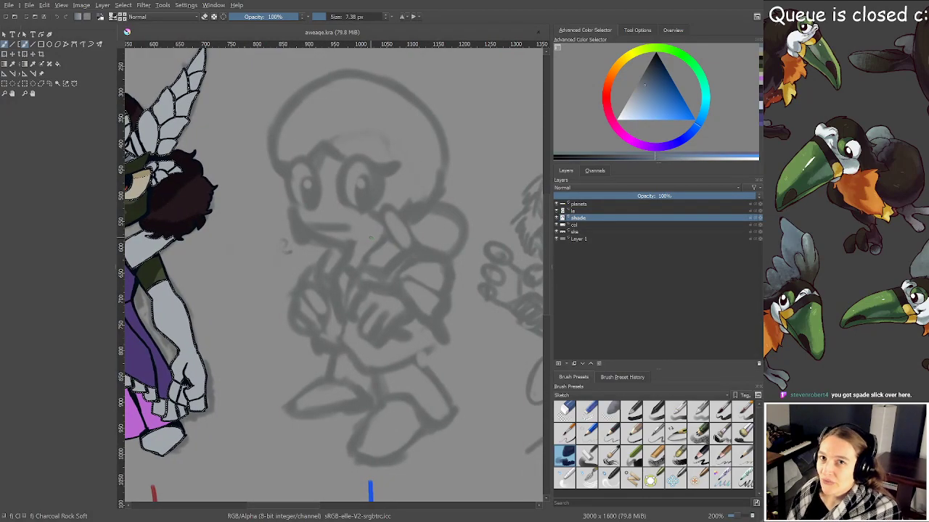
pyautogui.scroll(-1, 368, 236)
pyautogui.scroll(-1, 408, 258)
pyautogui.moveTo(287, 243); pyautogui.dragTo(388, 266)
pyautogui.scroll(1, 335, 249)
pyautogui.scroll(1, 332, 249)
pyautogui.moveTo(332, 247); pyautogui.dragTo(333, 253)
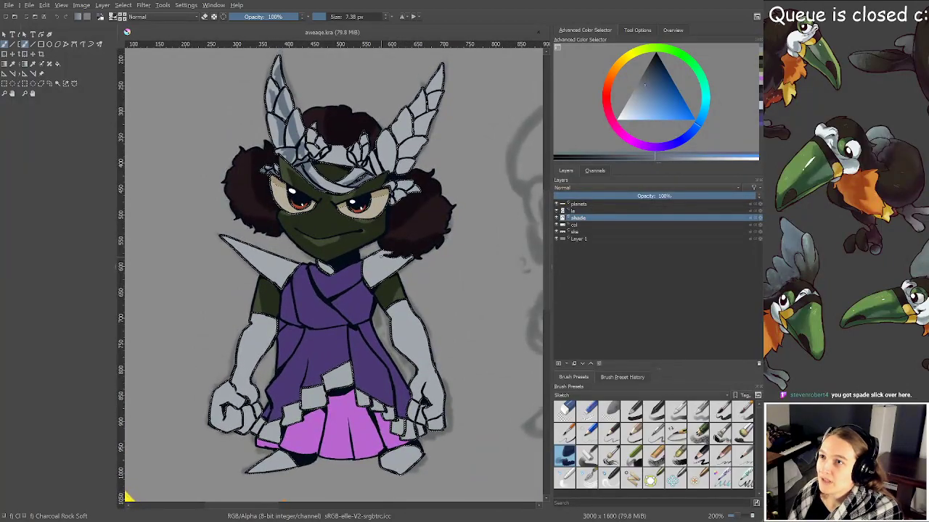
pyautogui.scroll(2, 346, 210)
pyautogui.press('1')
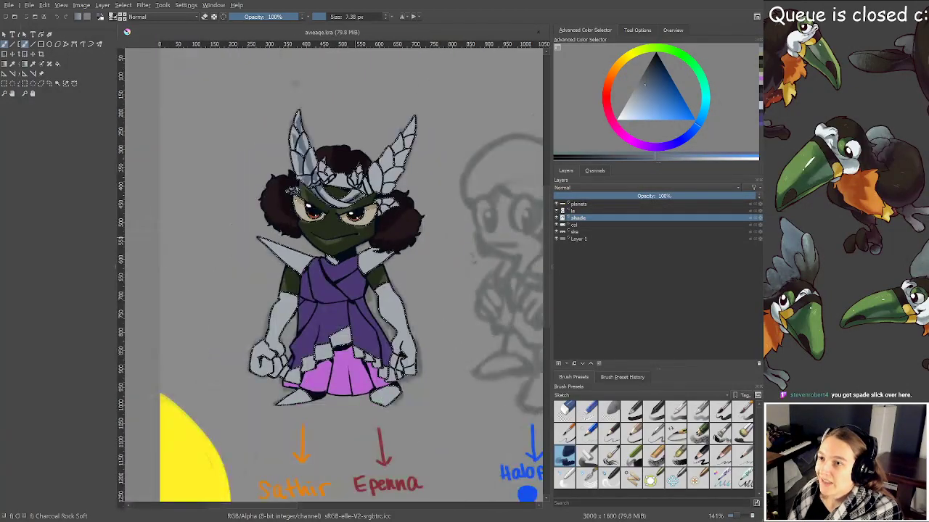
# Review the whole lineup of sketches together with the planet and moon labels beneath them
pyautogui.moveTo(431, 266)
pyautogui.mouseDown()
pyautogui.moveTo(382, 256)
pyautogui.moveTo(363, 237)
pyautogui.moveTo(317, 249)
pyautogui.moveTo(339, 274)
pyautogui.mouseUp()
pyautogui.hscroll(4, 309, 261)
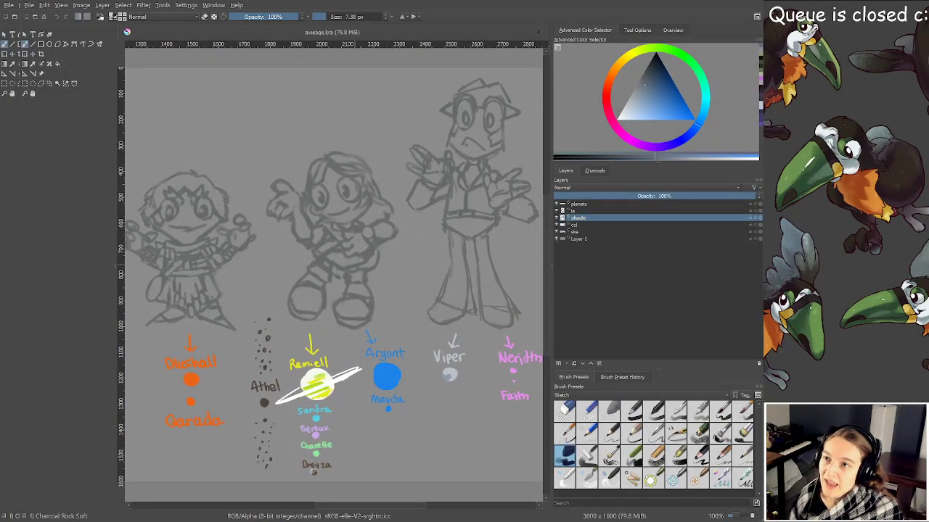
pyautogui.scroll(1, 357, 256)
pyautogui.scroll(-1, 355, 253)
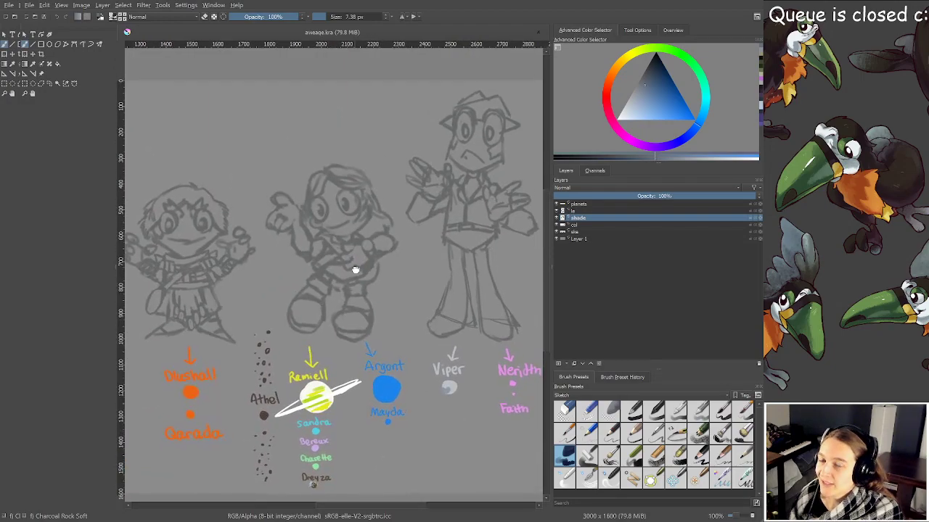
pyautogui.moveTo(356, 264); pyautogui.dragTo(357, 252)
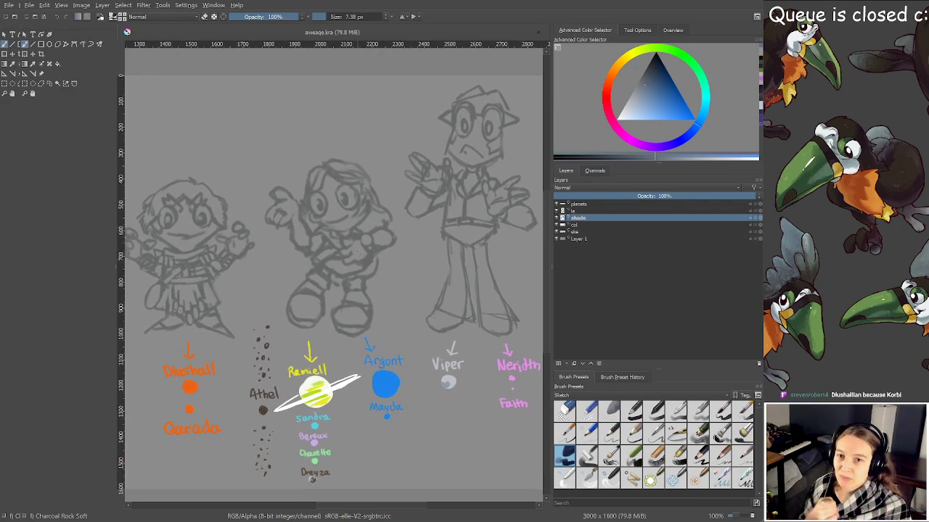
pyautogui.moveTo(283, 266); pyautogui.dragTo(333, 204)
pyautogui.scroll(1, 405, 281)
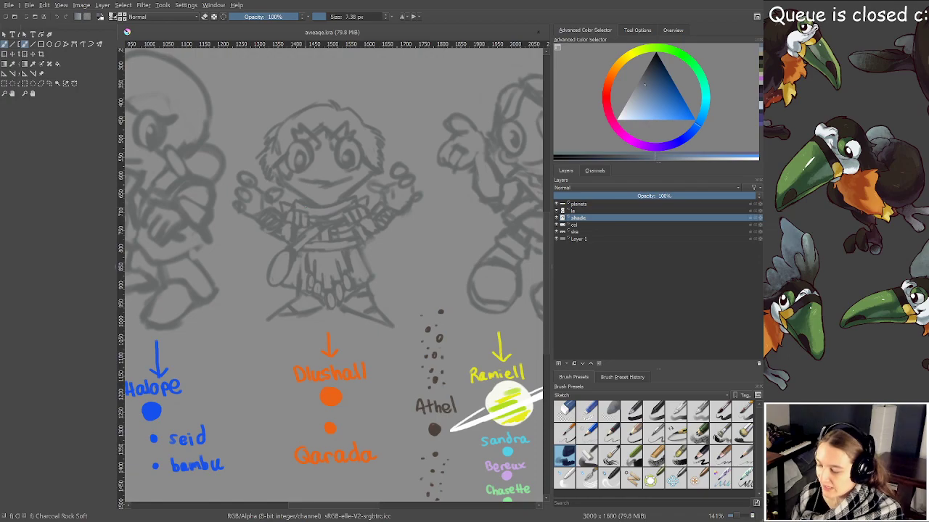
pyautogui.moveTo(163, 186); pyautogui.dragTo(394, 273)
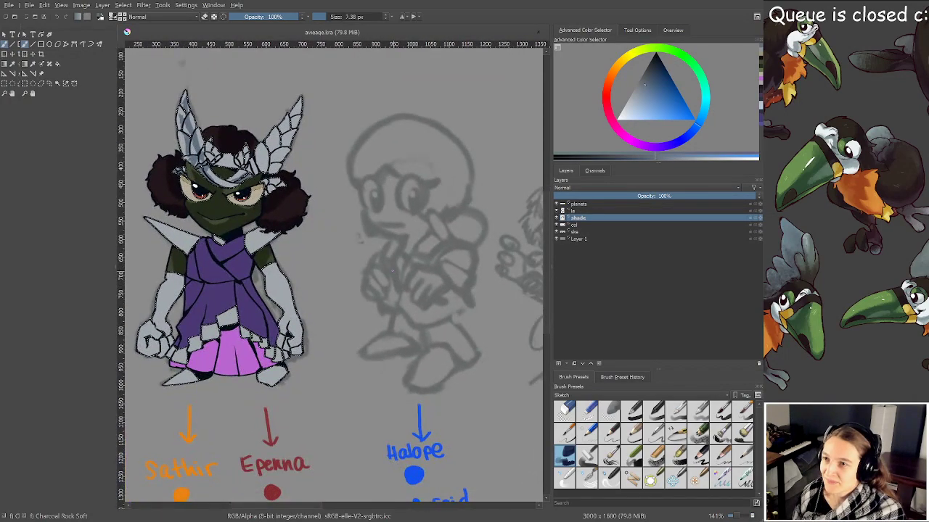
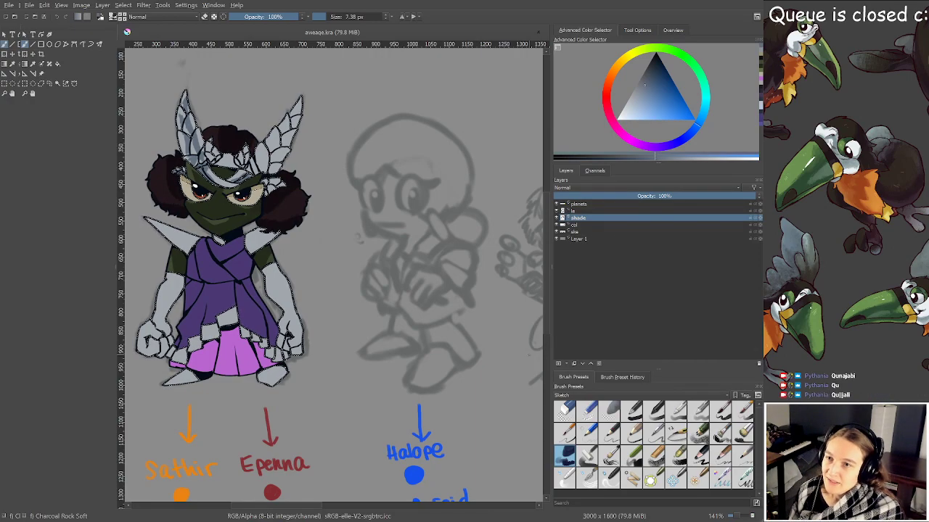
# Enlarge the brush to 11.71 px and shade the right wing's feathers and the forehead plate in blue-grey
pyautogui.moveTo(373, 297); pyautogui.dragTo(411, 283)
pyautogui.moveTo(354, 256); pyautogui.dragTo(428, 313)
pyautogui.scroll(3, 335, 200)
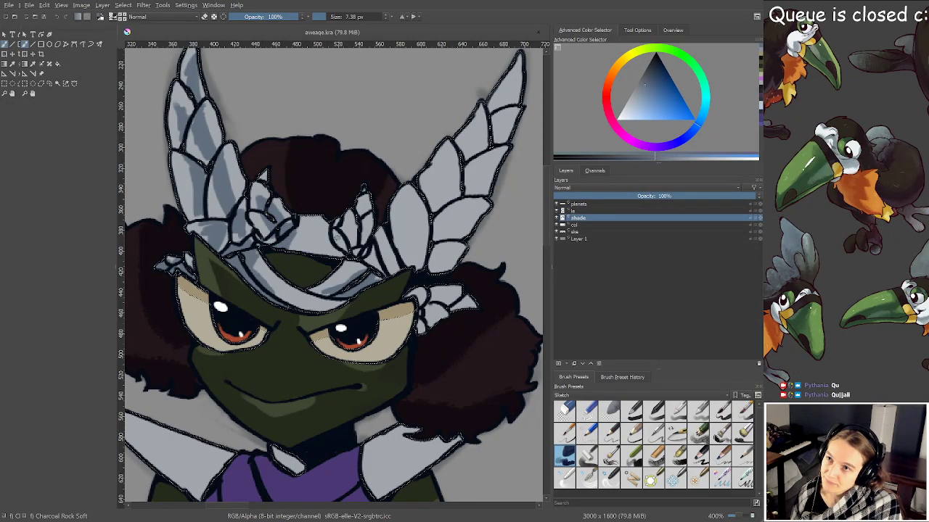
pyautogui.press(']')
pyautogui.press(']')
pyautogui.moveTo(398, 216); pyautogui.dragTo(437, 266)
pyautogui.moveTo(439, 233)
pyautogui.mouseDown()
pyautogui.moveTo(468, 207)
pyautogui.moveTo(406, 274)
pyautogui.mouseUp()
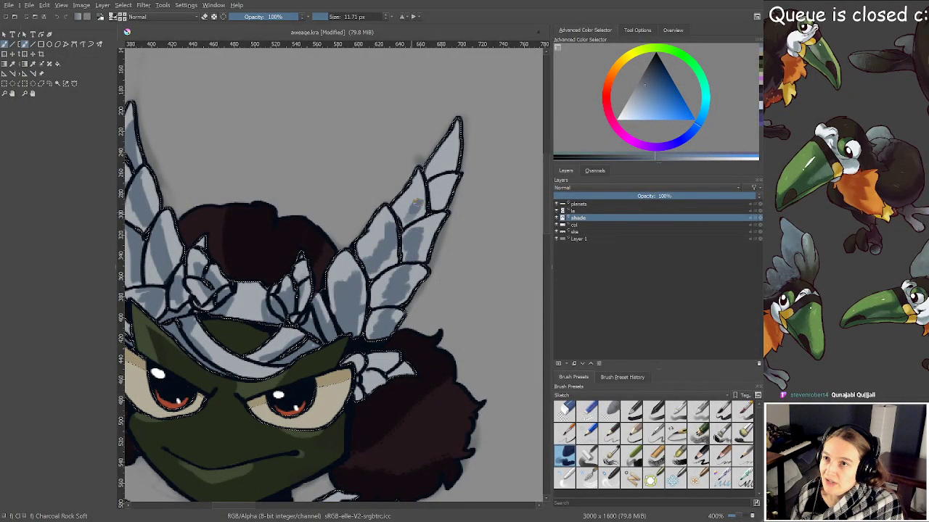
pyautogui.press('-')
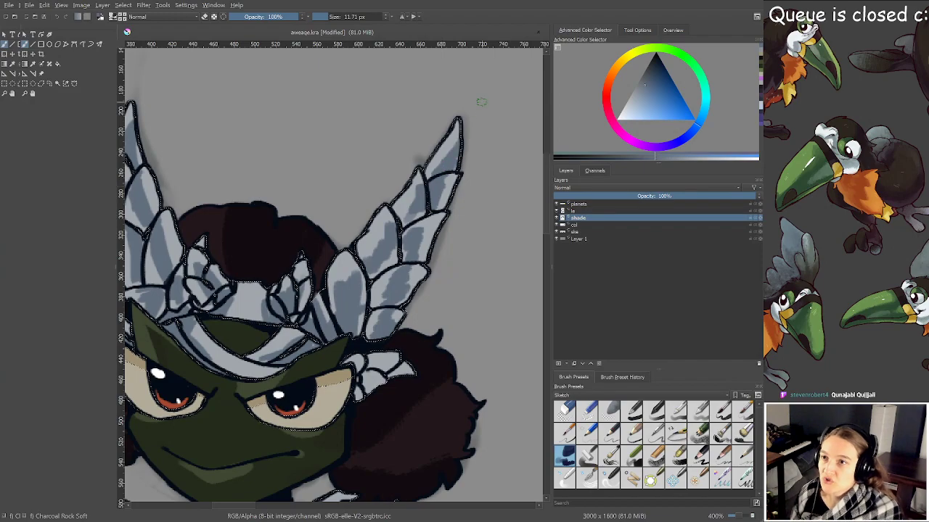
# Shade the small feathers beside the right eye in the same blue-grey
pyautogui.scroll(1, 381, 299)
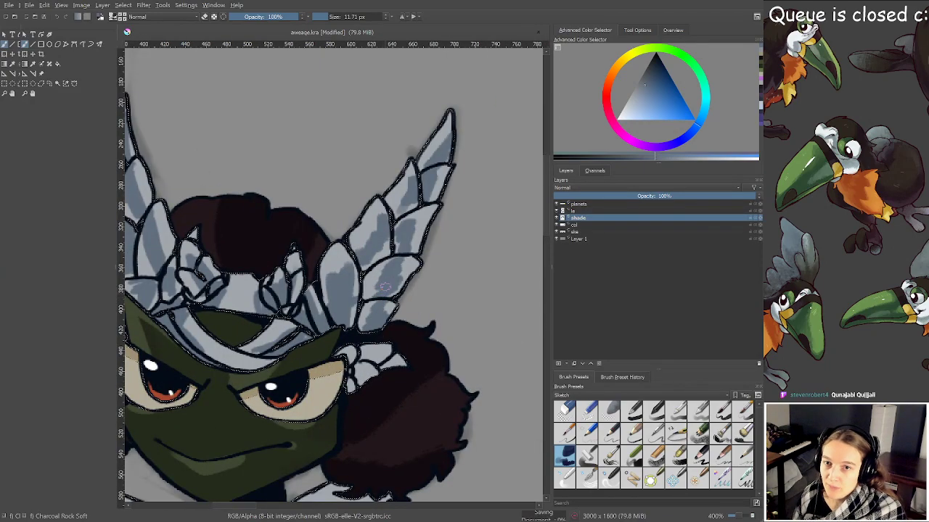
pyautogui.scroll(1, 378, 294)
pyautogui.moveTo(386, 260); pyautogui.dragTo(351, 114)
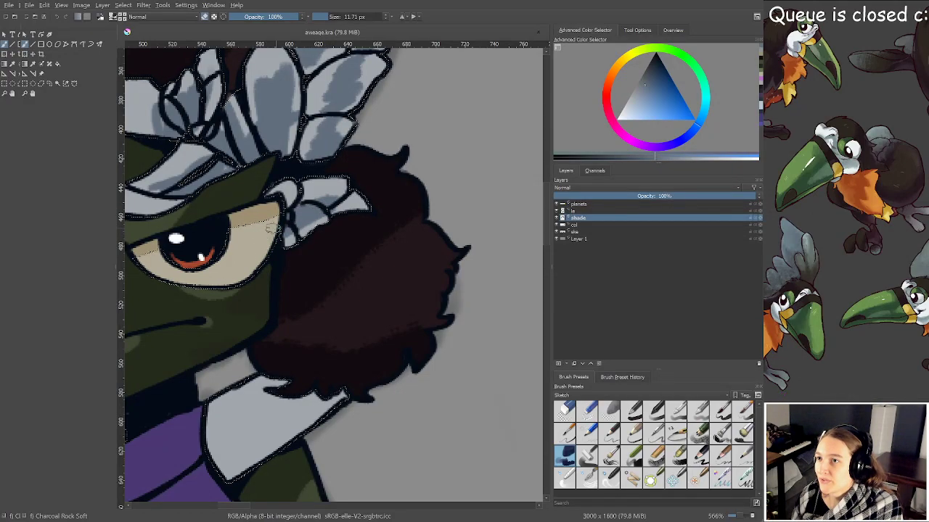
pyautogui.scroll(-3, 341, 265)
pyautogui.scroll(2, 345, 263)
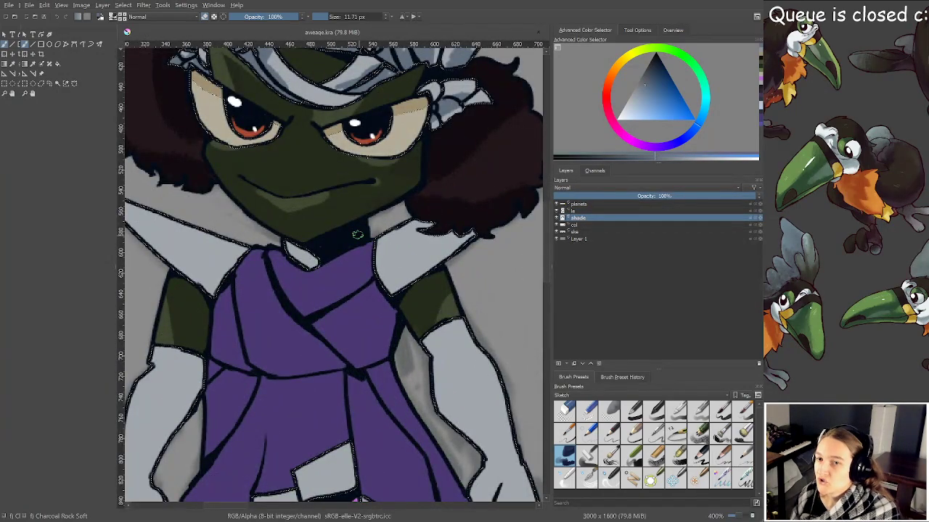
# Shade both shoulder spikes and the small collar piece in blue-grey and save the drawing
pyautogui.moveTo(357, 234); pyautogui.dragTo(428, 278)
pyautogui.press('e')
pyautogui.moveTo(190, 257)
pyautogui.mouseDown()
pyautogui.moveTo(280, 320)
pyautogui.moveTo(207, 292)
pyautogui.mouseUp()
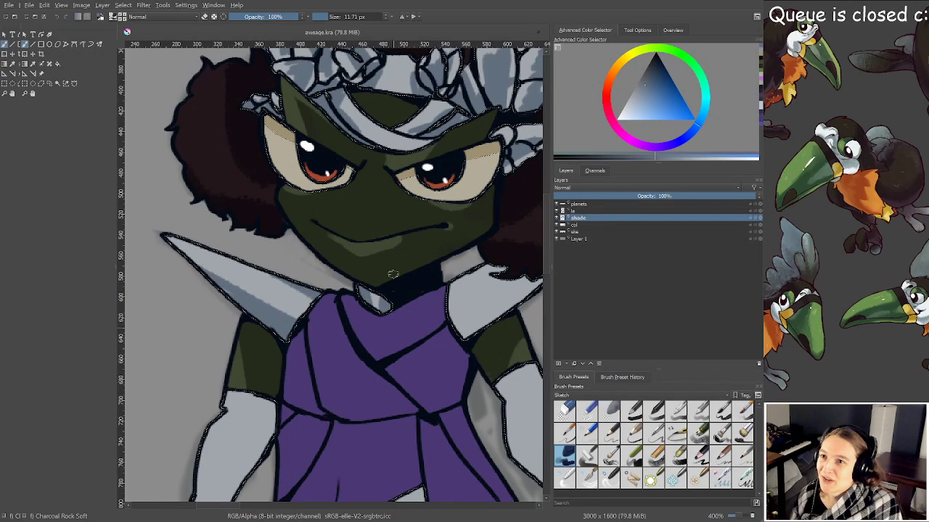
pyautogui.moveTo(439, 225); pyautogui.dragTo(449, 226)
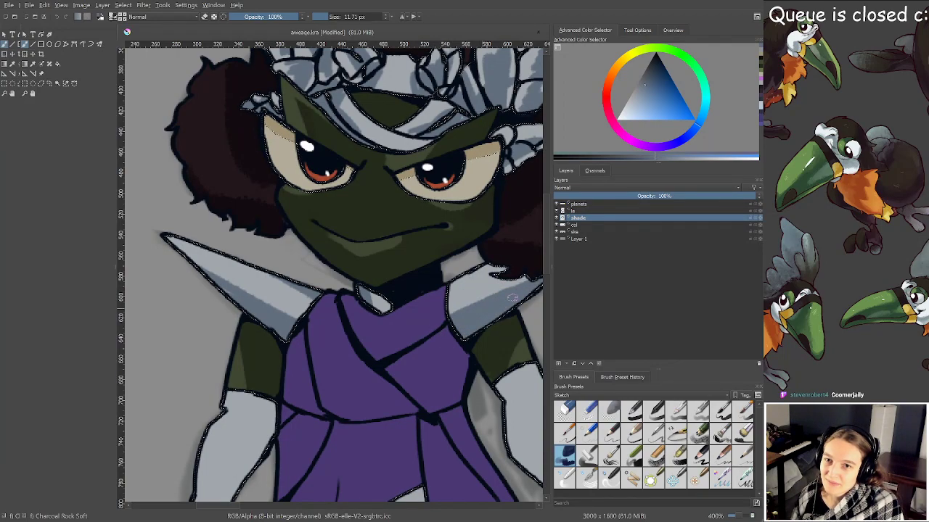
pyautogui.hotkey('ctrl', 's')
# Shade the left gauntlet in the same blue-grey, from the inner forearm down to the thumb, fist and fingers
pyautogui.scroll(-4, 476, 265)
pyautogui.scroll(4, 452, 327)
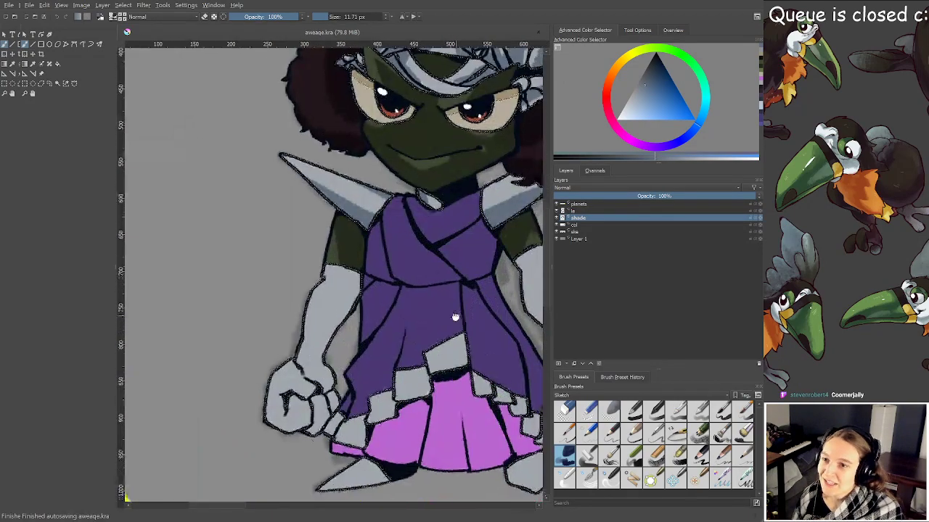
pyautogui.moveTo(397, 304); pyautogui.dragTo(444, 287)
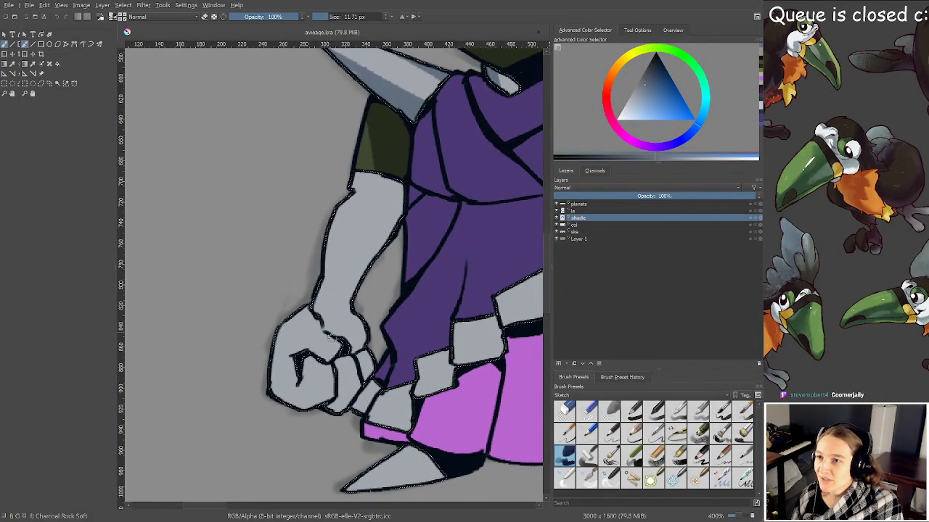
pyautogui.moveTo(325, 327)
pyautogui.mouseDown()
pyautogui.moveTo(349, 326)
pyautogui.moveTo(341, 308)
pyautogui.moveTo(392, 190)
pyautogui.moveTo(371, 218)
pyautogui.mouseUp()
pyautogui.moveTo(323, 367)
pyautogui.mouseDown()
pyautogui.moveTo(301, 419)
pyautogui.moveTo(277, 389)
pyautogui.moveTo(342, 408)
pyautogui.moveTo(347, 362)
pyautogui.mouseUp()
pyautogui.moveTo(368, 374); pyautogui.dragTo(362, 357)
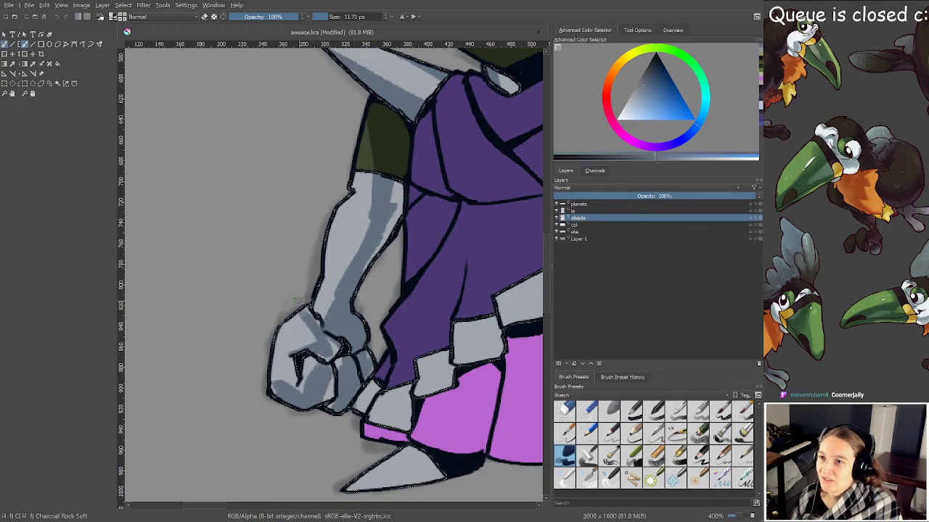
# Shade the silver trim plates along the left and middle of the dress hem in blue-grey
pyautogui.press('-')
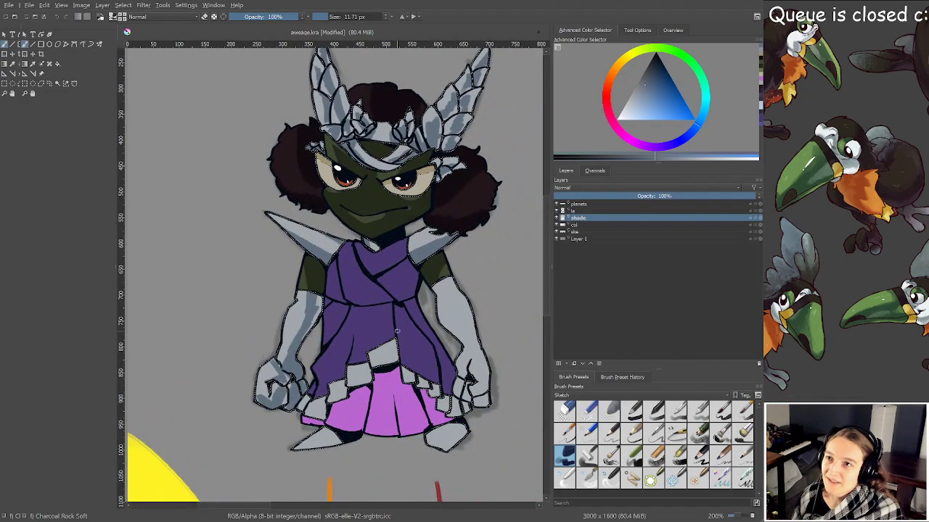
pyautogui.scroll(1, 390, 341)
pyautogui.moveTo(366, 269); pyautogui.dragTo(349, 206)
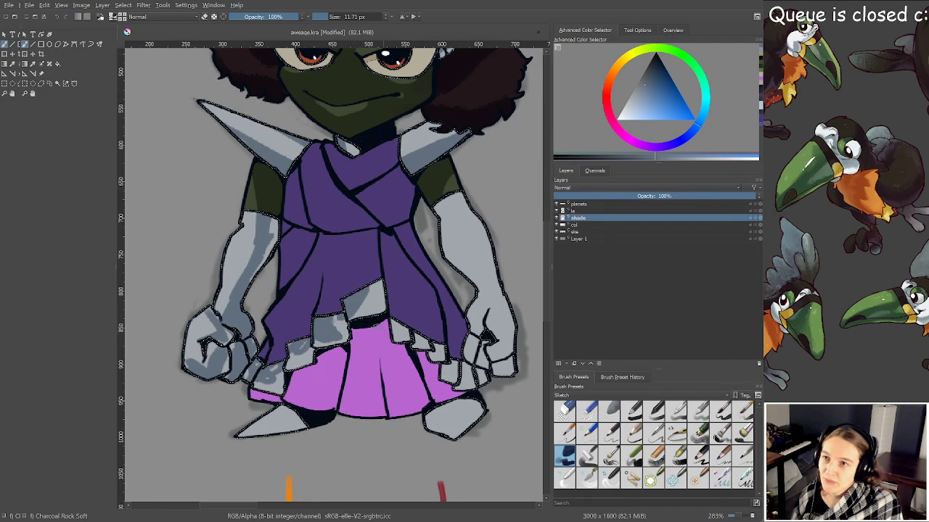
# Clean up the hem shading, shade the right trim plates, both pointed shoes and the right gauntlet in blue-grey, and save the drawing
pyautogui.press('e')
pyautogui.press('e')
pyautogui.press('e')
pyautogui.moveTo(303, 357); pyautogui.dragTo(305, 347)
pyautogui.press('e')
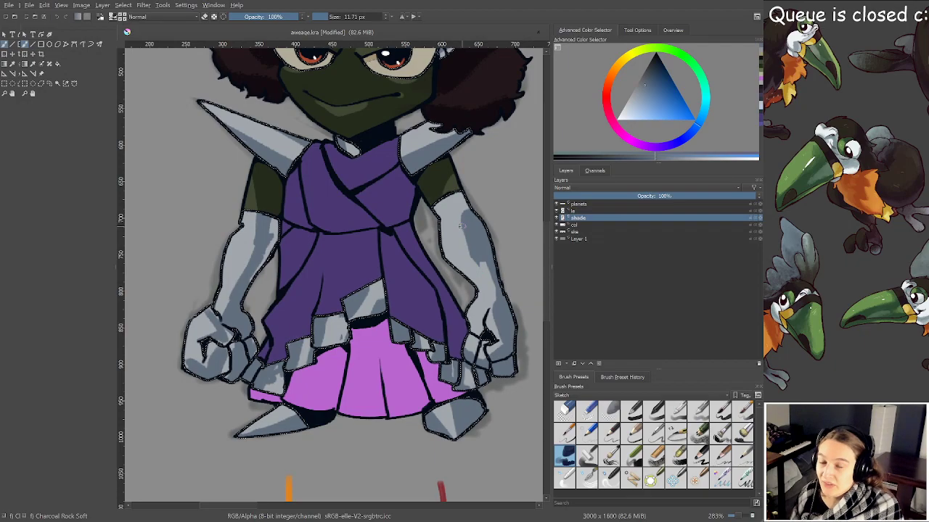
pyautogui.press('e')
pyautogui.press('e')
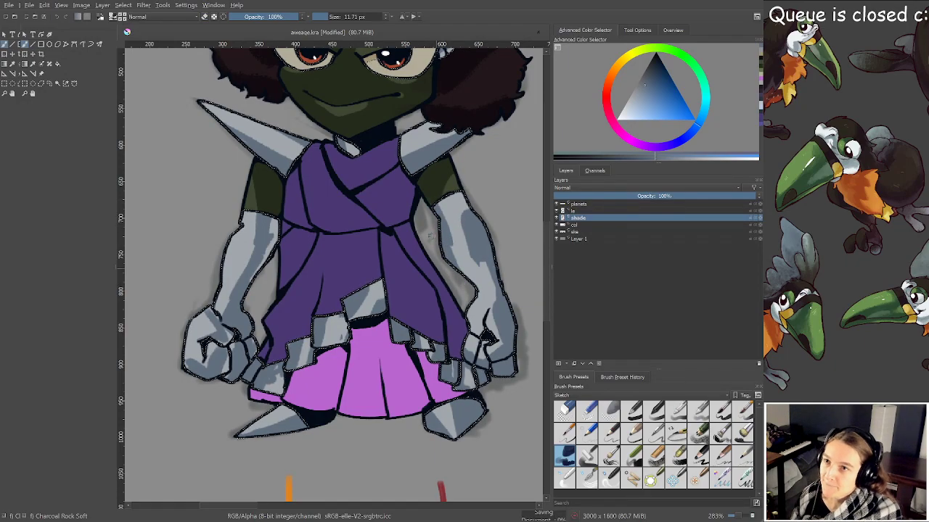
# Review the shaded silver parts across the whole character, from the headpiece wings down to the gauntlets and hem
pyautogui.scroll(-3, 419, 420)
pyautogui.scroll(3, 419, 366)
pyautogui.scroll(-5, 418, 365)
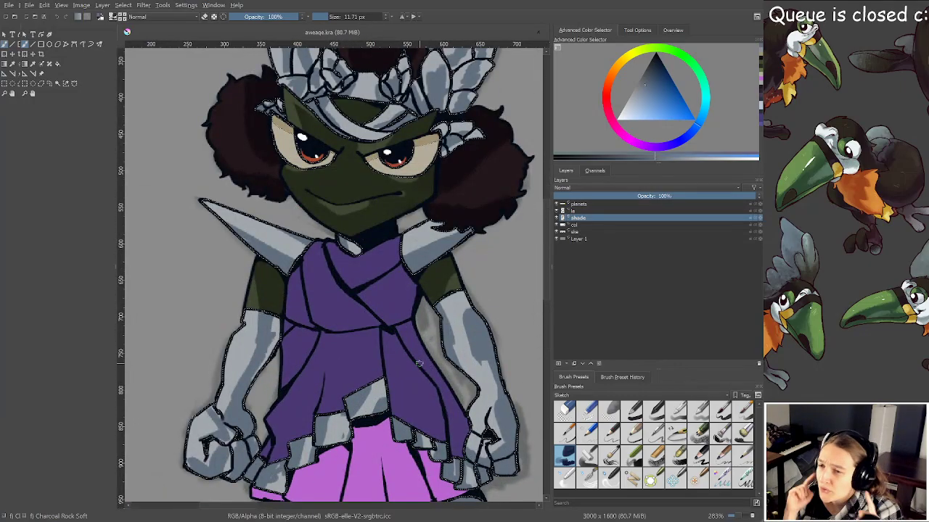
pyautogui.scroll(5, 416, 357)
pyautogui.scroll(5, 415, 358)
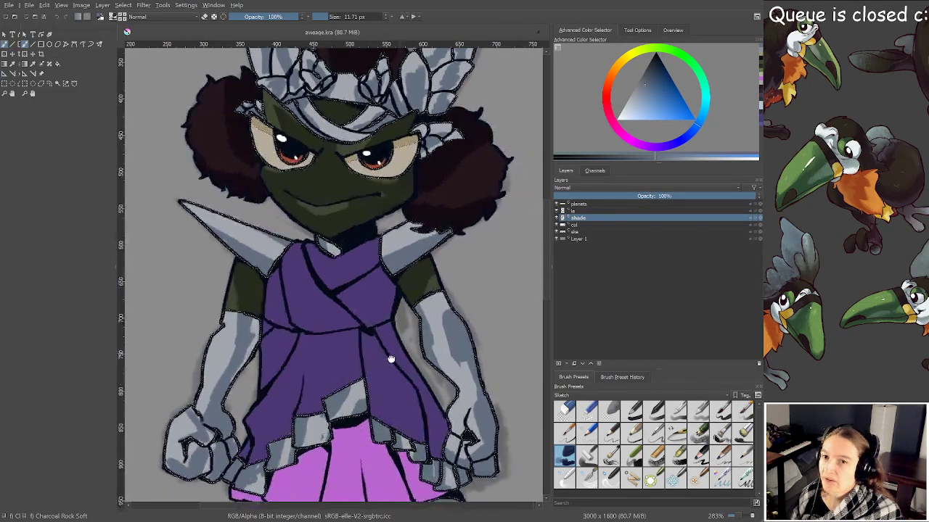
pyautogui.scroll(1, 442, 307)
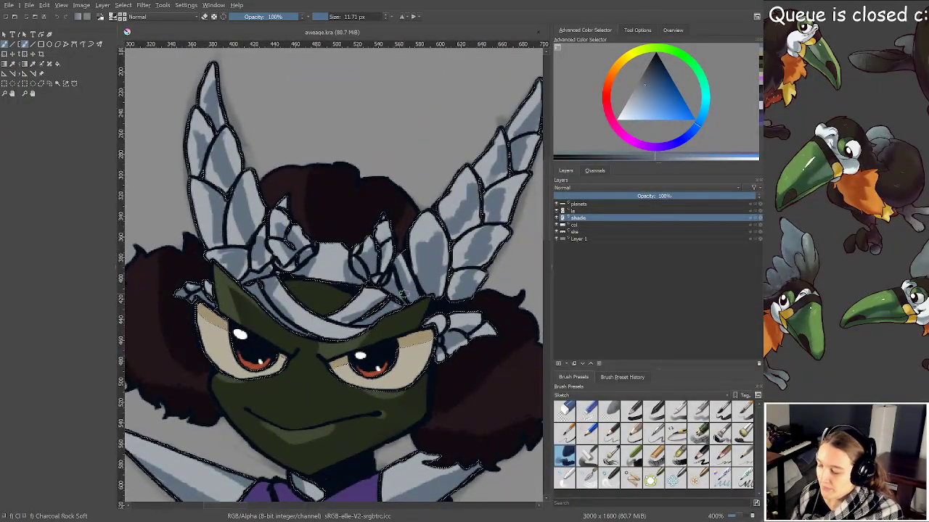
pyautogui.scroll(-1, 418, 348)
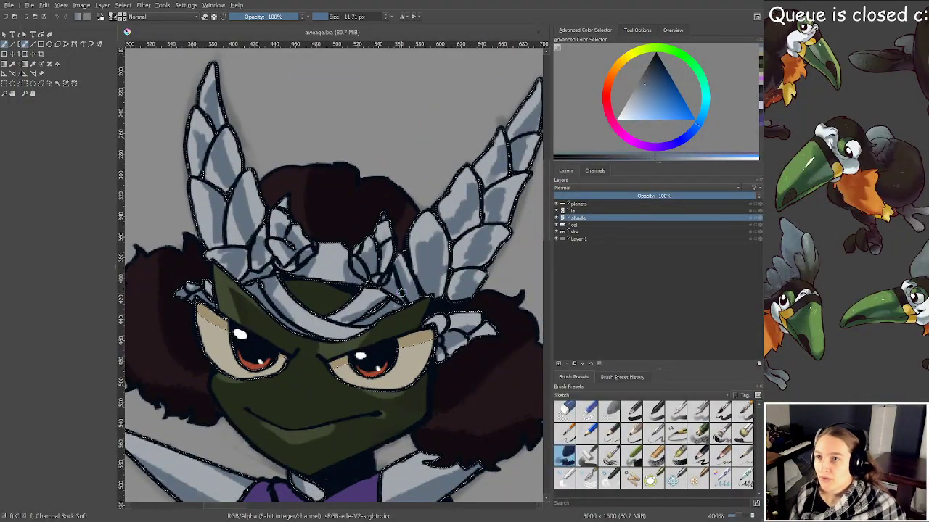
pyautogui.scroll(-1, 418, 347)
pyautogui.moveTo(418, 348); pyautogui.dragTo(415, 312)
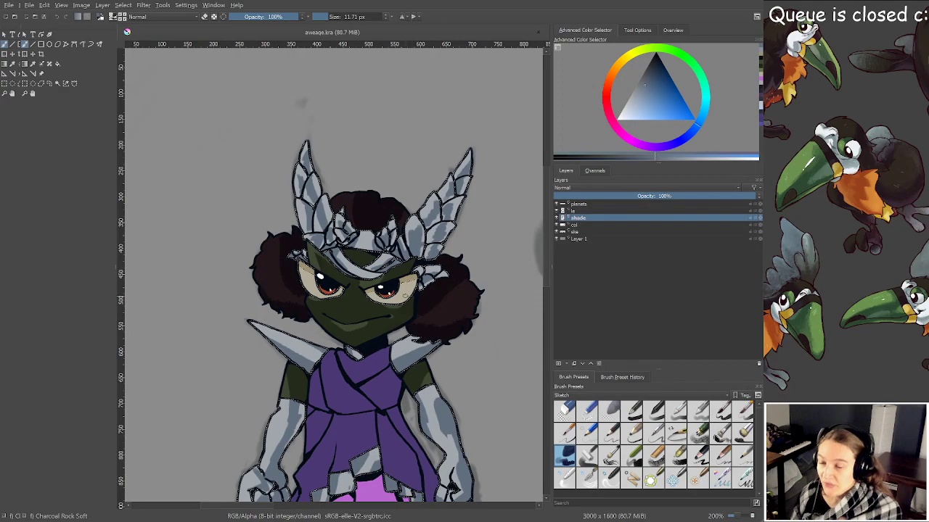
pyautogui.scroll(-1, 405, 295)
pyautogui.scroll(1, 405, 295)
pyautogui.moveTo(402, 388); pyautogui.dragTo(418, 208)
# Pick a darker blue-grey and paint ragged darker streaks along the shadow edges of the right gauntlet's forearm, refining with a 2.28 px brush
pyautogui.scroll(1, 417, 288)
pyautogui.moveTo(641, 100); pyautogui.dragTo(647, 80)
pyautogui.scroll(2, 473, 230)
pyautogui.moveTo(476, 230)
pyautogui.mouseDown()
pyautogui.moveTo(453, 240)
pyautogui.moveTo(361, 179)
pyautogui.moveTo(343, 201)
pyautogui.mouseUp()
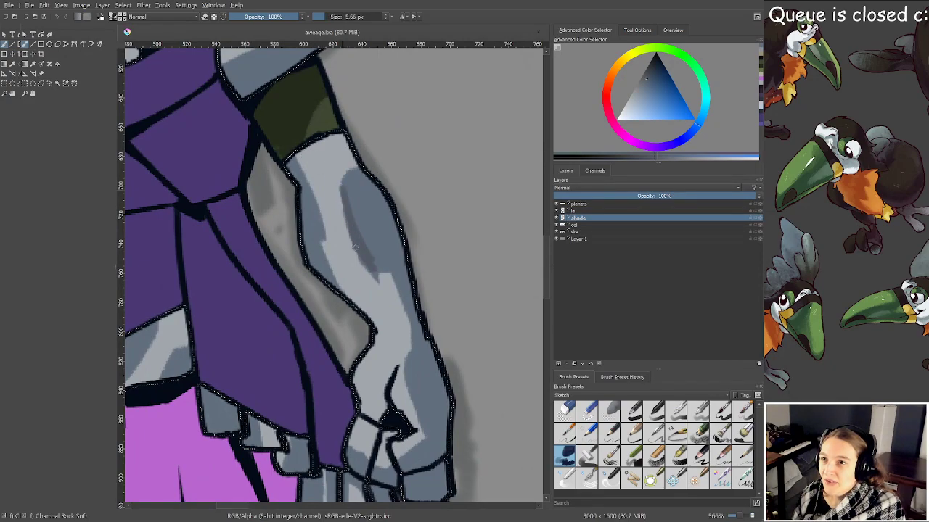
pyautogui.click(649, 69)
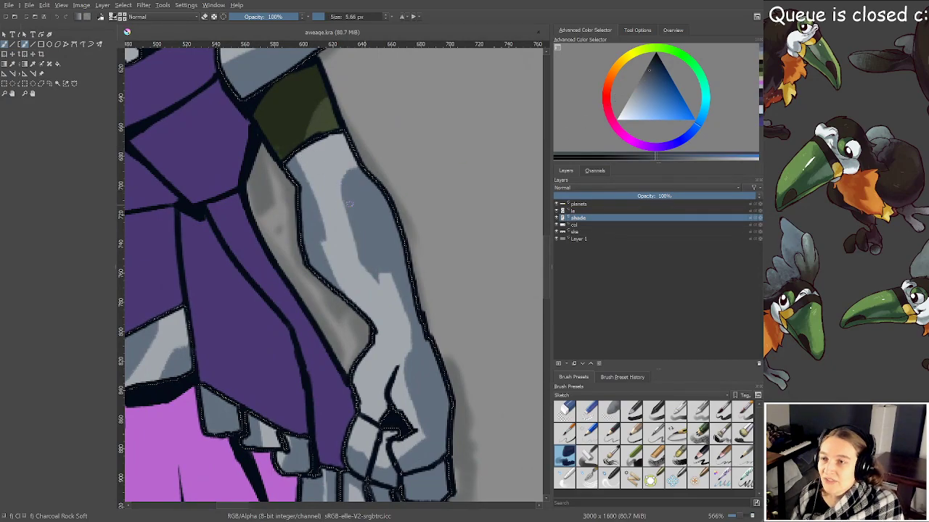
pyautogui.moveTo(352, 227); pyautogui.dragTo(380, 299)
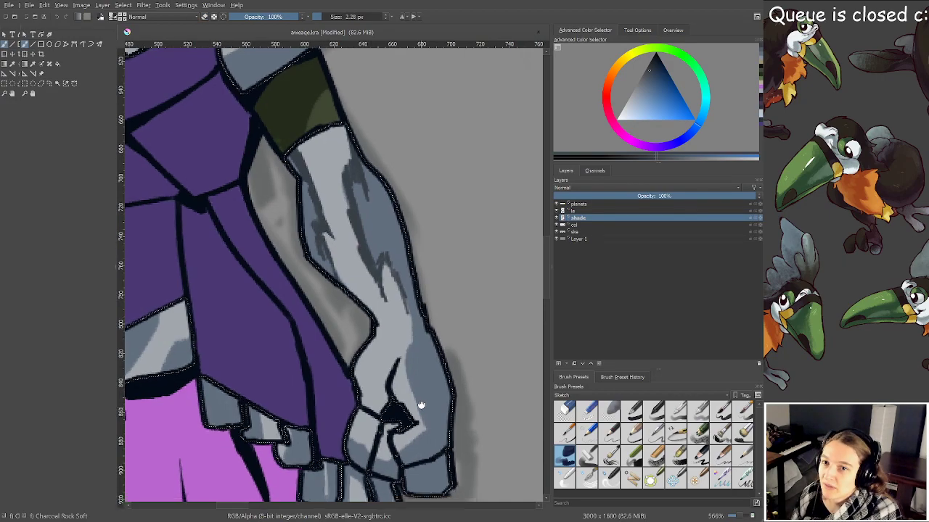
# Add the darker blue-grey to the right gauntlet's wrist, fist and fingers with a 3.51 px brush, correcting stray strokes
pyautogui.scroll(-5, 418, 414)
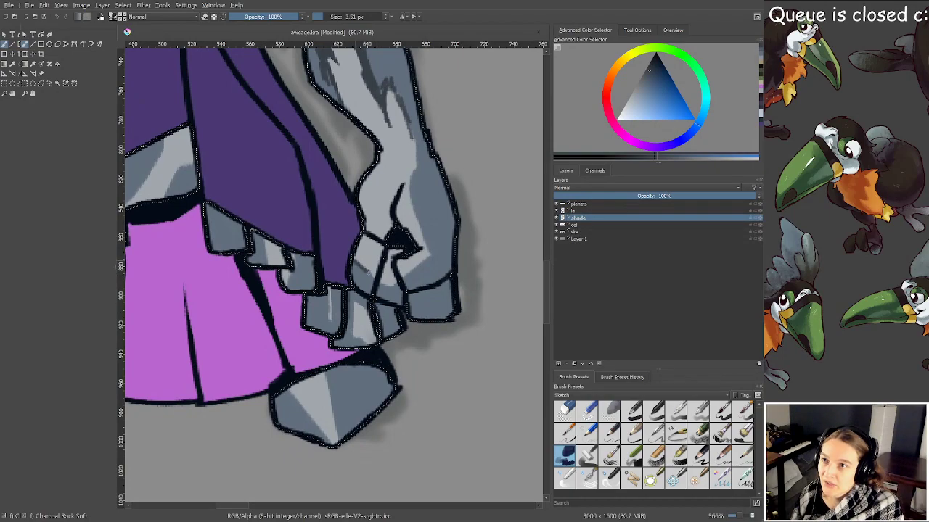
pyautogui.moveTo(388, 282); pyautogui.dragTo(401, 278)
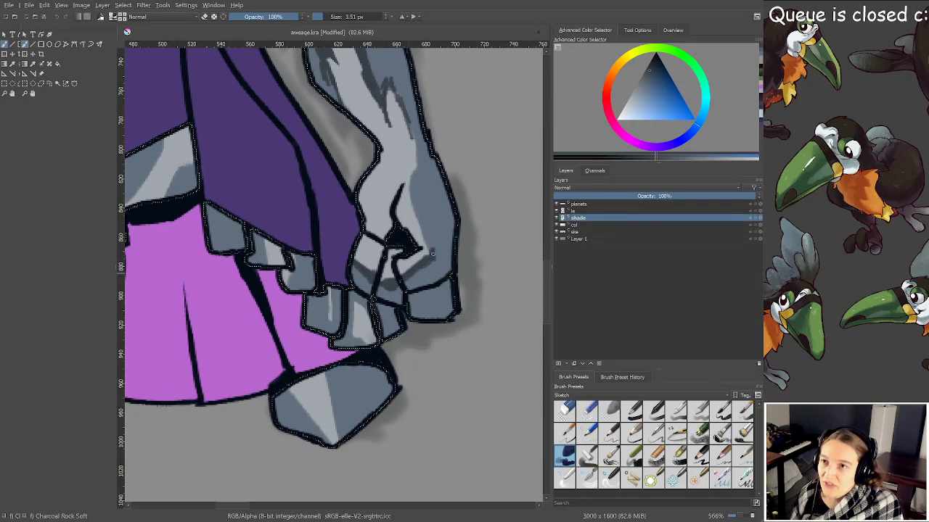
pyautogui.press('e')
pyautogui.moveTo(402, 186); pyautogui.dragTo(411, 222)
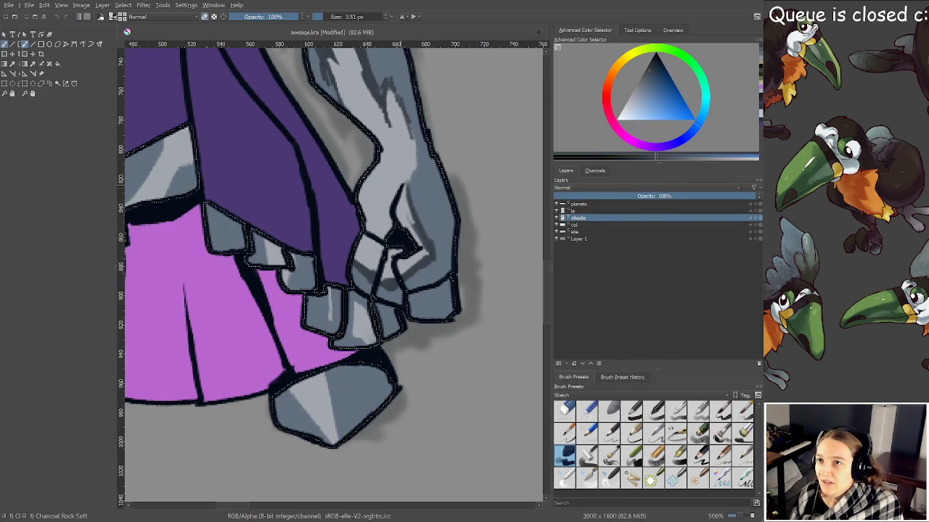
pyautogui.press('e')
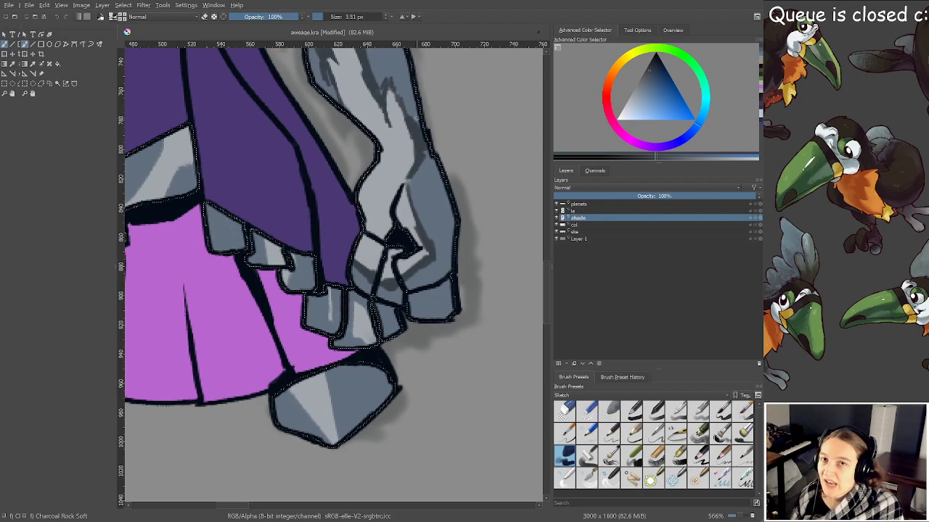
pyautogui.hotkey('ctrl', 'z')
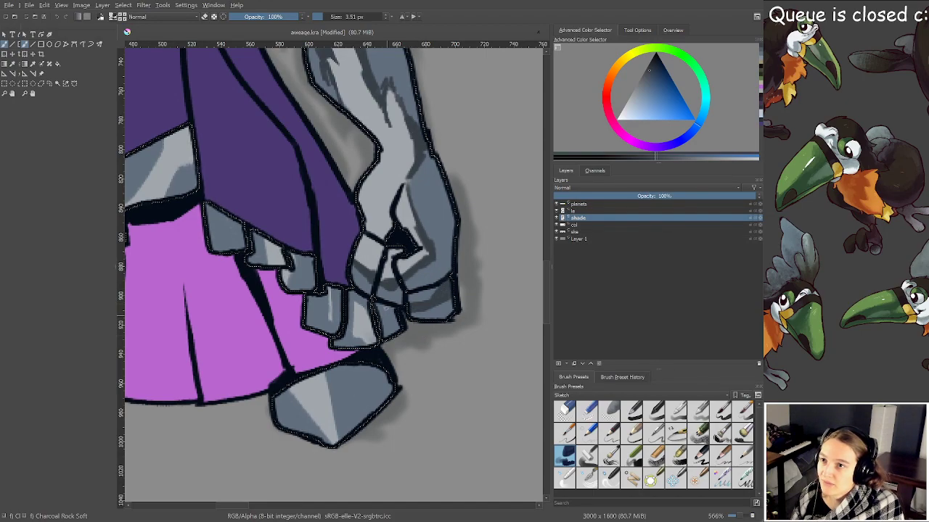
# Add darker blue-grey bands to the right and centre trim plates of the dress hem and save the drawing
pyautogui.moveTo(350, 301); pyautogui.dragTo(351, 341)
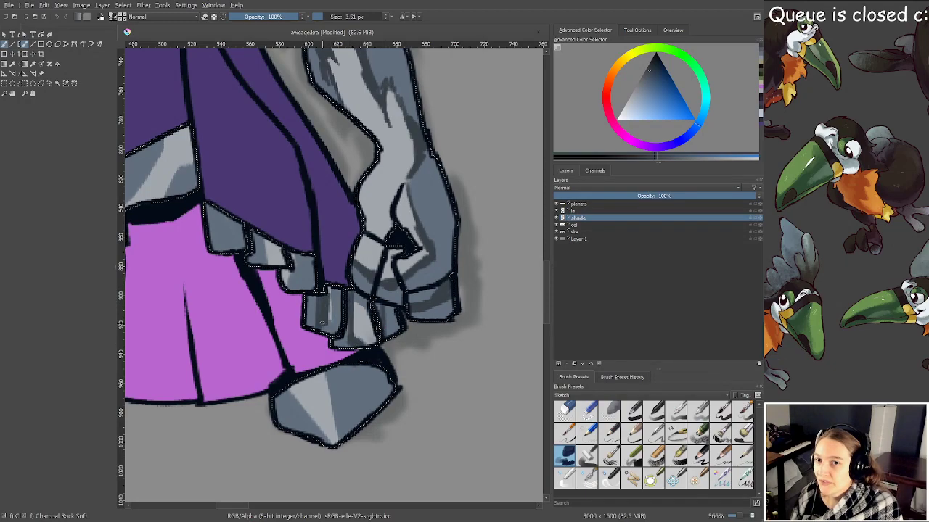
pyautogui.moveTo(320, 288); pyautogui.dragTo(423, 341)
pyautogui.hotkey('ctrl', 's')
pyautogui.moveTo(339, 276); pyautogui.dragTo(343, 299)
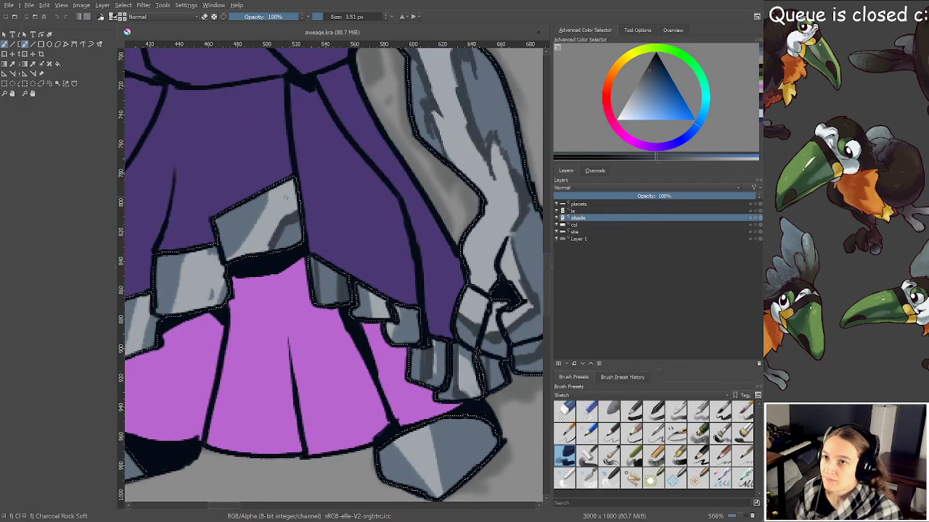
# Check the whole character and add darker blue-grey bands to the trim plates on the left part of the hem
pyautogui.scroll(-2, 314, 220)
pyautogui.moveTo(315, 220); pyautogui.dragTo(399, 342)
pyautogui.scroll(-1, 400, 341)
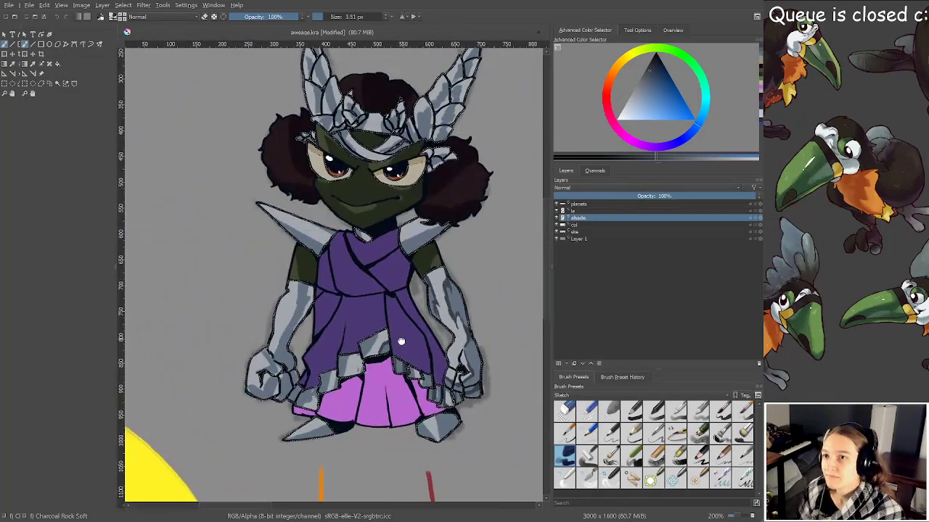
pyautogui.scroll(4, 399, 338)
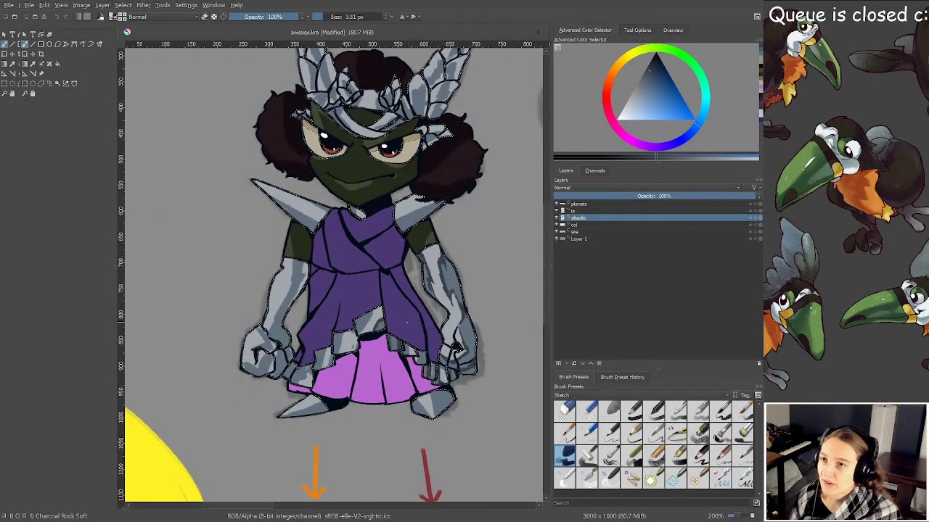
pyautogui.moveTo(395, 333); pyautogui.dragTo(517, 251)
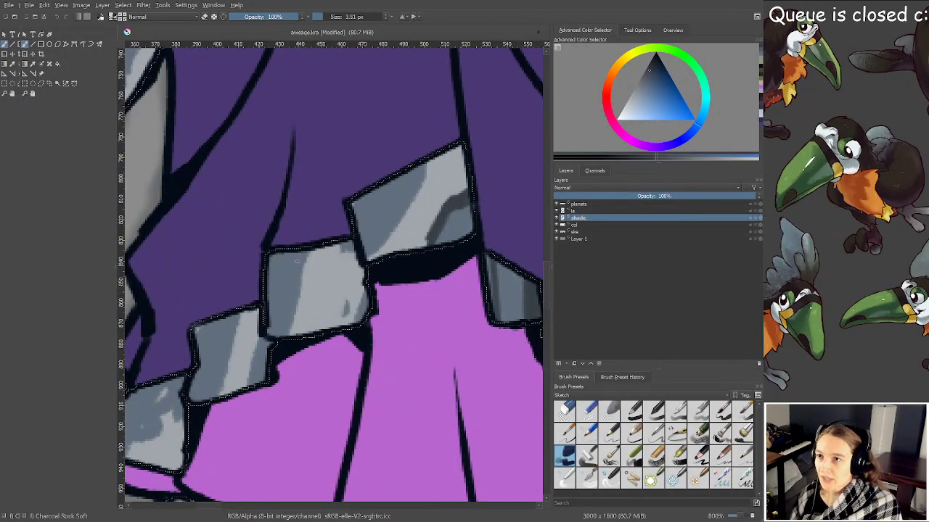
pyautogui.moveTo(298, 253); pyautogui.dragTo(285, 346)
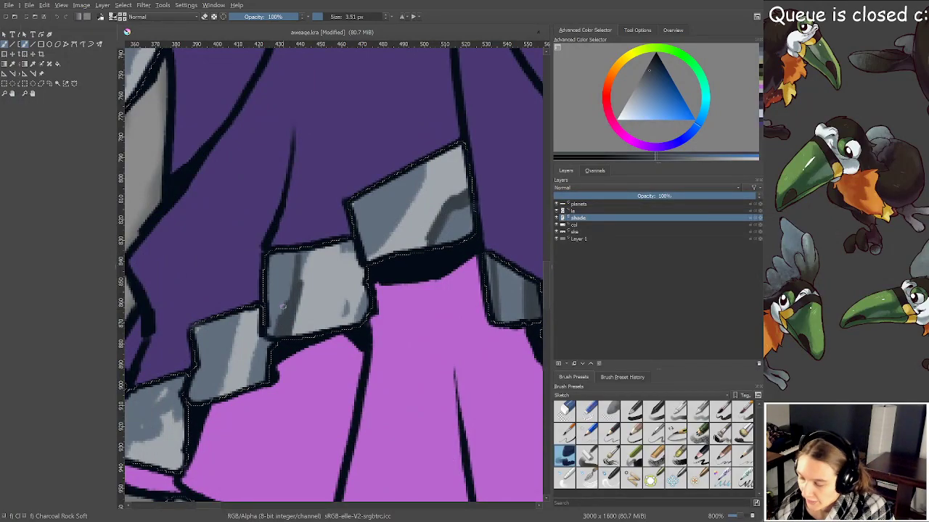
pyautogui.moveTo(229, 350)
pyautogui.mouseDown()
pyautogui.moveTo(220, 396)
pyautogui.moveTo(208, 391)
pyautogui.moveTo(218, 354)
pyautogui.moveTo(338, 357)
pyautogui.moveTo(381, 331)
pyautogui.mouseUp()
pyautogui.scroll(-2, 218, 356)
pyautogui.scroll(2, 338, 356)
pyautogui.moveTo(343, 354)
pyautogui.mouseDown()
pyautogui.moveTo(313, 396)
pyautogui.moveTo(347, 332)
pyautogui.moveTo(360, 354)
pyautogui.mouseUp()
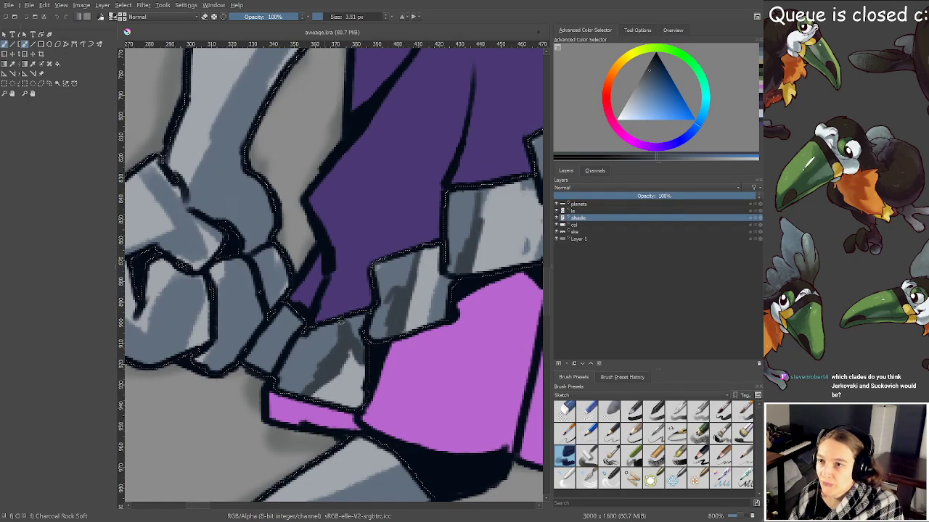
# Look over the Ramiell and Argont planets and the moons labelled beneath them
pyautogui.moveTo(316, 312)
pyautogui.mouseDown()
pyautogui.moveTo(460, 323)
pyautogui.moveTo(347, 332)
pyautogui.moveTo(127, 310)
pyautogui.mouseUp()
pyautogui.scroll(-5, 433, 325)
pyautogui.moveTo(356, 415)
pyautogui.mouseDown()
pyautogui.moveTo(302, 384)
pyautogui.moveTo(182, 365)
pyautogui.mouseUp()
pyautogui.moveTo(327, 402)
pyautogui.mouseDown()
pyautogui.moveTo(186, 367)
pyautogui.moveTo(226, 371)
pyautogui.mouseUp()
pyautogui.scroll(2, 374, 396)
pyautogui.moveTo(381, 397); pyautogui.dragTo(369, 385)
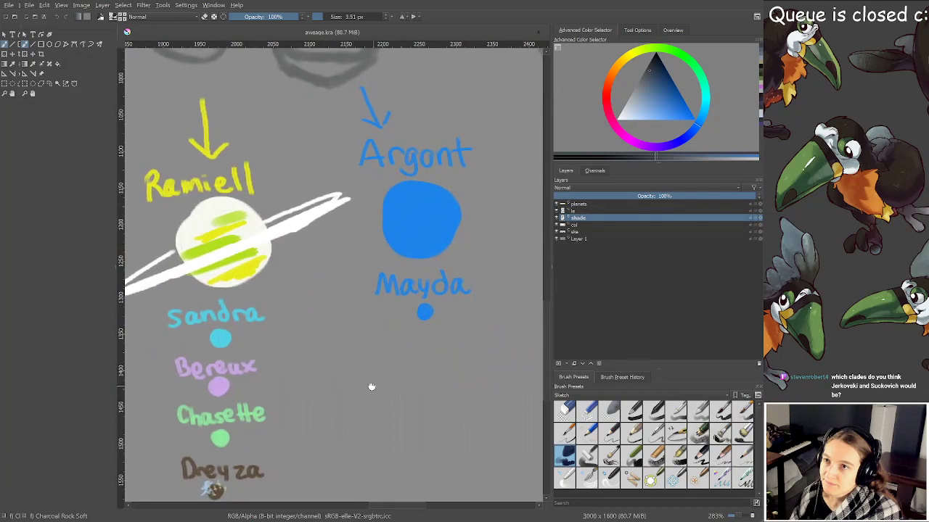
pyautogui.press('+')
pyautogui.moveTo(384, 313); pyautogui.dragTo(363, 341)
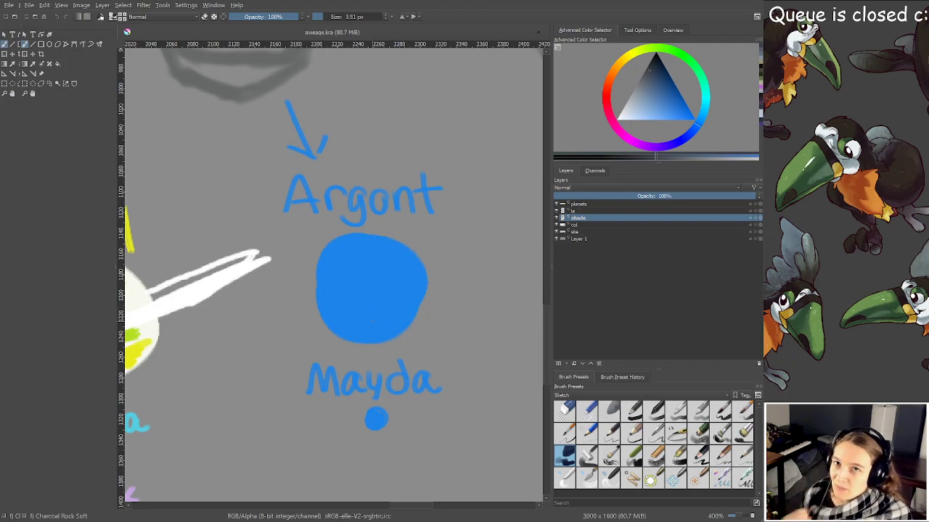
pyautogui.moveTo(373, 321); pyautogui.dragTo(374, 314)
pyautogui.scroll(-1, 378, 319)
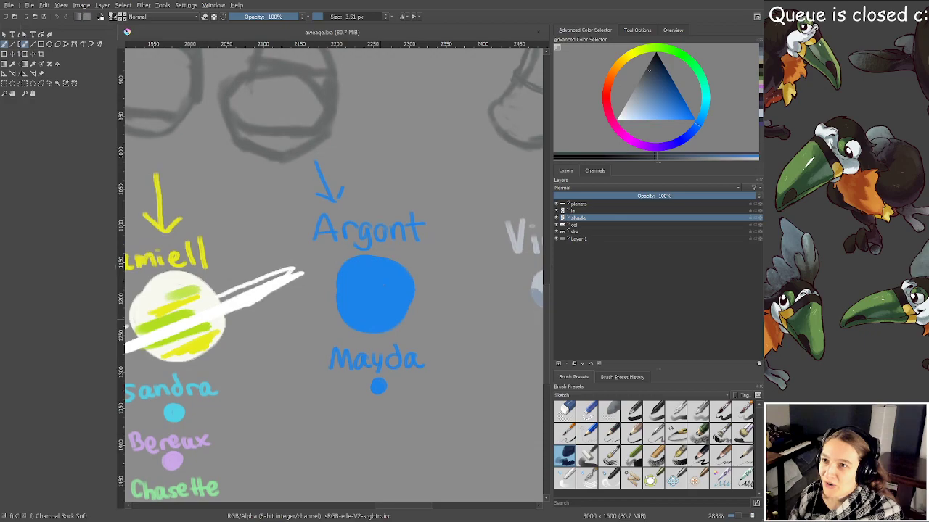
pyautogui.scroll(3, 378, 317)
pyautogui.scroll(-3, 402, 285)
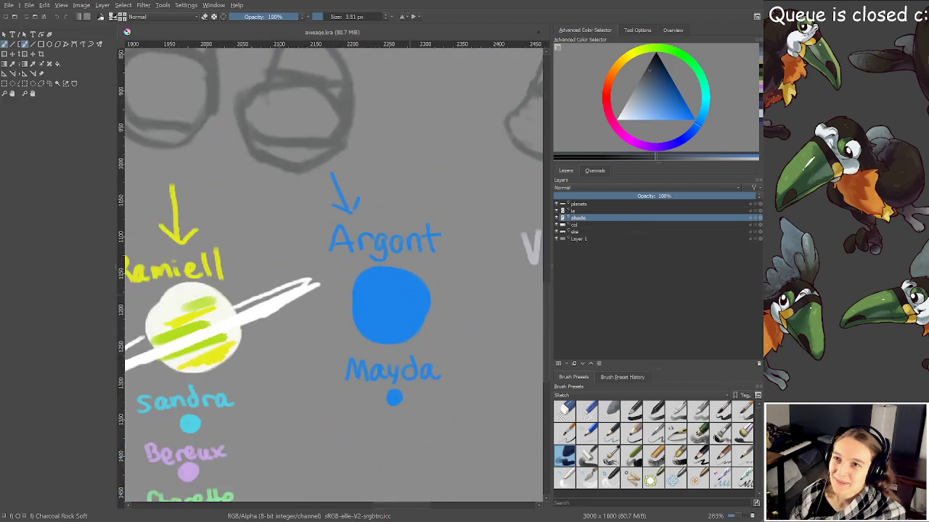
pyautogui.scroll(2, 408, 302)
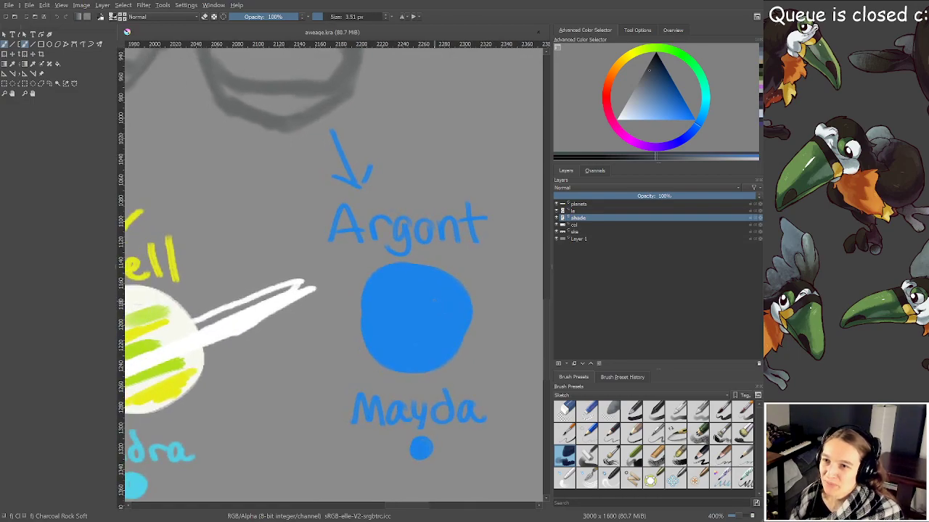
pyautogui.scroll(-2, 433, 323)
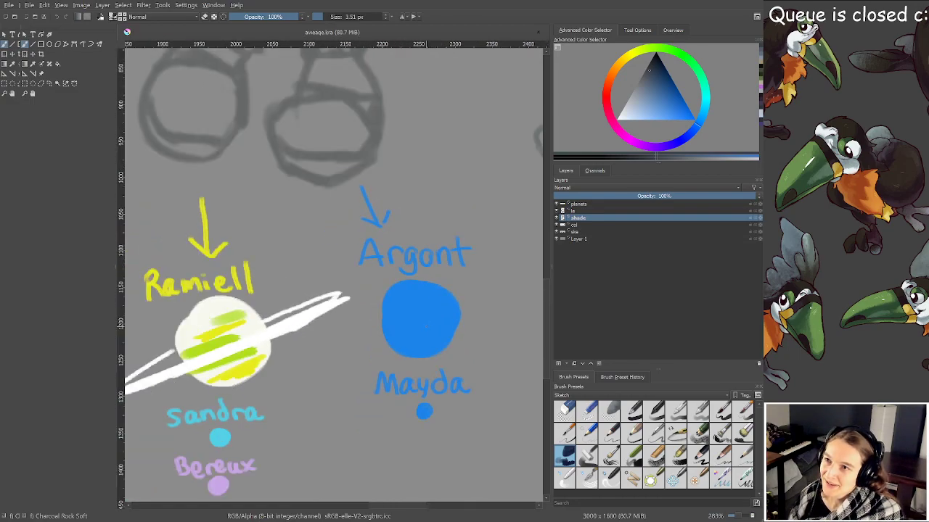
# Add a darker blue-grey band down the forearm of the left gauntlet with the 3.51 px brush
pyautogui.scroll(-1, 426, 330)
pyautogui.scroll(-1, 420, 327)
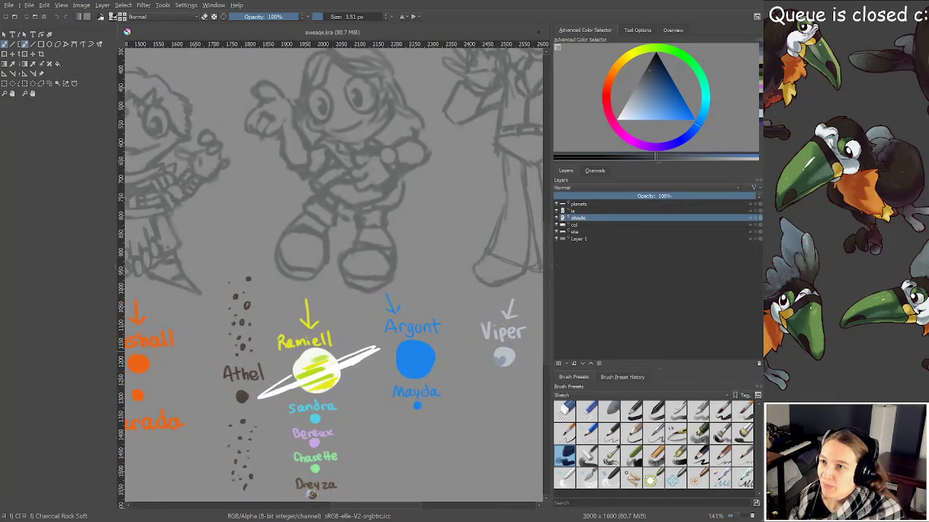
pyautogui.moveTo(385, 348)
pyautogui.mouseDown()
pyautogui.moveTo(421, 308)
pyautogui.moveTo(427, 360)
pyautogui.moveTo(541, 394)
pyautogui.mouseUp()
pyautogui.moveTo(215, 338); pyautogui.dragTo(435, 342)
pyautogui.moveTo(377, 337); pyautogui.dragTo(496, 364)
pyautogui.scroll(3, 266, 285)
pyautogui.moveTo(262, 284); pyautogui.dragTo(355, 300)
pyautogui.scroll(1, 239, 363)
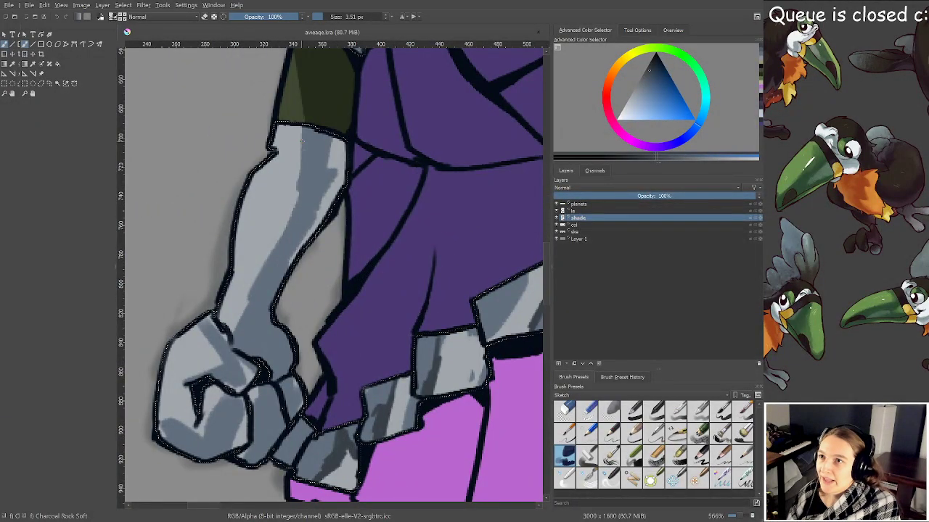
pyautogui.moveTo(309, 132); pyautogui.dragTo(301, 188)
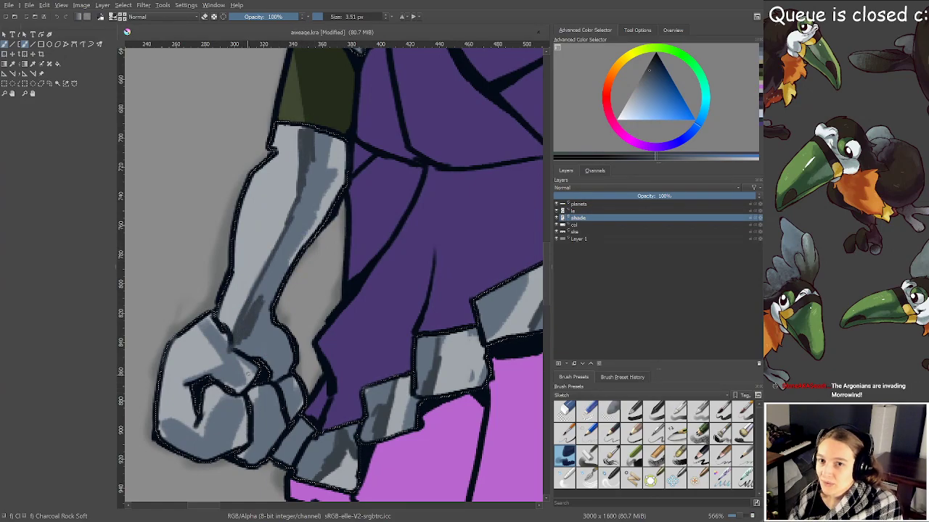
# Add darker blue-grey to the left gauntlet's fist, fingers and wrist, and save the drawing
pyautogui.scroll(-3, 333, 272)
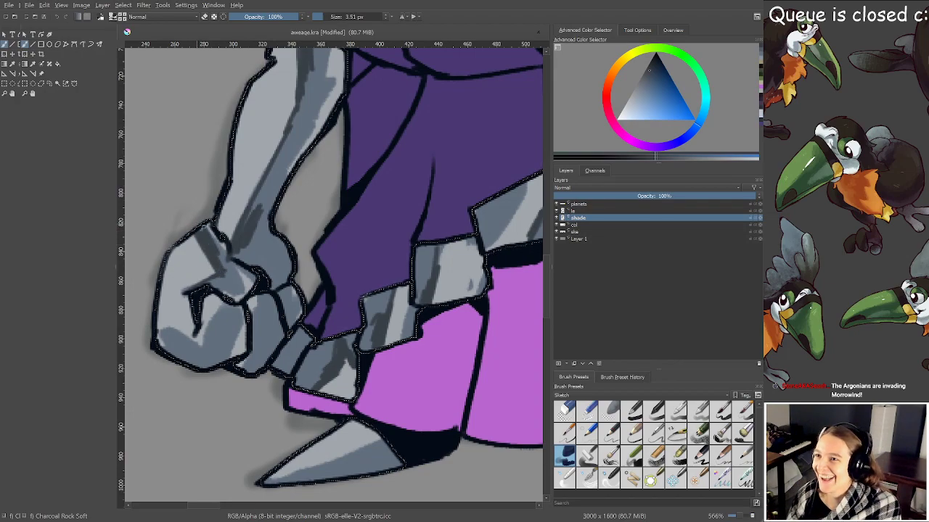
pyautogui.moveTo(160, 331); pyautogui.dragTo(206, 354)
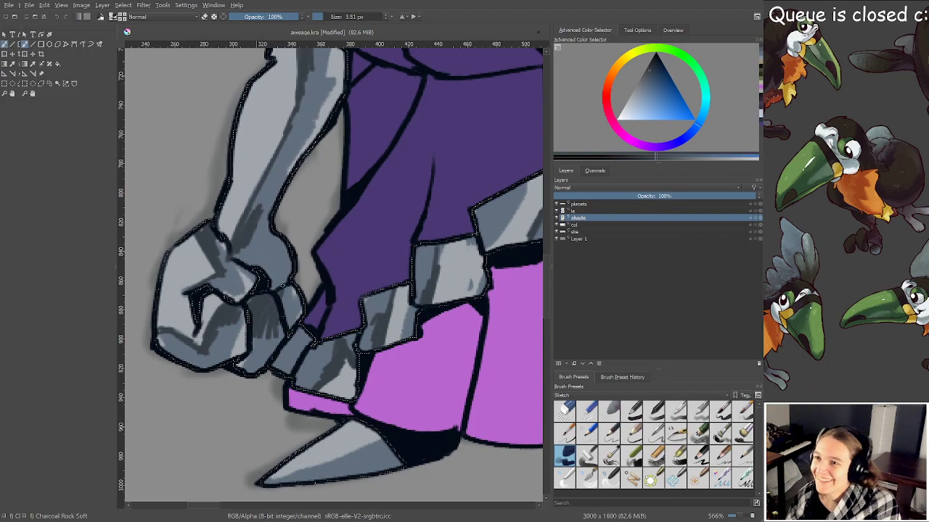
pyautogui.hotkey('ctrl', 's')
pyautogui.scroll(-10, 332, 323)
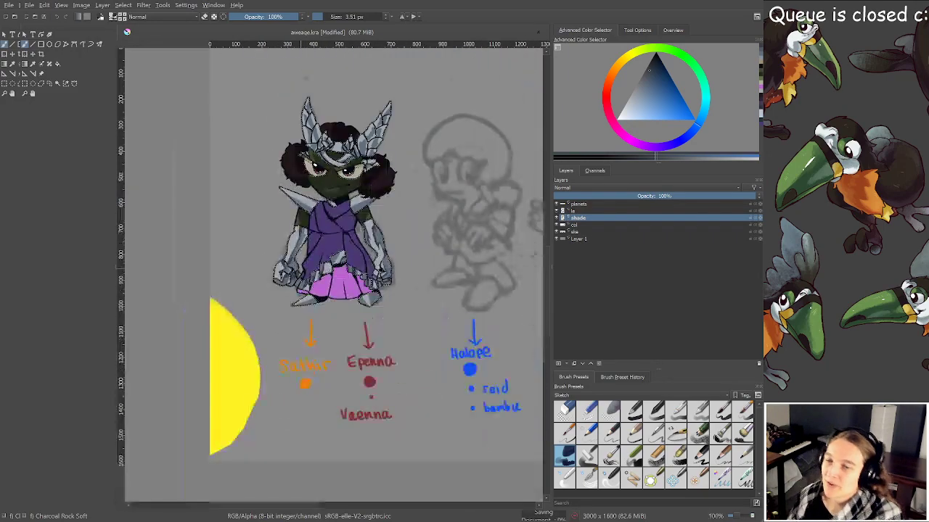
pyautogui.scroll(10, 331, 323)
pyautogui.moveTo(331, 323); pyautogui.dragTo(389, 308)
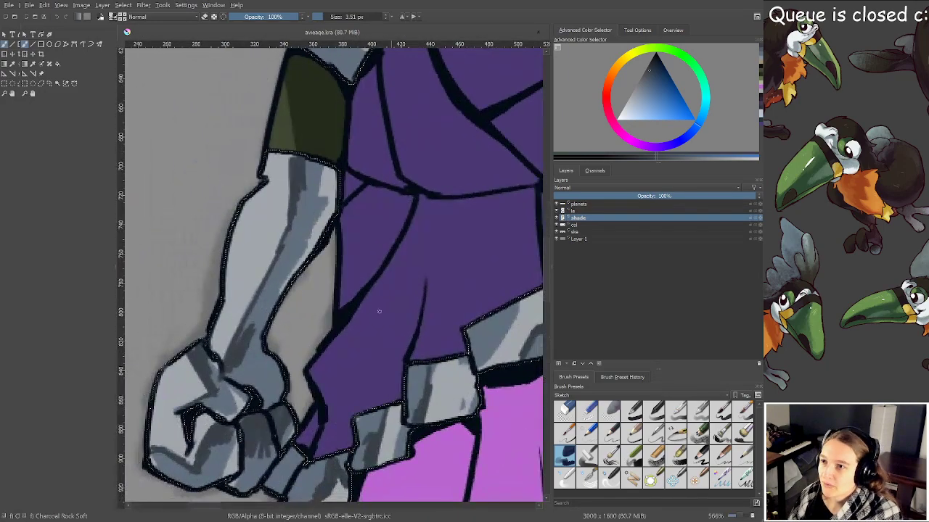
pyautogui.moveTo(263, 356)
pyautogui.mouseDown()
pyautogui.moveTo(293, 360)
pyautogui.moveTo(295, 370)
pyautogui.mouseUp()
pyautogui.hotkey('ctrl', 's')
# Add darker blue-grey bands to the right and left shoulder spikes, reducing the brush to 6.89 px, and save the drawing
pyautogui.scroll(-3, 269, 361)
pyautogui.moveTo(363, 412)
pyautogui.mouseDown()
pyautogui.moveTo(360, 394)
pyautogui.moveTo(360, 417)
pyautogui.mouseUp()
pyautogui.scroll(3, 419, 227)
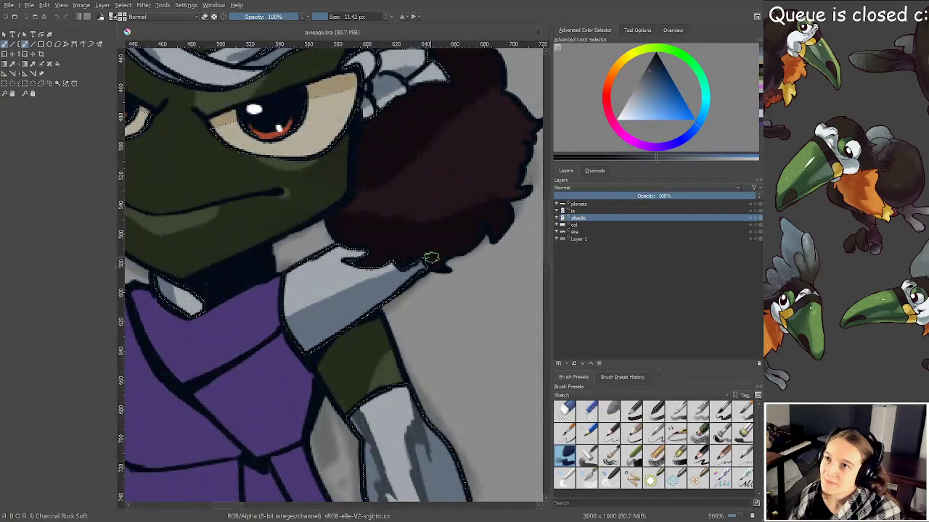
pyautogui.moveTo(304, 314)
pyautogui.mouseDown()
pyautogui.moveTo(399, 275)
pyautogui.moveTo(289, 328)
pyautogui.mouseUp()
pyautogui.moveTo(189, 423); pyautogui.dragTo(387, 379)
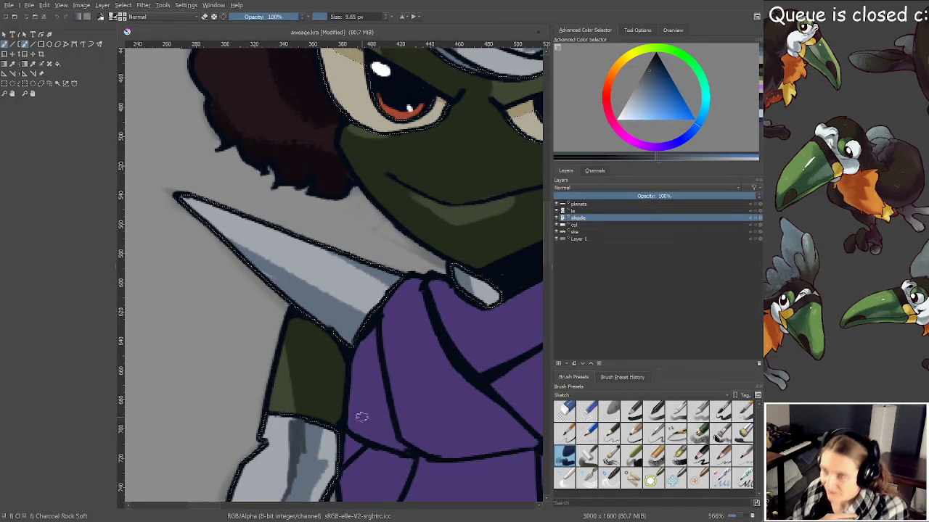
pyautogui.moveTo(251, 252); pyautogui.dragTo(348, 316)
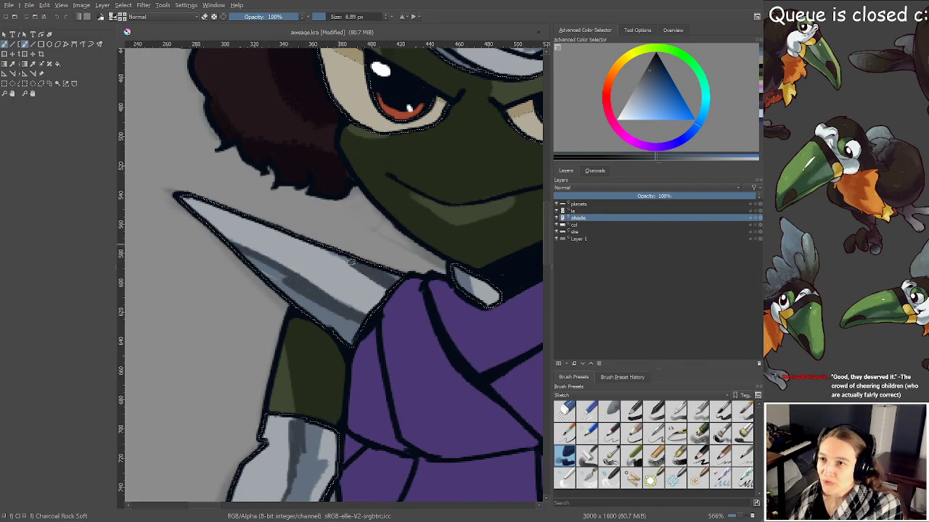
pyautogui.hotkey('ctrl', 's')
# Add darker blue-grey bands to the right shoe's silver toe cap with the 6.89 px brush
pyautogui.scroll(-2, 390, 285)
pyautogui.moveTo(374, 291); pyautogui.dragTo(315, 245)
pyautogui.moveTo(404, 320); pyautogui.dragTo(361, 257)
pyautogui.scroll(1, 356, 254)
pyautogui.scroll(1, 378, 291)
pyautogui.scroll(-5, 378, 291)
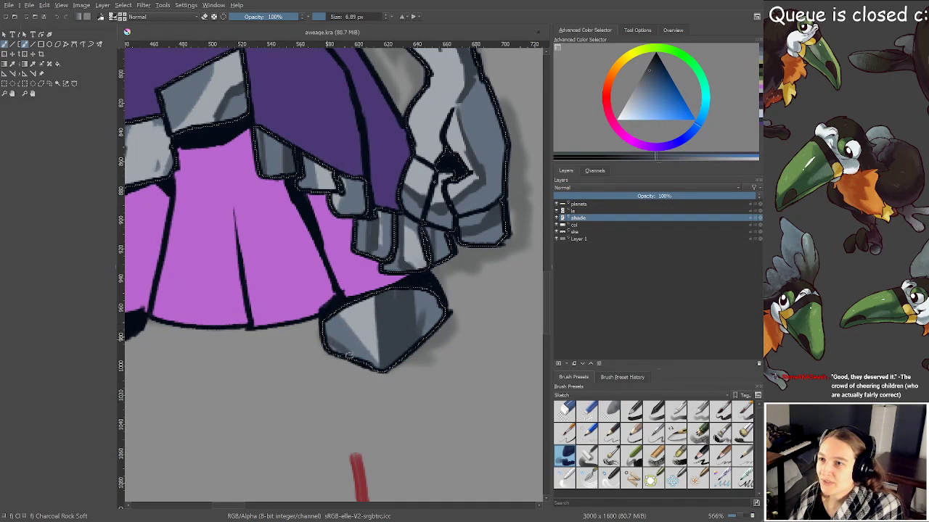
pyautogui.scroll(-3, 341, 319)
pyautogui.moveTo(325, 286); pyautogui.dragTo(377, 339)
# Reduce the brush to 4.10 px and add darker blue-grey to the feathers of the headpiece's left wing
pyautogui.scroll(2, 372, 337)
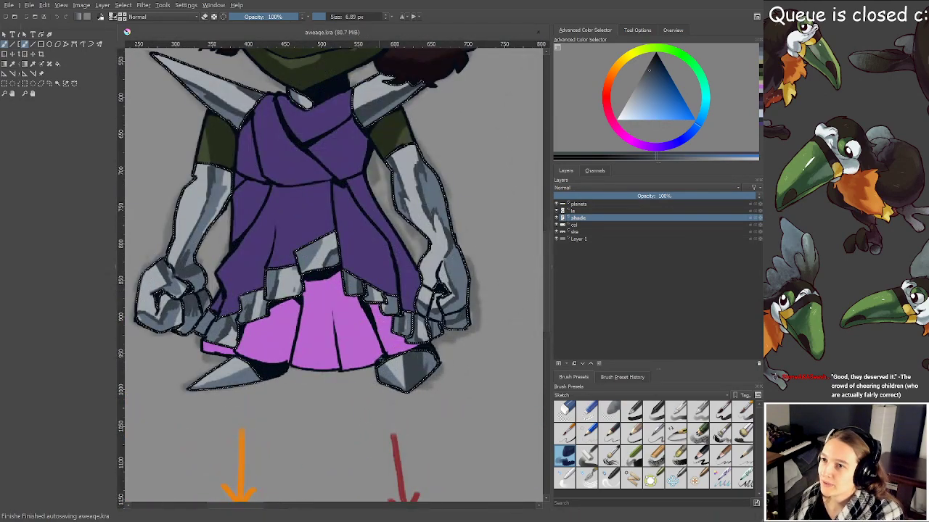
pyautogui.scroll(2, 441, 372)
pyautogui.scroll(-1, 358, 385)
pyautogui.moveTo(272, 195); pyautogui.dragTo(384, 394)
pyautogui.scroll(-1, 373, 333)
pyautogui.moveTo(370, 341); pyautogui.dragTo(374, 365)
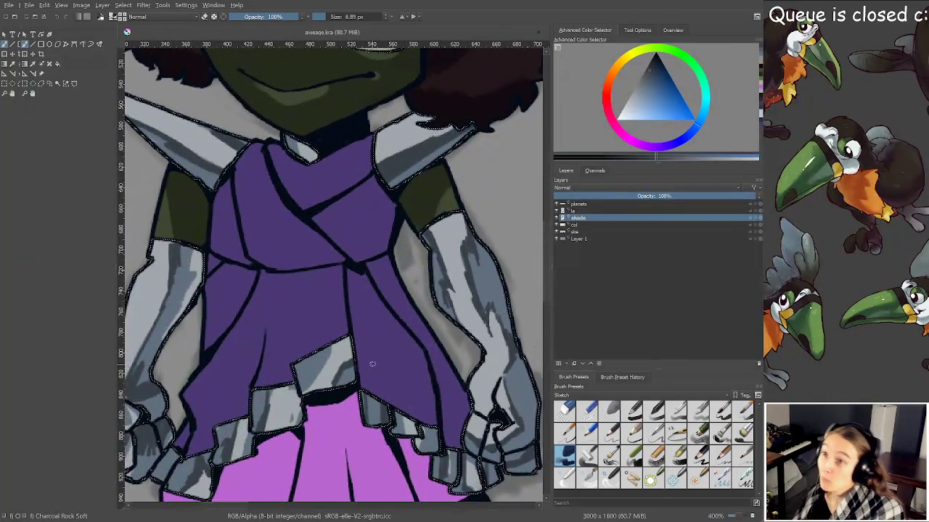
pyautogui.scroll(-3, 380, 359)
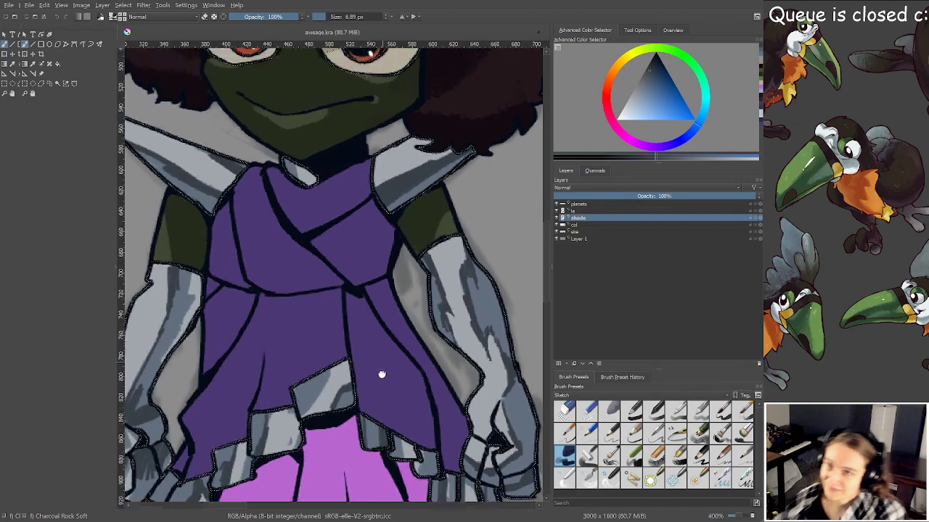
pyautogui.scroll(2, 325, 232)
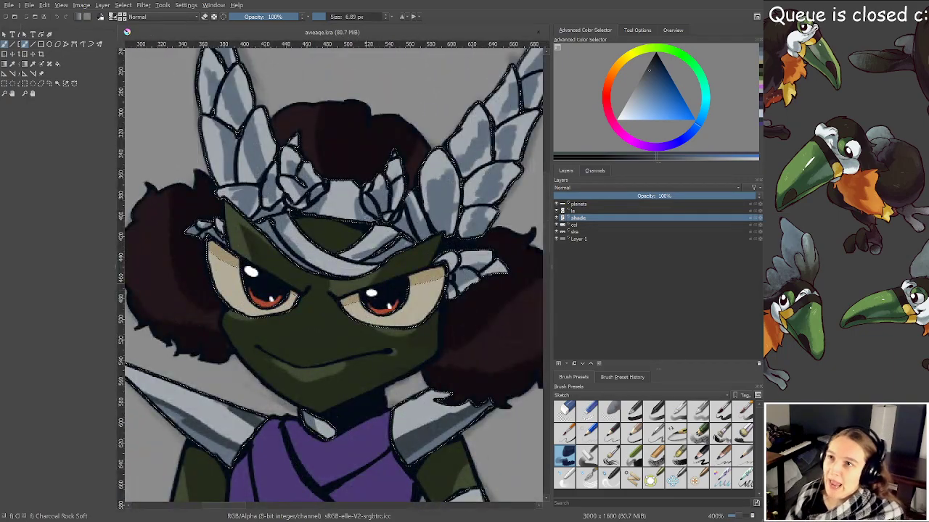
pyautogui.scroll(1, 324, 232)
pyautogui.scroll(1, 325, 233)
pyautogui.press('[')
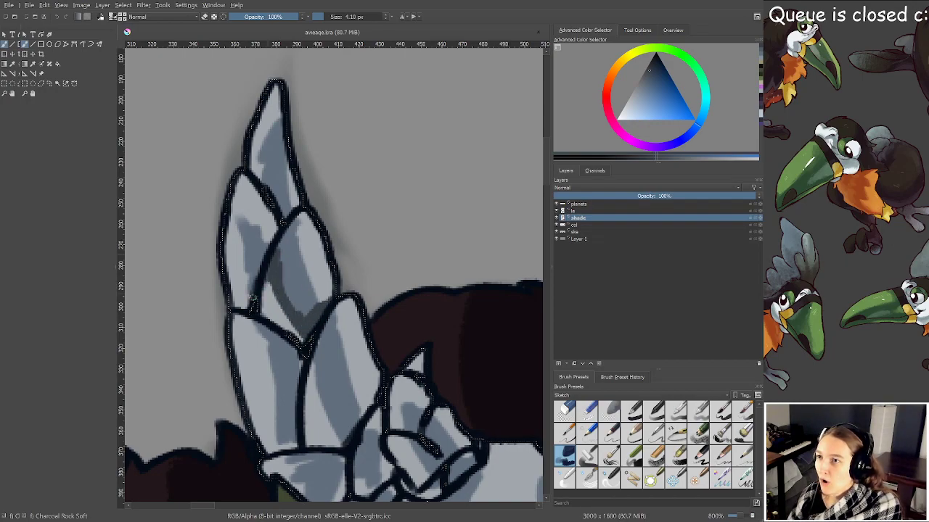
# Paint dark grey shadows on the feathers of the helmet's left wing, from the upper tip down to the base feather
pyautogui.moveTo(268, 193); pyautogui.dragTo(264, 159)
pyautogui.scroll(-5, 290, 166)
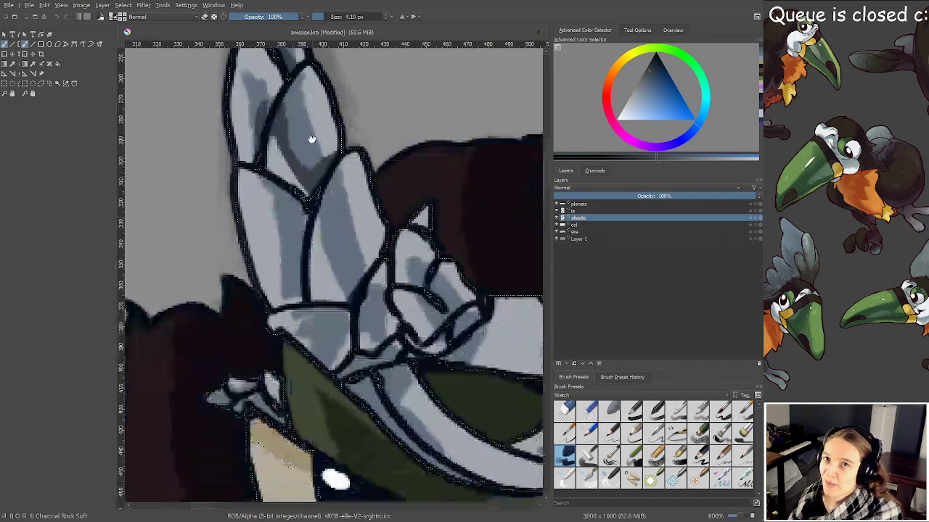
pyautogui.moveTo(287, 253); pyautogui.dragTo(288, 270)
pyautogui.moveTo(284, 234); pyautogui.dragTo(281, 230)
pyautogui.moveTo(362, 255); pyautogui.dragTo(350, 214)
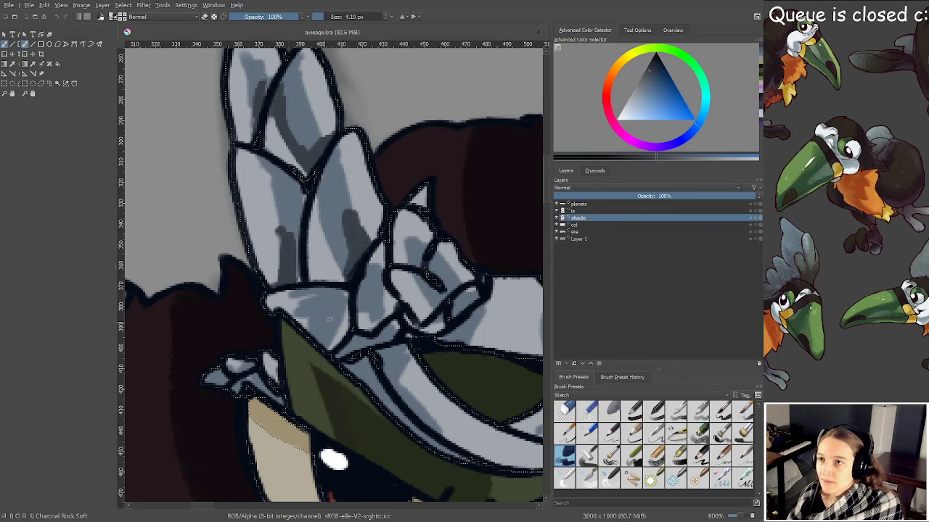
pyautogui.moveTo(328, 338); pyautogui.dragTo(335, 319)
pyautogui.scroll(-4, 321, 312)
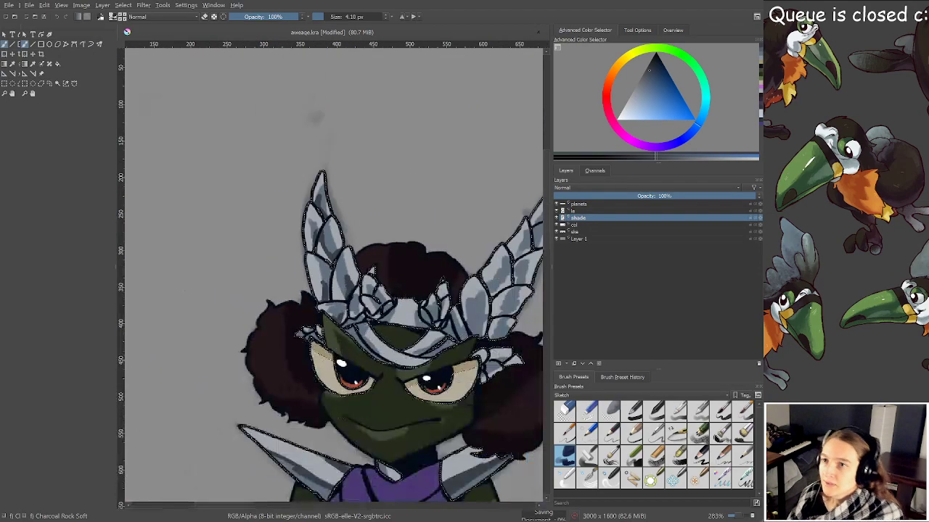
# Paint dark grey shadows on the helmet's left leaf ornament and the headband strap beneath it, and save the file
pyautogui.scroll(6, 365, 338)
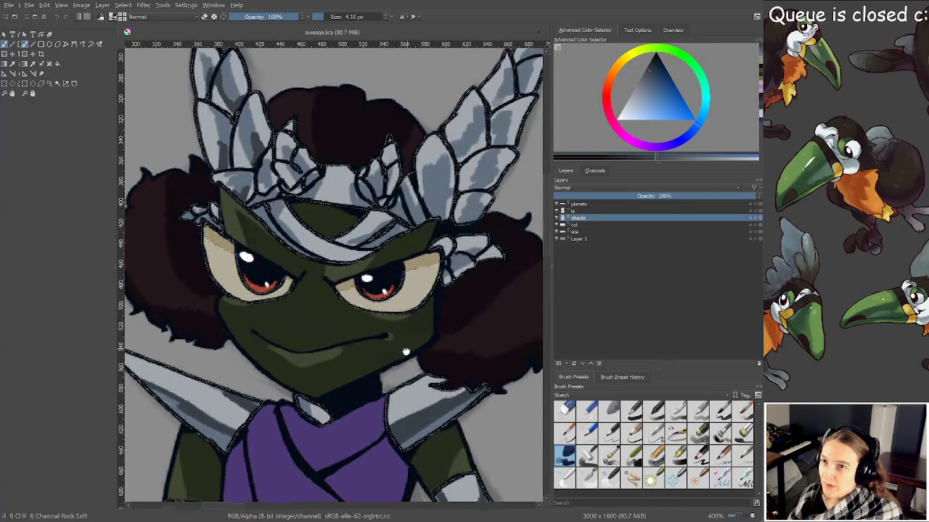
pyautogui.scroll(4, 366, 338)
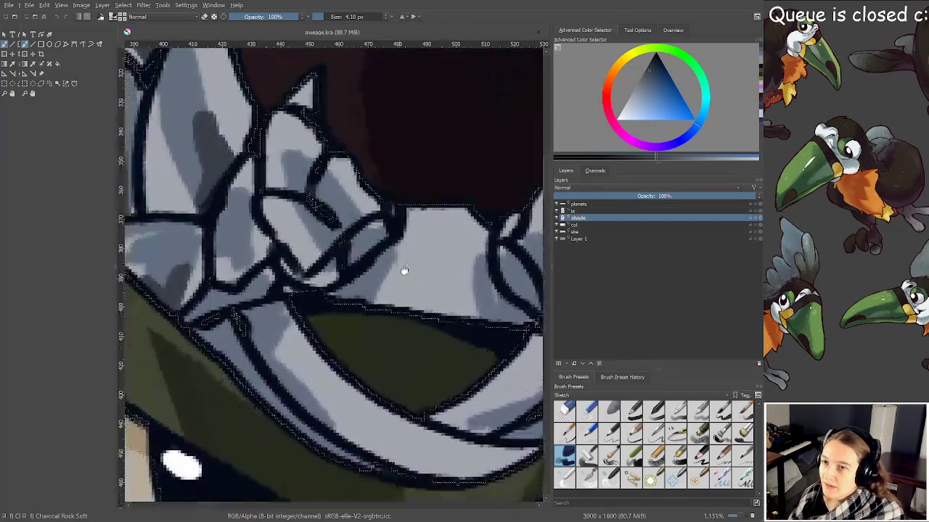
pyautogui.moveTo(383, 305); pyautogui.dragTo(382, 299)
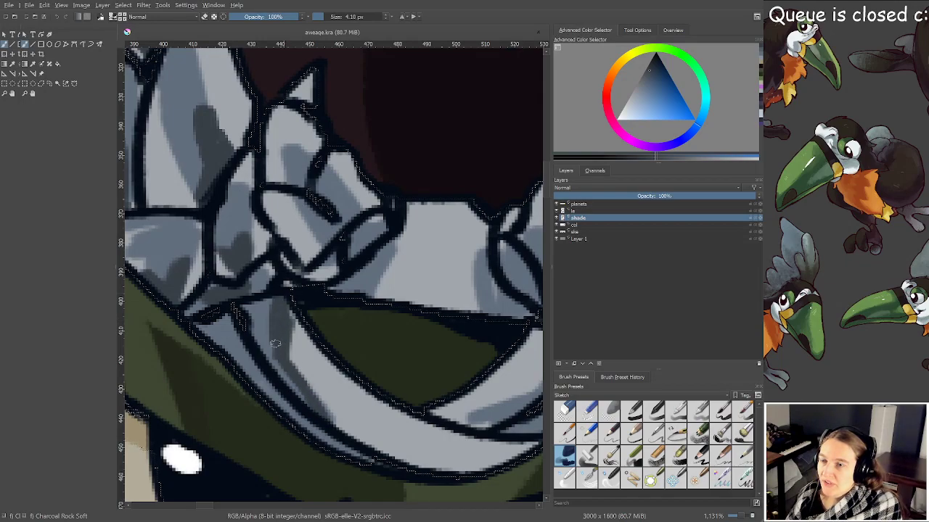
pyautogui.moveTo(301, 194); pyautogui.dragTo(314, 249)
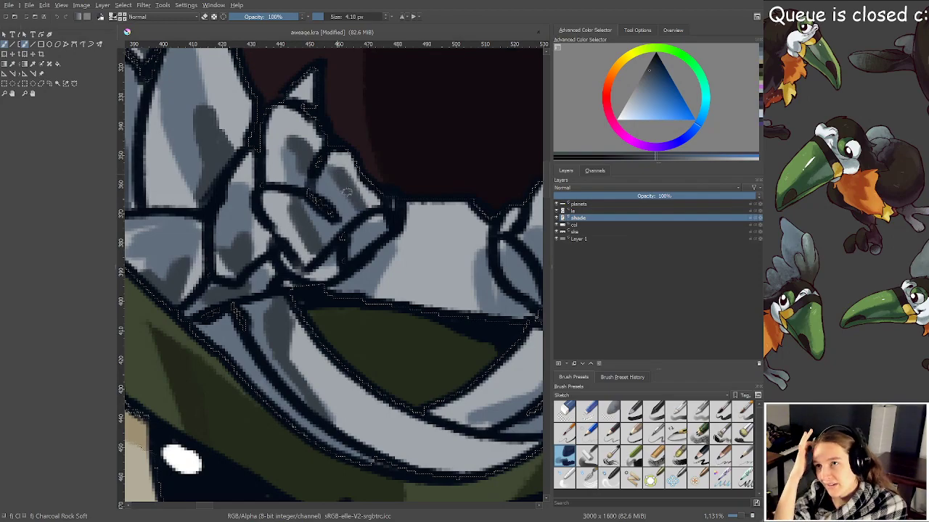
pyautogui.hotkey('ctrl', 's')
pyautogui.scroll(-2, 354, 196)
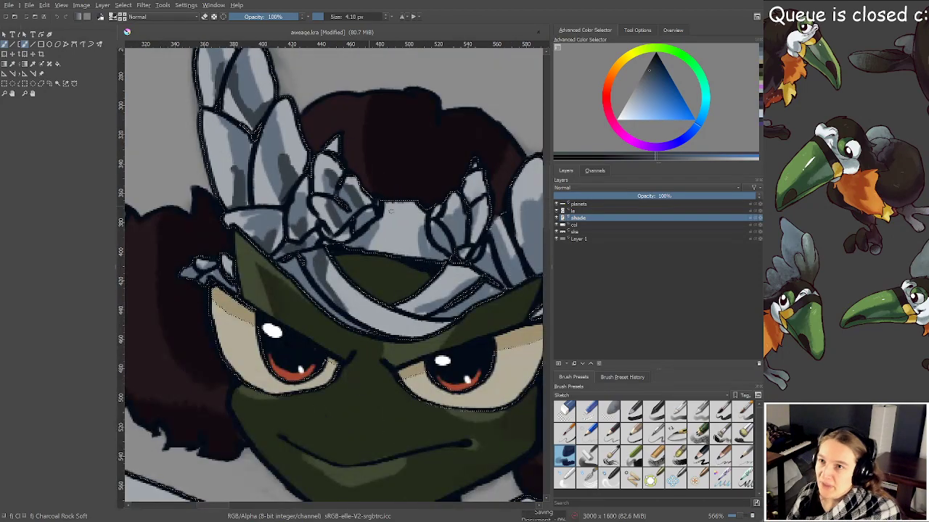
# Paint dark grey shadows on the helmet's right leaf ornament and the right strap of the headband
pyautogui.scroll(1, 363, 232)
pyautogui.moveTo(363, 245); pyautogui.dragTo(348, 174)
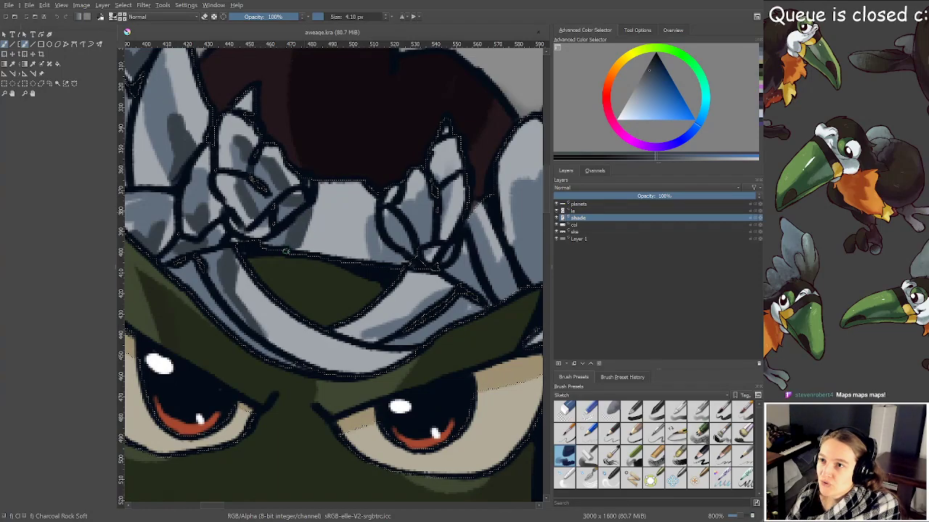
pyautogui.moveTo(389, 321); pyautogui.dragTo(428, 296)
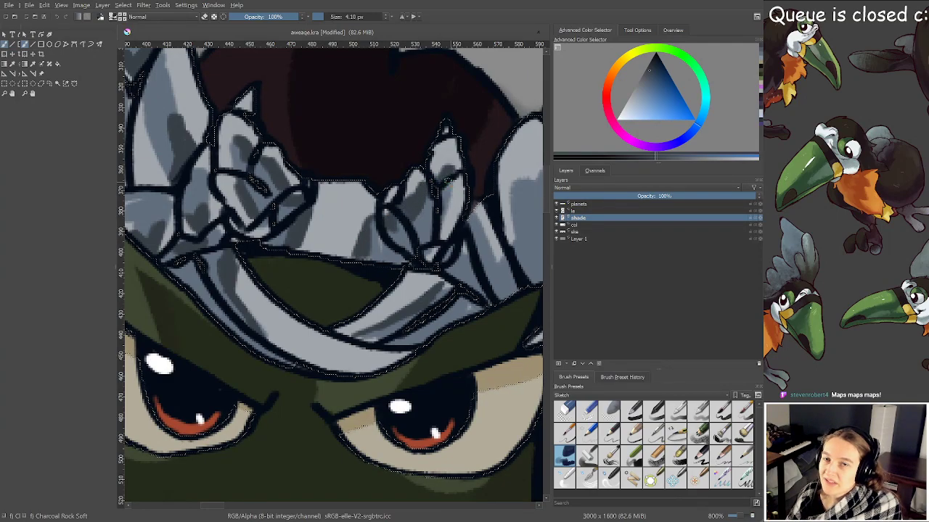
pyautogui.moveTo(449, 182); pyautogui.dragTo(415, 238)
# Paint dark grey shadows on the large base feather of the right wing and the narrow pieces beside it
pyautogui.moveTo(459, 267); pyautogui.dragTo(345, 204)
pyautogui.scroll(1, 364, 256)
pyautogui.moveTo(224, 225); pyautogui.dragTo(272, 308)
pyautogui.moveTo(288, 193)
pyautogui.mouseDown()
pyautogui.moveTo(296, 231)
pyautogui.moveTo(304, 182)
pyautogui.moveTo(331, 174)
pyautogui.mouseUp()
pyautogui.moveTo(449, 103); pyautogui.dragTo(377, 179)
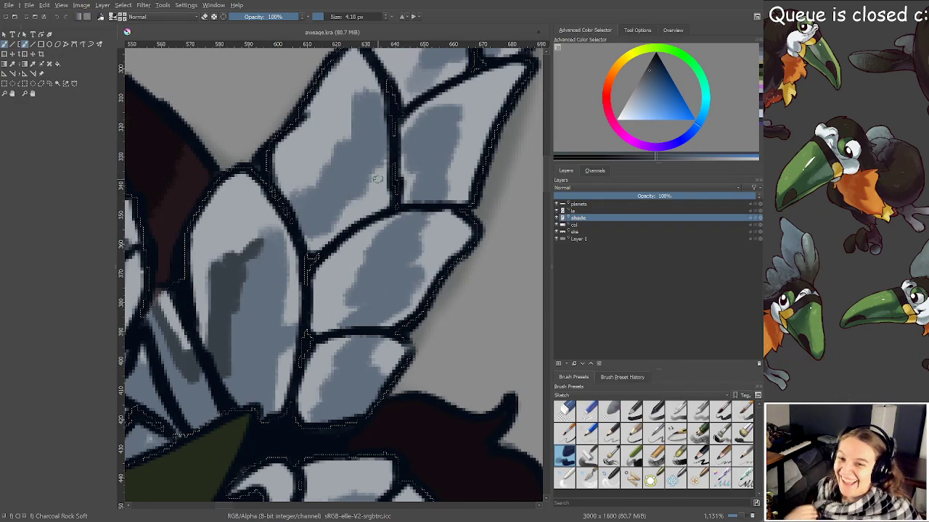
# Paint dark grey shadows on the middle and upper feathers of the helmet's right wing and save the file
pyautogui.moveTo(357, 149); pyautogui.dragTo(323, 272)
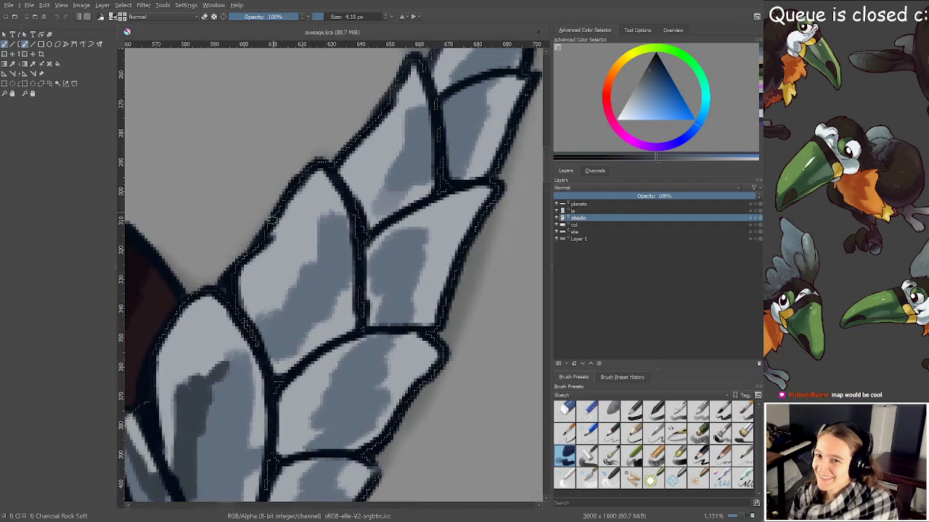
pyautogui.moveTo(245, 321)
pyautogui.mouseDown()
pyautogui.moveTo(286, 305)
pyautogui.moveTo(248, 326)
pyautogui.moveTo(315, 266)
pyautogui.moveTo(337, 215)
pyautogui.mouseUp()
pyautogui.moveTo(394, 293); pyautogui.dragTo(386, 299)
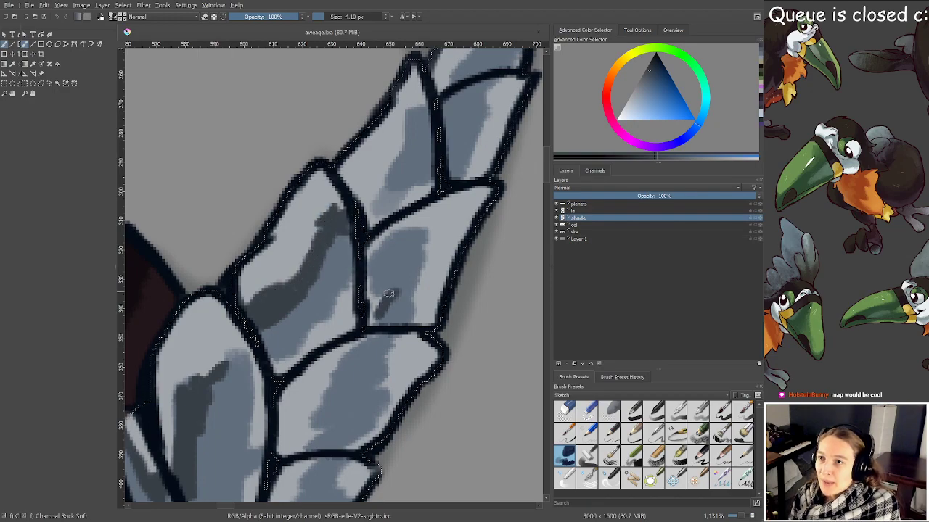
pyautogui.moveTo(387, 213)
pyautogui.mouseDown()
pyautogui.moveTo(394, 218)
pyautogui.moveTo(306, 313)
pyautogui.mouseUp()
pyautogui.moveTo(317, 244)
pyautogui.mouseDown()
pyautogui.moveTo(298, 287)
pyautogui.moveTo(333, 216)
pyautogui.mouseUp()
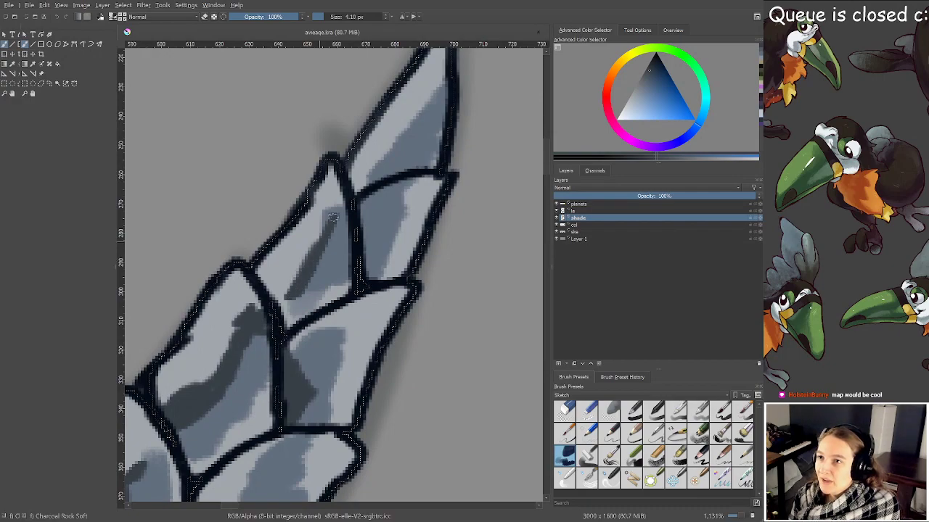
pyautogui.moveTo(377, 271); pyautogui.dragTo(383, 240)
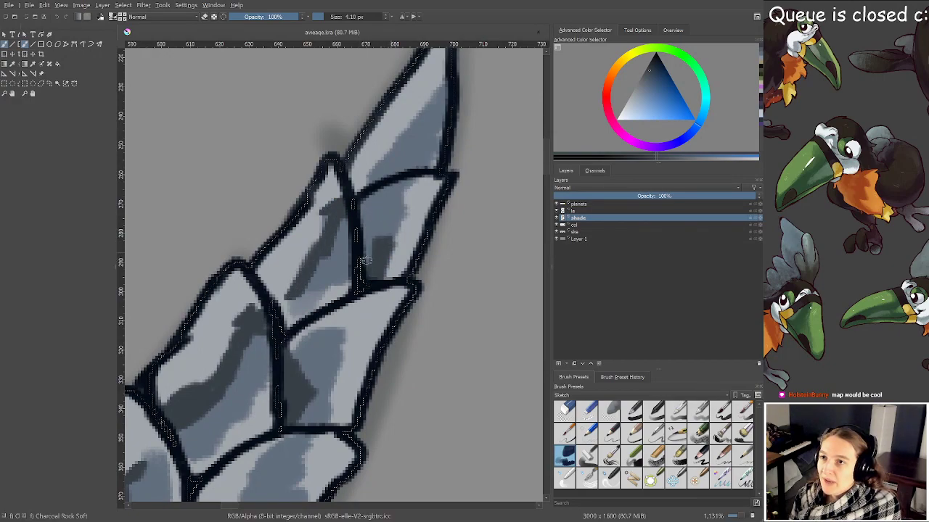
pyautogui.scroll(-3, 407, 130)
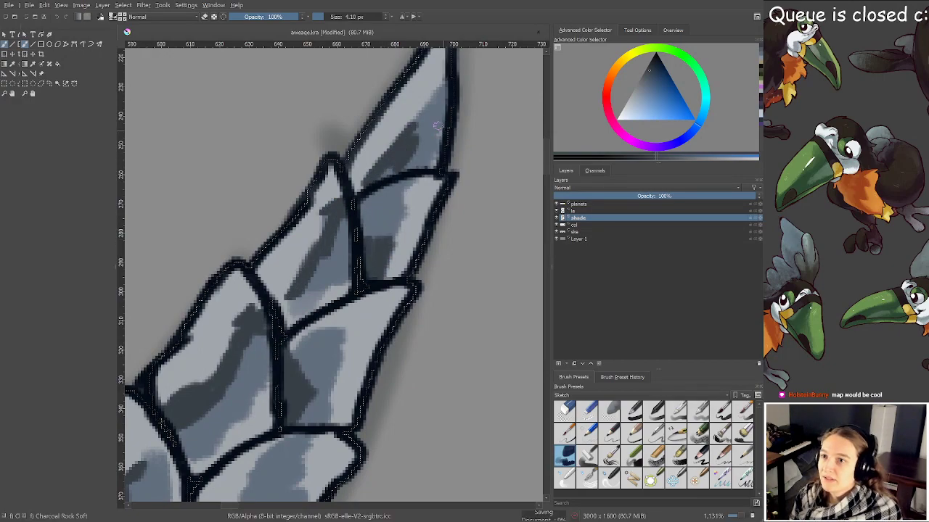
# Paint dark grey shadows on the two lower outer feathers of the right wing
pyautogui.scroll(3, 399, 297)
pyautogui.moveTo(357, 254)
pyautogui.mouseDown()
pyautogui.moveTo(324, 304)
pyautogui.moveTo(351, 276)
pyautogui.mouseUp()
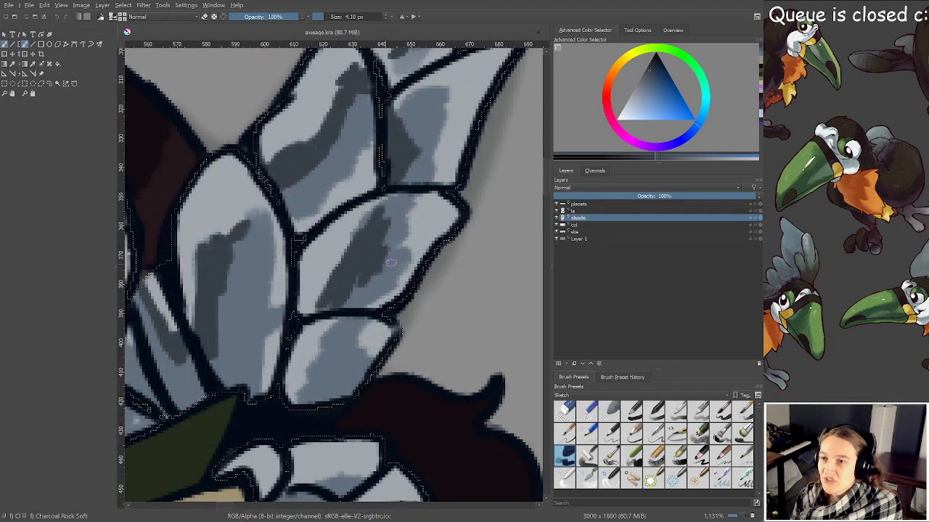
pyautogui.moveTo(319, 370); pyautogui.dragTo(326, 342)
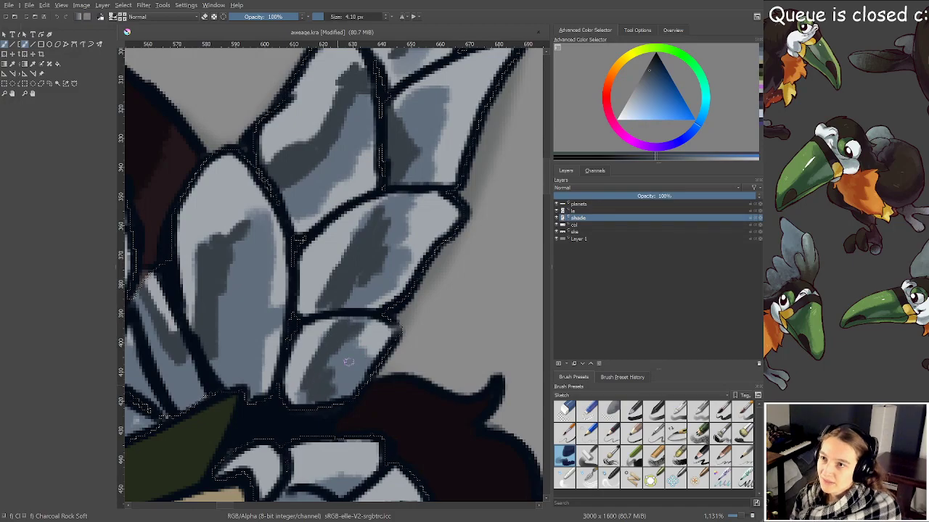
pyautogui.scroll(-5, 330, 356)
pyautogui.scroll(-3, 336, 368)
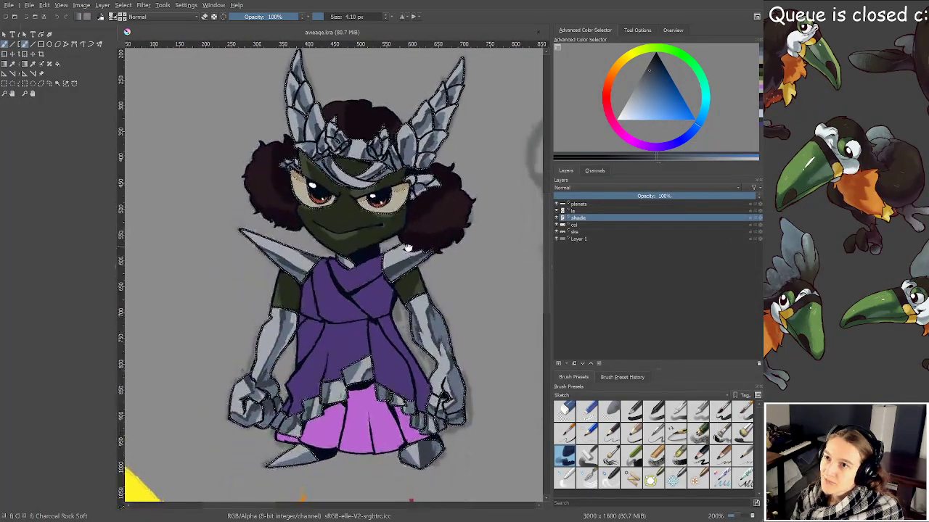
# Paint dark grey shadows on the small metal feather ornament beside the right eye
pyautogui.scroll(3, 403, 260)
pyautogui.scroll(3, 391, 257)
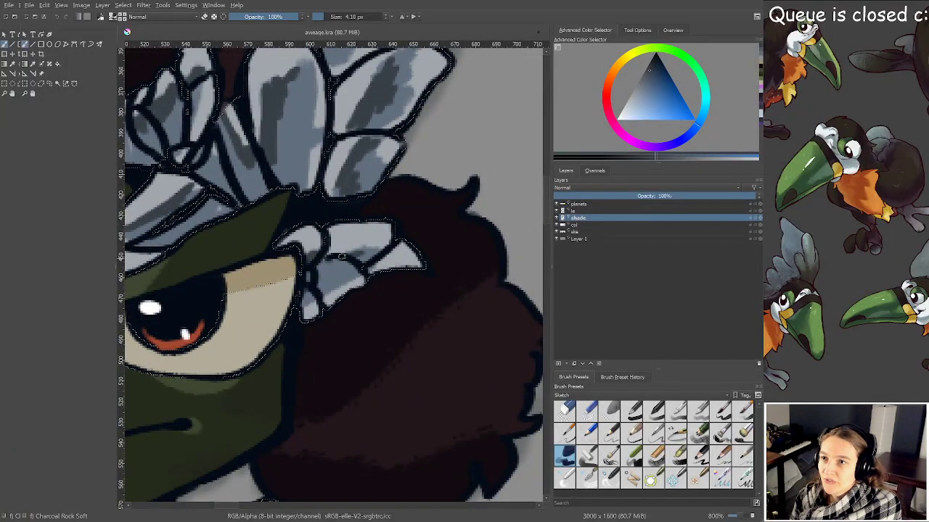
pyautogui.scroll(-1, 355, 149)
pyautogui.moveTo(351, 152); pyautogui.dragTo(361, 208)
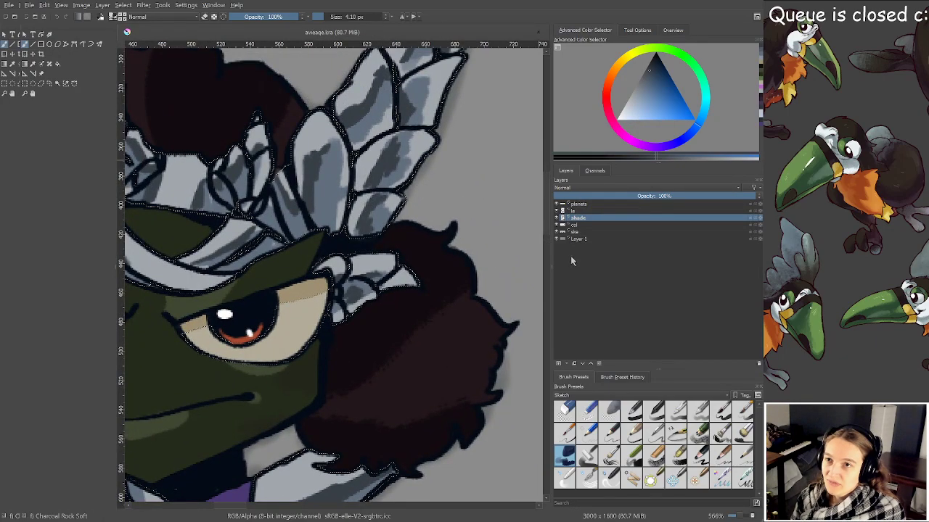
# Set the brush colour to white and its size to 3.09 px, and paint highlights on the left wing's feathers
pyautogui.moveTo(636, 115); pyautogui.dragTo(616, 124)
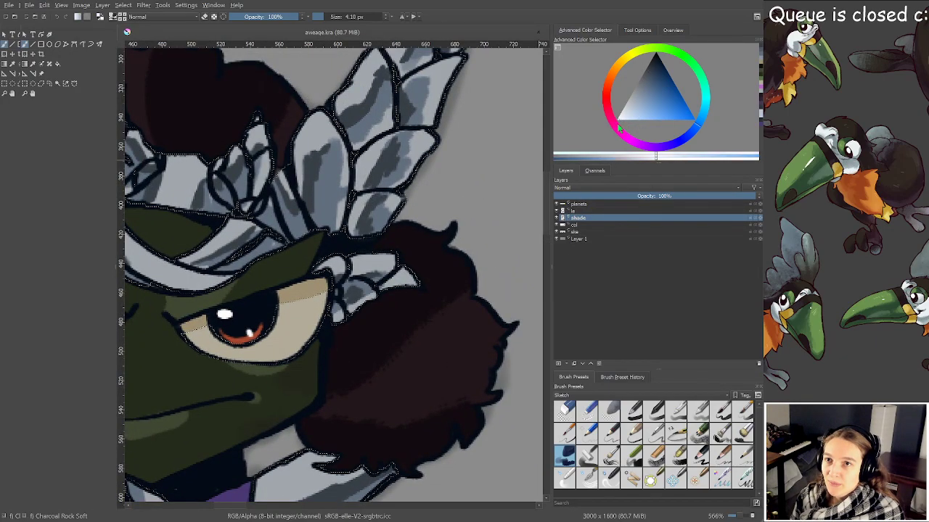
pyautogui.moveTo(276, 254); pyautogui.dragTo(494, 293)
pyautogui.moveTo(410, 274); pyautogui.dragTo(432, 315)
pyautogui.scroll(1, 320, 173)
pyautogui.moveTo(319, 173); pyautogui.dragTo(422, 325)
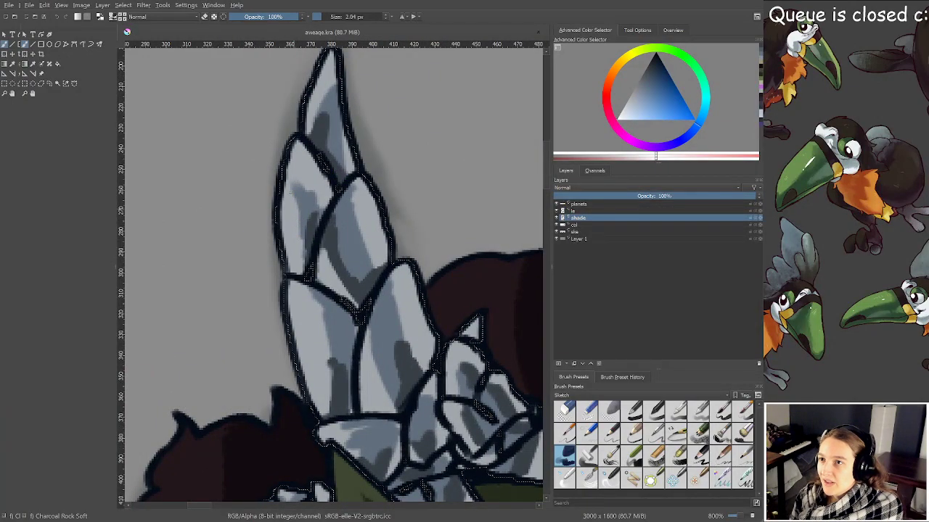
pyautogui.moveTo(290, 203); pyautogui.dragTo(291, 192)
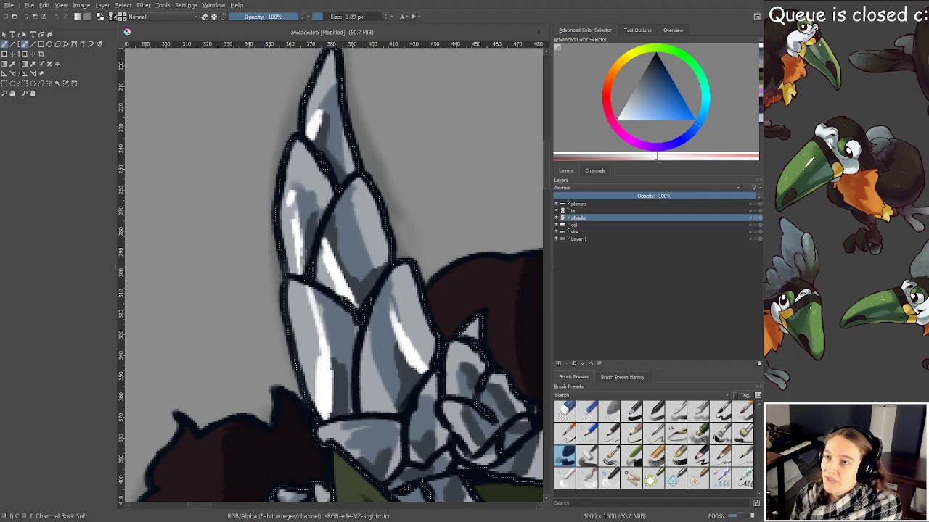
pyautogui.moveTo(320, 111); pyautogui.dragTo(332, 89)
# Paint white highlights on the left wing's base pieces and the left leaf ornament, and save the file
pyautogui.scroll(-2, 330, 196)
pyautogui.moveTo(428, 312)
pyautogui.mouseDown()
pyautogui.moveTo(393, 260)
pyautogui.moveTo(451, 220)
pyautogui.mouseUp()
pyautogui.scroll(3, 426, 294)
pyautogui.moveTo(242, 299); pyautogui.dragTo(226, 262)
pyautogui.moveTo(363, 297)
pyautogui.mouseDown()
pyautogui.moveTo(345, 224)
pyautogui.moveTo(309, 260)
pyautogui.mouseUp()
pyautogui.moveTo(375, 319); pyautogui.dragTo(361, 284)
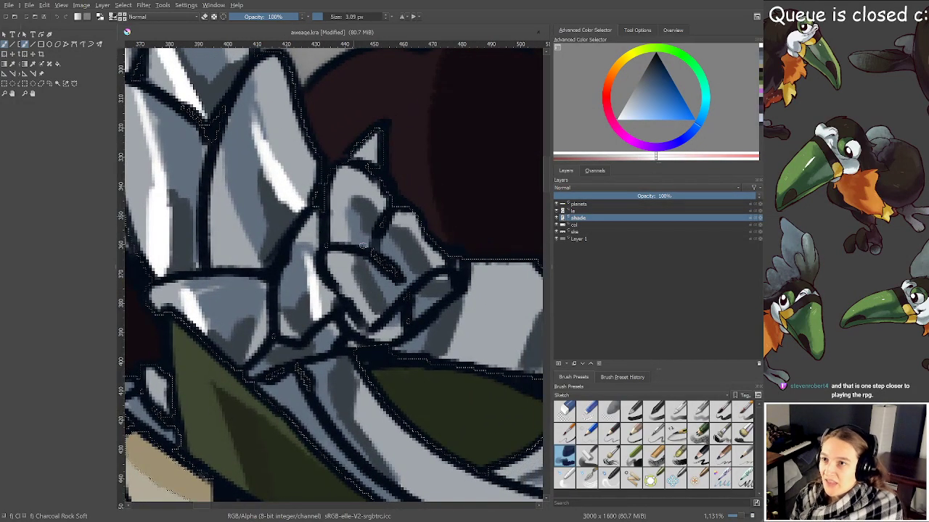
pyautogui.moveTo(380, 211); pyautogui.dragTo(364, 191)
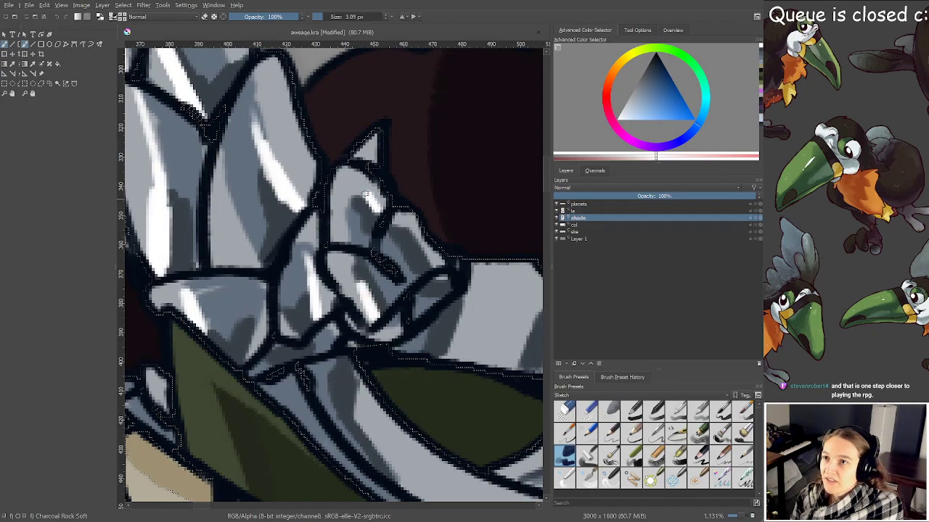
pyautogui.moveTo(419, 255); pyautogui.dragTo(425, 266)
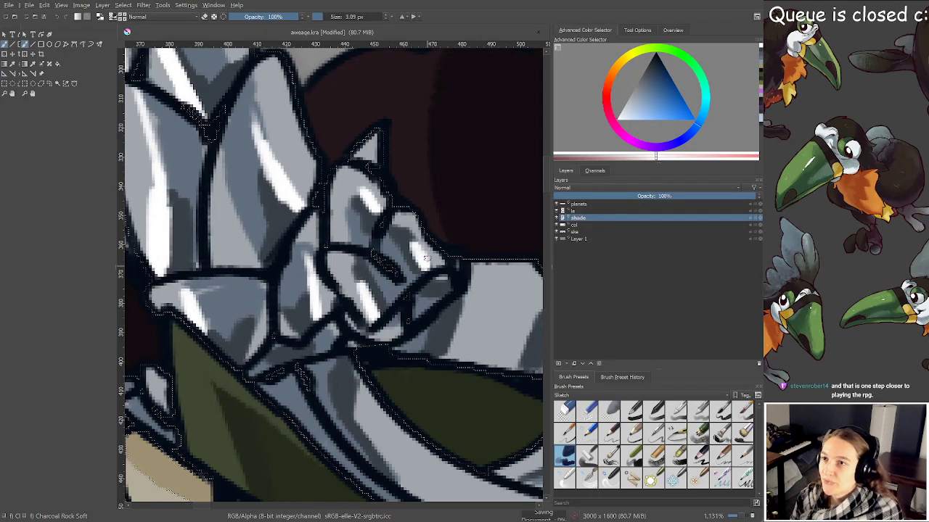
# Paint white highlights on the helmet's centre plate and both crossing headband straps
pyautogui.scroll(-3, 428, 267)
pyautogui.scroll(1, 464, 289)
pyautogui.scroll(3, 468, 281)
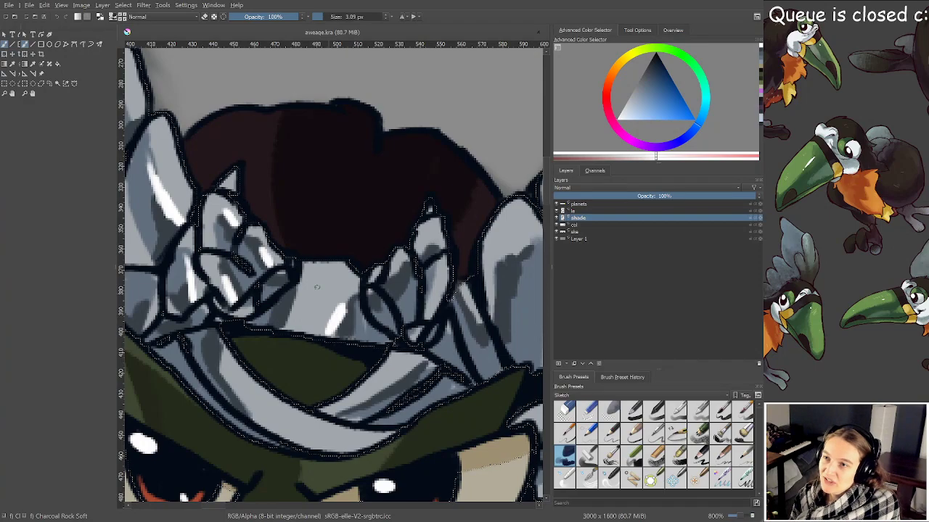
pyautogui.scroll(1, 266, 345)
pyautogui.moveTo(265, 345); pyautogui.dragTo(312, 171)
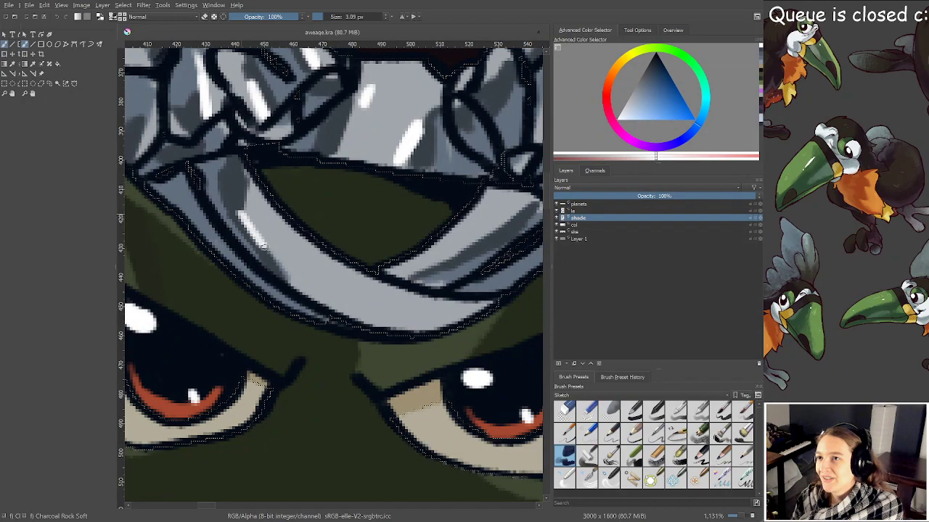
pyautogui.moveTo(249, 242); pyautogui.dragTo(267, 221)
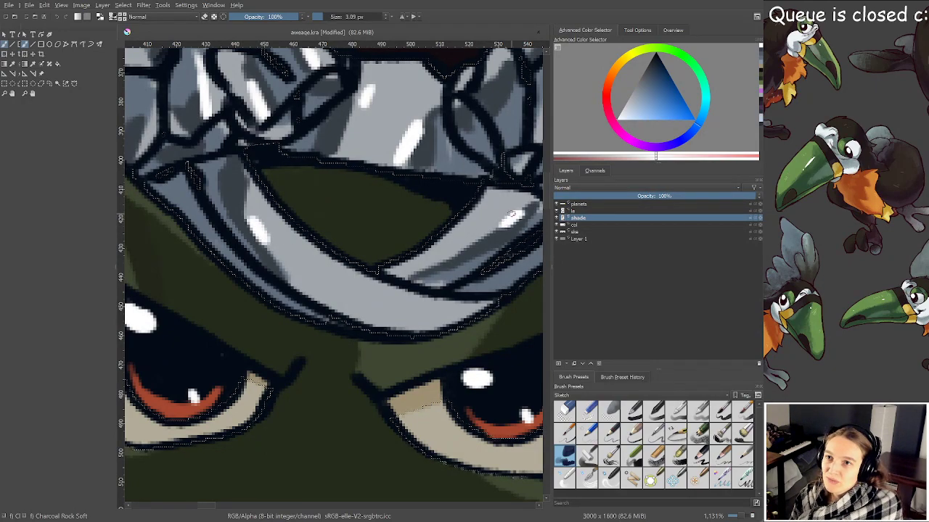
# Paint white highlights on the leaves of the helmet's right ornament
pyautogui.scroll(-3, 473, 235)
pyautogui.scroll(3, 437, 274)
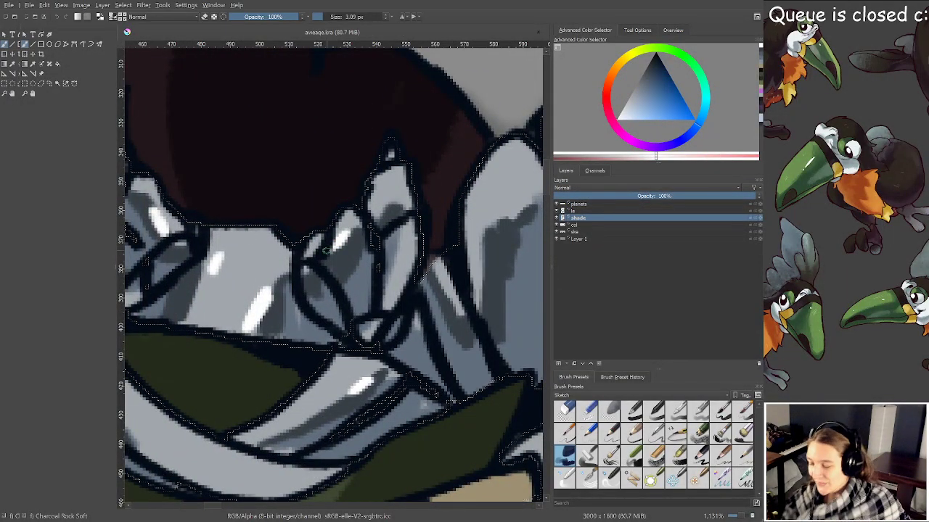
pyautogui.moveTo(327, 250); pyautogui.dragTo(373, 297)
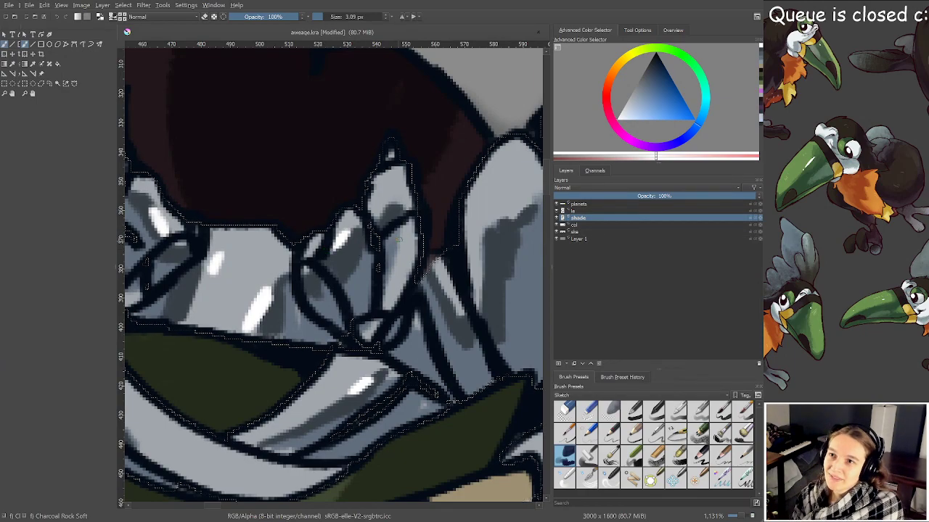
# Paint white highlights on the right wing's base feather and the two feathers just above it
pyautogui.moveTo(387, 190); pyautogui.dragTo(203, 211)
pyautogui.moveTo(294, 328)
pyautogui.mouseDown()
pyautogui.moveTo(291, 269)
pyautogui.moveTo(328, 230)
pyautogui.mouseUp()
pyautogui.moveTo(372, 199); pyautogui.dragTo(276, 340)
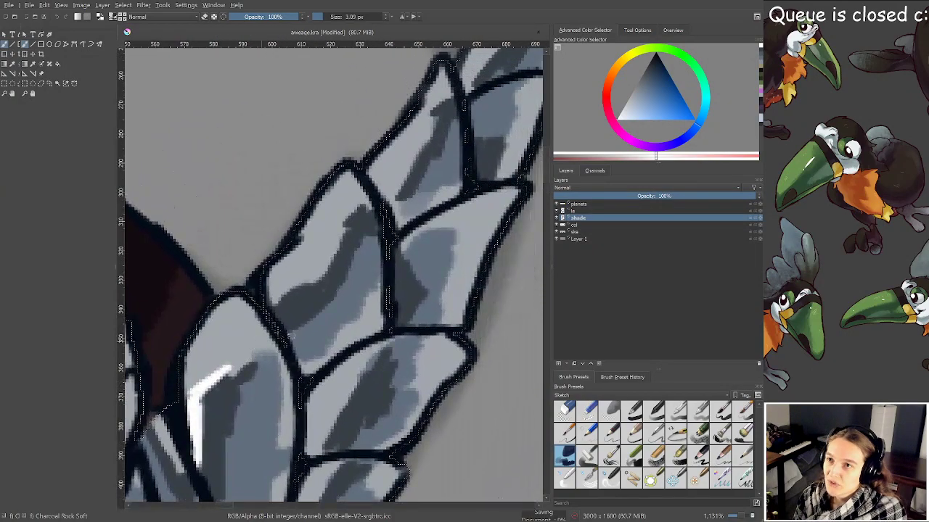
pyautogui.moveTo(274, 306); pyautogui.dragTo(296, 290)
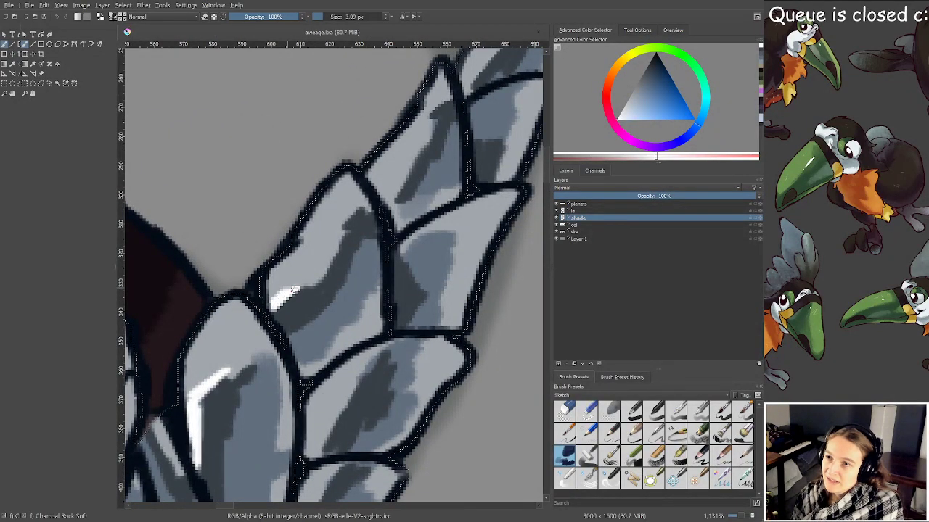
pyautogui.moveTo(437, 296); pyautogui.dragTo(440, 321)
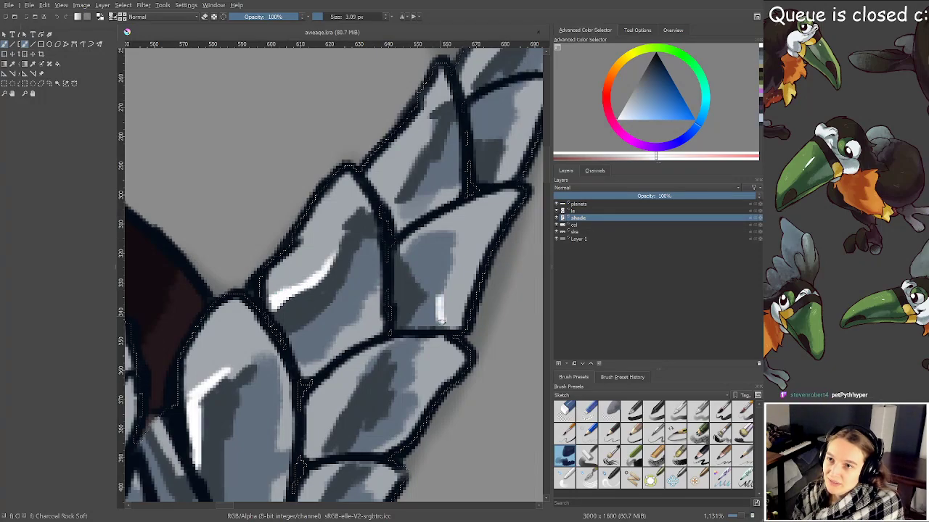
# Paint white highlights on the right wing's upper feathers up to the tip feather, and save the file
pyautogui.moveTo(505, 243); pyautogui.dragTo(430, 340)
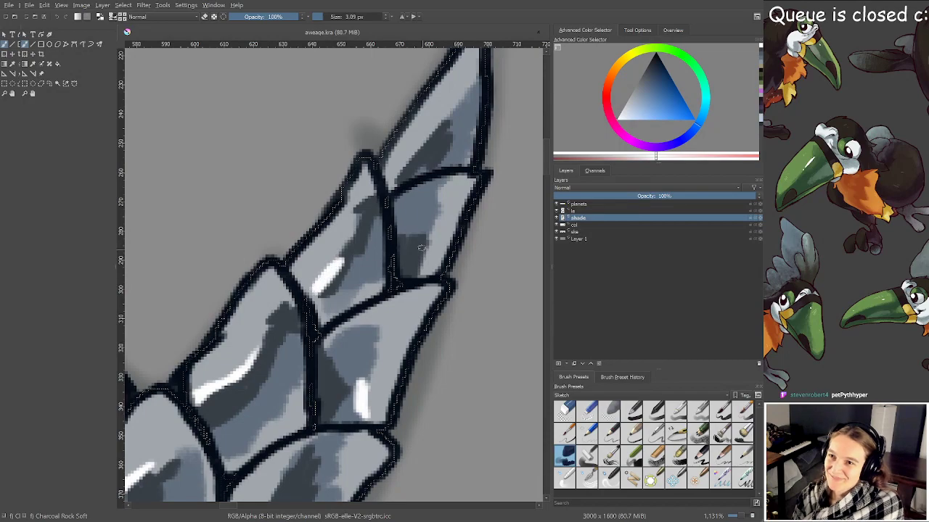
pyautogui.moveTo(424, 241); pyautogui.dragTo(367, 303)
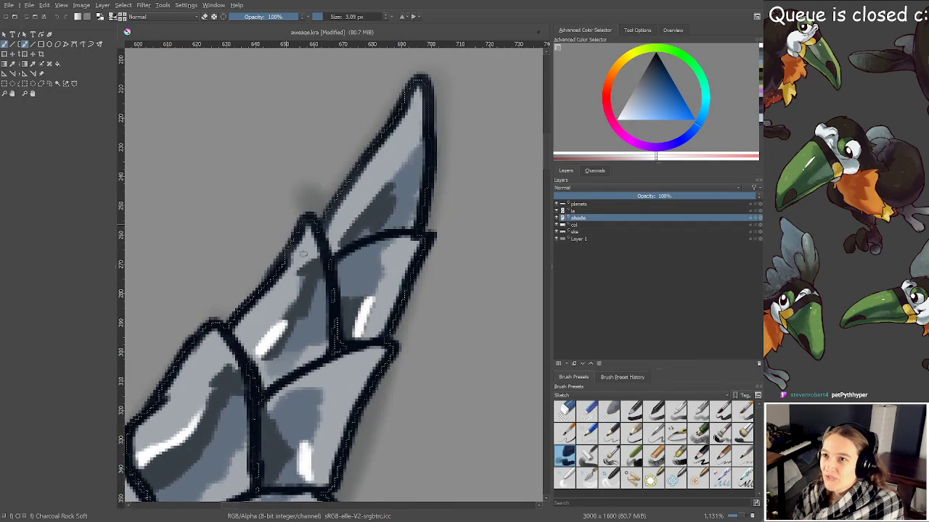
pyautogui.moveTo(346, 227); pyautogui.dragTo(362, 211)
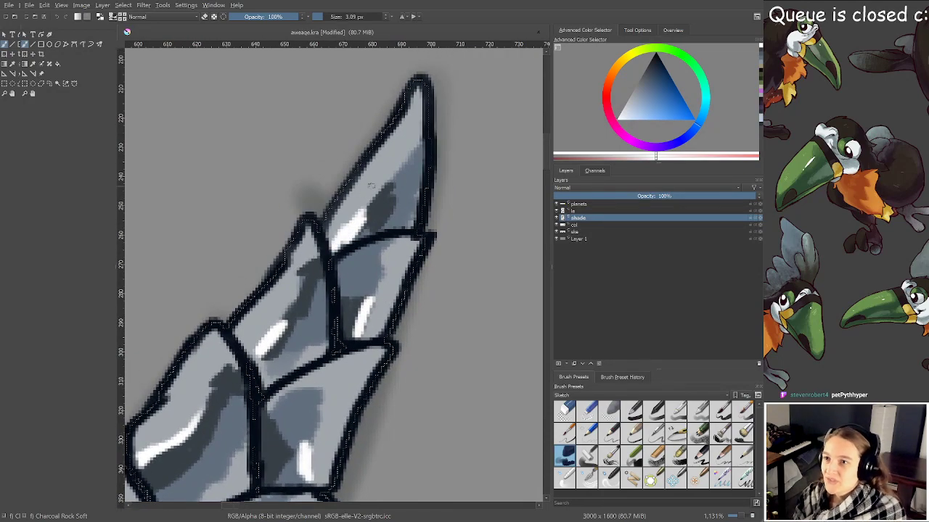
pyautogui.scroll(-4, 366, 254)
pyautogui.hotkey('ctrl', 's')
# Paint a white highlight along the inner edge of the right wing's lowest feather
pyautogui.moveTo(360, 293); pyautogui.dragTo(463, 222)
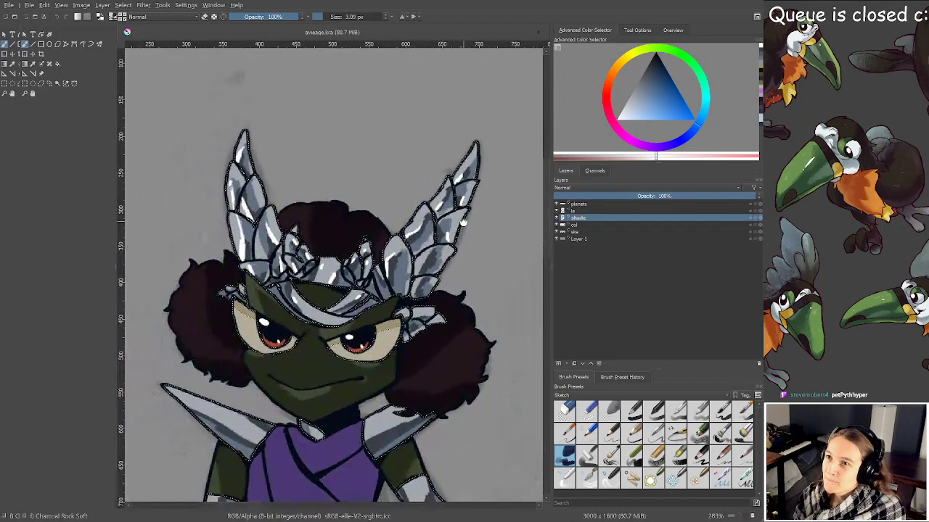
pyautogui.scroll(2, 300, 323)
pyautogui.scroll(3, 322, 294)
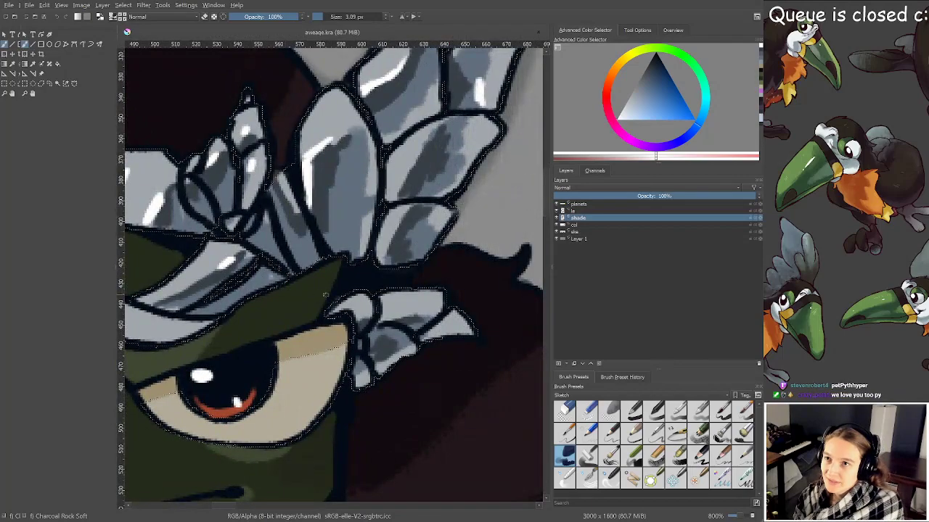
pyautogui.moveTo(396, 230); pyautogui.dragTo(384, 260)
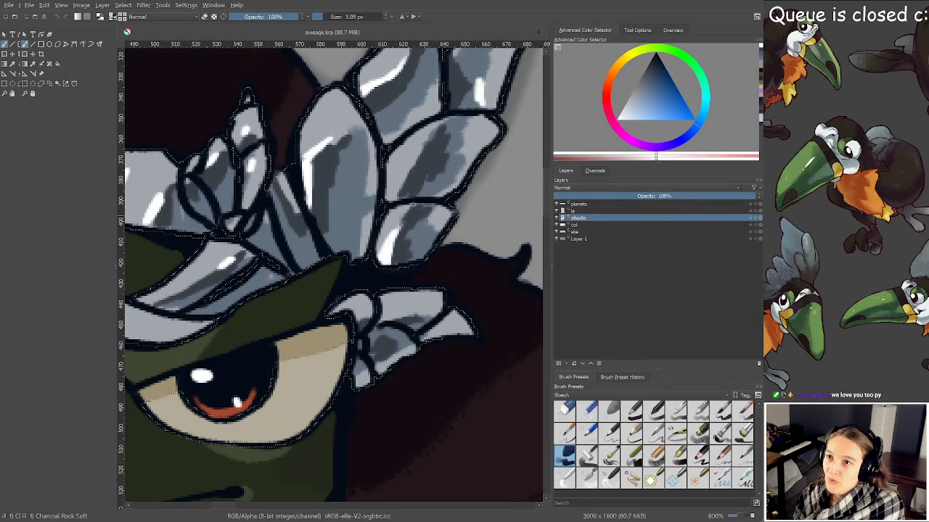
# Paint white highlights on the small silver ornament between the right eye and the hair puff
pyautogui.scroll(-3, 397, 175)
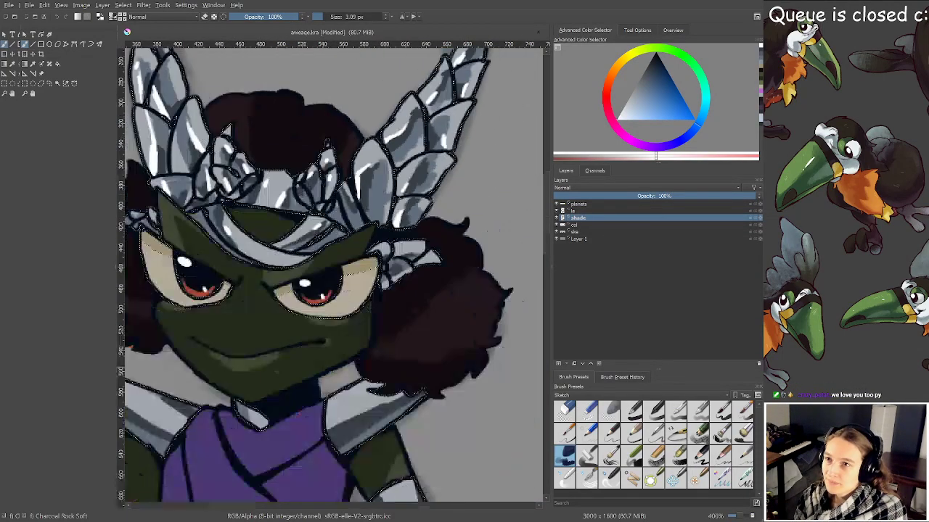
pyautogui.scroll(3, 412, 229)
pyautogui.moveTo(406, 230); pyautogui.dragTo(288, 129)
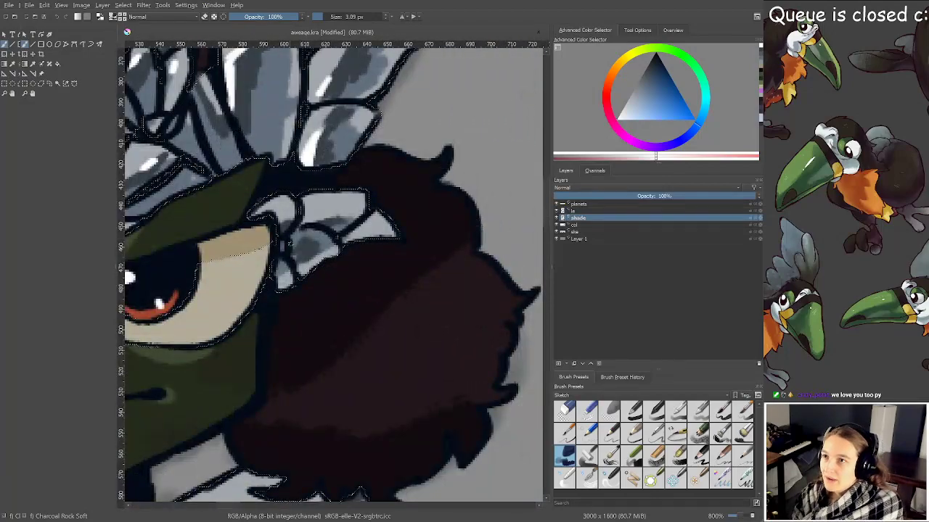
pyautogui.moveTo(306, 220); pyautogui.dragTo(331, 212)
pyautogui.scroll(-3, 464, 312)
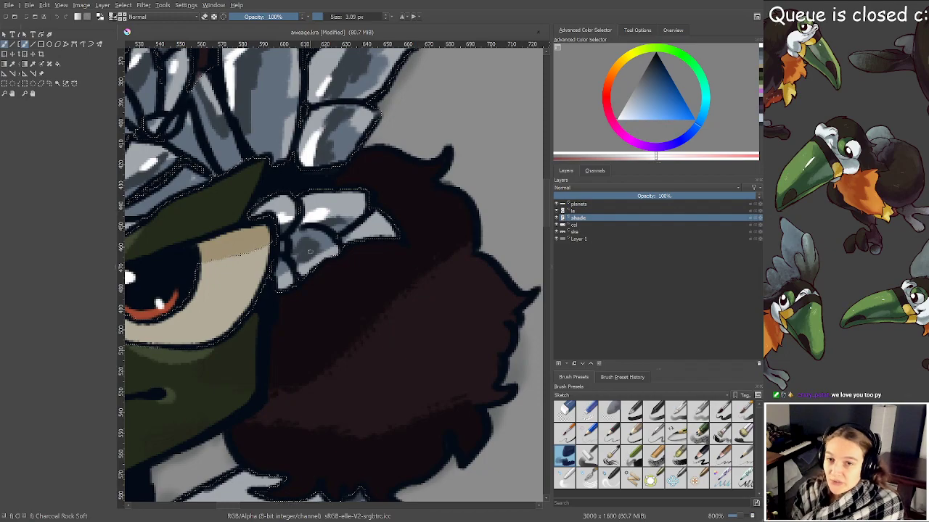
pyautogui.scroll(3, 464, 312)
pyautogui.moveTo(299, 262); pyautogui.dragTo(319, 254)
pyautogui.scroll(-4, 333, 276)
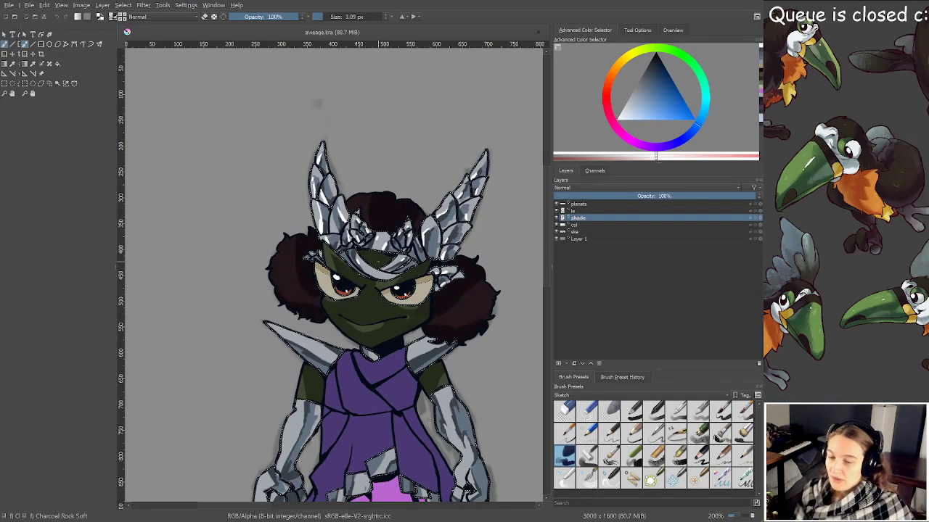
# Paint white highlights on the small silver ornament above the left eye and on the left shoulder spike
pyautogui.scroll(5, 283, 254)
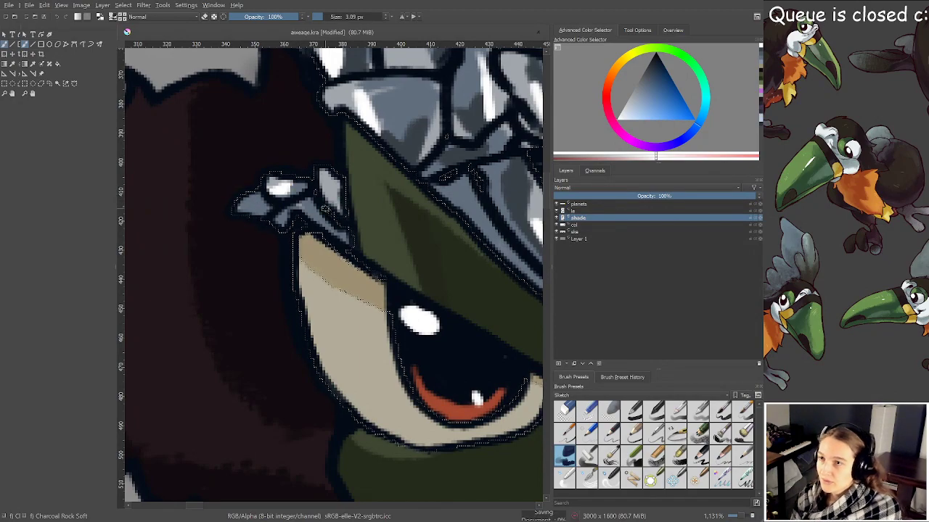
pyautogui.scroll(-4, 332, 206)
pyautogui.scroll(2, 342, 348)
pyautogui.scroll(1, 344, 303)
pyautogui.moveTo(344, 303); pyautogui.dragTo(337, 226)
pyautogui.moveTo(282, 290); pyautogui.dragTo(292, 294)
pyautogui.moveTo(332, 323); pyautogui.dragTo(348, 328)
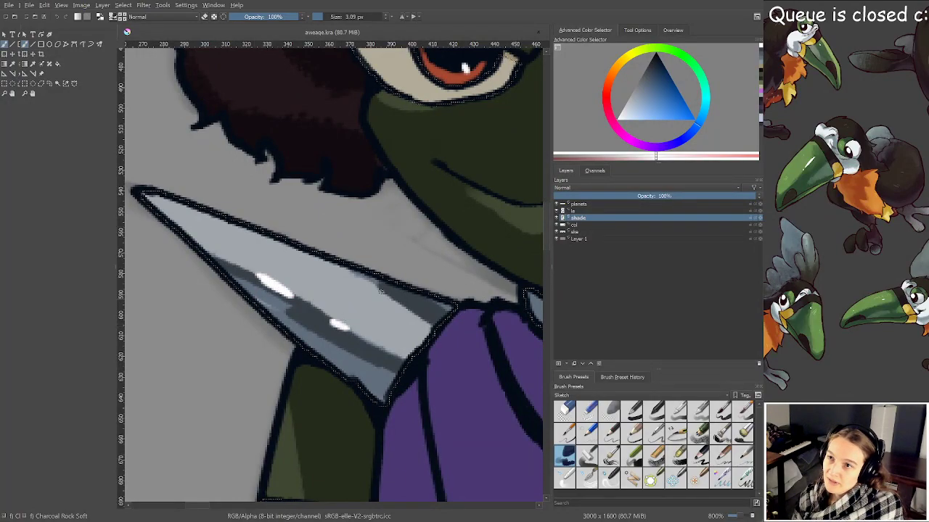
# Paint white highlights on the left arm's silver armour below the sleeve and near the wrist, and save the file
pyautogui.press('-')
pyautogui.press('-')
pyautogui.press('-')
pyautogui.scroll(3, 428, 291)
pyautogui.moveTo(427, 291); pyautogui.dragTo(397, 301)
pyautogui.scroll(-2, 338, 373)
pyautogui.moveTo(338, 373)
pyautogui.mouseDown()
pyautogui.moveTo(361, 288)
pyautogui.moveTo(429, 247)
pyautogui.mouseUp()
pyautogui.scroll(2, 381, 312)
pyautogui.moveTo(386, 306); pyautogui.dragTo(398, 321)
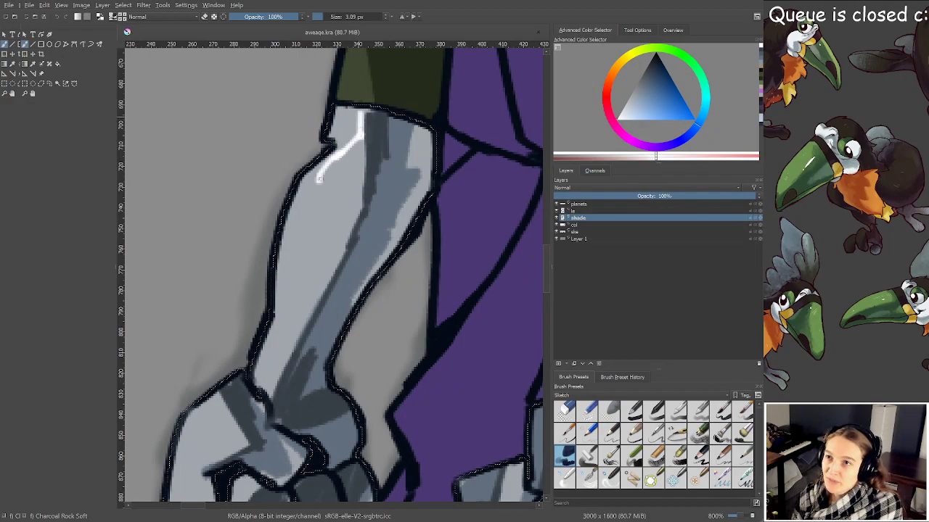
pyautogui.moveTo(342, 159); pyautogui.dragTo(355, 147)
pyautogui.moveTo(329, 312); pyautogui.dragTo(348, 226)
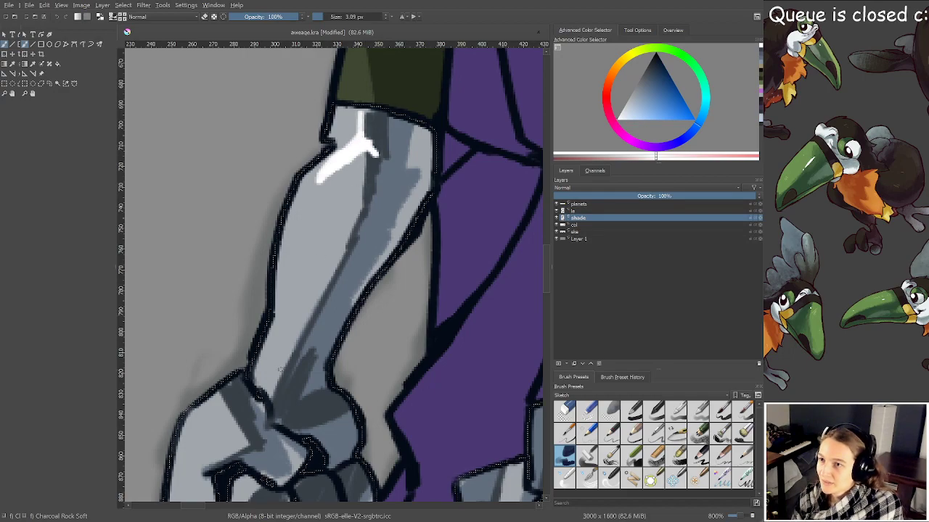
pyautogui.scroll(-4, 302, 323)
pyautogui.hotkey('ctrl', 's')
# Paint white highlights on the left gauntlet's fist above the thumb and along the lower edge, and save the file
pyautogui.scroll(4, 307, 353)
pyautogui.moveTo(330, 349); pyautogui.dragTo(435, 251)
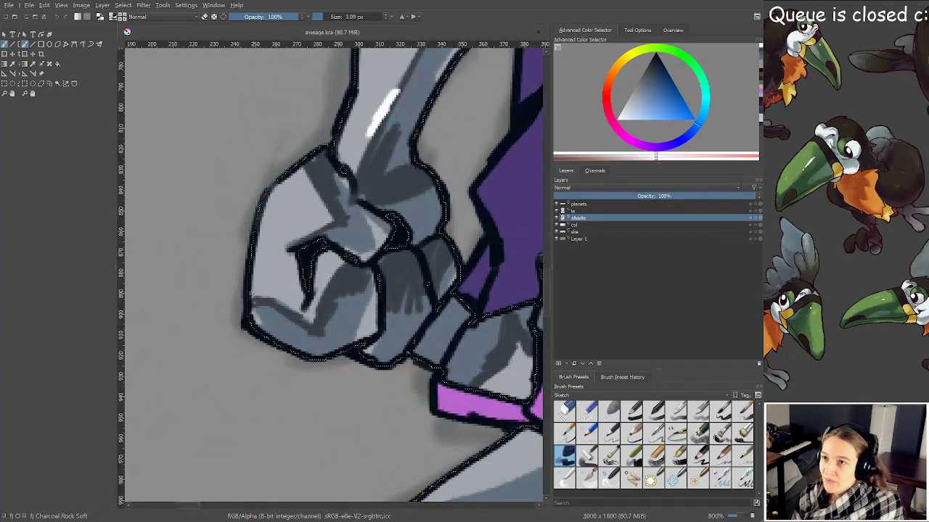
pyautogui.moveTo(289, 240); pyautogui.dragTo(327, 225)
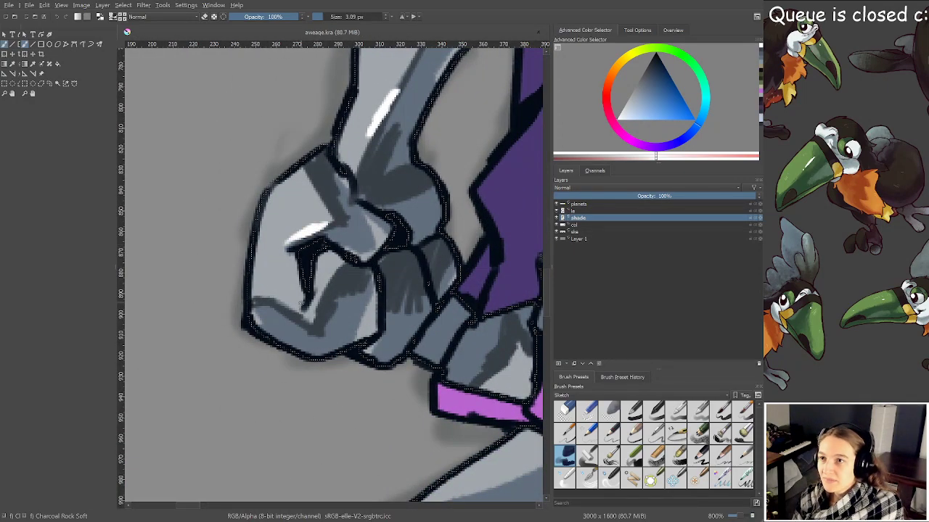
pyautogui.moveTo(258, 296); pyautogui.dragTo(285, 312)
pyautogui.moveTo(330, 277)
pyautogui.mouseDown()
pyautogui.moveTo(280, 321)
pyautogui.moveTo(135, 346)
pyautogui.mouseUp()
pyautogui.hotkey('ctrl', 's')
# Paint white highlights on the right gauntlet's wrist, thumb and fingers
pyautogui.scroll(-3, 319, 288)
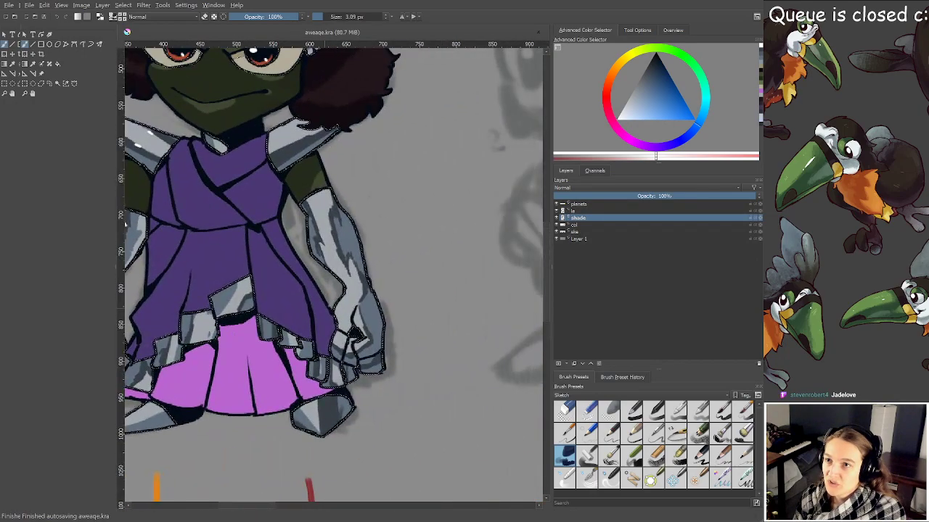
pyautogui.scroll(3, 335, 283)
pyautogui.moveTo(334, 286); pyautogui.dragTo(247, 177)
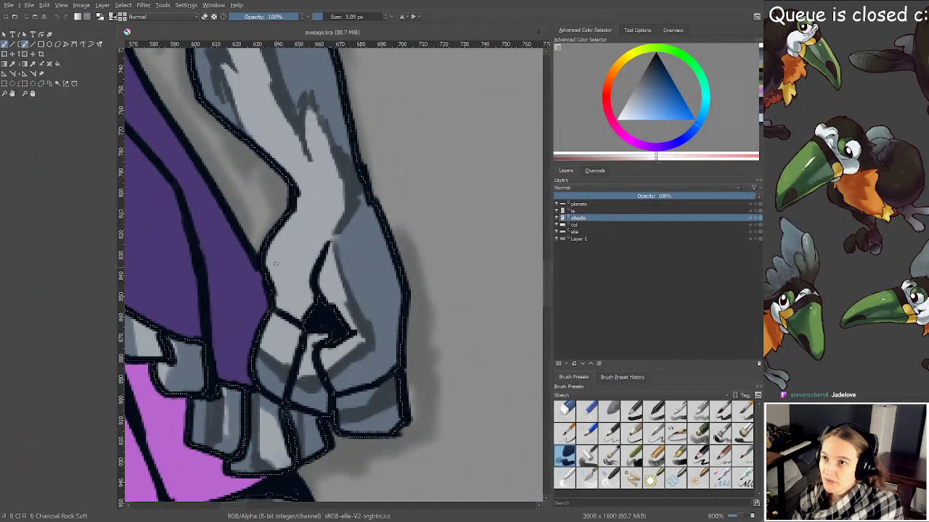
pyautogui.moveTo(275, 246); pyautogui.dragTo(277, 299)
pyautogui.moveTo(331, 253); pyautogui.dragTo(343, 296)
pyautogui.moveTo(354, 349); pyautogui.dragTo(336, 362)
# Paint a short white highlight at the top of the right arm's silver armour, and save the file
pyautogui.moveTo(272, 355)
pyautogui.mouseDown()
pyautogui.moveTo(288, 359)
pyautogui.moveTo(302, 467)
pyautogui.mouseUp()
pyautogui.scroll(1, 328, 295)
pyautogui.moveTo(327, 295); pyautogui.dragTo(360, 434)
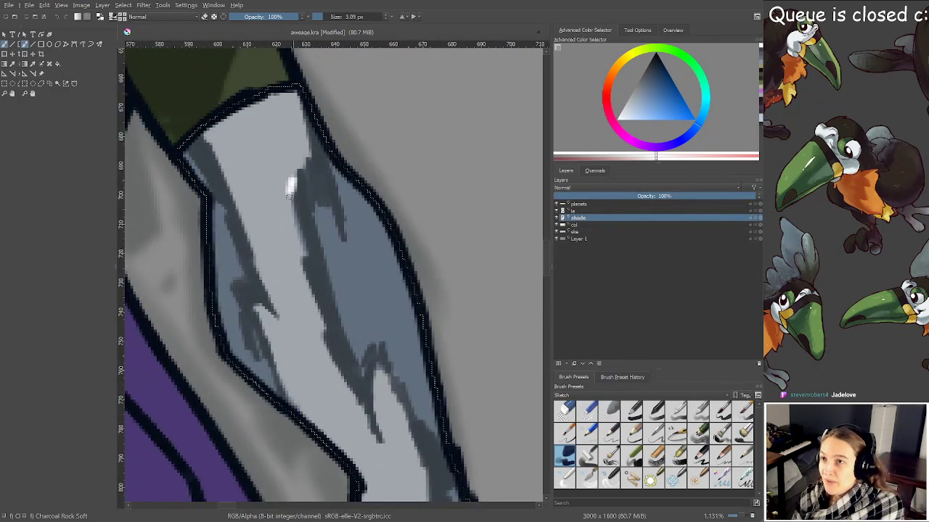
pyautogui.hotkey('ctrl', 's')
# Paint a small white highlight on the right shoe beside its dark shading
pyautogui.scroll(-3, 287, 191)
pyautogui.moveTo(214, 311); pyautogui.dragTo(338, 234)
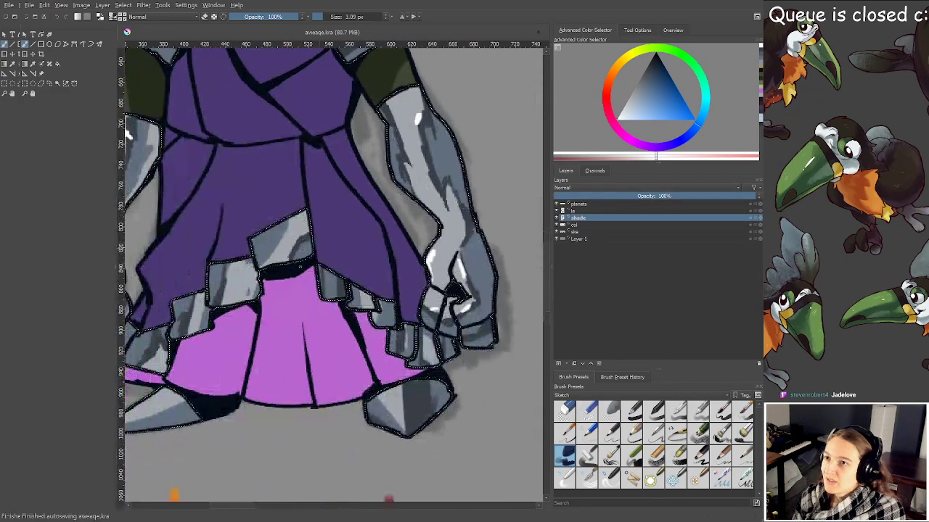
pyautogui.scroll(1, 291, 263)
pyautogui.moveTo(291, 263); pyautogui.dragTo(261, 184)
pyautogui.scroll(1, 380, 348)
pyautogui.moveTo(379, 347)
pyautogui.mouseDown()
pyautogui.moveTo(318, 298)
pyautogui.moveTo(281, 241)
pyautogui.mouseUp()
pyautogui.moveTo(269, 284)
pyautogui.mouseDown()
pyautogui.moveTo(301, 303)
pyautogui.moveTo(340, 287)
pyautogui.moveTo(339, 298)
pyautogui.mouseUp()
# Dab small white highlights on the silver plates along the right side of the dress hem
pyautogui.moveTo(293, 176)
pyautogui.mouseDown()
pyautogui.moveTo(299, 306)
pyautogui.moveTo(278, 336)
pyautogui.mouseUp()
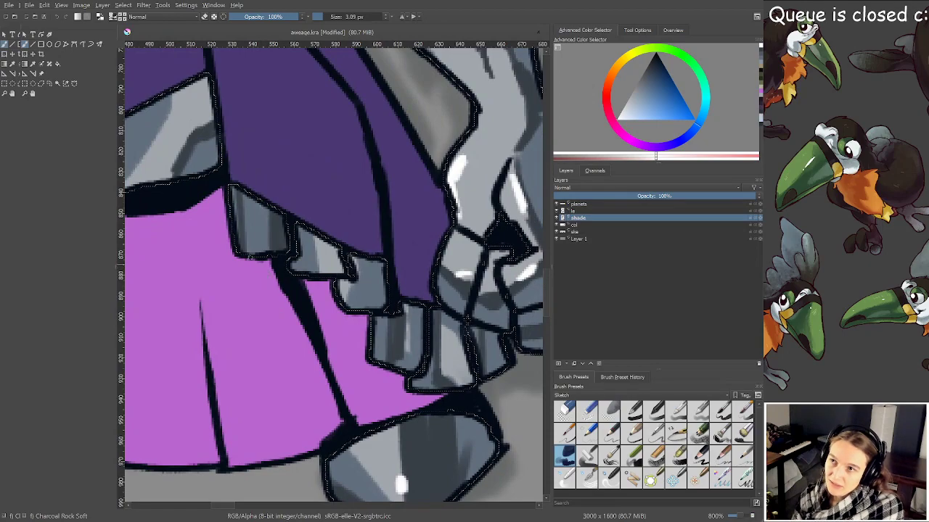
pyautogui.click(268, 231)
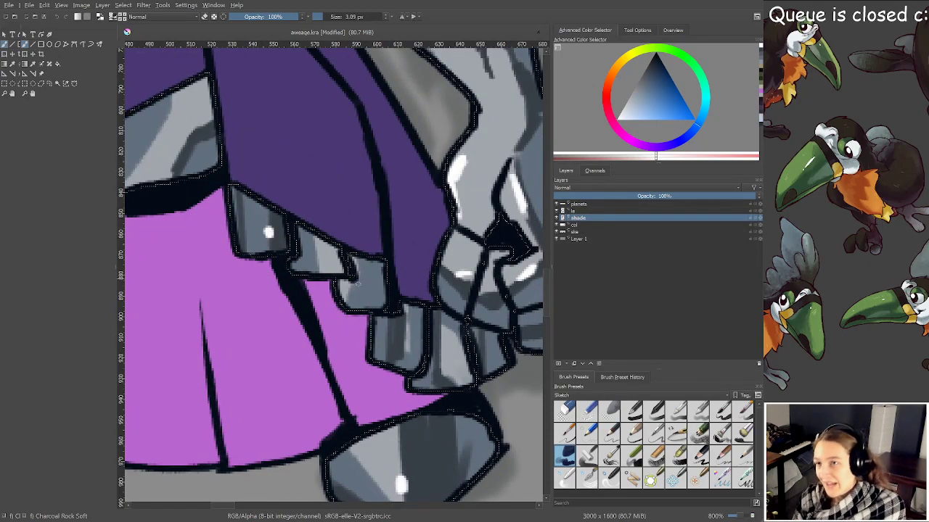
pyautogui.click(401, 356)
# Paint white highlights on the central and left silver plates of the dress hem, and save the file
pyautogui.moveTo(322, 340); pyautogui.dragTo(534, 399)
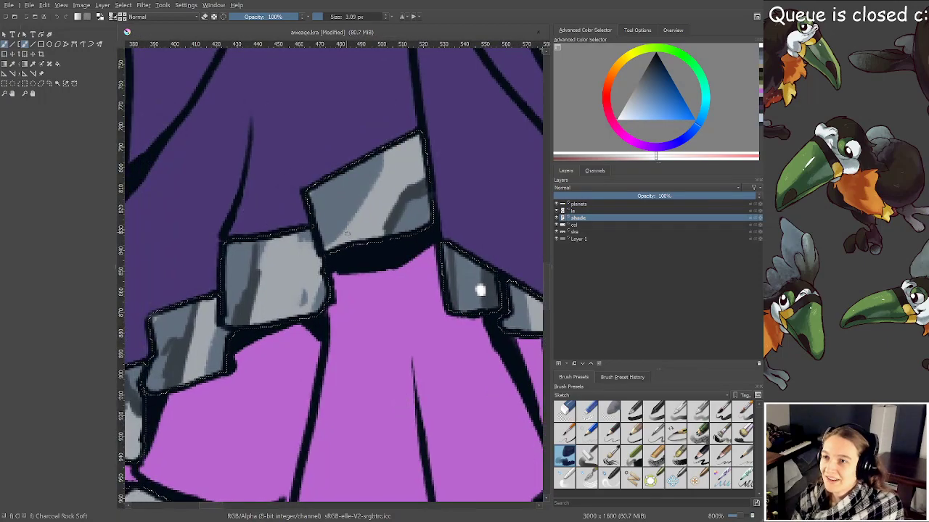
pyautogui.moveTo(196, 268); pyautogui.dragTo(321, 194)
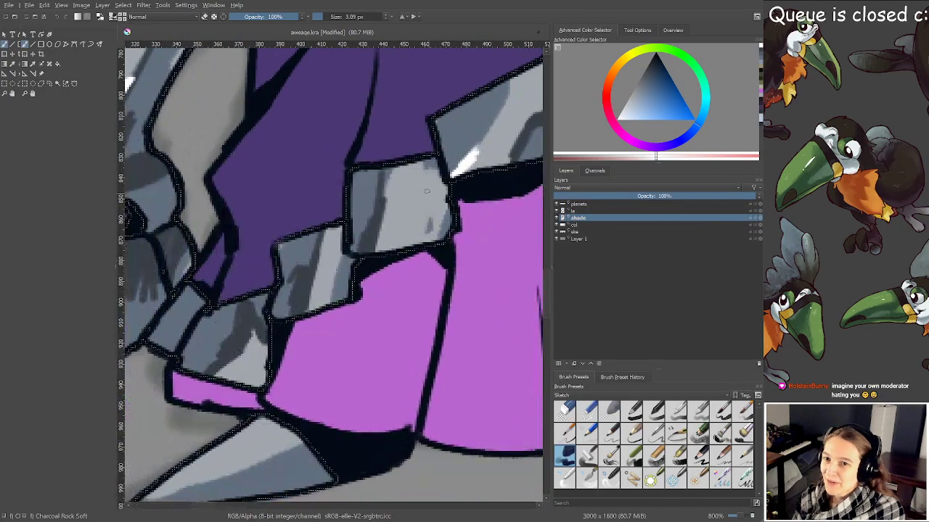
pyautogui.moveTo(383, 234); pyautogui.dragTo(376, 250)
pyautogui.moveTo(313, 300); pyautogui.dragTo(306, 312)
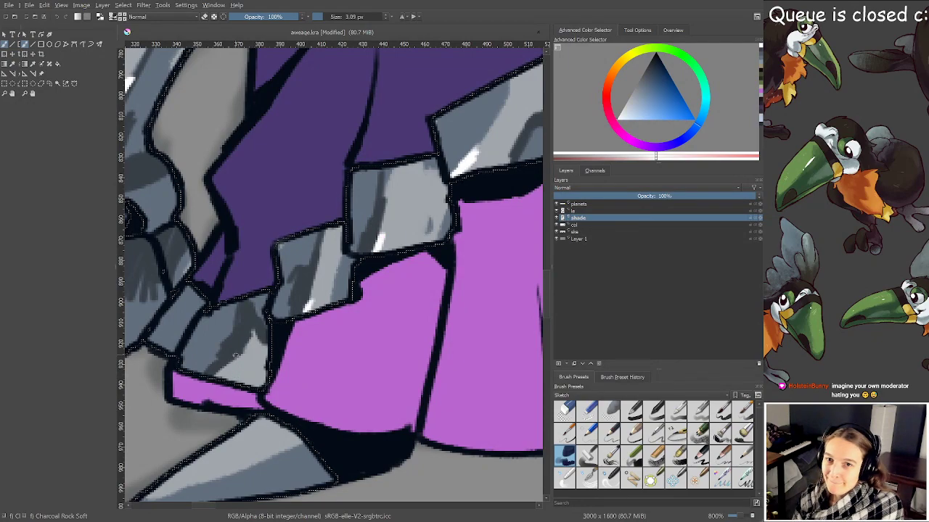
pyautogui.moveTo(239, 357); pyautogui.dragTo(245, 350)
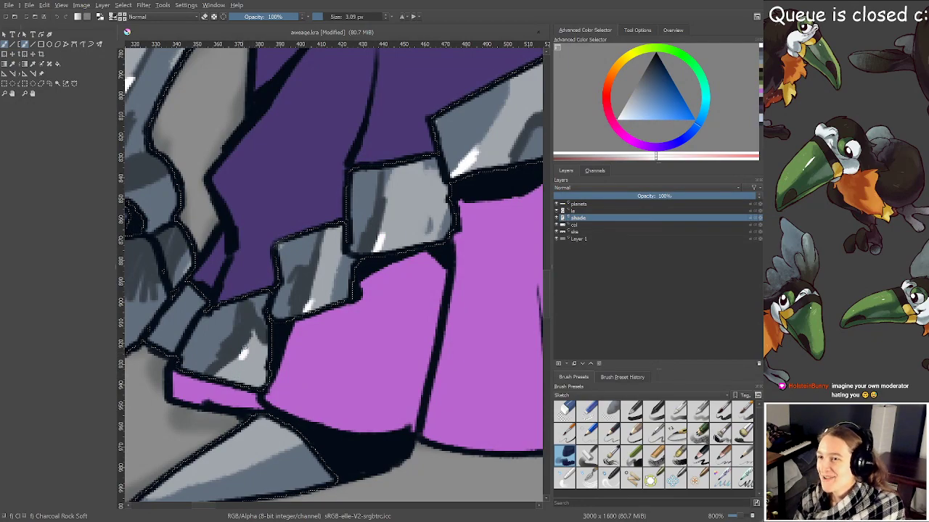
pyautogui.hotkey('ctrl', 's')
# Clear the selection around the silver parts and check the whole character
pyautogui.scroll(-3, 245, 348)
pyautogui.moveTo(327, 235); pyautogui.dragTo(326, 347)
pyautogui.scroll(1, 323, 320)
pyautogui.scroll(-1, 323, 320)
pyautogui.hotkey('ctrl', 'shift', 'a')
pyautogui.scroll(-2, 326, 347)
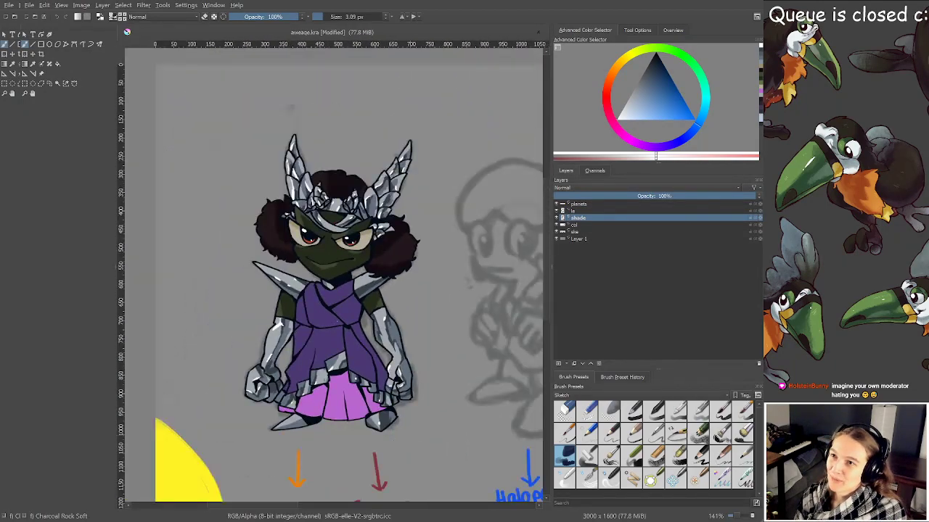
pyautogui.scroll(1, 334, 290)
pyautogui.scroll(4, 397, 359)
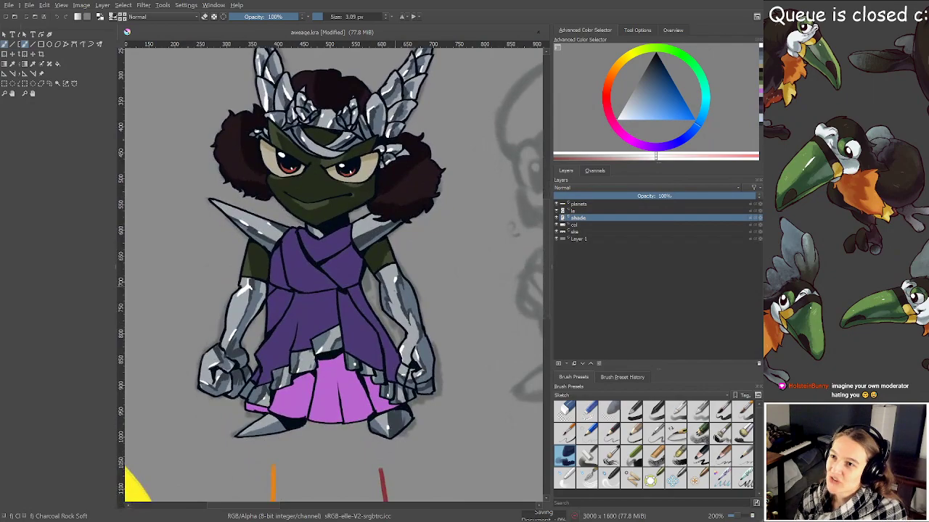
# Extend the right arm's white highlight down along the dark shading and add a branch across its upper end
pyautogui.scroll(2, 340, 220)
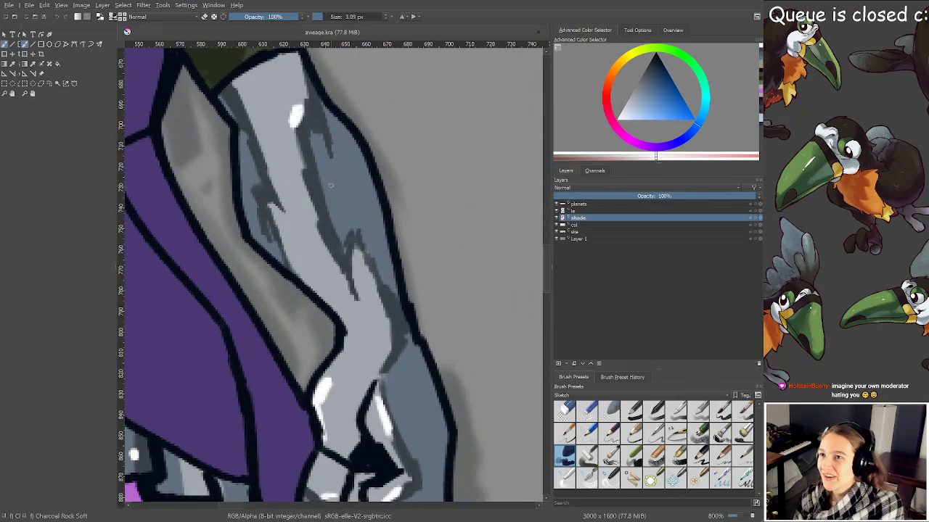
pyautogui.moveTo(293, 120); pyautogui.dragTo(336, 272)
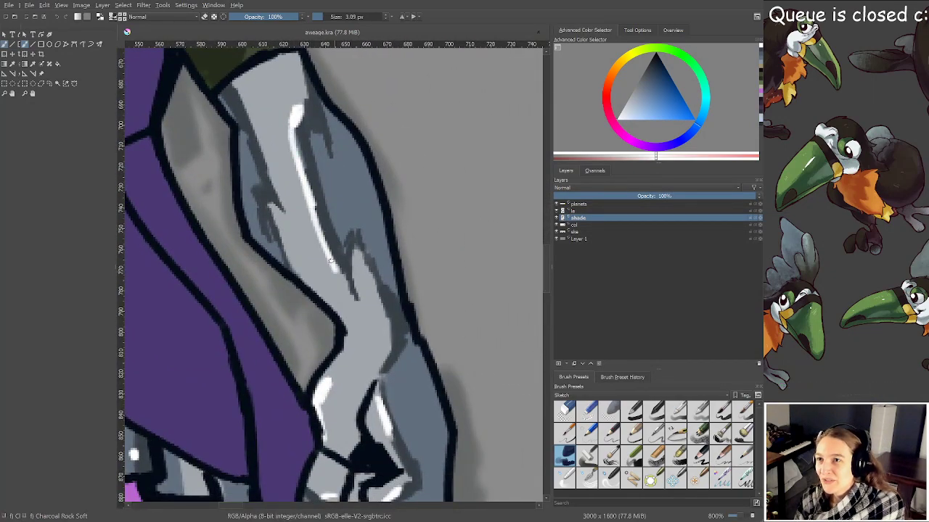
pyautogui.moveTo(295, 113); pyautogui.dragTo(293, 148)
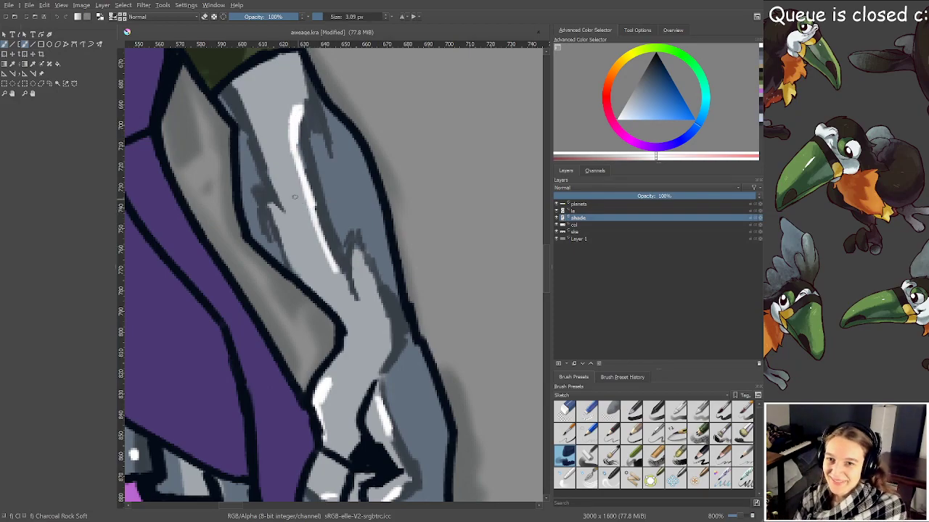
pyautogui.moveTo(257, 133)
pyautogui.mouseDown()
pyautogui.moveTo(288, 141)
pyautogui.moveTo(312, 99)
pyautogui.mouseUp()
# Lengthen the lower end of the right arm's highlight and taper it to a point, sampling colours from the arm
pyautogui.moveTo(328, 252); pyautogui.dragTo(355, 298)
pyautogui.keyDown('ctrl'); pyautogui.click(343, 251); pyautogui.keyUp('ctrl')
pyautogui.moveTo(340, 256); pyautogui.dragTo(355, 293)
pyautogui.keyDown('ctrl'); pyautogui.click(280, 146); pyautogui.keyUp('ctrl')
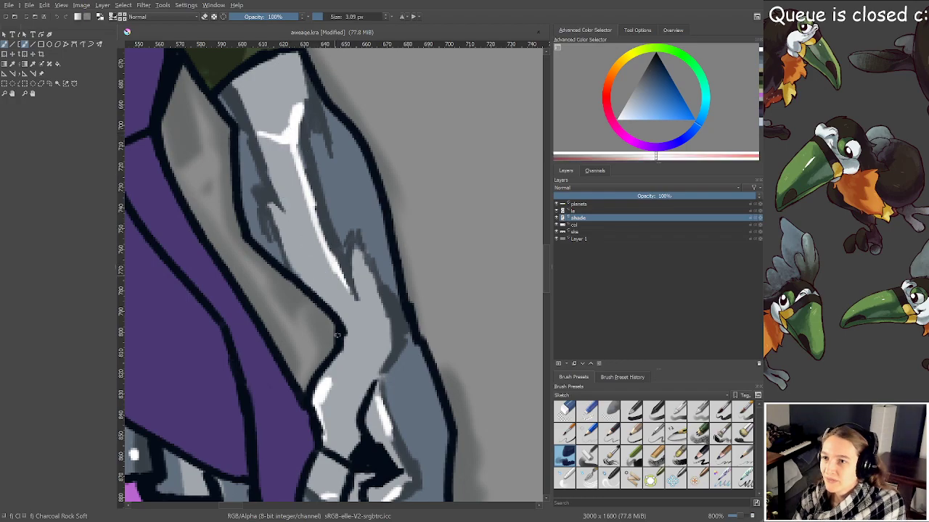
# Paint a small branching white highlight on the lower part of the right gauntlet, and save the file
pyautogui.moveTo(364, 367)
pyautogui.mouseDown()
pyautogui.moveTo(389, 351)
pyautogui.moveTo(368, 374)
pyautogui.mouseUp()
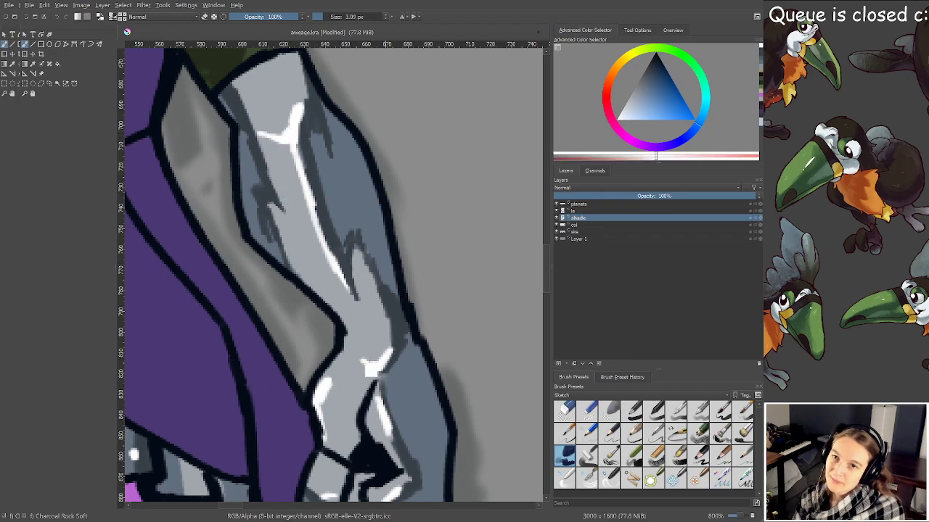
pyautogui.scroll(-3, 359, 326)
pyautogui.hotkey('ctrl', 's')
pyautogui.moveTo(173, 354)
pyautogui.mouseDown()
pyautogui.moveTo(305, 377)
pyautogui.moveTo(315, 404)
pyautogui.mouseUp()
pyautogui.scroll(-1, 305, 377)
pyautogui.scroll(2, 423, 274)
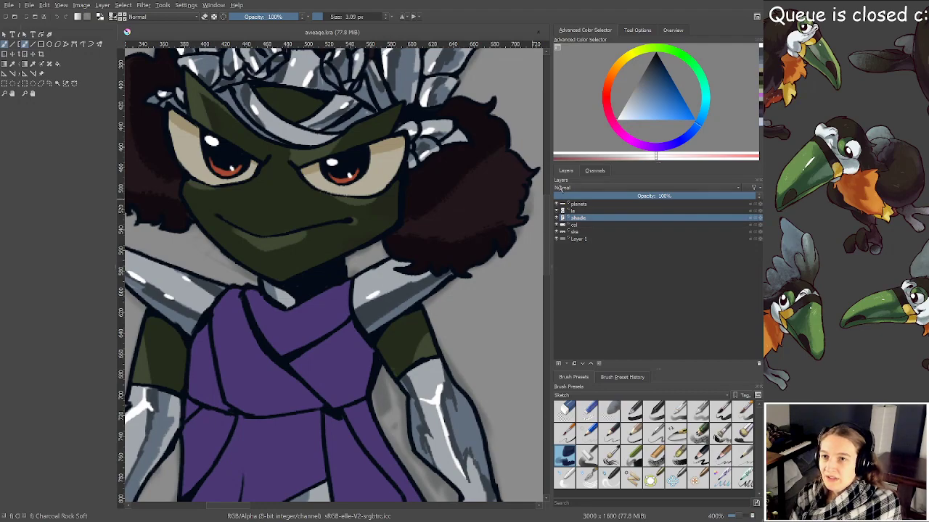
# Add a white highlight to the character's black neck on the line art layer, and save the file
pyautogui.click(575, 210)
pyautogui.click(326, 272)
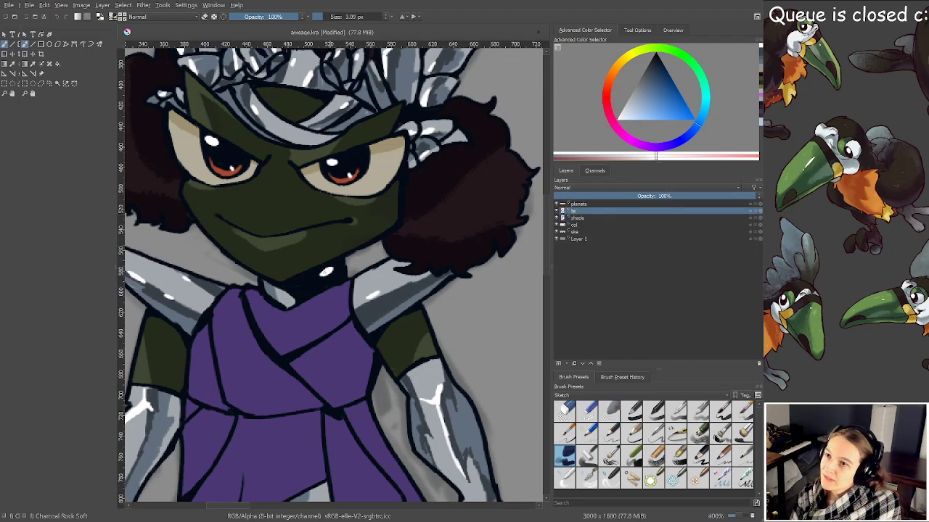
pyautogui.hotkey('ctrl', 's')
pyautogui.scroll(-5, 312, 286)
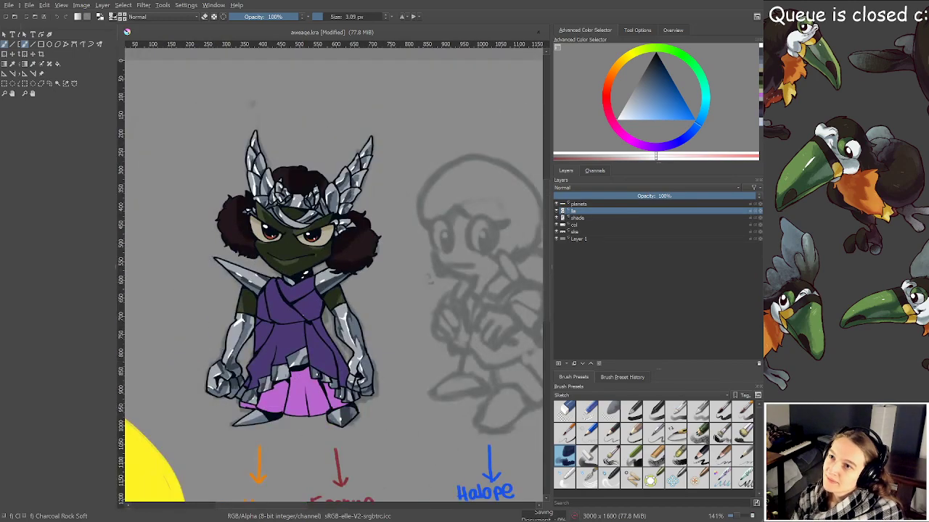
# Look over the planets and moons below the characters, from Sathir, Epenna and Vaenna to Halope
pyautogui.moveTo(354, 327); pyautogui.dragTo(303, 251)
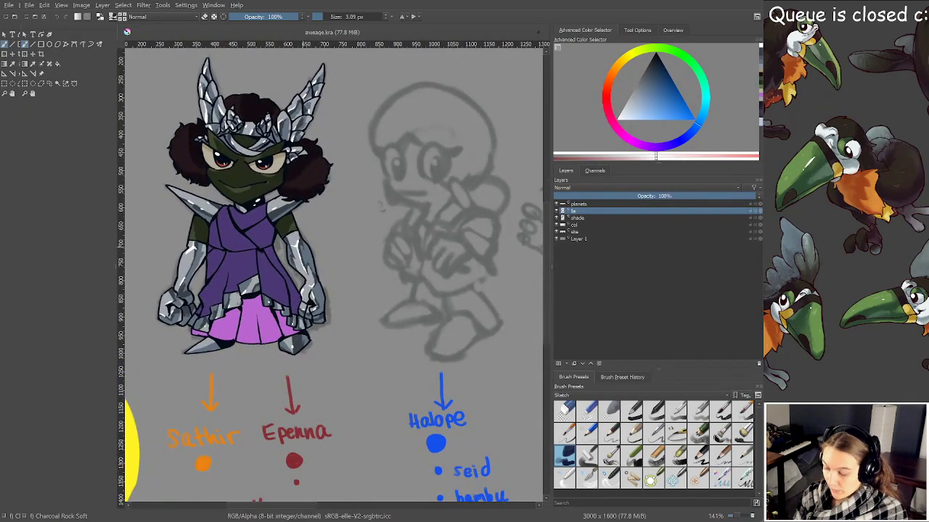
pyautogui.moveTo(203, 392); pyautogui.dragTo(210, 383)
pyautogui.scroll(3, 210, 383)
pyautogui.moveTo(246, 497); pyautogui.dragTo(211, 232)
pyautogui.moveTo(332, 274); pyautogui.dragTo(106, 219)
pyautogui.moveTo(296, 280); pyautogui.dragTo(403, 254)
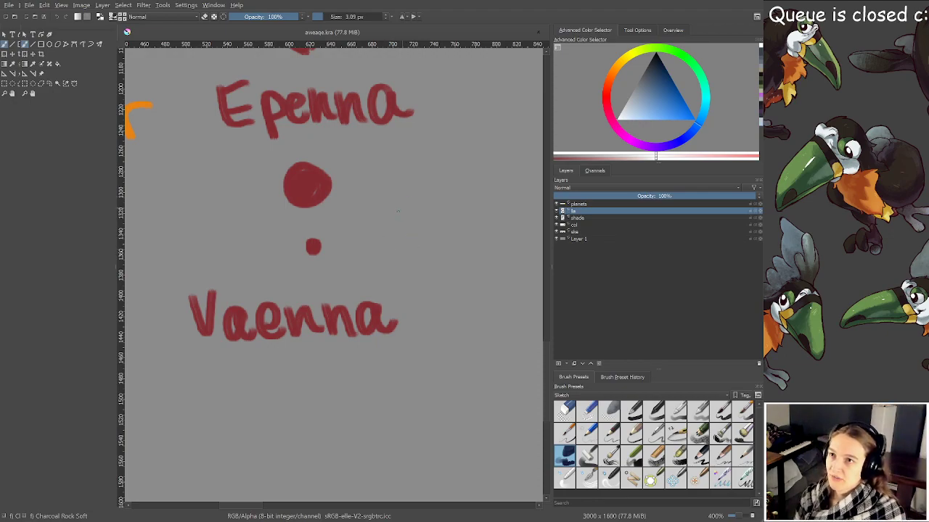
pyautogui.scroll(-1, 398, 211)
pyautogui.moveTo(334, 262); pyautogui.dragTo(170, 278)
pyautogui.moveTo(315, 278); pyautogui.dragTo(238, 303)
pyautogui.moveTo(372, 281); pyautogui.dragTo(270, 328)
pyautogui.scroll(1, 271, 327)
pyautogui.moveTo(409, 282); pyautogui.dragTo(388, 332)
pyautogui.moveTo(358, 261); pyautogui.dragTo(340, 239)
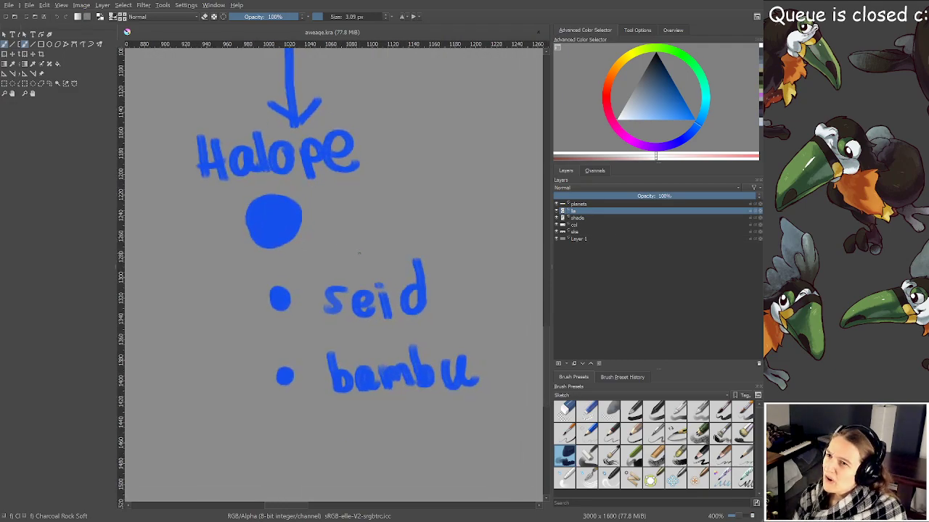
# Examine the planets further out, from Dlushall and Qarada to Athel and its asteroid belt
pyautogui.scroll(-1, 378, 252)
pyautogui.moveTo(401, 257)
pyautogui.mouseDown()
pyautogui.moveTo(281, 254)
pyautogui.moveTo(372, 278)
pyautogui.moveTo(382, 304)
pyautogui.mouseUp()
pyautogui.scroll(-1, 379, 259)
pyautogui.scroll(1, 406, 265)
pyautogui.scroll(1, 373, 278)
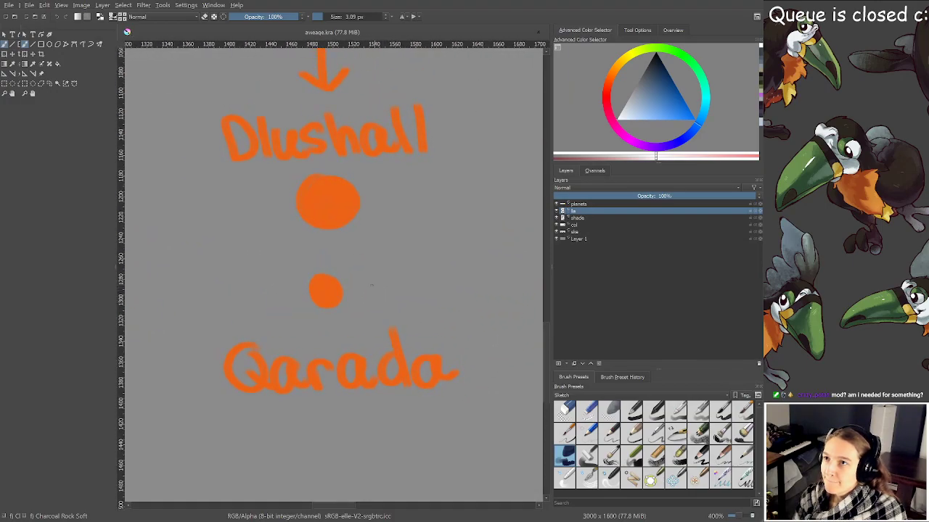
pyautogui.scroll(-2, 301, 238)
pyautogui.moveTo(301, 238); pyautogui.dragTo(302, 389)
pyautogui.moveTo(298, 163); pyautogui.dragTo(317, 319)
pyautogui.scroll(1, 316, 272)
pyautogui.scroll(-1, 318, 321)
pyautogui.moveTo(354, 408)
pyautogui.mouseDown()
pyautogui.moveTo(317, 303)
pyautogui.moveTo(361, 434)
pyautogui.mouseUp()
pyautogui.moveTo(310, 233); pyautogui.dragTo(310, 206)
pyautogui.moveTo(368, 314)
pyautogui.mouseDown()
pyautogui.moveTo(315, 184)
pyautogui.moveTo(281, 215)
pyautogui.mouseUp()
pyautogui.moveTo(383, 286); pyautogui.dragTo(298, 197)
pyautogui.scroll(4, 201, 266)
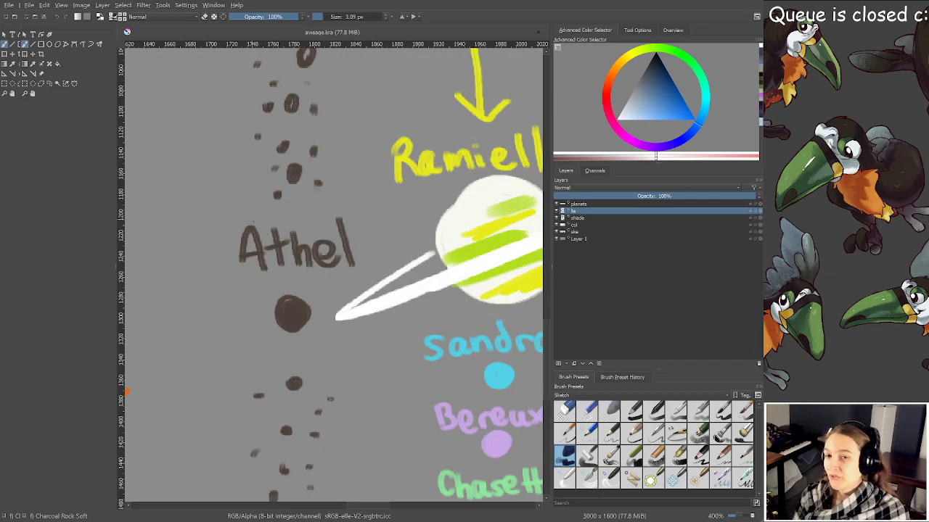
# Examine the ringed planet Ramiell with its moons and the outer planets Argont, Viper and Neridth
pyautogui.scroll(-1, 262, 239)
pyautogui.moveTo(305, 269); pyautogui.dragTo(301, 261)
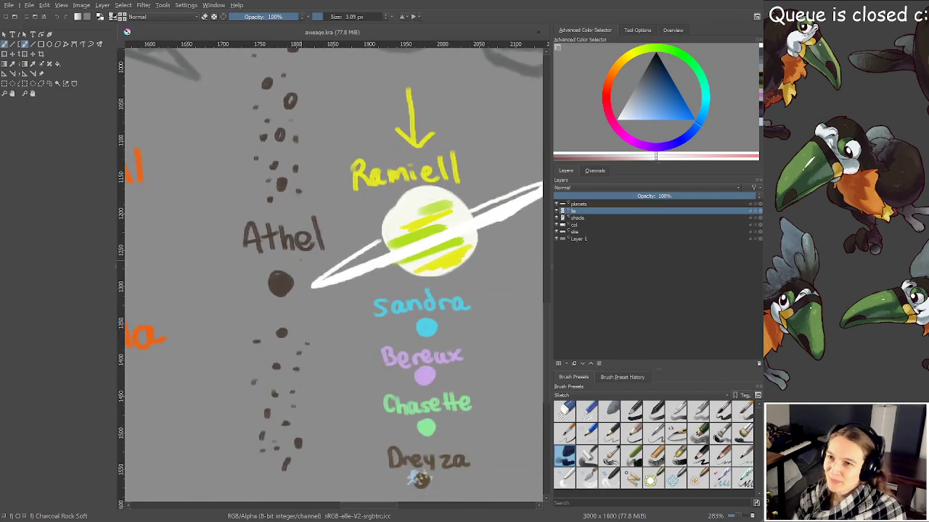
pyautogui.moveTo(462, 382); pyautogui.dragTo(319, 393)
pyautogui.moveTo(389, 336); pyautogui.dragTo(265, 356)
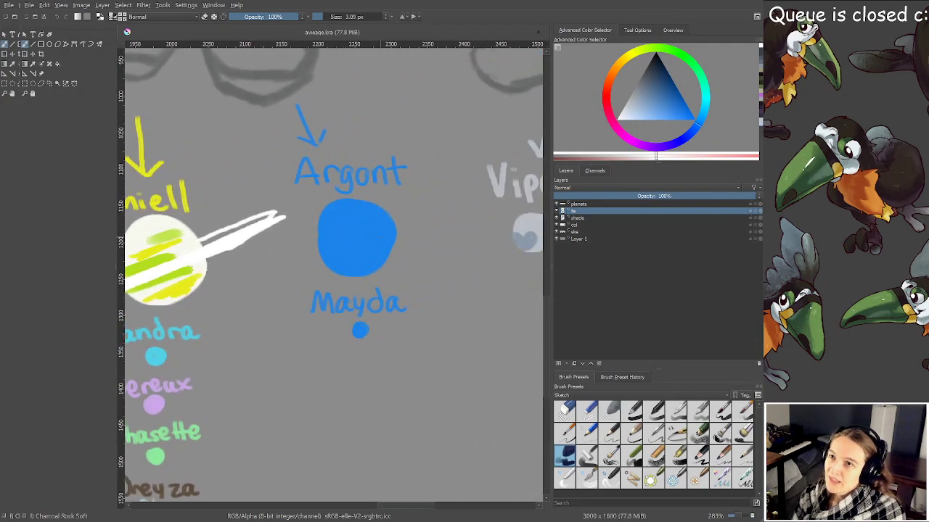
pyautogui.scroll(1, 359, 236)
pyautogui.moveTo(359, 235); pyautogui.dragTo(352, 280)
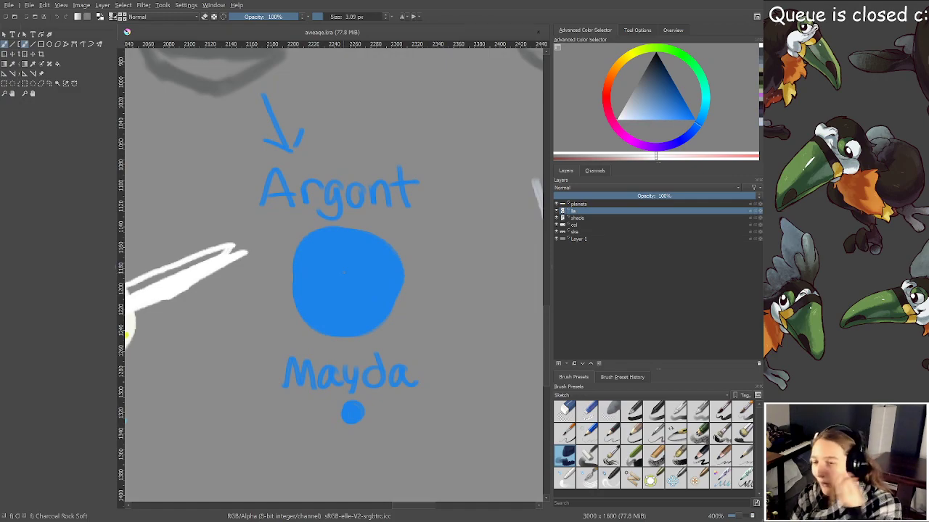
pyautogui.moveTo(404, 297); pyautogui.dragTo(319, 295)
pyautogui.scroll(2, 400, 281)
pyautogui.moveTo(400, 282); pyautogui.dragTo(306, 319)
pyautogui.moveTo(281, 289)
pyautogui.mouseDown()
pyautogui.moveTo(272, 278)
pyautogui.moveTo(269, 287)
pyautogui.mouseUp()
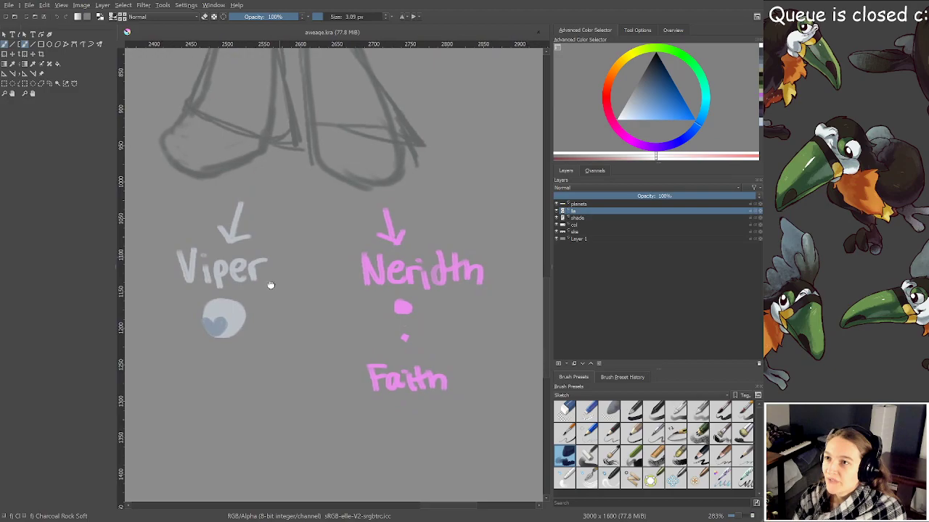
pyautogui.moveTo(501, 309); pyautogui.dragTo(479, 305)
pyautogui.scroll(1, 479, 306)
pyautogui.moveTo(422, 299); pyautogui.dragTo(416, 277)
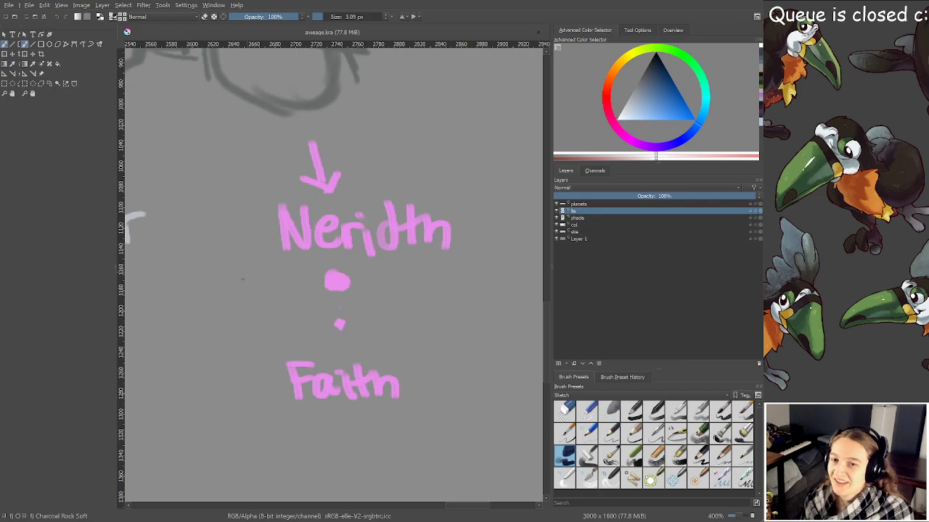
pyautogui.scroll(-1, 257, 303)
pyautogui.moveTo(277, 300); pyautogui.dragTo(313, 305)
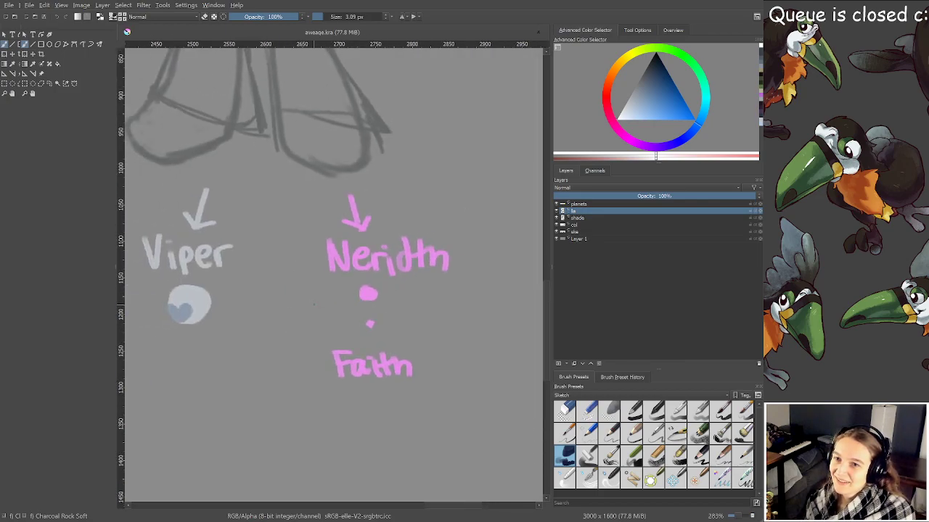
# Return across the sketched character lineup to the green-skinned character and check it as a whole
pyautogui.moveTo(262, 290)
pyautogui.mouseDown()
pyautogui.moveTo(266, 281)
pyautogui.moveTo(369, 415)
pyautogui.mouseUp()
pyautogui.scroll(-2, 258, 288)
pyautogui.moveTo(317, 334); pyautogui.dragTo(379, 364)
pyautogui.moveTo(267, 332); pyautogui.dragTo(328, 259)
pyautogui.moveTo(313, 317)
pyautogui.mouseDown()
pyautogui.moveTo(353, 295)
pyautogui.moveTo(371, 265)
pyautogui.mouseUp()
pyautogui.moveTo(330, 330); pyautogui.dragTo(369, 276)
pyautogui.moveTo(272, 290); pyautogui.dragTo(392, 335)
pyautogui.moveTo(284, 314); pyautogui.dragTo(434, 391)
pyautogui.moveTo(303, 318); pyautogui.dragTo(403, 330)
pyautogui.moveTo(401, 368); pyautogui.dragTo(452, 389)
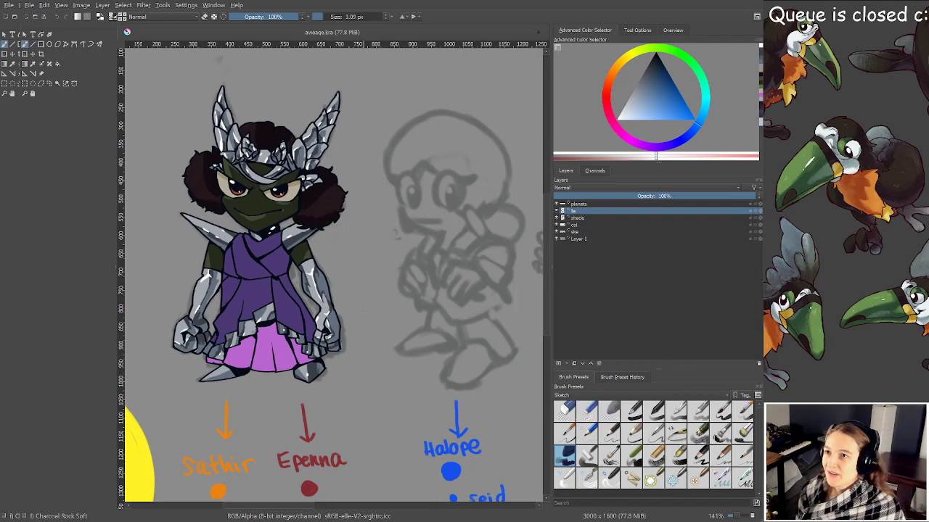
# Hide the line art and sketch layers, select all purple dress parts on the shade layer, and show the line art again
pyautogui.moveTo(359, 233); pyautogui.dragTo(414, 266)
pyautogui.scroll(3, 332, 260)
pyautogui.moveTo(333, 260); pyautogui.dragTo(364, 243)
pyautogui.moveTo(349, 374); pyautogui.dragTo(385, 315)
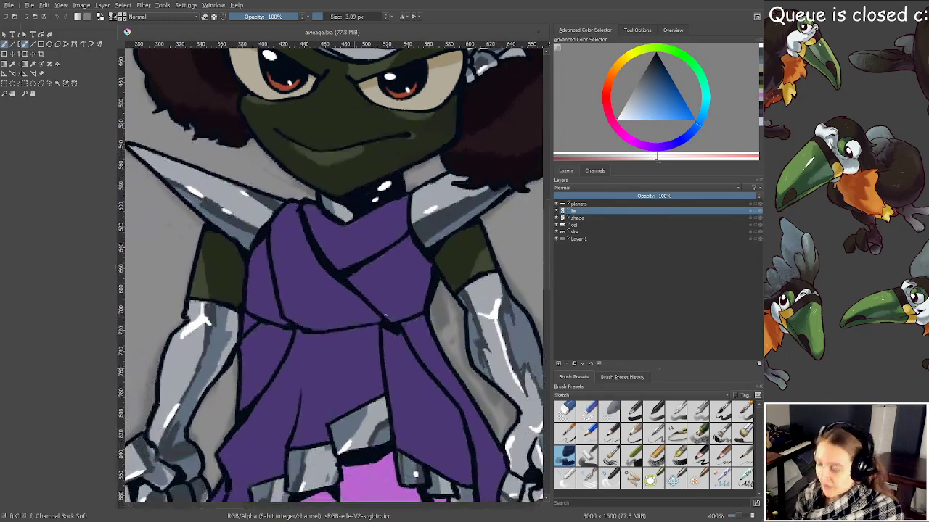
pyautogui.click(562, 212)
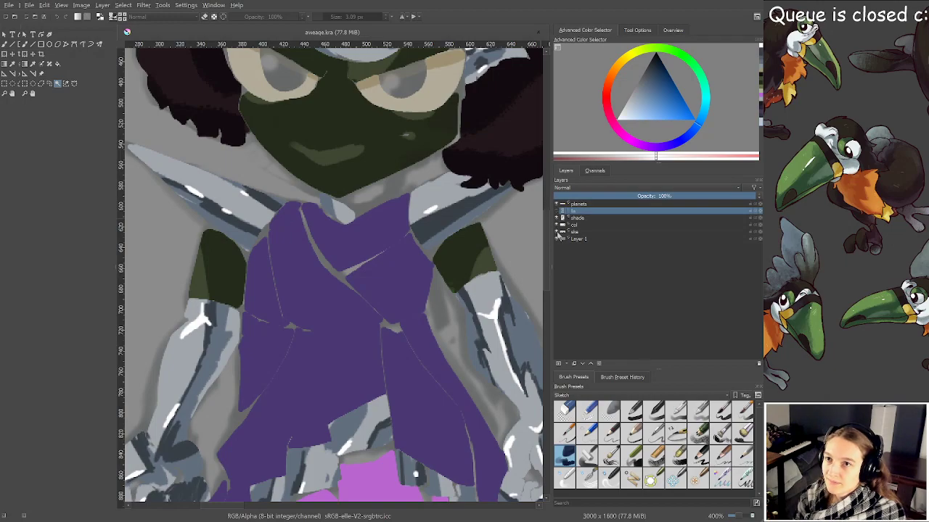
pyautogui.click(556, 232)
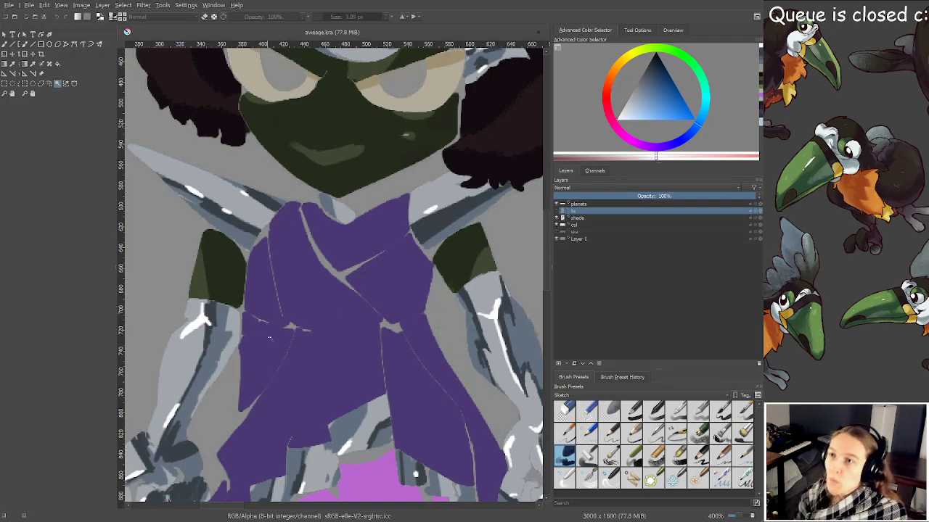
pyautogui.click(577, 219)
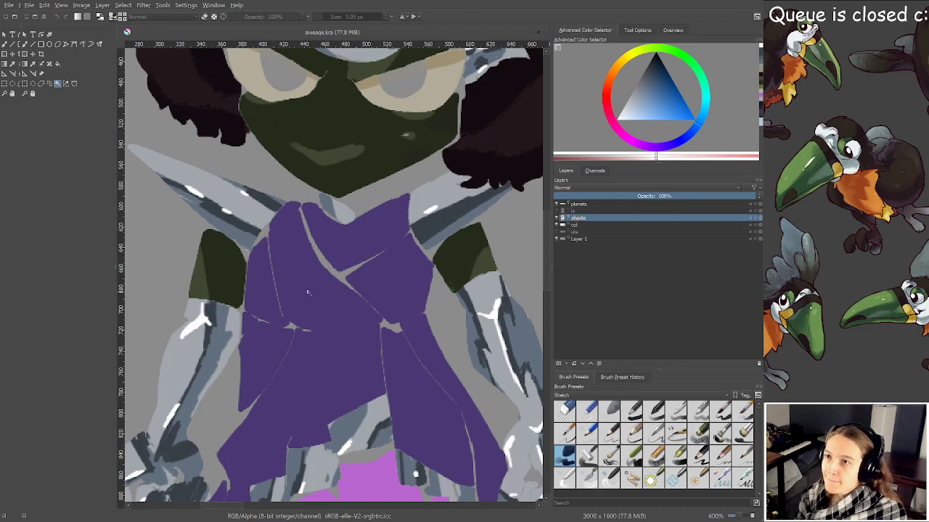
pyautogui.moveTo(370, 384); pyautogui.dragTo(376, 307)
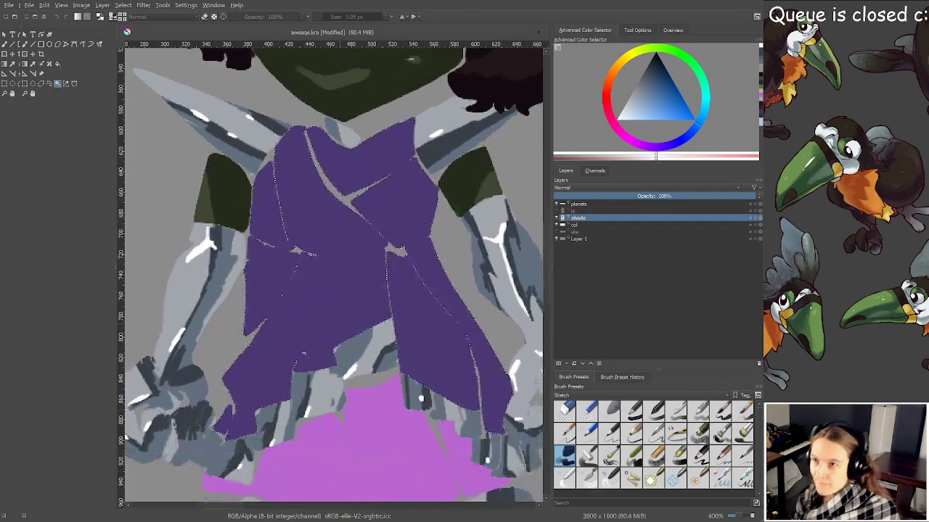
pyautogui.click(557, 211)
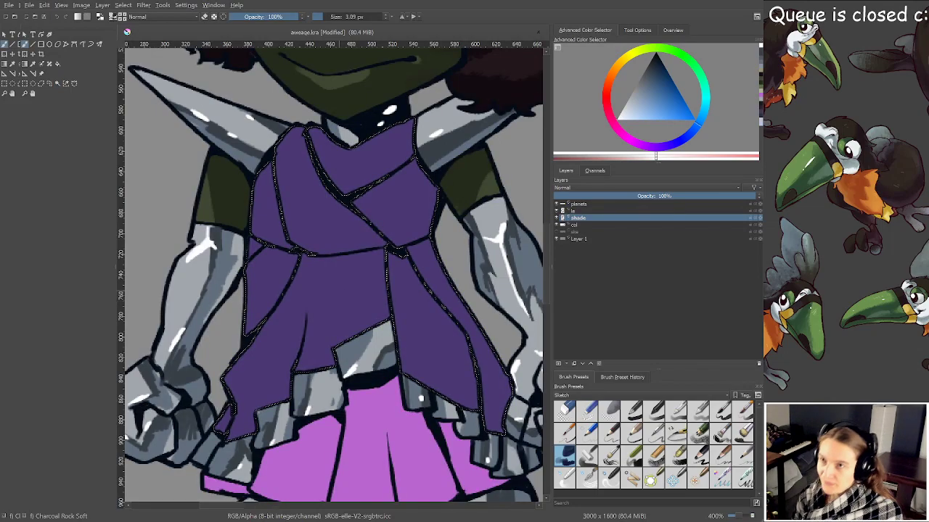
# Choose a slightly lighter, more violet purple and paint broad lit areas on the dress's left side and chest with a large brush
pyautogui.click(627, 140)
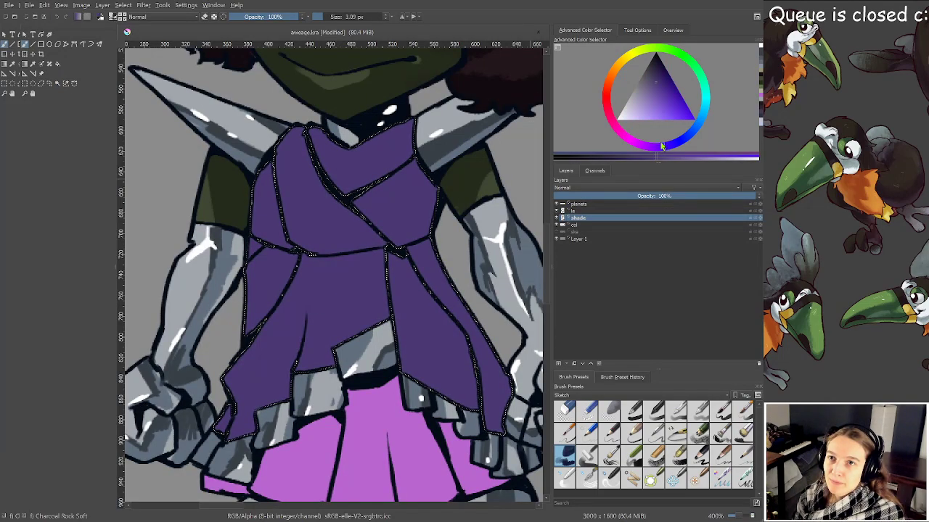
pyautogui.click(655, 86)
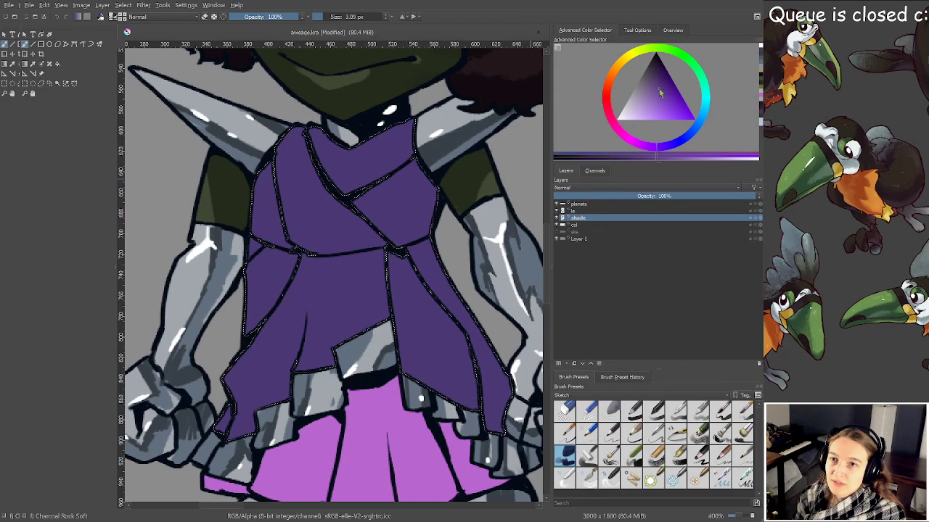
pyautogui.moveTo(281, 291); pyautogui.dragTo(329, 267)
pyautogui.moveTo(305, 363); pyautogui.dragTo(299, 304)
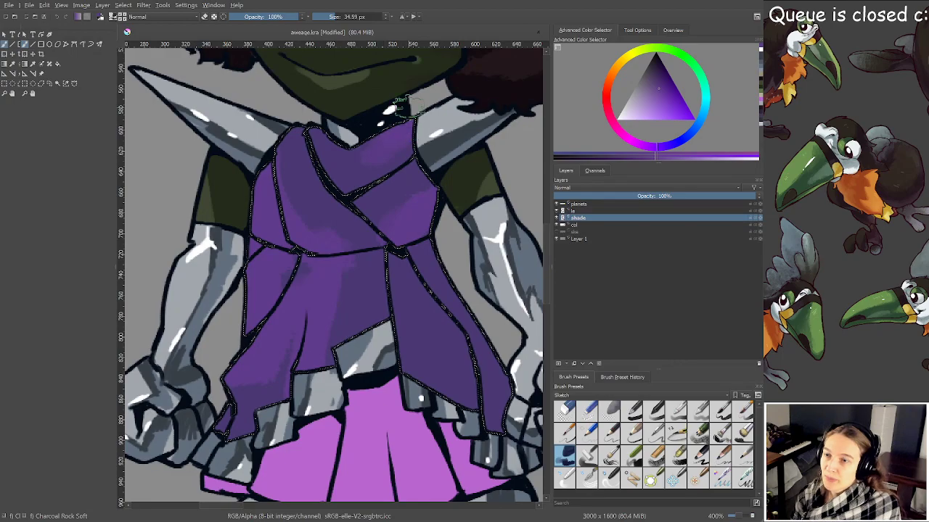
# Save the file, reduce the brush to about 18 px and paint the lighter purple on the right skirt panels
pyautogui.scroll(-2, 378, 222)
pyautogui.scroll(2, 378, 283)
pyautogui.moveTo(378, 290)
pyautogui.mouseDown()
pyautogui.moveTo(378, 301)
pyautogui.moveTo(358, 272)
pyautogui.moveTo(390, 297)
pyautogui.mouseUp()
pyautogui.moveTo(413, 255); pyautogui.dragTo(404, 255)
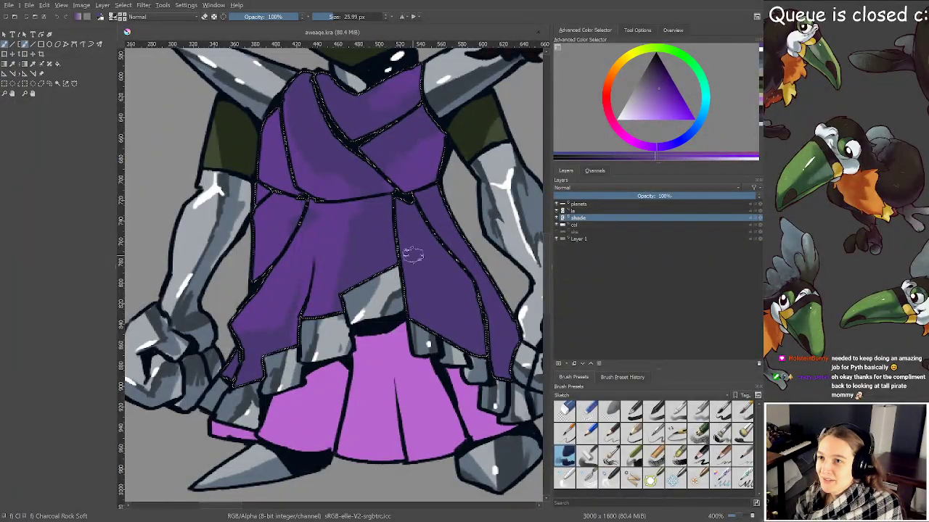
pyautogui.press('[')
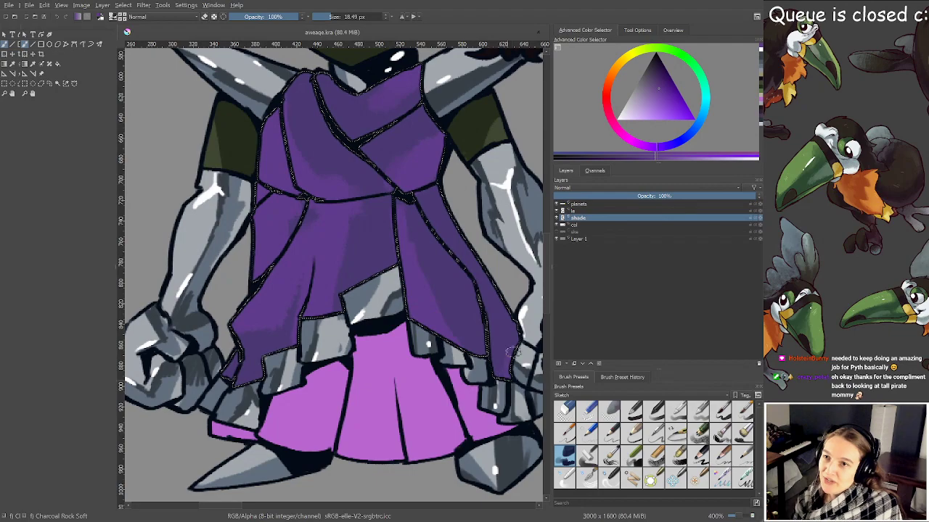
pyautogui.scroll(3, 439, 327)
pyautogui.moveTo(417, 306); pyautogui.dragTo(395, 292)
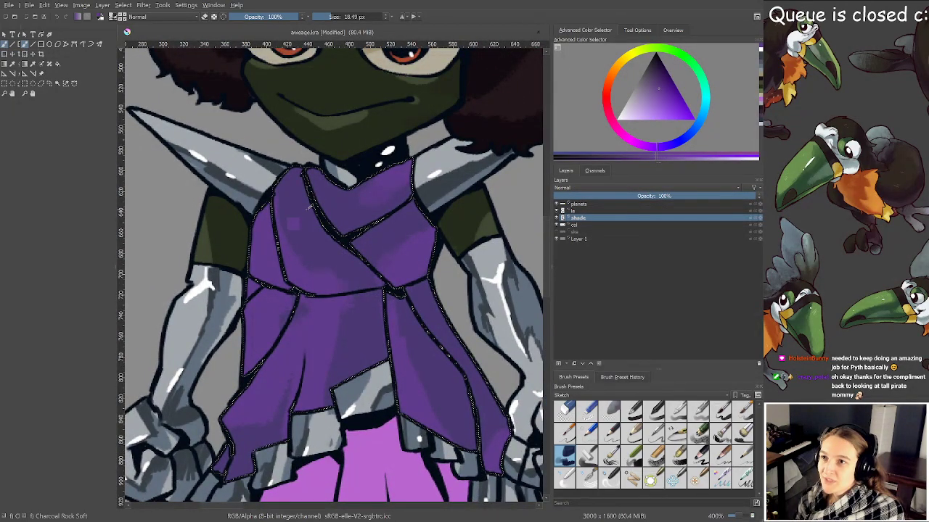
# Choose a darker bluish purple, paint shadow folds across the bodice and skirt panels with about 8 and 15 px brushes, and save
pyautogui.click(654, 76)
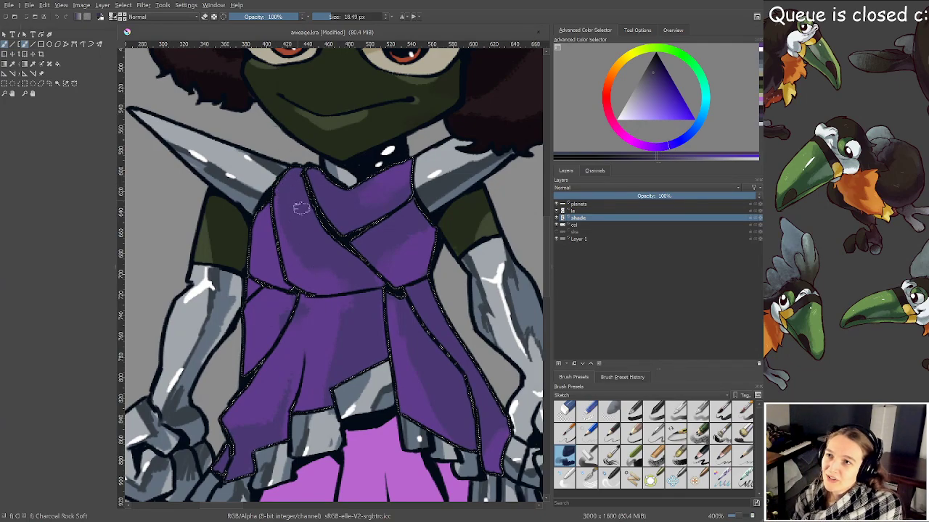
pyautogui.keyDown('shift'); pyautogui.moveTo(290, 210); pyautogui.dragTo(286, 209); pyautogui.keyUp('shift')
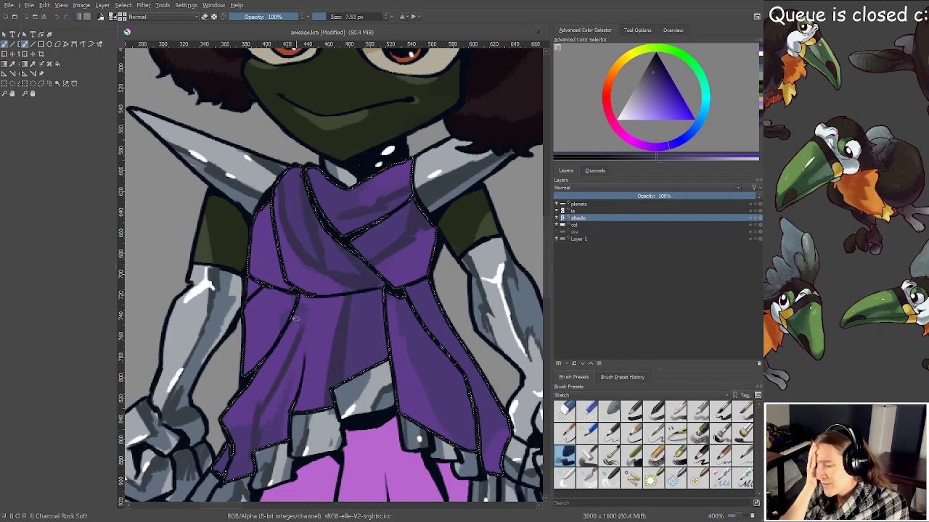
pyautogui.moveTo(324, 309)
pyautogui.mouseDown()
pyautogui.moveTo(274, 206)
pyautogui.moveTo(327, 197)
pyautogui.moveTo(331, 251)
pyautogui.mouseUp()
pyautogui.moveTo(375, 199); pyautogui.dragTo(423, 271)
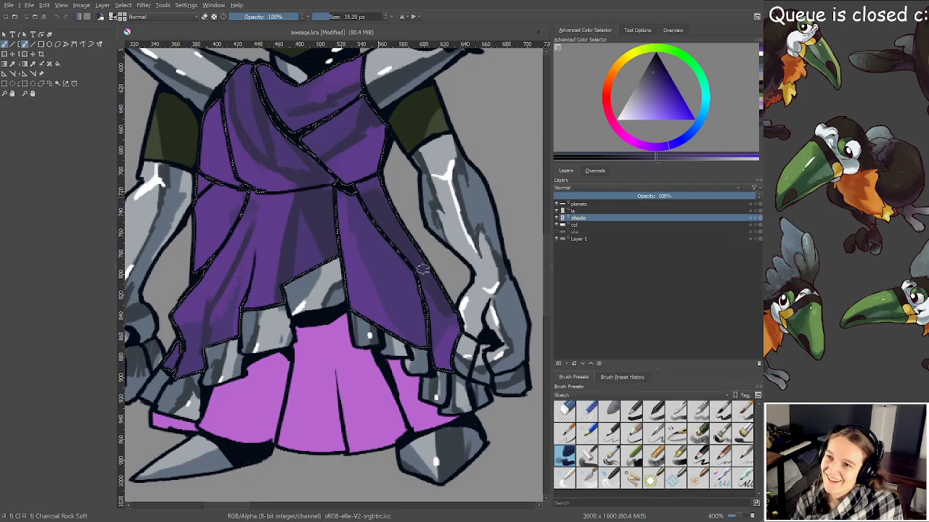
pyautogui.scroll(-2, 410, 311)
pyautogui.scroll(2, 407, 363)
pyautogui.moveTo(404, 408); pyautogui.dragTo(428, 445)
pyautogui.scroll(-3, 428, 446)
pyautogui.scroll(3, 428, 447)
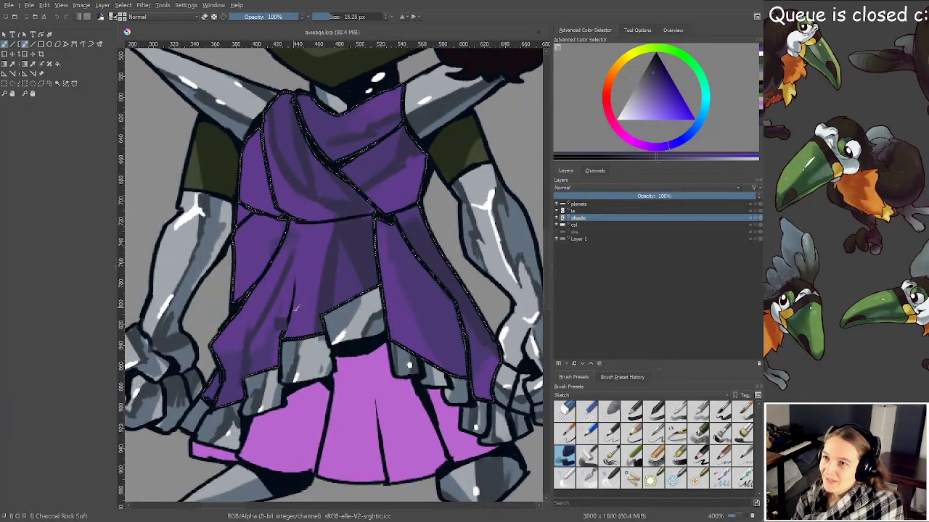
# Sample a mid purple from the skirt, paint soft shading on the skirt and the bodice's left panel, and save the file
pyautogui.keyDown('ctrl'); pyautogui.click(338, 280); pyautogui.keyUp('ctrl')
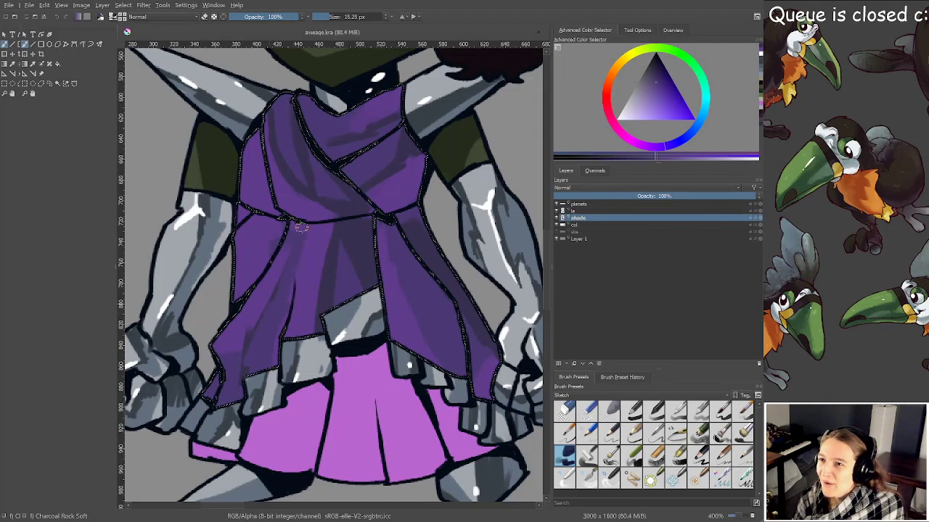
pyautogui.moveTo(267, 127); pyautogui.dragTo(266, 161)
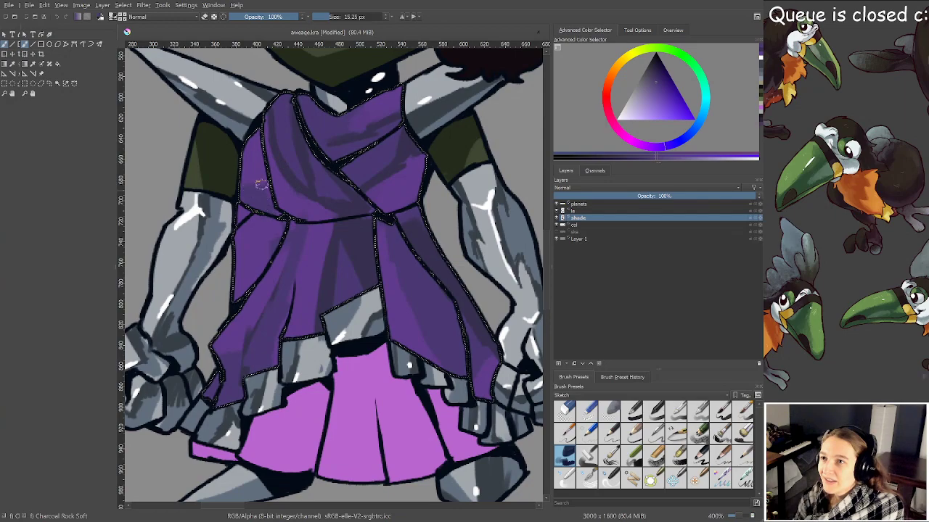
pyautogui.scroll(-2, 273, 205)
pyautogui.moveTo(299, 174); pyautogui.dragTo(324, 267)
pyautogui.scroll(1, 326, 243)
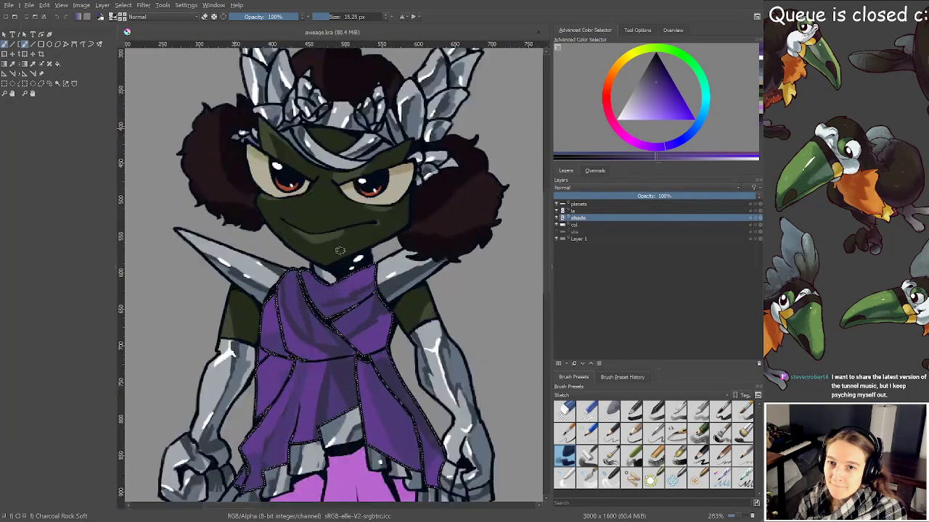
# Clear the selection around the purple dress
pyautogui.hotkey('ctrl', 'shift', 'a')
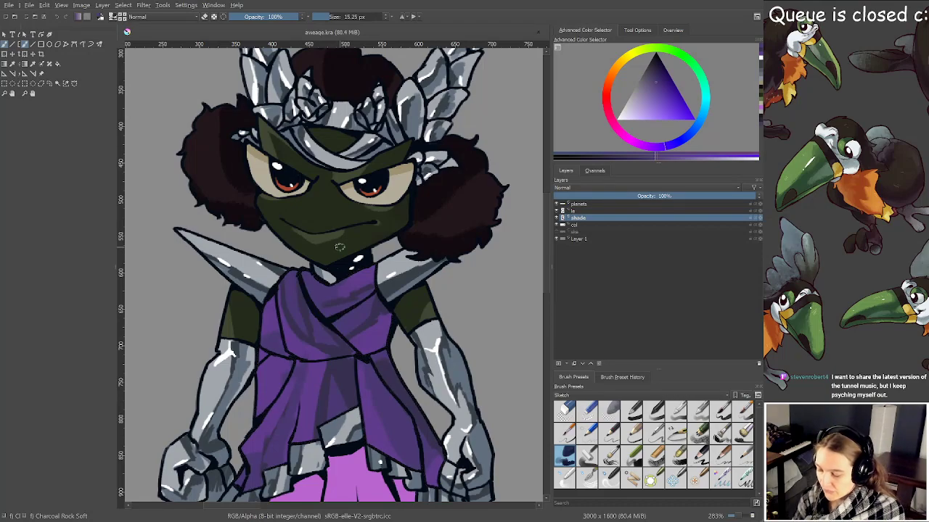
pyautogui.scroll(-1, 339, 247)
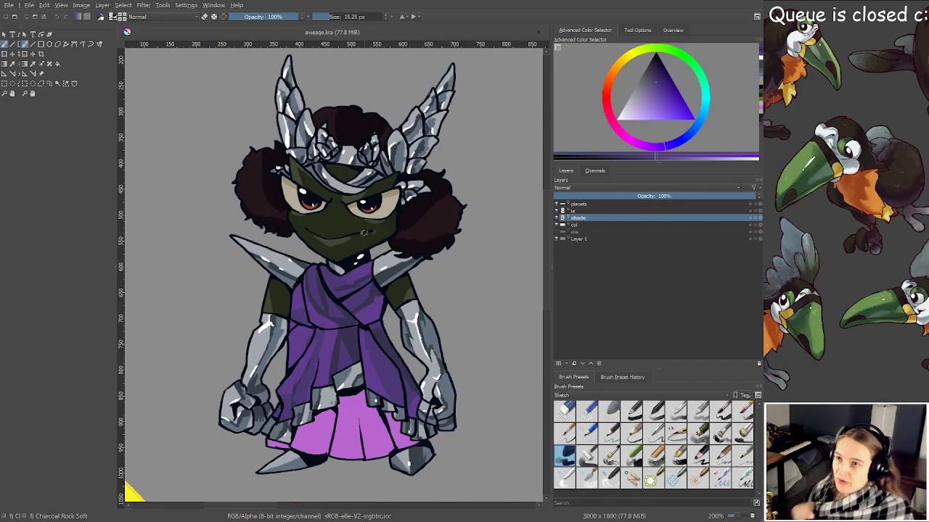
# Sample the lighter green from the chin highlight and paint a highlight above the mouth with a brush of about 10 px
pyautogui.scroll(5, 365, 232)
pyautogui.keyDown('ctrl'); pyautogui.click(362, 292); pyautogui.keyUp('ctrl')
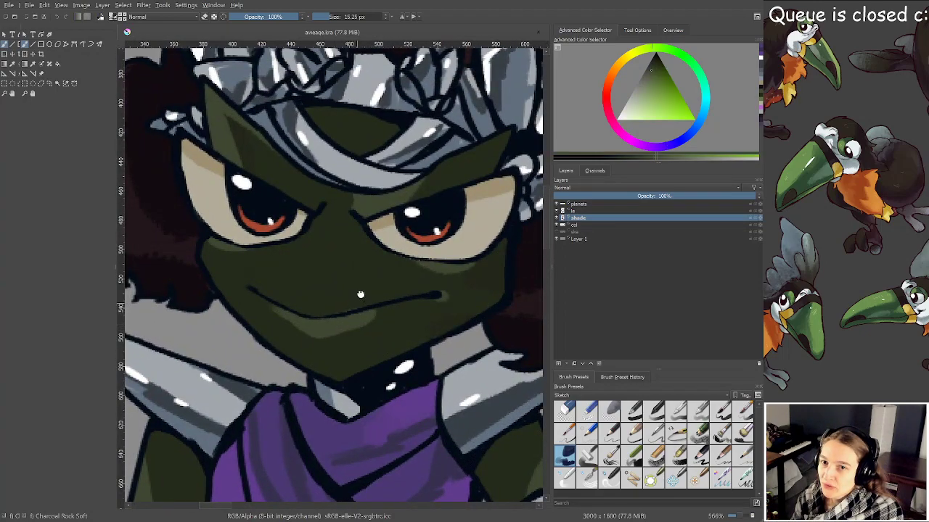
pyautogui.moveTo(362, 292); pyautogui.dragTo(341, 293)
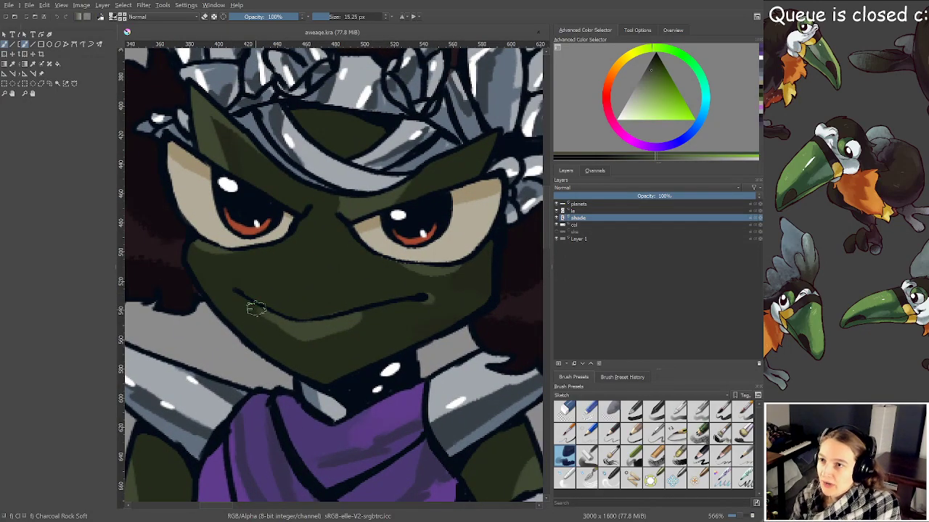
pyautogui.moveTo(270, 308)
pyautogui.mouseDown()
pyautogui.moveTo(322, 310)
pyautogui.moveTo(294, 316)
pyautogui.moveTo(304, 316)
pyautogui.moveTo(295, 314)
pyautogui.moveTo(347, 310)
pyautogui.mouseUp()
pyautogui.scroll(-3, 387, 241)
pyautogui.moveTo(427, 254); pyautogui.dragTo(433, 280)
pyautogui.scroll(3, 401, 294)
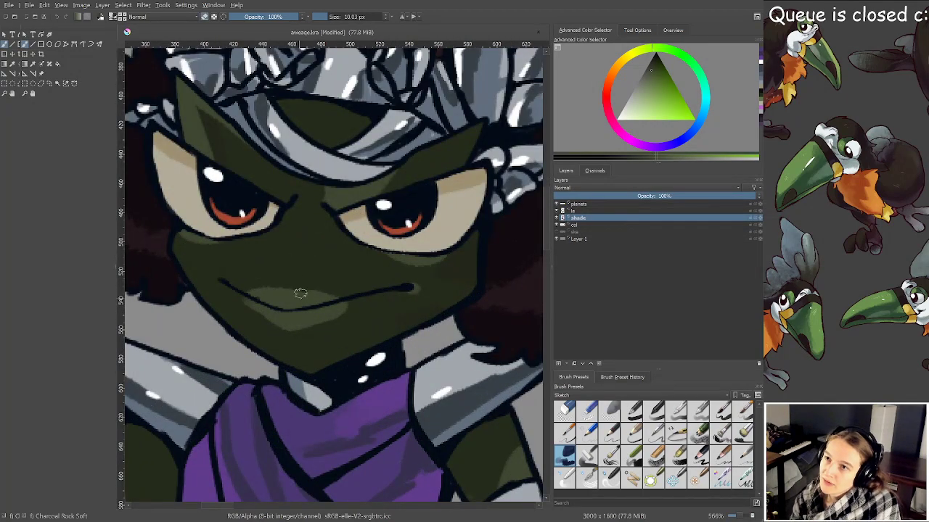
# Undo the extra stroke below the mouth, trim the highlights around the lips with the brush in eraser mode, and save the file
pyautogui.moveTo(317, 332)
pyautogui.mouseDown()
pyautogui.moveTo(352, 311)
pyautogui.moveTo(343, 314)
pyautogui.mouseUp()
pyautogui.hotkey('ctrl', 'z')
pyautogui.press('e')
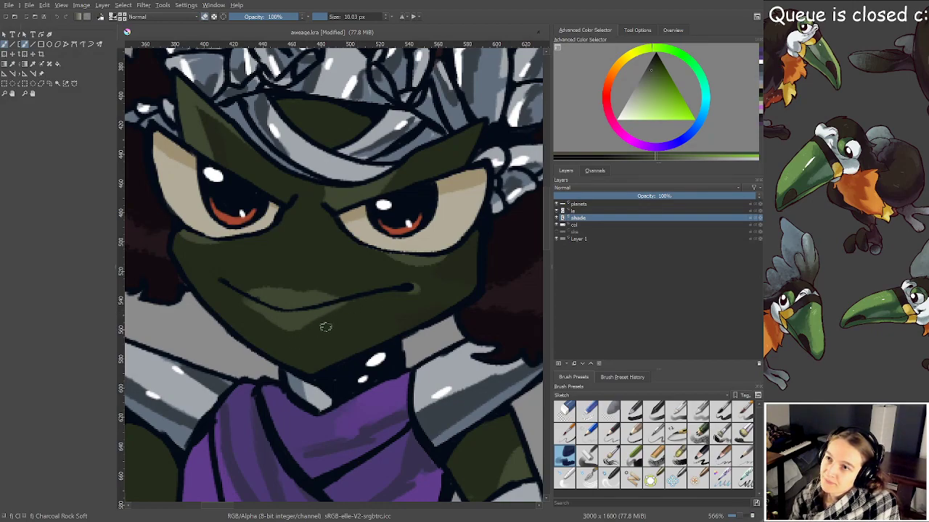
pyautogui.moveTo(238, 296); pyautogui.dragTo(265, 322)
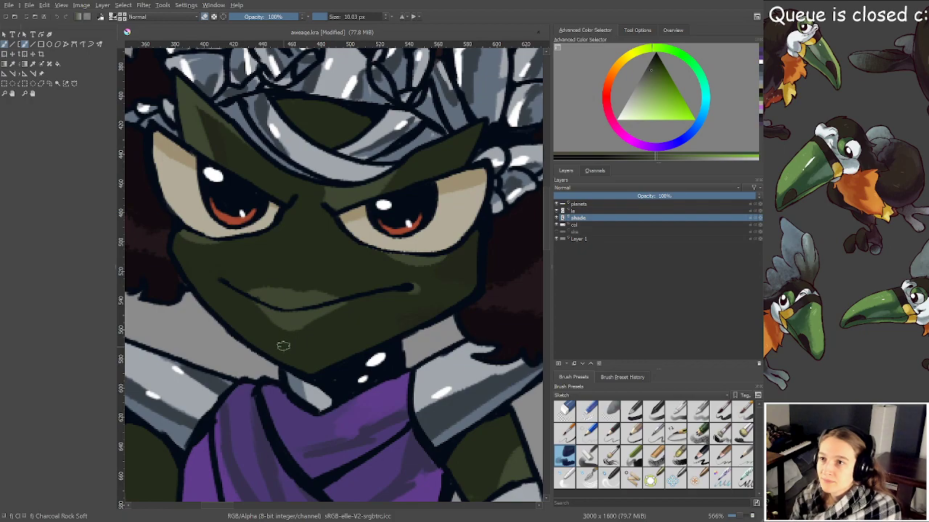
pyautogui.scroll(-5, 283, 347)
pyautogui.scroll(5, 320, 326)
pyautogui.moveTo(322, 319); pyautogui.dragTo(347, 322)
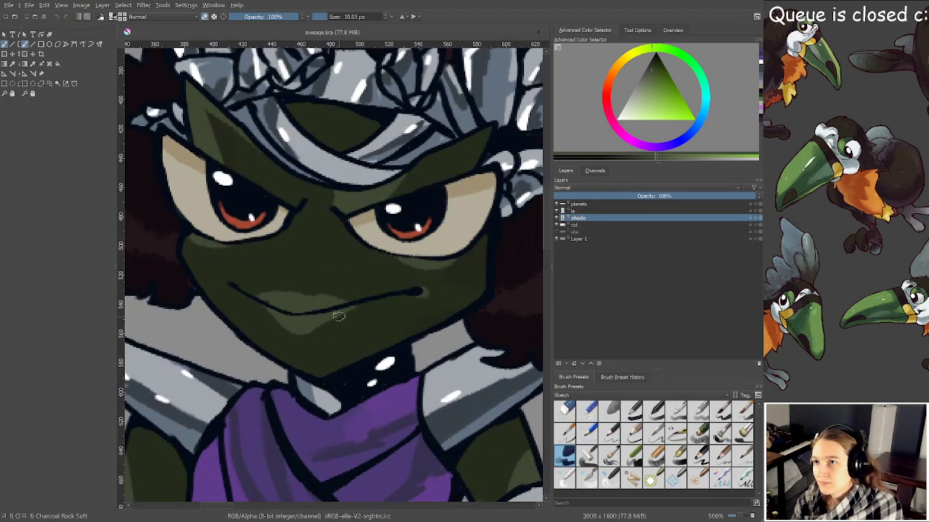
pyautogui.moveTo(273, 301); pyautogui.dragTo(345, 299)
pyautogui.scroll(-4, 297, 295)
pyautogui.scroll(4, 306, 278)
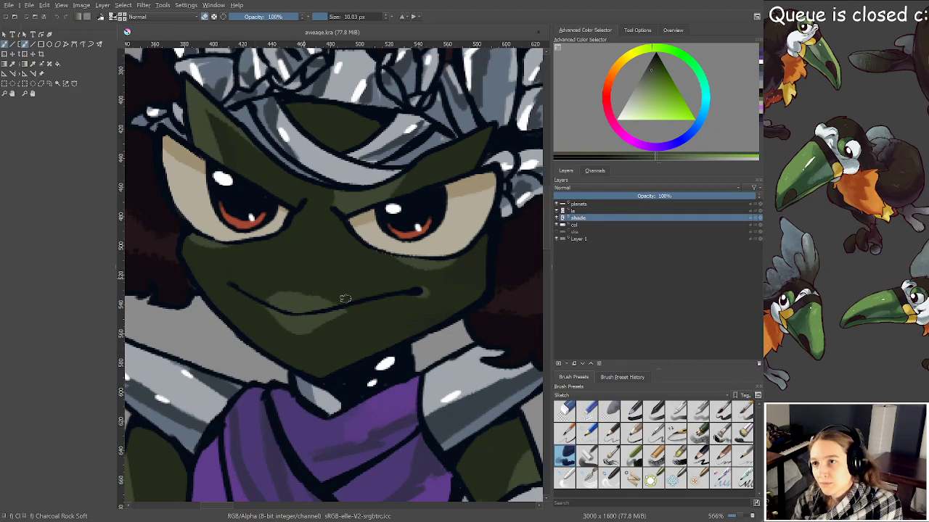
pyautogui.hotkey('ctrl', 's')
# Erase the rest of the highlight above the mouth, keep the lower-lip highlight, and save the file
pyautogui.scroll(-1, 348, 248)
pyautogui.scroll(-4, 347, 248)
pyautogui.scroll(3, 391, 293)
pyautogui.scroll(3, 331, 270)
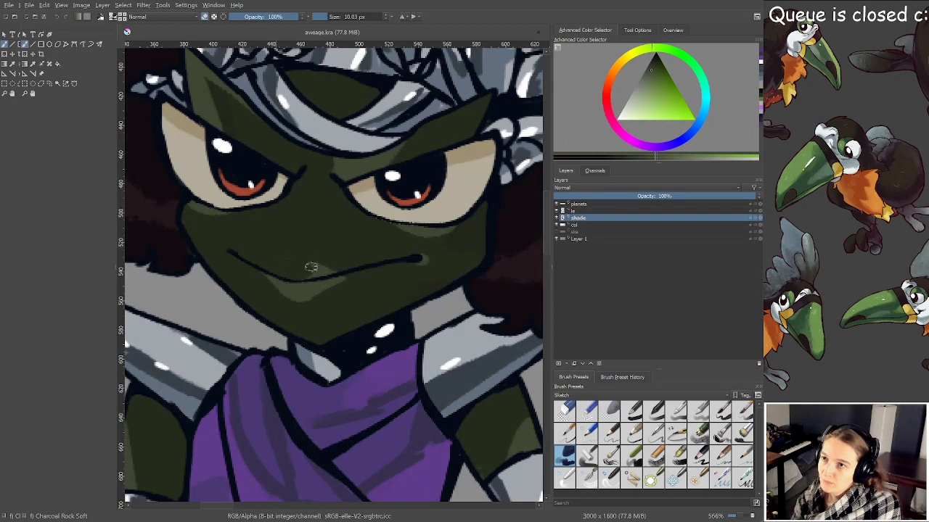
pyautogui.scroll(-3, 340, 259)
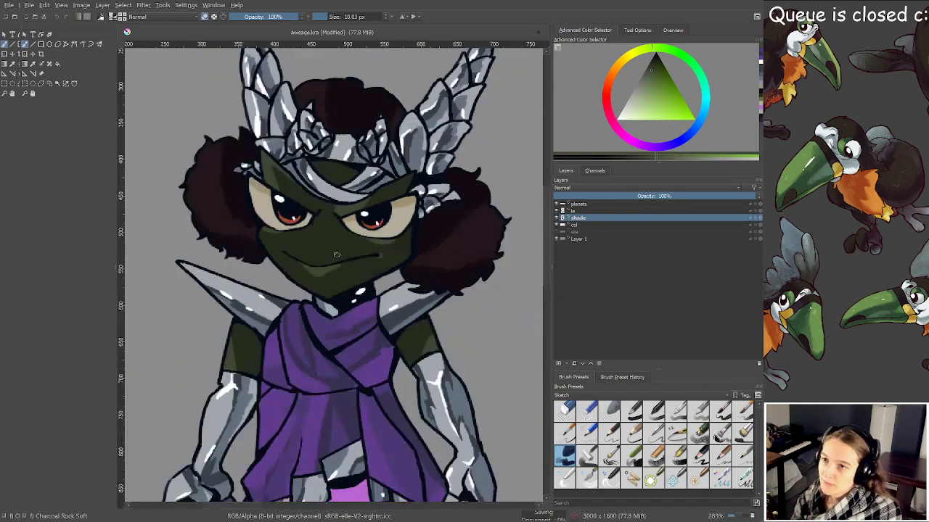
pyautogui.moveTo(355, 281); pyautogui.dragTo(356, 277)
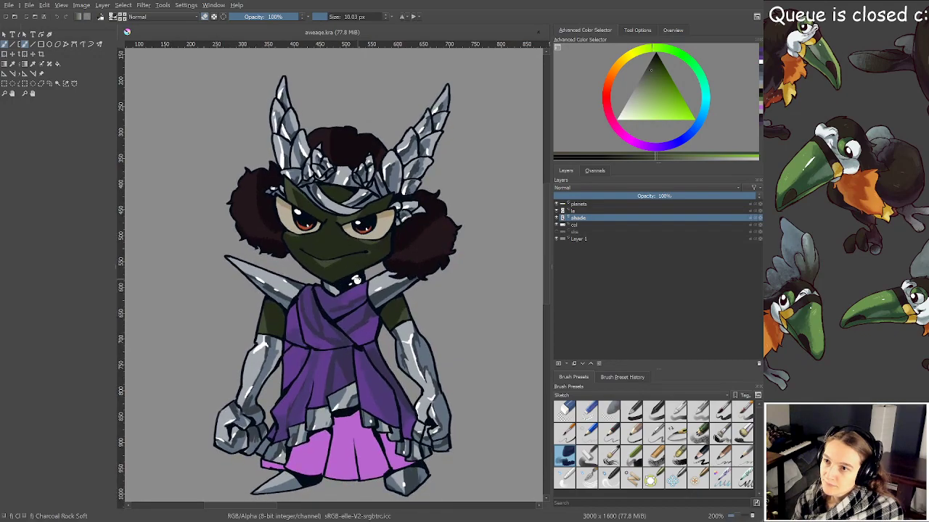
# Examine the mouth and face shading up close and in the full-figure view
pyautogui.scroll(4, 338, 245)
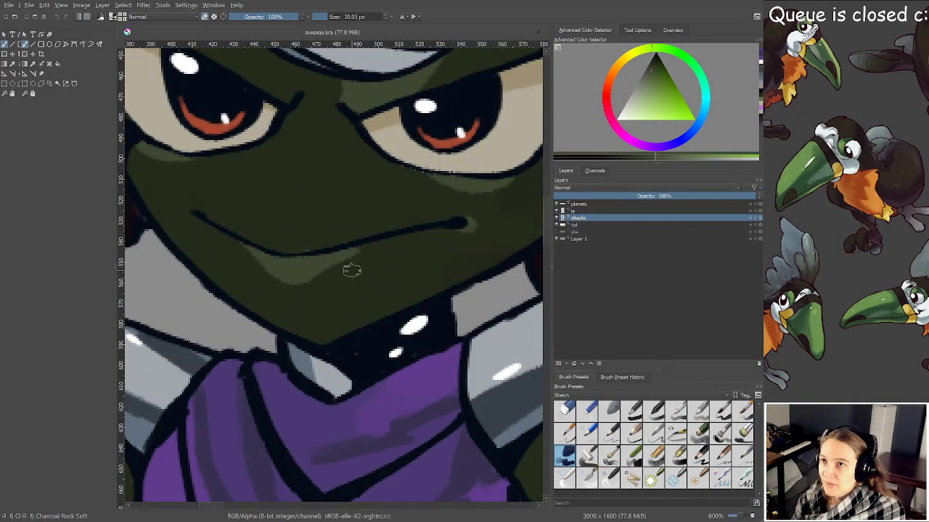
pyautogui.scroll(-2, 342, 246)
pyautogui.scroll(1, 341, 256)
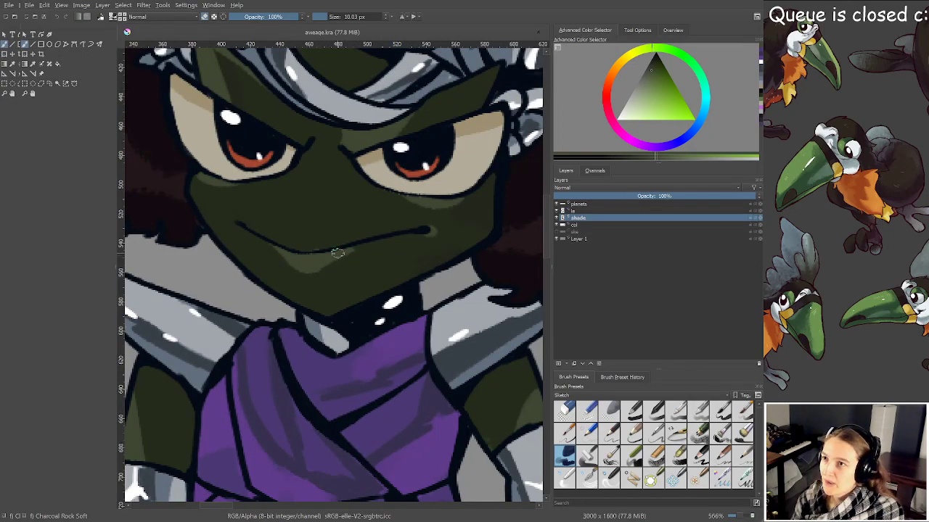
pyautogui.moveTo(354, 289); pyautogui.dragTo(340, 261)
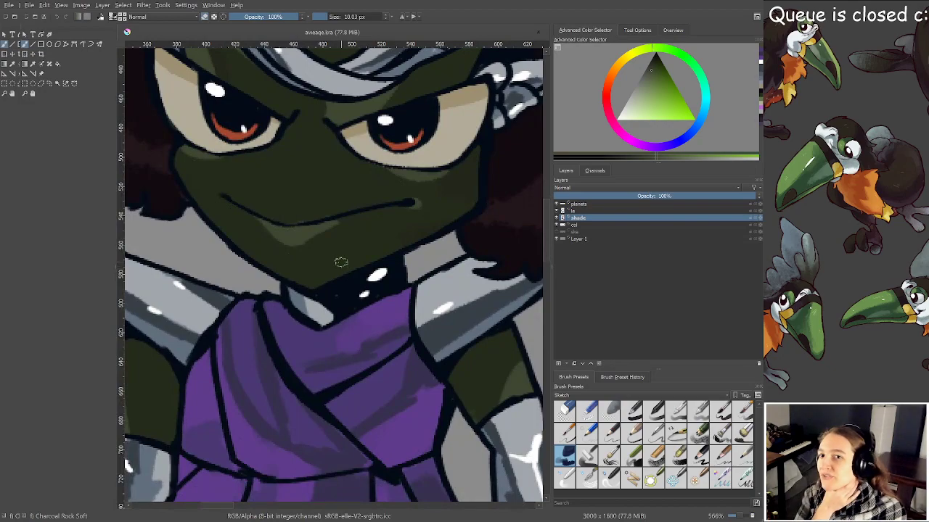
pyautogui.scroll(-2, 341, 262)
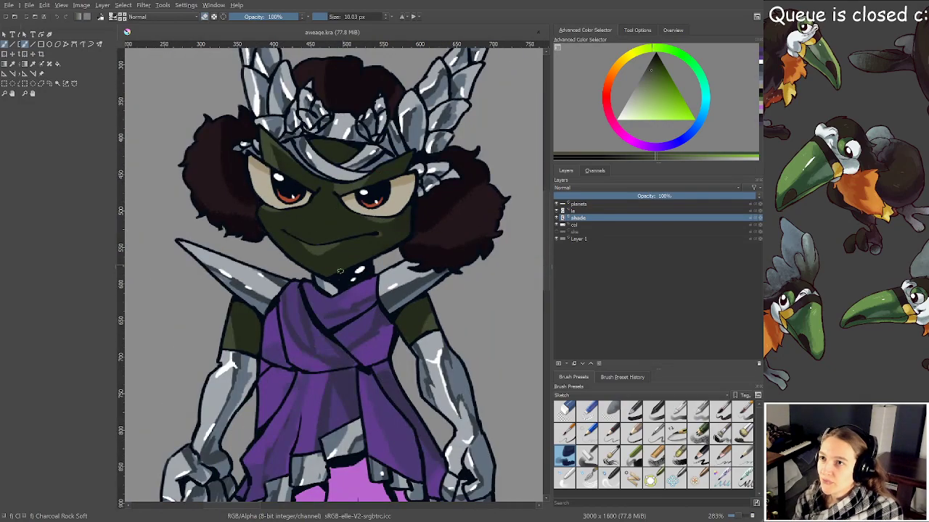
pyautogui.scroll(-1, 339, 270)
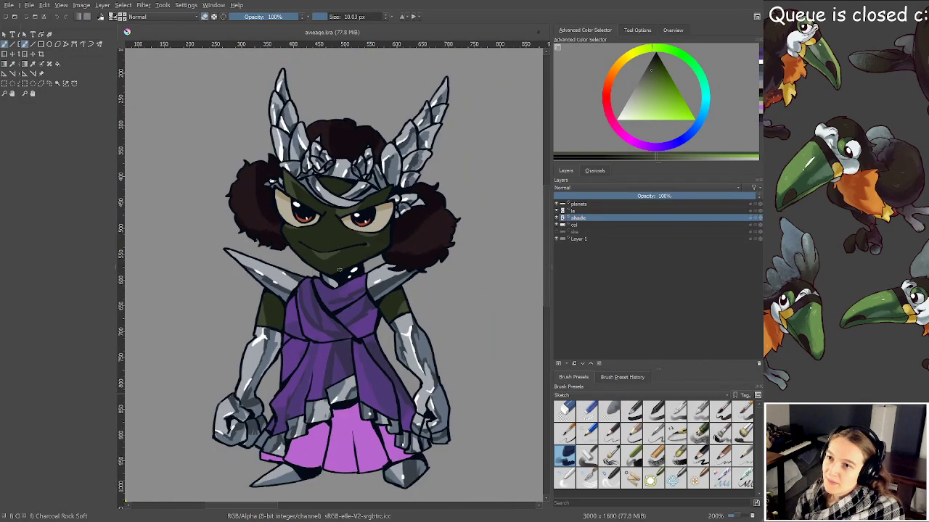
pyautogui.scroll(1, 346, 285)
# Select the pink underskirt by colour with the line-art layer temporarily hidden, and return to the brush
pyautogui.moveTo(345, 295); pyautogui.dragTo(375, 148)
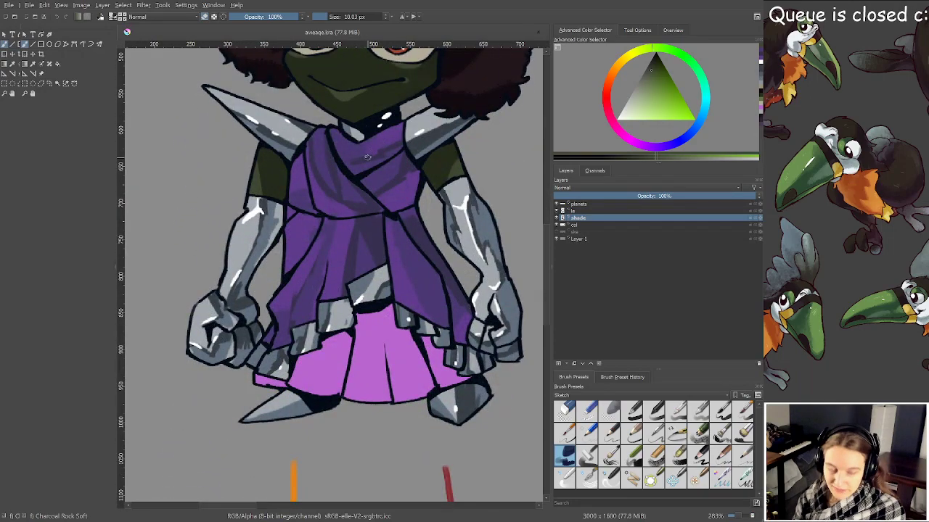
pyautogui.click(559, 211)
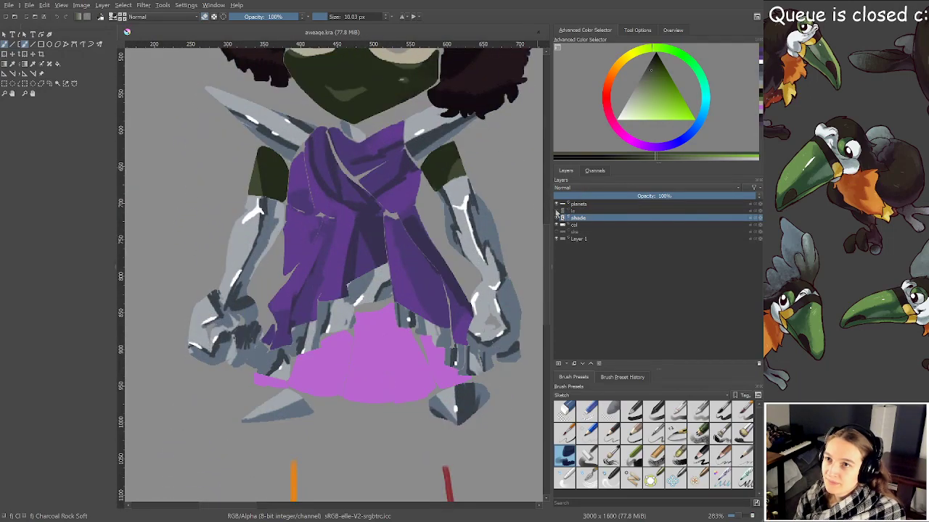
pyautogui.click(57, 83)
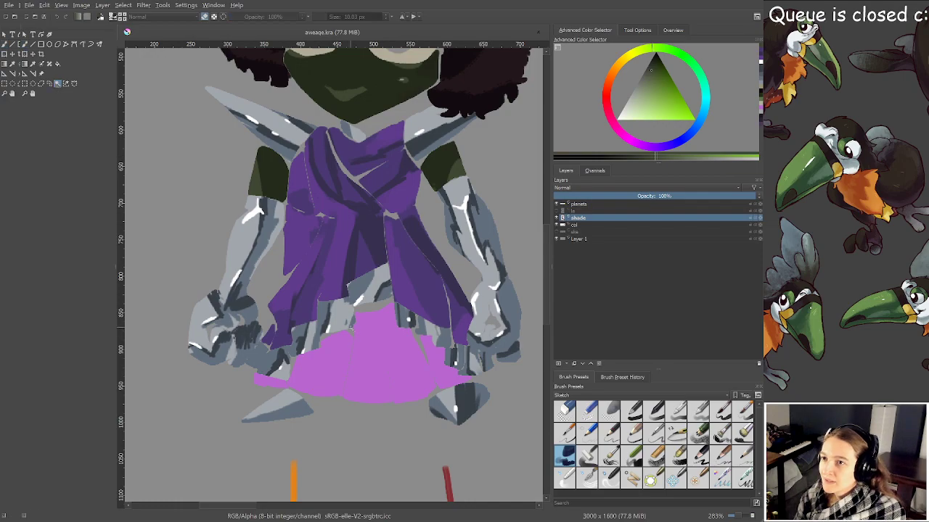
pyautogui.click(559, 212)
pyautogui.press('b')
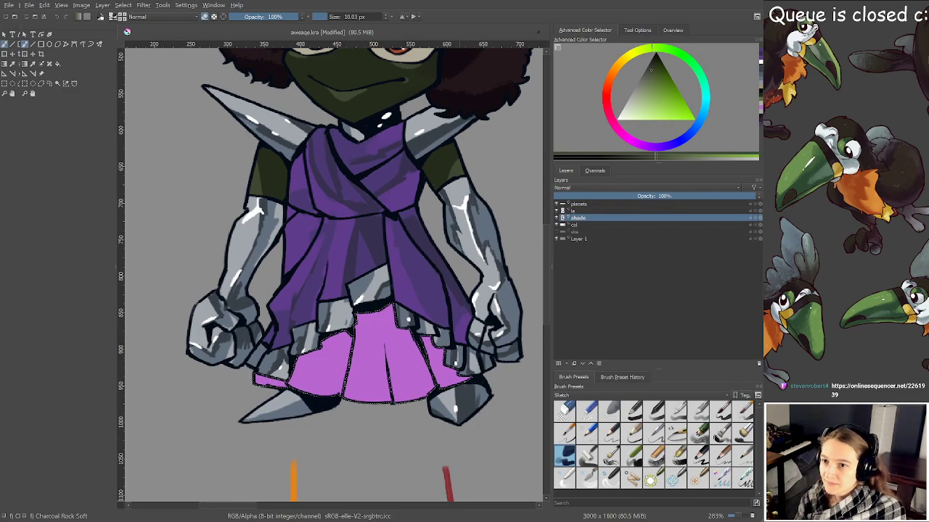
# Sample the underskirt's pink and choose a lighter, more magenta pink for painting its lit areas
pyautogui.scroll(2, 370, 356)
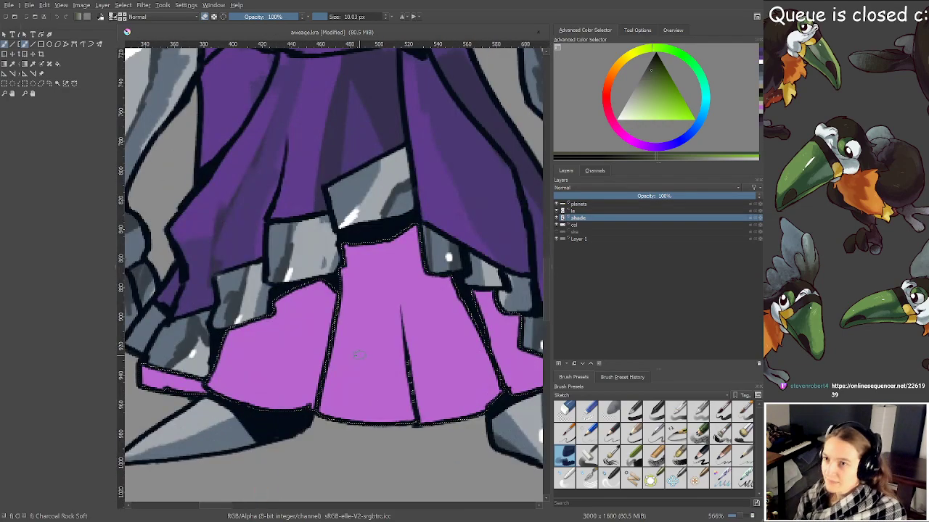
pyautogui.keyDown('ctrl'); pyautogui.click(358, 282); pyautogui.keyUp('ctrl')
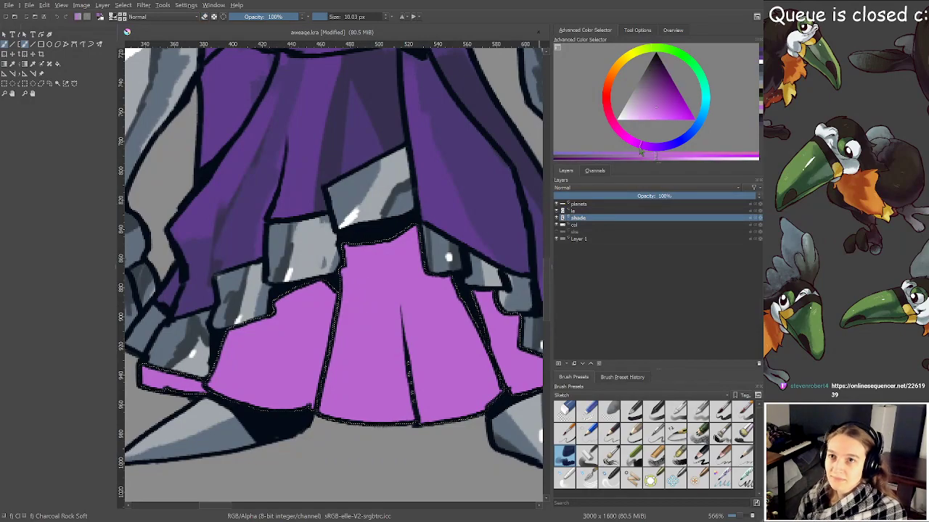
pyautogui.click(661, 109)
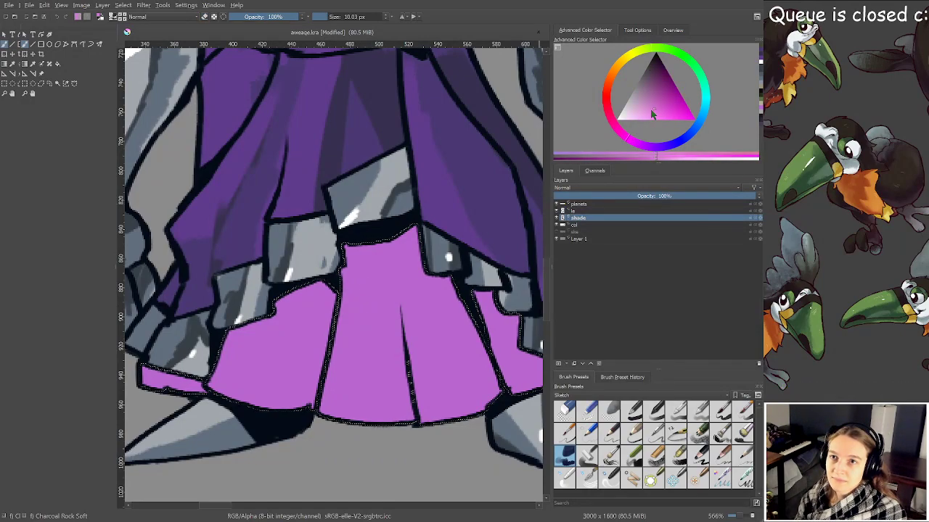
pyautogui.moveTo(416, 196); pyautogui.dragTo(409, 177)
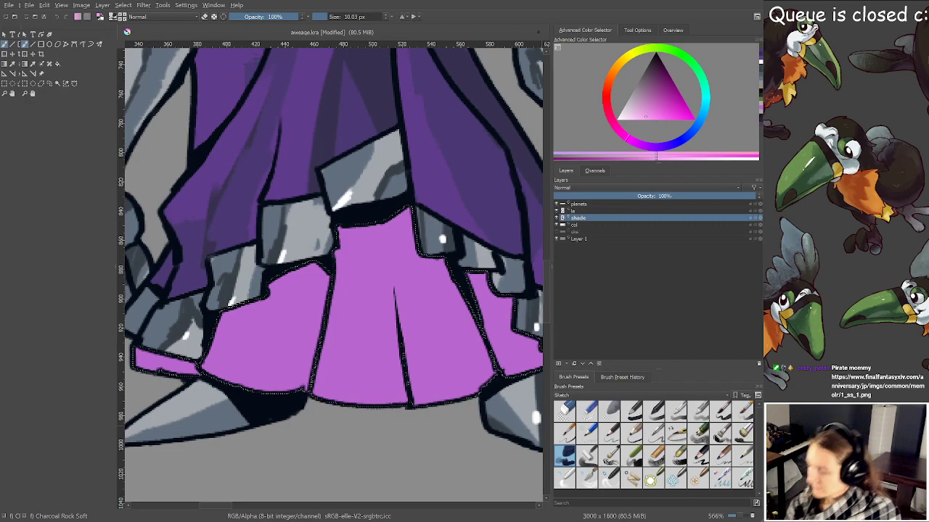
# Switch to the web browser and examine the Final Fantasy XIV pirate character in the linked image up close
pyautogui.hotkey('alt', 'Tab')
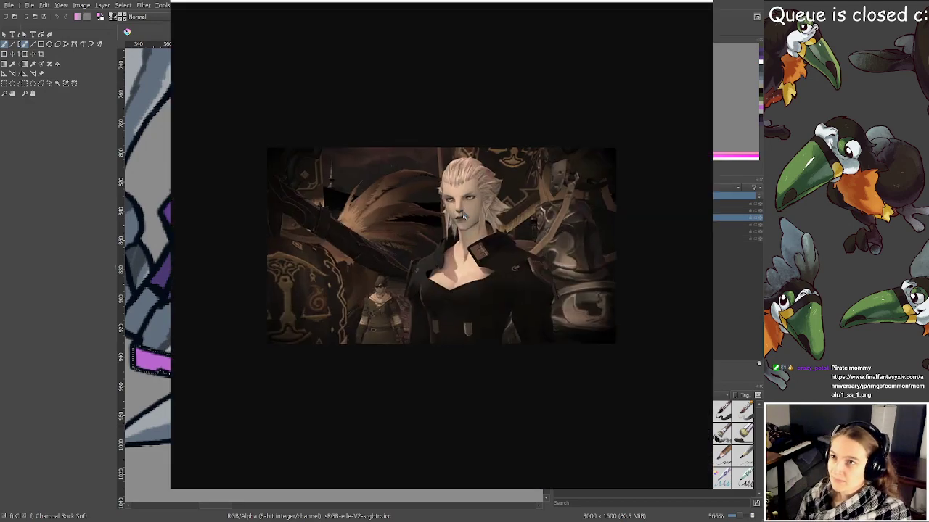
pyautogui.scroll(4, 470, 220)
pyautogui.scroll(3, 471, 221)
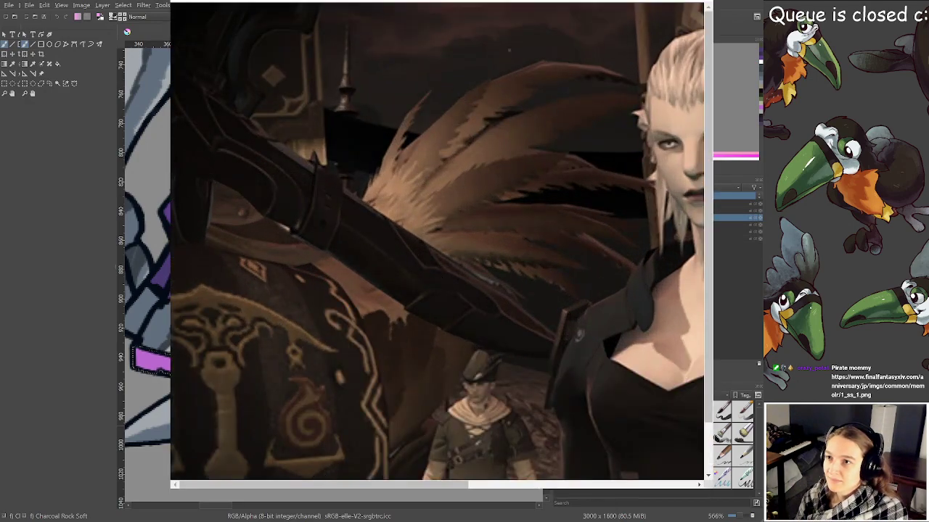
pyautogui.moveTo(333, 485); pyautogui.dragTo(445, 473)
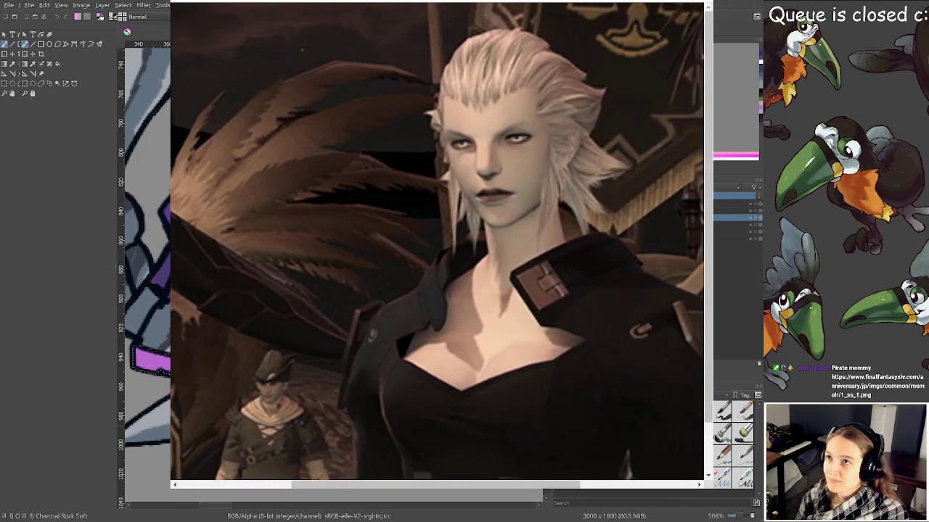
# View the Tunnels sequence in Online Sequencer, stop its playback, and return to the pirate character image
pyautogui.click(382, 2)
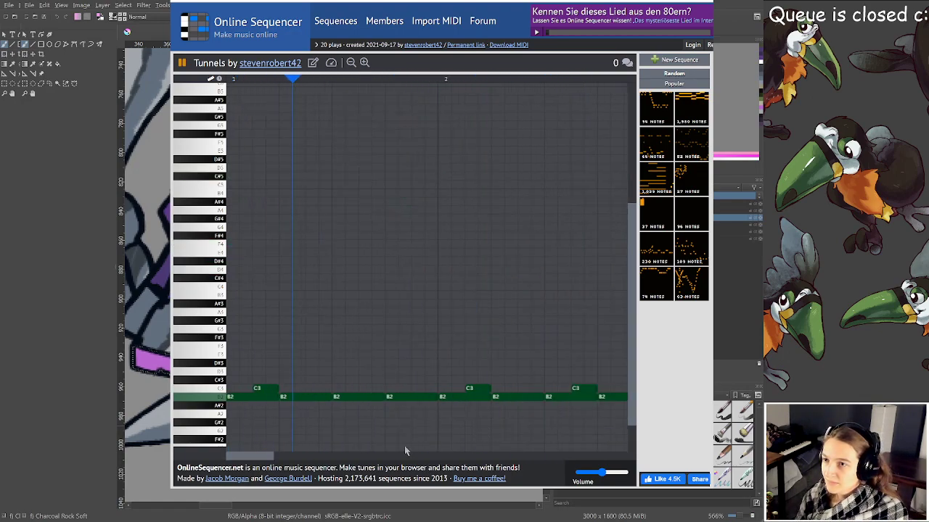
pyautogui.press('space')
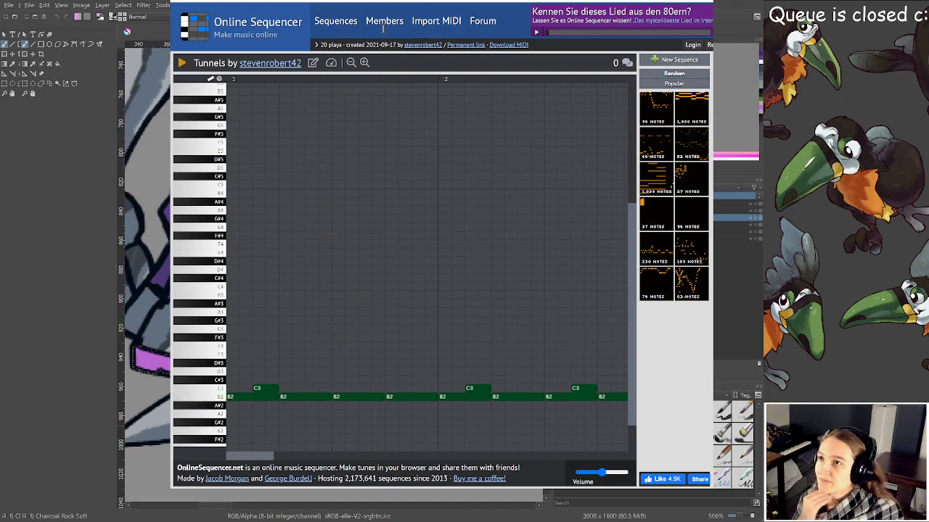
pyautogui.hotkey('ctrl', 'Tab')
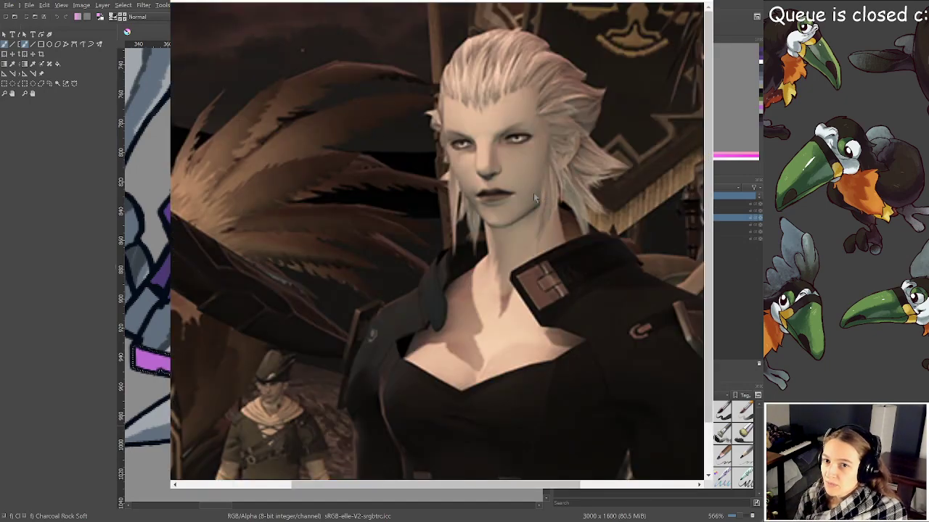
# Inspect the pirate character's face and hair at higher magnification and view the whole image again
pyautogui.scroll(-3, 524, 215)
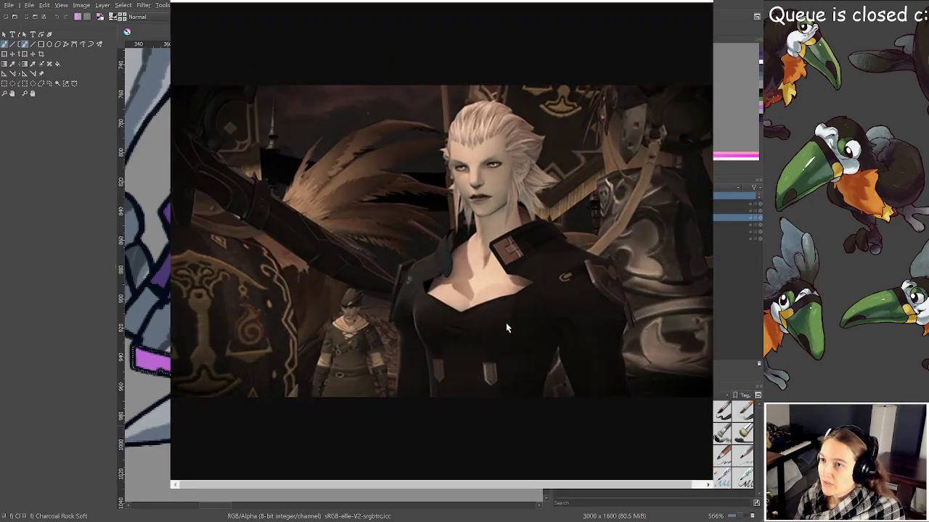
pyautogui.click(506, 327)
pyautogui.moveTo(333, 484); pyautogui.dragTo(501, 477)
pyautogui.scroll(1, 471, 304)
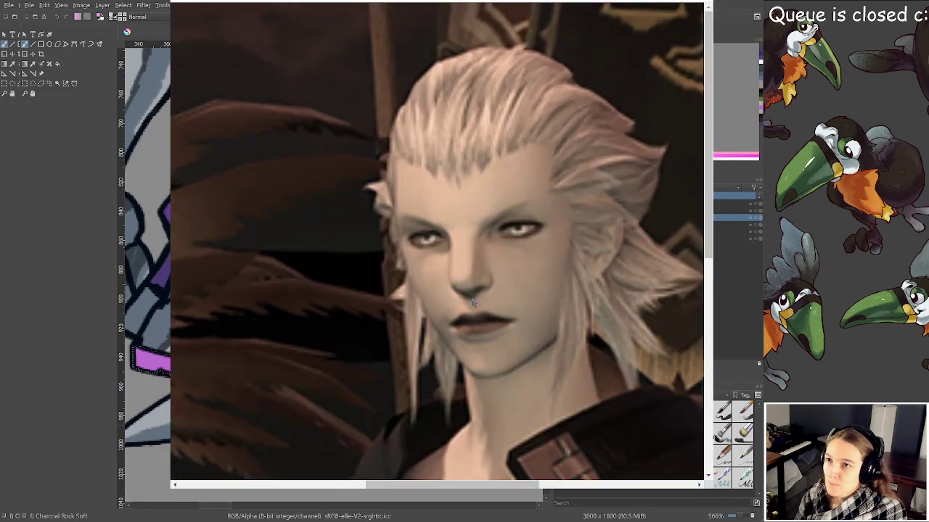
pyautogui.moveTo(373, 485); pyautogui.dragTo(413, 485)
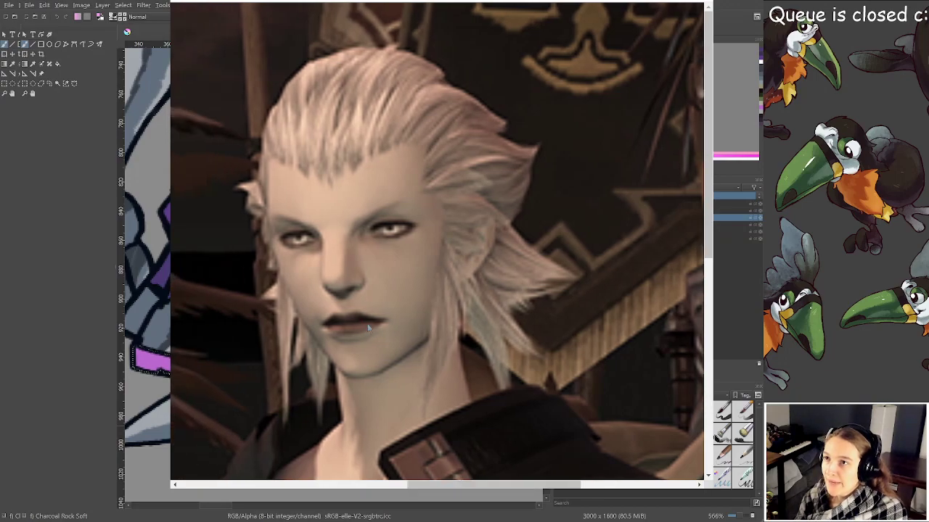
pyautogui.scroll(-3, 385, 327)
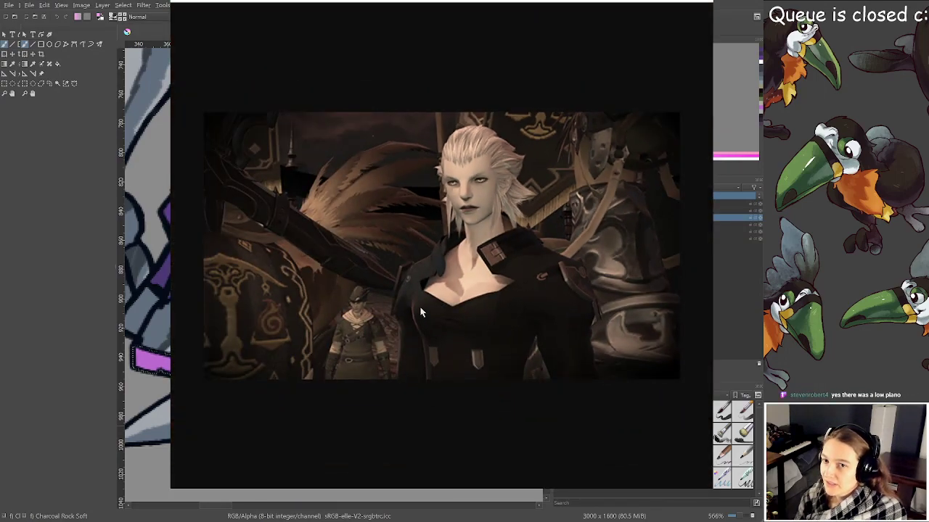
# Return to the painting in Krita and choose a slightly darker, more violet tone for shading the pink underskirt
pyautogui.hotkey('alt', 'Tab')
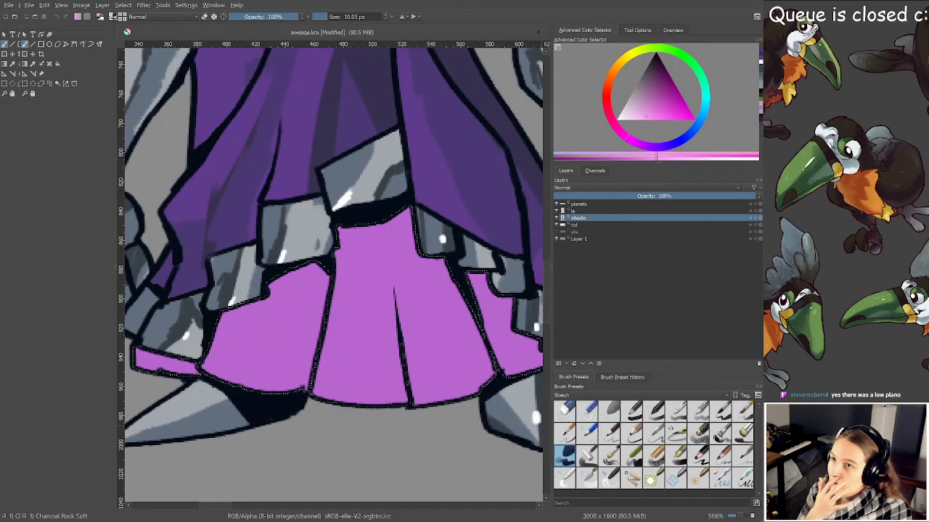
pyautogui.moveTo(297, 319); pyautogui.dragTo(298, 334)
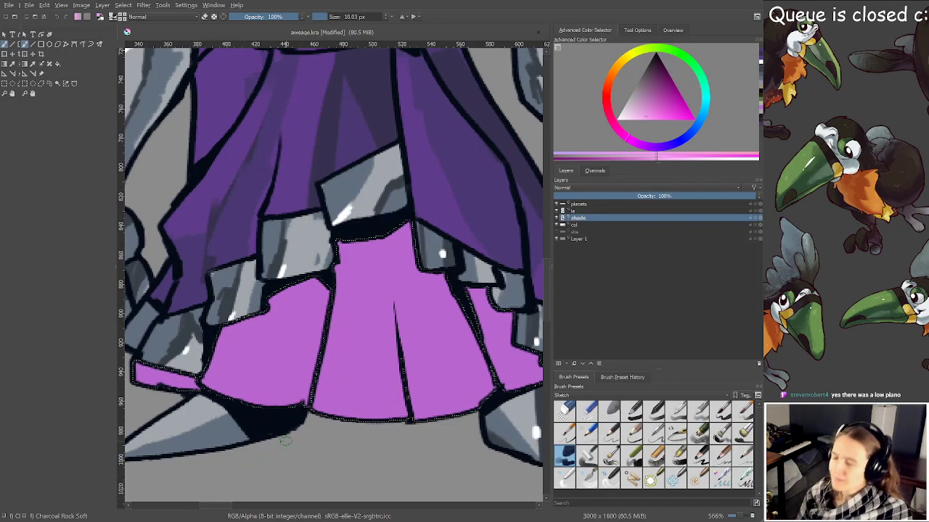
pyautogui.click(640, 119)
pyautogui.click(642, 147)
pyautogui.click(648, 110)
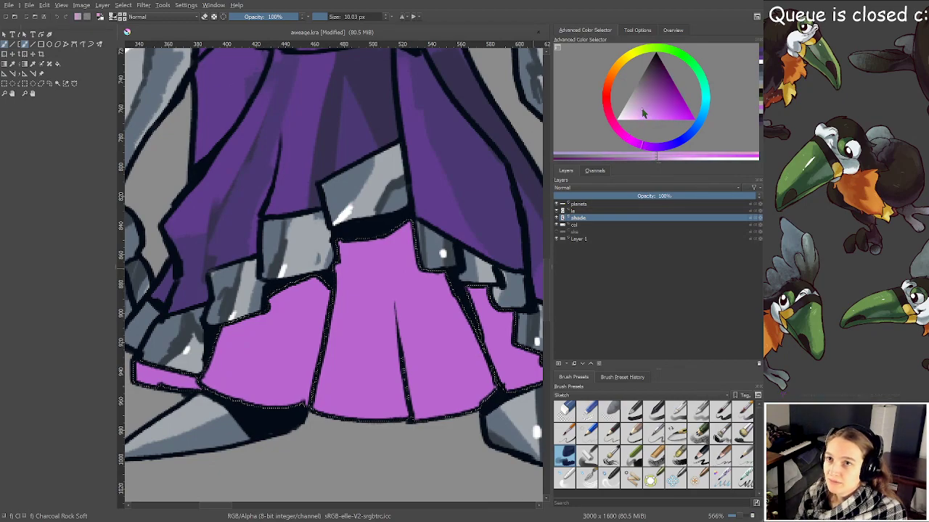
pyautogui.scroll(-1, 321, 244)
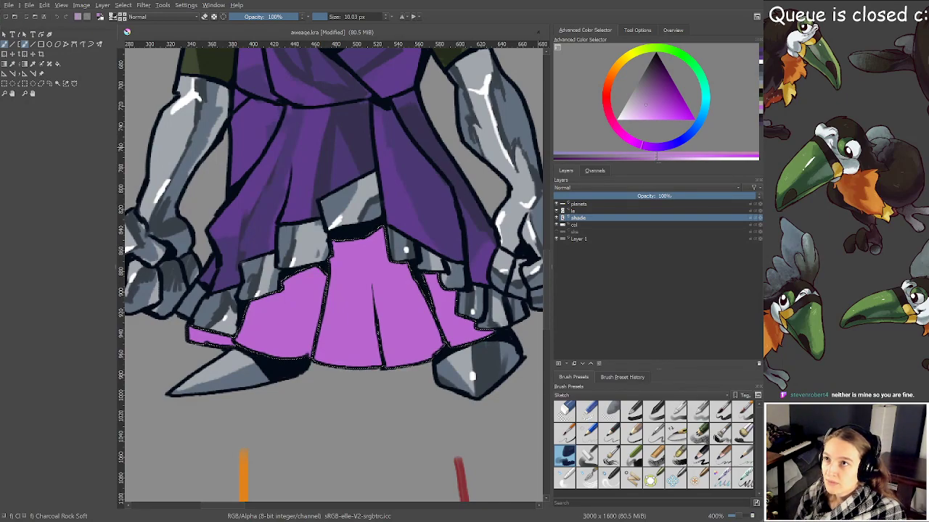
# Switch to the Dancer saxophone quartet score in MuseScore and play it from the soprano saxophone's first measure
pyautogui.hotkey('alt', 'Tab')
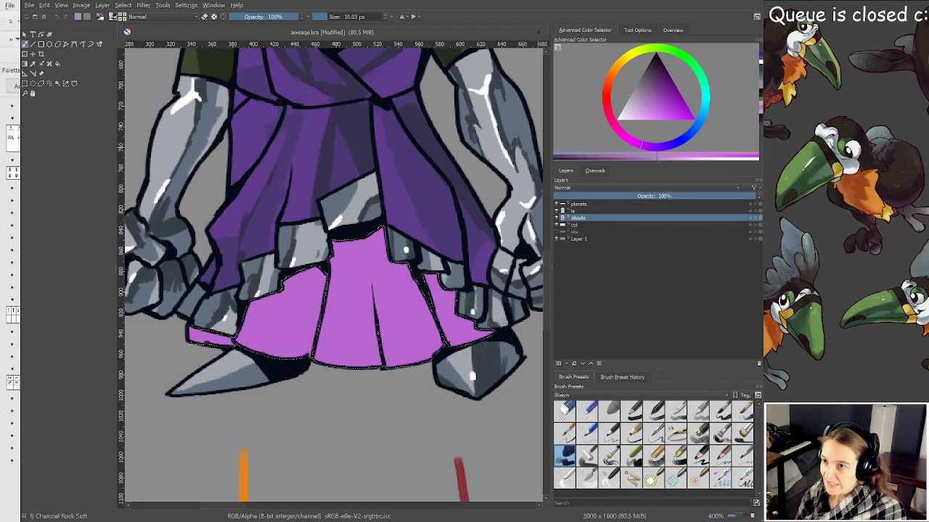
pyautogui.hotkey('alt', 'Tab')
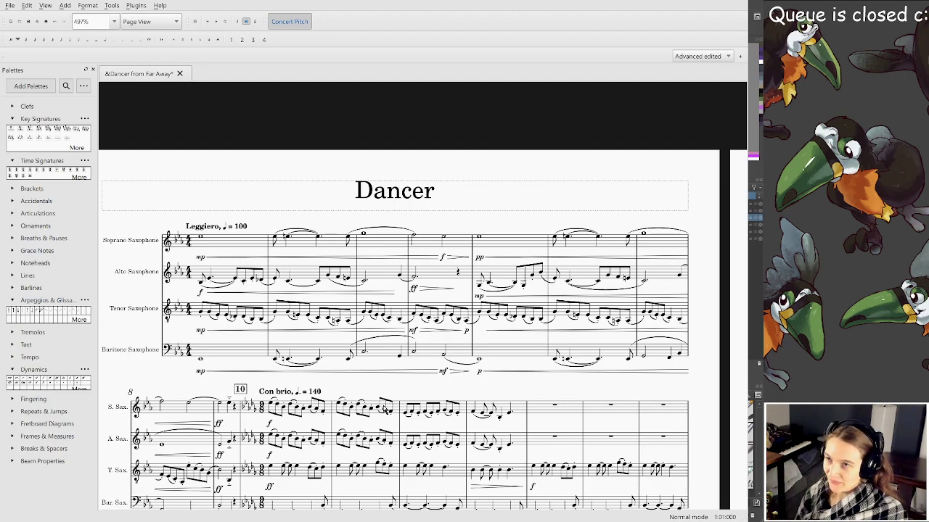
pyautogui.scroll(3, 254, 279)
pyautogui.moveTo(203, 242); pyautogui.dragTo(281, 274)
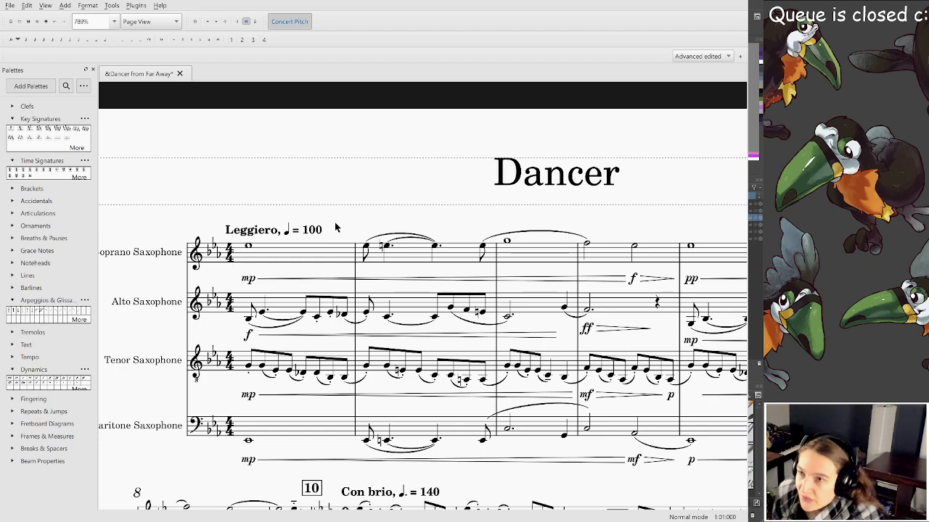
pyautogui.click(308, 250)
pyautogui.press('space')
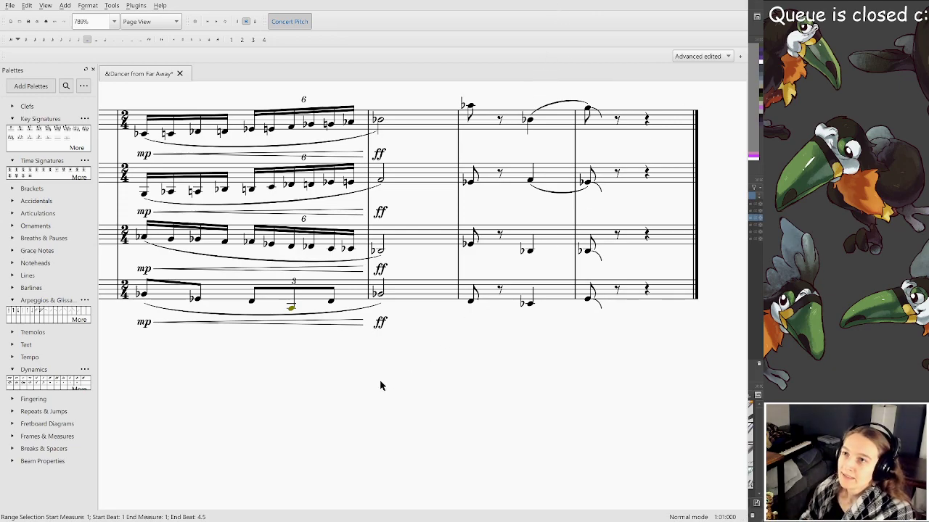
# Go back through the pages from the score's ending to its title and opening system
pyautogui.scroll(10, 386, 380)
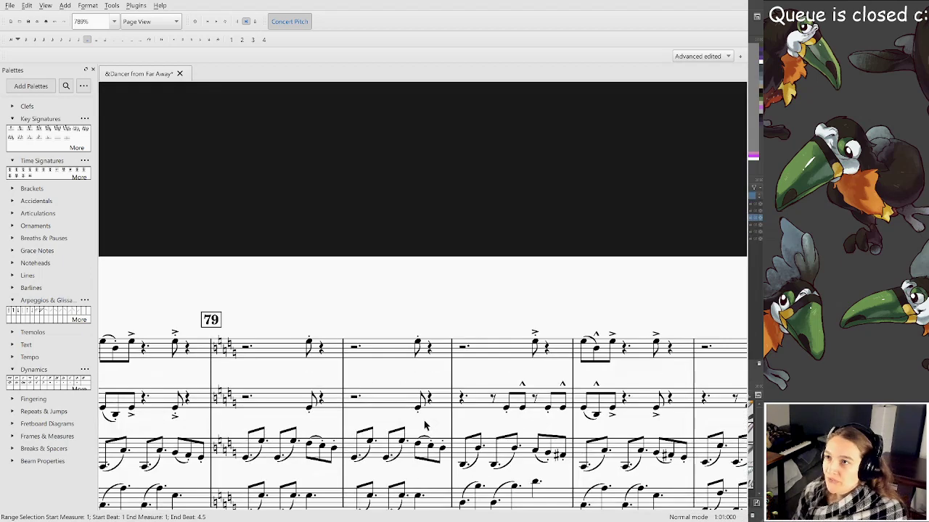
pyautogui.hscroll(-10, 413, 421)
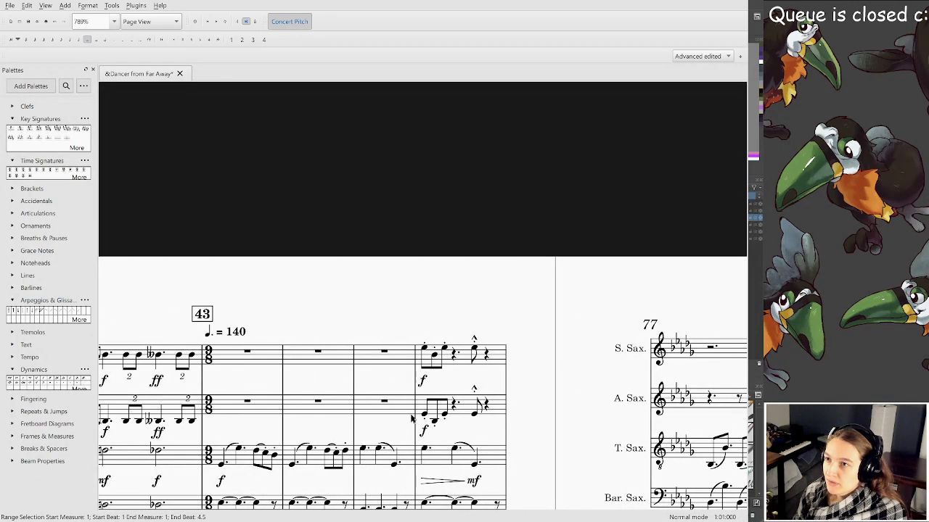
pyautogui.scroll(-5, 411, 419)
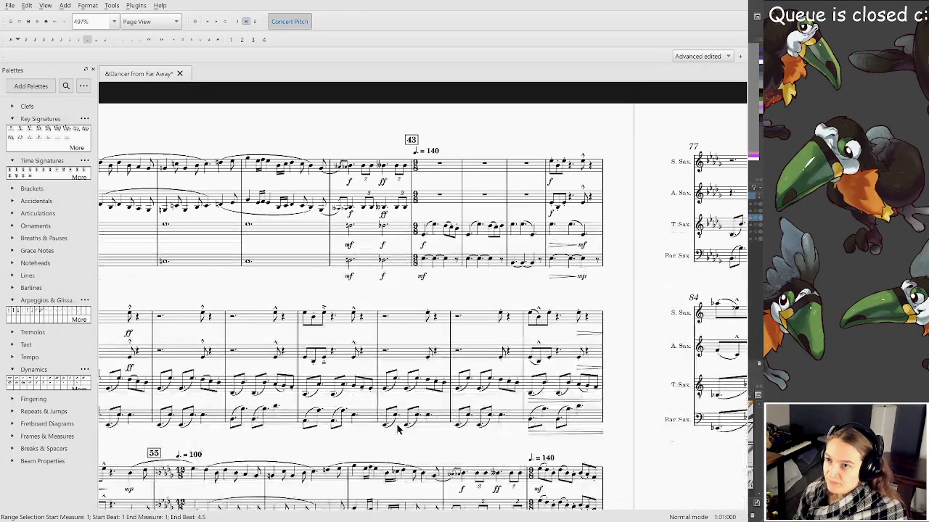
pyautogui.moveTo(349, 437); pyautogui.dragTo(532, 357)
pyautogui.scroll(3, 385, 345)
pyautogui.hscroll(-12, 406, 343)
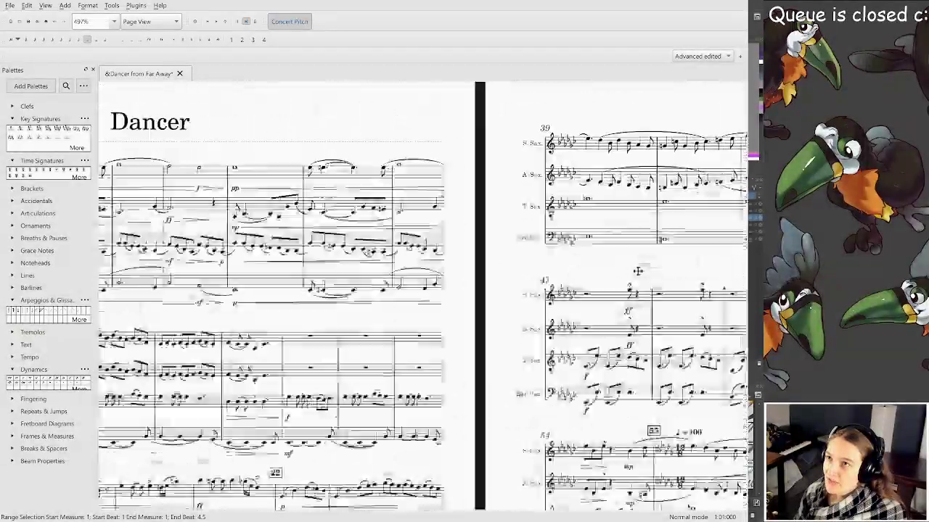
pyautogui.moveTo(421, 341); pyautogui.dragTo(556, 355)
pyautogui.scroll(2, 208, 268)
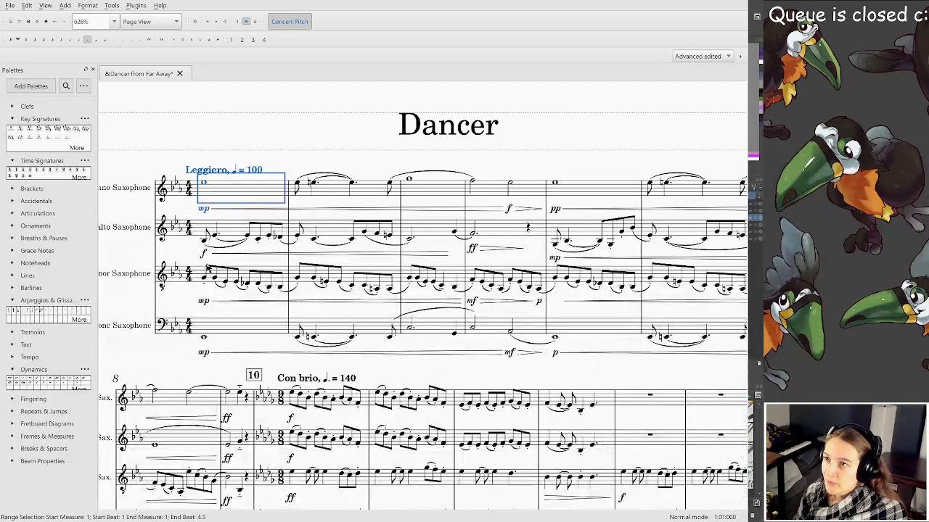
# Look over the score from the opening systems through to its final page
pyautogui.scroll(-10, 290, 363)
pyautogui.hscroll(-4, 290, 363)
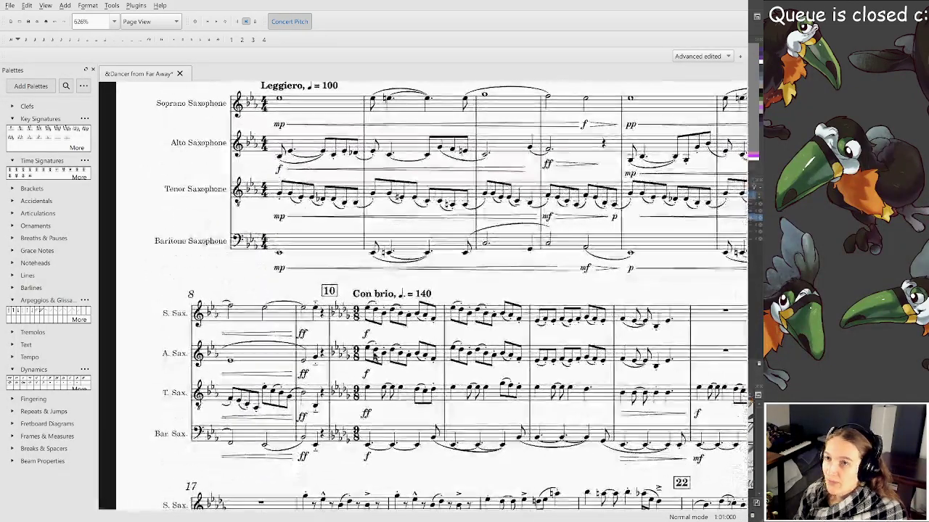
pyautogui.scroll(-3, 409, 435)
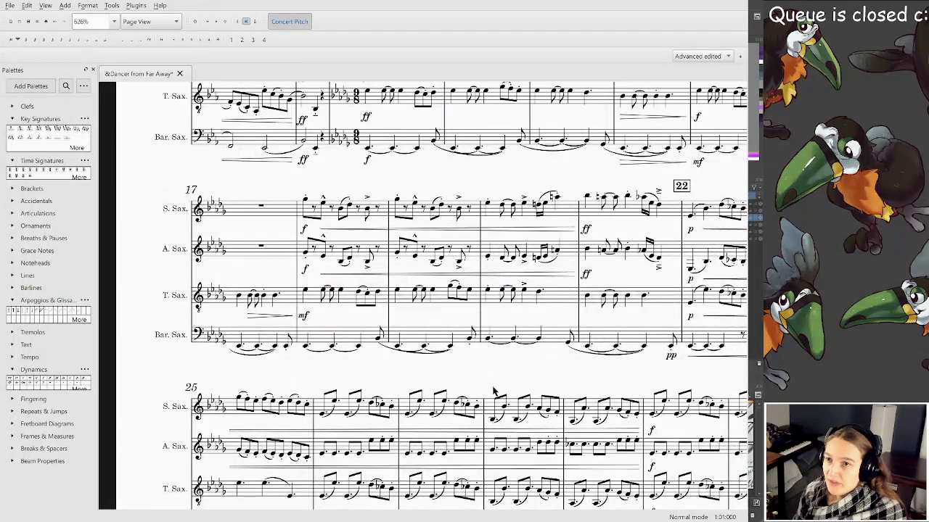
pyautogui.keyDown('ctrl'); pyautogui.scroll(-6, 492, 393); pyautogui.keyUp('ctrl')
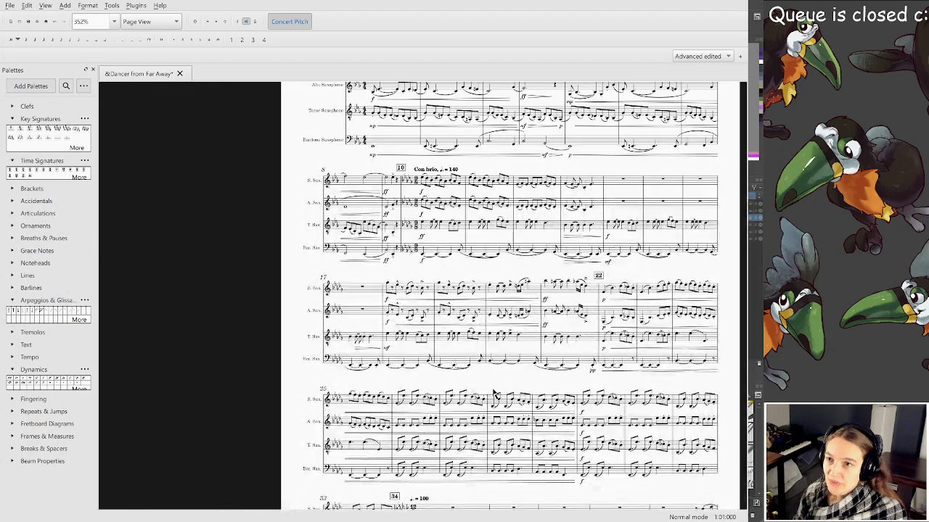
pyautogui.hscroll(20, 661, 426)
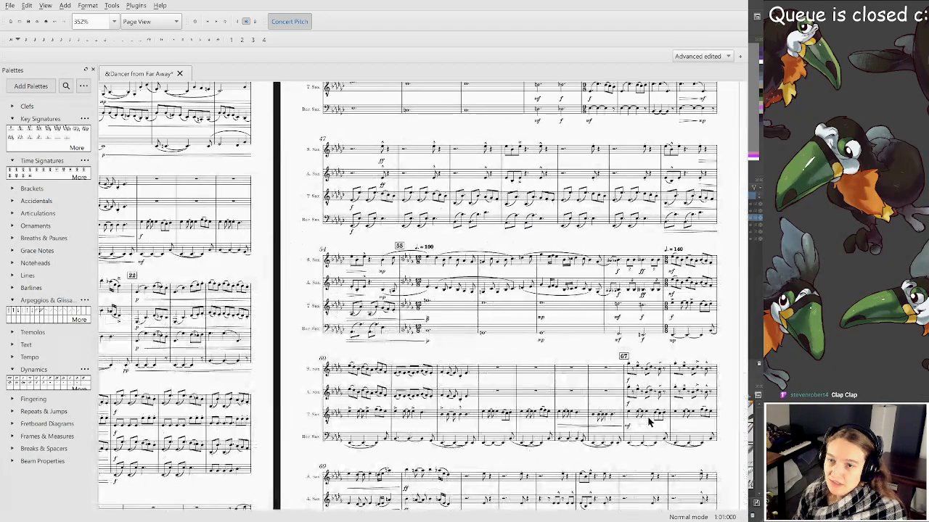
pyautogui.scroll(5, 635, 411)
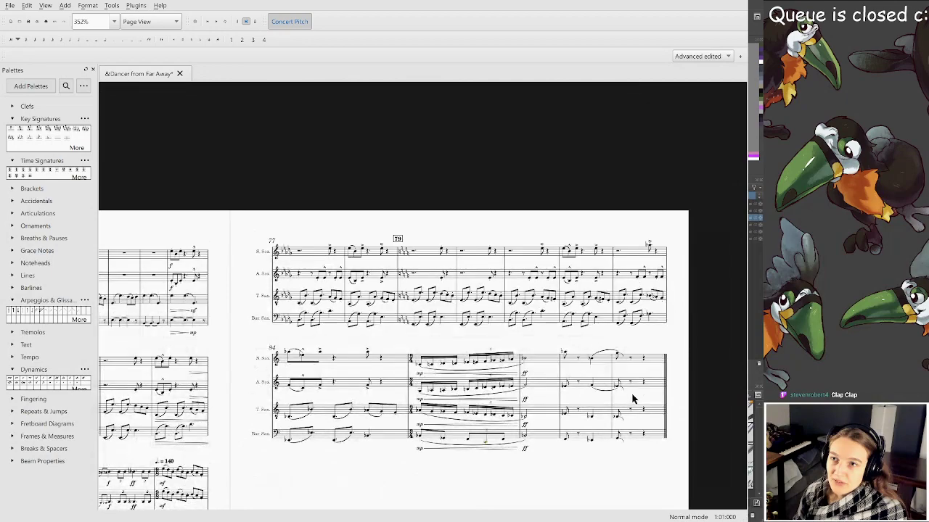
# View the closing systems up close and play the ending from measure 84 of the soprano saxophone part
pyautogui.keyDown('ctrl'); pyautogui.scroll(6, 632, 398); pyautogui.keyUp('ctrl')
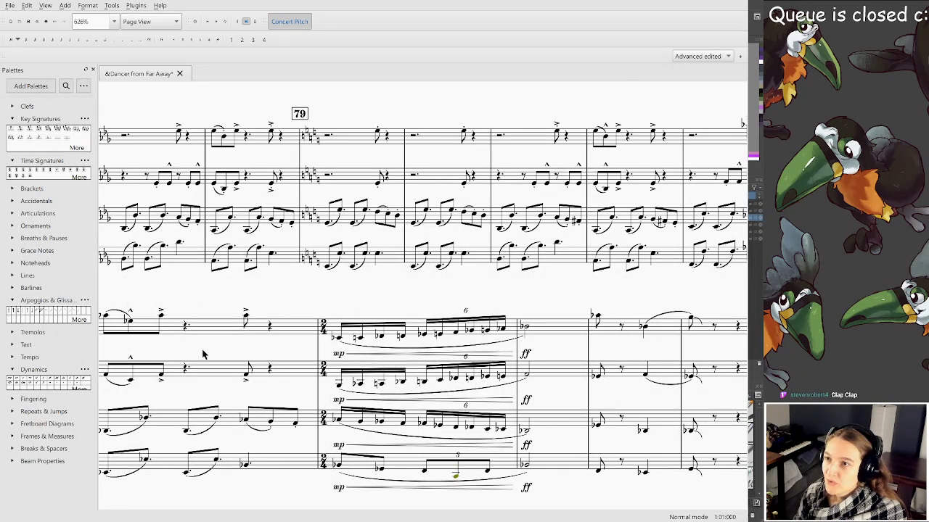
pyautogui.scroll(-3, 225, 366)
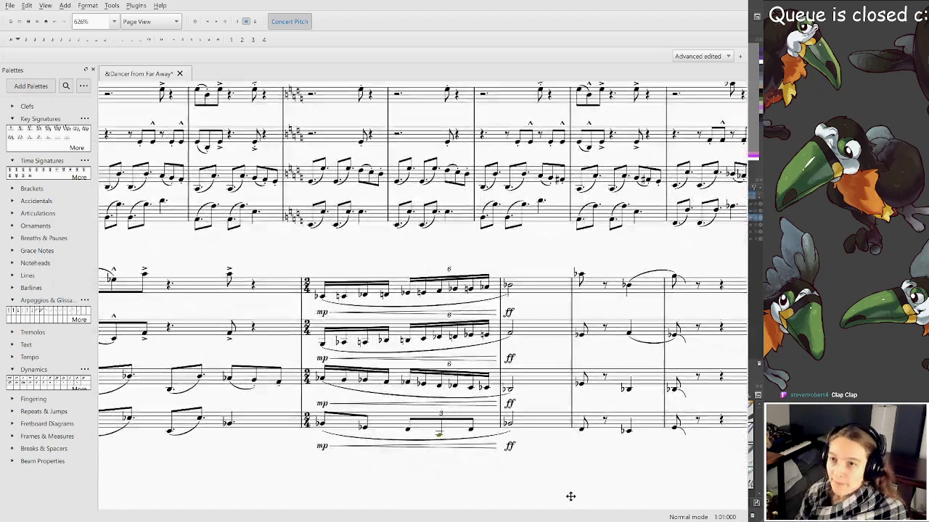
pyautogui.hscroll(-1, 508, 443)
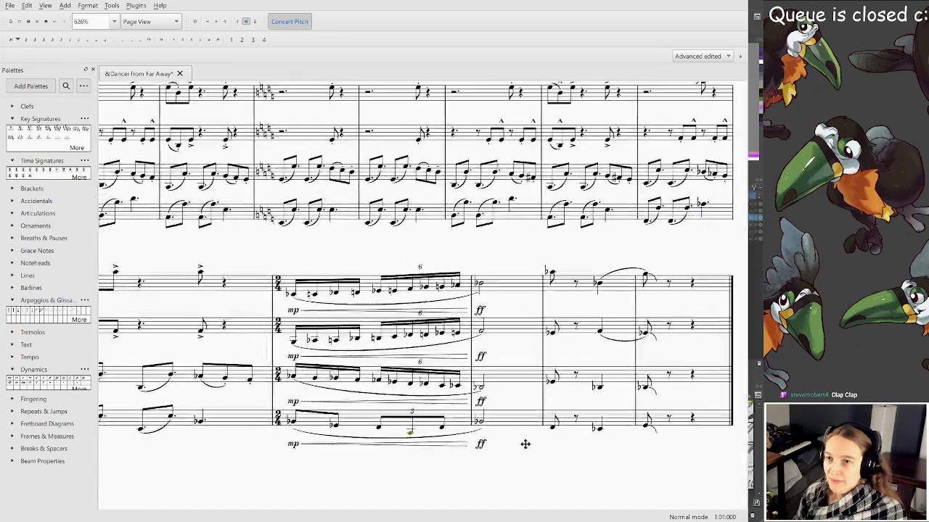
pyautogui.click(267, 292)
pyautogui.press('space')
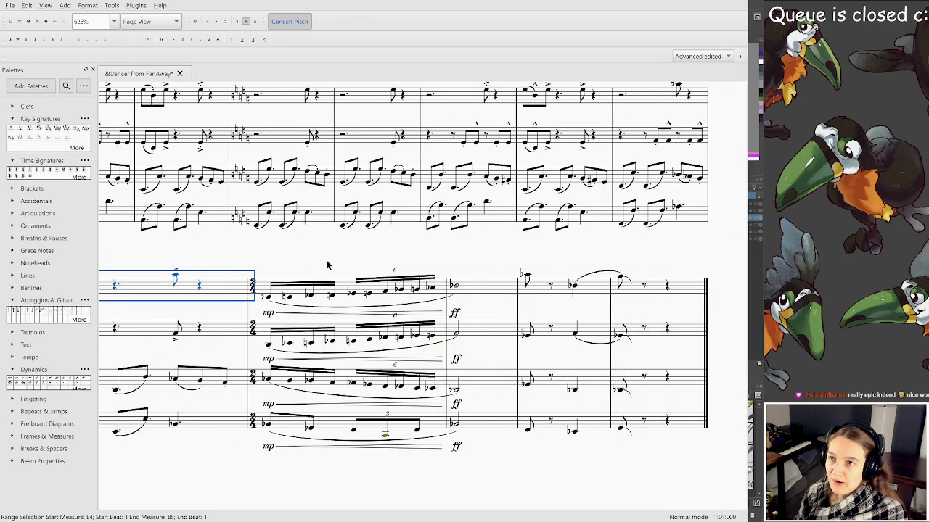
# Select the alto saxophone's second dotted quarter note in measure 42 and switch Concert Pitch off and on again
pyautogui.scroll(3, 327, 265)
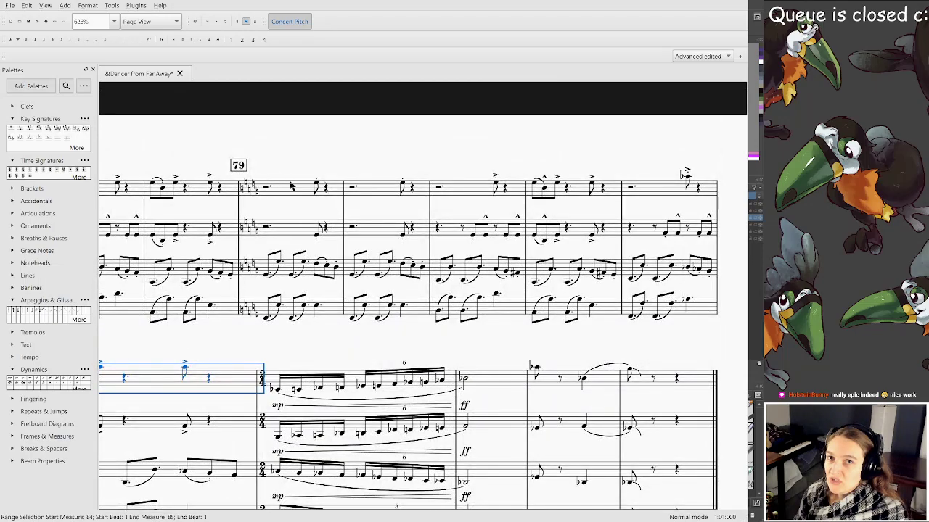
pyautogui.hscroll(-8, 466, 156)
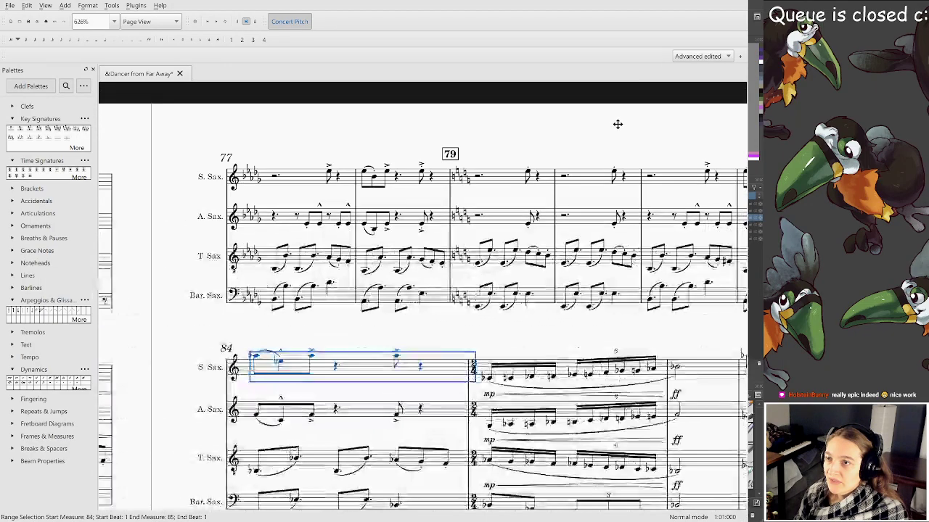
pyautogui.hscroll(-4, 305, 325)
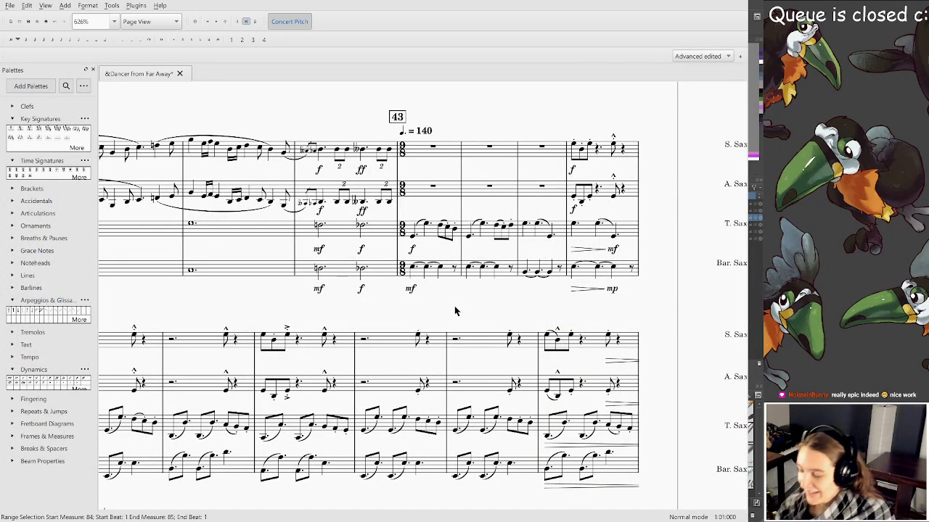
pyautogui.scroll(1, 324, 239)
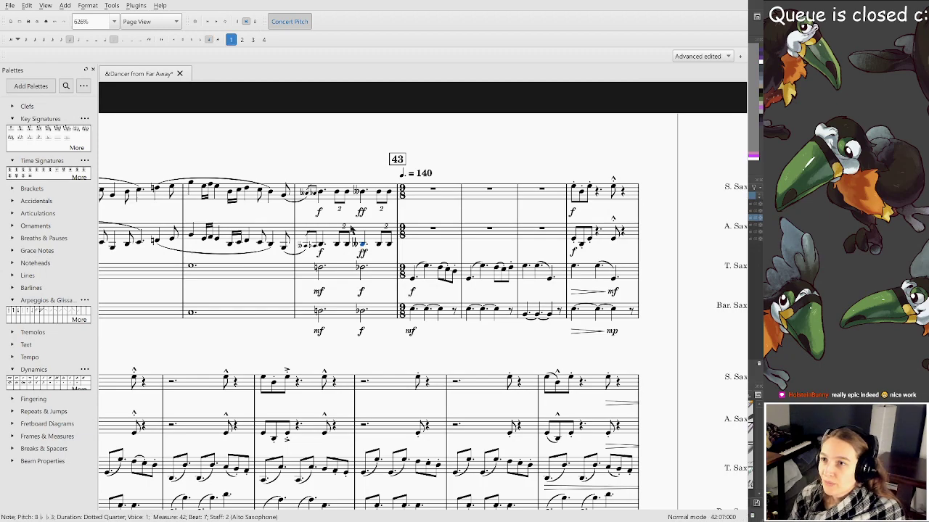
pyautogui.hscroll(-3, 356, 239)
pyautogui.scroll(1, 355, 240)
pyautogui.click(282, 24)
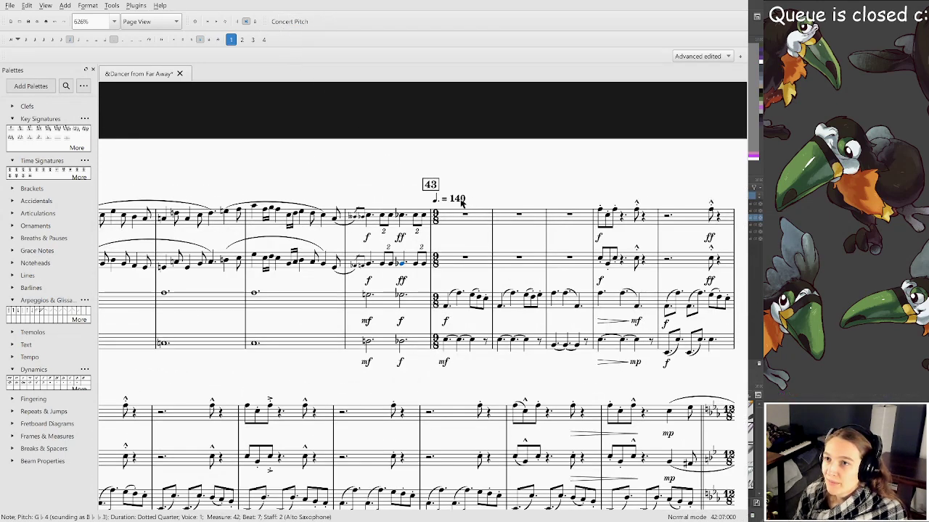
pyautogui.click(286, 22)
# Inspect the grace notes and double flats of measure 42 up close in concert and written pitch, and return to the score's start
pyautogui.hotkey('ctrl', '+')
pyautogui.hotkey('ctrl', '+')
pyautogui.hotkey('ctrl', '+')
pyautogui.hotkey('ctrl', '+')
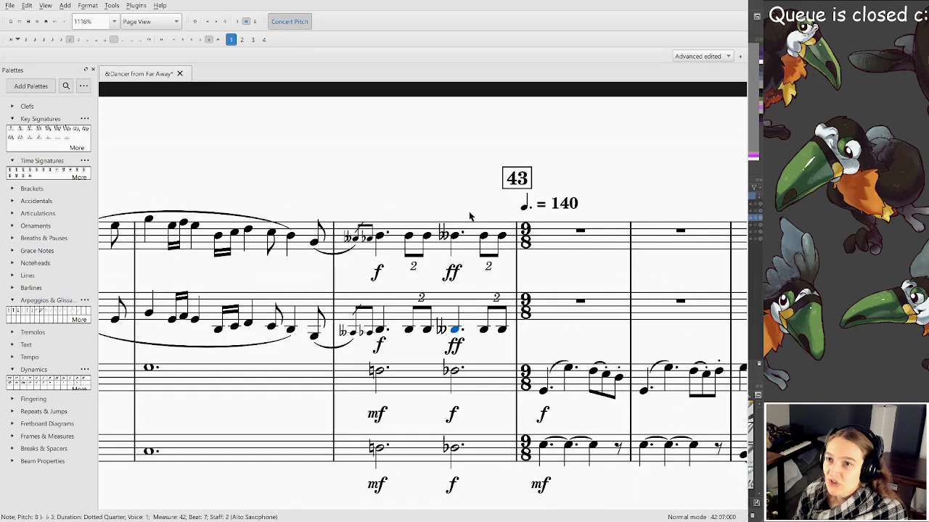
pyautogui.scroll(1, 450, 238)
pyautogui.moveTo(259, 162); pyautogui.dragTo(600, 159)
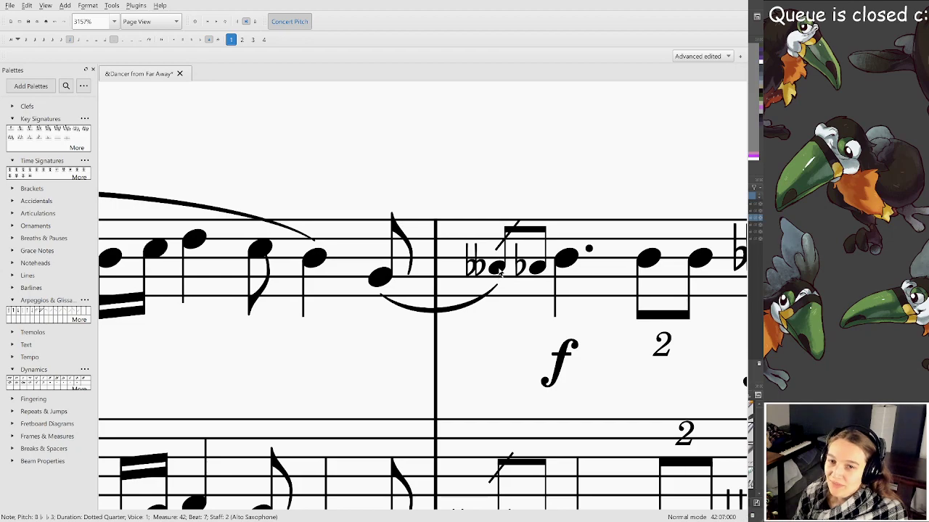
pyautogui.click(299, 25)
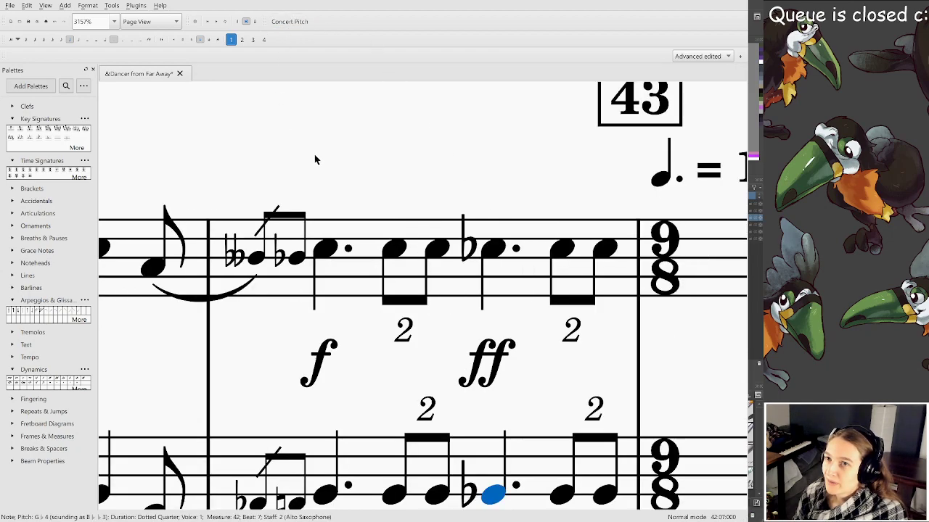
pyautogui.scroll(-4, 386, 136)
pyautogui.hotkey('ctrl', 'shift', 'z')
pyautogui.hotkey('ctrl', 'z')
pyautogui.hotkey('ctrl', 'shift', 'z')
pyautogui.hotkey('ctrl', 'Home')
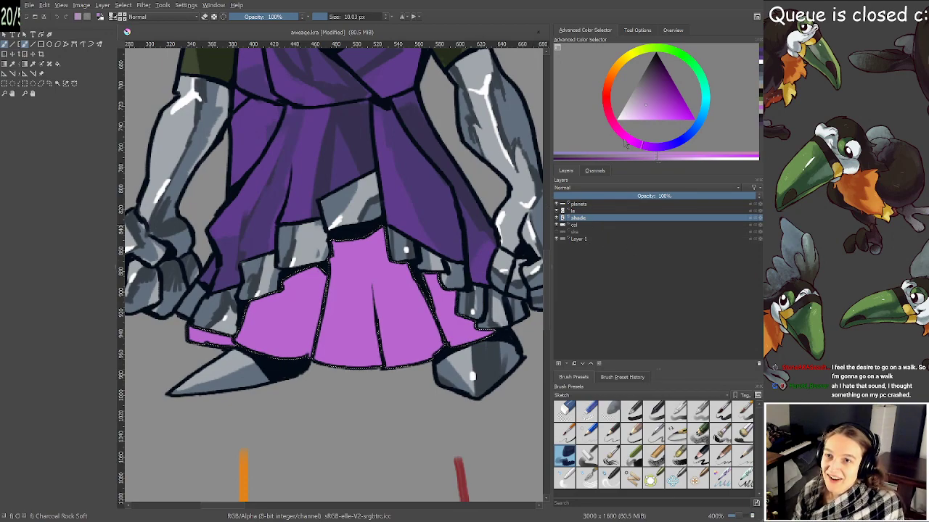
# Back in the Krita painting, try shading the underskirt's folds with a darker muted violet and a 24.37 px brush, and undo the last stroke
pyautogui.click(649, 98)
pyautogui.click(644, 91)
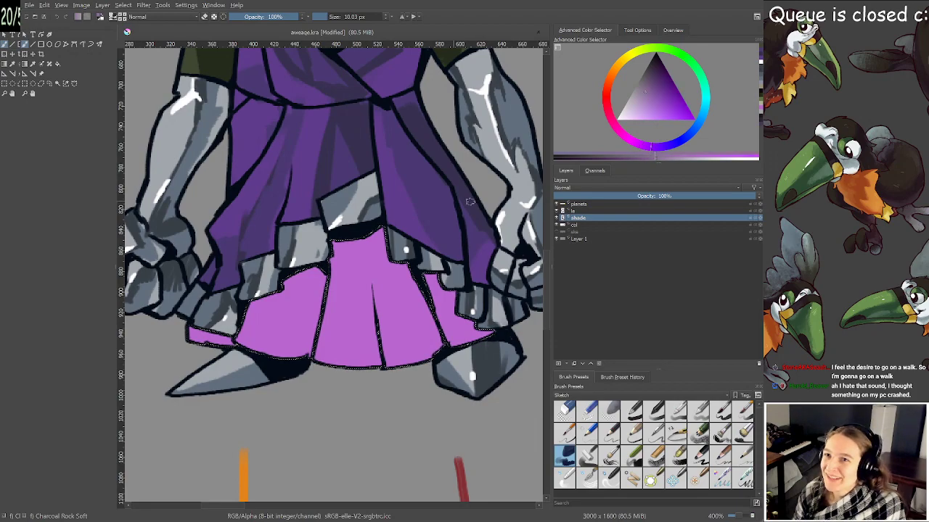
pyautogui.click(638, 103)
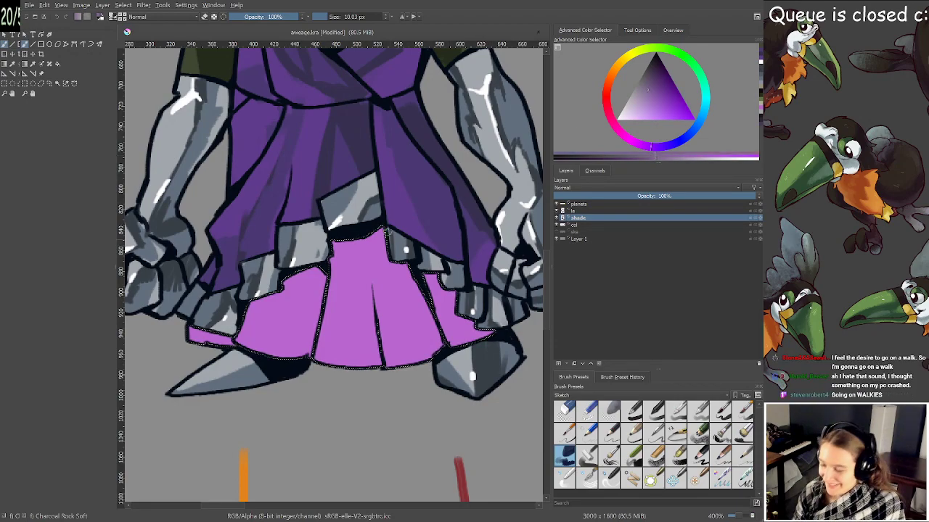
pyautogui.moveTo(371, 290); pyautogui.dragTo(380, 290)
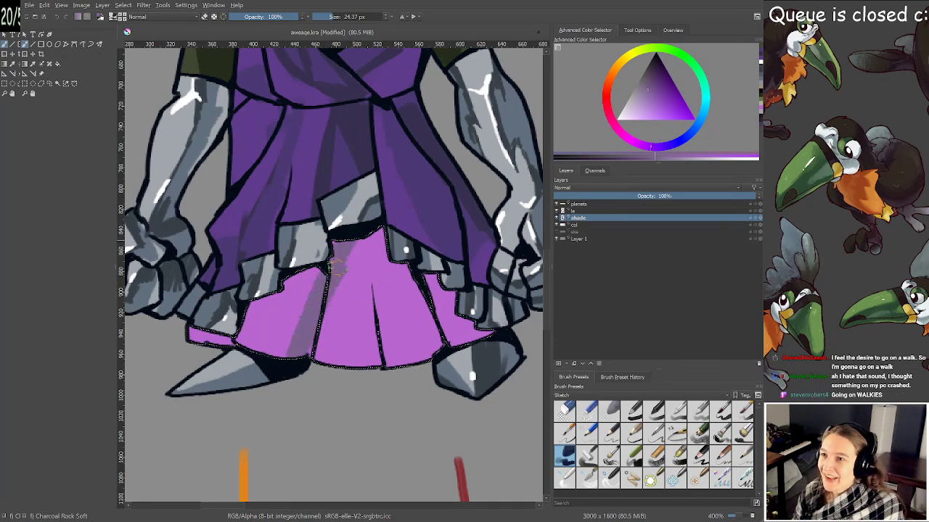
pyautogui.hotkey('ctrl', 'z')
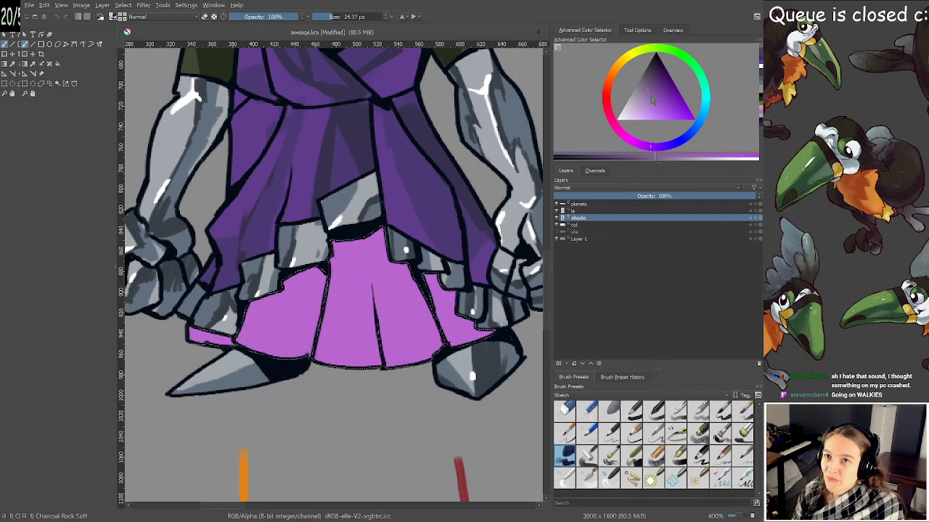
# Shade the folds of the pink underskirt with a medium purple using the 24.37 px brush
pyautogui.click(652, 104)
pyautogui.hotkey('ctrl', 'z')
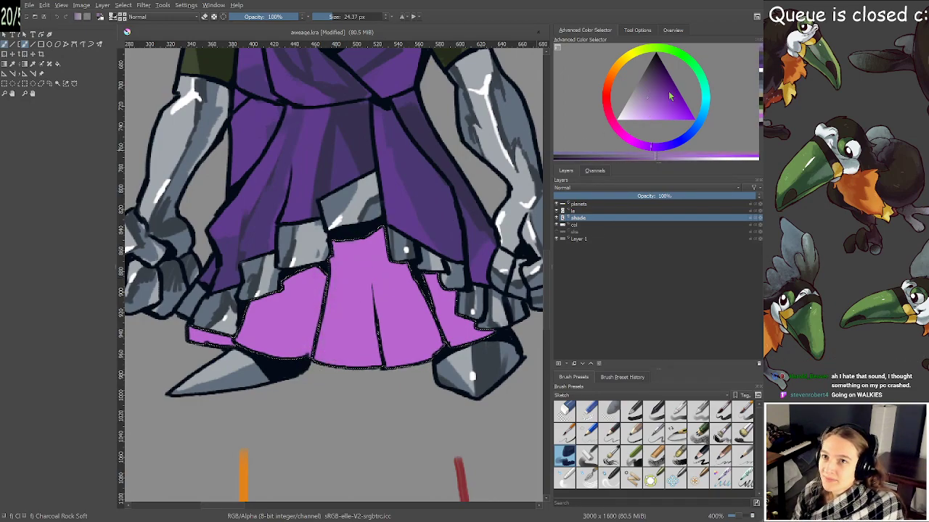
pyautogui.click(659, 106)
pyautogui.moveTo(335, 254); pyautogui.dragTo(328, 354)
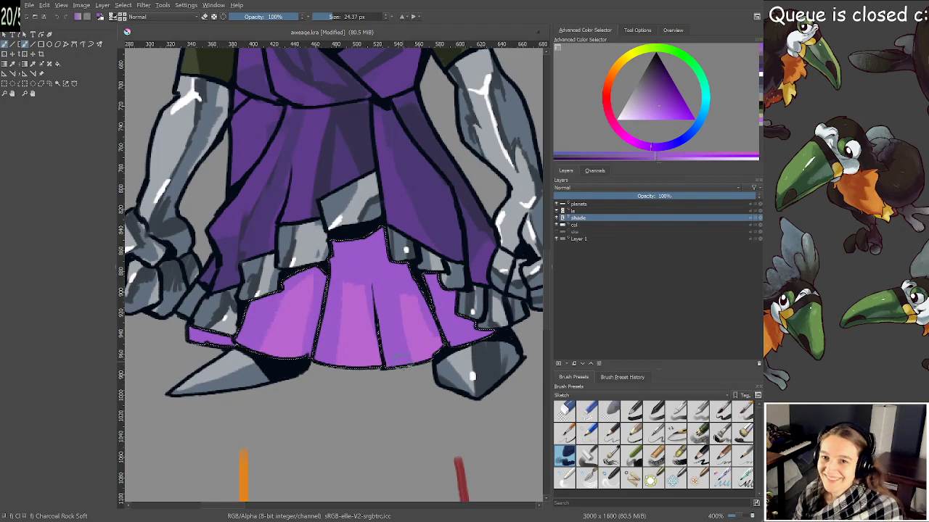
pyautogui.scroll(-3, 400, 355)
pyautogui.scroll(3, 390, 318)
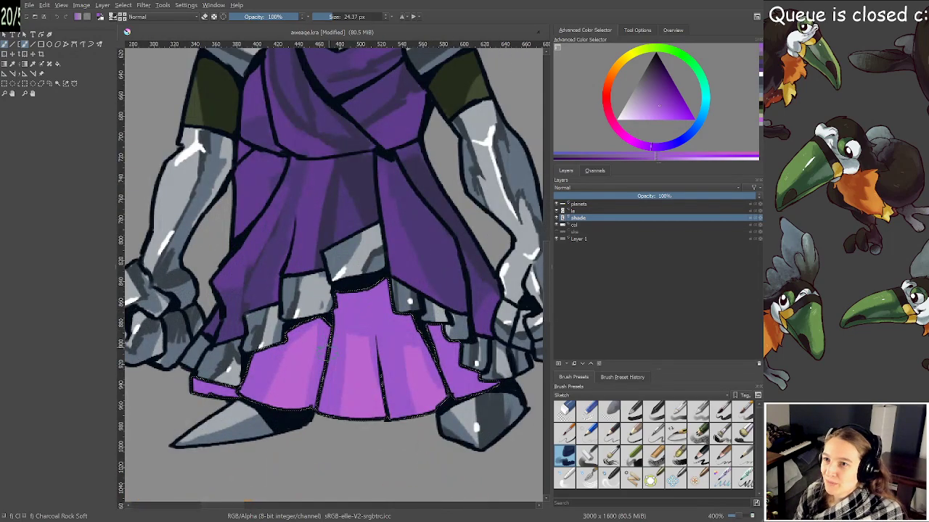
# Paint lighter pink highlight streaks along the underskirt's folds, with the brush size reduced to 9.16 px
pyautogui.click(636, 144)
pyautogui.moveTo(634, 142); pyautogui.dragTo(639, 144)
pyautogui.moveTo(653, 107)
pyautogui.mouseDown()
pyautogui.moveTo(666, 114)
pyautogui.moveTo(656, 113)
pyautogui.mouseUp()
pyautogui.moveTo(396, 391); pyautogui.dragTo(382, 391)
pyautogui.press('[')
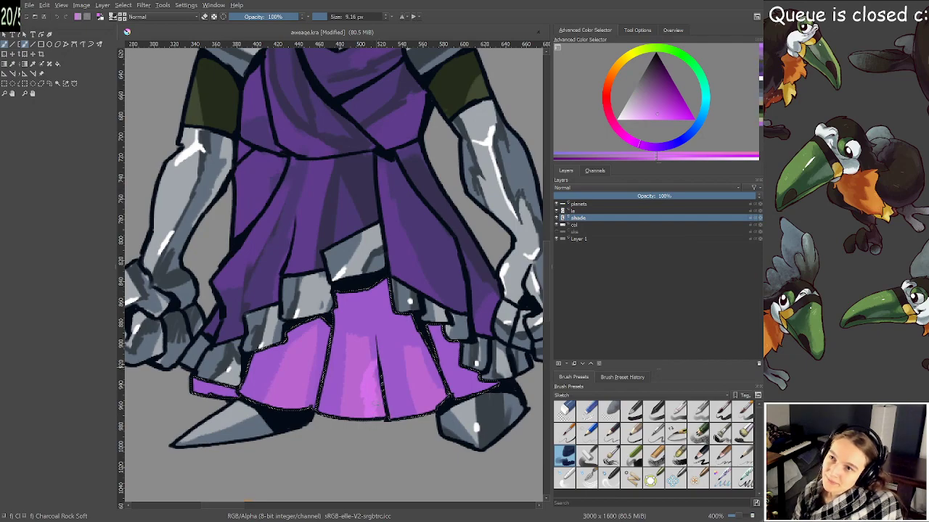
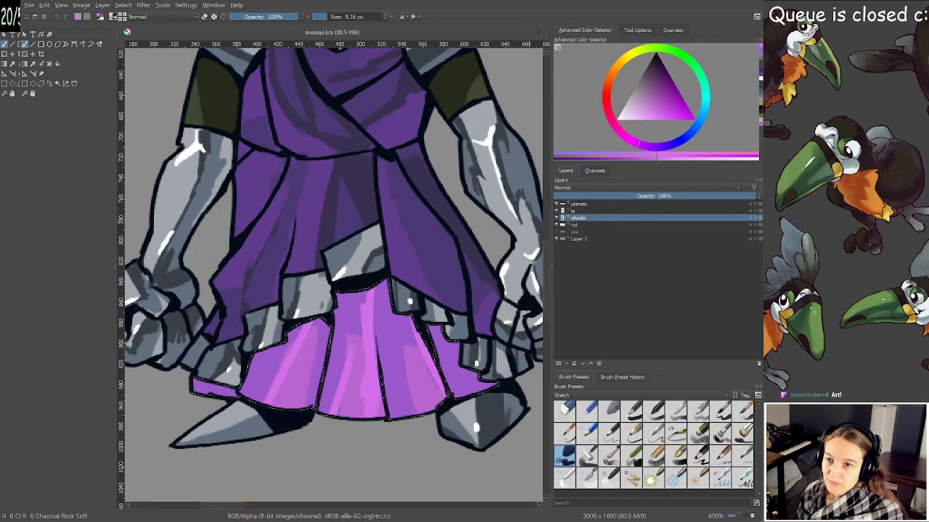
# Examine the whole shaded character and the row of labelled planets across the full canvas
pyautogui.scroll(-2, 404, 210)
pyautogui.moveTo(405, 206); pyautogui.dragTo(404, 243)
pyautogui.moveTo(411, 166); pyautogui.dragTo(395, 211)
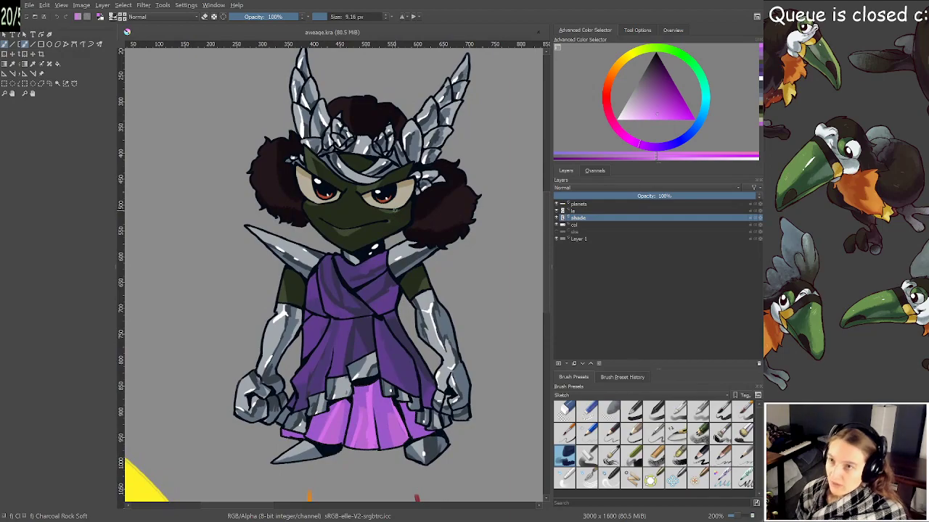
pyautogui.press('-')
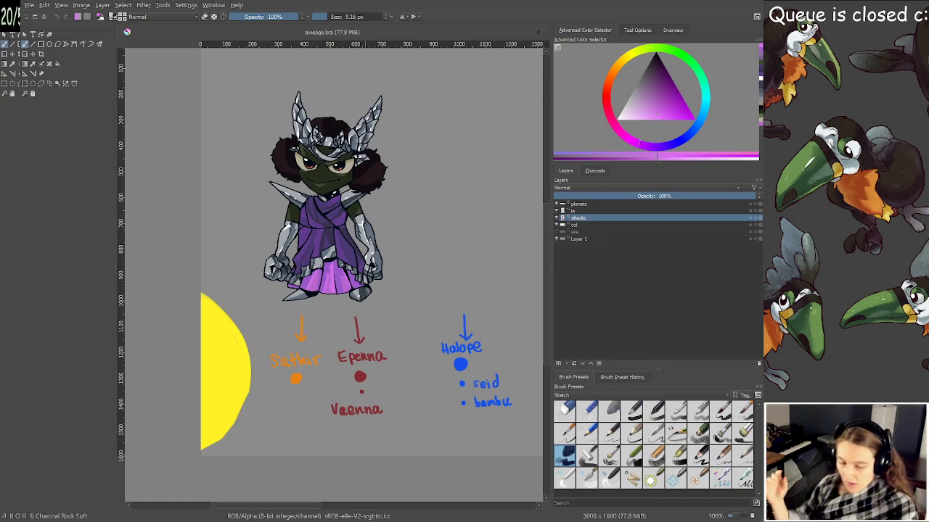
pyautogui.scroll(-1, 302, 175)
pyautogui.moveTo(412, 187); pyautogui.dragTo(293, 223)
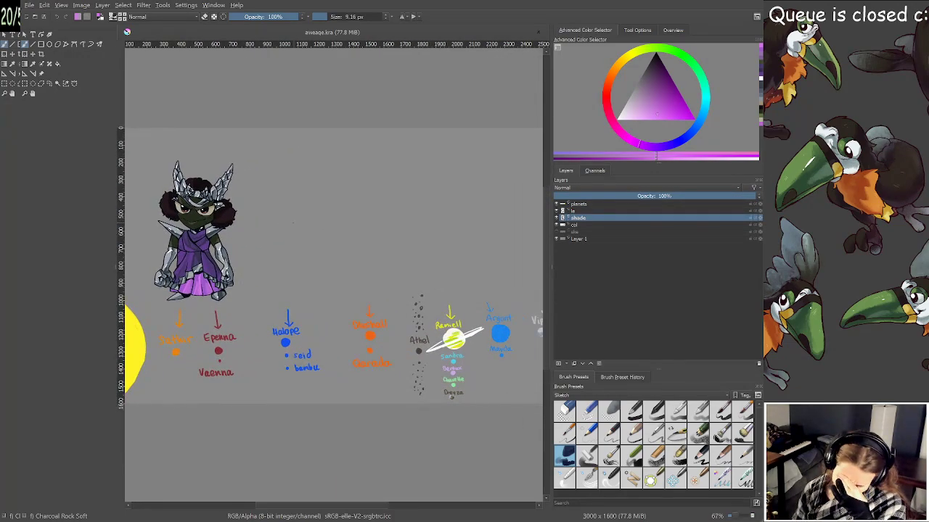
pyautogui.moveTo(350, 209); pyautogui.dragTo(391, 235)
pyautogui.scroll(-1, 411, 227)
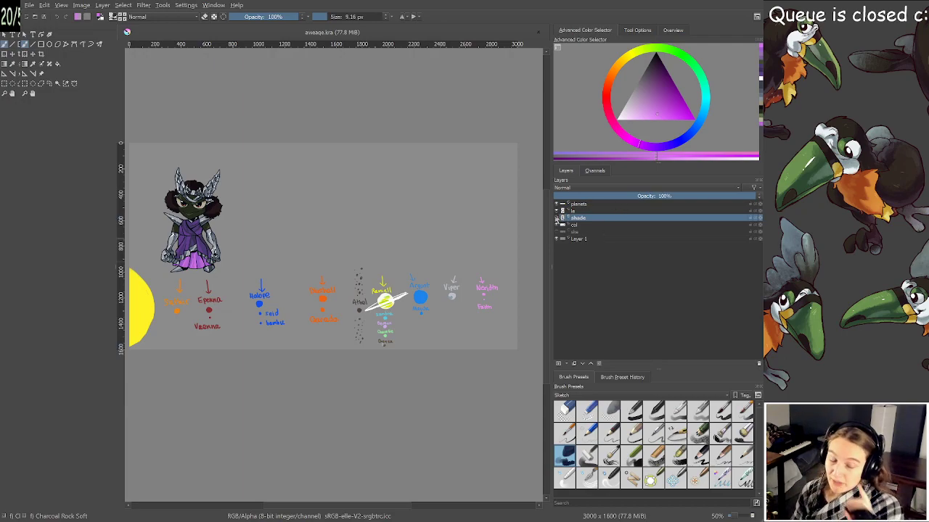
# Show the ske sketch layer and sample the near-black navy line colour from the armoured character's eye
pyautogui.click(560, 210)
pyautogui.click(560, 211)
pyautogui.click(560, 232)
pyautogui.scroll(3, 276, 199)
pyautogui.moveTo(211, 232); pyautogui.dragTo(378, 248)
pyautogui.scroll(4, 378, 248)
pyautogui.moveTo(192, 270); pyautogui.dragTo(357, 269)
pyautogui.scroll(3, 356, 270)
pyautogui.keyDown('ctrl'); pyautogui.click(330, 271); pyautogui.keyUp('ctrl')
pyautogui.scroll(-8, 331, 271)
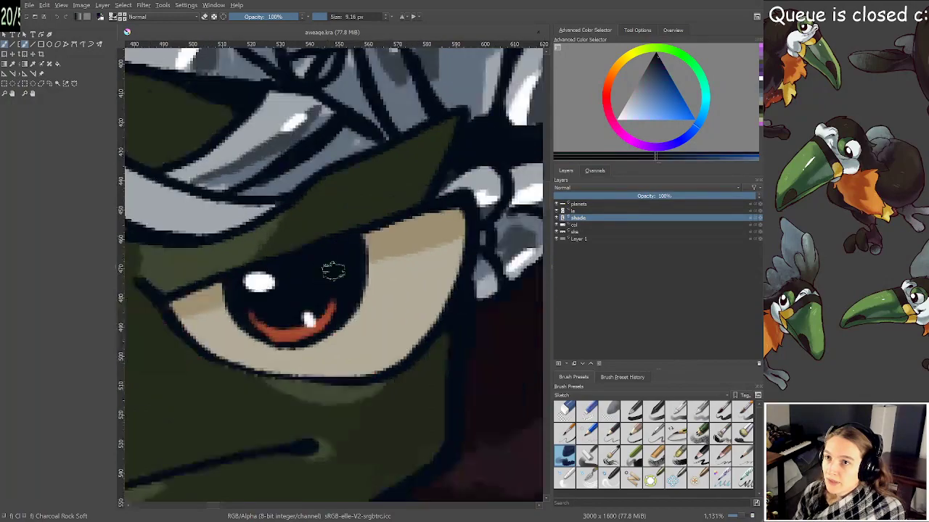
# Make the line-art layer active and set the brush size to 5 px for inking the sketched character above Halope
pyautogui.click(577, 210)
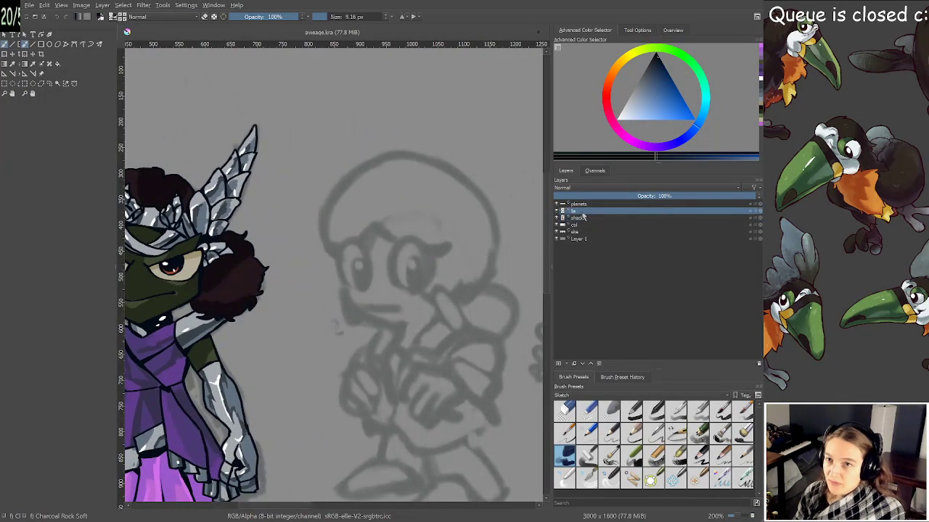
pyautogui.moveTo(455, 264); pyautogui.dragTo(406, 208)
pyautogui.scroll(-1, 405, 207)
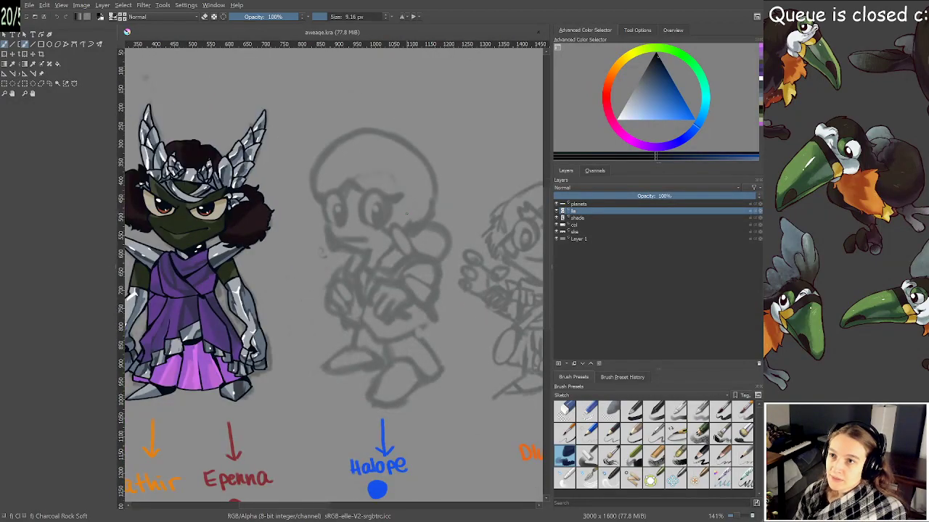
pyautogui.scroll(3, 407, 214)
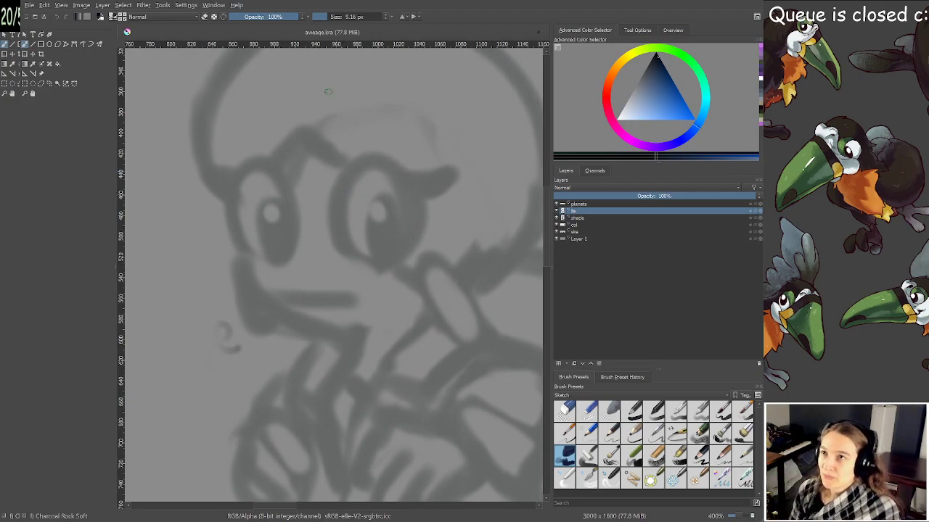
pyautogui.click(348, 16)
pyautogui.write('5')
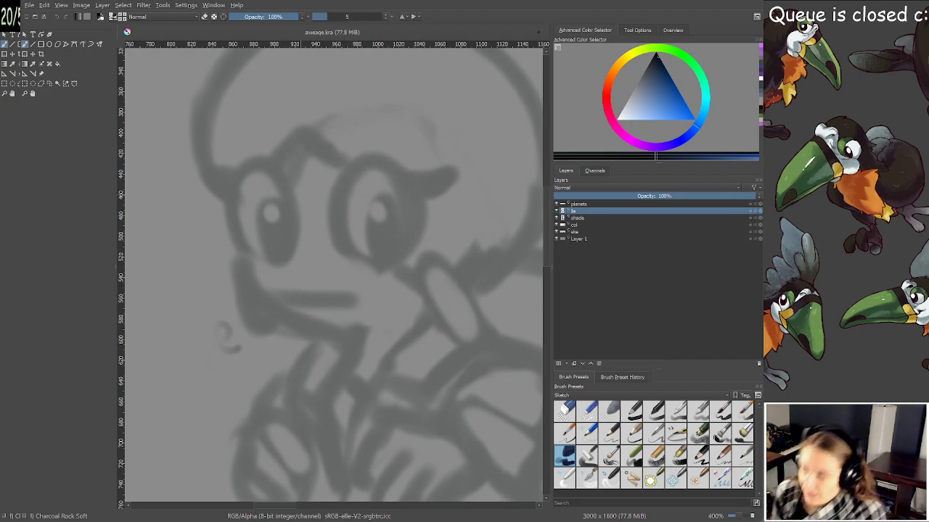
pyautogui.press('Return')
pyautogui.moveTo(335, 235); pyautogui.dragTo(328, 257)
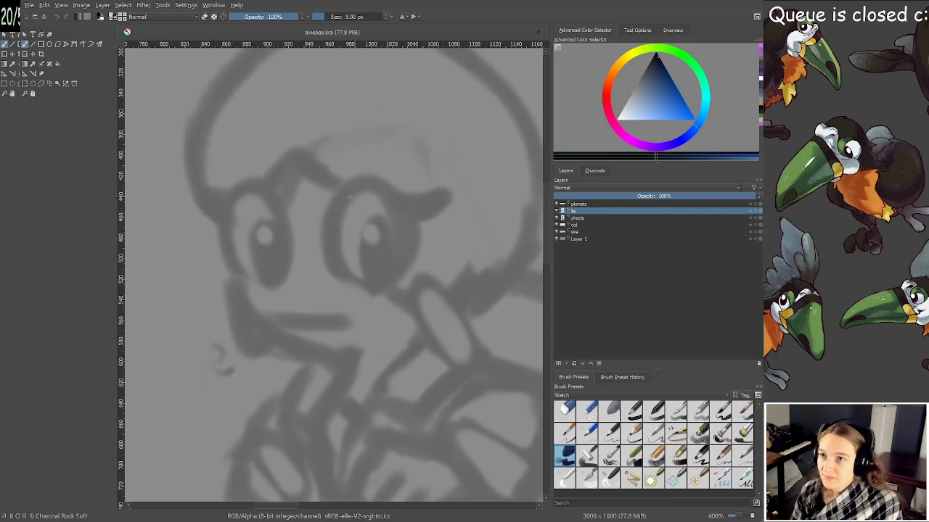
# Try several ink strokes for the outline of the sketched character's larger eye, undoing each one
pyautogui.moveTo(340, 190); pyautogui.dragTo(327, 236)
pyautogui.hotkey('ctrl', 'z')
pyautogui.moveTo(351, 187)
pyautogui.mouseDown()
pyautogui.moveTo(333, 206)
pyautogui.moveTo(326, 262)
pyautogui.moveTo(346, 285)
pyautogui.moveTo(389, 291)
pyautogui.moveTo(408, 267)
pyautogui.mouseUp()
pyautogui.hotkey('ctrl', 'z')
pyautogui.moveTo(360, 185)
pyautogui.mouseDown()
pyautogui.moveTo(332, 229)
pyautogui.moveTo(346, 270)
pyautogui.moveTo(367, 285)
pyautogui.mouseUp()
pyautogui.hotkey('ctrl', 'z')
pyautogui.moveTo(355, 186)
pyautogui.mouseDown()
pyautogui.moveTo(338, 201)
pyautogui.moveTo(327, 258)
pyautogui.mouseUp()
pyautogui.hotkey('ctrl', 'z')
pyautogui.moveTo(354, 185)
pyautogui.mouseDown()
pyautogui.moveTo(330, 241)
pyautogui.moveTo(345, 280)
pyautogui.moveTo(385, 290)
pyautogui.moveTo(416, 258)
pyautogui.mouseUp()
pyautogui.hotkey('ctrl', 'z')
pyautogui.moveTo(365, 182); pyautogui.dragTo(335, 216)
pyautogui.hotkey('ctrl', 'z')
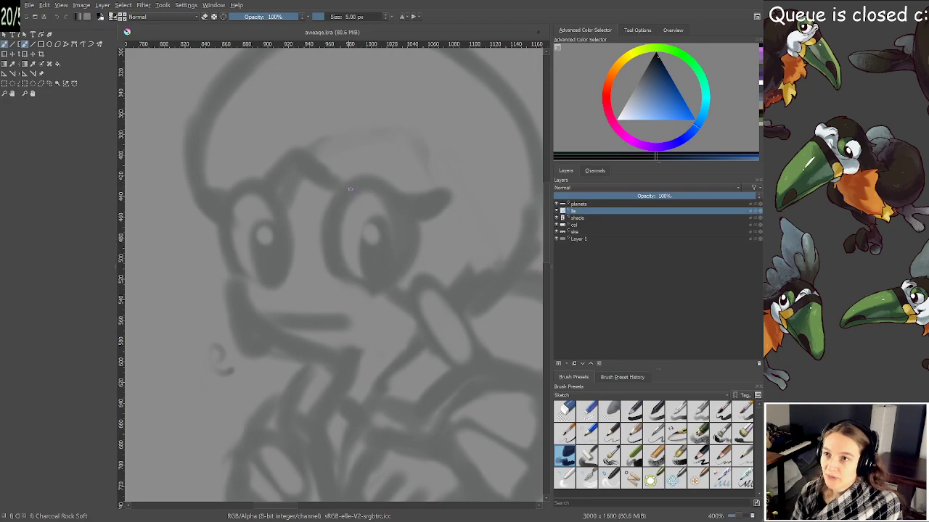
# Ink the full outline of the sketched character's larger eye, redoing the upper curve toward its outer side
pyautogui.scroll(1, 320, 155)
pyautogui.moveTo(288, 178); pyautogui.dragTo(271, 145)
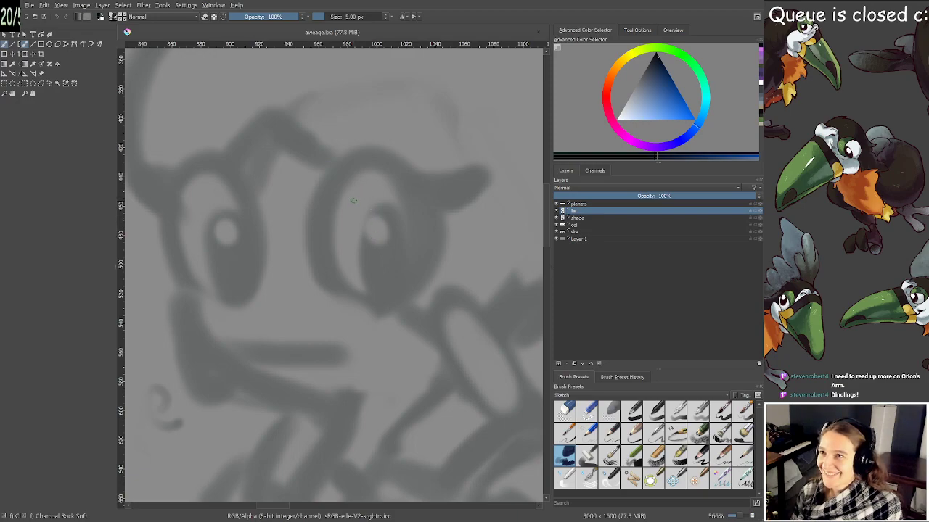
pyautogui.moveTo(361, 158)
pyautogui.mouseDown()
pyautogui.moveTo(325, 210)
pyautogui.moveTo(331, 261)
pyautogui.mouseUp()
pyautogui.hotkey('ctrl', 'z')
pyautogui.moveTo(364, 160)
pyautogui.mouseDown()
pyautogui.moveTo(346, 170)
pyautogui.moveTo(324, 206)
pyautogui.moveTo(323, 267)
pyautogui.moveTo(335, 288)
pyautogui.moveTo(384, 303)
pyautogui.moveTo(426, 278)
pyautogui.moveTo(434, 243)
pyautogui.mouseUp()
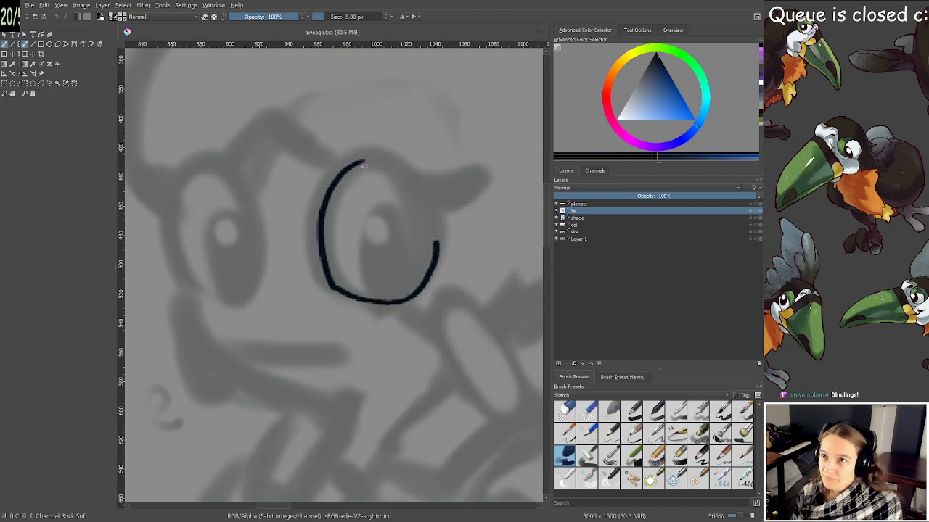
pyautogui.moveTo(355, 165)
pyautogui.mouseDown()
pyautogui.moveTo(392, 164)
pyautogui.moveTo(419, 192)
pyautogui.moveTo(434, 250)
pyautogui.moveTo(415, 176)
pyautogui.mouseUp()
pyautogui.press('e')
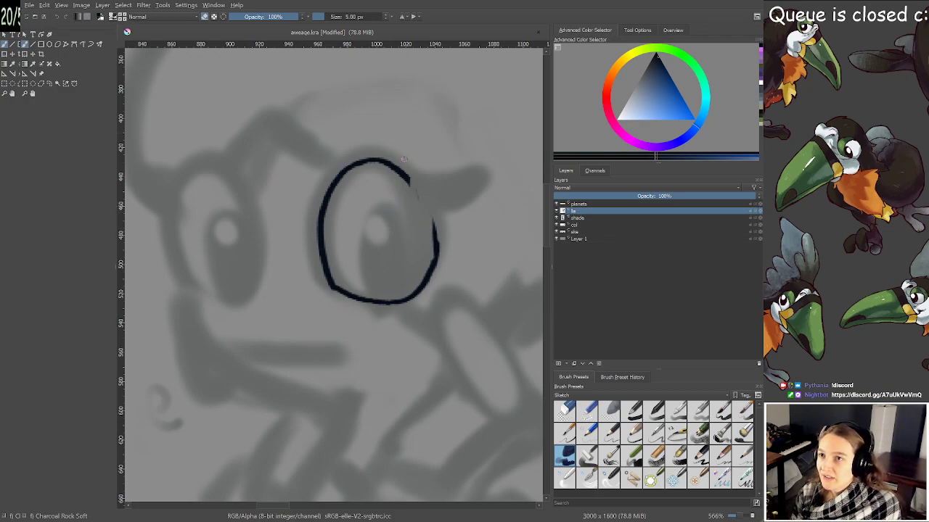
pyautogui.hotkey('ctrl', 'z')
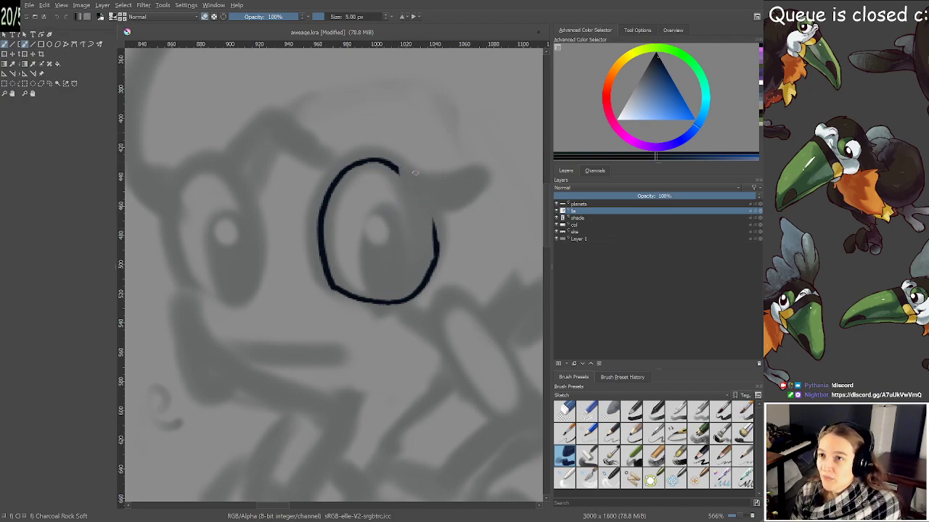
pyautogui.hotkey('ctrl', 'z')
pyautogui.hotkey('ctrl', 'z')
pyautogui.moveTo(370, 158)
pyautogui.mouseDown()
pyautogui.moveTo(392, 162)
pyautogui.moveTo(415, 186)
pyautogui.moveTo(437, 248)
pyautogui.mouseUp()
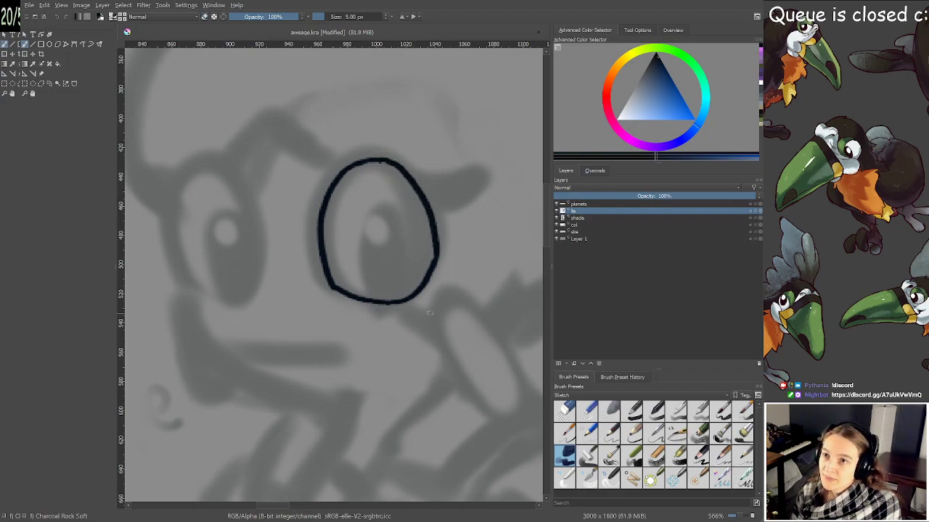
# Ink the closed outline of the sketched character's other, narrower eye
pyautogui.moveTo(189, 293)
pyautogui.mouseDown()
pyautogui.moveTo(175, 212)
pyautogui.moveTo(187, 186)
pyautogui.moveTo(213, 169)
pyautogui.moveTo(174, 229)
pyautogui.moveTo(194, 238)
pyautogui.moveTo(180, 252)
pyautogui.moveTo(185, 189)
pyautogui.moveTo(205, 157)
pyautogui.moveTo(187, 192)
pyautogui.mouseUp()
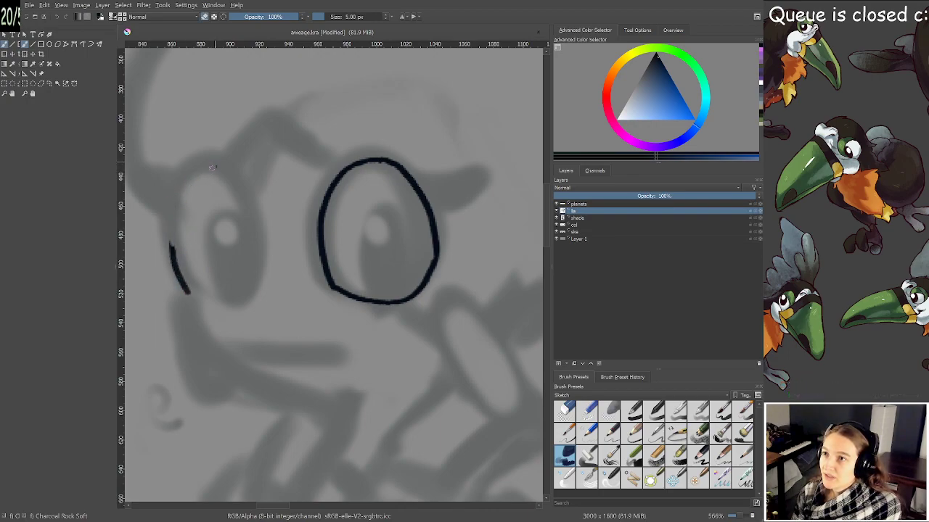
pyautogui.moveTo(171, 251)
pyautogui.mouseDown()
pyautogui.moveTo(167, 225)
pyautogui.moveTo(184, 181)
pyautogui.moveTo(213, 162)
pyautogui.moveTo(236, 172)
pyautogui.moveTo(256, 212)
pyautogui.moveTo(263, 270)
pyautogui.moveTo(250, 293)
pyautogui.mouseUp()
pyautogui.moveTo(186, 291)
pyautogui.mouseDown()
pyautogui.moveTo(221, 302)
pyautogui.moveTo(253, 292)
pyautogui.mouseUp()
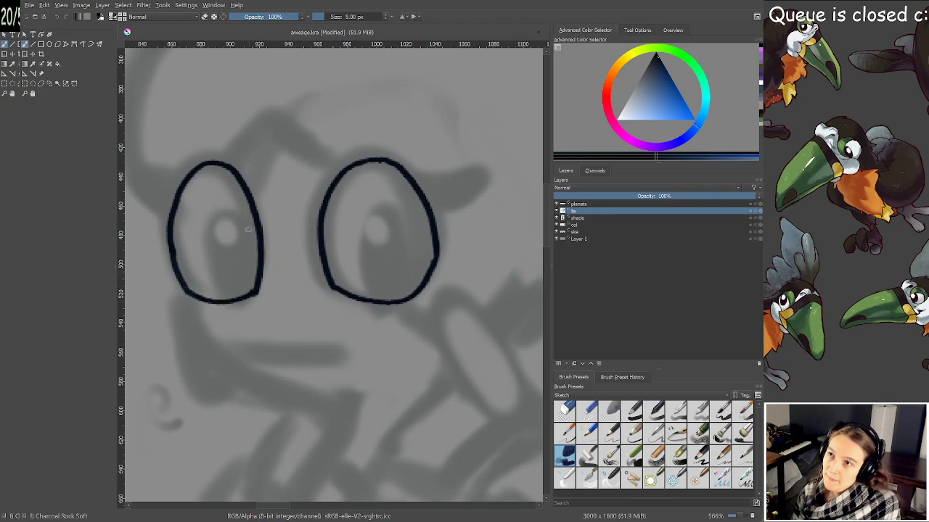
# Draw a tall oval pupil in each eye and fill both with the dark navy line colour
pyautogui.moveTo(256, 220)
pyautogui.mouseDown()
pyautogui.moveTo(227, 211)
pyautogui.moveTo(212, 225)
pyautogui.moveTo(216, 283)
pyautogui.moveTo(248, 297)
pyautogui.mouseUp()
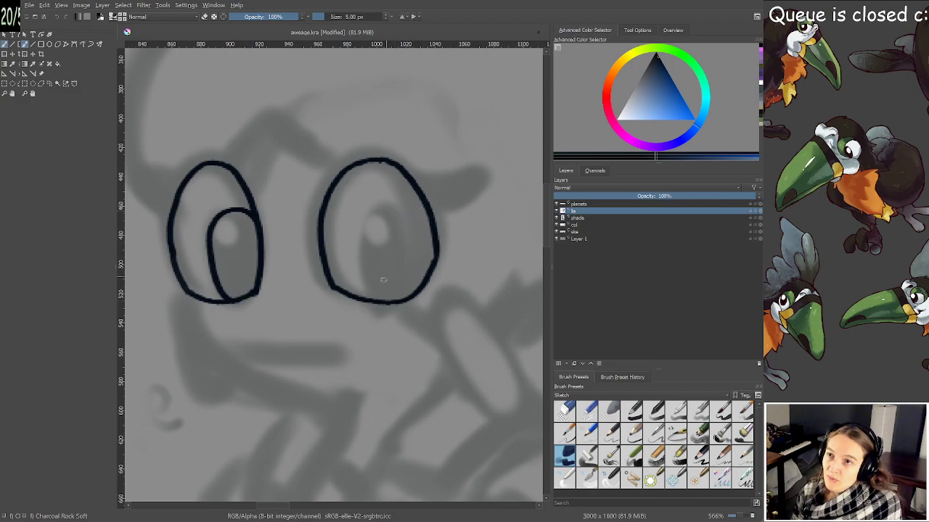
pyautogui.moveTo(387, 300)
pyautogui.mouseDown()
pyautogui.moveTo(375, 239)
pyautogui.moveTo(384, 211)
pyautogui.moveTo(416, 209)
pyautogui.moveTo(432, 258)
pyautogui.mouseUp()
pyautogui.moveTo(214, 238)
pyautogui.mouseDown()
pyautogui.moveTo(221, 254)
pyautogui.moveTo(247, 233)
pyautogui.moveTo(234, 212)
pyautogui.mouseUp()
pyautogui.moveTo(217, 259)
pyautogui.mouseDown()
pyautogui.moveTo(237, 293)
pyautogui.moveTo(255, 281)
pyautogui.moveTo(245, 240)
pyautogui.moveTo(244, 259)
pyautogui.moveTo(249, 226)
pyautogui.moveTo(225, 248)
pyautogui.moveTo(221, 218)
pyautogui.moveTo(241, 214)
pyautogui.moveTo(254, 233)
pyautogui.moveTo(232, 218)
pyautogui.moveTo(246, 218)
pyautogui.moveTo(257, 271)
pyautogui.mouseUp()
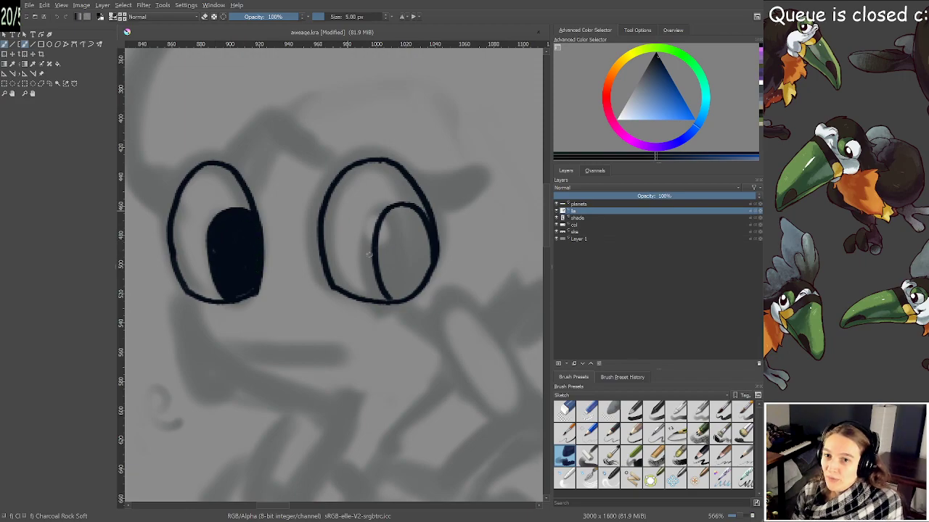
pyautogui.moveTo(401, 240)
pyautogui.mouseDown()
pyautogui.moveTo(381, 265)
pyautogui.moveTo(404, 299)
pyautogui.moveTo(416, 284)
pyautogui.moveTo(413, 269)
pyautogui.moveTo(395, 270)
pyautogui.moveTo(389, 249)
pyautogui.moveTo(393, 208)
pyautogui.moveTo(421, 273)
pyautogui.moveTo(428, 261)
pyautogui.moveTo(409, 216)
pyautogui.mouseUp()
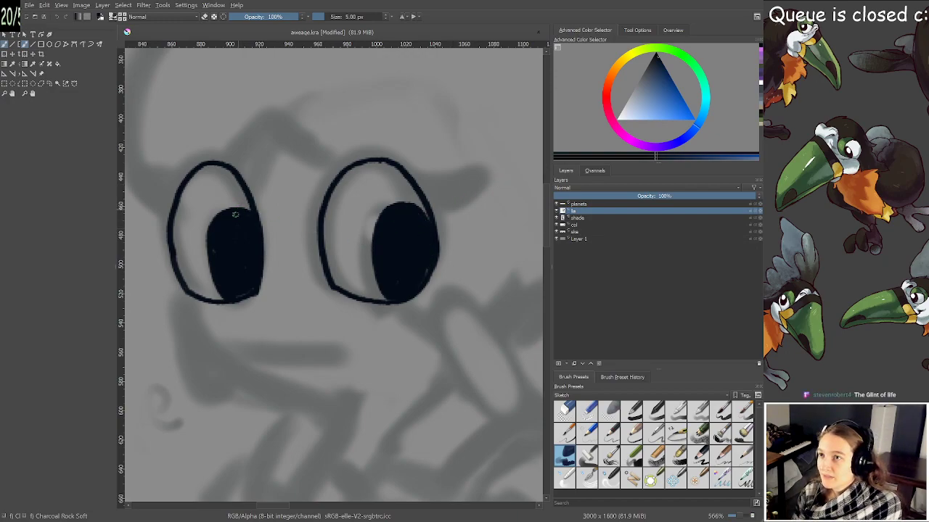
pyautogui.moveTo(223, 212)
pyautogui.mouseDown()
pyautogui.moveTo(243, 205)
pyautogui.moveTo(251, 215)
pyautogui.mouseUp()
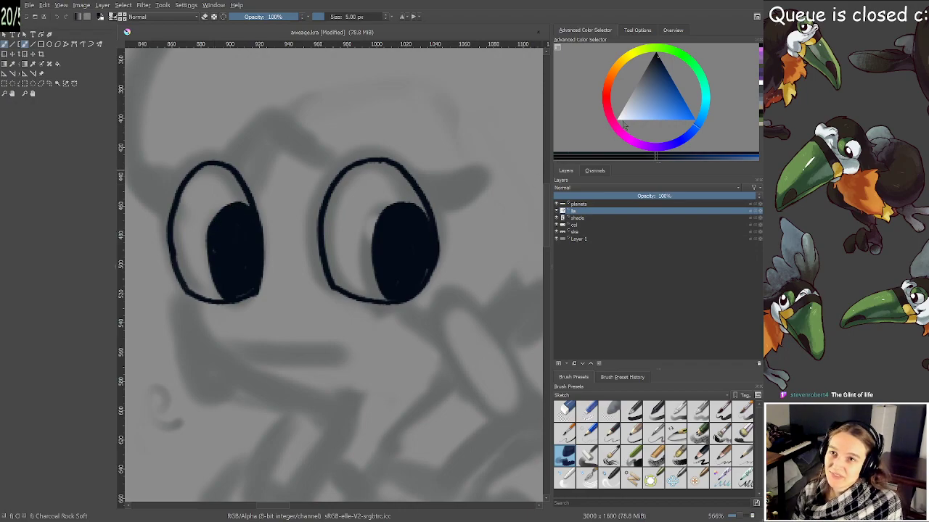
# Paint a white oval highlight in the upper part of each pupil
pyautogui.moveTo(622, 114); pyautogui.dragTo(605, 129)
pyautogui.moveTo(384, 210)
pyautogui.mouseDown()
pyautogui.moveTo(388, 236)
pyautogui.moveTo(382, 223)
pyautogui.moveTo(399, 234)
pyautogui.moveTo(396, 220)
pyautogui.moveTo(403, 241)
pyautogui.moveTo(382, 236)
pyautogui.moveTo(397, 213)
pyautogui.mouseUp()
pyautogui.hotkey('ctrl', 'z')
pyautogui.hotkey('ctrl', 'z')
pyautogui.moveTo(225, 227)
pyautogui.mouseDown()
pyautogui.moveTo(229, 214)
pyautogui.moveTo(222, 241)
pyautogui.moveTo(234, 216)
pyautogui.moveTo(229, 242)
pyautogui.moveTo(229, 221)
pyautogui.moveTo(229, 233)
pyautogui.mouseUp()
# Paint a bright blue oval reflection in the lower part of each pupil and save the painting
pyautogui.scroll(-3, 231, 233)
pyautogui.moveTo(231, 272)
pyautogui.mouseDown()
pyautogui.moveTo(312, 285)
pyautogui.moveTo(314, 300)
pyautogui.moveTo(374, 285)
pyautogui.mouseUp()
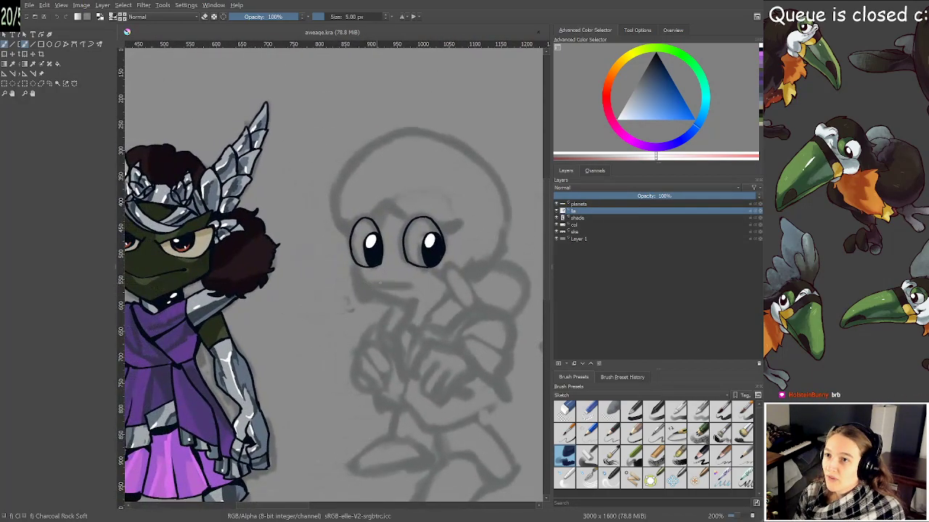
pyautogui.scroll(1, 399, 261)
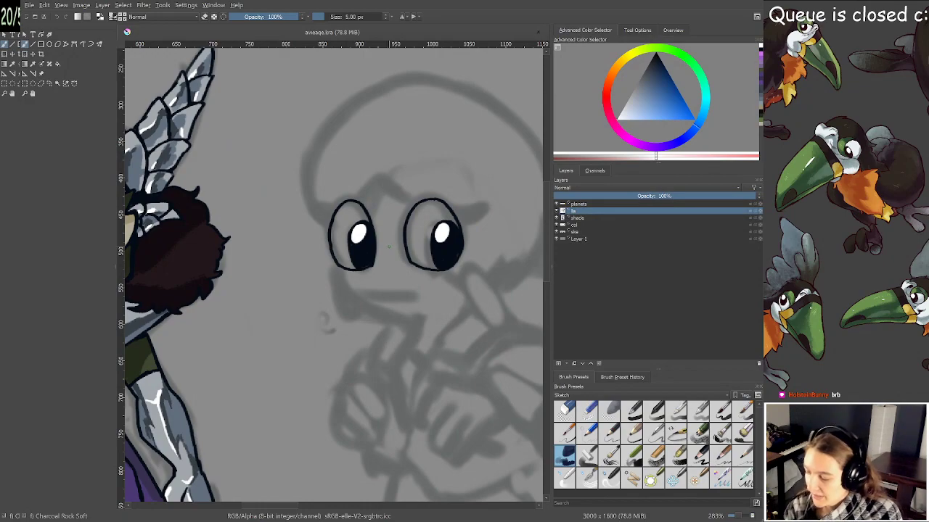
pyautogui.scroll(2, 376, 220)
pyautogui.moveTo(263, 230); pyautogui.dragTo(253, 229)
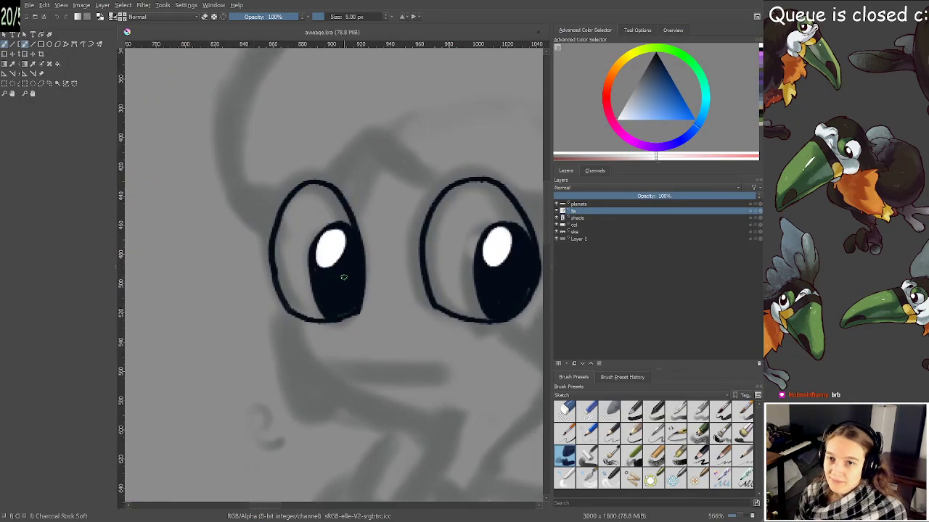
pyautogui.moveTo(359, 269); pyautogui.dragTo(281, 251)
pyautogui.scroll(1, 350, 236)
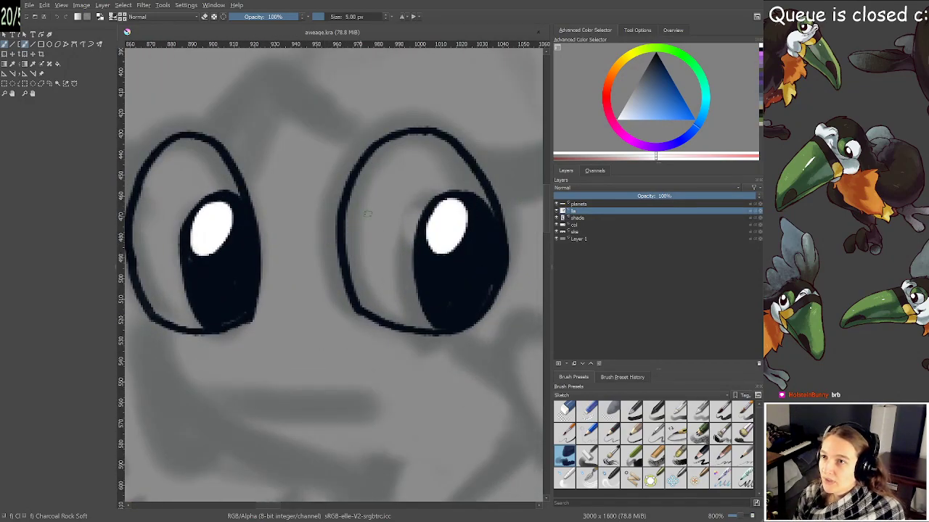
pyautogui.moveTo(669, 101); pyautogui.dragTo(675, 110)
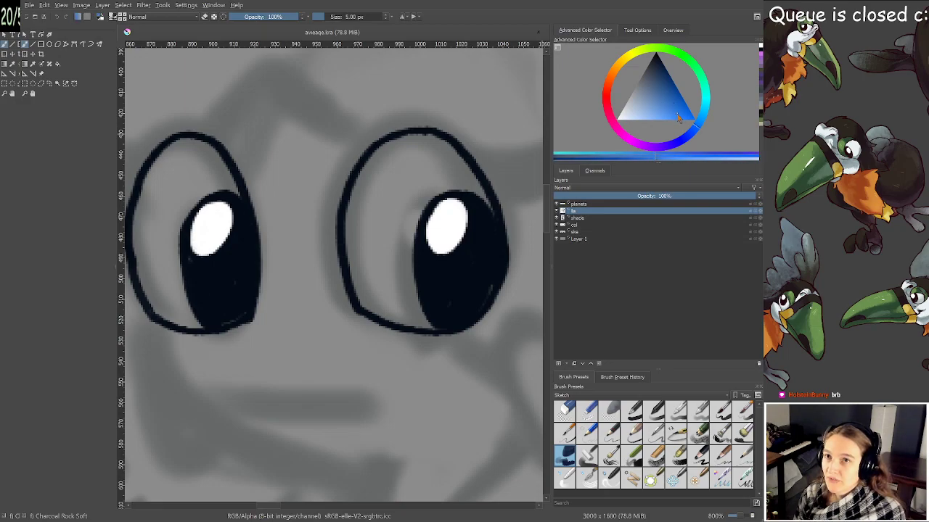
pyautogui.moveTo(232, 289)
pyautogui.mouseDown()
pyautogui.moveTo(219, 314)
pyautogui.moveTo(221, 290)
pyautogui.moveTo(228, 303)
pyautogui.moveTo(234, 296)
pyautogui.moveTo(222, 293)
pyautogui.moveTo(232, 287)
pyautogui.mouseUp()
pyautogui.hotkey('ctrl', 'z')
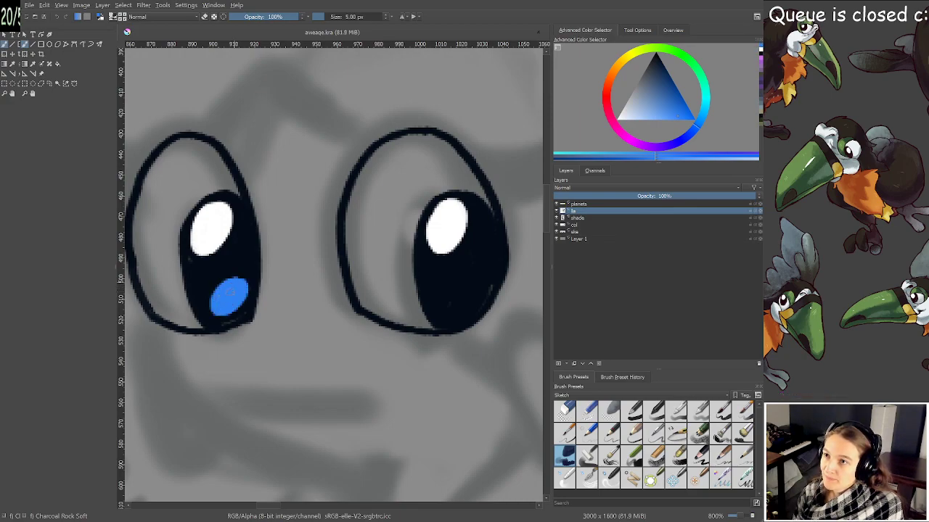
pyautogui.moveTo(474, 276)
pyautogui.mouseDown()
pyautogui.moveTo(451, 303)
pyautogui.moveTo(473, 285)
pyautogui.moveTo(468, 294)
pyautogui.mouseUp()
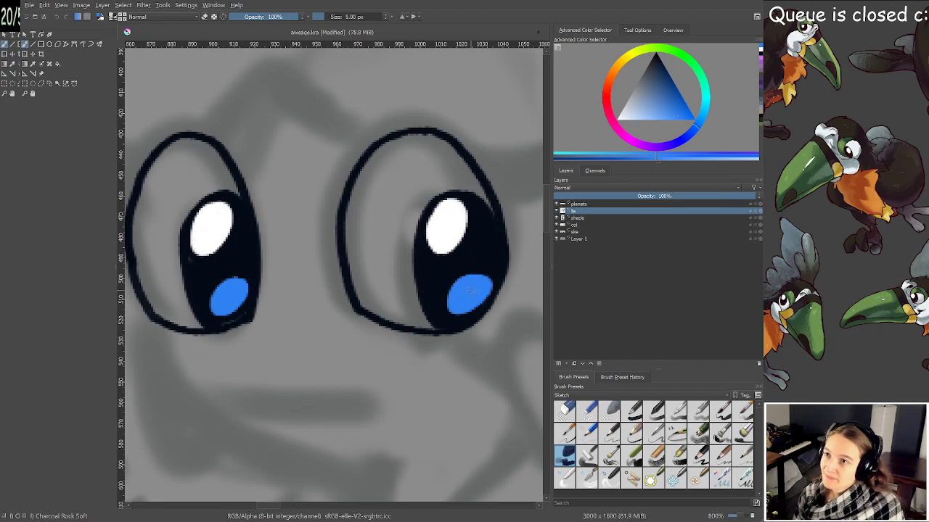
pyautogui.hotkey('ctrl', 's')
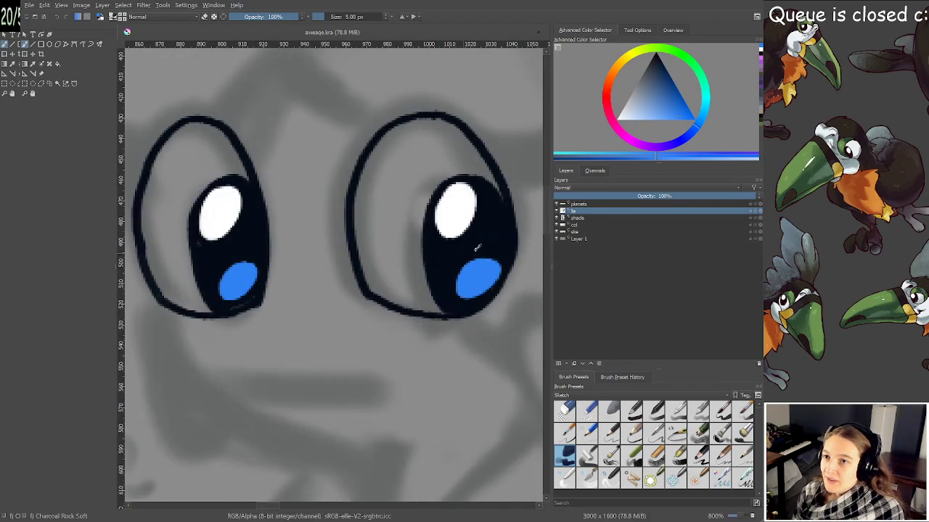
# Thicken the upper and outer outlines of both eyes with the dark navy line colour
pyautogui.scroll(-1, 435, 301)
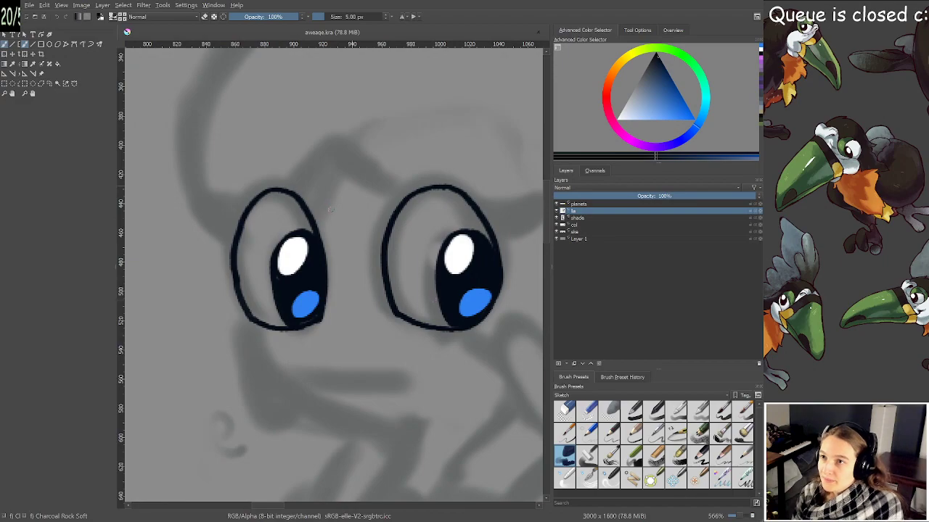
pyautogui.moveTo(241, 220)
pyautogui.mouseDown()
pyautogui.moveTo(231, 259)
pyautogui.moveTo(243, 210)
pyautogui.moveTo(260, 192)
pyautogui.moveTo(308, 194)
pyautogui.mouseUp()
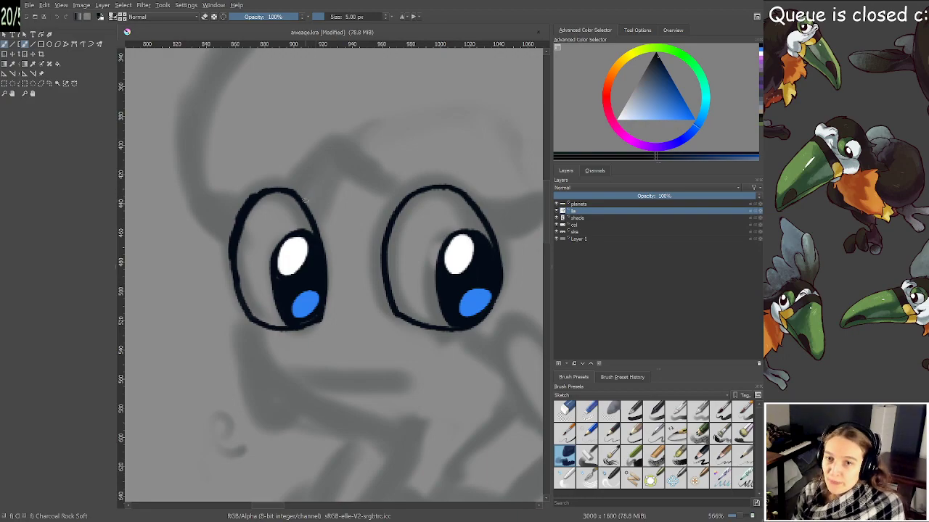
pyautogui.moveTo(407, 199)
pyautogui.mouseDown()
pyautogui.moveTo(418, 189)
pyautogui.moveTo(464, 190)
pyautogui.moveTo(499, 243)
pyautogui.moveTo(500, 266)
pyautogui.moveTo(488, 215)
pyautogui.moveTo(449, 187)
pyautogui.moveTo(494, 210)
pyautogui.moveTo(505, 256)
pyautogui.mouseUp()
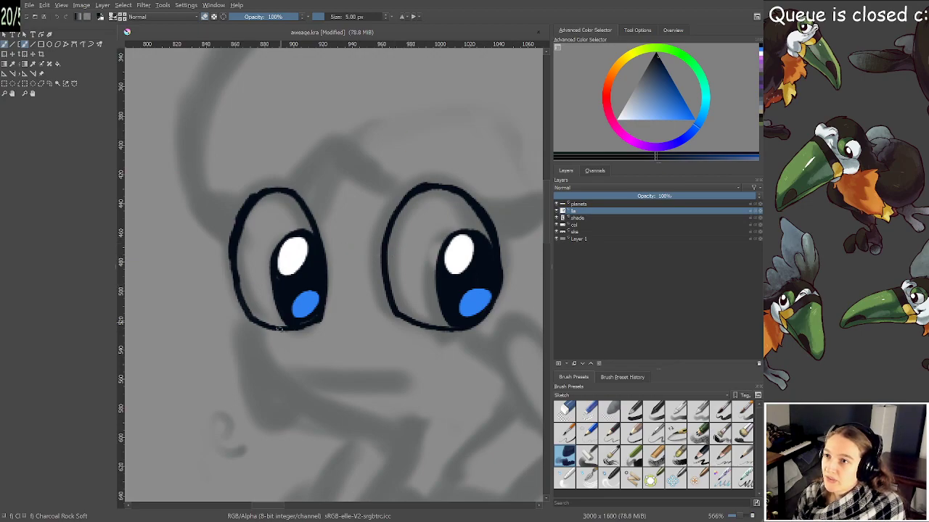
# Erase along the lower outlines of both eyes to thin the lines, and save the painting
pyautogui.moveTo(255, 330)
pyautogui.mouseDown()
pyautogui.moveTo(284, 333)
pyautogui.moveTo(249, 320)
pyautogui.mouseUp()
pyautogui.moveTo(317, 328)
pyautogui.mouseDown()
pyautogui.moveTo(245, 324)
pyautogui.moveTo(271, 330)
pyautogui.mouseUp()
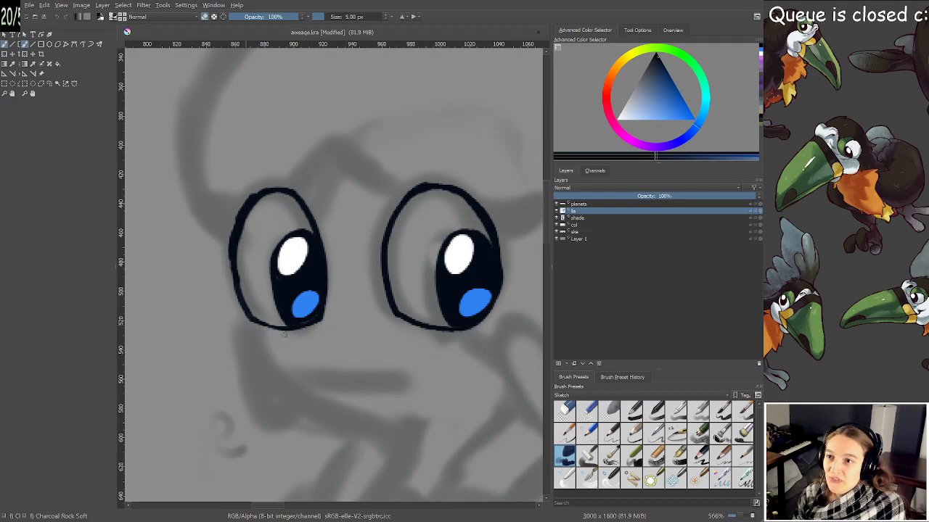
pyautogui.moveTo(387, 326)
pyautogui.mouseDown()
pyautogui.moveTo(446, 341)
pyautogui.moveTo(499, 323)
pyautogui.mouseUp()
pyautogui.hotkey('ctrl', 's')
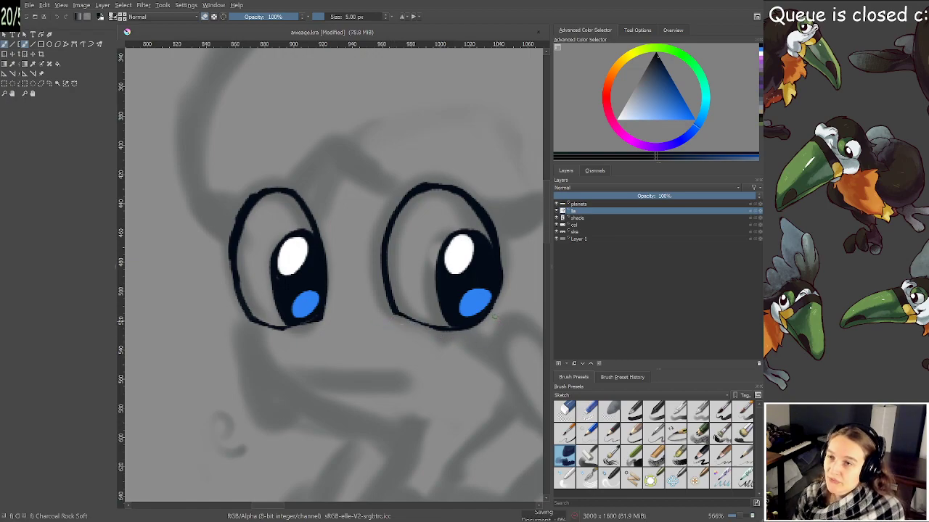
# Ink the curved cheek and jaw line running from below the narrower eye to under the mouth, and save the painting
pyautogui.moveTo(457, 351); pyautogui.dragTo(423, 327)
pyautogui.scroll(-1, 428, 316)
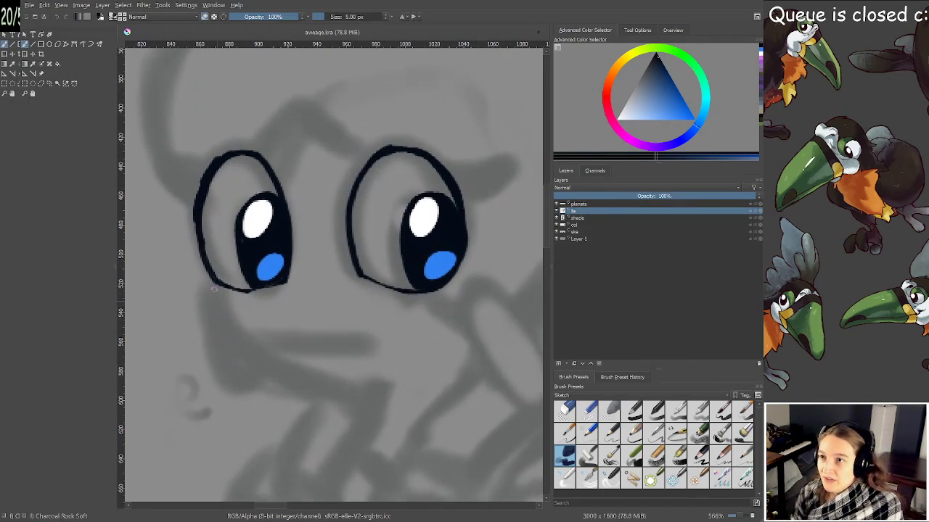
pyautogui.moveTo(211, 283); pyautogui.dragTo(226, 344)
pyautogui.moveTo(288, 388); pyautogui.dragTo(391, 396)
pyautogui.hotkey('ctrl', 's')
# Ink the pointed hairline between the eyes and the curved hair edge beside the narrower eye
pyautogui.moveTo(383, 263); pyautogui.dragTo(360, 369)
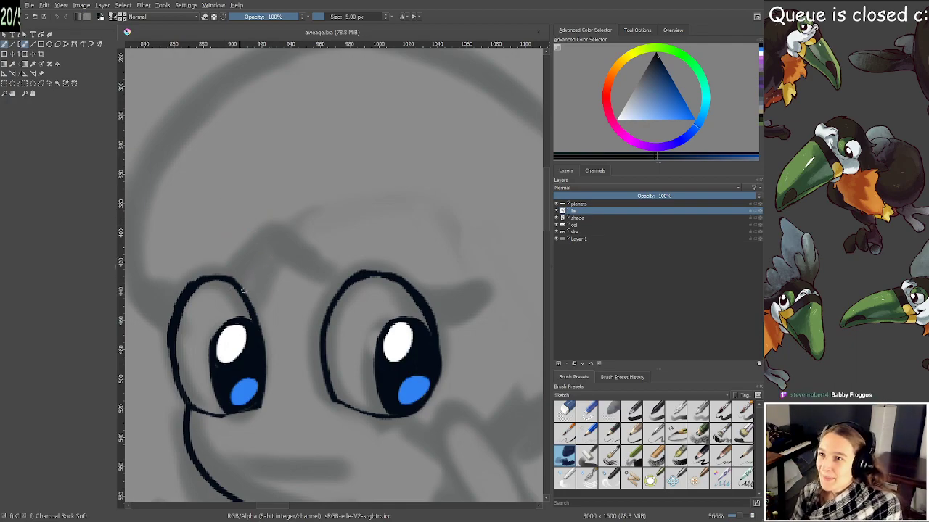
pyautogui.moveTo(240, 289)
pyautogui.mouseDown()
pyautogui.moveTo(276, 235)
pyautogui.moveTo(350, 274)
pyautogui.mouseUp()
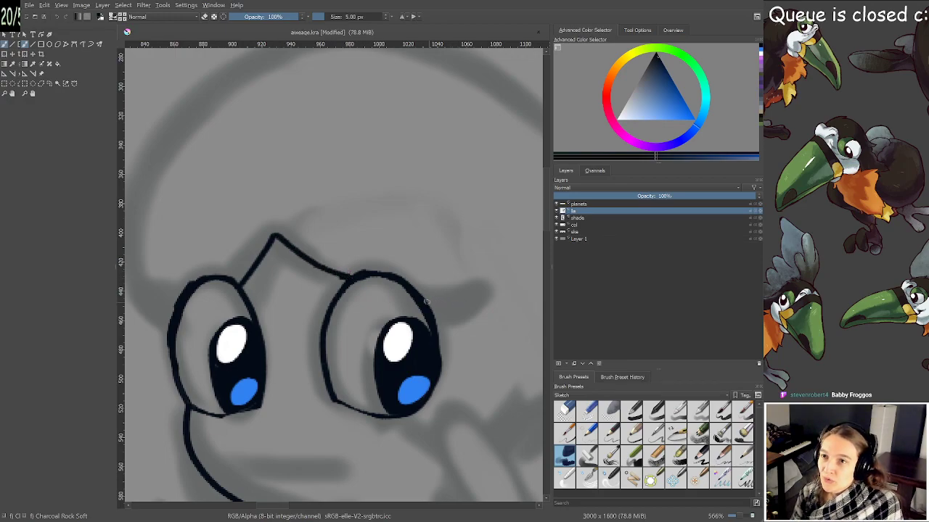
pyautogui.moveTo(367, 297); pyautogui.dragTo(448, 339)
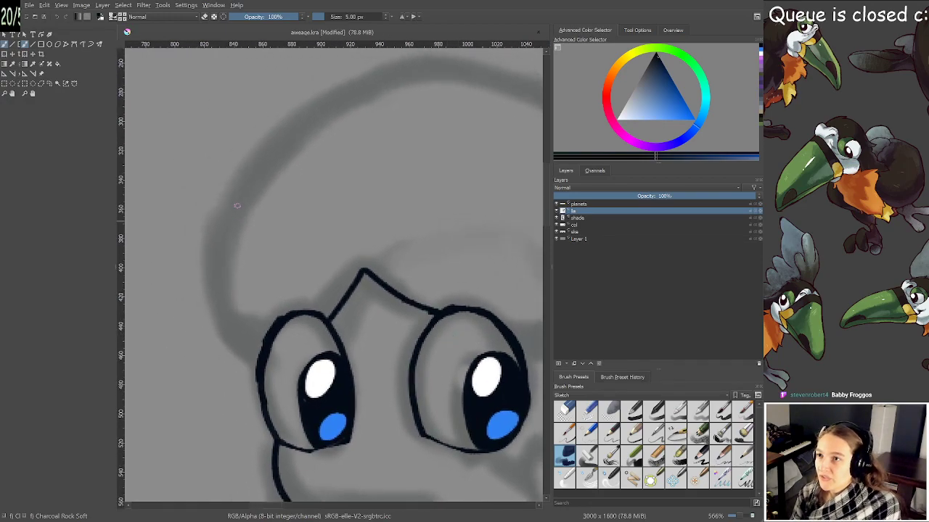
pyautogui.moveTo(219, 200)
pyautogui.mouseDown()
pyautogui.moveTo(217, 290)
pyautogui.moveTo(236, 332)
pyautogui.mouseUp()
pyautogui.hotkey('ctrl', 'z')
pyautogui.moveTo(254, 368)
pyautogui.mouseDown()
pyautogui.moveTo(237, 353)
pyautogui.moveTo(208, 256)
pyautogui.moveTo(233, 333)
pyautogui.mouseUp()
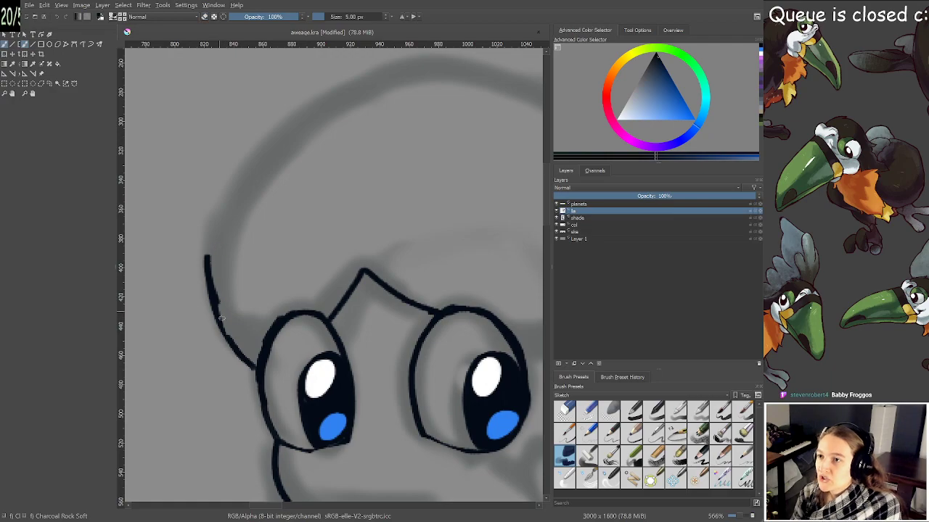
pyautogui.moveTo(208, 255); pyautogui.dragTo(243, 176)
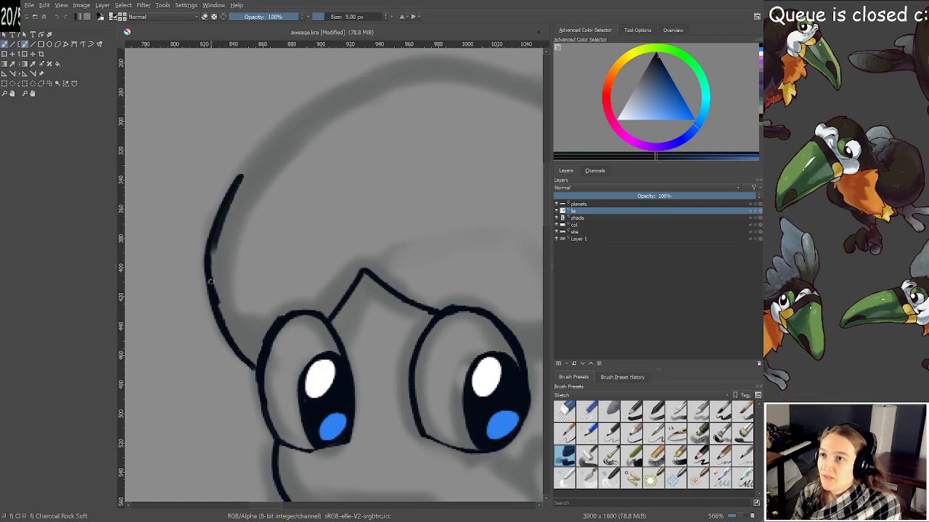
# Ink the long oval ear beside the wider eye and the partly hidden rounded ear behind the opposite cheek
pyautogui.moveTo(320, 215); pyautogui.dragTo(245, 300)
pyautogui.scroll(-1, 244, 300)
pyautogui.moveTo(406, 379); pyautogui.dragTo(405, 281)
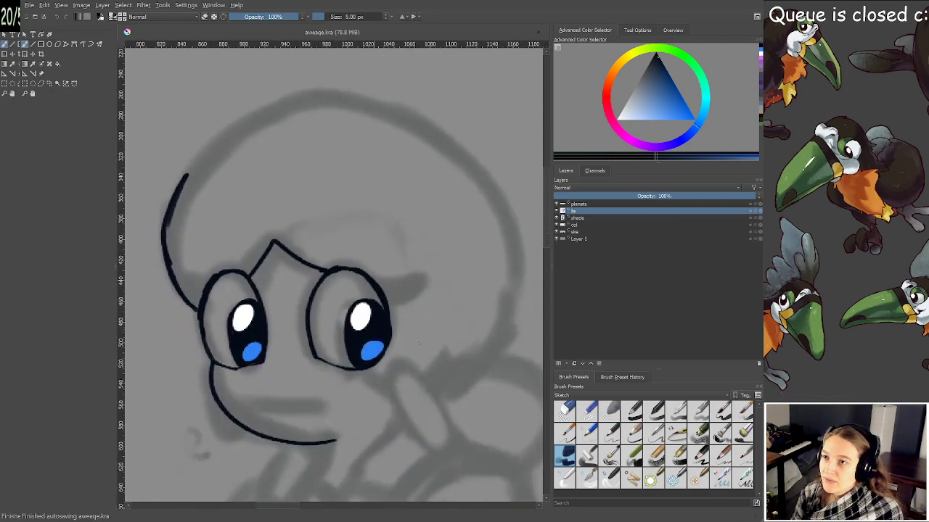
pyautogui.moveTo(468, 393); pyautogui.dragTo(472, 308)
pyautogui.scroll(3, 456, 310)
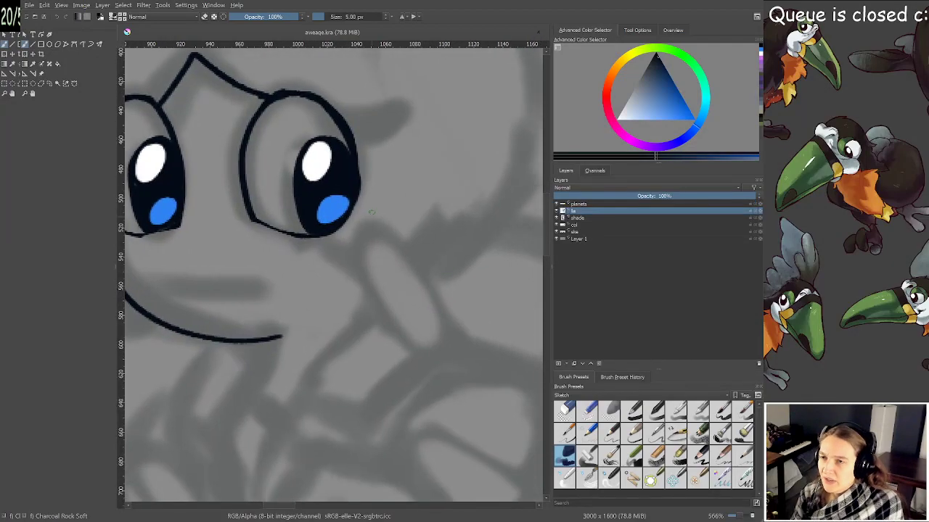
pyautogui.moveTo(367, 231)
pyautogui.mouseDown()
pyautogui.moveTo(362, 264)
pyautogui.moveTo(375, 301)
pyautogui.moveTo(396, 330)
pyautogui.moveTo(432, 349)
pyautogui.moveTo(442, 344)
pyautogui.moveTo(428, 285)
pyautogui.moveTo(362, 231)
pyautogui.mouseUp()
pyautogui.moveTo(283, 266); pyautogui.dragTo(428, 294)
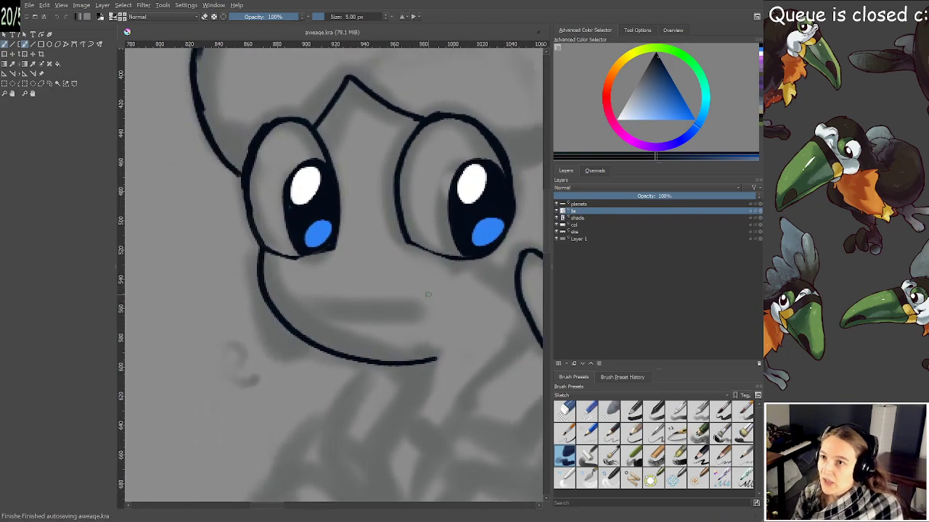
pyautogui.moveTo(261, 279)
pyautogui.mouseDown()
pyautogui.moveTo(260, 322)
pyautogui.moveTo(306, 346)
pyautogui.mouseUp()
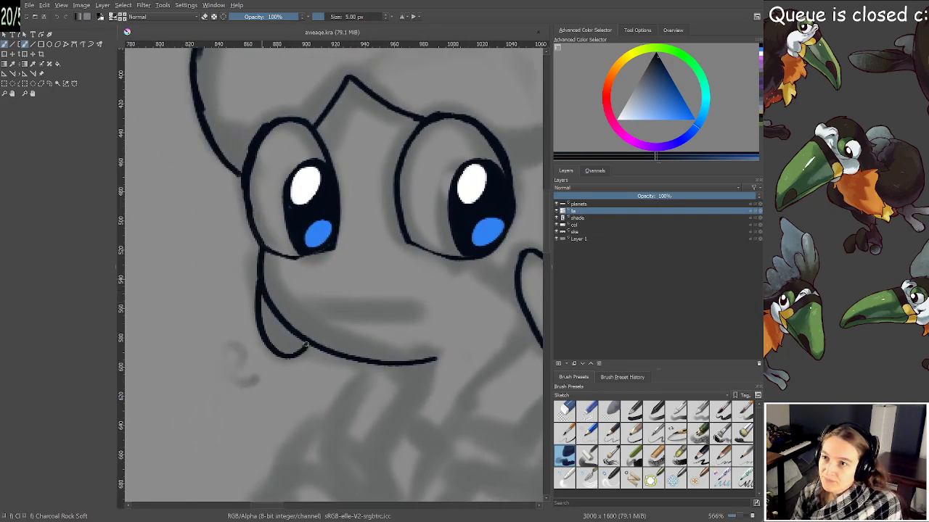
# Ink the wavy mouth line and a short curve beneath it for the lower lip
pyautogui.moveTo(287, 305); pyautogui.dragTo(422, 309)
pyautogui.hotkey('ctrl', 'z')
pyautogui.moveTo(296, 303); pyautogui.dragTo(467, 310)
pyautogui.hotkey('ctrl', 'z')
pyautogui.moveTo(310, 304); pyautogui.dragTo(457, 305)
pyautogui.moveTo(355, 320); pyautogui.dragTo(390, 317)
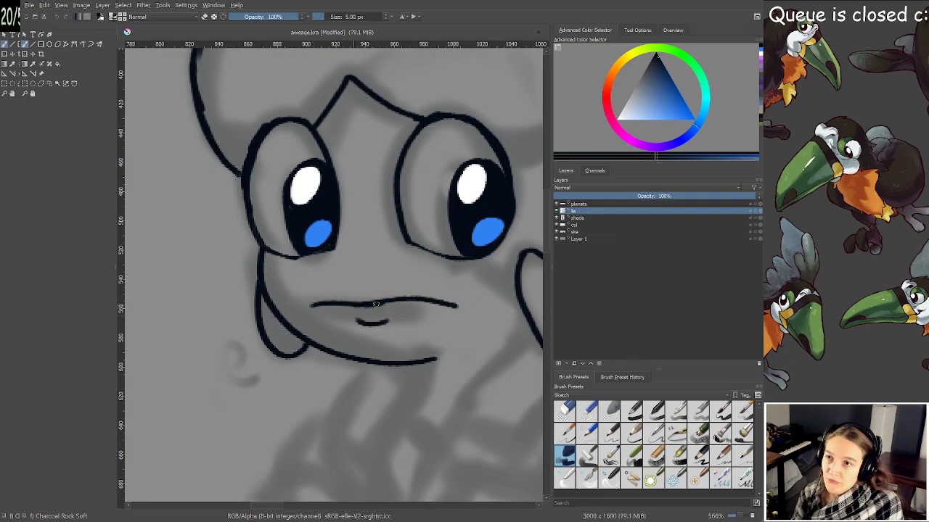
# Add a small pointed lash at the outer upper corner of the wider eye
pyautogui.scroll(-1, 392, 283)
pyautogui.moveTo(392, 283); pyautogui.dragTo(303, 341)
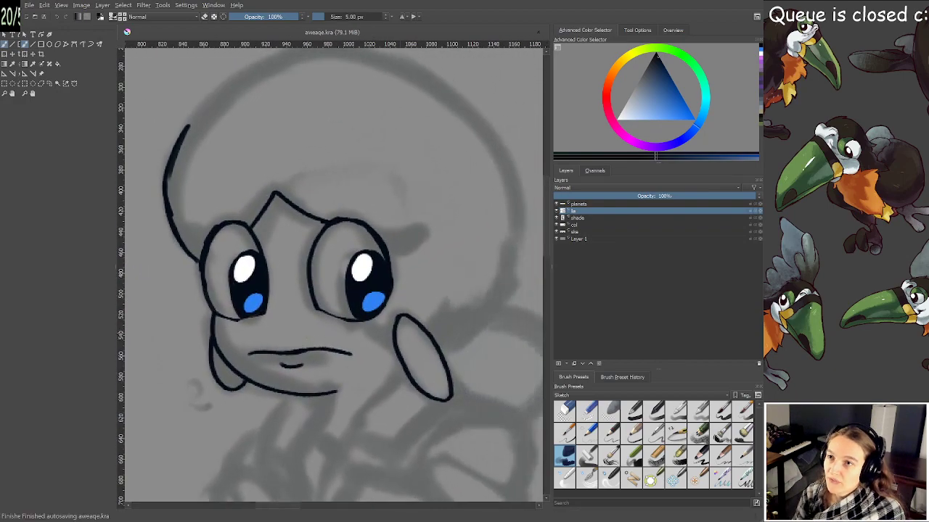
pyautogui.moveTo(406, 291); pyautogui.dragTo(380, 290)
pyautogui.scroll(1, 411, 280)
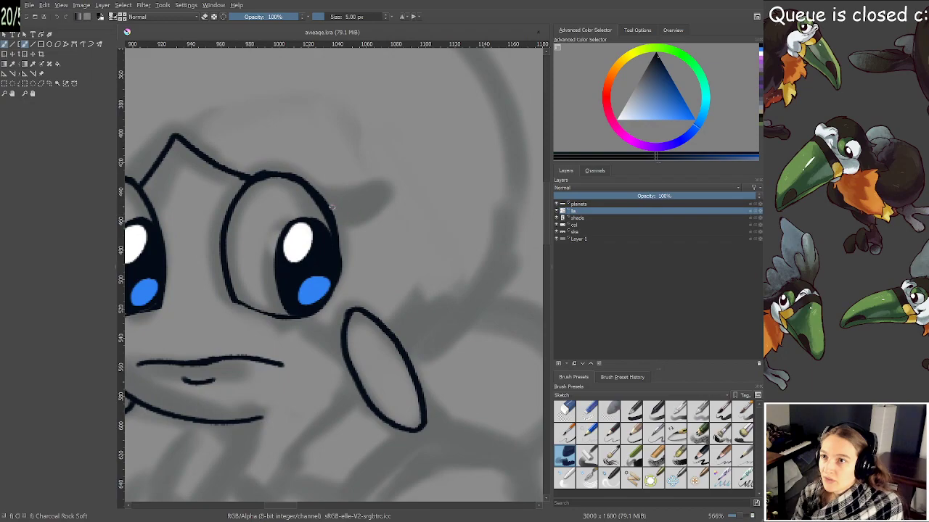
pyautogui.moveTo(339, 209)
pyautogui.mouseDown()
pyautogui.moveTo(336, 219)
pyautogui.moveTo(341, 210)
pyautogui.mouseUp()
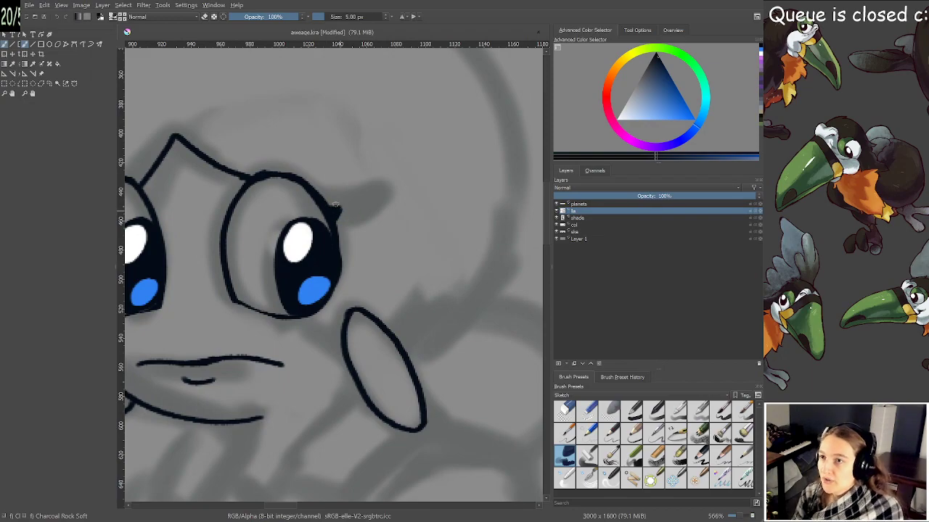
# Ink the neck opening from the jaw down to its lower point and back up to the long oval ear
pyautogui.scroll(-2, 347, 237)
pyautogui.scroll(2, 363, 320)
pyautogui.moveTo(320, 309); pyautogui.dragTo(348, 204)
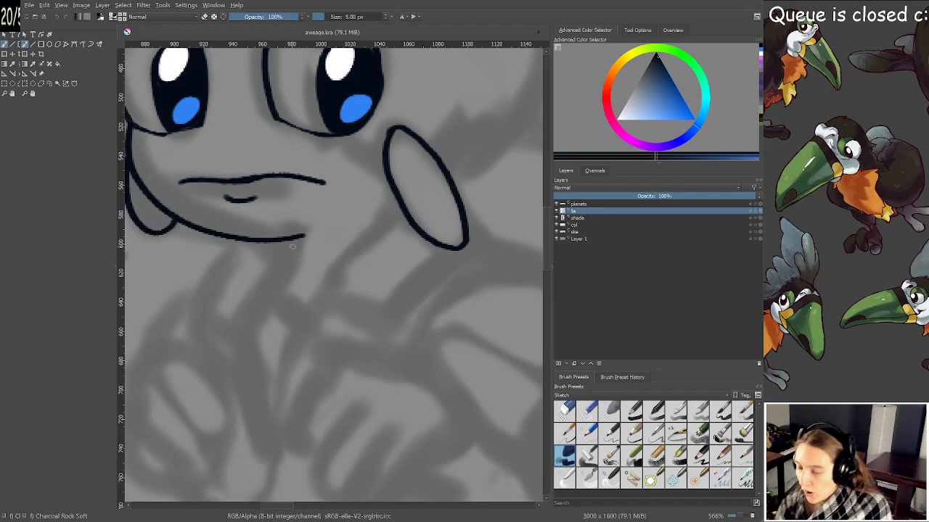
pyautogui.moveTo(288, 242)
pyautogui.mouseDown()
pyautogui.moveTo(277, 296)
pyautogui.moveTo(313, 319)
pyautogui.moveTo(333, 273)
pyautogui.moveTo(405, 212)
pyautogui.mouseUp()
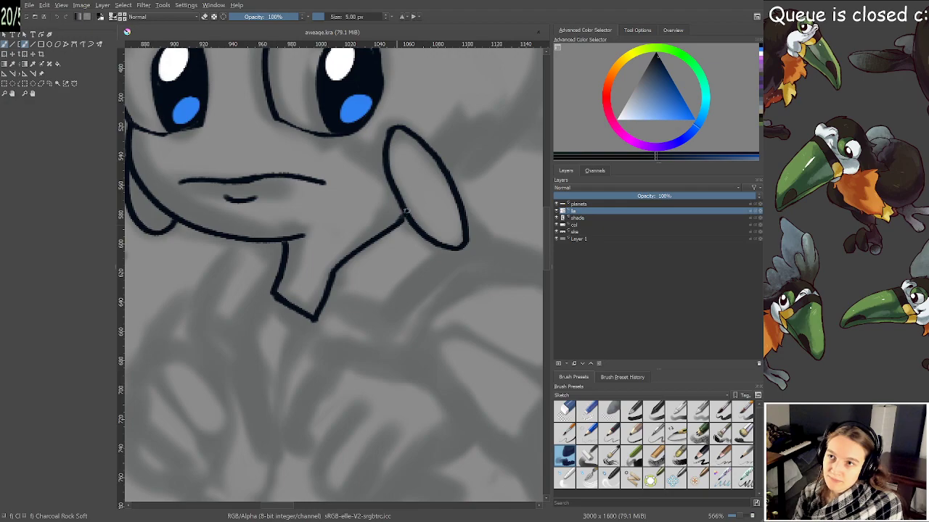
# Ink the pointed collar flaps on both sides of the neck opening
pyautogui.moveTo(338, 274)
pyautogui.mouseDown()
pyautogui.moveTo(385, 330)
pyautogui.moveTo(480, 236)
pyautogui.moveTo(465, 190)
pyautogui.mouseUp()
pyautogui.hotkey('ctrl', 'z')
pyautogui.moveTo(338, 274)
pyautogui.mouseDown()
pyautogui.moveTo(380, 331)
pyautogui.moveTo(439, 277)
pyautogui.moveTo(488, 254)
pyautogui.moveTo(460, 189)
pyautogui.mouseUp()
pyautogui.moveTo(269, 241); pyautogui.dragTo(289, 235)
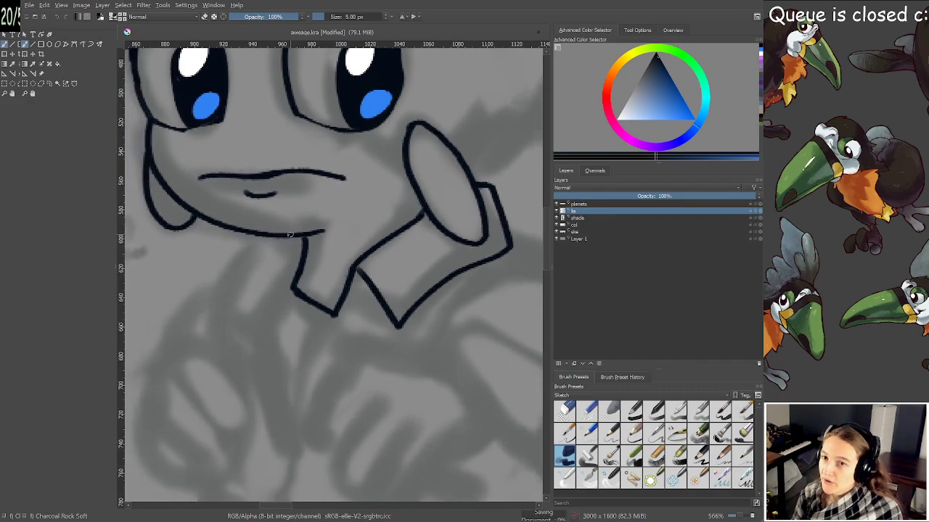
pyautogui.moveTo(228, 240)
pyautogui.mouseDown()
pyautogui.moveTo(243, 311)
pyautogui.moveTo(263, 278)
pyautogui.moveTo(291, 294)
pyautogui.mouseUp()
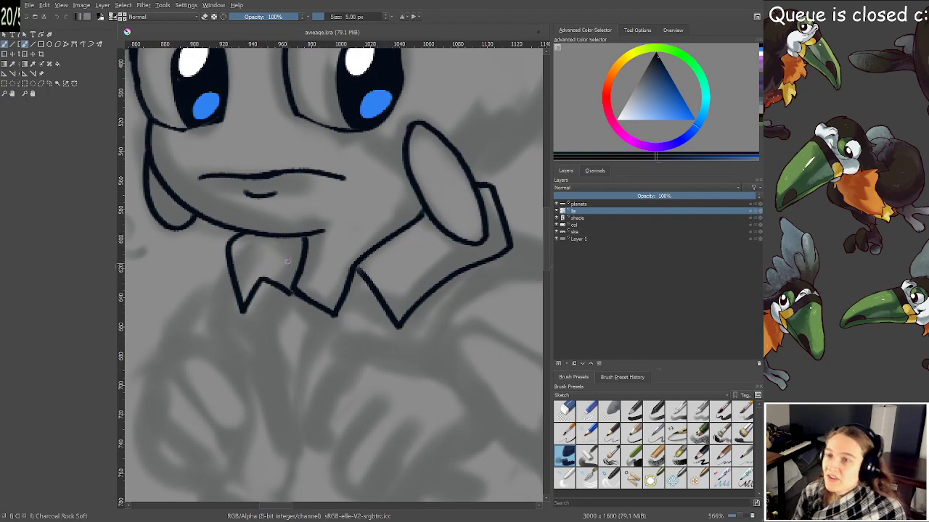
# Ink the hair's outer outline from beside the narrower eye over the top of the head
pyautogui.scroll(-2, 294, 290)
pyautogui.moveTo(290, 324); pyautogui.dragTo(291, 329)
pyautogui.moveTo(368, 317); pyautogui.dragTo(374, 394)
pyautogui.scroll(1, 384, 317)
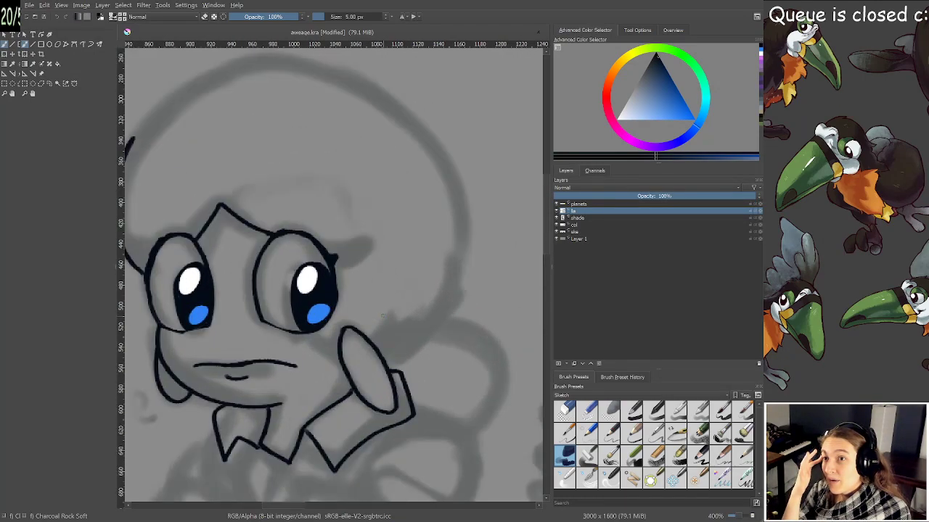
pyautogui.scroll(1, 407, 313)
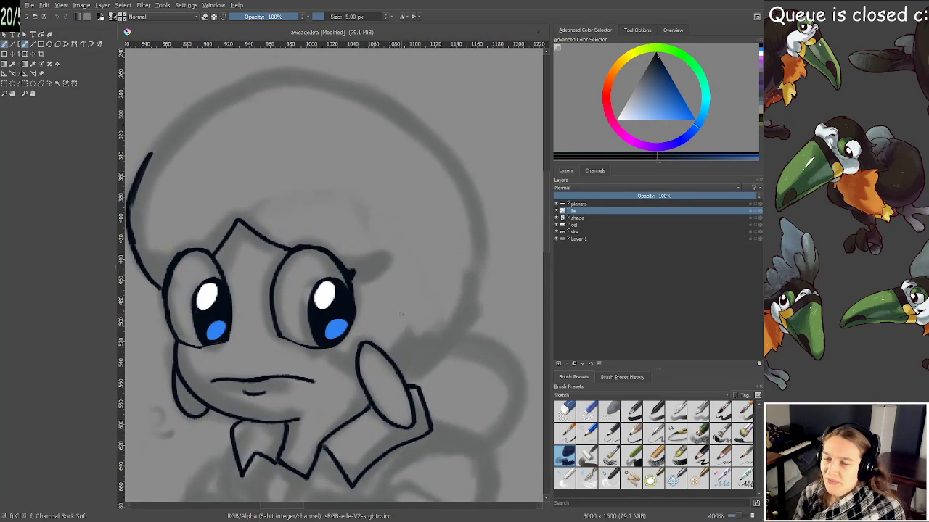
pyautogui.scroll(1, 363, 283)
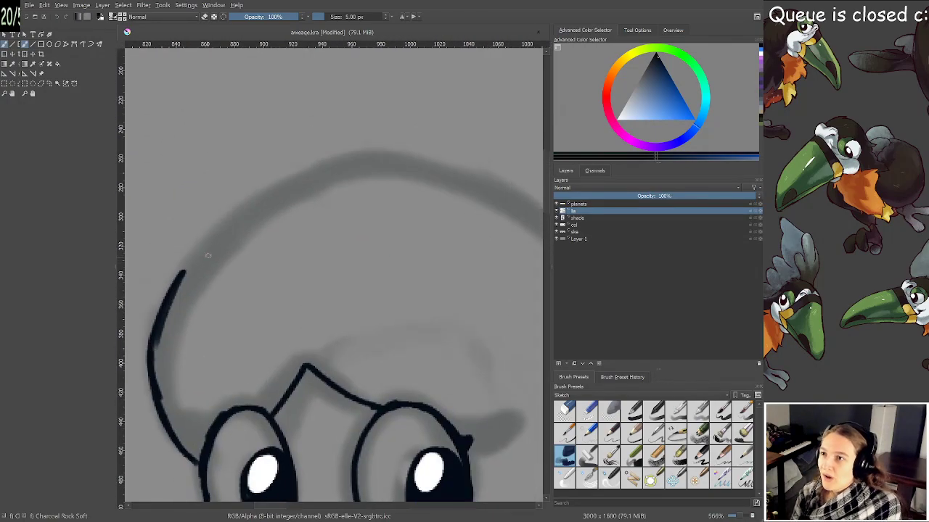
pyautogui.moveTo(174, 278); pyautogui.dragTo(264, 207)
pyautogui.hotkey('ctrl', 'z')
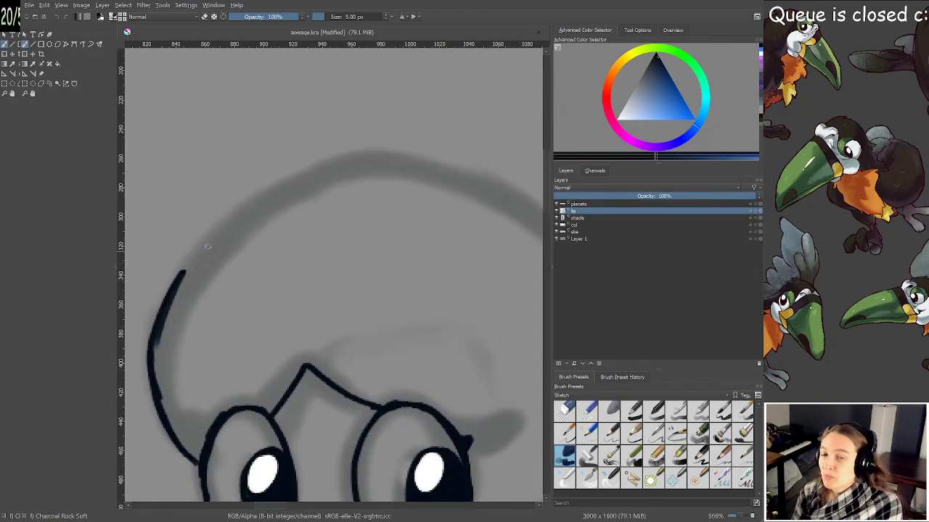
pyautogui.moveTo(176, 278)
pyautogui.mouseDown()
pyautogui.moveTo(224, 232)
pyautogui.moveTo(315, 172)
pyautogui.moveTo(352, 163)
pyautogui.mouseUp()
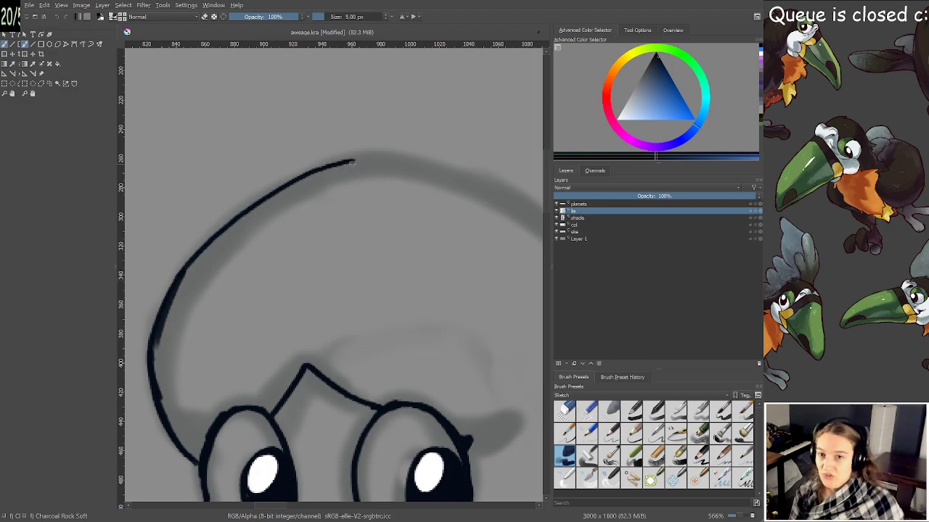
pyautogui.moveTo(469, 203); pyautogui.dragTo(304, 185)
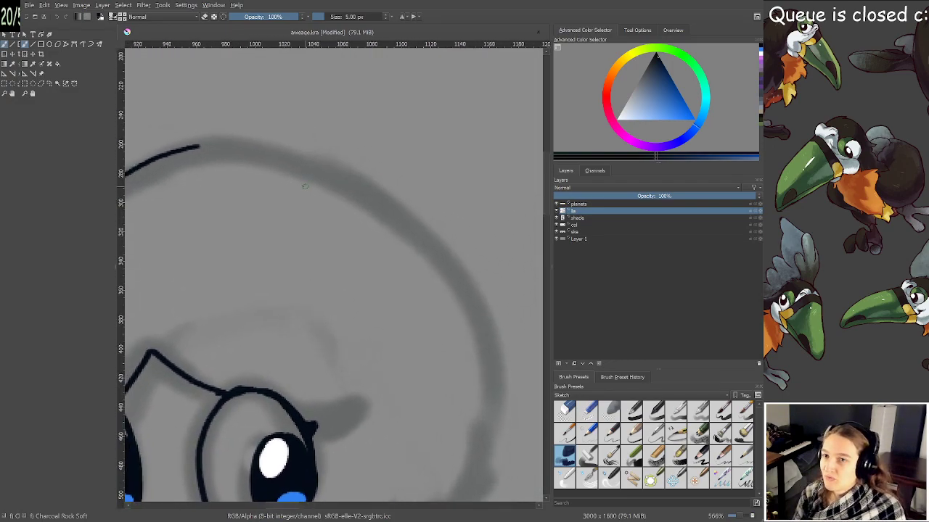
pyautogui.moveTo(193, 148)
pyautogui.mouseDown()
pyautogui.moveTo(294, 159)
pyautogui.moveTo(368, 198)
pyautogui.moveTo(411, 237)
pyautogui.mouseUp()
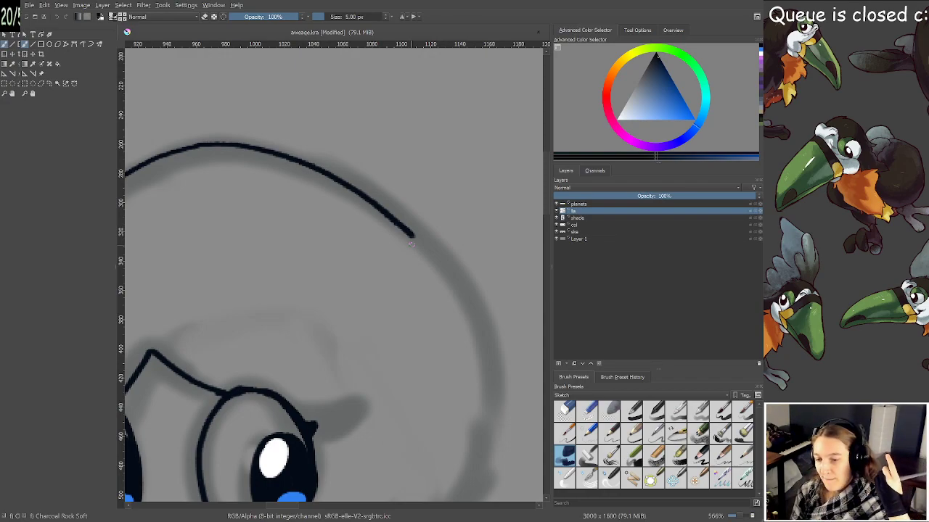
# Ink the hair's rounded back edge down to the collar behind the oval ear and trim the line with the eraser
pyautogui.moveTo(409, 238)
pyautogui.mouseDown()
pyautogui.moveTo(365, 205)
pyautogui.moveTo(324, 142)
pyautogui.moveTo(362, 212)
pyautogui.moveTo(383, 293)
pyautogui.moveTo(365, 400)
pyautogui.mouseUp()
pyautogui.scroll(-2, 365, 400)
pyautogui.moveTo(306, 437)
pyautogui.mouseDown()
pyautogui.moveTo(346, 365)
pyautogui.moveTo(402, 309)
pyautogui.moveTo(319, 397)
pyautogui.mouseUp()
pyautogui.scroll(2, 402, 309)
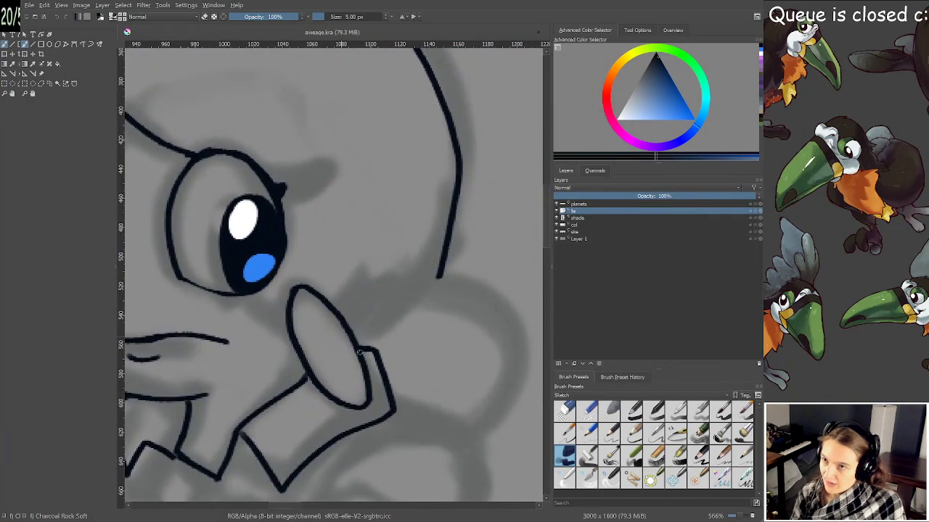
pyautogui.moveTo(364, 350)
pyautogui.mouseDown()
pyautogui.moveTo(400, 341)
pyautogui.moveTo(438, 282)
pyautogui.mouseUp()
pyautogui.press('e')
pyautogui.moveTo(413, 324)
pyautogui.mouseDown()
pyautogui.moveTo(392, 344)
pyautogui.moveTo(426, 308)
pyautogui.moveTo(465, 361)
pyautogui.mouseUp()
pyautogui.press('e')
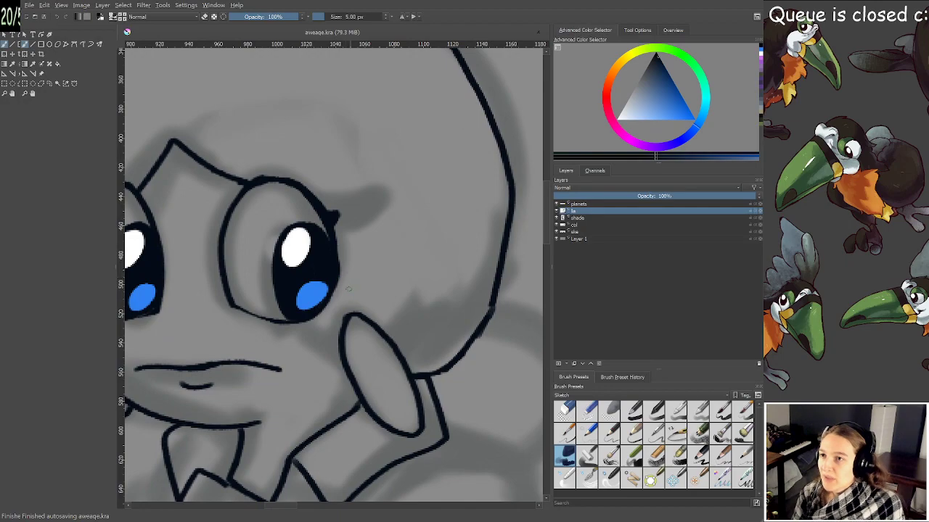
# Ink the short side-of-face line from the wider eye to the top of the oval ear and save the painting
pyautogui.moveTo(338, 272); pyautogui.dragTo(353, 314)
pyautogui.scroll(-3, 382, 253)
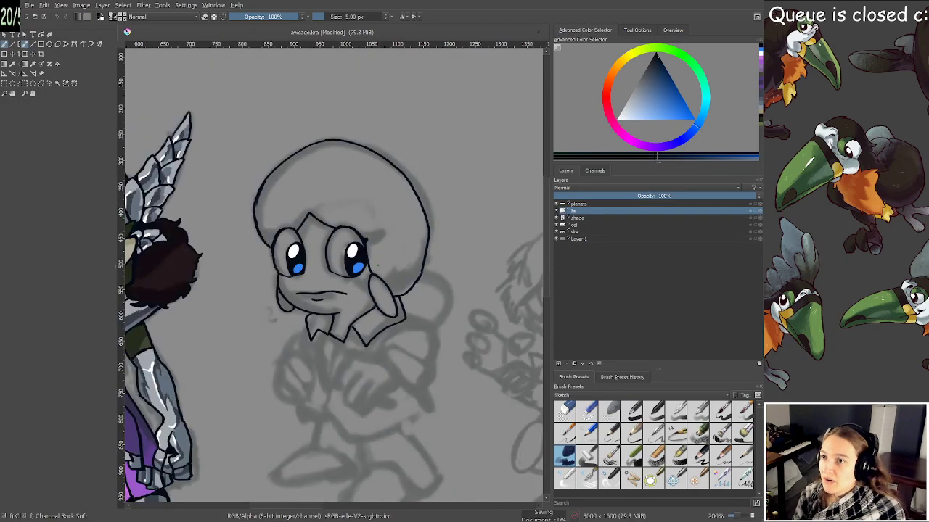
pyautogui.scroll(5, 348, 268)
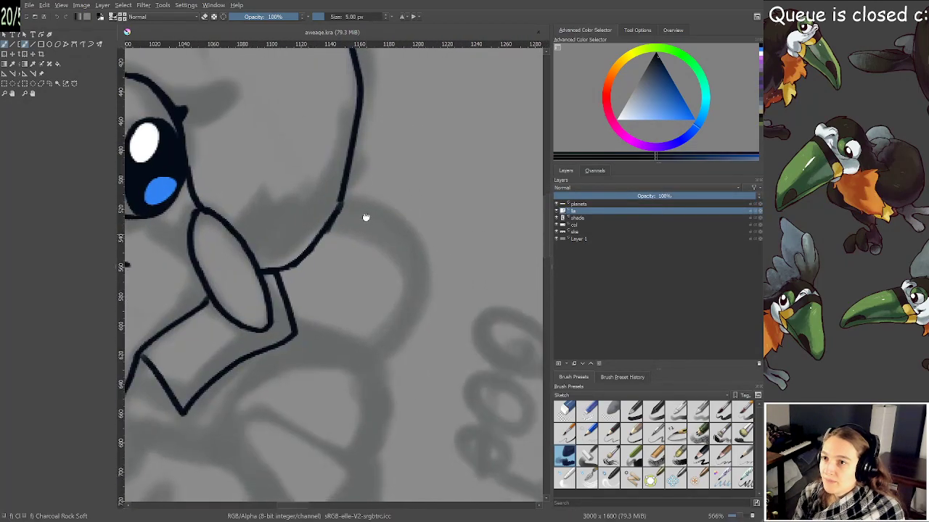
pyautogui.moveTo(365, 223); pyautogui.dragTo(362, 197)
pyautogui.moveTo(342, 246)
pyautogui.mouseDown()
pyautogui.moveTo(387, 113)
pyautogui.moveTo(465, 48)
pyautogui.mouseUp()
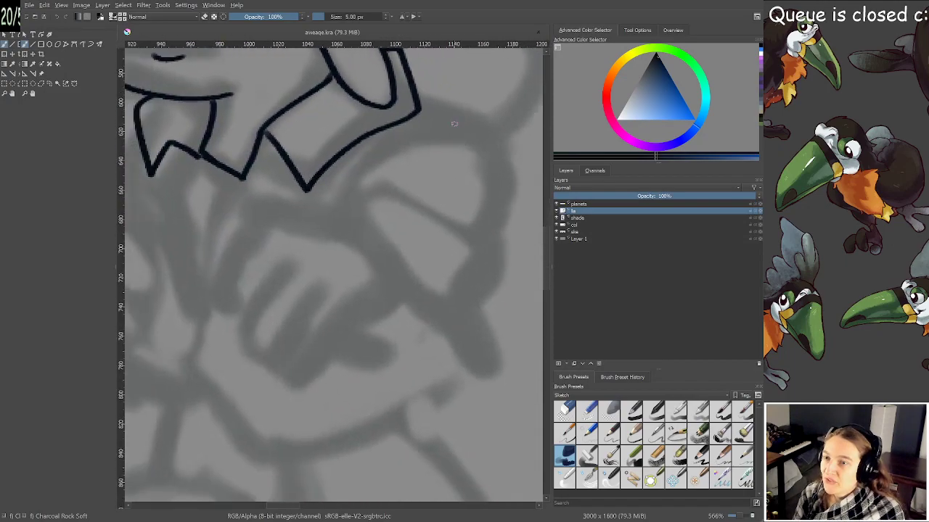
# Ink the large clenched fist below the collar, with its outline and finger creases, and save the painting
pyautogui.moveTo(402, 208); pyautogui.dragTo(453, 158)
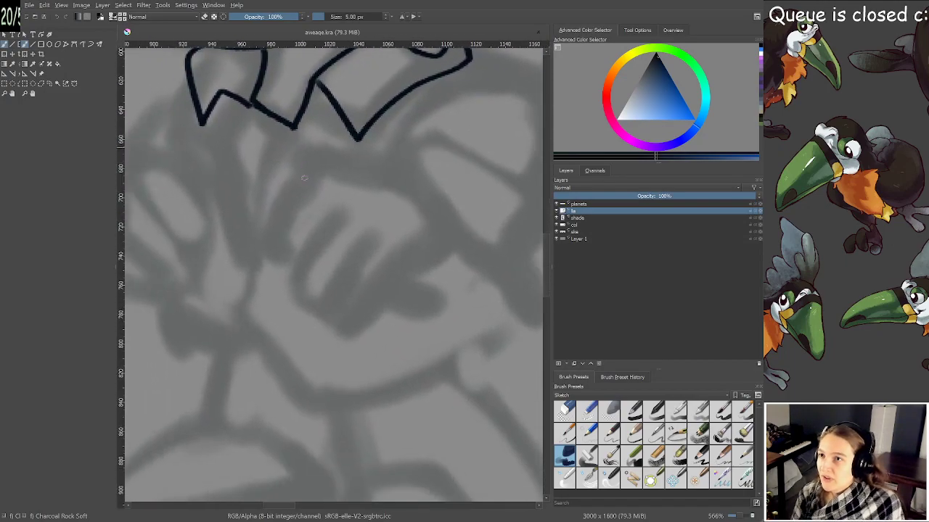
pyautogui.moveTo(304, 158)
pyautogui.mouseDown()
pyautogui.moveTo(270, 227)
pyautogui.moveTo(290, 266)
pyautogui.mouseUp()
pyautogui.moveTo(319, 225)
pyautogui.mouseDown()
pyautogui.moveTo(300, 251)
pyautogui.moveTo(298, 288)
pyautogui.moveTo(352, 327)
pyautogui.moveTo(401, 300)
pyautogui.moveTo(401, 285)
pyautogui.moveTo(452, 258)
pyautogui.moveTo(457, 245)
pyautogui.mouseUp()
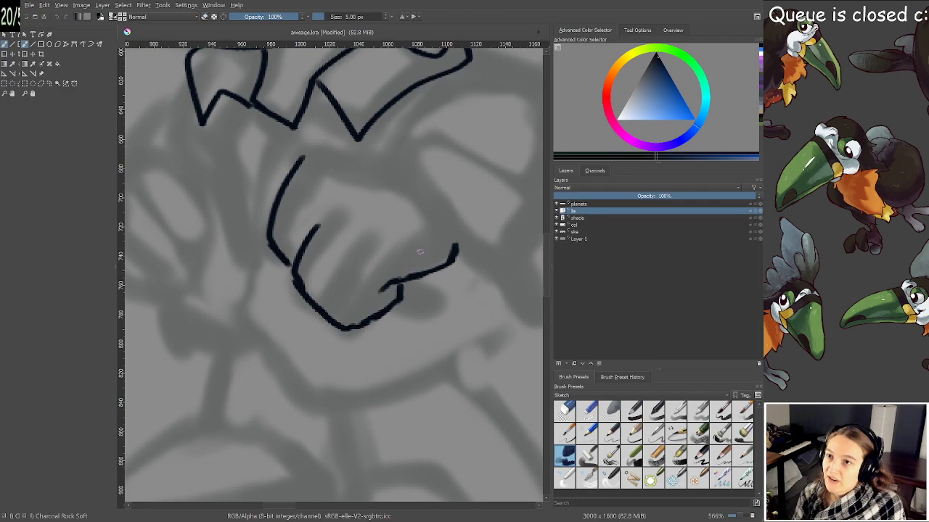
pyautogui.moveTo(301, 158)
pyautogui.mouseDown()
pyautogui.moveTo(313, 153)
pyautogui.moveTo(390, 172)
pyautogui.moveTo(429, 207)
pyautogui.moveTo(454, 250)
pyautogui.mouseUp()
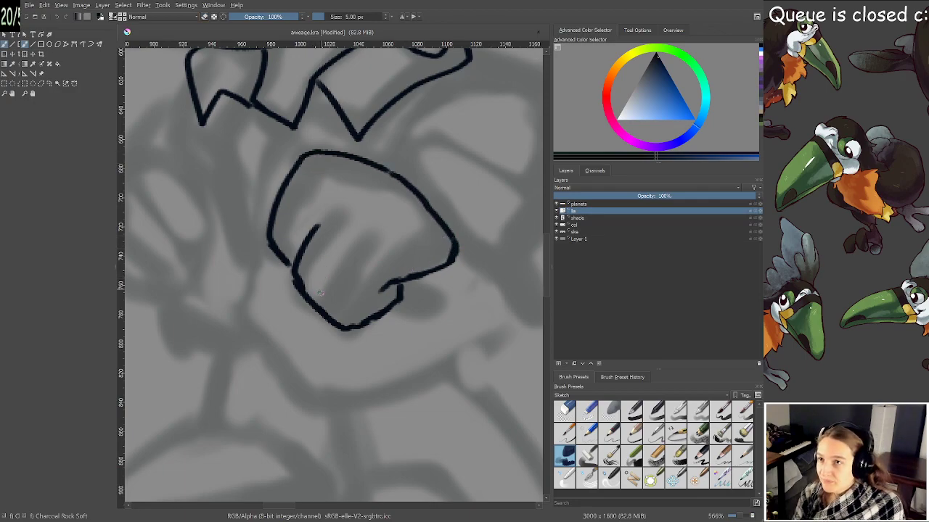
pyautogui.moveTo(319, 309); pyautogui.dragTo(354, 252)
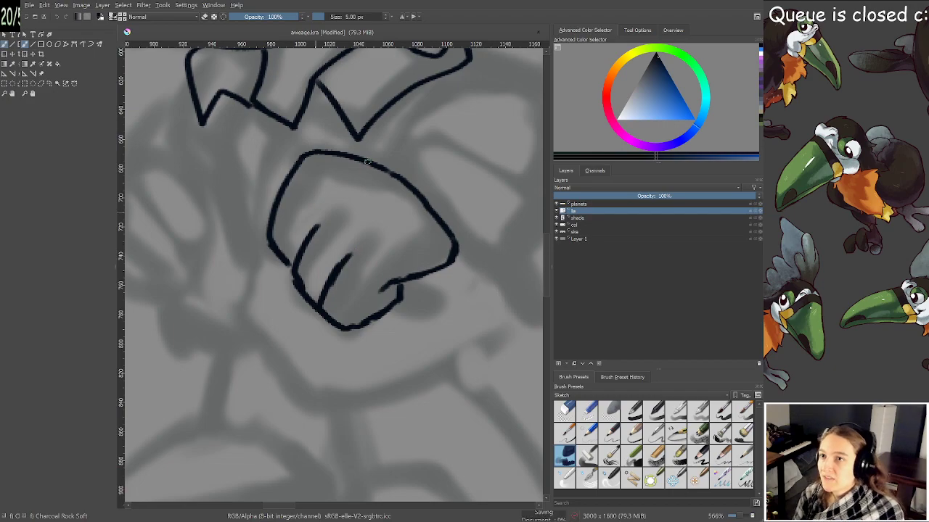
pyautogui.moveTo(366, 162); pyautogui.dragTo(268, 264)
# Ink the wide sleeve cuff behind the large fist and clean up its outer corner with the eraser
pyautogui.scroll(-1, 269, 265)
pyautogui.scroll(2, 383, 251)
pyautogui.moveTo(383, 251); pyautogui.dragTo(460, 153)
pyautogui.scroll(-1, 460, 154)
pyautogui.scroll(-3, 443, 185)
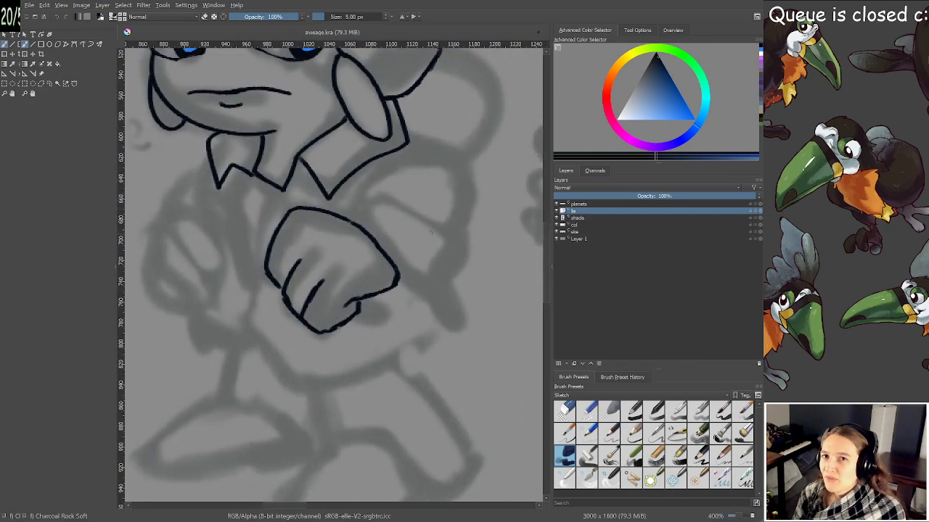
pyautogui.scroll(3, 422, 251)
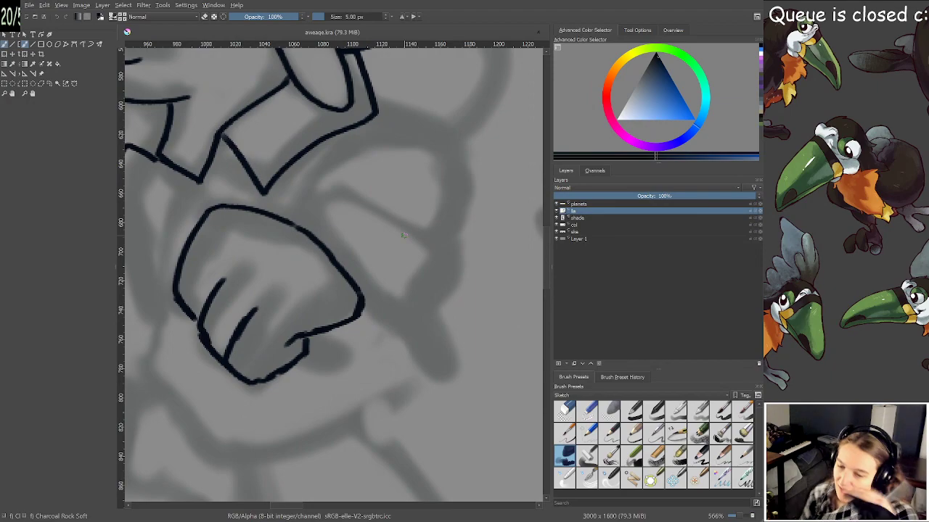
pyautogui.scroll(-1, 403, 235)
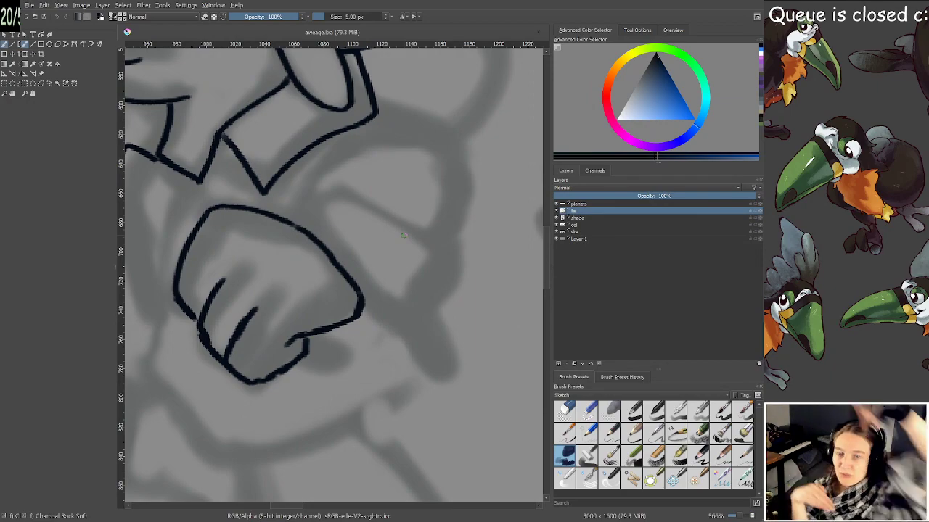
pyautogui.scroll(1, 403, 235)
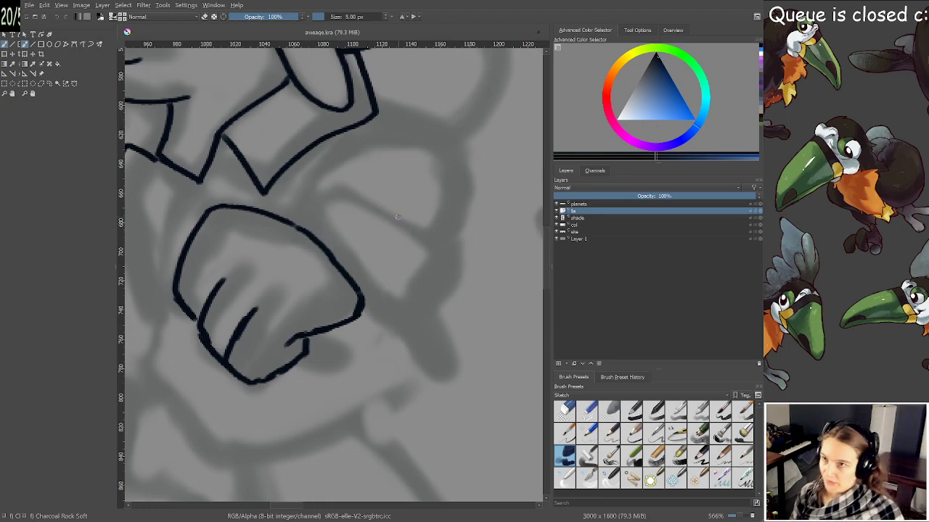
pyautogui.moveTo(292, 215)
pyautogui.mouseDown()
pyautogui.moveTo(307, 199)
pyautogui.moveTo(348, 188)
pyautogui.mouseUp()
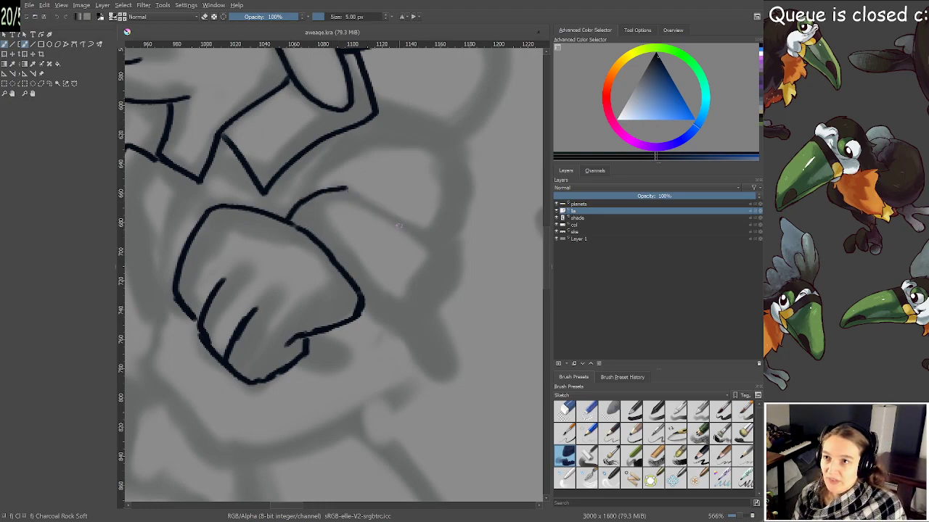
pyautogui.hotkey('ctrl', 'z')
pyautogui.moveTo(289, 222)
pyautogui.mouseDown()
pyautogui.moveTo(297, 198)
pyautogui.moveTo(330, 189)
pyautogui.moveTo(438, 240)
pyautogui.mouseUp()
pyautogui.moveTo(359, 312)
pyautogui.mouseDown()
pyautogui.moveTo(409, 335)
pyautogui.moveTo(456, 288)
pyautogui.moveTo(433, 249)
pyautogui.moveTo(446, 283)
pyautogui.mouseUp()
pyautogui.press('e')
pyautogui.press('e')
pyautogui.moveTo(428, 236); pyautogui.dragTo(454, 269)
pyautogui.press('e')
# Ink the rounded upper sleeve from the collar's outer corner down to the cuff
pyautogui.moveTo(341, 190)
pyautogui.mouseDown()
pyautogui.moveTo(333, 188)
pyautogui.moveTo(321, 238)
pyautogui.moveTo(255, 314)
pyautogui.moveTo(305, 220)
pyautogui.moveTo(330, 209)
pyautogui.moveTo(359, 221)
pyautogui.moveTo(382, 264)
pyautogui.moveTo(378, 344)
pyautogui.mouseUp()
pyautogui.scroll(-2, 351, 305)
pyautogui.moveTo(344, 305); pyautogui.dragTo(436, 385)
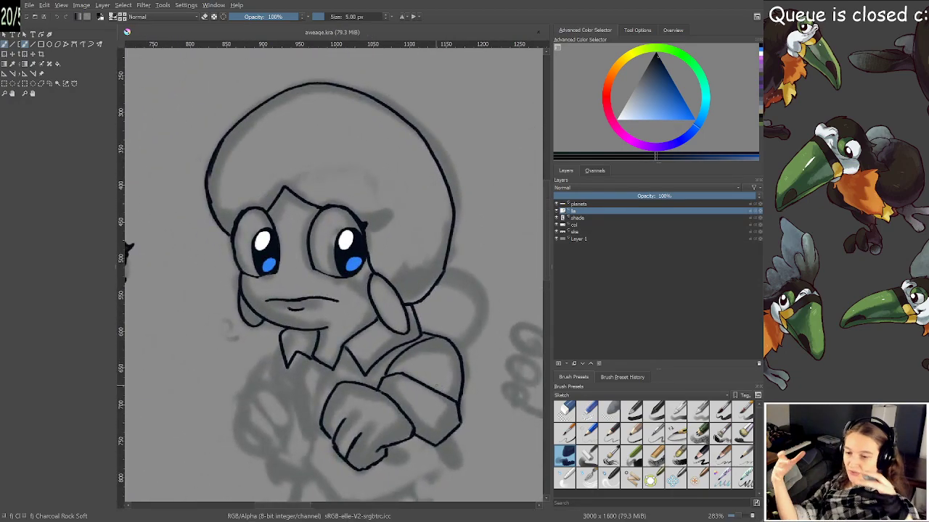
# Ink the angular outline of the smaller fist on the far side of the body, tidying its corners with the eraser
pyautogui.moveTo(369, 415)
pyautogui.mouseDown()
pyautogui.moveTo(370, 347)
pyautogui.moveTo(398, 296)
pyautogui.moveTo(385, 235)
pyautogui.mouseUp()
pyautogui.scroll(1, 370, 347)
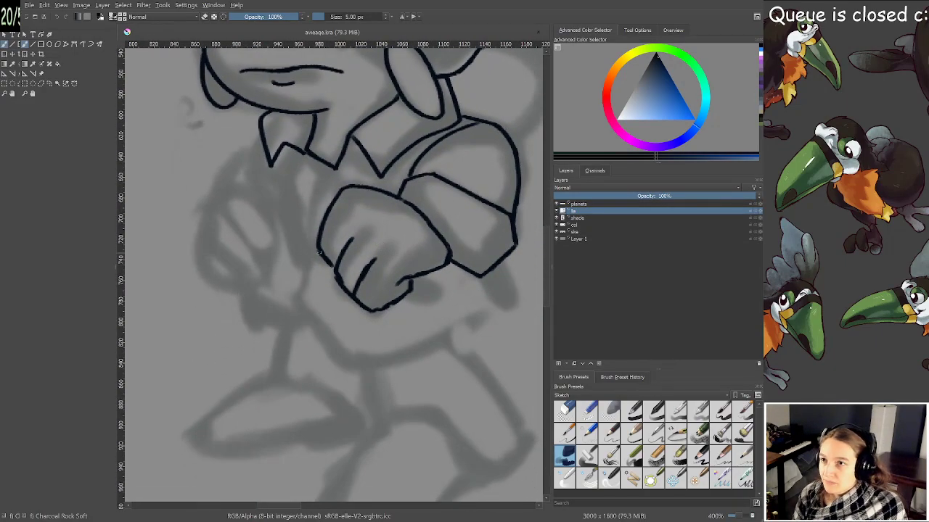
pyautogui.scroll(1, 239, 201)
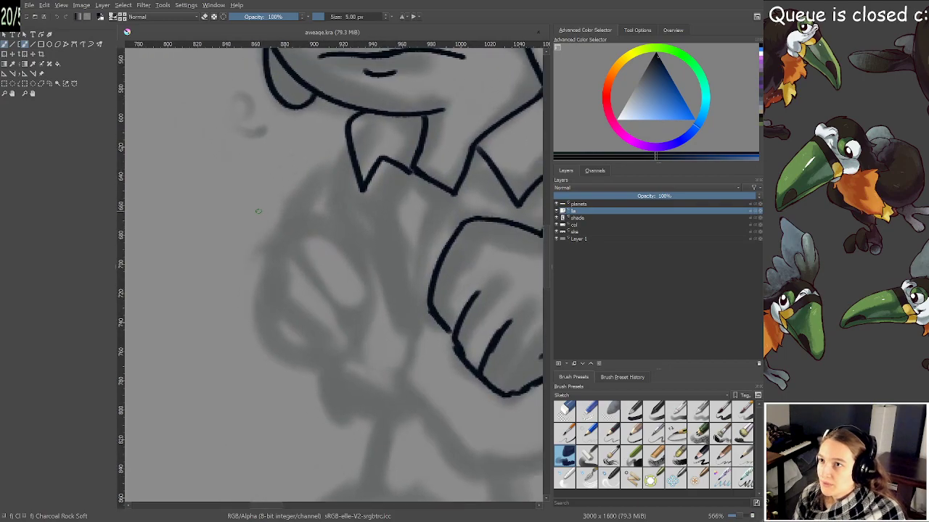
pyautogui.moveTo(271, 251)
pyautogui.mouseDown()
pyautogui.moveTo(261, 259)
pyautogui.moveTo(275, 345)
pyautogui.moveTo(327, 358)
pyautogui.moveTo(356, 340)
pyautogui.moveTo(367, 286)
pyautogui.mouseUp()
pyautogui.moveTo(262, 255)
pyautogui.mouseDown()
pyautogui.moveTo(317, 227)
pyautogui.moveTo(315, 218)
pyautogui.moveTo(368, 289)
pyautogui.moveTo(329, 236)
pyautogui.mouseUp()
pyautogui.press('e')
pyautogui.moveTo(363, 289)
pyautogui.mouseDown()
pyautogui.moveTo(323, 239)
pyautogui.moveTo(321, 218)
pyautogui.mouseUp()
pyautogui.press('e')
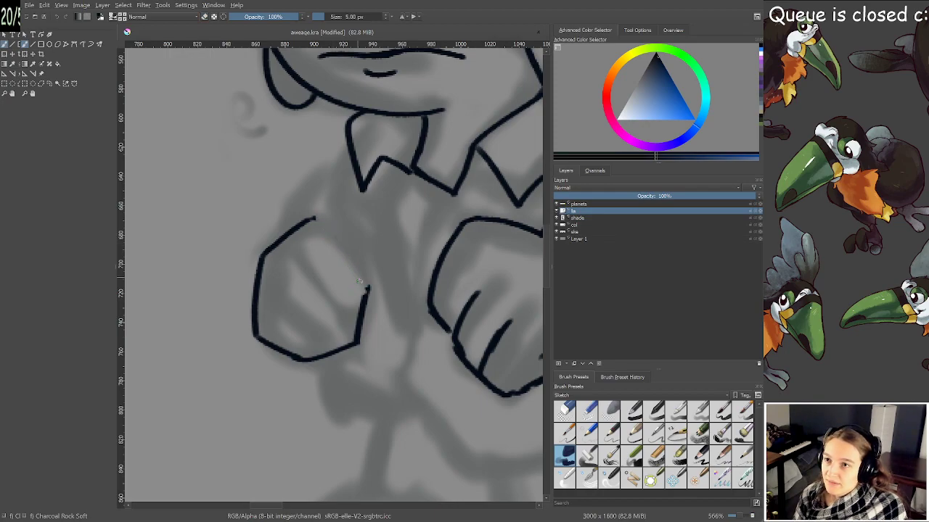
pyautogui.moveTo(362, 297); pyautogui.dragTo(367, 279)
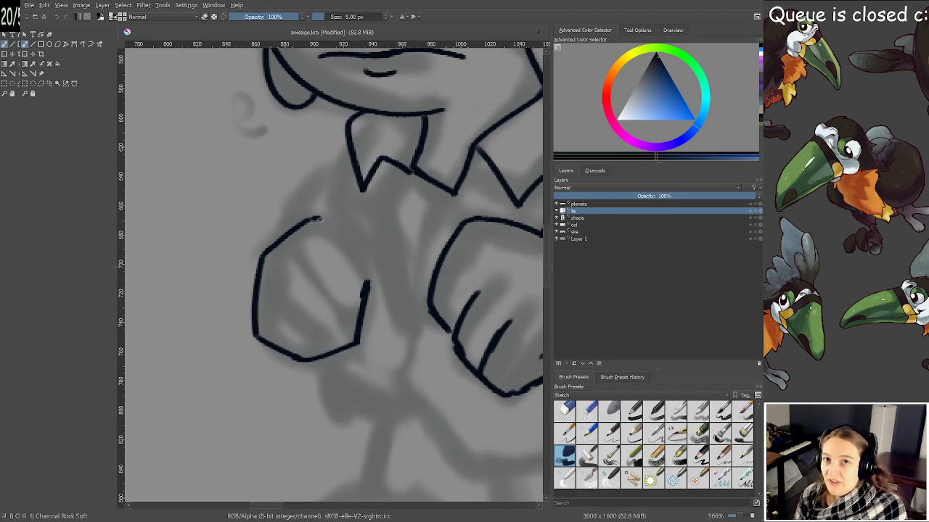
pyautogui.moveTo(316, 219); pyautogui.dragTo(365, 277)
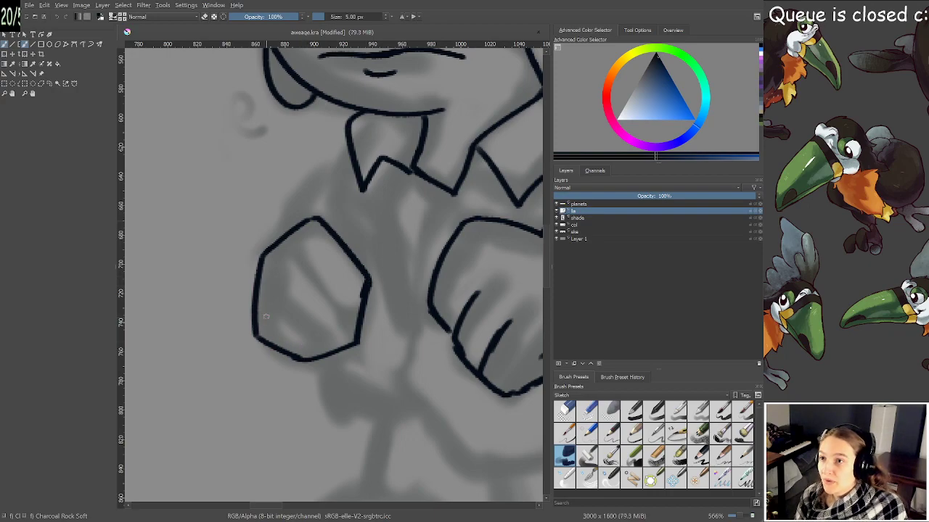
# Ink the slanted finger divisions inside the smaller fist and refine its knuckle edge
pyautogui.moveTo(257, 304); pyautogui.dragTo(331, 351)
pyautogui.moveTo(288, 251)
pyautogui.mouseDown()
pyautogui.moveTo(359, 323)
pyautogui.moveTo(367, 307)
pyautogui.moveTo(354, 343)
pyautogui.mouseUp()
pyautogui.moveTo(361, 307)
pyautogui.mouseDown()
pyautogui.moveTo(341, 311)
pyautogui.moveTo(366, 285)
pyautogui.mouseUp()
pyautogui.moveTo(313, 335)
pyautogui.mouseDown()
pyautogui.moveTo(275, 310)
pyautogui.moveTo(313, 339)
pyautogui.moveTo(270, 318)
pyautogui.moveTo(262, 304)
pyautogui.moveTo(347, 301)
pyautogui.mouseUp()
pyautogui.moveTo(330, 352); pyautogui.dragTo(332, 338)
# Ink the small thumb beside the smaller fist's fingers and save the painting
pyautogui.moveTo(428, 302); pyautogui.dragTo(337, 294)
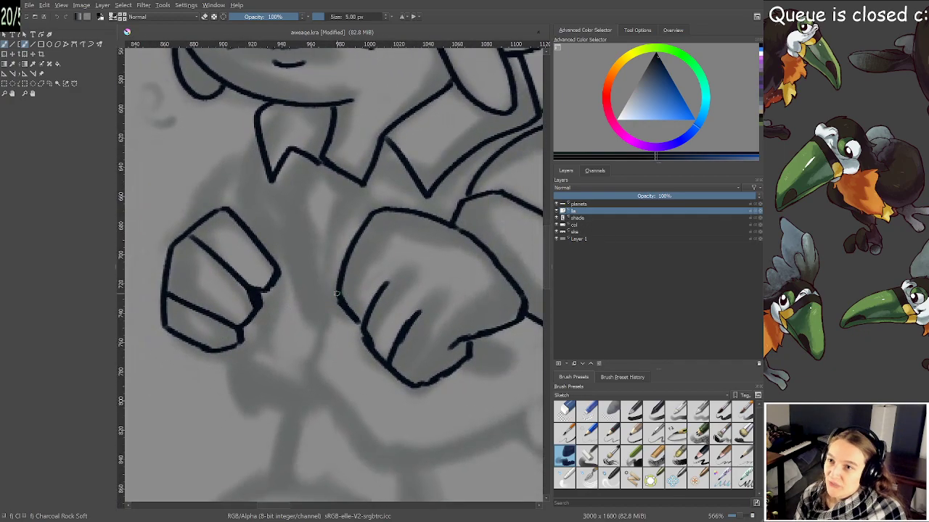
pyautogui.moveTo(265, 230)
pyautogui.mouseDown()
pyautogui.moveTo(295, 263)
pyautogui.moveTo(265, 302)
pyautogui.moveTo(296, 257)
pyautogui.moveTo(265, 240)
pyautogui.mouseUp()
pyautogui.hotkey('ctrl', 'z')
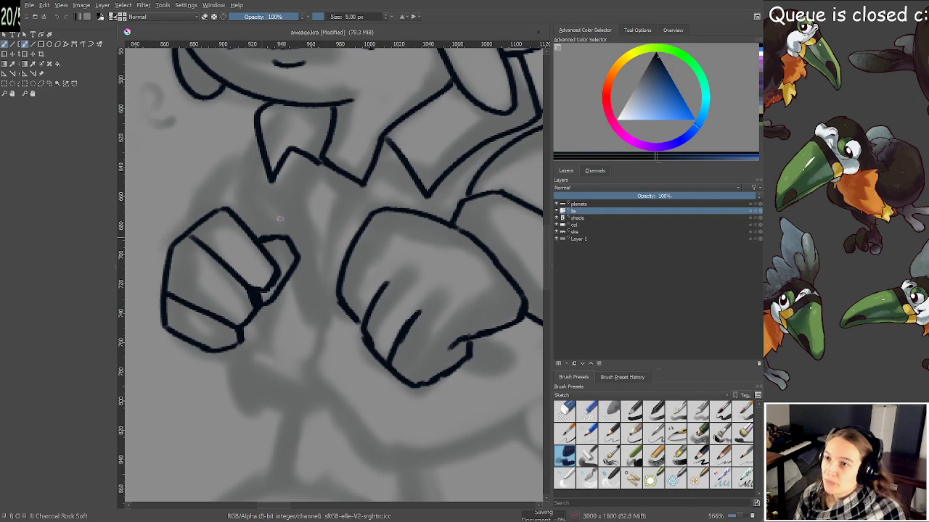
pyautogui.scroll(-2, 280, 304)
pyautogui.scroll(2, 299, 267)
pyautogui.moveTo(320, 272); pyautogui.dragTo(343, 268)
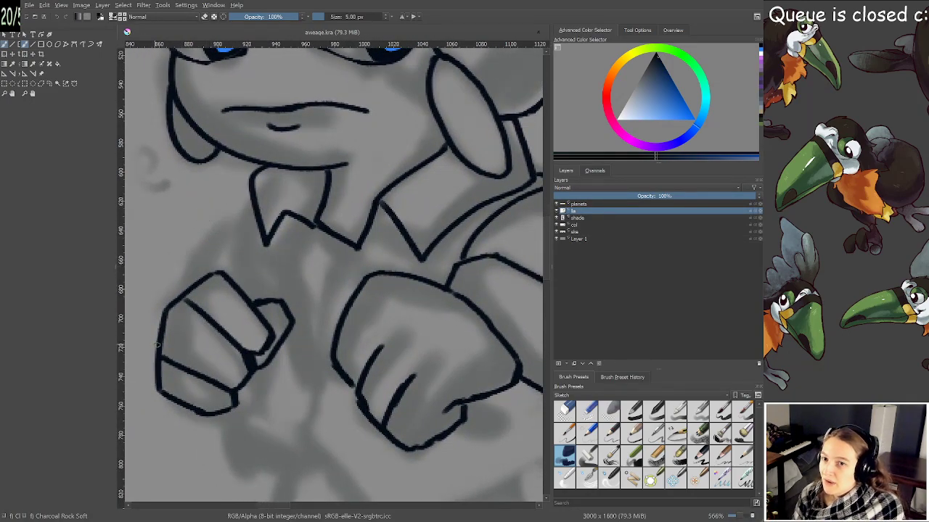
# Ink the narrow belt band spanning the gap between the two fists
pyautogui.scroll(-2, 327, 414)
pyautogui.moveTo(329, 420); pyautogui.dragTo(298, 310)
pyautogui.scroll(1, 373, 353)
pyautogui.moveTo(373, 352); pyautogui.dragTo(410, 374)
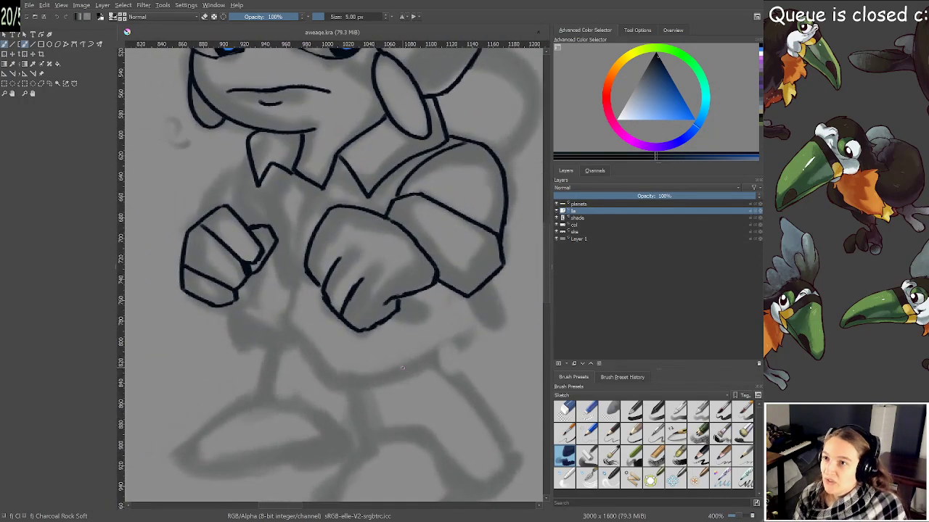
pyautogui.moveTo(260, 271)
pyautogui.mouseDown()
pyautogui.moveTo(304, 274)
pyautogui.moveTo(295, 255)
pyautogui.moveTo(305, 258)
pyautogui.moveTo(288, 347)
pyautogui.moveTo(335, 373)
pyautogui.moveTo(457, 365)
pyautogui.mouseUp()
pyautogui.hotkey('ctrl', 'z')
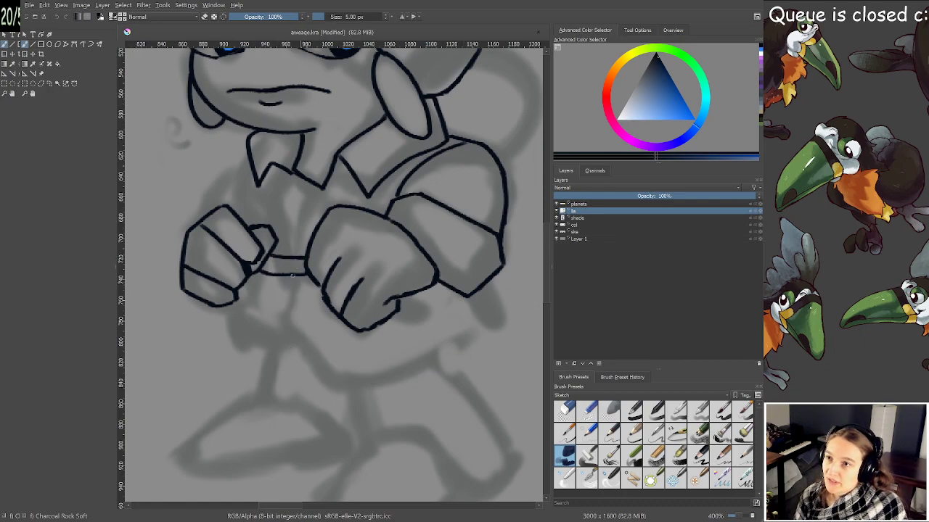
# Ink the flared jacket hem from the belt around beneath the large fist to the cuff
pyautogui.moveTo(290, 278)
pyautogui.mouseDown()
pyautogui.moveTo(288, 327)
pyautogui.moveTo(352, 378)
pyautogui.moveTo(420, 358)
pyautogui.moveTo(474, 322)
pyautogui.moveTo(470, 297)
pyautogui.mouseUp()
pyautogui.moveTo(391, 194); pyautogui.dragTo(404, 362)
pyautogui.scroll(-1, 404, 362)
pyautogui.scroll(1, 404, 366)
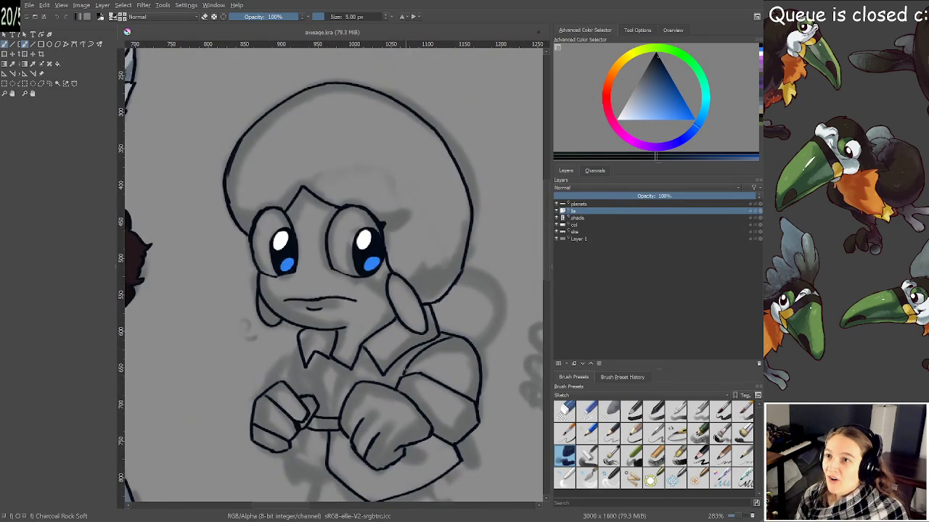
# Ink the rounded bun shape behind the hair, from the hair's back edge down to the sleeve
pyautogui.scroll(2, 427, 299)
pyautogui.moveTo(508, 269); pyautogui.dragTo(338, 242)
pyautogui.scroll(1, 379, 234)
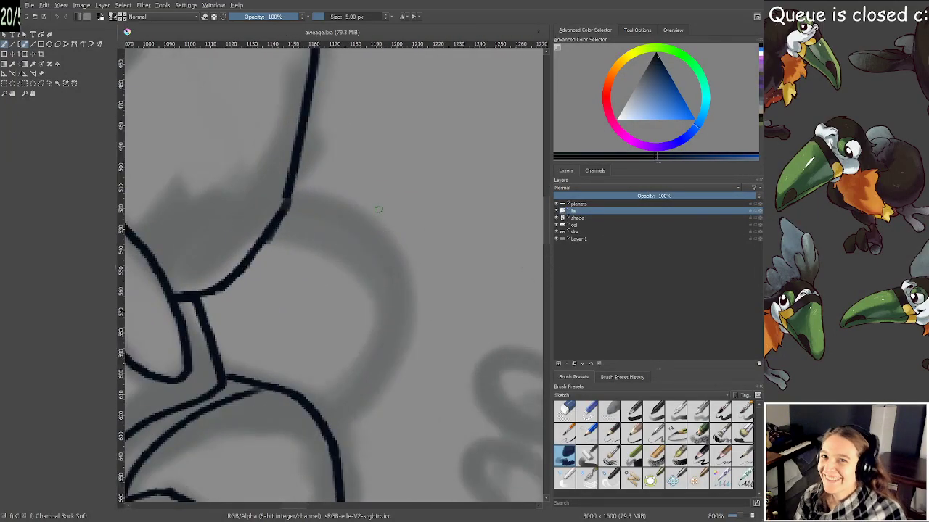
pyautogui.moveTo(288, 205)
pyautogui.mouseDown()
pyautogui.moveTo(355, 227)
pyautogui.moveTo(393, 270)
pyautogui.moveTo(402, 327)
pyautogui.moveTo(380, 407)
pyautogui.moveTo(337, 444)
pyautogui.moveTo(379, 421)
pyautogui.moveTo(400, 366)
pyautogui.mouseUp()
# Hide the ske sketch layer to examine the character's clean line art against its neighbour, and show the sketch again
pyautogui.click(556, 232)
pyautogui.click(556, 233)
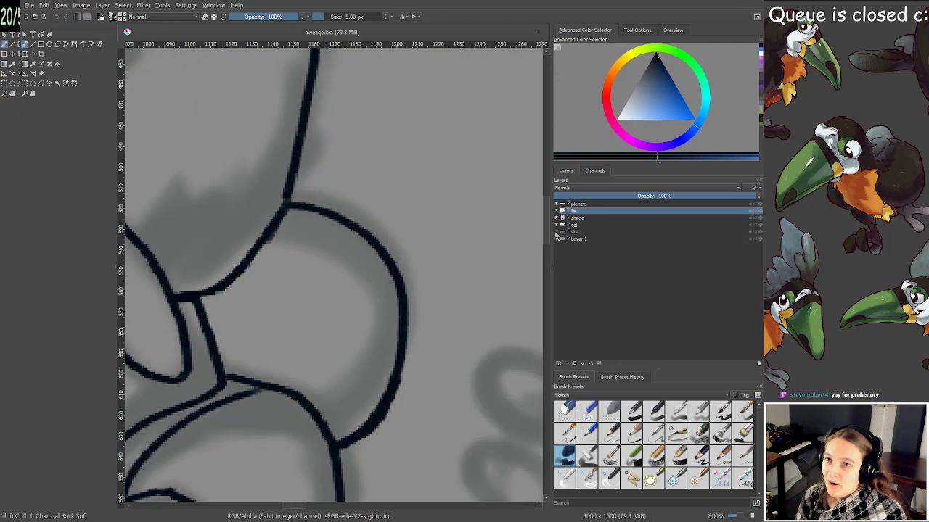
pyautogui.click(556, 232)
pyautogui.scroll(-3, 413, 293)
pyautogui.moveTo(328, 289)
pyautogui.mouseDown()
pyautogui.moveTo(407, 254)
pyautogui.moveTo(412, 288)
pyautogui.mouseUp()
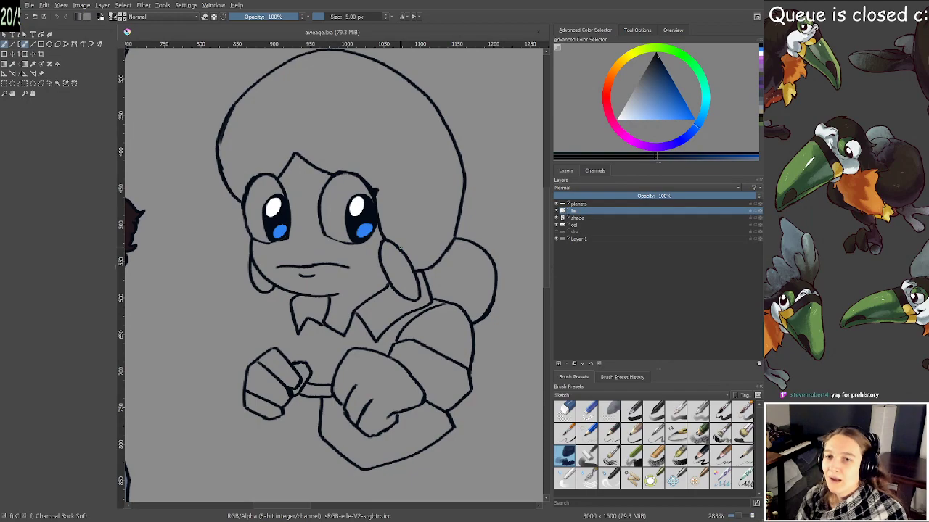
pyautogui.scroll(-2, 398, 255)
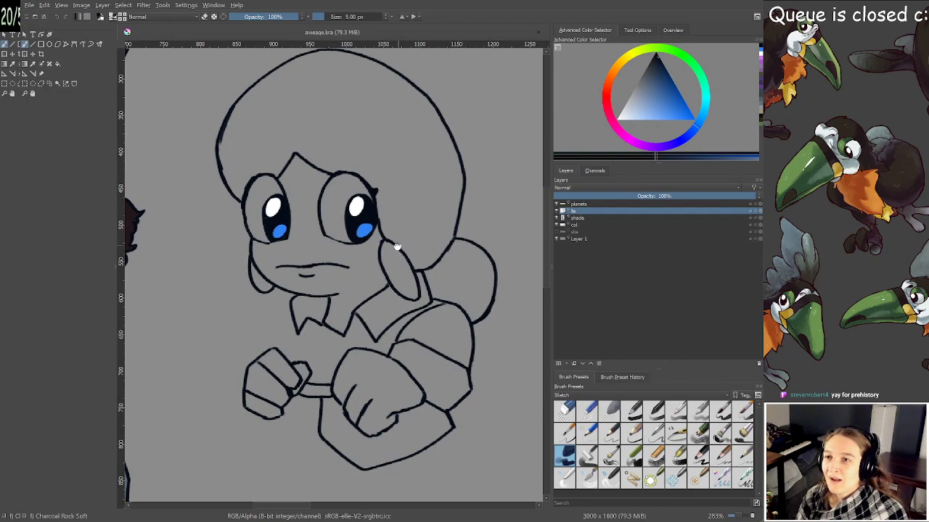
pyautogui.moveTo(398, 255); pyautogui.dragTo(398, 252)
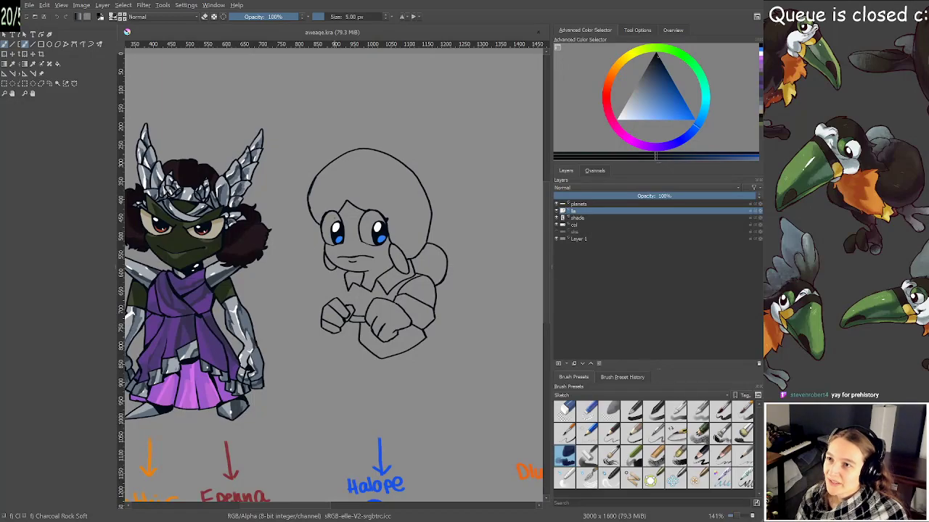
pyautogui.scroll(2, 385, 218)
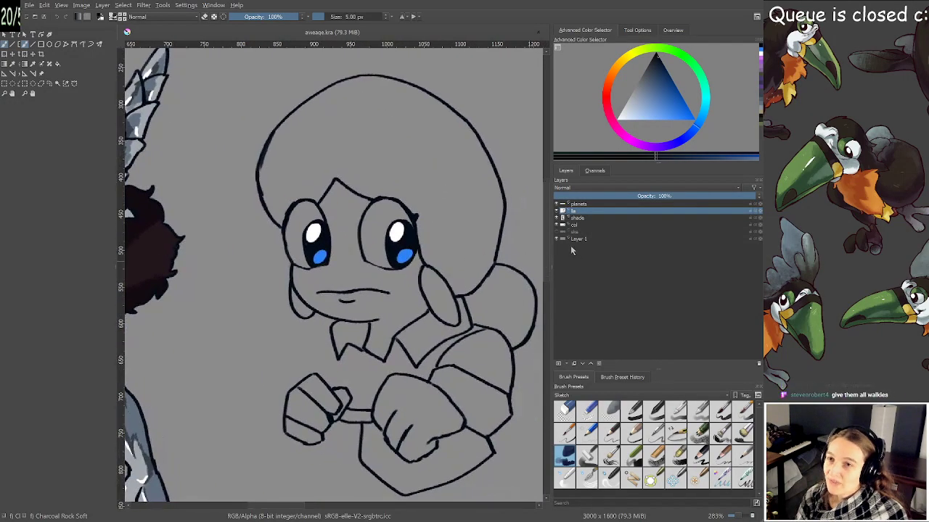
pyautogui.click(556, 232)
# Ink the jacket's front opening from collar to belt and the torso's far edge below the collar, and save the painting
pyautogui.moveTo(400, 346); pyautogui.dragTo(380, 206)
pyautogui.scroll(3, 369, 258)
pyautogui.scroll(-1, 380, 209)
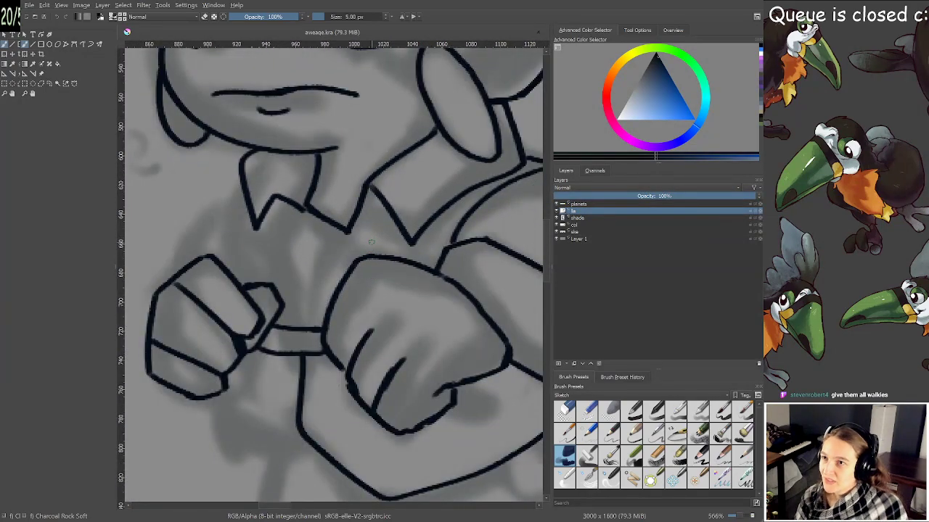
pyautogui.moveTo(301, 328); pyautogui.dragTo(327, 228)
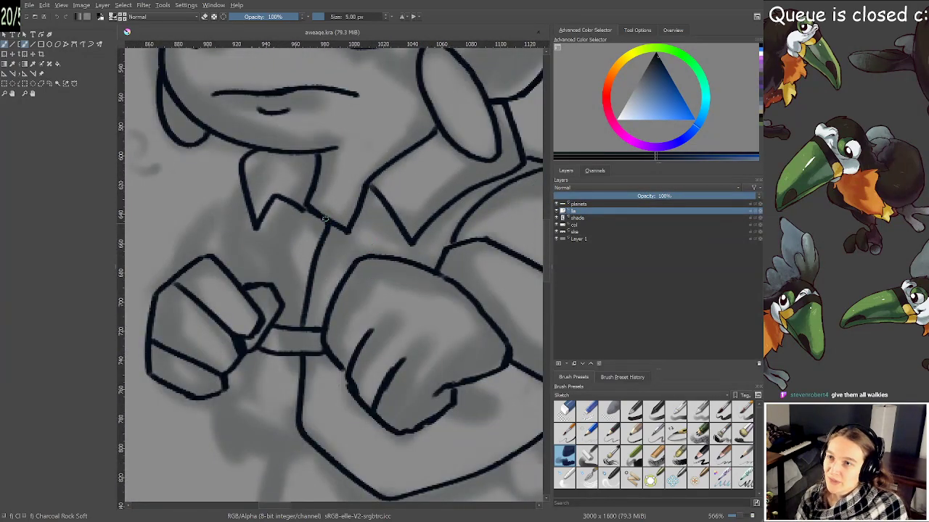
pyautogui.moveTo(237, 185)
pyautogui.mouseDown()
pyautogui.moveTo(230, 270)
pyautogui.moveTo(217, 202)
pyautogui.moveTo(233, 189)
pyautogui.moveTo(282, 238)
pyautogui.mouseUp()
pyautogui.hotkey('ctrl', 's')
pyautogui.scroll(-3, 232, 192)
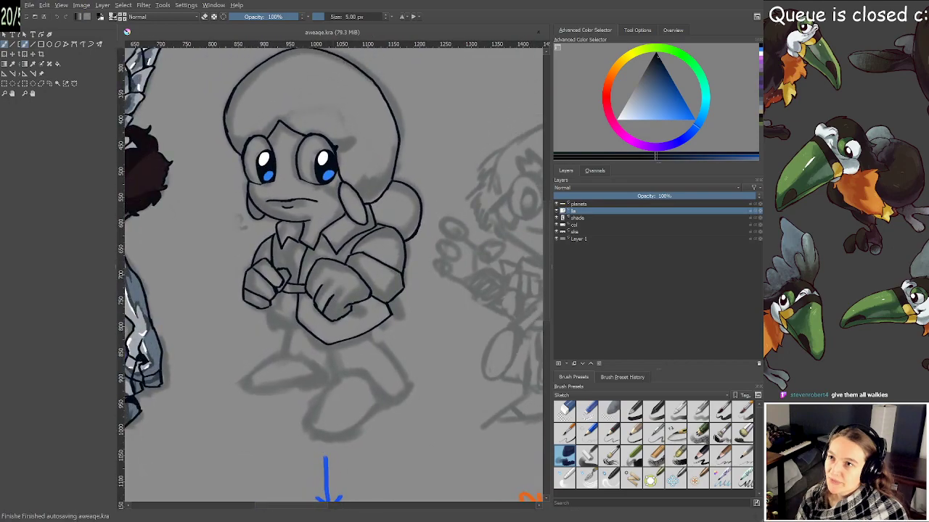
# Ink the curved far arm from the smaller fist up to the collar
pyautogui.scroll(2, 290, 244)
pyautogui.moveTo(322, 261); pyautogui.dragTo(321, 297)
pyautogui.hotkey('ctrl', 'z')
pyautogui.moveTo(207, 308)
pyautogui.mouseDown()
pyautogui.moveTo(211, 265)
pyautogui.moveTo(233, 244)
pyautogui.mouseUp()
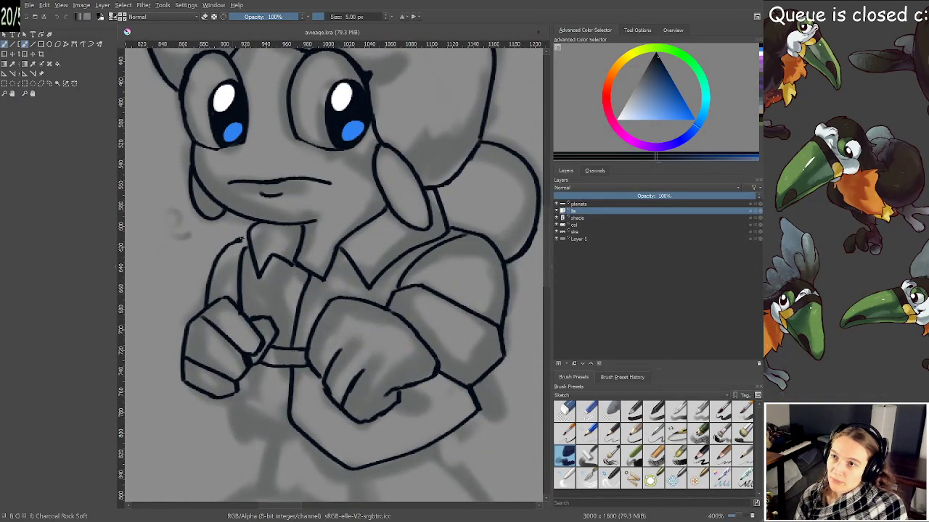
pyautogui.hotkey('ctrl', 'z')
pyautogui.moveTo(233, 245); pyautogui.dragTo(247, 237)
# Ink the jacket's far lower flap from beneath the smaller fist to the front opening, and save the painting
pyautogui.scroll(-3, 280, 231)
pyautogui.scroll(3, 290, 290)
pyautogui.moveTo(288, 315); pyautogui.dragTo(315, 283)
pyautogui.scroll(1, 315, 283)
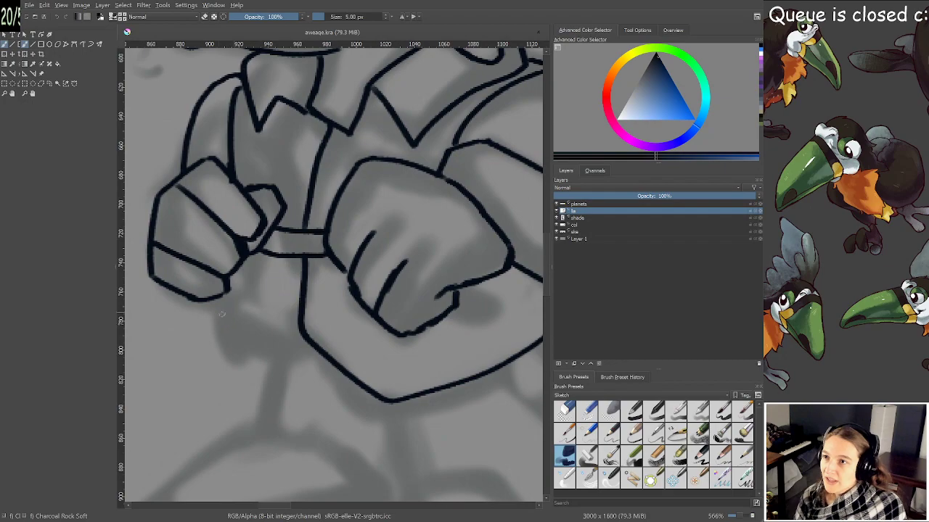
pyautogui.moveTo(206, 305)
pyautogui.mouseDown()
pyautogui.moveTo(220, 352)
pyautogui.moveTo(252, 371)
pyautogui.moveTo(294, 332)
pyautogui.mouseUp()
pyautogui.hotkey('ctrl', 'z')
pyautogui.hotkey('ctrl', 'z')
pyautogui.moveTo(208, 307)
pyautogui.mouseDown()
pyautogui.moveTo(216, 358)
pyautogui.moveTo(254, 355)
pyautogui.moveTo(290, 335)
pyautogui.mouseUp()
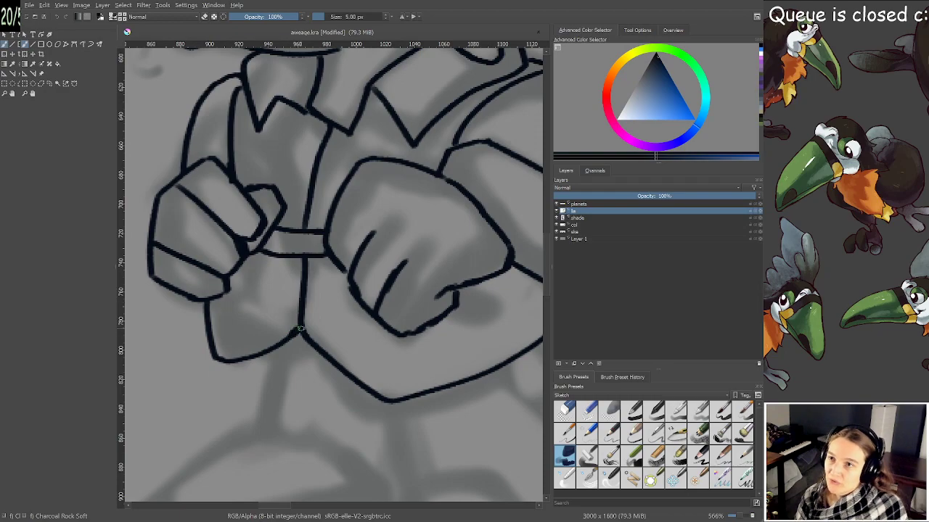
pyautogui.hotkey('ctrl', 's')
pyautogui.scroll(-3, 302, 325)
pyautogui.scroll(3, 383, 327)
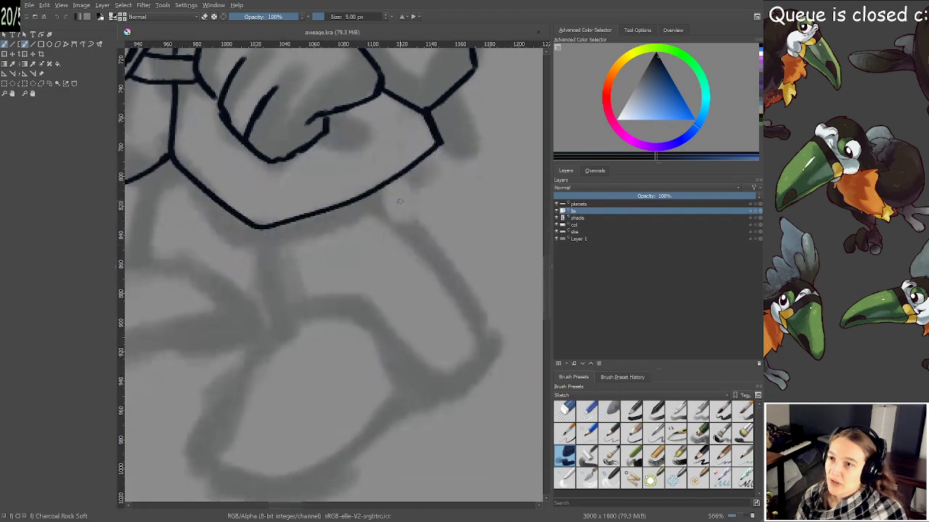
pyautogui.moveTo(400, 201); pyautogui.dragTo(411, 154)
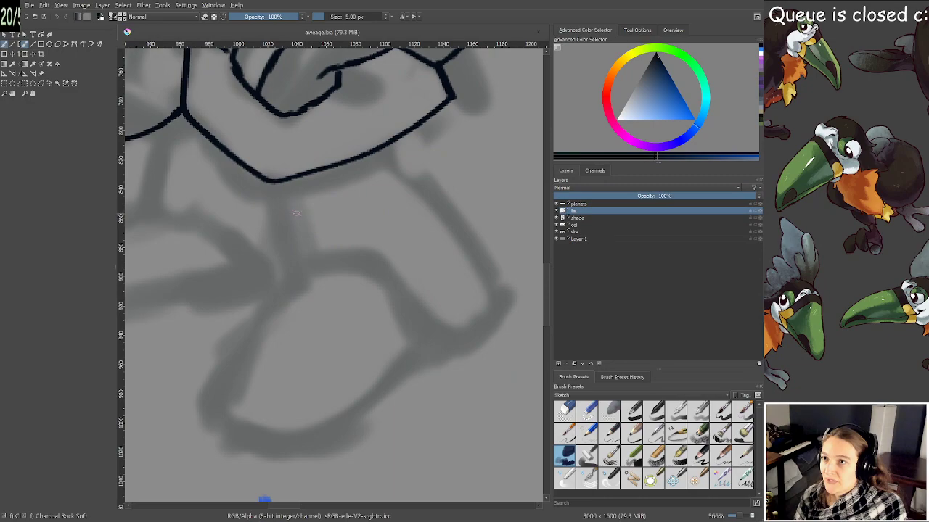
# Ink the near leg from the jacket hem down, including its large pointed foot and outer edge, and save the painting
pyautogui.moveTo(265, 182); pyautogui.dragTo(289, 276)
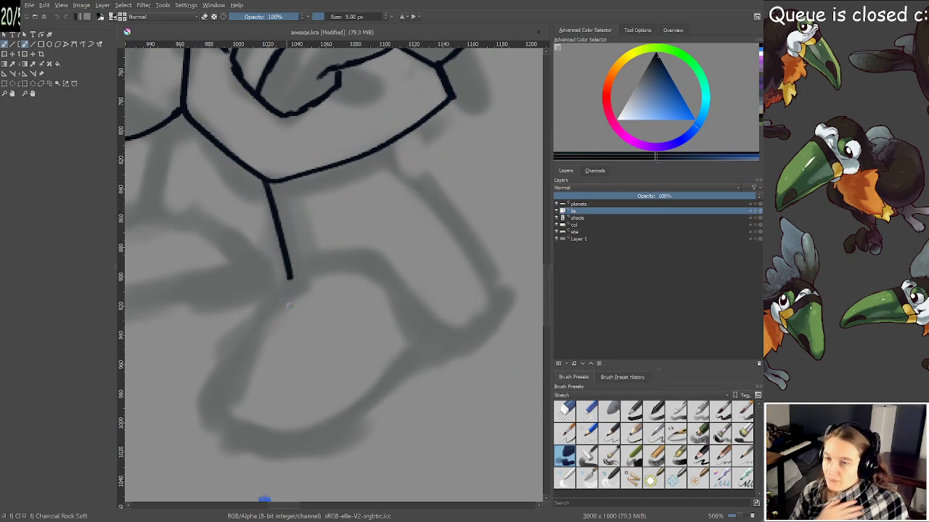
pyautogui.moveTo(288, 281)
pyautogui.mouseDown()
pyautogui.moveTo(225, 421)
pyautogui.moveTo(241, 440)
pyautogui.moveTo(307, 429)
pyautogui.moveTo(441, 365)
pyautogui.moveTo(499, 309)
pyautogui.mouseUp()
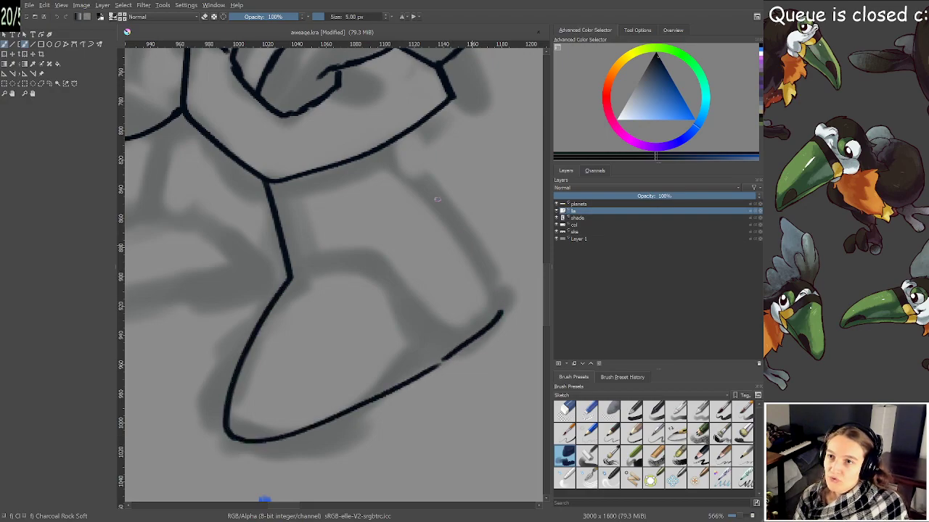
pyautogui.moveTo(297, 275)
pyautogui.mouseDown()
pyautogui.moveTo(317, 276)
pyautogui.moveTo(415, 348)
pyautogui.moveTo(441, 356)
pyautogui.mouseUp()
pyautogui.moveTo(392, 145); pyautogui.dragTo(508, 310)
pyautogui.hotkey('ctrl', 's')
# Ink the far leg below the jacket's far flap, with its long pointed foot and the curve across its top
pyautogui.moveTo(186, 227); pyautogui.dragTo(313, 269)
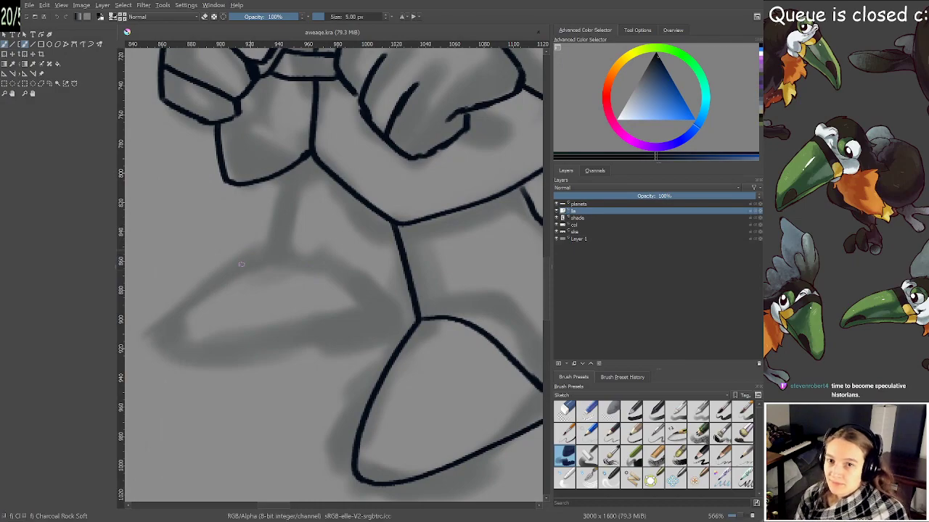
pyautogui.moveTo(241, 262); pyautogui.dragTo(273, 197)
pyautogui.moveTo(310, 107)
pyautogui.mouseDown()
pyautogui.moveTo(303, 177)
pyautogui.moveTo(215, 249)
pyautogui.moveTo(200, 276)
pyautogui.moveTo(209, 285)
pyautogui.moveTo(263, 285)
pyautogui.moveTo(452, 252)
pyautogui.mouseUp()
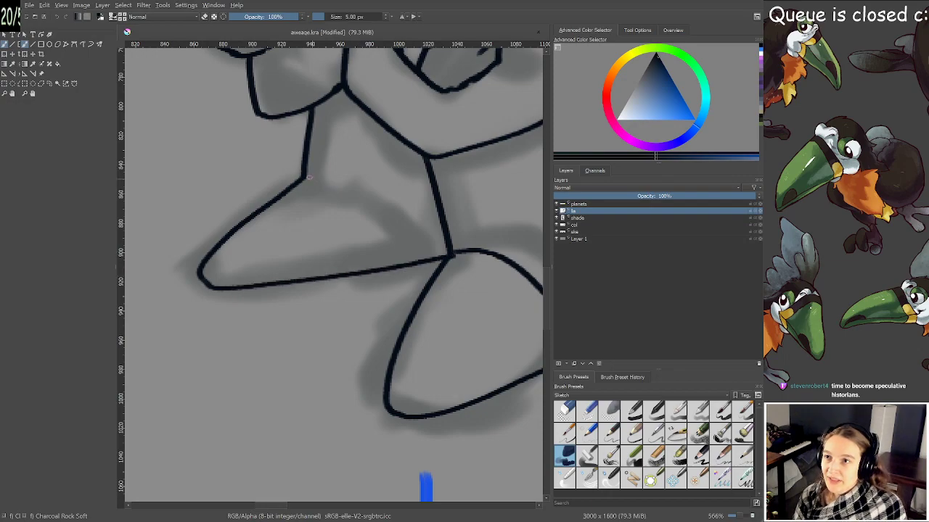
pyautogui.moveTo(307, 177); pyautogui.dragTo(406, 258)
# Examine the moons listed under Ramiell and compare the inked Halope figure with the rest of the lineup
pyautogui.scroll(-4, 417, 262)
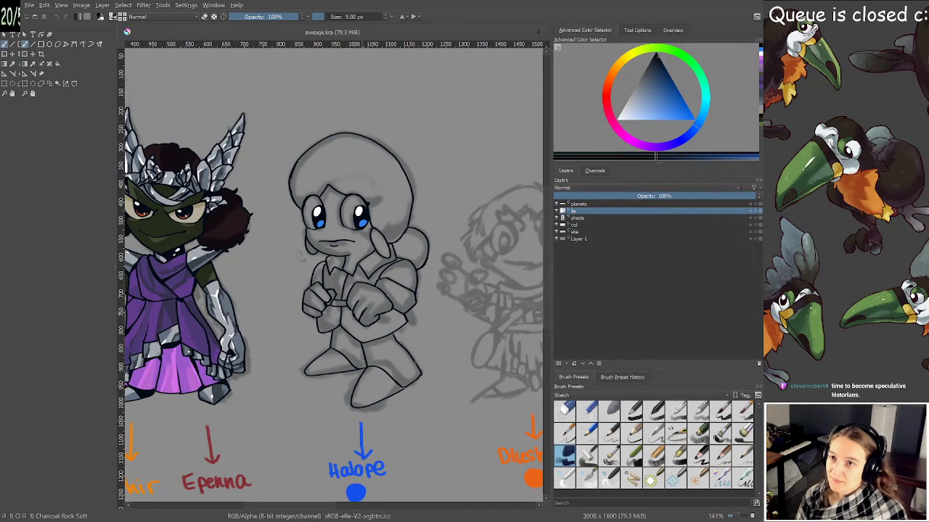
pyautogui.moveTo(266, 327)
pyautogui.mouseDown()
pyautogui.moveTo(363, 311)
pyautogui.moveTo(415, 315)
pyautogui.moveTo(399, 304)
pyautogui.moveTo(380, 340)
pyautogui.moveTo(362, 340)
pyautogui.moveTo(133, 318)
pyautogui.mouseUp()
pyautogui.moveTo(345, 349); pyautogui.dragTo(181, 328)
pyautogui.moveTo(441, 339)
pyautogui.mouseDown()
pyautogui.moveTo(372, 332)
pyautogui.moveTo(349, 283)
pyautogui.moveTo(283, 314)
pyautogui.mouseUp()
pyautogui.moveTo(356, 321); pyautogui.dragTo(337, 331)
pyautogui.moveTo(194, 303); pyautogui.dragTo(324, 70)
pyautogui.scroll(2, 339, 357)
pyautogui.scroll(2, 400, 291)
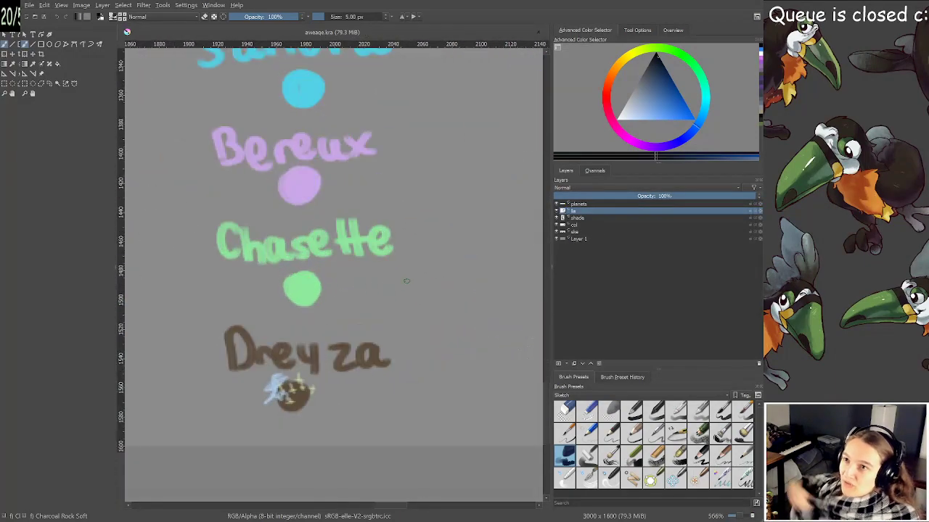
pyautogui.moveTo(405, 282); pyautogui.dragTo(430, 366)
pyautogui.scroll(-3, 392, 348)
pyautogui.moveTo(218, 276); pyautogui.dragTo(482, 379)
pyautogui.scroll(-2, 355, 279)
pyautogui.moveTo(355, 279); pyautogui.dragTo(469, 396)
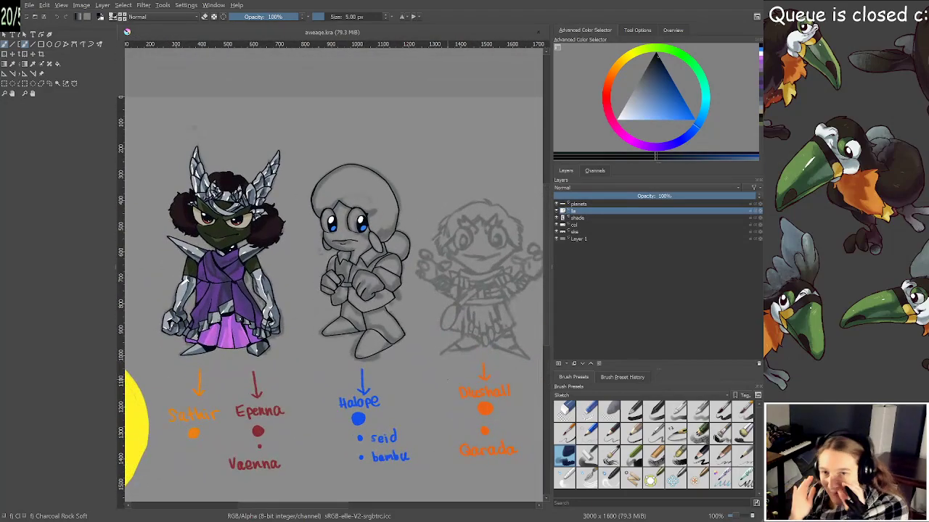
pyautogui.moveTo(429, 364)
pyautogui.mouseDown()
pyautogui.moveTo(406, 356)
pyautogui.moveTo(423, 352)
pyautogui.mouseUp()
pyautogui.scroll(2, 362, 381)
pyautogui.moveTo(362, 381); pyautogui.dragTo(359, 404)
pyautogui.scroll(2, 359, 404)
pyautogui.scroll(-4, 420, 334)
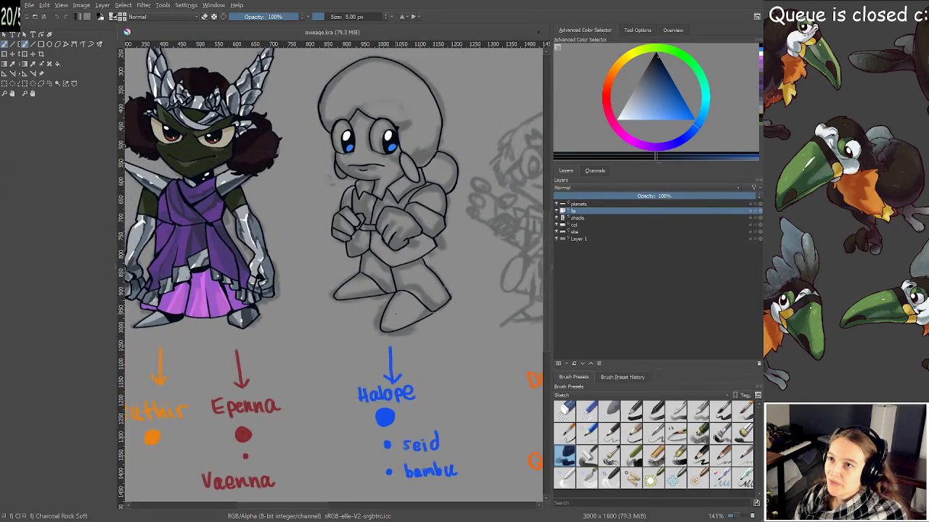
# Examine the Athel asteroid belt, ringed Ramiell and the lettering of its moons Bereux and Chasette
pyautogui.moveTo(421, 333); pyautogui.dragTo(136, 307)
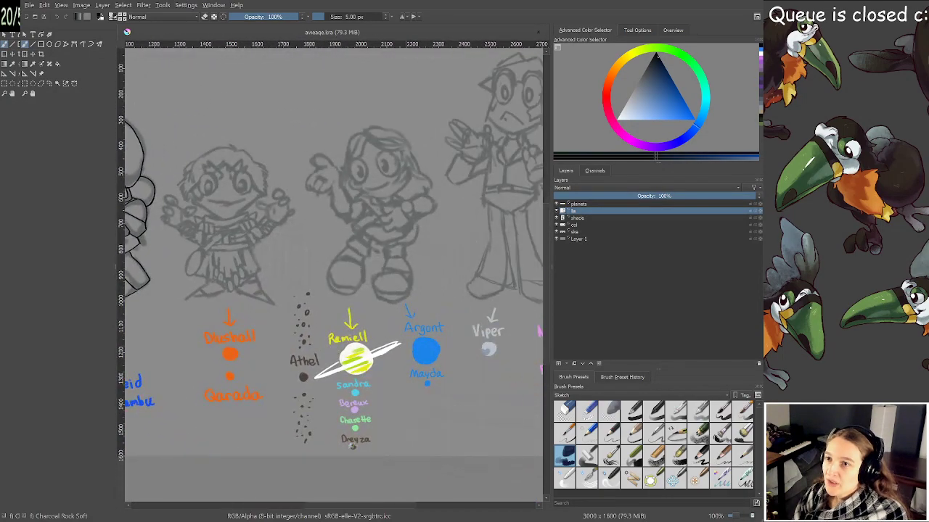
pyautogui.scroll(2, 412, 344)
pyautogui.scroll(2, 288, 377)
pyautogui.scroll(-2, 423, 335)
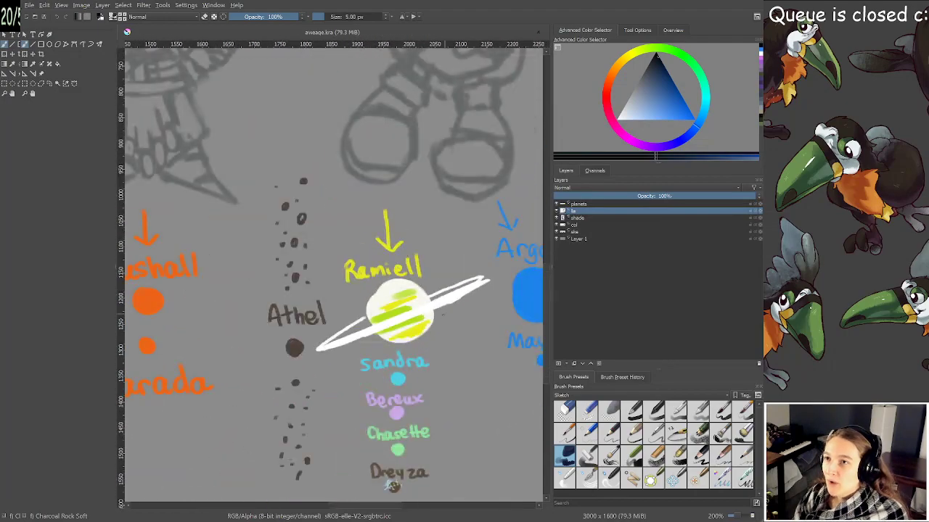
pyautogui.moveTo(434, 305)
pyautogui.mouseDown()
pyautogui.moveTo(425, 291)
pyautogui.moveTo(432, 295)
pyautogui.mouseUp()
pyautogui.scroll(1, 428, 304)
pyautogui.scroll(-2, 432, 295)
pyautogui.moveTo(305, 301); pyautogui.dragTo(333, 328)
pyautogui.hscroll(3, 460, 438)
pyautogui.scroll(1, 396, 343)
pyautogui.scroll(-1, 373, 290)
pyautogui.scroll(5, 339, 444)
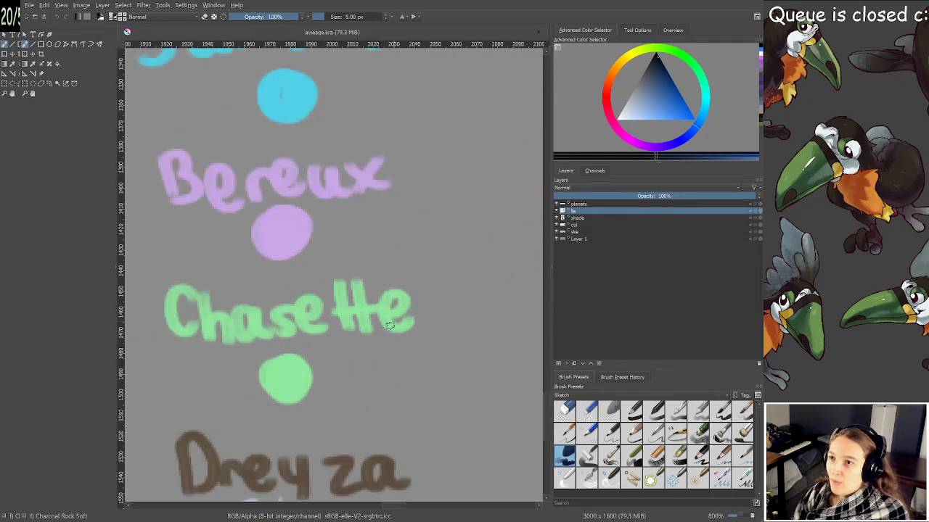
pyautogui.moveTo(396, 272); pyautogui.dragTo(424, 283)
# Look over the outer planets Argont, Viper and Neridth and the sketched characters above them
pyautogui.scroll(-5, 369, 286)
pyautogui.moveTo(342, 287); pyautogui.dragTo(471, 323)
pyautogui.moveTo(290, 294); pyautogui.dragTo(521, 335)
pyautogui.scroll(3, 404, 288)
pyautogui.scroll(-2, 403, 288)
pyautogui.moveTo(403, 288); pyautogui.dragTo(325, 321)
pyautogui.scroll(-2, 374, 301)
pyautogui.moveTo(456, 291); pyautogui.dragTo(349, 331)
pyautogui.moveTo(539, 312); pyautogui.dragTo(505, 312)
pyautogui.moveTo(467, 207); pyautogui.dragTo(323, 245)
pyautogui.scroll(1, 376, 257)
pyautogui.moveTo(377, 236); pyautogui.dragTo(415, 231)
pyautogui.scroll(-1, 389, 253)
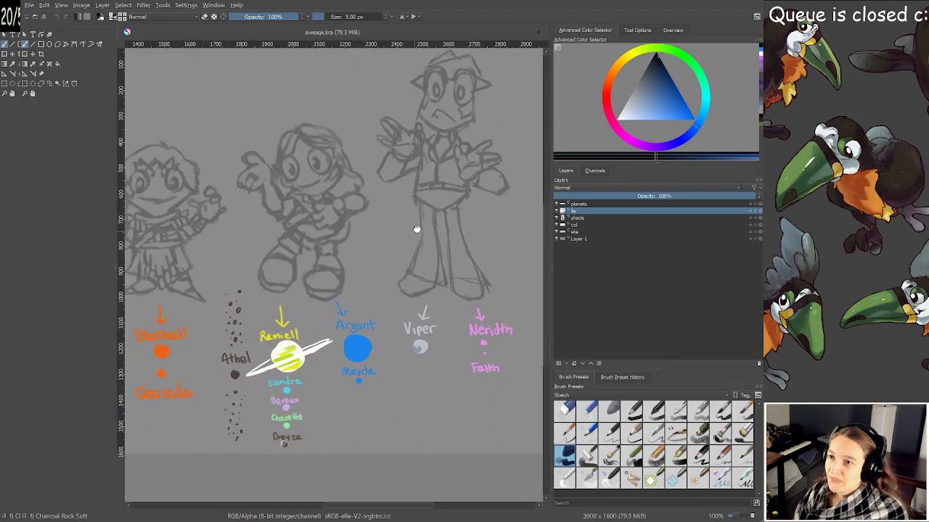
pyautogui.scroll(1, 352, 351)
pyautogui.moveTo(351, 351)
pyautogui.mouseDown()
pyautogui.moveTo(354, 344)
pyautogui.moveTo(342, 348)
pyautogui.mouseUp()
pyautogui.scroll(-1, 368, 304)
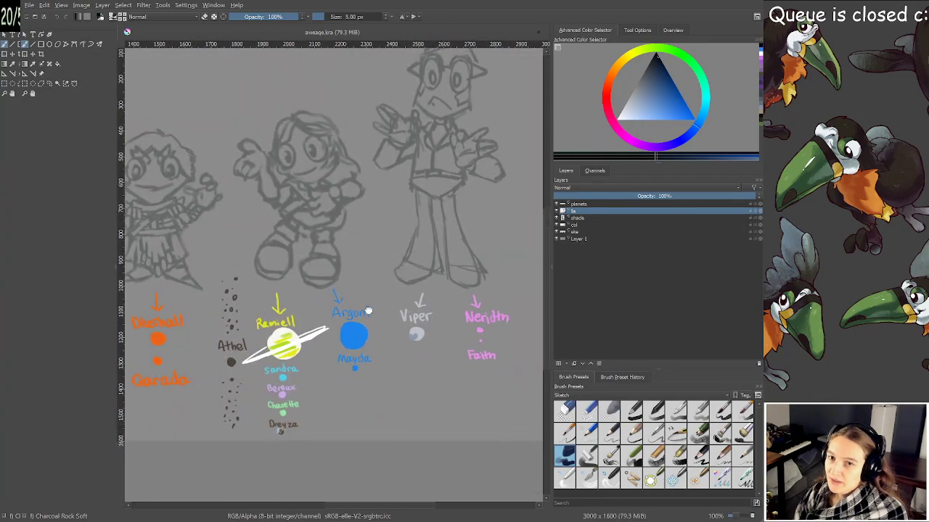
# Inspect Ramiell's moons from Sandra down to Dreyza, and look over the neighbouring planets in the lineup
pyautogui.moveTo(369, 309); pyautogui.dragTo(358, 338)
pyautogui.scroll(3, 336, 355)
pyautogui.moveTo(234, 442); pyautogui.dragTo(349, 300)
pyautogui.scroll(-1, 348, 301)
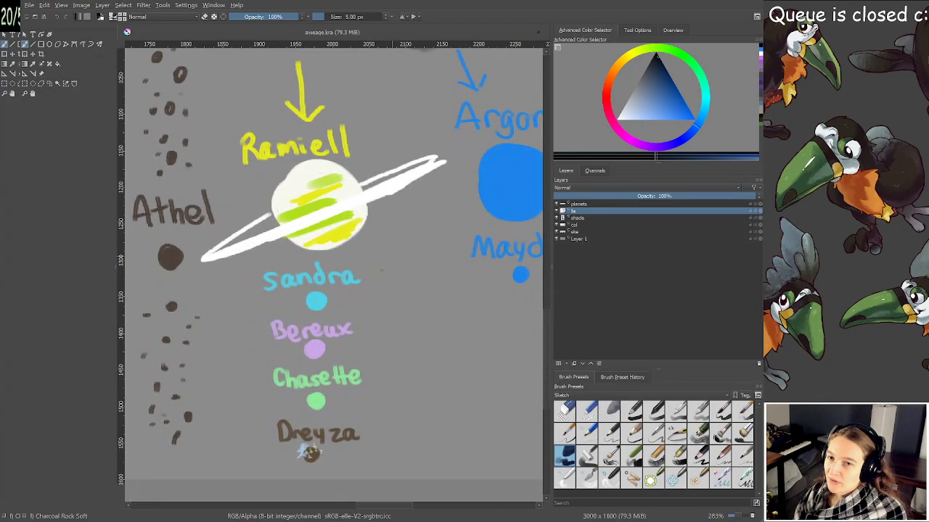
pyautogui.scroll(3, 309, 273)
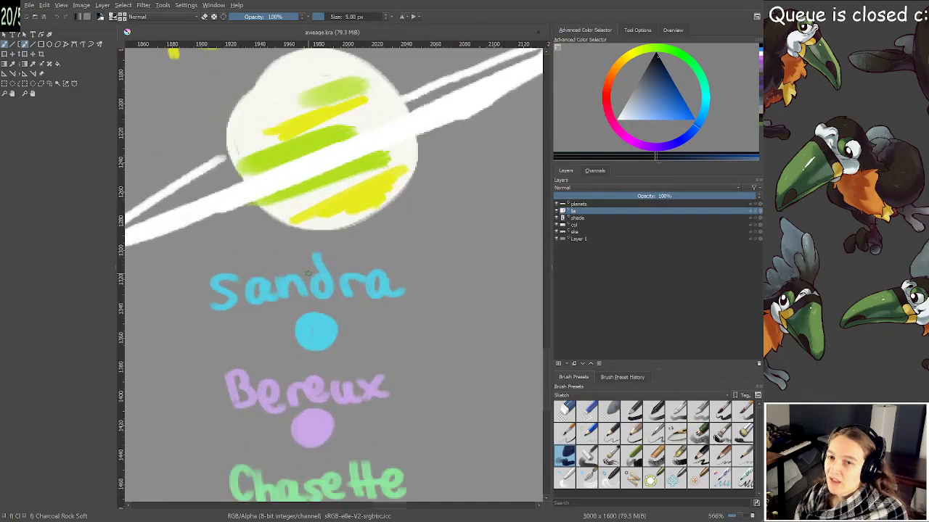
pyautogui.scroll(-3, 307, 274)
pyautogui.moveTo(314, 277); pyautogui.dragTo(396, 225)
pyautogui.scroll(-1, 363, 281)
pyautogui.scroll(2, 396, 245)
pyautogui.moveTo(391, 262); pyautogui.dragTo(409, 234)
pyautogui.scroll(2, 381, 240)
pyautogui.moveTo(359, 160); pyautogui.dragTo(335, 186)
pyautogui.scroll(-1, 350, 166)
pyautogui.moveTo(364, 275); pyautogui.dragTo(387, 358)
pyautogui.scroll(-2, 401, 259)
pyautogui.moveTo(397, 217); pyautogui.dragTo(374, 438)
pyautogui.scroll(2, 387, 222)
pyautogui.scroll(-2, 356, 412)
pyautogui.scroll(-2, 341, 363)
pyautogui.moveTo(166, 283); pyautogui.dragTo(211, 239)
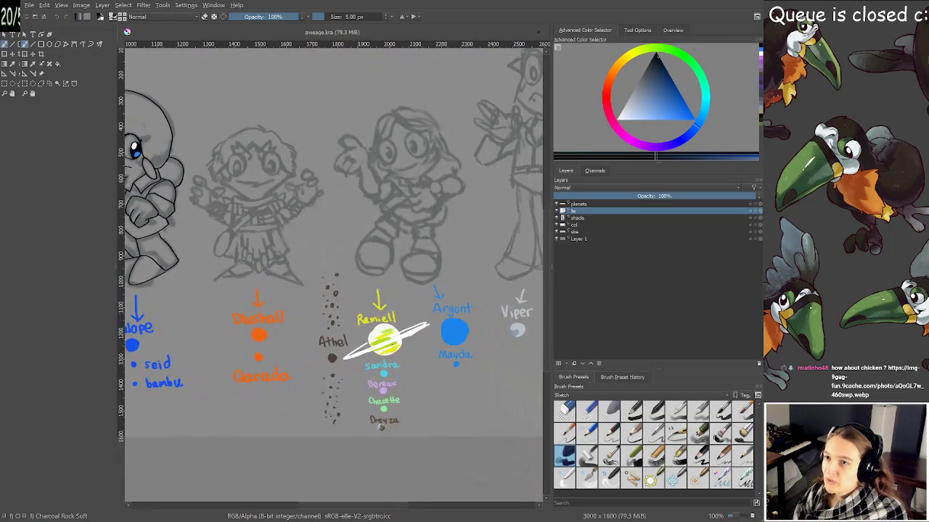
pyautogui.scroll(1, 429, 374)
pyautogui.moveTo(423, 366); pyautogui.dragTo(378, 310)
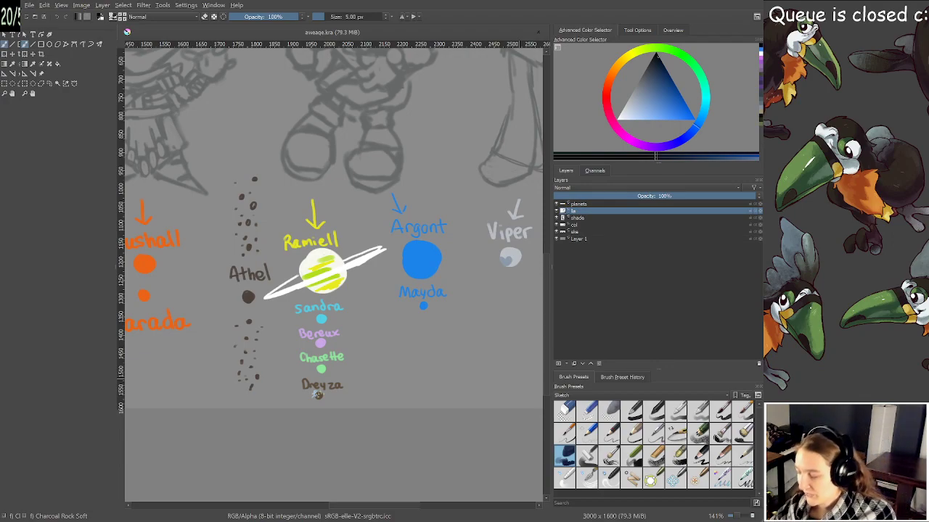
# Switch to the window with the chicken teddy bear picture to read its caption, and return to Krita
pyautogui.hotkey('alt', 'Tab')
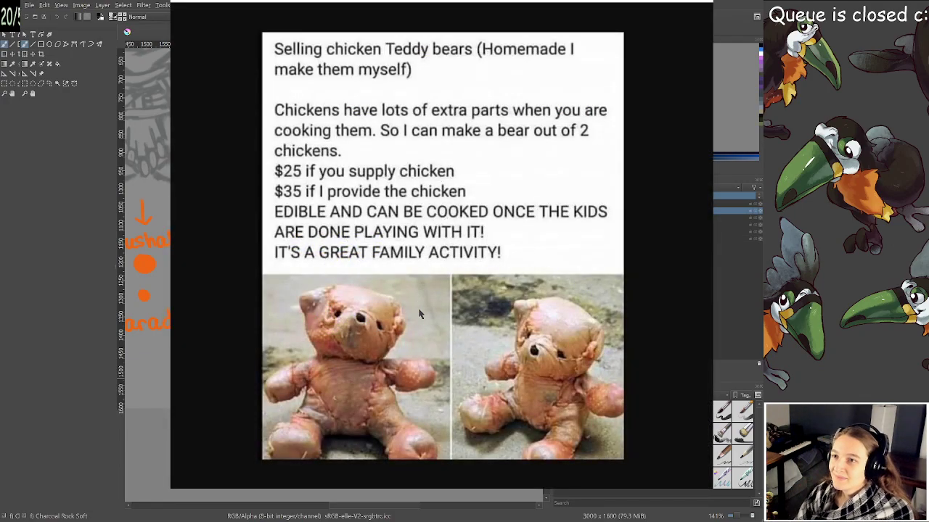
pyautogui.scroll(1, 408, 328)
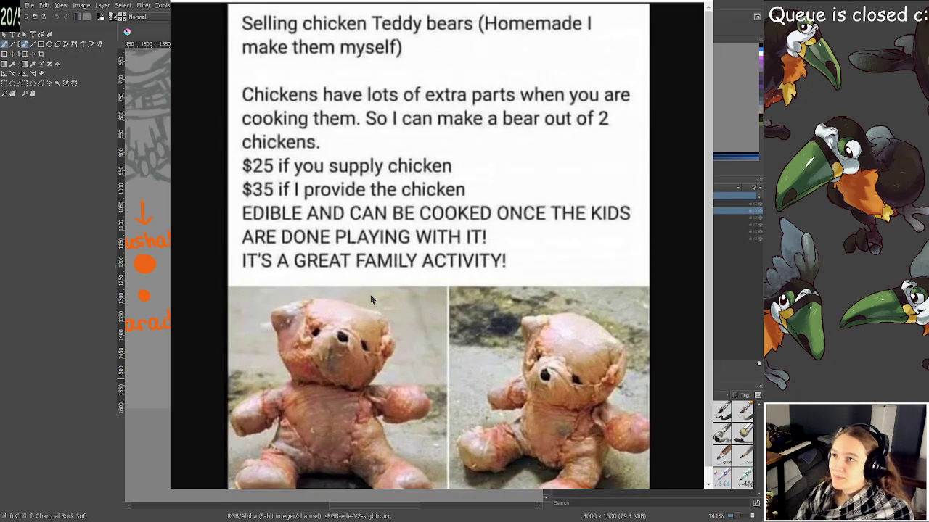
pyautogui.scroll(-1, 391, 233)
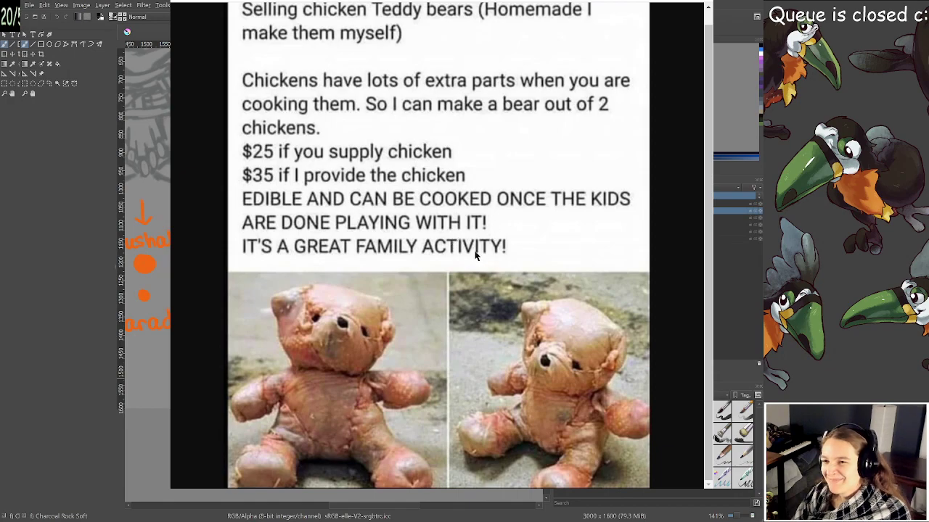
pyautogui.scroll(1, 456, 233)
pyautogui.scroll(-2, 454, 228)
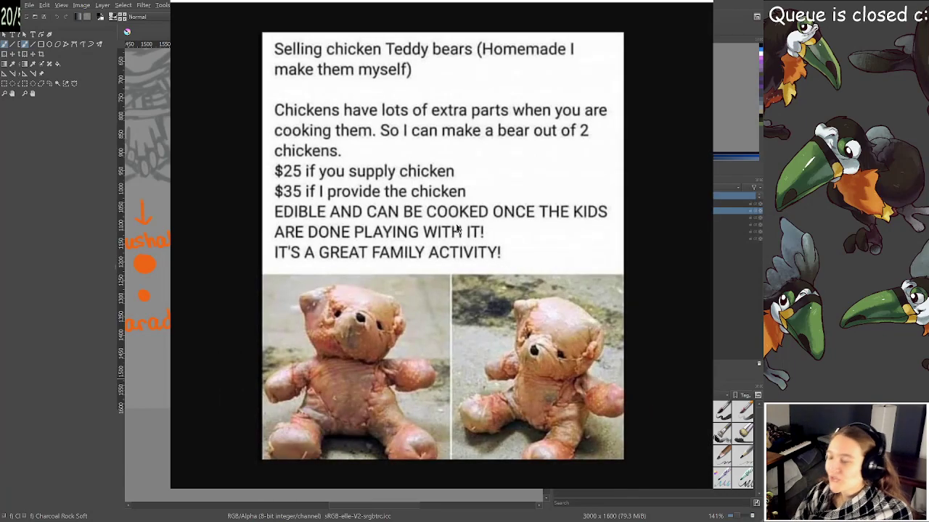
pyautogui.hotkey('alt', 'Tab')
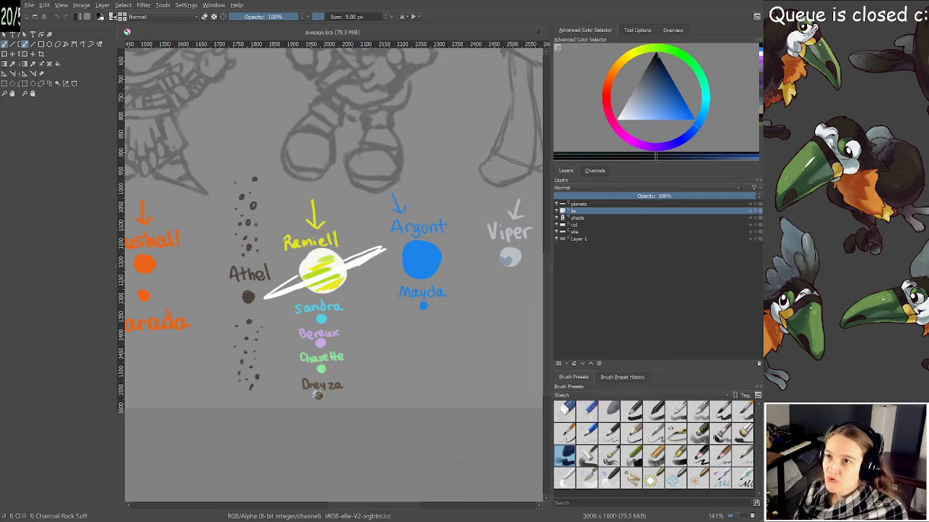
# Examine the finished line art of the Halope character, including the face, collar, fists and legs
pyautogui.scroll(-2, 295, 261)
pyautogui.moveTo(255, 261); pyautogui.dragTo(422, 312)
pyautogui.moveTo(334, 264); pyautogui.dragTo(354, 274)
pyautogui.scroll(3, 338, 191)
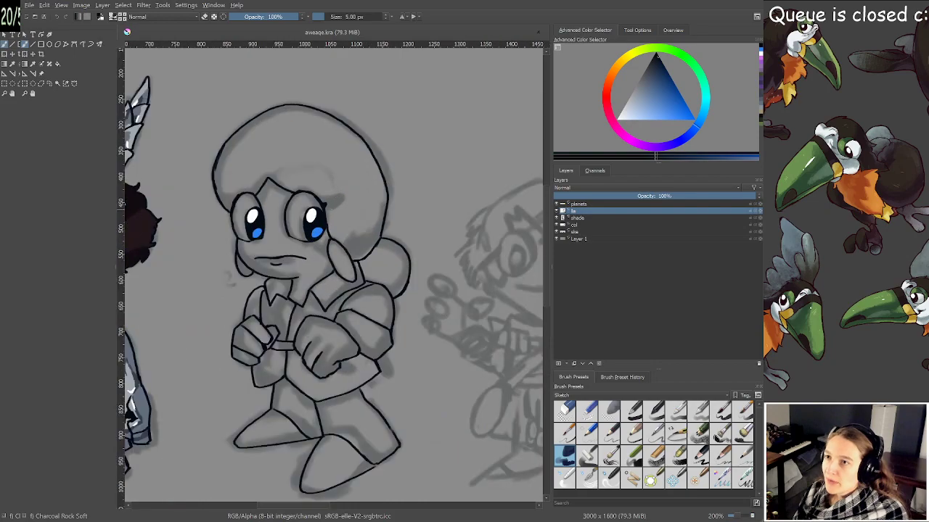
pyautogui.moveTo(278, 237); pyautogui.dragTo(351, 240)
pyautogui.scroll(3, 394, 227)
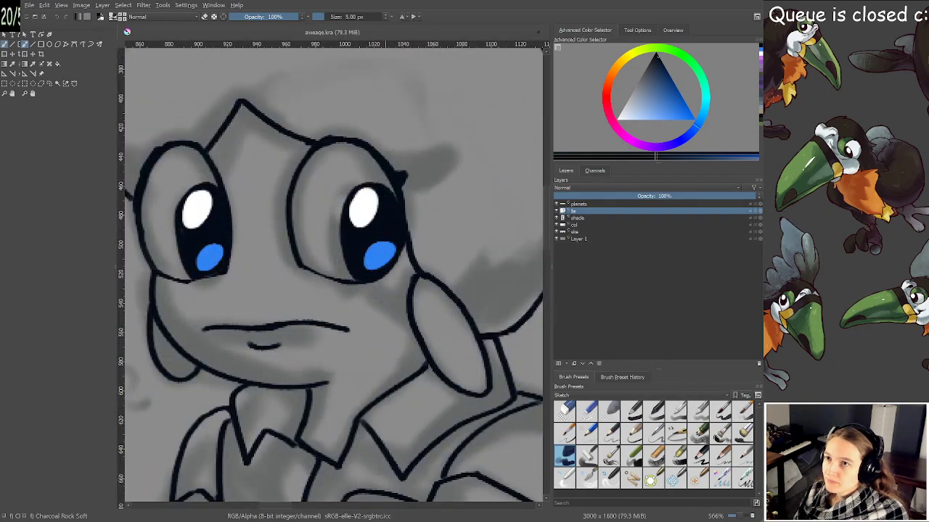
pyautogui.scroll(-5, 387, 229)
pyautogui.moveTo(485, 322); pyautogui.dragTo(426, 249)
pyautogui.scroll(1, 378, 203)
pyautogui.moveTo(381, 216); pyautogui.dragTo(415, 250)
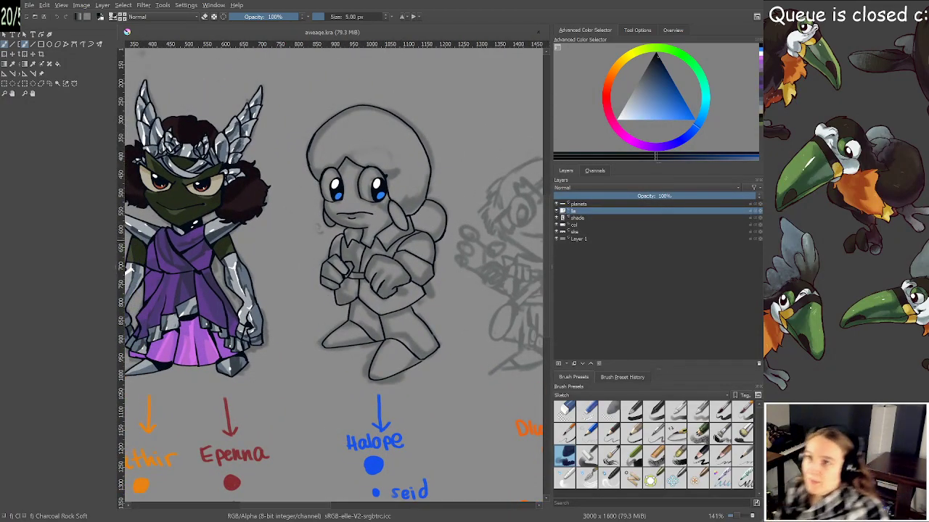
pyautogui.scroll(1, 369, 156)
pyautogui.moveTo(369, 156); pyautogui.dragTo(377, 191)
pyautogui.scroll(1, 377, 191)
pyautogui.moveTo(399, 310); pyautogui.dragTo(356, 240)
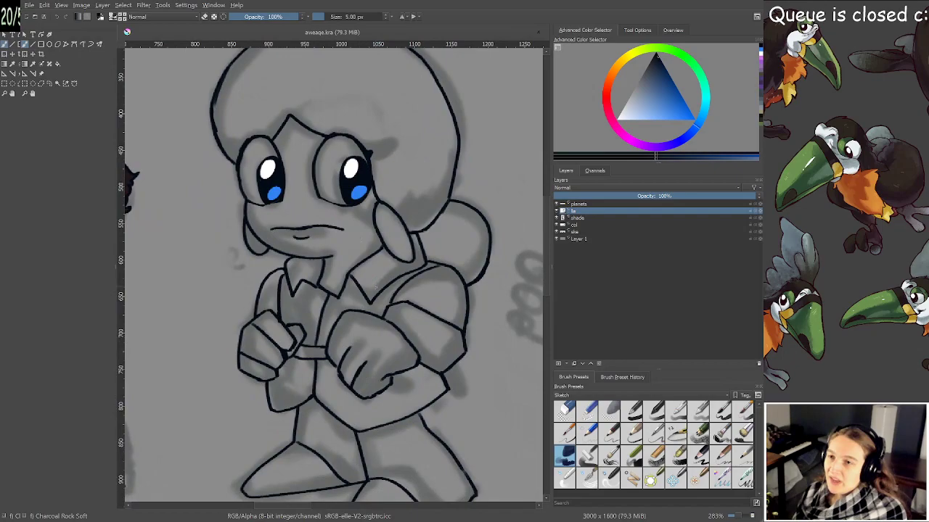
# Compare the inked Halope character with the colored figure beside it and the remaining sketches across the lineup
pyautogui.scroll(-3, 411, 310)
pyautogui.scroll(-1, 428, 319)
pyautogui.moveTo(491, 330); pyautogui.dragTo(237, 286)
pyautogui.moveTo(344, 288); pyautogui.dragTo(521, 290)
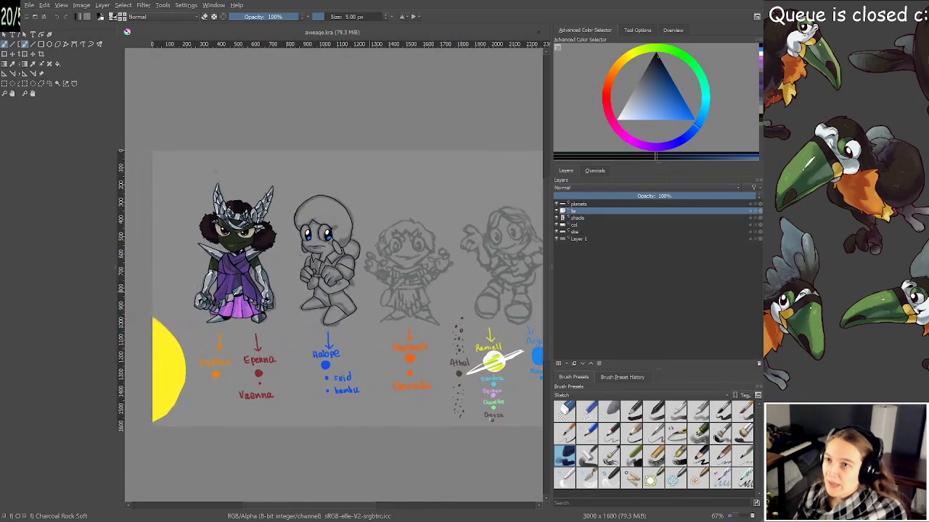
pyautogui.scroll(1, 351, 295)
pyautogui.moveTo(341, 291)
pyautogui.mouseDown()
pyautogui.moveTo(343, 269)
pyautogui.moveTo(351, 277)
pyautogui.mouseUp()
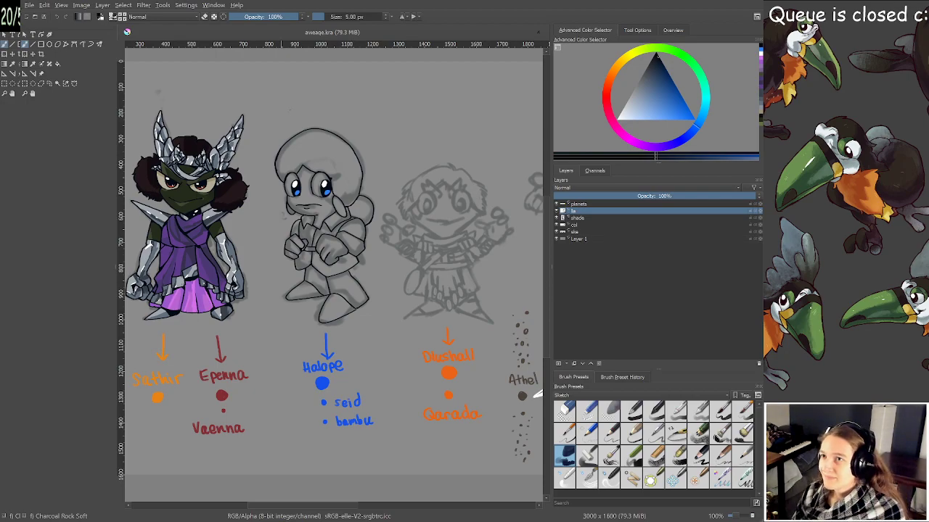
pyautogui.moveTo(535, 394); pyautogui.dragTo(539, 347)
pyautogui.scroll(1, 353, 283)
pyautogui.moveTo(371, 287); pyautogui.dragTo(364, 296)
pyautogui.scroll(-1, 410, 299)
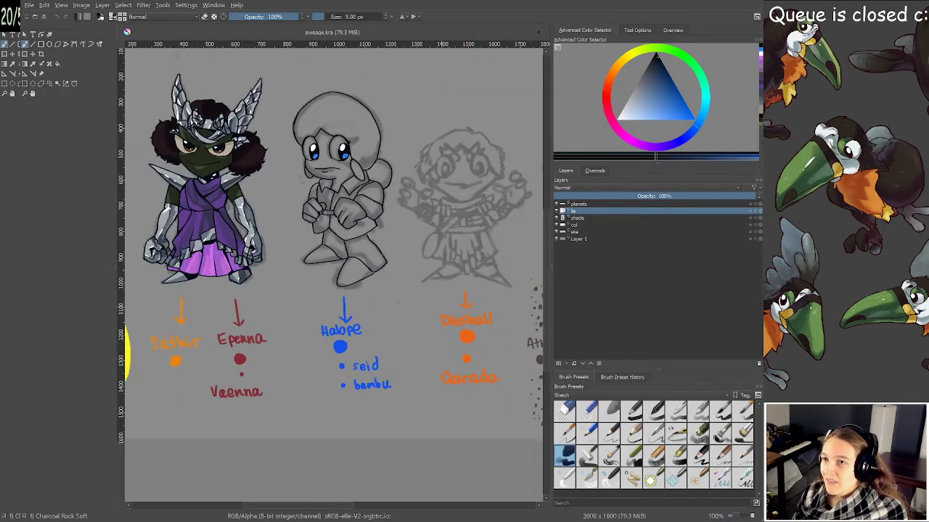
# Examine the planet Halope with its moons seid and bambu, and the inked character's head and fists above
pyautogui.scroll(3, 393, 276)
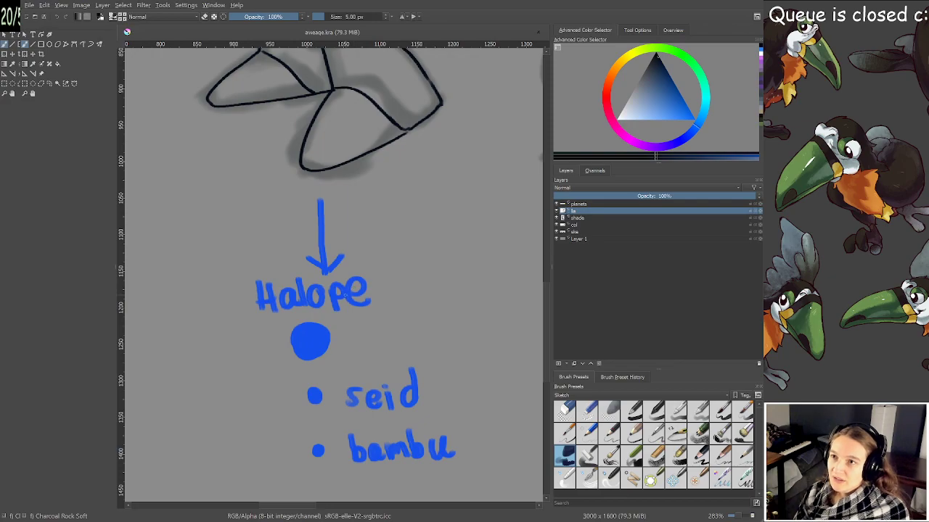
pyautogui.press('1')
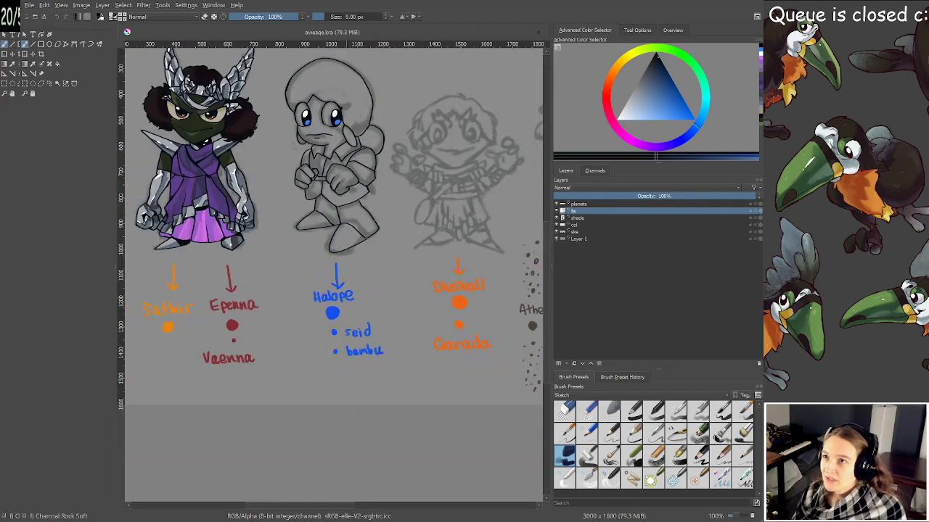
pyautogui.scroll(2, 297, 314)
pyautogui.moveTo(297, 314); pyautogui.dragTo(270, 308)
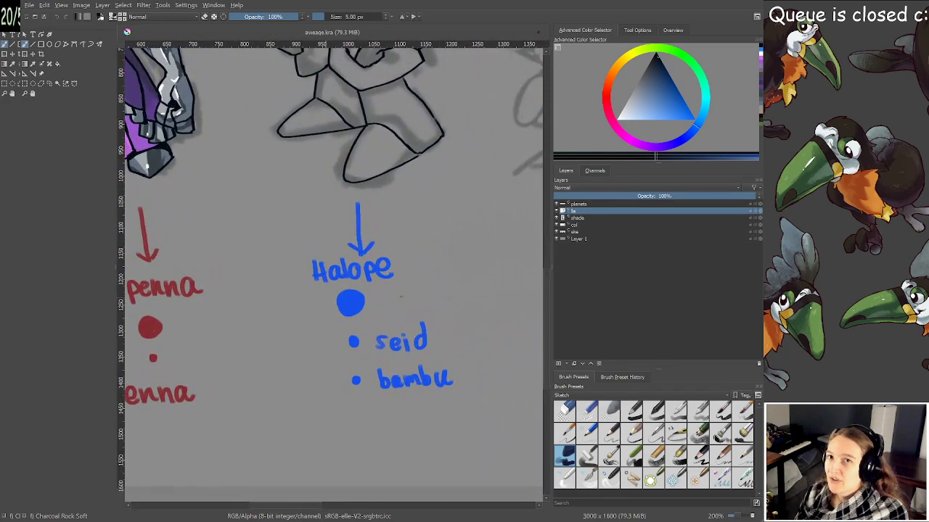
pyautogui.scroll(-1, 403, 294)
pyautogui.moveTo(405, 276); pyautogui.dragTo(397, 298)
pyautogui.moveTo(406, 222); pyautogui.dragTo(404, 265)
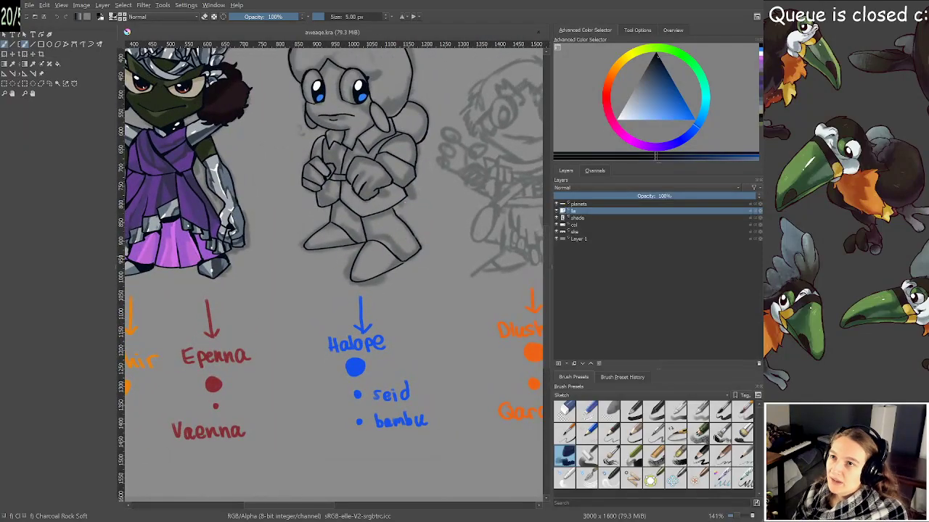
pyautogui.moveTo(404, 201); pyautogui.dragTo(405, 228)
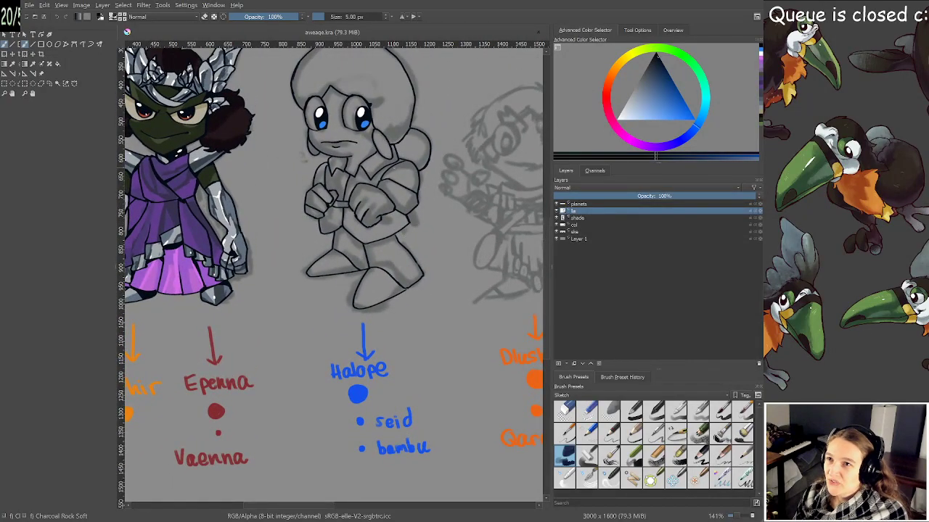
pyautogui.scroll(1, 390, 165)
pyautogui.scroll(2, 384, 160)
pyautogui.moveTo(390, 165); pyautogui.dragTo(344, 250)
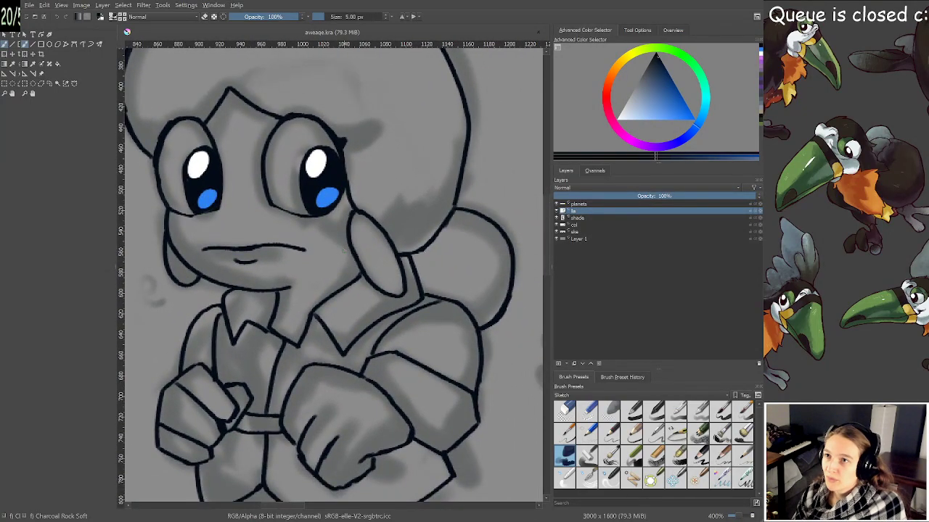
# Ink a lash at the outer corner of the left eye, and erase the outer ends of the smaller fist's finger lines before saving
pyautogui.moveTo(151, 138); pyautogui.dragTo(164, 143)
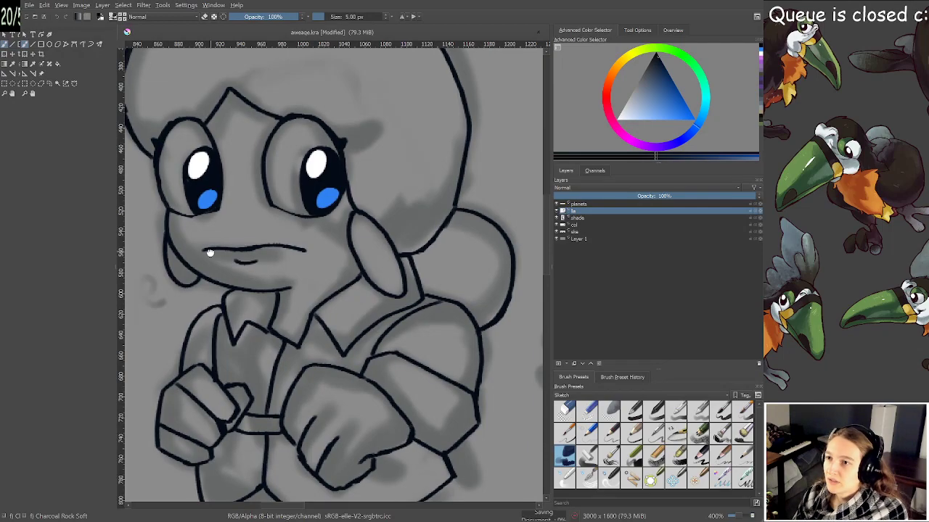
pyautogui.moveTo(302, 381); pyautogui.dragTo(327, 291)
pyautogui.scroll(1, 223, 270)
pyautogui.moveTo(223, 271); pyautogui.dragTo(272, 217)
pyautogui.press('e')
pyautogui.moveTo(226, 311); pyautogui.dragTo(220, 303)
pyautogui.moveTo(247, 254); pyautogui.dragTo(240, 250)
pyautogui.hotkey('ctrl', 's')
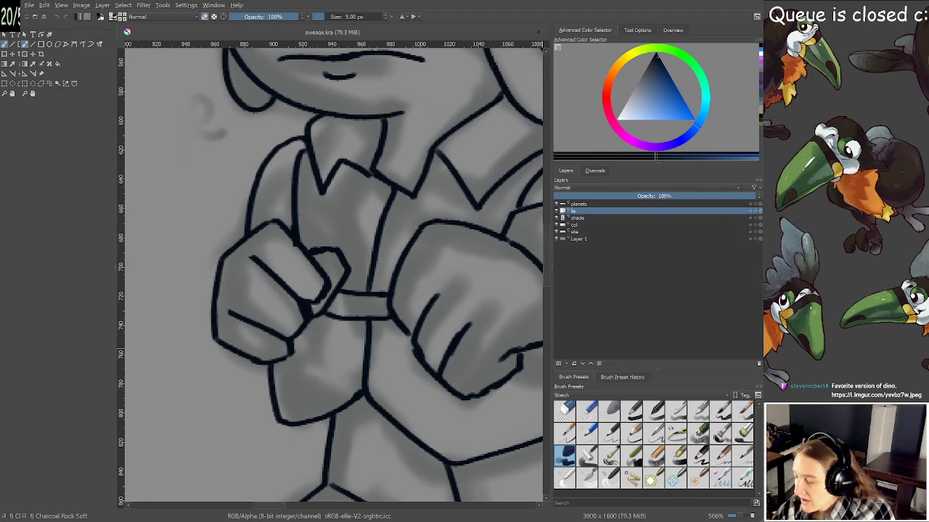
# Switch to the T-REX sketch picture, examine both feathered dinosaur drawings, and return to Krita
pyautogui.hotkey('alt', 'Tab')
pyautogui.scroll(3, 343, 156)
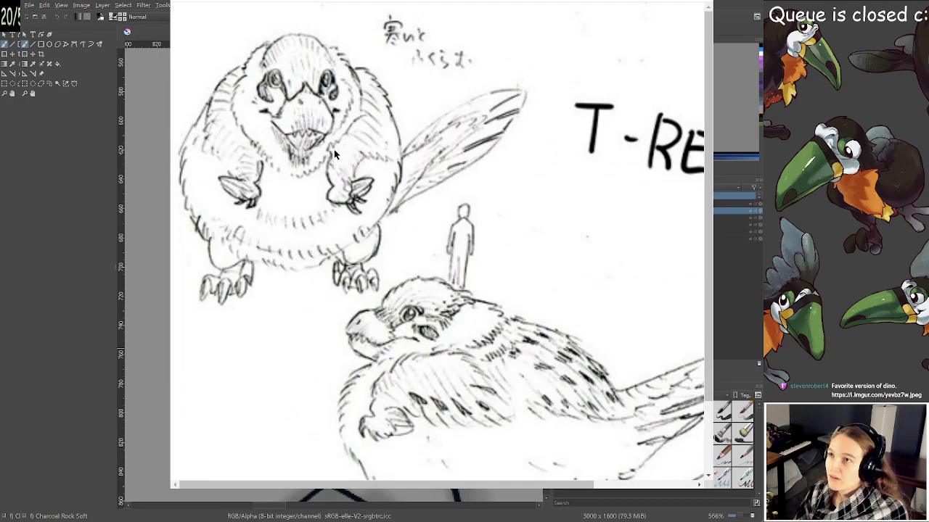
pyautogui.scroll(2, 330, 157)
pyautogui.scroll(-2, 388, 196)
pyautogui.scroll(-1, 384, 193)
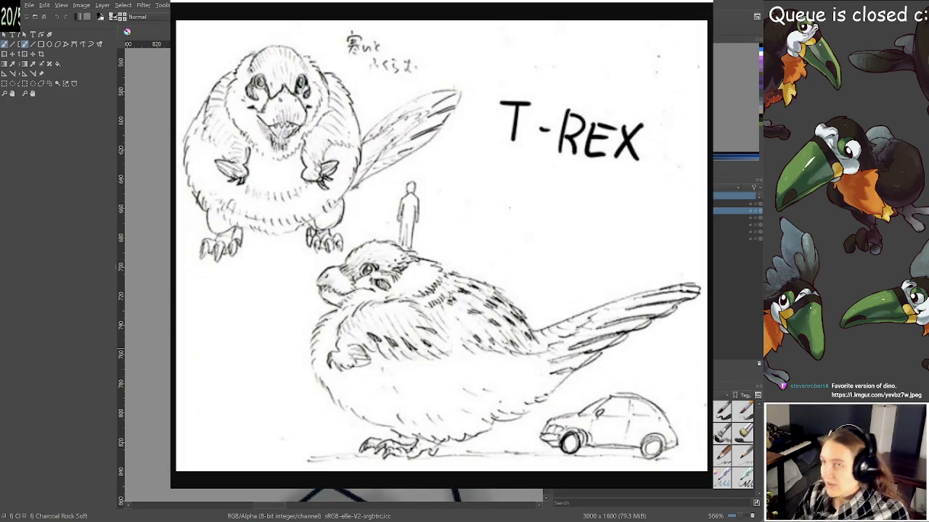
pyautogui.hotkey('alt', 'Tab')
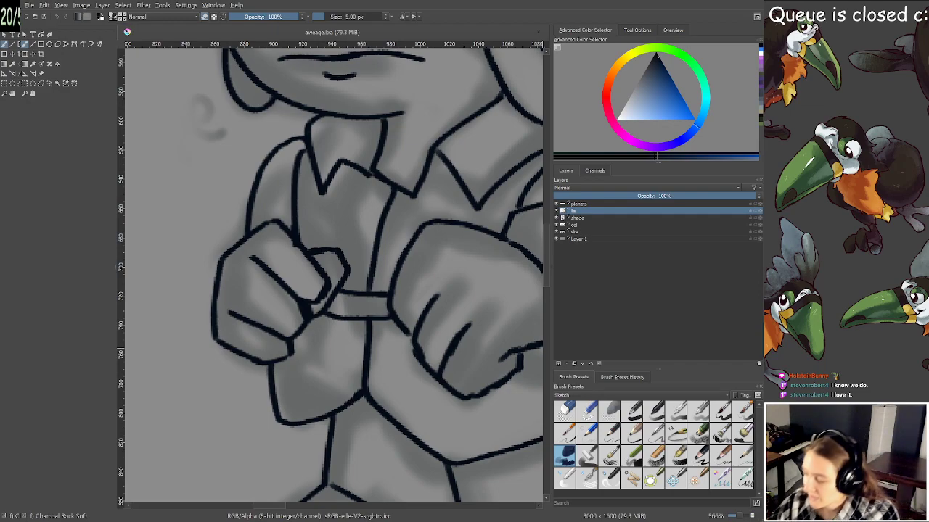
# Switch to the RPG Animal catalogue in Google Docs and look from the direbird entry back to the triflebird entry
pyautogui.hotkey('alt', 'Tab')
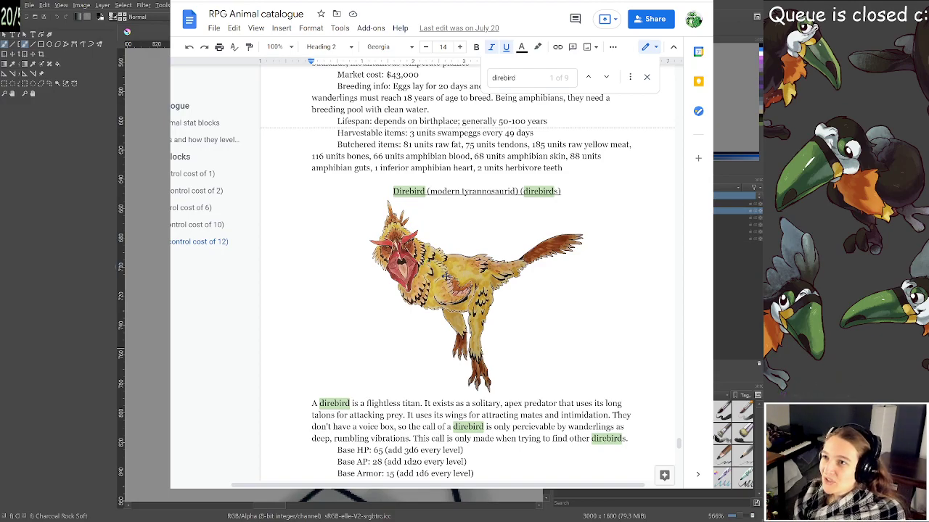
pyautogui.scroll(15, 447, 277)
pyautogui.scroll(20, 445, 279)
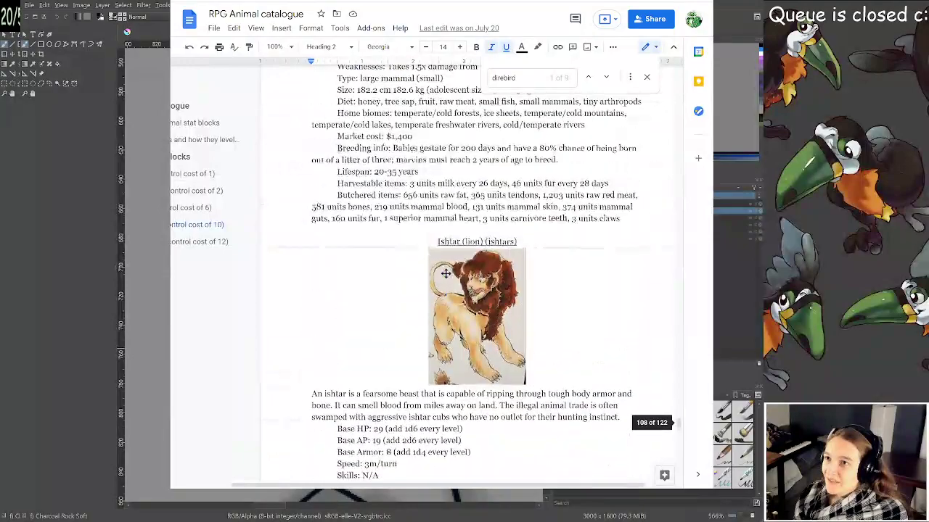
pyautogui.scroll(15, 446, 274)
pyautogui.scroll(15, 444, 257)
pyautogui.scroll(-4, 444, 257)
pyautogui.scroll(2, 493, 276)
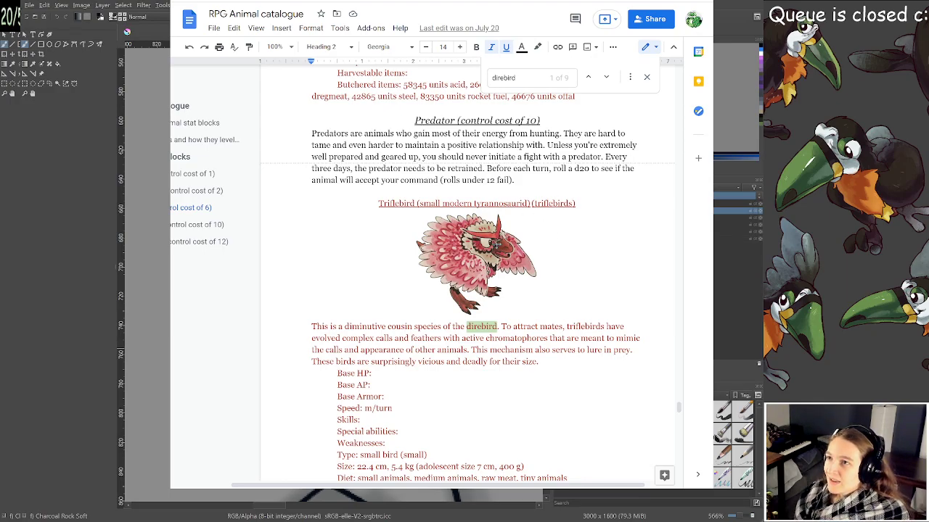
# Browse the Predator entries from the triflebird down to the parie, and close the direbird search
pyautogui.scroll(-5, 497, 259)
pyautogui.scroll(-15, 496, 259)
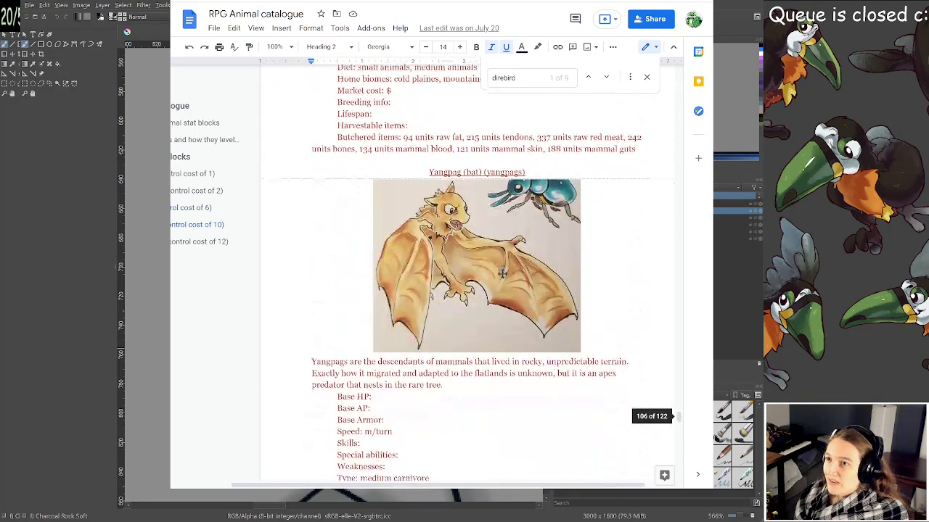
pyautogui.scroll(-15, 501, 274)
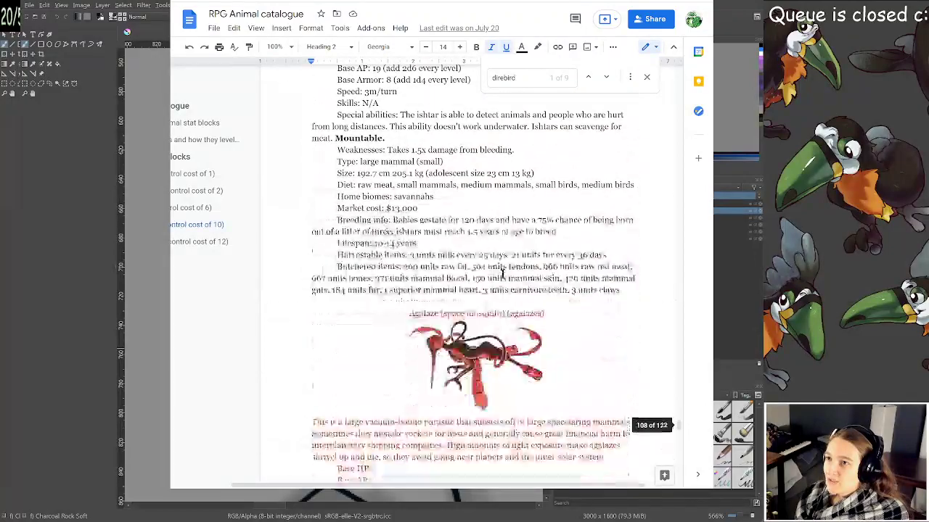
pyautogui.scroll(-15, 501, 273)
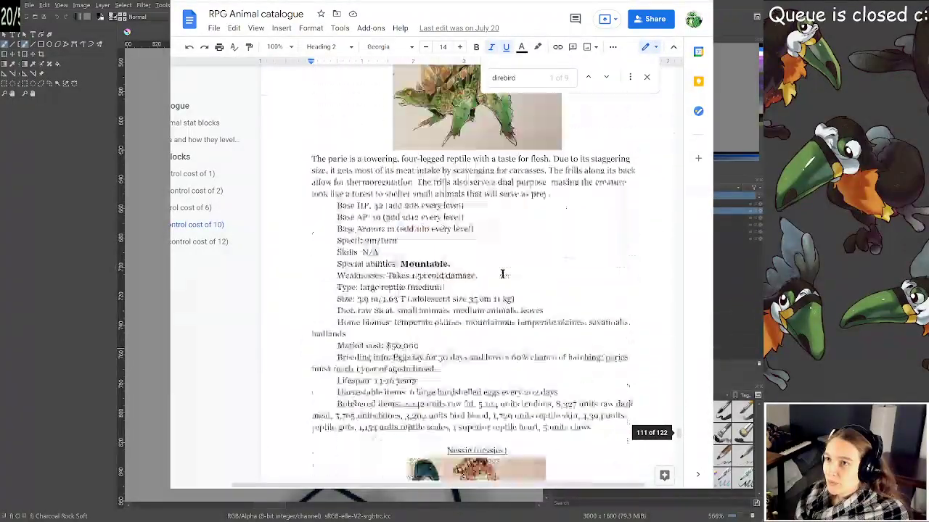
pyautogui.scroll(2, 501, 273)
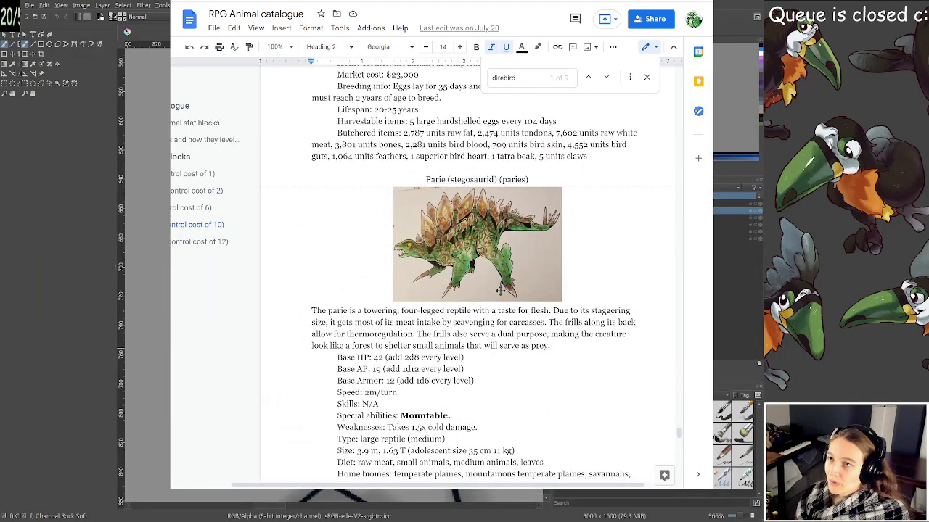
pyautogui.click(646, 77)
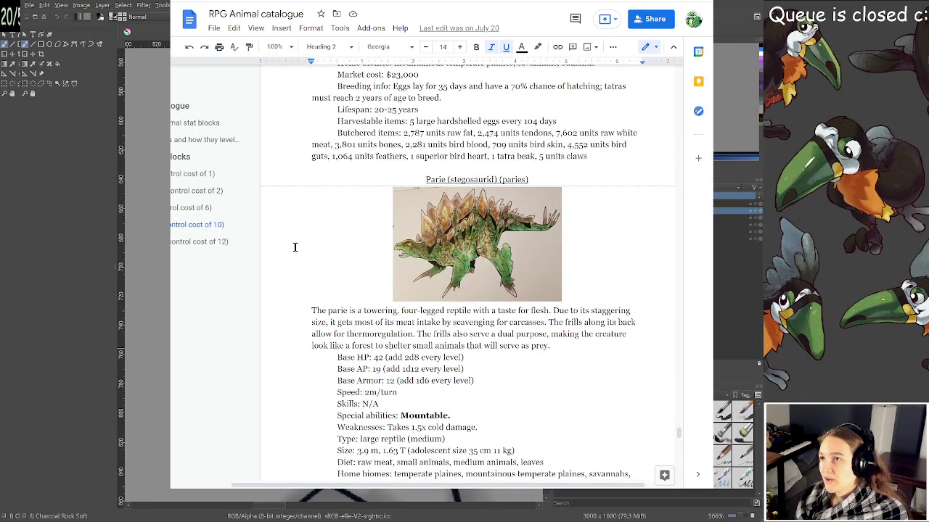
# Go to the Domestic (control cost of 2) section and browse its animals down to the scatterer
pyautogui.click(193, 191)
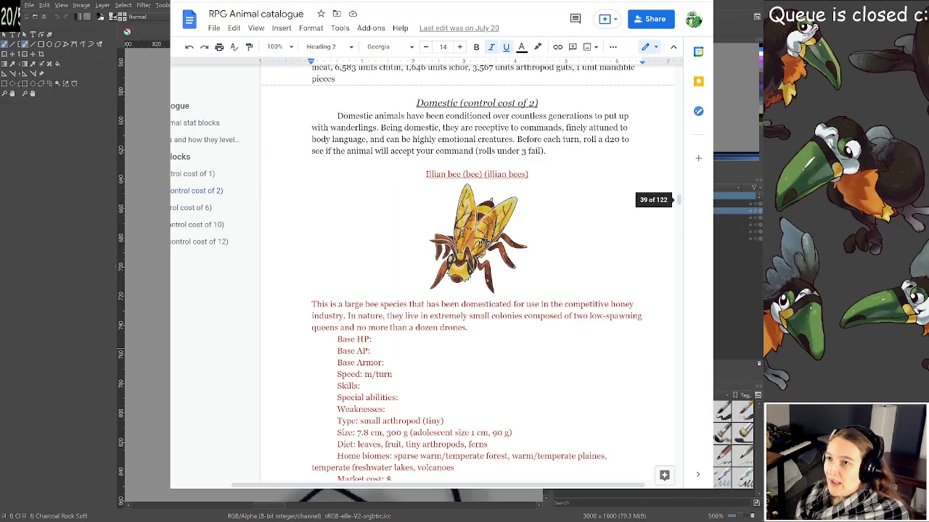
pyautogui.scroll(-7, 518, 254)
pyautogui.scroll(-15, 518, 254)
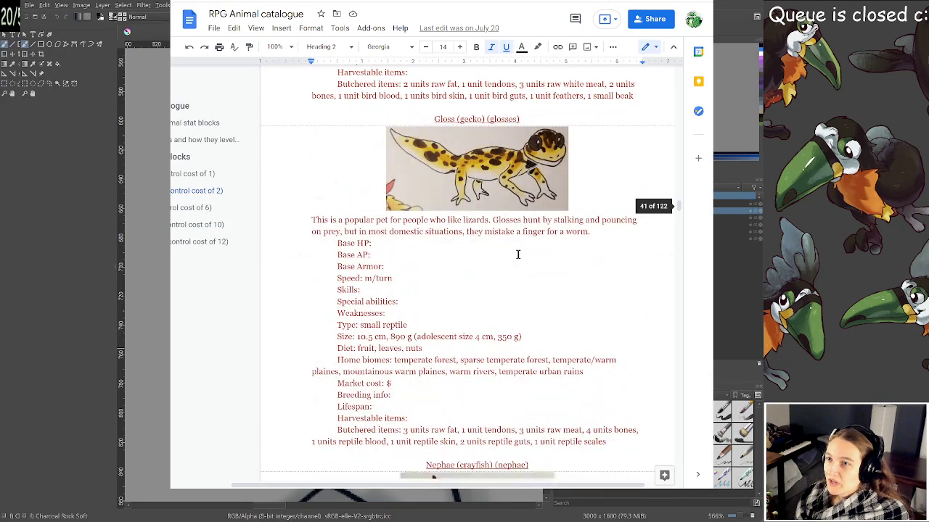
pyautogui.scroll(-15, 518, 254)
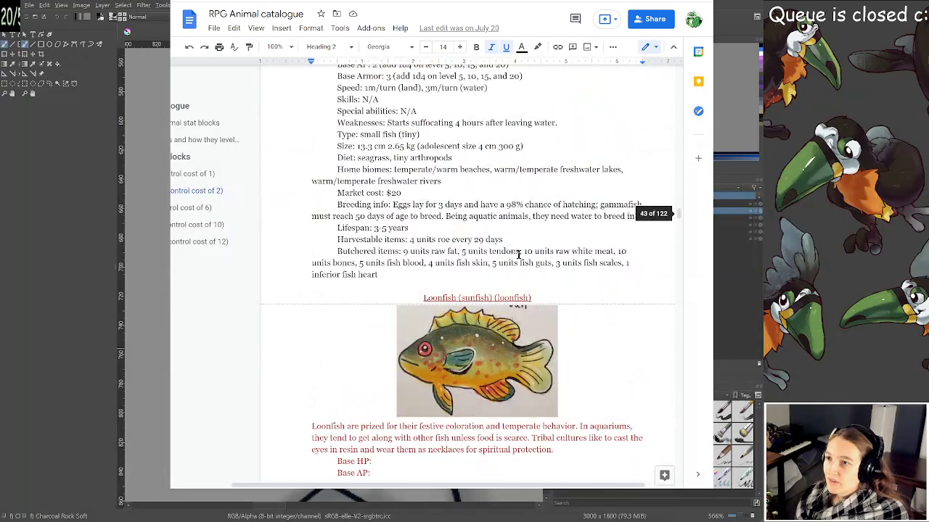
pyautogui.scroll(-5, 518, 254)
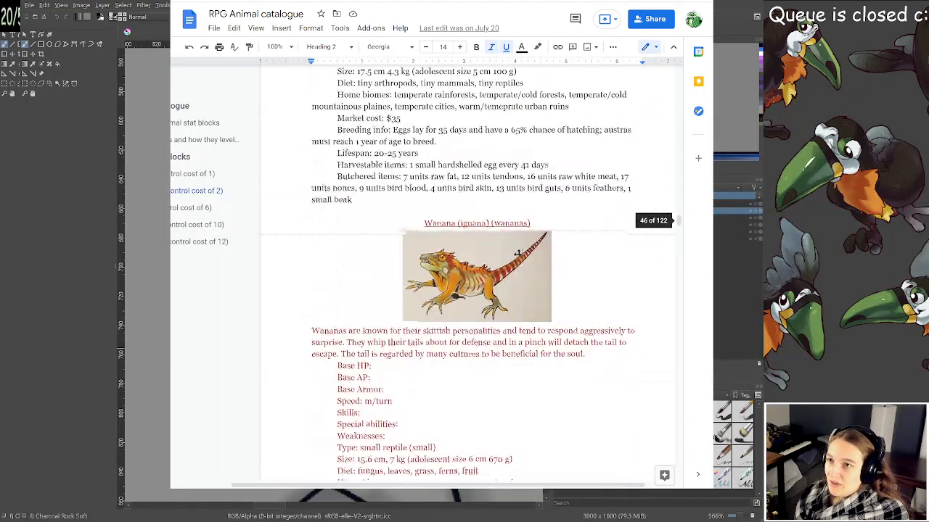
pyautogui.scroll(-10, 518, 254)
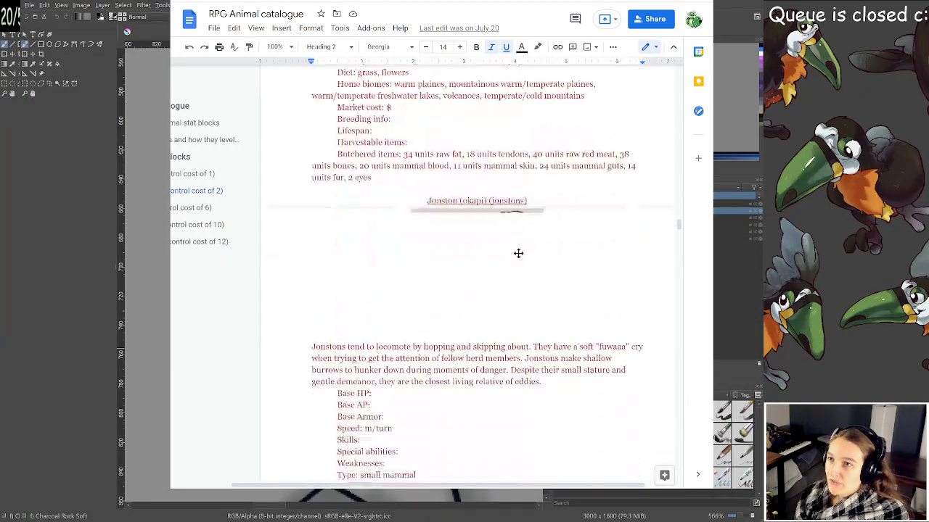
pyautogui.scroll(-10, 518, 251)
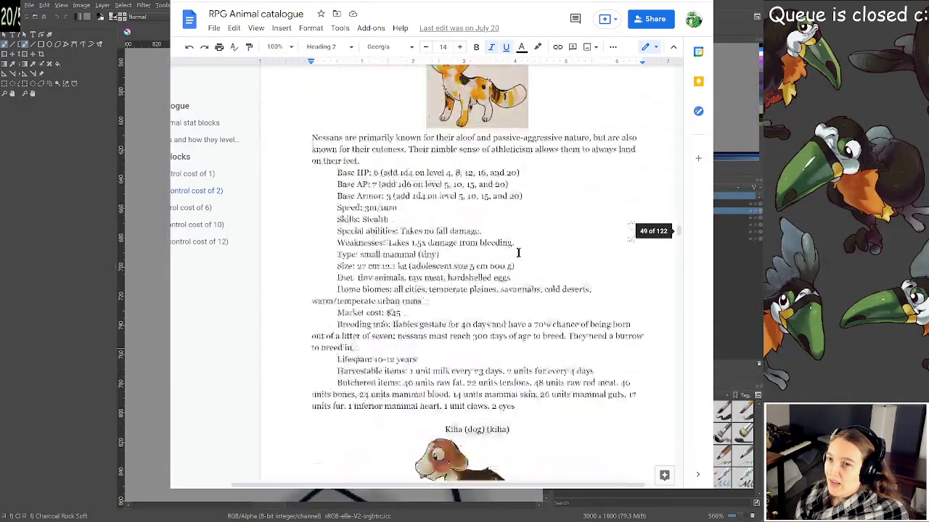
pyautogui.scroll(-10, 518, 251)
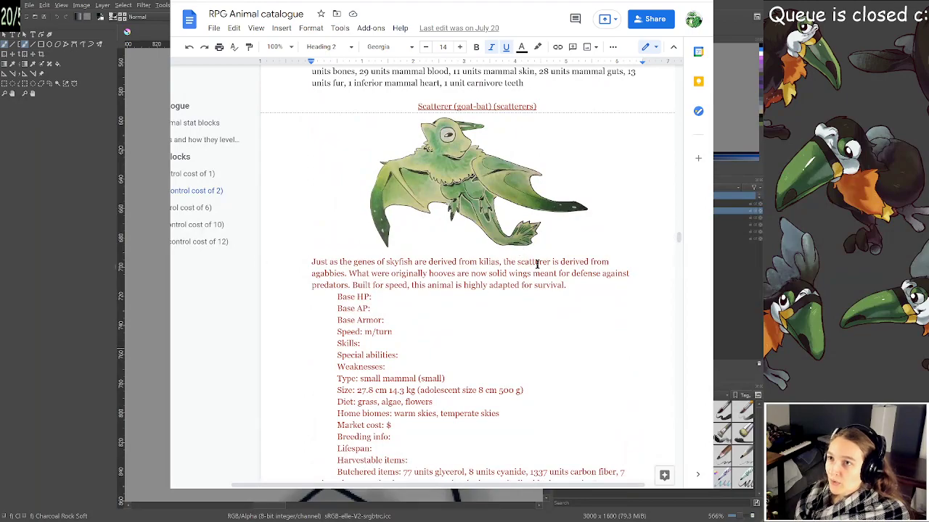
# Browse the further domestic animals from the snapper and skyfish down to the tanay entry
pyautogui.scroll(-10, 533, 261)
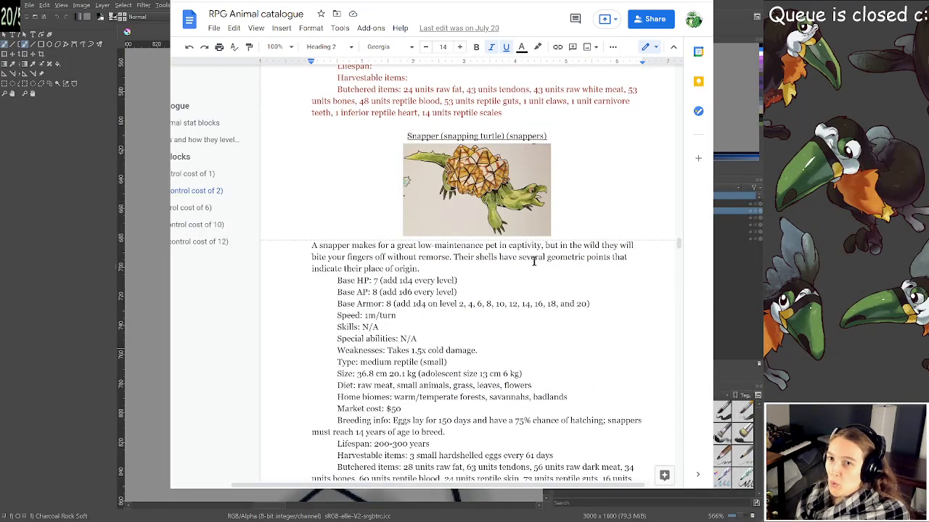
pyautogui.scroll(-4, 533, 261)
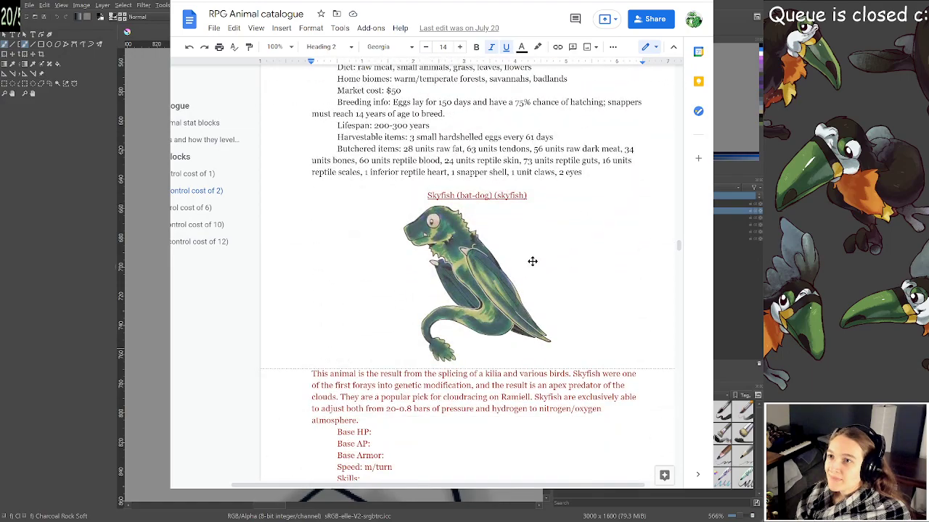
pyautogui.scroll(-6, 532, 261)
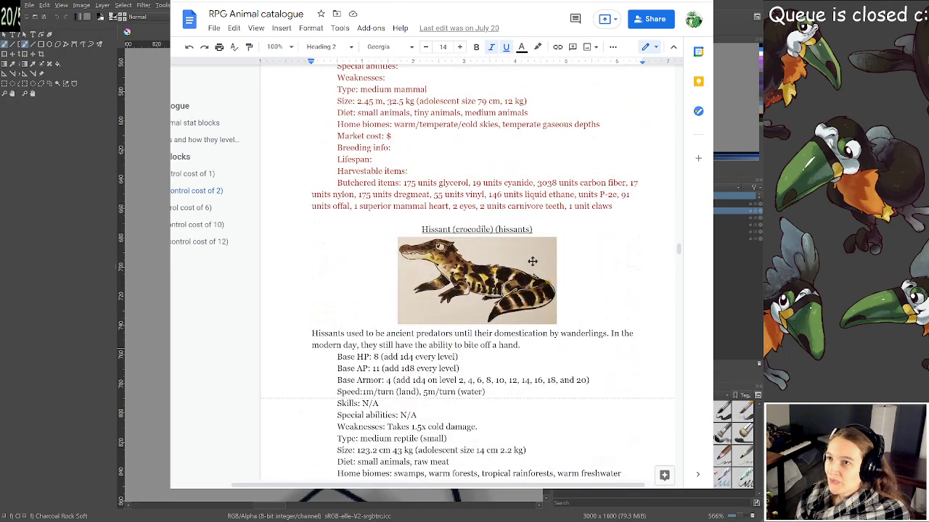
pyautogui.scroll(-10, 533, 261)
pyautogui.scroll(-10, 533, 261)
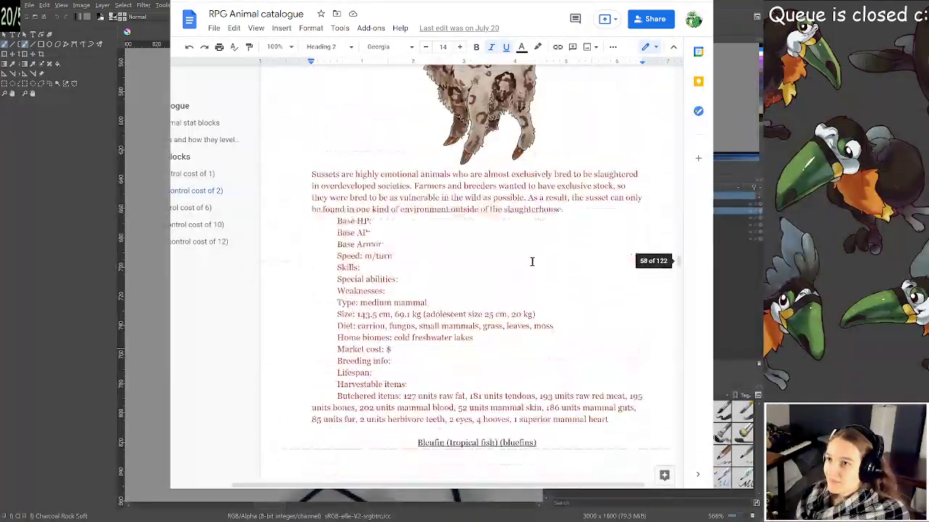
pyautogui.scroll(-10, 531, 261)
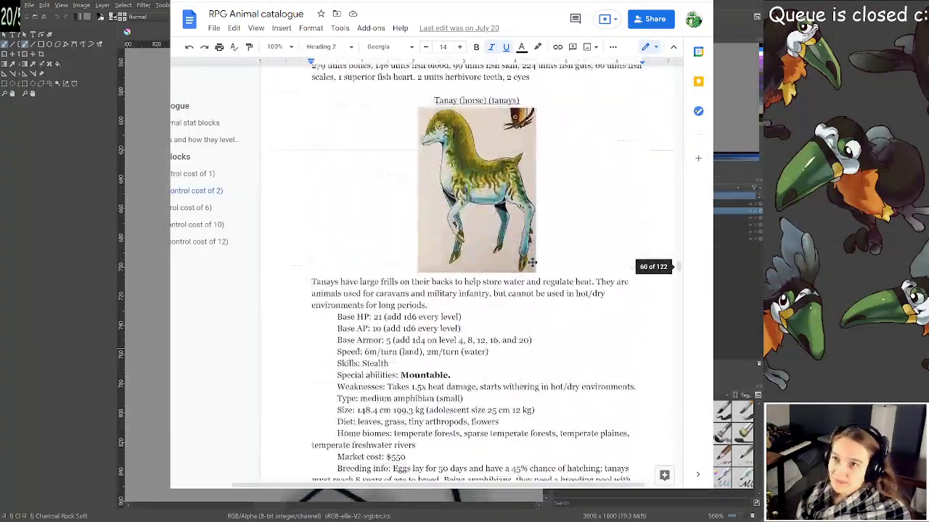
pyautogui.scroll(1, 536, 260)
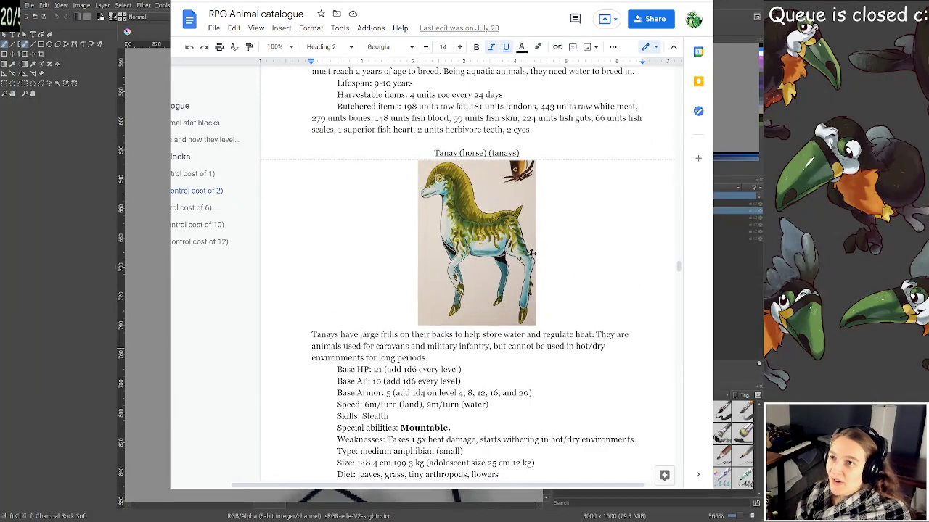
pyautogui.scroll(1, 533, 254)
# Enlarge the catalogue page to examine the full tanay illustration, and return to Krita
pyautogui.hotkey('ctrl', '+')
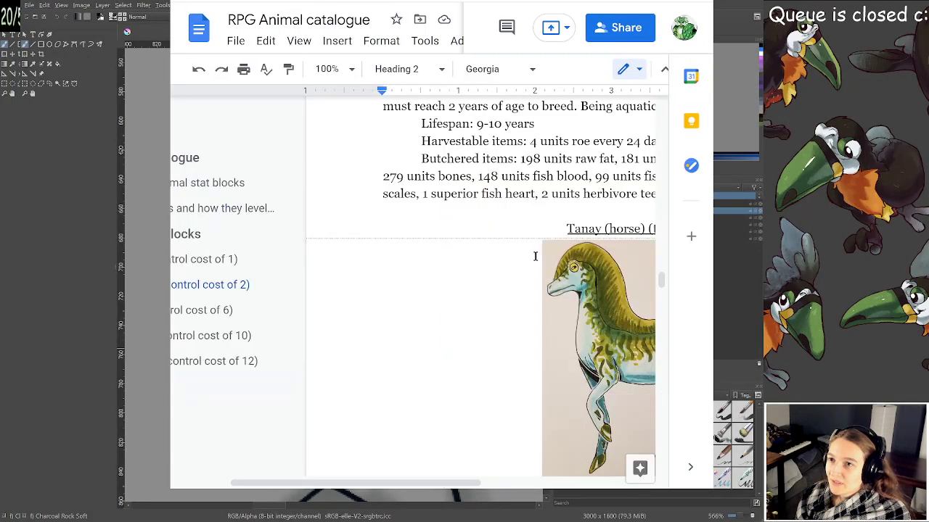
pyautogui.moveTo(420, 483); pyautogui.dragTo(503, 483)
pyautogui.scroll(-2, 434, 338)
pyautogui.scroll(-1, 346, 293)
pyautogui.scroll(1, 313, 292)
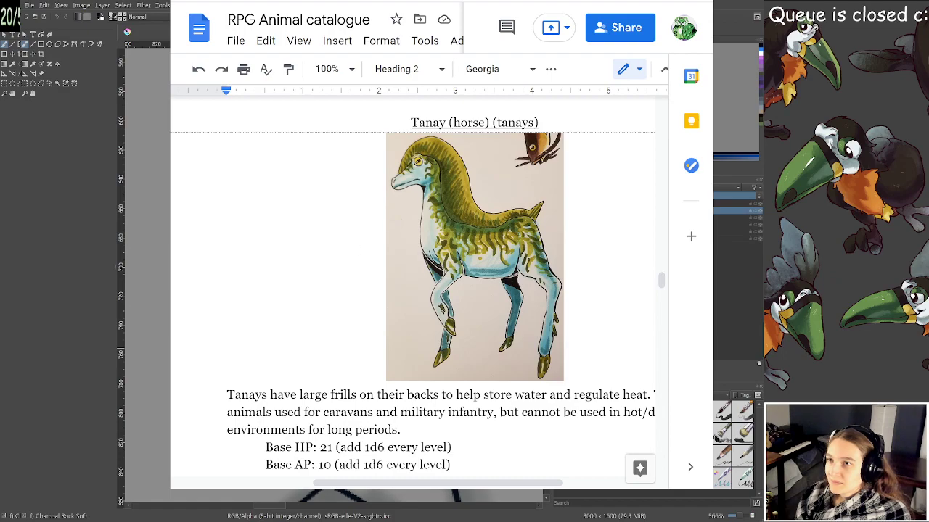
pyautogui.hotkey('alt', 'Tab')
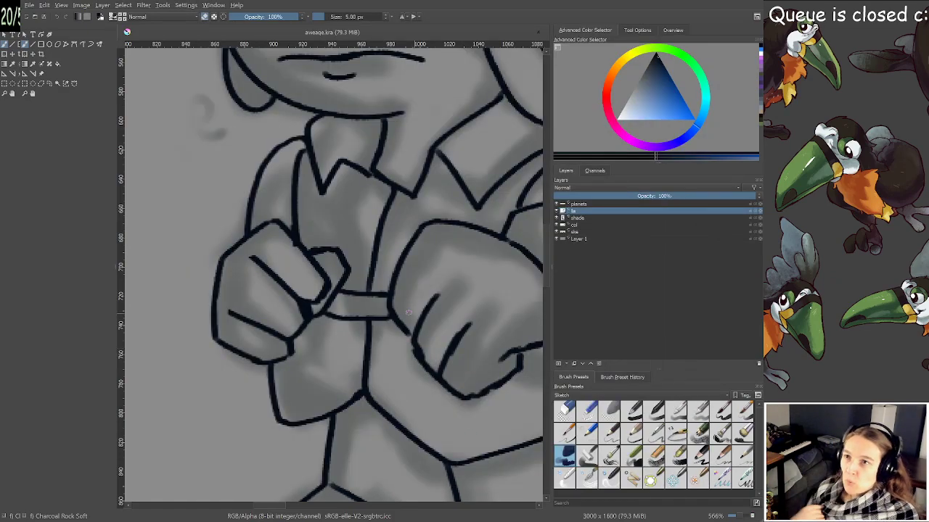
# Compare the drawing with the shade layer off and on, and hide the ske sketch layer
pyautogui.scroll(-5, 409, 313)
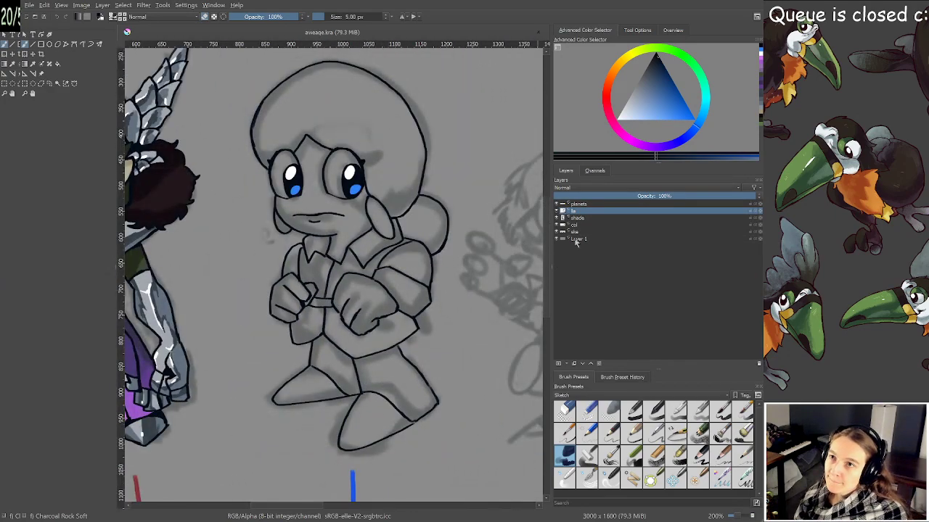
pyautogui.click(557, 218)
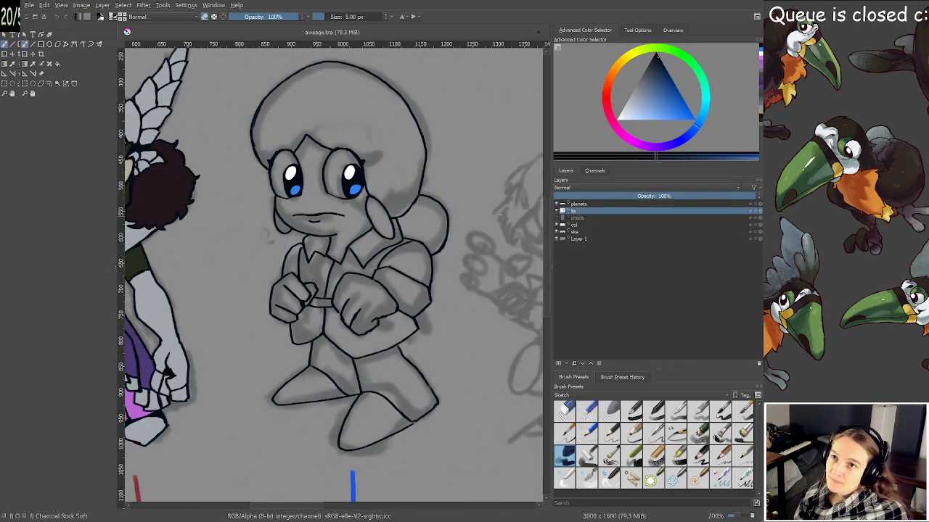
pyautogui.click(557, 219)
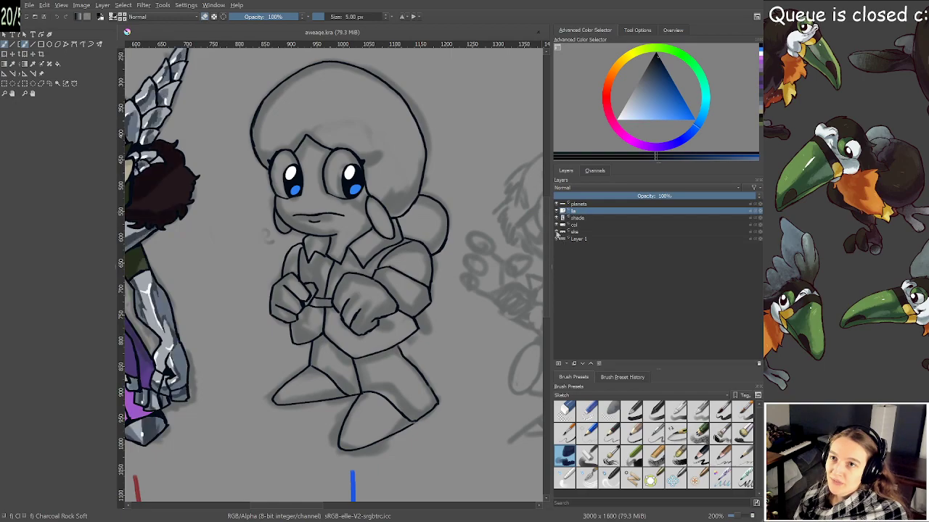
pyautogui.click(557, 232)
# Extend the character's jawline up to the right ear and fill the neck shadow beneath it in dark navy
pyautogui.scroll(3, 289, 172)
pyautogui.moveTo(370, 307); pyautogui.dragTo(330, 191)
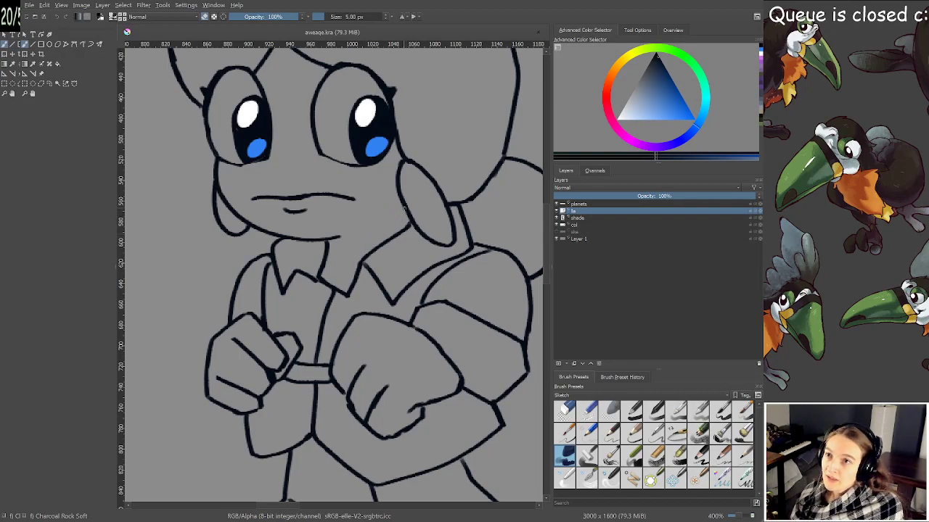
pyautogui.moveTo(336, 236); pyautogui.dragTo(404, 207)
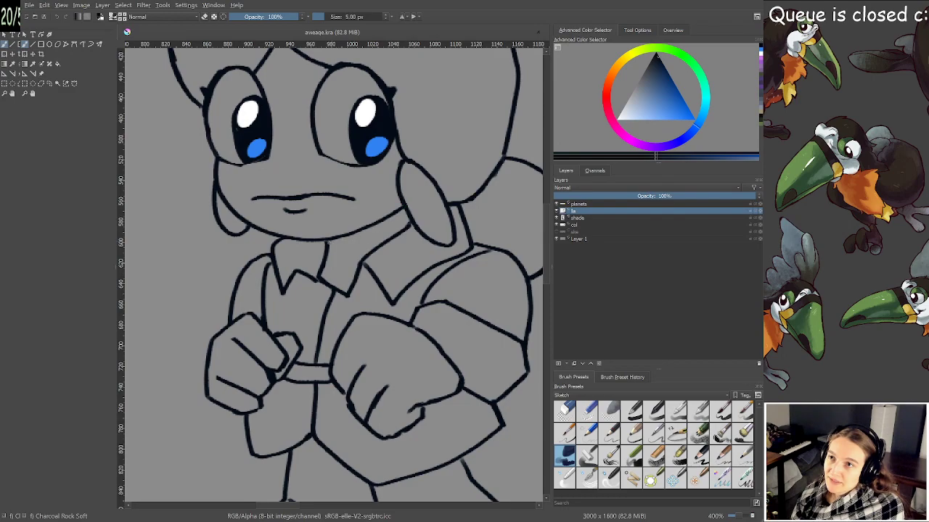
pyautogui.moveTo(327, 247)
pyautogui.mouseDown()
pyautogui.moveTo(353, 255)
pyautogui.moveTo(333, 244)
pyautogui.moveTo(363, 234)
pyautogui.moveTo(347, 250)
pyautogui.moveTo(355, 251)
pyautogui.moveTo(345, 241)
pyautogui.moveTo(375, 224)
pyautogui.moveTo(369, 251)
pyautogui.moveTo(402, 213)
pyautogui.mouseUp()
pyautogui.scroll(-3, 404, 211)
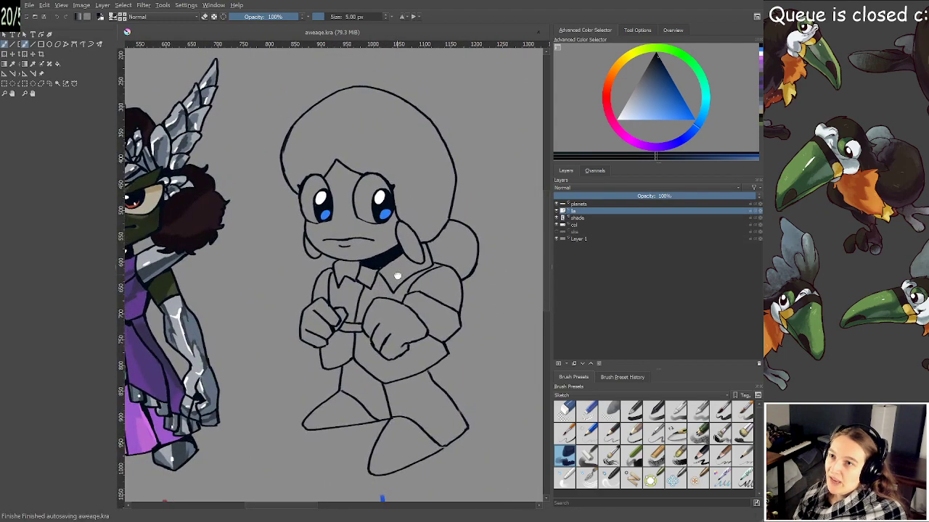
# Fill the shadows along the jacket's V-shaped lapel and beneath the shirt collar's points in dark navy, and save the drawing
pyautogui.scroll(5, 398, 276)
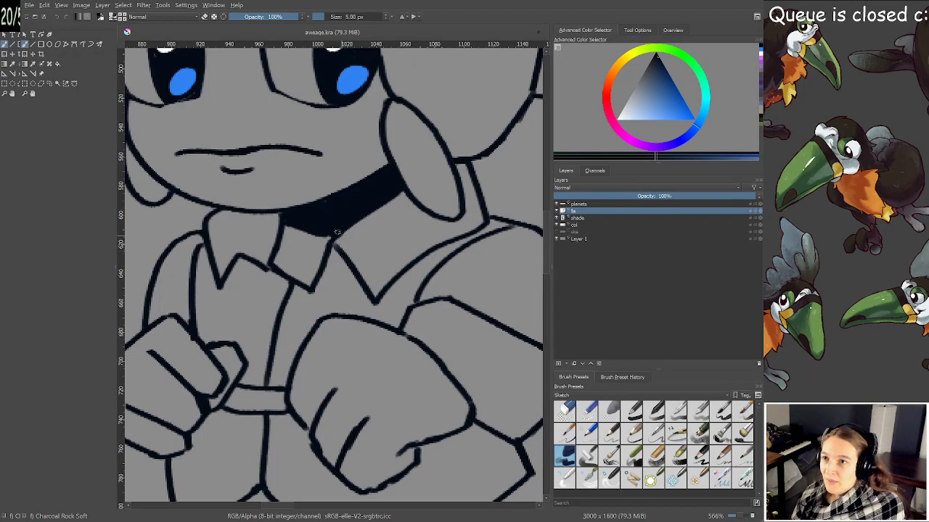
pyautogui.moveTo(317, 279)
pyautogui.mouseDown()
pyautogui.moveTo(333, 242)
pyautogui.moveTo(375, 317)
pyautogui.moveTo(348, 283)
pyautogui.moveTo(362, 303)
pyautogui.moveTo(388, 316)
pyautogui.moveTo(377, 312)
pyautogui.moveTo(381, 299)
pyautogui.moveTo(396, 301)
pyautogui.moveTo(458, 236)
pyautogui.mouseUp()
pyautogui.moveTo(391, 256); pyautogui.dragTo(422, 234)
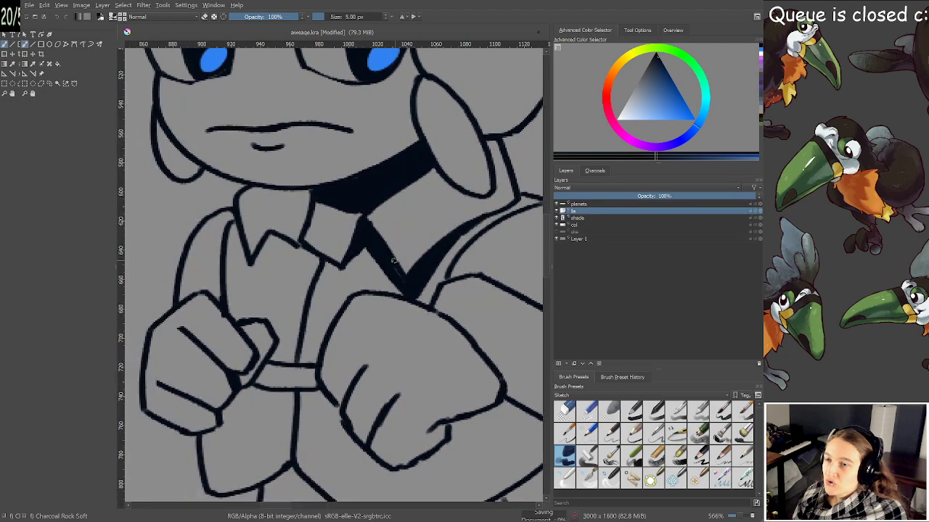
pyautogui.moveTo(259, 245)
pyautogui.mouseDown()
pyautogui.moveTo(282, 262)
pyautogui.moveTo(270, 240)
pyautogui.moveTo(287, 244)
pyautogui.mouseUp()
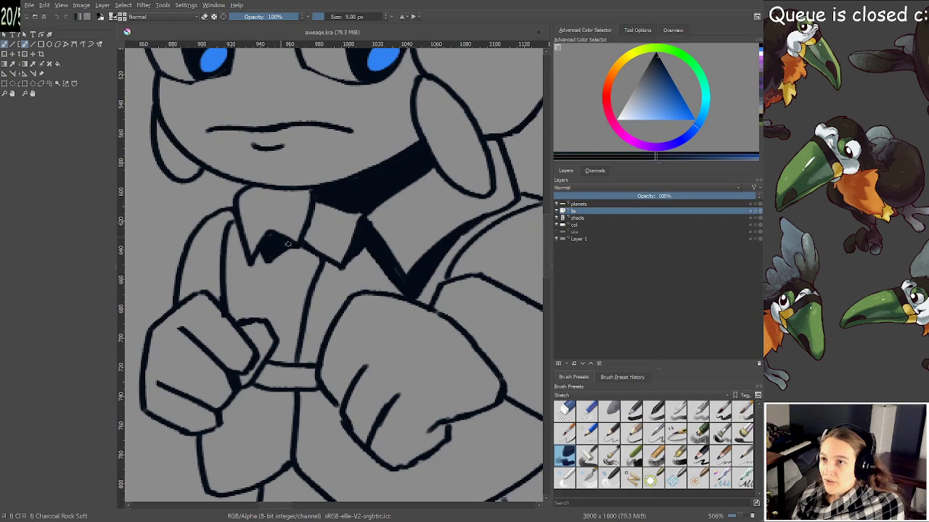
pyautogui.scroll(-2, 299, 235)
pyautogui.hotkey('ctrl', 's')
pyautogui.moveTo(351, 267); pyautogui.dragTo(358, 278)
pyautogui.scroll(2, 425, 286)
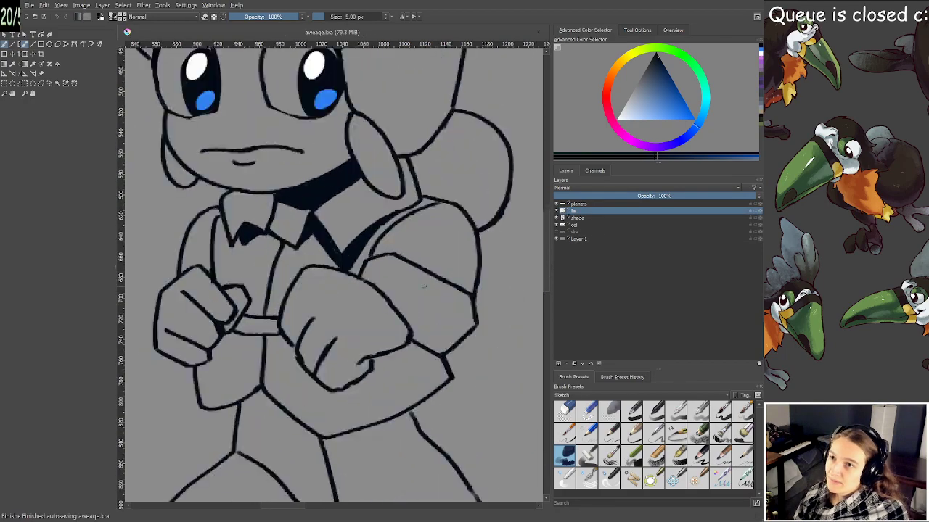
# Fill a dark navy shadow on the sleeve behind the larger raised fist, shade beneath the upper sleeve's edge, and save
pyautogui.moveTo(429, 286); pyautogui.dragTo(407, 266)
pyautogui.moveTo(313, 254)
pyautogui.mouseDown()
pyautogui.moveTo(353, 262)
pyautogui.moveTo(382, 310)
pyautogui.moveTo(319, 259)
pyautogui.moveTo(365, 294)
pyautogui.moveTo(347, 263)
pyautogui.moveTo(340, 261)
pyautogui.moveTo(350, 296)
pyautogui.moveTo(354, 280)
pyautogui.moveTo(399, 340)
pyautogui.mouseUp()
pyautogui.moveTo(385, 308)
pyautogui.mouseDown()
pyautogui.moveTo(409, 354)
pyautogui.moveTo(396, 346)
pyautogui.moveTo(433, 356)
pyautogui.mouseUp()
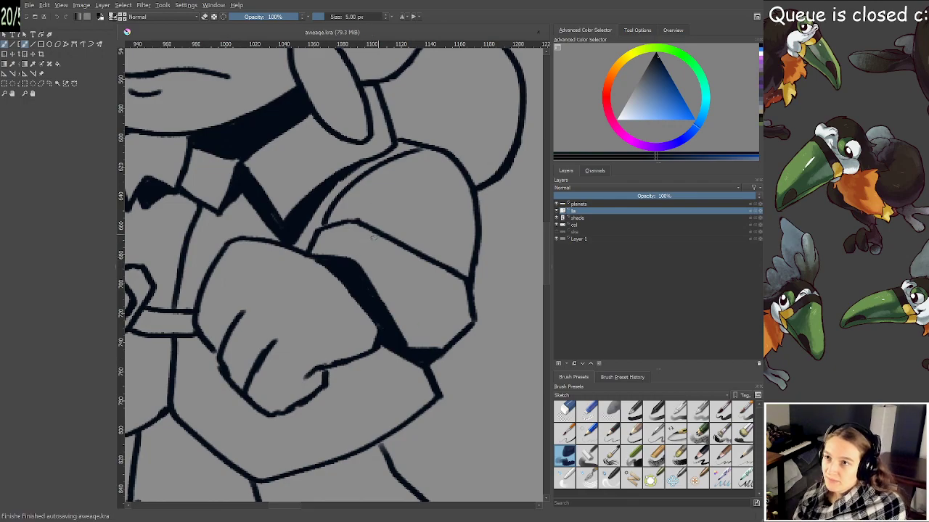
pyautogui.moveTo(330, 227)
pyautogui.mouseDown()
pyautogui.moveTo(348, 221)
pyautogui.moveTo(464, 272)
pyautogui.moveTo(475, 240)
pyautogui.moveTo(431, 255)
pyautogui.moveTo(455, 254)
pyautogui.moveTo(440, 264)
pyautogui.moveTo(465, 256)
pyautogui.moveTo(468, 266)
pyautogui.moveTo(456, 262)
pyautogui.mouseUp()
pyautogui.hotkey('ctrl', 's')
# Show the ske sketch layer again and bring the sketched character above Ramiell into view
pyautogui.scroll(-4, 447, 265)
pyautogui.moveTo(464, 315); pyautogui.dragTo(356, 270)
pyautogui.moveTo(534, 364); pyautogui.dragTo(222, 306)
pyautogui.click(556, 232)
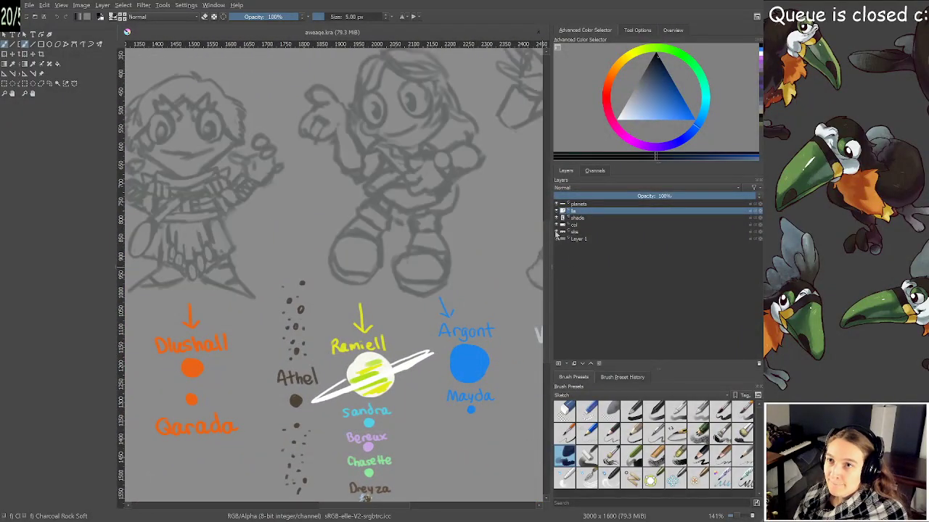
pyautogui.moveTo(408, 198); pyautogui.dragTo(373, 223)
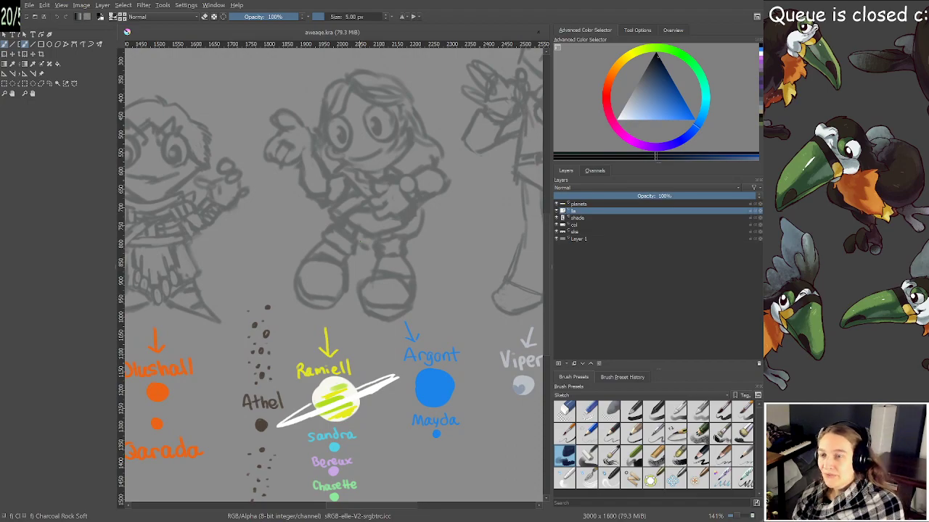
# Examine the sketched character above Ramiell and the ringed planet with its moons up close
pyautogui.scroll(-1, 330, 273)
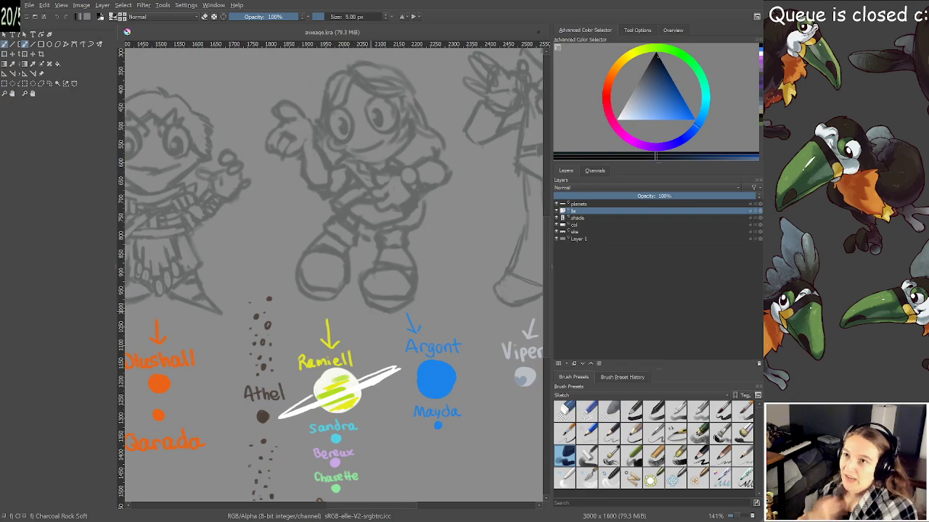
pyautogui.scroll(2, 369, 296)
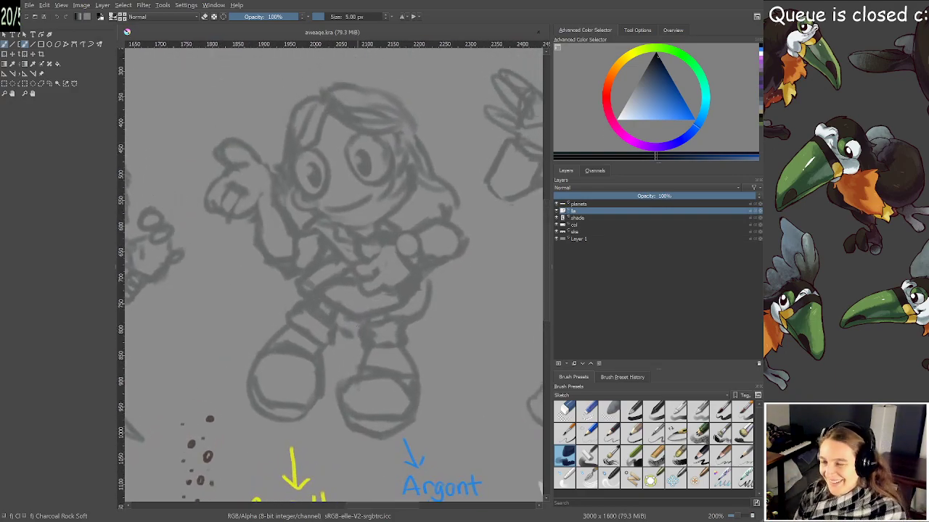
pyautogui.moveTo(356, 341); pyautogui.dragTo(360, 269)
pyautogui.moveTo(371, 475); pyautogui.dragTo(392, 341)
pyautogui.scroll(2, 361, 370)
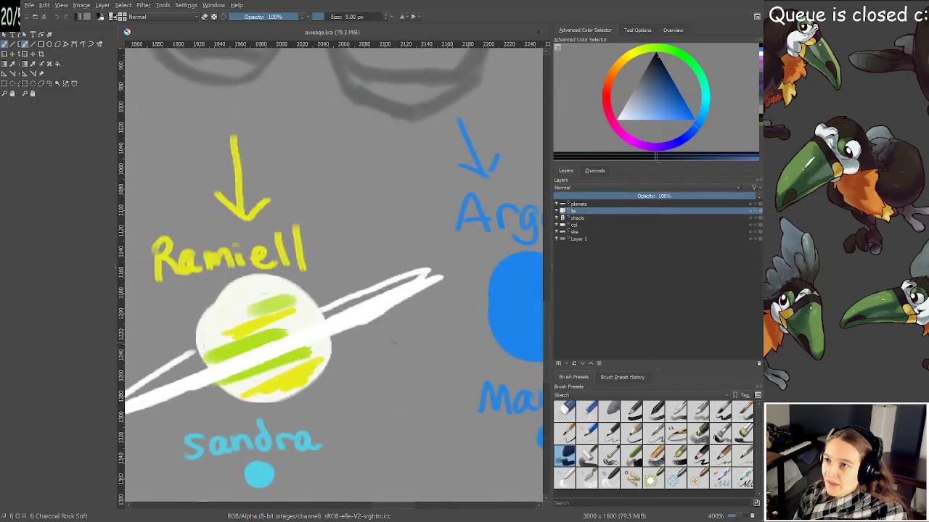
pyautogui.scroll(-1, 393, 343)
pyautogui.scroll(-1, 389, 344)
pyautogui.moveTo(270, 320); pyautogui.dragTo(244, 318)
pyautogui.scroll(1, 326, 337)
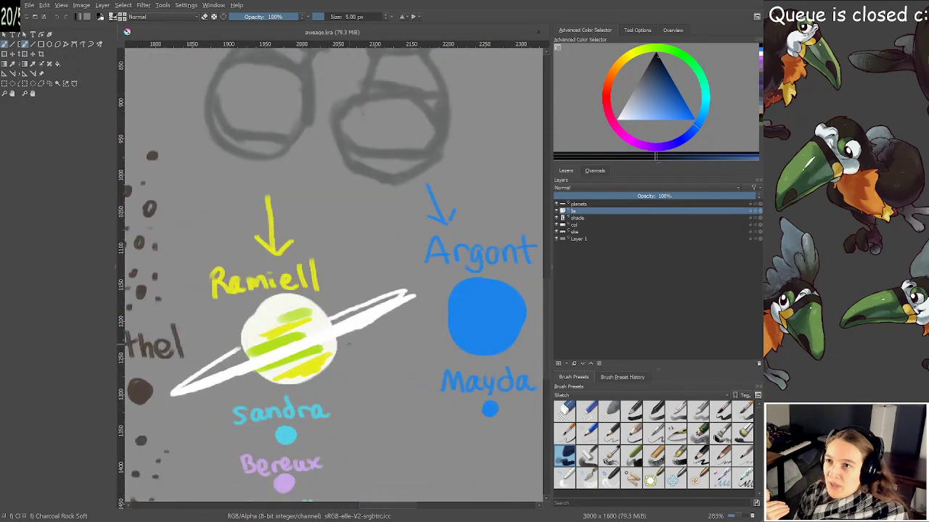
# Hide the ske layer so the rough character sketches no longer show behind the line art
pyautogui.moveTo(347, 343); pyautogui.dragTo(315, 346)
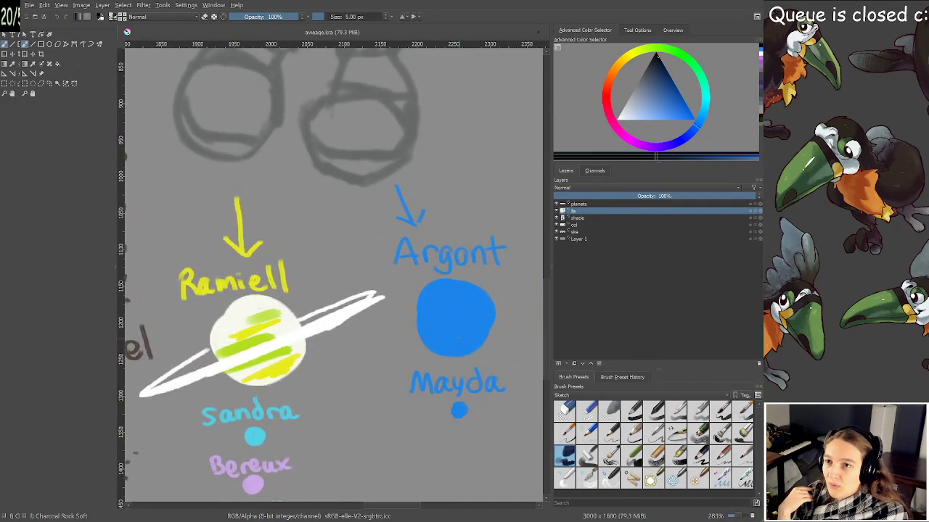
pyautogui.moveTo(458, 338); pyautogui.dragTo(495, 315)
pyautogui.scroll(1, 329, 310)
pyautogui.moveTo(336, 309); pyautogui.dragTo(455, 340)
pyautogui.scroll(-4, 423, 284)
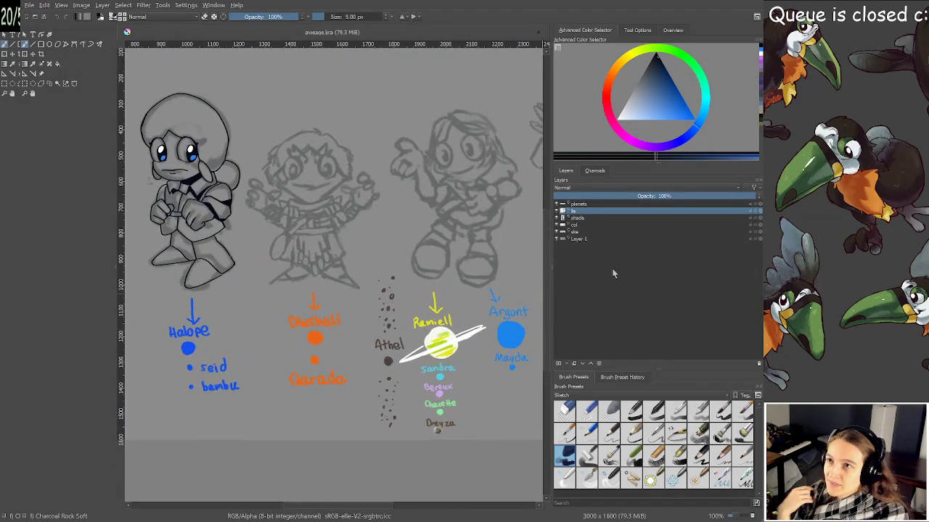
pyautogui.click(556, 231)
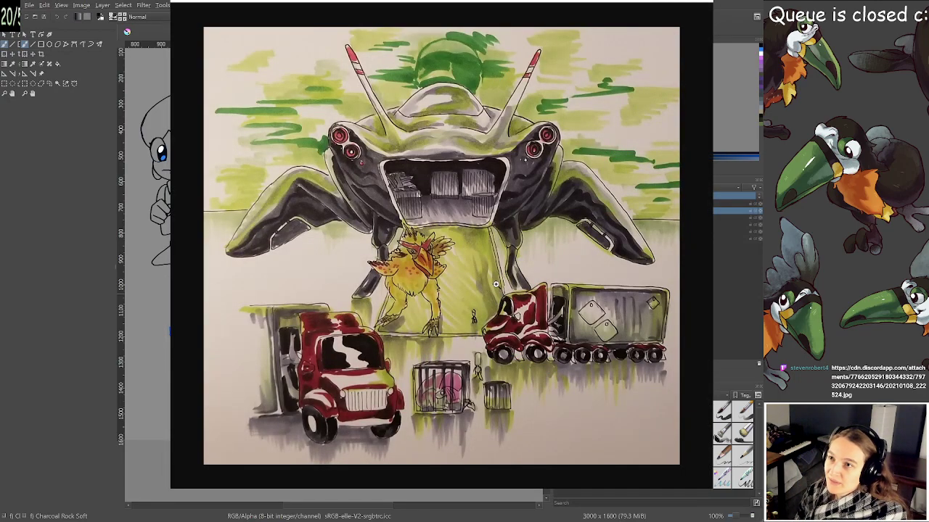
# Examine the linked marker drawing of the insect-like spaceship up close, from its antennae and cargo bay to the trucks
pyautogui.click(493, 285)
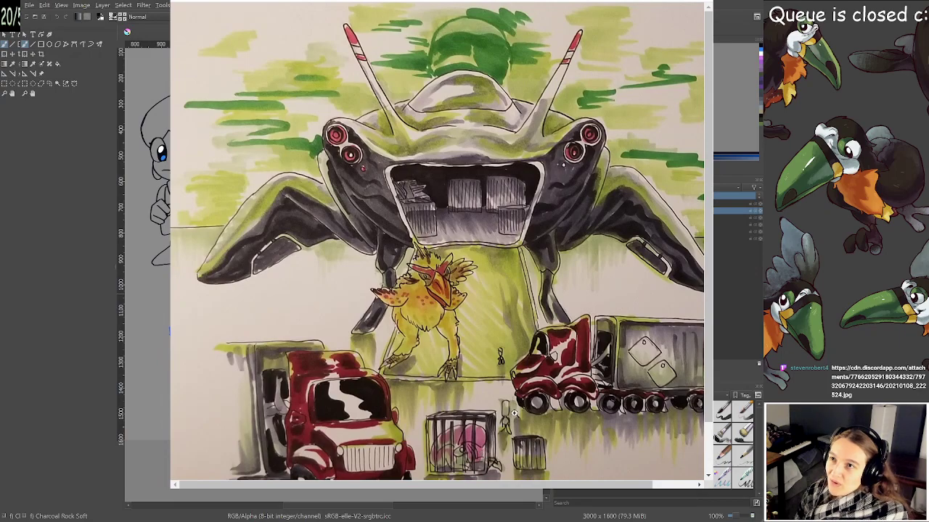
pyautogui.scroll(1, 513, 413)
pyautogui.scroll(-2, 514, 413)
pyautogui.moveTo(411, 487); pyautogui.dragTo(449, 483)
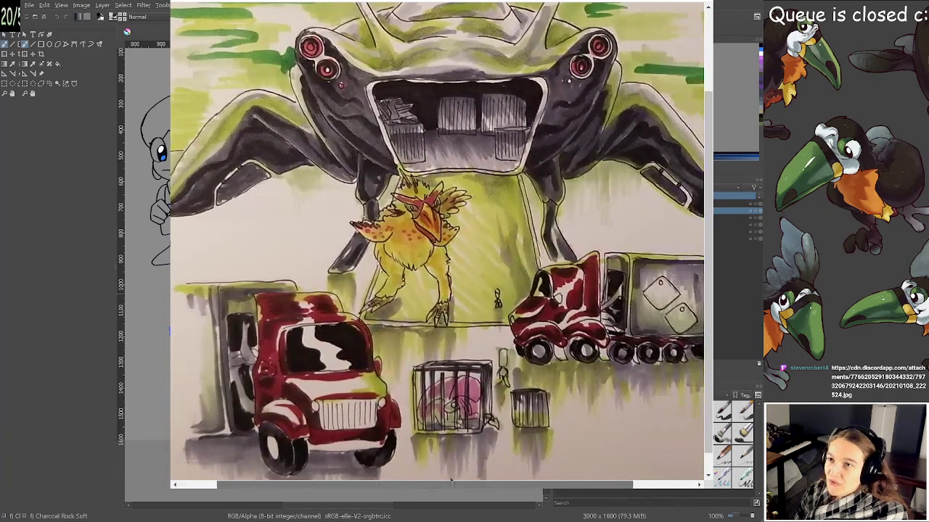
pyautogui.scroll(-2, 501, 405)
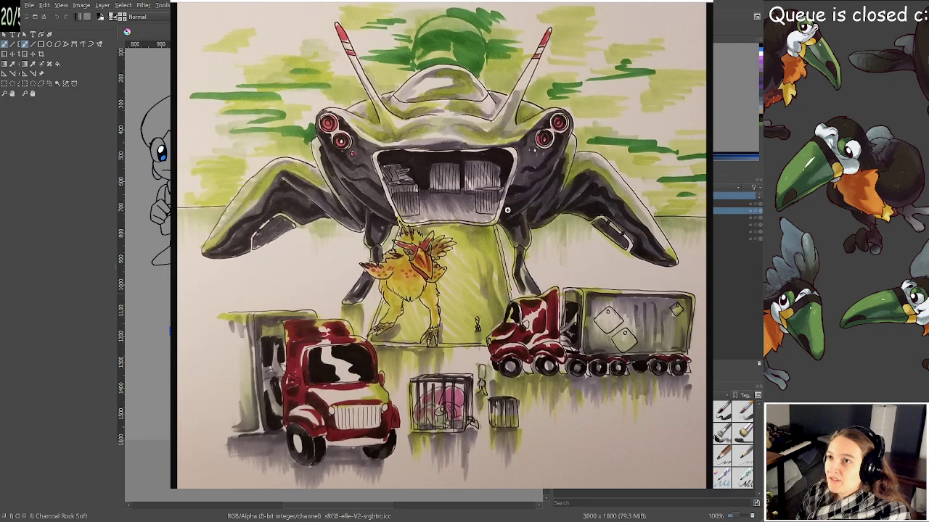
pyautogui.scroll(1, 530, 111)
pyautogui.scroll(1, 530, 112)
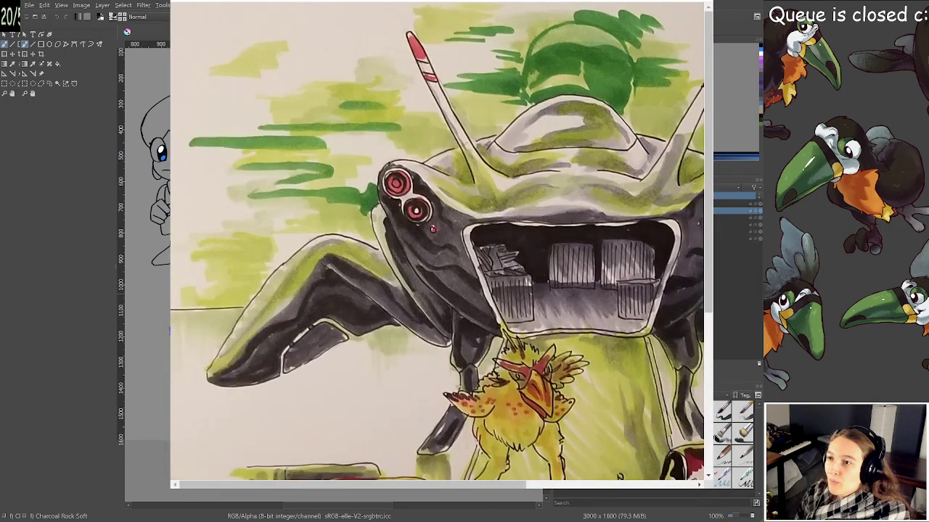
pyautogui.scroll(-1, 495, 138)
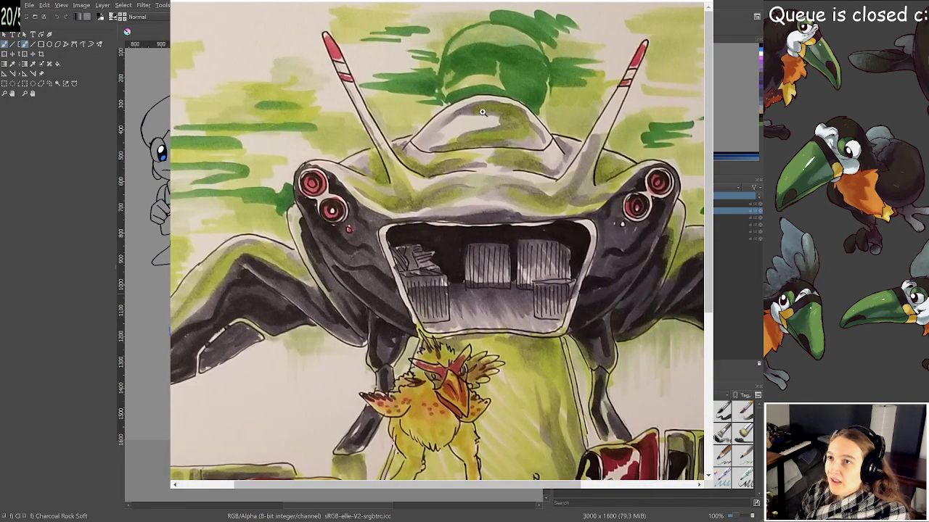
pyautogui.scroll(-3, 523, 119)
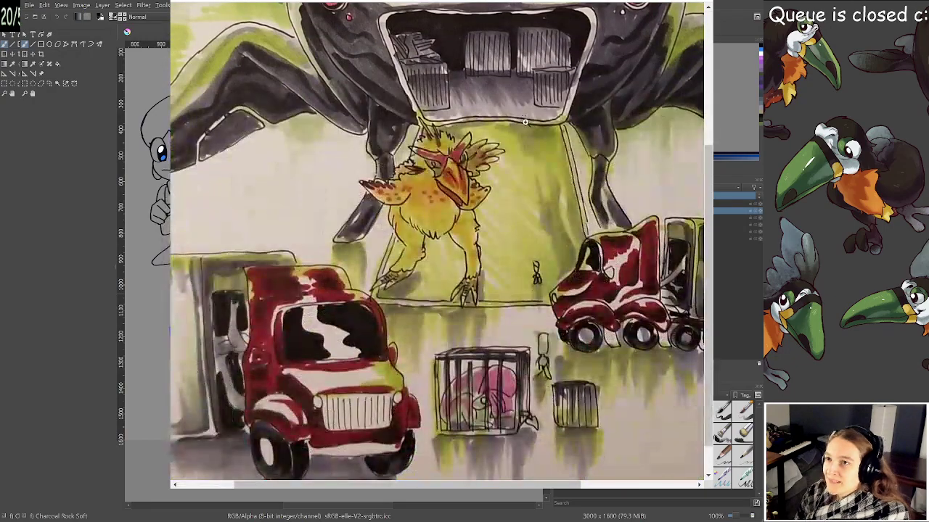
pyautogui.scroll(-3, 525, 122)
pyautogui.scroll(5, 387, 268)
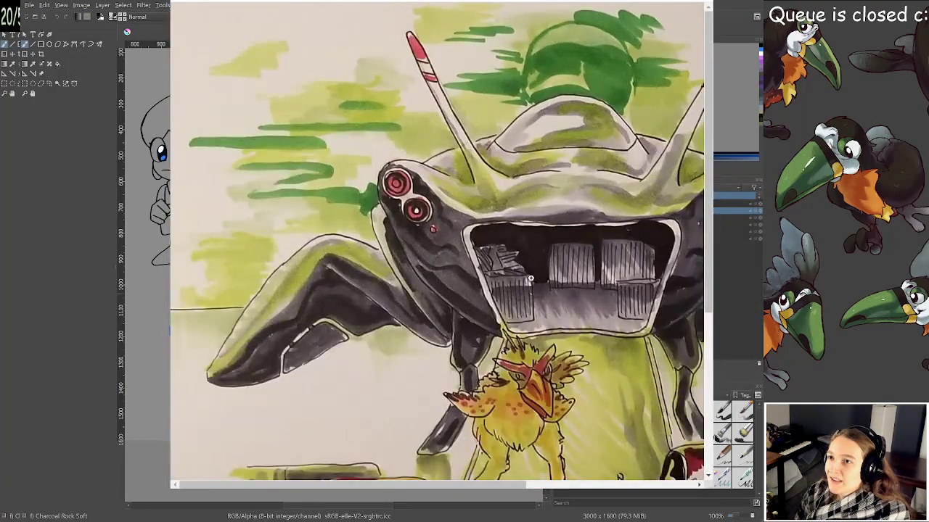
# Examine the drawing's foreground, covering the yellow bird on the ramp, the caged pink creature and the red trucks
pyautogui.moveTo(392, 485); pyautogui.dragTo(474, 485)
pyautogui.scroll(-3, 429, 359)
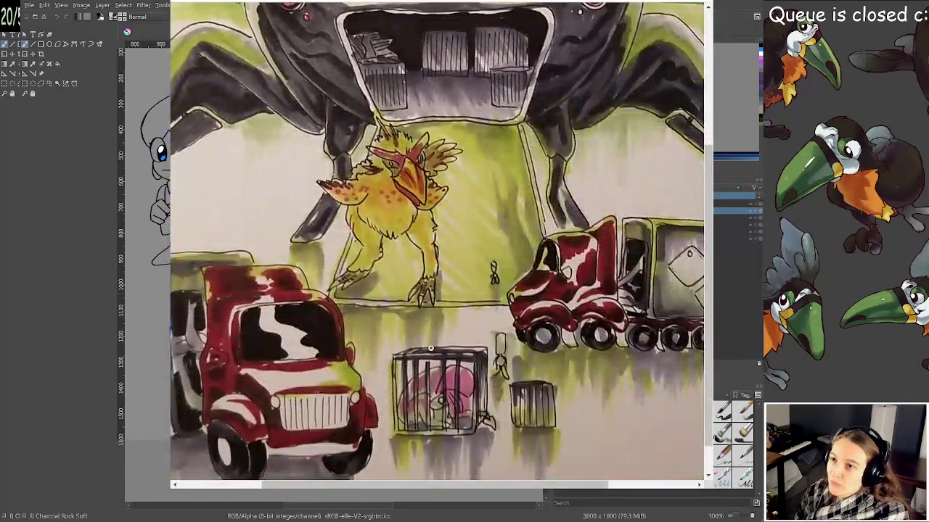
pyautogui.scroll(1, 497, 378)
pyautogui.scroll(-1, 496, 378)
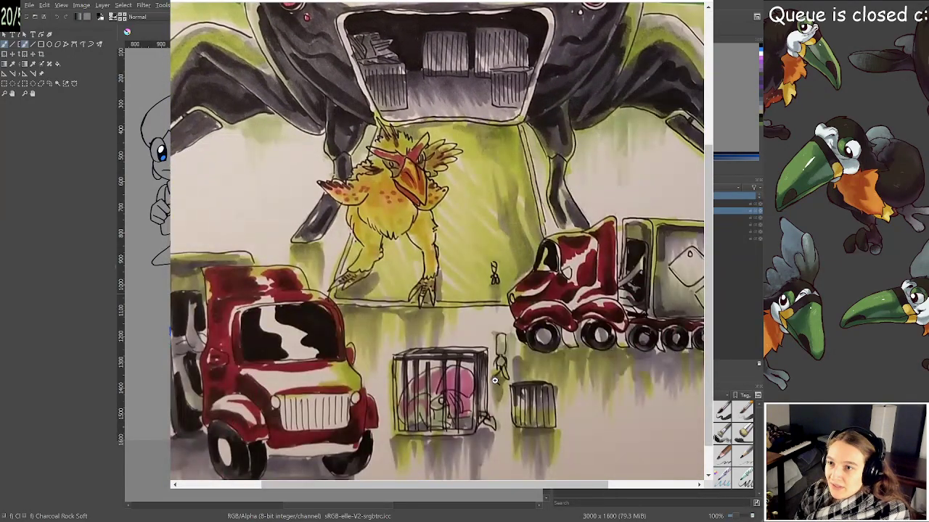
pyautogui.scroll(-1, 494, 392)
pyautogui.scroll(1, 492, 396)
pyautogui.scroll(4, 523, 385)
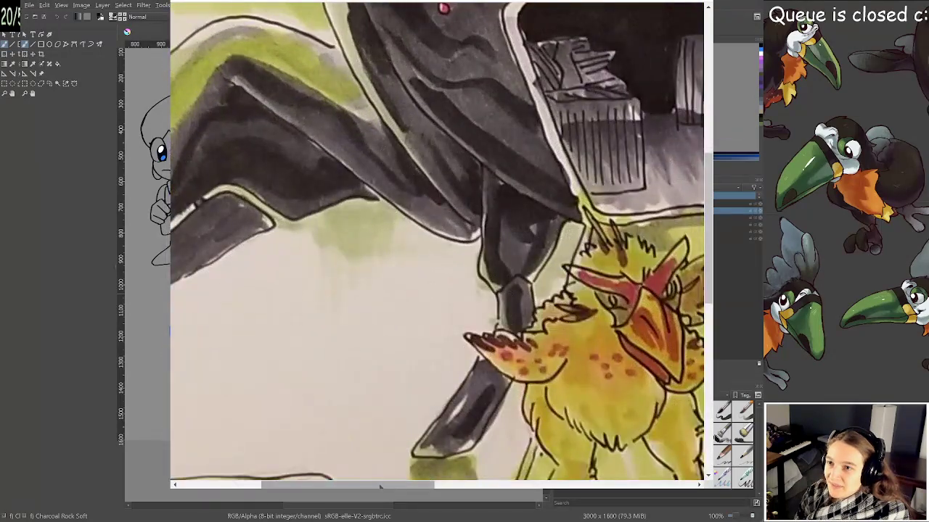
pyautogui.moveTo(381, 485); pyautogui.dragTo(455, 485)
pyautogui.scroll(-3, 512, 341)
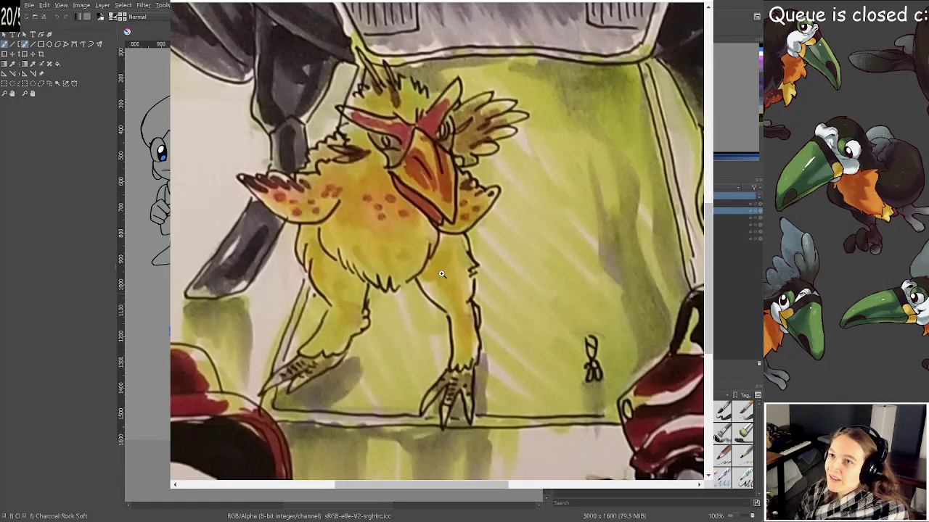
pyautogui.scroll(-2, 441, 276)
pyautogui.scroll(-1, 441, 275)
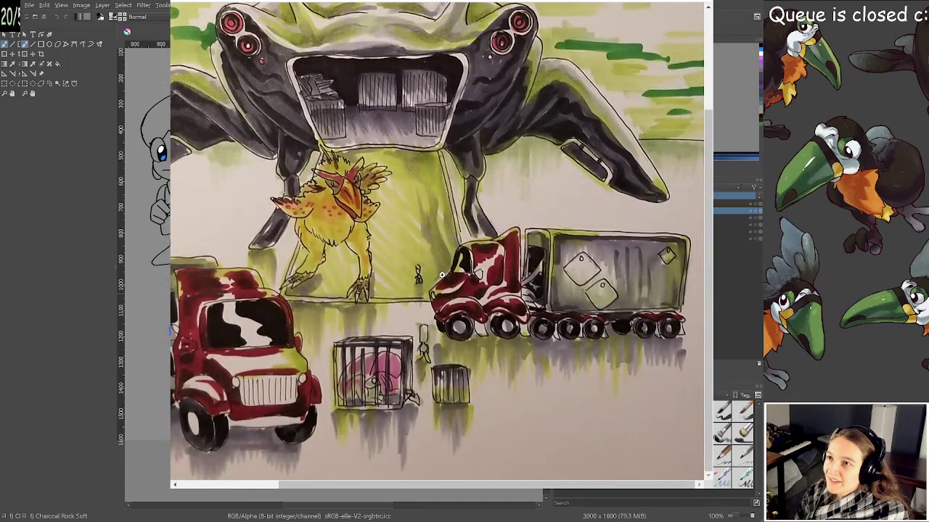
pyautogui.scroll(1, 441, 275)
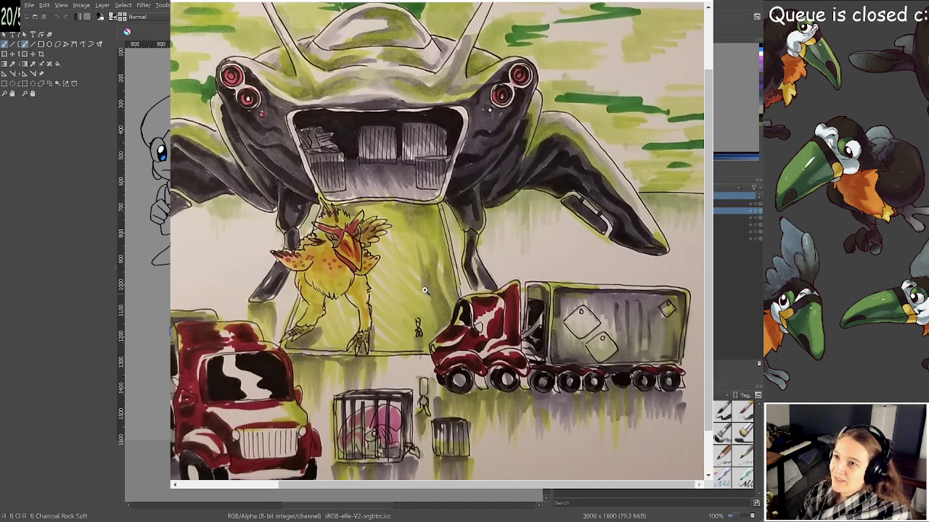
pyautogui.scroll(-2, 424, 291)
pyautogui.scroll(-1, 425, 290)
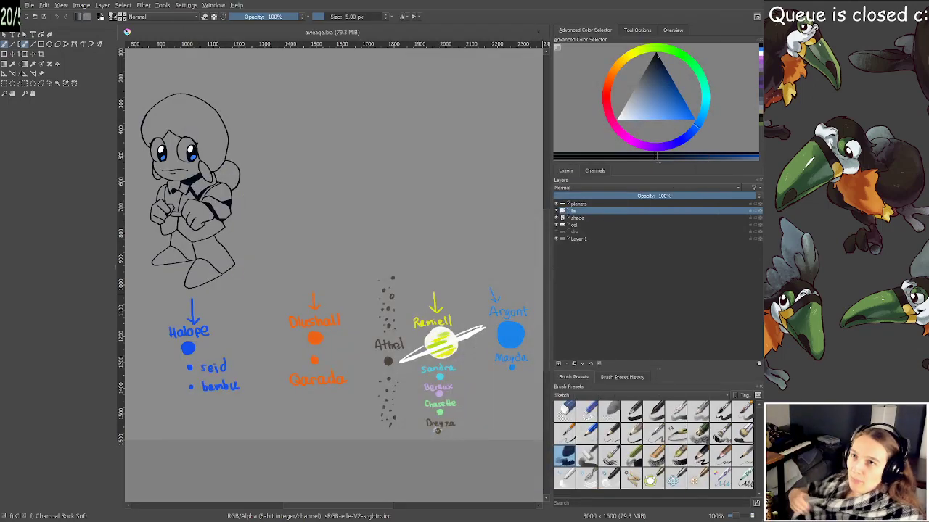
# Ink solid dark shadows under the jacket hem of the blue-eyed character above Halope, tapering along both legs
pyautogui.moveTo(290, 290); pyautogui.dragTo(468, 349)
pyautogui.scroll(1, 431, 284)
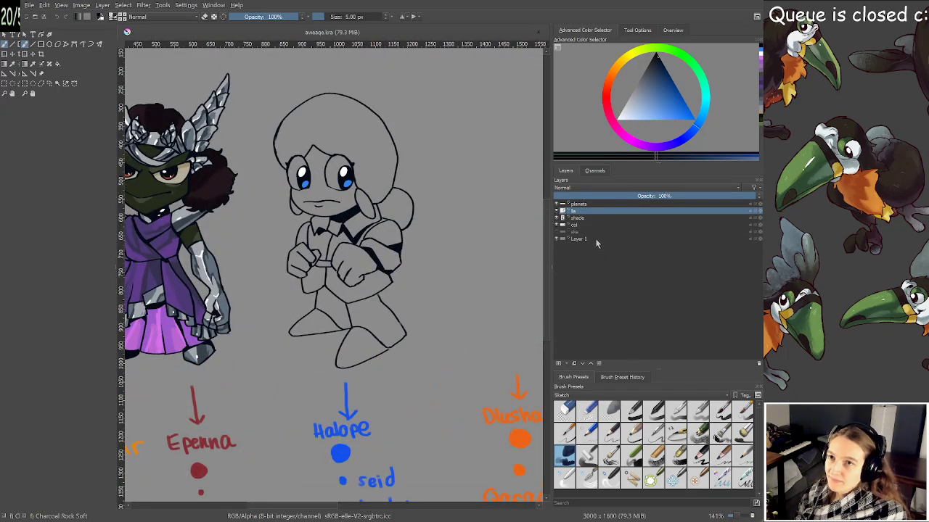
pyautogui.scroll(2, 381, 193)
pyautogui.moveTo(388, 383); pyautogui.dragTo(474, 278)
pyautogui.scroll(1, 427, 275)
pyautogui.scroll(2, 388, 243)
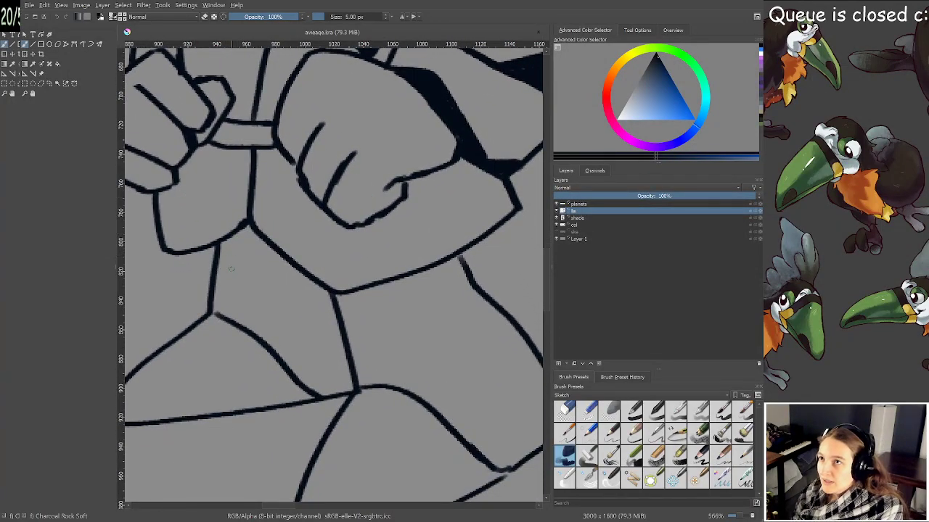
pyautogui.moveTo(221, 246)
pyautogui.mouseDown()
pyautogui.moveTo(255, 232)
pyautogui.moveTo(317, 284)
pyautogui.moveTo(309, 277)
pyautogui.moveTo(406, 282)
pyautogui.moveTo(363, 288)
pyautogui.moveTo(444, 270)
pyautogui.moveTo(441, 279)
pyautogui.mouseUp()
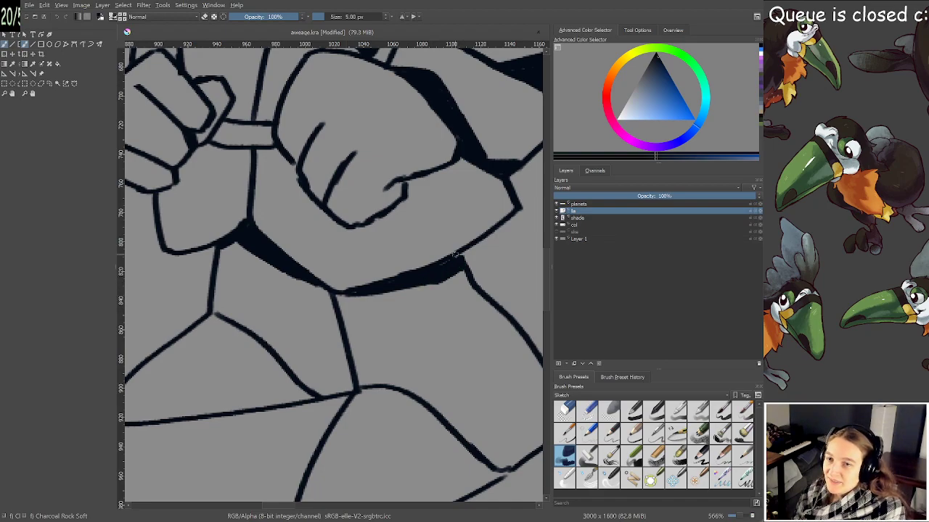
# Thicken the trouser cuff lines above both shoes with tapered dark shadows
pyautogui.moveTo(392, 287); pyautogui.dragTo(348, 198)
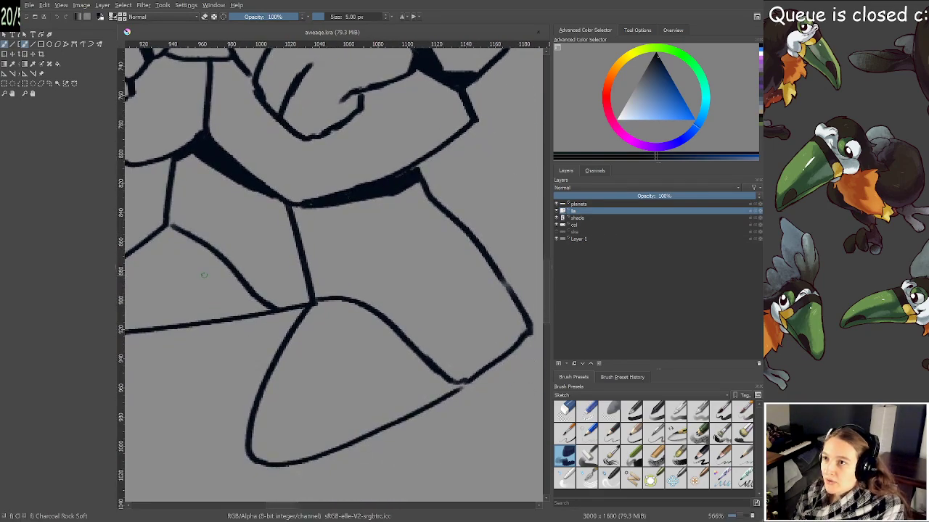
pyautogui.moveTo(177, 228)
pyautogui.mouseDown()
pyautogui.moveTo(279, 309)
pyautogui.moveTo(257, 294)
pyautogui.moveTo(284, 306)
pyautogui.moveTo(275, 303)
pyautogui.moveTo(365, 304)
pyautogui.mouseUp()
pyautogui.moveTo(423, 353)
pyautogui.mouseDown()
pyautogui.moveTo(450, 386)
pyautogui.moveTo(465, 380)
pyautogui.moveTo(410, 347)
pyautogui.mouseUp()
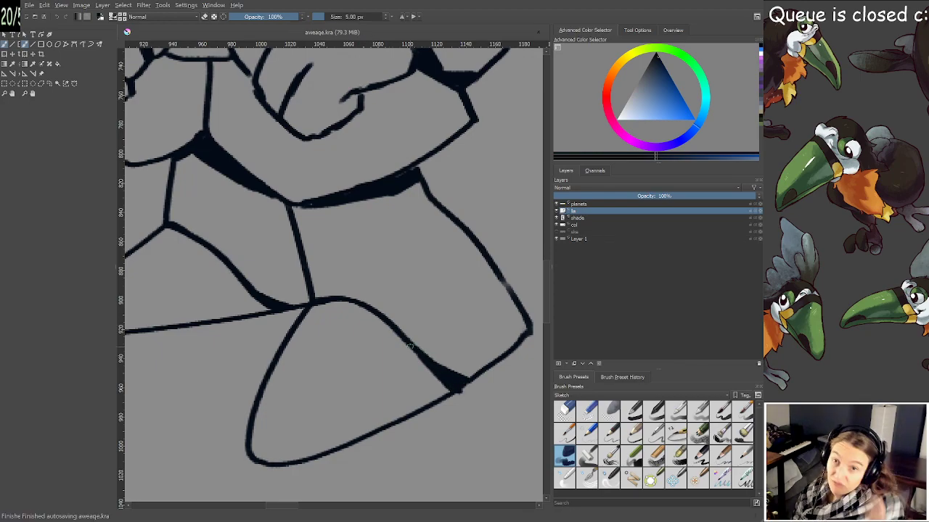
# Thicken the outline and finger creases of the character's smaller fist beside the belt, erasing rough edges along the strokes
pyautogui.scroll(-2, 396, 360)
pyautogui.scroll(3, 406, 343)
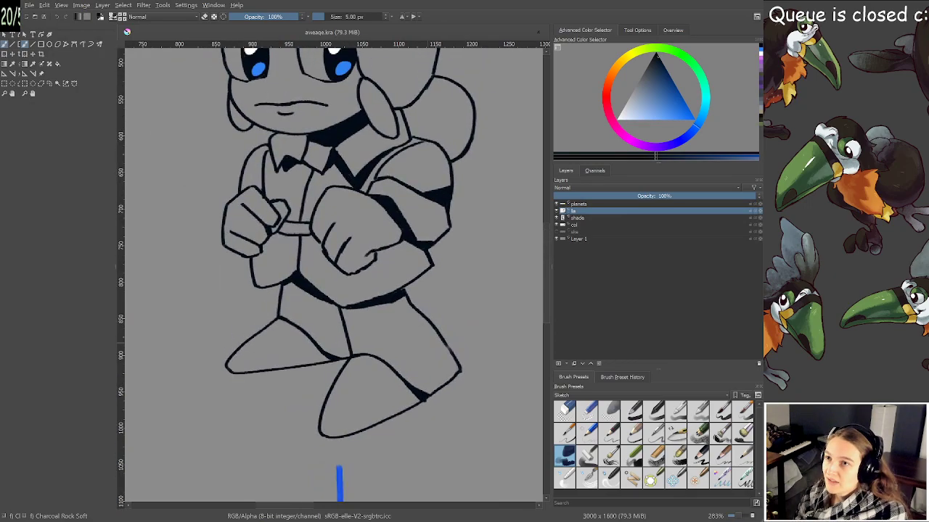
pyautogui.scroll(2, 344, 334)
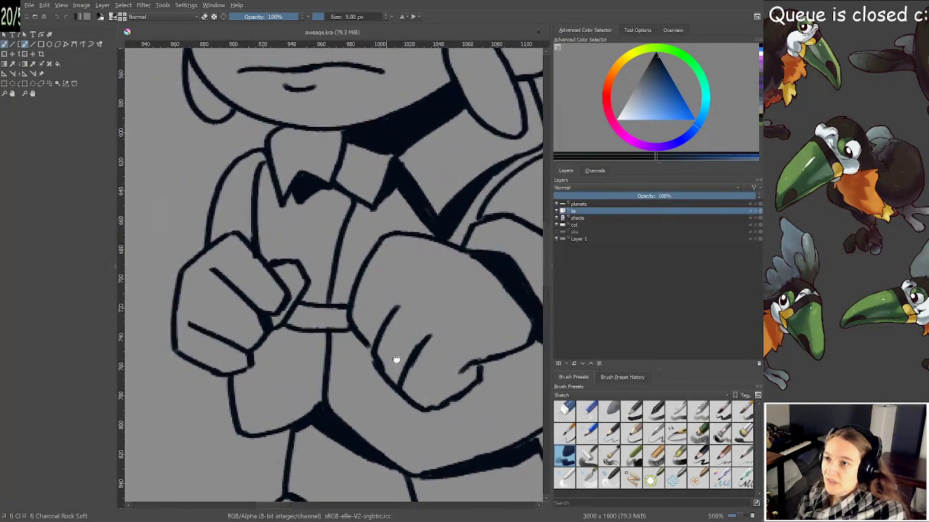
pyautogui.scroll(1, 388, 356)
pyautogui.press('e')
pyautogui.moveTo(170, 318); pyautogui.dragTo(244, 357)
pyautogui.moveTo(237, 350); pyautogui.dragTo(255, 372)
pyautogui.moveTo(251, 355); pyautogui.dragTo(259, 374)
pyautogui.press('e')
pyautogui.moveTo(175, 319); pyautogui.dragTo(264, 360)
pyautogui.press('e')
pyautogui.moveTo(207, 248); pyautogui.dragTo(279, 308)
pyautogui.press('e')
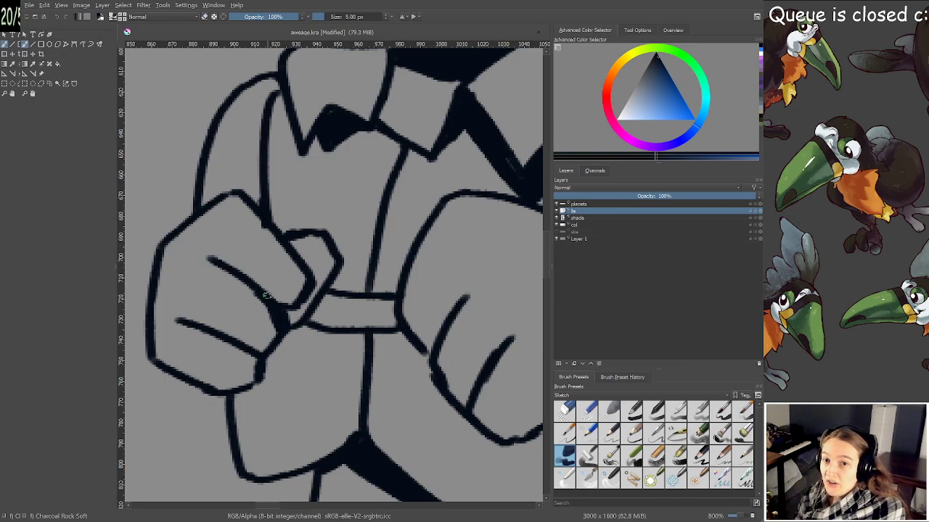
# Clean up the line where the vest edge meets the top of the smaller fist and save the file
pyautogui.scroll(-2, 284, 267)
pyautogui.scroll(2, 303, 211)
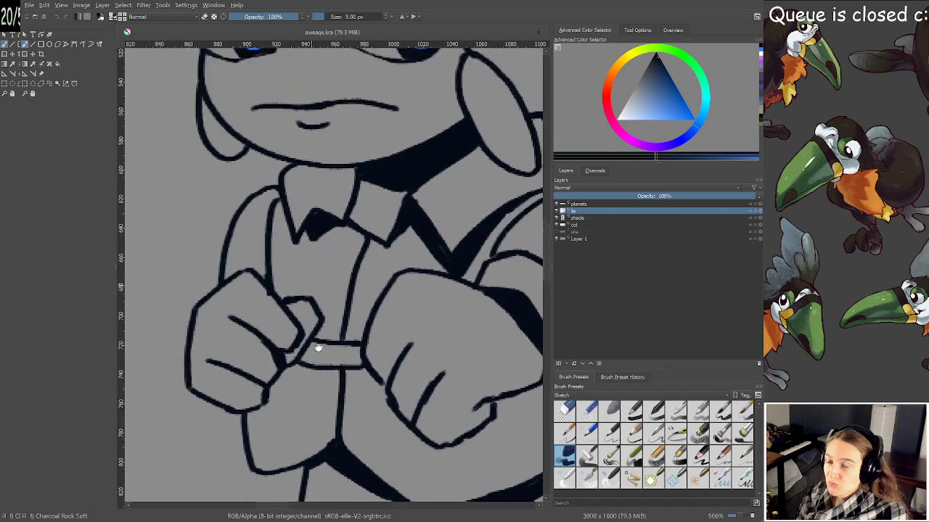
pyautogui.press('e')
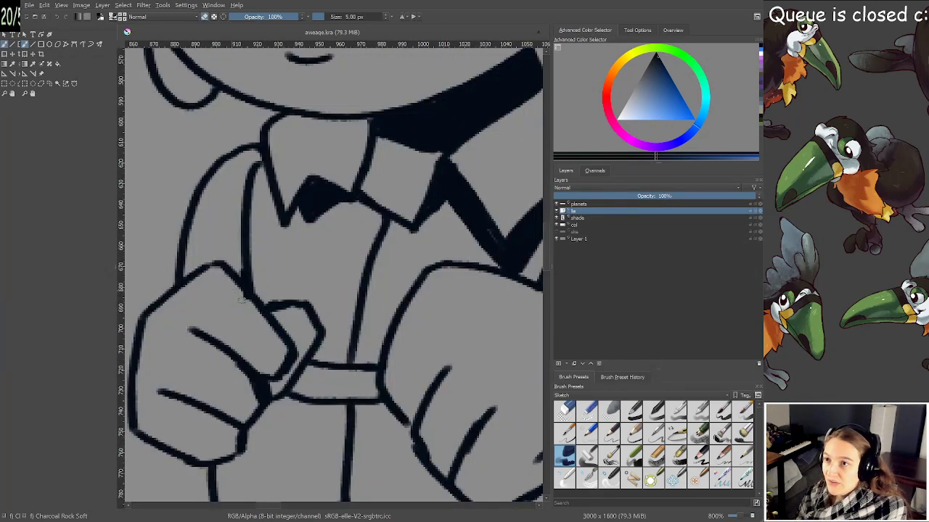
pyautogui.press('e')
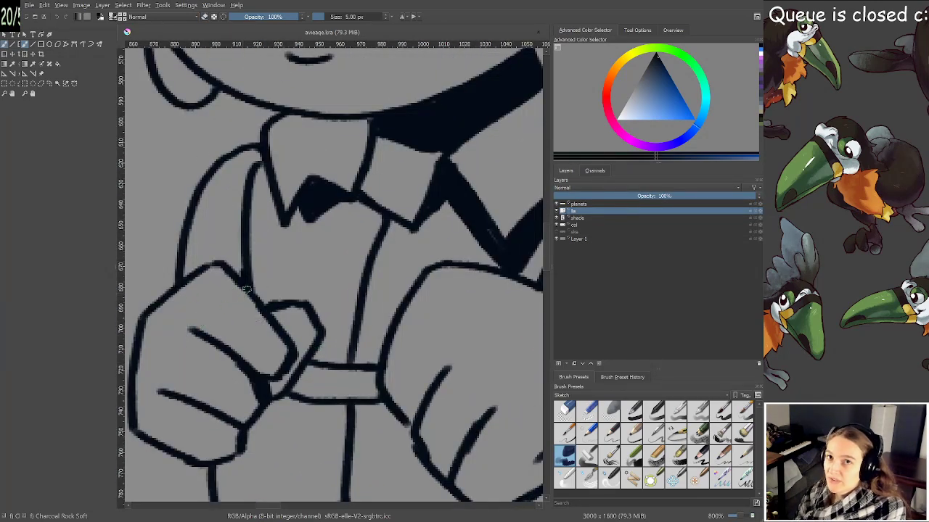
pyautogui.moveTo(248, 291); pyautogui.dragTo(246, 270)
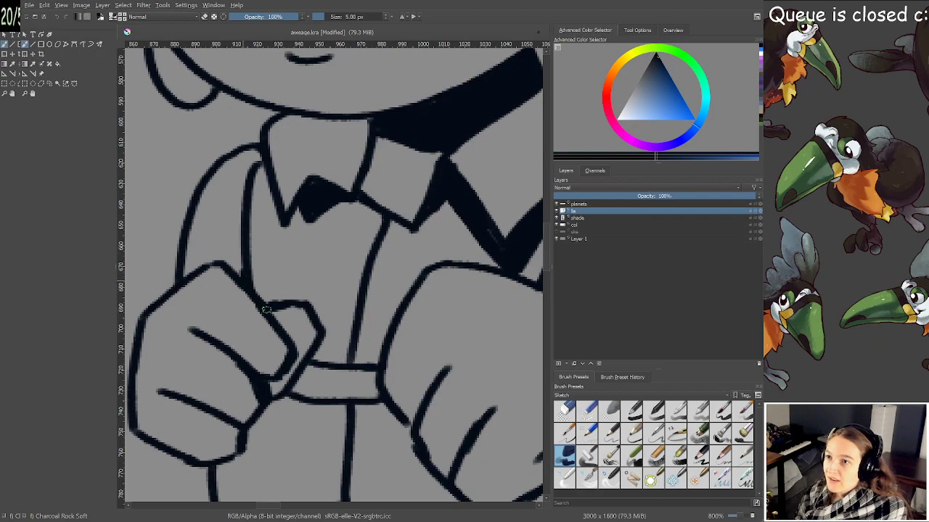
pyautogui.hotkey('ctrl', 's')
# Ink a thicker shadow line along the underside of the character's belt and save the file
pyautogui.scroll(-2, 268, 290)
pyautogui.moveTo(347, 296); pyautogui.dragTo(329, 338)
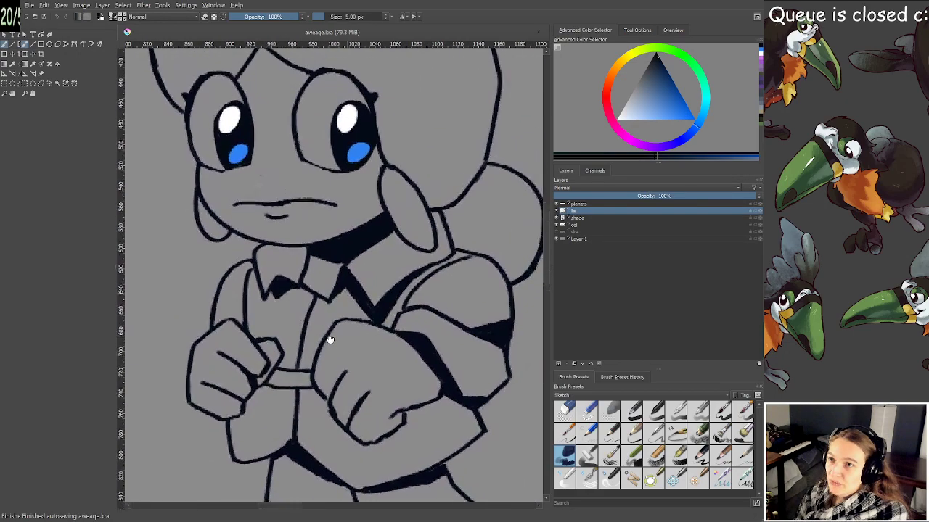
pyautogui.scroll(1, 279, 306)
pyautogui.moveTo(278, 305); pyautogui.dragTo(265, 234)
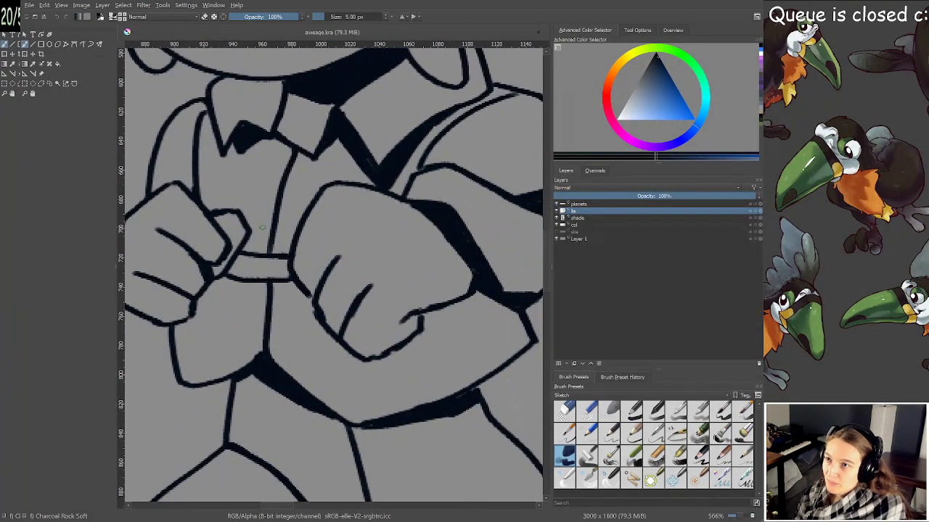
pyautogui.moveTo(227, 275)
pyautogui.mouseDown()
pyautogui.moveTo(292, 285)
pyautogui.moveTo(317, 264)
pyautogui.moveTo(274, 249)
pyautogui.mouseUp()
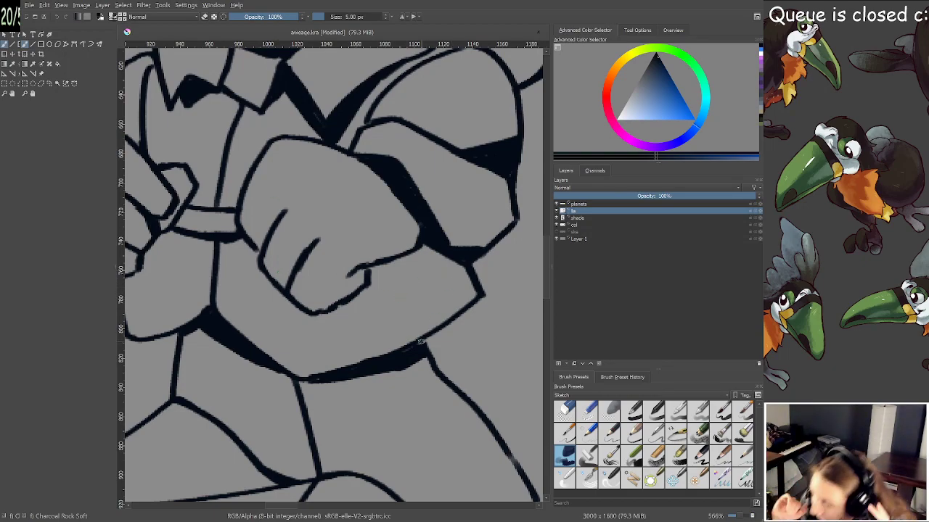
pyautogui.press('e')
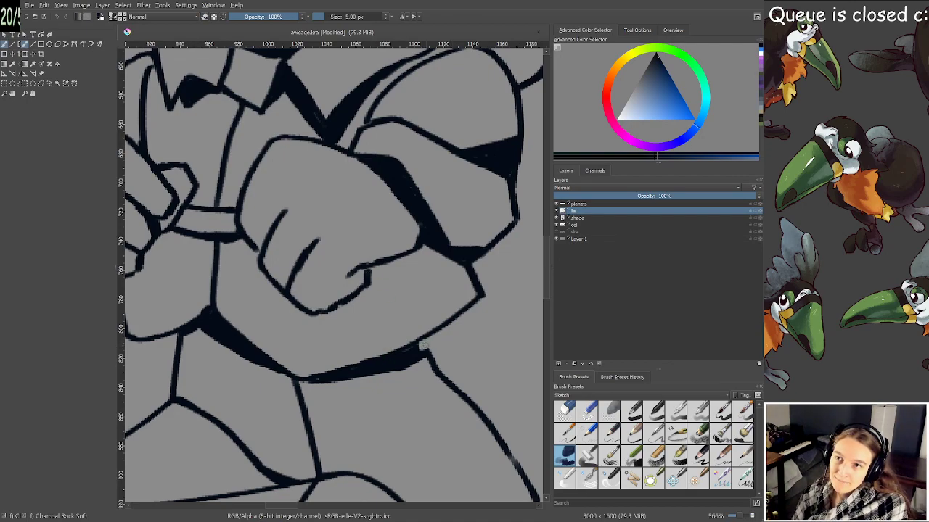
pyautogui.scroll(-8, 425, 339)
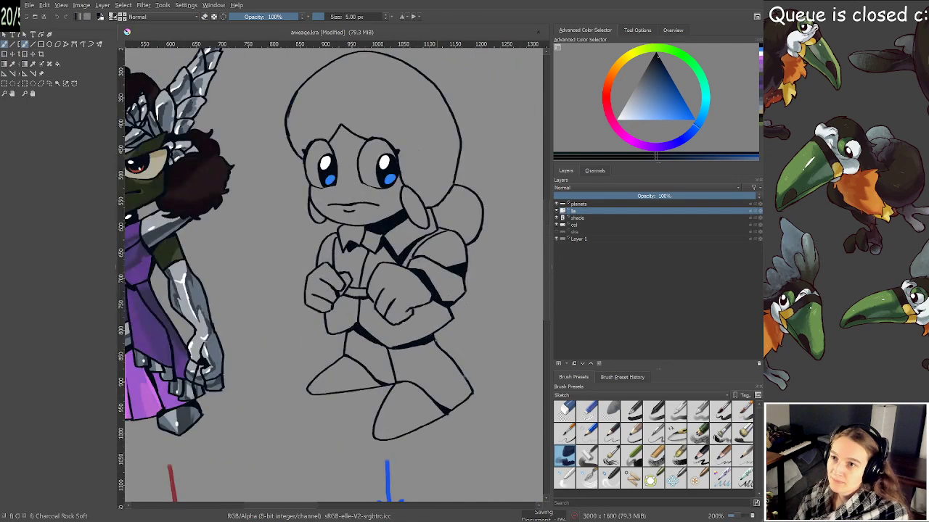
pyautogui.moveTo(444, 336); pyautogui.dragTo(440, 340)
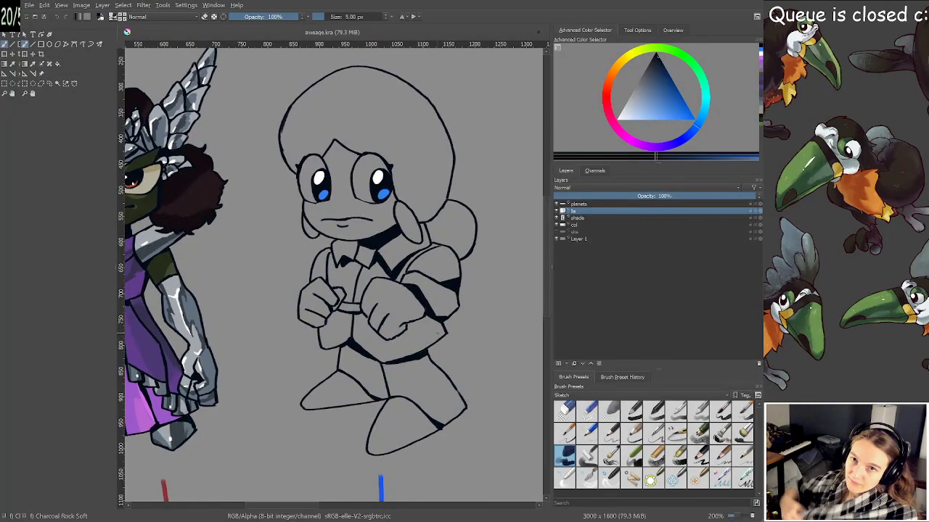
# On the colour layer, select the blue-eyed character's face and both fists with the contiguous selection tool
pyautogui.scroll(1, 386, 171)
pyautogui.moveTo(386, 171); pyautogui.dragTo(374, 215)
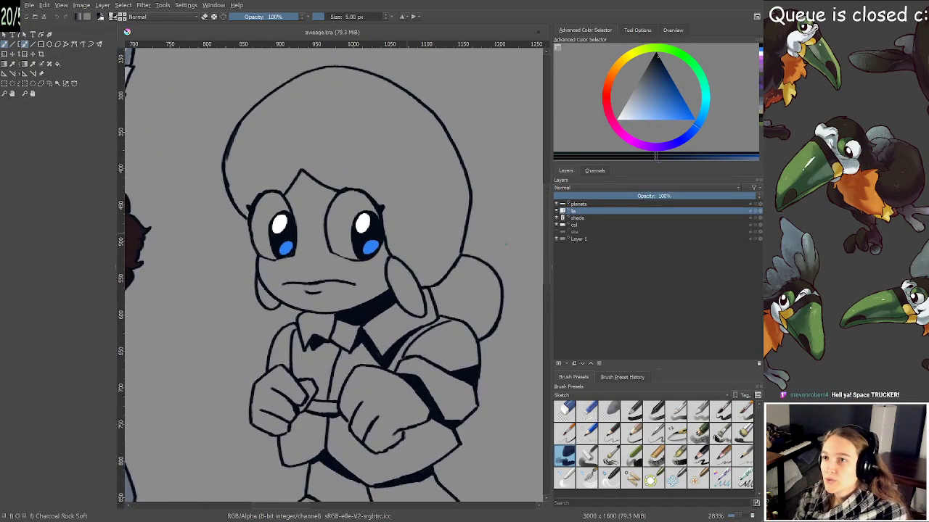
pyautogui.click(575, 225)
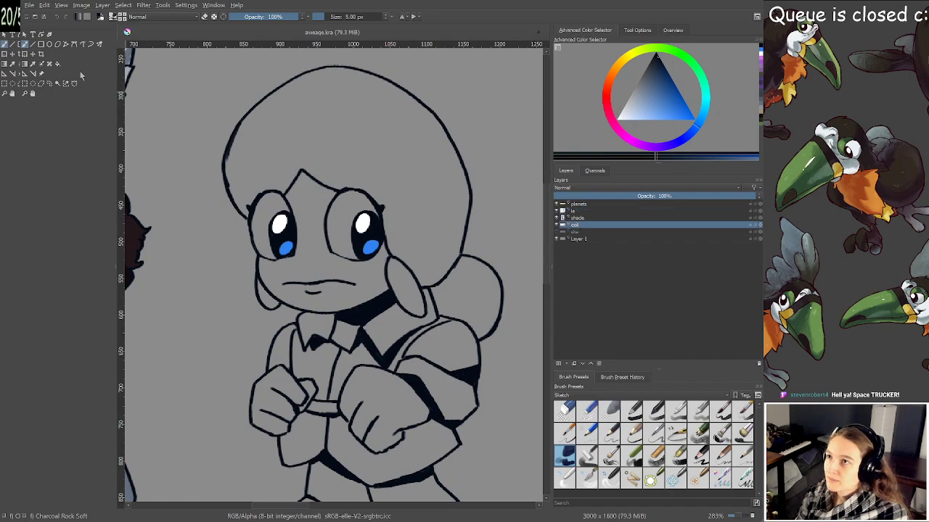
pyautogui.click(58, 84)
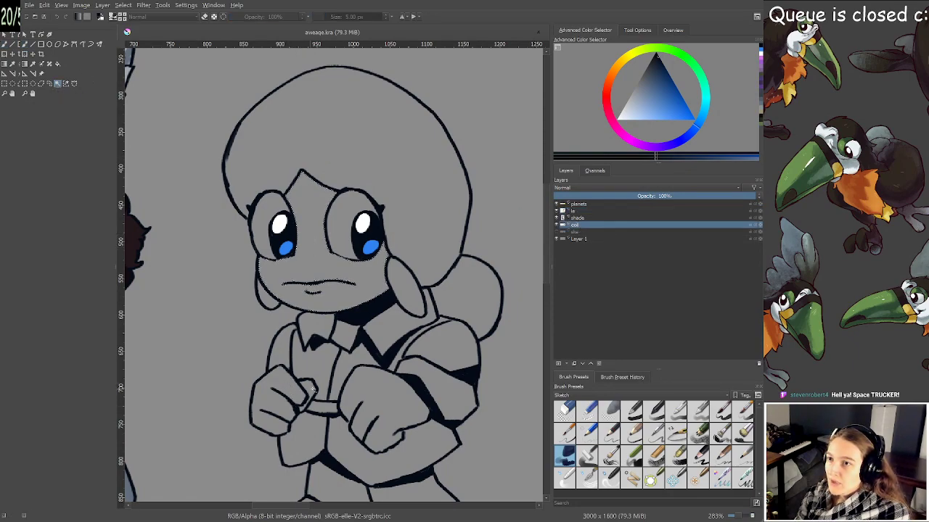
pyautogui.keyDown('shift'); pyautogui.click(365, 386); pyautogui.keyUp('shift')
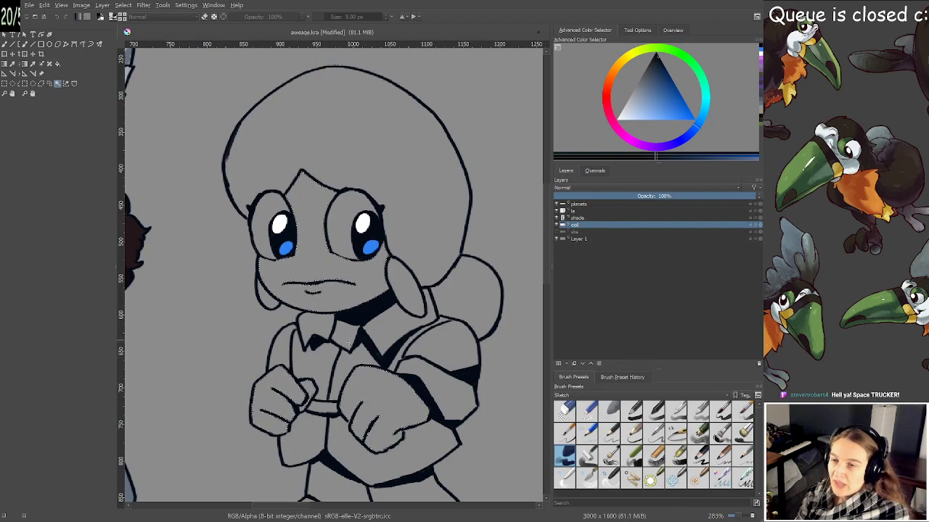
pyautogui.scroll(-1, 351, 343)
pyautogui.moveTo(351, 342)
pyautogui.mouseDown()
pyautogui.moveTo(354, 256)
pyautogui.moveTo(368, 338)
pyautogui.mouseUp()
pyautogui.scroll(1, 365, 246)
pyautogui.scroll(-1, 369, 338)
# Choose the Fill tool and sample the dark green skin colour from the armoured character's face
pyautogui.press('f')
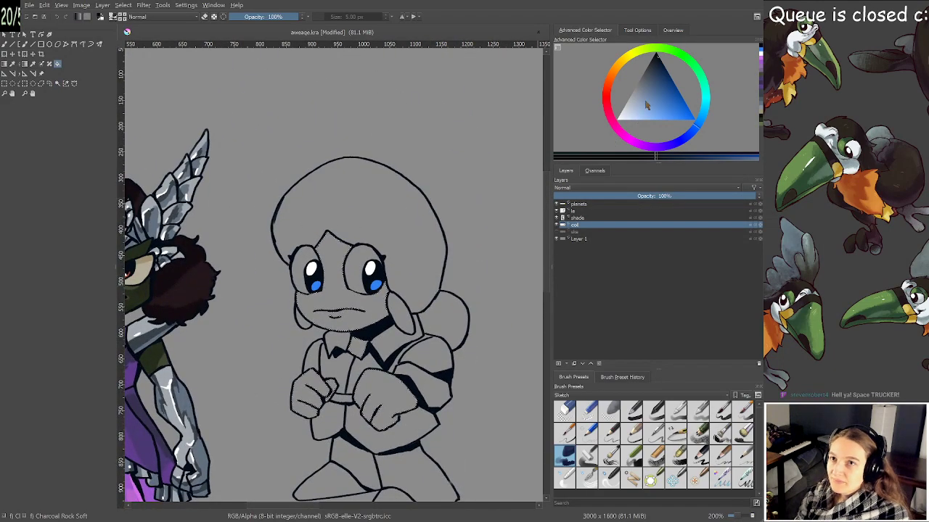
pyautogui.moveTo(172, 298); pyautogui.dragTo(296, 274)
pyautogui.scroll(2, 296, 274)
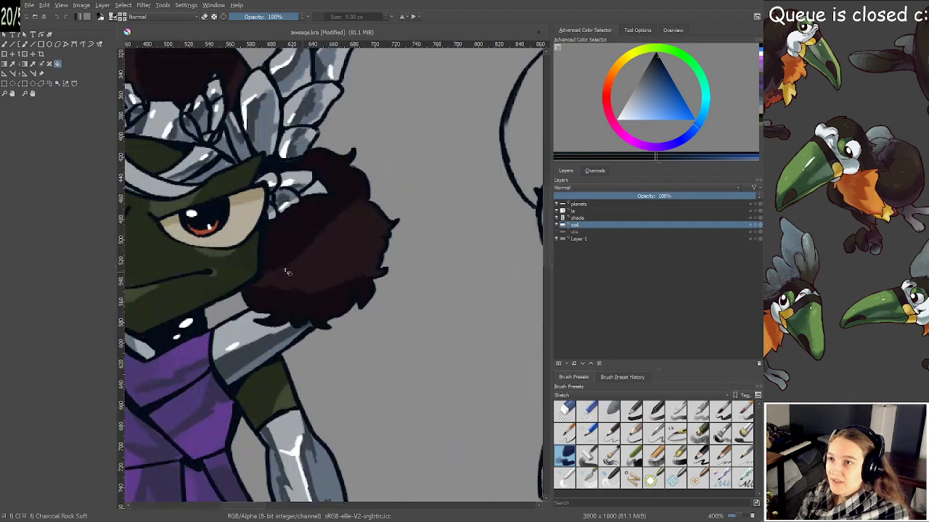
pyautogui.moveTo(220, 273); pyautogui.dragTo(297, 271)
pyautogui.keyDown('ctrl'); pyautogui.click(215, 267); pyautogui.keyUp('ctrl')
pyautogui.scroll(-1, 349, 286)
pyautogui.scroll(-2, 351, 286)
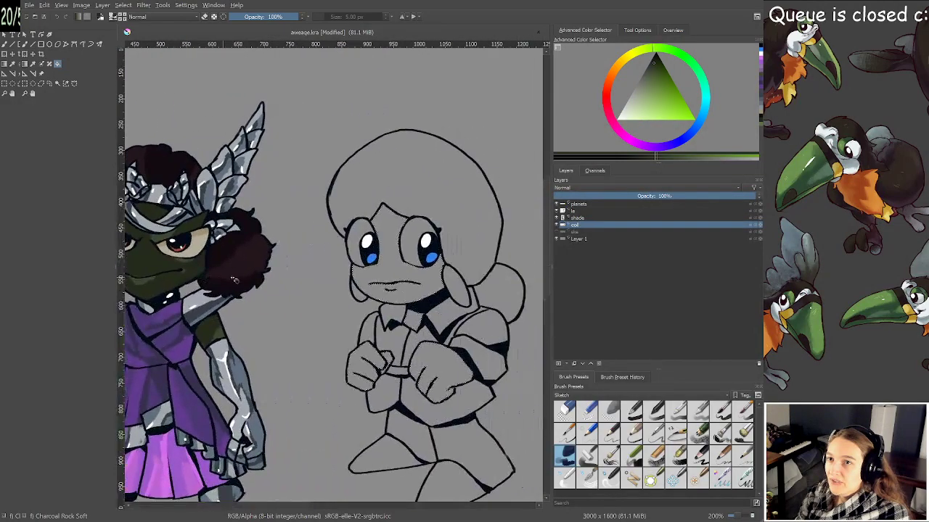
pyautogui.scroll(2, 334, 291)
pyautogui.scroll(-2, 317, 299)
# Make the hidden sketch layer visible beneath the line art
pyautogui.moveTo(218, 367); pyautogui.dragTo(416, 236)
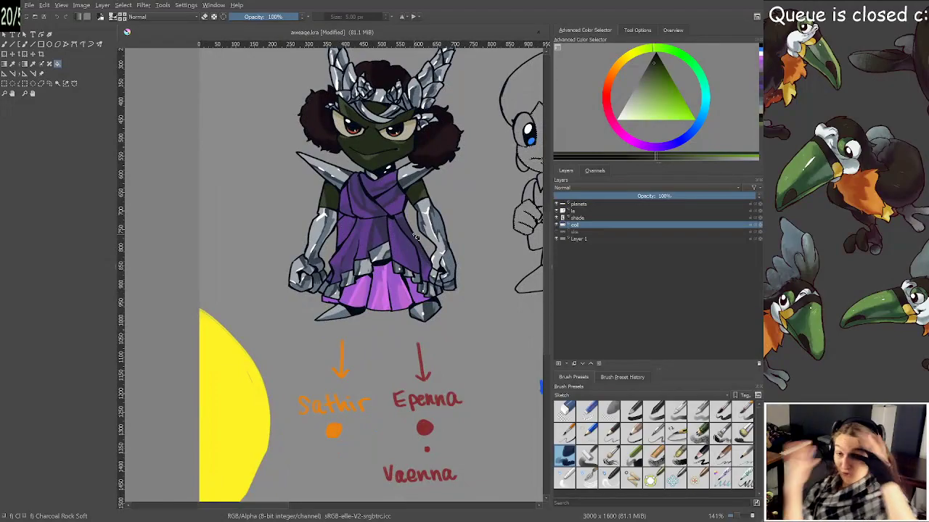
pyautogui.scroll(-1, 416, 238)
pyautogui.moveTo(382, 278); pyautogui.dragTo(258, 280)
pyautogui.moveTo(463, 283); pyautogui.dragTo(355, 292)
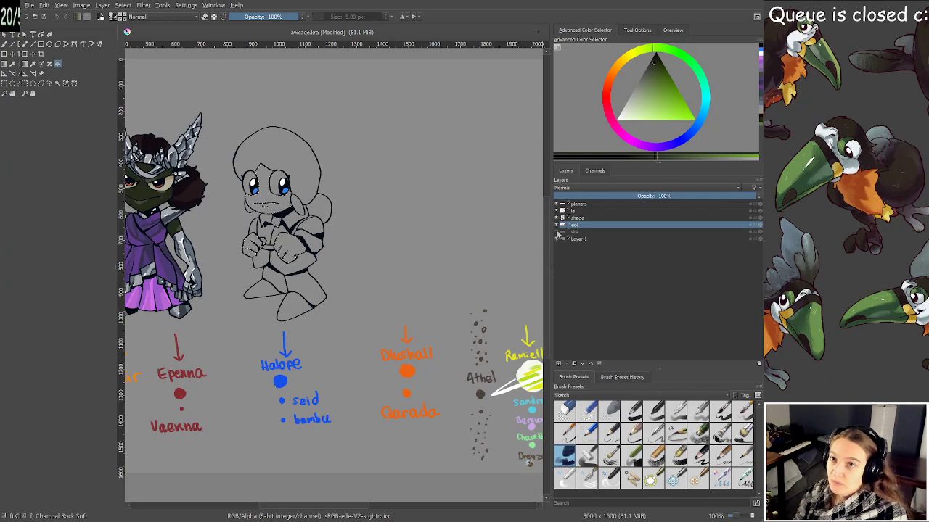
pyautogui.click(557, 232)
# Examine the sketched character above the Dlushall label and the waving figure beside it
pyautogui.moveTo(473, 250)
pyautogui.mouseDown()
pyautogui.moveTo(416, 260)
pyautogui.moveTo(398, 246)
pyautogui.moveTo(410, 241)
pyautogui.mouseUp()
pyautogui.scroll(1, 417, 261)
pyautogui.scroll(1, 334, 222)
pyautogui.moveTo(333, 222); pyautogui.dragTo(378, 290)
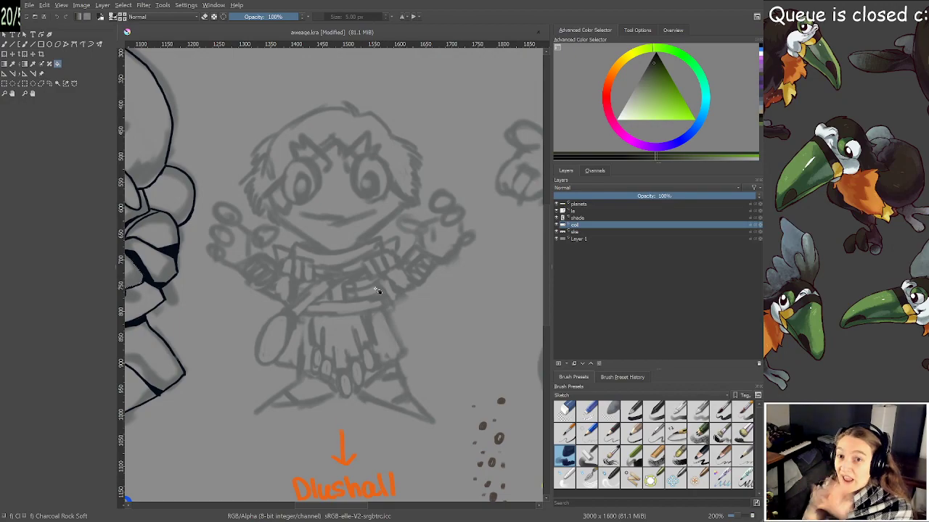
pyautogui.moveTo(378, 290)
pyautogui.mouseDown()
pyautogui.moveTo(372, 283)
pyautogui.moveTo(318, 305)
pyautogui.moveTo(250, 308)
pyautogui.mouseUp()
pyautogui.moveTo(427, 322); pyautogui.dragTo(341, 311)
pyautogui.moveTo(309, 281)
pyautogui.mouseDown()
pyautogui.moveTo(326, 306)
pyautogui.moveTo(317, 302)
pyautogui.moveTo(345, 296)
pyautogui.mouseUp()
pyautogui.scroll(1, 327, 305)
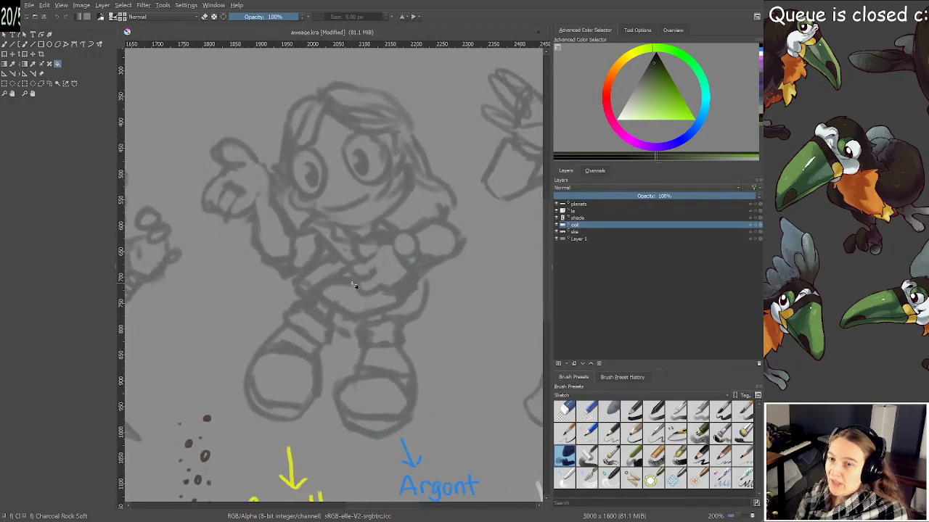
# Examine the waving character's sketch together with the Ramiell and Argont planet labels beneath it
pyautogui.scroll(-1, 354, 285)
pyautogui.scroll(1, 406, 412)
pyautogui.moveTo(405, 412); pyautogui.dragTo(383, 335)
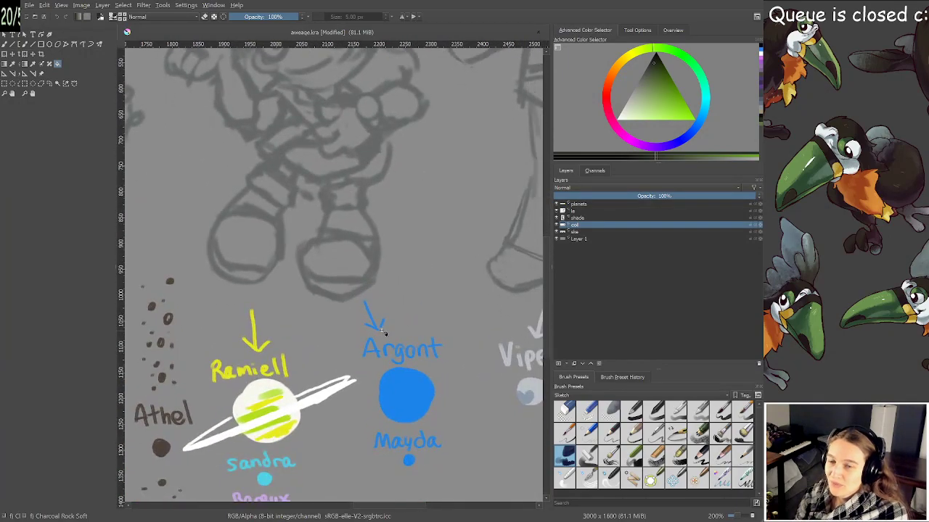
pyautogui.scroll(2, 382, 333)
pyautogui.moveTo(325, 265); pyautogui.dragTo(309, 241)
pyautogui.scroll(-1, 317, 251)
pyautogui.moveTo(373, 324)
pyautogui.mouseDown()
pyautogui.moveTo(353, 300)
pyautogui.moveTo(345, 310)
pyautogui.moveTo(391, 374)
pyautogui.mouseUp()
pyautogui.scroll(1, 362, 317)
pyautogui.scroll(-2, 338, 315)
pyautogui.moveTo(396, 271); pyautogui.dragTo(423, 377)
pyautogui.moveTo(383, 255); pyautogui.dragTo(392, 292)
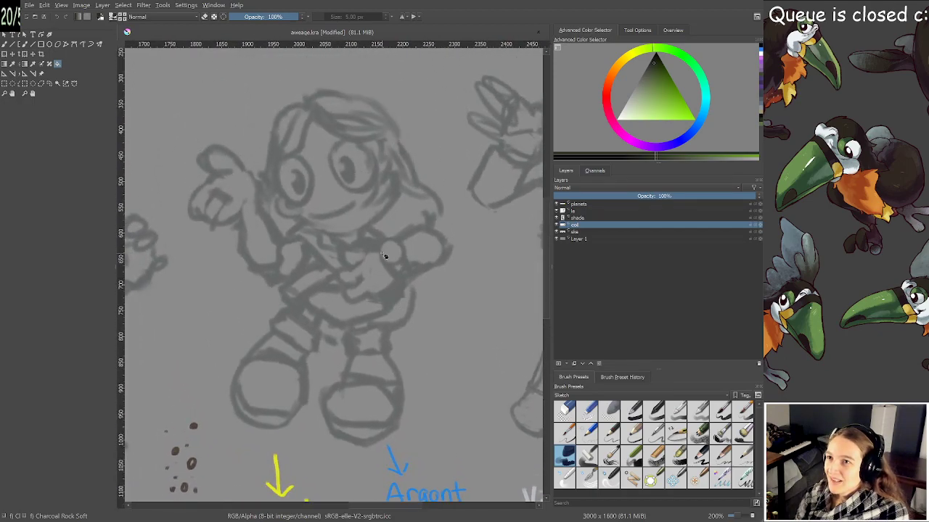
# Compare the tall character above Viper and Neridth with the waving character and its neighbours in the lineup
pyautogui.scroll(-1, 386, 256)
pyautogui.moveTo(380, 256); pyautogui.dragTo(259, 264)
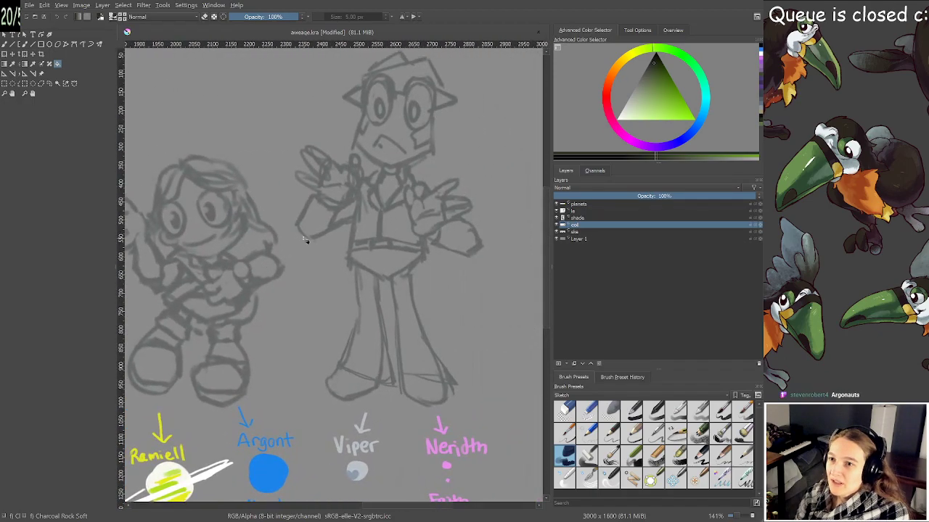
pyautogui.moveTo(305, 241); pyautogui.dragTo(363, 159)
pyautogui.scroll(1, 369, 245)
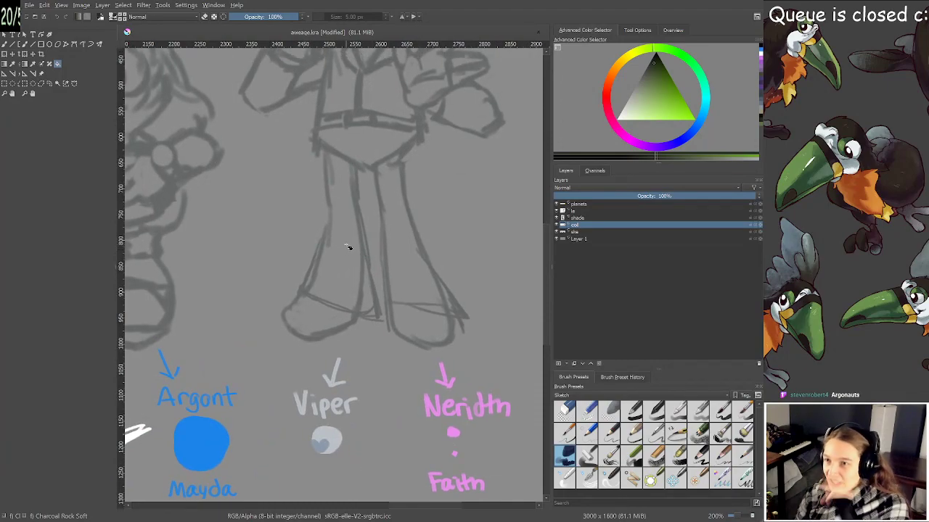
pyautogui.scroll(-2, 339, 227)
pyautogui.moveTo(335, 229); pyautogui.dragTo(399, 266)
pyautogui.scroll(2, 305, 250)
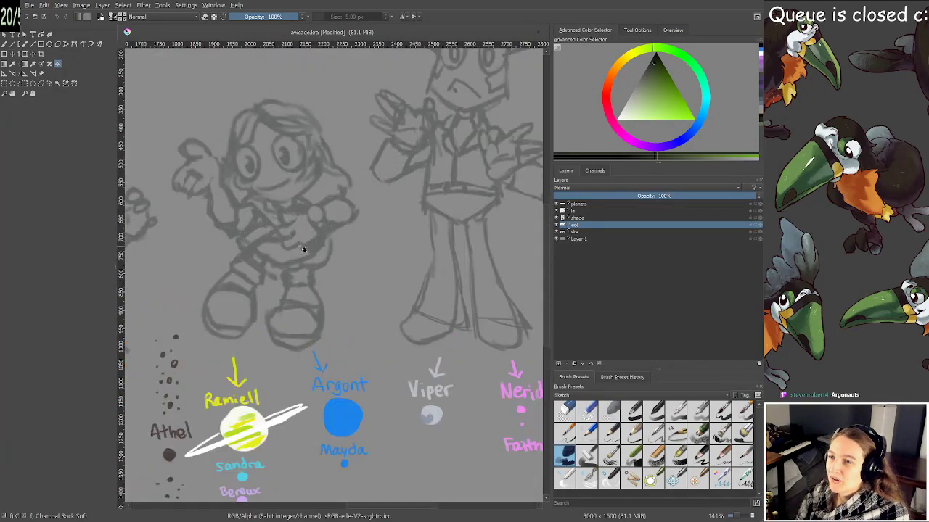
pyautogui.moveTo(306, 248); pyautogui.dragTo(360, 234)
pyautogui.scroll(-3, 349, 228)
pyautogui.scroll(2, 356, 229)
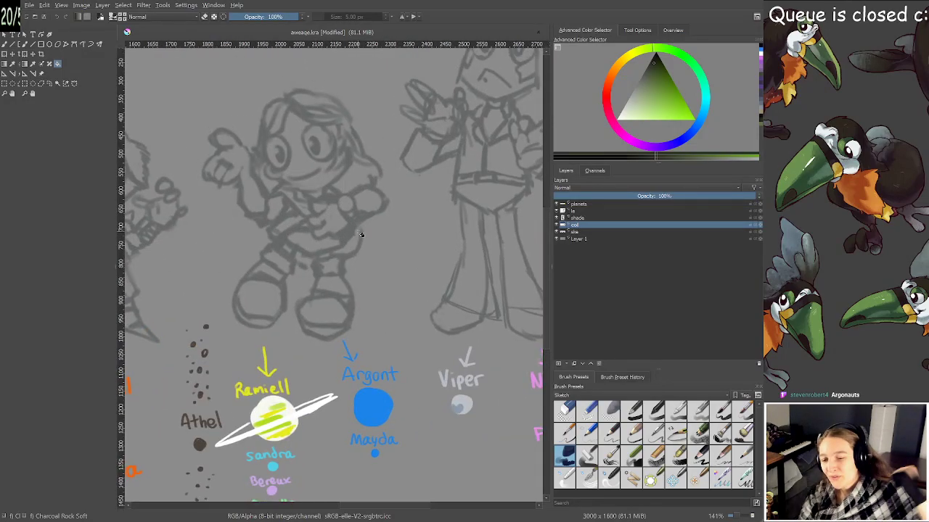
pyautogui.scroll(-1, 341, 212)
pyautogui.moveTo(341, 212); pyautogui.dragTo(385, 233)
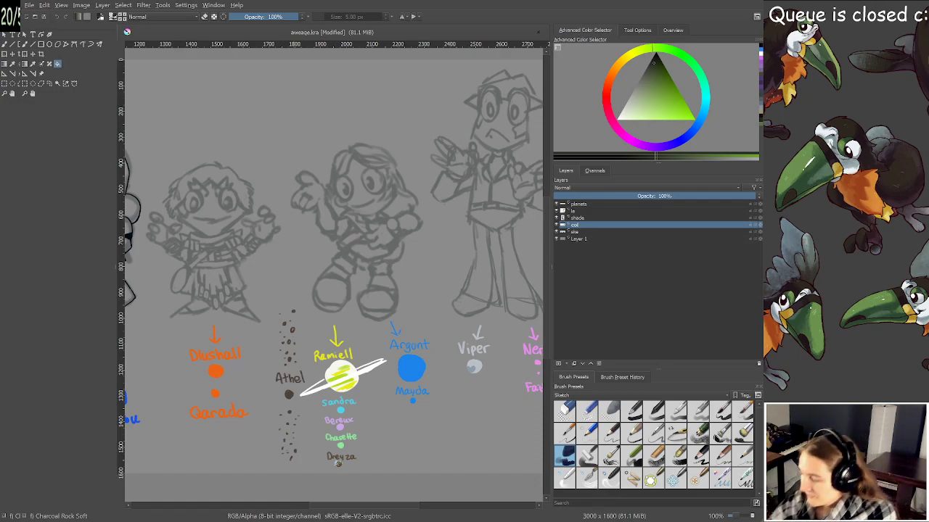
# Switch to the RPG Animal catalogue in Google Docs and search it for "argonaut", viewing the creature's entry
pyautogui.hotkey('alt', 'Tab')
pyautogui.click(449, 301)
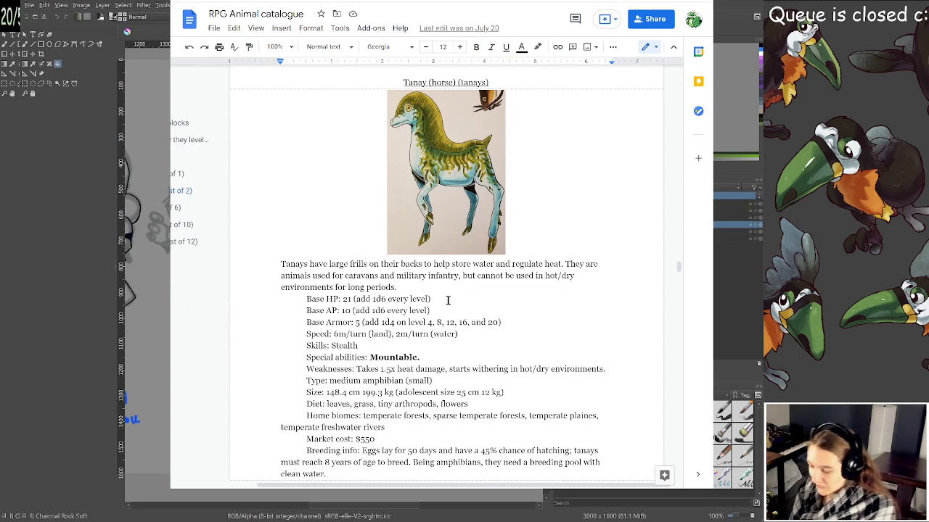
pyautogui.hotkey('ctrl', 'f')
pyautogui.write('argonaut')
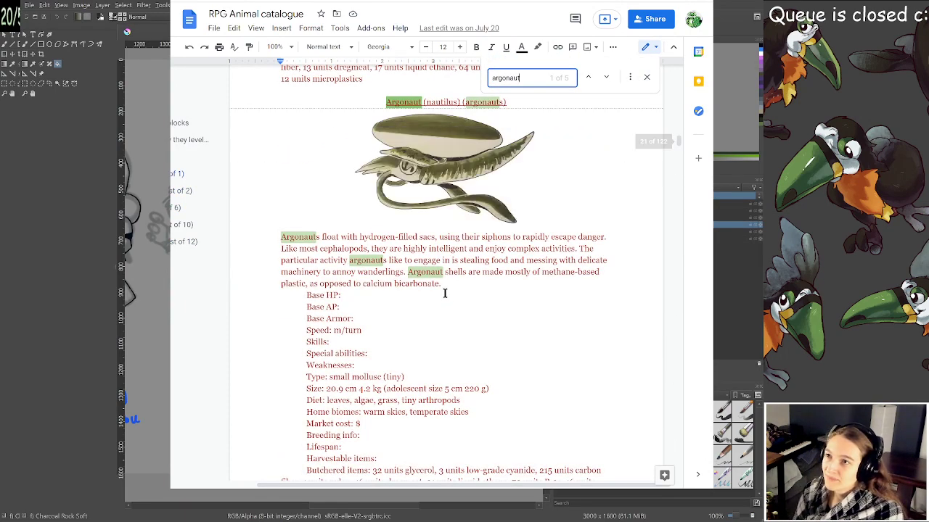
pyautogui.scroll(1, 457, 300)
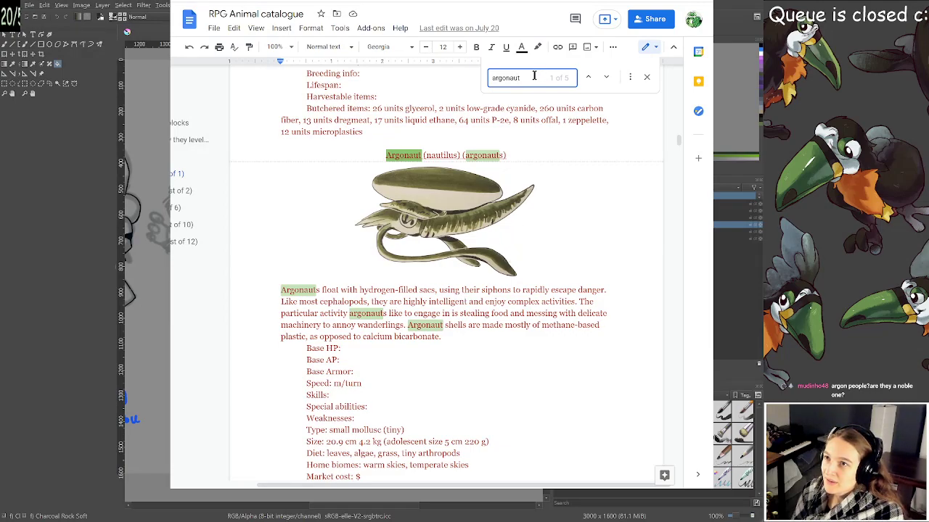
# Search the catalogue for "sailing shell", view its entry and switch back to the Krita drawing
pyautogui.moveTo(528, 76); pyautogui.dragTo(493, 76)
pyautogui.write('sa')
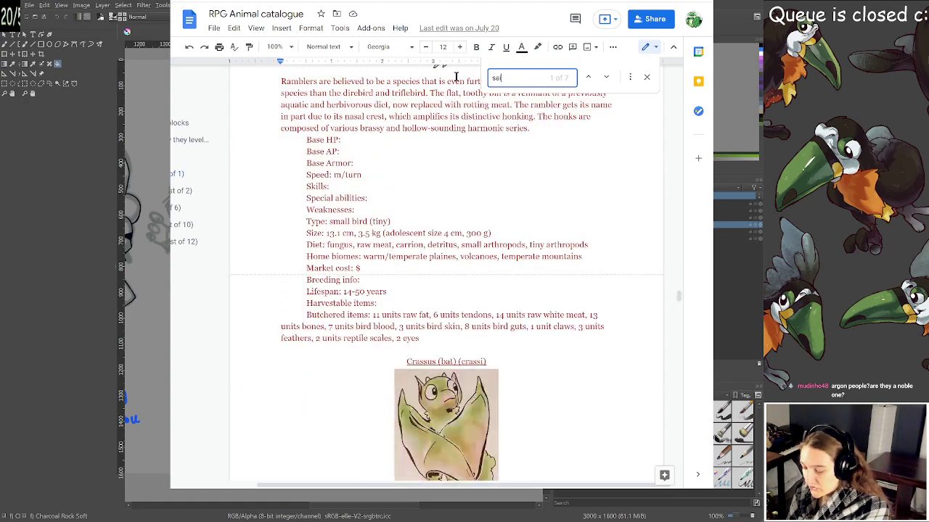
pyautogui.write('iling shell')
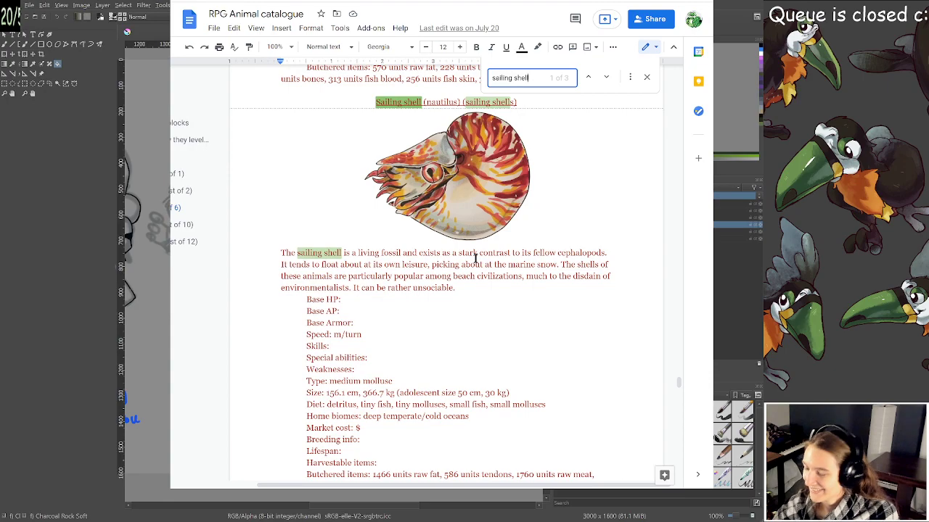
pyautogui.hotkey('alt', 'Tab')
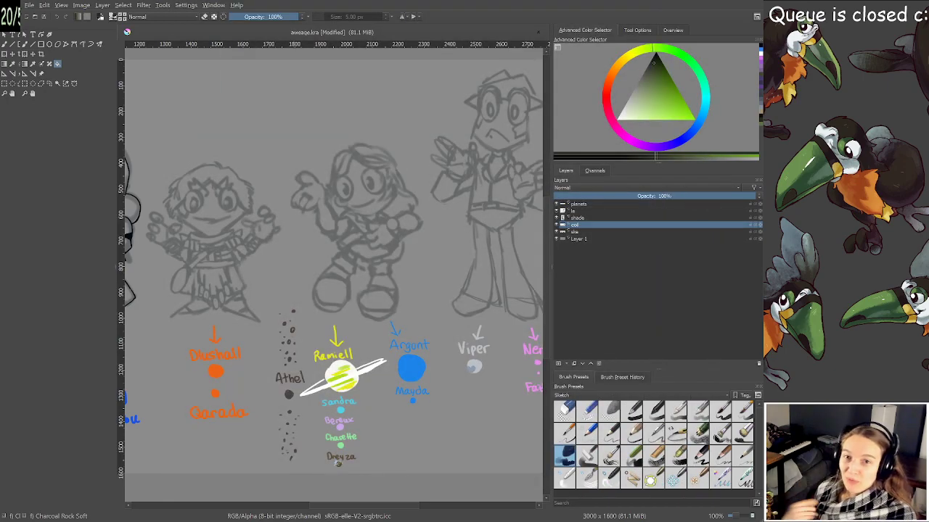
# Examine the Argont and Mayda planet labels and the sketch of the tall character wearing glasses
pyautogui.scroll(4, 433, 403)
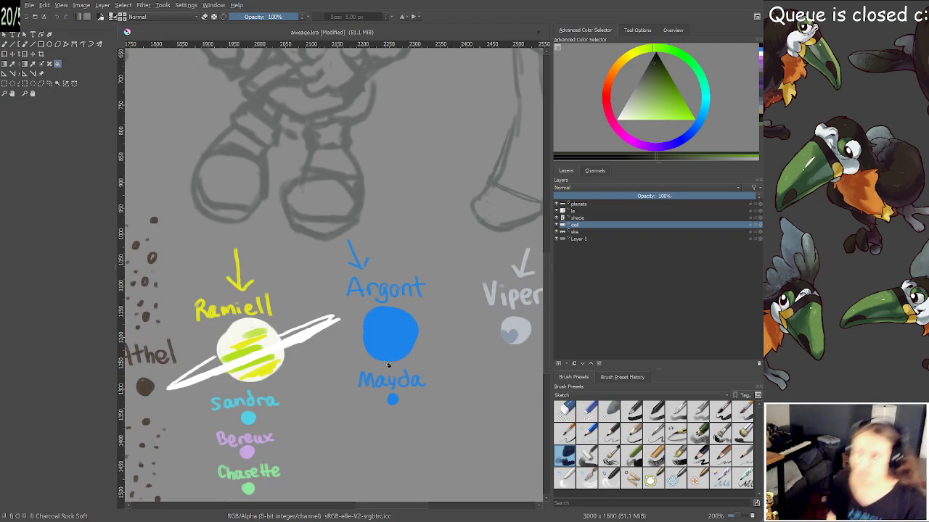
pyautogui.scroll(-5, 352, 324)
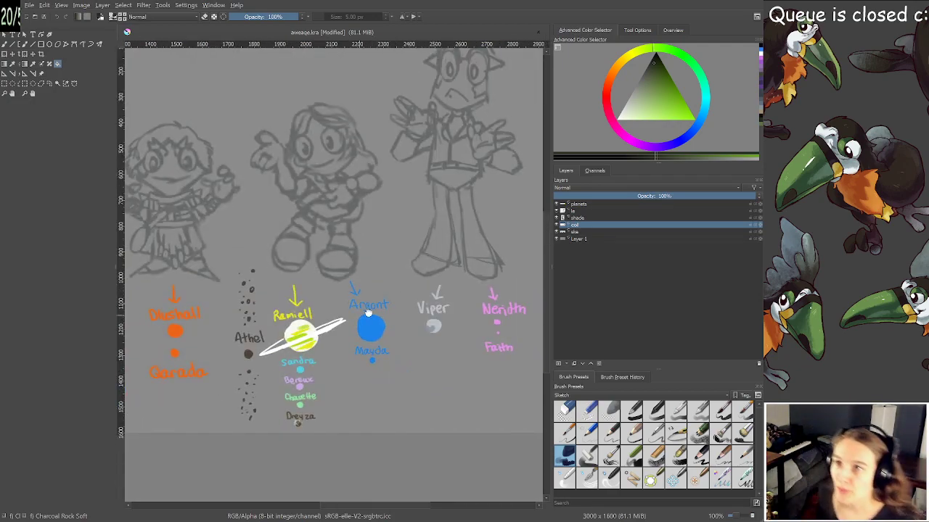
pyautogui.scroll(4, 302, 407)
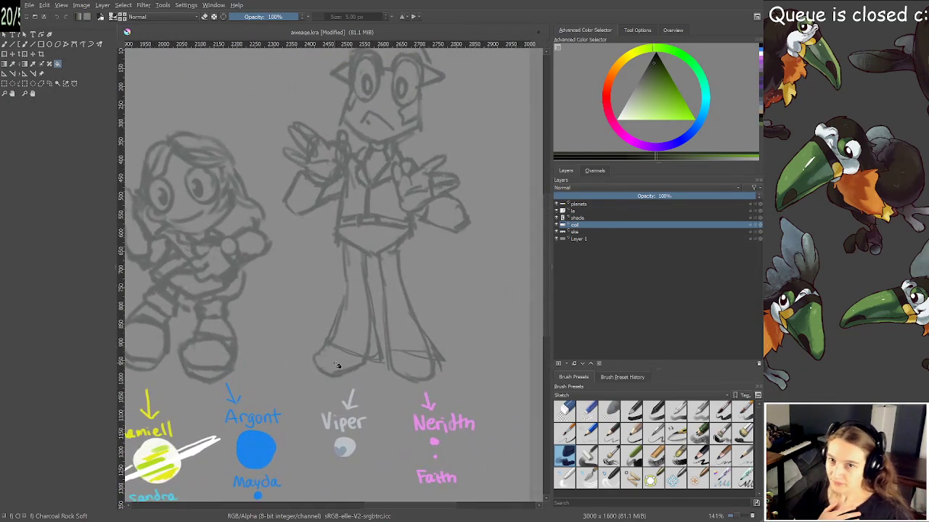
pyautogui.moveTo(318, 311); pyautogui.dragTo(355, 322)
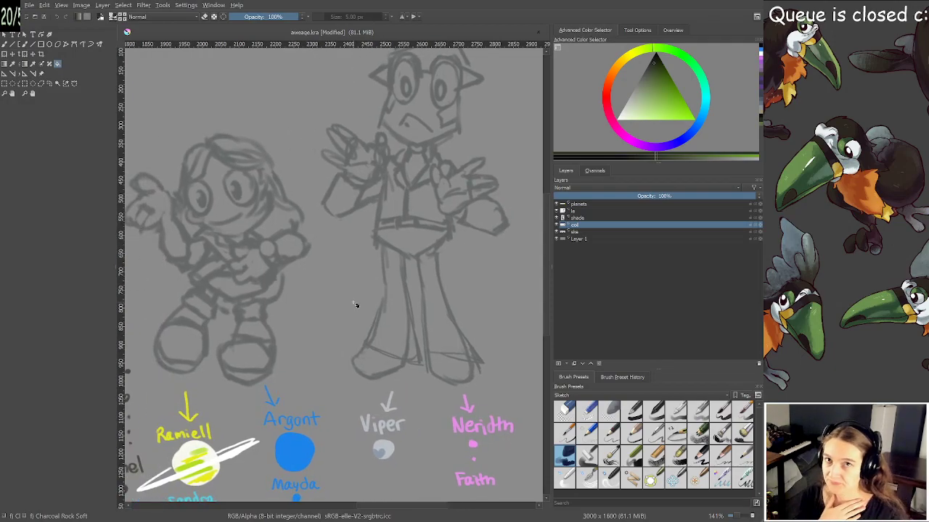
pyautogui.moveTo(415, 311); pyautogui.dragTo(383, 291)
pyautogui.moveTo(392, 247); pyautogui.dragTo(373, 268)
pyautogui.scroll(1, 379, 242)
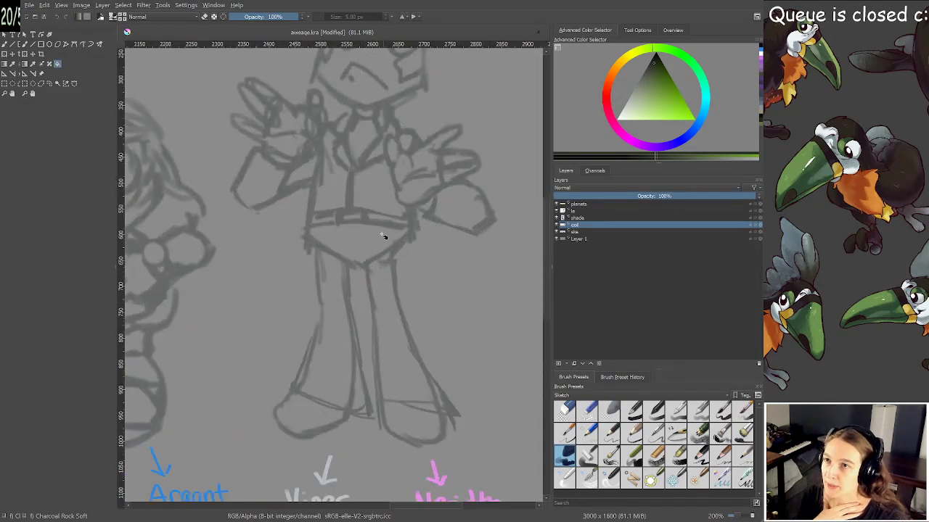
pyautogui.moveTo(399, 195); pyautogui.dragTo(375, 286)
pyautogui.scroll(1, 375, 287)
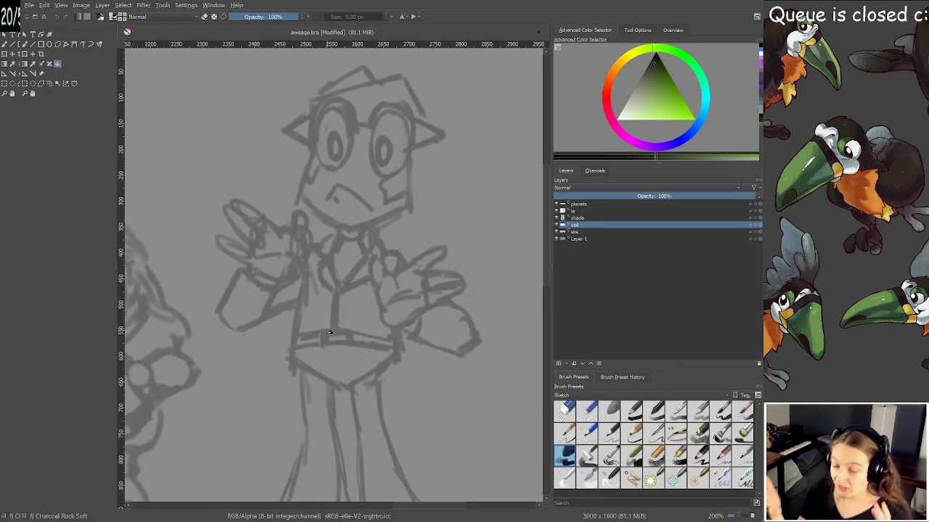
pyautogui.scroll(-1, 329, 331)
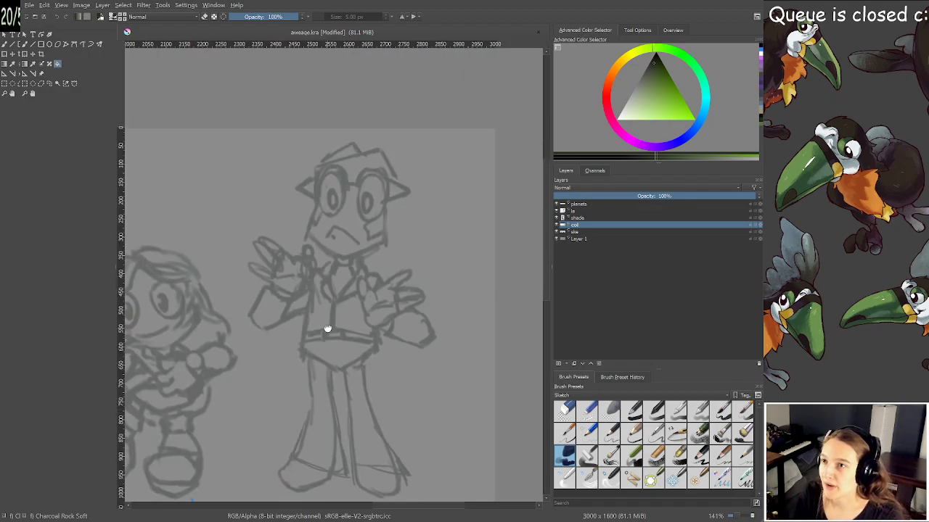
pyautogui.moveTo(329, 330); pyautogui.dragTo(335, 259)
pyautogui.scroll(2, 364, 182)
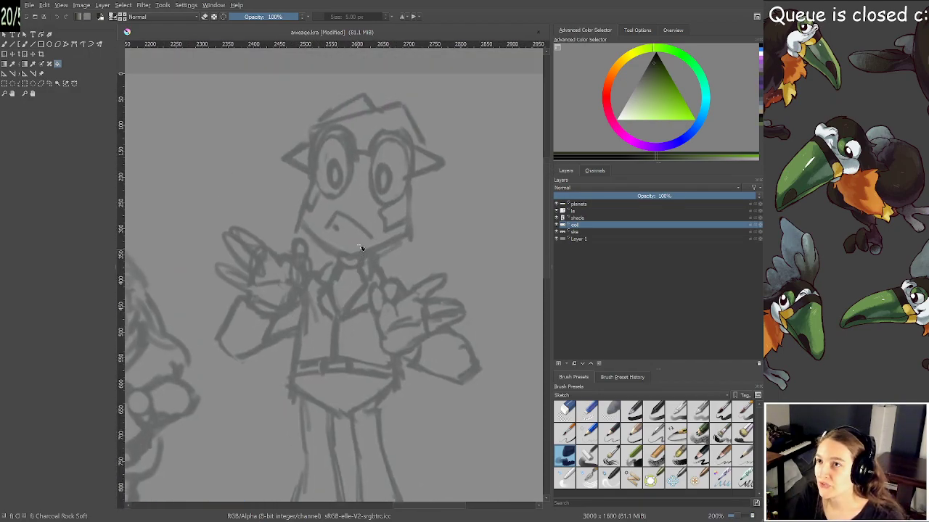
pyautogui.scroll(-4, 364, 246)
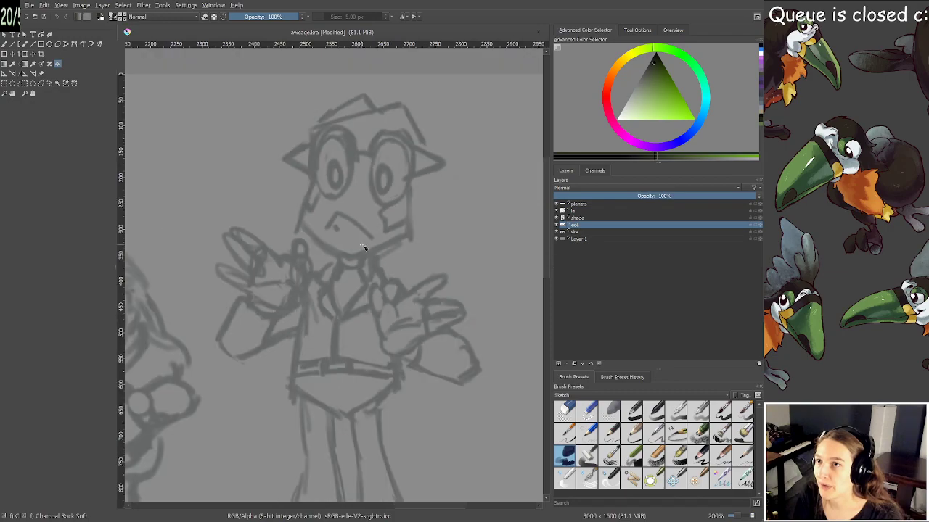
# Examine the Sathir and Epenna planet labels beneath the armoured character in purple
pyautogui.moveTo(161, 289); pyautogui.dragTo(355, 266)
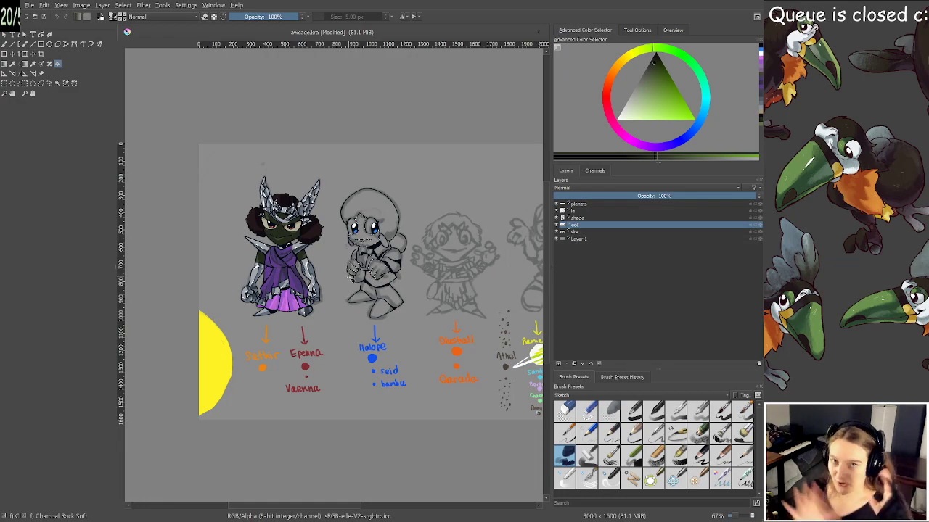
pyautogui.scroll(2, 313, 362)
pyautogui.scroll(1, 313, 363)
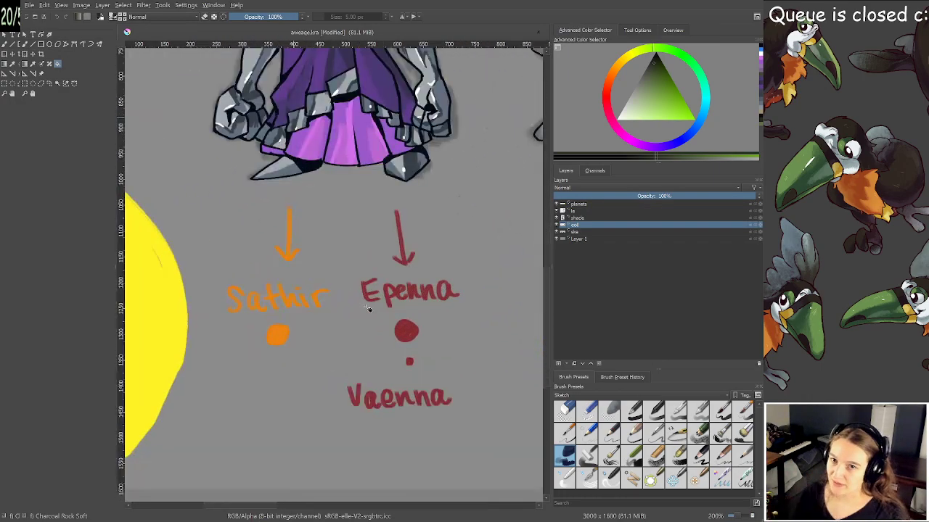
# Examine the planet labels outward from the yellow sun, from Sathir, Epenna and Vaenna to Halope and Dhushall
pyautogui.scroll(1, 388, 292)
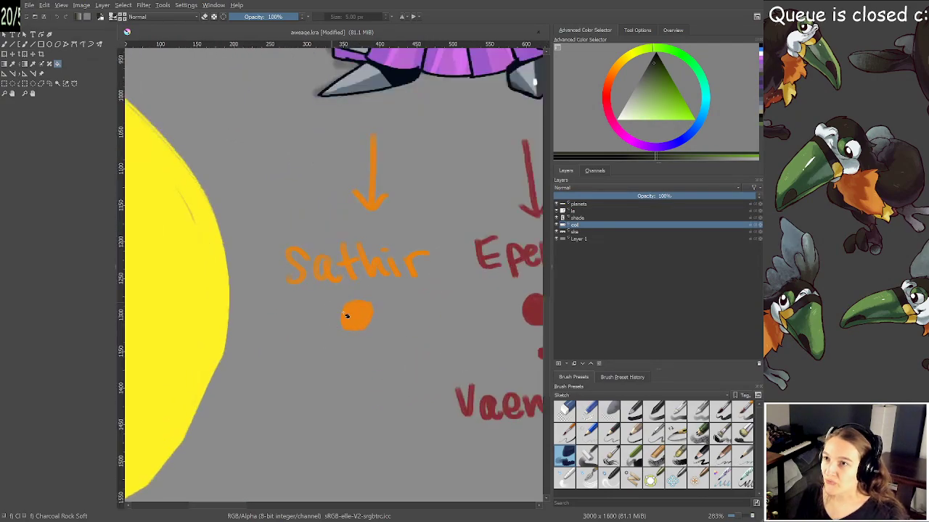
pyautogui.moveTo(252, 330); pyautogui.dragTo(309, 336)
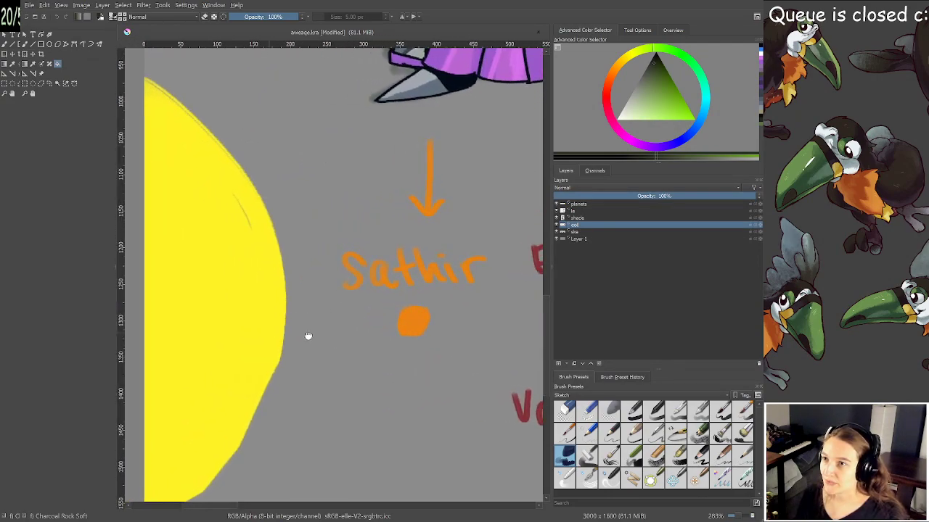
pyautogui.scroll(-2, 417, 339)
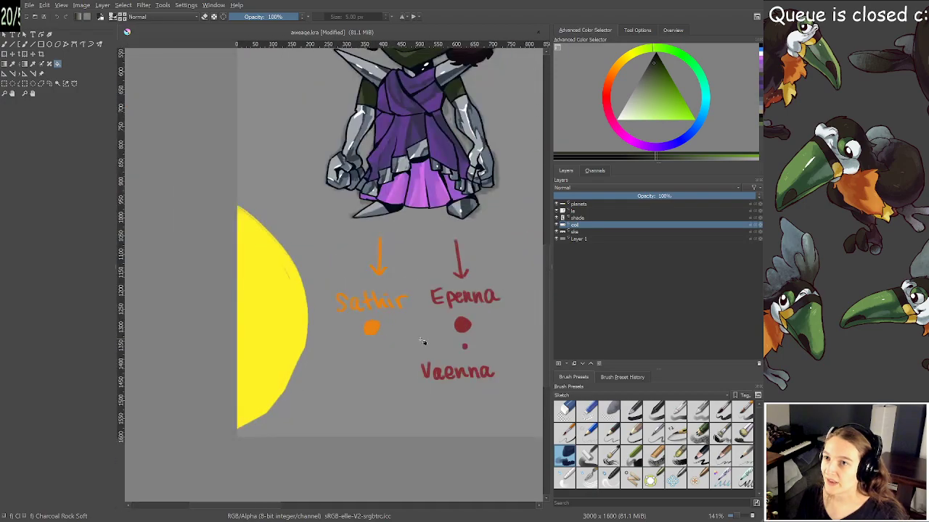
pyautogui.moveTo(395, 330); pyautogui.dragTo(389, 333)
pyautogui.moveTo(328, 321); pyautogui.dragTo(373, 319)
pyautogui.moveTo(281, 330); pyautogui.dragTo(379, 332)
pyautogui.moveTo(457, 339); pyautogui.dragTo(209, 336)
pyautogui.moveTo(446, 334); pyautogui.dragTo(360, 333)
pyautogui.scroll(1, 423, 317)
pyautogui.moveTo(409, 308); pyautogui.dragTo(389, 323)
pyautogui.scroll(-1, 329, 325)
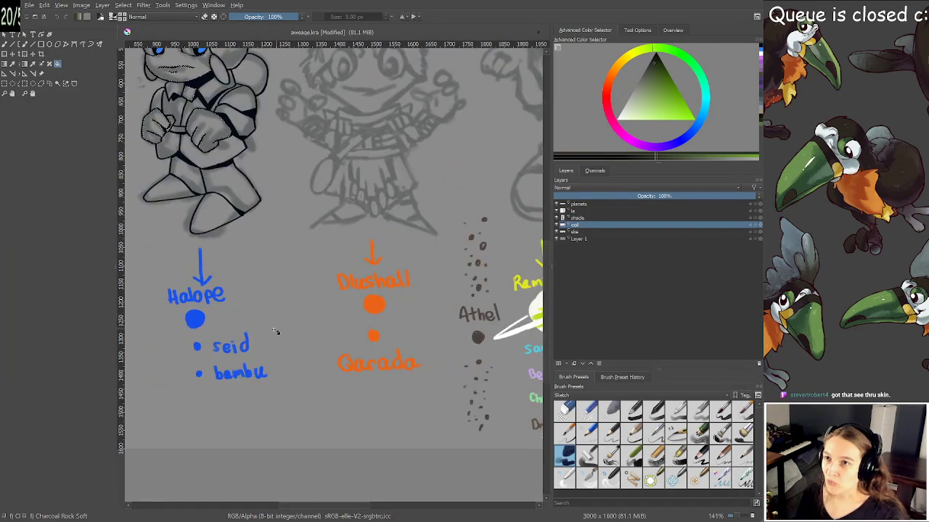
# Compare the inner planets with the Athel belt and the ringed planet Ramiell with its moons
pyautogui.moveTo(268, 333); pyautogui.dragTo(428, 356)
pyautogui.moveTo(316, 355); pyautogui.dragTo(445, 340)
pyautogui.moveTo(358, 340); pyautogui.dragTo(417, 344)
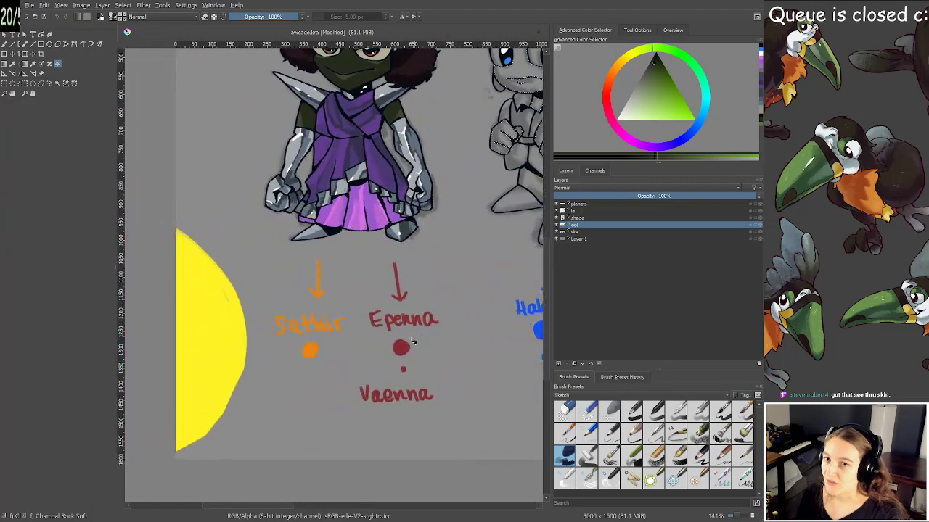
pyautogui.moveTo(364, 333); pyautogui.dragTo(182, 326)
pyautogui.moveTo(512, 338); pyautogui.dragTo(309, 340)
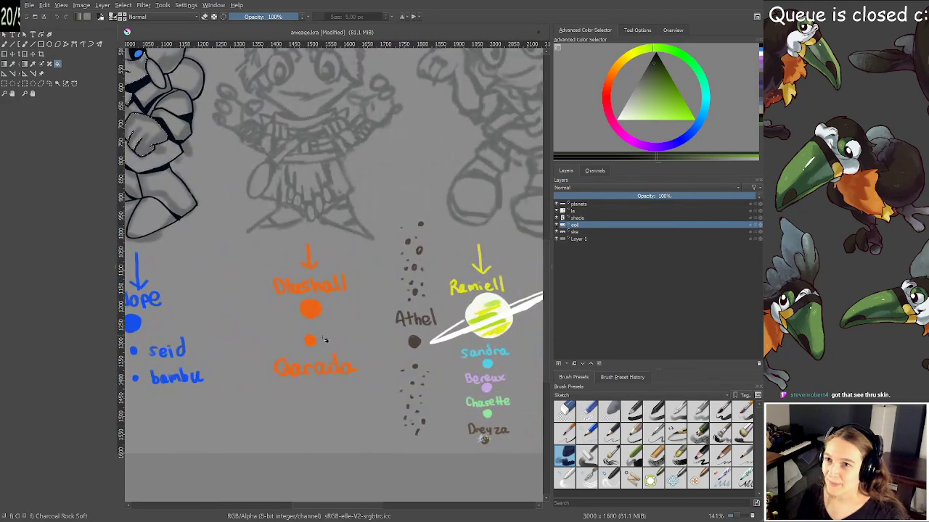
pyautogui.moveTo(483, 331); pyautogui.dragTo(404, 327)
pyautogui.scroll(1, 411, 327)
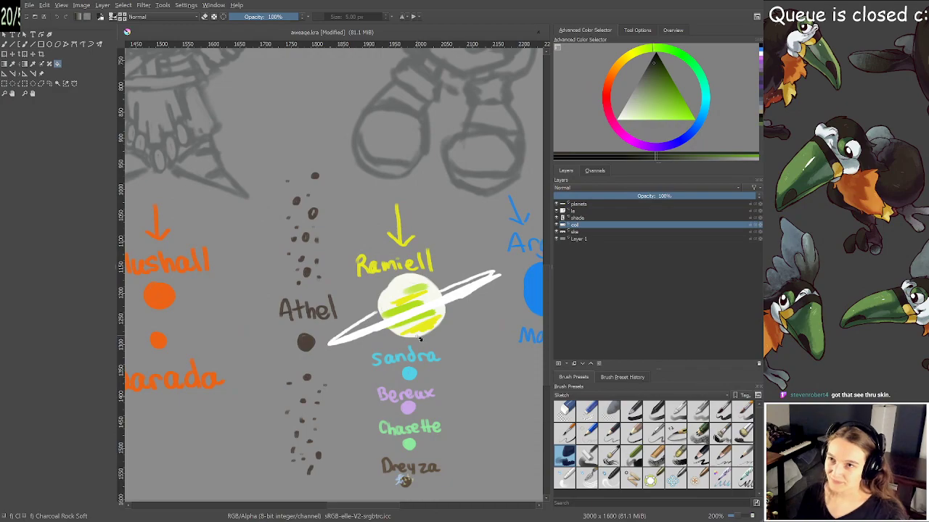
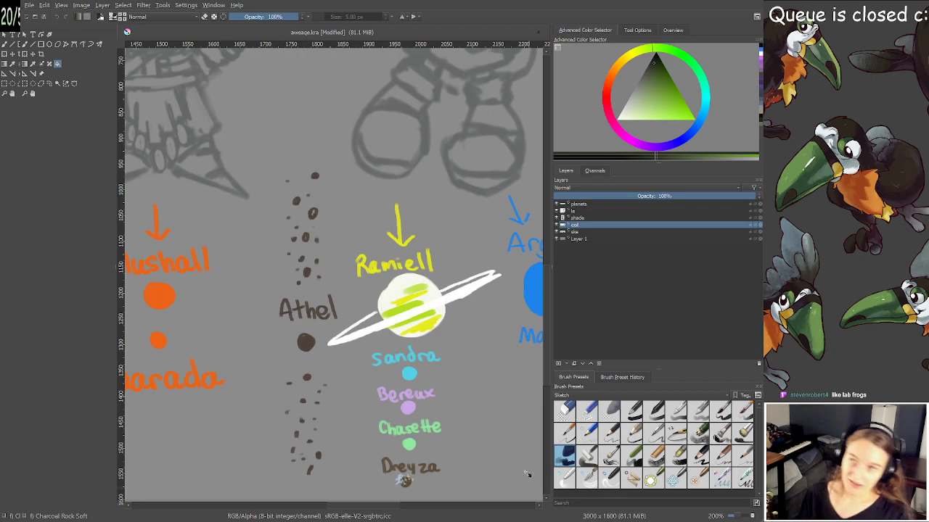
# Examine the sketch of the long-haired, waving character above the Ramiell and Argont labels
pyautogui.scroll(-1, 414, 367)
pyautogui.moveTo(375, 359); pyautogui.dragTo(338, 344)
pyautogui.moveTo(352, 262)
pyautogui.mouseDown()
pyautogui.moveTo(330, 358)
pyautogui.moveTo(376, 336)
pyautogui.moveTo(367, 344)
pyautogui.mouseUp()
pyautogui.scroll(5, 412, 237)
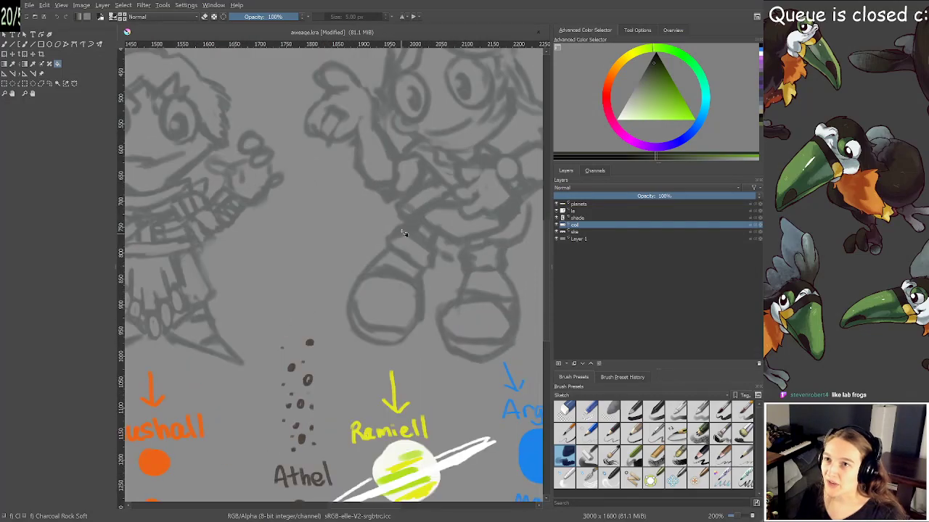
pyautogui.scroll(-2, 355, 315)
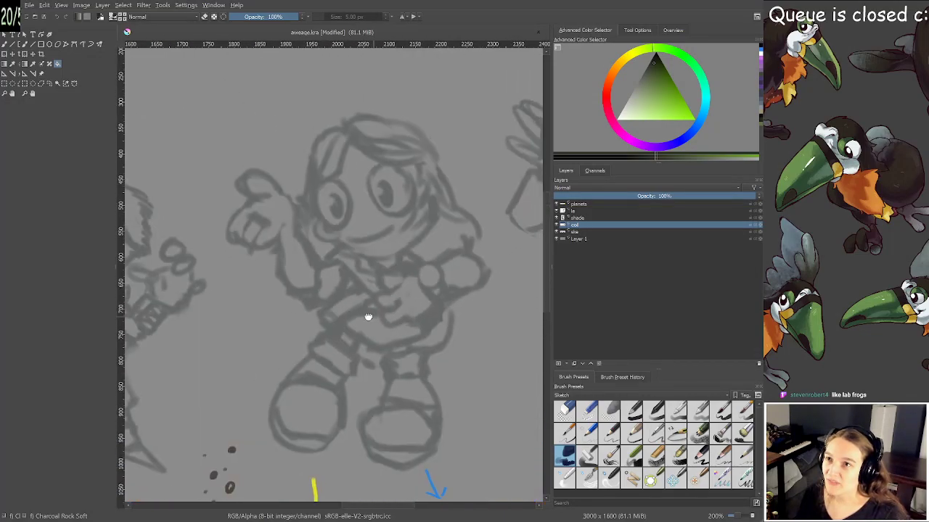
pyautogui.scroll(-3, 363, 321)
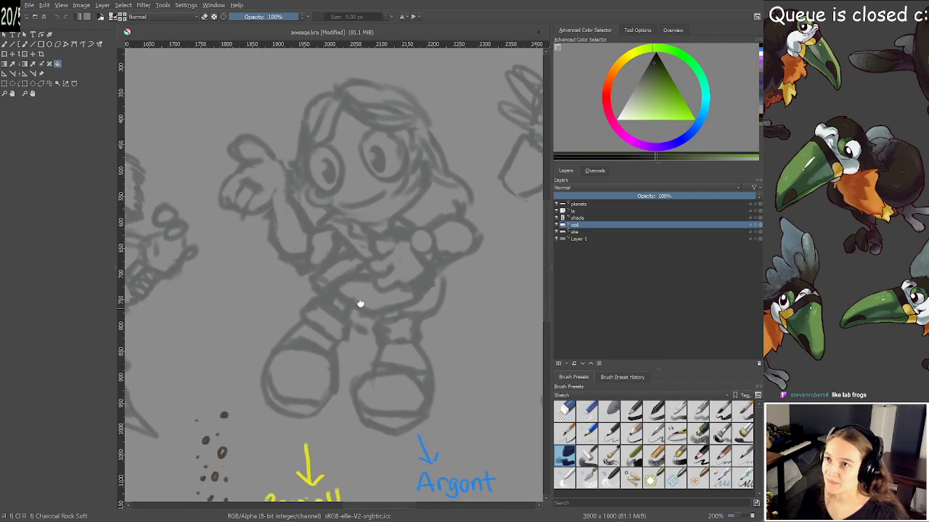
pyautogui.scroll(-1, 354, 317)
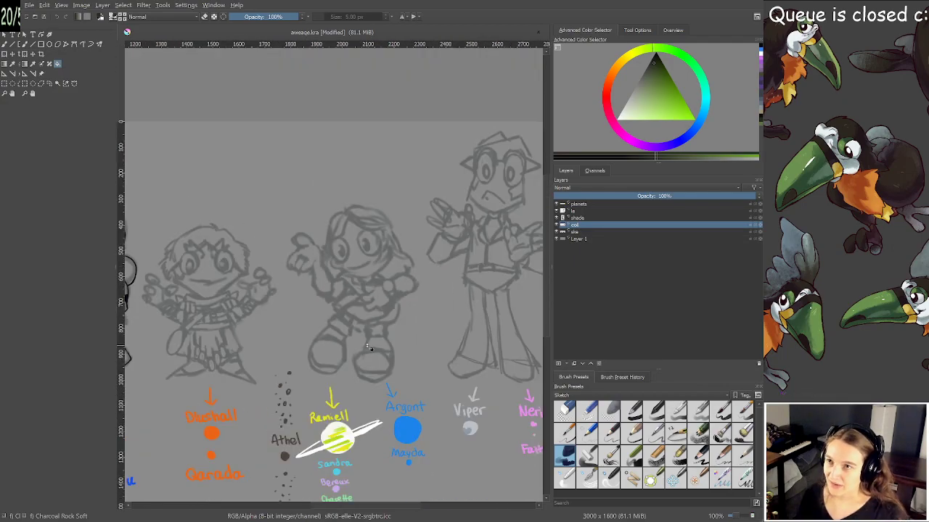
pyautogui.scroll(-1, 350, 350)
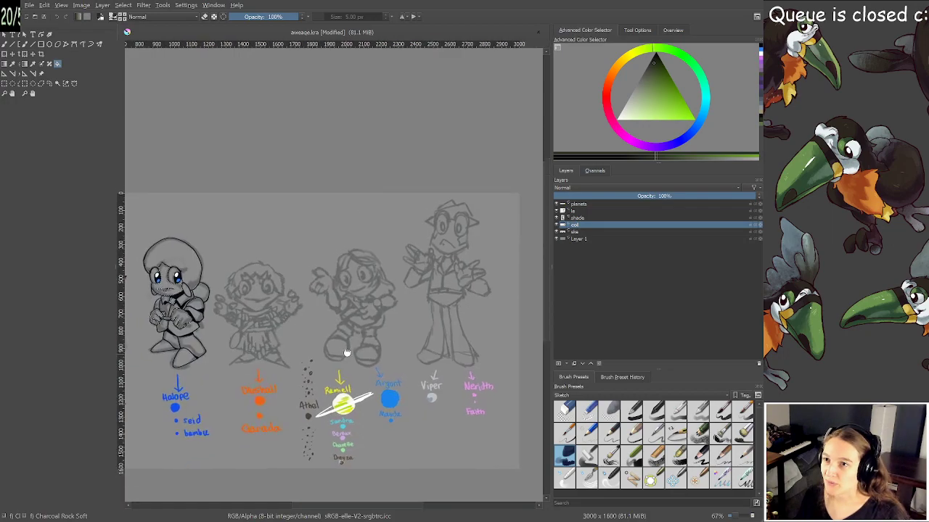
pyautogui.scroll(3, 359, 341)
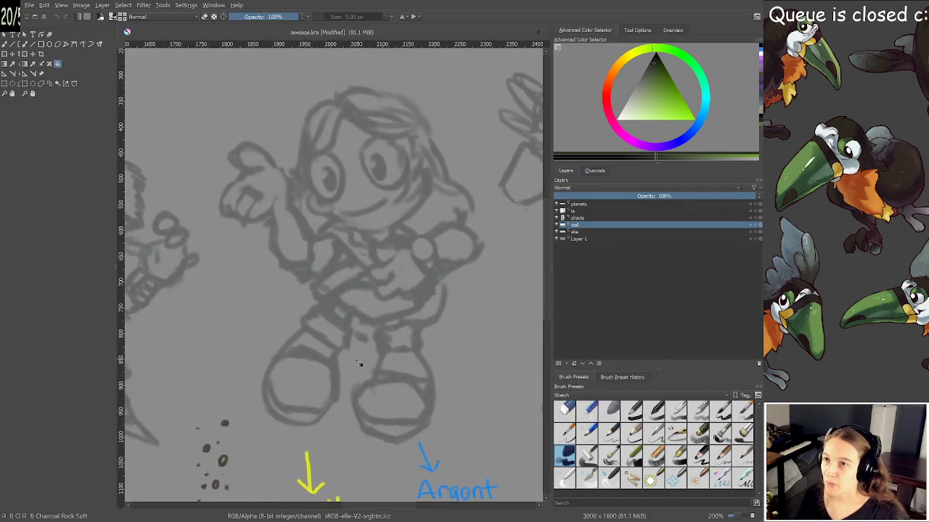
pyautogui.scroll(-2, 358, 362)
pyautogui.scroll(1, 357, 367)
# Examine the sketch of the tall character wearing glasses at the far end of the lineup
pyautogui.moveTo(356, 369)
pyautogui.mouseDown()
pyautogui.moveTo(363, 356)
pyautogui.moveTo(352, 347)
pyautogui.moveTo(421, 250)
pyautogui.moveTo(366, 311)
pyautogui.moveTo(341, 317)
pyautogui.moveTo(369, 315)
pyautogui.mouseUp()
pyautogui.moveTo(302, 328); pyautogui.dragTo(205, 346)
pyautogui.moveTo(363, 329); pyautogui.dragTo(309, 349)
pyautogui.scroll(1, 425, 255)
pyautogui.scroll(1, 423, 253)
pyautogui.moveTo(409, 246)
pyautogui.mouseDown()
pyautogui.moveTo(312, 365)
pyautogui.moveTo(302, 391)
pyautogui.mouseUp()
pyautogui.scroll(-1, 359, 263)
pyautogui.moveTo(359, 263); pyautogui.dragTo(354, 330)
pyautogui.scroll(1, 362, 281)
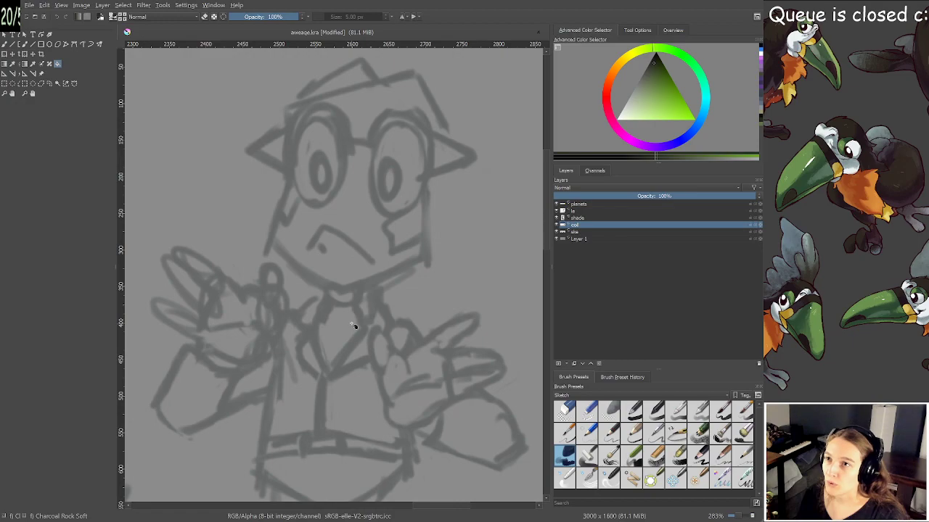
pyautogui.scroll(-1, 355, 327)
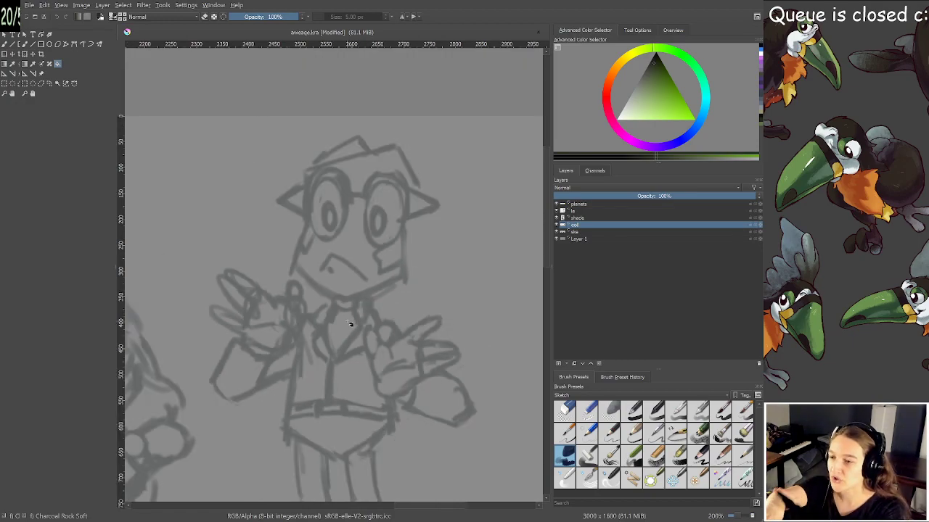
pyautogui.scroll(-1, 353, 316)
pyautogui.moveTo(355, 294); pyautogui.dragTo(382, 293)
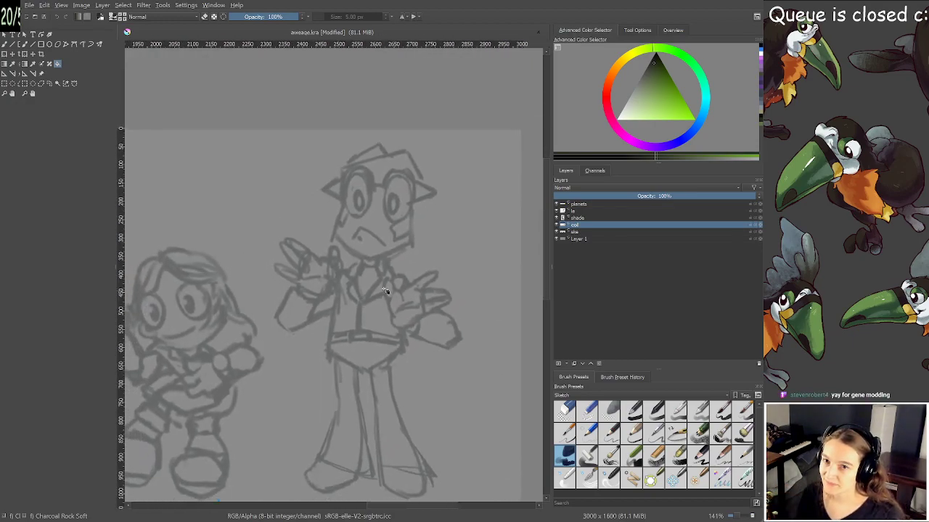
# Review the Ramiell and Argont planets once more and return to the inked Halope character
pyautogui.scroll(-1, 381, 293)
pyautogui.moveTo(326, 338); pyautogui.dragTo(414, 219)
pyautogui.scroll(1, 375, 272)
pyautogui.scroll(1, 361, 291)
pyautogui.moveTo(368, 312); pyautogui.dragTo(399, 326)
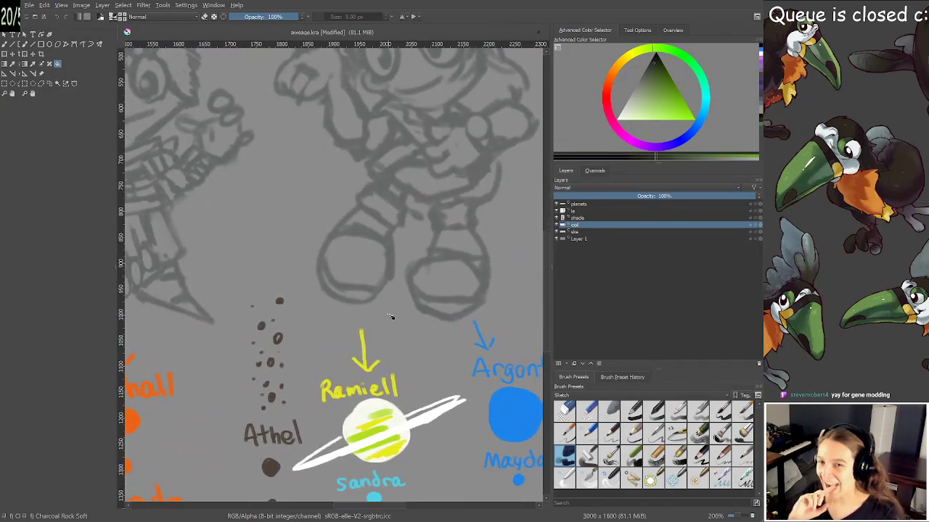
pyautogui.moveTo(375, 412); pyautogui.dragTo(380, 389)
pyautogui.scroll(1, 379, 389)
pyautogui.scroll(-3, 377, 362)
pyautogui.scroll(4, 276, 351)
pyautogui.moveTo(276, 351); pyautogui.dragTo(320, 318)
pyautogui.scroll(-3, 313, 320)
pyautogui.moveTo(193, 335); pyautogui.dragTo(431, 368)
pyautogui.moveTo(243, 336); pyautogui.dragTo(373, 355)
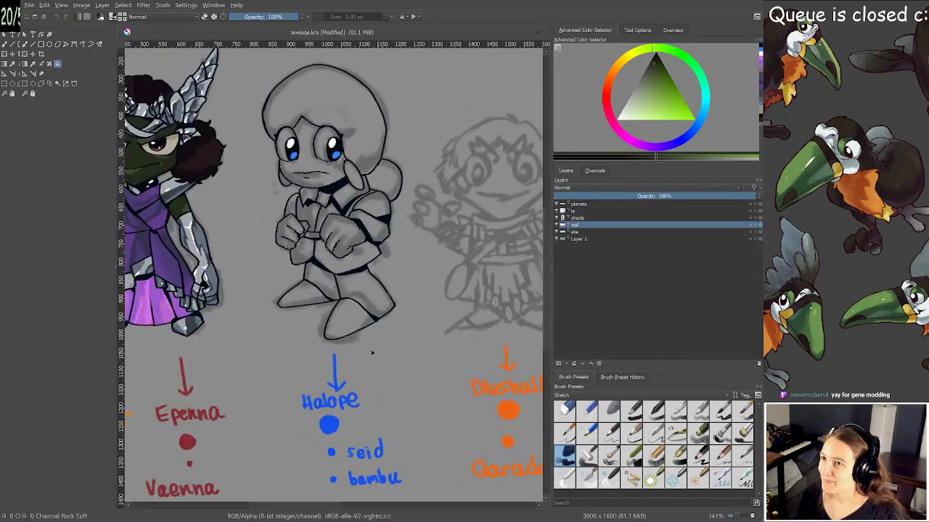
# Hide the ske sketch layer so only the Halope character's clean line art shows
pyautogui.scroll(2, 334, 278)
pyautogui.moveTo(338, 296); pyautogui.dragTo(352, 400)
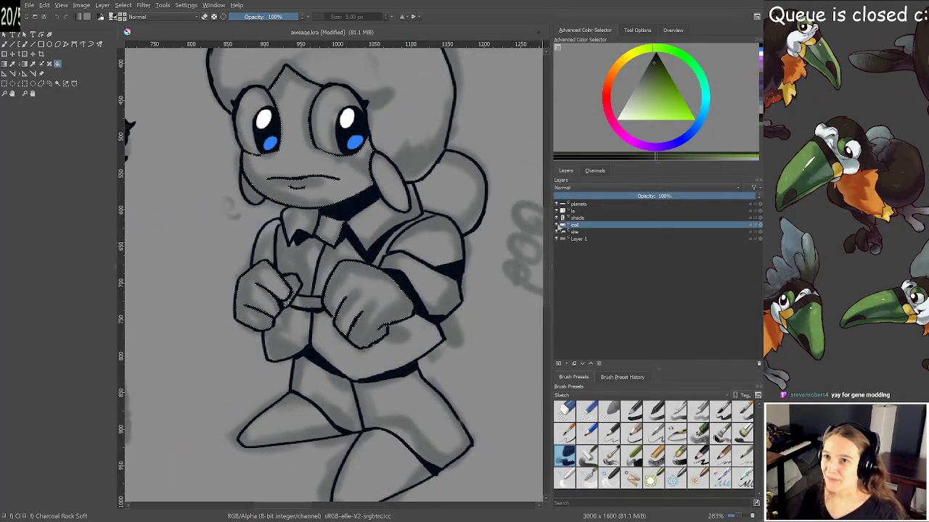
pyautogui.click(556, 232)
pyautogui.scroll(-2, 327, 276)
pyautogui.scroll(3, 379, 219)
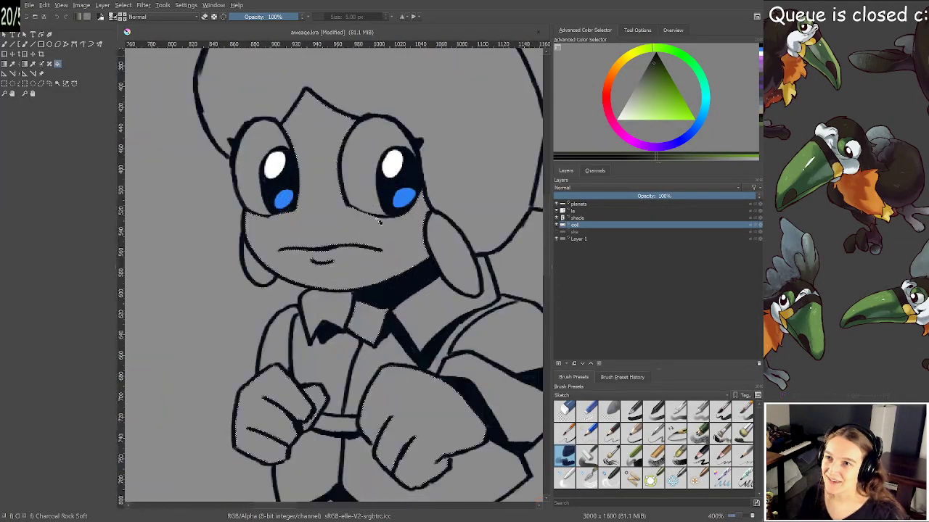
# Shift the colour to a dark yellowish olive for Halope's skin, comparing it with the armoured character's dark green skin
pyautogui.moveTo(661, 81); pyautogui.dragTo(653, 71)
pyautogui.scroll(-3, 360, 167)
pyautogui.moveTo(361, 167); pyautogui.dragTo(435, 217)
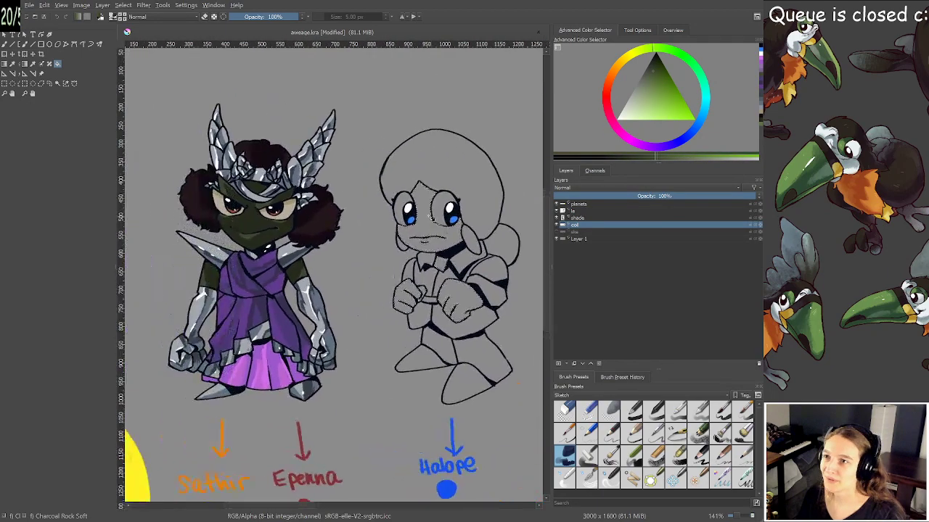
pyautogui.scroll(4, 334, 250)
pyautogui.scroll(-4, 254, 277)
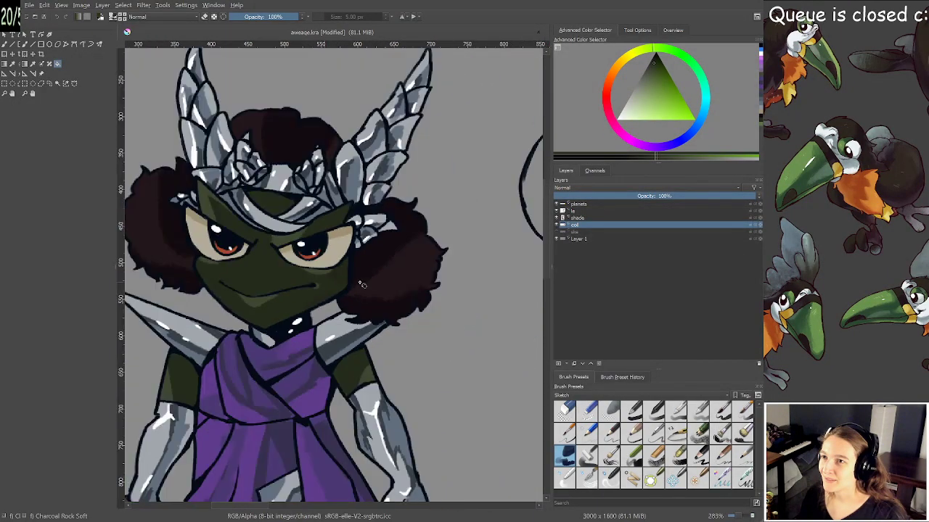
pyautogui.scroll(2, 500, 167)
pyautogui.moveTo(653, 70); pyautogui.dragTo(639, 55)
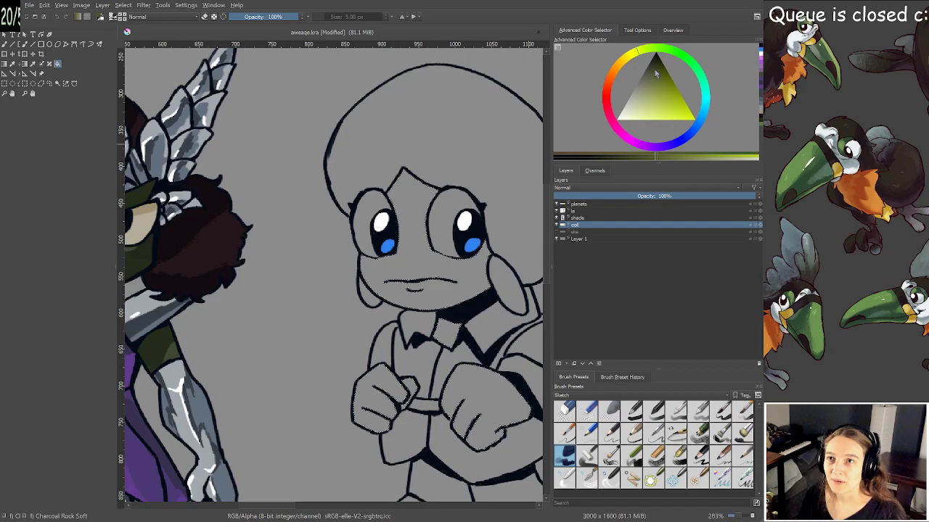
# Try filling Halope's selected face, neck and hands with the dark olive, and undo the fill
pyautogui.hotkey('shift', 'BackSpace')
pyautogui.scroll(-2, 482, 236)
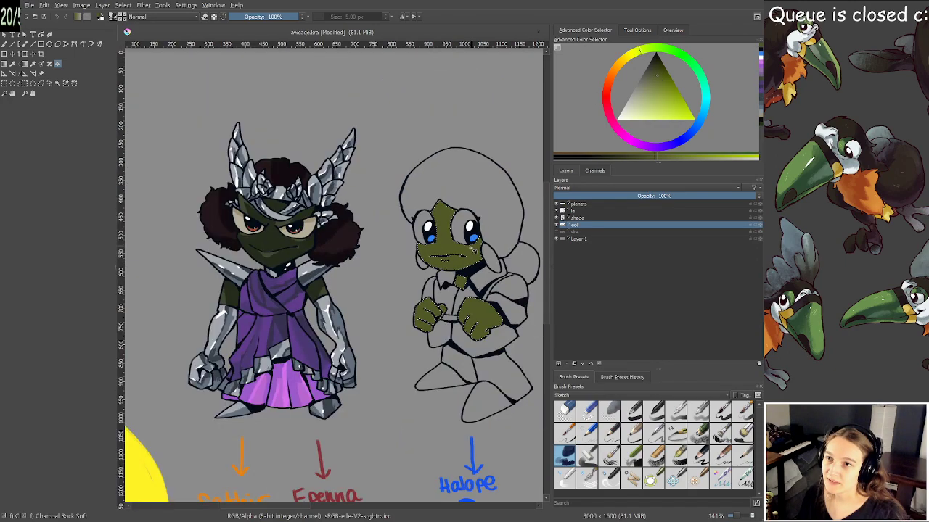
pyautogui.scroll(2, 480, 247)
pyautogui.moveTo(479, 241); pyautogui.dragTo(421, 229)
pyautogui.hotkey('ctrl', 'z')
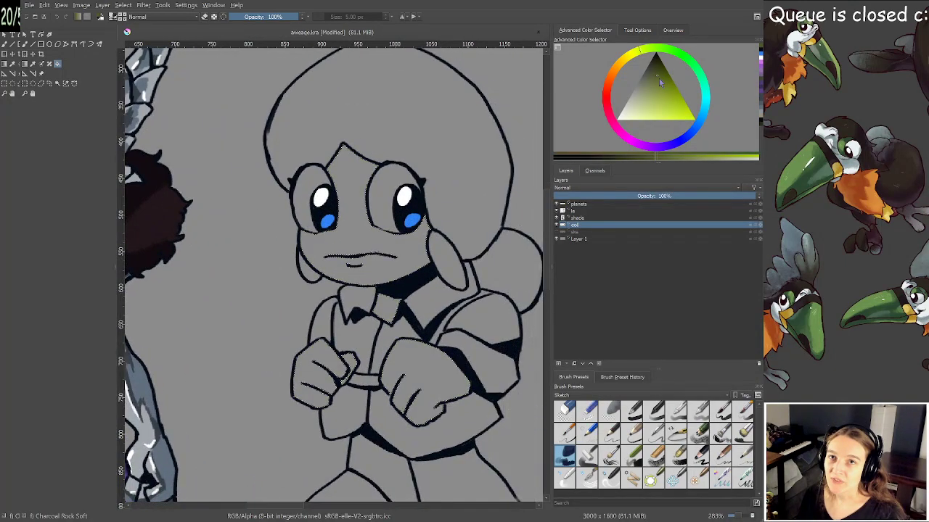
# Fill Halope's selected face, neck and hands with a lighter olive green and clear the selection
pyautogui.click(378, 224)
pyautogui.moveTo(361, 231); pyautogui.dragTo(328, 228)
pyautogui.moveTo(398, 209); pyautogui.dragTo(389, 209)
pyautogui.hotkey('ctrl', 'z')
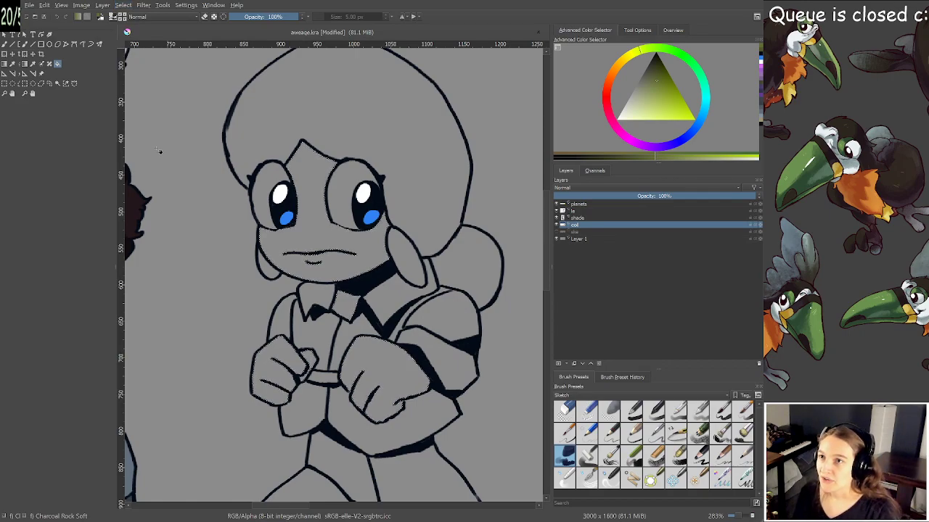
pyautogui.hotkey('ctrl', 'shift', 'z')
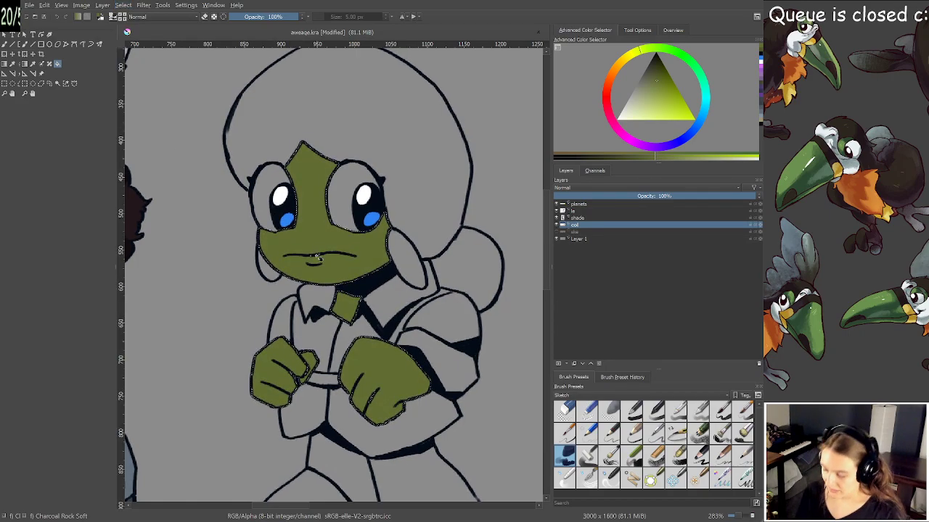
pyautogui.press('b')
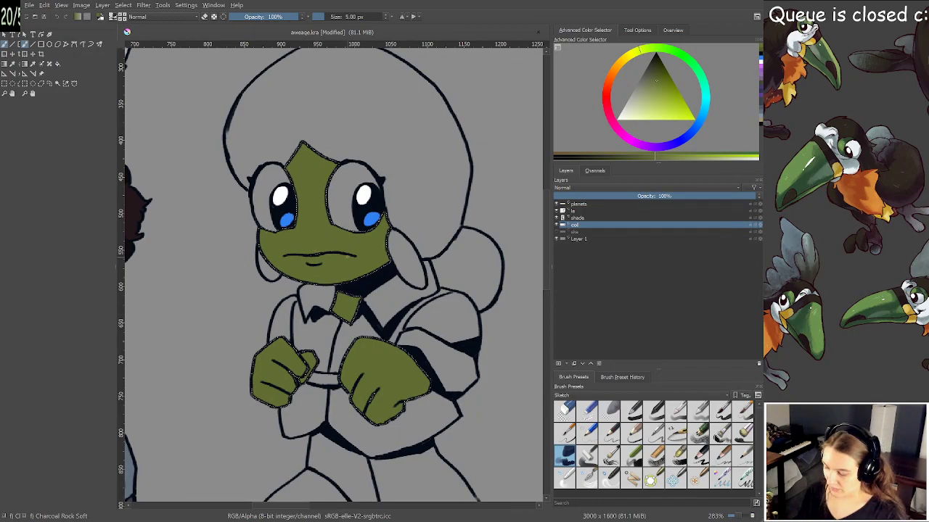
pyautogui.moveTo(370, 259); pyautogui.dragTo(361, 257)
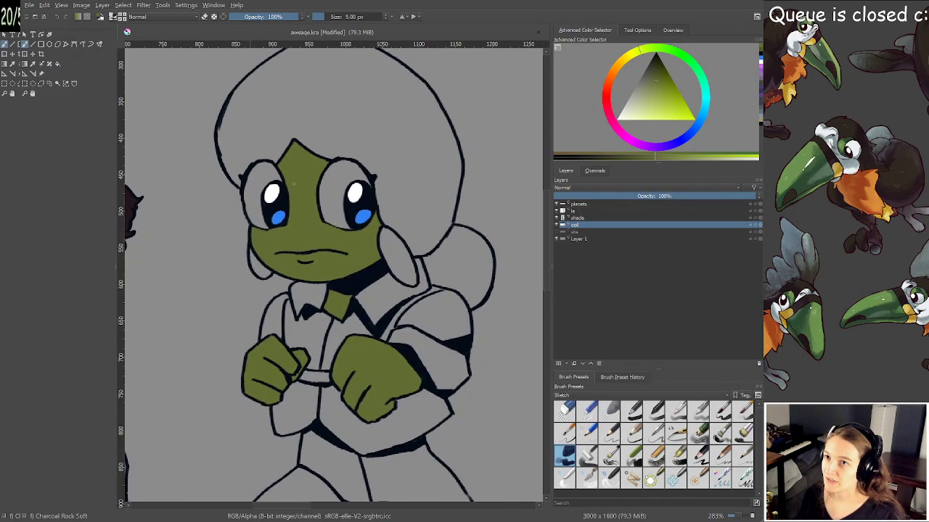
# Select the regions of Halope's outfit by contiguous area, including the shirt, sleeves, lower coat and legs
pyautogui.click(56, 84)
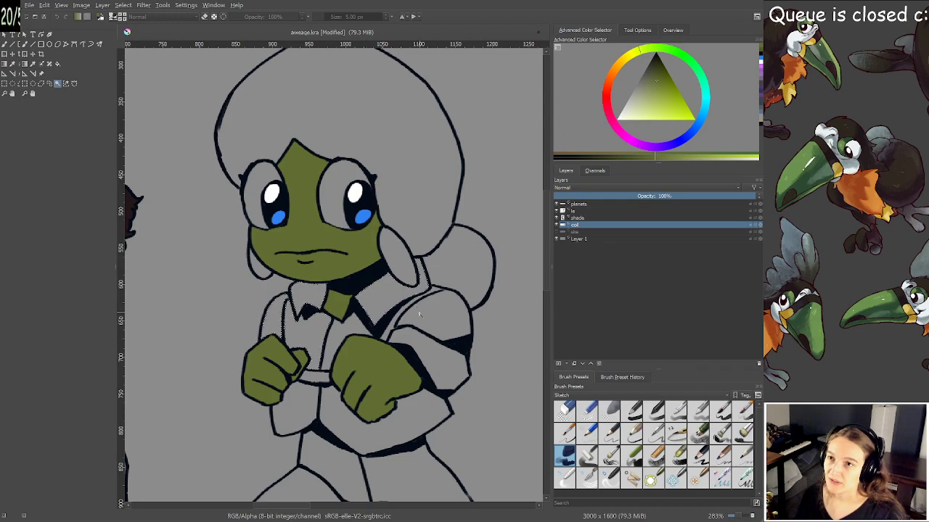
pyautogui.moveTo(344, 268)
pyautogui.mouseDown()
pyautogui.moveTo(344, 302)
pyautogui.moveTo(354, 278)
pyautogui.mouseUp()
pyautogui.scroll(-1, 343, 303)
pyautogui.scroll(1, 353, 278)
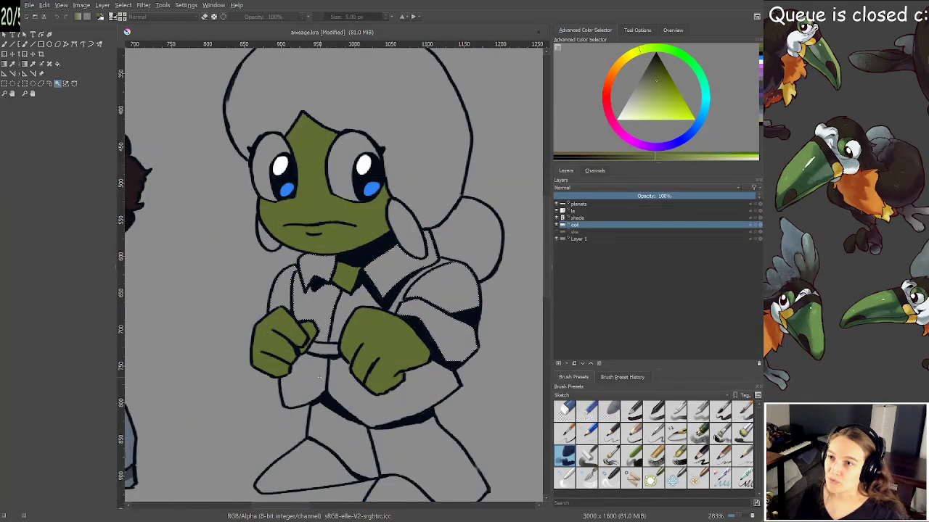
pyautogui.moveTo(350, 365); pyautogui.dragTo(335, 314)
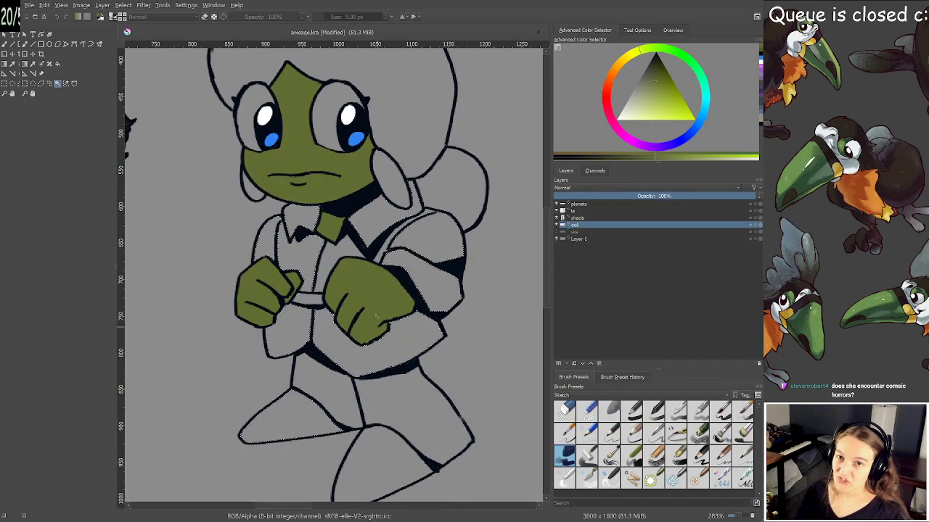
# Try filling Halope's selected outfit with a near-white cyan, and undo the fill
pyautogui.press('f')
pyautogui.moveTo(373, 272); pyautogui.dragTo(377, 309)
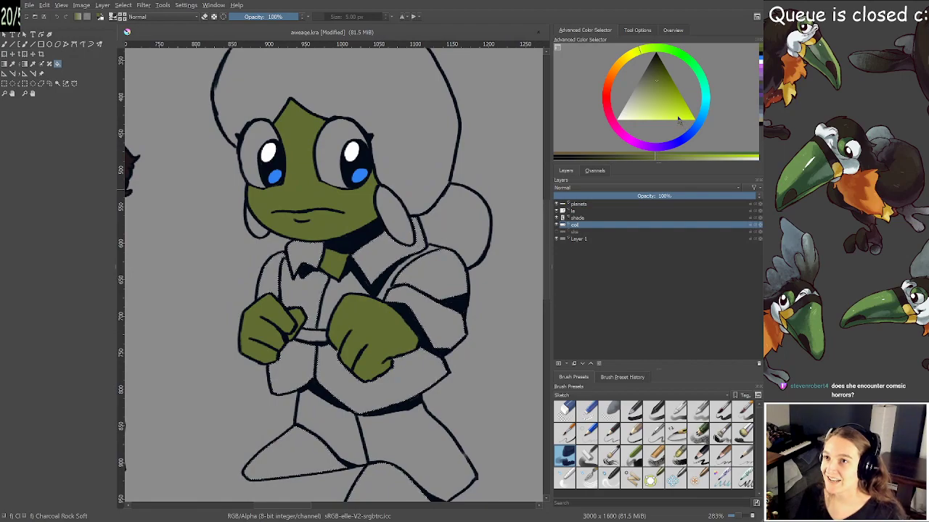
pyautogui.click(644, 101)
pyautogui.moveTo(644, 104); pyautogui.dragTo(639, 115)
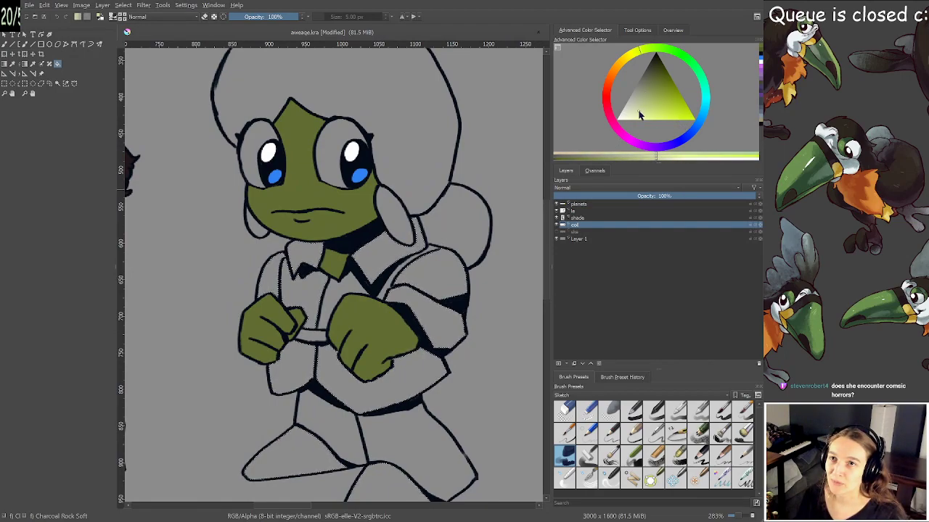
pyautogui.click(705, 96)
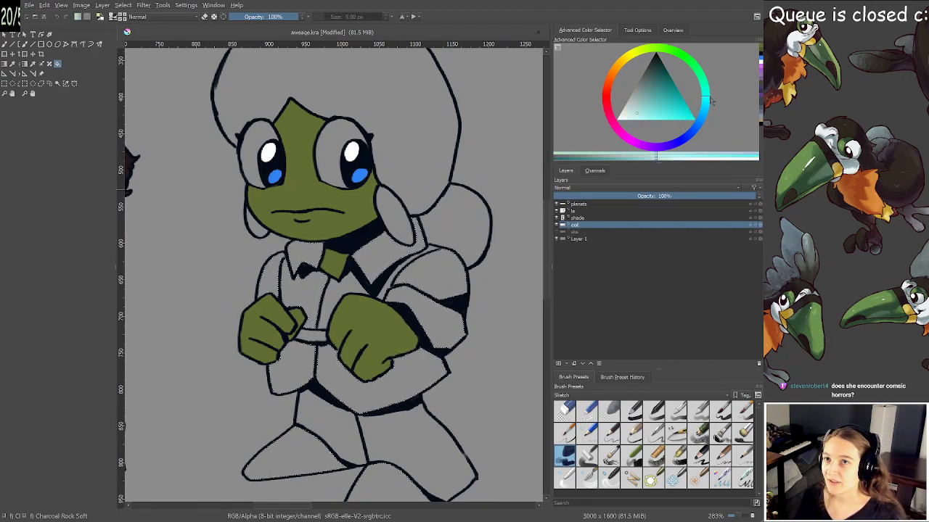
pyautogui.moveTo(632, 114); pyautogui.dragTo(630, 118)
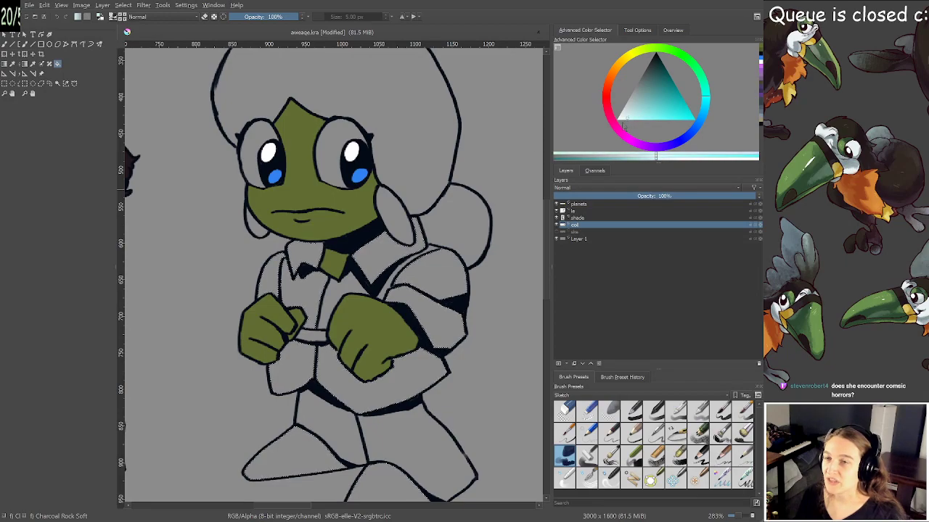
pyautogui.click(439, 213)
pyautogui.scroll(-1, 439, 214)
pyautogui.scroll(3, 428, 211)
pyautogui.hotkey('ctrl', 'z')
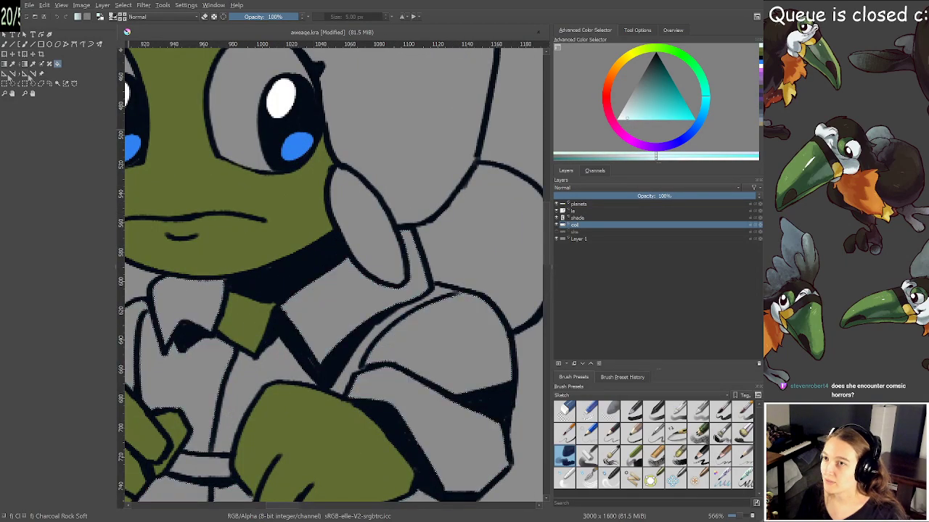
# Try filling the outfit and shoes with a pale cyan-grey, undo the fill and clear the selection
pyautogui.click(57, 83)
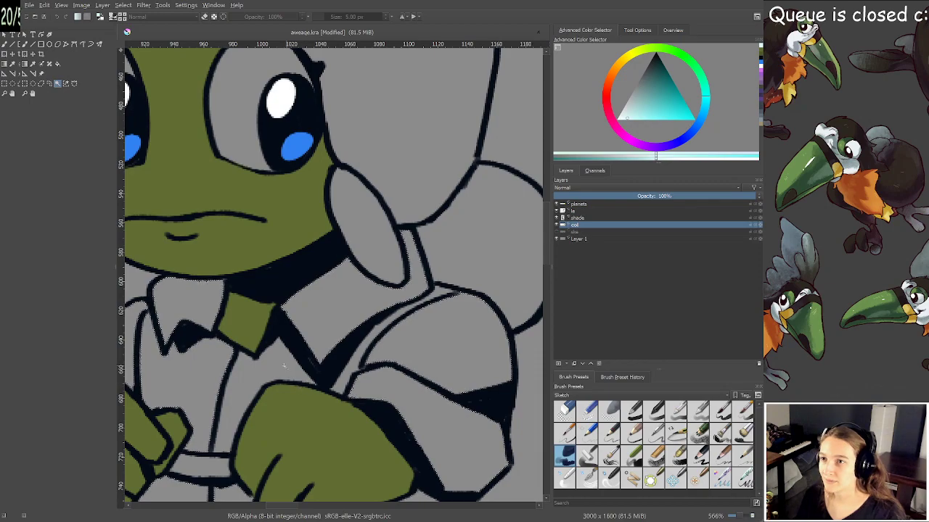
pyautogui.press('b')
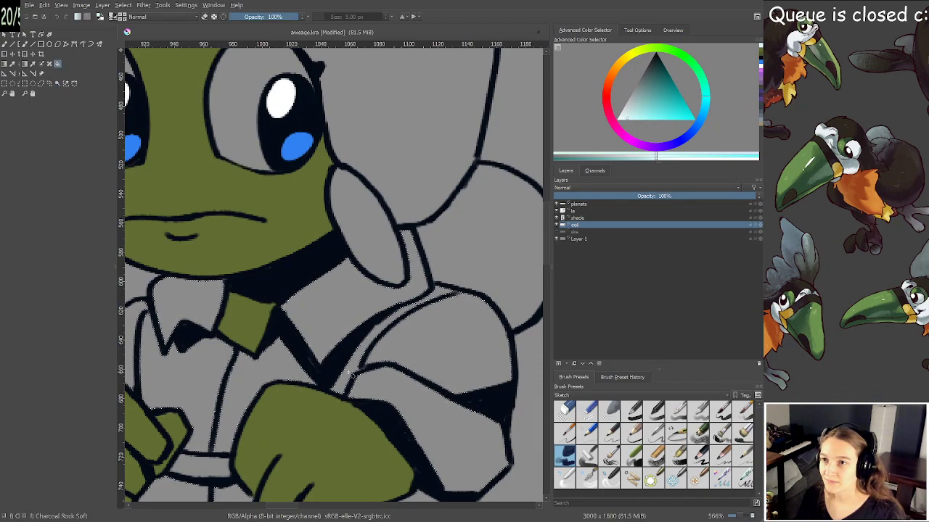
pyautogui.scroll(-3, 348, 373)
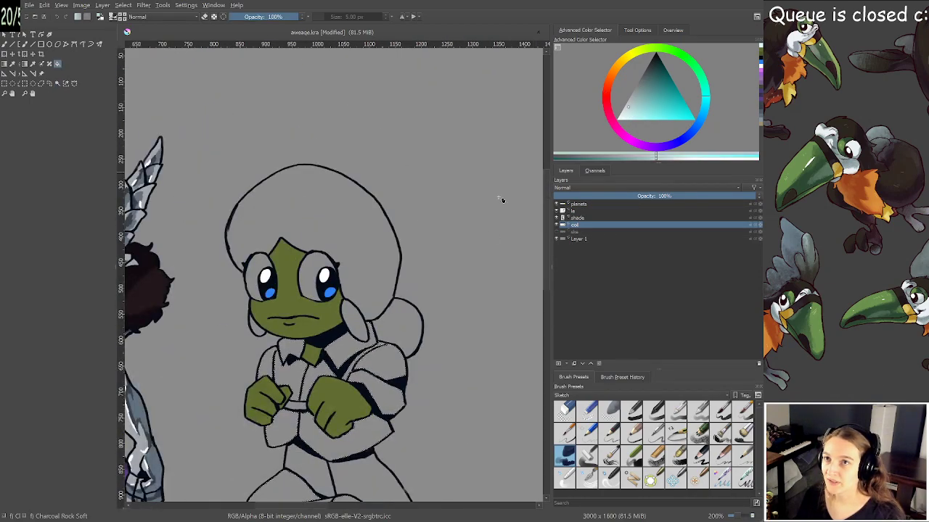
pyautogui.scroll(2, 356, 241)
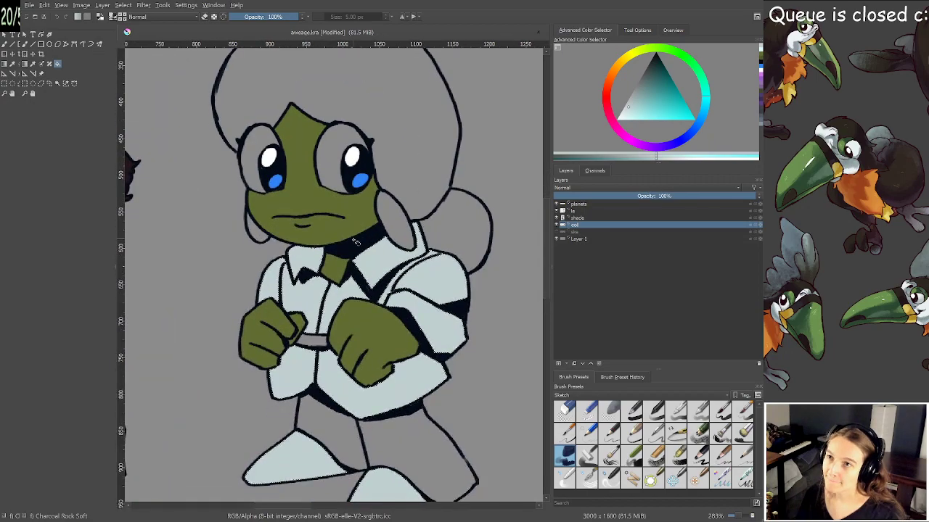
pyautogui.press('Delete')
pyautogui.click(630, 104)
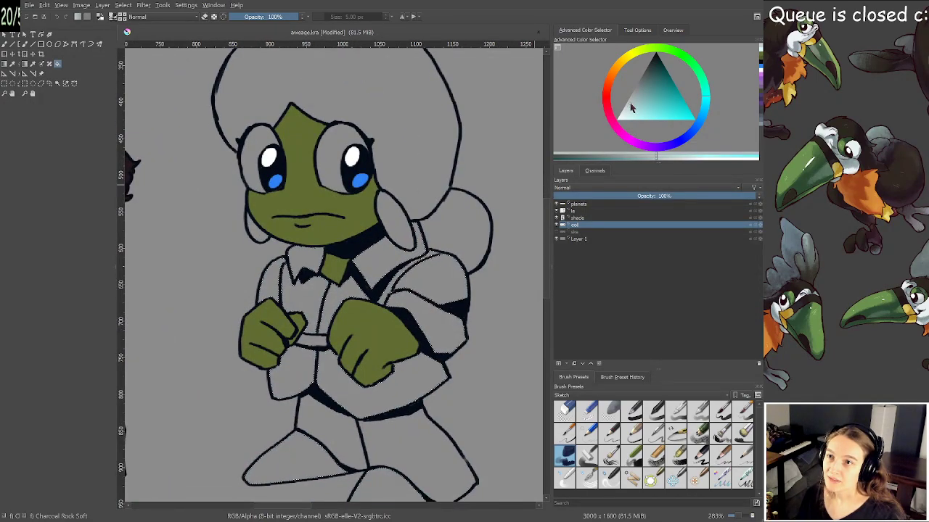
pyautogui.moveTo(392, 270); pyautogui.dragTo(390, 254)
pyautogui.hotkey('ctrl', 'shift', 'a')
pyautogui.press('b')
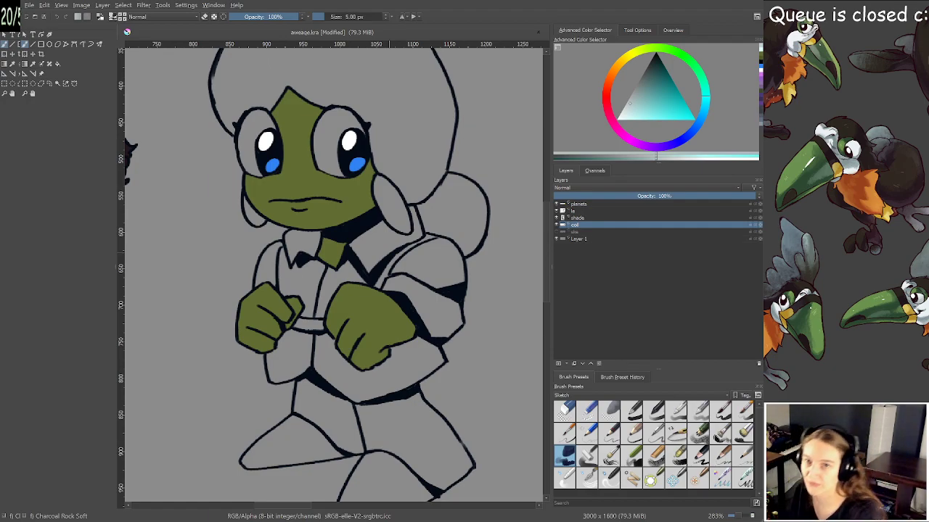
# Select Halope's shirt, collar, sleeves, lower coat and trousers by contiguous area, leaving out the belt and shoes
pyautogui.click(58, 83)
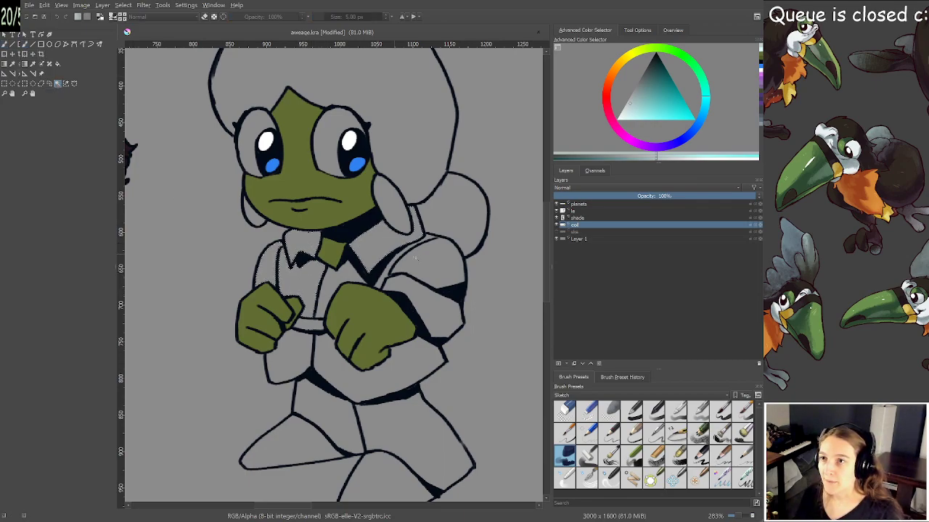
pyautogui.scroll(2, 382, 251)
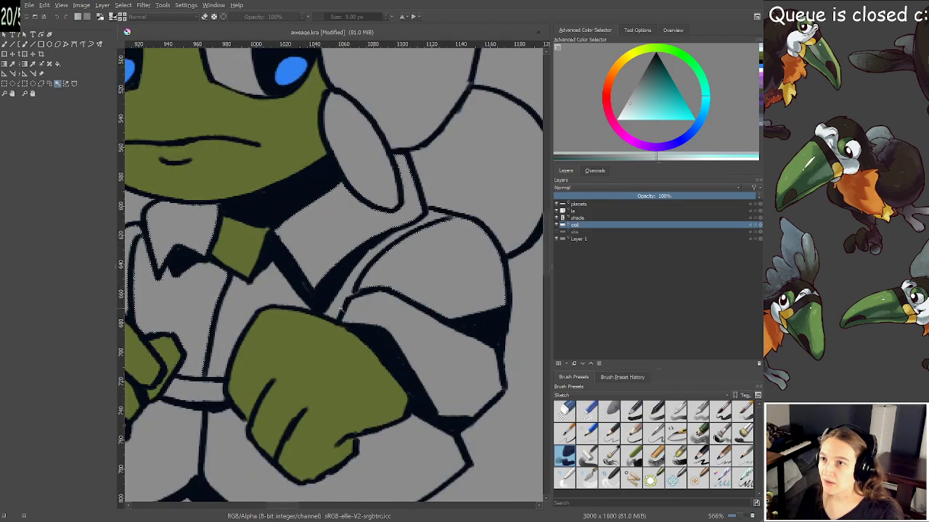
pyautogui.scroll(-2, 312, 324)
pyautogui.scroll(1, 346, 294)
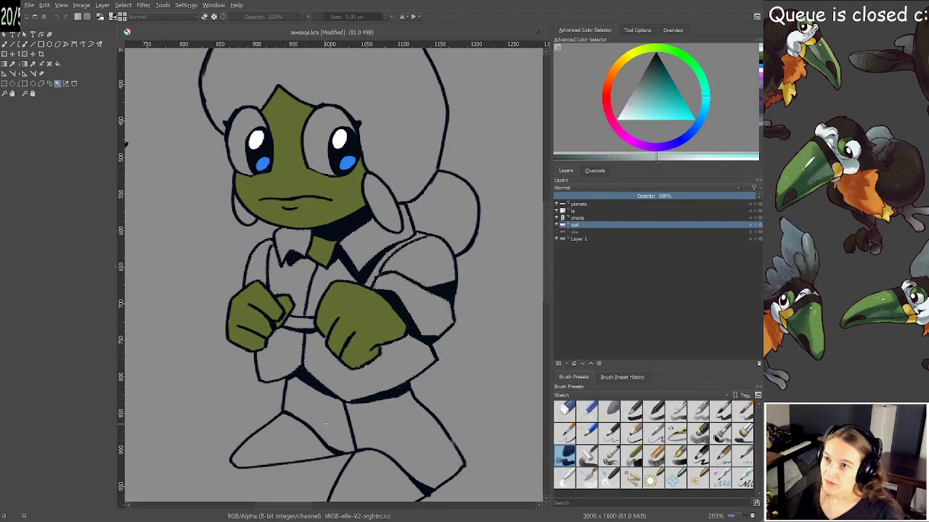
pyautogui.scroll(-1, 397, 424)
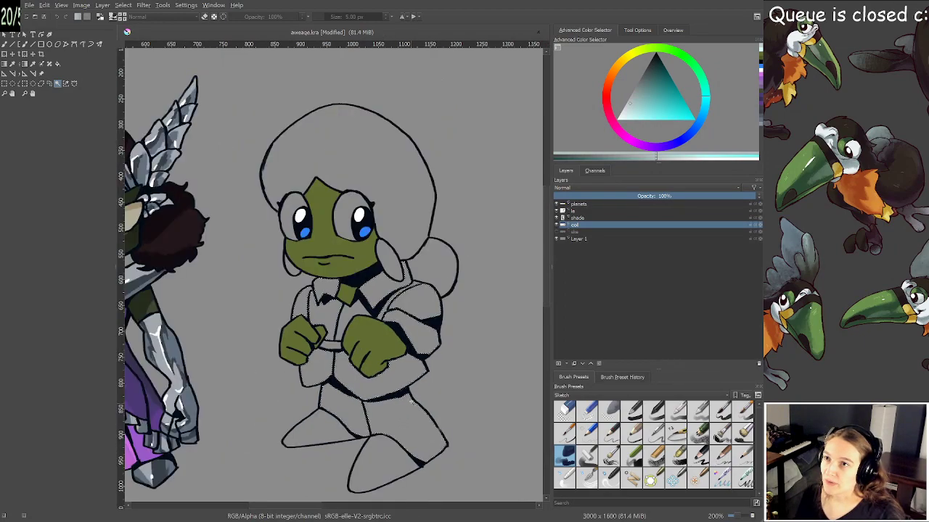
pyautogui.scroll(1, 403, 410)
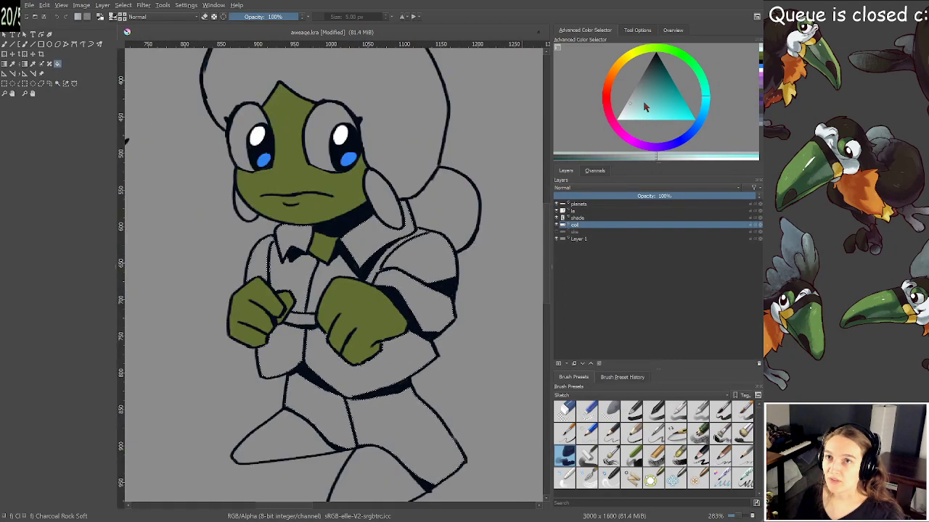
# Shift the colour to a muted greyish blue, try filling the selected outfit with it, and undo the fill
pyautogui.click(706, 111)
pyautogui.moveTo(631, 98); pyautogui.dragTo(640, 95)
pyautogui.click(382, 268)
pyautogui.scroll(-1, 378, 270)
pyautogui.scroll(2, 376, 270)
pyautogui.hotkey('ctrl', 'z')
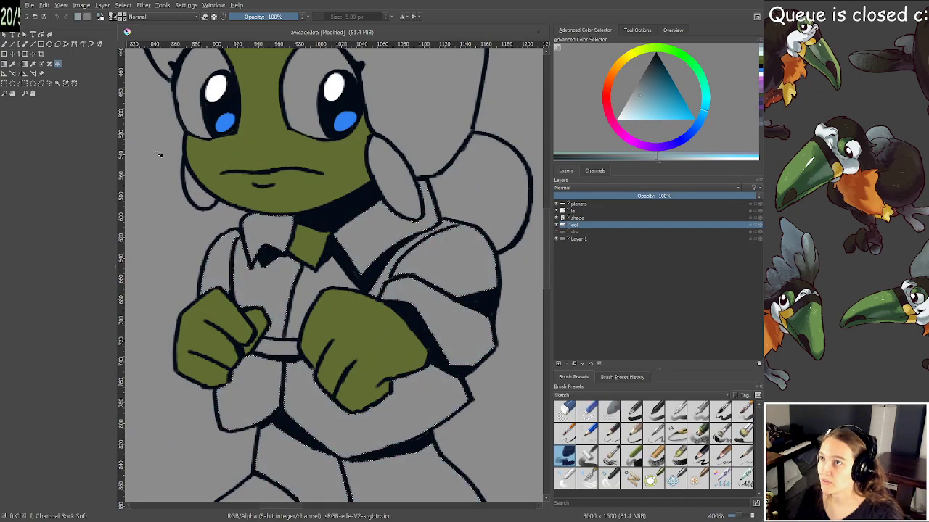
# Refill the whole selected outfit with the greyish blue to judge it, and undo the fill
pyautogui.click(58, 83)
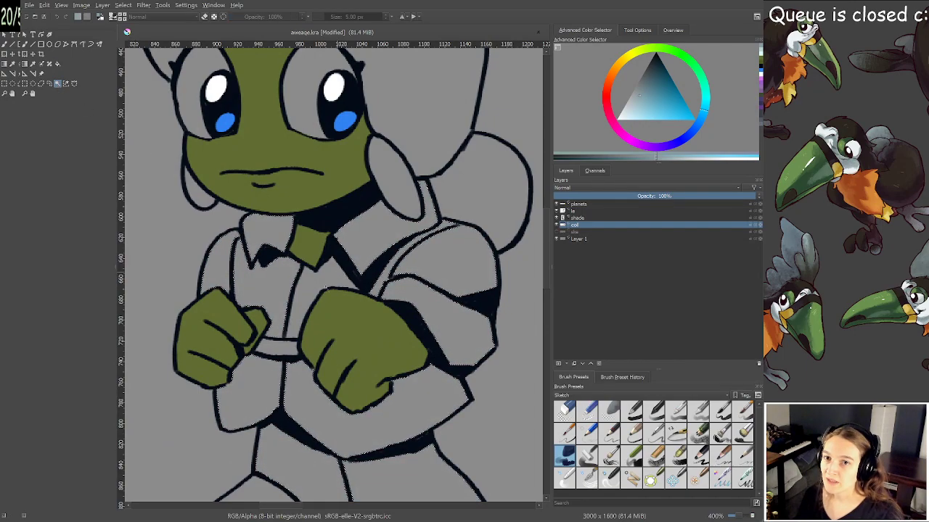
pyautogui.press('b')
pyautogui.scroll(-2, 523, 205)
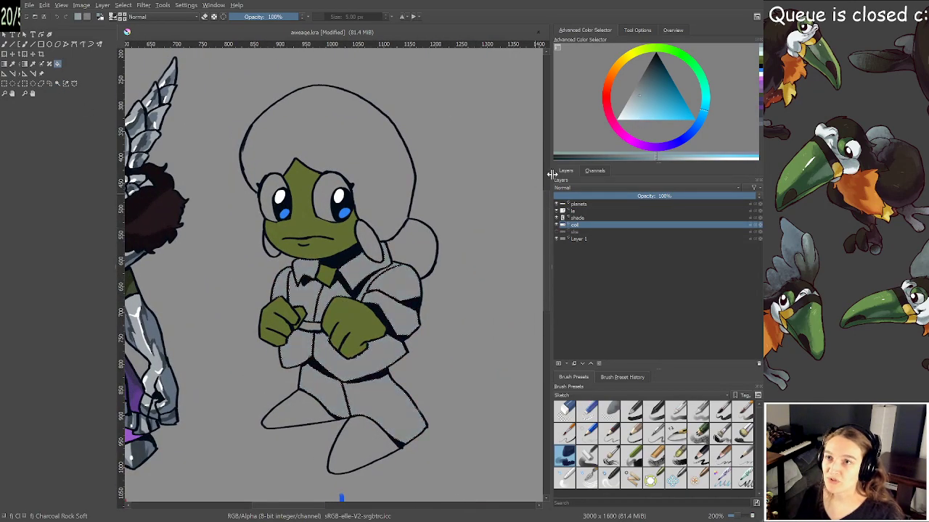
pyautogui.scroll(1, 367, 268)
pyautogui.press('BackSpace')
pyautogui.moveTo(364, 267); pyautogui.dragTo(381, 218)
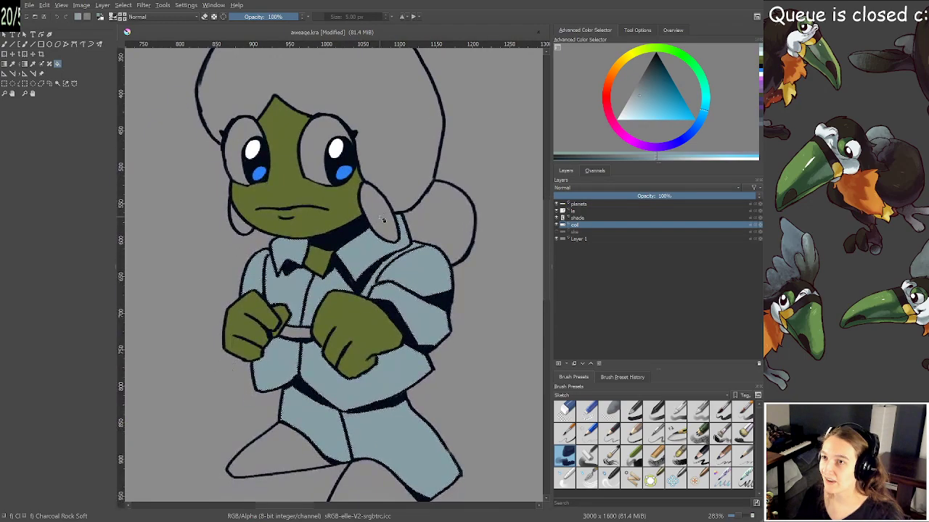
pyautogui.hotkey('ctrl', 'z')
# Try filling the outfit with a medium greyish blue, and replace it with a brighter, more saturated cyan-blue
pyautogui.moveTo(680, 108); pyautogui.dragTo(663, 100)
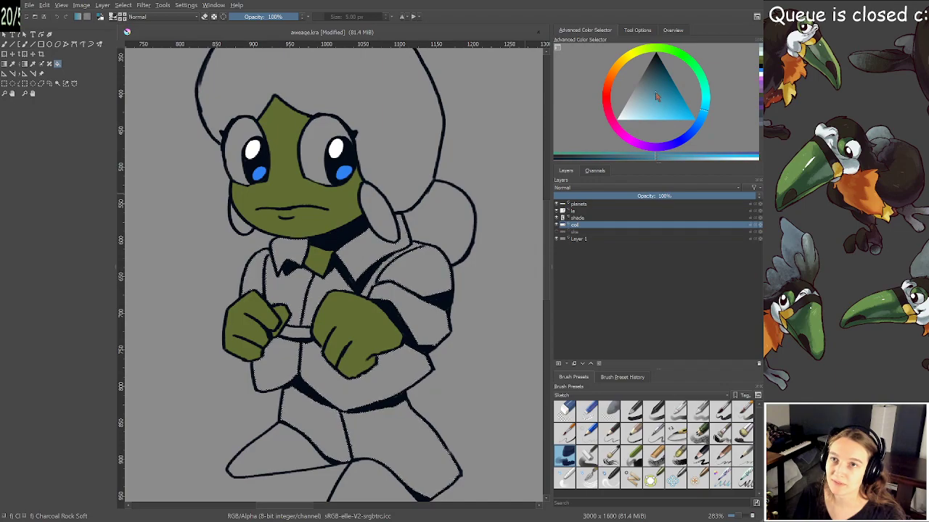
pyautogui.hotkey('shift', 'BackSpace')
pyautogui.hotkey('ctrl', 'z')
pyautogui.click(670, 103)
pyautogui.hotkey('shift', 'BackSpace')
pyautogui.scroll(-3, 340, 216)
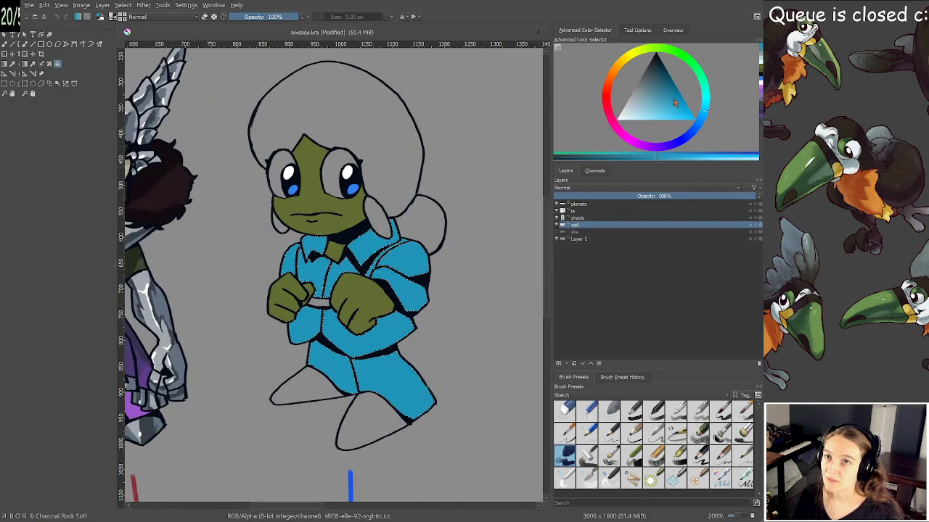
# Try a duller teal-blue fill on the outfit, undo it, and fill the outfit with a medium blue instead
pyautogui.click(667, 95)
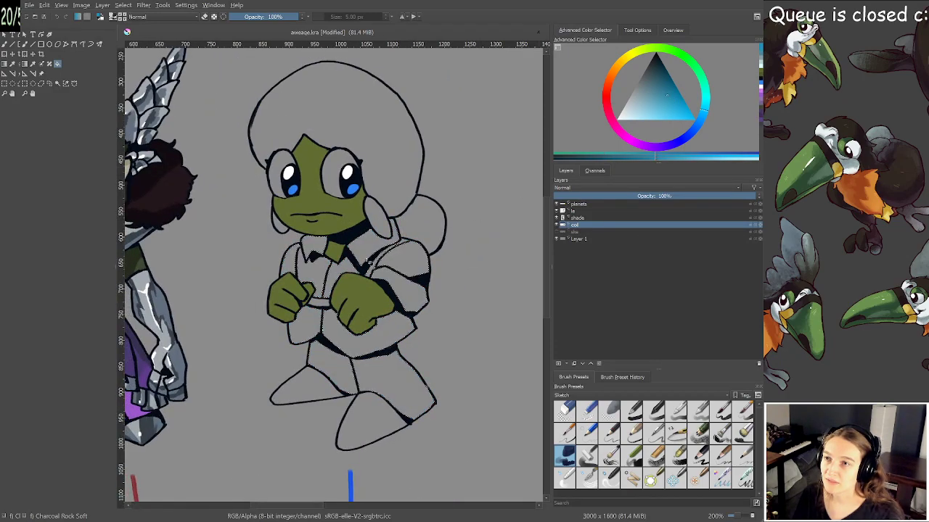
pyautogui.moveTo(322, 261); pyautogui.dragTo(343, 273)
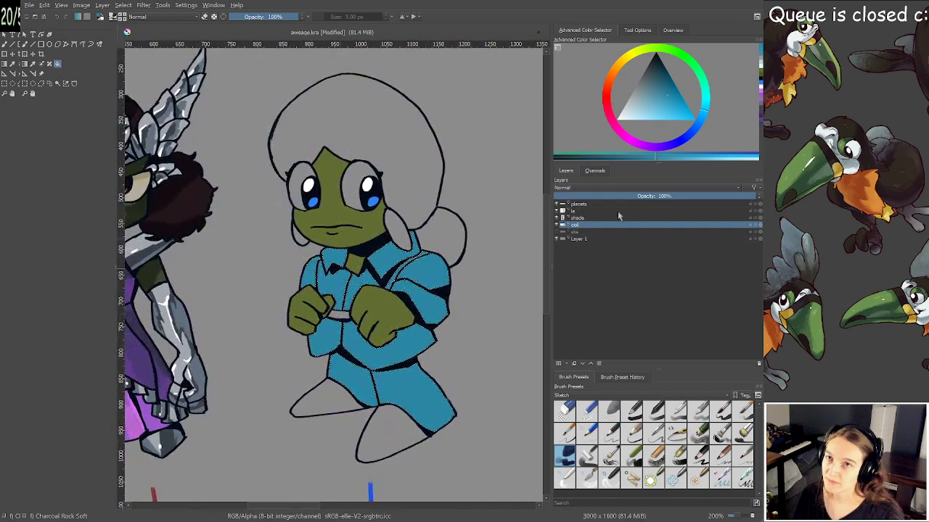
pyautogui.hotkey('ctrl', 'z')
pyautogui.click(701, 118)
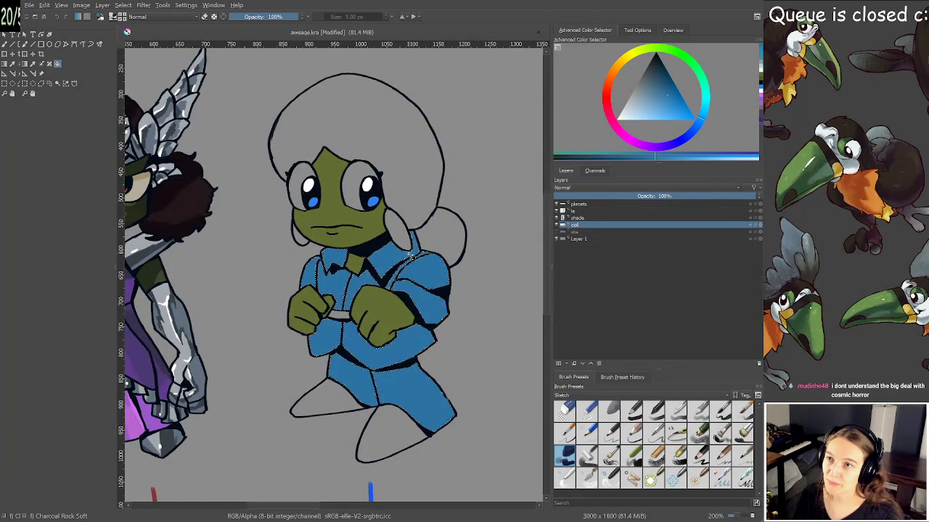
# Grow the outfit selection to extend the blue fill beneath the line art, clear the selection and save the drawing
pyautogui.scroll(1, 399, 230)
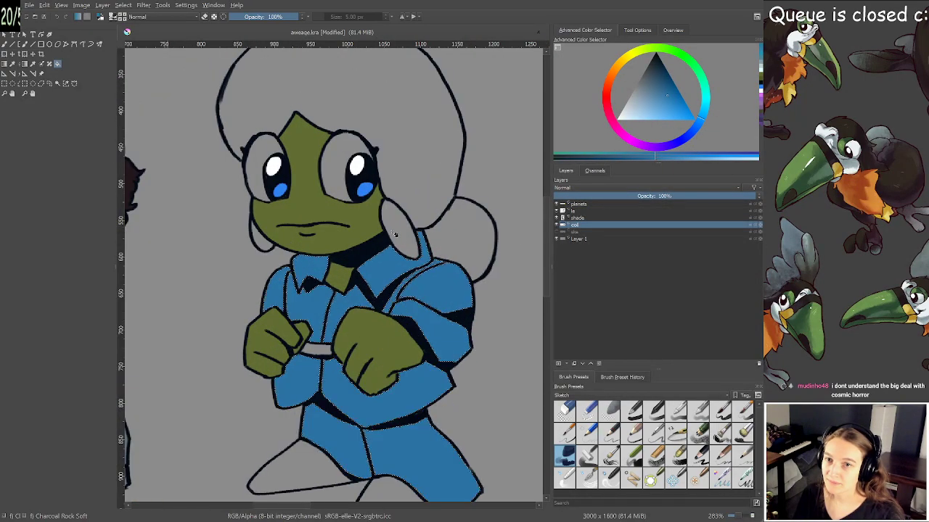
pyautogui.scroll(3, 386, 234)
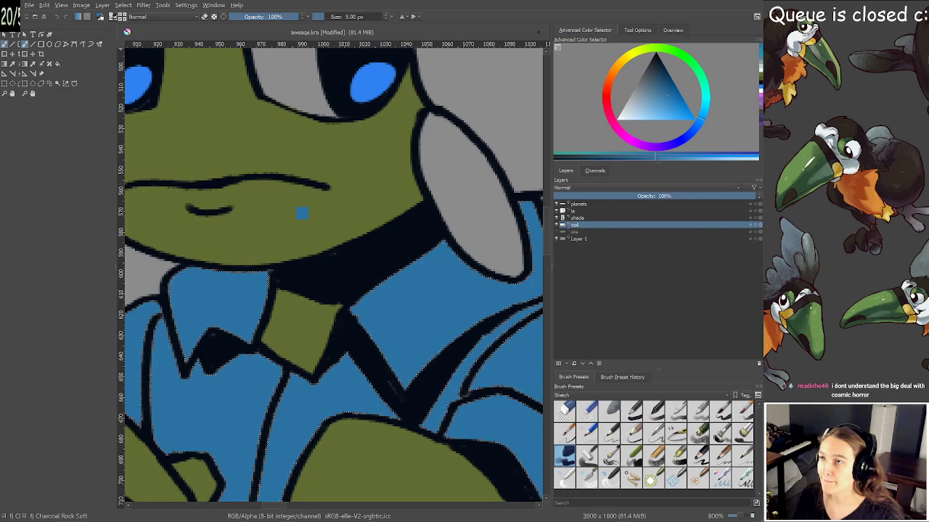
pyautogui.click(145, 153)
pyautogui.press('Return')
pyautogui.press('f')
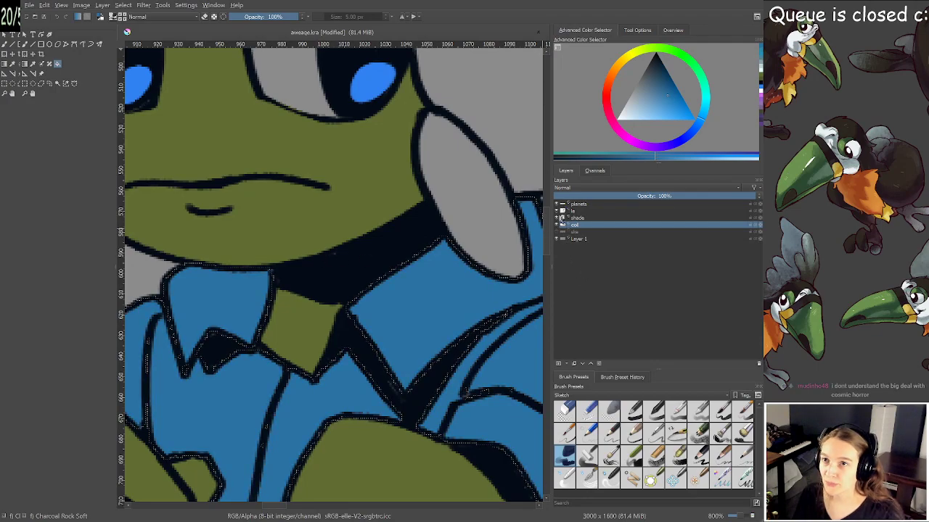
pyautogui.click(558, 210)
pyautogui.click(558, 210)
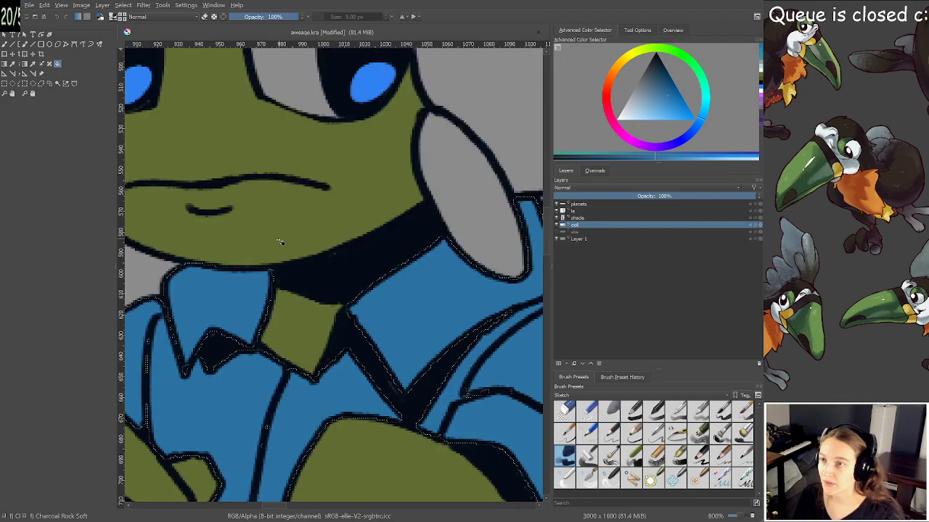
pyautogui.press('b')
pyautogui.scroll(-2, 228, 280)
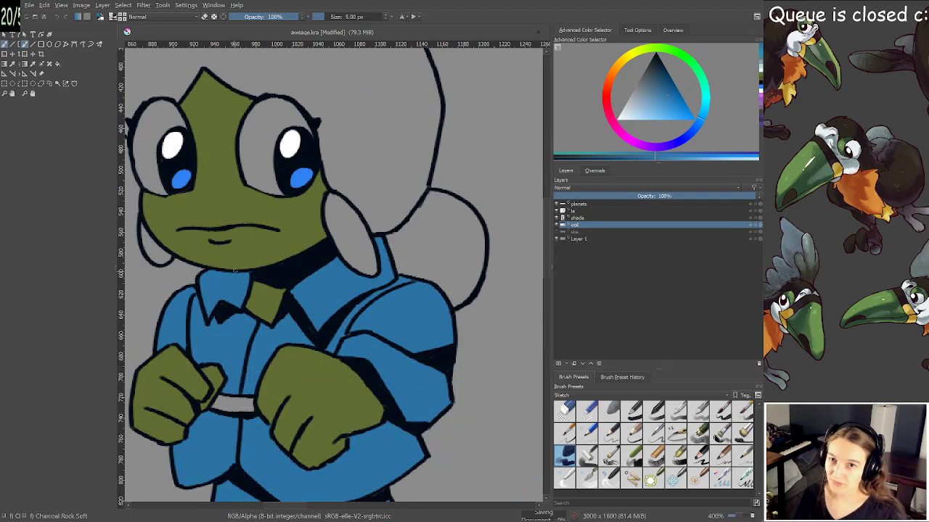
# Select both of Halope's oval earrings by contiguous area
pyautogui.moveTo(242, 277); pyautogui.dragTo(282, 275)
pyautogui.moveTo(275, 235); pyautogui.dragTo(280, 265)
pyautogui.click(58, 84)
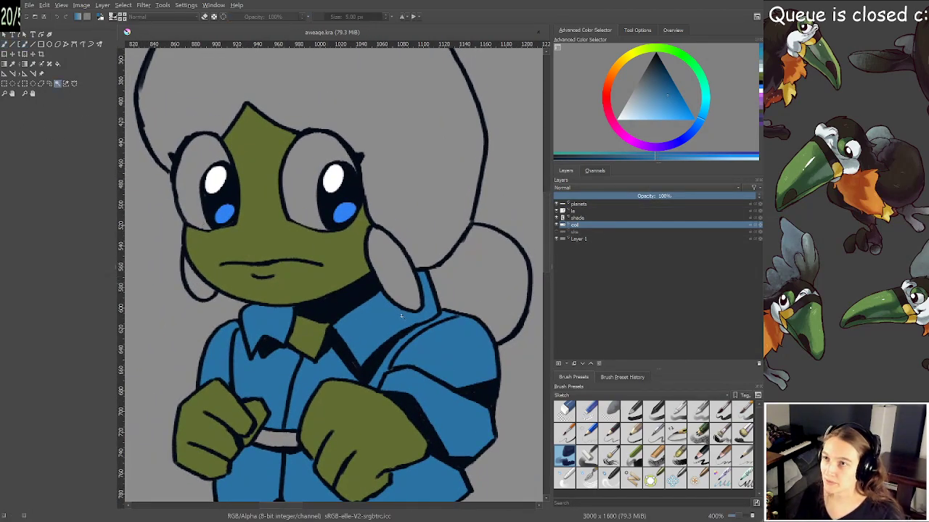
pyautogui.click(400, 292)
pyautogui.scroll(-2, 362, 322)
pyautogui.moveTo(329, 266); pyautogui.dragTo(341, 314)
pyautogui.scroll(1, 337, 295)
# Choose a golden yellow and fill the selected earrings with it
pyautogui.press('f')
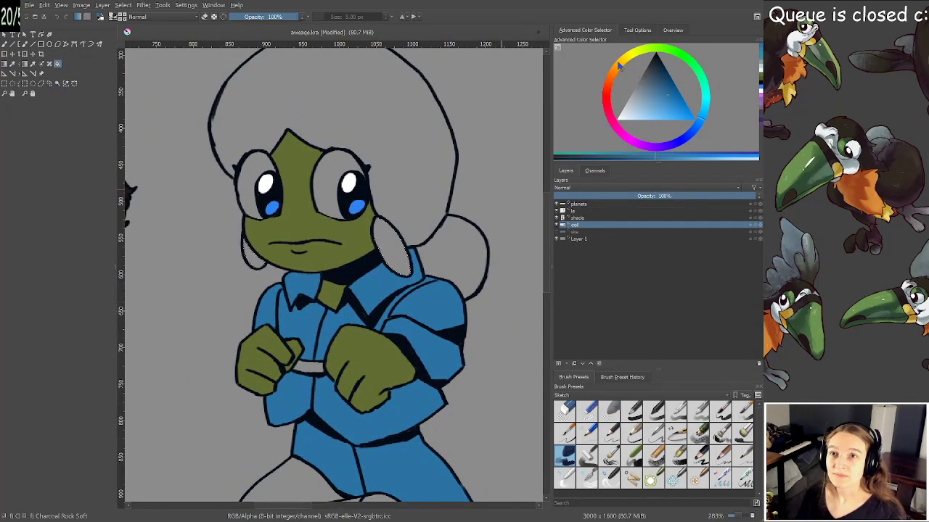
pyautogui.click(622, 61)
pyautogui.click(680, 108)
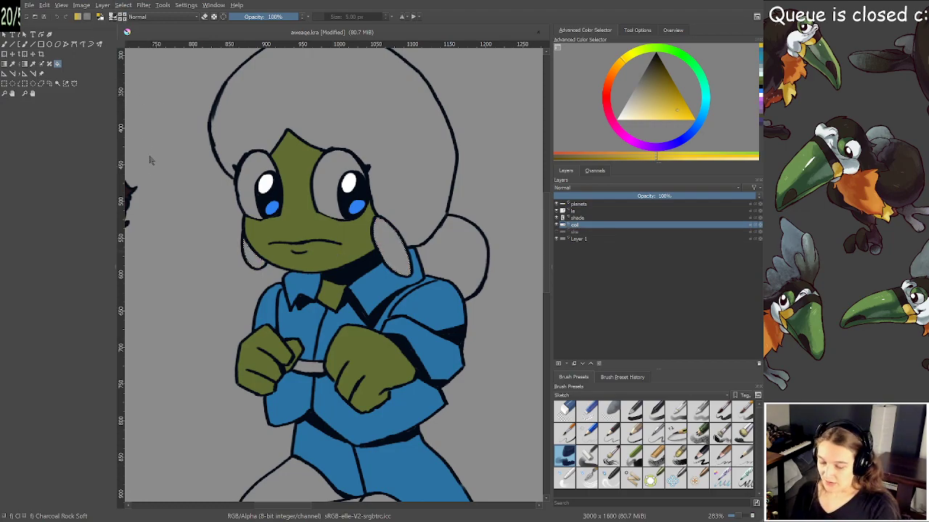
pyautogui.hotkey('shift', 'BackSpace')
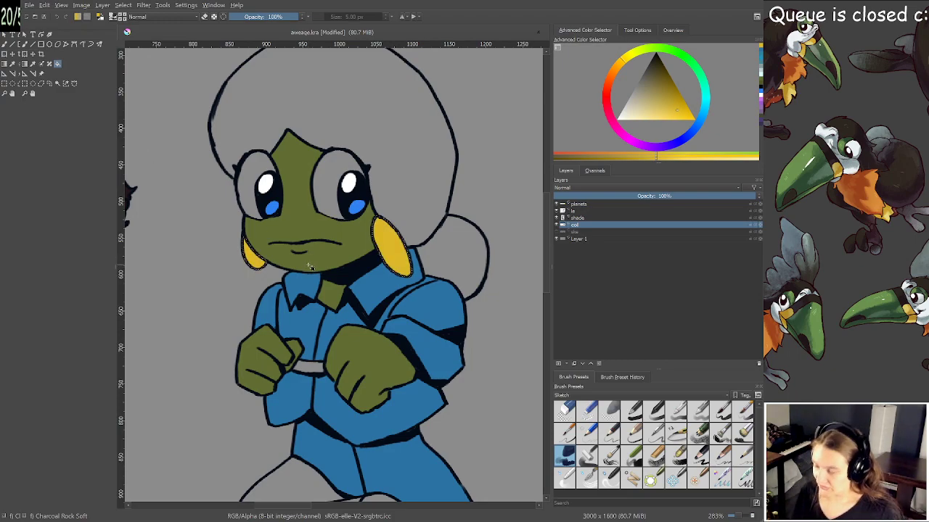
# Select the unfilled whites of both of Halope's eyes by contiguous area
pyautogui.click(57, 82)
pyautogui.click(327, 170)
pyautogui.keyDown('shift'); pyautogui.click(251, 175); pyautogui.keyUp('shift')
# Sample a pale beige from the armoured character's eye, try filling Halope's eye whites with it, and undo the fill
pyautogui.press('f')
pyautogui.moveTo(142, 202); pyautogui.dragTo(361, 227)
pyautogui.keyDown('ctrl'); pyautogui.click(252, 206); pyautogui.keyUp('ctrl')
pyautogui.moveTo(433, 215); pyautogui.dragTo(261, 213)
pyautogui.click(375, 218)
pyautogui.hotkey('ctrl', 'z')
pyautogui.hotkey('ctrl', 'z')
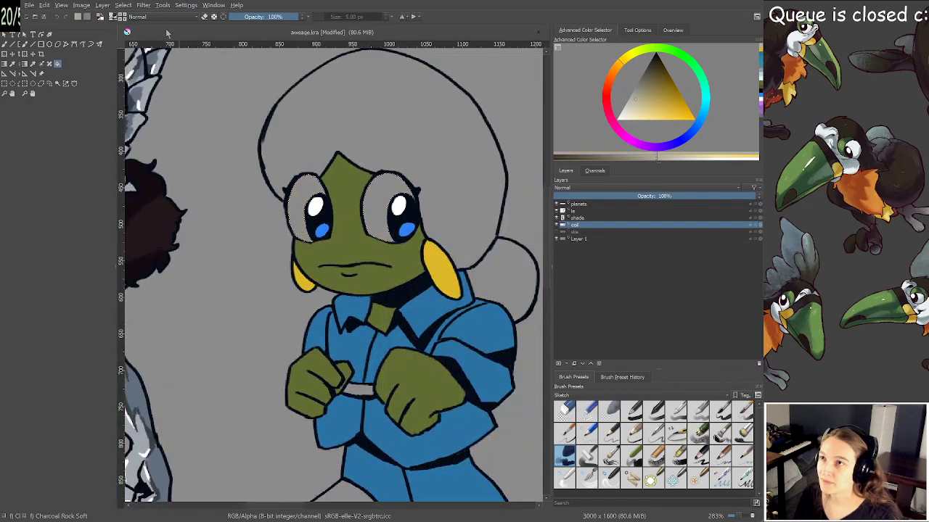
# Fill the selected whites of both of Halope's eyes with a greyish beige
pyautogui.click(124, 6)
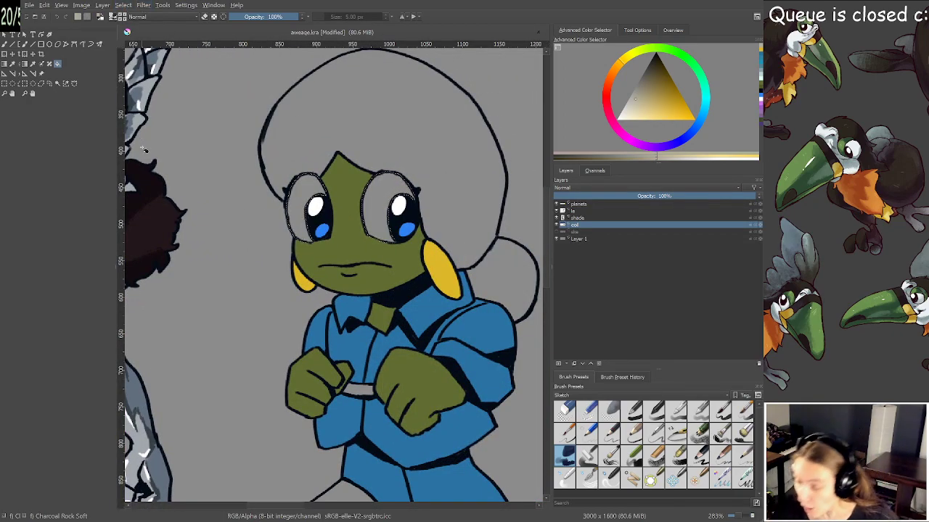
pyautogui.click(259, 306)
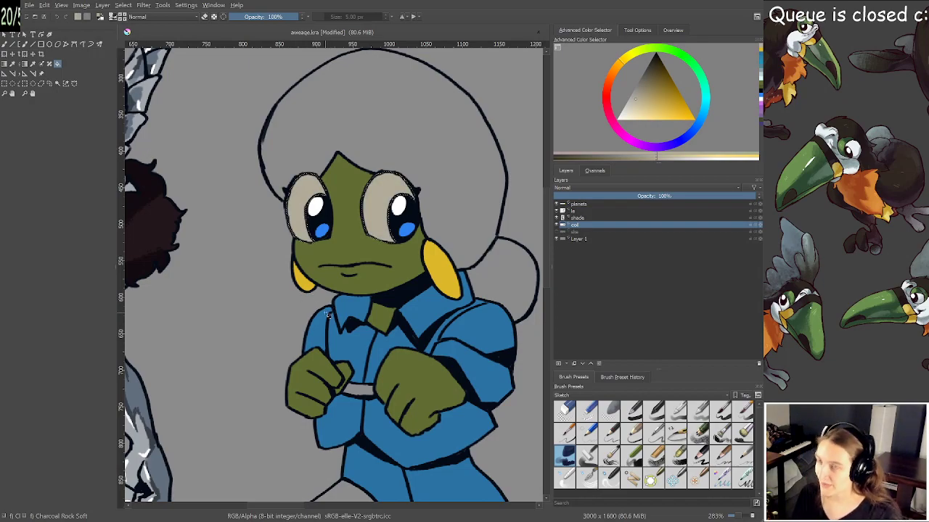
# Select Halope's unfilled hair and rear bun by contiguous area and switch the painting colour to a blue hue
pyautogui.click(57, 83)
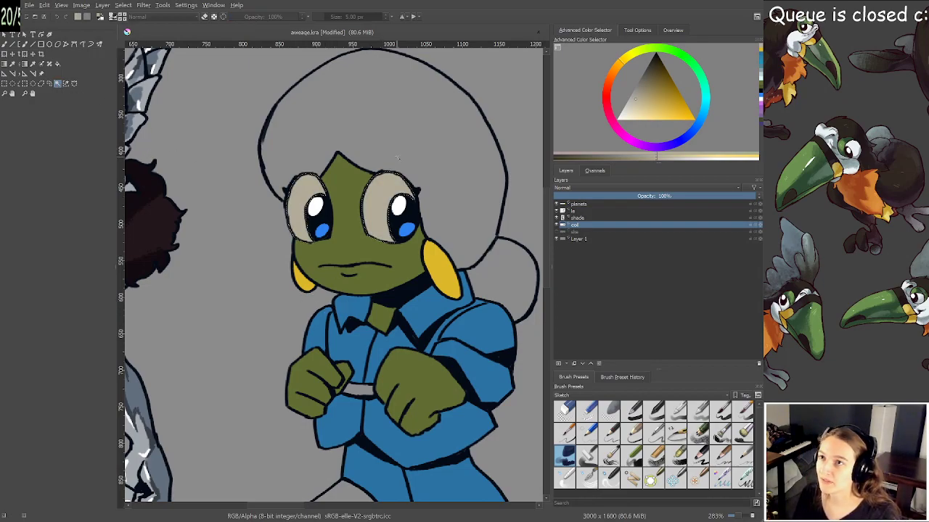
pyautogui.click(458, 229)
pyautogui.moveTo(458, 229); pyautogui.dragTo(445, 222)
pyautogui.keyDown('shift'); pyautogui.click(475, 263); pyautogui.keyUp('shift')
pyautogui.moveTo(425, 275); pyautogui.dragTo(414, 252)
pyautogui.click(698, 127)
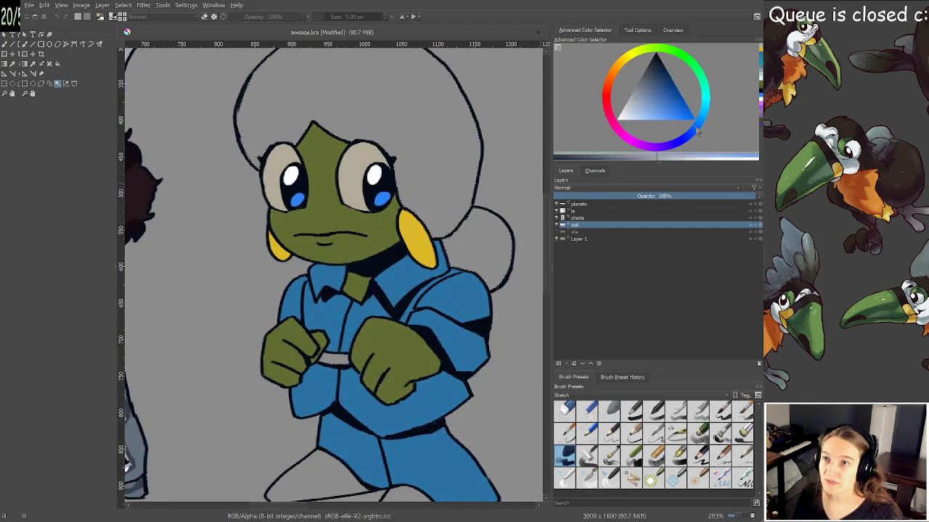
# Try filling the selected hair and bun with a muted slate blue, and undo the fill
pyautogui.click(638, 77)
pyautogui.moveTo(639, 78); pyautogui.dragTo(650, 76)
pyautogui.press('f')
pyautogui.click(398, 119)
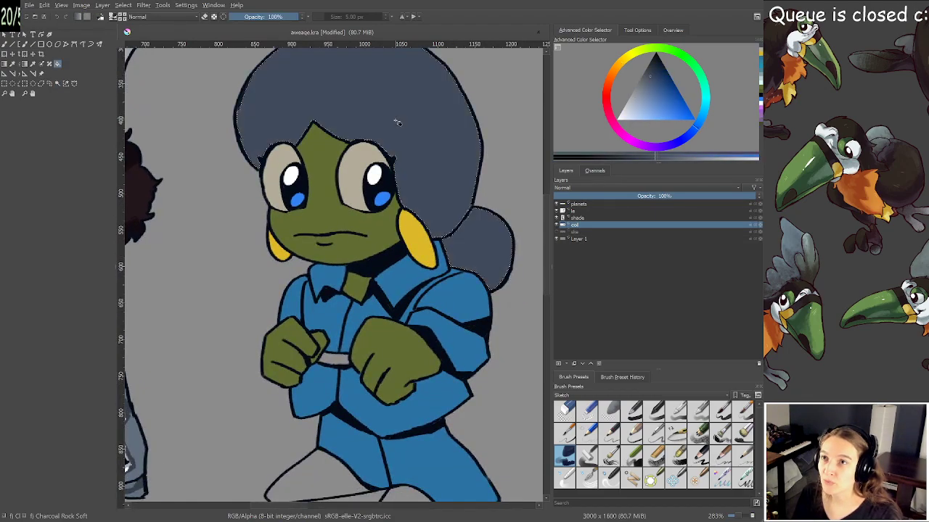
pyautogui.moveTo(412, 130); pyautogui.dragTo(391, 176)
pyautogui.hotkey('ctrl', 'z')
# Choose a darker navy, fill Halope's selected hair and bun with it, and clear the selection
pyautogui.click(653, 65)
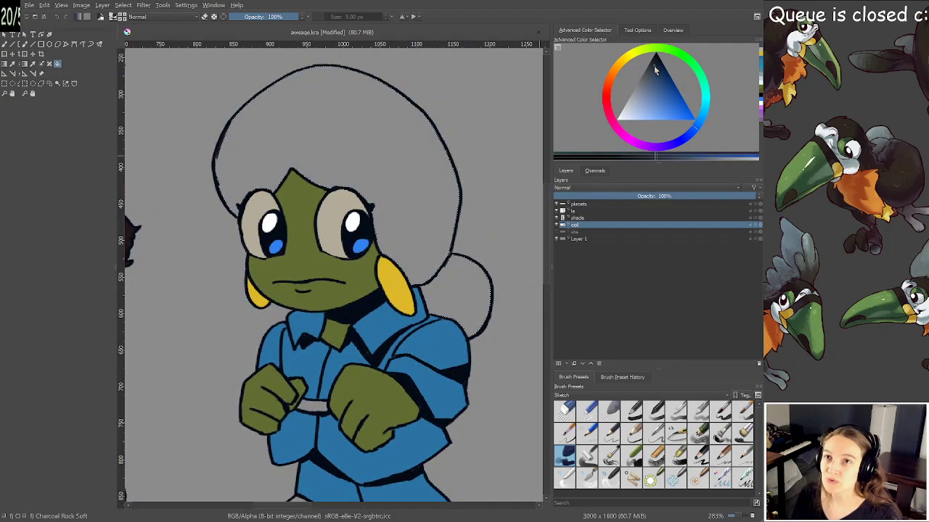
pyautogui.hotkey('shift', 'BackSpace')
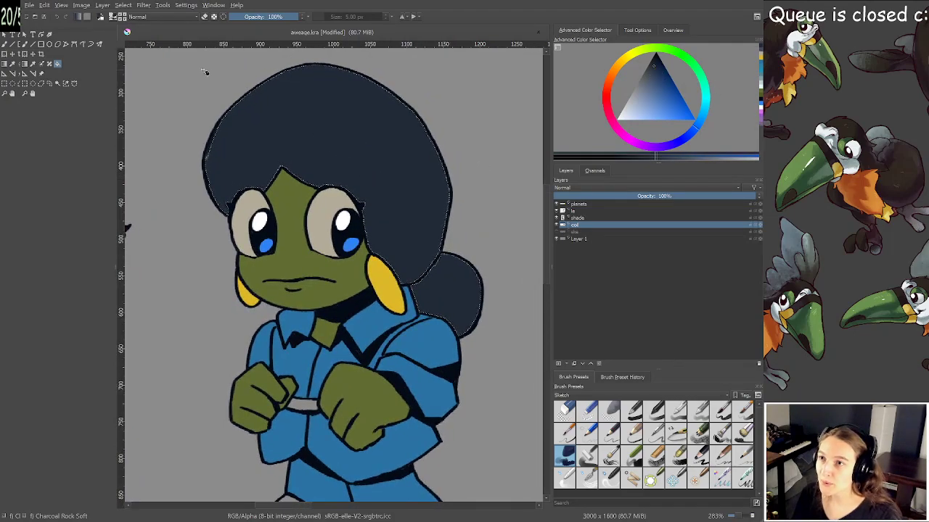
pyautogui.hotkey('ctrl', 'z')
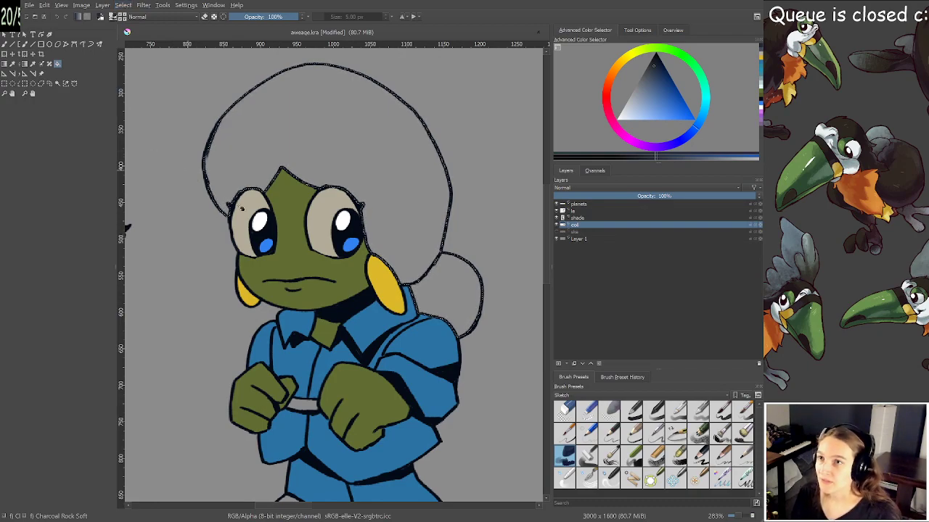
pyautogui.hotkey('shift', 'BackSpace')
pyautogui.moveTo(336, 365); pyautogui.dragTo(348, 289)
pyautogui.hotkey('ctrl', 'shift', 'a')
# Select both of Halope's shoes and the visible piece of her belt by contiguous area
pyautogui.press('b')
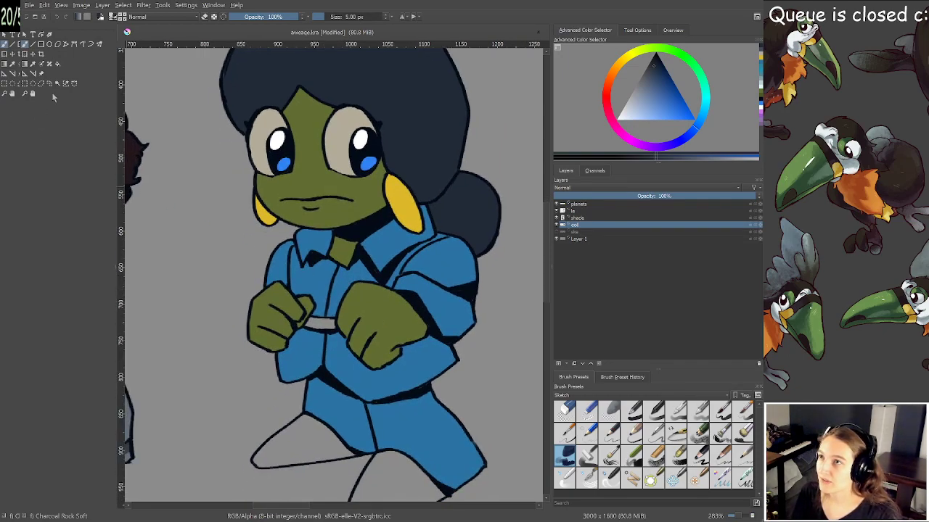
pyautogui.moveTo(349, 366); pyautogui.dragTo(353, 333)
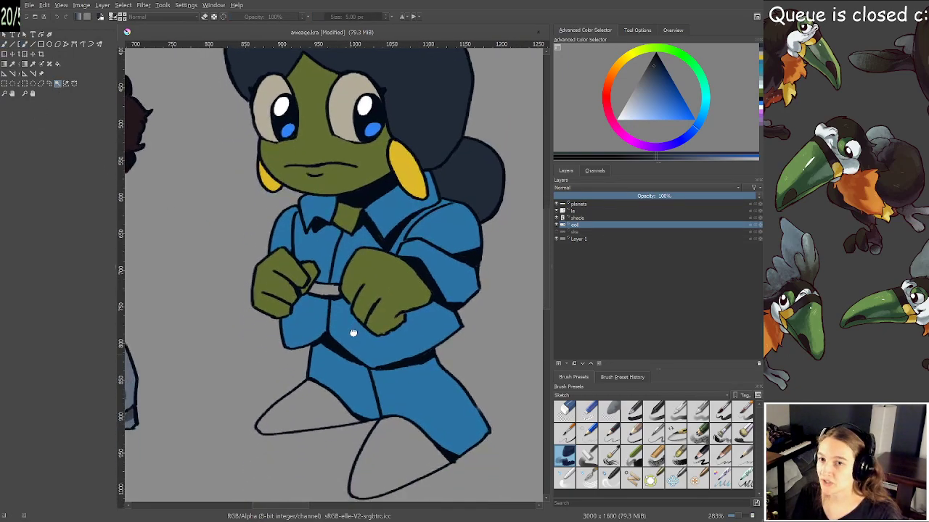
pyautogui.keyDown('shift'); pyautogui.click(411, 442); pyautogui.keyUp('shift')
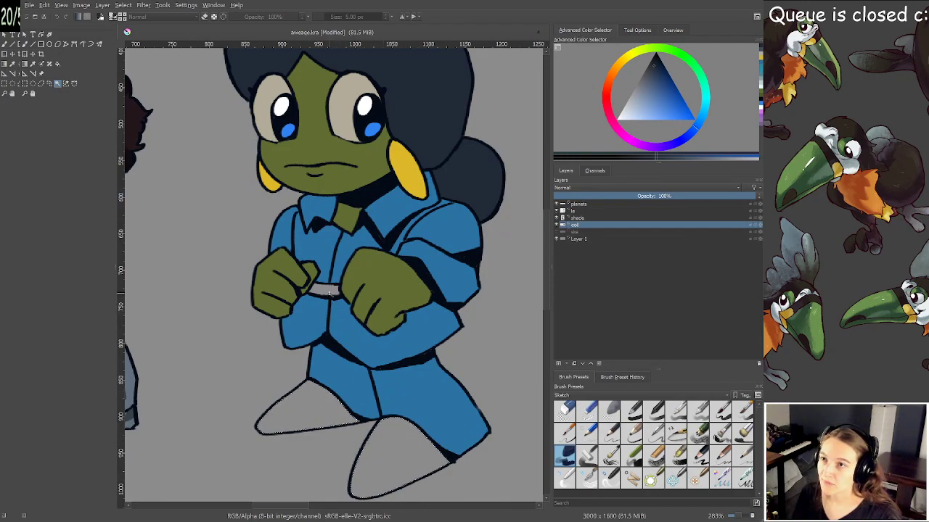
pyautogui.keyDown('shift'); pyautogui.click(328, 291); pyautogui.keyUp('shift')
# Choose a very pale bluish white and fill the selected shoes and belt with it
pyautogui.press('f')
pyautogui.moveTo(378, 259); pyautogui.dragTo(375, 309)
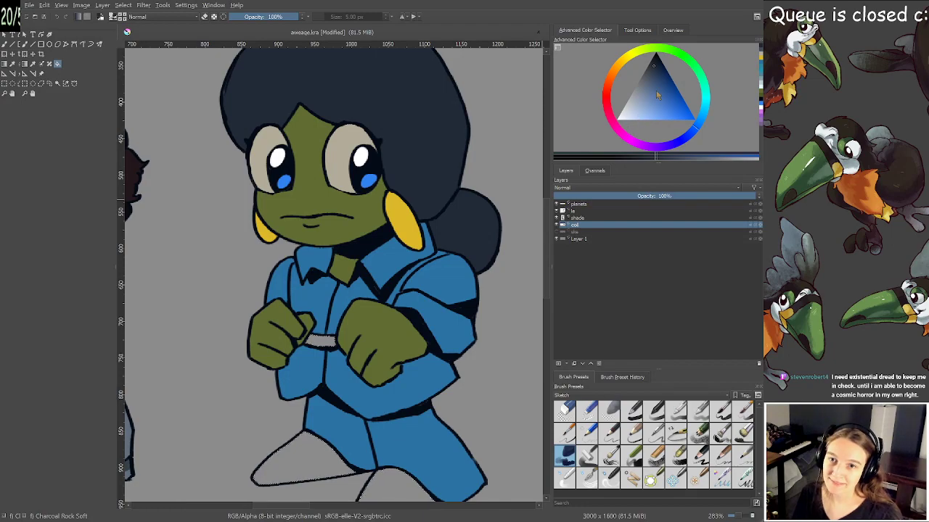
pyautogui.moveTo(659, 86); pyautogui.dragTo(633, 107)
pyautogui.scroll(-1, 419, 201)
pyautogui.moveTo(346, 223); pyautogui.dragTo(407, 227)
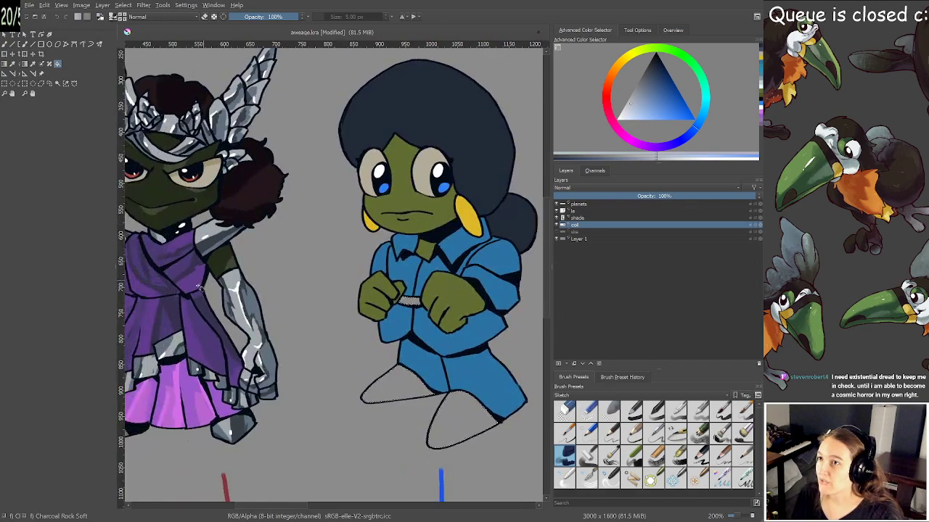
pyautogui.scroll(1, 202, 287)
pyautogui.moveTo(369, 280); pyautogui.dragTo(263, 272)
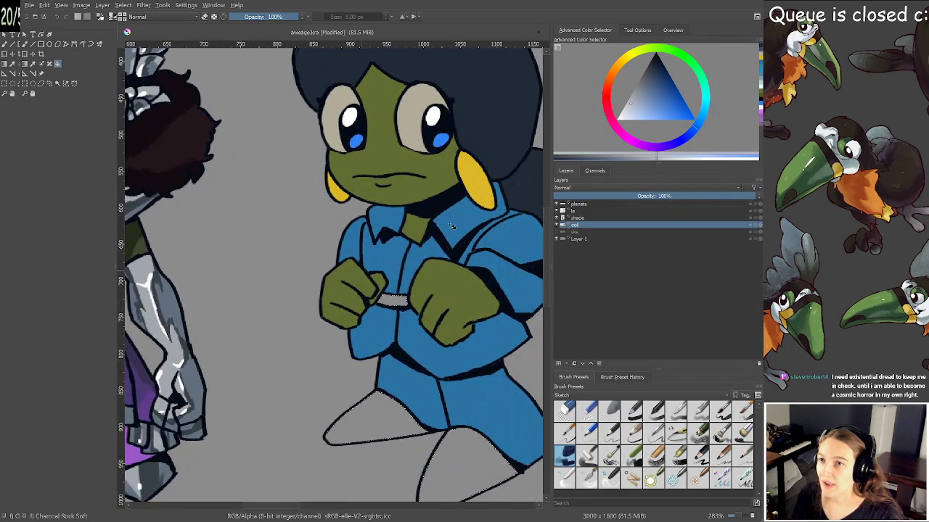
pyautogui.click(627, 116)
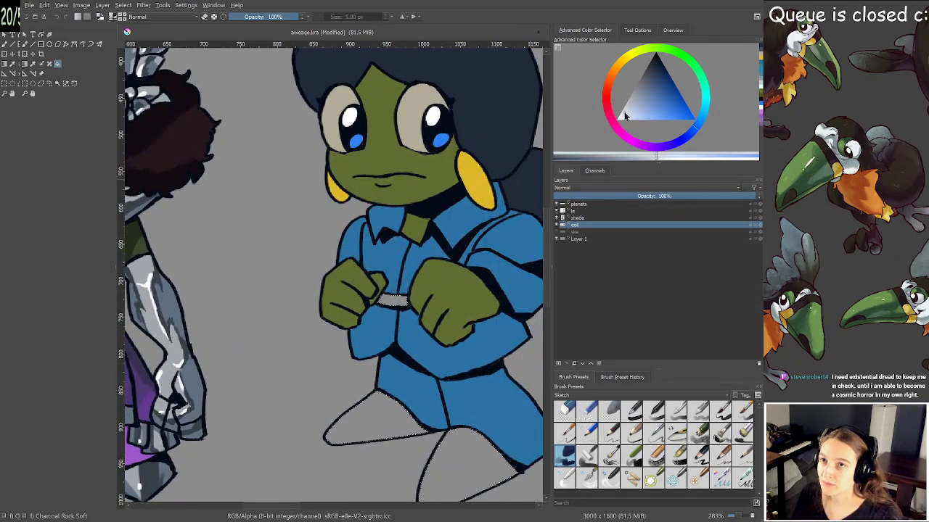
pyautogui.click(444, 324)
# Undo and restore the pale fill on the shoes and belt to compare Halope with and without it
pyautogui.scroll(-2, 442, 324)
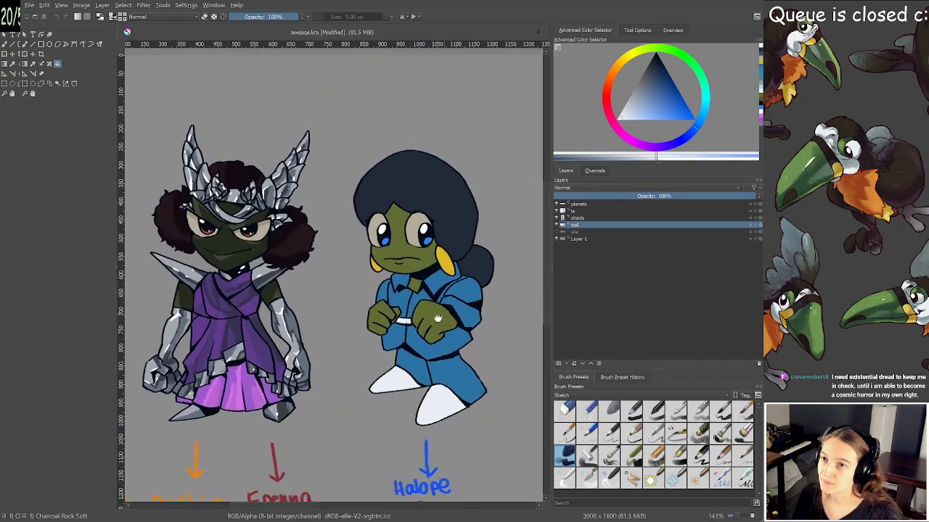
pyautogui.scroll(1, 439, 323)
pyautogui.moveTo(391, 308); pyautogui.dragTo(369, 297)
pyautogui.hotkey('ctrl', 'z')
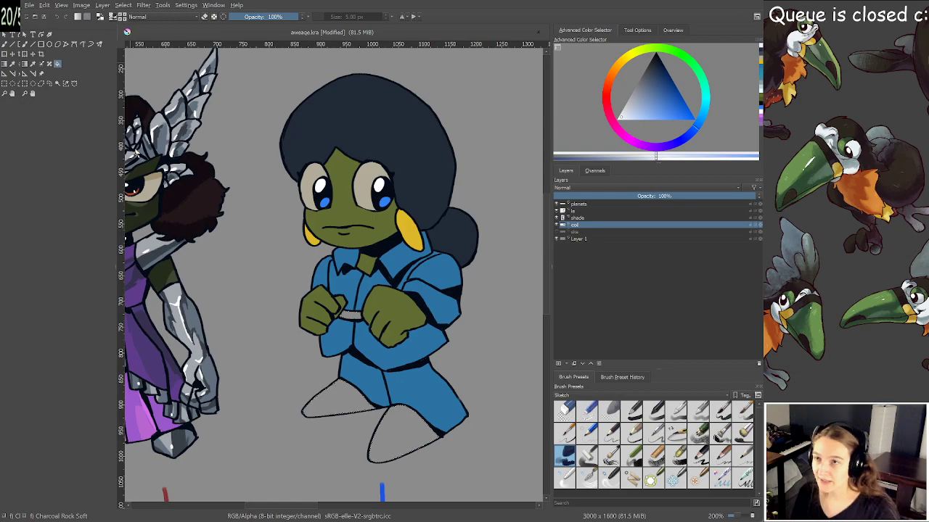
pyautogui.hotkey('ctrl', 'shift', 'z')
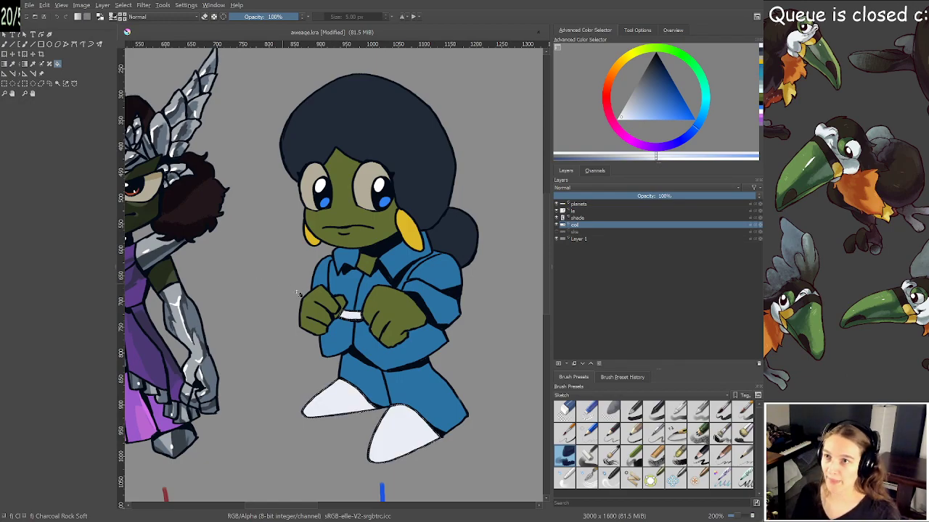
# Clear the selection and save the document
pyautogui.press('b')
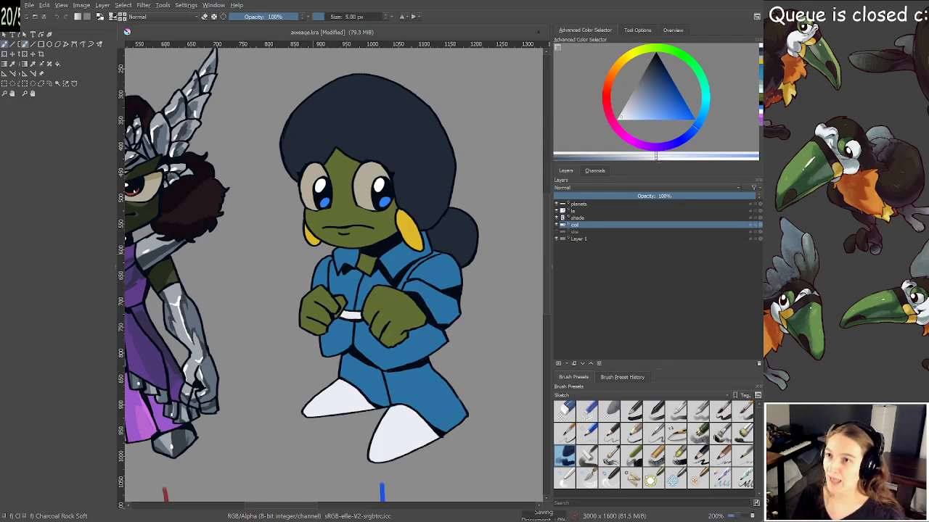
pyautogui.press('1')
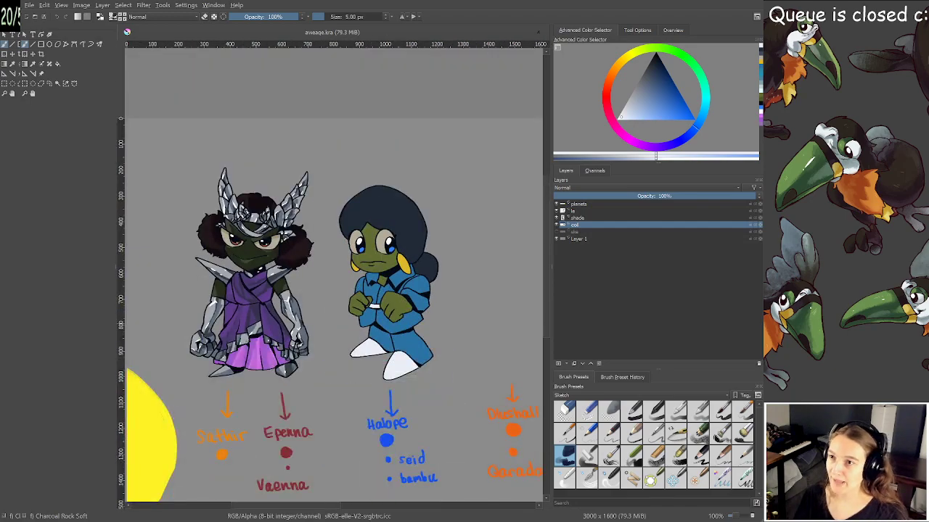
pyautogui.scroll(2, 399, 269)
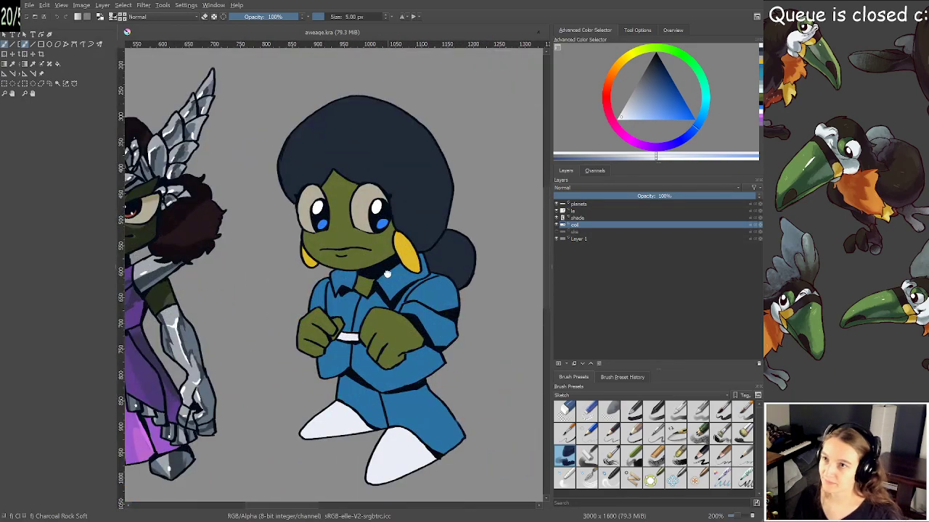
pyautogui.moveTo(399, 269); pyautogui.dragTo(416, 290)
# Make the shade layer active and hide the line-art layer above it
pyautogui.click(576, 218)
pyautogui.scroll(2, 438, 227)
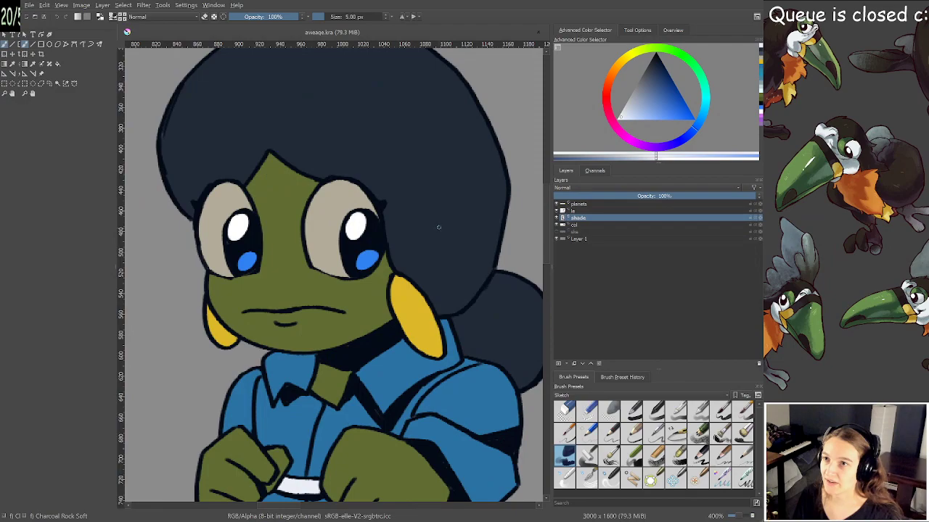
pyautogui.click(562, 210)
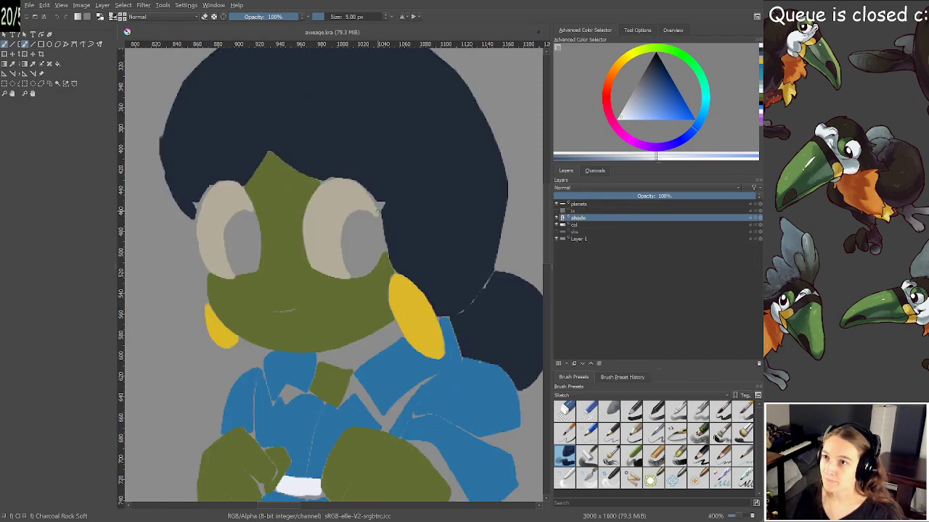
# Hide the grey background Layer 1 and select Halope's eye whites, belt and shoes by contiguous area
pyautogui.click(53, 83)
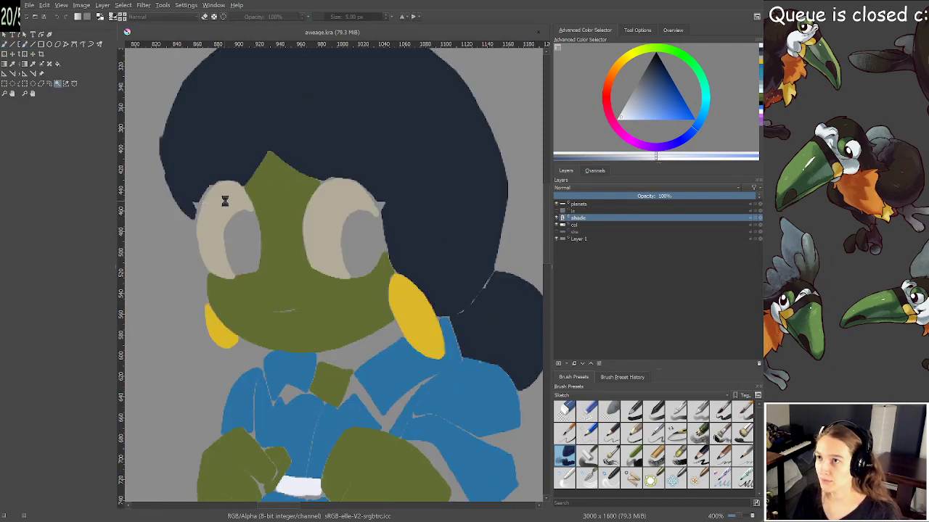
pyautogui.click(326, 210)
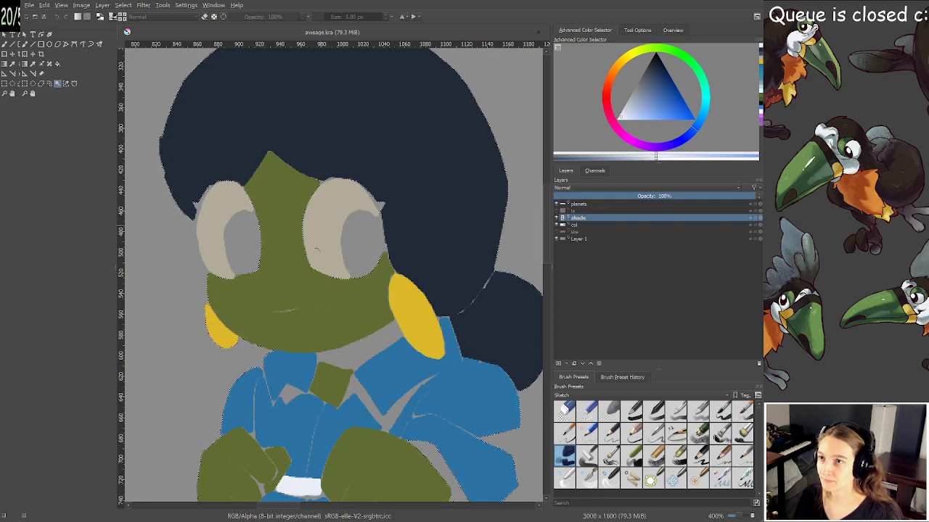
pyautogui.moveTo(314, 284); pyautogui.dragTo(313, 268)
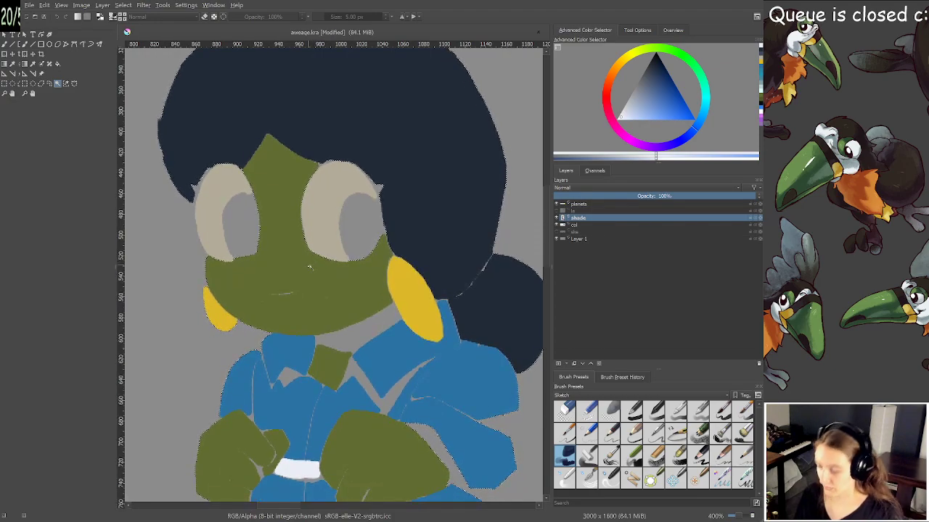
pyautogui.click(557, 239)
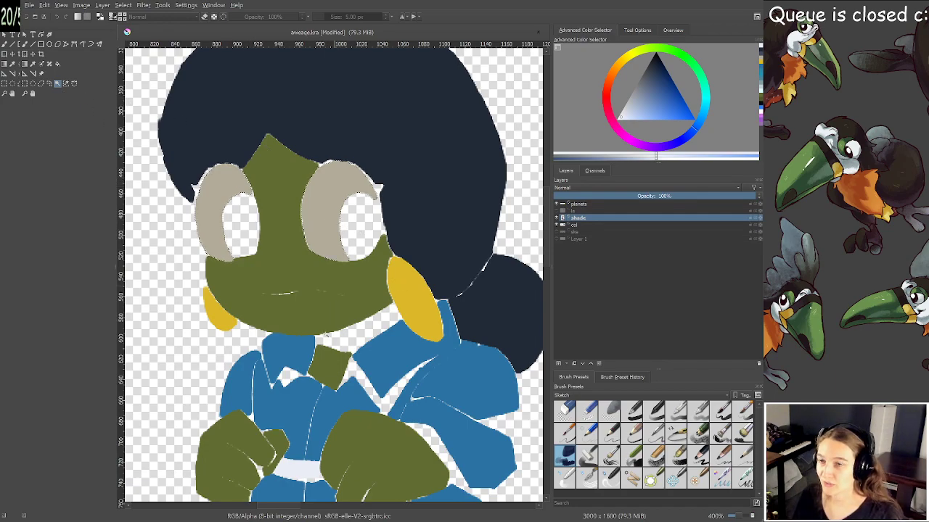
pyautogui.scroll(-5, 328, 334)
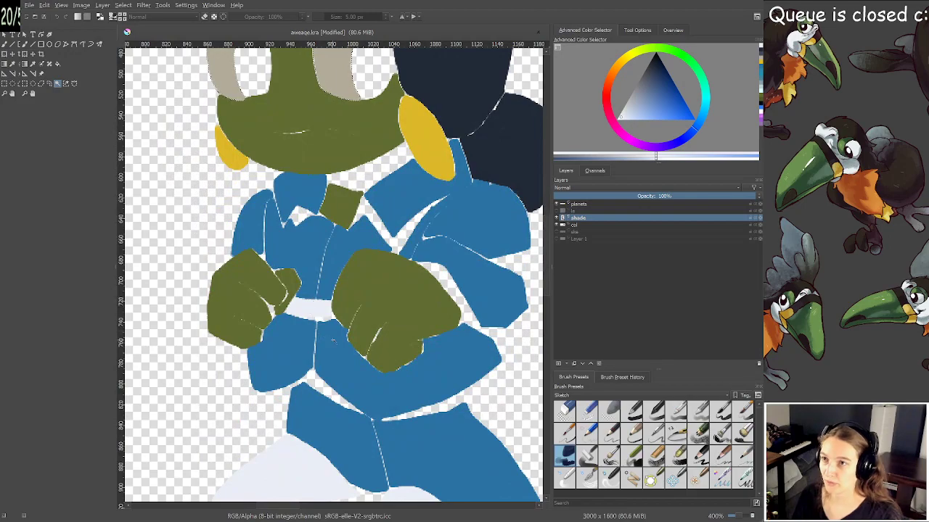
pyautogui.scroll(-2, 332, 340)
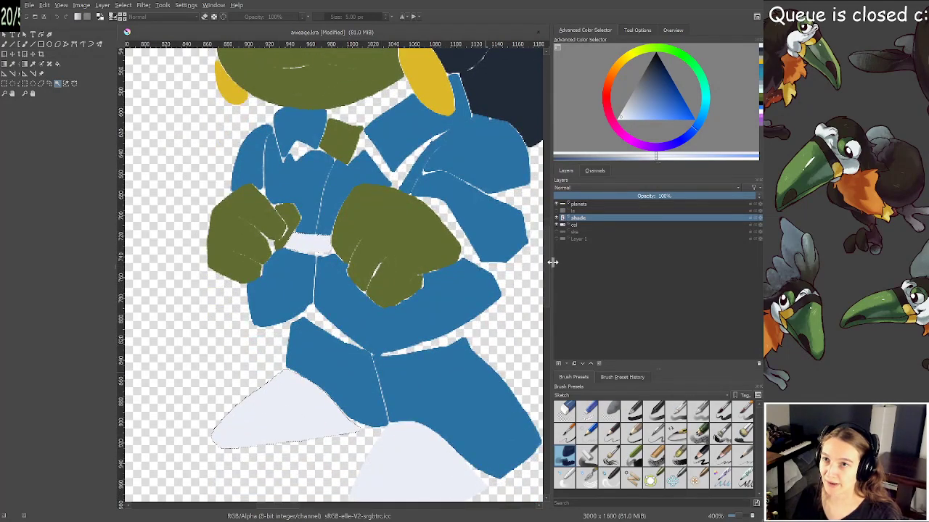
# Show the line-art layer and the background Layer 1 again, and save the document
pyautogui.click(557, 211)
pyautogui.scroll(5, 434, 208)
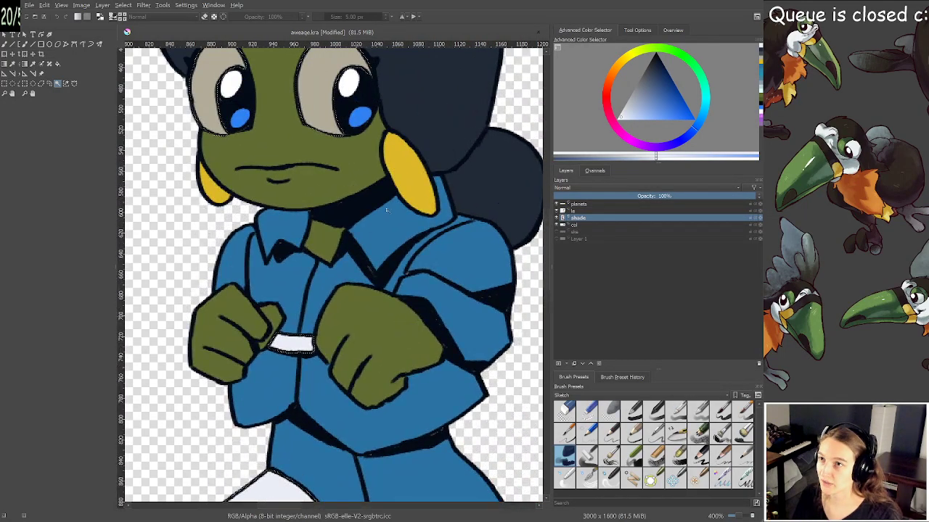
pyautogui.click(554, 237)
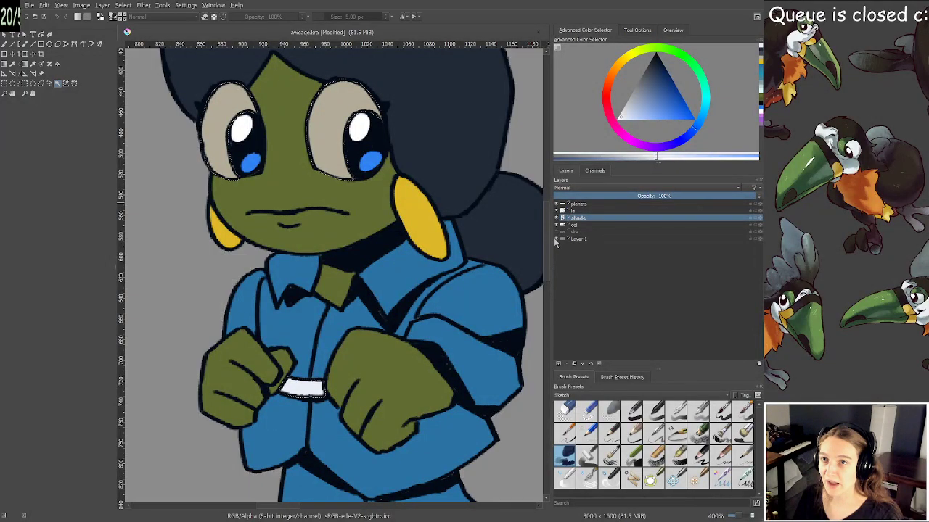
pyautogui.scroll(2, 341, 253)
# Switch to the brush and sample the tan shadow colour from the winged character's eye white
pyautogui.press('b')
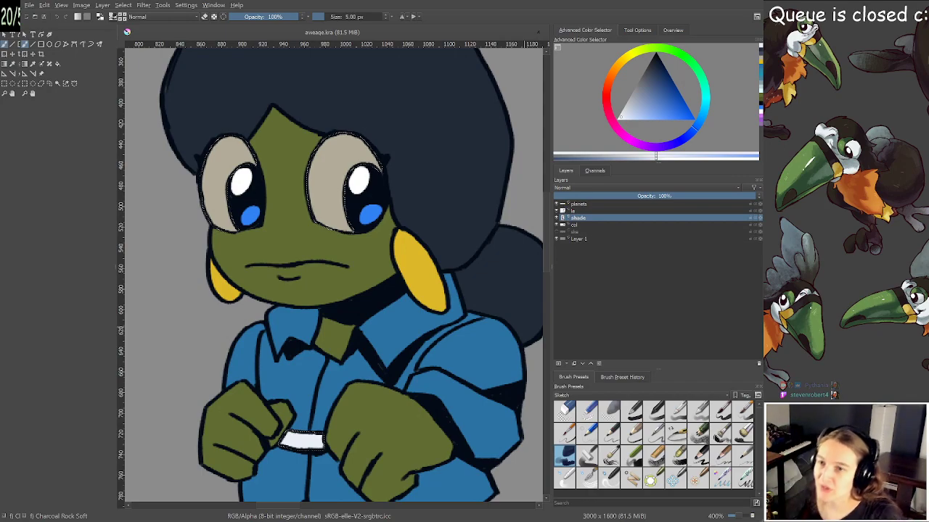
pyautogui.scroll(-6, 355, 338)
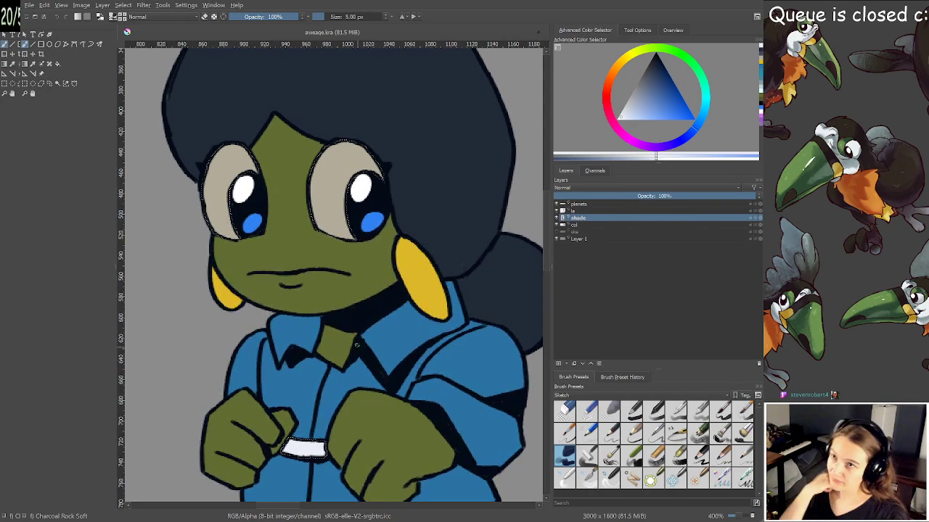
pyautogui.scroll(6, 328, 280)
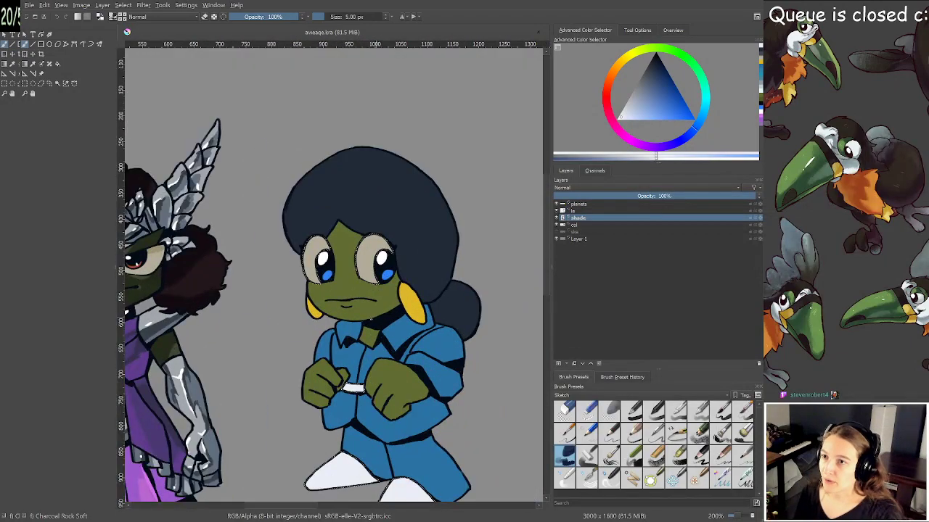
pyautogui.keyDown('ctrl'); pyautogui.click(328, 259); pyautogui.keyUp('ctrl')
pyautogui.moveTo(328, 260); pyautogui.dragTo(595, 243)
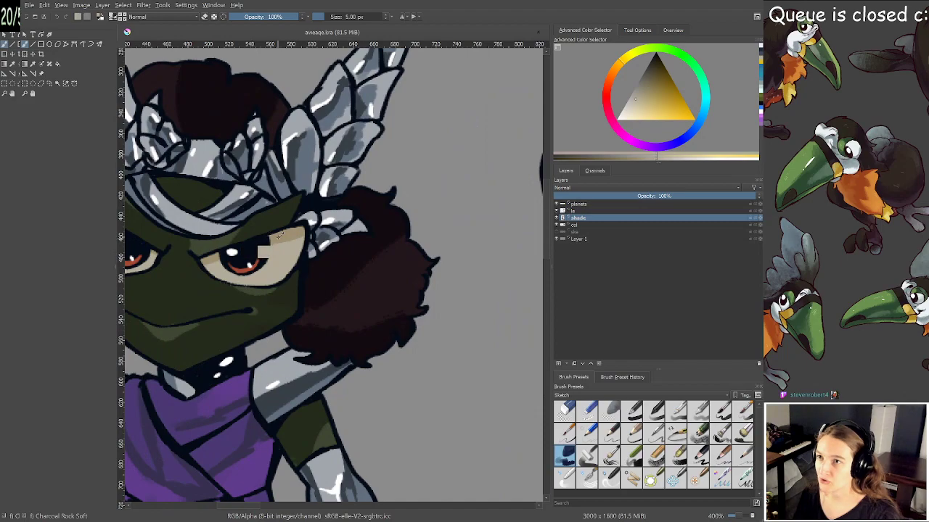
pyautogui.keyDown('ctrl'); pyautogui.click(280, 237); pyautogui.keyUp('ctrl')
# Paint the sampled tan along the bottom of both of Halope's eye whites with a brush of about 17 px, and save the document
pyautogui.scroll(-1, 364, 270)
pyautogui.moveTo(364, 269); pyautogui.dragTo(195, 296)
pyautogui.scroll(1, 464, 276)
pyautogui.moveTo(464, 276); pyautogui.dragTo(418, 294)
pyautogui.scroll(1, 418, 291)
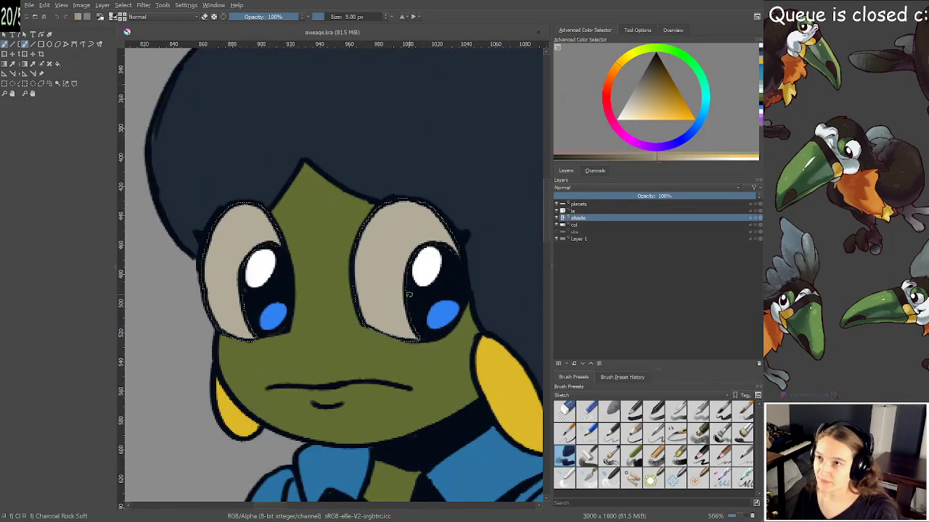
pyautogui.moveTo(252, 324); pyautogui.dragTo(268, 324)
pyautogui.moveTo(200, 320)
pyautogui.mouseDown()
pyautogui.moveTo(284, 328)
pyautogui.moveTo(277, 327)
pyautogui.mouseUp()
pyautogui.moveTo(348, 308)
pyautogui.mouseDown()
pyautogui.moveTo(422, 330)
pyautogui.moveTo(453, 317)
pyautogui.moveTo(427, 299)
pyautogui.mouseUp()
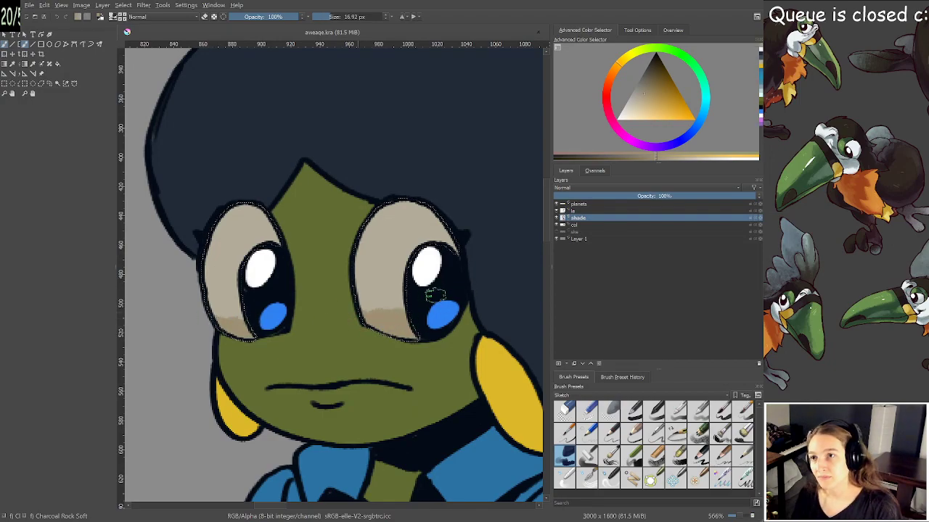
pyautogui.scroll(-2, 445, 276)
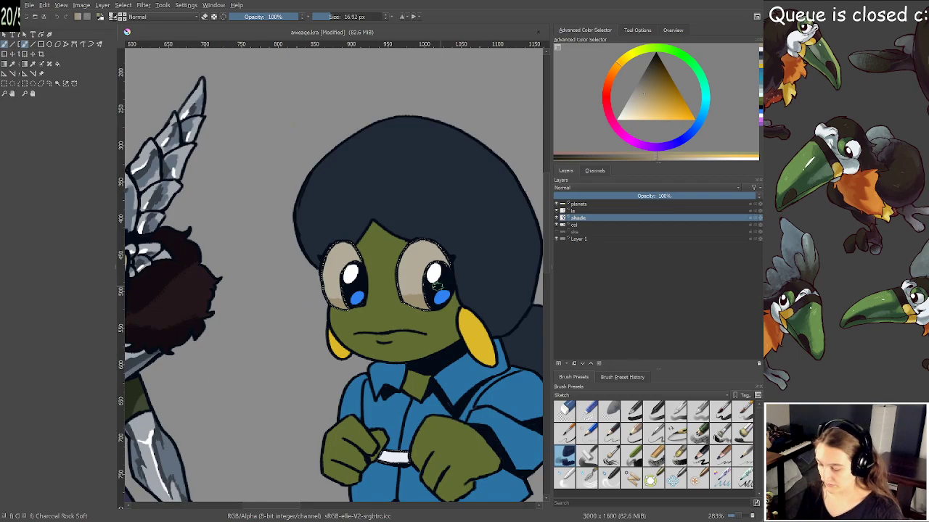
pyautogui.hotkey('ctrl', 's')
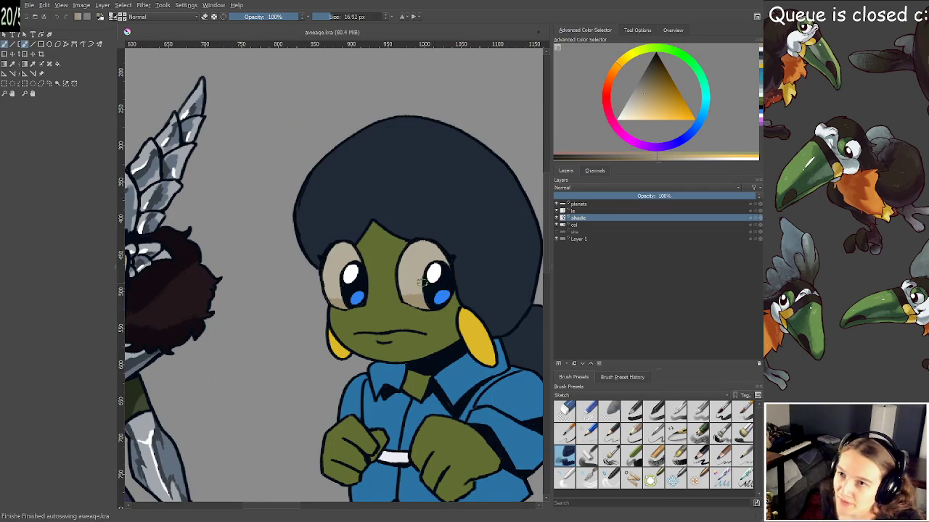
pyautogui.moveTo(406, 310); pyautogui.dragTo(392, 301)
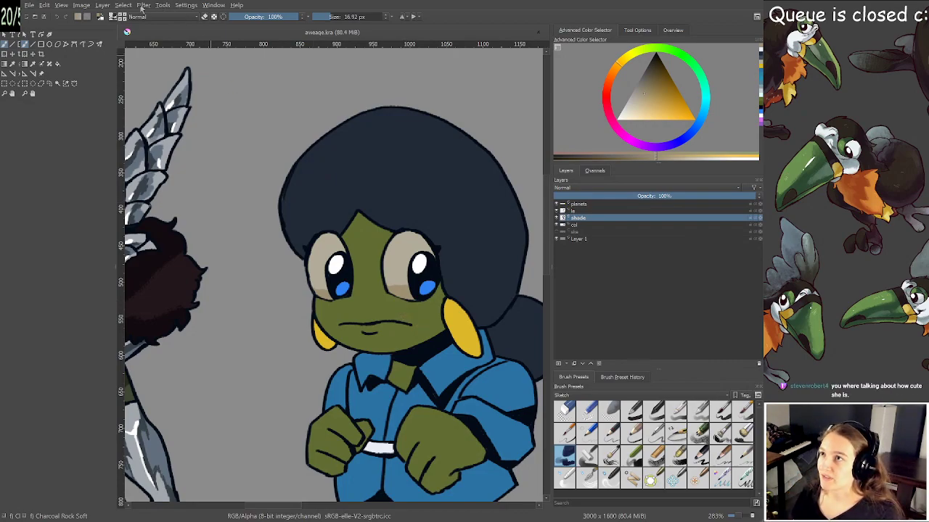
# Restore the selection of the white areas, choose a muted grey-blue based on the belt's white, and shade the belt
pyautogui.click(142, 38)
pyautogui.moveTo(381, 351); pyautogui.dragTo(366, 280)
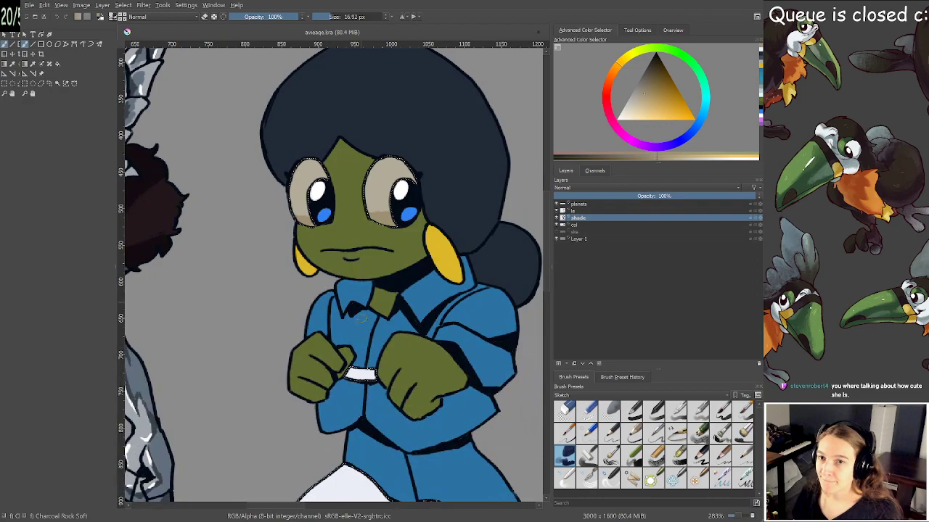
pyautogui.scroll(1, 369, 350)
pyautogui.moveTo(369, 350); pyautogui.dragTo(370, 255)
pyautogui.keyDown('ctrl'); pyautogui.click(352, 298); pyautogui.keyUp('ctrl')
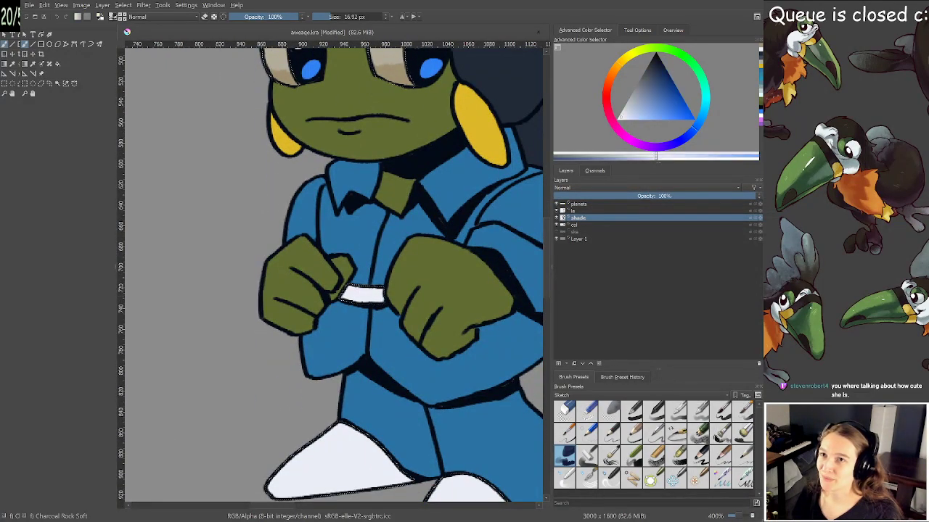
pyautogui.moveTo(434, 225); pyautogui.dragTo(414, 277)
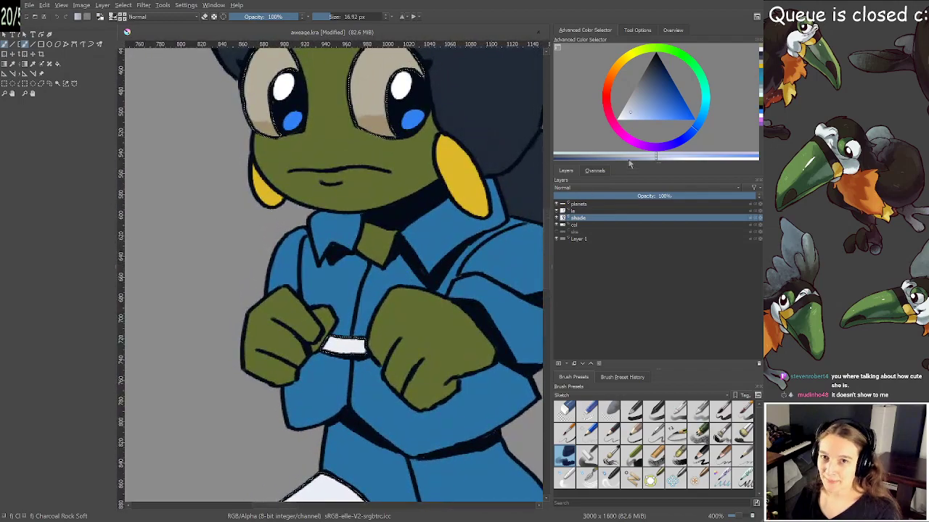
pyautogui.moveTo(636, 109); pyautogui.dragTo(642, 101)
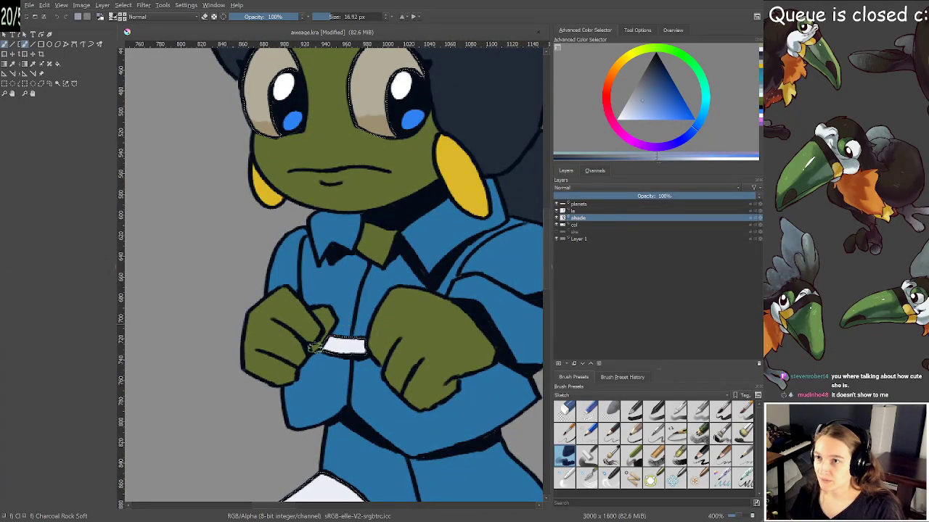
pyautogui.moveTo(405, 302); pyautogui.dragTo(393, 150)
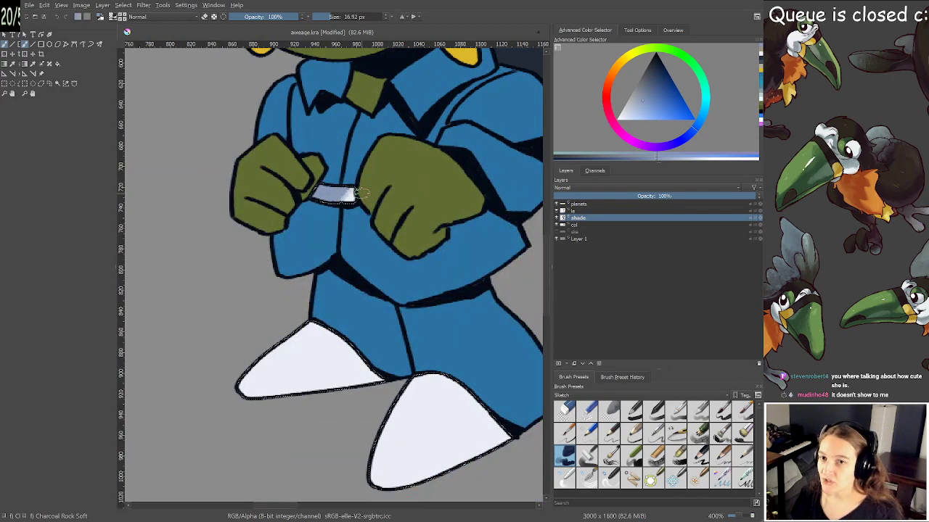
# Shade the undersides and ankle sides of both shoes in the muted grey-blue, and save the document
pyautogui.moveTo(355, 363); pyautogui.dragTo(219, 413)
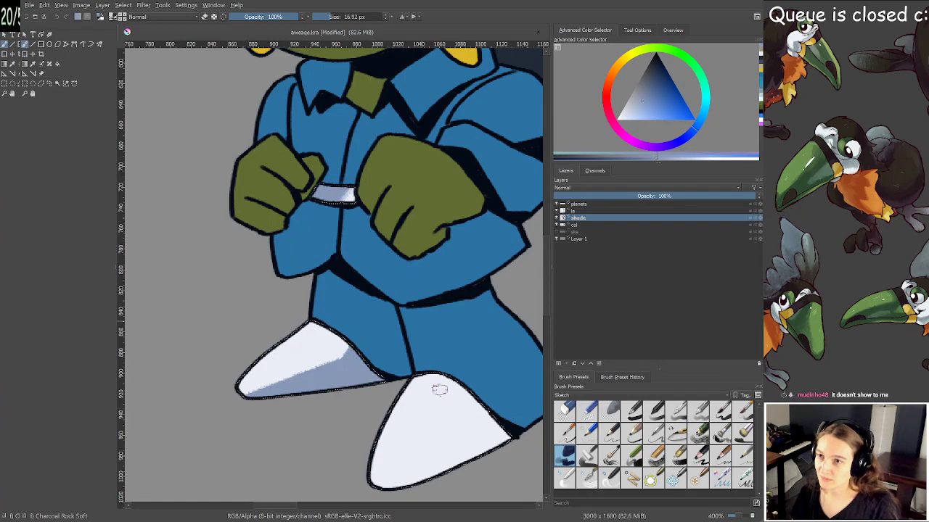
pyautogui.moveTo(484, 419); pyautogui.dragTo(501, 429)
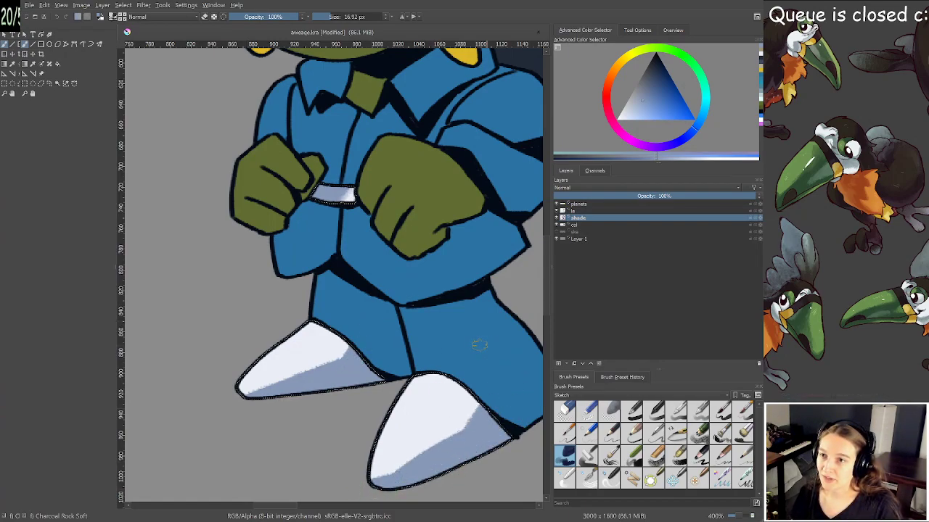
pyautogui.moveTo(499, 425); pyautogui.dragTo(448, 370)
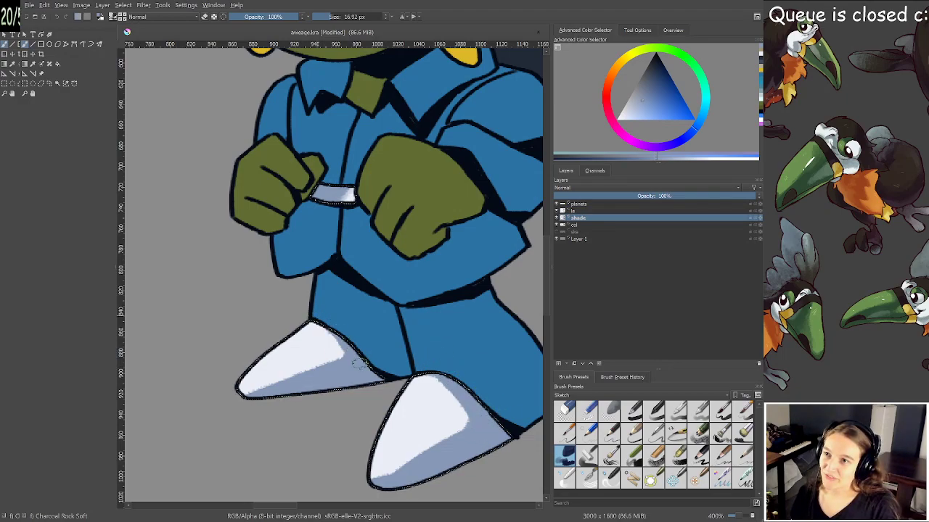
pyautogui.hotkey('ctrl', 's')
# Choose a slightly lighter grey-blue and paint reflected light inside the shadows of both shoes and the belt
pyautogui.moveTo(349, 290); pyautogui.dragTo(336, 244)
pyautogui.click(640, 109)
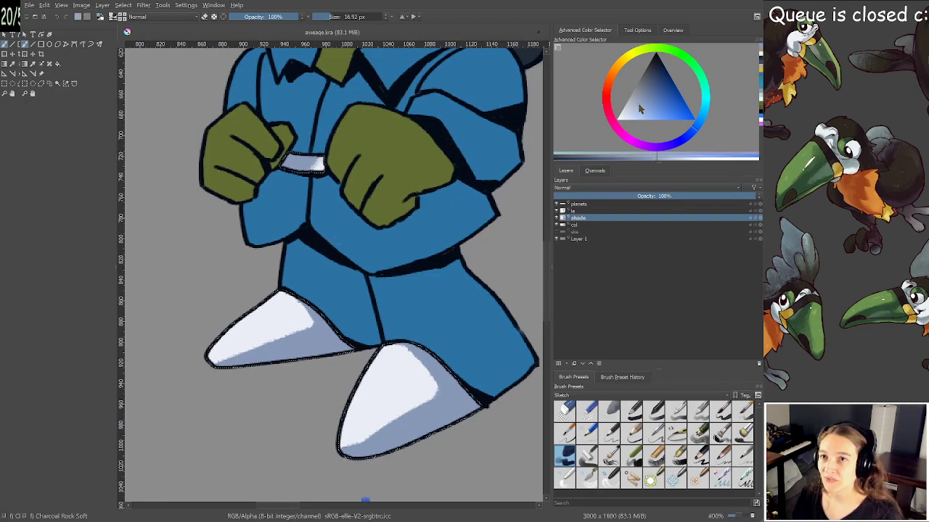
pyautogui.click(635, 107)
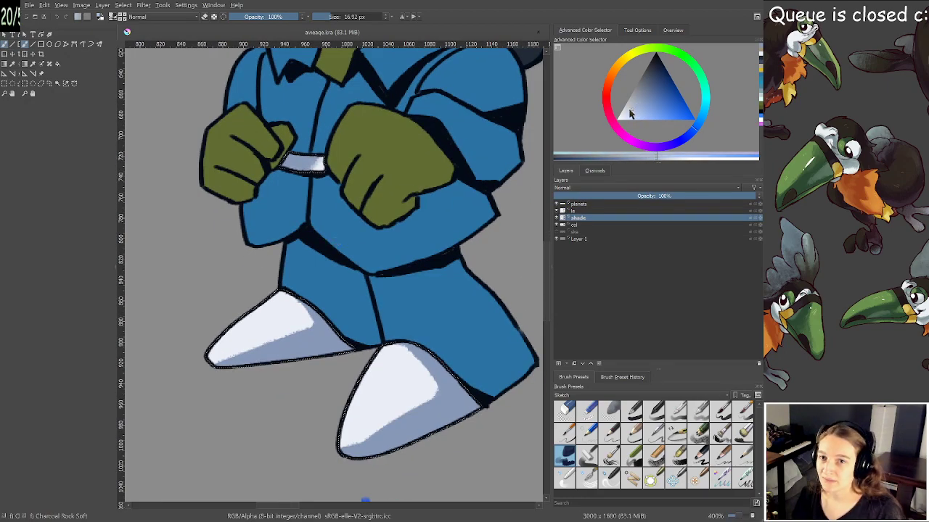
pyautogui.hotkey('ctrl', 'z')
pyautogui.hotkey('ctrl', 'z')
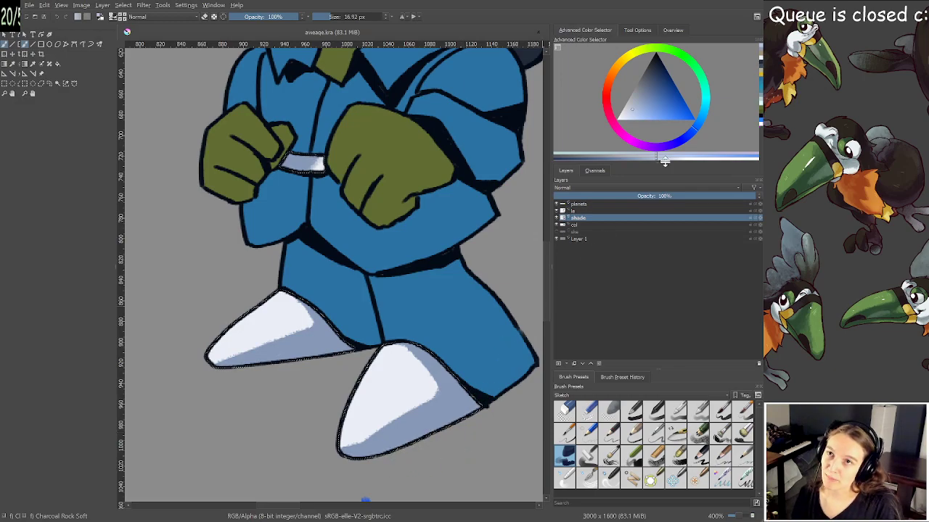
pyautogui.click(638, 107)
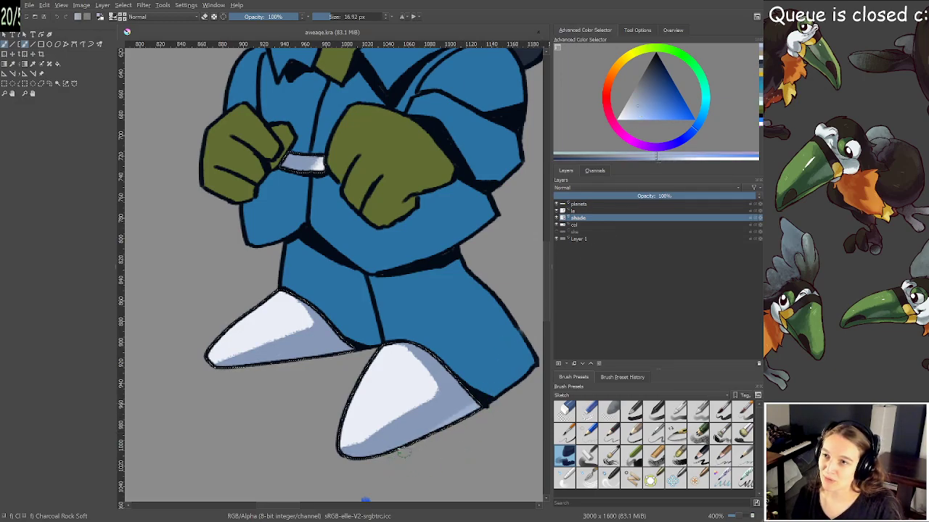
pyautogui.moveTo(466, 408); pyautogui.dragTo(470, 388)
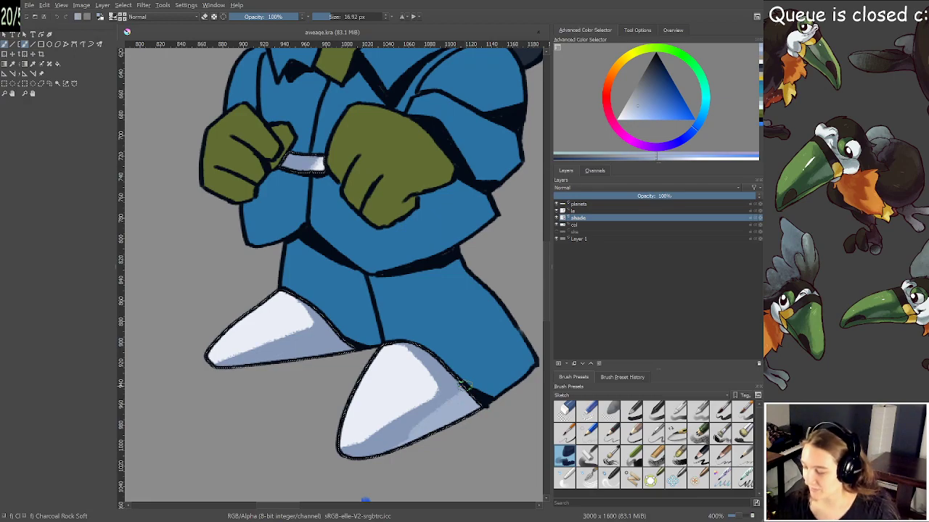
pyautogui.click(465, 387)
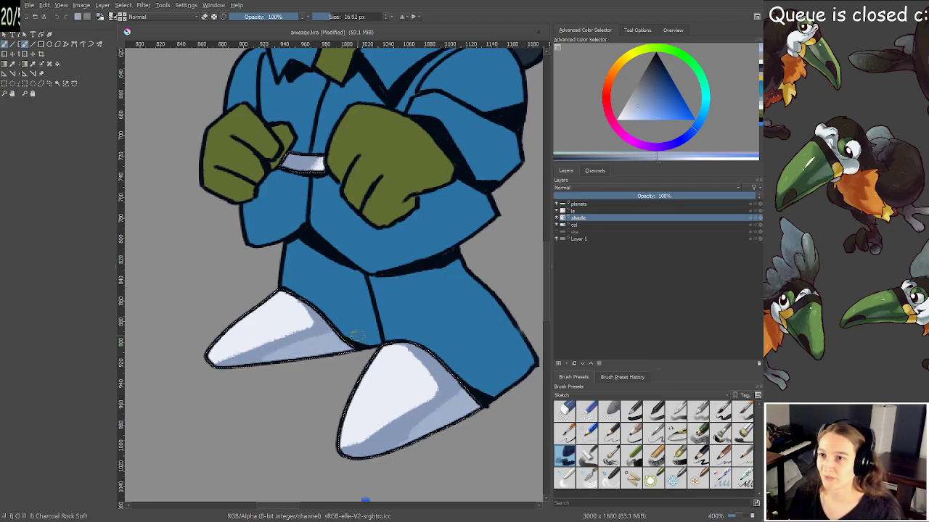
pyautogui.moveTo(380, 319); pyautogui.dragTo(384, 345)
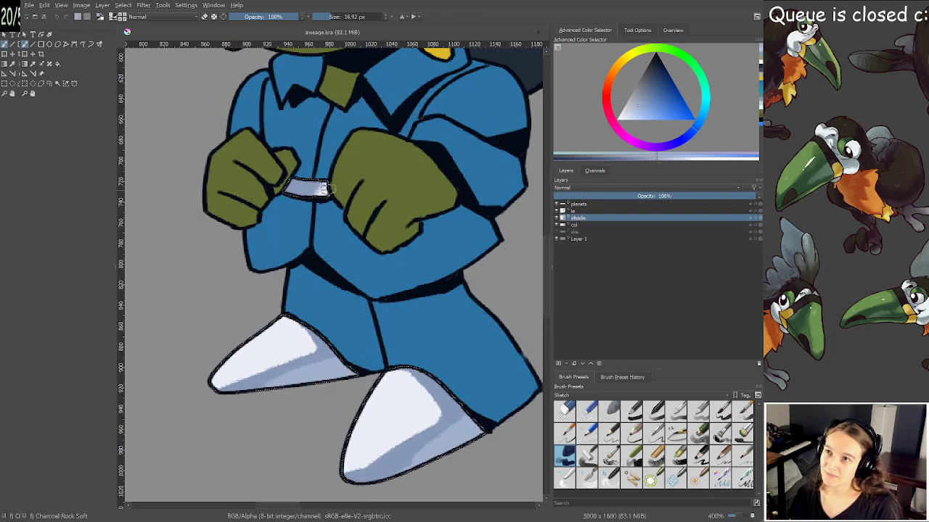
pyautogui.moveTo(291, 188)
pyautogui.mouseDown()
pyautogui.moveTo(331, 270)
pyautogui.moveTo(337, 317)
pyautogui.mouseUp()
pyautogui.scroll(-1, 278, 188)
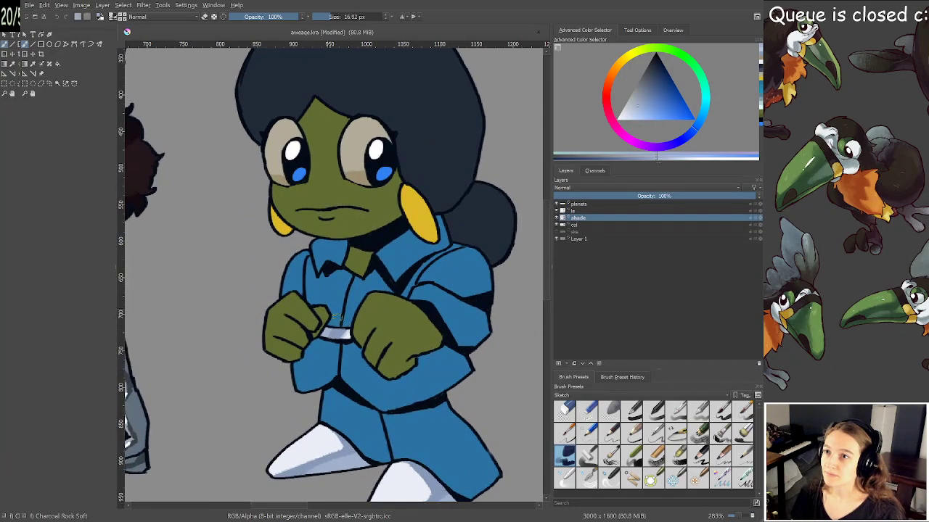
# Select Halope's face, neck and hands by contiguous area with the line art hidden, then show it again and keep the shade layer active
pyautogui.click(58, 83)
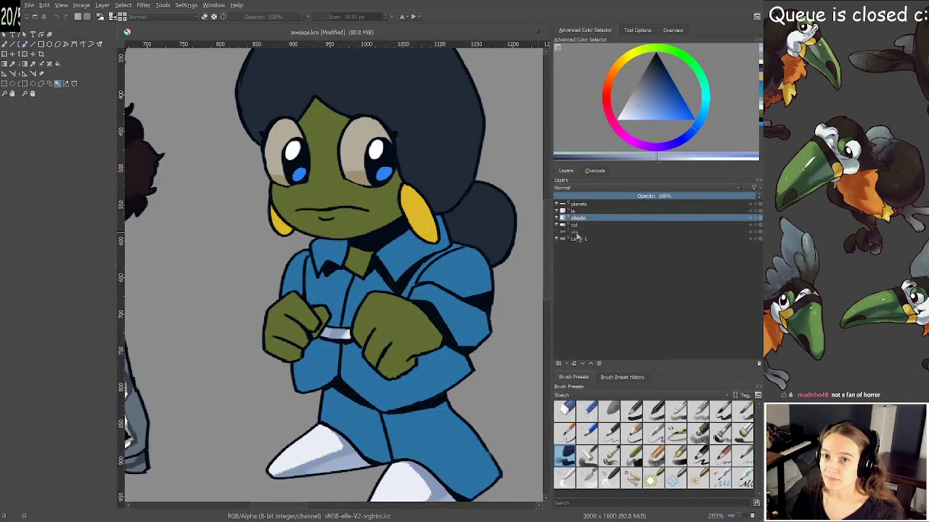
pyautogui.click(558, 205)
pyautogui.click(557, 211)
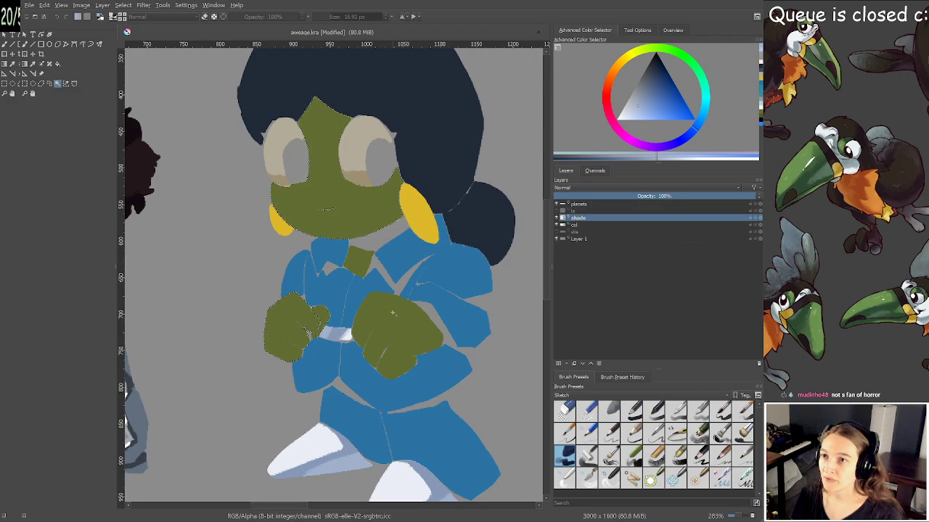
pyautogui.click(558, 211)
pyautogui.click(574, 225)
pyautogui.click(576, 220)
# Sample Halope's olive skin, undo a test stroke, and darken the colour to a deep olive for the skin shadows
pyautogui.moveTo(326, 225); pyautogui.dragTo(329, 260)
pyautogui.press('b')
pyautogui.scroll(2, 320, 237)
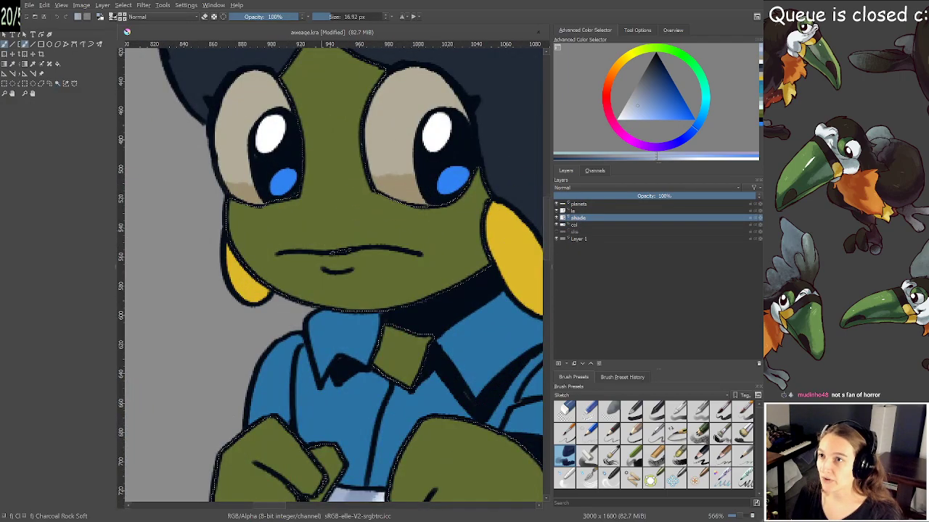
pyautogui.keyDown('ctrl'); pyautogui.click(320, 236); pyautogui.keyUp('ctrl')
pyautogui.click(651, 74)
pyautogui.click(636, 53)
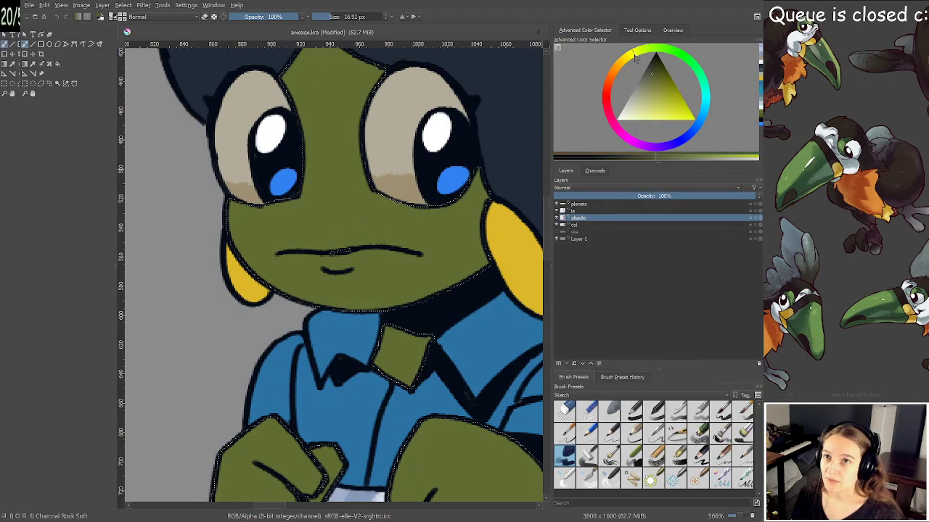
pyautogui.scroll(-1, 442, 229)
pyautogui.moveTo(445, 233); pyautogui.dragTo(412, 266)
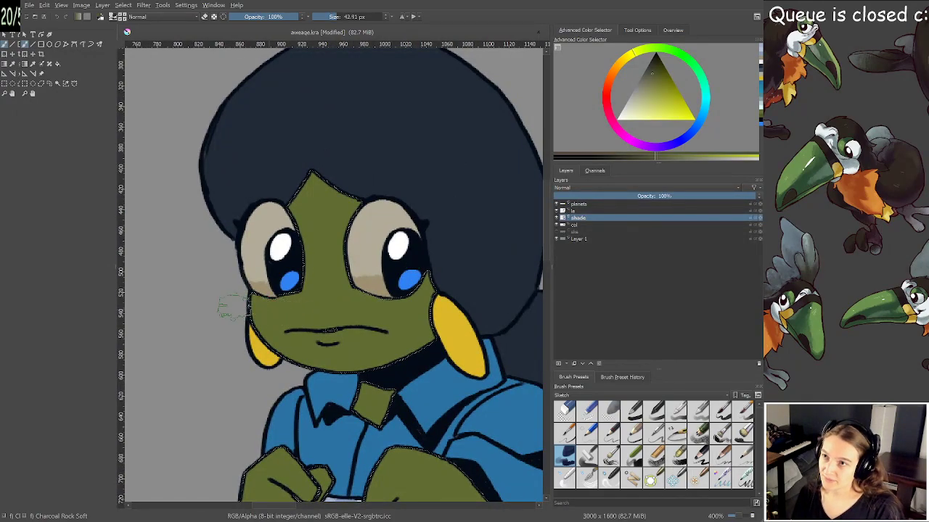
pyautogui.hotkey('ctrl', 'z')
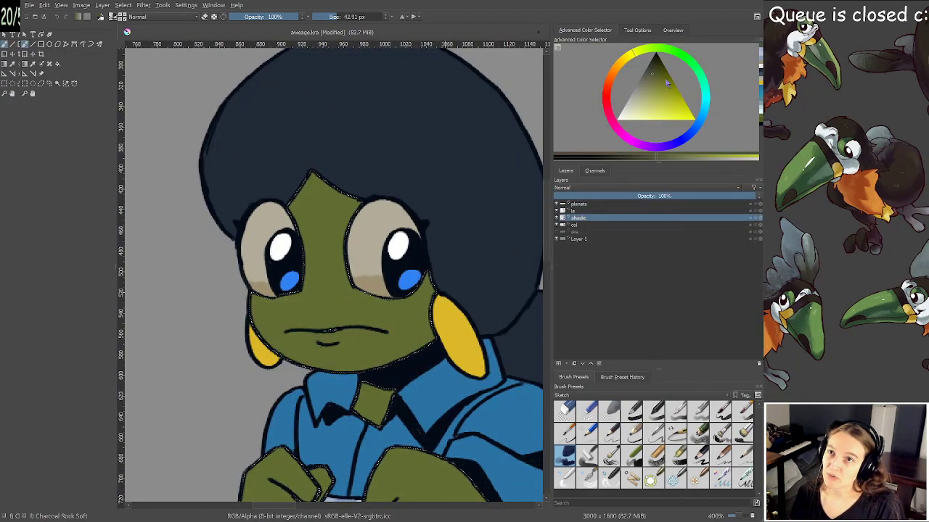
pyautogui.click(653, 69)
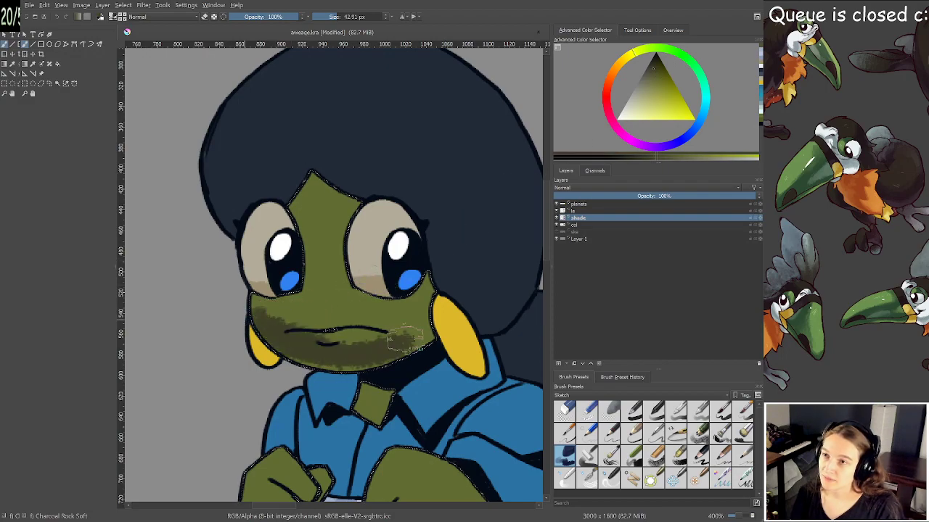
# Shade Halope's face in dark olive across the cheek beside the larger earring, the chin, and the forehead below the hairline
pyautogui.moveTo(294, 354)
pyautogui.mouseDown()
pyautogui.moveTo(458, 291)
pyautogui.moveTo(388, 313)
pyautogui.mouseUp()
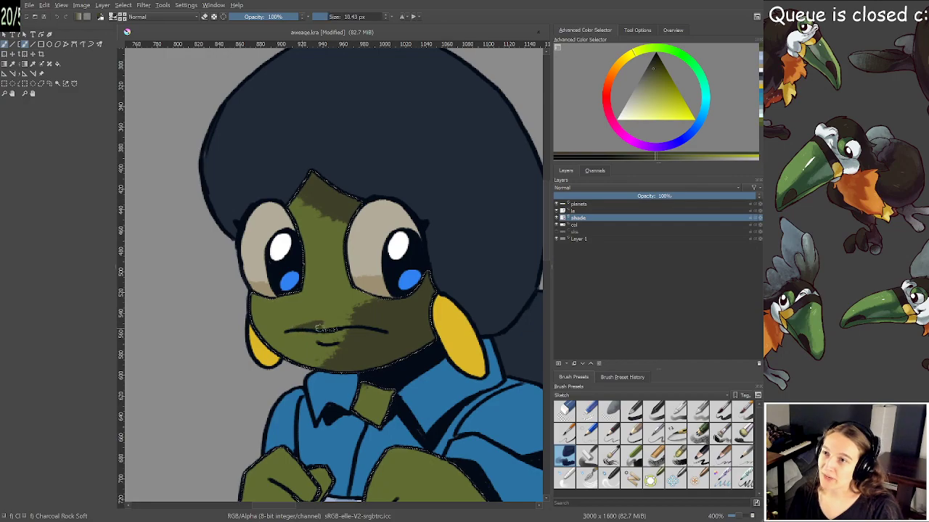
pyautogui.moveTo(370, 357)
pyautogui.mouseDown()
pyautogui.moveTo(380, 305)
pyautogui.moveTo(399, 276)
pyautogui.moveTo(371, 250)
pyautogui.moveTo(385, 225)
pyautogui.mouseUp()
pyautogui.moveTo(389, 183); pyautogui.dragTo(330, 217)
# Shade Halope's neck and the fingers and undersides of both hands in the same dark olive
pyautogui.moveTo(353, 312)
pyautogui.mouseDown()
pyautogui.moveTo(382, 355)
pyautogui.moveTo(445, 377)
pyautogui.moveTo(427, 355)
pyautogui.moveTo(431, 343)
pyautogui.moveTo(489, 317)
pyautogui.mouseUp()
pyautogui.moveTo(312, 279); pyautogui.dragTo(274, 355)
pyautogui.moveTo(280, 274)
pyautogui.mouseDown()
pyautogui.moveTo(261, 355)
pyautogui.moveTo(259, 331)
pyautogui.moveTo(244, 372)
pyautogui.mouseUp()
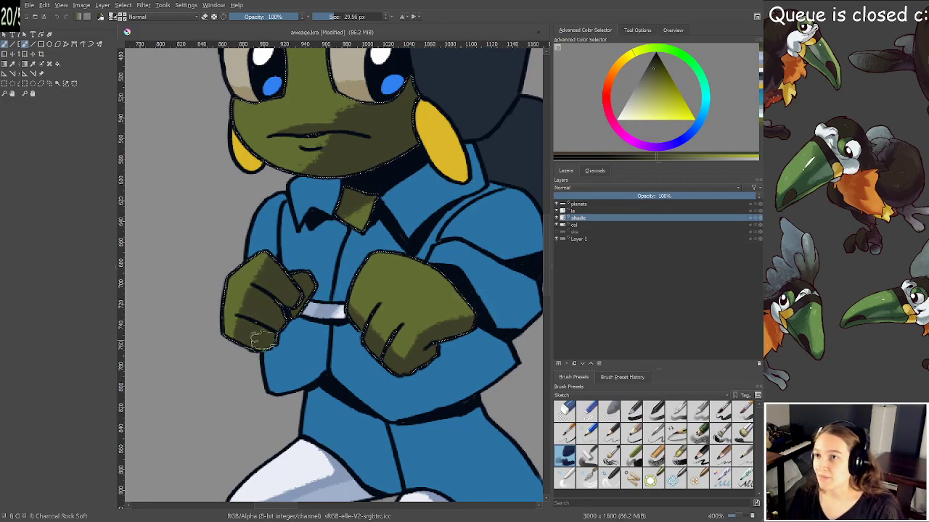
pyautogui.scroll(-3, 283, 322)
pyautogui.scroll(3, 345, 324)
pyautogui.moveTo(349, 340); pyautogui.dragTo(389, 398)
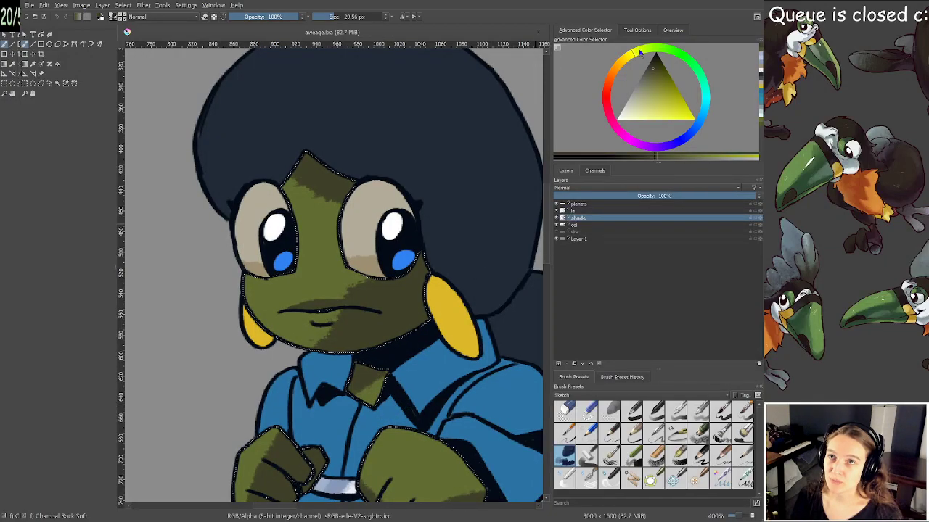
# Paint greyer, lighter olive reflected light over the shaded cheek and jaw beside Halope's larger earring, and reduce the brush size
pyautogui.click(651, 78)
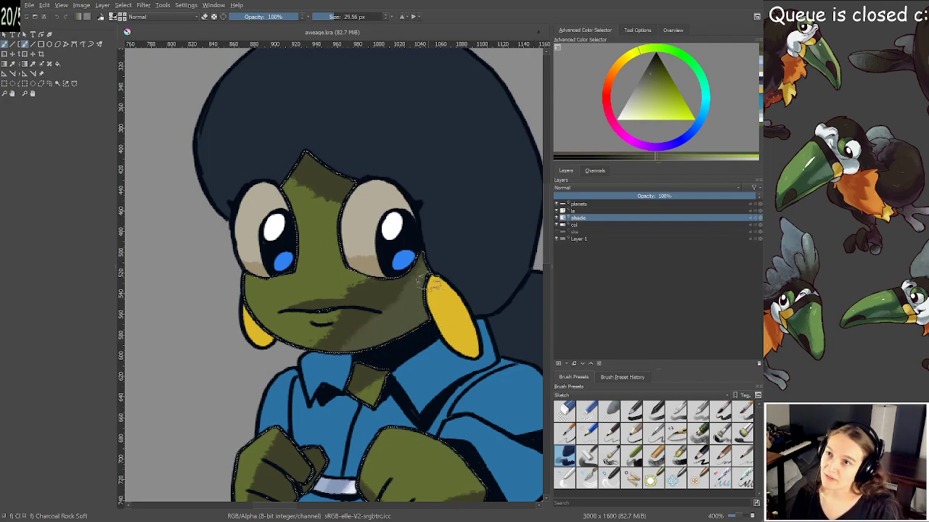
pyautogui.press('[')
pyautogui.press('[')
pyautogui.press('[')
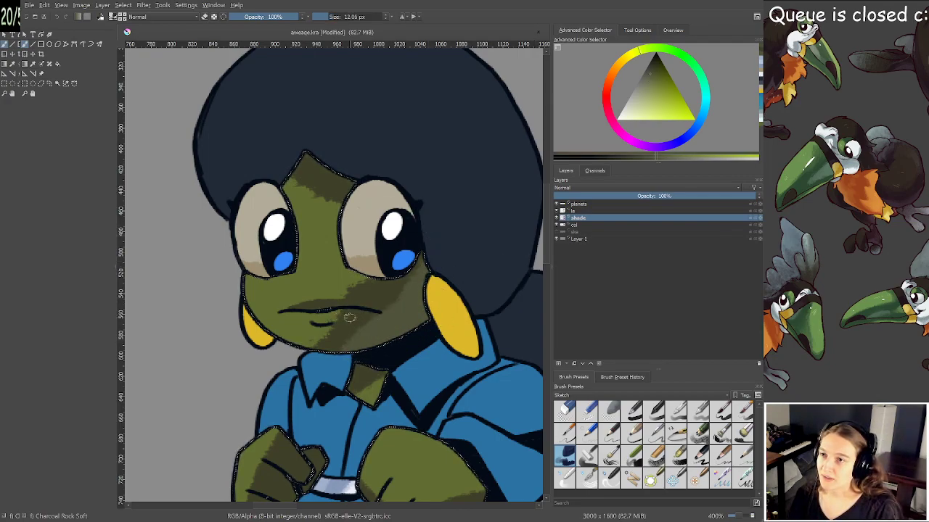
# Sample the dark and greyish olives from the face to add small shadows at Halope's mouth corners with a finer brush
pyautogui.keyDown('ctrl'); pyautogui.click(366, 297); pyautogui.keyUp('ctrl')
pyautogui.press('[')
pyautogui.press('[')
pyautogui.press('[')
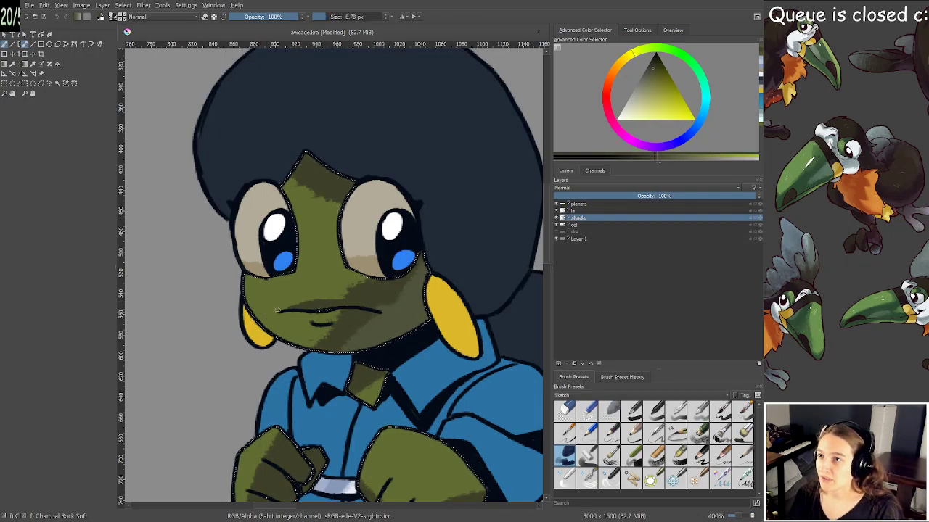
pyautogui.keyDown('ctrl'); pyautogui.click(389, 317); pyautogui.keyUp('ctrl')
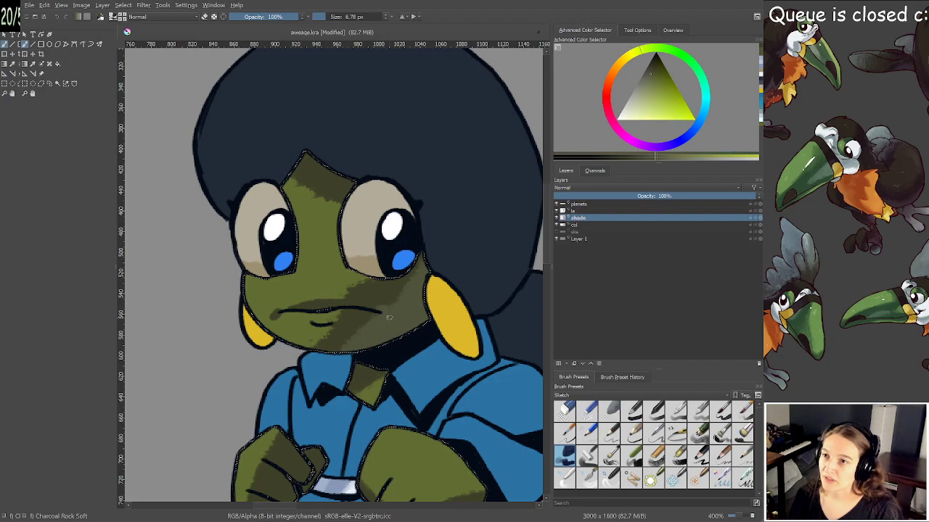
pyautogui.keyDown('ctrl'); pyautogui.click(376, 298); pyautogui.keyUp('ctrl')
pyautogui.keyDown('ctrl'); pyautogui.click(406, 311); pyautogui.keyUp('ctrl')
# Add greyish olive reflected light to the shaded fingers of Halope's hands and save the drawing
pyautogui.scroll(-2, 406, 346)
pyautogui.scroll(1, 414, 381)
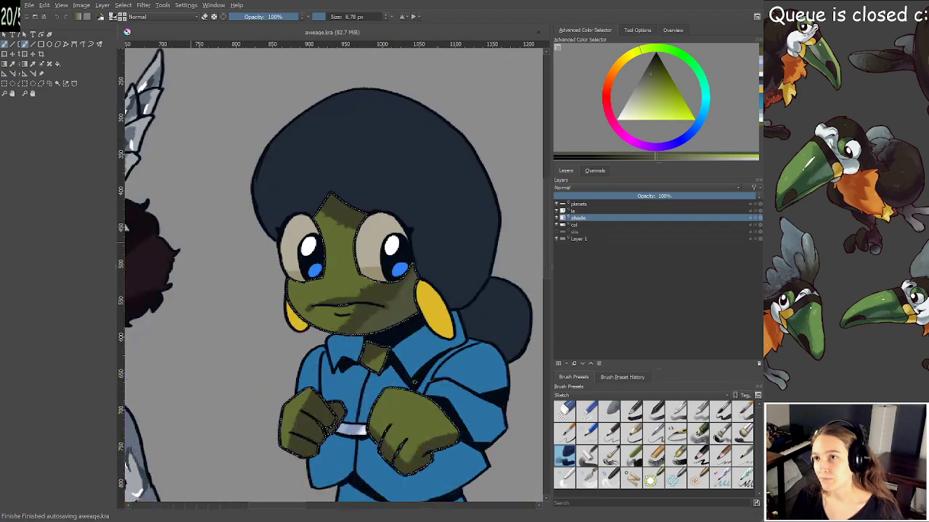
pyautogui.scroll(1, 414, 382)
pyautogui.moveTo(309, 273); pyautogui.dragTo(314, 273)
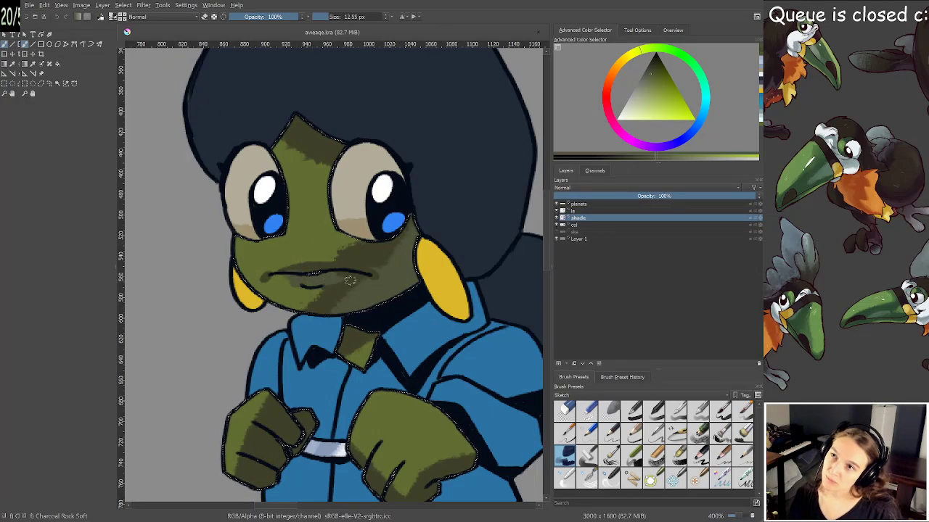
pyautogui.scroll(-2, 335, 260)
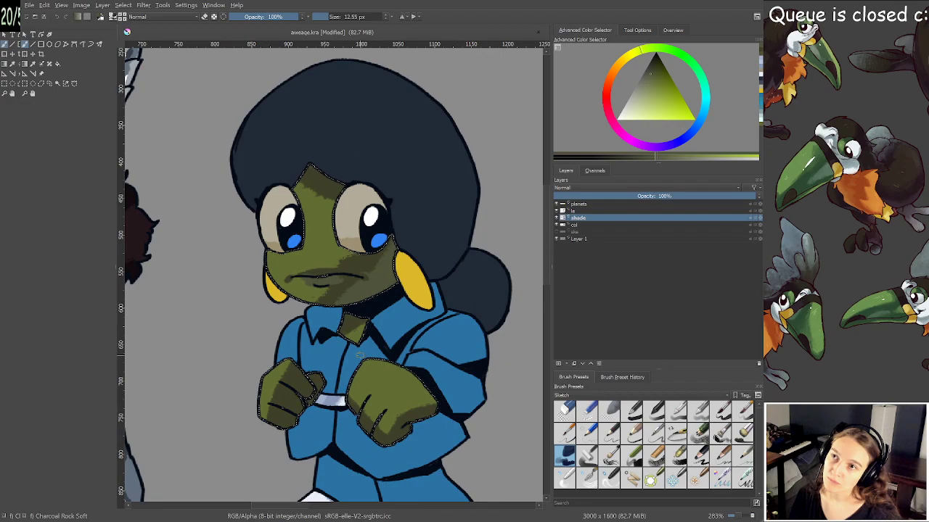
pyautogui.scroll(2, 362, 348)
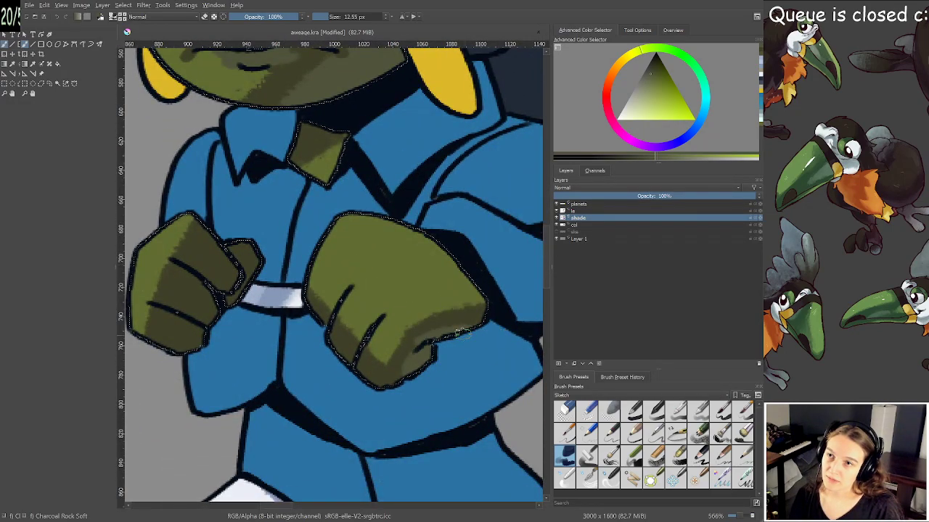
pyautogui.moveTo(221, 293)
pyautogui.mouseDown()
pyautogui.moveTo(199, 304)
pyautogui.moveTo(210, 312)
pyautogui.moveTo(210, 268)
pyautogui.moveTo(254, 277)
pyautogui.mouseUp()
pyautogui.moveTo(171, 349)
pyautogui.mouseDown()
pyautogui.moveTo(186, 336)
pyautogui.moveTo(195, 347)
pyautogui.mouseUp()
pyautogui.hotkey('ctrl', 's')
# Clear the selection, paint lighter olive highlights on Halope's hand, cheek, lower lip and beside the eyes, and save the drawing
pyautogui.scroll(-2, 192, 347)
pyautogui.moveTo(303, 323); pyautogui.dragTo(392, 417)
pyautogui.scroll(1, 372, 352)
pyautogui.hotkey('ctrl', 'shift', 'a')
pyautogui.moveTo(396, 385); pyautogui.dragTo(416, 377)
pyautogui.moveTo(396, 293)
pyautogui.mouseDown()
pyautogui.moveTo(393, 309)
pyautogui.moveTo(388, 286)
pyautogui.moveTo(383, 298)
pyautogui.mouseUp()
pyautogui.keyDown('ctrl'); pyautogui.click(361, 377); pyautogui.keyUp('ctrl')
pyautogui.click(654, 91)
pyautogui.moveTo(366, 362); pyautogui.dragTo(375, 351)
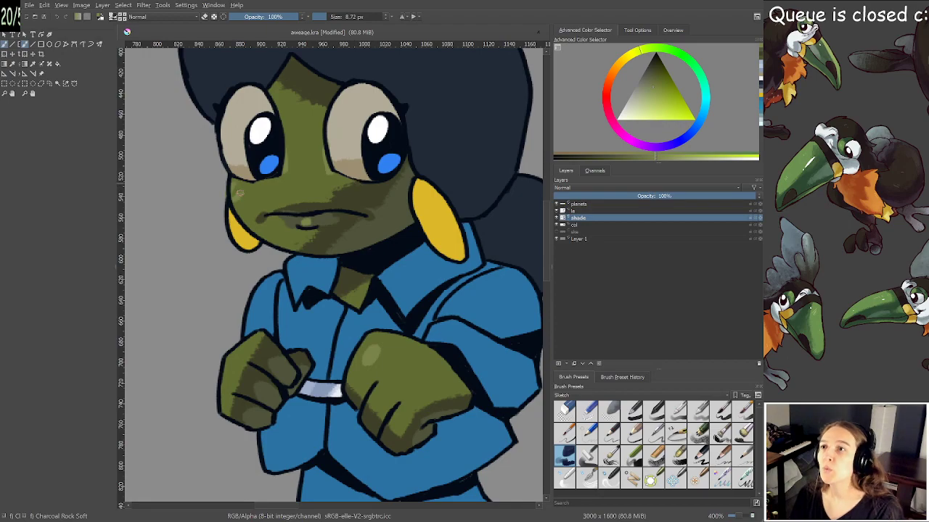
pyautogui.scroll(-3, 273, 227)
pyautogui.scroll(2, 271, 229)
pyautogui.moveTo(323, 266); pyautogui.dragTo(336, 287)
pyautogui.hotkey('ctrl', 's')
# Reshape the forehead shadow below the hairline using the sampled base olive and dark olive, and save the drawing
pyautogui.scroll(4, 307, 225)
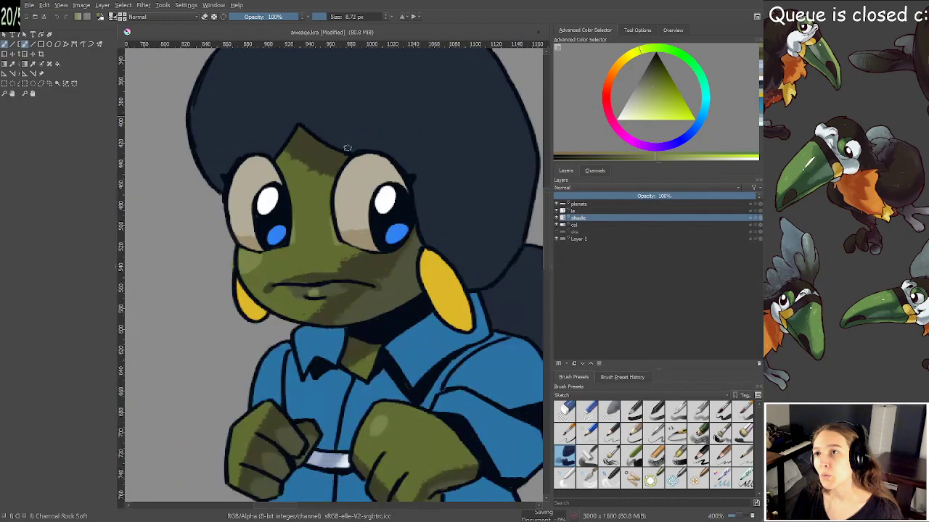
pyautogui.scroll(4, 317, 204)
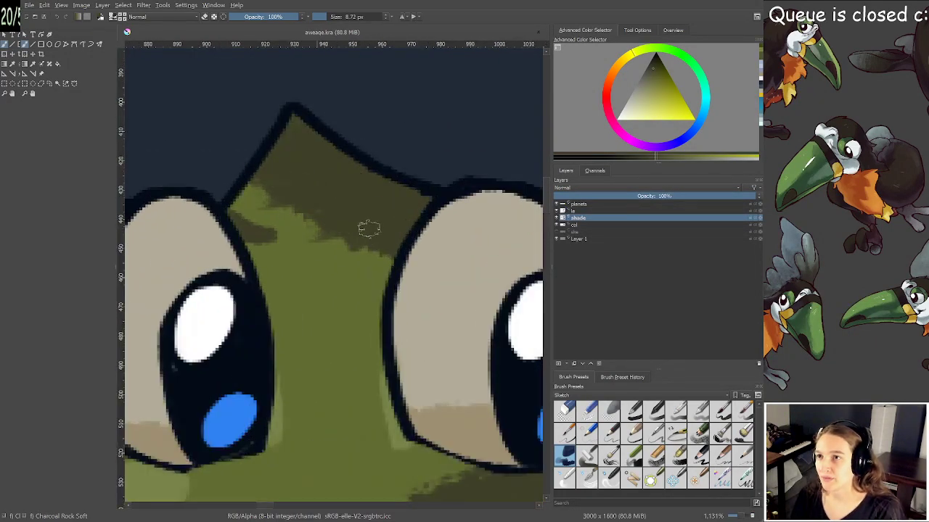
pyautogui.keyDown('ctrl'); pyautogui.click(341, 283); pyautogui.keyUp('ctrl')
pyautogui.moveTo(397, 245); pyautogui.dragTo(371, 249)
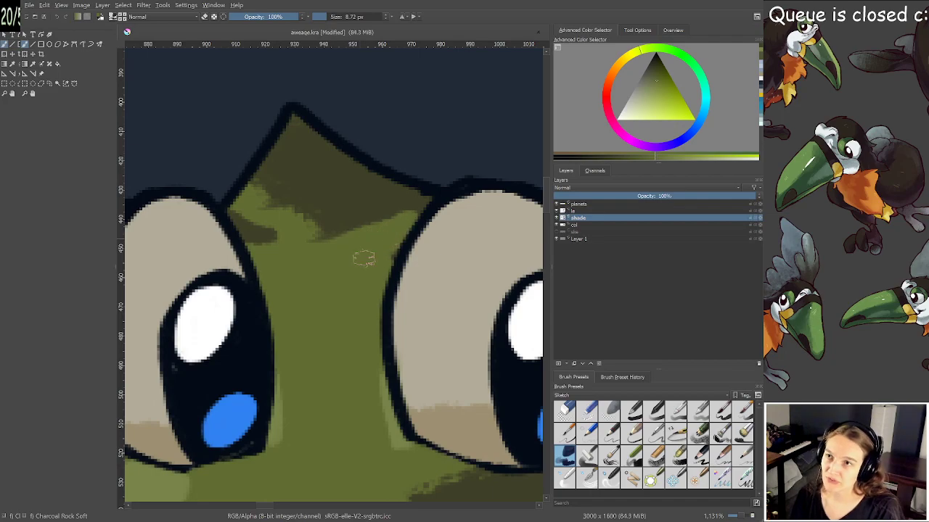
pyautogui.scroll(-5, 397, 231)
pyautogui.scroll(4, 402, 247)
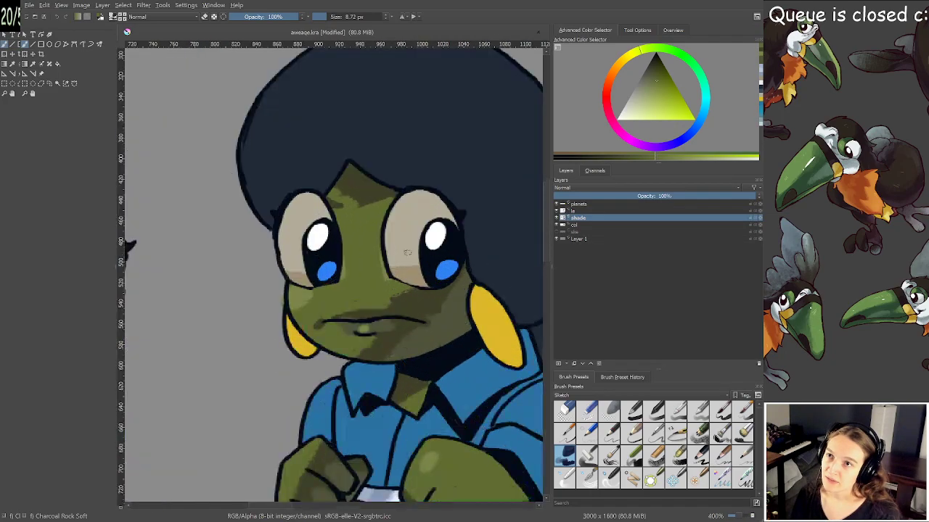
pyautogui.moveTo(390, 194)
pyautogui.mouseDown()
pyautogui.moveTo(411, 174)
pyautogui.moveTo(360, 197)
pyautogui.mouseUp()
pyautogui.keyDown('ctrl'); pyautogui.click(360, 192); pyautogui.keyUp('ctrl')
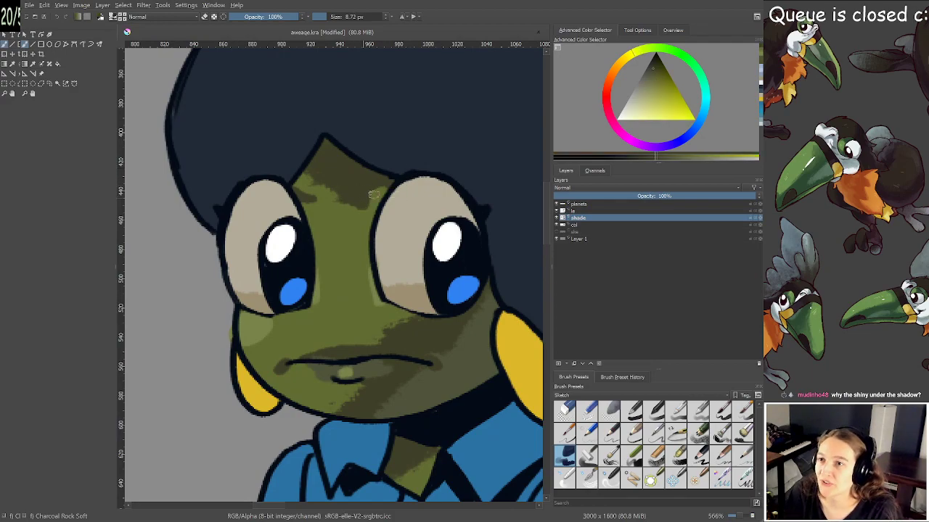
pyautogui.scroll(-2, 374, 207)
pyautogui.hotkey('ctrl', 's')
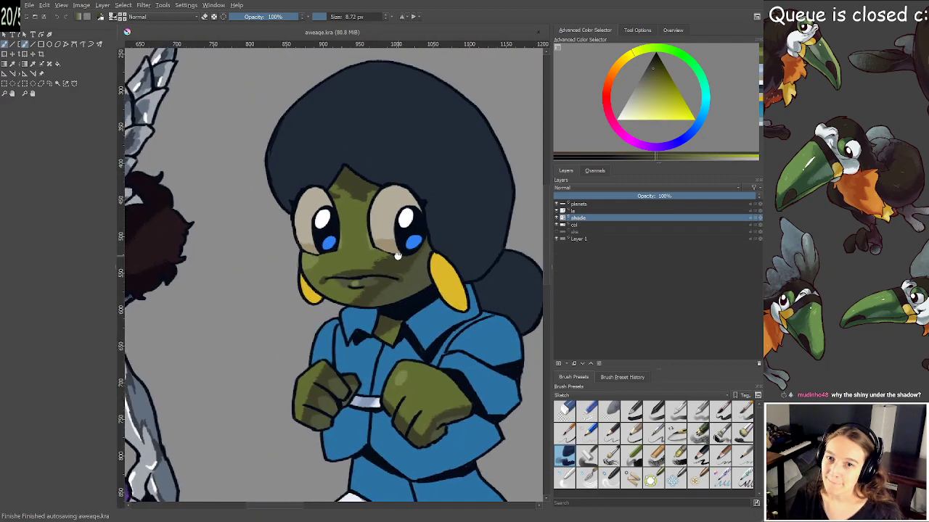
# Examine the finished shading on the neighbouring character with the winged helmet and purple dress, and compare it with Halope
pyautogui.scroll(1, 399, 263)
pyautogui.scroll(1, 397, 261)
pyautogui.scroll(-2, 396, 267)
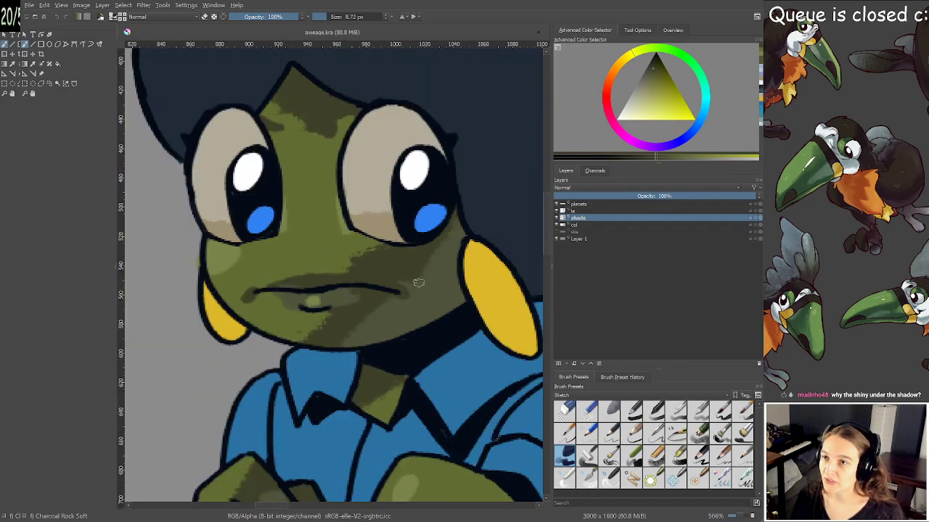
pyautogui.scroll(-1, 406, 290)
pyautogui.moveTo(319, 276); pyautogui.dragTo(479, 241)
pyautogui.moveTo(211, 212); pyautogui.dragTo(323, 238)
pyautogui.scroll(1, 298, 208)
pyautogui.scroll(-1, 323, 238)
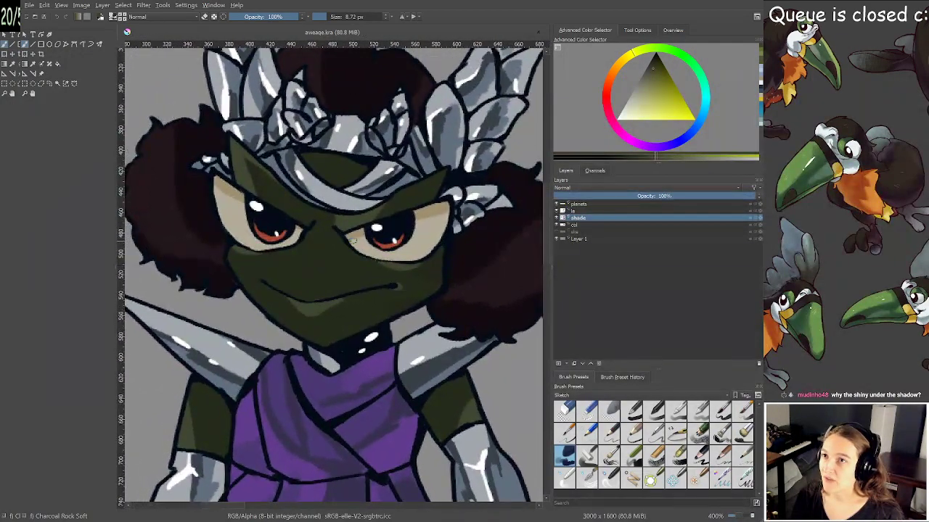
pyautogui.scroll(2, 351, 254)
pyautogui.scroll(-2, 351, 259)
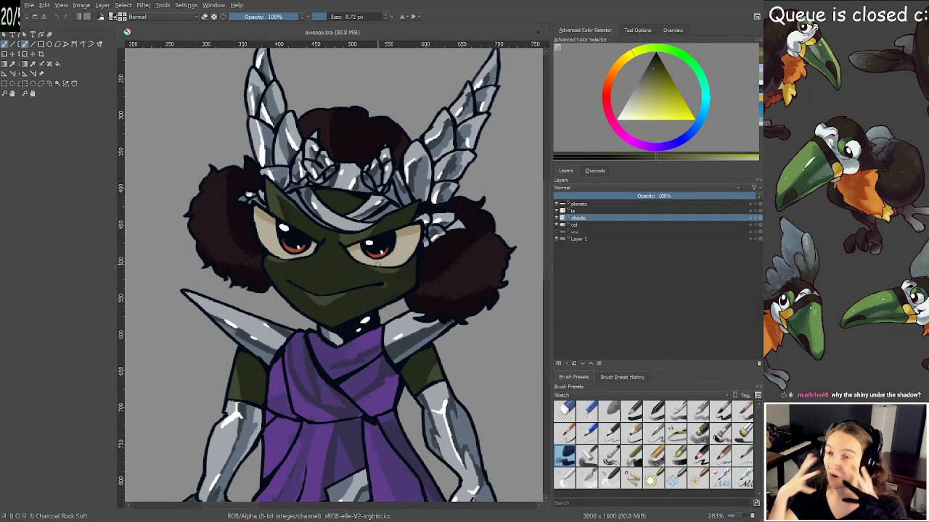
pyautogui.moveTo(390, 325); pyautogui.dragTo(395, 279)
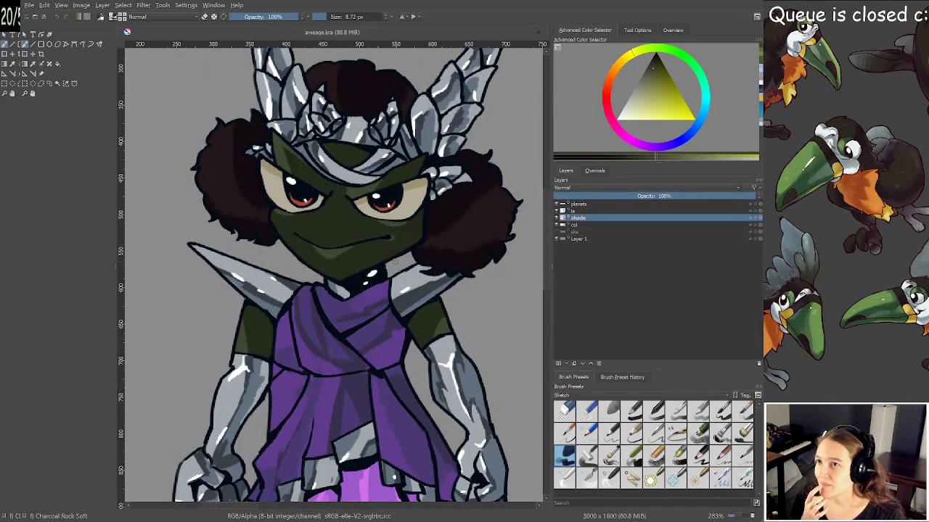
pyautogui.scroll(-2, 395, 262)
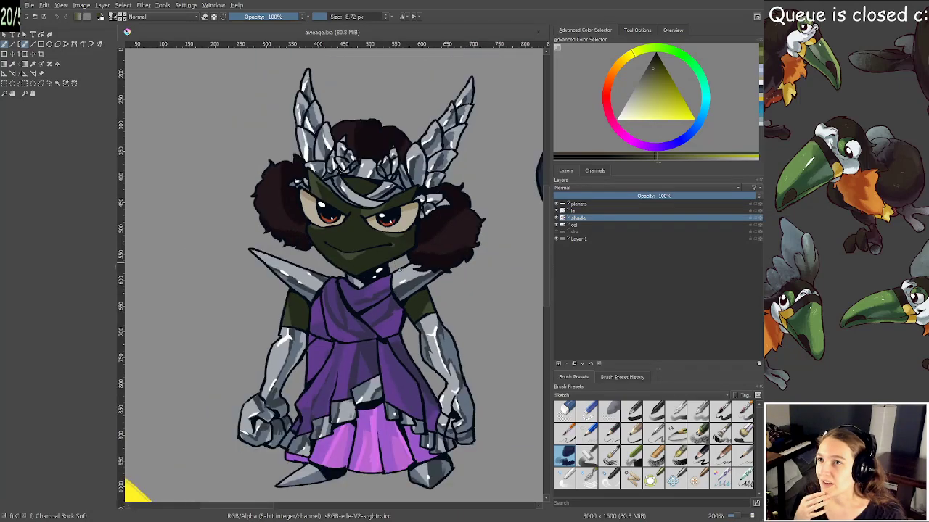
pyautogui.moveTo(418, 288); pyautogui.dragTo(372, 251)
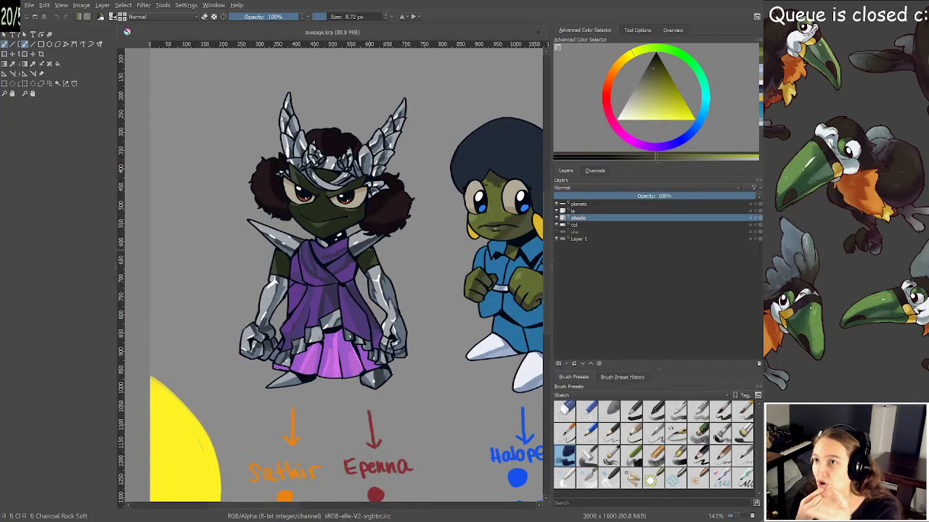
pyautogui.moveTo(372, 251); pyautogui.dragTo(306, 290)
pyautogui.scroll(2, 429, 311)
pyautogui.moveTo(510, 314); pyautogui.dragTo(385, 312)
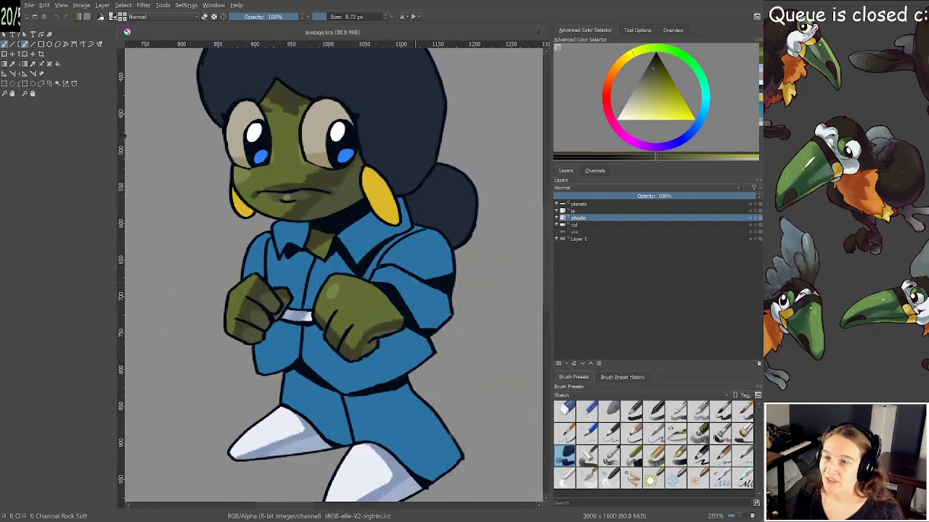
# Select Halope's blue shirt and trousers by contiguous area with the line art hidden, and show the line art again
pyautogui.scroll(1, 303, 215)
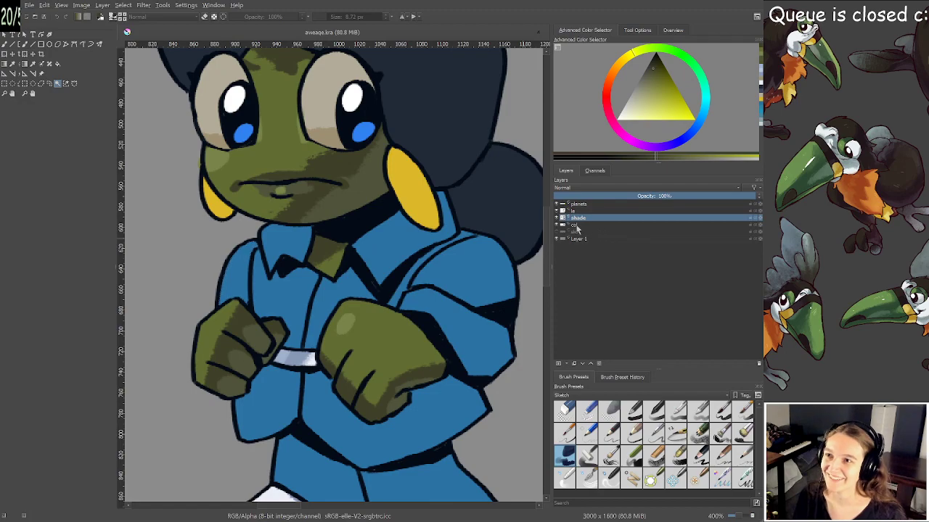
pyautogui.click(557, 210)
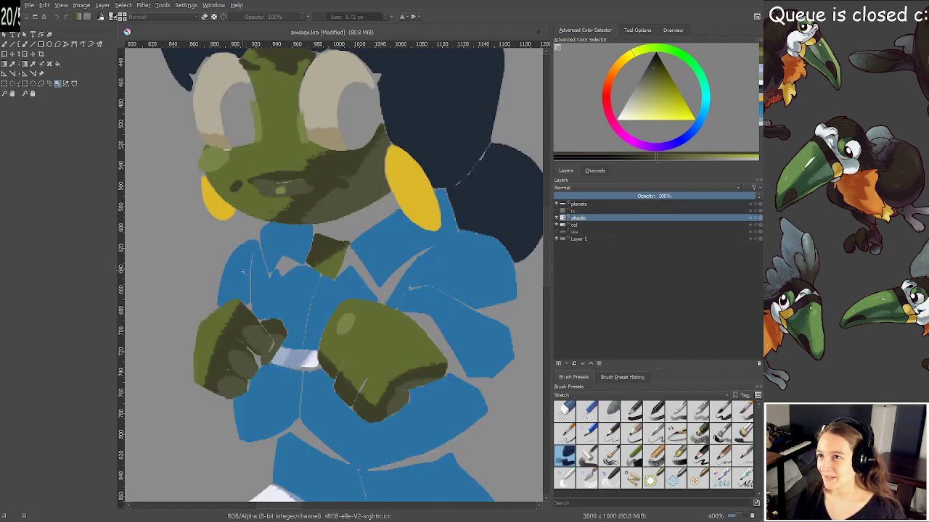
pyautogui.click(286, 246)
pyautogui.keyDown('shift'); pyautogui.click(435, 265); pyautogui.keyUp('shift')
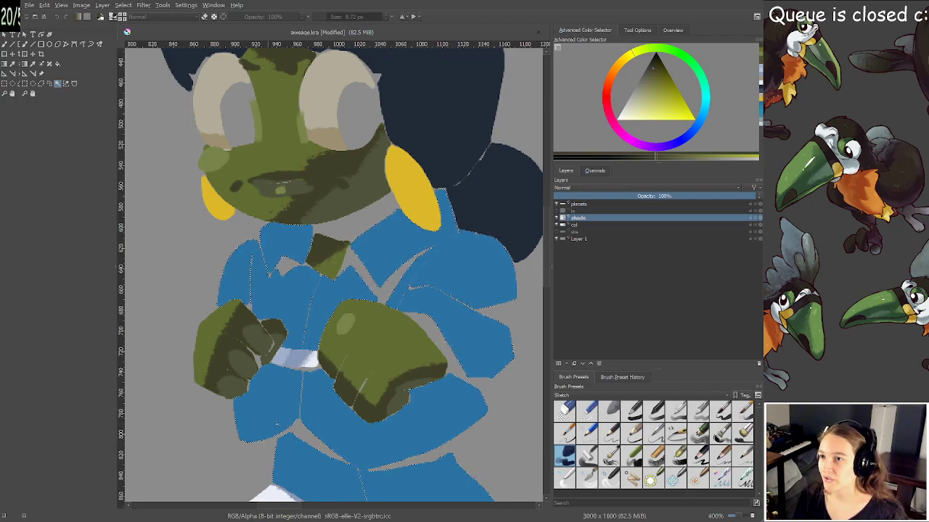
pyautogui.click(562, 210)
# Review the winged-helmet character's face and purple dress up close as a shading reference, and return to Halope's outfit
pyautogui.scroll(2, 394, 238)
pyautogui.scroll(-1, 394, 238)
pyautogui.moveTo(239, 211); pyautogui.dragTo(523, 279)
pyautogui.scroll(1, 378, 247)
pyautogui.moveTo(334, 246); pyautogui.dragTo(383, 265)
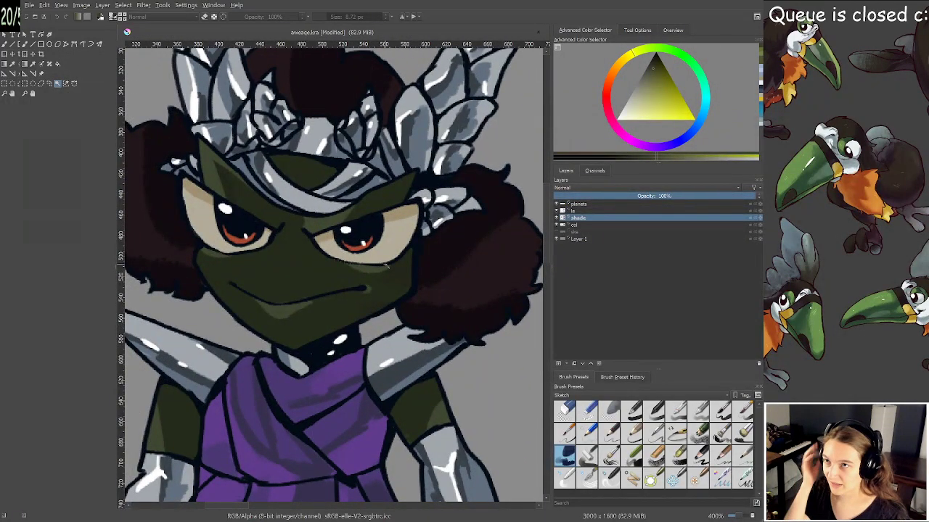
pyautogui.scroll(-1, 399, 274)
pyautogui.moveTo(417, 274); pyautogui.dragTo(335, 249)
pyautogui.moveTo(511, 294); pyautogui.dragTo(281, 289)
pyautogui.scroll(1, 403, 263)
pyautogui.moveTo(401, 257); pyautogui.dragTo(308, 217)
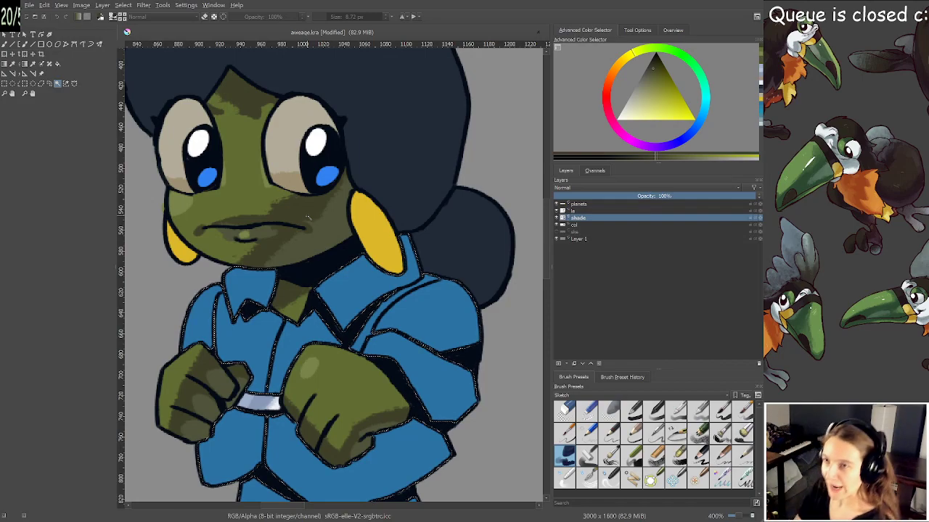
# Shift the shadow colour to a deeper blue and shade the collar and chest of Halope's shirt
pyautogui.press('b')
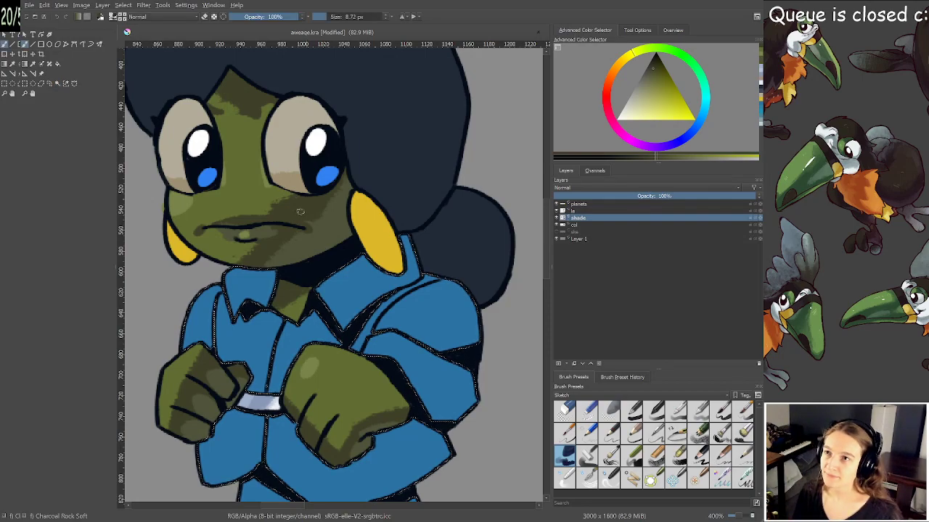
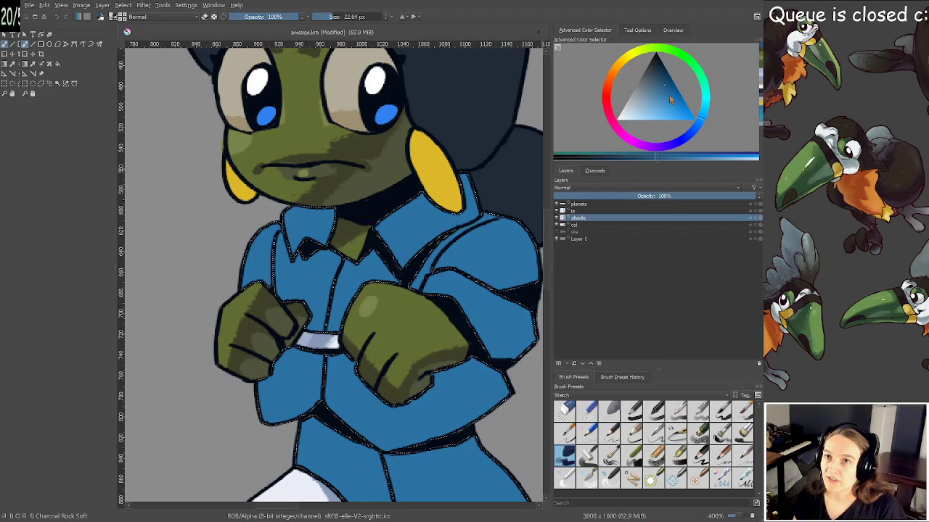
pyautogui.click(702, 132)
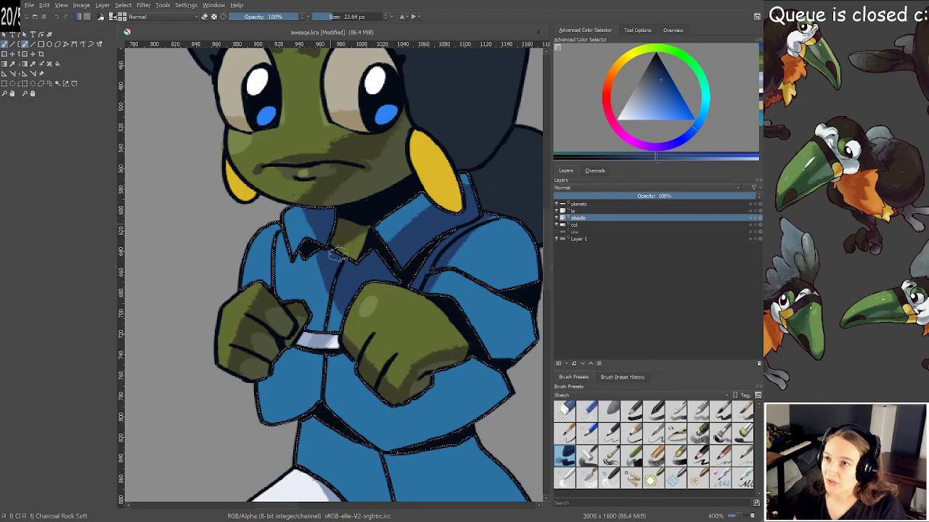
pyautogui.keyDown('shift'); pyautogui.moveTo(306, 267); pyautogui.dragTo(293, 266); pyautogui.keyUp('shift')
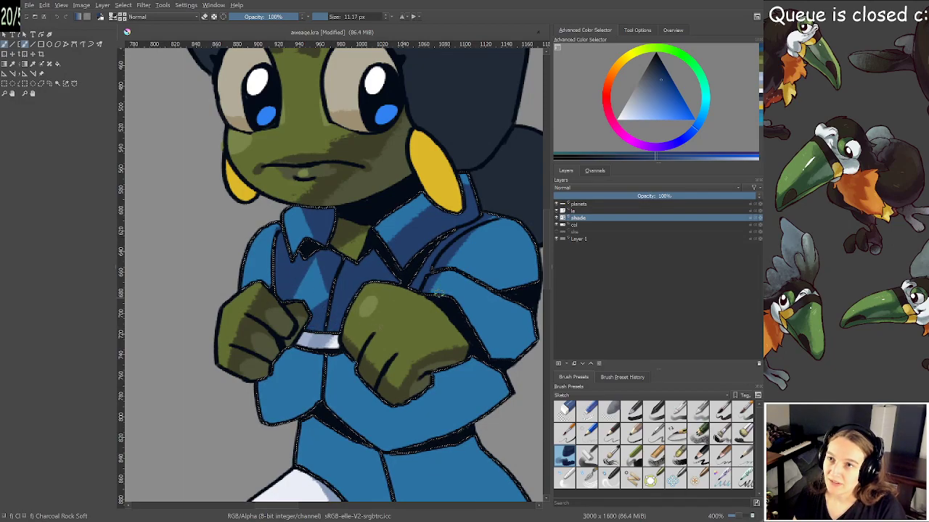
# Shade the puffed sleeve, forearm and lower edge of Halope's shirt in the same deep blue, and save the drawing
pyautogui.moveTo(439, 293); pyautogui.dragTo(472, 276)
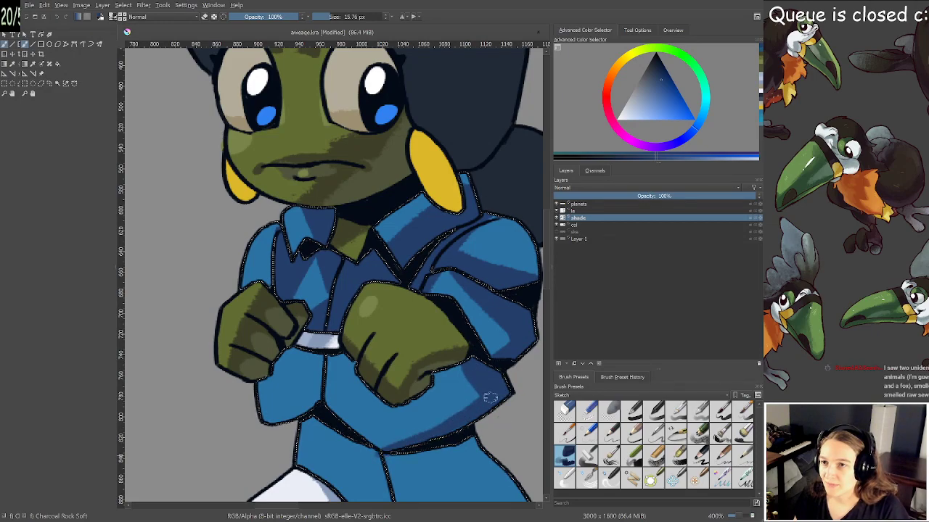
pyautogui.hotkey('ctrl', 's')
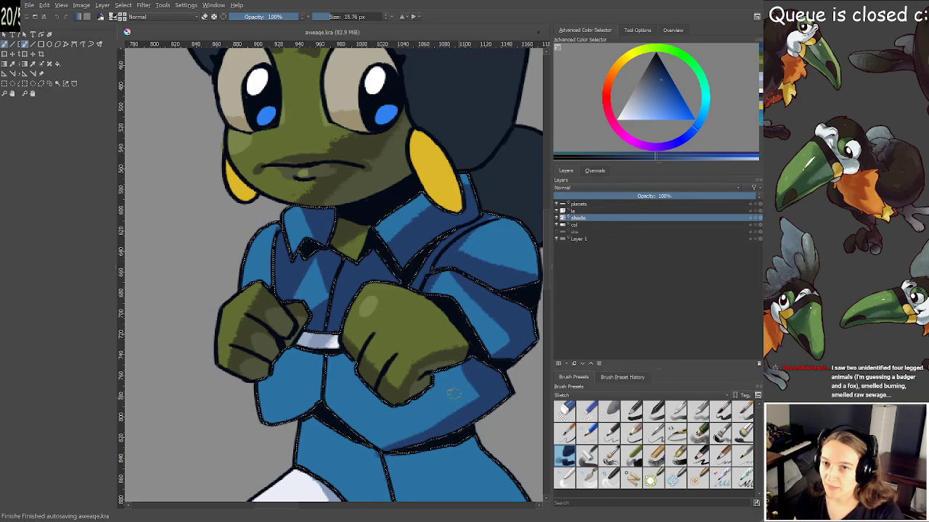
pyautogui.moveTo(465, 408)
pyautogui.mouseDown()
pyautogui.moveTo(435, 379)
pyautogui.moveTo(410, 331)
pyautogui.moveTo(418, 334)
pyautogui.mouseUp()
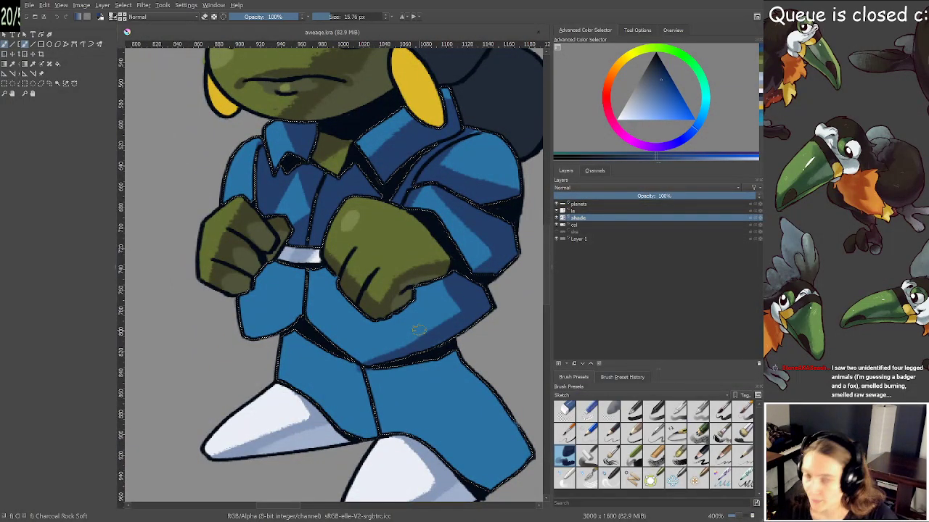
pyautogui.moveTo(418, 331); pyautogui.dragTo(398, 285)
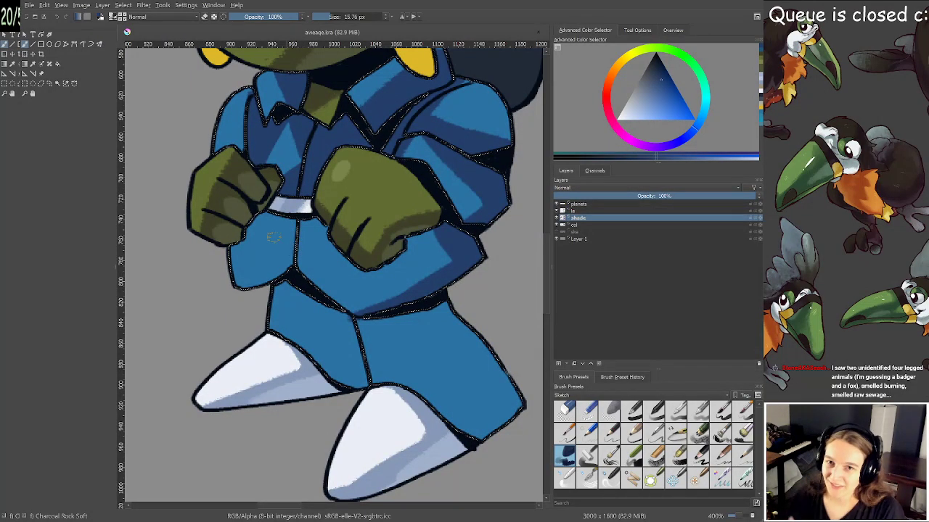
# Shade Halope's shirt below the smaller fist and most of the trousers in deep blue, enlarging the brush to 34.63 px, and save the drawing
pyautogui.moveTo(300, 201)
pyautogui.mouseDown()
pyautogui.moveTo(277, 209)
pyautogui.moveTo(277, 228)
pyautogui.mouseUp()
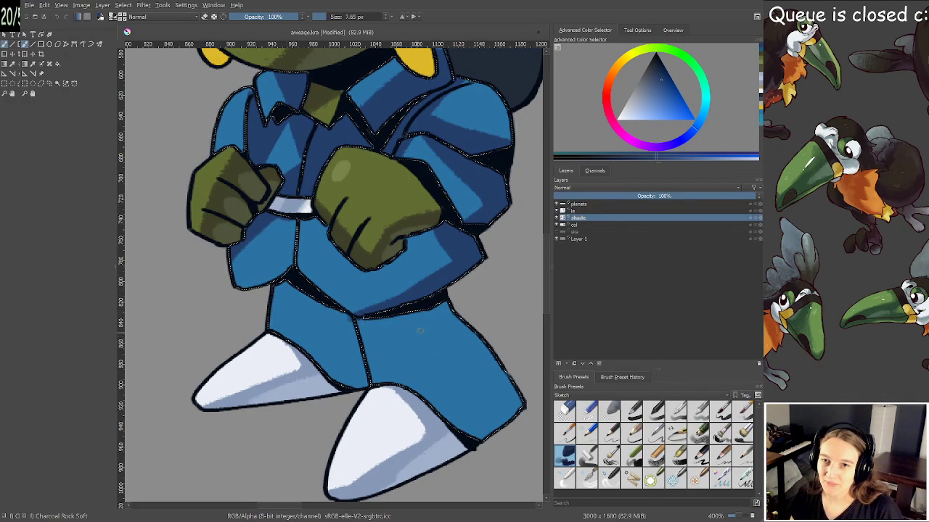
pyautogui.press(']')
pyautogui.press(']')
pyautogui.press(']')
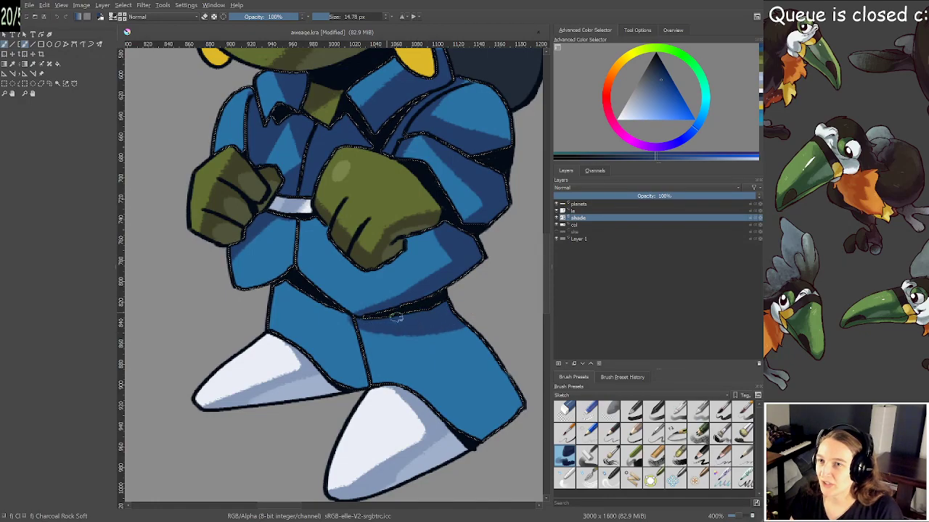
pyautogui.press(']')
pyautogui.press(']')
pyautogui.press(']')
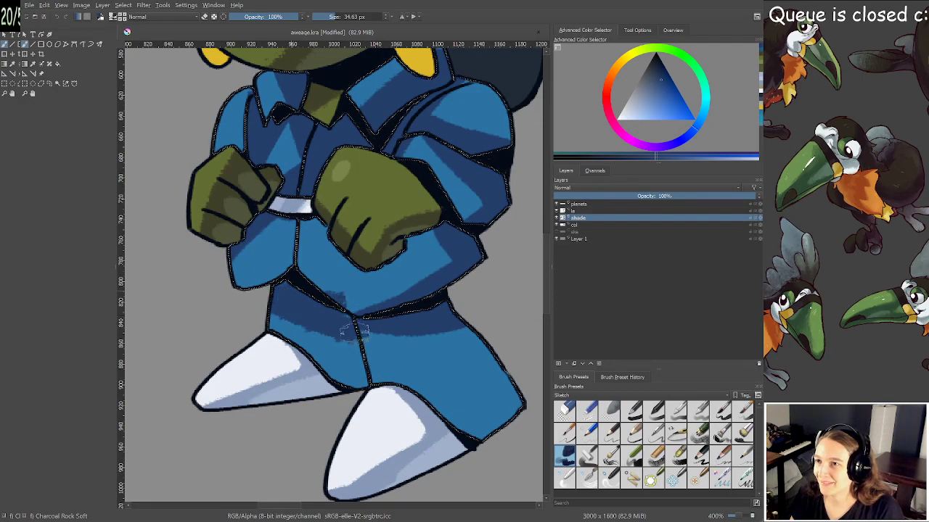
pyautogui.moveTo(354, 332); pyautogui.dragTo(371, 336)
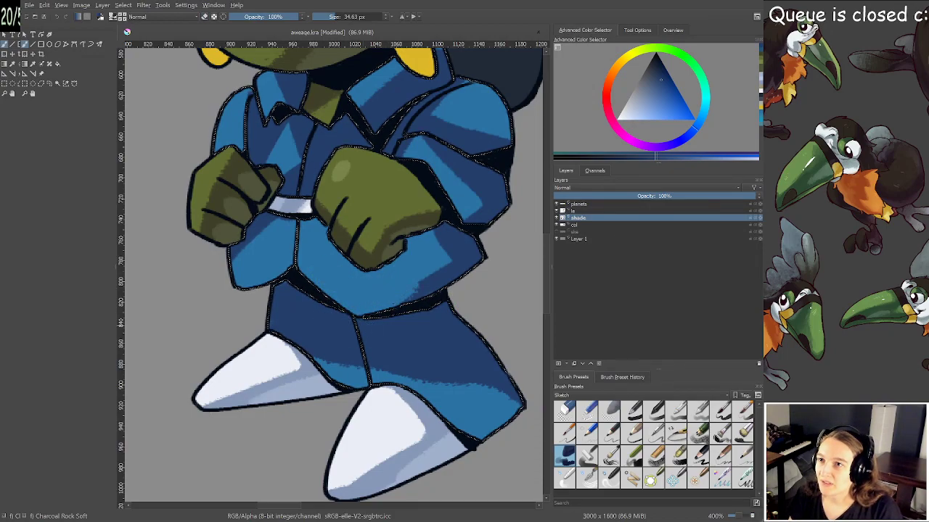
pyautogui.hotkey('ctrl', 's')
# Reduce the brush to 7.90 px and extend the deep blue shadow down the front trouser leg towards the ankle
pyautogui.scroll(-3, 376, 298)
pyautogui.scroll(3, 389, 259)
pyautogui.moveTo(390, 275); pyautogui.dragTo(406, 344)
pyautogui.scroll(-1, 397, 312)
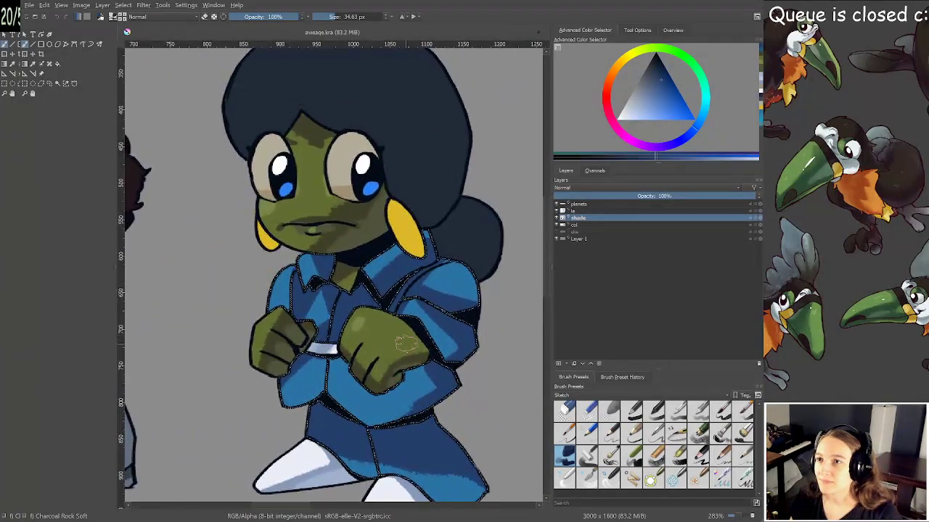
pyautogui.moveTo(448, 291); pyautogui.dragTo(436, 290)
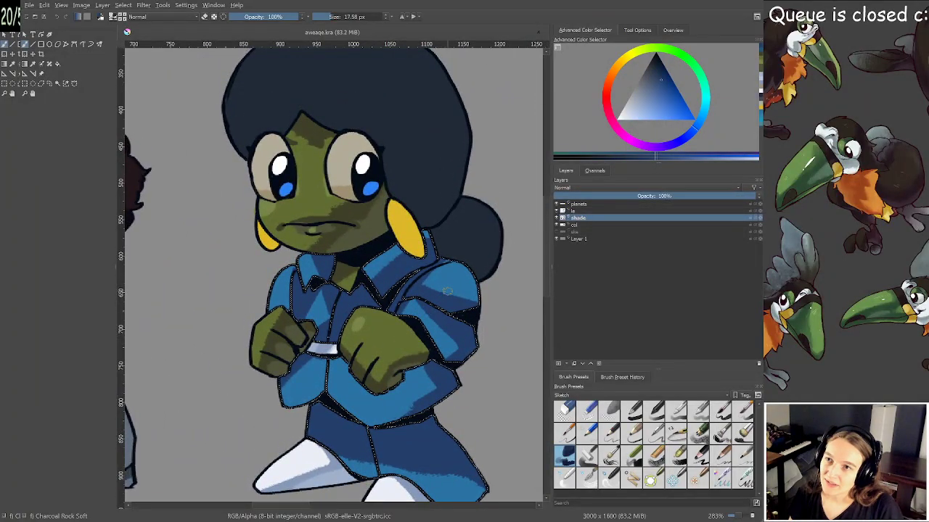
pyautogui.press('[')
pyautogui.press('[')
pyautogui.press('[')
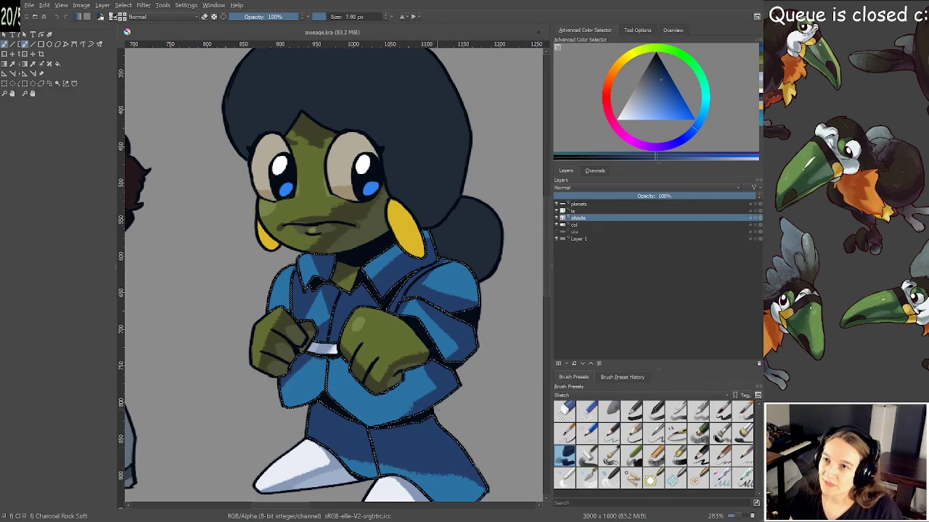
pyautogui.scroll(1, 403, 360)
pyautogui.moveTo(441, 433)
pyautogui.mouseDown()
pyautogui.moveTo(402, 357)
pyautogui.moveTo(402, 333)
pyautogui.mouseUp()
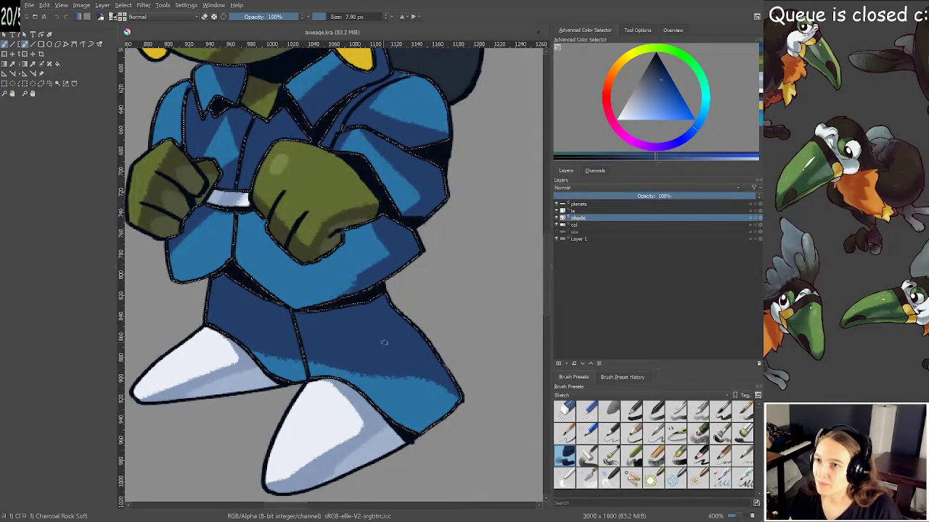
pyautogui.moveTo(368, 369); pyautogui.dragTo(419, 422)
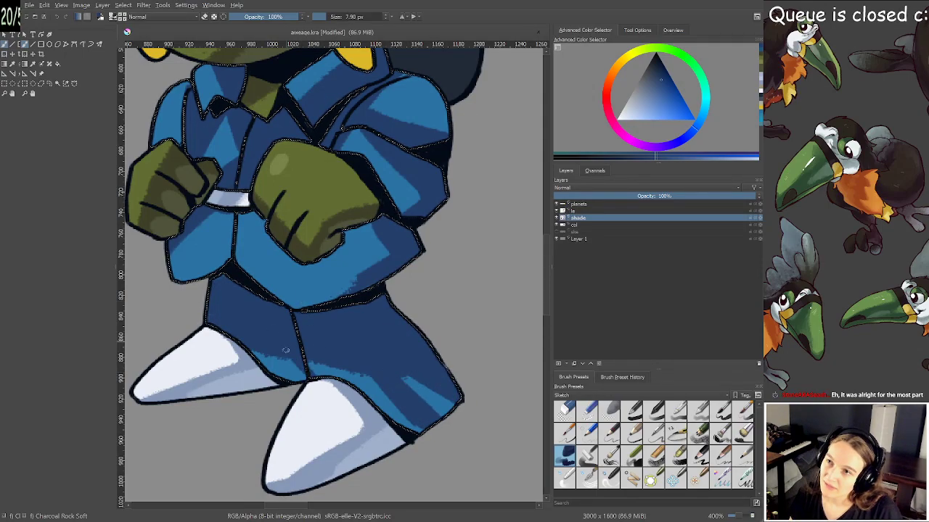
# Sample the trousers' base blue and paint lighter fold streaks into the front leg's shadow
pyautogui.keyDown('ctrl'); pyautogui.click(433, 393); pyautogui.keyUp('ctrl')
pyautogui.moveTo(393, 363); pyautogui.dragTo(417, 384)
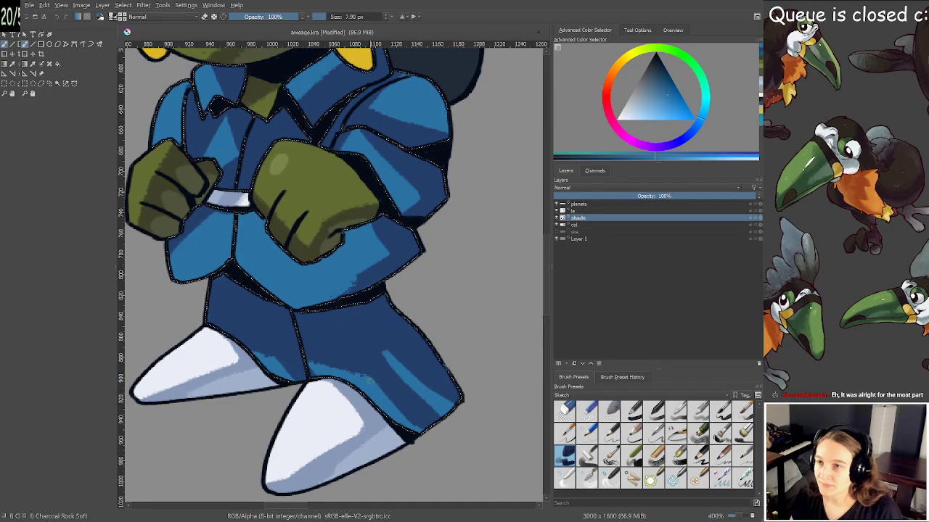
pyautogui.moveTo(354, 363); pyautogui.dragTo(368, 382)
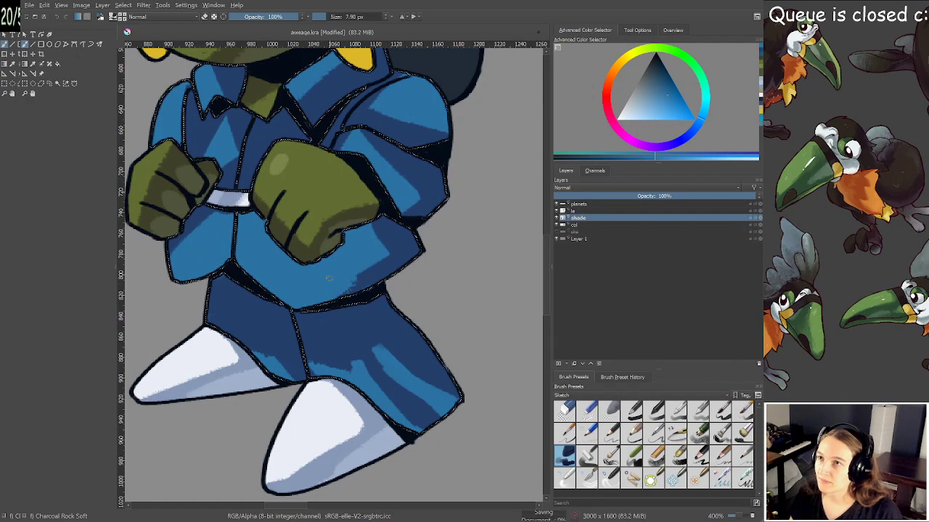
pyautogui.moveTo(321, 231); pyautogui.dragTo(365, 375)
pyautogui.scroll(-2, 364, 283)
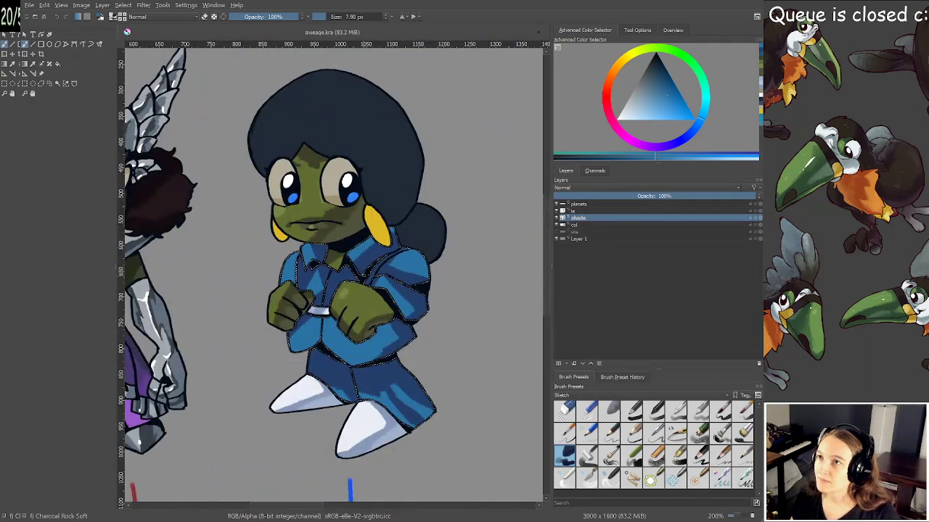
pyautogui.moveTo(364, 283); pyautogui.dragTo(377, 300)
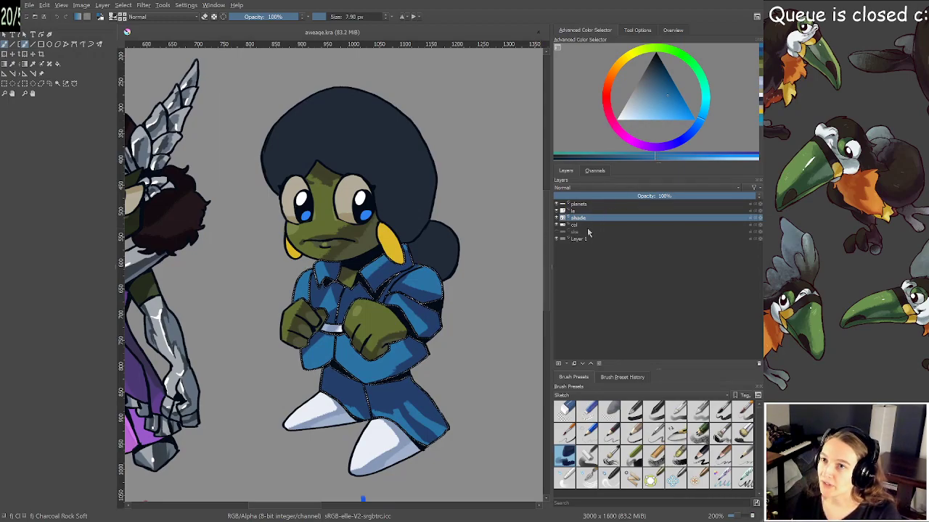
pyautogui.click(557, 232)
pyautogui.click(556, 232)
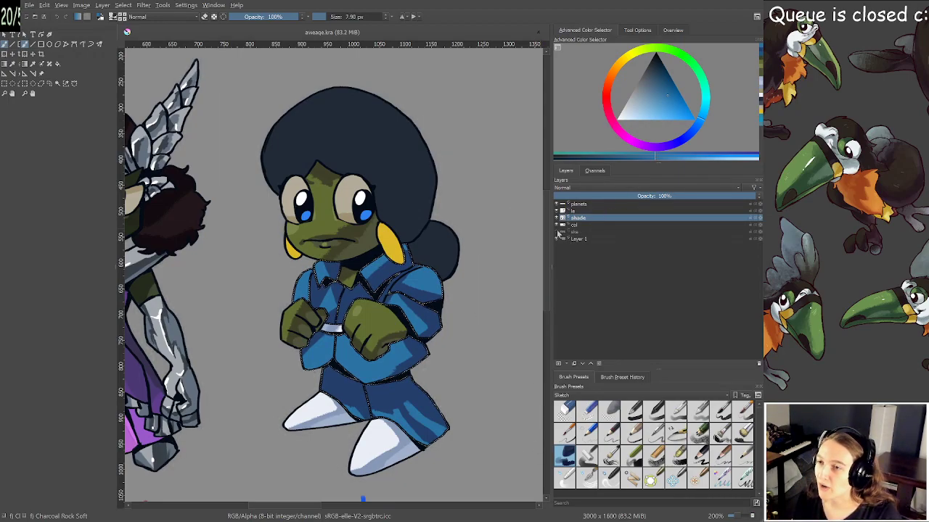
# Switch to a muted teal-blue and paint reflected light along the collar's underside and into the chest shadows of Halope's shirt
pyautogui.press('+')
pyautogui.press('+')
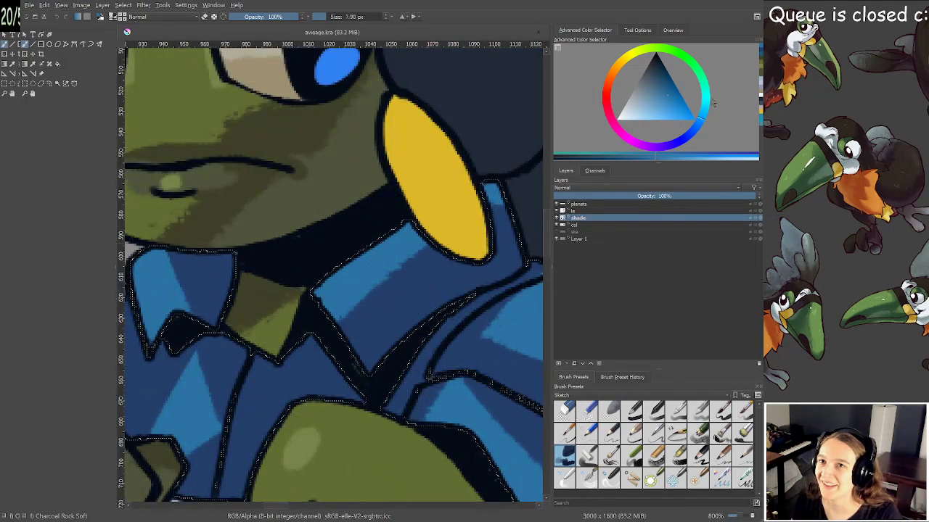
pyautogui.keyDown('ctrl'); pyautogui.click(254, 291); pyautogui.keyUp('ctrl')
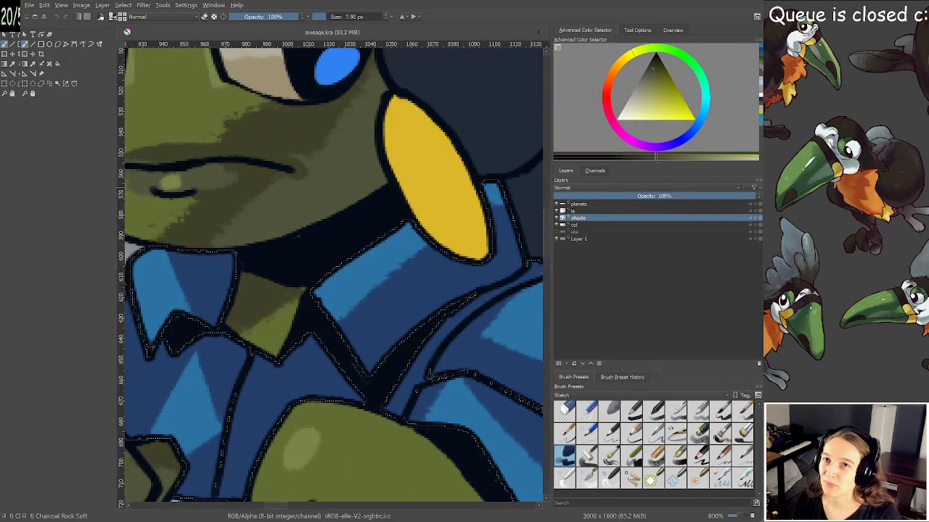
pyautogui.keyDown('ctrl'); pyautogui.click(362, 330); pyautogui.keyUp('ctrl')
pyautogui.press('x')
pyautogui.press('-')
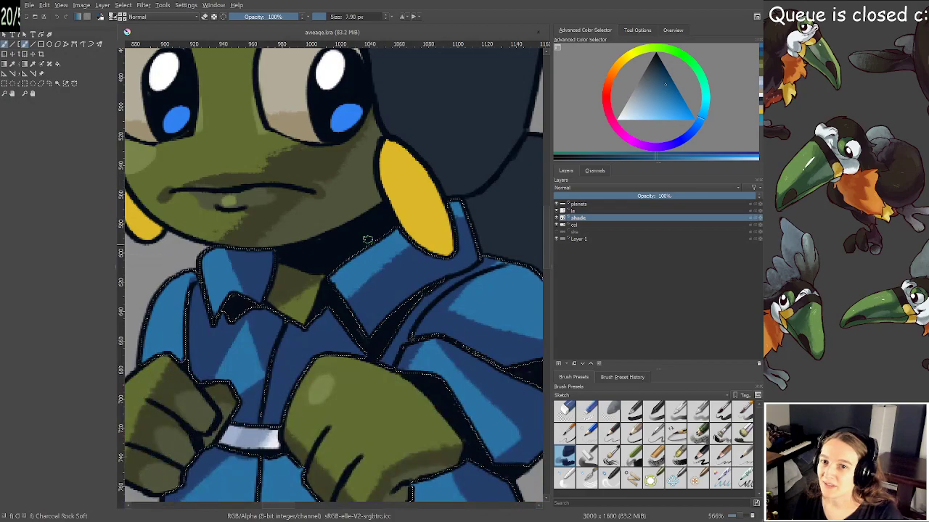
pyautogui.press(']')
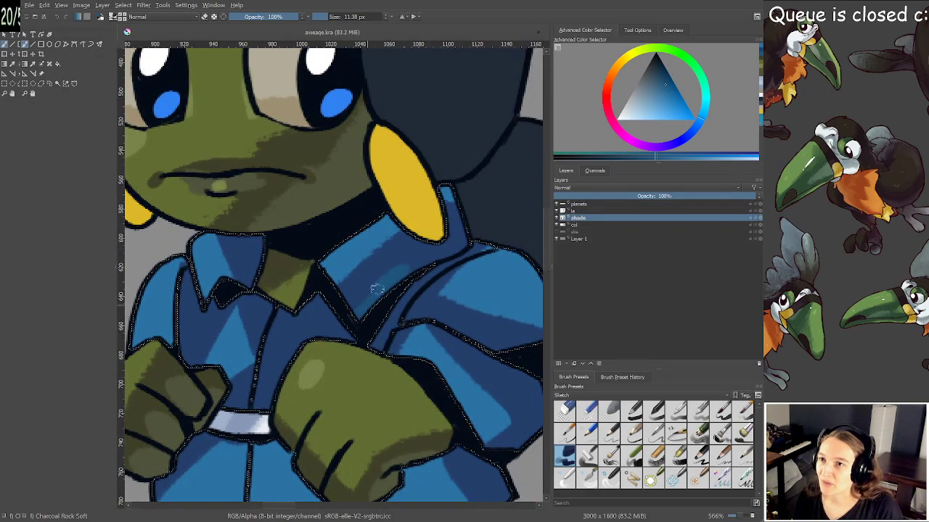
pyautogui.press('[')
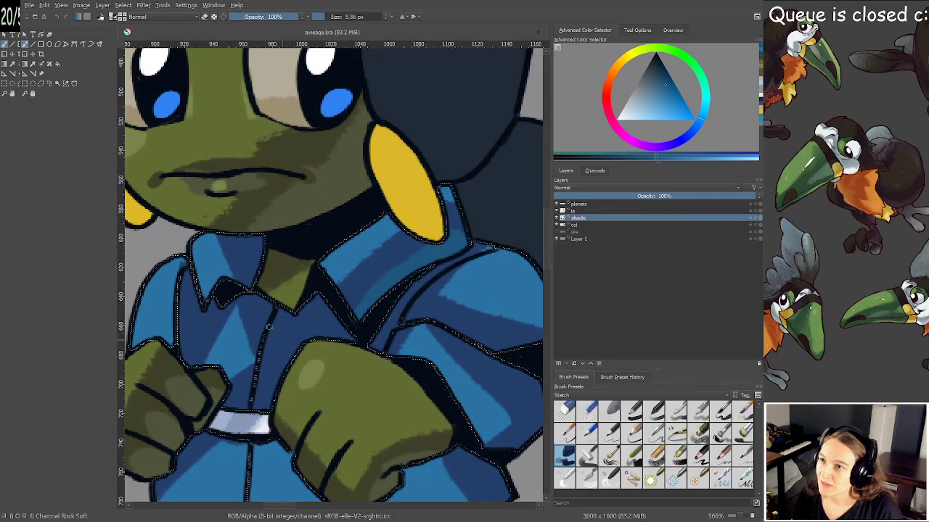
pyautogui.moveTo(259, 300)
pyautogui.mouseDown()
pyautogui.moveTo(286, 350)
pyautogui.moveTo(270, 317)
pyautogui.mouseUp()
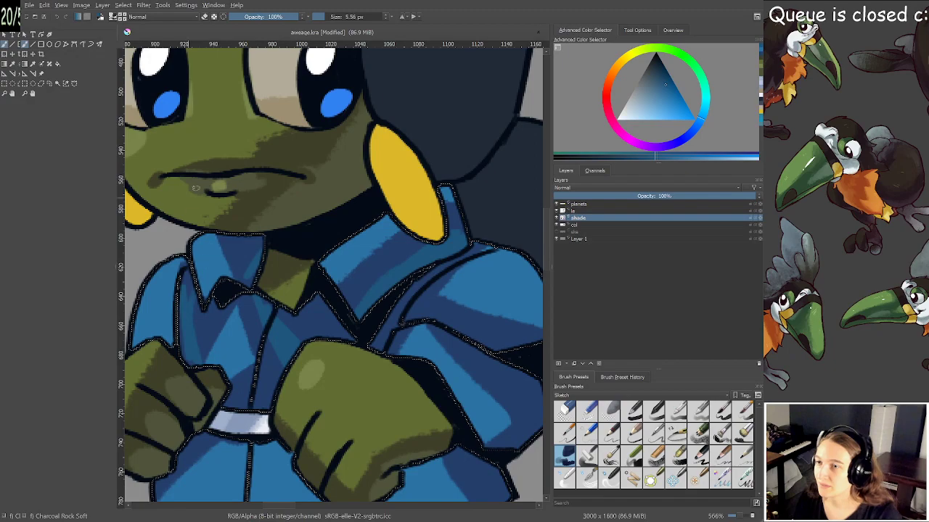
# Add teal-blue reflected light to the shadows of the puffed sleeve, forearm and outer corner of the shirt's hem with an 11.04 px brush
pyautogui.scroll(-2, 212, 196)
pyautogui.scroll(1, 362, 243)
pyautogui.moveTo(362, 243); pyautogui.dragTo(411, 231)
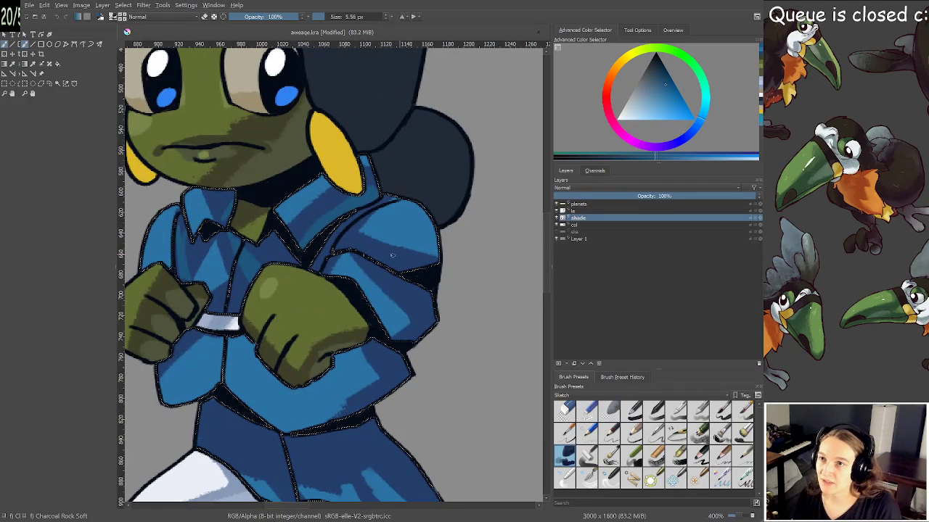
pyautogui.moveTo(368, 257); pyautogui.dragTo(380, 257)
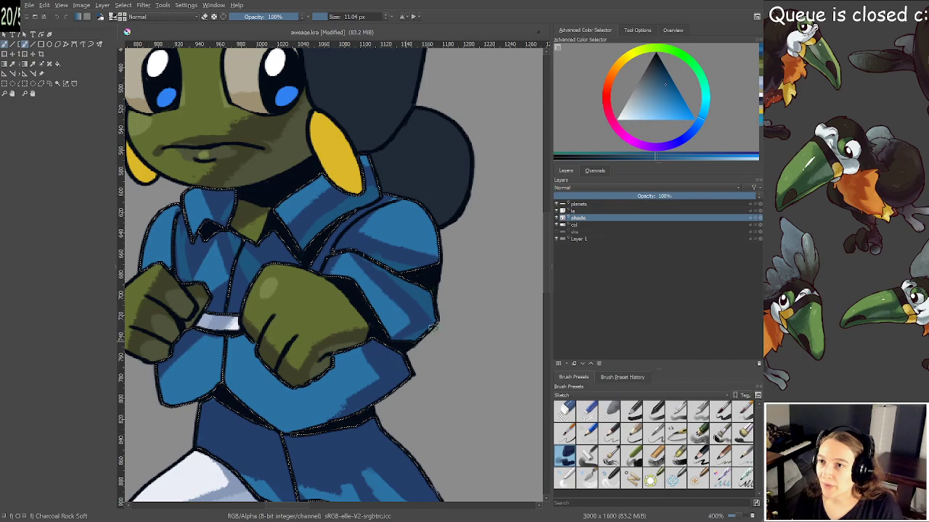
pyautogui.moveTo(371, 344); pyautogui.dragTo(403, 373)
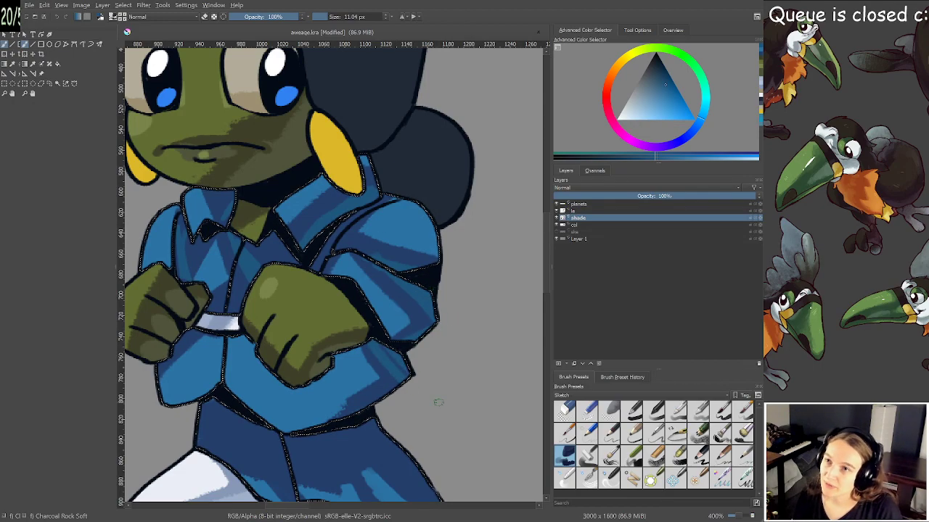
# Paint teal-blue reflected light along the trousers' outer edge and inner folds, reducing the brush to 7.31 px
pyautogui.scroll(-2, 438, 402)
pyautogui.scroll(2, 398, 402)
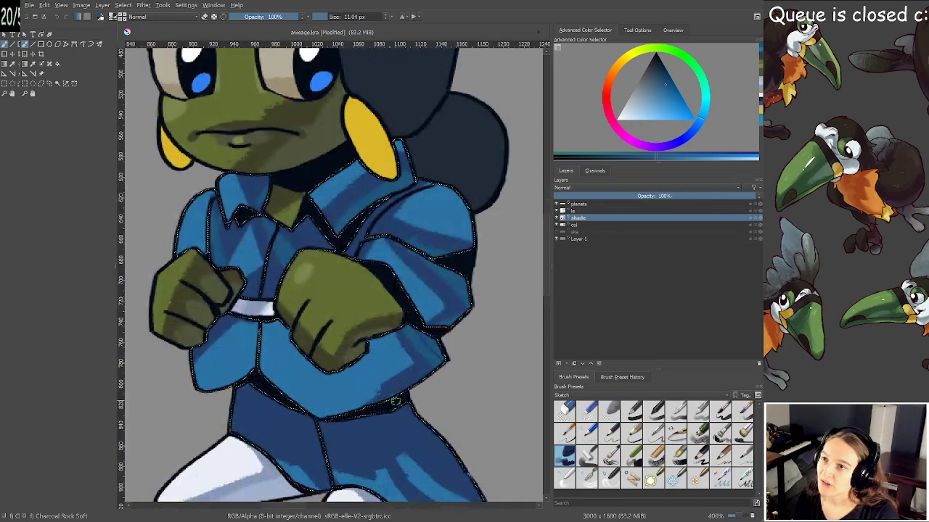
pyautogui.moveTo(396, 402); pyautogui.dragTo(367, 229)
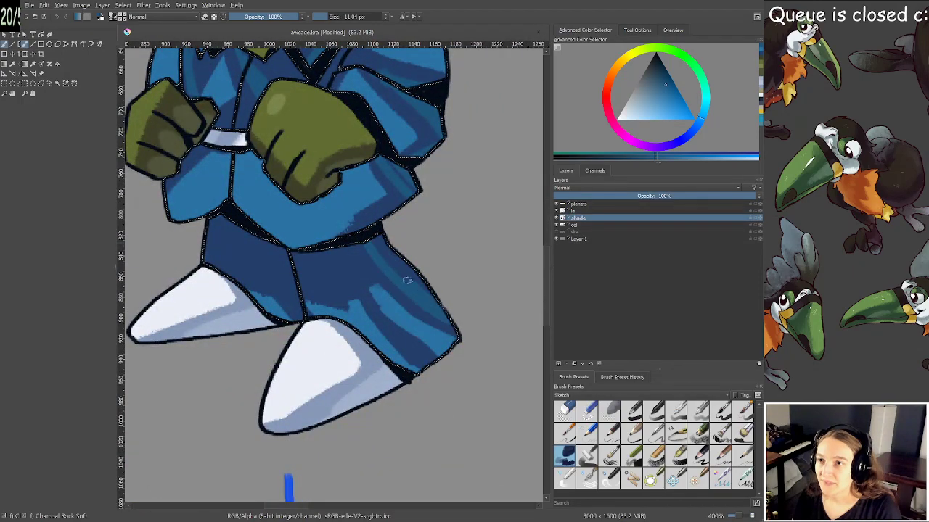
pyautogui.press('[')
pyautogui.press('[')
pyautogui.press('[')
pyautogui.press('[')
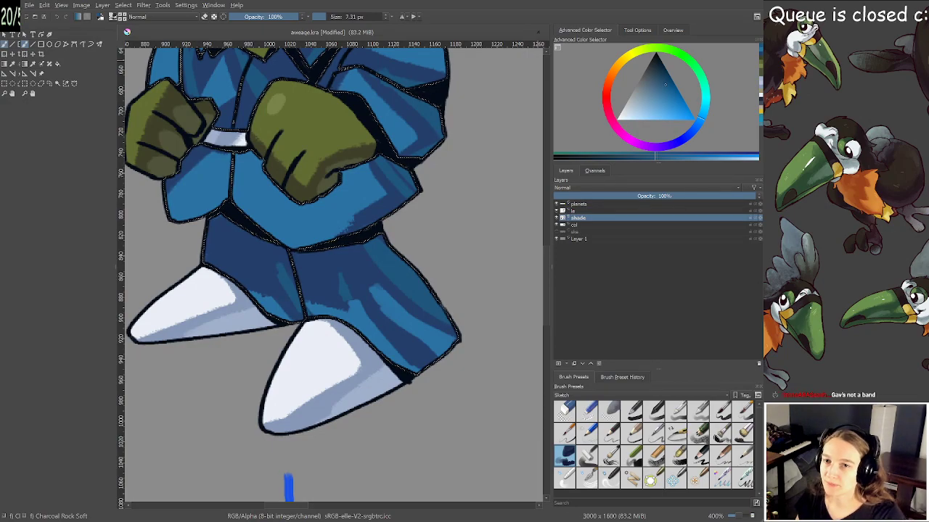
# Sample the deep blue and paint the larger fist's cast shadow and fold shadows on the shirt's lower front
pyautogui.moveTo(229, 187); pyautogui.dragTo(264, 245)
pyautogui.scroll(2, 246, 212)
pyautogui.keyDown('ctrl'); pyautogui.click(293, 369); pyautogui.keyUp('ctrl')
pyautogui.moveTo(362, 335); pyautogui.dragTo(283, 317)
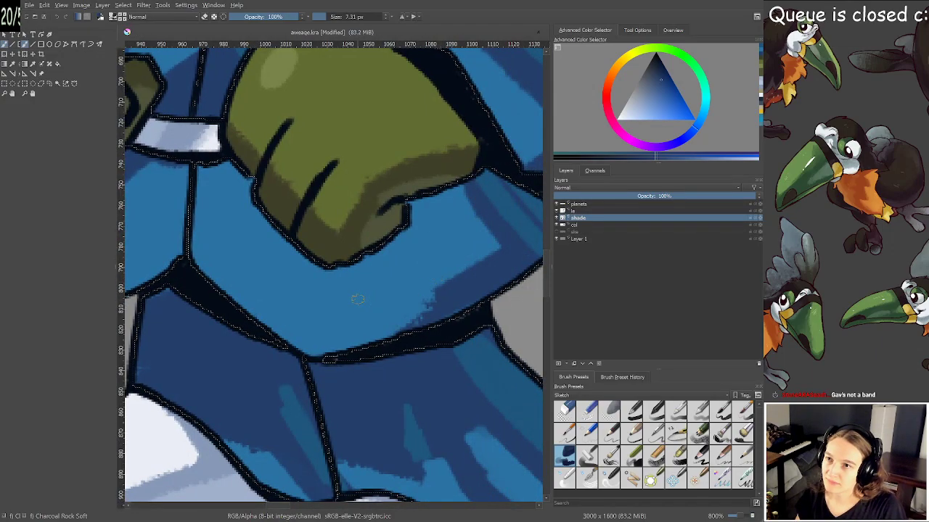
pyautogui.moveTo(358, 297)
pyautogui.mouseDown()
pyautogui.moveTo(451, 307)
pyautogui.moveTo(398, 327)
pyautogui.moveTo(358, 271)
pyautogui.moveTo(416, 245)
pyautogui.moveTo(439, 193)
pyautogui.moveTo(419, 188)
pyautogui.moveTo(400, 207)
pyautogui.moveTo(384, 204)
pyautogui.moveTo(418, 210)
pyautogui.moveTo(435, 176)
pyautogui.moveTo(453, 180)
pyautogui.moveTo(441, 217)
pyautogui.mouseUp()
pyautogui.press('-')
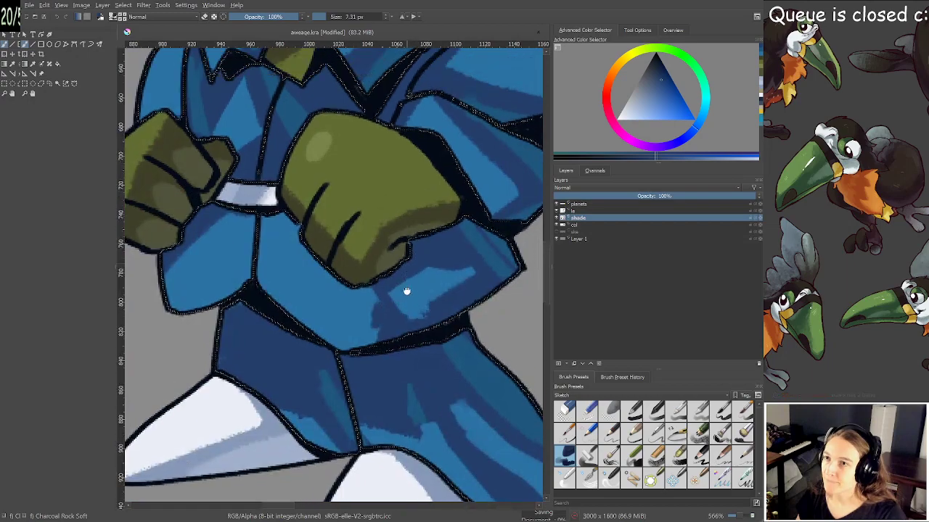
# Paint deep blue fold streaks on the shirt tail below the smaller fist, and clear the outfit selection
pyautogui.moveTo(227, 239)
pyautogui.mouseDown()
pyautogui.moveTo(194, 305)
pyautogui.moveTo(206, 302)
pyautogui.mouseUp()
pyautogui.scroll(-3, 209, 365)
pyautogui.scroll(1, 250, 341)
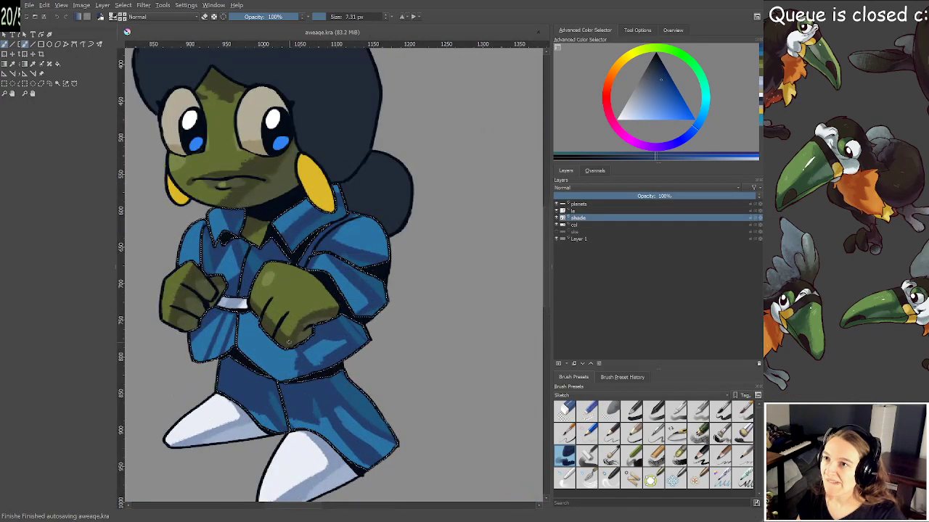
pyautogui.hotkey('ctrl', 'shift', 'a')
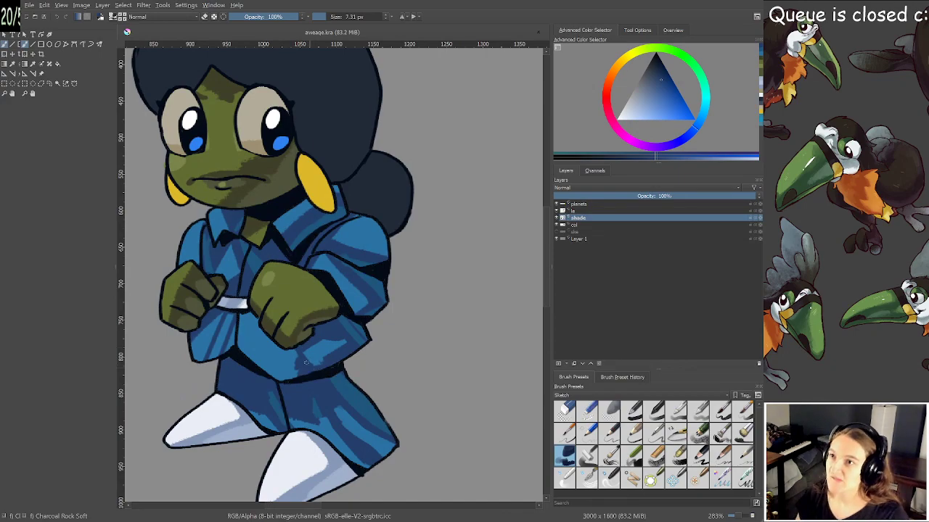
pyautogui.scroll(-1, 306, 363)
pyautogui.moveTo(306, 361); pyautogui.dragTo(399, 356)
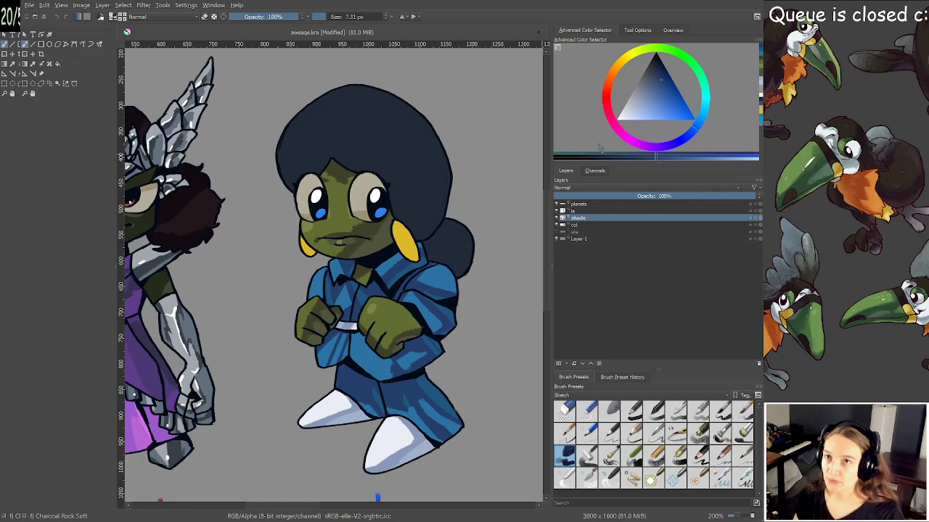
# Shift the colour to a lighter, greener blue and paint highlight streaks on the shirt tail below the smaller fist
pyautogui.click(702, 124)
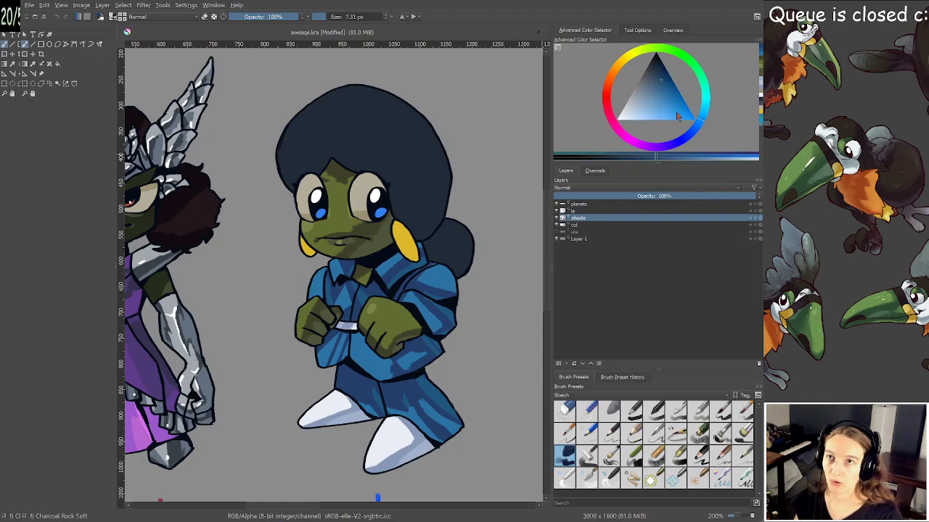
pyautogui.click(661, 92)
pyautogui.scroll(4, 394, 282)
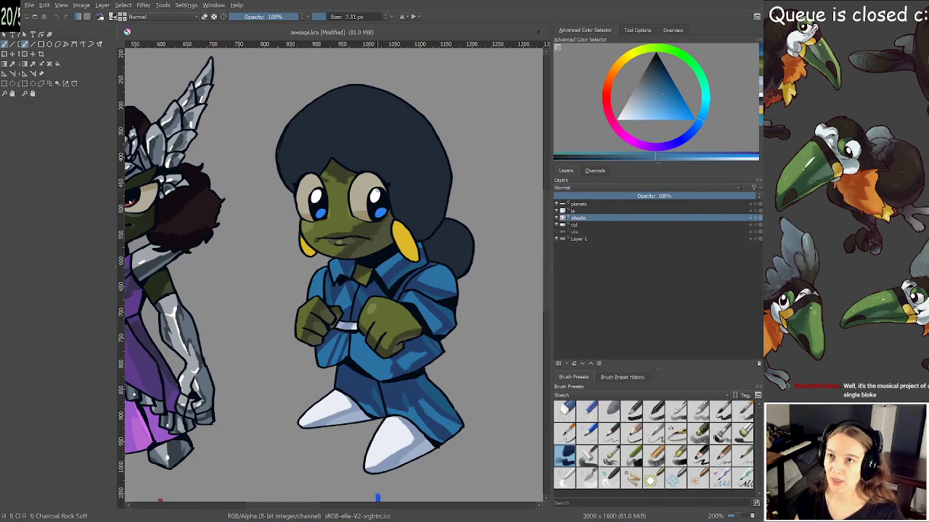
pyautogui.scroll(1, 394, 282)
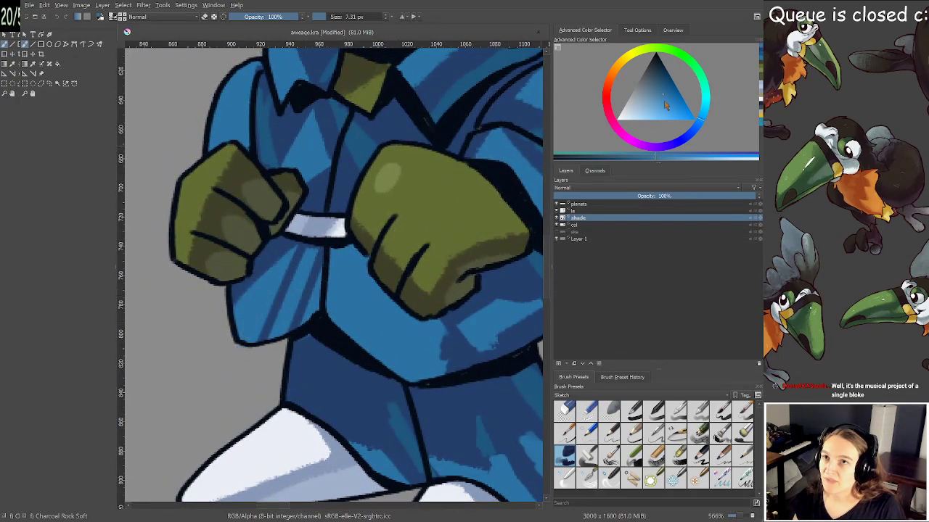
pyautogui.click(661, 100)
pyautogui.moveTo(244, 339)
pyautogui.mouseDown()
pyautogui.moveTo(276, 292)
pyautogui.moveTo(245, 339)
pyautogui.mouseUp()
pyautogui.hotkey('ctrl', 'z')
pyautogui.click(661, 107)
pyautogui.moveTo(270, 299); pyautogui.dragTo(248, 338)
pyautogui.moveTo(282, 284); pyautogui.dragTo(267, 307)
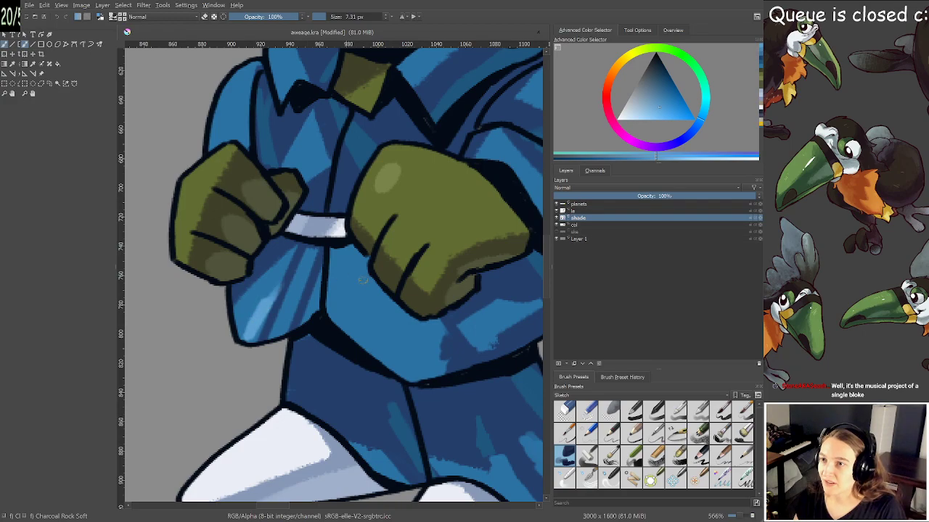
# Paint light blue highlight streaks on the shirt's lower front, below the larger fist
pyautogui.moveTo(340, 257); pyautogui.dragTo(364, 343)
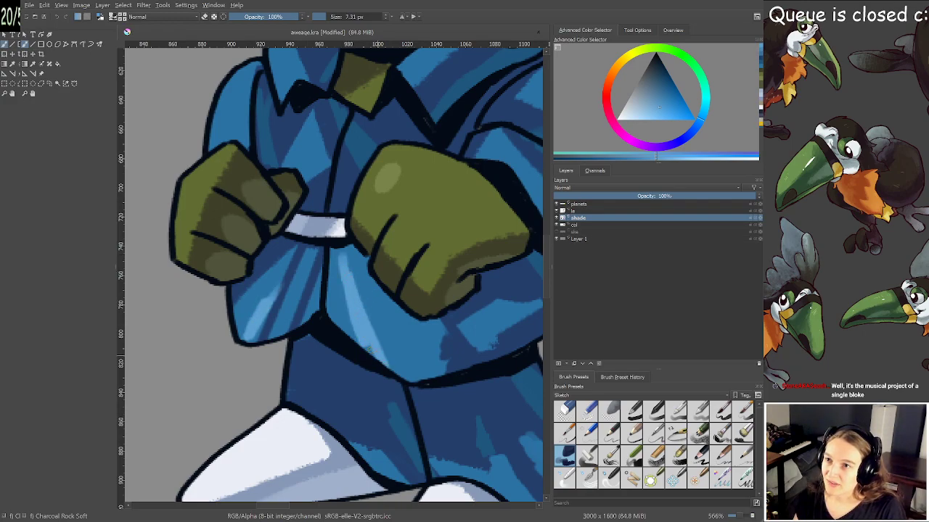
pyautogui.moveTo(383, 305); pyautogui.dragTo(417, 363)
pyautogui.scroll(-1, 430, 222)
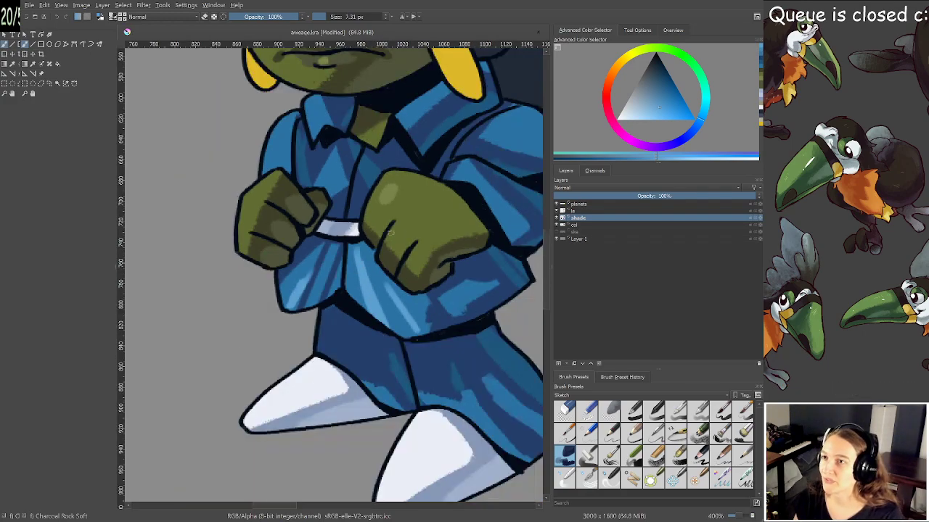
# Paint light blue highlights on the sleeves, collar and chest of the shirt
pyautogui.moveTo(436, 212); pyautogui.dragTo(349, 286)
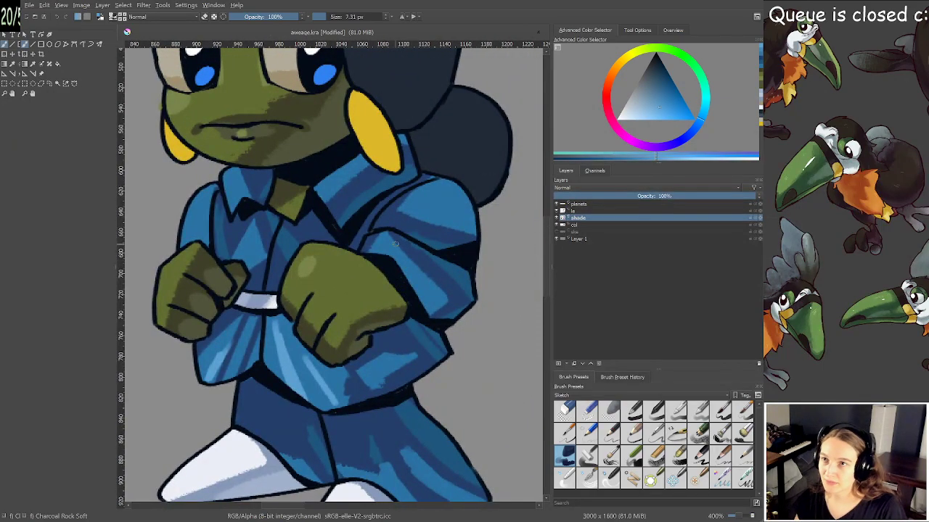
pyautogui.moveTo(371, 241)
pyautogui.mouseDown()
pyautogui.moveTo(414, 258)
pyautogui.moveTo(435, 296)
pyautogui.mouseUp()
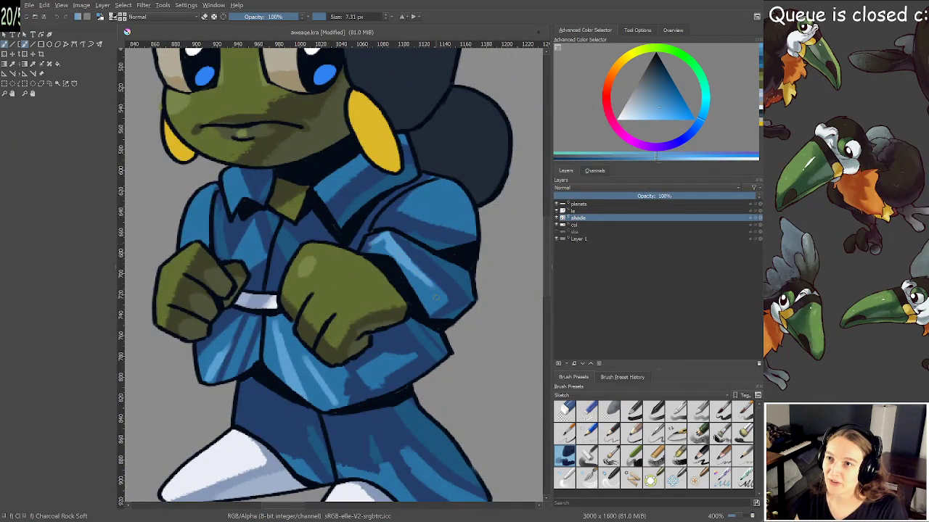
pyautogui.moveTo(428, 213)
pyautogui.mouseDown()
pyautogui.moveTo(461, 226)
pyautogui.moveTo(453, 218)
pyautogui.moveTo(471, 195)
pyautogui.mouseUp()
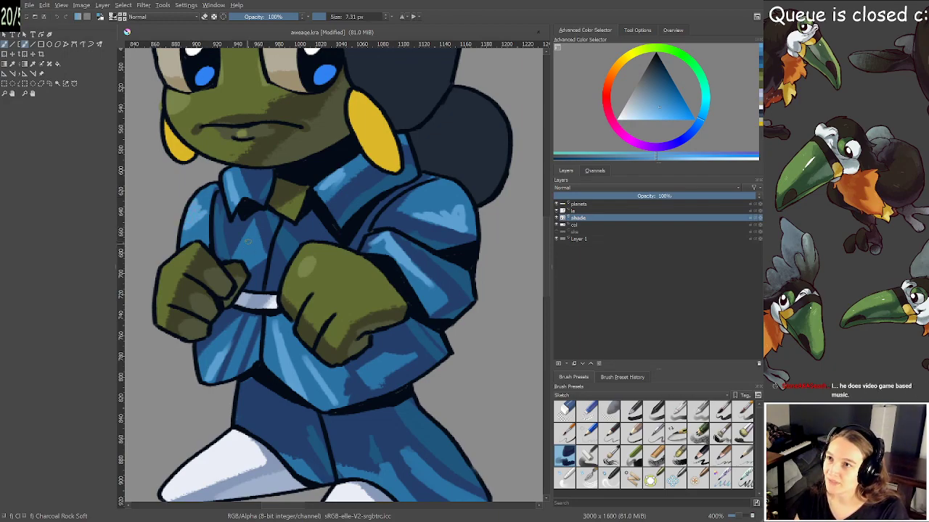
pyautogui.moveTo(246, 238)
pyautogui.mouseDown()
pyautogui.moveTo(233, 258)
pyautogui.moveTo(250, 228)
pyautogui.mouseUp()
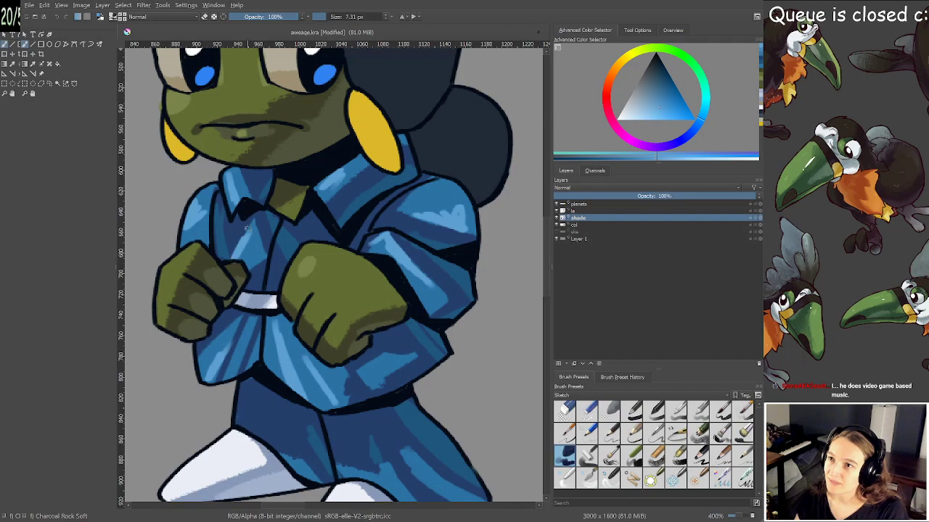
# Paint light blue highlight streaks on the lower part of the nearer trouser leg and save the file
pyautogui.scroll(-2, 245, 230)
pyautogui.moveTo(338, 286)
pyautogui.mouseDown()
pyautogui.moveTo(403, 317)
pyautogui.moveTo(418, 357)
pyautogui.mouseUp()
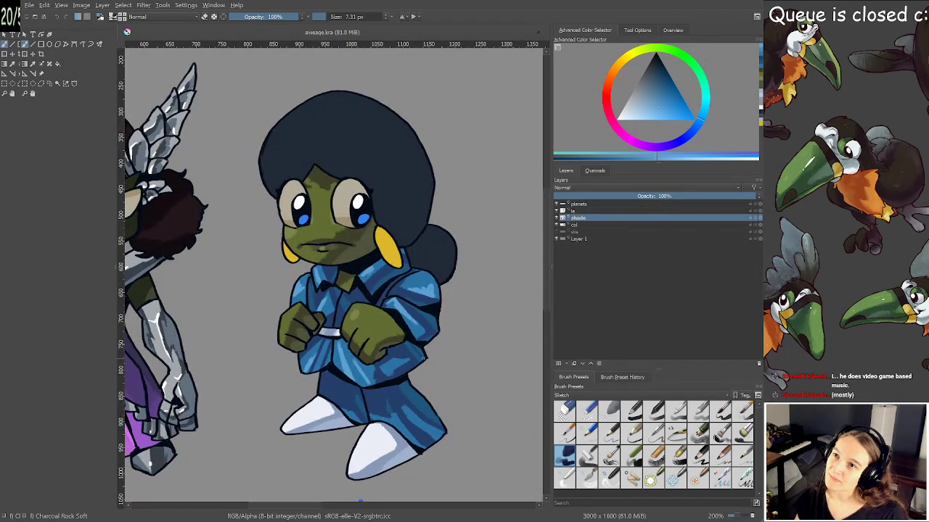
pyautogui.moveTo(356, 338); pyautogui.dragTo(372, 326)
pyautogui.scroll(2, 407, 340)
pyautogui.moveTo(407, 340); pyautogui.dragTo(330, 184)
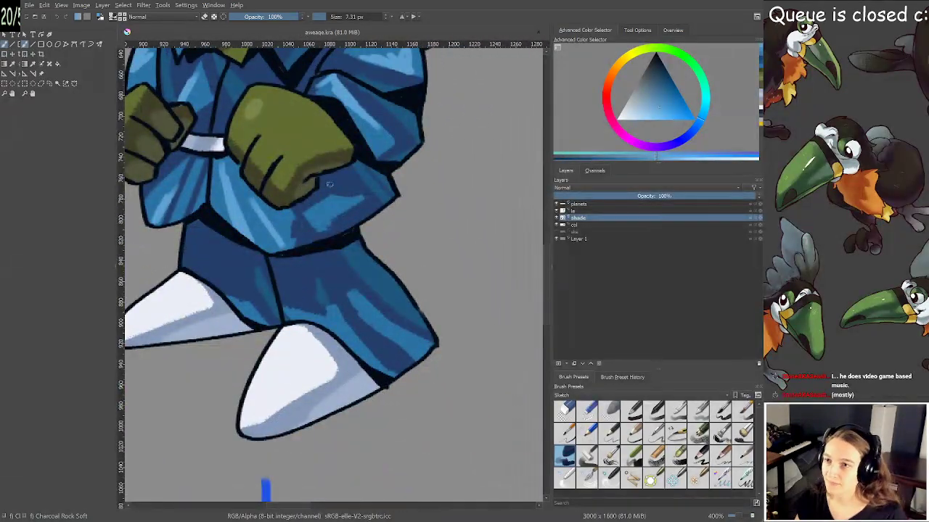
pyautogui.moveTo(404, 343); pyautogui.dragTo(421, 358)
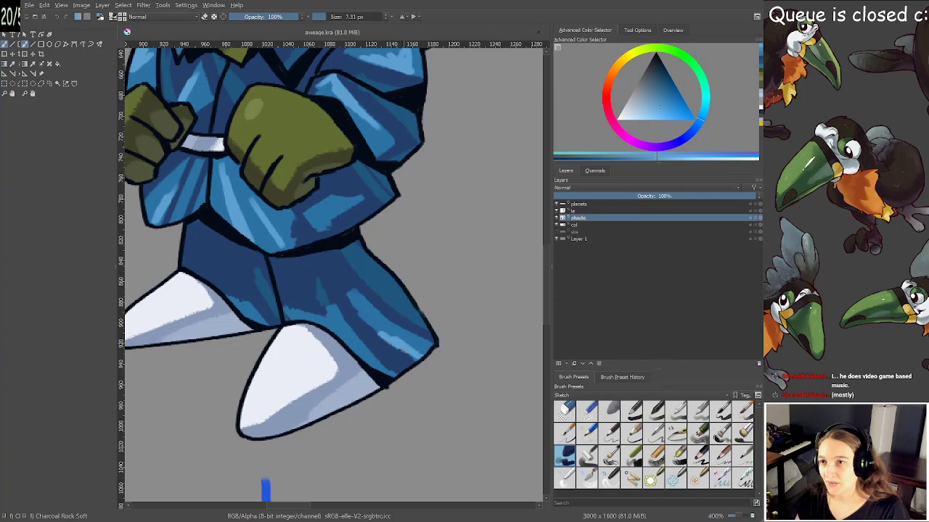
pyautogui.moveTo(375, 320); pyautogui.dragTo(393, 334)
pyautogui.hotkey('ctrl', 's')
# Select both yellow earrings with the line art temporarily hidden, restore the line art and return to the brush
pyautogui.scroll(-2, 338, 273)
pyautogui.moveTo(342, 275); pyautogui.dragTo(388, 340)
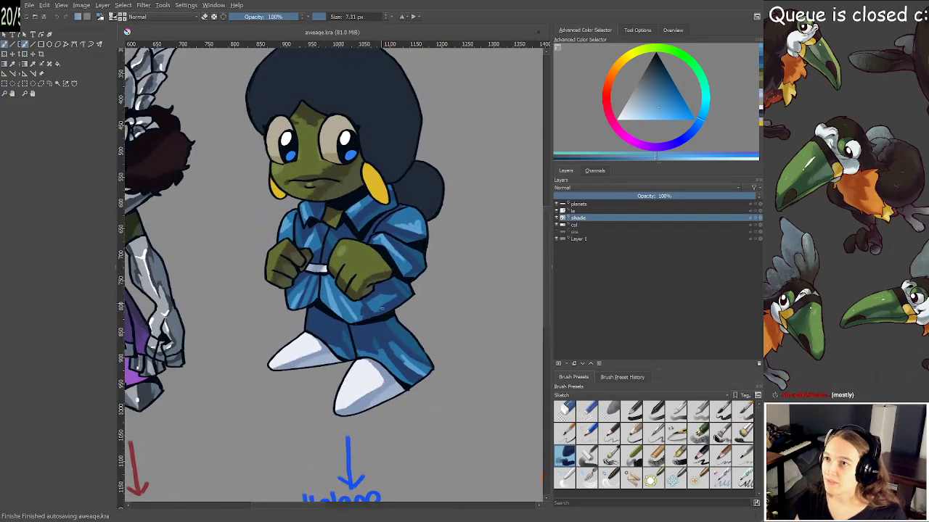
pyautogui.moveTo(382, 304); pyautogui.dragTo(401, 411)
pyautogui.scroll(1, 418, 338)
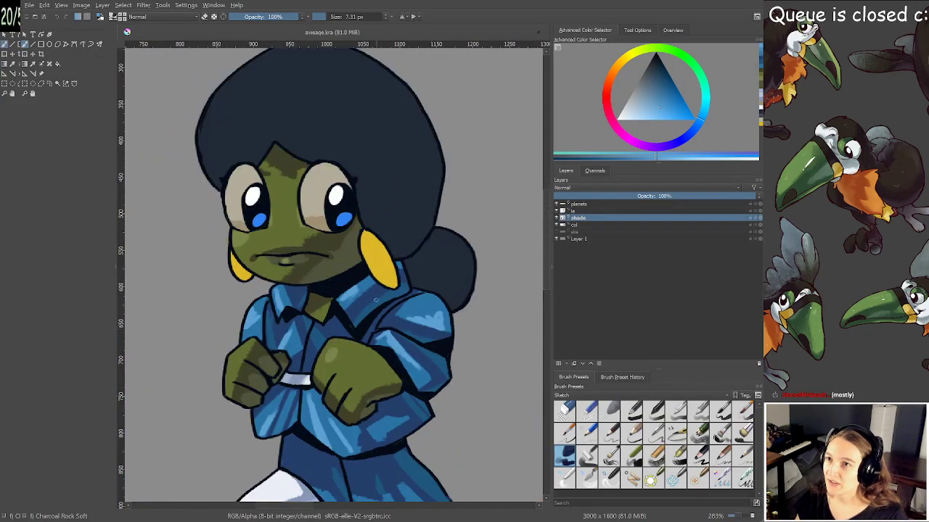
pyautogui.moveTo(375, 301); pyautogui.dragTo(425, 337)
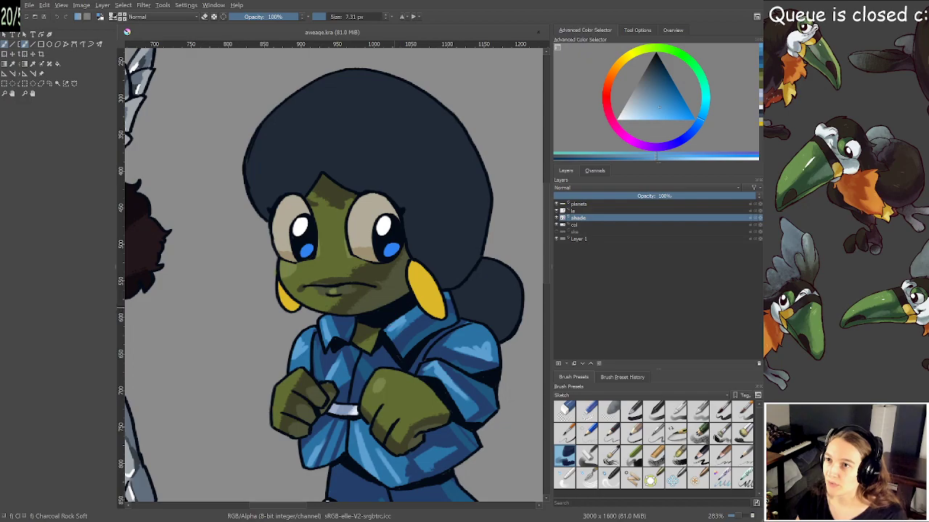
pyautogui.scroll(1, 399, 307)
pyautogui.moveTo(389, 314)
pyautogui.mouseDown()
pyautogui.moveTo(388, 335)
pyautogui.moveTo(393, 325)
pyautogui.mouseUp()
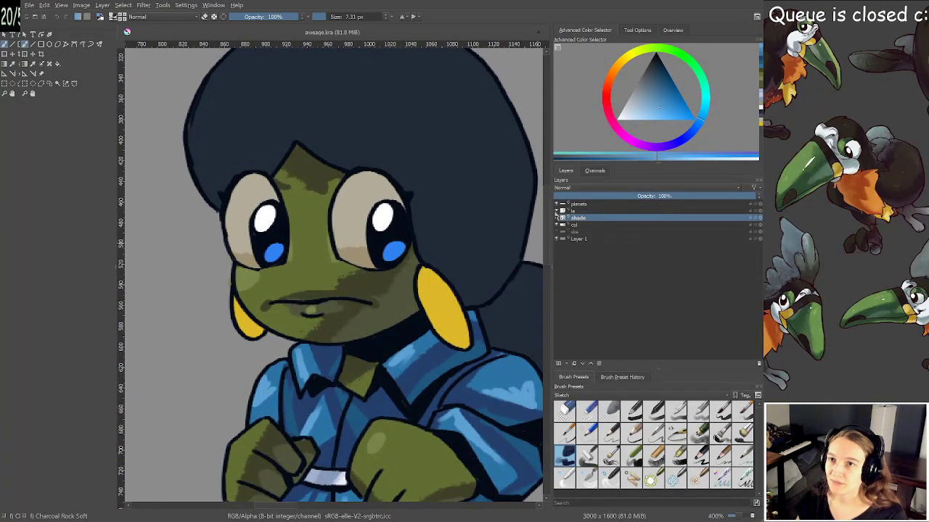
pyautogui.click(556, 211)
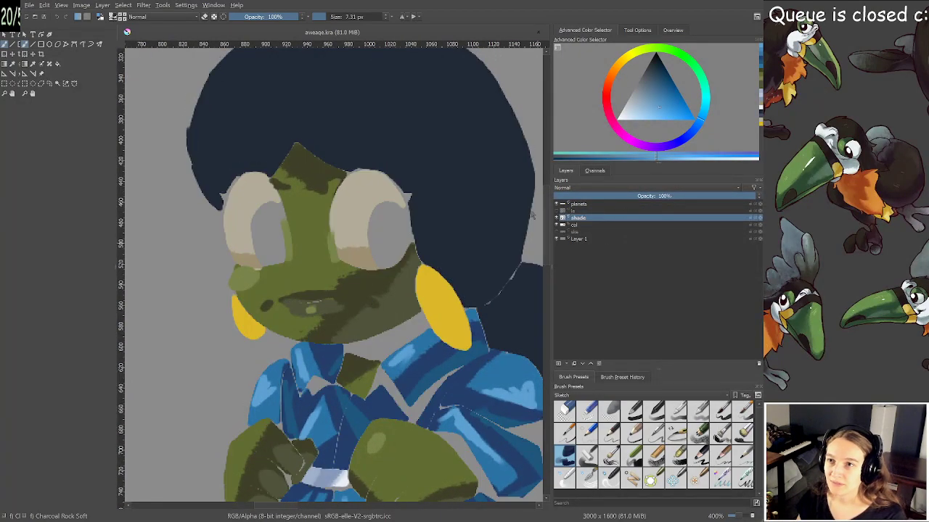
pyautogui.click(58, 82)
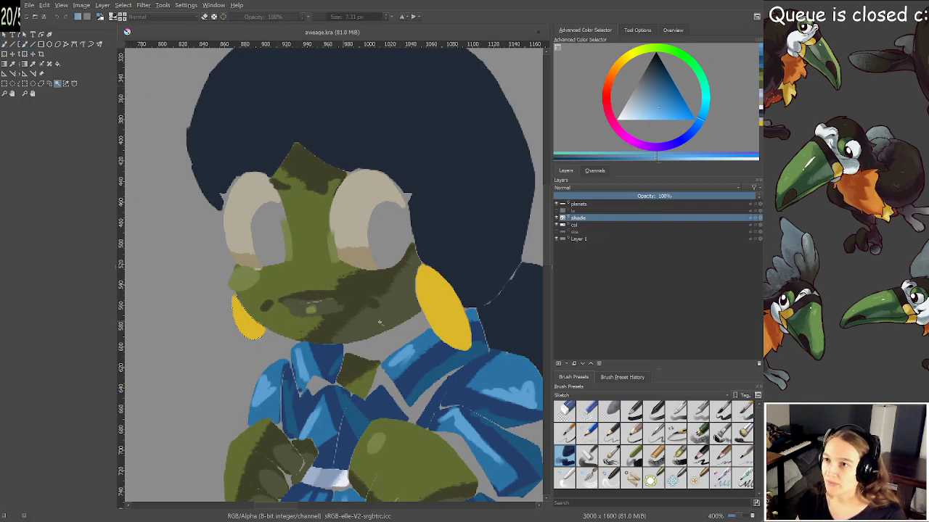
pyautogui.click(556, 210)
pyautogui.moveTo(394, 231); pyautogui.dragTo(394, 246)
pyautogui.press('b')
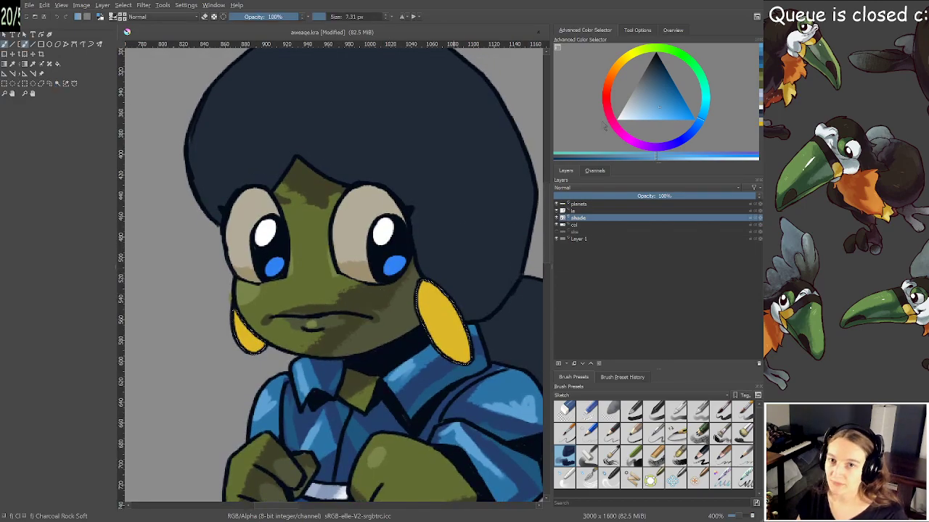
# Choose a saturated orange-yellow, enlarge the brush to 29.11 px and try a shading stroke on the larger earring
pyautogui.click(628, 60)
pyautogui.click(628, 62)
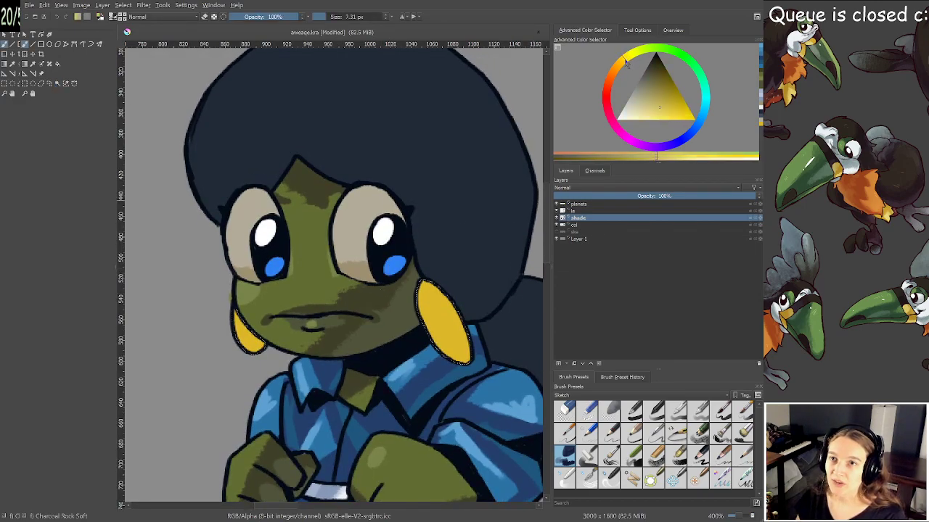
pyautogui.moveTo(672, 106); pyautogui.dragTo(678, 114)
pyautogui.click(619, 65)
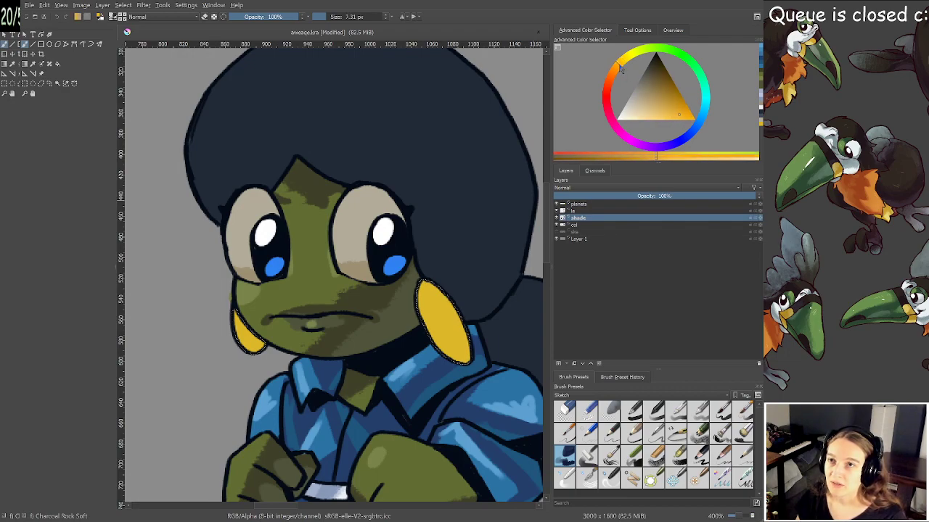
pyautogui.moveTo(443, 231)
pyautogui.mouseDown()
pyautogui.moveTo(410, 226)
pyautogui.moveTo(421, 219)
pyautogui.mouseUp()
pyautogui.moveTo(385, 299); pyautogui.dragTo(407, 299)
pyautogui.moveTo(410, 272); pyautogui.dragTo(387, 302)
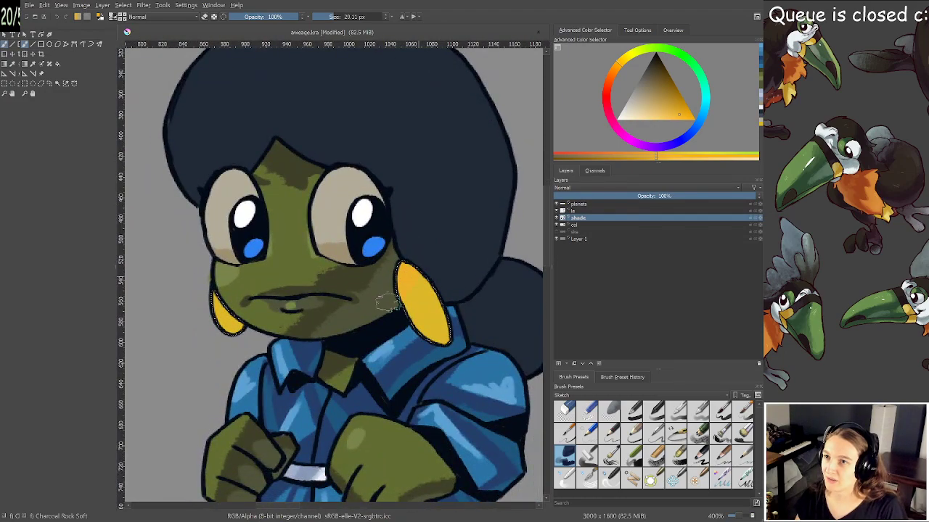
pyautogui.hotkey('ctrl', 'z')
# Darken the orange-yellow and paint shadows across the upper part of both earrings, undoing the surplus last stroke
pyautogui.click(678, 97)
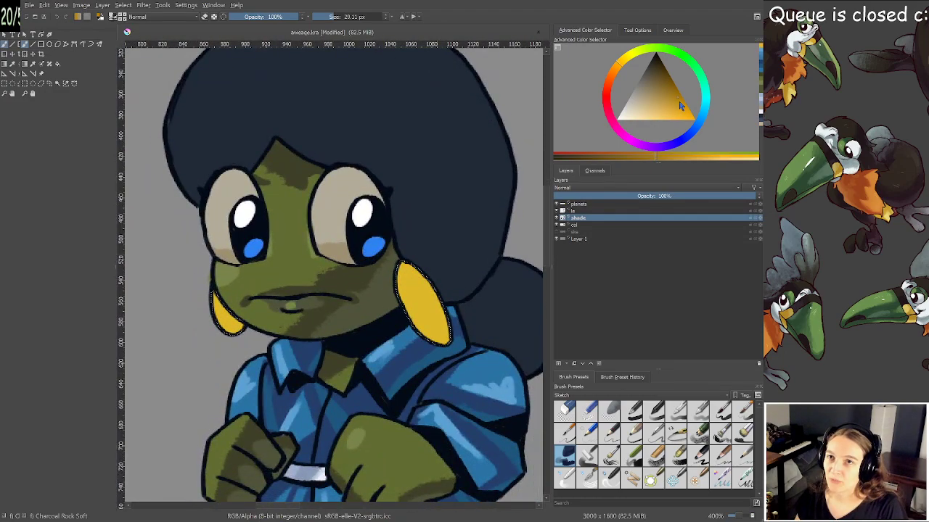
pyautogui.moveTo(403, 296)
pyautogui.mouseDown()
pyautogui.moveTo(418, 269)
pyautogui.moveTo(444, 295)
pyautogui.mouseUp()
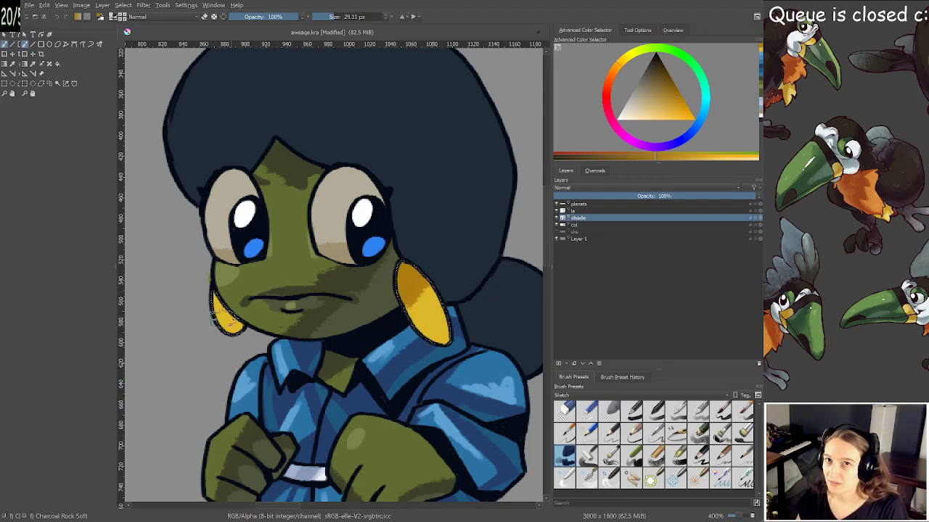
pyautogui.moveTo(222, 296); pyautogui.dragTo(208, 308)
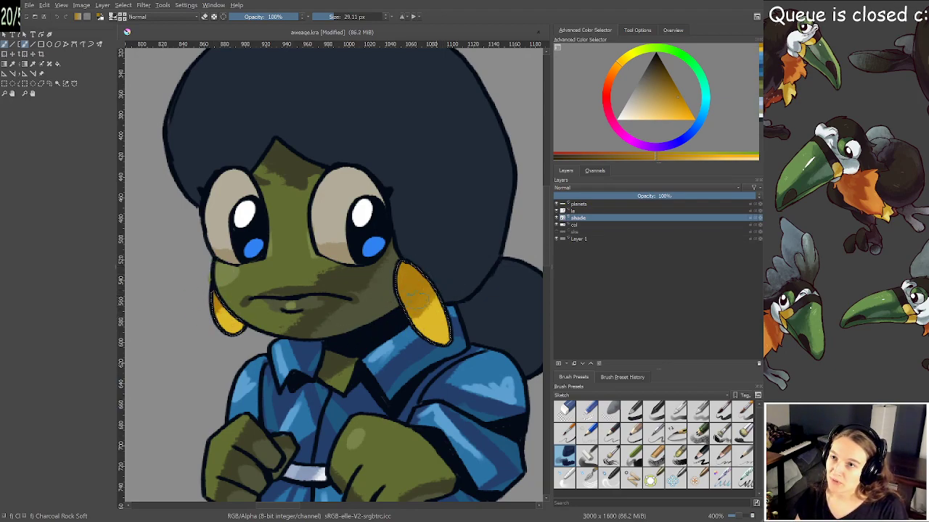
pyautogui.hotkey('ctrl', 'z')
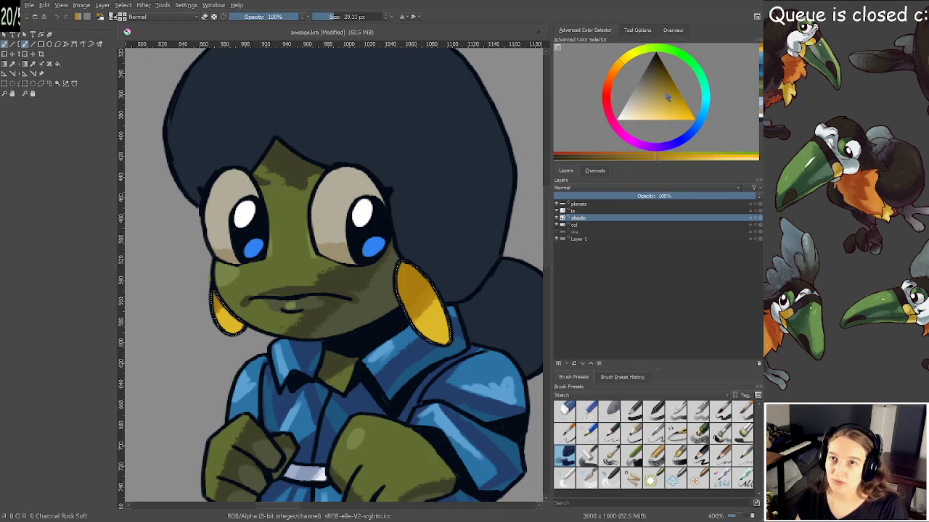
# Choose a brighter gold, reduce the brush to 14.20 px, paint reflected light on the larger earring's upper part, and save
pyautogui.click(677, 108)
pyautogui.moveTo(427, 279); pyautogui.dragTo(412, 279)
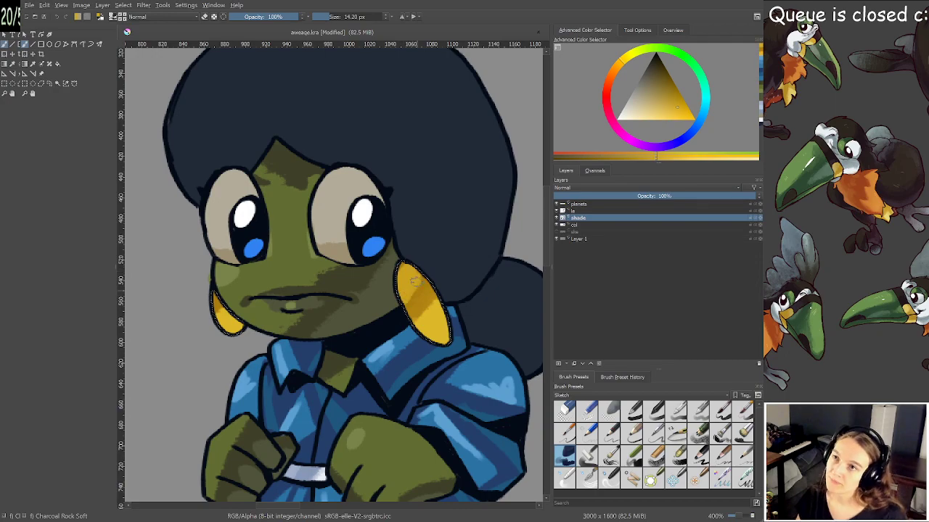
pyautogui.scroll(-3, 415, 282)
pyautogui.hotkey('ctrl', 's')
# Clear the earring selection, save the file and sample the white of the eye
pyautogui.scroll(1, 409, 273)
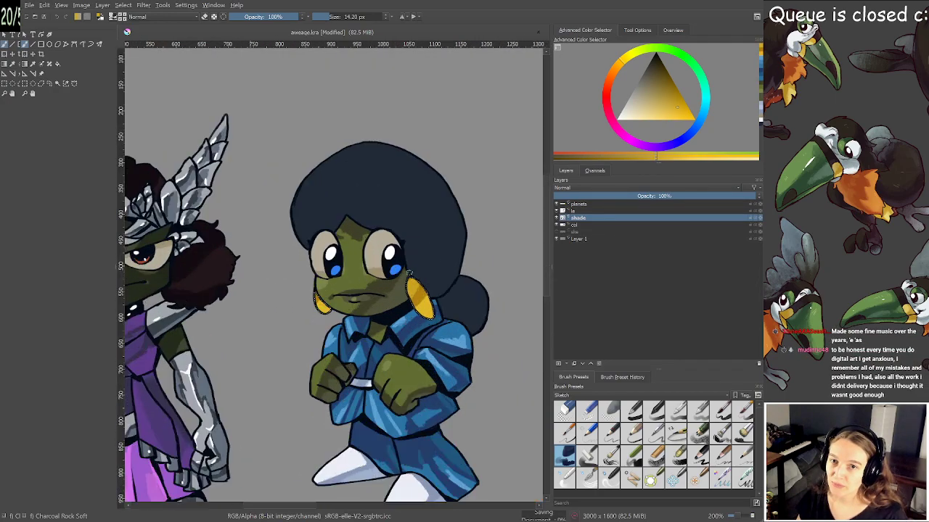
pyautogui.scroll(2, 408, 272)
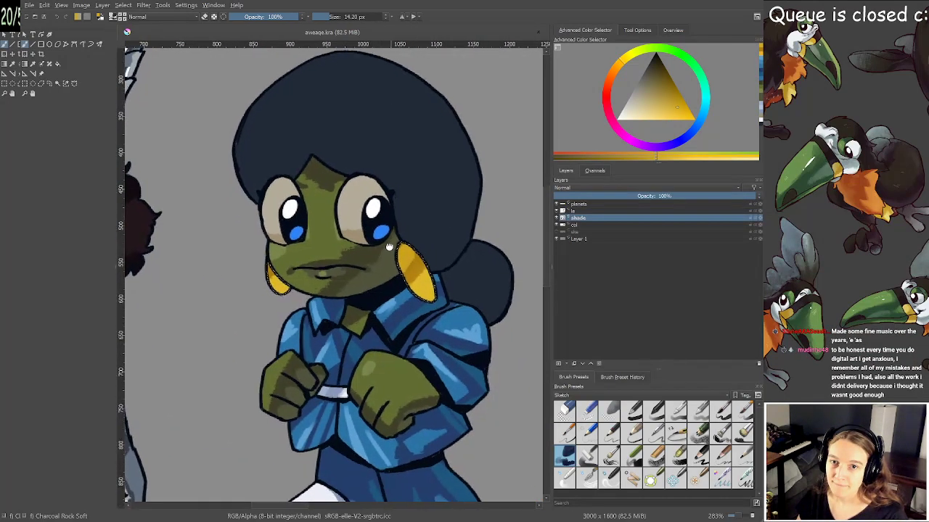
pyautogui.moveTo(389, 247); pyautogui.dragTo(377, 214)
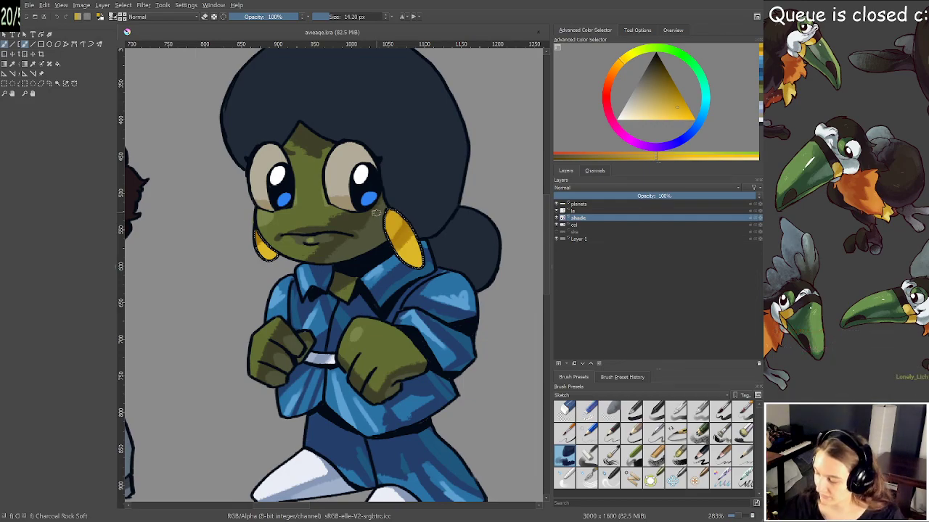
pyautogui.moveTo(371, 230); pyautogui.dragTo(365, 222)
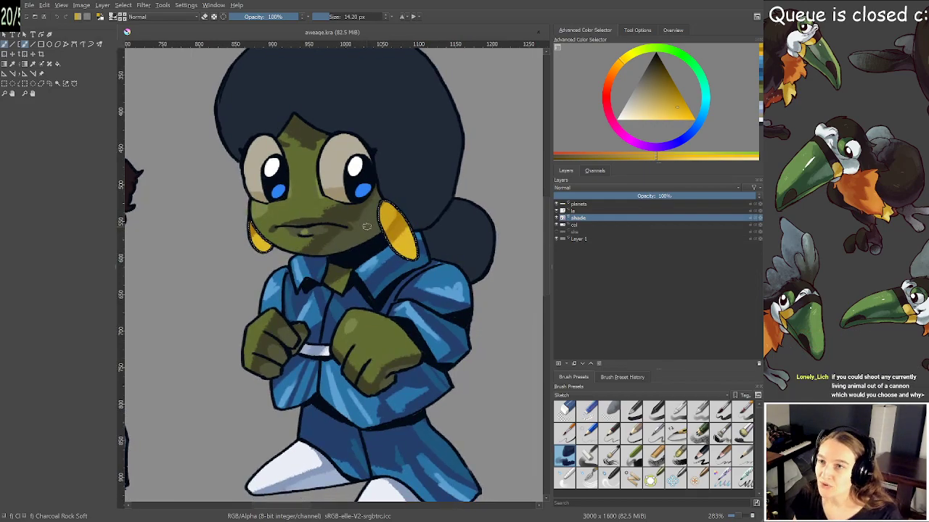
pyautogui.scroll(-1, 363, 222)
pyautogui.scroll(1, 357, 217)
pyautogui.scroll(3, 354, 215)
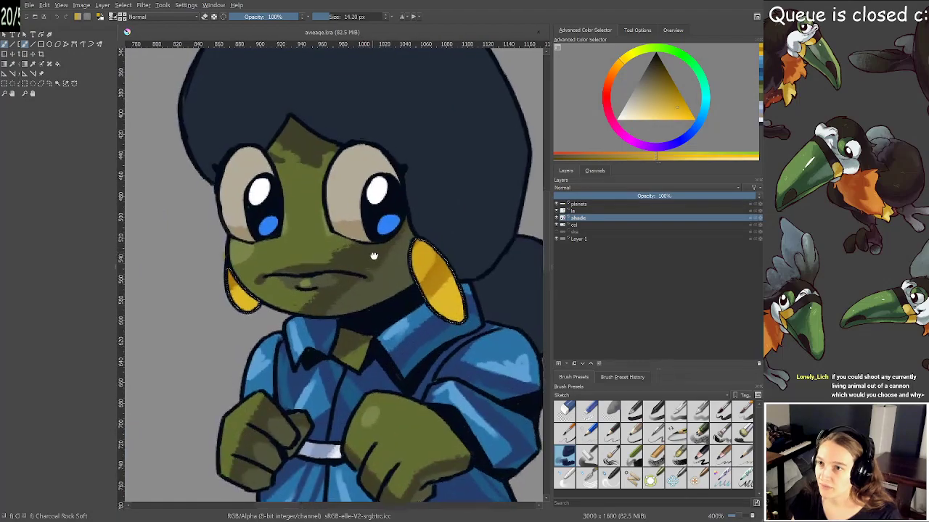
pyautogui.moveTo(375, 251)
pyautogui.mouseDown()
pyautogui.moveTo(373, 259)
pyautogui.moveTo(386, 257)
pyautogui.moveTo(384, 237)
pyautogui.mouseUp()
pyautogui.hotkey('ctrl', 's')
pyautogui.keyDown('ctrl'); pyautogui.click(379, 210); pyautogui.keyUp('ctrl')
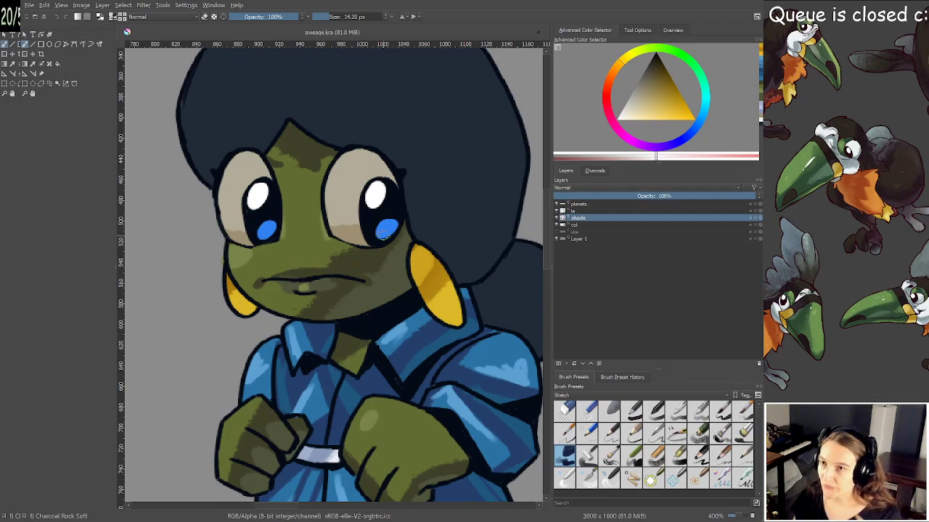
# Examine the shaded character as a whole and beside the neighbouring character in purple
pyautogui.scroll(-1, 368, 236)
pyautogui.moveTo(368, 240); pyautogui.dragTo(401, 257)
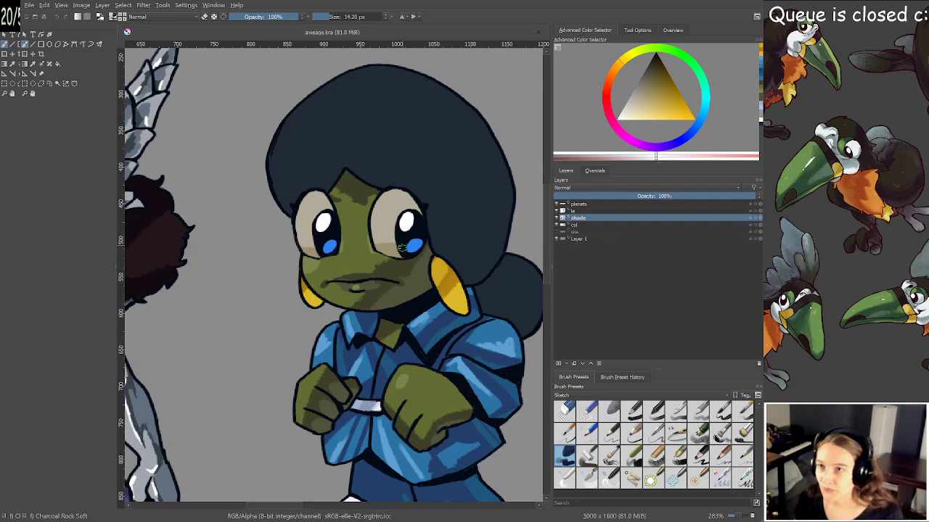
pyautogui.moveTo(402, 262); pyautogui.dragTo(391, 259)
pyautogui.scroll(-1, 392, 259)
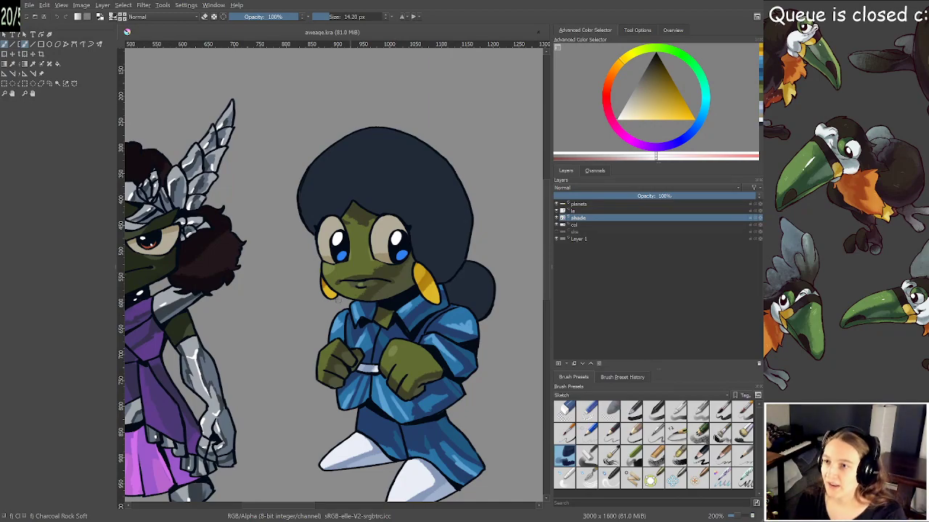
pyautogui.scroll(-1, 394, 270)
pyautogui.moveTo(361, 297); pyautogui.dragTo(333, 269)
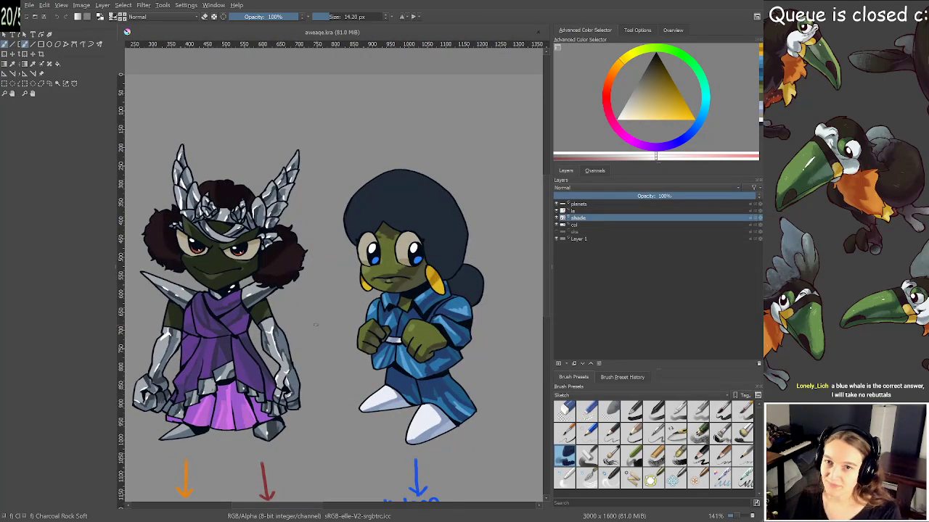
pyautogui.moveTo(315, 325); pyautogui.dragTo(301, 307)
# Select Halope's hair on the shade layer with the line layer temporarily hidden
pyautogui.scroll(1, 410, 307)
pyautogui.moveTo(405, 297); pyautogui.dragTo(394, 306)
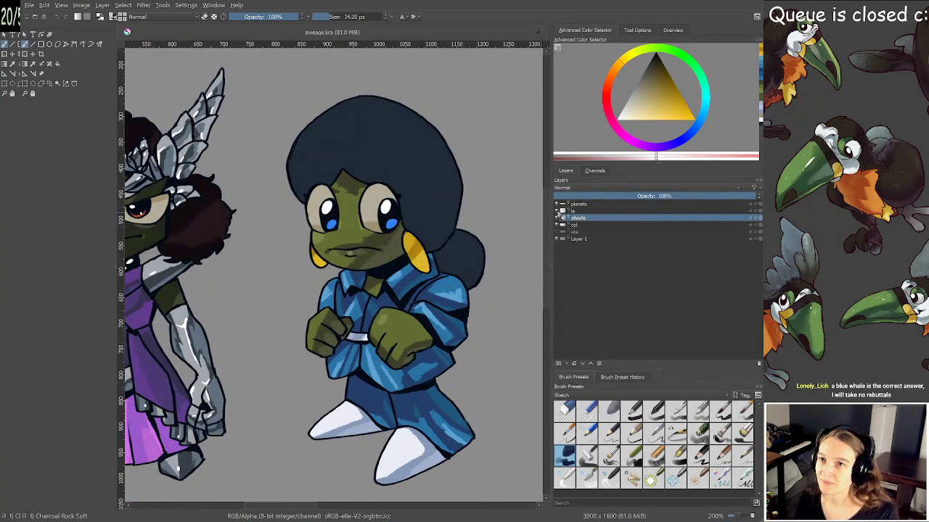
pyautogui.click(557, 211)
pyautogui.click(64, 84)
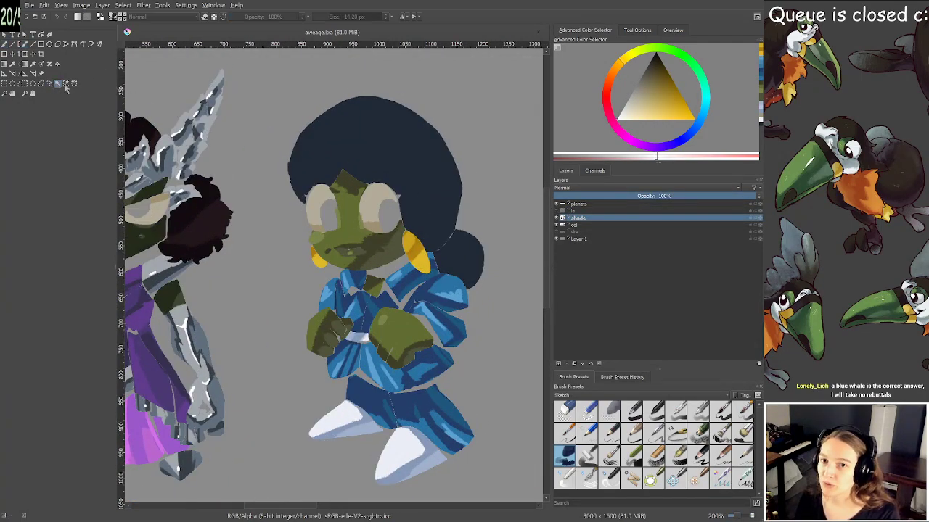
pyautogui.scroll(2, 422, 175)
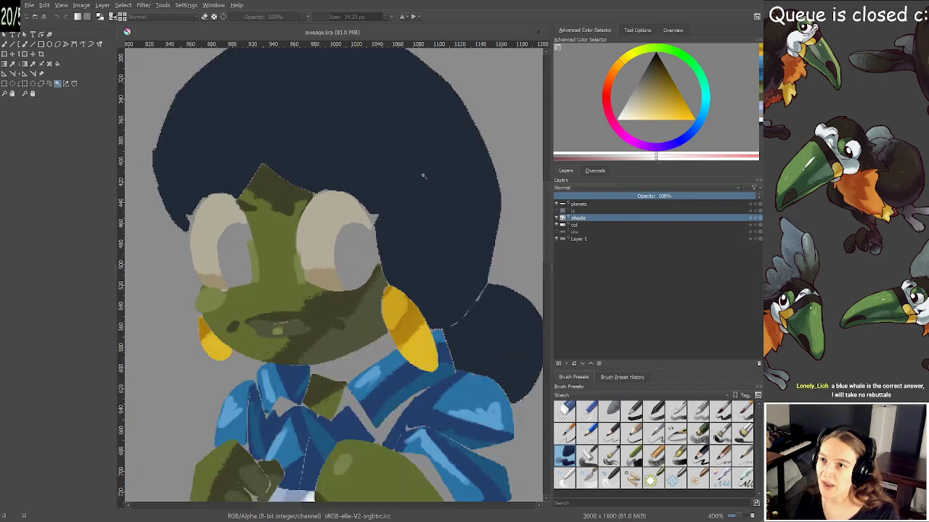
pyautogui.click(421, 177)
pyautogui.click(558, 212)
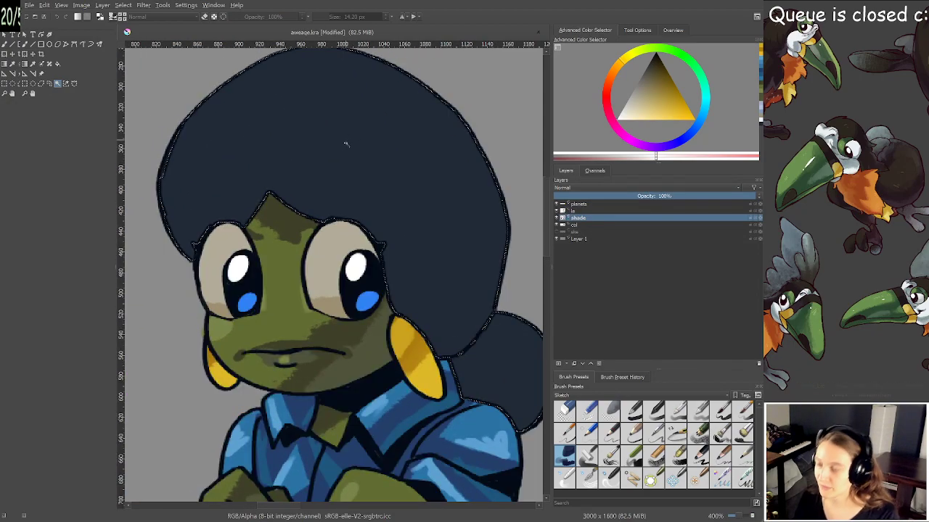
# Sample the hair color, choose a lighter slate blue and paint broad light areas on the hair and bun with a 46.11 px brush
pyautogui.scroll(-2, 346, 144)
pyautogui.press('b')
pyautogui.scroll(2, 377, 275)
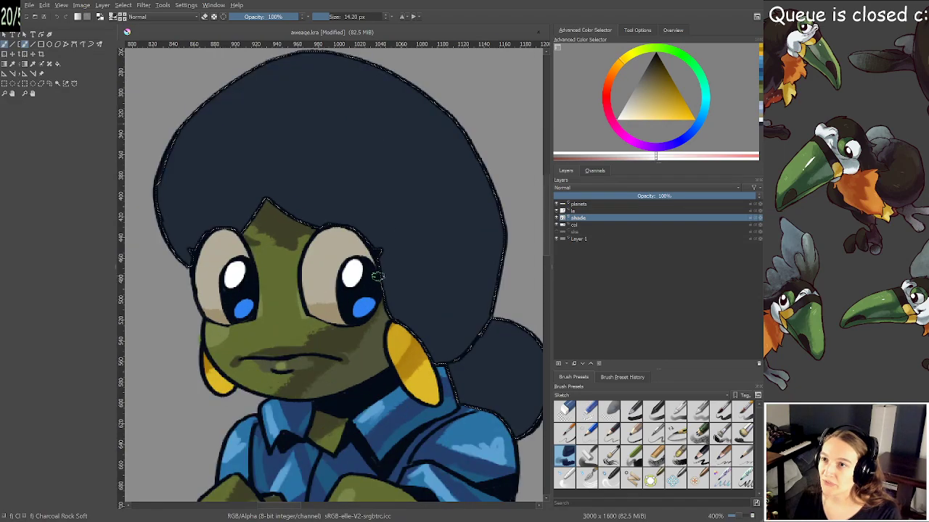
pyautogui.moveTo(376, 277); pyautogui.dragTo(390, 297)
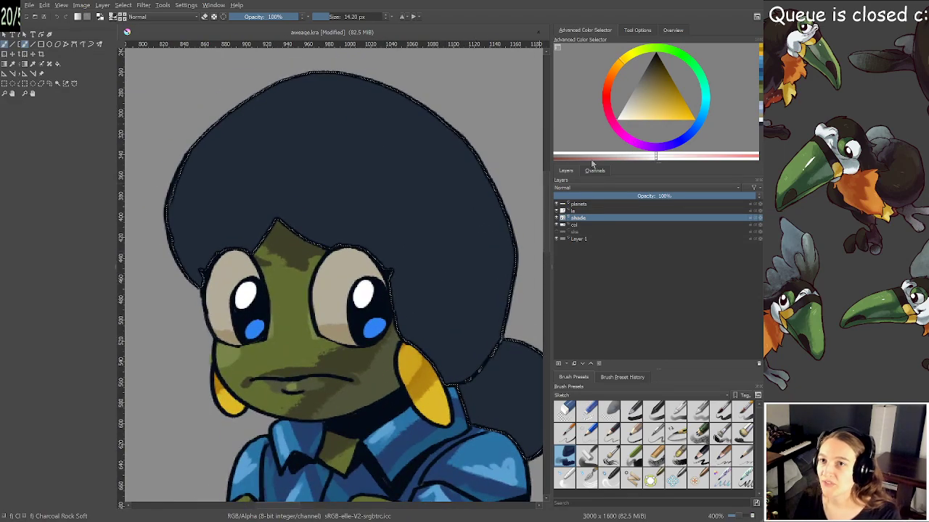
pyautogui.keyDown('ctrl'); pyautogui.click(451, 215); pyautogui.keyUp('ctrl')
pyautogui.click(655, 71)
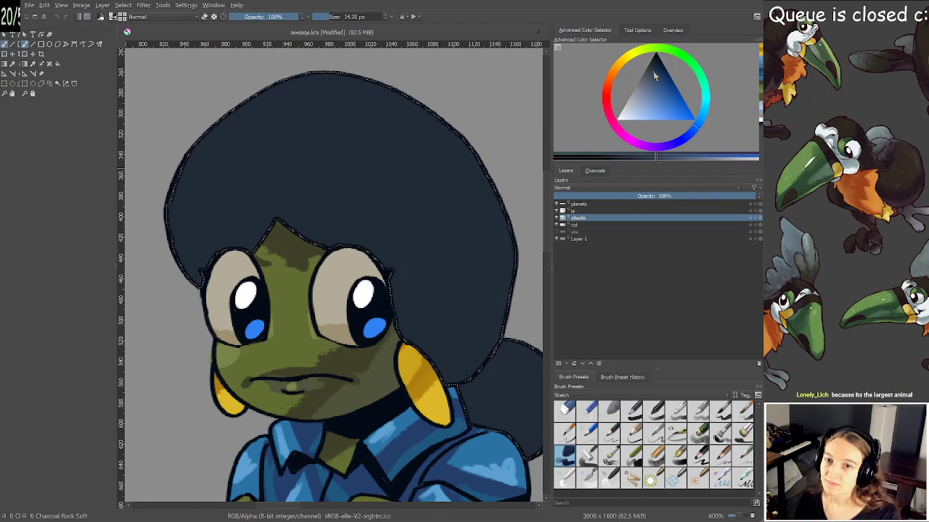
pyautogui.scroll(-1, 409, 211)
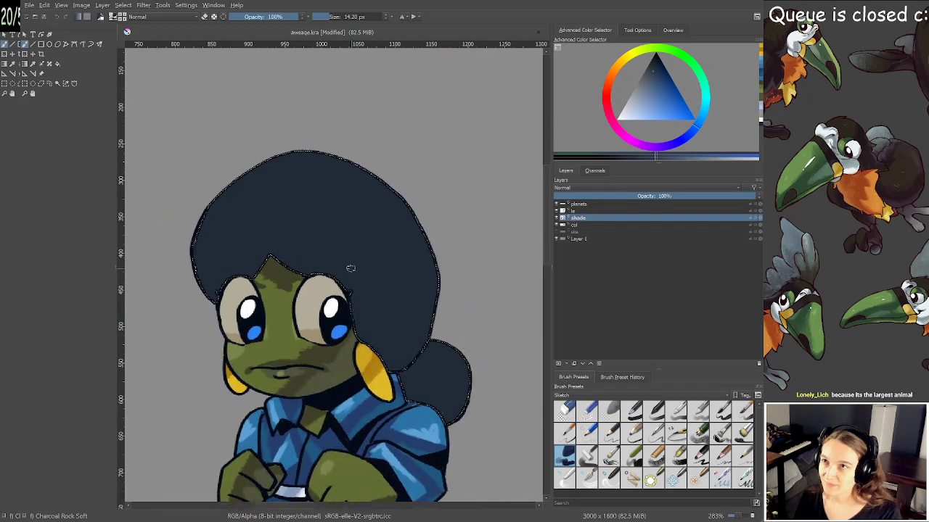
pyautogui.moveTo(197, 232); pyautogui.dragTo(220, 233)
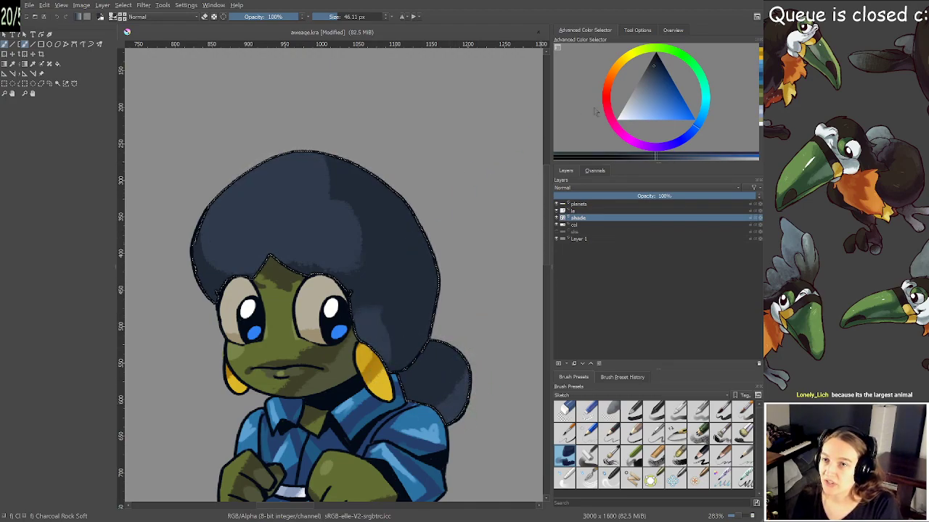
# Paint near-black blue shadows across the back of the hair and the bun with a 21.10 px brush, and clear the selection
pyautogui.click(654, 61)
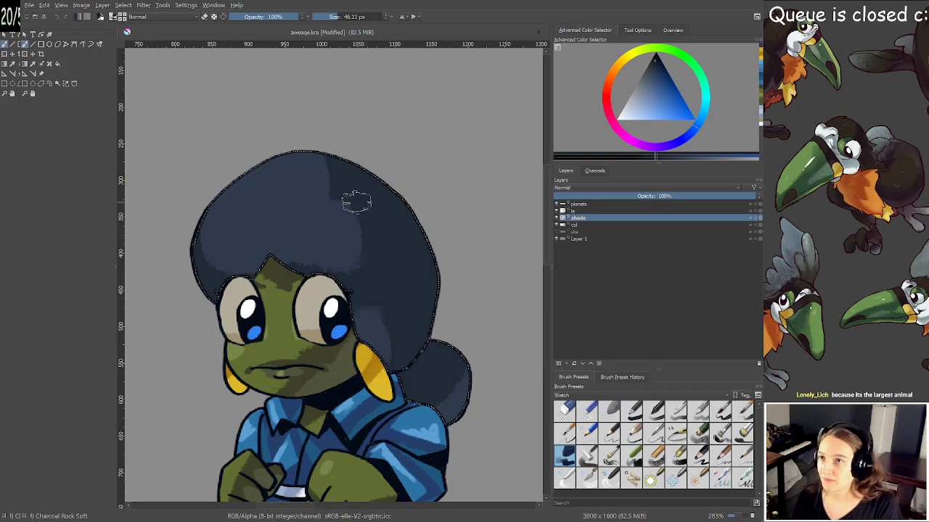
pyautogui.keyDown('shift'); pyautogui.moveTo(357, 202); pyautogui.dragTo(338, 202); pyautogui.keyUp('shift')
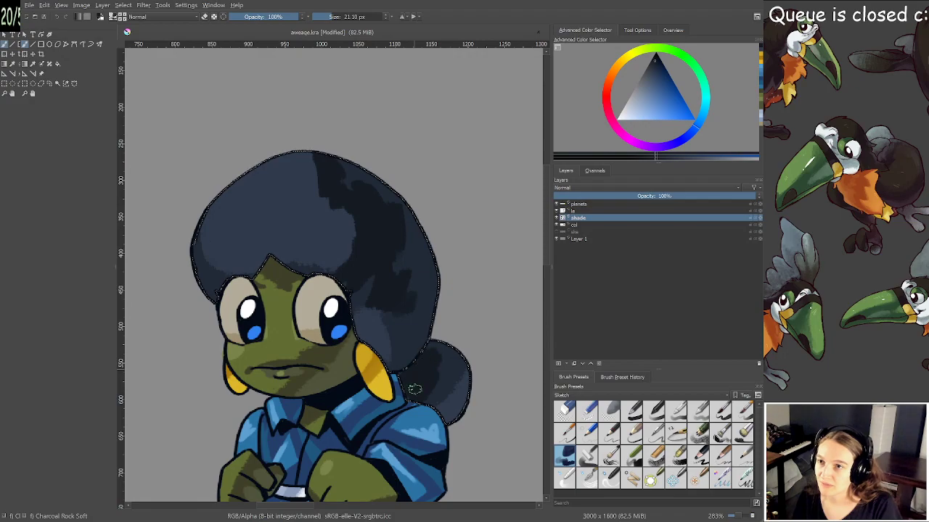
pyautogui.scroll(3, 433, 374)
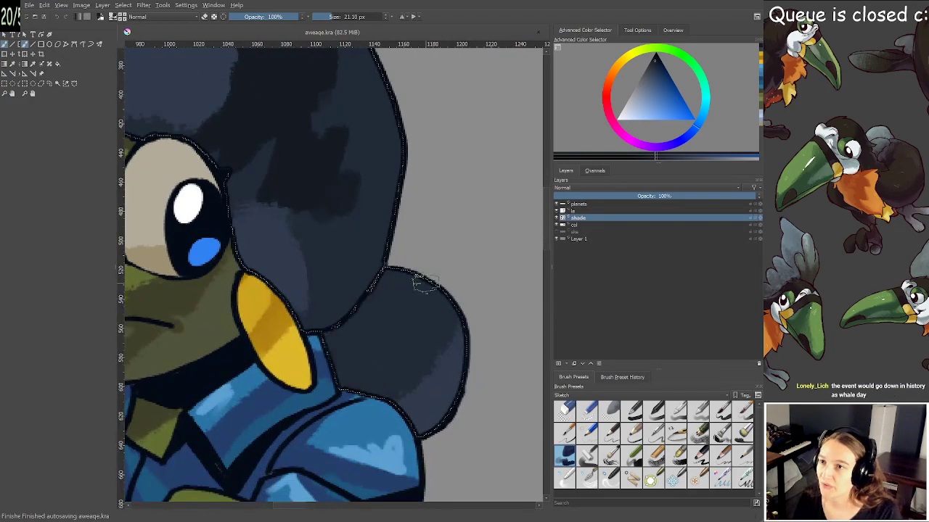
pyautogui.moveTo(406, 327)
pyautogui.mouseDown()
pyautogui.moveTo(441, 345)
pyautogui.moveTo(399, 388)
pyautogui.moveTo(439, 284)
pyautogui.moveTo(399, 319)
pyautogui.mouseUp()
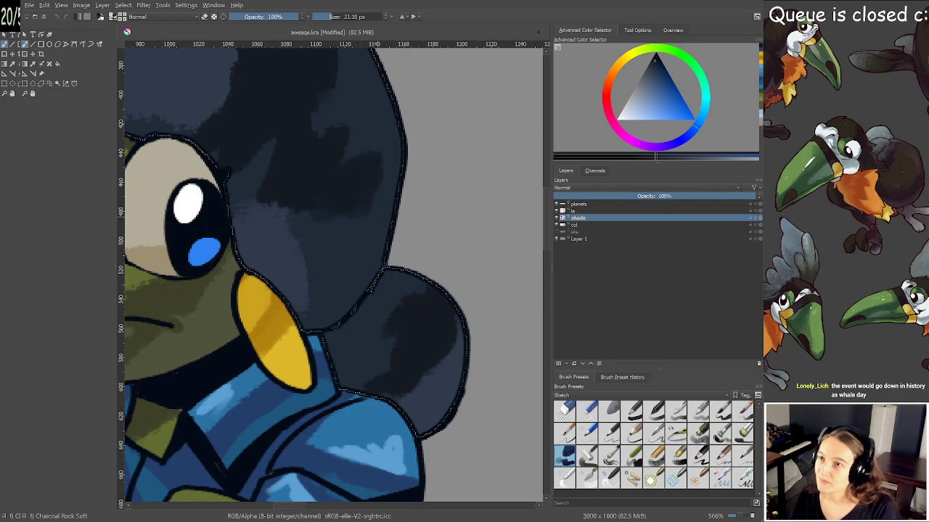
pyautogui.scroll(-1, 372, 218)
pyautogui.scroll(-1, 372, 218)
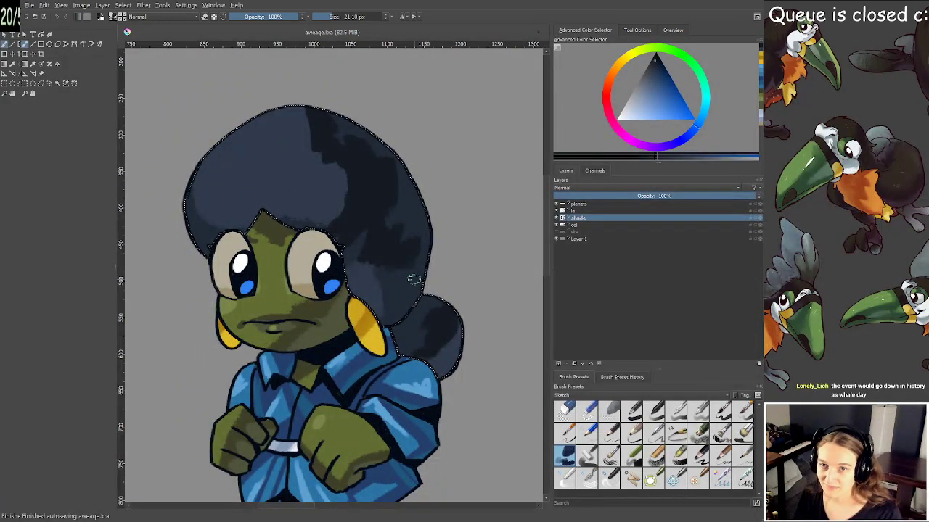
pyautogui.hotkey('ctrl', 'shift', 'a')
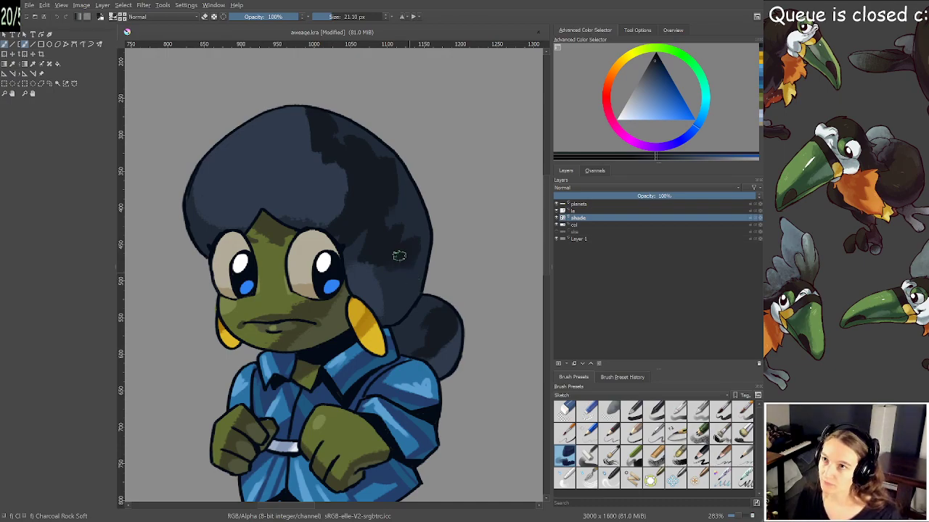
# Choose a lighter gray-blue and paint short highlight strokes across the hair and bun with a 4.36 px brush
pyautogui.moveTo(653, 78); pyautogui.dragTo(647, 83)
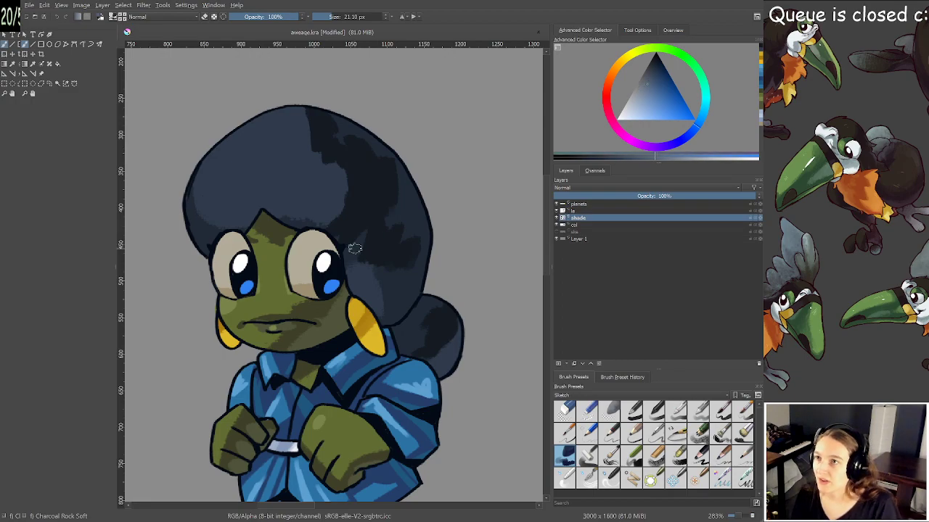
pyautogui.moveTo(234, 197); pyautogui.dragTo(226, 187)
pyautogui.press('[')
pyautogui.press('[')
pyautogui.press('[')
pyautogui.moveTo(229, 196)
pyautogui.mouseDown()
pyautogui.moveTo(233, 184)
pyautogui.moveTo(283, 187)
pyautogui.mouseUp()
pyautogui.moveTo(296, 179); pyautogui.dragTo(294, 190)
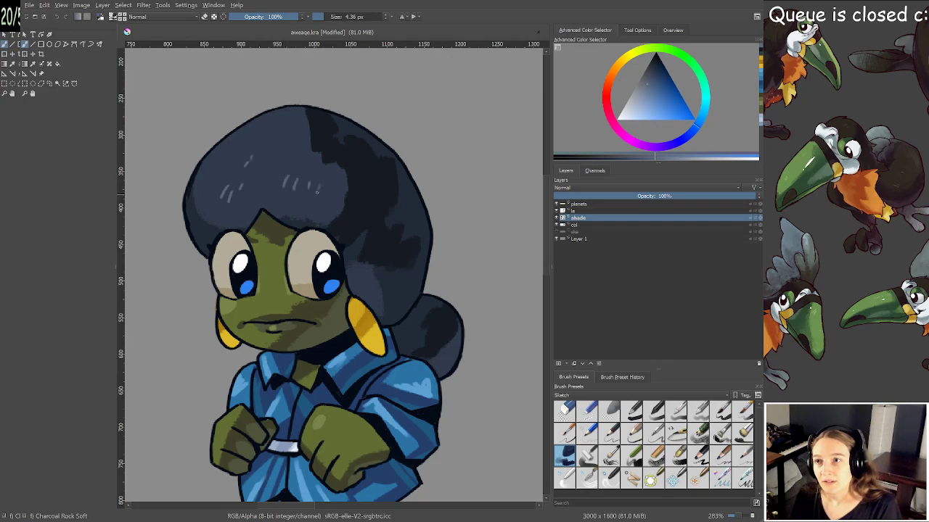
pyautogui.moveTo(375, 226); pyautogui.dragTo(373, 215)
pyautogui.moveTo(382, 279); pyautogui.dragTo(377, 268)
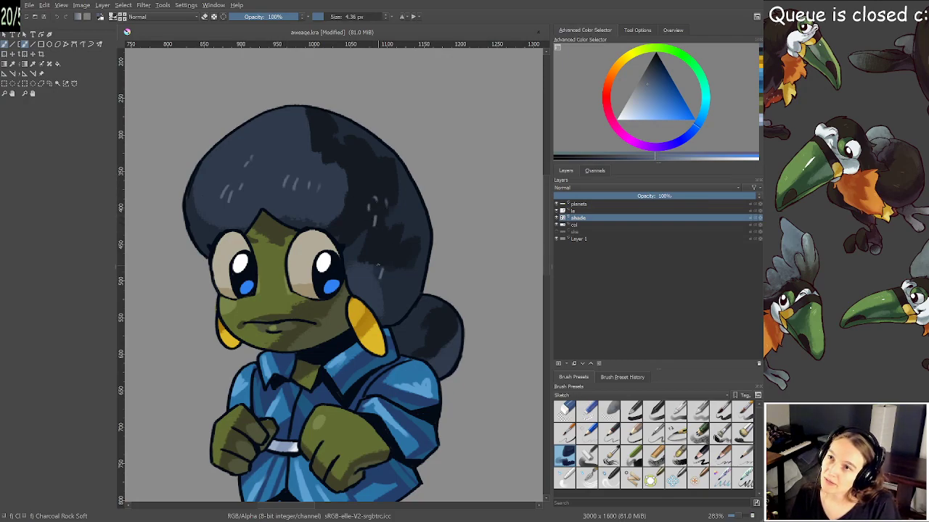
pyautogui.moveTo(406, 302); pyautogui.dragTo(404, 295)
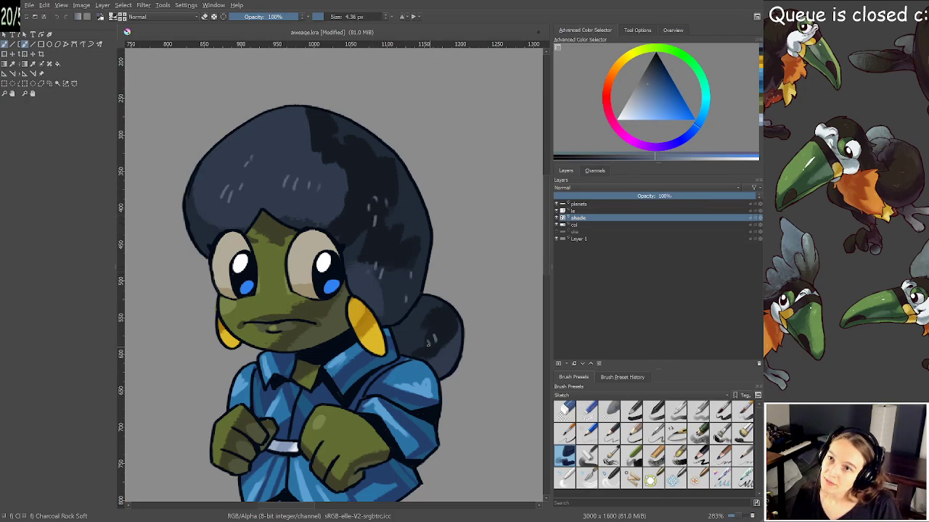
# Examine Halope's finished hair shading at full-figure view, alongside the purple-dressed character and the planet labels below
pyautogui.scroll(-3, 376, 269)
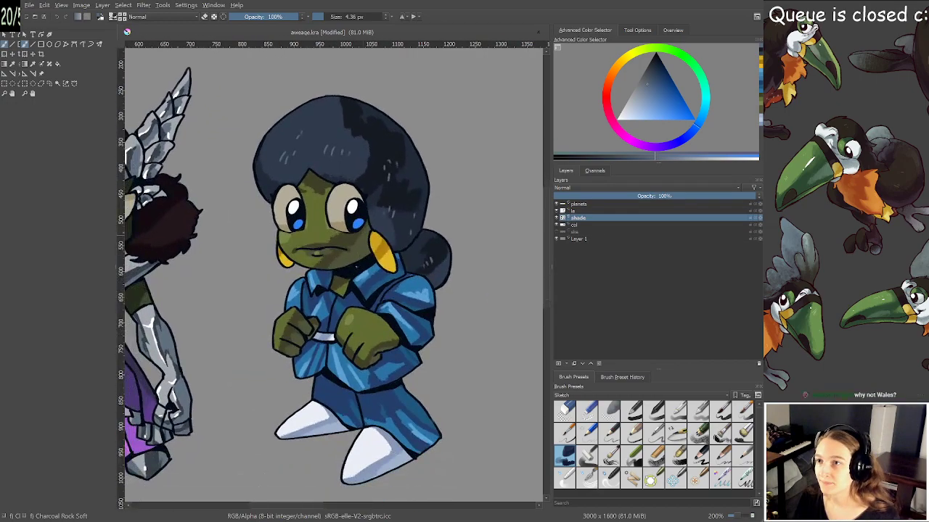
pyautogui.moveTo(376, 270); pyautogui.dragTo(358, 266)
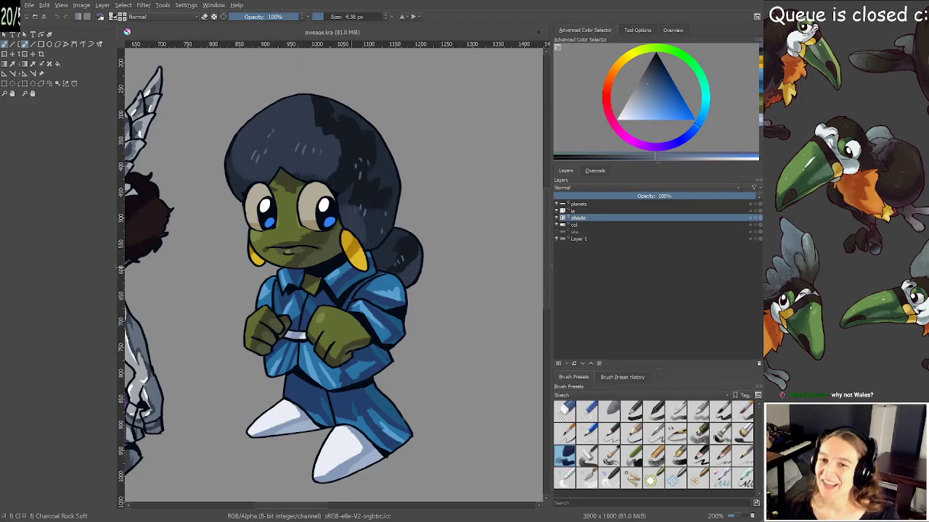
pyautogui.moveTo(370, 285); pyautogui.dragTo(385, 254)
pyautogui.scroll(-1, 339, 280)
pyautogui.scroll(-2, 366, 243)
pyautogui.scroll(2, 350, 235)
pyautogui.moveTo(325, 253); pyautogui.dragTo(332, 261)
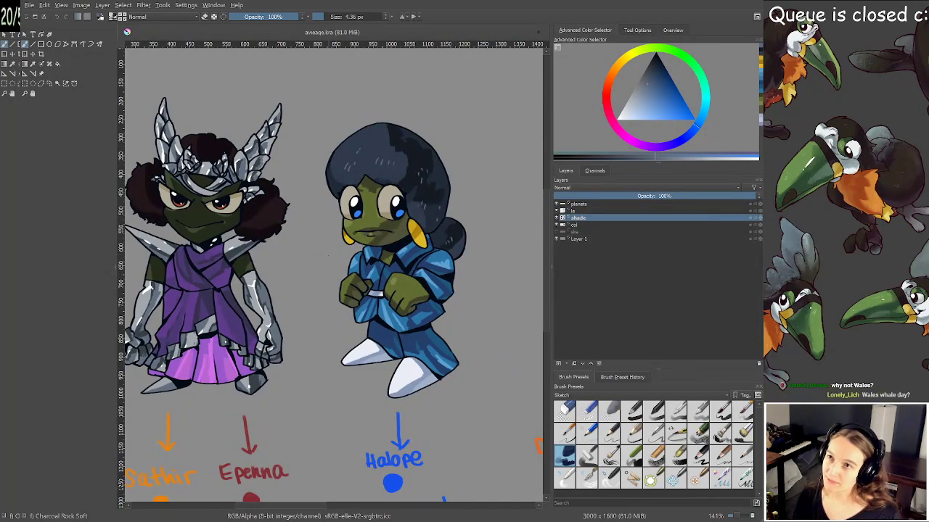
pyautogui.moveTo(328, 263); pyautogui.dragTo(275, 205)
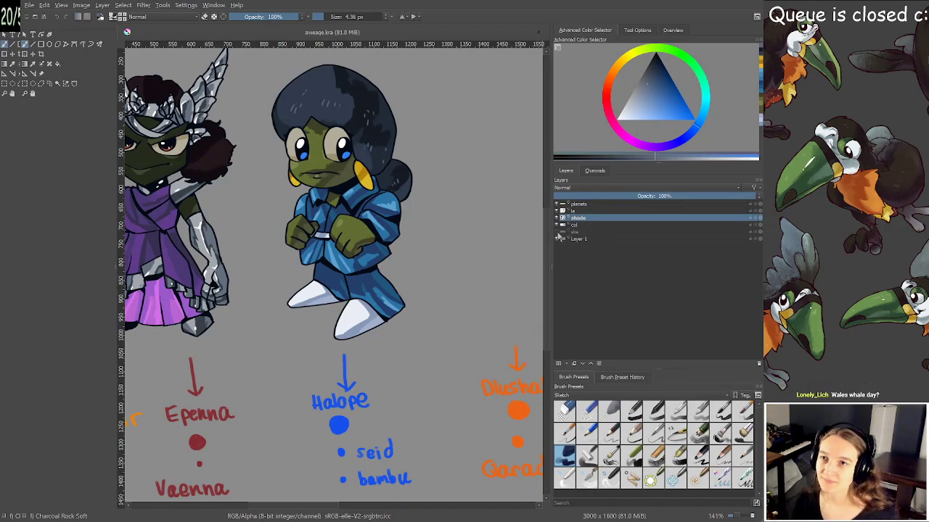
# Show the sketch layer and return to Halope's head
pyautogui.click(556, 232)
pyautogui.moveTo(404, 151); pyautogui.dragTo(424, 236)
pyautogui.scroll(4, 425, 235)
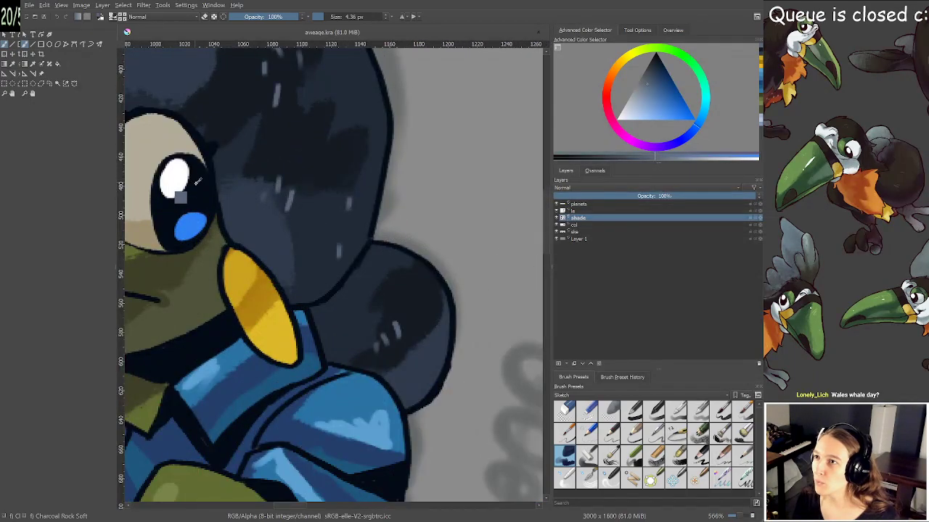
# Sample the eye white and add small highlights to both blue eye reflections on the line layer, with 1.50 and 2.20 px brushes
pyautogui.keyDown('ctrl'); pyautogui.click(182, 203); pyautogui.keyUp('ctrl')
pyautogui.scroll(-2, 198, 189)
pyautogui.moveTo(228, 205)
pyautogui.mouseDown()
pyautogui.moveTo(368, 240)
pyautogui.moveTo(603, 278)
pyautogui.moveTo(620, 272)
pyautogui.moveTo(426, 289)
pyautogui.mouseUp()
pyautogui.scroll(2, 426, 288)
pyautogui.moveTo(332, 259); pyautogui.dragTo(345, 241)
pyautogui.keyDown('ctrl'); pyautogui.click(346, 241); pyautogui.keyUp('ctrl')
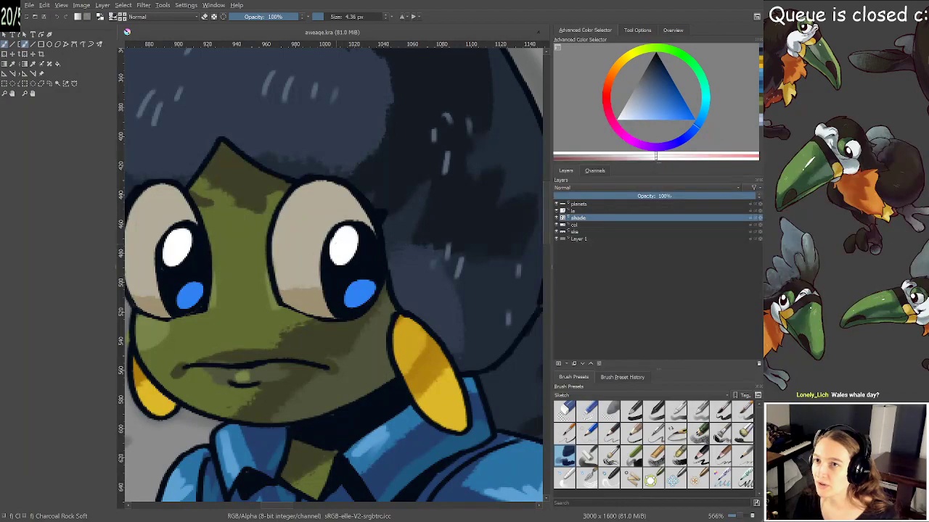
pyautogui.click(578, 211)
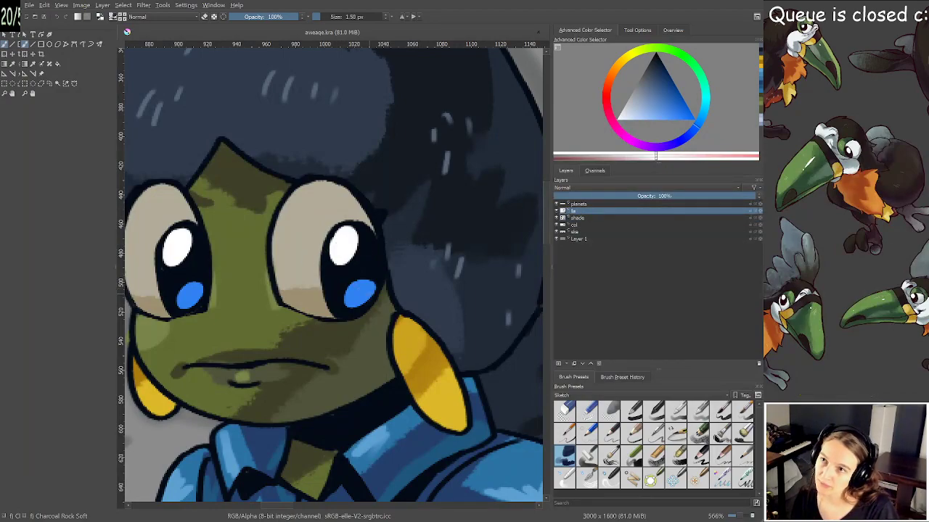
pyautogui.moveTo(367, 286); pyautogui.dragTo(363, 278)
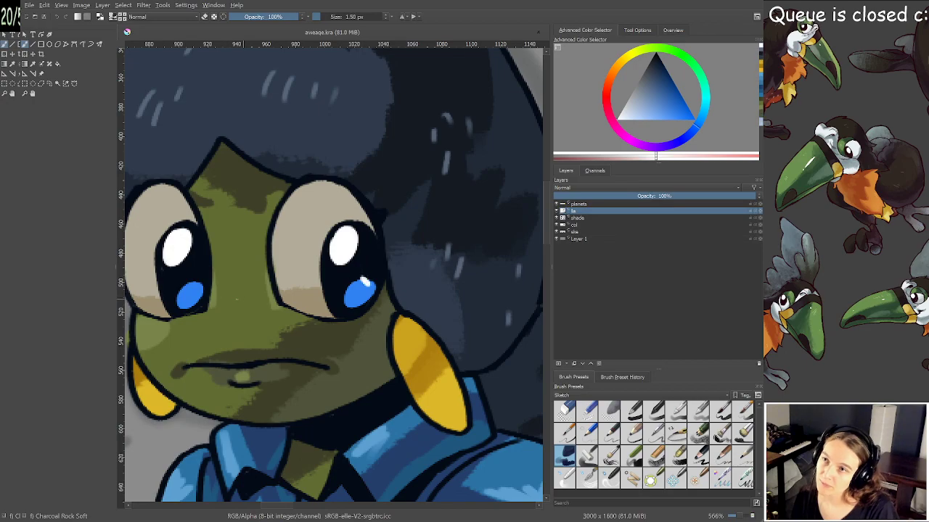
pyautogui.moveTo(200, 283); pyautogui.dragTo(197, 279)
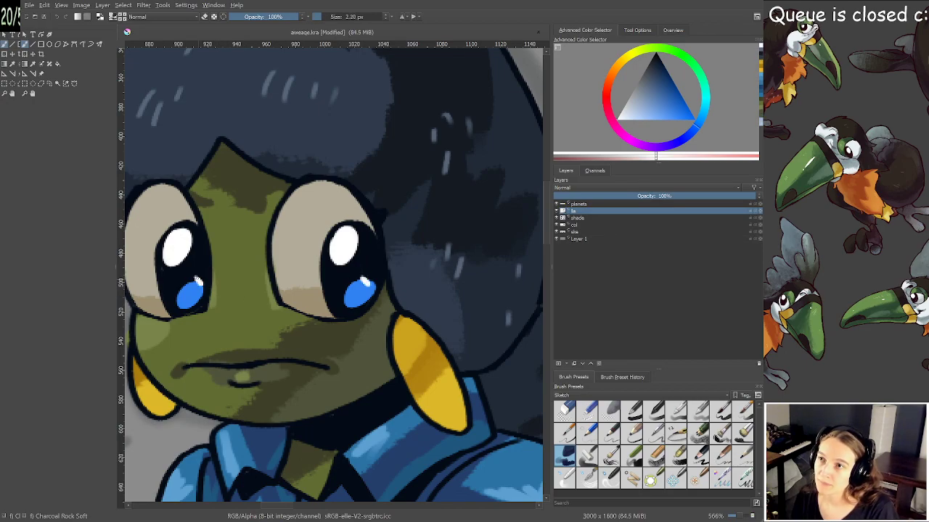
# Make the sketch layer active for the character beside Halope and sample a near-black from Halope's eye
pyautogui.scroll(-3, 211, 263)
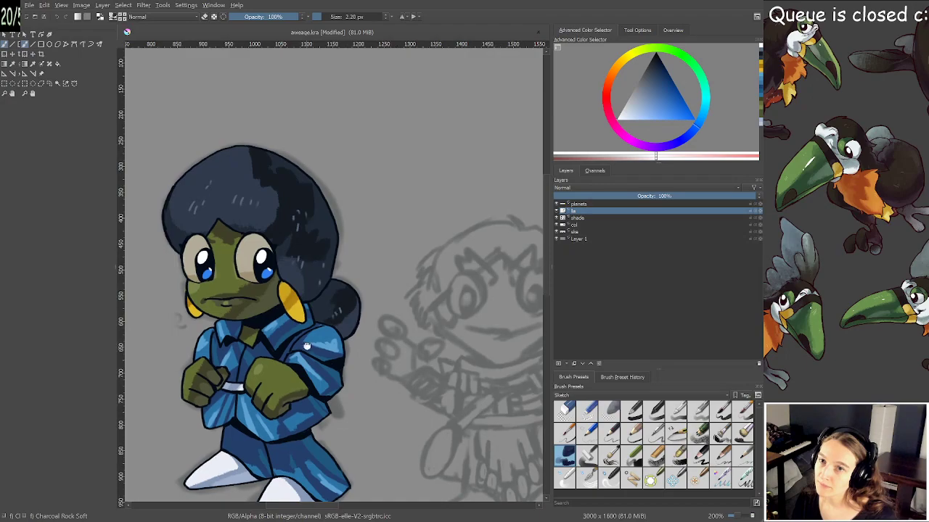
pyautogui.moveTo(387, 361)
pyautogui.mouseDown()
pyautogui.moveTo(331, 350)
pyautogui.moveTo(237, 272)
pyautogui.mouseUp()
pyautogui.scroll(3, 237, 272)
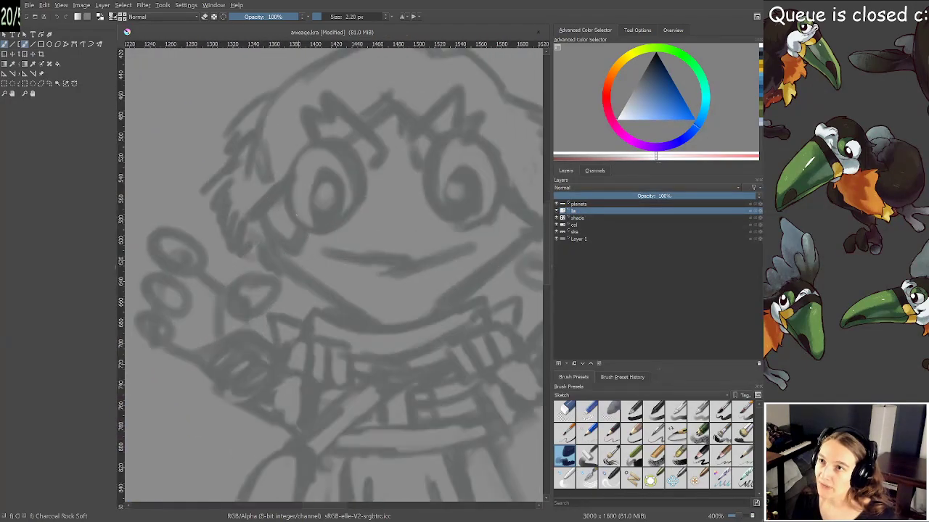
pyautogui.click(579, 232)
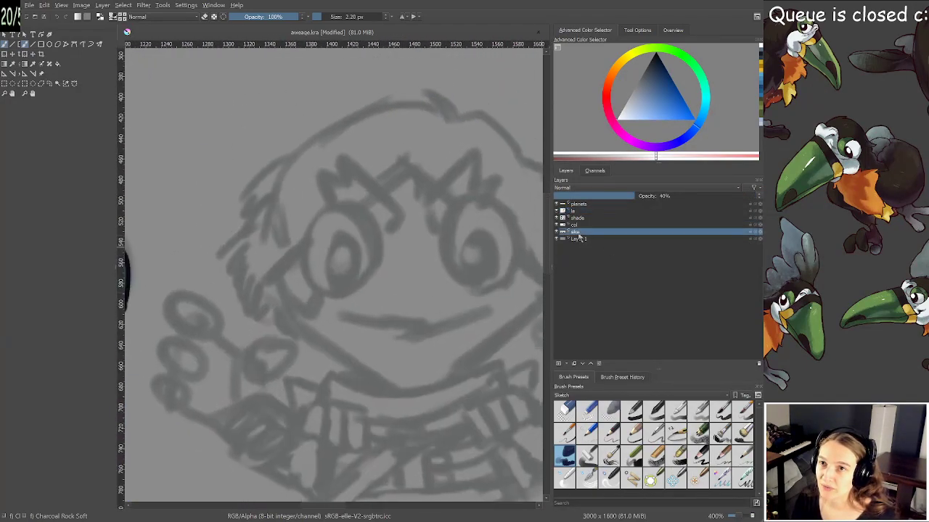
pyautogui.moveTo(447, 207); pyautogui.dragTo(400, 248)
pyautogui.scroll(-2, 329, 293)
pyautogui.moveTo(334, 292); pyautogui.dragTo(373, 305)
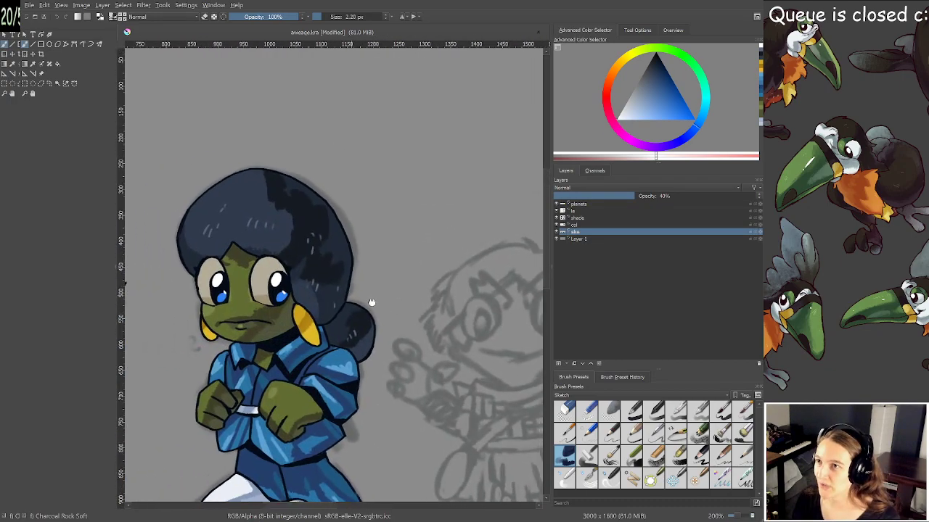
pyautogui.scroll(3, 290, 281)
pyautogui.keyDown('ctrl'); pyautogui.click(280, 310); pyautogui.keyUp('ctrl')
pyautogui.moveTo(538, 270)
pyautogui.mouseDown()
pyautogui.moveTo(249, 277)
pyautogui.moveTo(37, 261)
pyautogui.mouseUp()
pyautogui.scroll(-1, 366, 272)
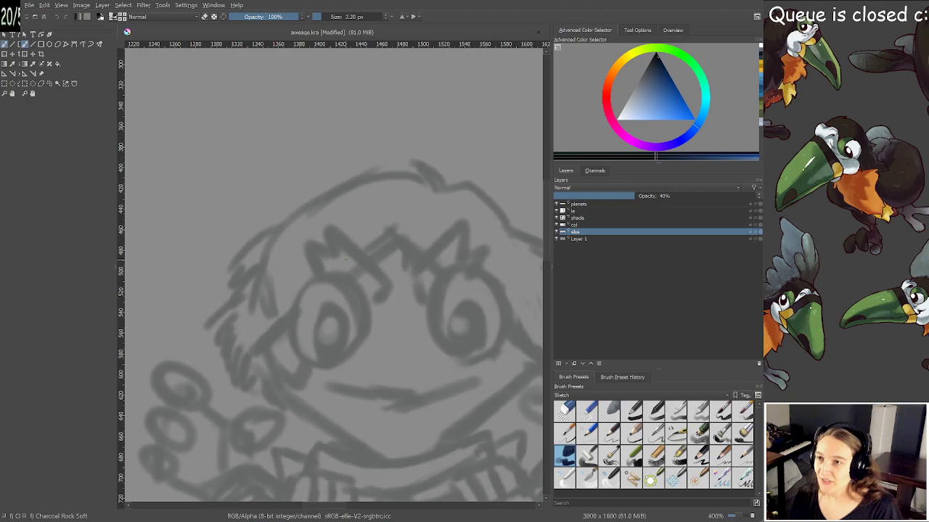
# Erase the hair outline around the sketched character's head with an 18.93 px eraser
pyautogui.press('e')
pyautogui.moveTo(250, 314)
pyautogui.mouseDown()
pyautogui.moveTo(224, 366)
pyautogui.moveTo(232, 282)
pyautogui.moveTo(291, 210)
pyautogui.moveTo(363, 175)
pyautogui.moveTo(444, 176)
pyautogui.mouseUp()
pyautogui.scroll(-1, 420, 262)
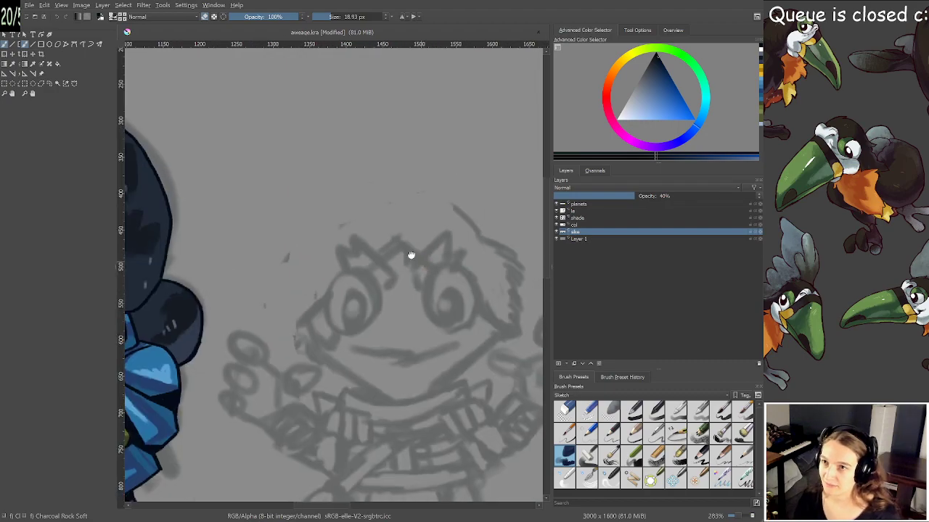
pyautogui.moveTo(353, 138)
pyautogui.mouseDown()
pyautogui.moveTo(317, 169)
pyautogui.moveTo(340, 193)
pyautogui.moveTo(370, 275)
pyautogui.moveTo(363, 188)
pyautogui.mouseUp()
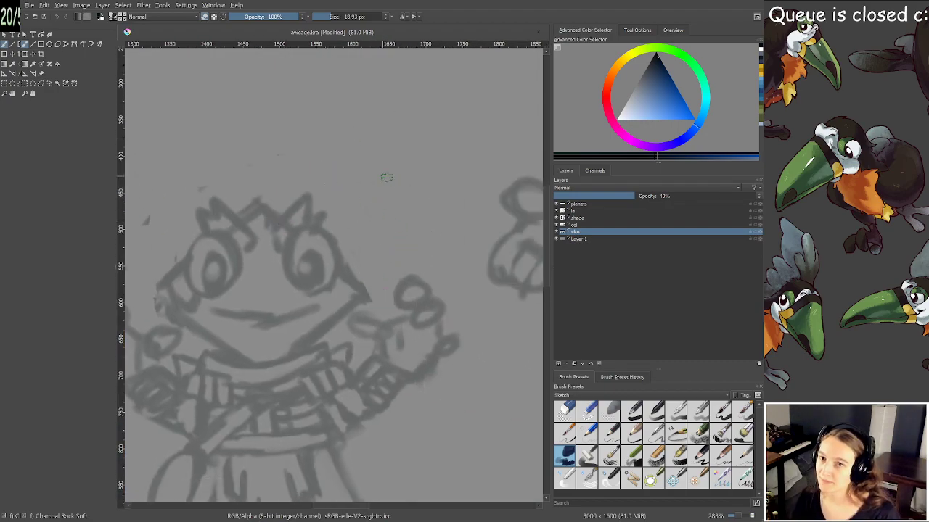
# Erase the remaining hair marks above the sketched character's head and reduce the brush size to about 6 px
pyautogui.moveTo(302, 180); pyautogui.dragTo(387, 195)
pyautogui.scroll(-1, 388, 195)
pyautogui.moveTo(396, 243)
pyautogui.mouseDown()
pyautogui.moveTo(394, 216)
pyautogui.moveTo(393, 238)
pyautogui.mouseUp()
pyautogui.scroll(1, 394, 216)
pyautogui.moveTo(288, 214); pyautogui.dragTo(278, 214)
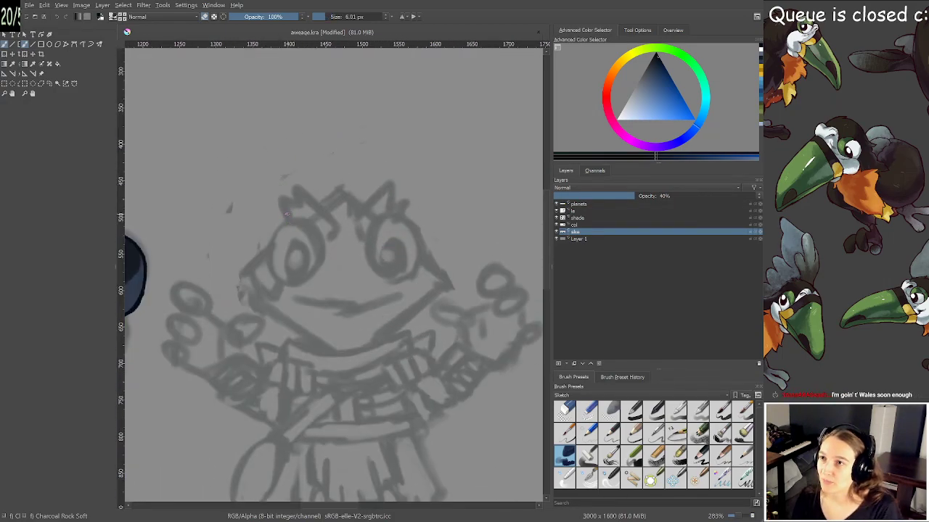
pyautogui.moveTo(245, 255)
pyautogui.mouseDown()
pyautogui.moveTo(262, 191)
pyautogui.moveTo(285, 181)
pyautogui.mouseUp()
pyautogui.hotkey('ctrl', 'z')
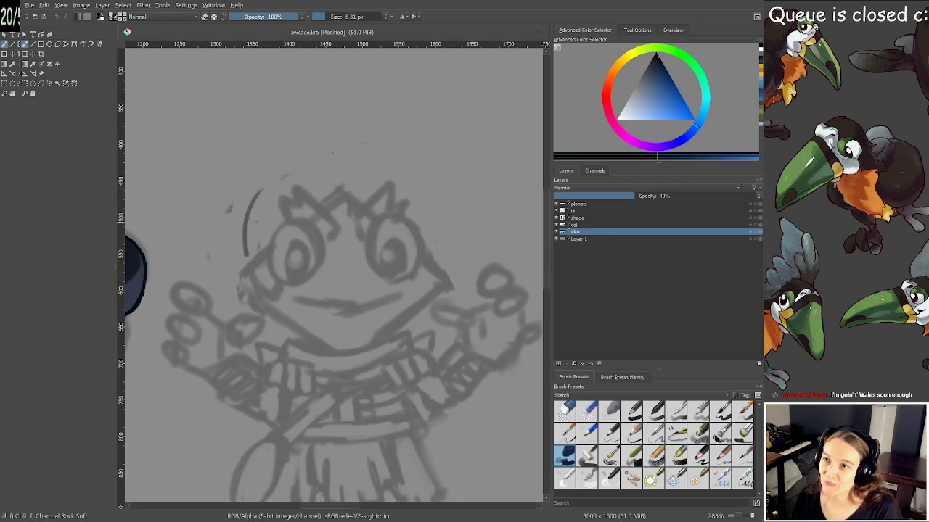
pyautogui.hotkey('ctrl', 'z')
# Sketch the left half of the character's hair outline with a curl at the parting using a 6.31 px brush, and clean its outer edge
pyautogui.moveTo(254, 226)
pyautogui.mouseDown()
pyautogui.moveTo(290, 176)
pyautogui.moveTo(330, 166)
pyautogui.moveTo(343, 191)
pyautogui.moveTo(252, 217)
pyautogui.moveTo(238, 250)
pyautogui.moveTo(256, 256)
pyautogui.mouseUp()
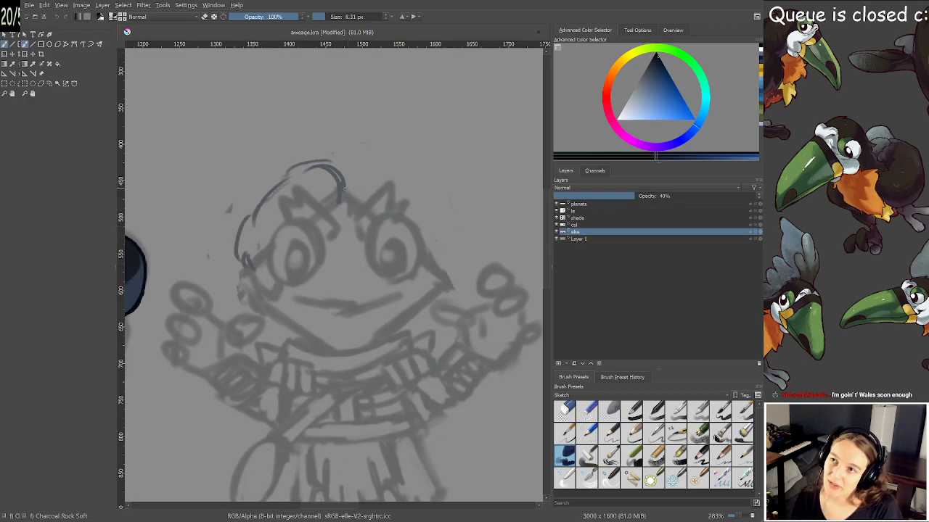
pyautogui.press('e')
pyautogui.moveTo(244, 221)
pyautogui.mouseDown()
pyautogui.moveTo(237, 264)
pyautogui.moveTo(247, 254)
pyautogui.moveTo(253, 266)
pyautogui.mouseUp()
pyautogui.press('e')
# Rough in the right half of the hair outline from the parting to beside the eye, and erase its excess lines
pyautogui.moveTo(340, 174)
pyautogui.mouseDown()
pyautogui.moveTo(366, 167)
pyautogui.moveTo(380, 187)
pyautogui.moveTo(385, 174)
pyautogui.moveTo(350, 171)
pyautogui.moveTo(406, 182)
pyautogui.moveTo(425, 240)
pyautogui.moveTo(415, 247)
pyautogui.mouseUp()
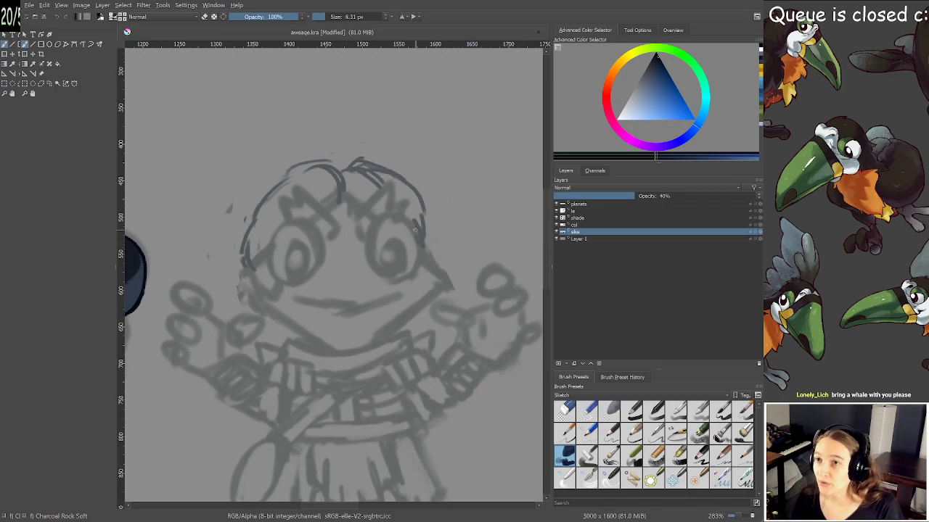
pyautogui.press('e')
pyautogui.moveTo(370, 179); pyautogui.dragTo(353, 172)
pyautogui.moveTo(422, 202)
pyautogui.mouseDown()
pyautogui.moveTo(423, 246)
pyautogui.moveTo(415, 189)
pyautogui.moveTo(443, 225)
pyautogui.moveTo(433, 255)
pyautogui.mouseUp()
pyautogui.press('e')
# Redraw the right half of the hair as a wider curve from the parting, and add short tufted strokes along the left jaw
pyautogui.moveTo(414, 186); pyautogui.dragTo(433, 224)
pyautogui.moveTo(406, 178); pyautogui.dragTo(412, 187)
pyautogui.moveTo(438, 217)
pyautogui.mouseDown()
pyautogui.moveTo(425, 195)
pyautogui.moveTo(378, 167)
pyautogui.mouseUp()
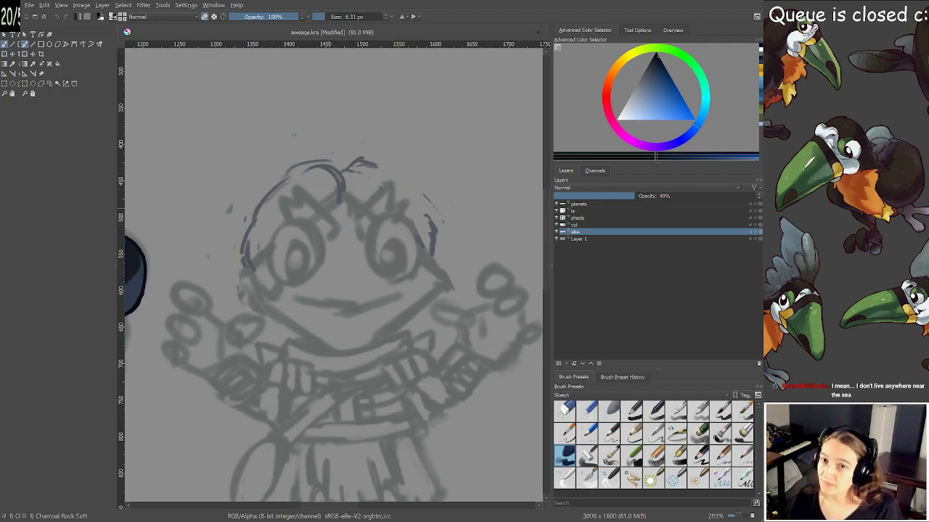
pyautogui.moveTo(364, 161)
pyautogui.mouseDown()
pyautogui.moveTo(341, 180)
pyautogui.moveTo(383, 160)
pyautogui.moveTo(428, 205)
pyautogui.moveTo(437, 251)
pyautogui.mouseUp()
pyautogui.press('e')
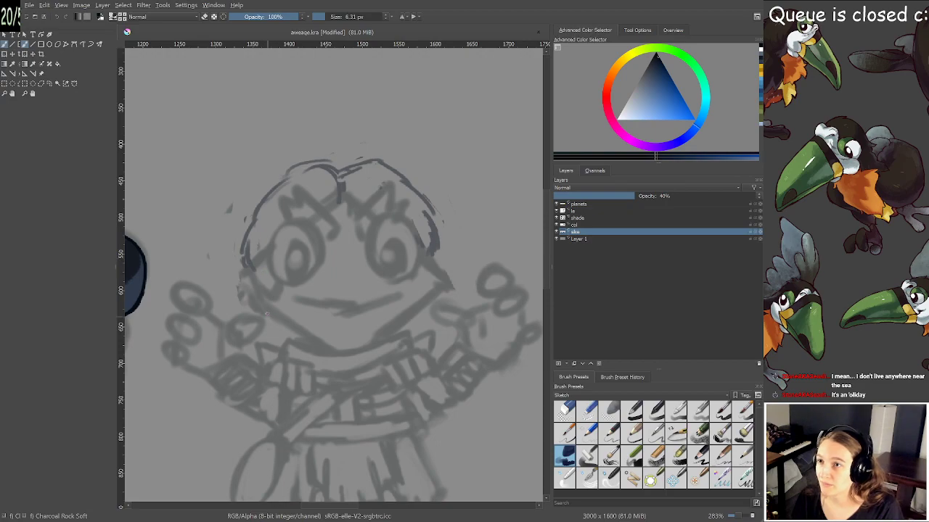
pyautogui.moveTo(264, 310); pyautogui.dragTo(291, 338)
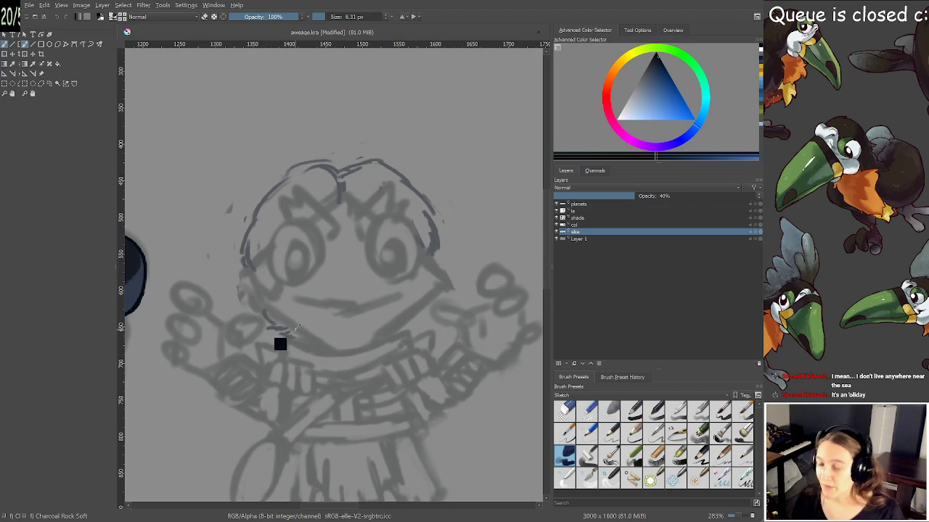
# Examine the new hair and jaw sketch at full-figure scale beside Halope and up close
pyautogui.scroll(-4, 280, 344)
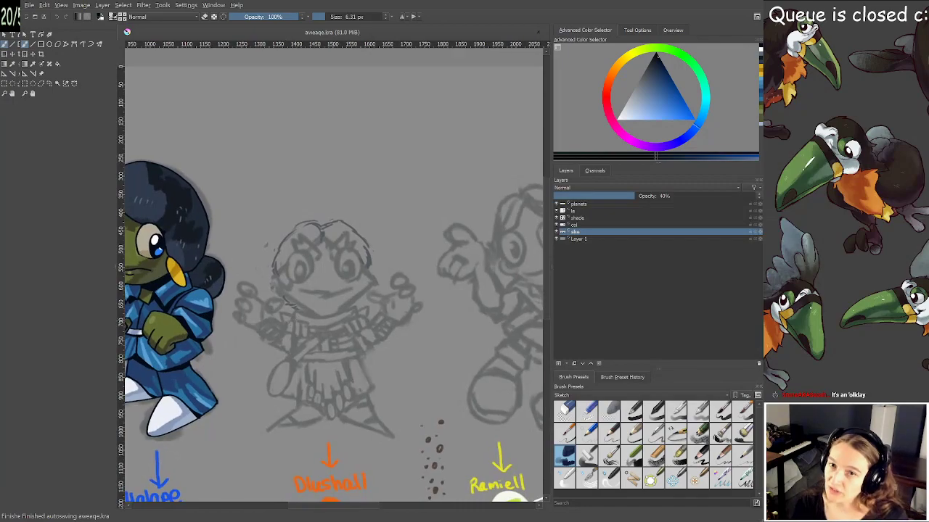
pyautogui.moveTo(333, 293); pyautogui.dragTo(370, 257)
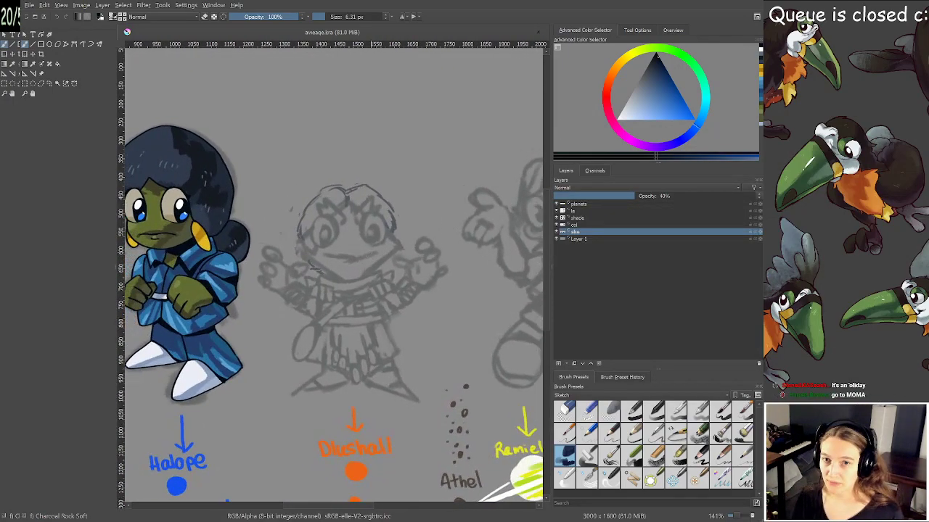
pyautogui.moveTo(381, 225); pyautogui.dragTo(390, 225)
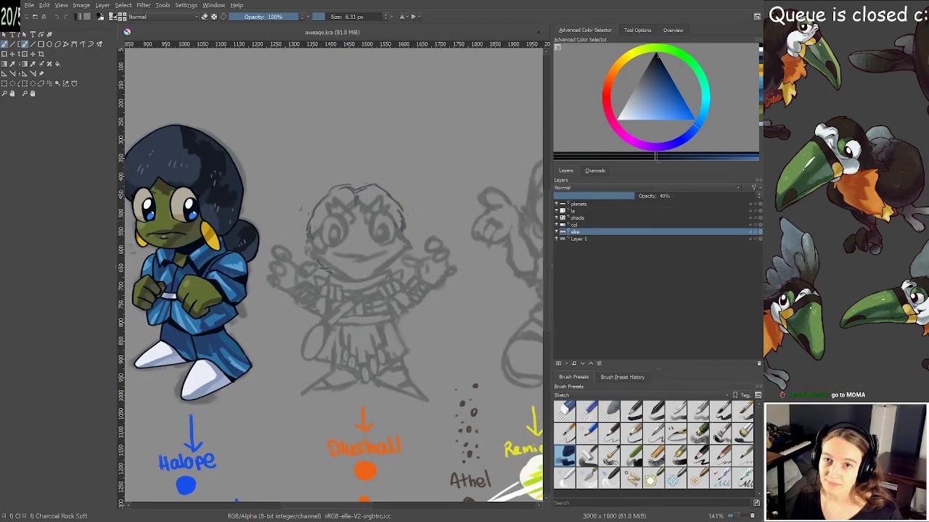
pyautogui.scroll(2, 406, 221)
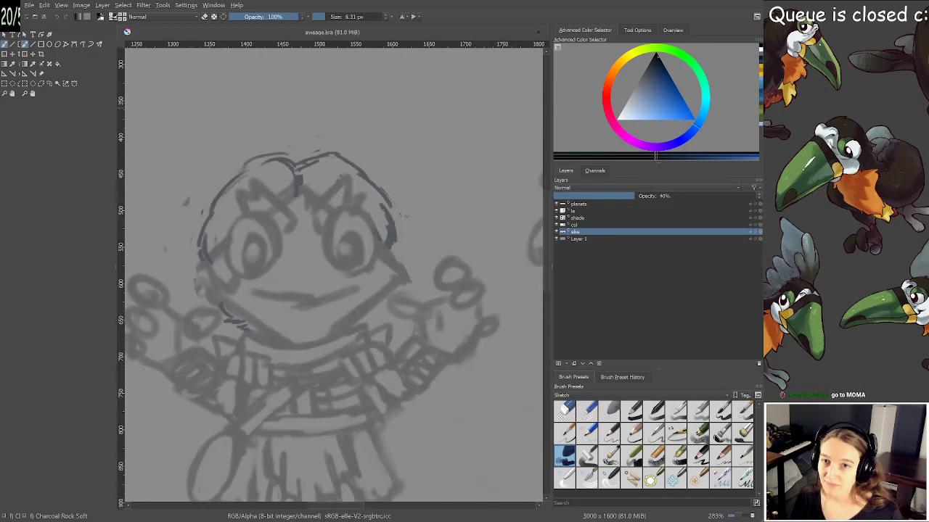
pyautogui.moveTo(406, 221); pyautogui.dragTo(441, 241)
pyautogui.scroll(1, 330, 226)
pyautogui.moveTo(344, 235); pyautogui.dragTo(328, 202)
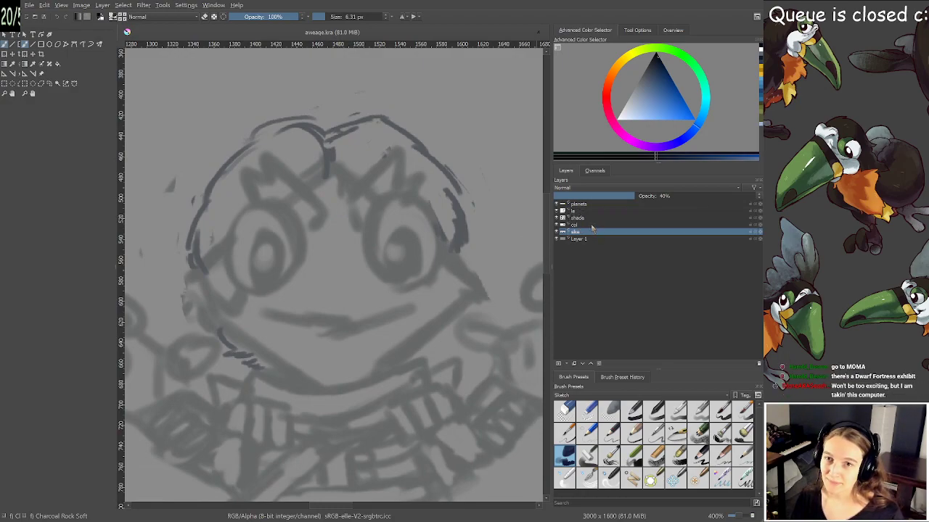
# Make the line layer active and return to Halope's face
pyautogui.click(586, 218)
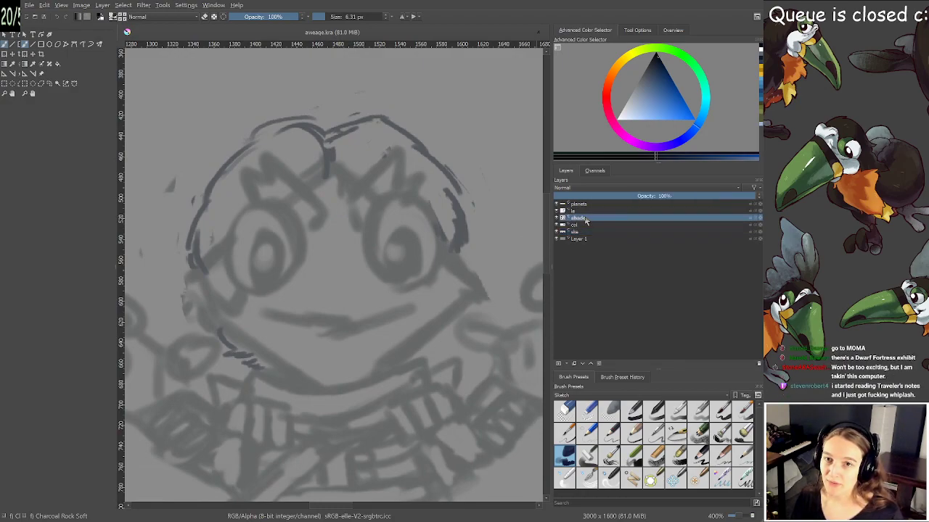
pyautogui.scroll(-2, 358, 297)
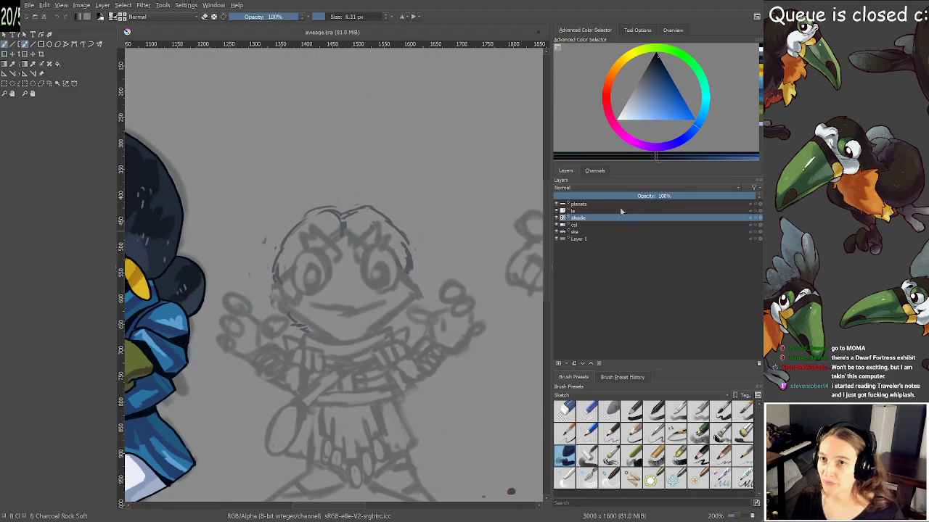
pyautogui.click(579, 211)
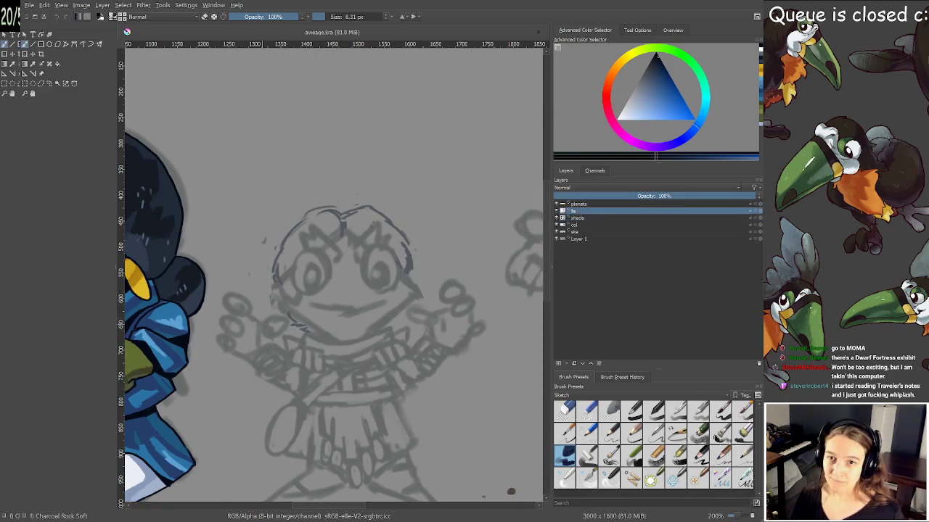
pyautogui.moveTo(254, 322); pyautogui.dragTo(424, 314)
pyautogui.scroll(2, 372, 239)
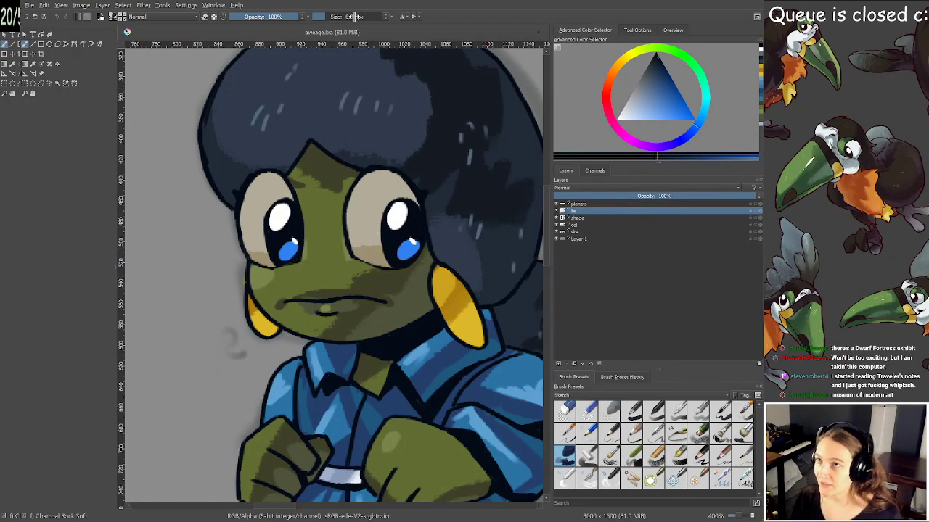
# Set the brush size to 5 px and ink the oval outline of the sketched frog character's left eye in dark navy
pyautogui.click(354, 16)
pyautogui.write('5')
pyautogui.press('Return')
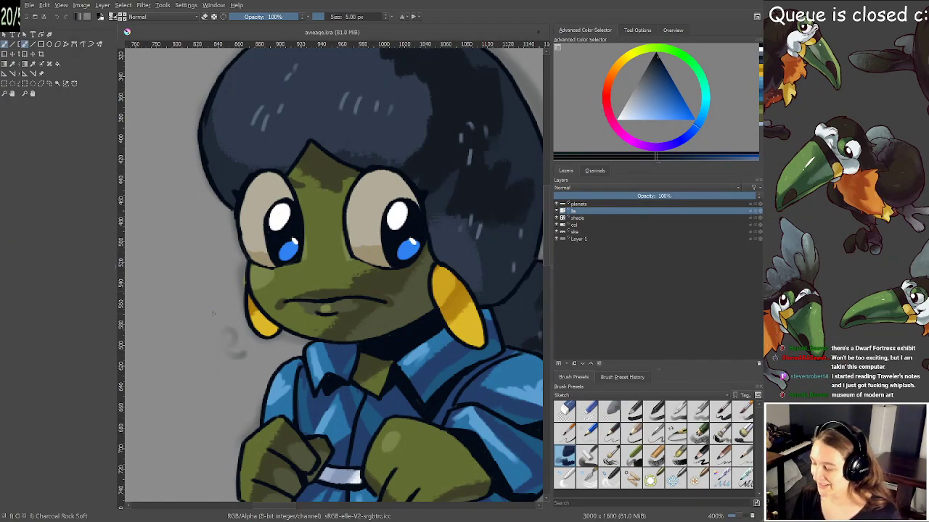
pyautogui.scroll(-1, 415, 401)
pyautogui.moveTo(415, 401); pyautogui.dragTo(188, 342)
pyautogui.moveTo(327, 352)
pyautogui.mouseDown()
pyautogui.moveTo(207, 342)
pyautogui.moveTo(128, 363)
pyautogui.moveTo(158, 361)
pyautogui.mouseUp()
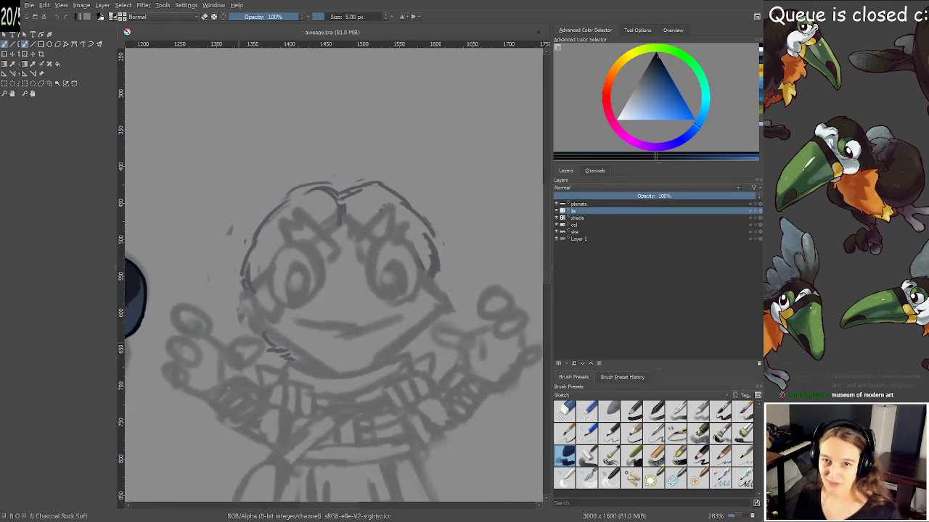
pyautogui.scroll(4, 276, 289)
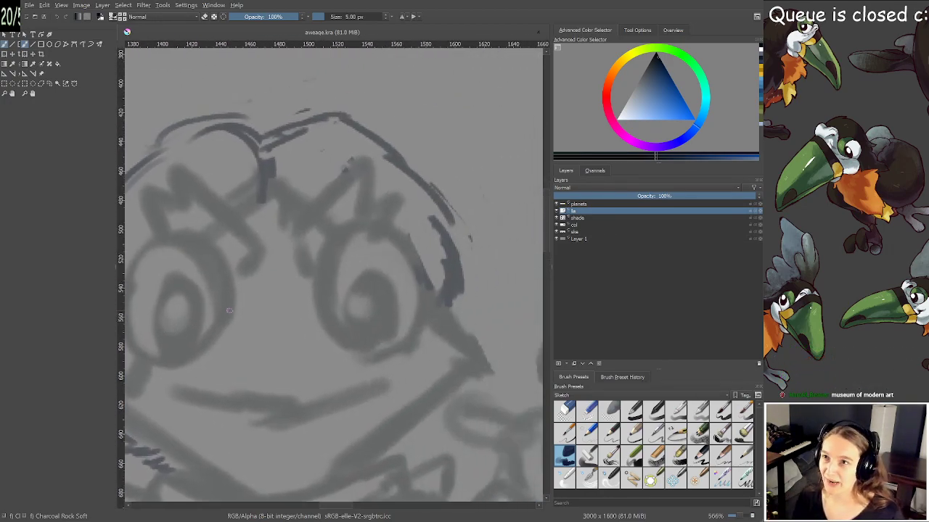
pyautogui.moveTo(266, 291)
pyautogui.mouseDown()
pyautogui.moveTo(323, 275)
pyautogui.moveTo(305, 286)
pyautogui.mouseUp()
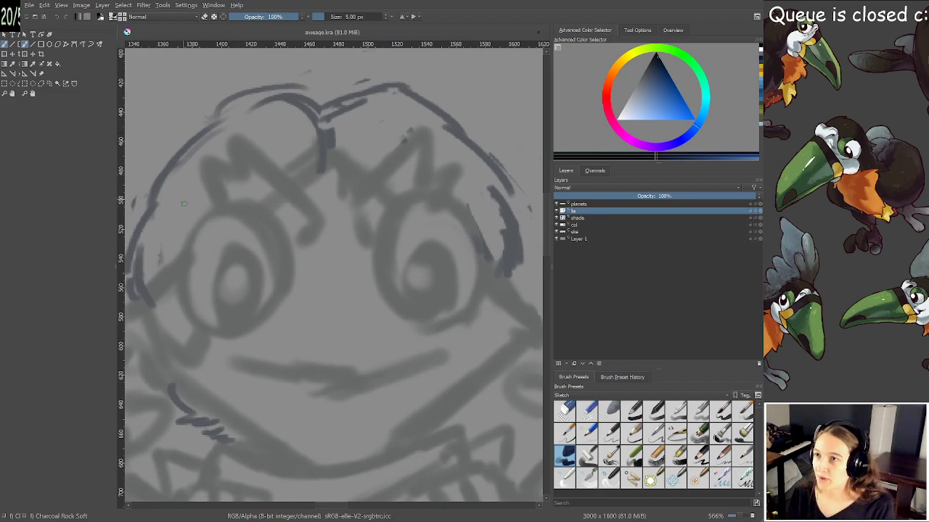
pyautogui.moveTo(204, 219)
pyautogui.mouseDown()
pyautogui.moveTo(189, 233)
pyautogui.moveTo(182, 277)
pyautogui.moveTo(188, 313)
pyautogui.moveTo(233, 335)
pyautogui.moveTo(260, 328)
pyautogui.moveTo(285, 286)
pyautogui.mouseUp()
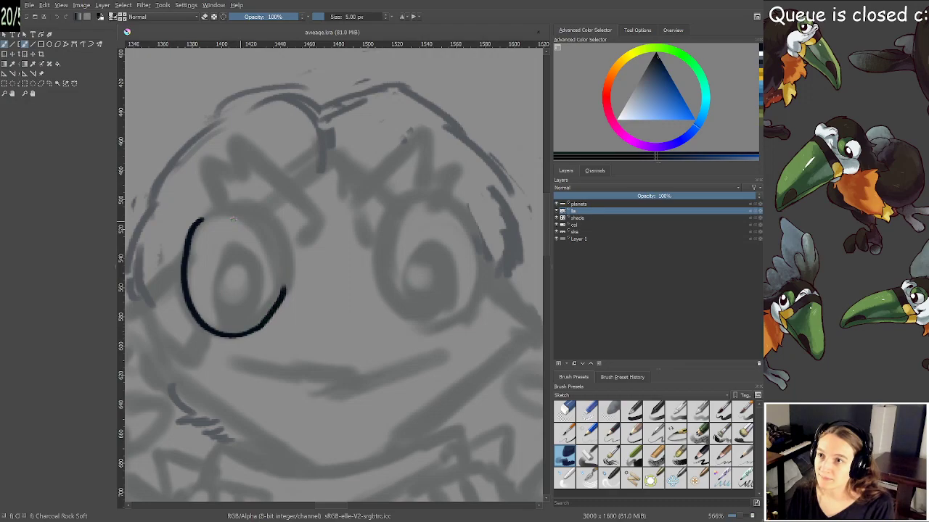
pyautogui.moveTo(197, 225)
pyautogui.mouseDown()
pyautogui.moveTo(221, 212)
pyautogui.moveTo(258, 215)
pyautogui.mouseUp()
pyautogui.hotkey('ctrl', 'z')
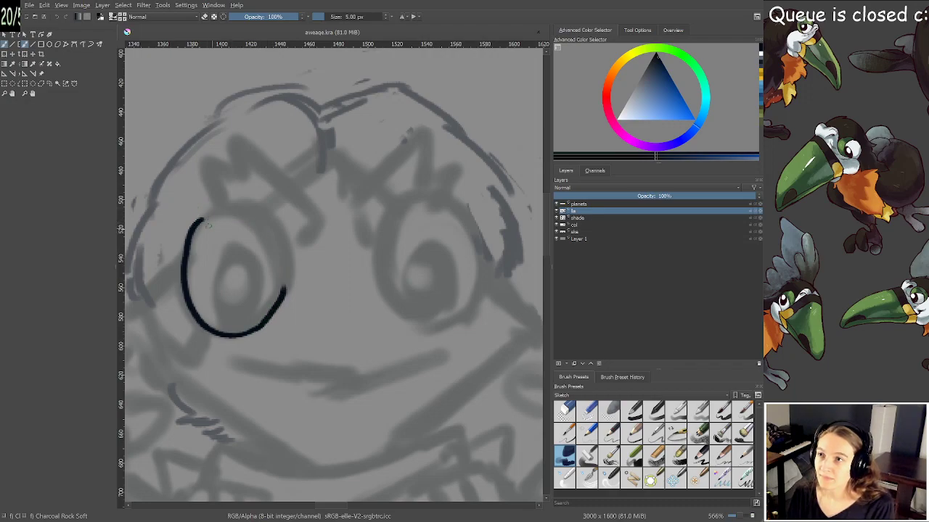
pyautogui.moveTo(198, 221)
pyautogui.mouseDown()
pyautogui.moveTo(252, 216)
pyautogui.moveTo(279, 250)
pyautogui.moveTo(283, 294)
pyautogui.mouseUp()
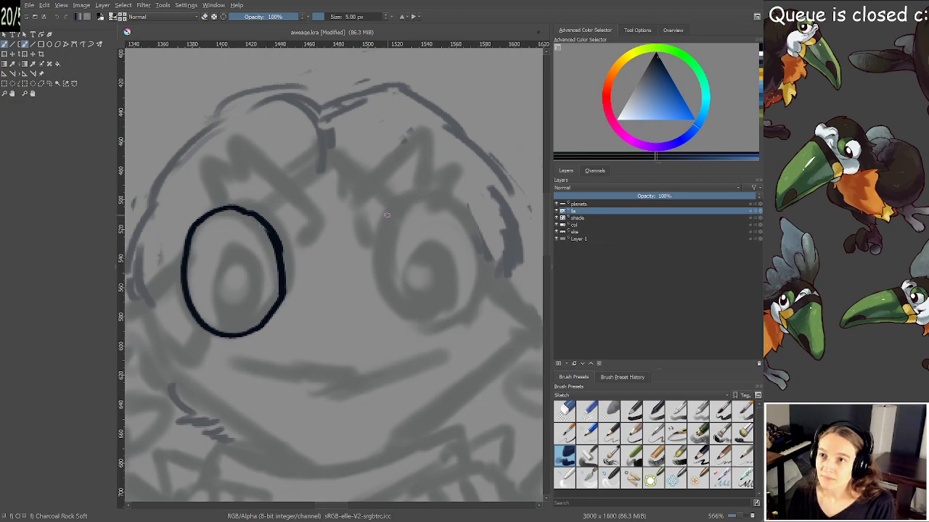
# Ink the oval outline of the frog's right eye over the sketch
pyautogui.moveTo(392, 210)
pyautogui.mouseDown()
pyautogui.moveTo(374, 264)
pyautogui.moveTo(405, 313)
pyautogui.moveTo(461, 310)
pyautogui.moveTo(483, 268)
pyautogui.mouseUp()
pyautogui.hotkey('ctrl', 'z')
pyautogui.moveTo(404, 203)
pyautogui.mouseDown()
pyautogui.moveTo(373, 267)
pyautogui.moveTo(388, 308)
pyautogui.moveTo(441, 334)
pyautogui.mouseUp()
pyautogui.moveTo(480, 306)
pyautogui.mouseDown()
pyautogui.moveTo(487, 280)
pyautogui.moveTo(477, 226)
pyautogui.moveTo(442, 195)
pyautogui.moveTo(402, 202)
pyautogui.mouseUp()
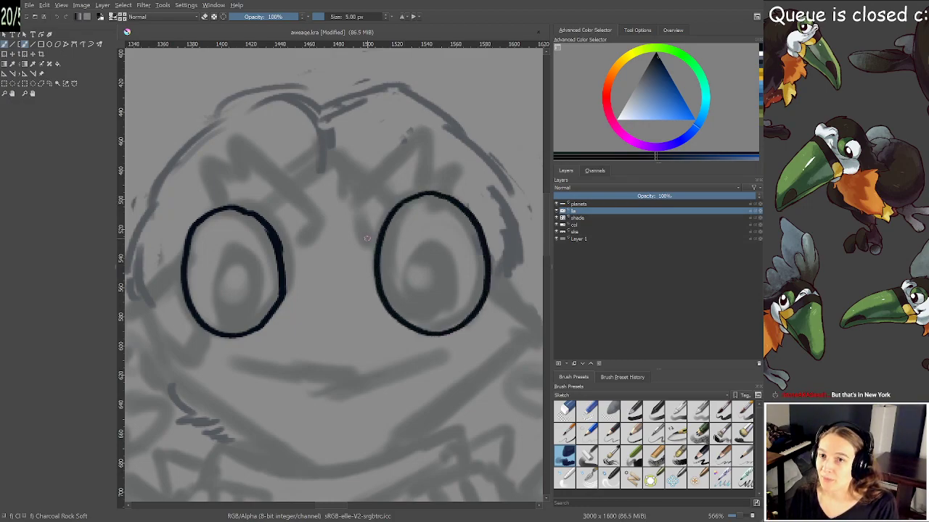
# Ink the two jagged, angry eyebrows above the frog's eyes, following the sketch
pyautogui.moveTo(221, 208)
pyautogui.mouseDown()
pyautogui.moveTo(201, 158)
pyautogui.moveTo(236, 176)
pyautogui.mouseUp()
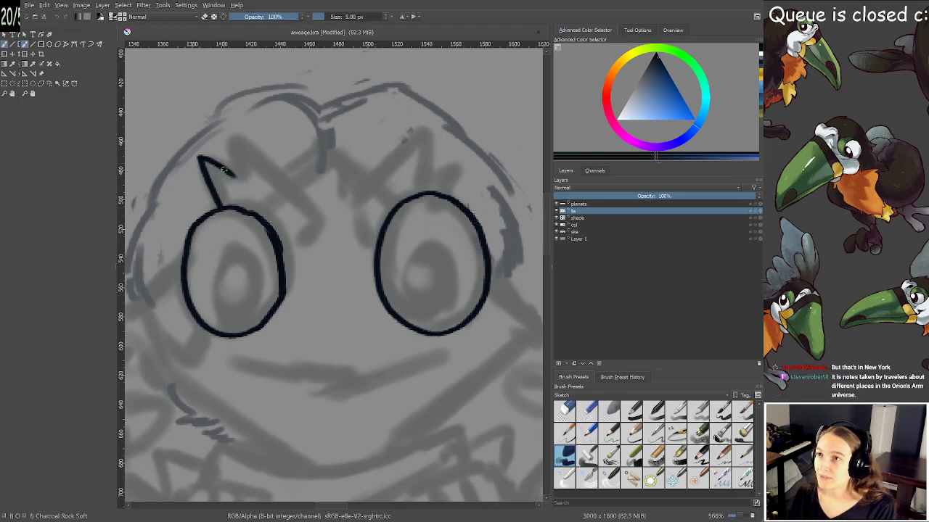
pyautogui.hotkey('ctrl', 'z')
pyautogui.moveTo(221, 209)
pyautogui.mouseDown()
pyautogui.moveTo(208, 176)
pyautogui.moveTo(238, 170)
pyautogui.moveTo(299, 202)
pyautogui.moveTo(310, 226)
pyautogui.moveTo(361, 238)
pyautogui.moveTo(349, 210)
pyautogui.moveTo(419, 132)
pyautogui.moveTo(413, 174)
pyautogui.moveTo(433, 161)
pyautogui.moveTo(451, 181)
pyautogui.moveTo(444, 192)
pyautogui.mouseUp()
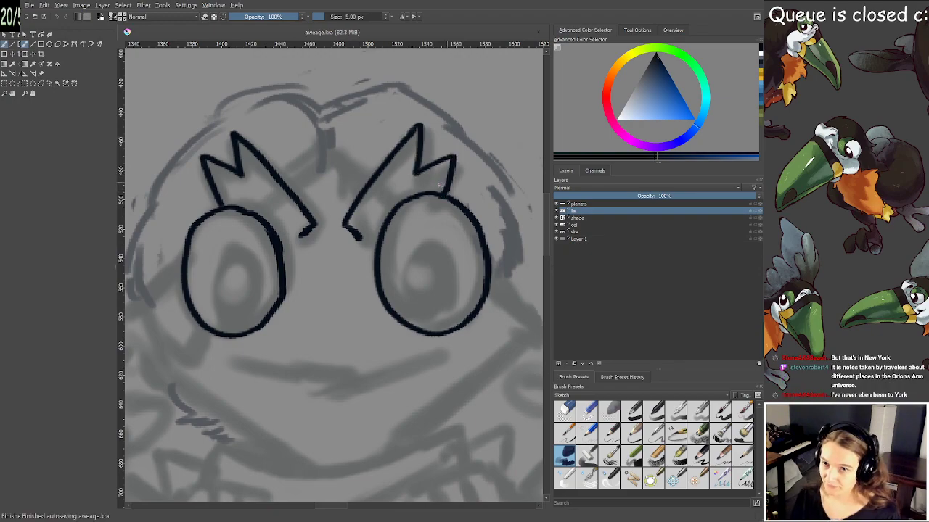
# Outline an oval pupil inside the left eye and fill it solid with the dark ink colour
pyautogui.press('-')
pyautogui.press('-')
pyautogui.press('+')
pyautogui.press('+')
pyautogui.press('+')
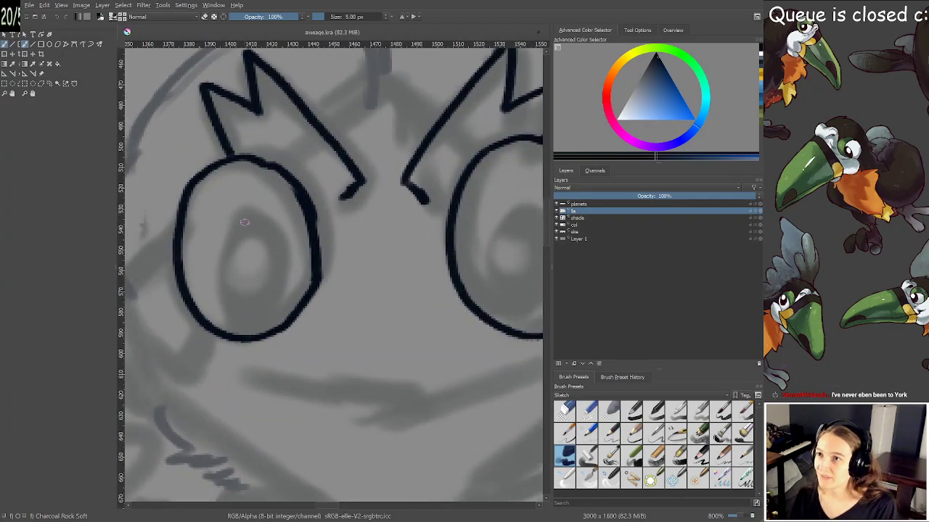
pyautogui.moveTo(248, 208)
pyautogui.mouseDown()
pyautogui.moveTo(224, 237)
pyautogui.moveTo(240, 323)
pyautogui.moveTo(282, 306)
pyautogui.moveTo(280, 228)
pyautogui.moveTo(230, 221)
pyautogui.mouseUp()
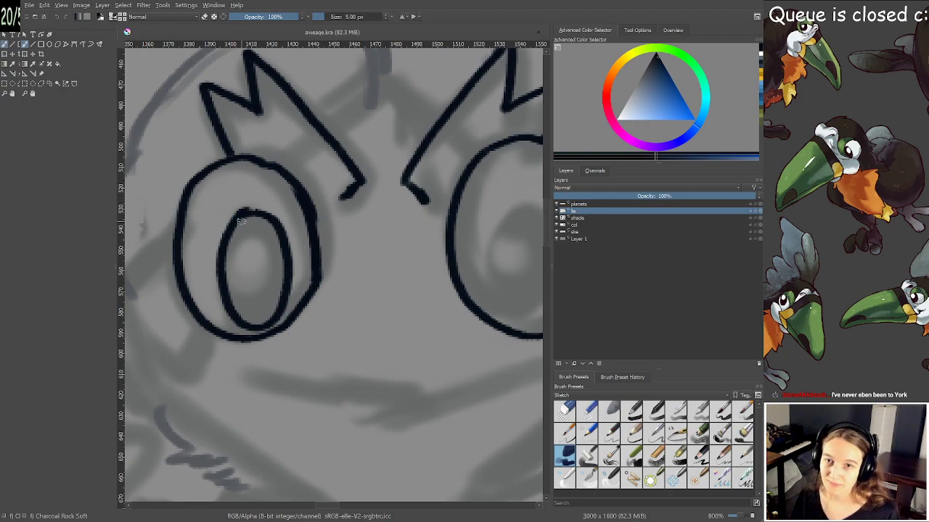
pyautogui.press('e')
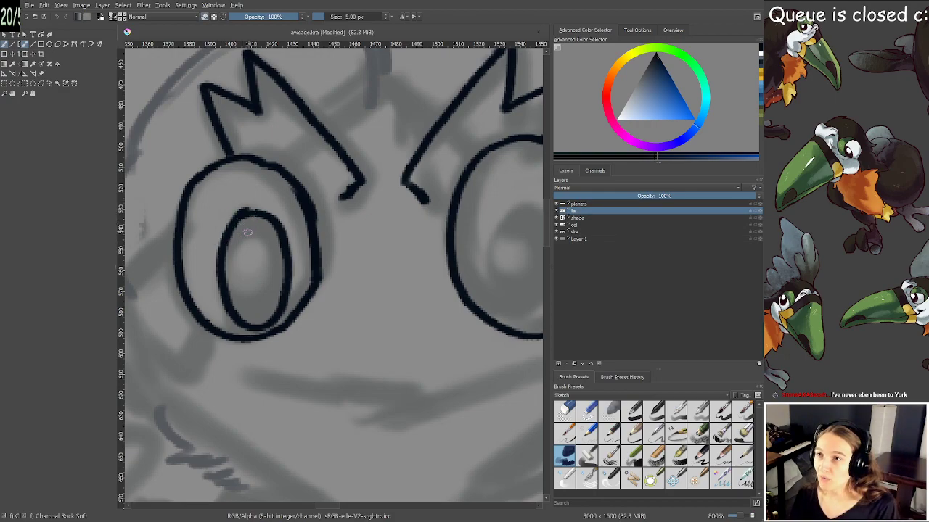
pyautogui.moveTo(238, 239)
pyautogui.mouseDown()
pyautogui.moveTo(244, 231)
pyautogui.moveTo(232, 283)
pyautogui.moveTo(260, 304)
pyautogui.moveTo(274, 240)
pyautogui.moveTo(258, 218)
pyautogui.mouseUp()
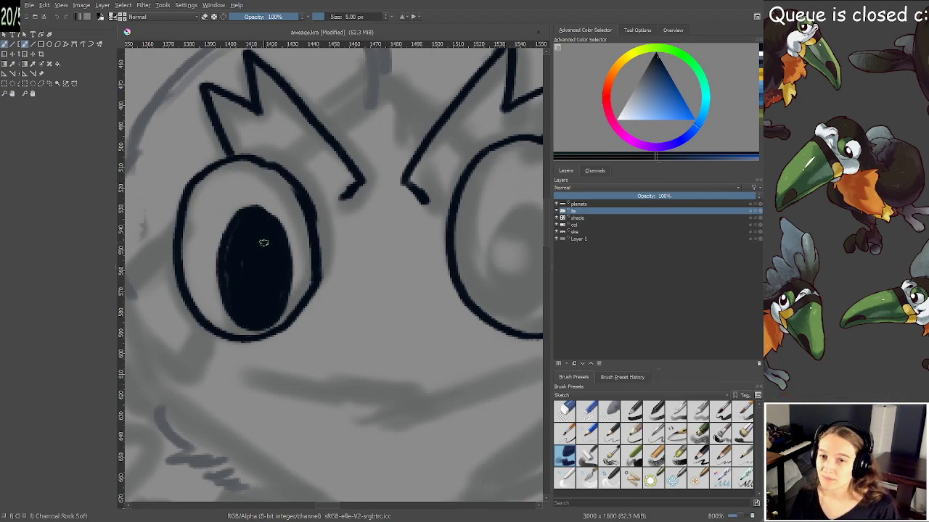
# Draw and fill the matching dark oval pupil inside the right eye, and save the file
pyautogui.moveTo(376, 253); pyautogui.dragTo(134, 269)
pyautogui.moveTo(301, 272)
pyautogui.mouseDown()
pyautogui.moveTo(328, 307)
pyautogui.moveTo(317, 294)
pyautogui.mouseUp()
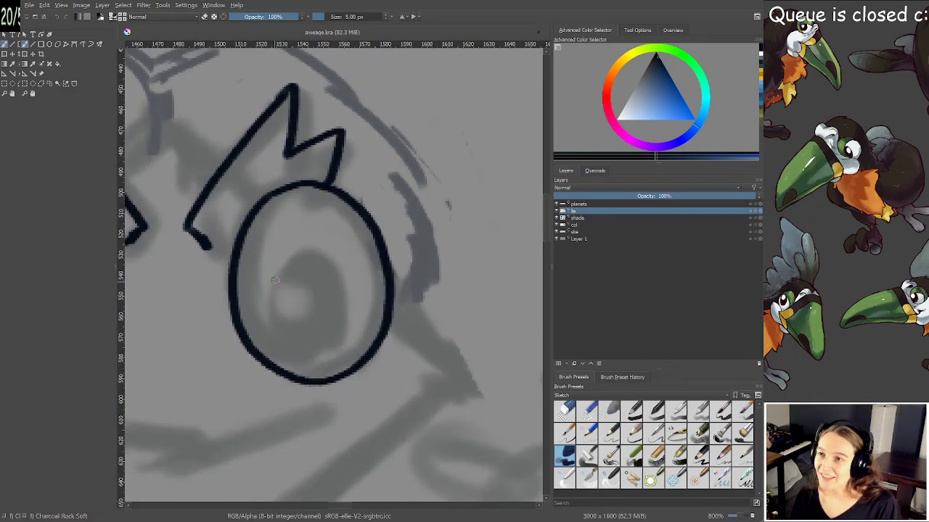
pyautogui.moveTo(296, 250)
pyautogui.mouseDown()
pyautogui.moveTo(274, 284)
pyautogui.moveTo(286, 337)
pyautogui.moveTo(300, 352)
pyautogui.mouseUp()
pyautogui.hotkey('ctrl', 'z')
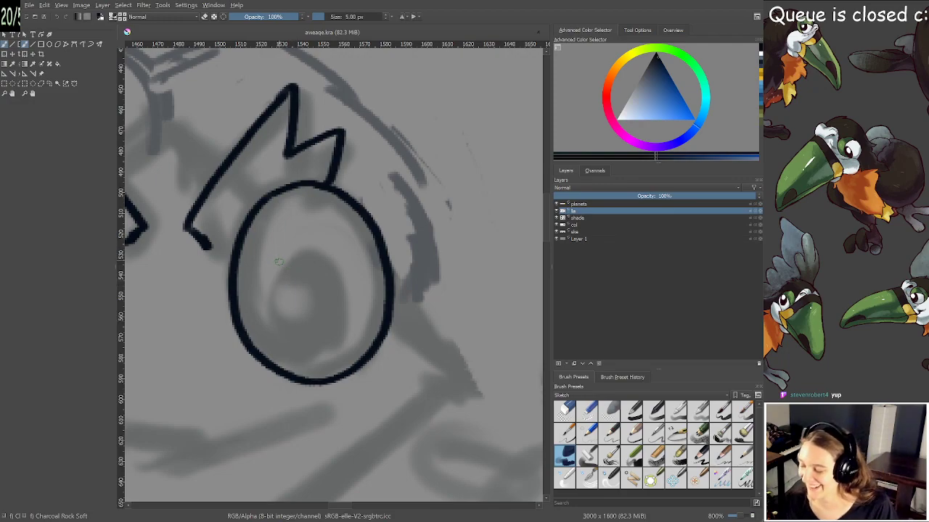
pyautogui.moveTo(292, 253)
pyautogui.mouseDown()
pyautogui.moveTo(270, 282)
pyautogui.moveTo(275, 343)
pyautogui.moveTo(310, 375)
pyautogui.moveTo(345, 334)
pyautogui.moveTo(338, 270)
pyautogui.moveTo(302, 249)
pyautogui.moveTo(286, 284)
pyautogui.moveTo(295, 326)
pyautogui.moveTo(280, 287)
pyautogui.moveTo(294, 347)
pyautogui.moveTo(323, 340)
pyautogui.moveTo(313, 334)
pyautogui.moveTo(335, 341)
pyautogui.moveTo(333, 272)
pyautogui.moveTo(310, 260)
pyautogui.moveTo(295, 278)
pyautogui.moveTo(284, 270)
pyautogui.moveTo(316, 253)
pyautogui.moveTo(350, 312)
pyautogui.mouseUp()
pyautogui.press('e')
pyautogui.moveTo(341, 267)
pyautogui.mouseDown()
pyautogui.moveTo(349, 328)
pyautogui.moveTo(334, 294)
pyautogui.moveTo(310, 352)
pyautogui.moveTo(325, 337)
pyautogui.moveTo(378, 361)
pyautogui.mouseUp()
pyautogui.hotkey('ctrl', 's')
# Choose a yellow-orange colour and paint a small rounded iris patch in the lower part of both pupils
pyautogui.scroll(-3, 334, 295)
pyautogui.scroll(3, 323, 335)
pyautogui.scroll(-1, 379, 361)
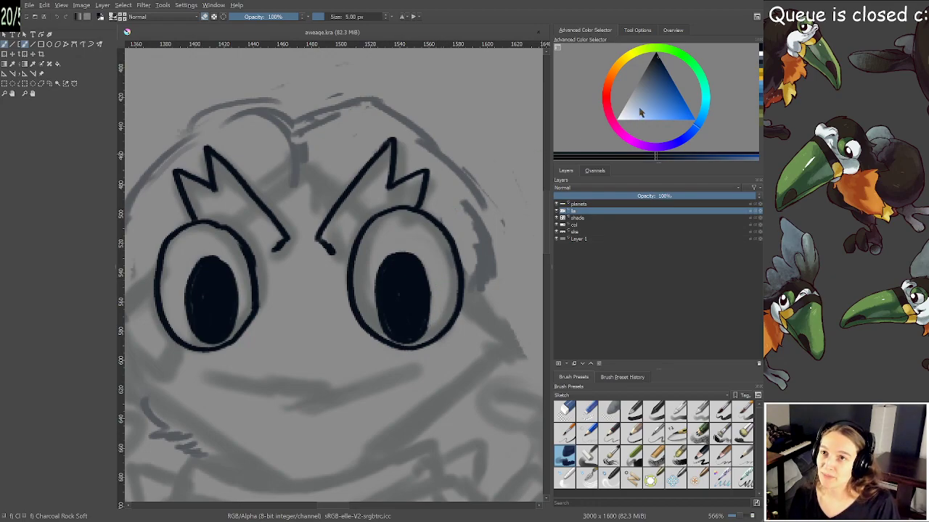
pyautogui.press('x')
pyautogui.click(511, 168)
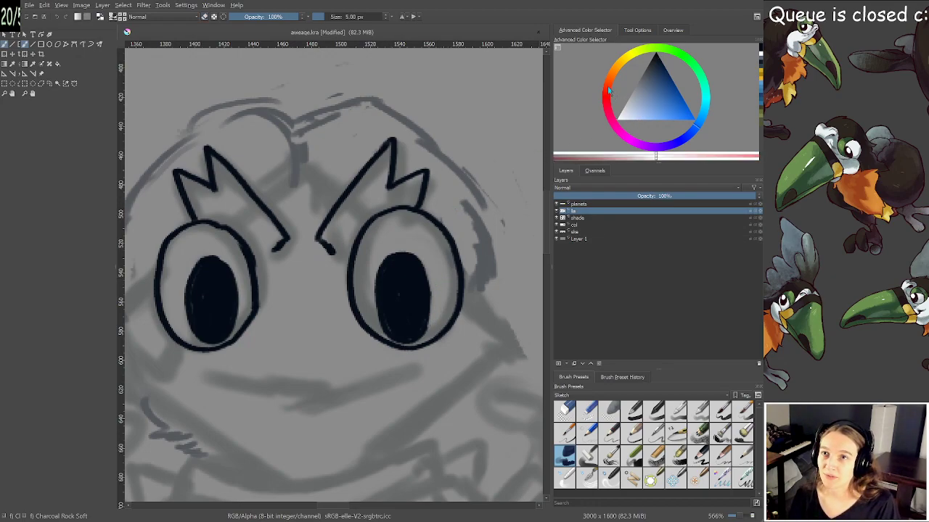
pyautogui.moveTo(607, 90)
pyautogui.mouseDown()
pyautogui.moveTo(611, 82)
pyautogui.moveTo(639, 82)
pyautogui.mouseUp()
pyautogui.click(676, 118)
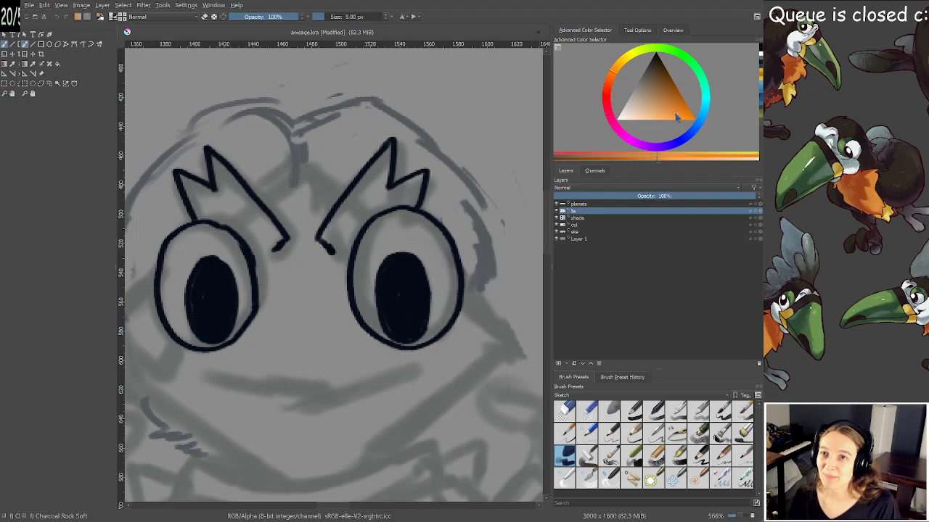
pyautogui.click(617, 71)
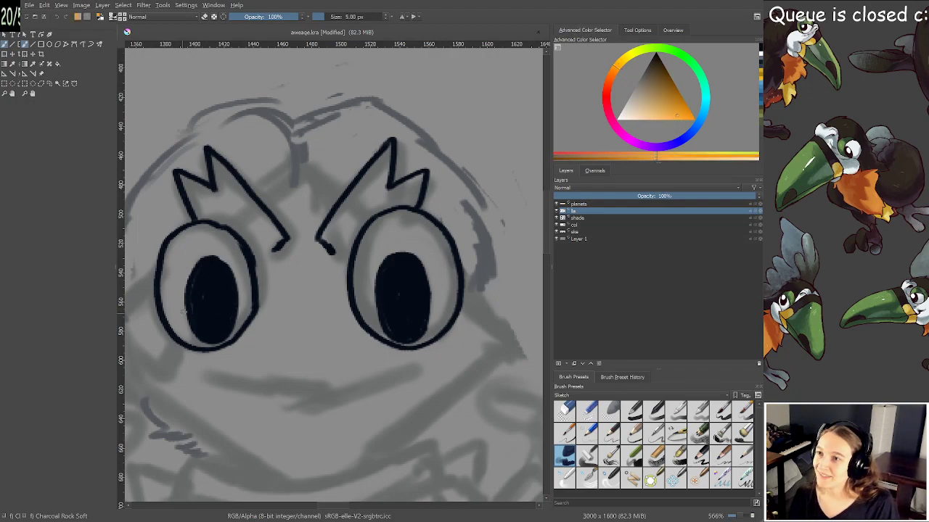
pyautogui.moveTo(204, 317); pyautogui.dragTo(217, 323)
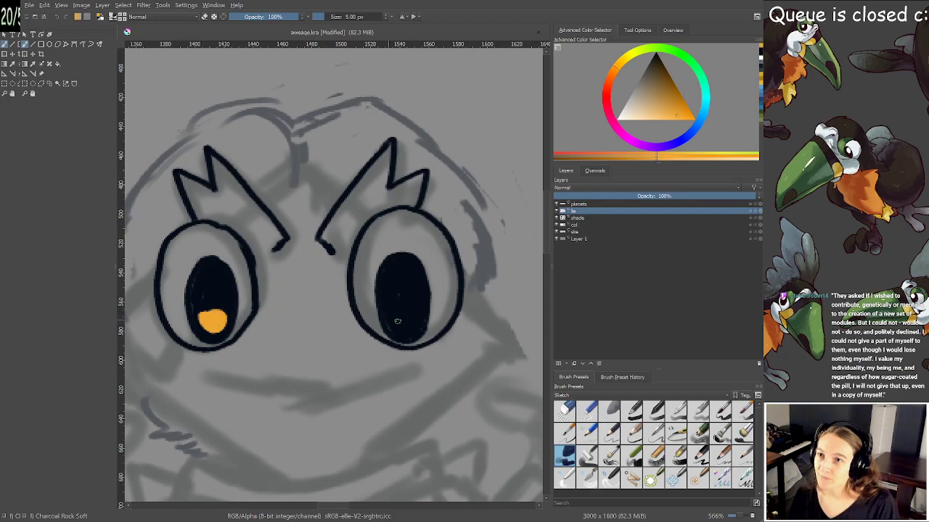
pyautogui.moveTo(396, 321); pyautogui.dragTo(406, 324)
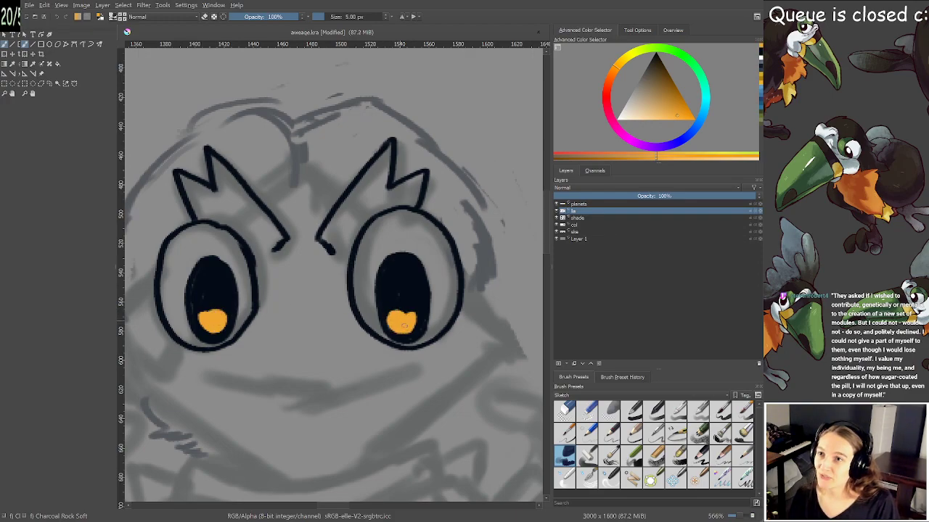
# Switch to white and paint an oval highlight in the upper left part of each pupil
pyautogui.click(626, 124)
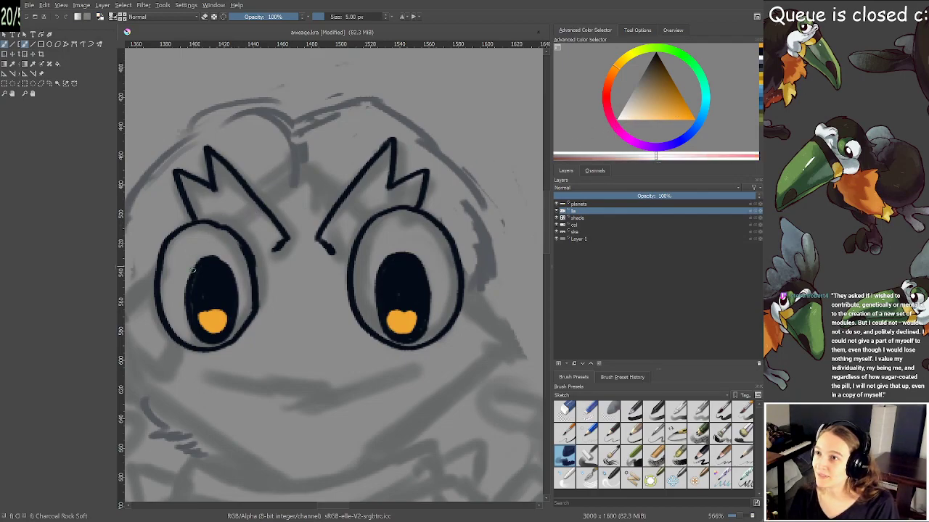
pyautogui.moveTo(193, 269)
pyautogui.mouseDown()
pyautogui.moveTo(200, 280)
pyautogui.moveTo(216, 266)
pyautogui.moveTo(206, 277)
pyautogui.mouseUp()
pyautogui.hotkey('ctrl', 'z')
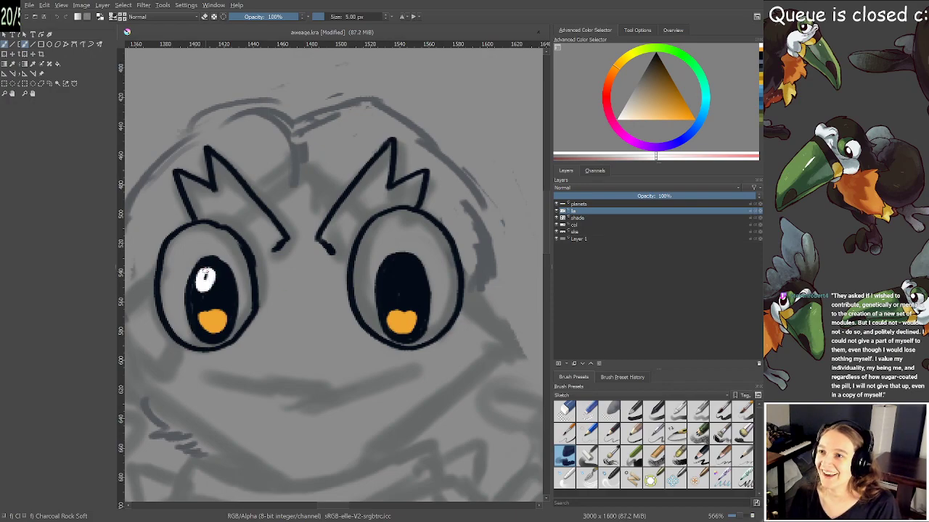
pyautogui.moveTo(388, 270)
pyautogui.mouseDown()
pyautogui.moveTo(396, 268)
pyautogui.moveTo(395, 280)
pyautogui.mouseUp()
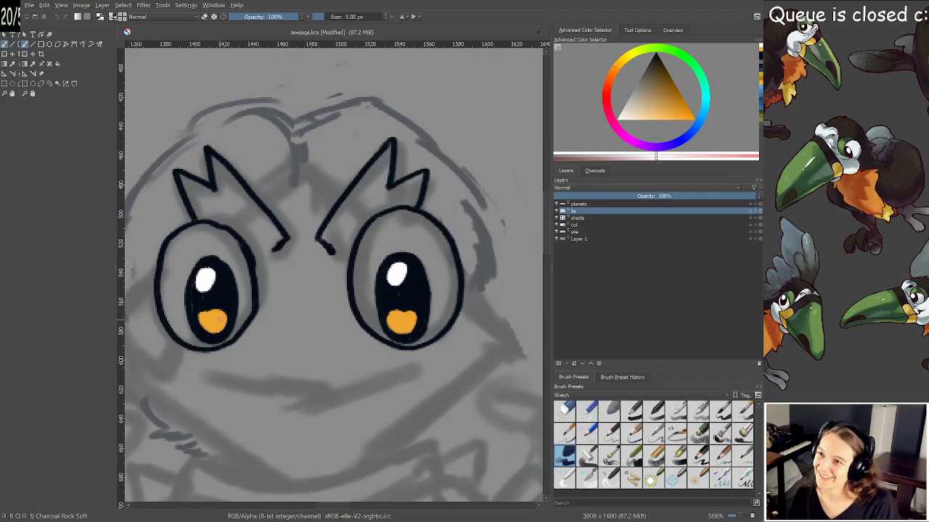
# Reduce the brush size to 3.68 px, add a tiny white glint on each orange patch, and save the file
pyautogui.keyDown('shift'); pyautogui.moveTo(220, 319); pyautogui.dragTo(215, 319); pyautogui.keyUp('shift')
pyautogui.moveTo(225, 314); pyautogui.dragTo(226, 313)
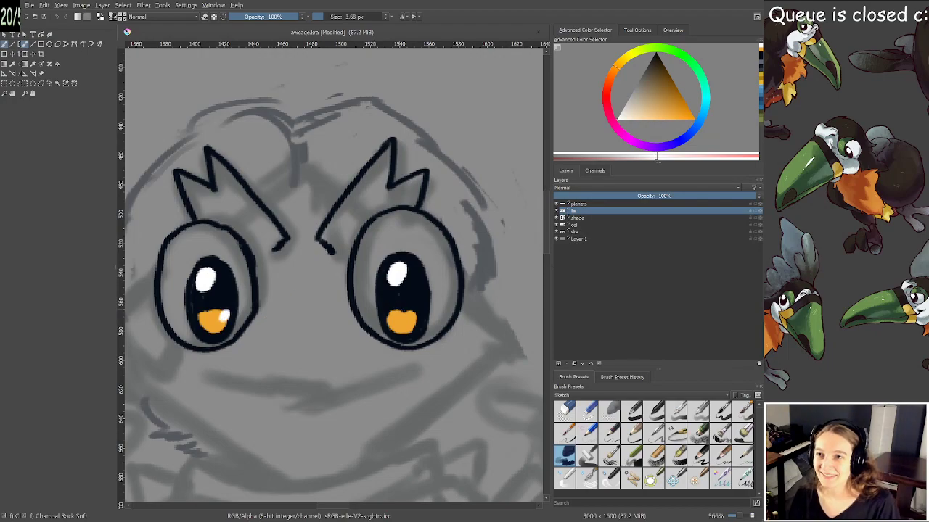
pyautogui.moveTo(411, 316); pyautogui.dragTo(416, 314)
pyautogui.scroll(-3, 403, 276)
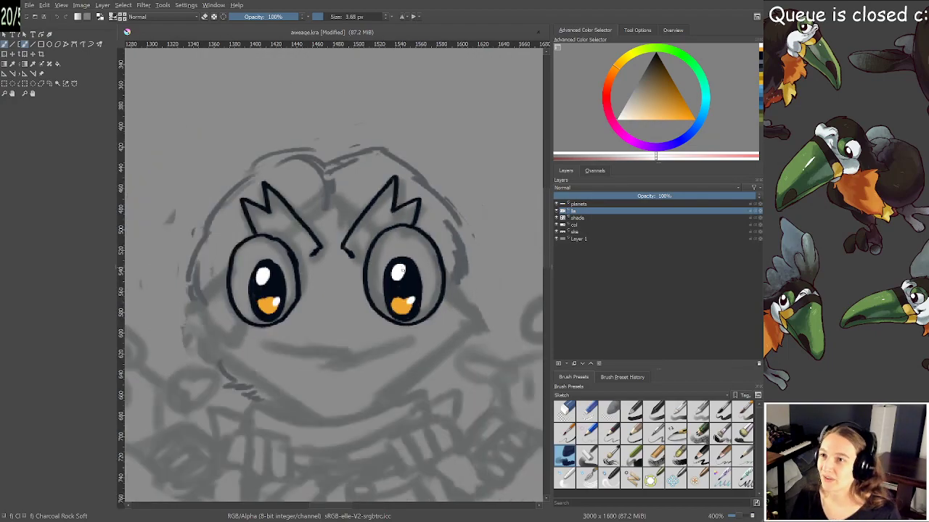
pyautogui.hotkey('ctrl', 's')
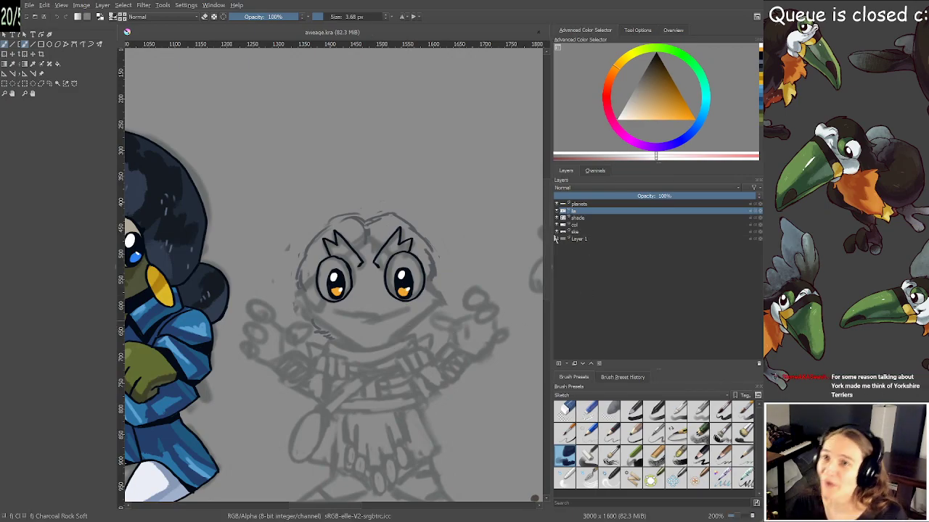
# Hide the sketch layer "ske" and examine the inked eyes and eyebrows on their own
pyautogui.click(556, 232)
pyautogui.scroll(-1, 406, 330)
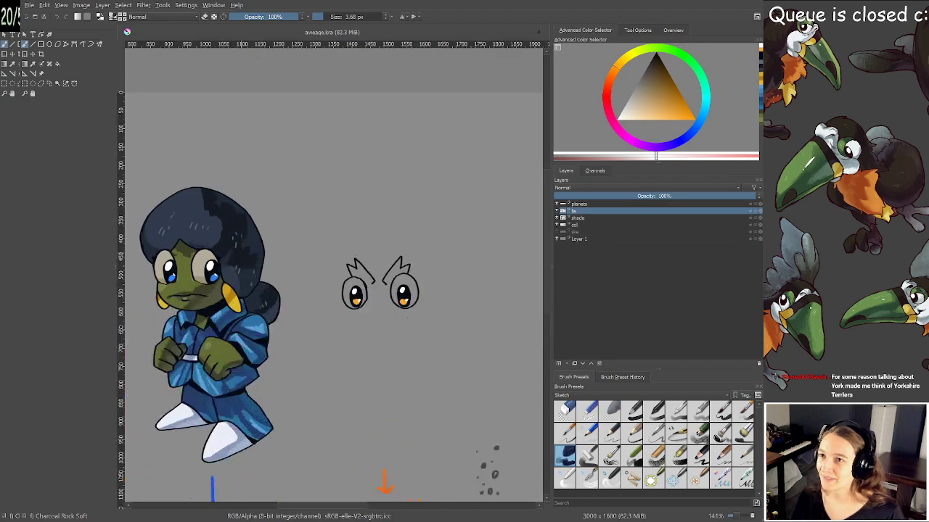
pyautogui.scroll(2, 406, 325)
pyautogui.scroll(1, 344, 327)
pyautogui.moveTo(341, 296)
pyautogui.mouseDown()
pyautogui.moveTo(342, 330)
pyautogui.moveTo(283, 317)
pyautogui.moveTo(300, 338)
pyautogui.moveTo(338, 311)
pyautogui.moveTo(357, 328)
pyautogui.moveTo(311, 323)
pyautogui.moveTo(369, 365)
pyautogui.moveTo(326, 338)
pyautogui.moveTo(198, 316)
pyautogui.moveTo(355, 315)
pyautogui.moveTo(348, 331)
pyautogui.moveTo(300, 315)
pyautogui.moveTo(295, 326)
pyautogui.mouseUp()
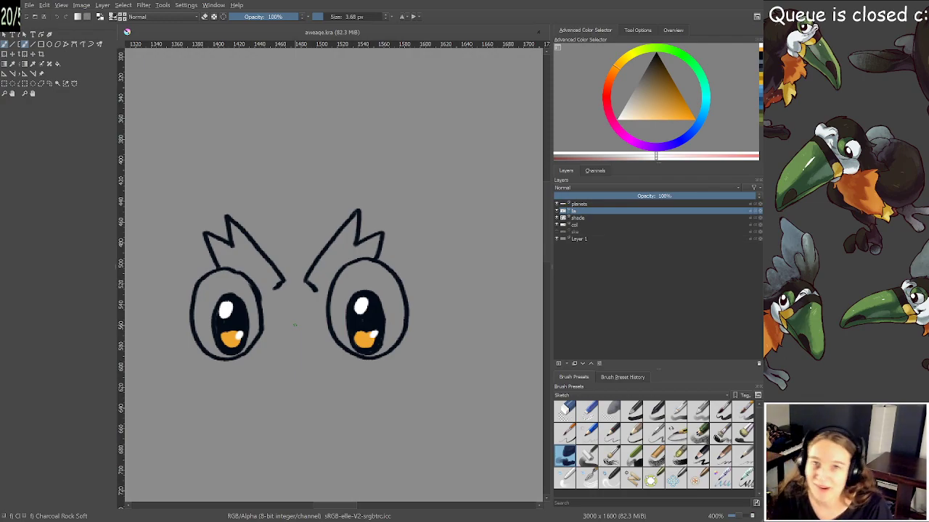
pyautogui.moveTo(267, 266); pyautogui.dragTo(320, 213)
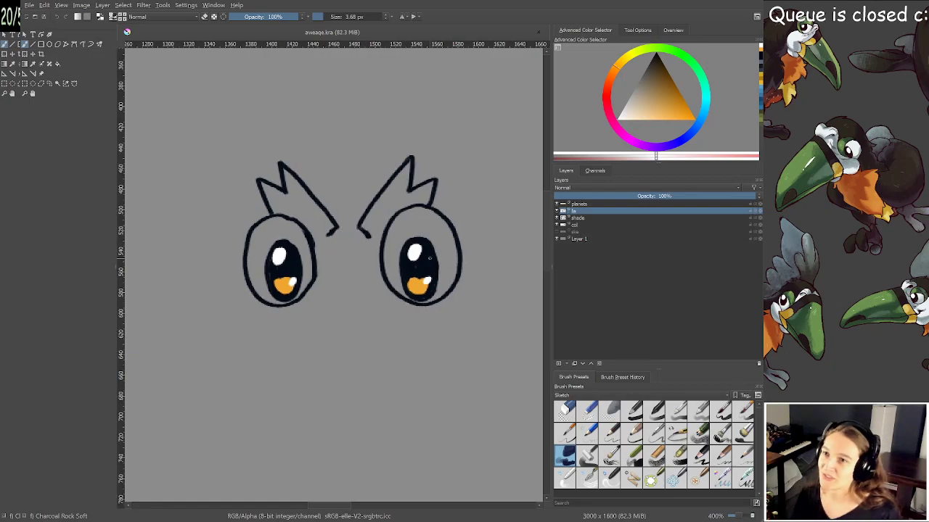
# Sample the dark ink colour from the right pupil and show the sketch layer "ske" again
pyautogui.keyDown('ctrl'); pyautogui.click(424, 267); pyautogui.keyUp('ctrl')
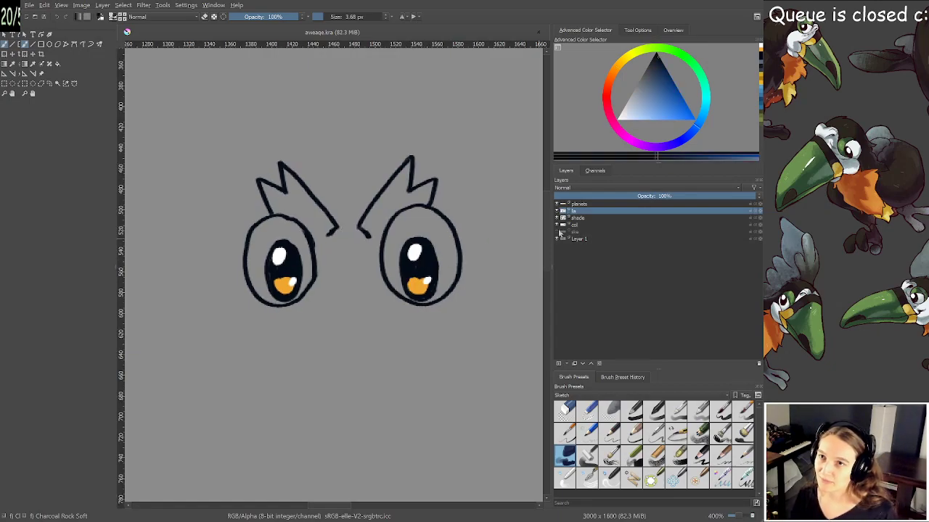
pyautogui.click(559, 232)
# Examine the character lineup and the handwritten planet labels beneath it, closing in on the blue Halope group
pyautogui.scroll(-2, 407, 261)
pyautogui.moveTo(406, 262); pyautogui.dragTo(482, 123)
pyautogui.scroll(2, 410, 239)
pyautogui.scroll(-3, 398, 266)
pyautogui.moveTo(414, 259); pyautogui.dragTo(391, 315)
pyautogui.scroll(-2, 409, 268)
pyautogui.scroll(1, 403, 284)
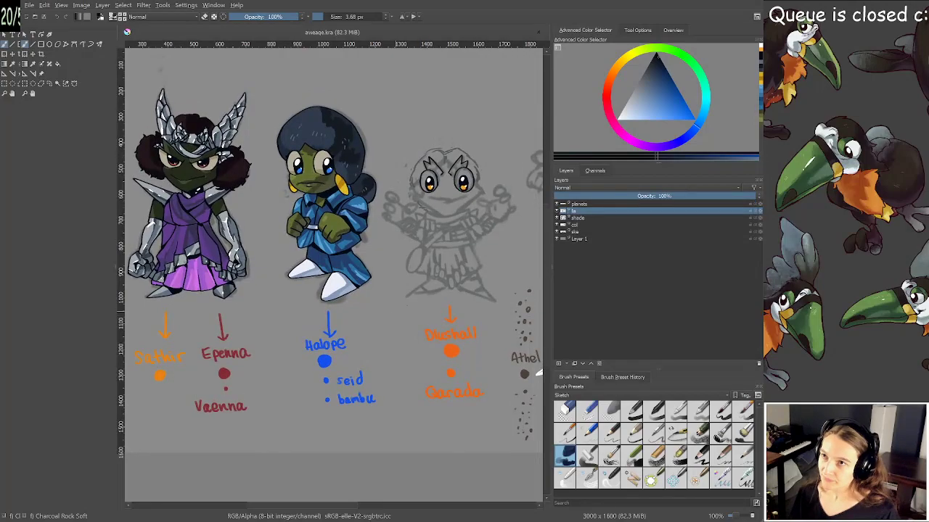
pyautogui.scroll(2, 396, 317)
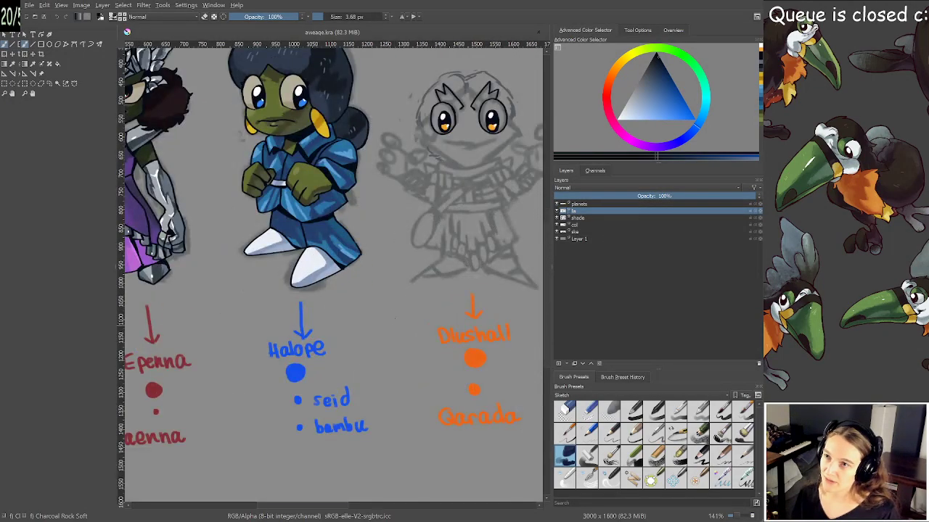
pyautogui.scroll(2, 190, 494)
pyautogui.scroll(3, 347, 301)
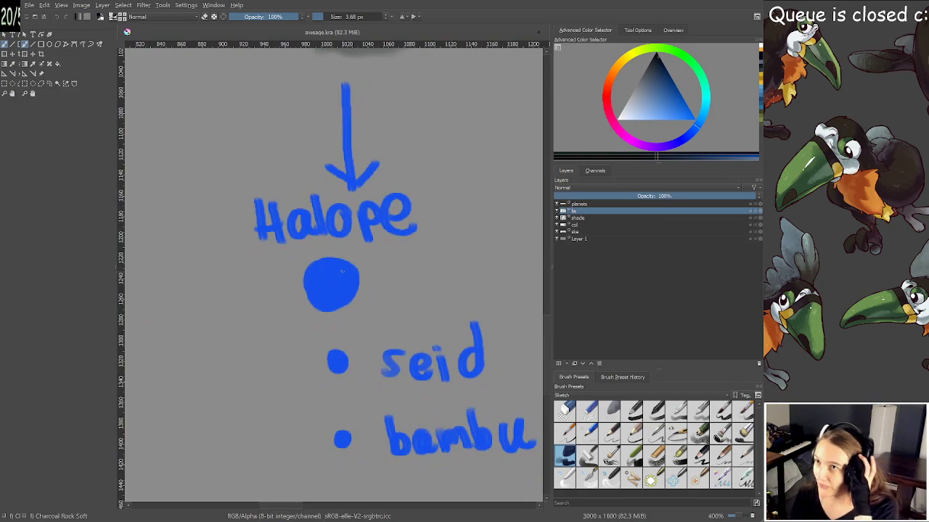
# Examine the blue Halope label group and the orange Dlushall and Qarada planet group, closing in on the large orange dot
pyautogui.scroll(-1, 279, 267)
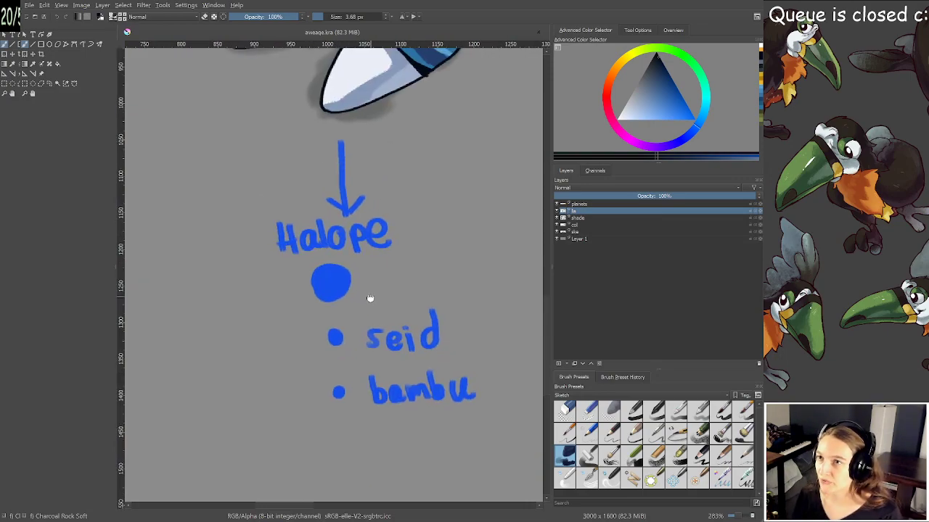
pyautogui.moveTo(411, 327)
pyautogui.mouseDown()
pyautogui.moveTo(391, 328)
pyautogui.moveTo(435, 336)
pyautogui.moveTo(349, 323)
pyautogui.moveTo(396, 321)
pyautogui.mouseUp()
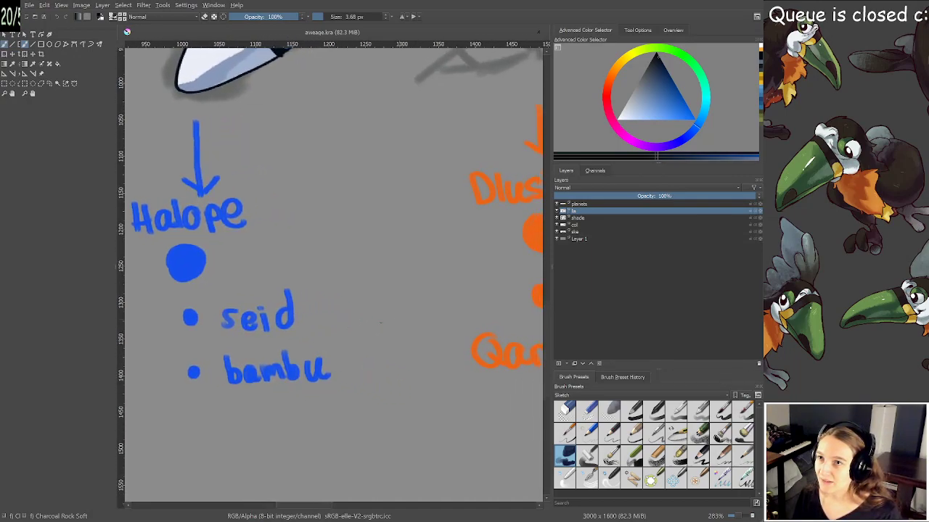
pyautogui.moveTo(476, 304); pyautogui.dragTo(383, 307)
pyautogui.scroll(2, 382, 290)
pyautogui.moveTo(484, 239); pyautogui.dragTo(356, 288)
pyautogui.moveTo(409, 236); pyautogui.dragTo(353, 300)
pyautogui.scroll(2, 354, 299)
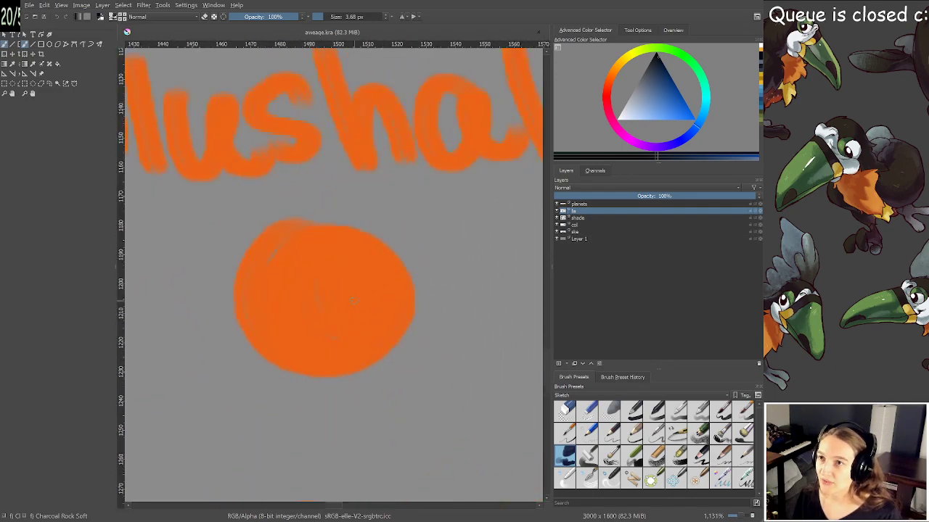
pyautogui.scroll(5, 353, 299)
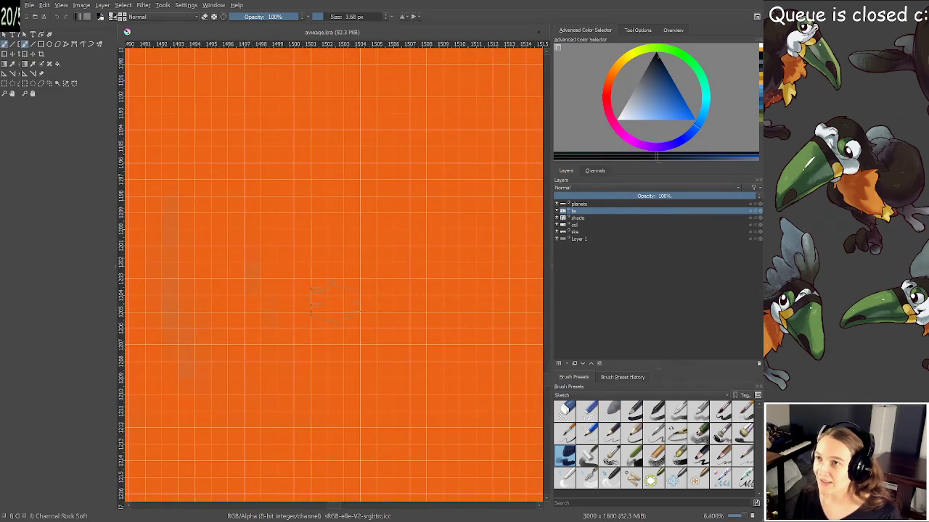
pyautogui.scroll(-6, 333, 301)
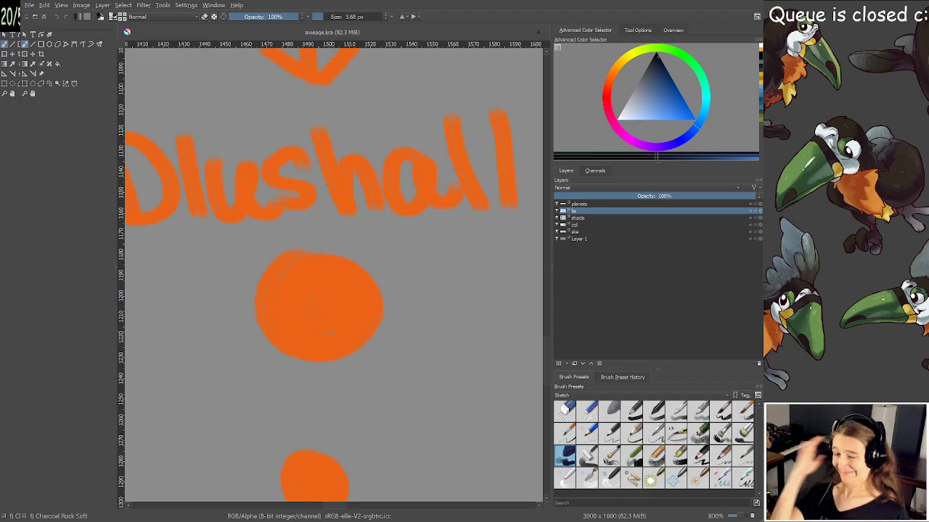
pyautogui.scroll(-4, 330, 331)
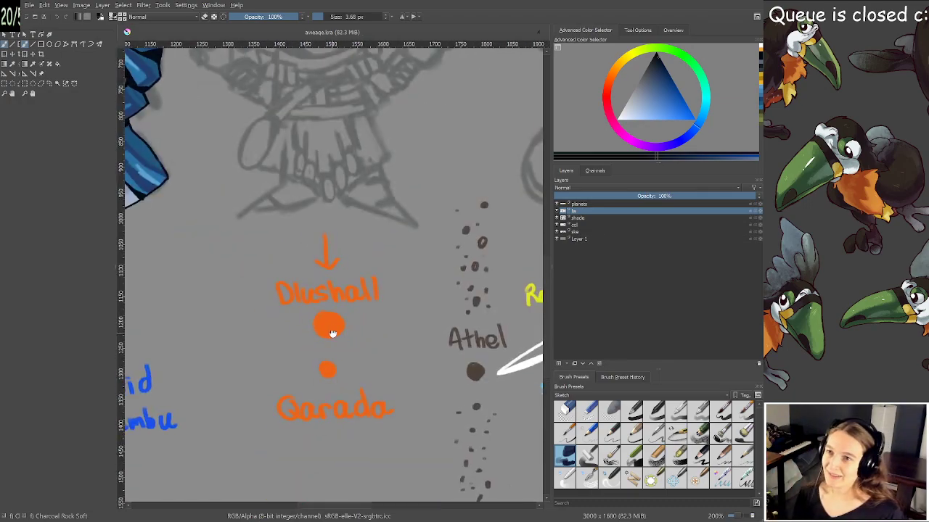
pyautogui.scroll(-1, 331, 333)
pyautogui.scroll(5, 355, 331)
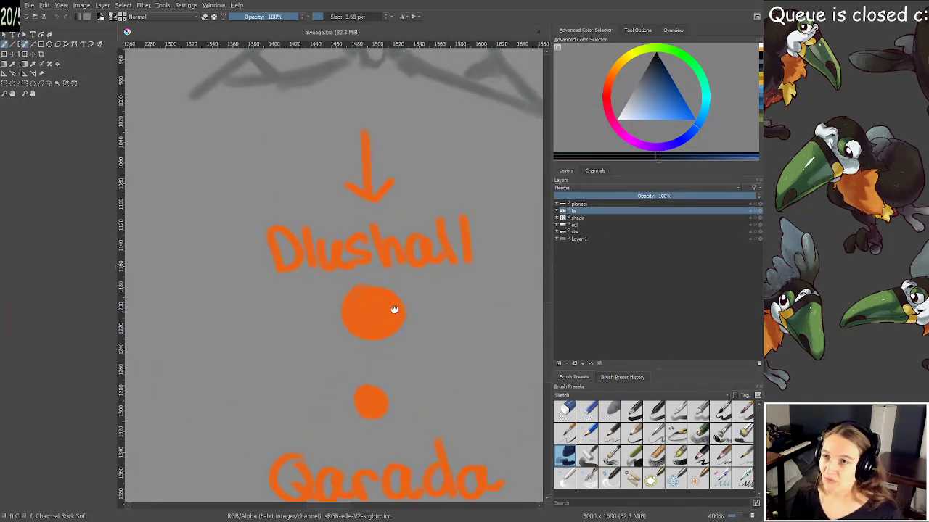
pyautogui.scroll(1, 394, 310)
pyautogui.scroll(-1, 340, 290)
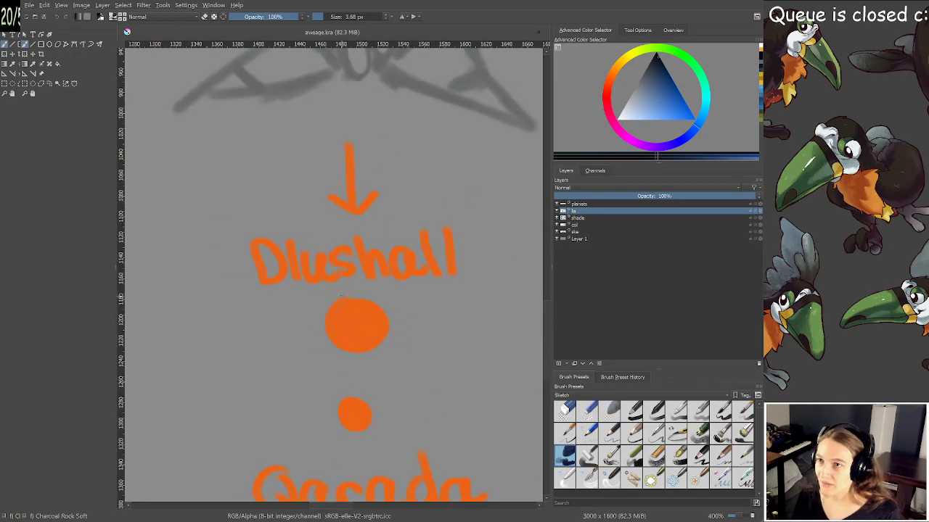
# Examine the third frog's inked eyes and eyebrows and compare them with the two finished characters in the lineup
pyautogui.moveTo(341, 290); pyautogui.dragTo(350, 428)
pyautogui.moveTo(368, 87); pyautogui.dragTo(383, 457)
pyautogui.scroll(1, 283, 80)
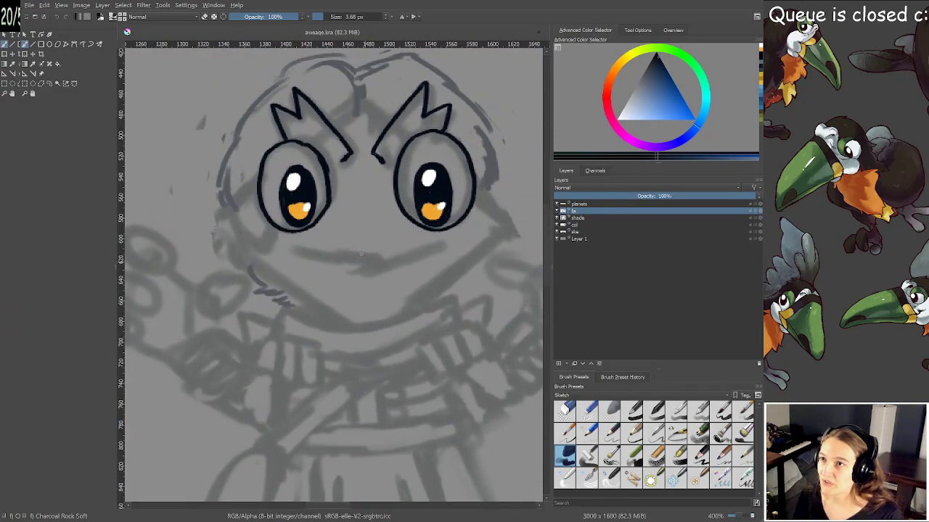
pyautogui.scroll(-6, 322, 195)
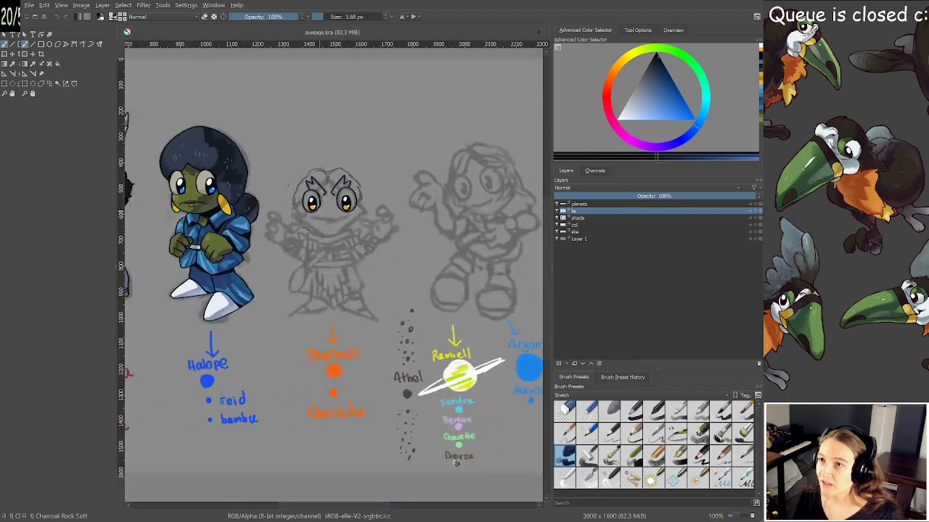
pyautogui.scroll(2, 328, 235)
pyautogui.moveTo(343, 243)
pyautogui.mouseDown()
pyautogui.moveTo(375, 233)
pyautogui.moveTo(355, 253)
pyautogui.mouseUp()
pyautogui.scroll(-3, 370, 243)
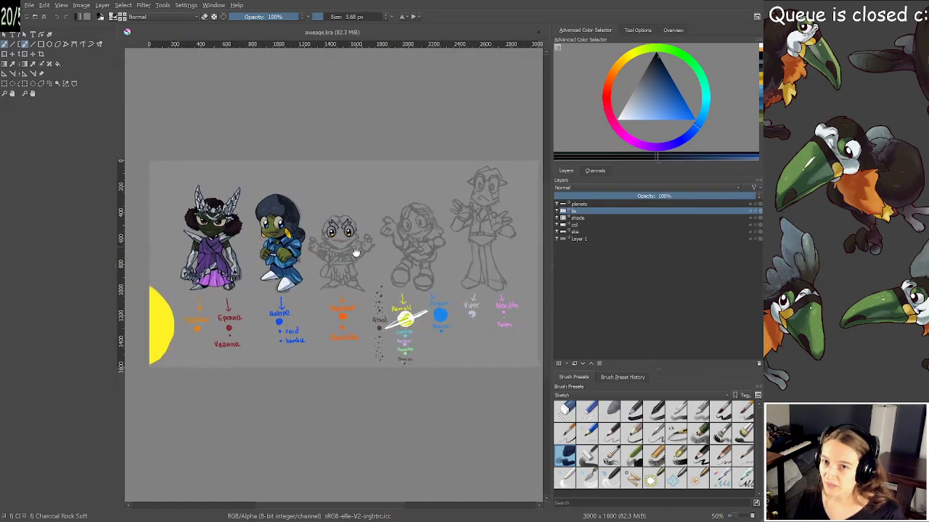
pyautogui.scroll(4, 355, 254)
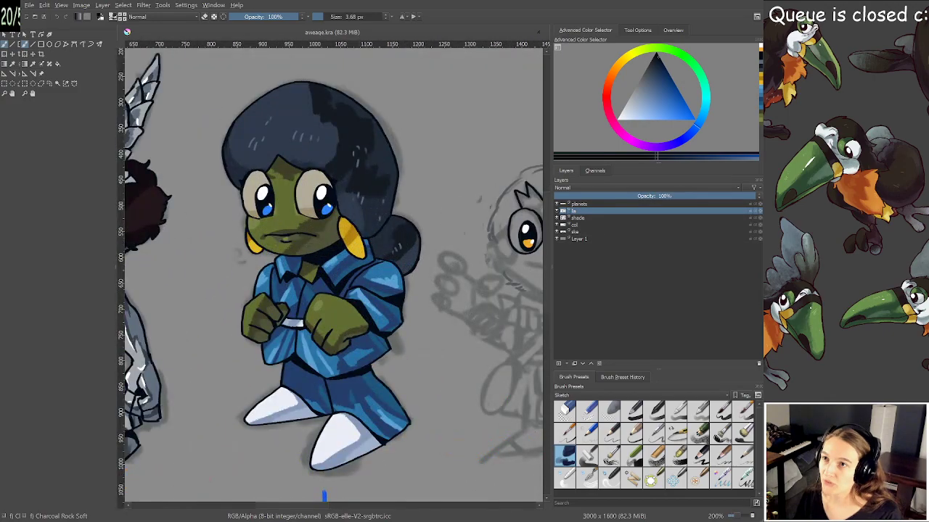
pyautogui.scroll(-2, 344, 249)
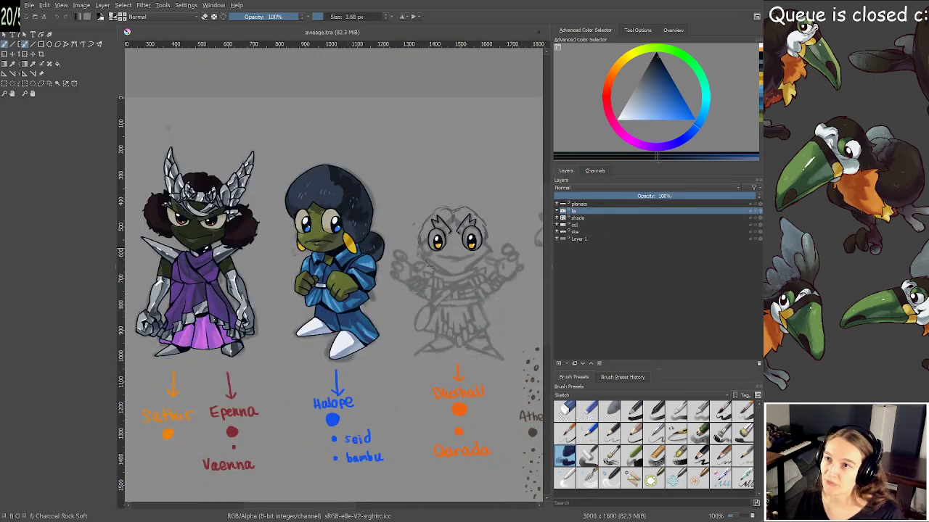
pyautogui.moveTo(286, 280); pyautogui.dragTo(415, 252)
pyautogui.scroll(1, 403, 254)
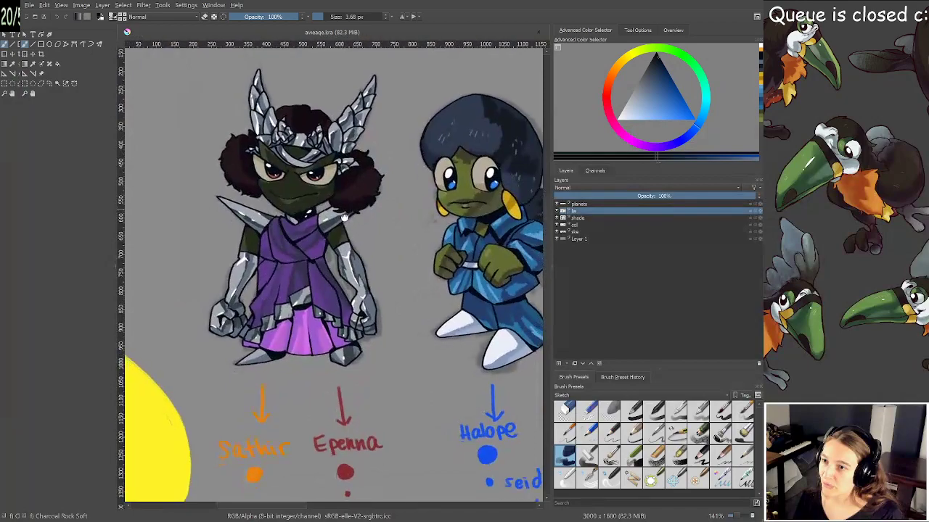
pyautogui.scroll(-1, 414, 255)
# Examine the remaining uninked character sketches and the Viper and Neridth planet labels beneath the tallest one
pyautogui.moveTo(487, 269); pyautogui.dragTo(323, 263)
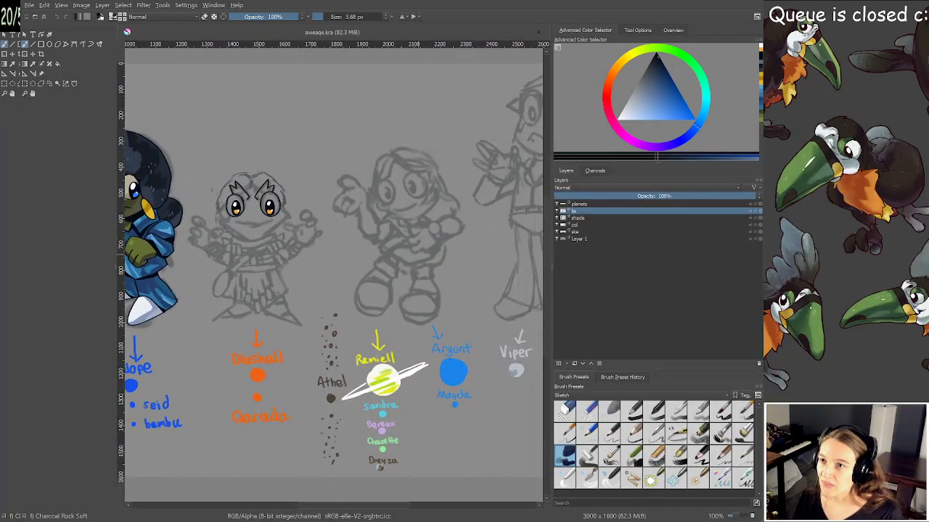
pyautogui.moveTo(422, 254); pyautogui.dragTo(292, 263)
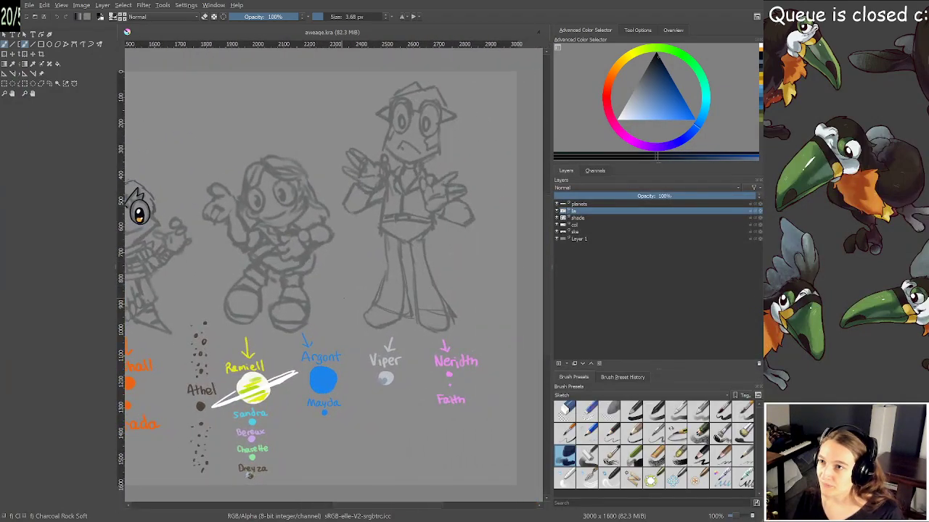
pyautogui.moveTo(344, 297); pyautogui.dragTo(314, 288)
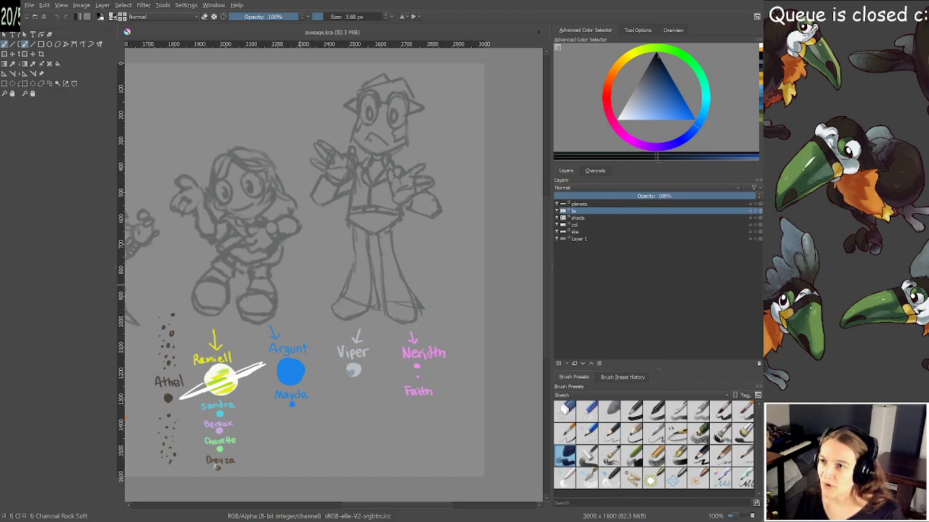
pyautogui.moveTo(310, 285); pyautogui.dragTo(290, 286)
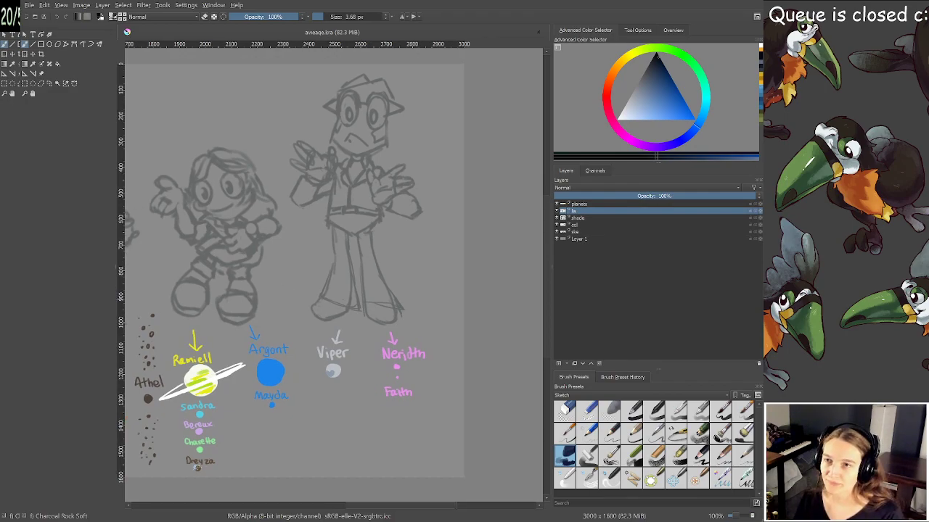
pyautogui.scroll(1, 355, 296)
pyautogui.moveTo(374, 318); pyautogui.dragTo(372, 339)
pyautogui.moveTo(374, 231); pyautogui.dragTo(378, 189)
pyautogui.scroll(1, 354, 352)
pyautogui.moveTo(355, 352); pyautogui.dragTo(339, 333)
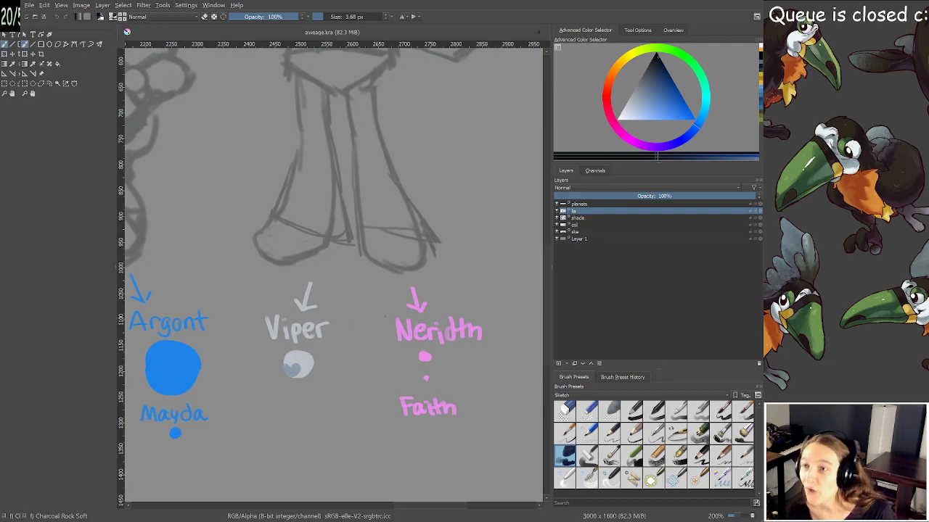
pyautogui.scroll(-2, 381, 314)
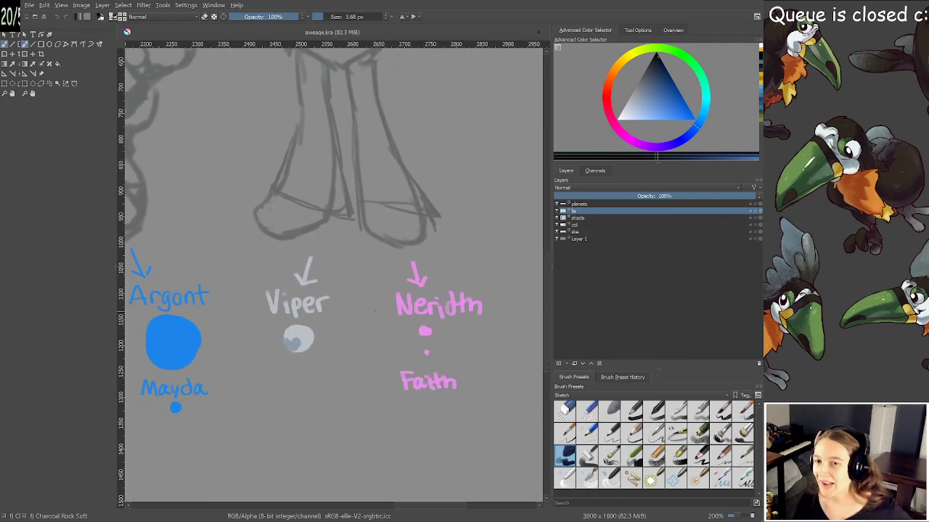
# Examine the head, glasses and hands of the tallest sketched character
pyautogui.moveTo(388, 155); pyautogui.dragTo(399, 343)
pyautogui.moveTo(399, 219); pyautogui.dragTo(405, 257)
pyautogui.scroll(8, 405, 256)
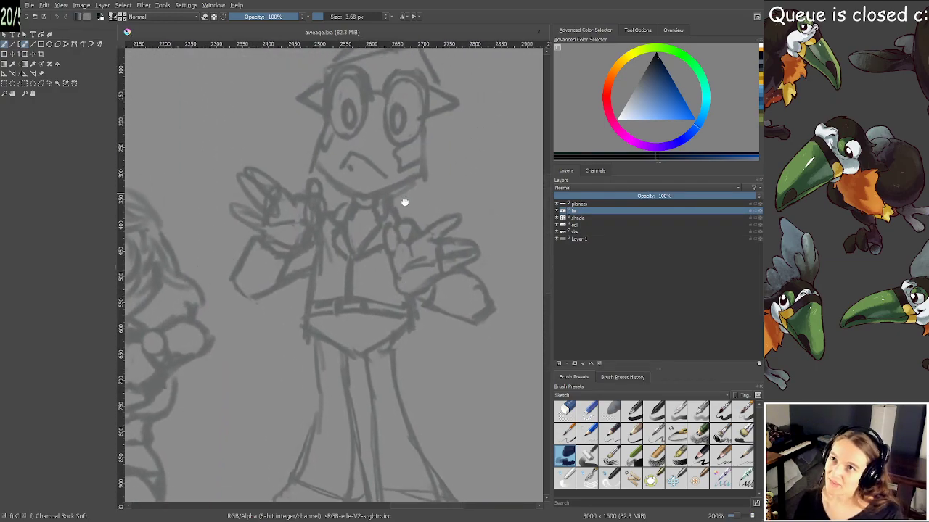
pyautogui.scroll(1, 410, 159)
pyautogui.scroll(-1, 410, 158)
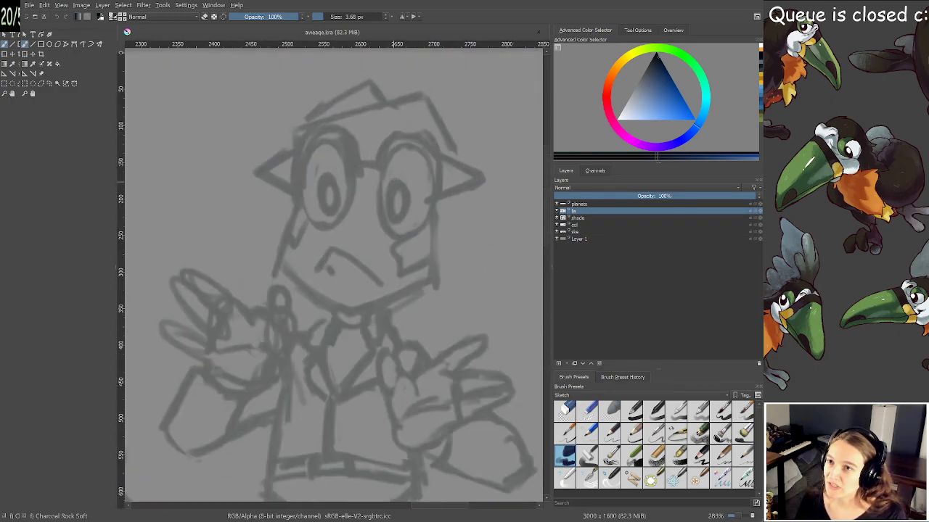
pyautogui.scroll(-1, 409, 159)
pyautogui.scroll(-7, 402, 240)
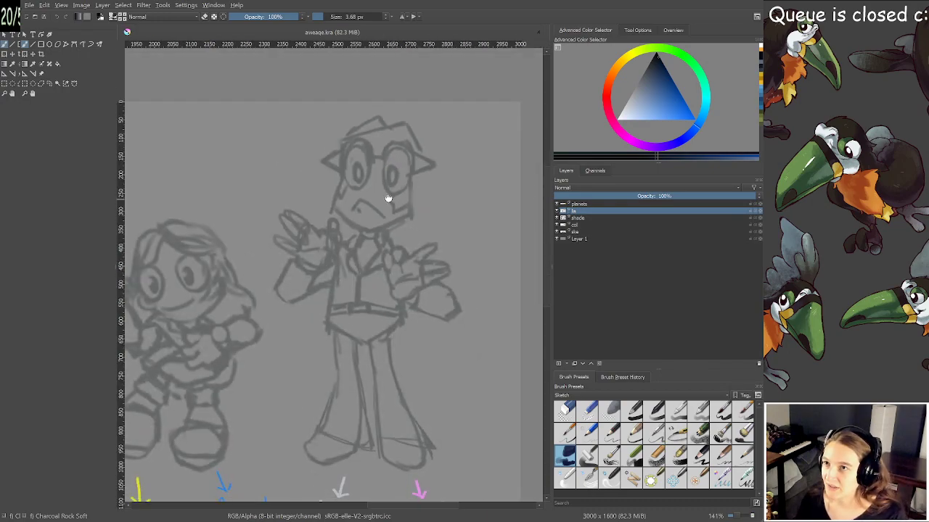
# Examine the outer planet labels, comparing the Viper and Neridth groups with Argont, Ramiell and Athel
pyautogui.scroll(3, 395, 287)
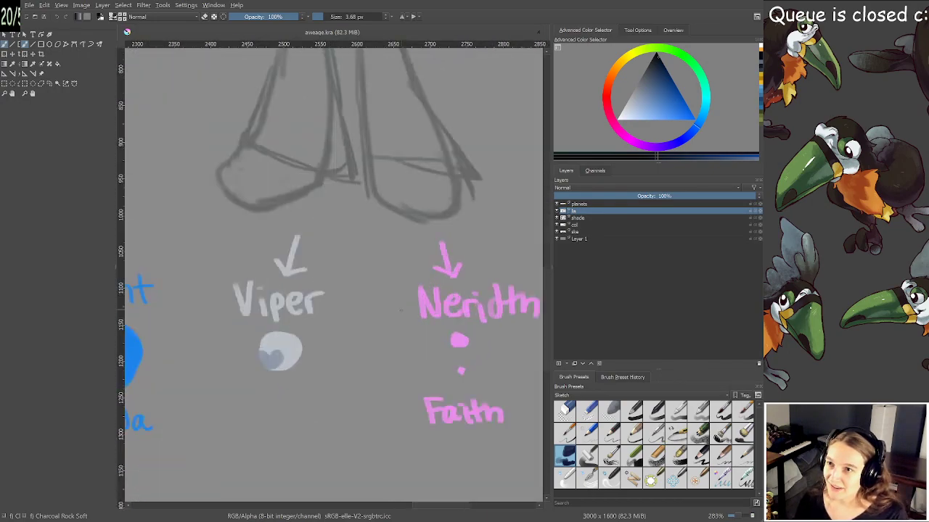
pyautogui.scroll(-1, 394, 286)
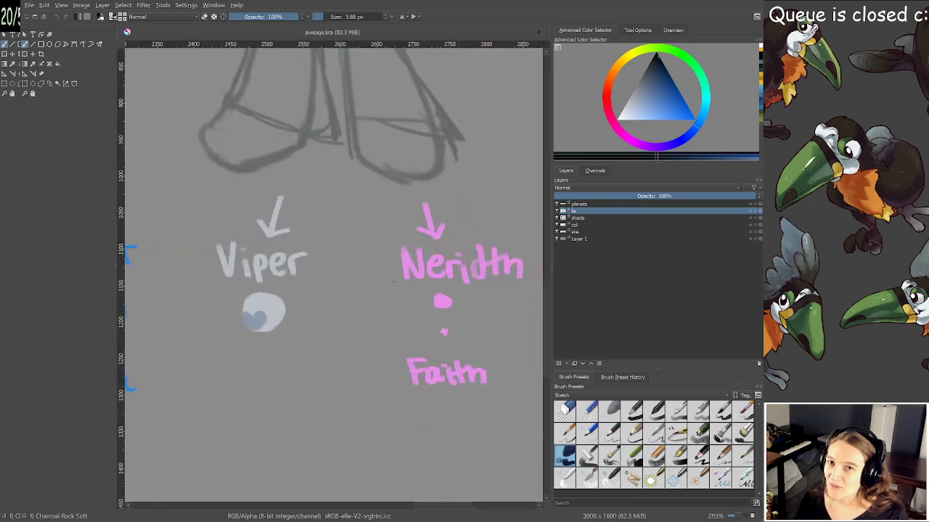
pyautogui.scroll(-1, 318, 297)
pyautogui.moveTo(157, 319); pyautogui.dragTo(433, 292)
pyautogui.moveTo(281, 317); pyautogui.dragTo(291, 282)
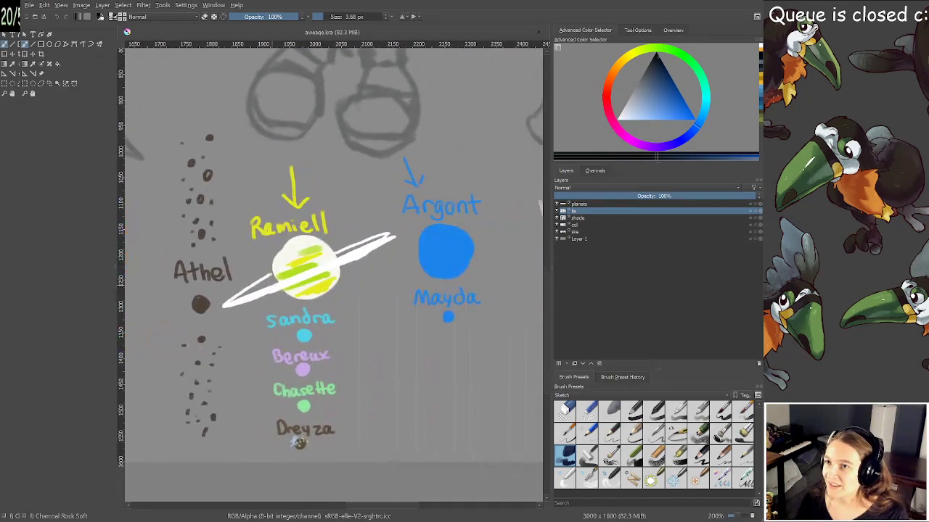
pyautogui.moveTo(493, 299); pyautogui.dragTo(353, 300)
pyautogui.moveTo(460, 271); pyautogui.dragTo(352, 288)
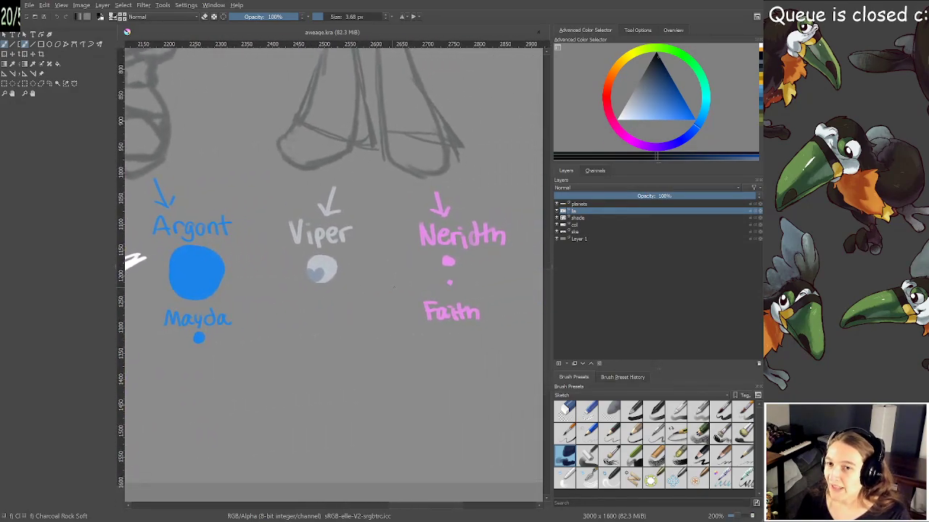
pyautogui.scroll(2, 352, 288)
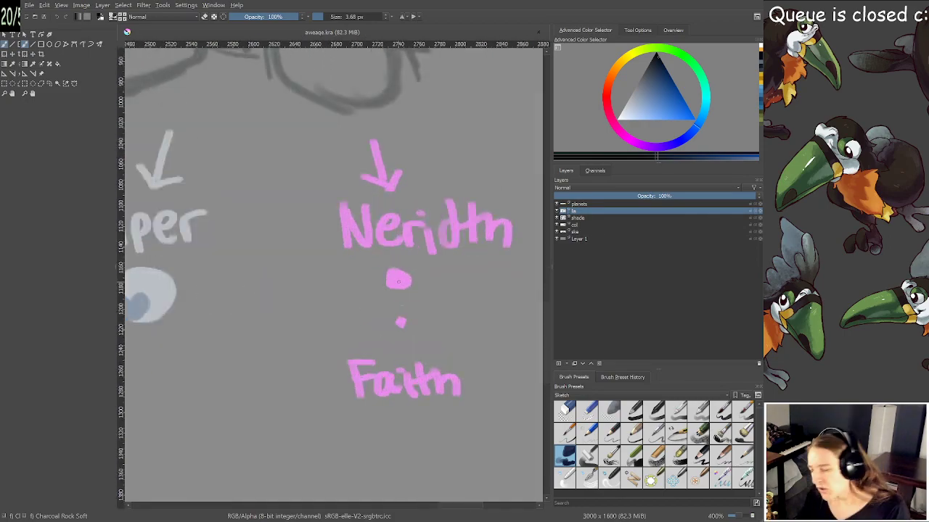
pyautogui.scroll(-2, 414, 343)
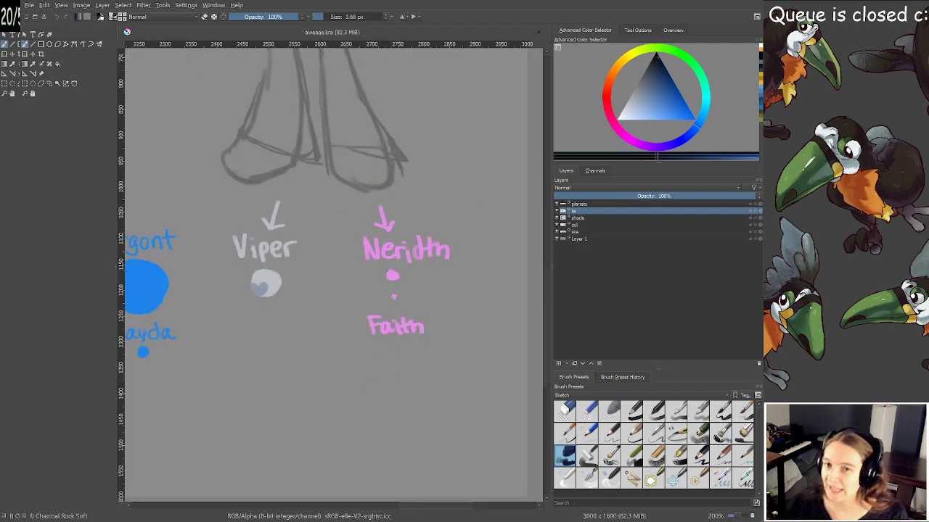
pyautogui.scroll(-1, 414, 344)
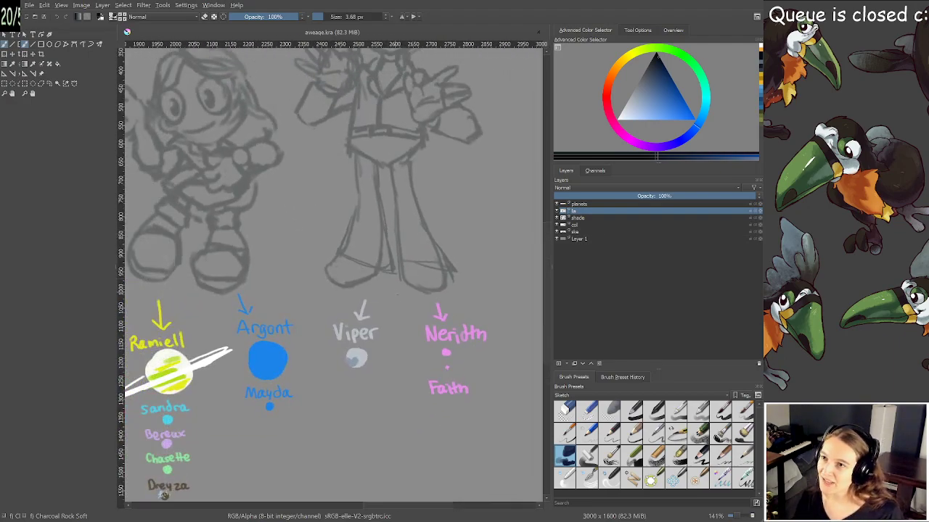
# Examine the tallest character's whole sketch from the hat down to the shoes
pyautogui.moveTo(373, 280); pyautogui.dragTo(376, 311)
pyautogui.moveTo(383, 246); pyautogui.dragTo(387, 298)
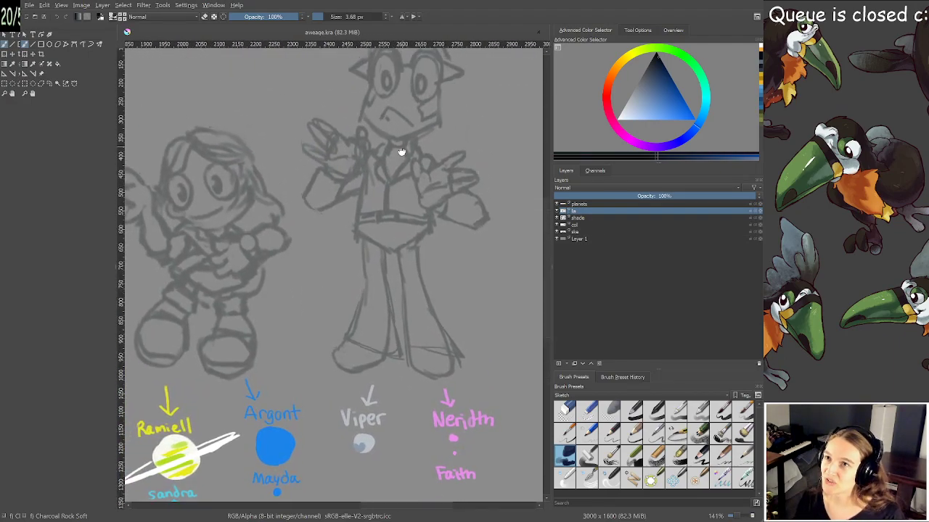
pyautogui.moveTo(402, 151); pyautogui.dragTo(386, 199)
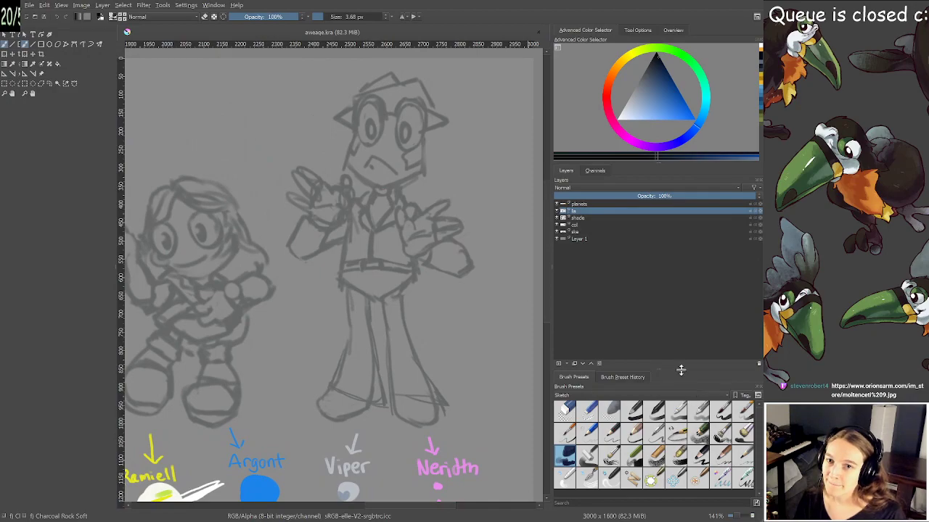
pyautogui.scroll(1, 428, 178)
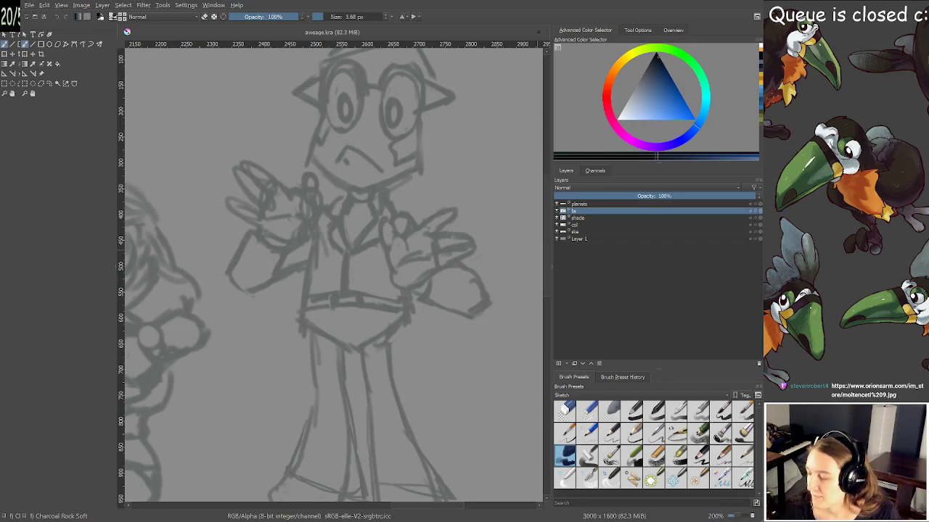
pyautogui.hotkey('alt', 'Tab')
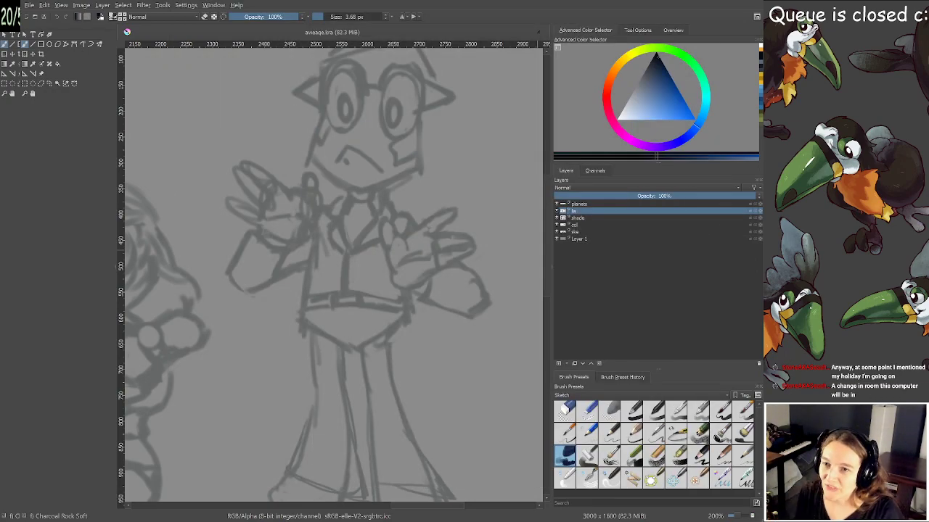
pyautogui.scroll(-2, 304, 304)
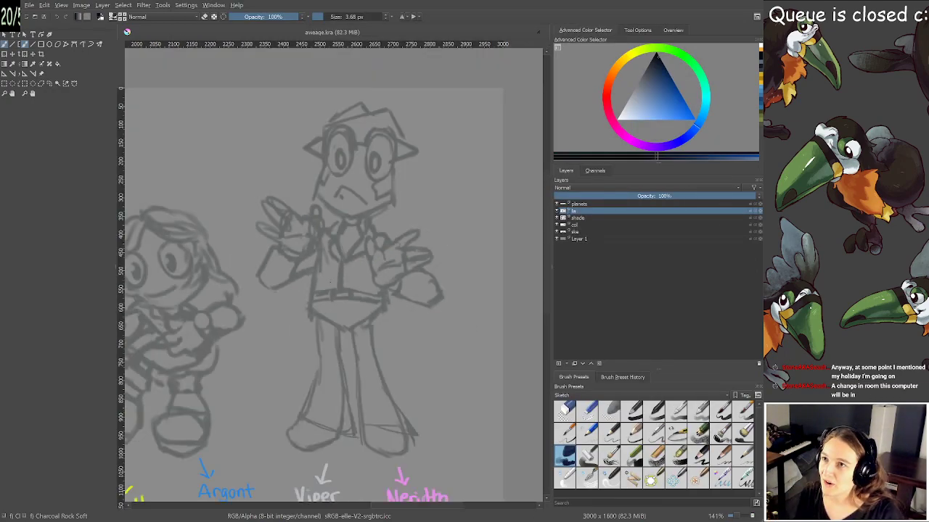
# Set the brush size to 5 px for inking the third frog's hair
pyautogui.moveTo(174, 297); pyautogui.dragTo(486, 218)
pyautogui.scroll(2, 378, 218)
pyautogui.moveTo(357, 249); pyautogui.dragTo(364, 255)
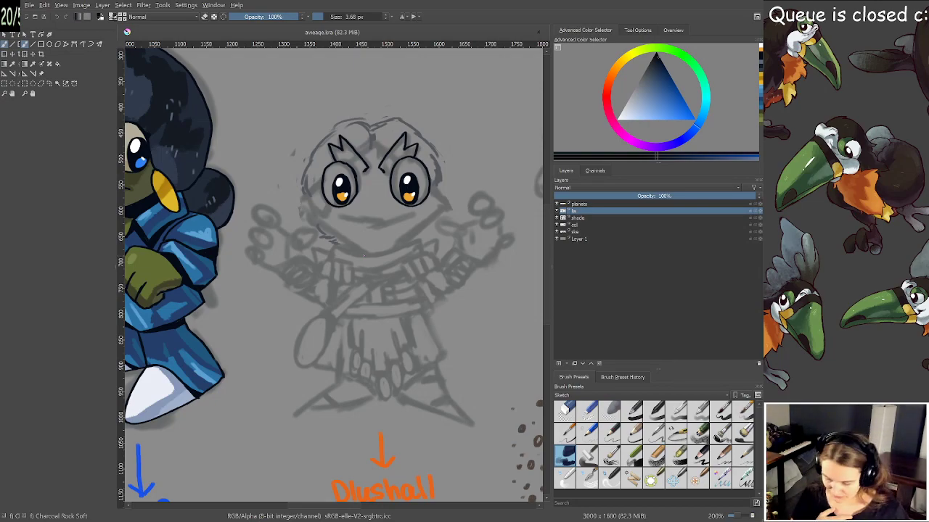
pyautogui.scroll(2, 360, 155)
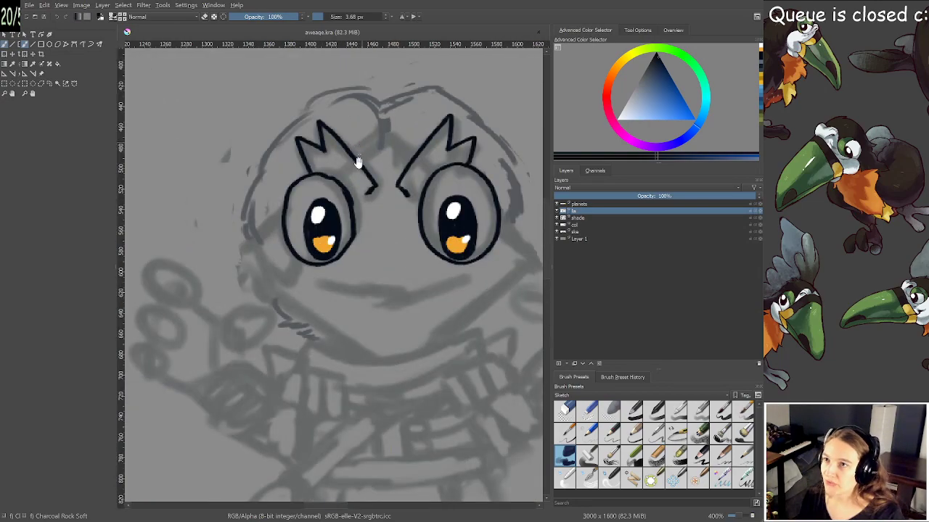
pyautogui.moveTo(357, 161); pyautogui.dragTo(344, 209)
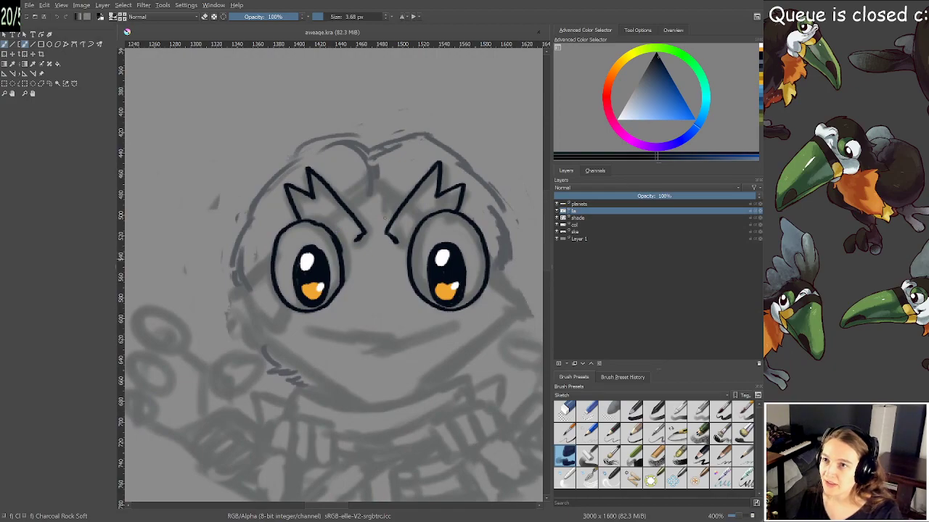
pyautogui.scroll(1, 385, 216)
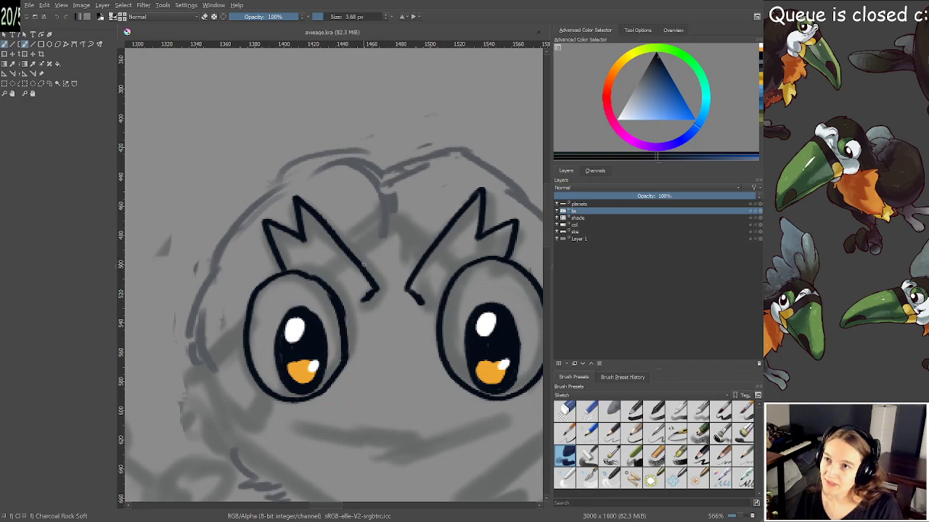
pyautogui.moveTo(364, 266); pyautogui.dragTo(380, 248)
pyautogui.hotkey('ctrl', 'z')
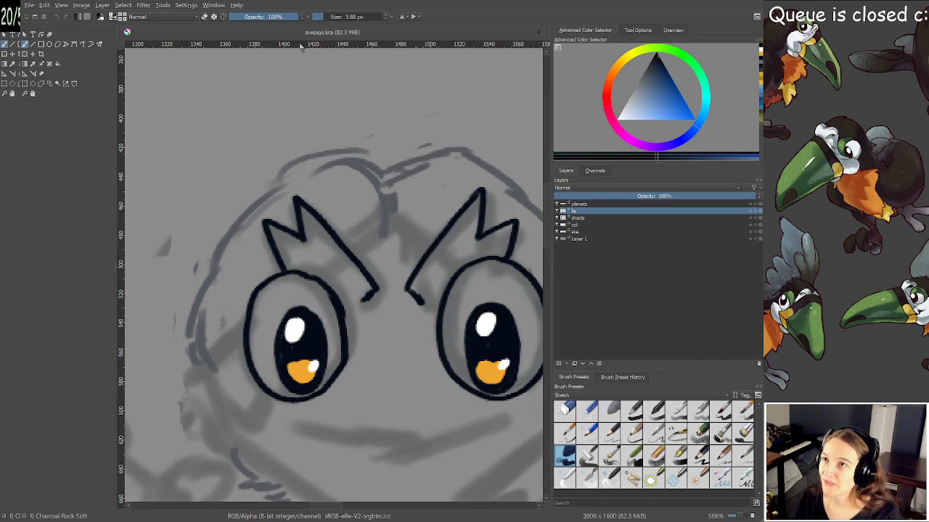
pyautogui.rightClick(349, 15)
pyautogui.write('5')
pyautogui.press('Return')
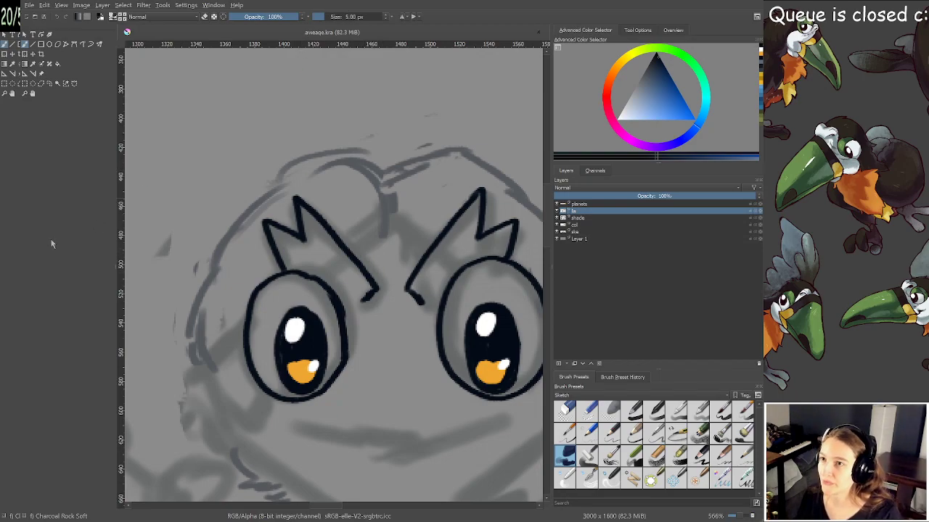
# Ink the pointed forelock between the third frog's brows and the left hair lobe, and smooth the line where they join
pyautogui.moveTo(362, 268)
pyautogui.mouseDown()
pyautogui.moveTo(388, 268)
pyautogui.moveTo(396, 216)
pyautogui.moveTo(385, 194)
pyautogui.mouseUp()
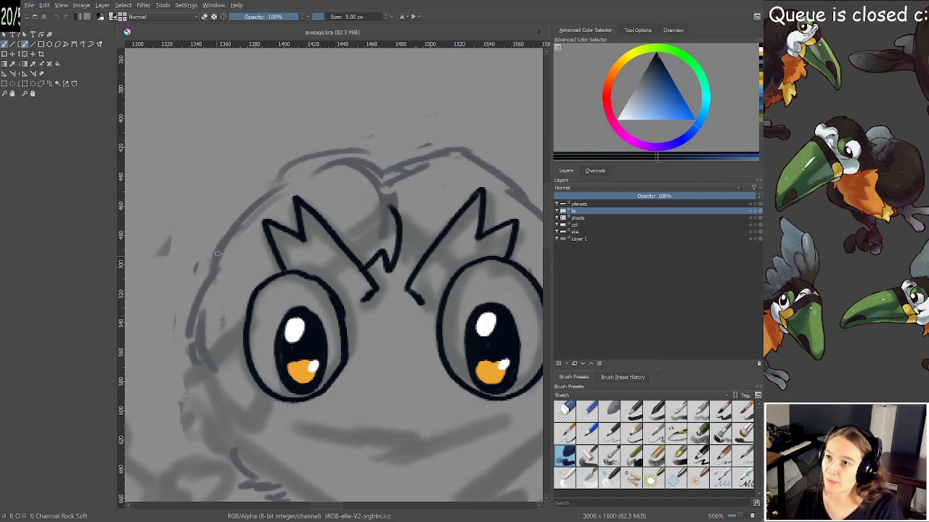
pyautogui.moveTo(213, 260)
pyautogui.mouseDown()
pyautogui.moveTo(236, 219)
pyautogui.moveTo(299, 163)
pyautogui.moveTo(372, 165)
pyautogui.moveTo(393, 248)
pyautogui.mouseUp()
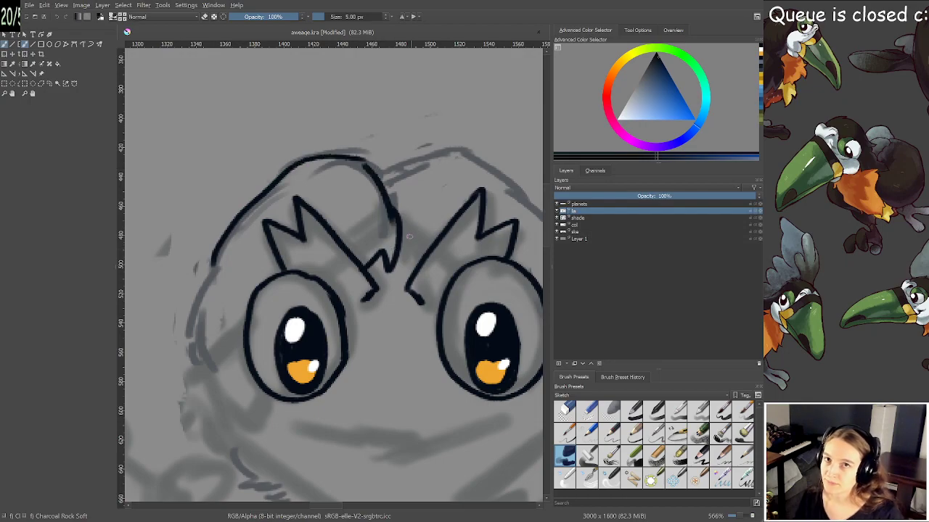
pyautogui.scroll(1, 392, 247)
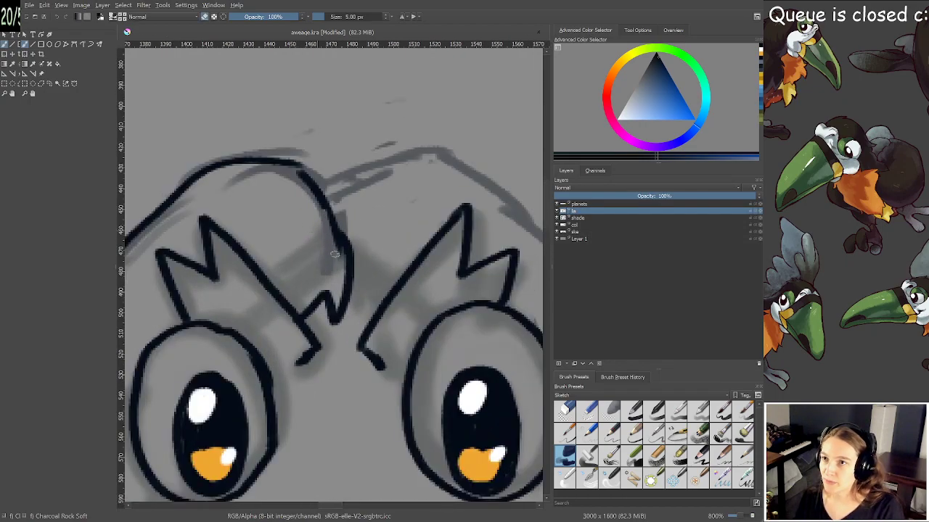
pyautogui.scroll(-3, 349, 263)
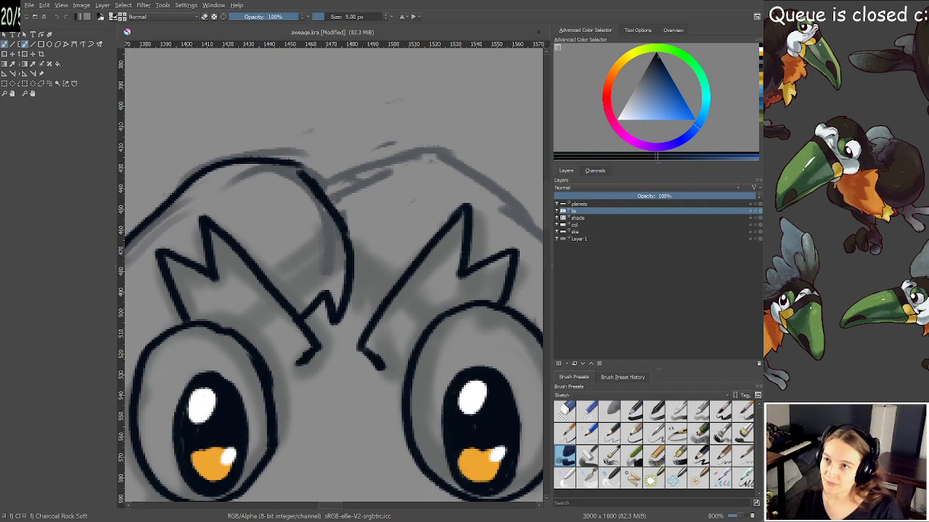
pyautogui.scroll(3, 332, 286)
pyautogui.scroll(-3, 331, 286)
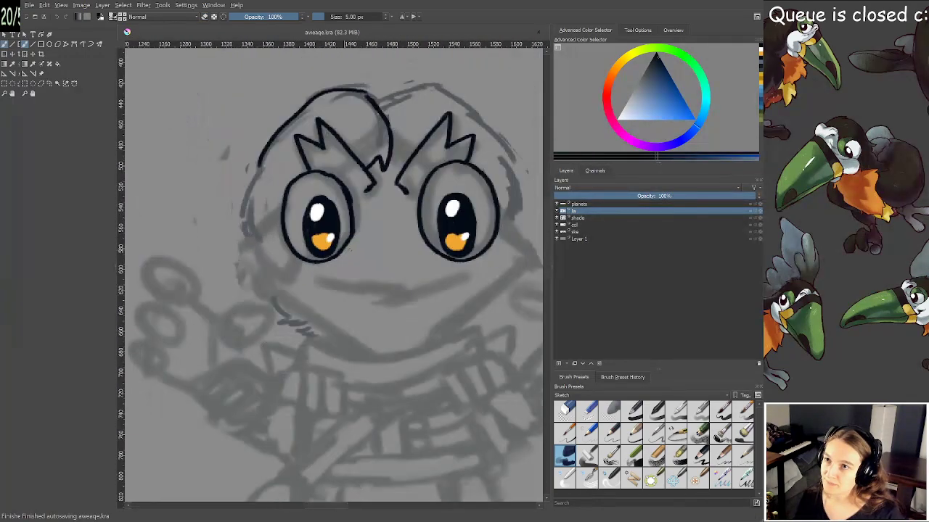
pyautogui.scroll(1, 324, 275)
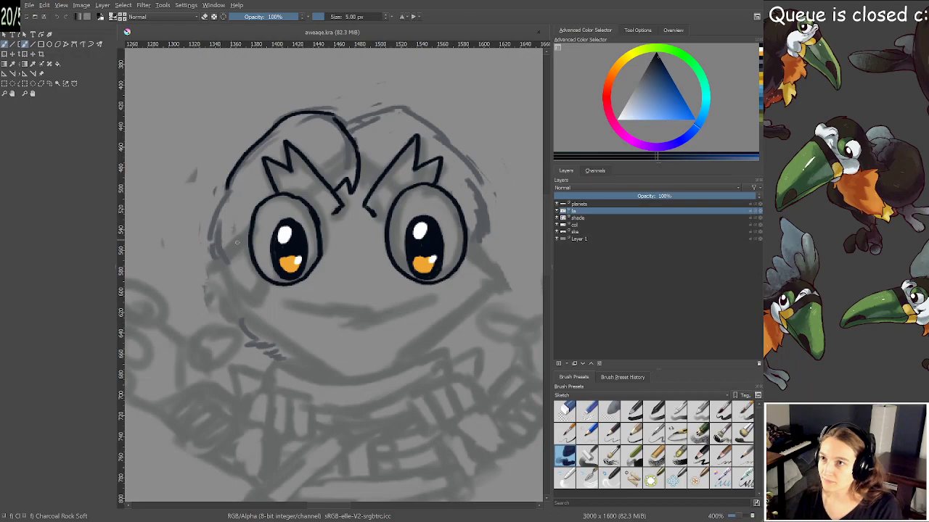
pyautogui.moveTo(248, 235)
pyautogui.mouseDown()
pyautogui.moveTo(214, 277)
pyautogui.moveTo(338, 376)
pyautogui.mouseUp()
pyautogui.moveTo(402, 362); pyautogui.dragTo(500, 276)
pyautogui.hotkey('ctrl', 'z')
pyautogui.hotkey('ctrl', 'z')
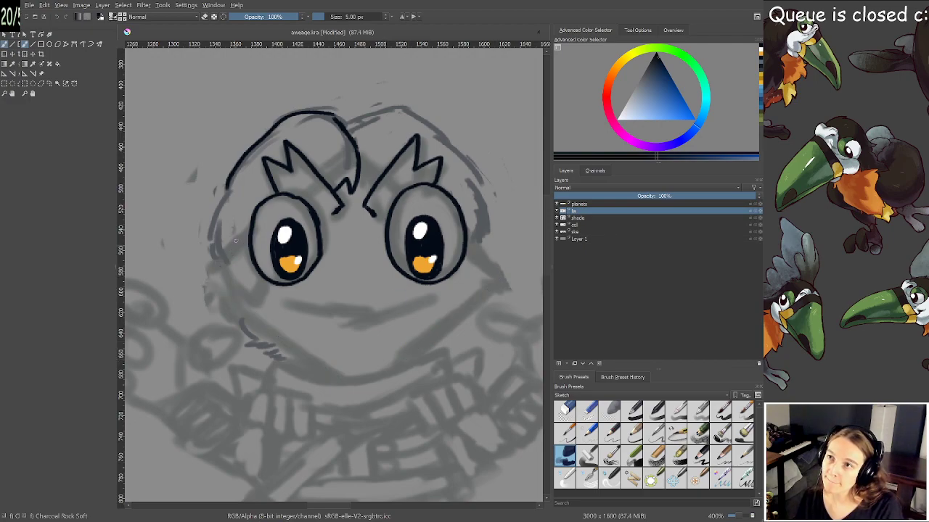
# Ink the third frog's angular cheek and jaw lines on both sides of the face, leaving the chin open
pyautogui.moveTo(245, 239)
pyautogui.mouseDown()
pyautogui.moveTo(212, 276)
pyautogui.moveTo(218, 289)
pyautogui.moveTo(323, 369)
pyautogui.mouseUp()
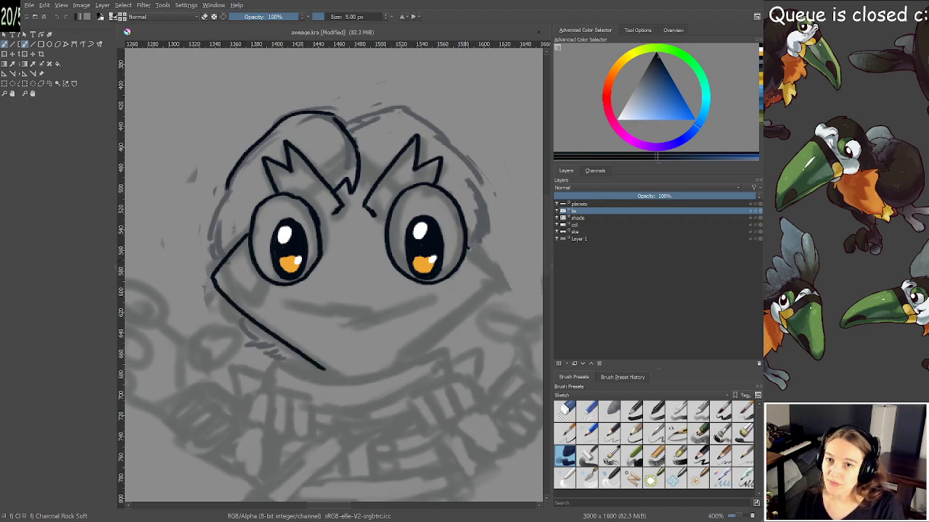
pyautogui.moveTo(468, 248); pyautogui.dragTo(497, 275)
pyautogui.hotkey('ctrl', 'z')
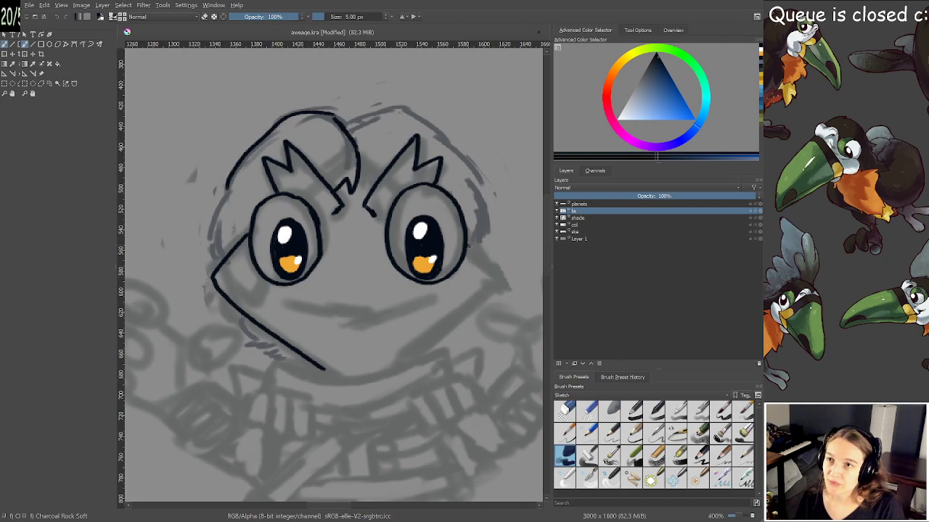
pyautogui.moveTo(468, 247); pyautogui.dragTo(494, 276)
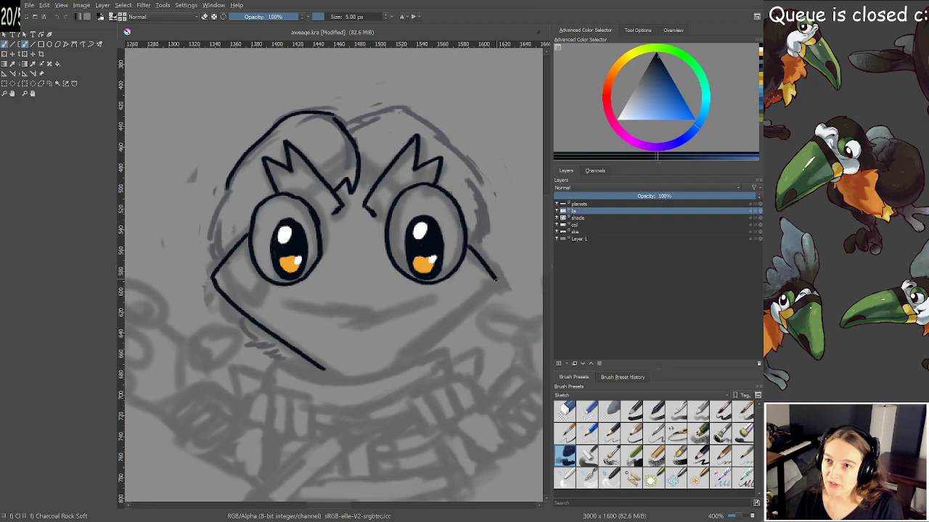
pyautogui.moveTo(498, 279)
pyautogui.mouseDown()
pyautogui.moveTo(416, 356)
pyautogui.moveTo(418, 372)
pyautogui.mouseUp()
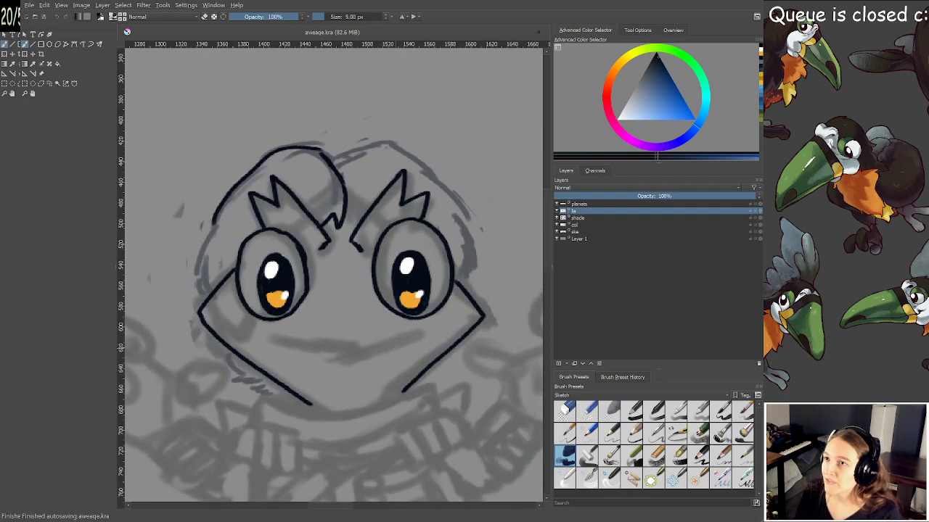
# Ink the outer edge of the left hair lobe down to the frog's cheek corner
pyautogui.moveTo(320, 251); pyautogui.dragTo(377, 237)
pyautogui.scroll(1, 362, 275)
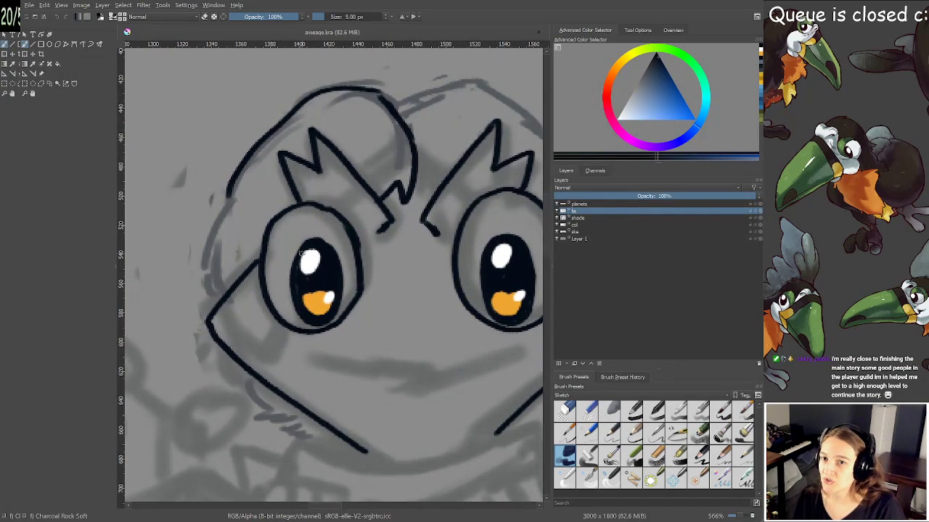
pyautogui.moveTo(230, 195)
pyautogui.mouseDown()
pyautogui.moveTo(209, 239)
pyautogui.moveTo(212, 310)
pyautogui.mouseUp()
# Ink the right hair lobe from the parting over the head, with a jagged tuft at the side, down to the cheek
pyautogui.moveTo(391, 218)
pyautogui.mouseDown()
pyautogui.moveTo(362, 238)
pyautogui.moveTo(366, 218)
pyautogui.moveTo(374, 236)
pyautogui.mouseUp()
pyautogui.scroll(-1, 365, 219)
pyautogui.scroll(1, 365, 218)
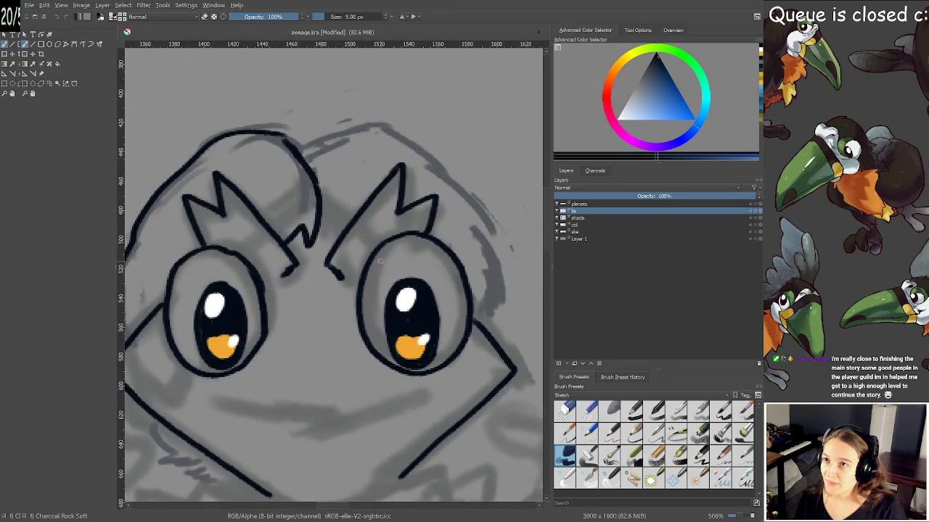
pyautogui.moveTo(280, 139)
pyautogui.mouseDown()
pyautogui.moveTo(291, 148)
pyautogui.moveTo(384, 123)
pyautogui.moveTo(438, 171)
pyautogui.moveTo(479, 231)
pyautogui.mouseUp()
pyautogui.press('e')
pyautogui.moveTo(449, 184)
pyautogui.mouseDown()
pyautogui.moveTo(491, 241)
pyautogui.moveTo(470, 221)
pyautogui.mouseUp()
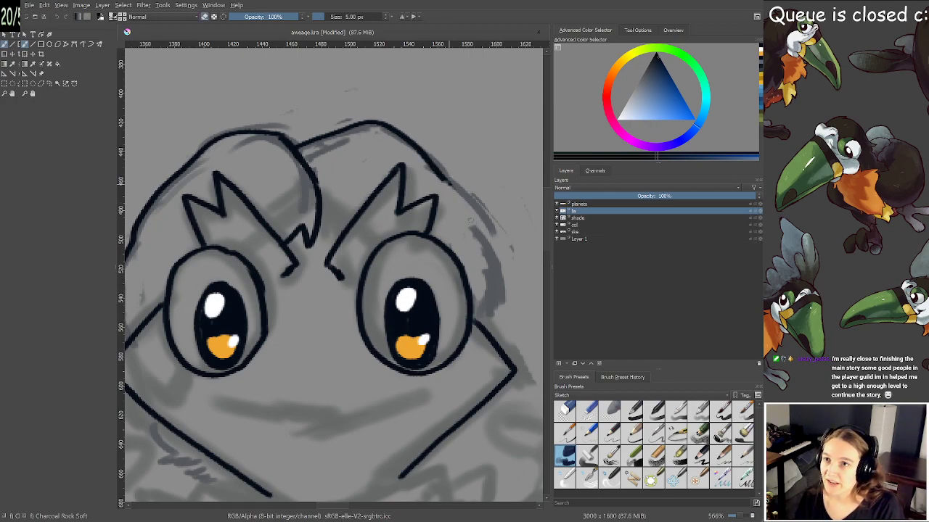
pyautogui.press('e')
pyautogui.press('e')
pyautogui.moveTo(451, 187)
pyautogui.mouseDown()
pyautogui.moveTo(493, 233)
pyautogui.moveTo(482, 243)
pyautogui.moveTo(490, 308)
pyautogui.moveTo(479, 319)
pyautogui.mouseUp()
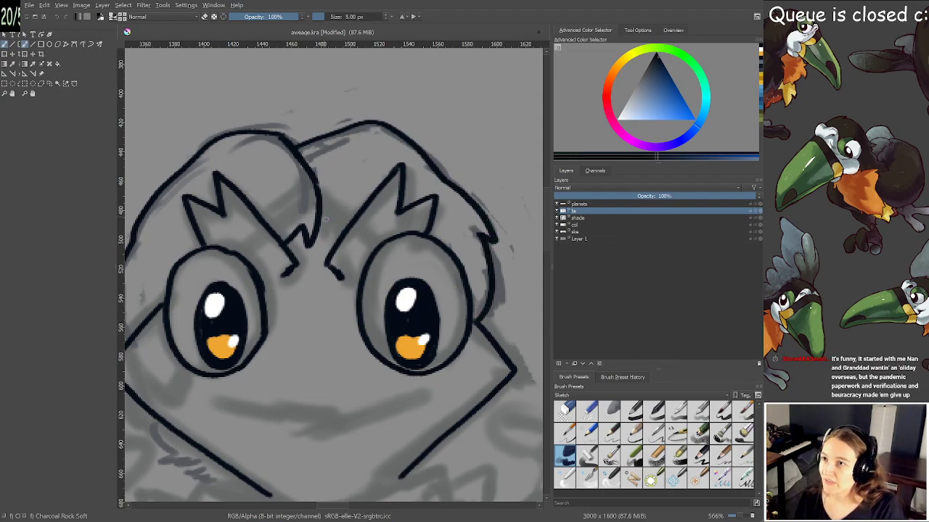
# Ink the ruffled hair tufts below both jaw lines of the third frog
pyautogui.scroll(-5, 331, 241)
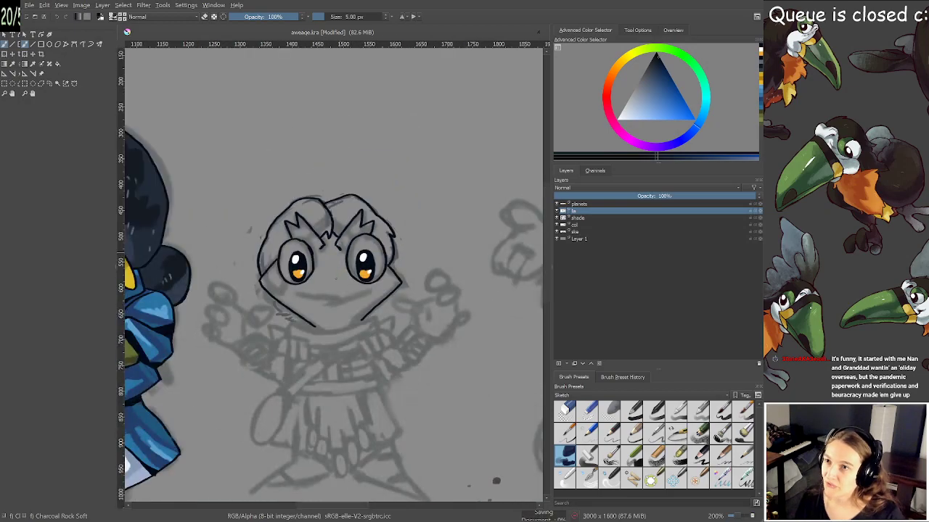
pyautogui.scroll(3, 328, 282)
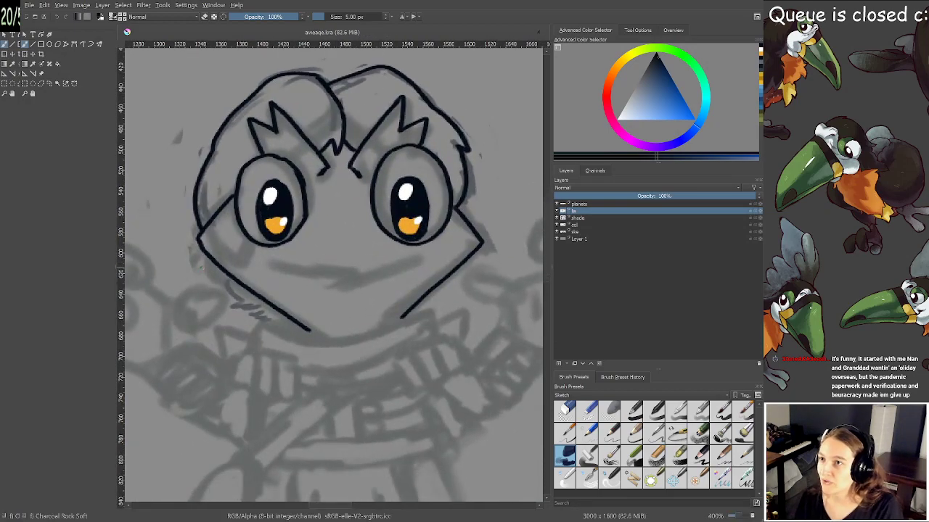
pyautogui.moveTo(203, 250)
pyautogui.mouseDown()
pyautogui.moveTo(243, 308)
pyautogui.moveTo(291, 323)
pyautogui.mouseUp()
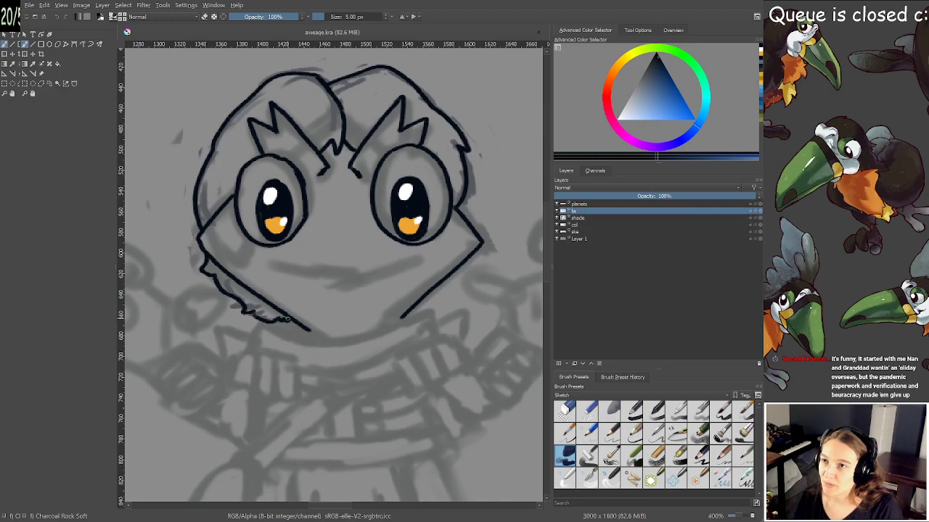
pyautogui.moveTo(472, 310)
pyautogui.mouseDown()
pyautogui.moveTo(409, 292)
pyautogui.moveTo(450, 294)
pyautogui.moveTo(481, 313)
pyautogui.mouseUp()
pyautogui.scroll(1, 444, 278)
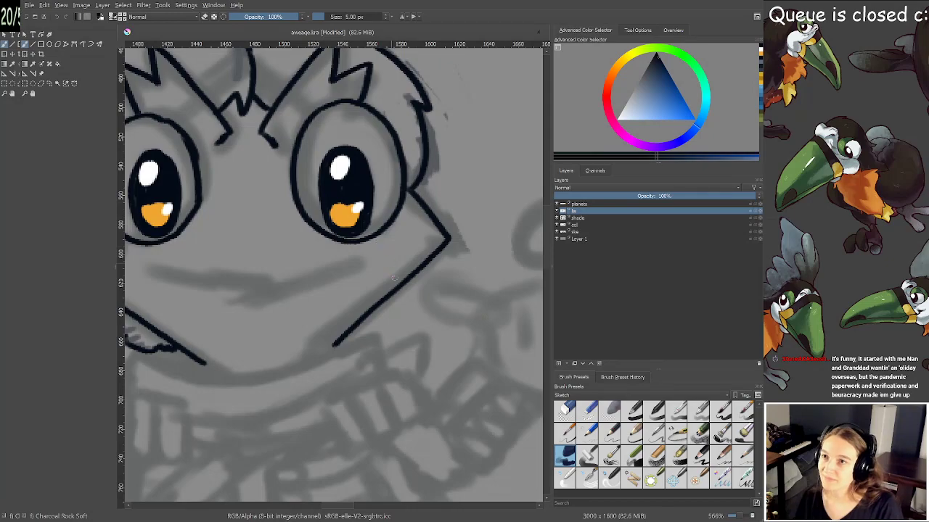
pyautogui.moveTo(407, 281)
pyautogui.mouseDown()
pyautogui.moveTo(396, 323)
pyautogui.moveTo(347, 333)
pyautogui.mouseUp()
pyautogui.scroll(-2, 346, 334)
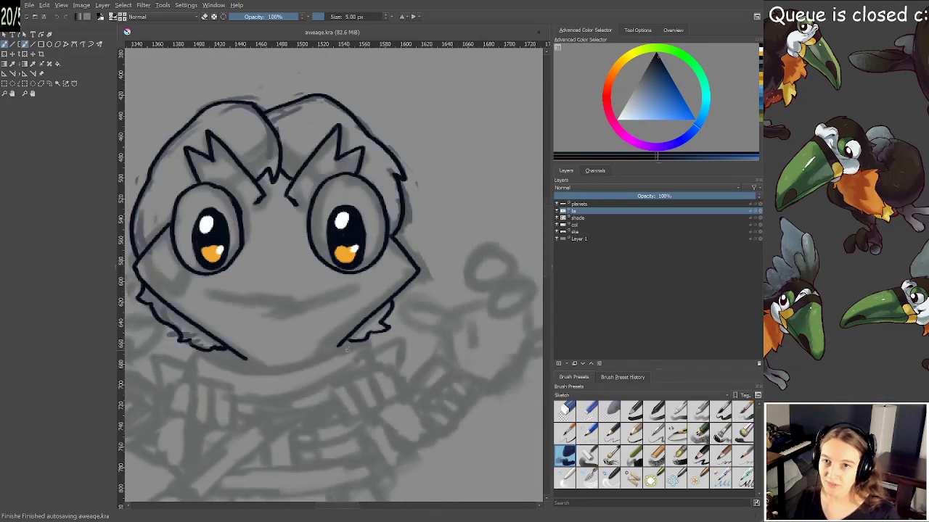
# Ink the outlines of the three rounded fingertips on the third frog's raised left-side hand
pyautogui.moveTo(353, 346); pyautogui.dragTo(441, 268)
pyautogui.moveTo(350, 323); pyautogui.dragTo(422, 297)
pyautogui.scroll(2, 322, 260)
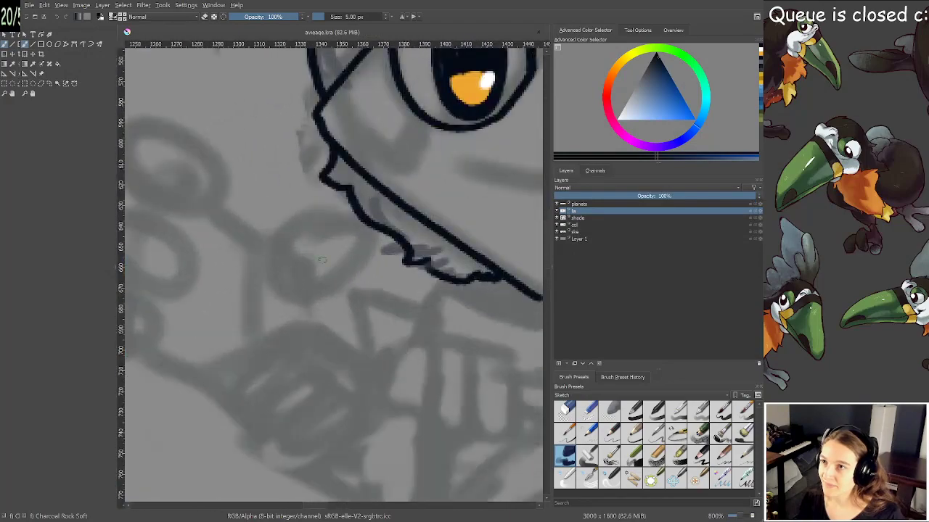
pyautogui.moveTo(227, 254); pyautogui.dragTo(391, 314)
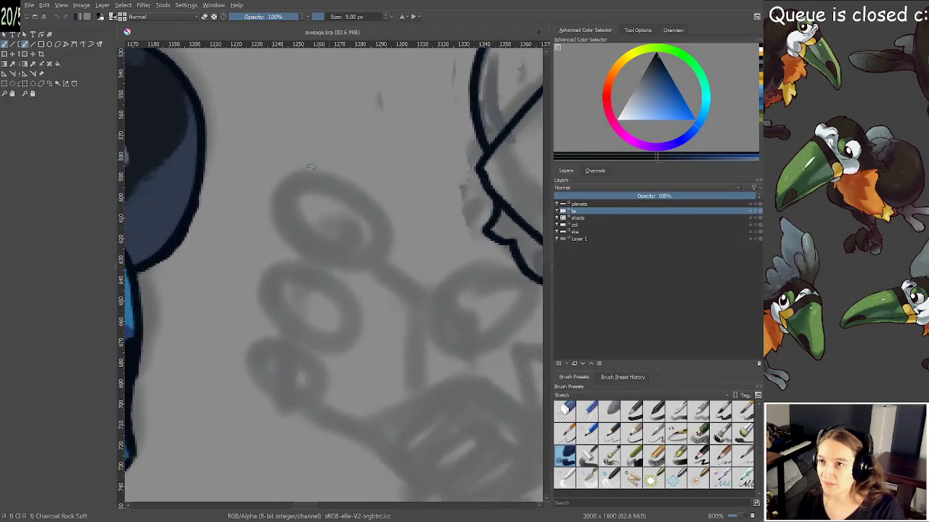
pyautogui.moveTo(269, 186)
pyautogui.mouseDown()
pyautogui.moveTo(294, 242)
pyautogui.moveTo(327, 265)
pyautogui.moveTo(356, 270)
pyautogui.moveTo(387, 253)
pyautogui.moveTo(371, 203)
pyautogui.moveTo(313, 177)
pyautogui.moveTo(270, 186)
pyautogui.mouseUp()
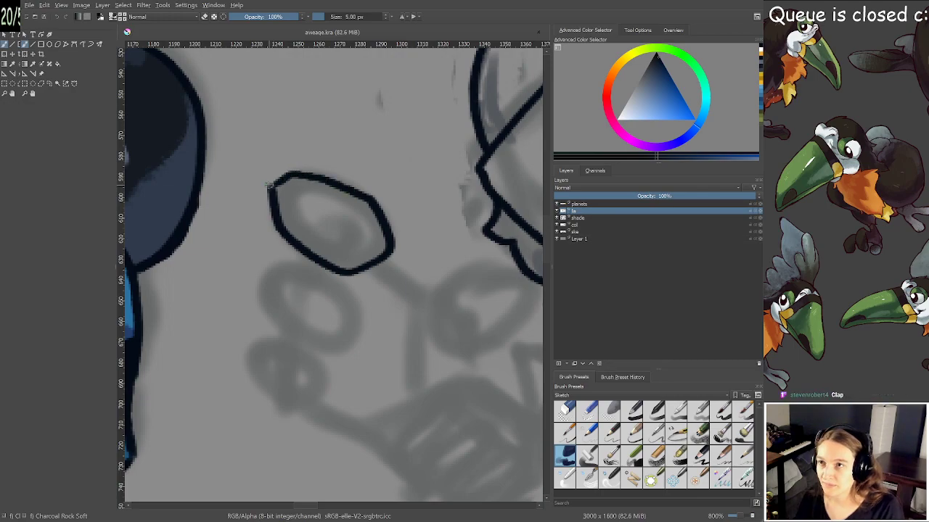
pyautogui.moveTo(291, 264)
pyautogui.mouseDown()
pyautogui.moveTo(266, 303)
pyautogui.moveTo(284, 325)
pyautogui.moveTo(325, 341)
pyautogui.moveTo(345, 328)
pyautogui.moveTo(347, 305)
pyautogui.moveTo(319, 274)
pyautogui.moveTo(262, 290)
pyautogui.moveTo(280, 330)
pyautogui.moveTo(309, 352)
pyautogui.moveTo(351, 321)
pyautogui.mouseUp()
pyautogui.hotkey('ctrl', 'z')
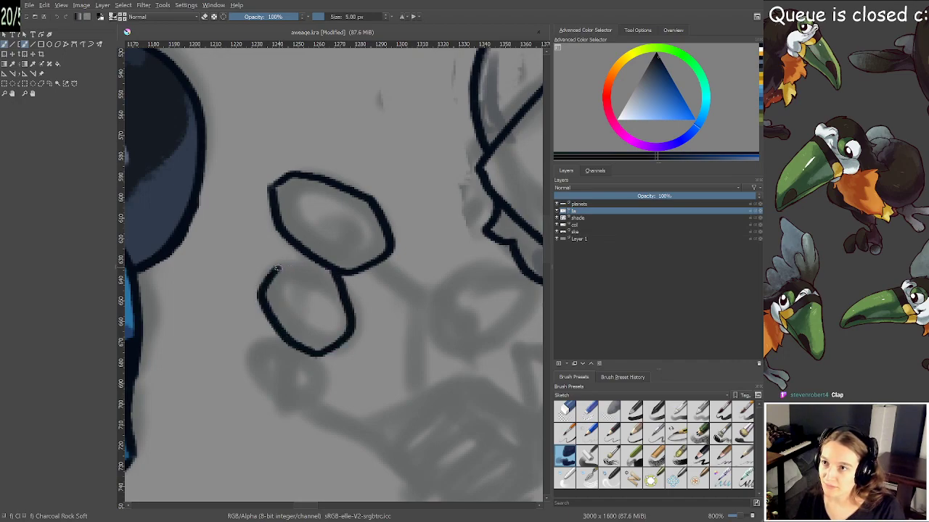
pyautogui.moveTo(275, 322)
pyautogui.mouseDown()
pyautogui.moveTo(267, 397)
pyautogui.moveTo(301, 403)
pyautogui.moveTo(332, 384)
pyautogui.moveTo(325, 355)
pyautogui.mouseUp()
# Examine the two finished characters, the planet labels and the inked head and fingertips of the third frog for comparison
pyautogui.scroll(-4, 312, 325)
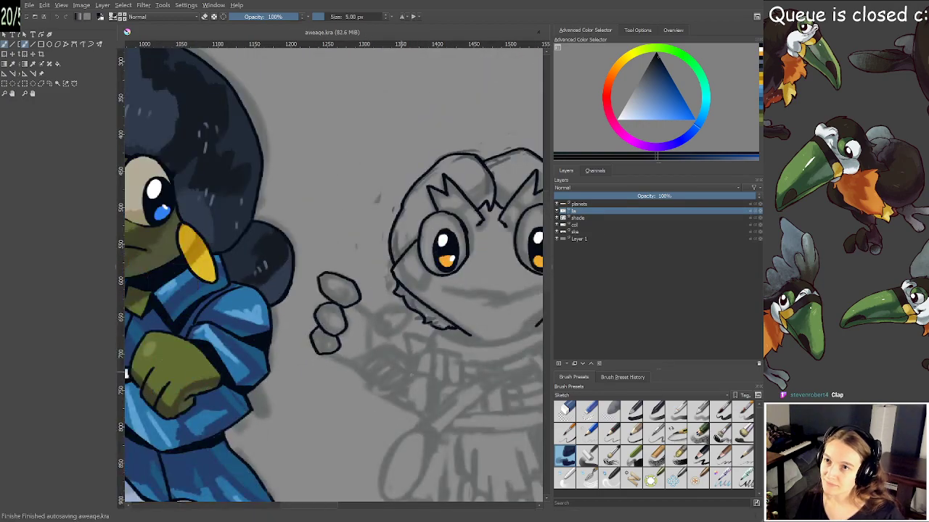
pyautogui.moveTo(446, 376); pyautogui.dragTo(358, 312)
pyautogui.moveTo(446, 310); pyautogui.dragTo(453, 308)
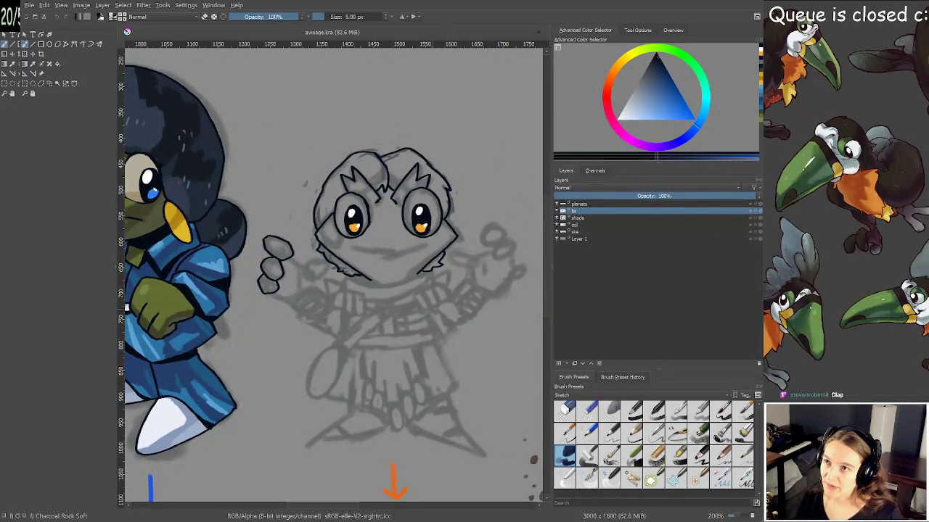
pyautogui.moveTo(358, 313); pyautogui.dragTo(544, 309)
pyautogui.moveTo(377, 313); pyautogui.dragTo(547, 322)
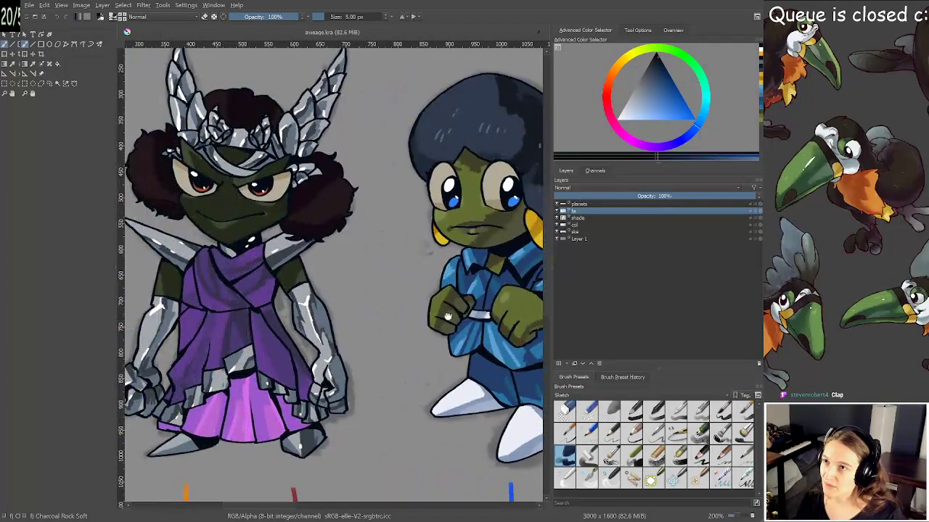
pyautogui.moveTo(448, 316)
pyautogui.mouseDown()
pyautogui.moveTo(479, 321)
pyautogui.moveTo(488, 263)
pyautogui.moveTo(454, 286)
pyautogui.moveTo(419, 259)
pyautogui.moveTo(420, 288)
pyautogui.moveTo(428, 270)
pyautogui.mouseUp()
pyautogui.scroll(-2, 465, 326)
pyautogui.moveTo(475, 317)
pyautogui.mouseDown()
pyautogui.moveTo(432, 295)
pyautogui.moveTo(344, 301)
pyautogui.mouseUp()
pyautogui.moveTo(397, 323); pyautogui.dragTo(324, 317)
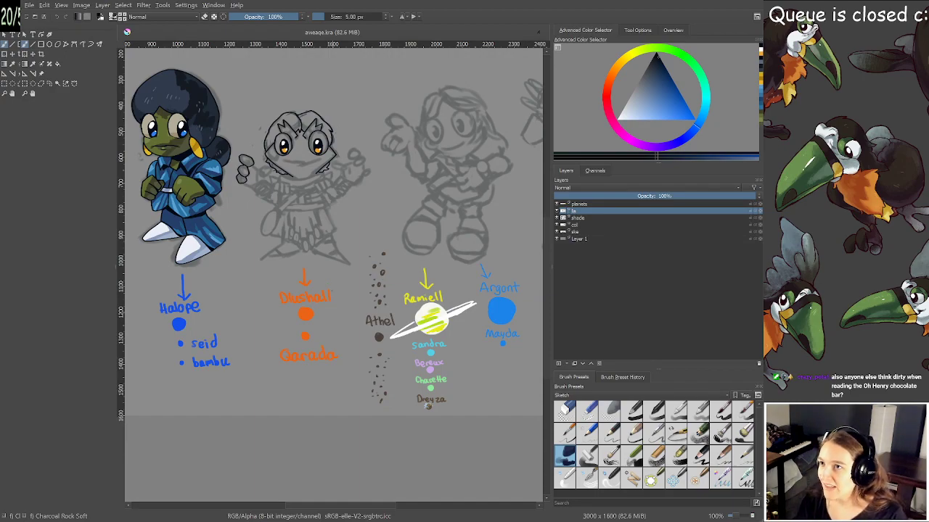
pyautogui.scroll(2, 309, 153)
pyautogui.moveTo(308, 153); pyautogui.dragTo(342, 277)
pyautogui.scroll(1, 343, 276)
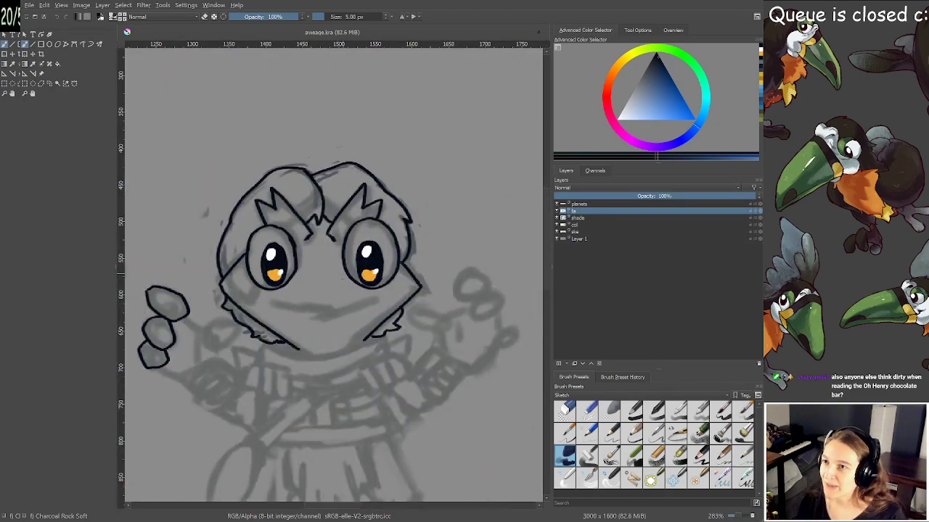
# Ink the angular cheek patches running from beneath both eyes to the outer face corners of the third frog
pyautogui.scroll(1, 342, 286)
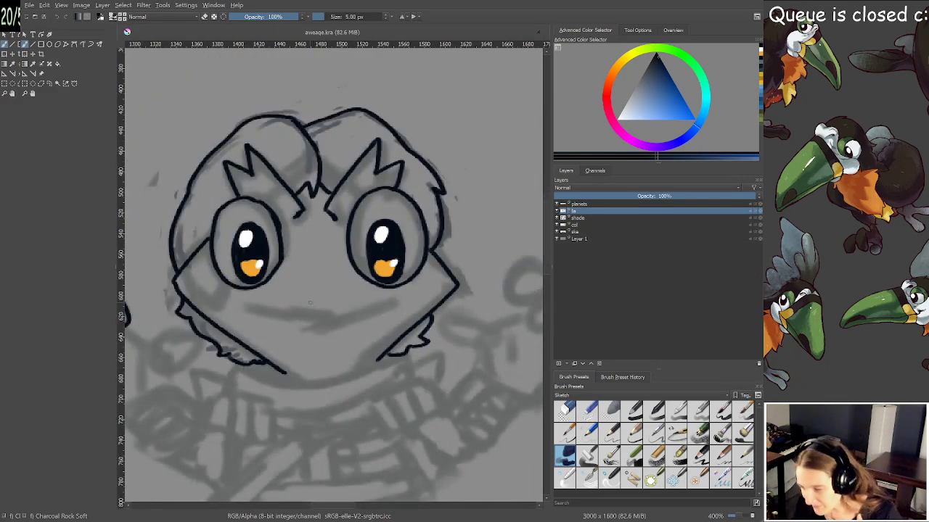
pyautogui.scroll(1, 298, 291)
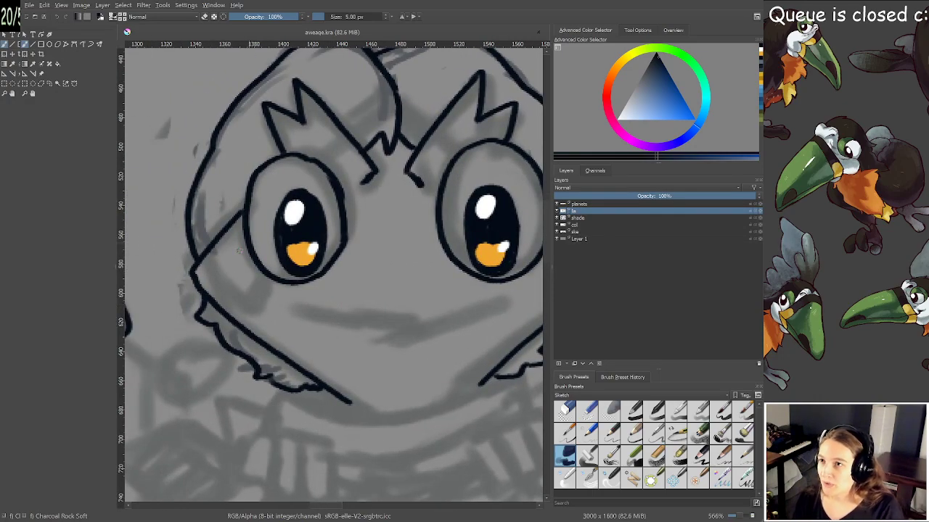
pyautogui.moveTo(209, 256)
pyautogui.mouseDown()
pyautogui.moveTo(251, 309)
pyautogui.moveTo(280, 286)
pyautogui.moveTo(198, 265)
pyautogui.mouseUp()
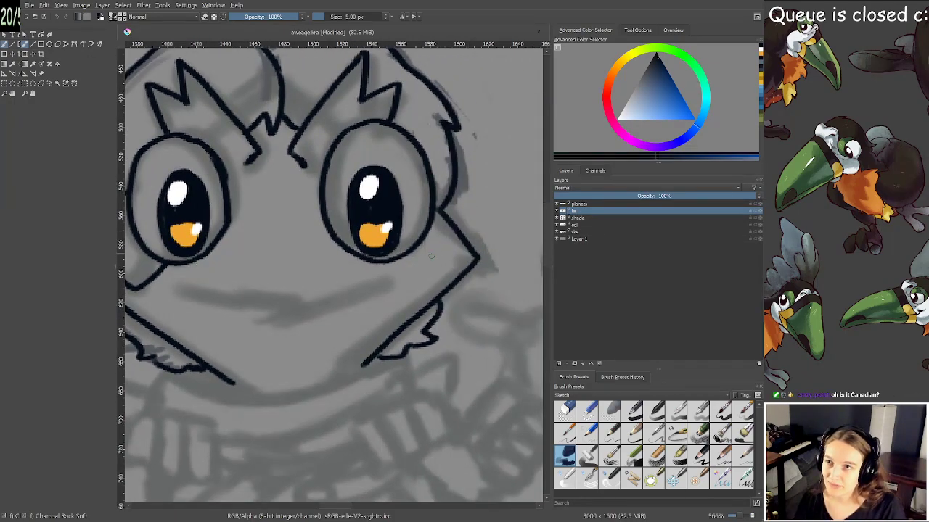
pyautogui.moveTo(406, 254)
pyautogui.mouseDown()
pyautogui.moveTo(438, 276)
pyautogui.moveTo(464, 243)
pyautogui.mouseUp()
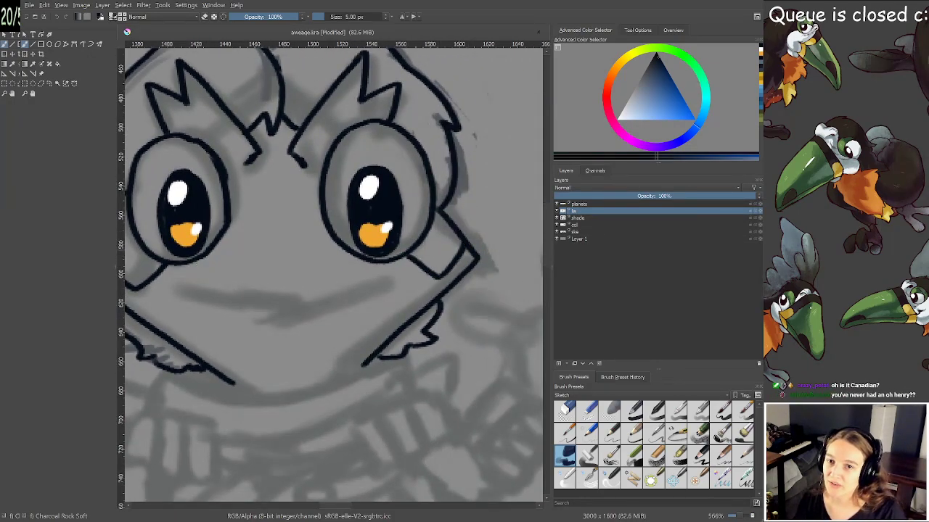
# Ink the third frog's wide, shallow V-shaped smile across the sketched mouth, redoing the first stroke
pyautogui.scroll(-1, 460, 250)
pyautogui.moveTo(428, 278); pyautogui.dragTo(463, 251)
pyautogui.scroll(1, 463, 315)
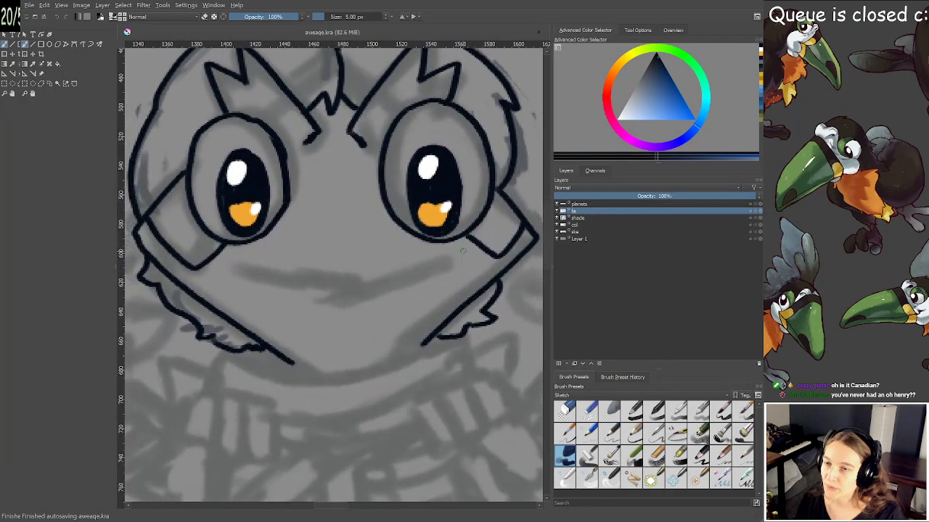
pyautogui.moveTo(237, 272)
pyautogui.mouseDown()
pyautogui.moveTo(325, 296)
pyautogui.moveTo(468, 257)
pyautogui.mouseUp()
pyautogui.hotkey('ctrl', 'z')
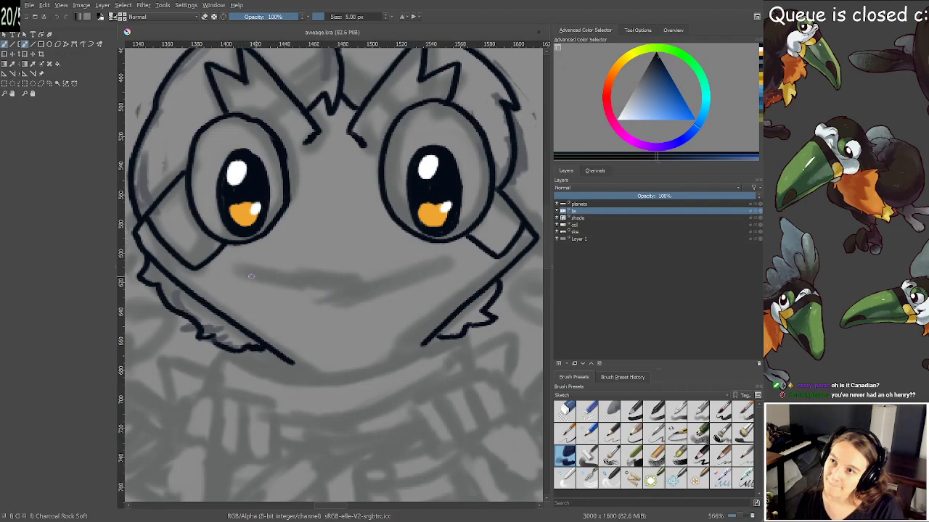
pyautogui.moveTo(242, 268)
pyautogui.mouseDown()
pyautogui.moveTo(351, 291)
pyautogui.moveTo(445, 254)
pyautogui.mouseUp()
pyautogui.scroll(-2, 437, 243)
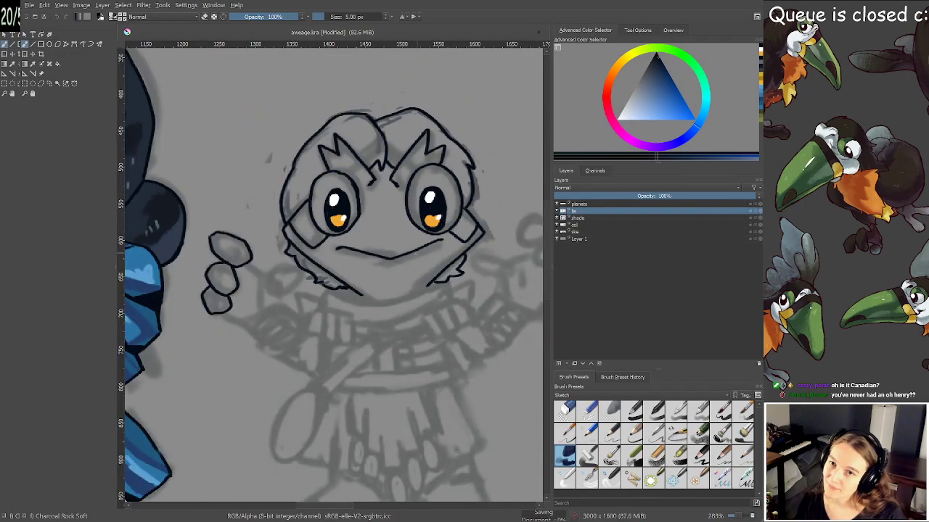
# Examine the finished purple-robed character and the Sathir and Epenna planet labels beneath it
pyautogui.moveTo(409, 293); pyautogui.dragTo(443, 277)
pyautogui.scroll(1, 404, 298)
pyautogui.scroll(-1, 403, 295)
pyautogui.scroll(-1, 421, 265)
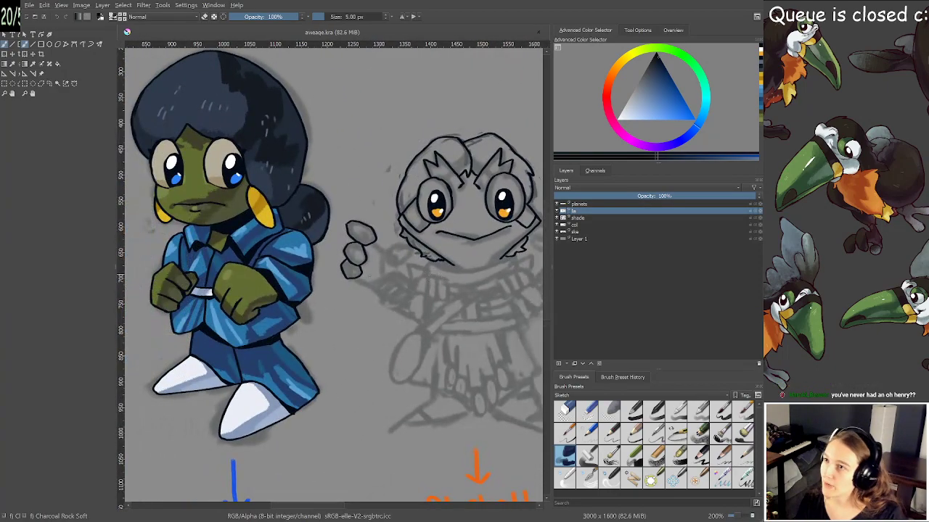
pyautogui.scroll(-1, 442, 277)
pyautogui.moveTo(334, 270); pyautogui.dragTo(399, 229)
pyautogui.scroll(-1, 399, 230)
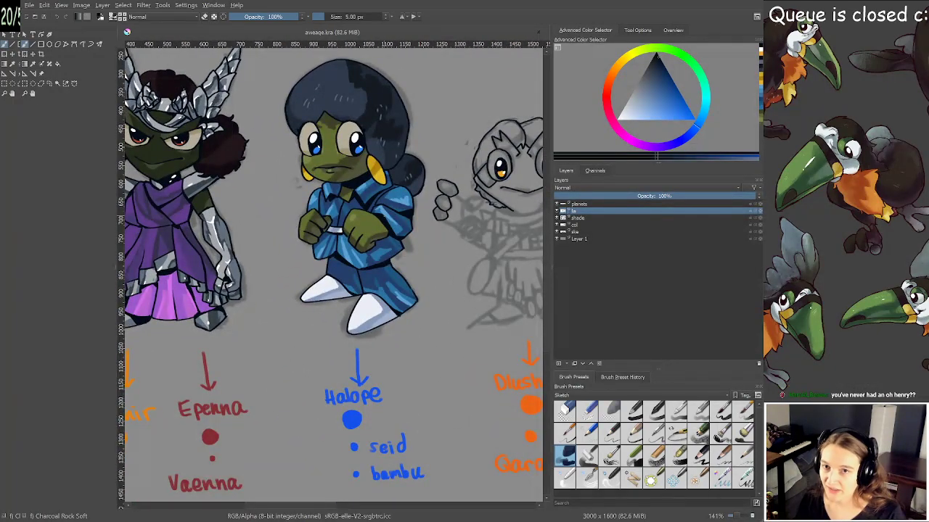
pyautogui.moveTo(185, 278); pyautogui.dragTo(337, 200)
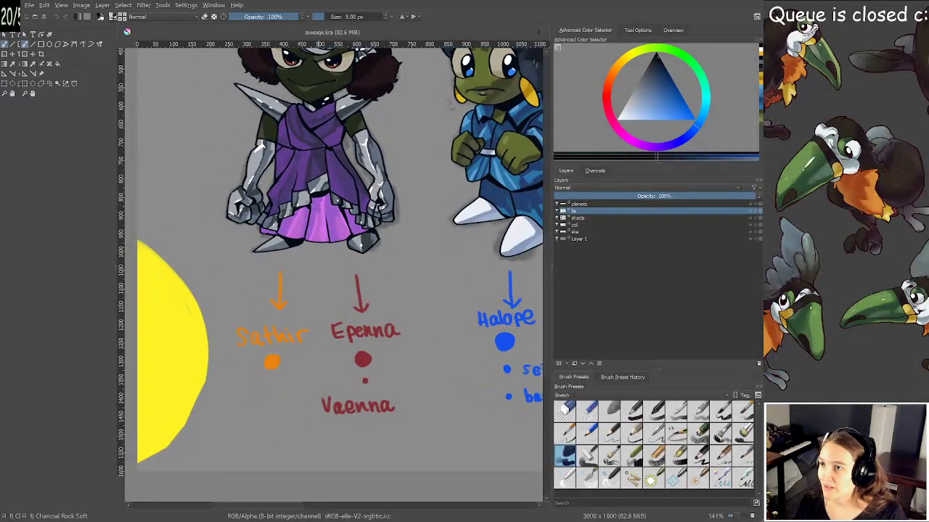
pyautogui.scroll(4, 296, 273)
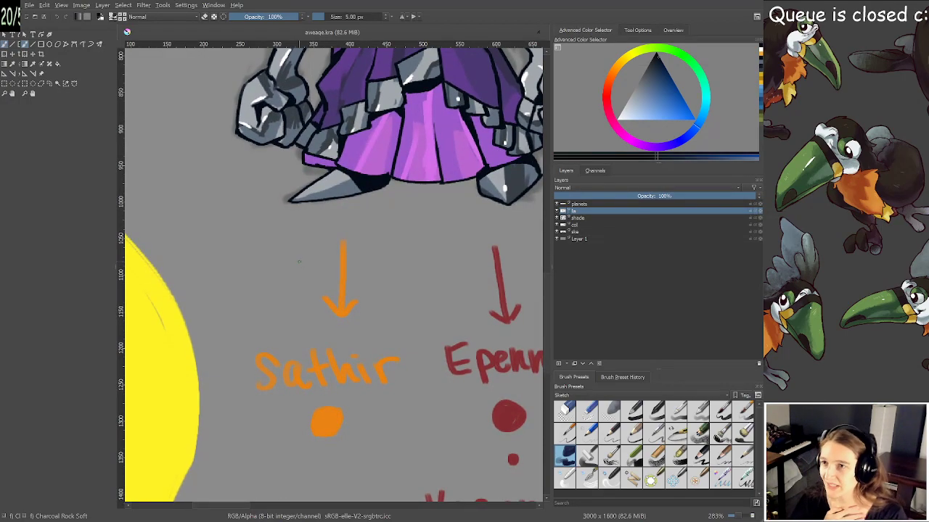
pyautogui.scroll(-1, 298, 265)
pyautogui.moveTo(314, 253); pyautogui.dragTo(390, 312)
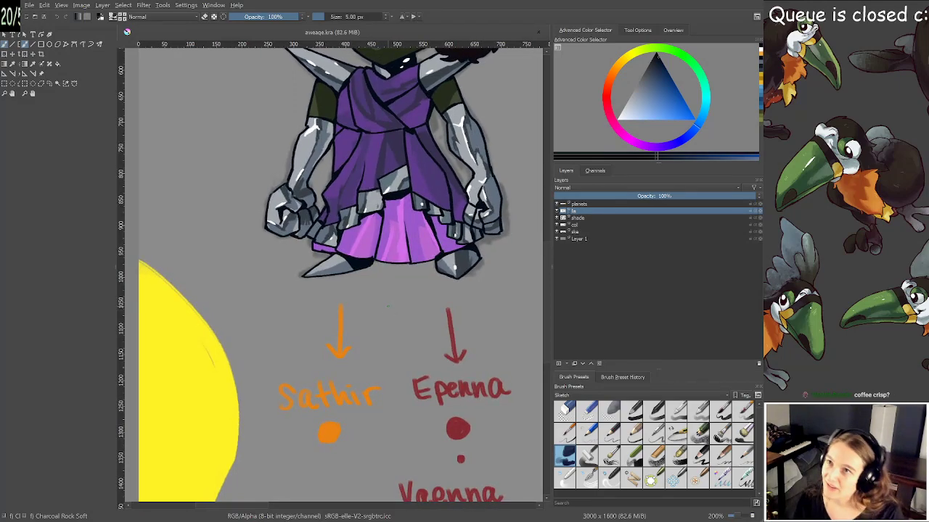
pyautogui.scroll(1, 327, 273)
pyautogui.moveTo(396, 286); pyautogui.dragTo(370, 302)
pyautogui.scroll(-1, 399, 278)
pyautogui.moveTo(416, 185); pyautogui.dragTo(408, 241)
pyautogui.scroll(1, 401, 206)
pyautogui.scroll(-1, 419, 235)
pyautogui.scroll(1, 368, 188)
# Examine the finished blue-suited character up close and within the whole lineup beside the other characters
pyautogui.moveTo(498, 174); pyautogui.dragTo(352, 118)
pyautogui.moveTo(386, 285); pyautogui.dragTo(371, 273)
pyautogui.moveTo(388, 211); pyautogui.dragTo(354, 359)
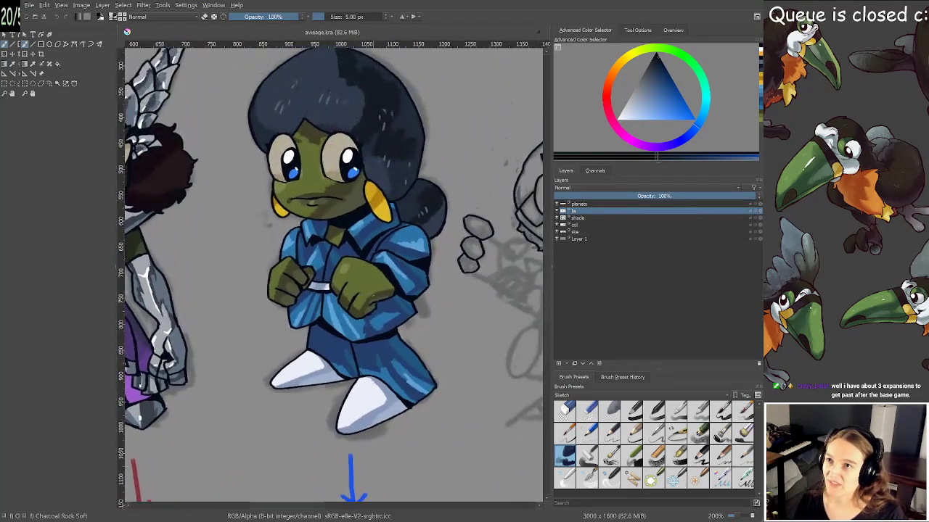
pyautogui.scroll(-1, 384, 241)
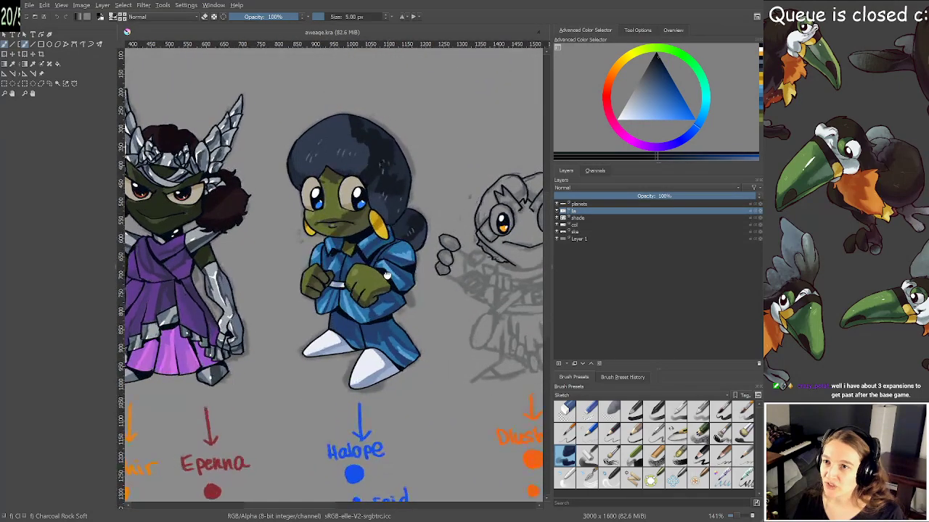
pyautogui.scroll(1, 392, 240)
pyautogui.scroll(1, 394, 242)
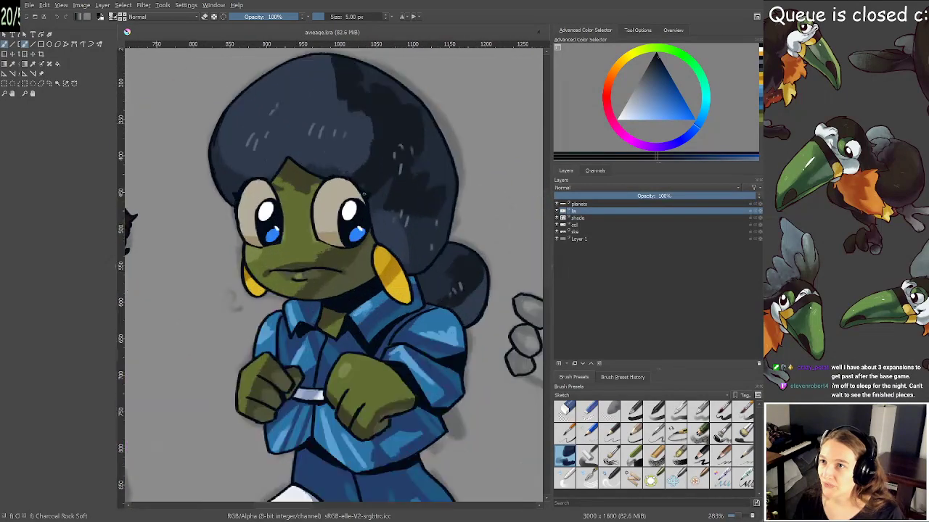
pyautogui.moveTo(395, 242); pyautogui.dragTo(384, 202)
pyautogui.scroll(-2, 396, 236)
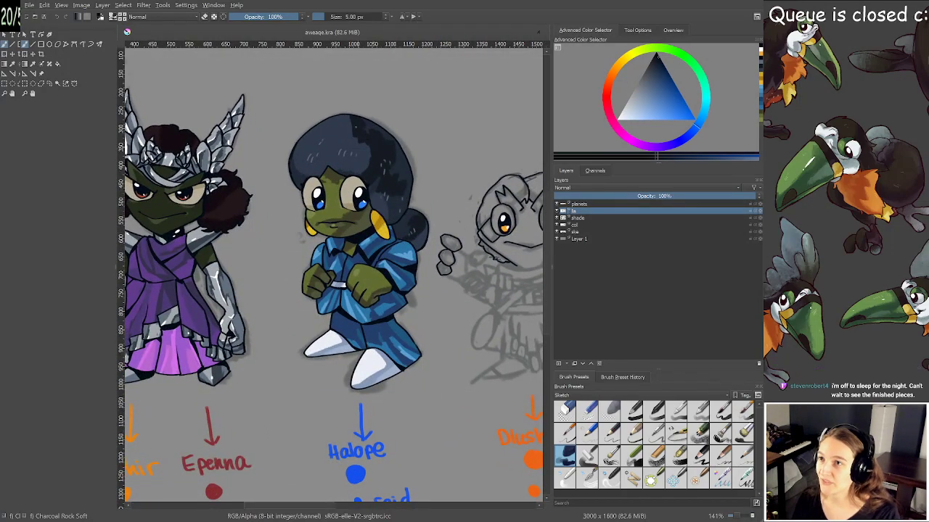
pyautogui.scroll(-2, 333, 274)
pyautogui.moveTo(383, 225)
pyautogui.mouseDown()
pyautogui.moveTo(319, 224)
pyautogui.moveTo(390, 211)
pyautogui.mouseUp()
pyautogui.scroll(1, 319, 224)
pyautogui.scroll(2, 288, 209)
pyautogui.scroll(1, 329, 217)
pyautogui.moveTo(289, 209); pyautogui.dragTo(386, 233)
pyautogui.scroll(-3, 330, 218)
pyautogui.scroll(-1, 355, 234)
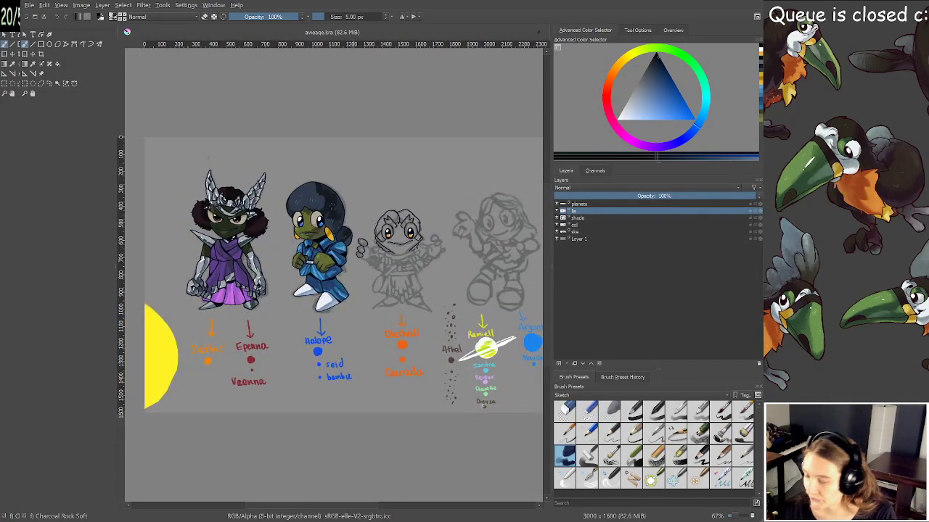
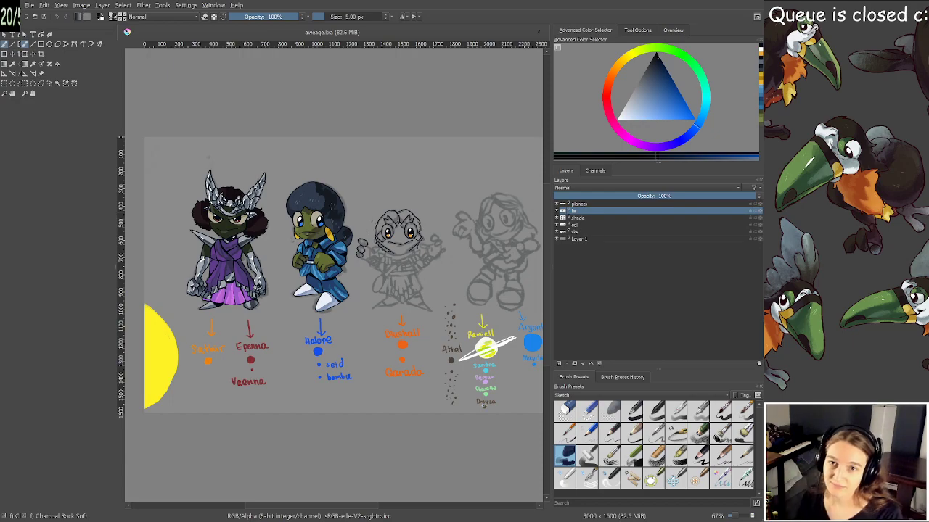
# Ink the palm edge and pointed thumb of the third frog's raised left-side hand, and save the drawing
pyautogui.moveTo(354, 205); pyautogui.dragTo(322, 208)
pyautogui.scroll(3, 343, 206)
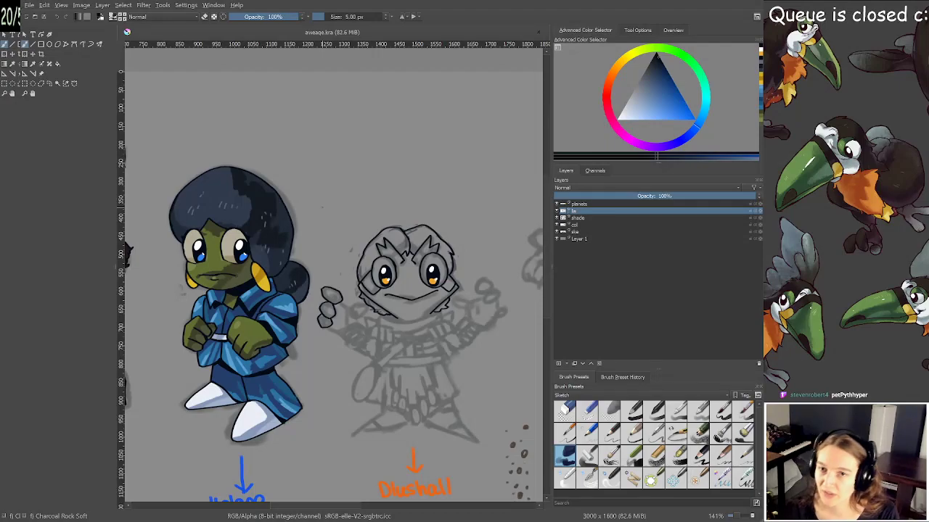
pyautogui.scroll(4, 253, 238)
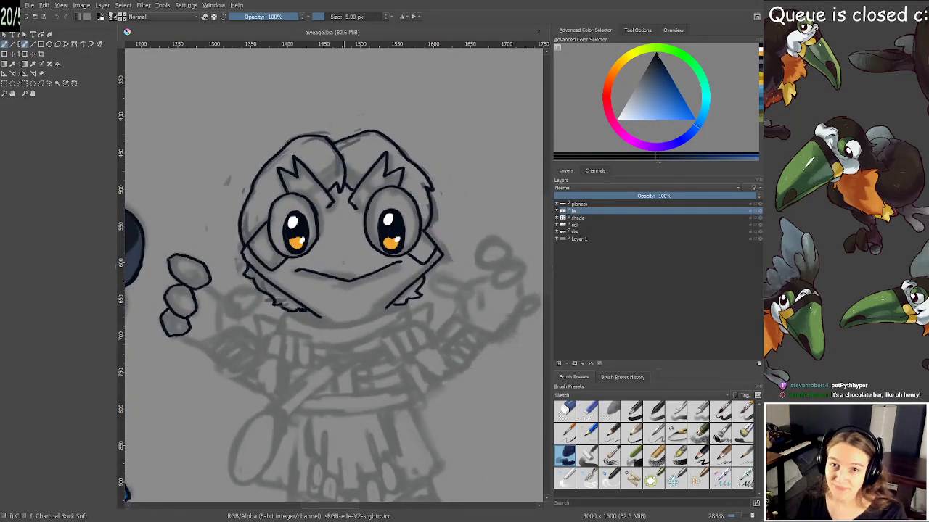
pyautogui.moveTo(342, 310); pyautogui.dragTo(328, 286)
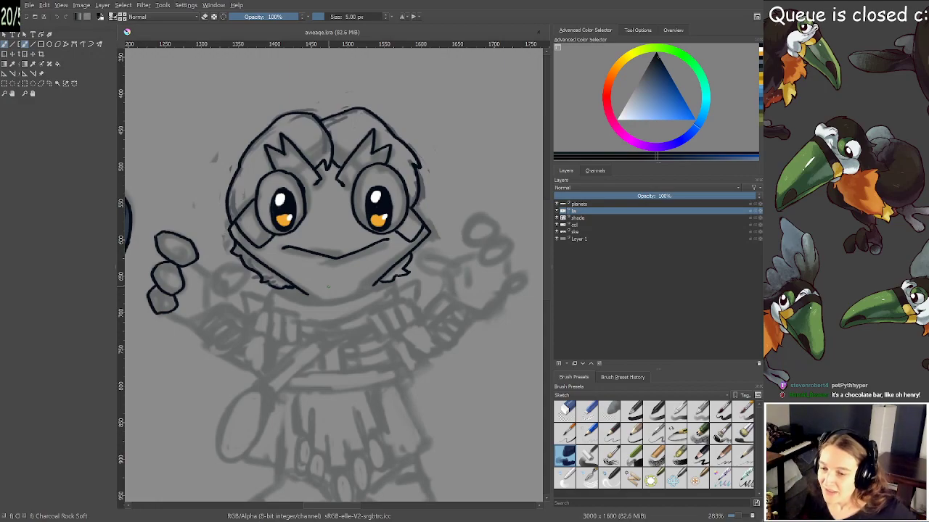
pyautogui.scroll(-1, 332, 292)
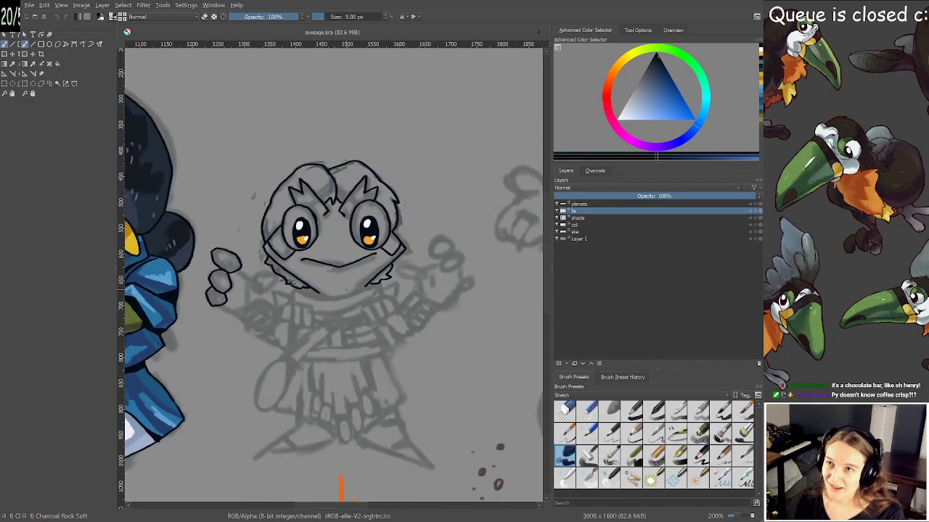
pyautogui.scroll(1, 331, 292)
pyautogui.moveTo(351, 294); pyautogui.dragTo(344, 274)
pyautogui.scroll(2, 287, 276)
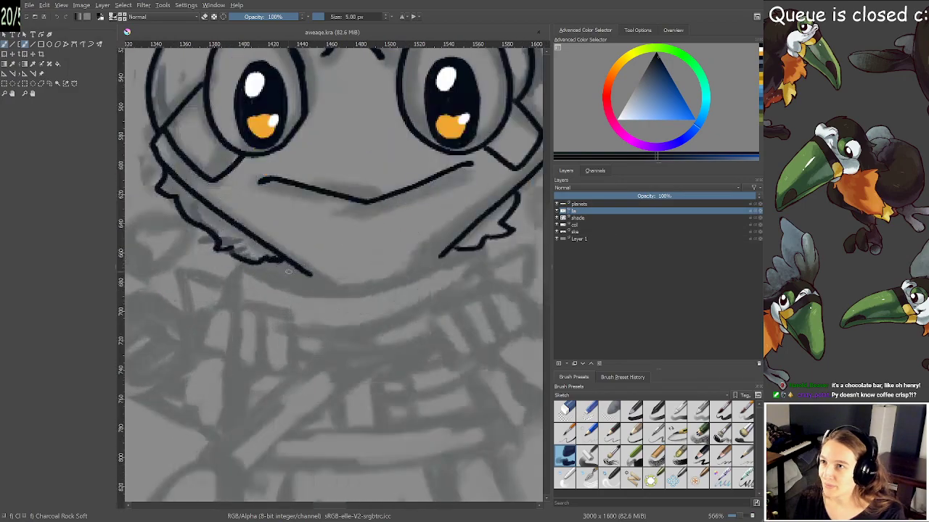
pyautogui.moveTo(162, 277); pyautogui.dragTo(354, 260)
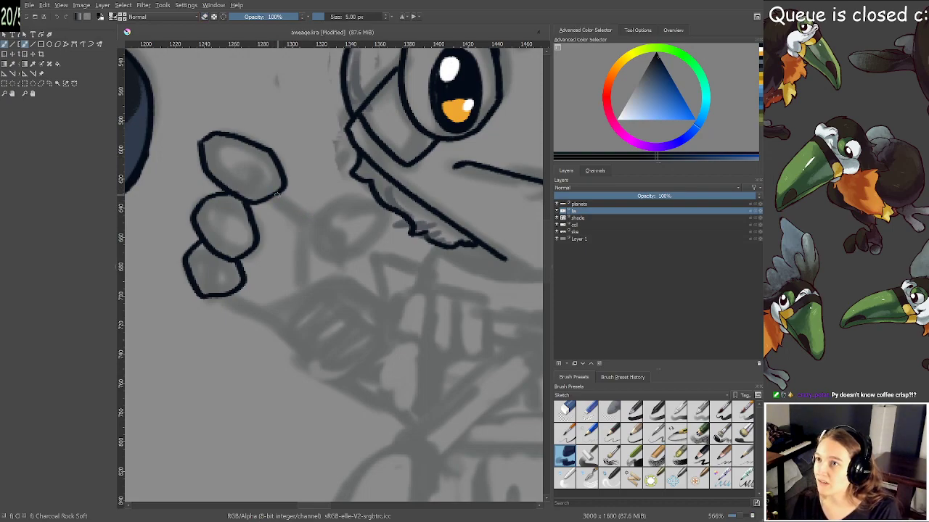
pyautogui.moveTo(283, 201)
pyautogui.mouseDown()
pyautogui.moveTo(336, 210)
pyautogui.moveTo(358, 195)
pyautogui.moveTo(389, 205)
pyautogui.moveTo(394, 212)
pyautogui.moveTo(374, 198)
pyautogui.moveTo(392, 210)
pyautogui.moveTo(389, 220)
pyautogui.moveTo(337, 273)
pyautogui.mouseUp()
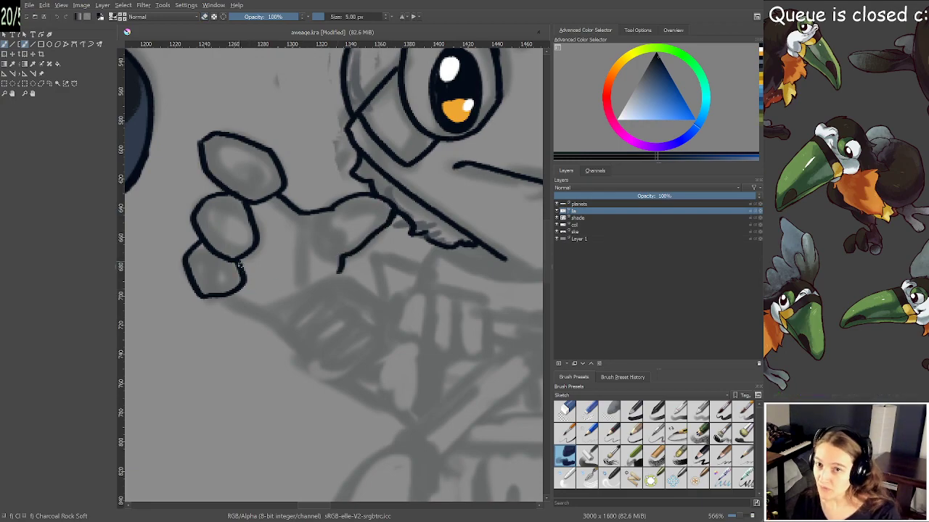
pyautogui.scroll(-3, 273, 280)
pyautogui.hotkey('ctrl', 's')
# Examine the orange Dlushall and Qarada planet labels beneath the third frog
pyautogui.moveTo(330, 384); pyautogui.dragTo(303, 199)
pyautogui.scroll(1, 289, 164)
pyautogui.moveTo(386, 273); pyautogui.dragTo(382, 202)
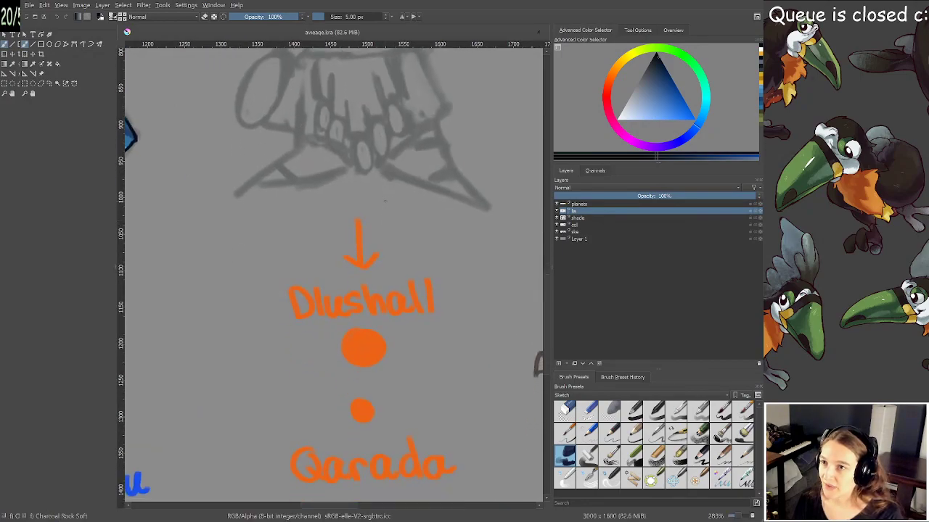
pyautogui.scroll(2, 384, 234)
pyautogui.moveTo(381, 285); pyautogui.dragTo(385, 182)
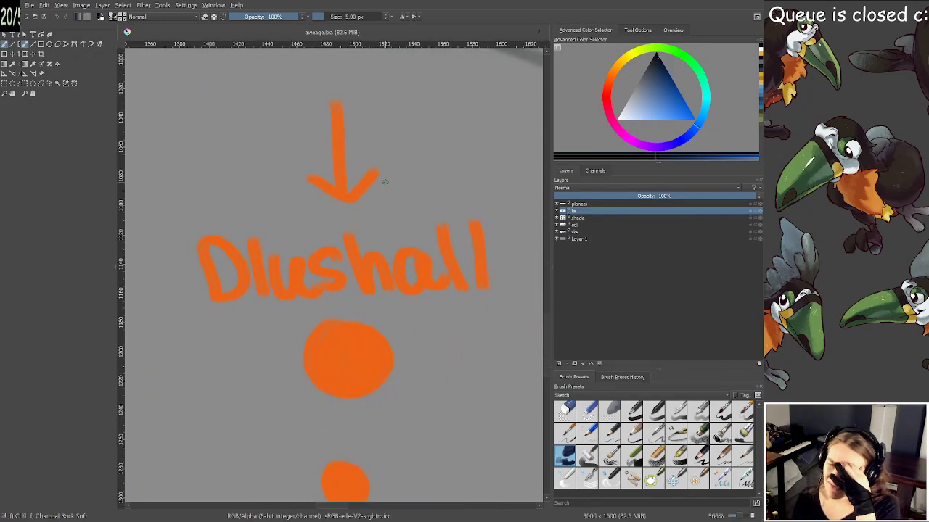
pyautogui.scroll(-3, 384, 183)
pyautogui.moveTo(387, 54); pyautogui.dragTo(383, 215)
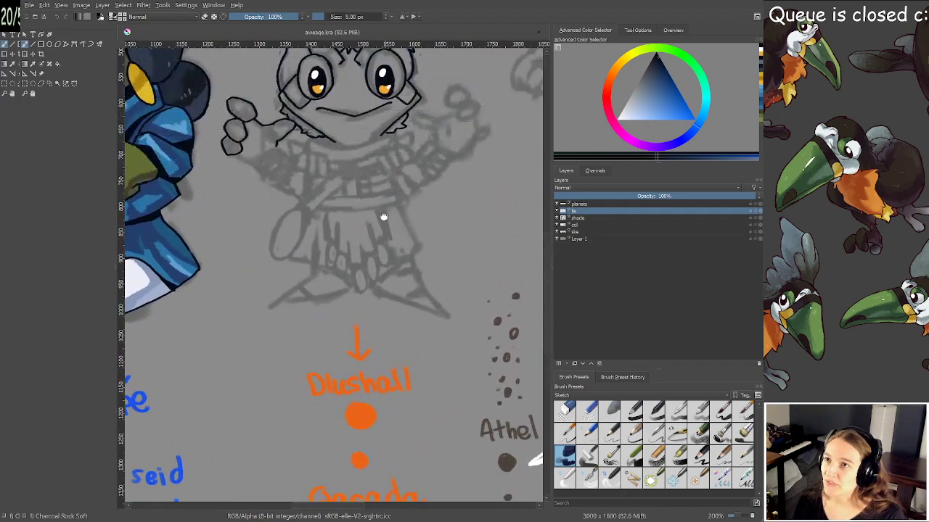
pyautogui.scroll(1, 383, 215)
pyautogui.moveTo(381, 86)
pyautogui.mouseDown()
pyautogui.moveTo(393, 230)
pyautogui.moveTo(353, 231)
pyautogui.moveTo(373, 224)
pyautogui.moveTo(373, 116)
pyautogui.mouseUp()
pyautogui.scroll(-1, 369, 279)
pyautogui.moveTo(373, 260); pyautogui.dragTo(373, 143)
pyautogui.scroll(1, 373, 321)
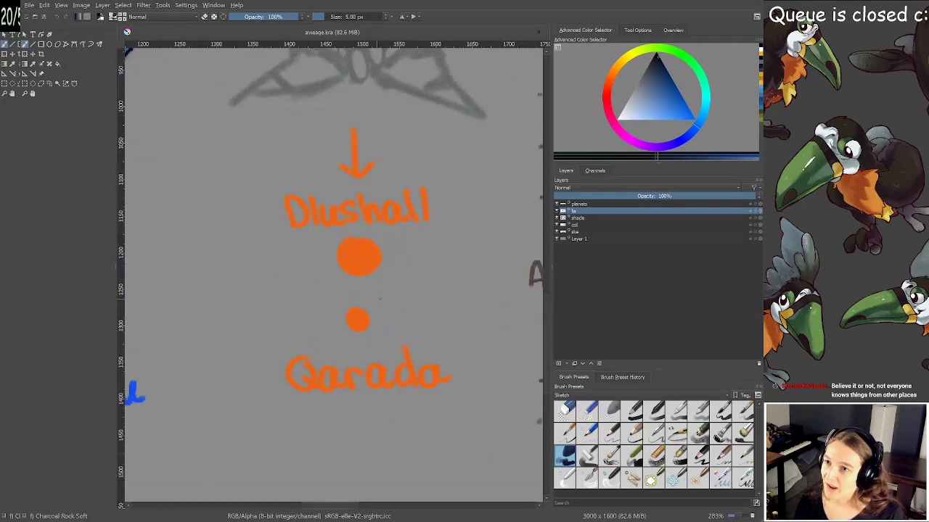
# Examine the Athel asteroid belt, the ringed Ramiell planet with its moons, and the Viper planet label
pyautogui.moveTo(385, 292)
pyautogui.mouseDown()
pyautogui.moveTo(365, 222)
pyautogui.moveTo(342, 228)
pyautogui.moveTo(346, 251)
pyautogui.mouseUp()
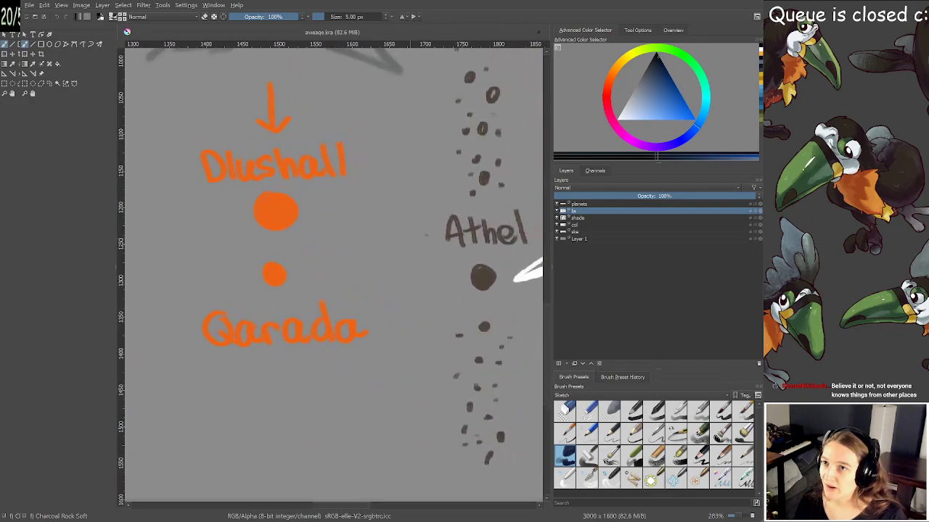
pyautogui.scroll(-1, 447, 228)
pyautogui.moveTo(441, 234)
pyautogui.mouseDown()
pyautogui.moveTo(386, 241)
pyautogui.moveTo(394, 249)
pyautogui.moveTo(371, 253)
pyautogui.moveTo(393, 239)
pyautogui.moveTo(314, 279)
pyautogui.mouseUp()
pyautogui.scroll(1, 415, 240)
pyautogui.scroll(1, 355, 252)
pyautogui.scroll(-1, 350, 292)
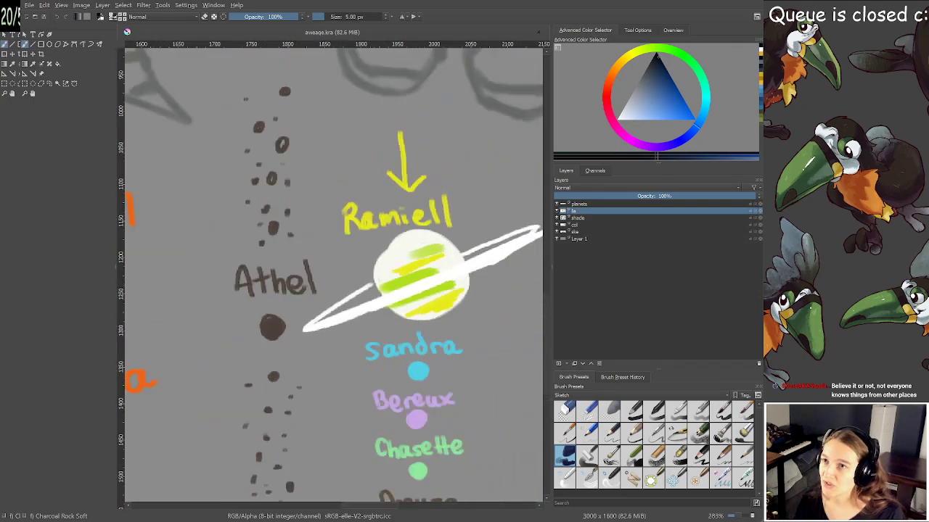
pyautogui.moveTo(390, 297); pyautogui.dragTo(336, 190)
pyautogui.scroll(1, 336, 189)
pyautogui.scroll(1, 369, 171)
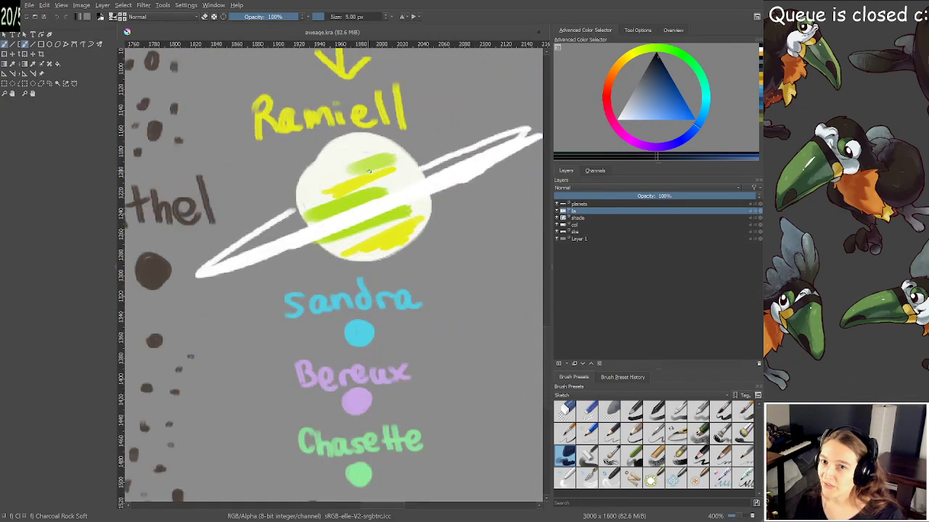
pyautogui.scroll(-2, 380, 180)
pyautogui.scroll(1, 399, 191)
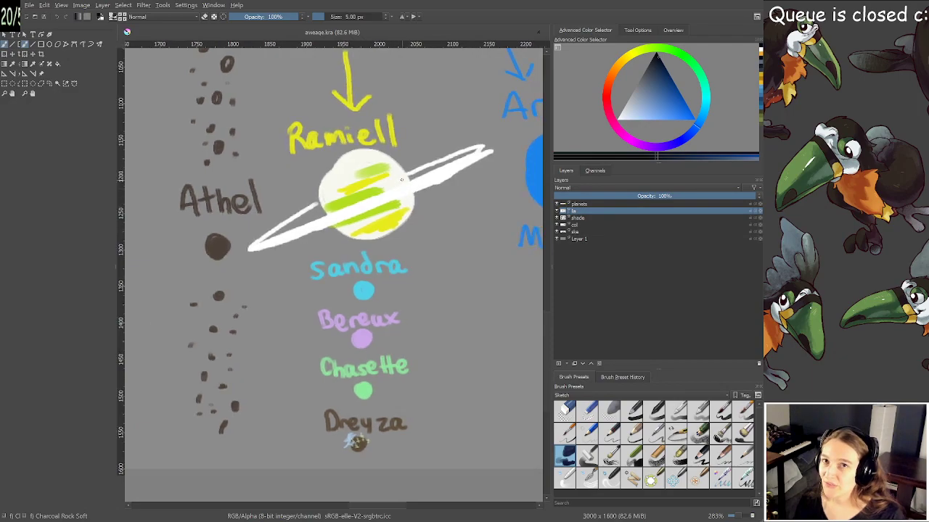
pyautogui.moveTo(402, 186)
pyautogui.mouseDown()
pyautogui.moveTo(400, 199)
pyautogui.moveTo(388, 193)
pyautogui.moveTo(400, 210)
pyautogui.moveTo(414, 203)
pyautogui.moveTo(392, 211)
pyautogui.mouseUp()
pyautogui.moveTo(506, 185); pyautogui.dragTo(390, 215)
pyautogui.moveTo(513, 200)
pyautogui.mouseDown()
pyautogui.moveTo(385, 203)
pyautogui.moveTo(328, 231)
pyautogui.mouseUp()
pyautogui.scroll(2, 414, 213)
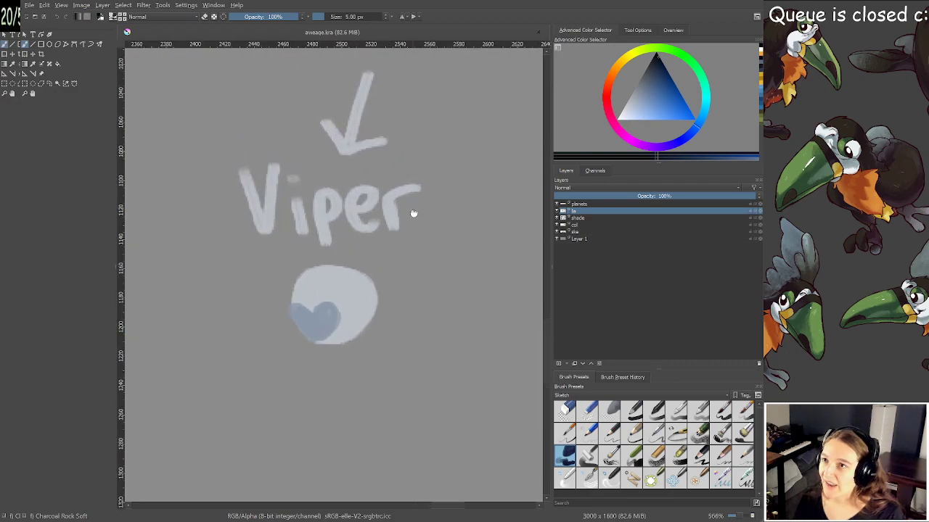
pyautogui.moveTo(413, 213); pyautogui.dragTo(427, 221)
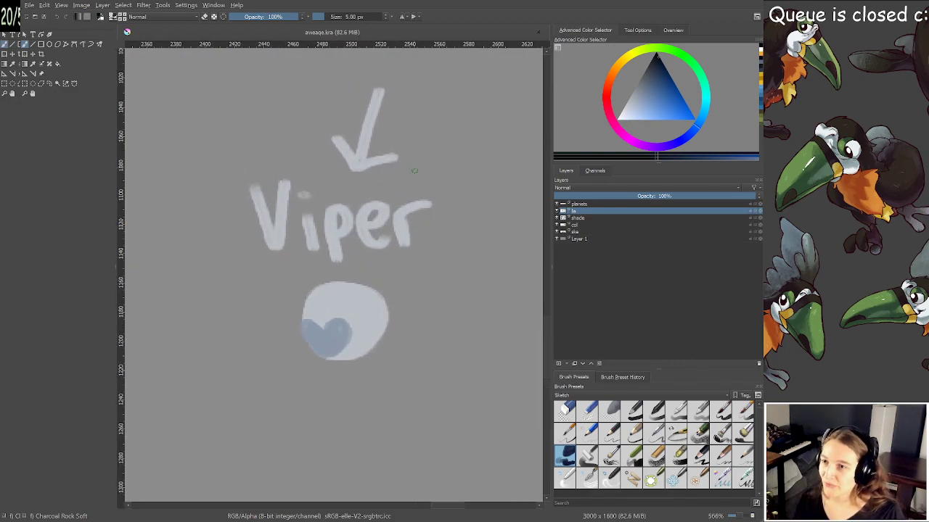
# Examine the Viper, Neridth and Faith planet labels at the end of the lineup, then return to the third frog
pyautogui.scroll(-3, 402, 186)
pyautogui.moveTo(414, 203); pyautogui.dragTo(294, 216)
pyautogui.scroll(2, 411, 180)
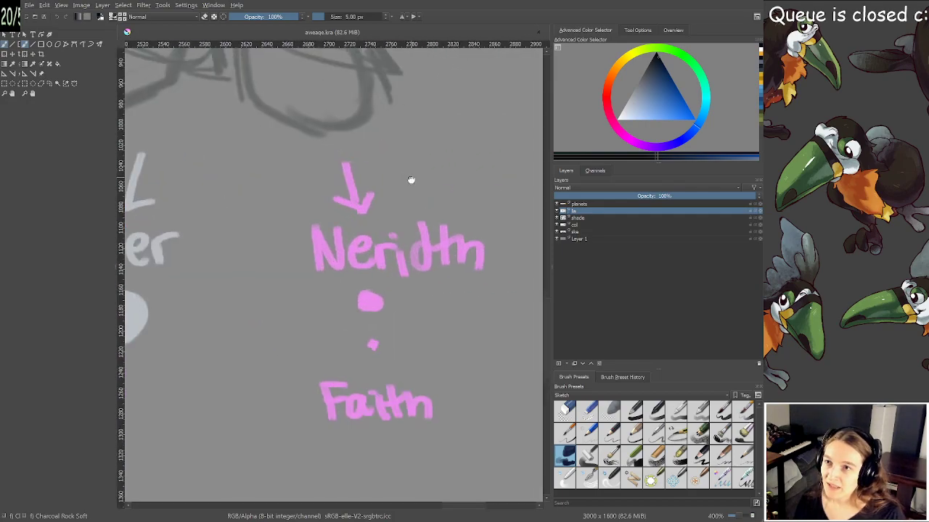
pyautogui.moveTo(411, 181); pyautogui.dragTo(368, 152)
pyautogui.scroll(-3, 367, 151)
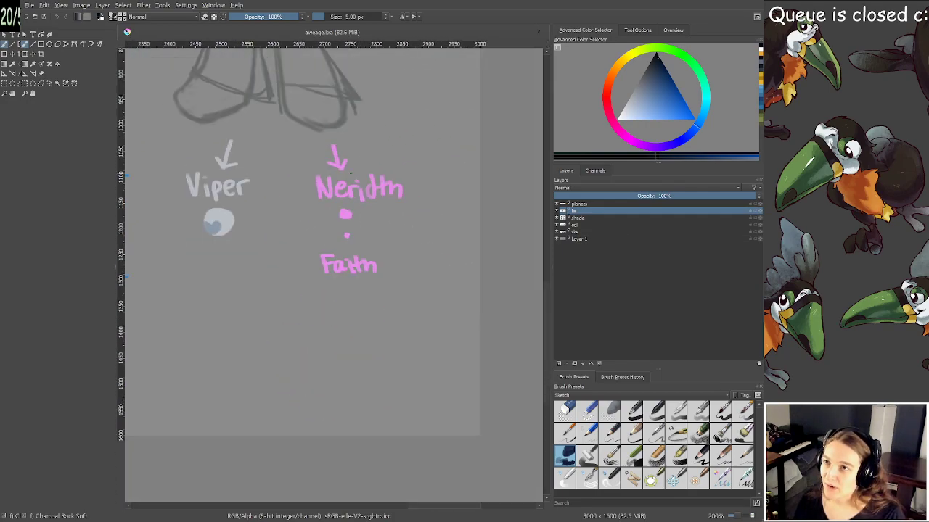
pyautogui.moveTo(223, 101); pyautogui.dragTo(402, 238)
pyautogui.moveTo(160, 172); pyautogui.dragTo(440, 250)
pyautogui.moveTo(196, 121); pyautogui.dragTo(382, 203)
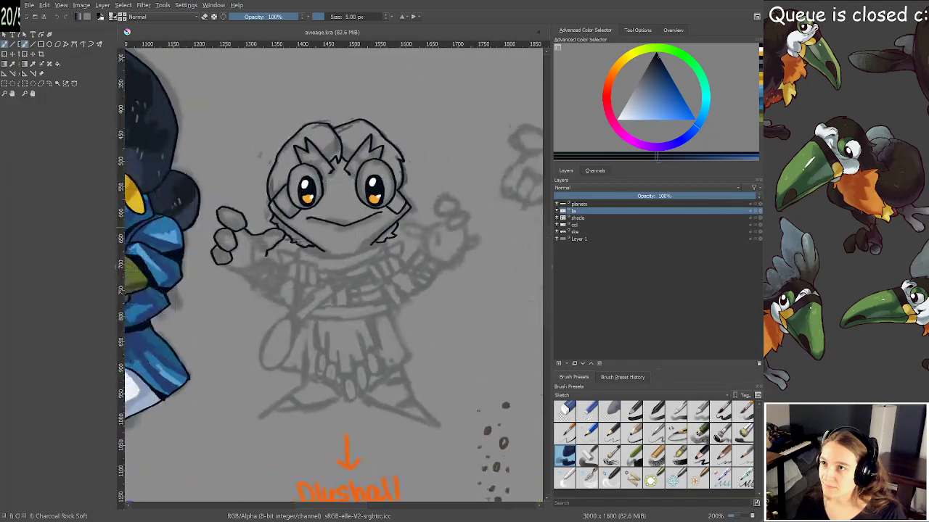
# Ink the lower palm edge, palm crease and thumb-base line of the third frog's raised left-side hand
pyautogui.scroll(2, 299, 192)
pyautogui.moveTo(306, 201); pyautogui.dragTo(291, 82)
pyautogui.moveTo(286, 176); pyautogui.dragTo(367, 218)
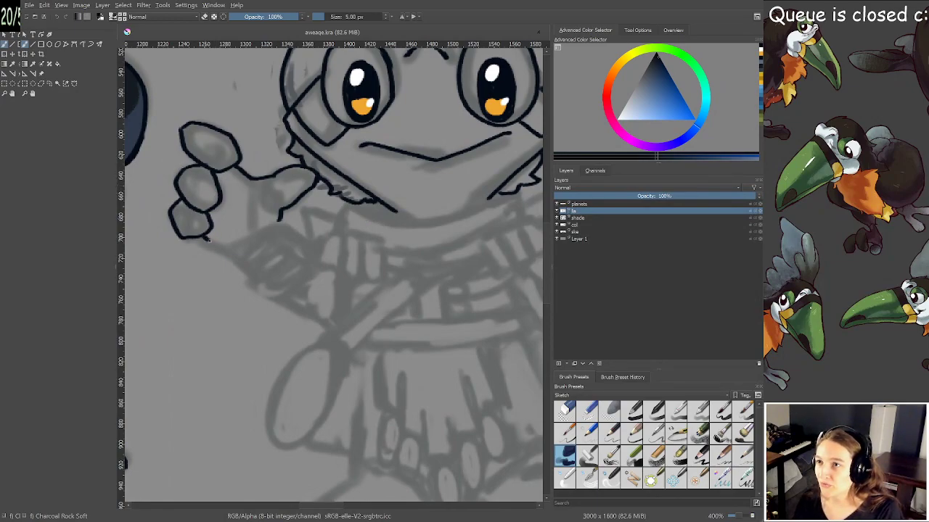
pyautogui.moveTo(209, 239)
pyautogui.mouseDown()
pyautogui.moveTo(236, 250)
pyautogui.moveTo(277, 229)
pyautogui.mouseUp()
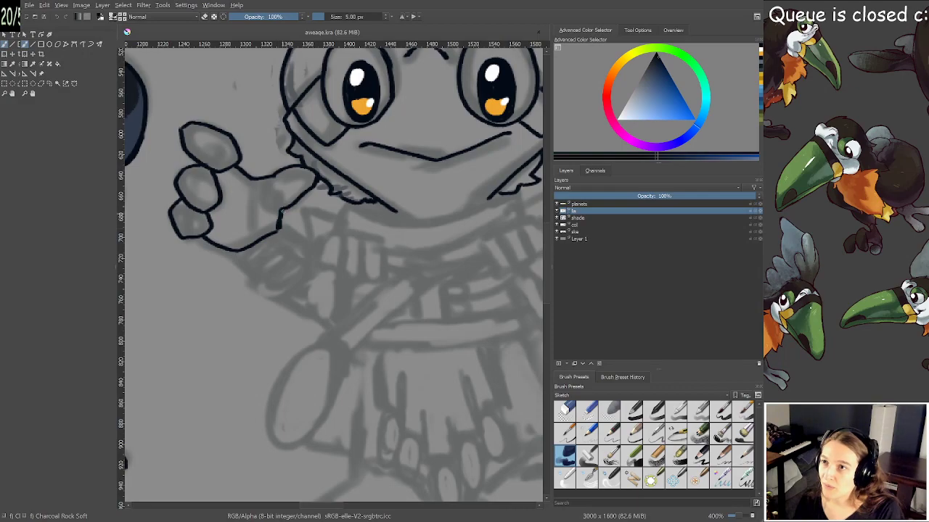
pyautogui.moveTo(251, 189); pyautogui.dragTo(250, 213)
pyautogui.moveTo(278, 174); pyautogui.dragTo(273, 192)
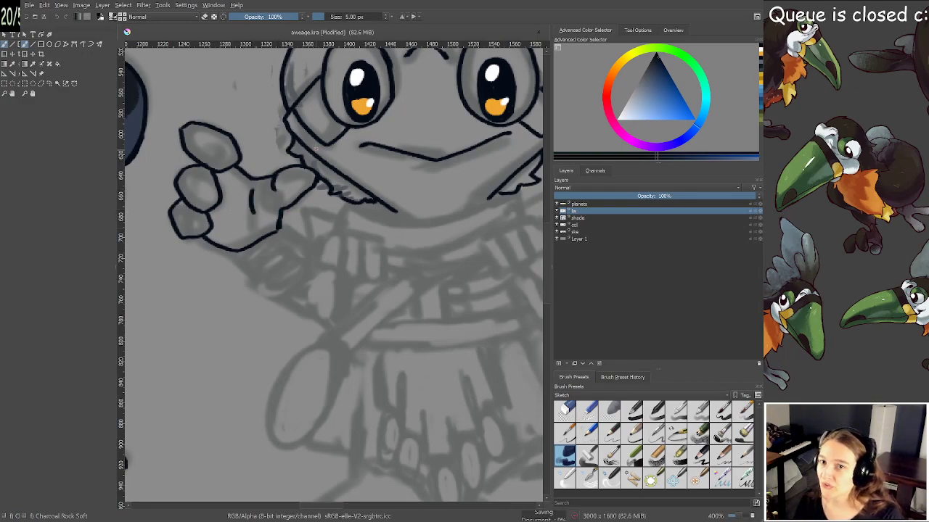
# Ink the thumb, the two upper fingertips and the connecting palm edge of the frog's right-side hand
pyautogui.moveTo(309, 165); pyautogui.dragTo(130, 210)
pyautogui.scroll(1, 379, 193)
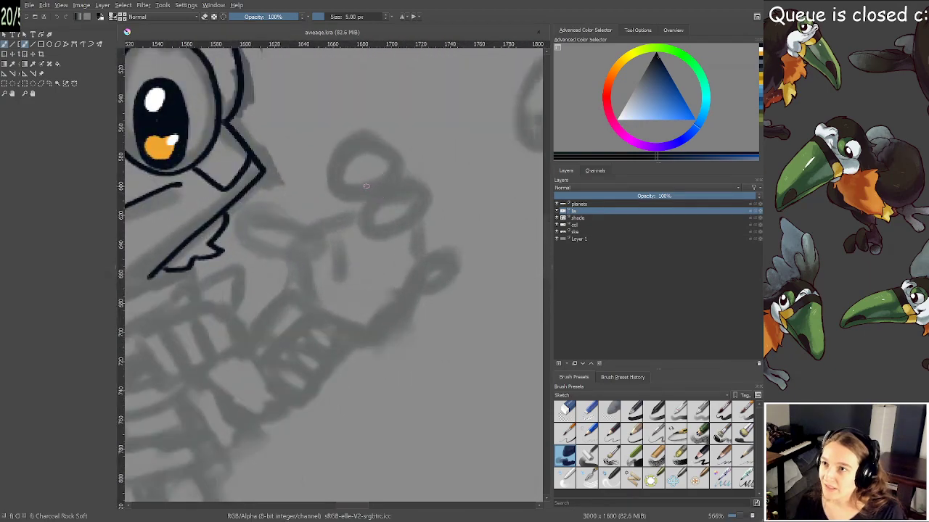
pyautogui.moveTo(237, 214)
pyautogui.mouseDown()
pyautogui.moveTo(254, 249)
pyautogui.moveTo(299, 288)
pyautogui.mouseUp()
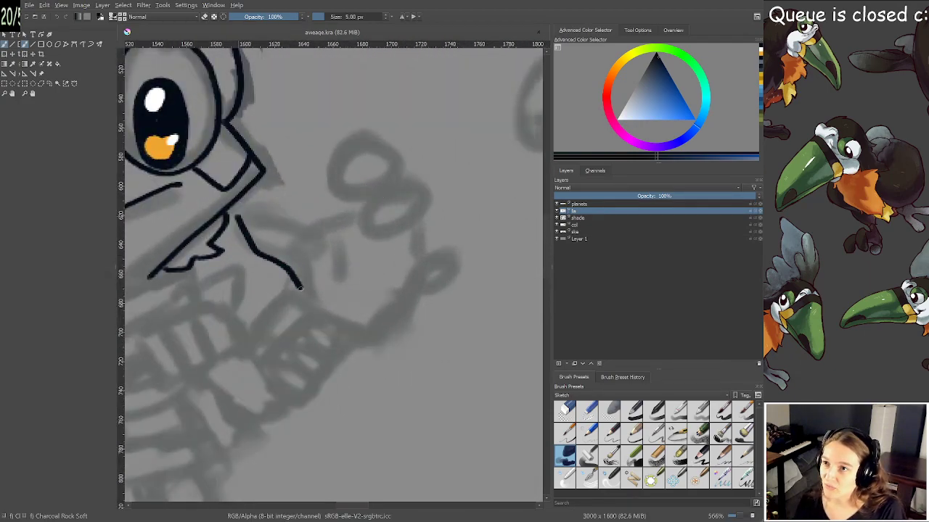
pyautogui.hotkey('ctrl', 'z')
pyautogui.moveTo(243, 226)
pyautogui.mouseDown()
pyautogui.moveTo(262, 255)
pyautogui.moveTo(308, 290)
pyautogui.mouseUp()
pyautogui.moveTo(243, 224)
pyautogui.mouseDown()
pyautogui.moveTo(268, 203)
pyautogui.moveTo(309, 234)
pyautogui.moveTo(355, 214)
pyautogui.mouseUp()
pyautogui.moveTo(338, 143)
pyautogui.mouseDown()
pyautogui.moveTo(326, 168)
pyautogui.moveTo(352, 202)
pyautogui.moveTo(345, 198)
pyautogui.moveTo(377, 190)
pyautogui.mouseUp()
pyautogui.moveTo(336, 145)
pyautogui.mouseDown()
pyautogui.moveTo(399, 153)
pyautogui.moveTo(411, 175)
pyautogui.moveTo(354, 226)
pyautogui.moveTo(368, 244)
pyautogui.moveTo(419, 226)
pyautogui.mouseUp()
pyautogui.moveTo(408, 177)
pyautogui.mouseDown()
pyautogui.moveTo(425, 193)
pyautogui.moveTo(419, 216)
pyautogui.mouseUp()
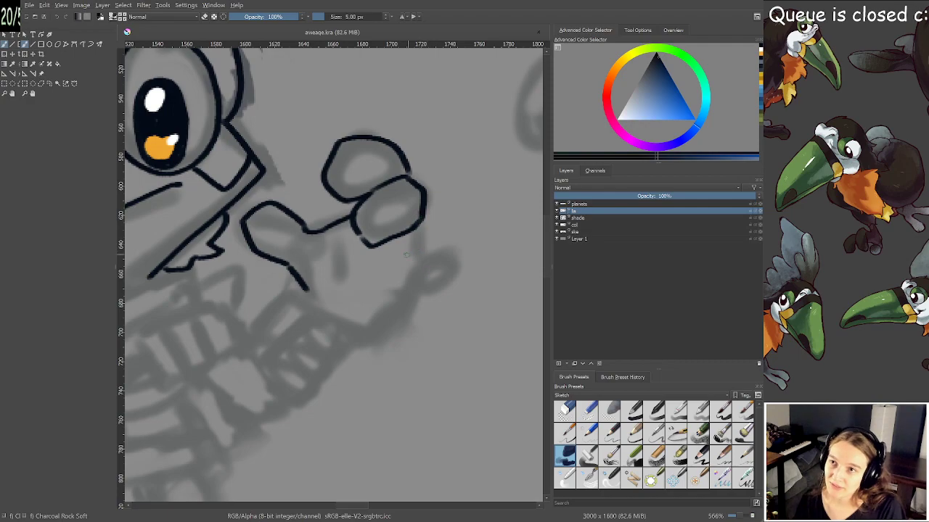
# Ink the lowest fingertip, outer edge, lower palm edge and palm crease of the right-side hand
pyautogui.moveTo(398, 259)
pyautogui.mouseDown()
pyautogui.moveTo(403, 290)
pyautogui.moveTo(434, 293)
pyautogui.moveTo(451, 243)
pyautogui.moveTo(464, 264)
pyautogui.moveTo(437, 294)
pyautogui.mouseUp()
pyautogui.moveTo(427, 205); pyautogui.dragTo(421, 245)
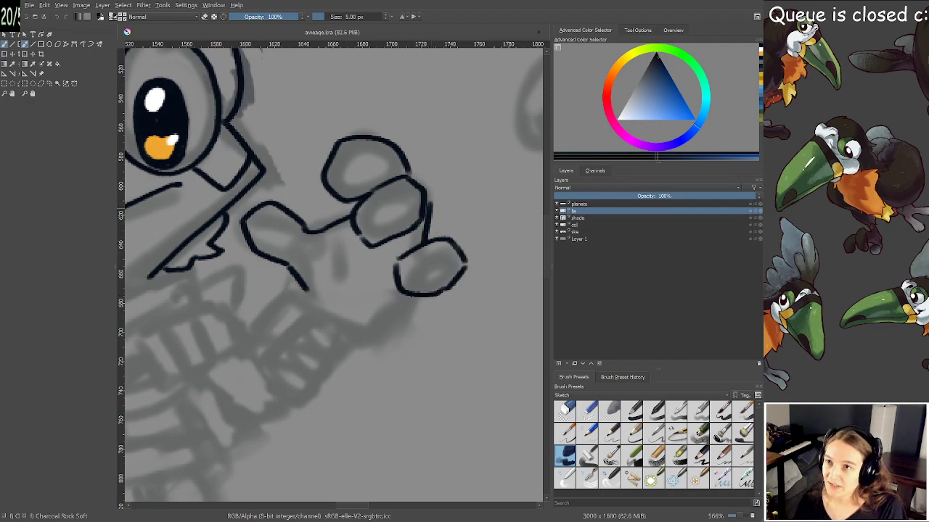
pyautogui.hotkey('ctrl', 'z')
pyautogui.moveTo(426, 196); pyautogui.dragTo(416, 238)
pyautogui.moveTo(361, 306)
pyautogui.mouseDown()
pyautogui.moveTo(386, 237)
pyautogui.moveTo(439, 229)
pyautogui.mouseUp()
pyautogui.hotkey('ctrl', 'z')
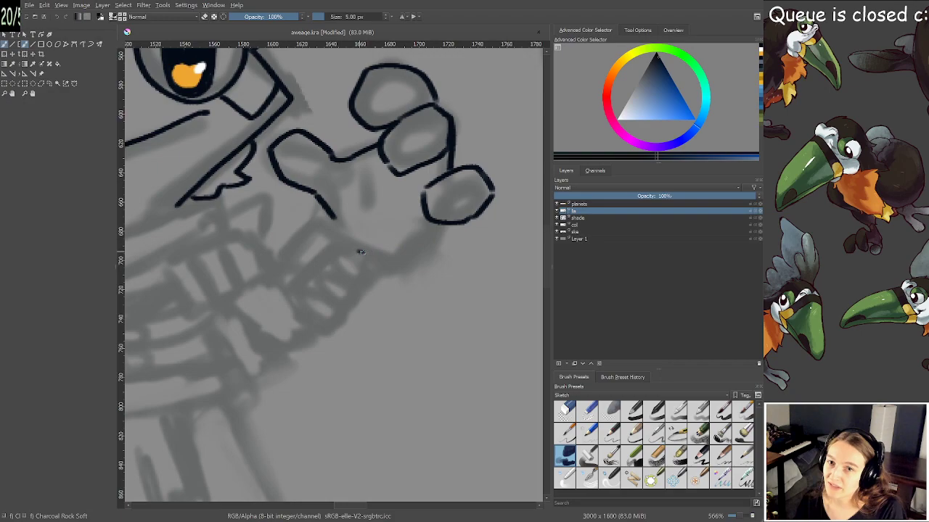
pyautogui.moveTo(361, 251)
pyautogui.mouseDown()
pyautogui.moveTo(415, 247)
pyautogui.moveTo(451, 217)
pyautogui.mouseUp()
pyautogui.moveTo(366, 171)
pyautogui.mouseDown()
pyautogui.moveTo(367, 208)
pyautogui.moveTo(394, 288)
pyautogui.mouseUp()
# Close the gaps in the lowest fingertip's outline on the right-side hand
pyautogui.scroll(-1, 366, 209)
pyautogui.scroll(1, 394, 289)
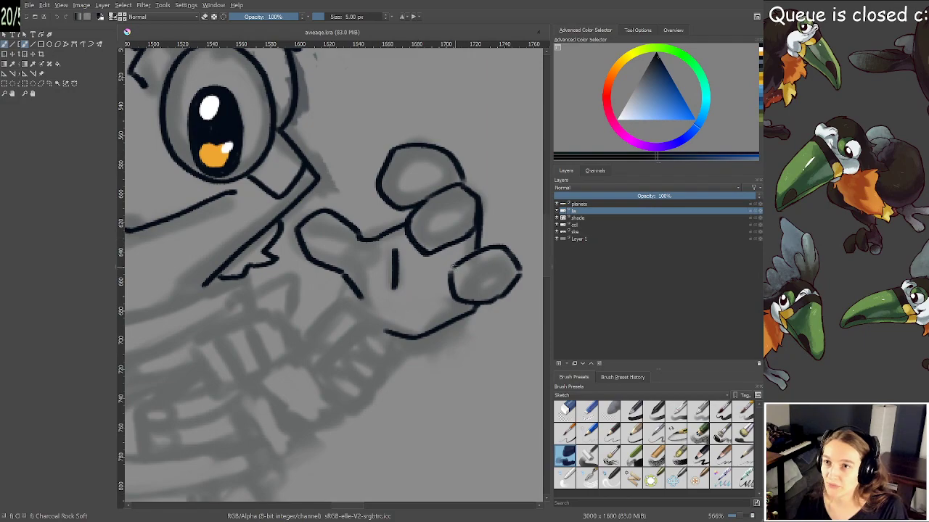
pyautogui.moveTo(454, 268); pyautogui.dragTo(447, 280)
pyautogui.scroll(2, 454, 276)
pyautogui.moveTo(379, 262); pyautogui.dragTo(181, 248)
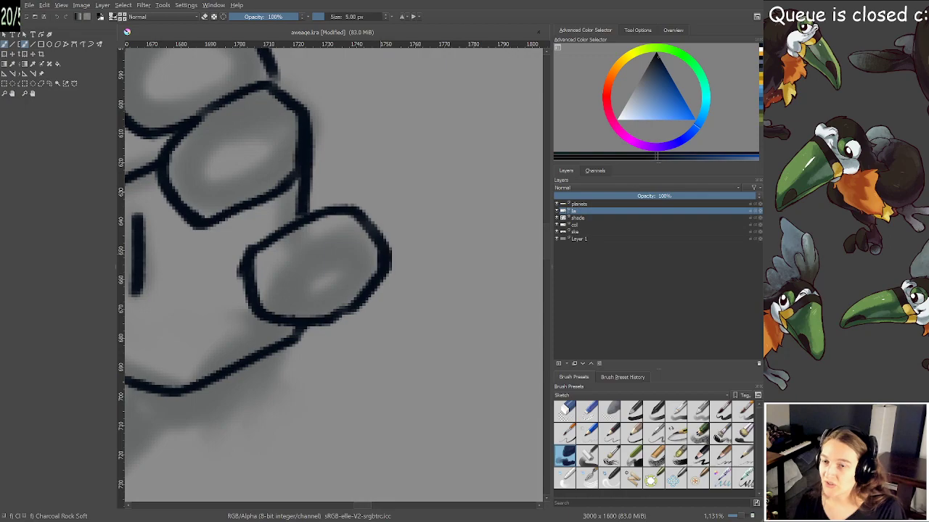
pyautogui.scroll(-3, 389, 264)
pyautogui.scroll(2, 420, 268)
pyautogui.scroll(-2, 421, 268)
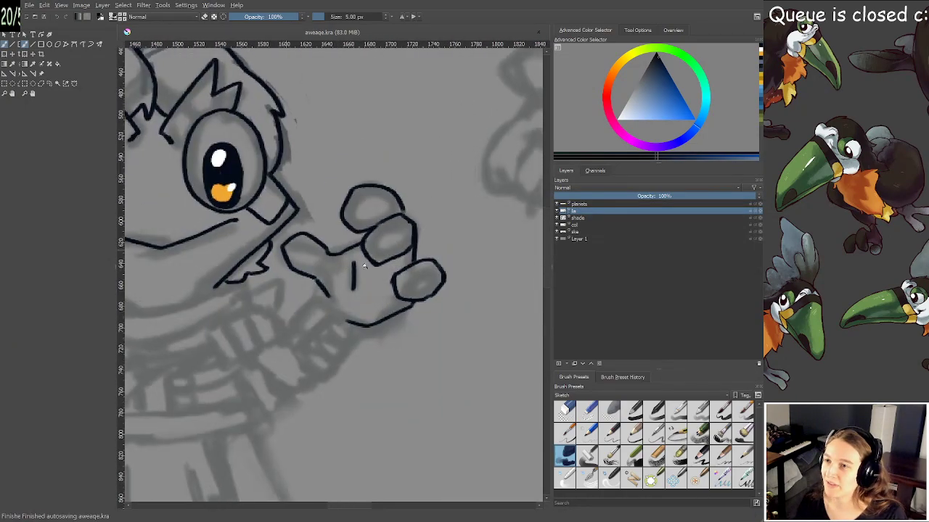
pyautogui.scroll(2, 323, 272)
pyautogui.scroll(-2, 367, 266)
# Ink the left-side shoulder band below the frog's jaw as a rounded block with two dividing lines
pyautogui.moveTo(343, 264); pyautogui.dragTo(495, 252)
pyautogui.moveTo(397, 269); pyautogui.dragTo(438, 271)
pyautogui.moveTo(332, 286); pyautogui.dragTo(389, 199)
pyautogui.scroll(1, 367, 266)
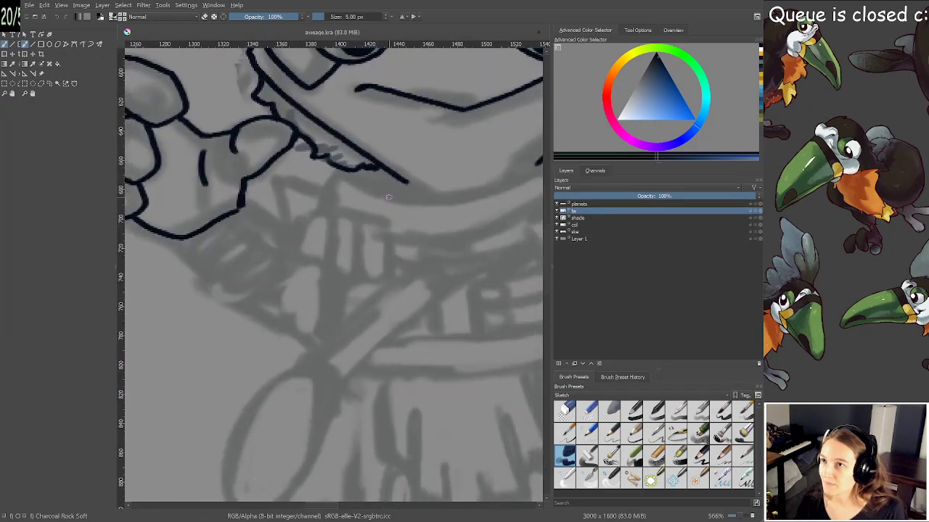
pyautogui.moveTo(305, 210)
pyautogui.mouseDown()
pyautogui.moveTo(293, 248)
pyautogui.moveTo(316, 265)
pyautogui.moveTo(391, 282)
pyautogui.mouseUp()
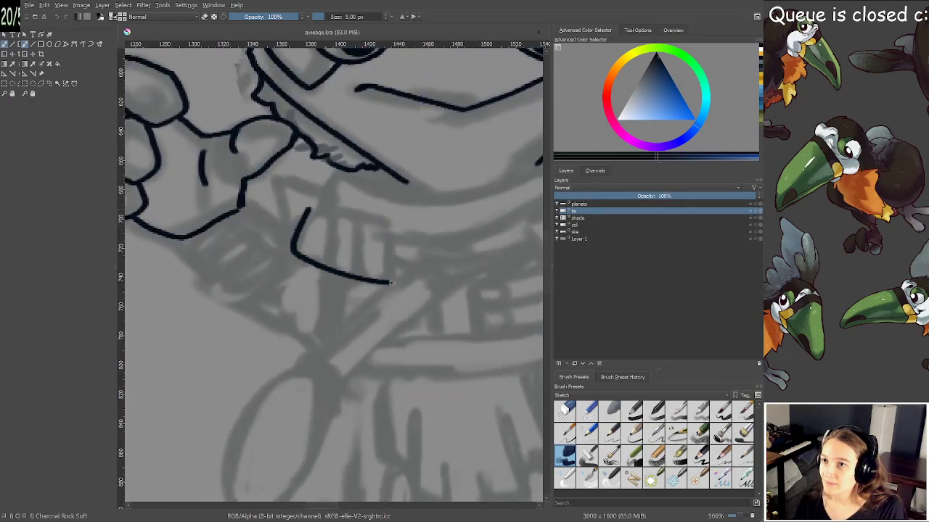
pyautogui.moveTo(308, 208)
pyautogui.mouseDown()
pyautogui.moveTo(374, 215)
pyautogui.moveTo(396, 254)
pyautogui.moveTo(394, 278)
pyautogui.mouseUp()
pyautogui.moveTo(337, 211); pyautogui.dragTo(328, 264)
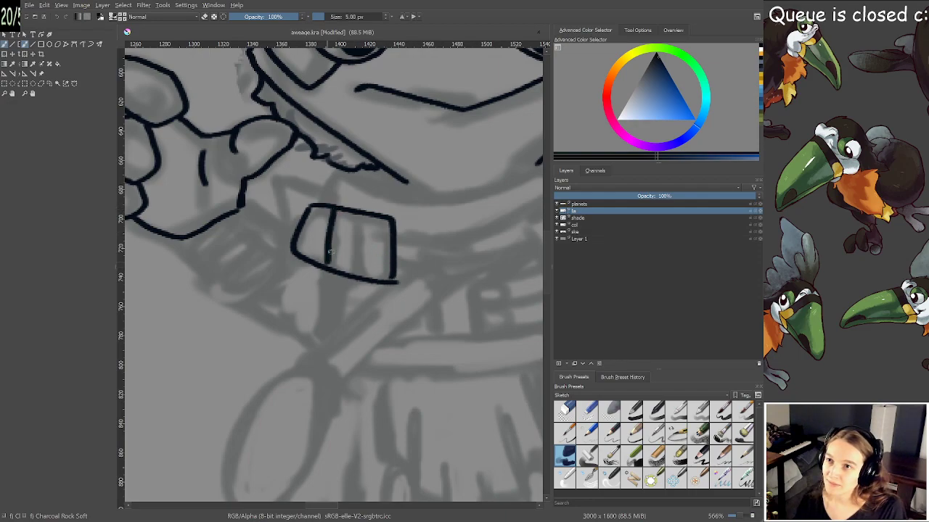
pyautogui.moveTo(360, 216)
pyautogui.mouseDown()
pyautogui.moveTo(357, 276)
pyautogui.moveTo(169, 291)
pyautogui.mouseUp()
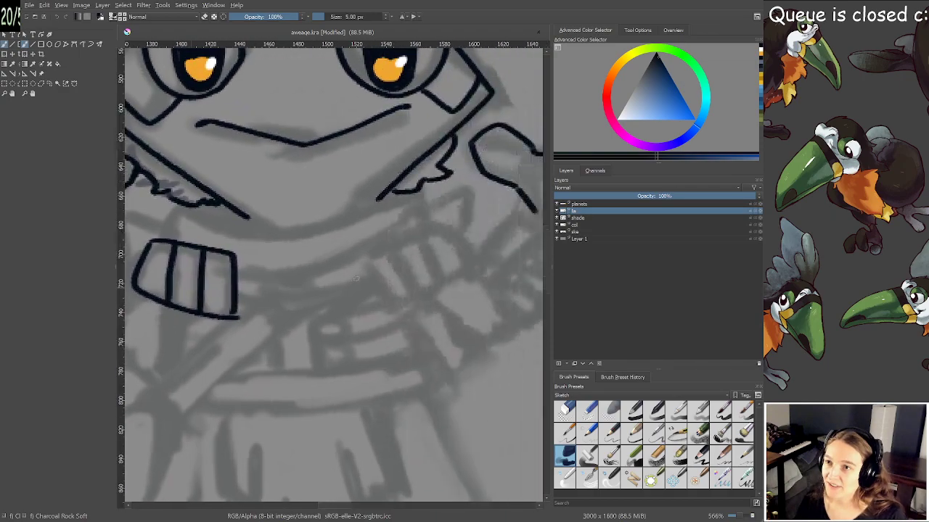
# Ink the slanted four-sided outline of the right-side shoulder band, and save the drawing
pyautogui.scroll(1, 418, 277)
pyautogui.moveTo(425, 280); pyautogui.dragTo(384, 283)
pyautogui.moveTo(318, 255); pyautogui.dragTo(428, 193)
pyautogui.hotkey('ctrl', 'z')
pyautogui.moveTo(315, 254); pyautogui.dragTo(420, 210)
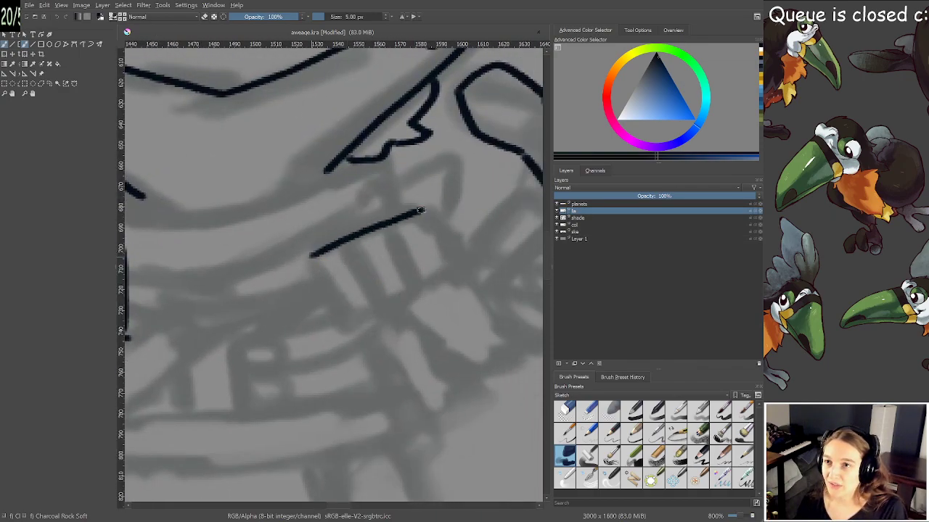
pyautogui.moveTo(312, 255)
pyautogui.mouseDown()
pyautogui.moveTo(347, 333)
pyautogui.moveTo(360, 331)
pyautogui.moveTo(463, 275)
pyautogui.moveTo(468, 266)
pyautogui.moveTo(421, 212)
pyautogui.mouseUp()
pyautogui.scroll(-2, 385, 215)
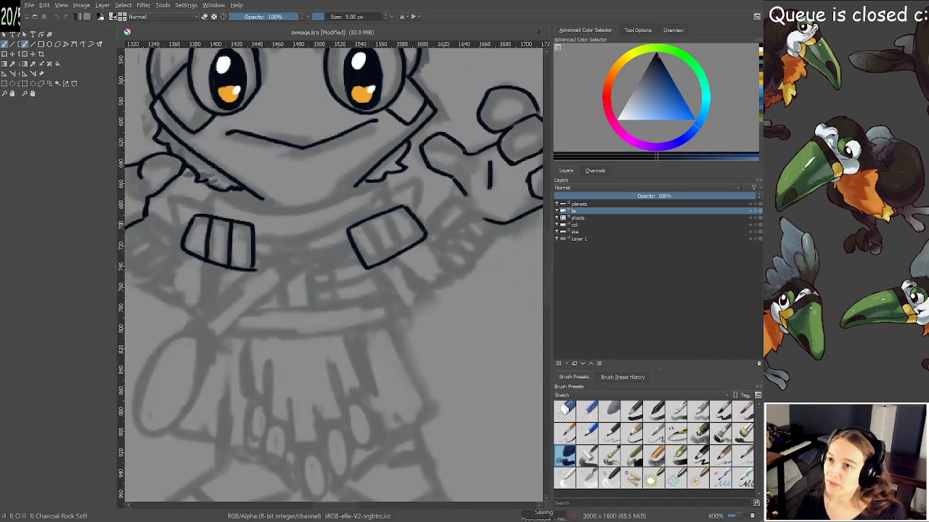
pyautogui.hotkey('ctrl', 's')
# Ink two dividing lines across the right-side shoulder band, and save the drawing
pyautogui.scroll(1, 320, 251)
pyautogui.moveTo(399, 248)
pyautogui.mouseDown()
pyautogui.moveTo(317, 236)
pyautogui.moveTo(358, 266)
pyautogui.mouseUp()
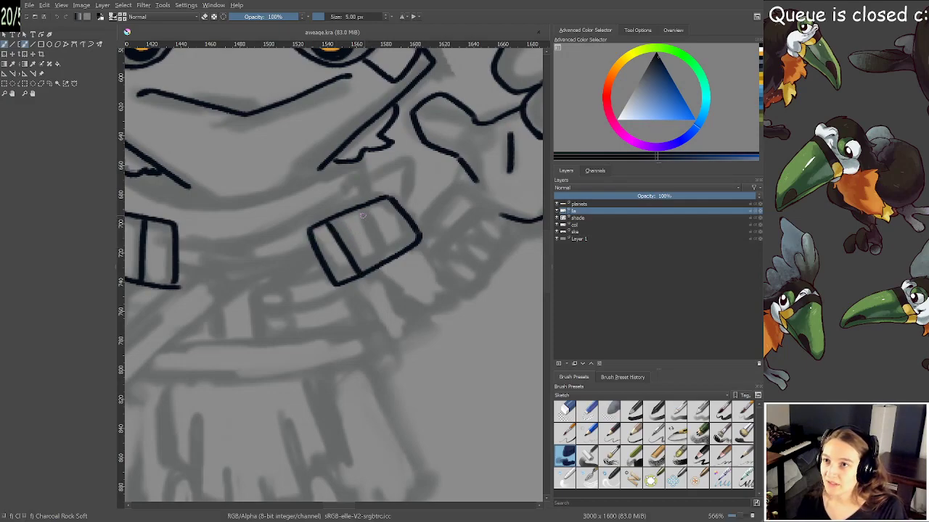
pyautogui.hotkey('ctrl', 'z')
pyautogui.moveTo(336, 219); pyautogui.dragTo(365, 273)
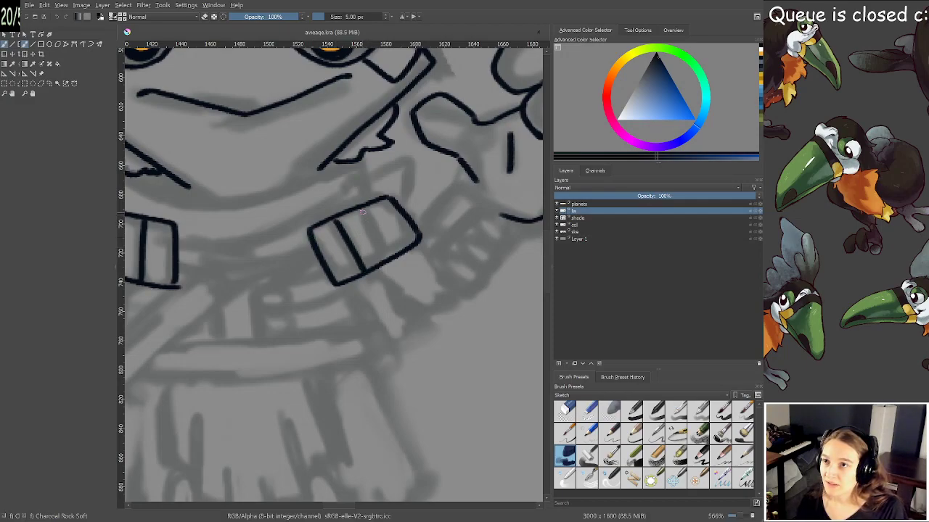
pyautogui.moveTo(363, 212)
pyautogui.mouseDown()
pyautogui.moveTo(395, 270)
pyautogui.moveTo(412, 274)
pyautogui.mouseUp()
pyautogui.hotkey('ctrl', 's')
pyautogui.scroll(-2, 398, 222)
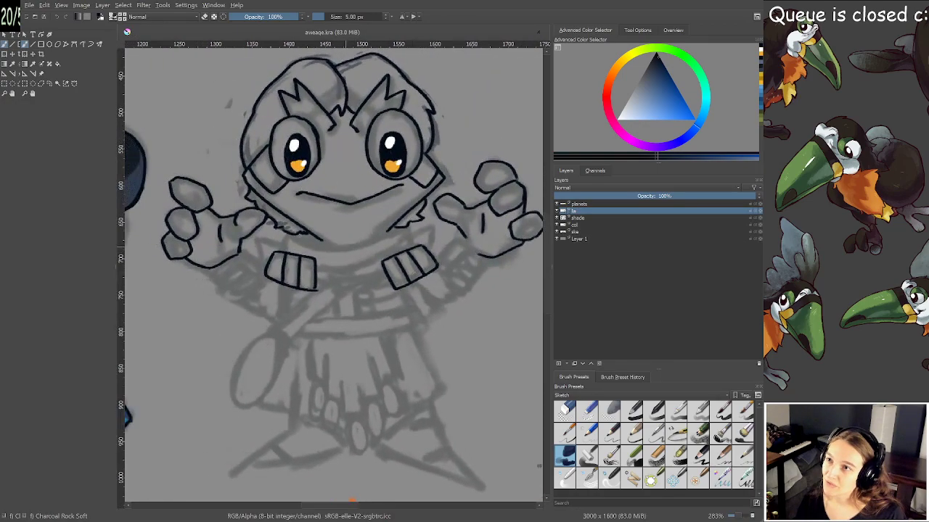
# Ink the outline of the wrist cuff below the frog's left-side hand, reaching to the shoulder band
pyautogui.scroll(3, 257, 246)
pyautogui.moveTo(352, 230); pyautogui.dragTo(356, 203)
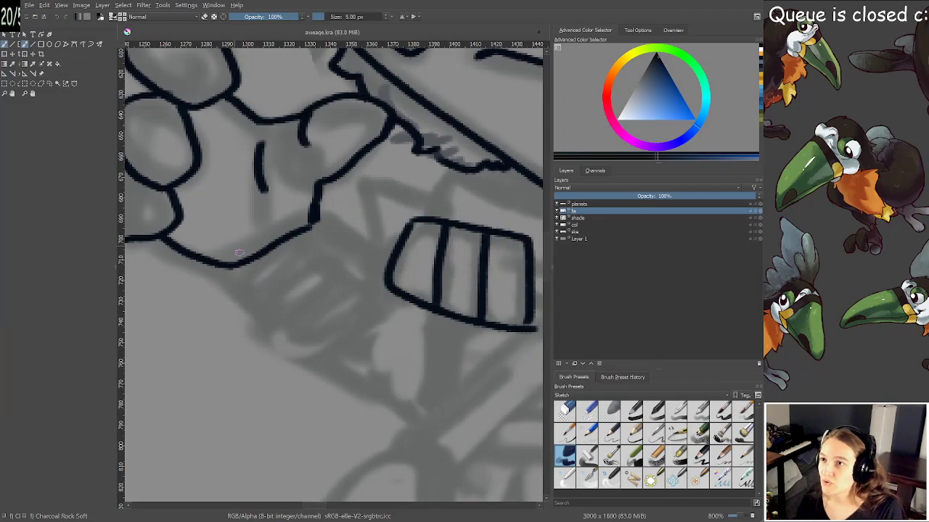
pyautogui.moveTo(217, 266); pyautogui.dragTo(299, 354)
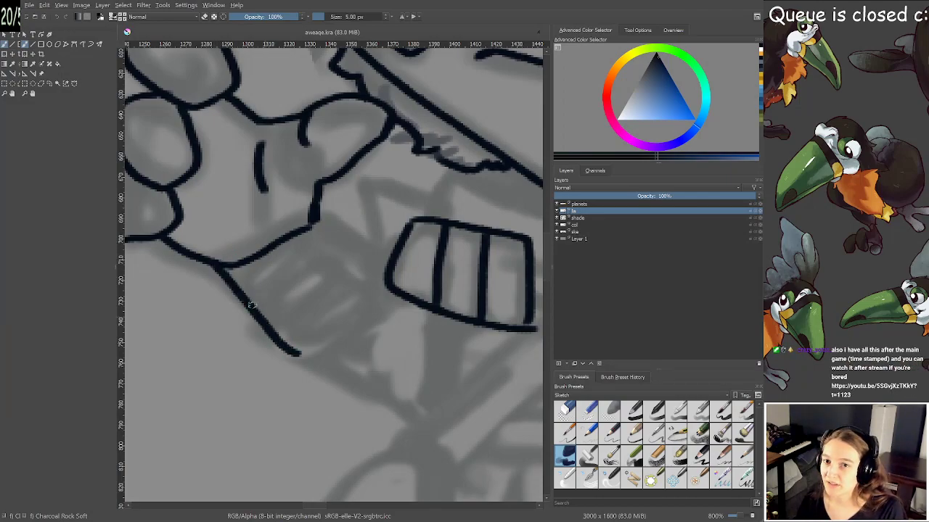
pyautogui.hotkey('ctrl', 'z')
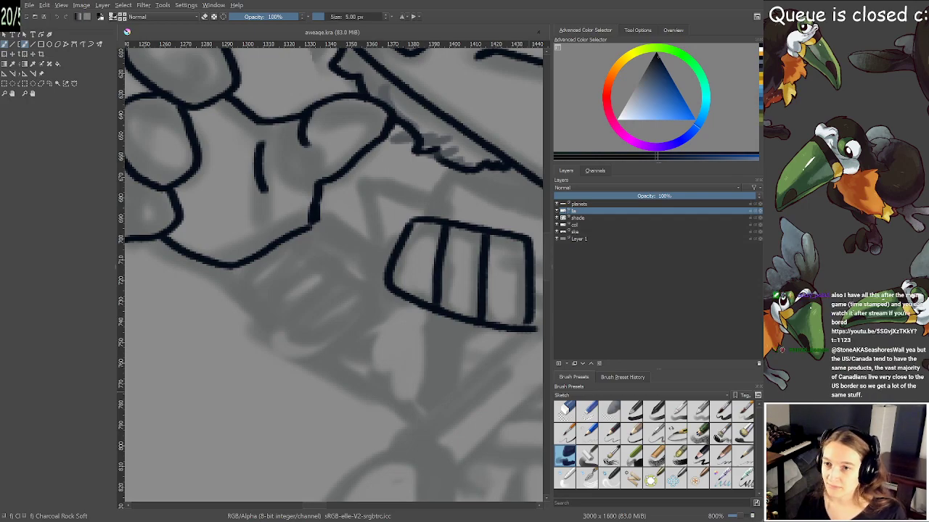
pyautogui.moveTo(461, 367)
pyautogui.mouseDown()
pyautogui.moveTo(404, 344)
pyautogui.moveTo(462, 355)
pyautogui.moveTo(499, 344)
pyautogui.mouseUp()
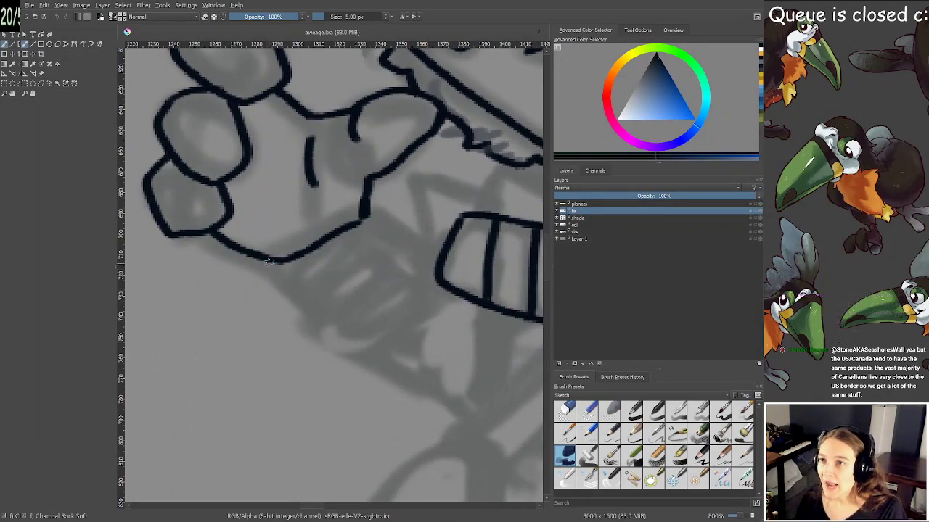
pyautogui.moveTo(267, 265)
pyautogui.mouseDown()
pyautogui.moveTo(330, 331)
pyautogui.moveTo(365, 343)
pyautogui.moveTo(422, 312)
pyautogui.moveTo(420, 320)
pyautogui.moveTo(437, 253)
pyautogui.mouseUp()
pyautogui.moveTo(369, 205); pyautogui.dragTo(437, 255)
pyautogui.moveTo(362, 222)
pyautogui.mouseDown()
pyautogui.moveTo(416, 280)
pyautogui.moveTo(374, 284)
pyautogui.mouseUp()
pyautogui.hotkey('ctrl', 'z')
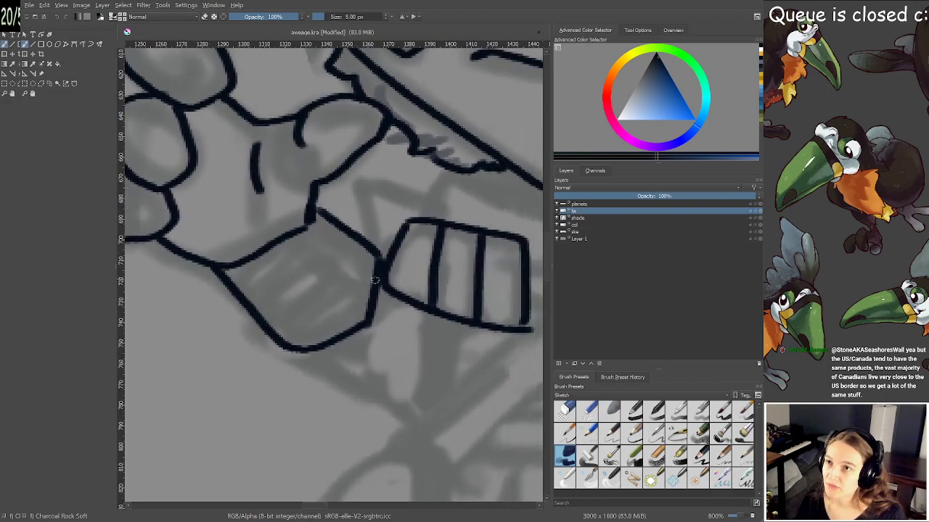
# Join the right-side hand's thumb line to its lower palm, ink the wrist cuff below it, and save the drawing
pyautogui.scroll(-2, 421, 289)
pyautogui.moveTo(510, 301); pyautogui.dragTo(254, 303)
pyautogui.scroll(2, 474, 275)
pyautogui.moveTo(475, 275); pyautogui.dragTo(444, 303)
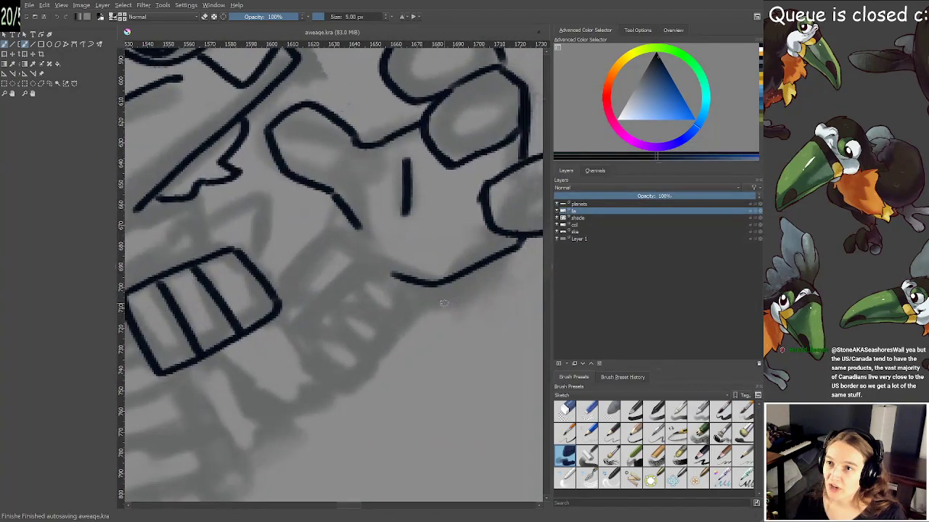
pyautogui.moveTo(355, 229); pyautogui.dragTo(418, 288)
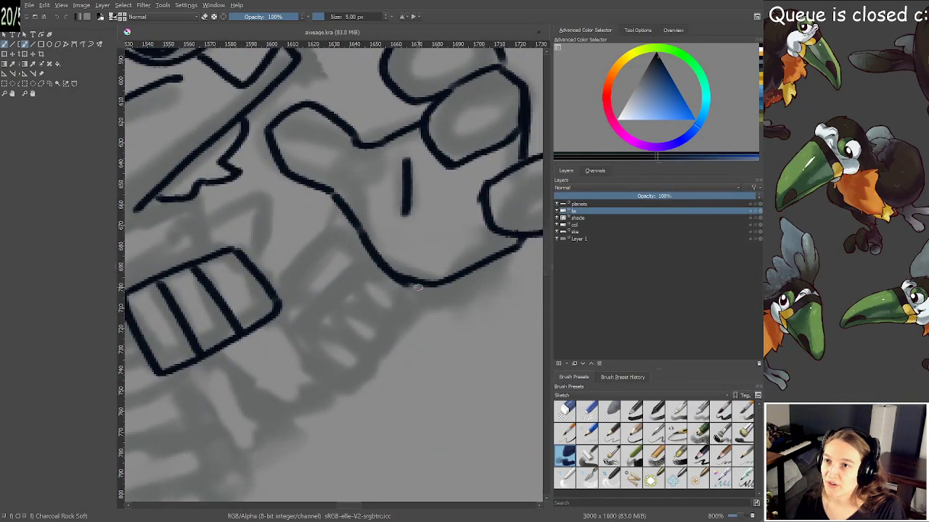
pyautogui.moveTo(349, 222)
pyautogui.mouseDown()
pyautogui.moveTo(269, 289)
pyautogui.moveTo(307, 378)
pyautogui.moveTo(367, 386)
pyautogui.moveTo(428, 284)
pyautogui.mouseUp()
pyautogui.moveTo(306, 344)
pyautogui.mouseDown()
pyautogui.moveTo(381, 261)
pyautogui.moveTo(475, 295)
pyautogui.mouseUp()
pyautogui.hotkey('ctrl', 's')
pyautogui.scroll(-2, 368, 247)
pyautogui.scroll(-1, 465, 287)
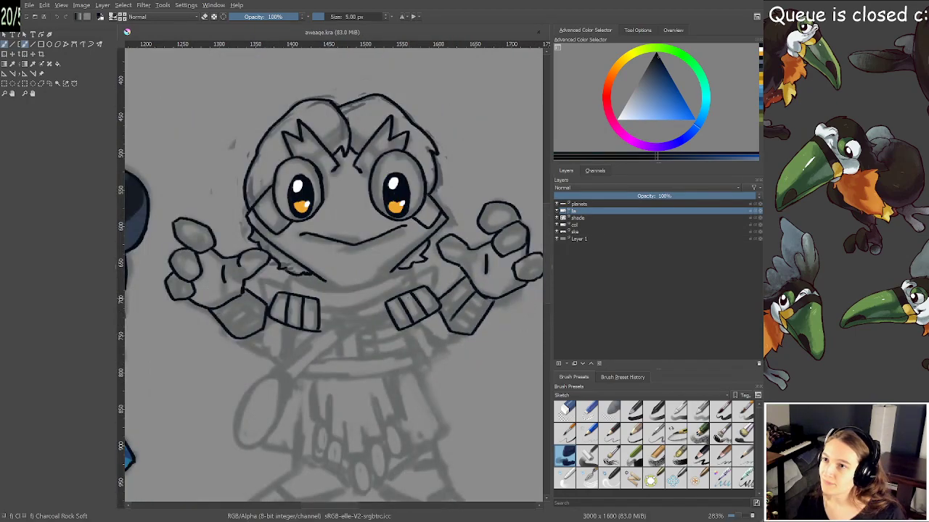
# Ink the fold line and the stripes on both faces of the left-side wrist cuff
pyautogui.press('+')
pyautogui.press('+')
pyautogui.press('+')
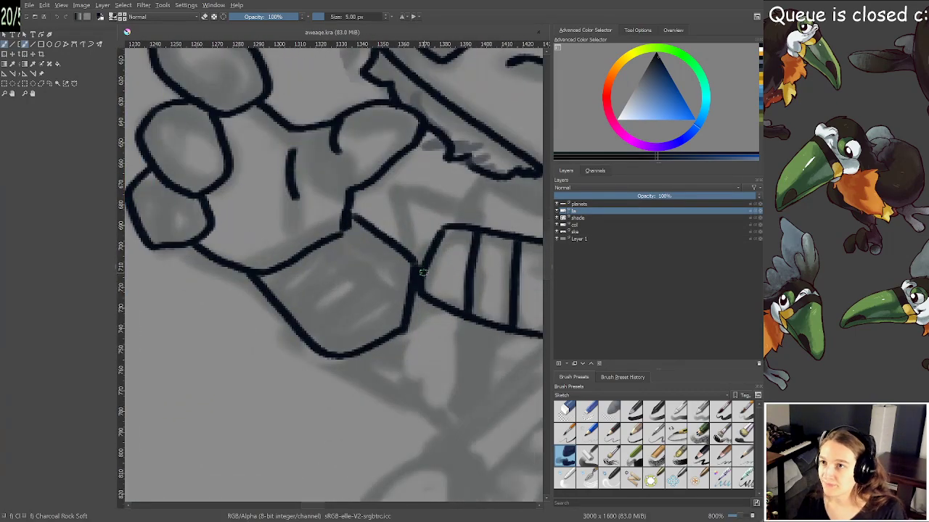
pyautogui.moveTo(340, 233); pyautogui.dragTo(395, 312)
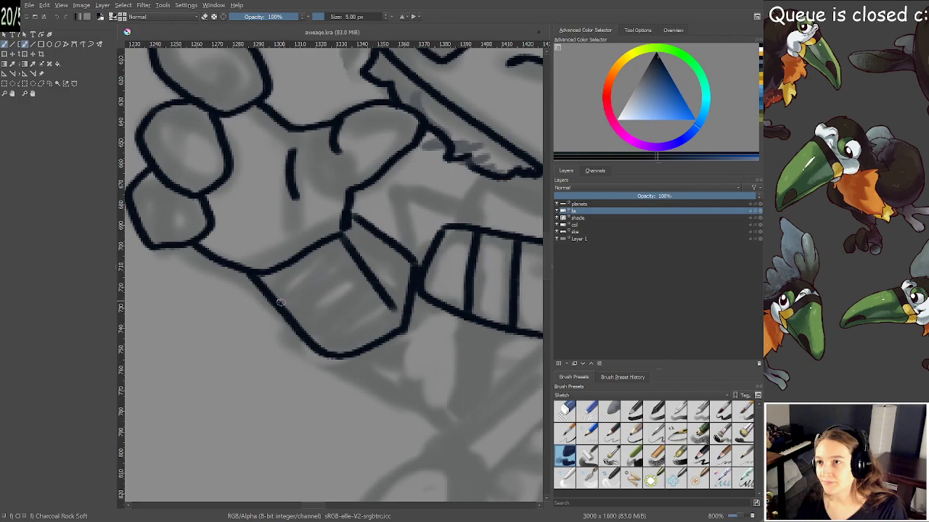
pyautogui.moveTo(280, 303); pyautogui.dragTo(365, 263)
pyautogui.moveTo(305, 333); pyautogui.dragTo(377, 293)
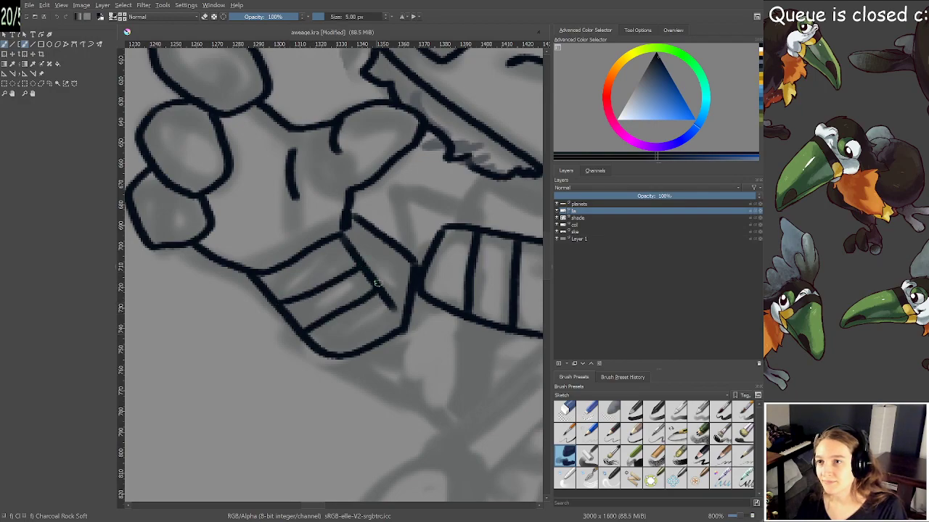
pyautogui.moveTo(368, 259); pyautogui.dragTo(373, 232)
pyautogui.hotkey('ctrl', 'z')
pyautogui.moveTo(381, 289); pyautogui.dragTo(393, 239)
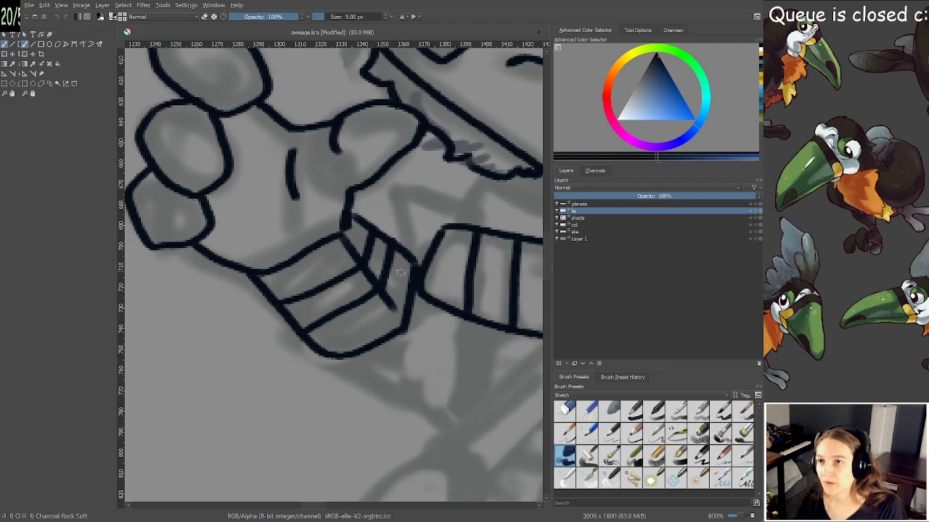
# Undo the stripes inked on the left-side wrist cuff
pyautogui.hotkey('ctrl', 'z')
pyautogui.hotkey('ctrl', 'z')
pyautogui.hotkey('ctrl', 'z')
pyautogui.hotkey('ctrl', 'z')
pyautogui.scroll(-1, 378, 276)
pyautogui.scroll(-2, 377, 276)
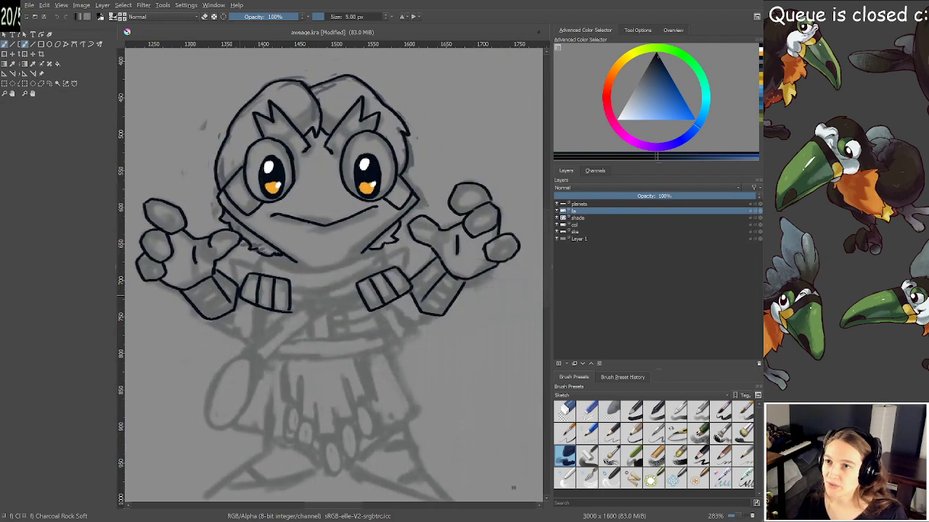
# Ink the scarf's left-side edge above the shoulder band and the curved chin line joining both sides of the jaw
pyautogui.scroll(2, 330, 249)
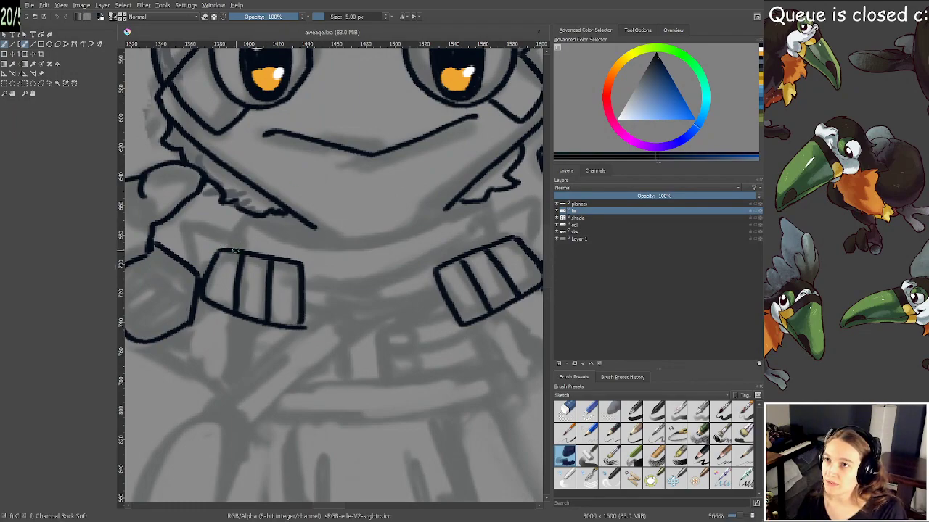
pyautogui.moveTo(240, 243); pyautogui.dragTo(245, 213)
pyautogui.moveTo(310, 227)
pyautogui.mouseDown()
pyautogui.moveTo(340, 234)
pyautogui.moveTo(455, 216)
pyautogui.mouseUp()
pyautogui.hotkey('ctrl', 'z')
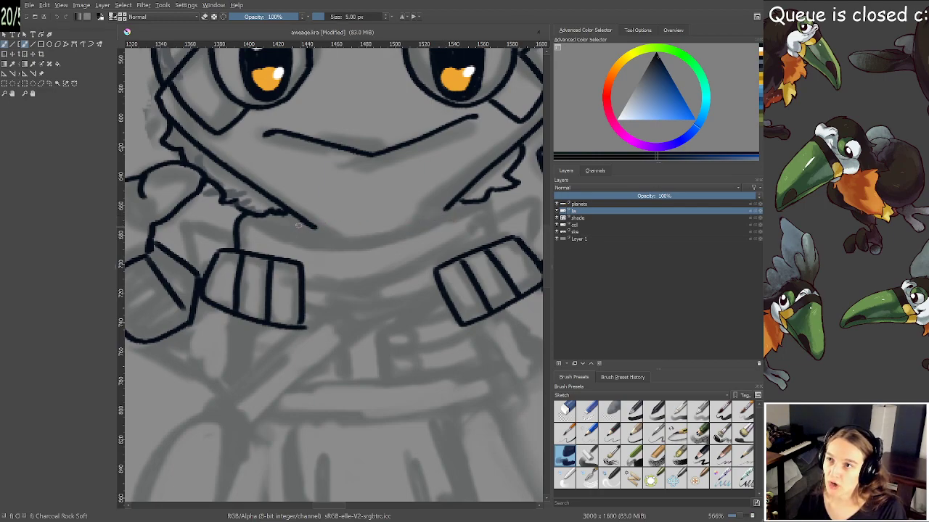
pyautogui.moveTo(297, 227)
pyautogui.mouseDown()
pyautogui.moveTo(401, 230)
pyautogui.moveTo(454, 213)
pyautogui.mouseUp()
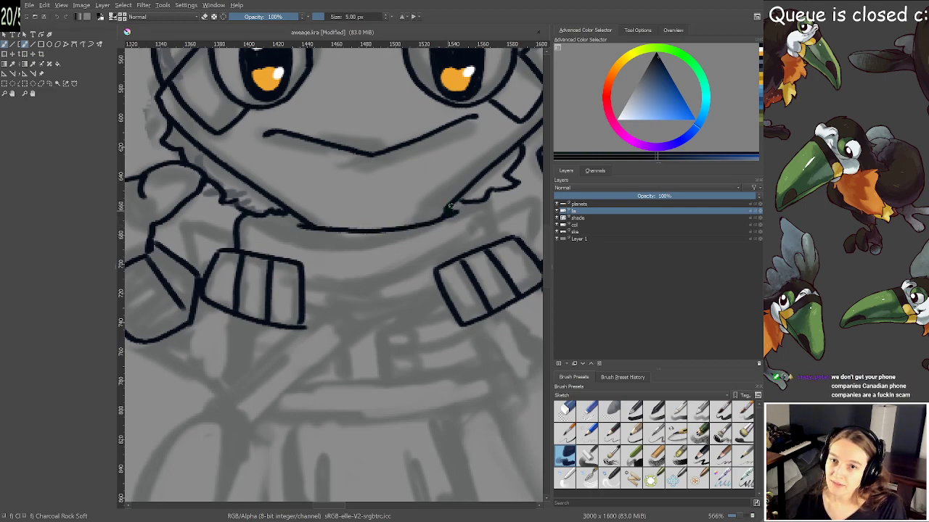
# Ink the scarf's right-side edge and the pointed shape between it and the right-side shoulder band
pyautogui.scroll(-1, 450, 206)
pyautogui.moveTo(504, 196); pyautogui.dragTo(423, 217)
pyautogui.scroll(2, 423, 217)
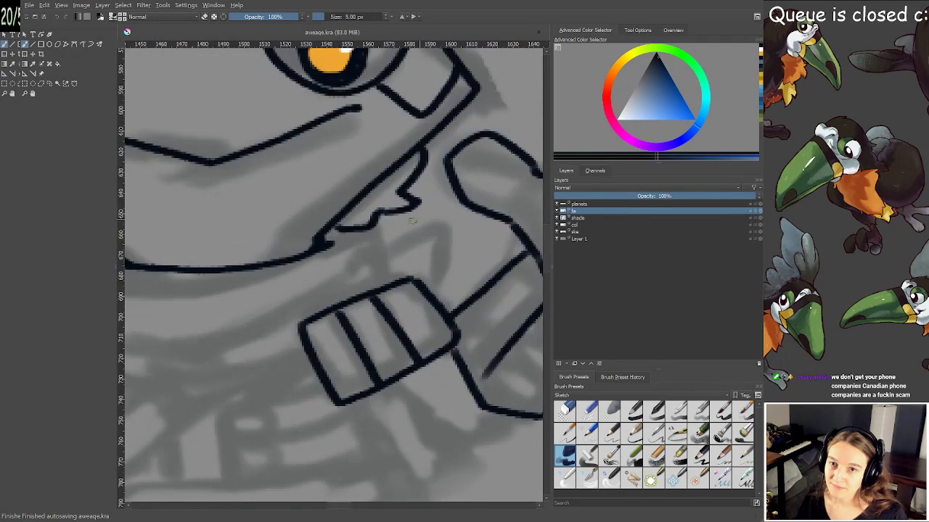
pyautogui.scroll(-4, 421, 225)
pyautogui.scroll(4, 430, 200)
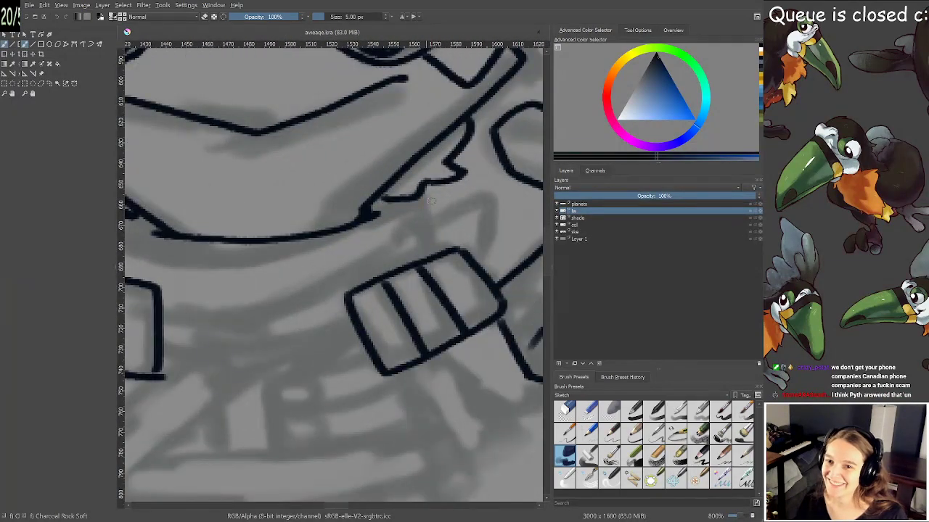
pyautogui.scroll(-3, 431, 200)
pyautogui.scroll(3, 369, 162)
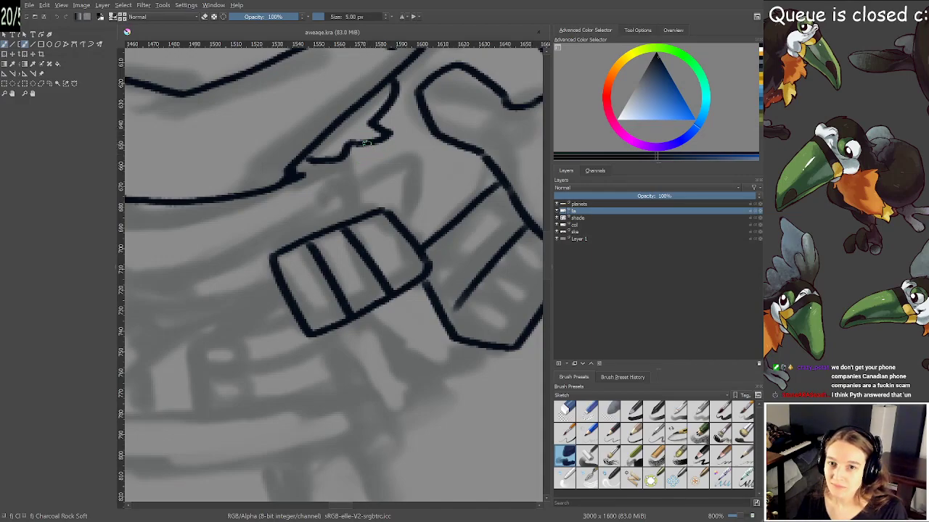
pyautogui.scroll(-2, 367, 161)
pyautogui.scroll(2, 363, 166)
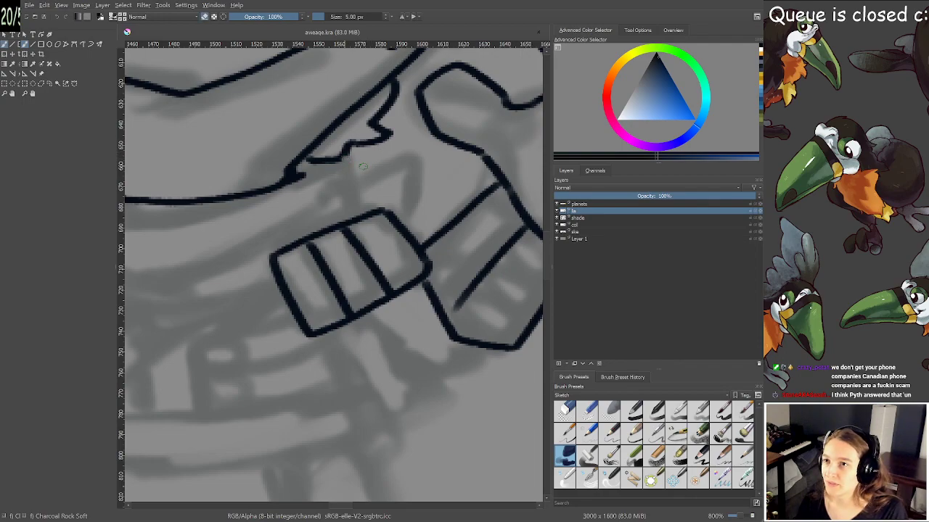
pyautogui.moveTo(342, 158)
pyautogui.mouseDown()
pyautogui.moveTo(366, 162)
pyautogui.moveTo(358, 197)
pyautogui.moveTo(368, 210)
pyautogui.moveTo(416, 201)
pyautogui.moveTo(411, 233)
pyautogui.mouseUp()
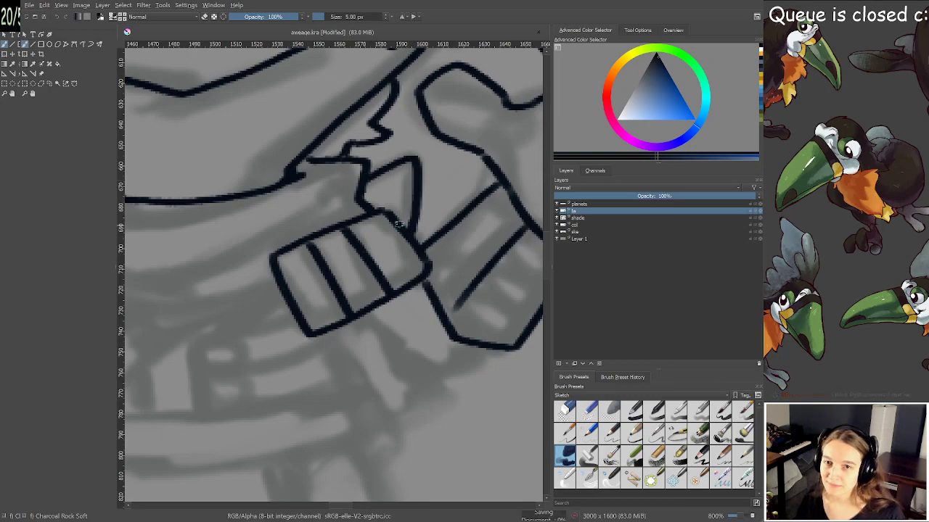
# Ink the matching pointed shape above the left-side shoulder band, between the scarf edge and the wrist cuff
pyautogui.moveTo(304, 238); pyautogui.dragTo(427, 285)
pyautogui.moveTo(282, 294)
pyautogui.mouseDown()
pyautogui.moveTo(397, 296)
pyautogui.moveTo(255, 309)
pyautogui.moveTo(261, 293)
pyautogui.mouseUp()
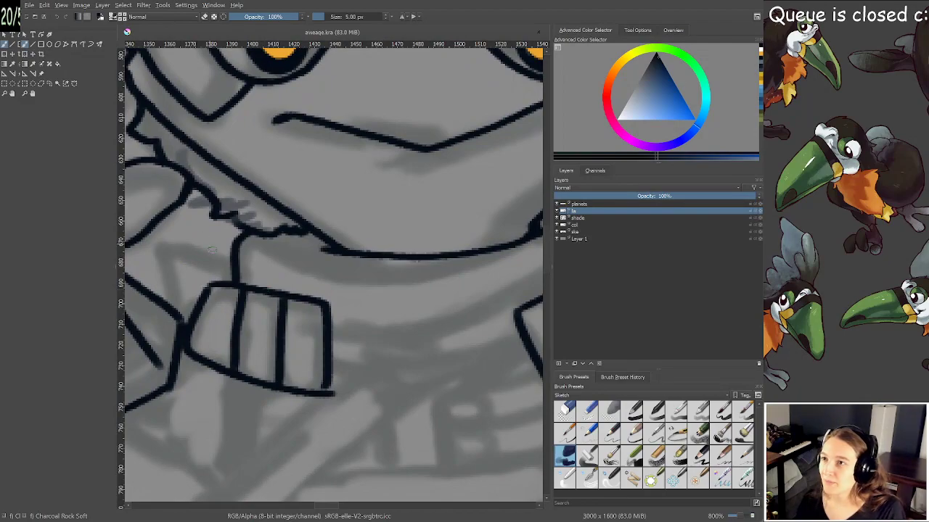
pyautogui.moveTo(168, 308)
pyautogui.mouseDown()
pyautogui.moveTo(159, 263)
pyautogui.moveTo(211, 254)
pyautogui.moveTo(228, 269)
pyautogui.mouseUp()
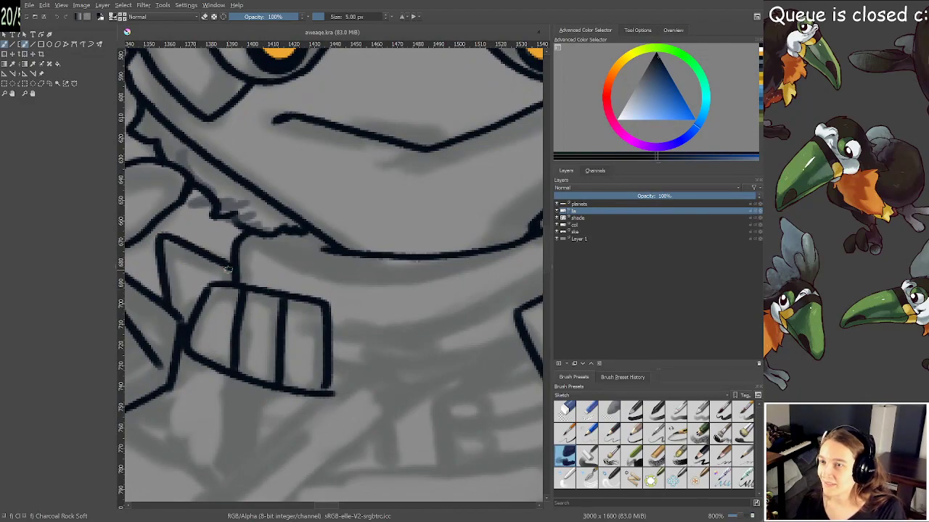
# Ink the scarf's lower edge between the two shoulder bands and a diagonal fold running up to its right-side edge
pyautogui.scroll(-3, 231, 267)
pyautogui.scroll(2, 306, 260)
pyautogui.moveTo(352, 272); pyautogui.dragTo(366, 262)
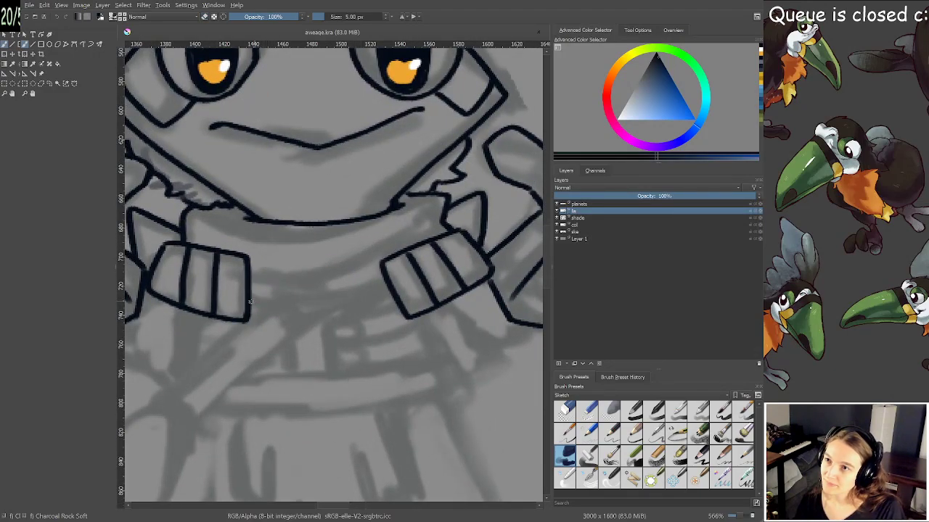
pyautogui.moveTo(249, 300)
pyautogui.mouseDown()
pyautogui.moveTo(327, 313)
pyautogui.moveTo(383, 290)
pyautogui.mouseUp()
pyautogui.hotkey('ctrl', 'z')
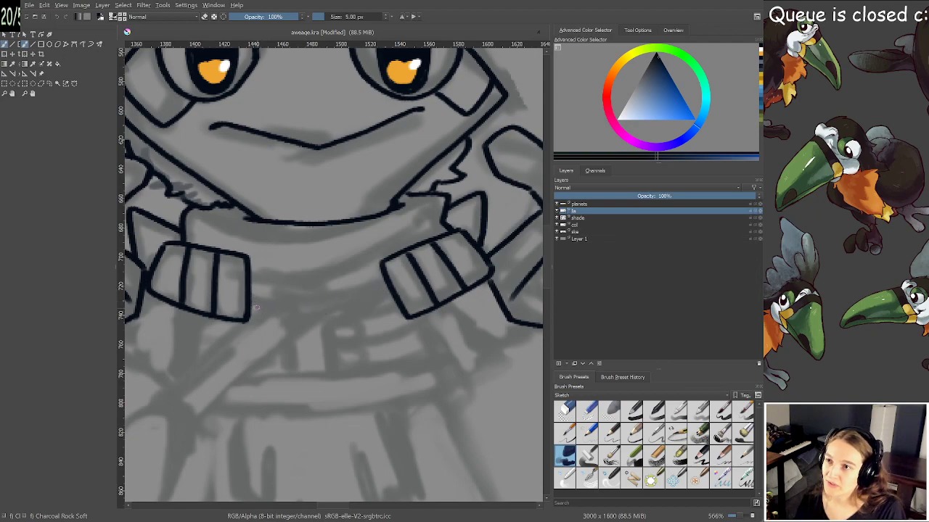
pyautogui.moveTo(250, 300)
pyautogui.mouseDown()
pyautogui.moveTo(300, 320)
pyautogui.moveTo(403, 291)
pyautogui.mouseUp()
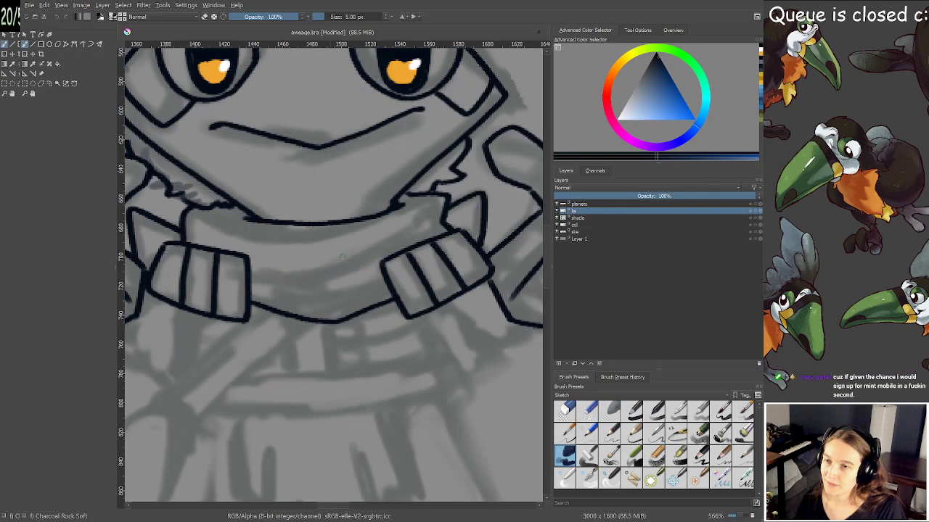
pyautogui.moveTo(321, 273); pyautogui.dragTo(438, 218)
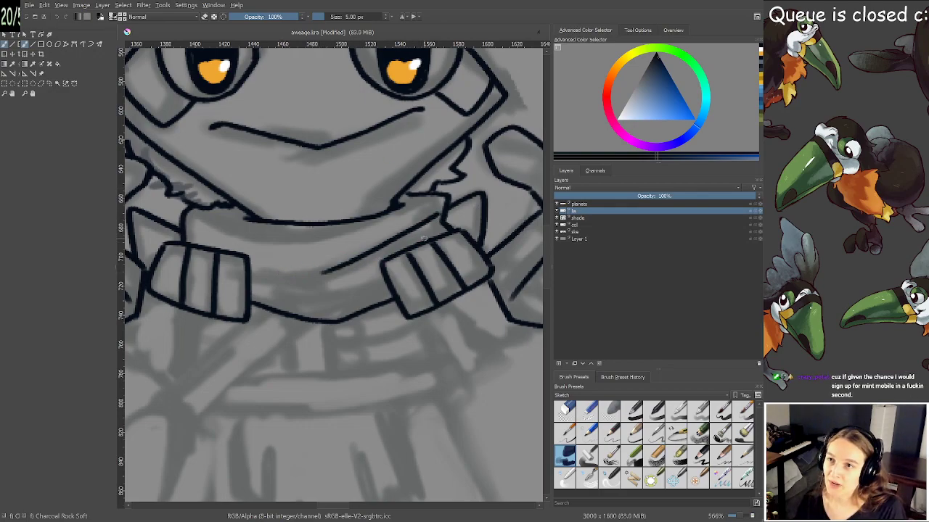
pyautogui.moveTo(402, 237); pyautogui.dragTo(440, 209)
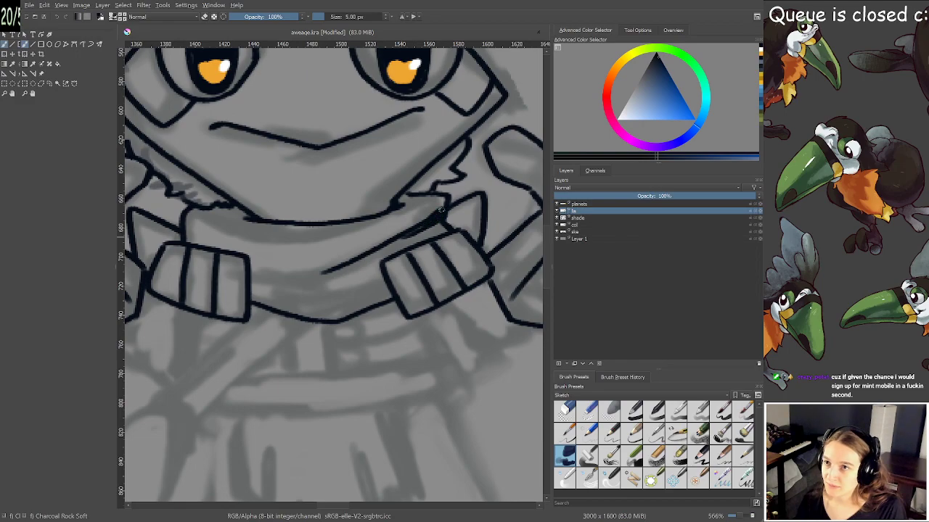
pyautogui.scroll(-2, 371, 256)
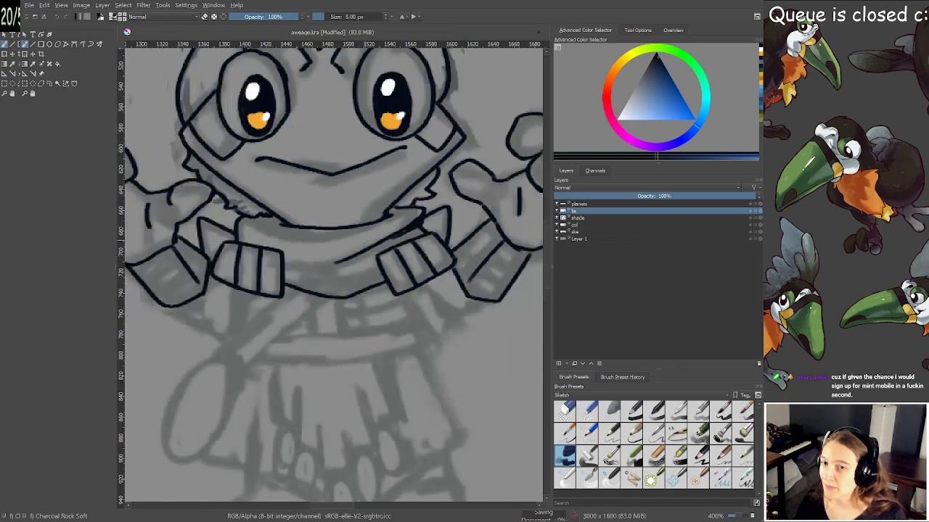
# Ink the long hanging oval on the left side of the waist and the wrapped, rounded knot on top of it
pyautogui.scroll(2, 381, 296)
pyautogui.moveTo(262, 380); pyautogui.dragTo(386, 281)
pyautogui.scroll(1, 387, 280)
pyautogui.moveTo(310, 303)
pyautogui.mouseDown()
pyautogui.moveTo(394, 274)
pyautogui.moveTo(419, 237)
pyautogui.mouseUp()
pyautogui.moveTo(319, 197)
pyautogui.mouseDown()
pyautogui.moveTo(239, 283)
pyautogui.moveTo(231, 372)
pyautogui.moveTo(306, 385)
pyautogui.moveTo(366, 285)
pyautogui.moveTo(356, 200)
pyautogui.moveTo(313, 197)
pyautogui.moveTo(312, 184)
pyautogui.moveTo(397, 194)
pyautogui.moveTo(363, 237)
pyautogui.mouseUp()
pyautogui.moveTo(383, 186)
pyautogui.mouseDown()
pyautogui.moveTo(361, 213)
pyautogui.moveTo(392, 194)
pyautogui.moveTo(369, 222)
pyautogui.moveTo(376, 229)
pyautogui.moveTo(385, 195)
pyautogui.mouseUp()
pyautogui.press('e')
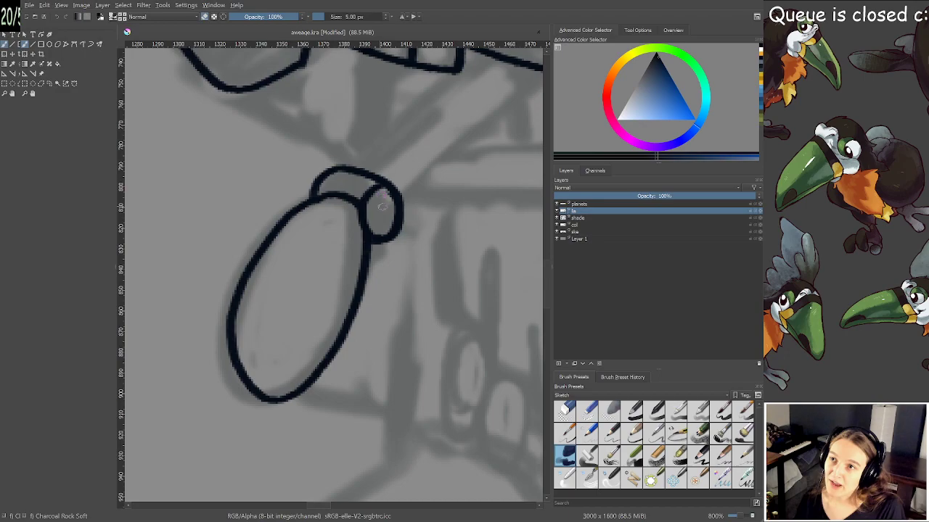
pyautogui.scroll(-1, 378, 187)
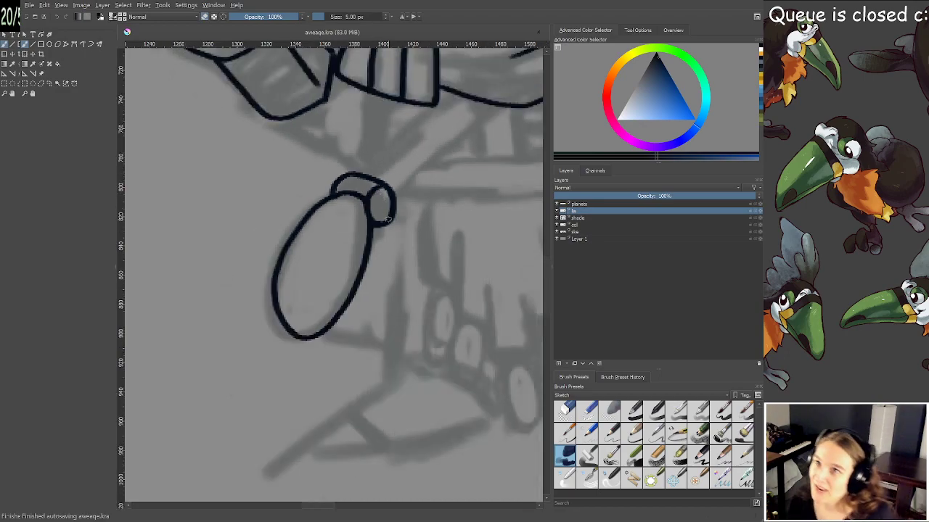
# Ink the two edges of the diagonal strap running from the hanging oval's knot up to the scarf
pyautogui.moveTo(411, 201)
pyautogui.mouseDown()
pyautogui.moveTo(346, 255)
pyautogui.moveTo(342, 284)
pyautogui.mouseUp()
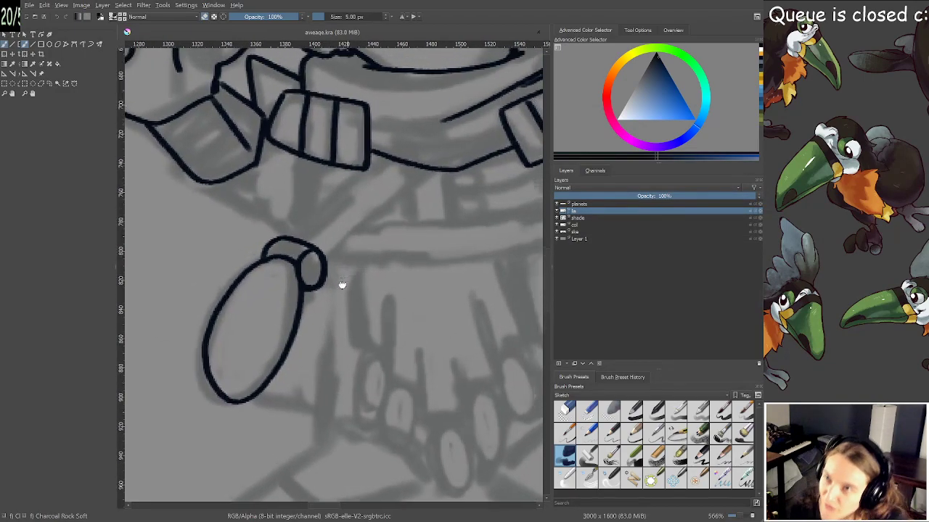
pyautogui.scroll(1, 370, 248)
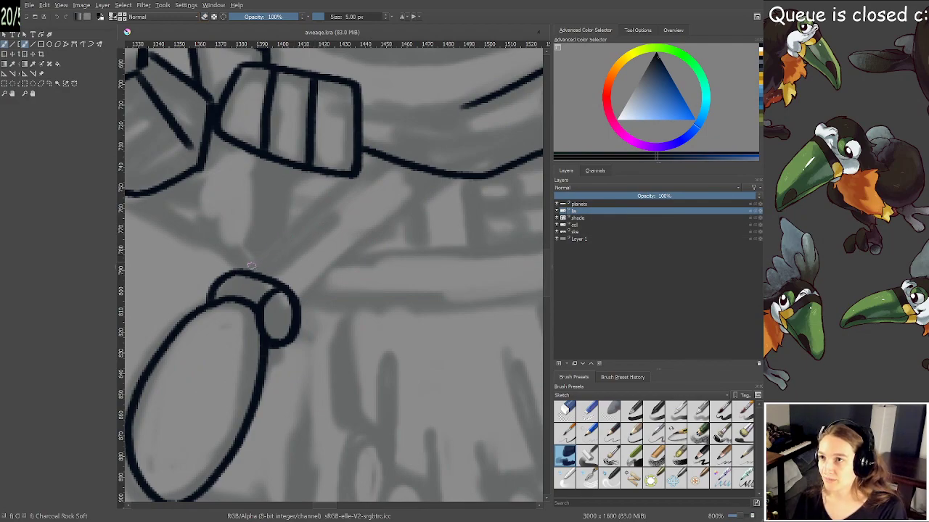
pyautogui.moveTo(249, 274); pyautogui.dragTo(384, 159)
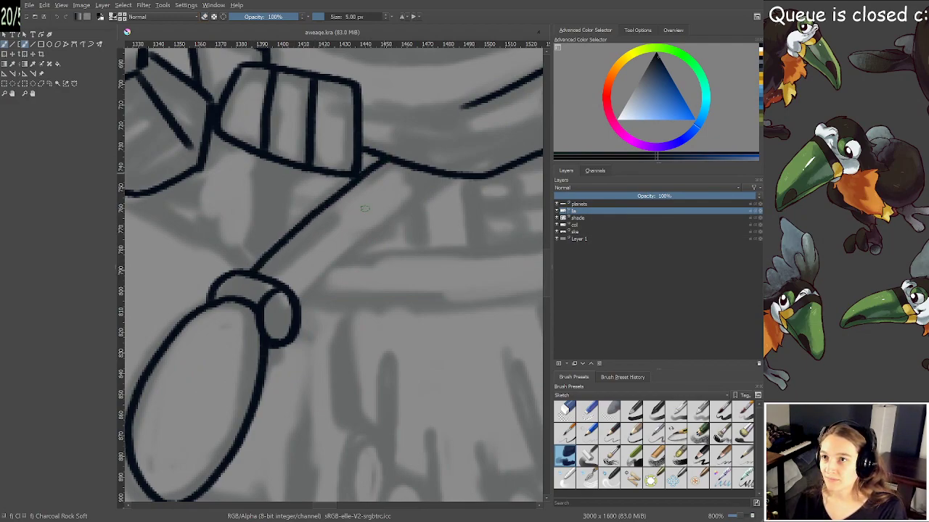
pyautogui.moveTo(293, 287); pyautogui.dragTo(444, 178)
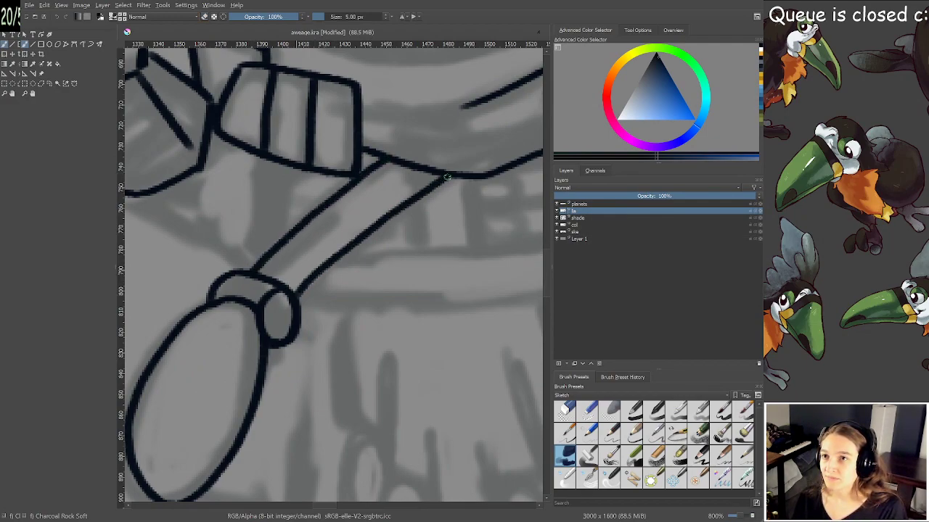
# Ink the curved waist belt's upper and lower edges, its right-side end, and the torso's right-side edge above it
pyautogui.scroll(-2, 329, 242)
pyautogui.moveTo(325, 240); pyautogui.dragTo(297, 286)
pyautogui.scroll(-2, 351, 497)
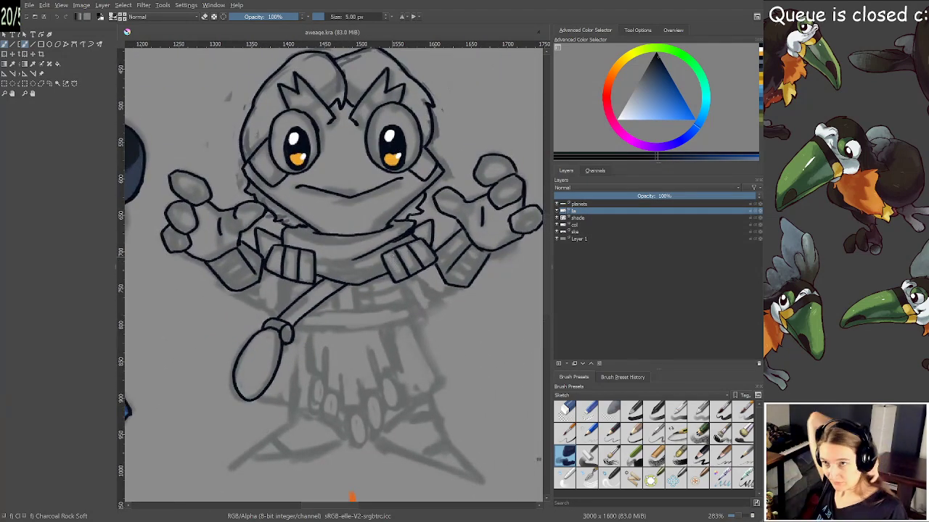
pyautogui.scroll(2, 376, 268)
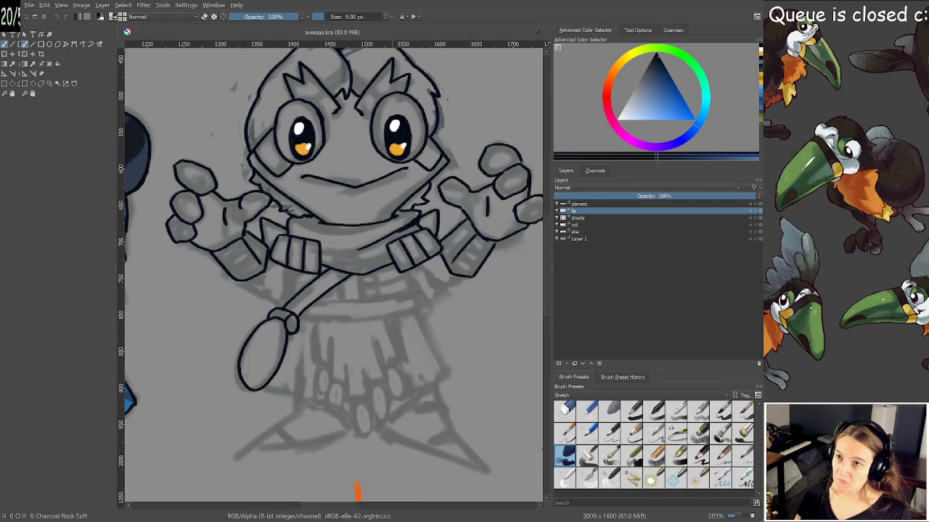
pyautogui.scroll(1, 374, 267)
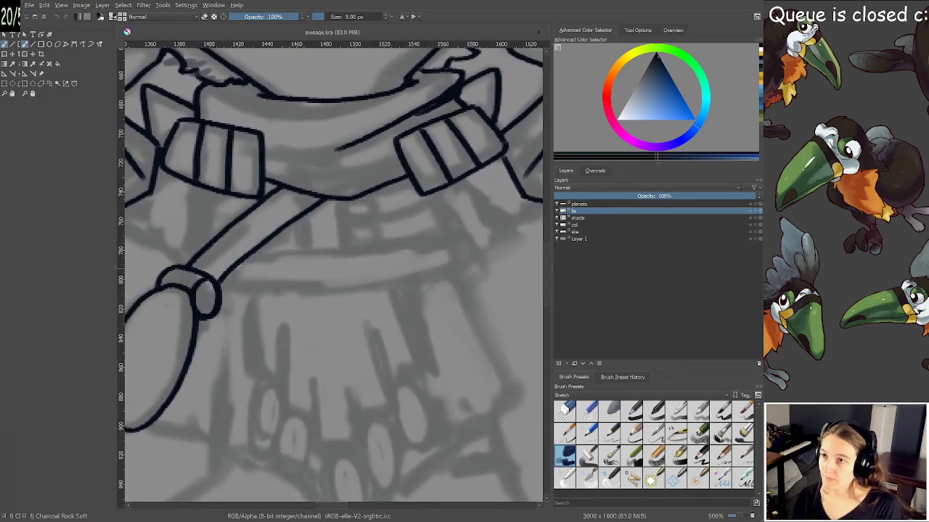
pyautogui.moveTo(247, 256); pyautogui.dragTo(446, 238)
pyautogui.moveTo(221, 283)
pyautogui.mouseDown()
pyautogui.moveTo(294, 296)
pyautogui.moveTo(443, 271)
pyautogui.moveTo(458, 261)
pyautogui.moveTo(442, 189)
pyautogui.mouseUp()
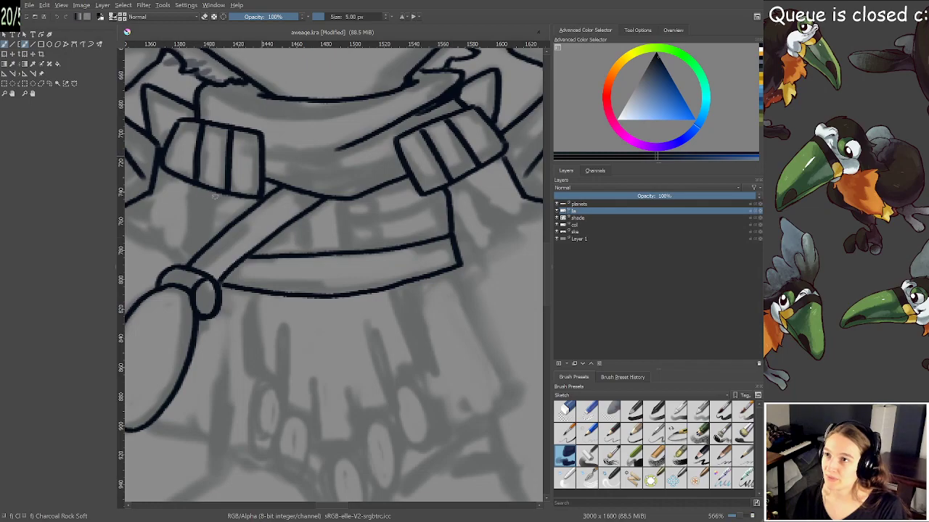
# Ink the torso's left-side edge, the vertical centre band and the horizontal stripes on both sides, and save the drawing
pyautogui.moveTo(192, 187); pyautogui.dragTo(203, 246)
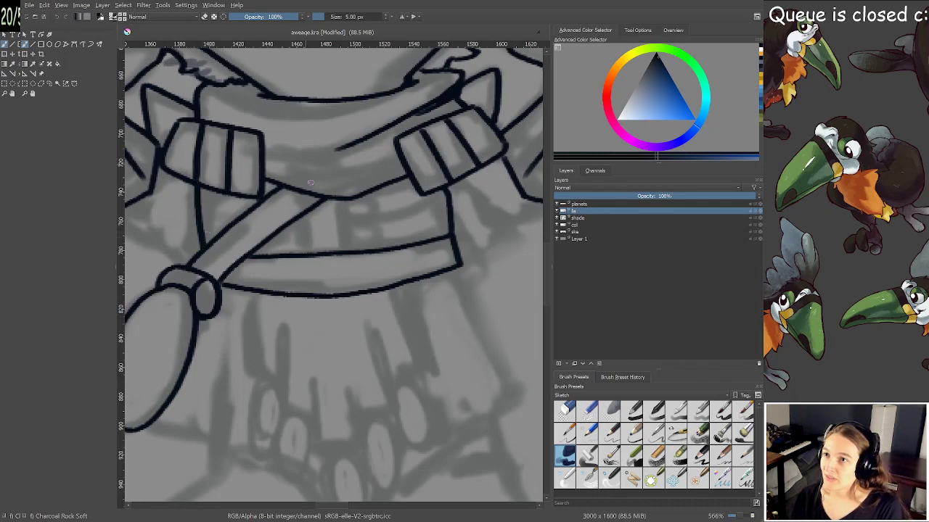
pyautogui.moveTo(303, 216); pyautogui.dragTo(304, 248)
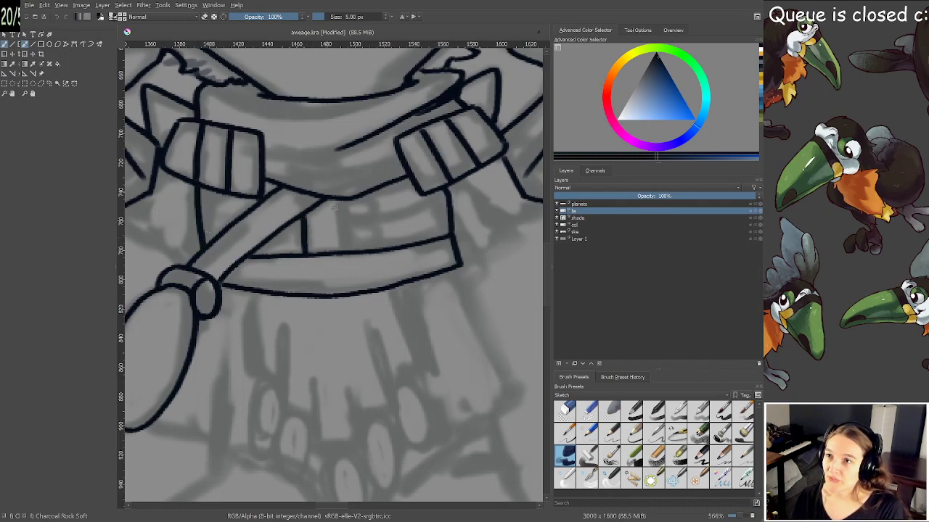
pyautogui.moveTo(338, 200)
pyautogui.mouseDown()
pyautogui.moveTo(345, 251)
pyautogui.moveTo(441, 212)
pyautogui.mouseUp()
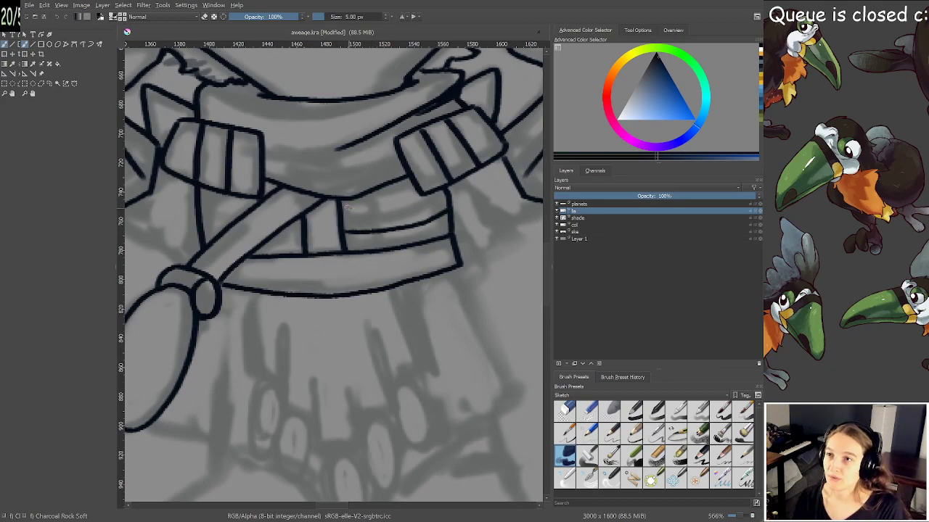
pyautogui.moveTo(347, 208); pyautogui.dragTo(411, 190)
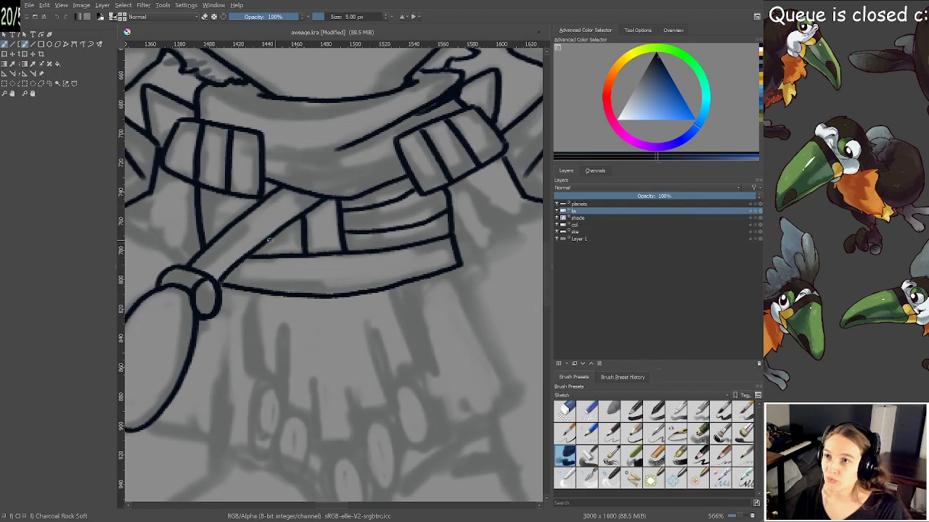
pyautogui.moveTo(269, 240); pyautogui.dragTo(305, 234)
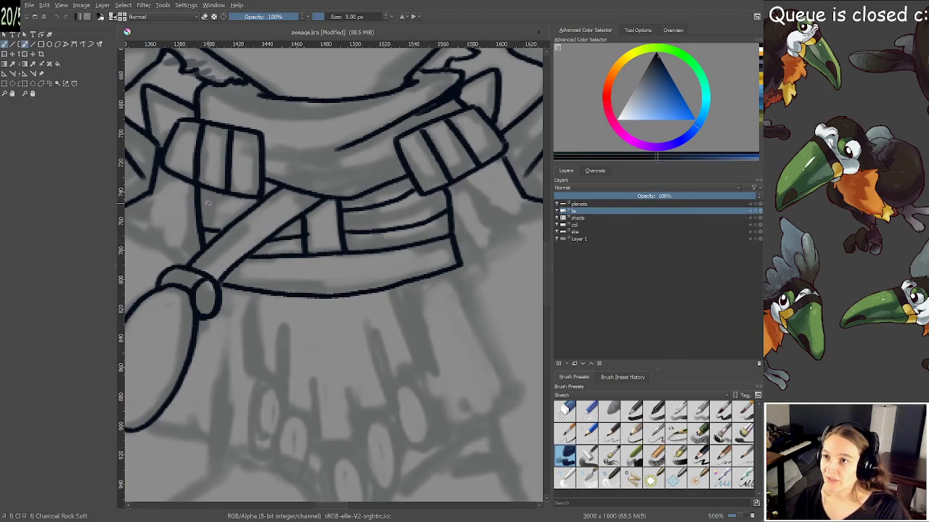
pyautogui.moveTo(200, 197); pyautogui.dragTo(249, 209)
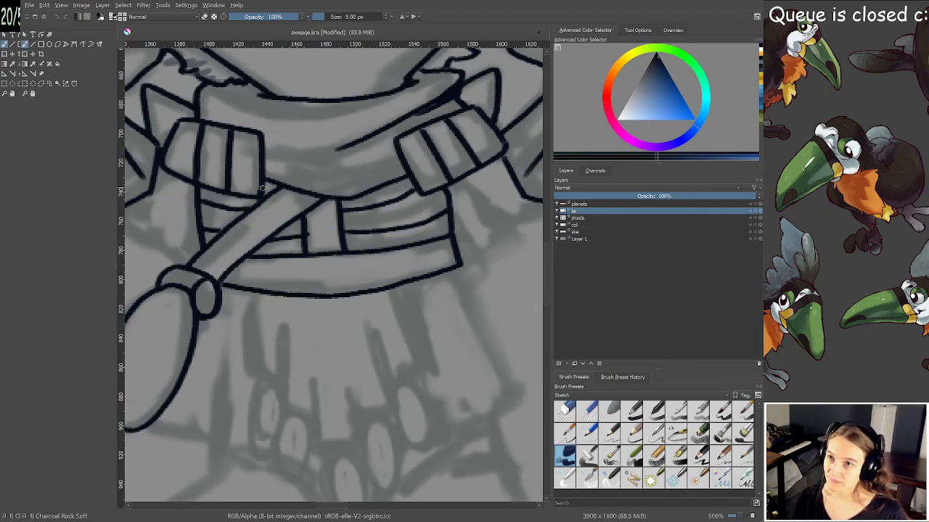
pyautogui.scroll(-2, 267, 195)
pyautogui.hotkey('ctrl', 's')
# Ink the stepped front cloth hanging below the waist belt, with its five staggered flaps and the slits between them
pyautogui.scroll(1, 267, 195)
pyautogui.moveTo(346, 312); pyautogui.dragTo(355, 164)
pyautogui.scroll(1, 358, 238)
pyautogui.scroll(1, 358, 210)
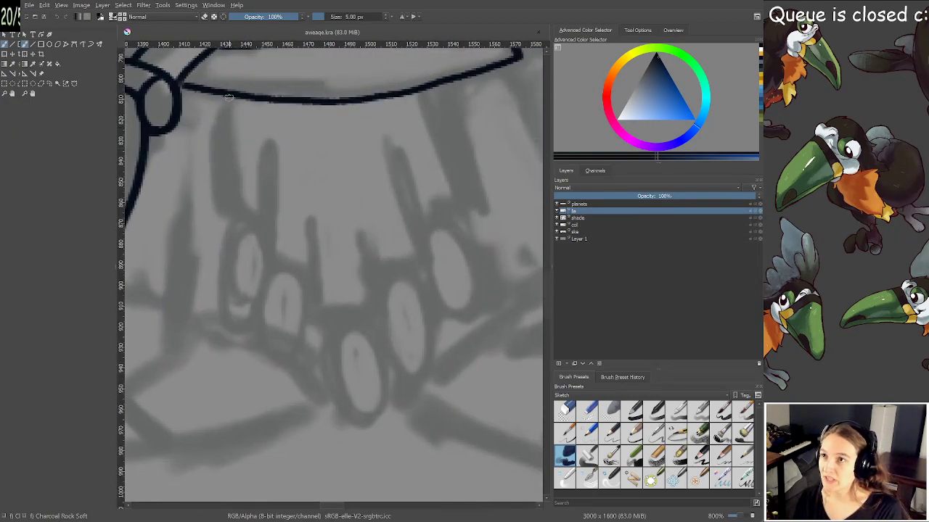
pyautogui.moveTo(228, 96)
pyautogui.mouseDown()
pyautogui.moveTo(215, 219)
pyautogui.moveTo(262, 229)
pyautogui.mouseUp()
pyautogui.moveTo(267, 147)
pyautogui.mouseDown()
pyautogui.moveTo(260, 264)
pyautogui.moveTo(283, 277)
pyautogui.moveTo(309, 276)
pyautogui.mouseUp()
pyautogui.moveTo(309, 222)
pyautogui.mouseDown()
pyautogui.moveTo(315, 321)
pyautogui.moveTo(358, 323)
pyautogui.moveTo(380, 315)
pyautogui.moveTo(359, 223)
pyautogui.mouseUp()
pyautogui.moveTo(372, 275)
pyautogui.mouseDown()
pyautogui.moveTo(421, 266)
pyautogui.moveTo(390, 138)
pyautogui.mouseUp()
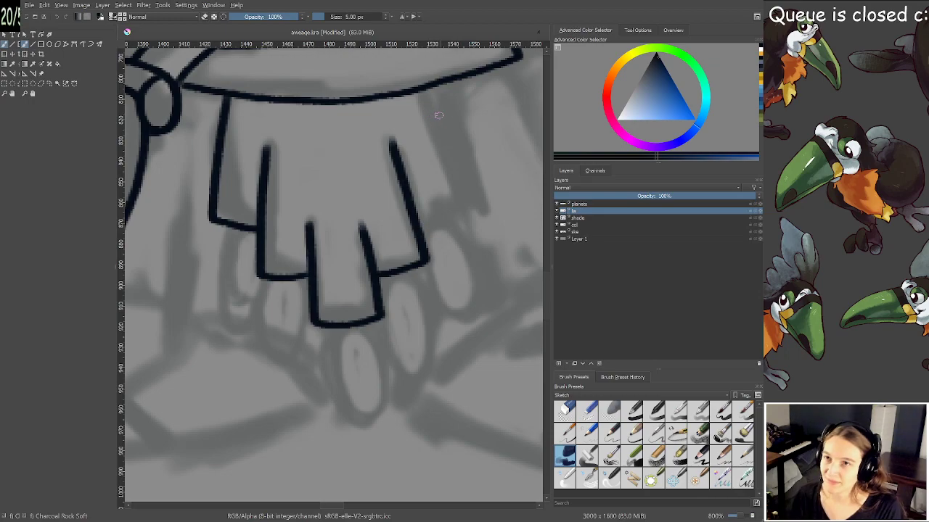
pyautogui.moveTo(436, 89)
pyautogui.mouseDown()
pyautogui.moveTo(468, 195)
pyautogui.moveTo(414, 208)
pyautogui.mouseUp()
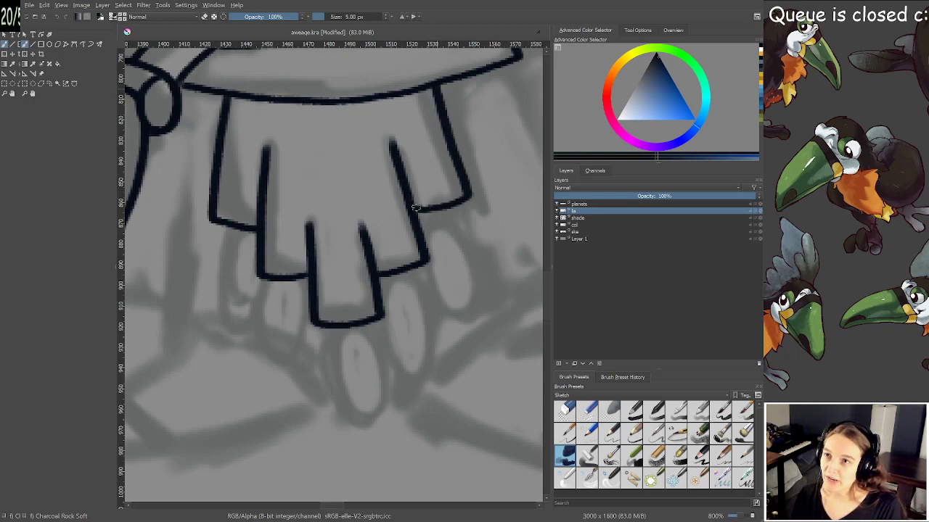
# Ink a small oval bead under the lower edge of each of the five front cloth flaps
pyautogui.moveTo(238, 234)
pyautogui.mouseDown()
pyautogui.moveTo(241, 262)
pyautogui.moveTo(239, 229)
pyautogui.mouseUp()
pyautogui.hotkey('ctrl', 'z')
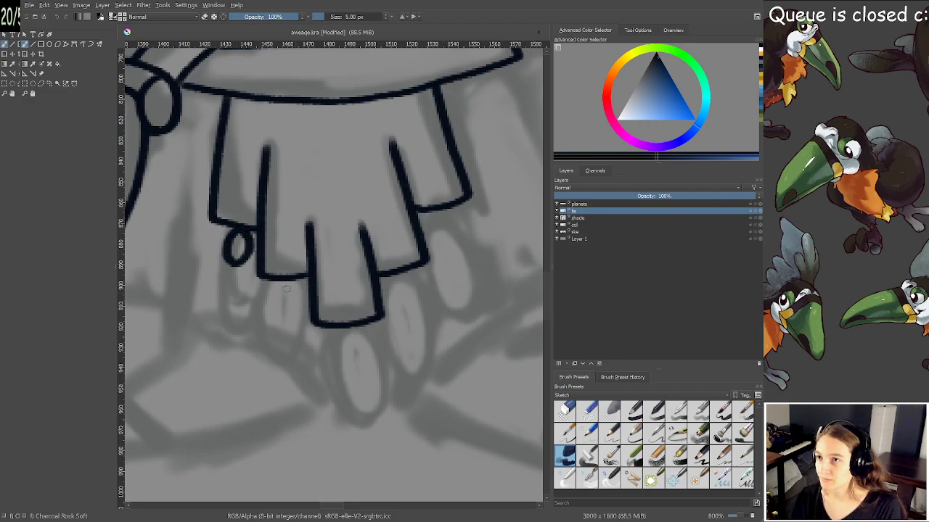
pyautogui.moveTo(286, 283)
pyautogui.mouseDown()
pyautogui.moveTo(284, 315)
pyautogui.moveTo(289, 280)
pyautogui.mouseUp()
pyautogui.moveTo(347, 328)
pyautogui.mouseDown()
pyautogui.moveTo(346, 369)
pyautogui.moveTo(367, 346)
pyautogui.moveTo(353, 325)
pyautogui.mouseUp()
pyautogui.moveTo(401, 273)
pyautogui.mouseDown()
pyautogui.moveTo(414, 294)
pyautogui.moveTo(402, 266)
pyautogui.mouseUp()
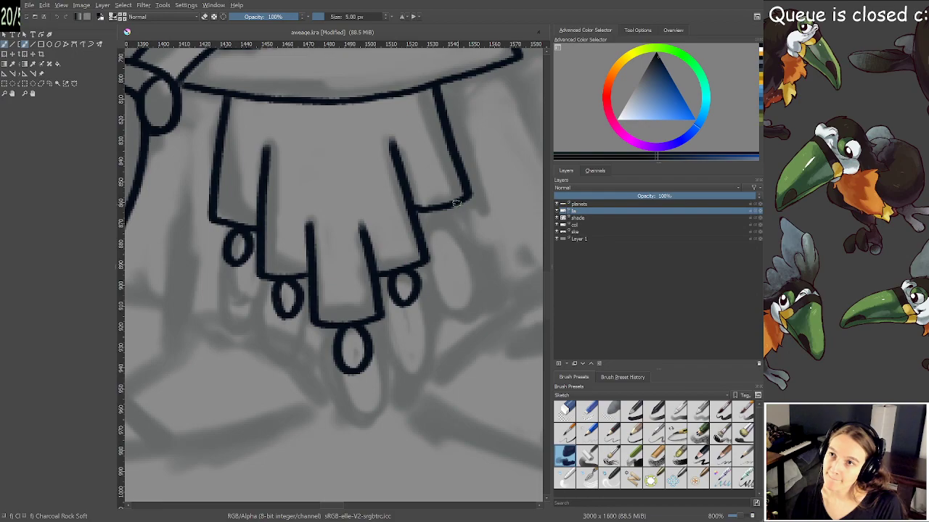
pyautogui.moveTo(433, 211); pyautogui.dragTo(436, 210)
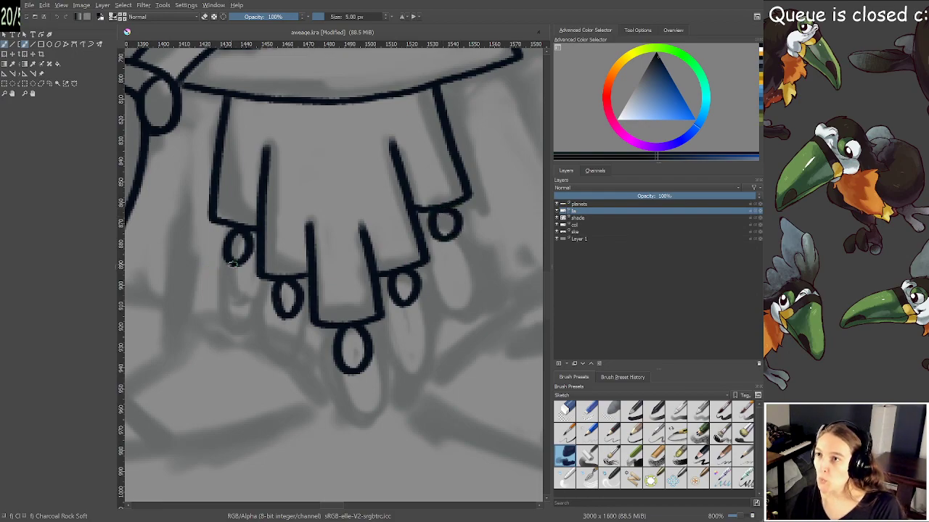
# Ink a longer oval pendant hanging beneath each of the five small beads
pyautogui.moveTo(232, 263)
pyautogui.mouseDown()
pyautogui.moveTo(214, 314)
pyautogui.moveTo(245, 352)
pyautogui.moveTo(252, 295)
pyautogui.moveTo(241, 268)
pyautogui.mouseUp()
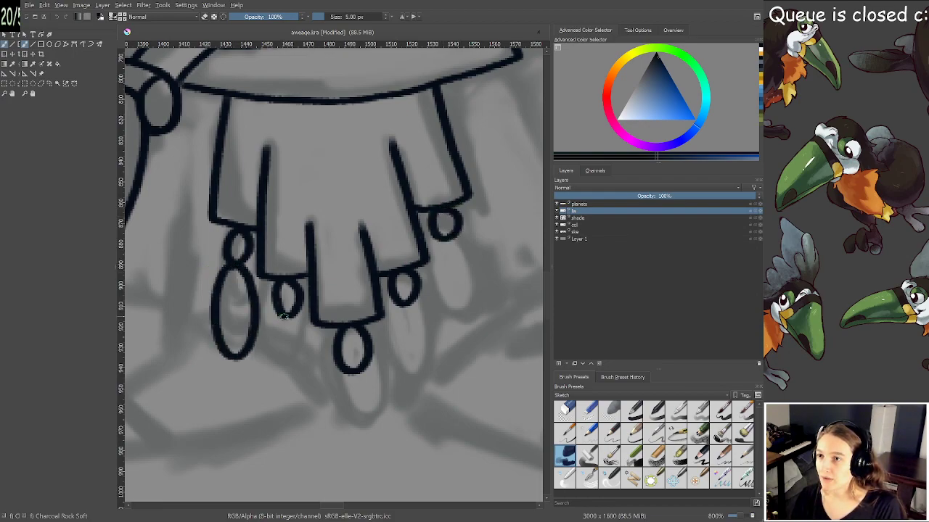
pyautogui.moveTo(284, 316)
pyautogui.mouseDown()
pyautogui.moveTo(274, 374)
pyautogui.moveTo(304, 391)
pyautogui.moveTo(306, 339)
pyautogui.moveTo(277, 327)
pyautogui.mouseUp()
pyautogui.moveTo(353, 372)
pyautogui.mouseDown()
pyautogui.moveTo(340, 410)
pyautogui.moveTo(378, 449)
pyautogui.moveTo(382, 391)
pyautogui.moveTo(360, 384)
pyautogui.mouseUp()
pyautogui.moveTo(399, 302)
pyautogui.mouseDown()
pyautogui.moveTo(409, 370)
pyautogui.moveTo(427, 329)
pyautogui.moveTo(415, 300)
pyautogui.mouseUp()
pyautogui.moveTo(444, 236)
pyautogui.mouseDown()
pyautogui.moveTo(451, 293)
pyautogui.moveTo(474, 268)
pyautogui.moveTo(454, 238)
pyautogui.moveTo(434, 302)
pyautogui.moveTo(465, 325)
pyautogui.moveTo(469, 271)
pyautogui.moveTo(451, 241)
pyautogui.mouseUp()
pyautogui.hotkey('ctrl', 'z')
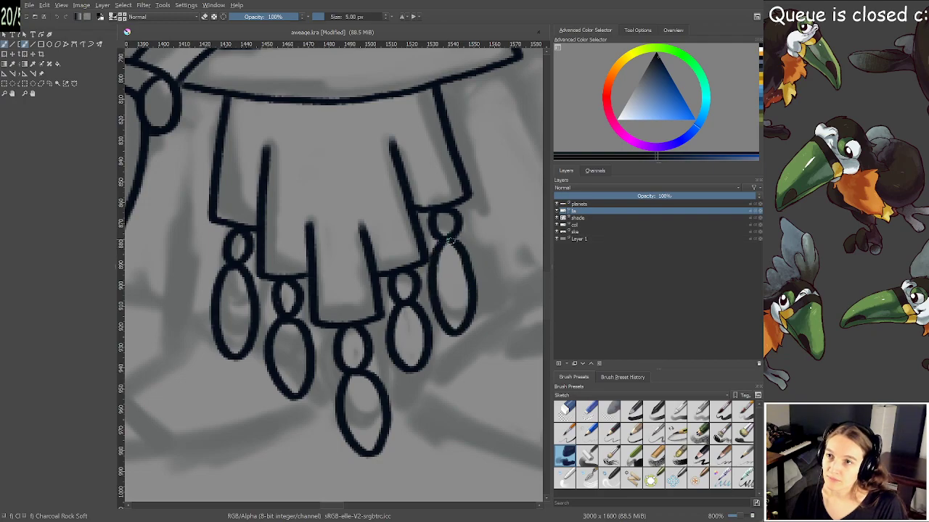
# Ink the skirt's left-side hem from the hanging oval, its short vertical fold and the lower hem running behind the pendants
pyautogui.scroll(-5, 462, 253)
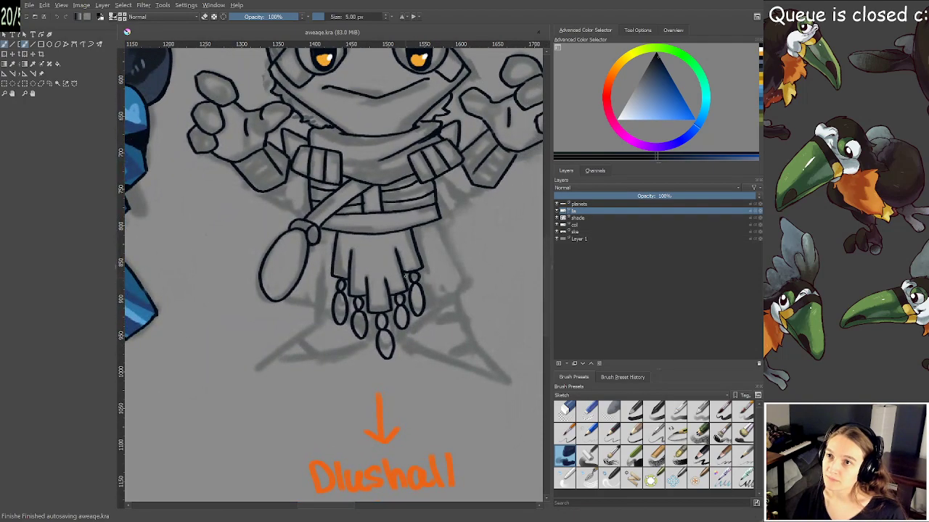
pyautogui.scroll(5, 403, 277)
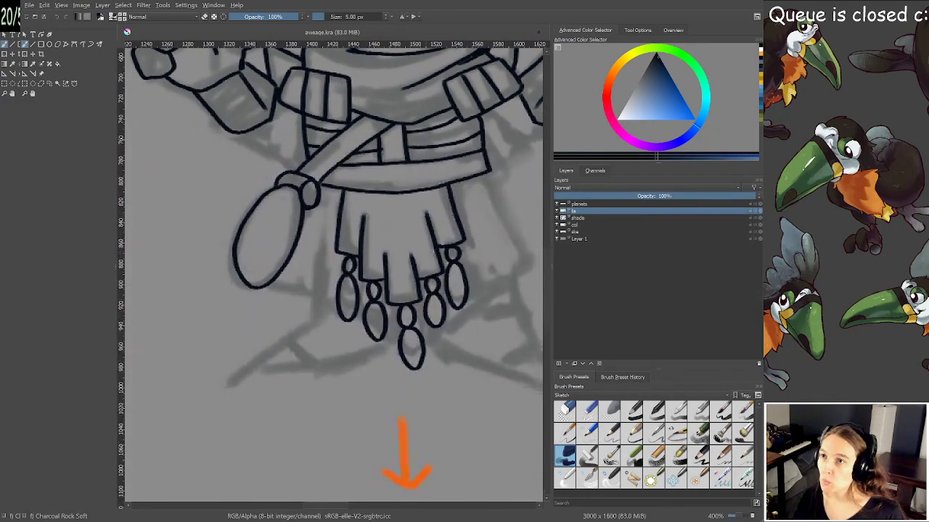
pyautogui.moveTo(343, 255); pyautogui.dragTo(336, 219)
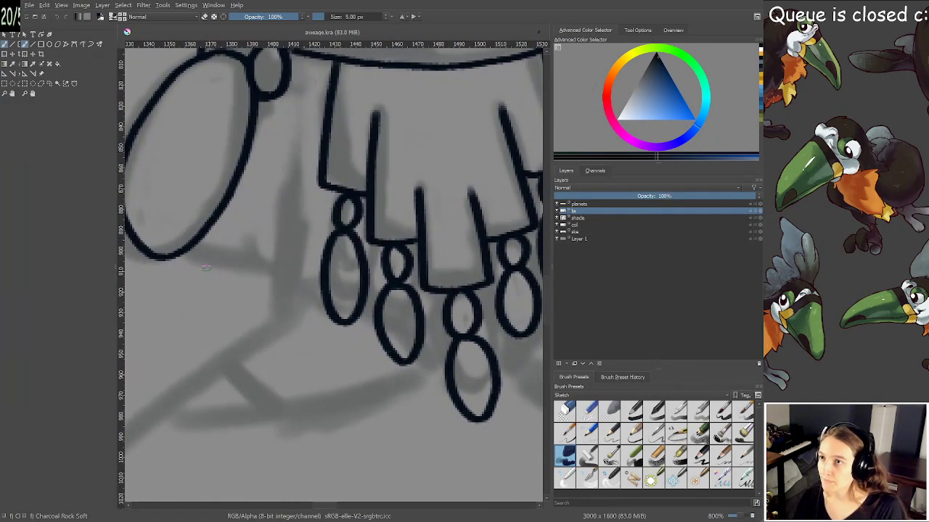
pyautogui.moveTo(186, 249)
pyautogui.mouseDown()
pyautogui.moveTo(262, 270)
pyautogui.moveTo(286, 196)
pyautogui.moveTo(276, 307)
pyautogui.mouseUp()
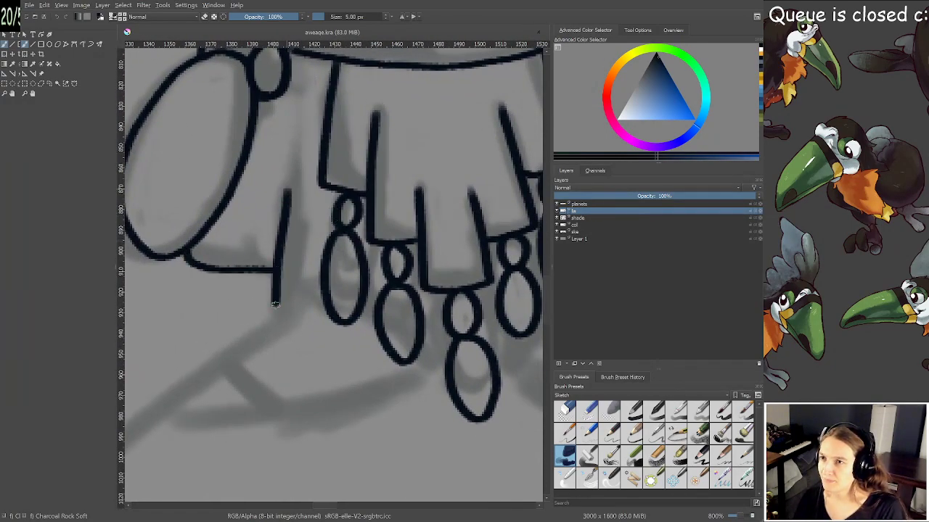
pyautogui.hotkey('ctrl', 'z')
pyautogui.moveTo(190, 248)
pyautogui.mouseDown()
pyautogui.moveTo(273, 267)
pyautogui.moveTo(282, 196)
pyautogui.moveTo(276, 315)
pyautogui.moveTo(367, 312)
pyautogui.mouseUp()
# Ink the skirt's right-side outer edge from the belt down to its corner and the slanted hem running inward
pyautogui.scroll(-4, 367, 319)
pyautogui.scroll(3, 445, 288)
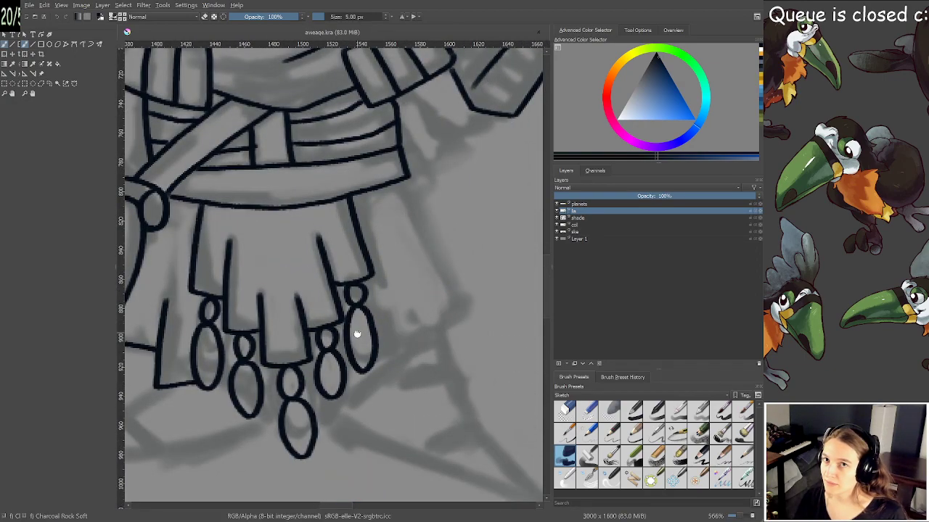
pyautogui.moveTo(410, 305); pyautogui.dragTo(390, 281)
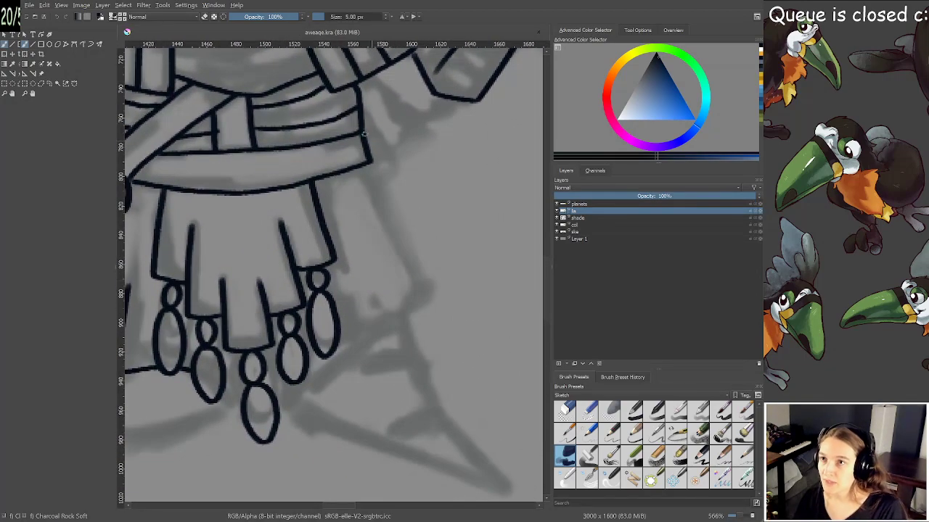
pyautogui.moveTo(368, 169); pyautogui.dragTo(433, 285)
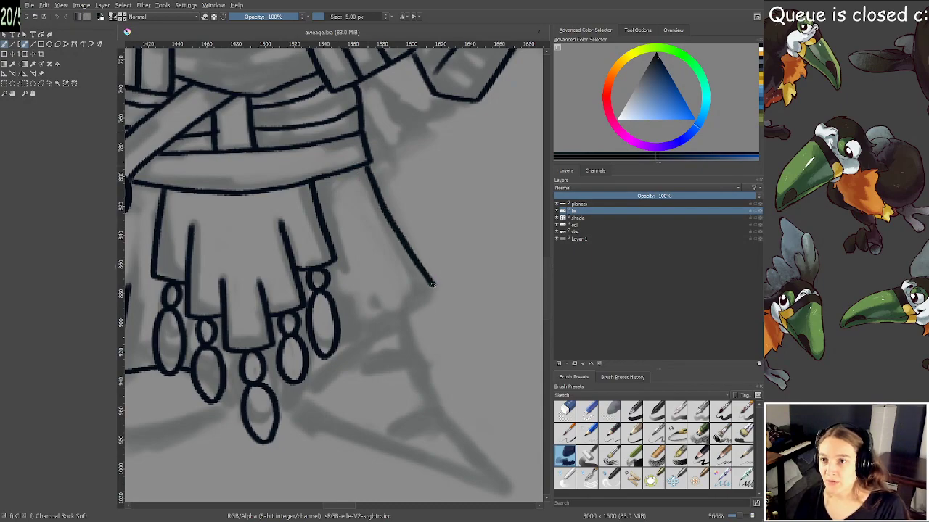
pyautogui.hotkey('ctrl', 'z')
pyautogui.moveTo(367, 168)
pyautogui.mouseDown()
pyautogui.moveTo(423, 302)
pyautogui.moveTo(363, 336)
pyautogui.moveTo(375, 288)
pyautogui.moveTo(408, 243)
pyautogui.moveTo(381, 294)
pyautogui.mouseUp()
pyautogui.scroll(1, 351, 333)
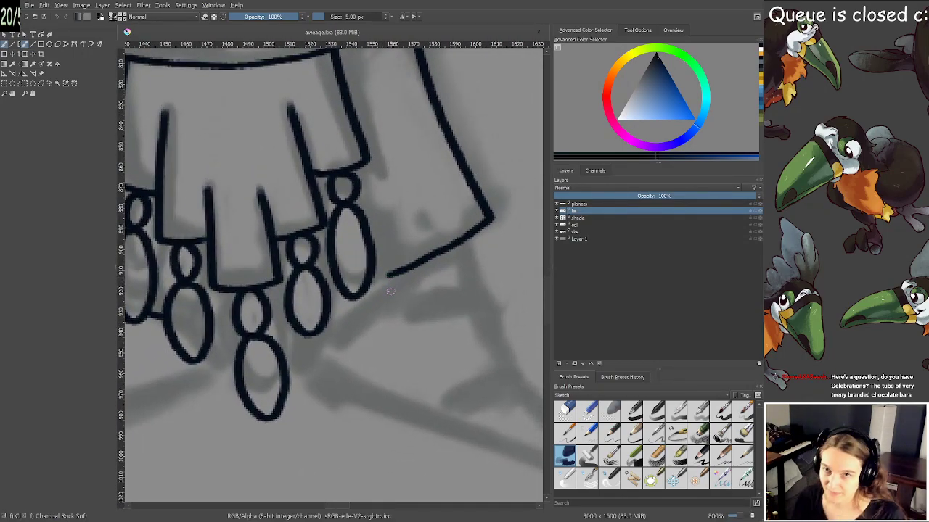
# Ink the right-side inner fold, its lower hem and the centre hem behind the pendants, and save the drawing
pyautogui.moveTo(391, 292); pyautogui.dragTo(407, 268)
pyautogui.moveTo(408, 269)
pyautogui.mouseDown()
pyautogui.moveTo(393, 291)
pyautogui.moveTo(416, 260)
pyautogui.moveTo(380, 130)
pyautogui.mouseUp()
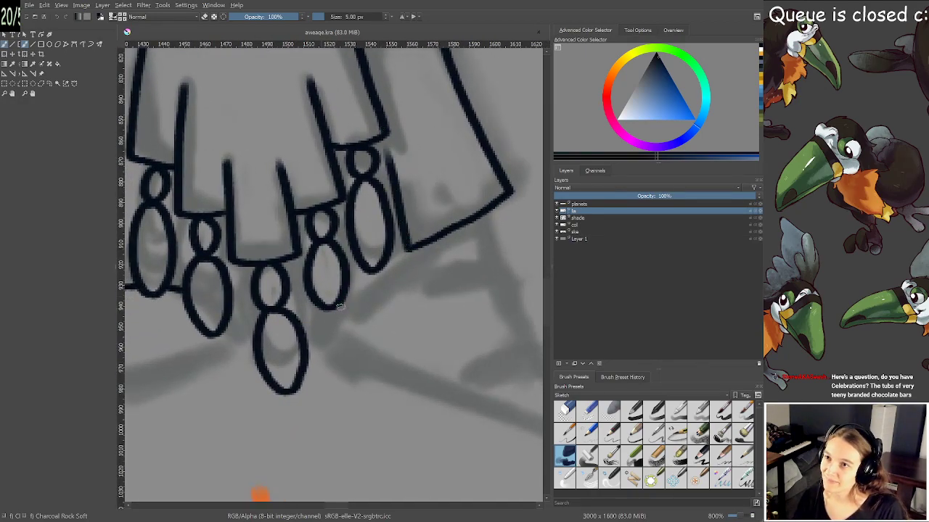
pyautogui.moveTo(323, 326)
pyautogui.mouseDown()
pyautogui.moveTo(410, 280)
pyautogui.moveTo(399, 212)
pyautogui.mouseUp()
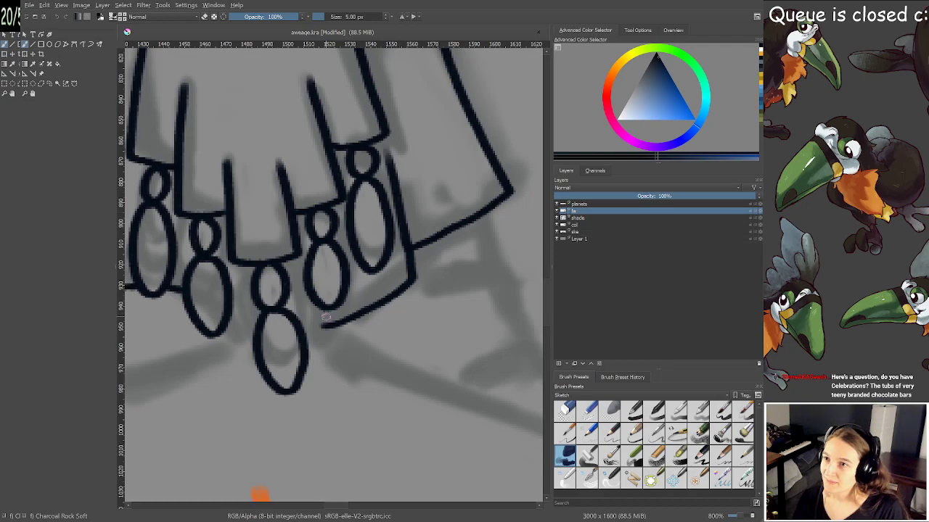
pyautogui.moveTo(323, 326)
pyautogui.mouseDown()
pyautogui.moveTo(326, 296)
pyautogui.moveTo(415, 298)
pyautogui.mouseUp()
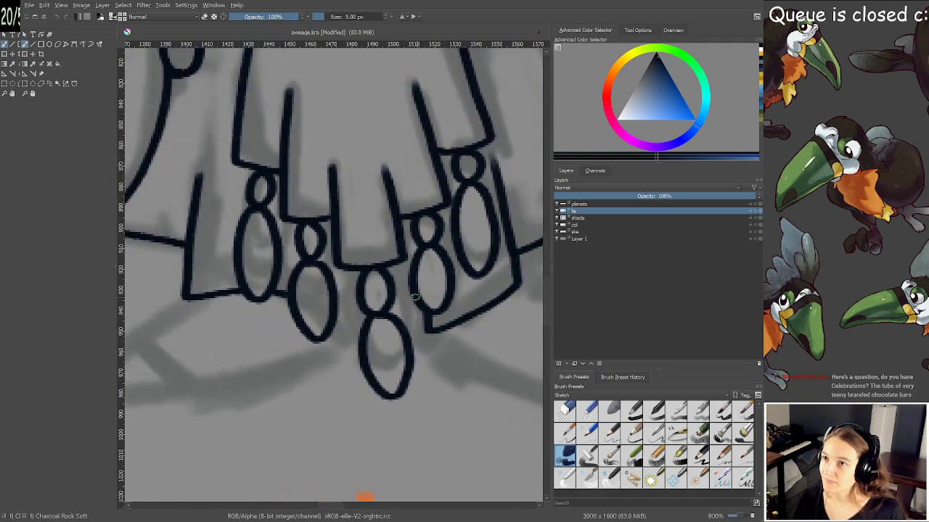
pyautogui.moveTo(316, 343)
pyautogui.mouseDown()
pyautogui.moveTo(364, 359)
pyautogui.moveTo(417, 347)
pyautogui.moveTo(435, 331)
pyautogui.moveTo(394, 362)
pyautogui.mouseUp()
pyautogui.hotkey('ctrl', 's')
# Ink the pointed left-side shoe below the skirt hem and the curved line marking off its toe cap
pyautogui.scroll(-3, 414, 311)
pyautogui.scroll(3, 392, 364)
pyautogui.moveTo(364, 324); pyautogui.dragTo(485, 297)
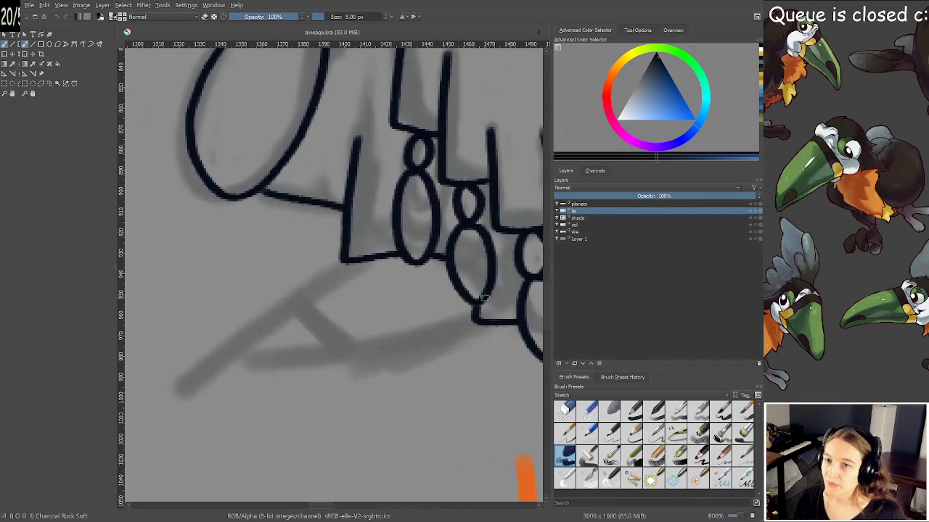
pyautogui.moveTo(349, 266)
pyautogui.mouseDown()
pyautogui.moveTo(213, 359)
pyautogui.moveTo(244, 366)
pyautogui.moveTo(346, 356)
pyautogui.moveTo(471, 323)
pyautogui.mouseUp()
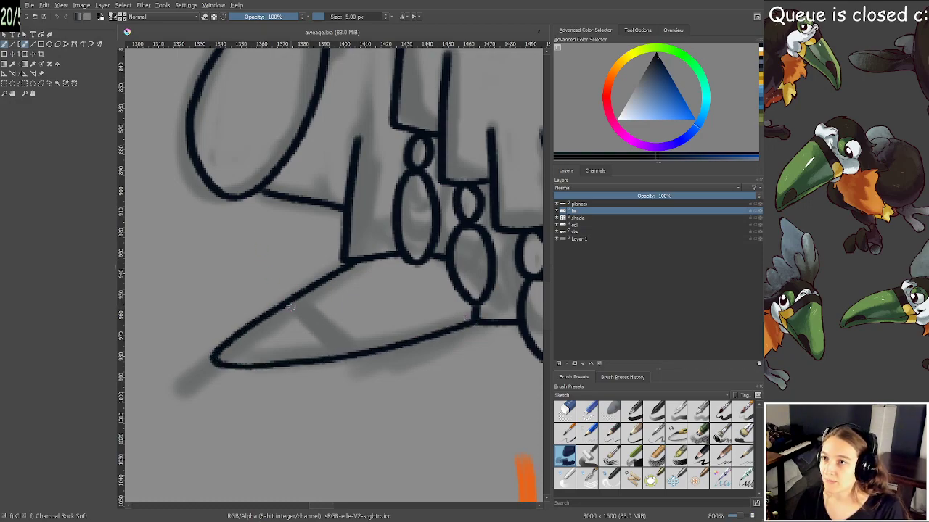
pyautogui.moveTo(288, 306); pyautogui.dragTo(323, 347)
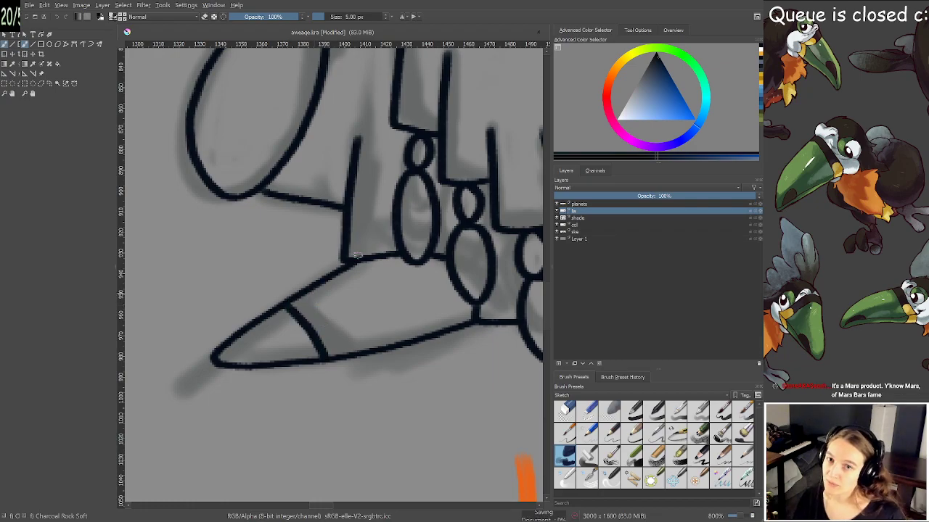
# Ink the right-side leg and pointed shoe outline, from the skirt hem down to the tip and back along the sole
pyautogui.scroll(-3, 271, 292)
pyautogui.scroll(2, 493, 291)
pyautogui.moveTo(437, 309); pyautogui.dragTo(332, 275)
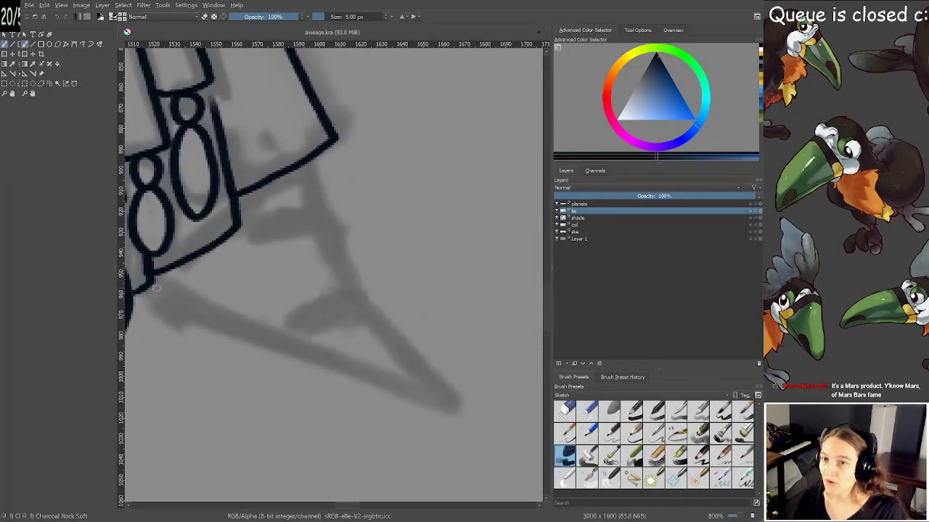
pyautogui.moveTo(148, 285)
pyautogui.mouseDown()
pyautogui.moveTo(199, 325)
pyautogui.moveTo(436, 382)
pyautogui.mouseUp()
pyautogui.hotkey('ctrl', 'z')
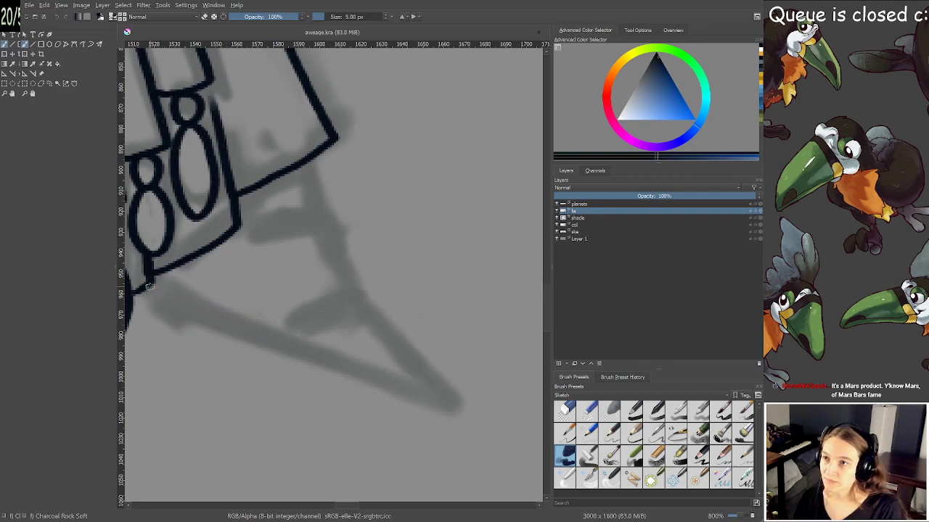
pyautogui.moveTo(148, 285)
pyautogui.mouseDown()
pyautogui.moveTo(216, 330)
pyautogui.moveTo(446, 387)
pyautogui.moveTo(355, 281)
pyautogui.mouseUp()
pyautogui.hotkey('ctrl', 'z')
pyautogui.moveTo(310, 163)
pyautogui.mouseDown()
pyautogui.moveTo(379, 312)
pyautogui.moveTo(473, 407)
pyautogui.mouseUp()
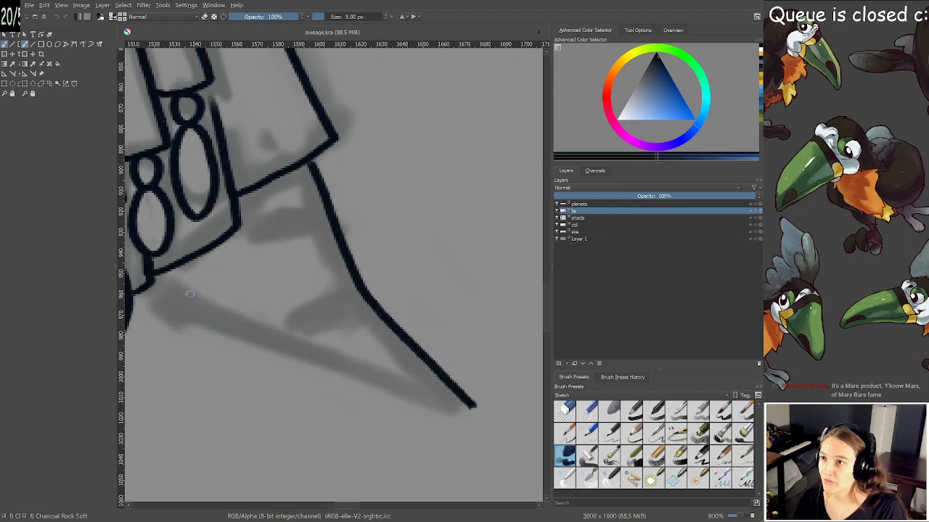
pyautogui.moveTo(150, 285)
pyautogui.mouseDown()
pyautogui.moveTo(210, 337)
pyautogui.moveTo(288, 369)
pyautogui.mouseUp()
pyautogui.hotkey('ctrl', 'z')
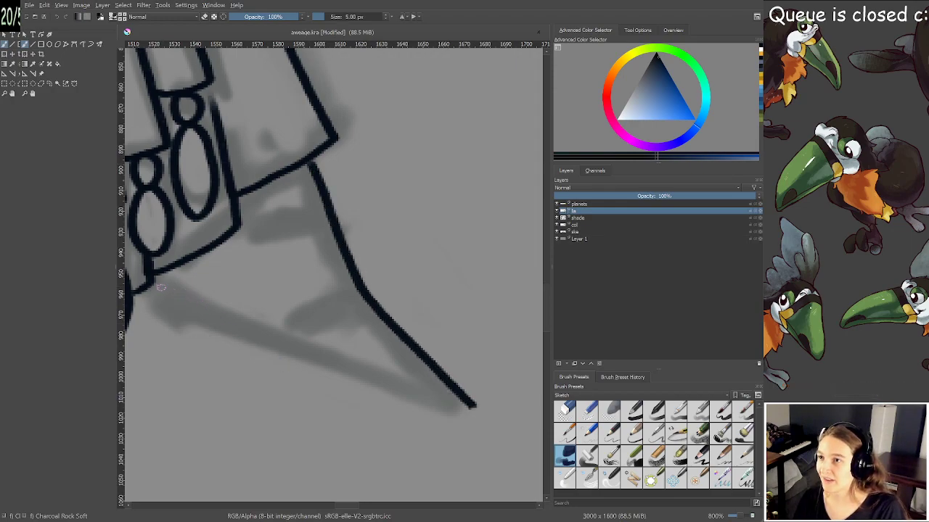
pyautogui.moveTo(149, 285)
pyautogui.mouseDown()
pyautogui.moveTo(331, 375)
pyautogui.moveTo(428, 405)
pyautogui.moveTo(467, 405)
pyautogui.mouseUp()
# Ink the curved toe-cap line on the right-side shoe and the cuff line across its ankle below the skirt
pyautogui.scroll(-2, 428, 388)
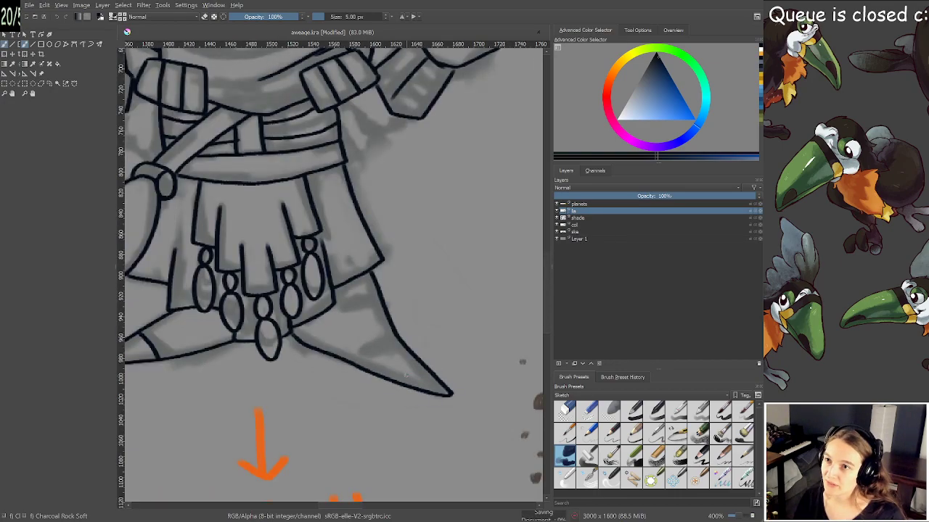
pyautogui.scroll(2, 402, 363)
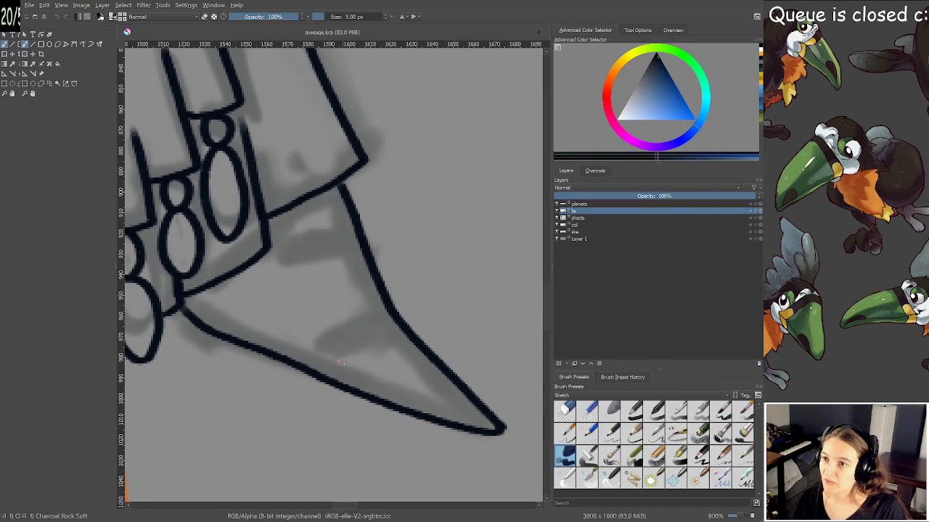
pyautogui.moveTo(334, 382); pyautogui.dragTo(409, 336)
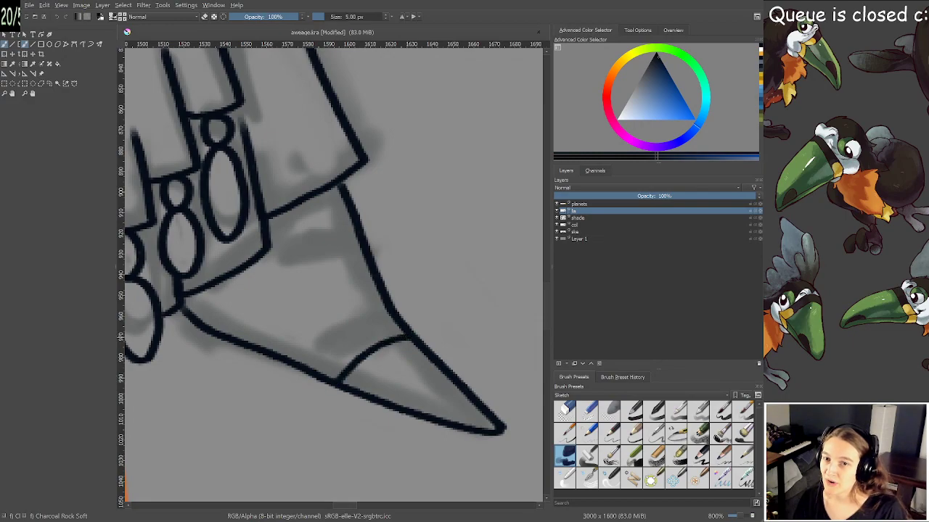
pyautogui.scroll(-1, 385, 327)
pyautogui.scroll(-8, 378, 328)
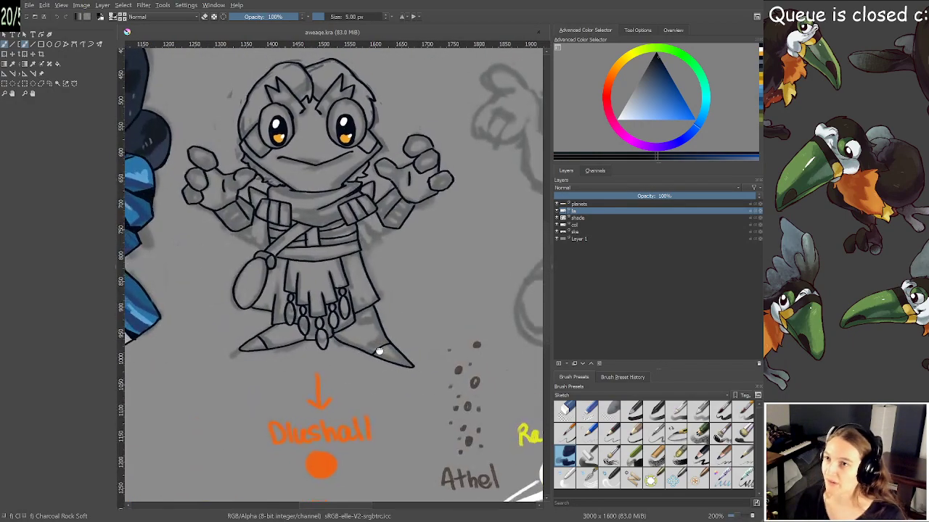
pyautogui.scroll(8, 430, 365)
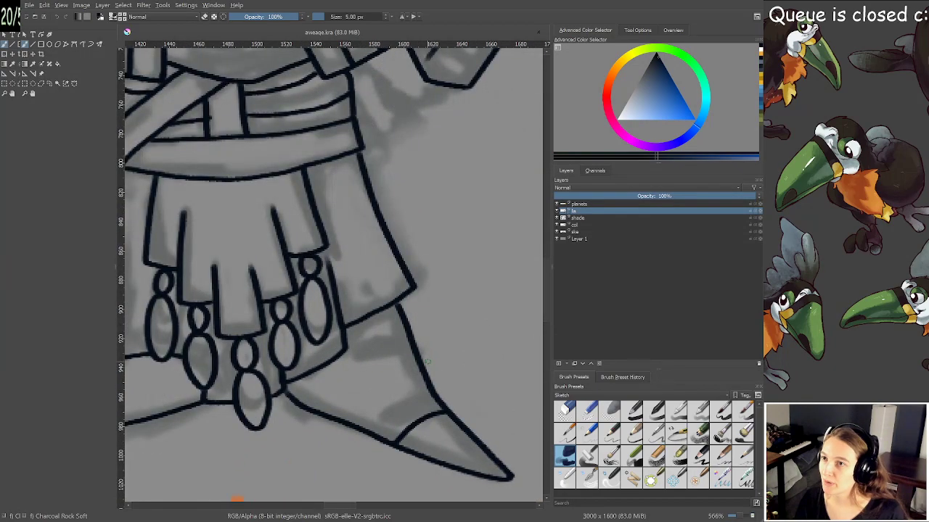
pyautogui.moveTo(348, 338); pyautogui.dragTo(405, 334)
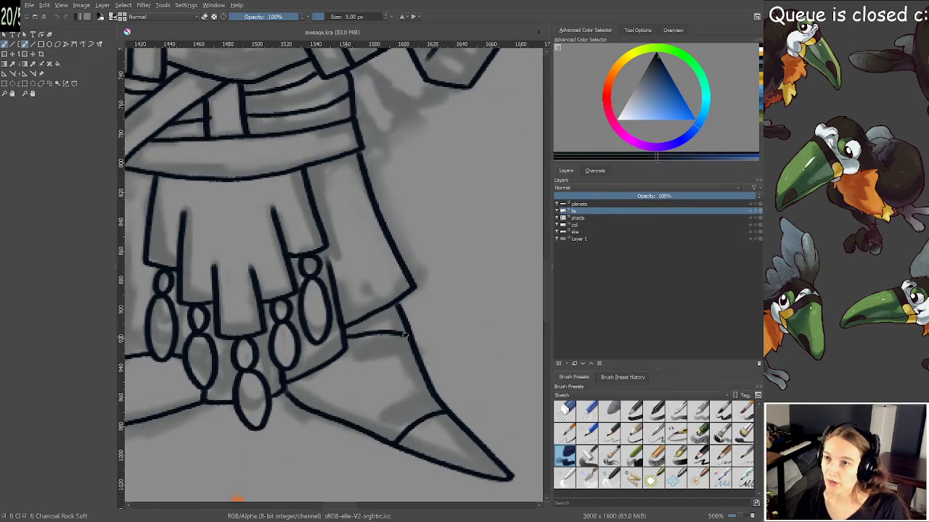
# Hide the rough sketch layer to check the clean line art of the whole character
pyautogui.scroll(-4, 417, 374)
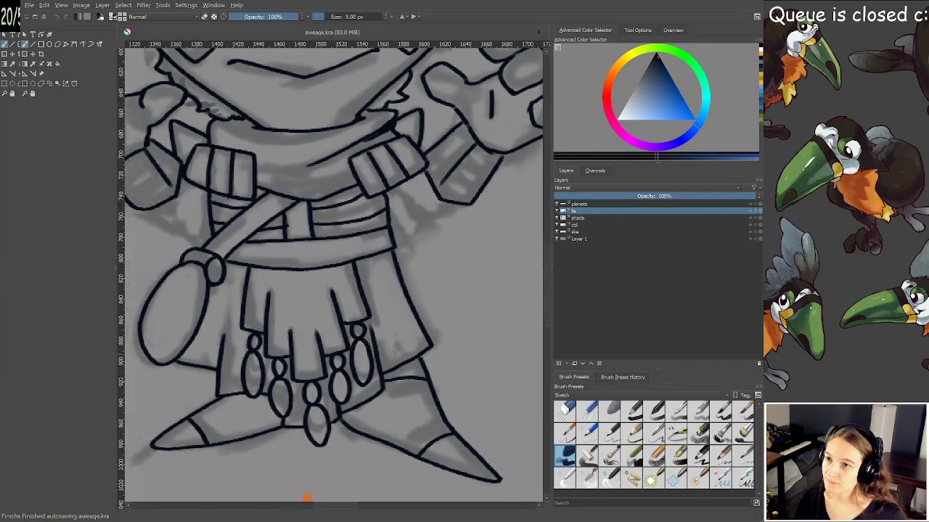
pyautogui.moveTo(364, 206); pyautogui.dragTo(382, 248)
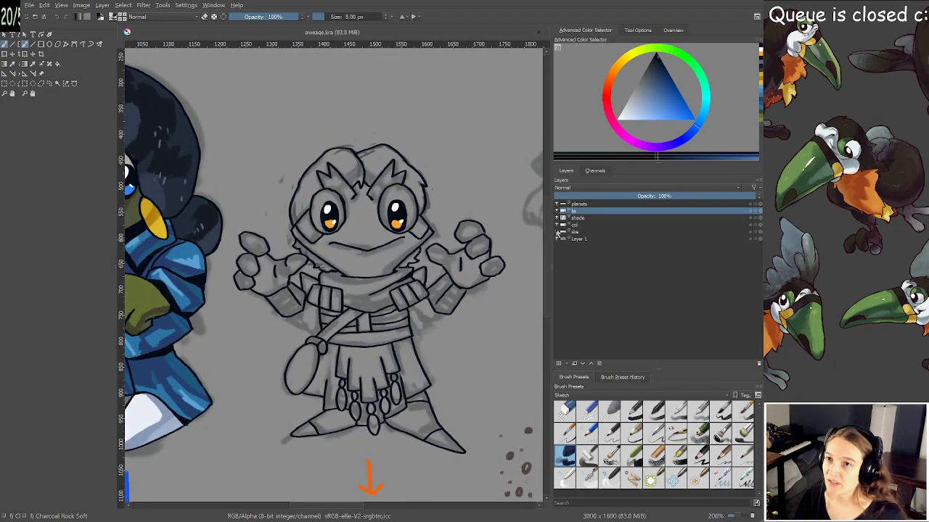
pyautogui.click(557, 231)
pyautogui.scroll(2, 373, 183)
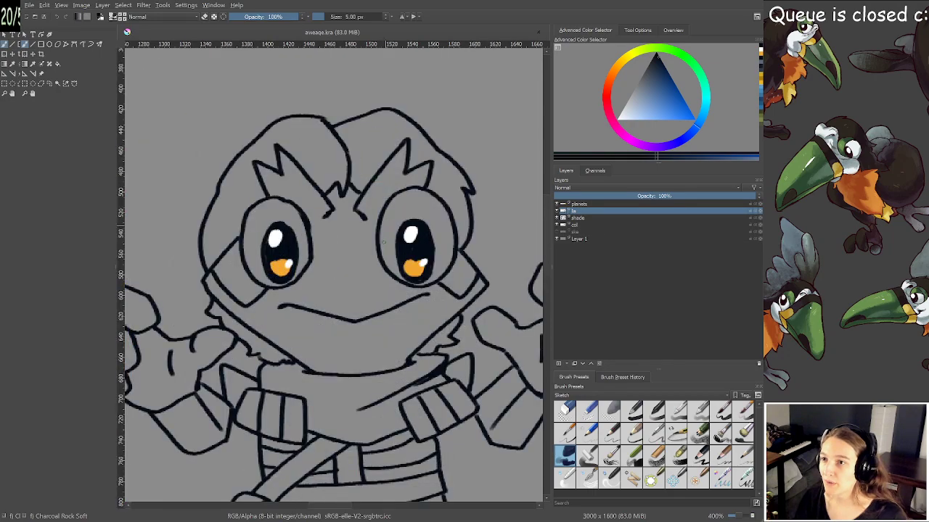
# Show the rough sketch layer and ink the sleeve edge hanging below the left-side forearm wrap
pyautogui.click(556, 233)
pyautogui.moveTo(217, 447)
pyautogui.mouseDown()
pyautogui.moveTo(304, 325)
pyautogui.moveTo(298, 302)
pyautogui.moveTo(333, 327)
pyautogui.moveTo(350, 359)
pyautogui.mouseUp()
pyautogui.scroll(1, 304, 325)
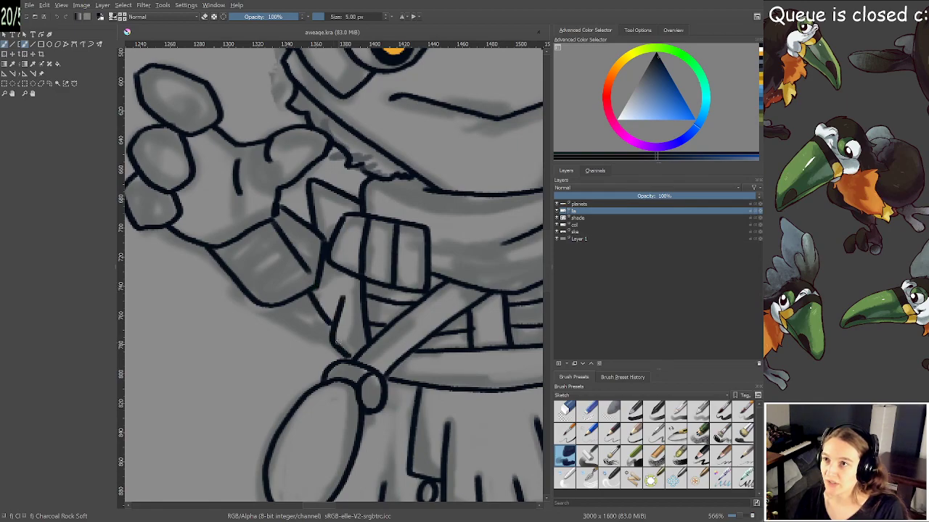
pyautogui.moveTo(270, 310)
pyautogui.mouseDown()
pyautogui.moveTo(316, 350)
pyautogui.moveTo(338, 354)
pyautogui.mouseUp()
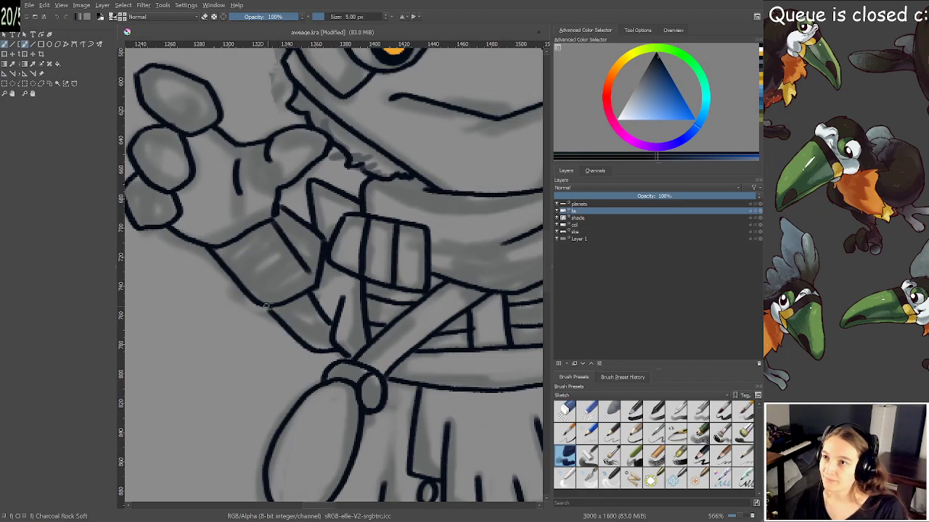
pyautogui.press('m')
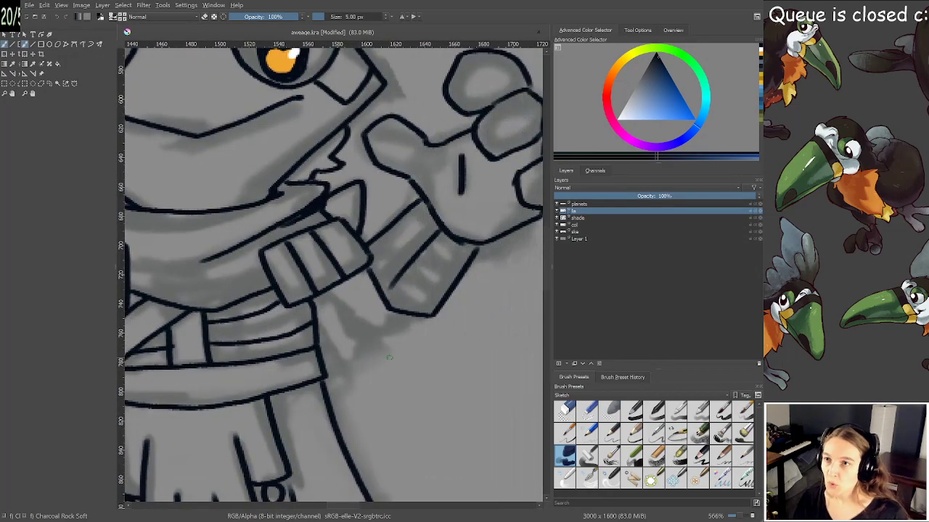
pyautogui.moveTo(330, 382); pyautogui.dragTo(369, 362)
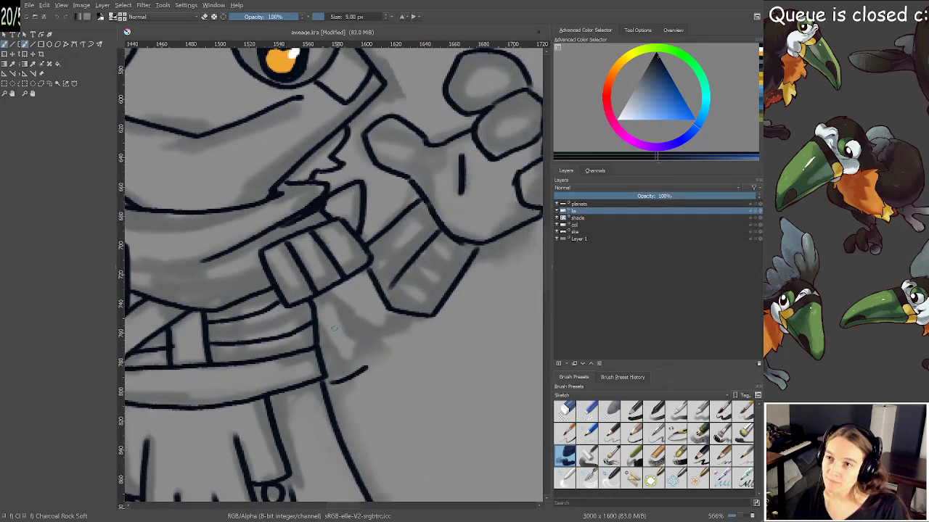
pyautogui.moveTo(319, 323)
pyautogui.mouseDown()
pyautogui.moveTo(351, 355)
pyautogui.moveTo(389, 361)
pyautogui.mouseUp()
pyautogui.hotkey('ctrl', 'z')
pyautogui.hotkey('ctrl', 'z')
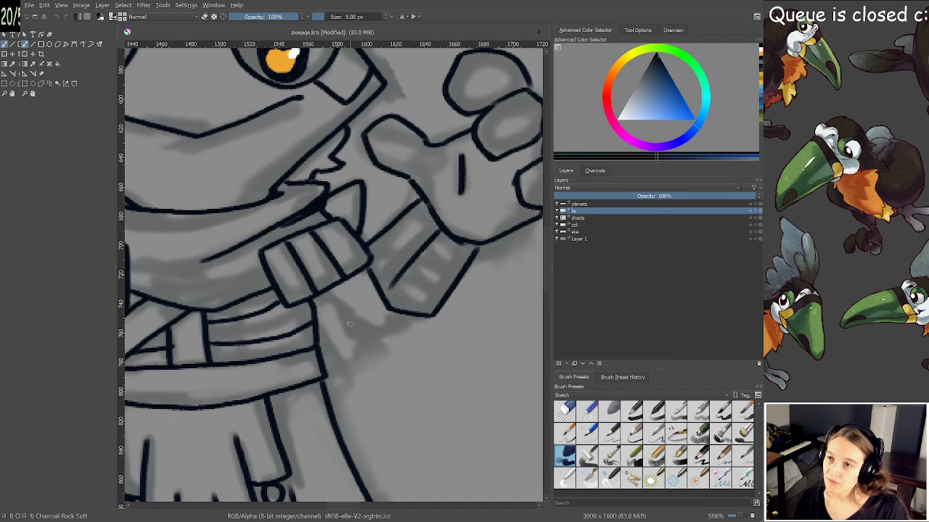
# Ink the right-side sleeve flap below the shoulder pad and the elbow curve under the forearm wrap, and save the file
pyautogui.moveTo(337, 292)
pyautogui.mouseDown()
pyautogui.moveTo(384, 347)
pyautogui.moveTo(346, 374)
pyautogui.moveTo(311, 308)
pyautogui.mouseUp()
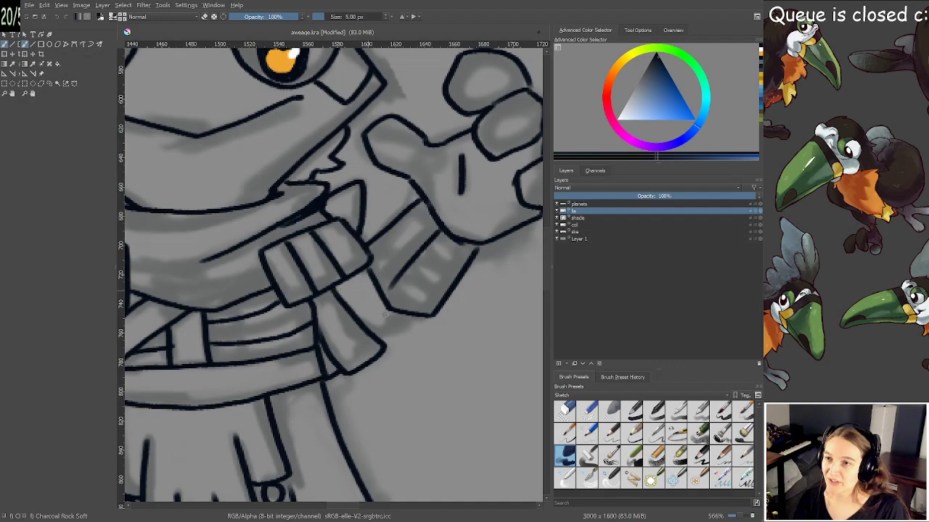
pyautogui.moveTo(383, 339); pyautogui.dragTo(418, 316)
pyautogui.hotkey('ctrl', 's')
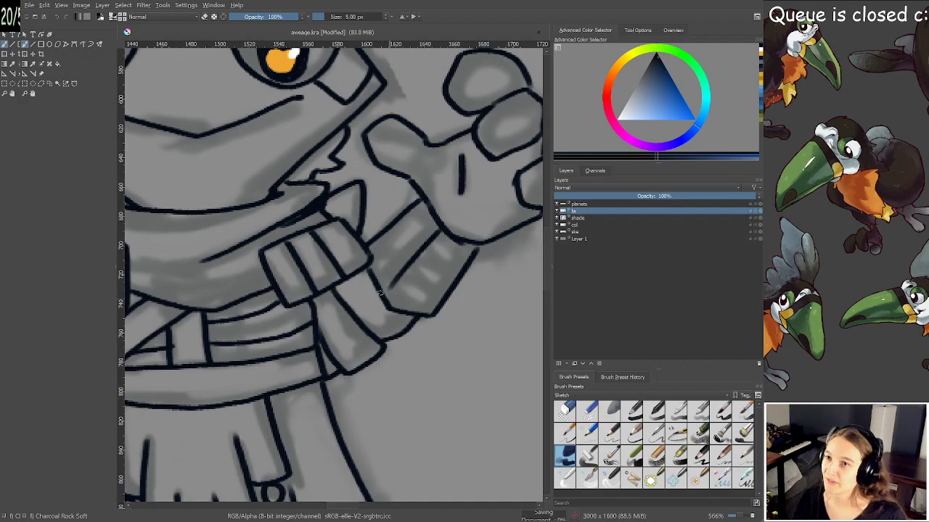
# Hide the rough sketch layer and check the whole character's line art, including in mirrored view
pyautogui.scroll(-3, 422, 345)
pyautogui.moveTo(400, 346)
pyautogui.mouseDown()
pyautogui.moveTo(410, 353)
pyautogui.moveTo(404, 342)
pyautogui.mouseUp()
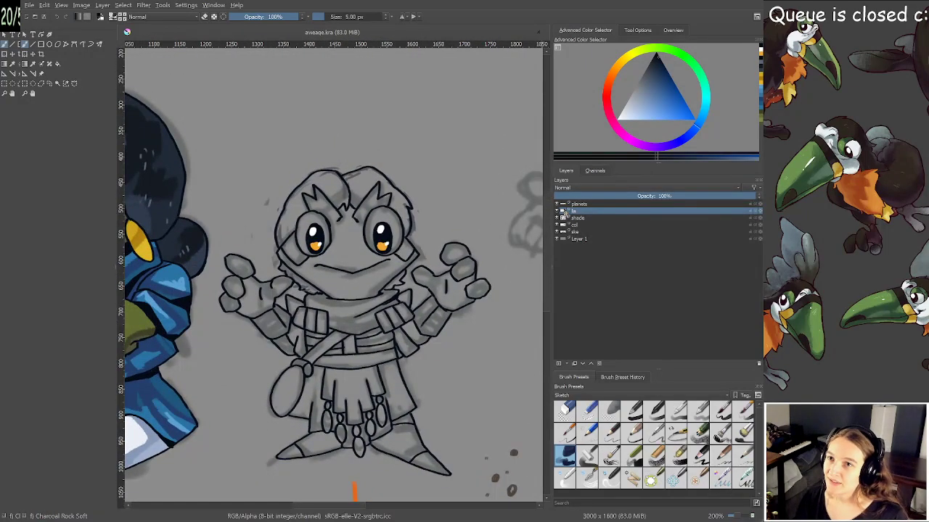
pyautogui.click(556, 231)
pyautogui.scroll(-3, 334, 272)
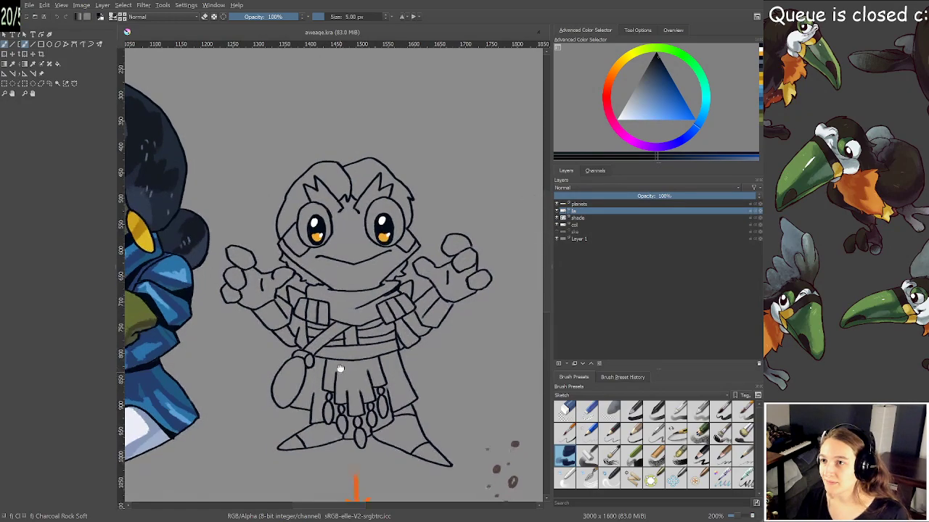
pyautogui.press('m')
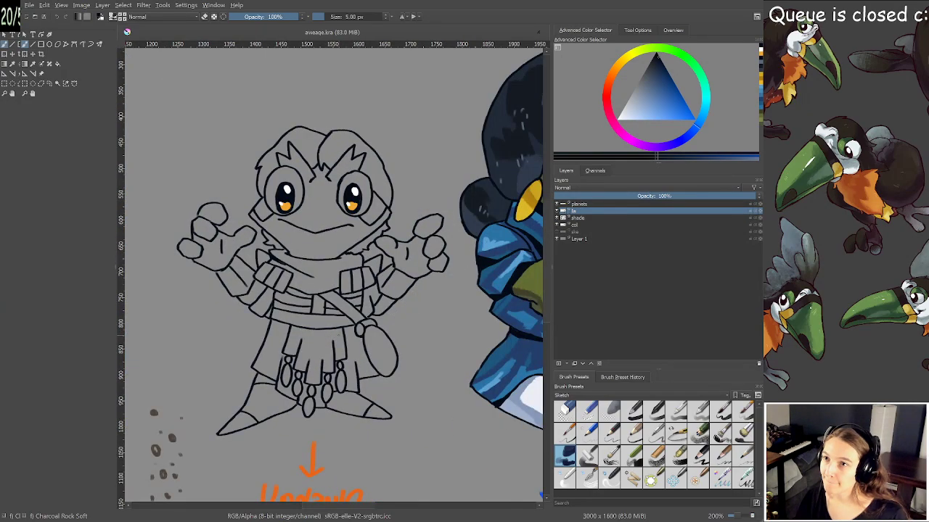
pyautogui.press('m')
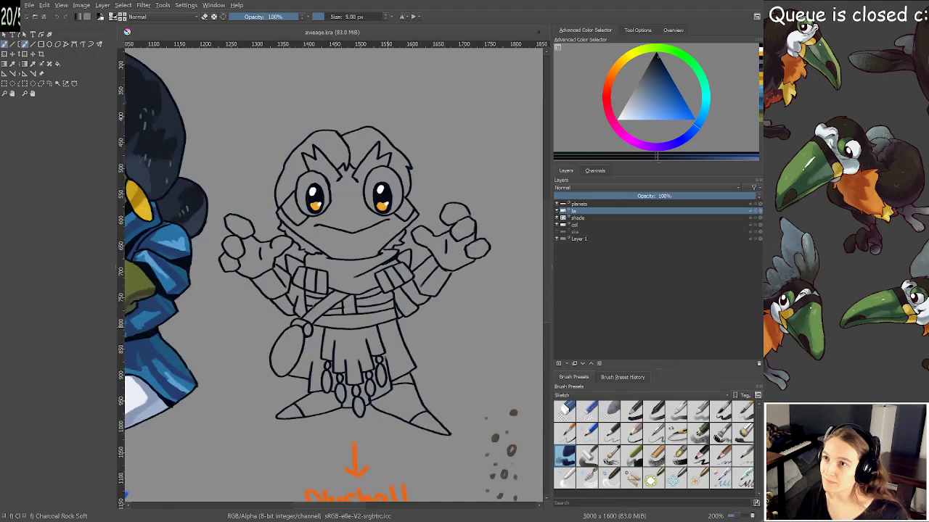
pyautogui.press('-')
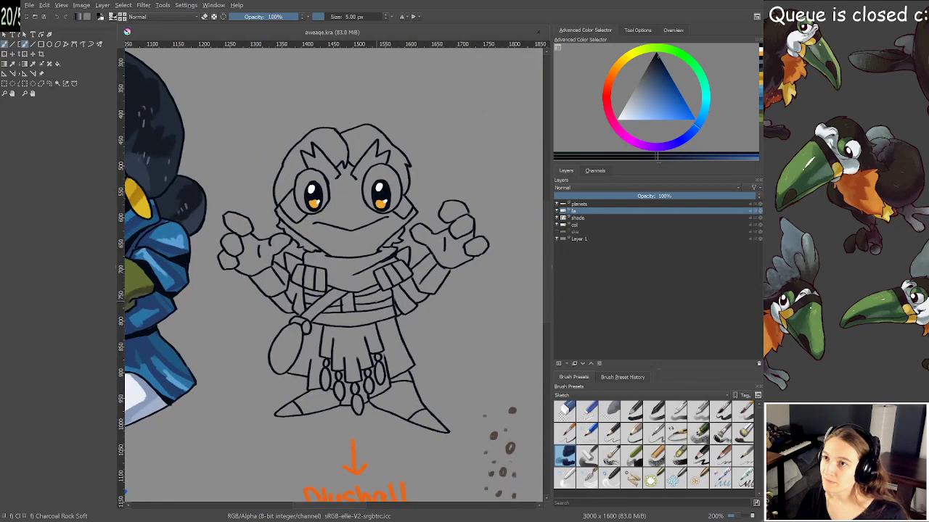
pyautogui.press('-')
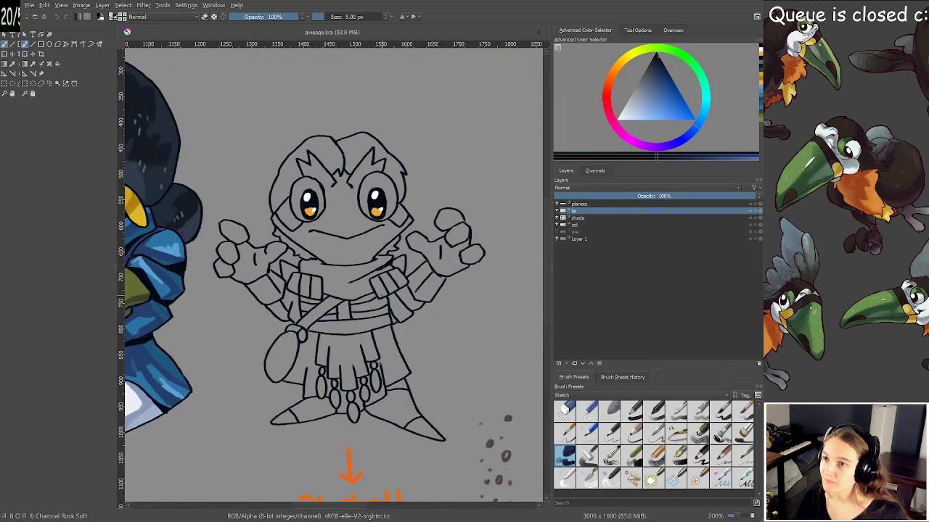
# Thicken the jaw outline on both sides of the face, from the cheeks down to the scarf
pyautogui.scroll(1, 382, 295)
pyautogui.moveTo(382, 296); pyautogui.dragTo(430, 316)
pyautogui.scroll(1, 401, 266)
pyautogui.moveTo(401, 266); pyautogui.dragTo(408, 346)
pyautogui.scroll(2, 429, 296)
pyautogui.scroll(-1, 430, 311)
pyautogui.scroll(-1, 397, 348)
pyautogui.scroll(2, 421, 331)
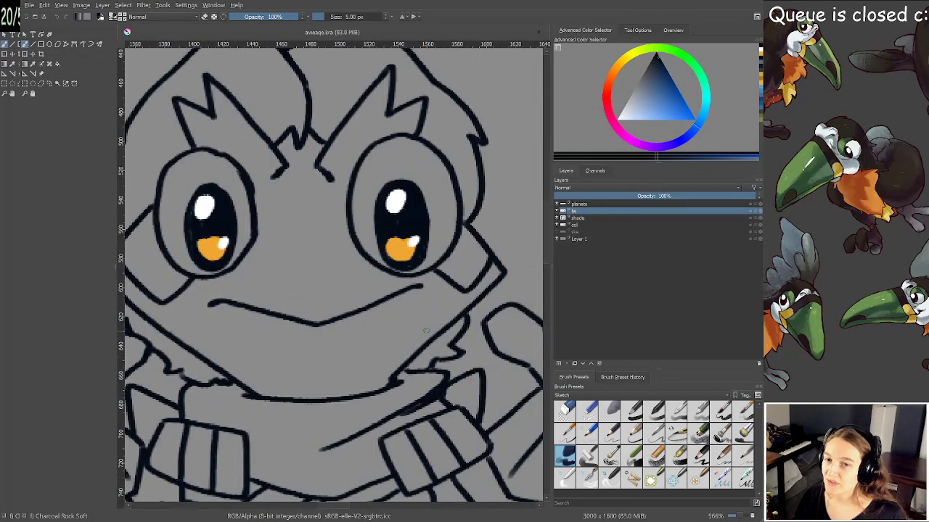
pyautogui.moveTo(420, 331); pyautogui.dragTo(450, 317)
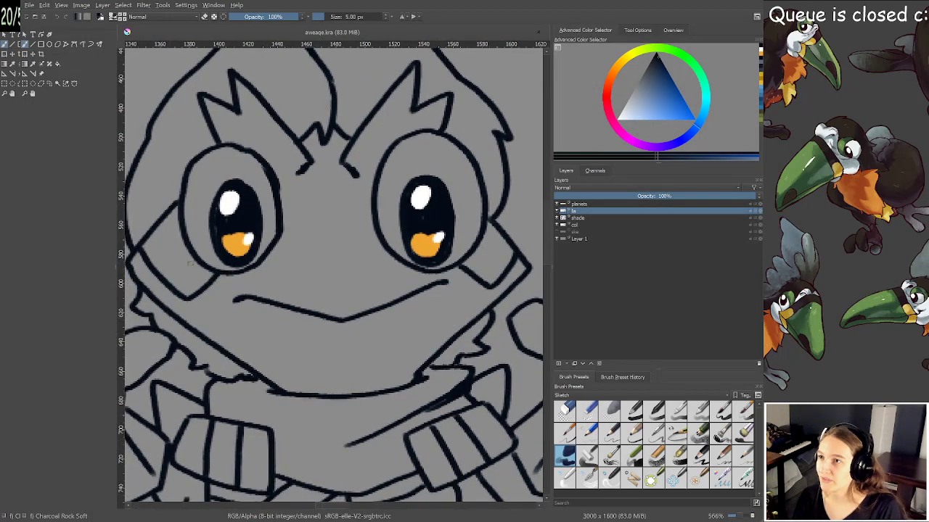
pyautogui.moveTo(129, 267)
pyautogui.mouseDown()
pyautogui.moveTo(233, 356)
pyautogui.moveTo(160, 302)
pyautogui.mouseUp()
pyautogui.moveTo(227, 351); pyautogui.dragTo(276, 386)
pyautogui.moveTo(415, 377)
pyautogui.mouseDown()
pyautogui.moveTo(452, 337)
pyautogui.moveTo(395, 386)
pyautogui.mouseUp()
pyautogui.moveTo(444, 338)
pyautogui.mouseDown()
pyautogui.moveTo(458, 332)
pyautogui.moveTo(434, 346)
pyautogui.mouseUp()
pyautogui.press('e')
pyautogui.moveTo(491, 309); pyautogui.dragTo(526, 272)
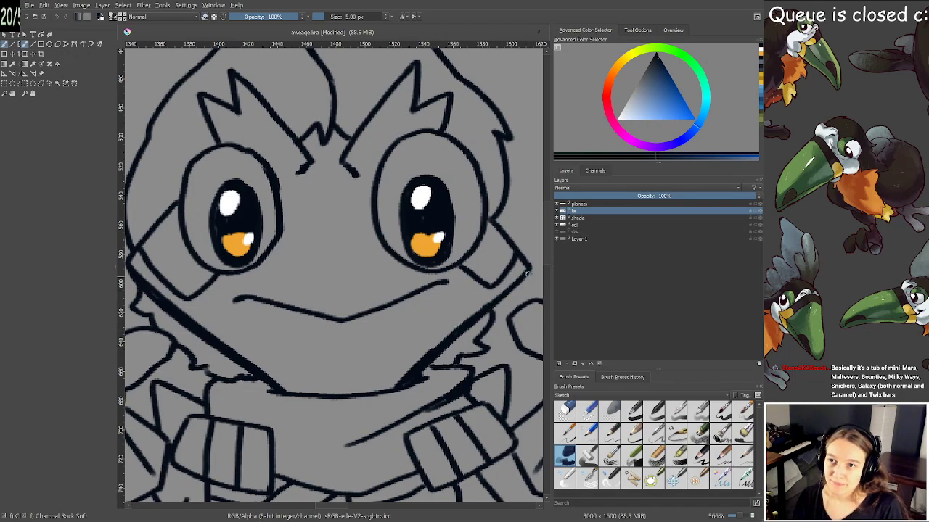
# Thicken the right-side hair edge, the tuft between the brows and the brow lines above both eyes, and save
pyautogui.moveTo(457, 272); pyautogui.dragTo(465, 308)
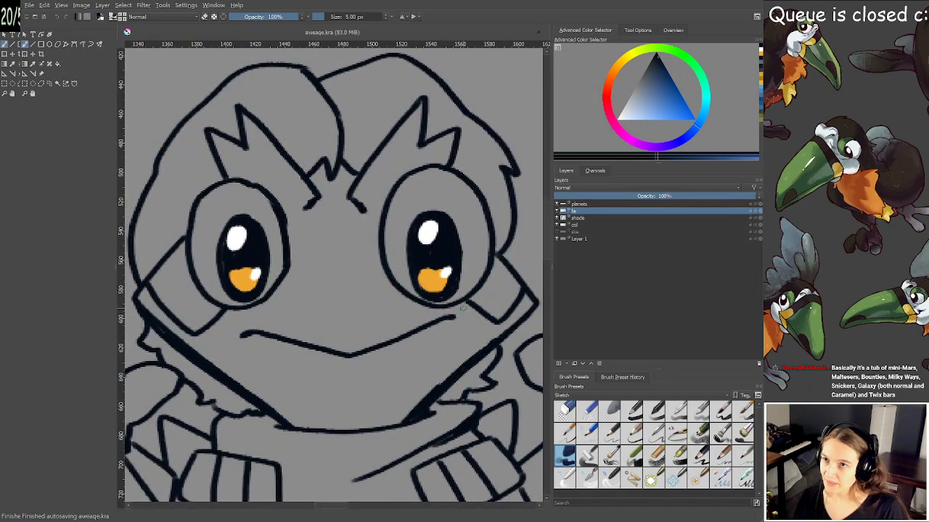
pyautogui.moveTo(501, 255); pyautogui.dragTo(517, 216)
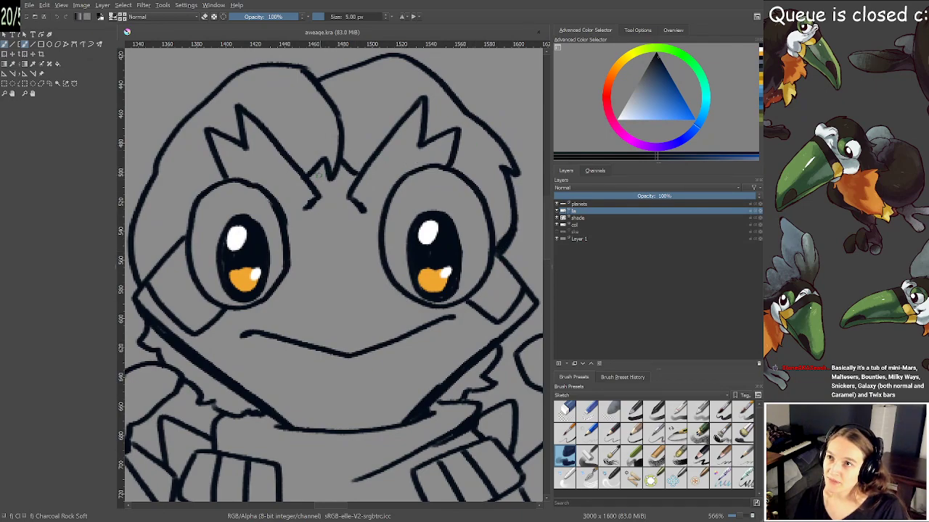
pyautogui.moveTo(317, 174)
pyautogui.mouseDown()
pyautogui.moveTo(325, 185)
pyautogui.moveTo(341, 159)
pyautogui.moveTo(356, 172)
pyautogui.mouseUp()
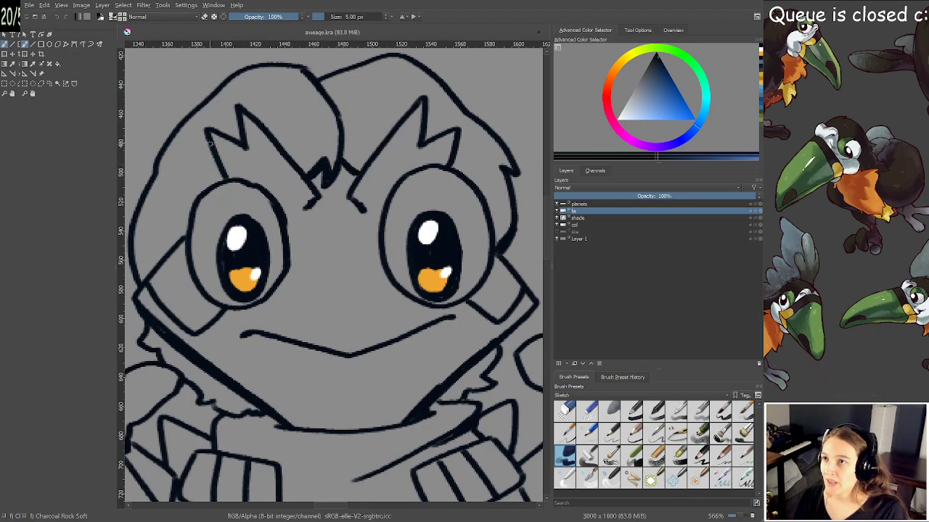
pyautogui.moveTo(207, 132)
pyautogui.mouseDown()
pyautogui.moveTo(227, 175)
pyautogui.moveTo(222, 164)
pyautogui.moveTo(256, 185)
pyautogui.mouseUp()
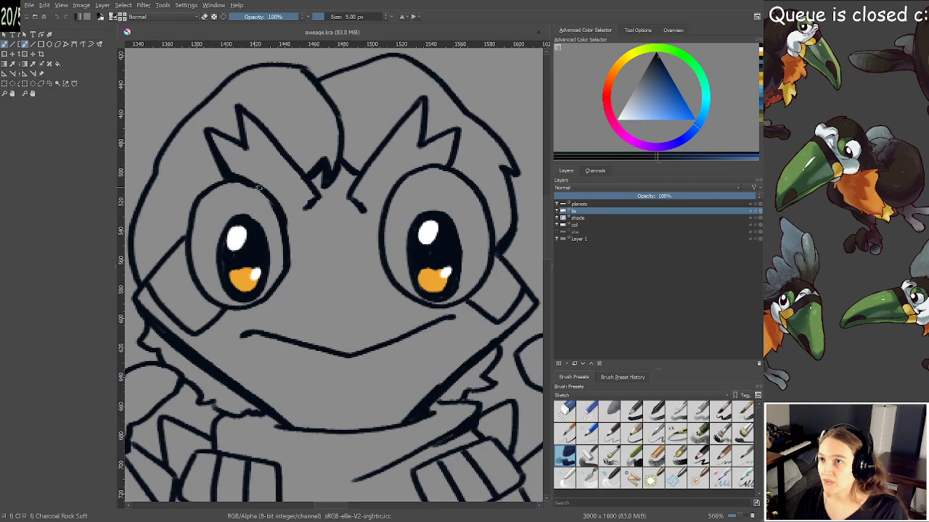
pyautogui.moveTo(431, 165)
pyautogui.mouseDown()
pyautogui.moveTo(445, 161)
pyautogui.moveTo(454, 139)
pyautogui.mouseUp()
pyautogui.hotkey('ctrl', 's')
# Add heavier dark lines below the scarf and along the lower edge of the diagonal chest strap
pyautogui.scroll(-3, 408, 152)
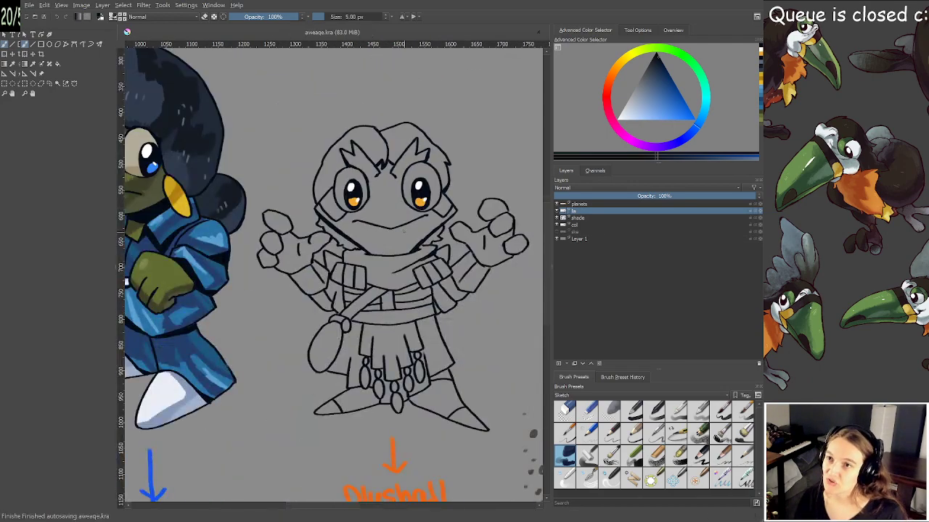
pyautogui.moveTo(406, 226)
pyautogui.mouseDown()
pyautogui.moveTo(398, 253)
pyautogui.moveTo(406, 218)
pyautogui.mouseUp()
pyautogui.scroll(3, 398, 254)
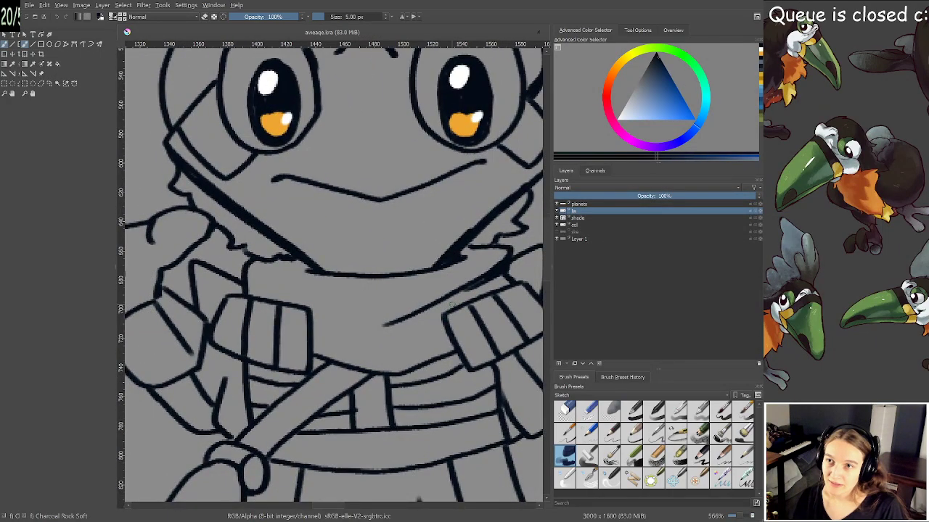
pyautogui.moveTo(426, 310)
pyautogui.mouseDown()
pyautogui.moveTo(481, 281)
pyautogui.moveTo(440, 257)
pyautogui.moveTo(418, 134)
pyautogui.mouseUp()
pyautogui.hotkey('ctrl', 's')
pyautogui.moveTo(435, 225); pyautogui.dragTo(453, 224)
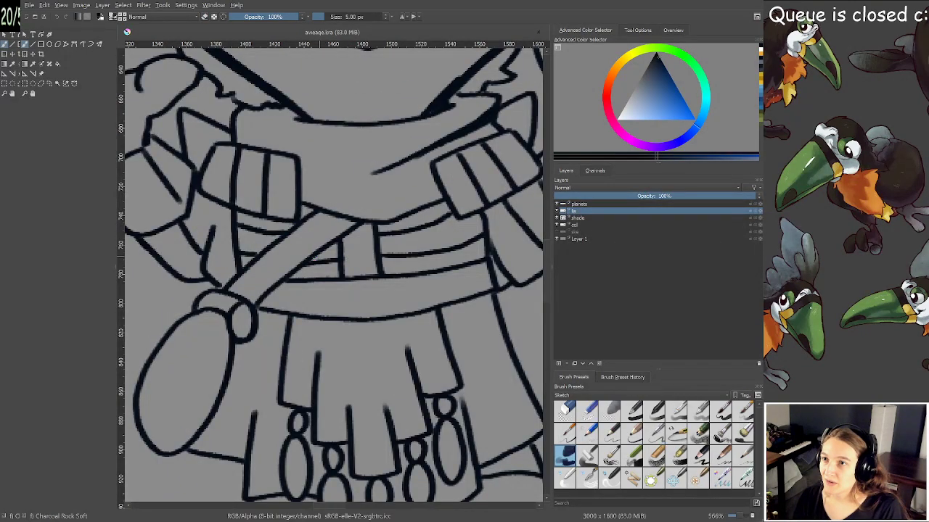
pyautogui.moveTo(361, 225)
pyautogui.mouseDown()
pyautogui.moveTo(367, 231)
pyautogui.moveTo(362, 224)
pyautogui.mouseUp()
pyautogui.moveTo(292, 277); pyautogui.dragTo(313, 258)
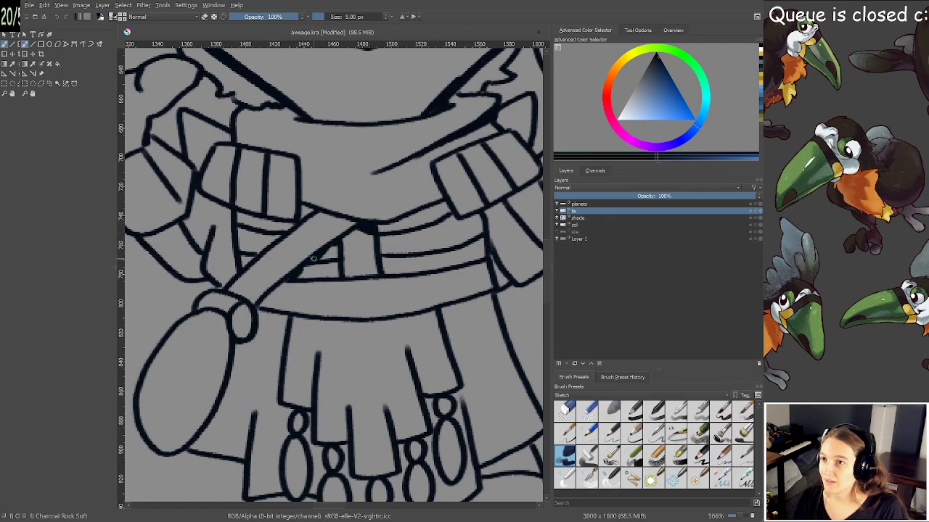
# Fill dark shadows below both shoulder pads and the scarf's lower edge over the torso wraps, and save
pyautogui.moveTo(234, 215)
pyautogui.mouseDown()
pyautogui.moveTo(294, 223)
pyautogui.moveTo(299, 213)
pyautogui.mouseUp()
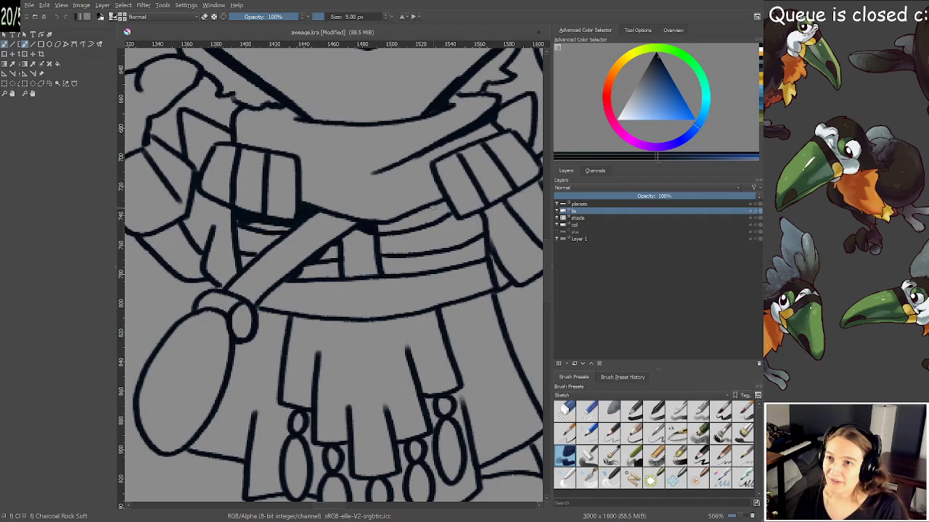
pyautogui.moveTo(408, 215)
pyautogui.mouseDown()
pyautogui.moveTo(443, 203)
pyautogui.moveTo(475, 220)
pyautogui.moveTo(414, 294)
pyautogui.mouseUp()
pyautogui.hotkey('ctrl', 's')
# Darken the gap between the right-side shoulder pad and sleeve folds, and thicken the line under the forearm wrap
pyautogui.scroll(-2, 479, 215)
pyautogui.scroll(1, 429, 233)
pyautogui.moveTo(428, 233); pyautogui.dragTo(393, 258)
pyautogui.scroll(3, 392, 256)
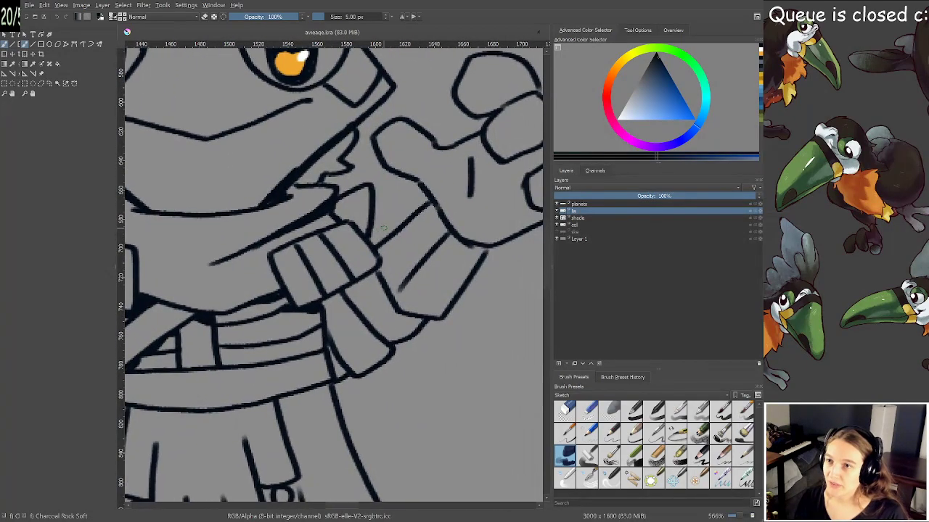
pyautogui.moveTo(342, 292)
pyautogui.mouseDown()
pyautogui.moveTo(355, 298)
pyautogui.moveTo(372, 274)
pyautogui.mouseUp()
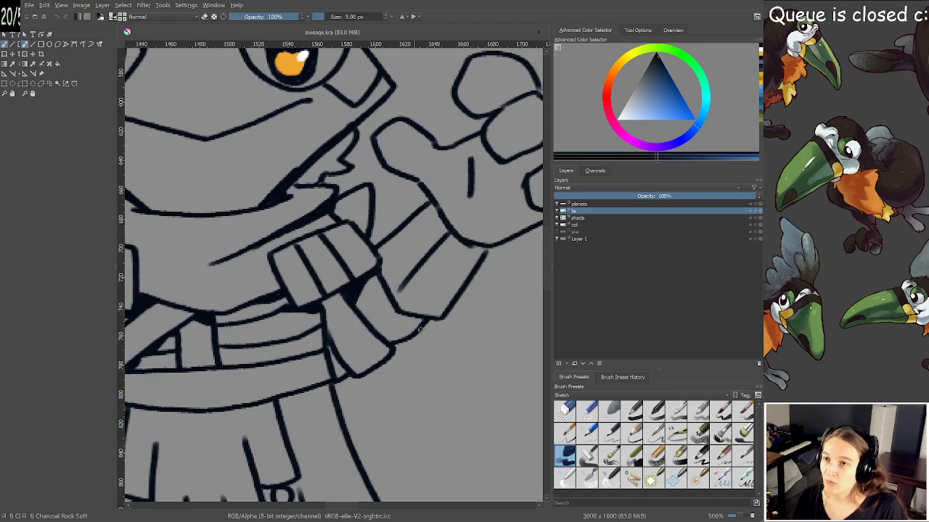
pyautogui.scroll(-3, 412, 332)
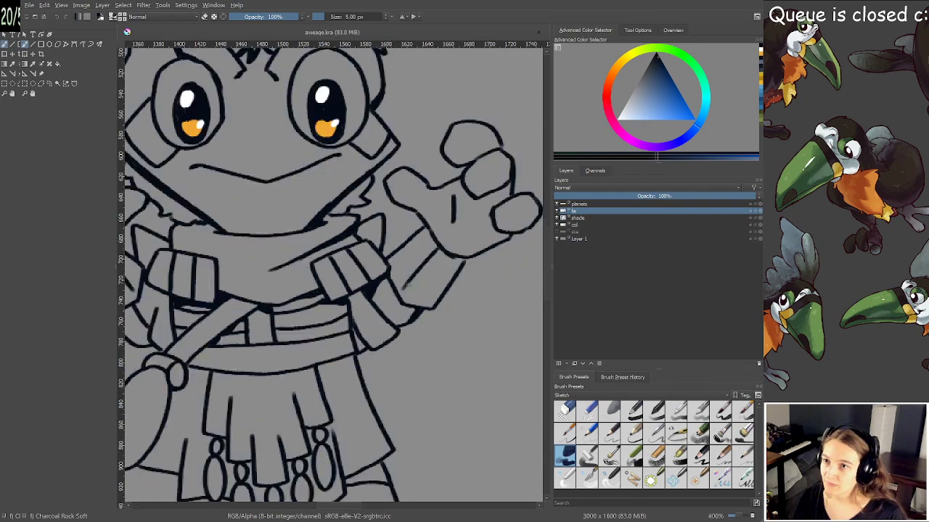
# Darken the left-side sleeve folds below the forearm wrap and shoulder pad, and save the file
pyautogui.scroll(3, 345, 295)
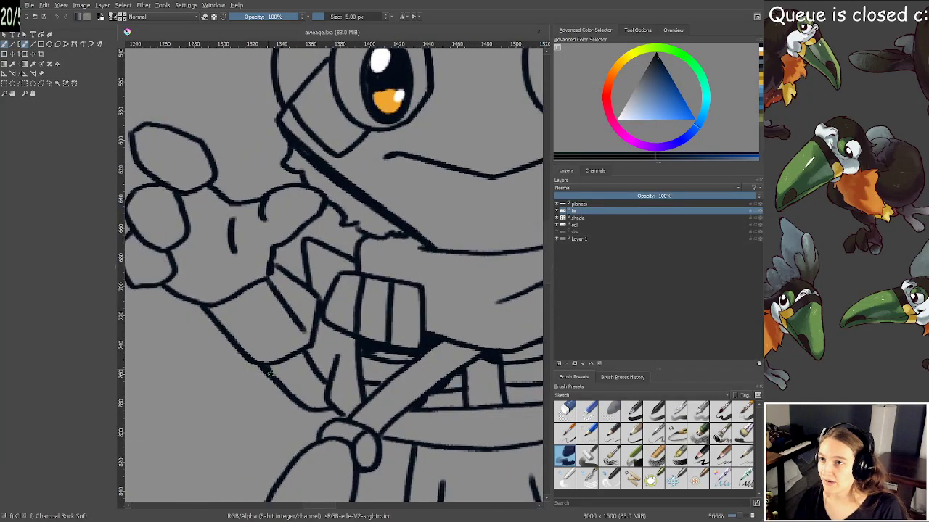
pyautogui.moveTo(272, 374)
pyautogui.mouseDown()
pyautogui.moveTo(302, 348)
pyautogui.moveTo(282, 352)
pyautogui.moveTo(322, 378)
pyautogui.moveTo(343, 330)
pyautogui.mouseUp()
pyautogui.press('e')
pyautogui.hotkey('ctrl', 's')
# Thicken the outline of the right-side cheek flap and the jaw corner below it, and save the file
pyautogui.scroll(-2, 415, 293)
pyautogui.moveTo(414, 293); pyautogui.dragTo(364, 332)
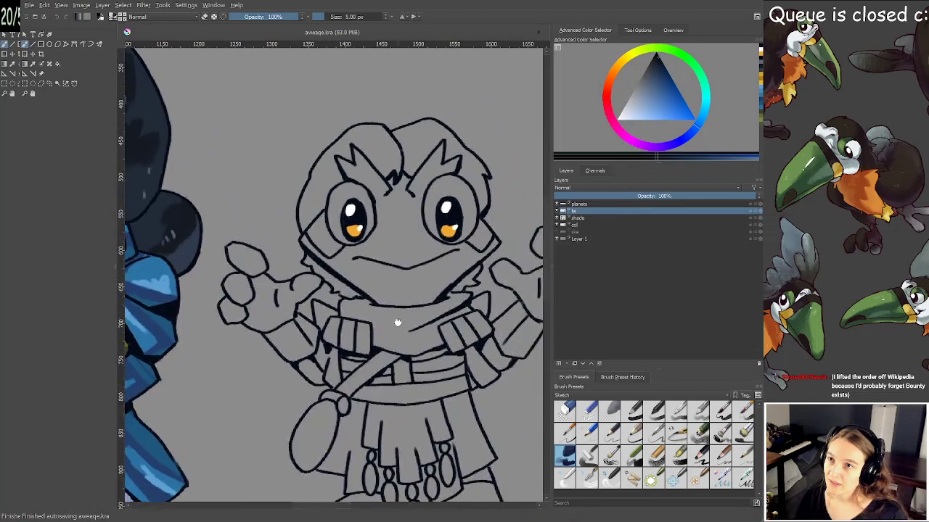
pyautogui.scroll(1, 397, 322)
pyautogui.scroll(1, 417, 278)
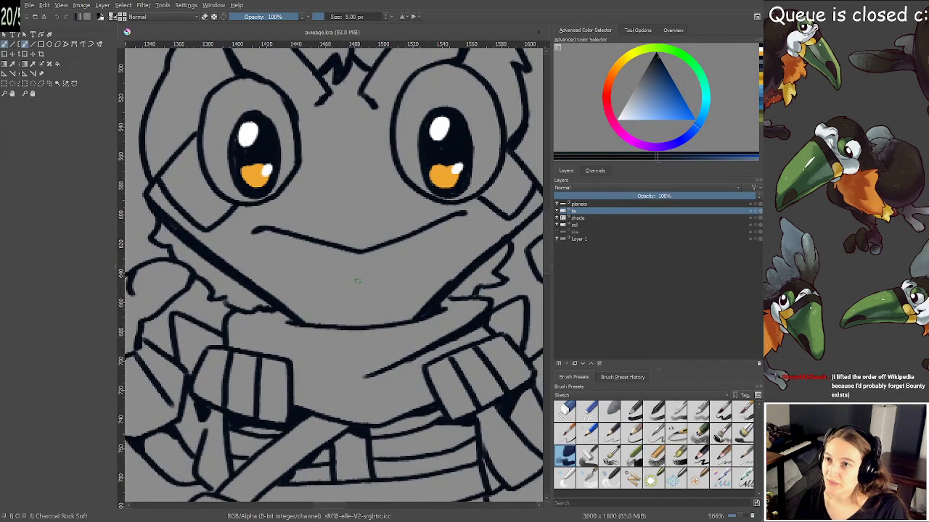
pyautogui.moveTo(437, 246); pyautogui.dragTo(307, 320)
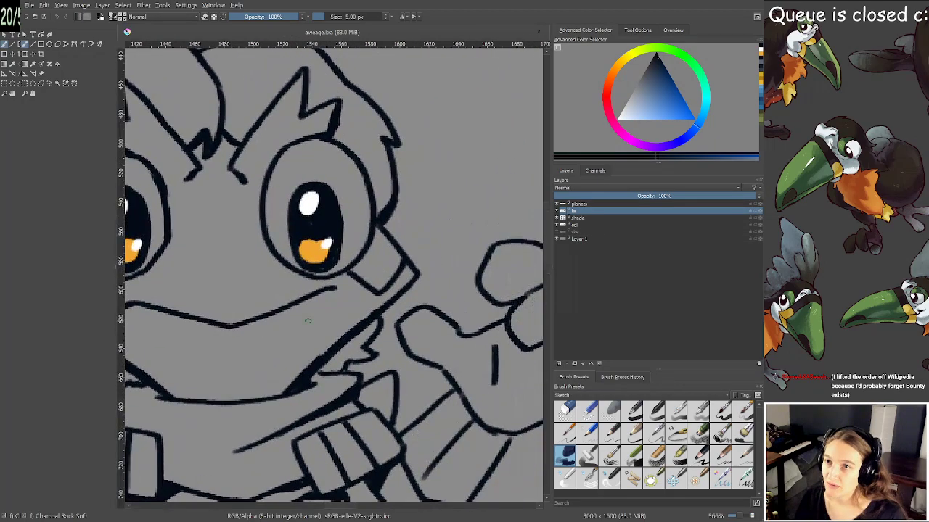
pyautogui.moveTo(375, 225); pyautogui.dragTo(413, 274)
pyautogui.moveTo(377, 317)
pyautogui.mouseDown()
pyautogui.moveTo(416, 280)
pyautogui.moveTo(416, 259)
pyautogui.mouseUp()
pyautogui.scroll(-3, 427, 275)
pyautogui.hotkey('ctrl', 's')
# Fill a dark shadow across the left-side shoe, beneath the robe hem and hanging beads
pyautogui.moveTo(417, 297); pyautogui.dragTo(424, 259)
pyautogui.scroll(2, 384, 315)
pyautogui.moveTo(382, 317); pyautogui.dragTo(448, 251)
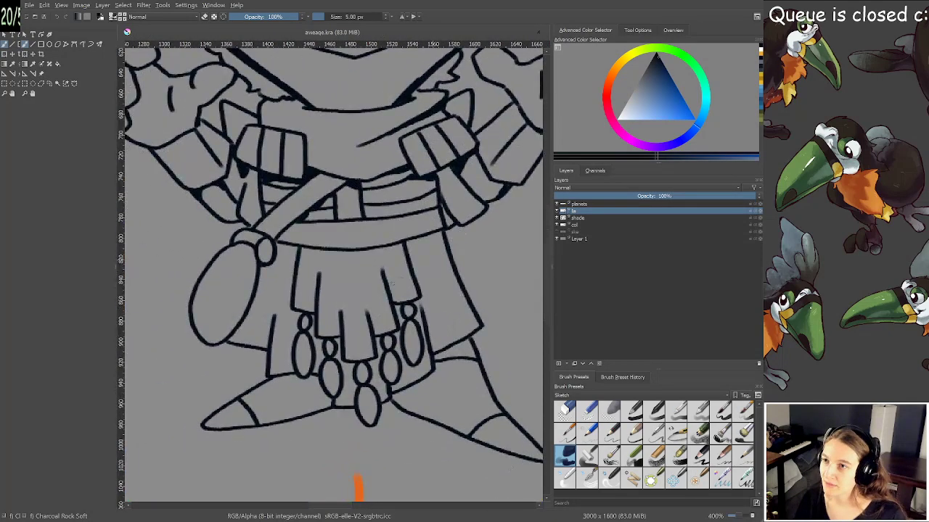
pyautogui.scroll(1, 382, 281)
pyautogui.moveTo(381, 281)
pyautogui.mouseDown()
pyautogui.moveTo(392, 215)
pyautogui.moveTo(416, 248)
pyautogui.mouseUp()
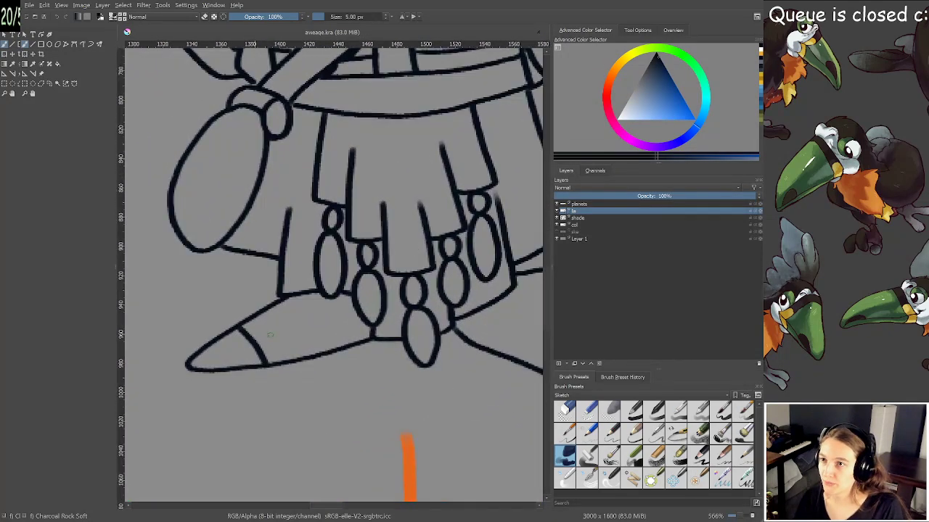
pyautogui.moveTo(291, 298)
pyautogui.mouseDown()
pyautogui.moveTo(320, 301)
pyautogui.moveTo(311, 294)
pyautogui.moveTo(317, 292)
pyautogui.mouseUp()
pyautogui.hotkey('ctrl', 'z')
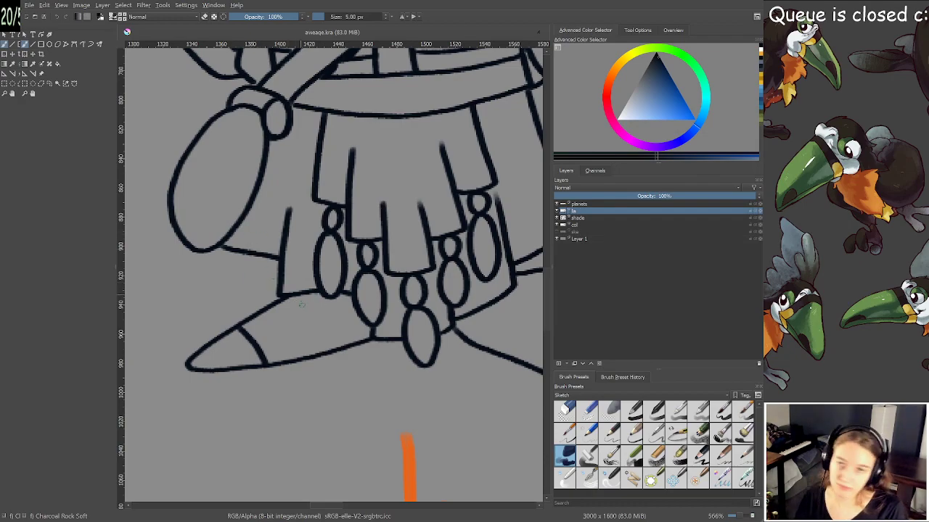
pyautogui.moveTo(293, 300)
pyautogui.mouseDown()
pyautogui.moveTo(348, 303)
pyautogui.moveTo(354, 338)
pyautogui.moveTo(365, 338)
pyautogui.mouseUp()
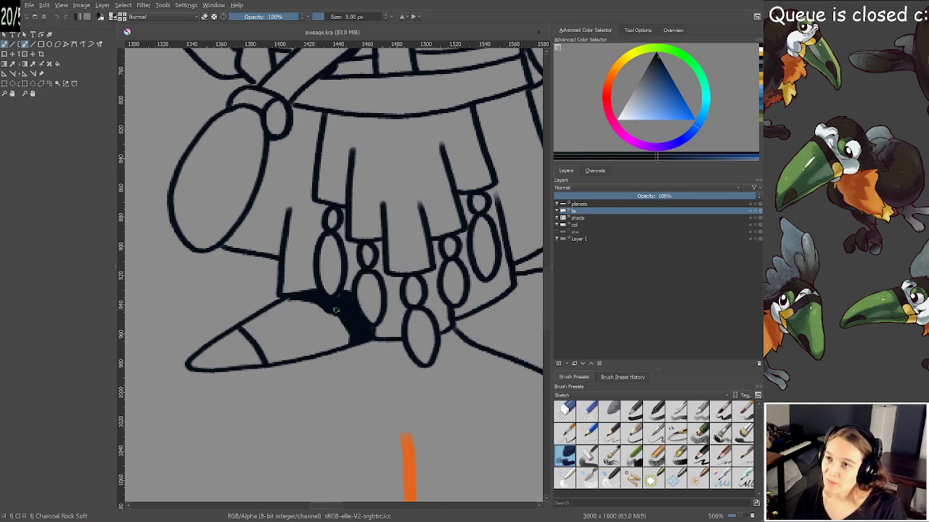
# Fill dark shadows on the right-side shoe and ankle along the robe hem, and save the file
pyautogui.moveTo(335, 310)
pyautogui.mouseDown()
pyautogui.moveTo(328, 301)
pyautogui.moveTo(340, 326)
pyautogui.moveTo(323, 306)
pyautogui.moveTo(233, 284)
pyautogui.mouseUp()
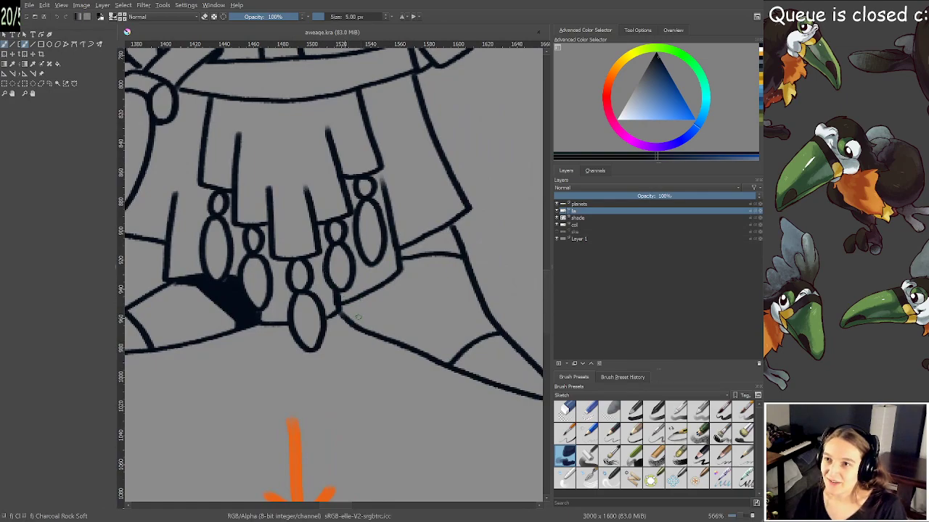
pyautogui.moveTo(345, 310)
pyautogui.mouseDown()
pyautogui.moveTo(360, 316)
pyautogui.moveTo(372, 295)
pyautogui.moveTo(409, 273)
pyautogui.moveTo(406, 264)
pyautogui.moveTo(444, 256)
pyautogui.moveTo(428, 243)
pyautogui.moveTo(450, 242)
pyautogui.moveTo(433, 233)
pyautogui.moveTo(450, 229)
pyautogui.moveTo(456, 246)
pyautogui.mouseUp()
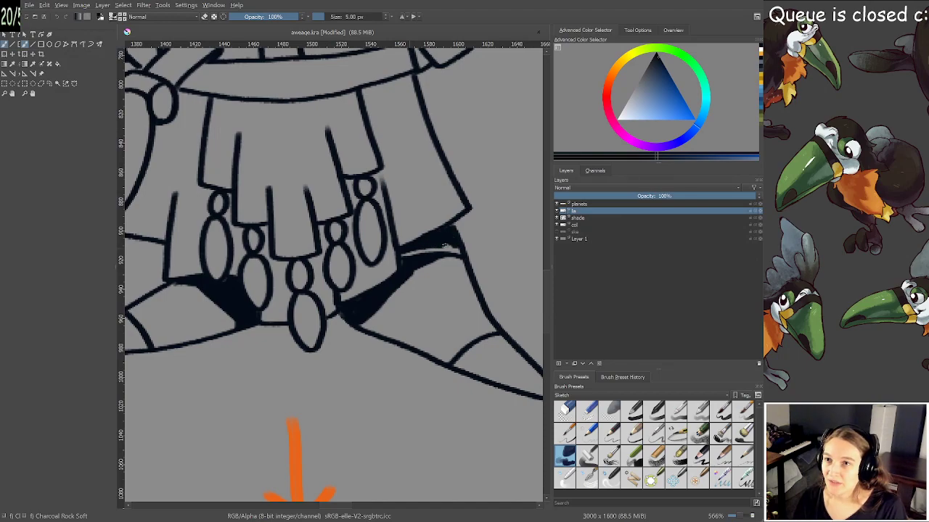
pyautogui.hotkey('ctrl', 's')
pyautogui.scroll(-2, 449, 229)
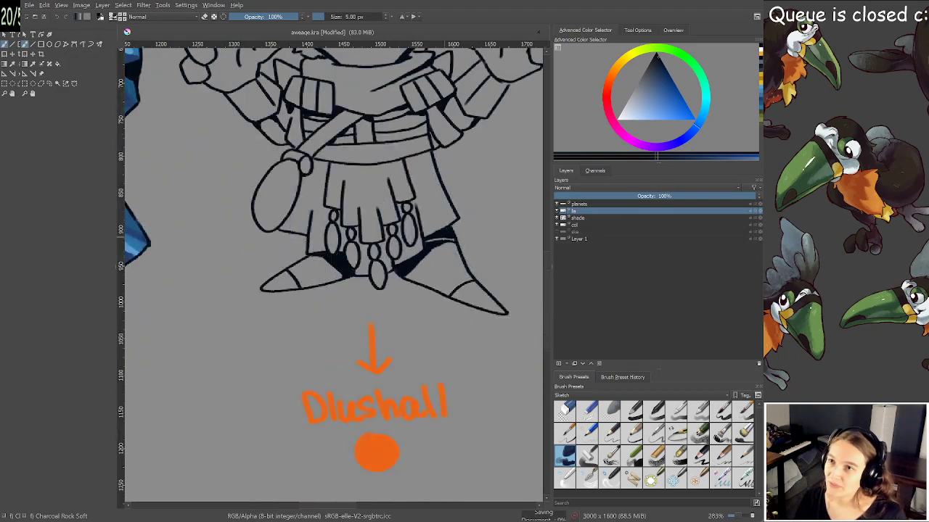
# Fill a dark shadow on the robe behind the pouch and its knot, and save the file
pyautogui.moveTo(400, 216); pyautogui.dragTo(395, 288)
pyautogui.moveTo(453, 233); pyautogui.dragTo(441, 278)
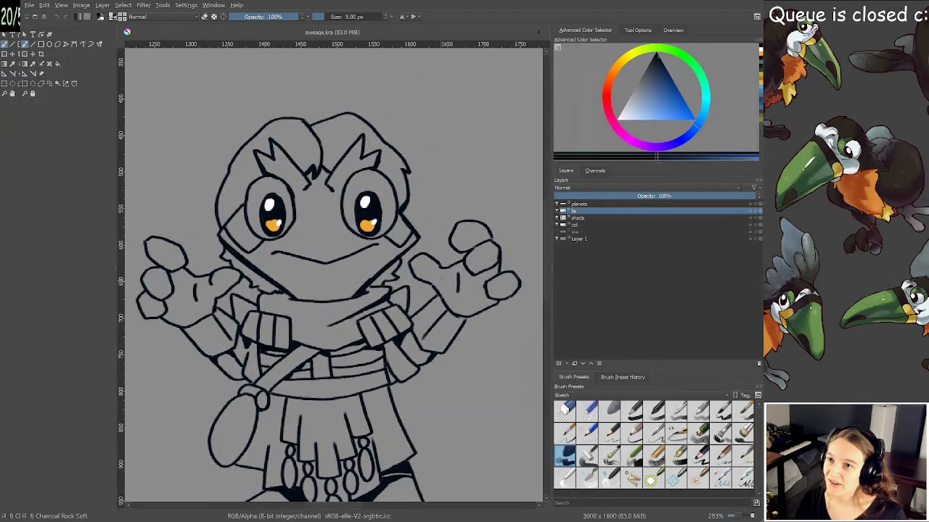
pyautogui.scroll(3, 420, 262)
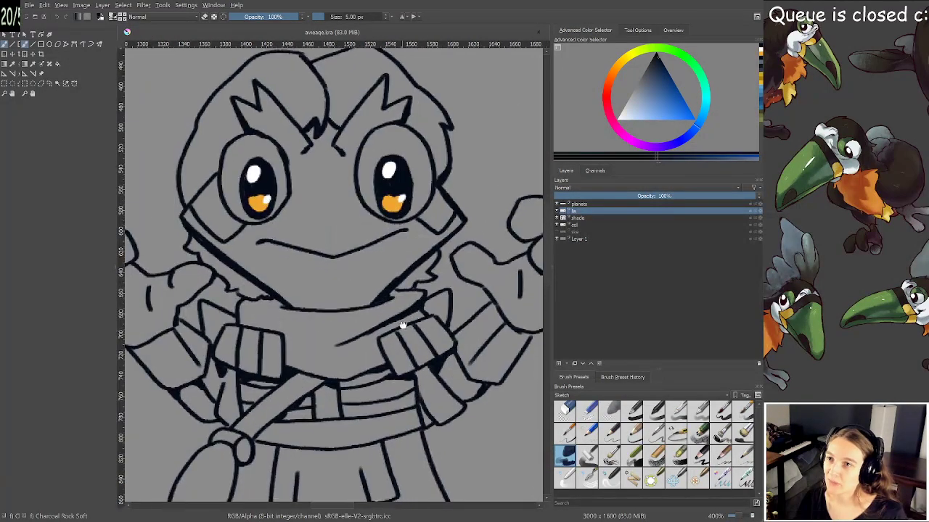
pyautogui.scroll(-2, 352, 239)
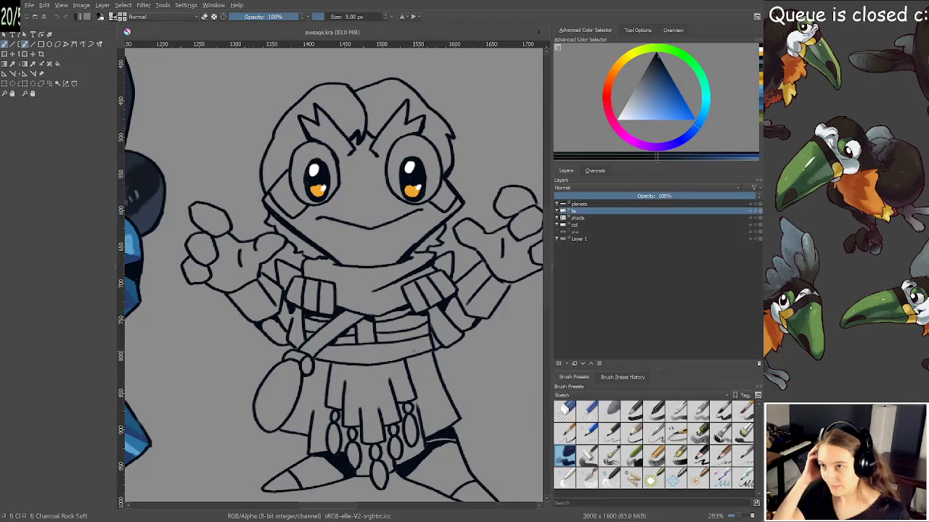
pyautogui.scroll(1, 385, 300)
pyautogui.moveTo(388, 302); pyautogui.dragTo(466, 256)
pyautogui.scroll(1, 414, 285)
pyautogui.scroll(4, 399, 312)
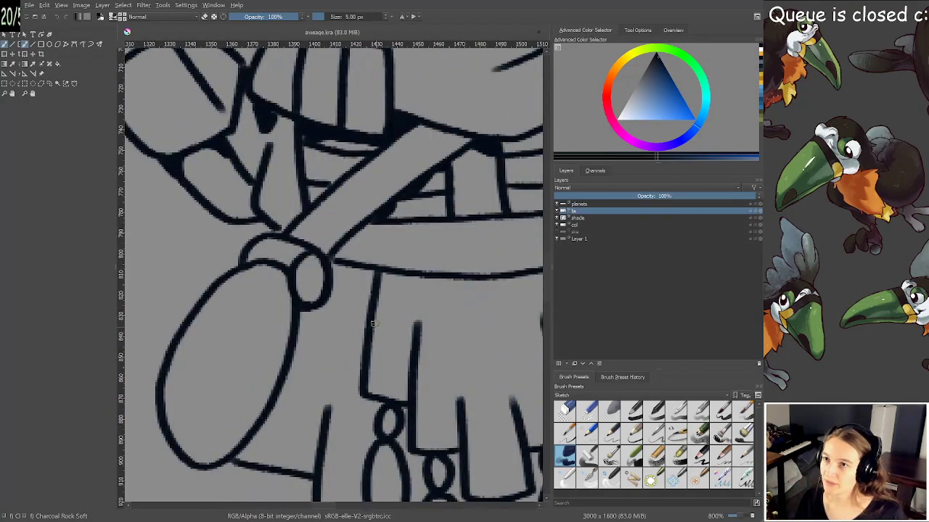
pyautogui.moveTo(340, 264)
pyautogui.mouseDown()
pyautogui.moveTo(360, 250)
pyautogui.moveTo(339, 291)
pyautogui.moveTo(339, 269)
pyautogui.moveTo(330, 311)
pyautogui.moveTo(313, 331)
pyautogui.mouseUp()
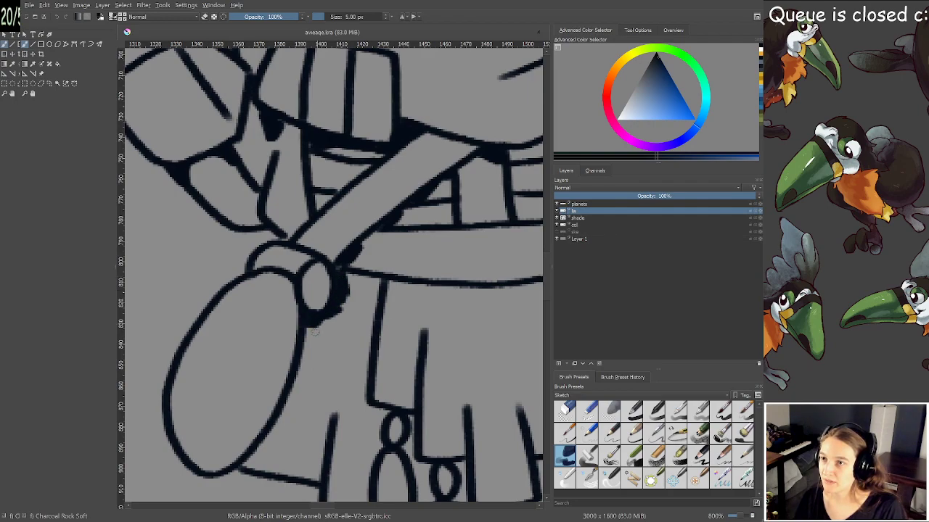
pyautogui.moveTo(254, 473)
pyautogui.mouseDown()
pyautogui.moveTo(277, 438)
pyautogui.moveTo(293, 464)
pyautogui.moveTo(299, 390)
pyautogui.moveTo(285, 407)
pyautogui.moveTo(311, 341)
pyautogui.moveTo(308, 403)
pyautogui.mouseUp()
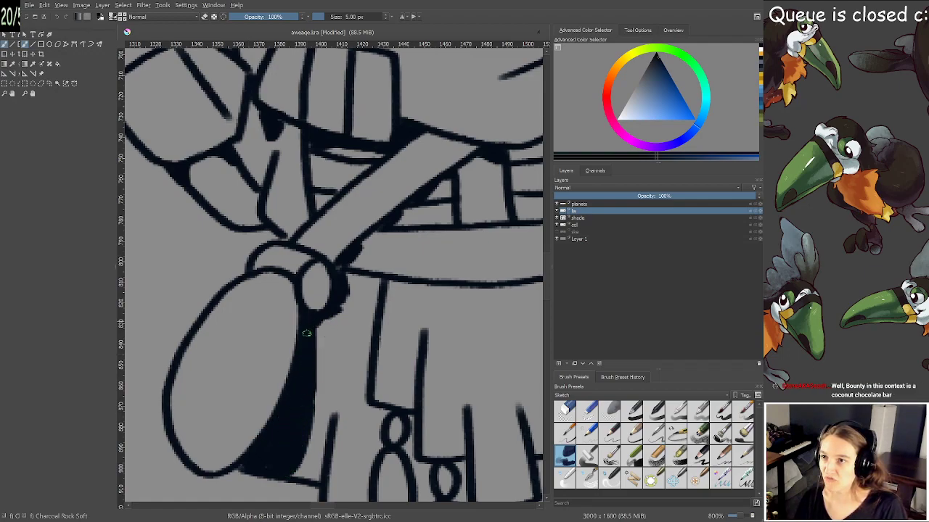
pyautogui.moveTo(306, 333)
pyautogui.mouseDown()
pyautogui.moveTo(332, 325)
pyautogui.moveTo(326, 335)
pyautogui.moveTo(354, 299)
pyautogui.moveTo(344, 329)
pyautogui.mouseUp()
pyautogui.hotkey('ctrl', 's')
pyautogui.scroll(-3, 348, 325)
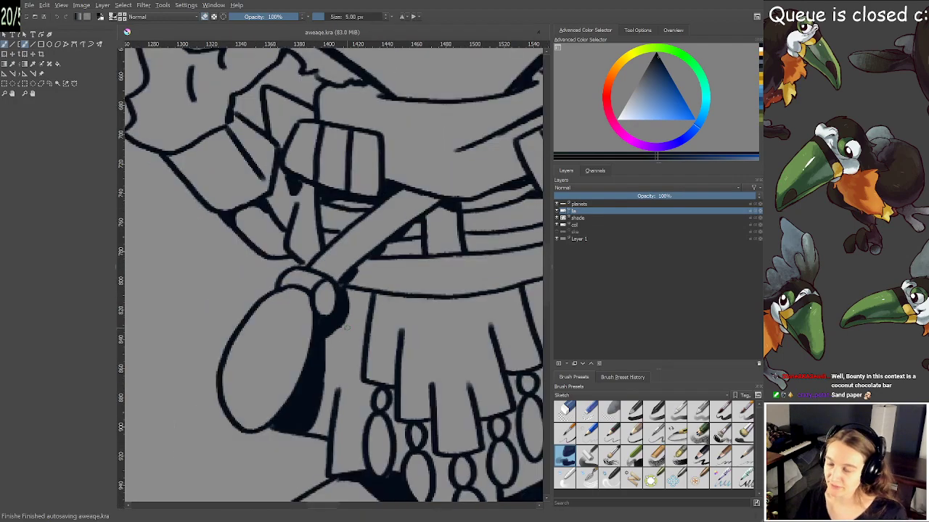
pyautogui.scroll(-2, 439, 289)
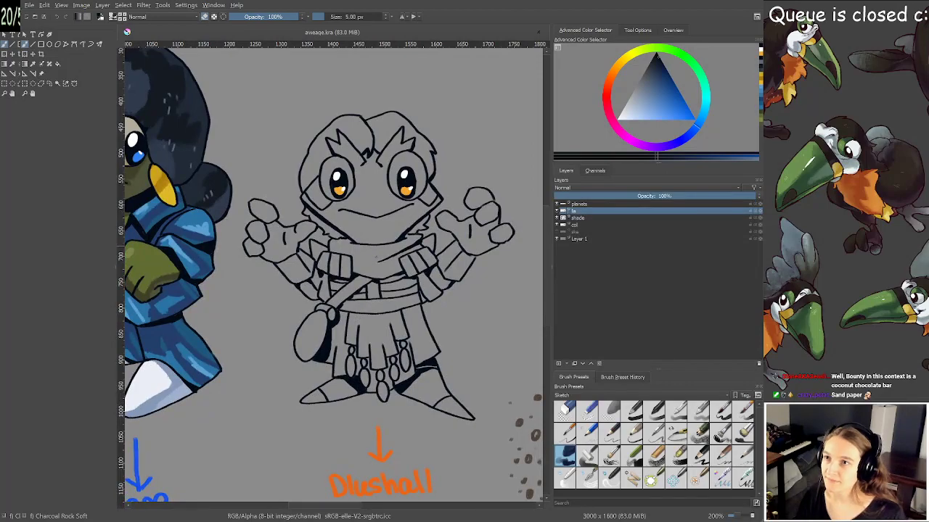
# Fill the light gap left in the dark shadow on the right-side ankle, and save the file
pyautogui.moveTo(437, 289); pyautogui.dragTo(431, 298)
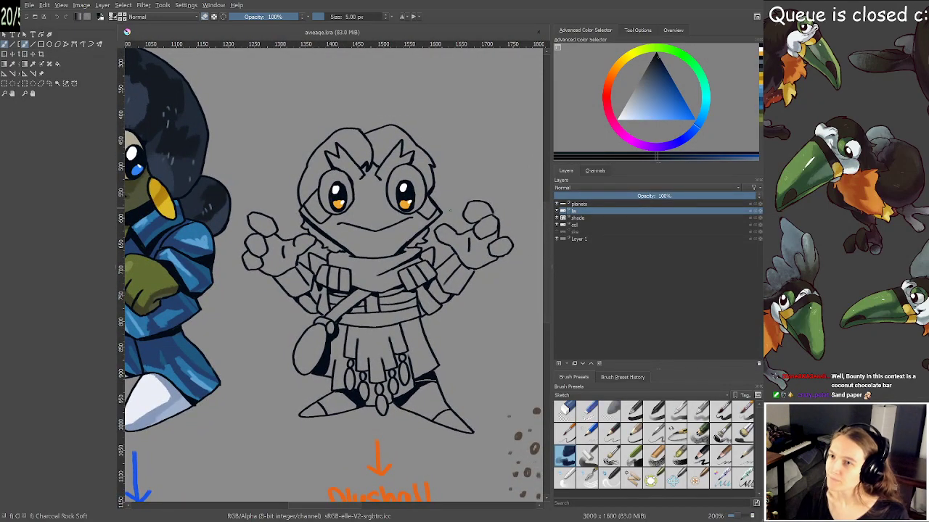
pyautogui.scroll(3, 327, 435)
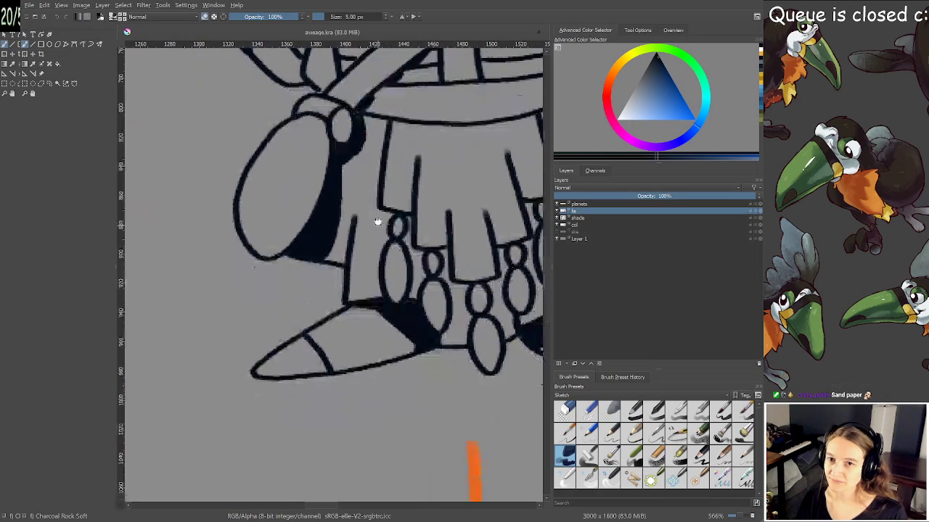
pyautogui.moveTo(339, 268)
pyautogui.mouseDown()
pyautogui.moveTo(338, 302)
pyautogui.moveTo(319, 321)
pyautogui.moveTo(366, 306)
pyautogui.moveTo(355, 305)
pyautogui.moveTo(410, 326)
pyautogui.moveTo(313, 355)
pyautogui.moveTo(315, 370)
pyautogui.mouseUp()
pyautogui.press('e')
pyautogui.scroll(-3, 440, 292)
pyautogui.scroll(3, 399, 301)
pyautogui.moveTo(444, 357); pyautogui.dragTo(349, 235)
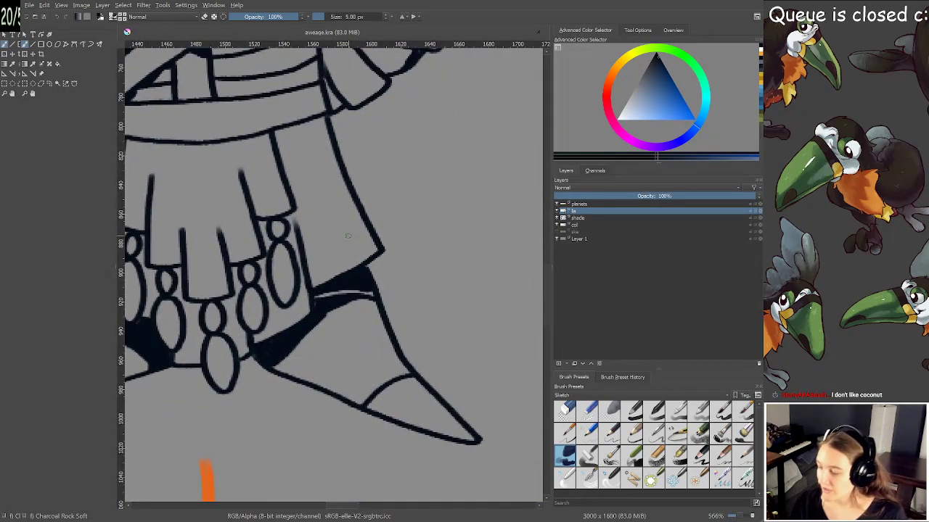
pyautogui.press('e')
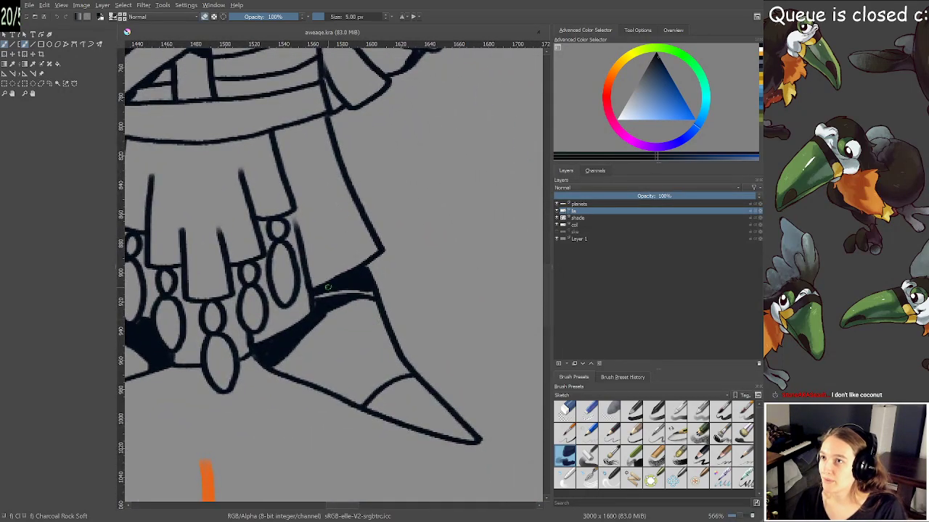
pyautogui.moveTo(335, 289)
pyautogui.mouseDown()
pyautogui.moveTo(317, 300)
pyautogui.moveTo(374, 294)
pyautogui.mouseUp()
pyautogui.press('e')
pyautogui.hotkey('ctrl', 's')
pyautogui.scroll(-4, 358, 274)
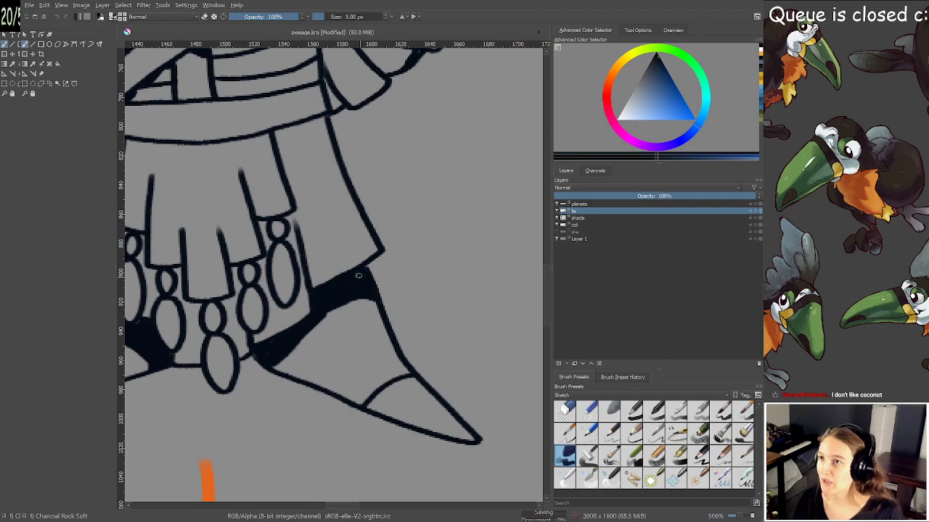
# Thicken the lower edge of the waist belt above the fringed front cloth
pyautogui.scroll(5, 349, 262)
pyautogui.moveTo(347, 259); pyautogui.dragTo(405, 272)
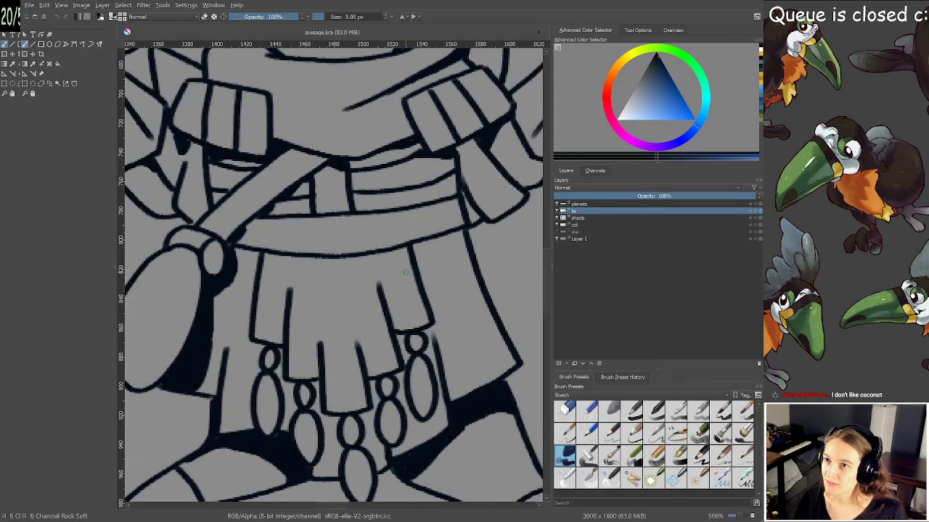
pyautogui.moveTo(289, 254)
pyautogui.mouseDown()
pyautogui.moveTo(326, 261)
pyautogui.moveTo(400, 247)
pyautogui.mouseUp()
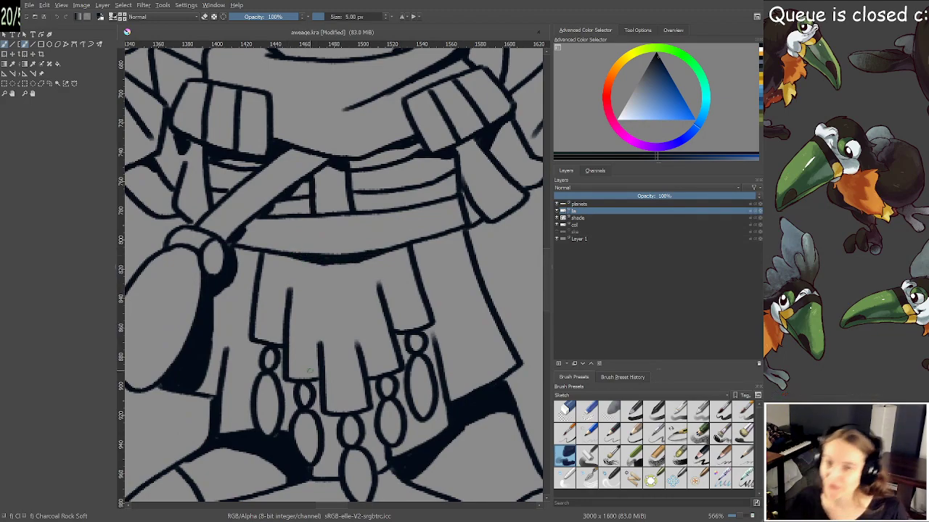
# Add small dark shadows beneath the front cloth's strips around the tops of the hanging beads, and save the file
pyautogui.moveTo(282, 348); pyautogui.dragTo(278, 370)
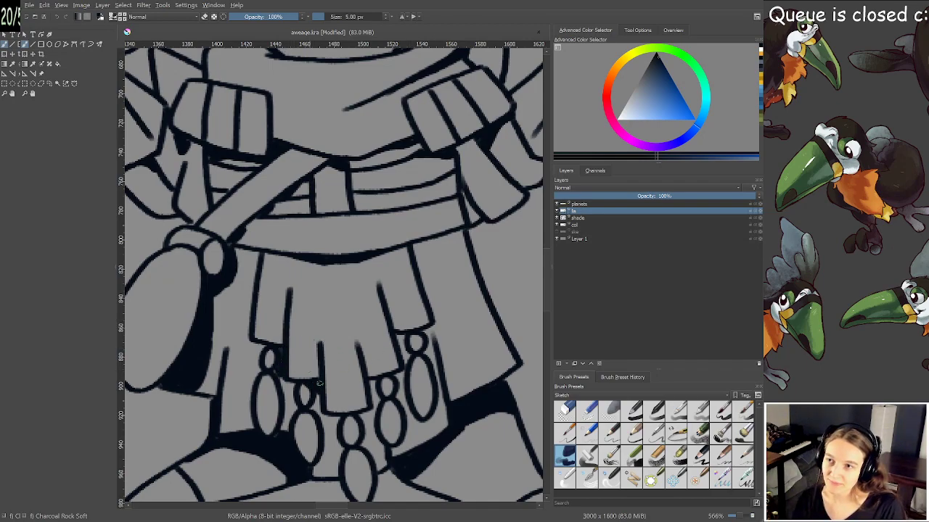
pyautogui.moveTo(376, 390); pyautogui.dragTo(374, 391)
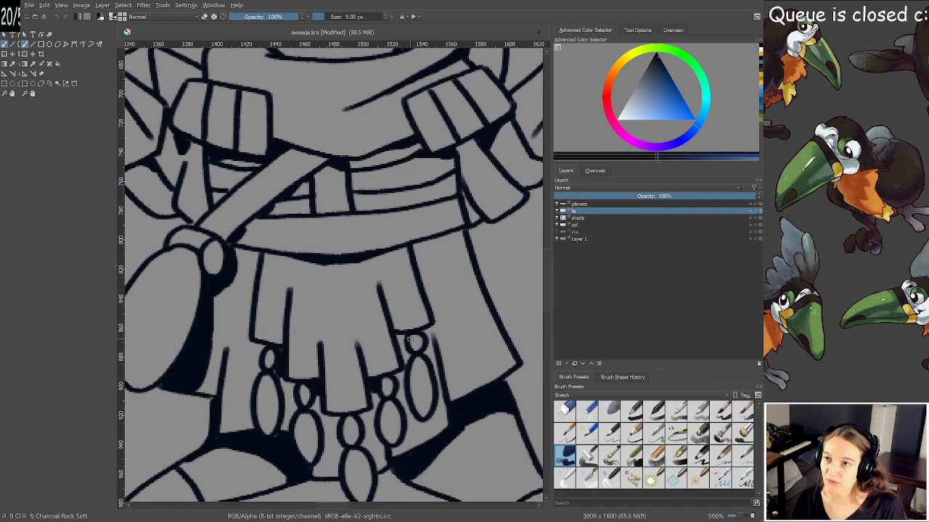
pyautogui.moveTo(408, 339); pyautogui.dragTo(394, 343)
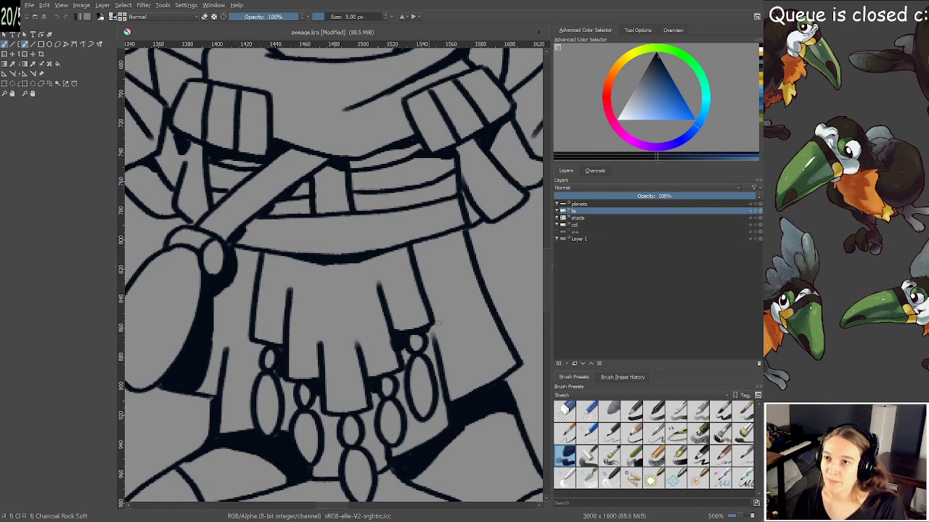
pyautogui.hotkey('ctrl', 's')
# Fill a tapered dark shadow below the belt, beside the right-side edge of the fringed front cloth
pyautogui.scroll(-1, 431, 318)
pyautogui.moveTo(432, 319); pyautogui.dragTo(413, 379)
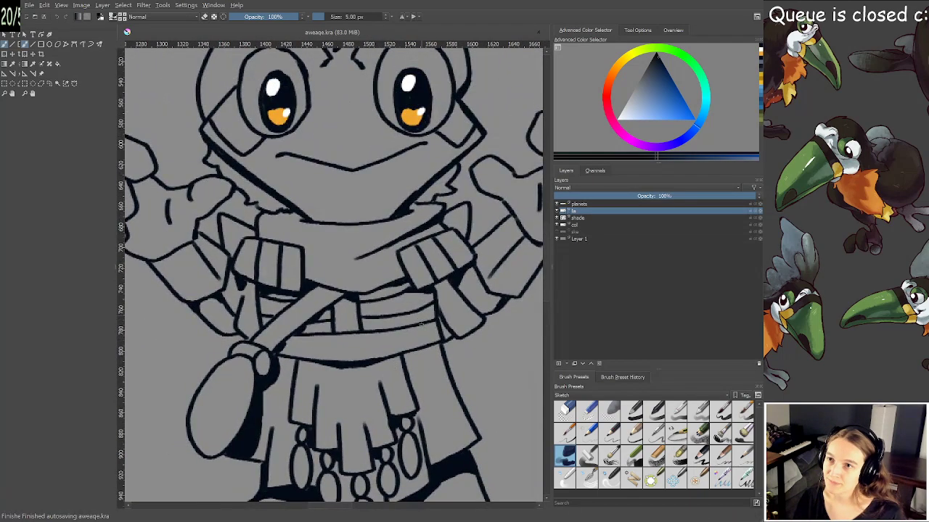
pyautogui.moveTo(426, 291); pyautogui.dragTo(398, 265)
pyautogui.scroll(1, 468, 457)
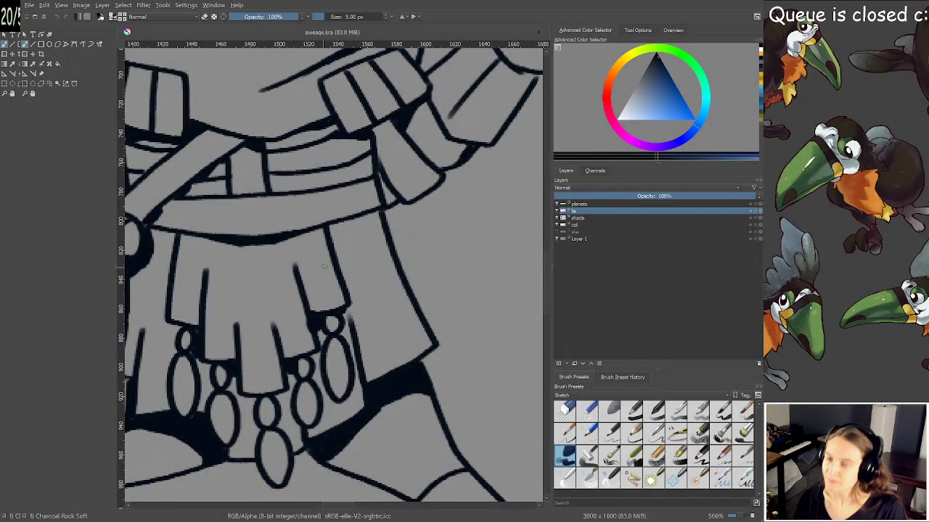
pyautogui.moveTo(328, 243)
pyautogui.mouseDown()
pyautogui.moveTo(346, 262)
pyautogui.moveTo(338, 228)
pyautogui.moveTo(341, 250)
pyautogui.moveTo(348, 237)
pyautogui.moveTo(408, 339)
pyautogui.mouseUp()
pyautogui.scroll(-4, 341, 223)
pyautogui.scroll(1, 417, 334)
pyautogui.scroll(-1, 428, 323)
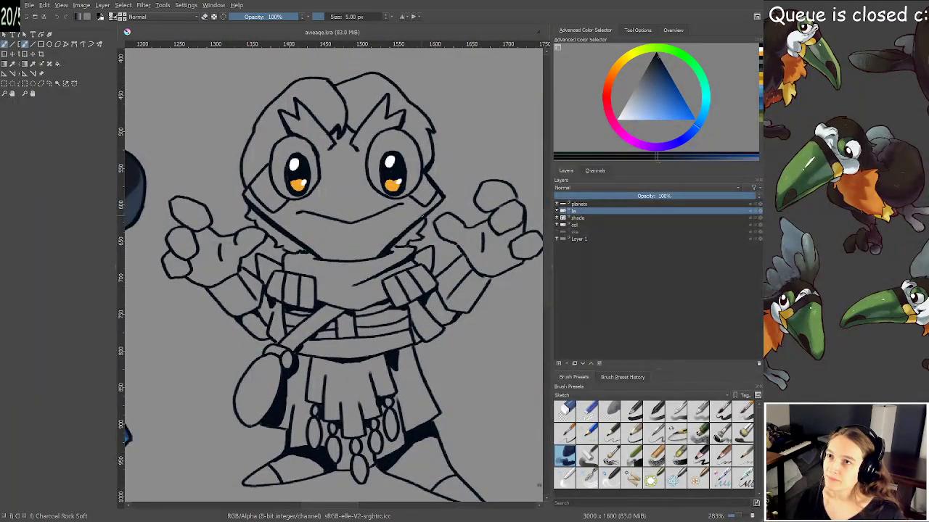
pyautogui.moveTo(420, 217); pyautogui.dragTo(419, 227)
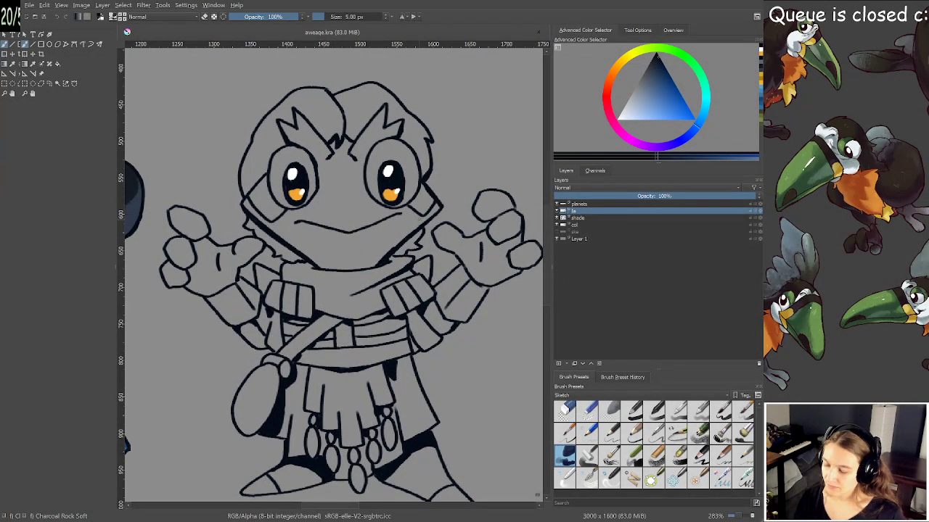
pyautogui.scroll(-2, 423, 235)
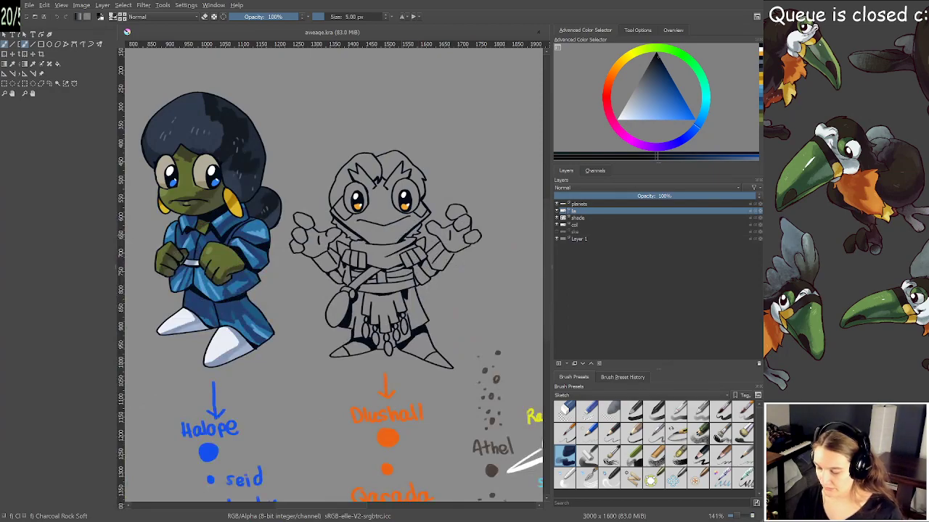
# On the shade layer, select the left-side hand's palm and fingers with the Contiguous Selection tool
pyautogui.click(579, 218)
pyautogui.scroll(2, 406, 206)
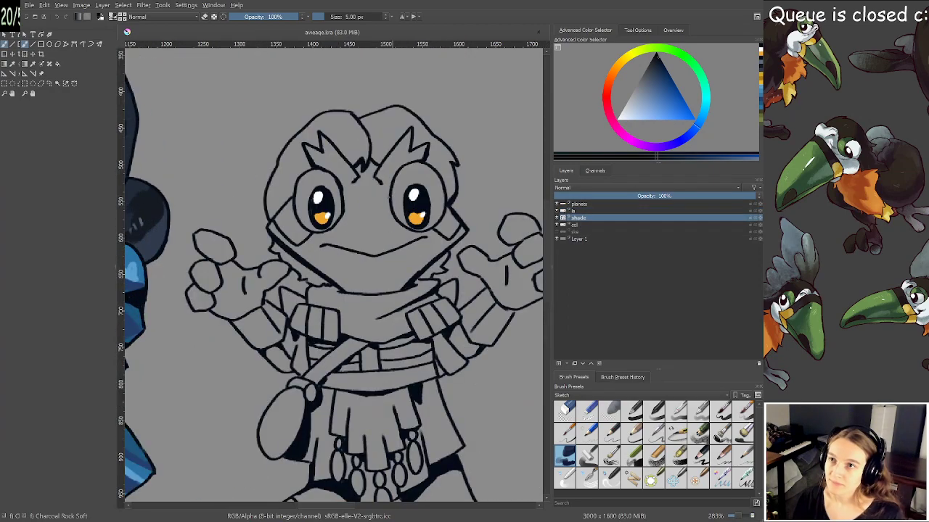
pyautogui.click(59, 84)
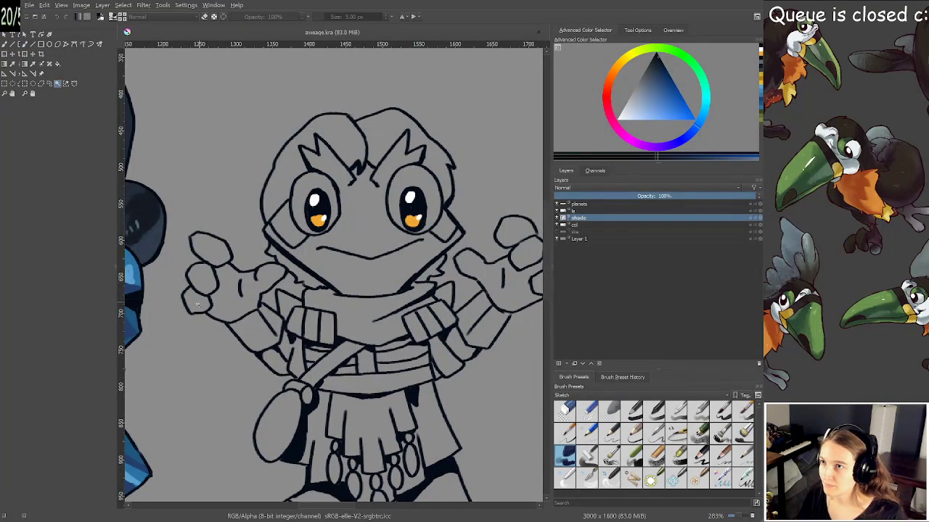
pyautogui.keyDown('shift'); pyautogui.click(231, 292); pyautogui.keyUp('shift')
pyautogui.keyDown('shift'); pyautogui.click(197, 301); pyautogui.keyUp('shift')
pyautogui.keyDown('shift'); pyautogui.click(219, 252); pyautogui.keyUp('shift')
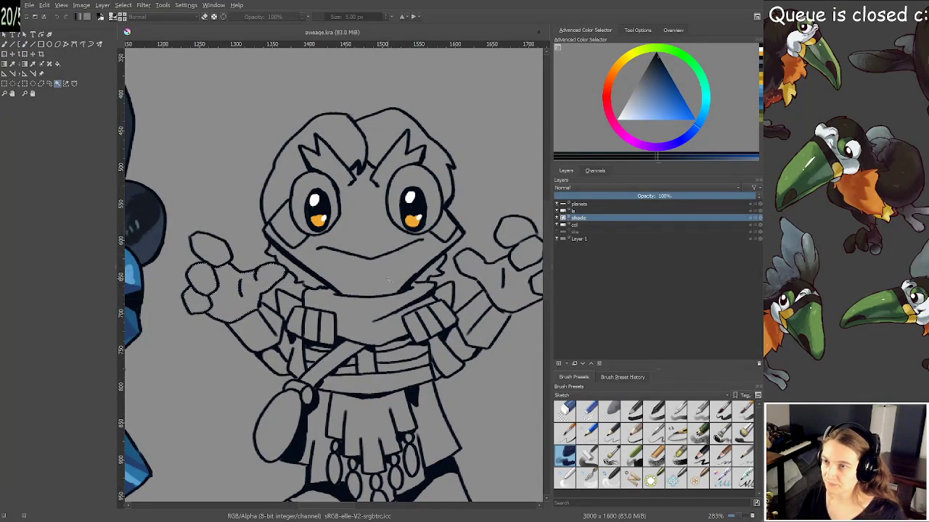
# Add the frog's face, right-side palm and fingers, and both pointed toe tips to the skin selection
pyautogui.keyDown('shift'); pyautogui.click(380, 238); pyautogui.keyUp('shift')
pyautogui.moveTo(495, 272); pyautogui.dragTo(436, 260)
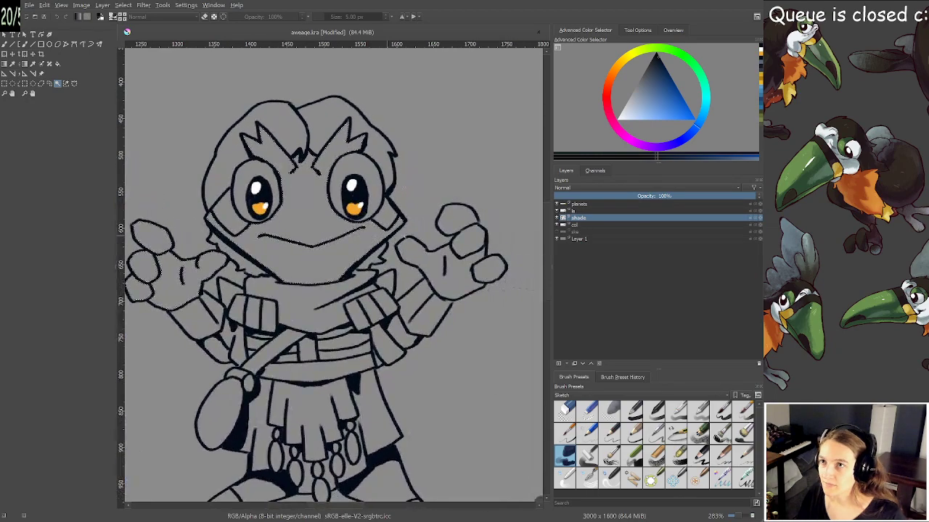
pyautogui.keyDown('shift'); pyautogui.click(436, 259); pyautogui.keyUp('shift')
pyautogui.moveTo(460, 226); pyautogui.dragTo(457, 225)
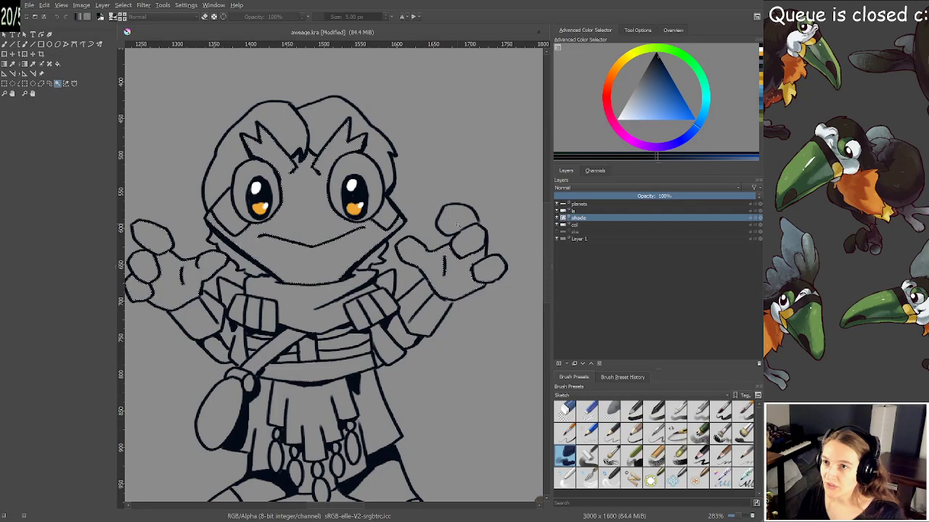
pyautogui.keyDown('shift'); pyautogui.click(457, 225); pyautogui.keyUp('shift')
pyautogui.moveTo(434, 286); pyautogui.dragTo(457, 132)
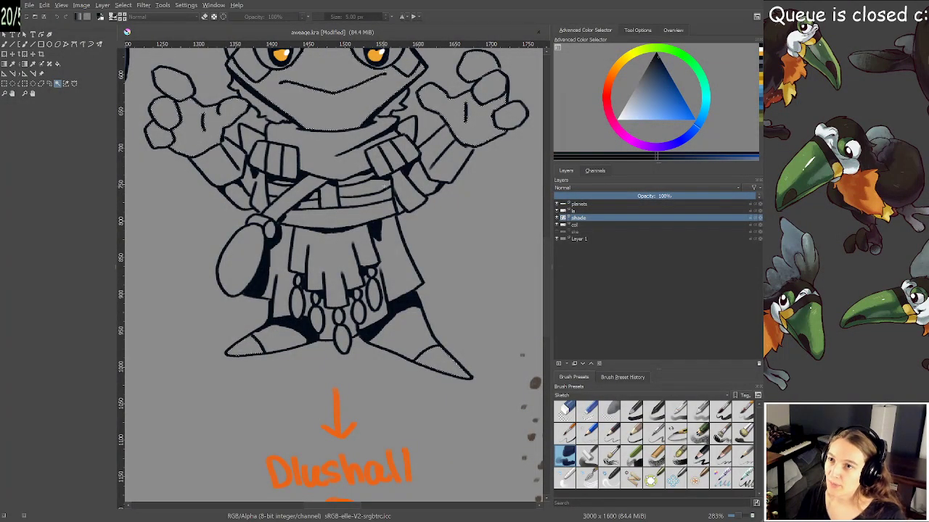
pyautogui.scroll(3, 386, 254)
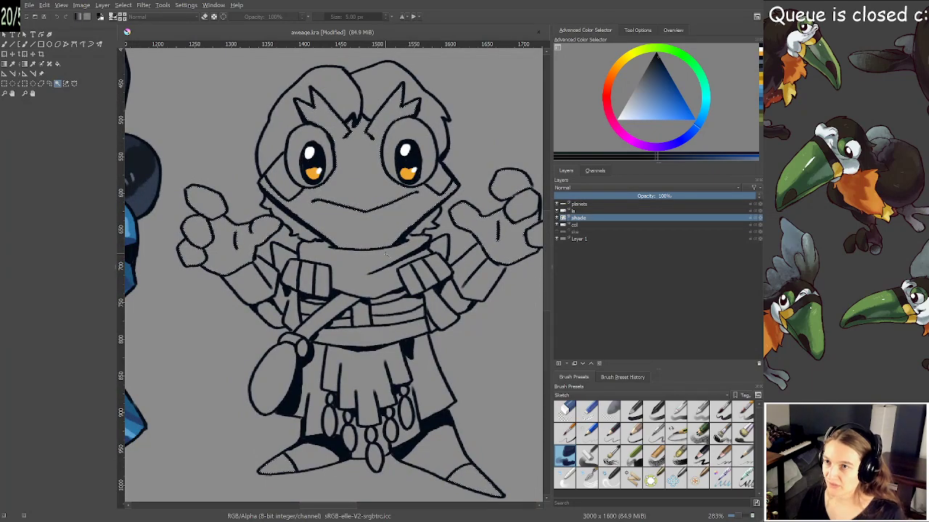
# Choose a bright yellow-green for the frog's skin and make the col layer active for filling
pyautogui.scroll(1, 392, 278)
pyautogui.hotkey('ctrl', 'shift', 'a')
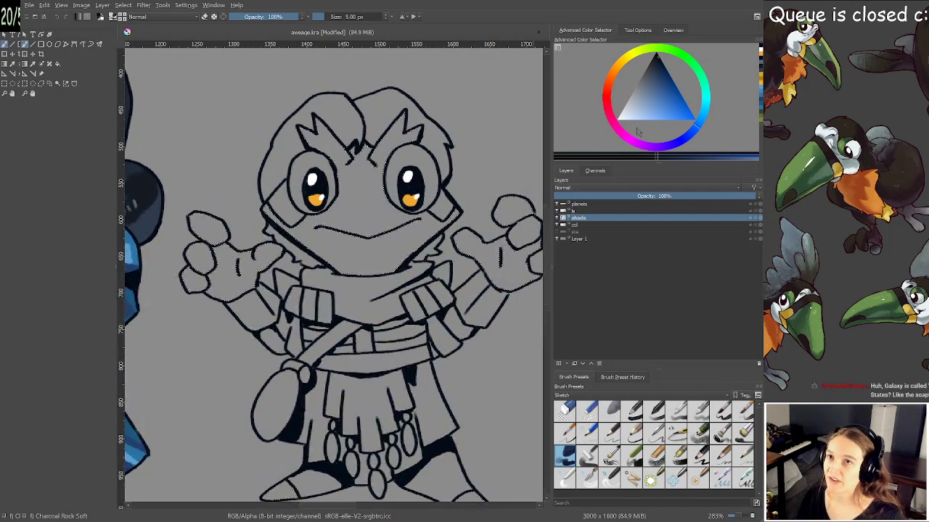
pyautogui.click(642, 58)
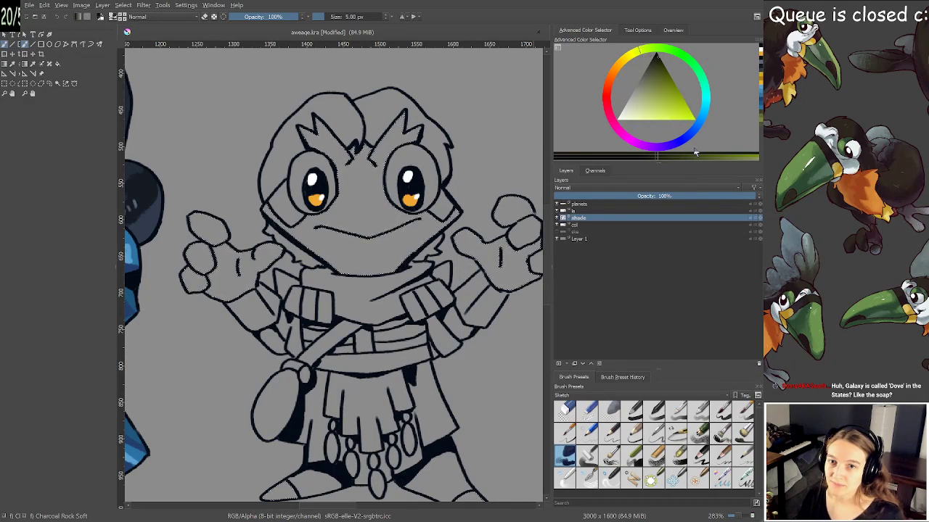
pyautogui.moveTo(686, 109); pyautogui.dragTo(680, 110)
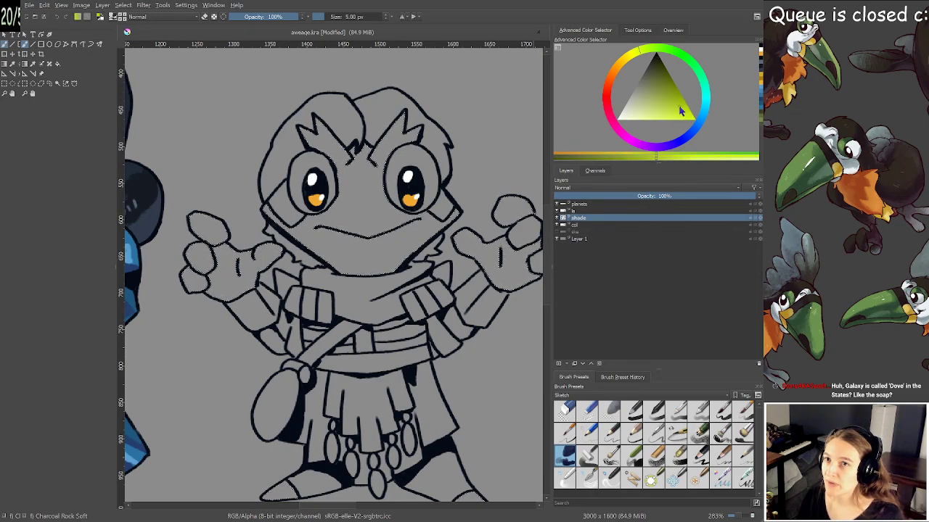
pyautogui.scroll(-2, 372, 284)
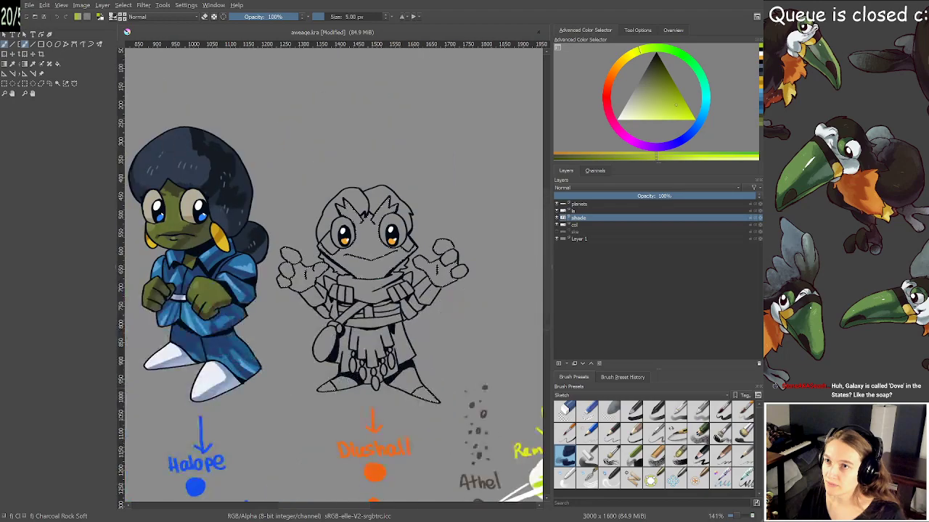
pyautogui.press('f')
pyautogui.press('+')
pyautogui.press('+')
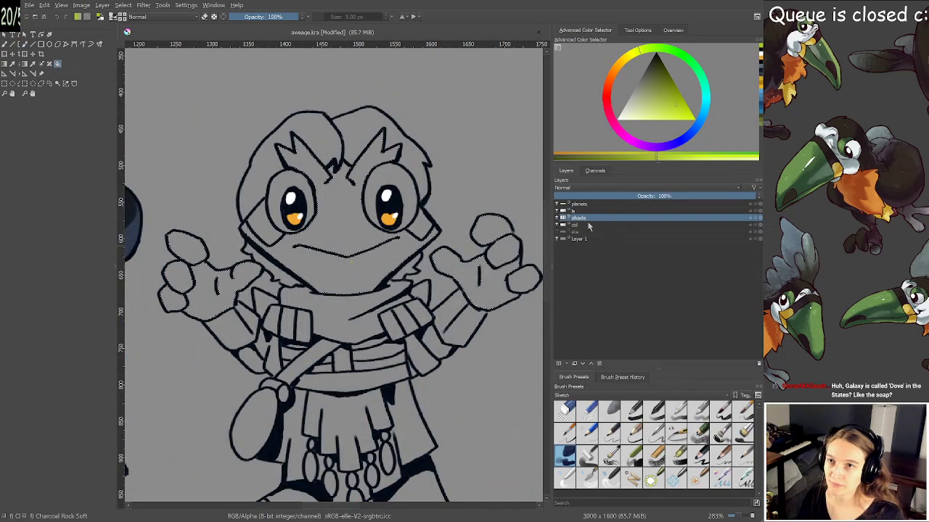
pyautogui.click(558, 212)
pyautogui.click(558, 212)
pyautogui.click(574, 226)
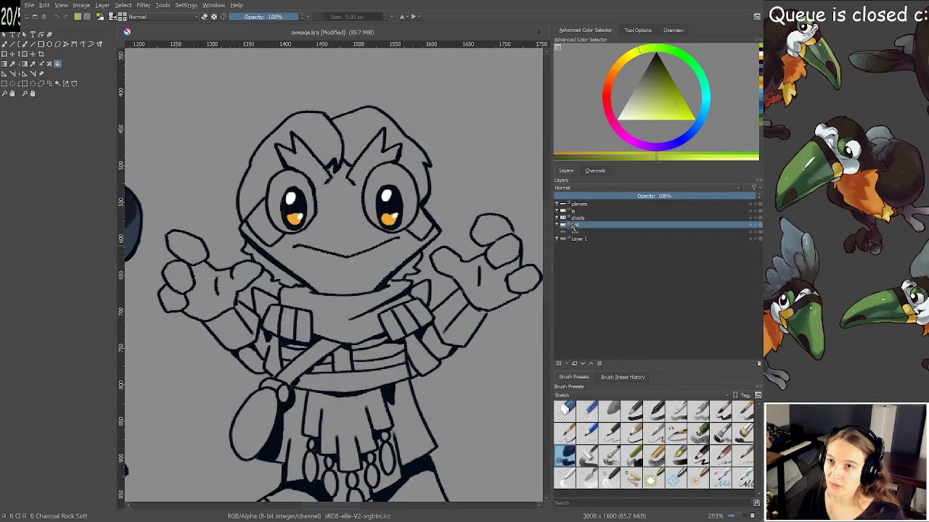
# Undo the yellow-green skin fill and add the right-side hand's two missing fingers to the selection
pyautogui.scroll(-3, 375, 268)
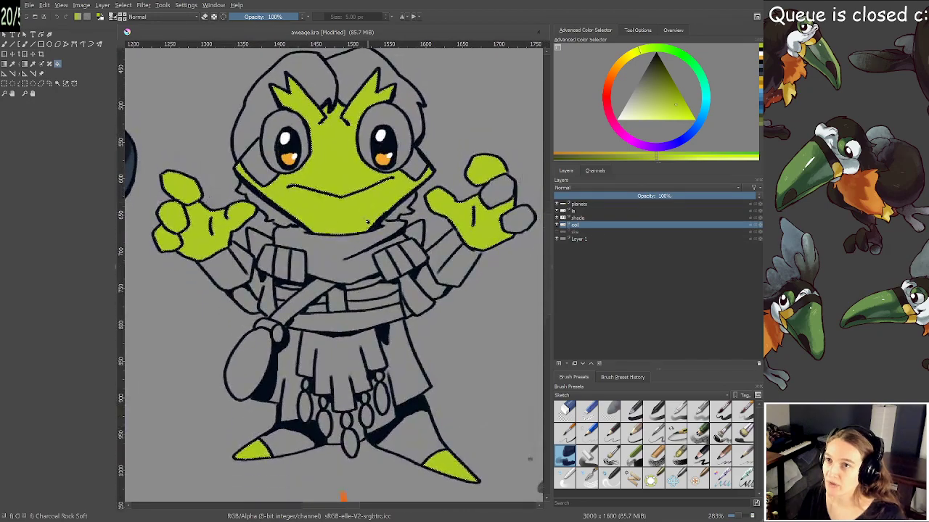
pyautogui.hotkey('ctrl', 'z')
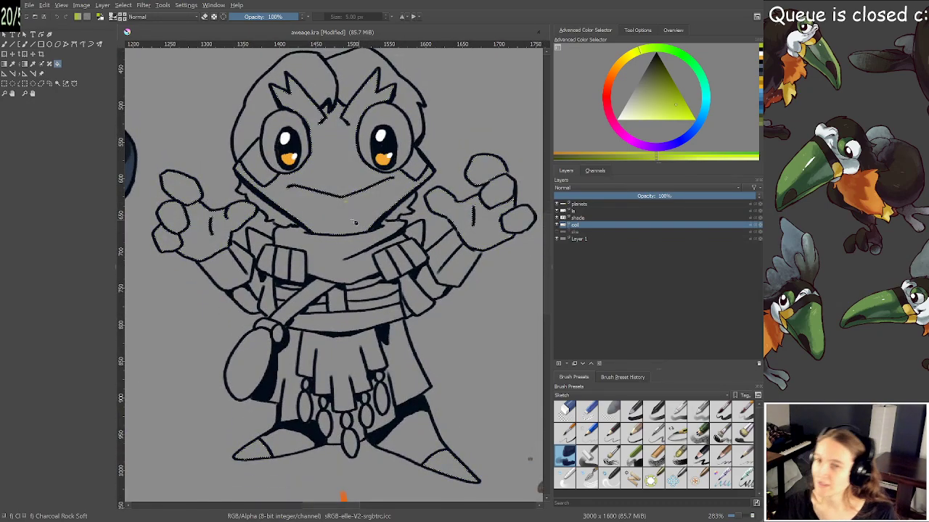
pyautogui.click(59, 87)
pyautogui.moveTo(401, 186); pyautogui.dragTo(354, 199)
pyautogui.scroll(1, 377, 182)
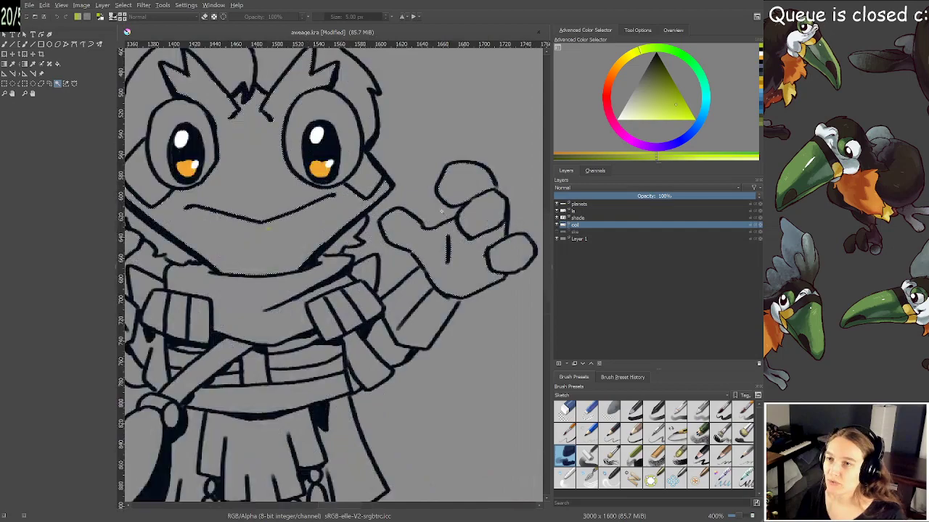
# Fill the selected face, hands and toe tips with yellow-green, and clear that fill again
pyautogui.press('f')
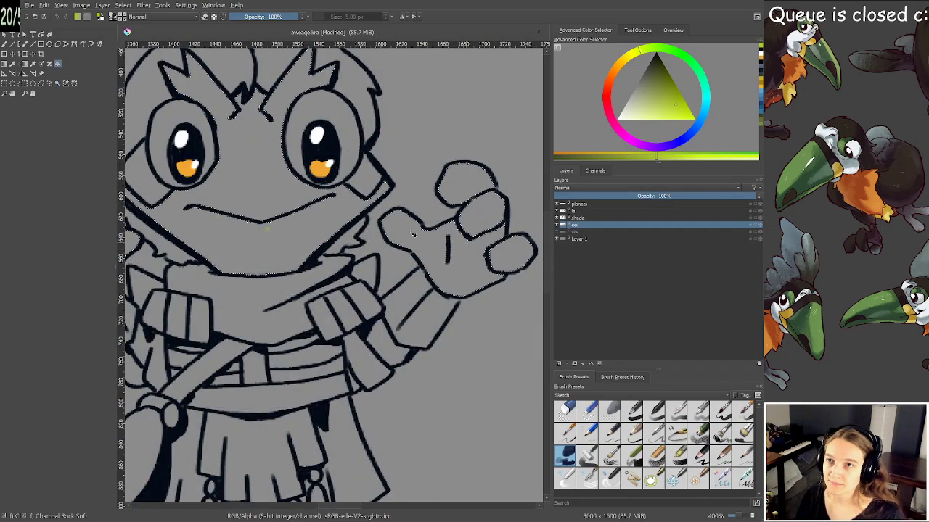
pyautogui.click(412, 234)
pyautogui.scroll(-3, 412, 233)
pyautogui.scroll(2, 399, 248)
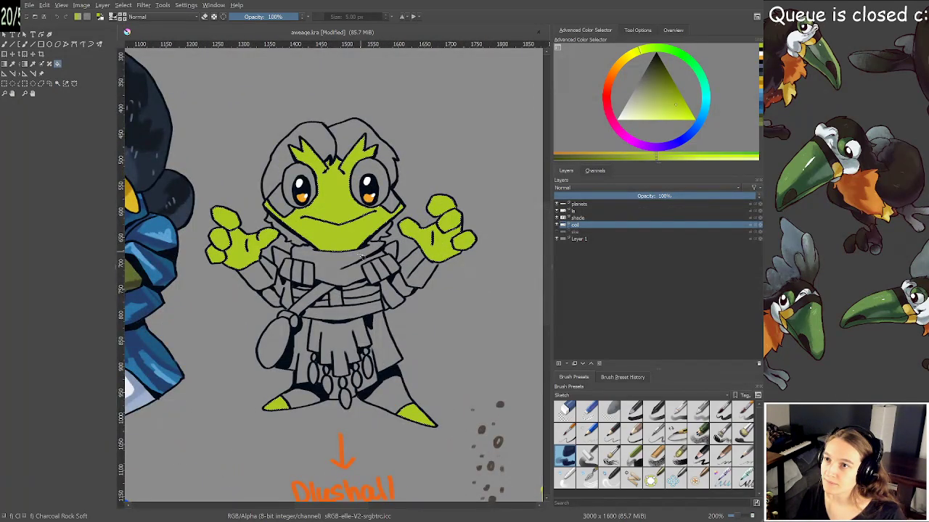
pyautogui.scroll(1, 358, 255)
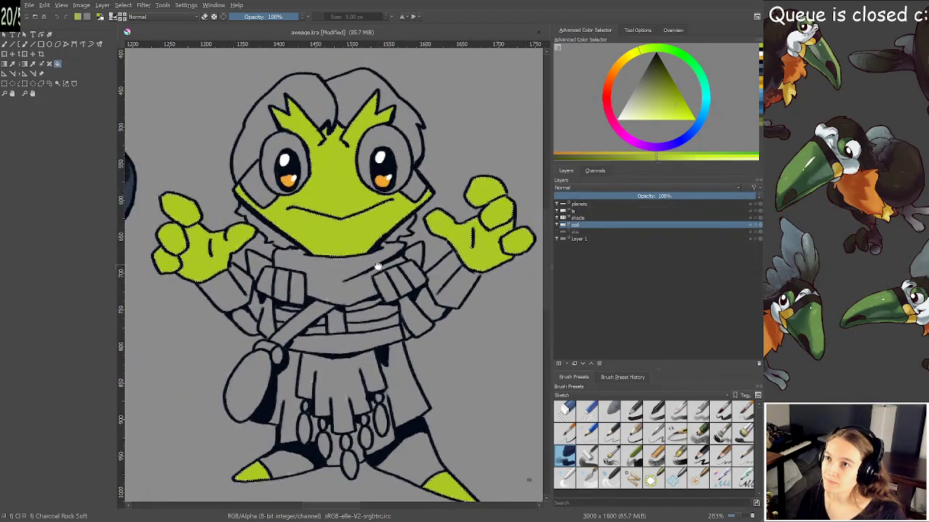
pyautogui.moveTo(400, 255); pyautogui.dragTo(409, 231)
pyautogui.press('Delete')
# Add the exposed skin at both elbows to the selection, fill all selected skin with yellow-green, and deselect
pyautogui.click(57, 83)
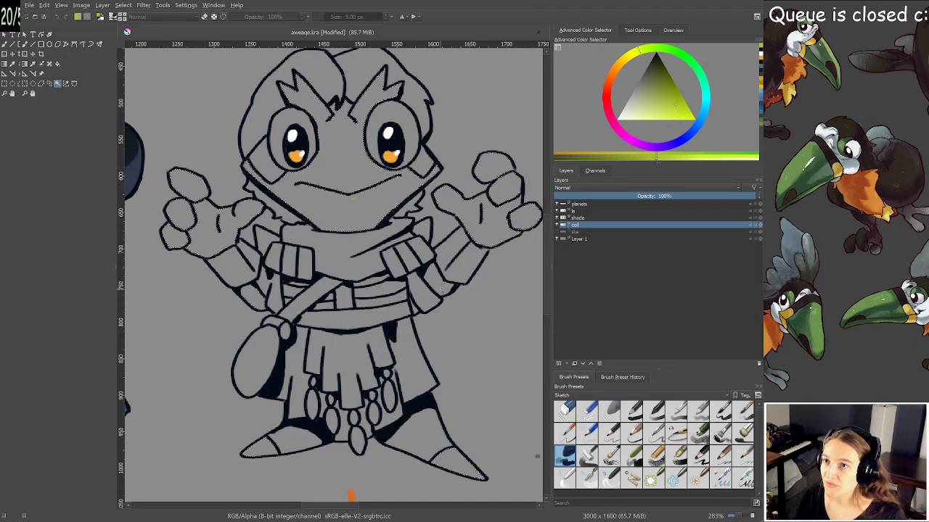
pyautogui.press('f')
pyautogui.click(434, 285)
pyautogui.scroll(-1, 407, 283)
pyautogui.moveTo(403, 279); pyautogui.dragTo(397, 288)
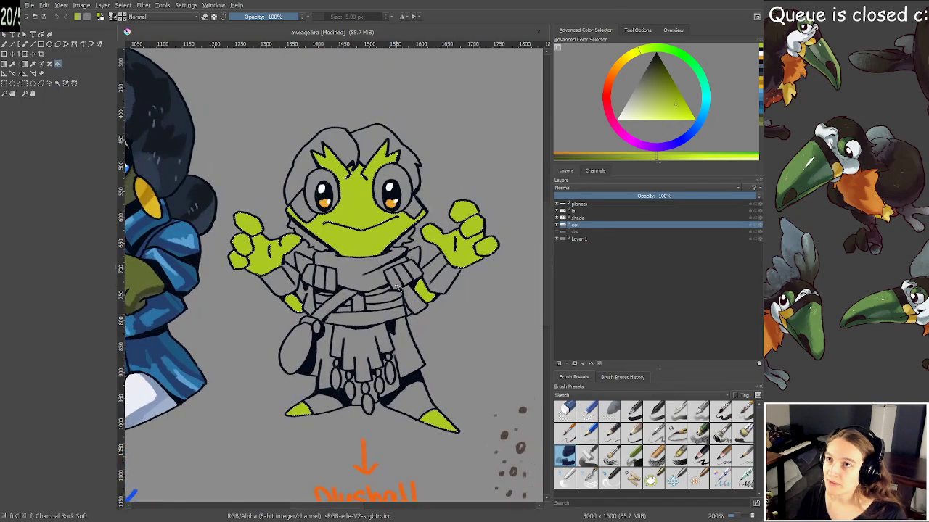
pyautogui.hotkey('ctrl', 'z')
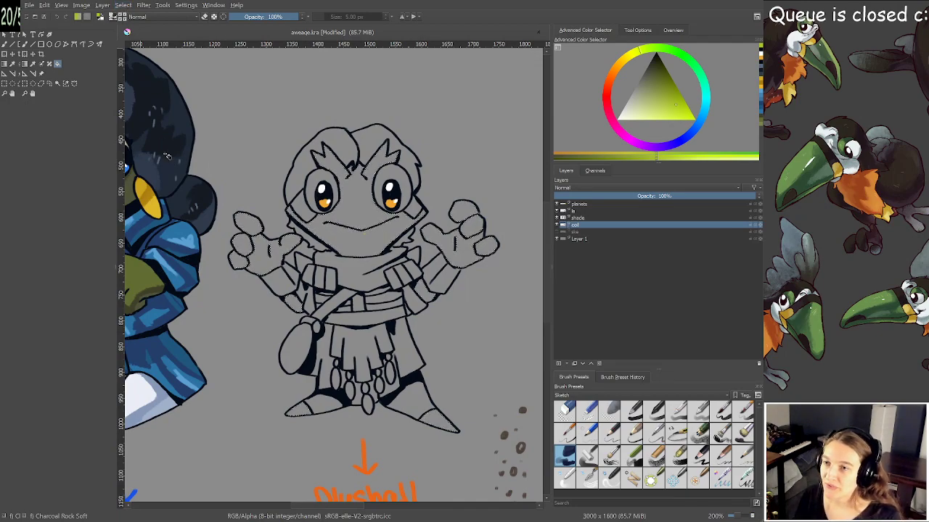
pyautogui.click(377, 224)
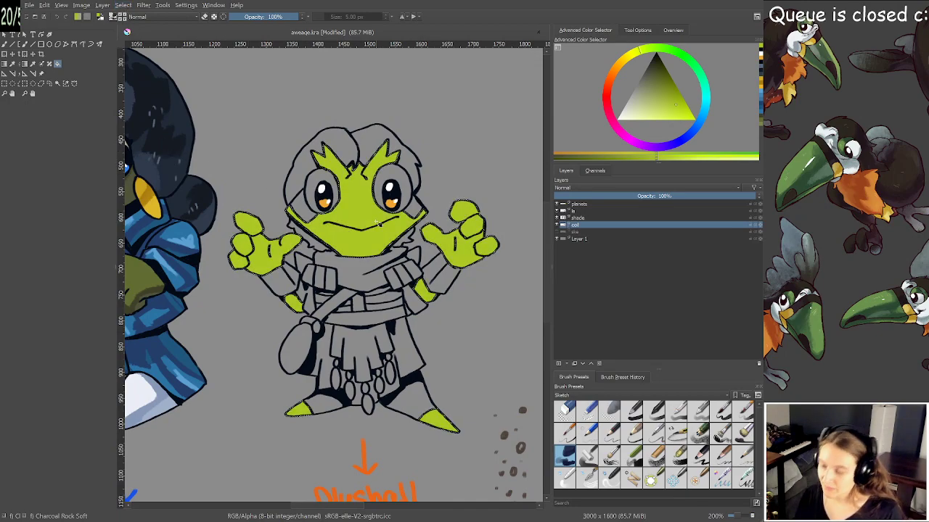
pyautogui.scroll(1, 349, 207)
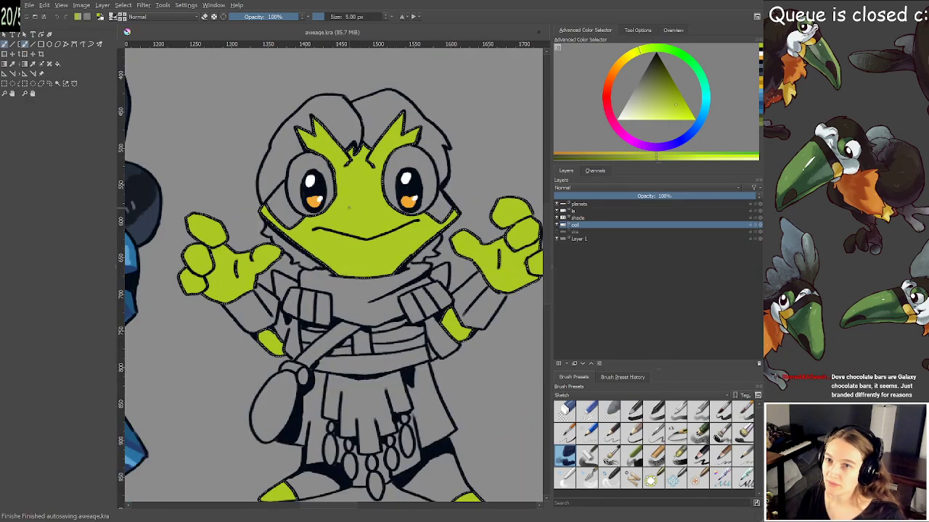
pyautogui.scroll(2, 342, 226)
pyautogui.moveTo(349, 208); pyautogui.dragTo(345, 243)
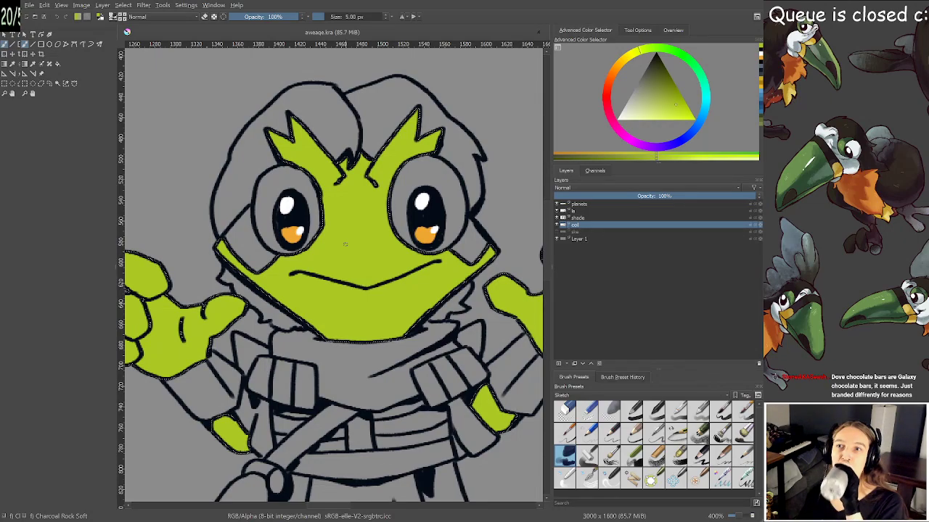
pyautogui.hotkey('ctrl', 'shift', 'a')
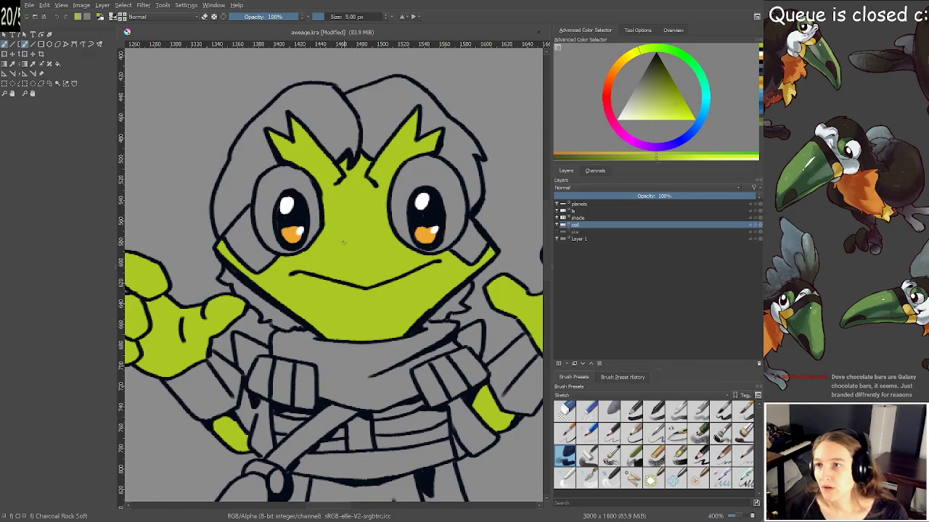
# Compare the green-skinned frog with the neighboring characters and the orange Dlushall and Qarada planet labels
pyautogui.scroll(-3, 345, 245)
pyautogui.scroll(-2, 383, 278)
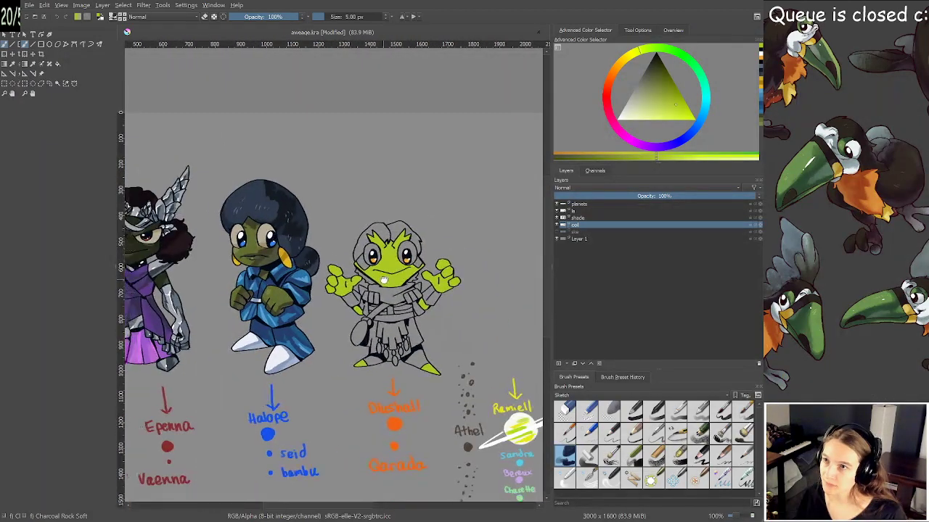
pyautogui.scroll(1, 383, 277)
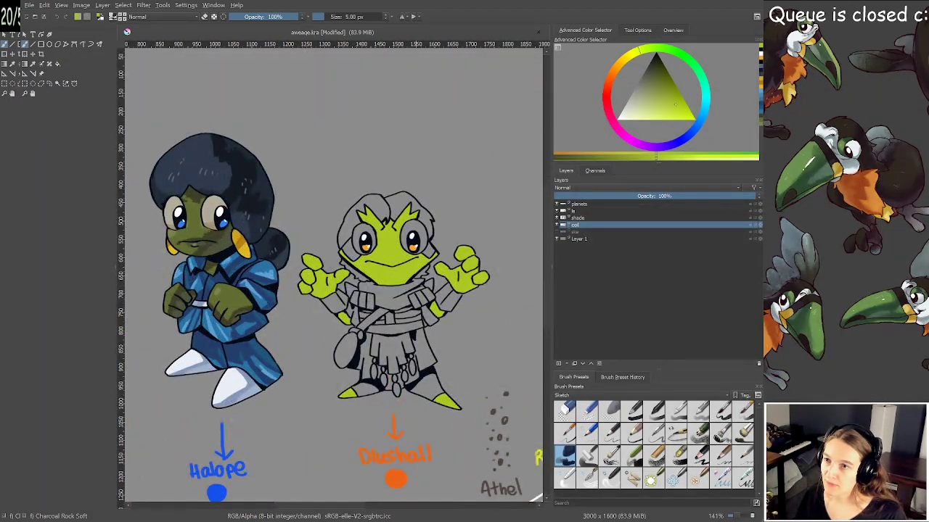
pyautogui.scroll(2, 417, 297)
pyautogui.moveTo(417, 297); pyautogui.dragTo(400, 189)
pyautogui.scroll(-2, 417, 351)
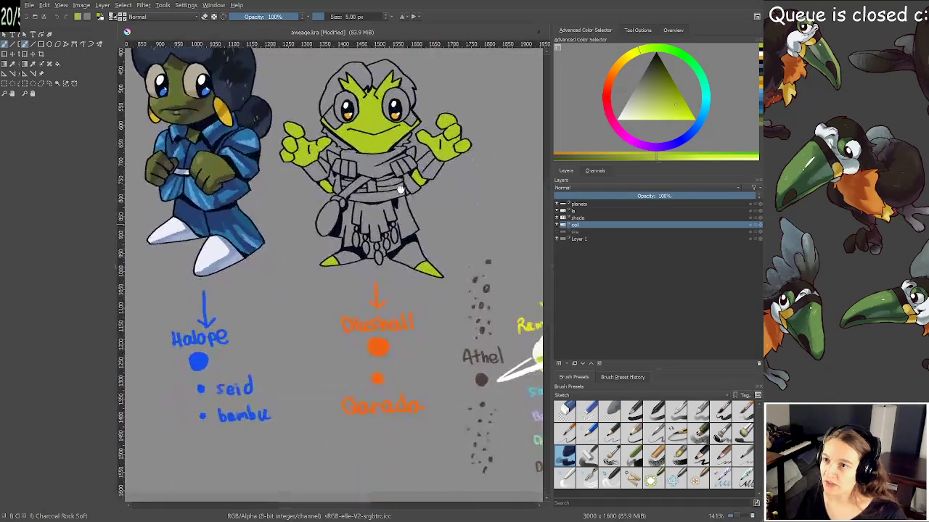
pyautogui.scroll(3, 384, 312)
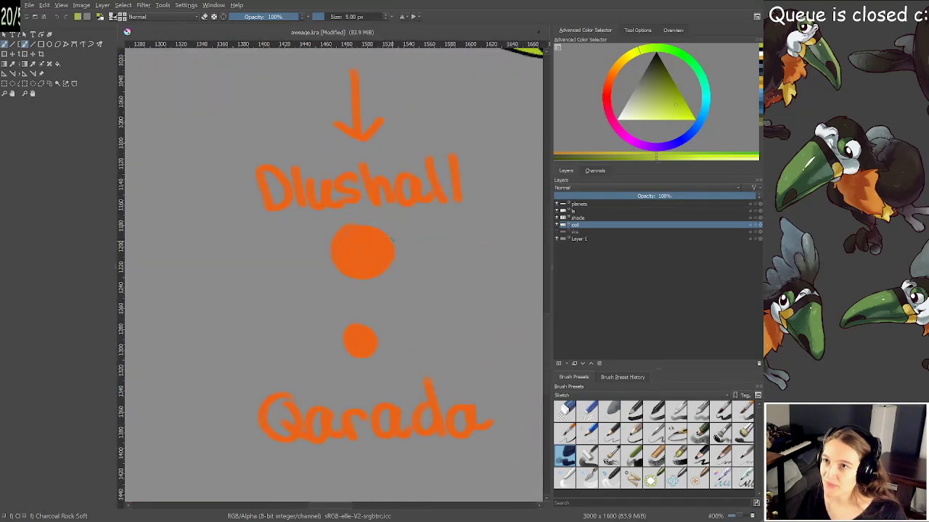
pyautogui.moveTo(392, 240); pyautogui.dragTo(380, 295)
pyautogui.scroll(-2, 402, 213)
pyautogui.moveTo(402, 214); pyautogui.dragTo(399, 434)
pyautogui.scroll(2, 391, 224)
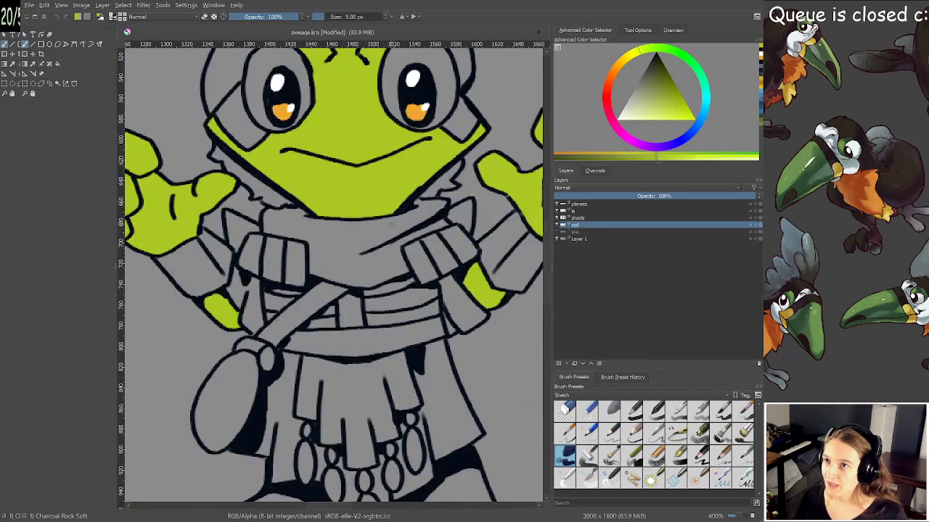
pyautogui.scroll(-1, 391, 225)
pyautogui.scroll(1, 405, 258)
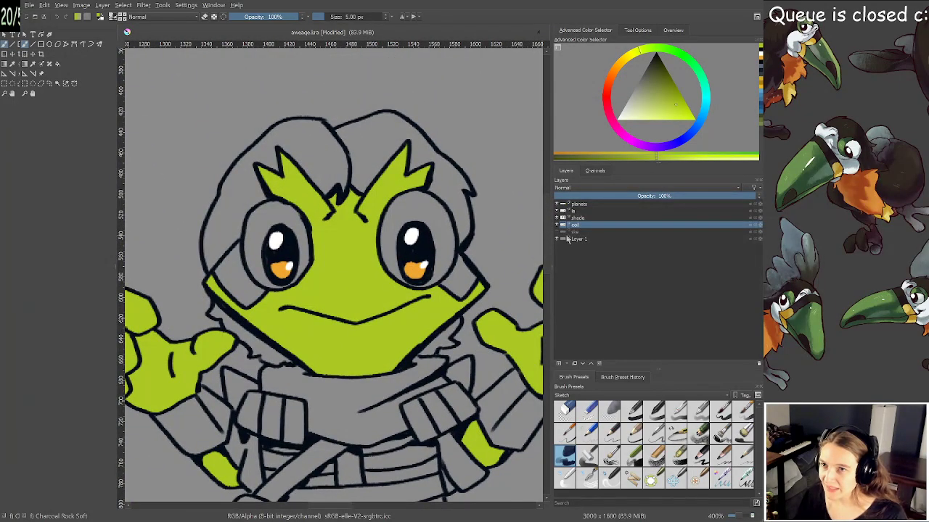
# Select the frog's hair, sleeves, tunic, belt, skirt and shoes as contiguous areas on the col layer
pyautogui.click(57, 83)
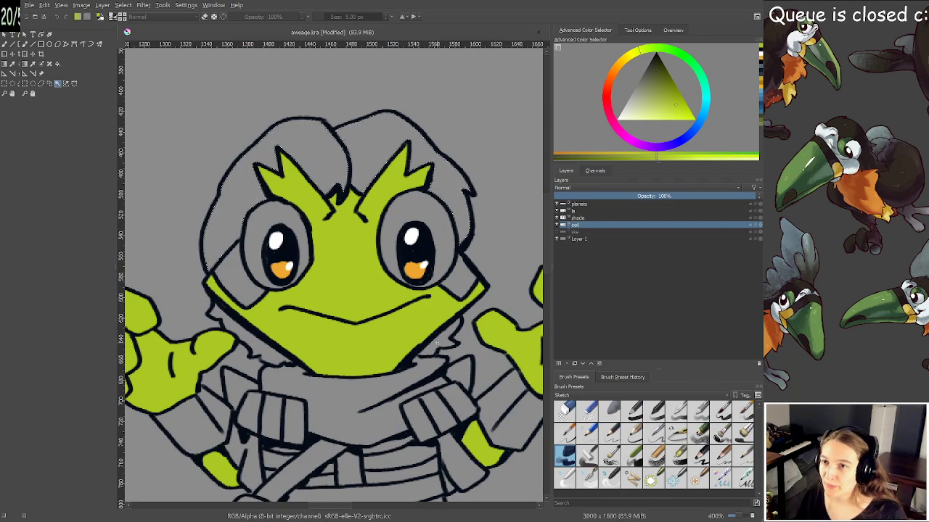
pyautogui.scroll(-3, 416, 340)
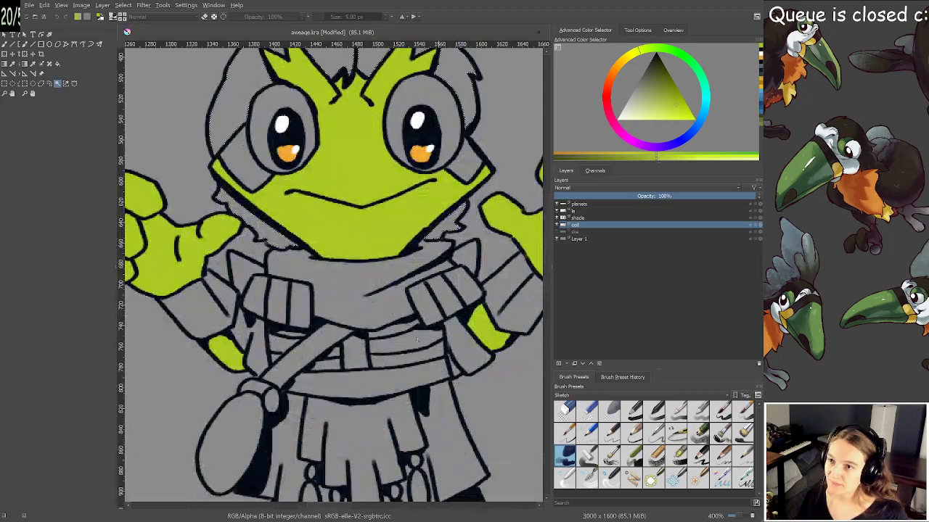
pyautogui.scroll(-1, 416, 339)
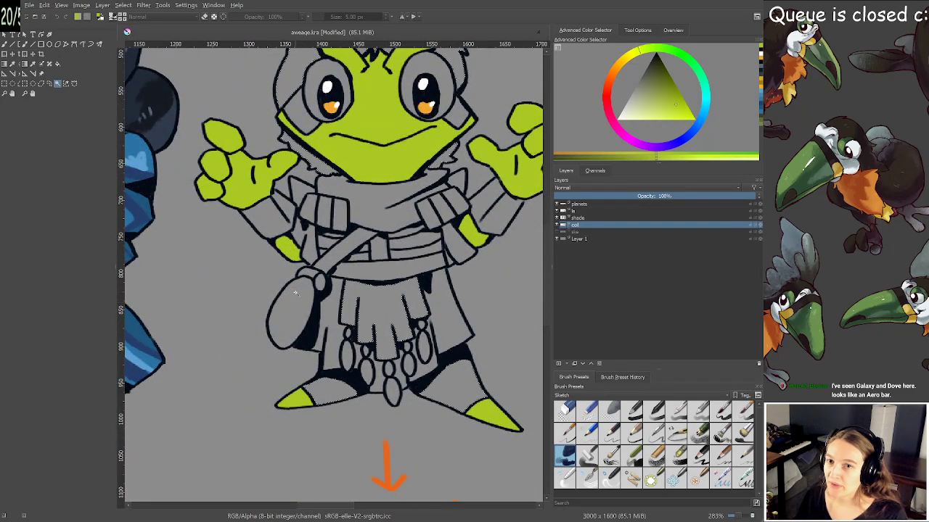
pyautogui.scroll(2, 295, 293)
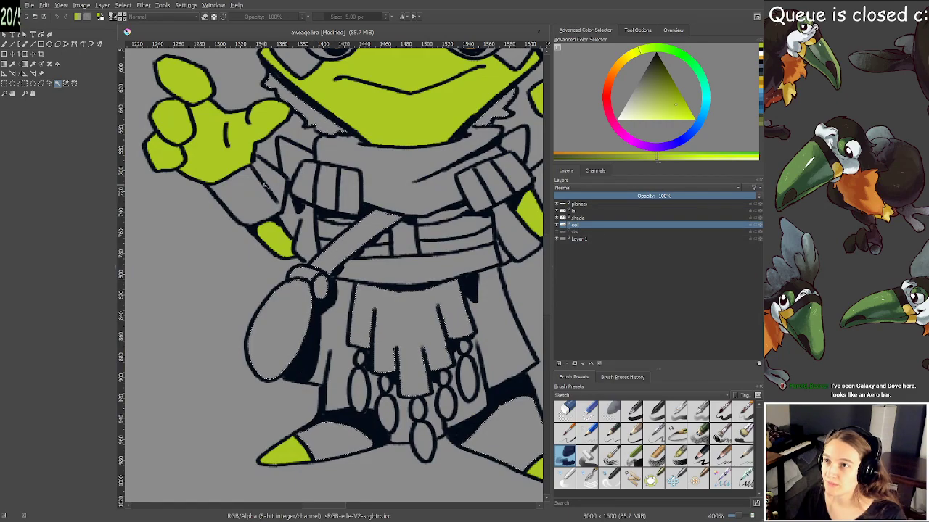
pyautogui.moveTo(388, 202); pyautogui.dragTo(331, 285)
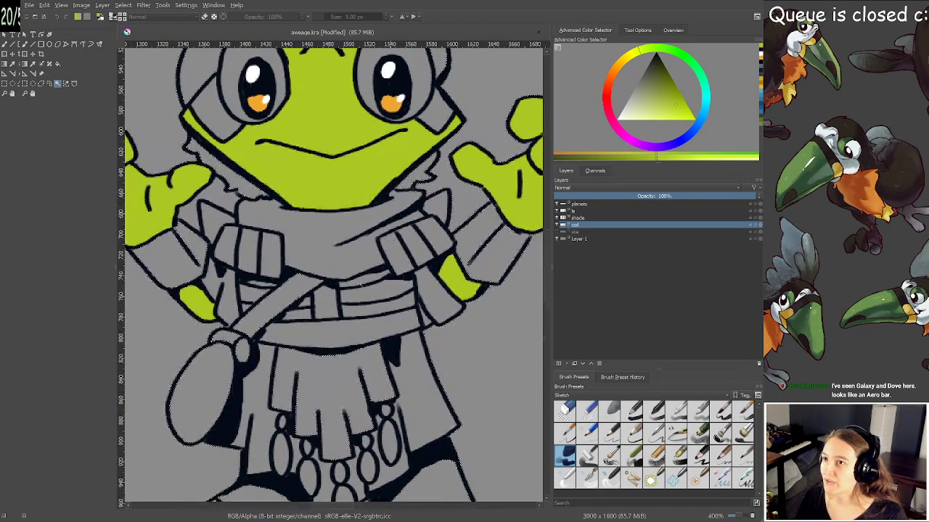
pyautogui.scroll(-1, 330, 285)
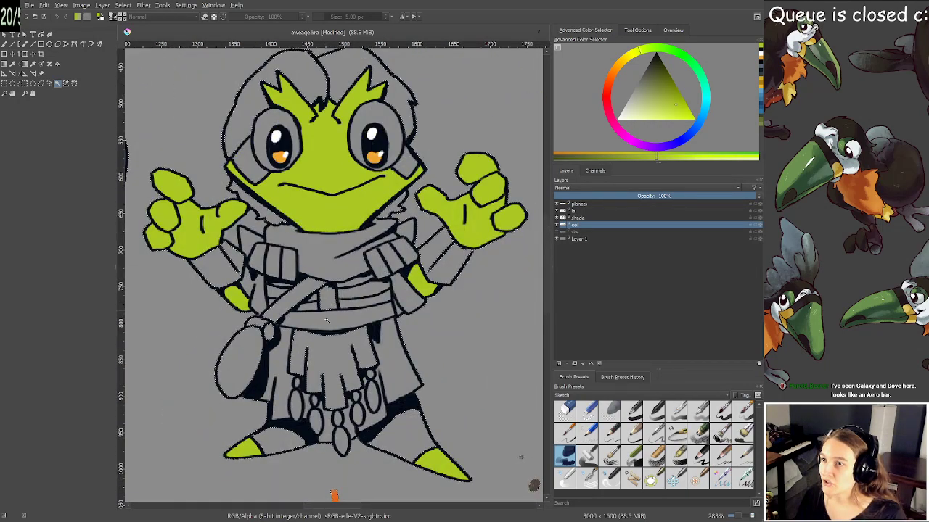
# Choose a dark orange-brown, try to fill the selected hair and clothing with it, and undo the fill
pyautogui.press('b')
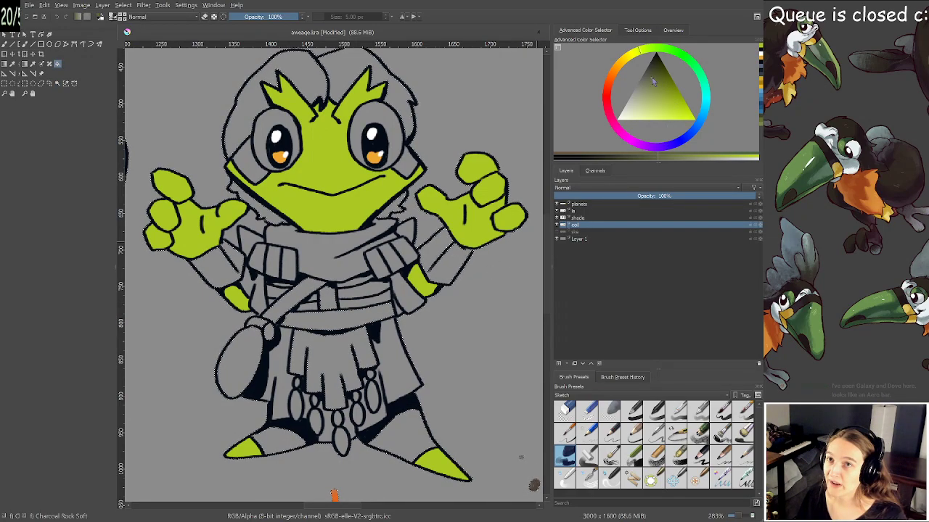
pyautogui.click(620, 70)
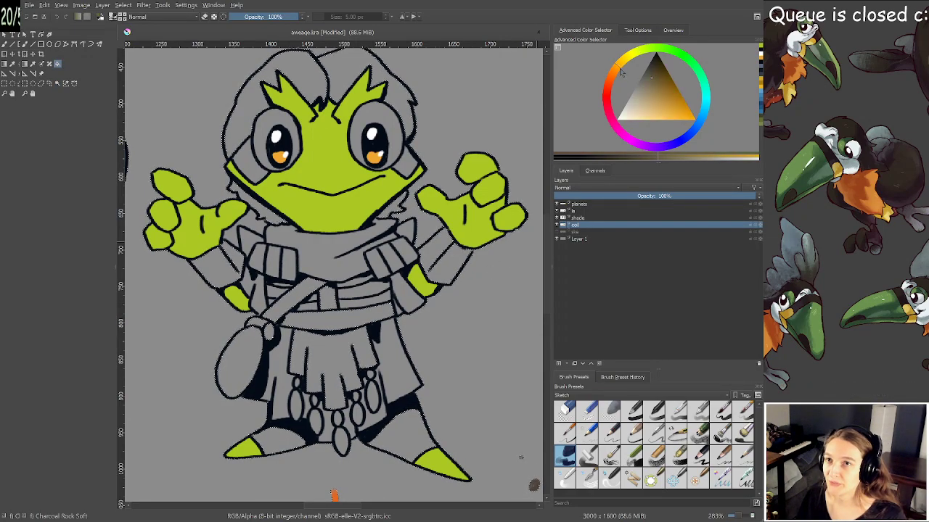
pyautogui.click(667, 84)
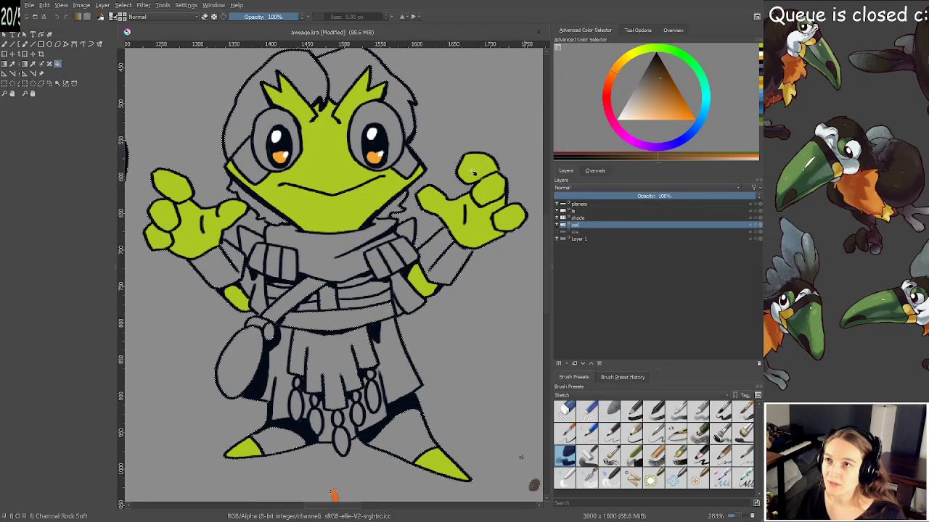
pyautogui.hotkey('shift', 'BackSpace')
pyautogui.hotkey('ctrl', 'z')
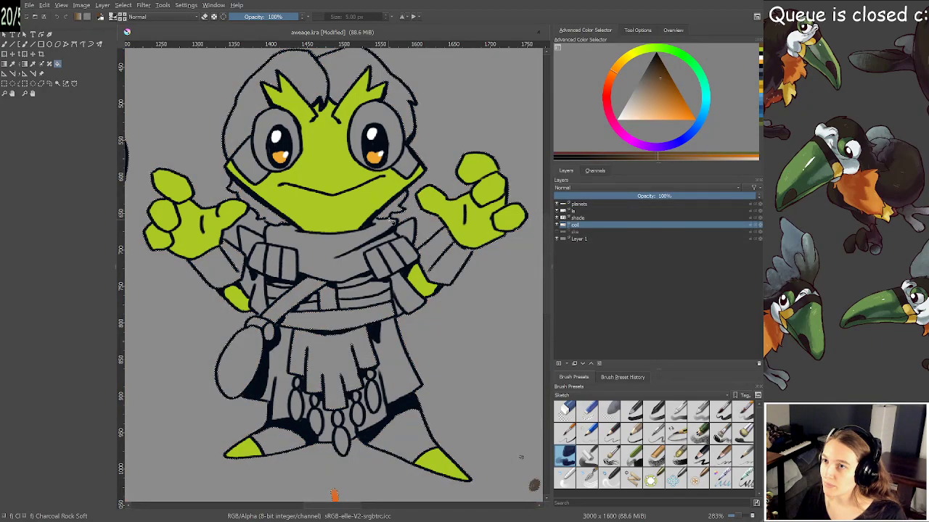
# On the line-art layer, close the gap between the cuff line and the right-side palm using the sampled outline color and a 3.75 px brush
pyautogui.scroll(3, 468, 226)
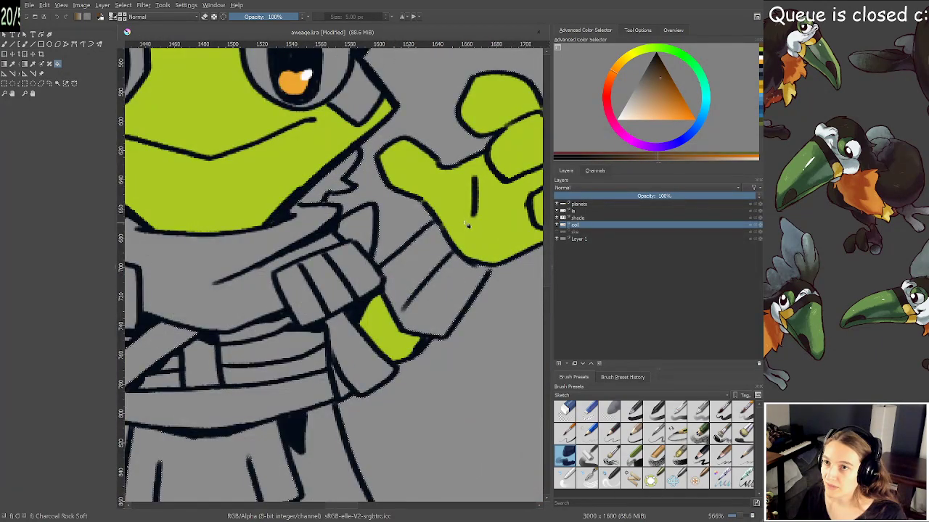
pyautogui.moveTo(466, 225); pyautogui.dragTo(298, 230)
pyautogui.press('b')
pyautogui.scroll(3, 399, 229)
pyautogui.click(579, 211)
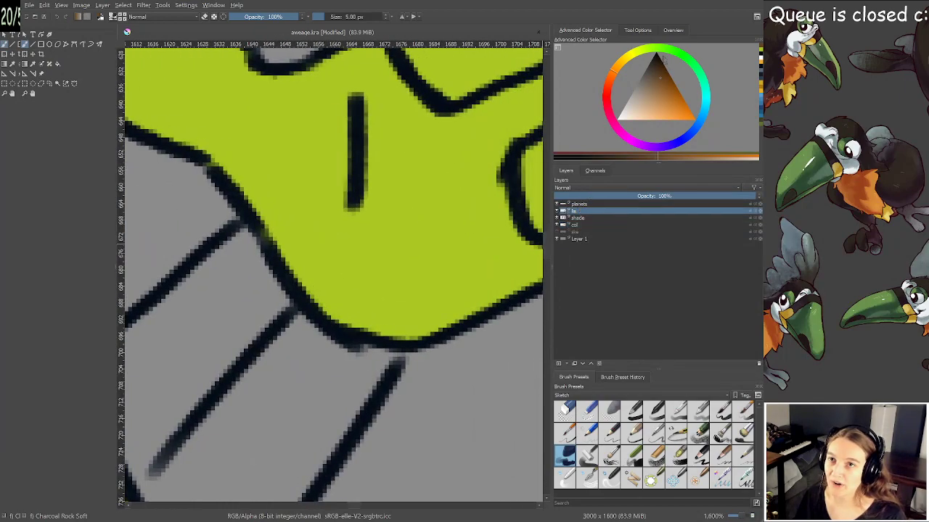
pyautogui.moveTo(655, 59); pyautogui.dragTo(650, 58)
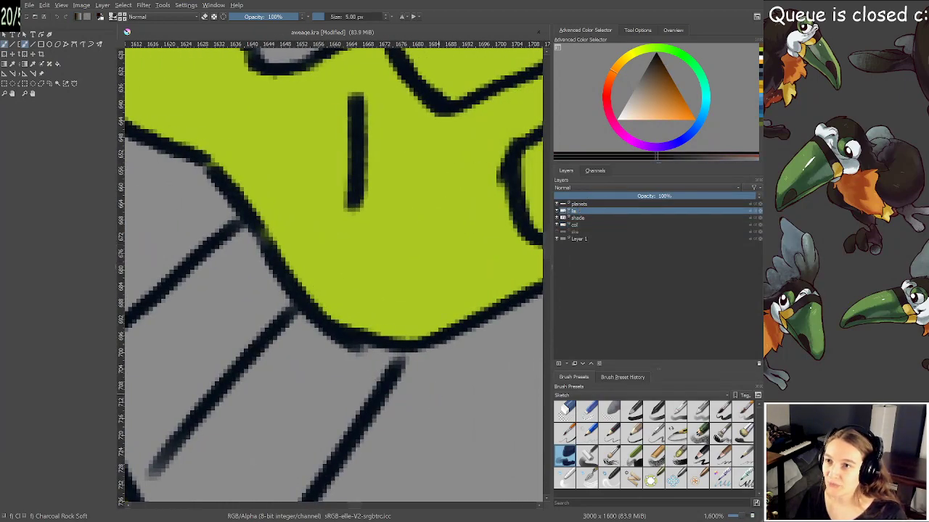
pyautogui.keyDown('ctrl'); pyautogui.click(356, 336); pyautogui.keyUp('ctrl')
pyautogui.moveTo(355, 338); pyautogui.dragTo(330, 300)
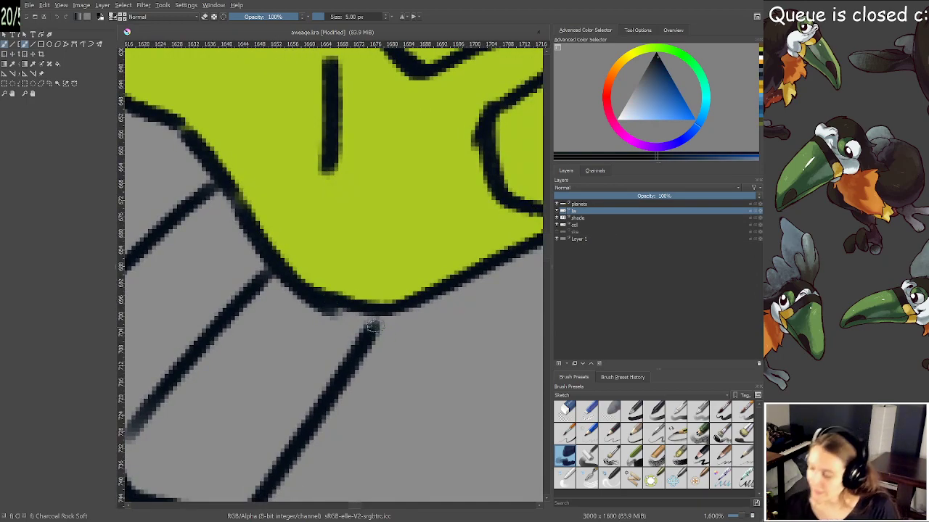
pyautogui.press('[')
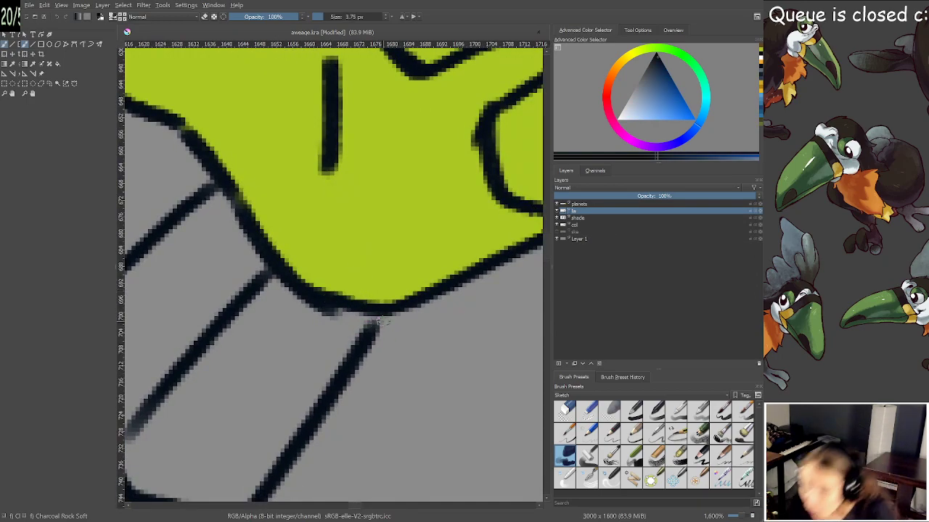
pyautogui.moveTo(384, 313); pyautogui.dragTo(372, 329)
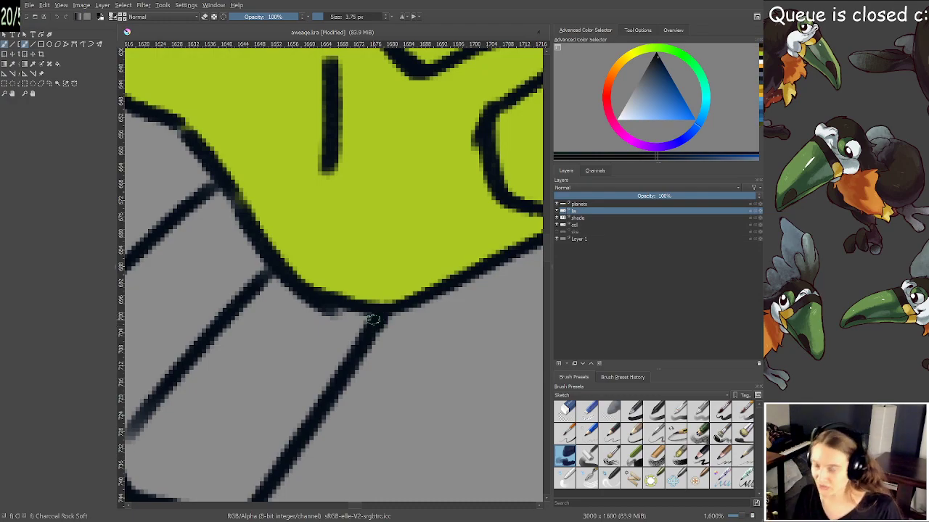
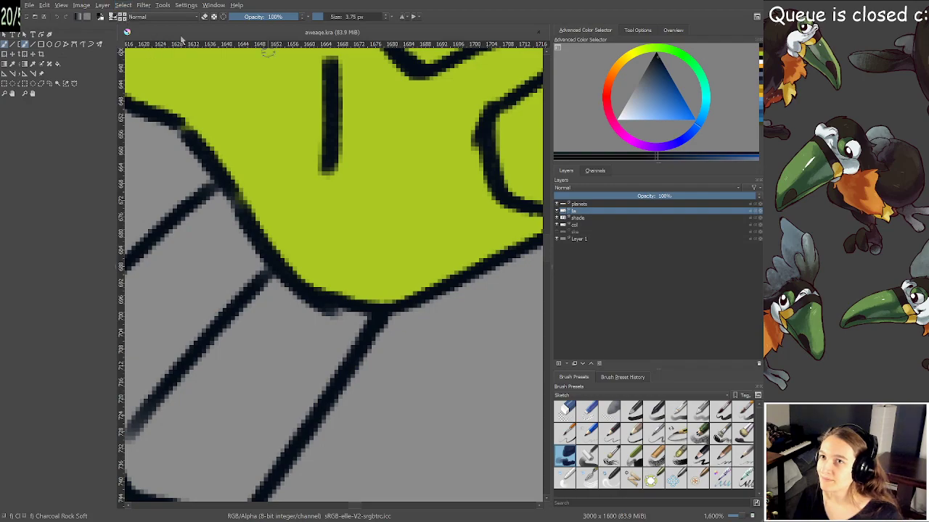
# Switch back to the dark orange-brown and reselect the frog's clothing areas, including the skirt's hanging cloth and the shoes
pyautogui.press('x')
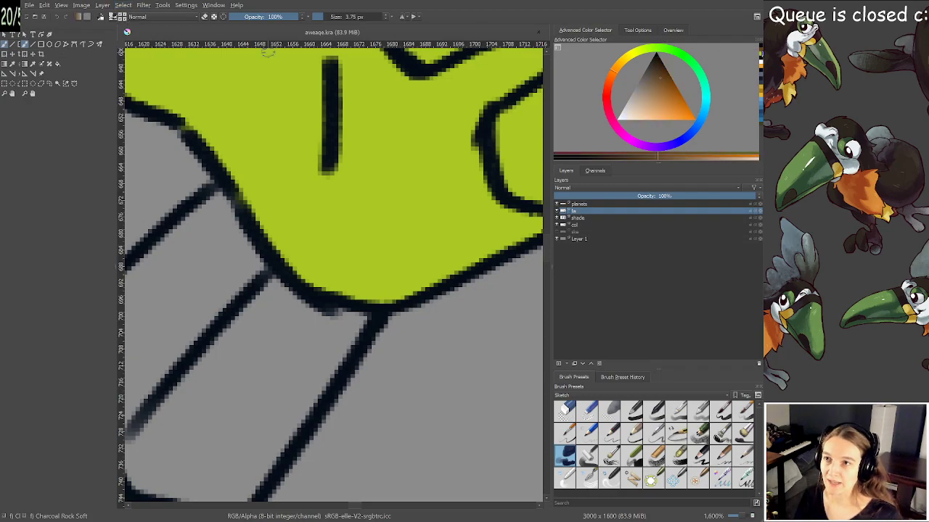
pyautogui.click(435, 114)
pyautogui.scroll(-3, 334, 190)
pyautogui.press('f')
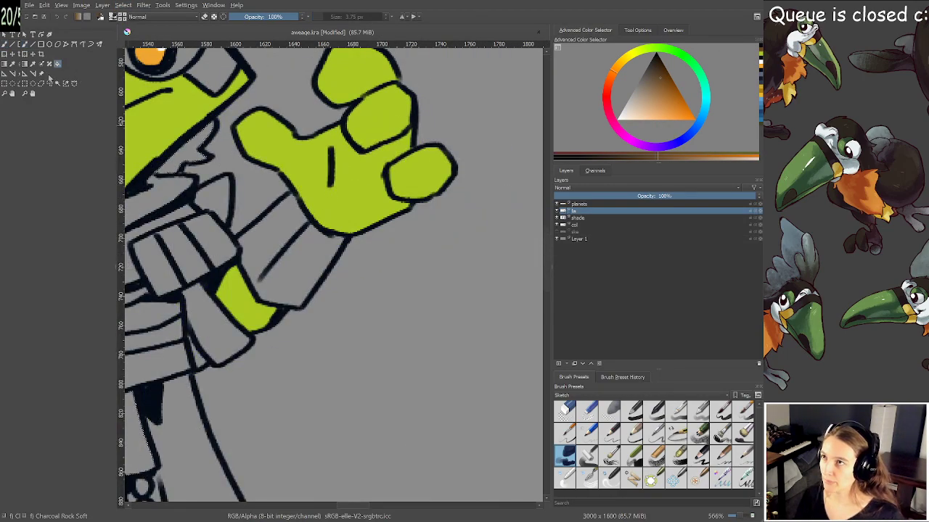
pyautogui.click(57, 82)
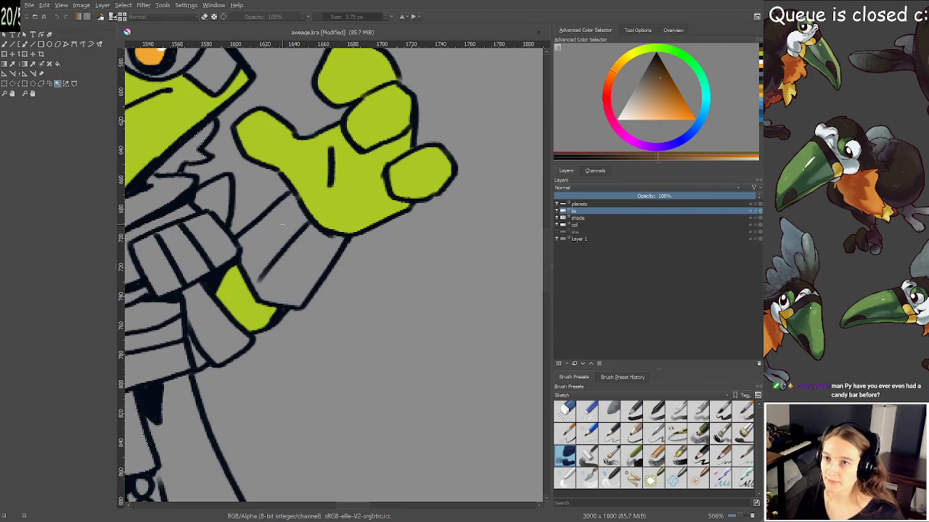
pyautogui.scroll(-1, 282, 224)
pyautogui.scroll(-6, 327, 275)
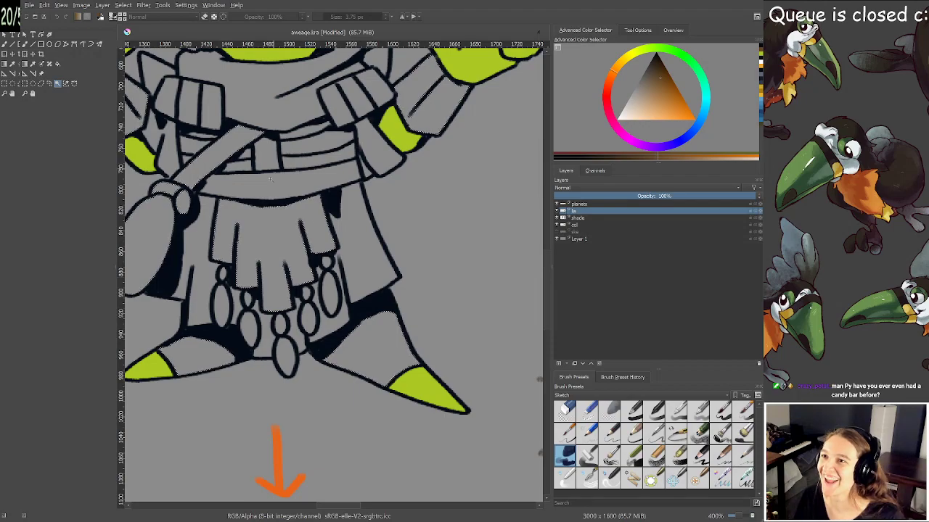
# Fill the selected hair, arm wraps, belts, pouch, fringe and leg wraps with brown
pyautogui.scroll(2, 286, 203)
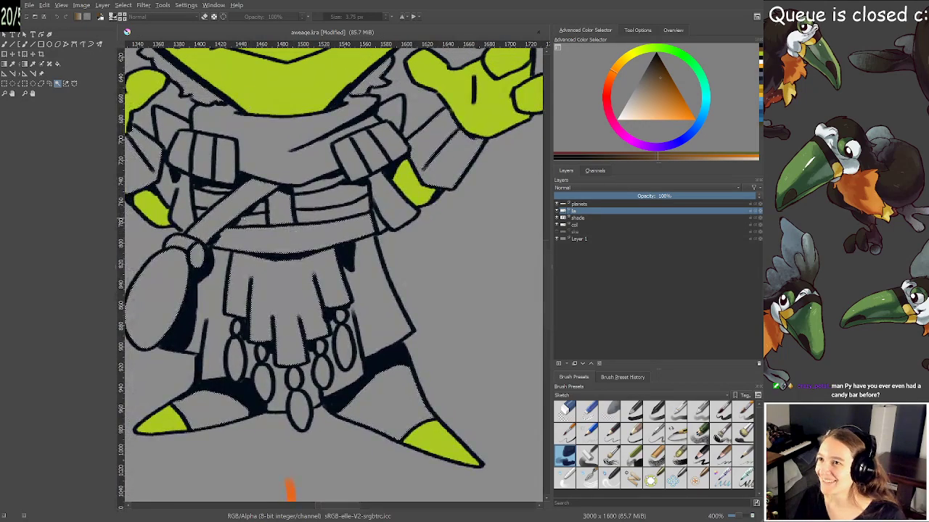
pyautogui.press('b')
pyautogui.click(226, 212)
pyautogui.scroll(-2, 315, 298)
pyautogui.scroll(1, 311, 225)
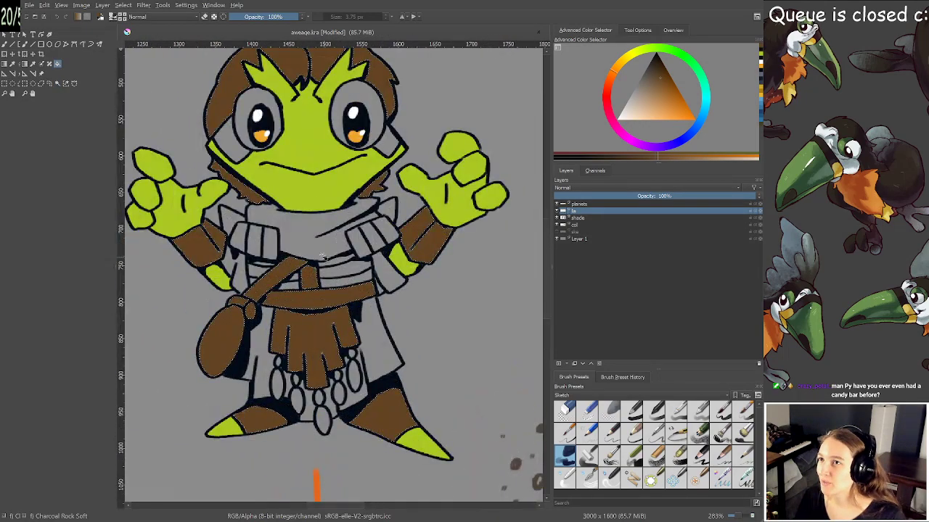
pyautogui.hotkey('ctrl', 'z')
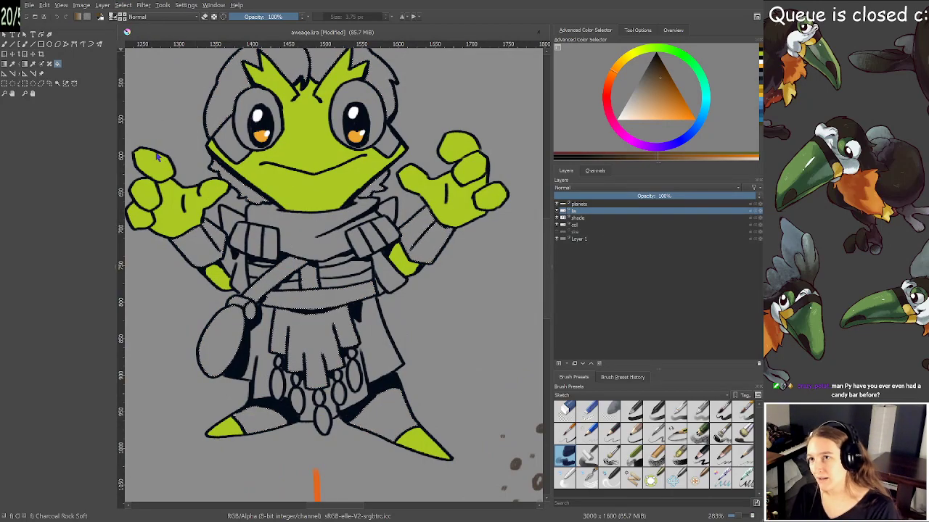
pyautogui.hotkey('ctrl', 'shift', 'z')
pyautogui.scroll(-2, 339, 360)
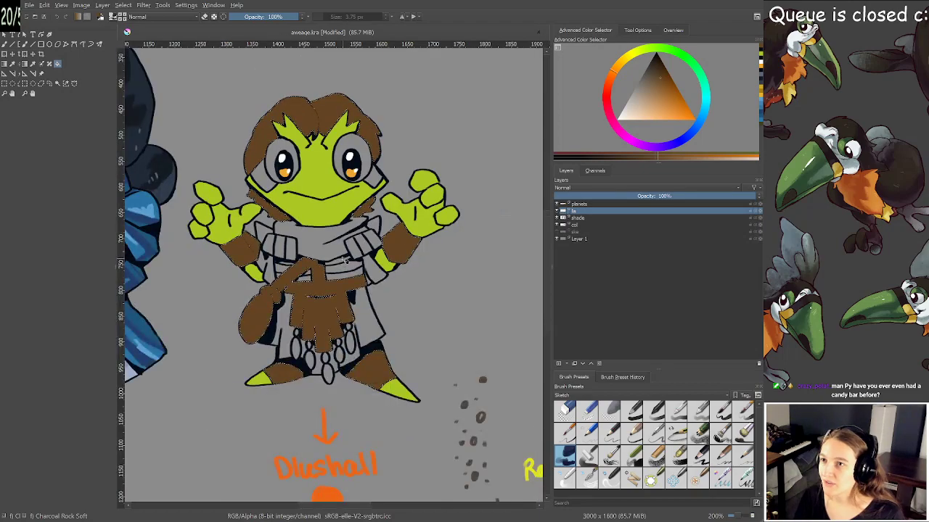
# On the col layer, fill the selected hair and leather parts with dark brown, including the patches beside the eyes
pyautogui.click(574, 225)
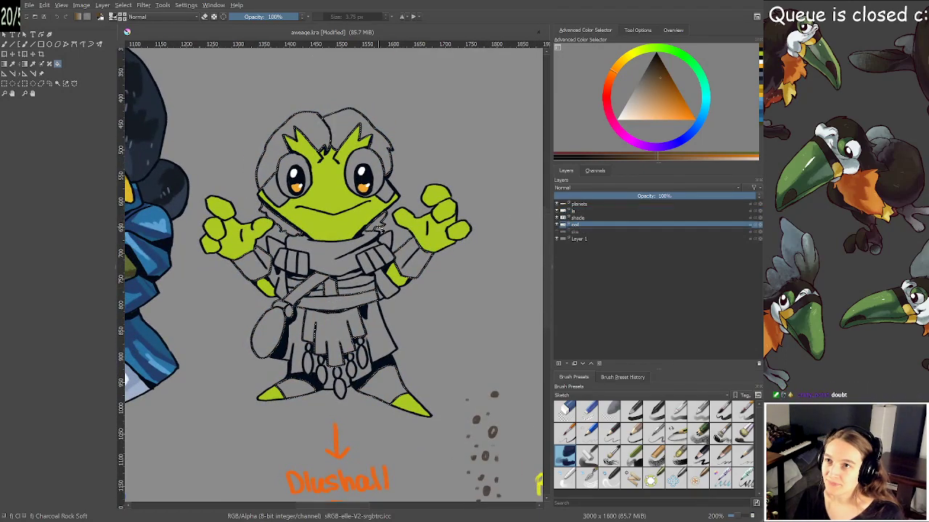
pyautogui.scroll(1, 362, 232)
pyautogui.moveTo(360, 232); pyautogui.dragTo(378, 252)
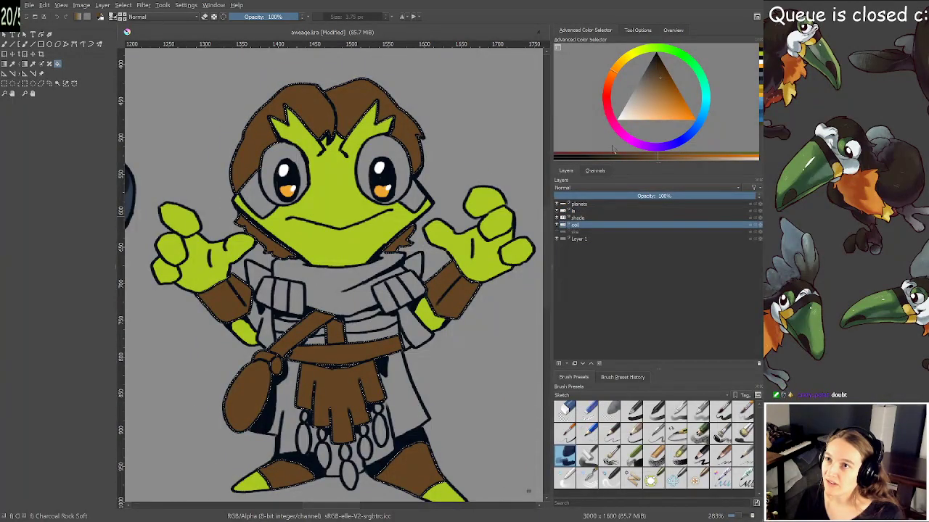
pyautogui.hotkey('ctrl', 'z')
pyautogui.click(64, 86)
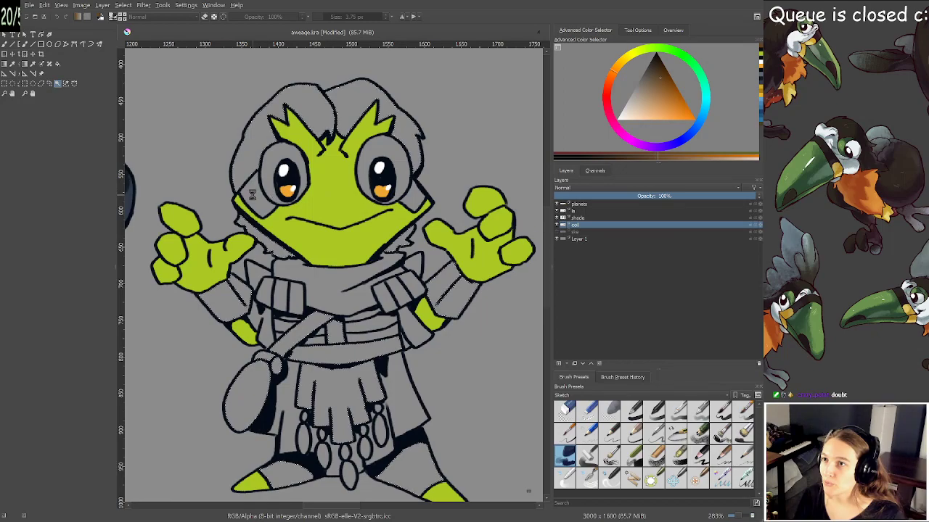
pyautogui.press('b')
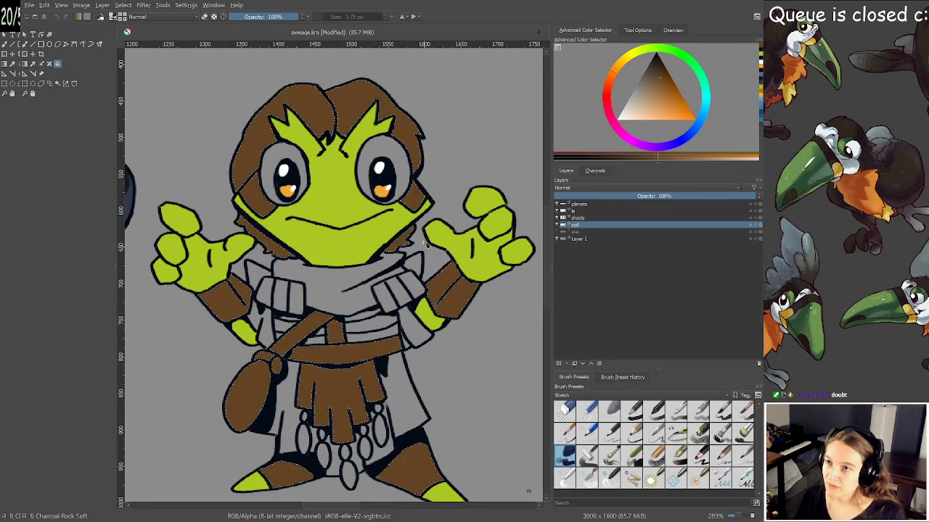
# Try a lighter, more orange brown on the selected hair, straps, pouch and wraps
pyautogui.moveTo(425, 244); pyautogui.dragTo(422, 198)
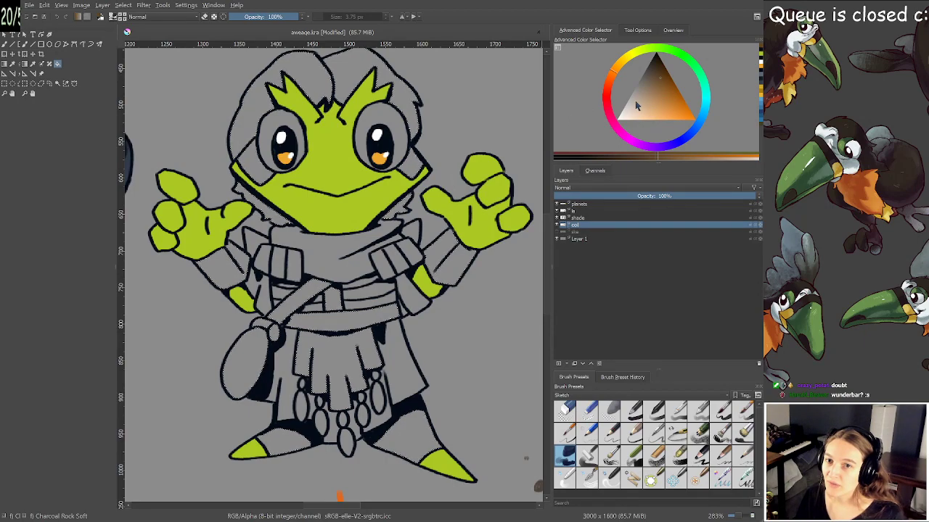
pyautogui.moveTo(655, 81); pyautogui.dragTo(665, 84)
pyautogui.hotkey('shift', 'BackSpace')
pyautogui.moveTo(447, 153); pyautogui.dragTo(438, 167)
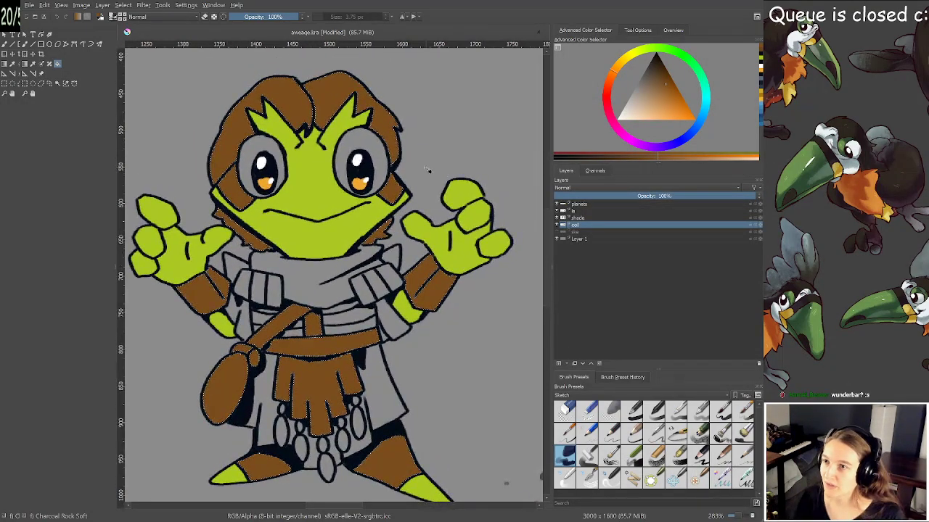
# Try a much darker brown and a medium brown on the selected hair and leather parts
pyautogui.moveTo(451, 162); pyautogui.dragTo(471, 160)
pyautogui.moveTo(665, 80); pyautogui.dragTo(658, 70)
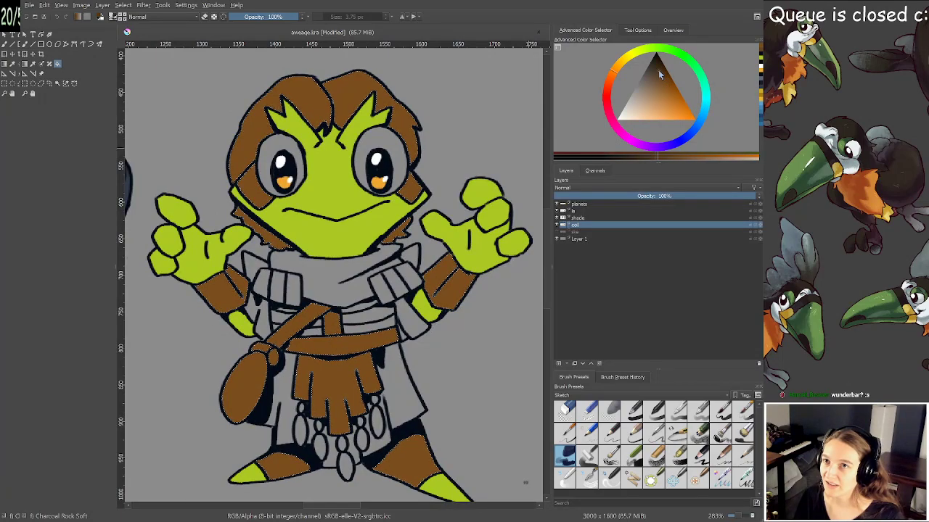
pyautogui.moveTo(404, 213); pyautogui.dragTo(405, 208)
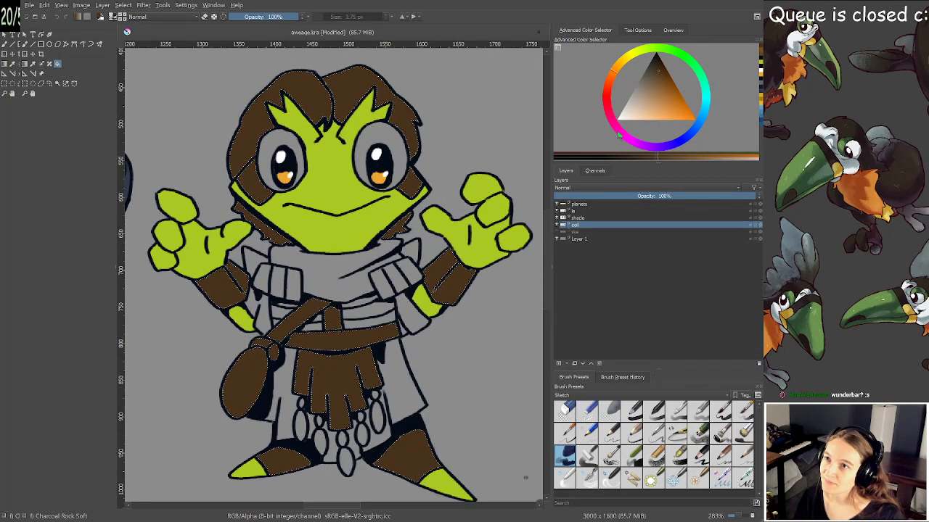
pyautogui.click(660, 76)
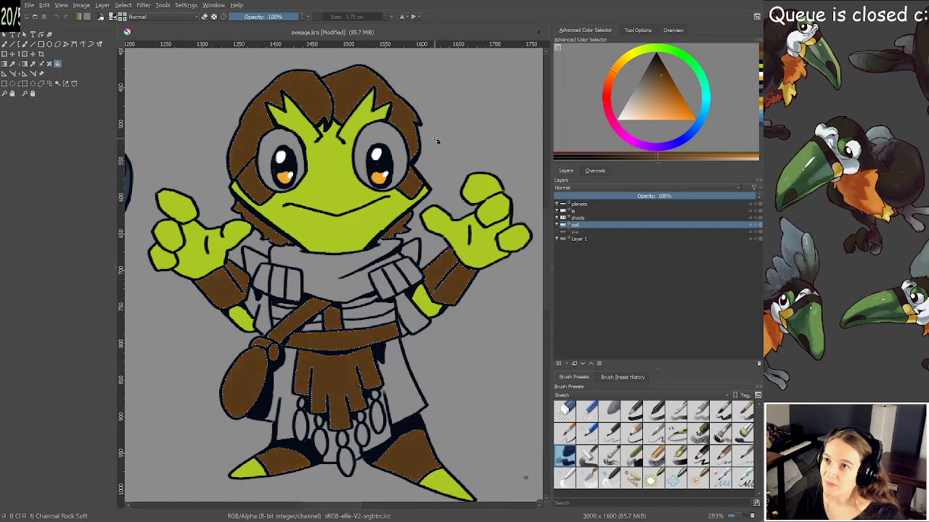
pyautogui.moveTo(383, 174); pyautogui.dragTo(390, 169)
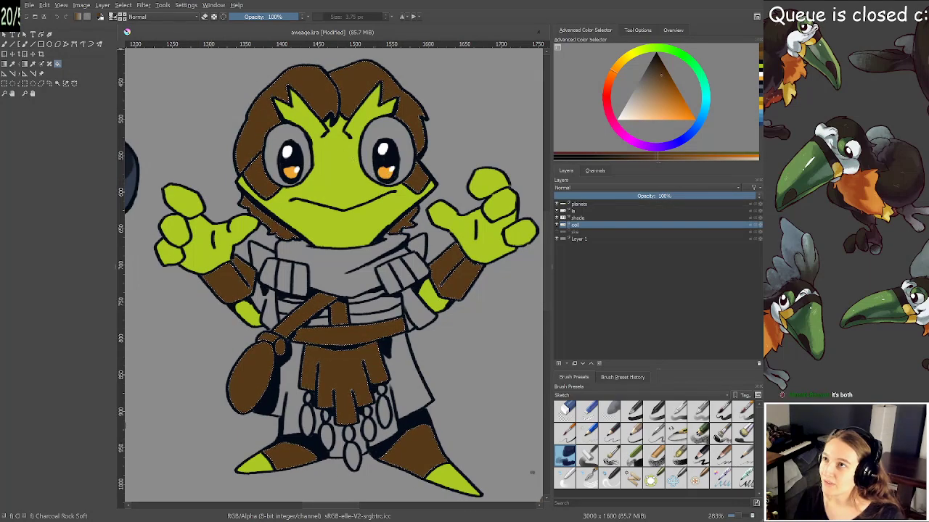
# Refill the selected hair and leather parts with a dark reddish brown, then deselect and save the file
pyautogui.click(614, 81)
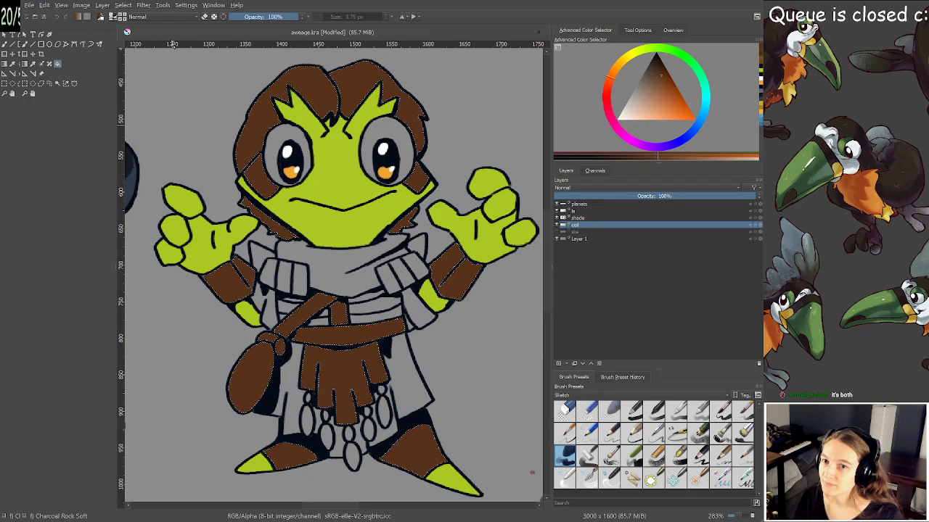
pyautogui.hotkey('ctrl', 'z')
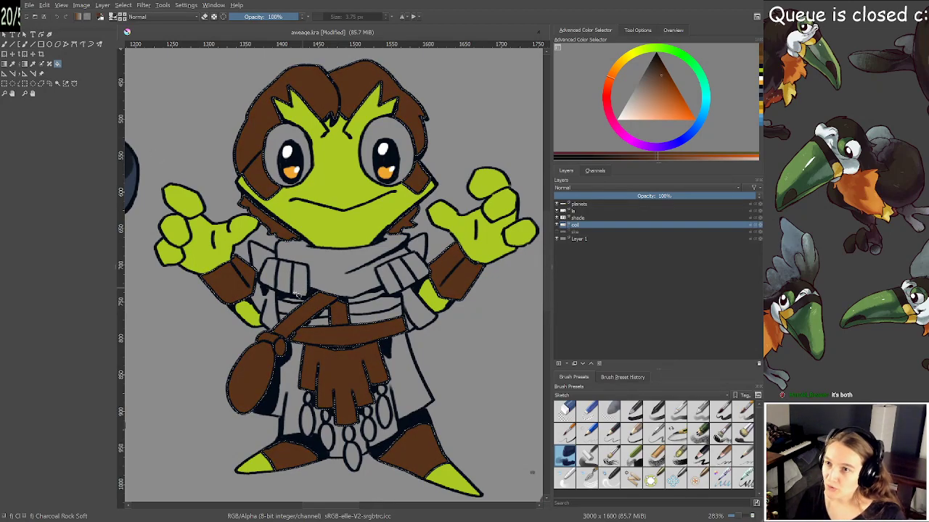
pyautogui.hotkey('ctrl', 's')
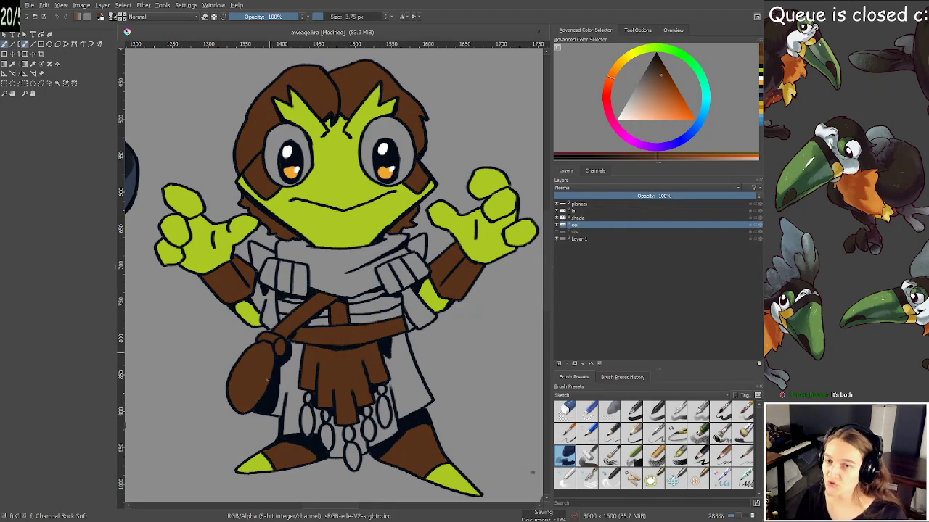
# Select the grey tunic skirt areas around the brown fringe and hanging beads, leaving the beads unselected
pyautogui.click(58, 83)
pyautogui.click(303, 391)
pyautogui.scroll(4, 295, 355)
pyautogui.moveTo(303, 392); pyautogui.dragTo(284, 315)
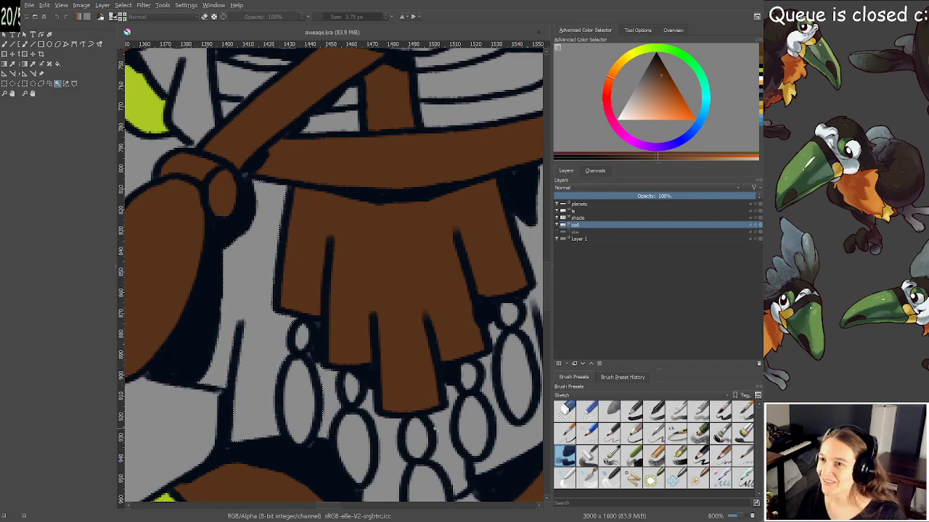
pyautogui.moveTo(418, 371); pyautogui.dragTo(288, 352)
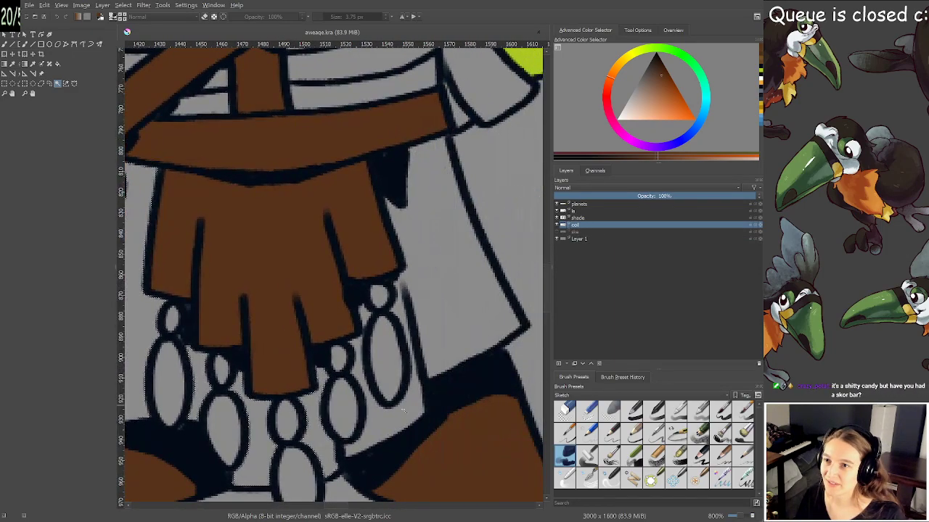
pyautogui.keyDown('shift'); pyautogui.click(403, 411); pyautogui.keyUp('shift')
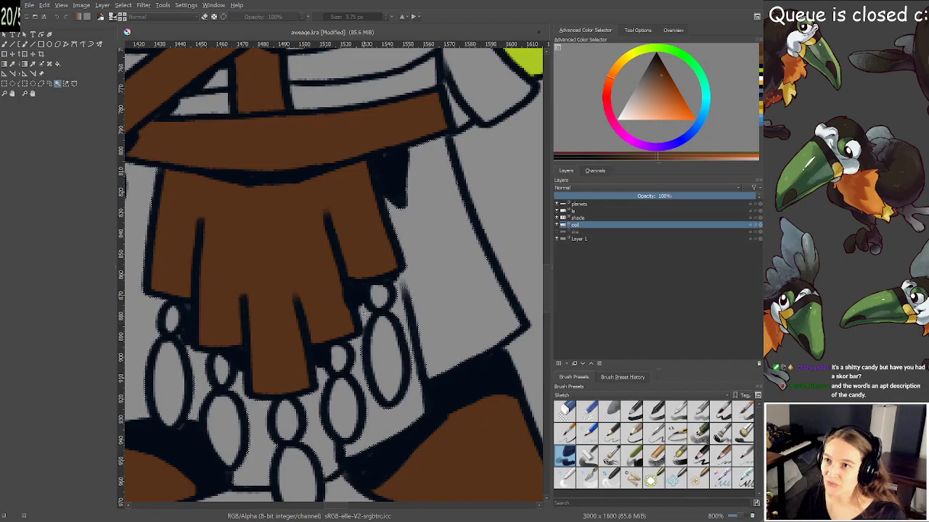
# Add the tunic's sleeve areas and the whites of both eyes to the selection
pyautogui.scroll(-3, 426, 256)
pyautogui.moveTo(427, 256); pyautogui.dragTo(401, 390)
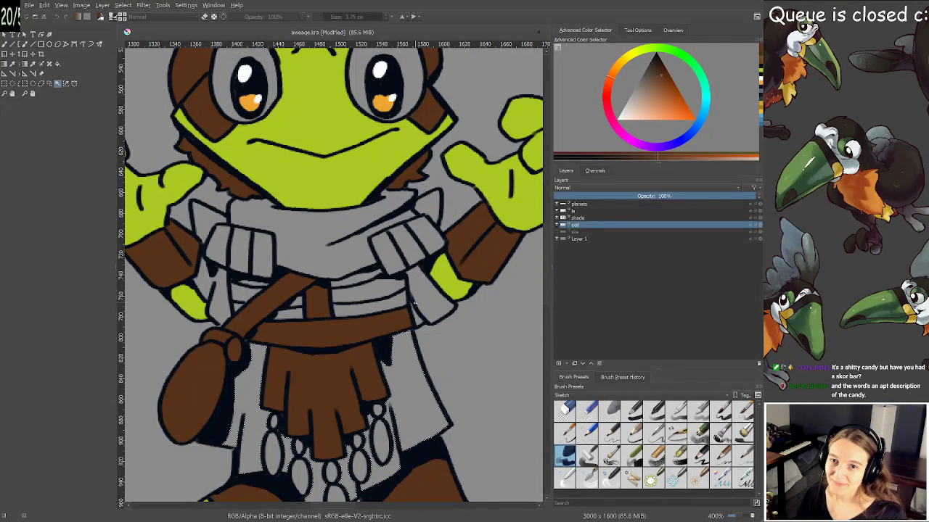
pyautogui.moveTo(293, 278); pyautogui.dragTo(386, 289)
pyautogui.scroll(1, 336, 277)
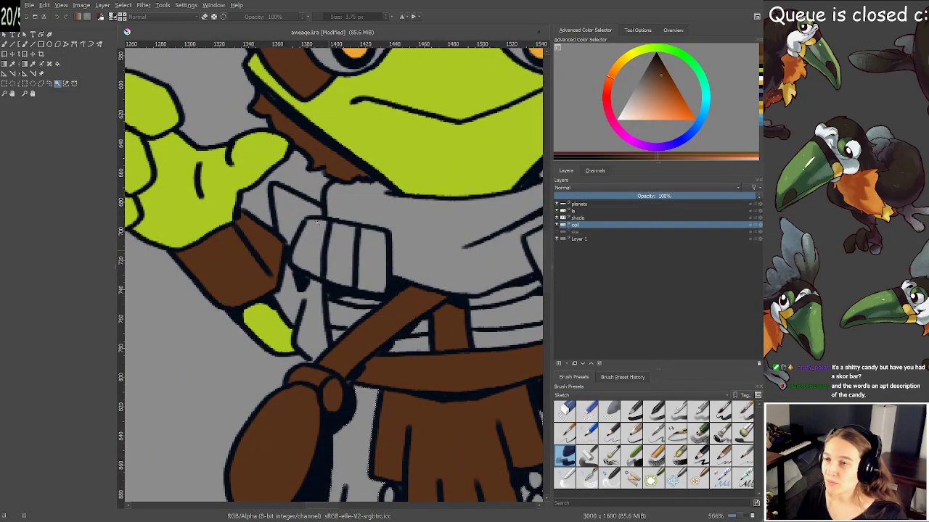
pyautogui.scroll(-2, 344, 244)
pyautogui.scroll(2, 344, 245)
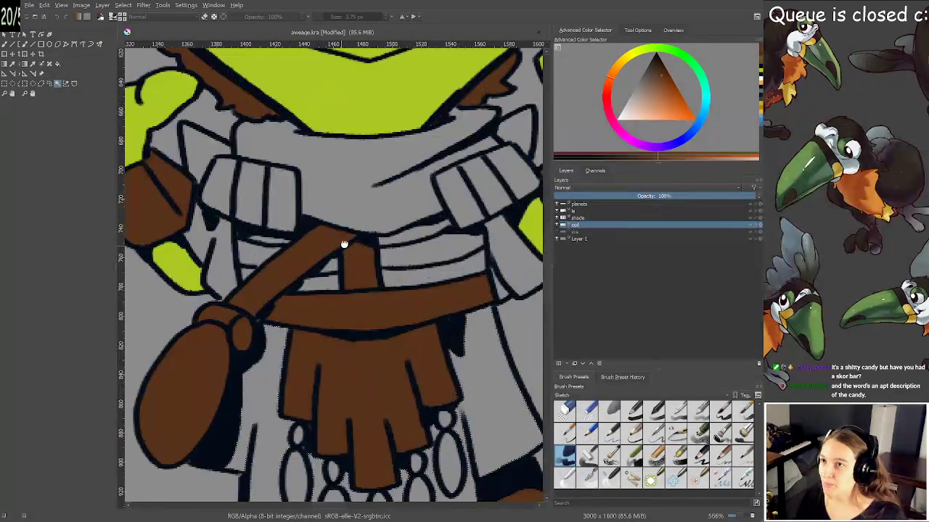
pyautogui.moveTo(344, 245); pyautogui.dragTo(341, 316)
pyautogui.moveTo(378, 229)
pyautogui.mouseDown()
pyautogui.moveTo(363, 297)
pyautogui.moveTo(389, 230)
pyautogui.mouseUp()
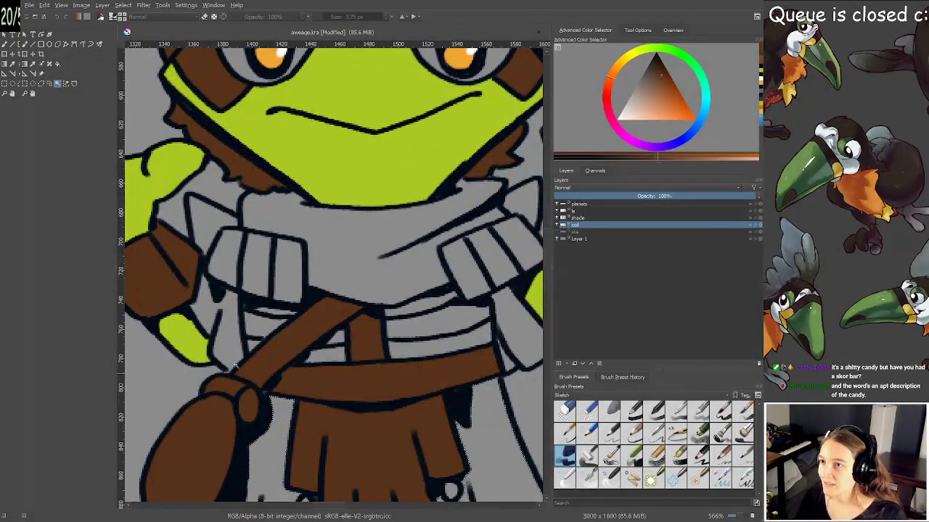
pyautogui.moveTo(383, 310); pyautogui.dragTo(339, 307)
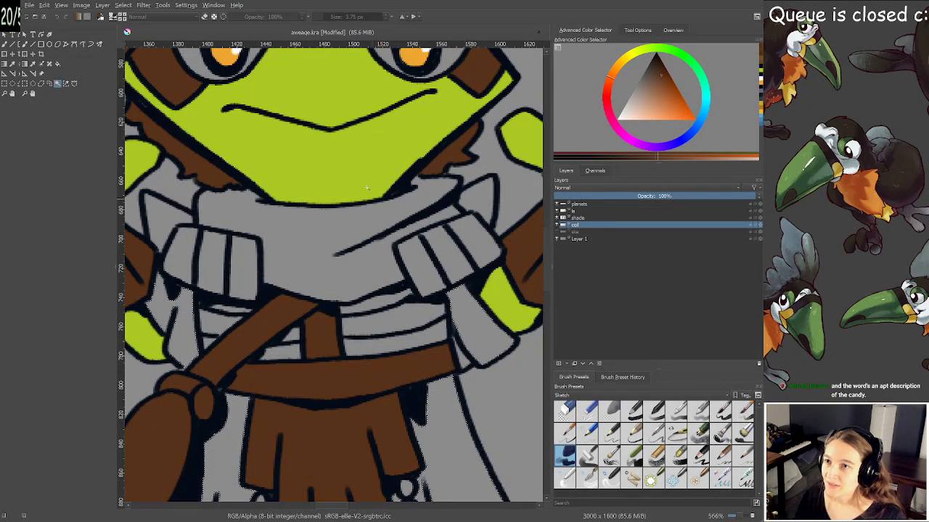
pyautogui.scroll(3, 367, 188)
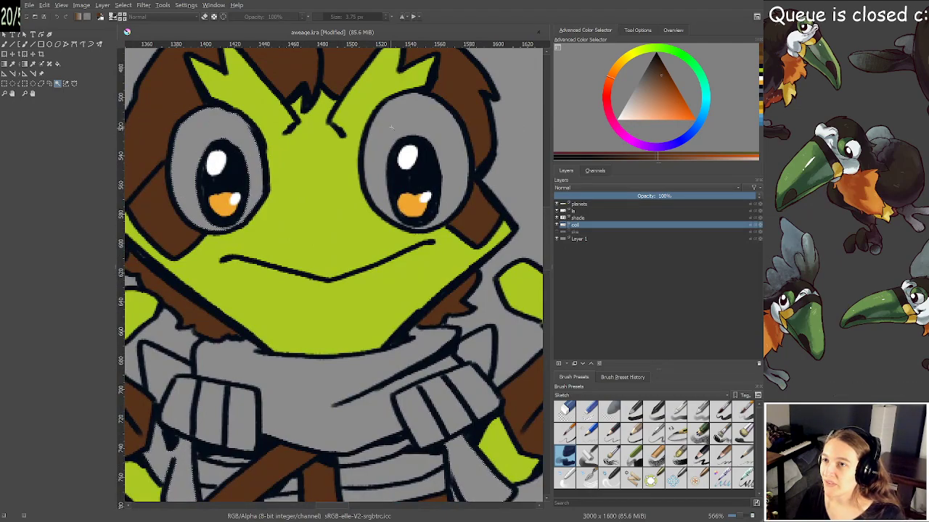
pyautogui.scroll(-2, 390, 127)
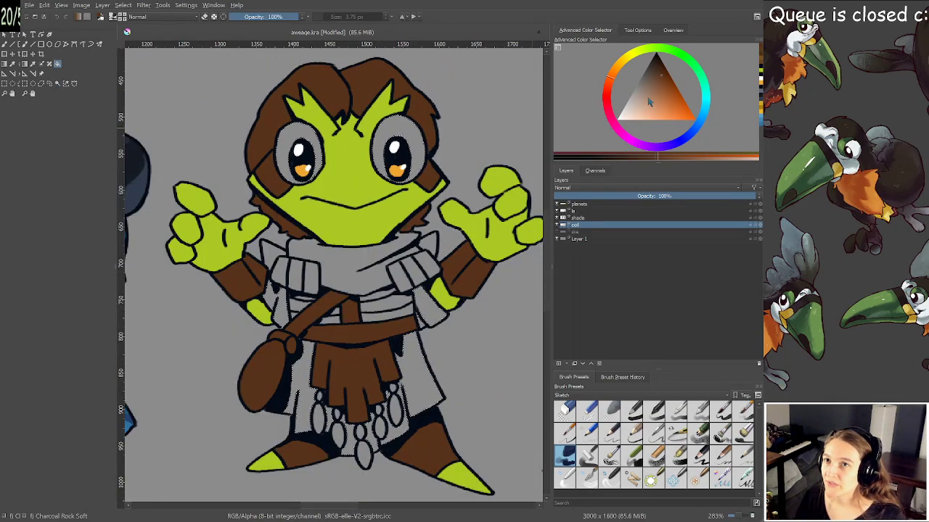
# Fill the selected tunic skirt, sleeves and eye whites with a pale yellowish cream
pyautogui.click(636, 58)
pyautogui.moveTo(644, 98); pyautogui.dragTo(629, 114)
pyautogui.click(460, 145)
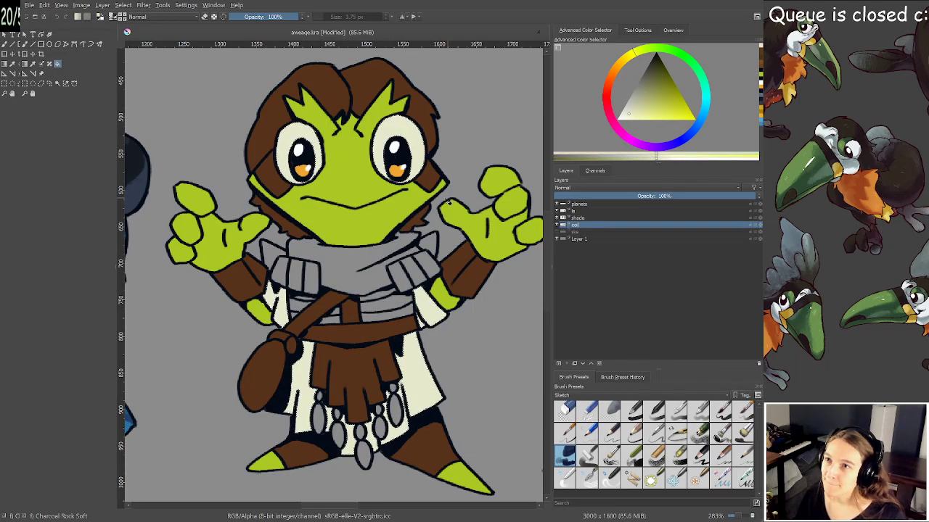
pyautogui.moveTo(448, 201); pyautogui.dragTo(439, 196)
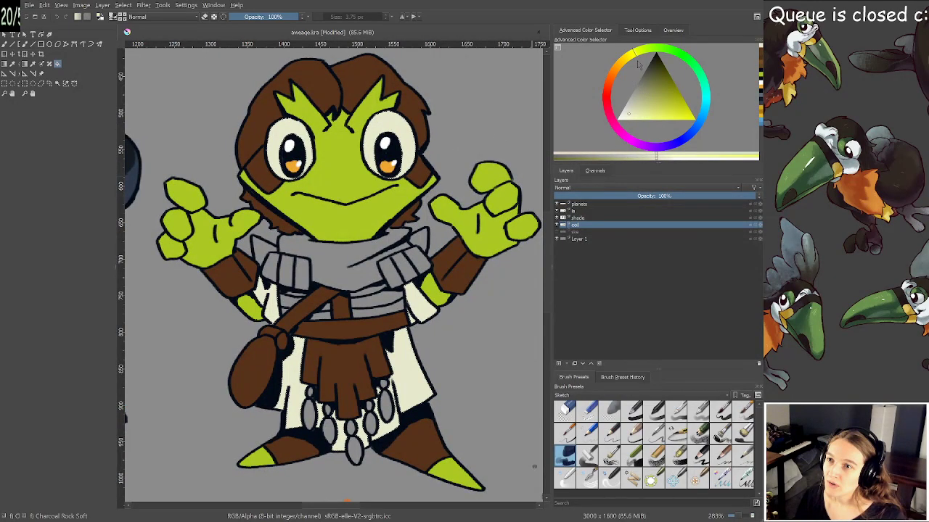
# Refill the tunic and eye whites with a slightly warmer cream, then deselect and save the file
pyautogui.hotkey('shift', 'BackSpace')
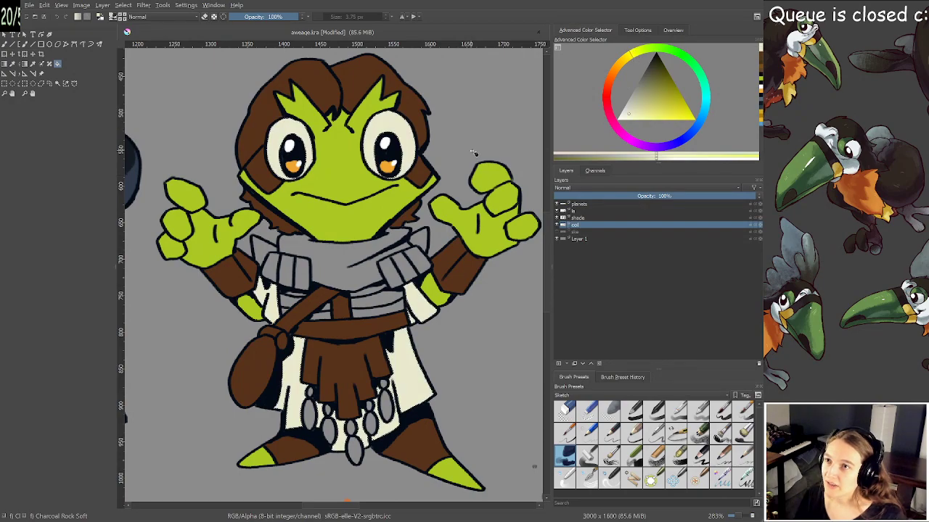
pyautogui.hotkey('ctrl', 'z')
pyautogui.click(123, 7)
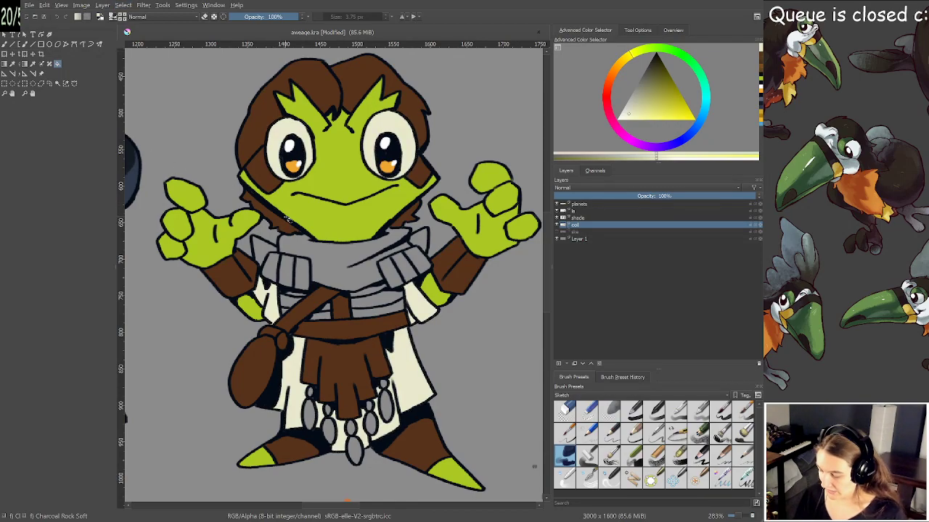
pyautogui.press('b')
pyautogui.scroll(-2, 283, 208)
pyautogui.hotkey('ctrl', 's')
# Select the grey scarf area beneath the frog's chin, excluding the shoulder armour
pyautogui.moveTo(315, 228); pyautogui.dragTo(365, 212)
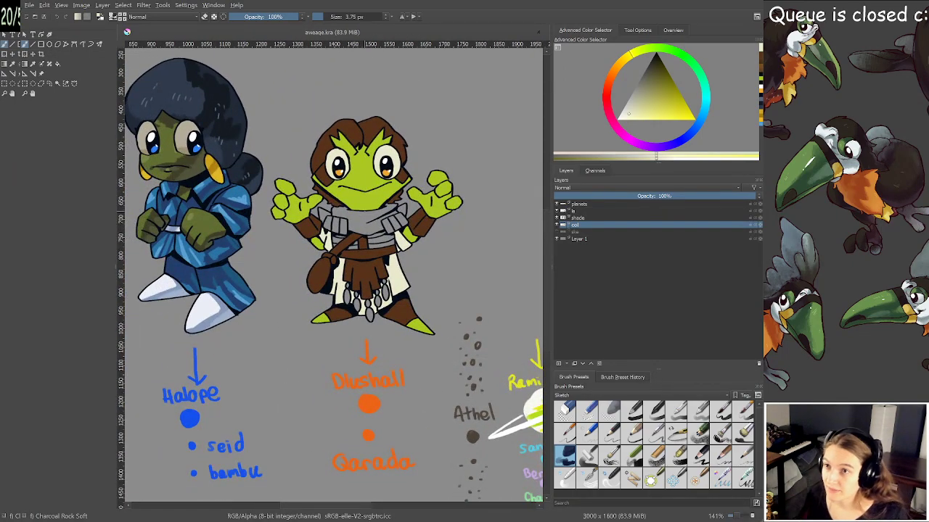
pyautogui.press('+')
pyautogui.press('+')
pyautogui.press('+')
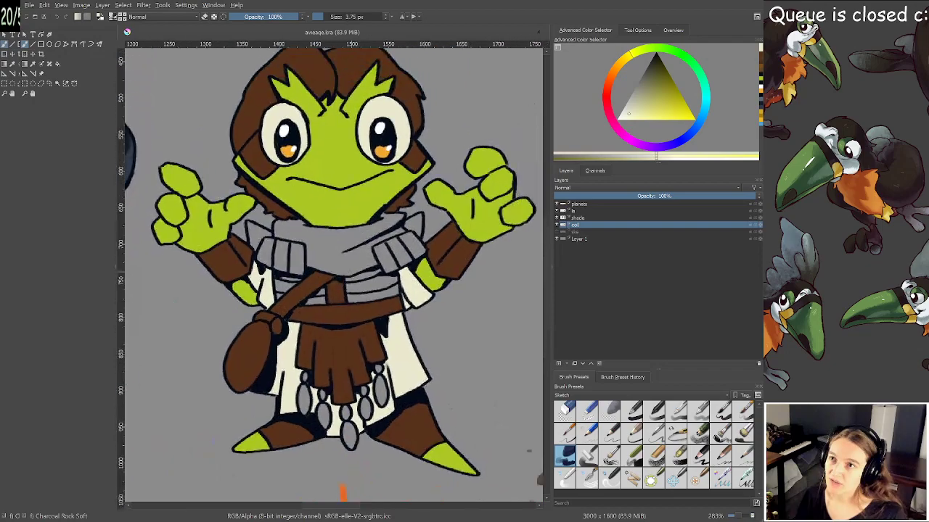
pyautogui.click(57, 84)
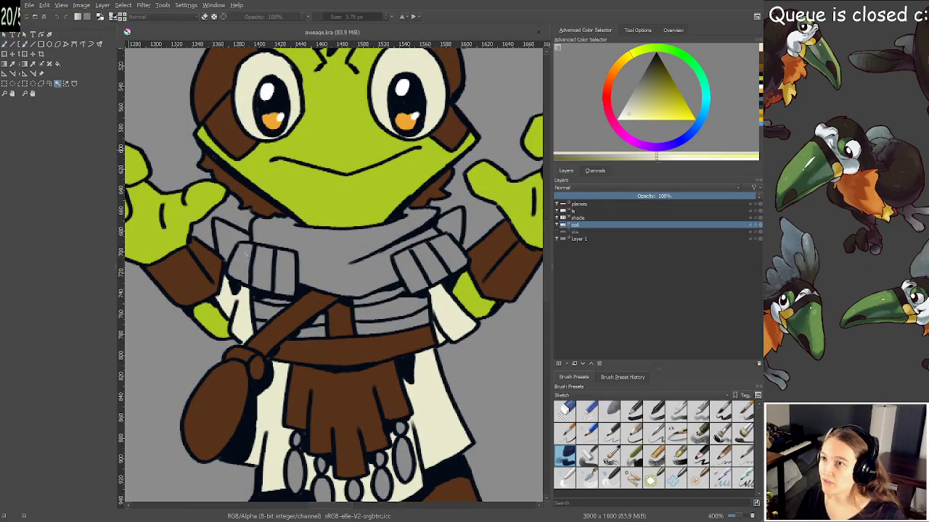
pyautogui.moveTo(362, 288); pyautogui.dragTo(363, 256)
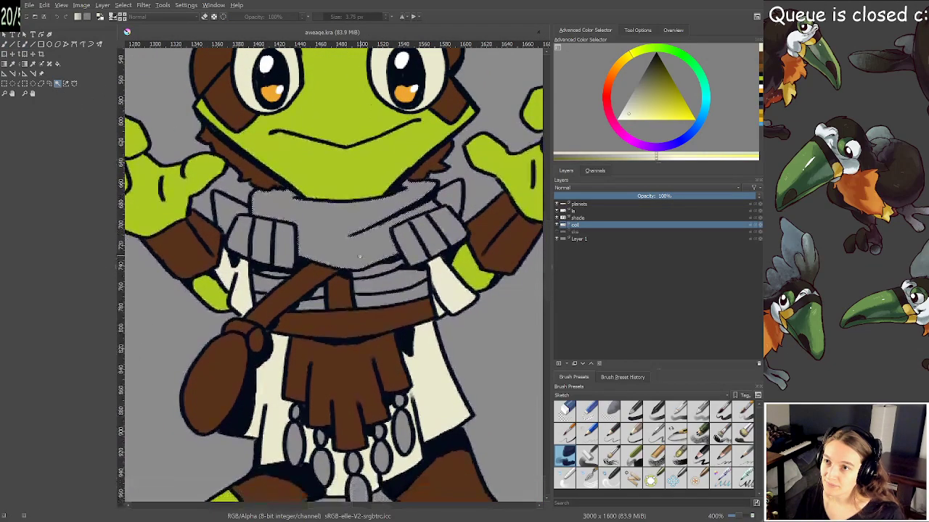
# Fill the selected scarf with a medium-dark red
pyautogui.moveTo(377, 339)
pyautogui.mouseDown()
pyautogui.moveTo(383, 234)
pyautogui.moveTo(372, 465)
pyautogui.mouseUp()
pyautogui.press('b')
pyautogui.moveTo(615, 72); pyautogui.dragTo(609, 93)
pyautogui.click(669, 95)
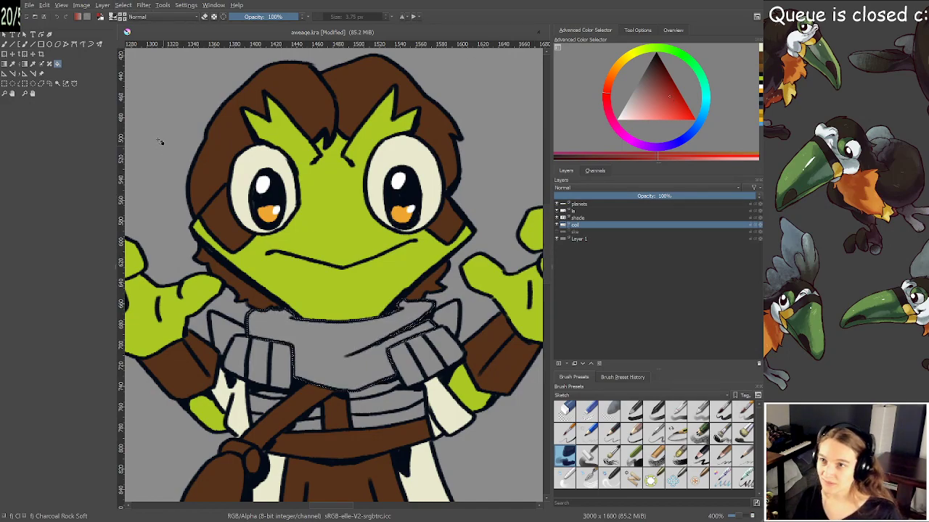
pyautogui.scroll(-2, 274, 203)
pyautogui.moveTo(282, 232); pyautogui.dragTo(285, 196)
pyautogui.scroll(2, 325, 224)
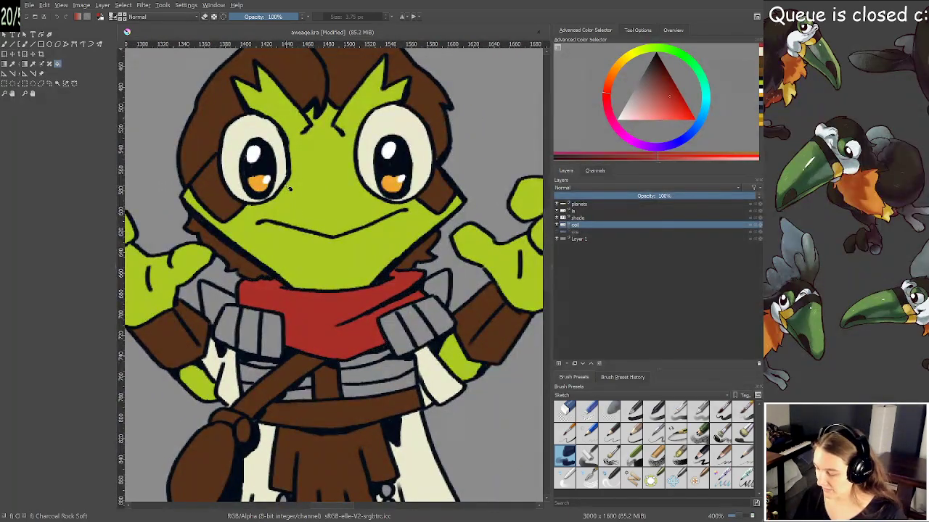
# Select the grey shoulder plates and spike on the satchel-strap side of the frog, plus the small torso bands below them
pyautogui.click(58, 83)
pyautogui.scroll(1, 275, 293)
pyautogui.moveTo(276, 293); pyautogui.dragTo(301, 265)
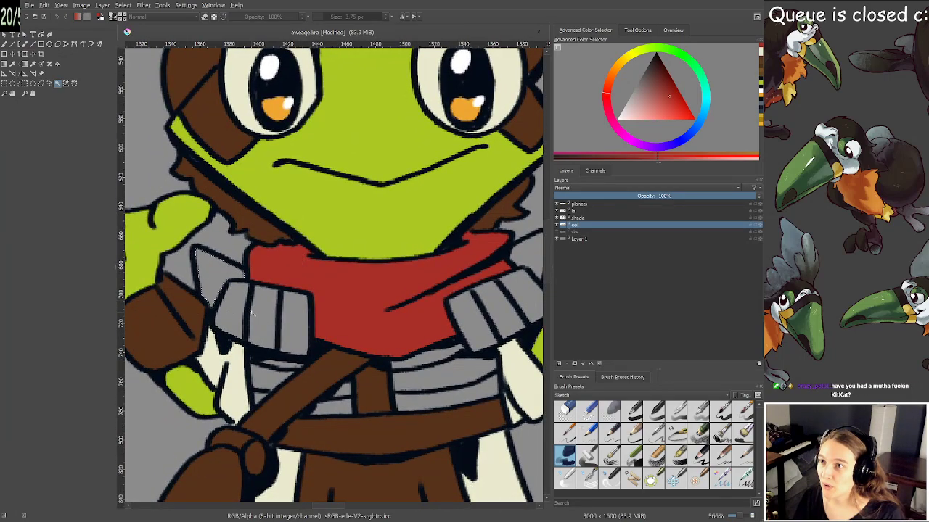
pyautogui.click(287, 309)
pyautogui.scroll(5, 267, 375)
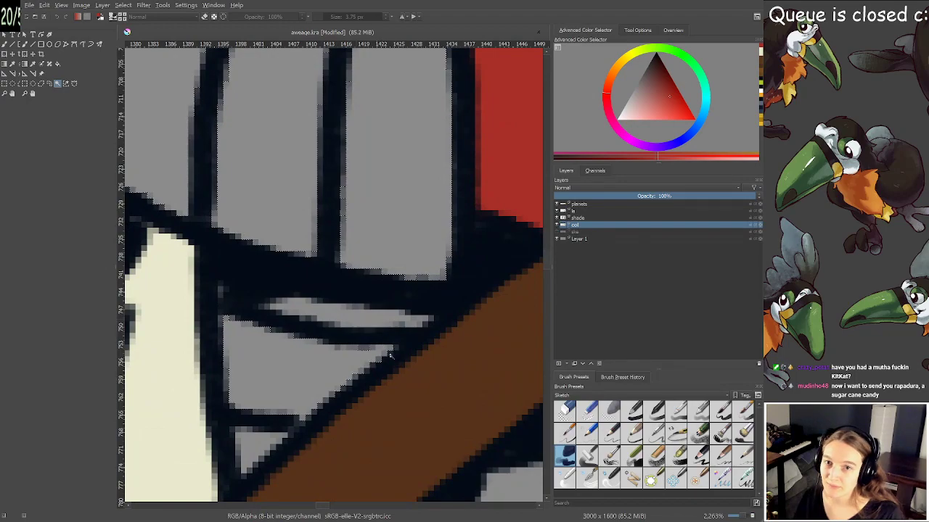
# Add the remaining chest bands and the opposite shoulder's plates and spike to the selection
pyautogui.scroll(-3, 312, 334)
pyautogui.moveTo(354, 315); pyautogui.dragTo(148, 278)
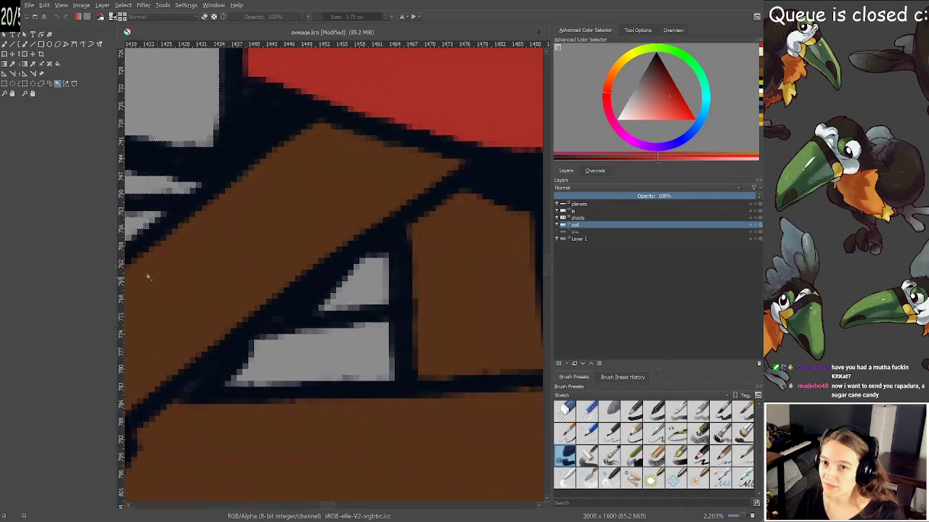
pyautogui.scroll(-3, 338, 346)
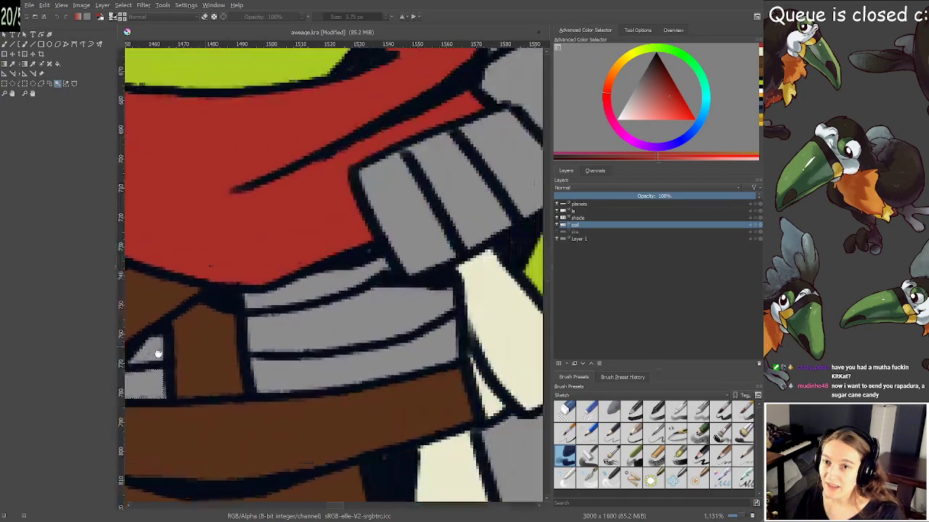
pyautogui.click(326, 371)
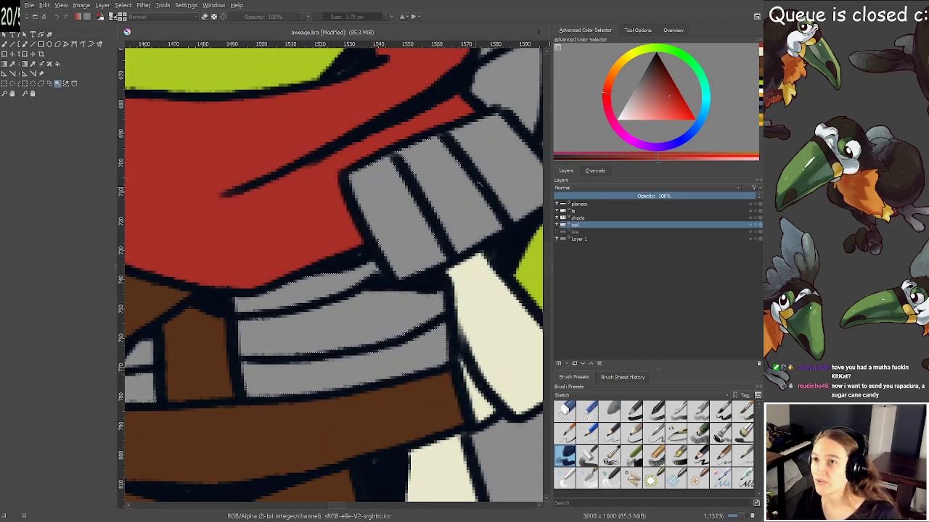
pyautogui.scroll(-1, 490, 169)
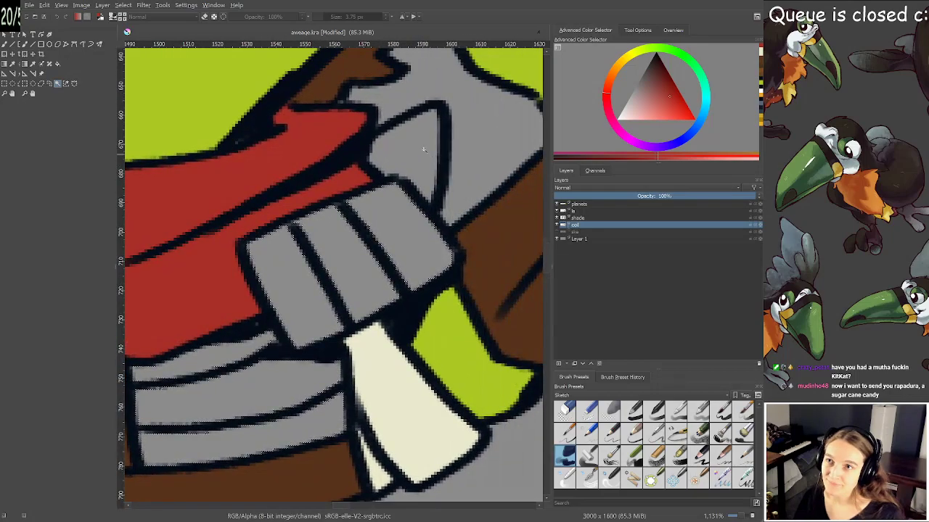
pyautogui.scroll(-2, 490, 169)
pyautogui.moveTo(378, 207); pyautogui.dragTo(442, 297)
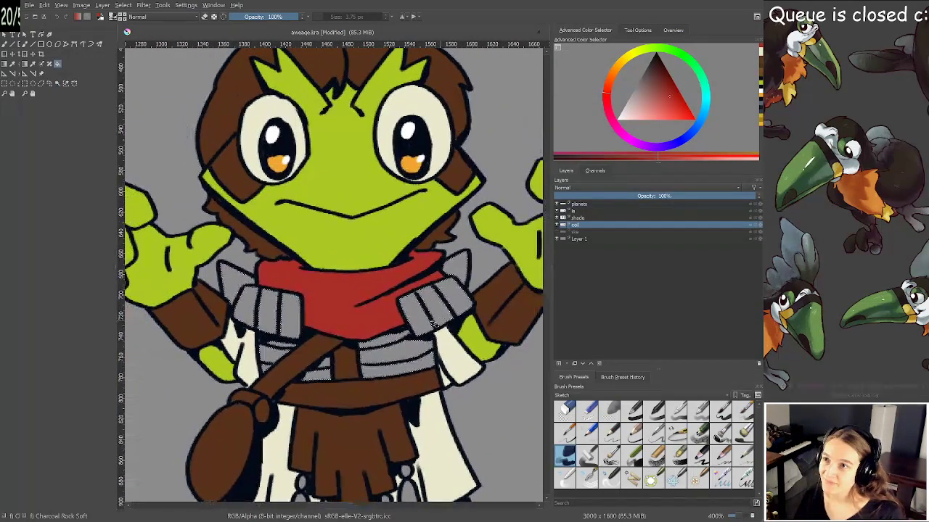
# Add all the hanging beads below the brown fringe to the armour selection
pyautogui.moveTo(156, 336); pyautogui.dragTo(197, 180)
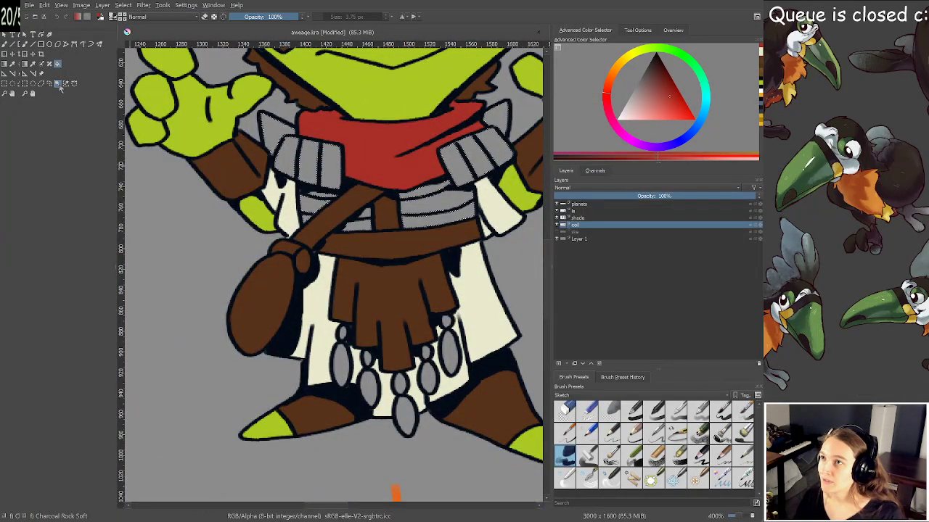
pyautogui.click(58, 83)
pyautogui.scroll(2, 381, 334)
pyautogui.moveTo(340, 377); pyautogui.dragTo(378, 227)
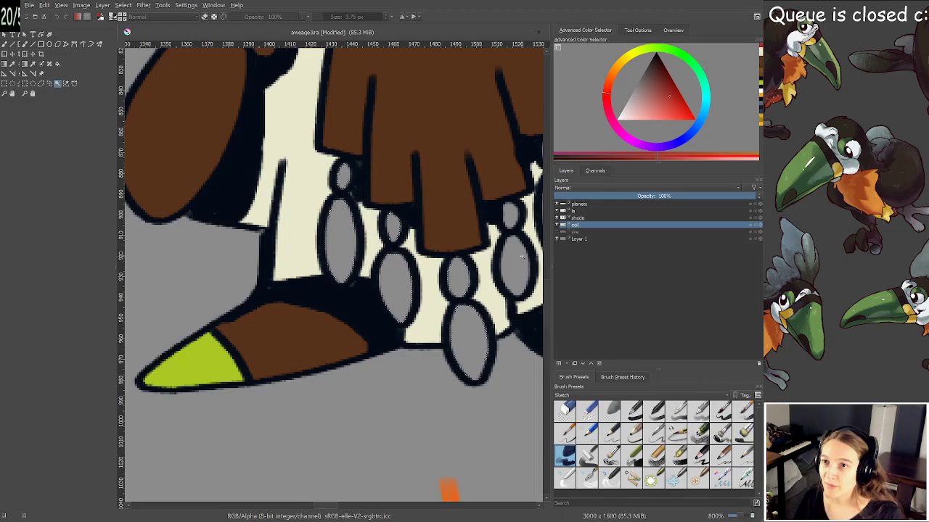
pyautogui.moveTo(513, 220); pyautogui.dragTo(369, 439)
# Try filling the selected armour and beads with a muted lemon yellow
pyautogui.press('f')
pyautogui.scroll(-2, 363, 277)
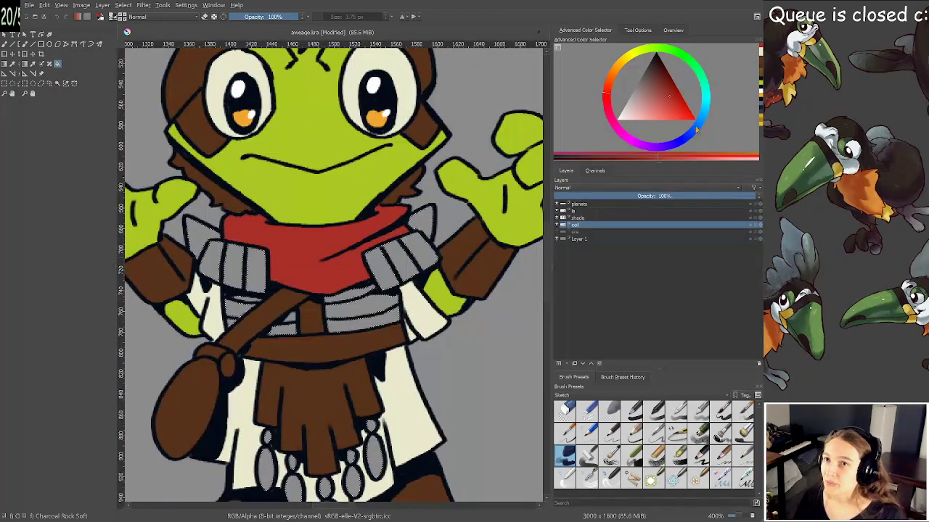
pyautogui.click(626, 57)
pyautogui.click(668, 109)
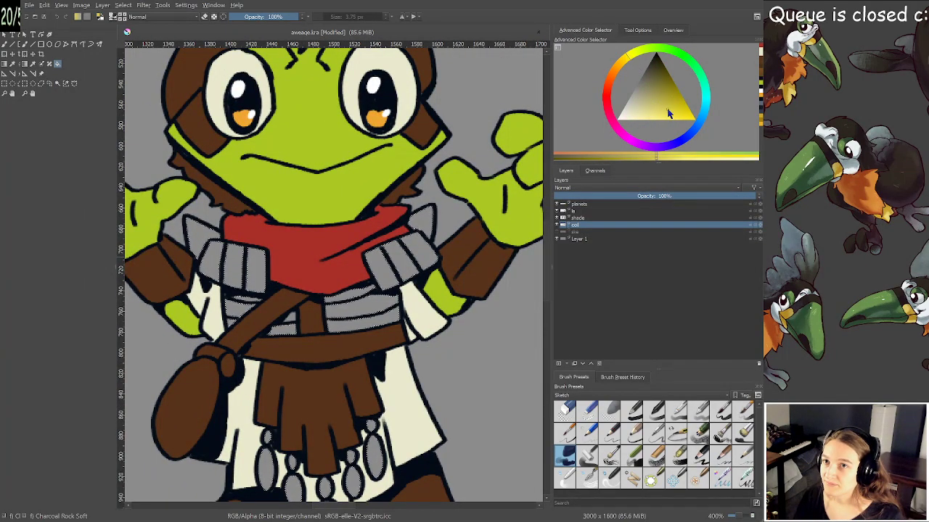
pyautogui.scroll(-1, 435, 218)
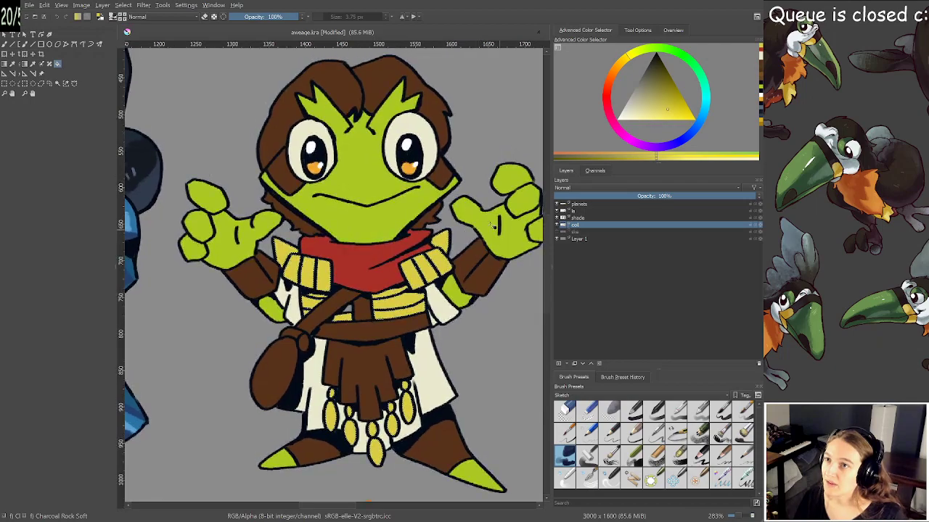
# Undo the yellow fill and add the small grey armour gap between the two brown straps to the selection
pyautogui.click(58, 84)
pyautogui.scroll(4, 365, 272)
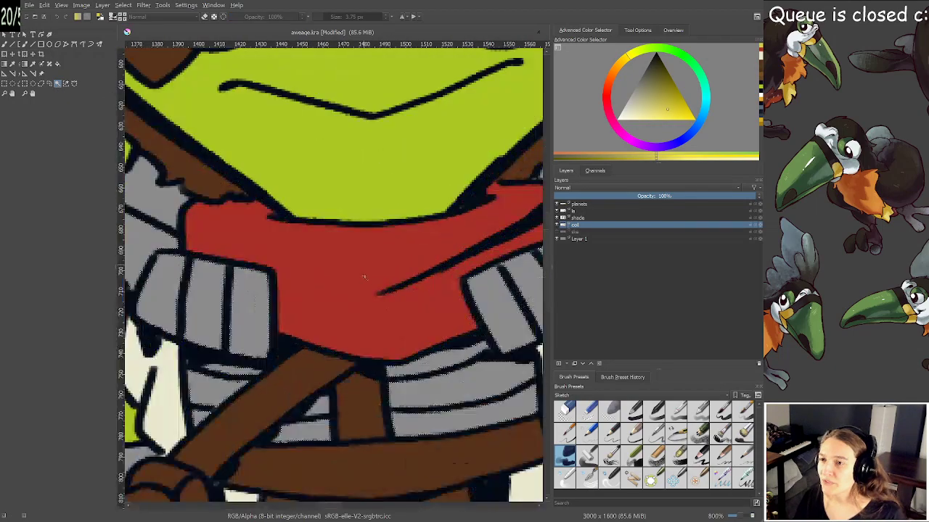
pyautogui.moveTo(313, 389); pyautogui.dragTo(348, 255)
pyautogui.scroll(1, 349, 255)
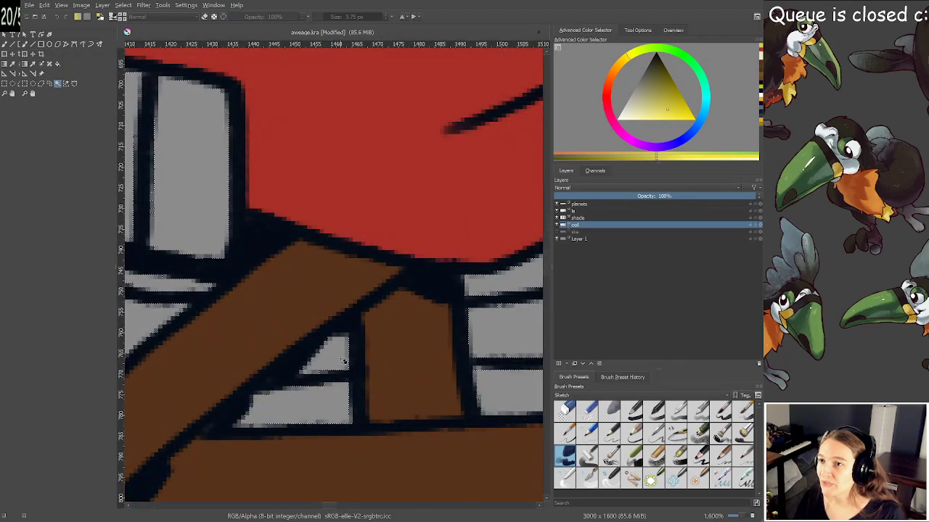
# Fill the selected shoulder armour, chest bands and beads with a warmer golden yellow
pyautogui.press('f')
pyautogui.scroll(-4, 341, 357)
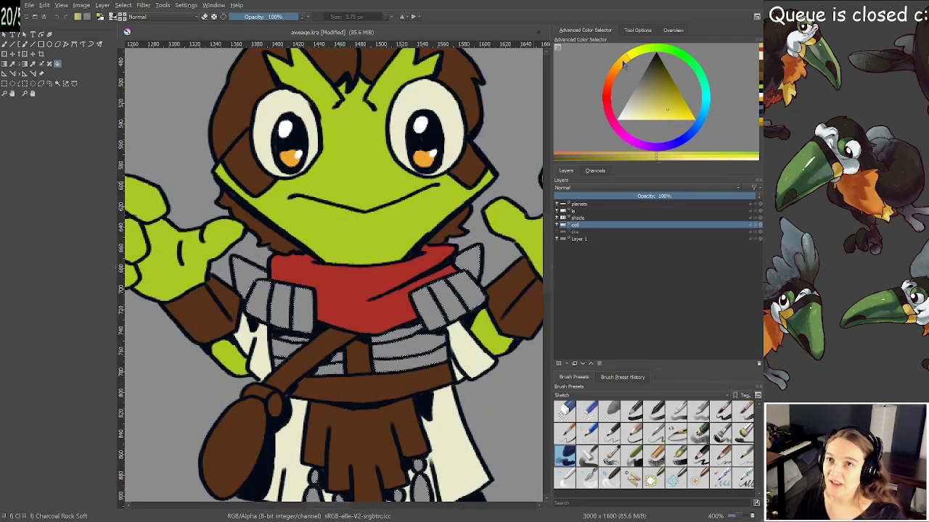
pyautogui.click(625, 65)
pyautogui.click(676, 111)
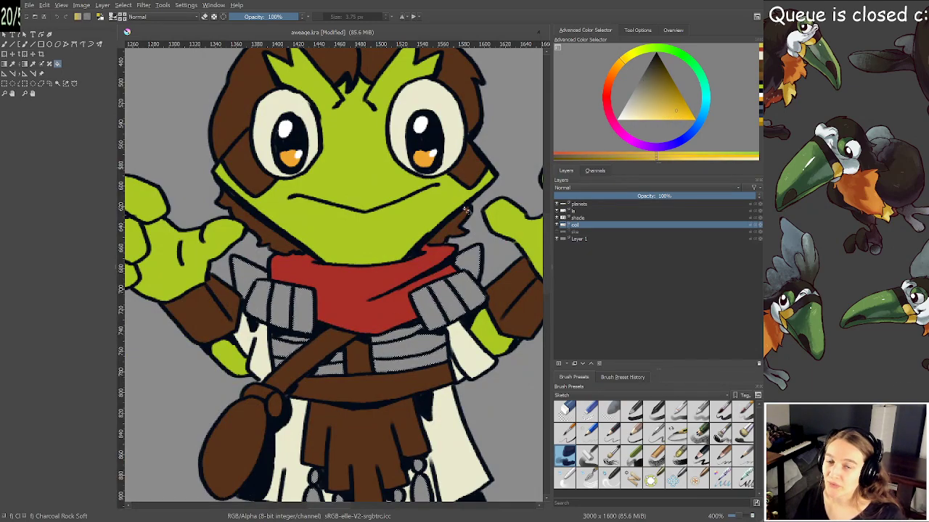
pyautogui.click(406, 249)
pyautogui.scroll(-1, 406, 250)
pyautogui.scroll(-2, 405, 249)
pyautogui.scroll(2, 398, 245)
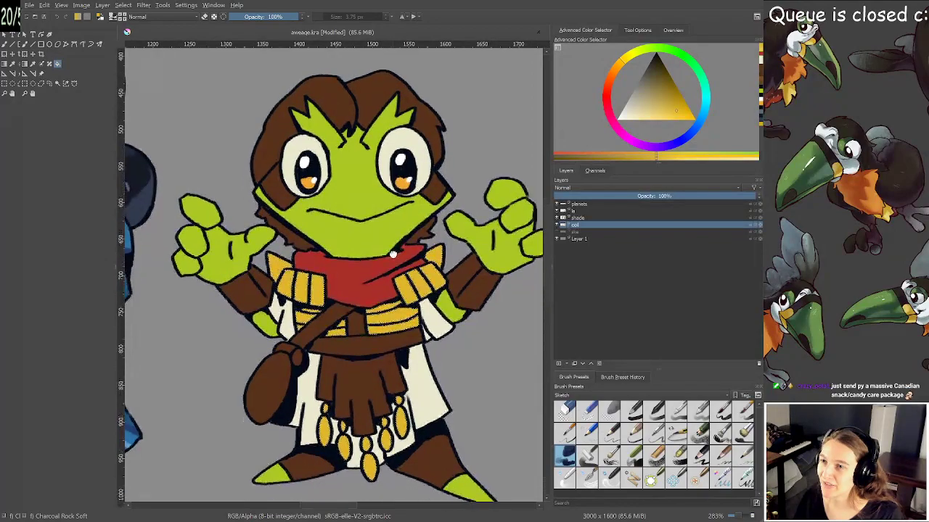
pyautogui.moveTo(392, 242); pyautogui.dragTo(394, 232)
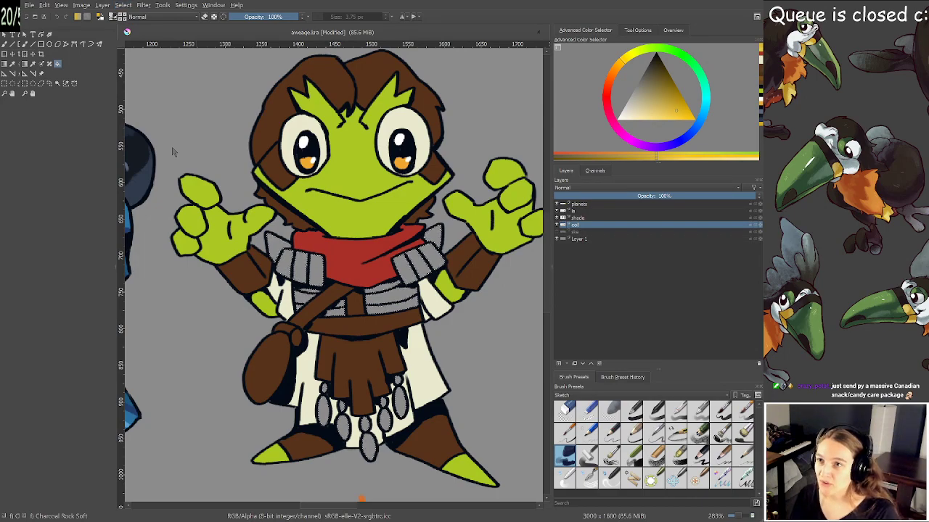
pyautogui.hotkey('shift', 'BackSpace')
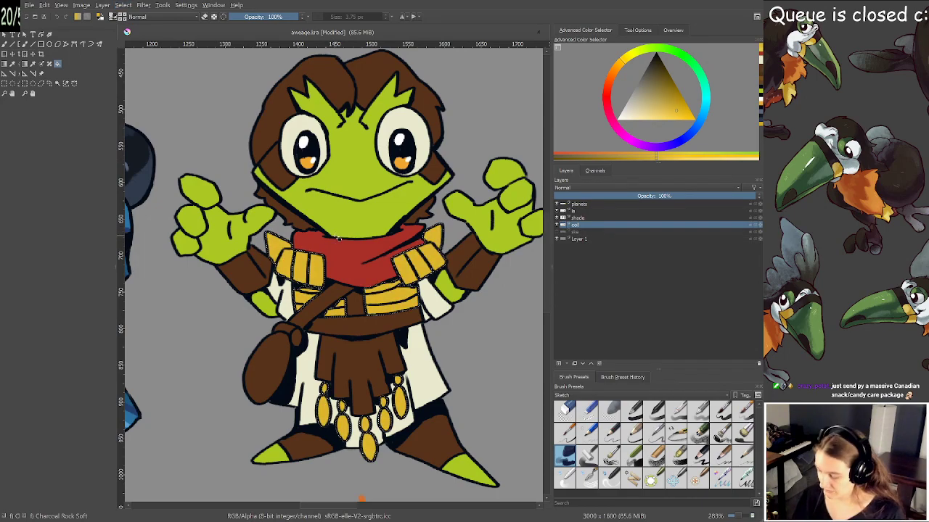
# Clear the armour selection and save the file
pyautogui.press('b')
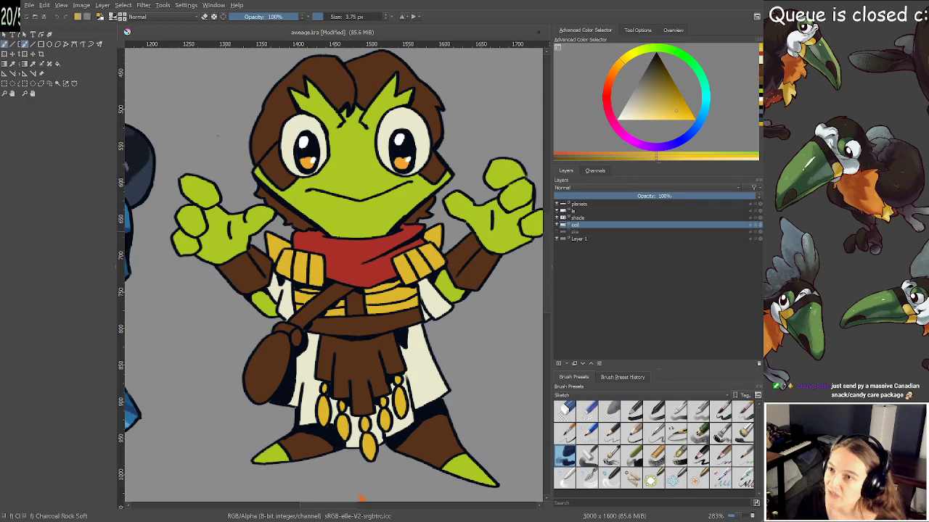
pyautogui.moveTo(355, 205); pyautogui.dragTo(353, 214)
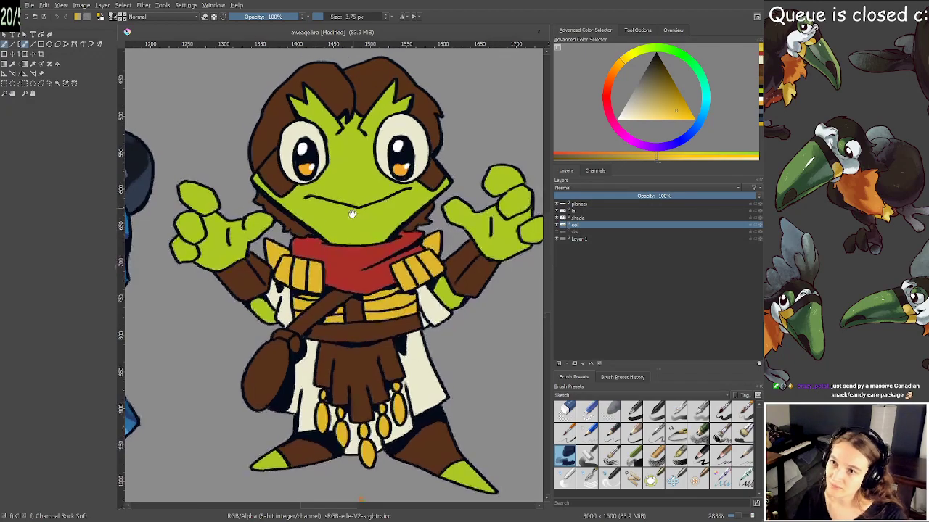
pyautogui.scroll(-1, 334, 185)
pyautogui.scroll(1, 334, 185)
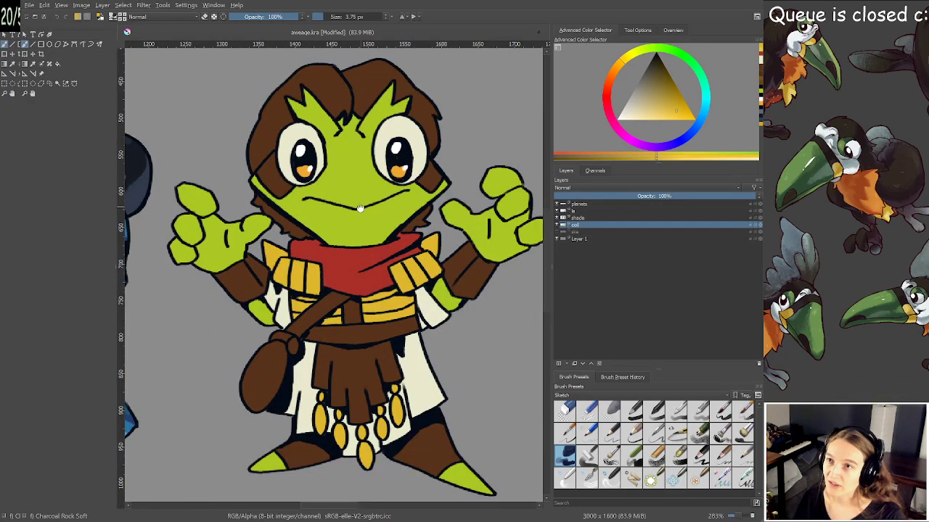
pyautogui.scroll(-2, 368, 227)
pyautogui.scroll(-3, 369, 228)
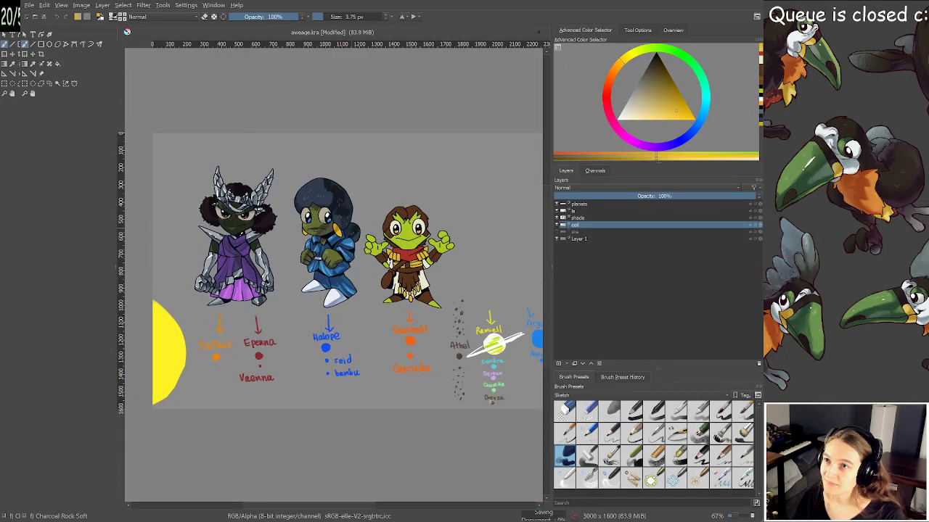
# Examine the shading of the purple-robed and blue-suited characters in comparison with the flat-coloured frog
pyautogui.scroll(3, 377, 237)
pyautogui.moveTo(377, 238); pyautogui.dragTo(330, 250)
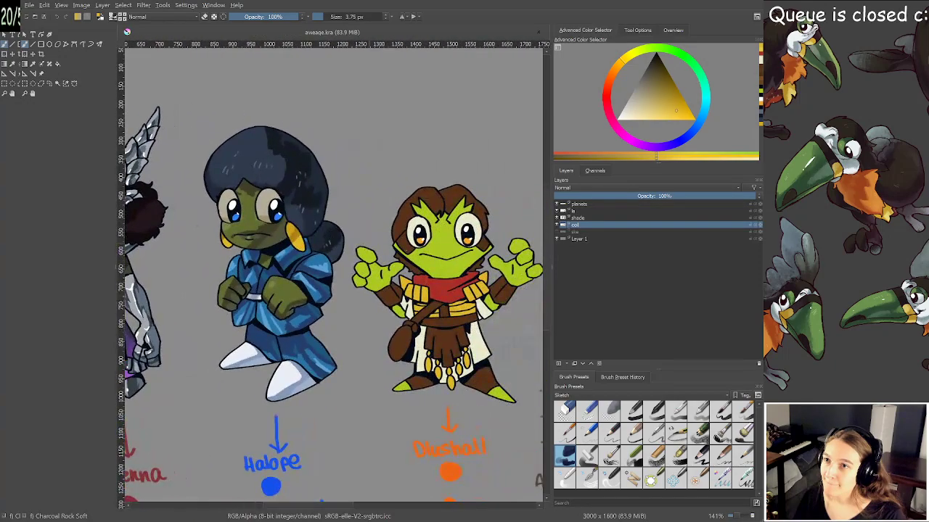
pyautogui.moveTo(415, 251); pyautogui.dragTo(532, 251)
pyautogui.scroll(3, 217, 191)
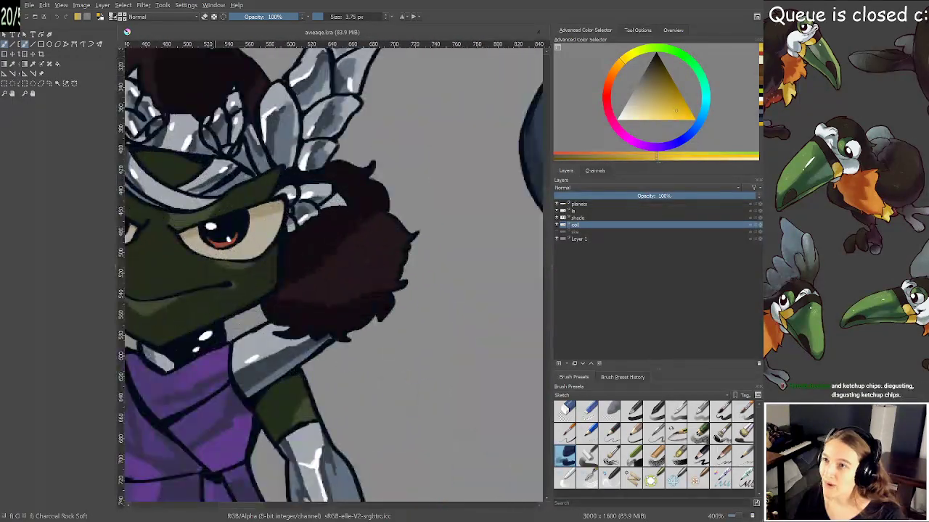
pyautogui.moveTo(222, 196); pyautogui.dragTo(350, 216)
pyautogui.scroll(-4, 324, 206)
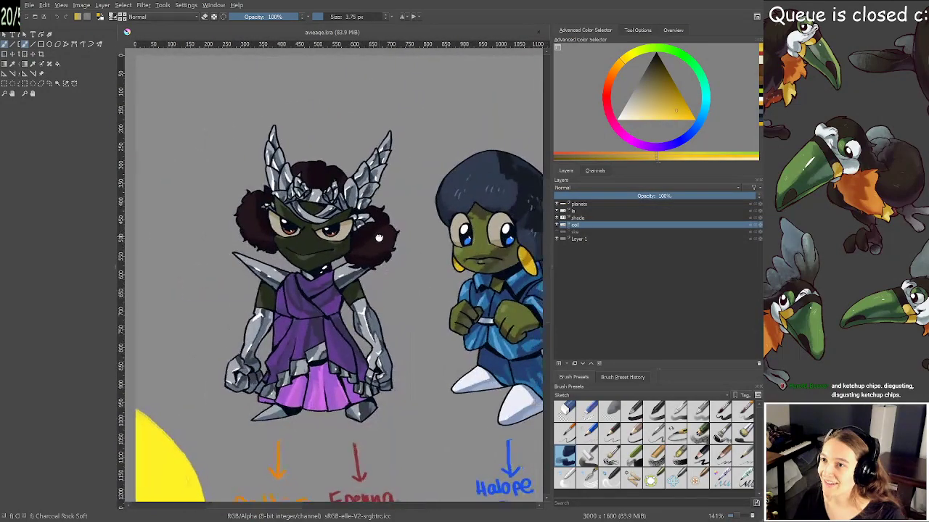
pyautogui.scroll(2, 294, 177)
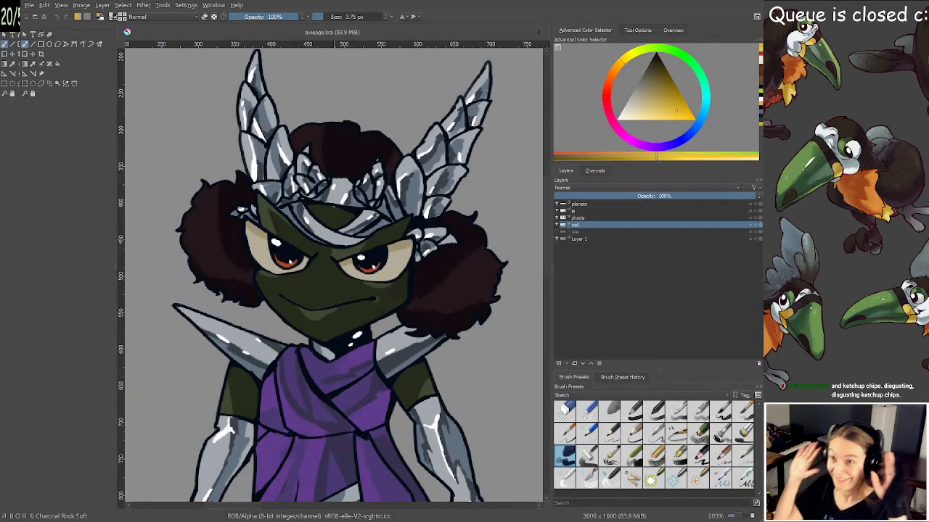
pyautogui.moveTo(414, 297); pyautogui.dragTo(301, 214)
pyautogui.moveTo(450, 225); pyautogui.dragTo(300, 216)
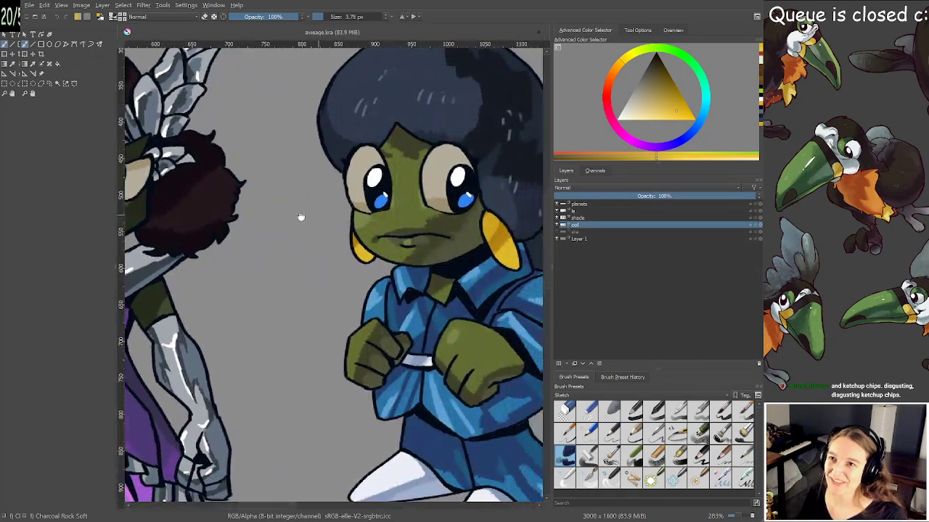
pyautogui.scroll(-1, 319, 232)
pyautogui.moveTo(444, 251); pyautogui.dragTo(262, 240)
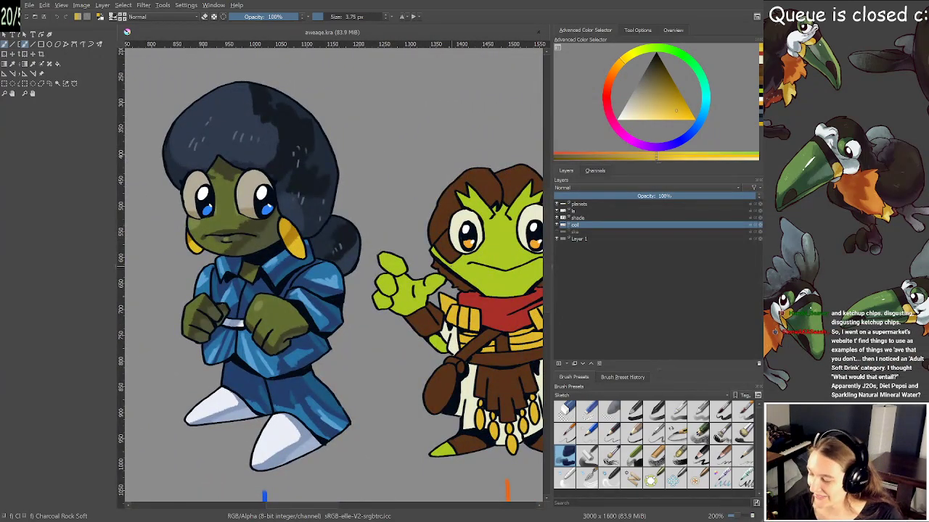
# Hide the line art layer and select the frog's flat green face area on the col layer
pyautogui.moveTo(465, 266); pyautogui.dragTo(333, 240)
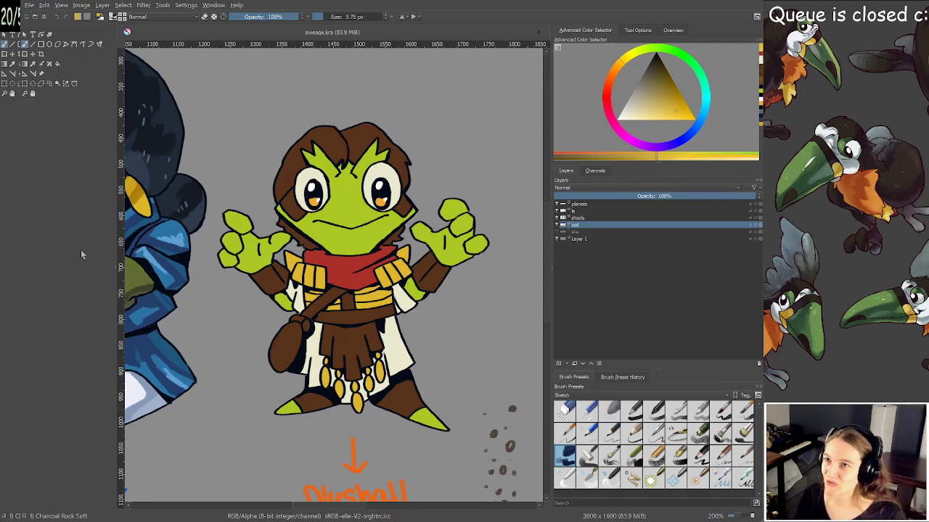
pyautogui.scroll(1, 312, 217)
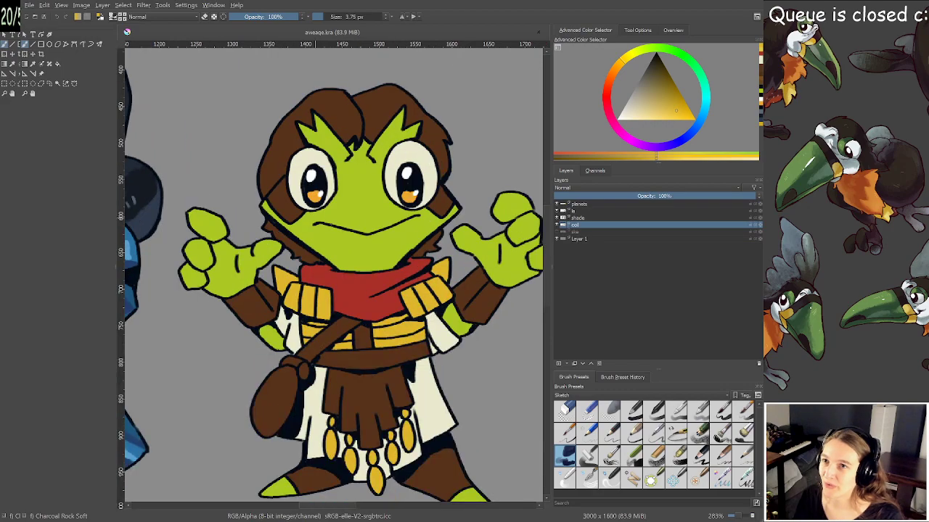
pyautogui.click(557, 210)
pyautogui.click(58, 83)
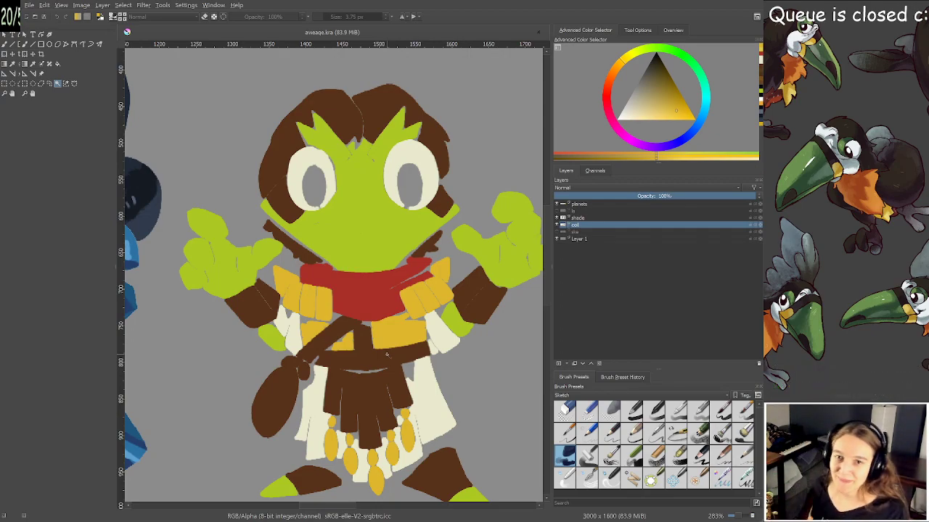
pyautogui.moveTo(410, 329); pyautogui.dragTo(389, 303)
pyautogui.scroll(2, 385, 296)
pyautogui.scroll(-3, 363, 297)
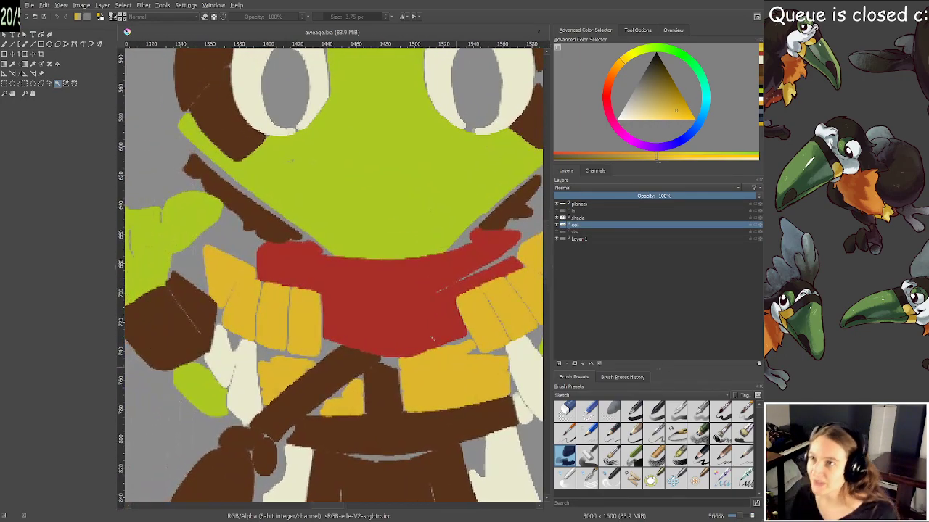
pyautogui.click(390, 219)
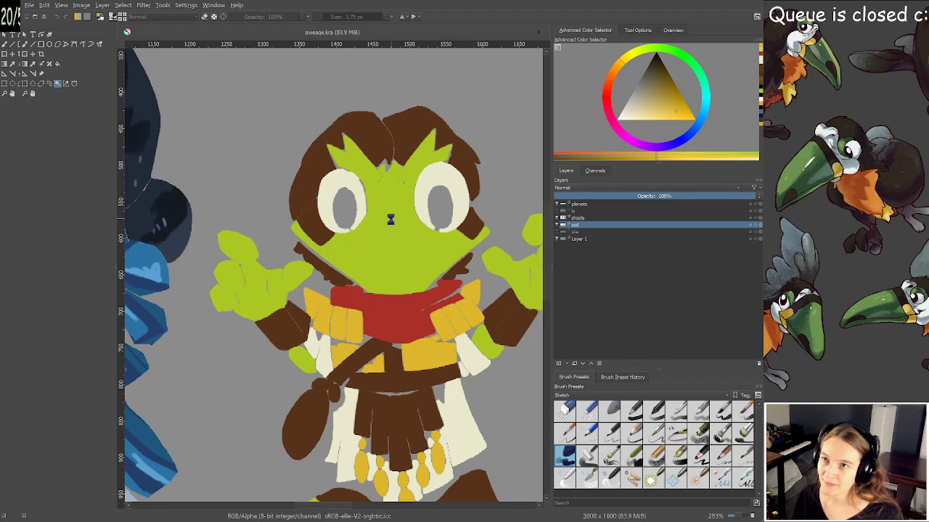
pyautogui.moveTo(362, 263); pyautogui.dragTo(352, 259)
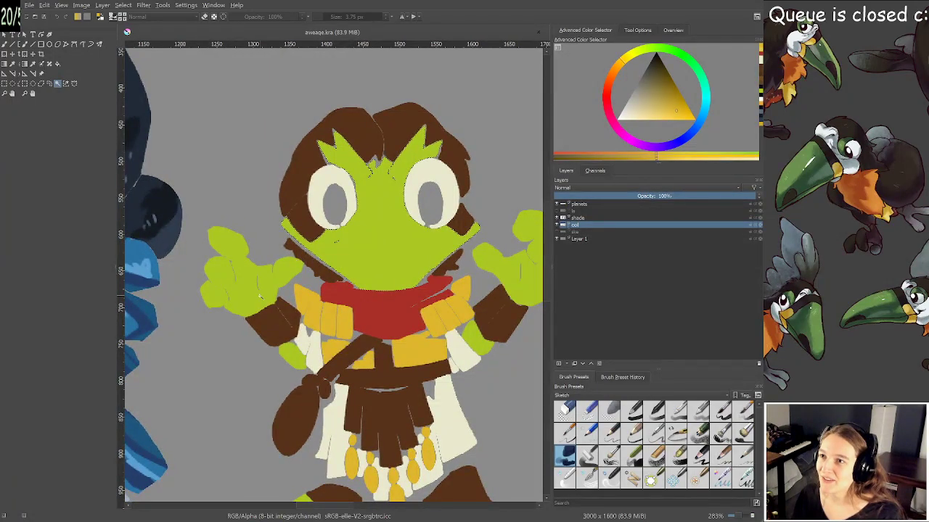
# Add both hands, the exposed green arm patches and both green toe tips to the skin selection
pyautogui.keyDown('shift'); pyautogui.click(260, 296); pyautogui.keyUp('shift')
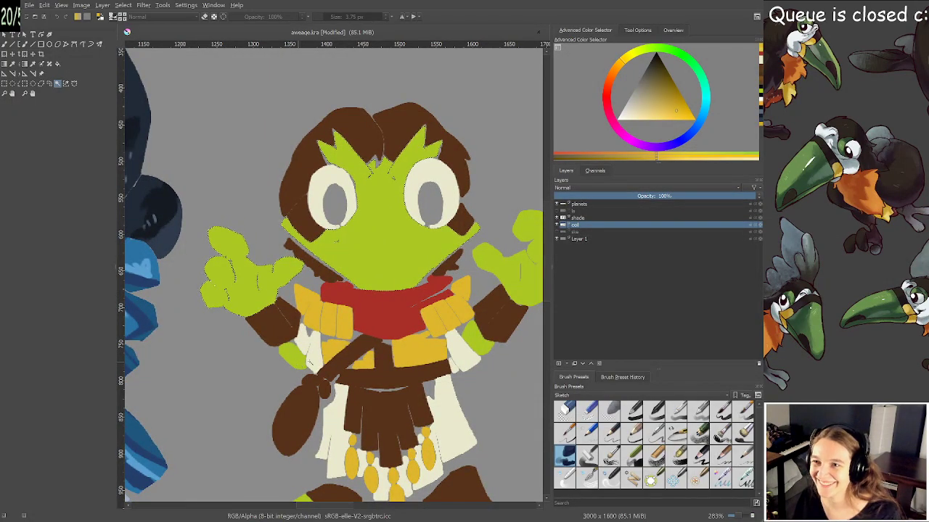
pyautogui.keyDown('shift'); pyautogui.click(517, 272); pyautogui.keyUp('shift')
pyautogui.keyDown('shift'); pyautogui.click(479, 341); pyautogui.keyUp('shift')
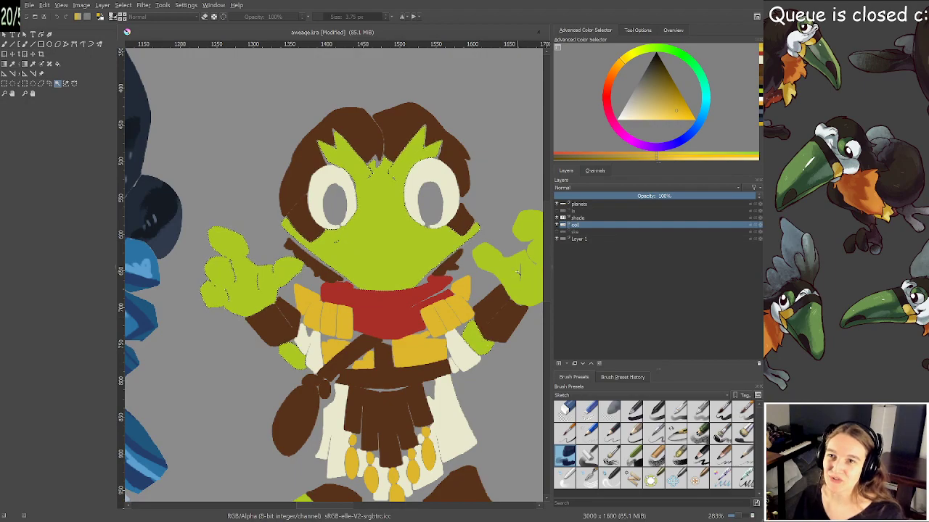
pyautogui.moveTo(291, 354); pyautogui.dragTo(227, 213)
pyautogui.keyDown('shift'); pyautogui.click(235, 372); pyautogui.keyUp('shift')
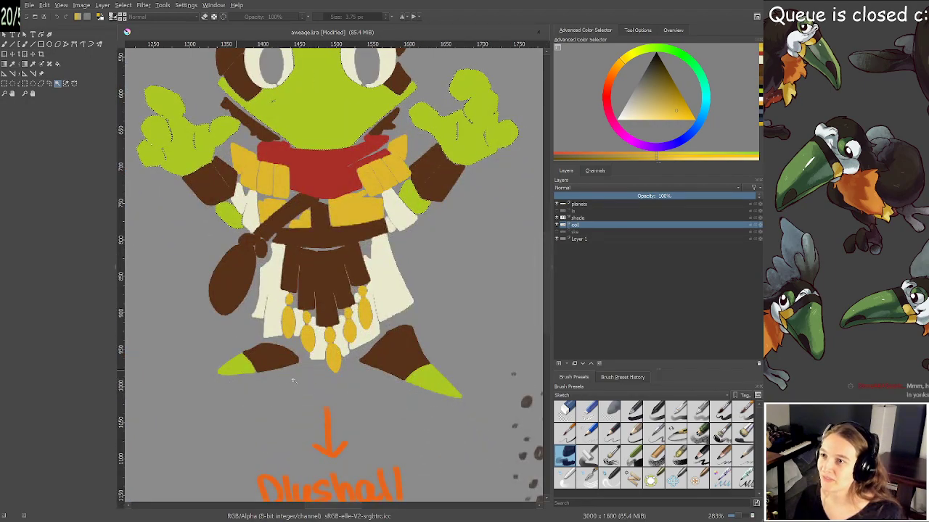
pyautogui.keyDown('shift'); pyautogui.click(426, 378); pyautogui.keyUp('shift')
# Make the shade layer active and undo the yellow fill of the frog's skin
pyautogui.press('f')
pyautogui.moveTo(388, 286); pyautogui.dragTo(410, 372)
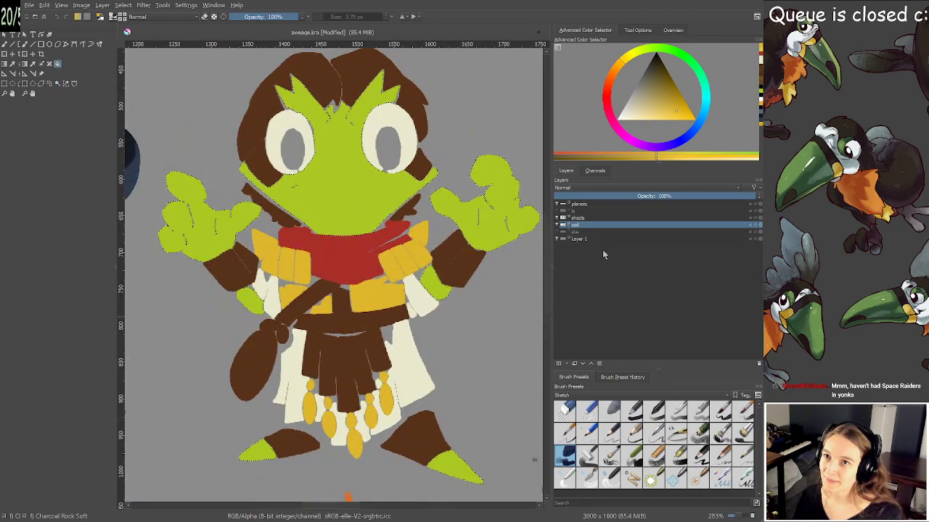
pyautogui.click(592, 219)
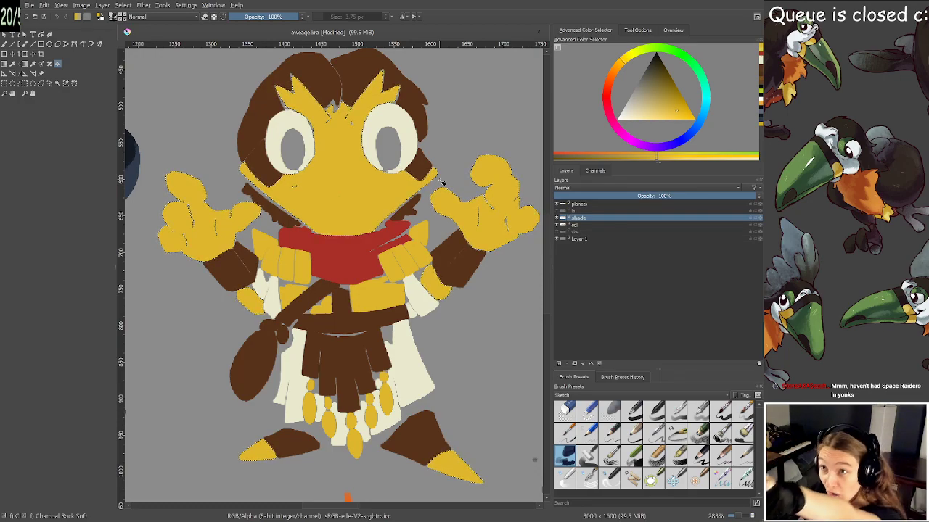
pyautogui.hotkey('ctrl', 'z')
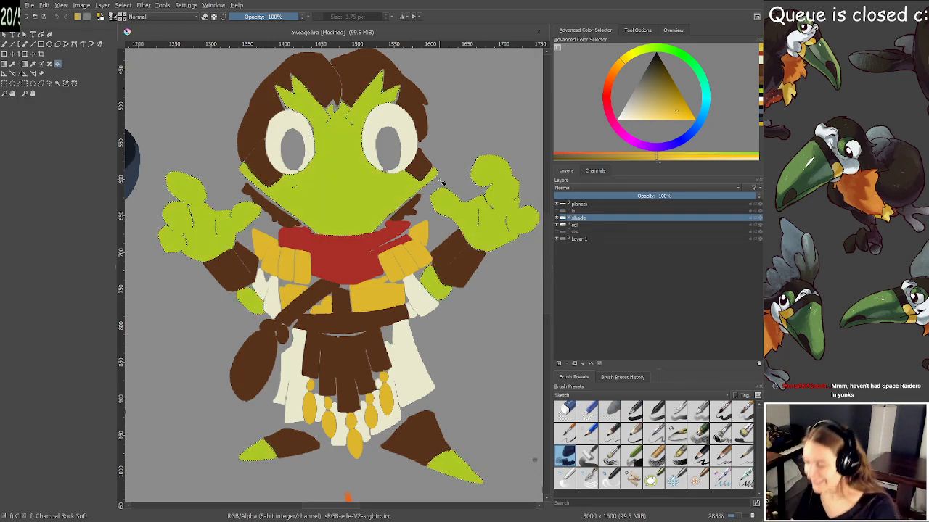
# Show the line art layer again and mix a dark muted green shadow colour from the face's light green
pyautogui.click(556, 211)
pyautogui.moveTo(361, 261); pyautogui.dragTo(357, 305)
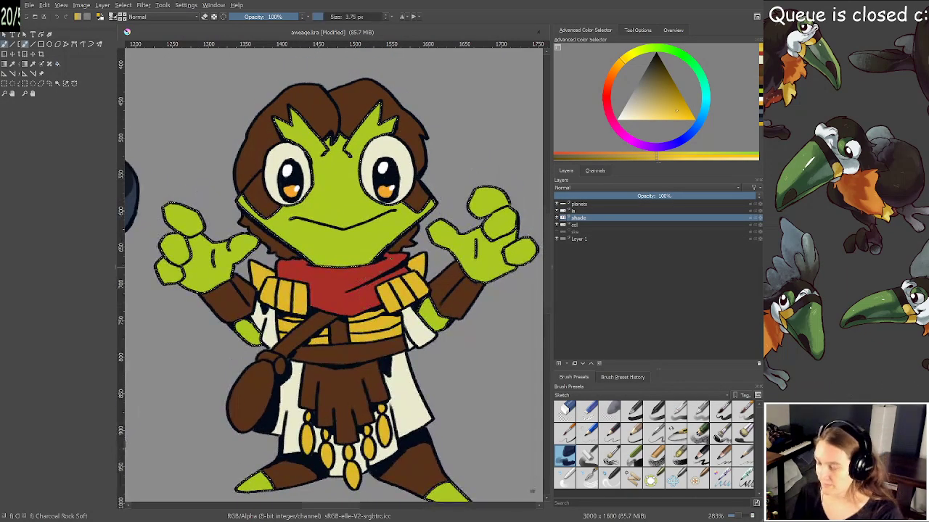
pyautogui.keyDown('ctrl'); pyautogui.click(383, 221); pyautogui.keyUp('ctrl')
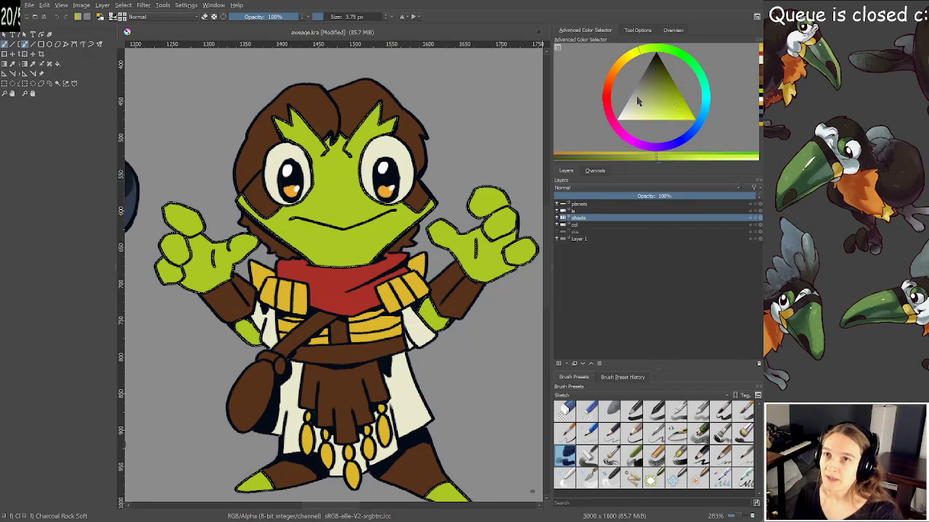
pyautogui.moveTo(646, 50); pyautogui.dragTo(655, 52)
pyautogui.click(655, 72)
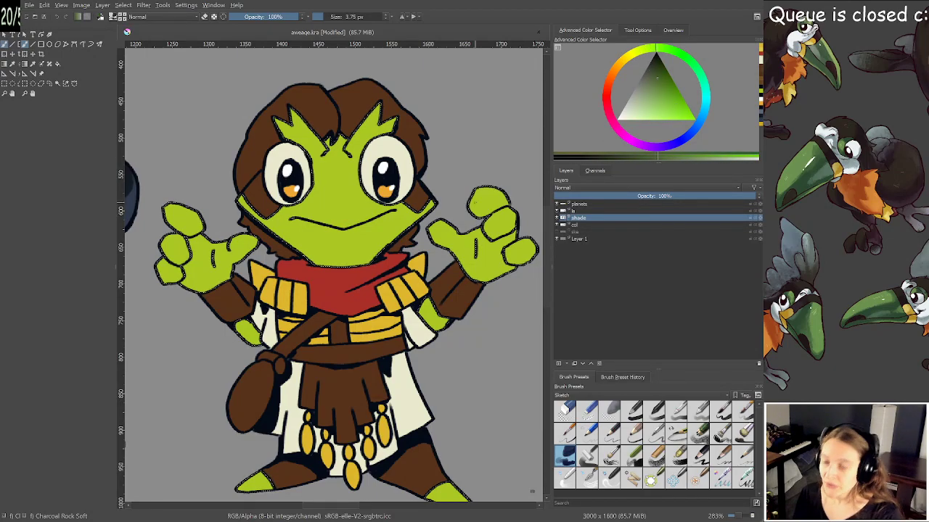
pyautogui.scroll(-1, 446, 241)
pyautogui.scroll(1, 453, 247)
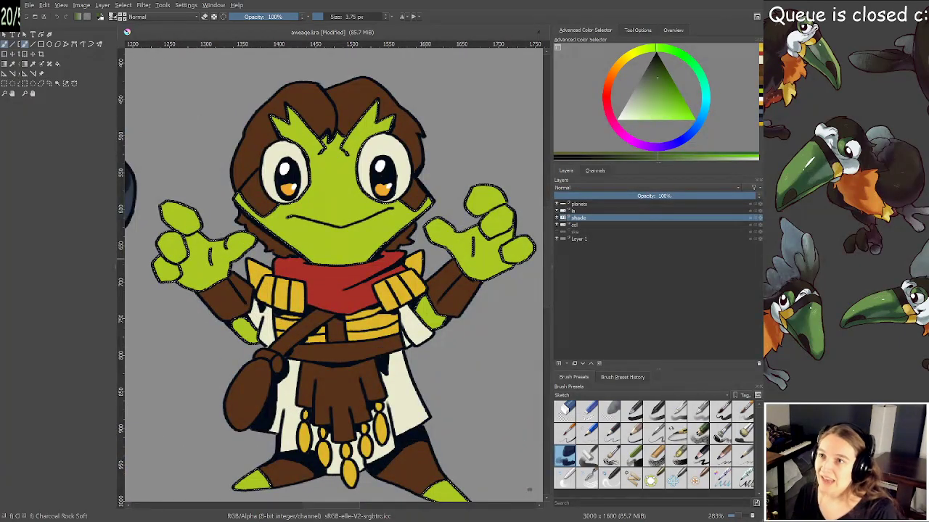
# Paint dark green shadows below the mouth, around the eyes and across the brow, using brush sizes of about 40 and 15 px
pyautogui.moveTo(228, 202); pyautogui.dragTo(239, 203)
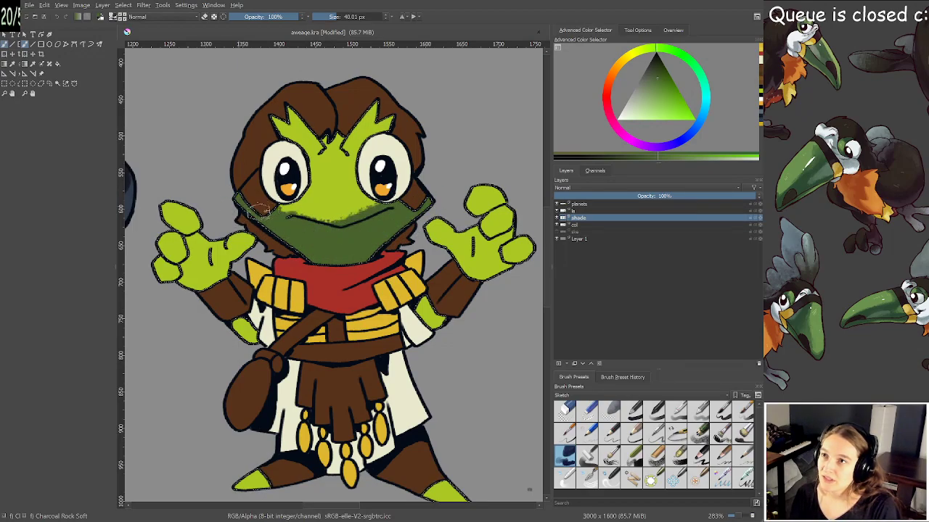
pyautogui.press('e')
pyautogui.moveTo(349, 213); pyautogui.dragTo(339, 213)
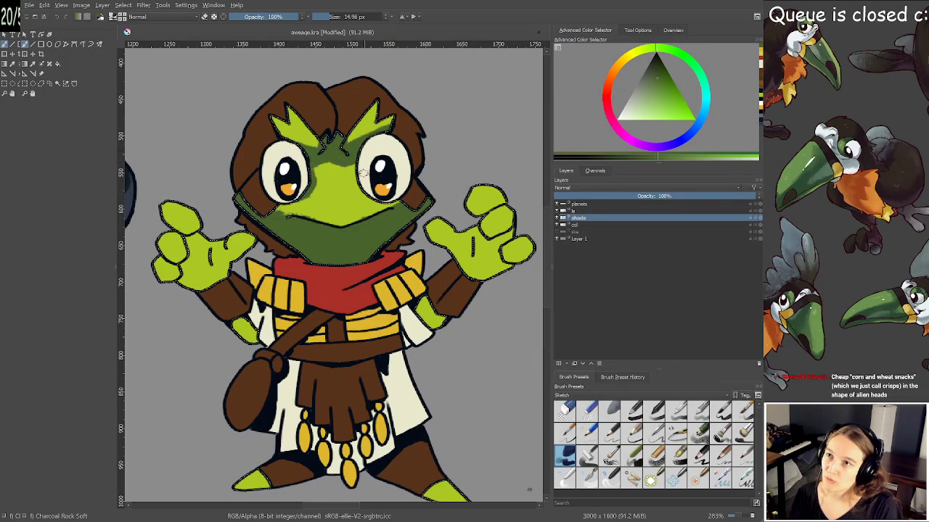
pyautogui.press('e')
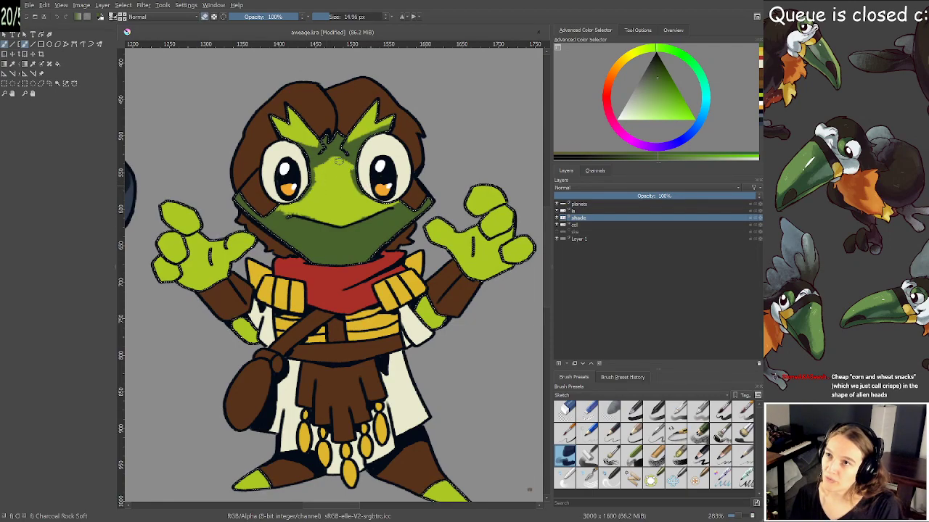
pyautogui.press('e')
# Shade the palm of the hand on the bag side and both exposed arm patches dark green with a brush about 40 px wide
pyautogui.moveTo(217, 252); pyautogui.dragTo(243, 252)
pyautogui.moveTo(203, 244); pyautogui.dragTo(199, 256)
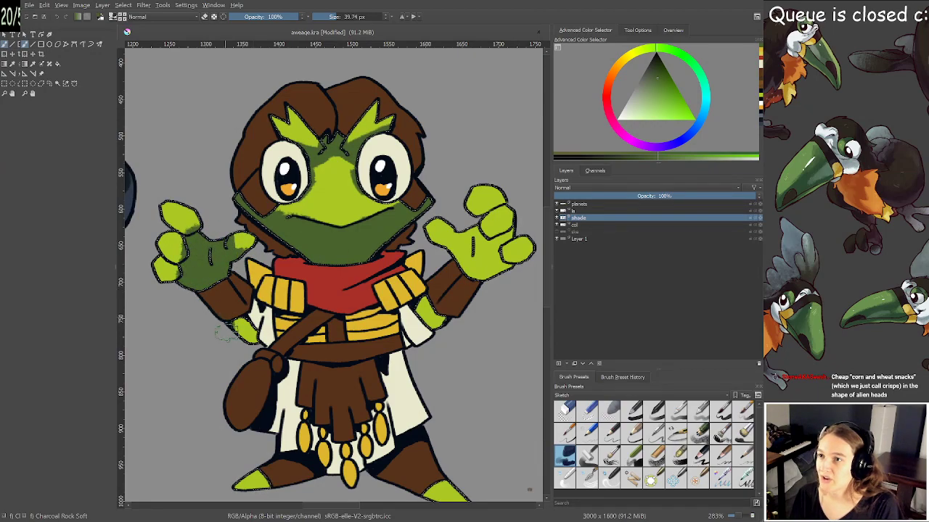
pyautogui.moveTo(429, 301); pyautogui.dragTo(420, 333)
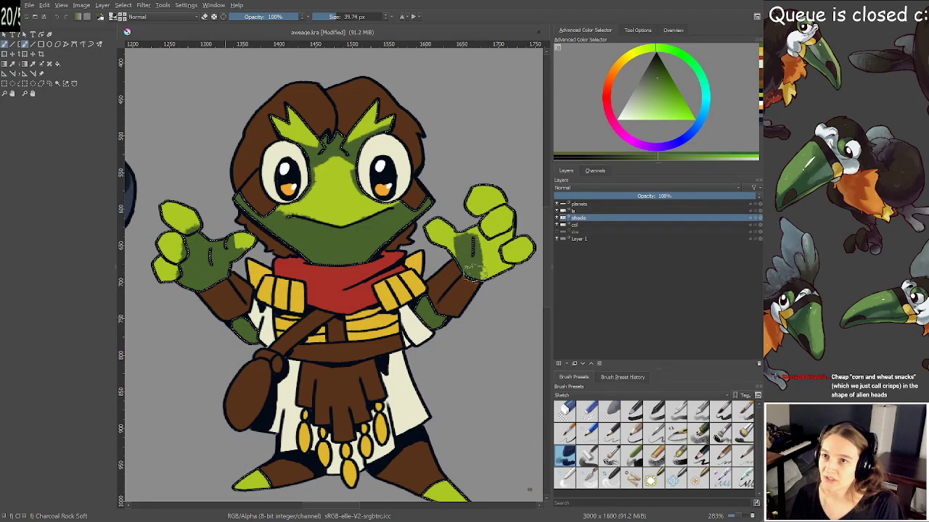
# Shade the palm of the frog's other hand and refine the shadow edges around its light green fingertips with an 18 px brush
pyautogui.scroll(-2, 509, 226)
pyautogui.moveTo(335, 207); pyautogui.dragTo(392, 301)
pyautogui.scroll(1, 427, 245)
pyautogui.scroll(1, 443, 278)
pyautogui.moveTo(490, 332); pyautogui.dragTo(372, 320)
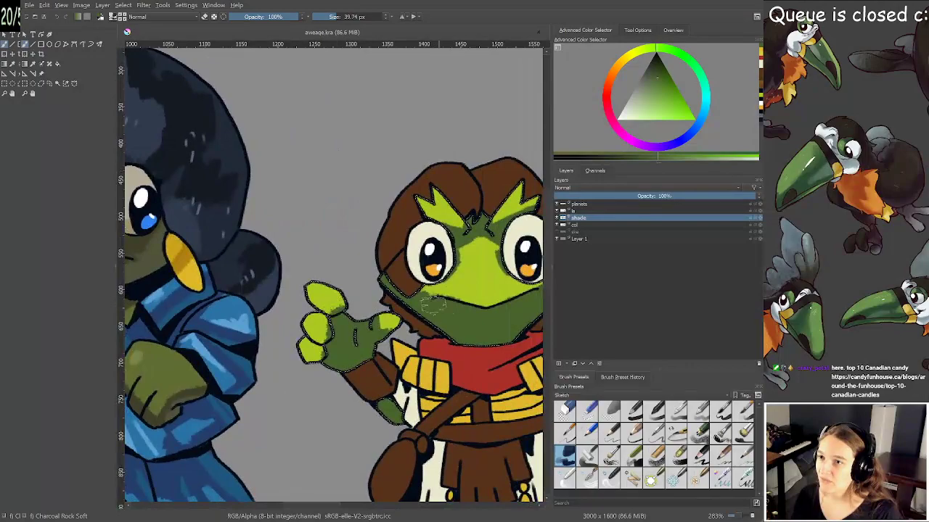
pyautogui.moveTo(533, 360); pyautogui.dragTo(396, 246)
pyautogui.hscroll(2, 396, 245)
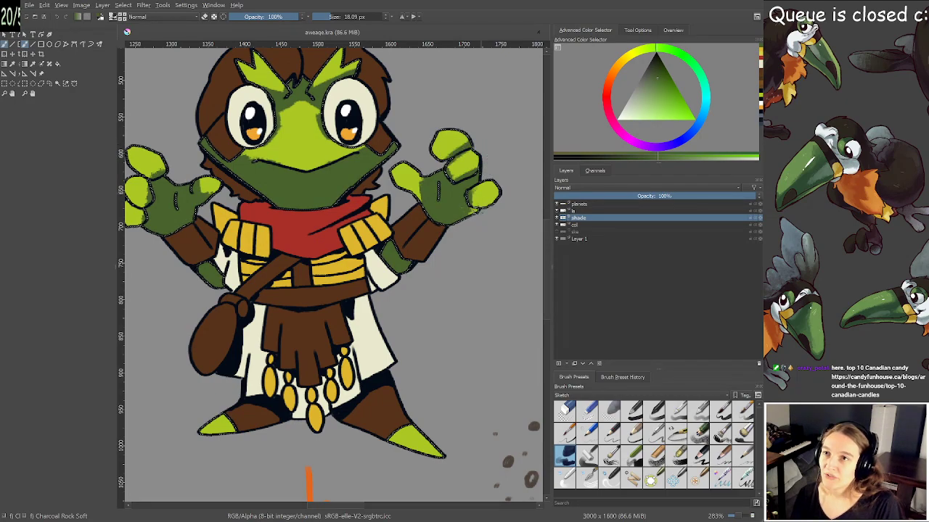
pyautogui.moveTo(476, 211)
pyautogui.mouseDown()
pyautogui.moveTo(432, 186)
pyautogui.moveTo(418, 193)
pyautogui.moveTo(432, 186)
pyautogui.mouseUp()
pyautogui.press('e')
pyautogui.press('e')
pyautogui.press('e')
pyautogui.press('e')
# Paint dark green shading over the frog's toe tips and save the file
pyautogui.moveTo(385, 308); pyautogui.dragTo(412, 227)
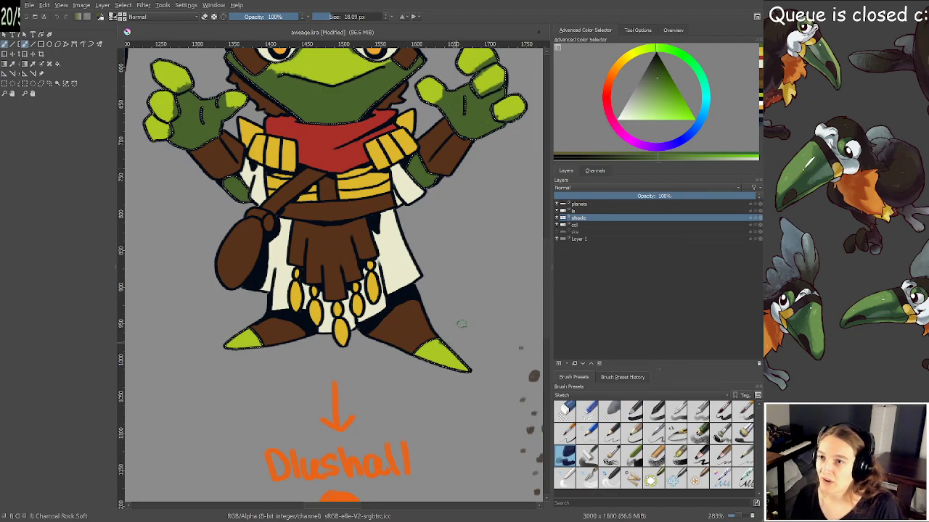
pyautogui.moveTo(461, 324)
pyautogui.mouseDown()
pyautogui.moveTo(417, 375)
pyautogui.moveTo(452, 364)
pyautogui.moveTo(453, 374)
pyautogui.moveTo(429, 368)
pyautogui.mouseUp()
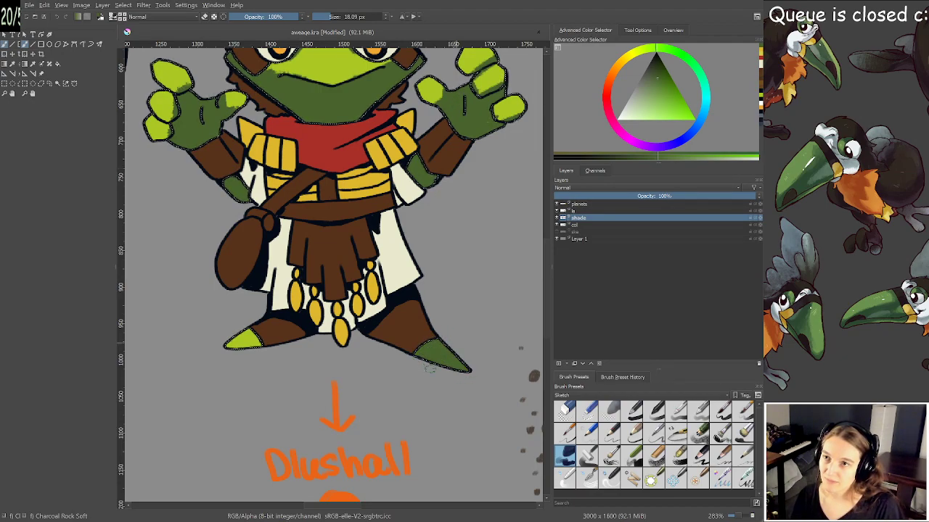
pyautogui.hotkey('ctrl', 's')
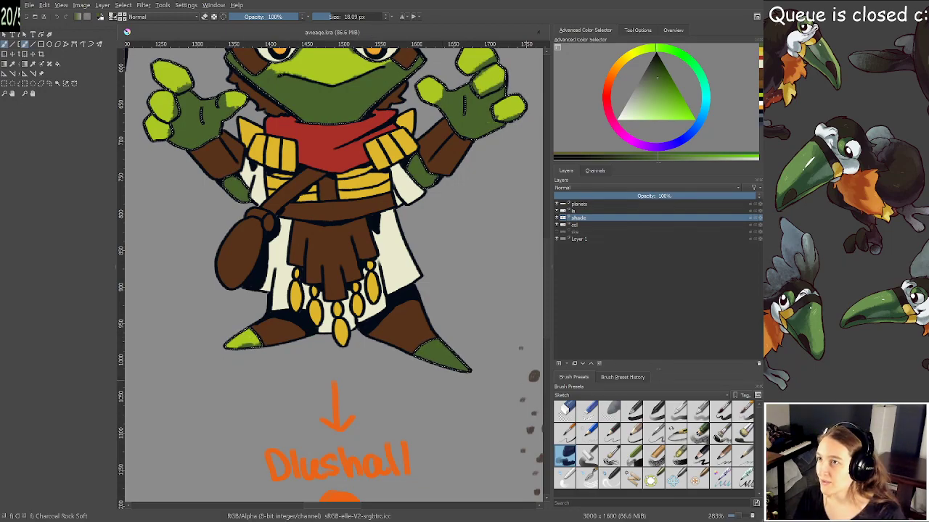
# Switch to the browser and read the Mackintosh's Mack Toffee entry in the Top 10 Canadian Candies article
pyautogui.hotkey('alt', 'Tab')
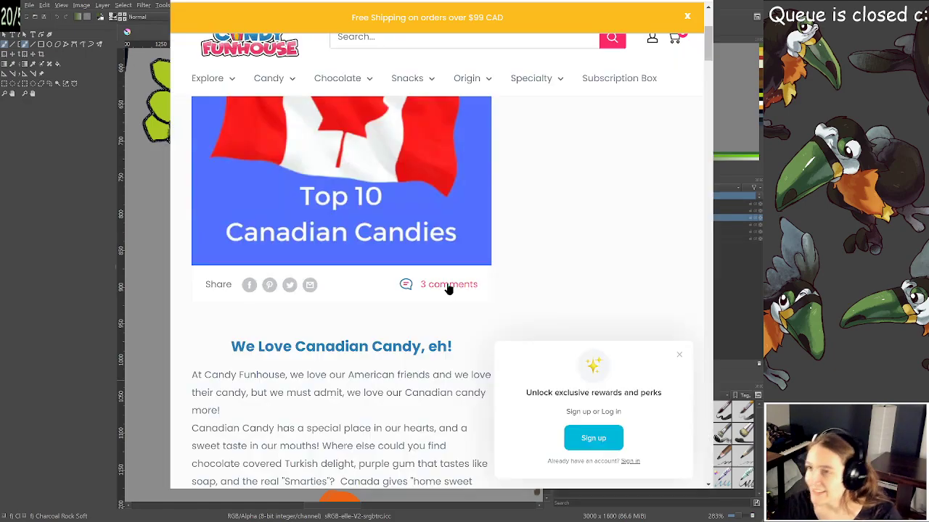
pyautogui.scroll(-4, 449, 289)
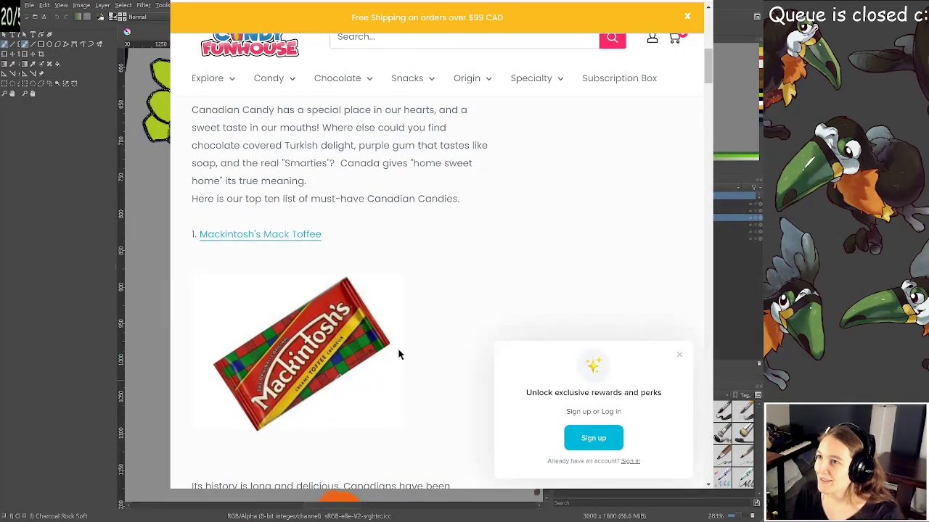
pyautogui.scroll(-1, 397, 354)
pyautogui.scroll(-2, 294, 218)
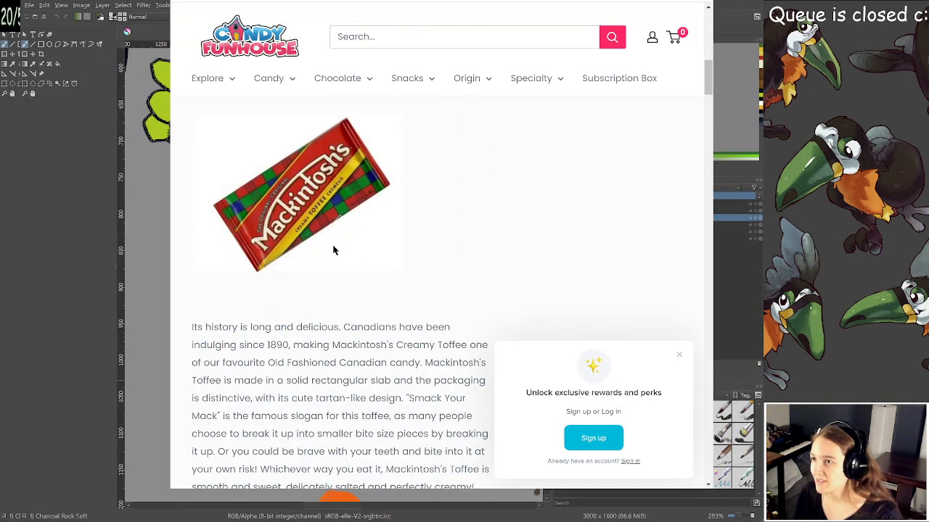
pyautogui.scroll(-2, 365, 267)
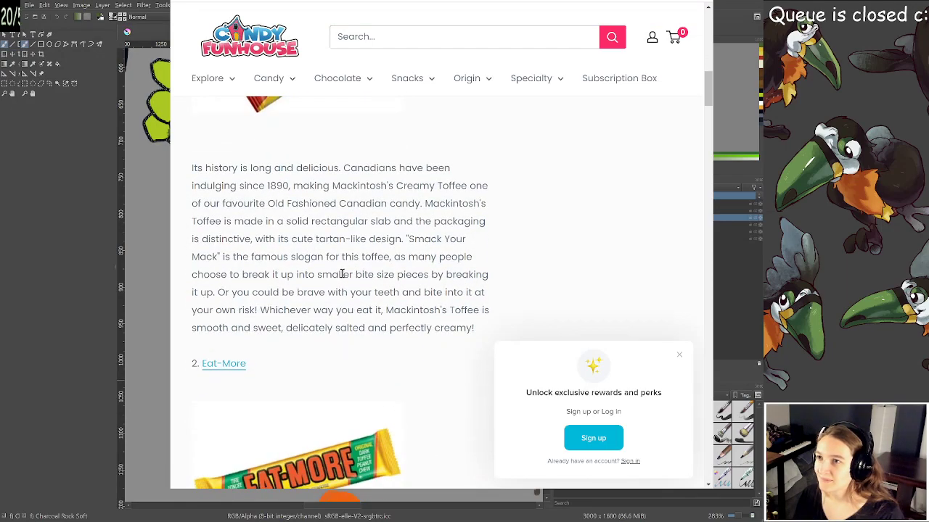
pyautogui.scroll(-1, 341, 275)
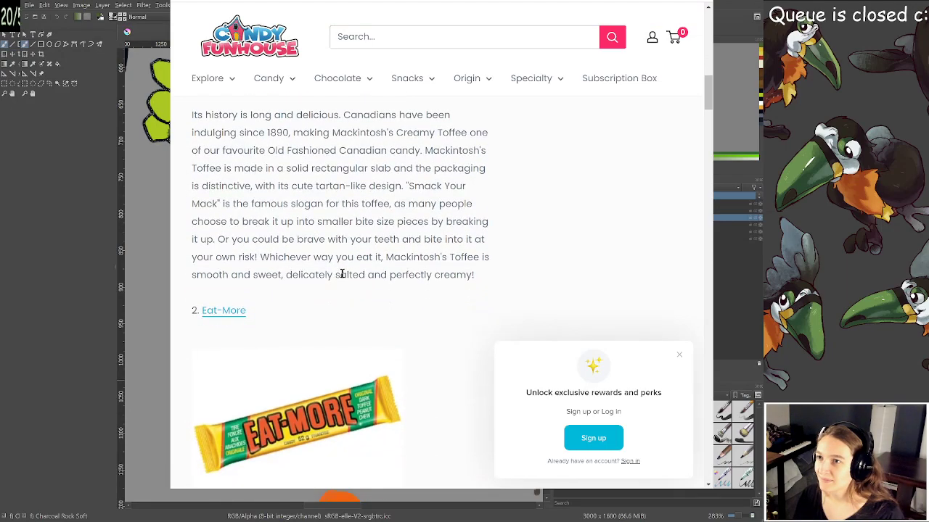
# Dismiss the rewards sign-up popup and read the ingredients in the article's Eat-More entry
pyautogui.click(679, 354)
pyautogui.scroll(-2, 466, 276)
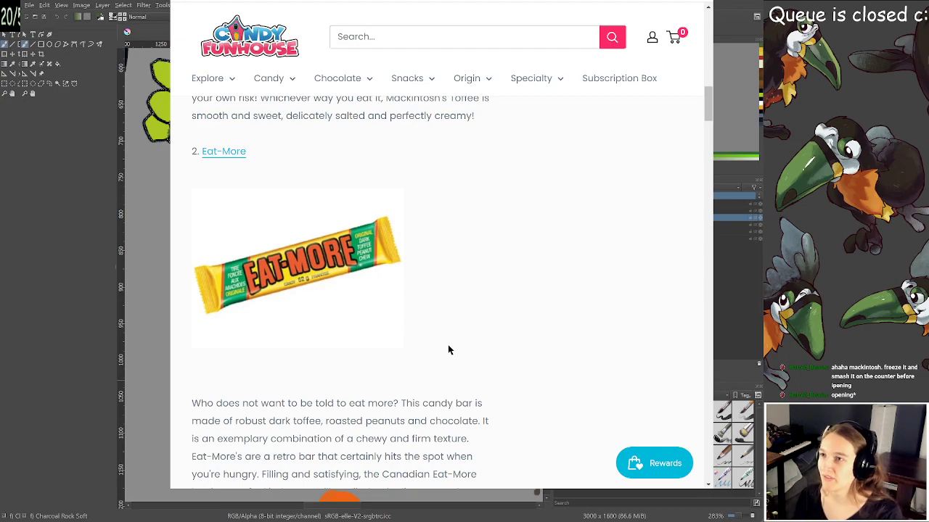
pyautogui.scroll(-1, 445, 340)
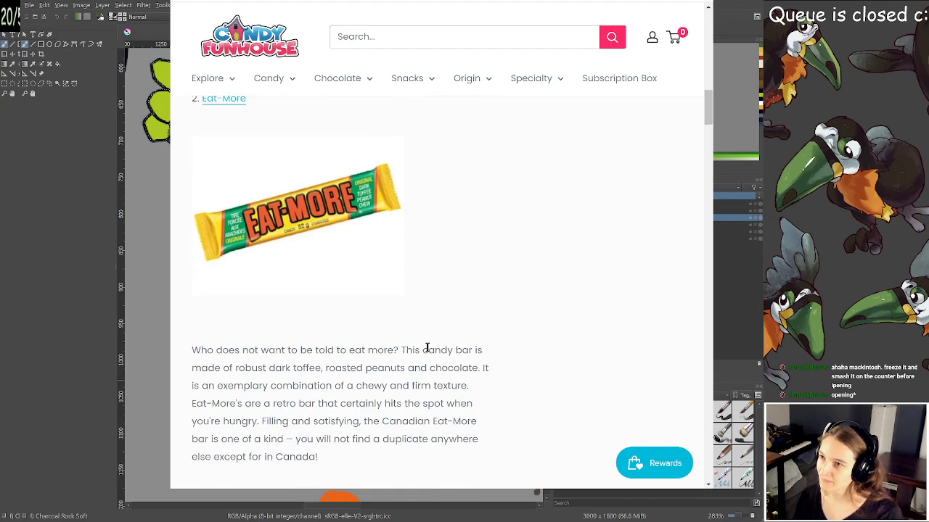
pyautogui.moveTo(328, 368); pyautogui.dragTo(285, 367)
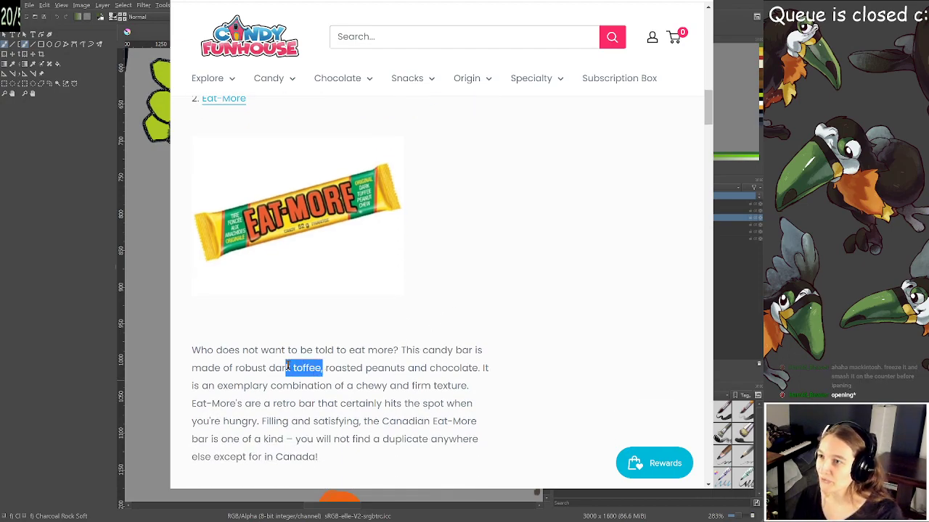
pyautogui.moveTo(408, 368); pyautogui.dragTo(335, 368)
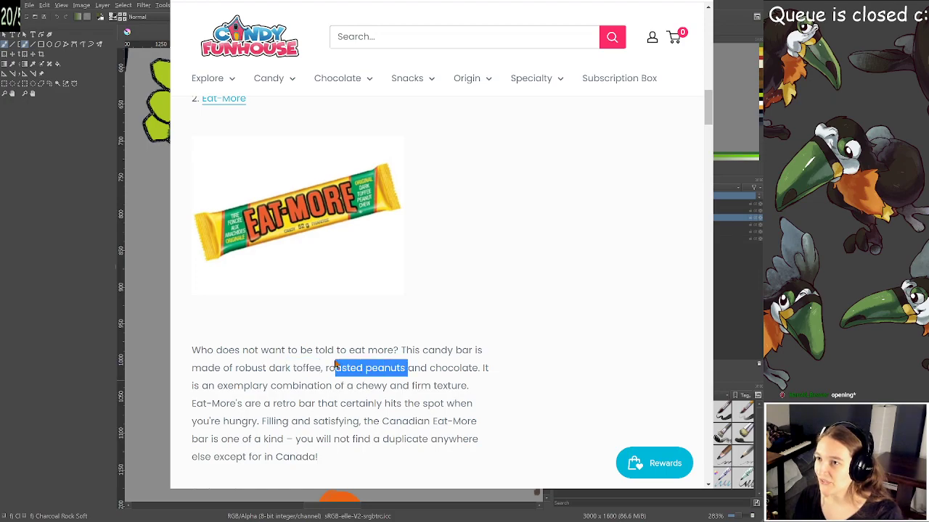
# Read the Big Turk entry in the Top 10 Canadian Candies article, highlighting the words about its Turkish delight filling
pyautogui.scroll(-1, 429, 380)
pyautogui.scroll(-4, 428, 377)
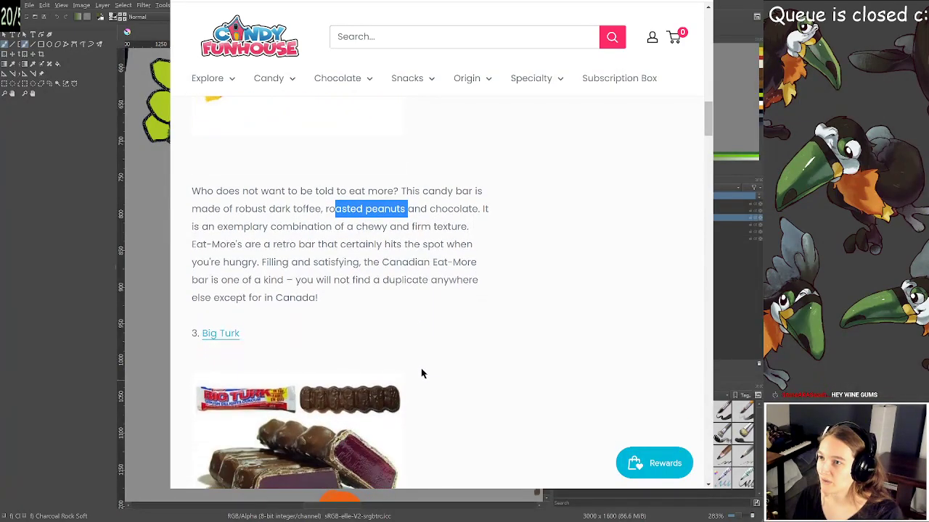
pyautogui.scroll(-1, 419, 371)
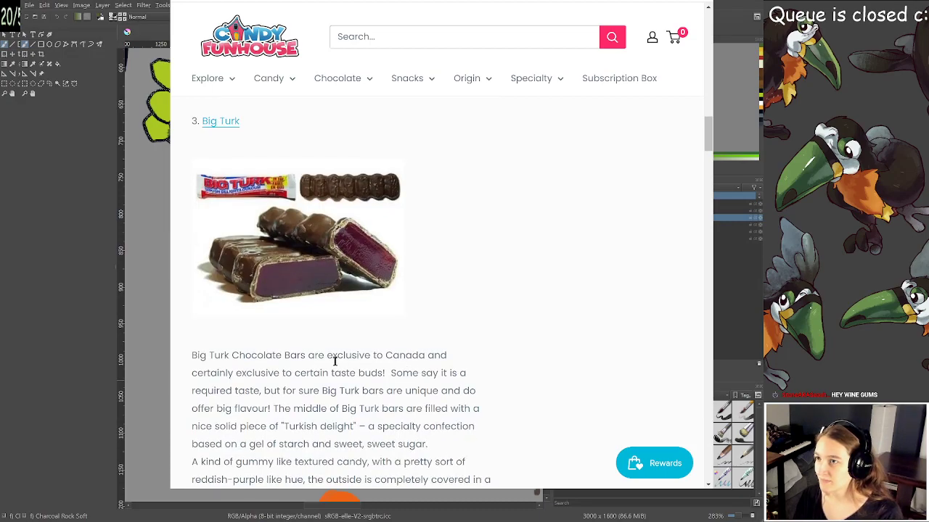
pyautogui.scroll(-1, 335, 360)
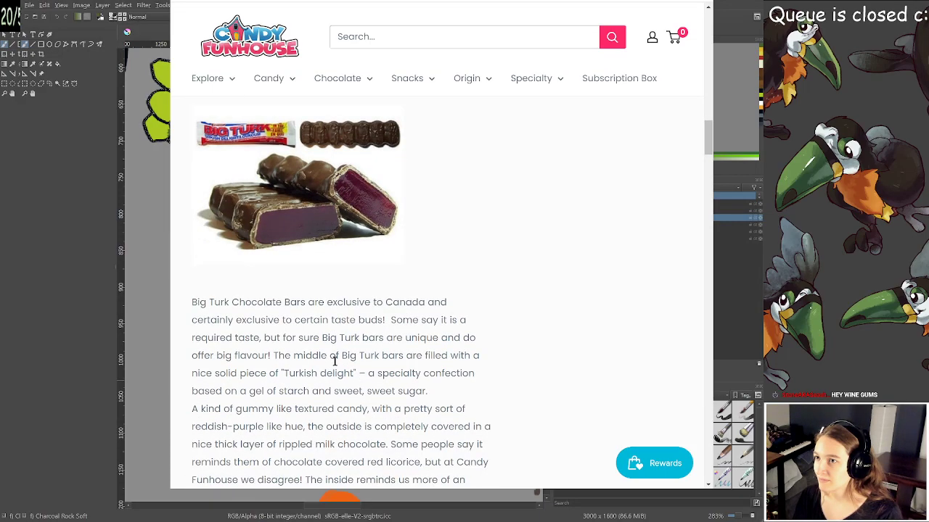
pyautogui.moveTo(352, 373); pyautogui.dragTo(293, 373)
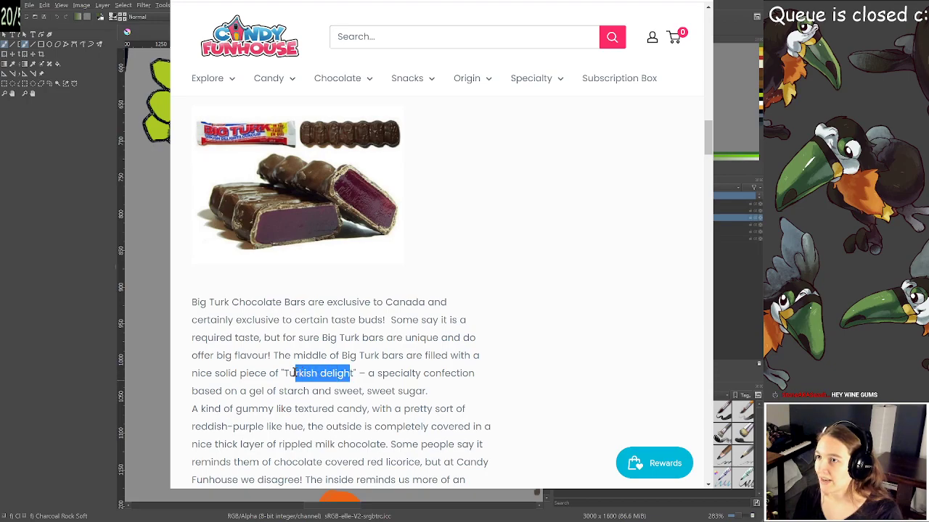
pyautogui.click(364, 373)
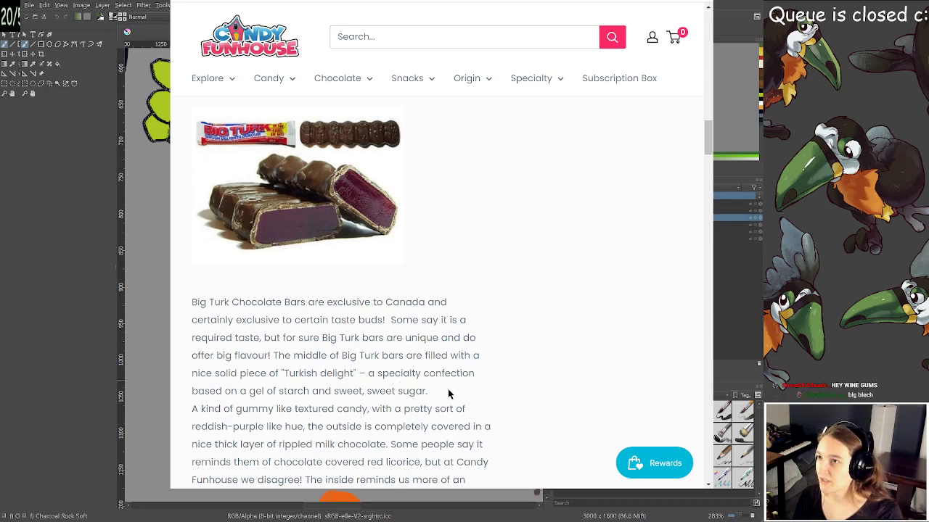
pyautogui.scroll(-3, 439, 391)
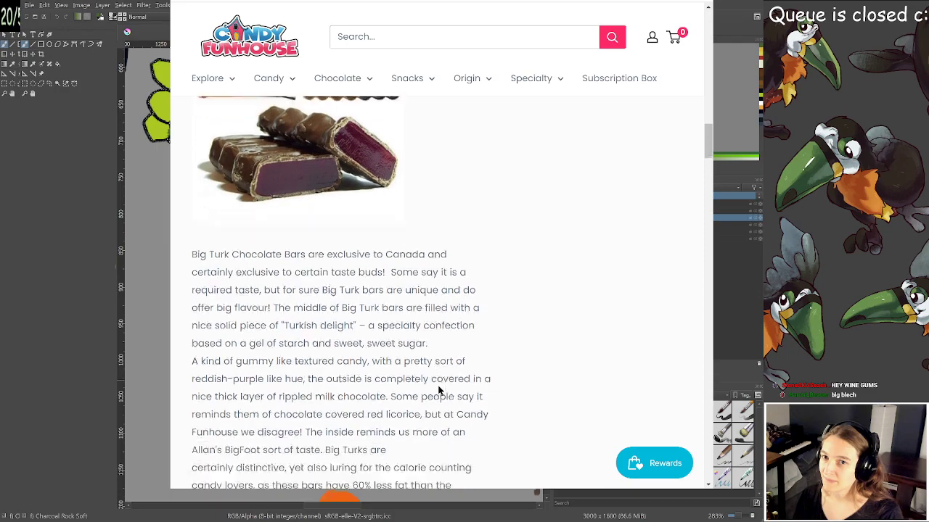
# Read the Maynards Wine Gums entry in the candy article and look at its package picture
pyautogui.scroll(-2, 428, 389)
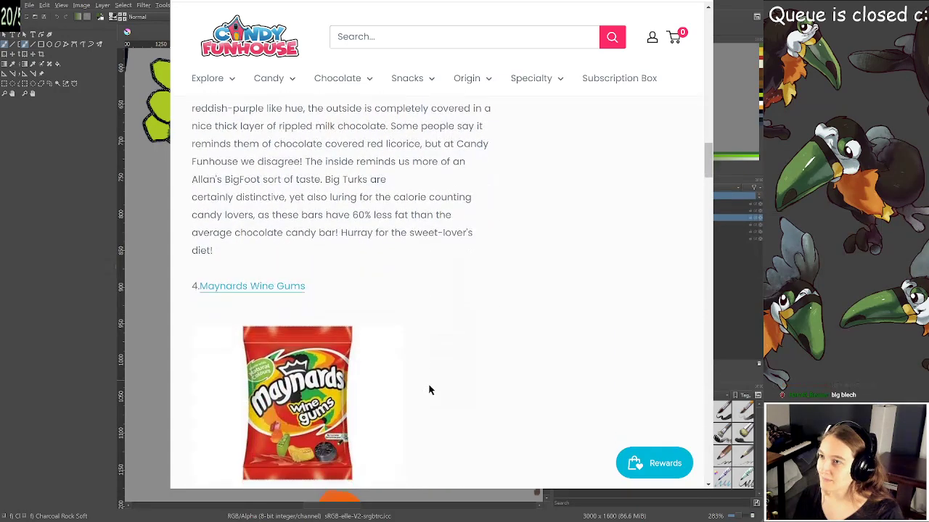
pyautogui.scroll(-2, 429, 388)
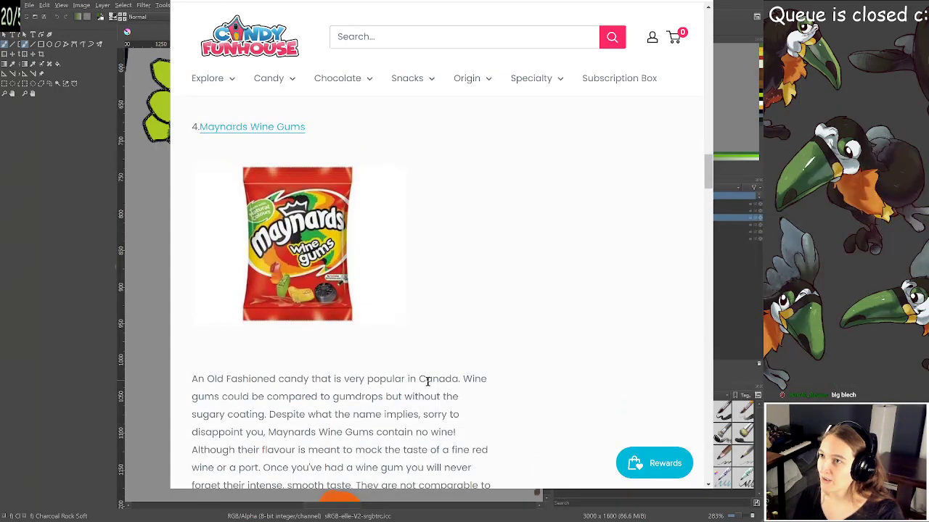
pyautogui.scroll(-1, 371, 220)
pyautogui.scroll(1, 367, 287)
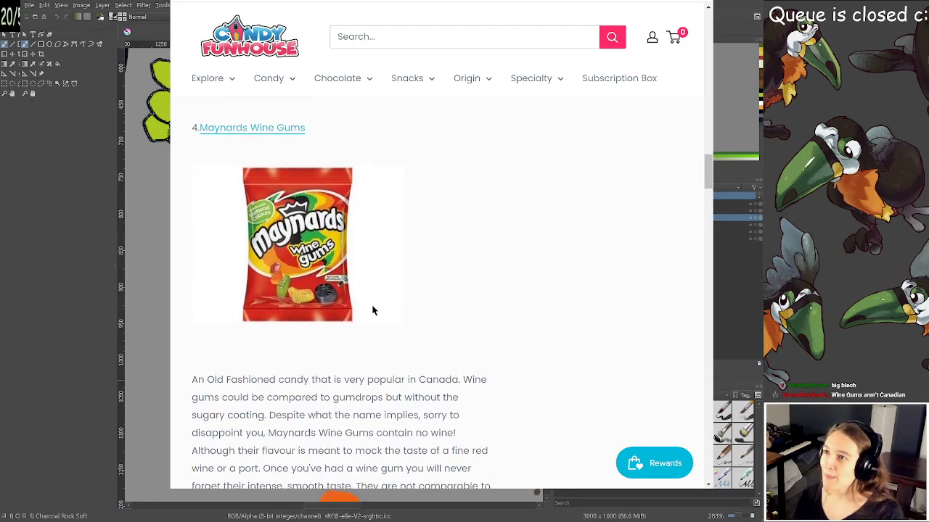
pyautogui.scroll(1, 373, 313)
pyautogui.scroll(-2, 389, 322)
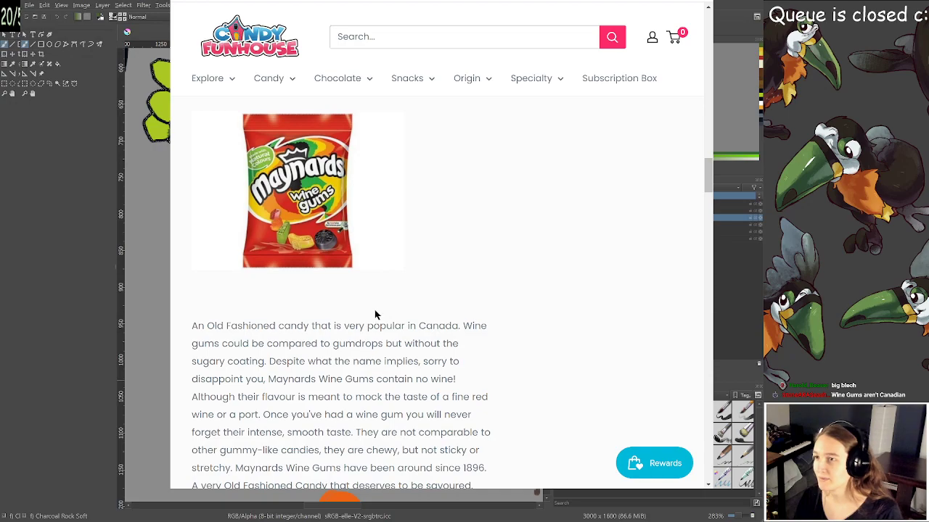
pyautogui.scroll(-3, 369, 315)
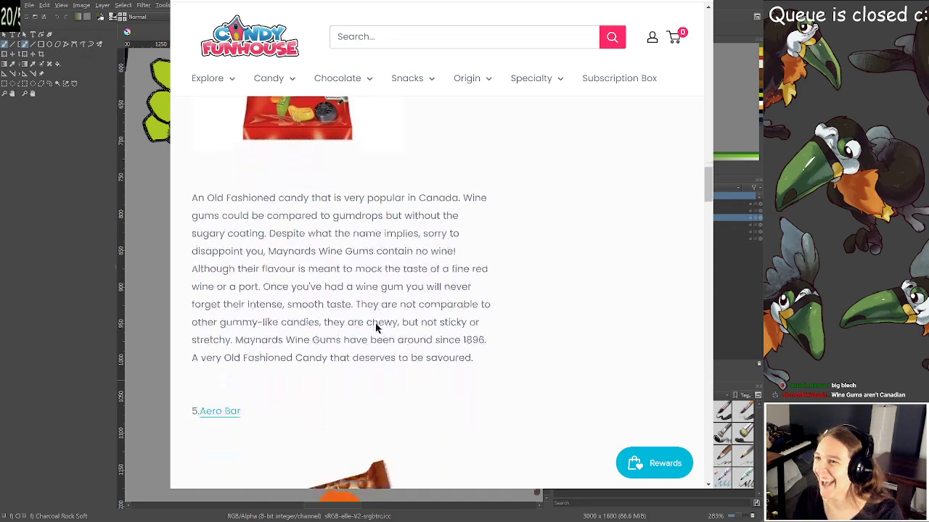
pyautogui.scroll(1, 366, 301)
pyautogui.scroll(1, 367, 302)
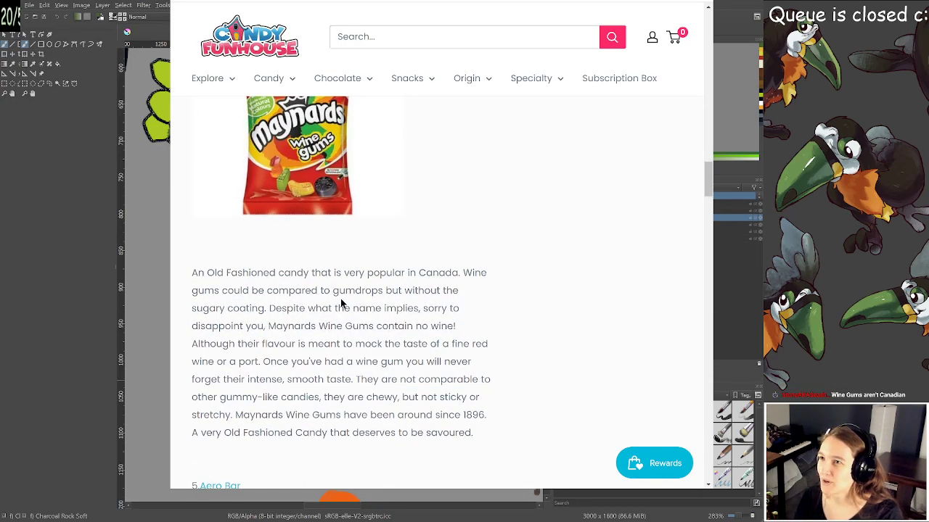
pyautogui.scroll(1, 348, 302)
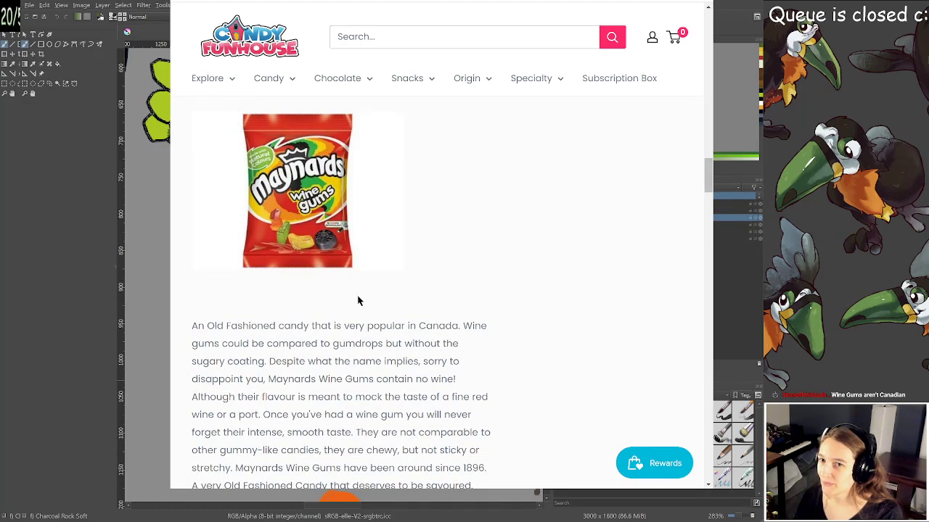
# Dismiss the Sweet News sign-up popup and read the closing lines on the texture of Maynards Wine Gums
pyautogui.scroll(-1, 356, 298)
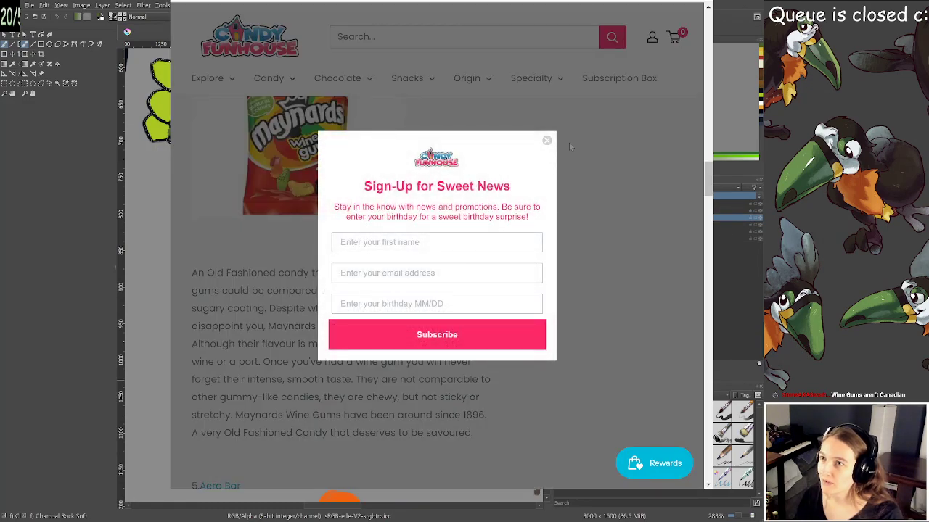
pyautogui.click(548, 141)
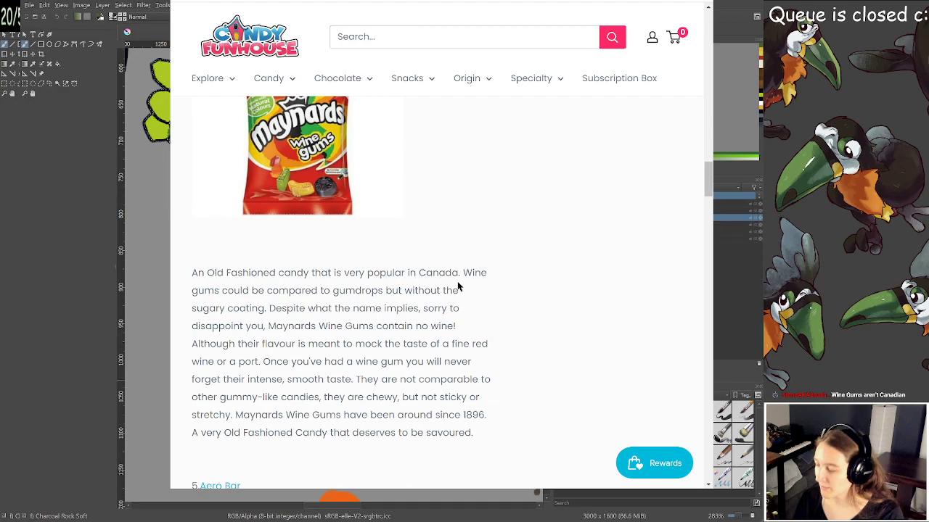
pyautogui.scroll(-1, 459, 287)
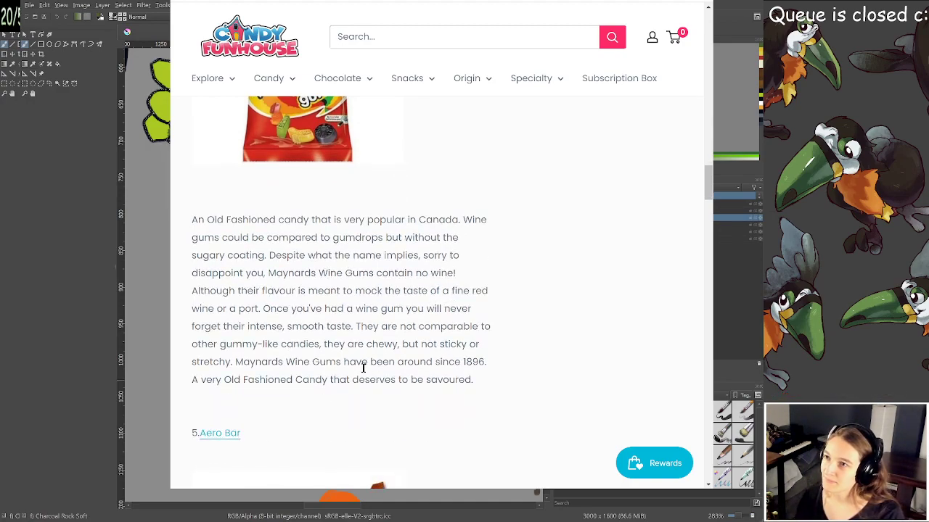
pyautogui.moveTo(309, 346); pyautogui.dragTo(264, 343)
pyautogui.click(301, 346)
# Read the Aero Bar entry in the candy article, highlighting the words about its bubbles
pyautogui.scroll(-1, 300, 346)
pyautogui.scroll(-4, 300, 346)
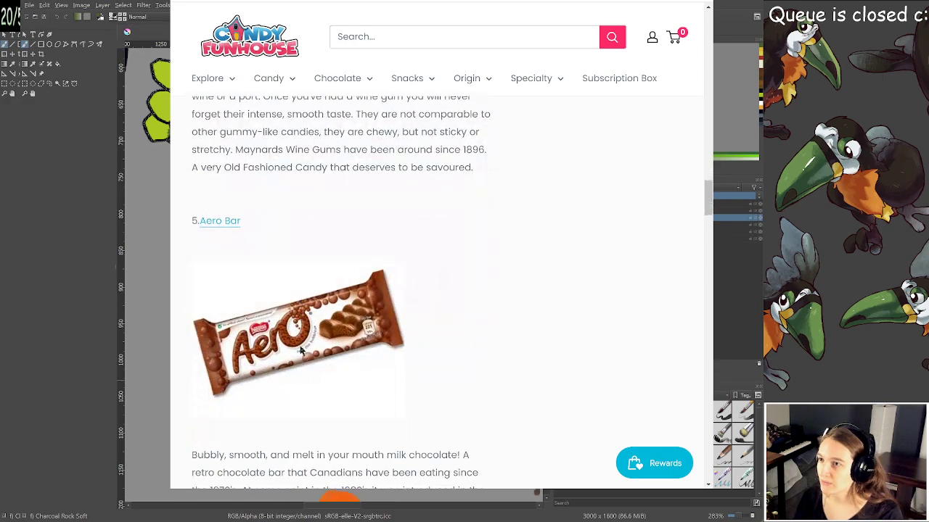
pyautogui.scroll(-1, 300, 346)
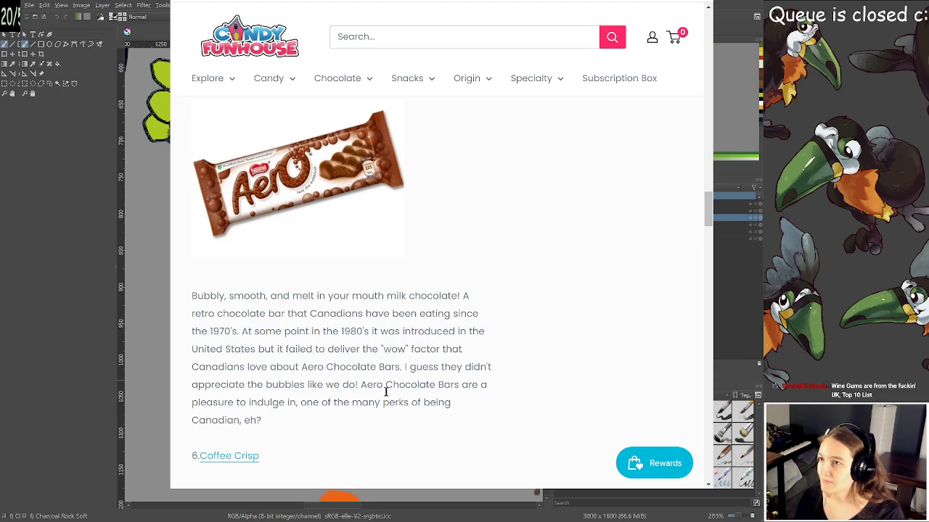
pyautogui.doubleClick(301, 385)
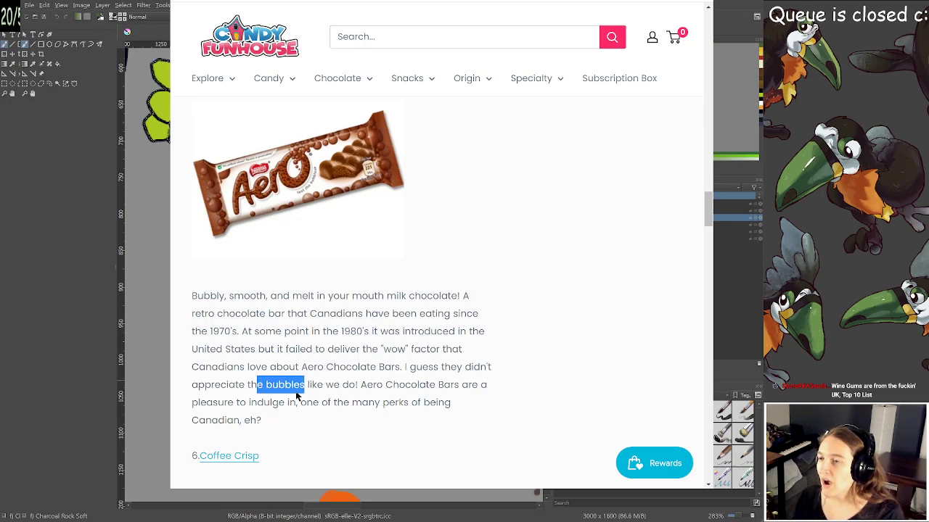
pyautogui.click(309, 384)
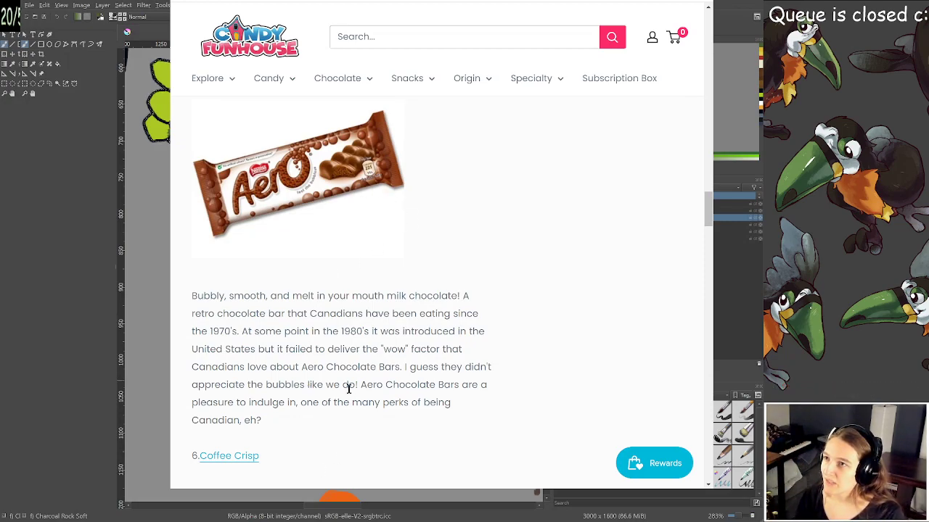
# Read the Coffee Crisp entry in the candy article, highlighting the words about its crispy wafers
pyautogui.scroll(-2, 385, 398)
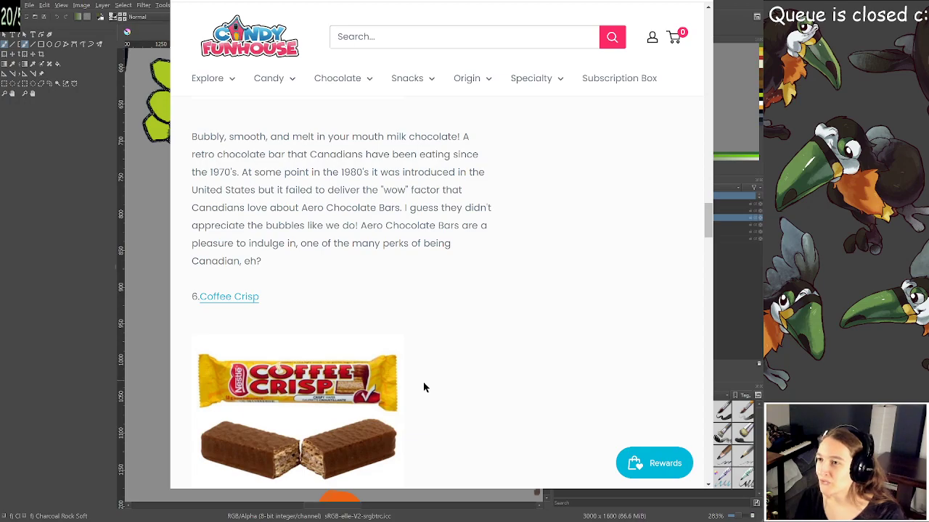
pyautogui.scroll(-1, 424, 388)
pyautogui.scroll(-3, 444, 384)
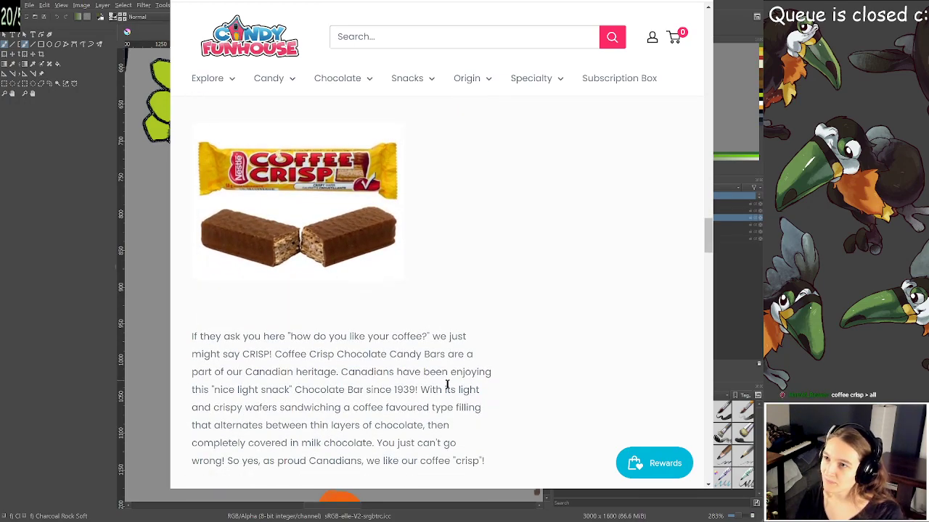
pyautogui.scroll(-1, 446, 384)
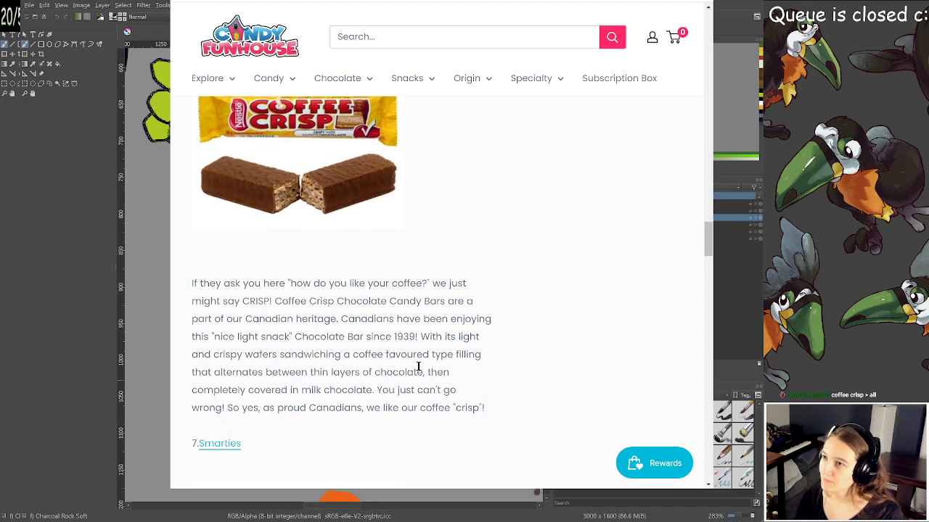
pyautogui.moveTo(274, 357); pyautogui.dragTo(204, 355)
pyautogui.click(254, 354)
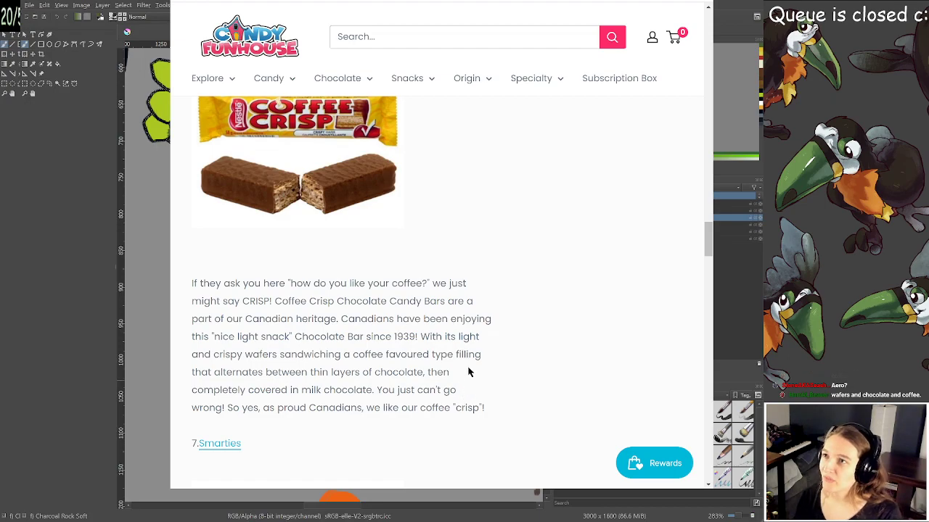
# Read the Smarties entry in the candy article, highlighting part of its closing sentence about the red ones
pyautogui.scroll(-2, 468, 372)
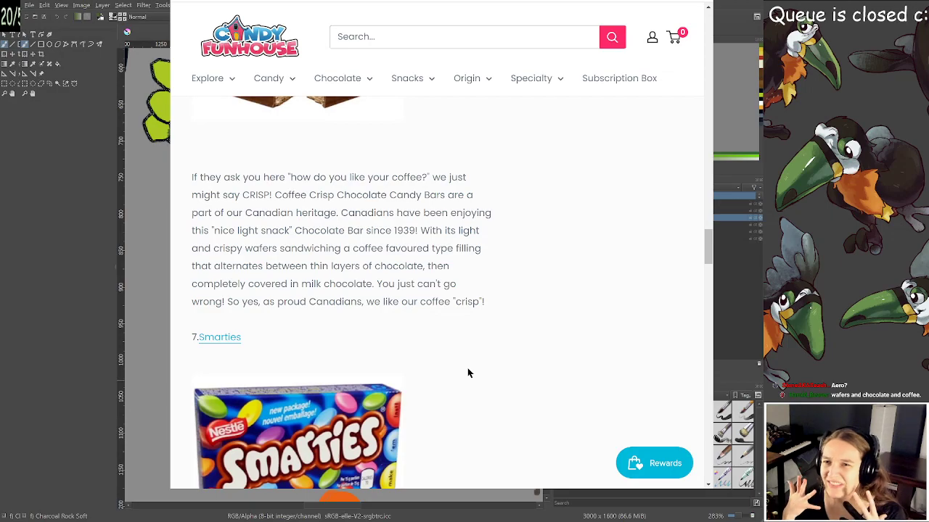
pyautogui.scroll(-3, 467, 370)
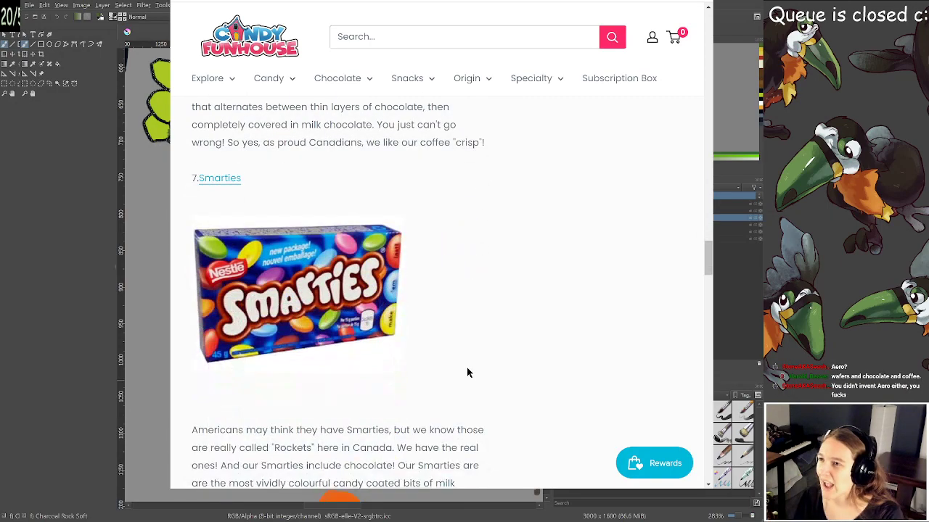
pyautogui.scroll(-2, 466, 369)
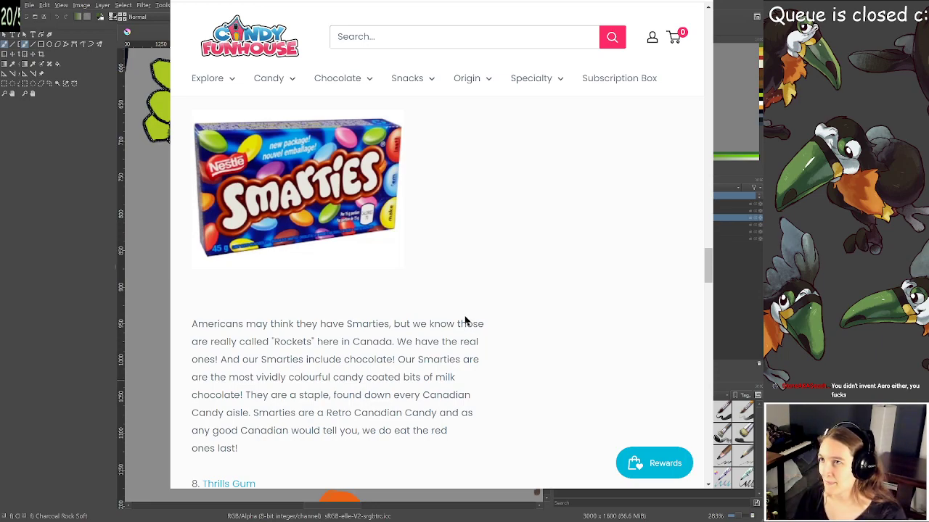
pyautogui.moveTo(406, 432); pyautogui.dragTo(336, 443)
pyautogui.click(385, 425)
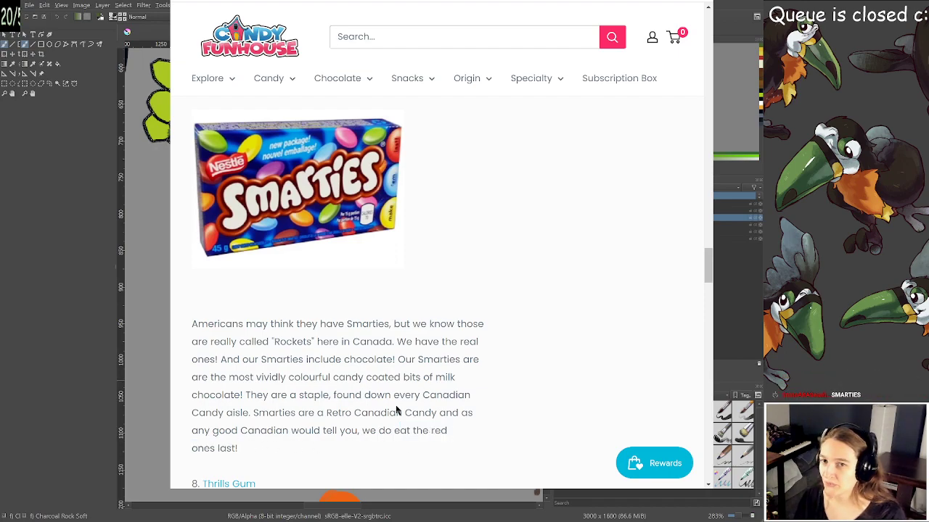
# Read the Thrills Gum entry in the candy article, highlighting its description of the purple gum's flavour
pyautogui.scroll(-3, 395, 405)
pyautogui.scroll(-6, 396, 409)
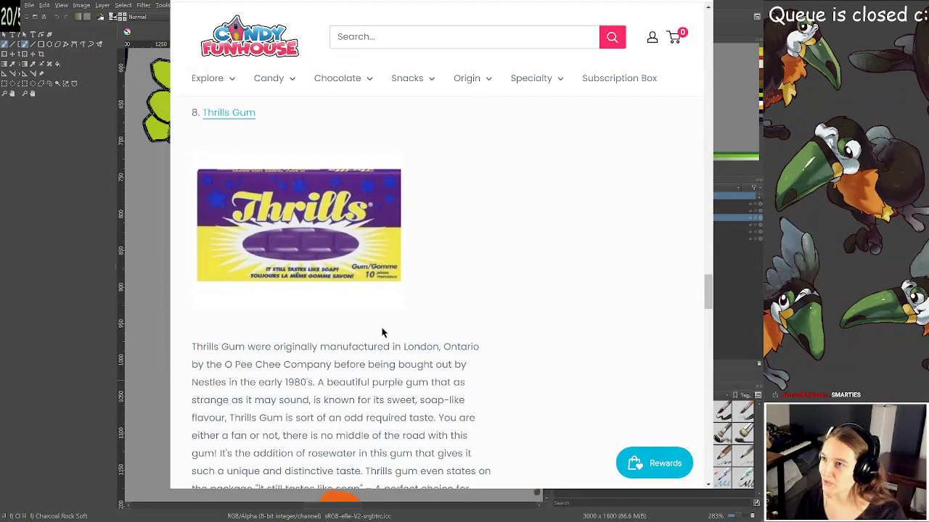
pyautogui.scroll(-1, 421, 362)
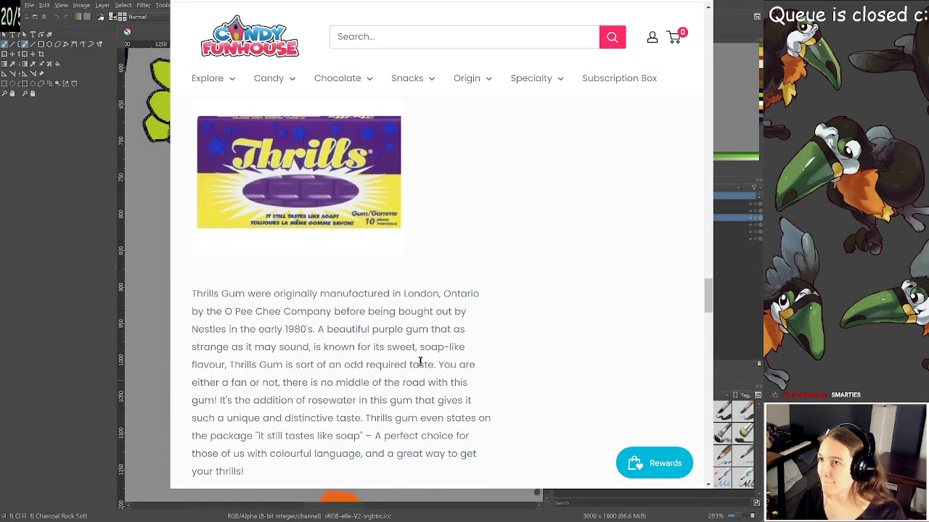
pyautogui.moveTo(360, 330); pyautogui.dragTo(217, 383)
pyautogui.click(426, 331)
pyautogui.click(386, 405)
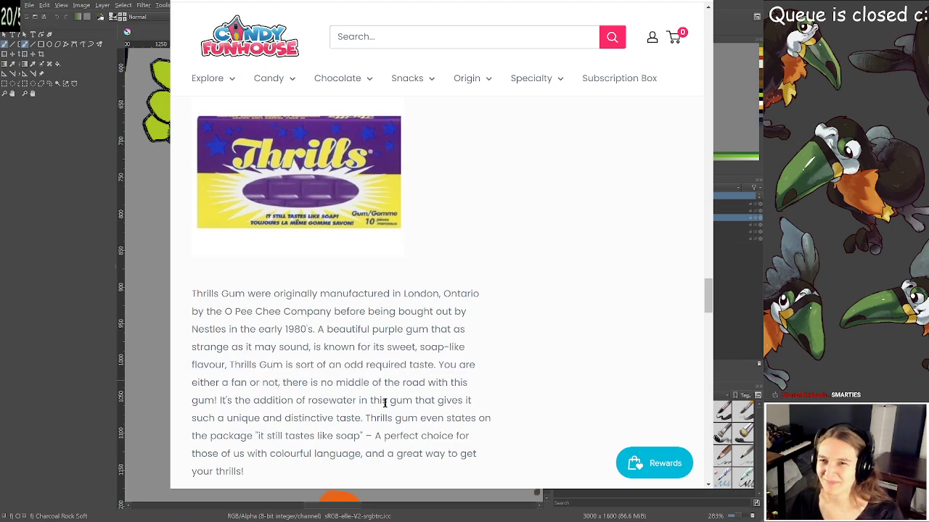
pyautogui.scroll(-1, 392, 397)
pyautogui.scroll(-1, 392, 398)
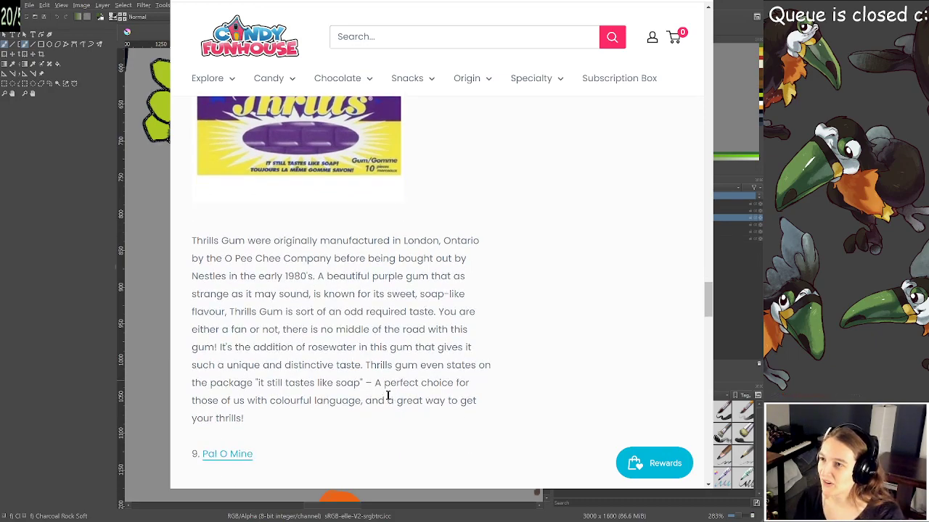
# Read the Pal O Mine entry in the candy article, including the parts on the Ganong Candy Company and its Chocolate Museum
pyautogui.scroll(-3, 388, 396)
pyautogui.scroll(-4, 393, 399)
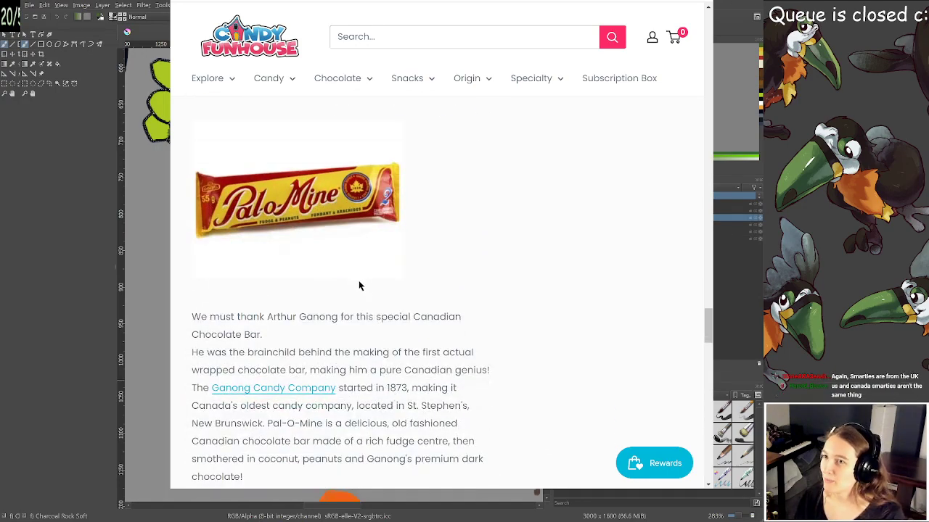
pyautogui.scroll(-1, 359, 286)
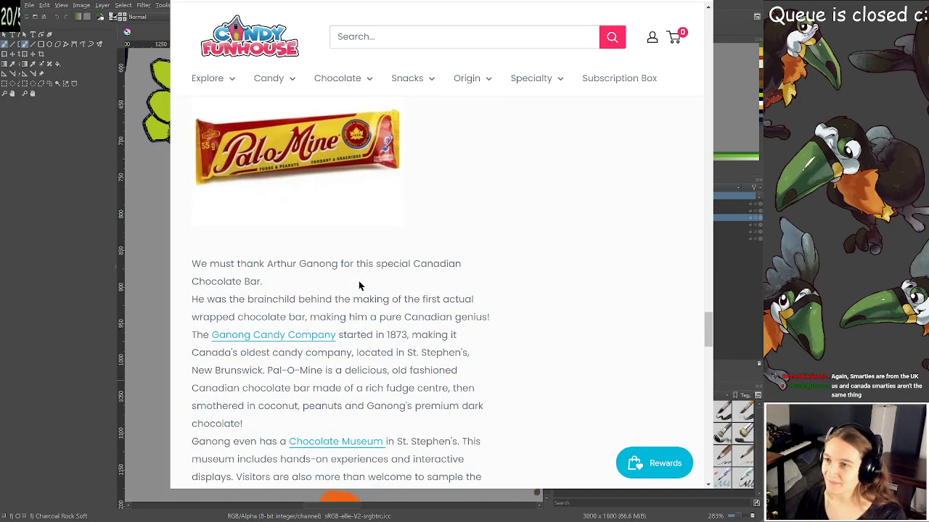
pyautogui.scroll(-1, 359, 286)
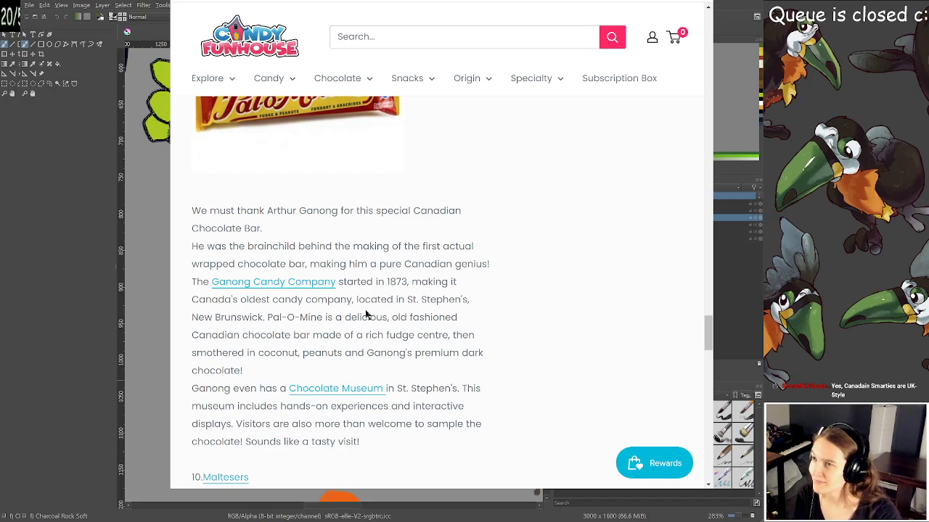
# Read the Pal O Mine ingredients, highlighting parts of the words about the rich fudge centre, the coconut and the premium dark chocolate
pyautogui.scroll(2, 377, 316)
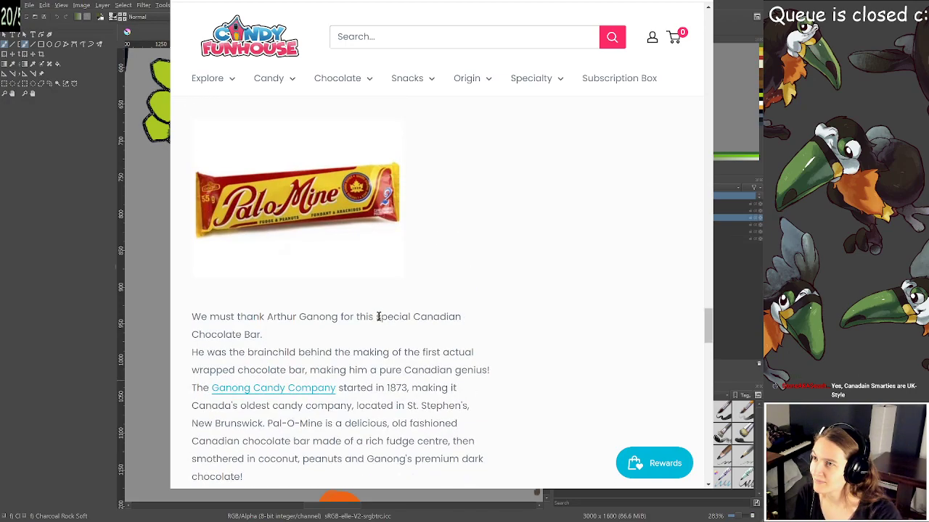
pyautogui.scroll(-2, 378, 316)
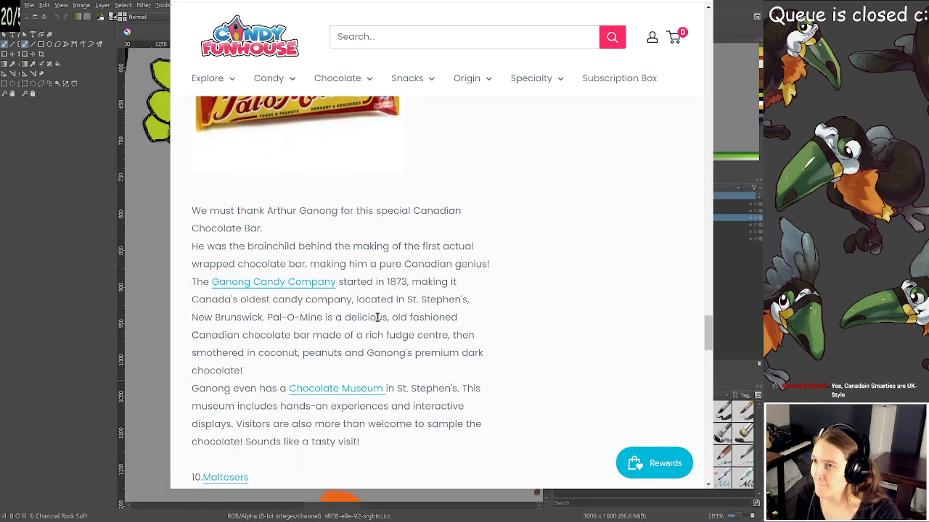
pyautogui.moveTo(365, 334); pyautogui.dragTo(422, 335)
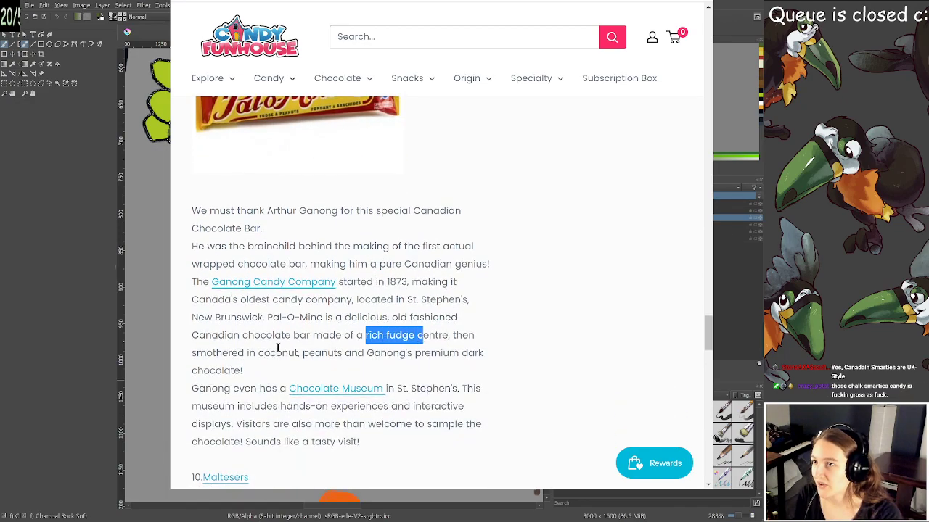
pyautogui.moveTo(237, 353); pyautogui.dragTo(302, 353)
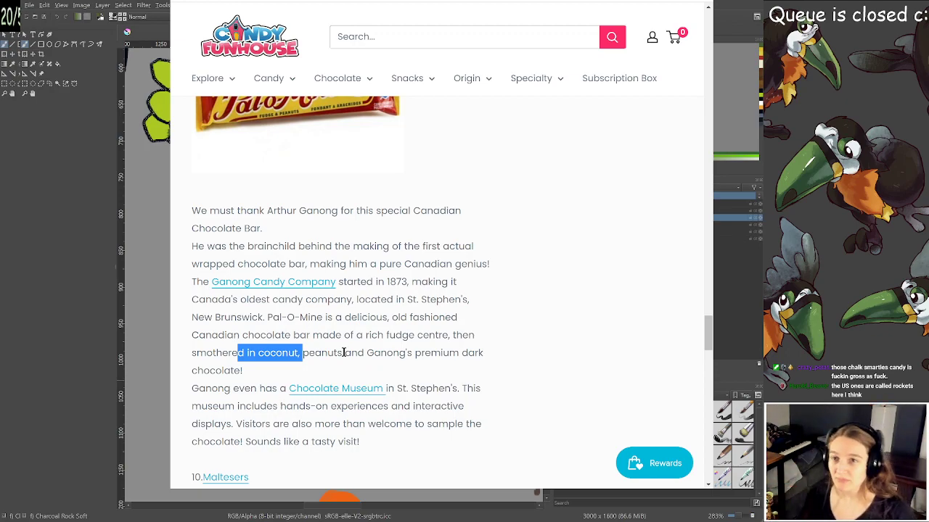
pyautogui.click(293, 356)
pyautogui.moveTo(307, 352); pyautogui.dragTo(245, 353)
pyautogui.click(371, 356)
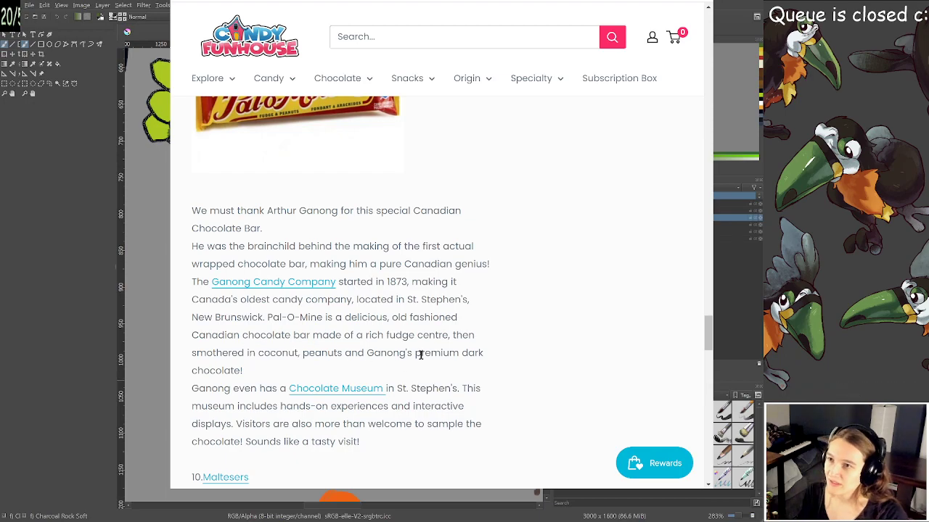
pyautogui.moveTo(448, 355); pyautogui.dragTo(392, 371)
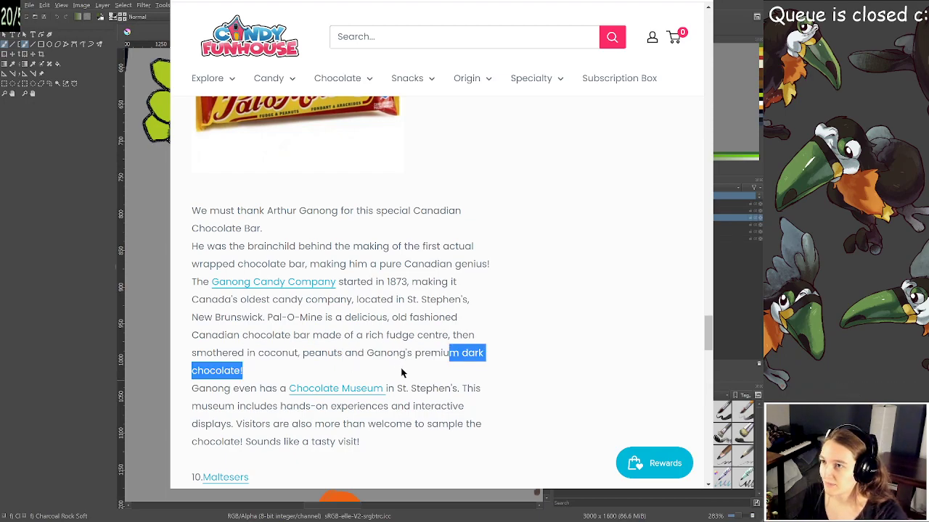
# Read the Maltesers entry, highlighting the comparison with Whoppers, and go on to the closing paragraph of the candy article
pyautogui.scroll(-2, 403, 373)
pyautogui.scroll(-3, 403, 373)
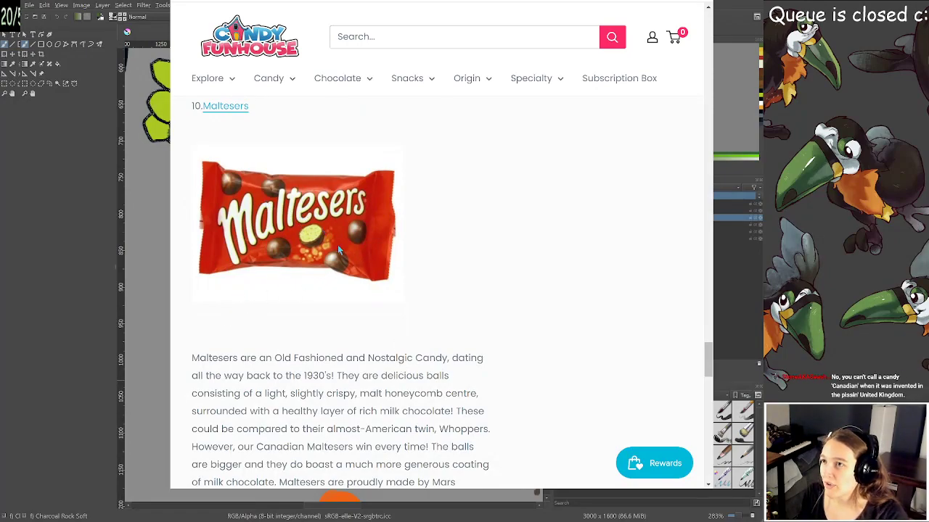
pyautogui.scroll(-2, 337, 244)
pyautogui.scroll(-1, 376, 337)
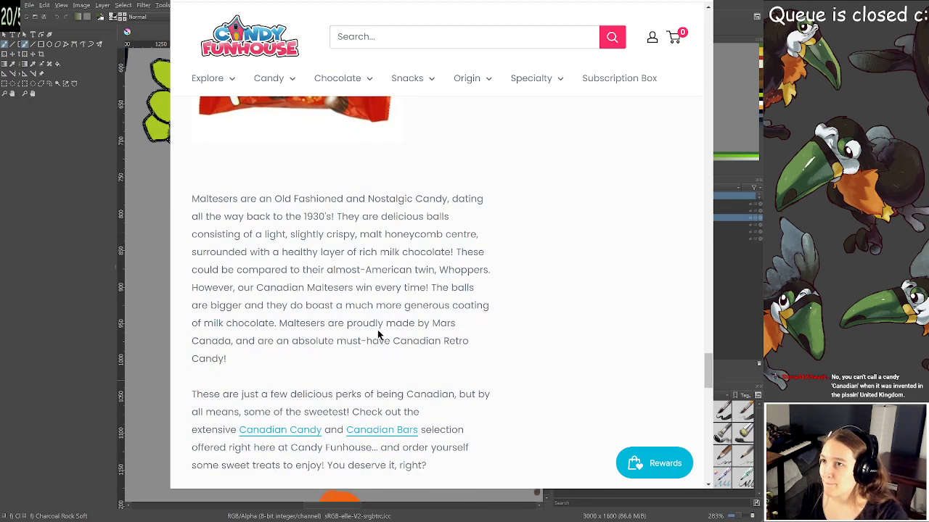
pyautogui.moveTo(435, 254); pyautogui.dragTo(470, 268)
pyautogui.click(470, 270)
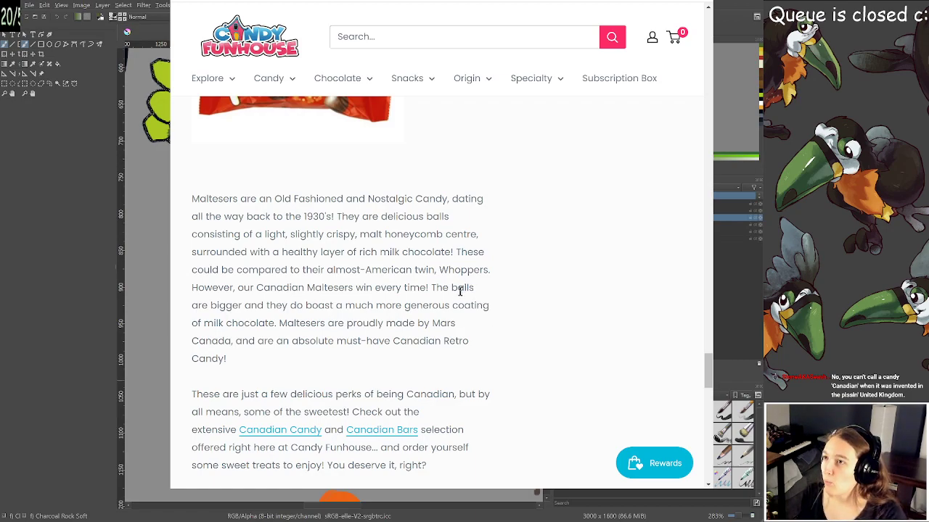
pyautogui.scroll(2, 457, 294)
pyautogui.scroll(-3, 449, 303)
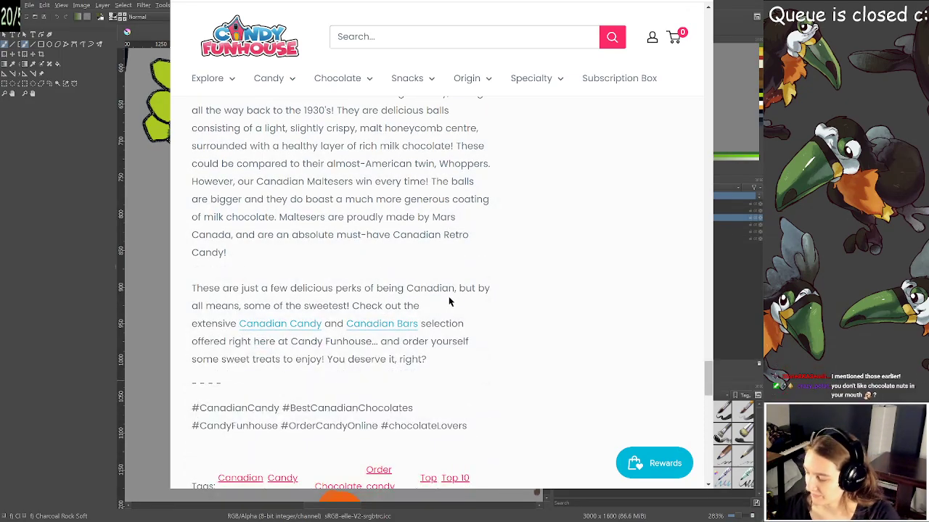
# Switch back to the frog drawing in Krita, touch up the shading on the tip of the bright green foot, and save the file
pyautogui.hotkey('alt', 'Tab')
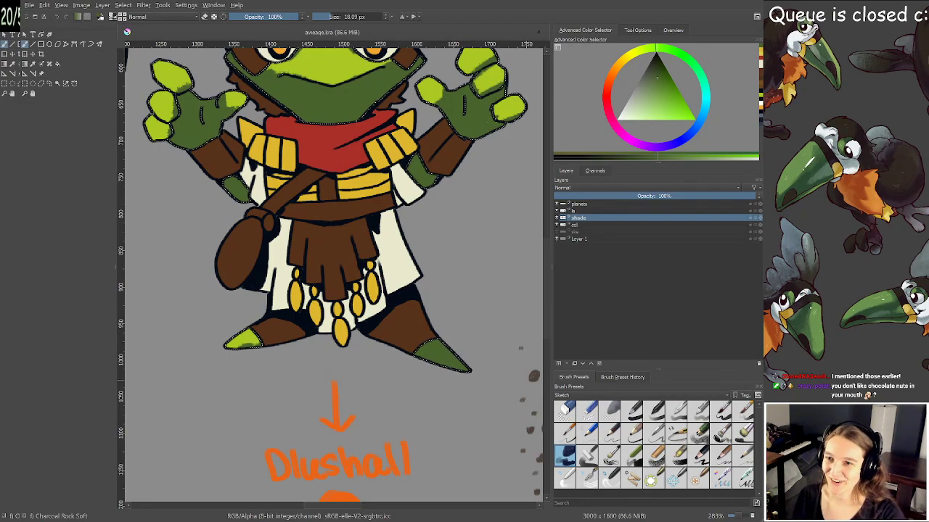
pyautogui.moveTo(371, 209); pyautogui.dragTo(384, 242)
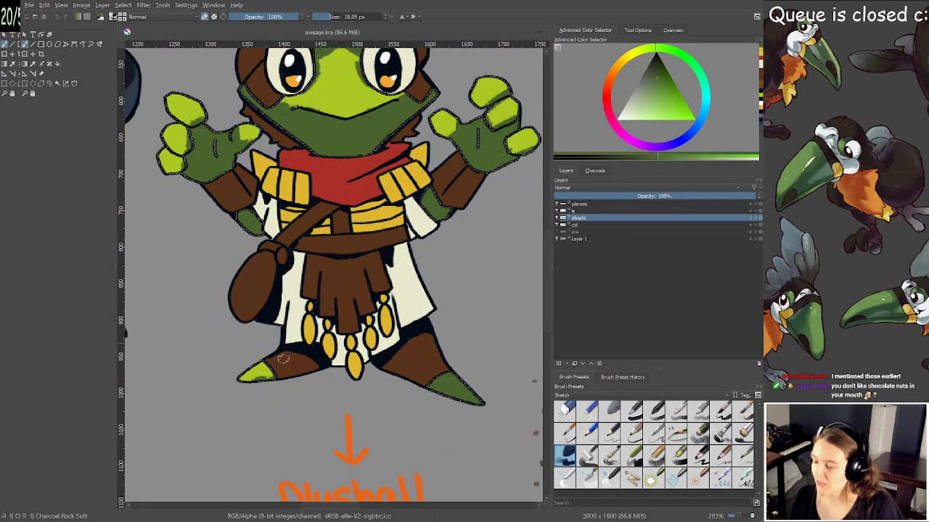
pyautogui.press('e')
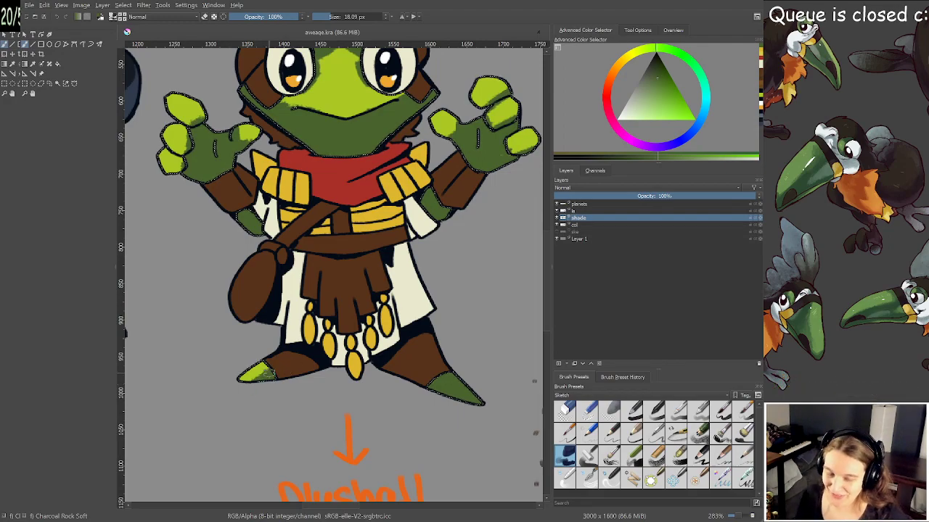
pyautogui.click(269, 373)
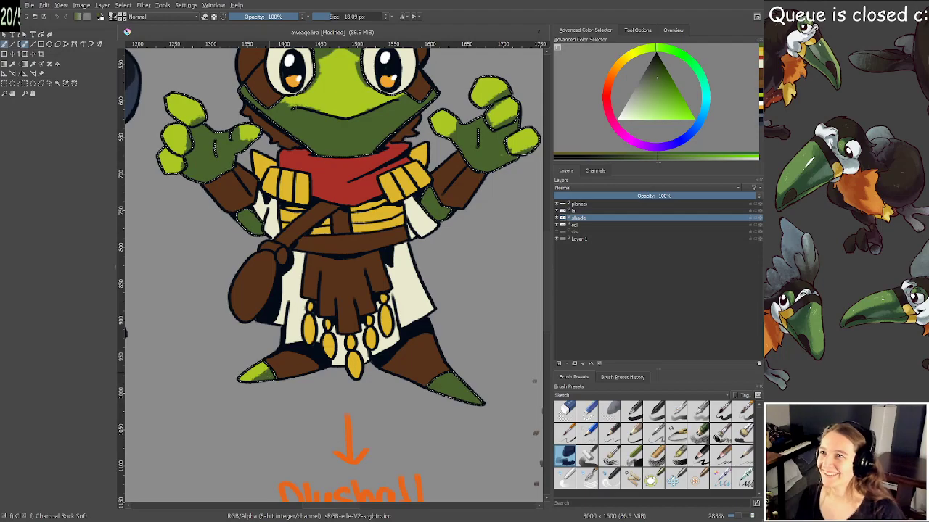
pyautogui.hotkey('ctrl', 's')
# Paint reflected light in a lighter muted green along the frog's chin and the lower edges of its palms
pyautogui.scroll(2, 332, 275)
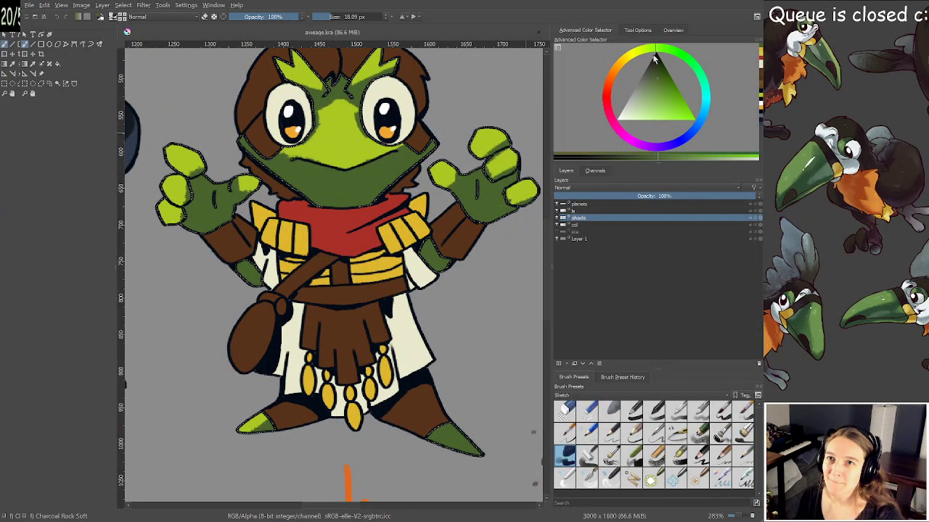
pyautogui.click(654, 89)
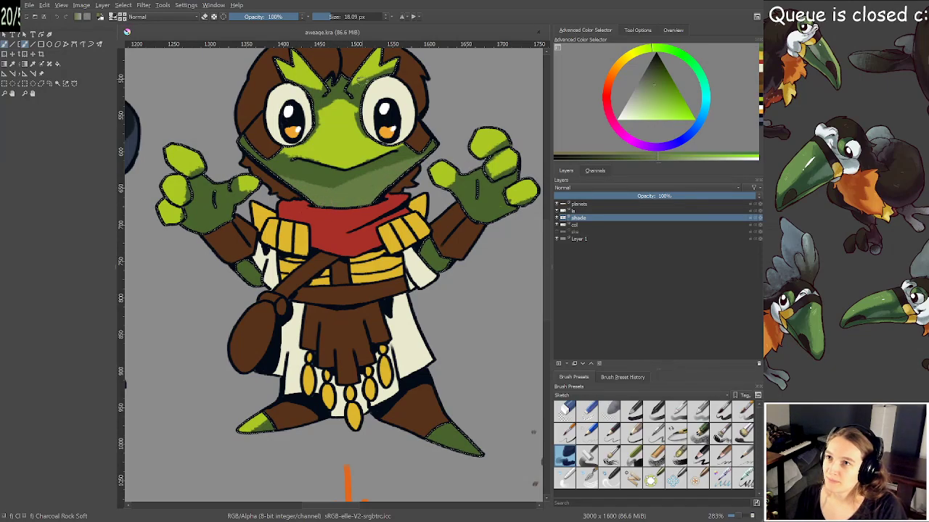
pyautogui.keyDown('ctrl'); pyautogui.click(347, 175); pyautogui.keyUp('ctrl')
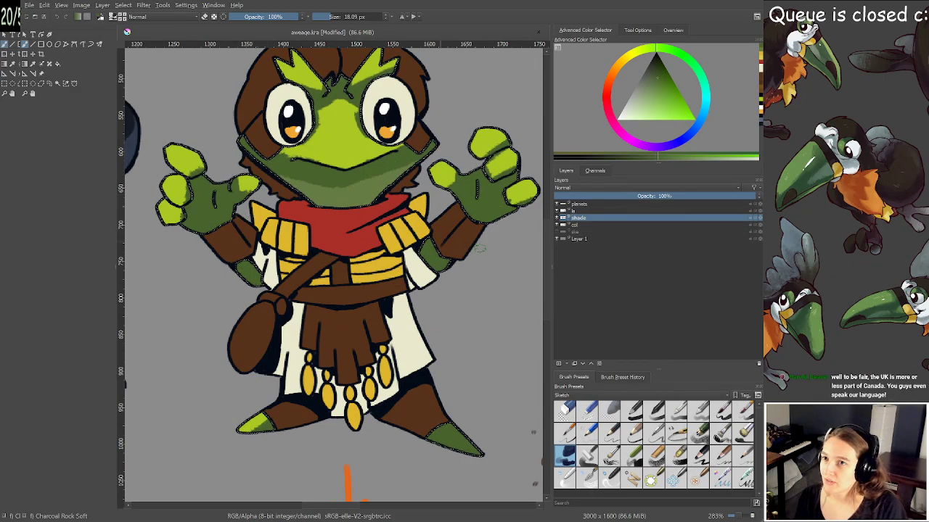
pyautogui.moveTo(254, 229); pyautogui.dragTo(213, 195)
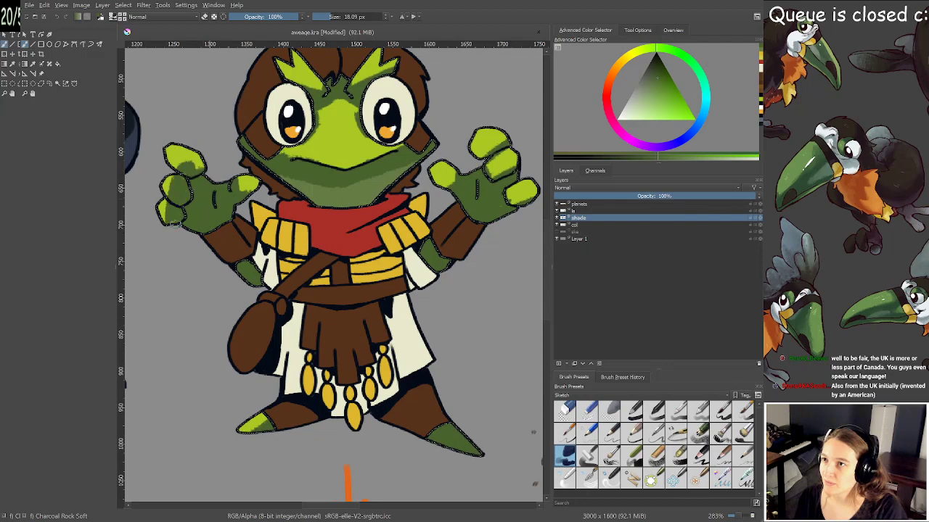
pyautogui.keyDown('ctrl'); pyautogui.click(347, 188); pyautogui.keyUp('ctrl')
pyautogui.moveTo(208, 213); pyautogui.dragTo(198, 234)
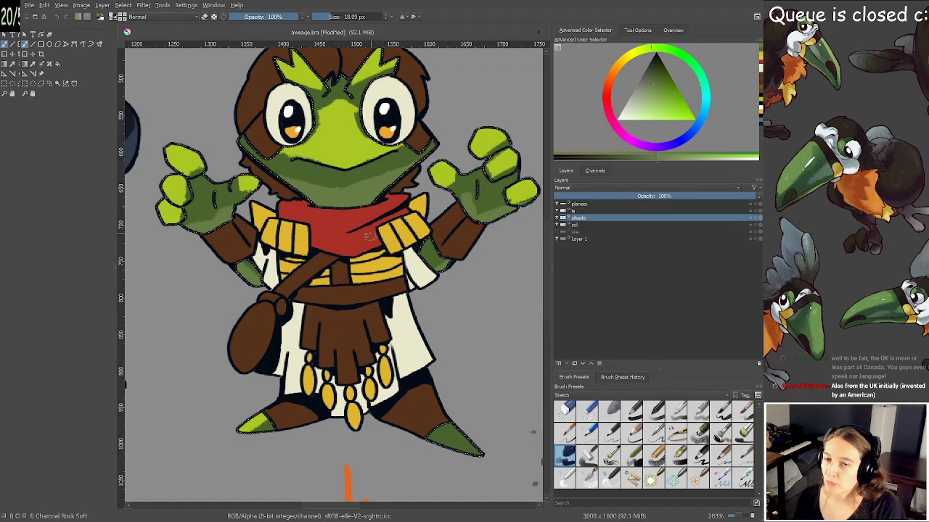
# Add the lighter green to the frog's dark green foot and, with an 8.31 px brush, around the brows, and save the file
pyautogui.moveTo(316, 320); pyautogui.dragTo(288, 256)
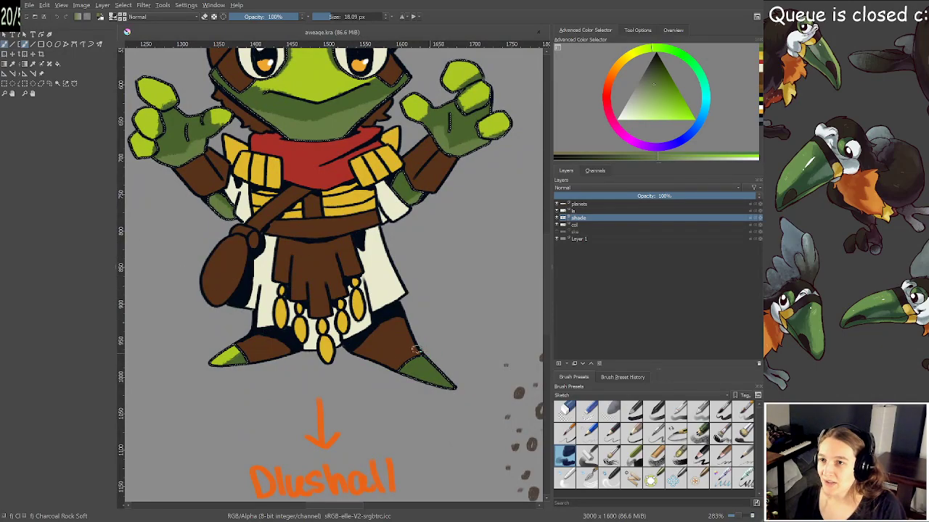
pyautogui.moveTo(417, 352); pyautogui.dragTo(450, 384)
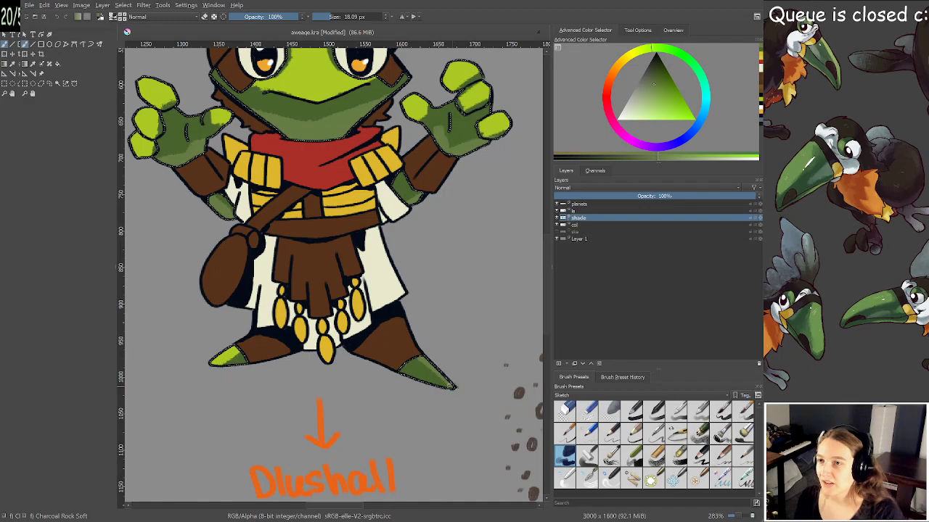
pyautogui.scroll(5, 356, 273)
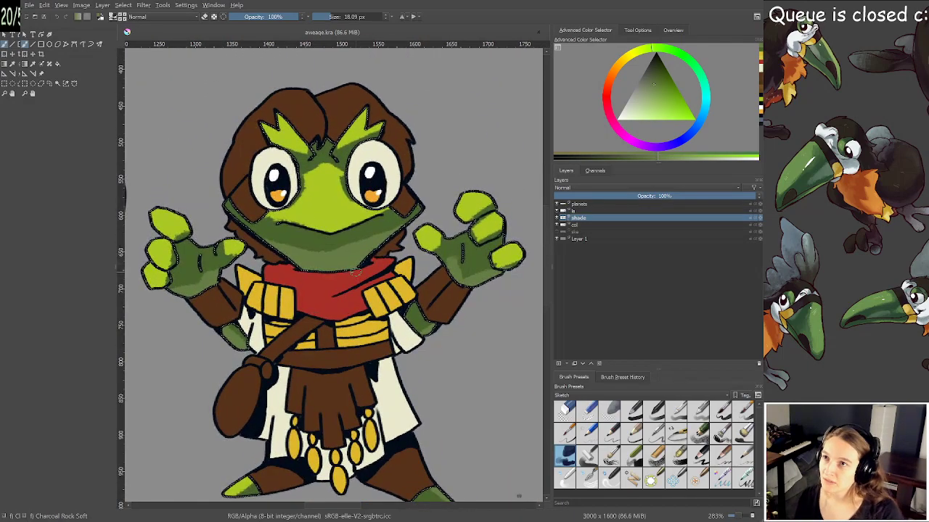
pyautogui.moveTo(299, 159); pyautogui.dragTo(292, 158)
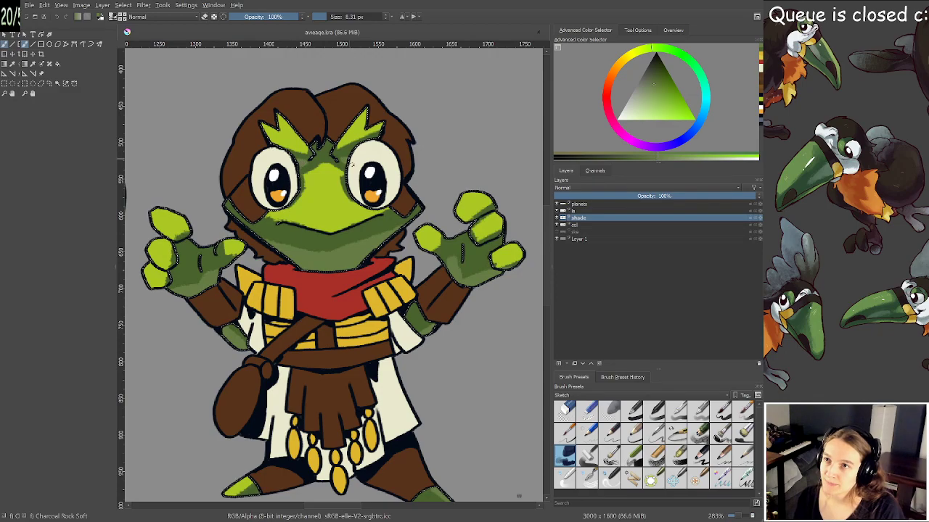
pyautogui.moveTo(348, 161); pyautogui.dragTo(376, 148)
pyautogui.hotkey('ctrl', 's')
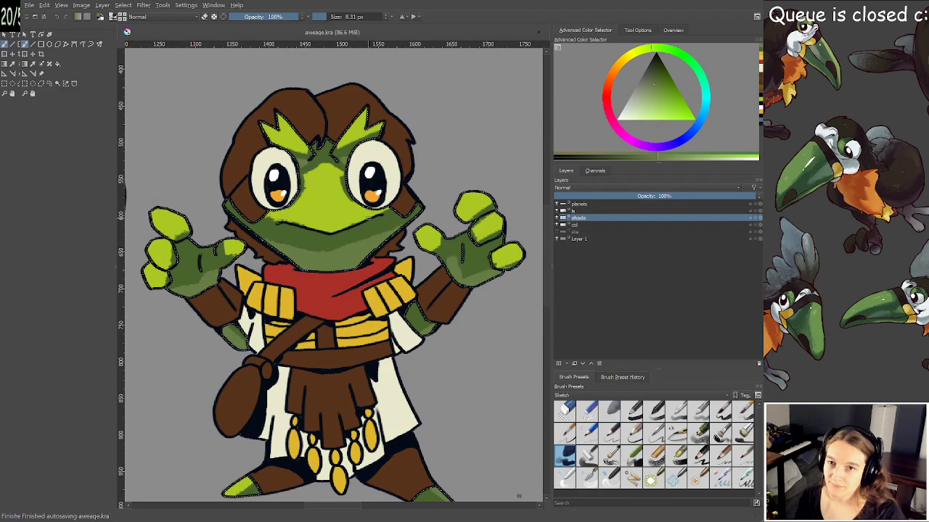
# Compare the frog's skin shading with the finished blue-suited character beside it, and examine the frog's face up close
pyautogui.moveTo(373, 229)
pyautogui.mouseDown()
pyautogui.moveTo(352, 213)
pyautogui.moveTo(336, 221)
pyautogui.mouseUp()
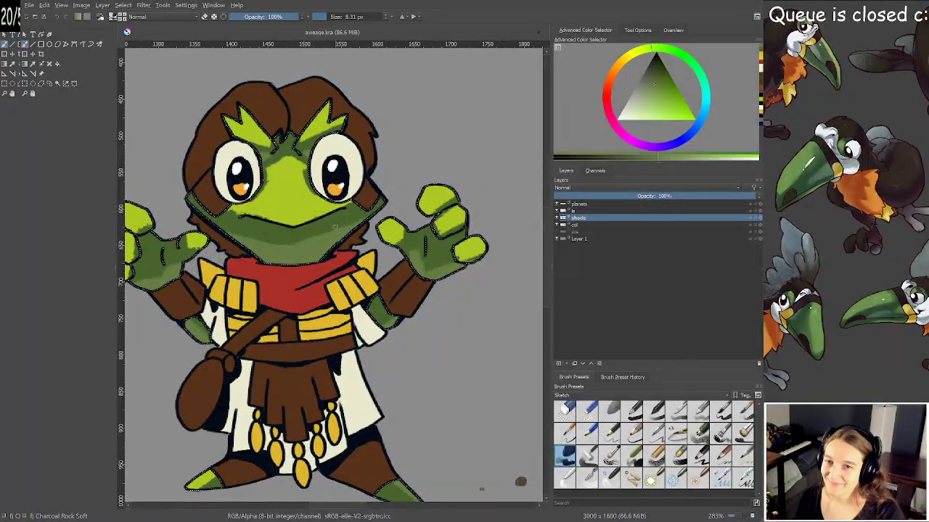
pyautogui.scroll(-1, 334, 235)
pyautogui.moveTo(334, 235); pyautogui.dragTo(374, 234)
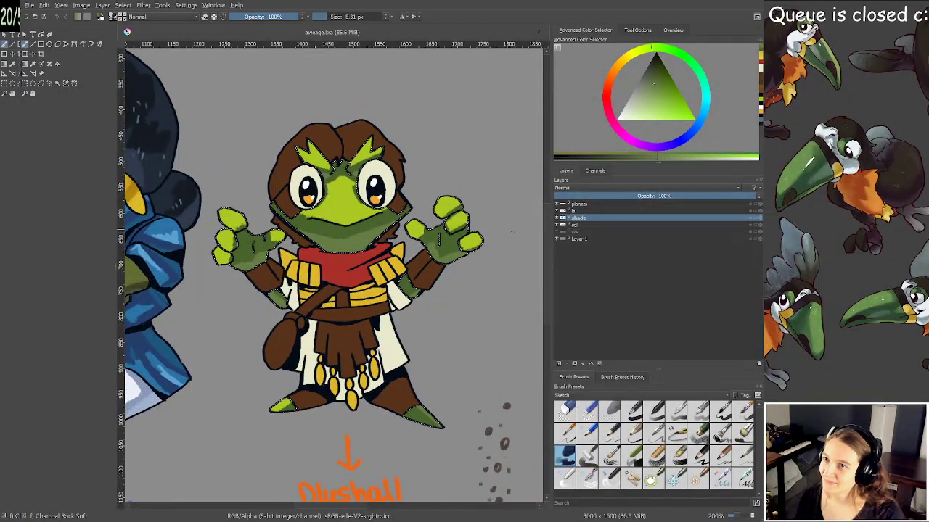
pyautogui.scroll(-1, 465, 228)
pyautogui.moveTo(465, 228); pyautogui.dragTo(496, 243)
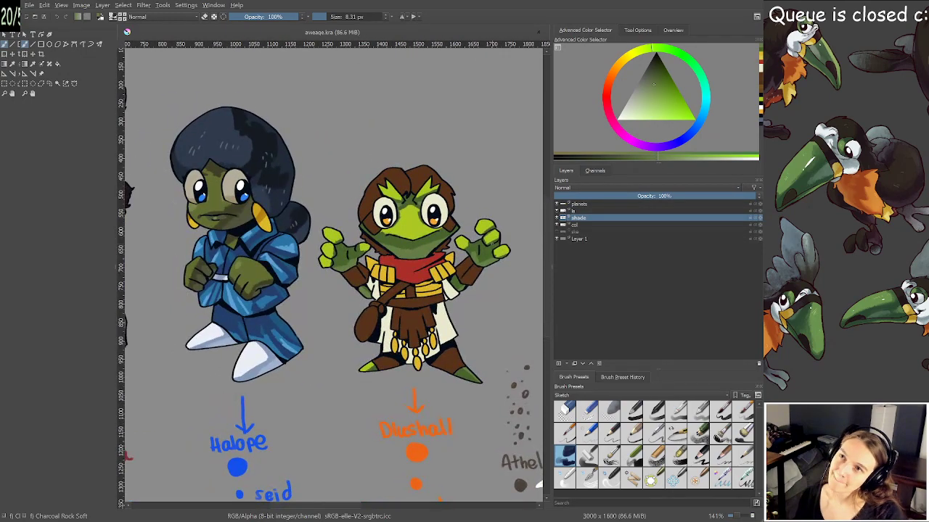
pyautogui.press('+')
pyautogui.press('+')
pyautogui.press('+')
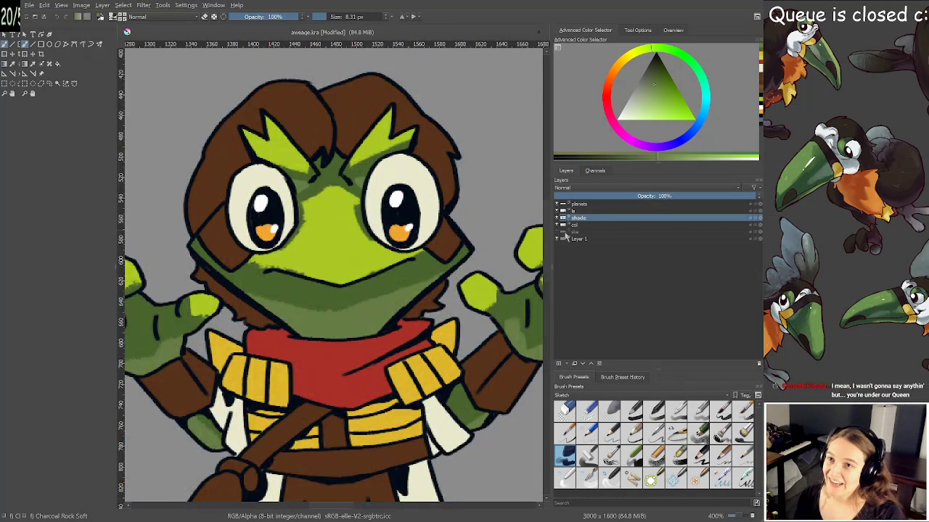
# Hide the shade layer and show it again to compare the frog's skin with and without shading
pyautogui.click(557, 219)
pyautogui.press('-')
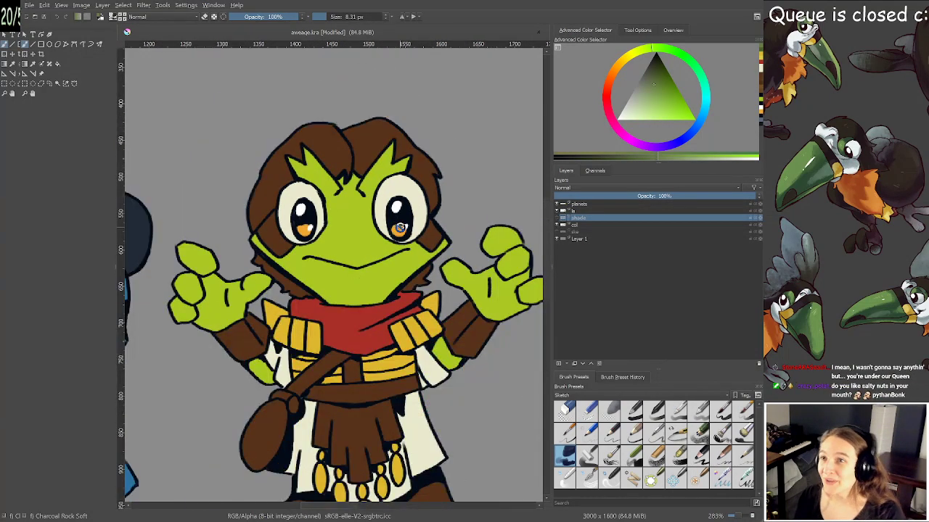
pyautogui.click(557, 218)
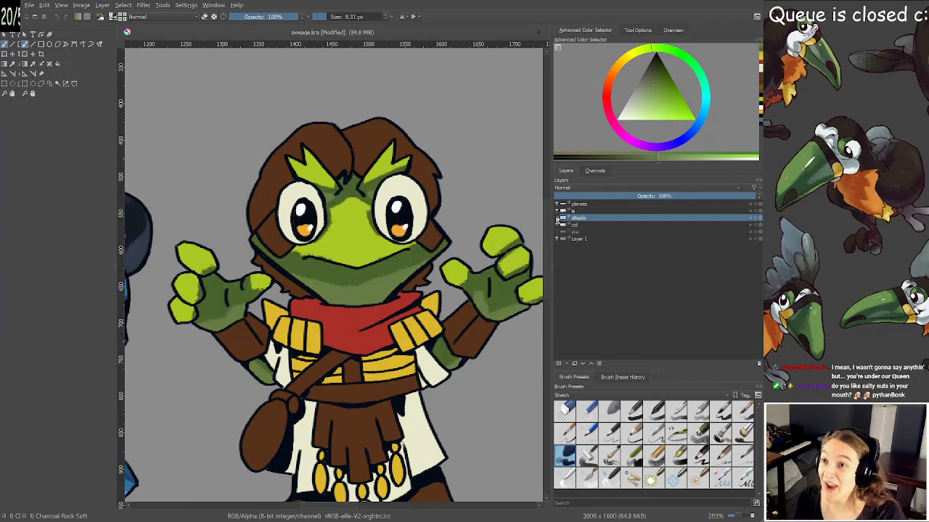
pyautogui.press('+')
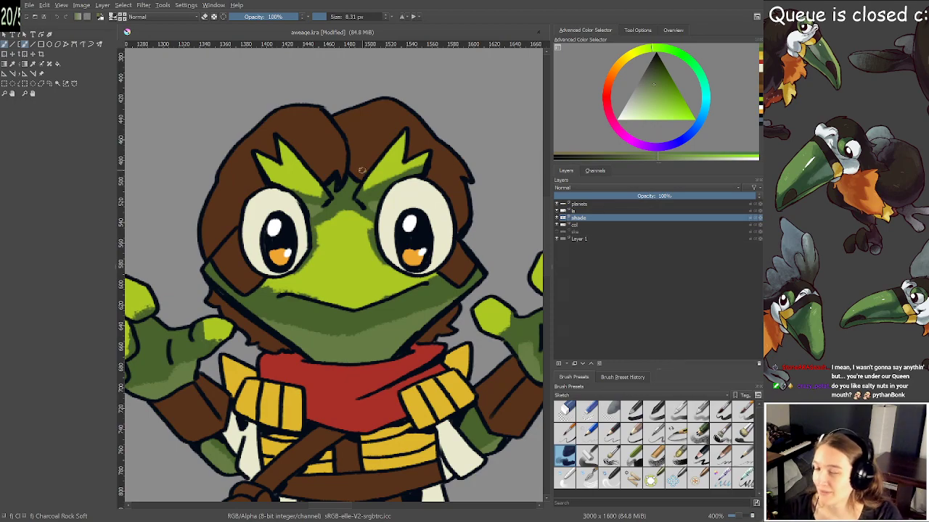
pyautogui.press('-')
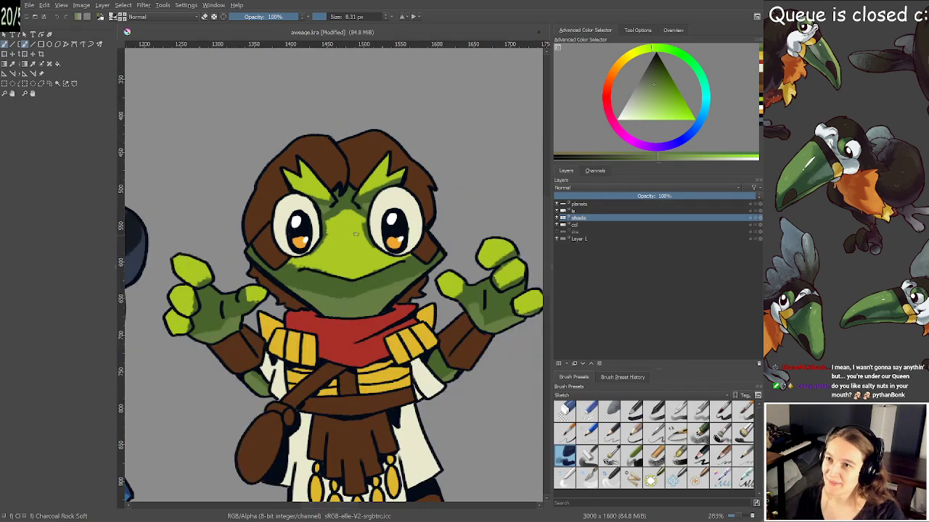
pyautogui.press('+')
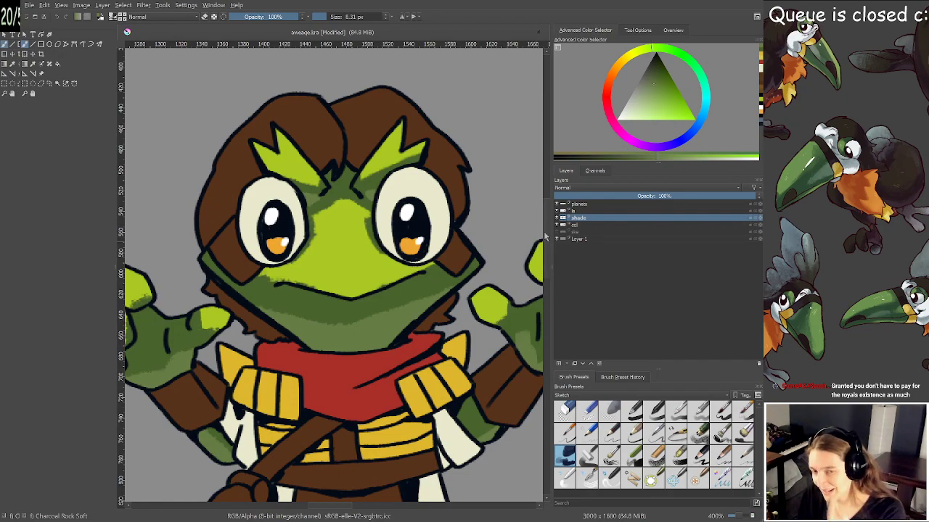
# Hide the line art layer so that only the frog's flat colours and shading are displayed
pyautogui.scroll(-1, 538, 219)
pyautogui.moveTo(537, 217); pyautogui.dragTo(499, 206)
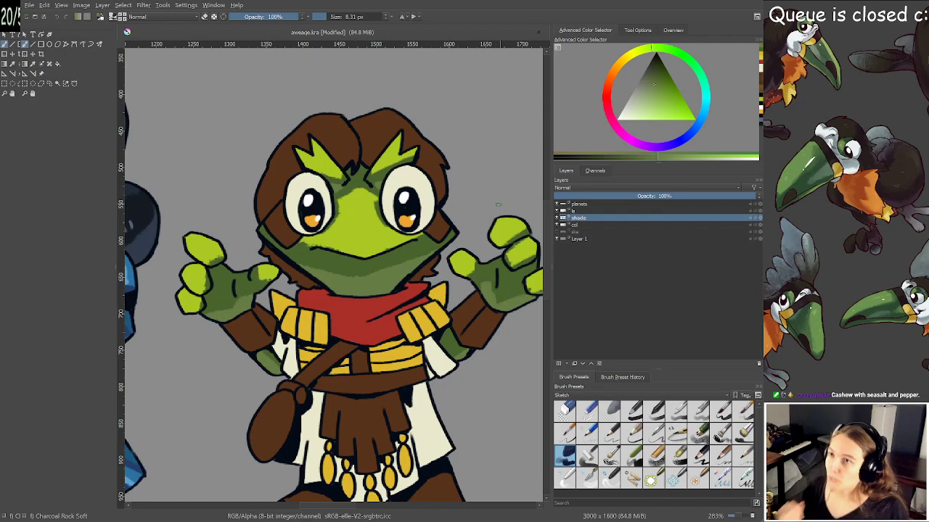
pyautogui.moveTo(393, 256); pyautogui.dragTo(385, 251)
pyautogui.moveTo(406, 298); pyautogui.dragTo(401, 267)
pyautogui.click(558, 210)
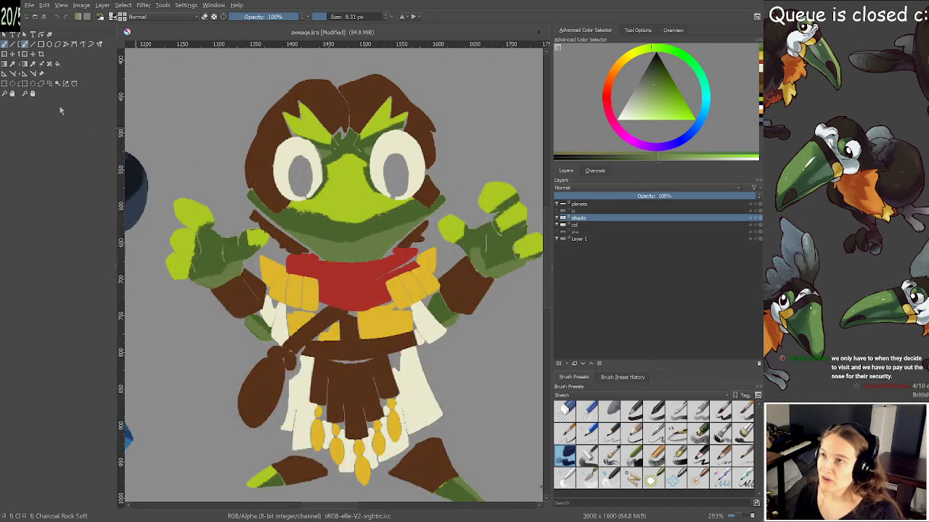
# Start a contiguous selection of the frog's brown areas with both hair halves and the loose brown pieces around the head and arms
pyautogui.click(58, 82)
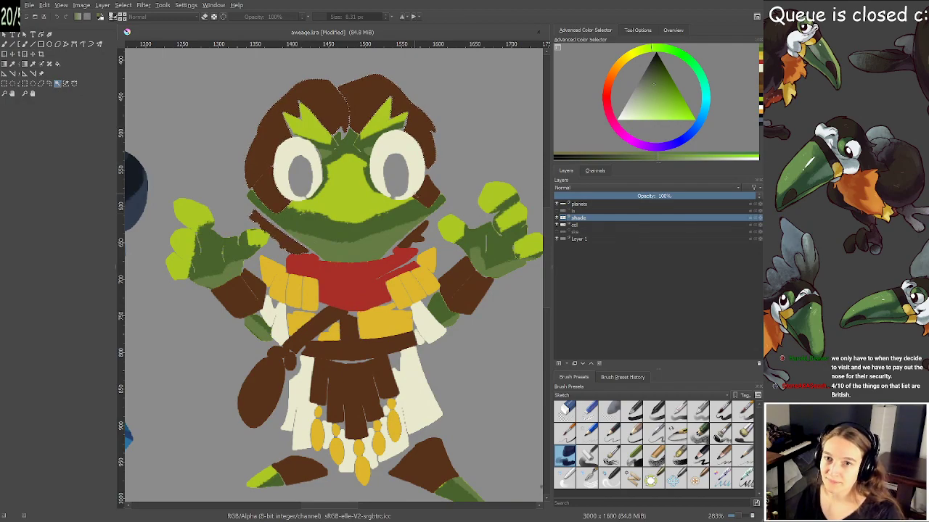
pyautogui.click(415, 164)
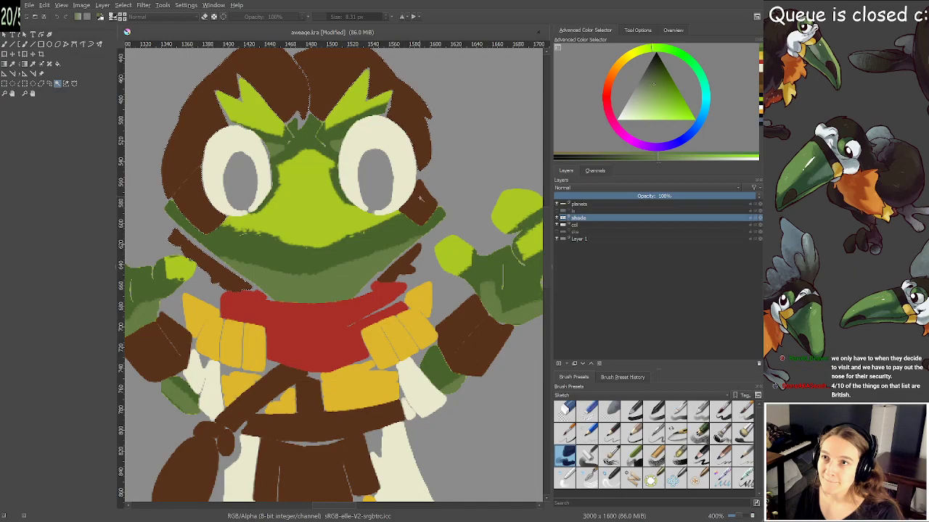
pyautogui.moveTo(402, 293); pyautogui.dragTo(394, 247)
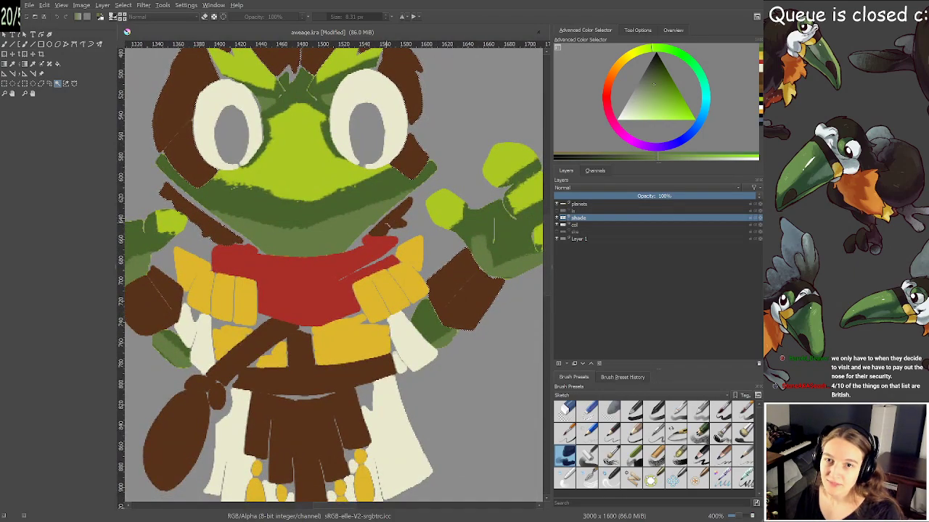
pyautogui.moveTo(359, 246); pyautogui.dragTo(354, 205)
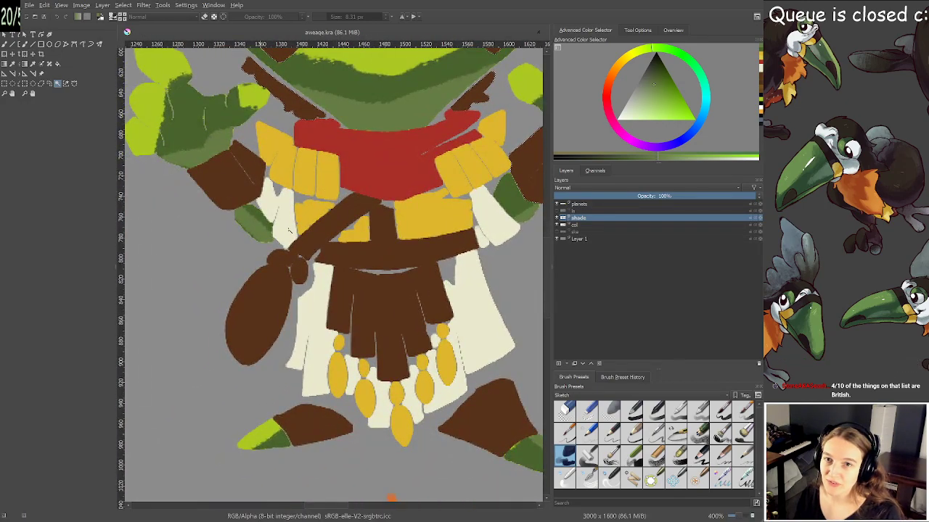
# Add the brown strap, satchel, belt, fringed skirt panel and both boots to the selection
pyautogui.moveTo(304, 276); pyautogui.dragTo(295, 232)
pyautogui.keyDown('shift'); pyautogui.click(295, 233); pyautogui.keyUp('shift')
pyautogui.keyDown('shift'); pyautogui.click(266, 243); pyautogui.keyUp('shift')
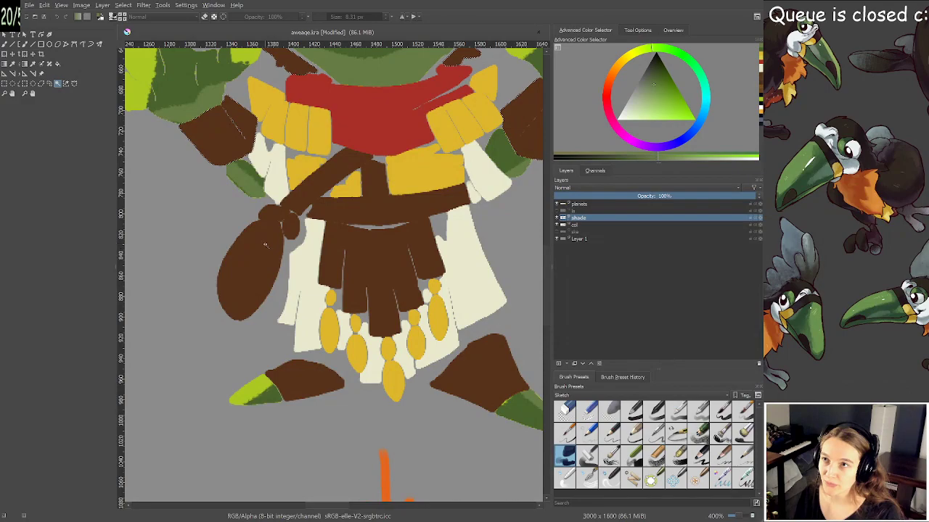
pyautogui.keyDown('shift'); pyautogui.click(386, 261); pyautogui.keyUp('shift')
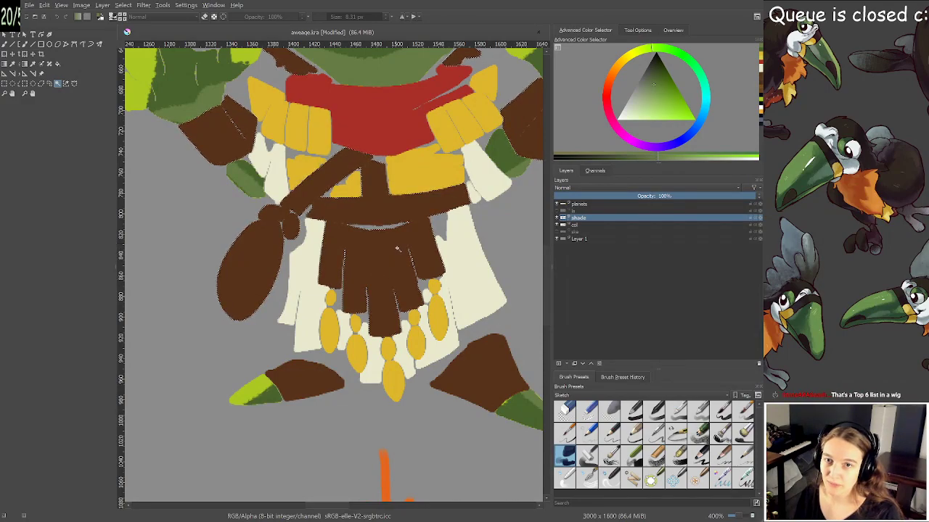
pyautogui.keyDown('shift'); pyautogui.click(325, 383); pyautogui.keyUp('shift')
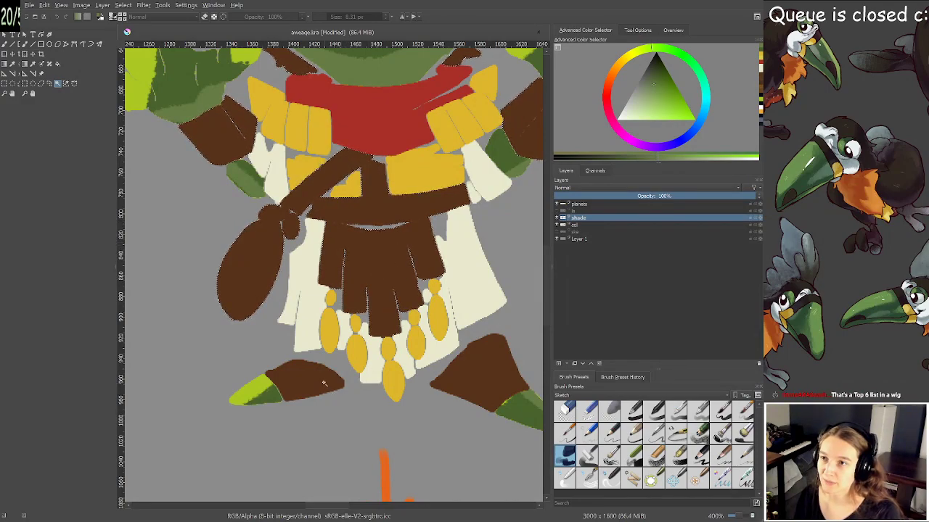
pyautogui.keyDown('shift'); pyautogui.click(483, 388); pyautogui.keyUp('shift')
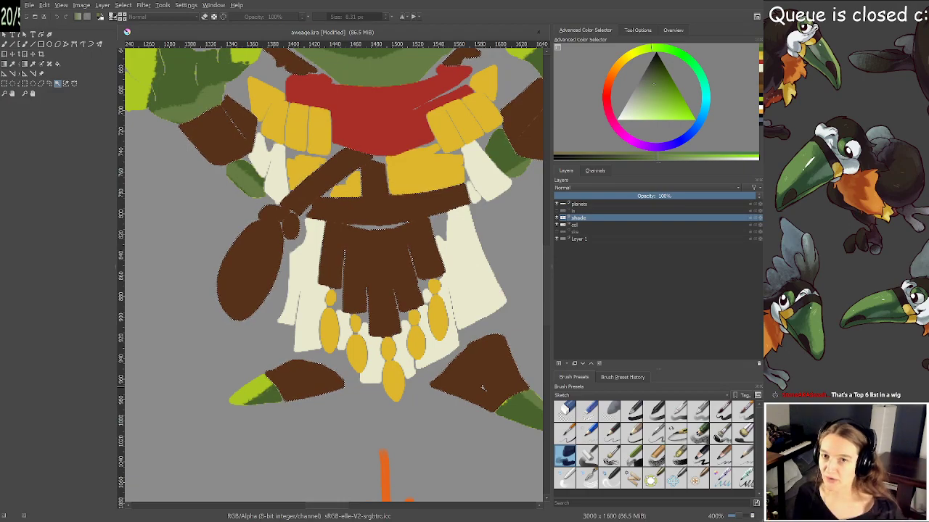
# Show the line art layer again and bring the whole frog into view
pyautogui.moveTo(551, 271); pyautogui.dragTo(542, 273)
pyautogui.press('-')
pyautogui.press('-')
pyautogui.press('-')
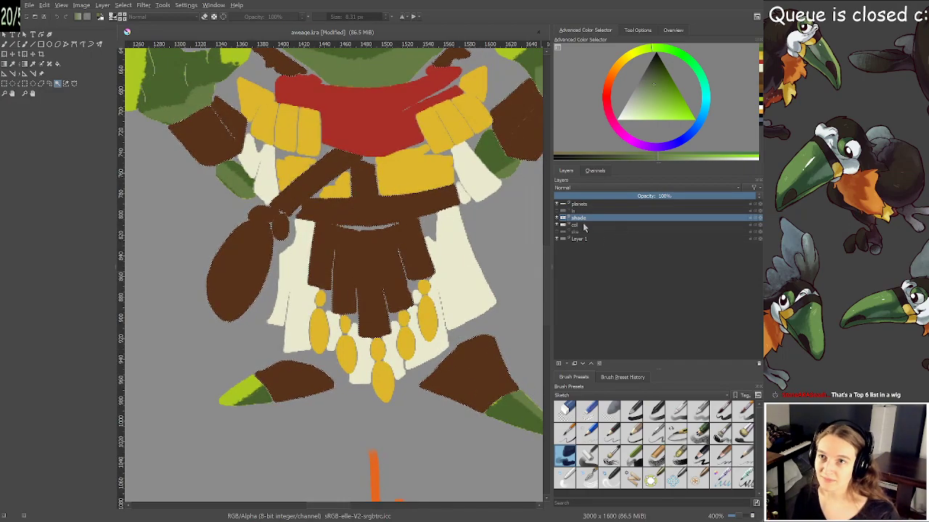
pyautogui.moveTo(393, 259); pyautogui.dragTo(378, 318)
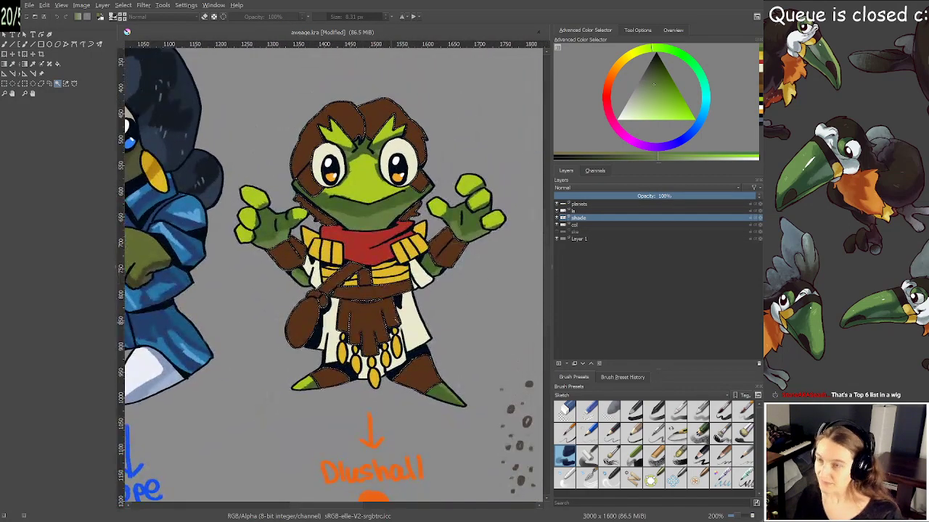
# Try filling the selected brown areas with the current green and undo the fill
pyautogui.press('b')
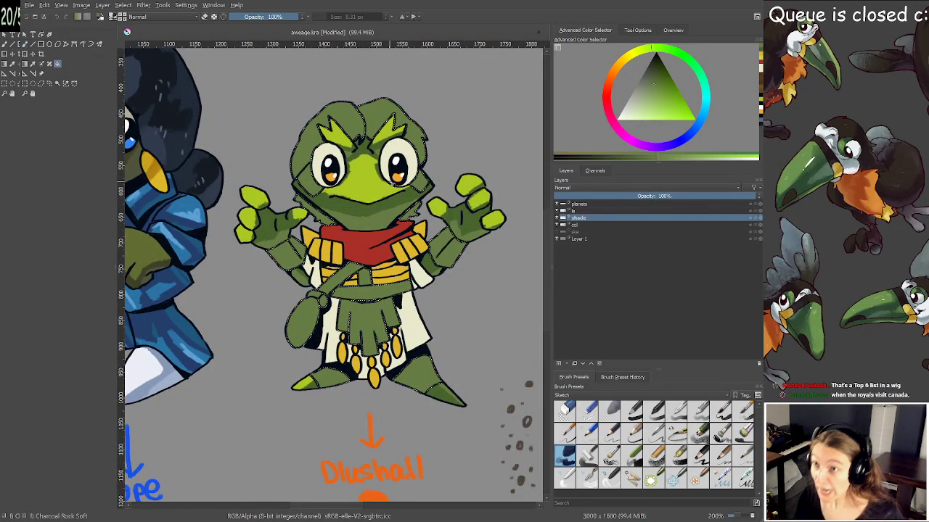
pyautogui.hotkey('ctrl', 'z')
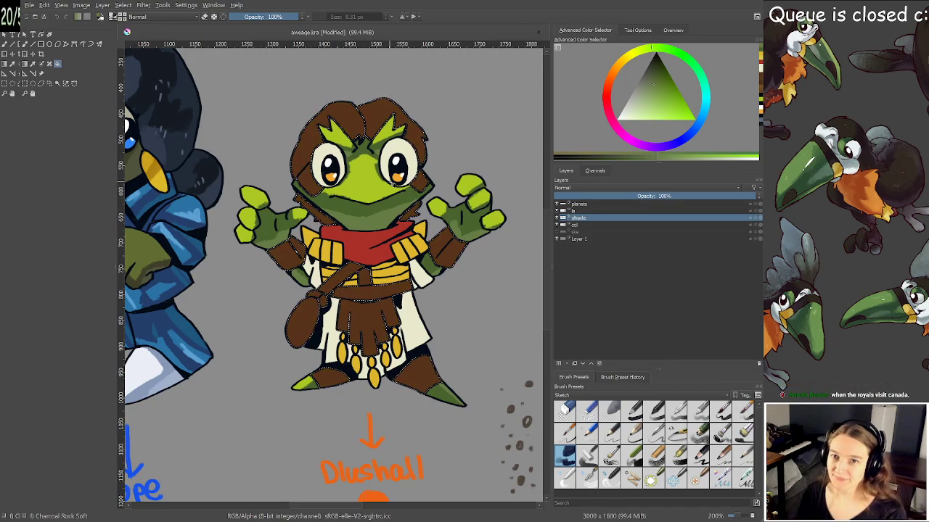
pyautogui.scroll(1, 388, 193)
pyautogui.moveTo(377, 146); pyautogui.dragTo(390, 180)
pyautogui.scroll(1, 388, 194)
pyautogui.scroll(-1, 404, 219)
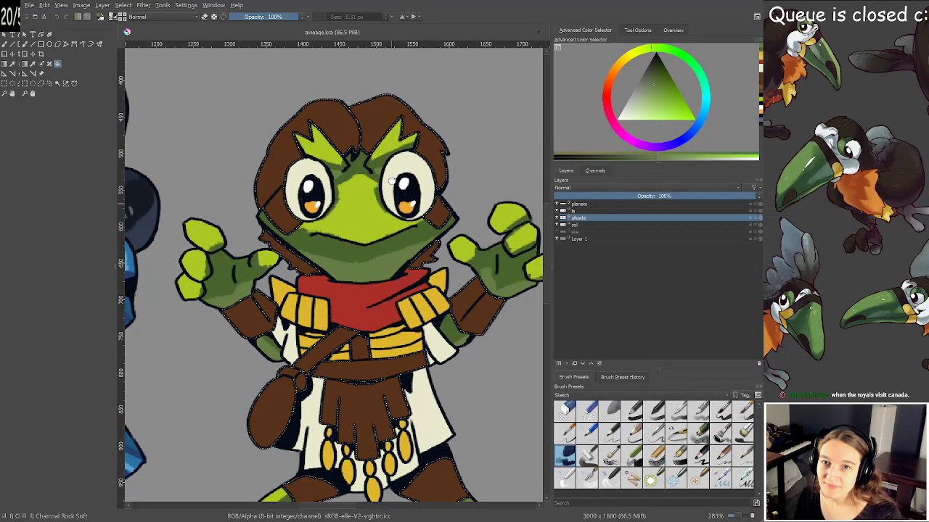
pyautogui.scroll(-1, 391, 181)
pyautogui.scroll(1, 391, 223)
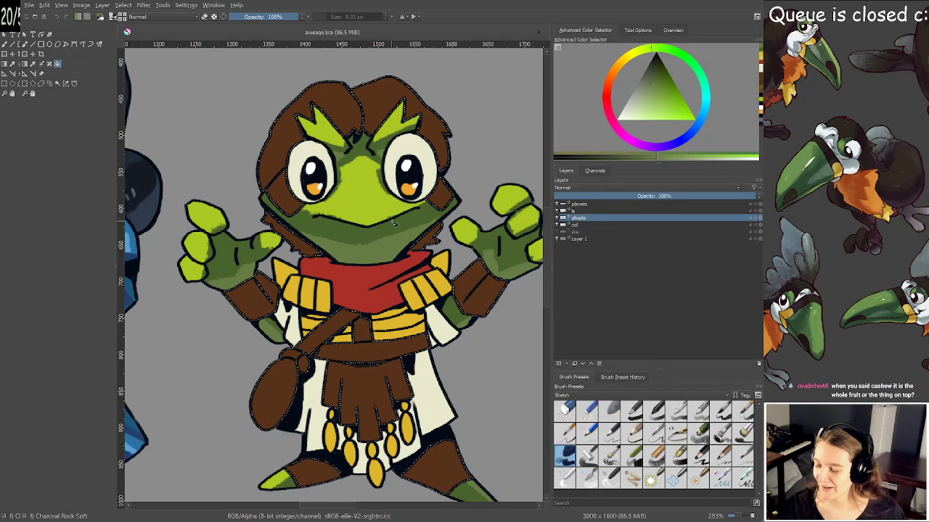
pyautogui.moveTo(383, 222); pyautogui.dragTo(358, 256)
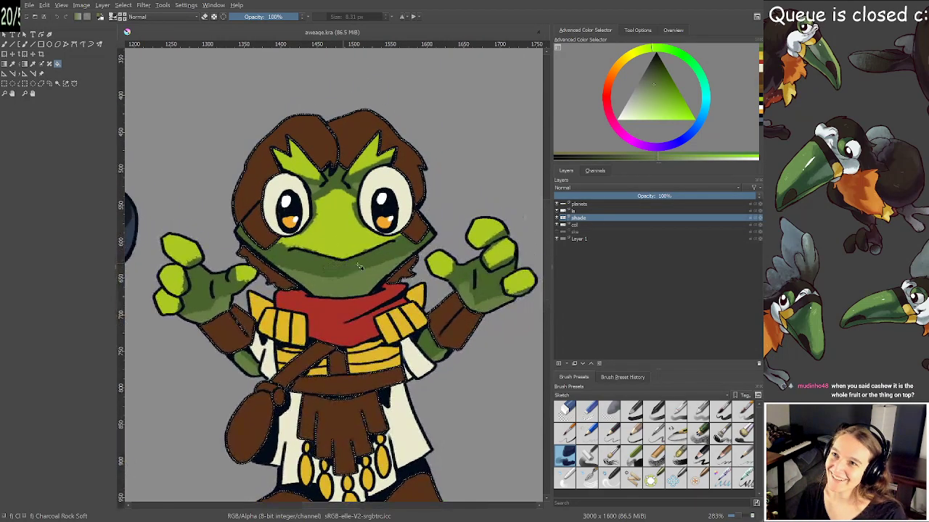
pyautogui.scroll(1, 359, 253)
# Clear the selection and doodle a small yellow cashew nut on the empty canvas above the frog with the brush
pyautogui.press('b')
pyautogui.press('-')
pyautogui.press('-')
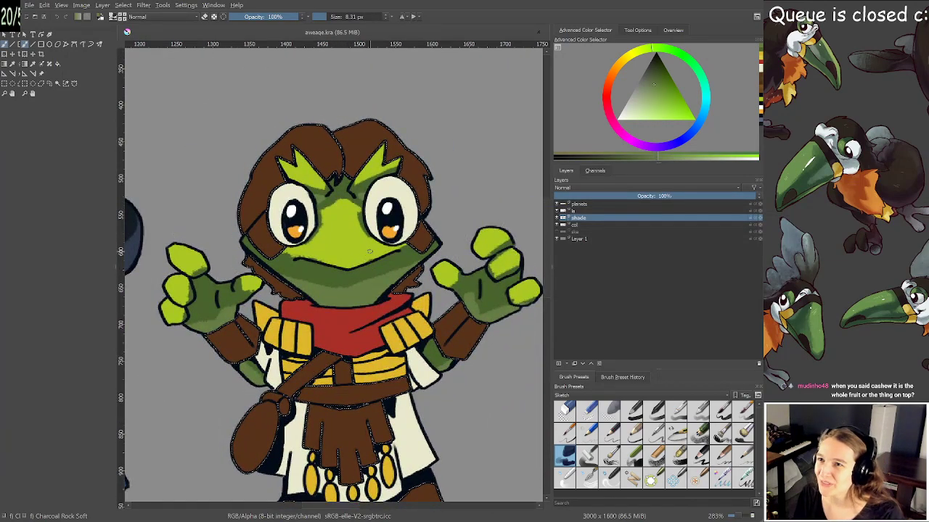
pyautogui.moveTo(370, 252); pyautogui.dragTo(371, 282)
pyautogui.scroll(2, 385, 333)
pyautogui.moveTo(385, 335); pyautogui.dragTo(386, 365)
pyautogui.scroll(-2, 391, 296)
pyautogui.keyDown('ctrl'); pyautogui.click(313, 200); pyautogui.keyUp('ctrl')
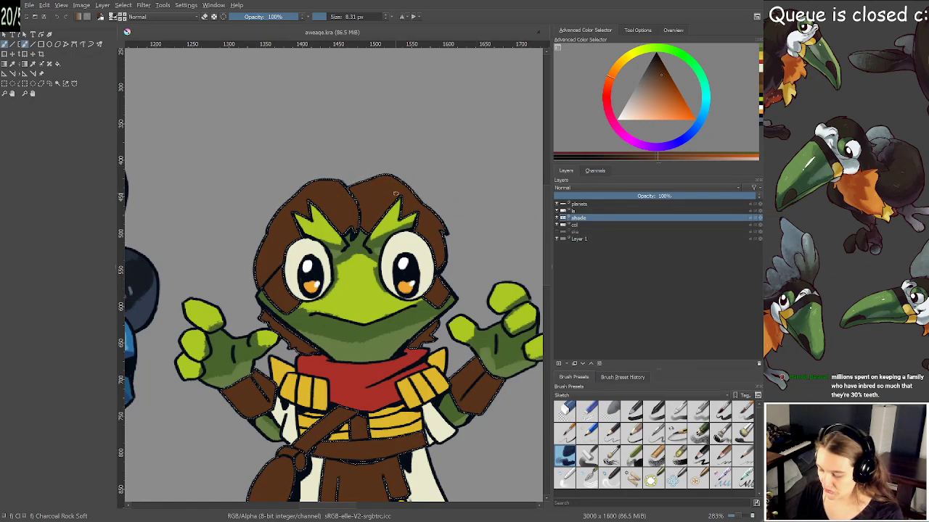
pyautogui.click(625, 61)
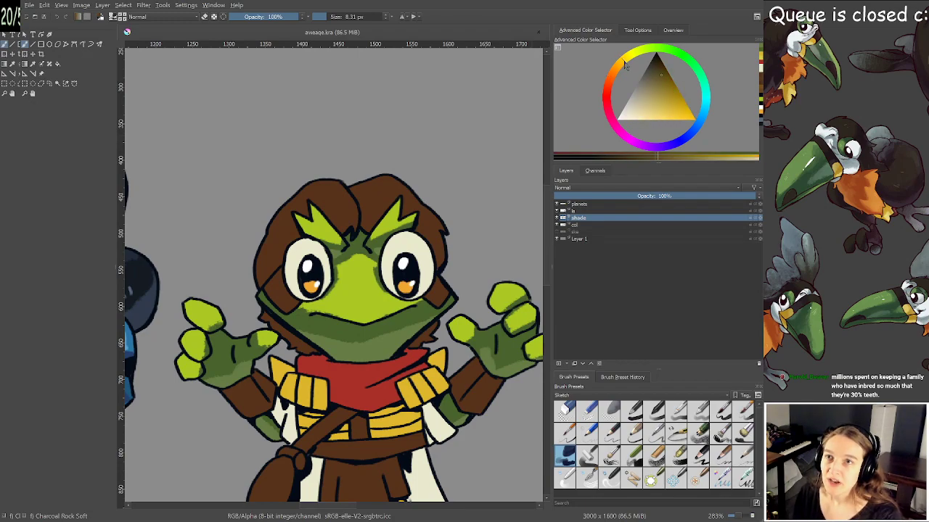
pyautogui.click(665, 108)
pyautogui.moveTo(368, 98); pyautogui.dragTo(401, 341)
pyautogui.click(265, 249)
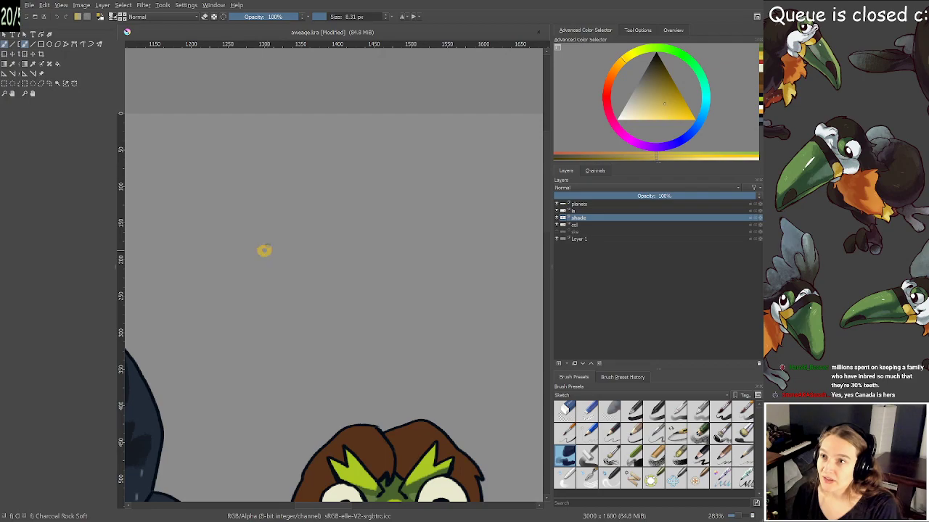
pyautogui.moveTo(267, 251); pyautogui.dragTo(282, 257)
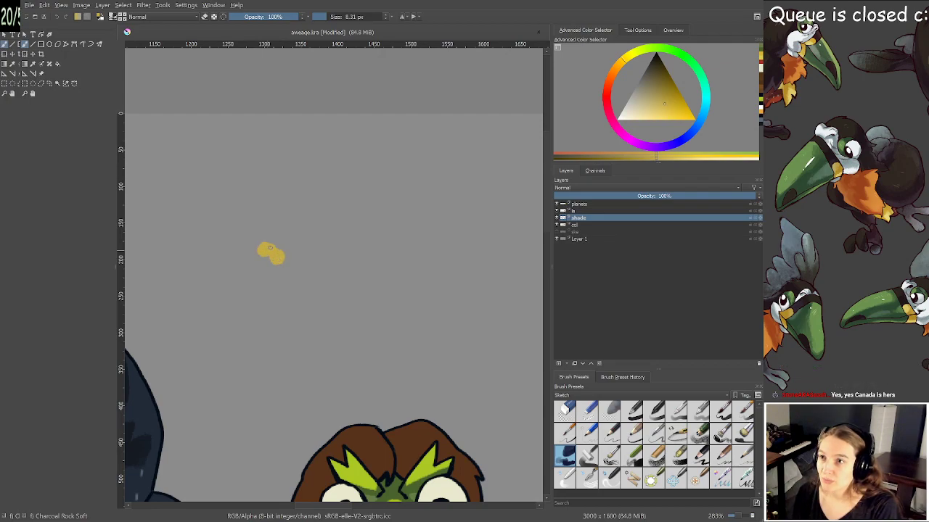
# Doodle an orange cashew fruit beneath the yellow nut, with an arrow pointing at the nut
pyautogui.click(612, 78)
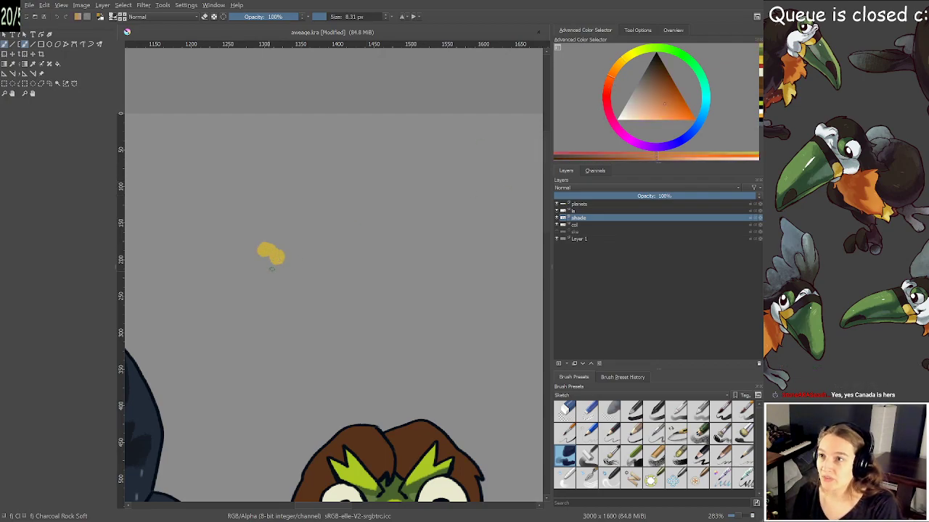
pyautogui.moveTo(279, 264)
pyautogui.mouseDown()
pyautogui.moveTo(282, 331)
pyautogui.moveTo(328, 294)
pyautogui.moveTo(301, 252)
pyautogui.moveTo(277, 267)
pyautogui.mouseUp()
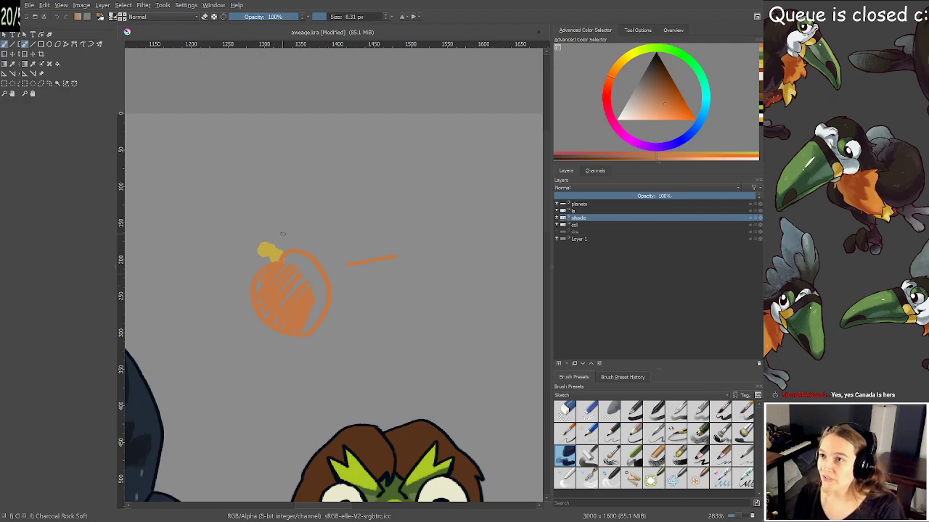
pyautogui.moveTo(275, 226); pyautogui.dragTo(282, 238)
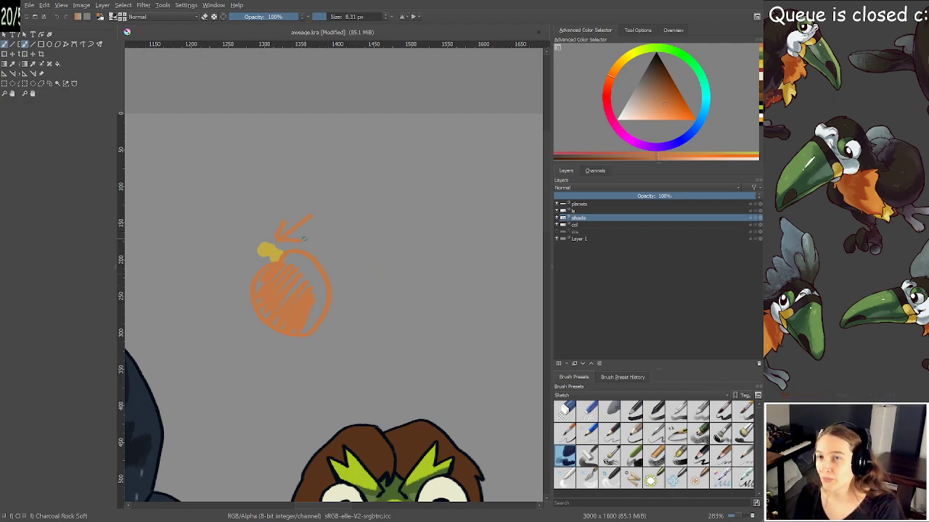
# Undo all strokes of the cashew doodle
pyautogui.hotkey('ctrl', 'z')
pyautogui.hotkey('ctrl', 'z')
pyautogui.hotkey('ctrl', 'z')
pyautogui.hotkey('ctrl', 'z')
pyautogui.hotkey('ctrl', 'z')
pyautogui.hotkey('ctrl', 'z')
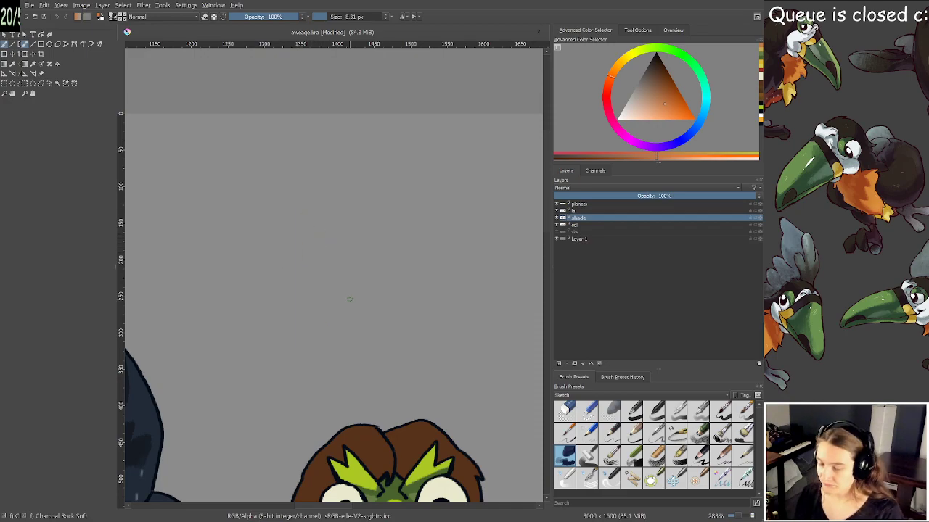
# Save the file and restore the selection of the frog's brown areas
pyautogui.moveTo(350, 299); pyautogui.dragTo(338, 211)
pyautogui.hotkey('ctrl', 's')
pyautogui.moveTo(356, 275); pyautogui.dragTo(346, 88)
pyautogui.scroll(1, 376, 317)
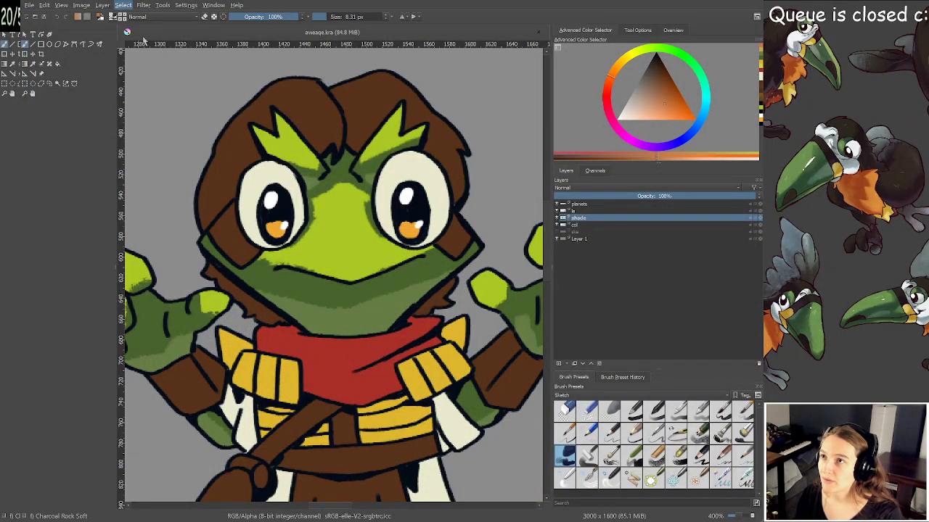
pyautogui.press('-')
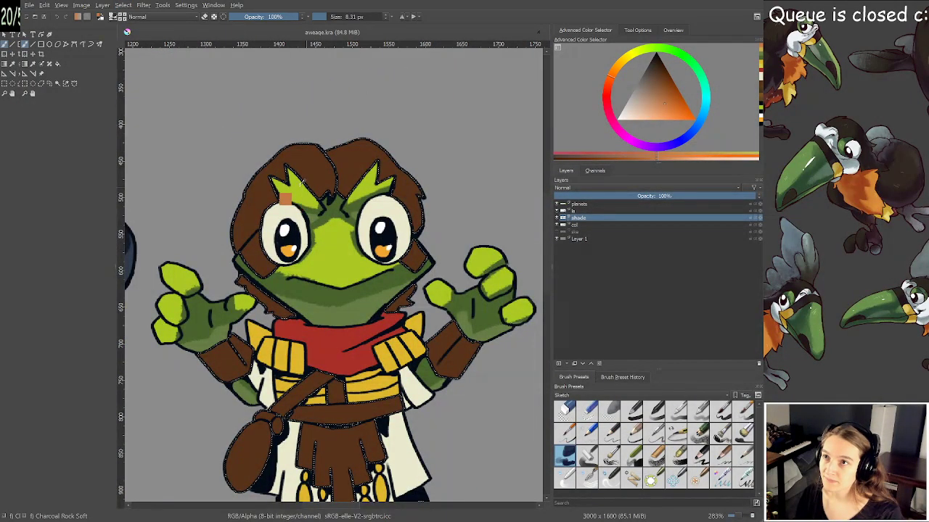
# Shade the frog's brown hair at the top and around the cheeks in a darker brown with a 40.26 px brush
pyautogui.keyDown('ctrl'); pyautogui.click(314, 172); pyautogui.keyUp('ctrl')
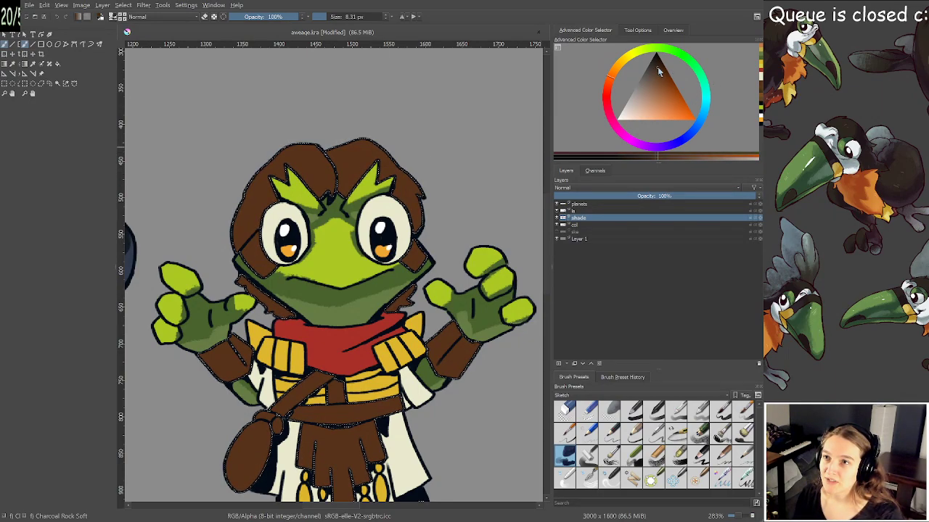
pyautogui.moveTo(270, 216); pyautogui.dragTo(294, 216)
pyautogui.moveTo(300, 173); pyautogui.dragTo(333, 164)
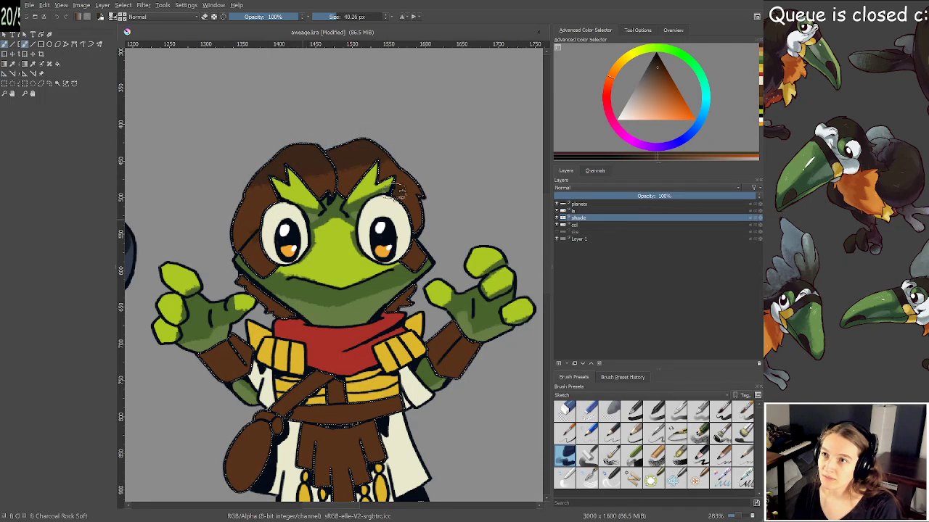
pyautogui.moveTo(310, 278); pyautogui.dragTo(400, 275)
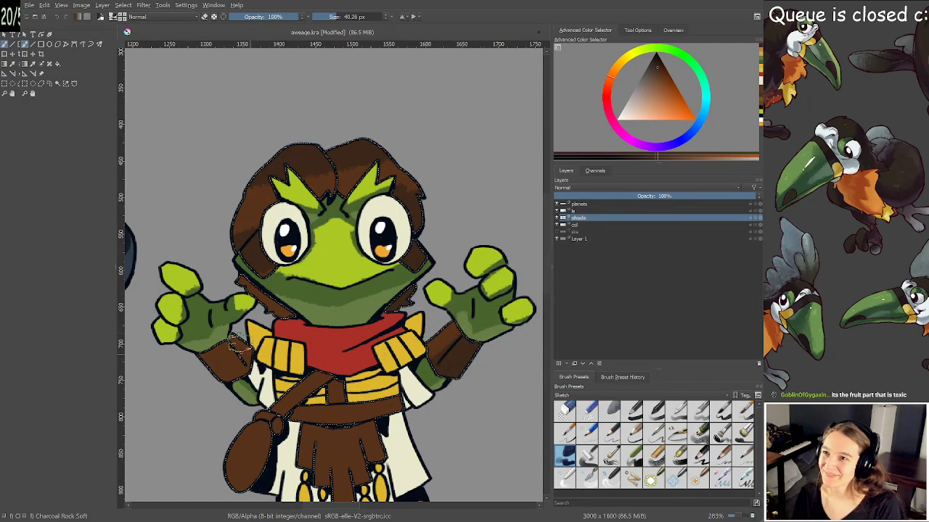
# Add darker brown shading to the satchel and the arm cuffs
pyautogui.moveTo(284, 413)
pyautogui.mouseDown()
pyautogui.moveTo(264, 426)
pyautogui.moveTo(236, 484)
pyautogui.moveTo(250, 450)
pyautogui.moveTo(235, 446)
pyautogui.mouseUp()
pyautogui.press('e')
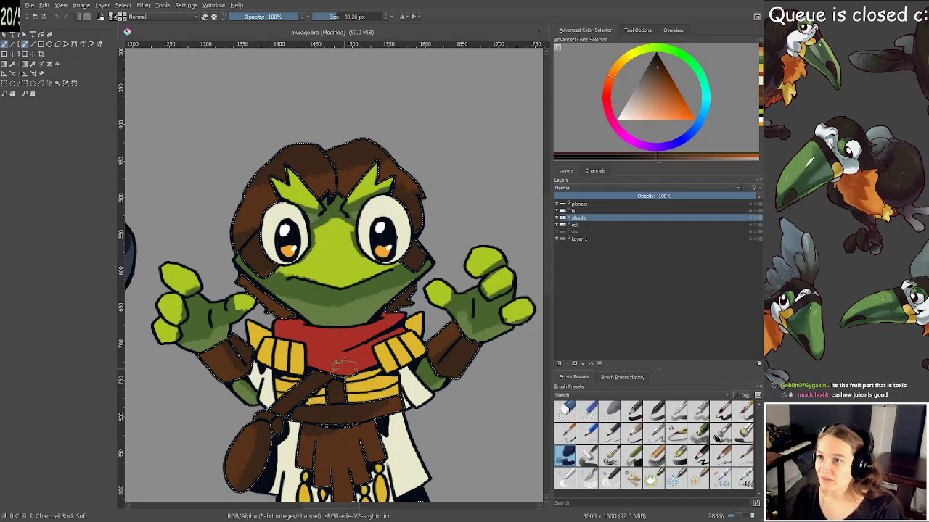
pyautogui.moveTo(408, 428); pyautogui.dragTo(427, 321)
pyautogui.scroll(1, 427, 320)
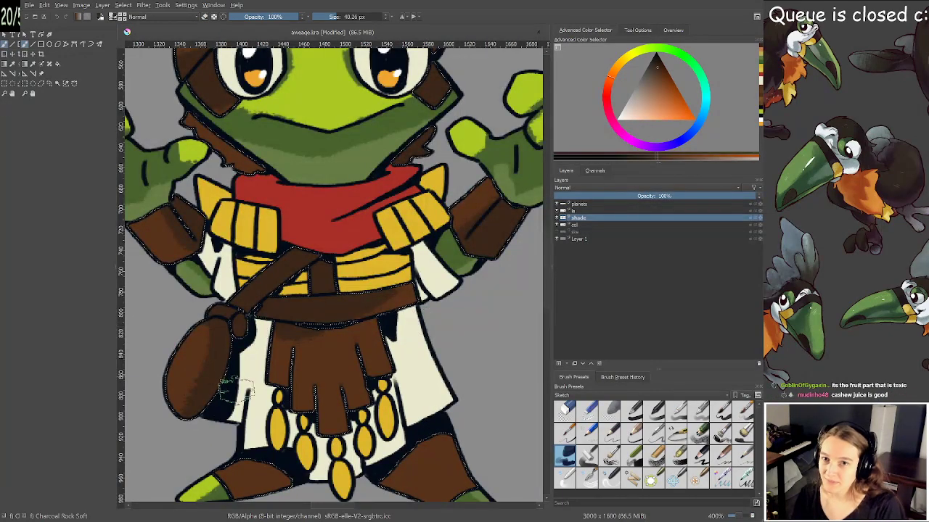
# Shade the belt and fringed skirt panel in dark brown with a 17.55 px brush, erasing parts back to the lighter brown
pyautogui.keyDown('shift'); pyautogui.moveTo(322, 349); pyautogui.dragTo(298, 349); pyautogui.keyUp('shift')
pyautogui.moveTo(279, 336); pyautogui.dragTo(337, 336)
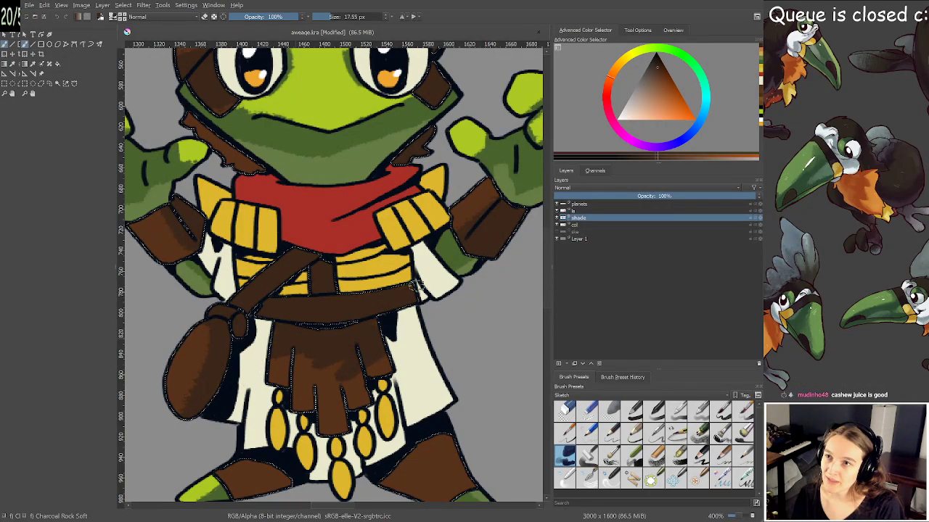
pyautogui.press('e')
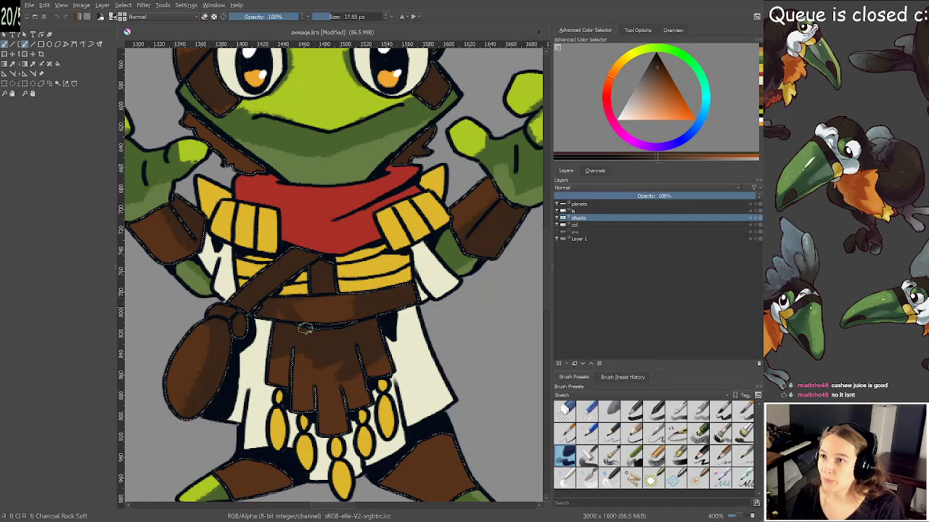
pyautogui.moveTo(290, 328); pyautogui.dragTo(353, 324)
# Shade both boots in darker brown, erasing parts back to the lighter brown to shape the shadows
pyautogui.scroll(-5, 354, 325)
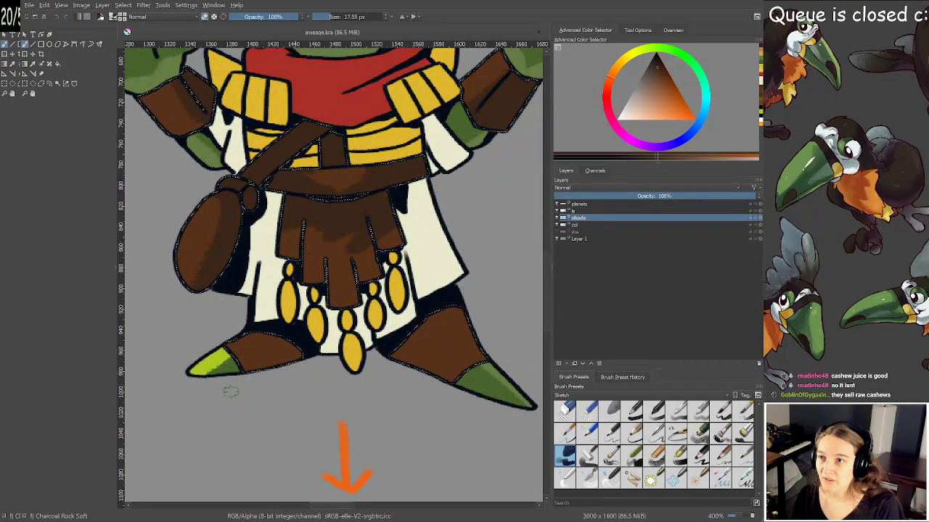
pyautogui.press('e')
pyautogui.moveTo(253, 355); pyautogui.dragTo(296, 351)
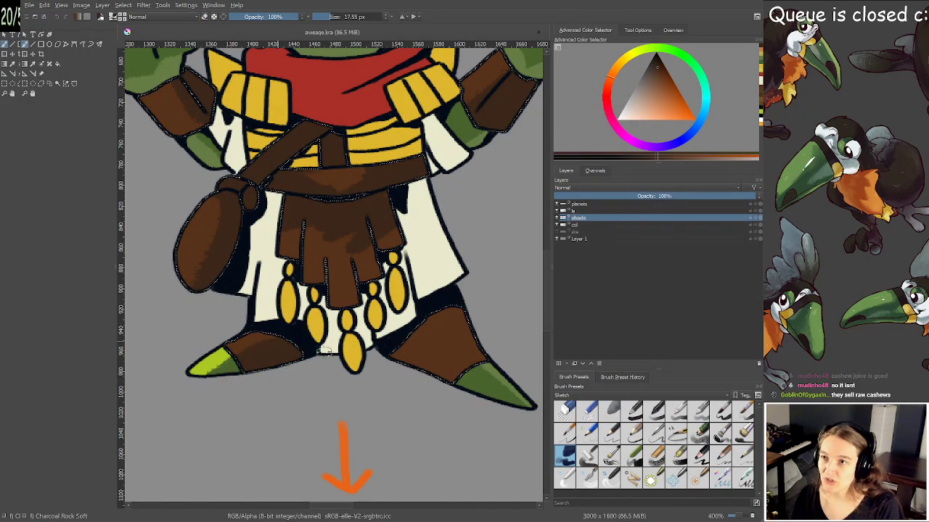
pyautogui.moveTo(412, 337); pyautogui.dragTo(460, 375)
pyautogui.moveTo(414, 352); pyautogui.dragTo(453, 374)
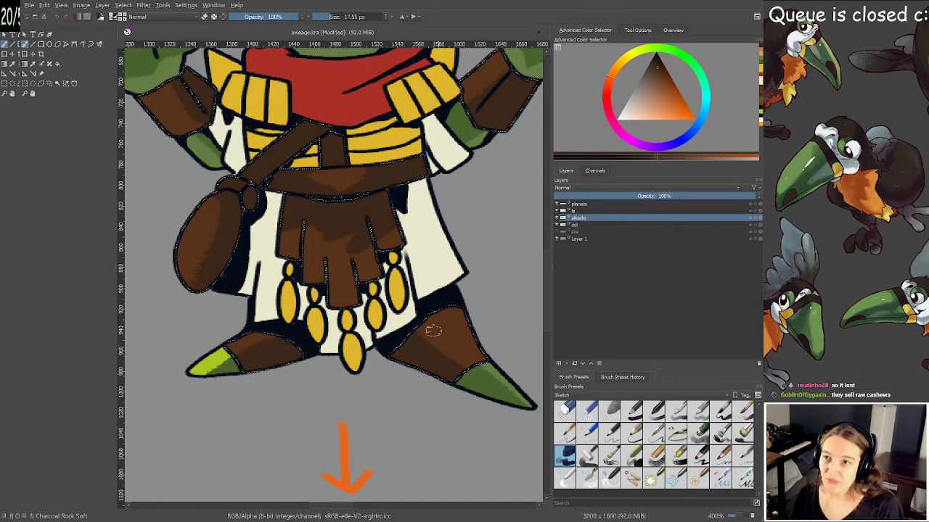
pyautogui.moveTo(433, 331); pyautogui.dragTo(474, 357)
pyautogui.moveTo(454, 310); pyautogui.dragTo(483, 360)
pyautogui.press('e')
pyautogui.moveTo(460, 319); pyautogui.dragTo(476, 357)
pyautogui.press('e')
pyautogui.moveTo(454, 312); pyautogui.dragTo(482, 356)
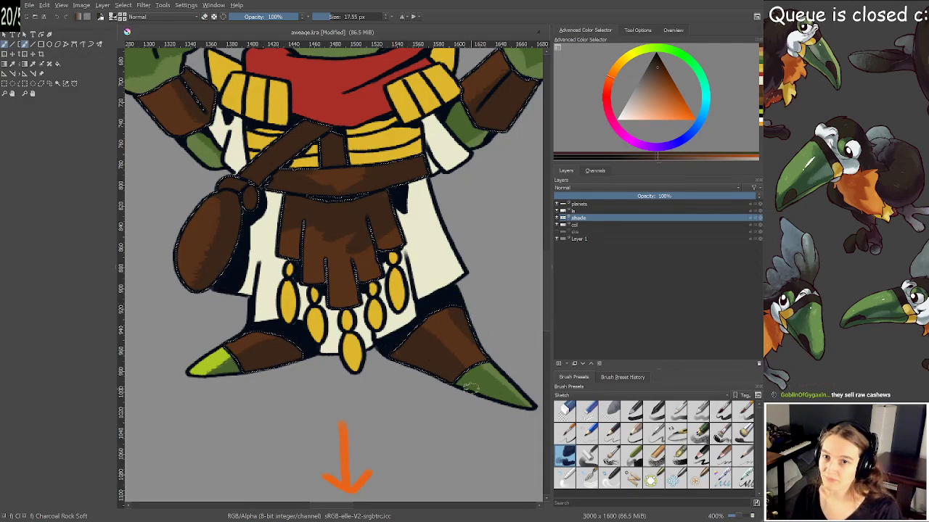
# Refine the fringed skirt panel's dark brown shading, painting and erasing around its middle strips
pyautogui.scroll(-1, 466, 355)
pyautogui.moveTo(466, 353); pyautogui.dragTo(455, 419)
pyautogui.moveTo(491, 250); pyautogui.dragTo(475, 280)
pyautogui.scroll(1, 460, 274)
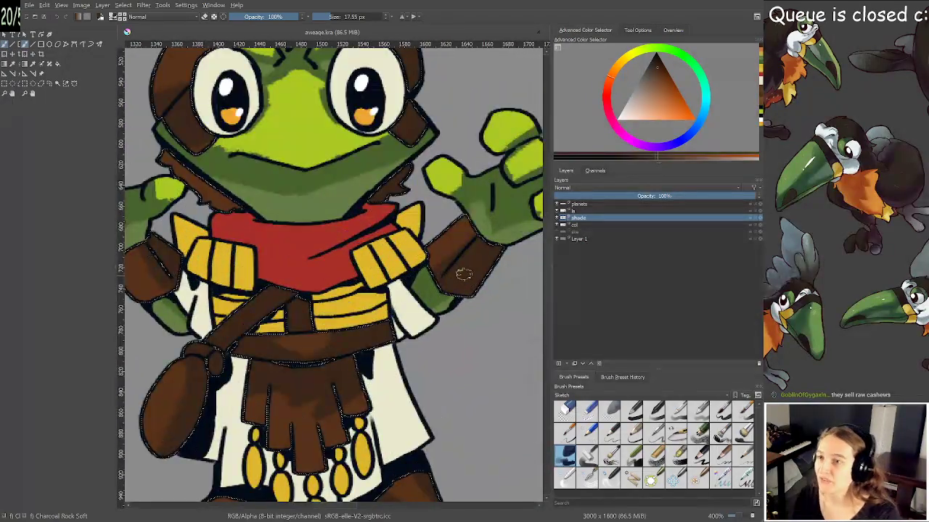
pyautogui.press('e')
pyautogui.moveTo(302, 404)
pyautogui.mouseDown()
pyautogui.moveTo(301, 394)
pyautogui.moveTo(303, 408)
pyautogui.mouseUp()
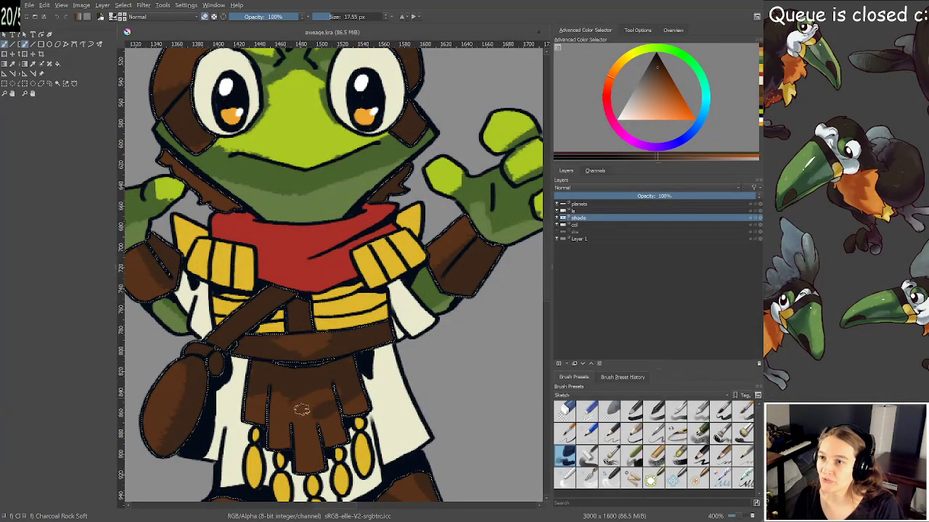
pyautogui.press('e')
pyautogui.scroll(-2, 330, 388)
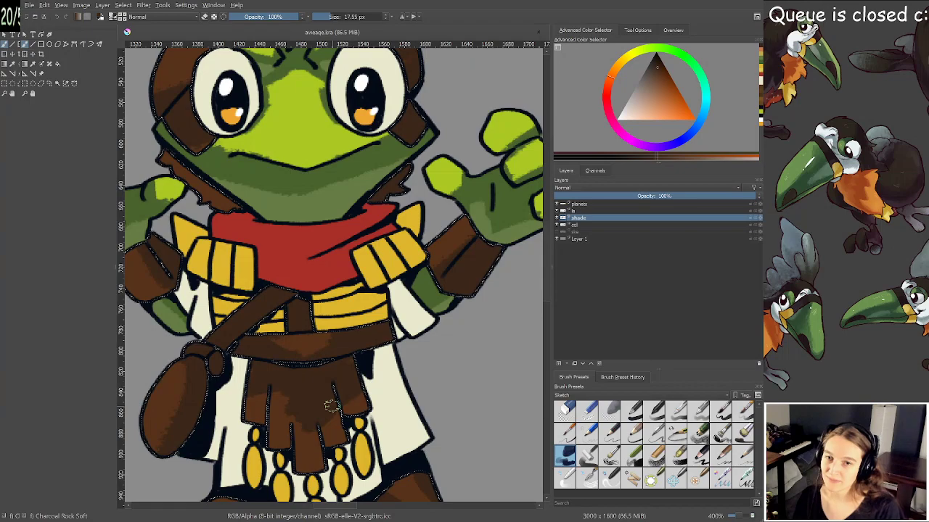
pyautogui.scroll(1, 332, 404)
pyautogui.moveTo(335, 399); pyautogui.dragTo(347, 415)
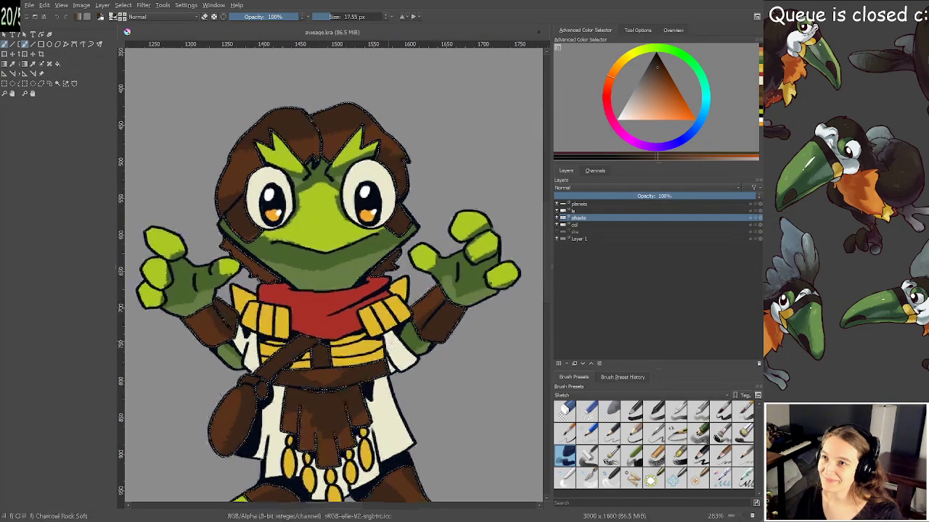
# Touch up the dark brown shading on the hair tufts beside the cheeks and above the forehead
pyautogui.moveTo(401, 263); pyautogui.dragTo(400, 279)
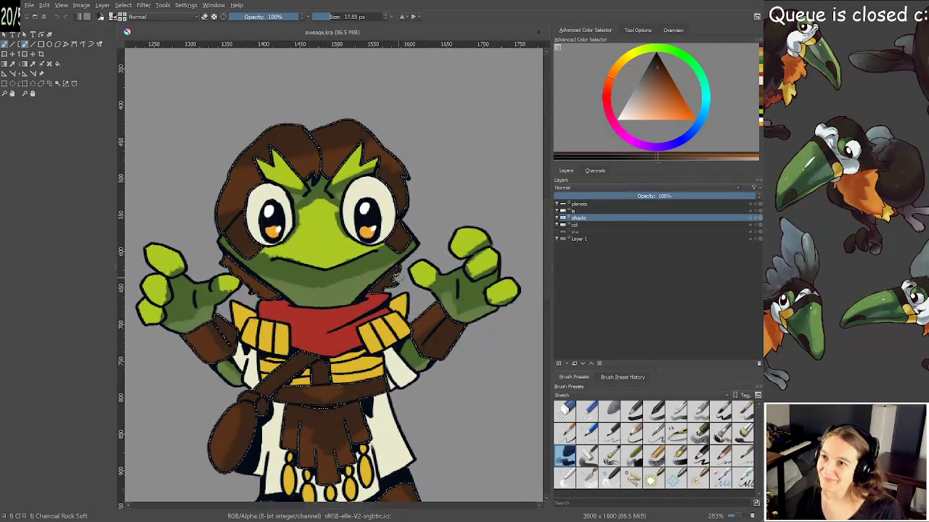
pyautogui.press('e')
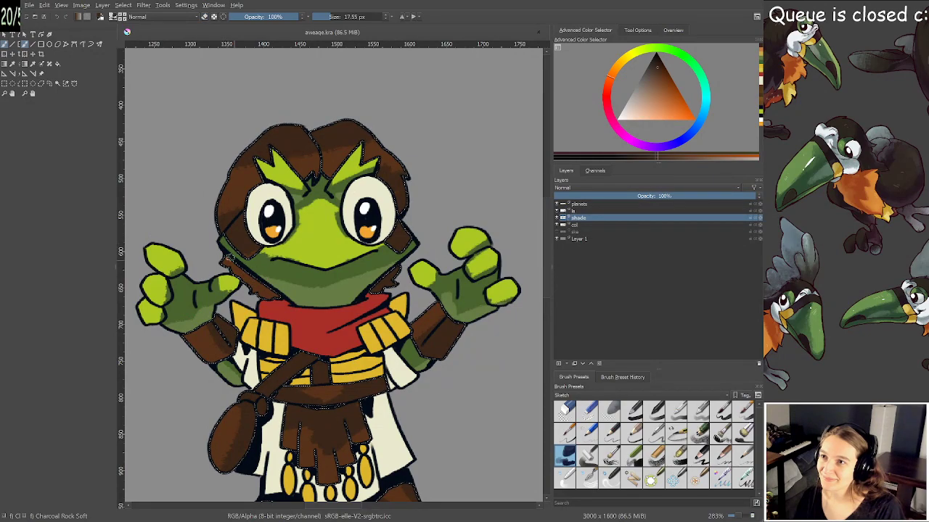
pyautogui.moveTo(292, 165); pyautogui.dragTo(288, 164)
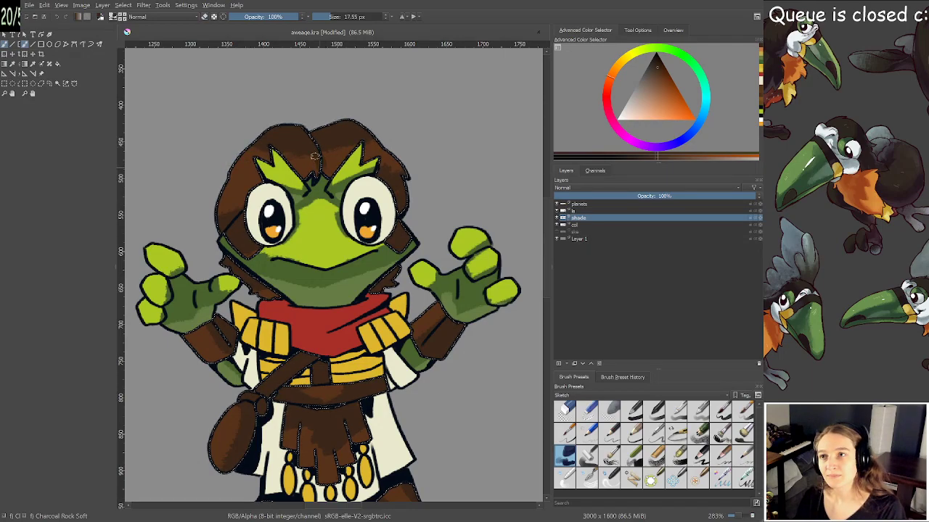
pyautogui.scroll(-1, 323, 171)
pyautogui.moveTo(336, 206); pyautogui.dragTo(345, 225)
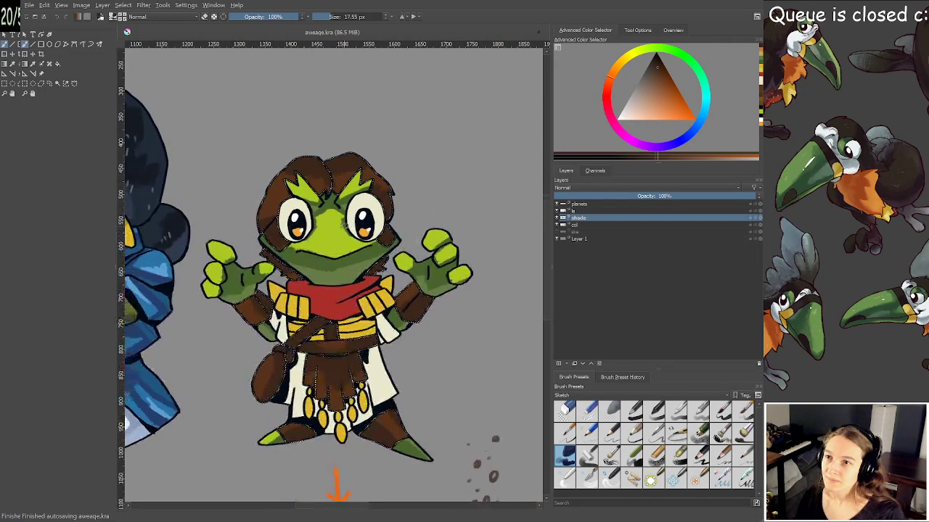
# Compare the frog with and without its shading by toggling the visibility of the shade layer
pyautogui.scroll(4, 344, 237)
pyautogui.scroll(4, 342, 232)
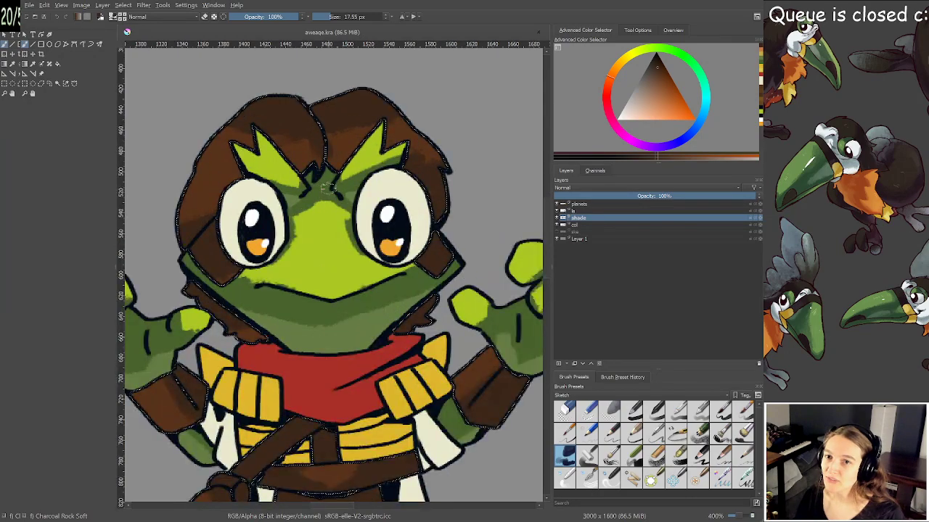
pyautogui.scroll(-2, 344, 197)
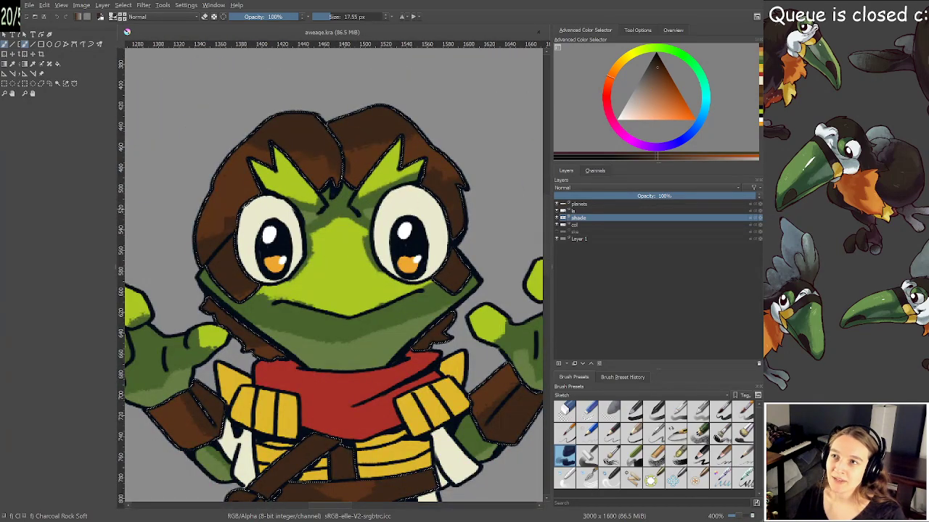
pyautogui.scroll(-1, 444, 203)
pyautogui.scroll(-1, 447, 219)
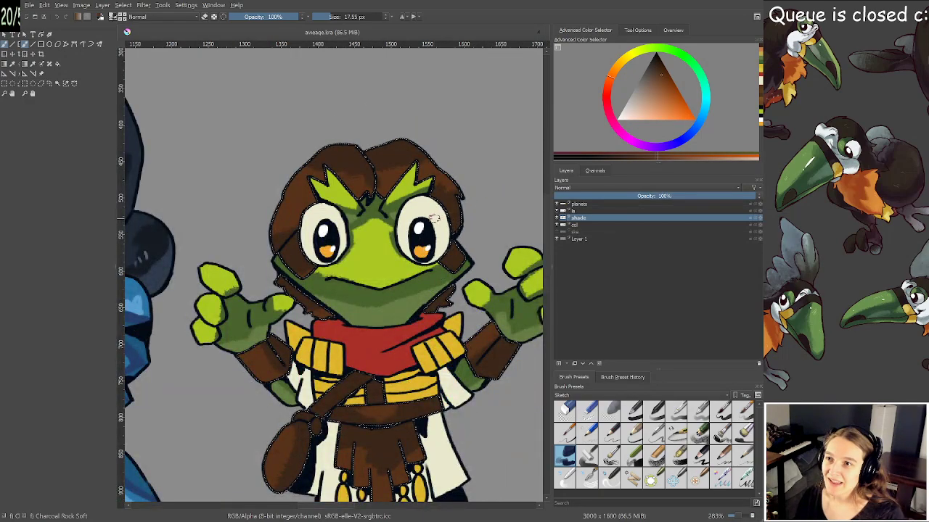
pyautogui.click(558, 218)
pyautogui.scroll(1, 411, 206)
pyautogui.moveTo(411, 207); pyautogui.dragTo(356, 136)
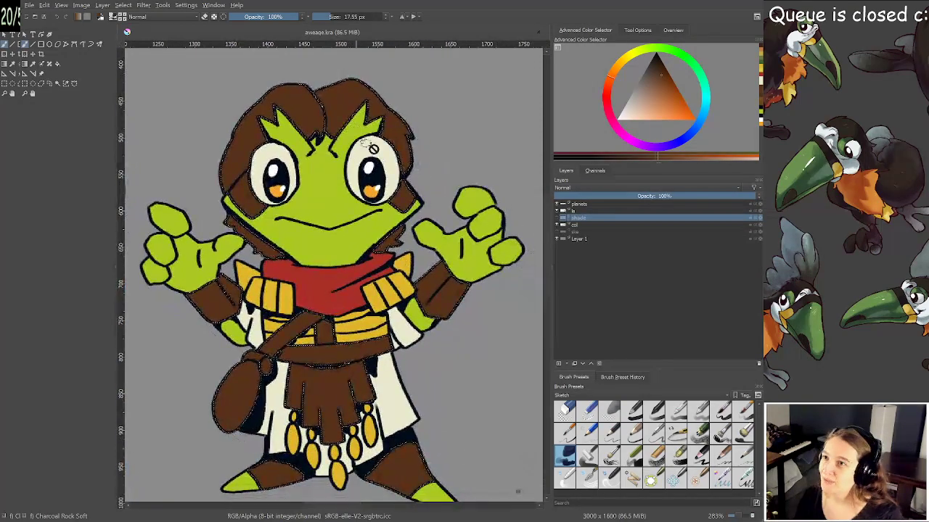
pyautogui.click(558, 218)
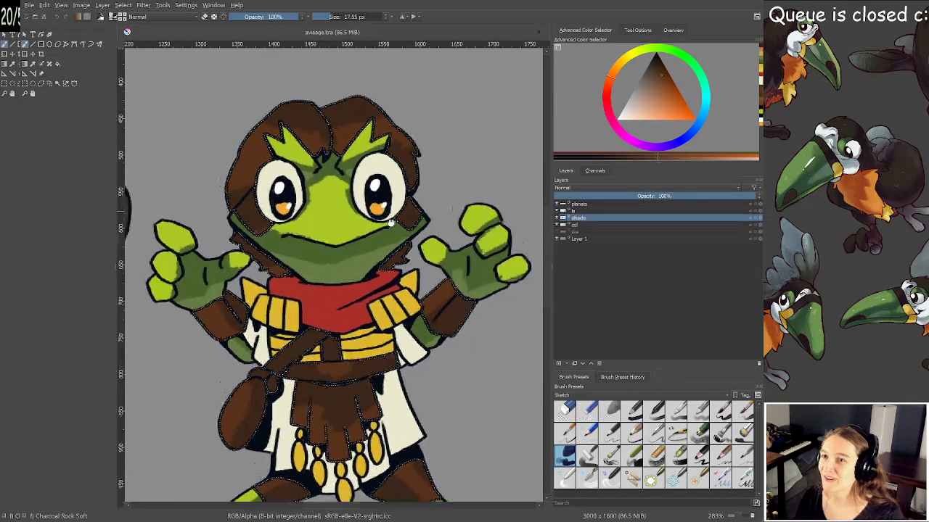
# Paint thin strands over the frog's hair in a lighter orange-brown with a 3.96 px brush
pyautogui.click(662, 84)
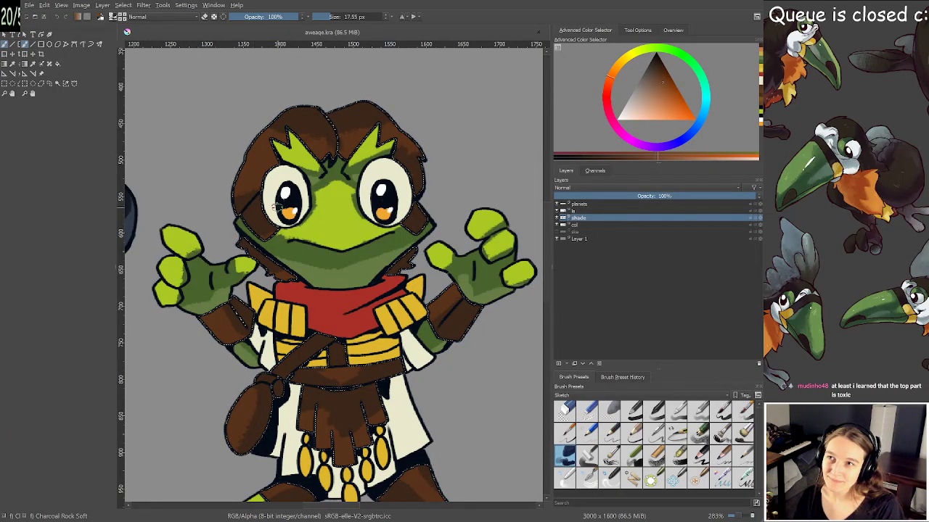
pyautogui.press('[')
pyautogui.press('[')
pyautogui.press('[')
pyautogui.press('[')
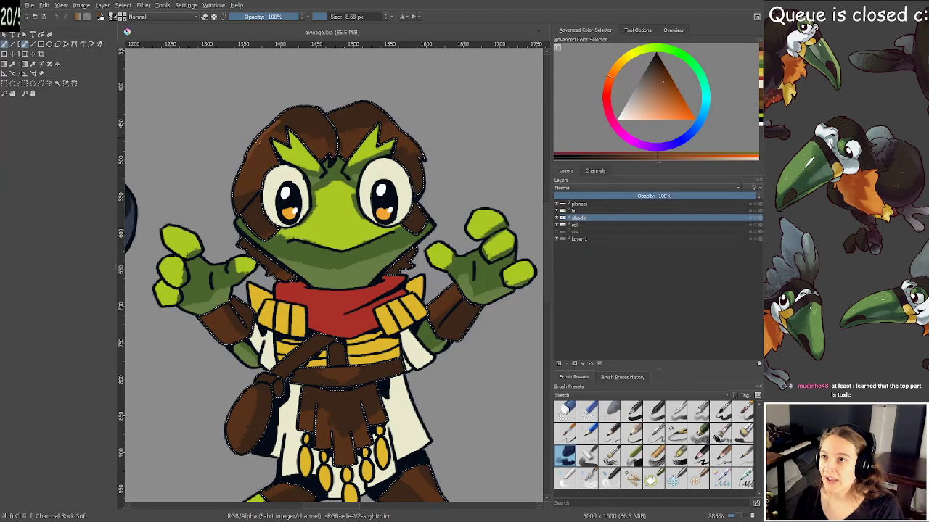
pyautogui.press('[')
pyautogui.press('[')
pyautogui.press('[')
pyautogui.press('[')
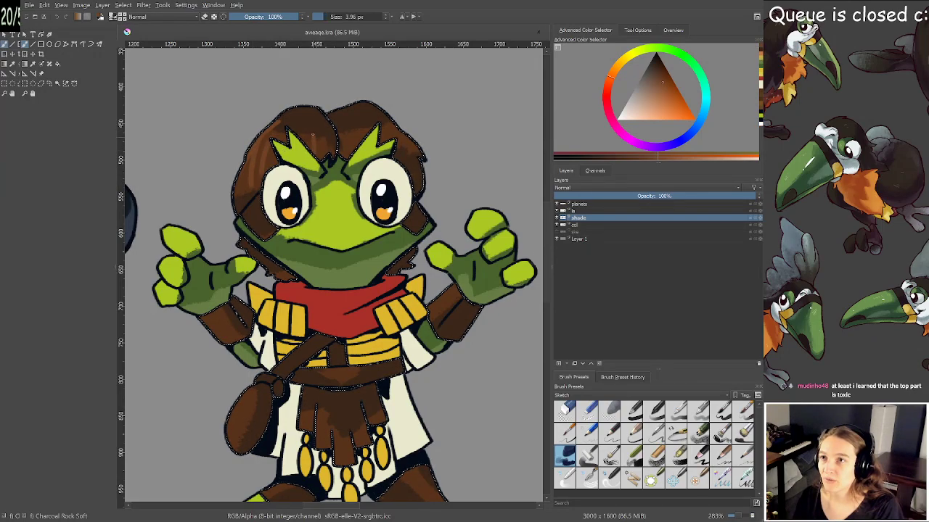
pyautogui.moveTo(386, 116); pyautogui.dragTo(396, 129)
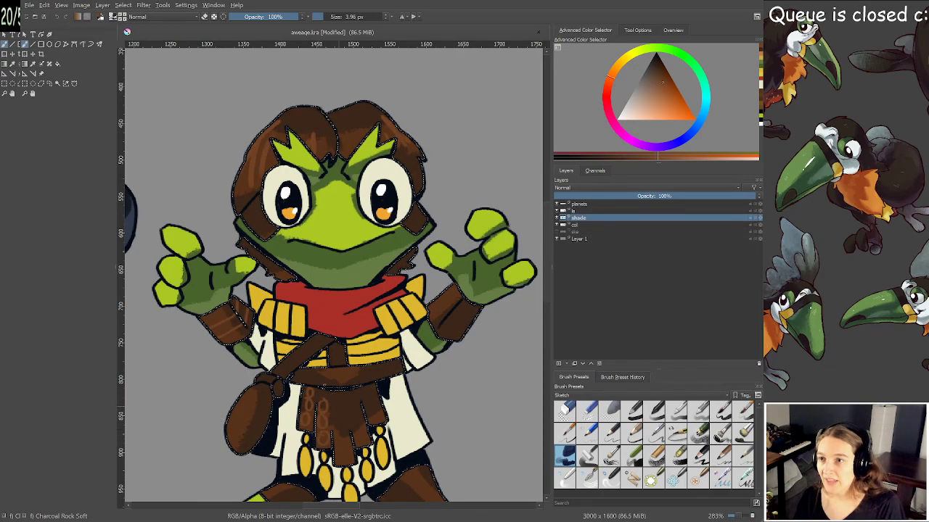
# Draw lighter brown loops across the fringed skirt panel and thin stripes on the arm cuffs, and save the file
pyautogui.moveTo(324, 391); pyautogui.dragTo(327, 392)
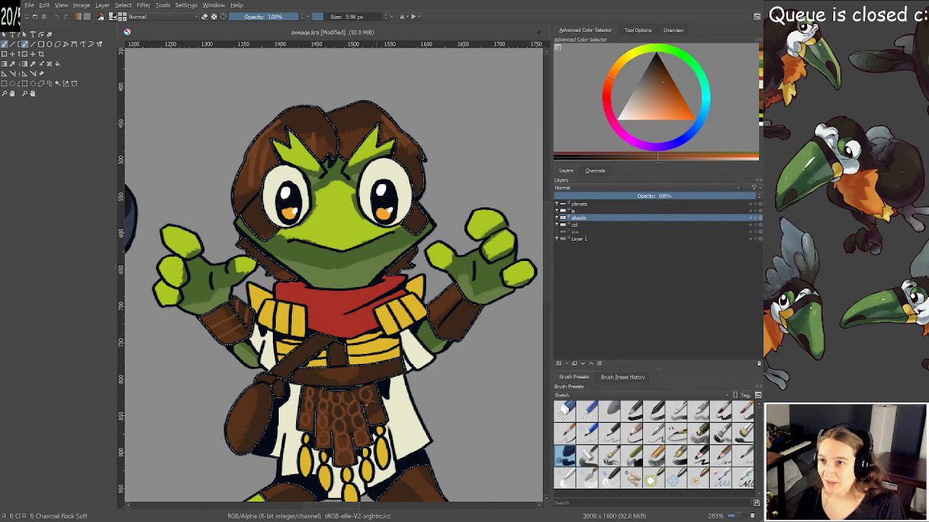
pyautogui.moveTo(434, 309); pyautogui.dragTo(433, 314)
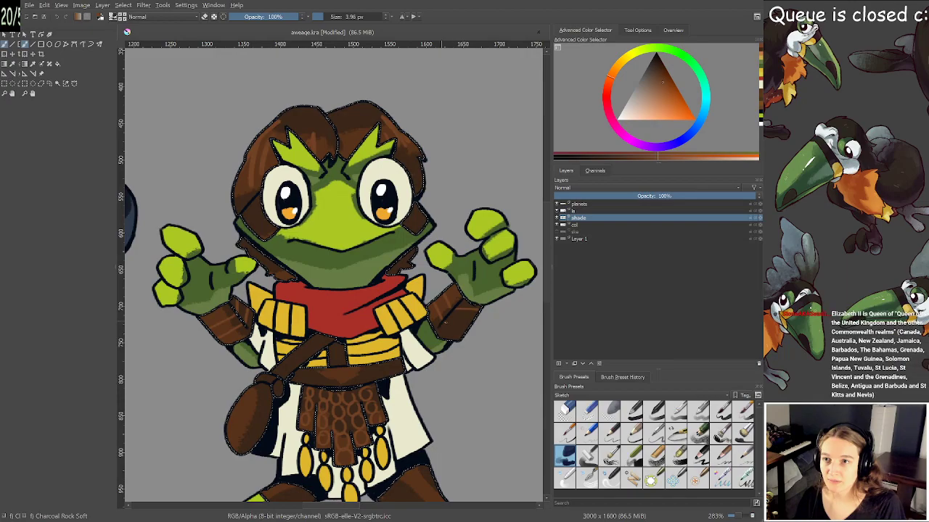
pyautogui.hotkey('ctrl', 's')
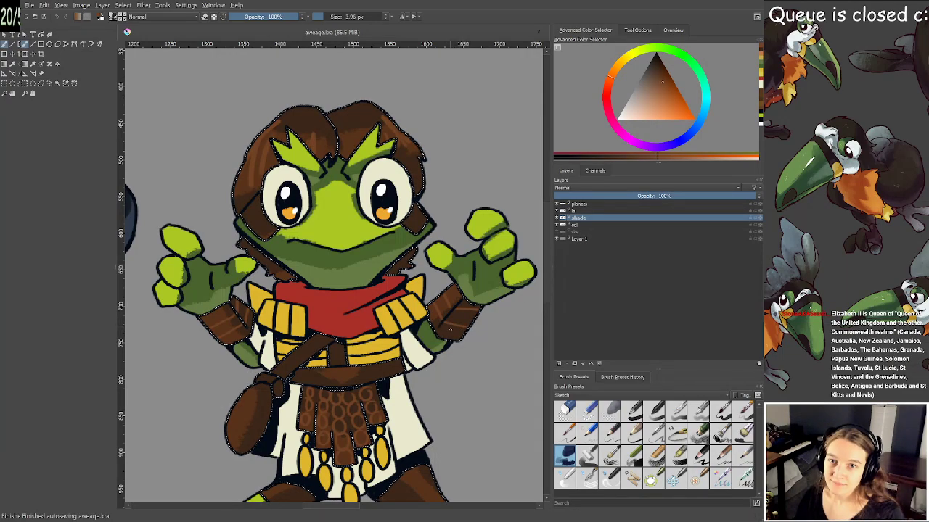
# Draw curved lighter brown stripes across both boots and save the file
pyautogui.moveTo(448, 326); pyautogui.dragTo(447, 210)
pyautogui.scroll(1, 399, 269)
pyautogui.scroll(-2, 398, 269)
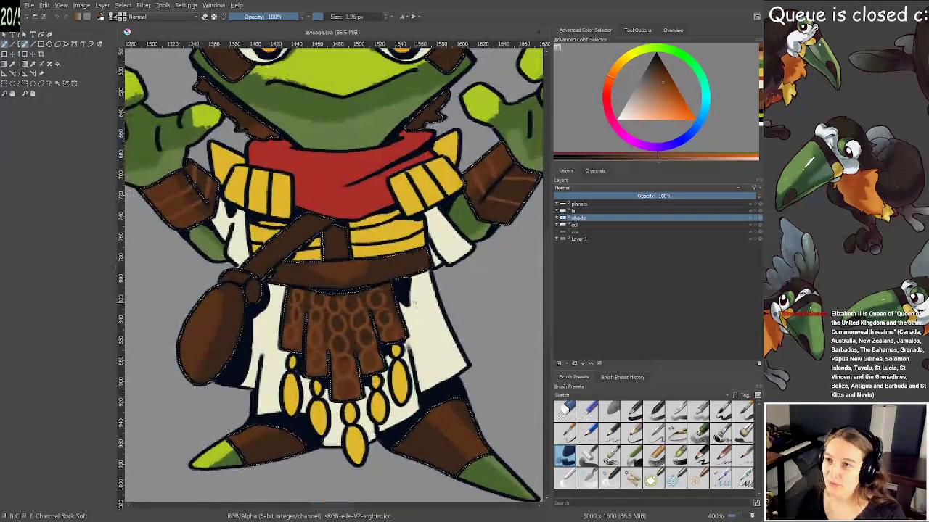
pyautogui.scroll(2, 430, 297)
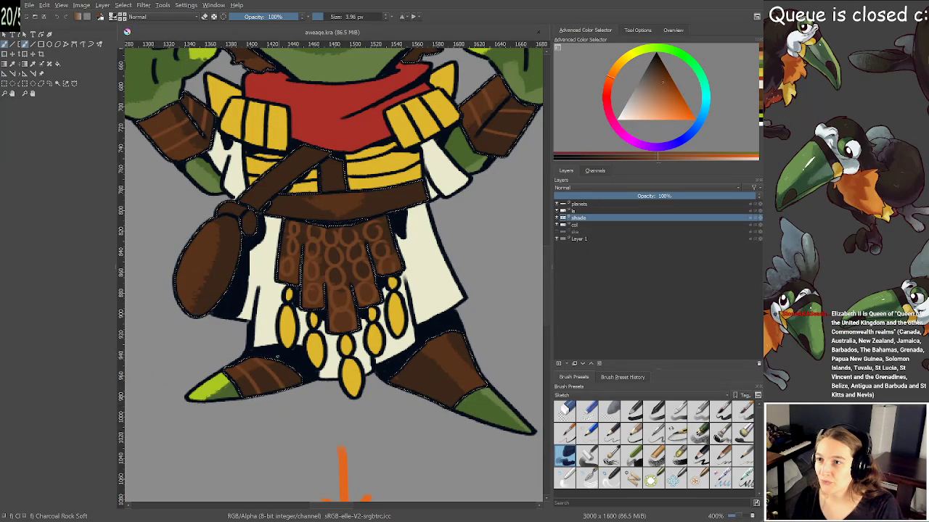
pyautogui.moveTo(277, 359); pyautogui.dragTo(296, 382)
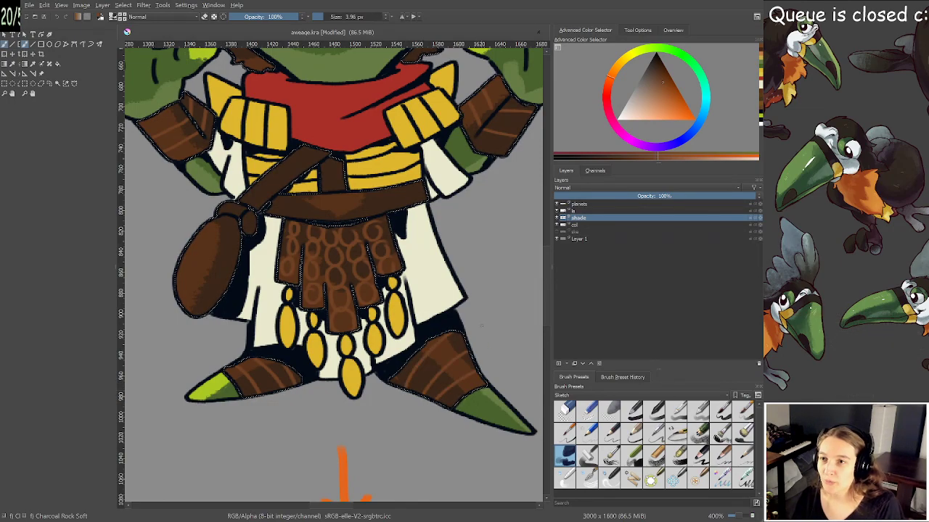
pyautogui.hotkey('ctrl', 's')
# Add a small lighter brown highlight to the satchel and save the file
pyautogui.moveTo(481, 325); pyautogui.dragTo(461, 479)
pyautogui.moveTo(522, 83); pyautogui.dragTo(506, 162)
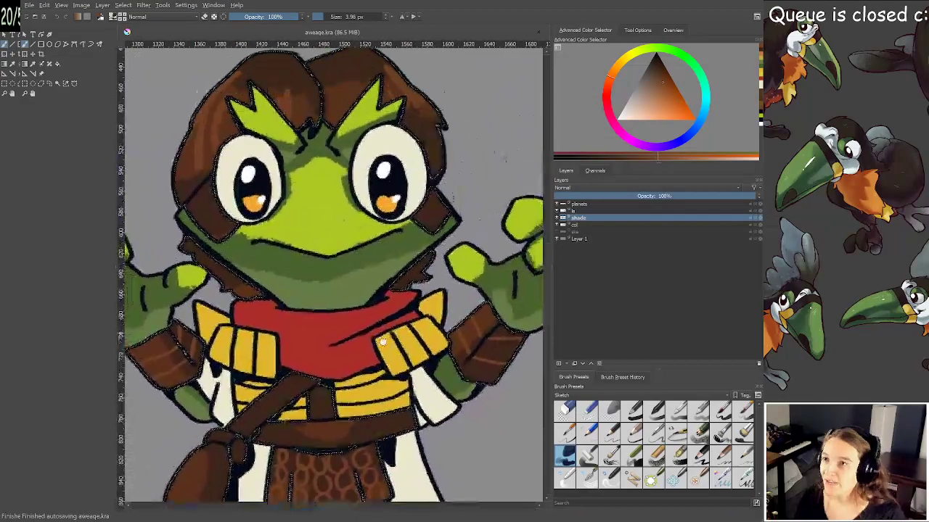
pyautogui.moveTo(126, 404); pyautogui.dragTo(241, 266)
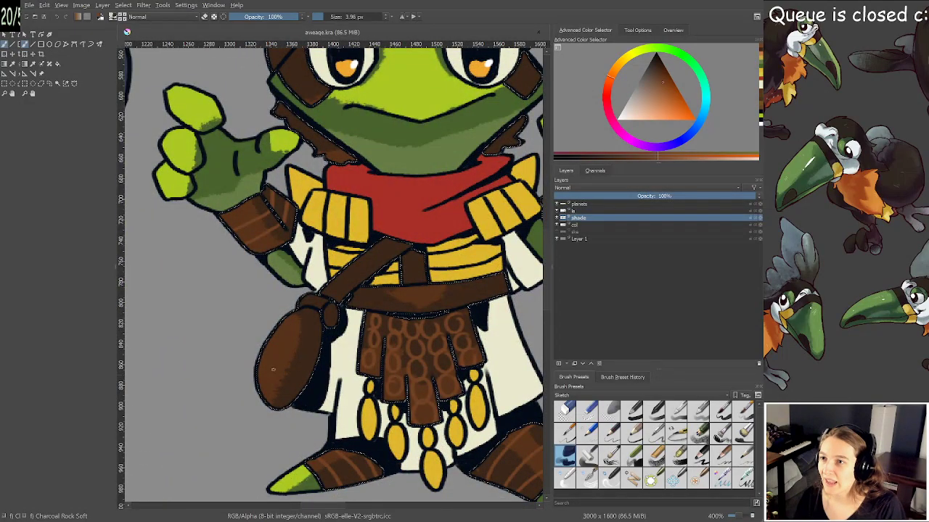
pyautogui.moveTo(276, 368); pyautogui.dragTo(268, 380)
pyautogui.hotkey('ctrl', 's')
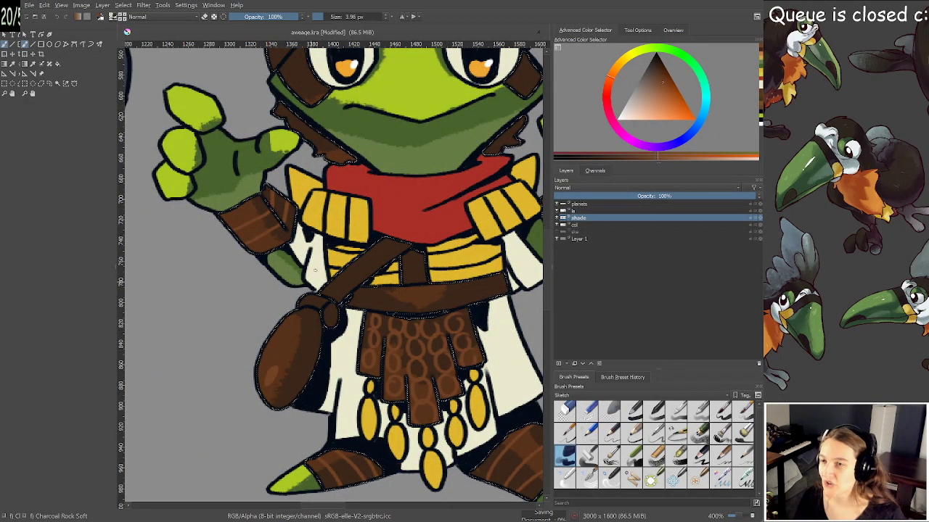
# Clear the selection of the brown areas and save the file
pyautogui.moveTo(317, 267); pyautogui.dragTo(262, 358)
pyautogui.scroll(5, 263, 359)
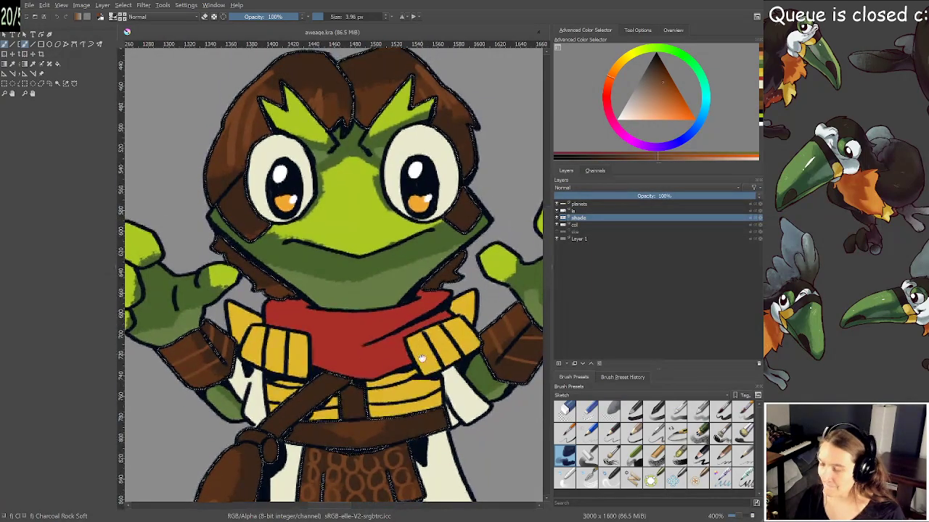
pyautogui.moveTo(430, 269); pyautogui.dragTo(416, 298)
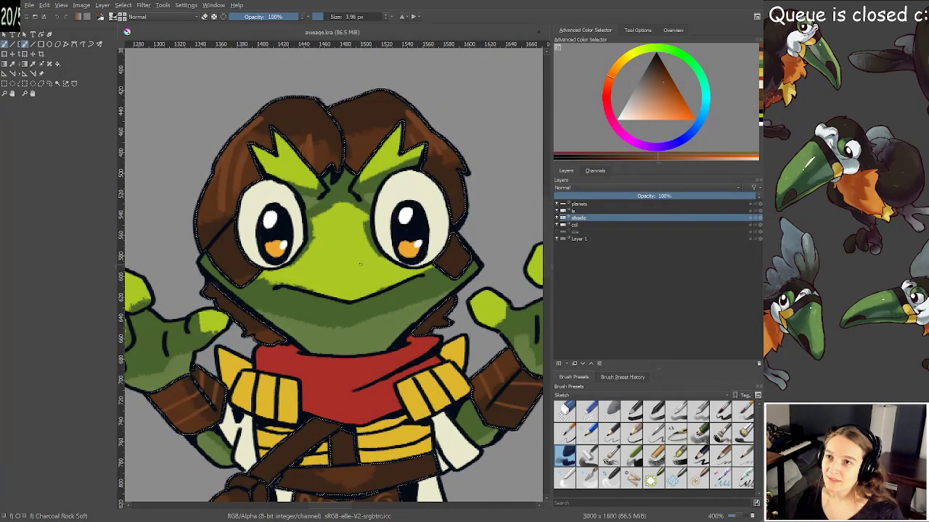
pyautogui.scroll(-2, 361, 263)
pyautogui.scroll(1, 377, 281)
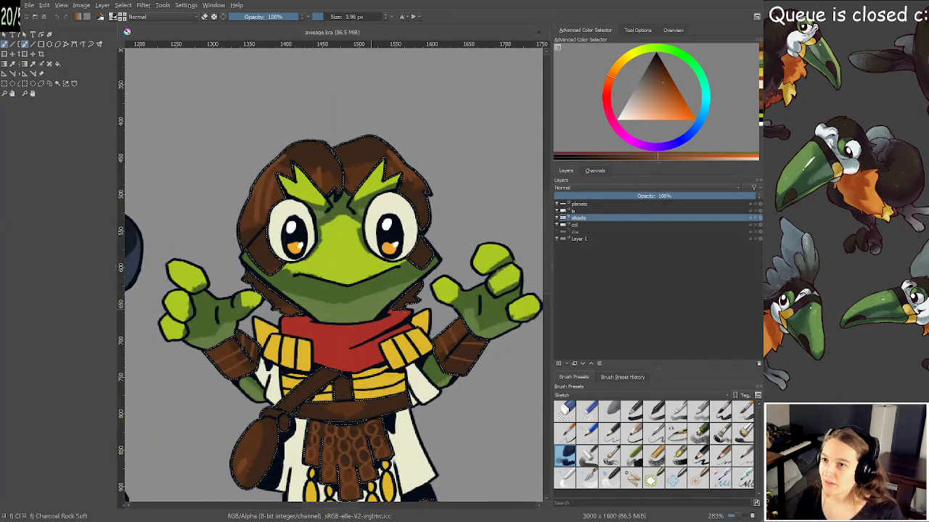
pyautogui.moveTo(377, 281); pyautogui.dragTo(367, 259)
pyautogui.hotkey('ctrl', 's')
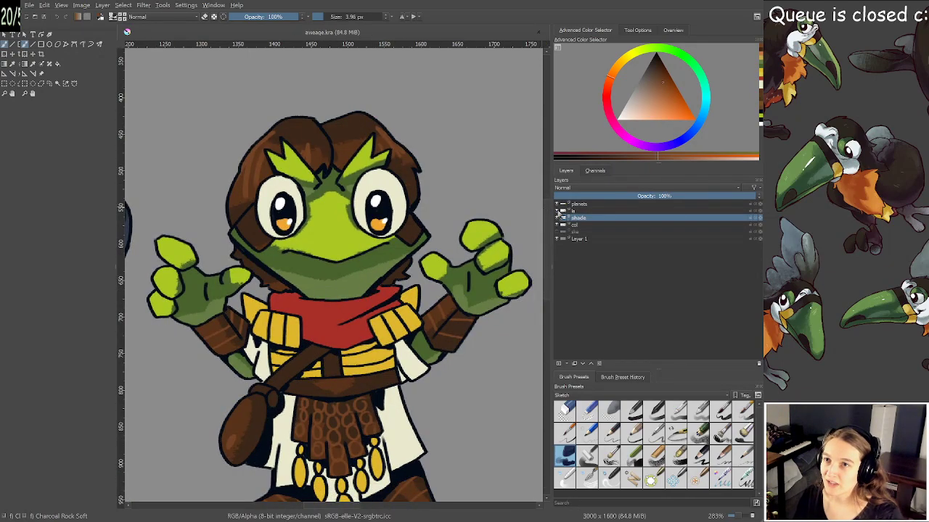
# Hide the line art layer, select the frog's red scarf by colour area, and show the line art again
pyautogui.click(557, 211)
pyautogui.click(58, 83)
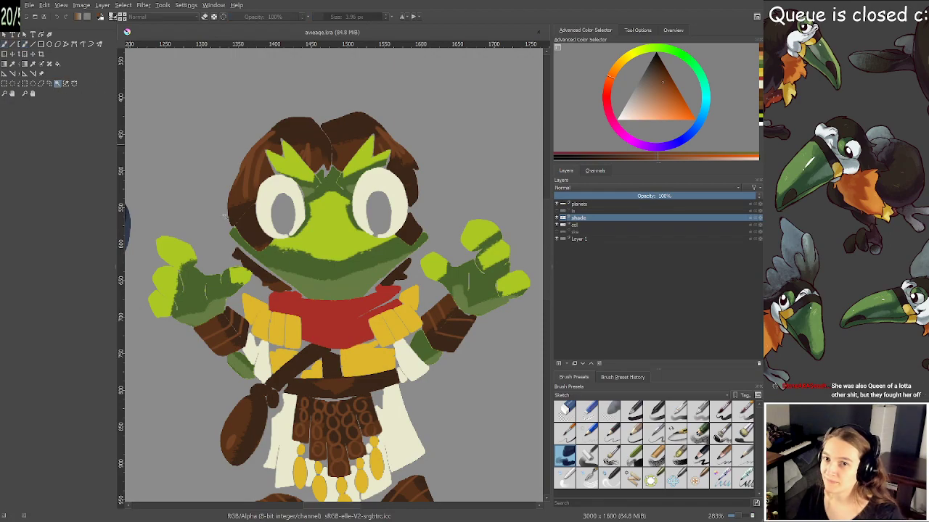
pyautogui.press('f')
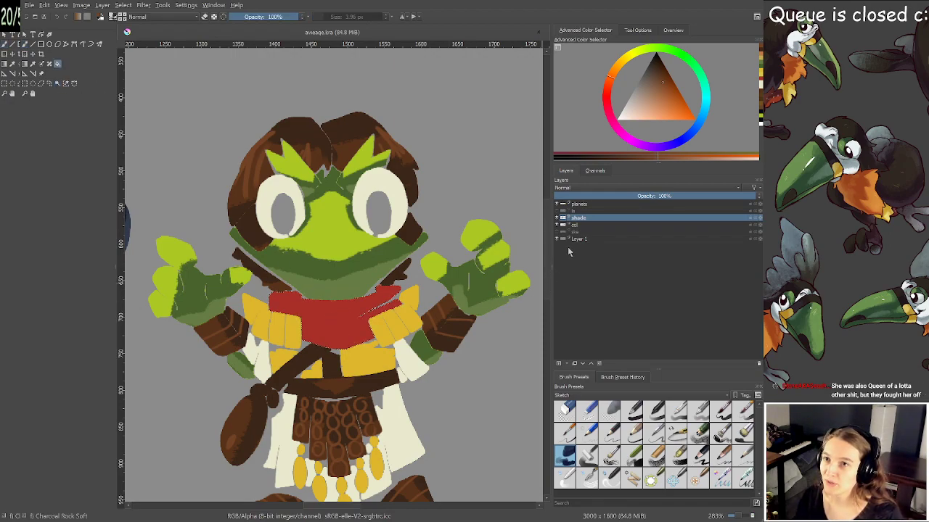
pyautogui.click(557, 211)
pyautogui.moveTo(349, 294); pyautogui.dragTo(344, 308)
pyautogui.scroll(4, 345, 309)
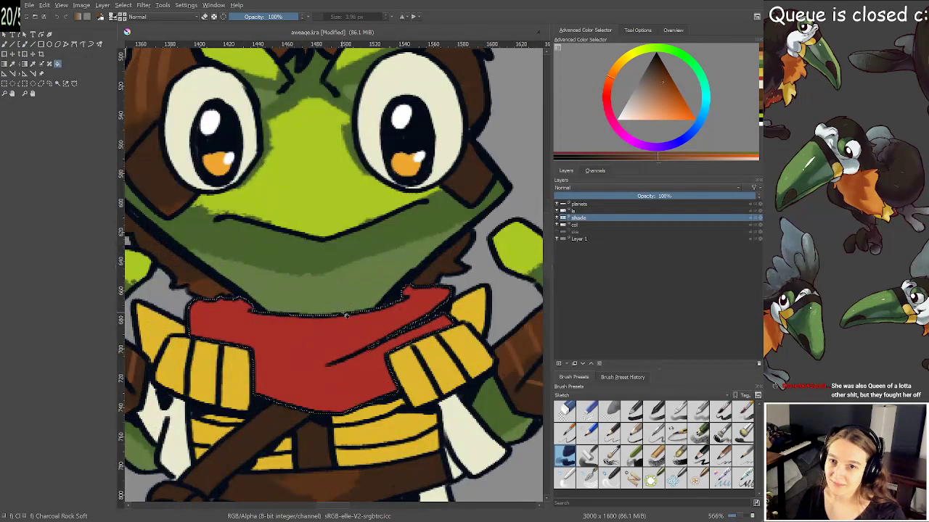
# Sample the scarf's red, darken it, and paint broad shadows across the scarf with a brush of about 38 px
pyautogui.keyDown('ctrl'); pyautogui.click(396, 300); pyautogui.keyUp('ctrl')
pyautogui.scroll(-3, 260, 201)
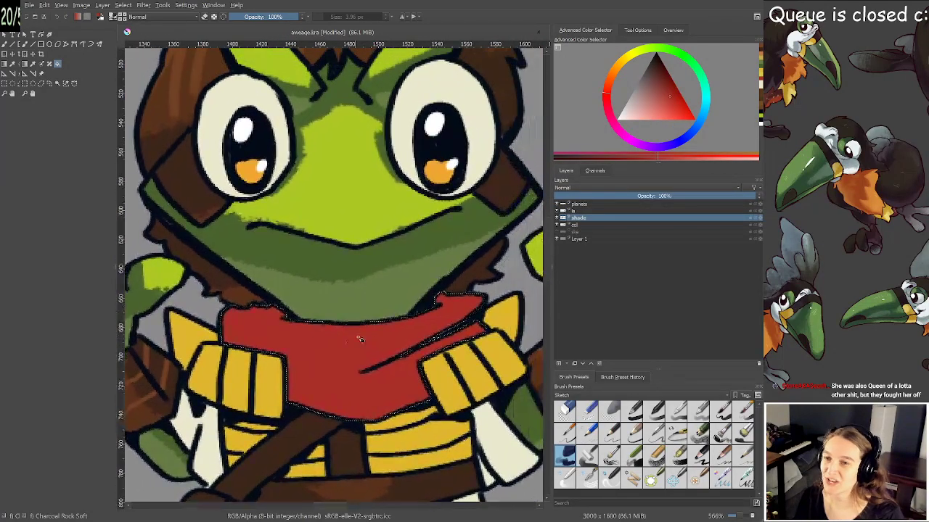
pyautogui.scroll(2, 261, 116)
pyautogui.moveTo(659, 92); pyautogui.dragTo(660, 77)
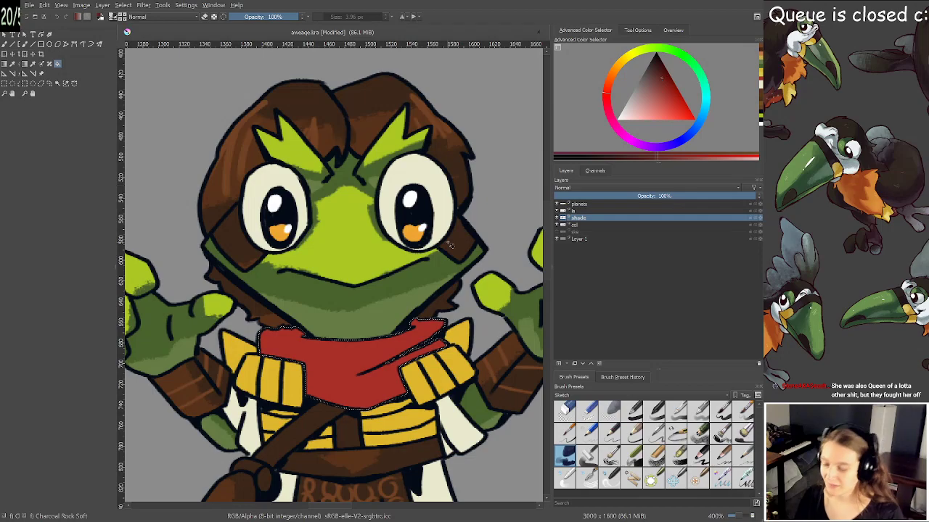
pyautogui.press('b')
pyautogui.moveTo(259, 372); pyautogui.dragTo(287, 372)
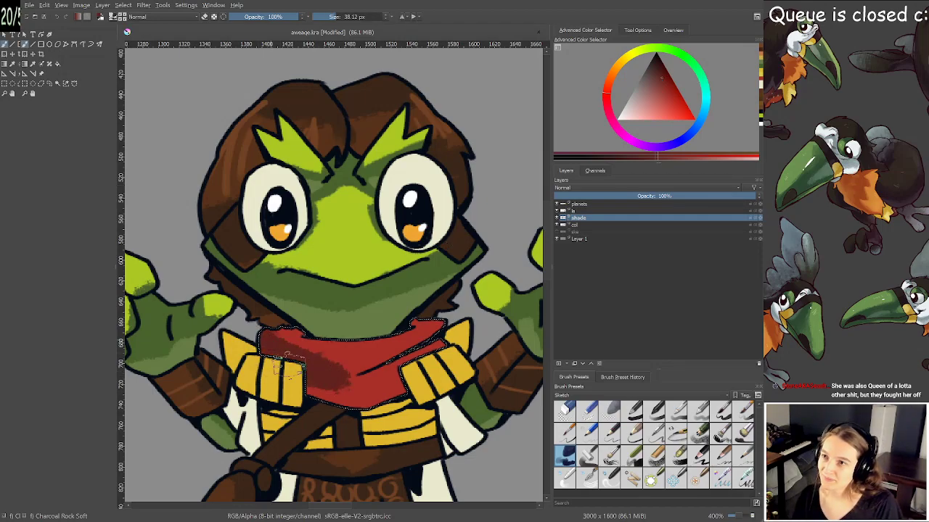
pyautogui.moveTo(433, 354)
pyautogui.mouseDown()
pyautogui.moveTo(467, 347)
pyautogui.moveTo(391, 318)
pyautogui.moveTo(429, 332)
pyautogui.mouseUp()
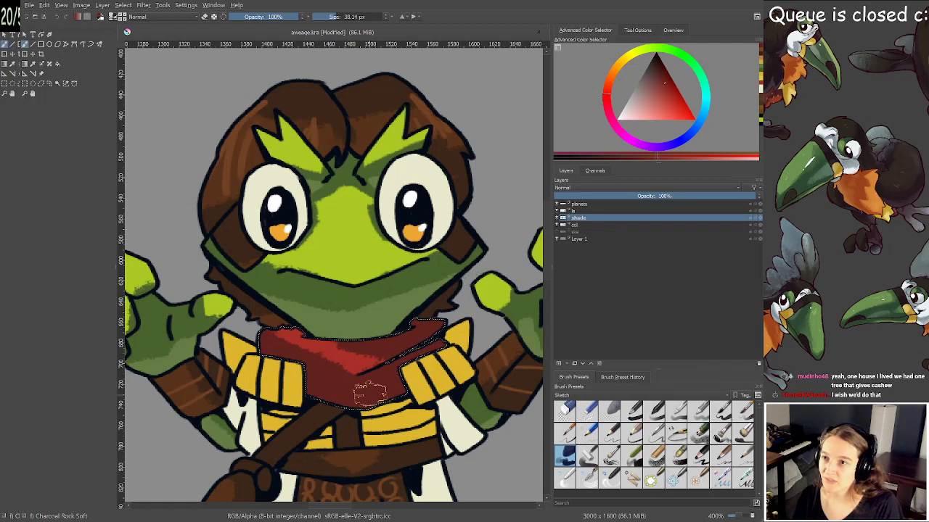
# Paint a slightly lighter red along the scarf's lower edge with a 16.64 px brush, clear the selection and save the file
pyautogui.keyDown('shift'); pyautogui.moveTo(370, 396); pyautogui.dragTo(355, 406); pyautogui.keyUp('shift')
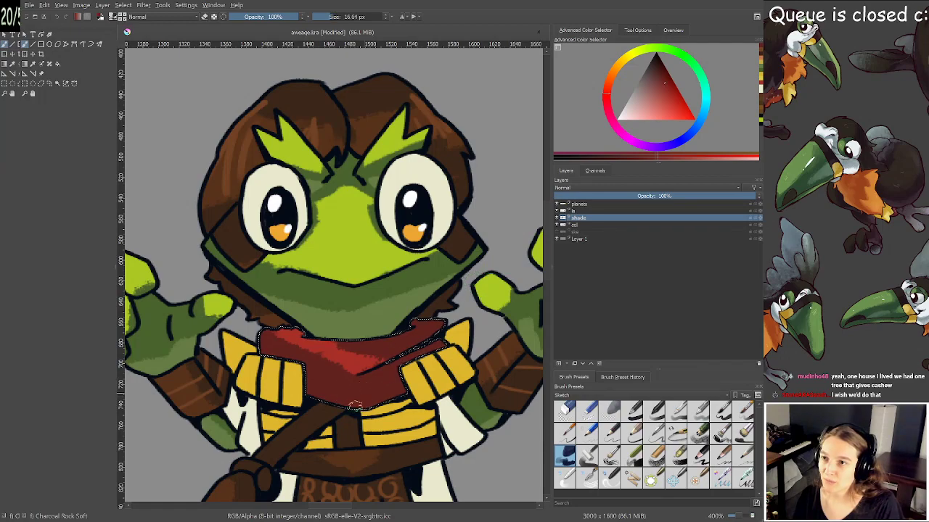
pyautogui.click(665, 90)
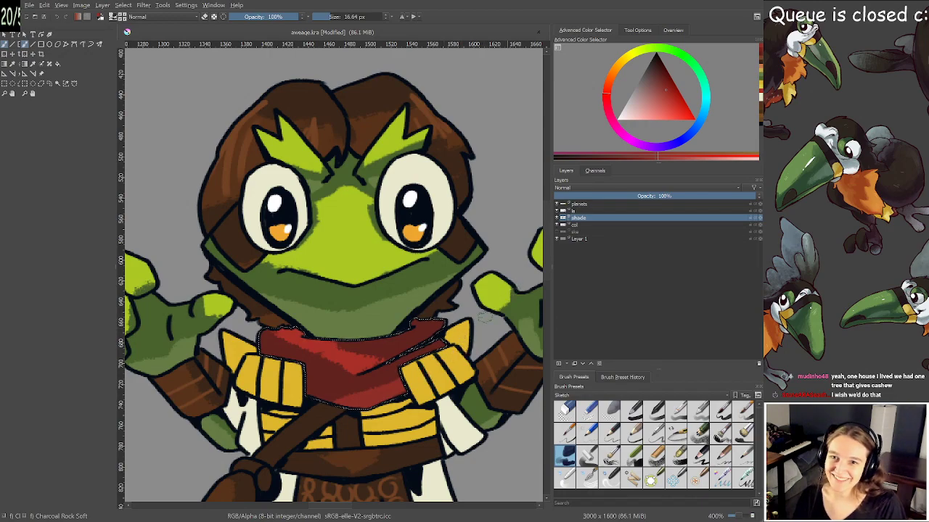
pyautogui.click(664, 85)
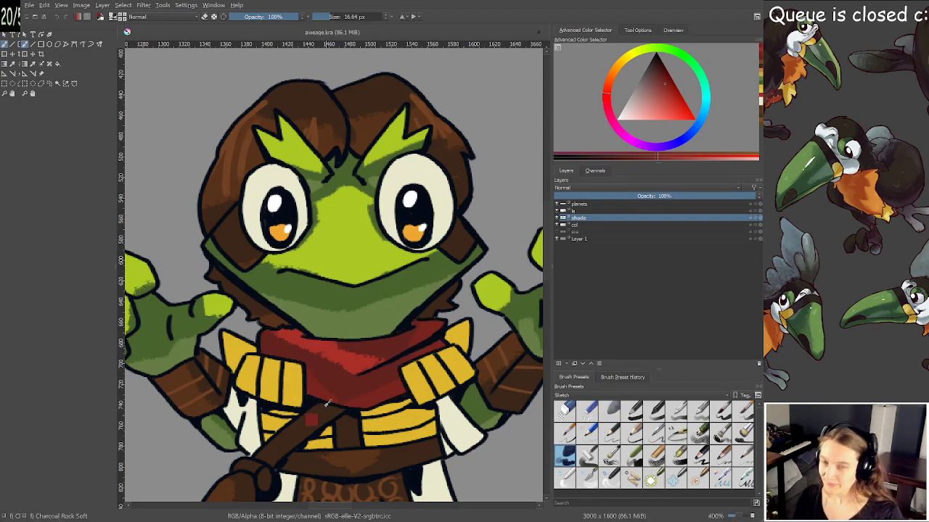
pyautogui.scroll(-1, 326, 405)
pyautogui.moveTo(362, 381); pyautogui.dragTo(374, 307)
pyautogui.scroll(2, 374, 306)
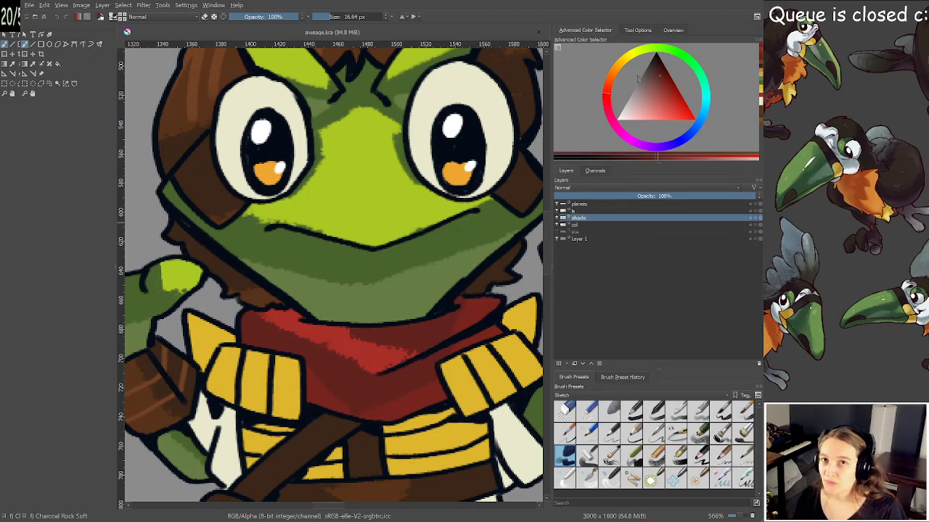
# Reselect the scarf, paint deeper dark red shadows under the chin and in the folds with an 18.35 px brush, and save the file
pyautogui.moveTo(257, 326)
pyautogui.mouseDown()
pyautogui.moveTo(273, 328)
pyautogui.moveTo(290, 353)
pyautogui.mouseUp()
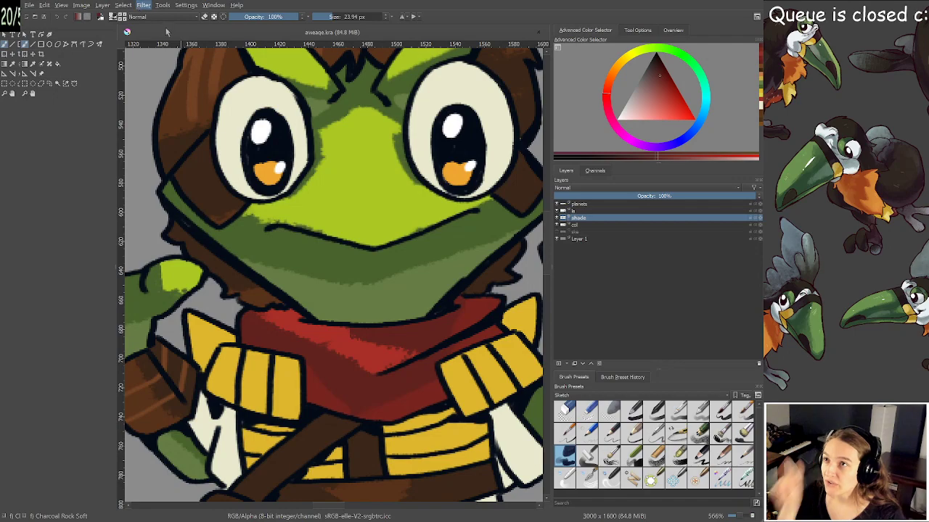
pyautogui.click(134, 34)
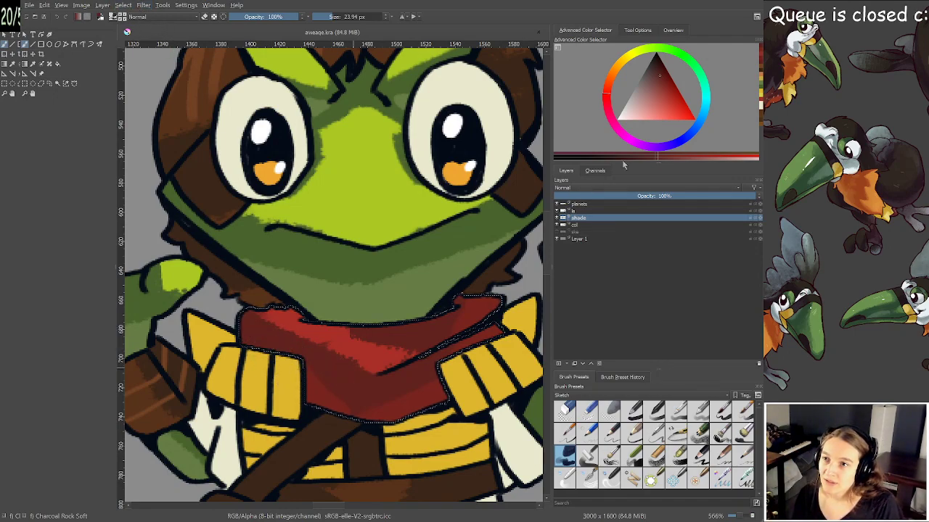
pyautogui.click(659, 71)
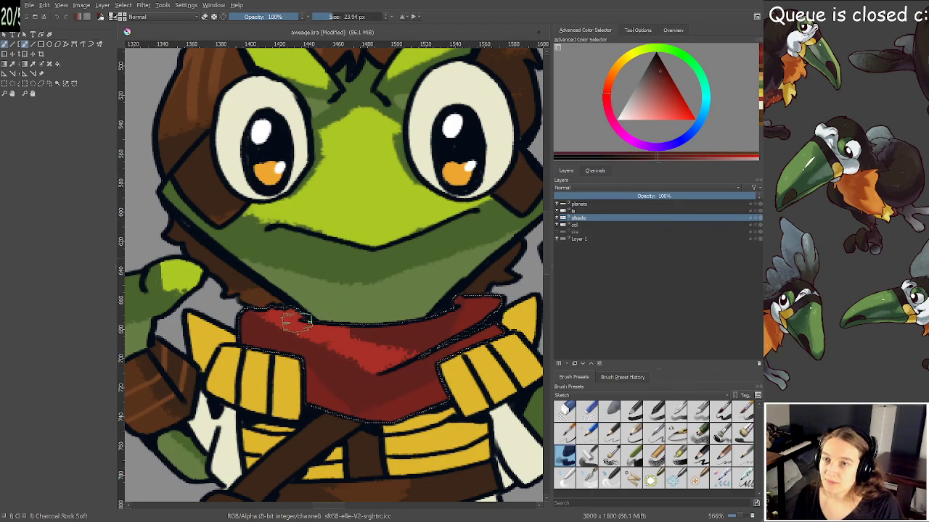
pyautogui.keyDown('shift'); pyautogui.moveTo(287, 330); pyautogui.dragTo(250, 313); pyautogui.keyUp('shift')
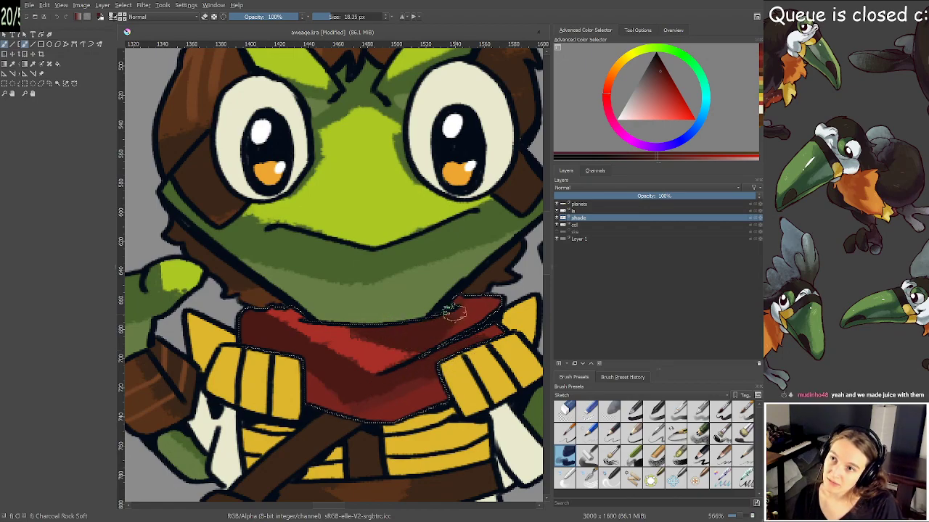
pyautogui.scroll(-2, 452, 310)
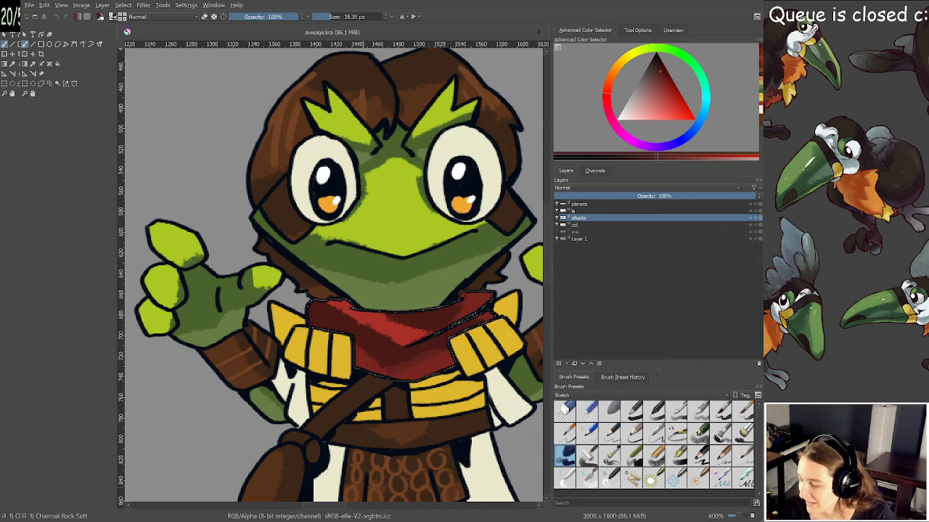
# Switch to the browser, view a cashew juice picture from the Google image results, and return to the Krita drawing
pyautogui.hotkey('alt', 'Tab')
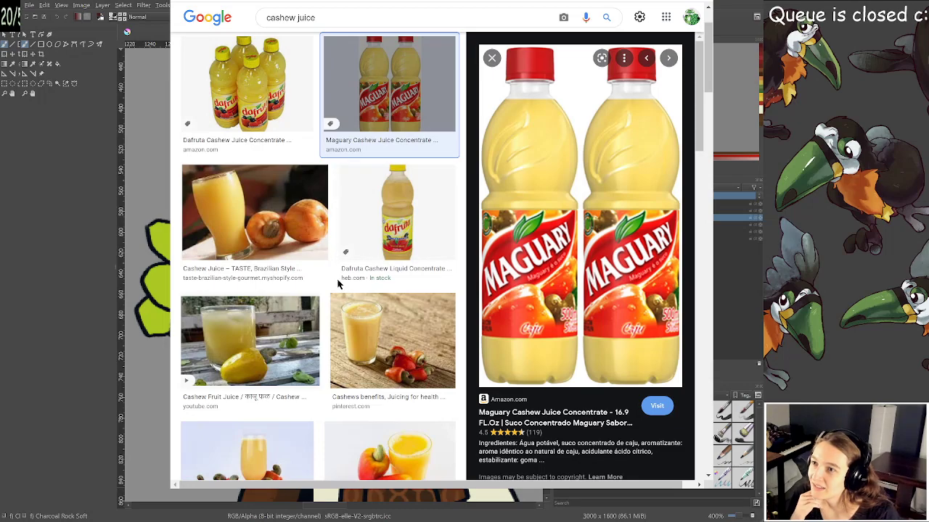
pyautogui.click(407, 352)
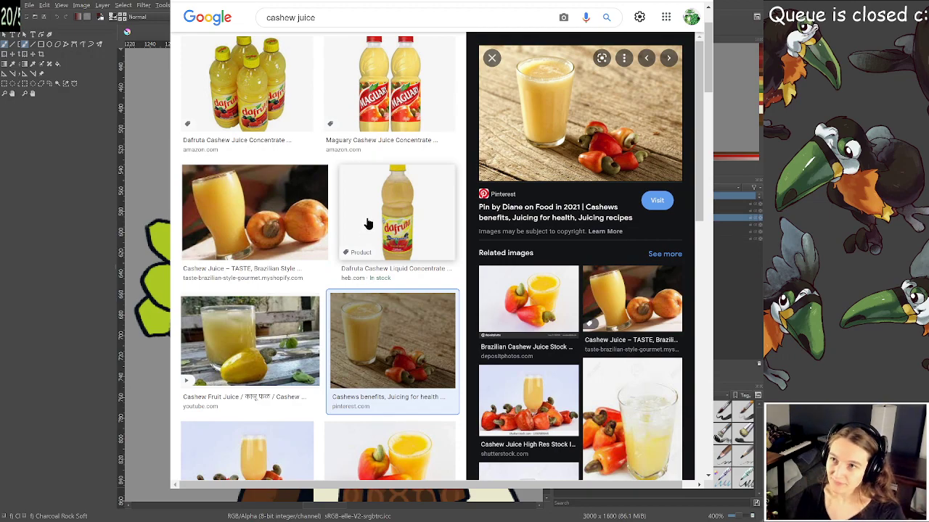
pyautogui.hotkey('alt', 'Tab')
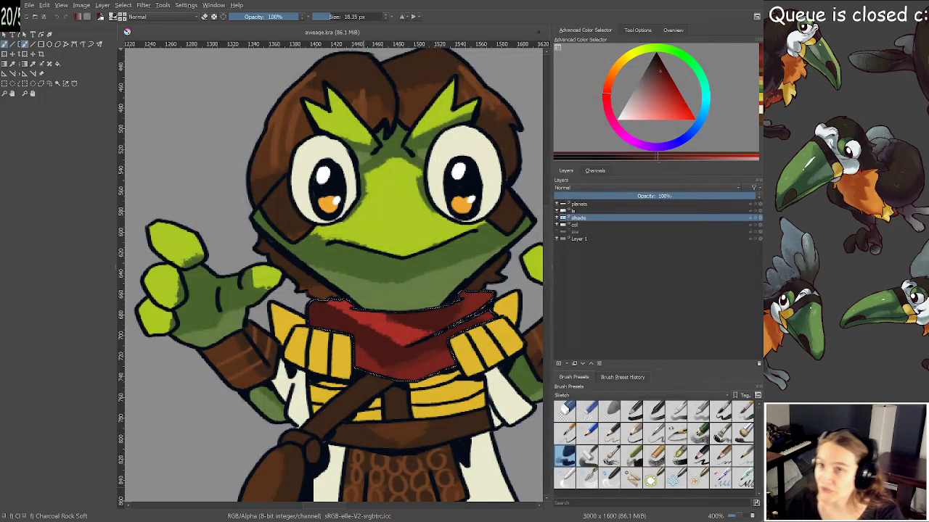
# Clear the scarf selection, hide the line art layer, and select the gold pieces of both shoulder guards
pyautogui.moveTo(438, 235); pyautogui.dragTo(373, 212)
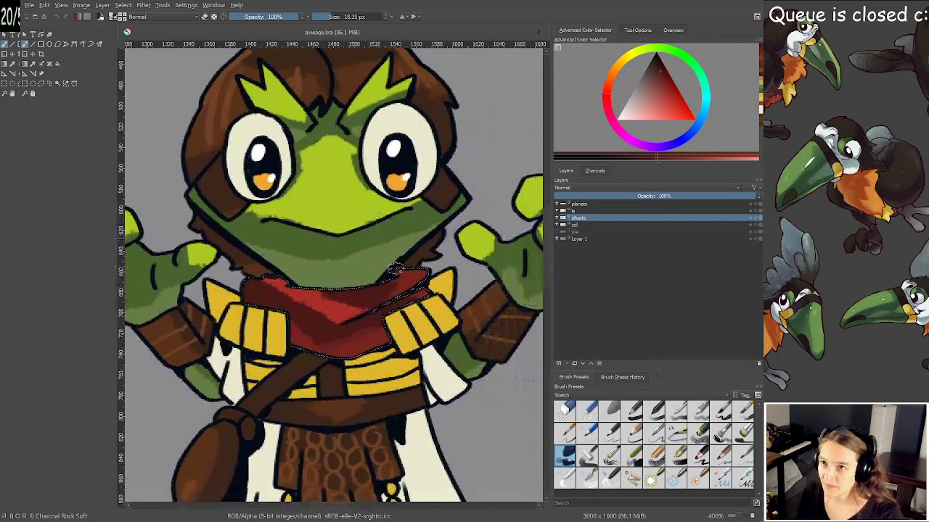
pyautogui.moveTo(411, 296); pyautogui.dragTo(407, 269)
pyautogui.hotkey('ctrl', 'shift', 'a')
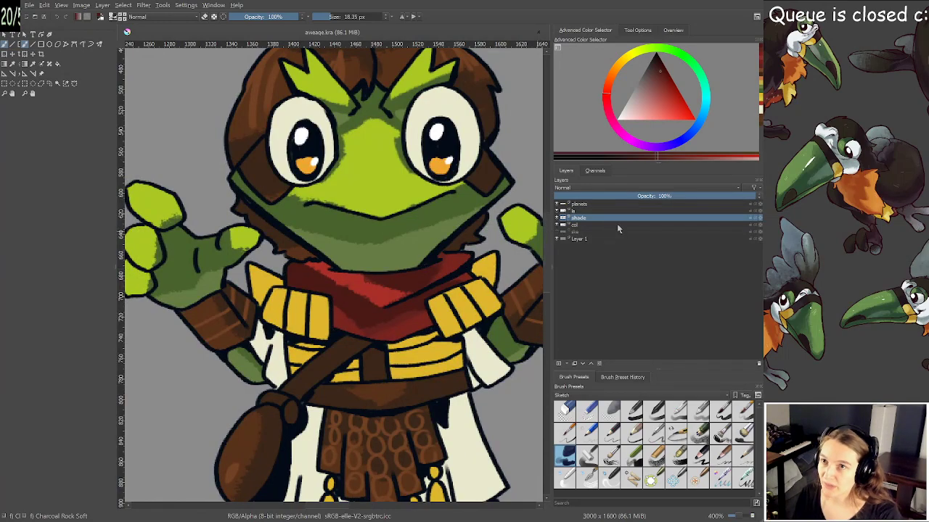
pyautogui.click(557, 211)
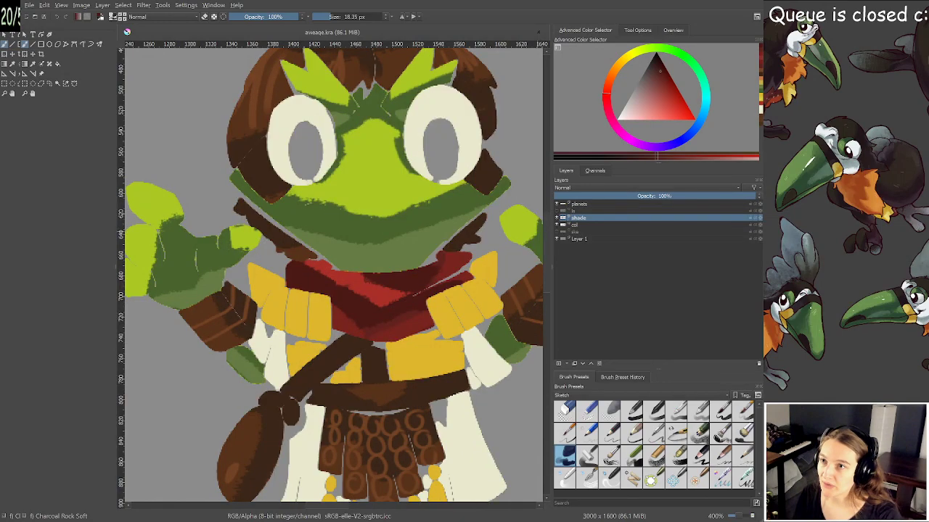
pyautogui.click(59, 85)
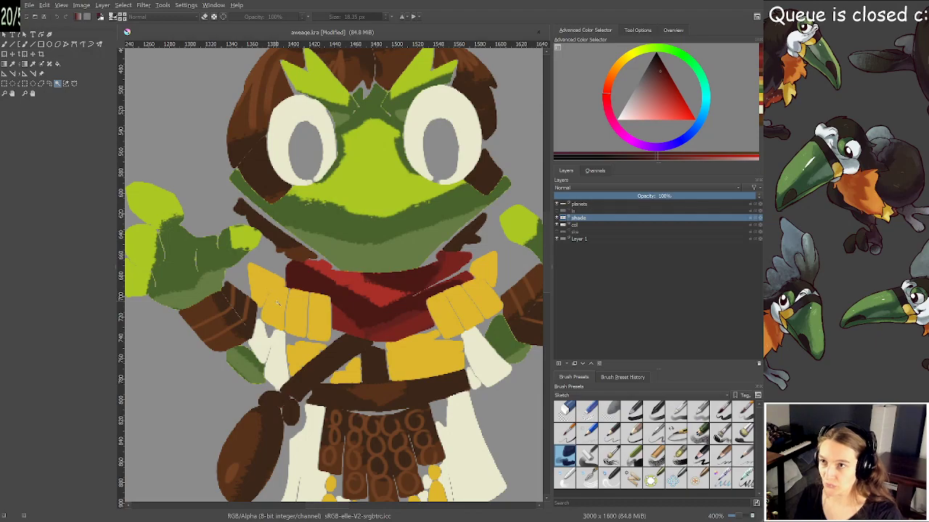
pyautogui.keyDown('shift'); pyautogui.click(444, 312); pyautogui.keyUp('shift')
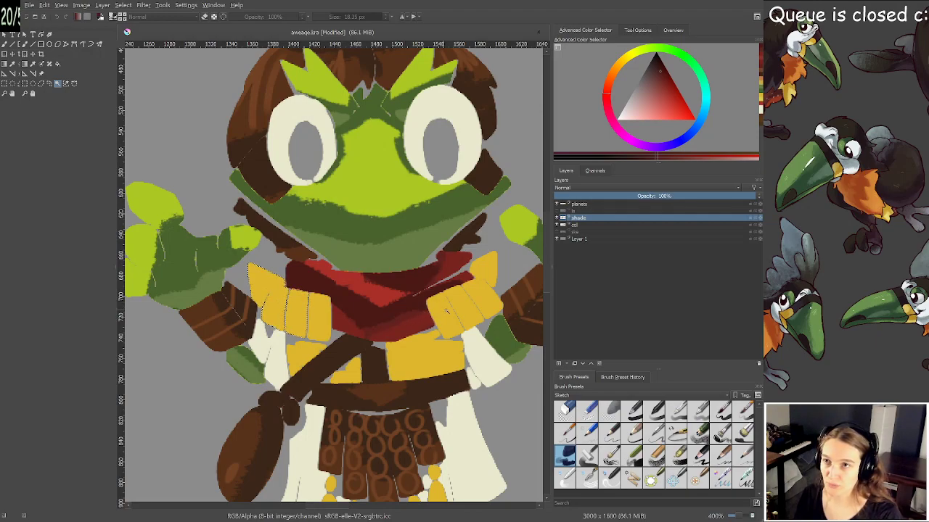
pyautogui.keyDown('shift'); pyautogui.click(464, 307); pyautogui.keyUp('shift')
pyautogui.keyDown('shift'); pyautogui.click(480, 297); pyautogui.keyUp('shift')
pyautogui.keyDown('shift'); pyautogui.click(481, 270); pyautogui.keyUp('shift')
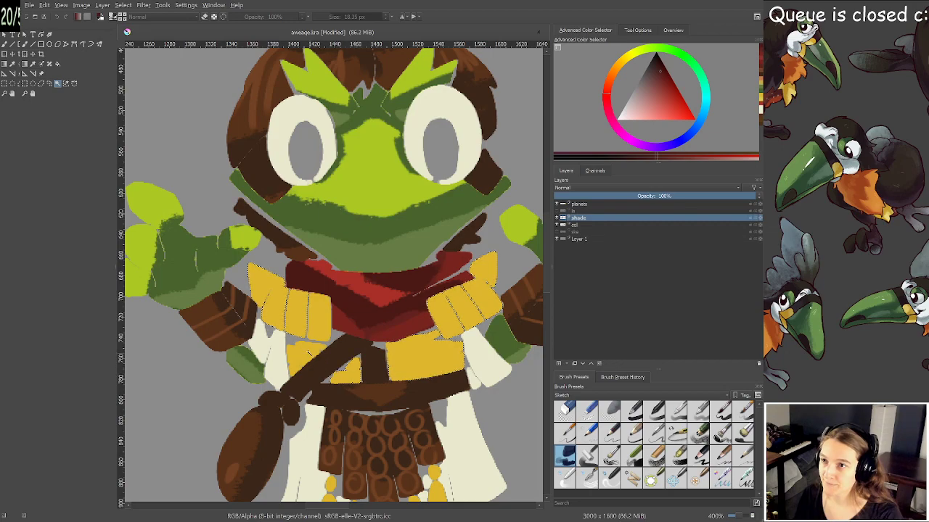
# Add the gold beads and pendants below the skirt panel to the selection and show the line art layer again
pyautogui.moveTo(459, 396); pyautogui.dragTo(422, 206)
pyautogui.scroll(2, 364, 304)
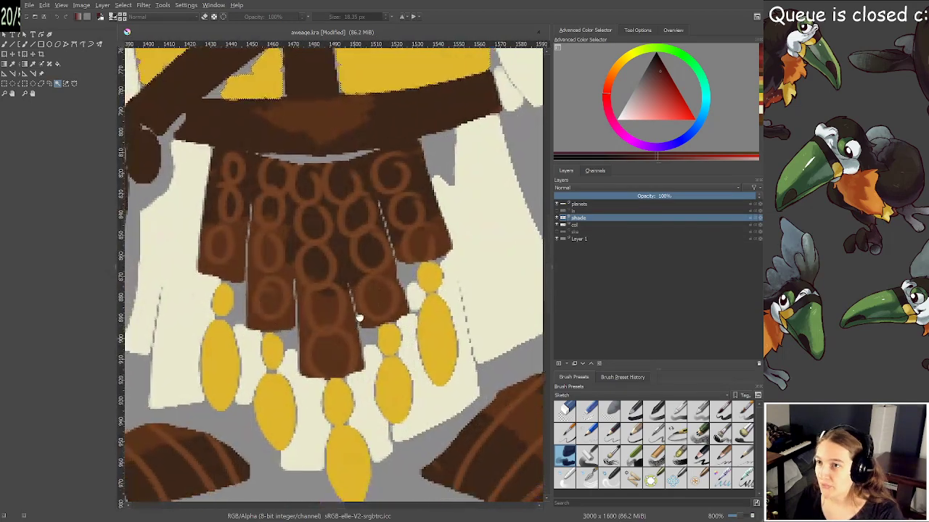
pyautogui.moveTo(358, 317); pyautogui.dragTo(369, 268)
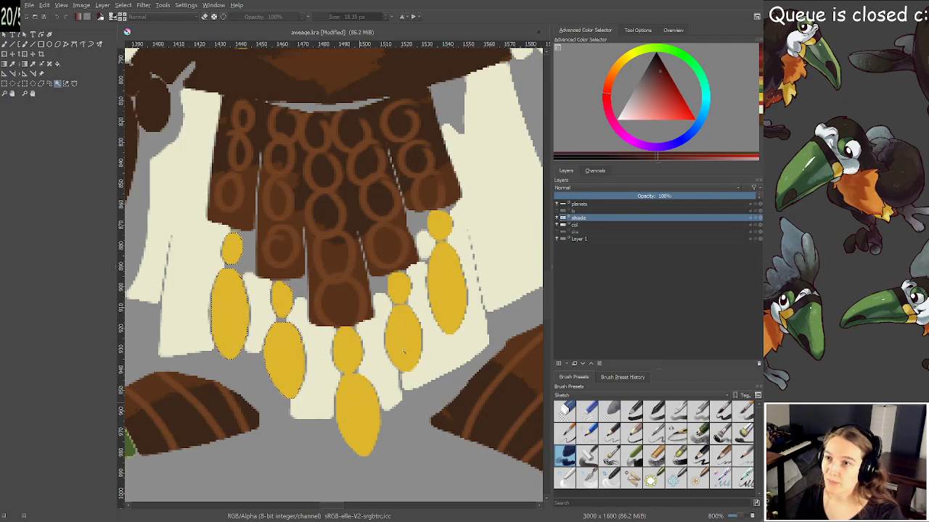
pyautogui.keyDown('shift'); pyautogui.click(445, 253); pyautogui.keyUp('shift')
pyautogui.keyDown('shift'); pyautogui.click(442, 226); pyautogui.keyUp('shift')
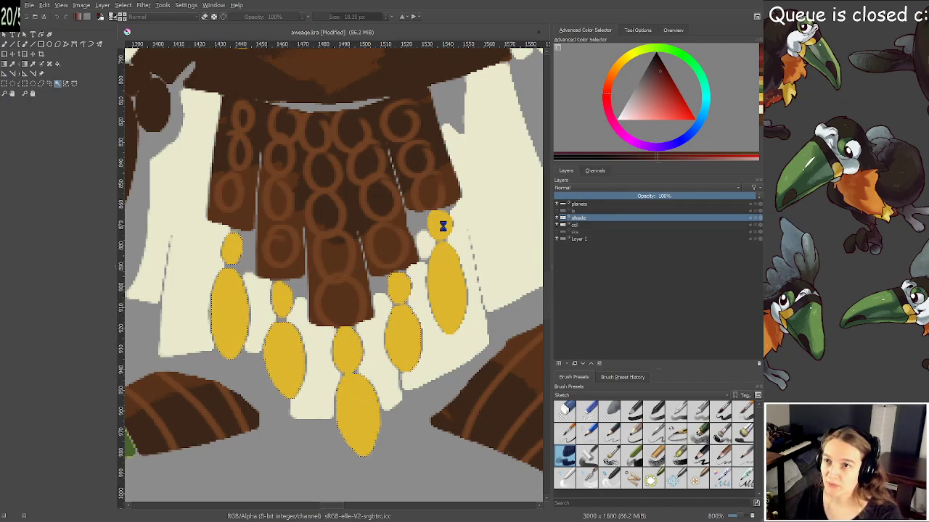
pyautogui.press('f')
pyautogui.click(556, 211)
# Choose a darker gold and paint shadows on the selected shoulder guards and chest plates with an 18.35 px brush
pyautogui.scroll(-1, 415, 198)
pyautogui.scroll(-1, 415, 198)
pyautogui.moveTo(415, 198); pyautogui.dragTo(404, 323)
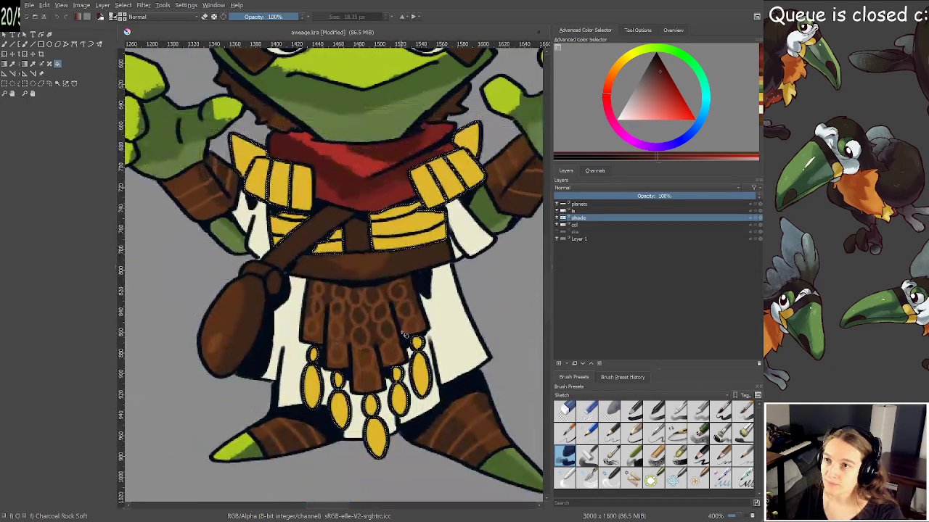
pyautogui.moveTo(414, 225); pyautogui.dragTo(407, 308)
pyautogui.moveTo(410, 186); pyautogui.dragTo(408, 270)
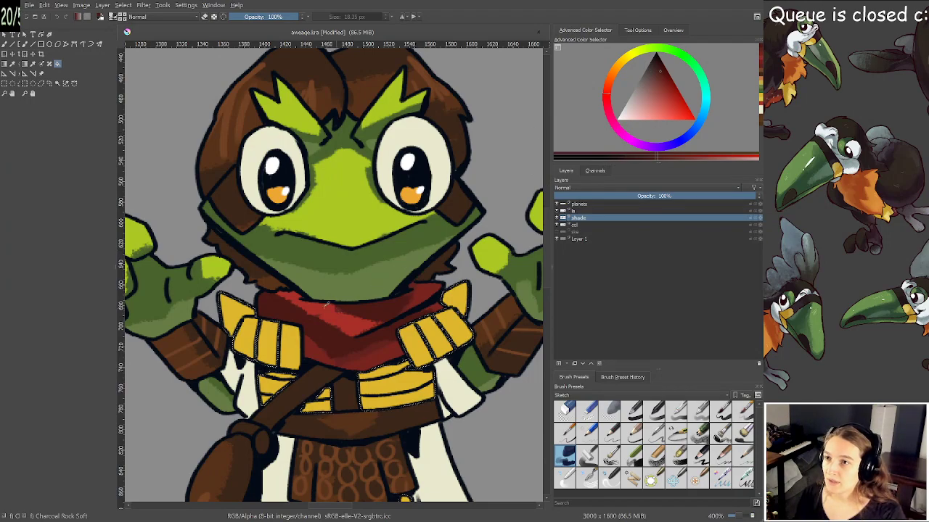
pyautogui.click(634, 58)
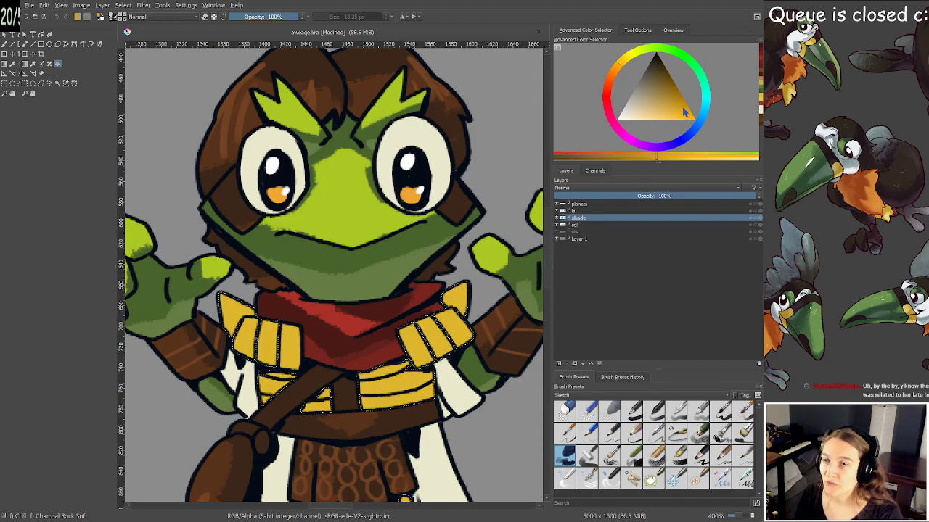
pyautogui.moveTo(683, 109); pyautogui.dragTo(676, 100)
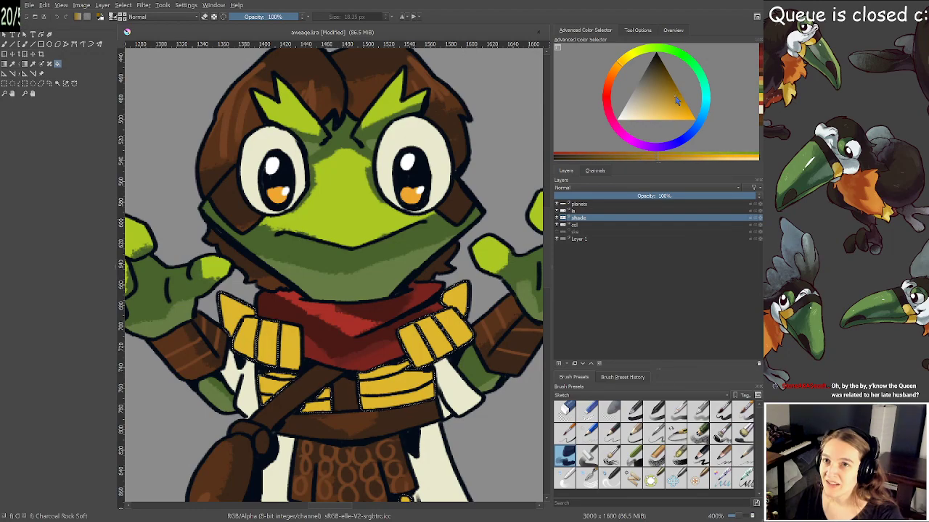
pyautogui.press('b')
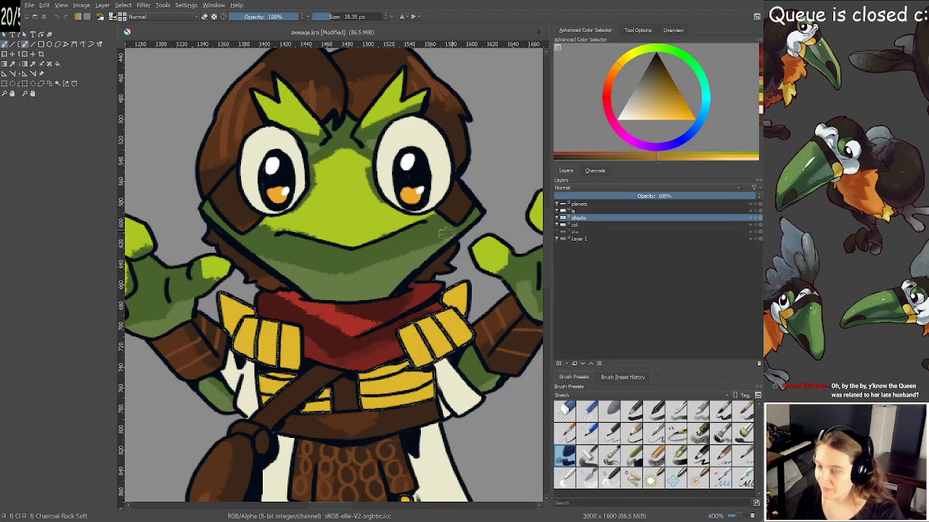
pyautogui.scroll(-1, 431, 233)
pyautogui.moveTo(418, 243)
pyautogui.mouseDown()
pyautogui.moveTo(408, 234)
pyautogui.moveTo(402, 187)
pyautogui.mouseUp()
pyautogui.scroll(1, 407, 233)
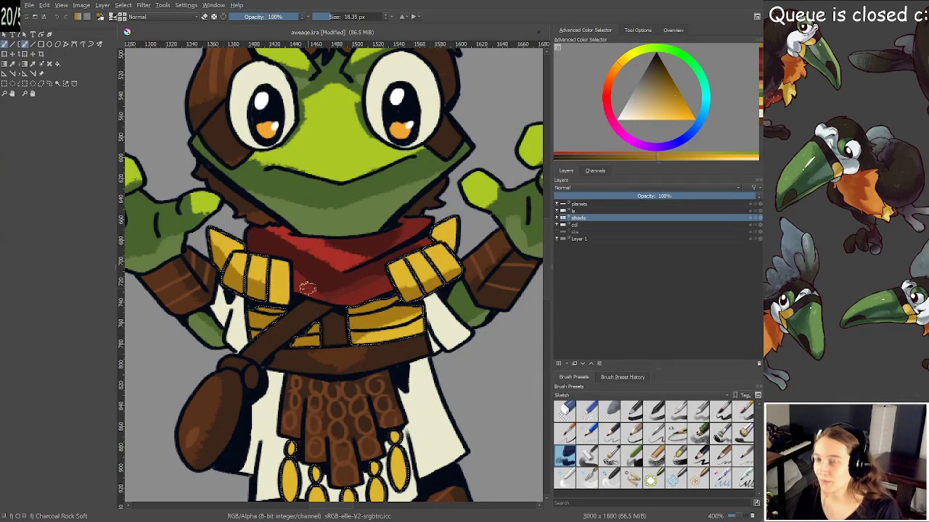
# Try to fill the gold armour and pendants with the darker gold, hiding and reshowing the line art layer
pyautogui.click(557, 211)
pyautogui.click(58, 83)
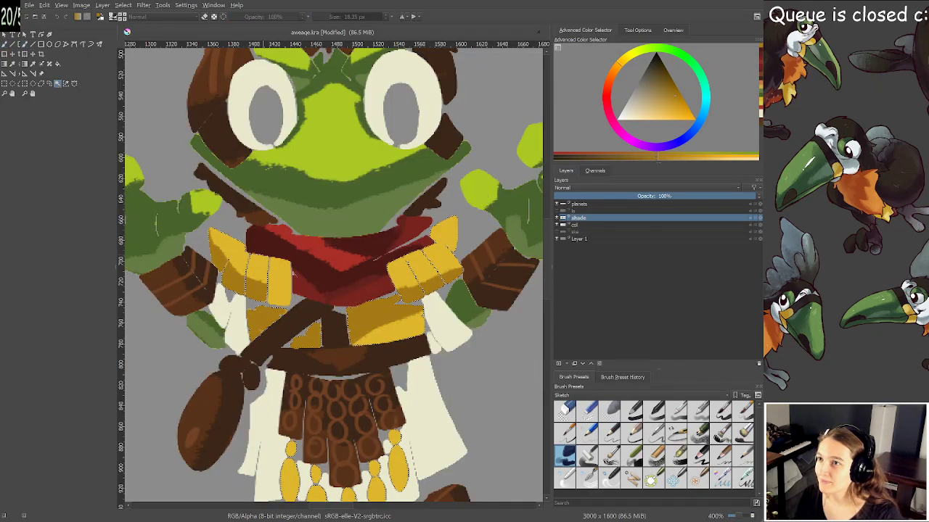
pyautogui.press('b')
pyautogui.click(557, 211)
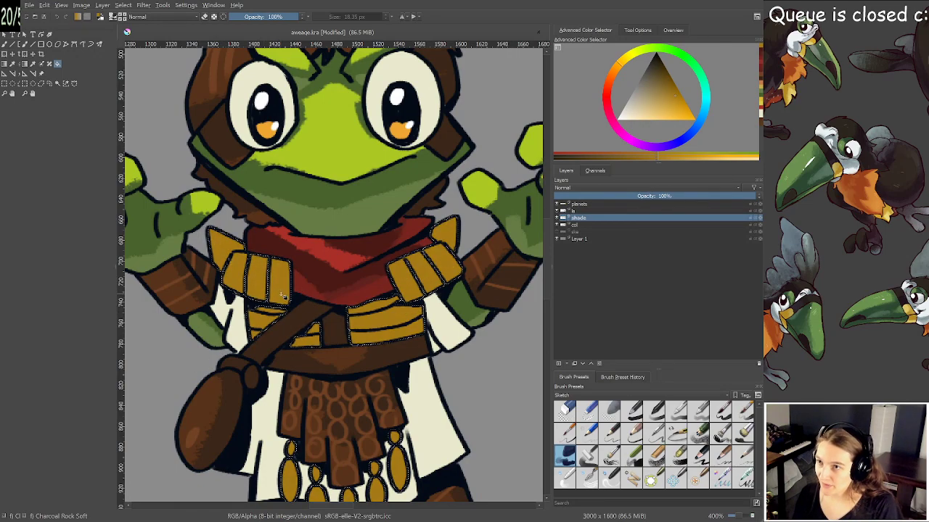
# Paint dark gold shadows on the beads and pendants below the skirt panel with the 18.35 px brush
pyautogui.press('b')
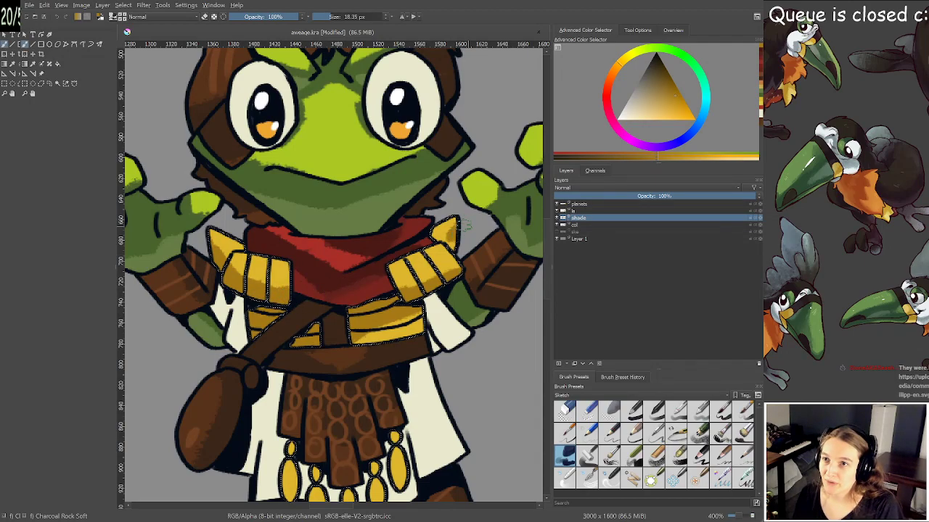
pyautogui.moveTo(339, 348); pyautogui.dragTo(357, 246)
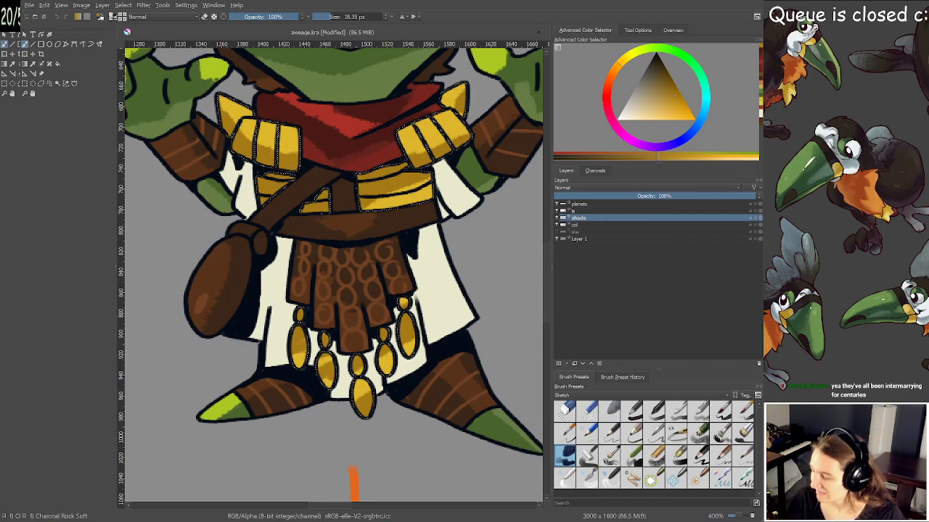
# Switch to the browser, view the British royal family tree, and return to the Krita drawing
pyautogui.hotkey('alt', 'Tab')
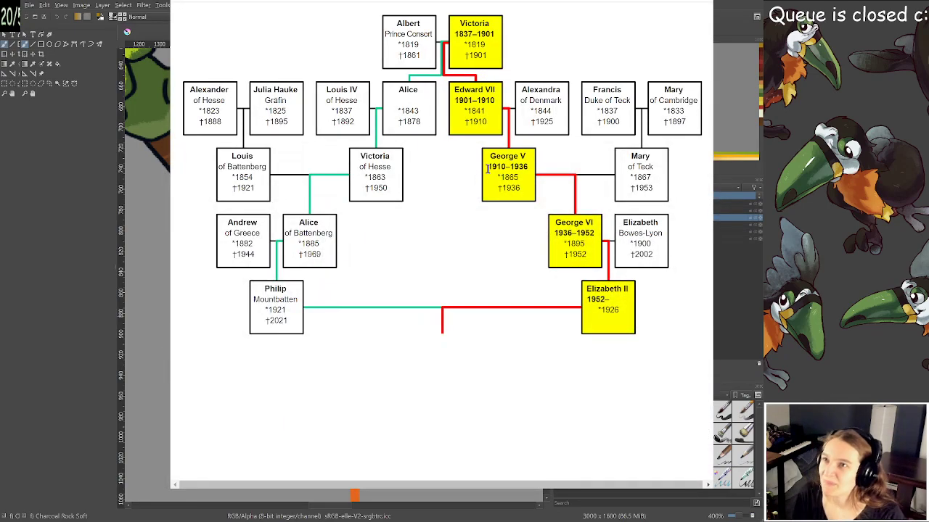
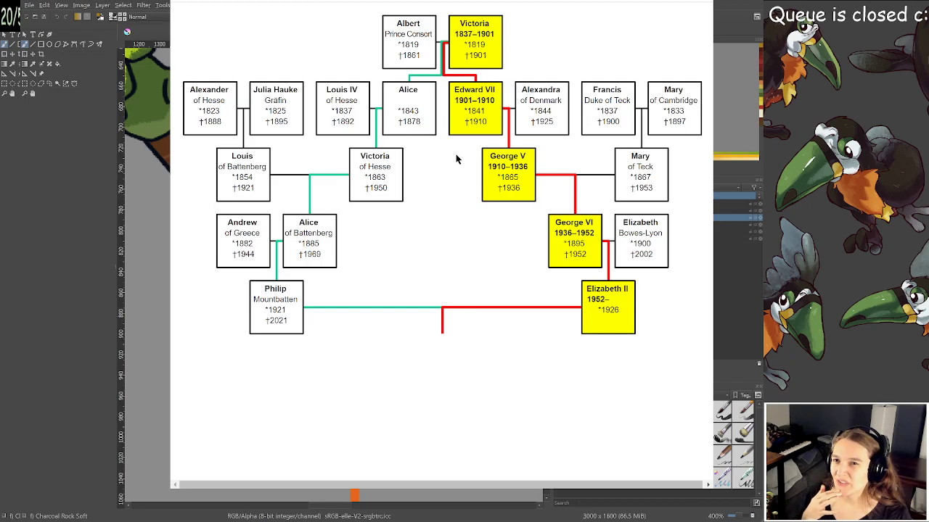
pyautogui.hotkey('alt', 'Tab')
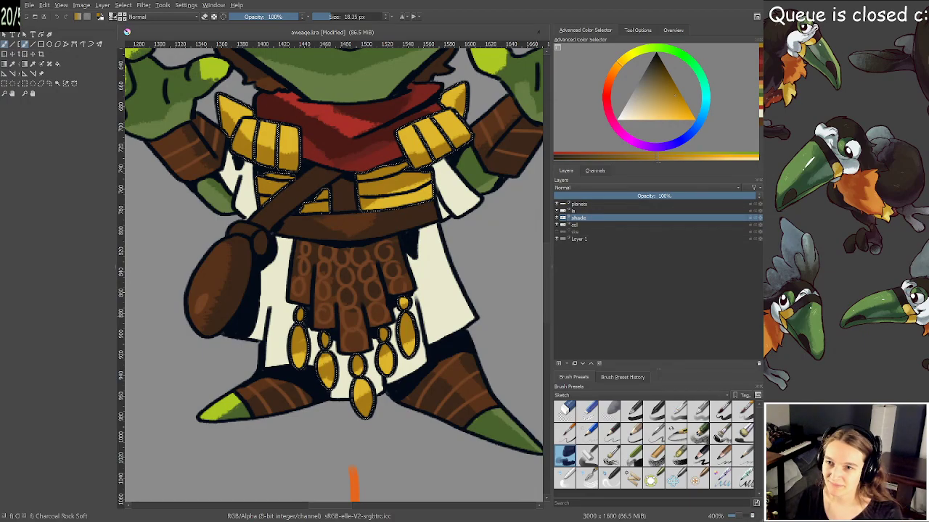
# Save the file, choose a brighter yellow-gold, and paint first highlights on the shoulder guard and chest plates
pyautogui.moveTo(417, 331); pyautogui.dragTo(409, 345)
pyautogui.hotkey('ctrl', 's')
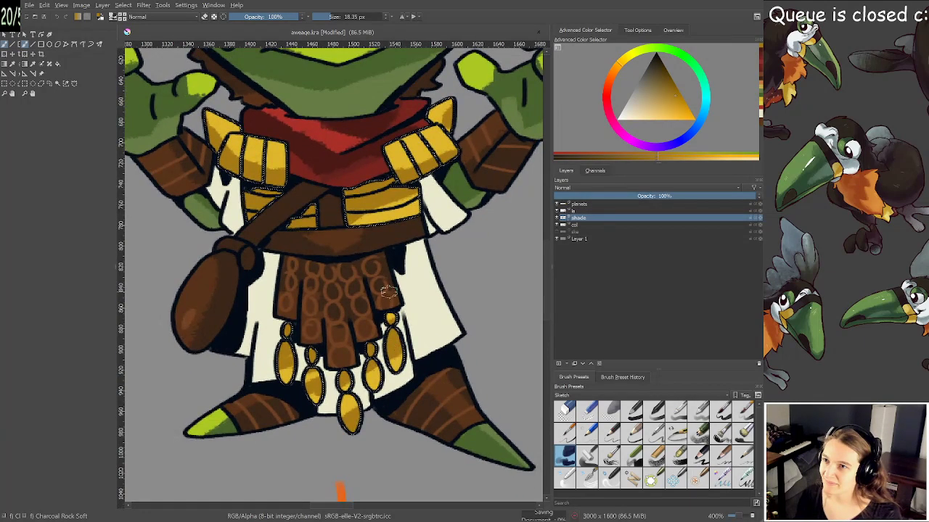
pyautogui.moveTo(394, 157); pyautogui.dragTo(394, 367)
pyautogui.moveTo(398, 292); pyautogui.dragTo(412, 276)
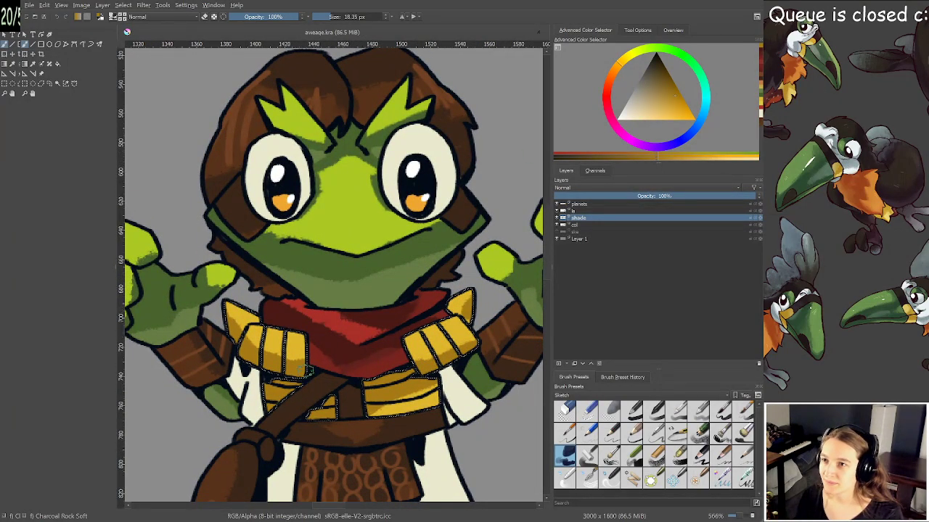
pyautogui.scroll(1, 306, 367)
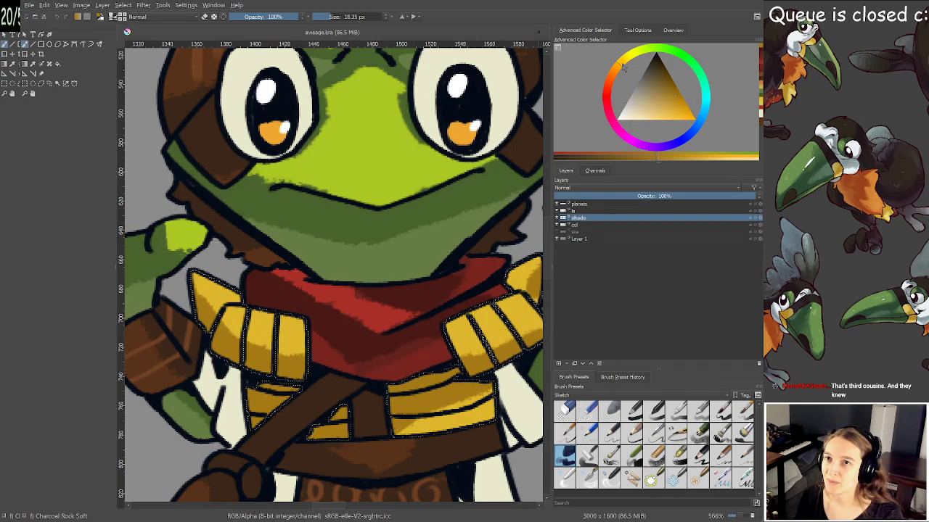
pyautogui.click(680, 111)
pyautogui.moveTo(461, 160); pyautogui.dragTo(475, 127)
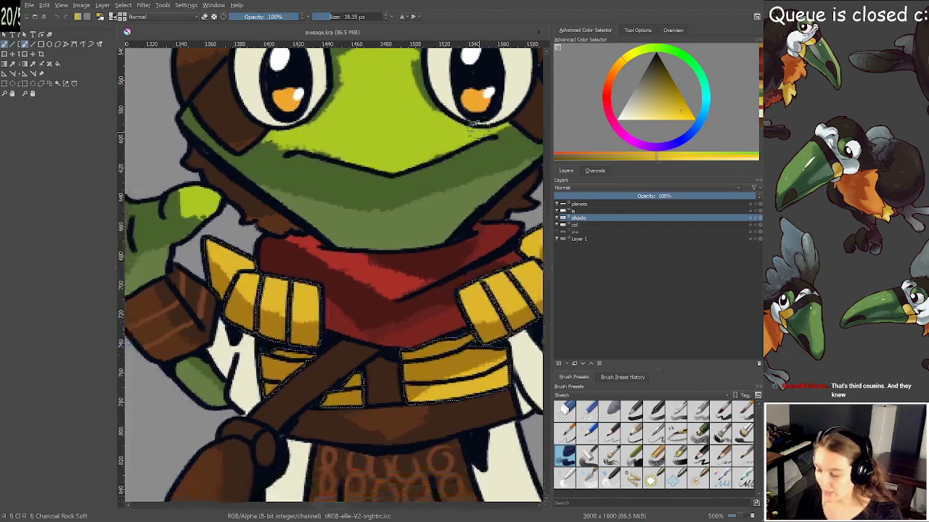
pyautogui.moveTo(230, 314); pyautogui.dragTo(320, 338)
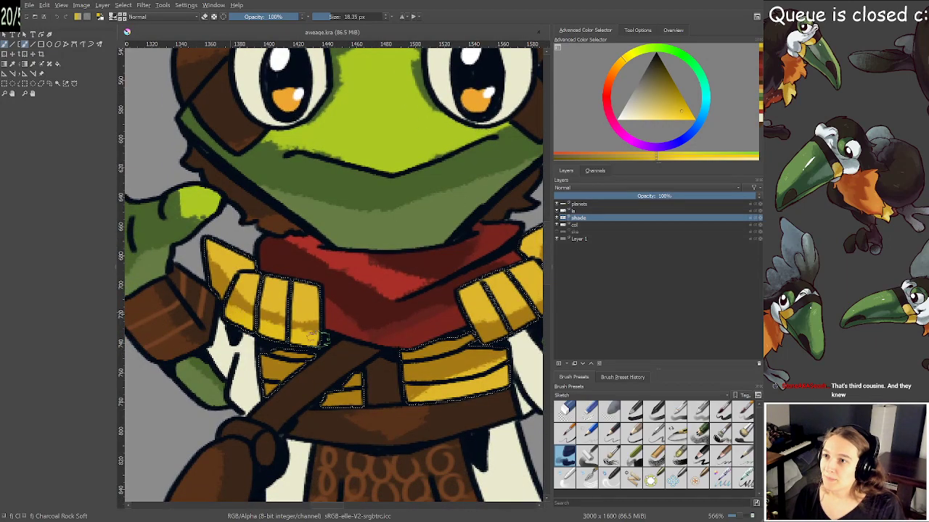
pyautogui.moveTo(383, 340); pyautogui.dragTo(377, 340)
pyautogui.moveTo(300, 366)
pyautogui.mouseDown()
pyautogui.moveTo(269, 365)
pyautogui.moveTo(274, 371)
pyautogui.mouseUp()
# Reduce the brush to 8.14 px, paint finer yellow highlights on the chest plates, shoulder guards and pendants, and save
pyautogui.press('[')
pyautogui.press('[')
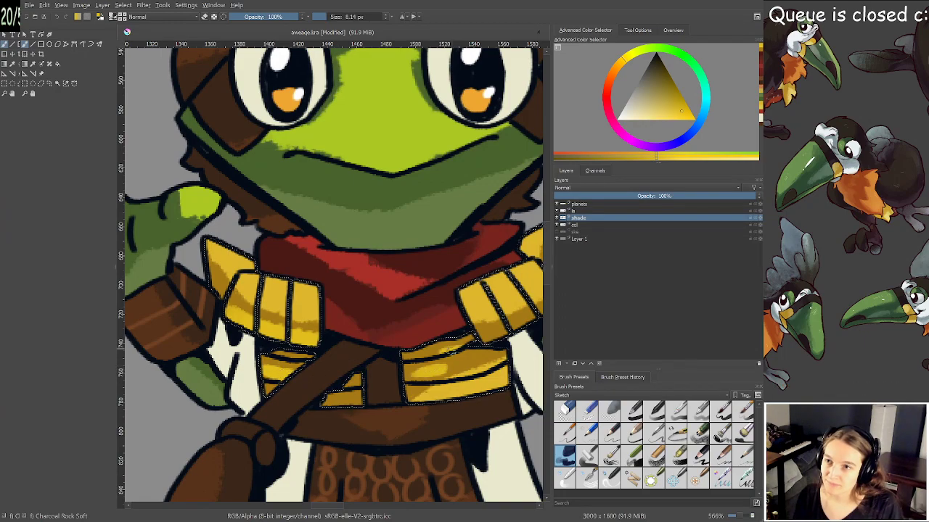
pyautogui.moveTo(459, 333); pyautogui.dragTo(312, 306)
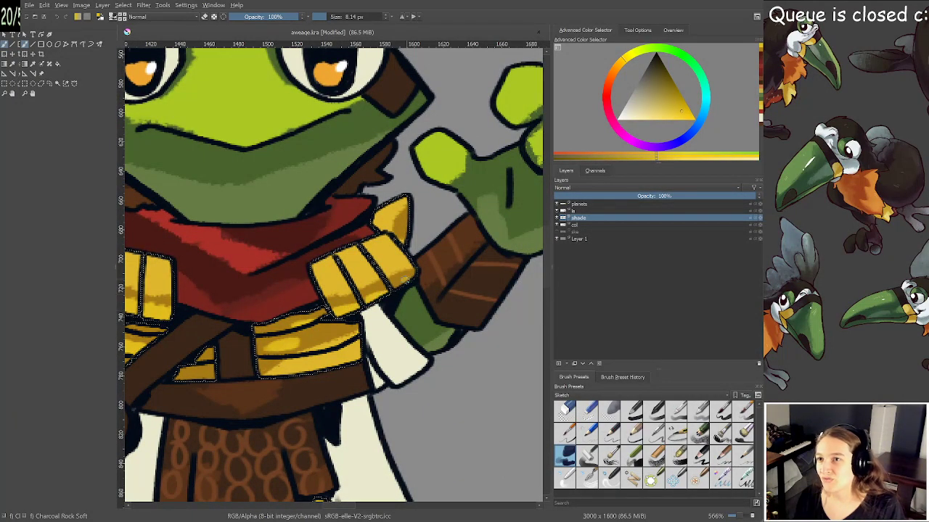
pyautogui.scroll(-5, 418, 225)
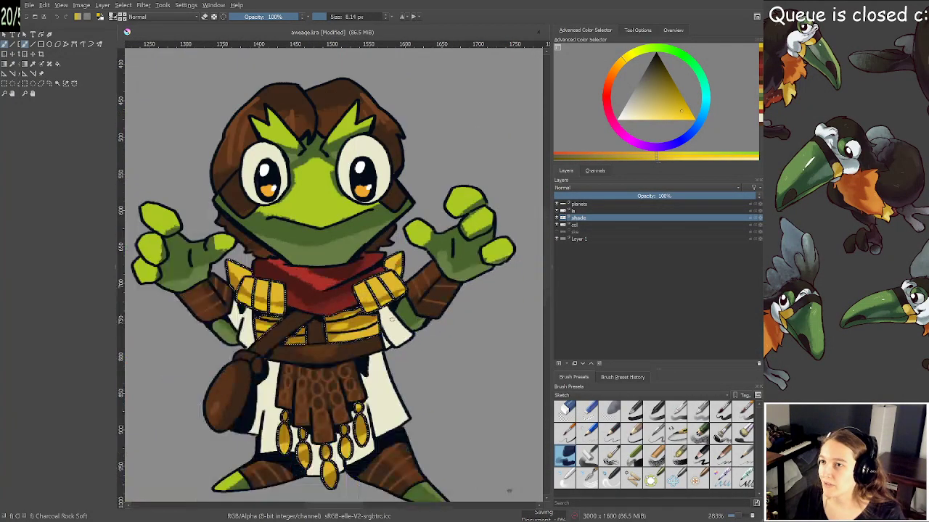
pyautogui.scroll(5, 413, 225)
pyautogui.moveTo(413, 225); pyautogui.dragTo(424, 185)
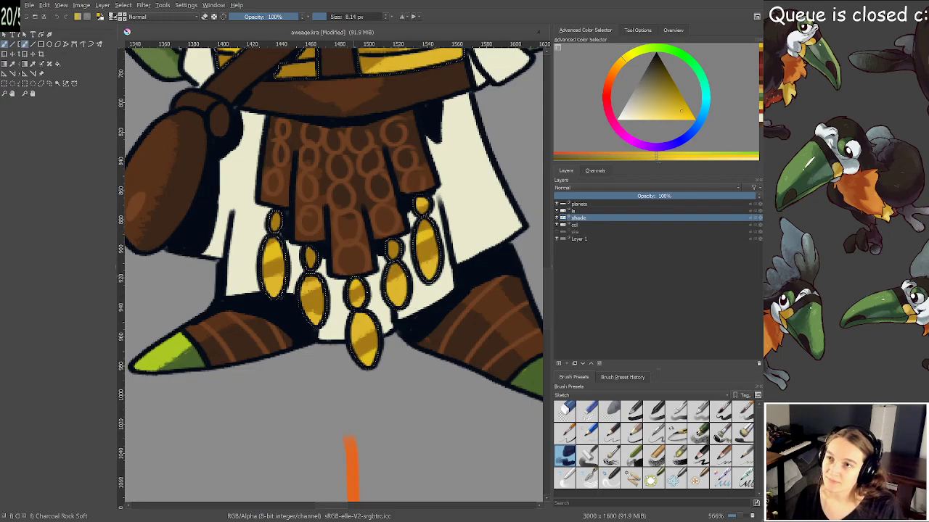
pyautogui.scroll(-2, 350, 454)
pyautogui.scroll(3, 350, 346)
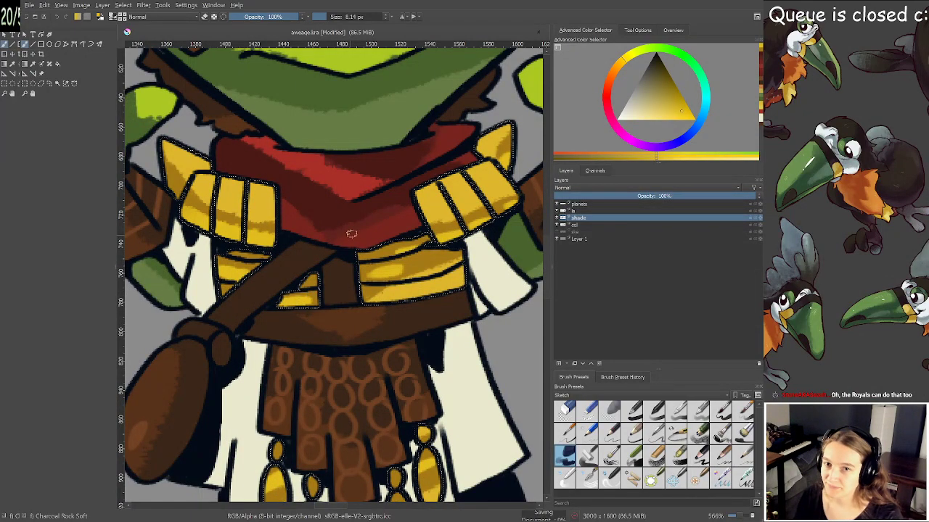
# Examine the frog's gold shading up close and beside the finished blue-suited character
pyautogui.scroll(-1, 353, 234)
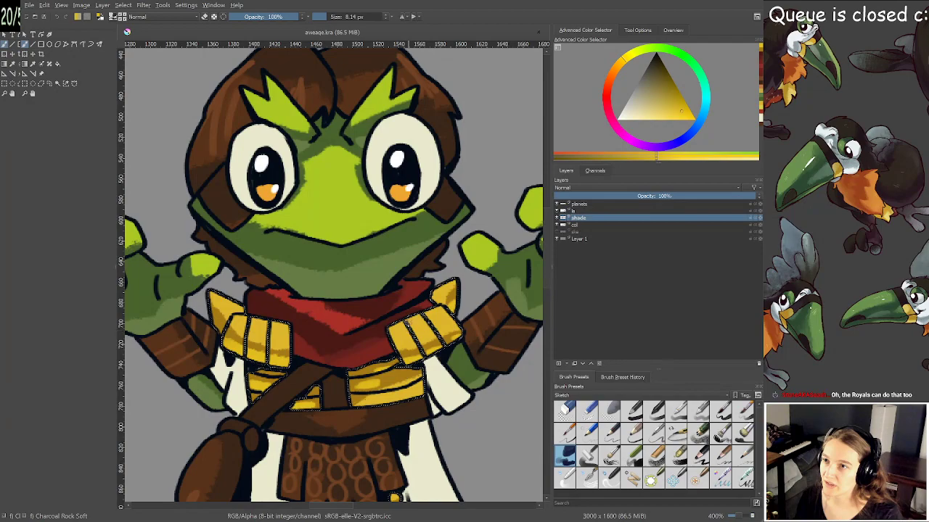
pyautogui.moveTo(338, 292); pyautogui.dragTo(326, 370)
pyautogui.scroll(-1, 326, 370)
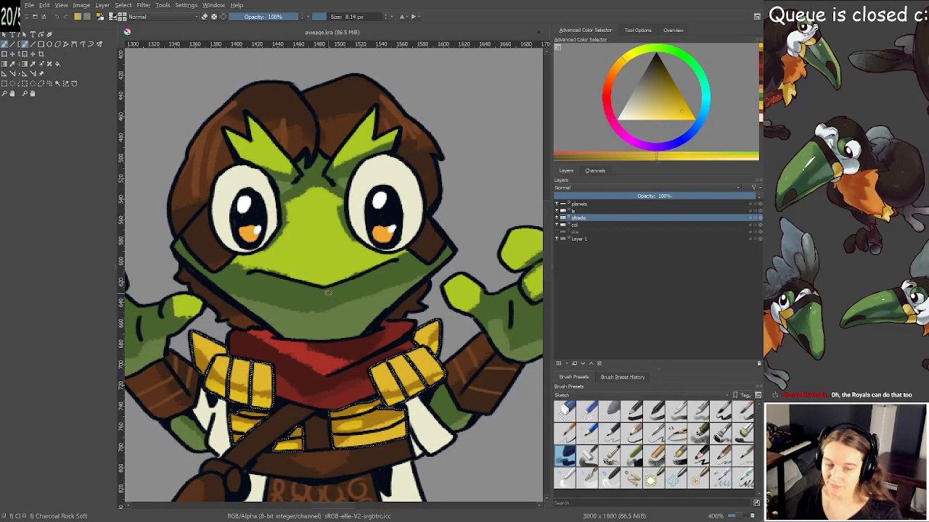
pyautogui.scroll(-1, 328, 293)
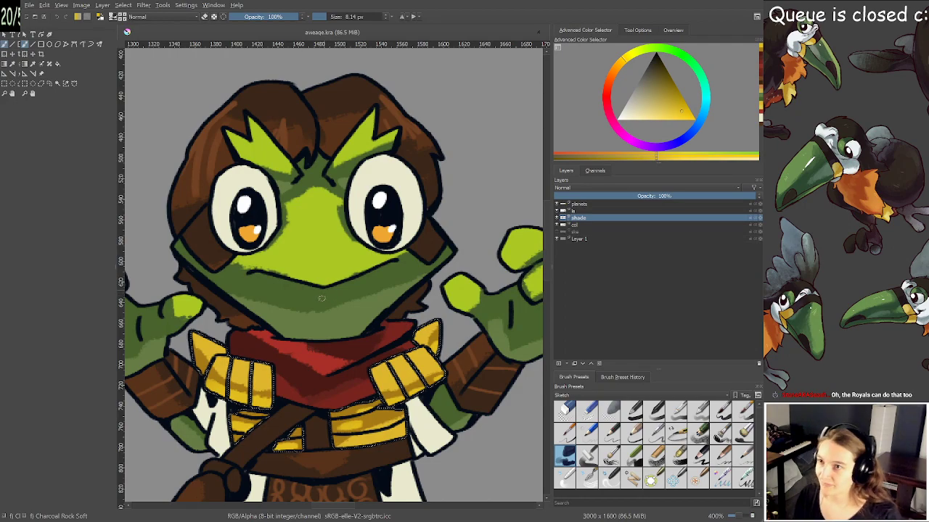
pyautogui.scroll(-2, 365, 292)
pyautogui.moveTo(375, 296); pyautogui.dragTo(402, 221)
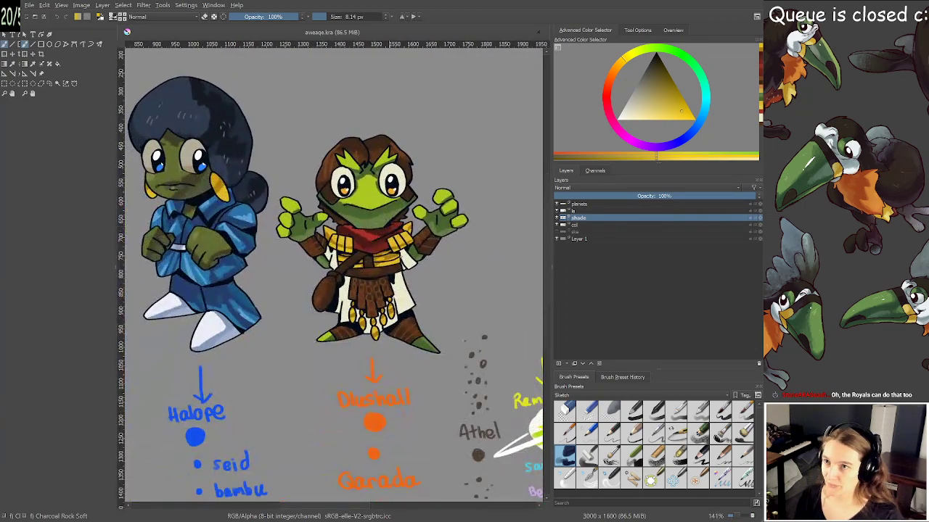
pyautogui.scroll(2, 406, 222)
# Clear the gold selection, select the cream robe pieces and eye whites with the line art hidden, and show the line art again
pyautogui.click(556, 210)
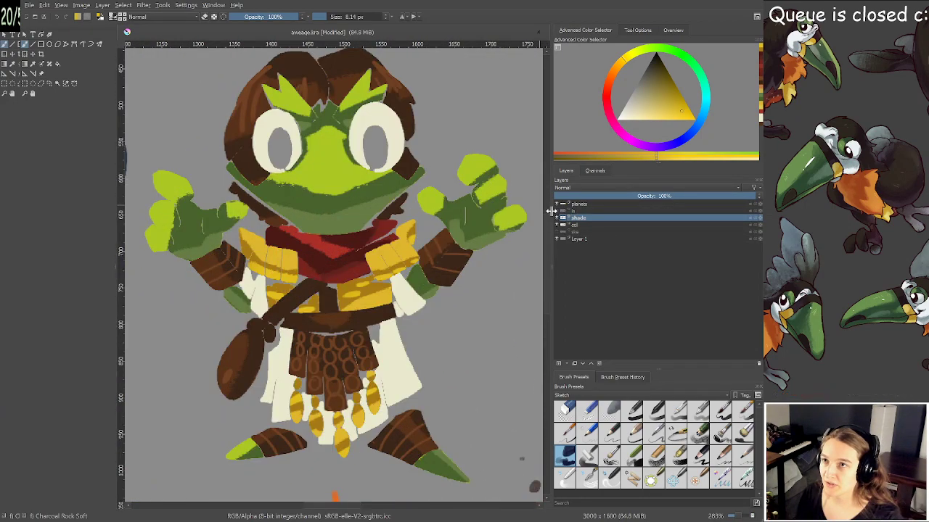
pyautogui.click(58, 85)
pyautogui.scroll(1, 306, 145)
pyautogui.moveTo(307, 145); pyautogui.dragTo(320, 246)
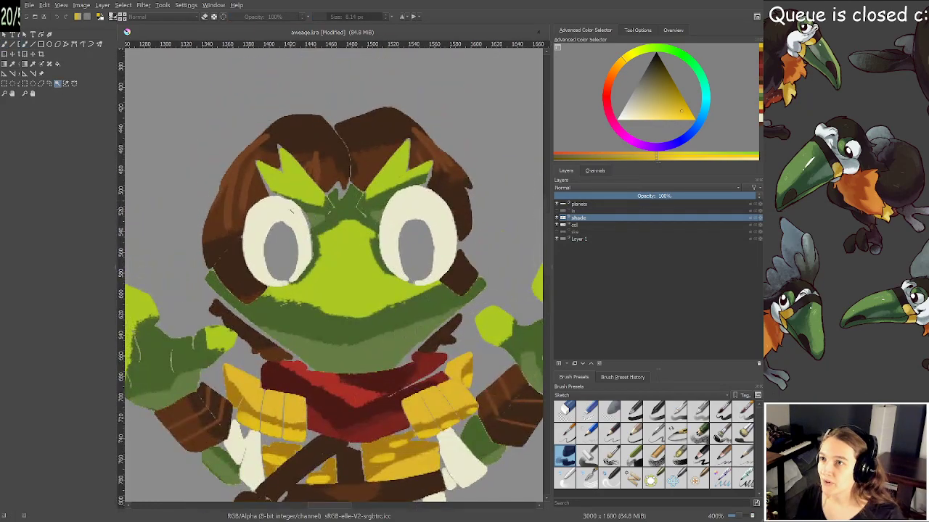
pyautogui.moveTo(398, 210); pyautogui.dragTo(401, 87)
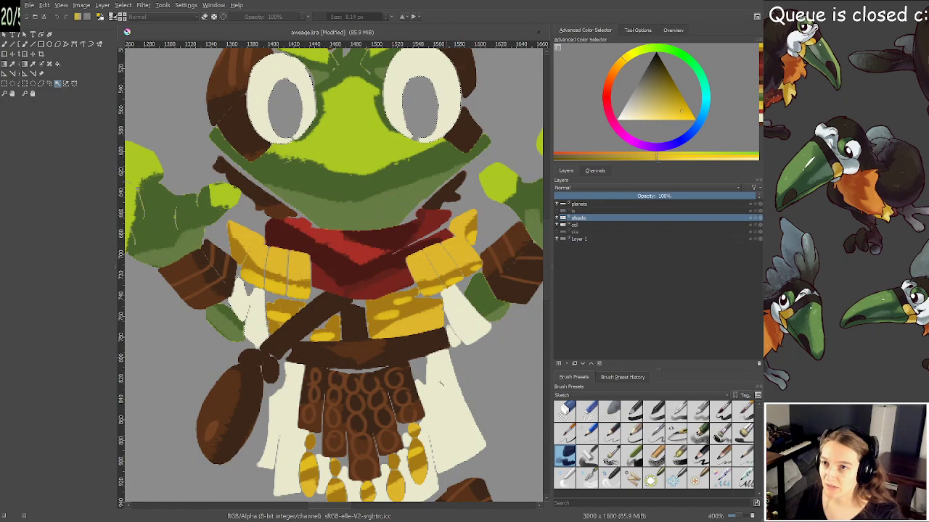
pyautogui.scroll(4, 462, 359)
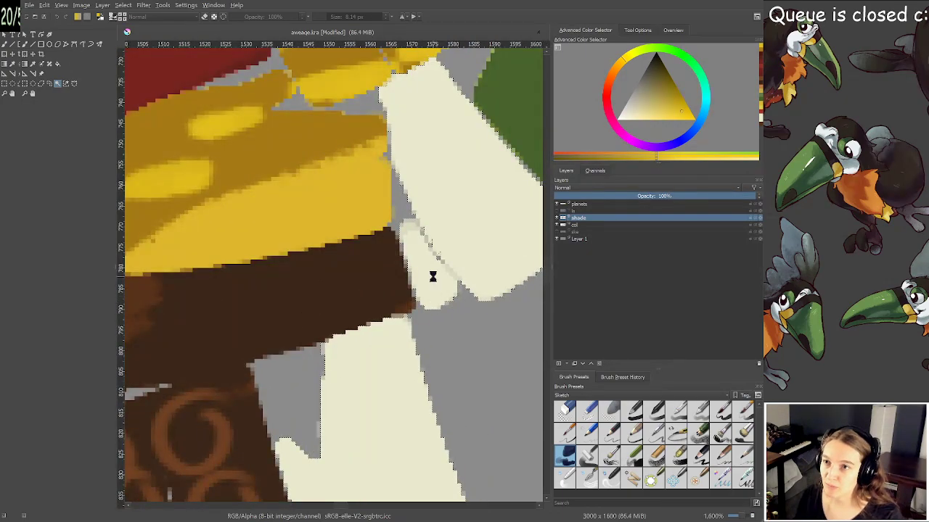
pyautogui.scroll(-4, 440, 282)
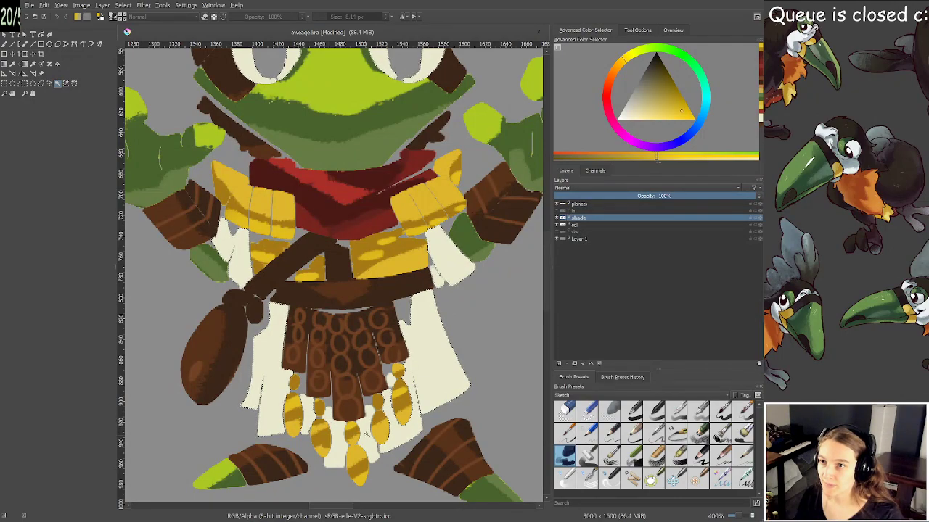
pyautogui.press('b')
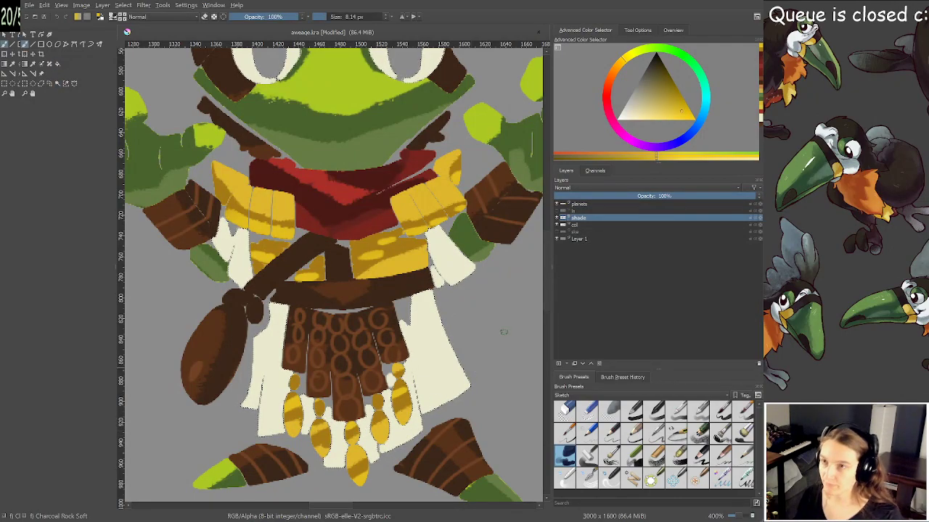
pyautogui.click(557, 210)
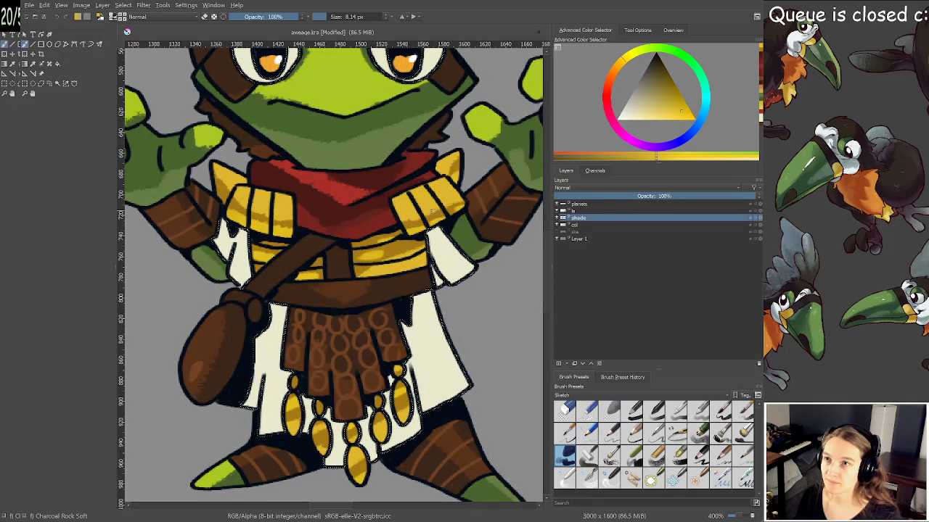
pyautogui.scroll(-2, 433, 211)
pyautogui.moveTo(433, 211); pyautogui.dragTo(422, 259)
pyautogui.click(653, 102)
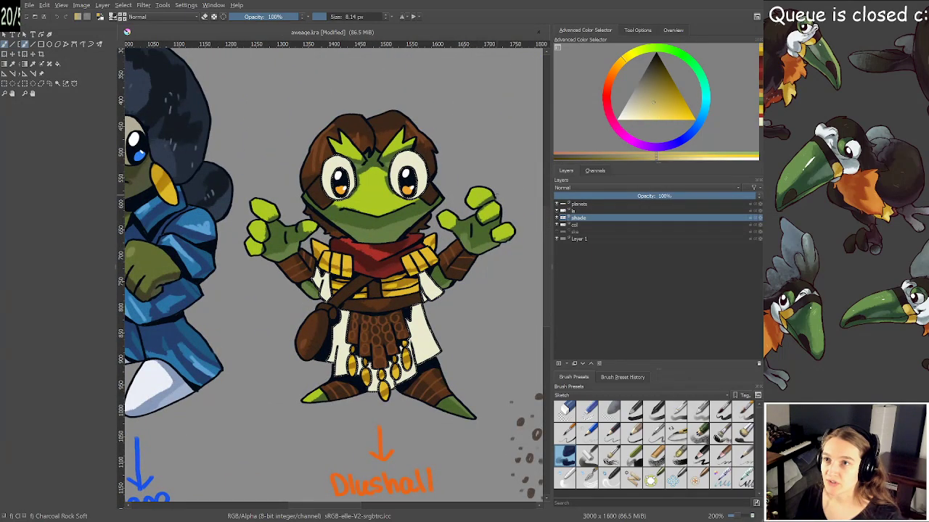
pyautogui.press('f')
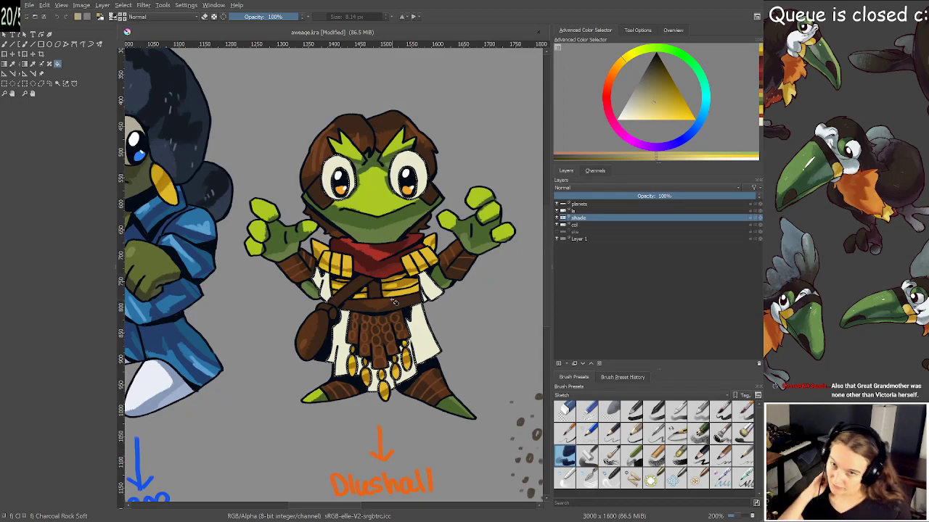
pyautogui.press('b')
pyautogui.moveTo(404, 245)
pyautogui.mouseDown()
pyautogui.moveTo(388, 272)
pyautogui.moveTo(381, 261)
pyautogui.mouseUp()
# Sample the cream from the eye white, choose a darker muted cream for shading, and enlarge the brush to 28.60 px
pyautogui.scroll(1, 388, 272)
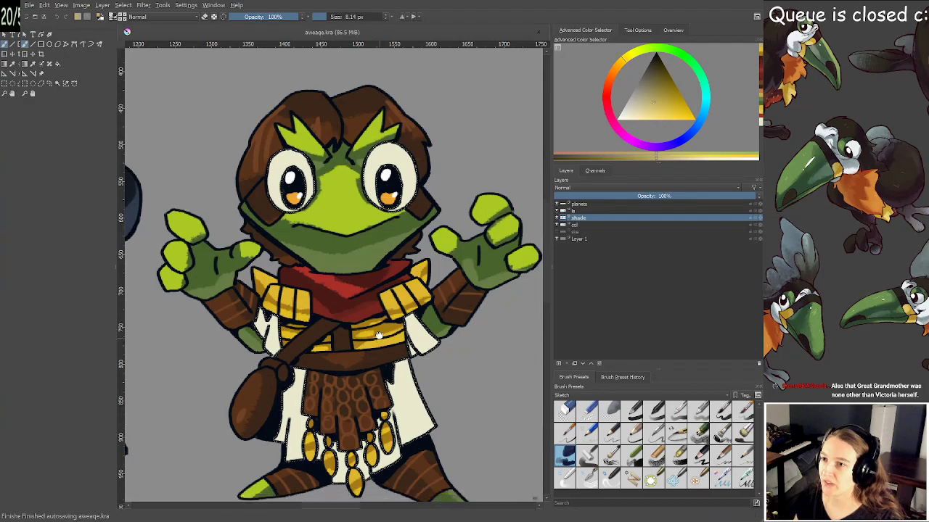
pyautogui.scroll(1, 364, 374)
pyautogui.moveTo(364, 374); pyautogui.dragTo(362, 381)
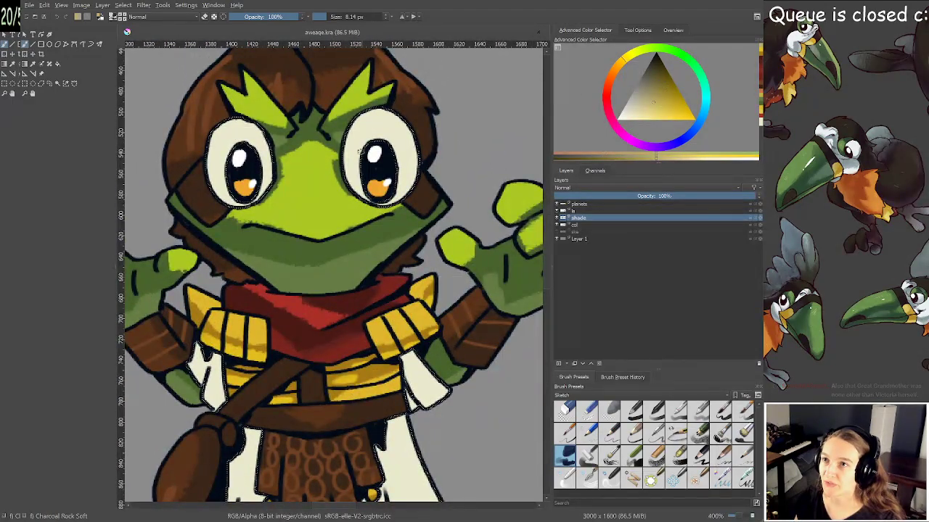
pyautogui.keyDown('ctrl'); pyautogui.click(396, 144); pyautogui.keyUp('ctrl')
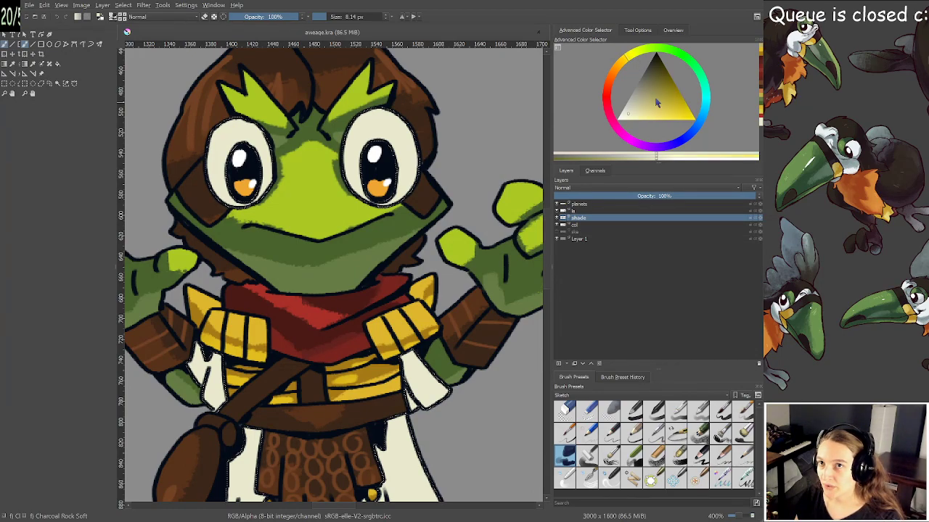
pyautogui.moveTo(651, 104); pyautogui.dragTo(642, 106)
pyautogui.moveTo(415, 179)
pyautogui.mouseDown()
pyautogui.moveTo(427, 207)
pyautogui.moveTo(454, 221)
pyautogui.mouseUp()
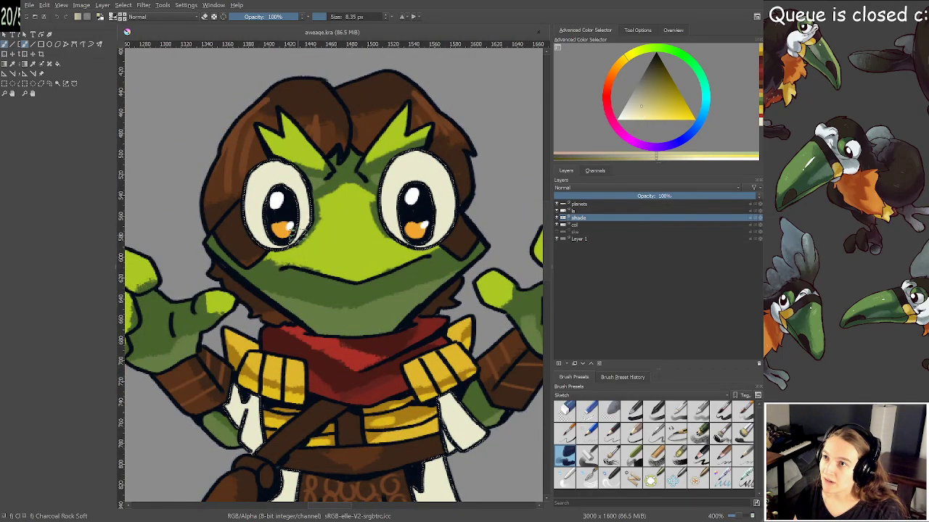
pyautogui.moveTo(296, 234); pyautogui.dragTo(310, 234)
# Undo the trial eye shadow, choose a darker beige, and paint shadows over the lower part of both eye whites
pyautogui.moveTo(254, 219); pyautogui.dragTo(315, 237)
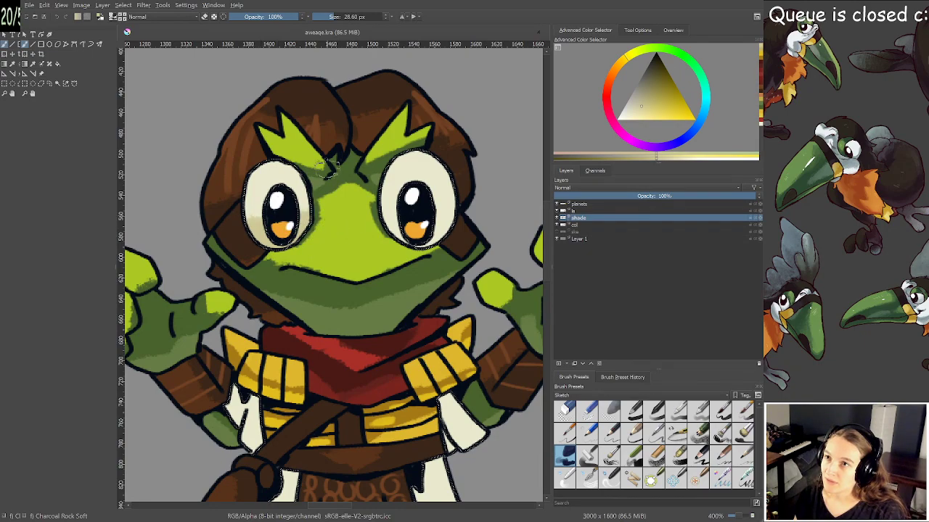
pyautogui.hotkey('ctrl', 'z')
pyautogui.click(647, 99)
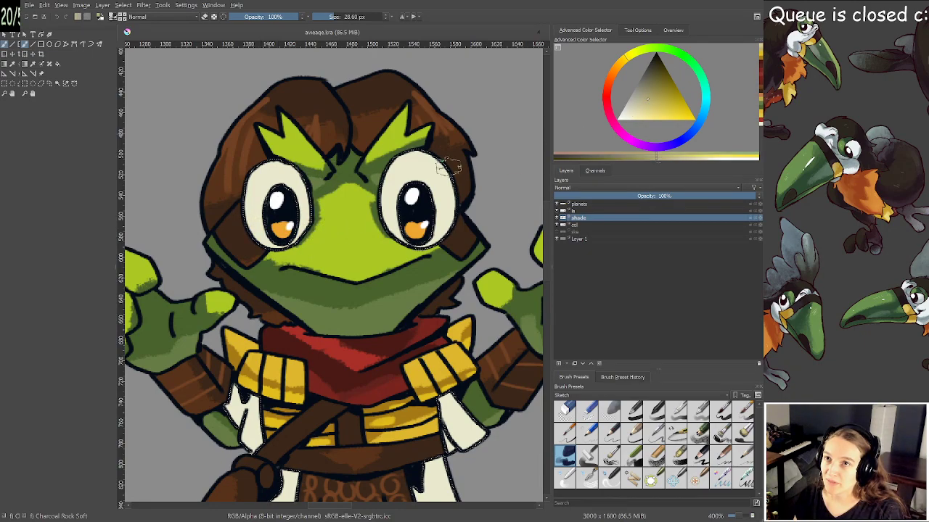
pyautogui.moveTo(252, 217)
pyautogui.mouseDown()
pyautogui.moveTo(305, 232)
pyautogui.moveTo(308, 215)
pyautogui.moveTo(241, 192)
pyautogui.mouseUp()
pyautogui.moveTo(386, 206)
pyautogui.mouseDown()
pyautogui.moveTo(403, 240)
pyautogui.moveTo(445, 236)
pyautogui.moveTo(456, 219)
pyautogui.mouseUp()
# Cover the robe with the beige shadow, reduce the brush to 19.53 px, bring back light cream folds on the skirt, and save
pyautogui.scroll(-2, 427, 156)
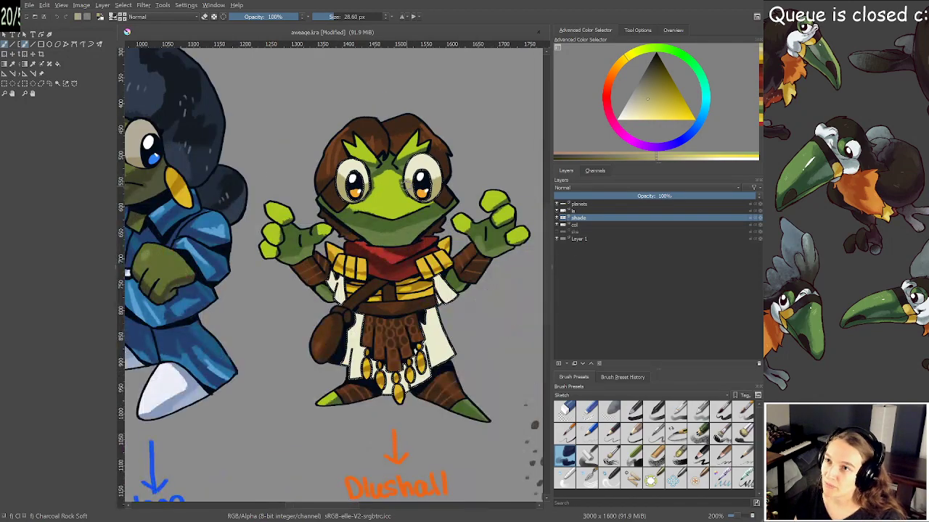
pyautogui.scroll(2, 410, 249)
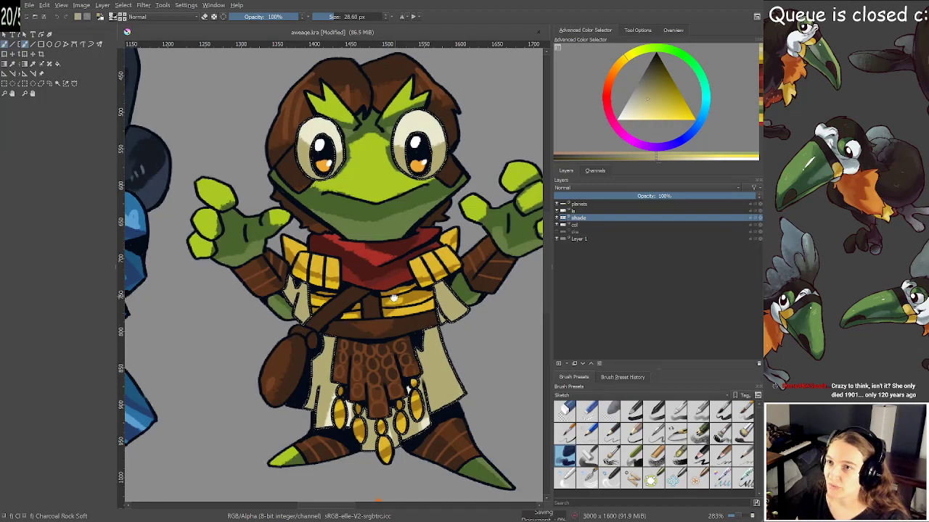
pyautogui.moveTo(386, 293); pyautogui.dragTo(375, 287)
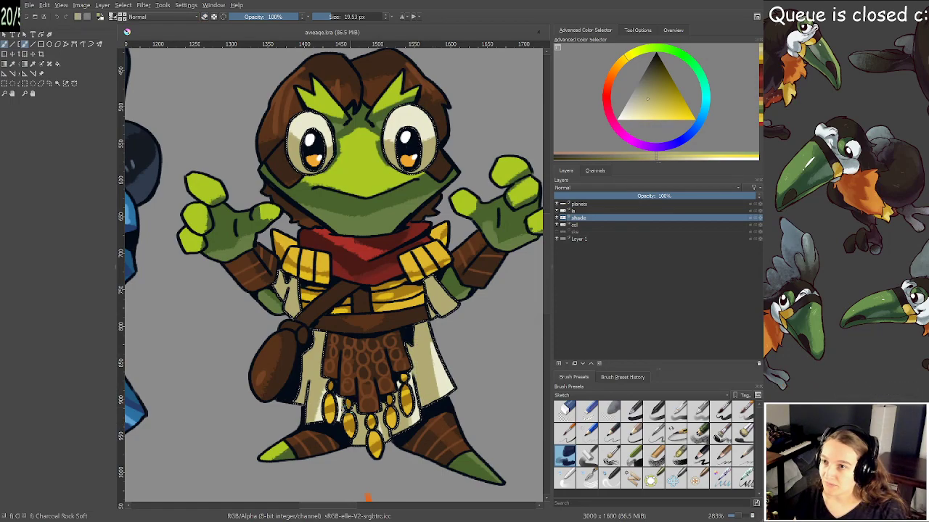
pyautogui.moveTo(323, 408)
pyautogui.mouseDown()
pyautogui.moveTo(314, 382)
pyautogui.moveTo(316, 357)
pyautogui.mouseUp()
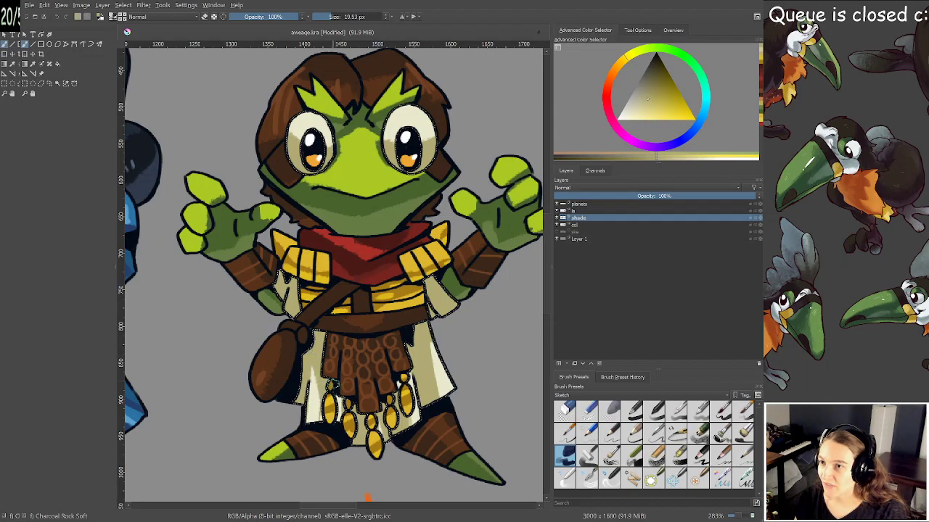
pyautogui.hotkey('ctrl', 's')
# Reduce the brush to 5.73 px, bring back light cream folds on the robe's sleeves, and save
pyautogui.moveTo(382, 275)
pyautogui.mouseDown()
pyautogui.moveTo(367, 303)
pyautogui.moveTo(337, 312)
pyautogui.moveTo(396, 271)
pyautogui.mouseUp()
pyautogui.scroll(1, 337, 312)
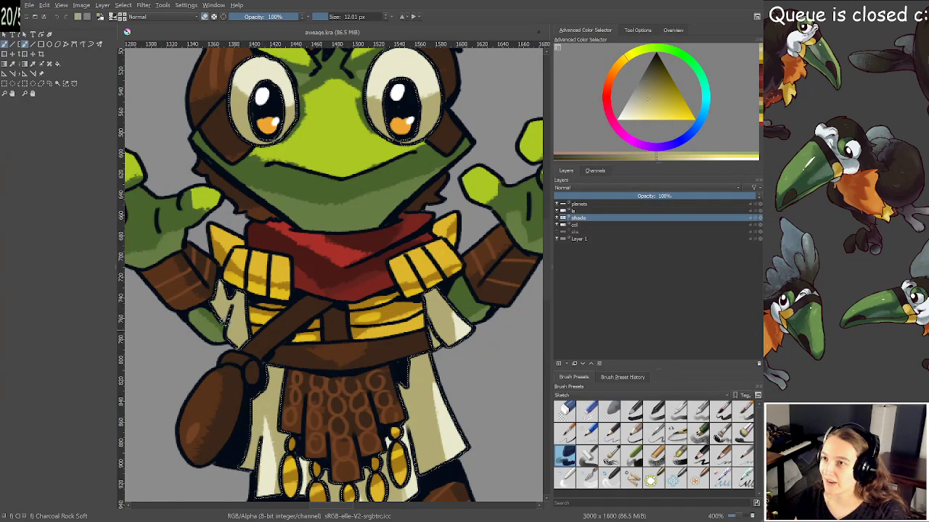
pyautogui.moveTo(234, 331); pyautogui.dragTo(226, 305)
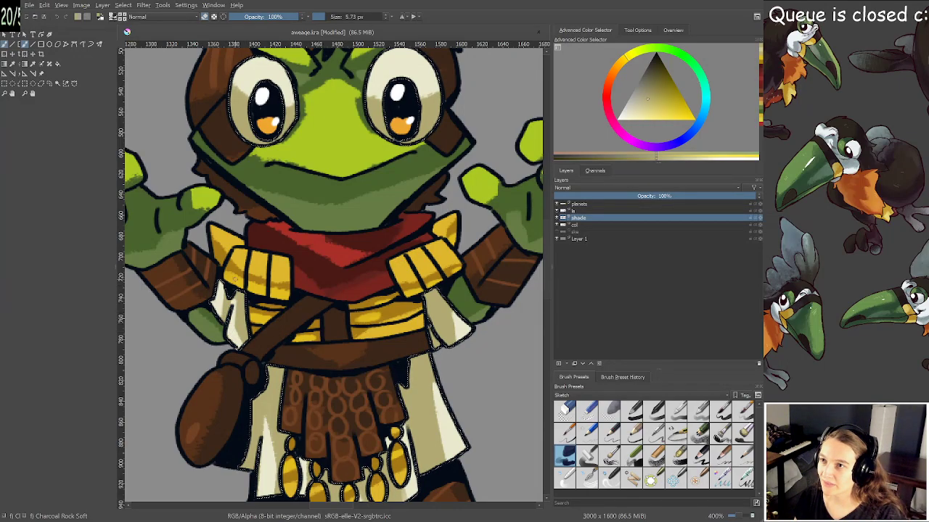
pyautogui.hotkey('ctrl', 's')
# Choose a lighter yellowish beige as the robe's mid-tone and enlarge the brush to 26.34 px
pyautogui.scroll(-2, 236, 278)
pyautogui.moveTo(267, 282); pyautogui.dragTo(342, 274)
pyautogui.scroll(1, 335, 335)
pyautogui.moveTo(394, 317)
pyautogui.mouseDown()
pyautogui.moveTo(381, 351)
pyautogui.moveTo(390, 324)
pyautogui.moveTo(384, 330)
pyautogui.mouseUp()
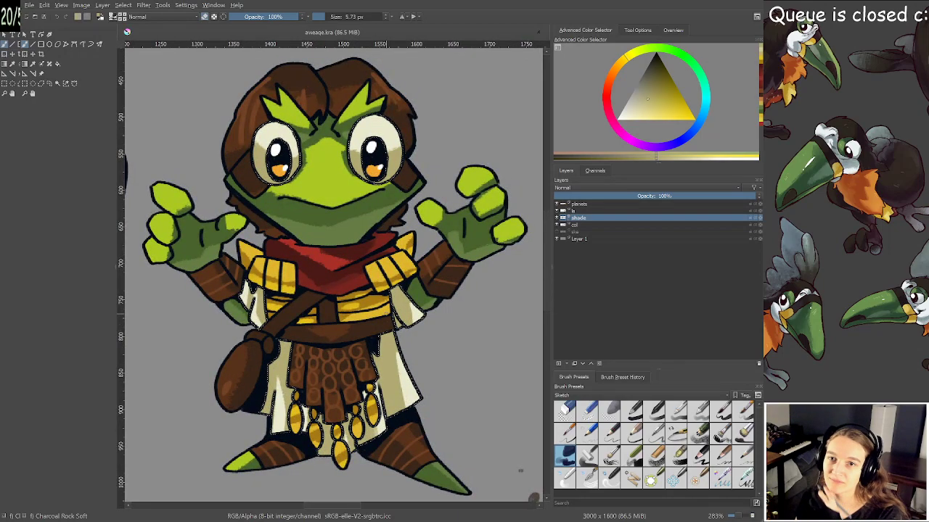
pyautogui.moveTo(367, 242); pyautogui.dragTo(364, 276)
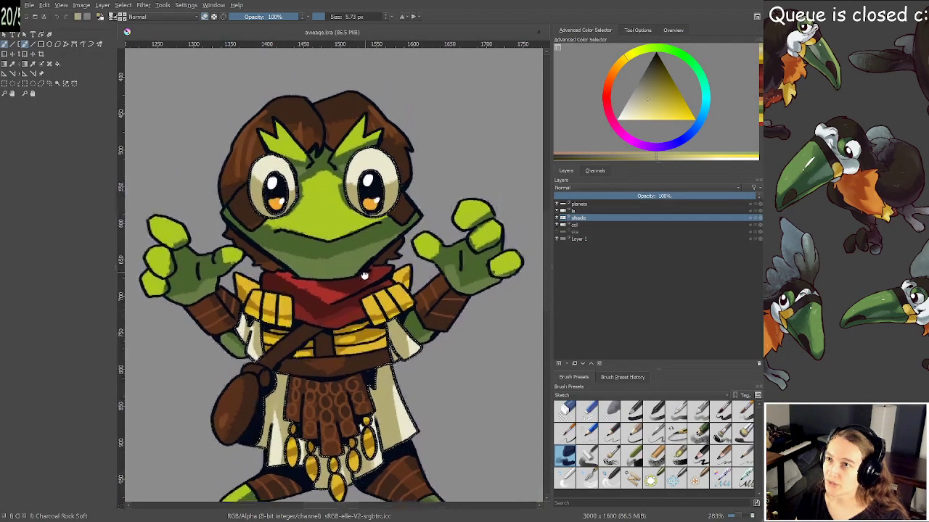
pyautogui.scroll(1, 364, 276)
pyautogui.moveTo(348, 237); pyautogui.dragTo(344, 271)
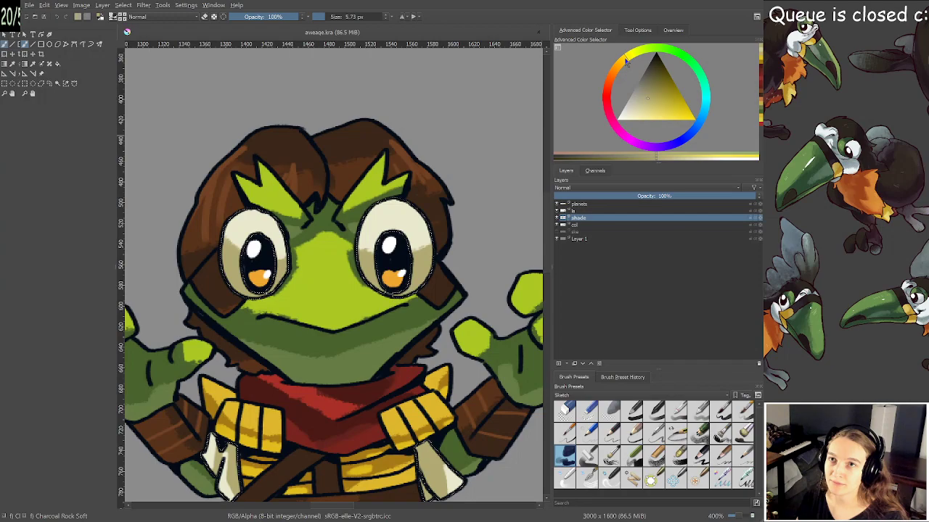
pyautogui.click(642, 107)
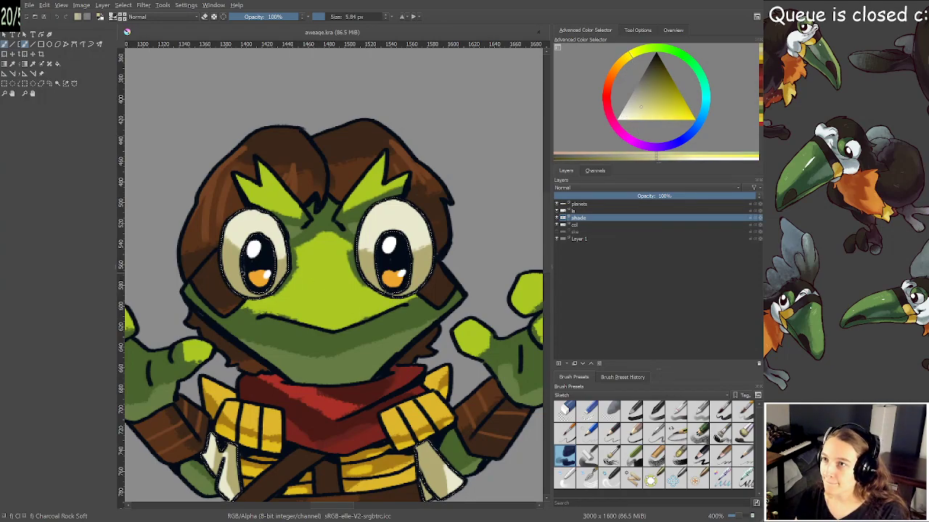
pyautogui.moveTo(244, 271); pyautogui.dragTo(260, 272)
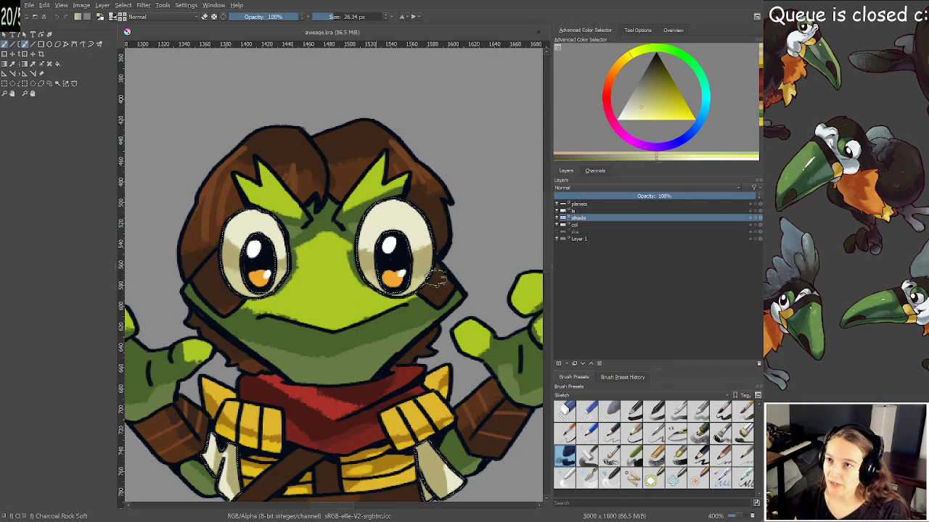
# Paint the lighter beige mid-tone into the shadows of the eye whites, skirt and sleeves, reducing the brush to 12.87 px
pyautogui.scroll(-1, 411, 270)
pyautogui.scroll(1, 413, 280)
pyautogui.moveTo(418, 352); pyautogui.dragTo(414, 207)
pyautogui.moveTo(390, 369)
pyautogui.mouseDown()
pyautogui.moveTo(383, 288)
pyautogui.moveTo(367, 261)
pyautogui.moveTo(386, 255)
pyautogui.moveTo(390, 268)
pyautogui.mouseUp()
pyautogui.press('[')
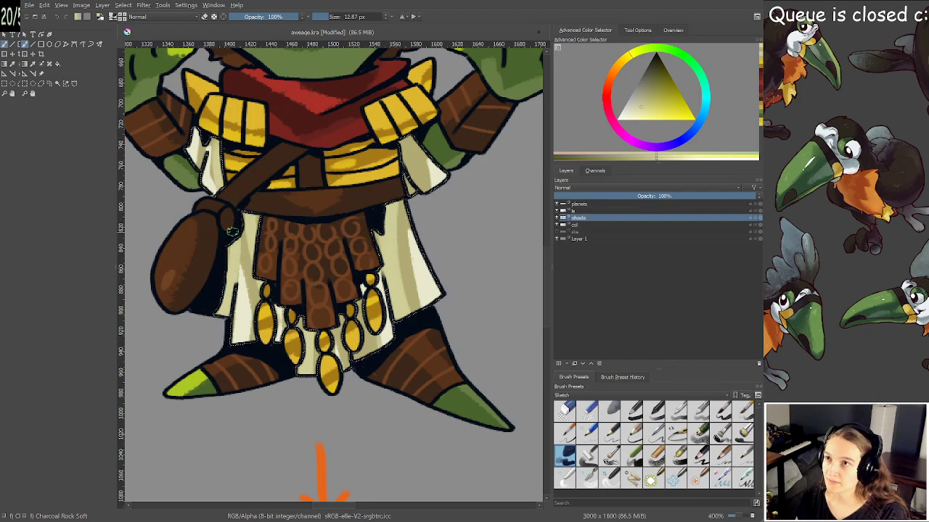
pyautogui.moveTo(405, 154); pyautogui.dragTo(411, 190)
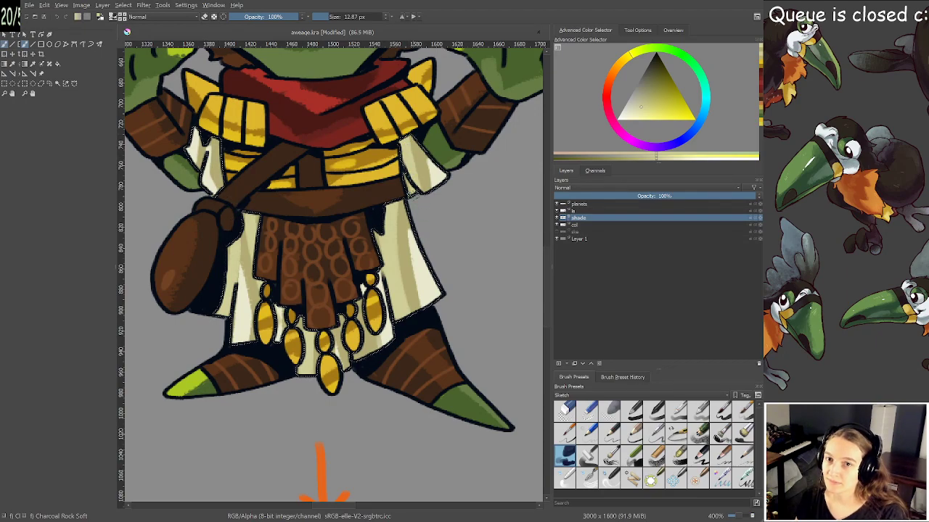
# Compare the frog with the finished blue-suited character and clear the selection of the robe and eye whites
pyautogui.scroll(-3, 409, 209)
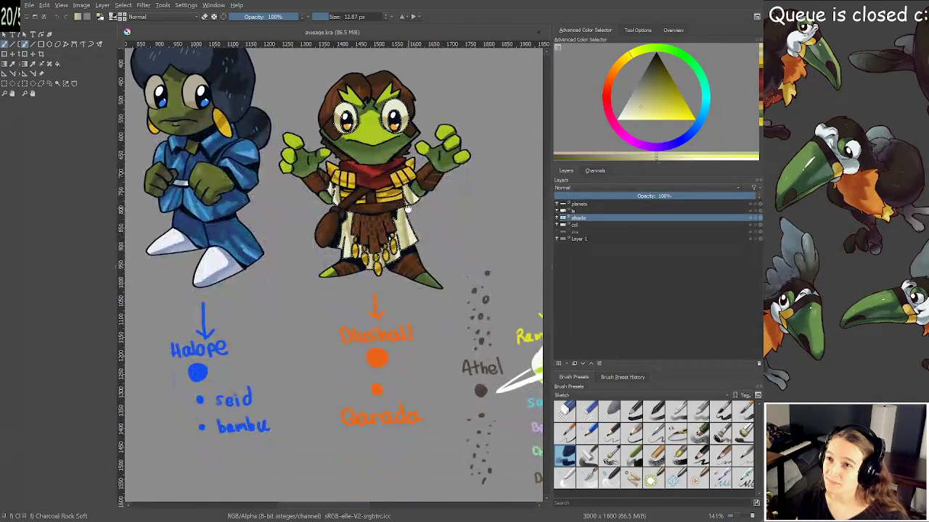
pyautogui.moveTo(408, 208); pyautogui.dragTo(414, 242)
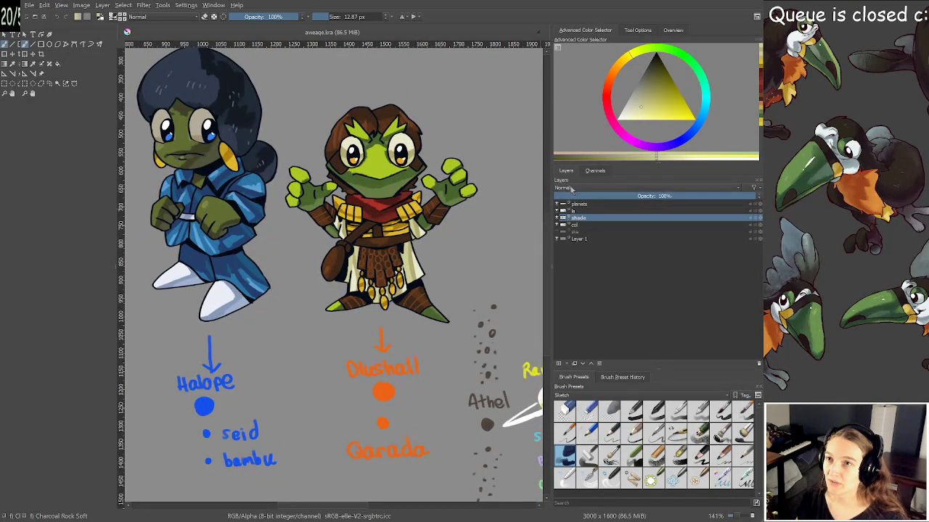
pyautogui.hotkey('ctrl', 'z')
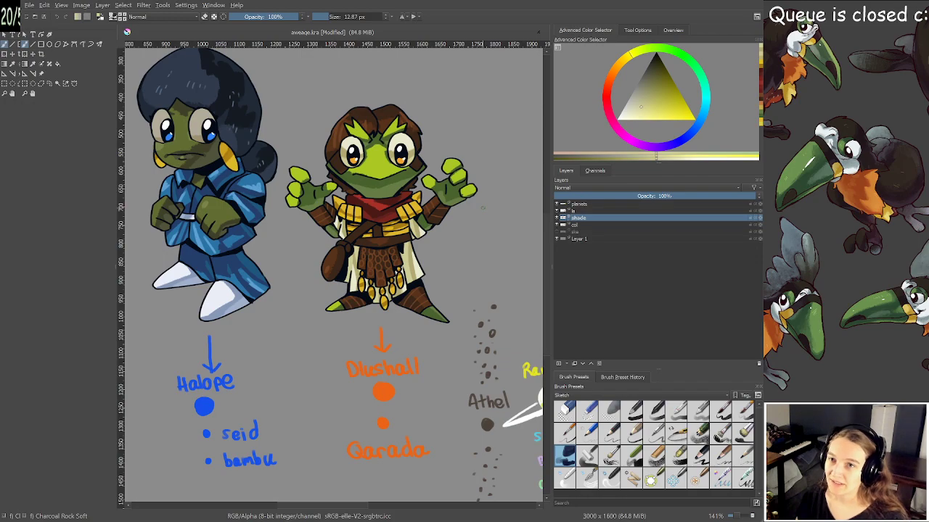
# Sample the gold from the shoulder guard, shift its hue towards yellow, and choose a near-white pale yellow for shine spots
pyautogui.scroll(3, 483, 209)
pyautogui.moveTo(189, 166); pyautogui.dragTo(375, 263)
pyautogui.scroll(1, 374, 262)
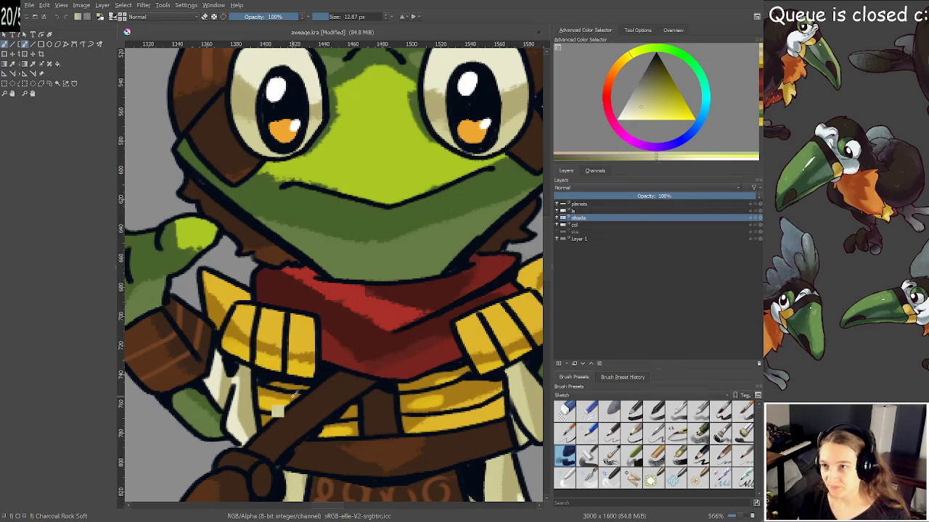
pyautogui.keyDown('ctrl'); pyautogui.click(303, 371); pyautogui.keyUp('ctrl')
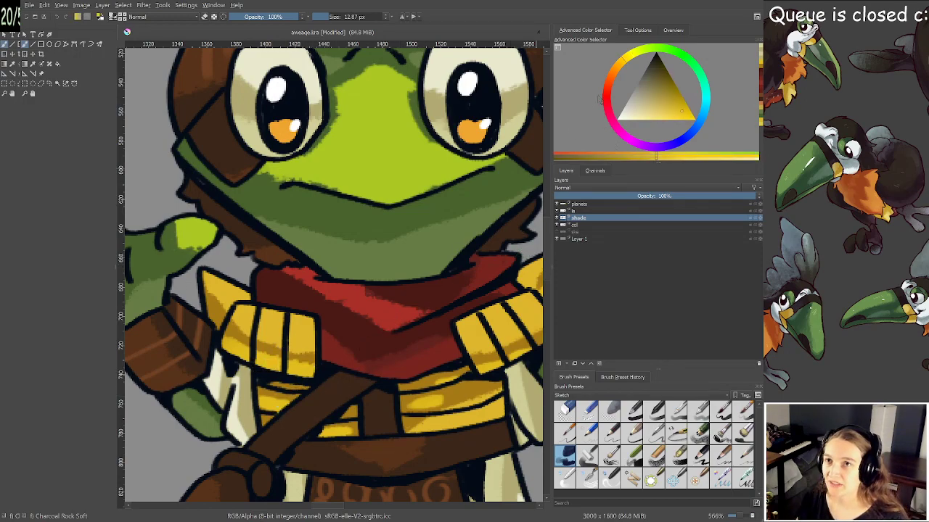
pyautogui.click(626, 58)
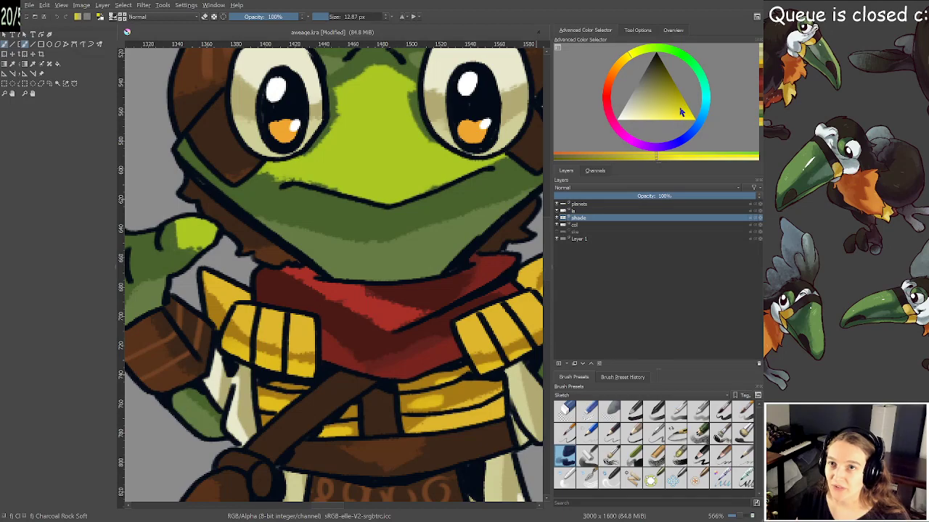
pyautogui.moveTo(680, 112); pyautogui.dragTo(634, 125)
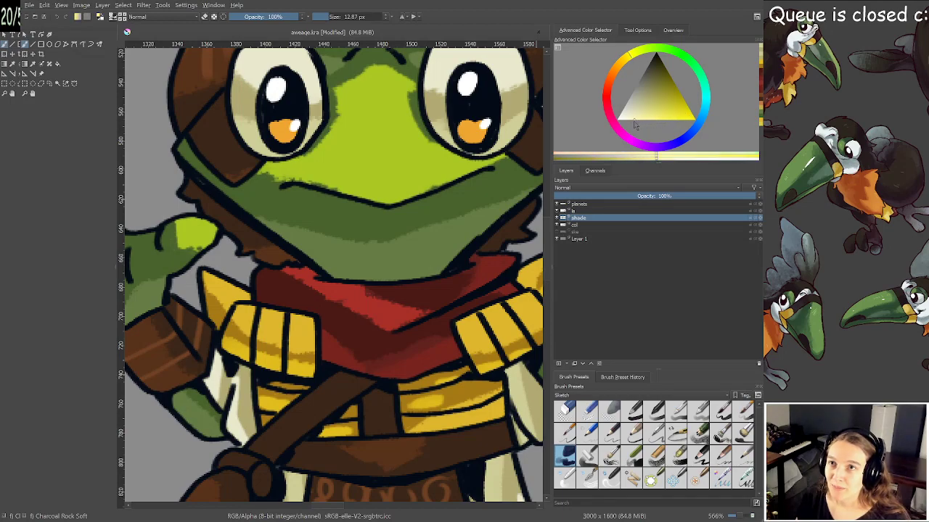
# Reduce the brush to 3.92 px and paint pale shine spots on the bag-side shoulder guard, its spike and the adjoining chest plate
pyautogui.moveTo(342, 334); pyautogui.dragTo(417, 237)
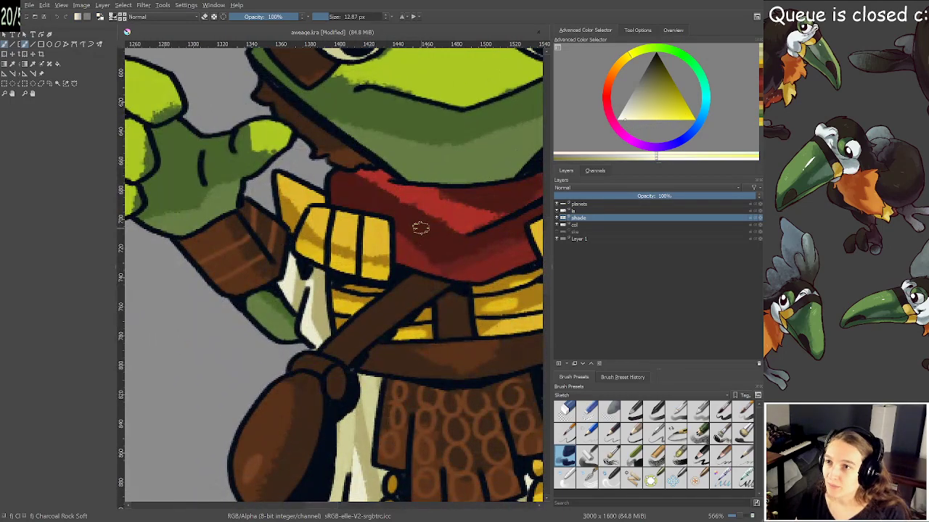
pyautogui.moveTo(317, 225)
pyautogui.mouseDown()
pyautogui.moveTo(295, 225)
pyautogui.moveTo(309, 228)
pyautogui.mouseUp()
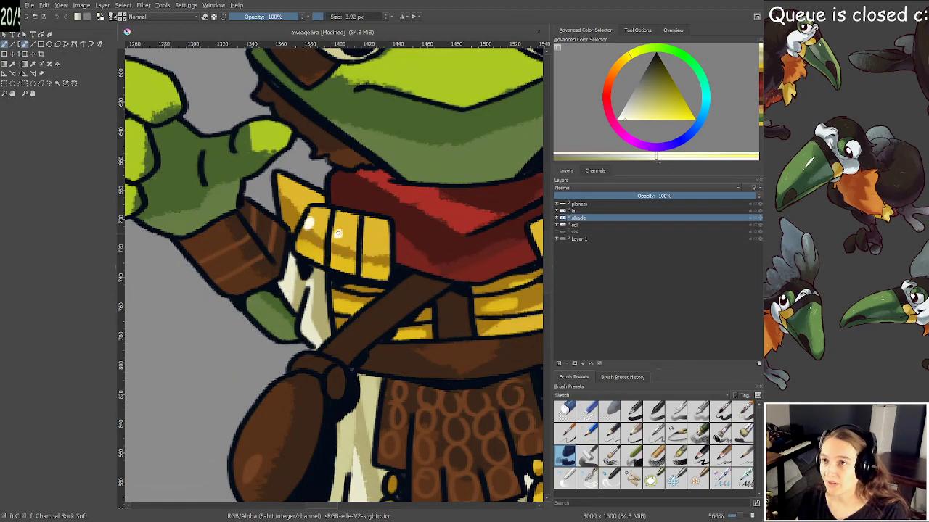
pyautogui.moveTo(371, 247); pyautogui.dragTo(369, 240)
pyautogui.moveTo(287, 190); pyautogui.dragTo(297, 200)
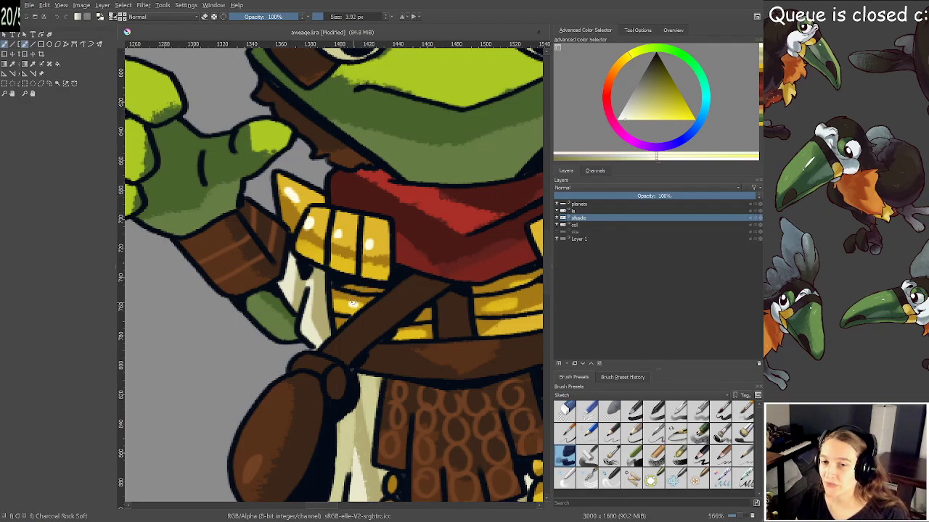
pyautogui.moveTo(345, 298); pyautogui.dragTo(268, 329)
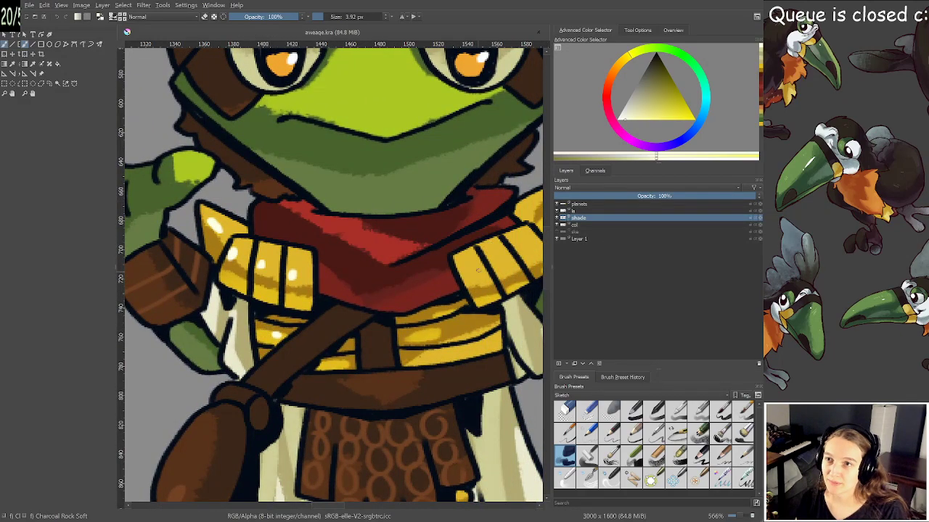
# Undo the last strokes, paint pale shine spots on the opposite shoulder guard and chest plates, and save the file
pyautogui.hotkey('ctrl', 'z')
pyautogui.hotkey('ctrl', 'z')
pyautogui.moveTo(469, 278); pyautogui.dragTo(469, 273)
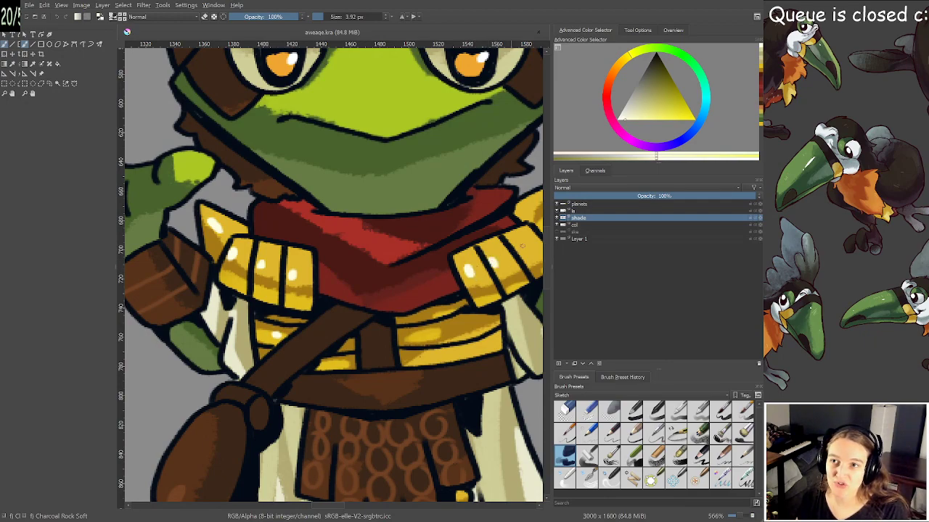
pyautogui.moveTo(439, 336); pyautogui.dragTo(451, 334)
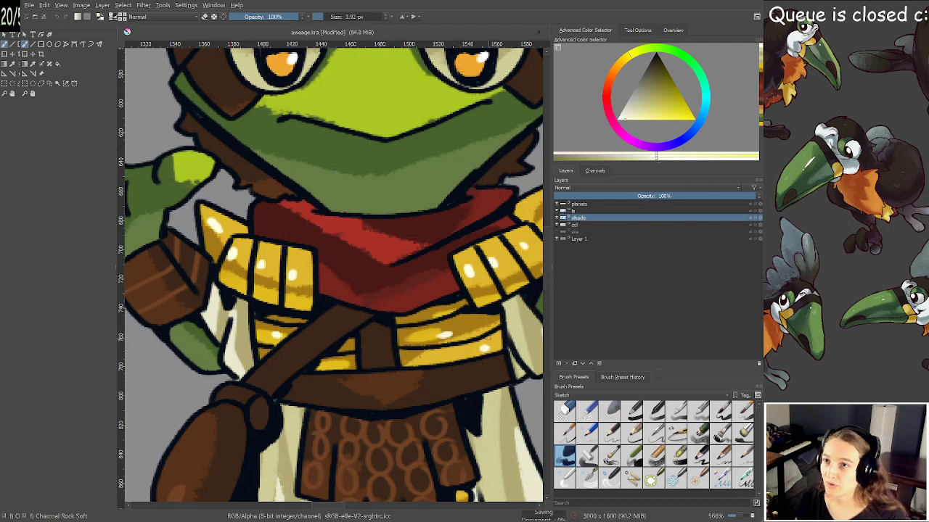
pyautogui.scroll(-5, 431, 363)
pyautogui.scroll(4, 431, 362)
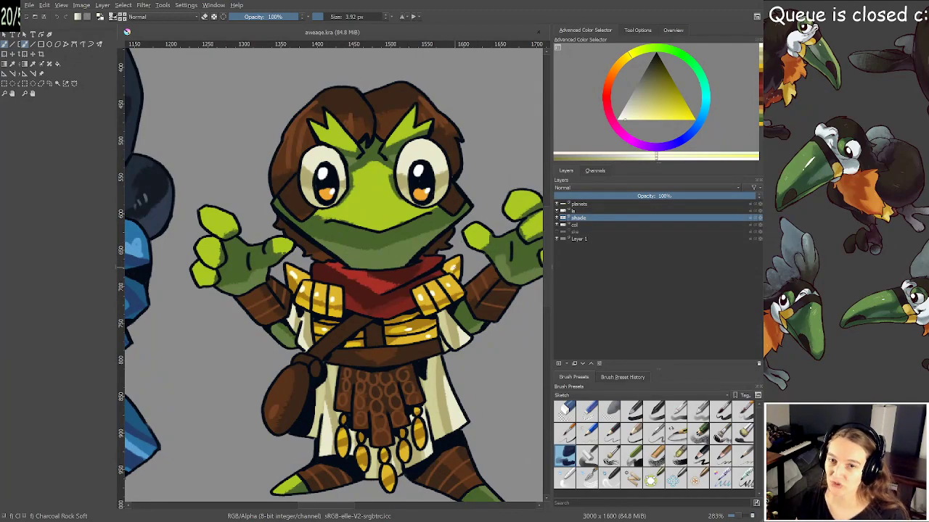
# Paint pale shine spots on the gold pendants hanging below the frog's leather skirt and save the file
pyautogui.moveTo(365, 349); pyautogui.dragTo(365, 262)
pyautogui.scroll(2, 392, 348)
pyautogui.moveTo(390, 316); pyautogui.dragTo(375, 182)
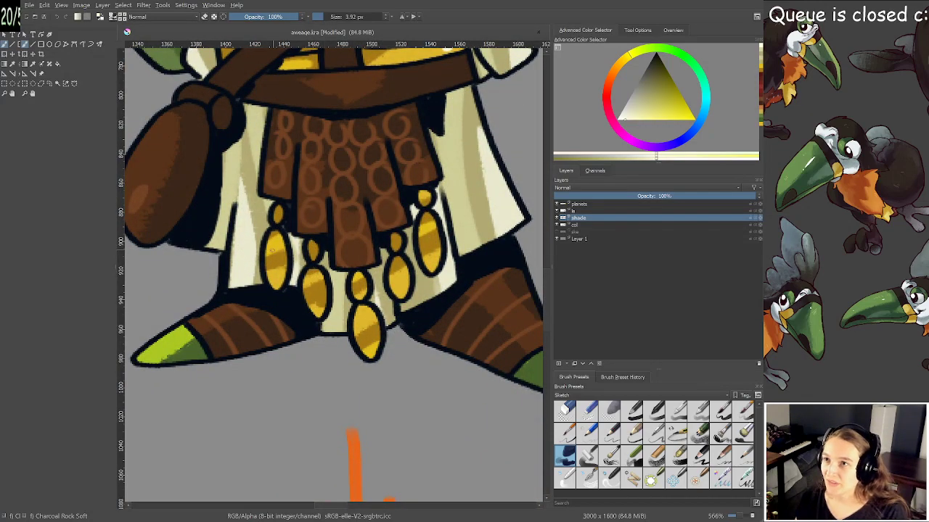
pyautogui.moveTo(269, 250); pyautogui.dragTo(270, 254)
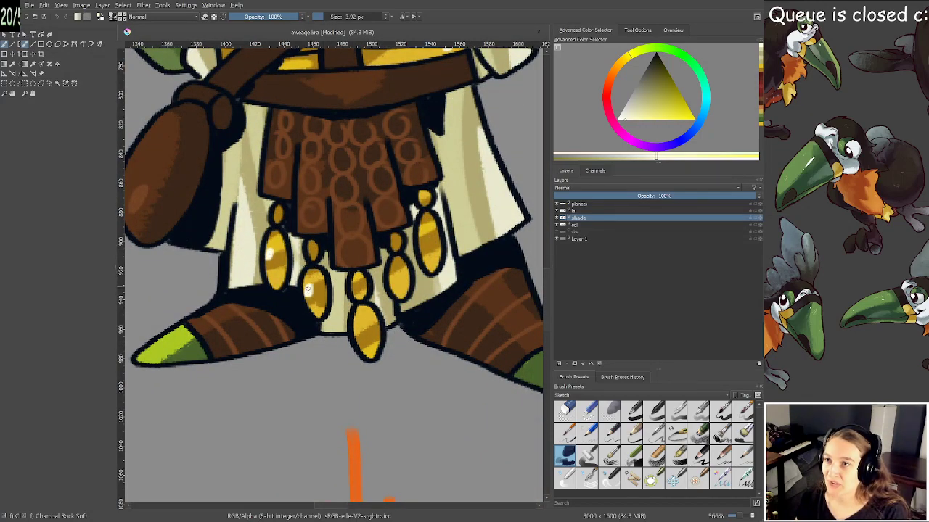
pyautogui.moveTo(357, 328); pyautogui.dragTo(358, 330)
pyautogui.moveTo(384, 275); pyautogui.dragTo(393, 278)
pyautogui.moveTo(434, 244); pyautogui.dragTo(435, 241)
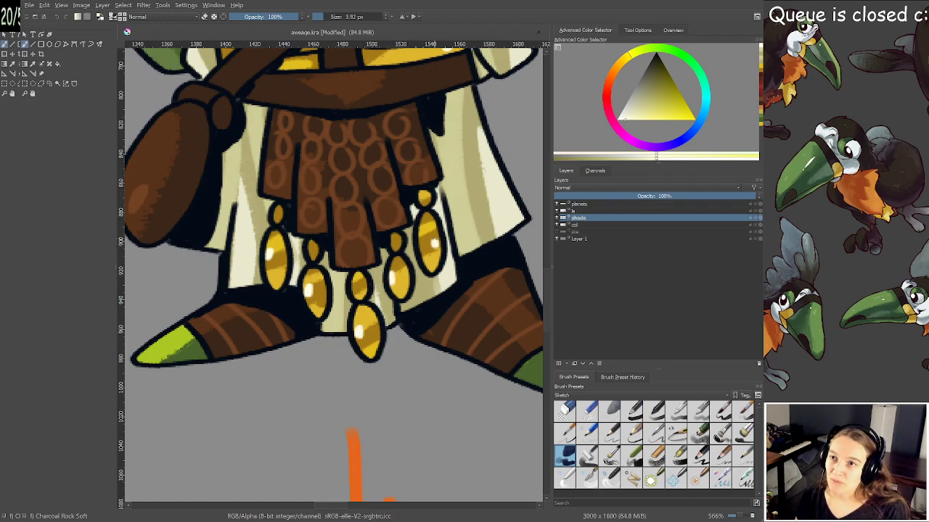
pyautogui.scroll(-3, 433, 243)
pyautogui.moveTo(438, 135)
pyautogui.mouseDown()
pyautogui.moveTo(420, 300)
pyautogui.moveTo(401, 304)
pyautogui.moveTo(406, 281)
pyautogui.mouseUp()
pyautogui.scroll(1, 392, 293)
pyautogui.scroll(-4, 392, 320)
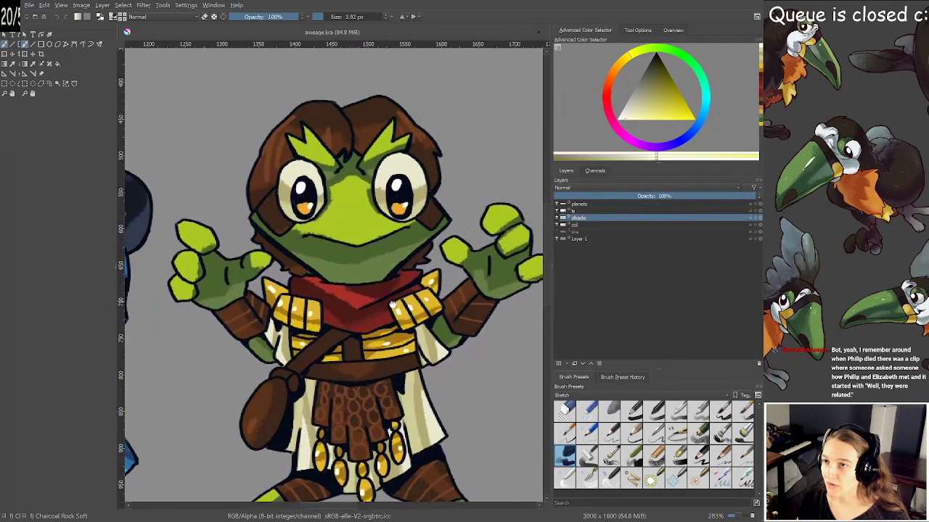
pyautogui.moveTo(393, 307); pyautogui.dragTo(404, 301)
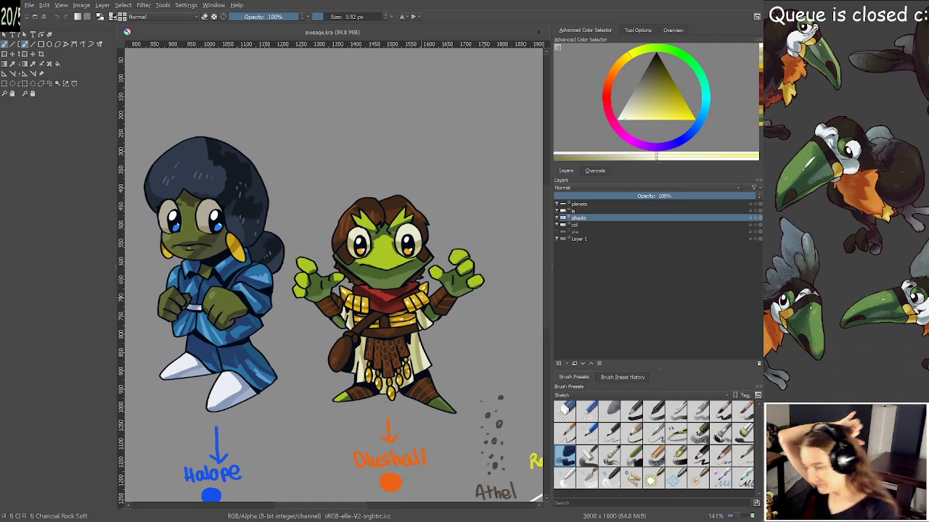
# Show the sketch layer, switch to an 81.79 px eraser and try erasing over the silver-winged character
pyautogui.press('2')
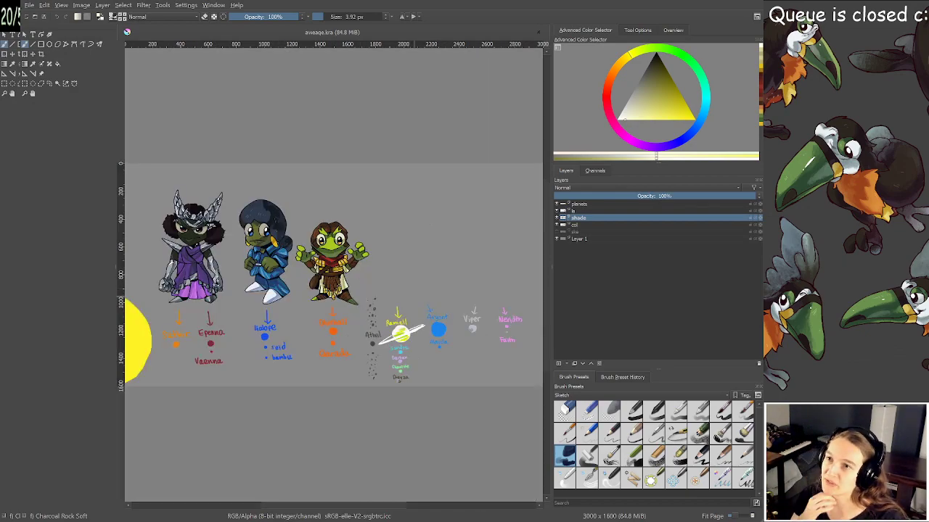
pyautogui.click(556, 232)
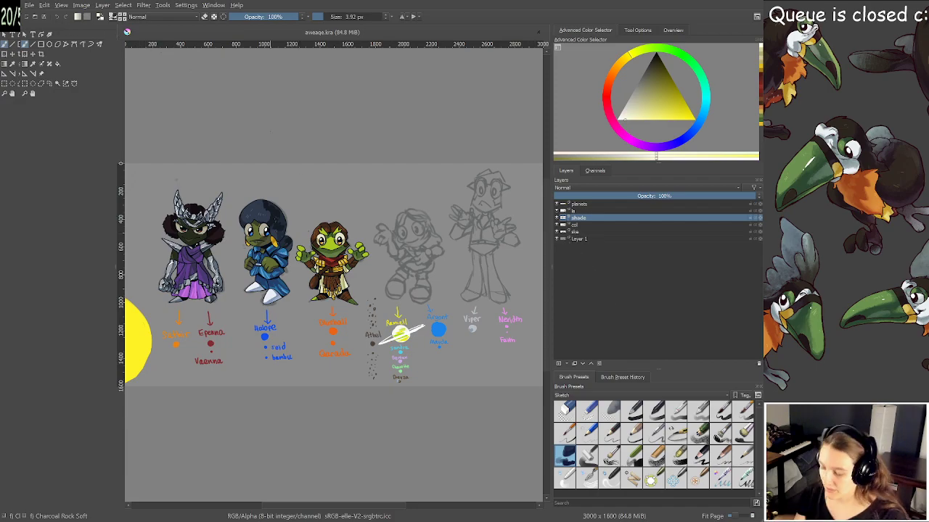
pyautogui.moveTo(324, 16); pyautogui.dragTo(344, 17)
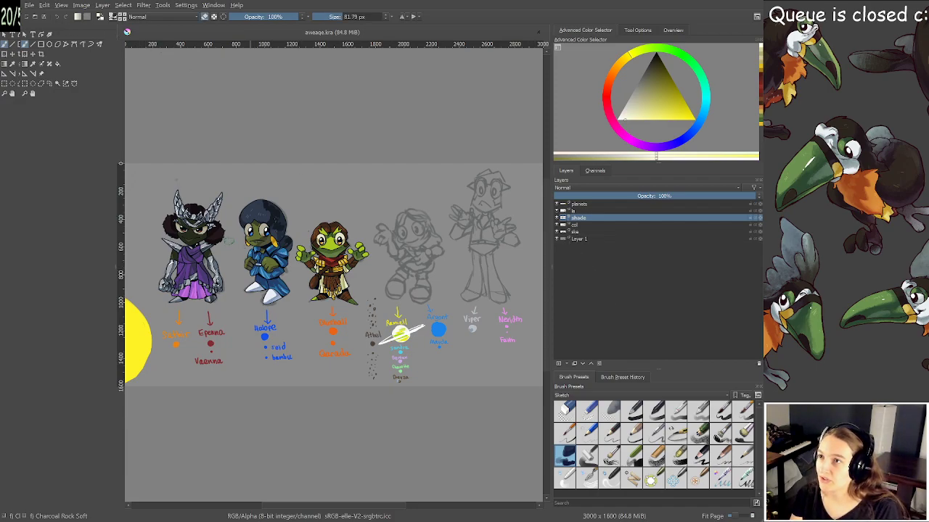
pyautogui.moveTo(199, 194)
pyautogui.mouseDown()
pyautogui.moveTo(190, 292)
pyautogui.moveTo(170, 285)
pyautogui.mouseUp()
pyautogui.moveTo(187, 243); pyautogui.dragTo(193, 245)
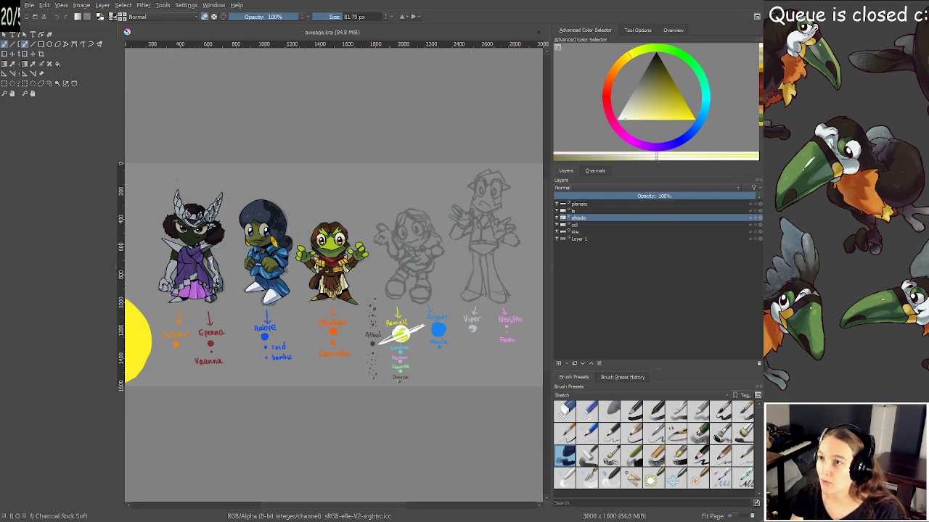
# Select the sketch layer, enlarge the eraser to 193.80 px and erase the sketch remnants around the finished characters
pyautogui.click(585, 233)
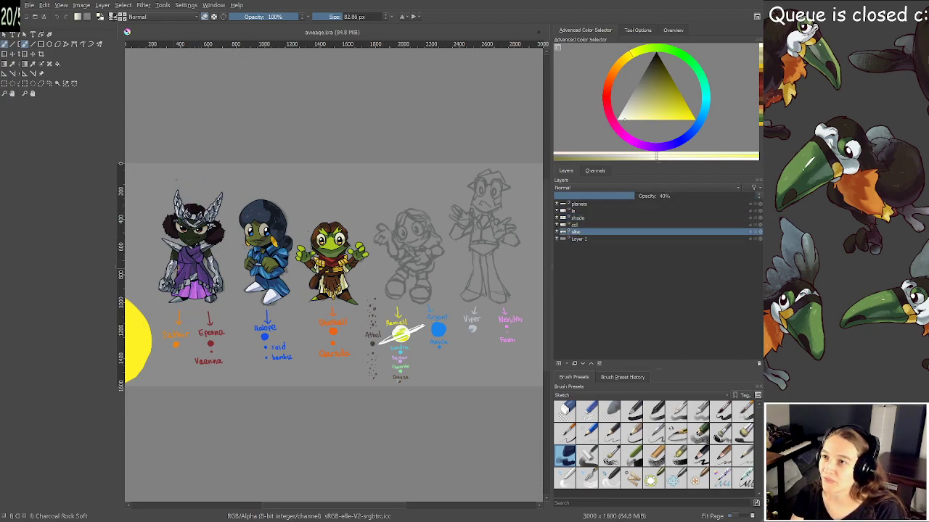
pyautogui.press(']')
pyautogui.press(']')
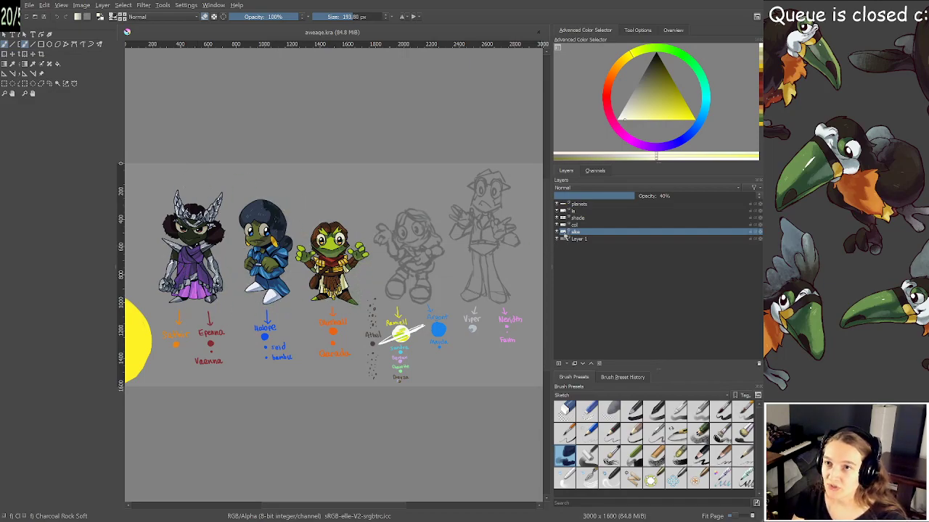
# Hide and restore the line, shade and colour layers to check the sketch cleanup and the colouring without outlines
pyautogui.moveTo(556, 225); pyautogui.dragTo(558, 211)
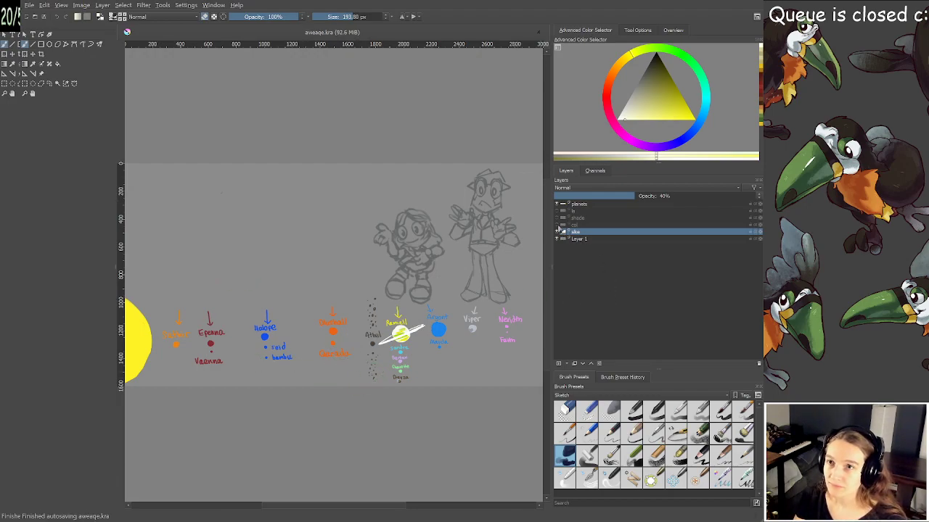
pyautogui.moveTo(557, 226); pyautogui.dragTo(556, 212)
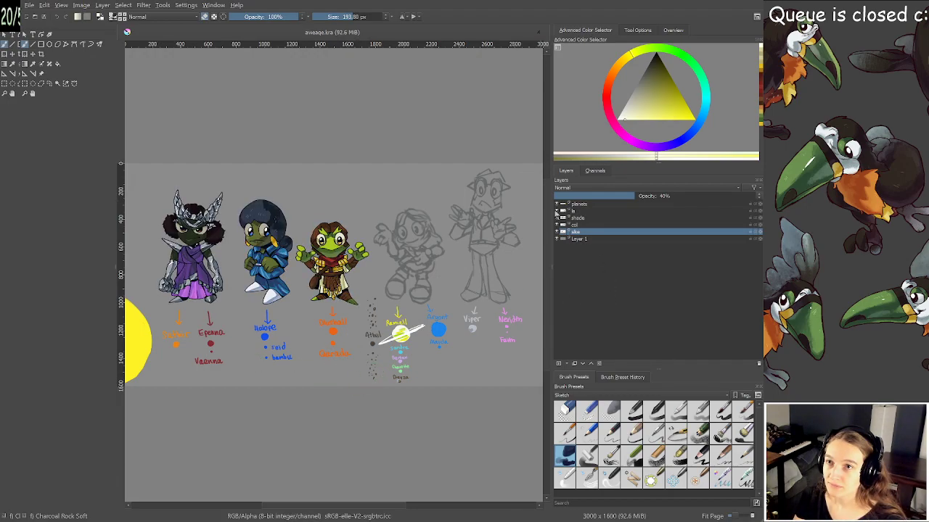
pyautogui.keyDown('ctrl'); pyautogui.scroll(6, 276, 231); pyautogui.keyUp('ctrl')
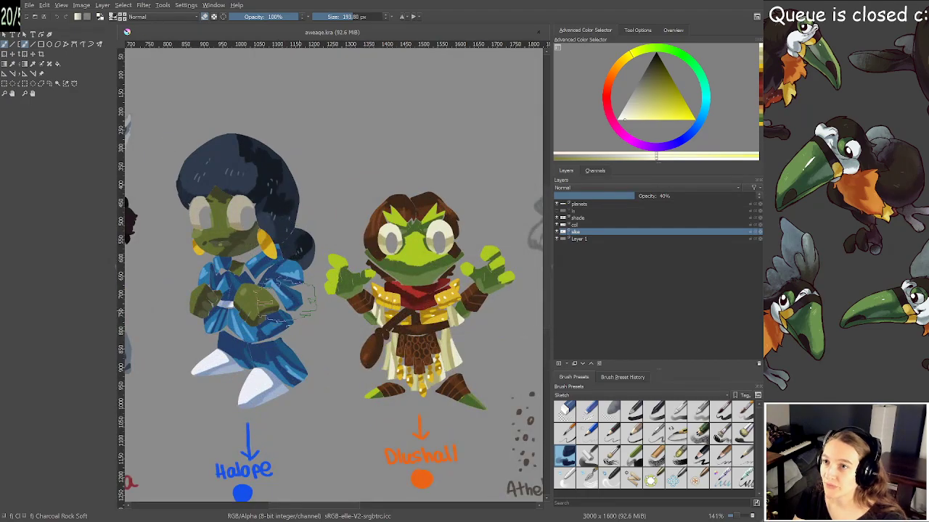
pyautogui.keyDown('ctrl'); pyautogui.scroll(2, 475, 232); pyautogui.keyUp('ctrl')
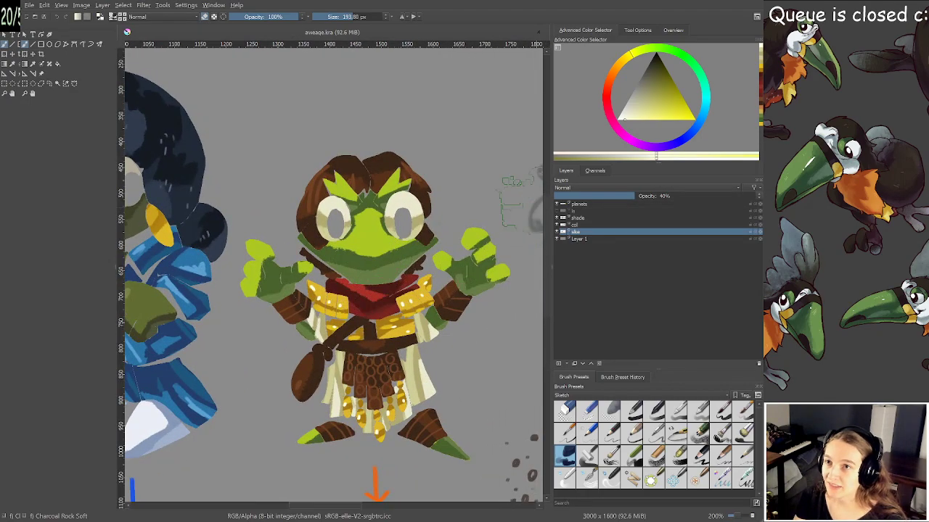
pyautogui.click(557, 210)
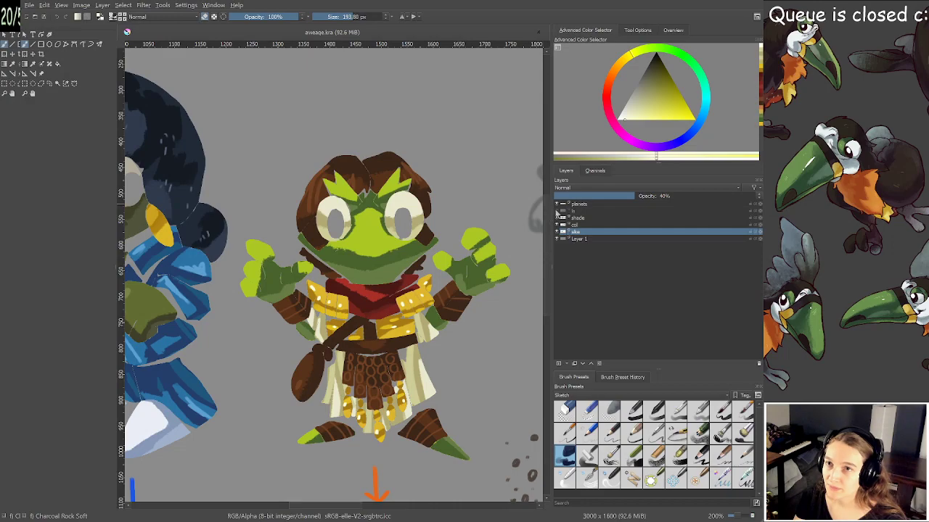
# Look over the lineup of finished characters and remaining sketches, and save the file
pyautogui.keyDown('ctrl'); pyautogui.scroll(-3, 391, 247); pyautogui.keyUp('ctrl')
pyautogui.keyDown('ctrl'); pyautogui.scroll(2, 243, 243); pyautogui.keyUp('ctrl')
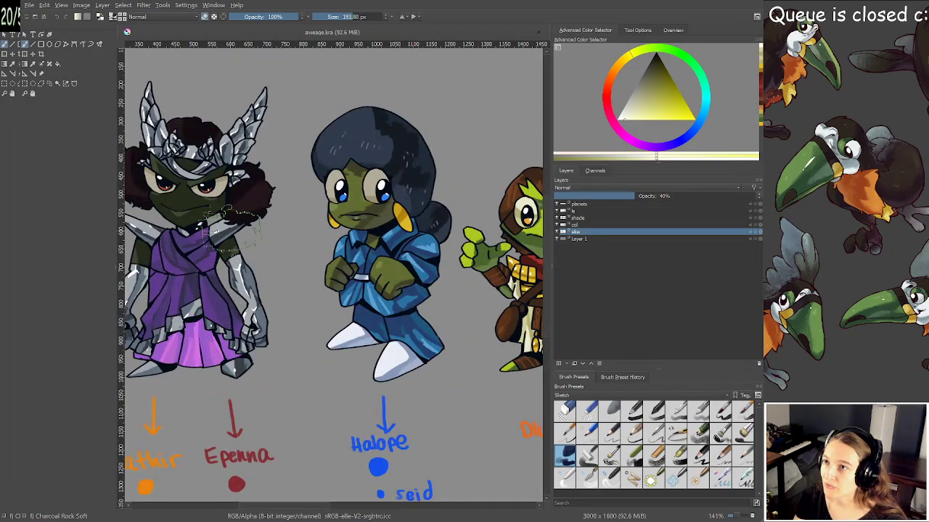
pyautogui.keyDown('ctrl'); pyautogui.scroll(-3, 297, 283); pyautogui.keyUp('ctrl')
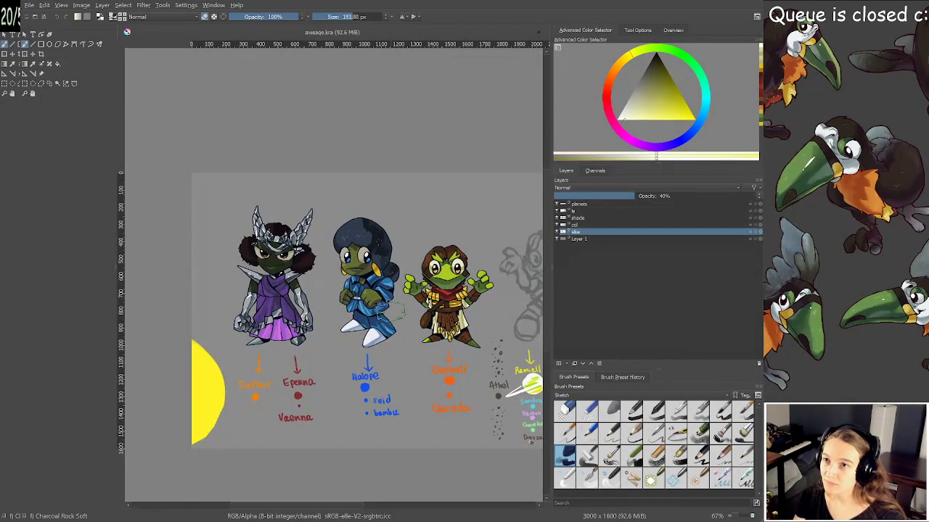
pyautogui.keyDown('ctrl'); pyautogui.scroll(-2, 392, 312); pyautogui.keyUp('ctrl')
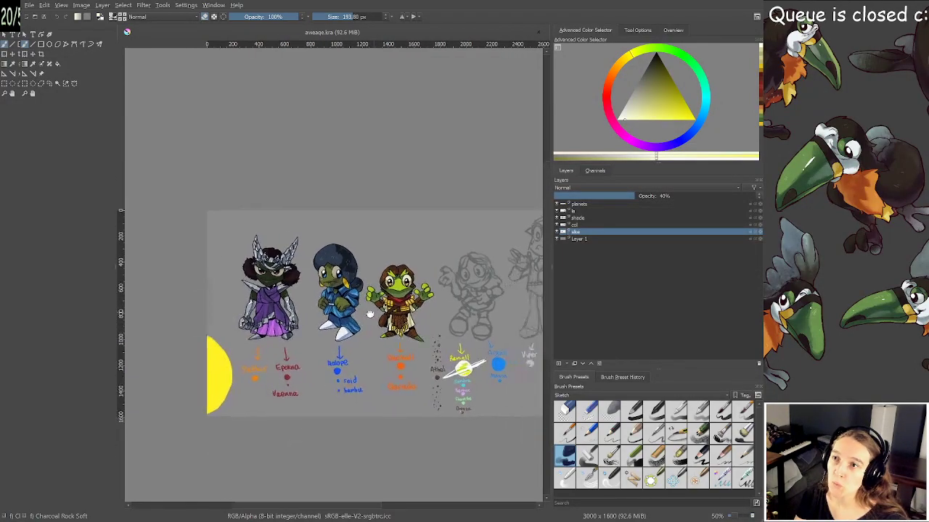
pyautogui.moveTo(431, 332); pyautogui.dragTo(369, 306)
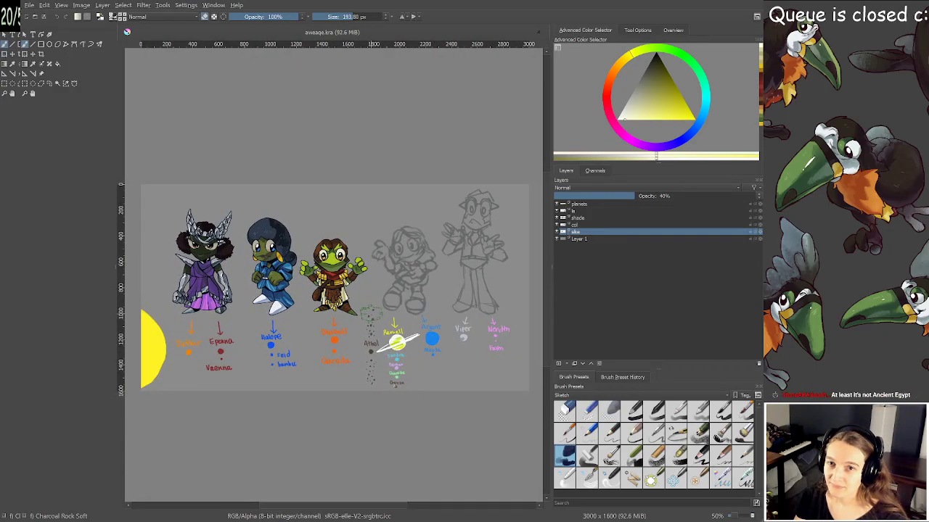
pyautogui.scroll(1, 370, 305)
pyautogui.scroll(1, 370, 300)
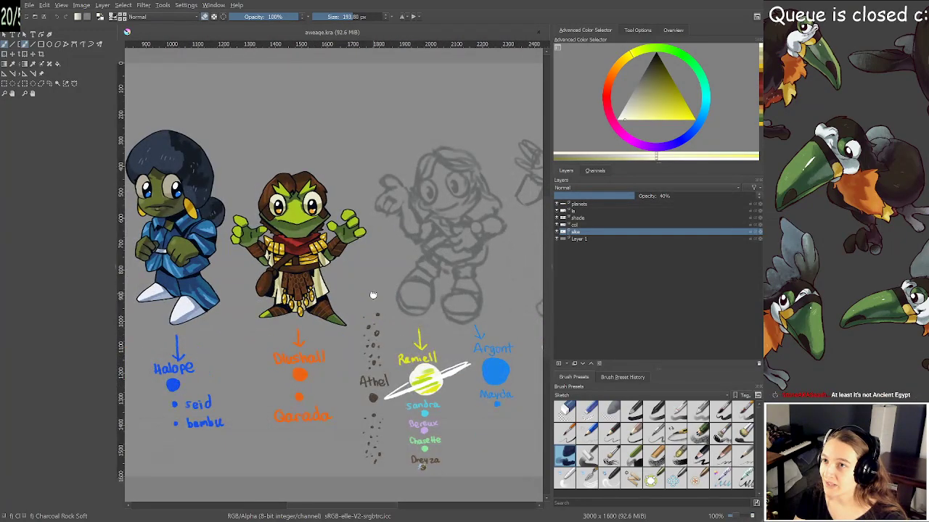
pyautogui.scroll(-1, 373, 294)
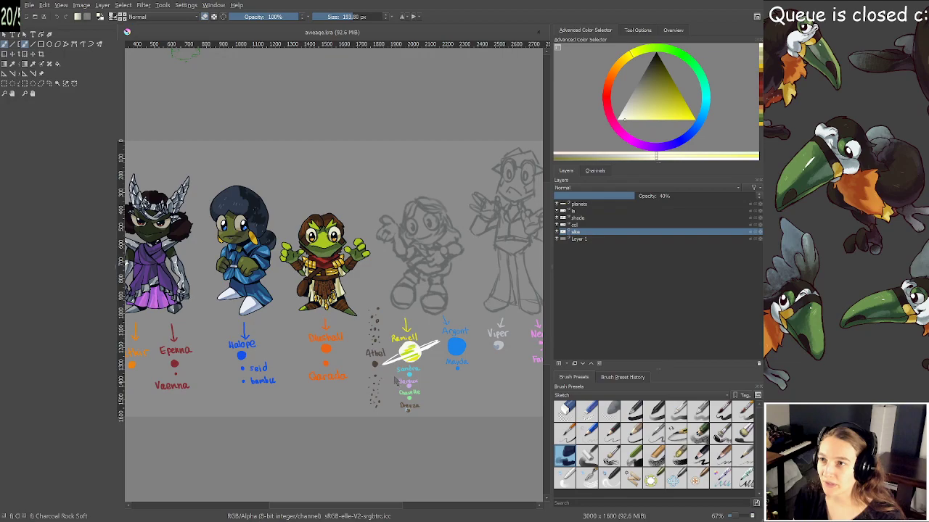
pyautogui.hotkey('ctrl', 's')
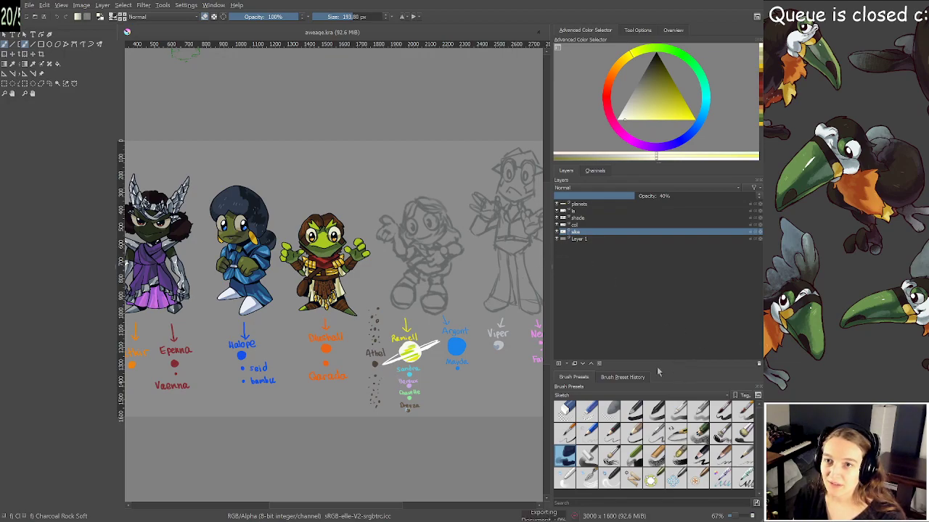